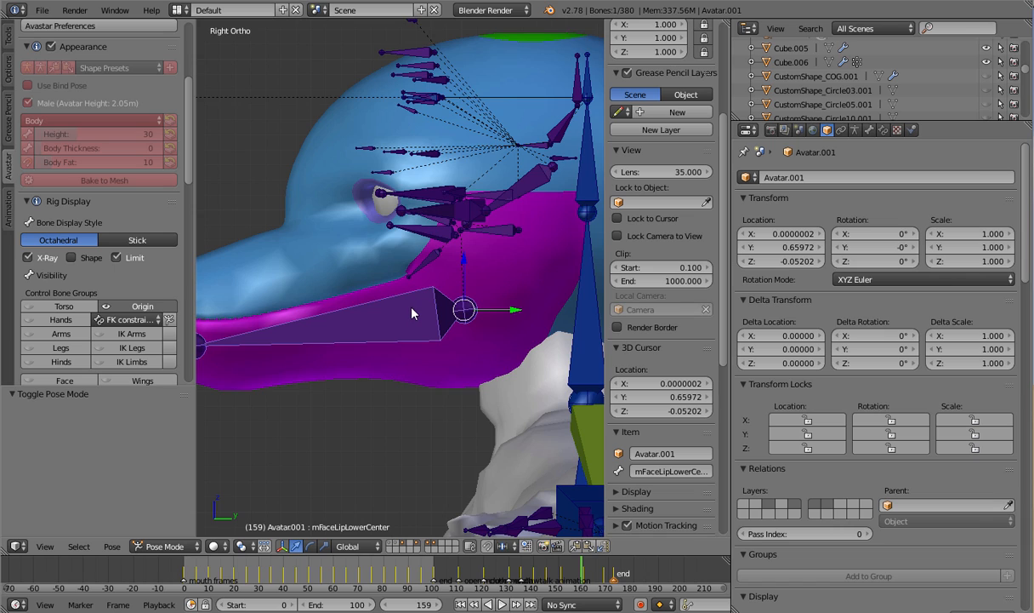
Select the mFaceJaw bone, switch the Avatar.001 armature to Edit Mode and apply the Bone Edit panel preset
scroll(410, 316, down, 1)
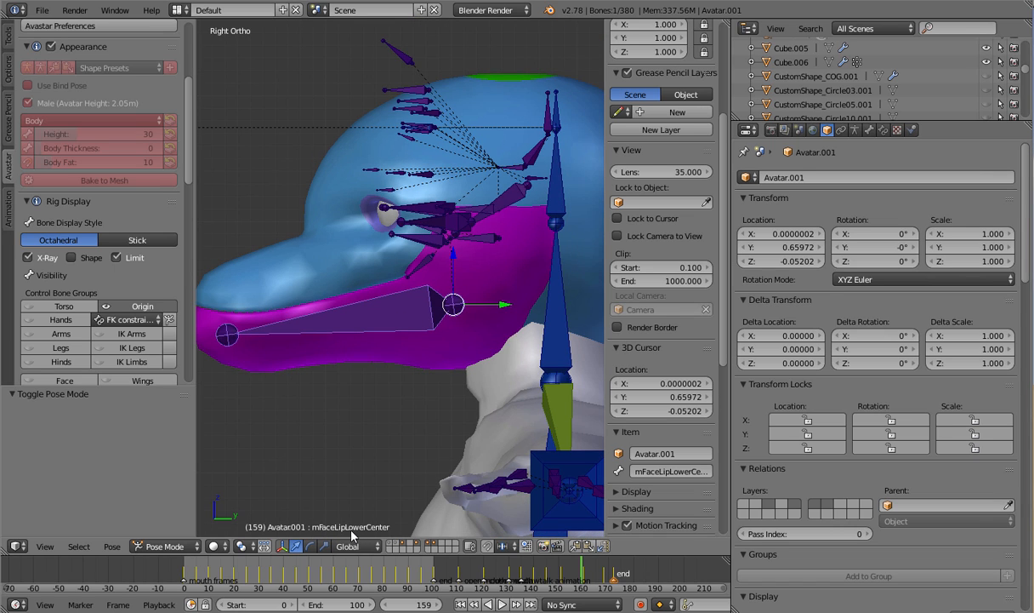
right_click(489, 244)
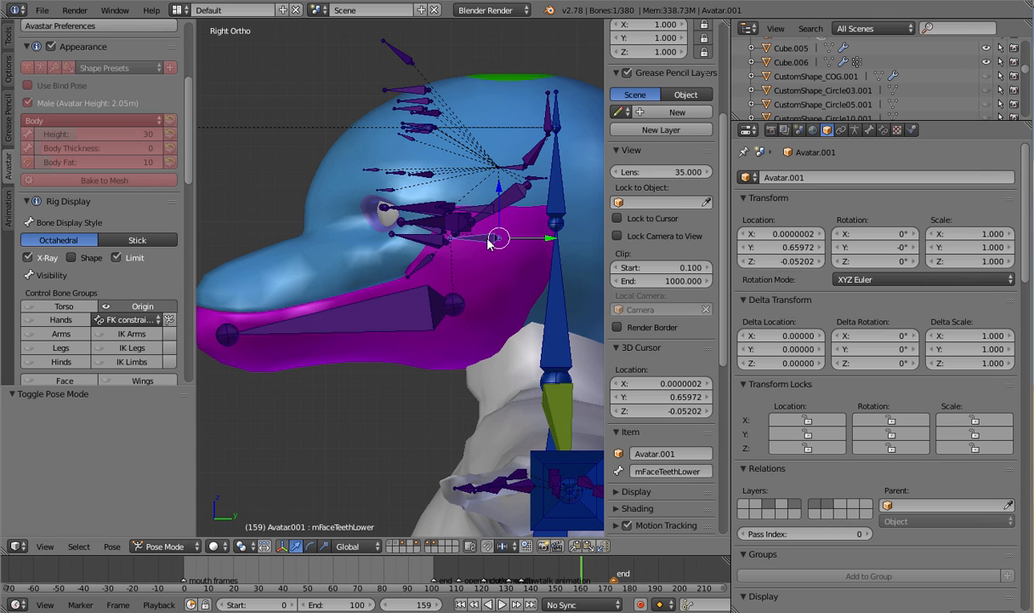
right_click(481, 194)
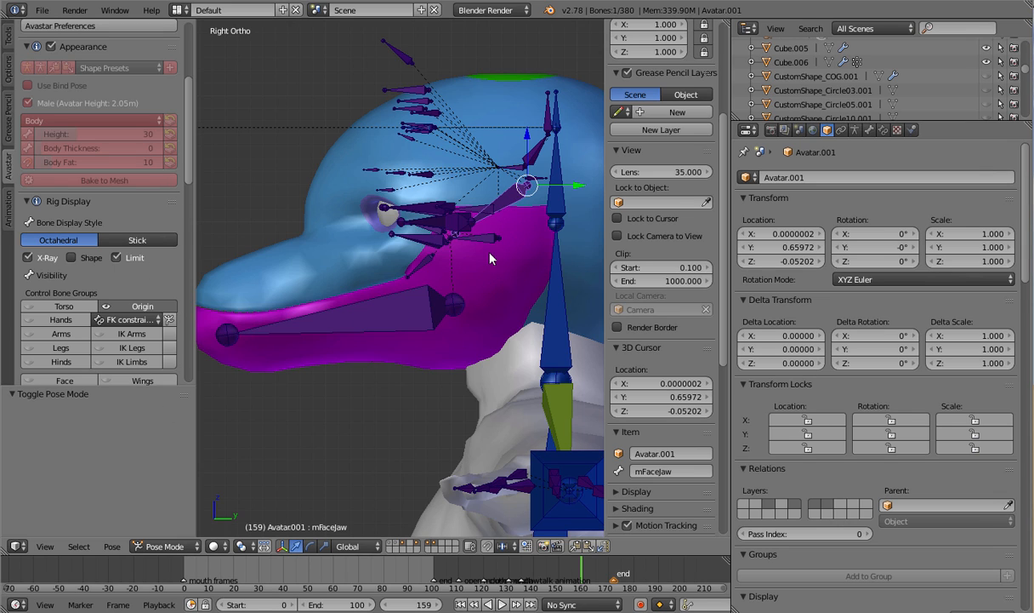
click(164, 546)
click(166, 510)
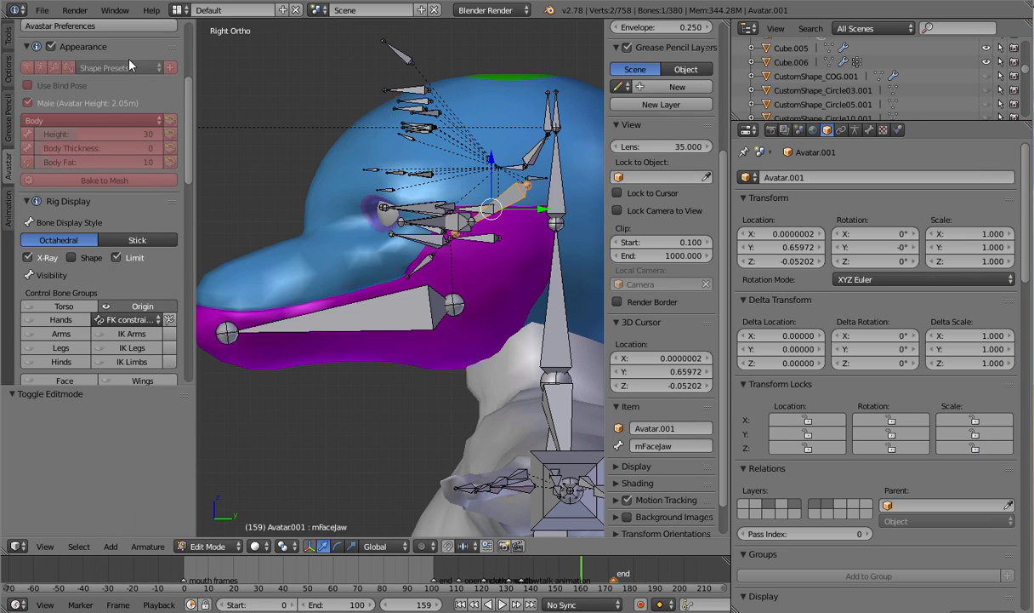
scroll(128, 86, up, 5)
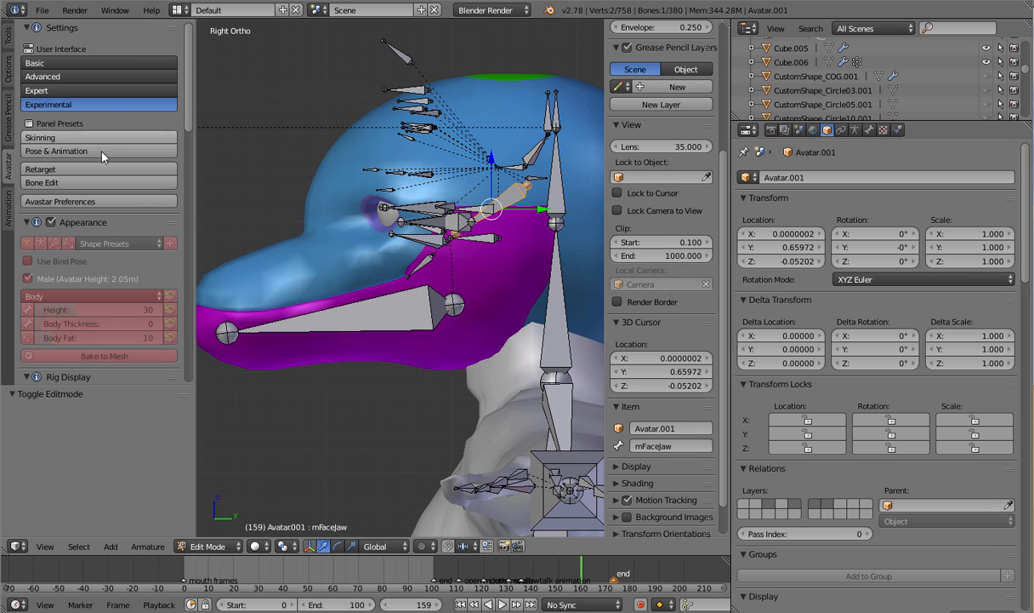
click(90, 183)
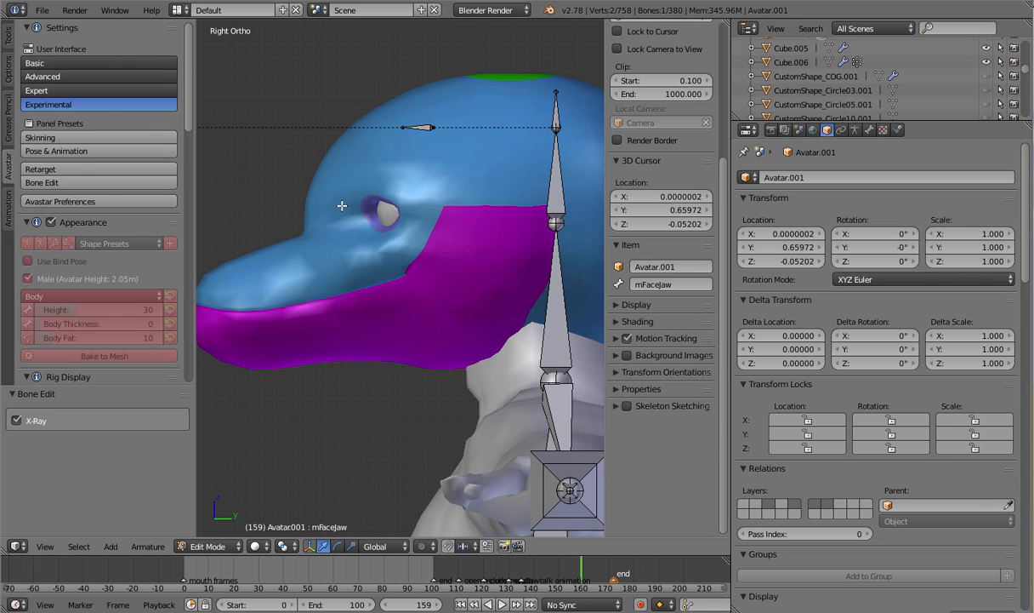
Show the SL Base, Hands, Face, Spine, Volume, Hinds, Tail and Groin deform bone groups, leaving the Wings deform group hidden
scroll(172, 93, down, 8)
scroll(174, 204, down, 8)
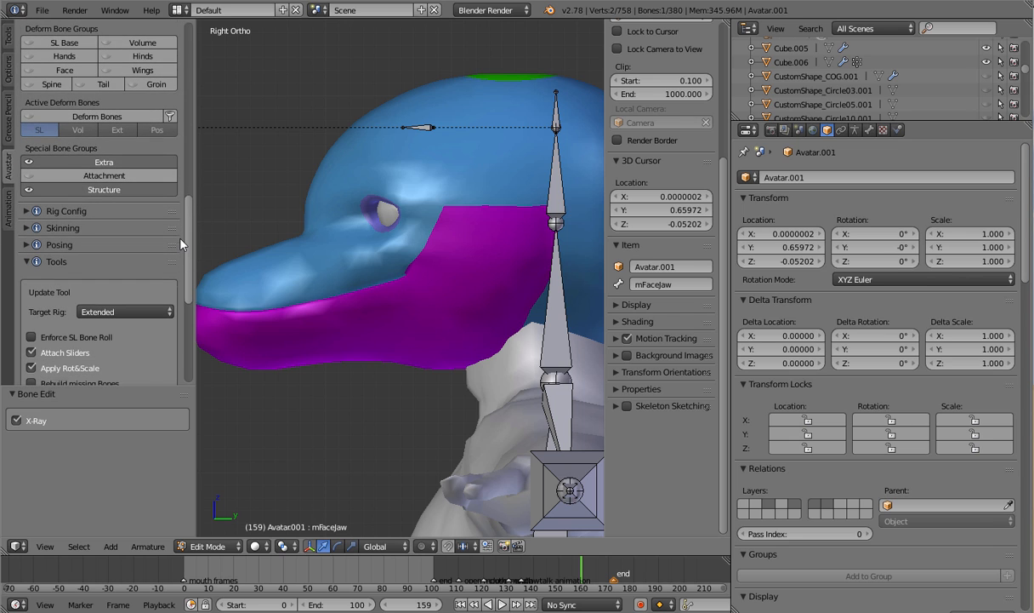
scroll(180, 245, down, 6)
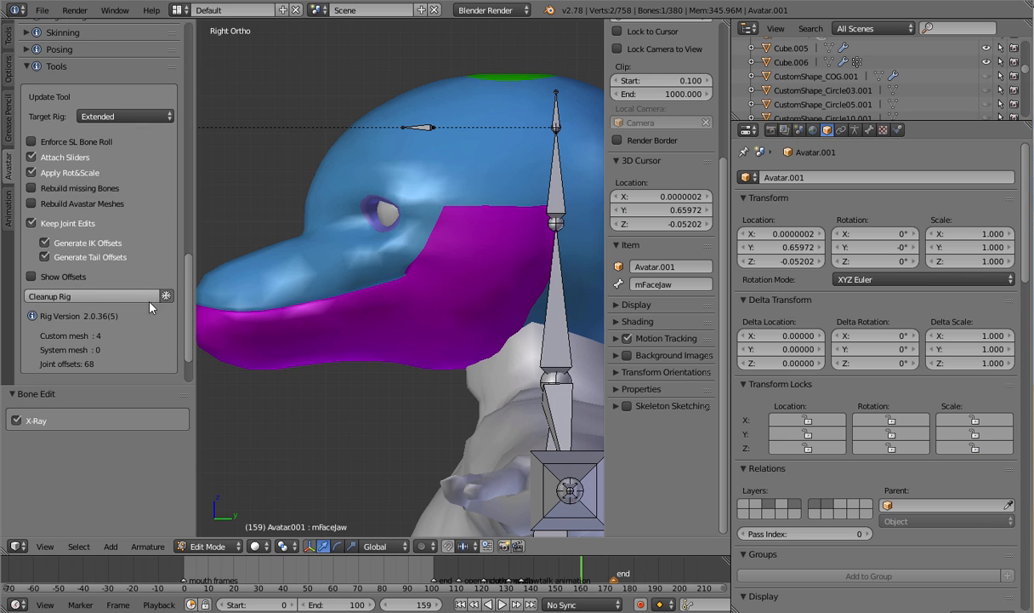
scroll(188, 306, up, 14)
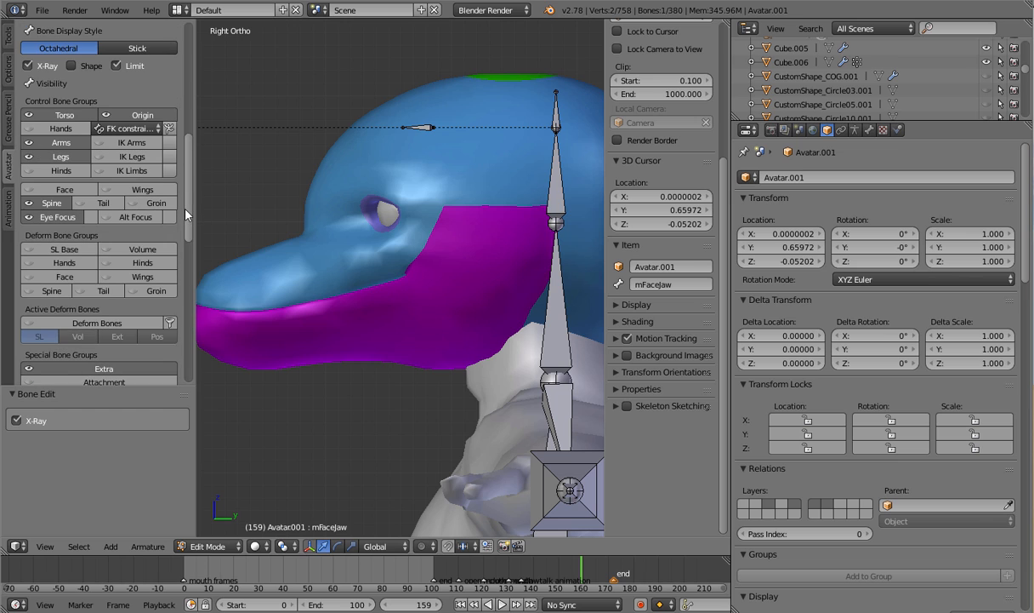
click(28, 248)
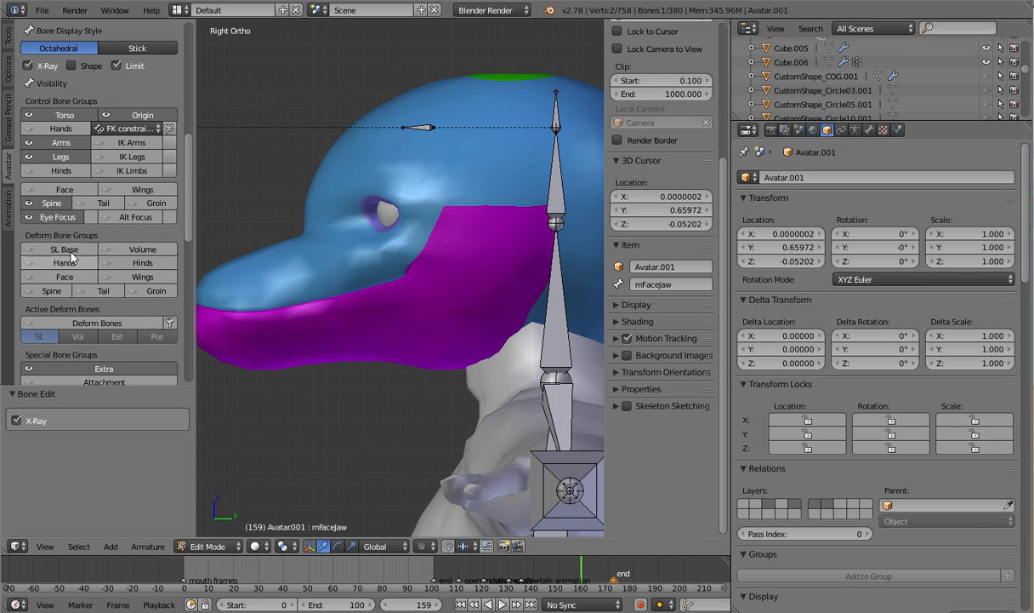
click(28, 262)
click(28, 276)
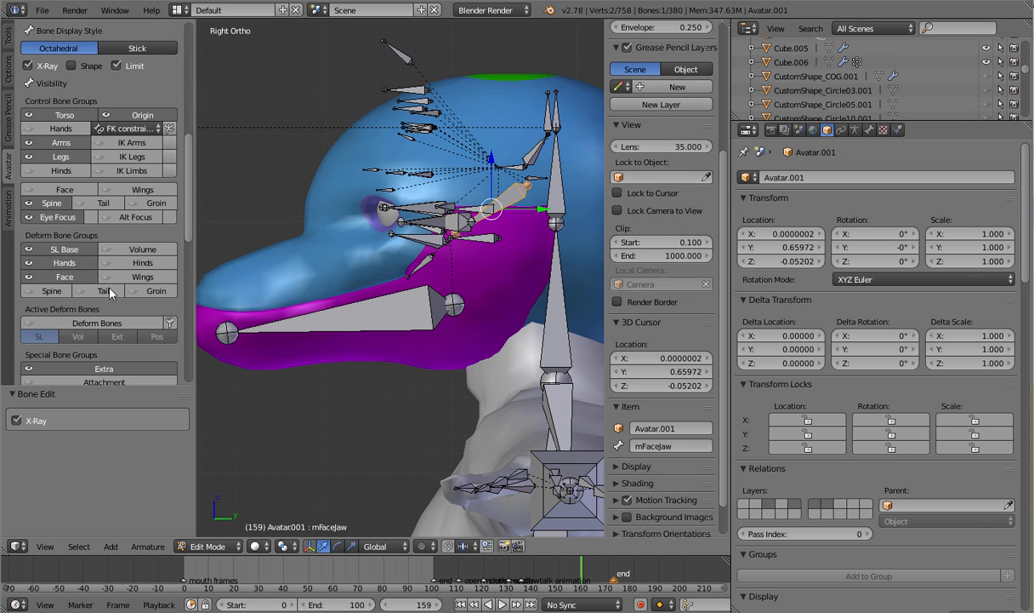
click(58, 290)
drag(143, 252, 149, 292)
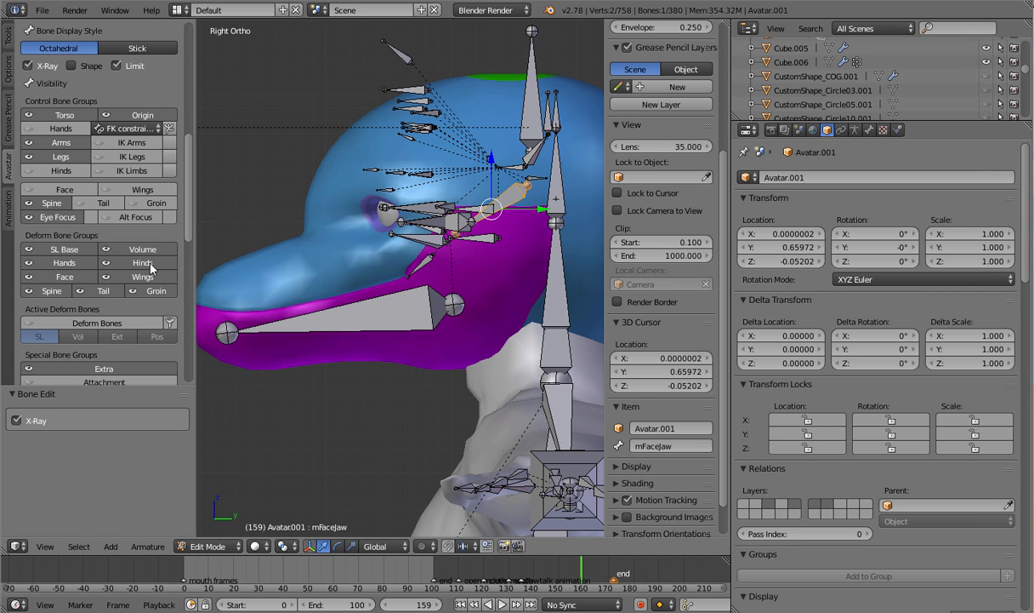
click(160, 278)
key(g)
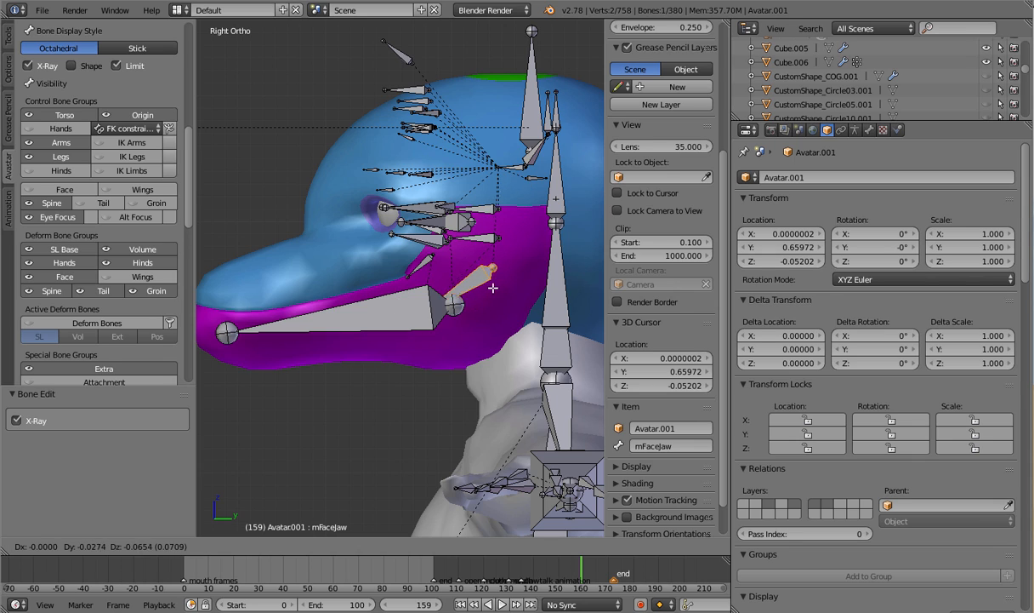
key(Escape)
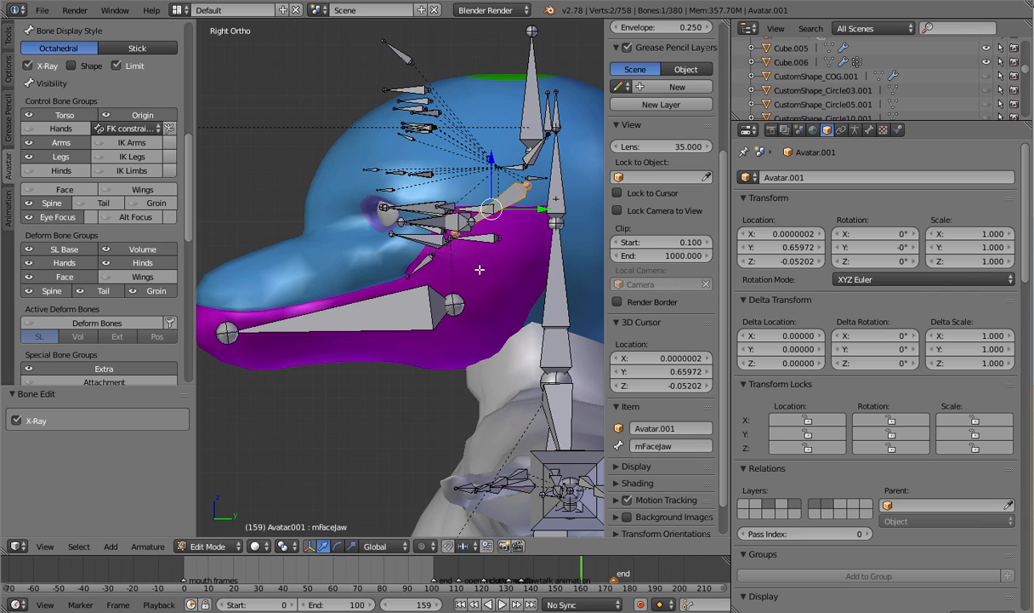
right_click(432, 262)
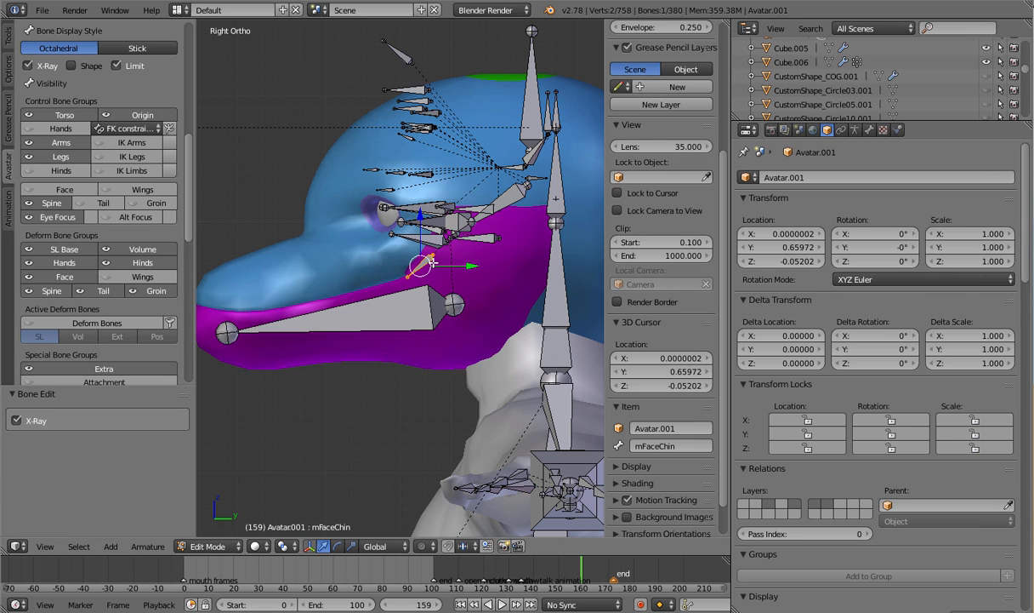
shift+right_click(510, 202)
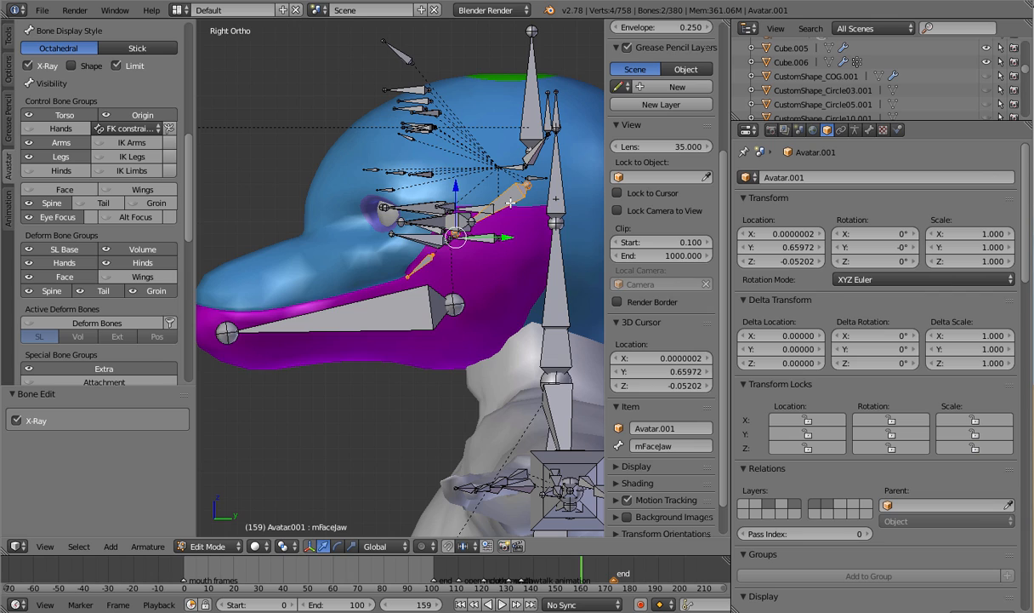
right_click(456, 303)
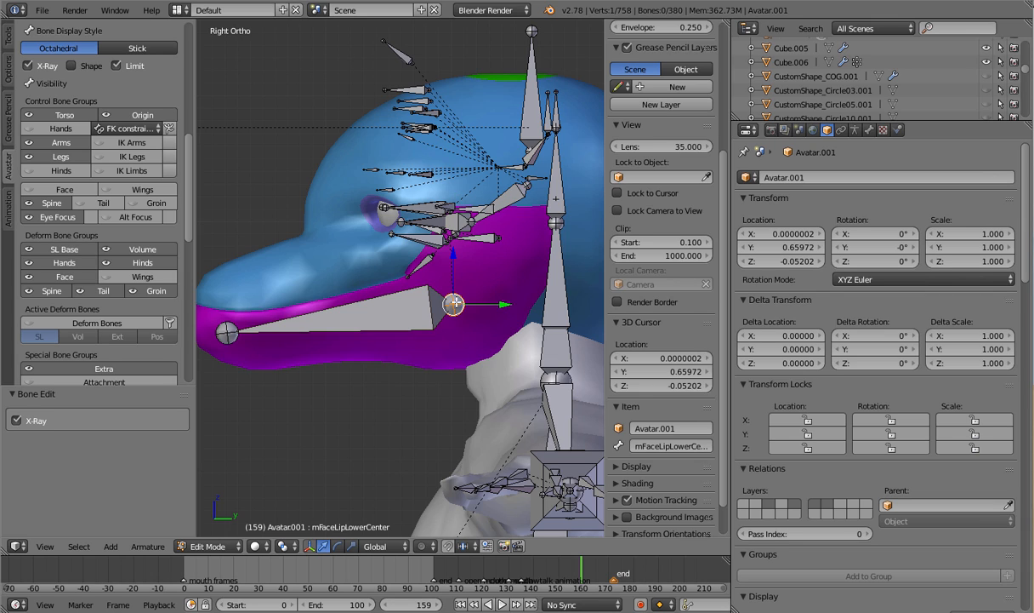
Move the mFaceJaw and mFaceChin bones together by about -0.063 in Y and -0.097 in Z, into the lower jaw
right_click(512, 198)
shift+right_click(428, 262)
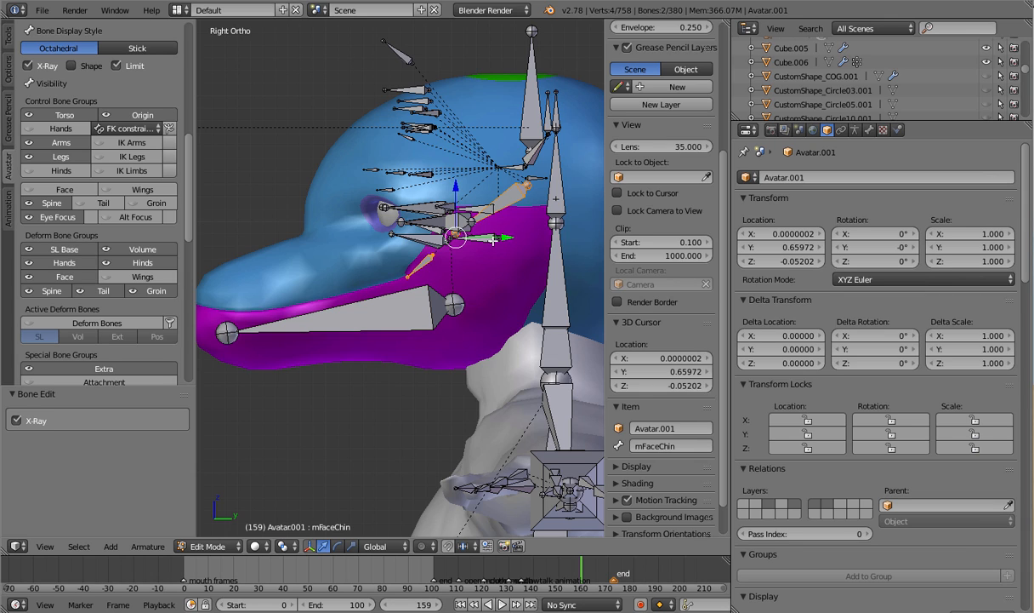
mouse_move(493, 238)
middle_down()
mouse_move(464, 240)
mouse_move(499, 239)
middle_up()
key(KP_3)
key(g)
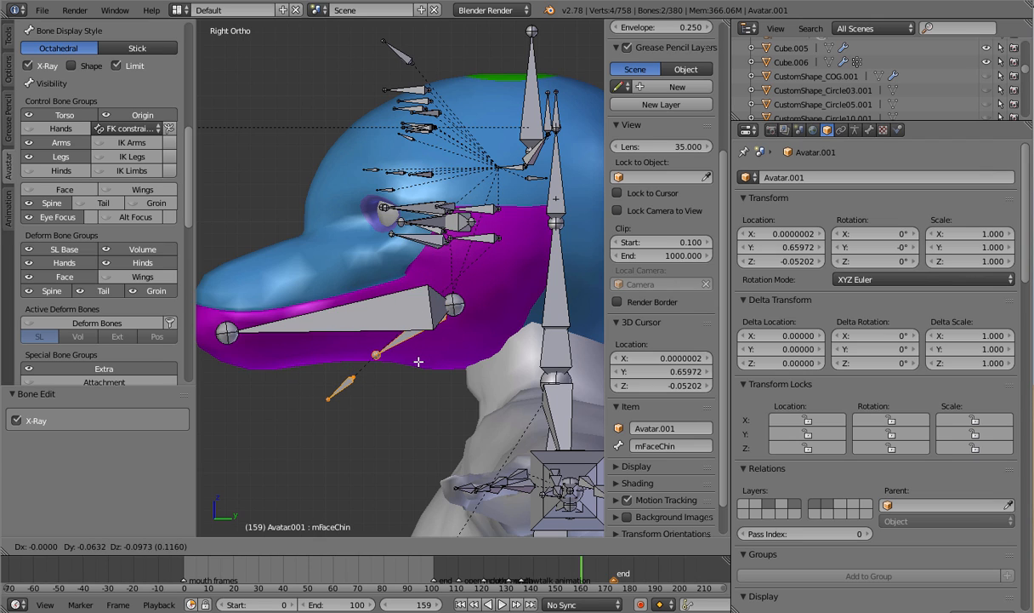
click(418, 361)
Rotate the mFaceChin bone nearly horizontal and move it about -0.072 in Y and 0.023 in Z to the lower jaw's front underside
key(g)
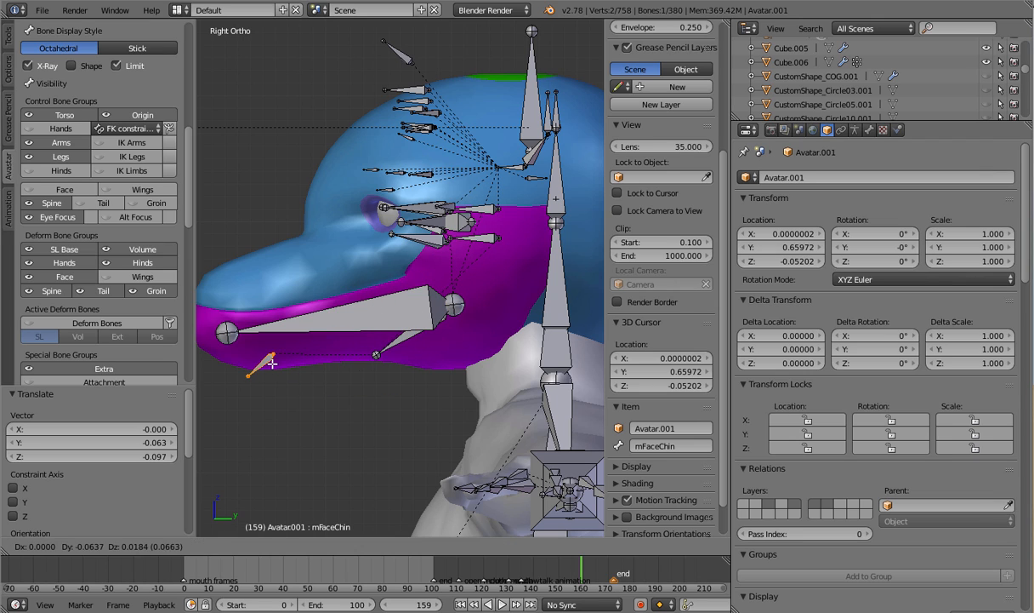
right_click(269, 356)
key(r)
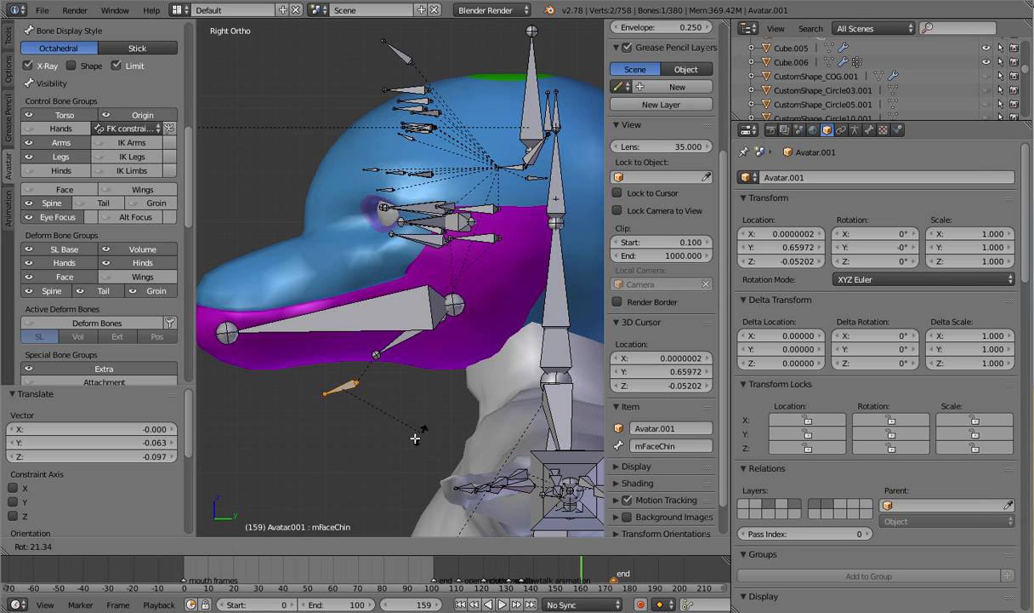
click(442, 393)
key(g)
click(281, 405)
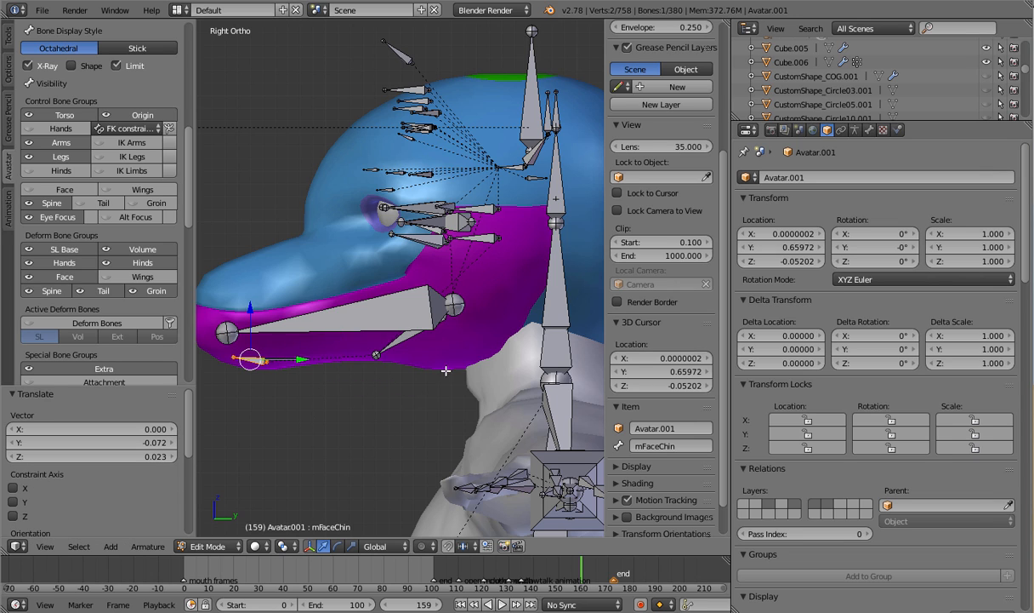
Switch the viewport to wireframe and select the root joint of the mFaceJaw bone
right_click(408, 334)
key(z)
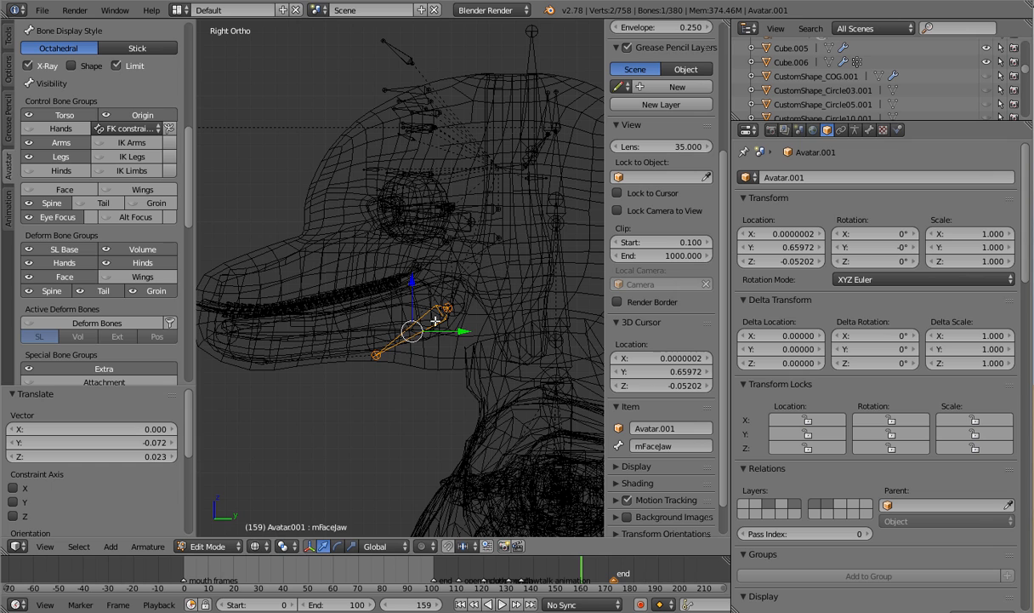
key(z)
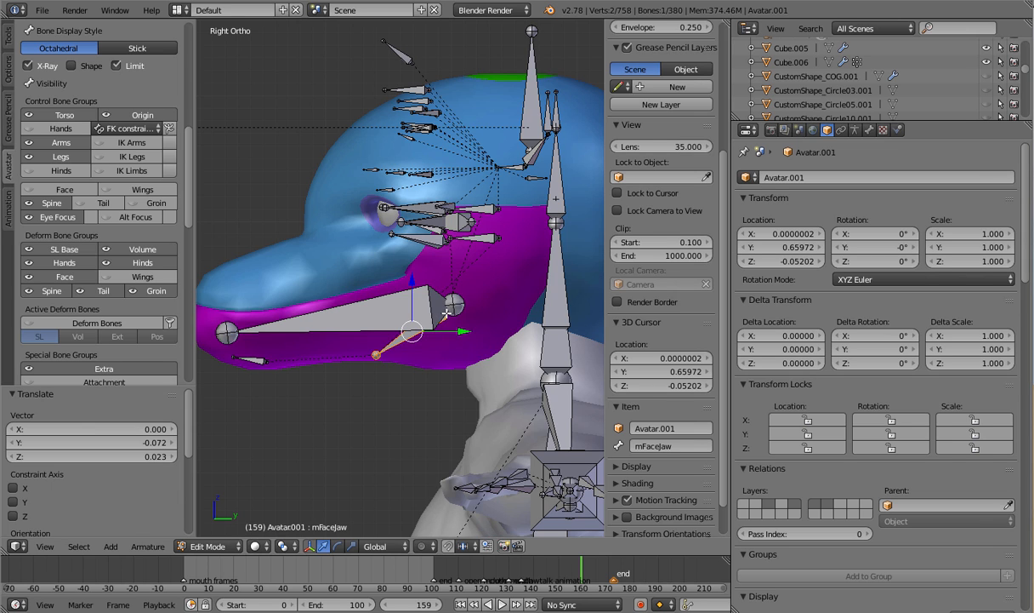
key(z)
right_click(448, 311)
right_click(449, 311)
scroll(449, 311, up, 3)
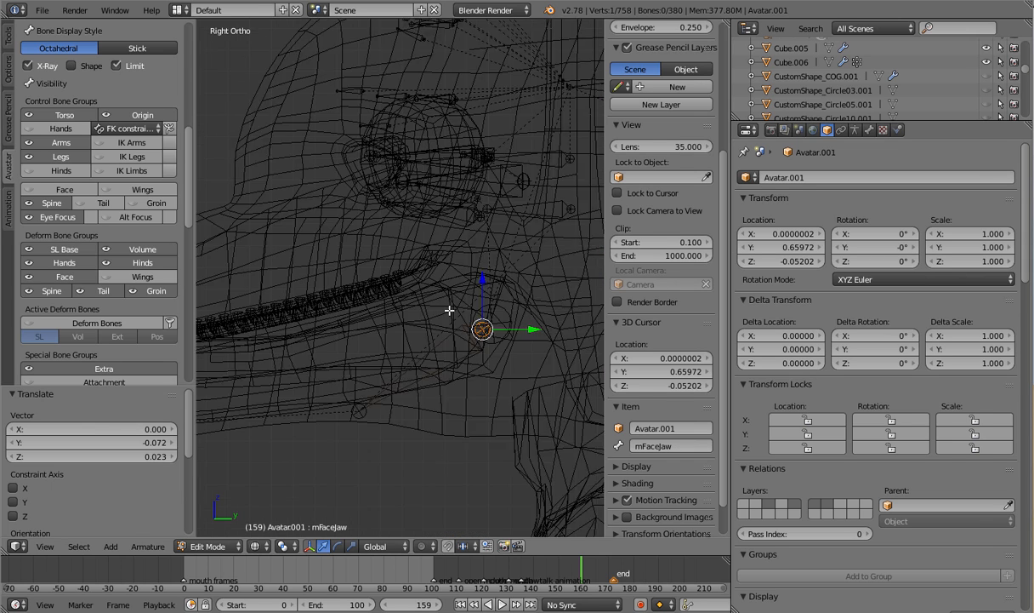
scroll(450, 311, up, 2)
key(s)
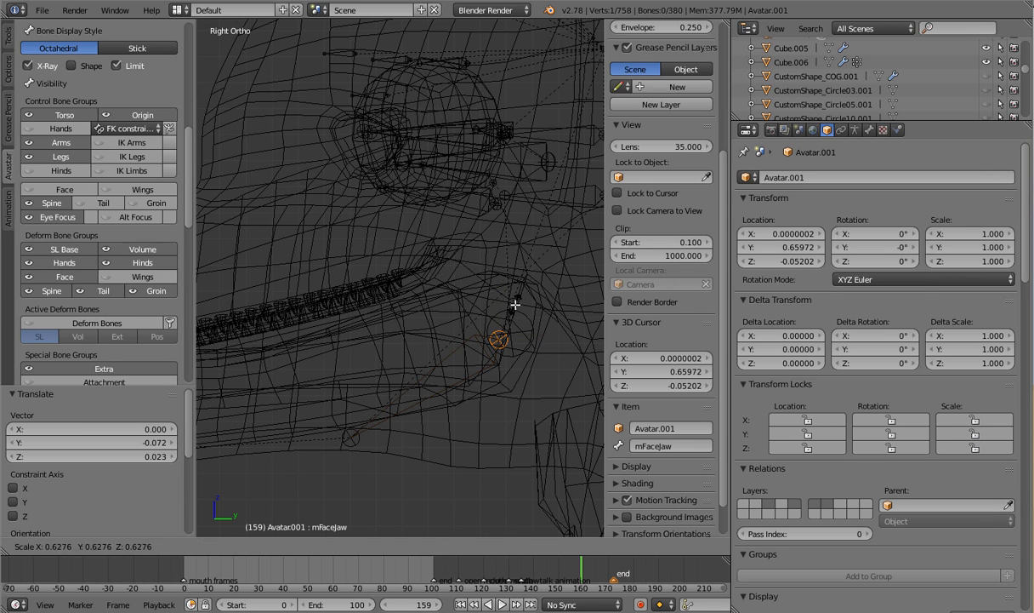
key(Escape)
right_click(351, 436)
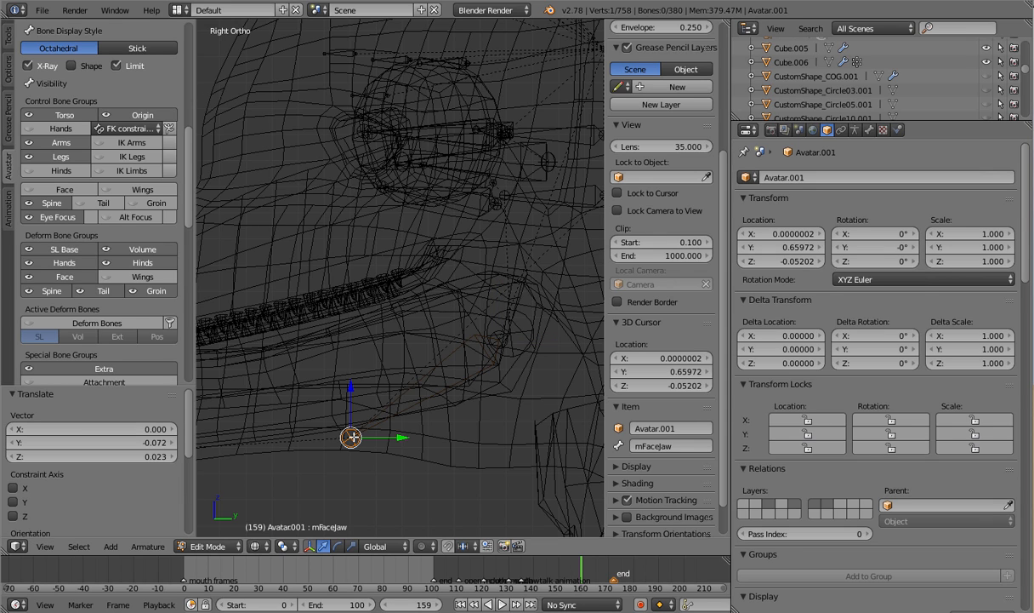
Move the mFaceJaw root joint about 0.005 in Y and 0.002 in Z onto the mFaceLipLowerCenter root joint
right_click(498, 337)
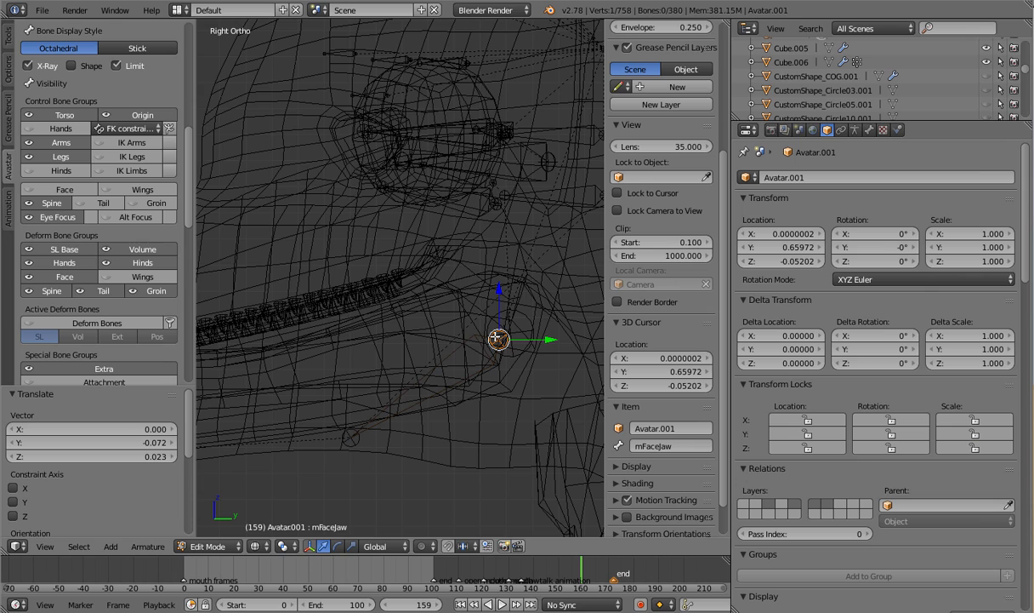
key(g)
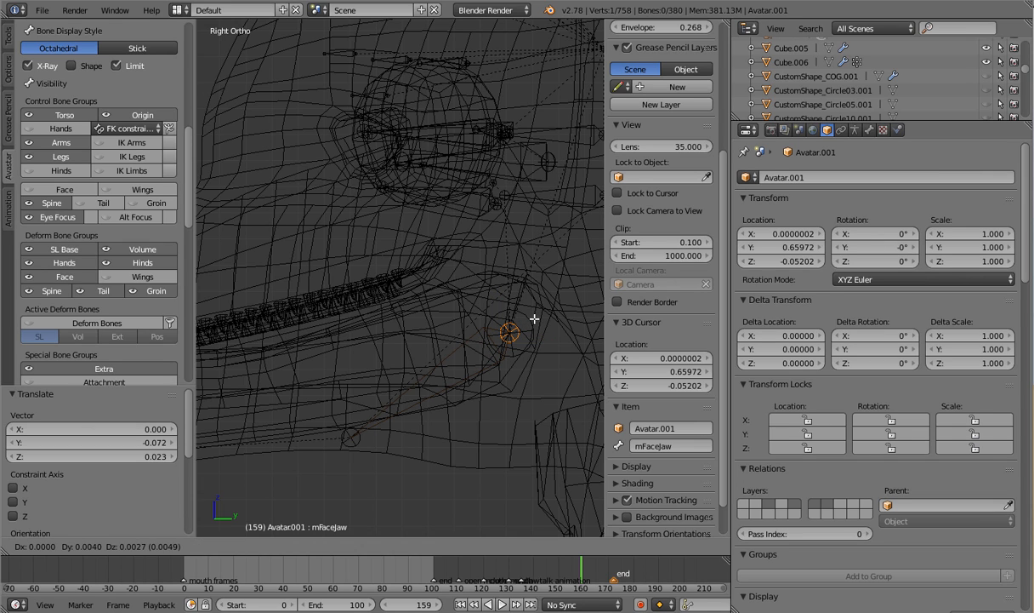
click(535, 318)
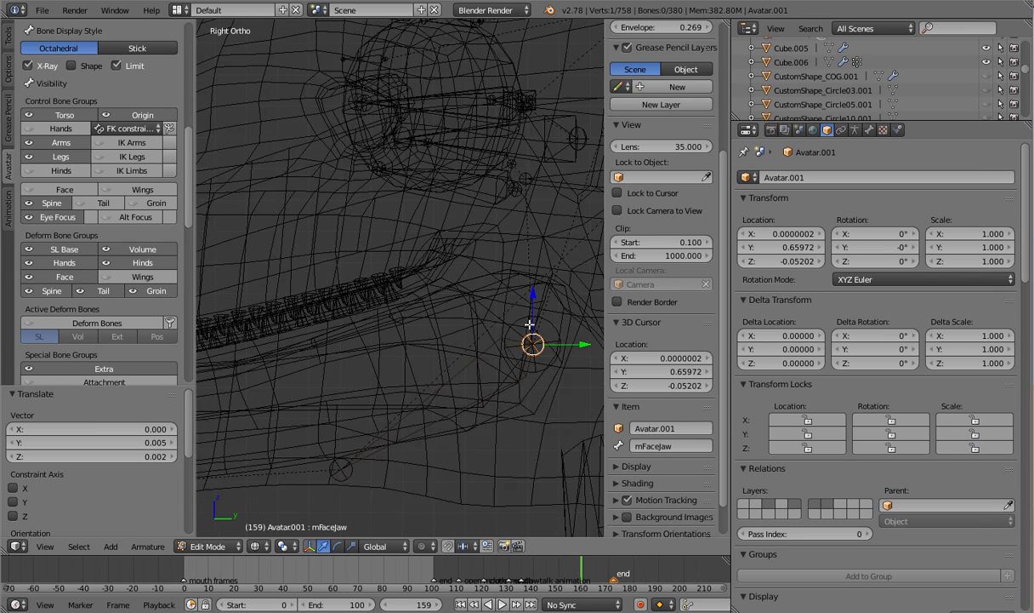
Examine up close how the mFaceJaw root joint aligns with the mFaceLipLowerCenter root joint, in wireframe and solid shading
scroll(385, 266, up, 3)
shift+middle_drag(542, 324, 387, 265)
scroll(374, 255, up, 4)
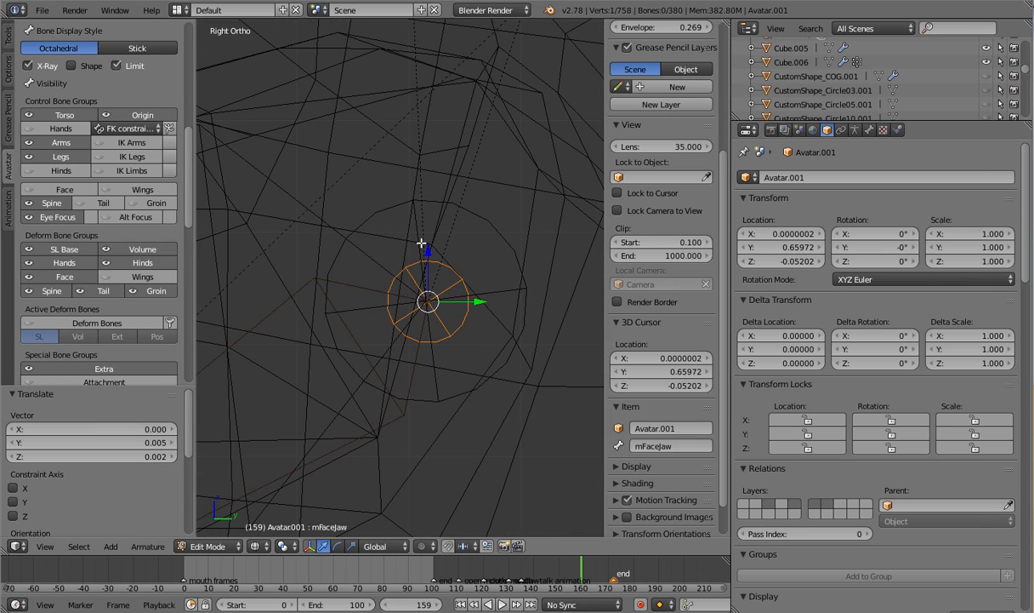
right_click(365, 219)
key(z)
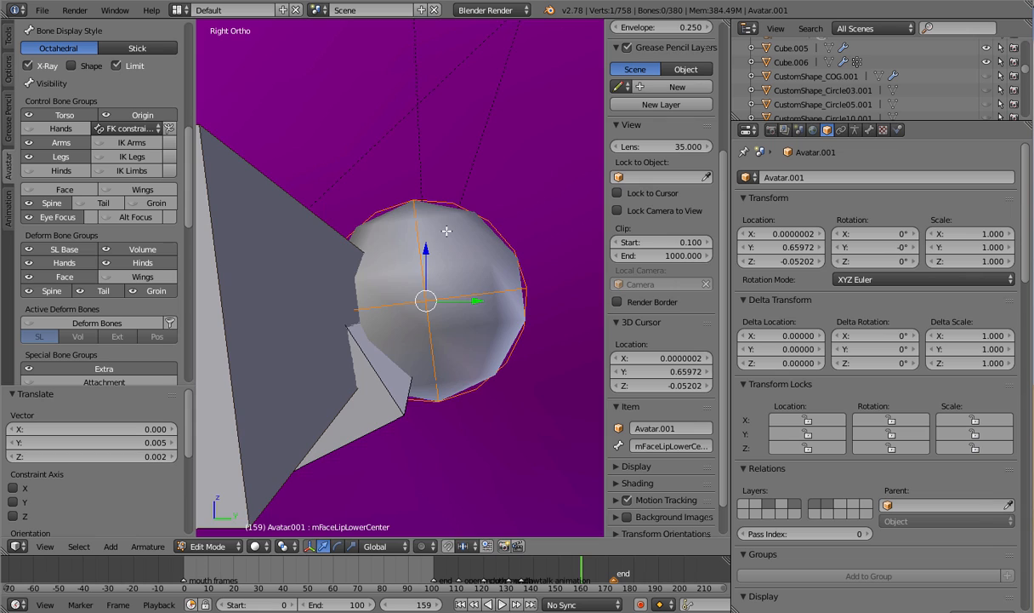
key(z)
right_click(465, 281)
scroll(468, 285, down, 4)
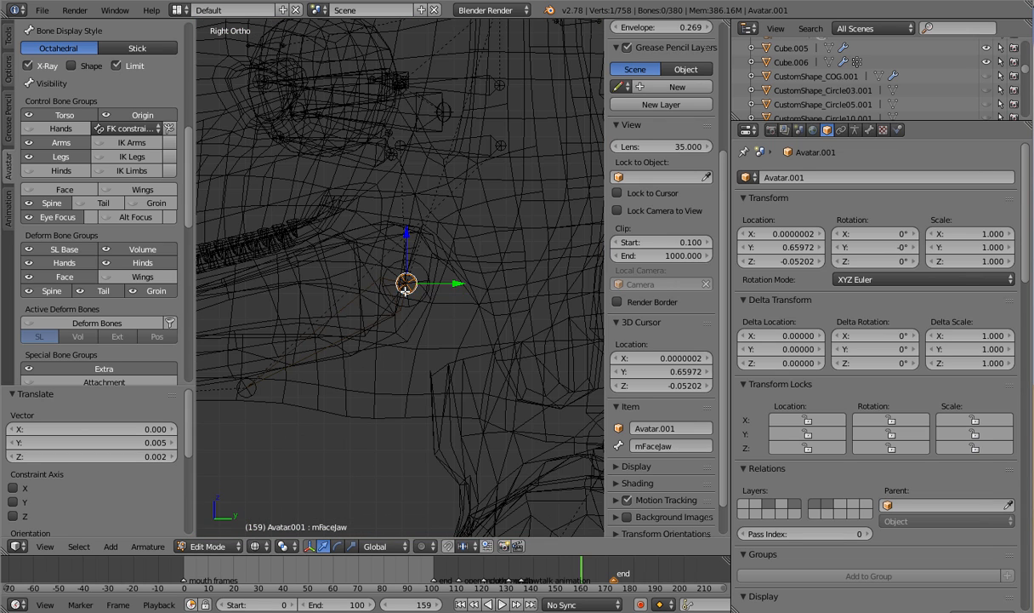
Move the tip joint of the mFaceJaw bone about -0.119 in Y and 0.018 in Z onto the mFaceLipLowerCenter tip joint
shift+middle_drag(336, 340, 444, 306)
right_click(358, 350)
key(z)
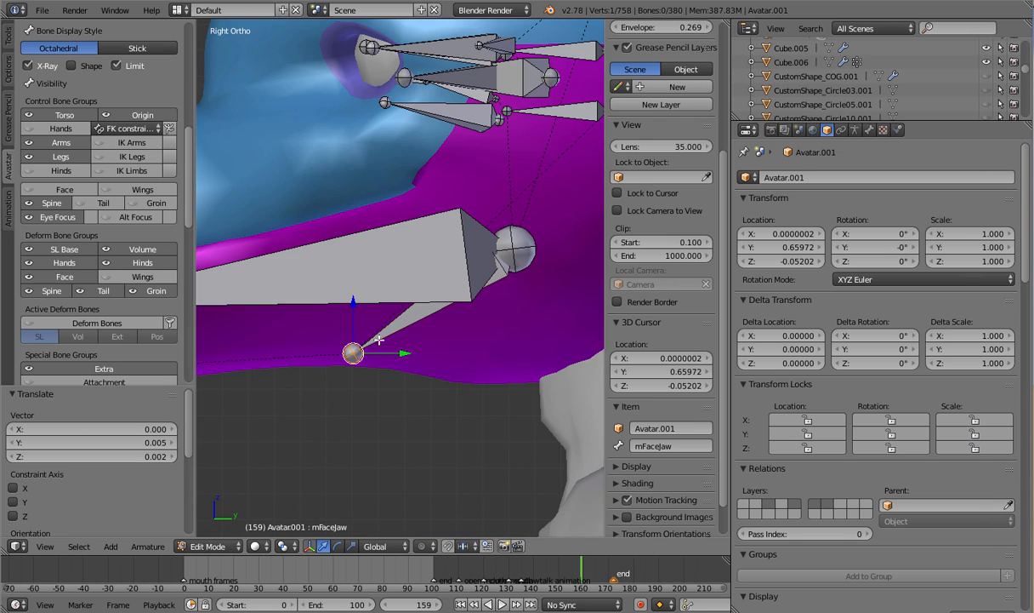
scroll(379, 335, down, 4)
shift+middle_drag(379, 314, 401, 336)
key(g)
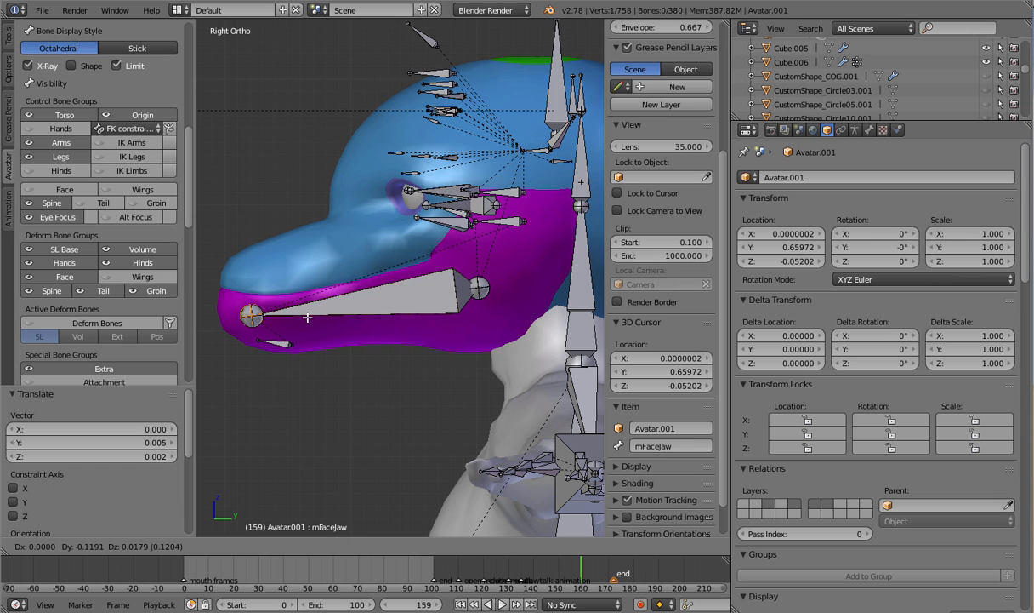
click(308, 317)
Fine-tune the mFaceJaw tip joint by about -0.0001567 in Y and -0.0003135 in Z to match the mFaceLipLowerCenter tip joint
scroll(340, 323, up, 6)
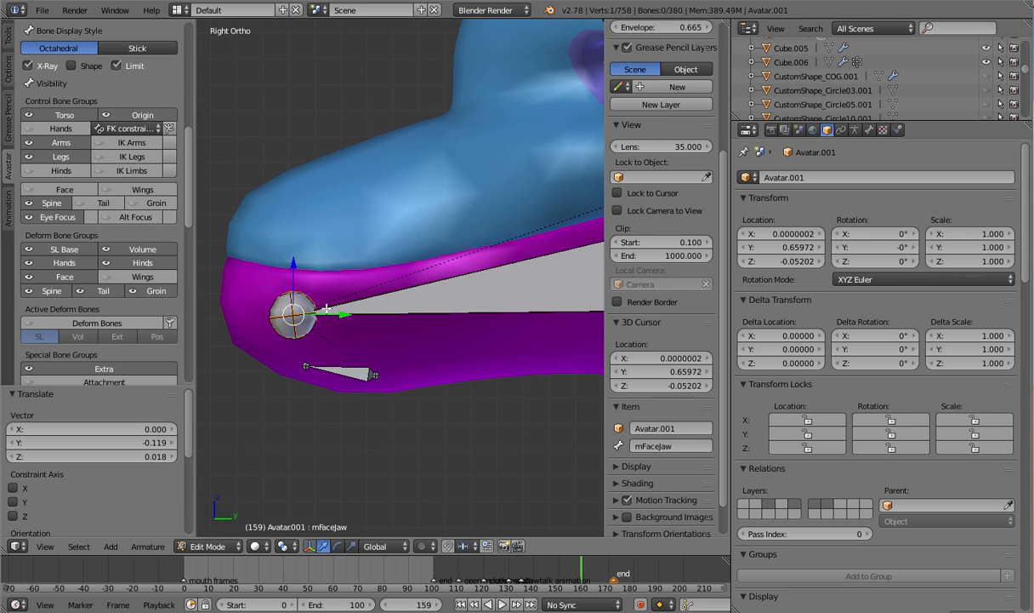
shift+middle_drag(366, 330, 451, 275)
shift+middle_drag(310, 320, 443, 273)
scroll(418, 305, up, 4)
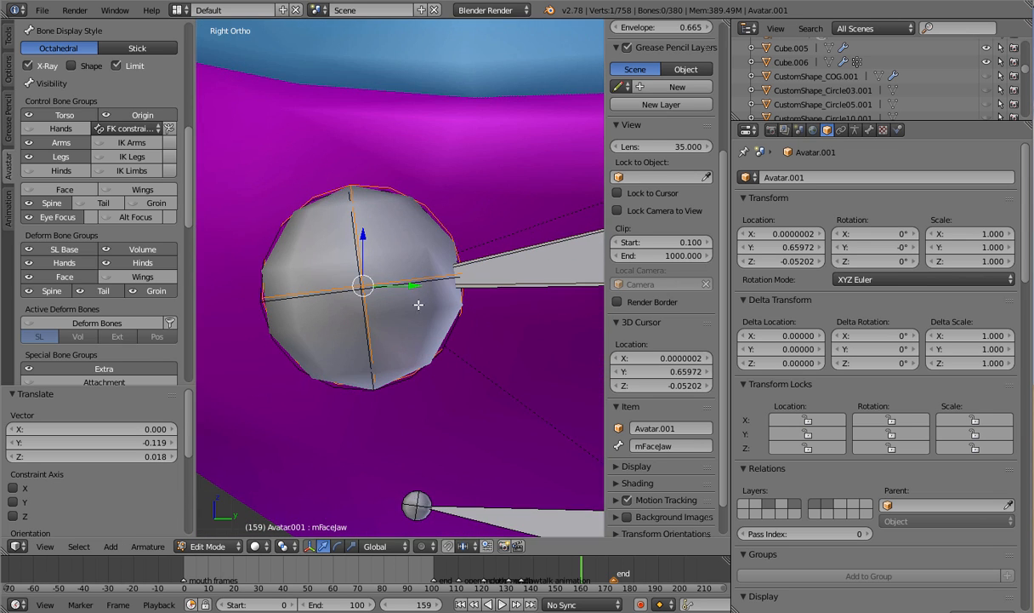
key(g)
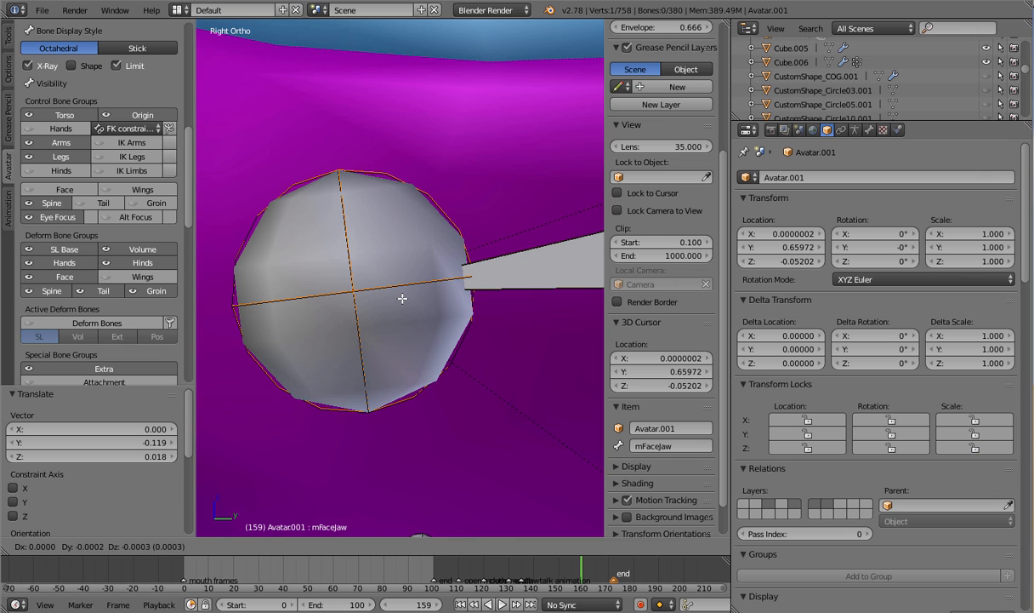
click(400, 296)
Fine-tune the mFaceJaw root joint by about -0.0001925 in Y and 0.0000875 in Z to match the mFaceLipLowerCenter root joint
scroll(473, 295, down, 6)
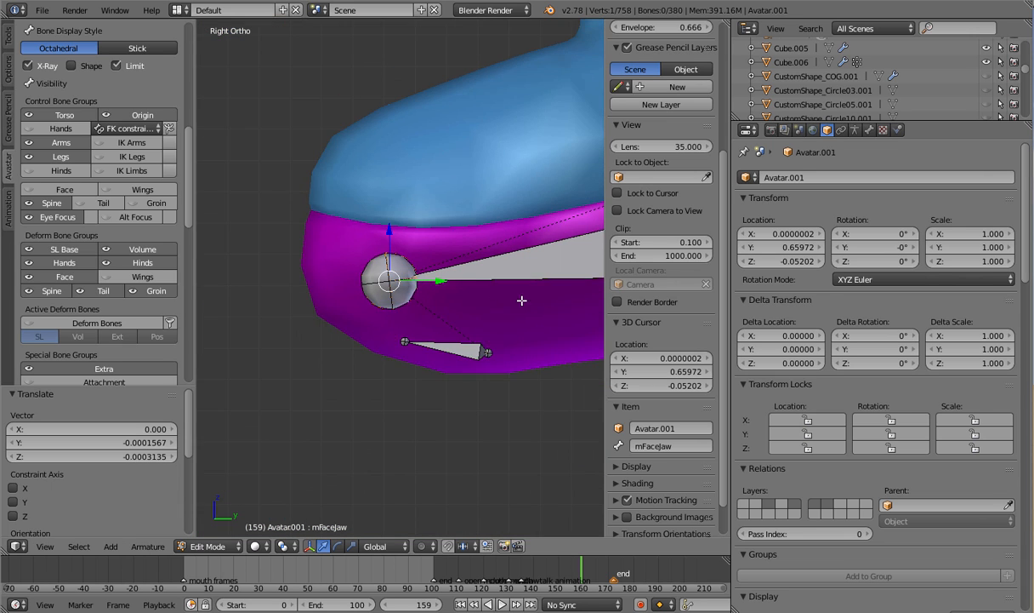
shift+middle_drag(522, 301, 242, 319)
shift+middle_drag(430, 277, 243, 344)
scroll(457, 280, up, 3)
shift+middle_drag(347, 347, 328, 339)
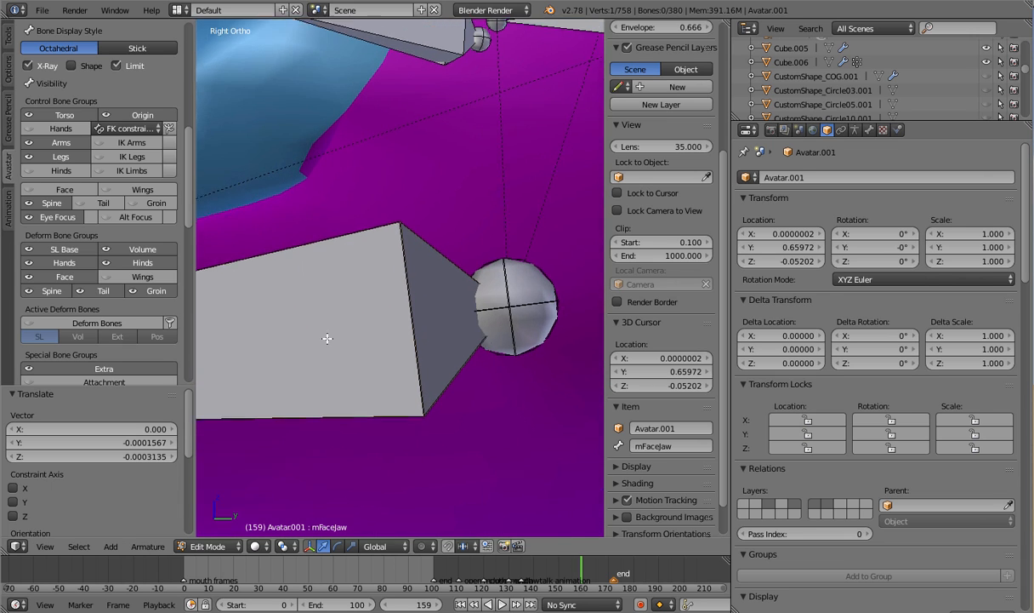
shift+middle_drag(495, 337, 439, 299)
scroll(326, 320, up, 3)
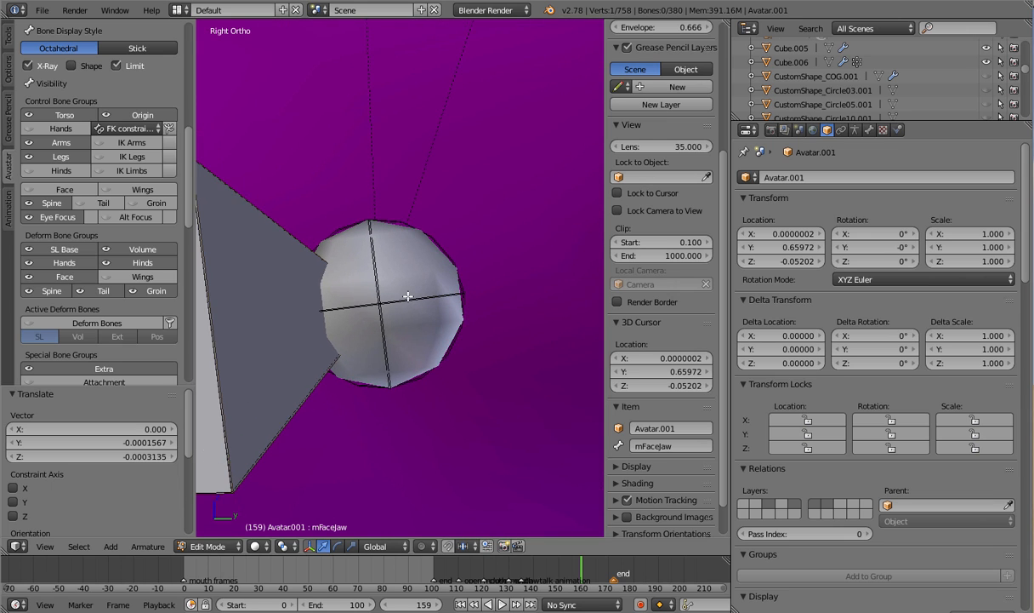
scroll(408, 296, up, 3)
right_click(395, 306)
scroll(400, 305, down, 5)
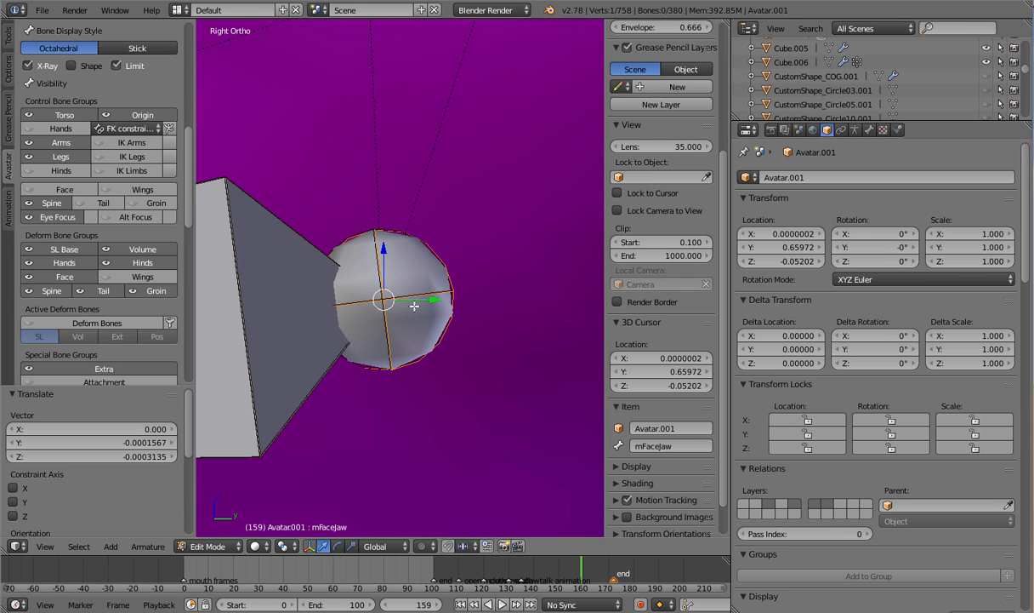
key(g)
right_click(475, 282)
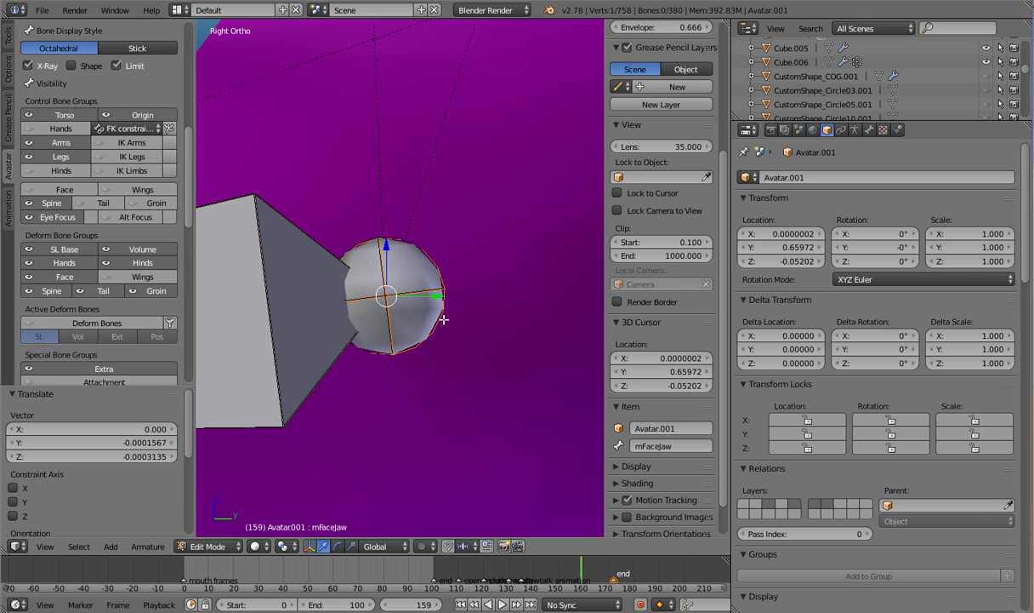
scroll(387, 303, up, 8)
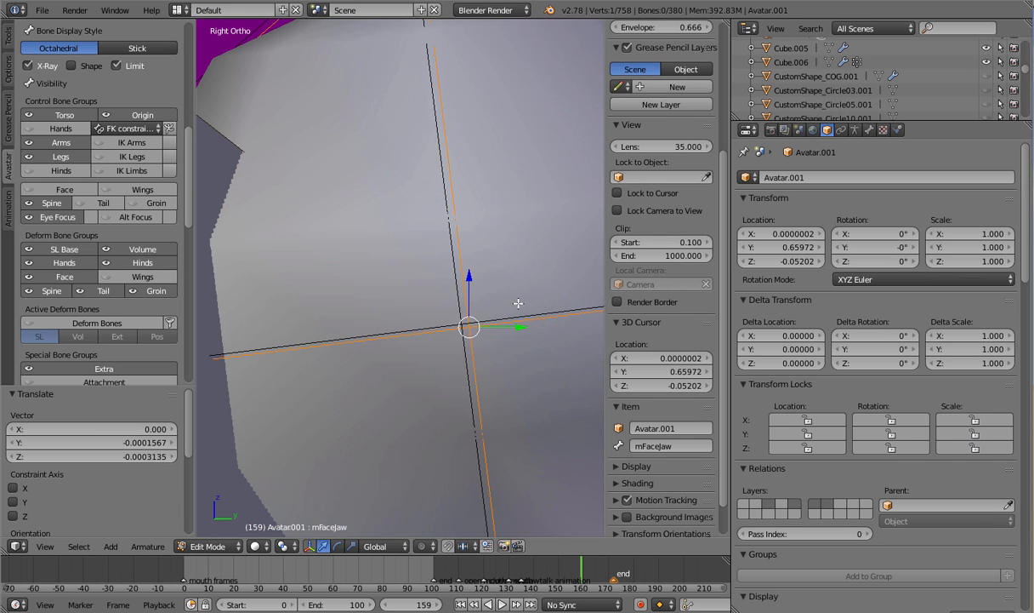
key(g)
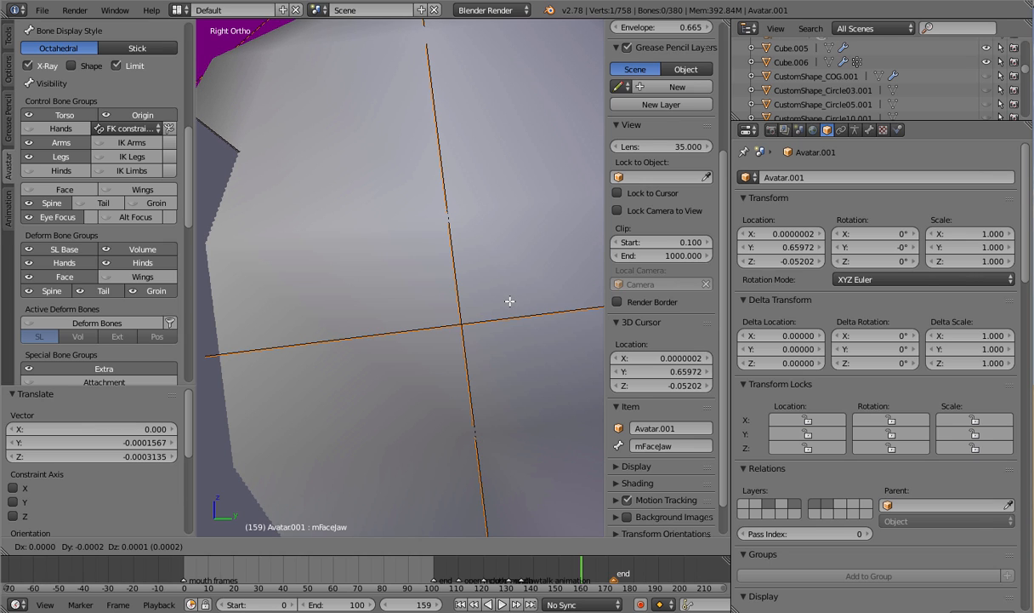
click(510, 300)
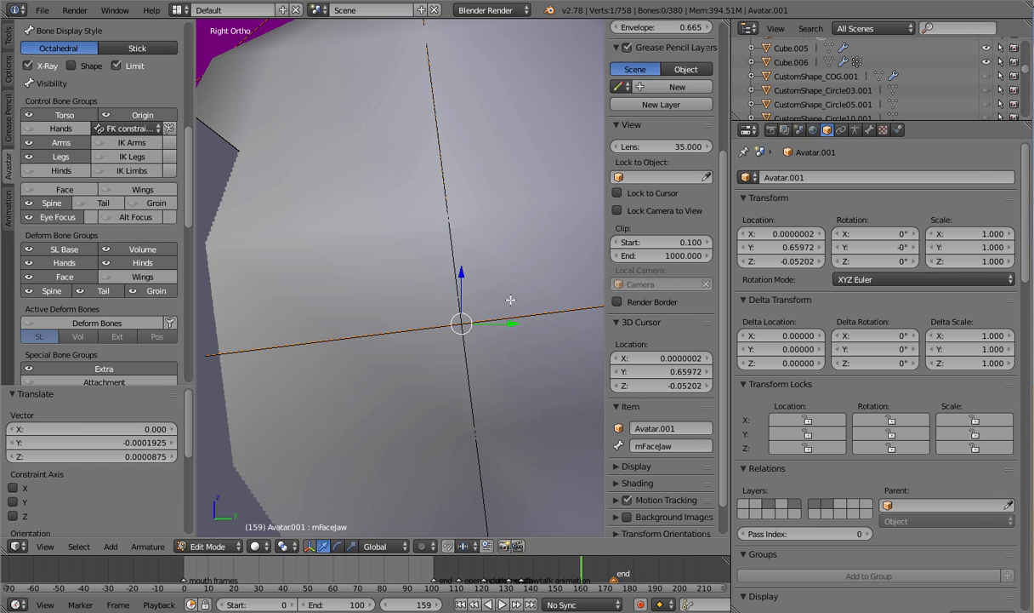
Alternate the selection between the overlapping mFaceJaw and mFaceLipLowerCenter bones to check that they coincide
scroll(510, 299, down, 6)
scroll(484, 303, down, 6)
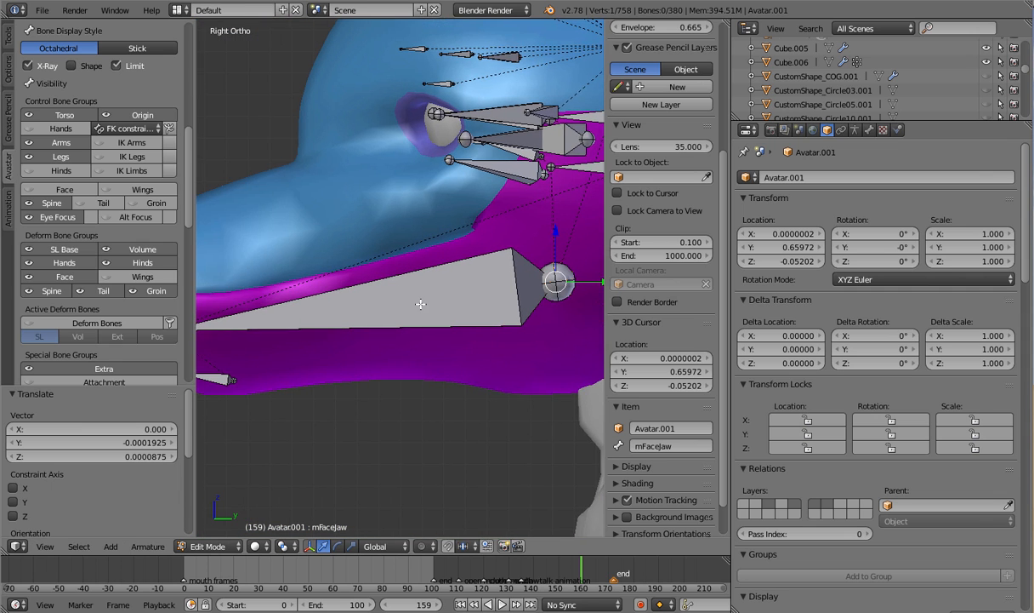
scroll(426, 315, up, 3)
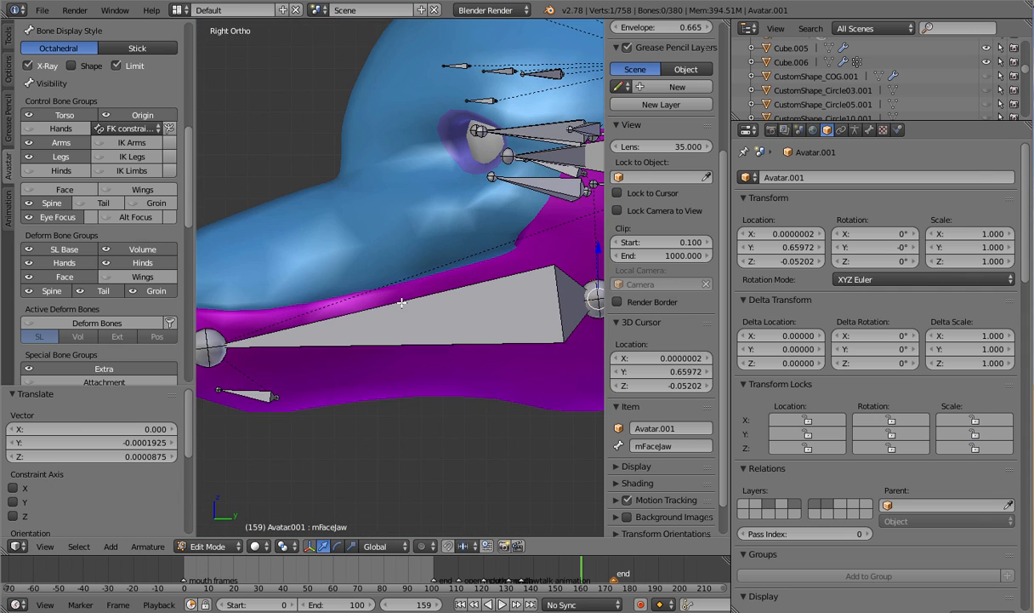
scroll(399, 316, down, 1)
right_click(399, 317)
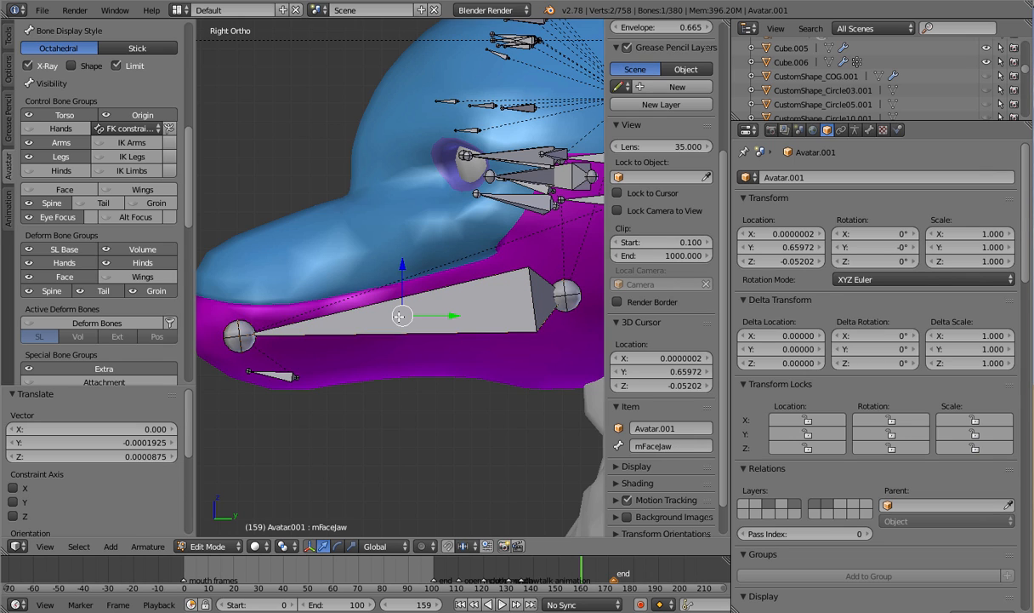
right_click(399, 316)
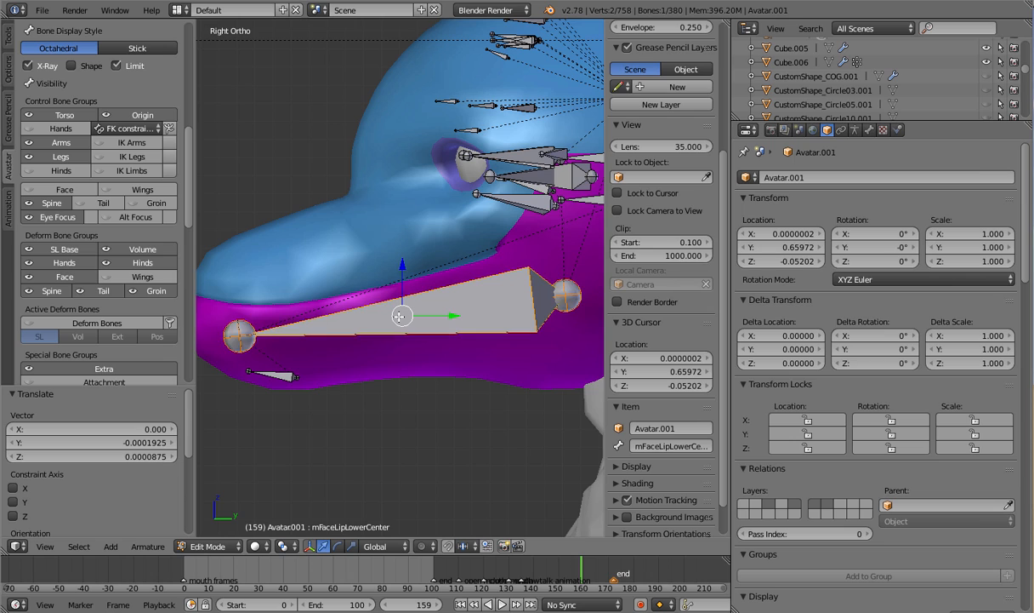
right_click(399, 317)
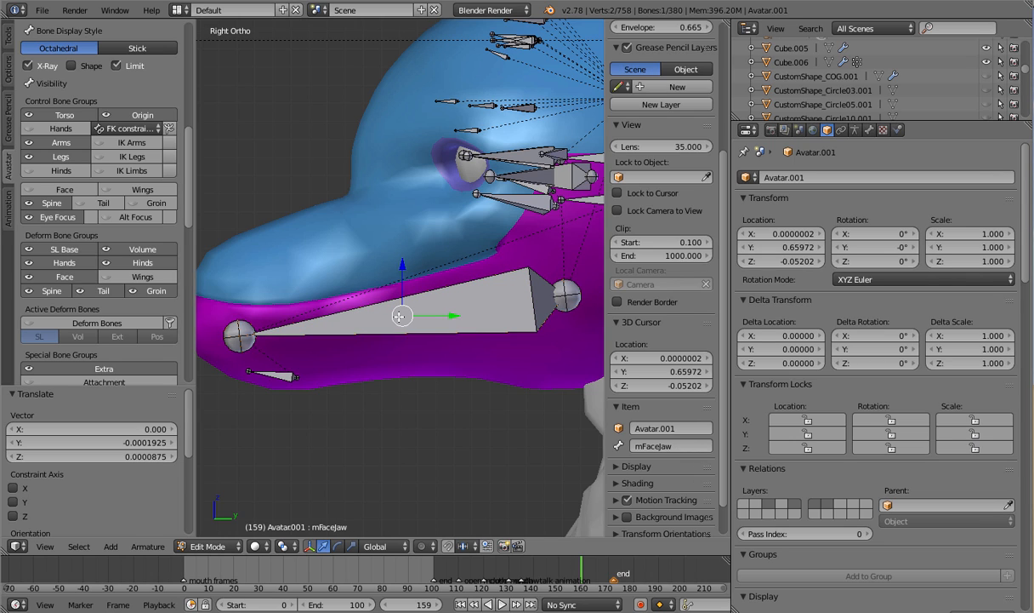
right_click(399, 316)
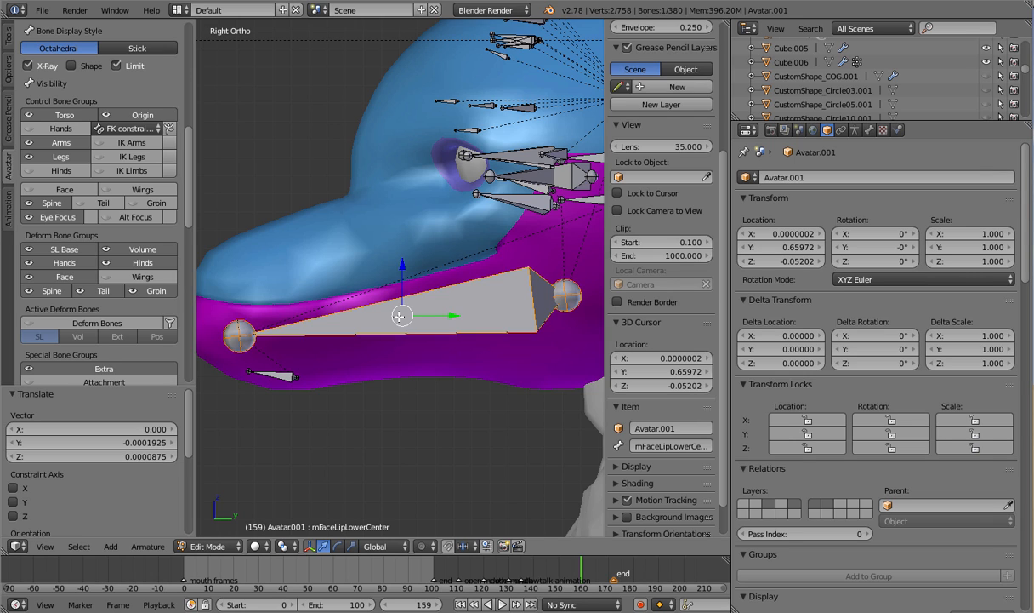
Save the current Blender file
click(41, 10)
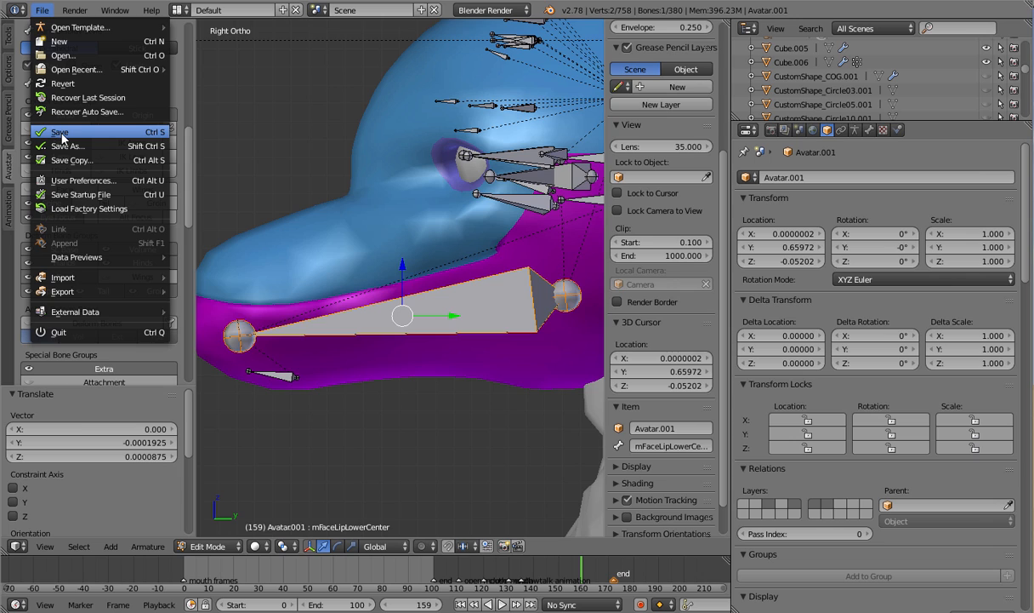
click(60, 134)
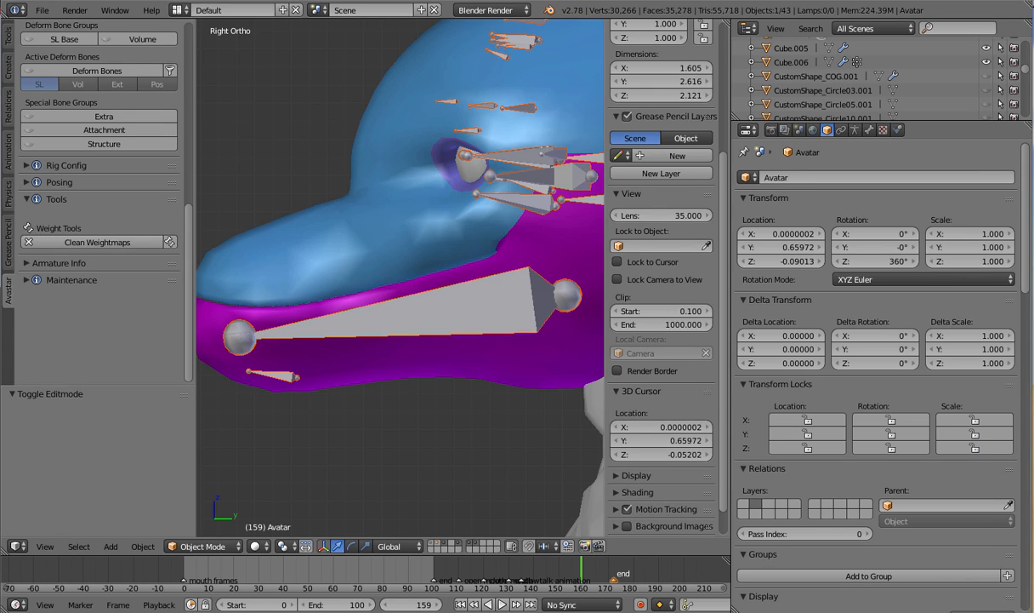
Select the Avatar.001 armature and switch it to Pose Mode
right_click(468, 323)
right_click(468, 323)
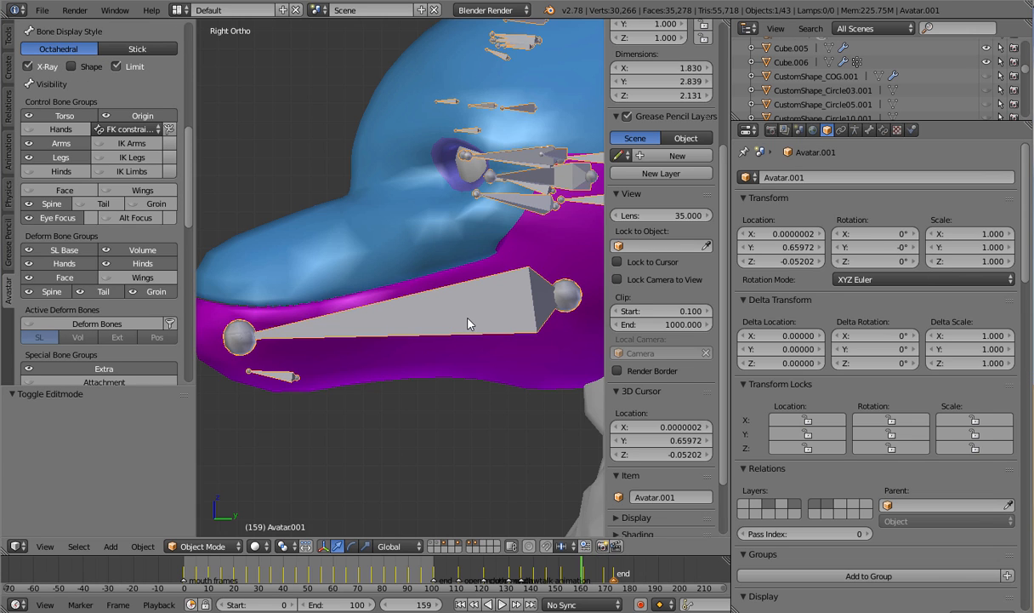
right_click(458, 329)
right_click(458, 329)
click(204, 546)
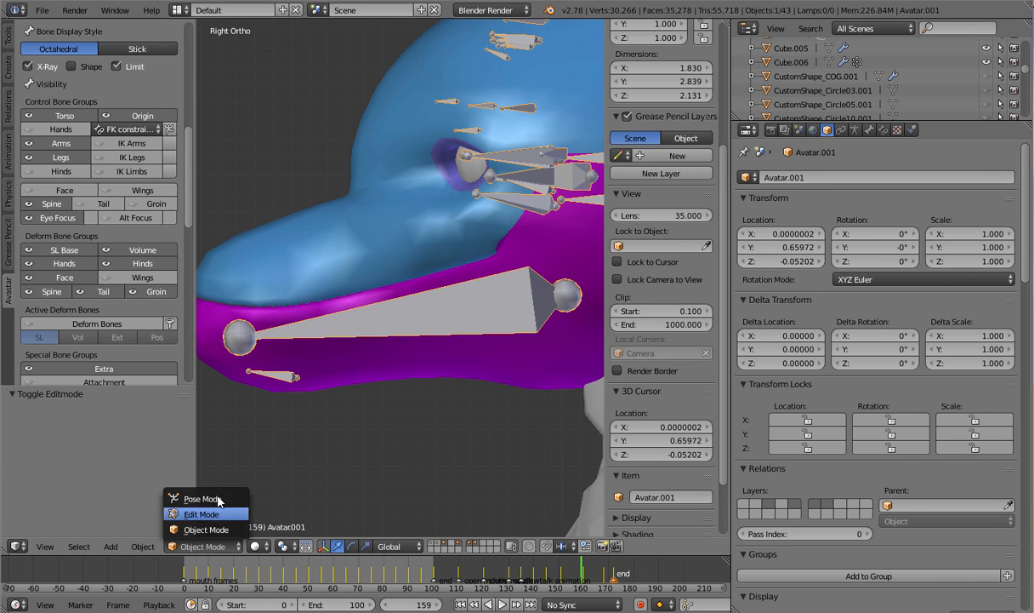
click(205, 498)
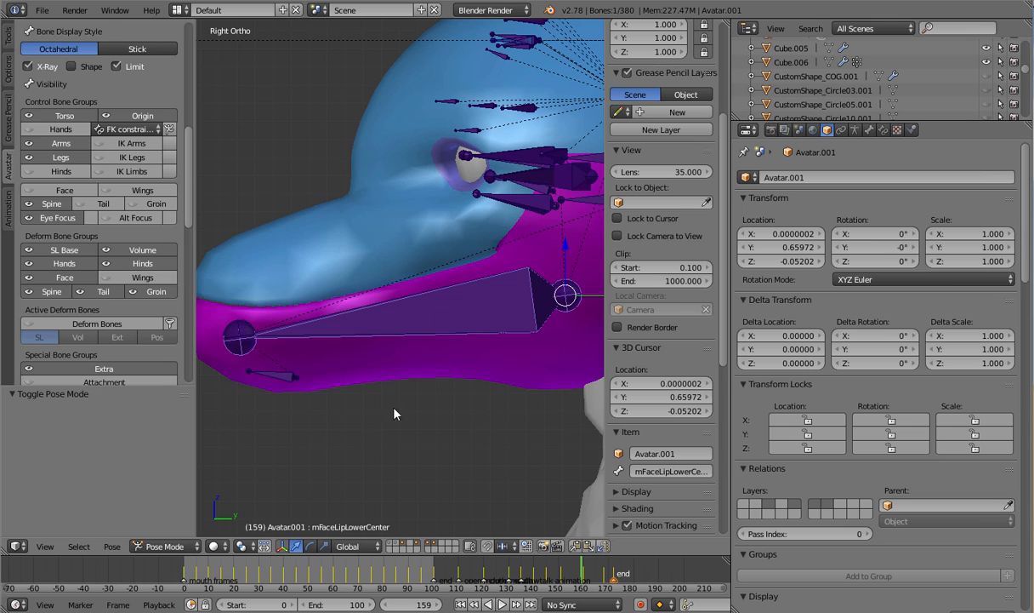
Check the selection of the overlapping jaw bones in Pose Mode, and select the head mesh Cube.006
right_click(420, 322)
right_click(421, 322)
right_click(492, 337)
right_click(482, 364)
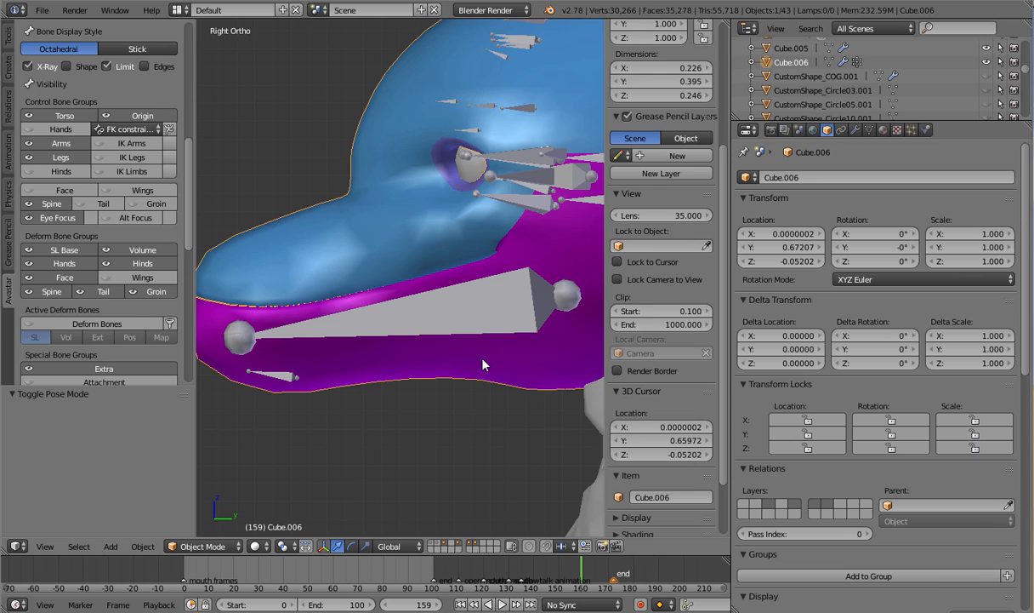
Show the mesh data of Cube.006 and select the mFaceLipLowerCenter vertex group
click(869, 129)
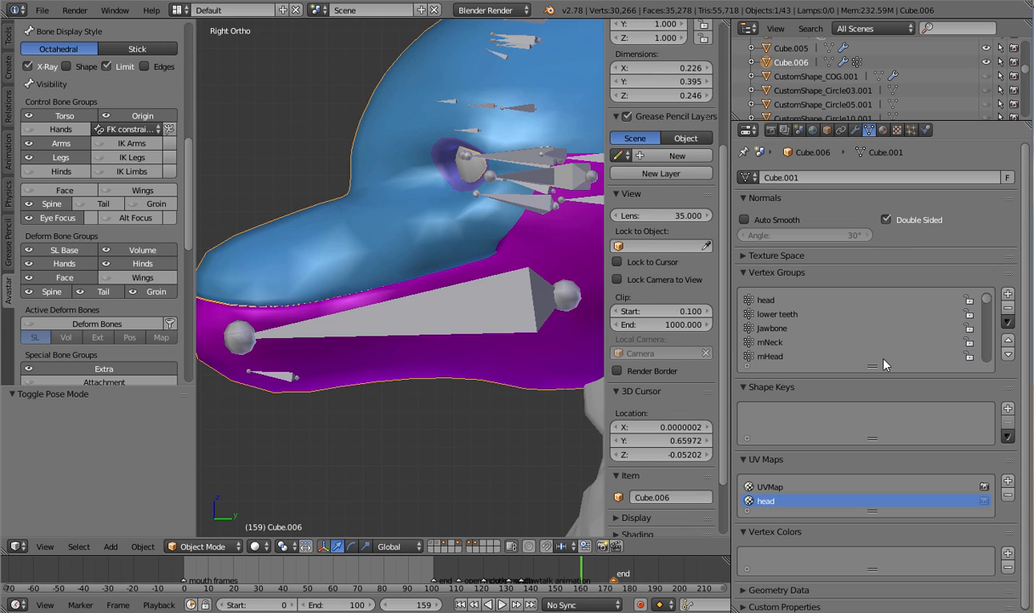
scroll(878, 350, down, 10)
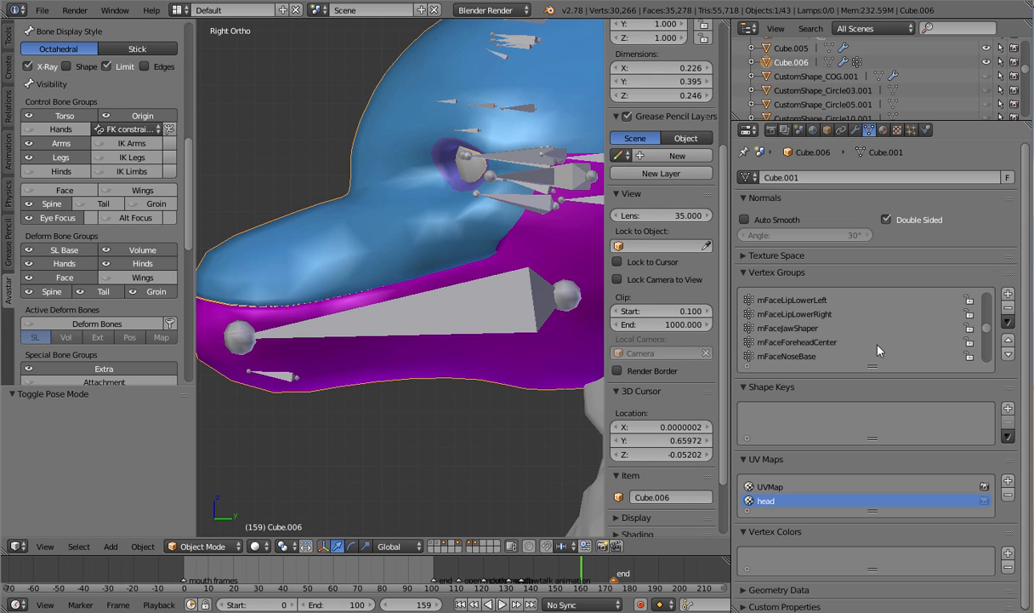
scroll(879, 350, down, 5)
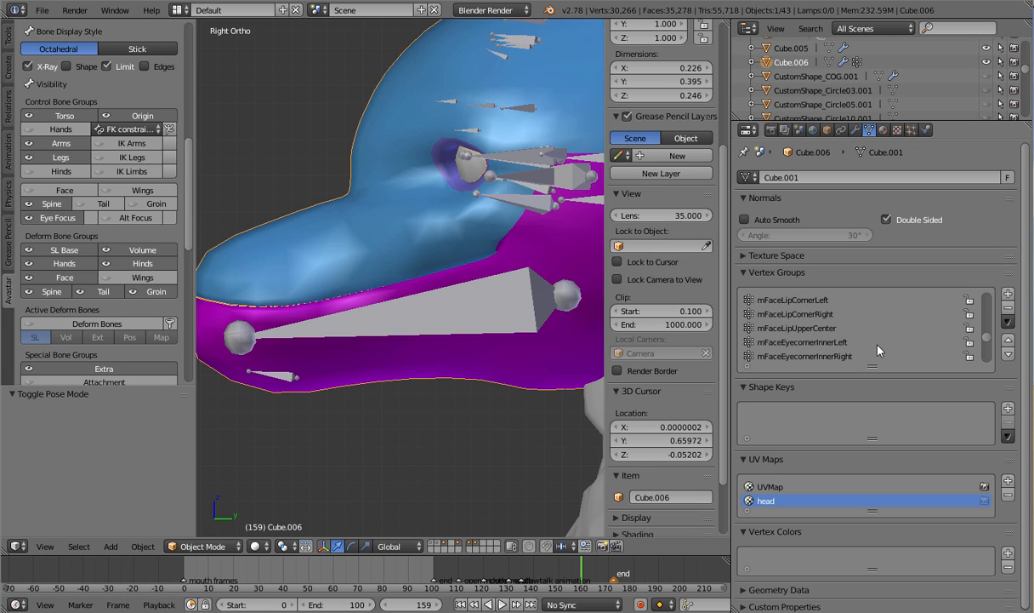
scroll(879, 350, down, 3)
click(877, 342)
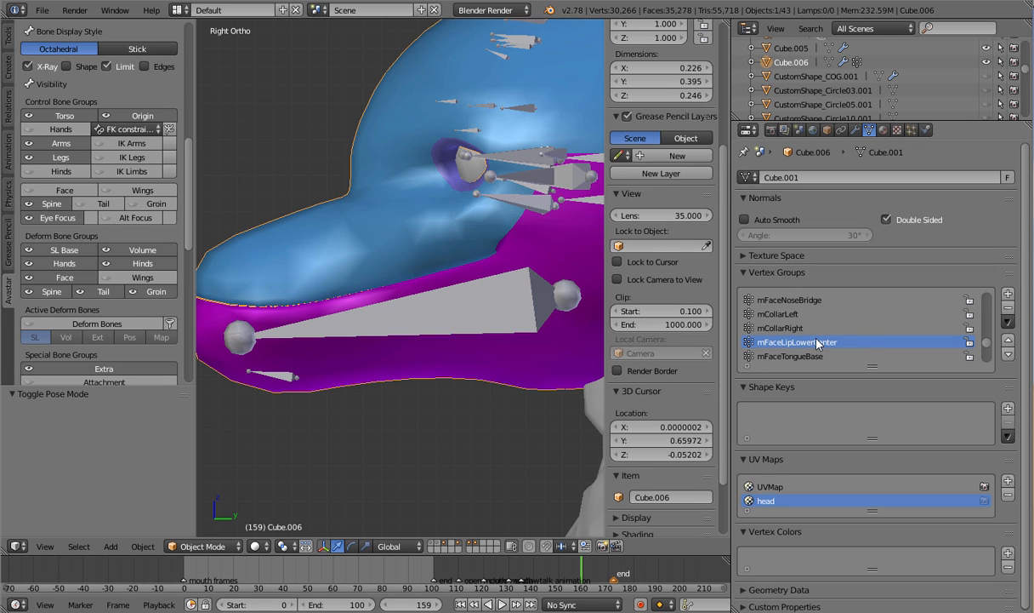
Select the mFaceJaw bone of the Avatar.001 armature for comparison with the vertex group, and reselect the head mesh Cube.006
right_click(420, 292)
right_click(394, 300)
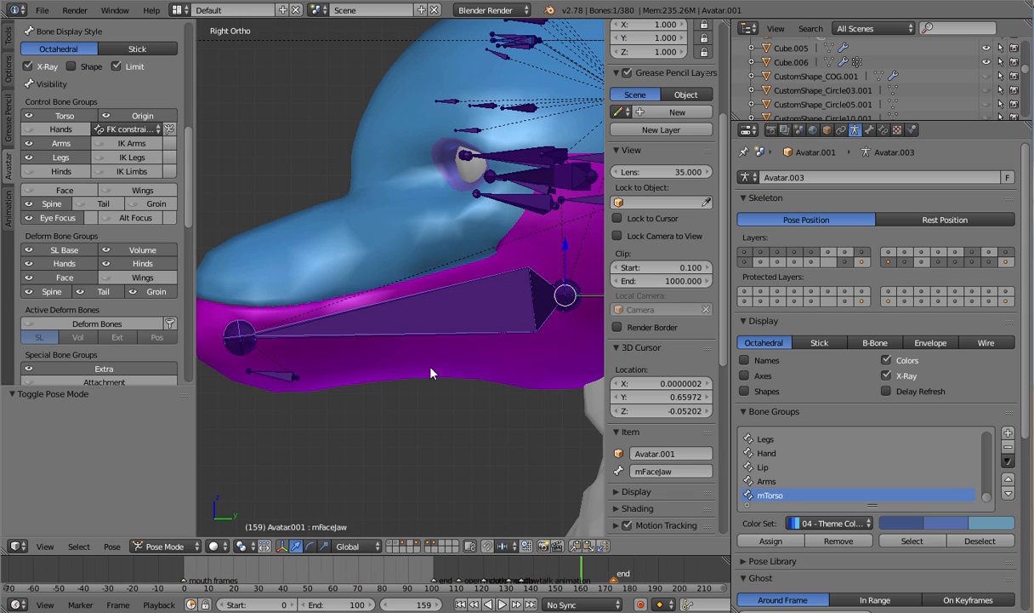
right_click(430, 373)
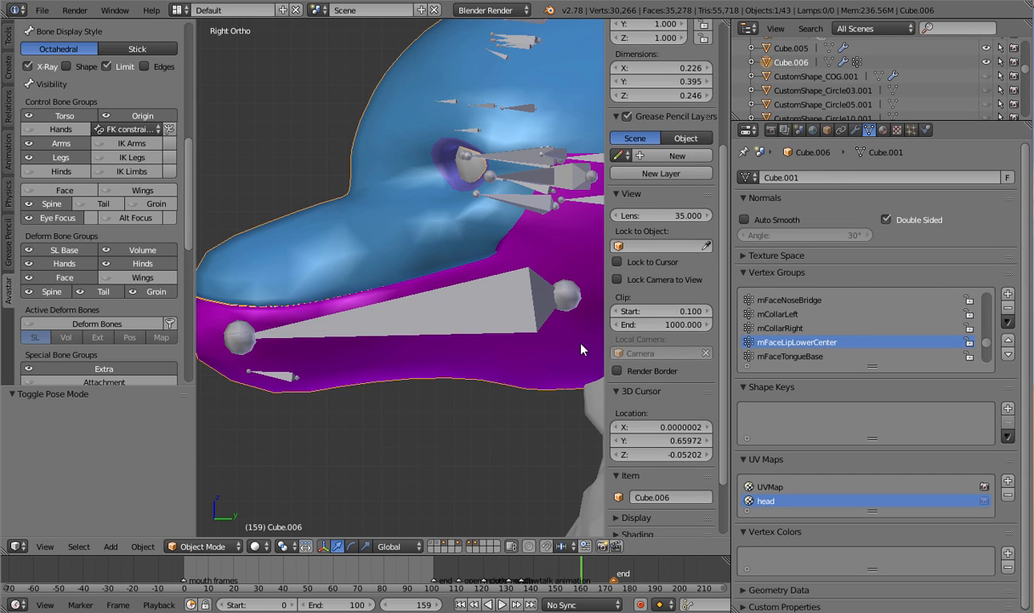
right_click(455, 328)
right_click(452, 352)
Find the mFaceJaw vertex group of the head mesh Cube.006 and make it active
double_click(832, 346)
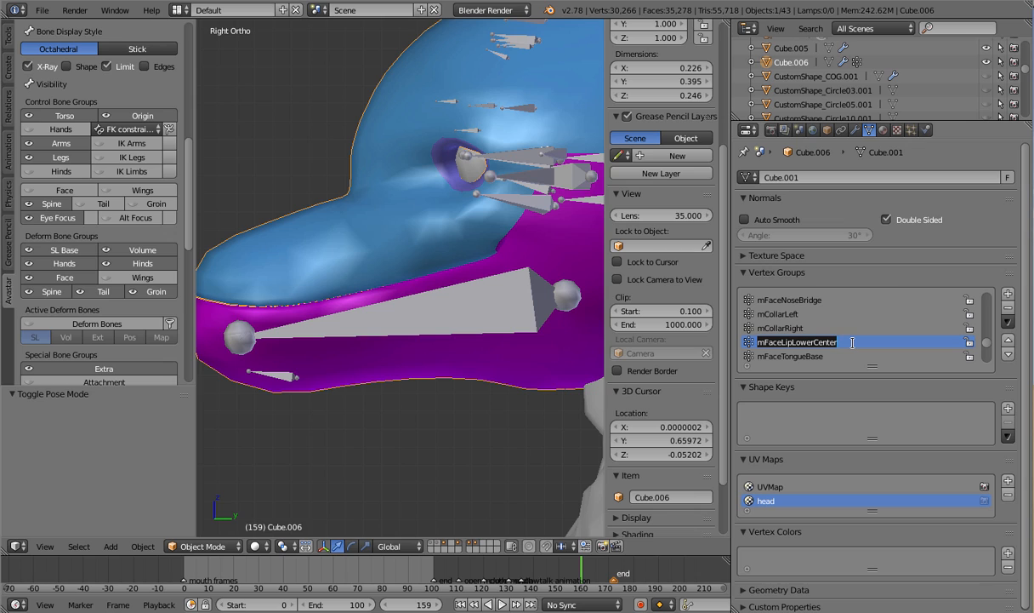
click(864, 355)
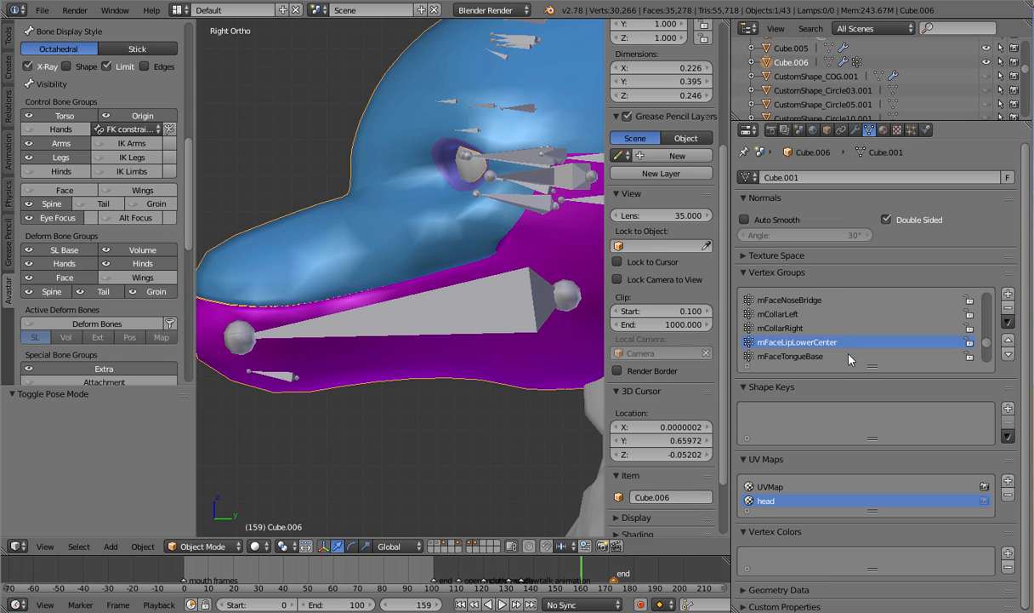
scroll(849, 359, down, 5)
scroll(849, 359, up, 8)
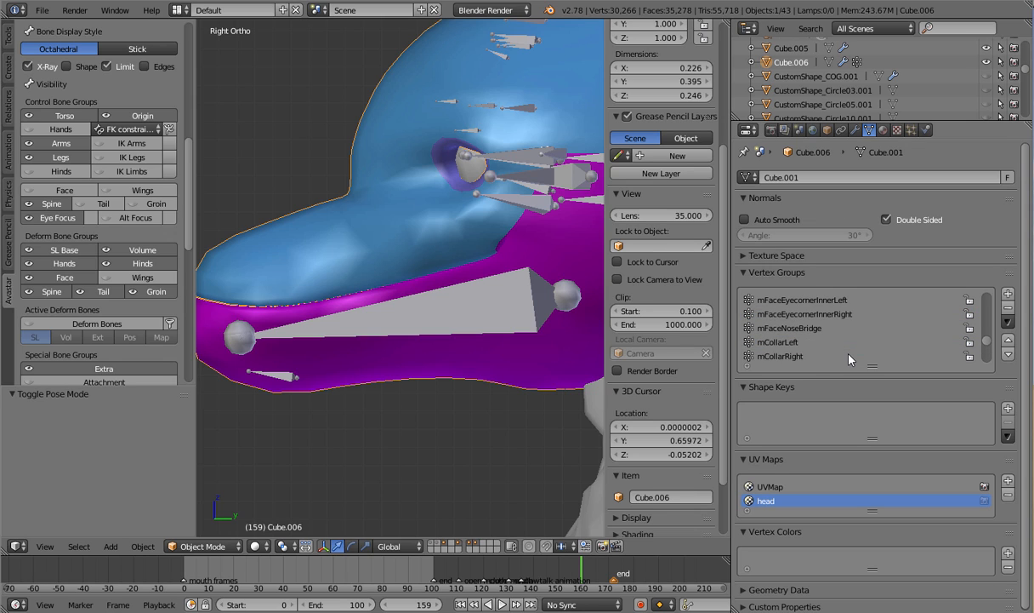
scroll(849, 359, down, 4)
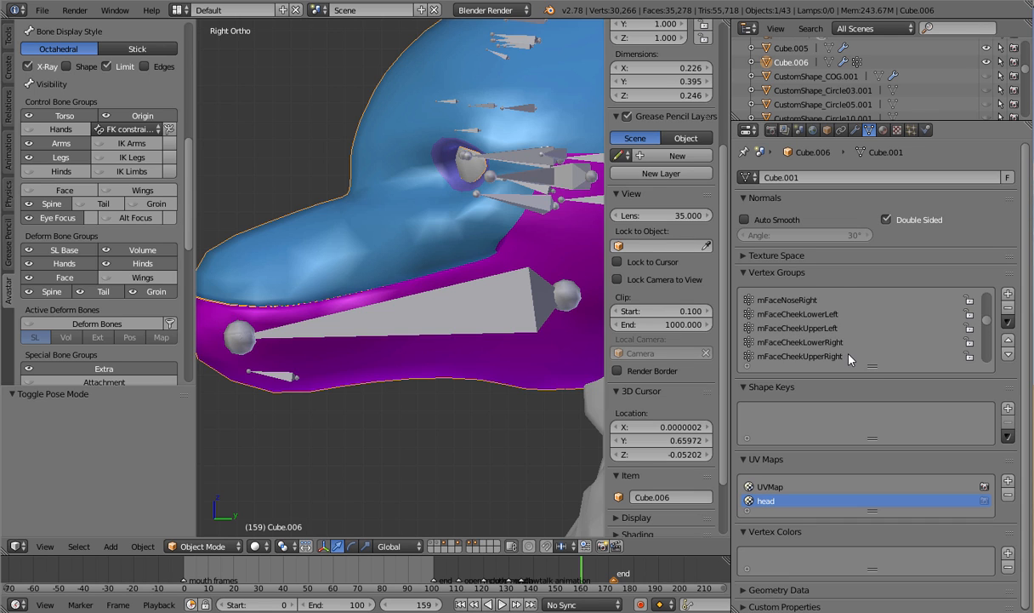
click(827, 315)
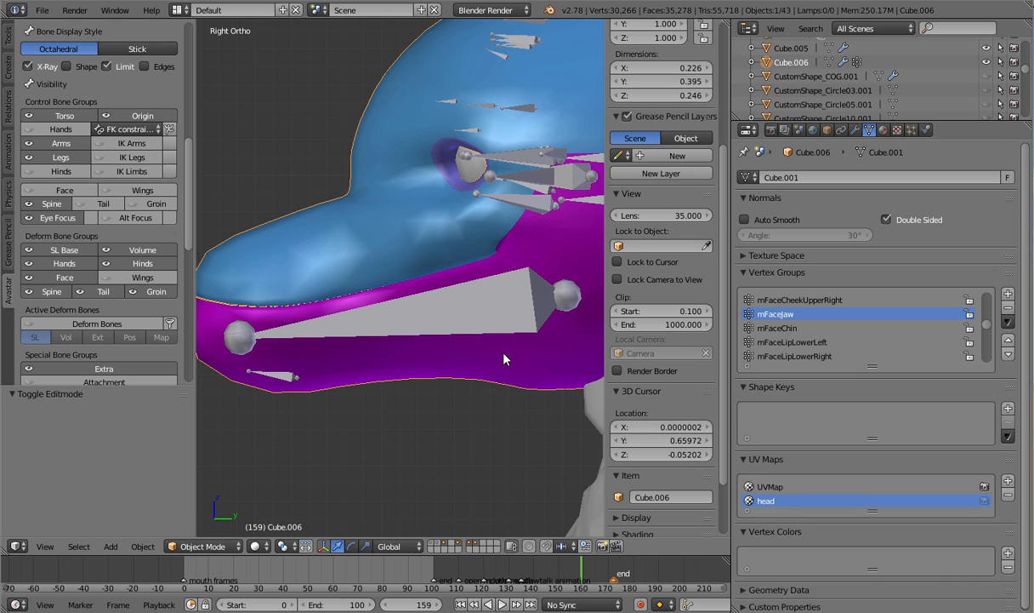
Switch Cube.006 to Weight Paint mode and delete its unweighted mFaceJaw vertex group
key(Tab)
key(Tab)
click(205, 545)
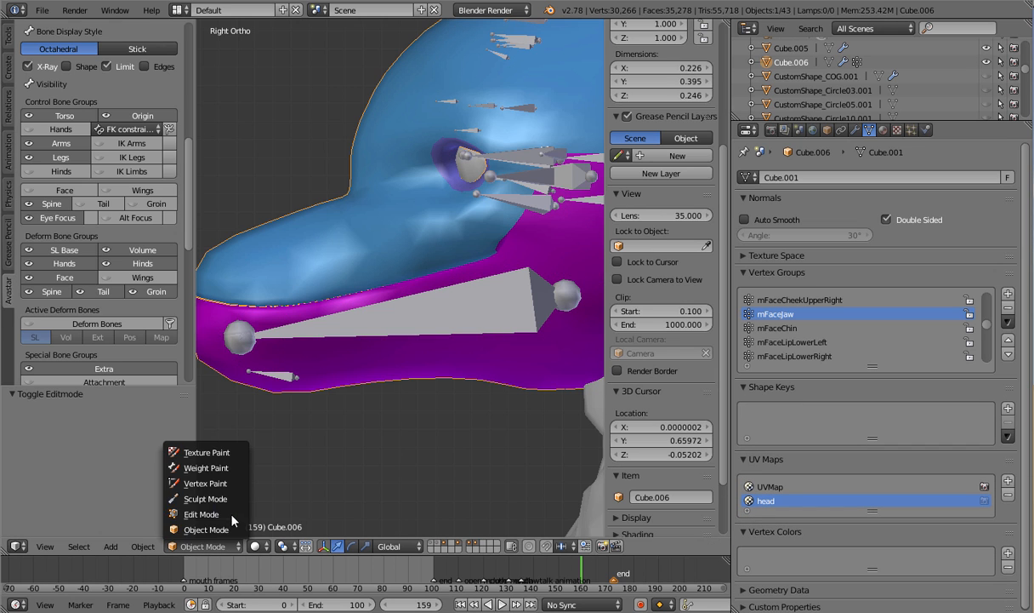
click(217, 467)
click(830, 332)
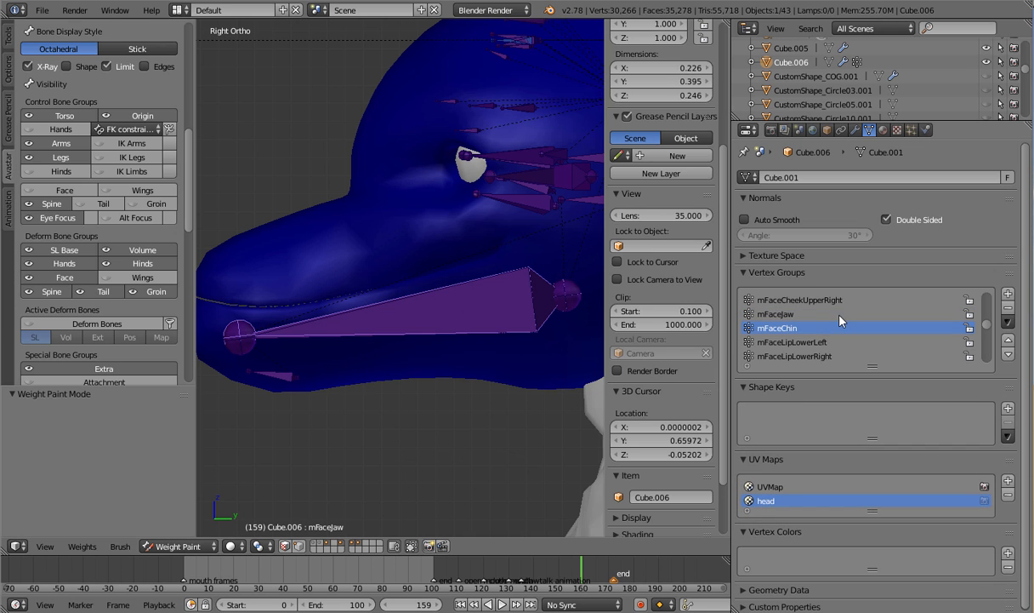
click(840, 315)
click(1008, 307)
Rename the mFaceLipLowerCenter vertex group of Cube.006 to mFaceJaw
scroll(829, 330, down, 8)
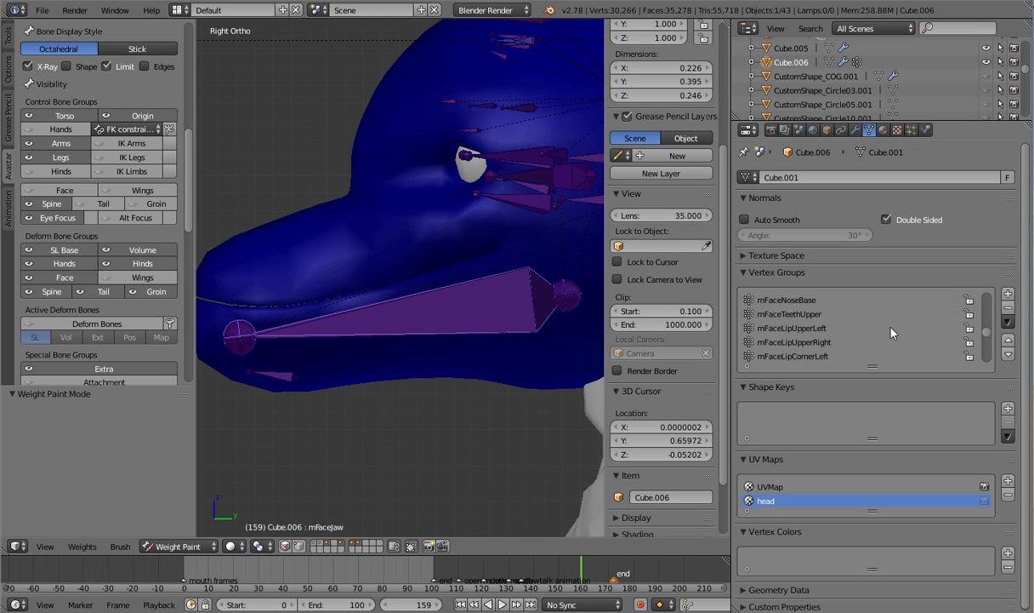
scroll(892, 331, up, 5)
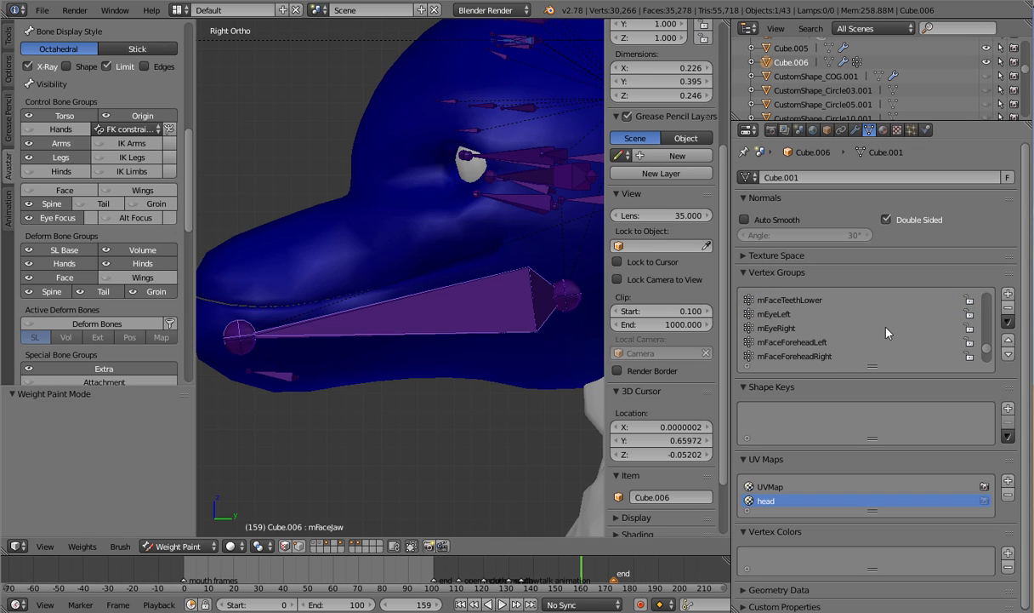
scroll(830, 340, up, 4)
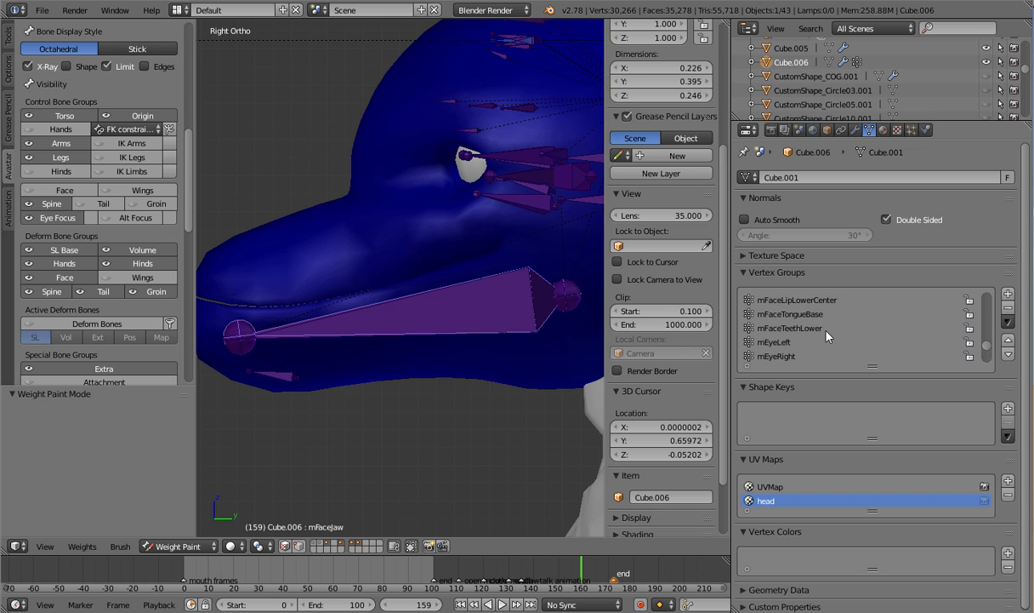
click(827, 330)
double_click(838, 328)
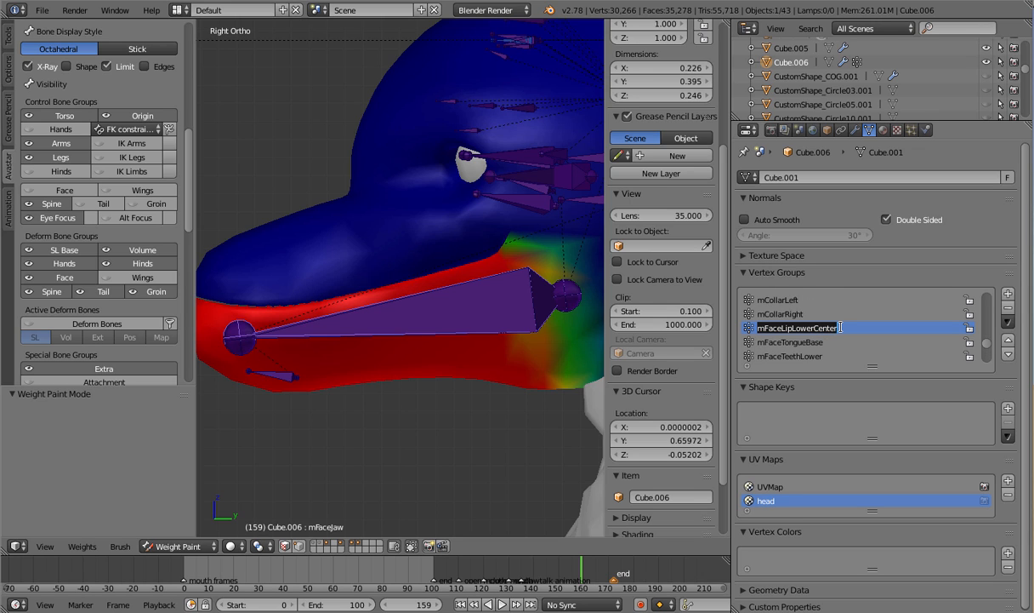
key(Escape)
key(BackSpace)
key(BackSpace)
key(BackSpace)
key(BackSpace)
key(BackSpace)
key(BackSpace)
key(BackSpace)
key(BackSpace)
key(BackSpace)
key(BackSpace)
key(BackSpace)
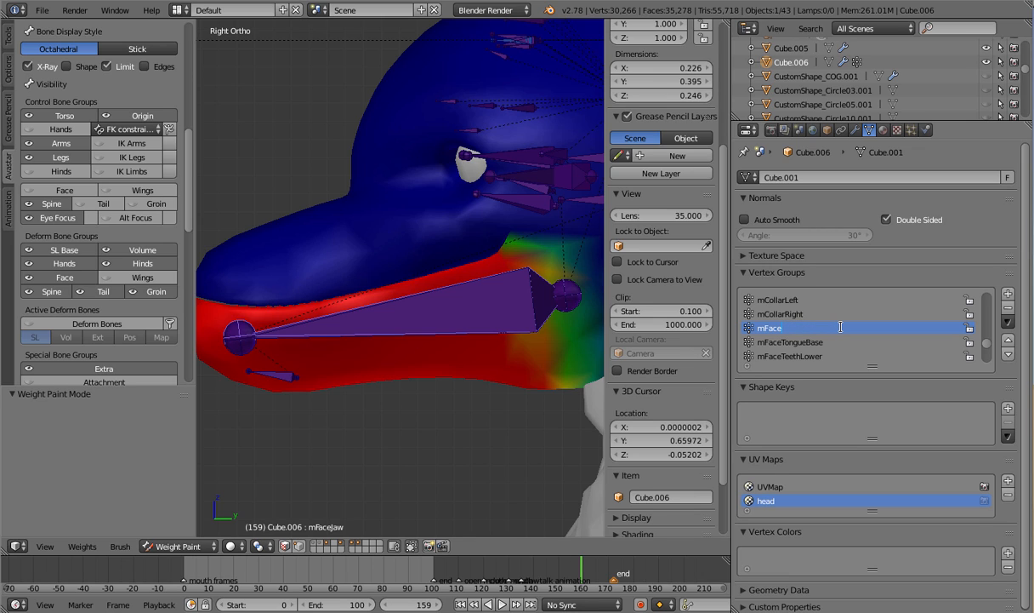
text(Jaw)
key(Return)
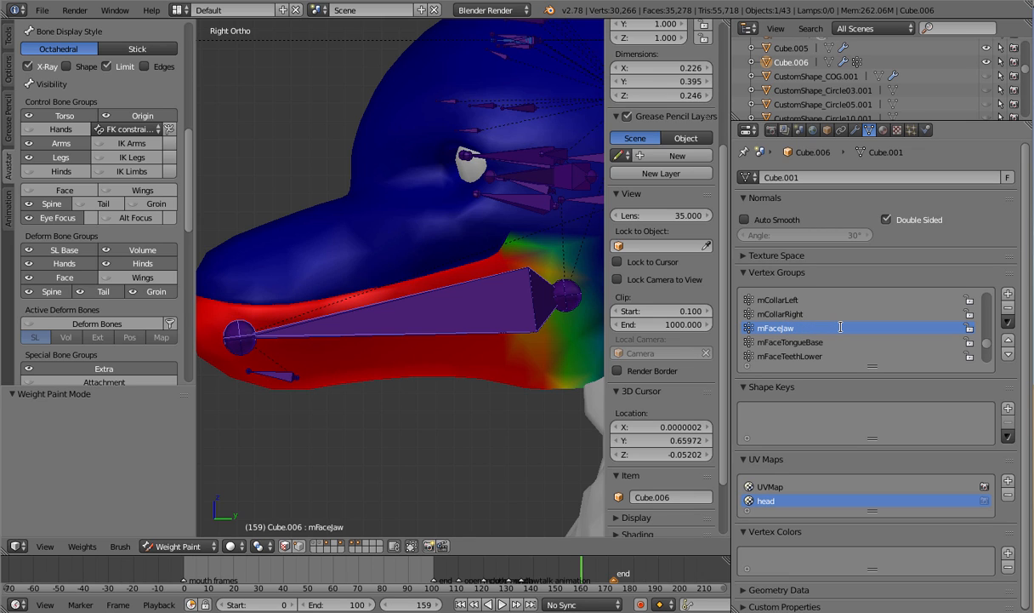
Alternate between the overlapping mFaceLipLowerCenter and mFaceJaw bones in Weight Paint mode to compare their weights on the head
right_click(417, 313)
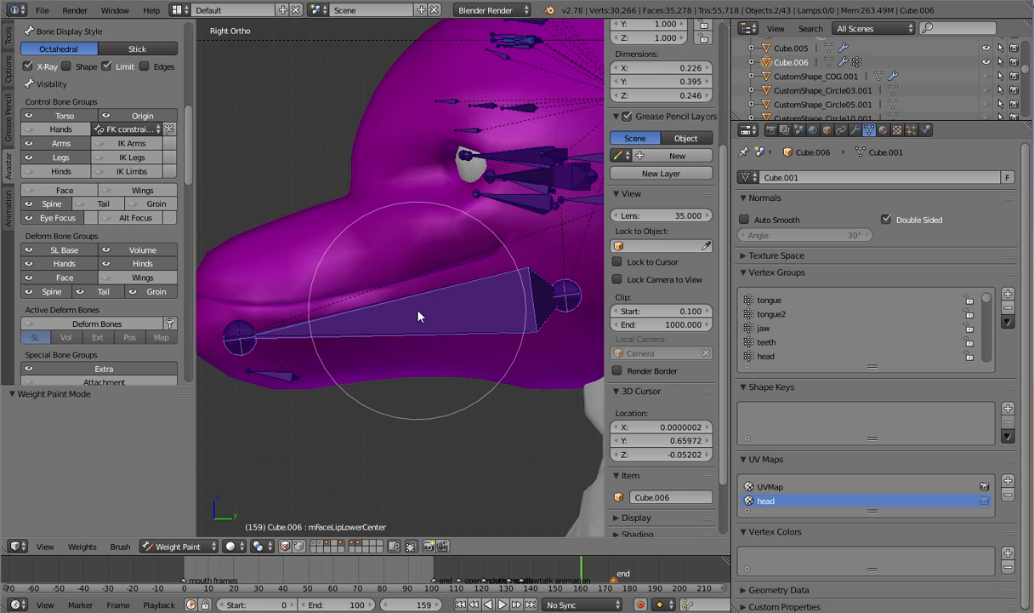
right_click(418, 317)
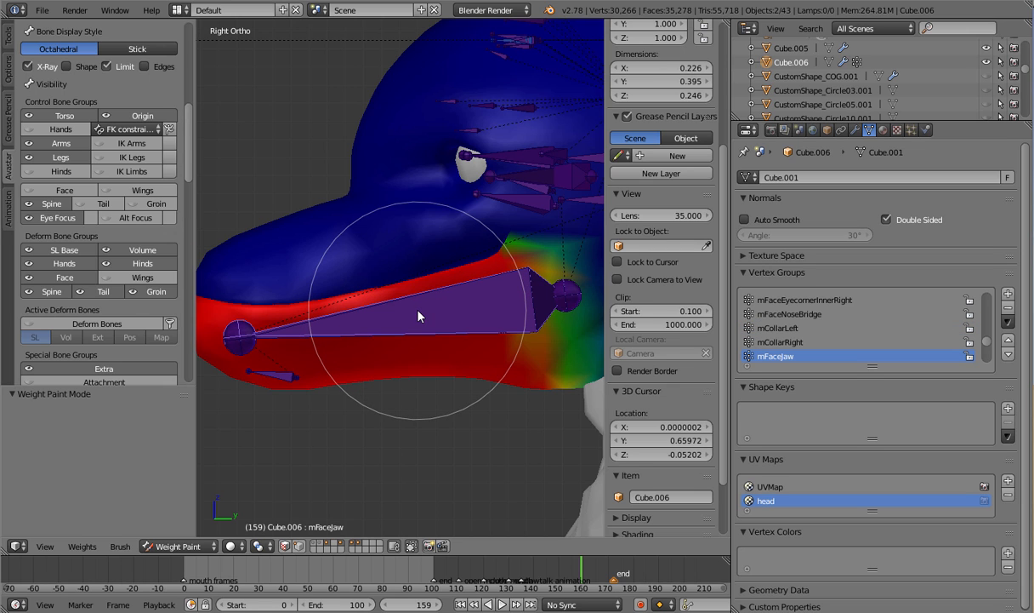
right_click(418, 316)
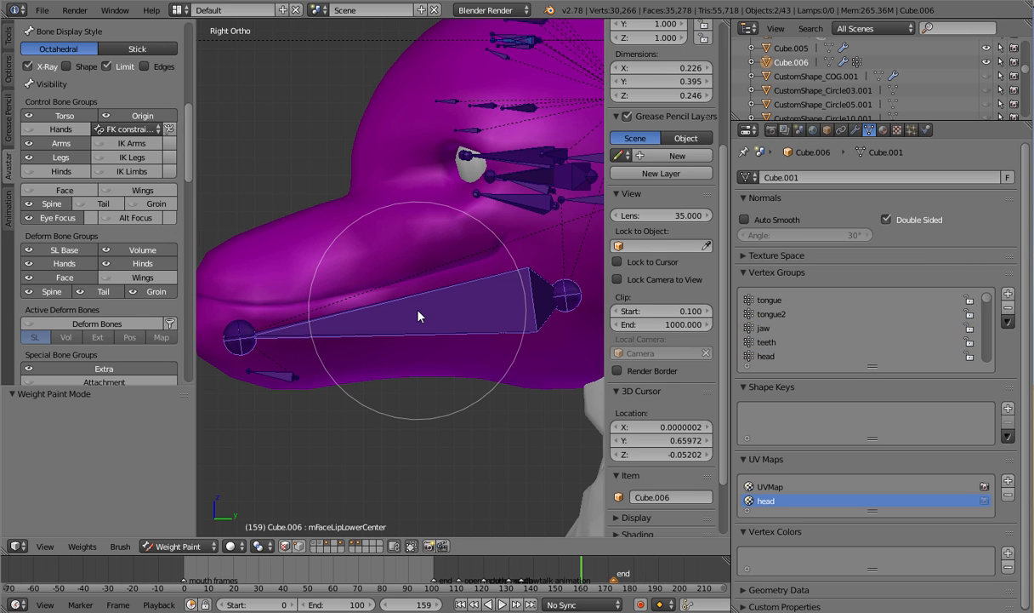
right_click(418, 317)
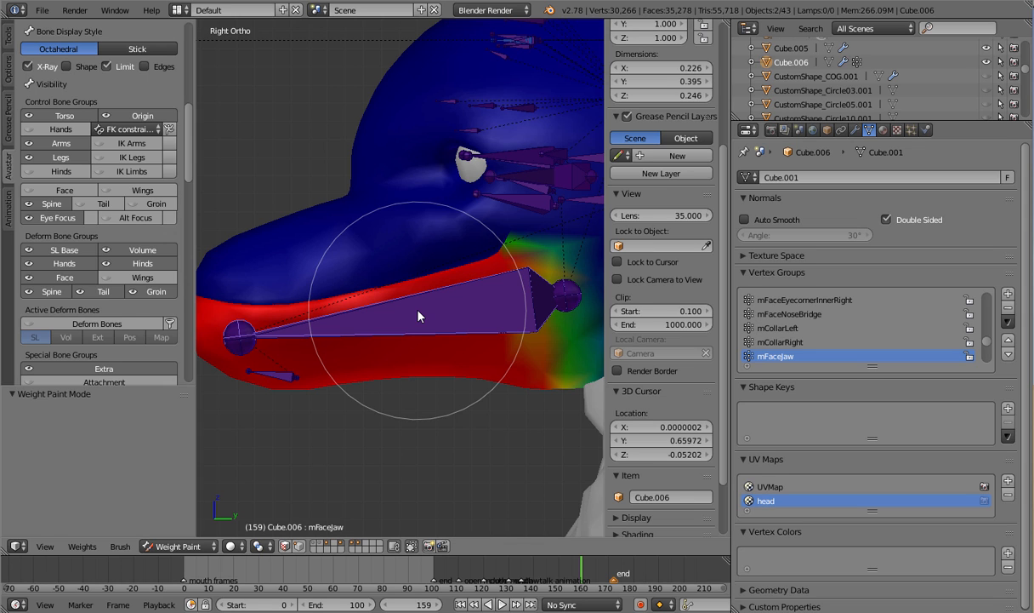
Return the head mesh to Object Mode and apply the Bone Edit panel preset to edit the Avatar.001 armature
scroll(350, 325, up, 2)
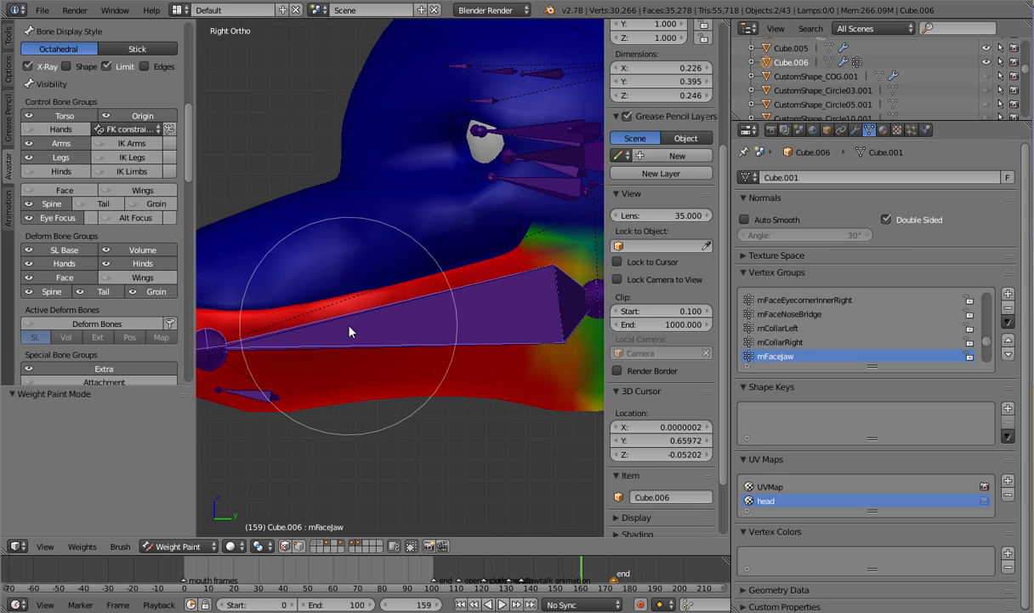
shift+middle_drag(350, 326, 469, 275)
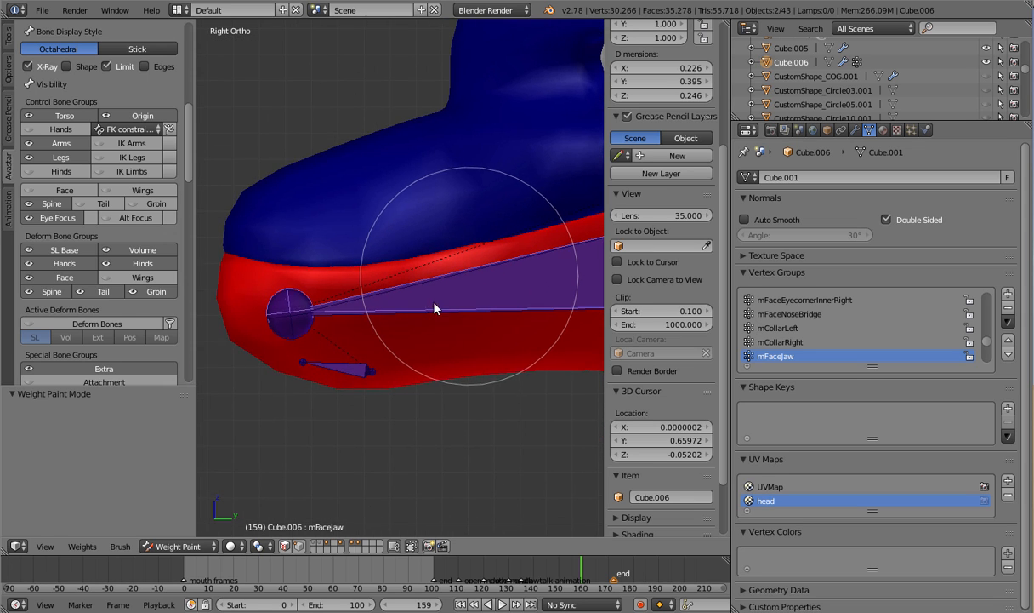
click(179, 546)
click(180, 511)
key(Tab)
key(Tab)
key(Tab)
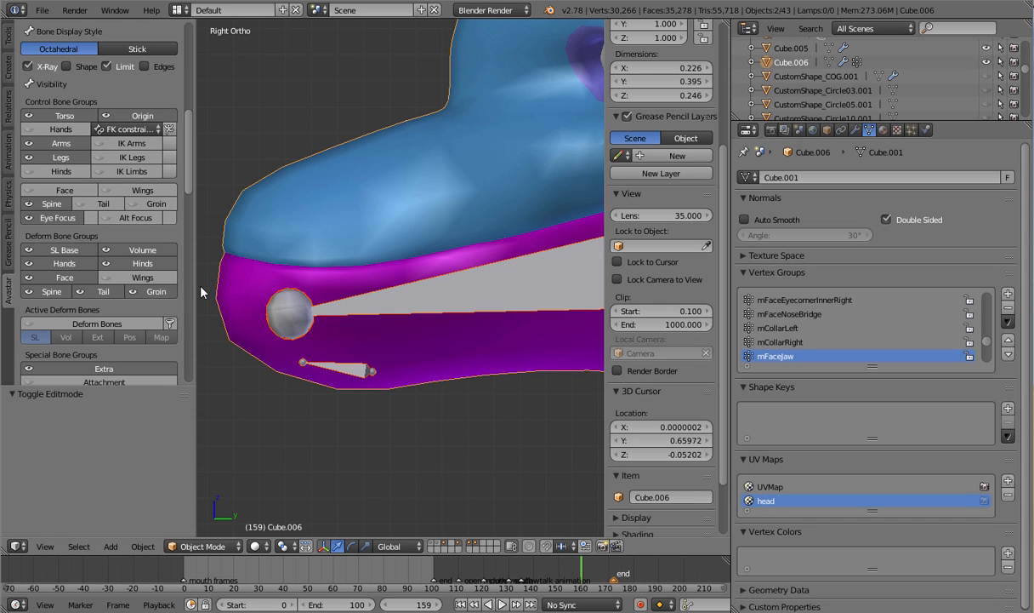
scroll(173, 56, up, 10)
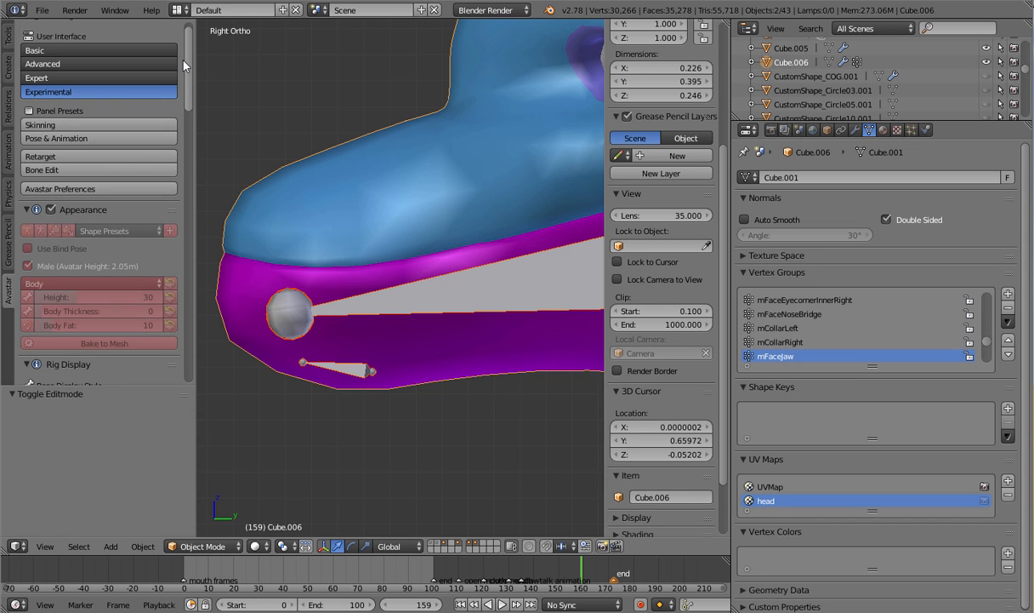
click(106, 170)
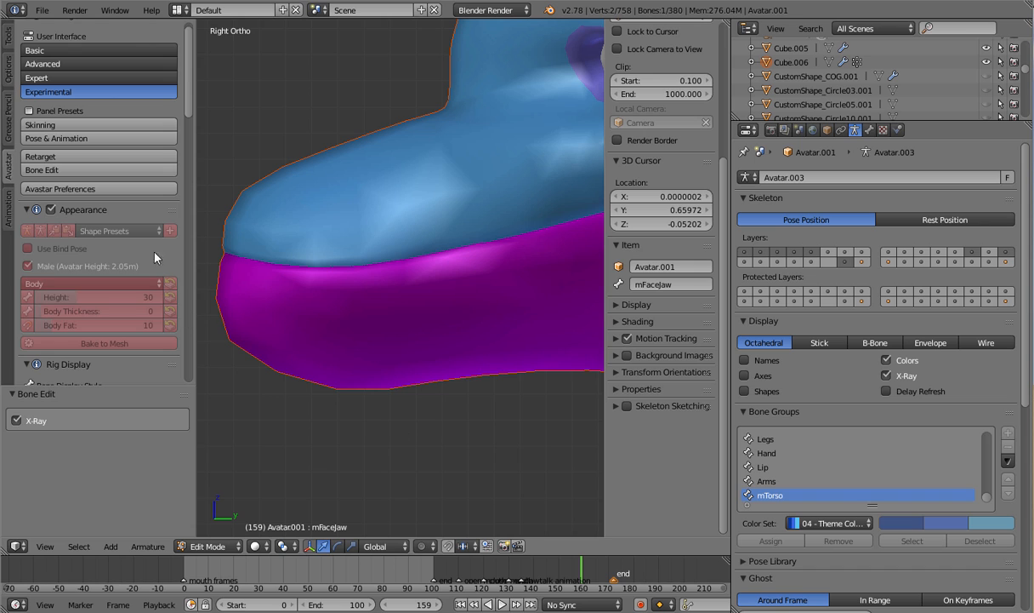
Show all the deform bone groups of Avatar.001, including SL Base, Volume and Face, and inspect the jaw bones
scroll(128, 207, down, 15)
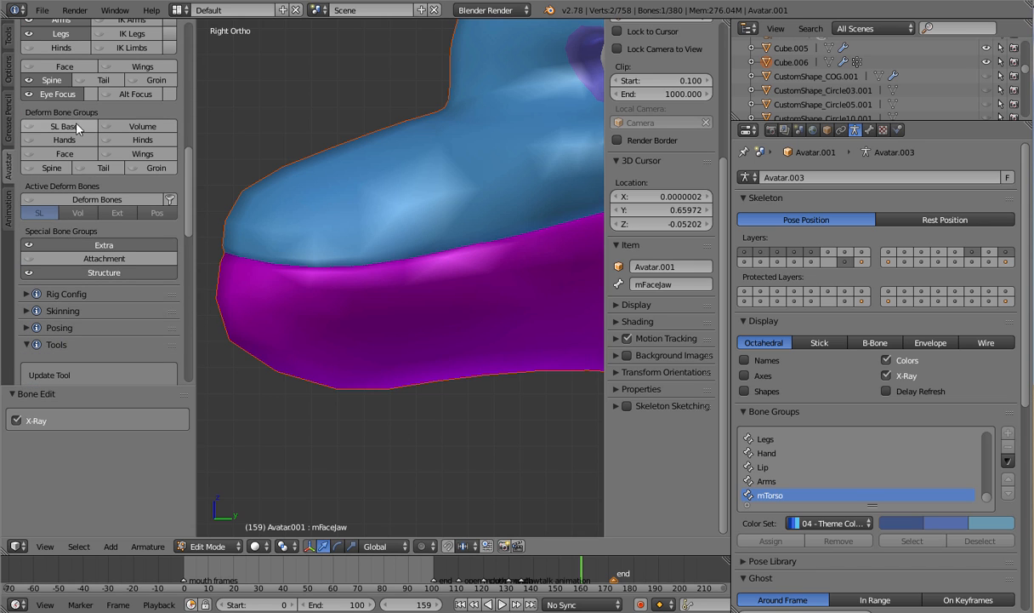
drag(76, 124, 146, 128)
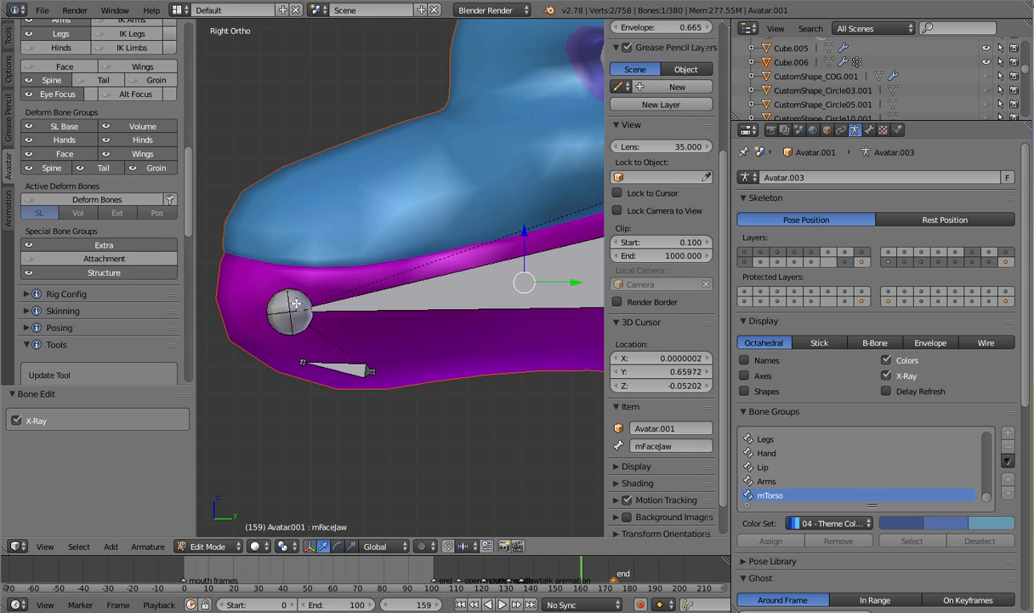
scroll(464, 298, down, 5)
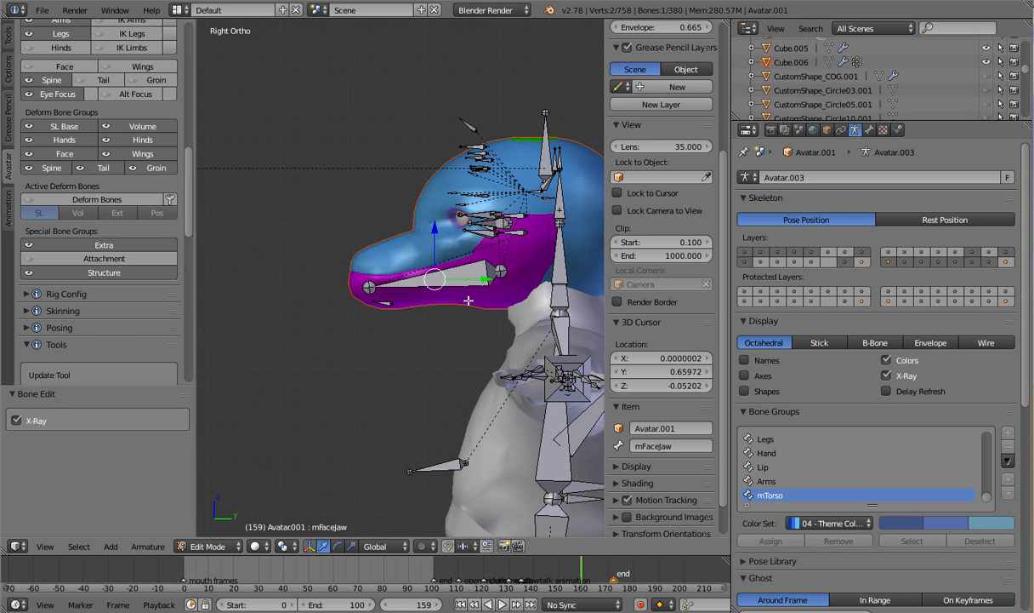
scroll(468, 300, up, 5)
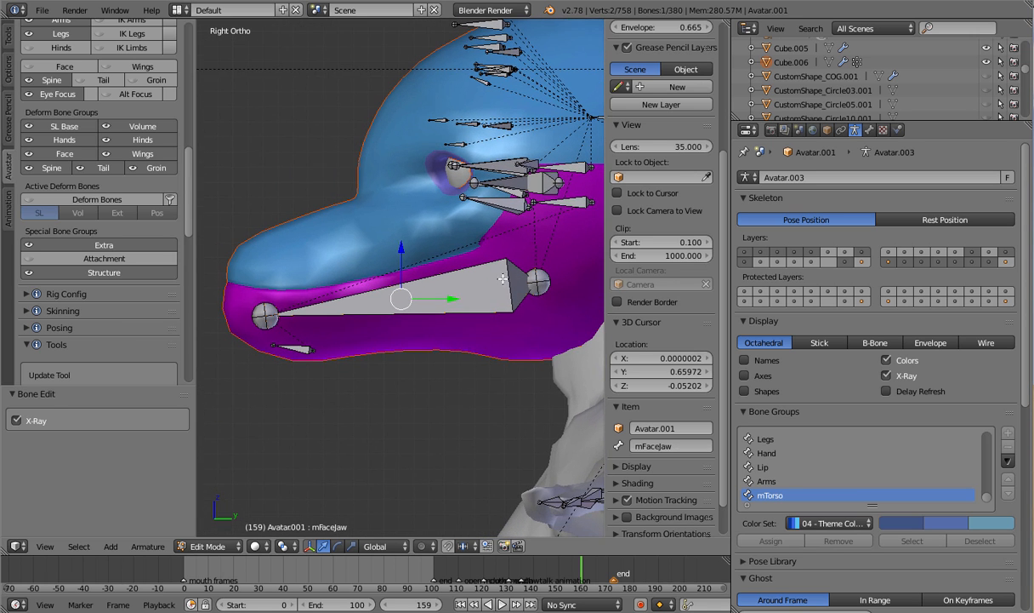
shift+middle_drag(503, 278, 492, 280)
Switch the Avatar.001 armature to Pose Mode and set the current frame to 0
drag(191, 571, 231, 573)
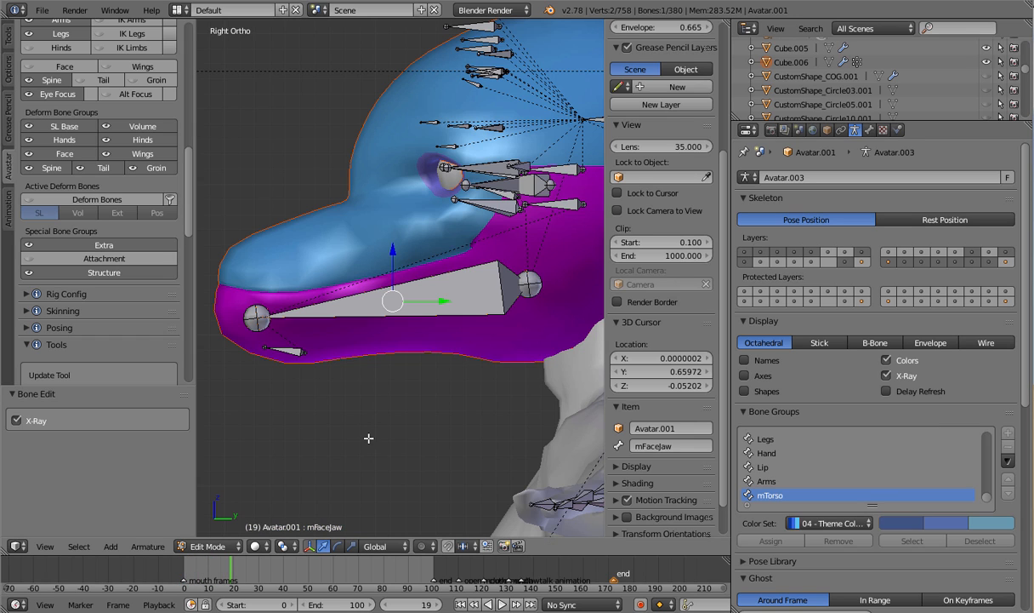
click(206, 544)
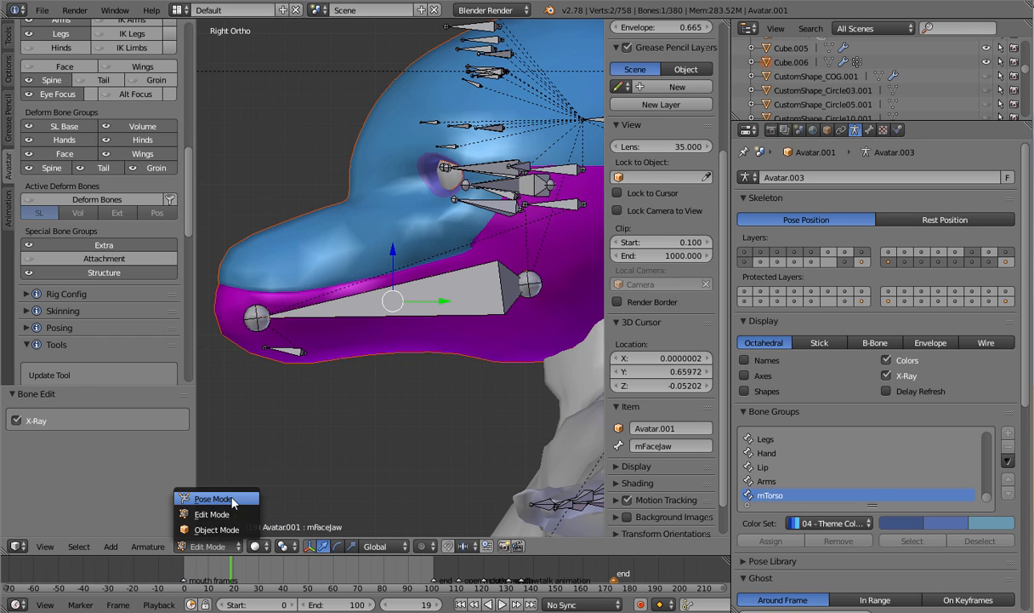
click(230, 499)
drag(230, 571, 180, 538)
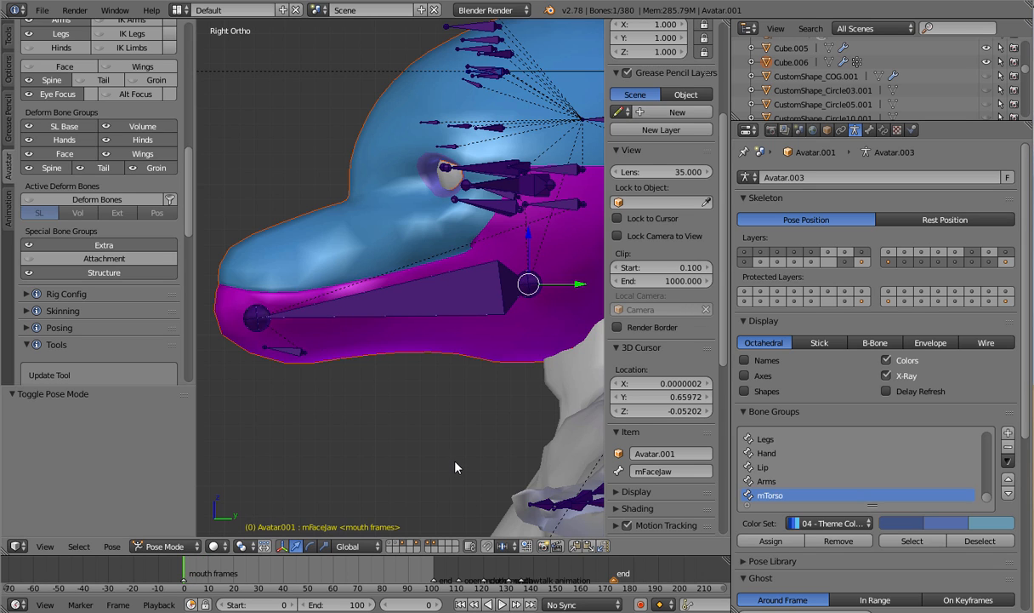
Select the keyframed mFaceLipLowerCenter bone and briefly play the mouth frames animation
right_click(317, 313)
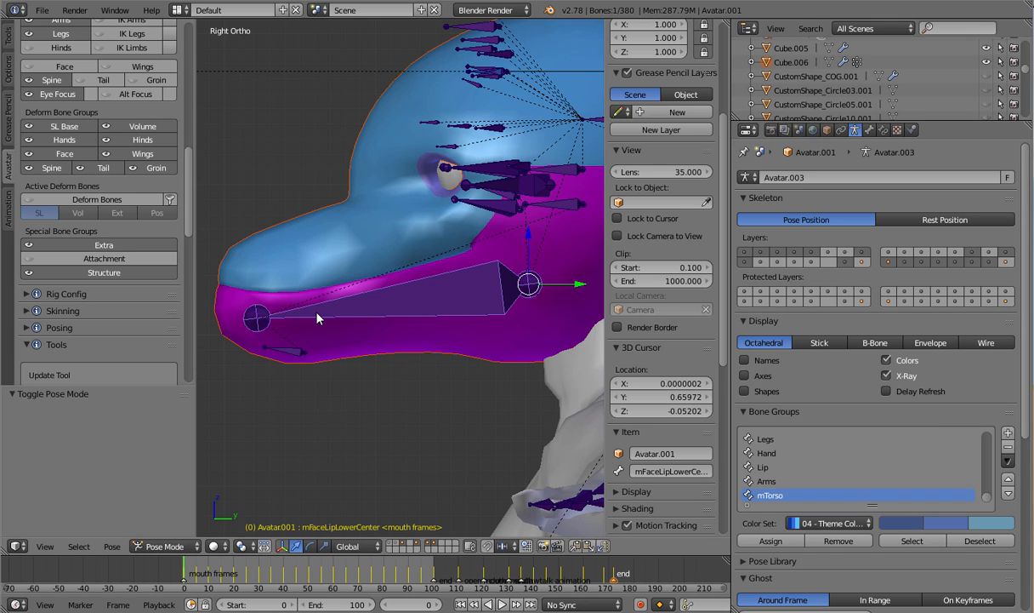
key(alt+a)
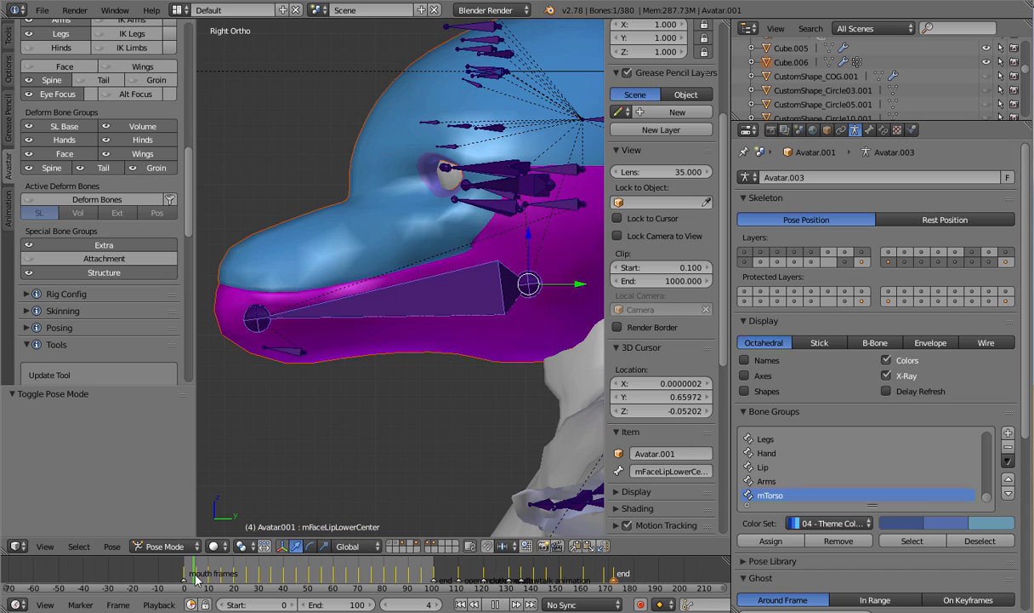
key(Escape)
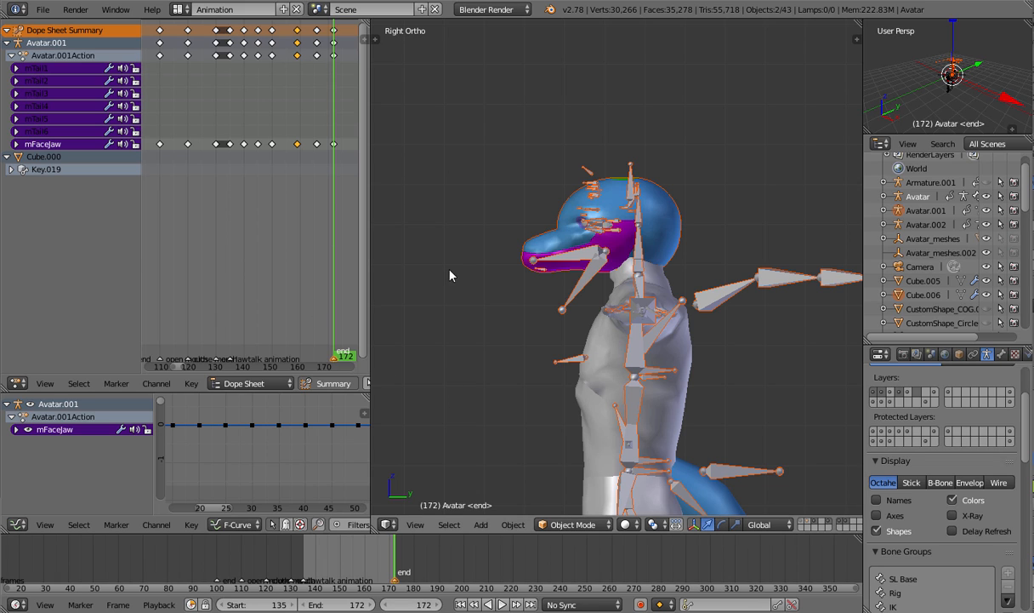
Play the jawtalk animation over frames 135 to 172 in the scene with the Animation layout, checking the jaw movement
click(501, 604)
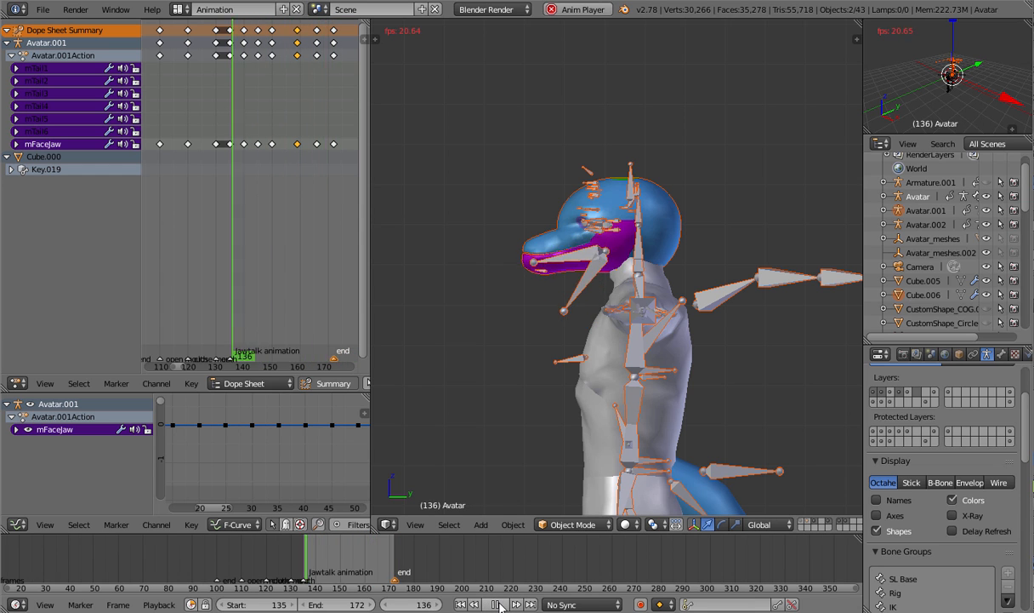
key(Escape)
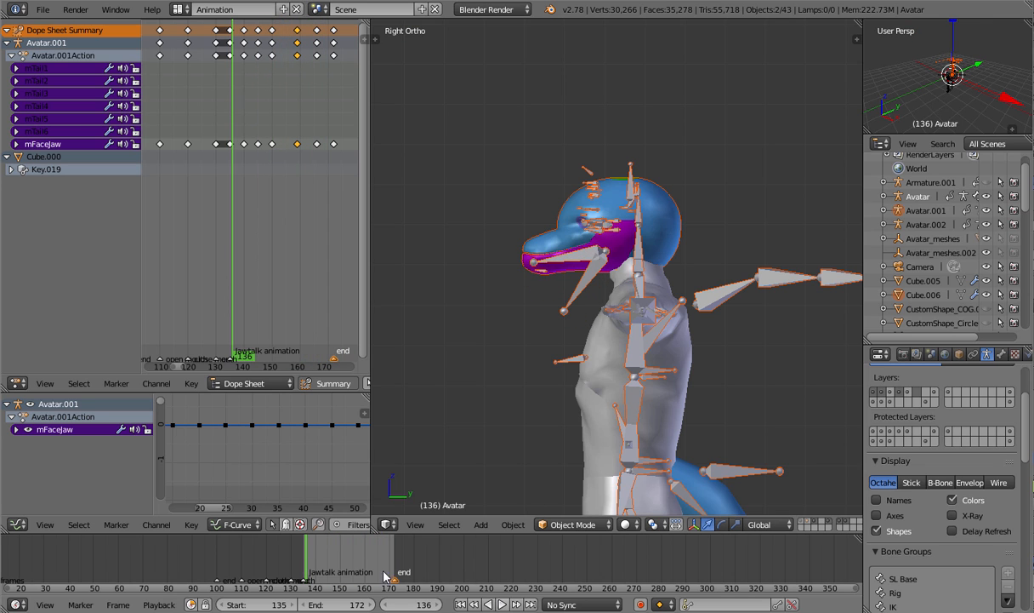
key(alt+a)
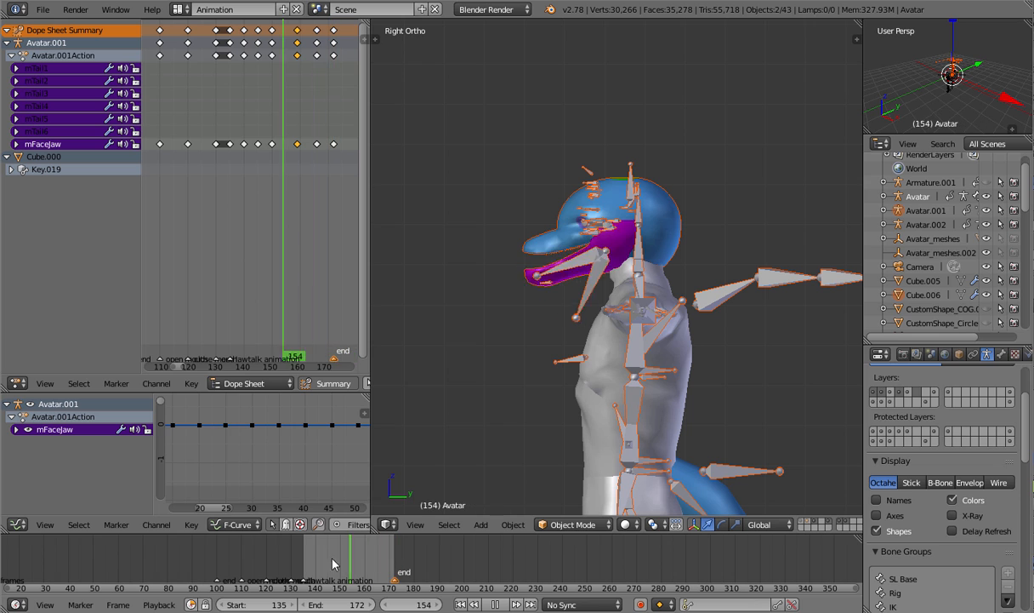
Stop the jawtalk animation playback and switch to the Default screen layout
key(Escape)
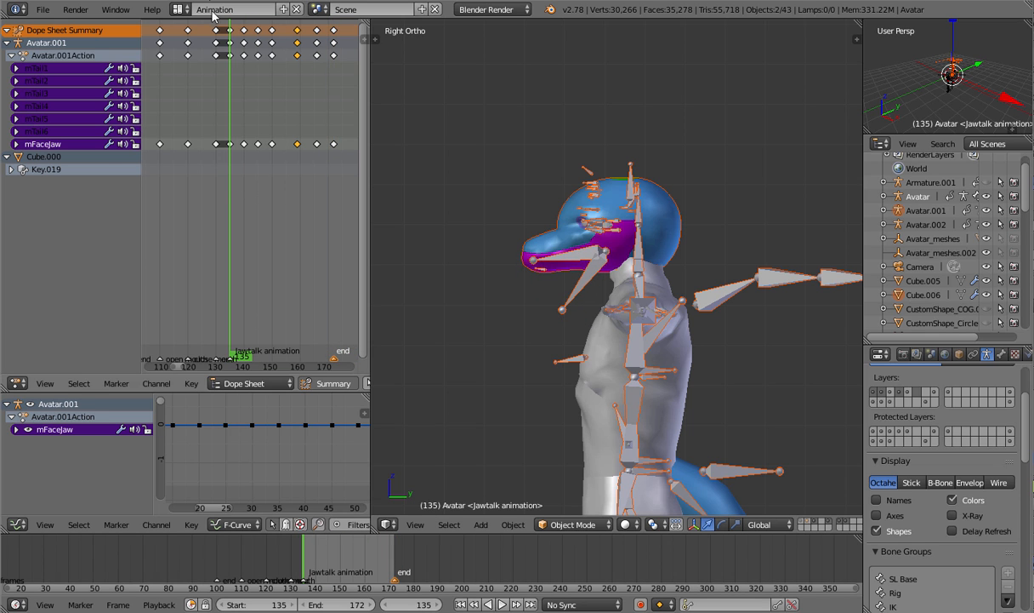
click(177, 10)
click(200, 68)
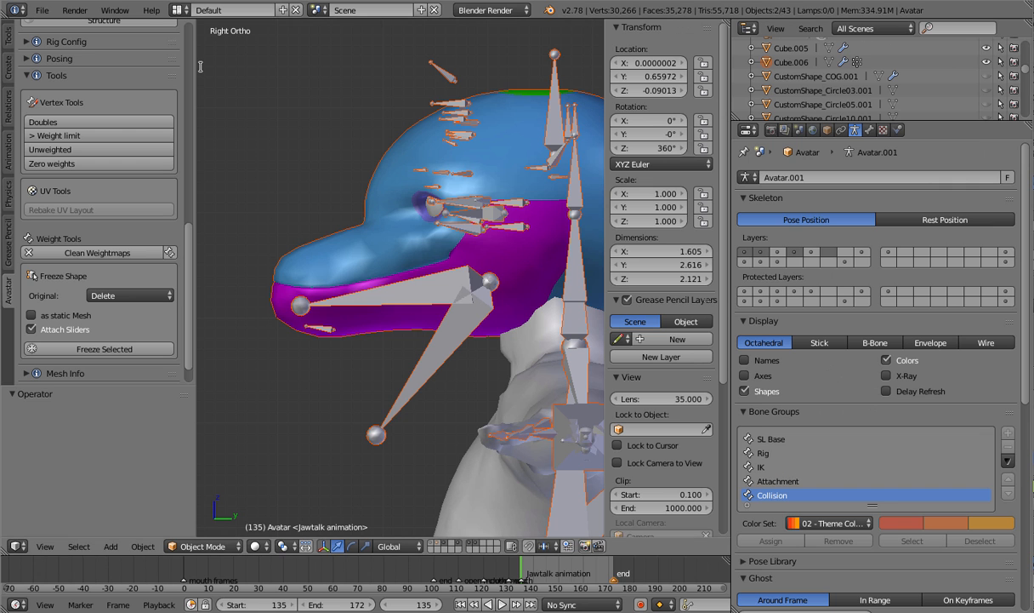
In the Animation layout, try moving and duplicating the mFaceJaw keyframe at frame 120, and return to the Default layout
click(181, 11)
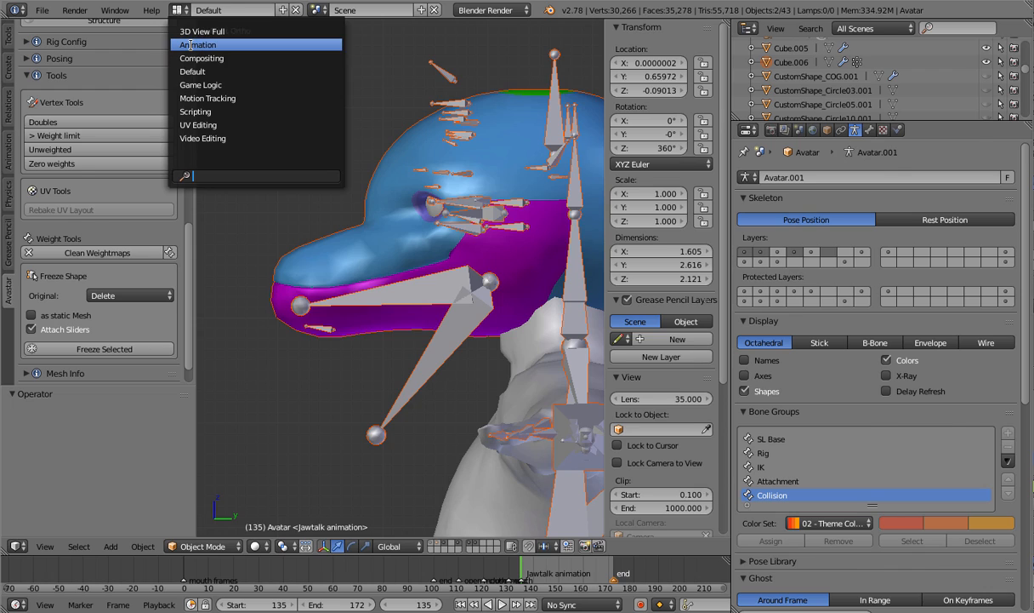
click(189, 44)
click(214, 142)
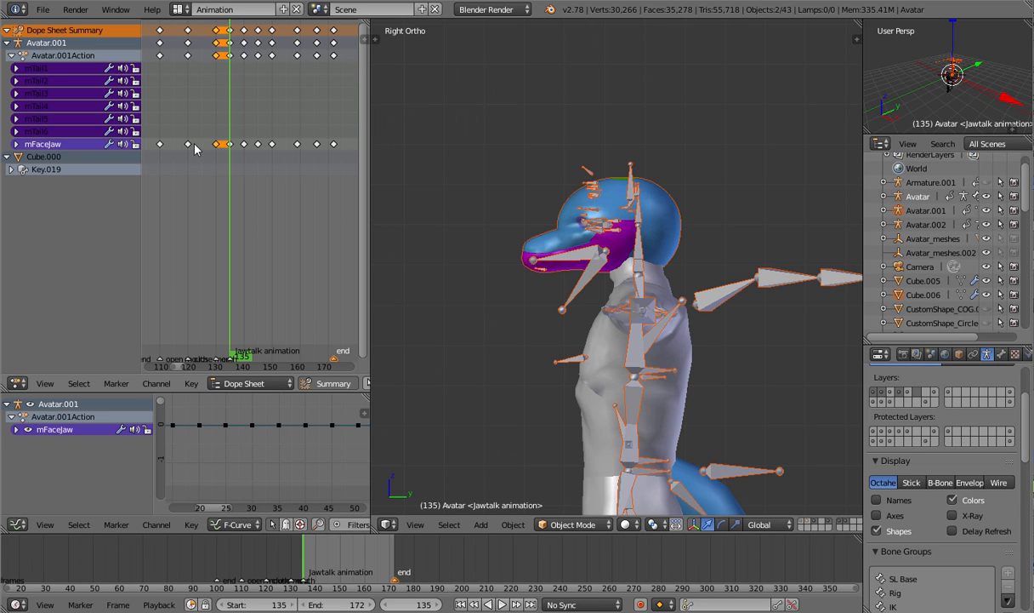
click(187, 143)
key(g)
key(Escape)
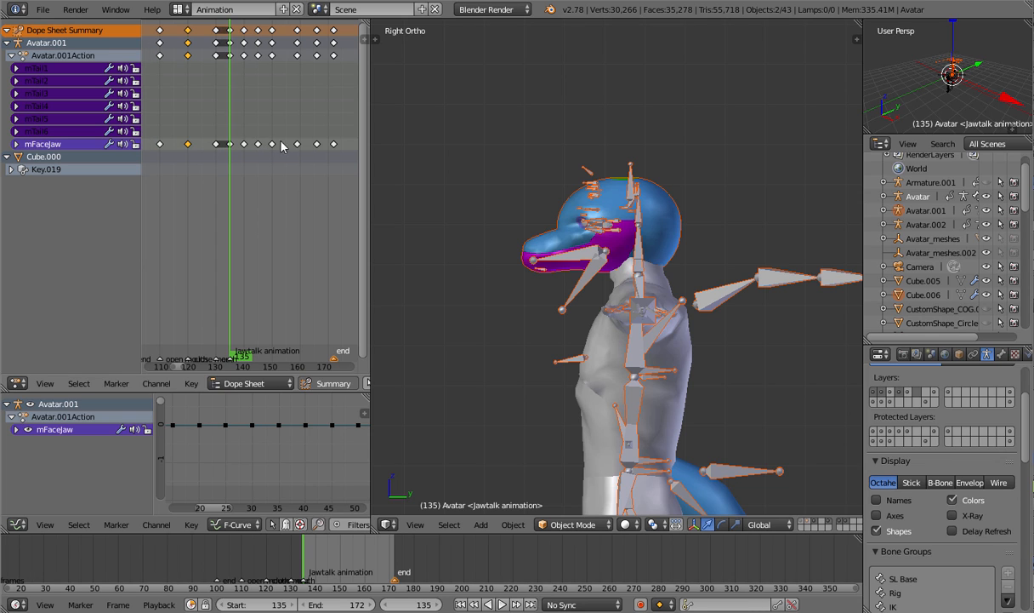
key(shift+d)
key(Escape)
key(ctrl+z)
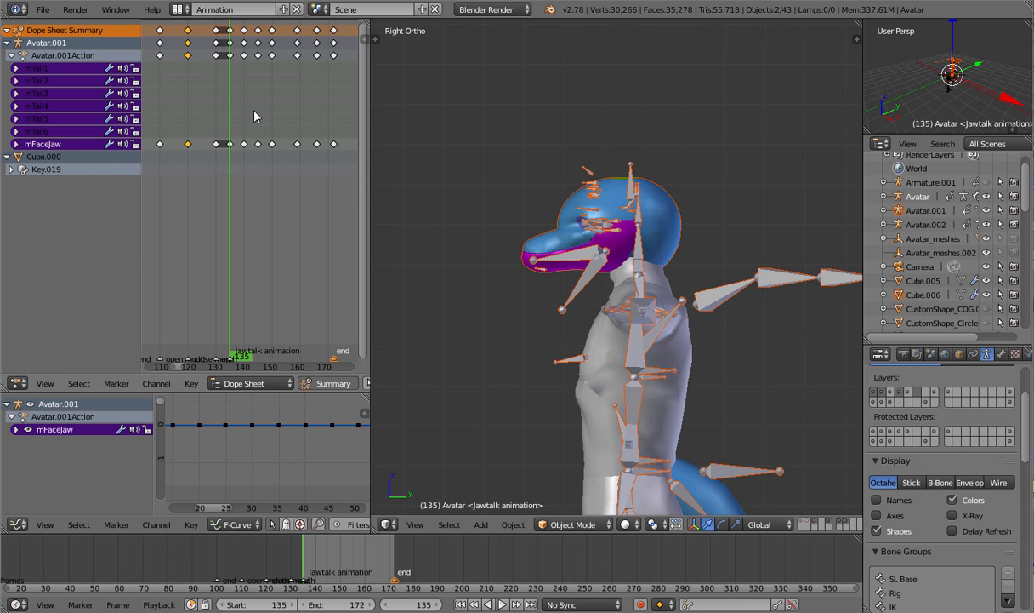
click(179, 9)
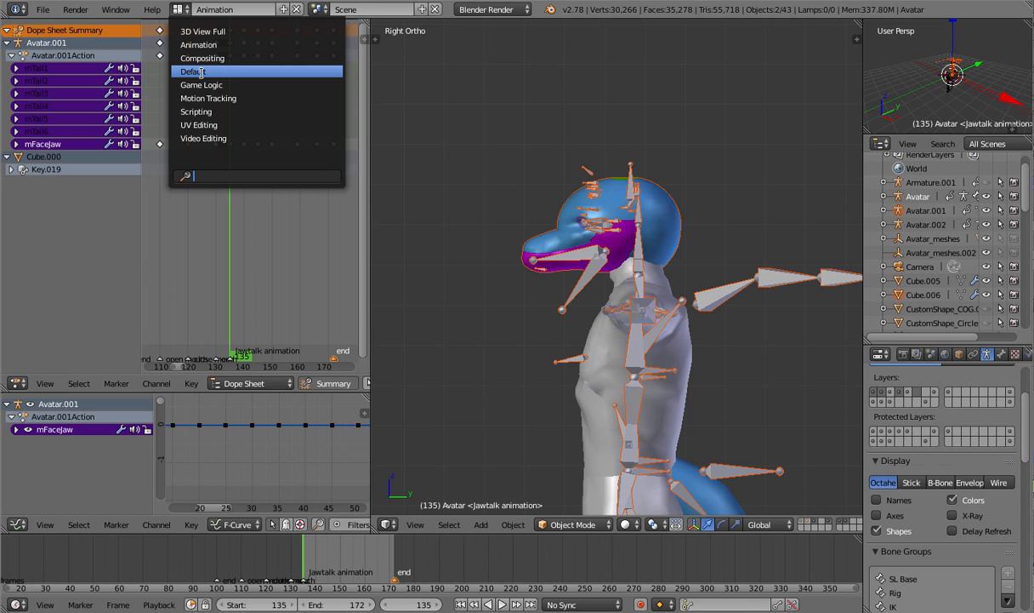
click(192, 72)
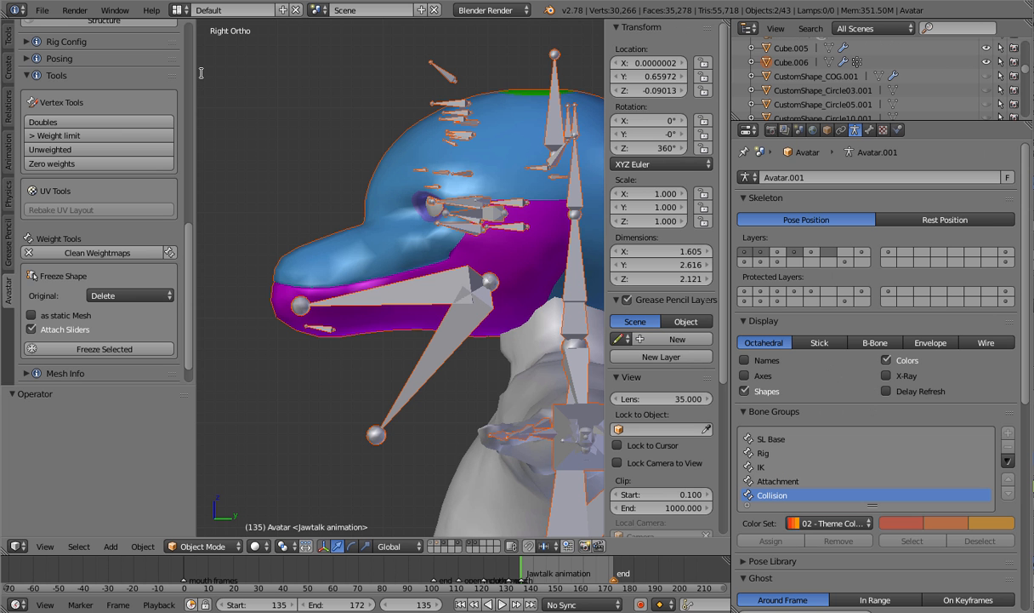
Select the Avatar.001 armature, apply the Bone Edit preset, and show its Face deform bones
right_click(434, 336)
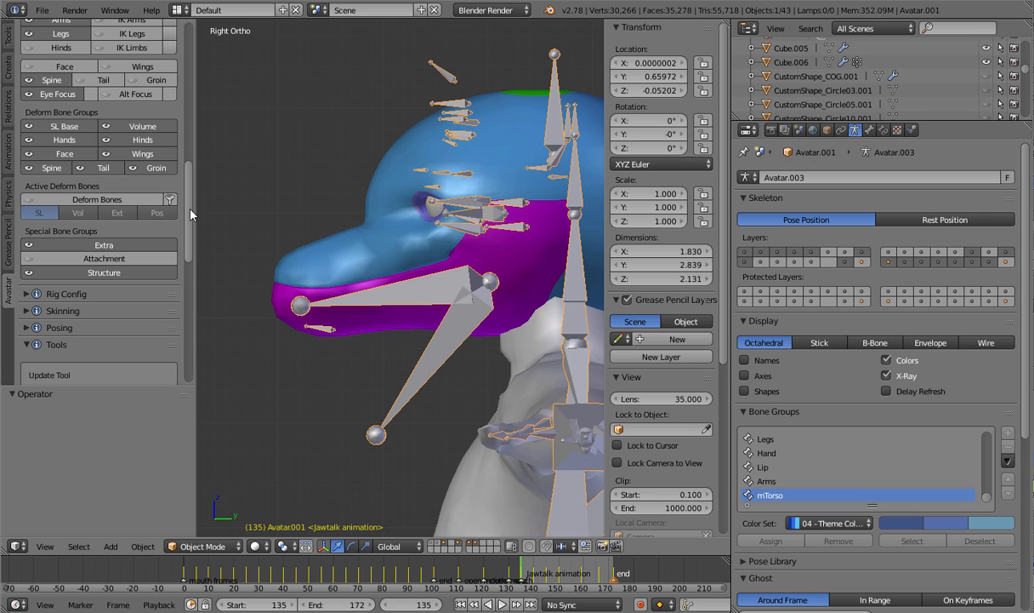
drag(191, 209, 210, 73)
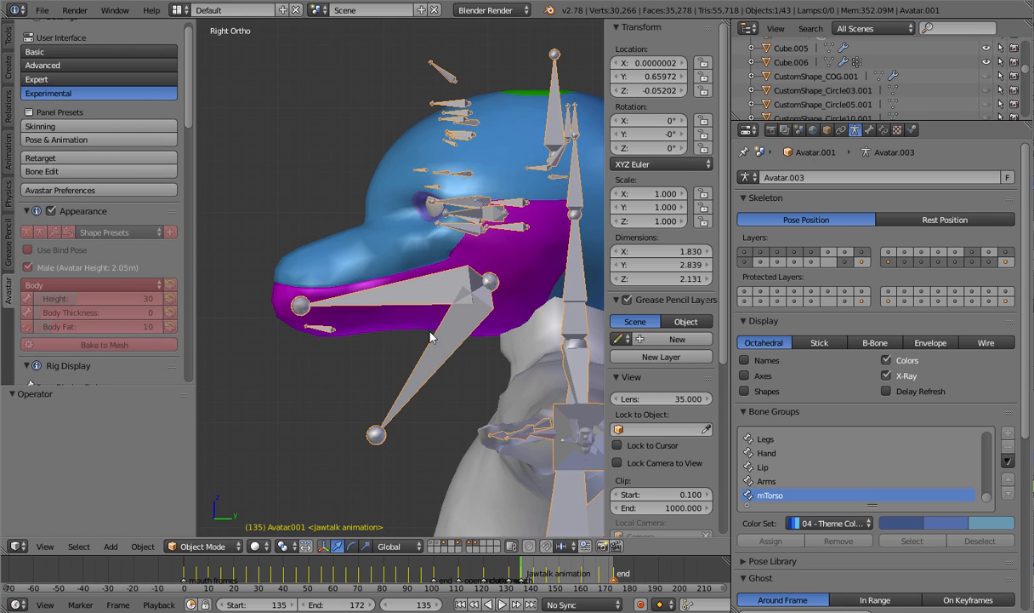
scroll(130, 86, up, 1)
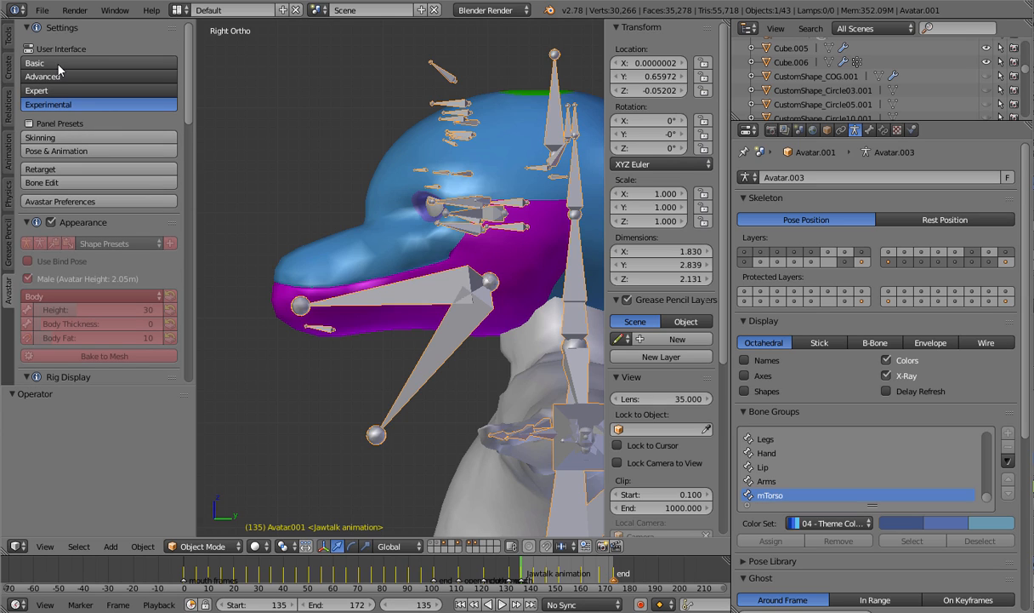
click(81, 183)
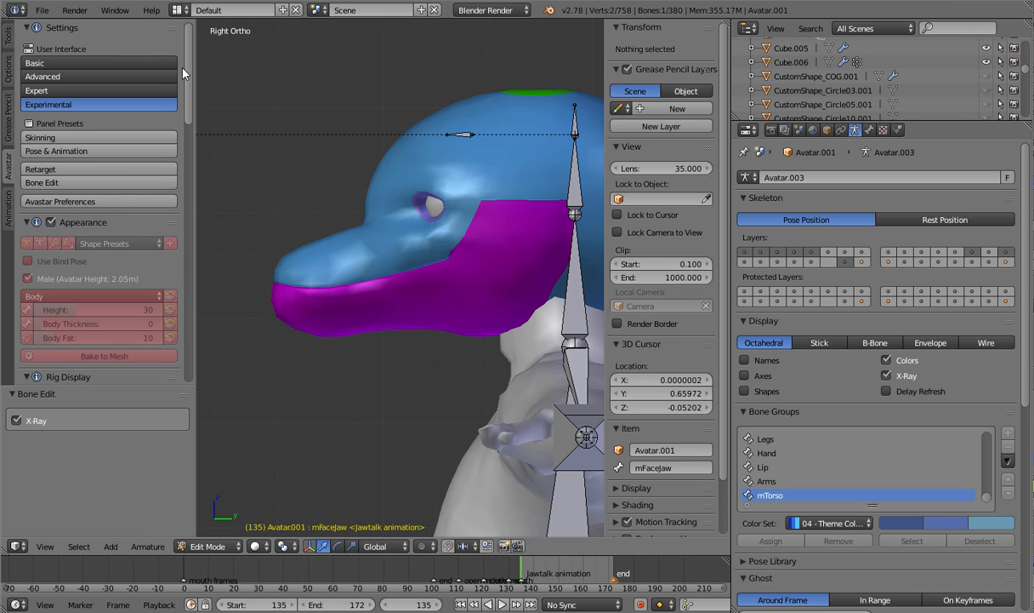
scroll(178, 135, down, 10)
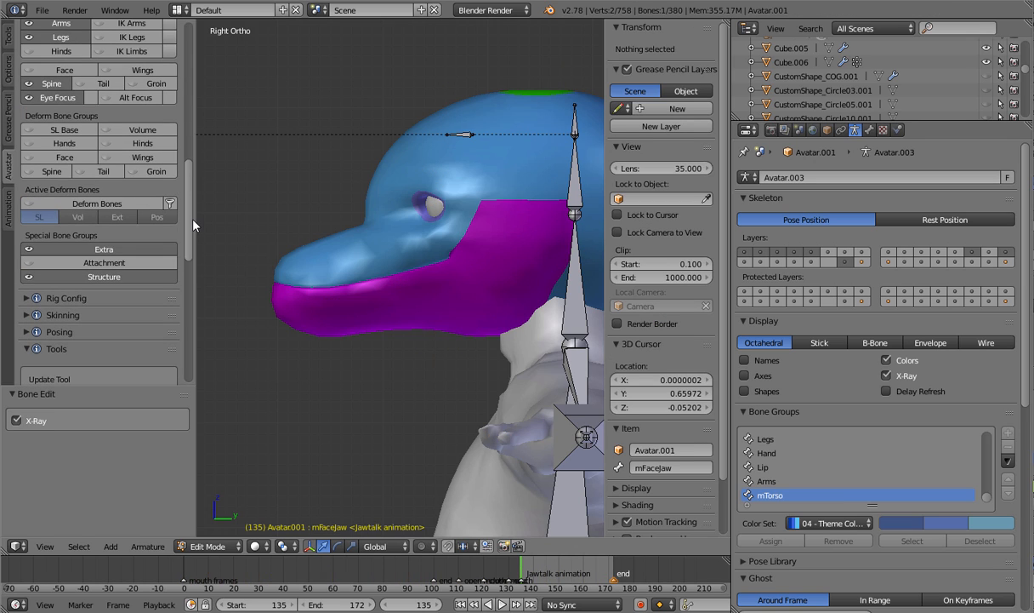
click(60, 159)
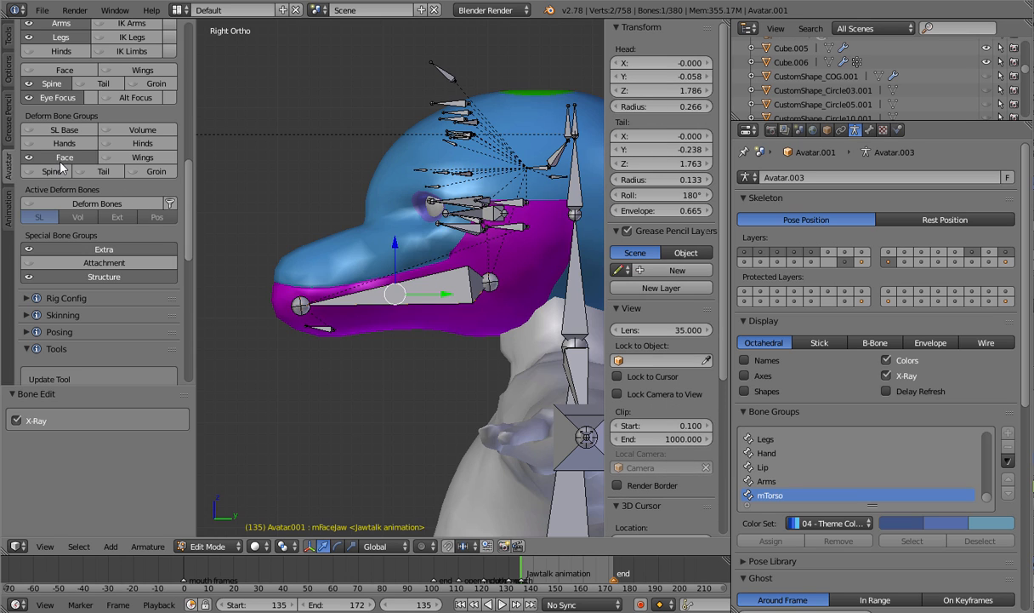
Select the mFaceLipLowerCenter bone overlapping mFaceJaw and scale it down by a factor of about 0.31
right_click(457, 295)
scroll(458, 294, up, 3)
right_click(473, 294)
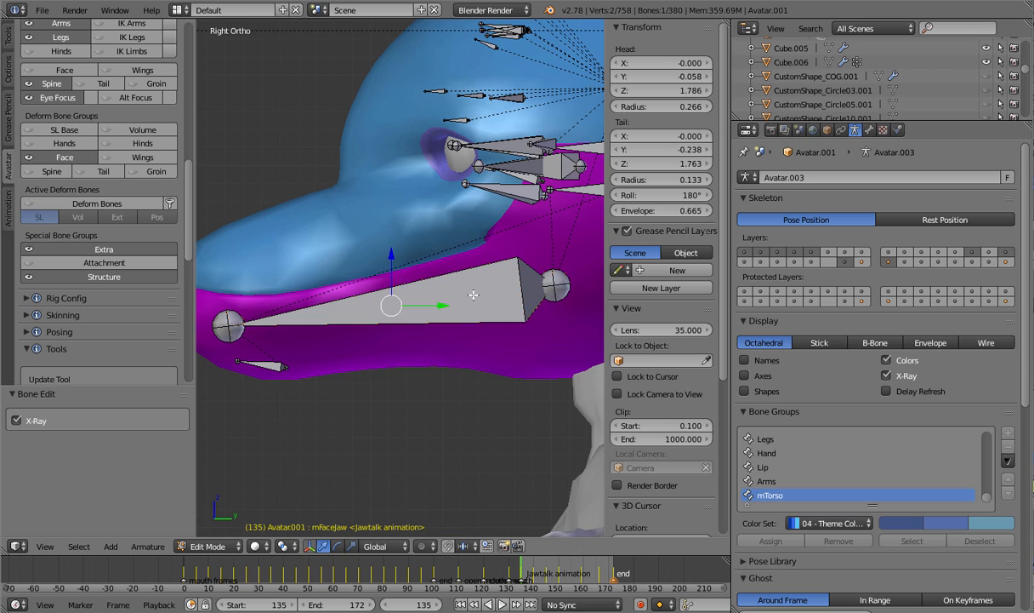
right_click(473, 295)
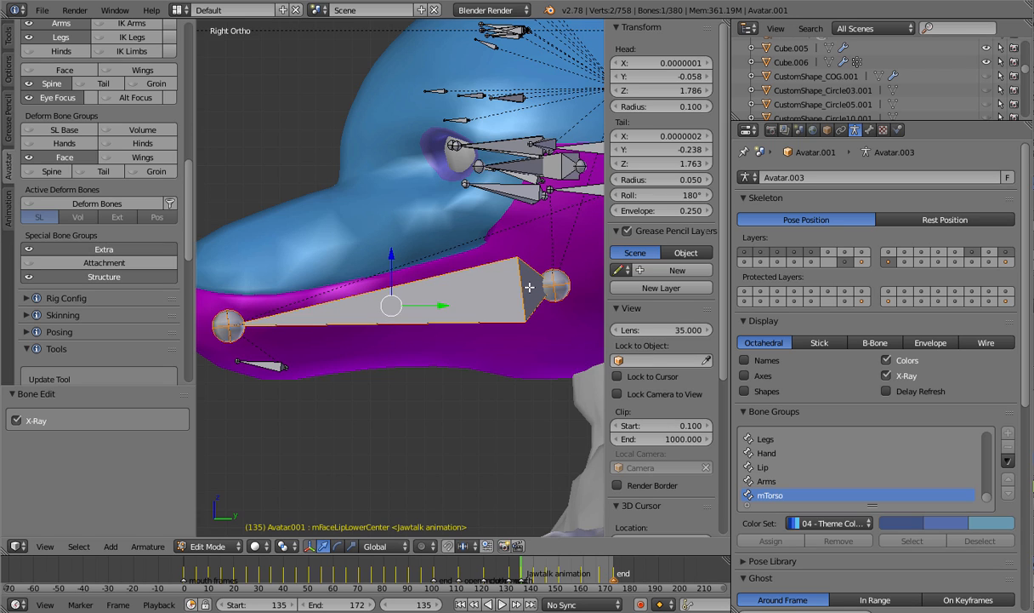
key(s)
click(434, 301)
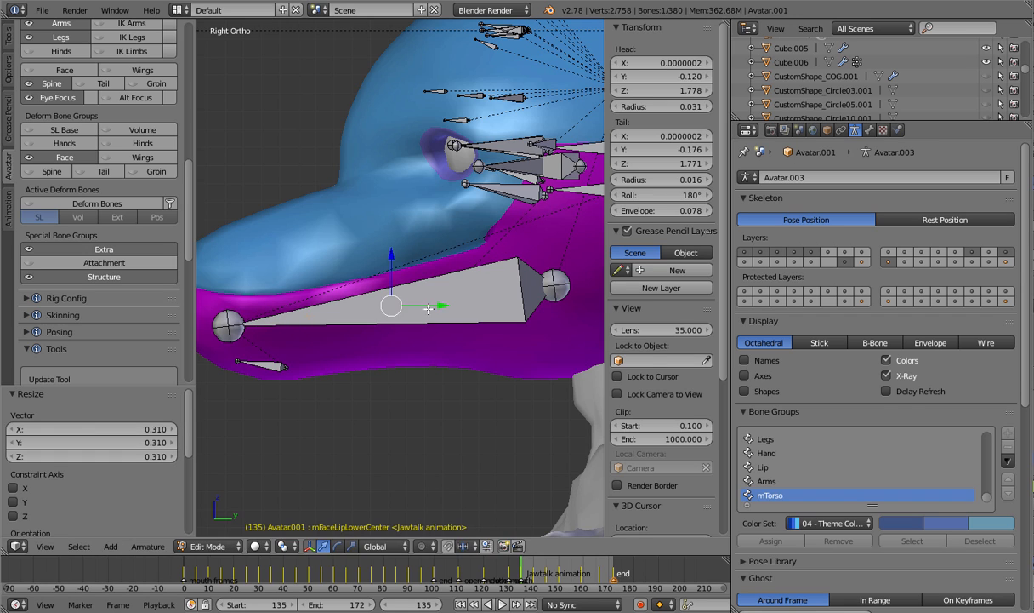
Move mFaceLipLowerCenter just below the jaw bone and shrink it further by a factor of about 0.647
key(g)
click(431, 352)
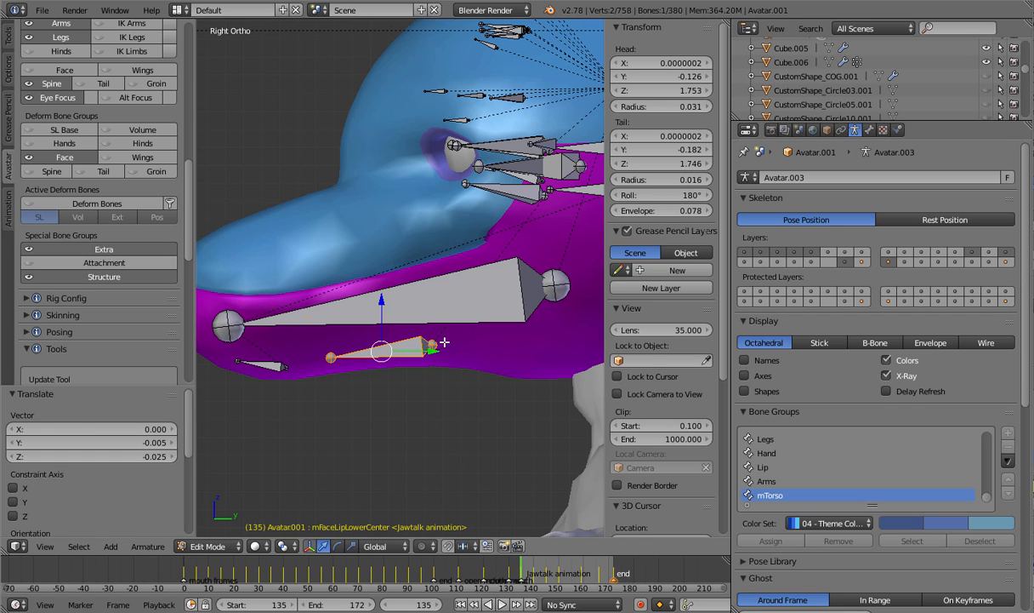
key(s)
click(398, 348)
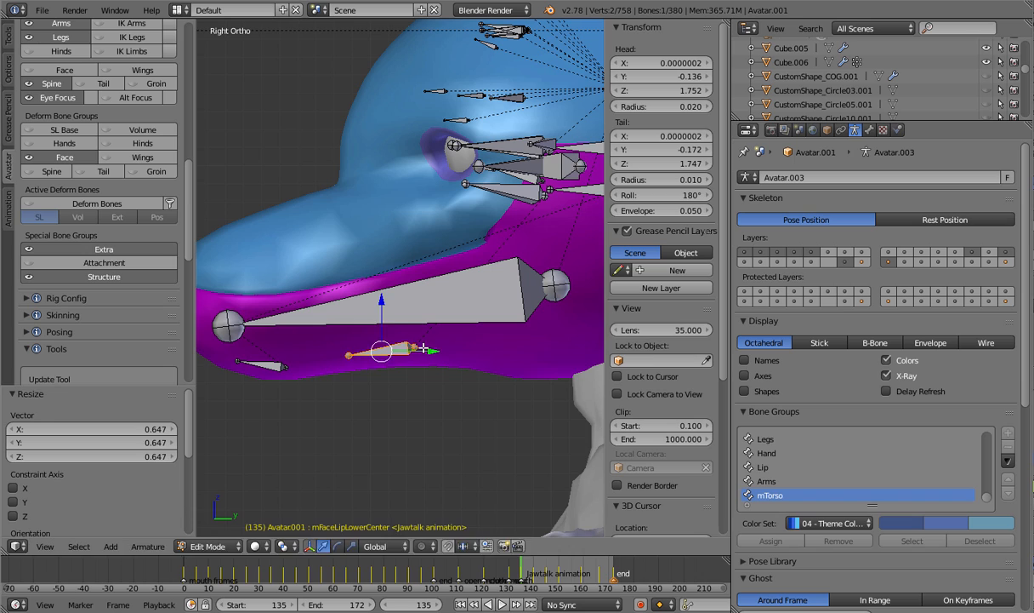
key(g)
click(435, 351)
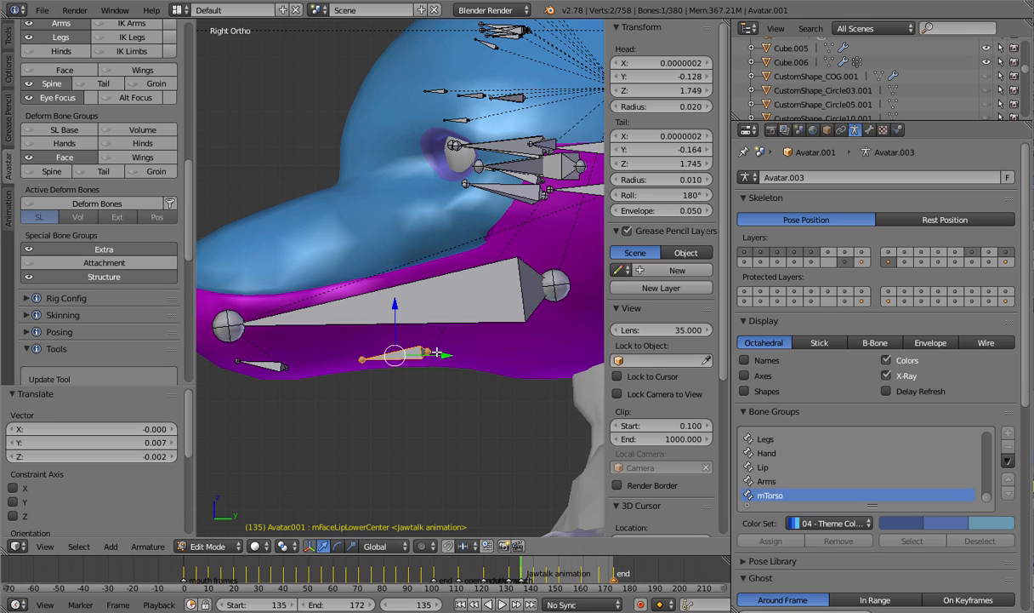
Place mFaceLipLowerCenter along the lower jaw's upper edge, tilt it slightly to follow the mouth line, and leave Edit Mode
key(g)
click(408, 267)
key(s)
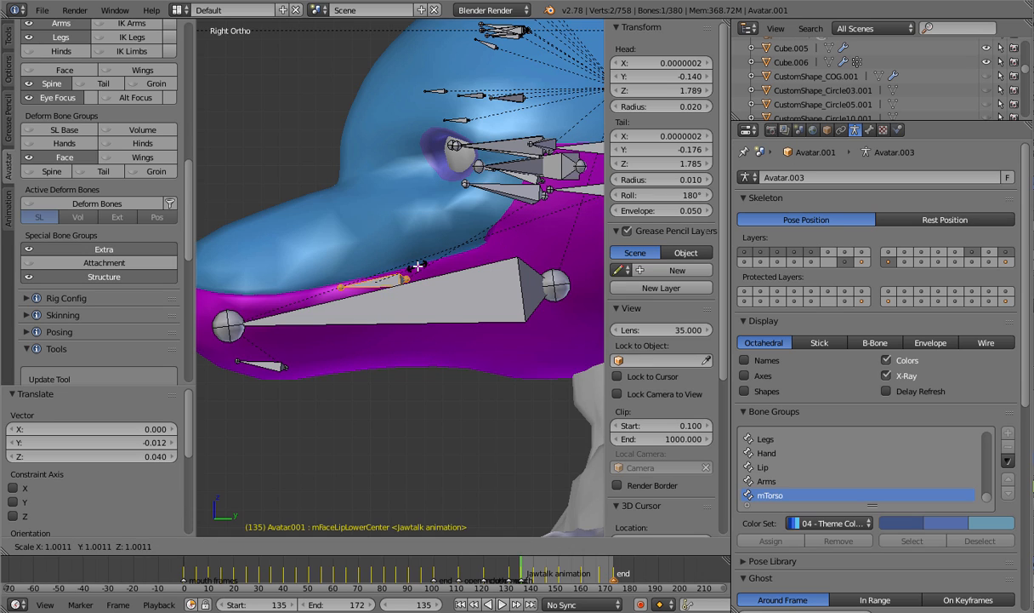
click(416, 263)
key(r)
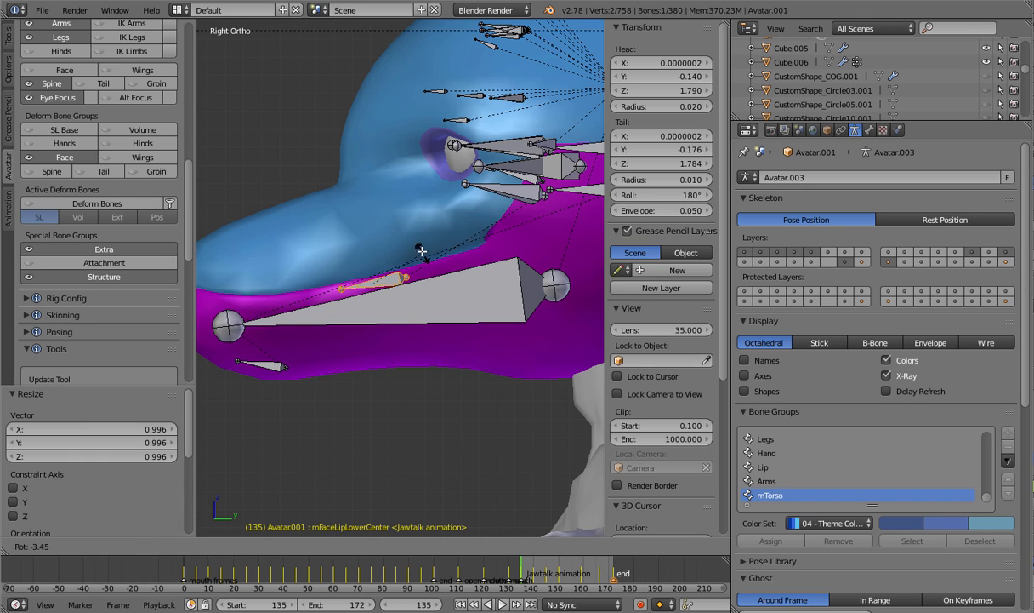
key(g)
click(417, 253)
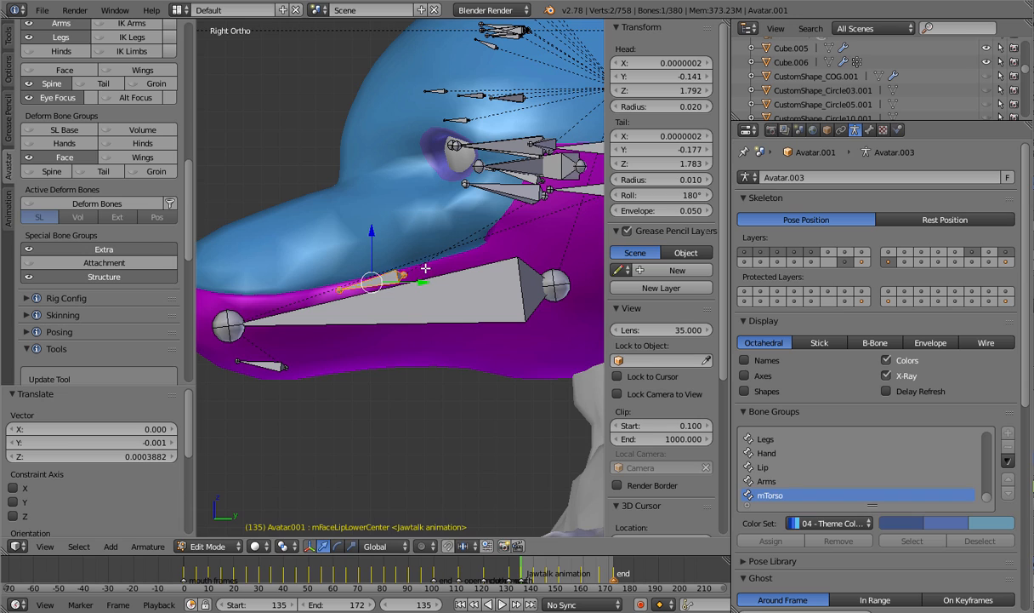
key(g)
click(426, 272)
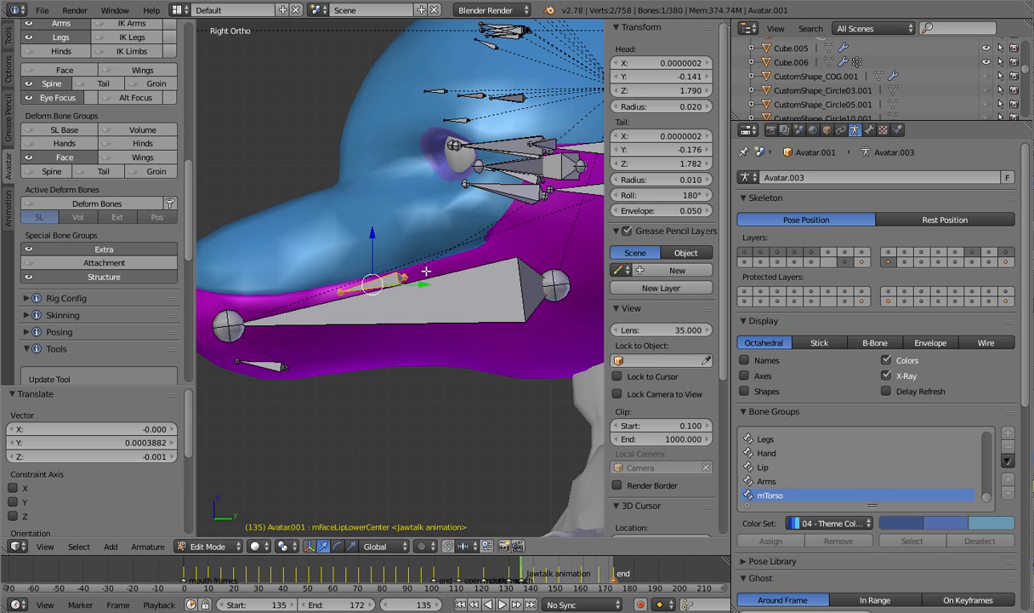
key(Tab)
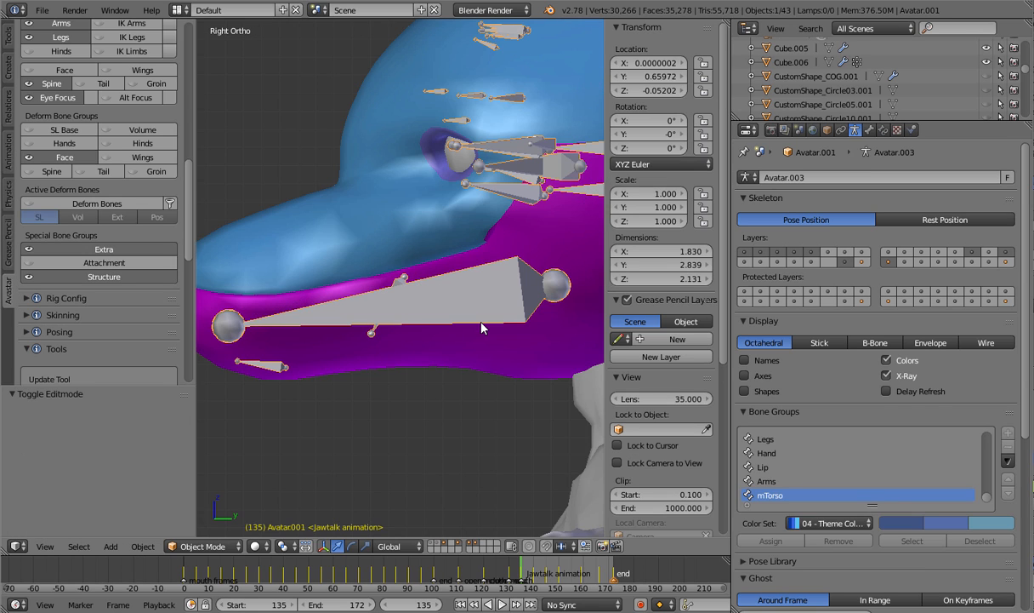
Switch Avatar.001 to Pose Mode and clear the pose transforms of the mFaceLipLowerCenter bone
right_click(400, 283)
right_click(403, 284)
click(203, 546)
click(205, 496)
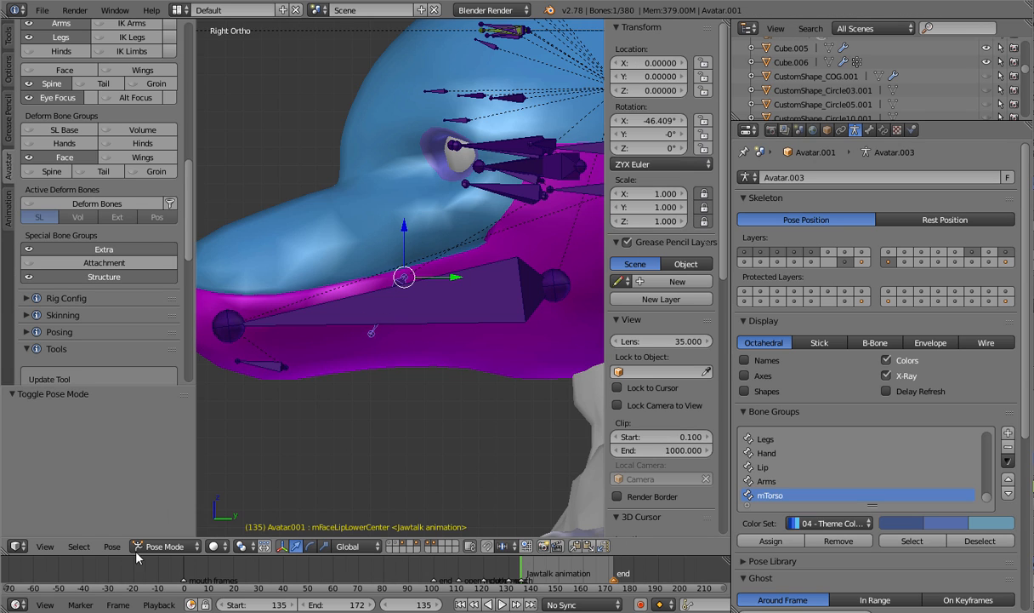
click(112, 545)
mouse_move(231, 482)
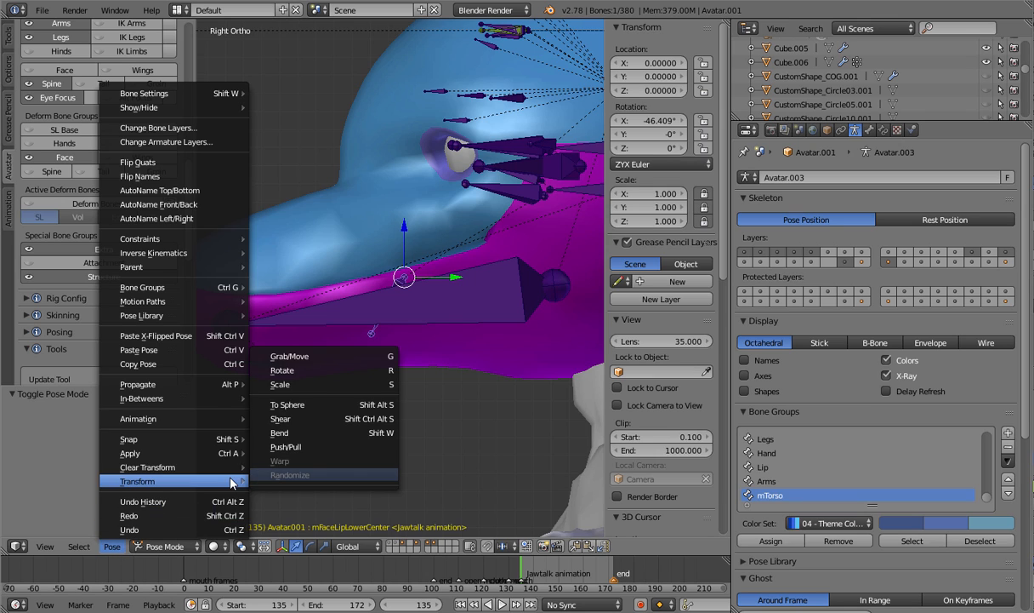
click(276, 467)
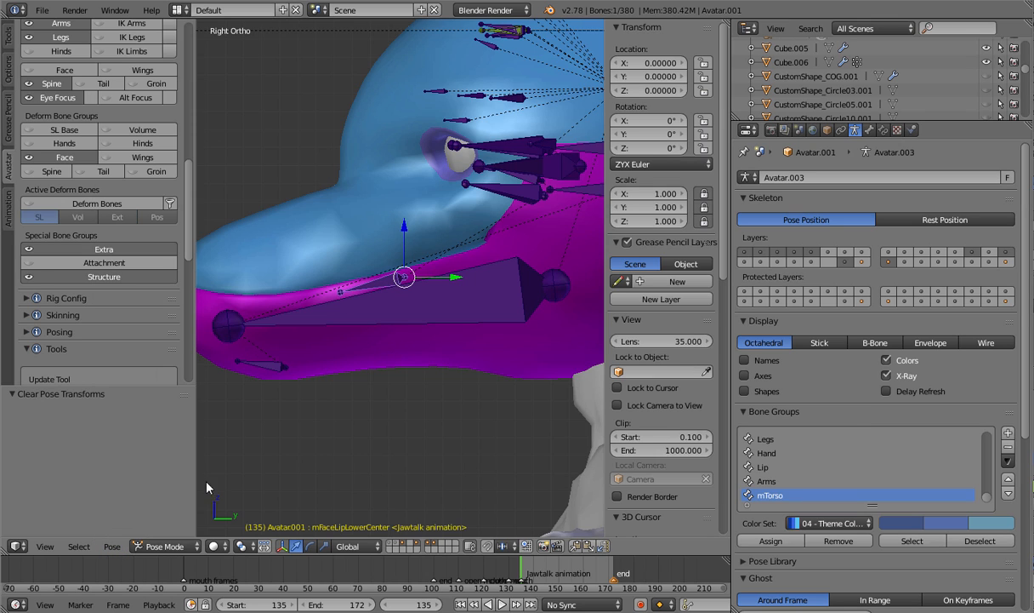
Set the current frame to 0 and return the armature to Object Mode
mouse_move(193, 567)
mouse_down()
mouse_move(306, 564)
mouse_move(183, 567)
mouse_up()
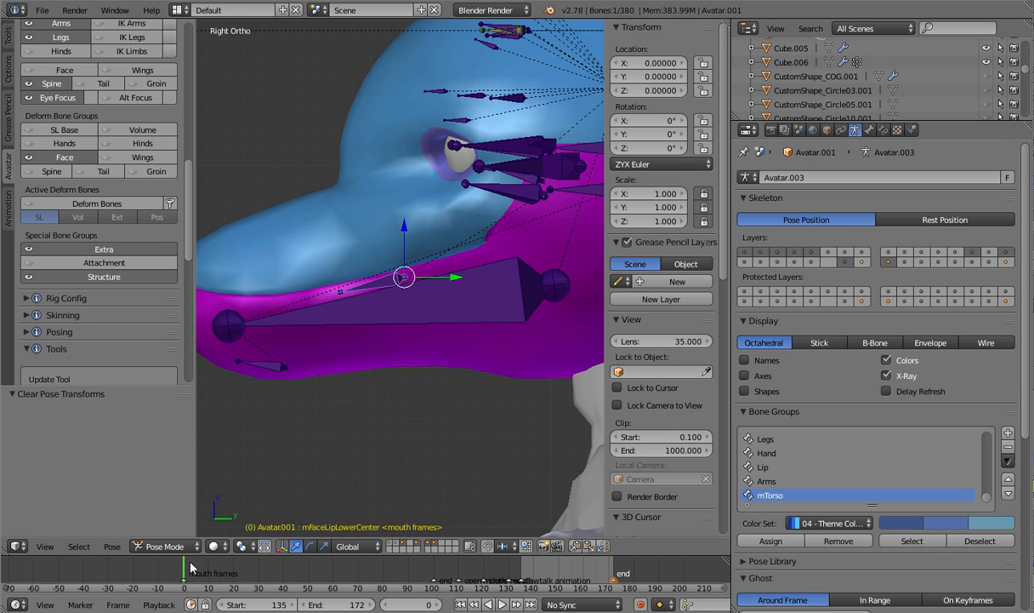
click(164, 545)
click(171, 528)
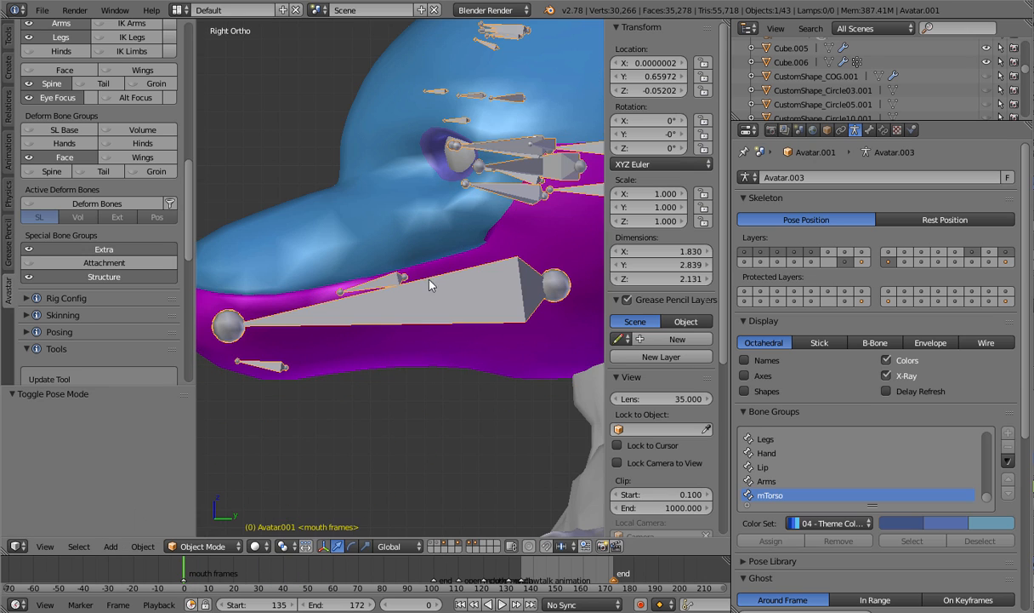
Examine the resized lower-lip bone's placement relative to the jaw, chin and other face bones of Avatar.001
right_click(417, 297)
right_click(370, 285)
scroll(501, 323, down, 2)
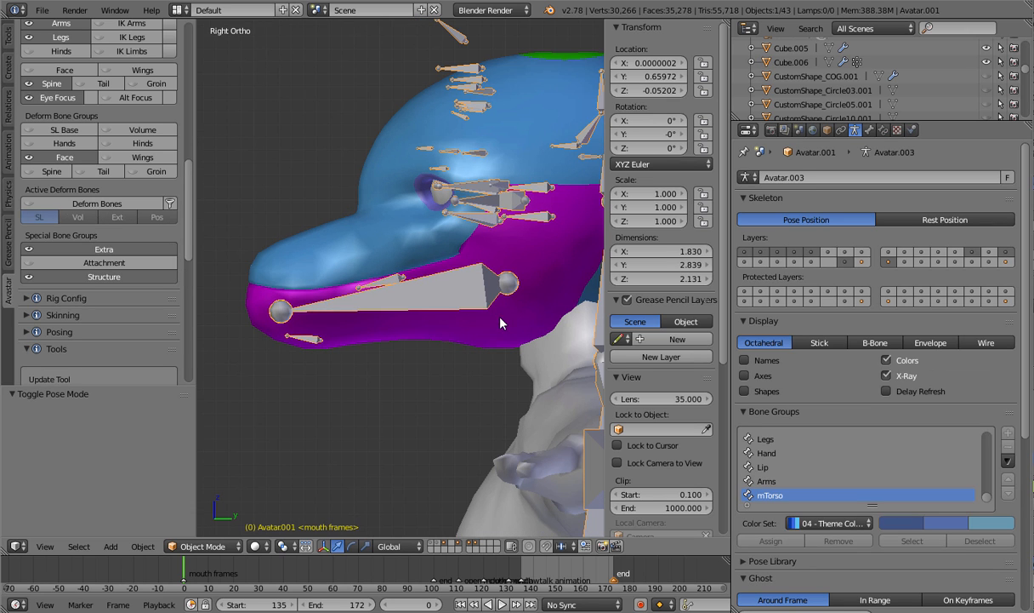
right_click(303, 340)
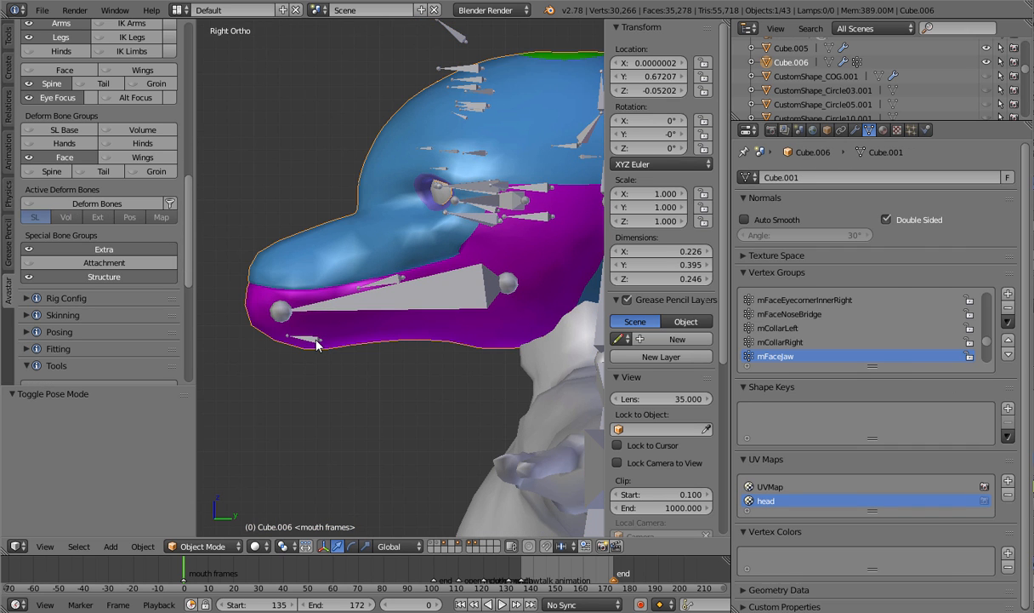
right_click(316, 343)
scroll(417, 323, up, 3)
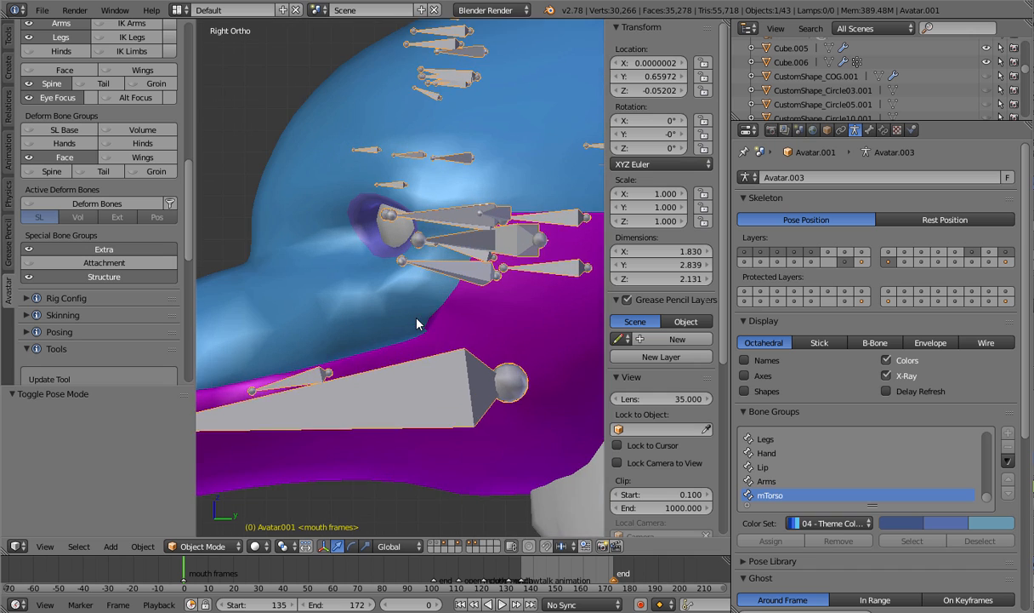
scroll(417, 323, down, 4)
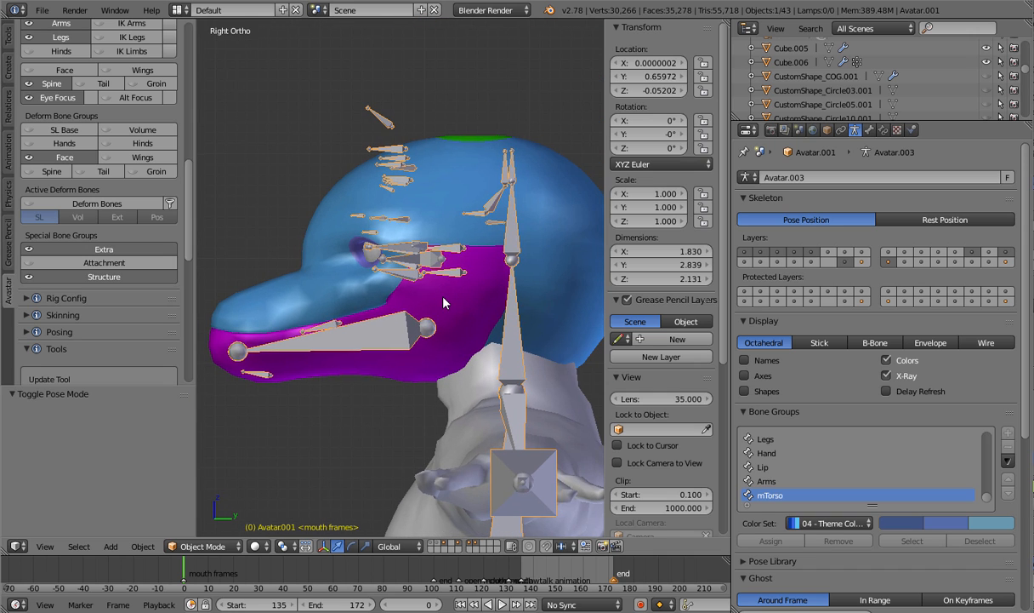
scroll(444, 303, up, 3)
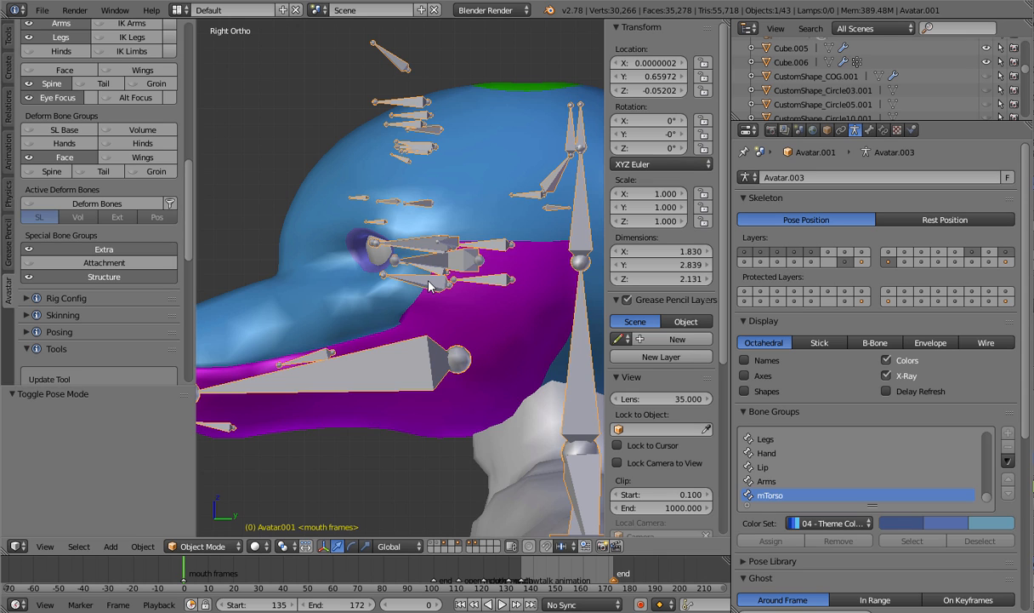
Play the jawtalk animation, stop it, and scrub through the open and close mouth frames to frame 168
scroll(430, 286, up, 4)
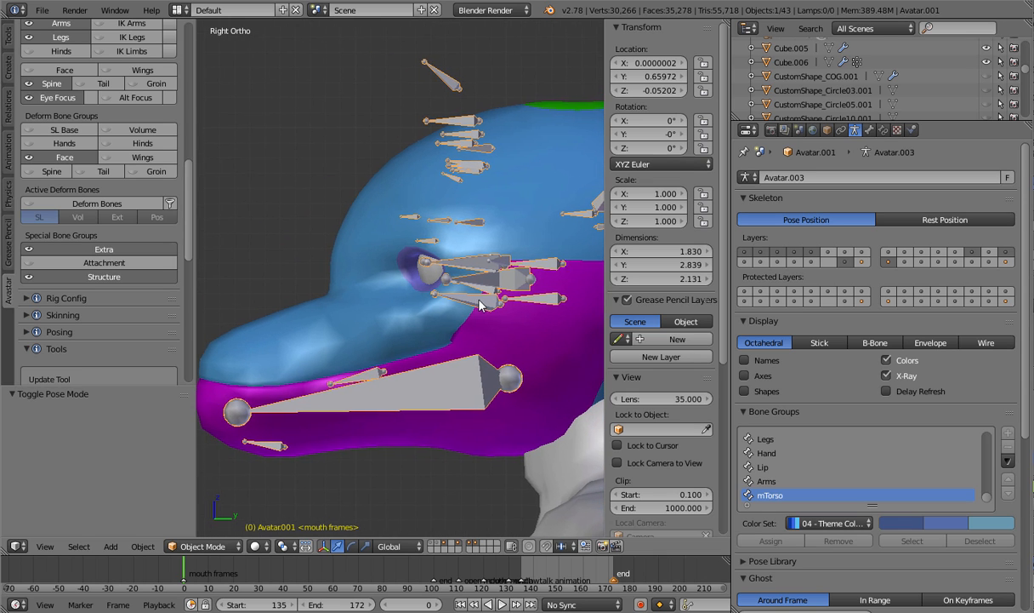
shift+middle_drag(467, 306, 461, 306)
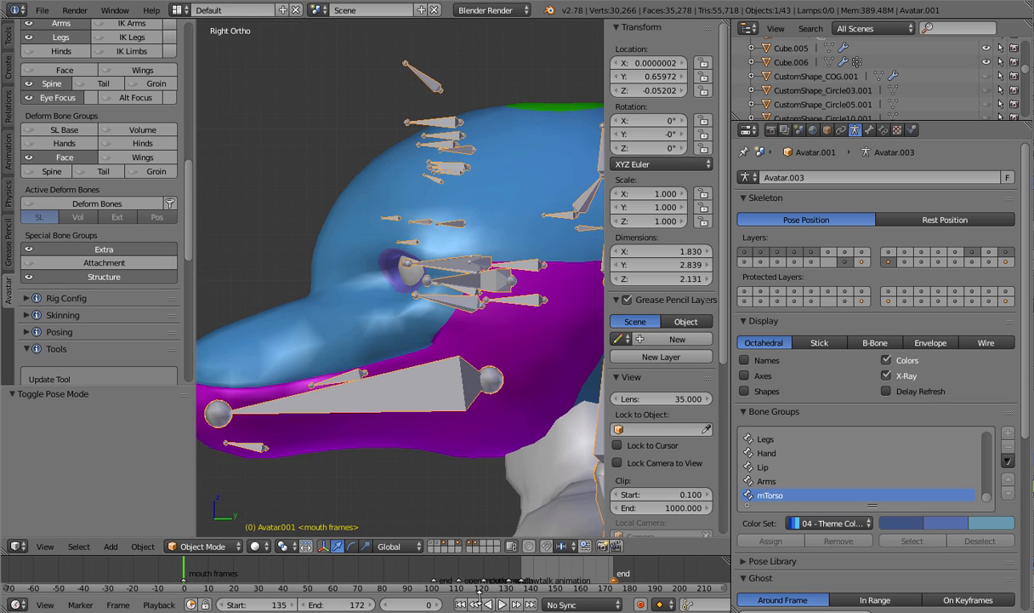
click(502, 604)
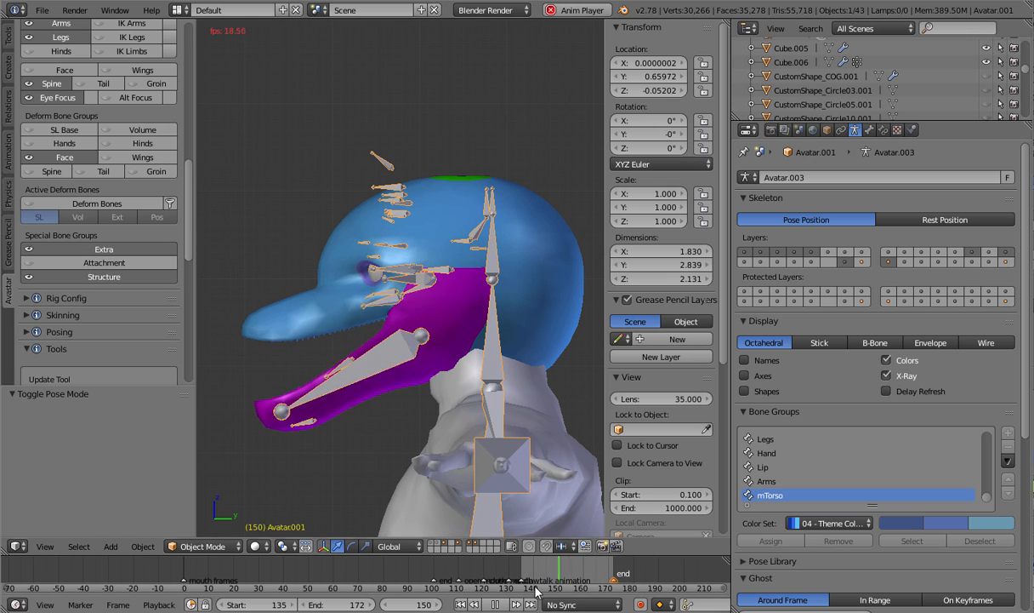
key(alt+a)
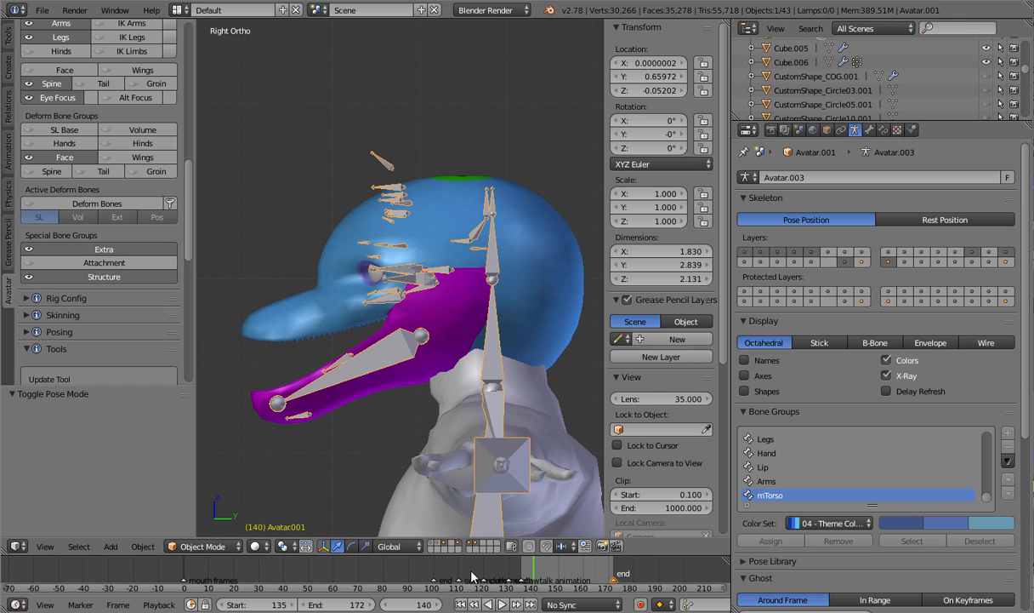
drag(461, 576, 606, 572)
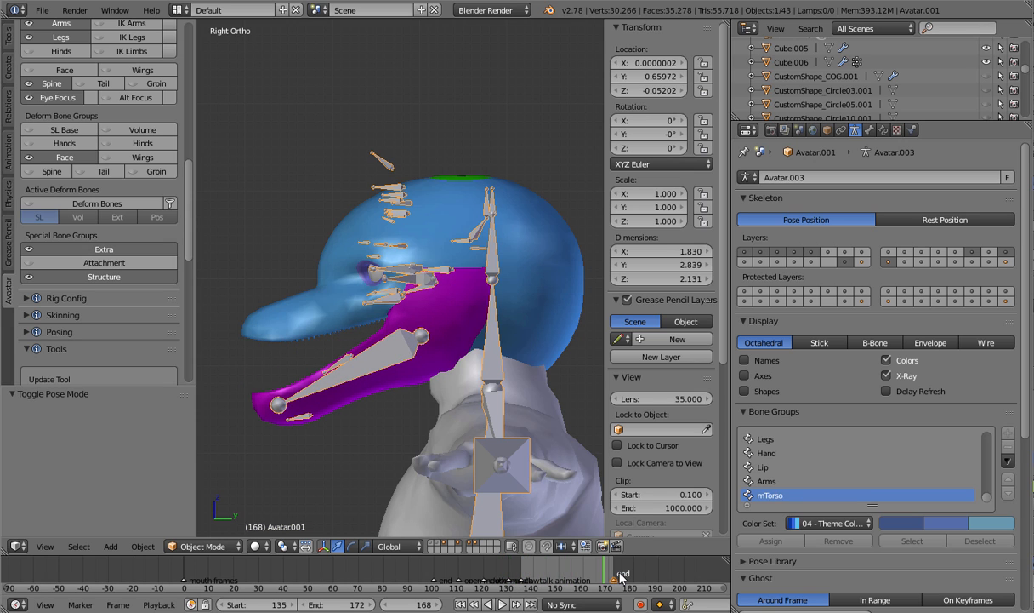
Set the current frame to 175, just past the jawtalk animation's end marker
scroll(619, 571, down, 2)
middle_drag(600, 572, 409, 587)
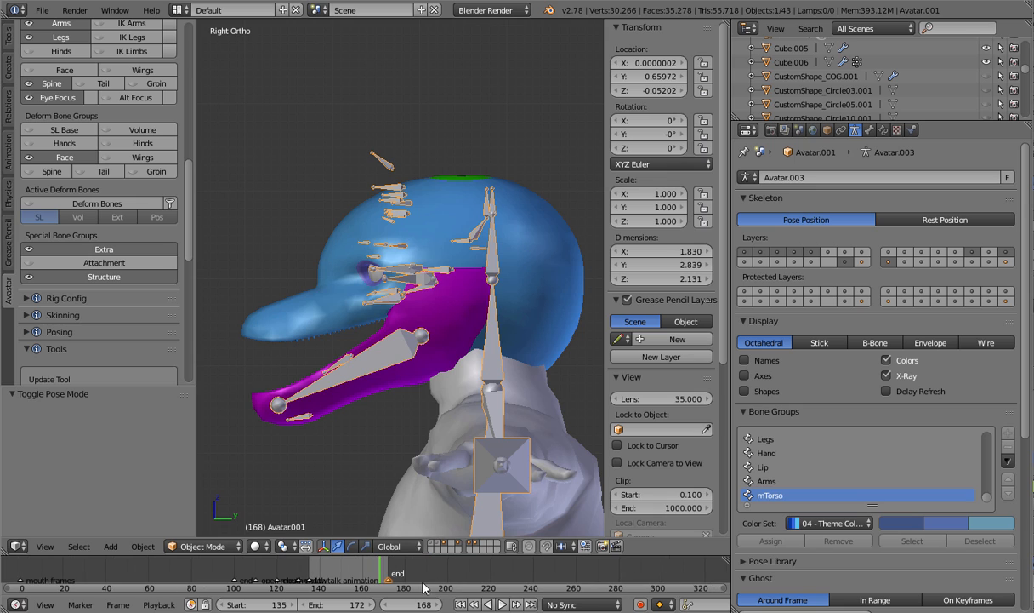
click(416, 578)
click(405, 579)
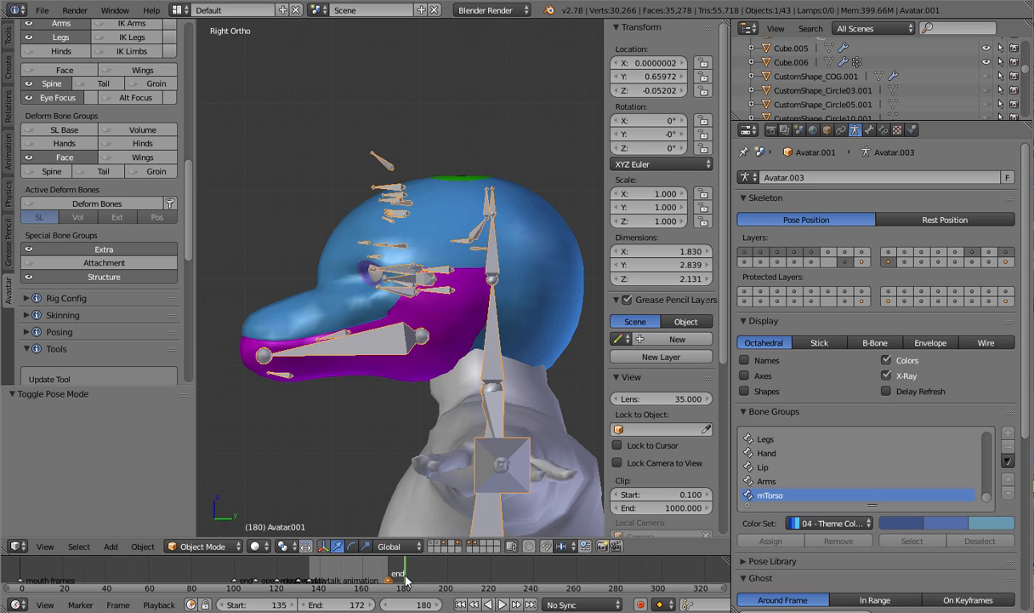
scroll(406, 579, up, 12)
middle_drag(405, 575, 371, 576)
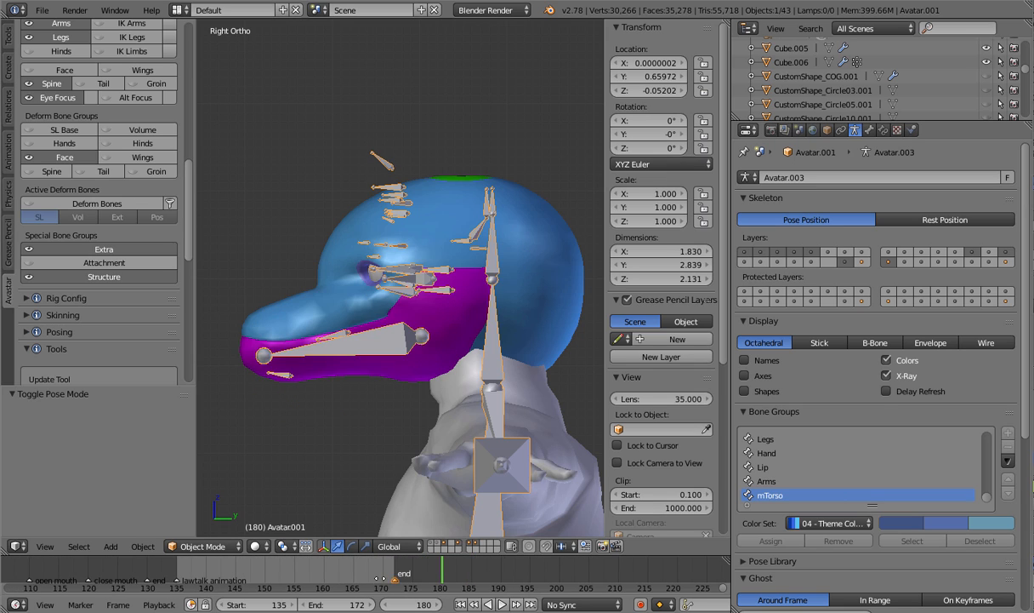
drag(418, 564, 412, 563)
scroll(411, 568, up, 2)
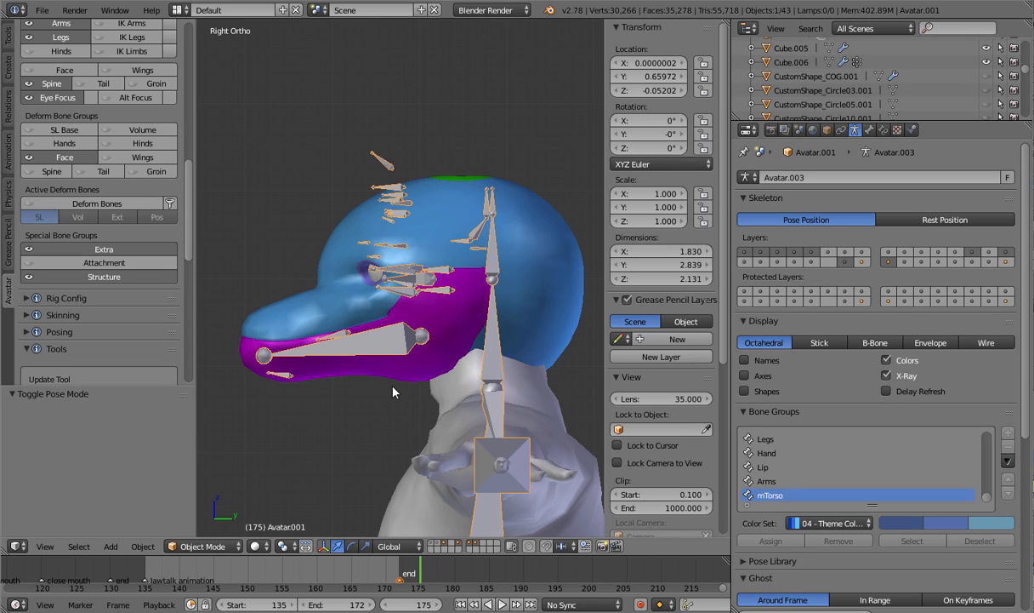
Set the current frame to 500, well beyond the existing mouth animation
middle_drag(651, 582, 104, 568)
scroll(491, 570, down, 5)
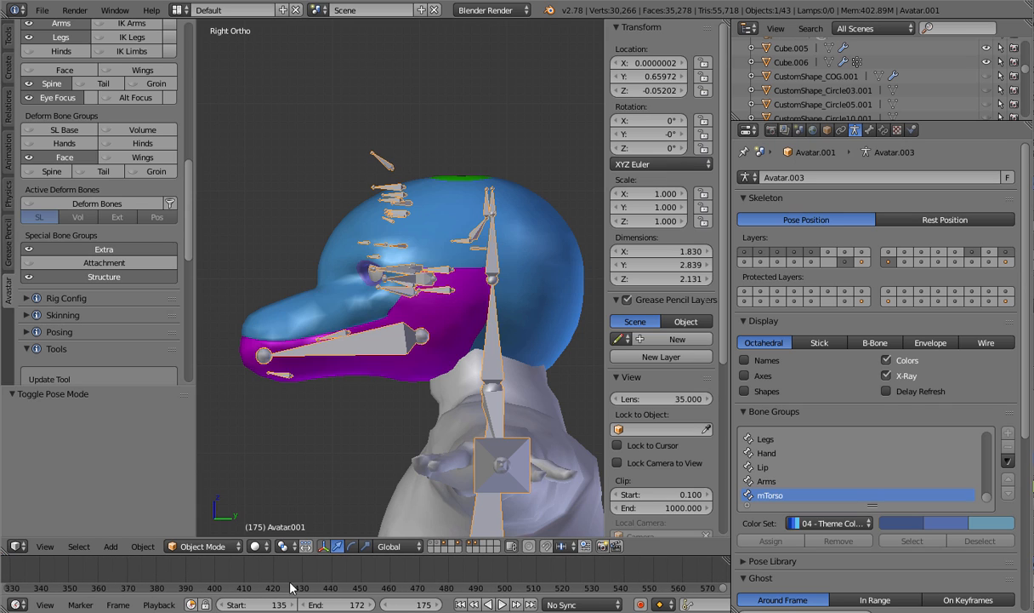
drag(491, 567, 507, 566)
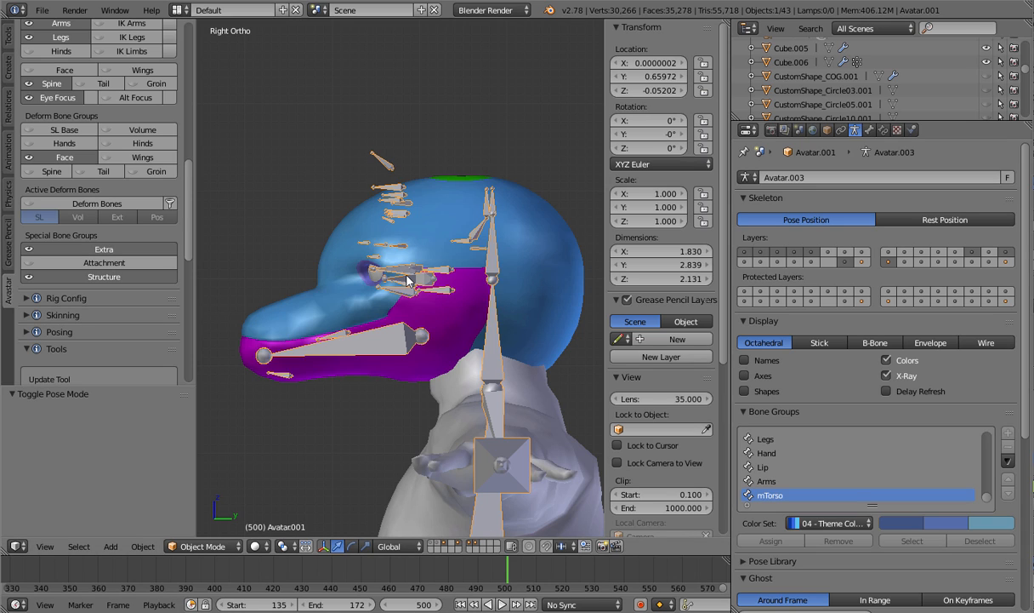
Apply Avastar's Bone Edit preset to Avatar.001 and show the Face deform bones
scroll(407, 276, up, 2)
shift+middle_drag(423, 275, 447, 329)
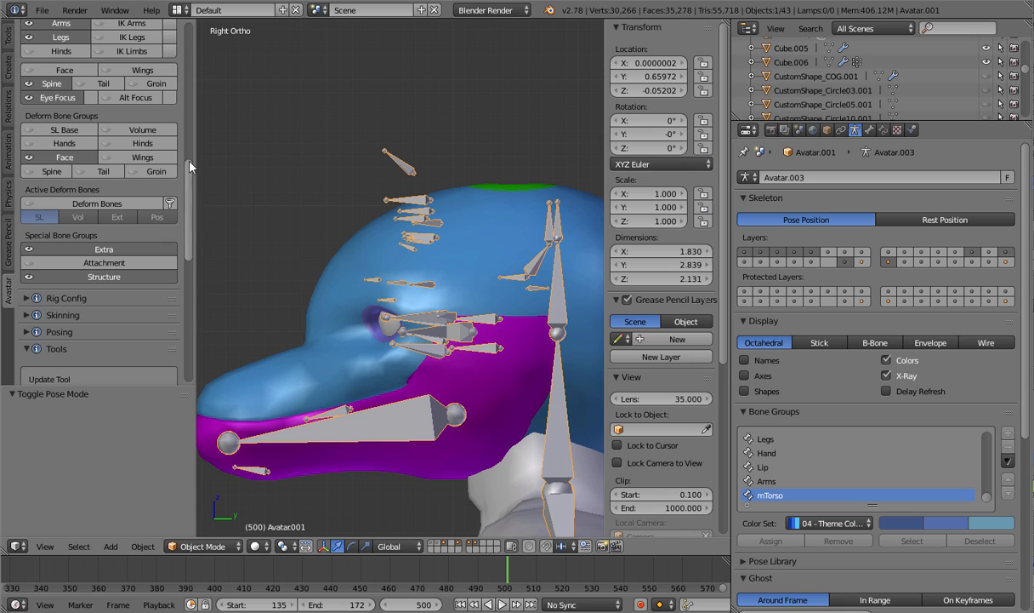
scroll(190, 167, up, 15)
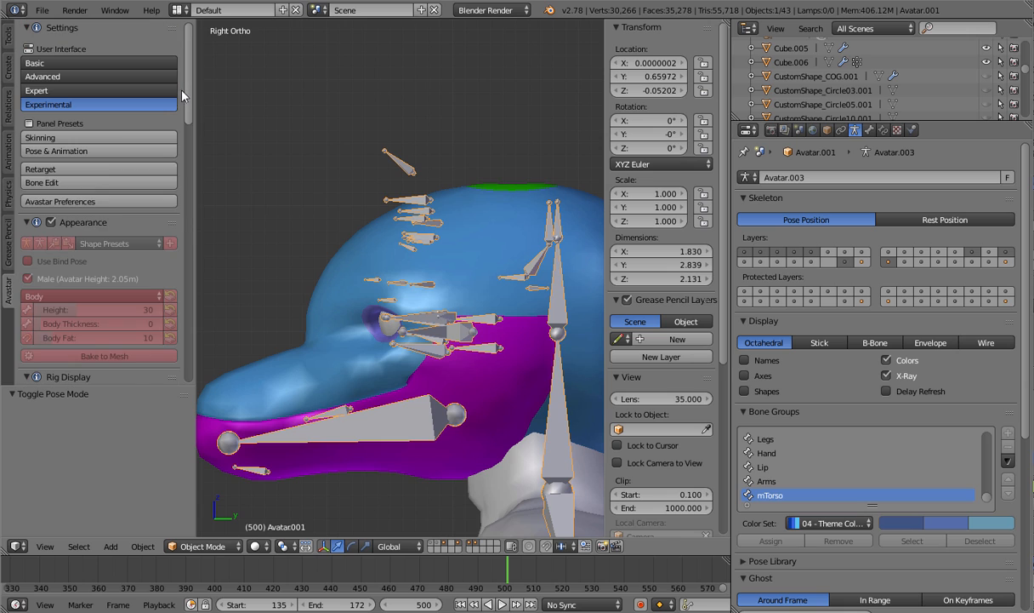
click(90, 183)
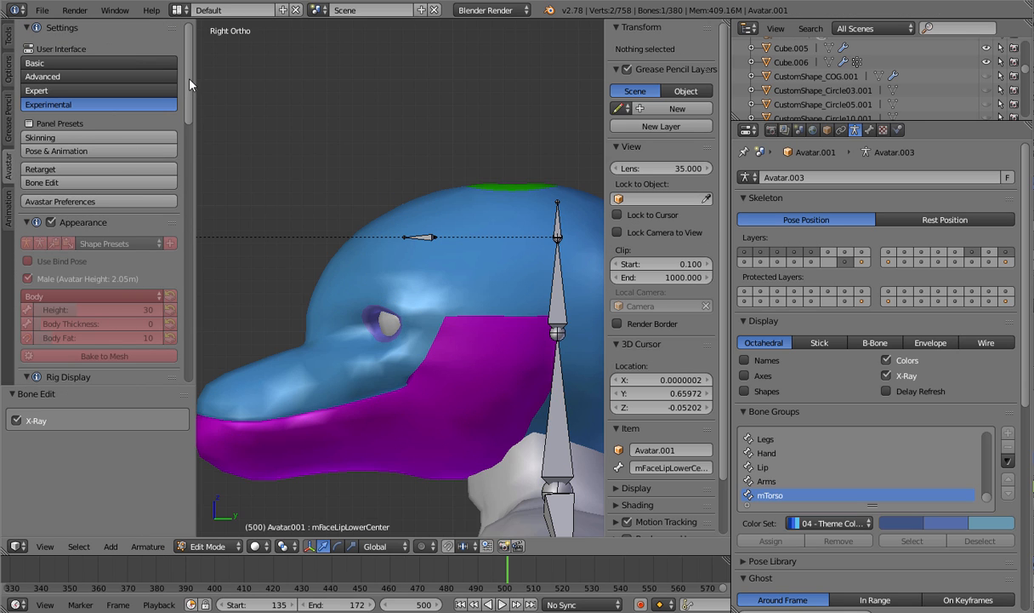
scroll(171, 275, down, 15)
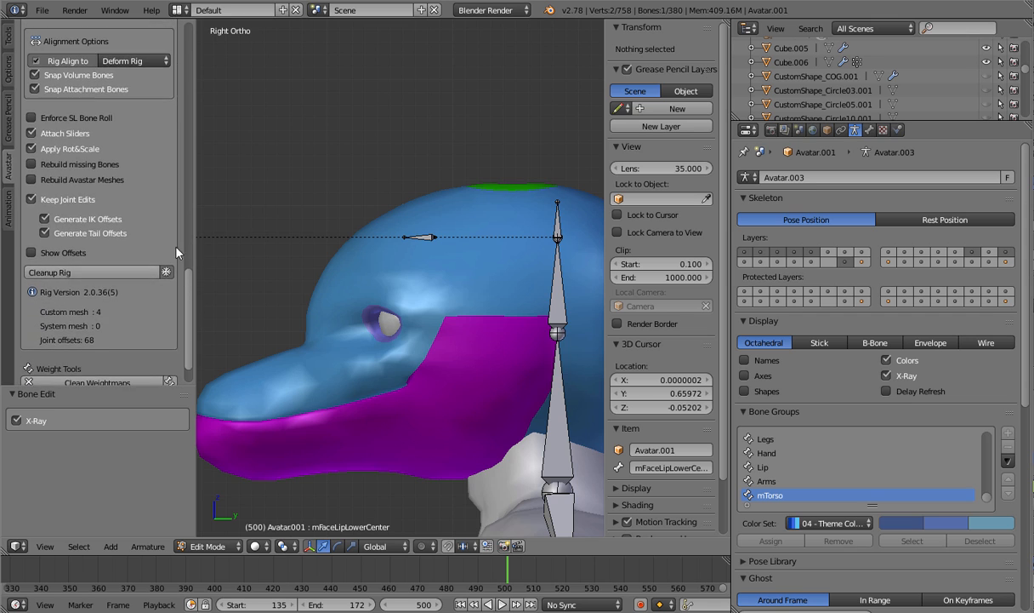
scroll(167, 170, up, 10)
scroll(163, 162, down, 3)
click(73, 280)
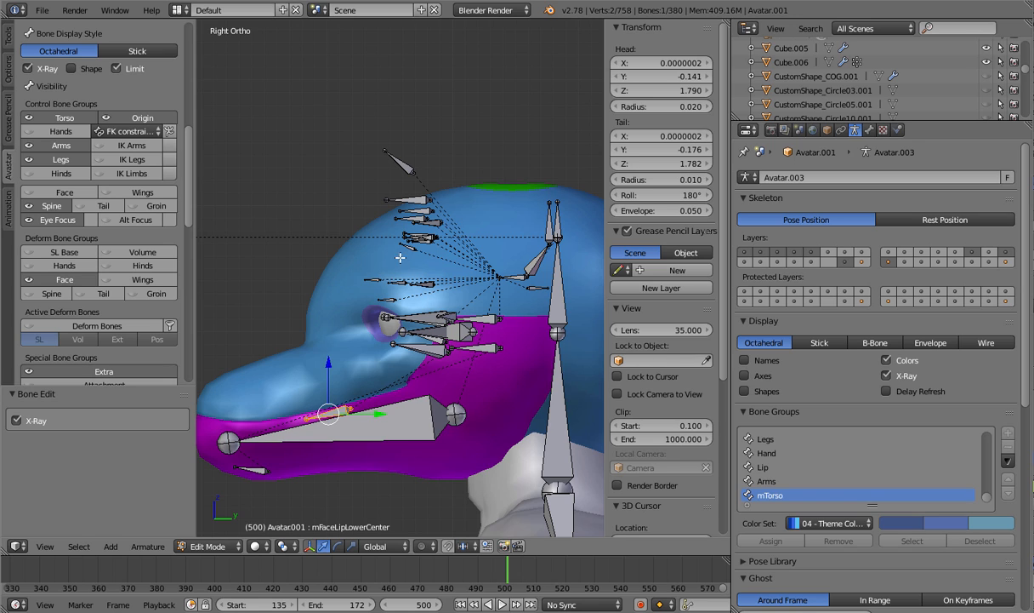
Turn off X-Axis Mirror in the armature options while viewing the face bones from the front
scroll(400, 257, up, 3)
middle_drag(414, 278, 509, 256)
key(KP_1)
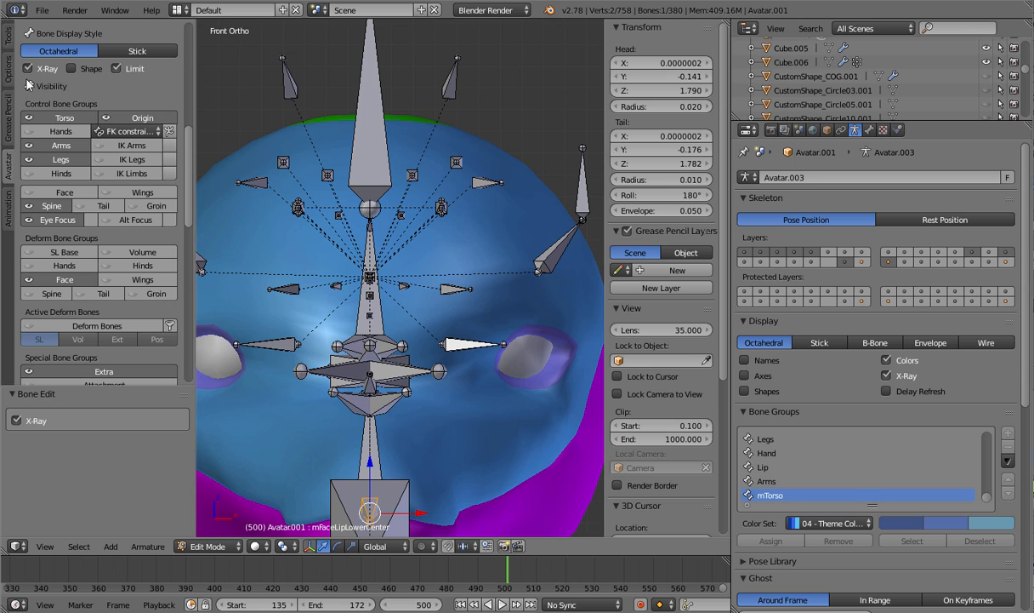
click(9, 38)
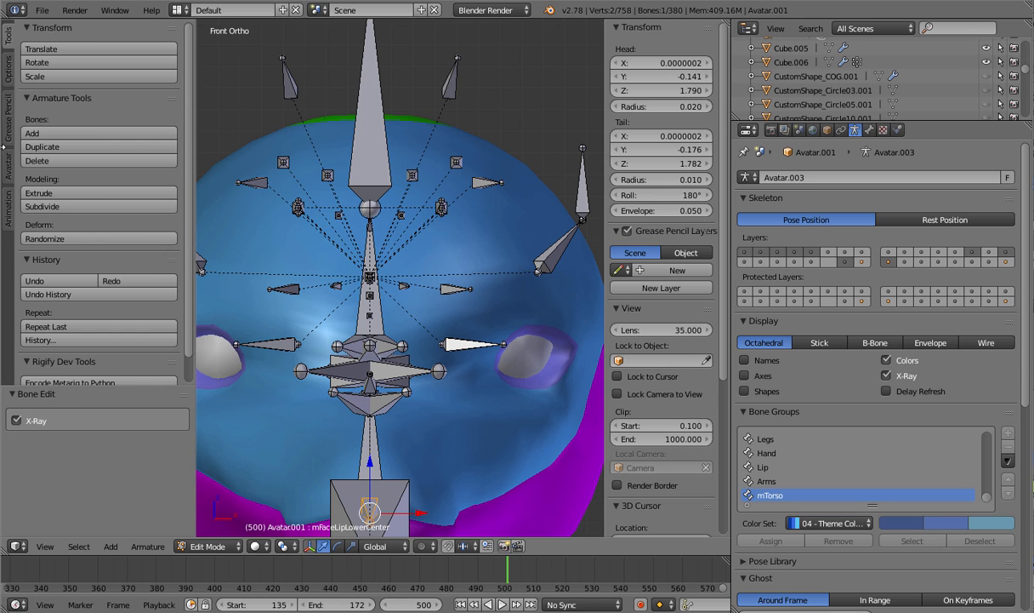
click(8, 197)
click(11, 67)
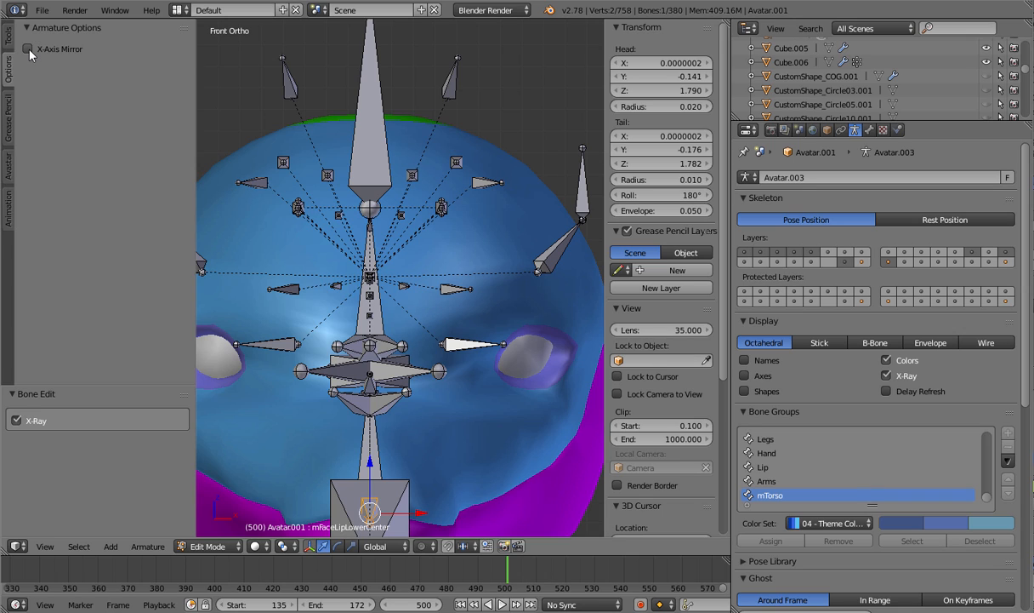
click(28, 50)
Try to move mFaceEyebrowOuterLeft on its own with mirroring off
right_click(475, 182)
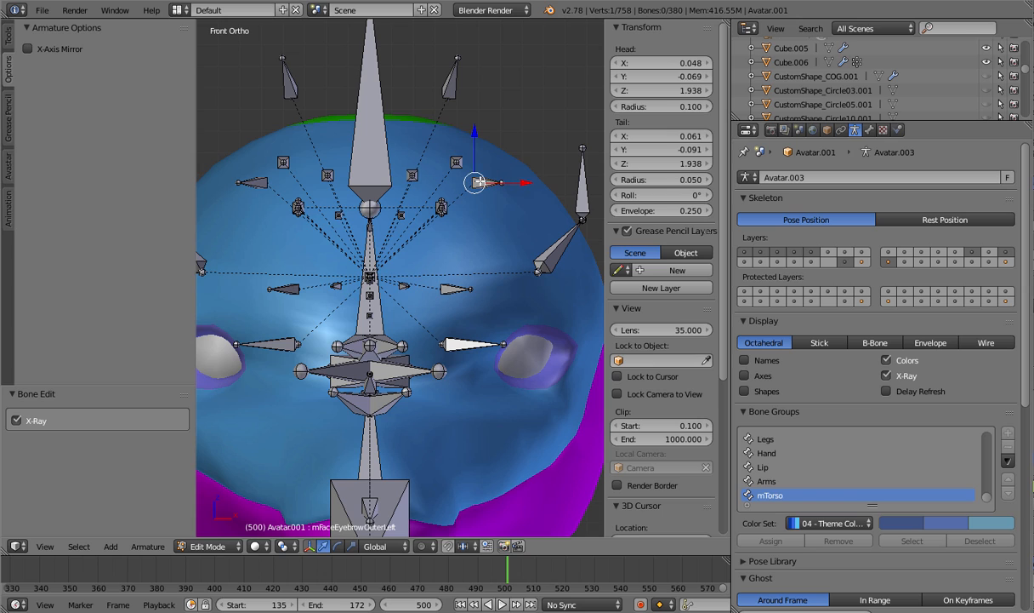
right_click(493, 182)
key(g)
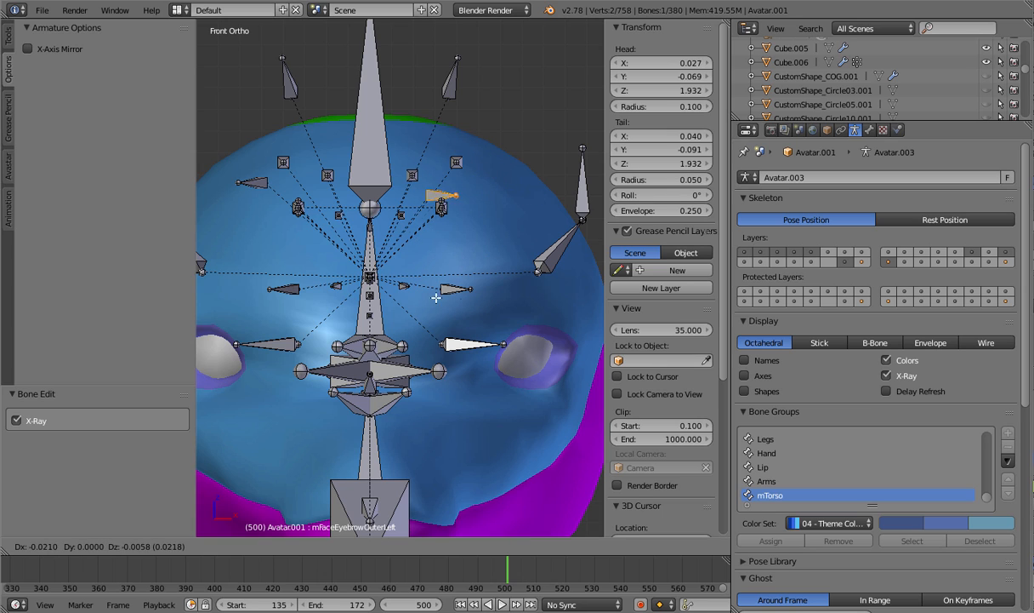
right_click(471, 273)
Enable X-Axis Mirror and try to move mFaceEyebrowOuterLeft together with its opposite bone
click(28, 48)
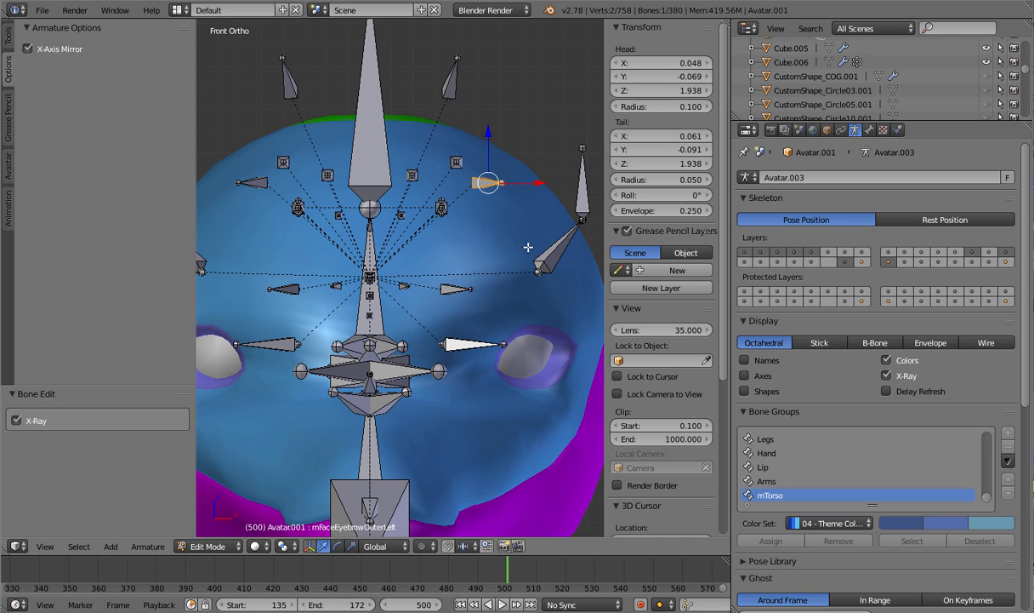
key(g)
right_click(507, 267)
Select mFaceCheekUpperLeft, mFaceEyeAltLeft, mFaceEyecornerInnerLeft and mFaceEyeLidUpperLeft one at a time to identify the left eye-area bones
right_click(451, 284)
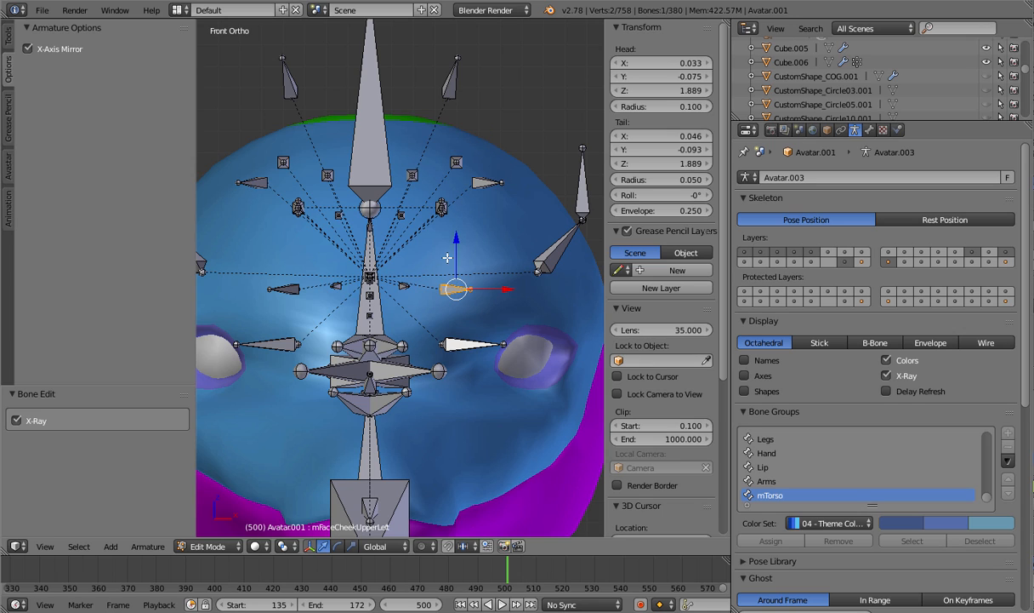
right_click(439, 209)
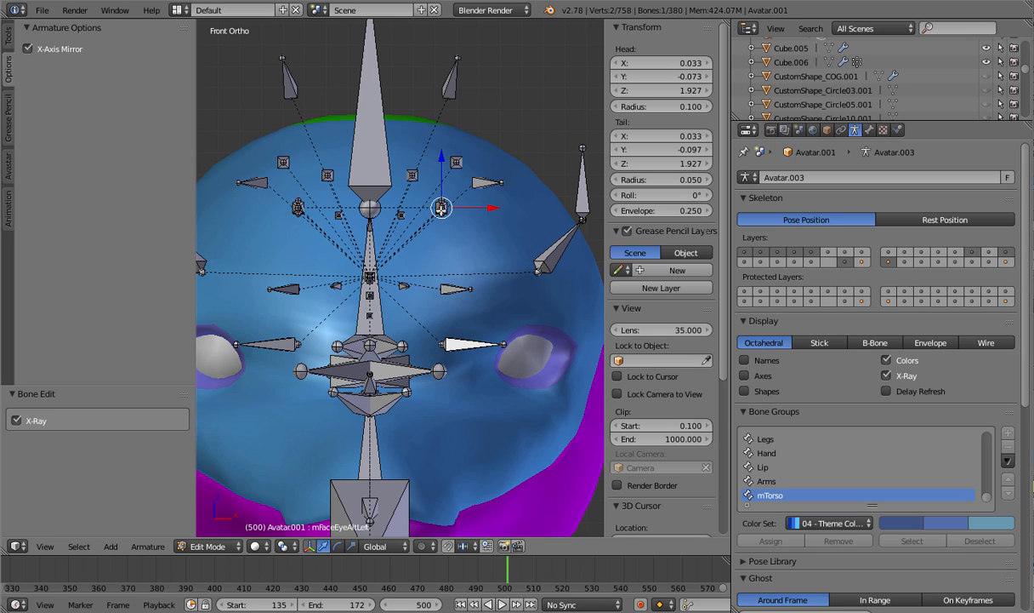
right_click(442, 208)
middle_drag(513, 241, 419, 295)
right_click(456, 271)
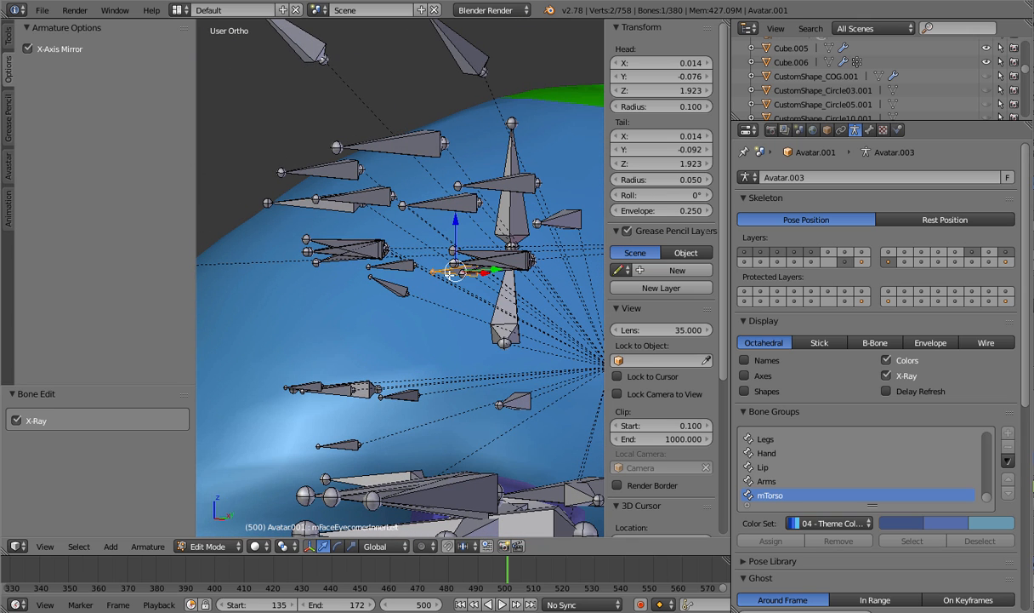
right_click(496, 257)
right_click(493, 256)
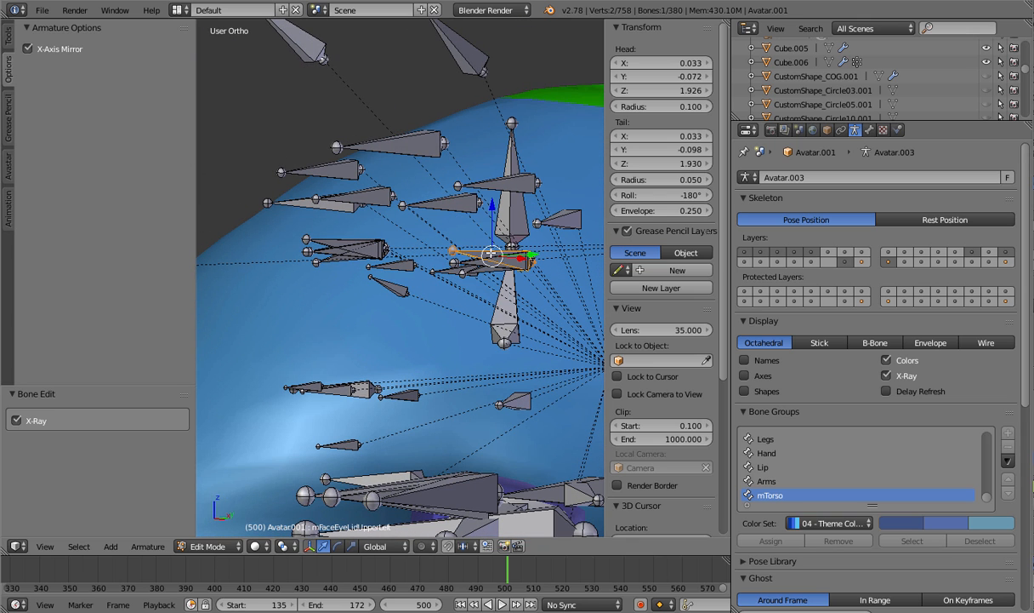
Select mFaceEyeLidUpperRight, mFaceEyeLidLowerRight, mFaceEyeAltRight and mFaceEyecornerInnerRight together
right_click(339, 238)
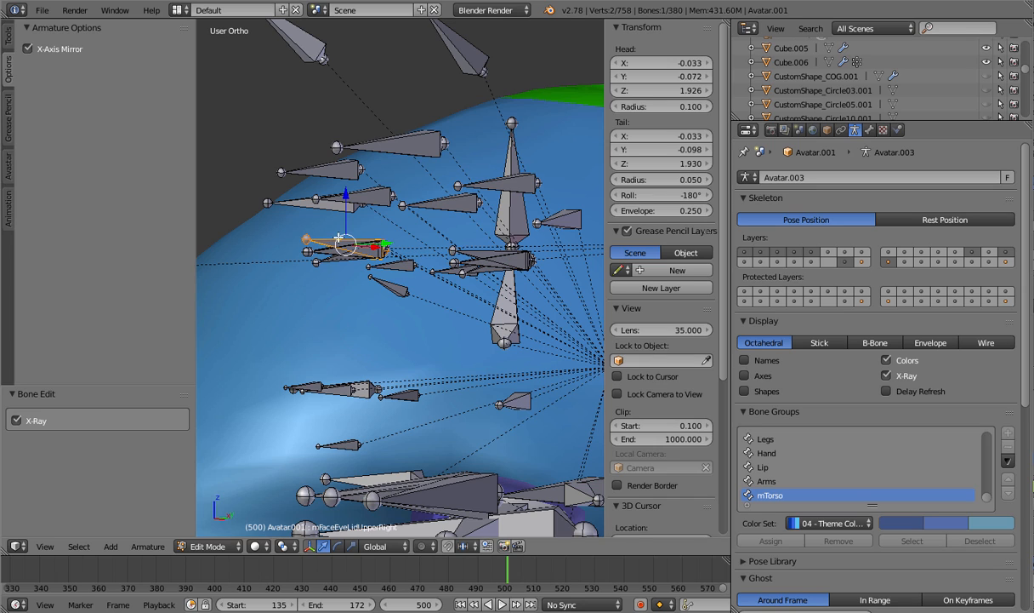
right_click(325, 252)
right_click(328, 263)
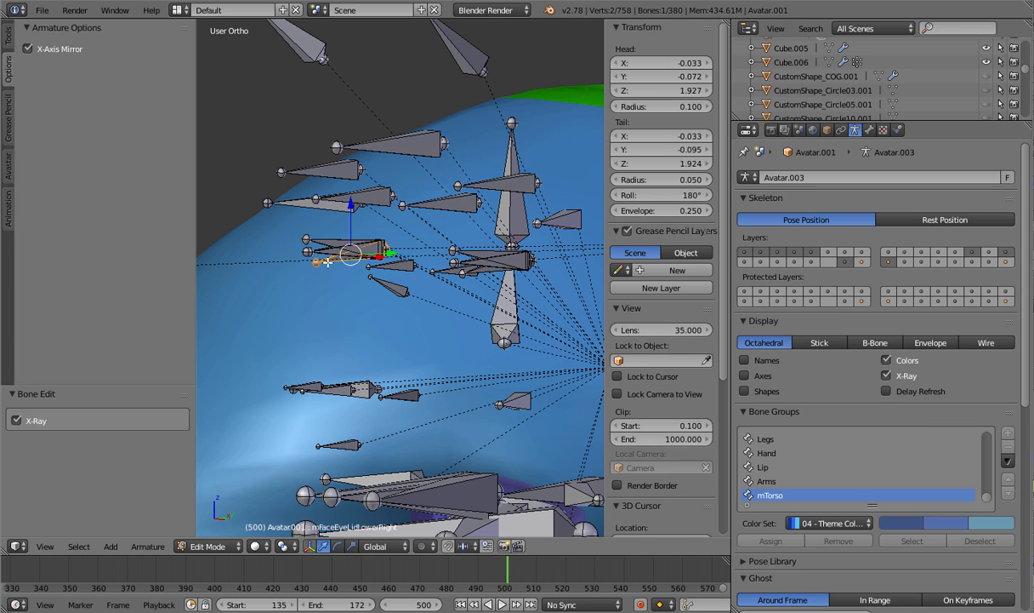
right_click(329, 255)
right_click(333, 250)
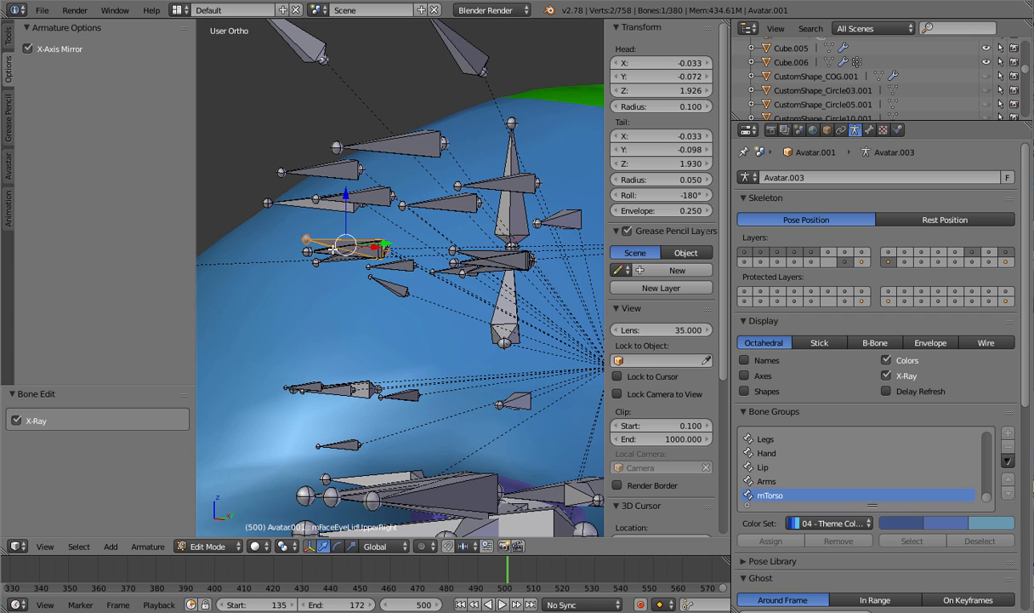
right_click(330, 251)
right_click(331, 249)
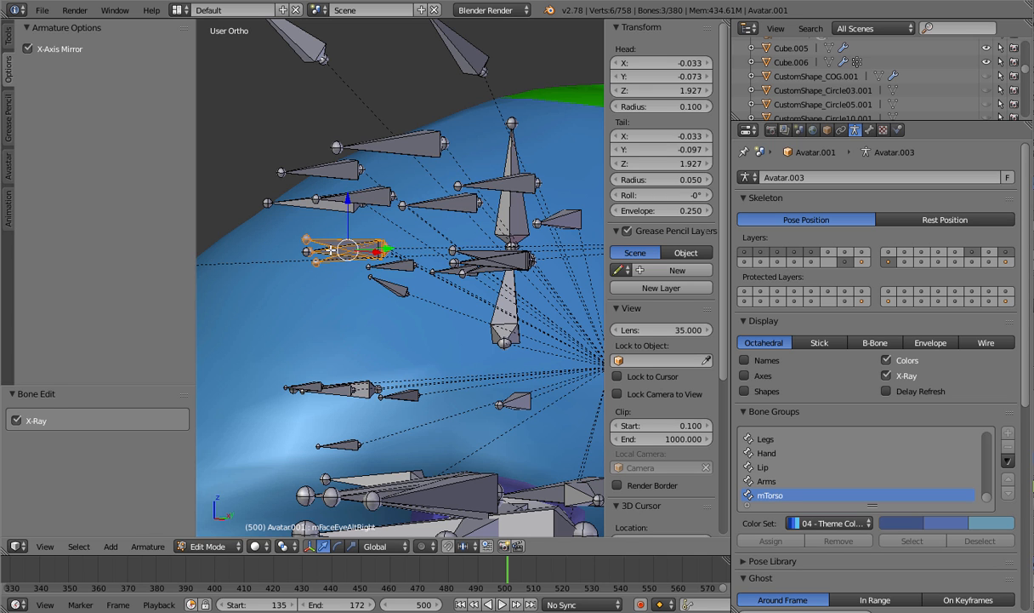
middle_drag(333, 250, 412, 254)
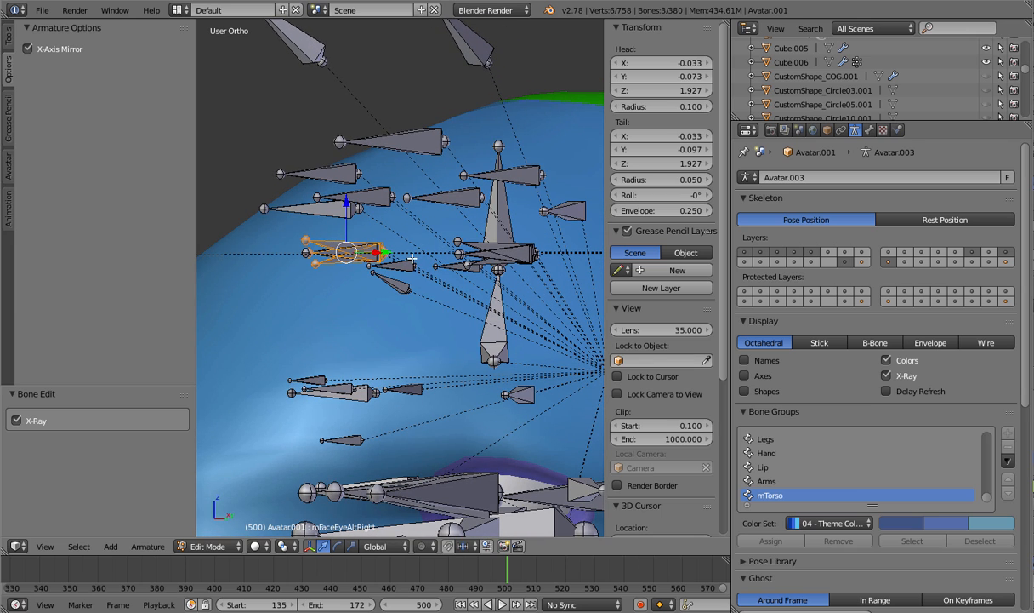
right_click(408, 267)
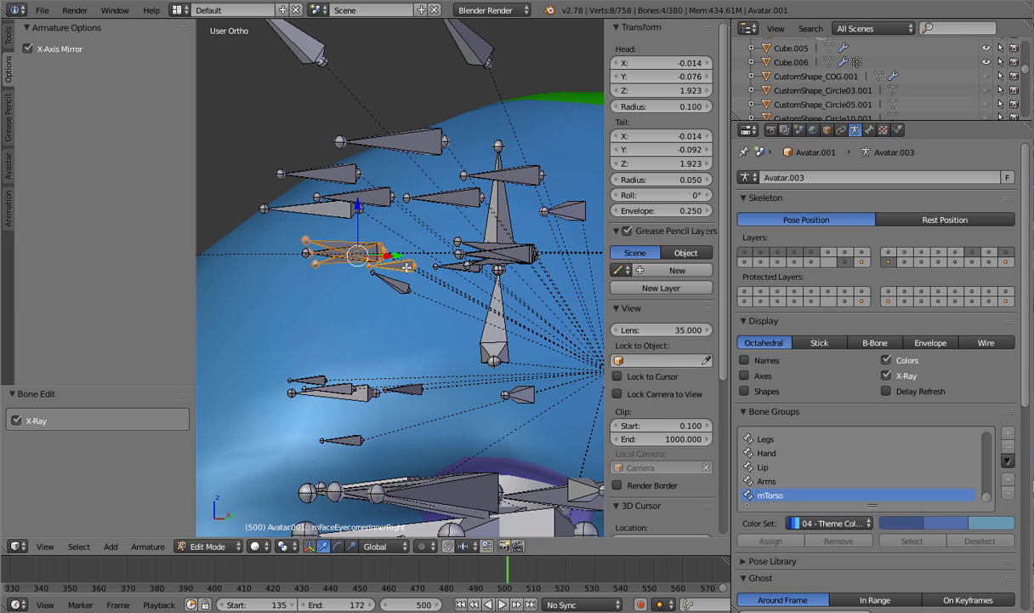
Try adding mFaceNoseBridge to the selected right eye bones and take it out of the selection again
middle_drag(407, 268, 413, 298)
right_click(414, 298)
shift+right_click(413, 298)
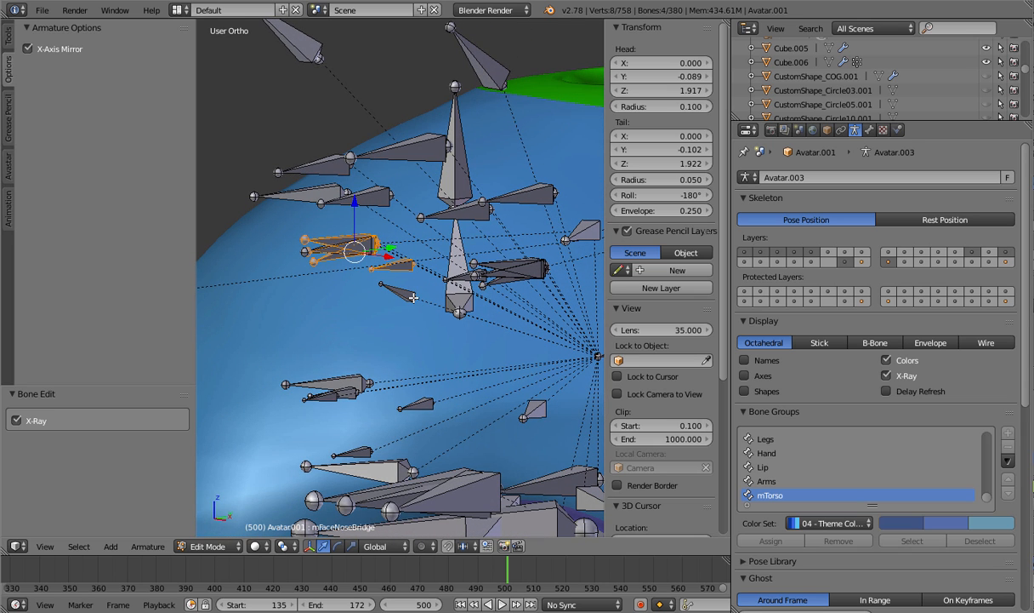
shift+right_click(411, 292)
shift+right_click(406, 294)
Add the three right eyebrow bones, mFaceEyebrowInnerRight, the outer one and mFaceEyebrowCenterRight, to the selected right eye bones
shift+right_click(366, 196)
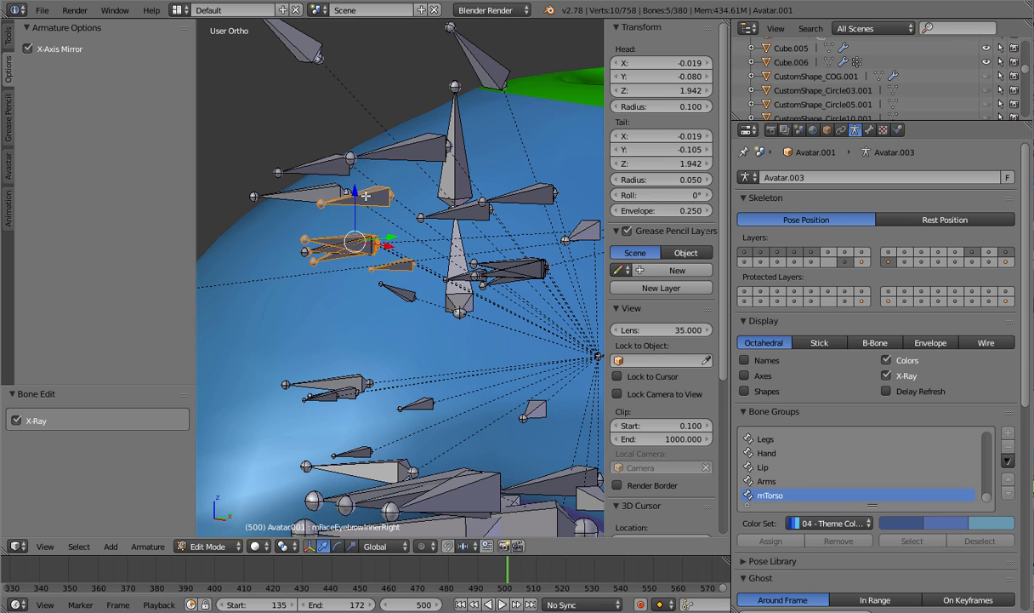
shift+right_click(366, 196)
shift+right_click(360, 196)
shift+right_click(322, 194)
shift+right_click(334, 160)
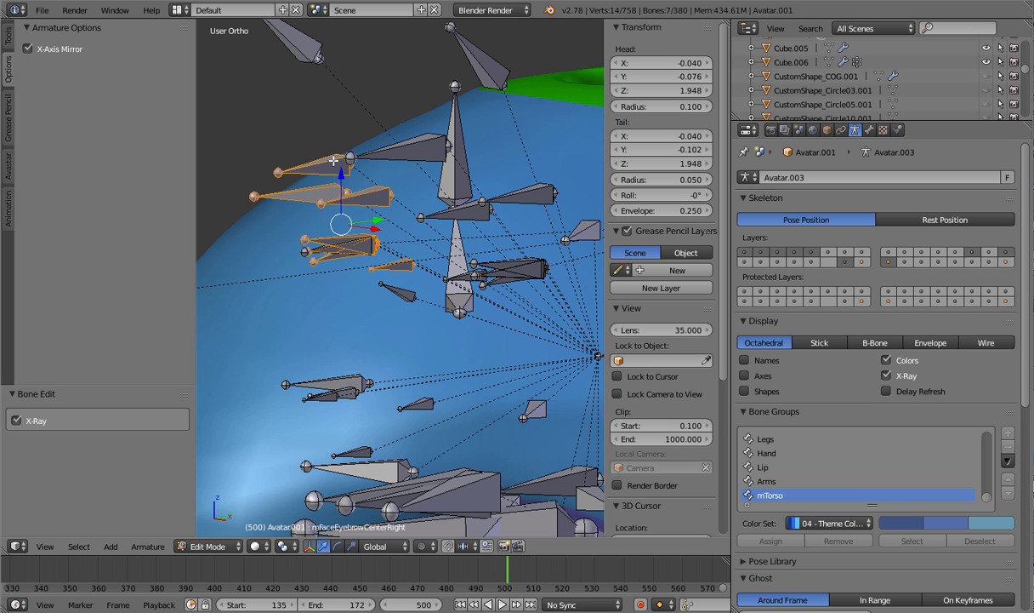
Identify mFaceForeheadCenter, mFaceNoseBridge and mFaceNoseCenter by adding each to the selection and taking it out again
shift+right_click(380, 154)
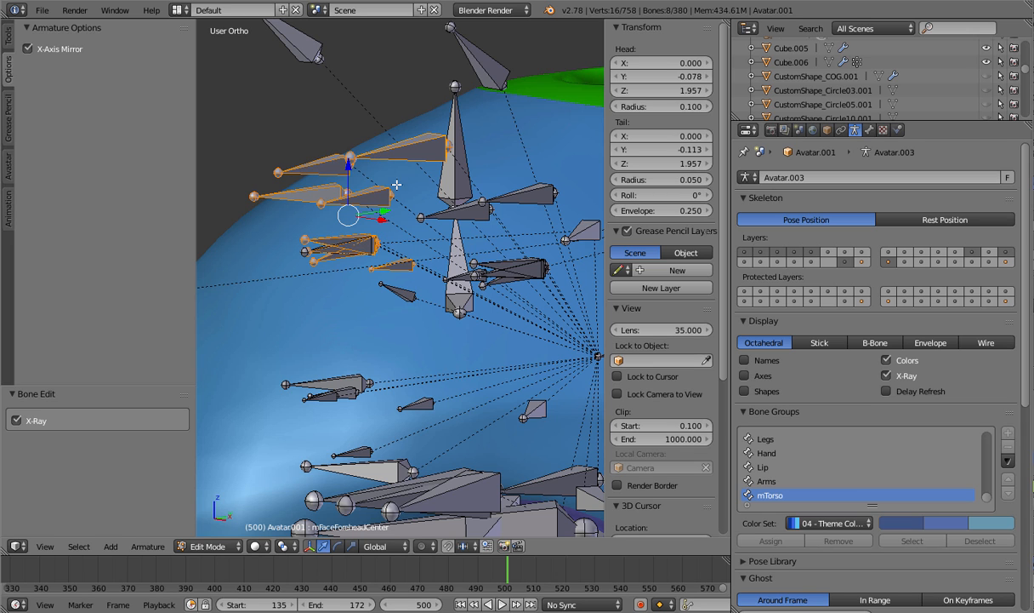
shift+right_click(404, 150)
mouse_move(463, 237)
middle_down()
mouse_move(564, 213)
mouse_move(547, 203)
mouse_move(455, 240)
middle_up()
shift+right_click(443, 254)
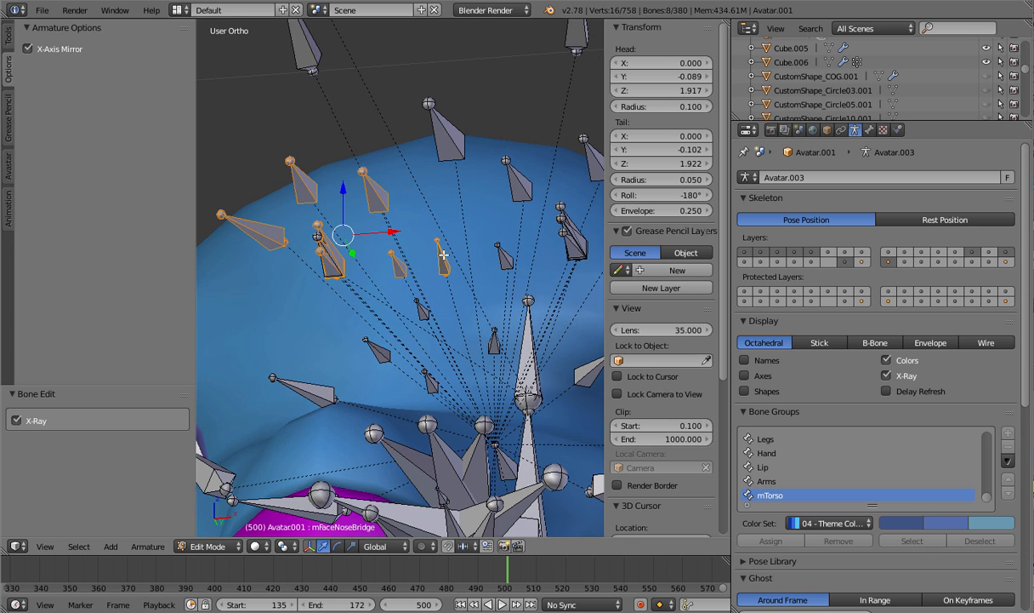
shift+right_click(443, 254)
shift+right_click(422, 307)
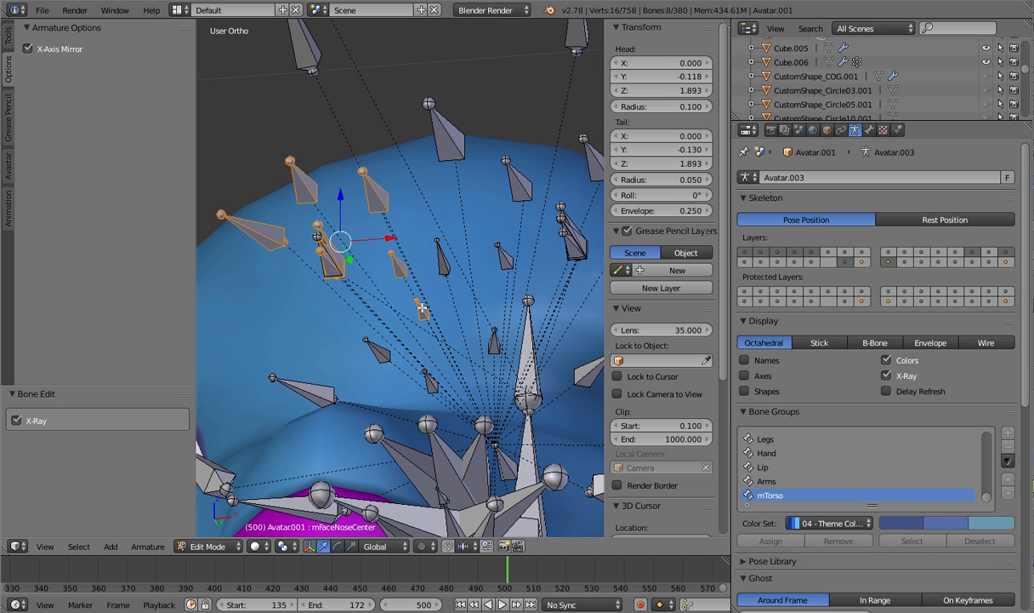
shift+right_click(422, 307)
Identify mFaceNoseRight, mFaceCheekUpperRight, mFaceNoseBase and mFaceForeheadRight by adding each to the selection and taking it out again
shift+right_click(387, 349)
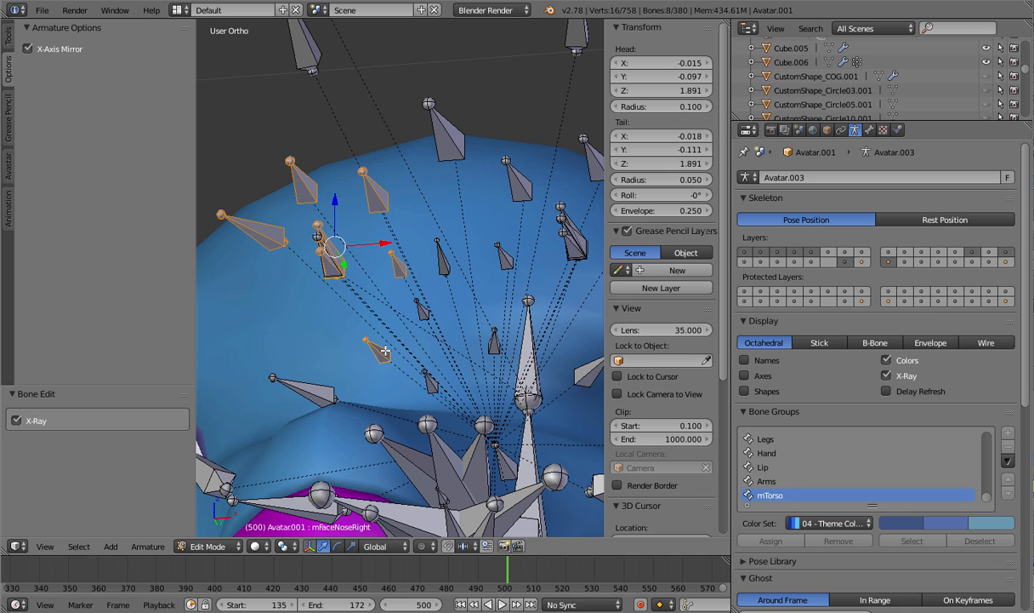
shift+right_click(385, 350)
shift+right_click(313, 386)
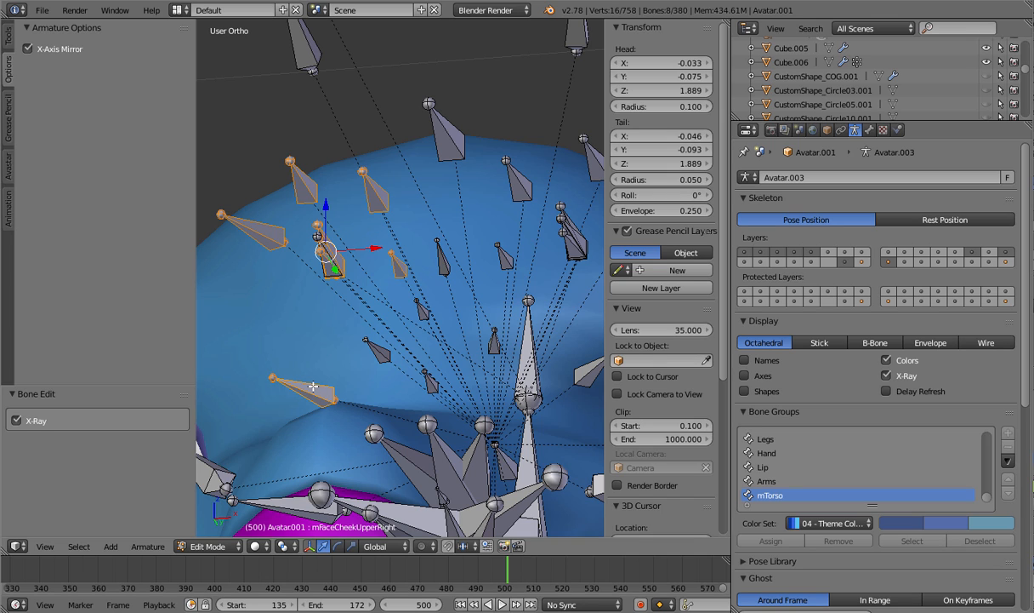
shift+right_click(313, 386)
shift+right_click(431, 382)
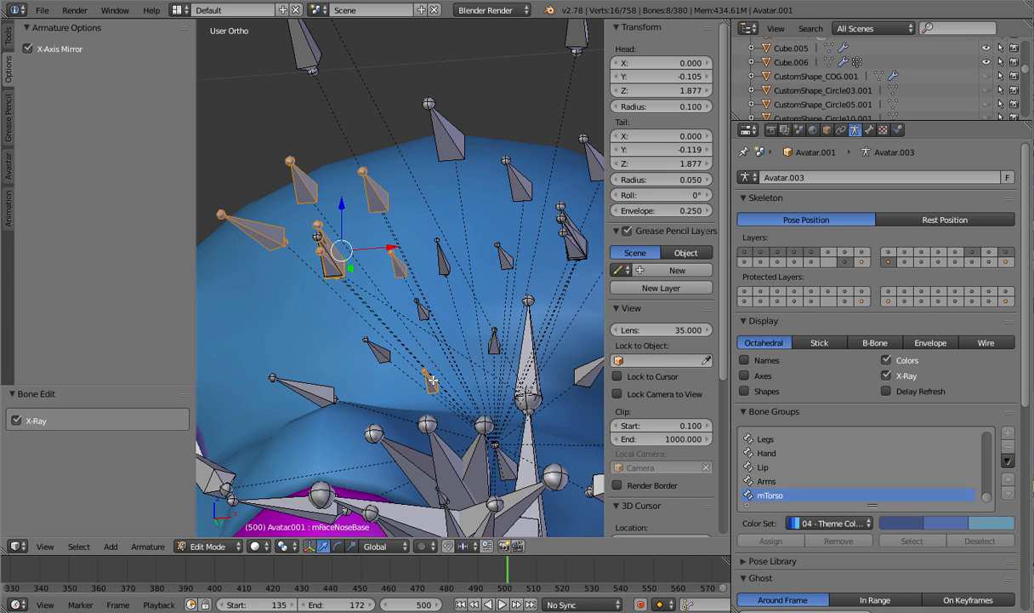
shift+right_click(431, 382)
middle_drag(466, 315, 368, 290)
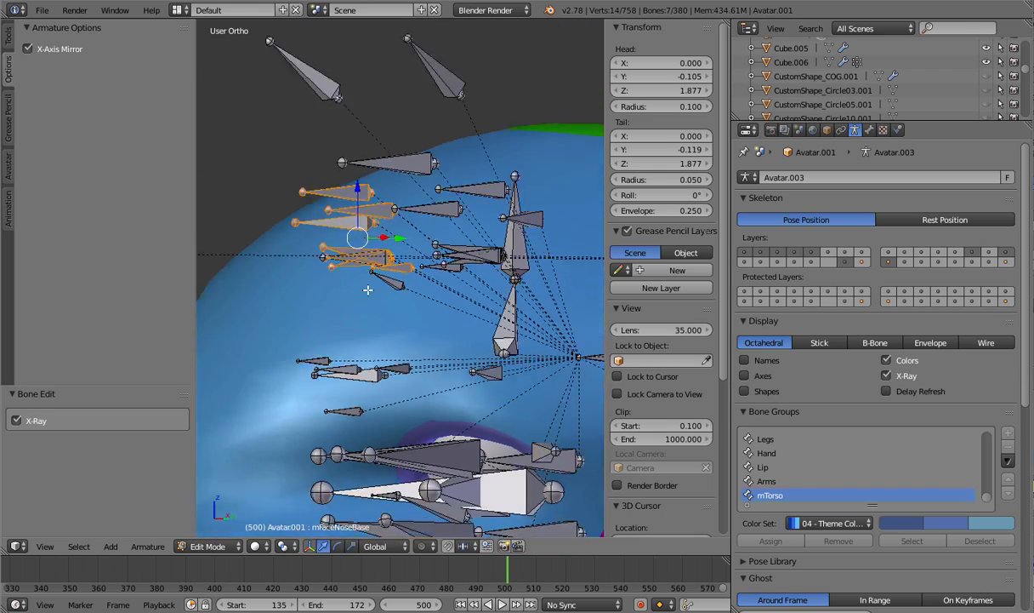
scroll(366, 289, down, 3)
shift+right_click(347, 150)
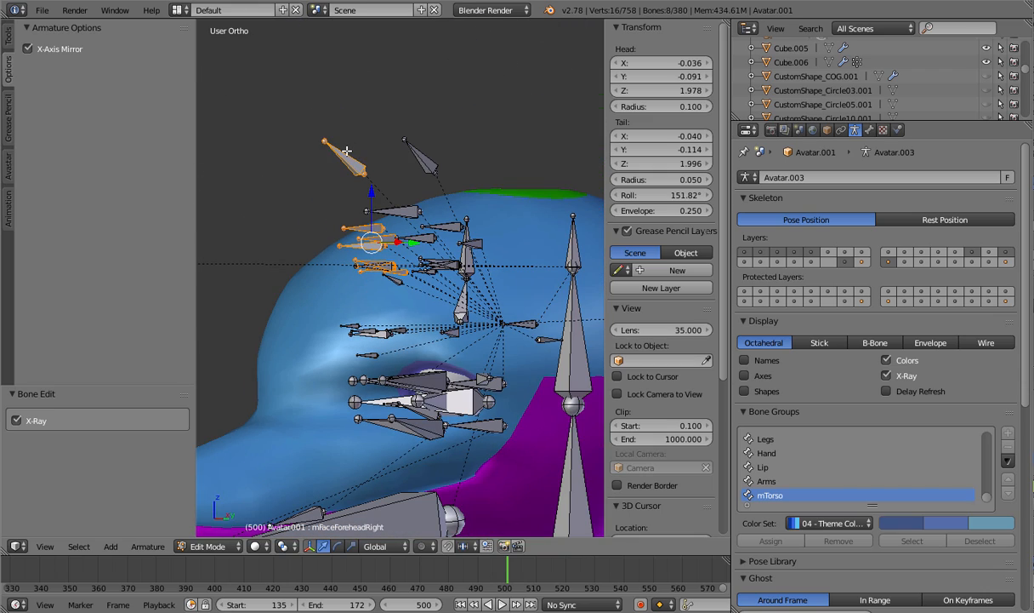
shift+right_click(347, 149)
In the front view, move the selected right eye and eyebrow bones down and outward so the eye bones sit at the right eye's upper edge
middle_drag(355, 289, 458, 295)
key(KP_1)
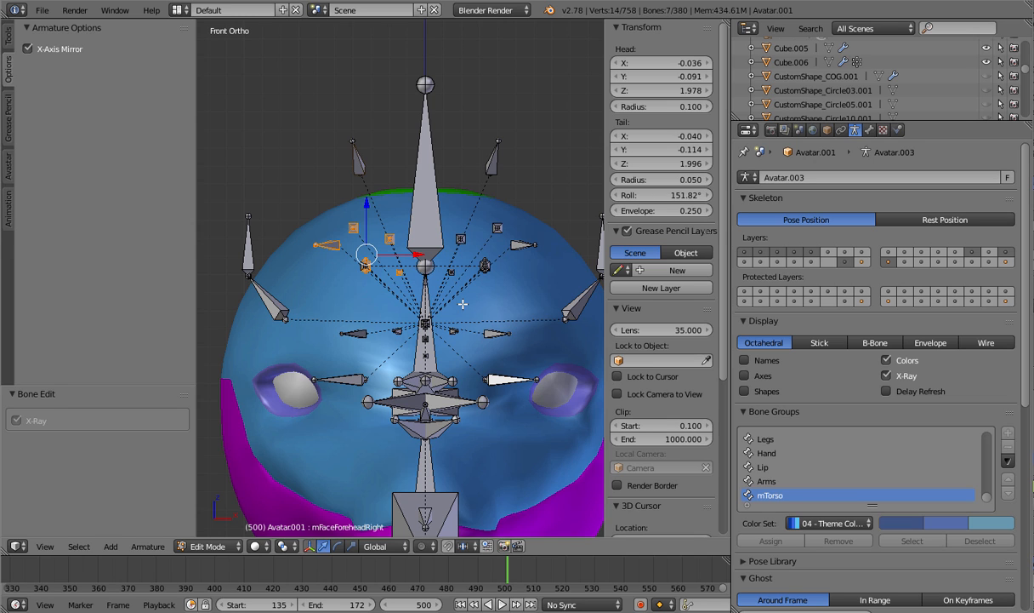
key(g)
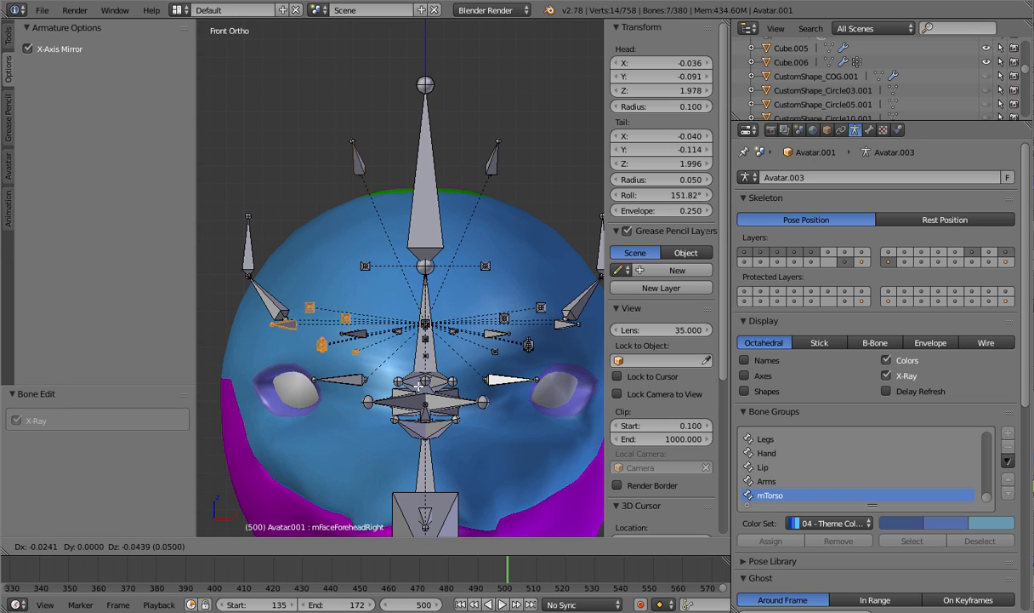
click(393, 429)
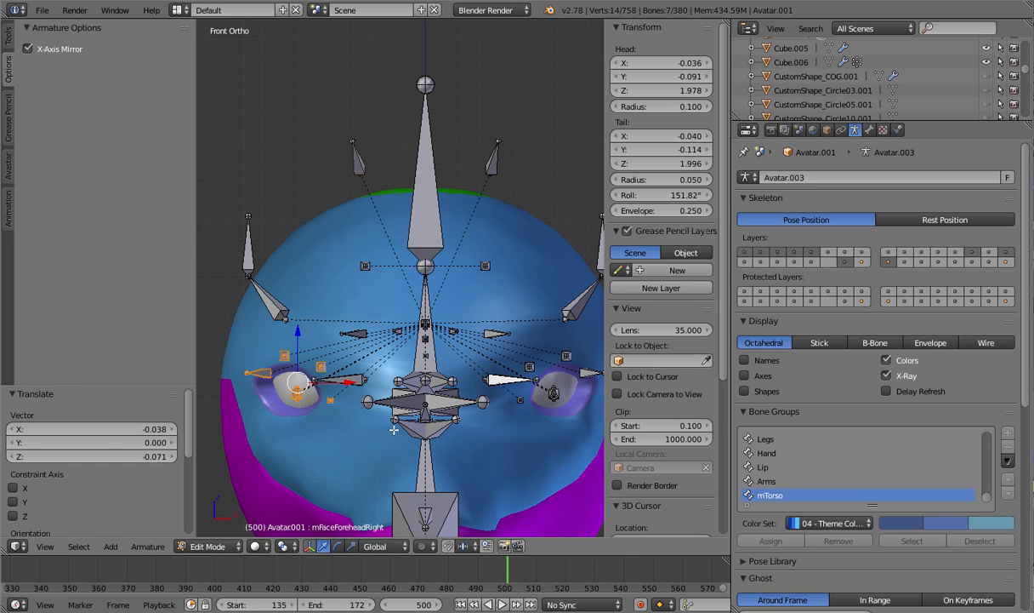
key(g)
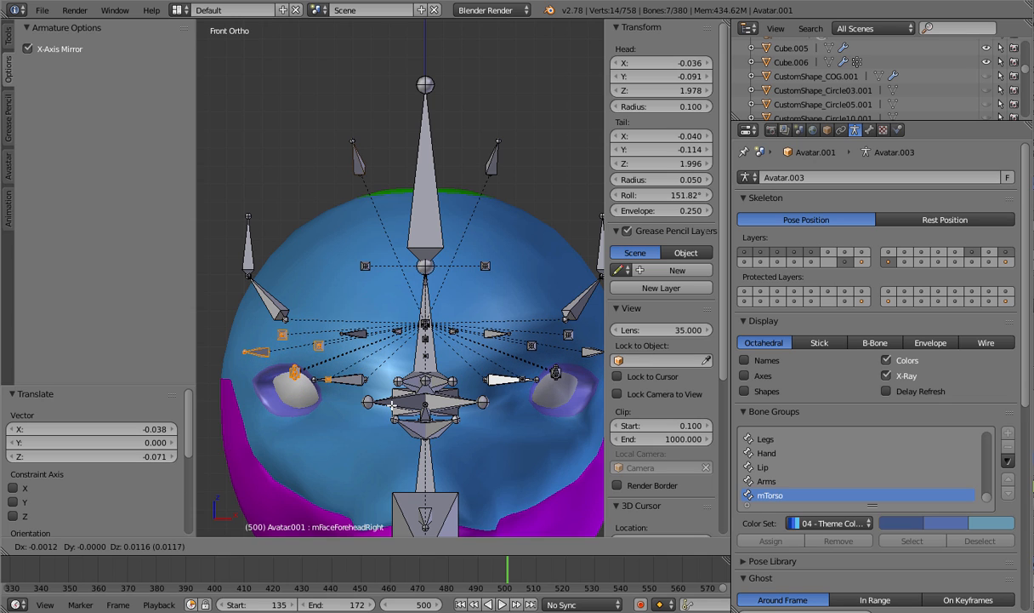
click(388, 392)
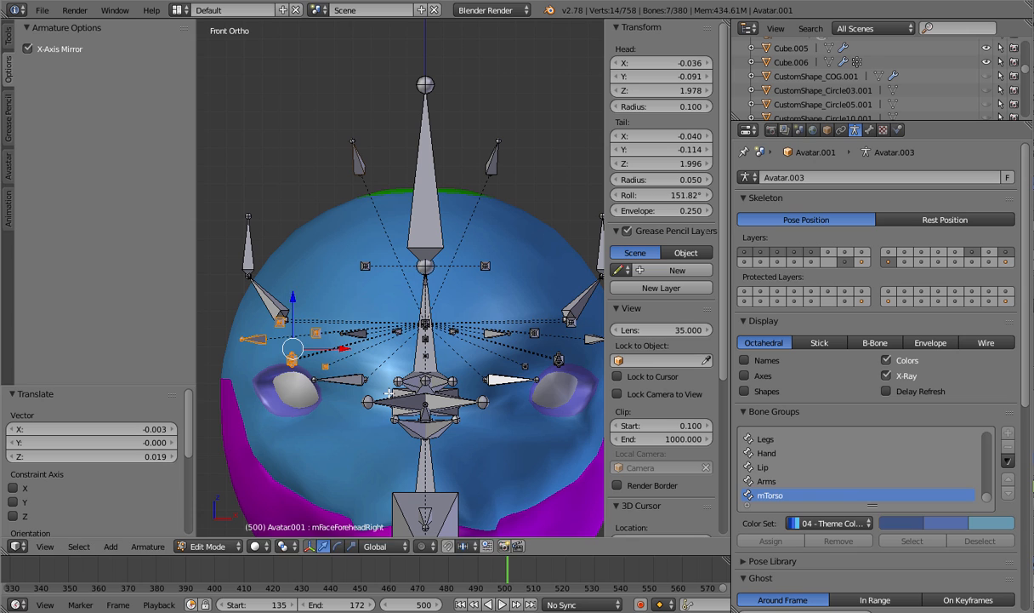
key(g)
click(390, 400)
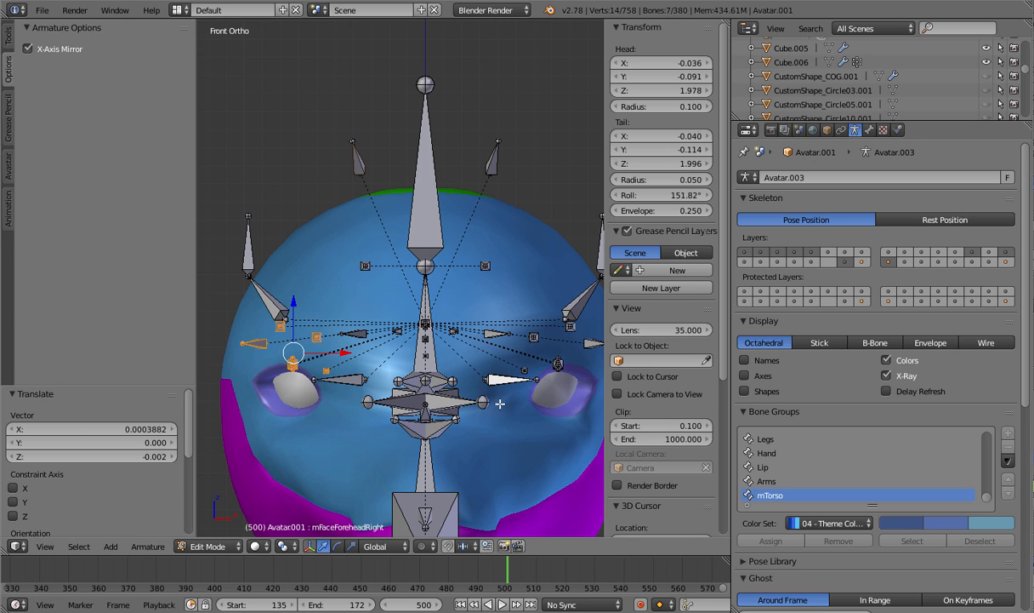
Hide the Spine and Eye Focus control bone groups in Avastar's rig display settings
middle_drag(500, 404, 410, 366)
key(KP_3)
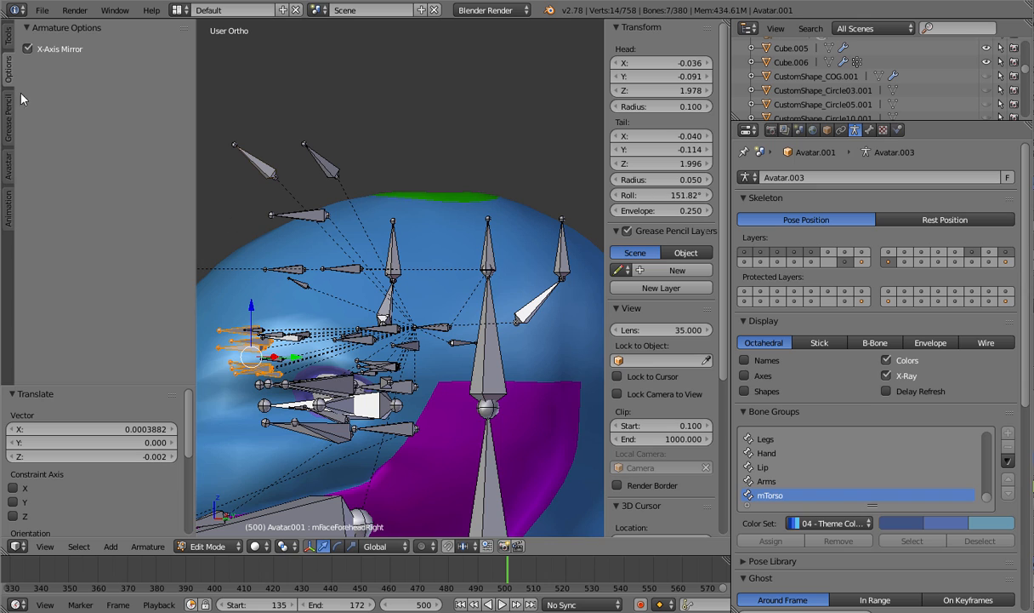
click(10, 189)
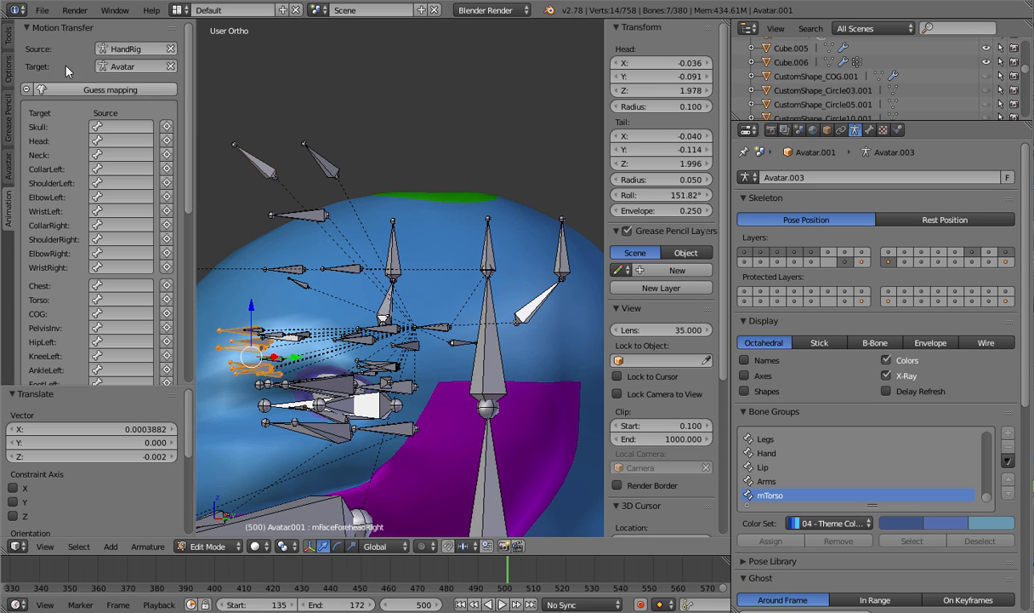
click(8, 45)
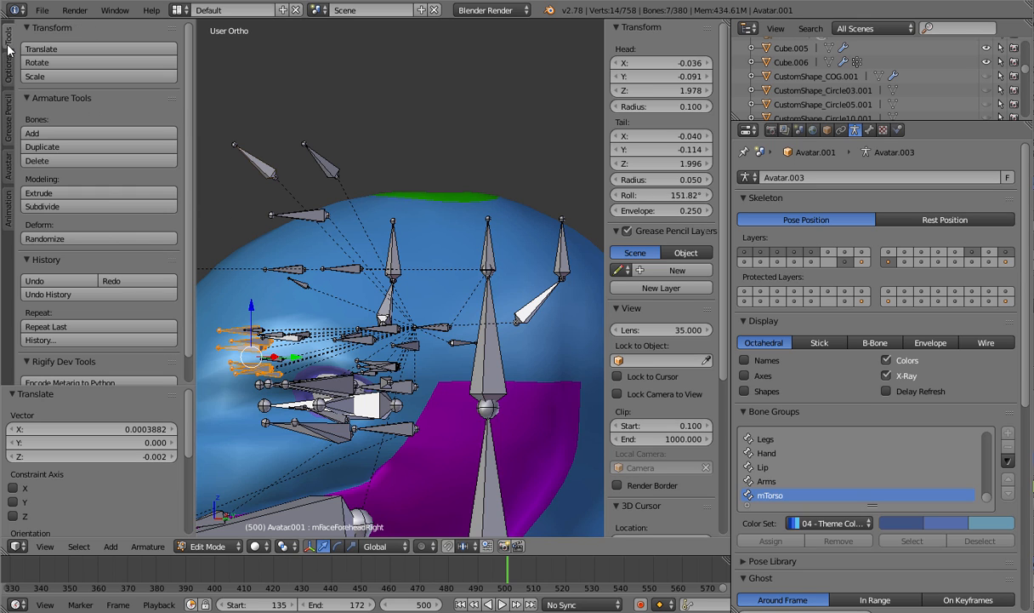
click(9, 166)
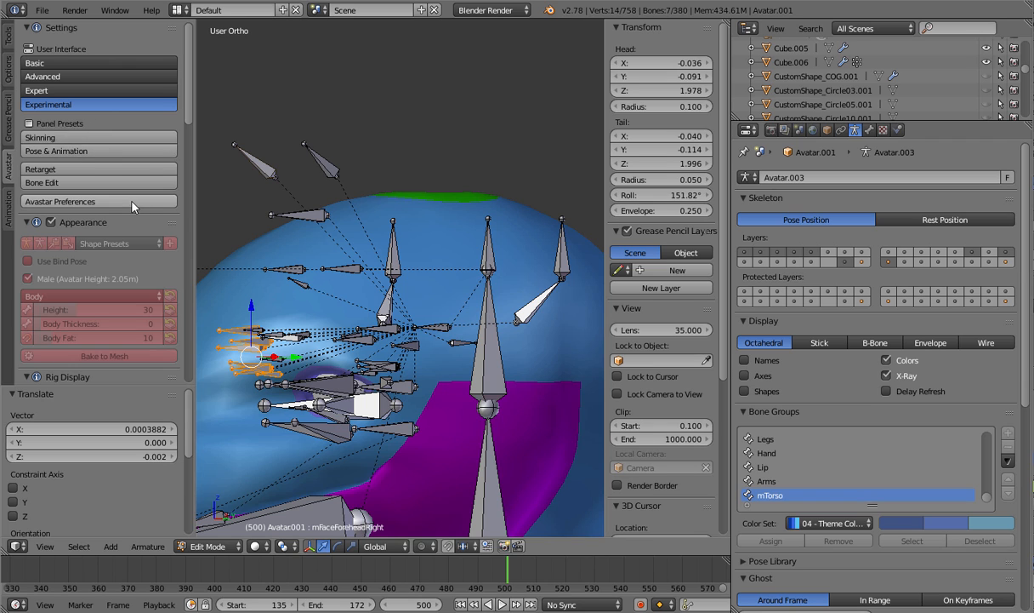
scroll(128, 197, down, 8)
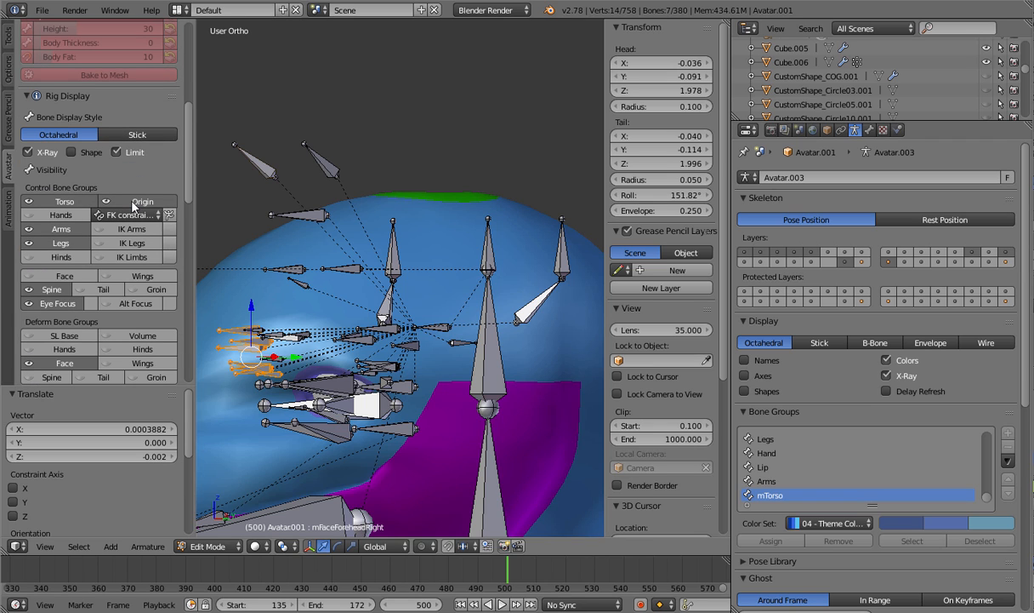
click(79, 274)
click(53, 290)
click(57, 303)
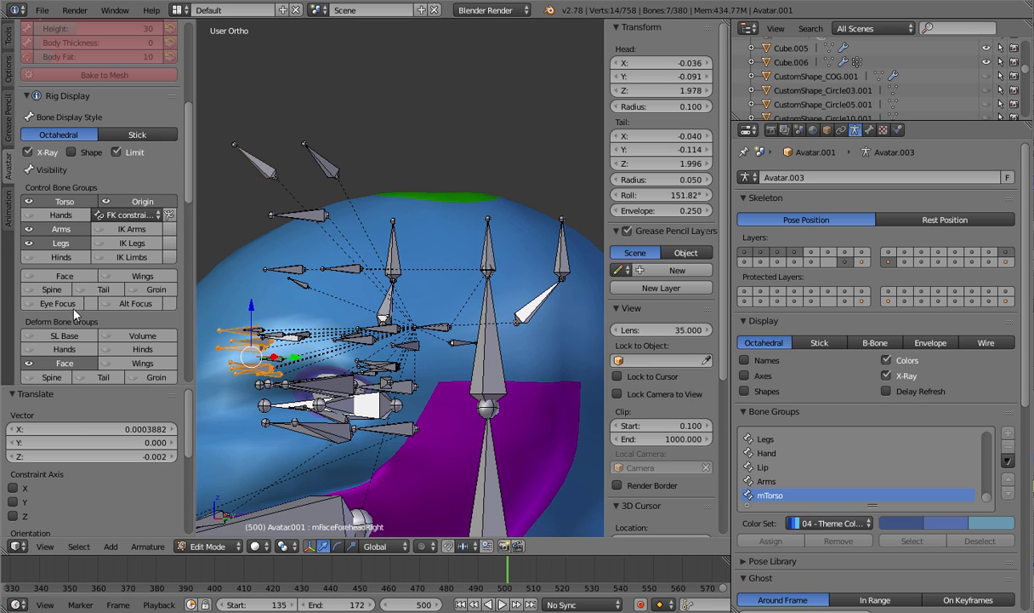
Hide the Face deform bone group and show the Face control bone group instead
scroll(69, 296, down, 2)
click(68, 299)
click(61, 219)
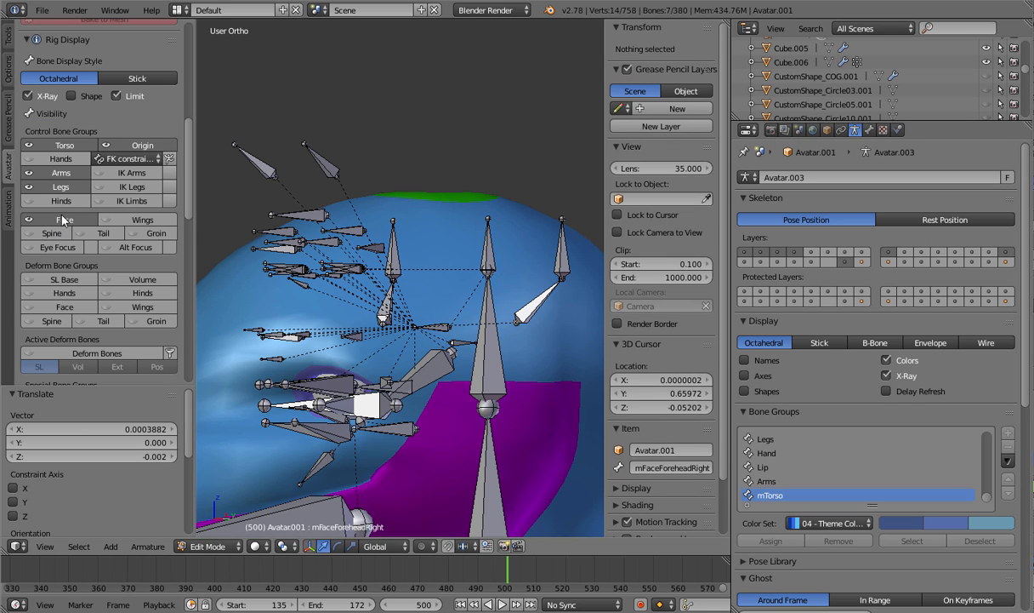
Select FaceNoseLeft and EyeLeft one at a time to identify the left face control bones
middle_drag(283, 371, 421, 291)
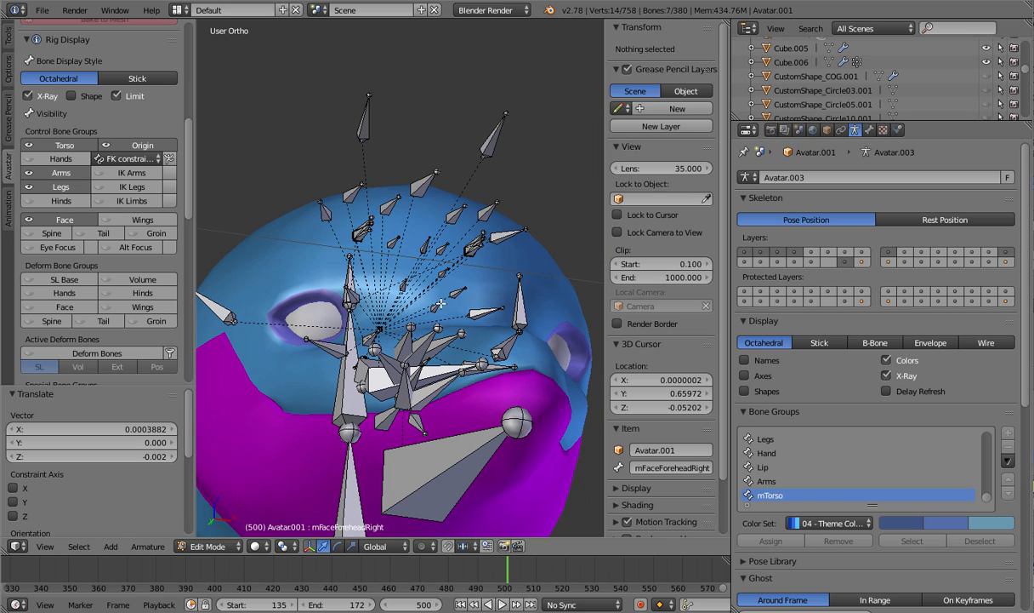
right_click(458, 290)
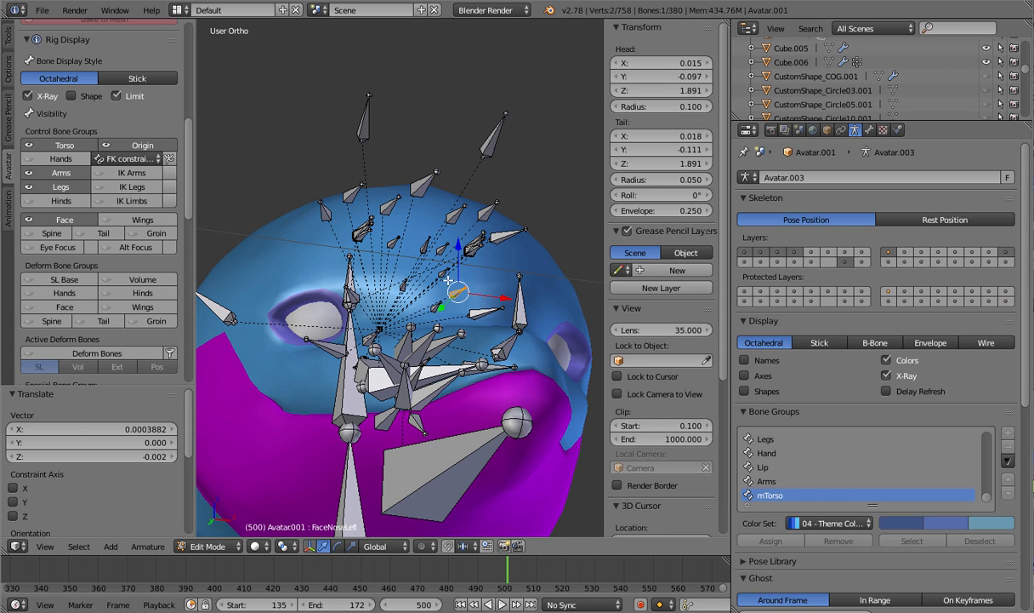
right_click(476, 246)
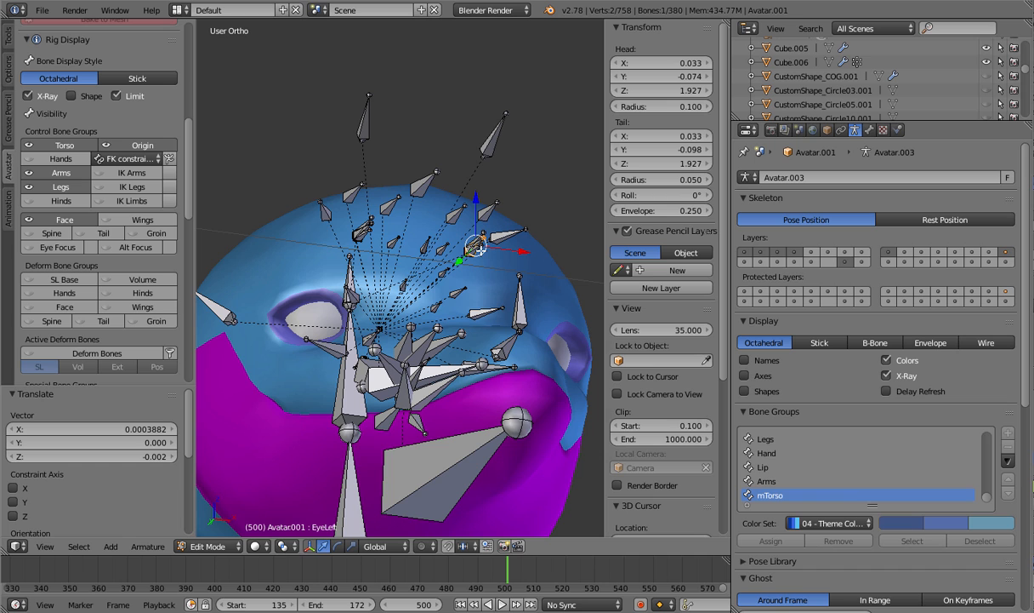
Box-select the left eye control bone cluster in the front view and move it 0.039 in X and -0.068 in Z onto the left eye
scroll(480, 250, up, 3)
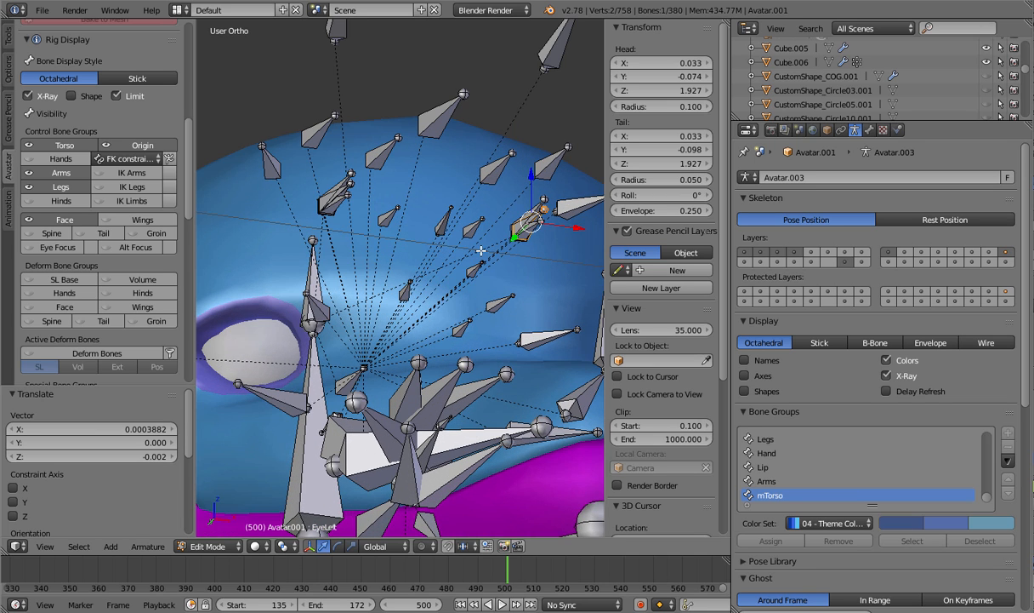
middle_drag(480, 242, 444, 274)
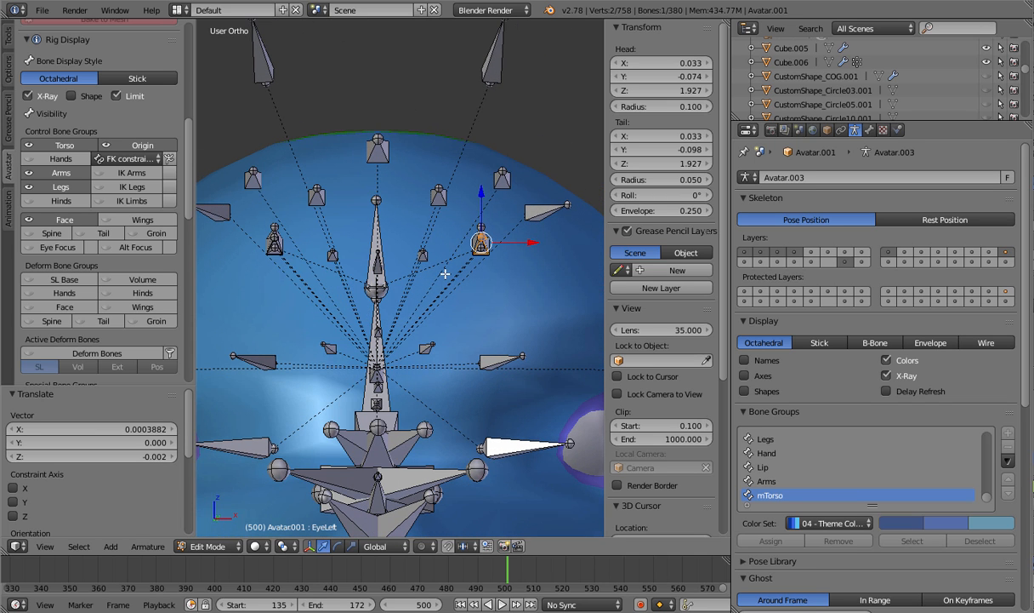
key(KP_3)
key(KP_1)
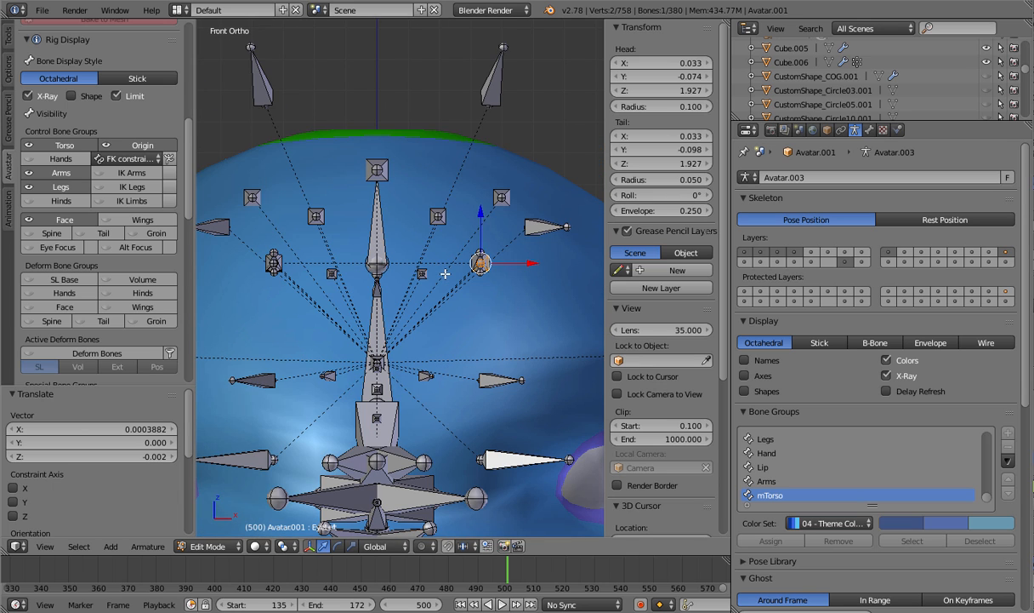
key(b)
drag(466, 249, 497, 286)
scroll(502, 265, down, 4)
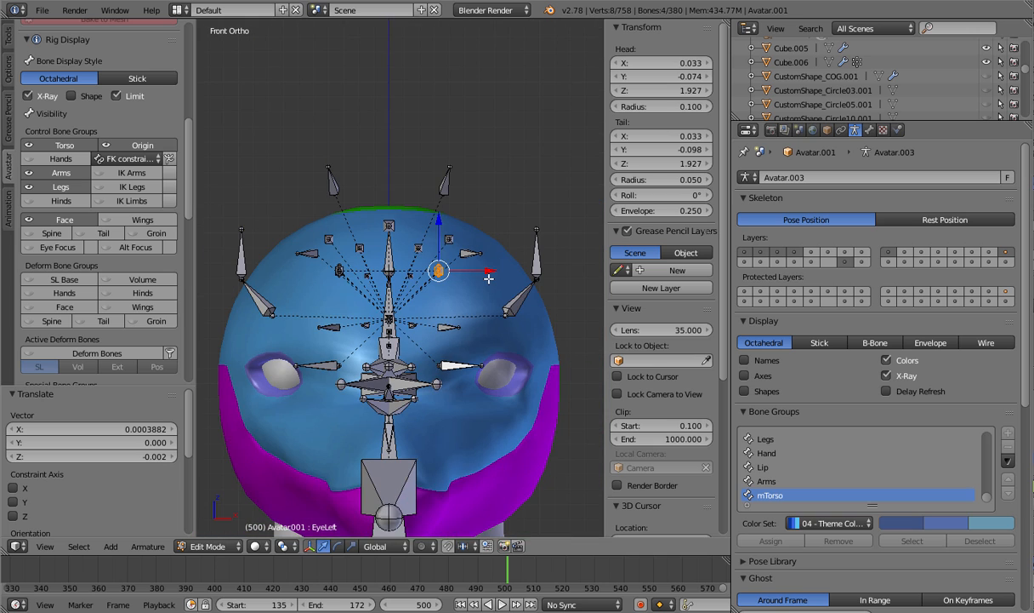
key(g)
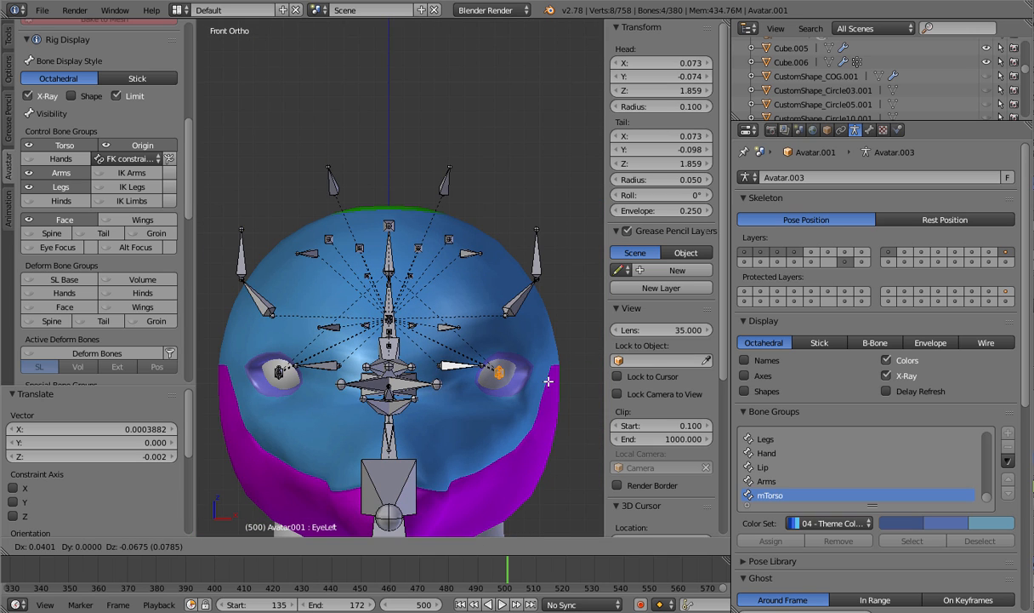
click(546, 383)
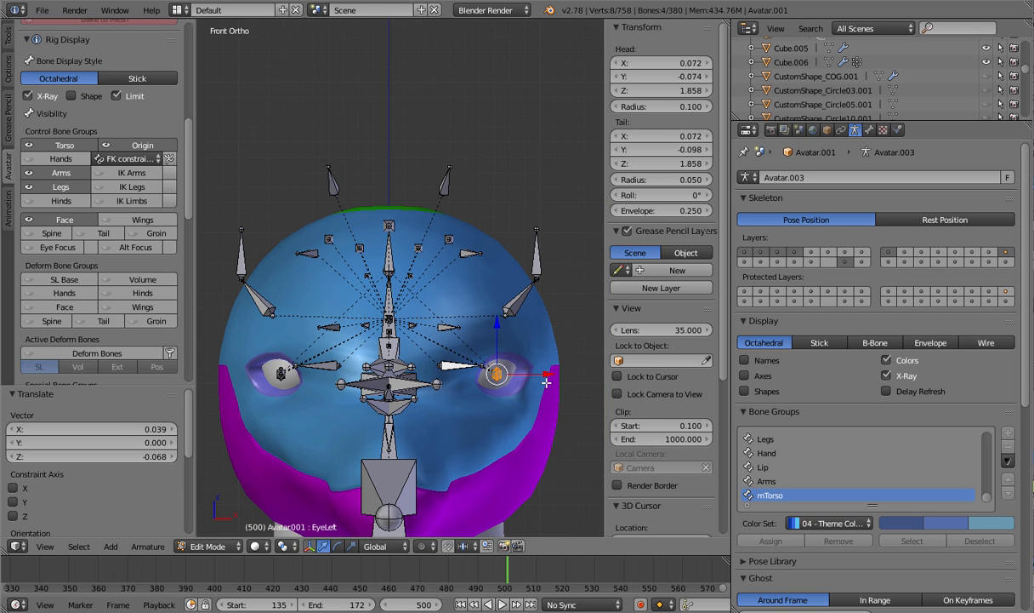
Show the Face deform bones again alongside the control bones and view the eye area from the right side
middle_drag(546, 383, 546, 383)
key(KP_3)
scroll(544, 382, up, 4)
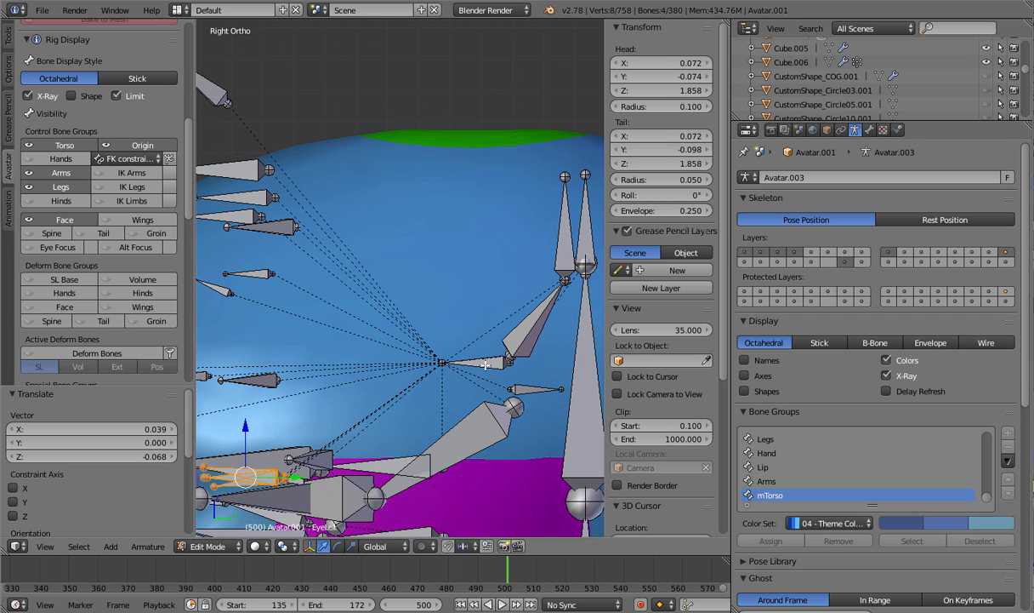
shift+middle_drag(464, 348, 289, 222)
scroll(307, 297, down, 2)
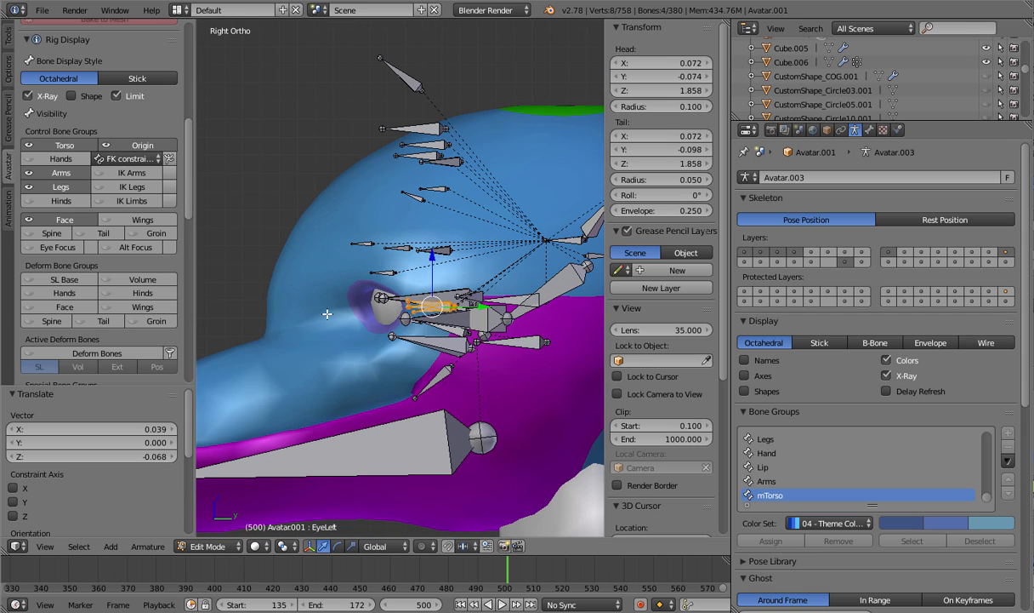
click(72, 310)
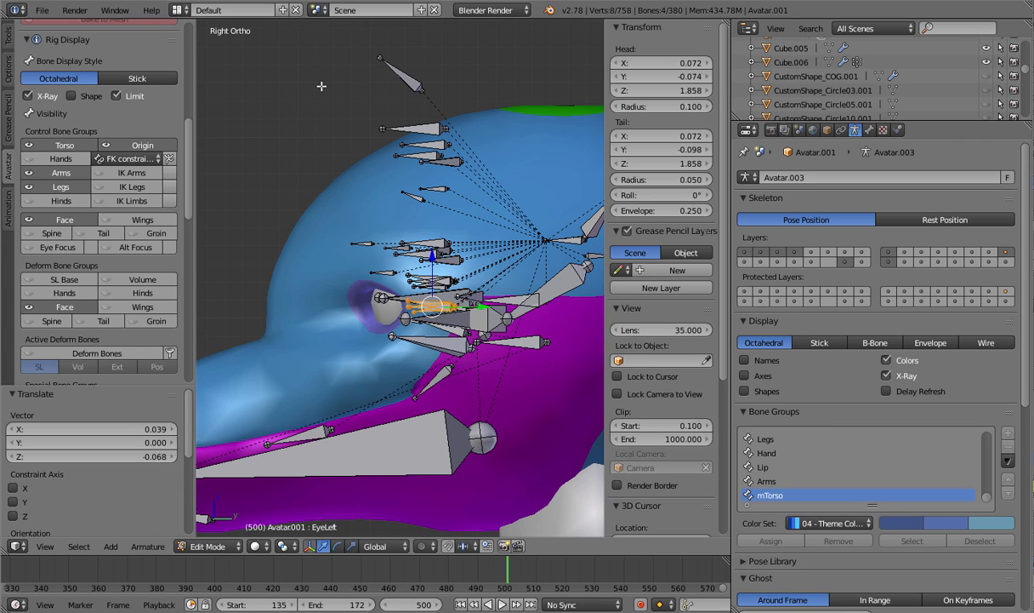
Undo the earlier moves of the eye and eyebrow deform and control bones, then return to the front view
key(ctrl+z)
key(ctrl+z)
key(ctrl+z)
key(ctrl+z)
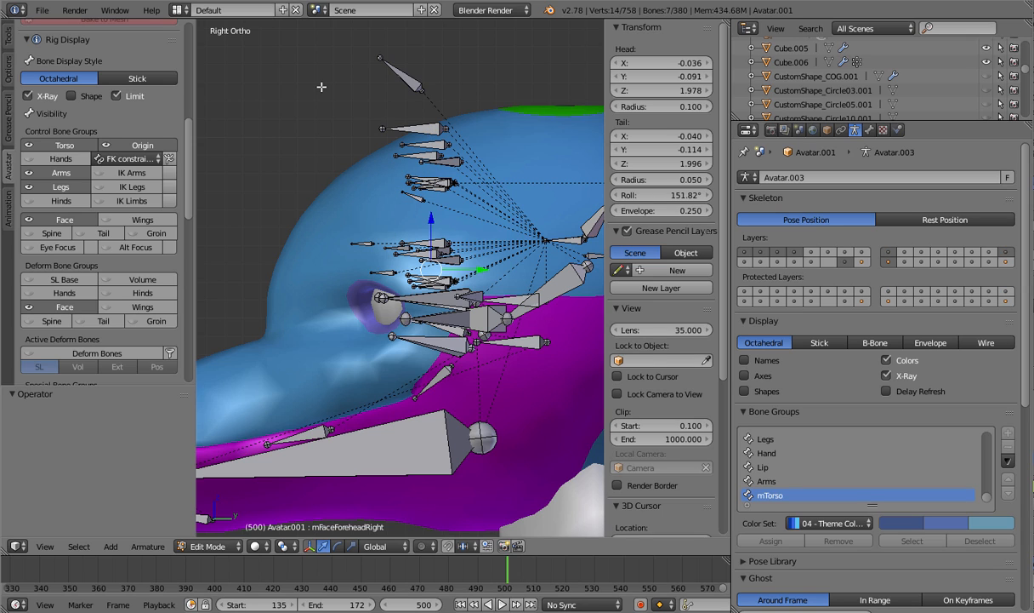
key(ctrl+z)
key(ctrl+z)
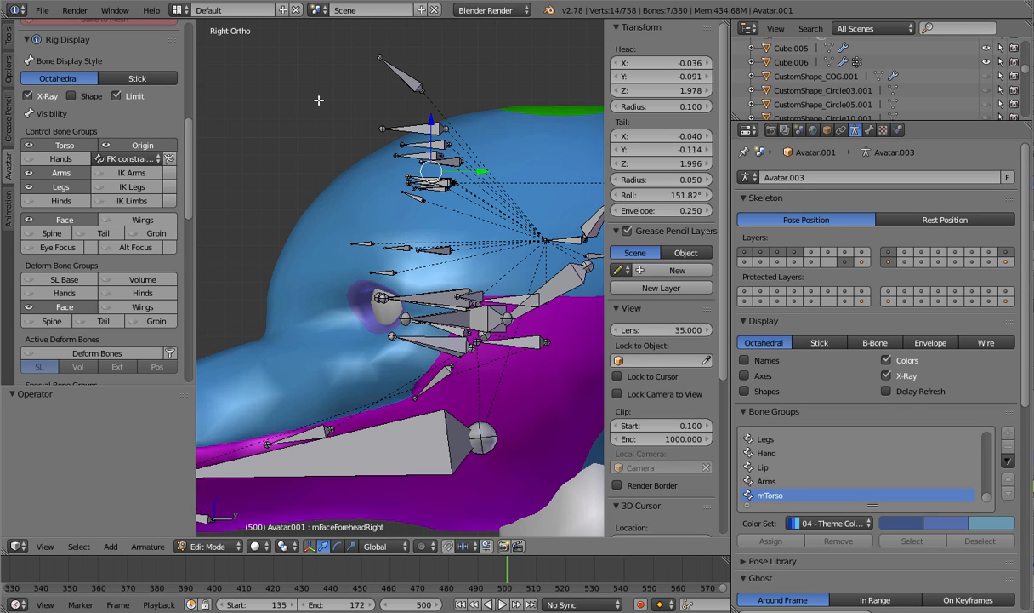
key(ctrl+z)
key(ctrl+z)
key(ctrl+z)
key(ctrl+z)
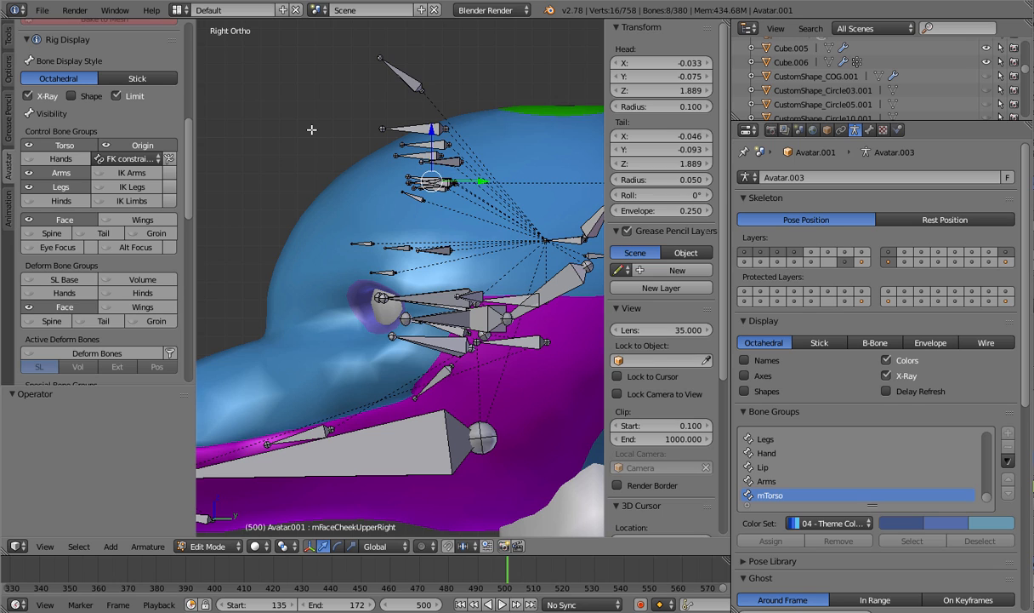
key(ctrl+z)
key(ctrl+z)
key(ctrl+z)
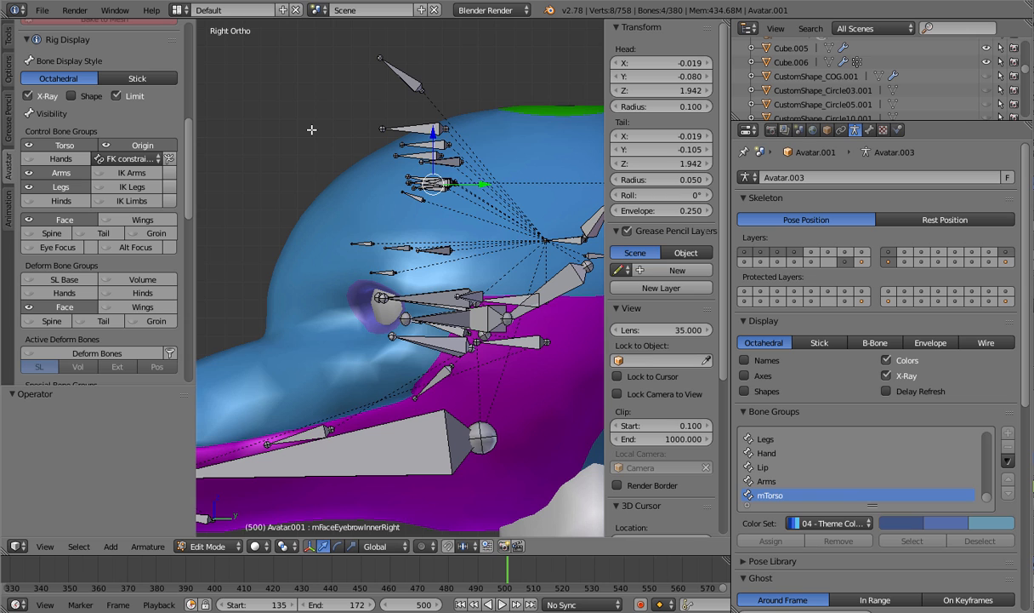
middle_drag(377, 218, 477, 248)
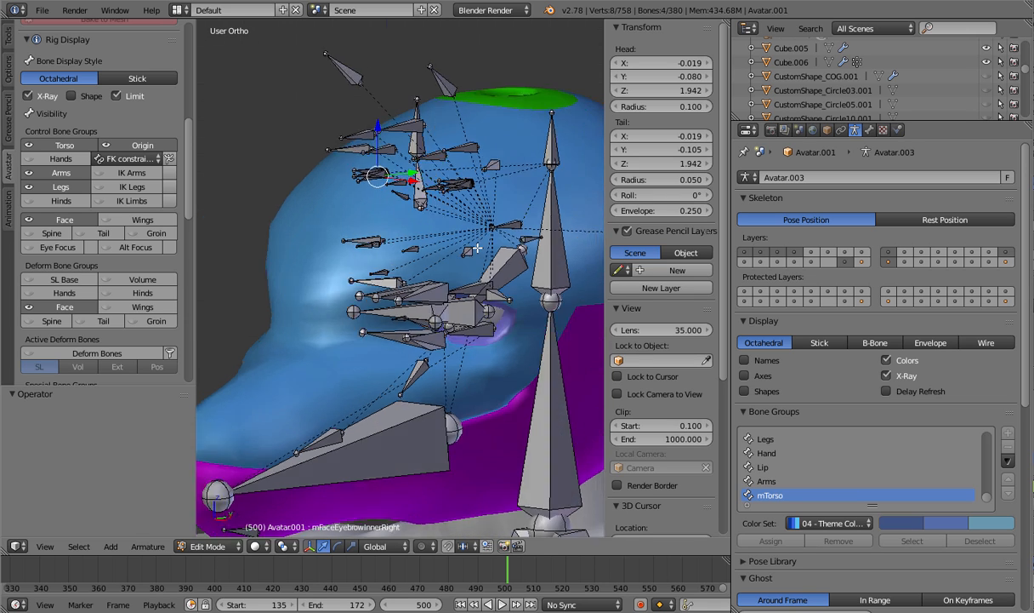
key(KP_1)
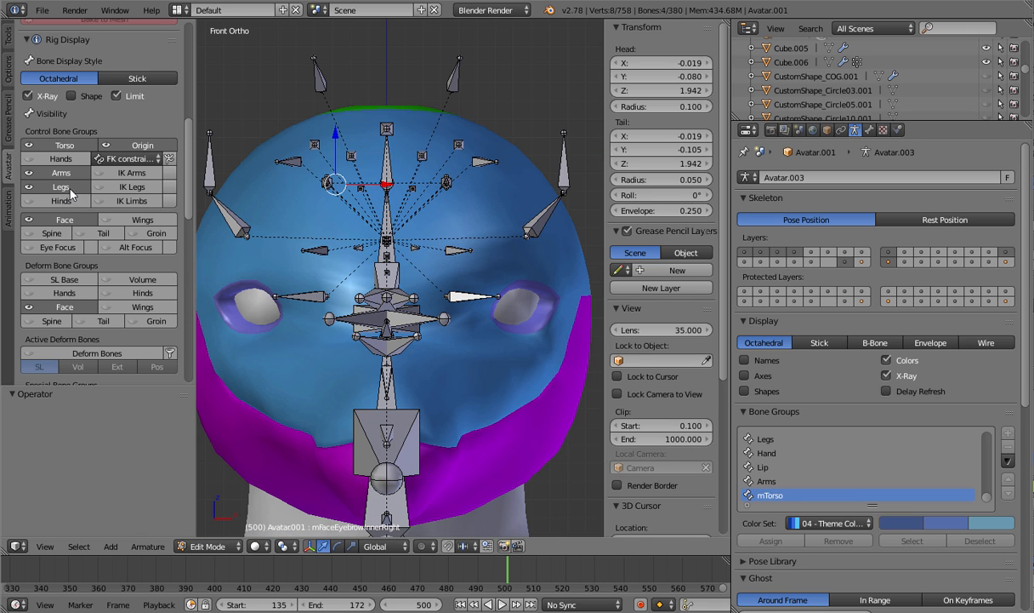
Clear the bone selection and box-select the left eye bone cluster in the front view
click(54, 304)
click(54, 304)
key(a)
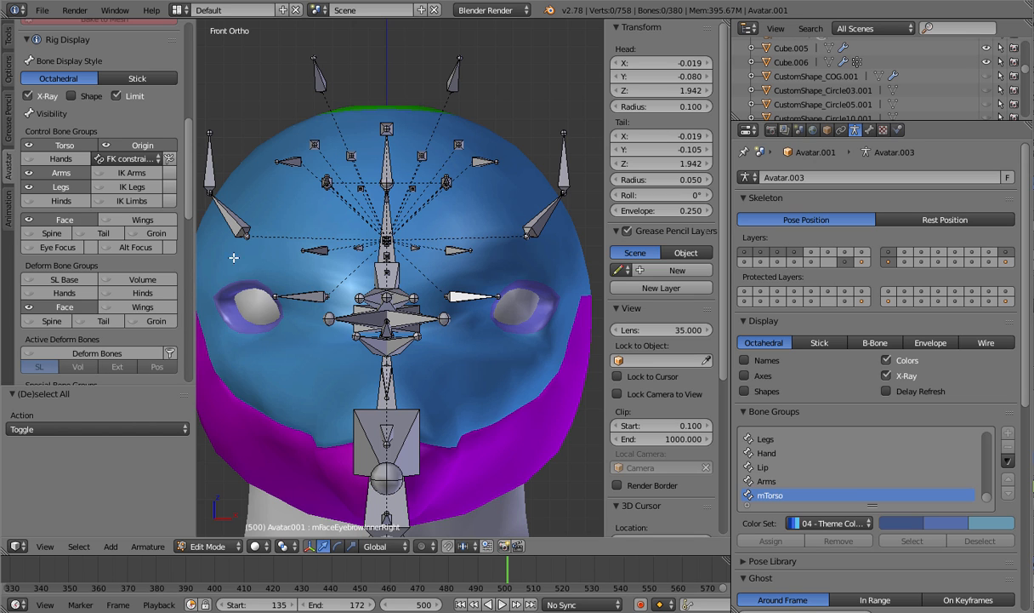
scroll(465, 218, up, 4)
shift+middle_drag(464, 174, 469, 301)
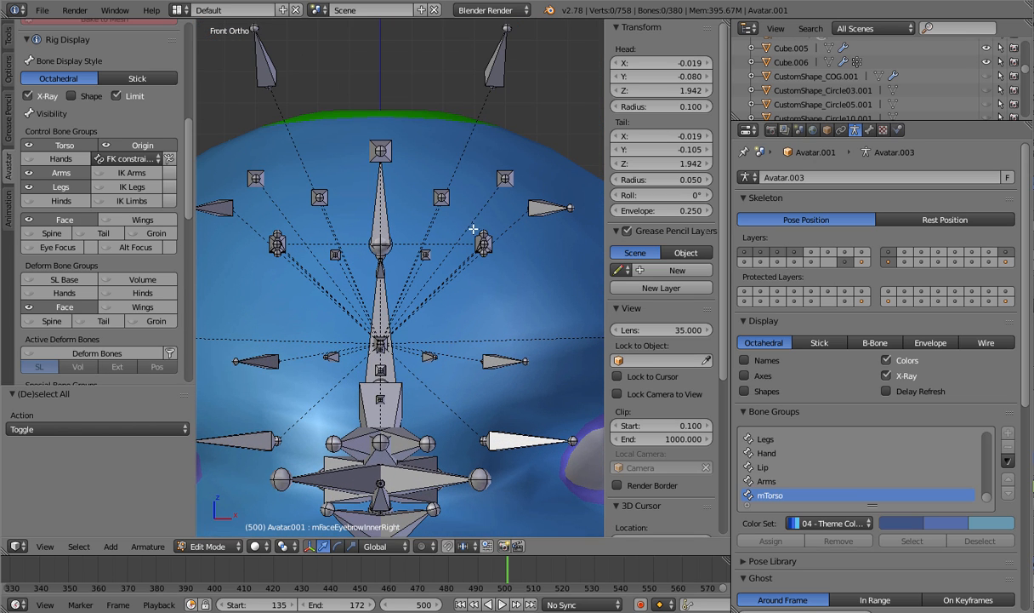
key(b)
drag(451, 213, 514, 275)
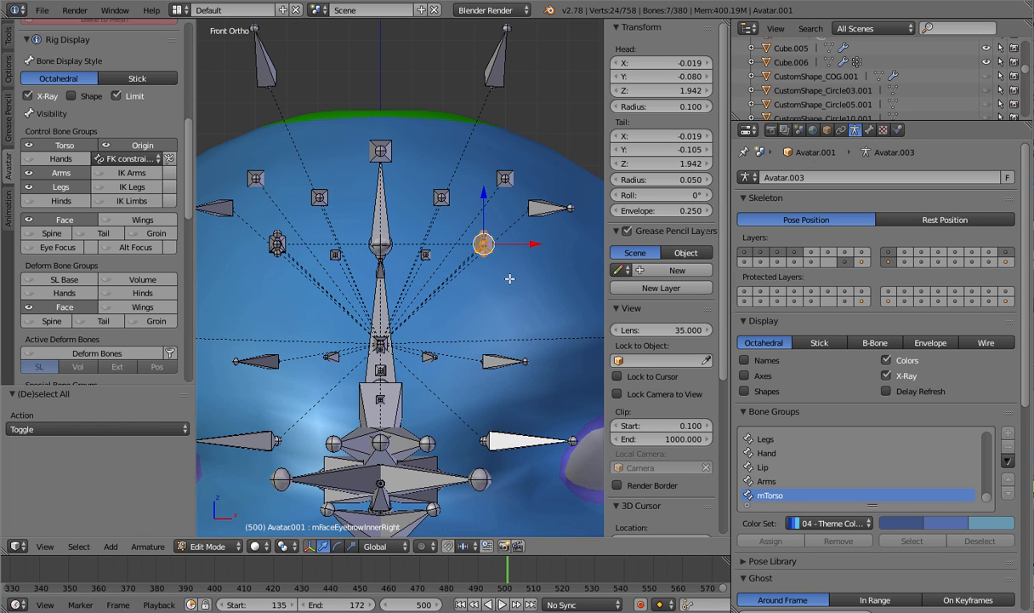
Select the left and right inner eye corner bones one at a time to identify them from an angled view
shift+middle_drag(507, 277, 486, 315)
right_click(402, 271)
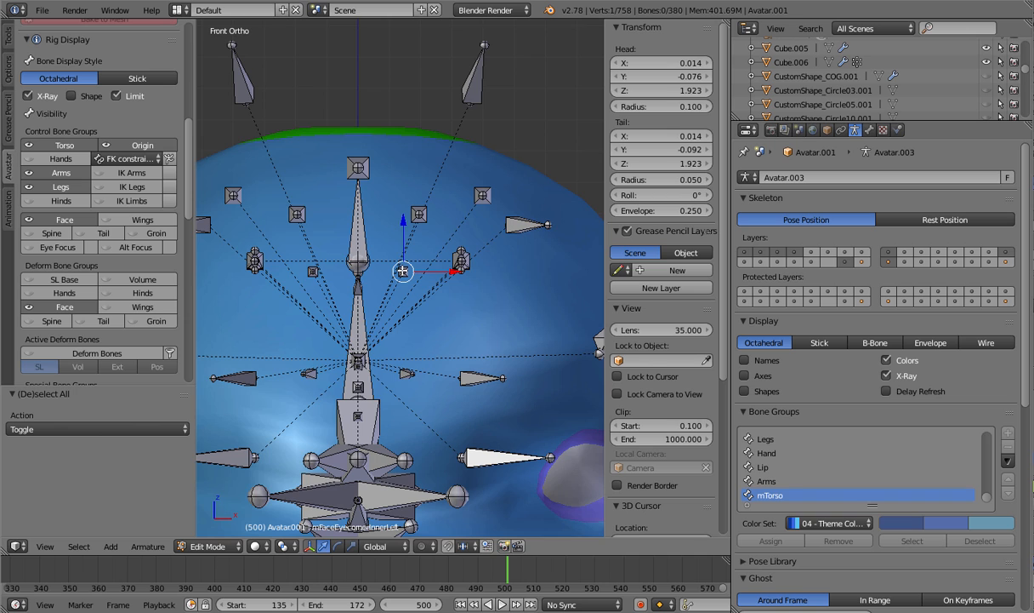
middle_drag(402, 271, 432, 261)
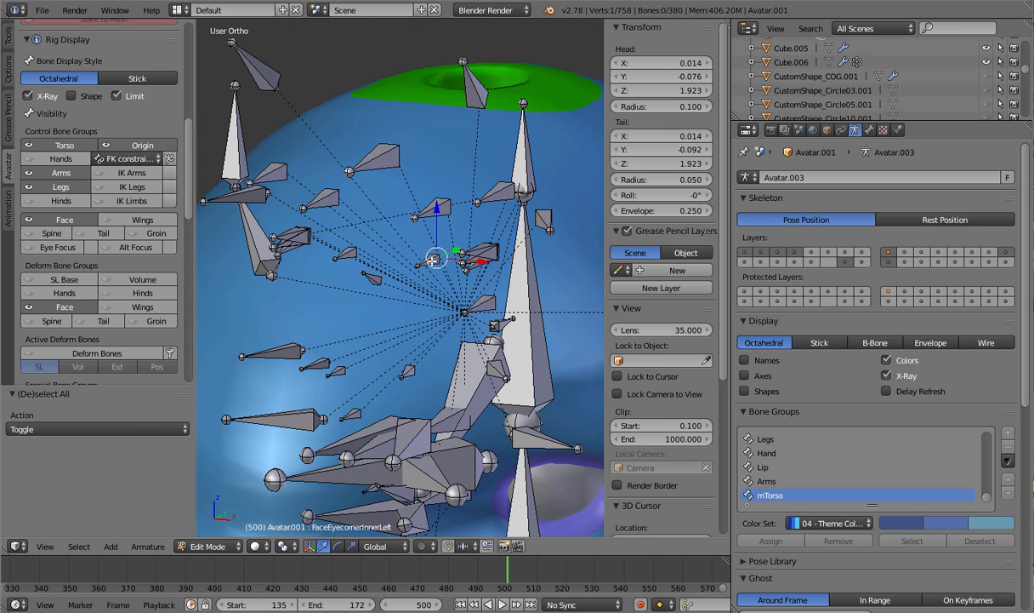
right_click(432, 261)
right_click(345, 254)
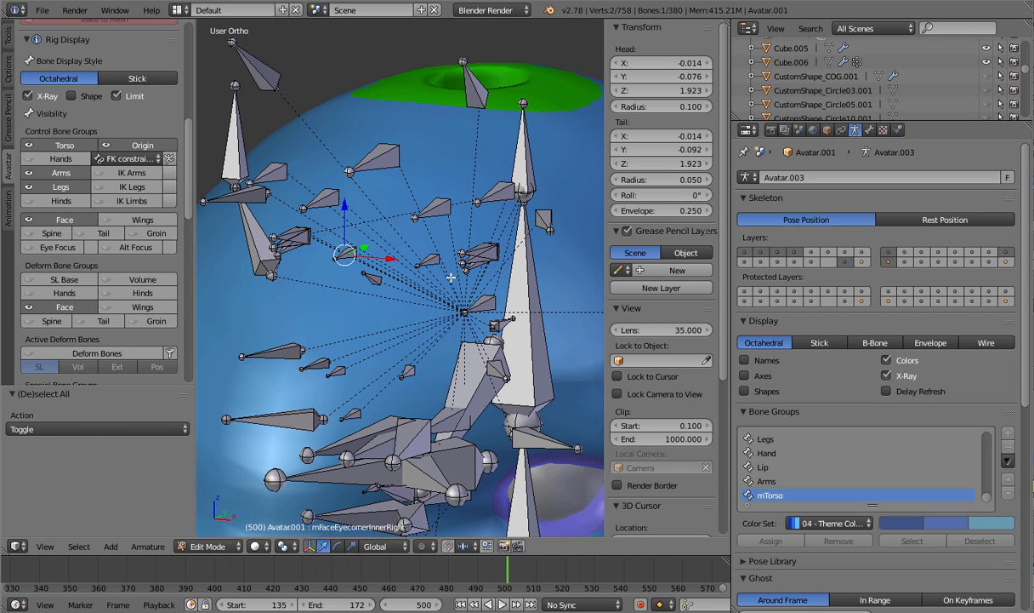
right_click(431, 257)
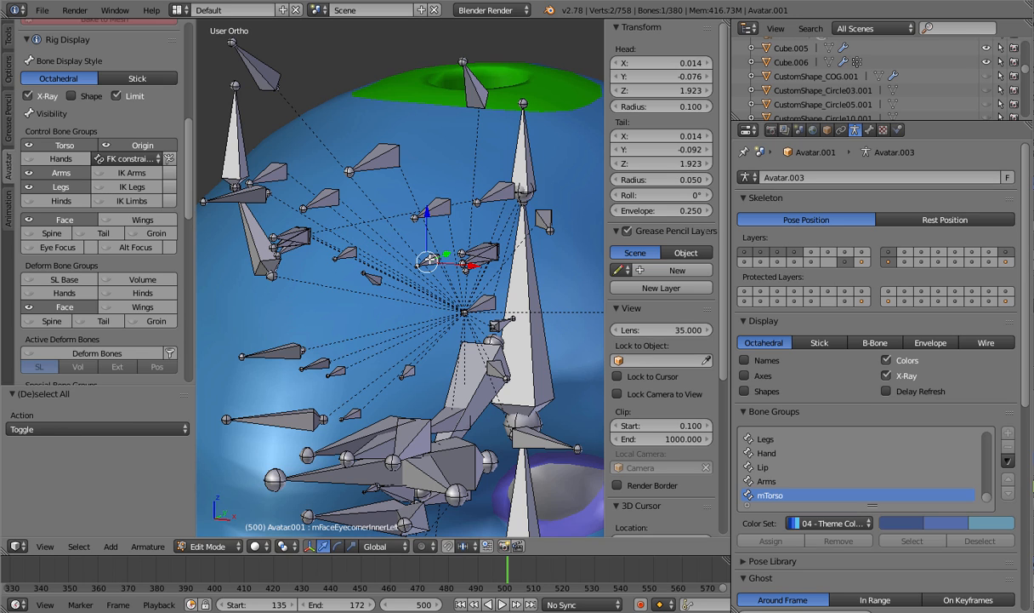
middle_drag(430, 259, 475, 213)
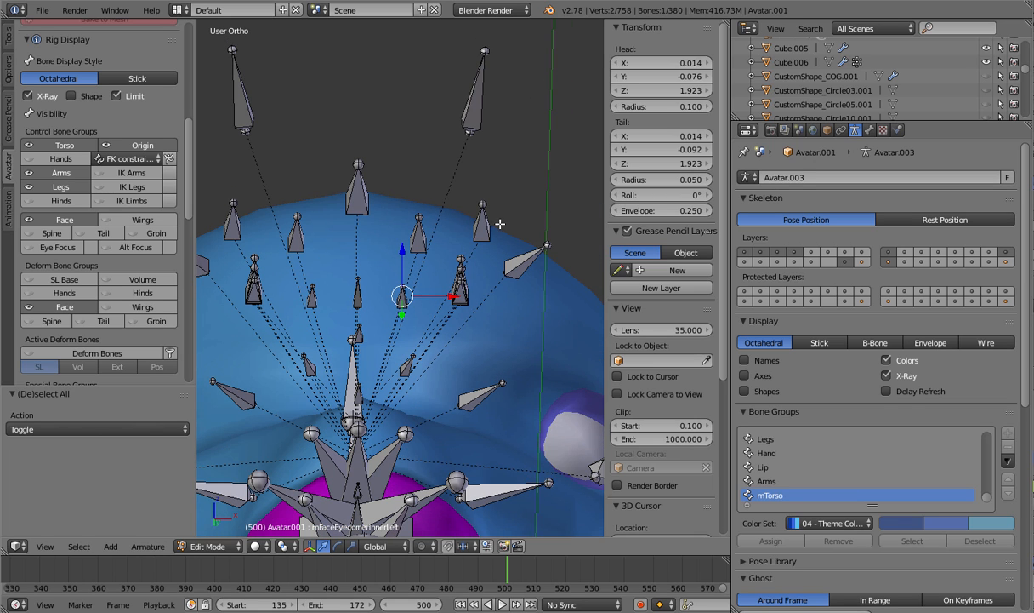
Select the left eyebrow, nose, eye and inner eye corner bones and the nose bridge one at a time to identify them
right_click(420, 239)
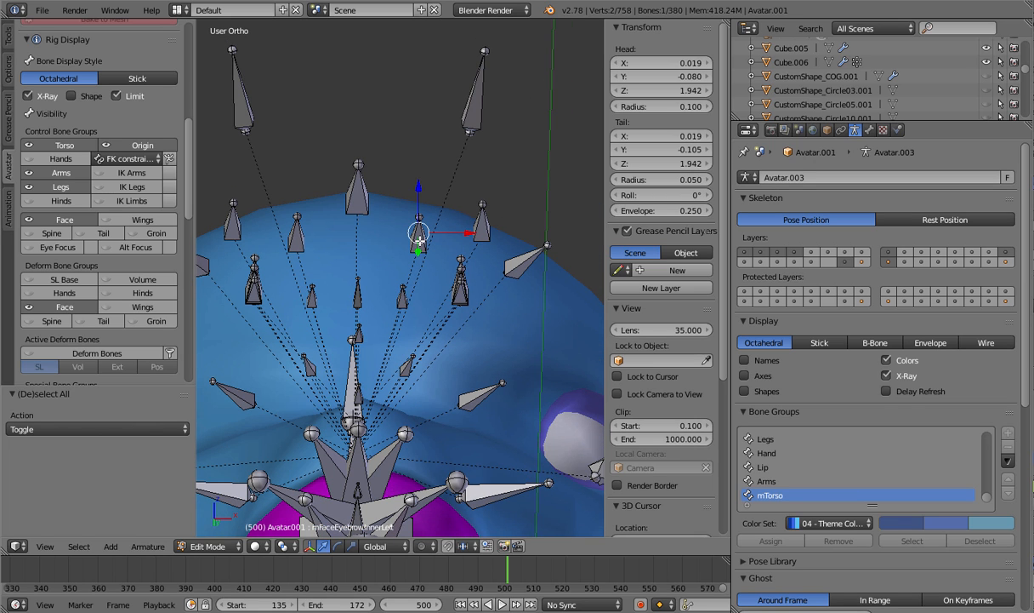
right_click(482, 224)
right_click(528, 263)
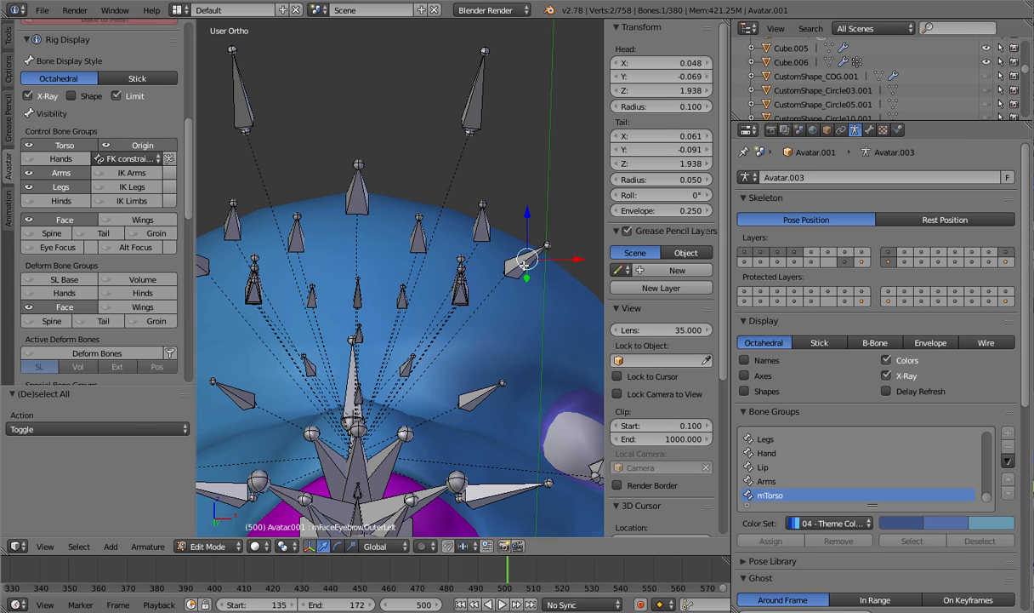
right_click(388, 352)
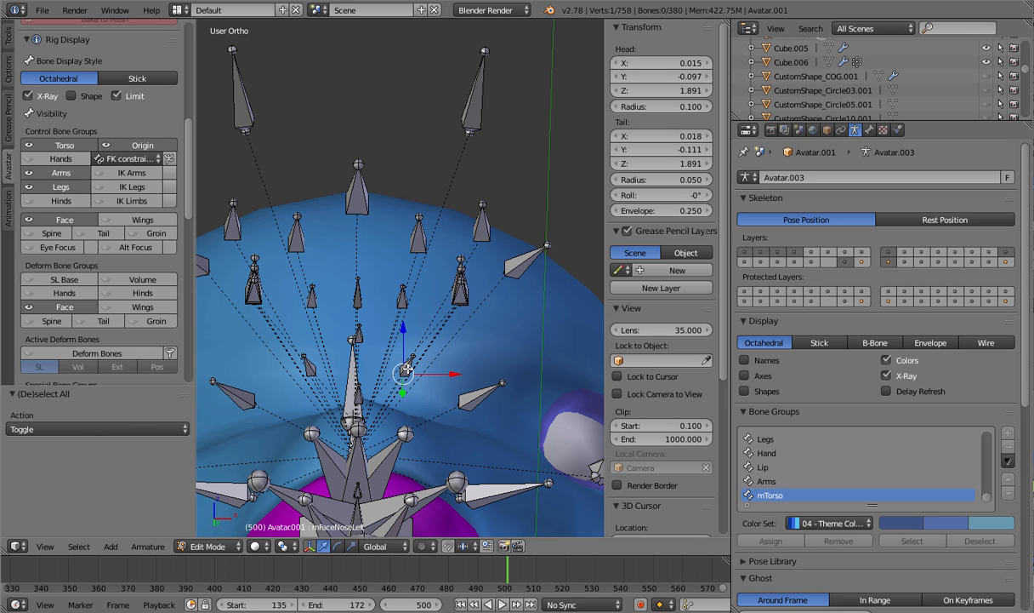
right_click(461, 299)
middle_drag(441, 288, 400, 294)
right_click(392, 296)
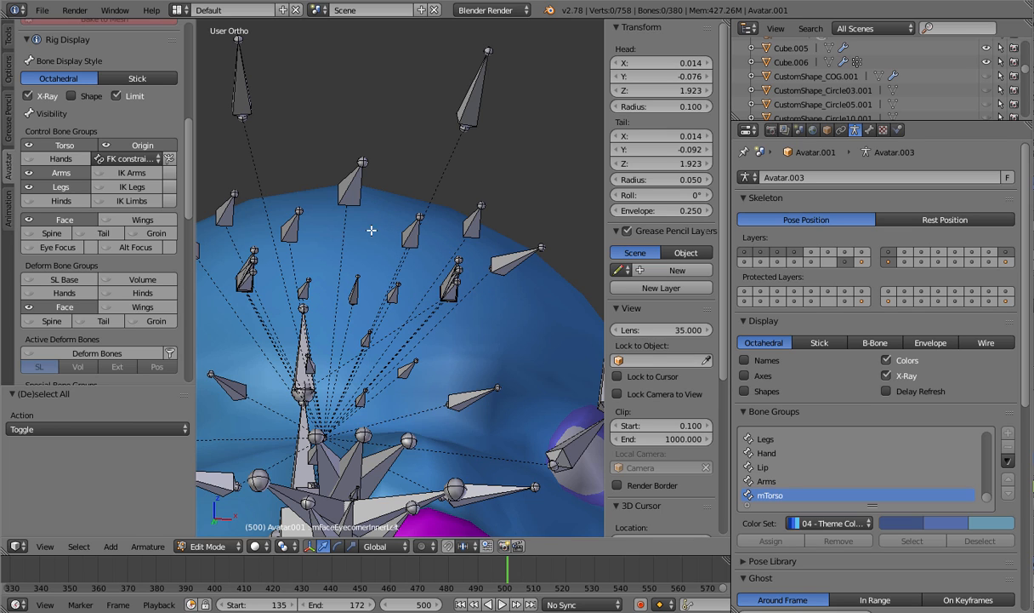
right_click(352, 290)
Box-select all left eye, eye corner and eyebrow bones and move them 0.039 in X and -0.069 in Z onto the left eye
key(b)
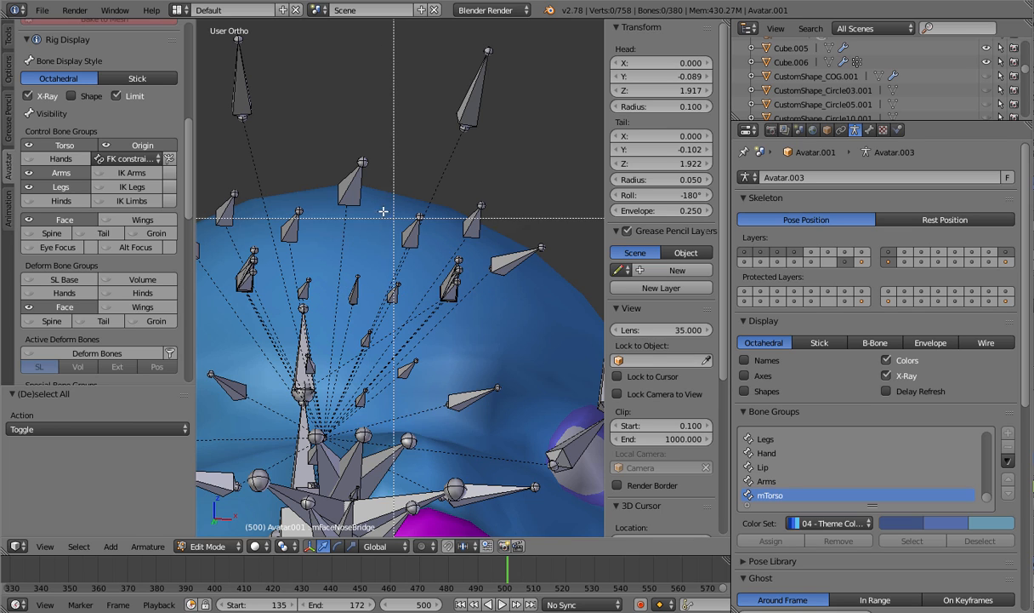
drag(371, 192, 560, 321)
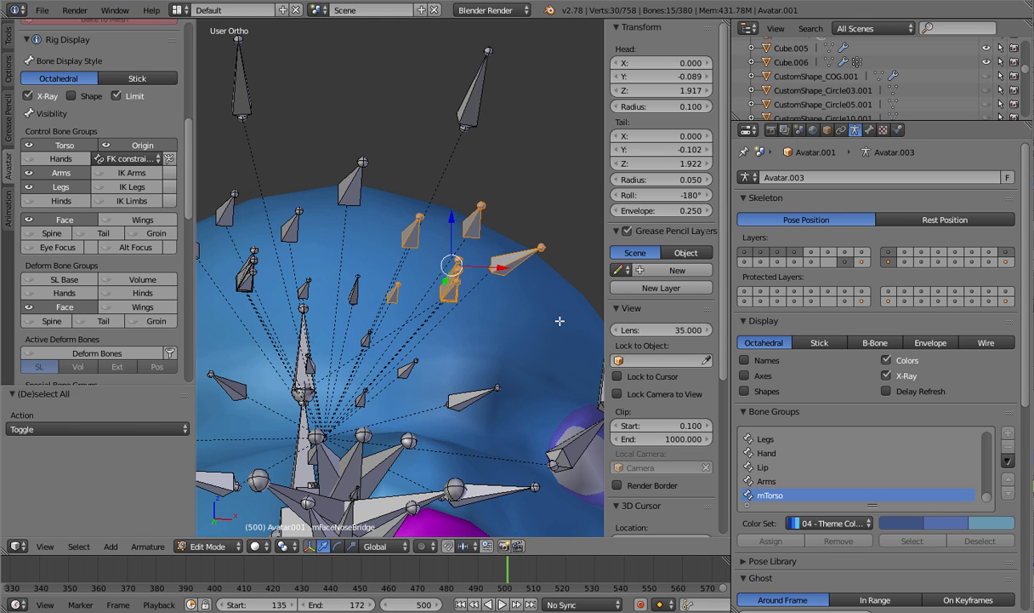
key(KP_3)
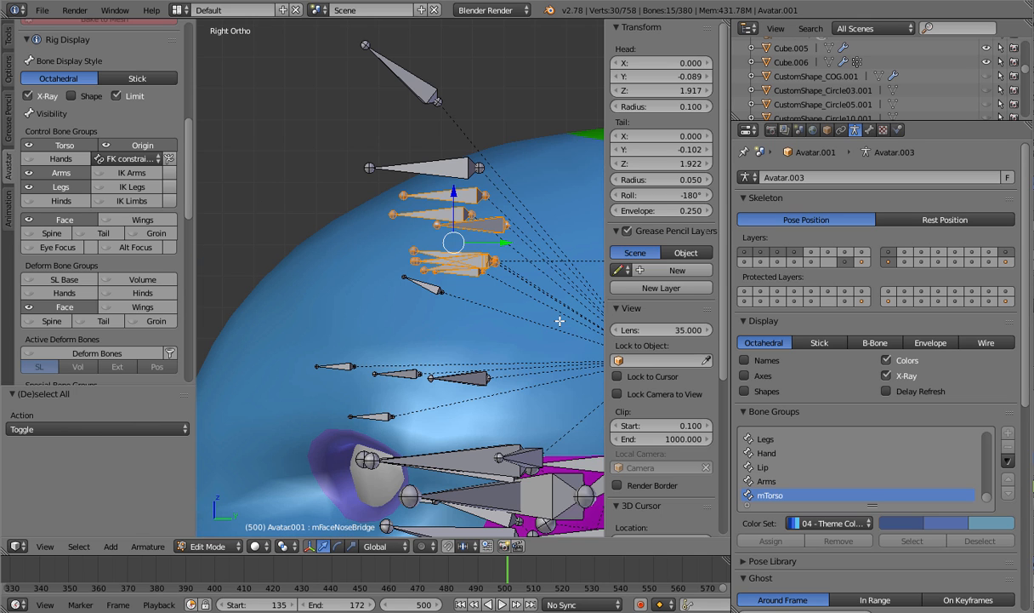
scroll(539, 316, down, 3)
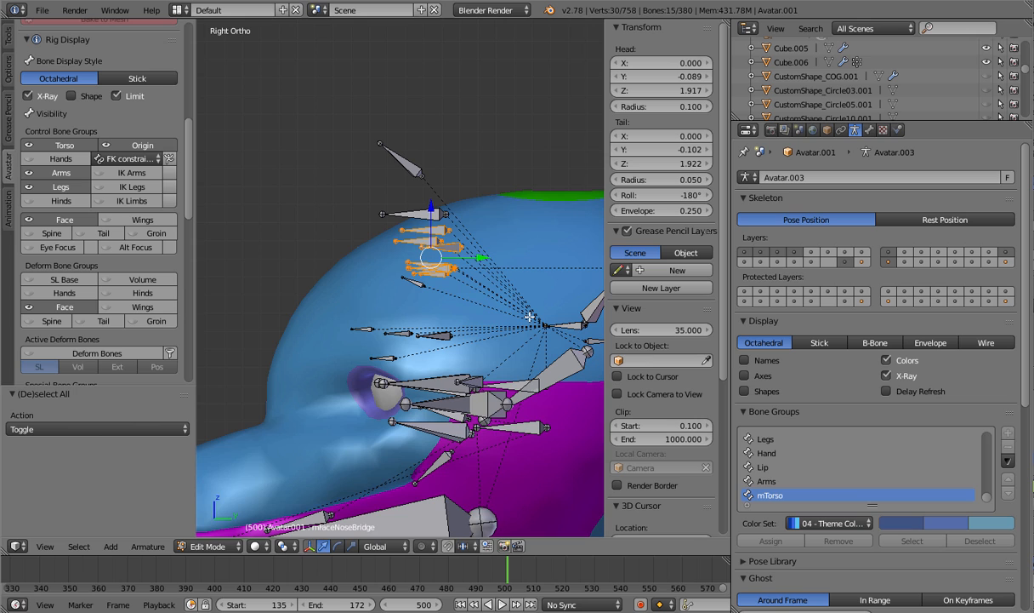
key(KP_1)
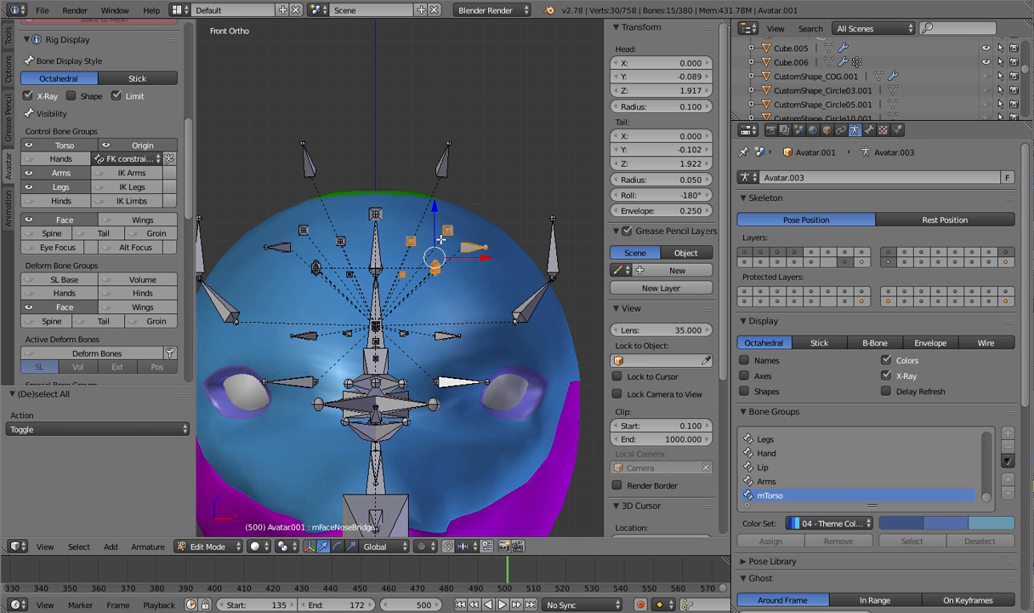
key(g)
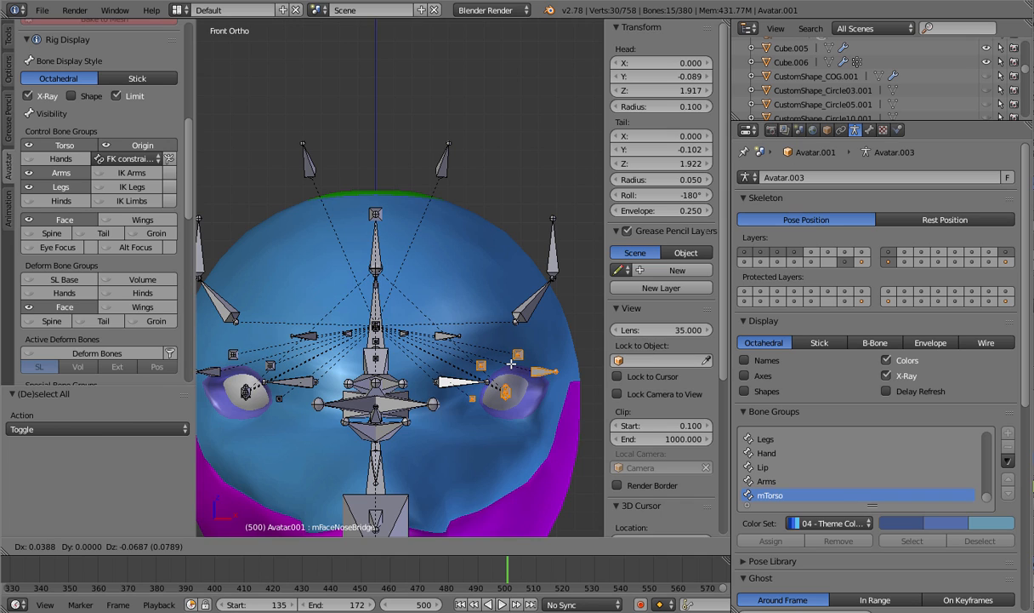
click(510, 364)
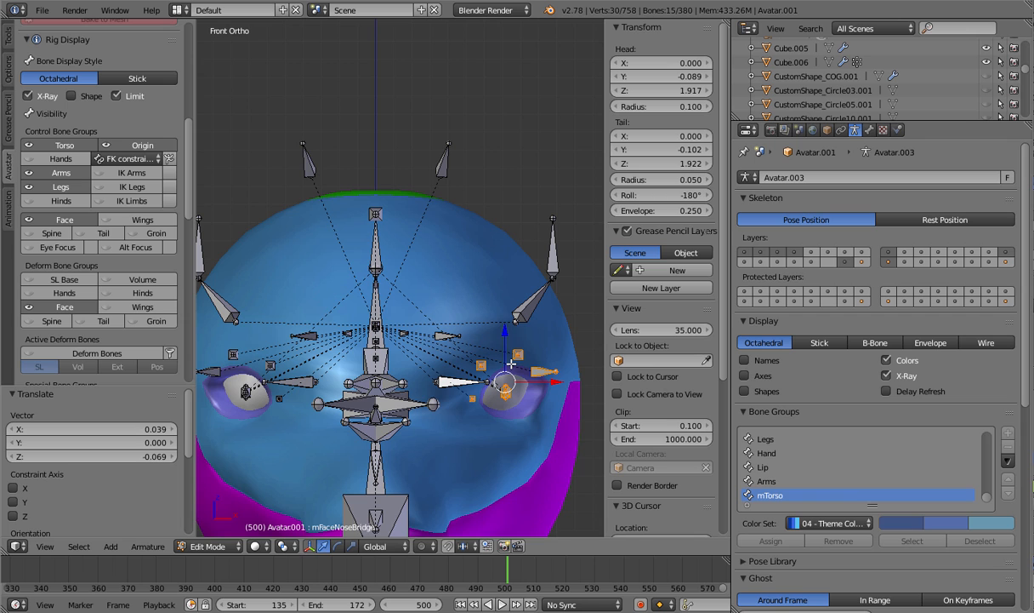
Move the selected eye and eyebrow bones -0.013 along Y in the right side view, forward towards the eyeball
key(ctrl+KP_3)
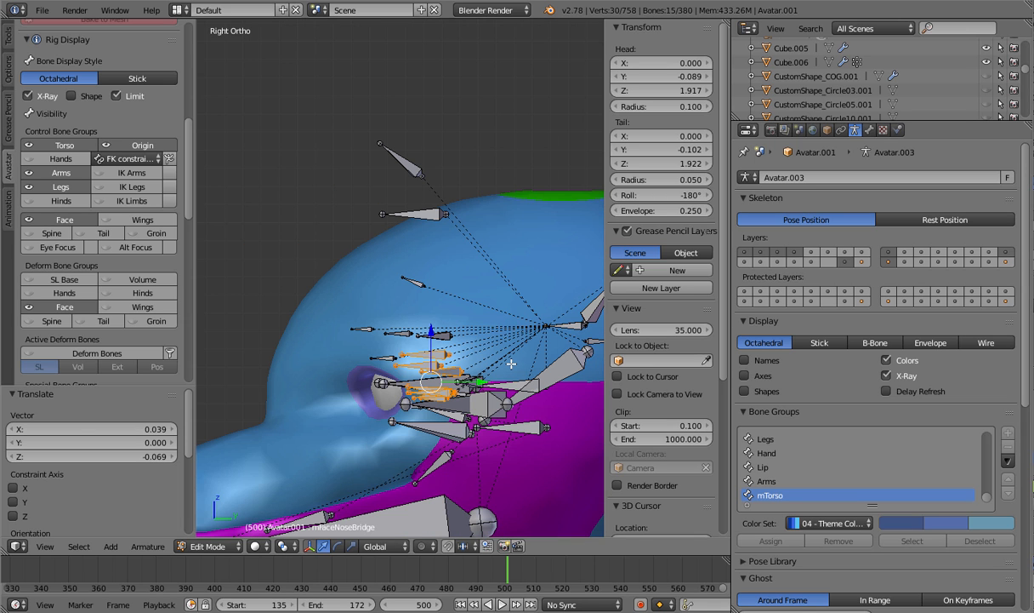
scroll(510, 364, up, 2)
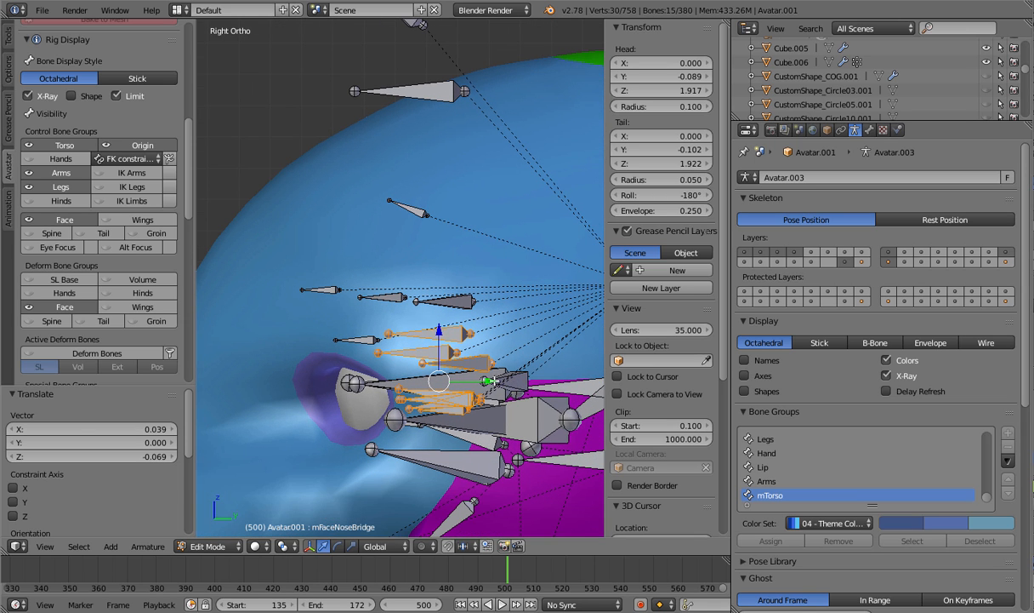
drag(494, 381, 448, 381)
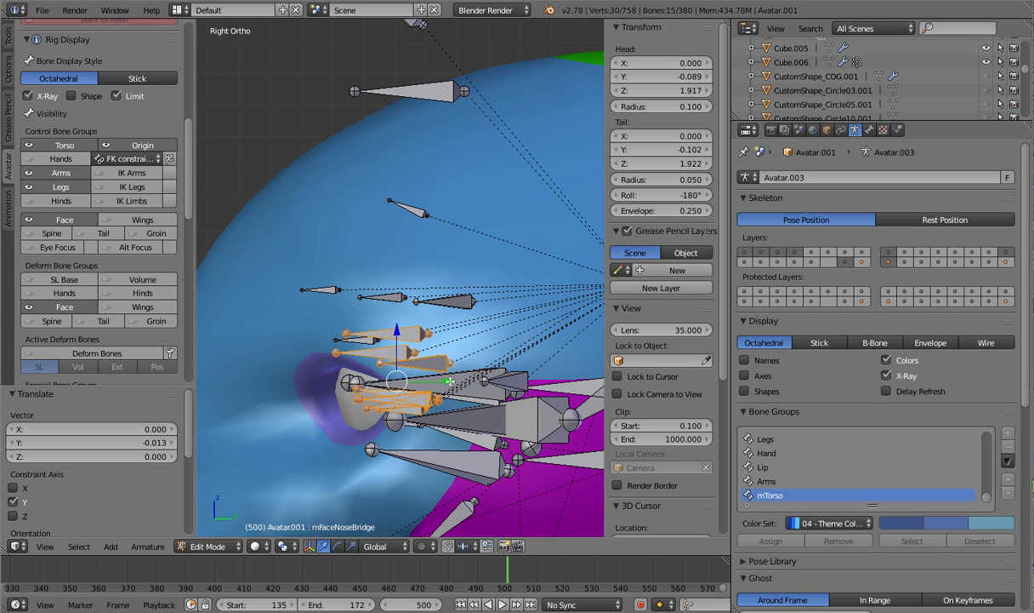
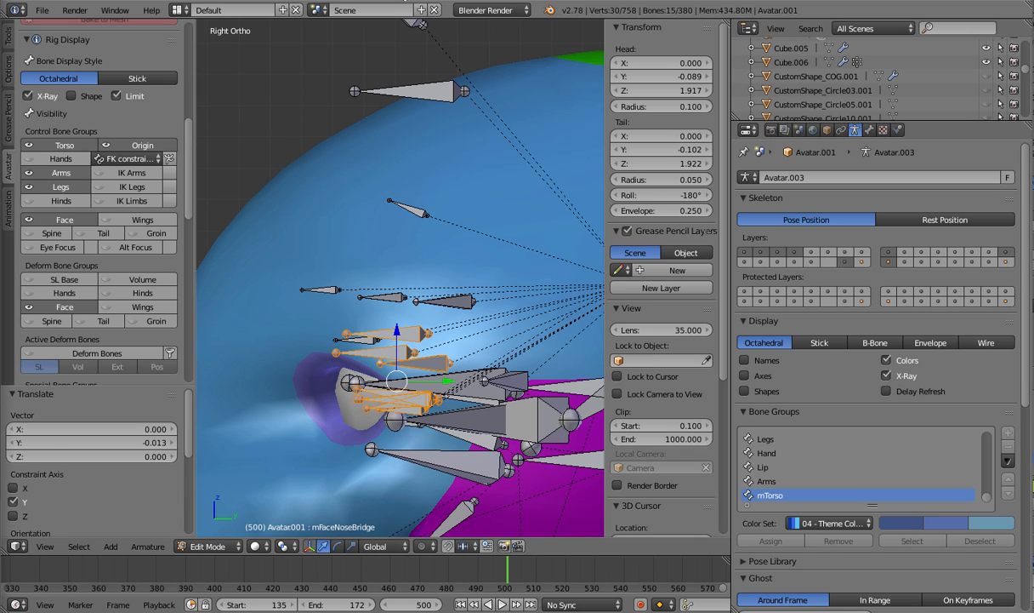
Move the selected eye and eyebrow bones a further -0.004 along Y and check their placement from the front and side
scroll(376, 176, up, 4)
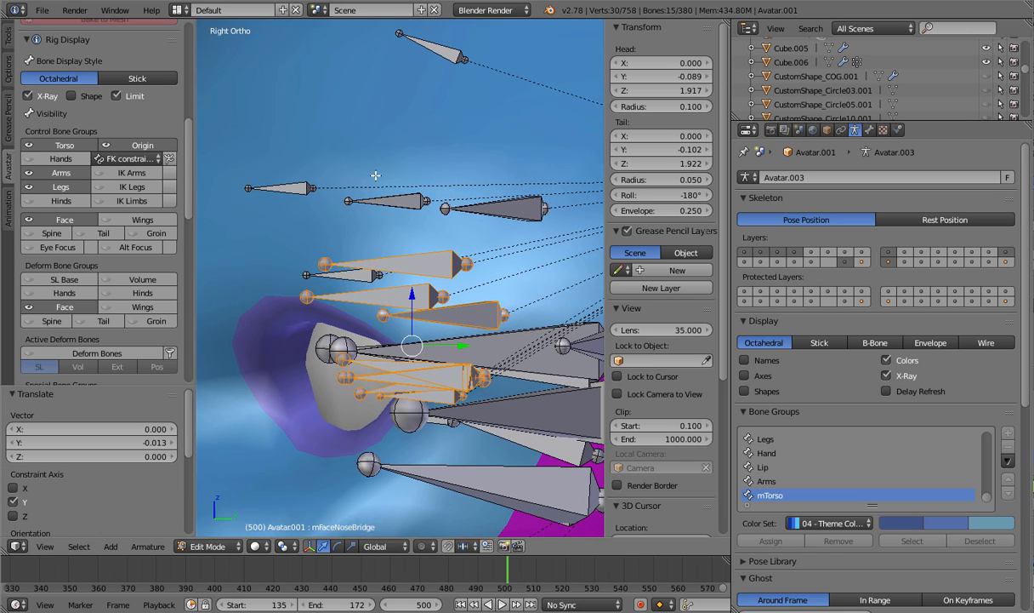
shift+middle_drag(376, 175, 379, 159)
key(g)
key(y)
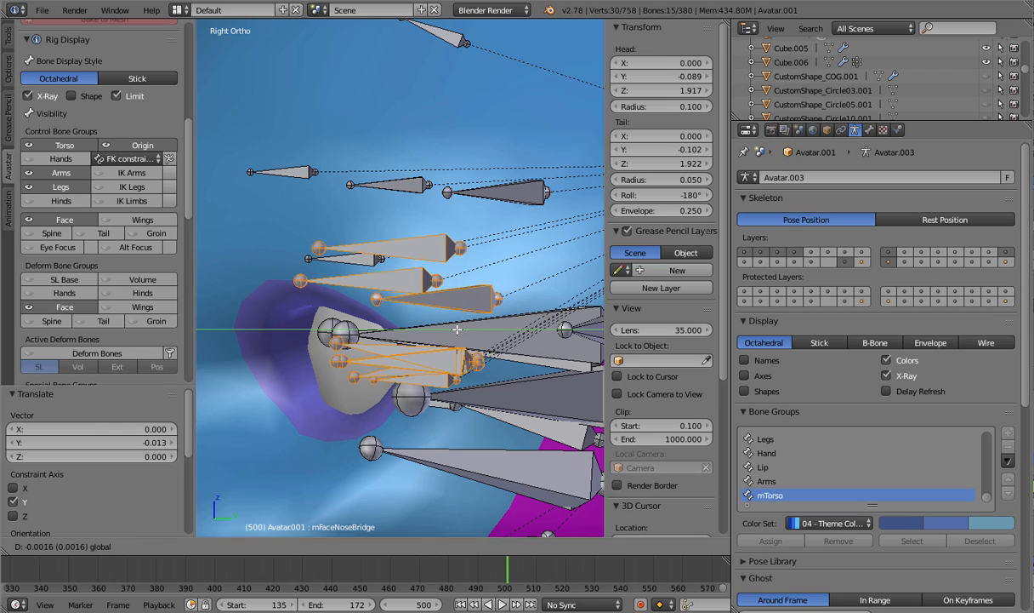
click(442, 330)
key(KP_1)
key(KP_3)
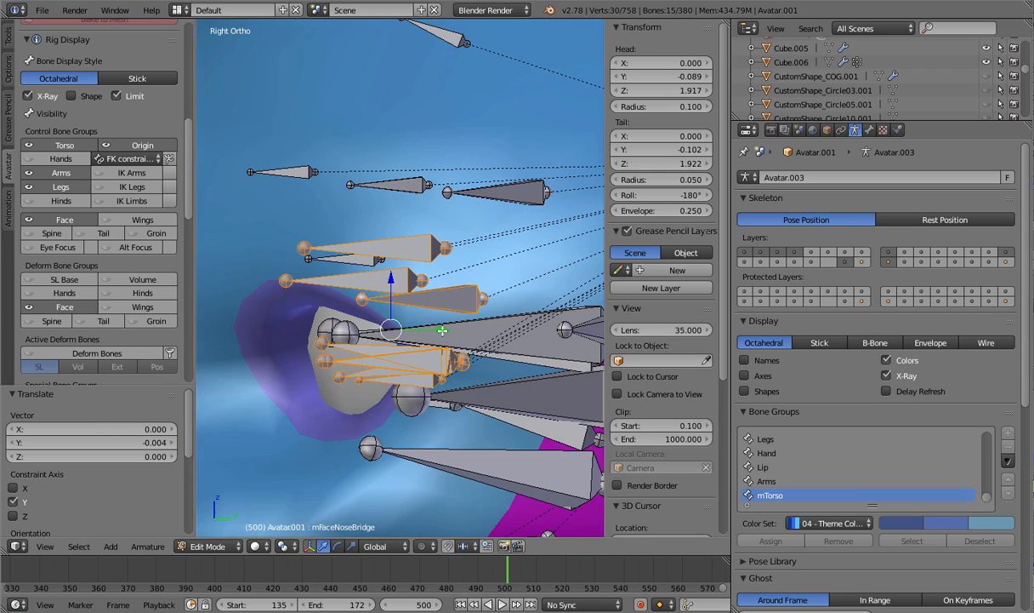
key(KP_1)
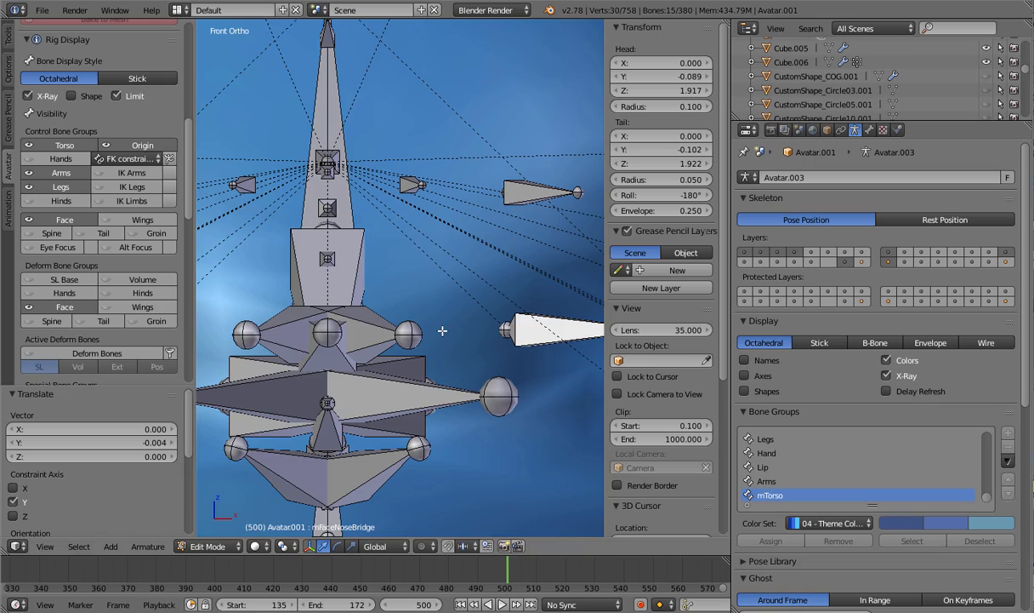
scroll(443, 330, down, 5)
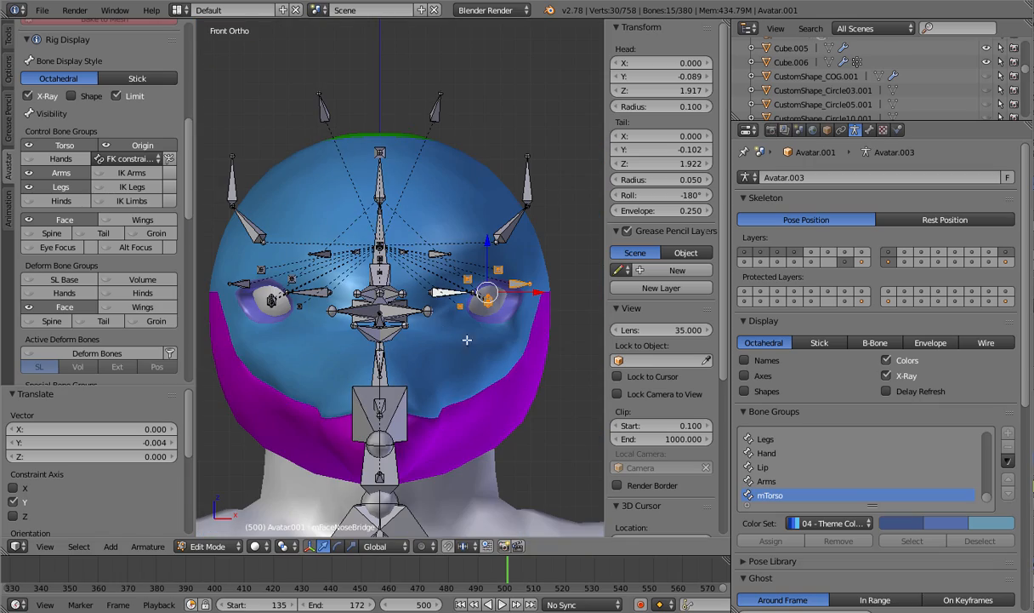
middle_drag(469, 342, 395, 313)
key(KP_3)
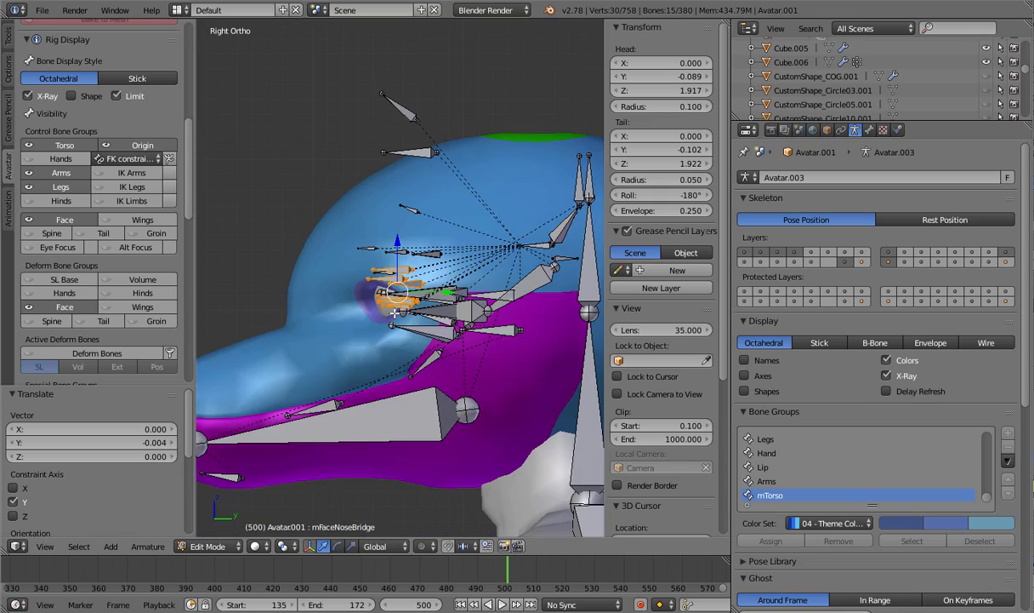
Move the selected left eye, eye corner and eyebrow bones a further -0.006 along Y in the right side view
scroll(395, 313, up, 10)
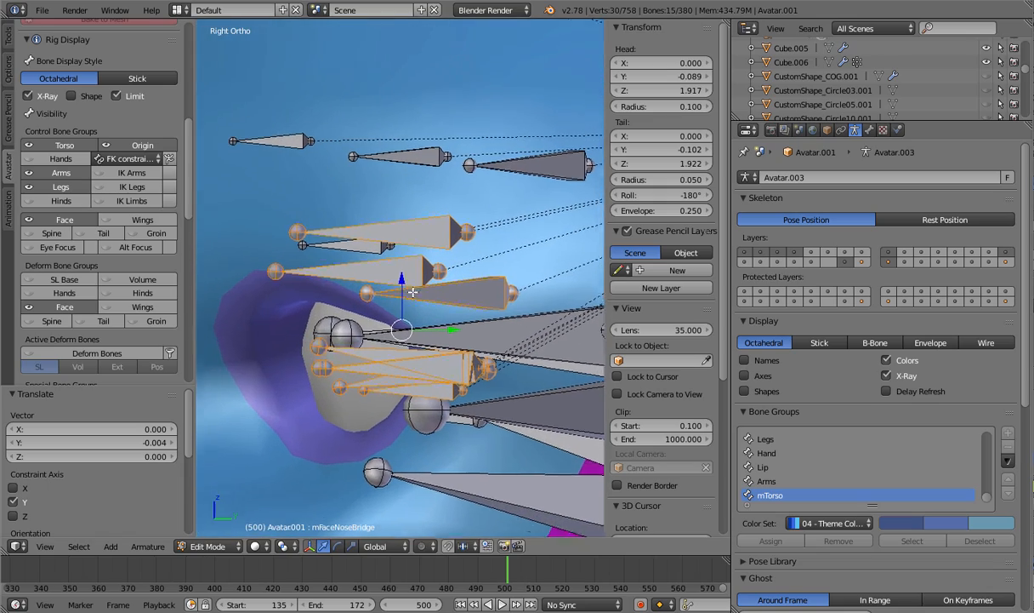
middle_drag(391, 291, 451, 264)
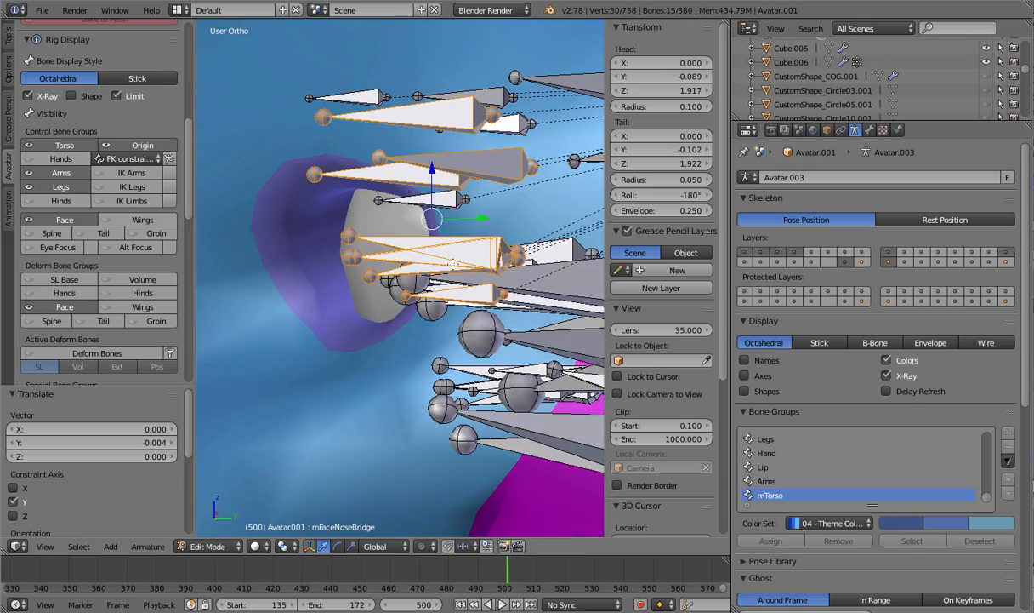
key(KP_3)
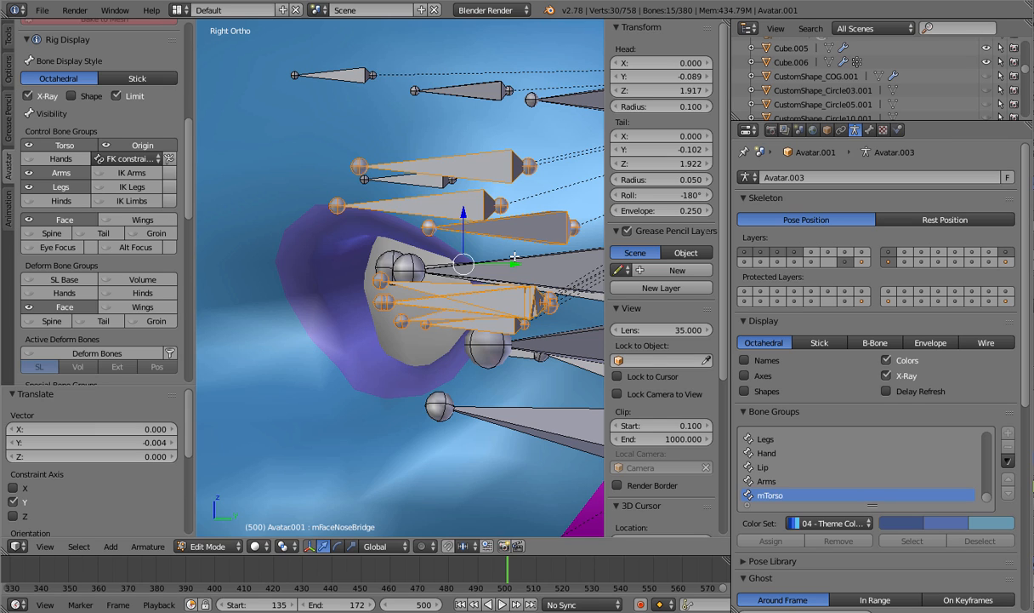
drag(514, 263, 488, 264)
middle_drag(488, 264, 541, 290)
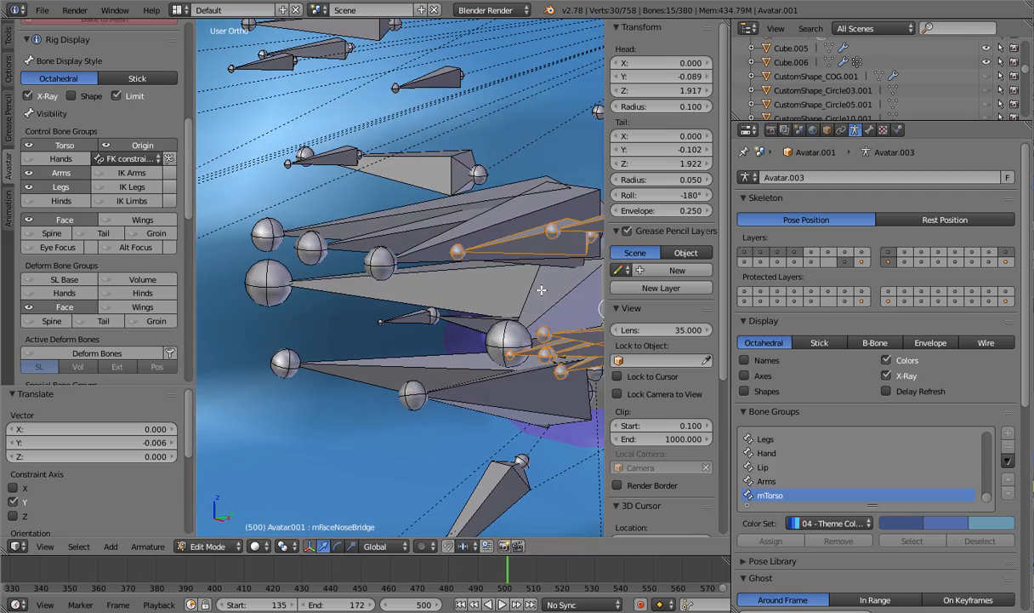
Check the moved left eye bones against the eye in front view and return the armature to Object Mode
key(KP_1)
scroll(541, 290, down, 3)
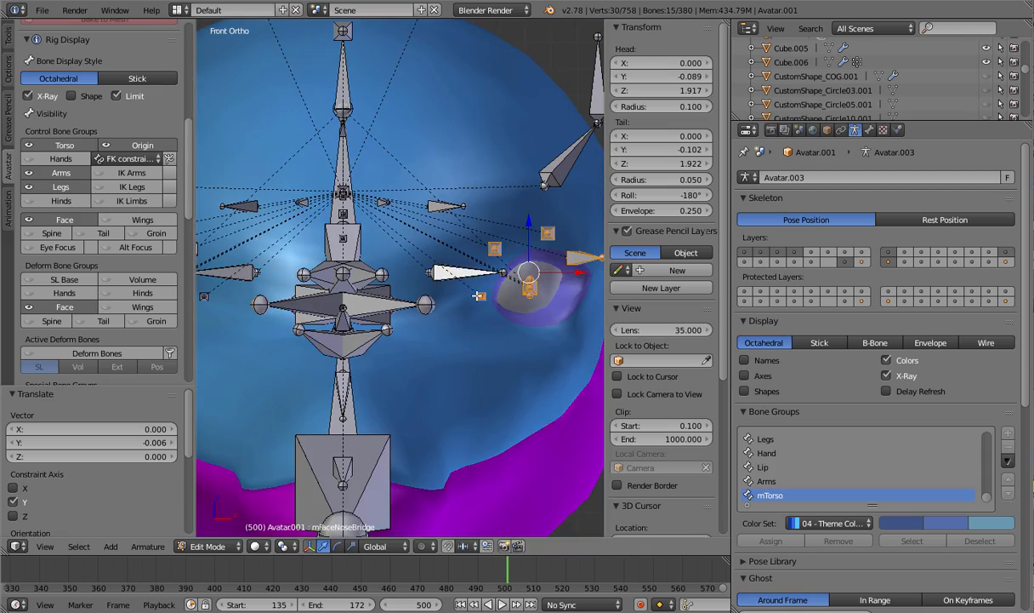
shift+middle_drag(474, 294, 428, 298)
scroll(416, 295, down, 5)
scroll(414, 305, up, 4)
scroll(414, 304, down, 3)
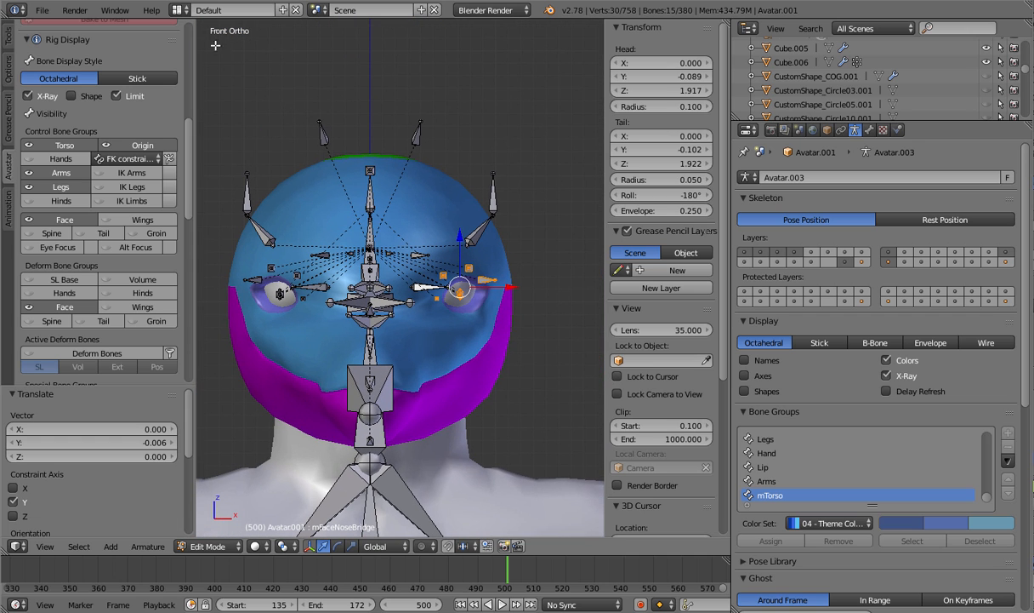
key(Tab)
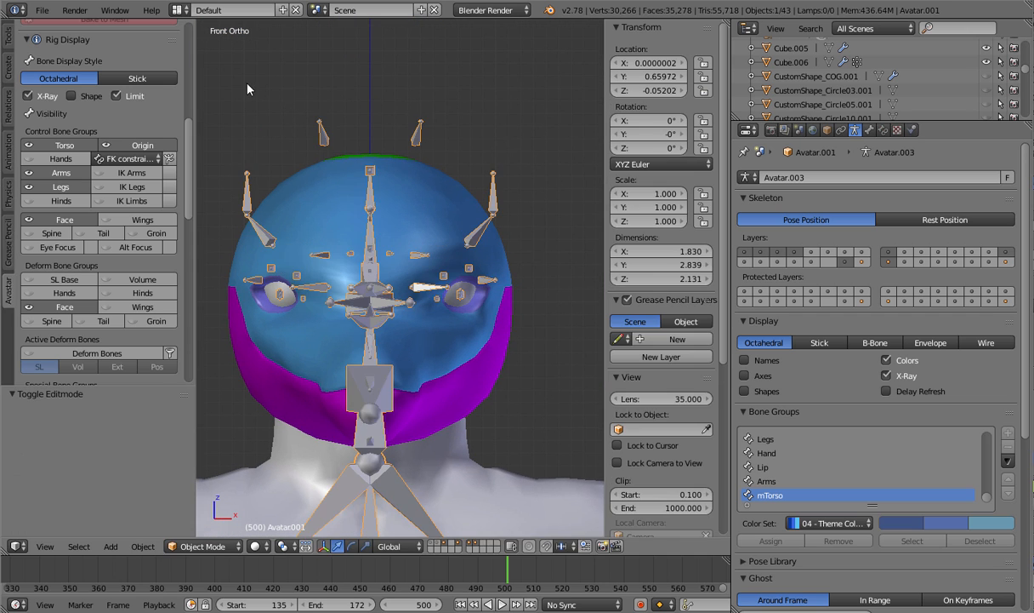
click(42, 11)
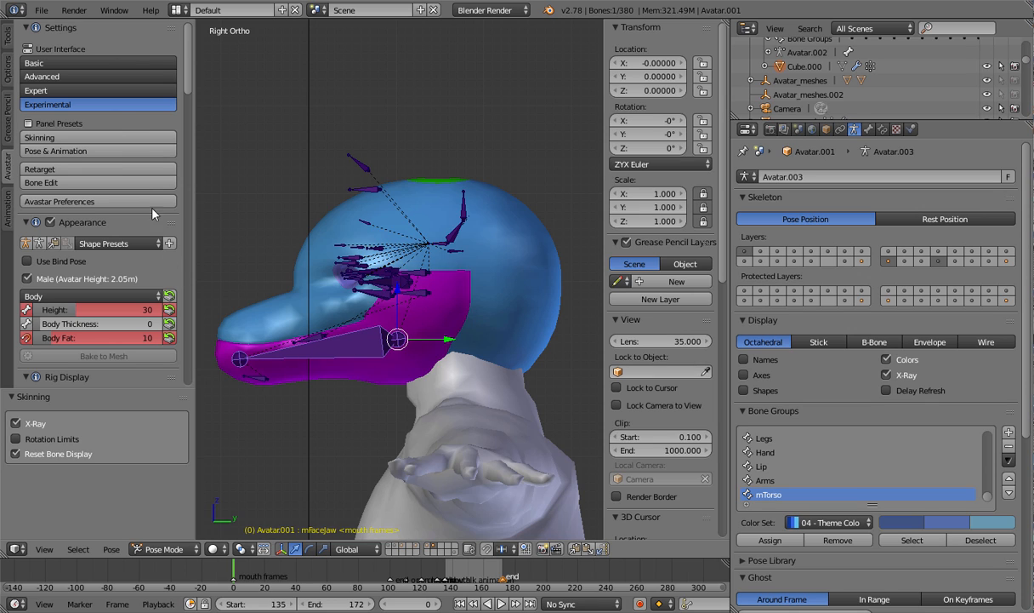
Apply the Pose & Animation preset to the rig, trying selection on the FaceJaw control bone and the Dolphin head mesh
click(78, 146)
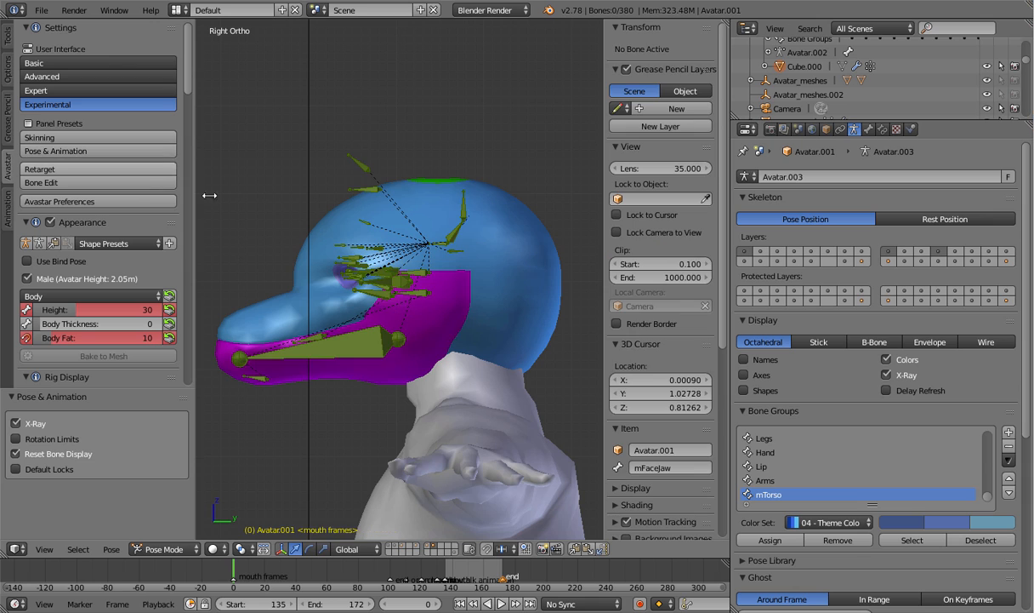
right_click(341, 328)
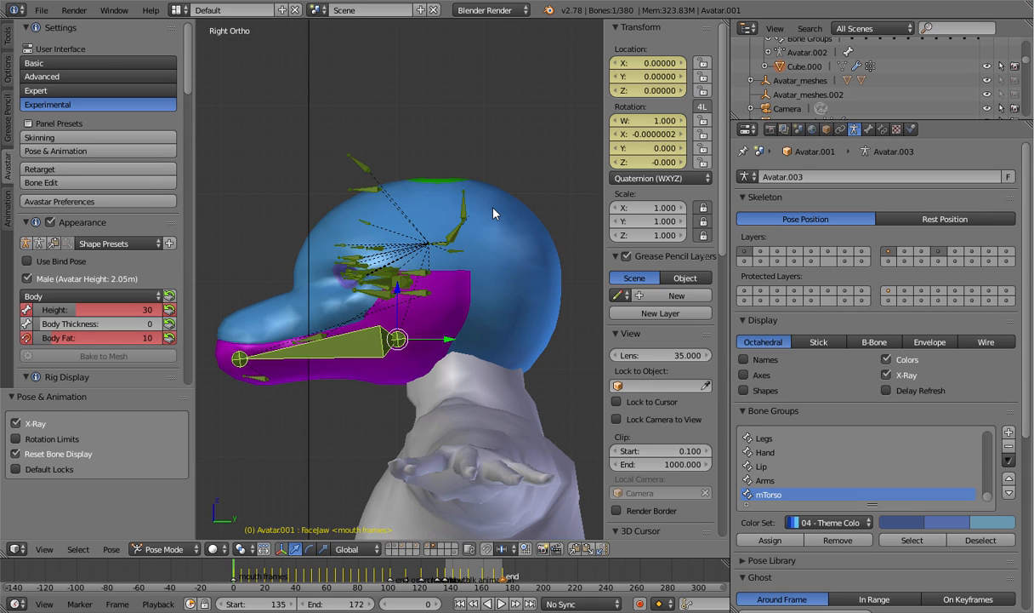
right_click(513, 277)
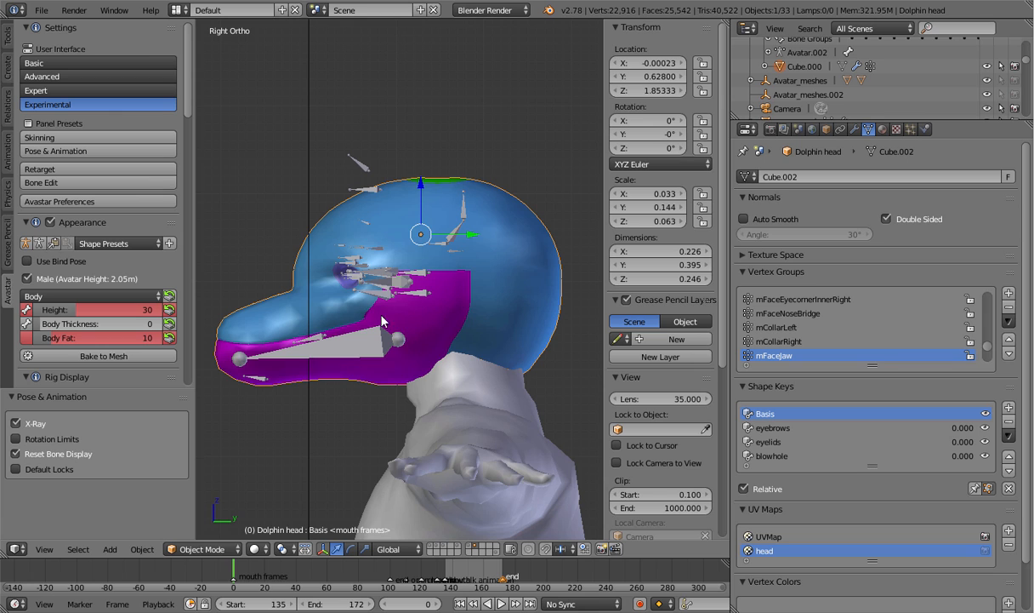
click(108, 155)
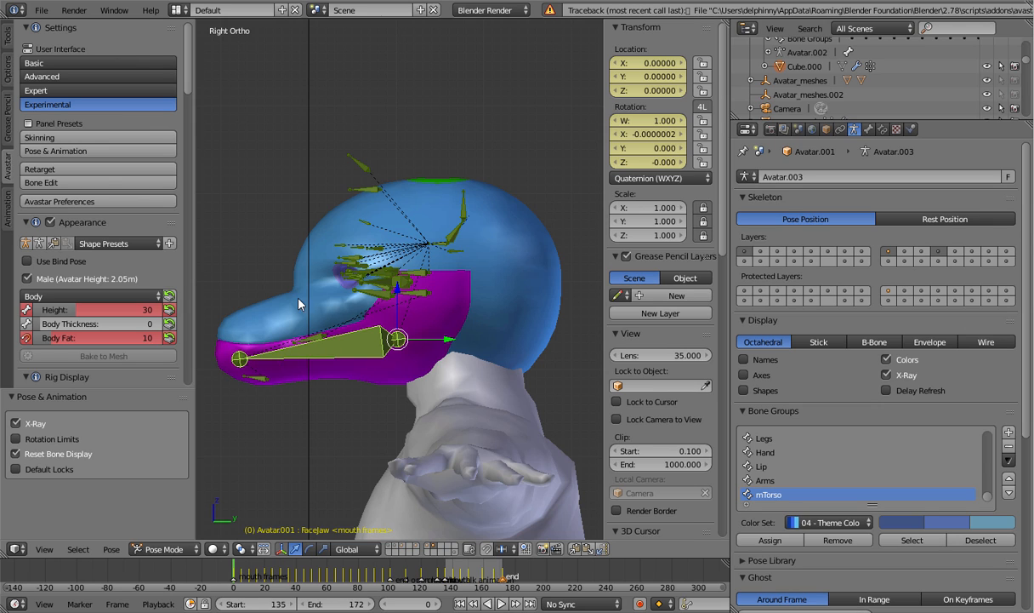
Compare the Skinning preset's mFaceJaw deform bone with the Pose & Animation preset's FaceJaw control bone by selecting each
click(115, 139)
right_click(341, 357)
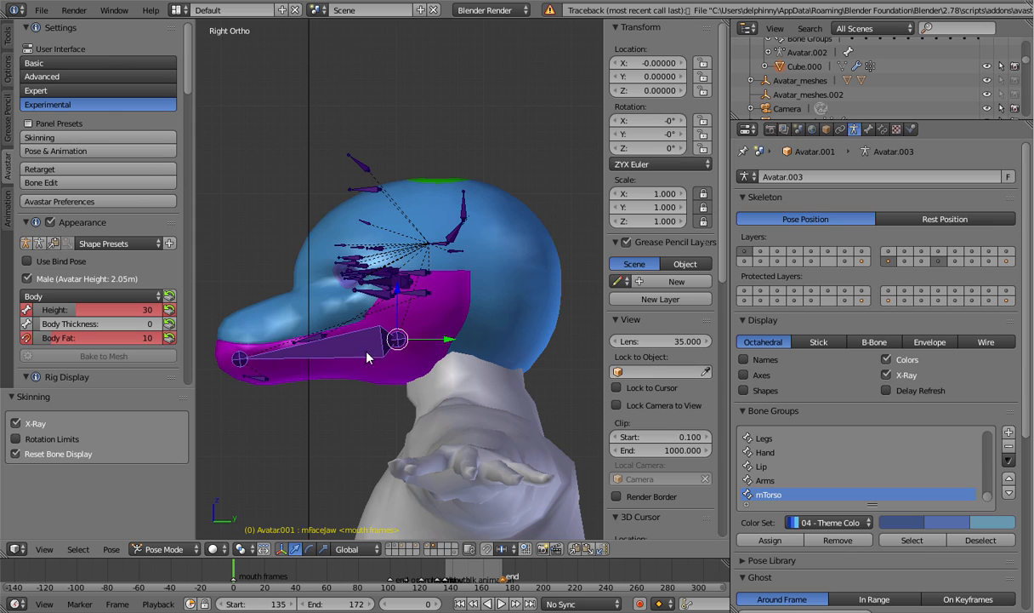
click(98, 150)
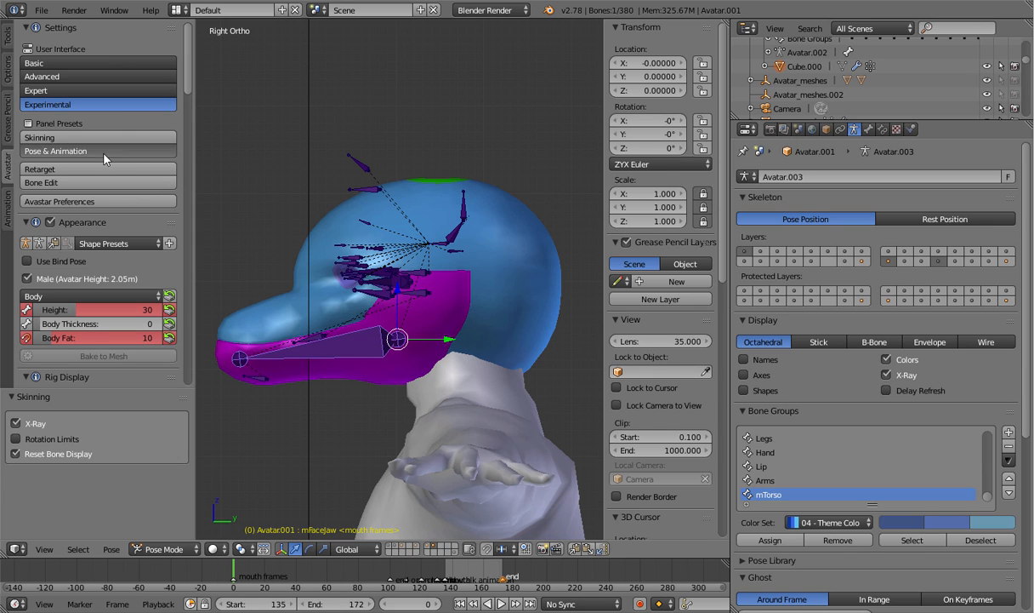
right_click(350, 347)
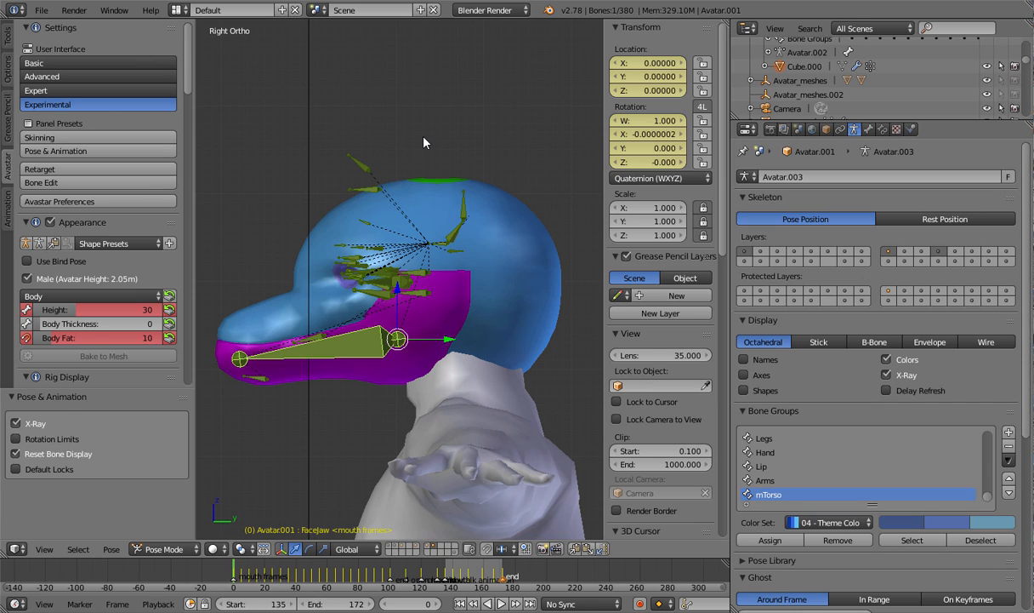
Switch the rig to the Bone Edit preset and show its active deform bones
click(94, 182)
scroll(134, 281, down, 10)
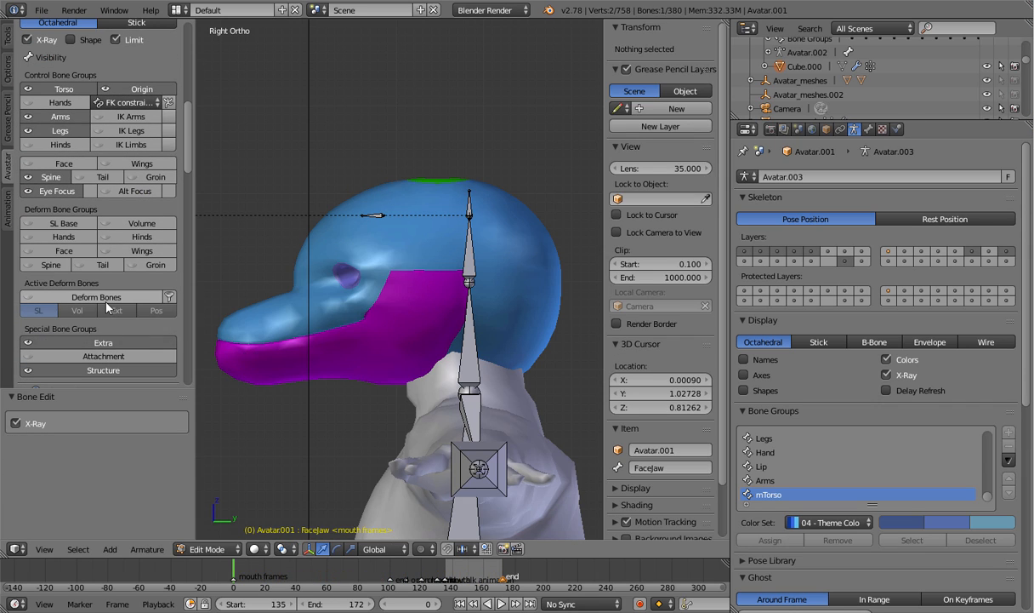
click(107, 301)
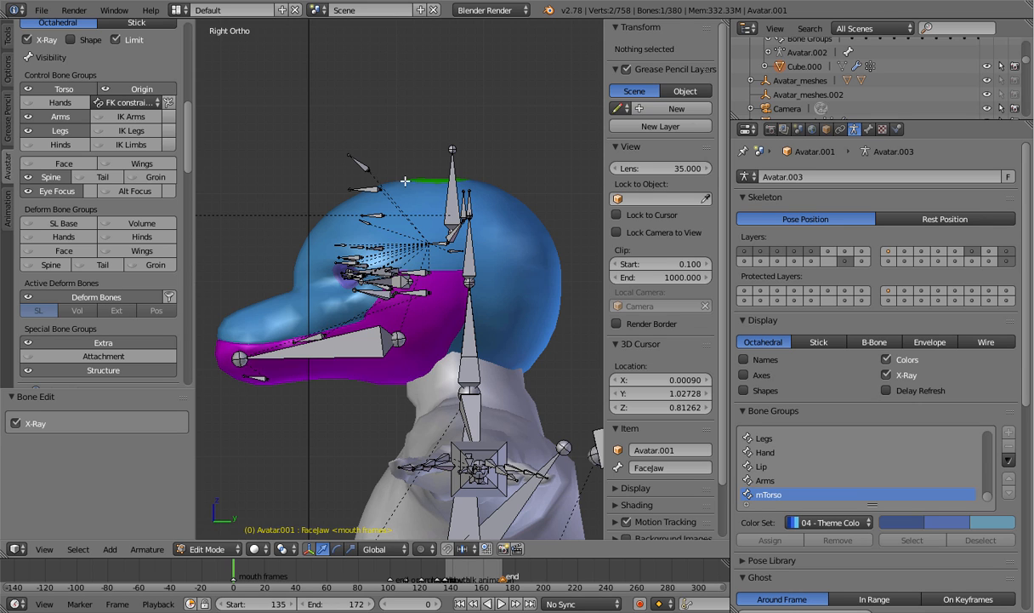
Select the mFaceForeheadCenter bone and move it 0.044 in Y and 0.010 in Z towards the green blowhole area
right_click(366, 185)
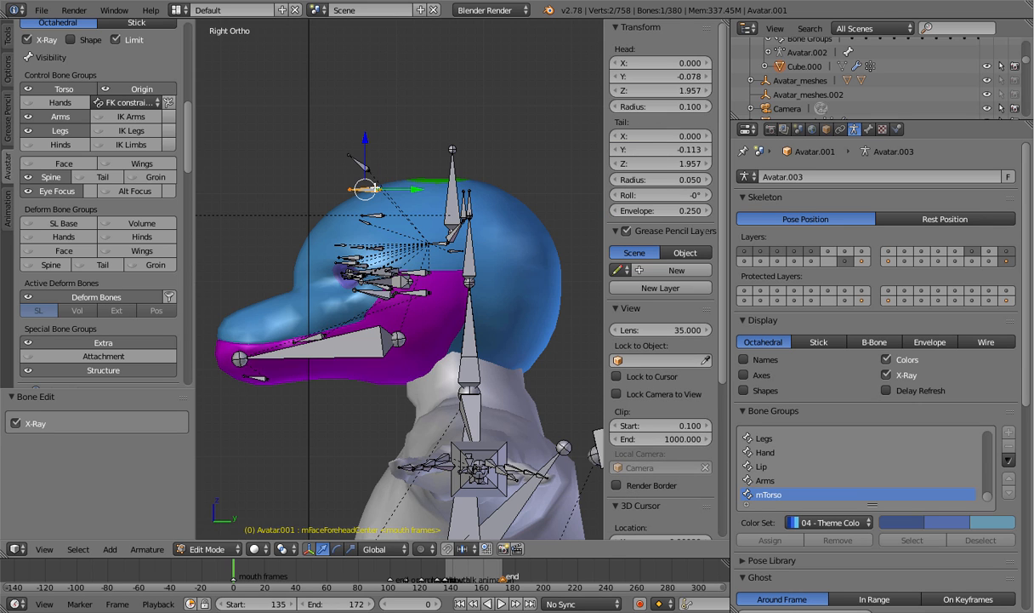
scroll(375, 187, up, 8)
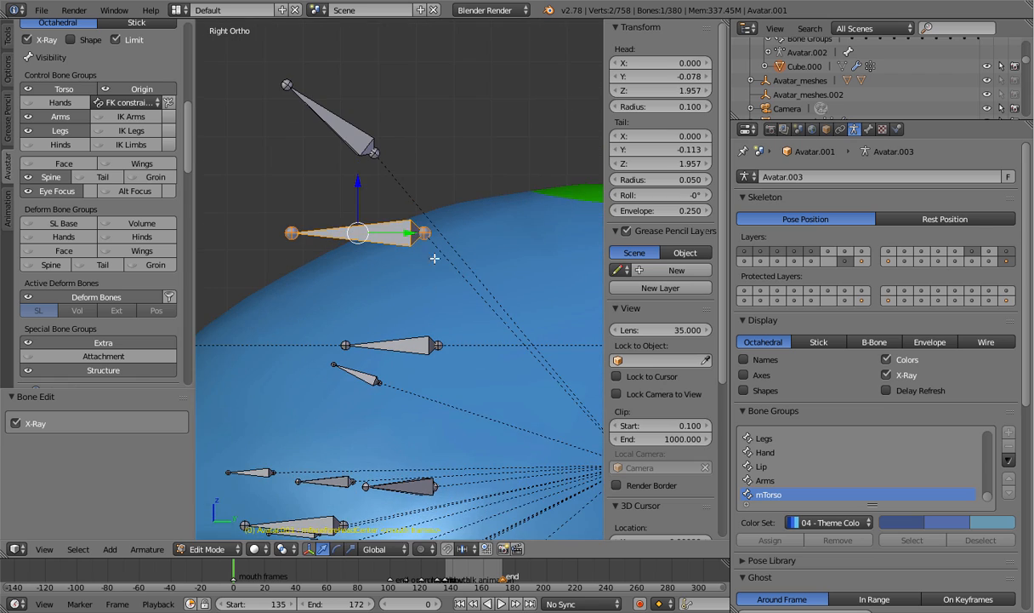
shift+middle_drag(435, 258, 405, 308)
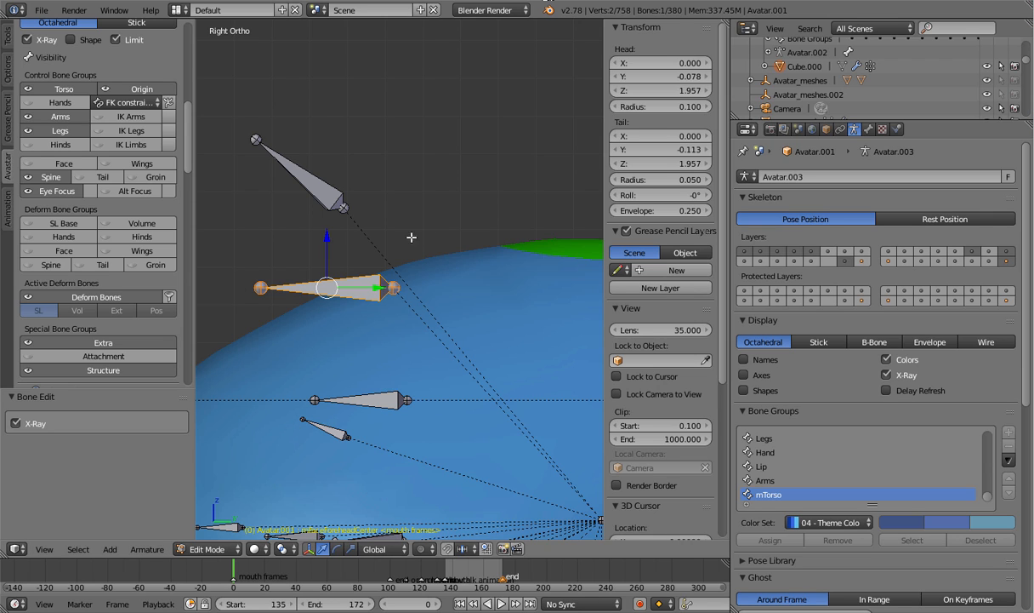
key(g)
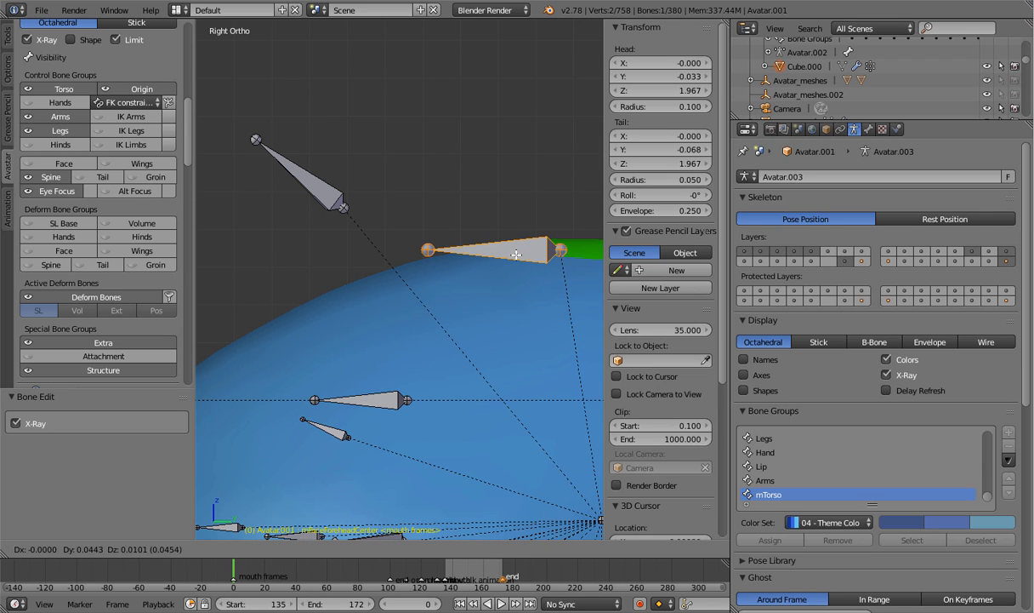
click(502, 255)
Move the mFaceForeheadCenter bone a further 0.036 in Y and 0.002 in Z onto the blowhole
shift+middle_drag(502, 272, 334, 293)
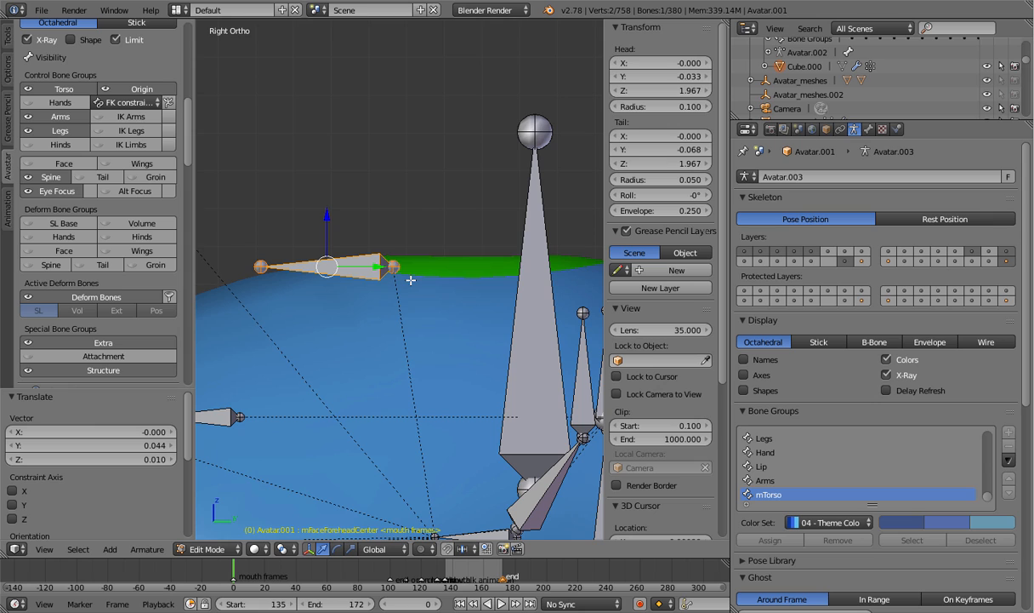
shift+middle_drag(410, 280, 397, 286)
key(g)
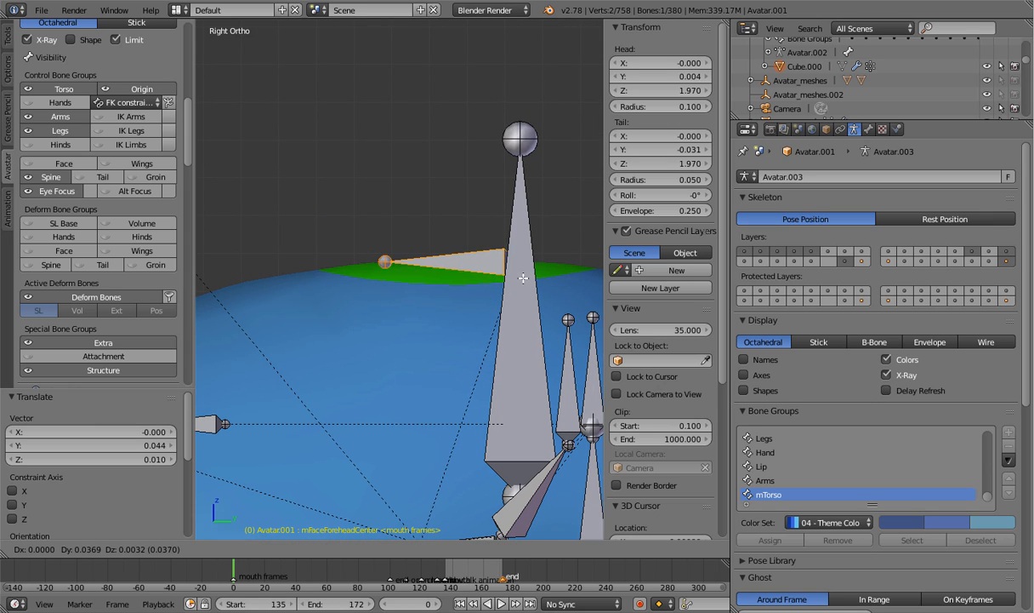
click(522, 279)
Hide the HEAD bone and nudge the mFaceForeheadCenter bone by less than 0.001 in Y and Z over the blowhole
right_click(512, 360)
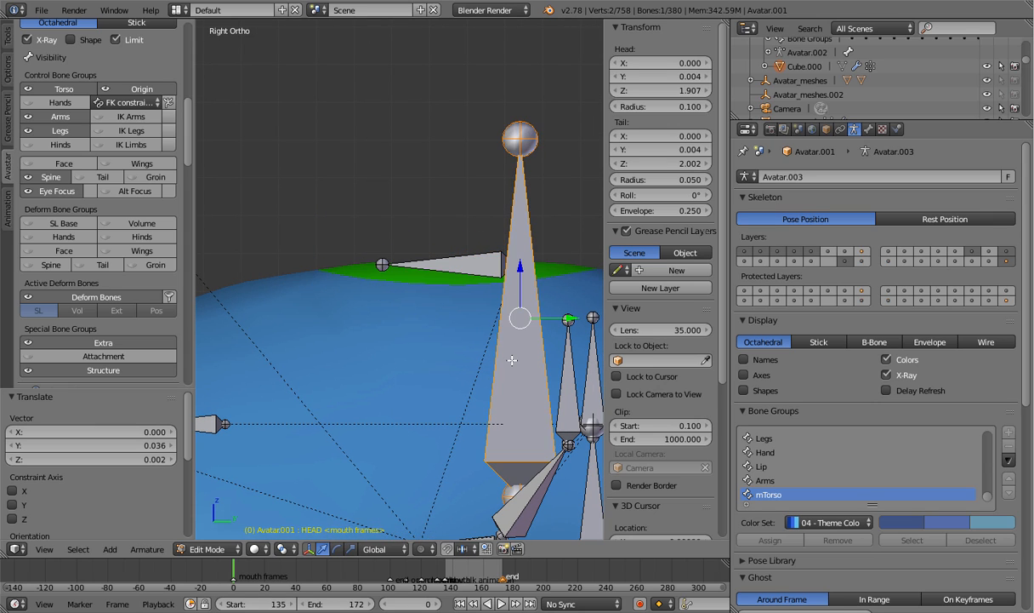
key(h)
right_click(486, 272)
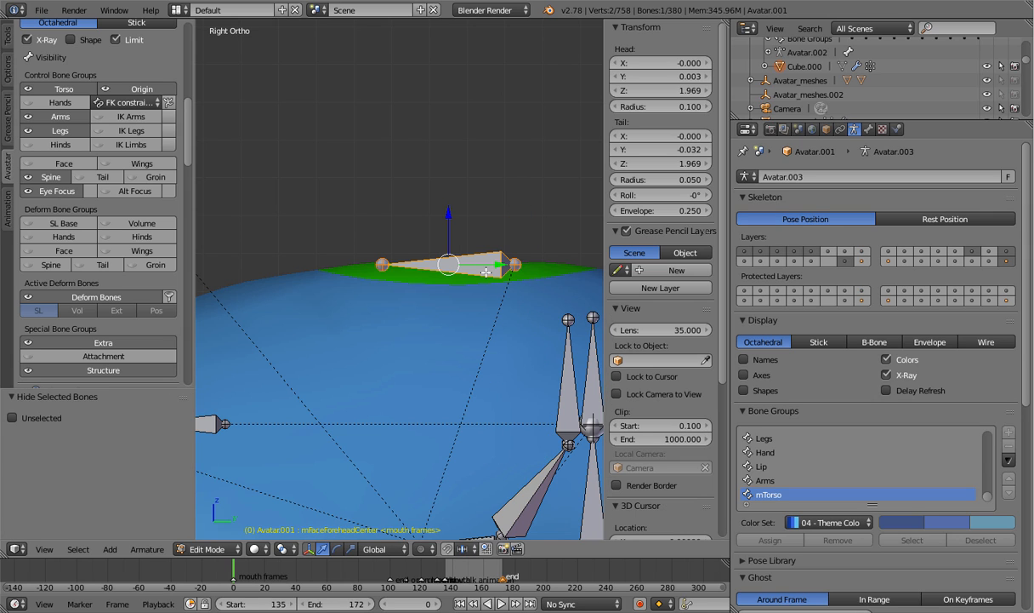
key(g)
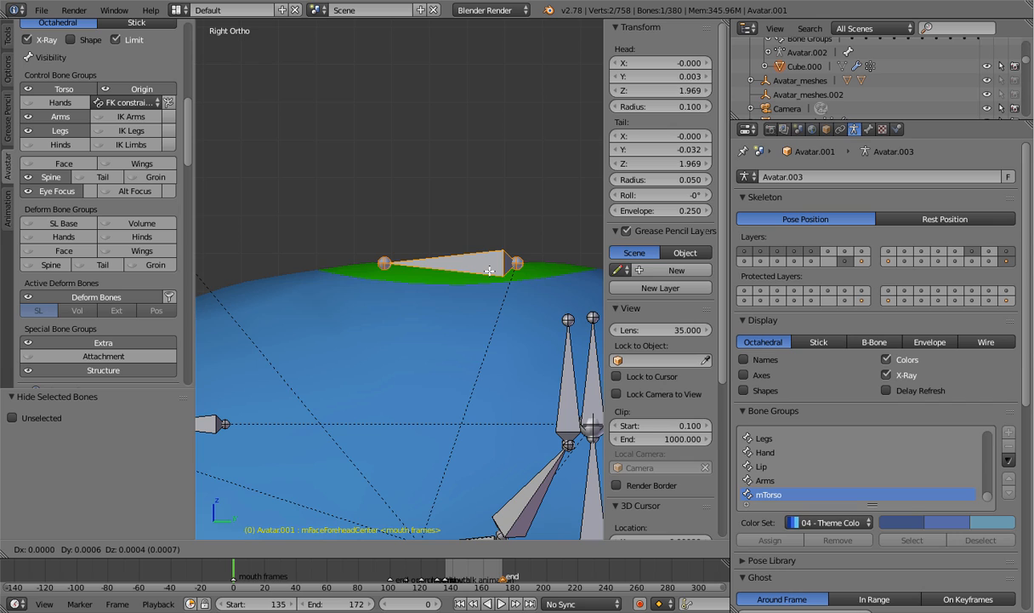
click(489, 272)
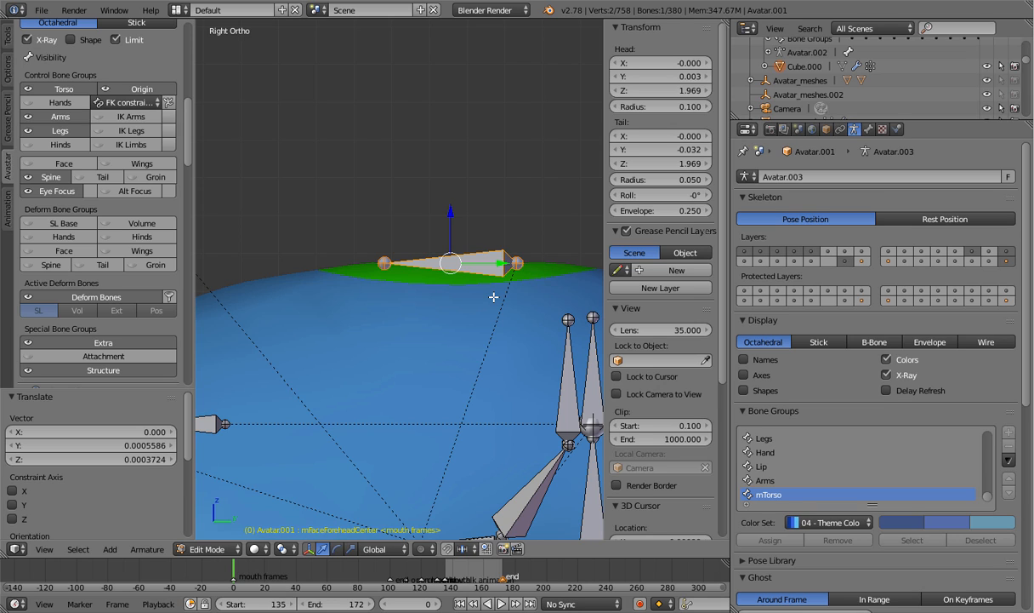
mouse_move(502, 264)
mouse_down()
mouse_move(517, 263)
mouse_move(506, 263)
mouse_up()
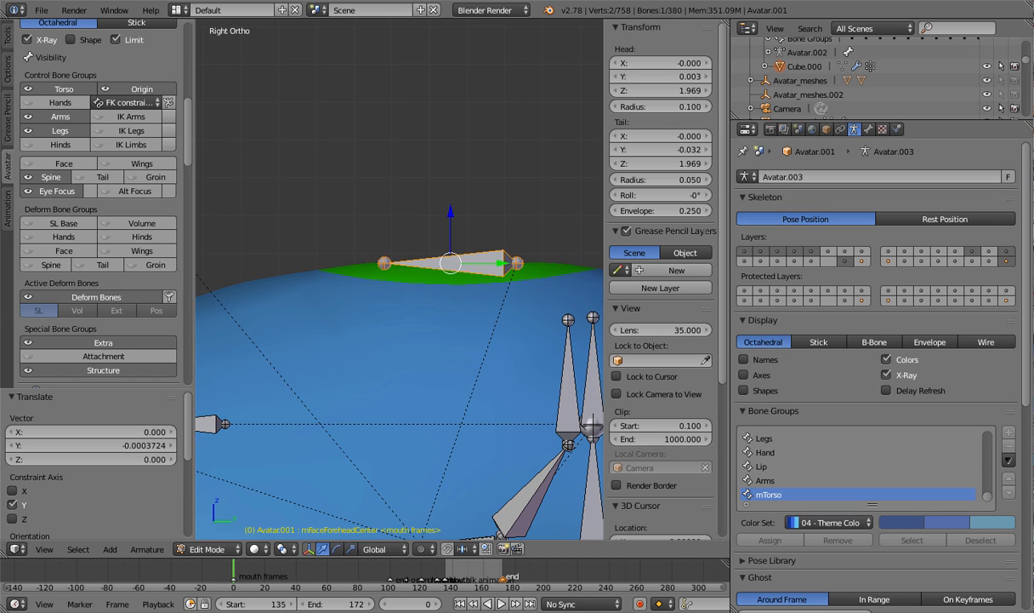
Switch the rig to the Skinning preset and show the Face deform bones
drag(188, 136, 175, 43)
click(122, 138)
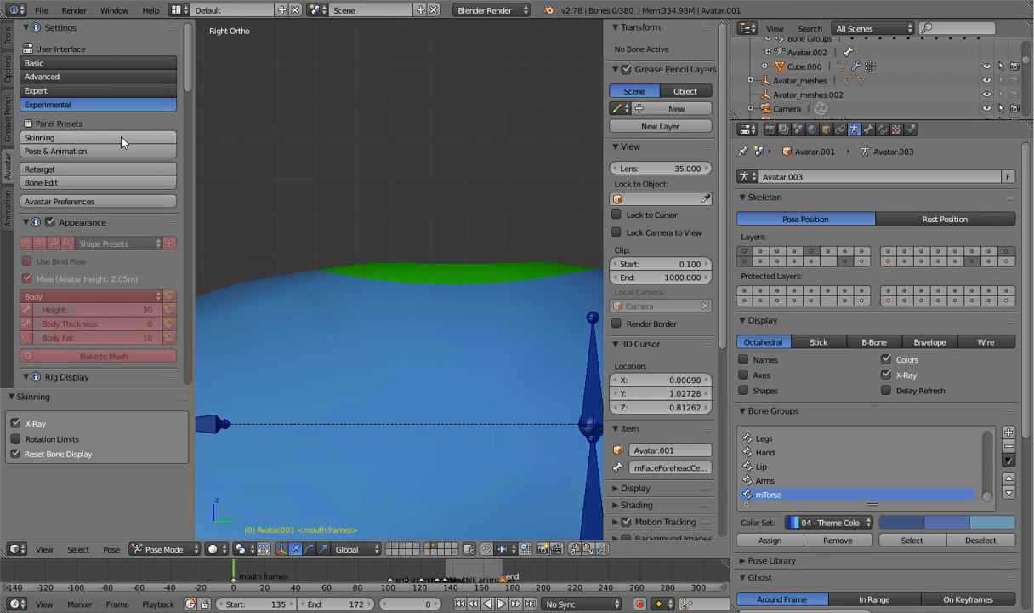
scroll(120, 209, down, 10)
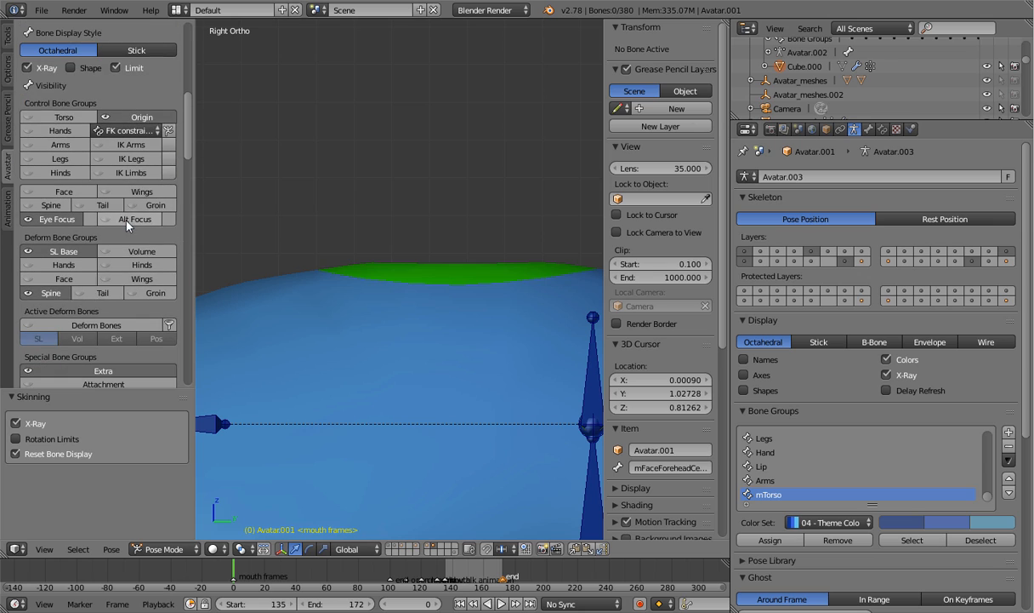
click(64, 281)
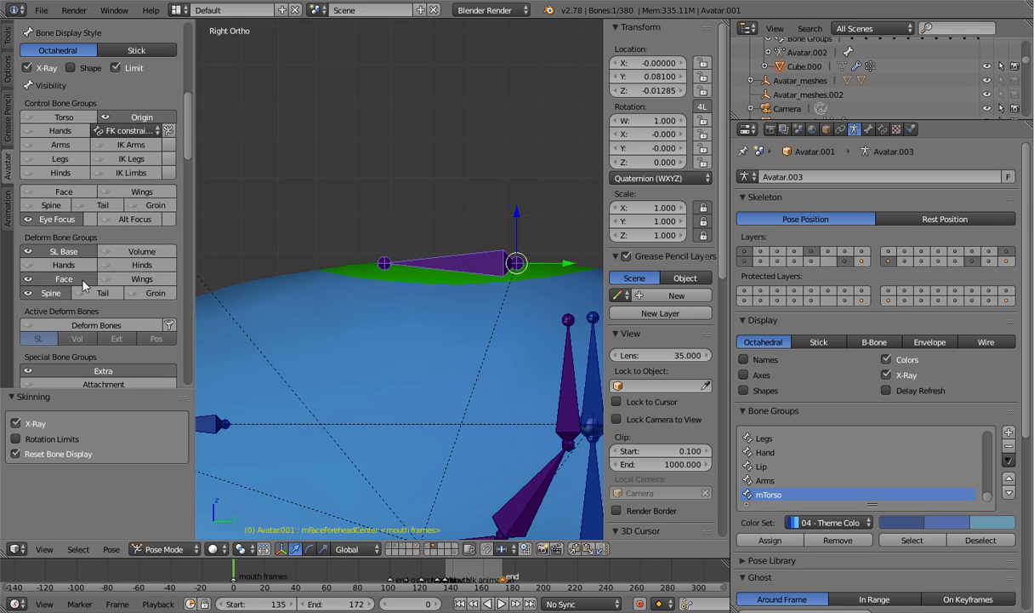
click(27, 254)
Select the Dolphin head mesh and put it into Weight Paint mode with the blowhole in view
middle_drag(205, 250, 452, 317)
right_click(438, 328)
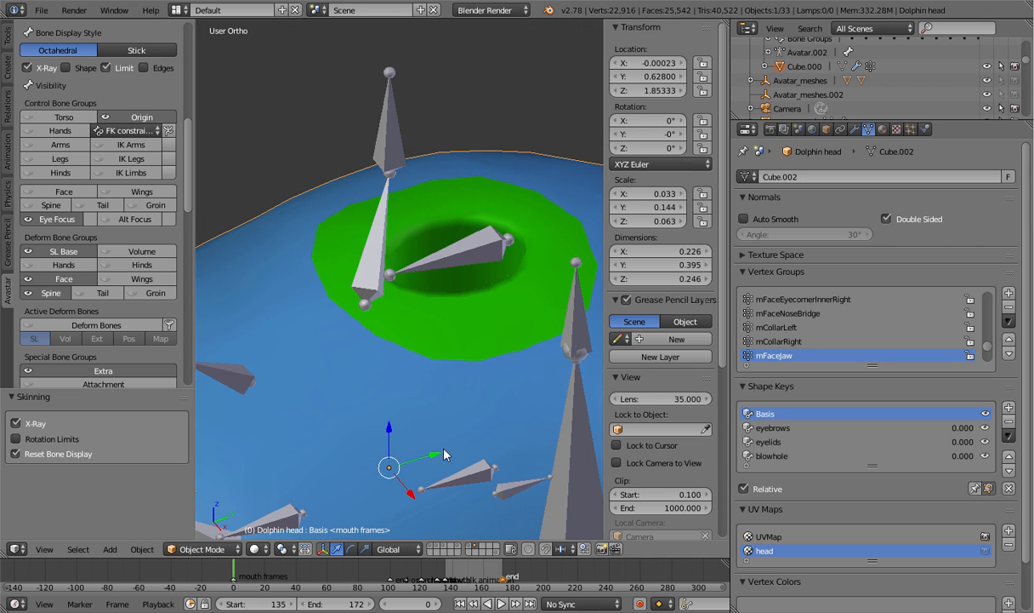
click(231, 549)
click(202, 471)
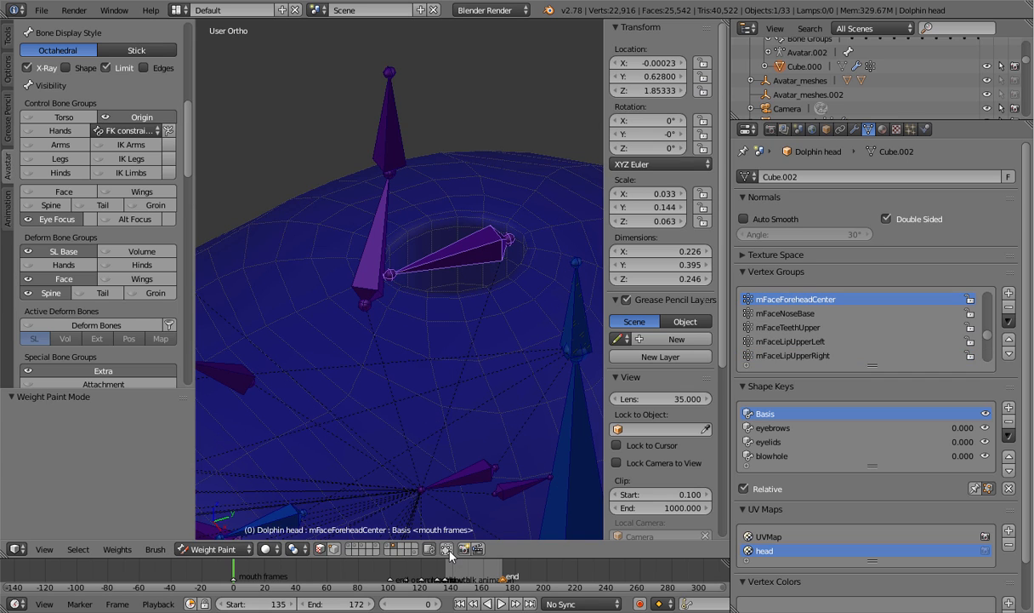
Hide the SL Base and Spine deform bone groups and the Eye Focus control group, keeping the Face deform bones shown
click(65, 251)
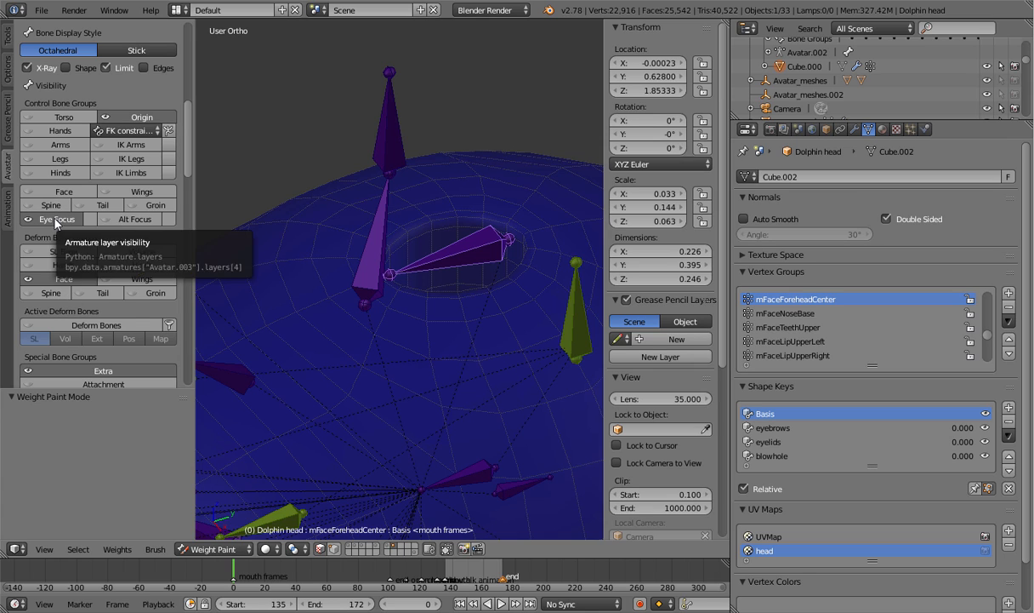
click(55, 221)
click(145, 129)
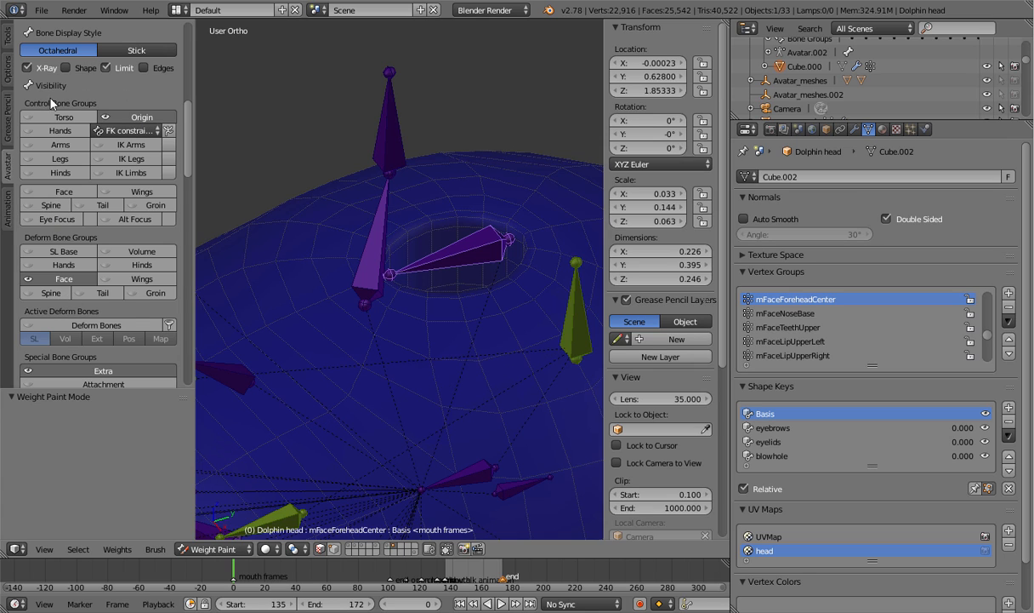
Hide the Extra special bone group and bring the whole dolphin head into view
scroll(93, 195, down, 4)
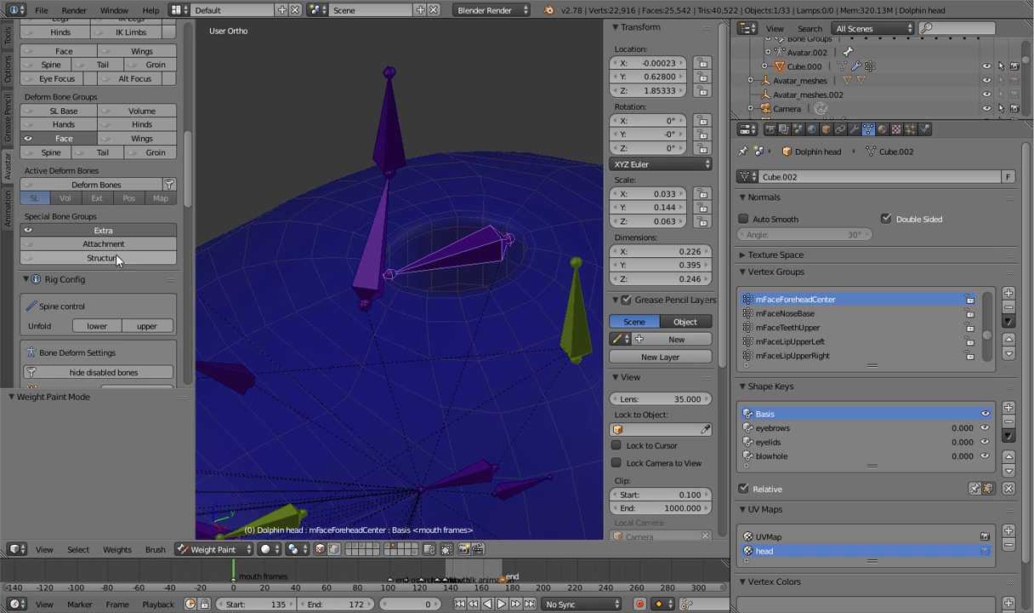
click(118, 243)
mouse_move(444, 324)
middle_down()
mouse_move(396, 313)
mouse_move(426, 316)
middle_up()
scroll(397, 308, down, 5)
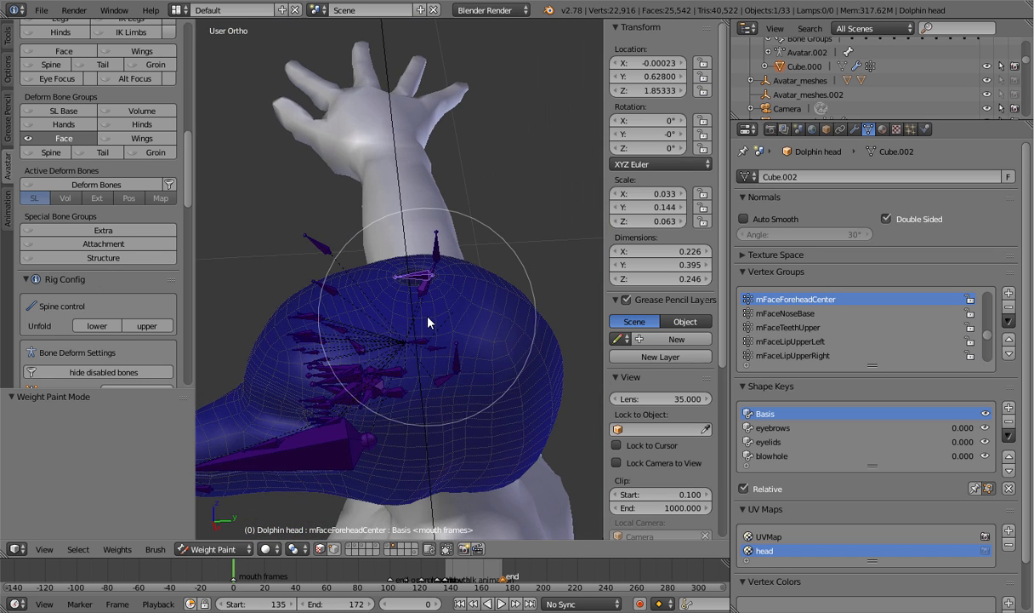
Turn off the vertex selection mask, hide every face bone except mFaceForeheadCenter, and select that bone for weight painting
key(ctrl+i)
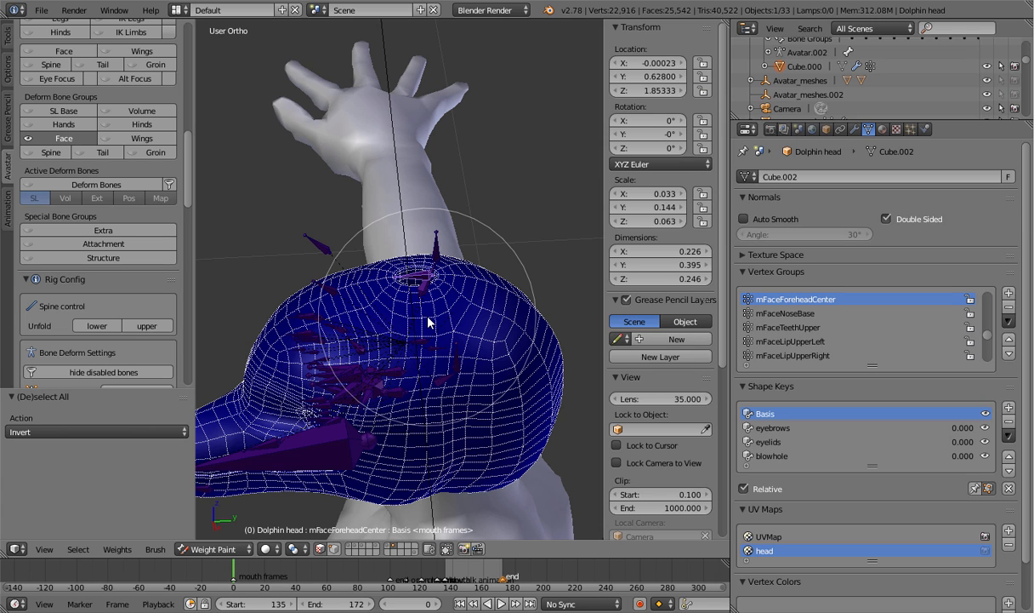
click(320, 549)
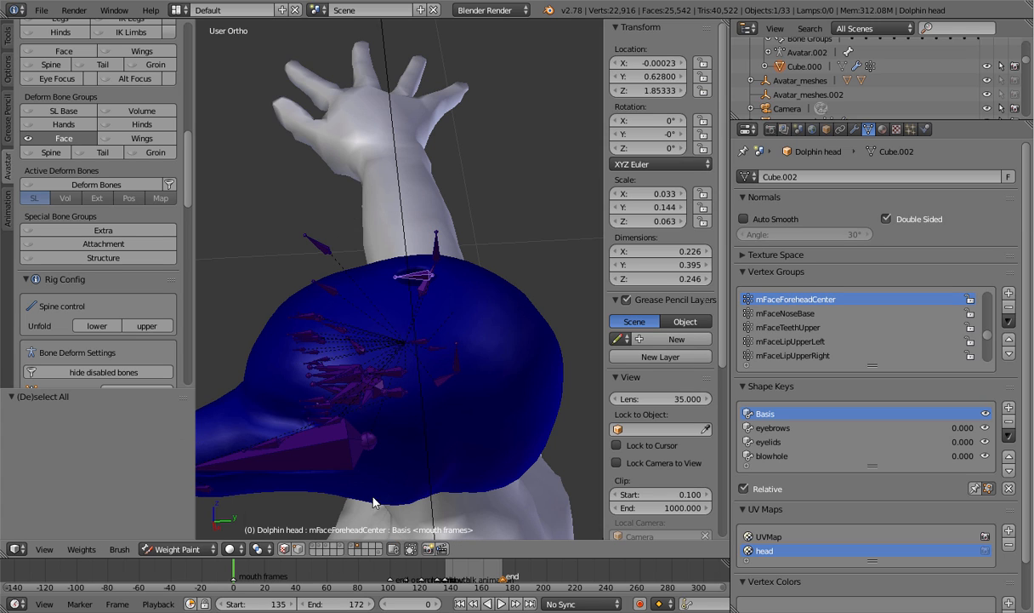
right_click(417, 278)
key(ctrl+i)
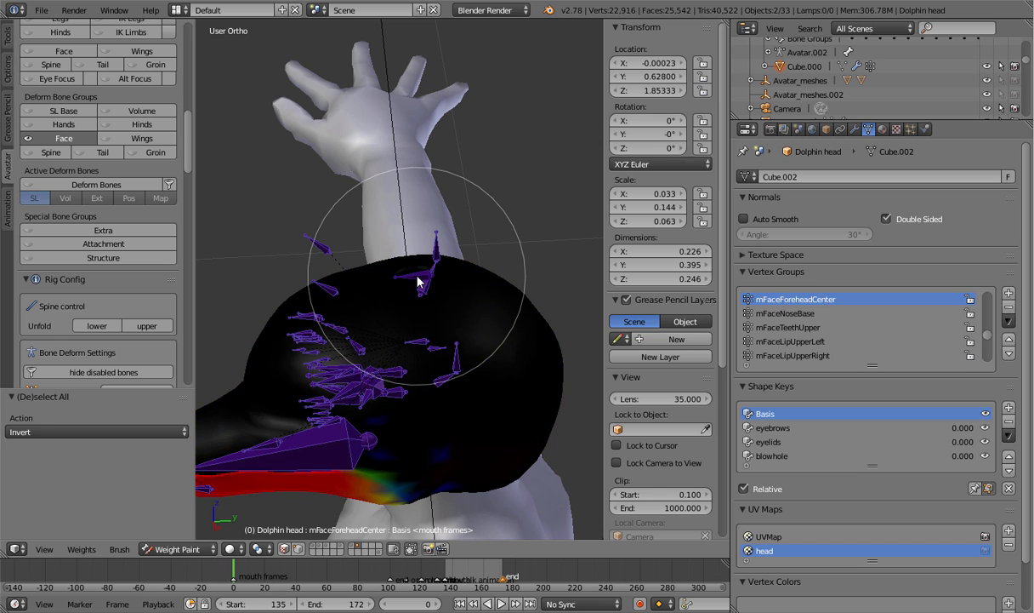
key(h)
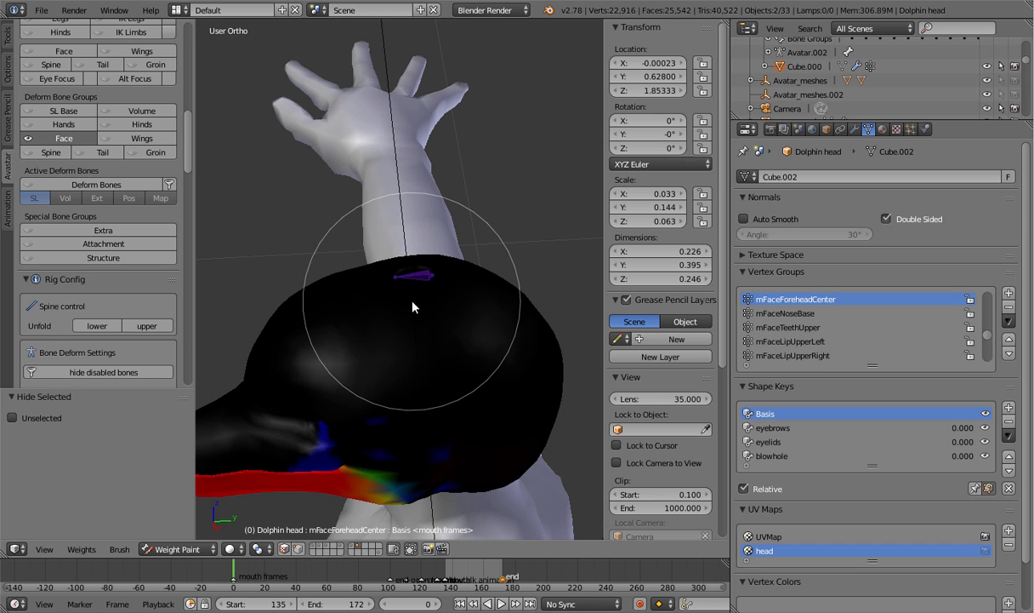
right_click(424, 275)
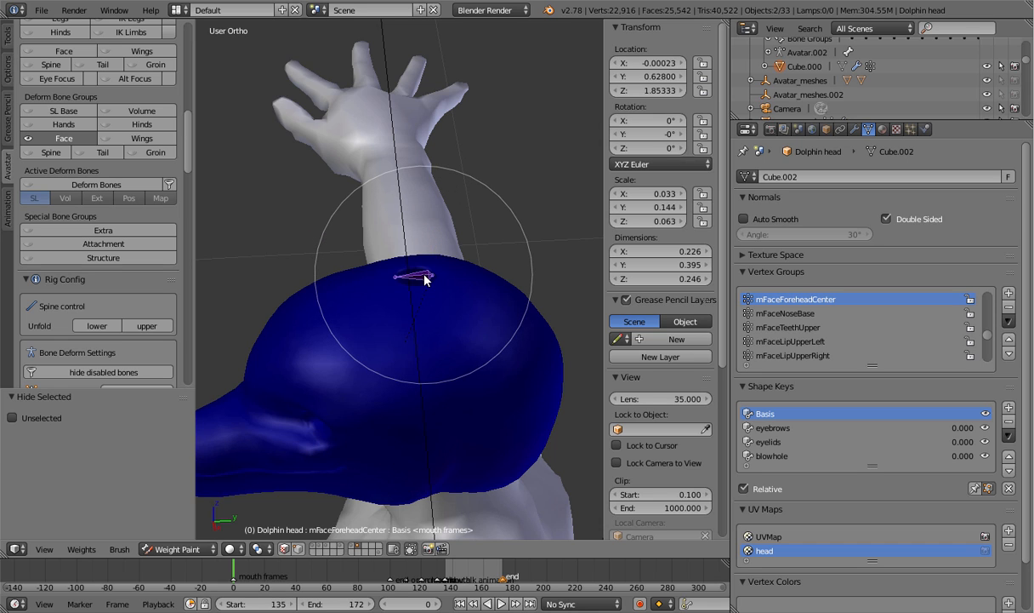
Reduce the weight brush radius to 61 px over the blowhole and show the brush settings
scroll(424, 276, up, 6)
mouse_move(424, 278)
middle_down()
mouse_move(455, 291)
mouse_move(394, 342)
mouse_move(375, 345)
mouse_move(303, 310)
mouse_move(307, 327)
middle_up()
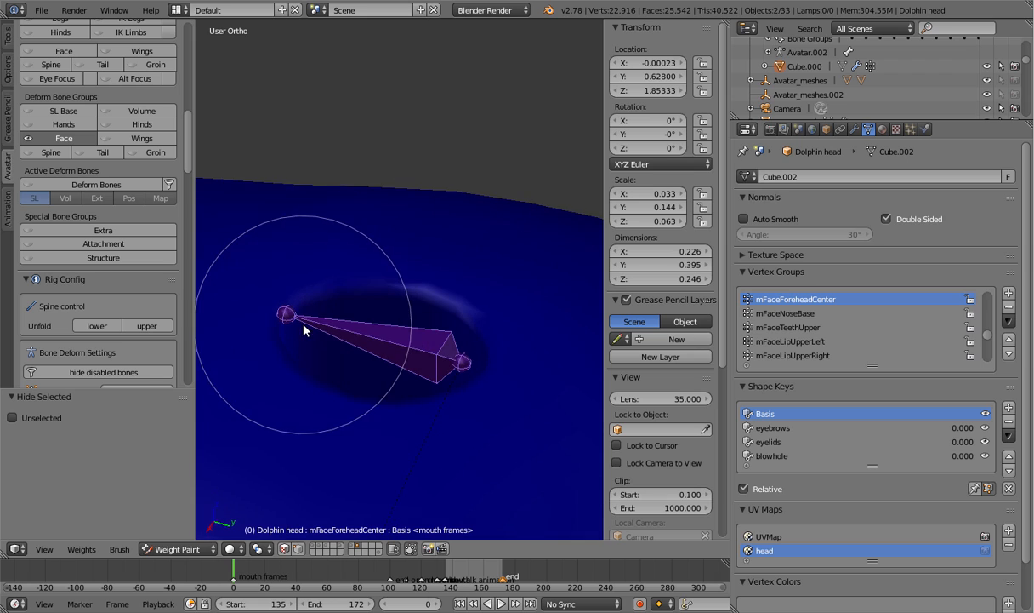
key(f)
click(382, 320)
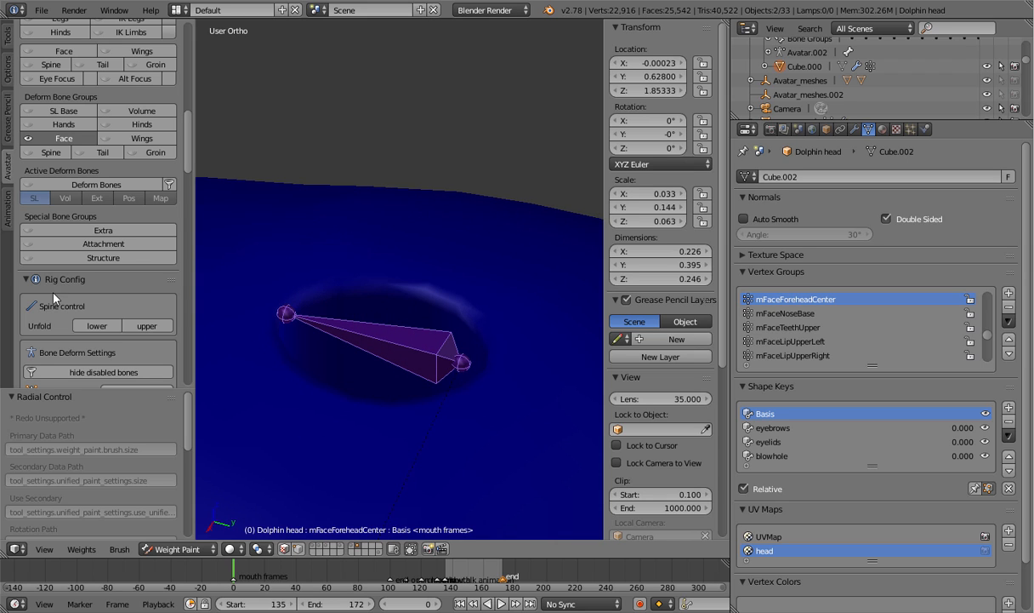
click(4, 200)
click(8, 166)
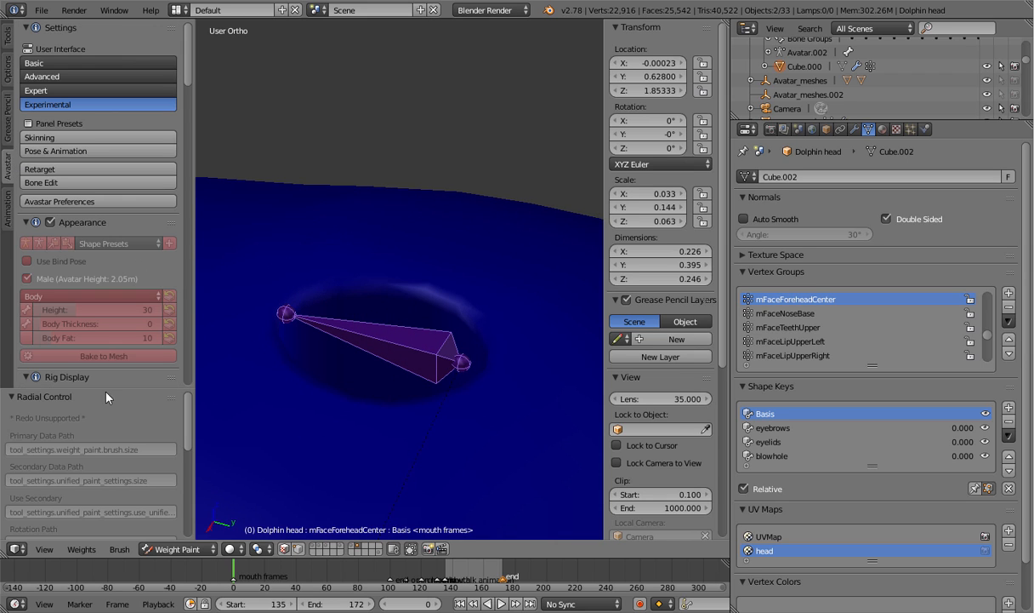
click(8, 34)
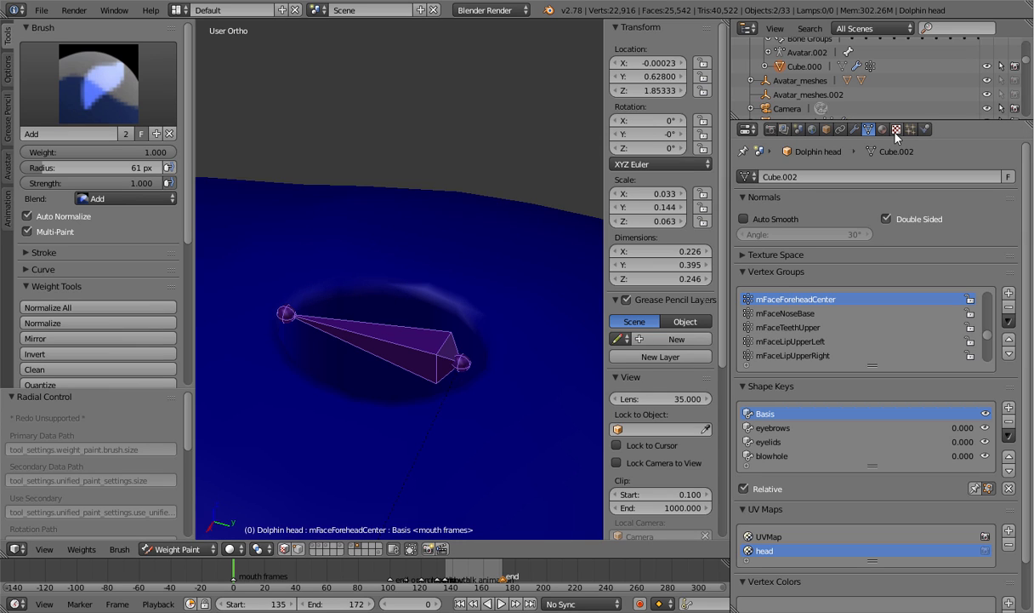
Make blowhole.002 the active material slot of the Dolphin head
drag(990, 331, 988, 281)
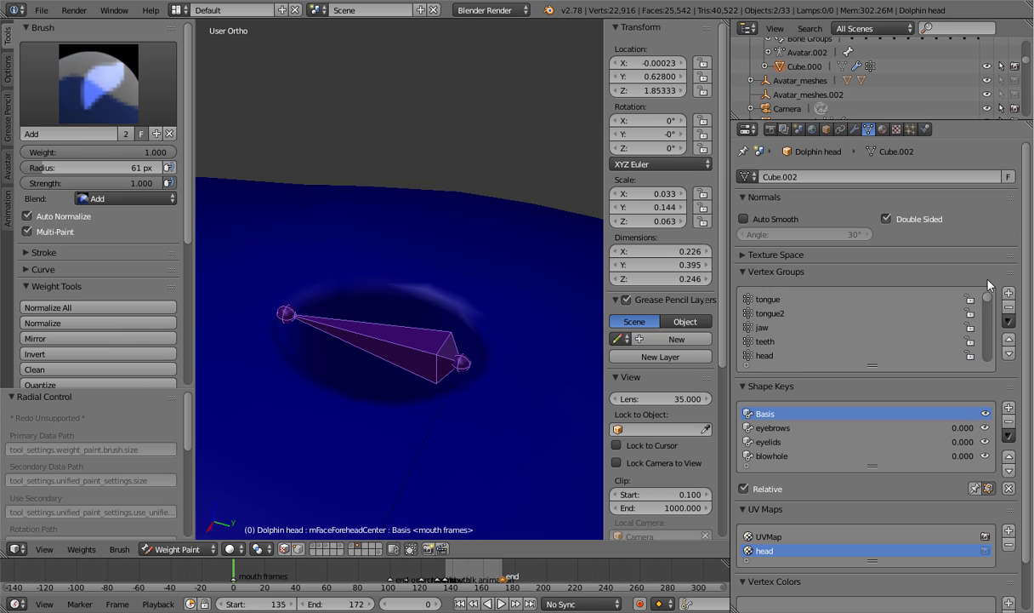
scroll(859, 328, down, 3)
scroll(858, 332, up, 3)
click(897, 128)
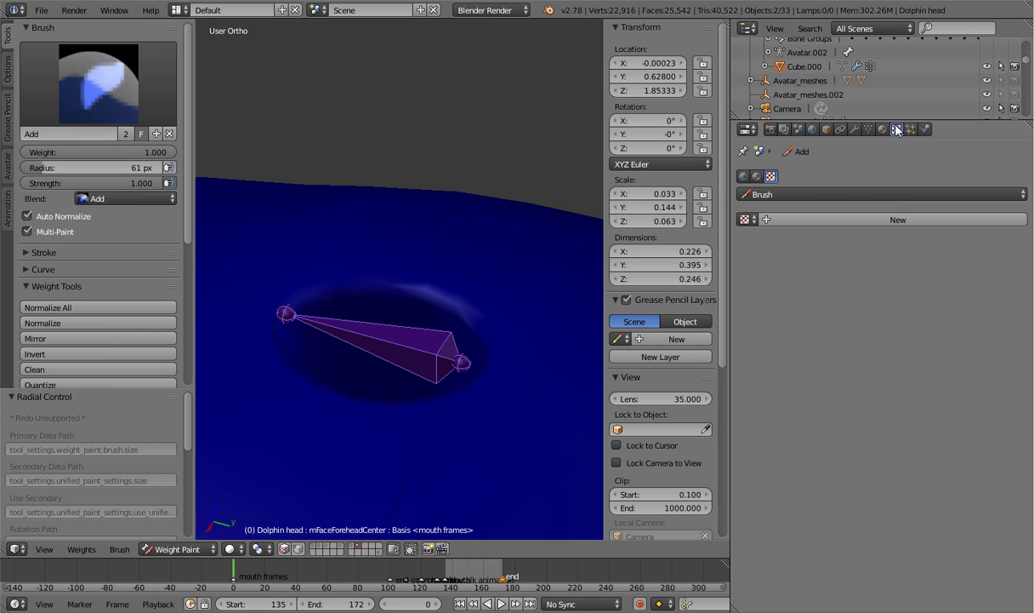
click(883, 129)
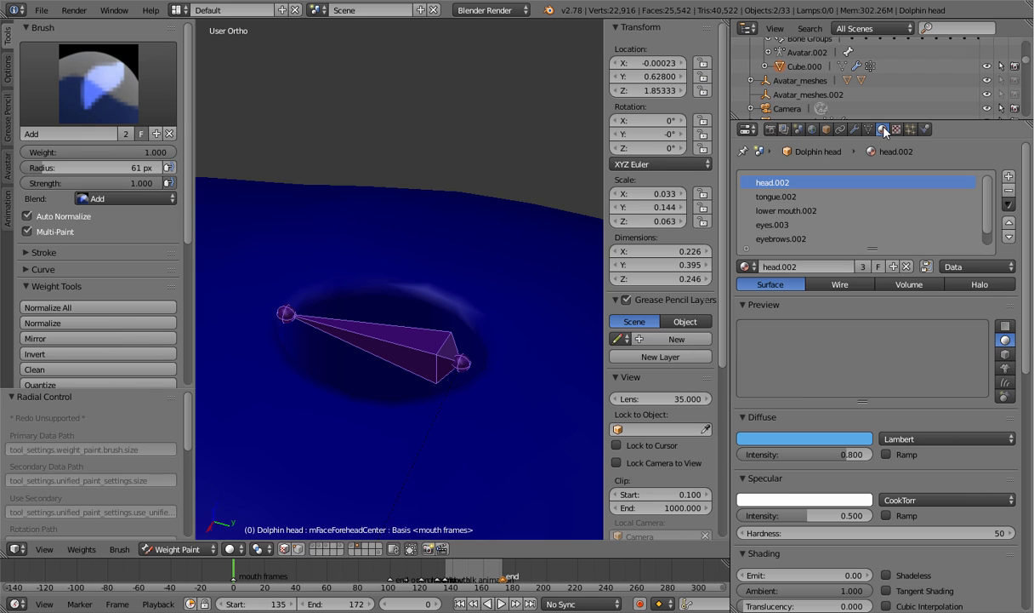
scroll(816, 211, down, 1)
click(813, 238)
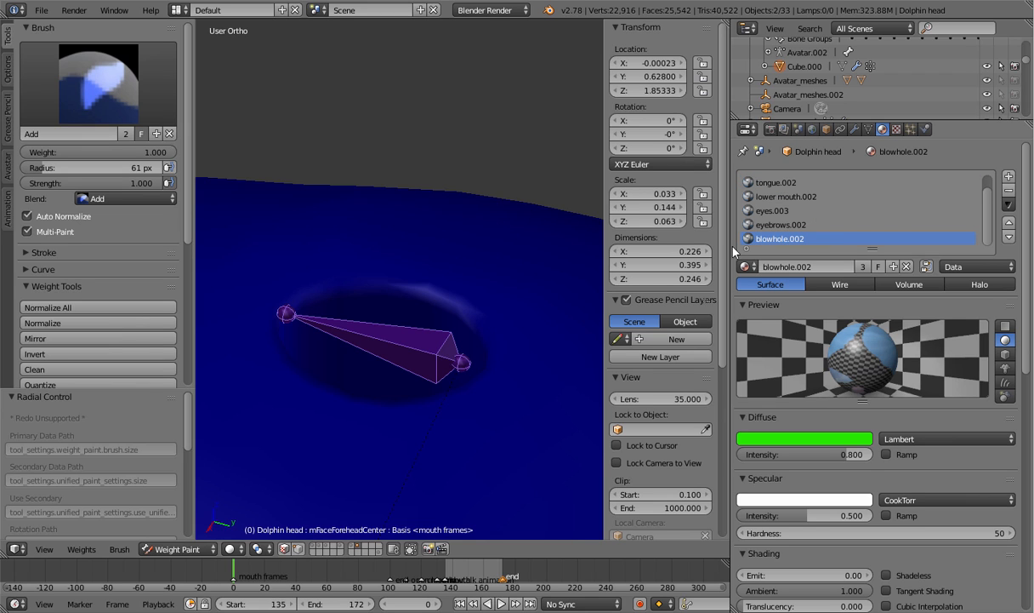
In Edit Mode, clear the selection and select only the faces that use the blowhole.002 material
key(Tab)
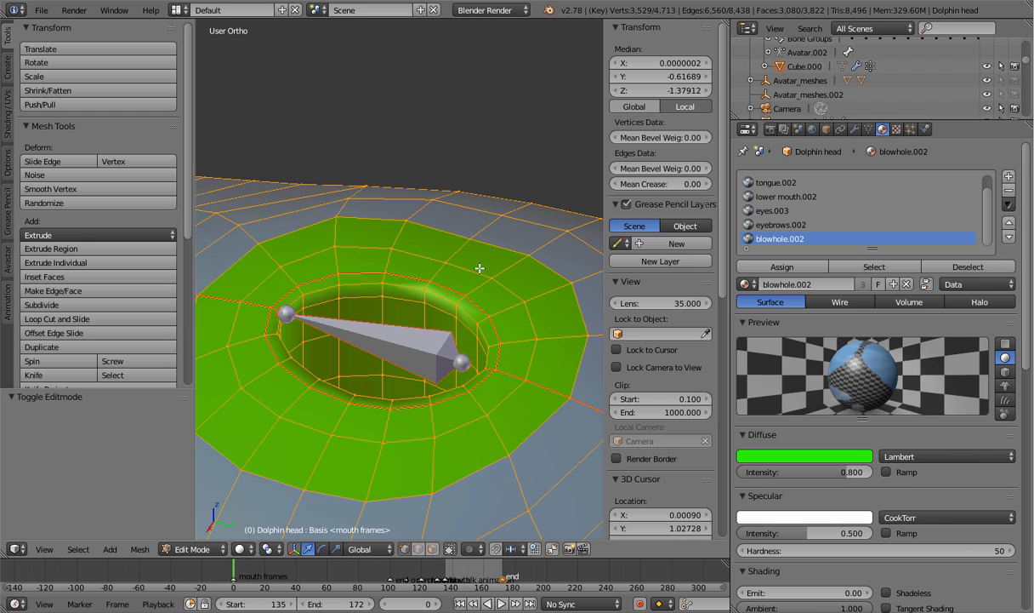
key(a)
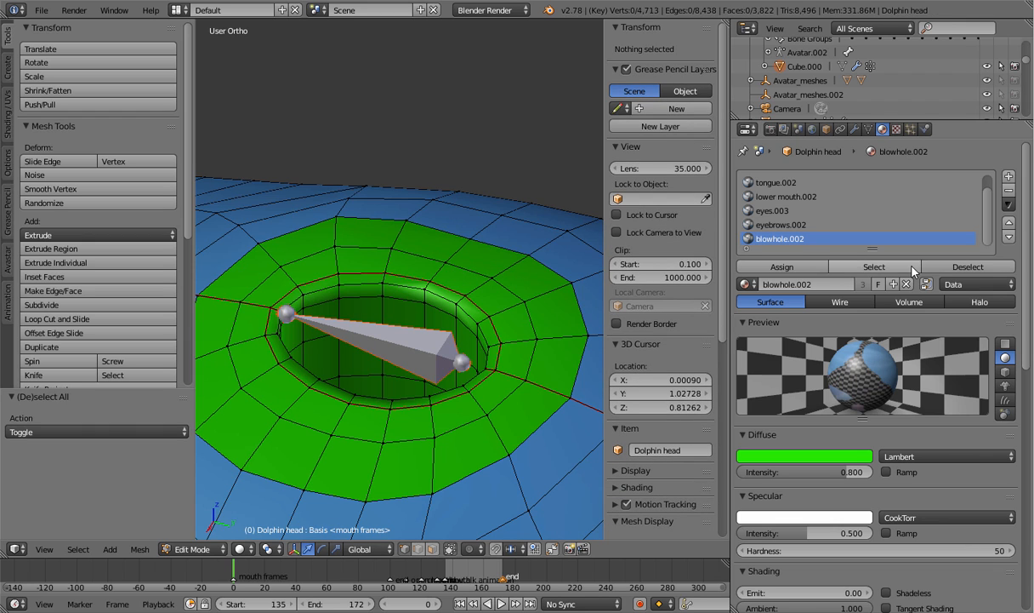
click(875, 268)
scroll(338, 258, down, 2)
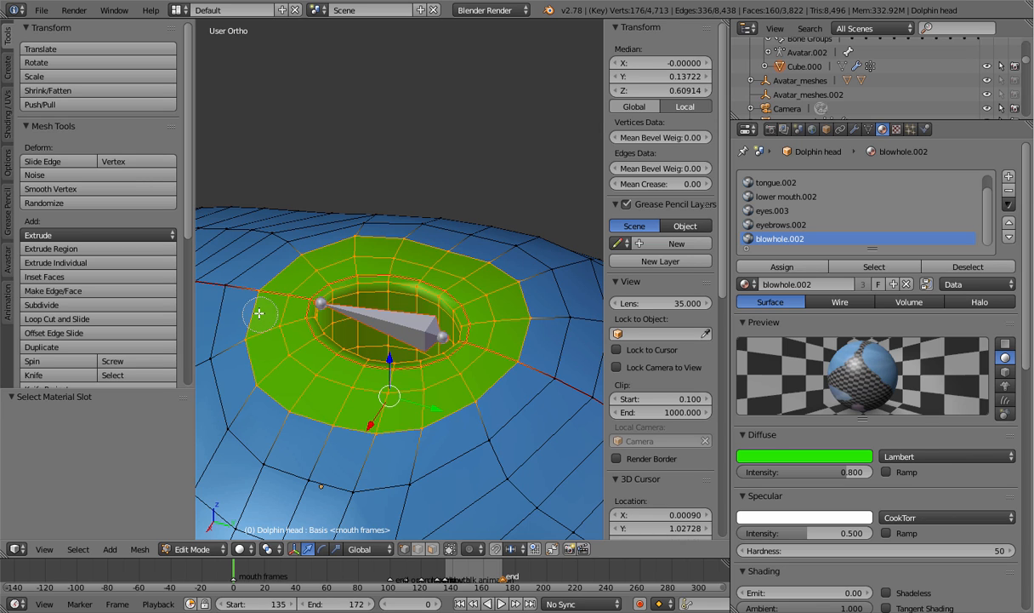
Circle-deselect the vertices of the green area around the blowhole and part of its inner wall
mouse_move(259, 313)
middle_down()
mouse_move(243, 345)
mouse_move(285, 393)
mouse_move(458, 391)
mouse_move(489, 357)
mouse_move(477, 327)
mouse_move(488, 279)
mouse_move(417, 246)
mouse_move(311, 240)
mouse_move(264, 293)
mouse_move(300, 354)
middle_up()
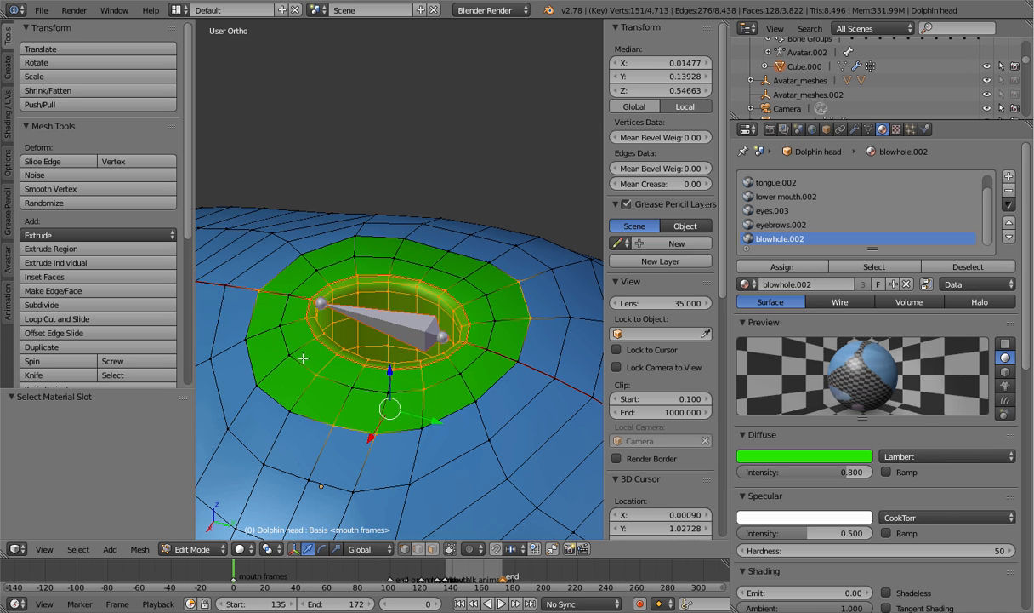
middle_drag(380, 367, 227, 342)
scroll(310, 292, up, 2)
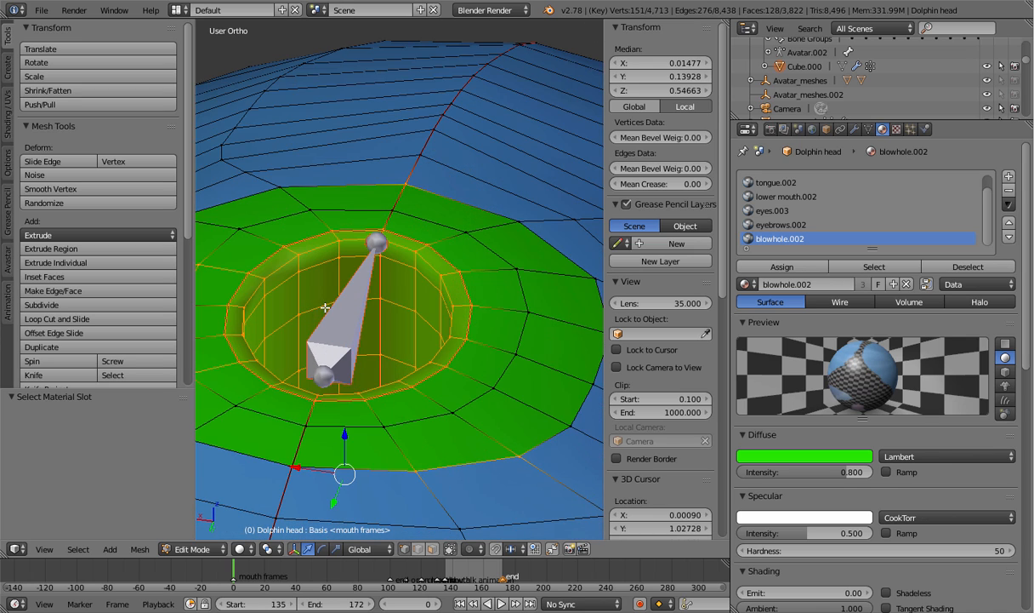
scroll(344, 297, up, 2)
mouse_move(491, 287)
middle_down()
mouse_move(521, 342)
mouse_move(545, 321)
mouse_move(507, 278)
mouse_move(472, 300)
mouse_move(482, 294)
mouse_move(464, 254)
mouse_move(392, 246)
mouse_move(364, 275)
mouse_move(346, 264)
mouse_move(452, 249)
mouse_move(488, 296)
mouse_move(382, 318)
mouse_move(384, 282)
mouse_move(431, 284)
mouse_move(430, 272)
middle_up()
key(c)
middle_click(359, 223)
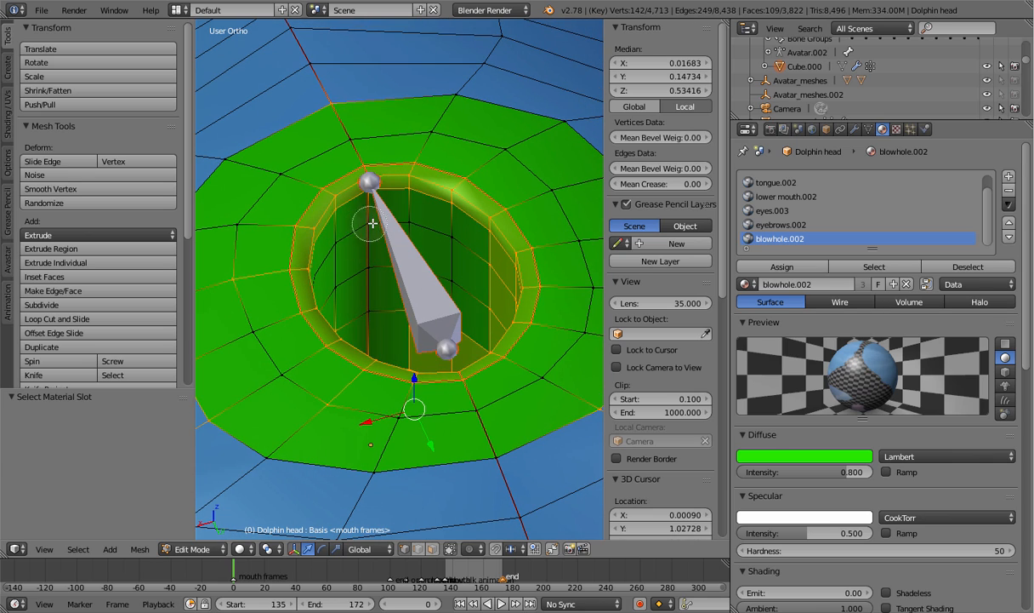
right_click(373, 223)
mouse_move(373, 223)
middle_down()
mouse_move(481, 237)
mouse_move(353, 228)
middle_up()
key(c)
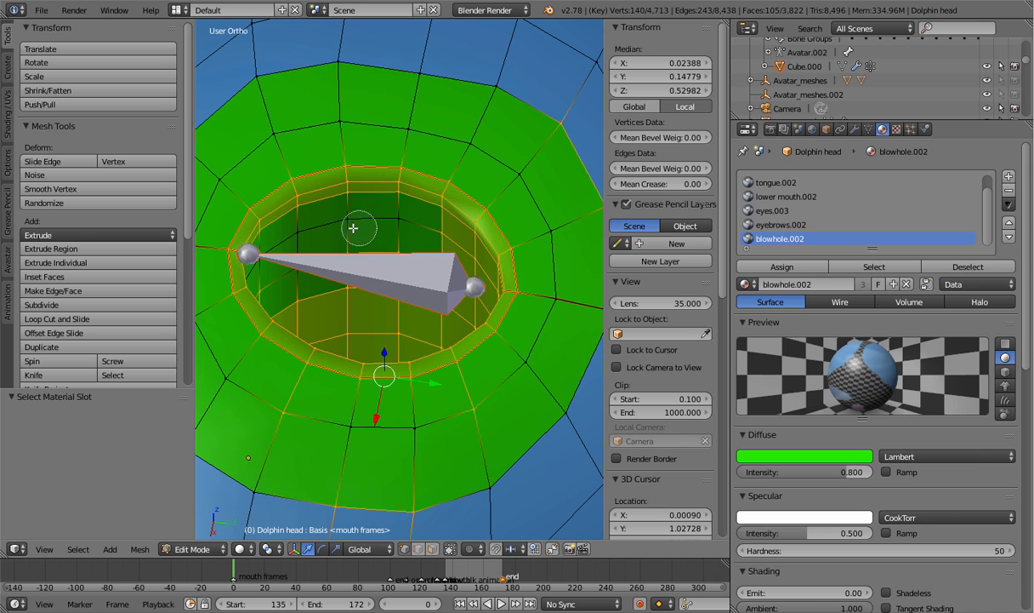
Switch to face selection and circle-deselect faces on the blowhole's inner wall and the surrounding green area
click(433, 549)
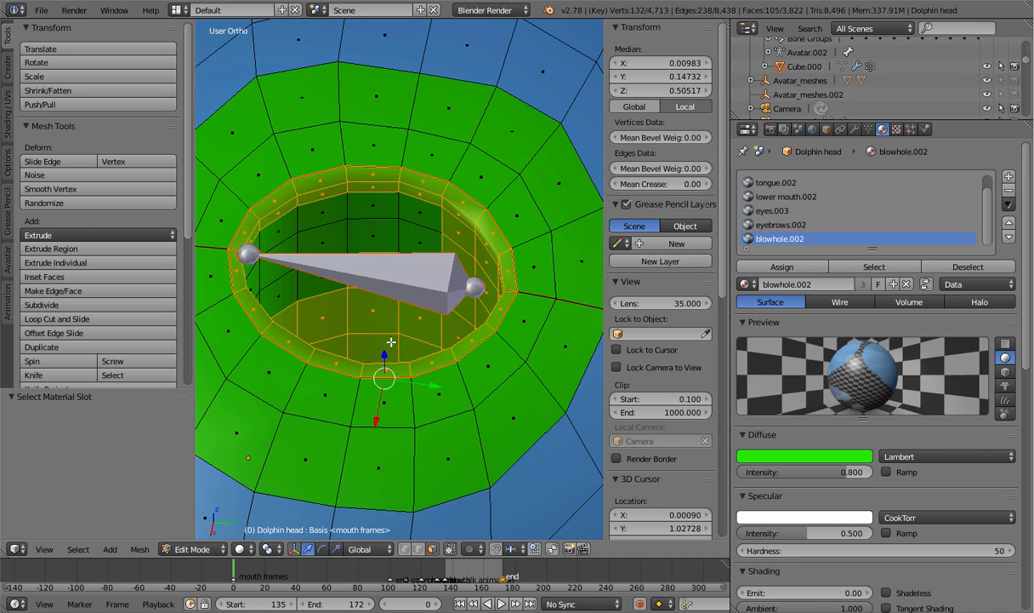
mouse_move(371, 324)
middle_down()
mouse_move(492, 322)
mouse_move(478, 311)
middle_up()
key(c)
mouse_move(357, 271)
middle_down()
mouse_move(330, 249)
mouse_move(406, 263)
mouse_move(345, 336)
mouse_move(296, 341)
mouse_move(407, 311)
middle_up()
key(c)
mouse_move(393, 267)
middle_down()
mouse_move(400, 357)
mouse_move(344, 356)
mouse_move(416, 323)
mouse_move(417, 374)
mouse_move(462, 346)
mouse_move(539, 322)
mouse_move(412, 332)
mouse_move(463, 354)
mouse_move(463, 297)
mouse_move(468, 320)
mouse_move(457, 335)
middle_up()
right_click(343, 352)
key(c)
key(c)
right_click(462, 298)
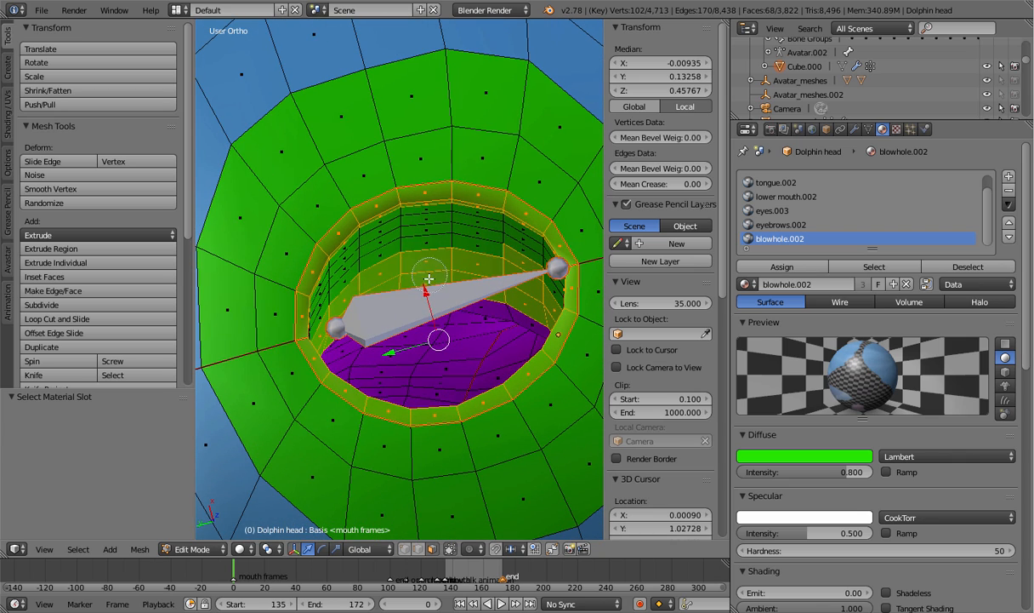
Circle-deselect the remaining inner wall faces so only the blowhole's rim faces stay selected
mouse_move(429, 278)
middle_down()
mouse_move(367, 281)
mouse_move(332, 302)
mouse_move(475, 271)
mouse_move(536, 305)
middle_up()
right_click(519, 295)
mouse_move(429, 298)
middle_down()
mouse_move(515, 300)
mouse_move(570, 285)
mouse_move(425, 226)
mouse_move(403, 194)
middle_up()
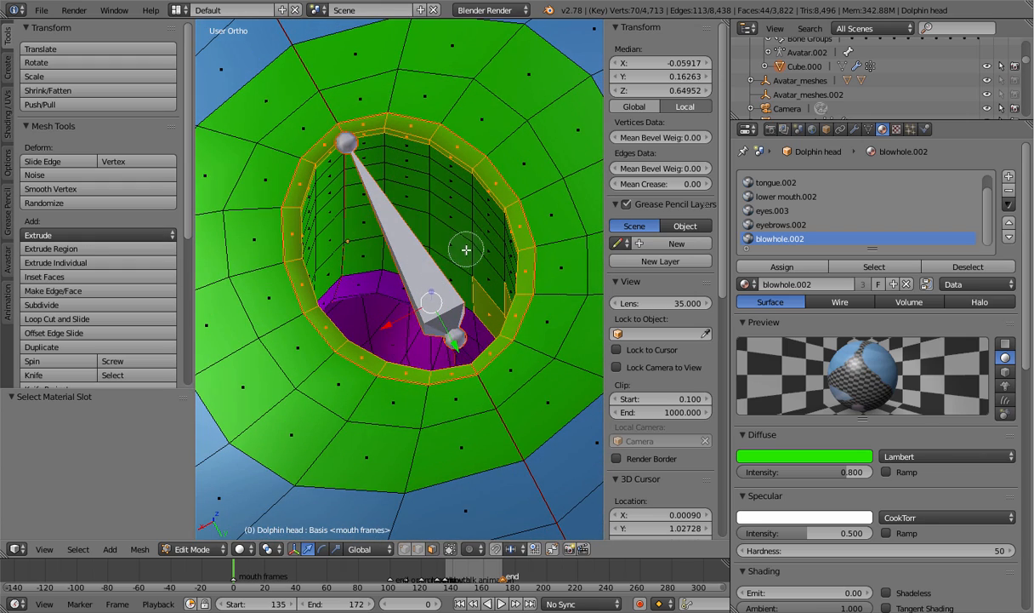
middle_drag(460, 280, 346, 285)
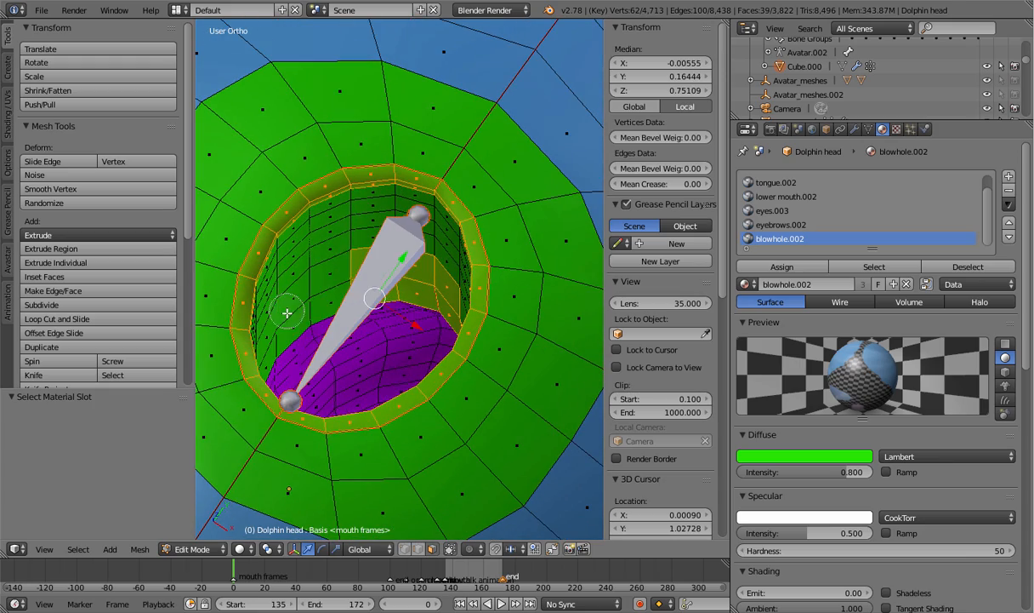
middle_drag(288, 313, 396, 274)
middle_drag(419, 311, 503, 306)
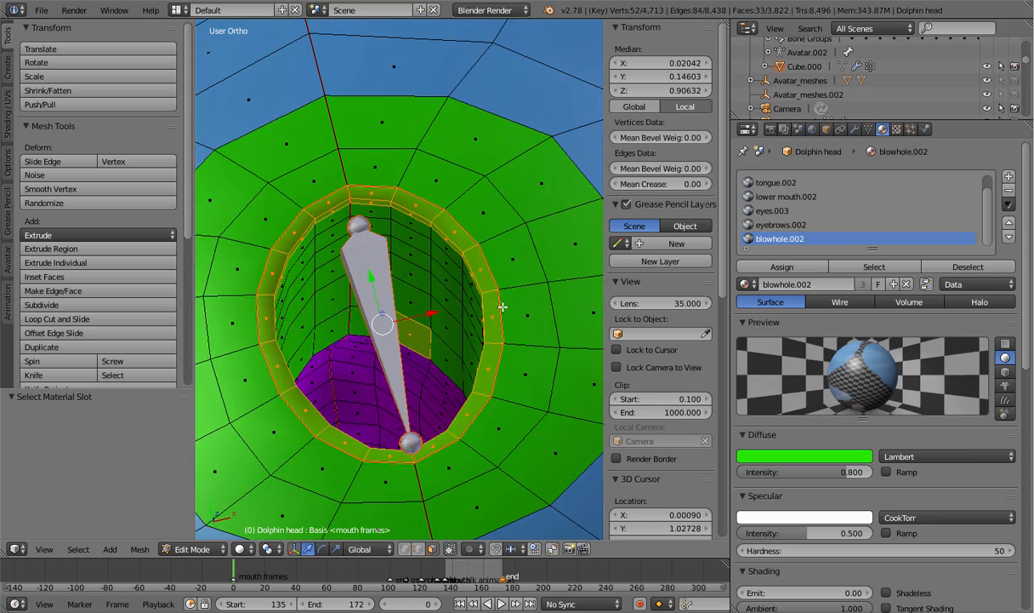
middle_drag(423, 314, 330, 363)
middle_drag(218, 339, 506, 293)
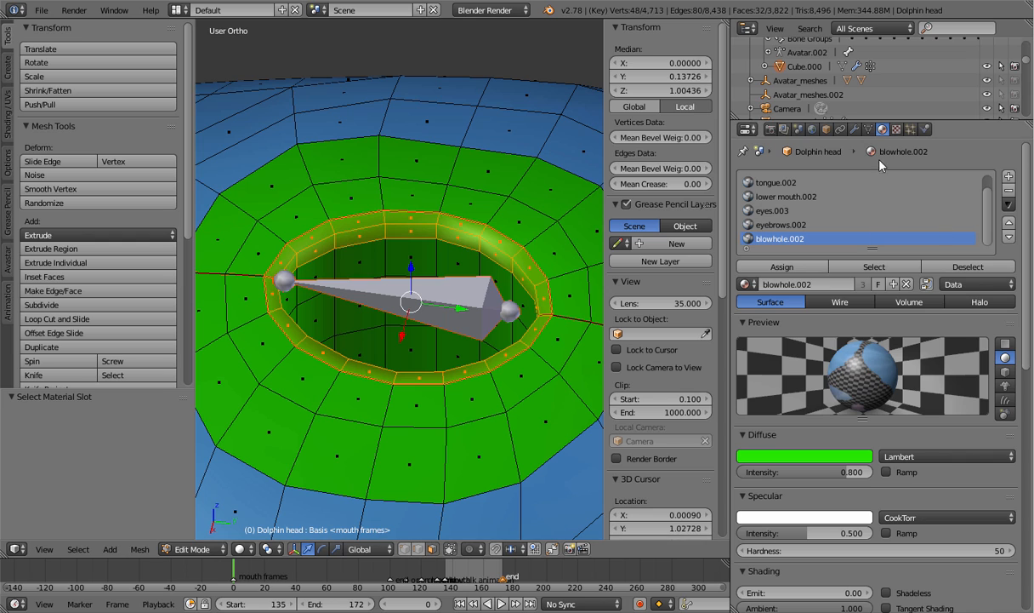
Add a vertex group named blowhole and assign the selected rim vertices to it with weight 1.000
click(856, 130)
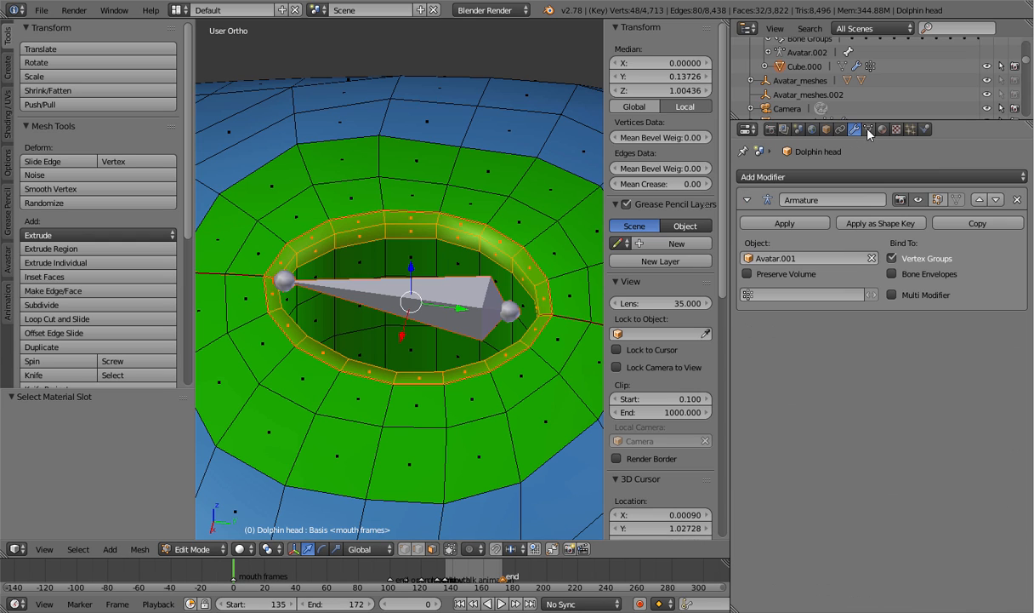
click(869, 130)
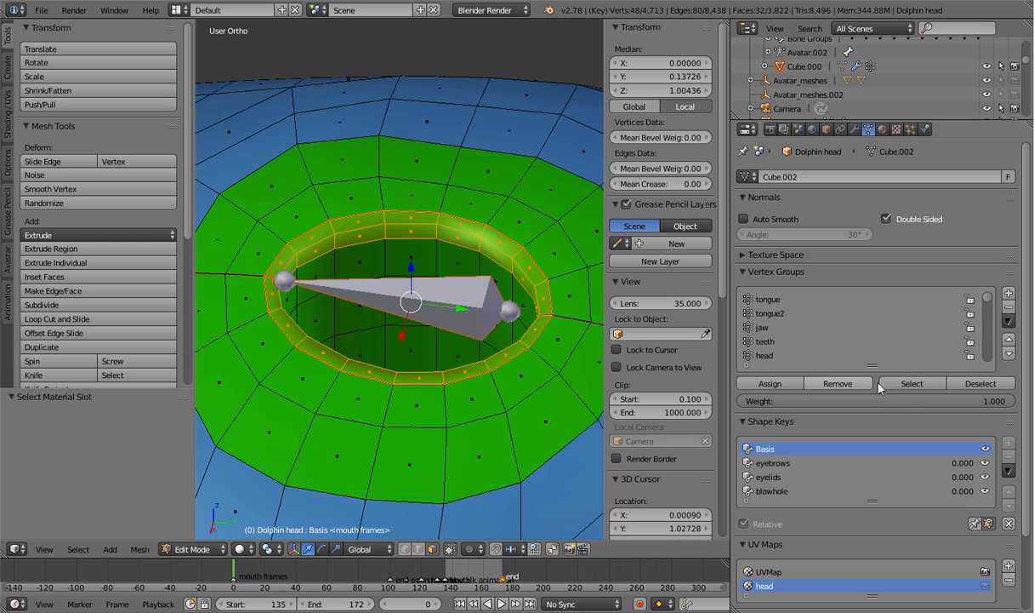
click(1010, 292)
double_click(780, 356)
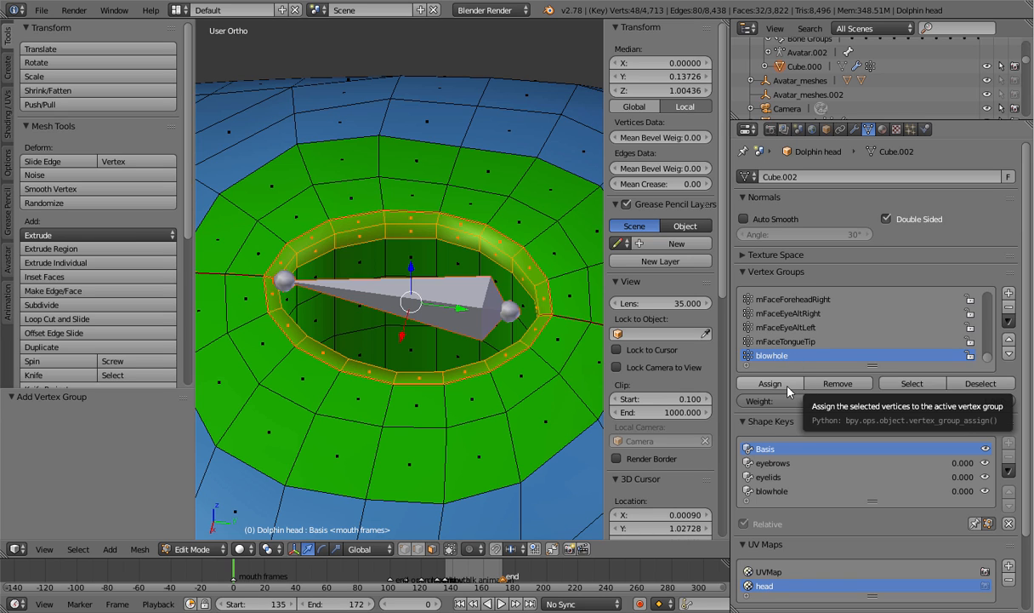
click(764, 384)
Check the blowhole vertex group by clearing the selection and reselecting the group's vertices
key(a)
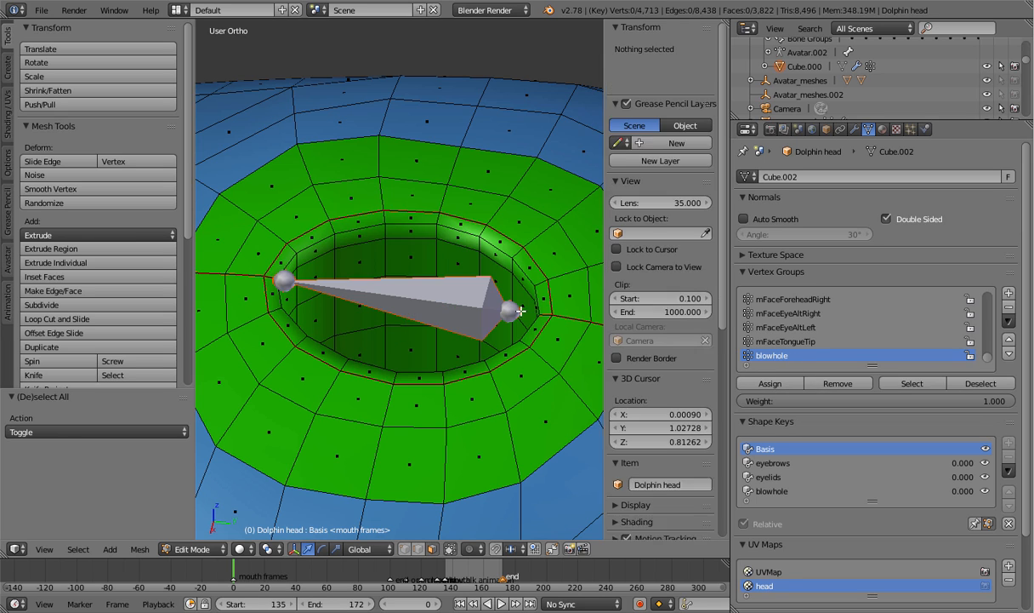
click(940, 384)
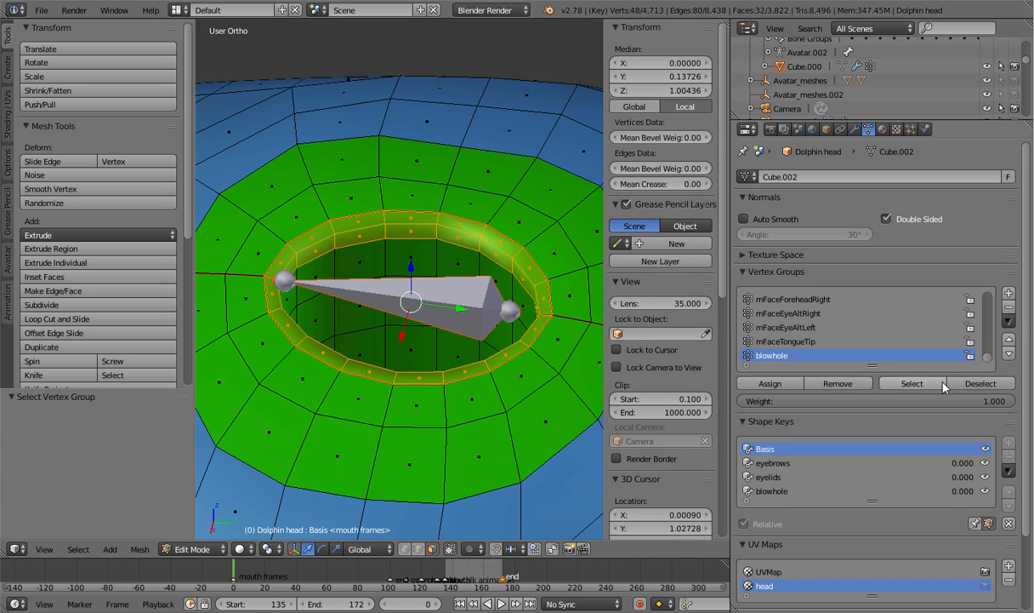
key(a)
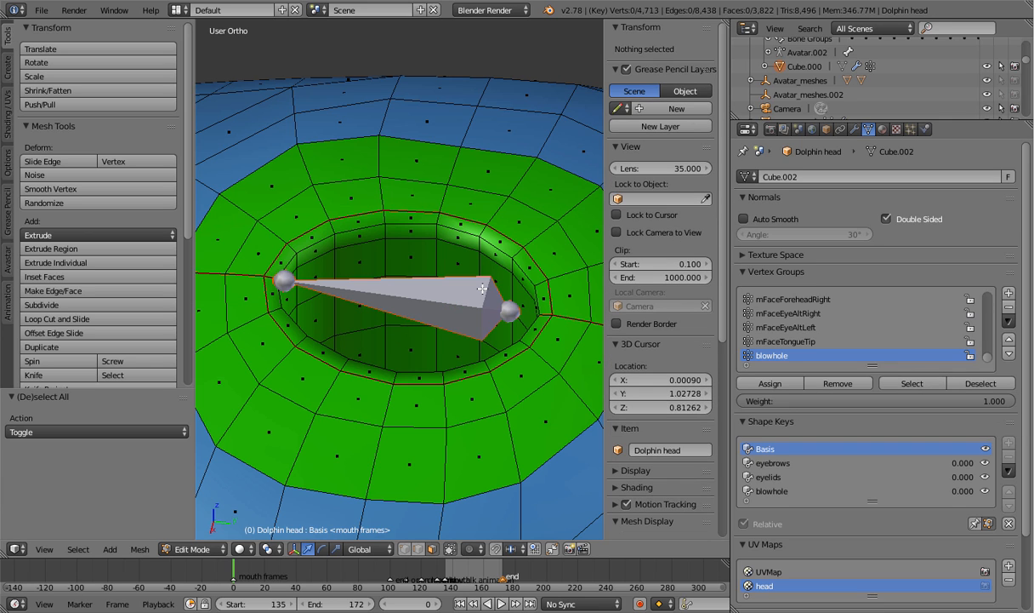
click(907, 383)
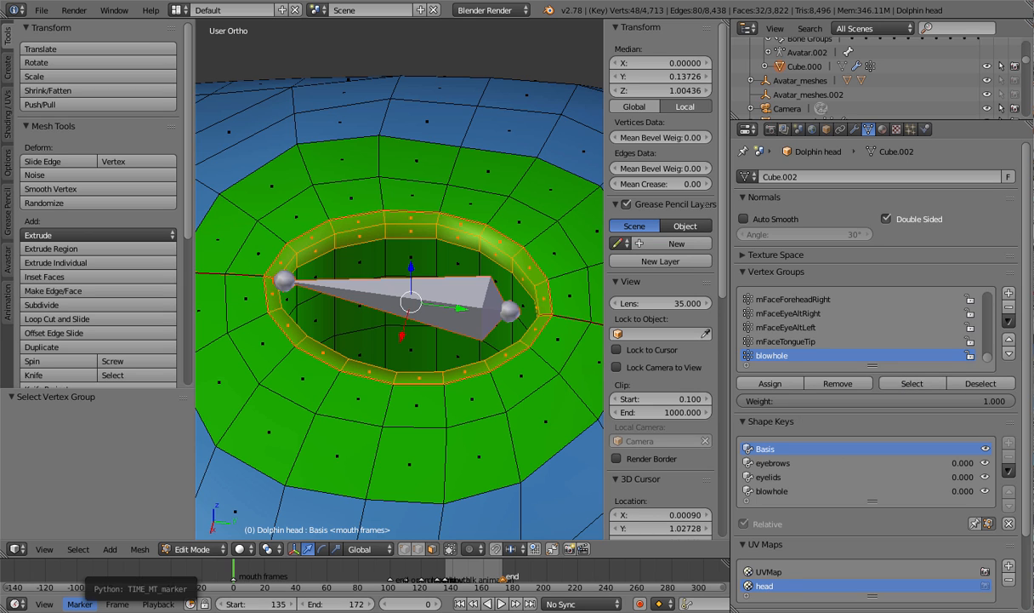
middle_drag(494, 374, 371, 368)
key(g)
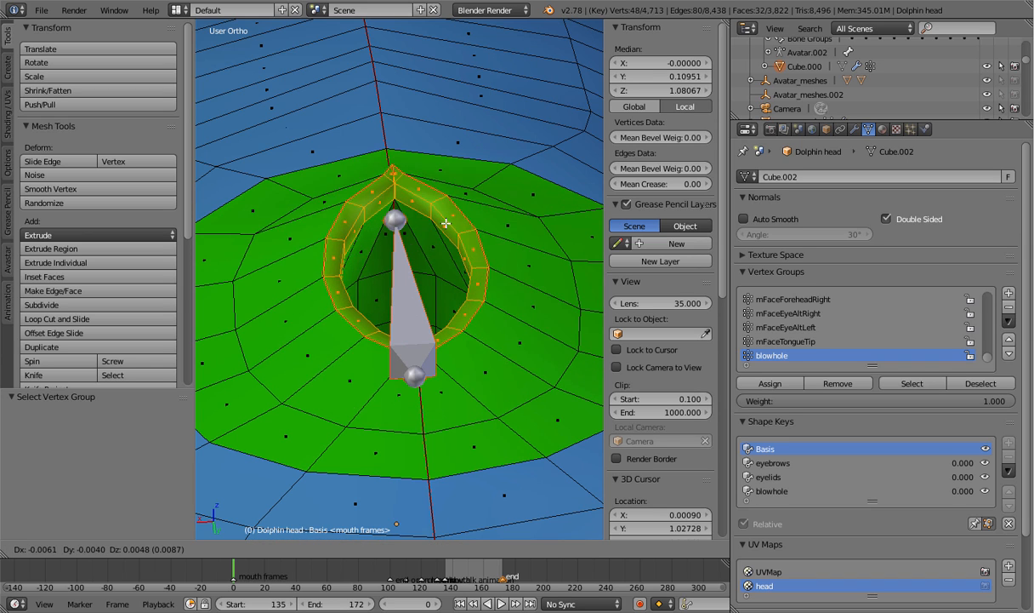
click(423, 289)
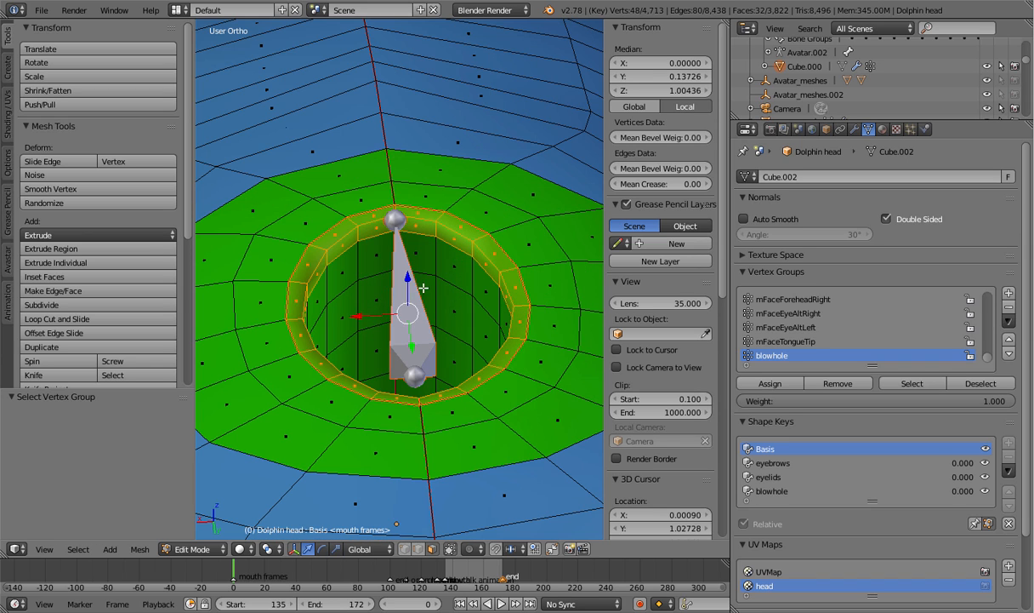
Add the blowhole's inner wall faces around the narrow tip of the bone to the rim selection
shift+right_click(396, 253)
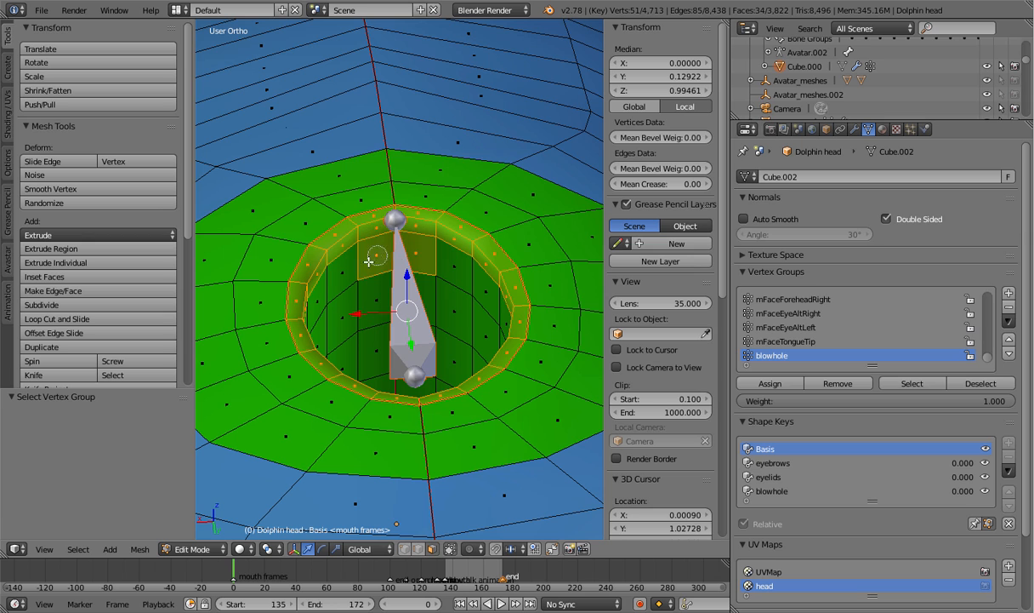
shift+right_click(330, 257)
shift+right_click(448, 260)
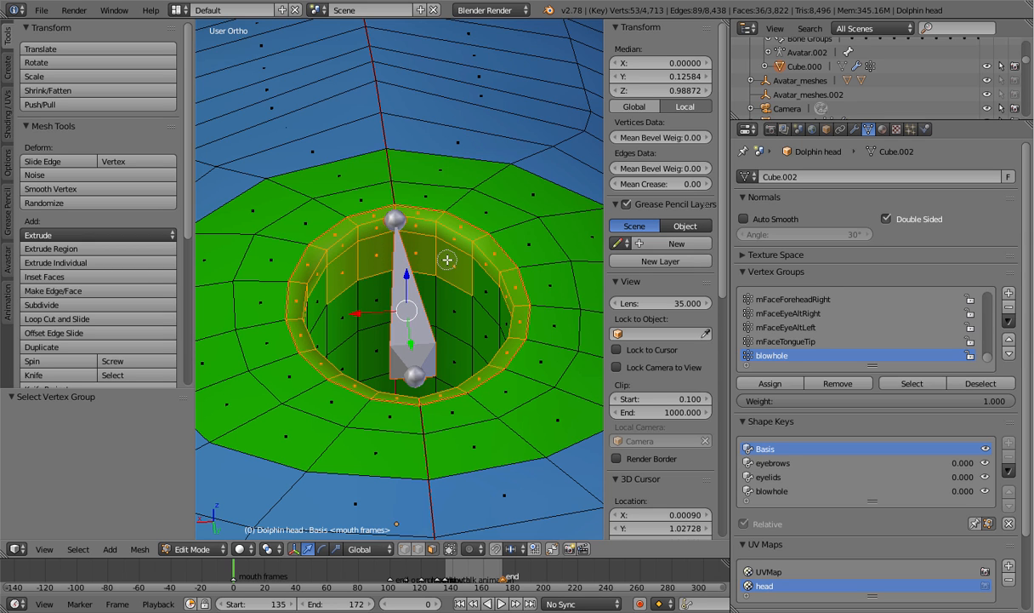
shift+right_click(473, 276)
middle_drag(456, 273, 352, 260)
shift+right_click(405, 282)
middle_drag(405, 282, 450, 269)
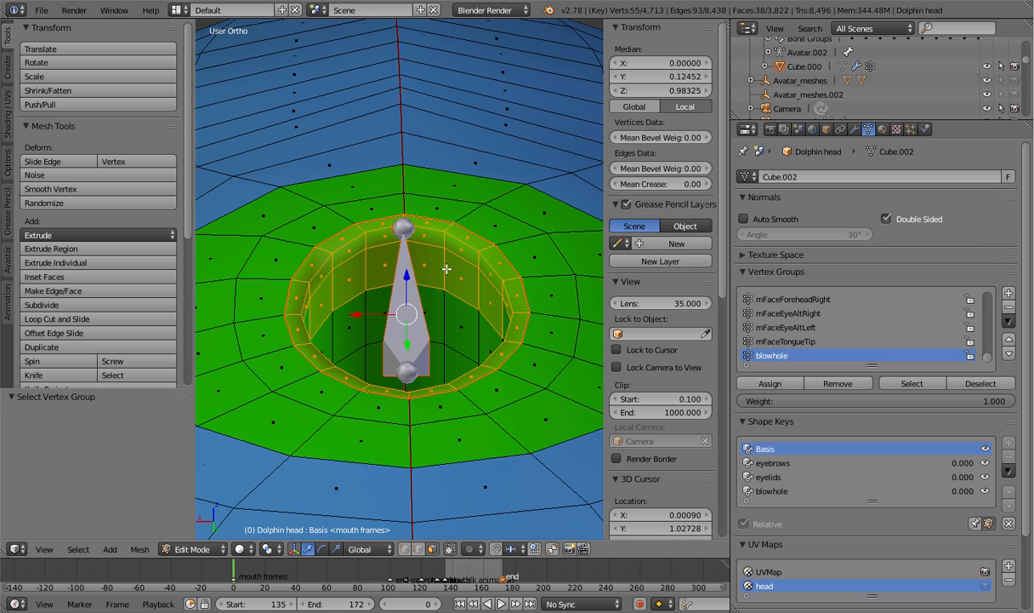
Circle-select the ring of green faces surrounding the blowhole rim to extend the selection outward on both sides
mouse_move(370, 213)
mouse_down()
mouse_move(332, 202)
mouse_move(259, 243)
mouse_move(284, 277)
mouse_up()
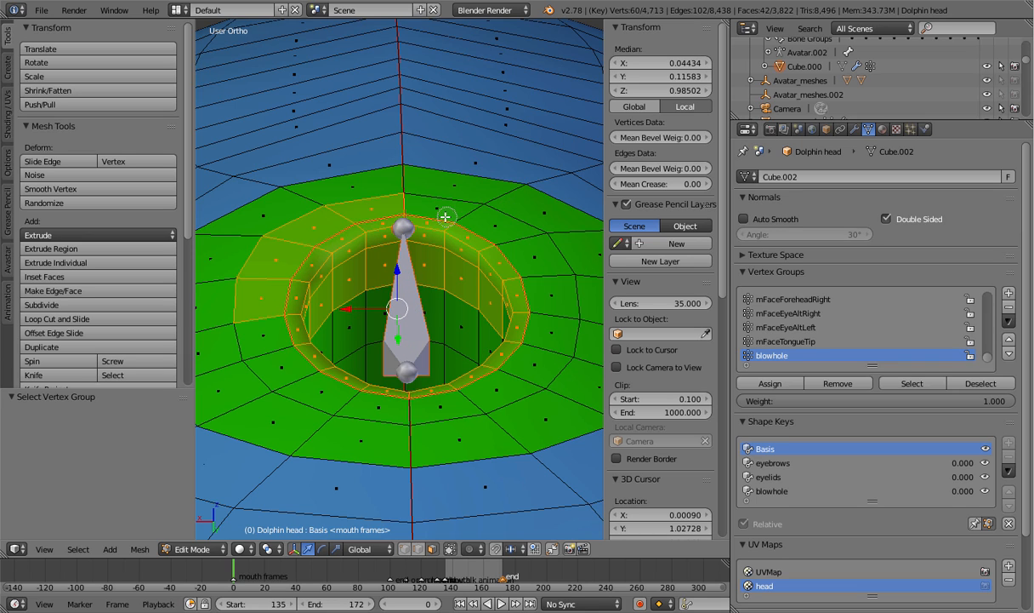
mouse_move(425, 206)
mouse_down()
mouse_move(502, 217)
mouse_move(544, 353)
mouse_move(458, 398)
mouse_move(336, 385)
mouse_move(282, 347)
mouse_up()
middle_drag(304, 337, 331, 352)
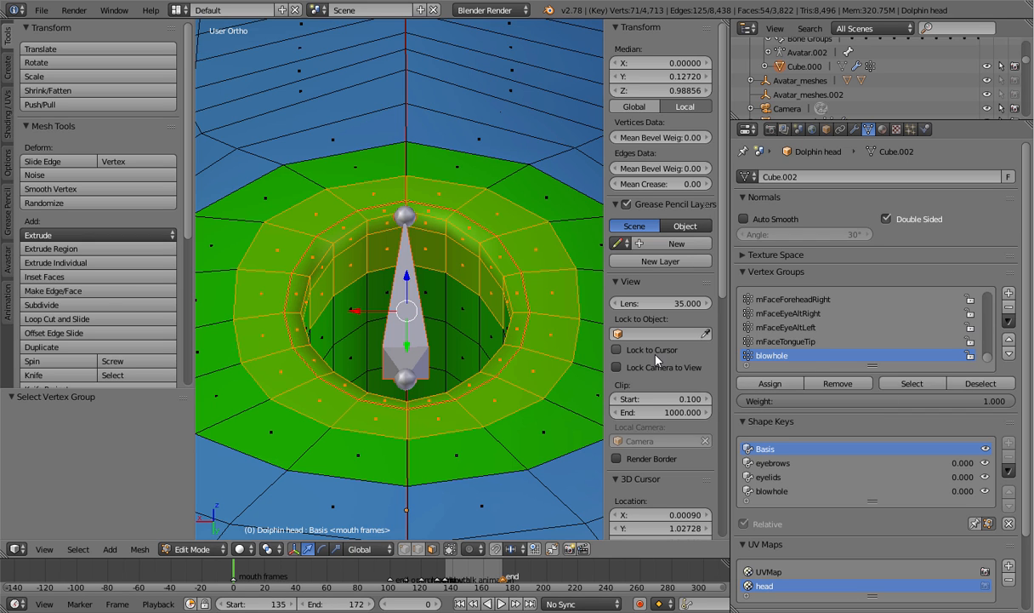
Check the enlarged blowhole vertex group by clearing the selection and reselecting the group's vertices
key(a)
click(910, 383)
middle_drag(386, 285, 402, 310)
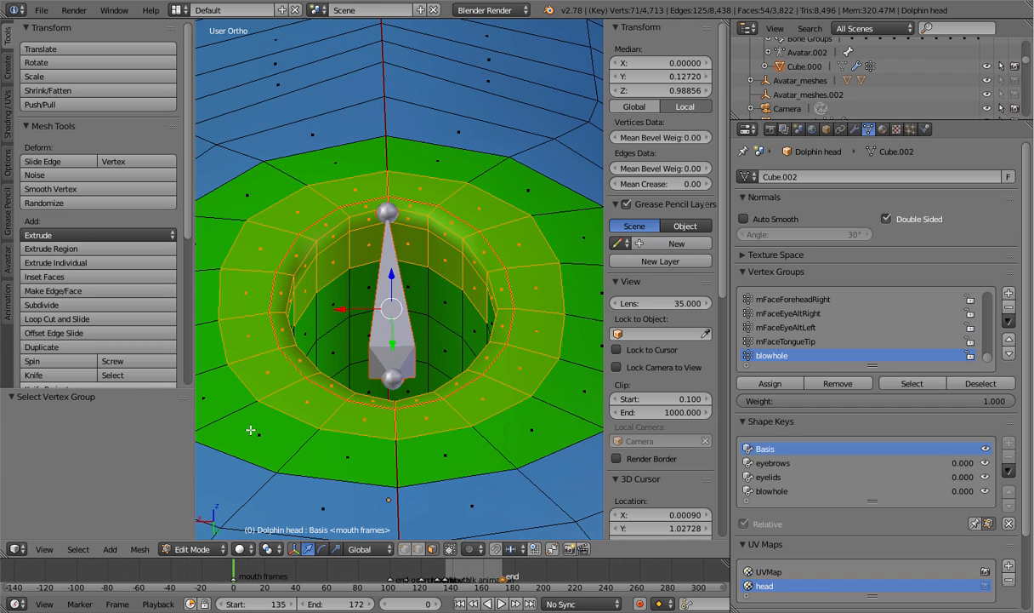
Switch to Weight Paint mode for mFaceForeheadCenter and enable face selection masking for the blowhole faces
click(208, 549)
click(219, 470)
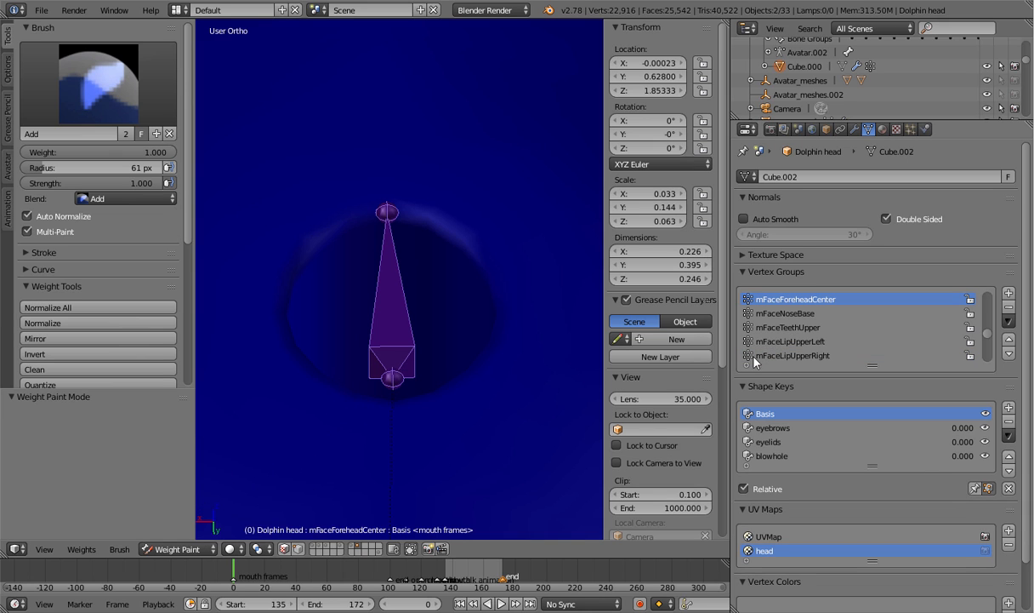
key(Tab)
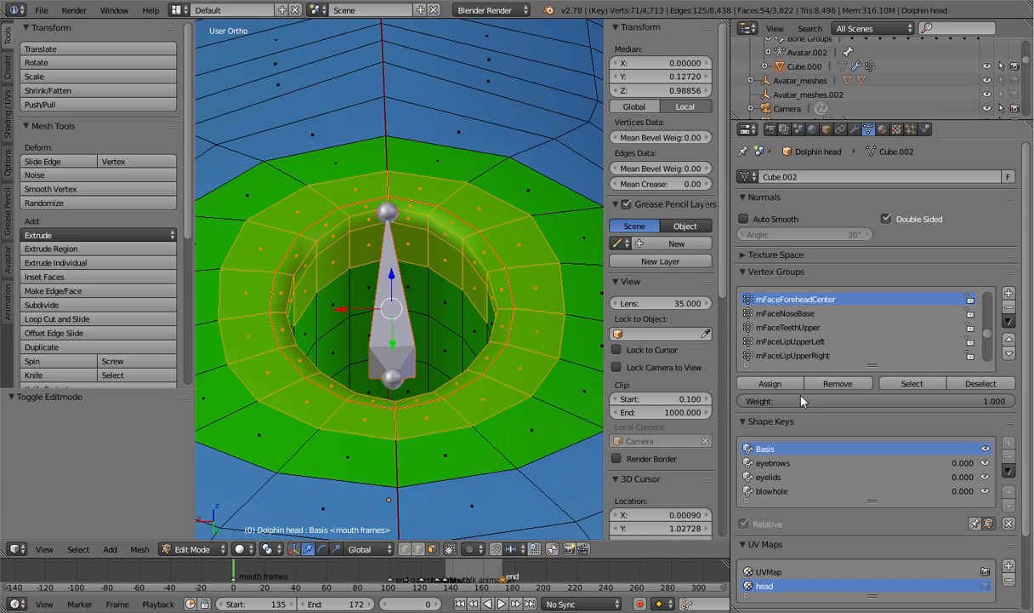
key(Tab)
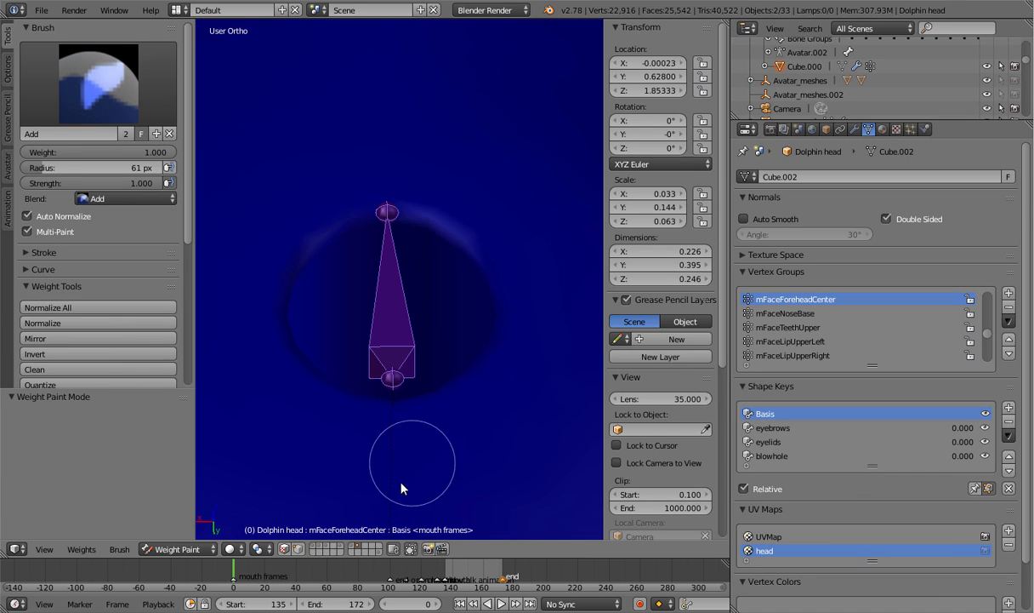
click(284, 549)
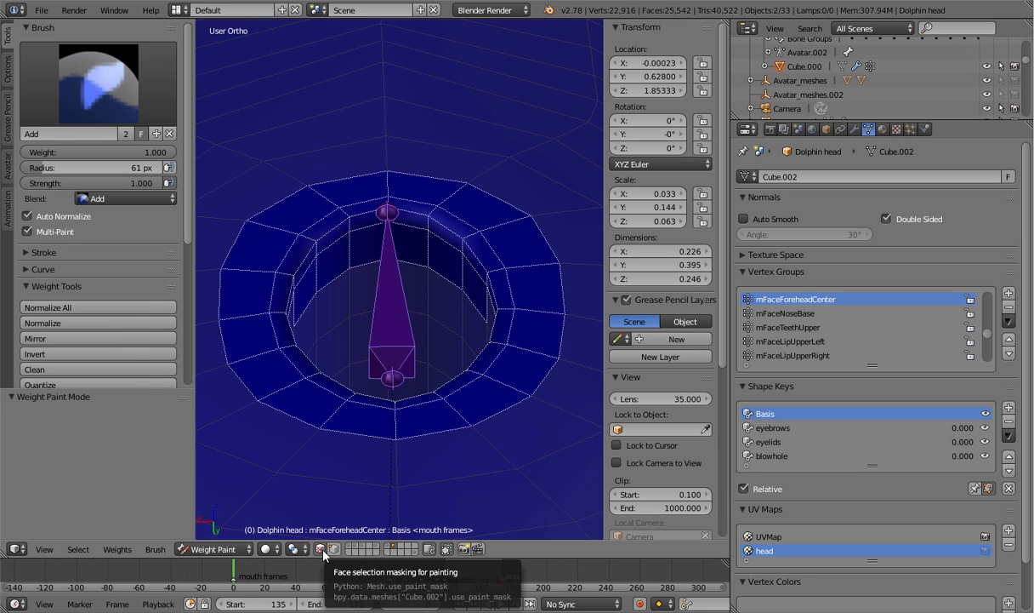
click(41, 10)
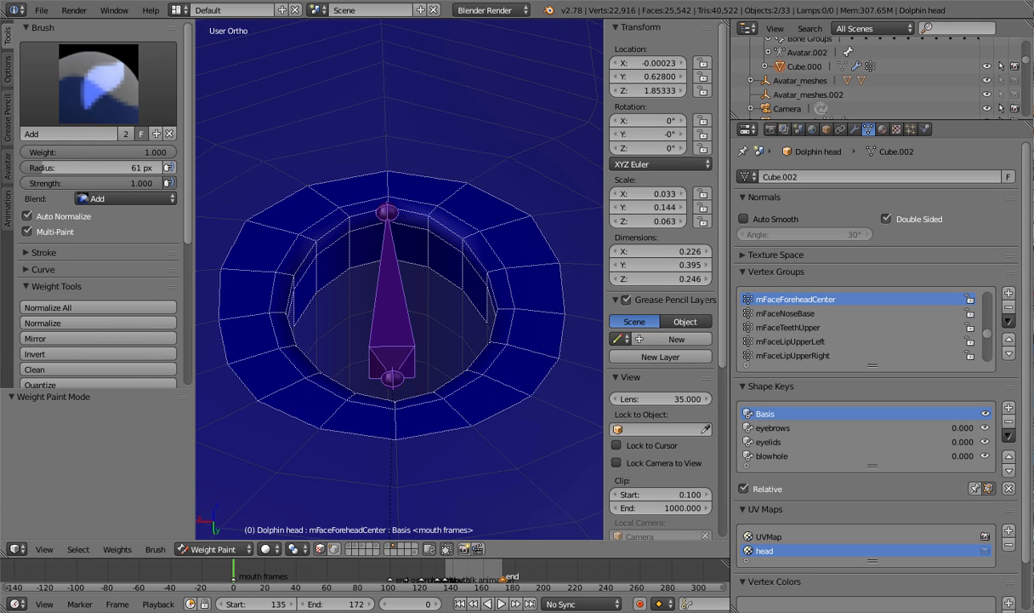
click(8, 170)
click(7, 207)
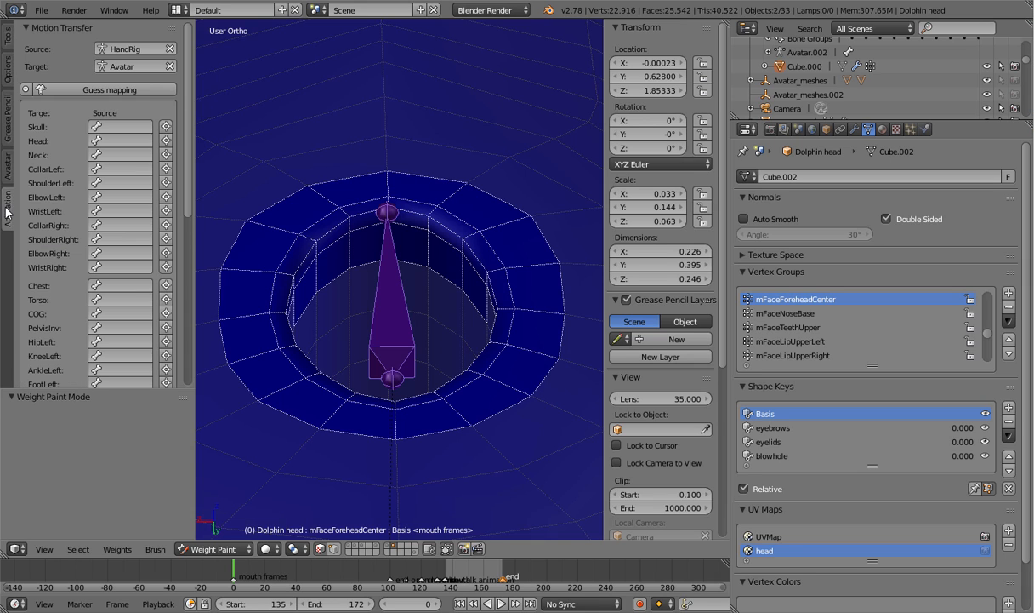
click(6, 67)
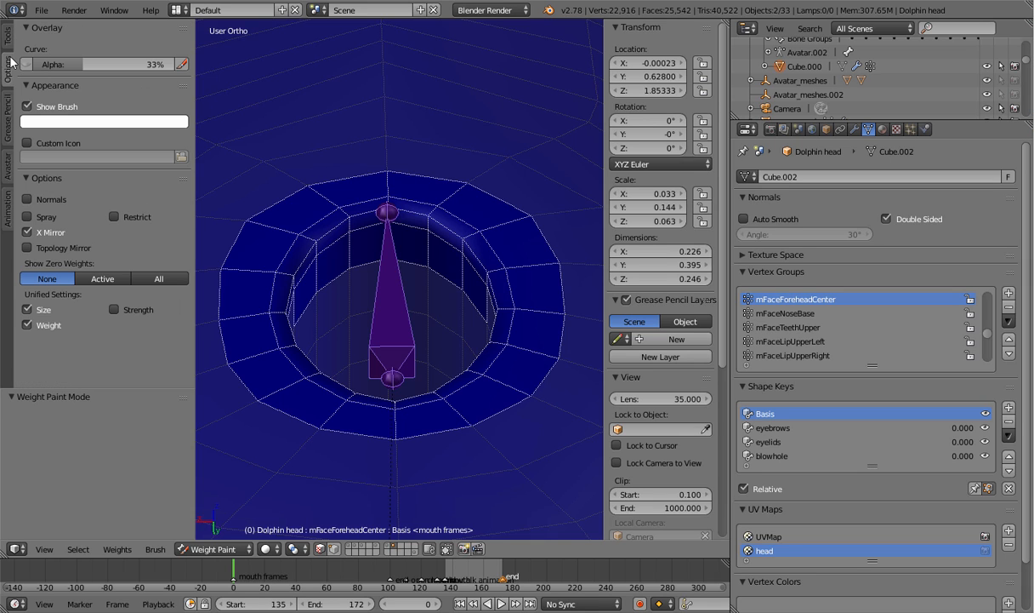
click(50, 253)
click(6, 38)
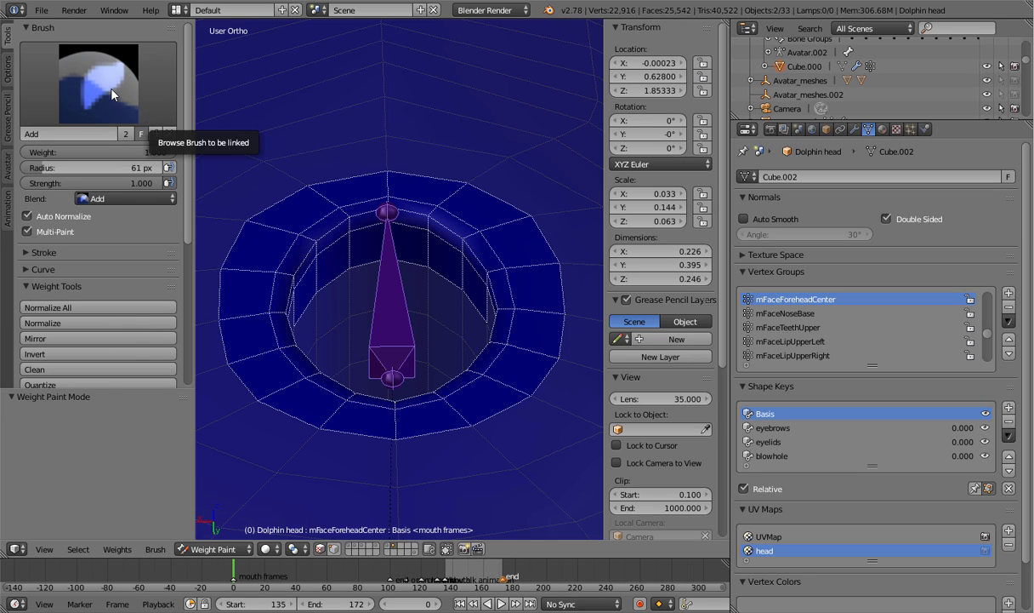
Set the Add brush to weight 0.107, strength 0.113 and radius 27 px
drag(117, 152, 21, 152)
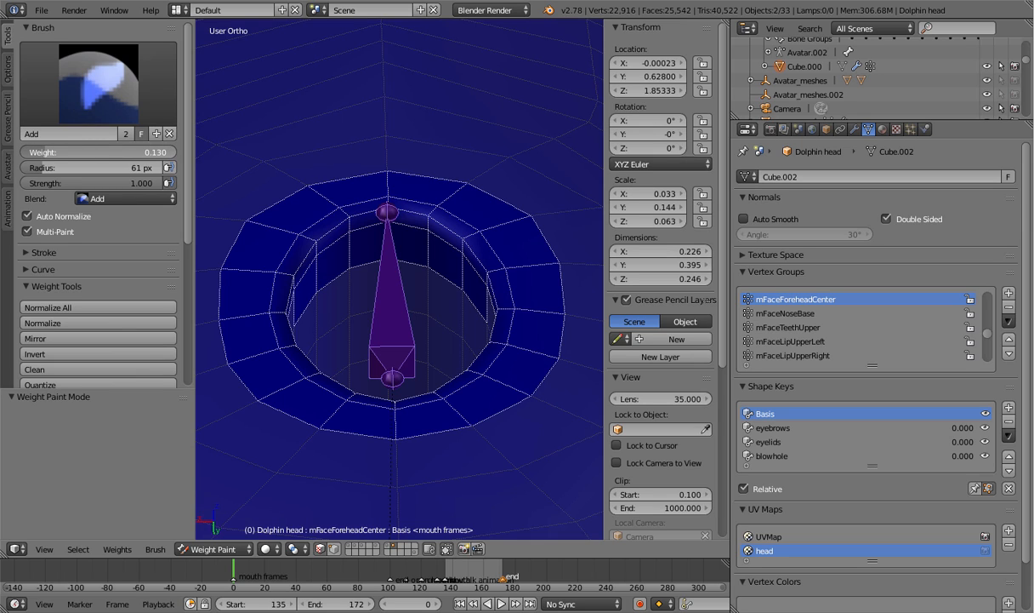
mouse_move(85, 182)
mouse_down()
mouse_move(27, 182)
mouse_move(46, 183)
mouse_move(38, 182)
mouse_up()
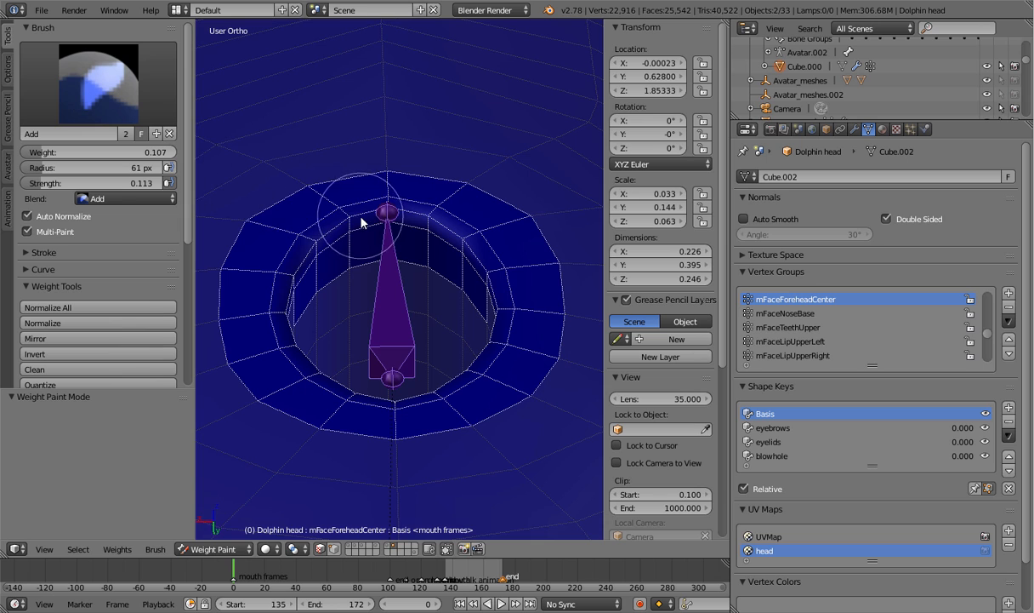
key(f)
click(336, 229)
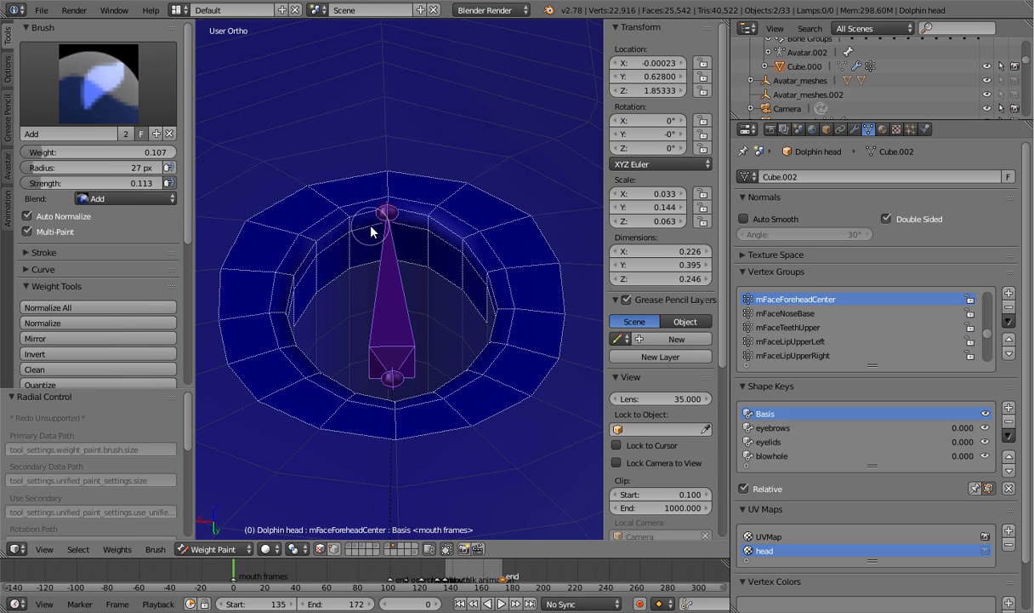
Paint a light mFaceForeheadCenter weight on the inner wall just below the bone's narrow tip
scroll(367, 228, up, 2)
middle_drag(368, 229, 420, 288)
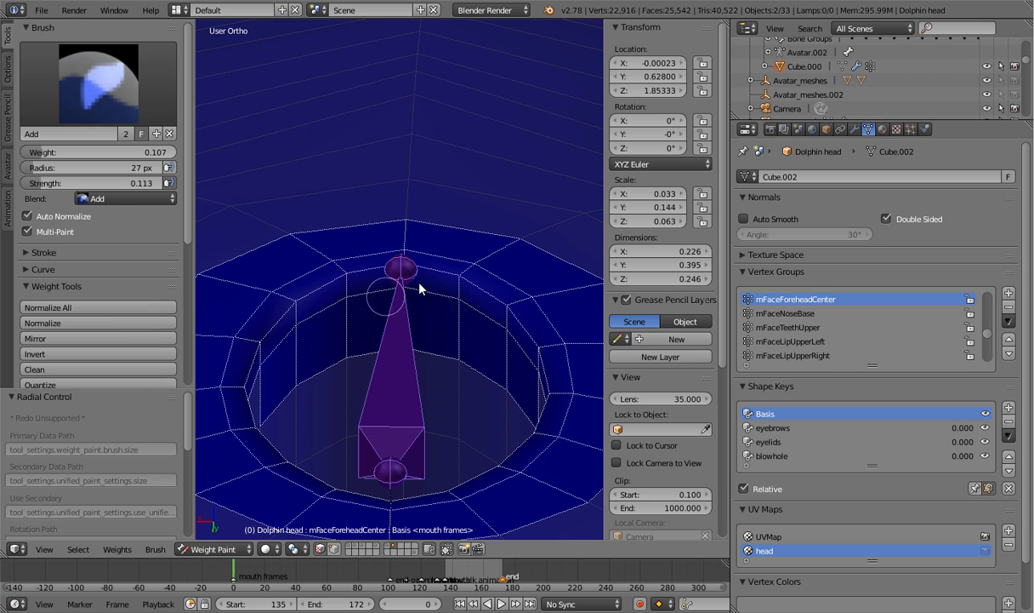
mouse_move(422, 289)
middle_down()
mouse_move(466, 294)
mouse_move(411, 294)
middle_up()
drag(366, 295, 368, 291)
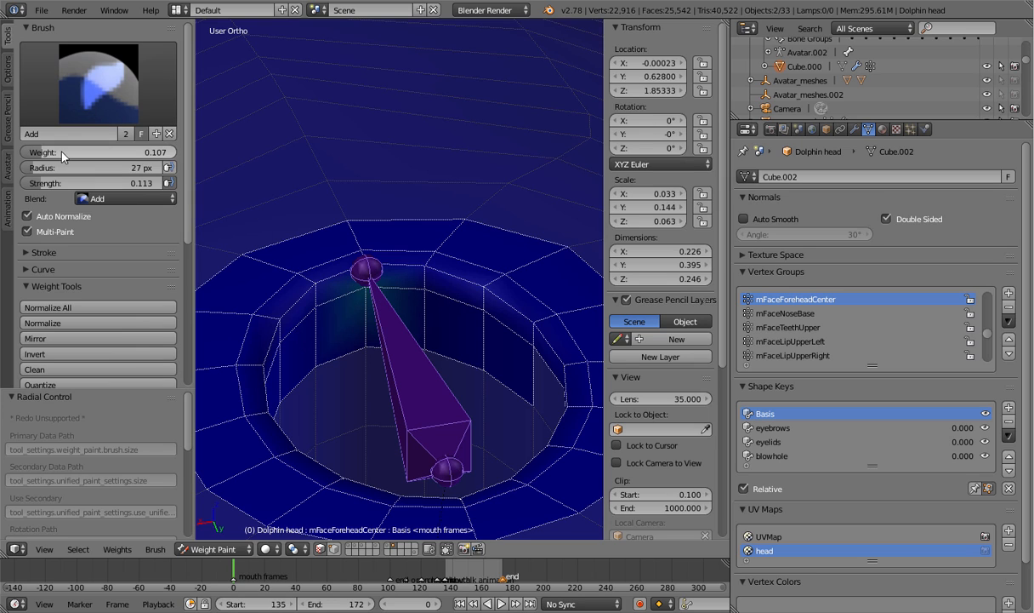
Set the brush weight to 0.344 and strength to 0.374, and paint the inner wall and rim around the bone's narrow tip
mouse_move(58, 151)
mouse_down()
mouse_move(77, 152)
mouse_move(79, 183)
mouse_up()
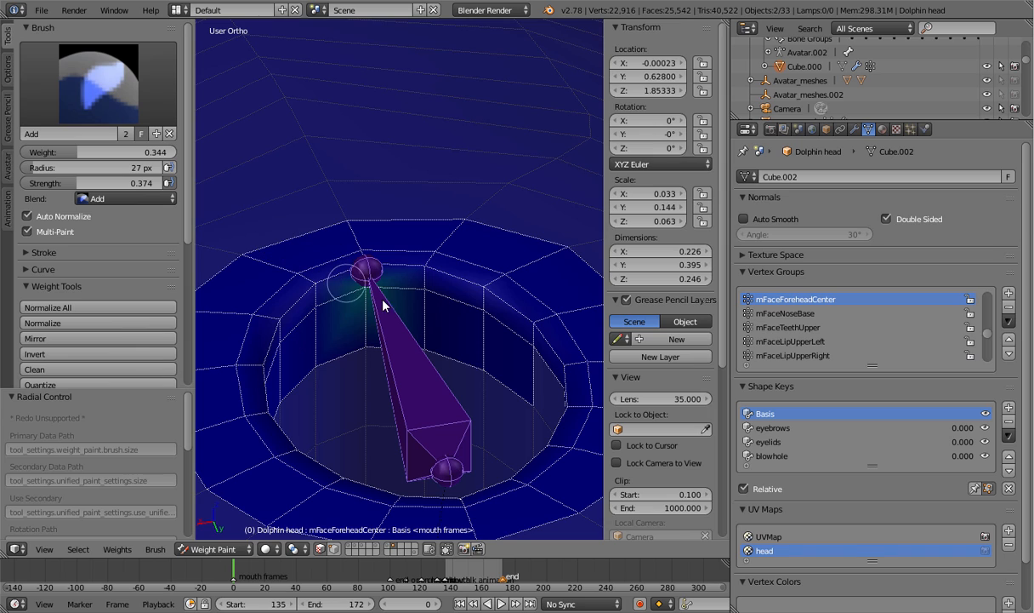
mouse_move(383, 304)
mouse_down()
mouse_move(320, 310)
mouse_move(369, 296)
mouse_move(354, 308)
mouse_up()
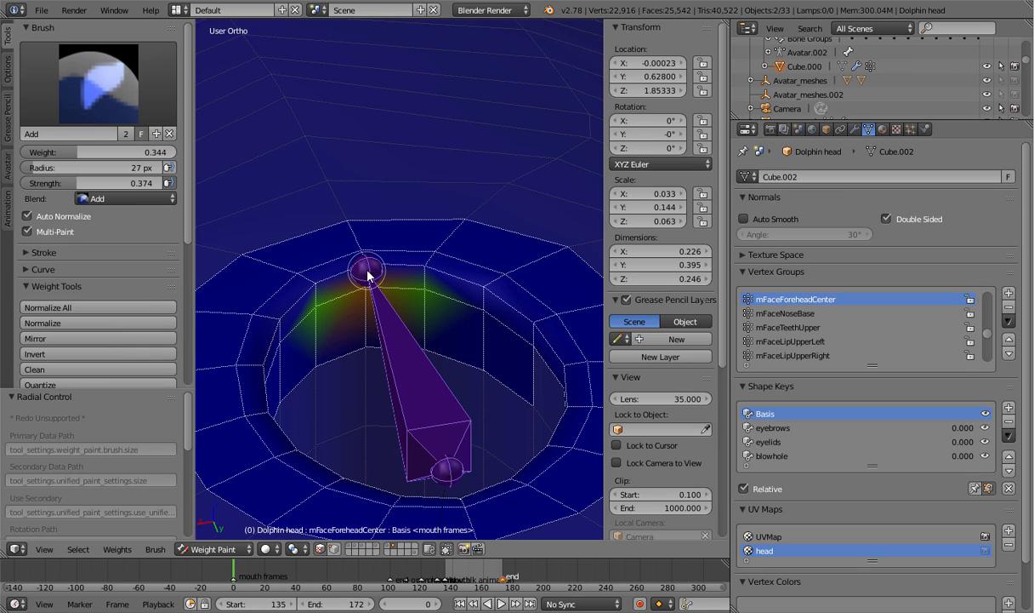
drag(369, 275, 362, 270)
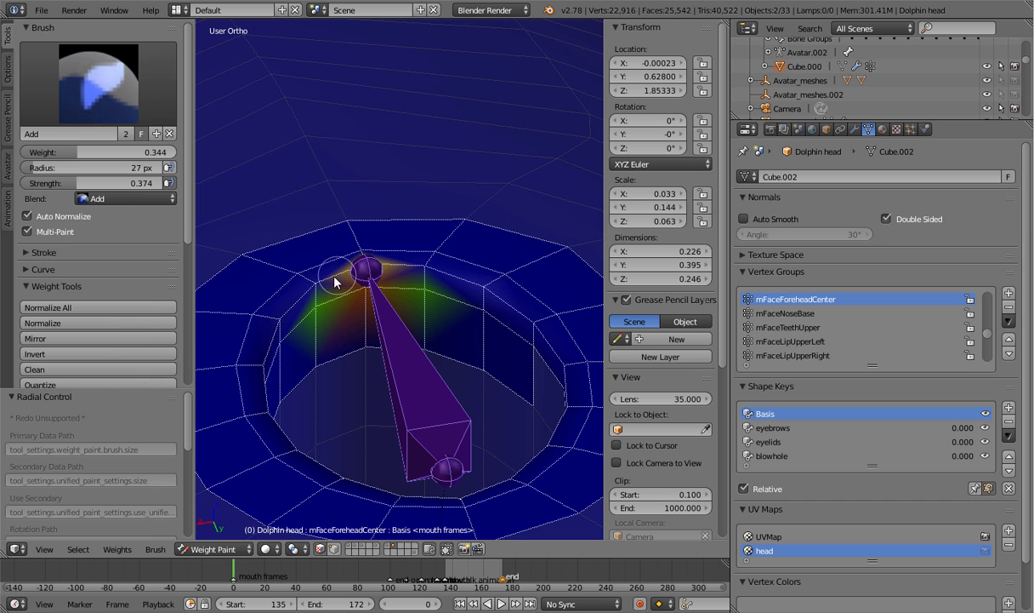
mouse_move(337, 279)
mouse_down()
mouse_move(308, 282)
mouse_move(312, 296)
mouse_up()
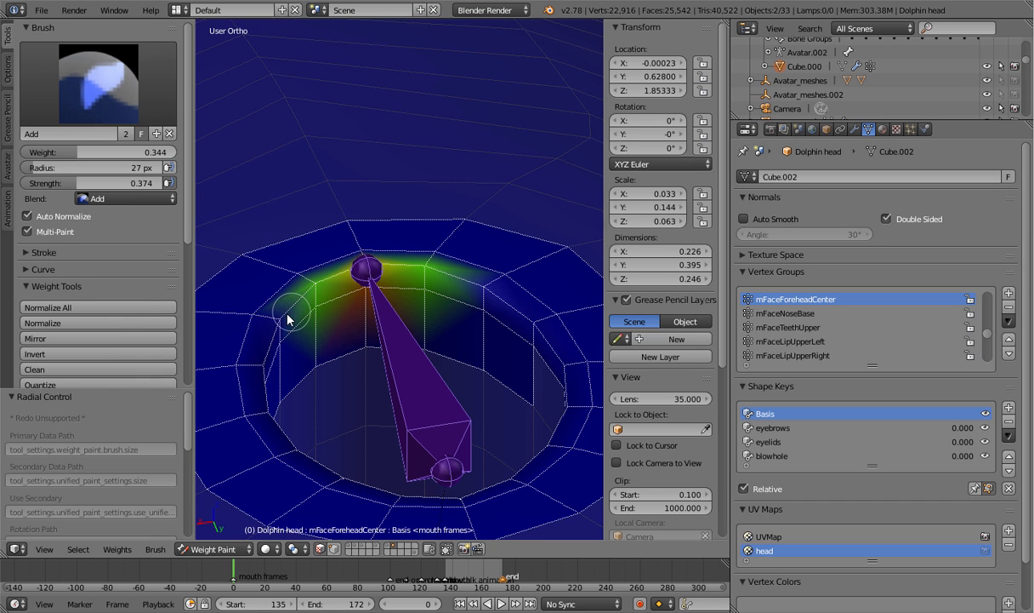
Strengthen the weight around the bone's narrow tip and extend it to both sides along the rim and inner wall
middle_drag(277, 323, 246, 318)
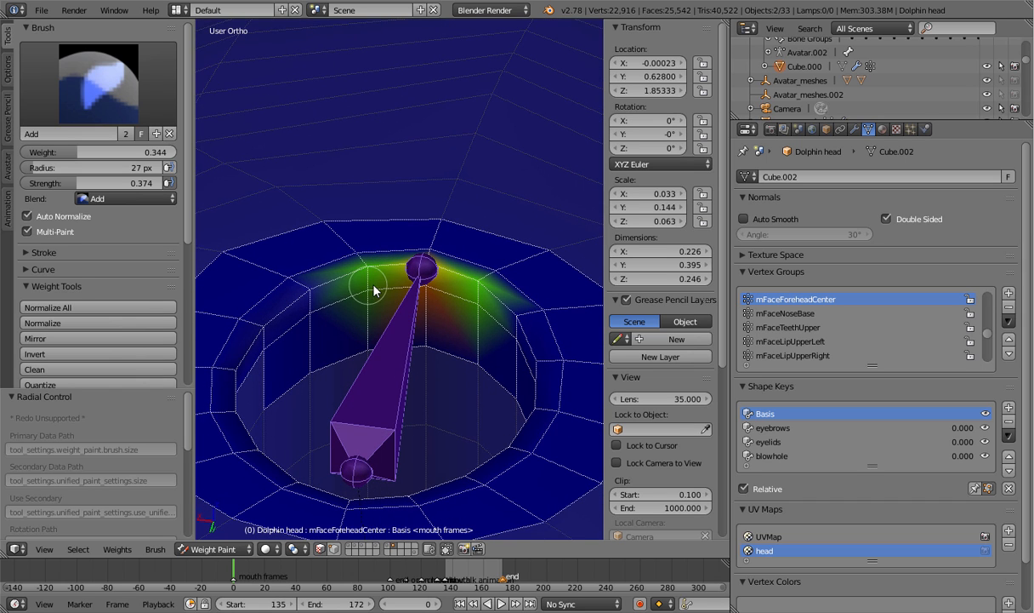
drag(349, 271, 365, 297)
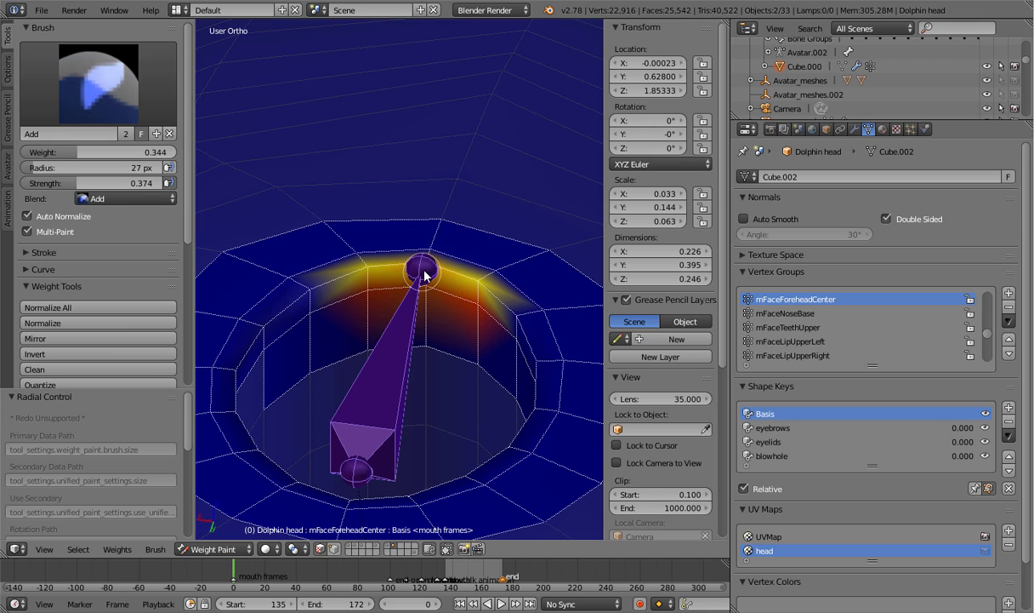
mouse_move(417, 266)
middle_down()
mouse_move(393, 288)
mouse_move(366, 271)
mouse_move(473, 269)
mouse_move(488, 281)
mouse_move(516, 266)
middle_up()
click(474, 280)
mouse_move(513, 279)
mouse_down()
mouse_move(495, 300)
mouse_move(499, 332)
mouse_up()
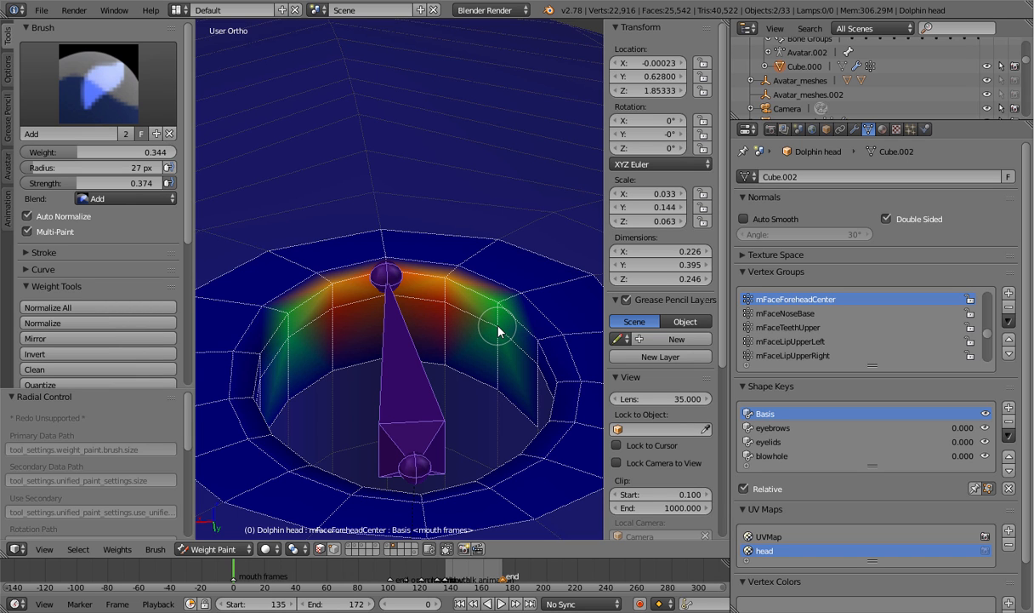
Paint fading weight farther along the blowhole's side rim and inner wall toward the bone's wide end
mouse_move(499, 332)
middle_down()
mouse_move(478, 331)
mouse_move(540, 323)
middle_up()
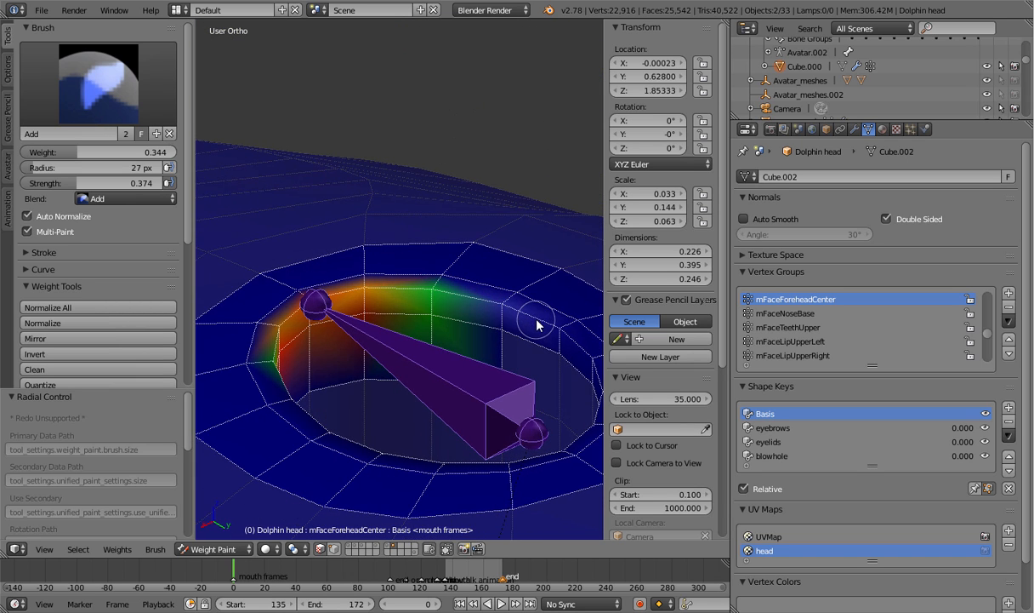
drag(510, 313, 512, 308)
mouse_move(510, 312)
middle_down()
mouse_move(497, 316)
mouse_move(502, 333)
middle_up()
mouse_move(489, 297)
mouse_down()
mouse_move(498, 313)
mouse_move(491, 307)
mouse_up()
mouse_move(492, 307)
middle_down()
mouse_move(522, 317)
mouse_move(451, 323)
middle_up()
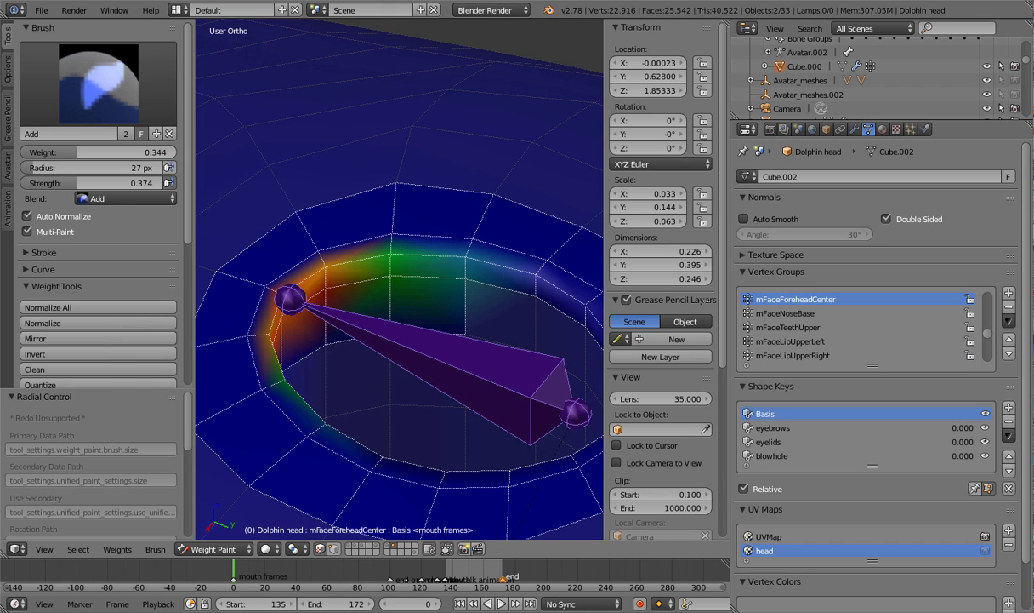
click(527, 275)
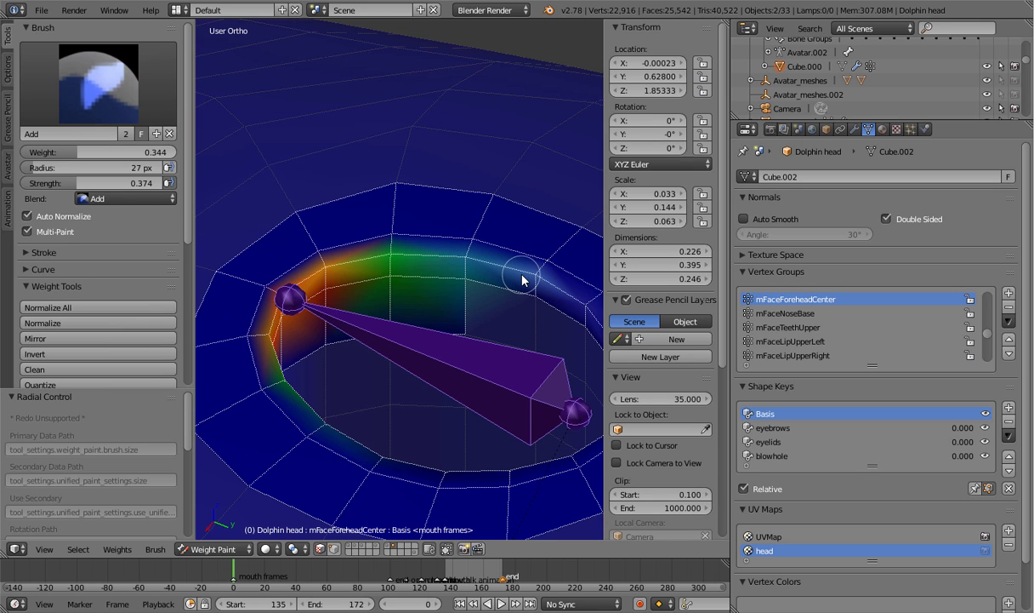
click(530, 297)
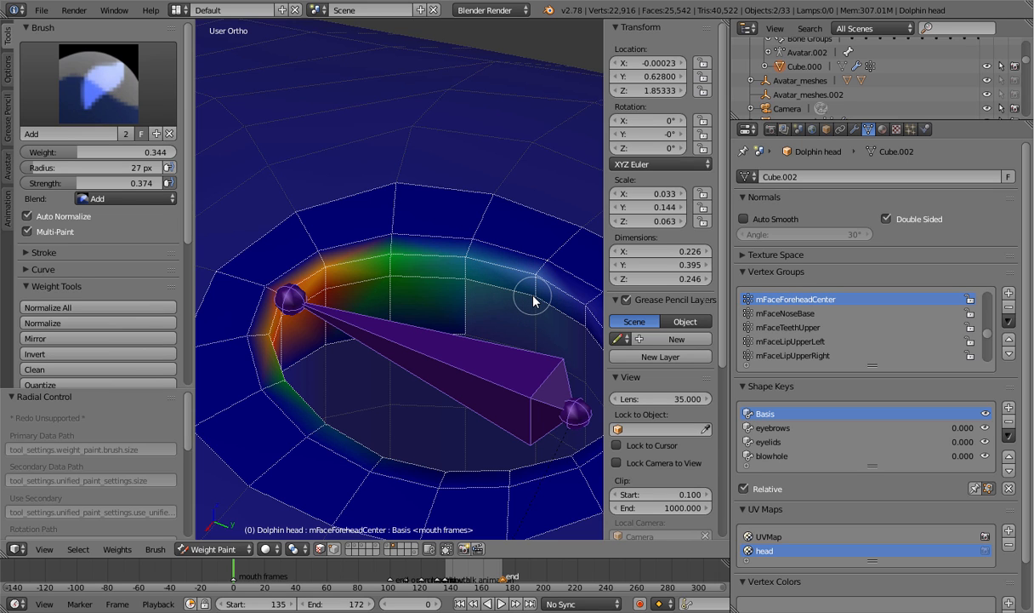
Undo the last weight paint stroke and switch to the Blur brush
mouse_move(477, 281)
middle_down()
mouse_move(534, 304)
mouse_move(423, 316)
mouse_move(358, 296)
mouse_move(375, 291)
mouse_move(312, 292)
mouse_move(337, 291)
middle_up()
key(ctrl+z)
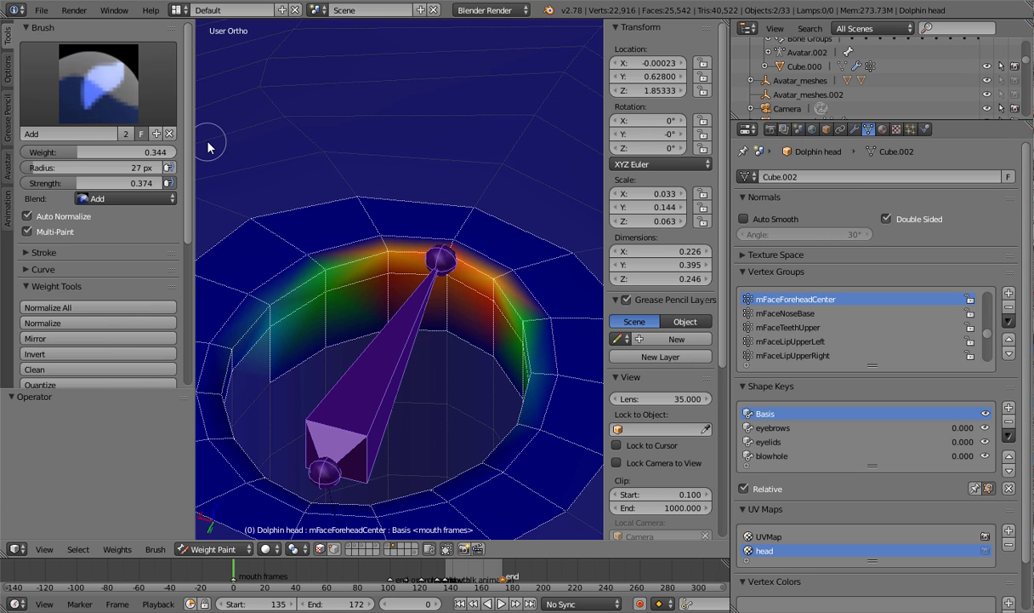
click(96, 95)
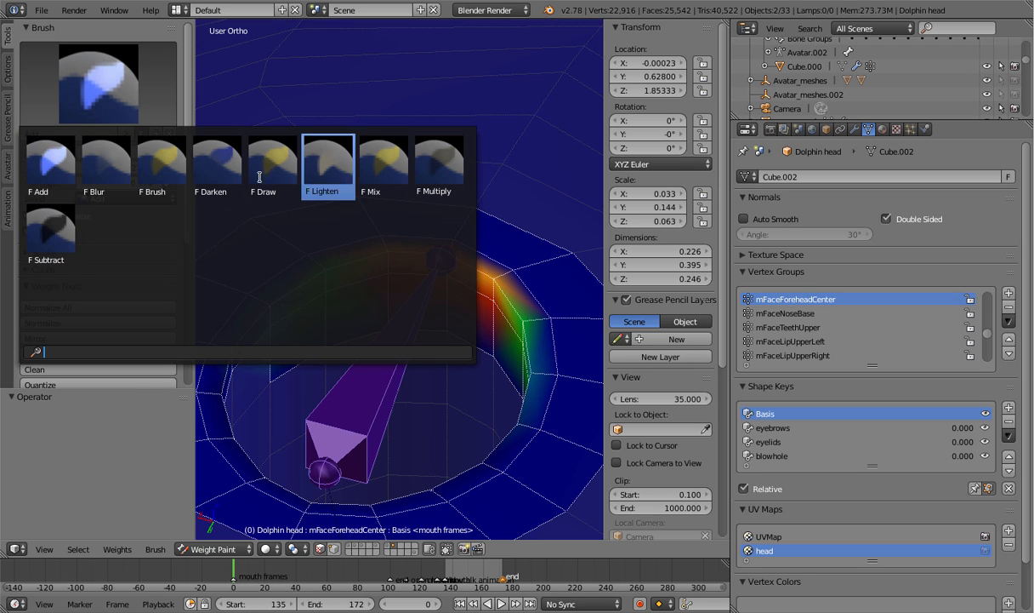
click(107, 162)
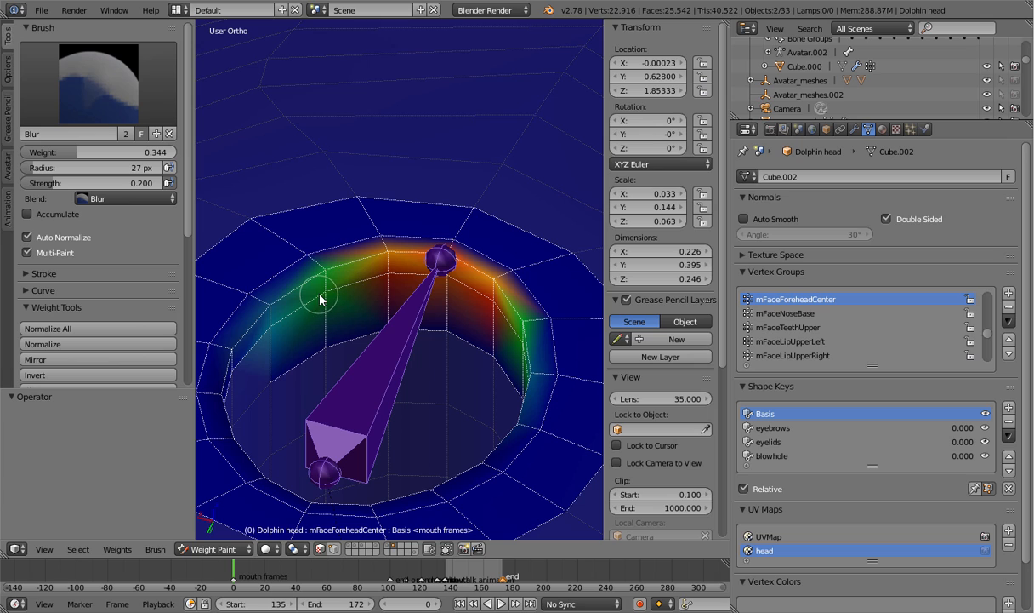
Blur the weights on the blowhole rim beside the bone's narrow tip and strengthen the tip area with the Add brush
drag(418, 279, 391, 278)
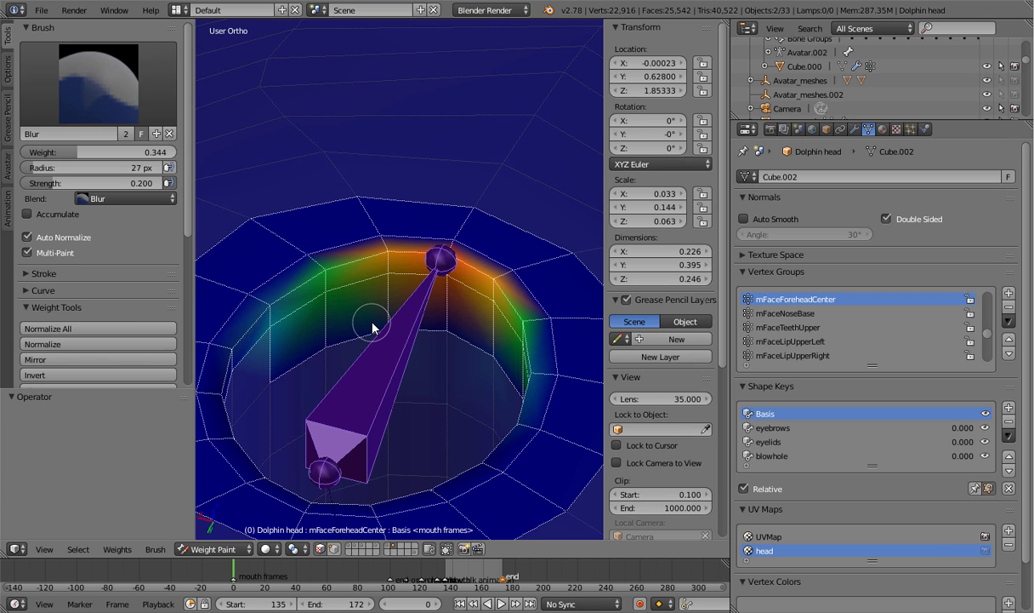
middle_drag(367, 323, 517, 302)
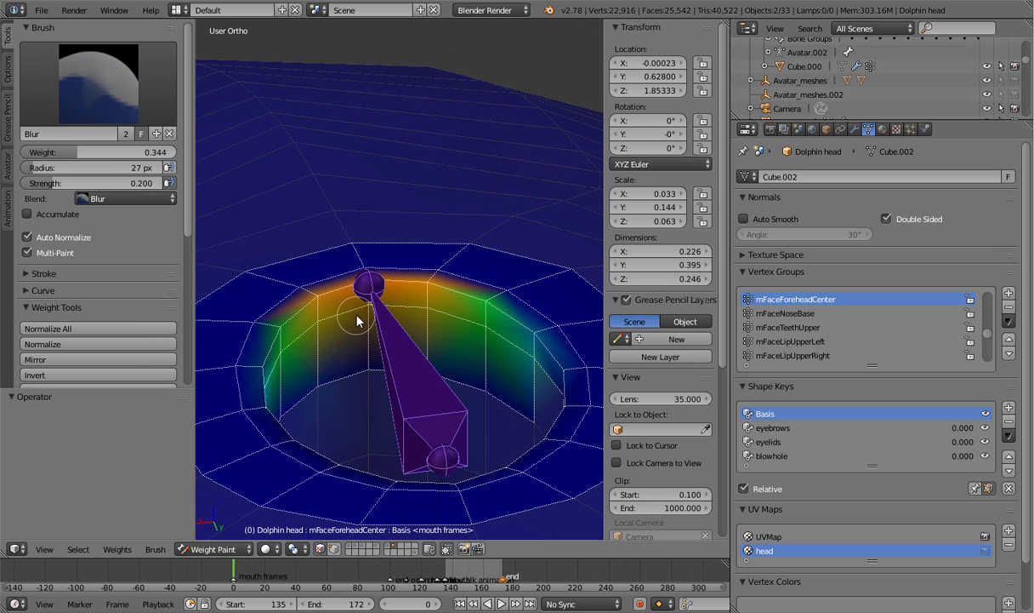
click(85, 81)
click(60, 157)
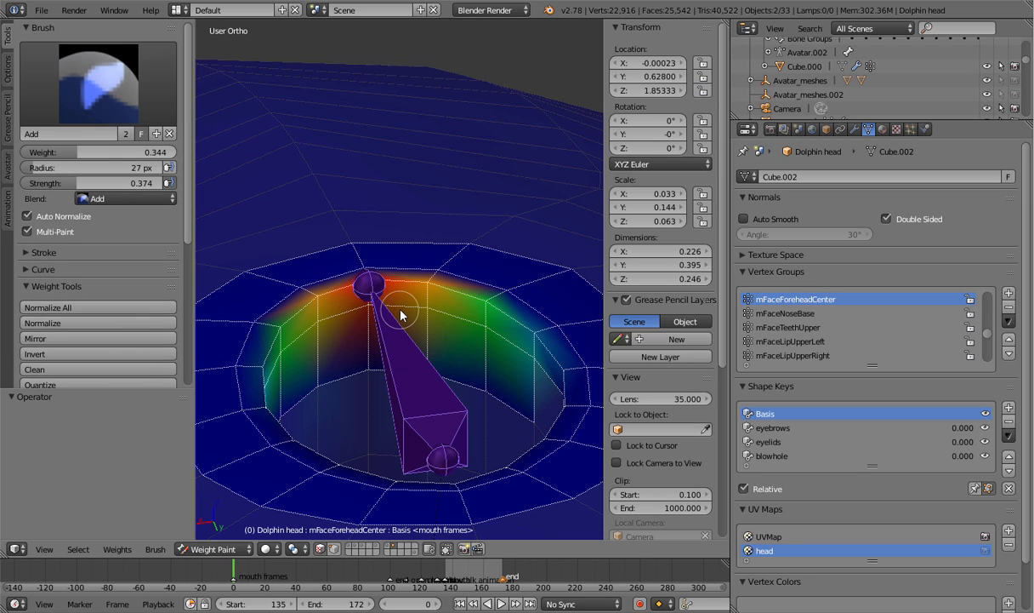
Examine the painted blowhole rim and the forehead bone's position from the right side and at oblique angles
mouse_move(397, 318)
middle_down()
mouse_move(420, 323)
mouse_move(411, 308)
mouse_move(342, 322)
mouse_move(363, 329)
mouse_move(381, 327)
mouse_move(300, 312)
mouse_move(313, 323)
mouse_move(504, 338)
mouse_move(478, 326)
mouse_move(497, 323)
middle_up()
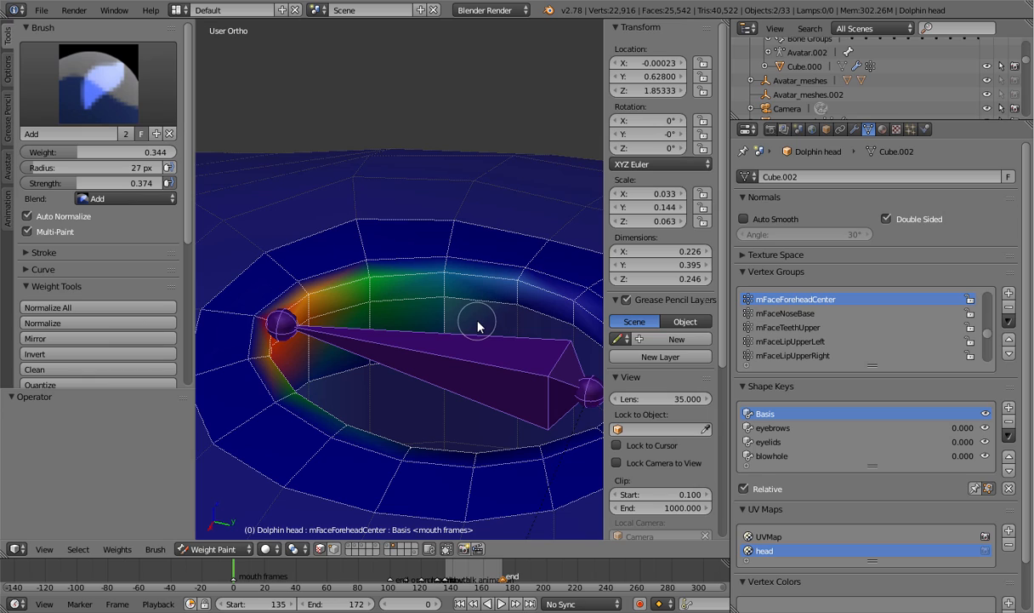
scroll(478, 326, down, 3)
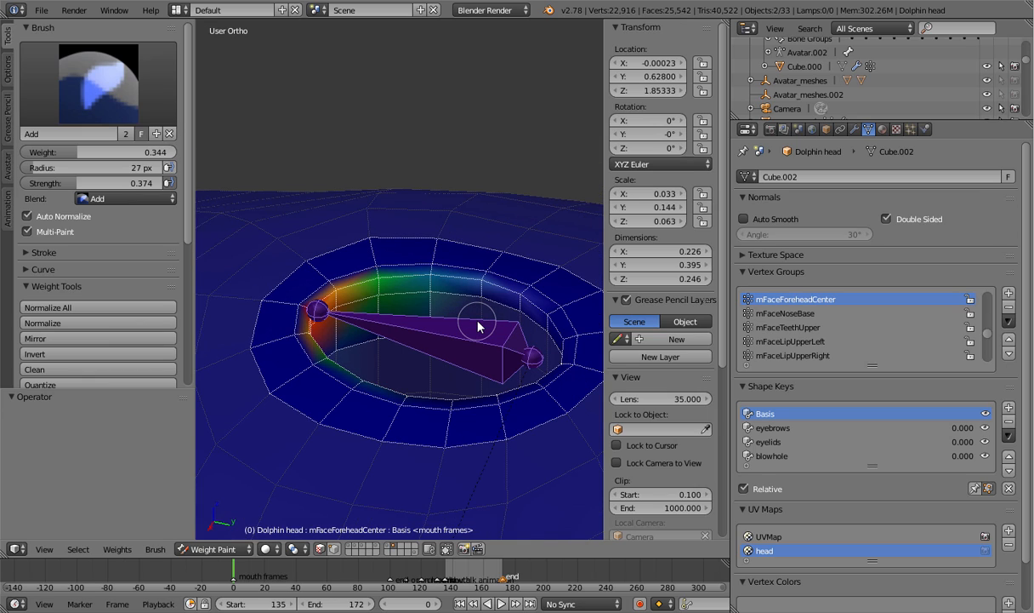
mouse_move(478, 326)
middle_down()
mouse_move(316, 281)
mouse_move(386, 307)
mouse_move(434, 306)
mouse_move(431, 315)
mouse_move(461, 314)
mouse_move(469, 295)
mouse_move(491, 309)
middle_up()
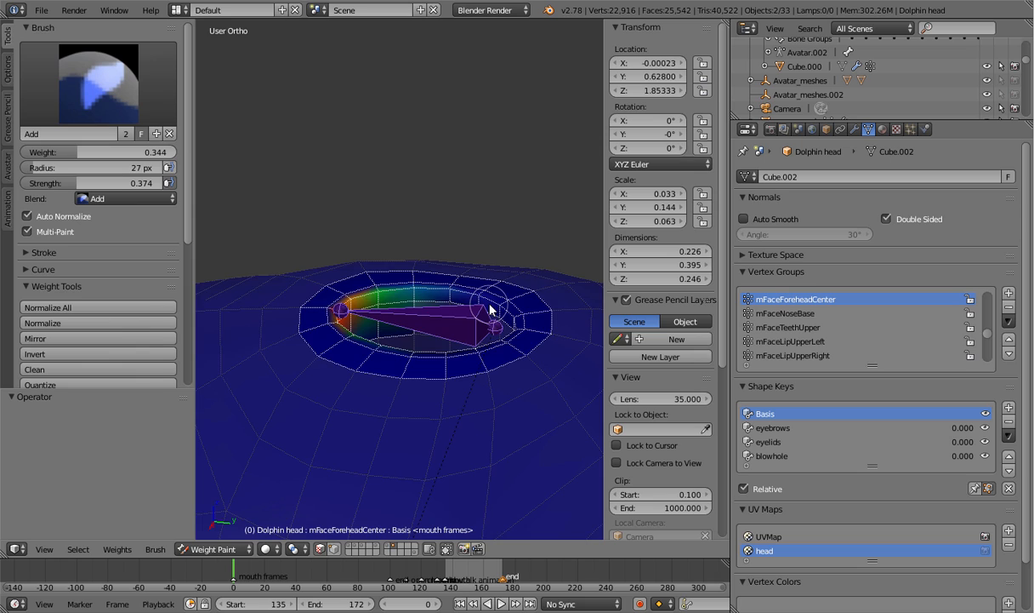
key(KP_3)
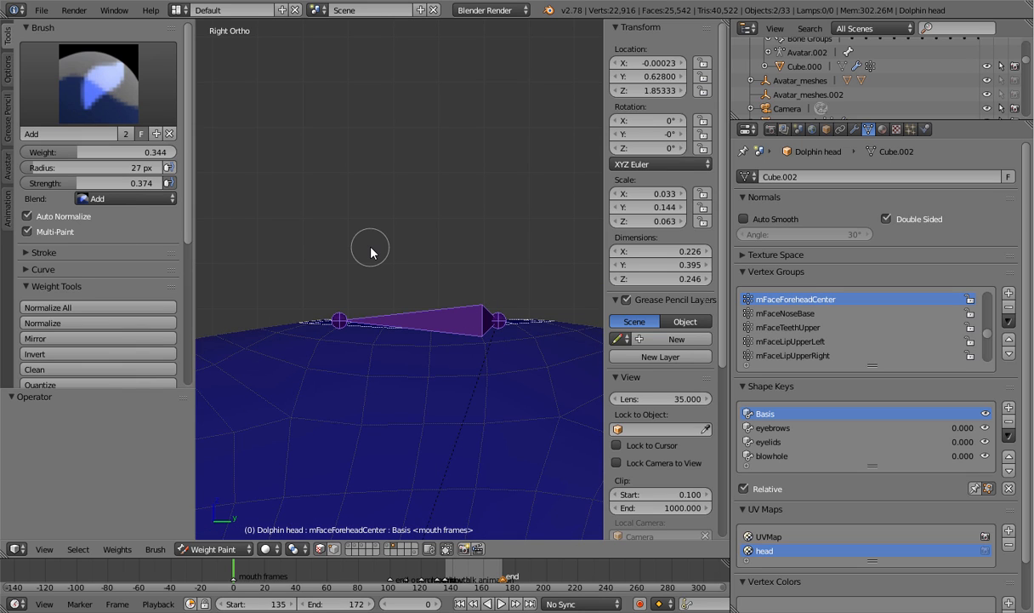
middle_drag(369, 324, 340, 378)
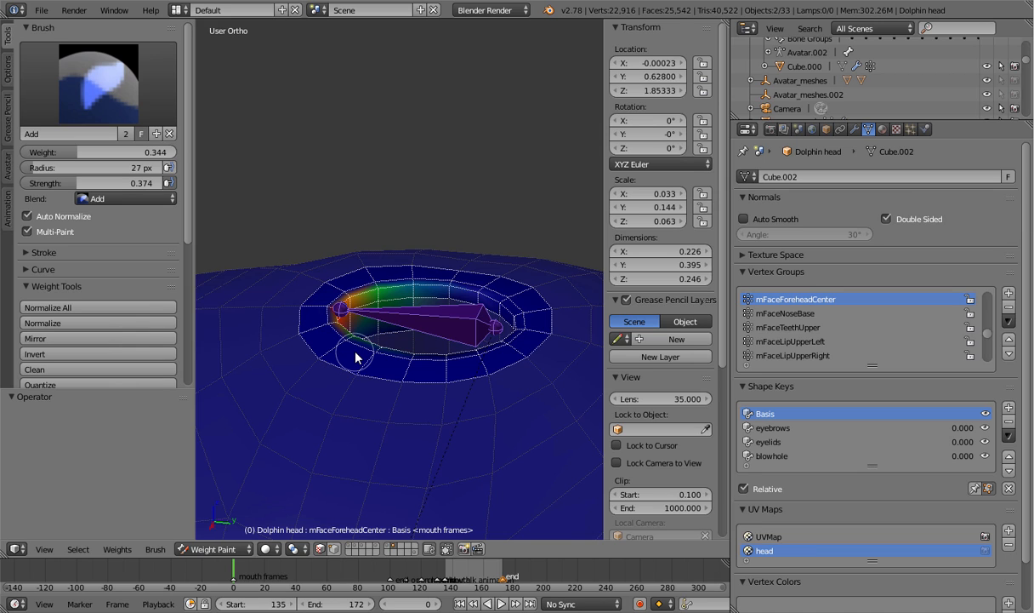
View the dolphin head from the right side and save the file
key(KP_3)
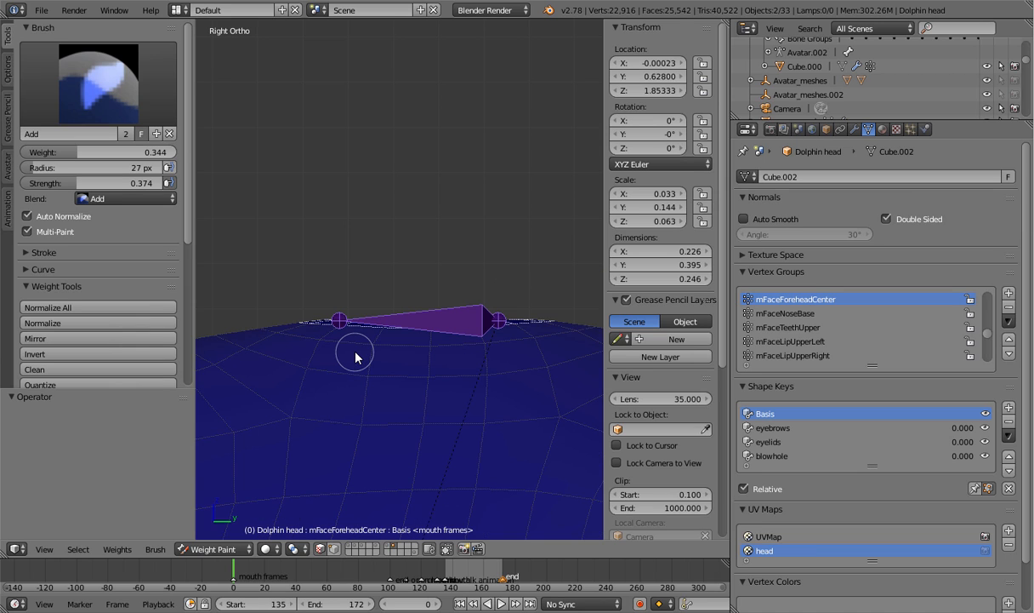
click(41, 10)
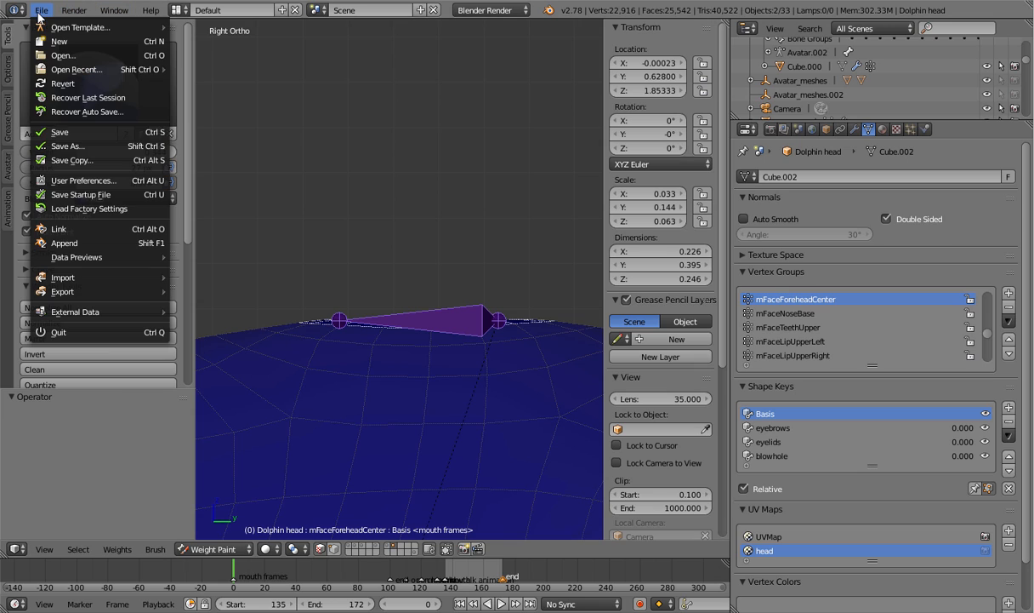
click(63, 132)
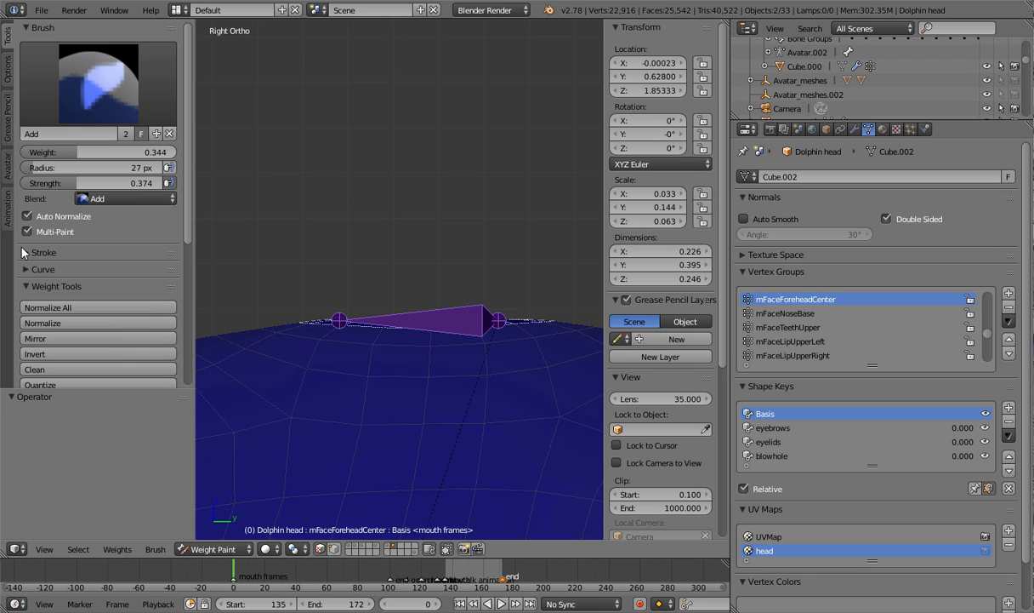
Take the dolphin head out of Weight Paint into Object Mode, then select the Avatar.001 armature and apply Avastar's Pose & Animation preset
click(11, 198)
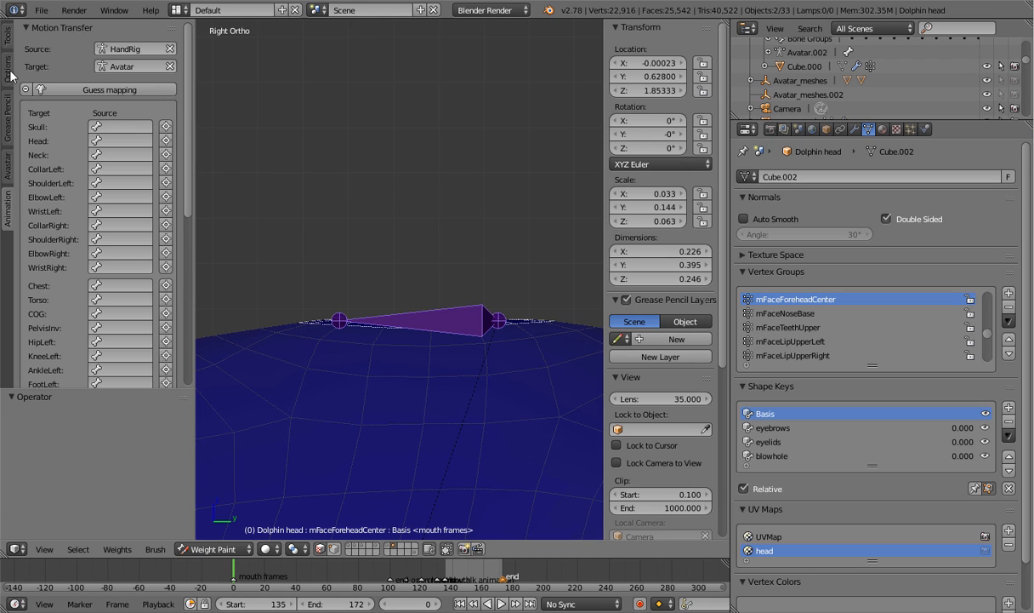
click(8, 165)
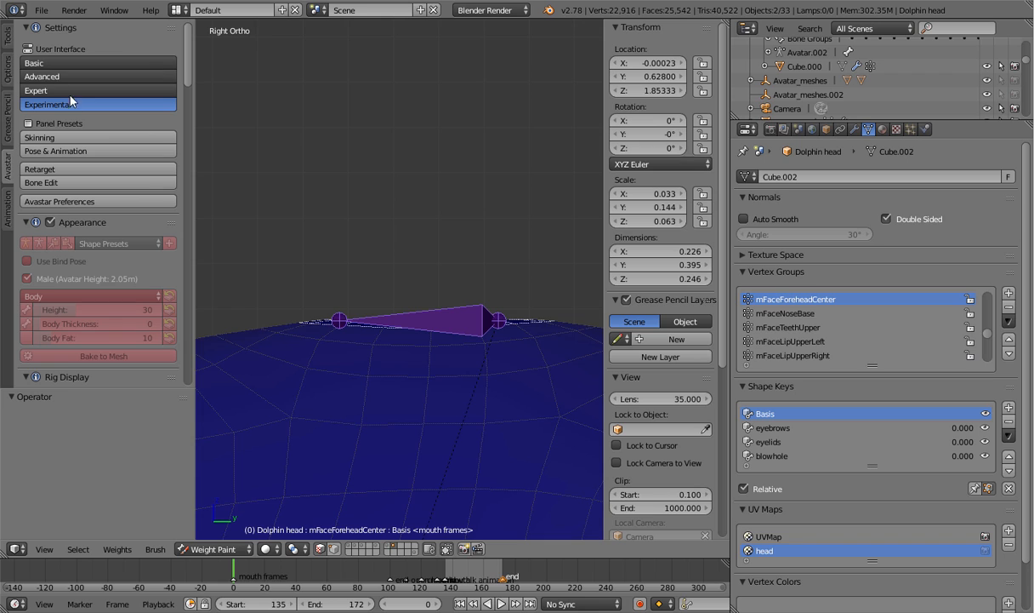
click(84, 137)
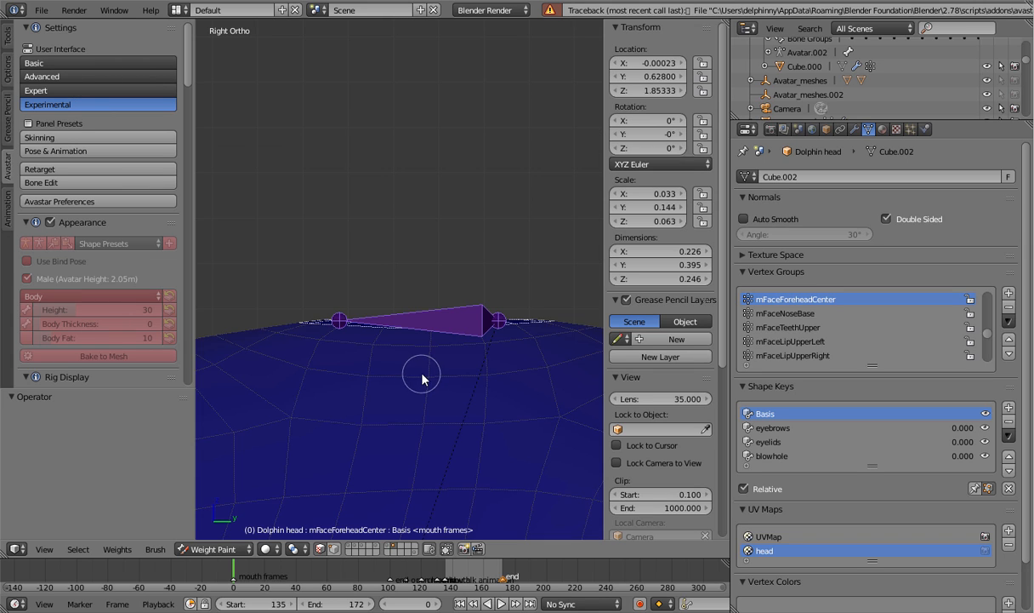
click(213, 549)
click(209, 529)
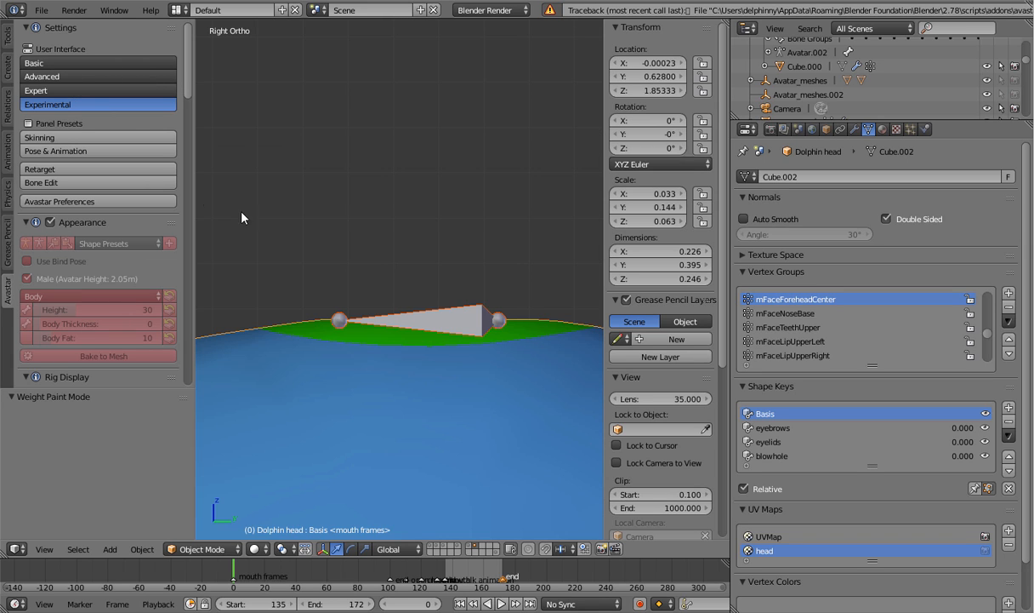
click(105, 149)
click(467, 323)
click(119, 151)
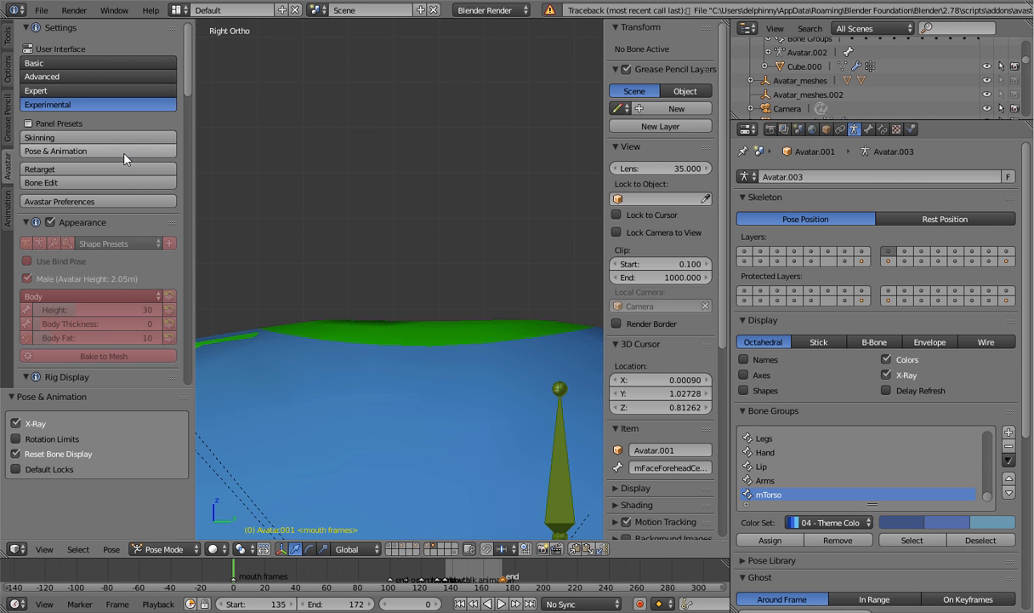
Apply the Bone Edit preset to the armature and display its deform bones
middle_drag(415, 342, 387, 306)
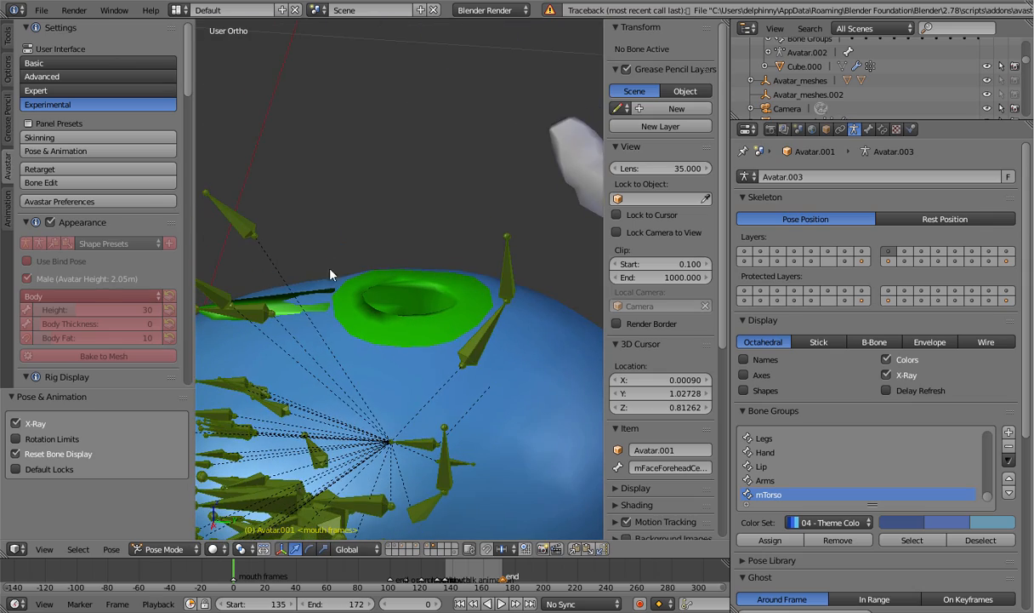
click(143, 186)
scroll(132, 302, down, 1)
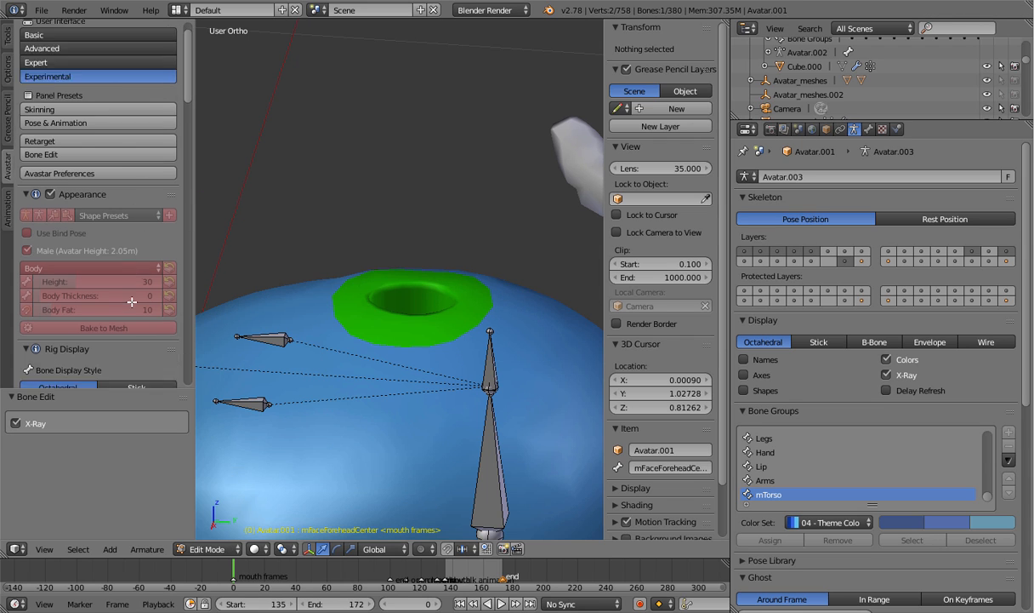
scroll(131, 302, down, 10)
click(102, 185)
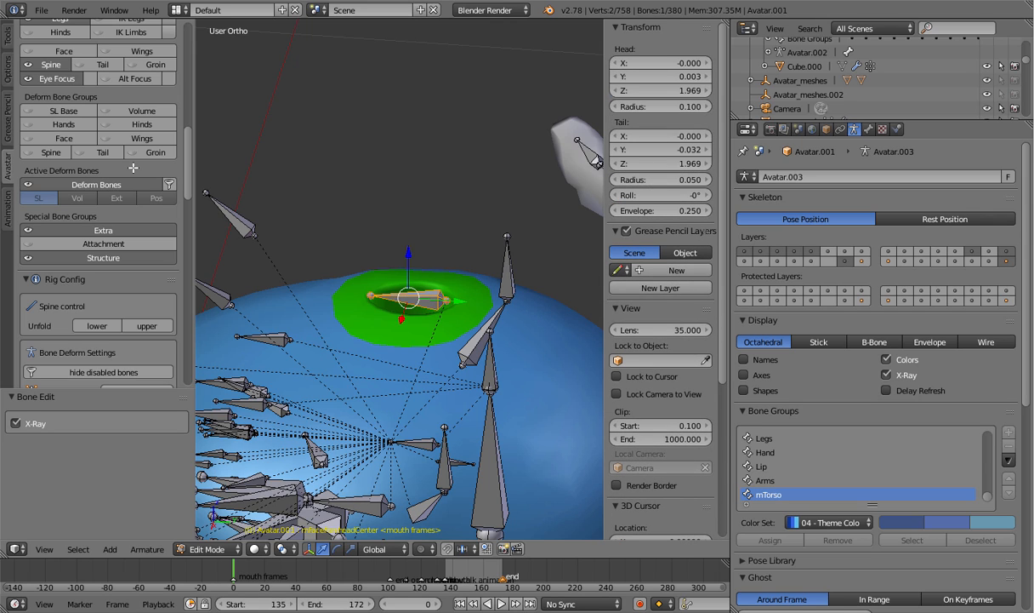
Store the armature's joint edits and snap the base bones to the rig
scroll(139, 306, down, 8)
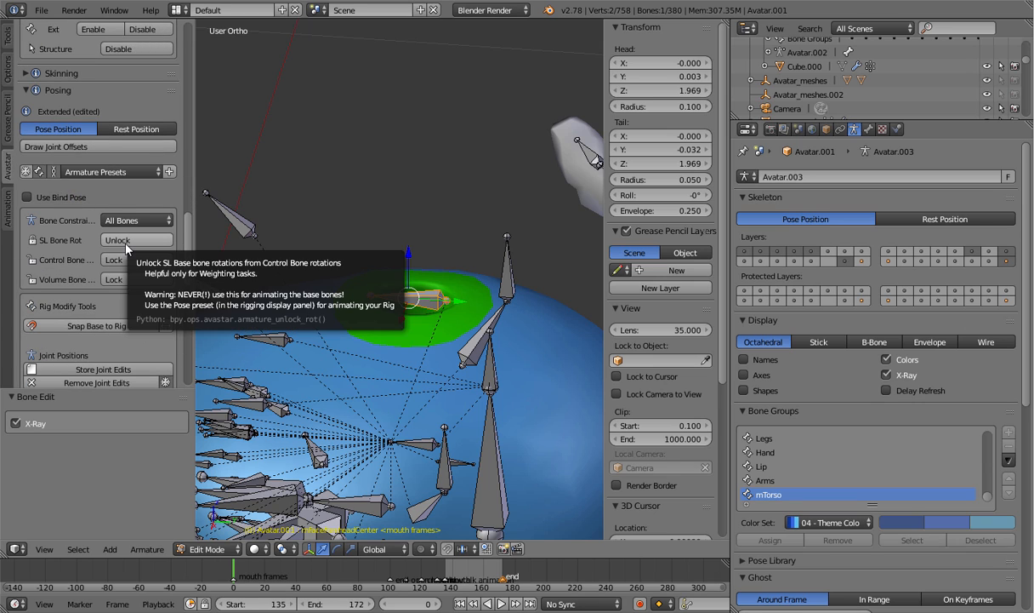
scroll(88, 296, down, 6)
scroll(85, 295, up, 3)
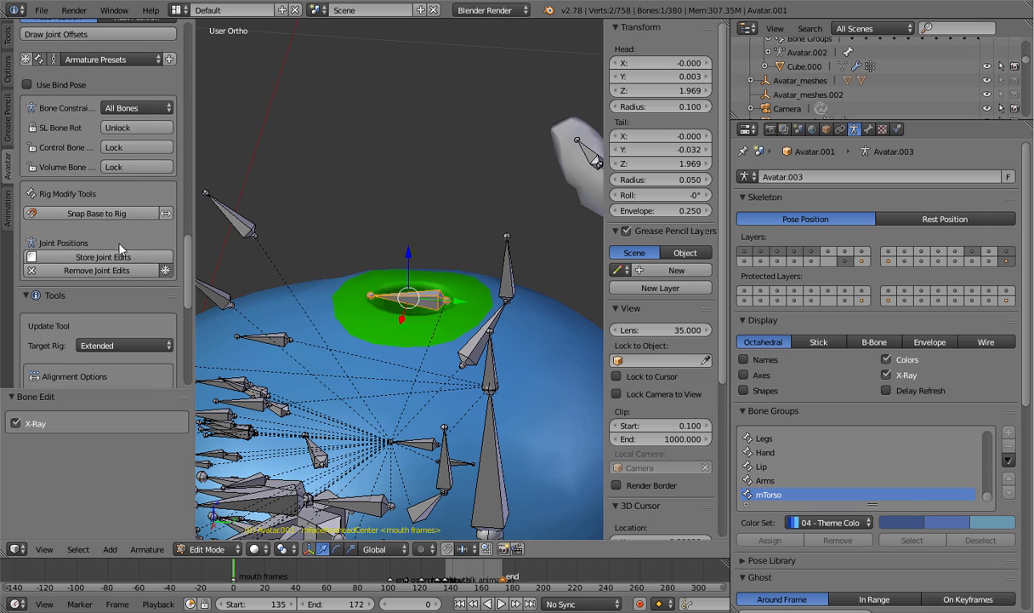
click(122, 258)
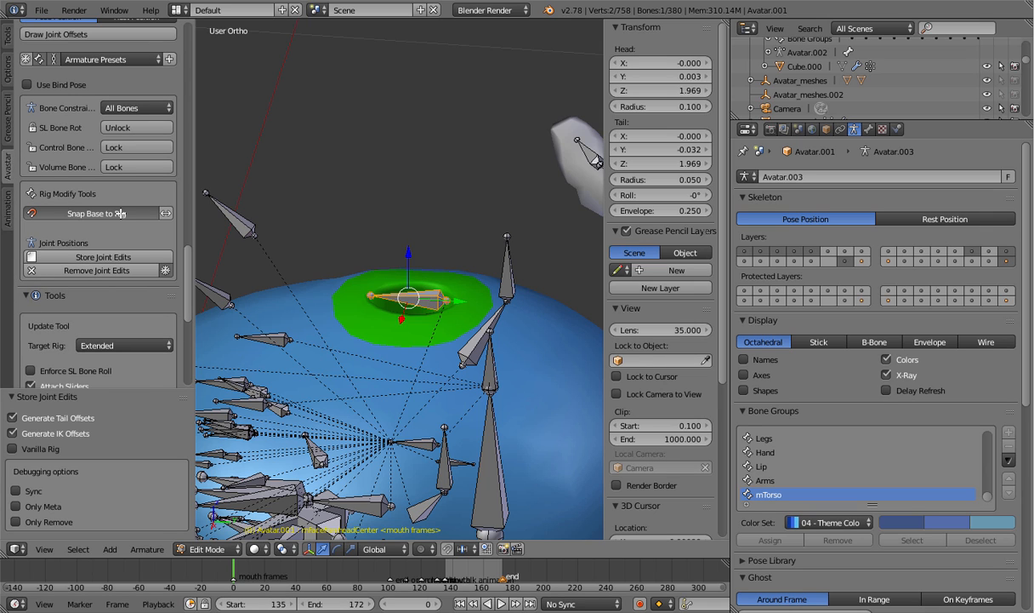
click(121, 213)
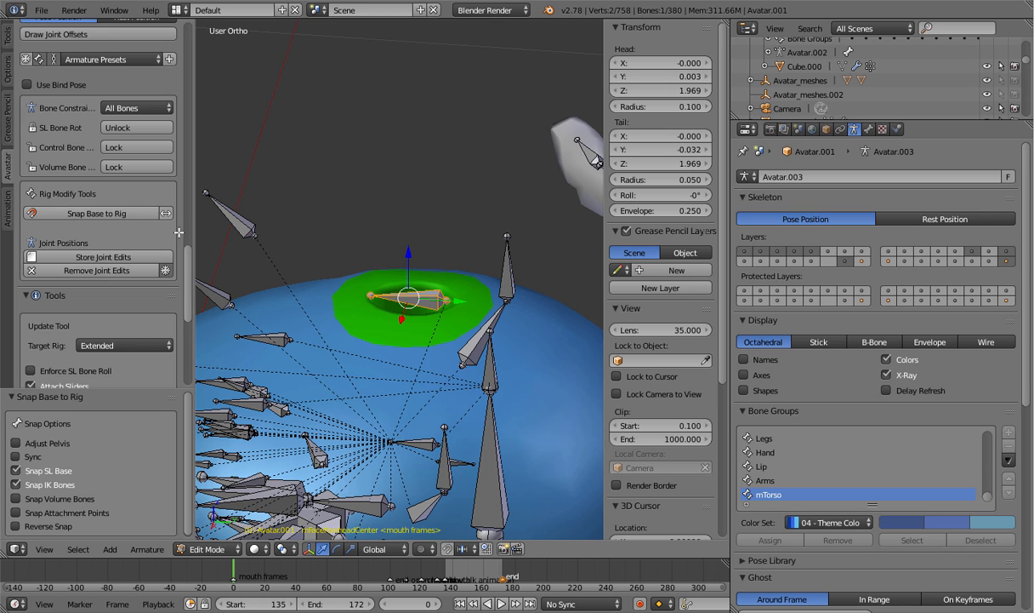
Return the armature to the Pose & Animation preset and move the FaceForeheadCenter bone about 0.041 along Y
scroll(170, 222, up, 10)
click(125, 153)
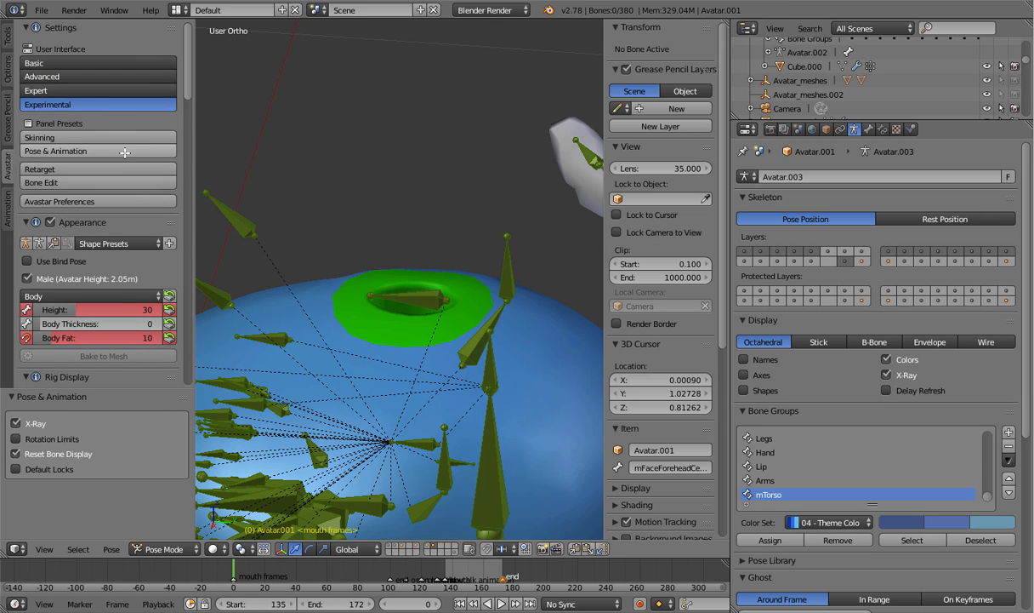
right_click(431, 300)
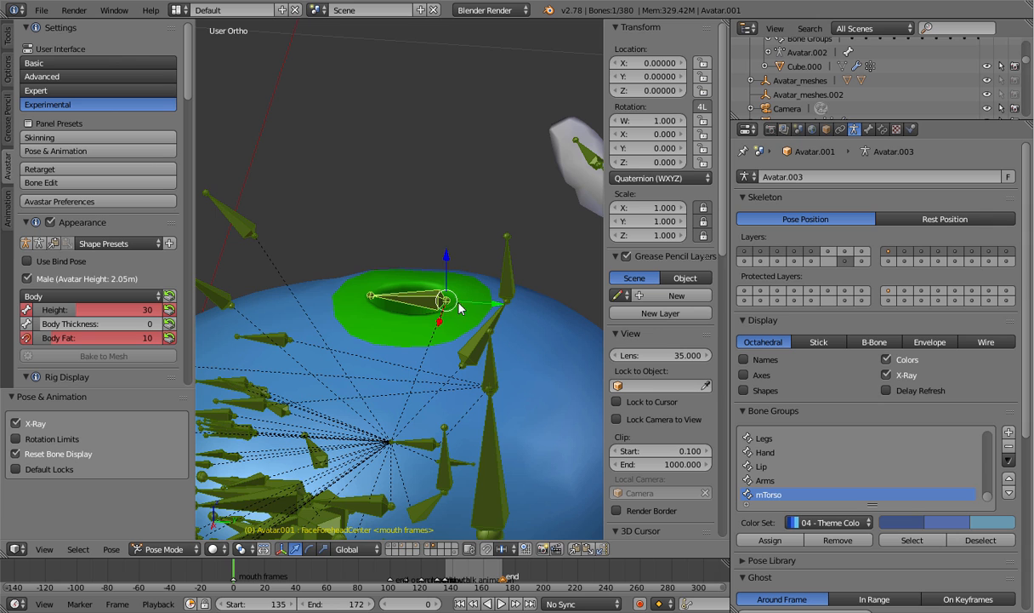
drag(492, 302, 563, 319)
Select the dolphin head mesh and switch it to Weight Paint mode
scroll(489, 293, up, 6)
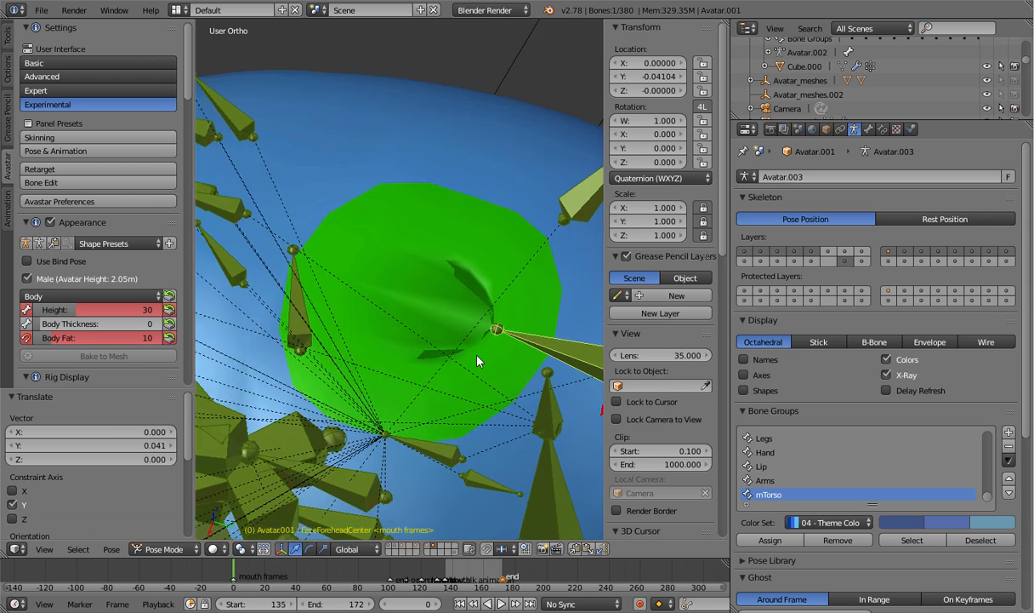
middle_drag(489, 362, 400, 365)
scroll(383, 332, up, 8)
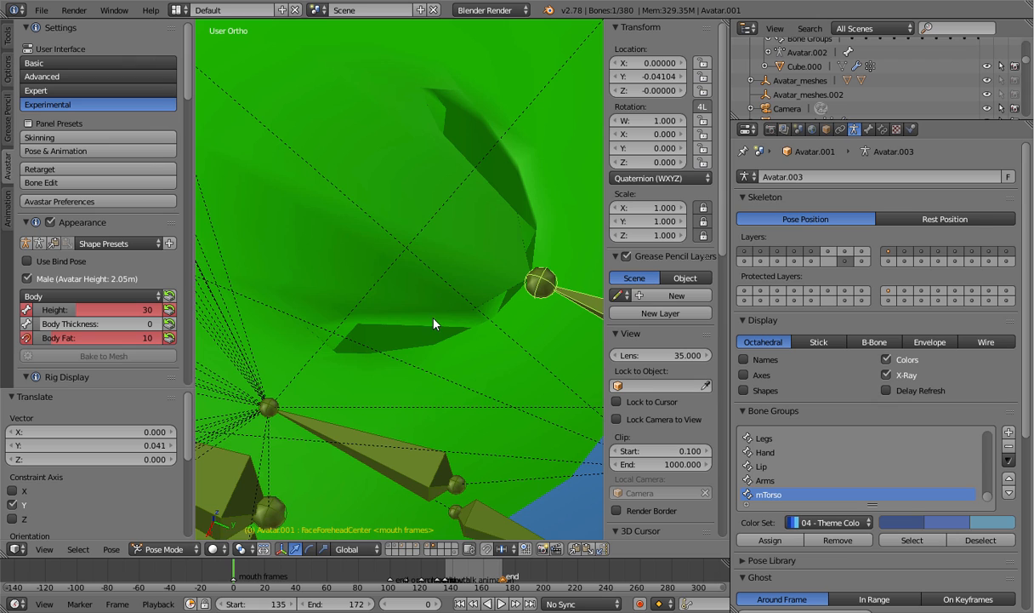
middle_drag(434, 321, 407, 394)
right_click(444, 311)
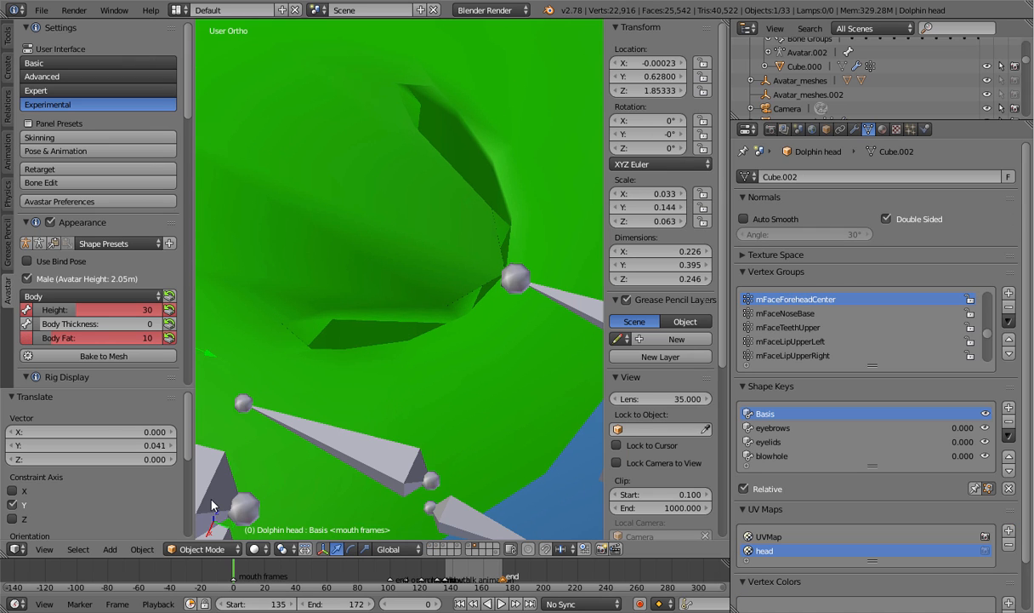
click(194, 549)
click(205, 470)
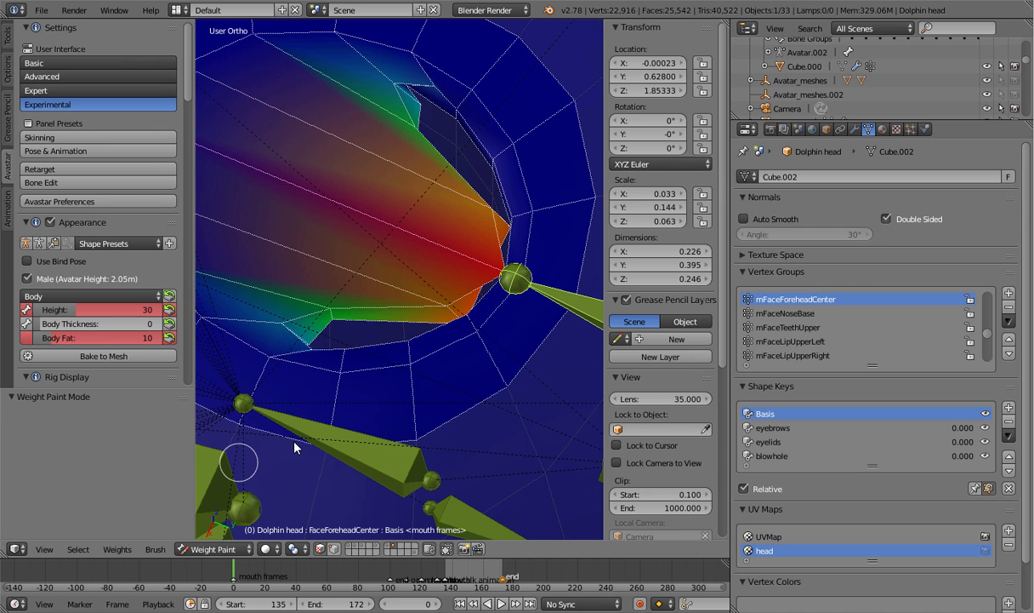
Paint more mFaceForeheadCenter weight onto the blowhole flap's edge vertices near the bone, undoing stray strokes
mouse_move(351, 307)
mouse_down()
mouse_move(331, 311)
mouse_move(377, 336)
mouse_up()
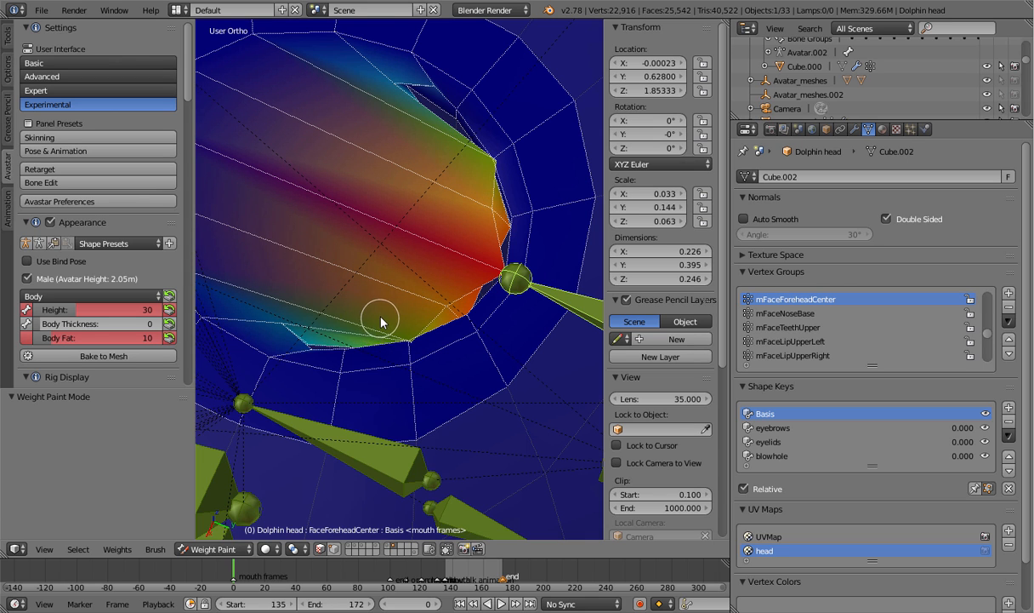
mouse_move(377, 330)
middle_down()
mouse_move(411, 330)
mouse_move(370, 335)
middle_up()
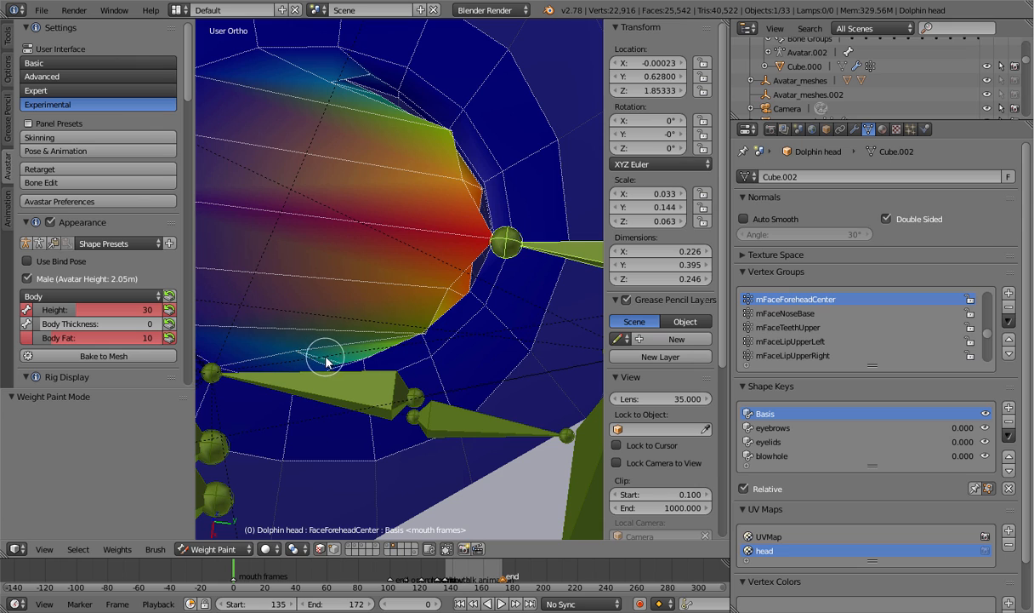
key(ctrl+z)
key(ctrl+z)
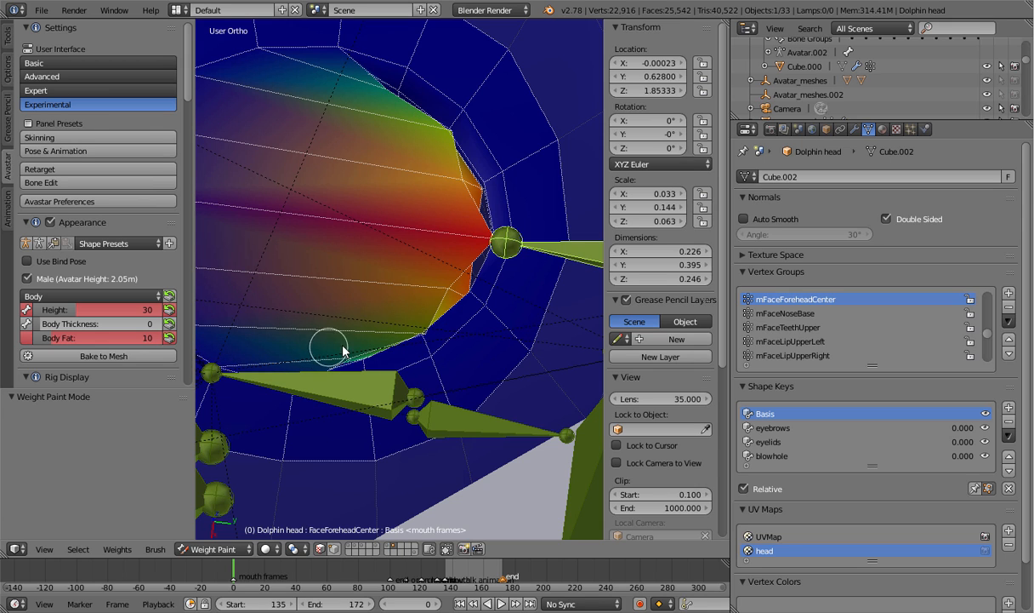
key(ctrl+z)
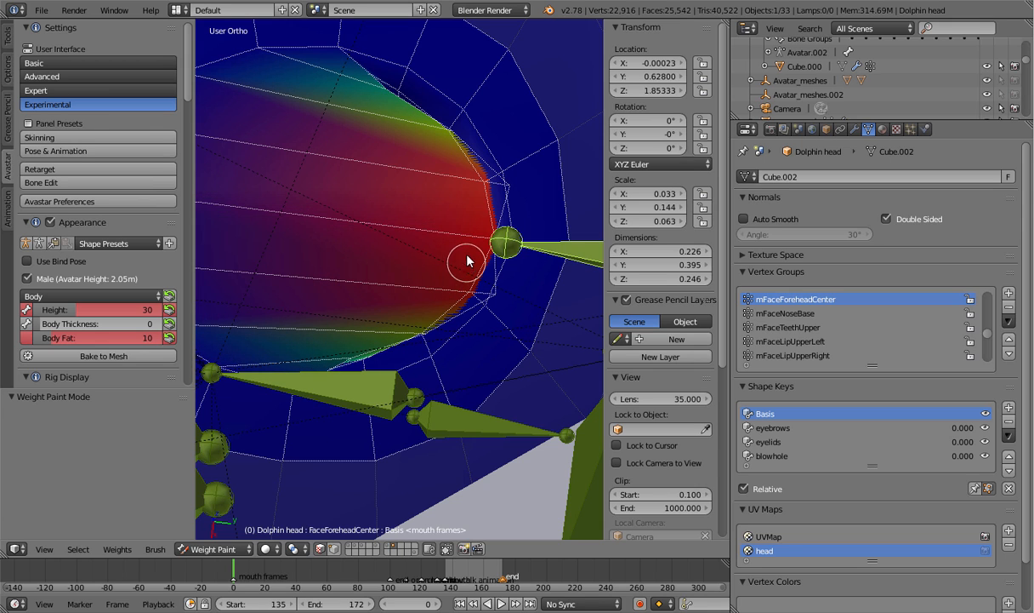
Move the FaceForeheadCenter bone about -0.010 along global Y to test the blowhole's deformation
scroll(432, 254, down, 3)
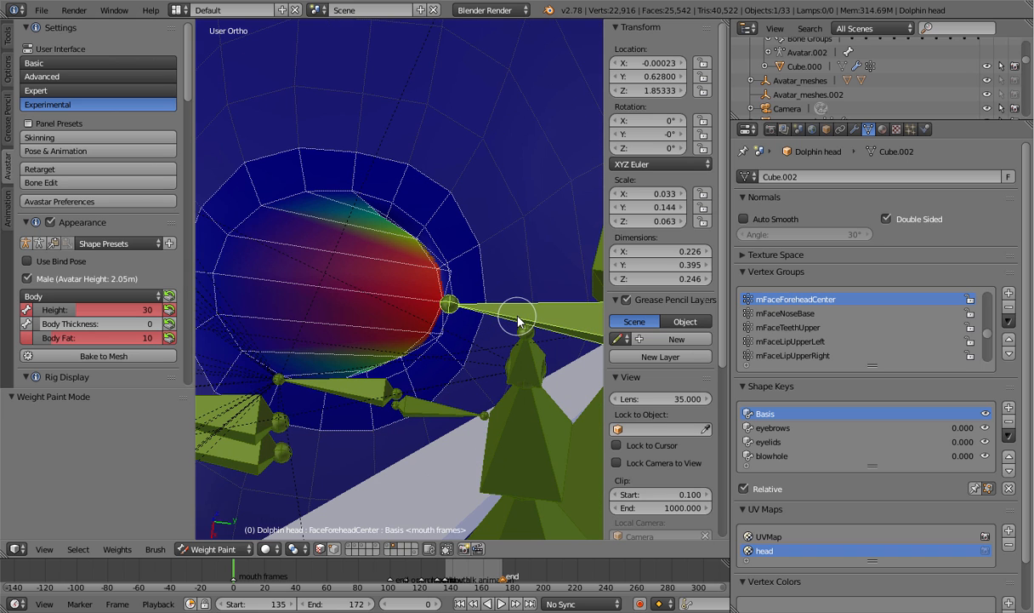
key(g)
key(y)
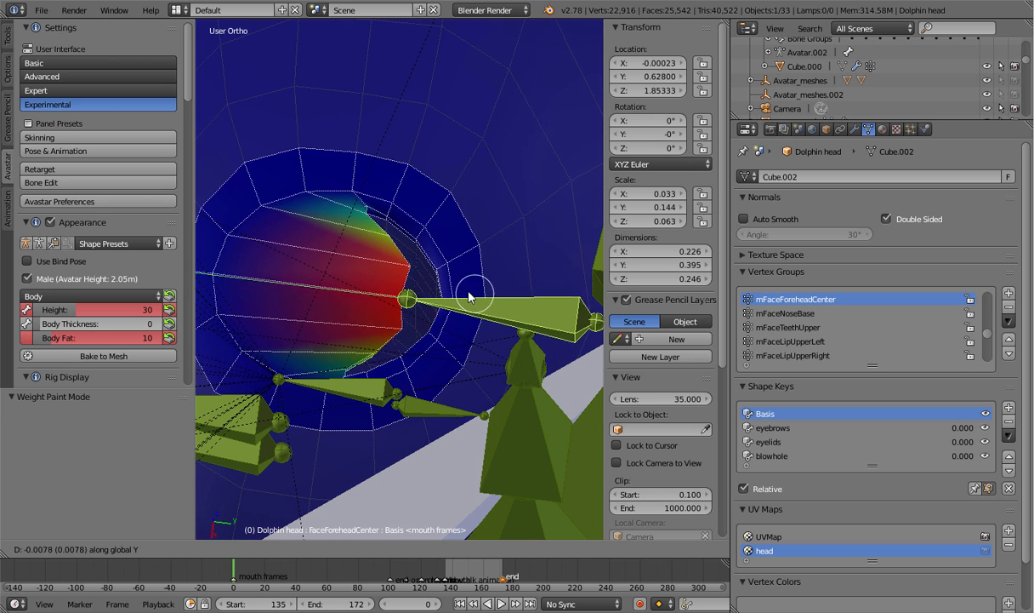
click(466, 292)
Choose the Subtract brush and try a stroke on the blowhole flap's edge beside the bone, undoing that stroke
middle_drag(287, 220, 281, 167)
scroll(396, 251, up, 3)
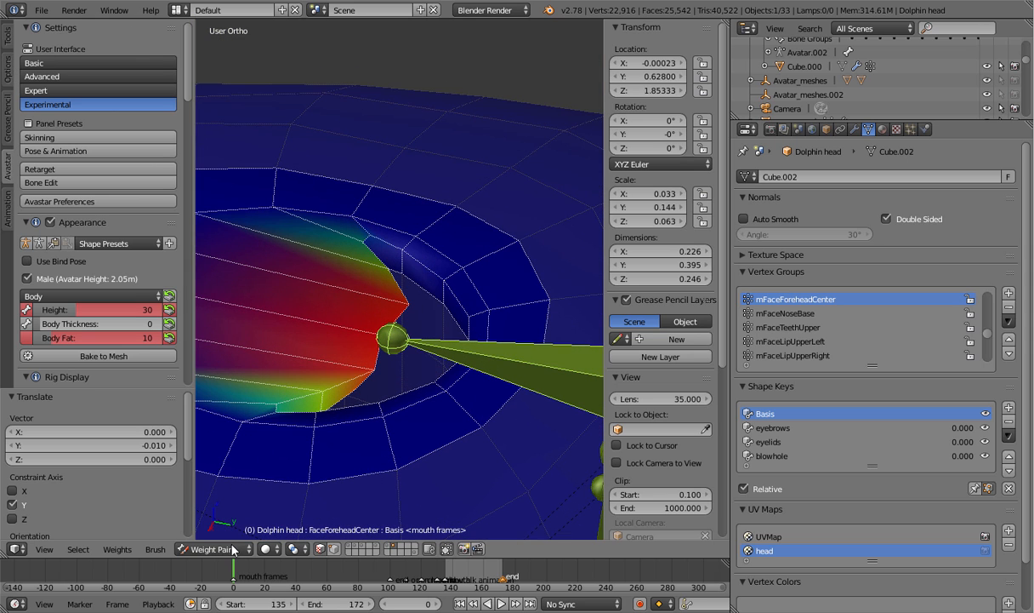
click(9, 38)
click(98, 83)
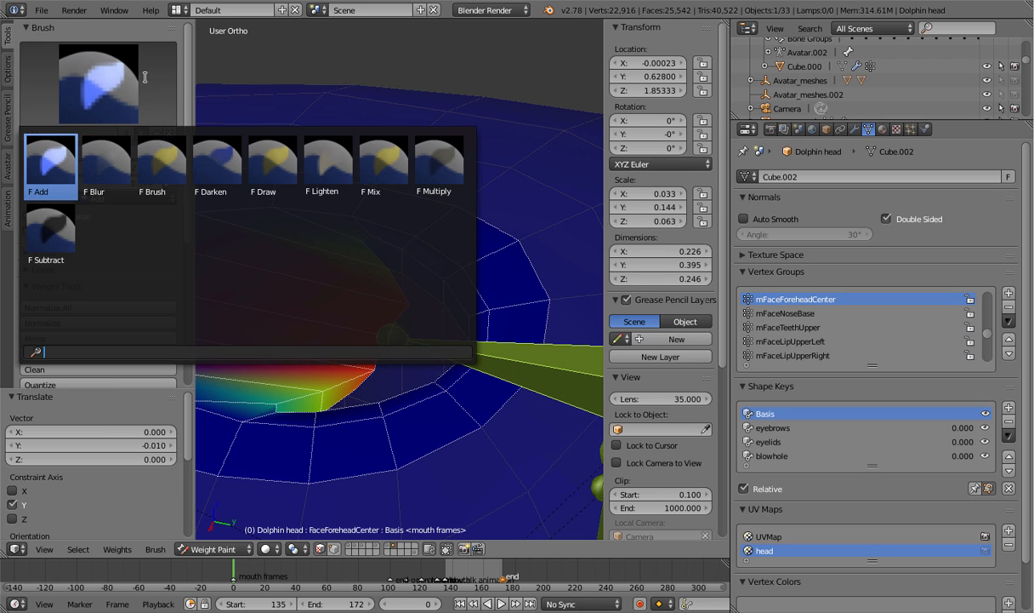
click(44, 225)
drag(403, 314, 394, 322)
key(ctrl+z)
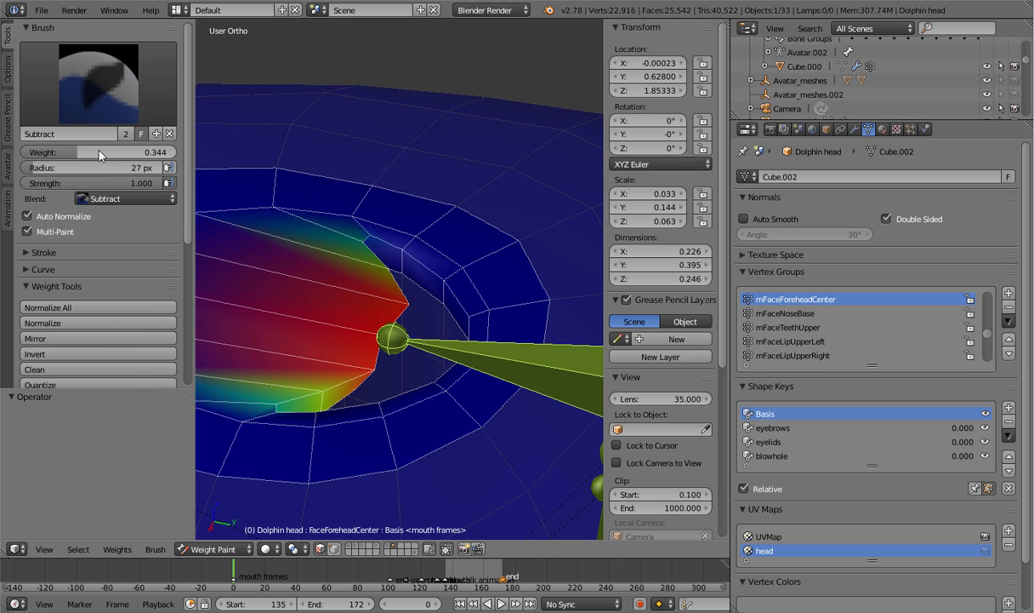
Set the Subtract brush to weight 0.130 and strength 0.246, and reduce the weights on the flap's edge beside the bone
drag(100, 155, 61, 155)
drag(114, 181, 58, 183)
click(407, 306)
click(395, 300)
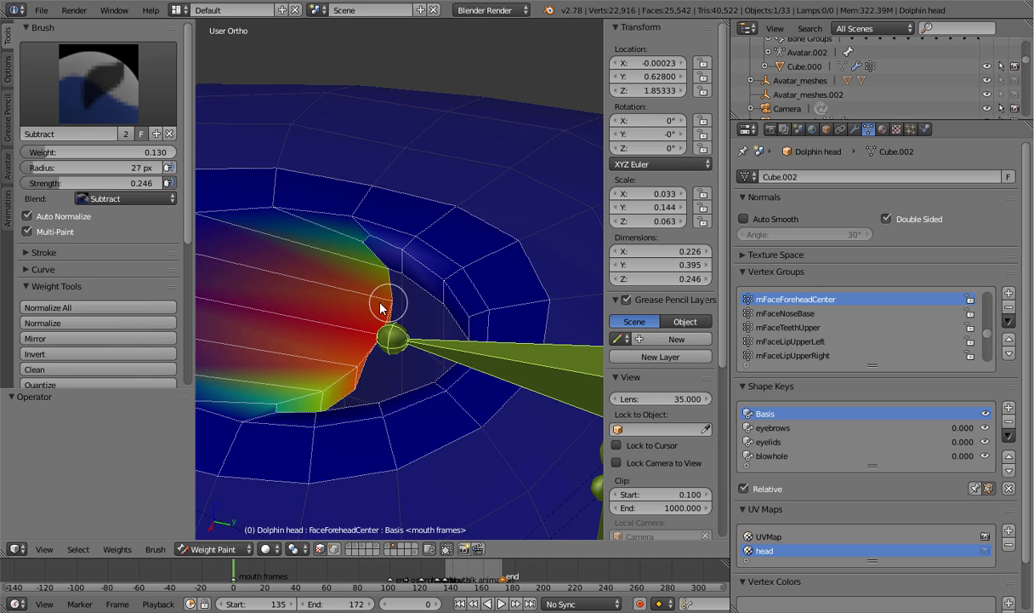
Switch the weight painting brush back to Add
mouse_move(380, 303)
middle_down()
mouse_move(376, 330)
mouse_move(339, 302)
mouse_move(364, 289)
middle_up()
click(69, 81)
click(51, 155)
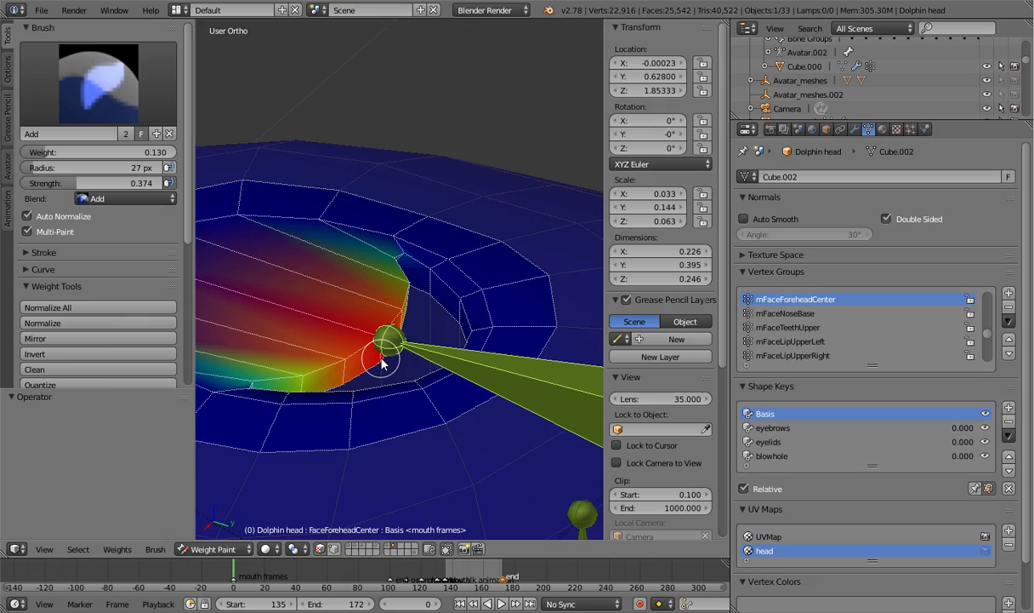
Move the FaceForeheadCenter bone about 0.009 along global Y to check the blowhole flap's closing
middle_drag(381, 361, 402, 372)
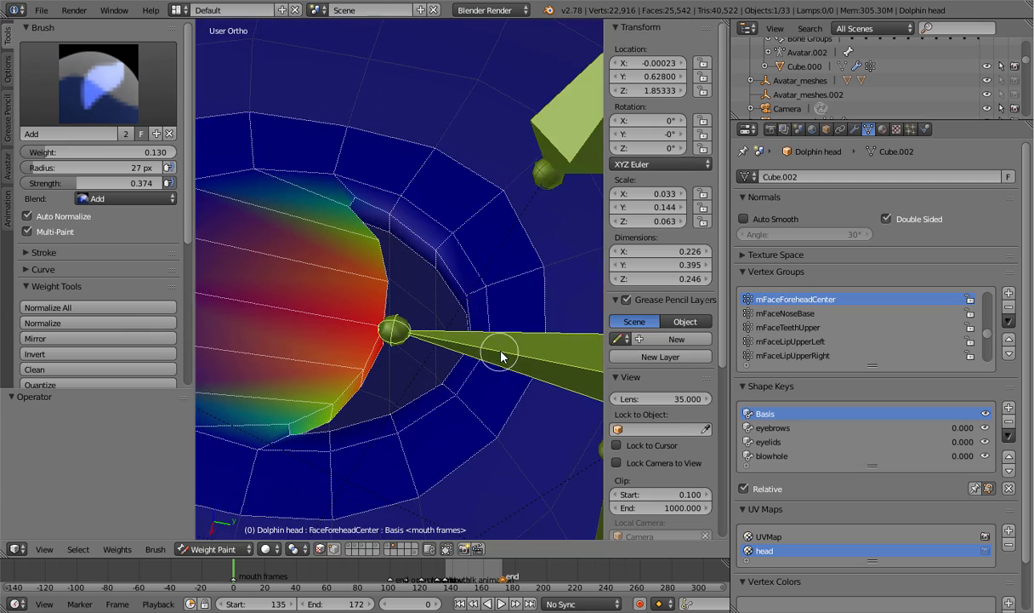
middle_drag(501, 355, 375, 303)
key(g)
key(y)
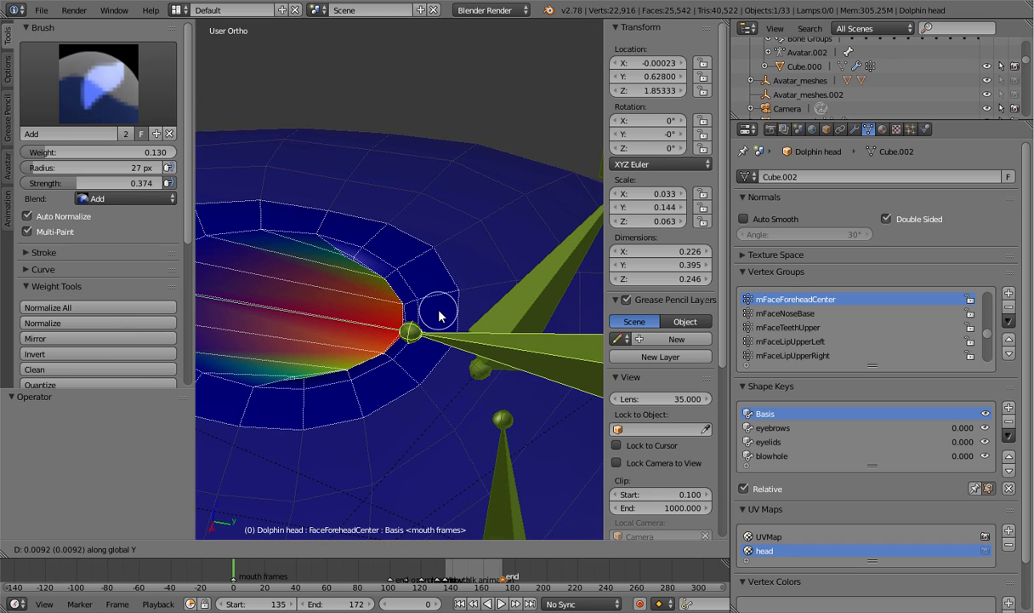
click(434, 315)
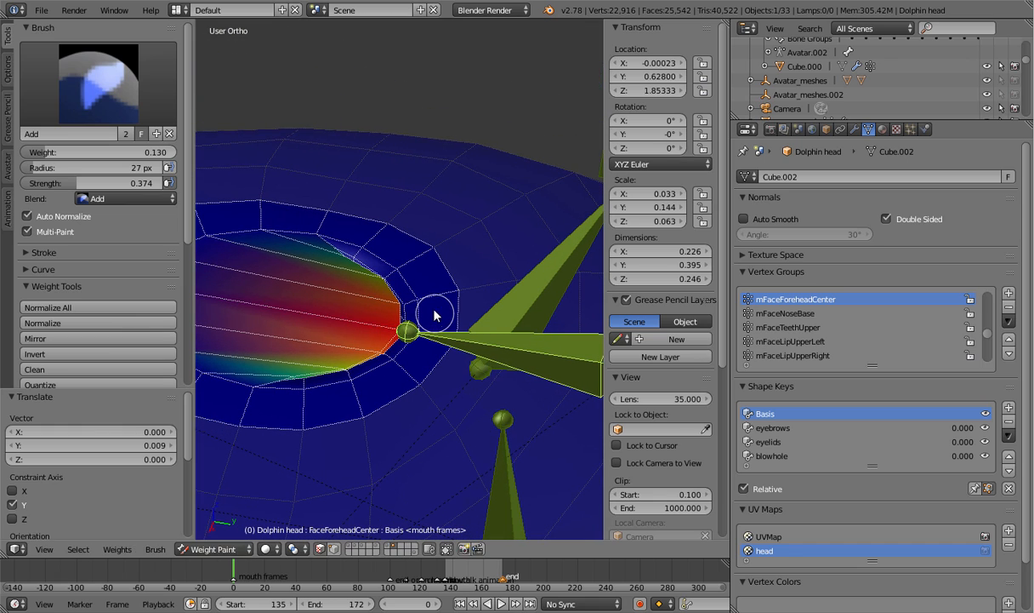
Examine the blowhole flap's edge around the FaceForeheadCenter bone up close and from several angles
middle_drag(434, 316, 511, 342)
scroll(444, 300, up, 4)
middle_drag(353, 264, 552, 223)
scroll(503, 319, up, 1)
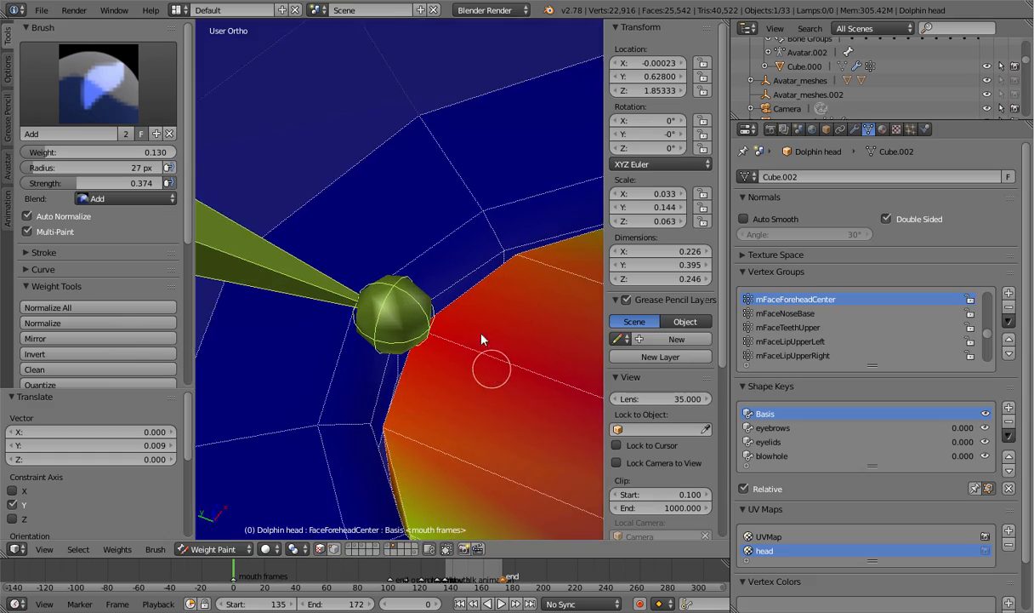
shift+middle_drag(482, 338, 363, 183)
mouse_move(353, 298)
middle_down()
mouse_move(402, 302)
mouse_move(389, 345)
mouse_move(444, 374)
mouse_move(468, 319)
mouse_move(448, 354)
mouse_move(402, 384)
mouse_move(365, 314)
mouse_move(330, 405)
middle_up()
key(z)
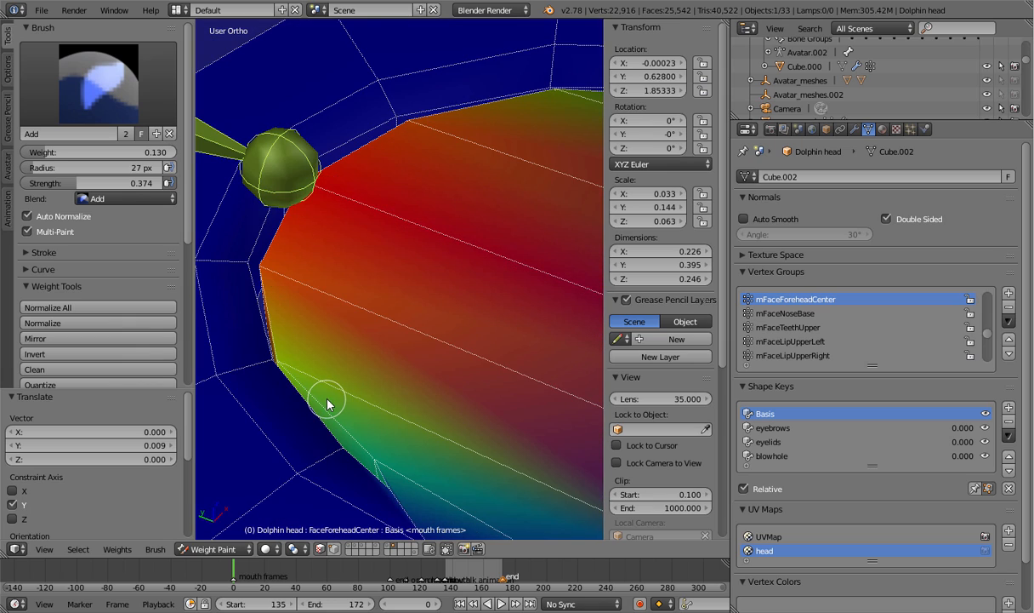
key(KP_5)
mouse_move(383, 294)
middle_down()
mouse_move(421, 211)
mouse_move(404, 326)
mouse_move(438, 356)
mouse_move(492, 339)
mouse_move(552, 346)
mouse_move(455, 363)
mouse_move(340, 359)
mouse_move(578, 366)
mouse_move(446, 394)
mouse_move(442, 347)
mouse_move(479, 331)
mouse_move(505, 358)
mouse_move(480, 331)
mouse_move(469, 411)
mouse_move(549, 452)
mouse_move(530, 402)
mouse_move(465, 337)
middle_up()
key(KP_5)
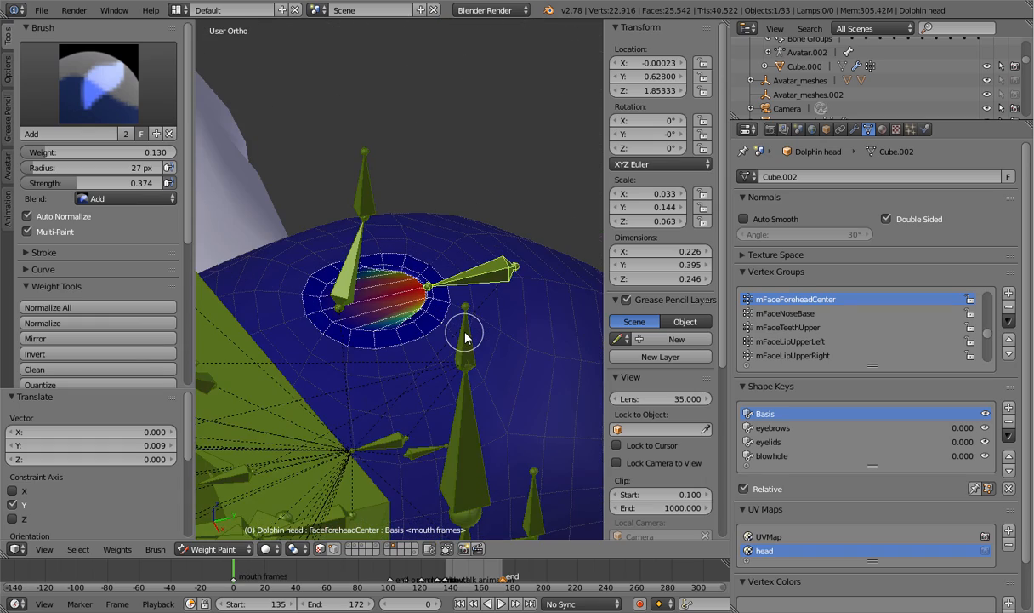
scroll(465, 337, up, 5)
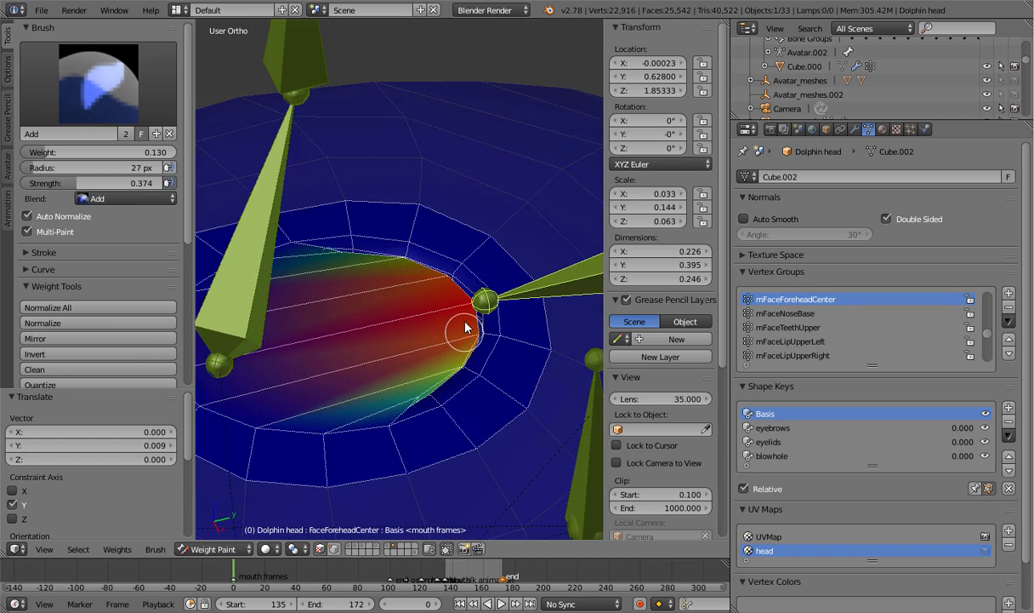
mouse_move(465, 326)
middle_down()
mouse_move(485, 403)
mouse_move(471, 395)
middle_up()
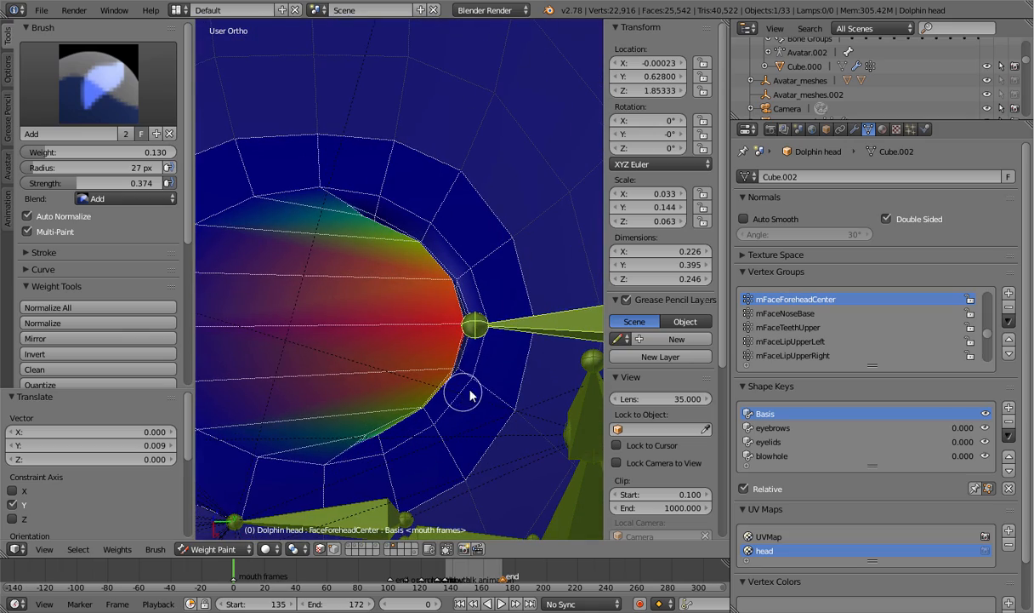
Move the FaceForeheadCenter bone about -0.010 along global Y to check the blowhole flap's opening
key(g)
key(y)
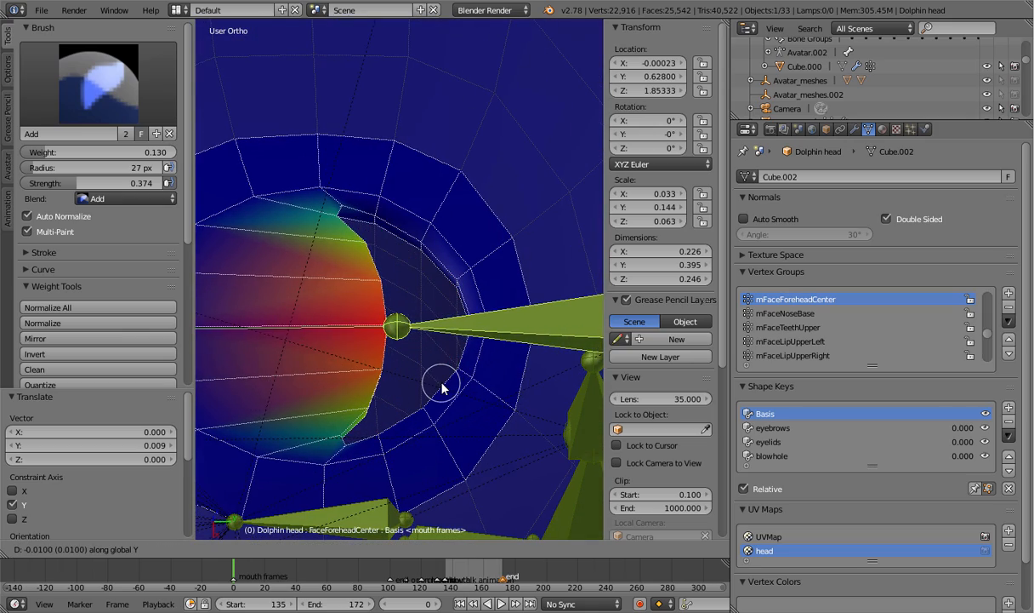
click(441, 388)
mouse_move(439, 382)
middle_down()
mouse_move(388, 351)
mouse_move(380, 373)
middle_up()
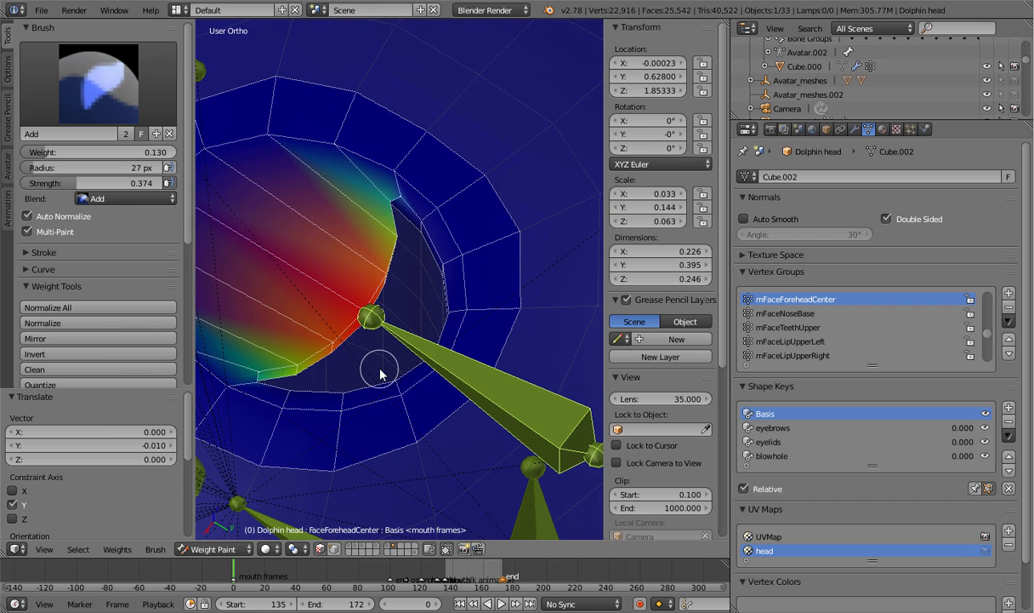
Move the bone about 0.003 along global Y and try an Add stroke on the flap's edge beside it
key(g)
key(y)
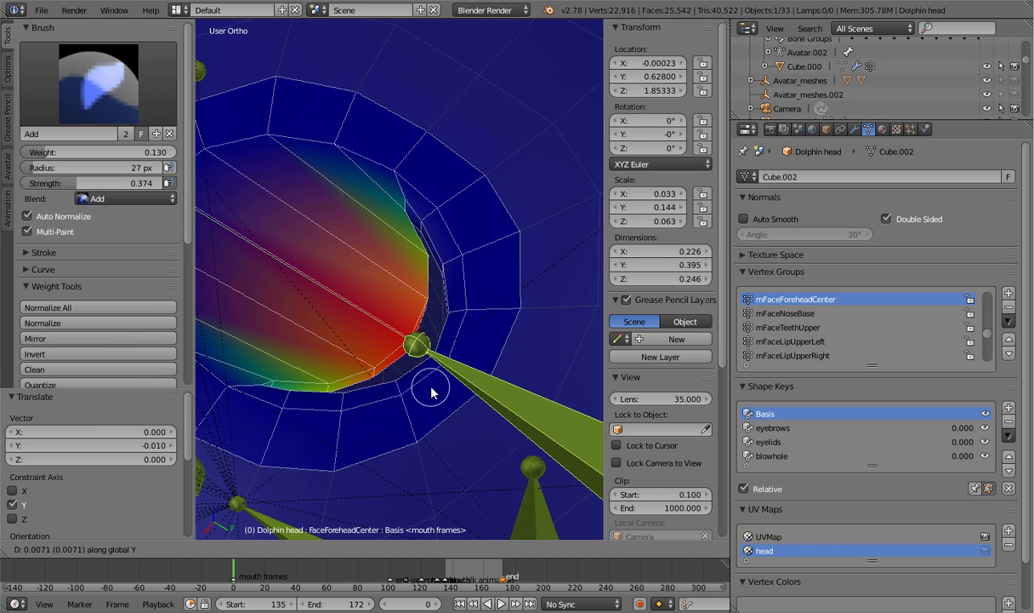
click(385, 340)
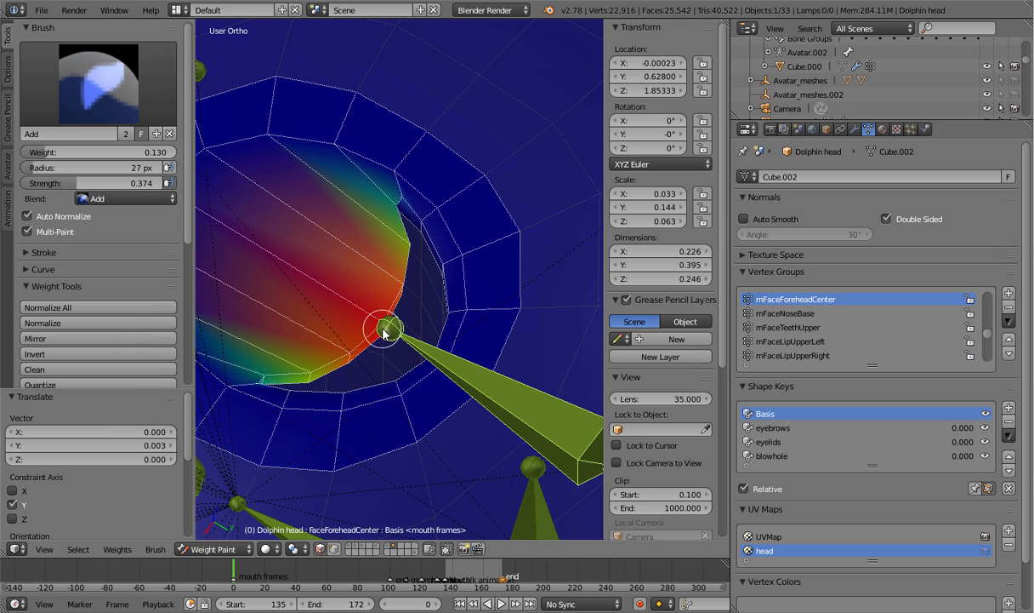
drag(380, 350, 355, 366)
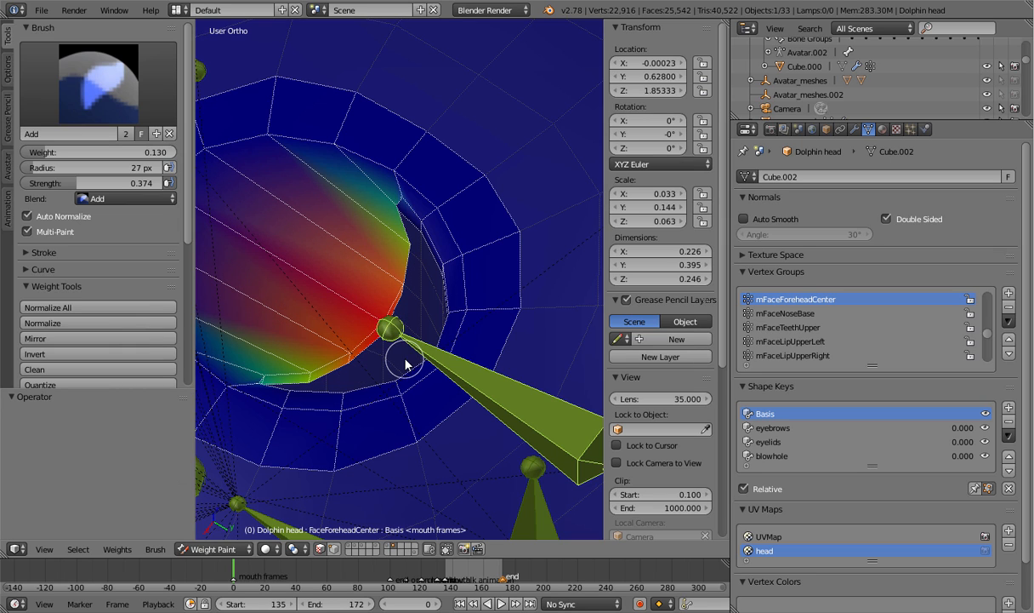
Move the bone another 0.004 or so along global Y and try an Add stroke on the flap's edge, undoing that stroke
key(g)
key(y)
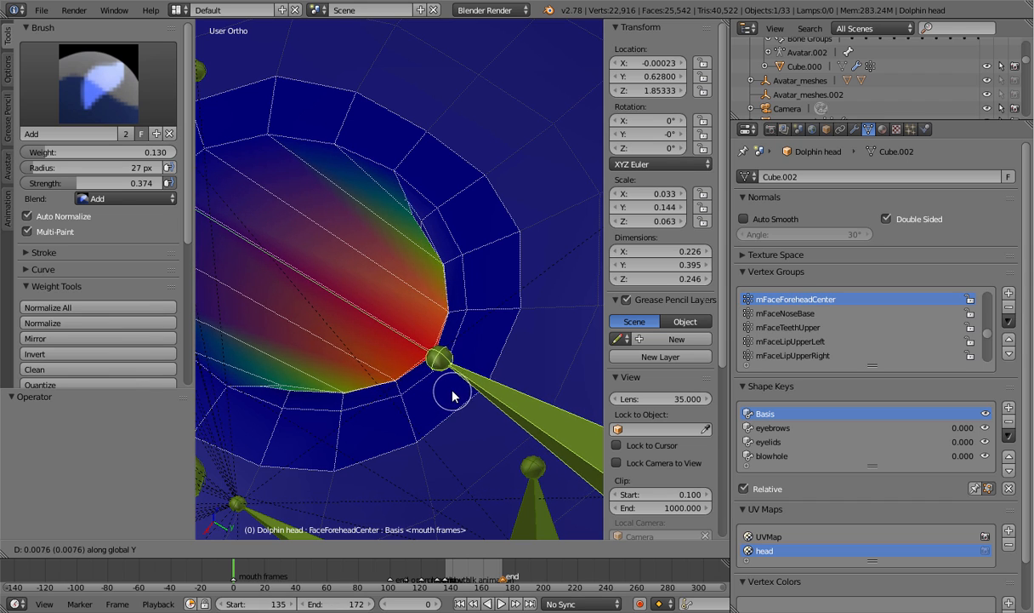
click(433, 383)
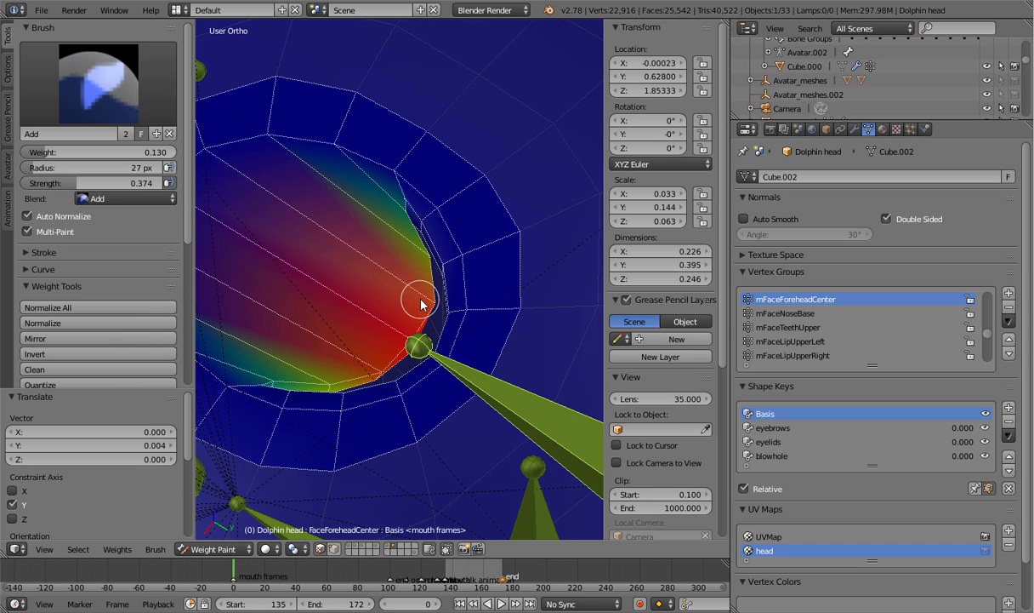
key(ctrl+z)
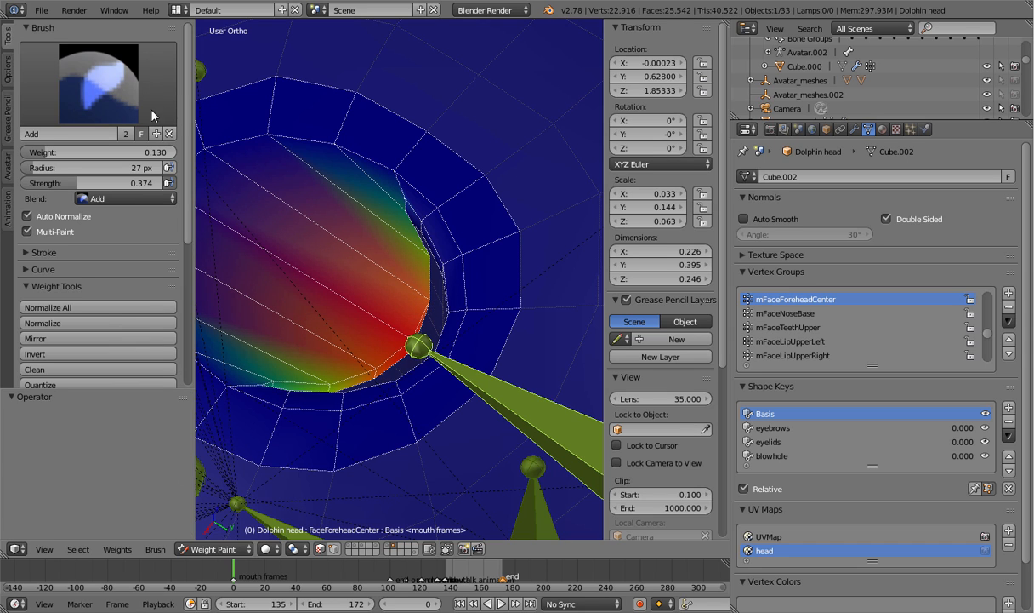
Move the FaceForeheadCenter bone about 0.003 along global Y to close the flap and check the fit around the rim
key(g)
key(y)
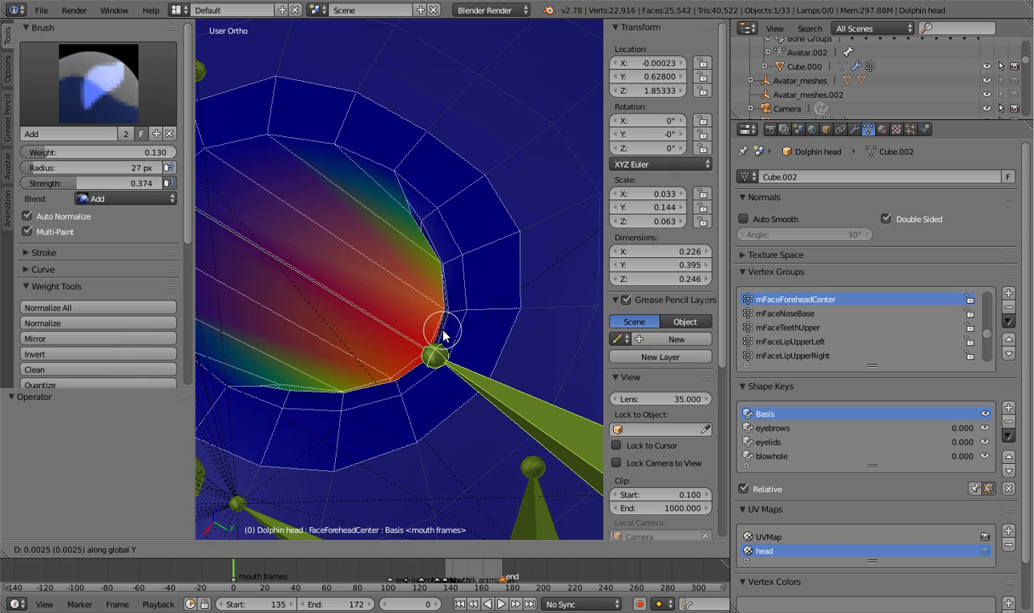
click(443, 335)
mouse_move(439, 340)
middle_down()
mouse_move(492, 328)
mouse_move(521, 337)
mouse_move(496, 355)
mouse_move(377, 382)
mouse_move(423, 431)
mouse_move(430, 352)
mouse_move(411, 402)
mouse_move(439, 294)
mouse_move(462, 349)
mouse_move(486, 338)
mouse_move(469, 358)
mouse_move(468, 295)
mouse_move(453, 335)
mouse_move(407, 376)
mouse_move(422, 335)
mouse_move(383, 370)
mouse_move(401, 371)
middle_up()
scroll(466, 351, down, 7)
scroll(417, 274, up, 6)
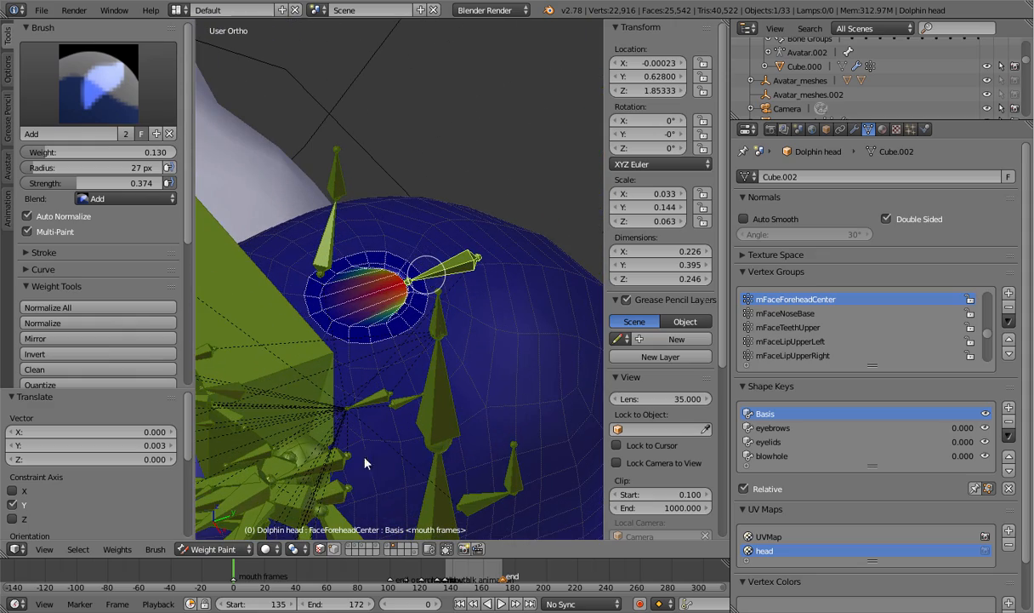
Hide every bone except FaceForeheadCenter, turning the face selection mask off for the hiding and back on
click(320, 548)
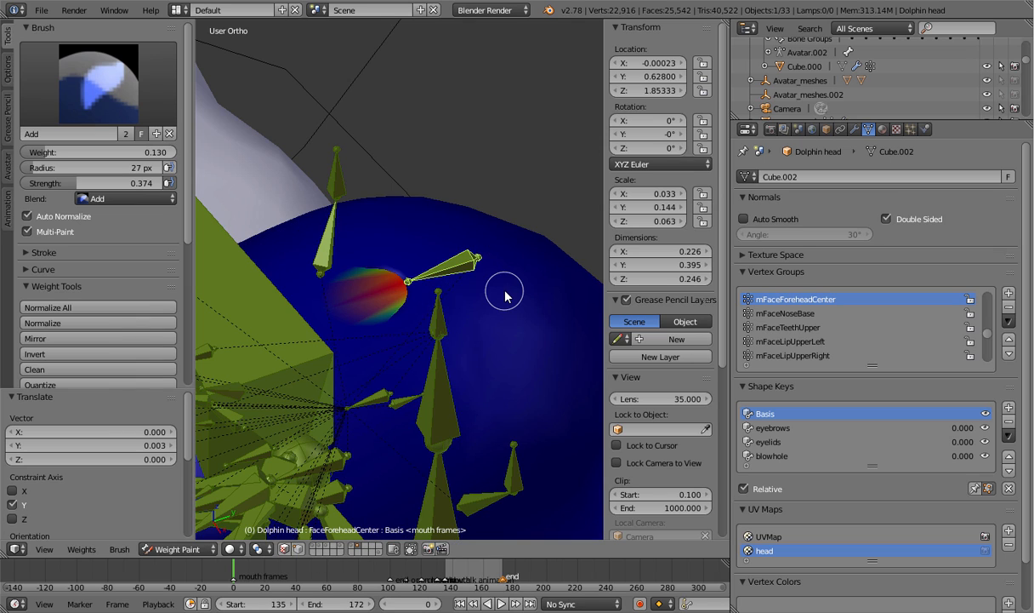
key(ctrl+i)
key(h)
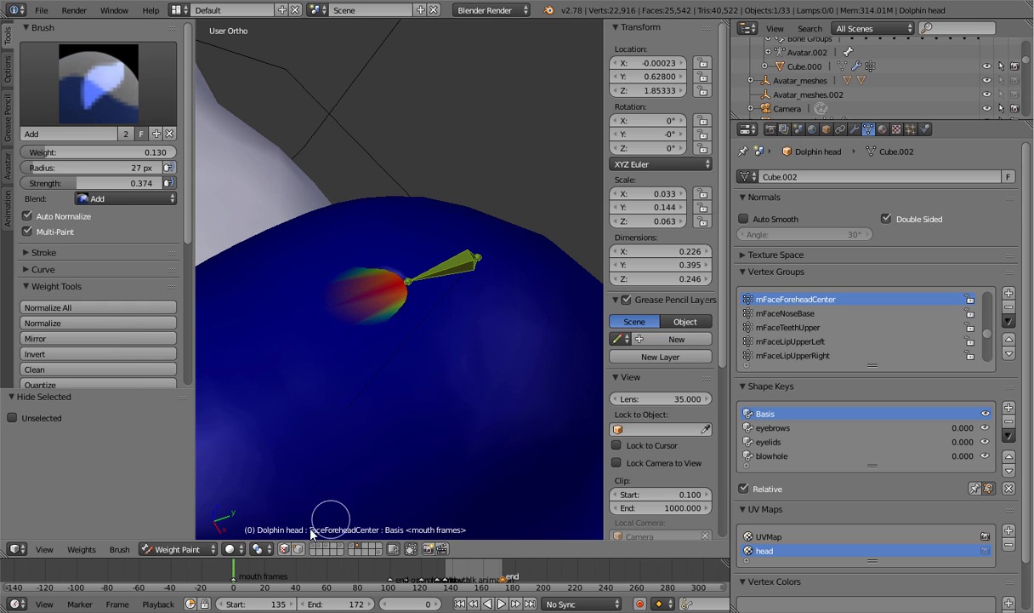
click(289, 548)
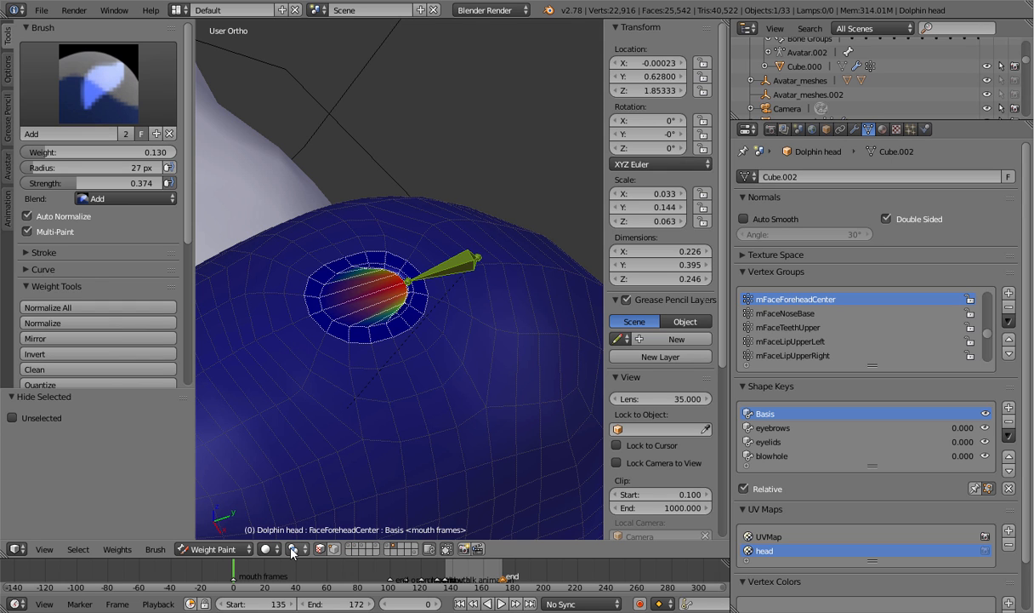
scroll(382, 196, down, 3)
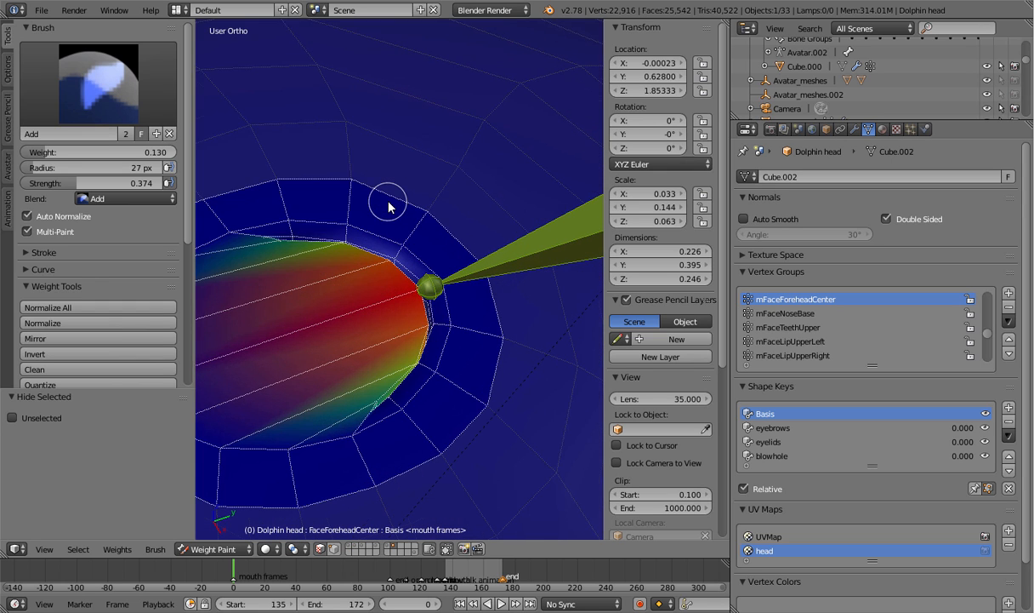
scroll(383, 195, up, 1)
right_click(520, 264)
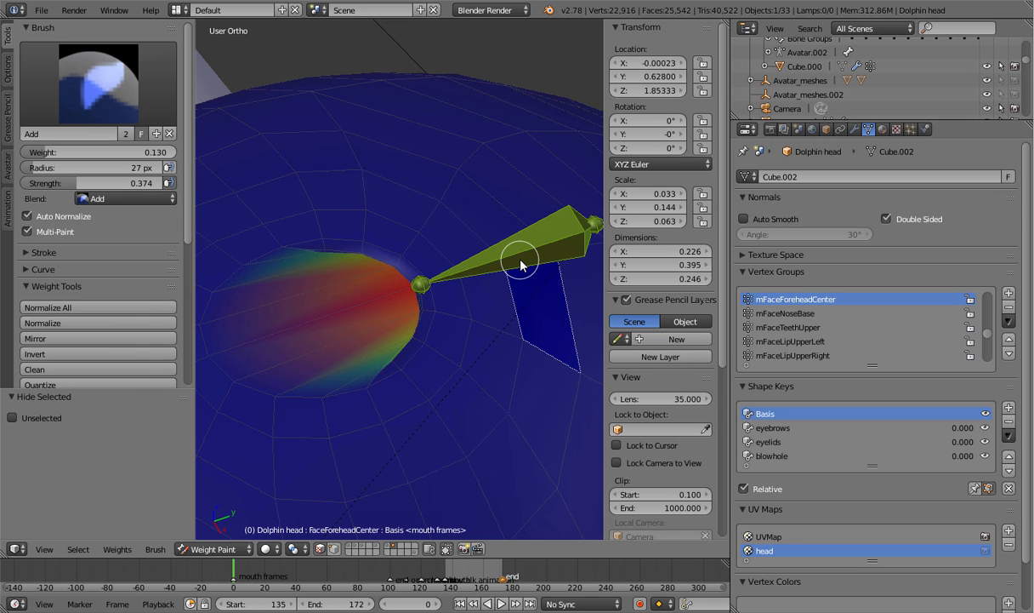
key(ctrl+z)
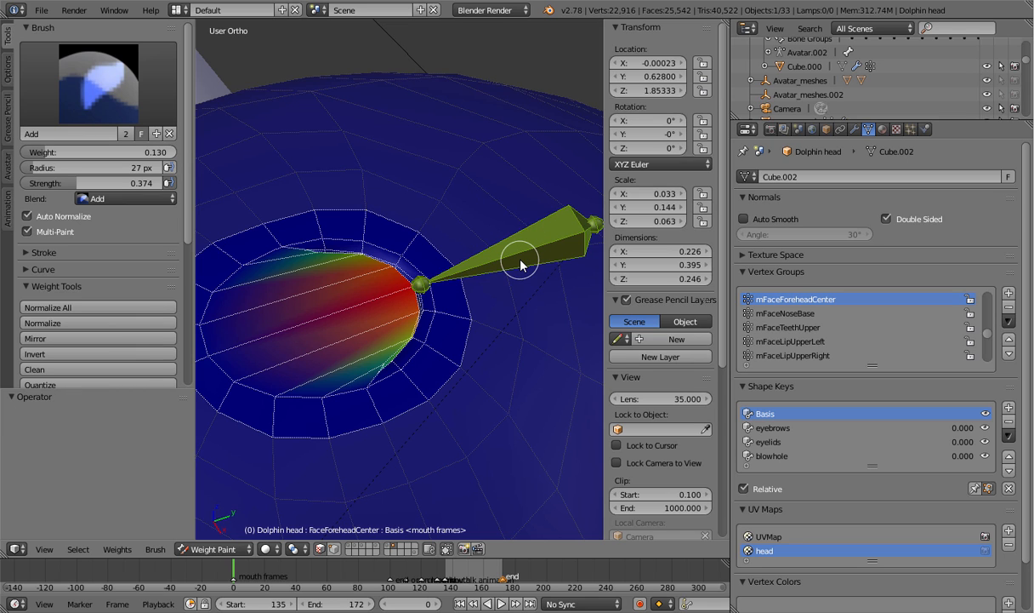
click(321, 550)
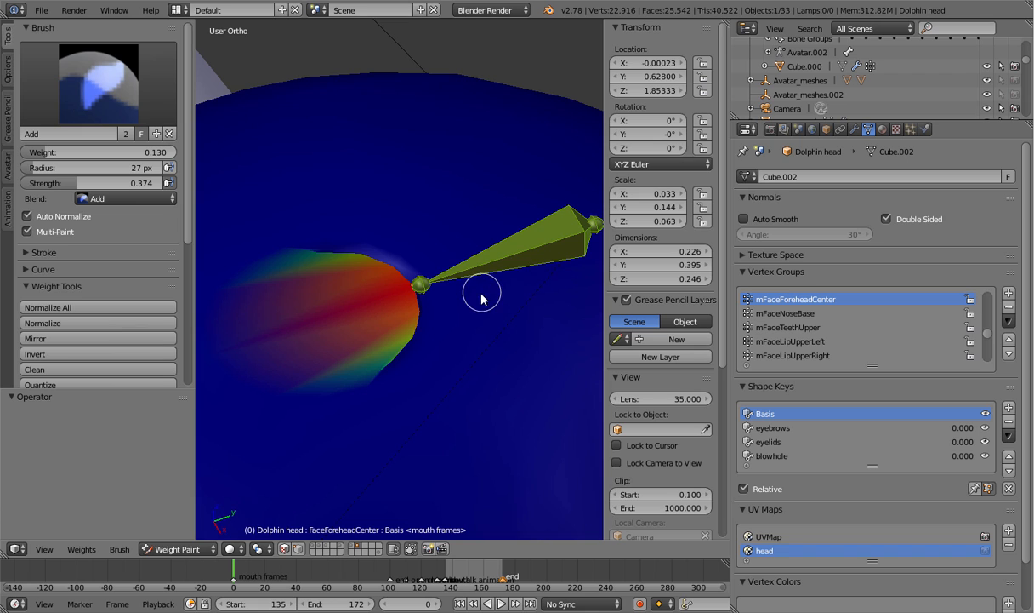
click(288, 550)
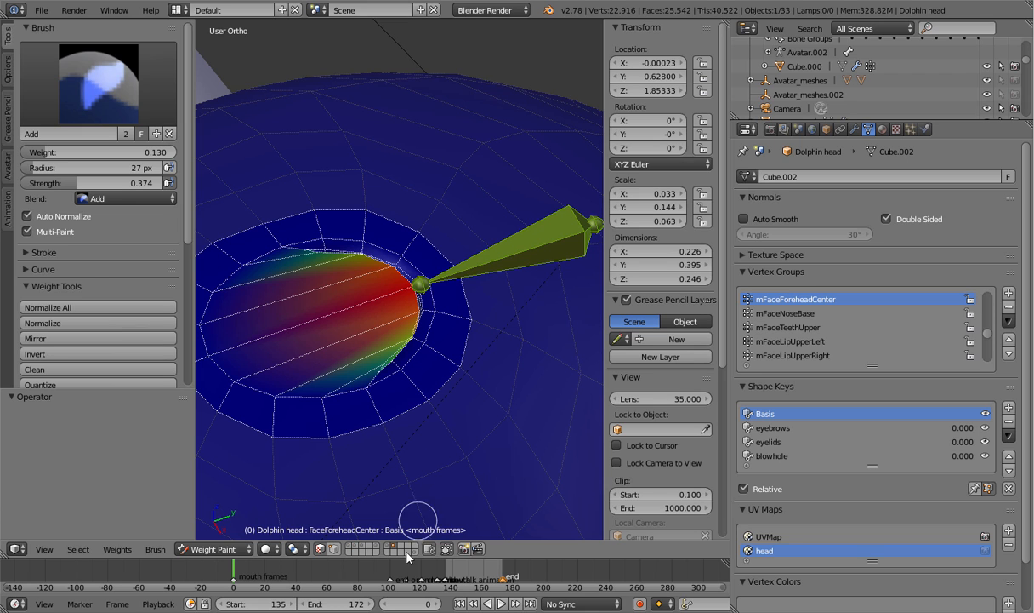
Turn off the face selection mask, select the FaceForeheadCenter bone and try to apply Avastar's Pose & Animation preset
click(319, 550)
right_click(497, 255)
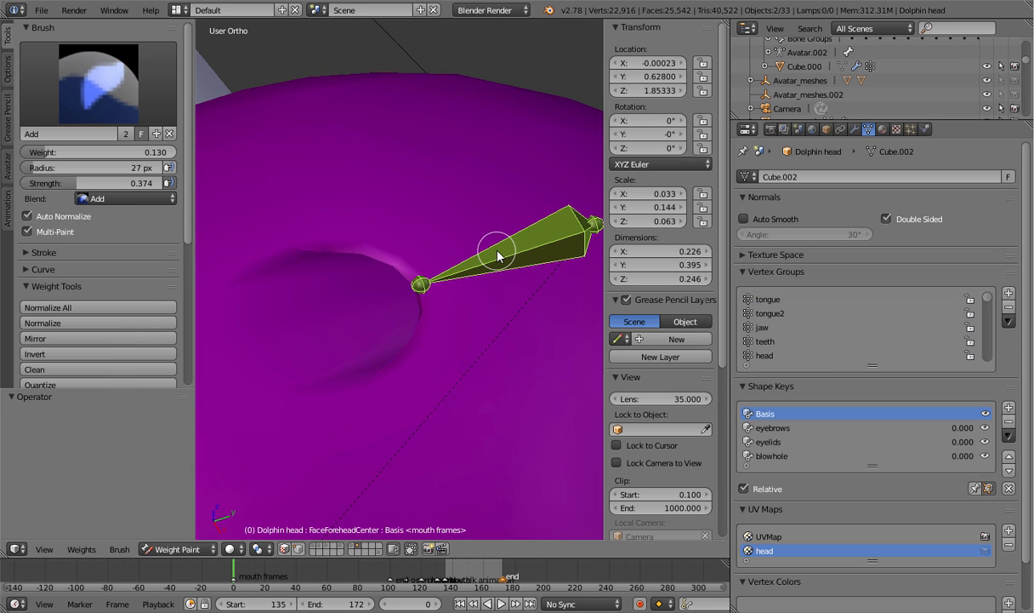
click(7, 169)
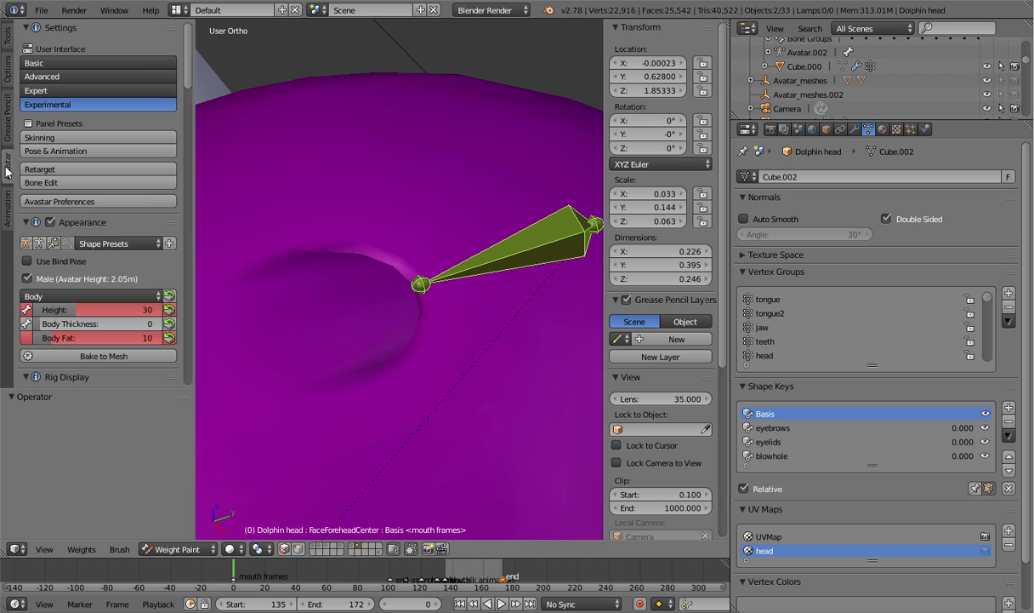
click(103, 146)
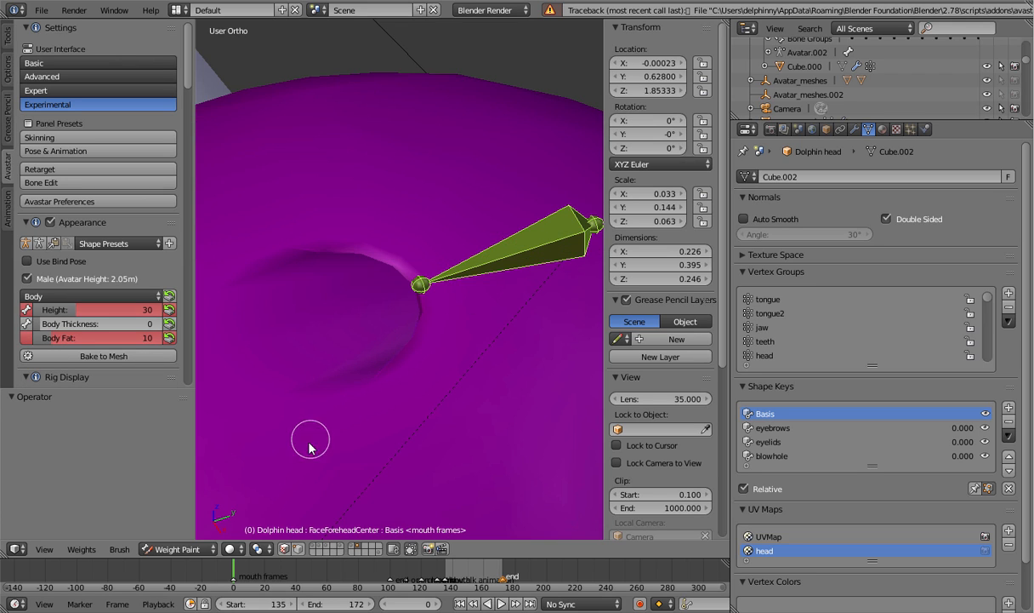
Switch the head to Object Mode, then select the armature in Pose Mode and apply the Pose & Animation preset
click(179, 549)
click(183, 538)
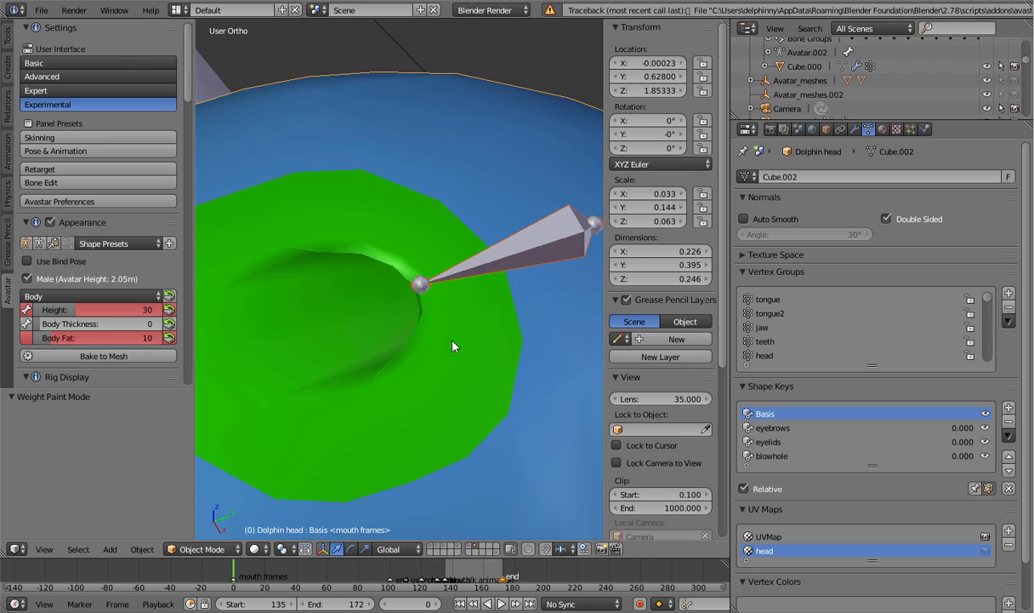
right_click(541, 245)
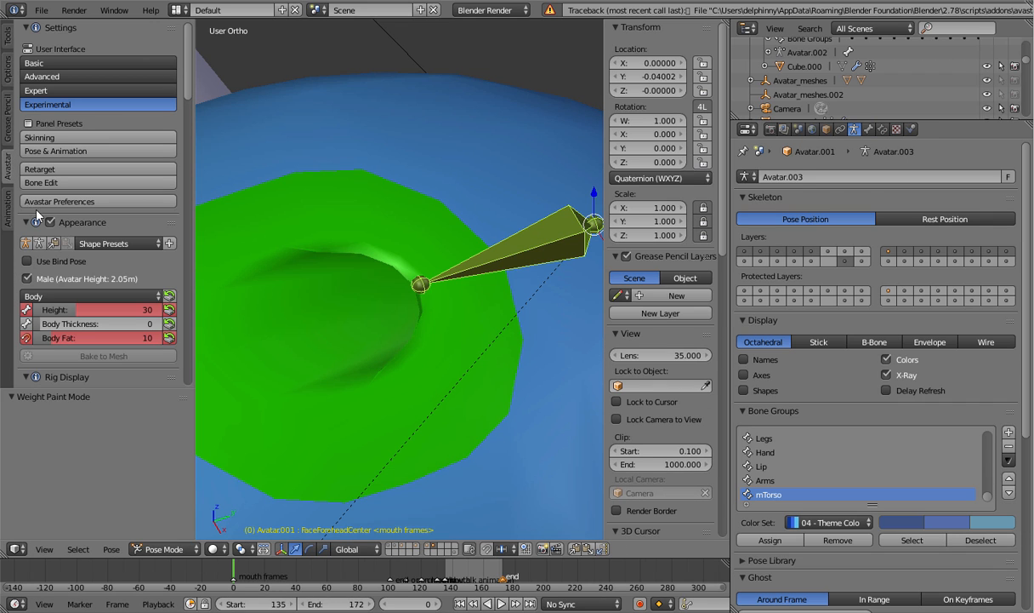
click(47, 152)
Return the dolphin head to Weight Paint mode and apply Avastar's Skinning preset
right_click(351, 490)
click(183, 548)
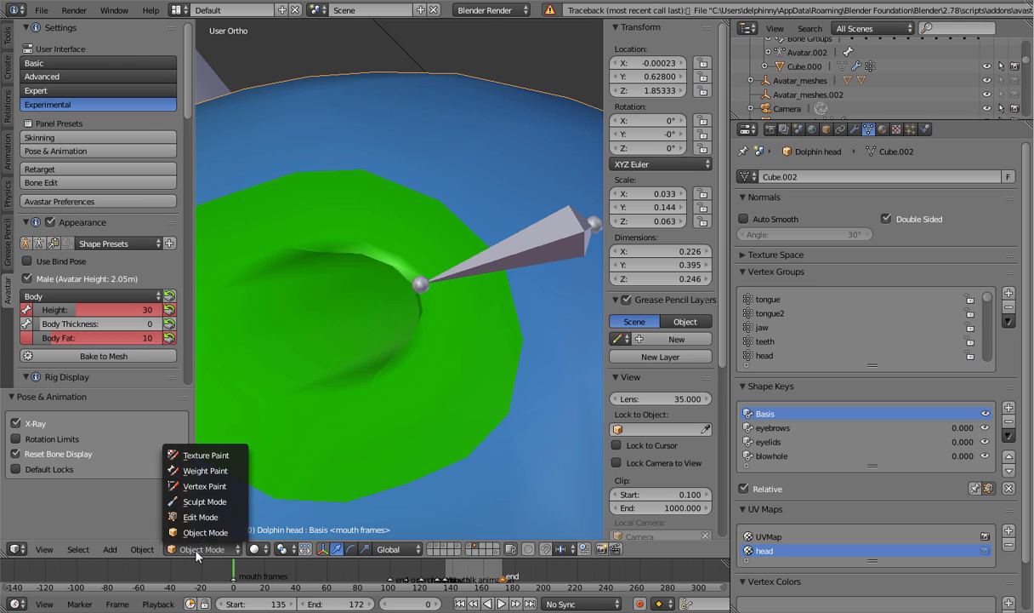
click(208, 473)
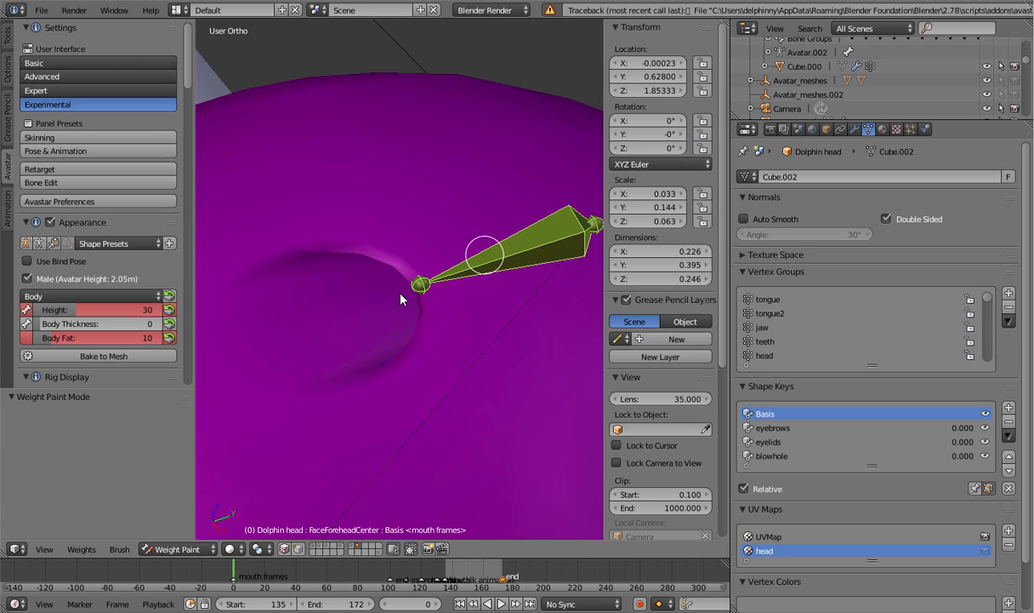
click(56, 136)
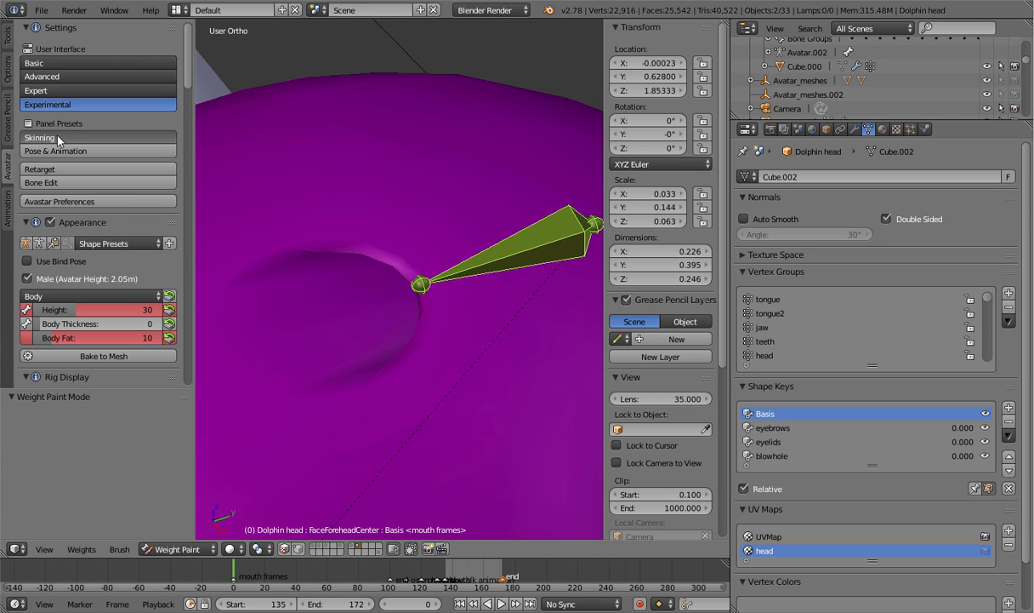
Select the mFaceForeheadCenter bone, try moving it along global Y, and turn the face selection mask back on
right_click(507, 253)
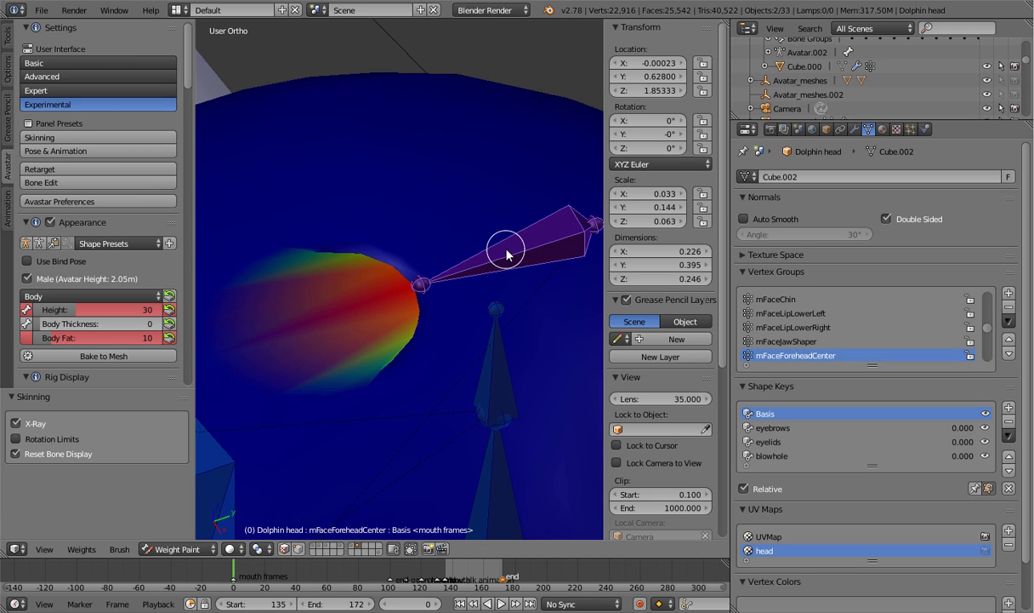
key(g)
key(y)
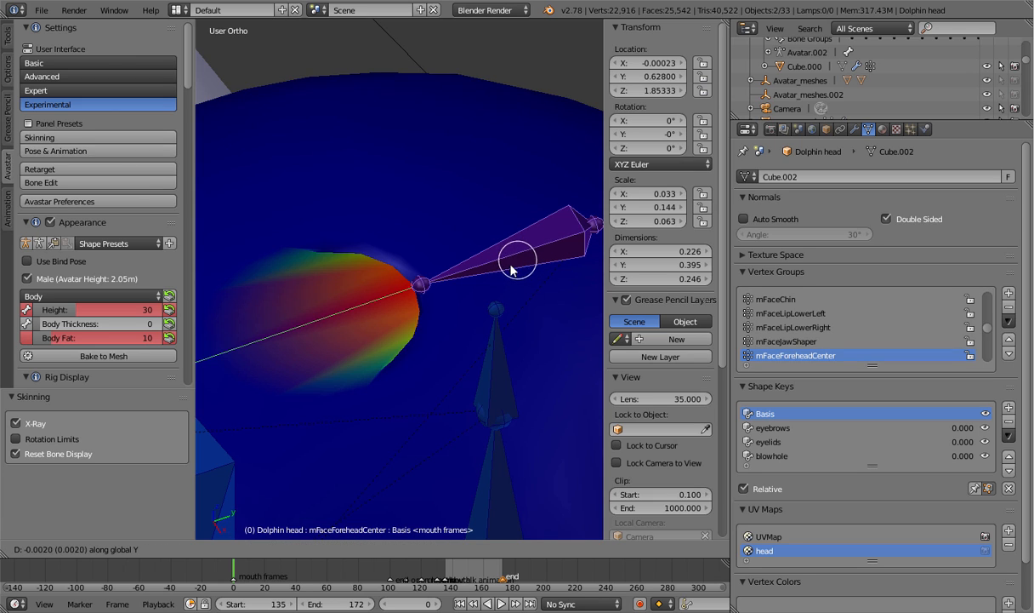
right_click(526, 254)
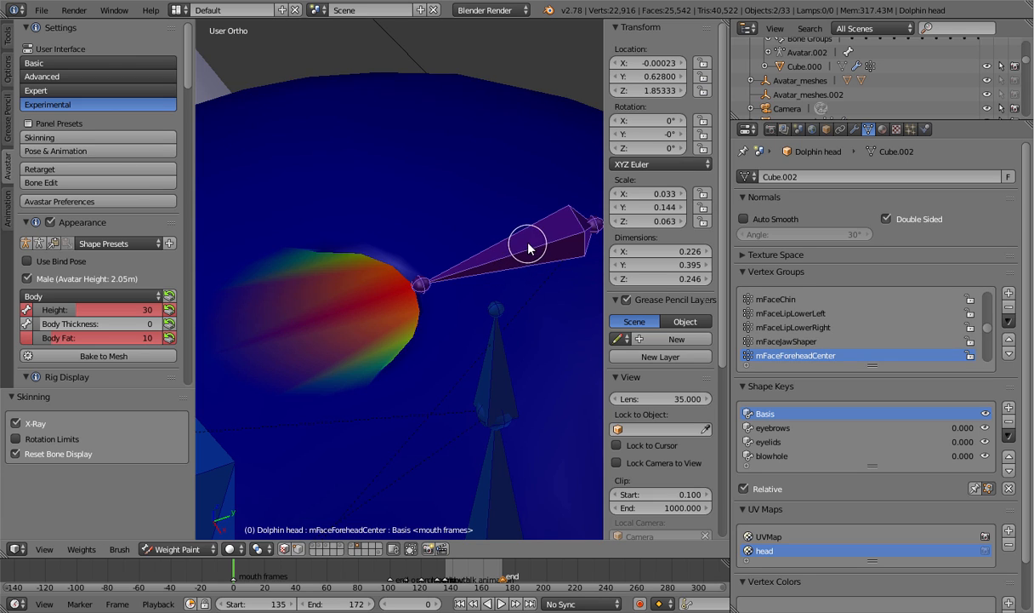
click(285, 549)
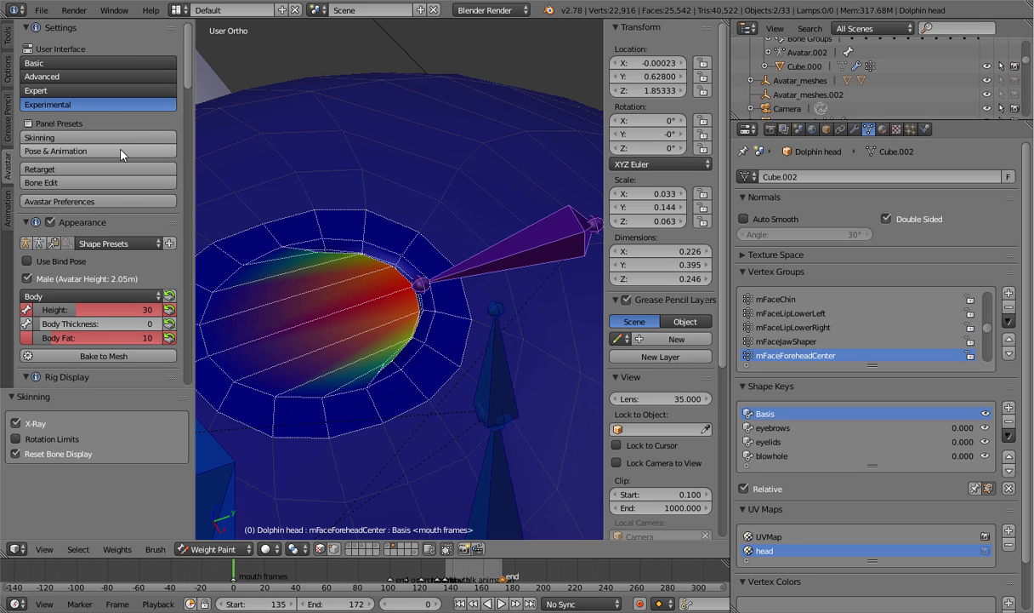
Show the Face control bone group in Avastar's rig display and undo the stray face selection on the dolphin head
scroll(68, 252, down, 5)
scroll(66, 250, down, 6)
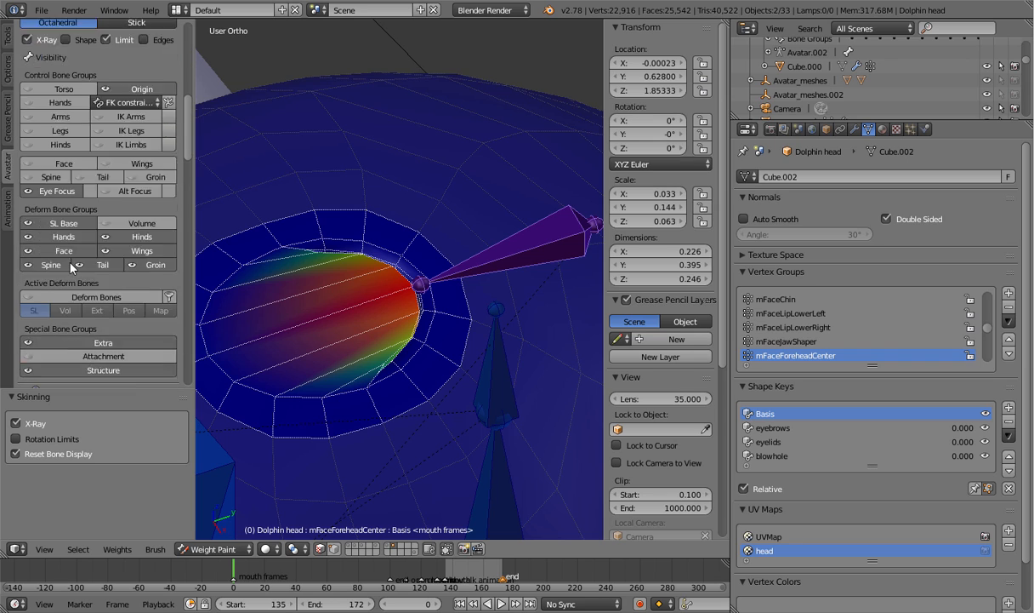
scroll(66, 243, up, 4)
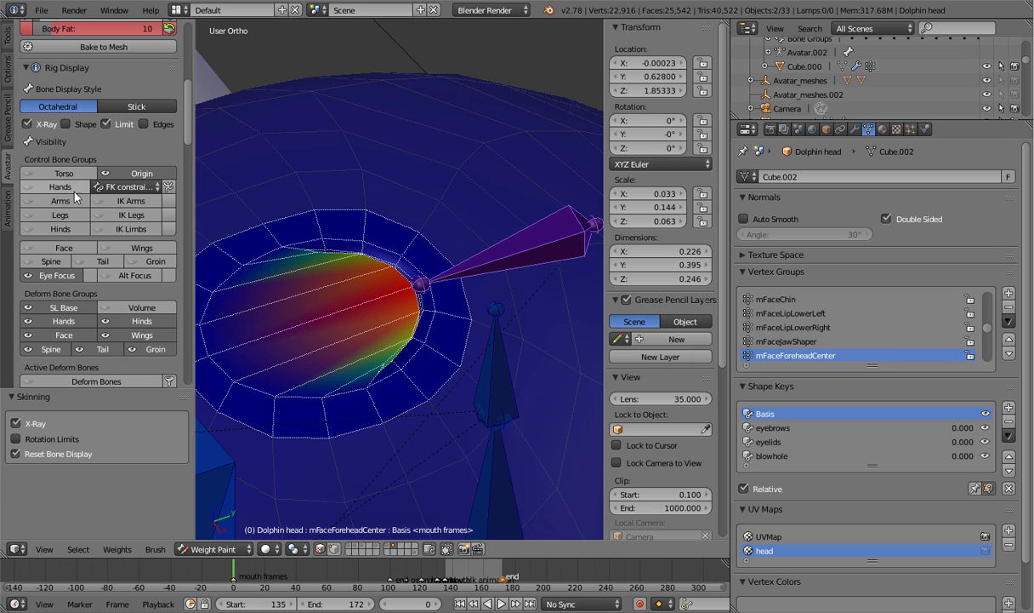
click(76, 246)
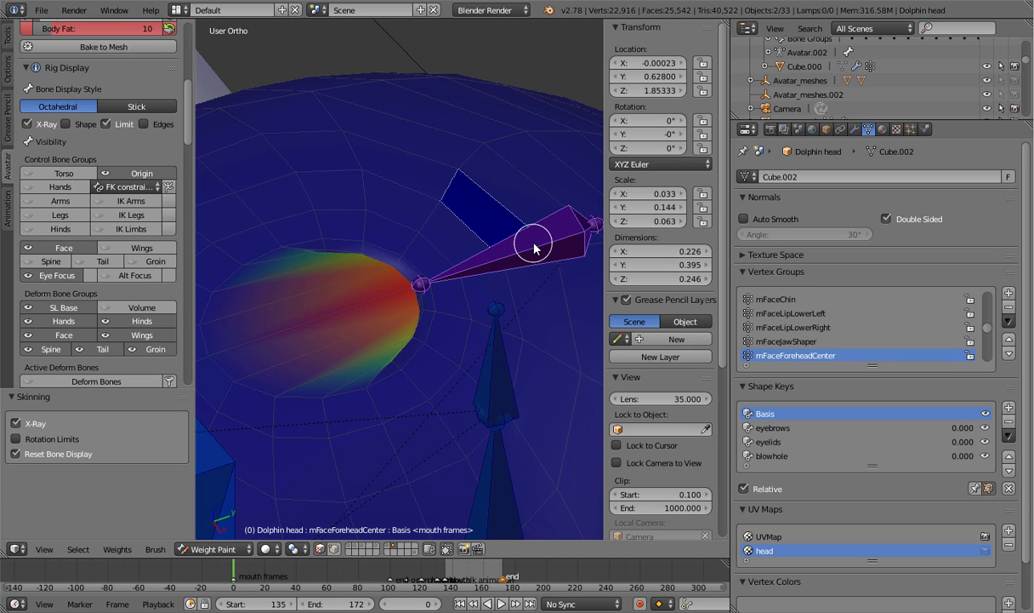
key(ctrl+z)
key(ctrl+z)
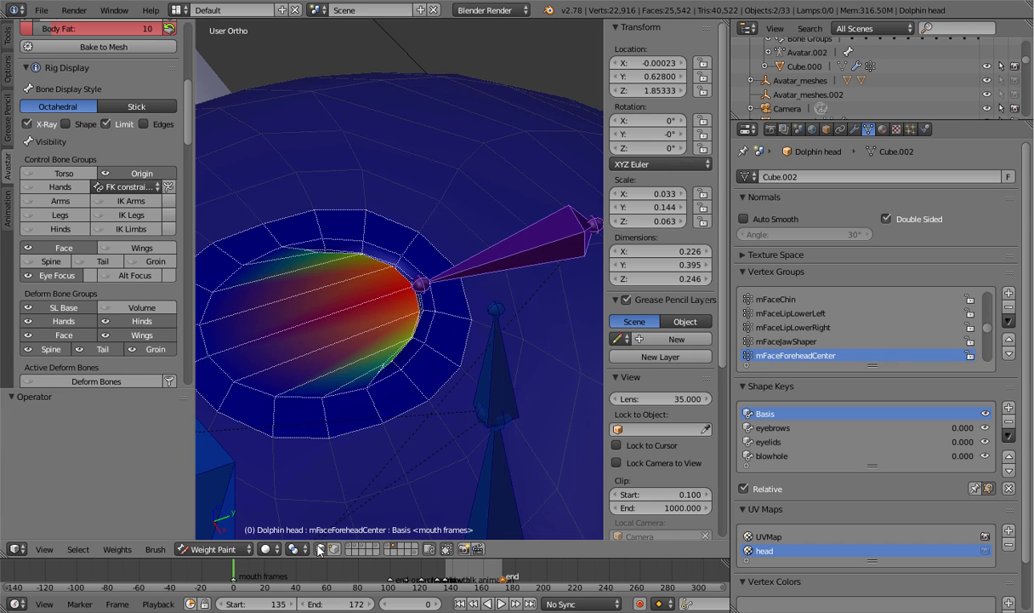
Turn off the face selection mask, select the mFaceForeheadCenter bone, and turn the mask back on
click(319, 550)
right_click(555, 254)
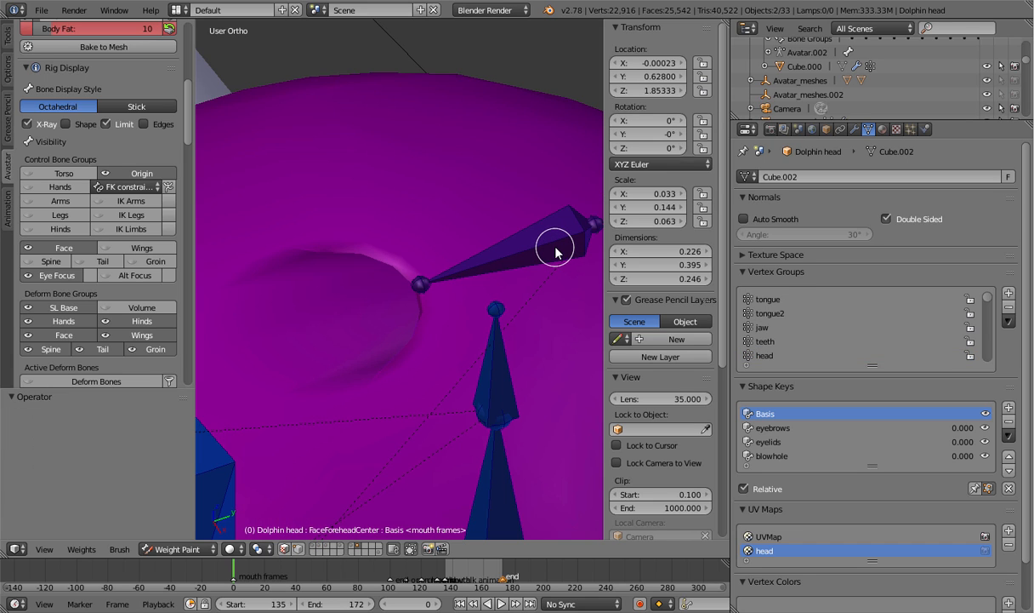
right_click(556, 253)
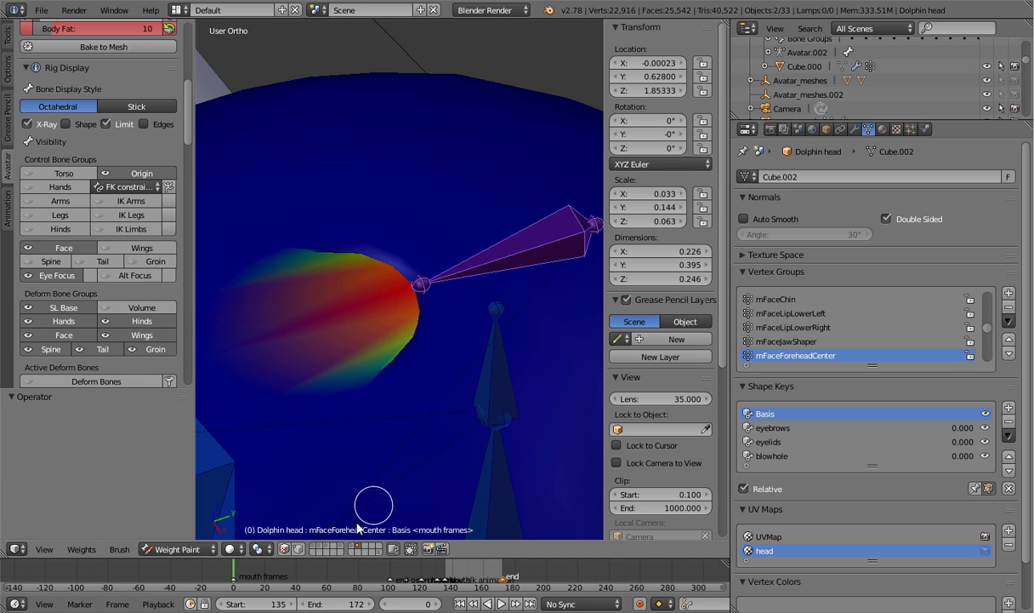
scroll(368, 374, down, 10)
scroll(369, 375, up, 8)
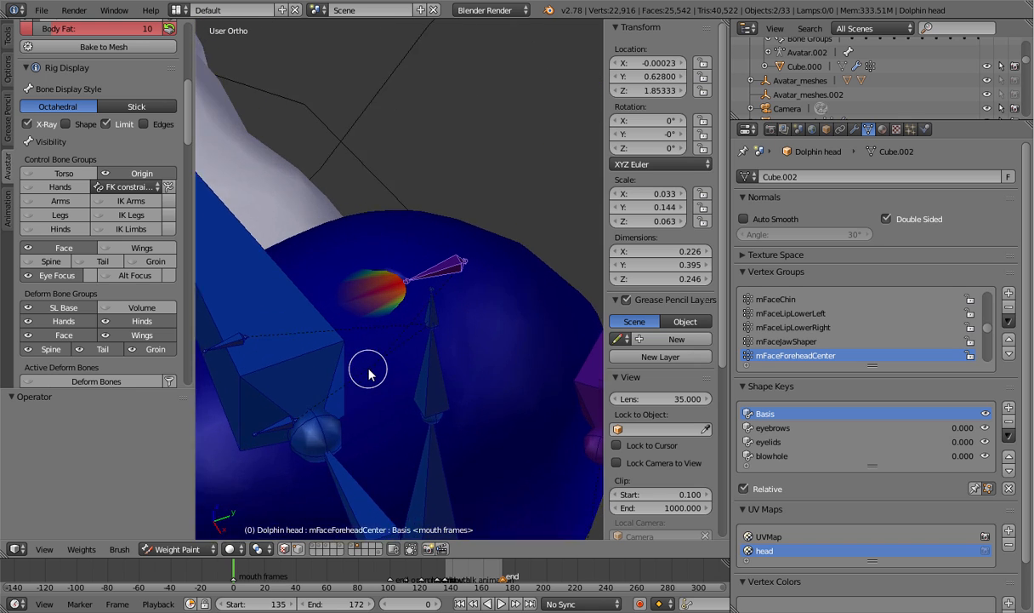
scroll(368, 374, up, 2)
click(288, 550)
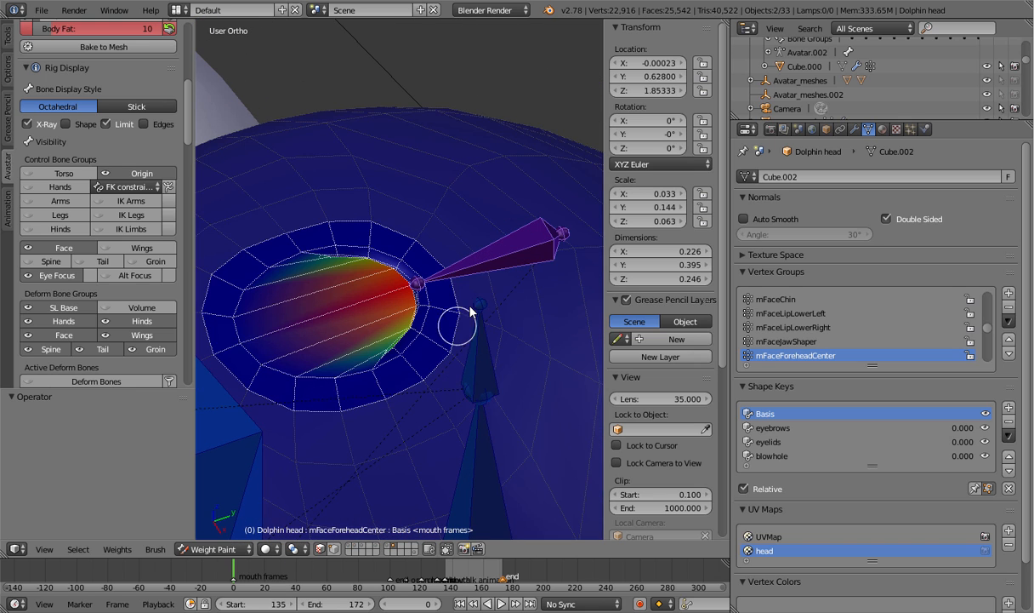
Test the blowhole deformation by moving the mFaceForeheadCenter bone -0.005 and then 0.005 along global Y
scroll(479, 299, up, 3)
key(g)
key(y)
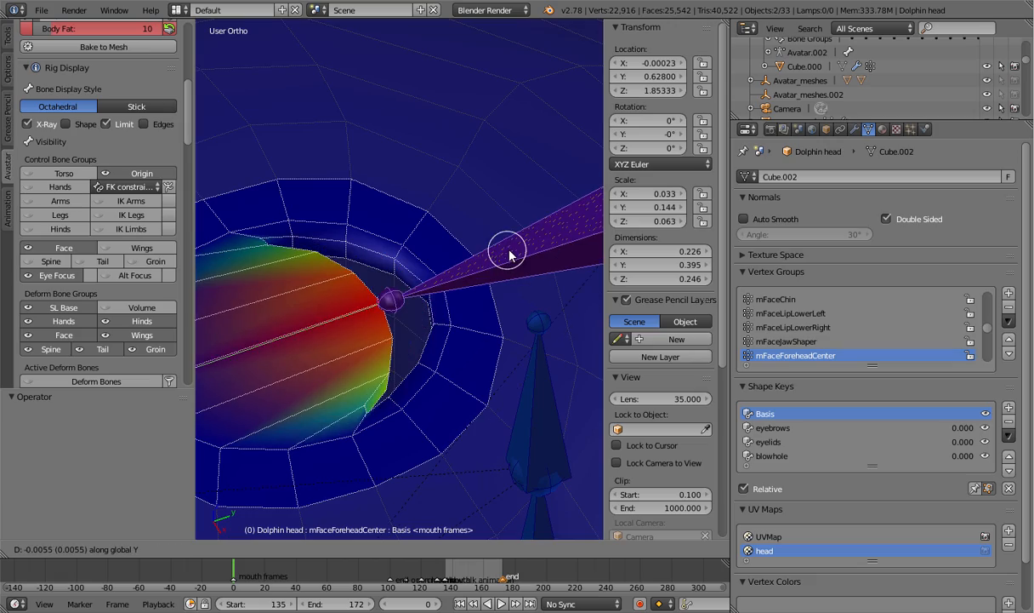
click(507, 245)
mouse_move(507, 245)
middle_down()
mouse_move(473, 271)
mouse_move(497, 315)
mouse_move(561, 282)
mouse_move(238, 280)
mouse_move(323, 290)
mouse_move(402, 317)
mouse_move(450, 278)
mouse_move(423, 336)
middle_up()
key(g)
key(y)
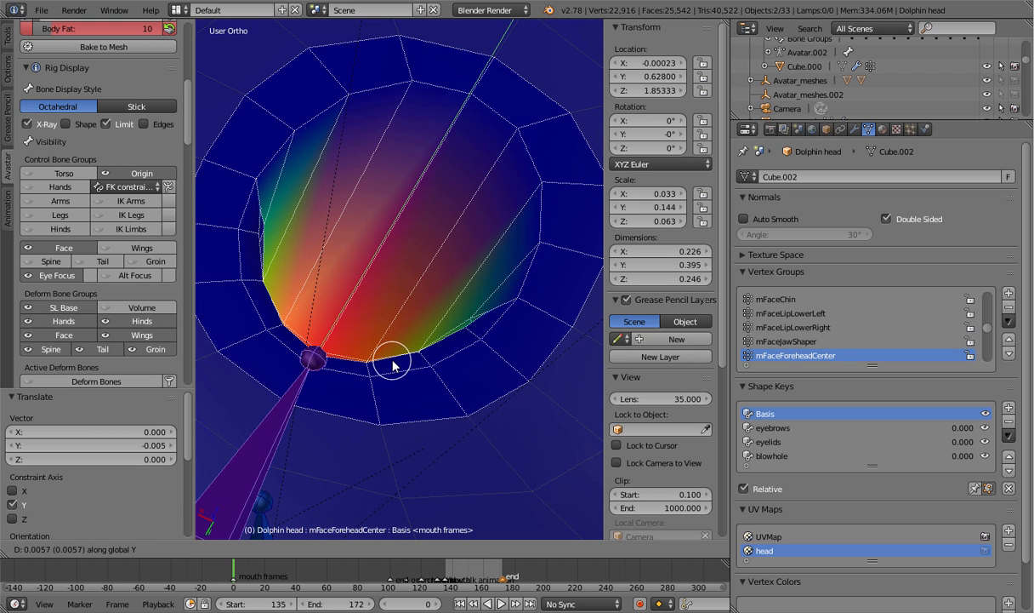
click(398, 362)
mouse_move(397, 359)
middle_down()
mouse_move(376, 359)
mouse_move(379, 372)
middle_up()
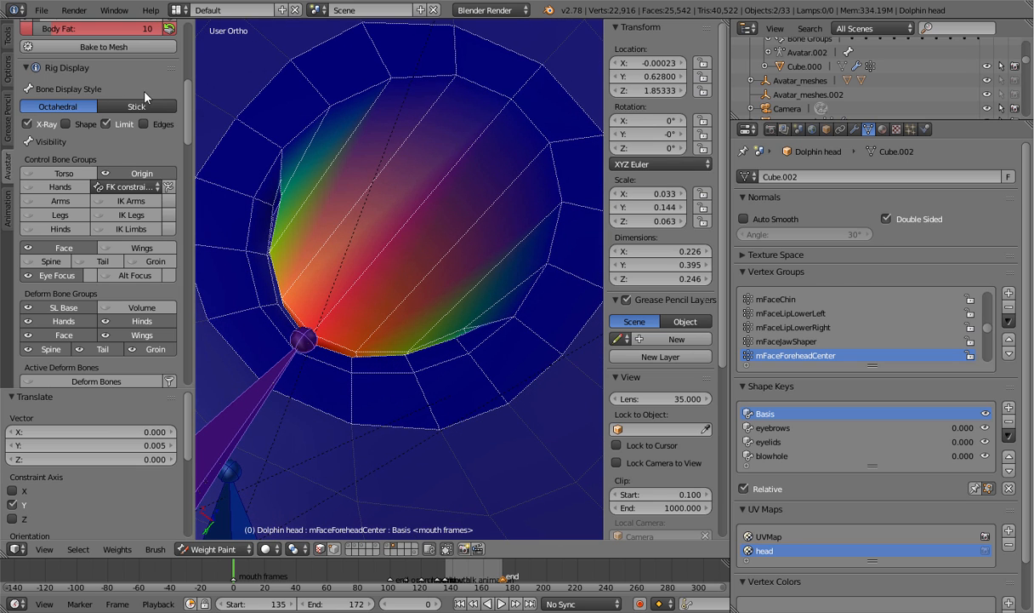
Switch the weight paint brush to Subtract
click(15, 202)
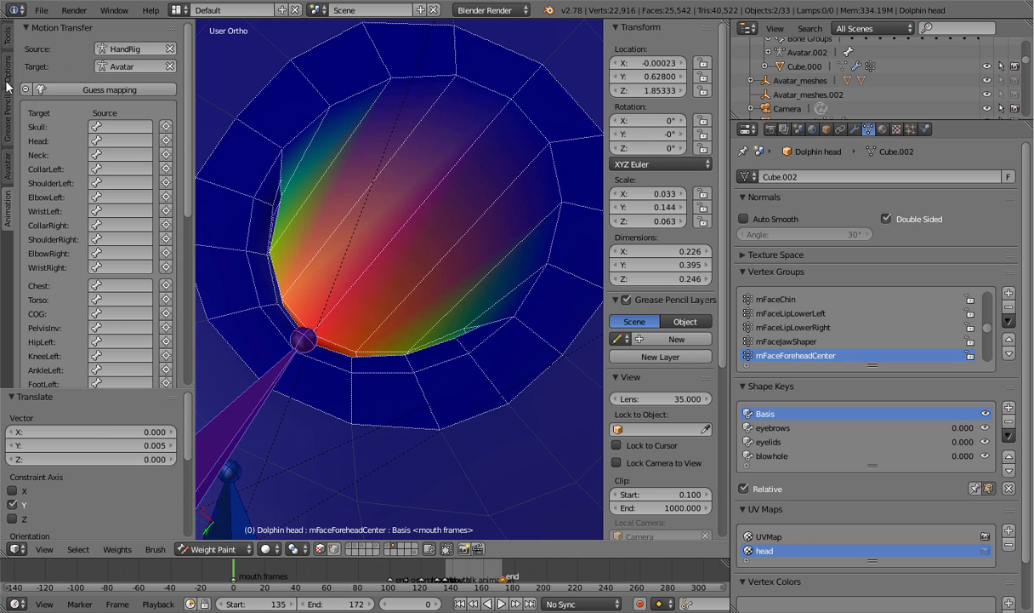
click(8, 156)
click(3, 69)
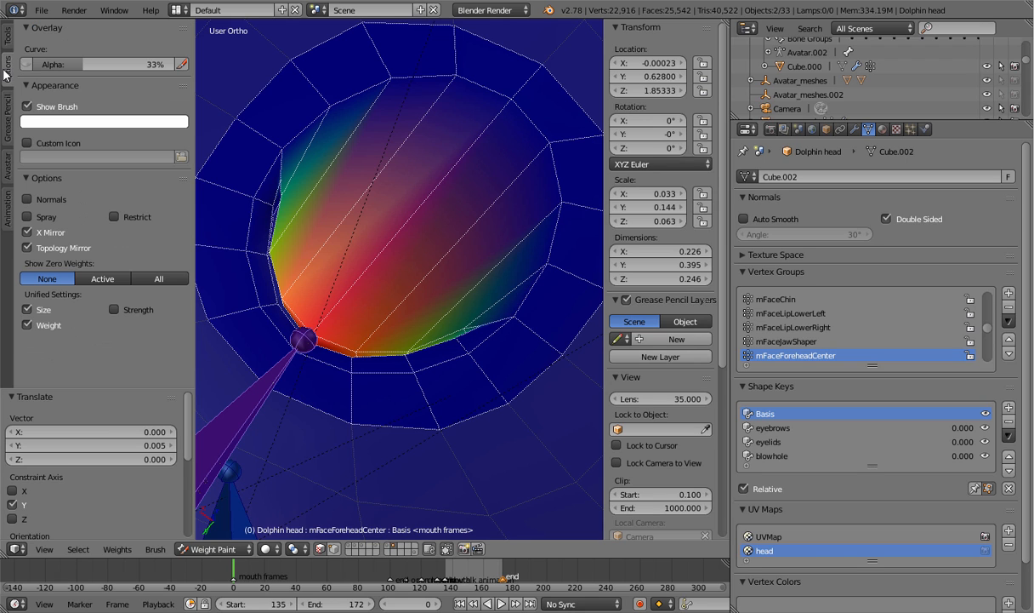
click(7, 43)
click(60, 74)
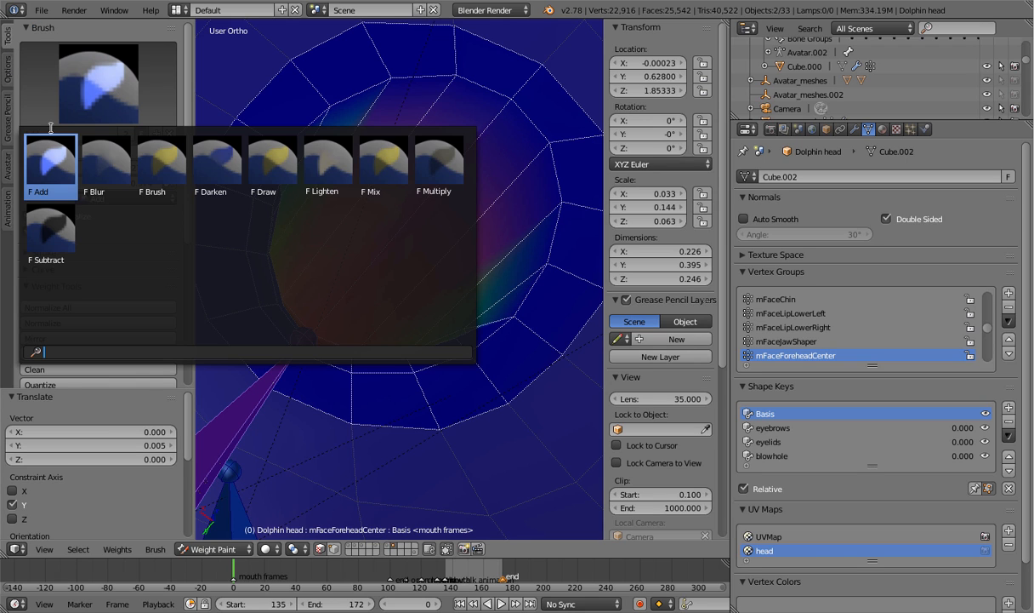
click(43, 234)
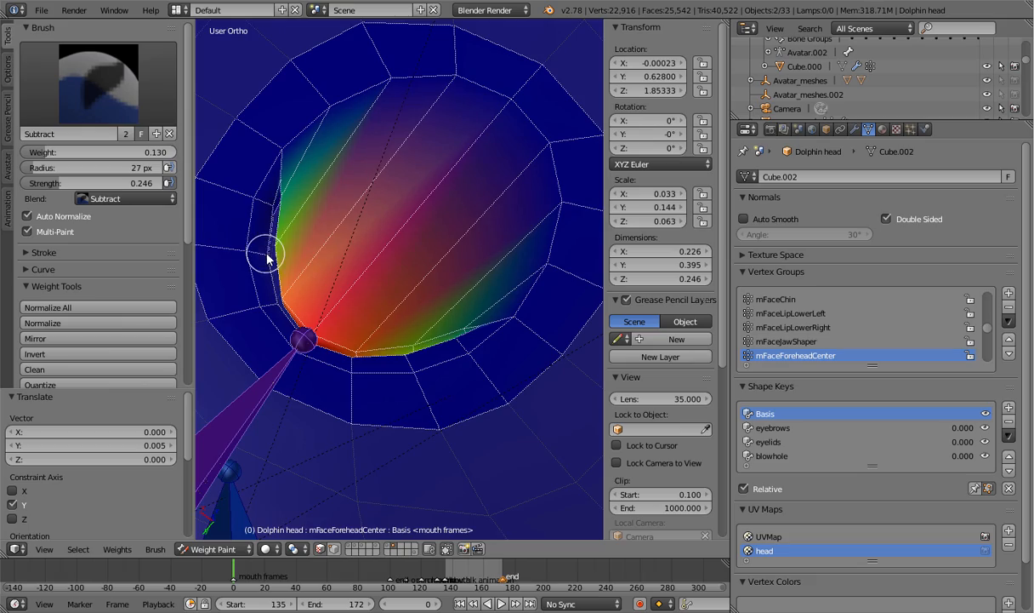
Move the mFaceForeheadCenter bone 0.001 along global Y while viewing the blowhole from the other side
mouse_move(267, 258)
middle_down()
mouse_move(275, 254)
mouse_move(270, 275)
mouse_move(296, 287)
mouse_move(284, 294)
mouse_move(416, 278)
mouse_move(352, 275)
mouse_move(351, 266)
mouse_move(380, 274)
middle_up()
key(g)
key(y)
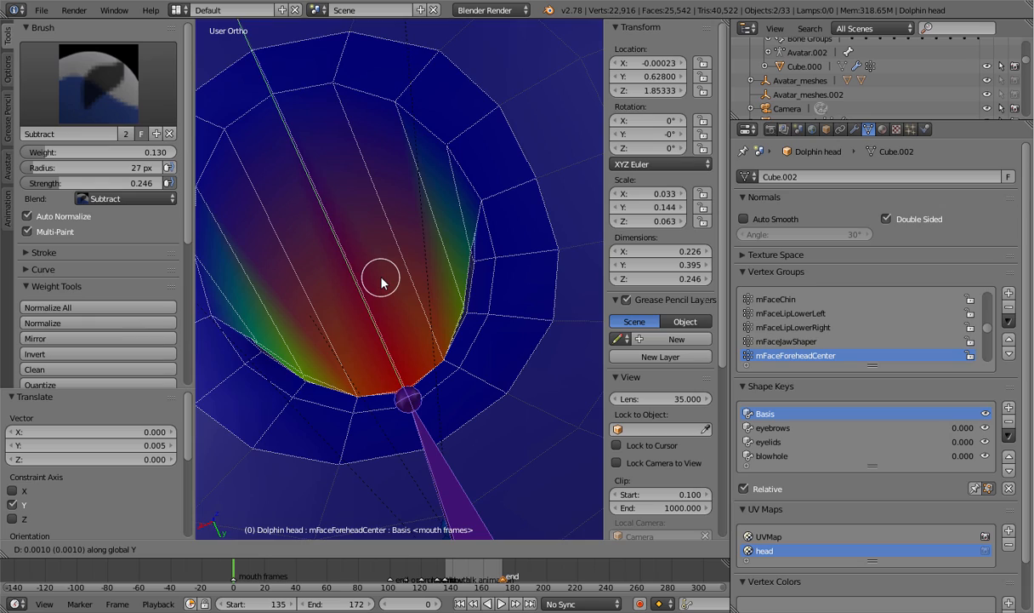
click(381, 282)
mouse_move(381, 282)
middle_down()
mouse_move(375, 303)
mouse_move(354, 288)
middle_up()
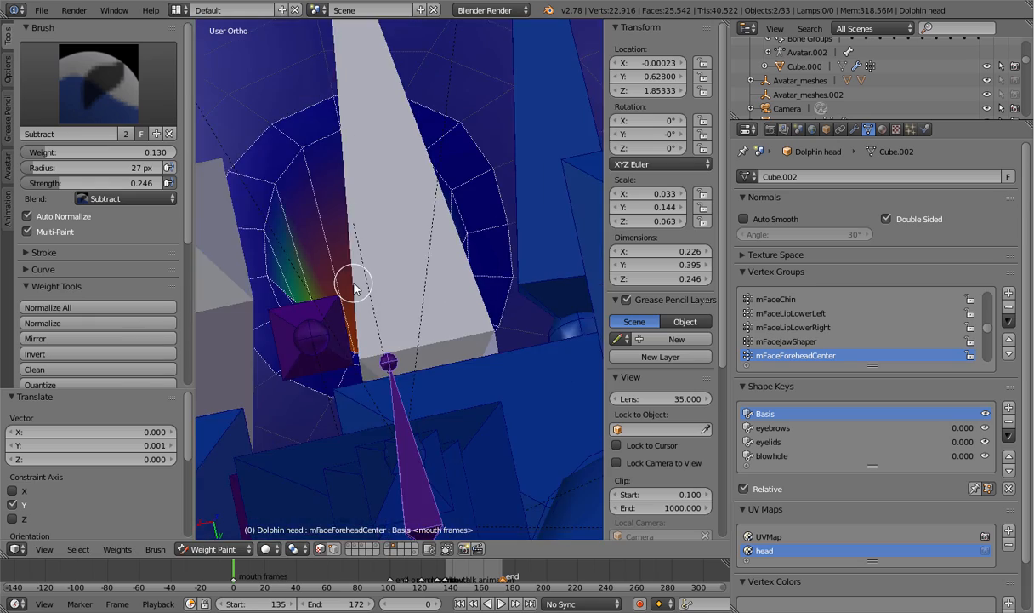
Zoom out to the whole avatar and switch the dolphin head to Object Mode
scroll(354, 288, down, 10)
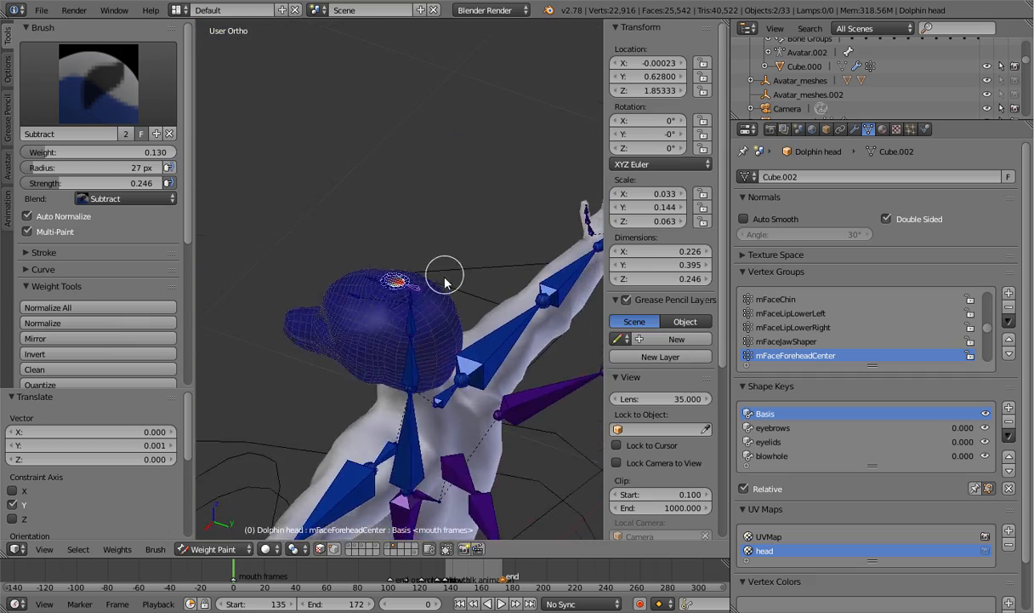
middle_drag(445, 279, 408, 380)
scroll(488, 334, down, 7)
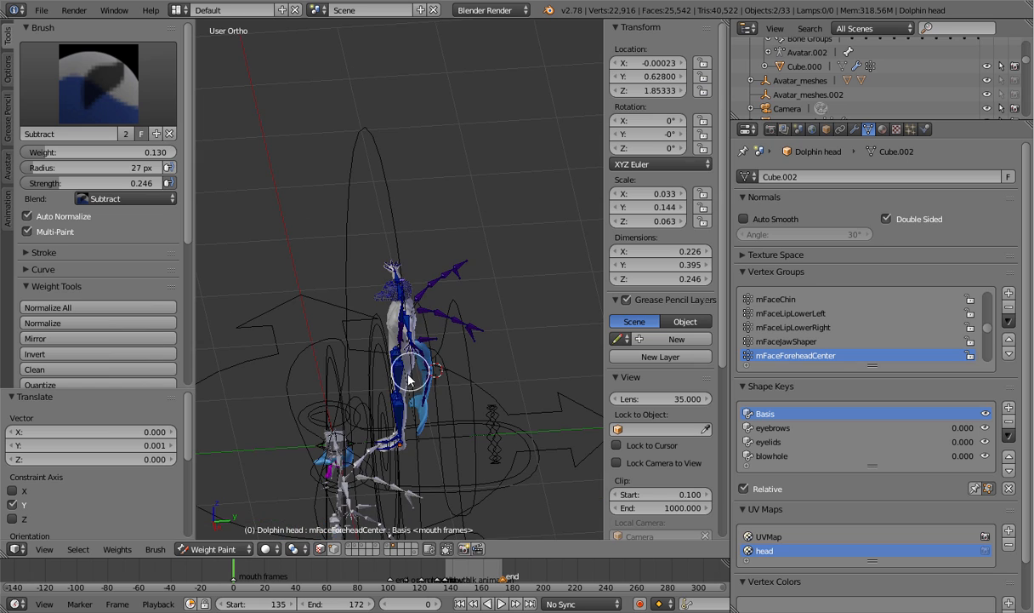
click(216, 549)
click(217, 532)
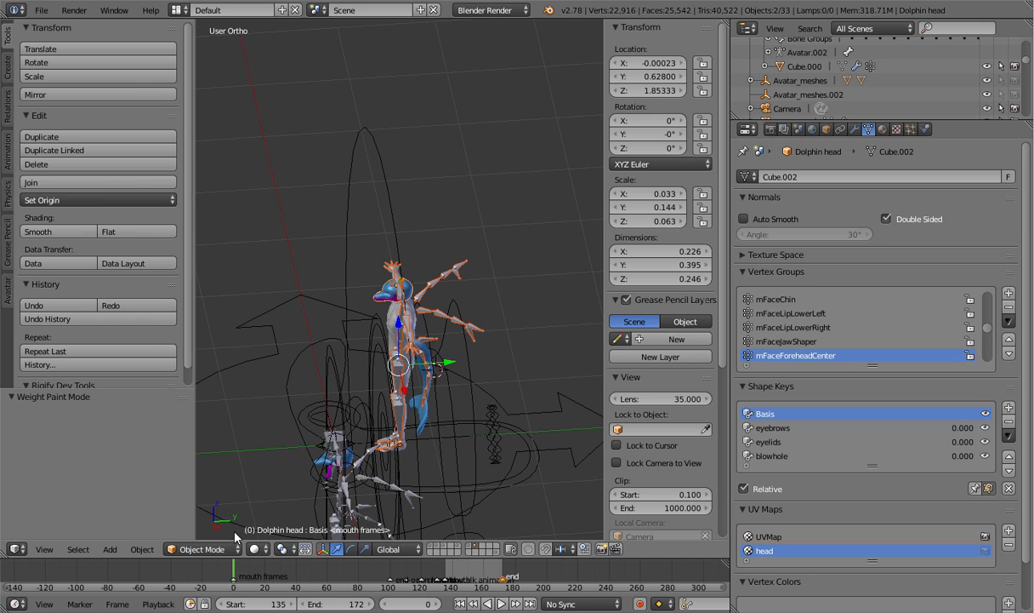
Select the second armature at the smaller figure beside the main avatar and hide it
right_click(326, 463)
right_click(344, 501)
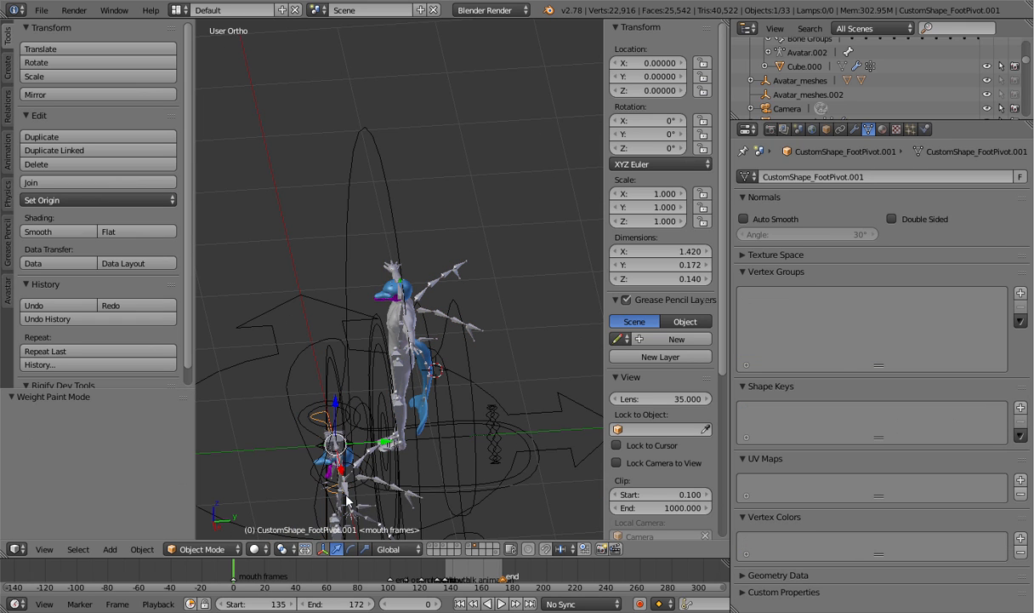
right_click(350, 498)
right_click(357, 494)
key(h)
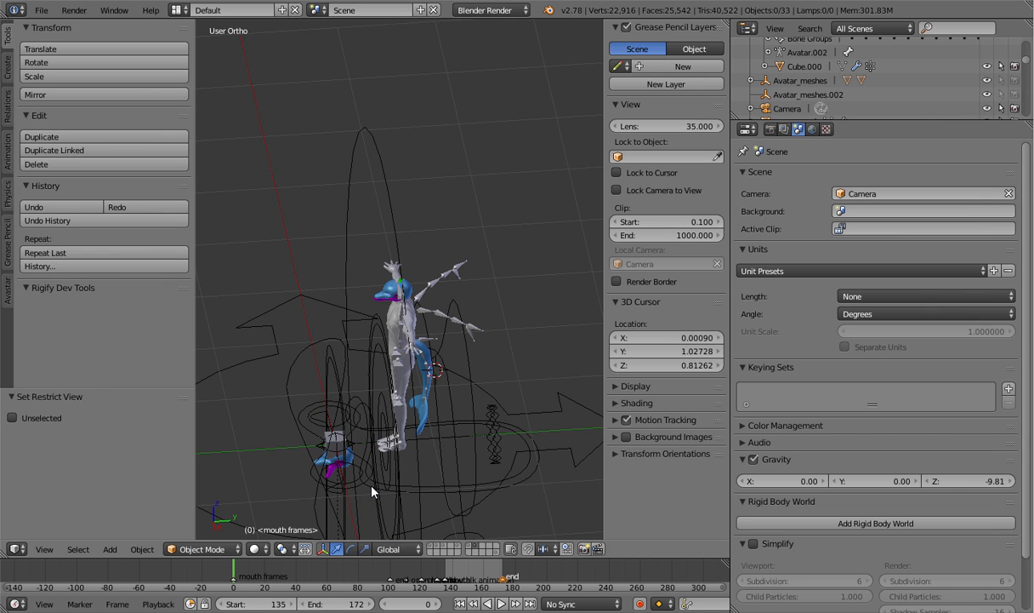
Select the main avatar's armature in Pose Mode and pick the mFaceForeheadCenter bone beside the blowhole
scroll(407, 300, up, 10)
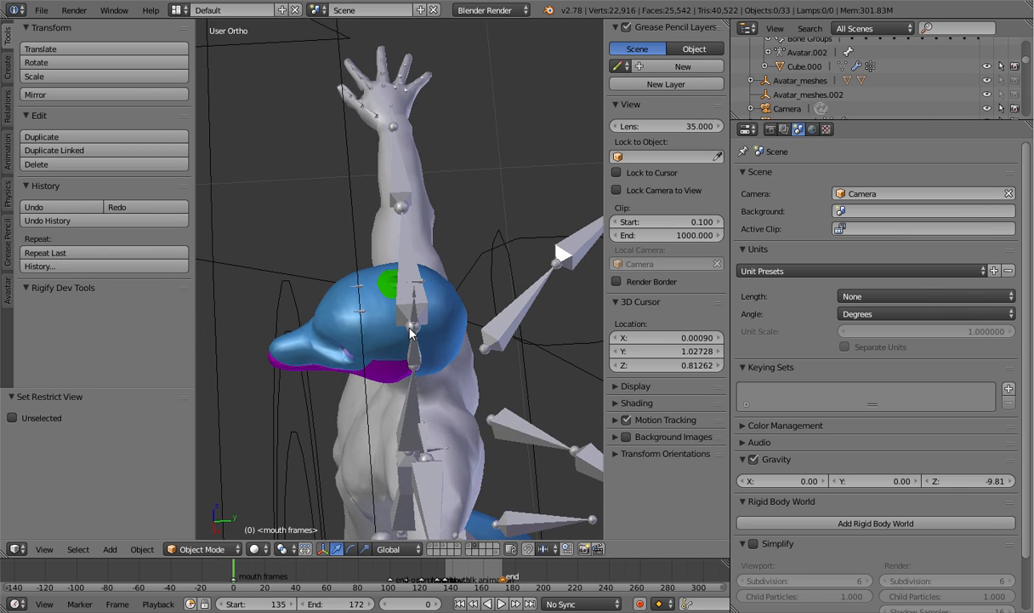
right_click(385, 284)
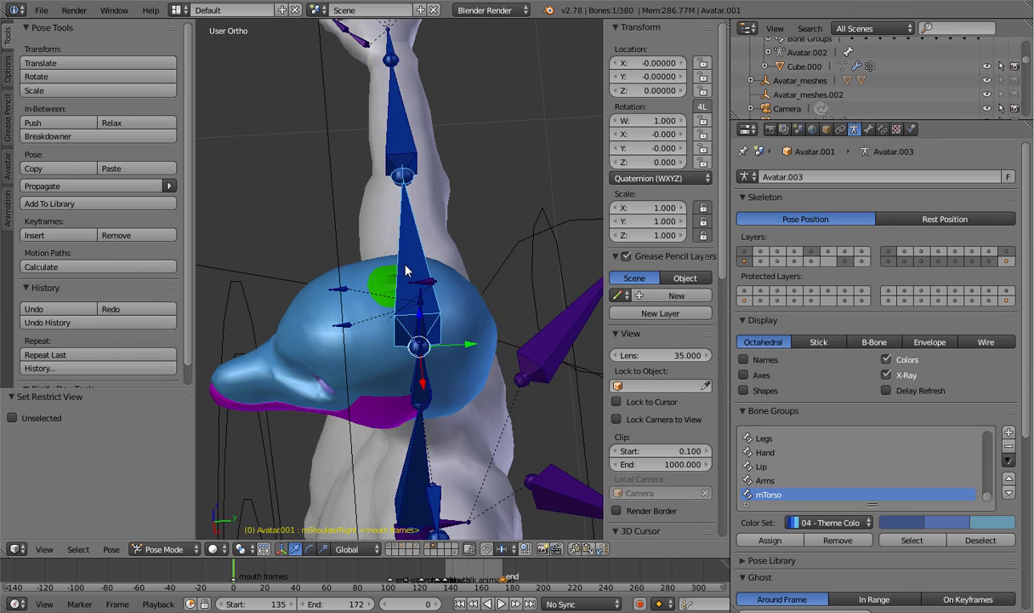
middle_drag(409, 271, 495, 312)
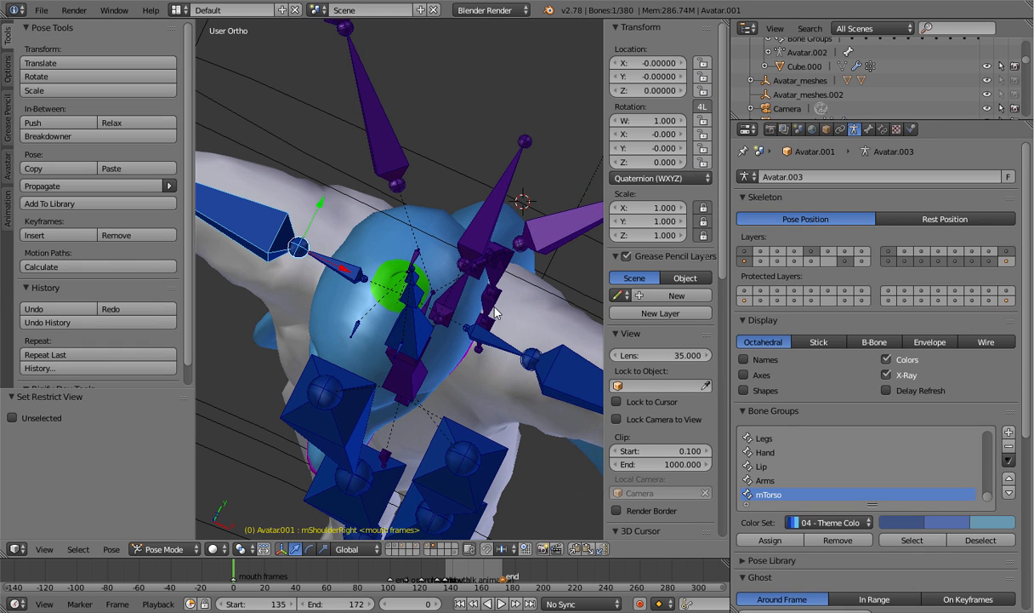
right_click(425, 264)
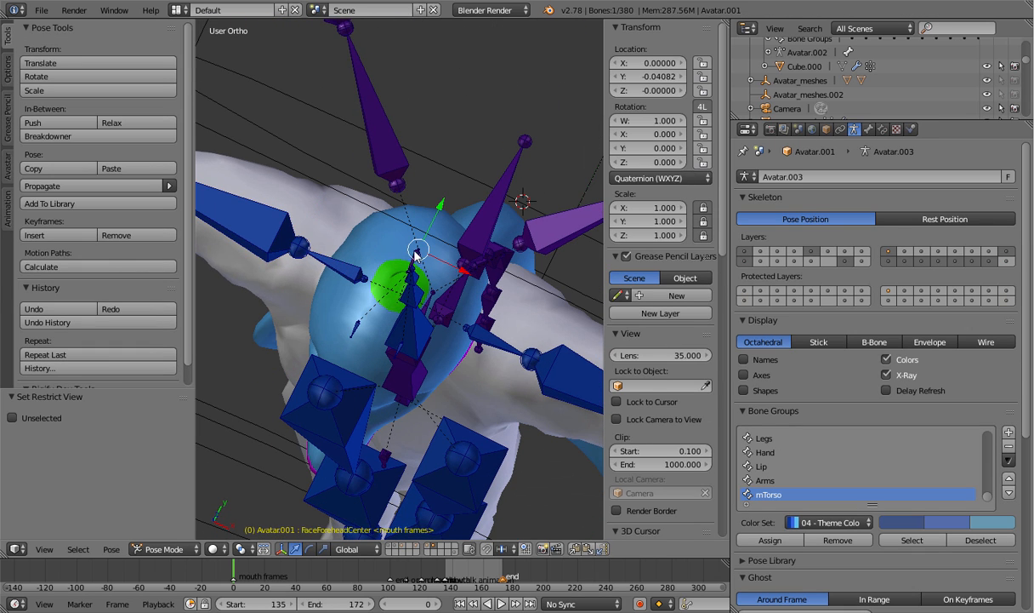
mouse_move(426, 264)
middle_down()
mouse_move(372, 224)
mouse_move(423, 269)
middle_up()
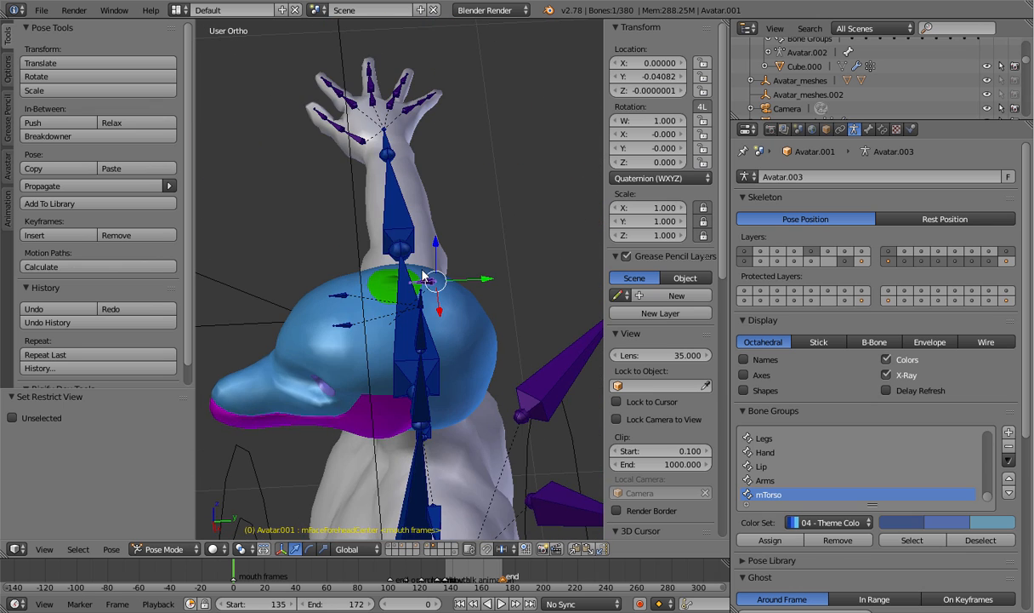
scroll(424, 272, up, 6)
shift+middle_drag(485, 281, 448, 319)
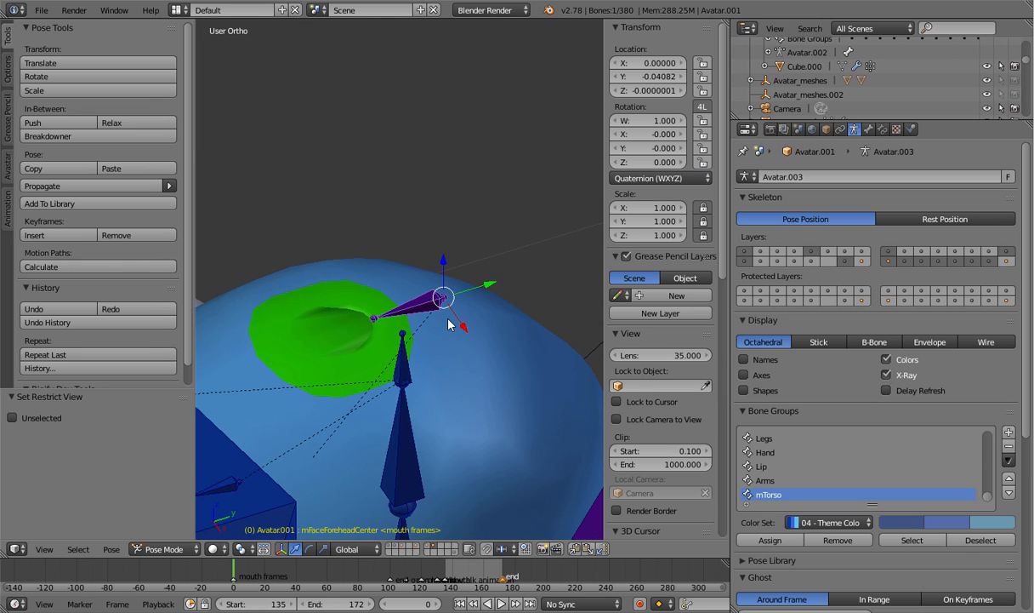
Hide all bones except FaceForeheadCenter and mFaceForeheadCenter, and reselect these two bones together
key(h)
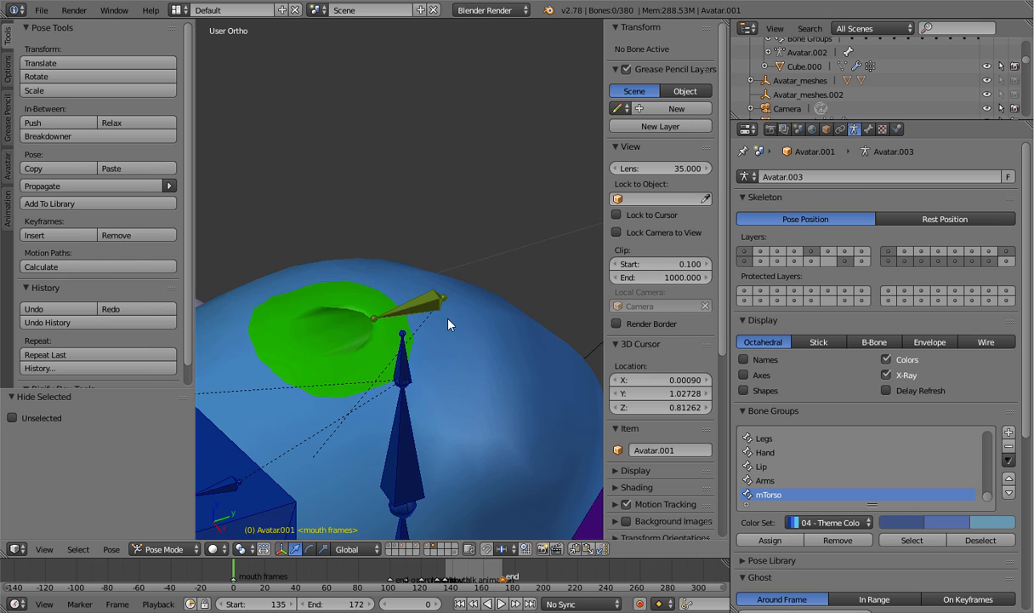
key(alt+h)
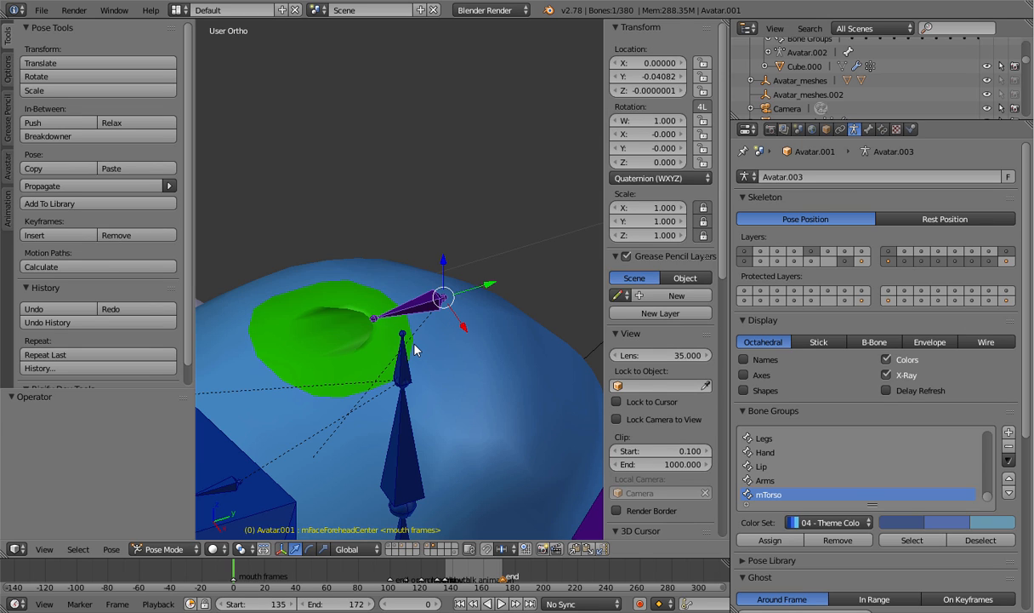
shift+right_click(428, 312)
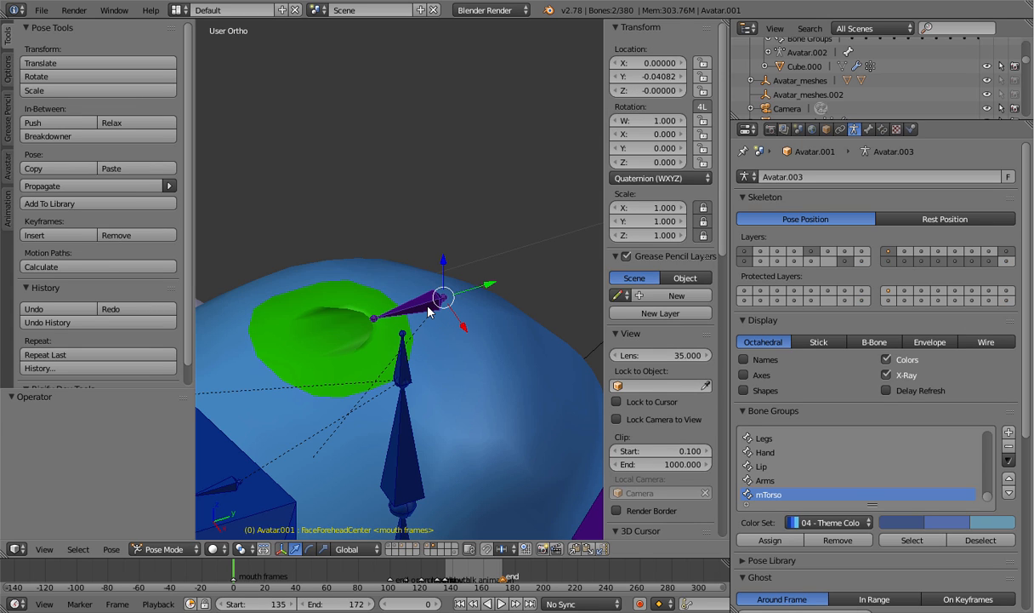
key(ctrl+i)
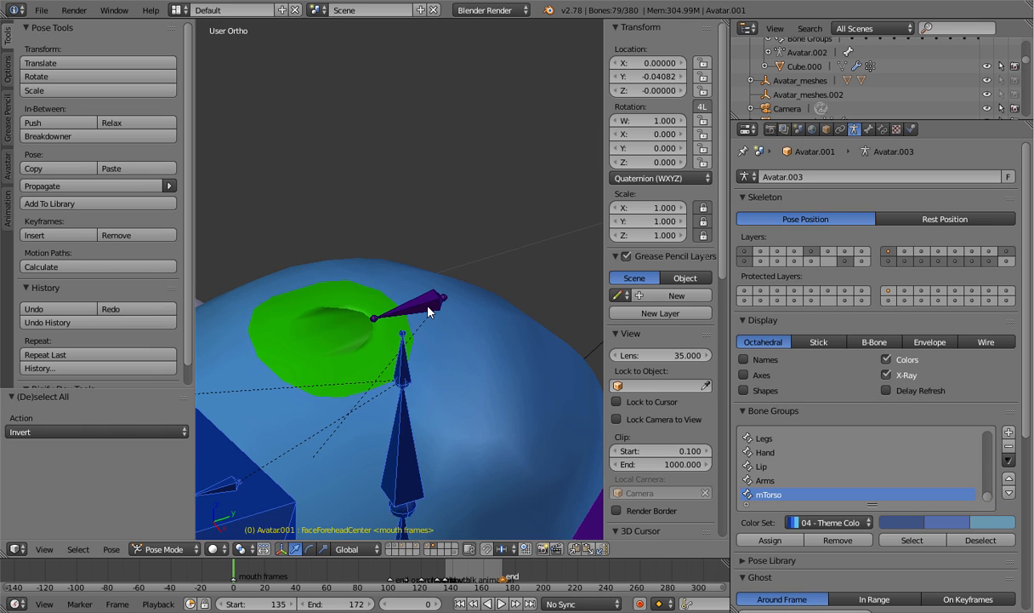
key(h)
shift+right_click(428, 312)
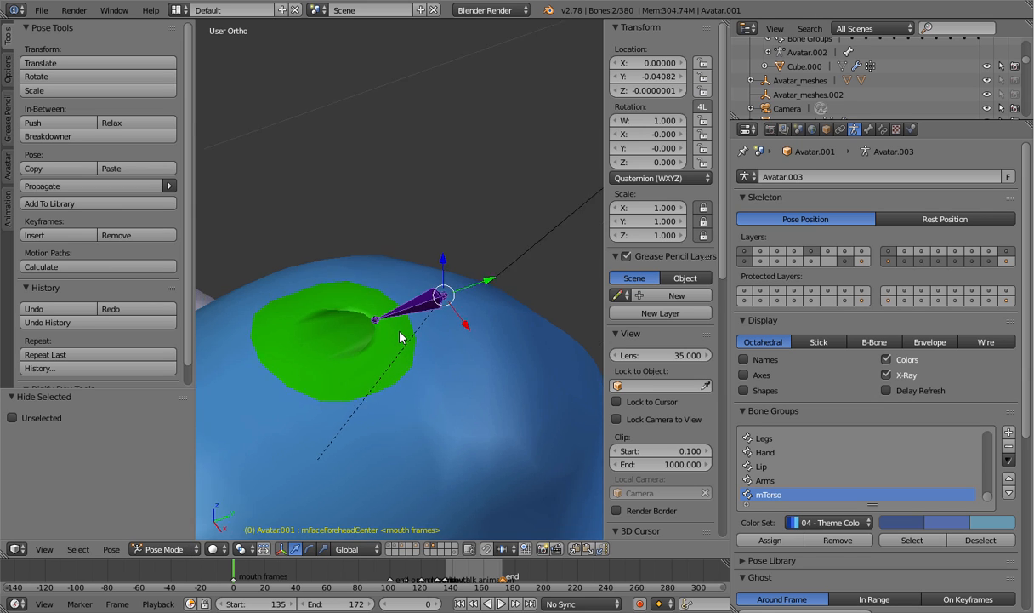
Select the dolphin head mesh at the blowhole and switch it to Weight Paint mode
key(KP_7)
scroll(400, 336, up, 4)
shift+middle_drag(378, 309, 284, 161)
shift+middle_drag(381, 230, 404, 240)
scroll(415, 246, up, 1)
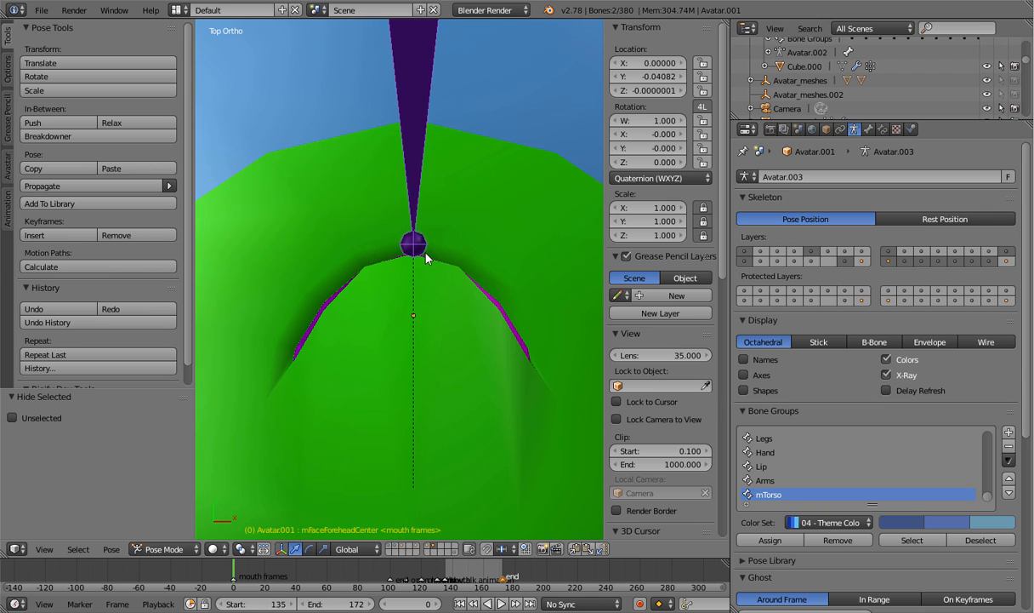
key(ctrl+Tab)
key(ctrl+Tab)
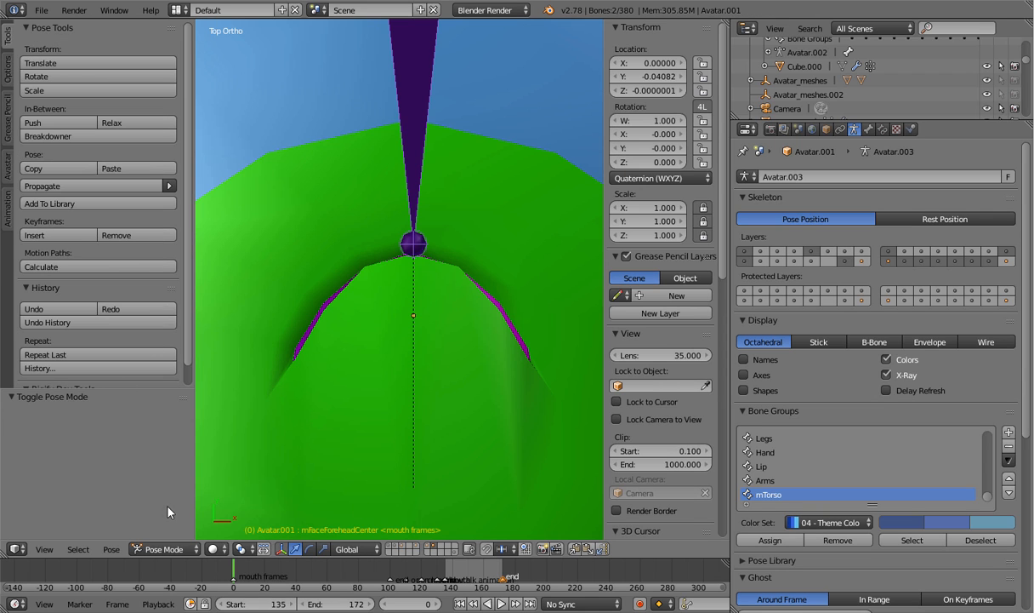
right_click(322, 417)
click(203, 548)
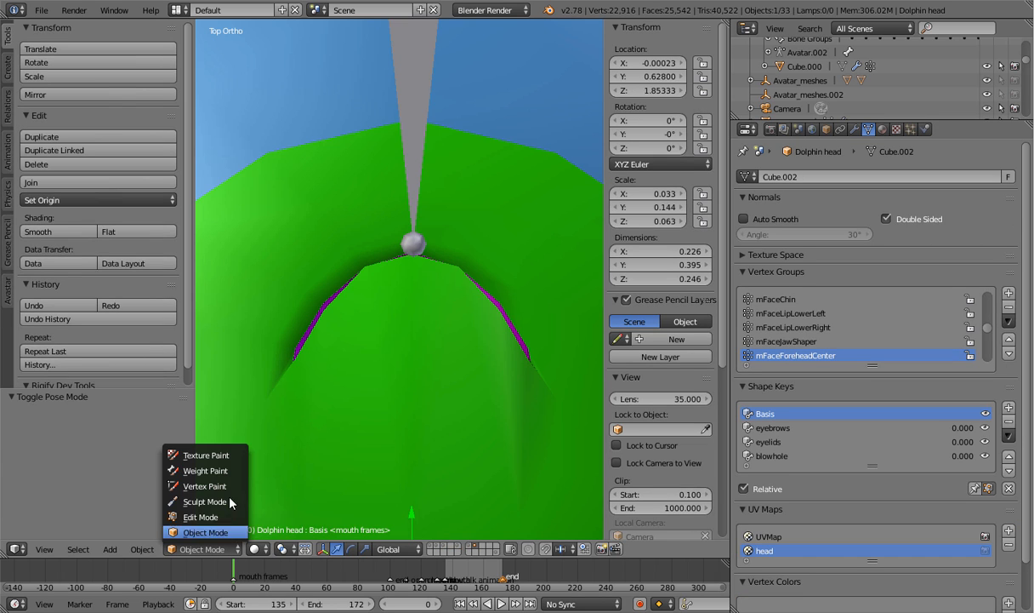
click(233, 470)
shift+middle_drag(357, 263, 362, 323)
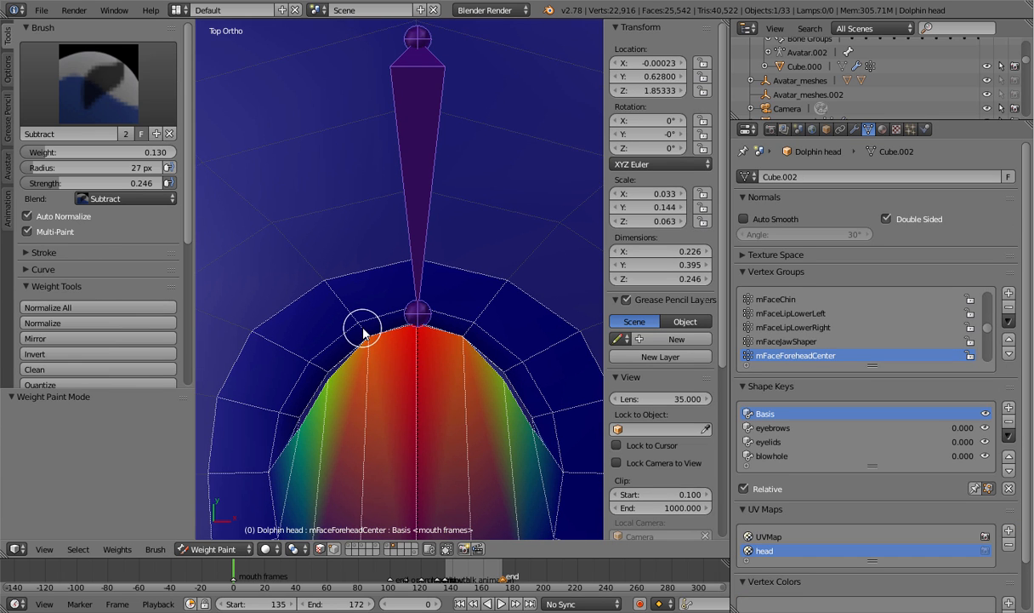
Move the selected forehead bones along the Y axis by about -0.0003
key(g)
key(y)
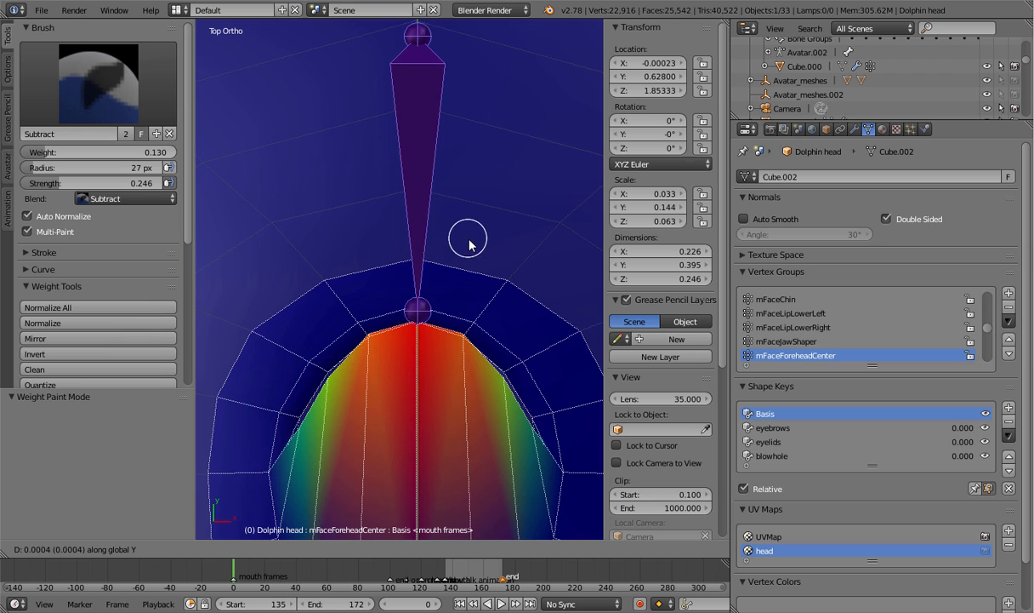
click(471, 247)
Subtract mFaceForeheadCenter weight from the vertices along the blowhole flap's upper and side rim
shift+middle_drag(428, 309, 429, 216)
click(515, 296)
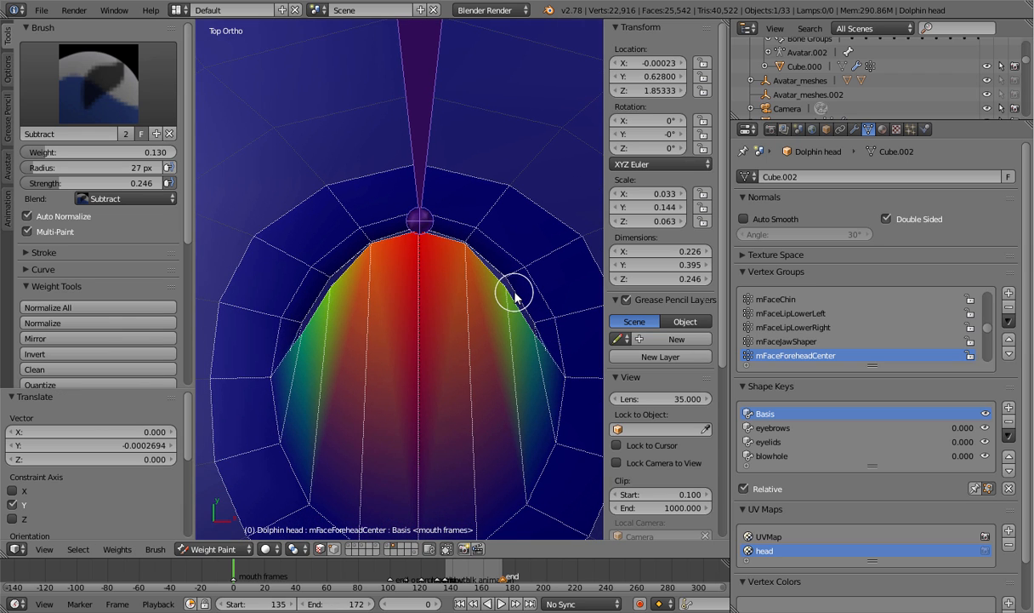
click(515, 296)
click(515, 296)
click(415, 238)
click(368, 242)
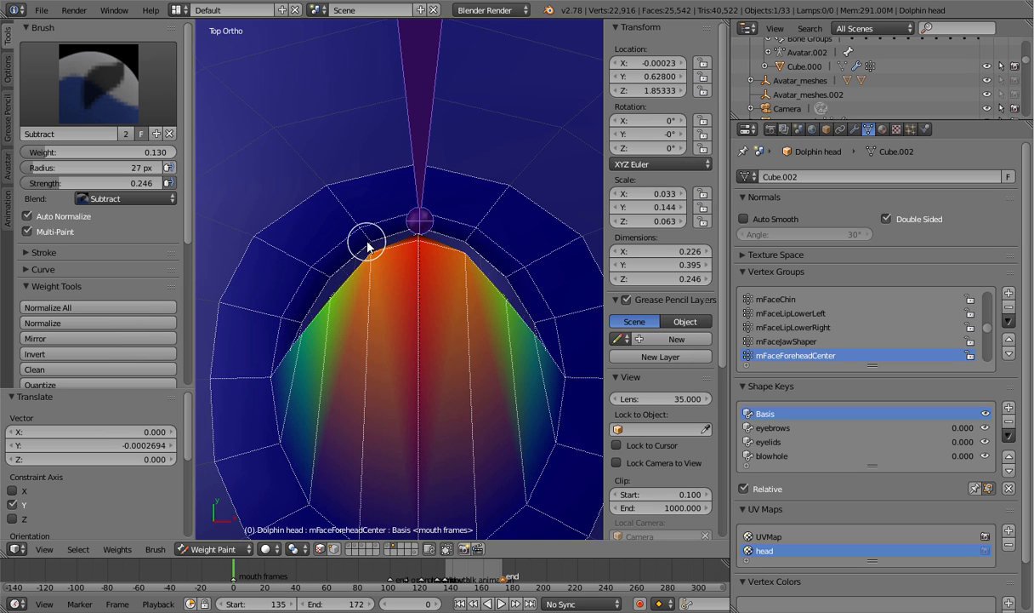
click(416, 240)
click(377, 257)
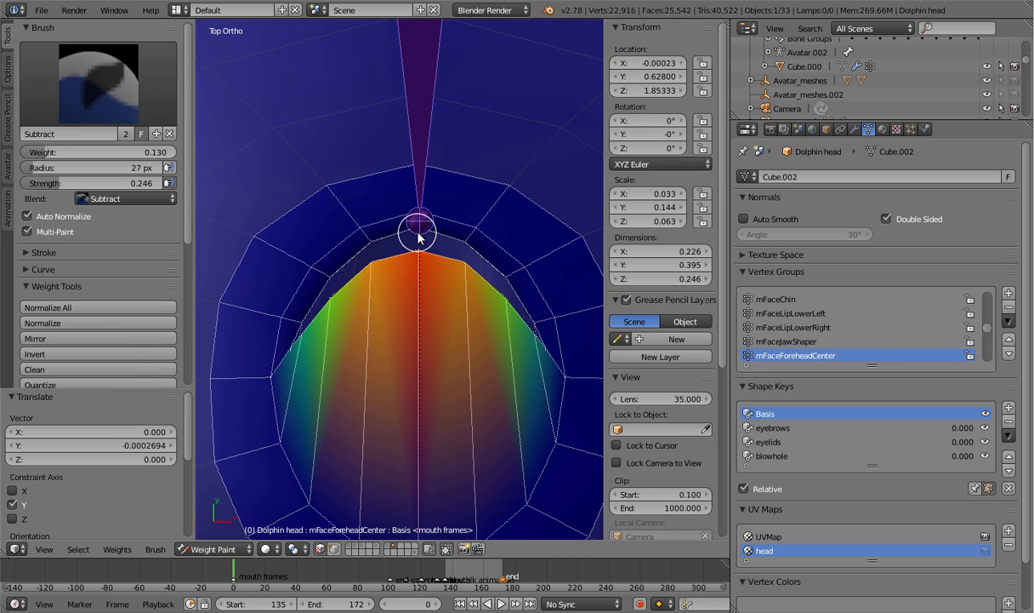
Move the forehead bones 0.003 along the Y axis to close the blowhole flap against its rim
key(g)
key(y)
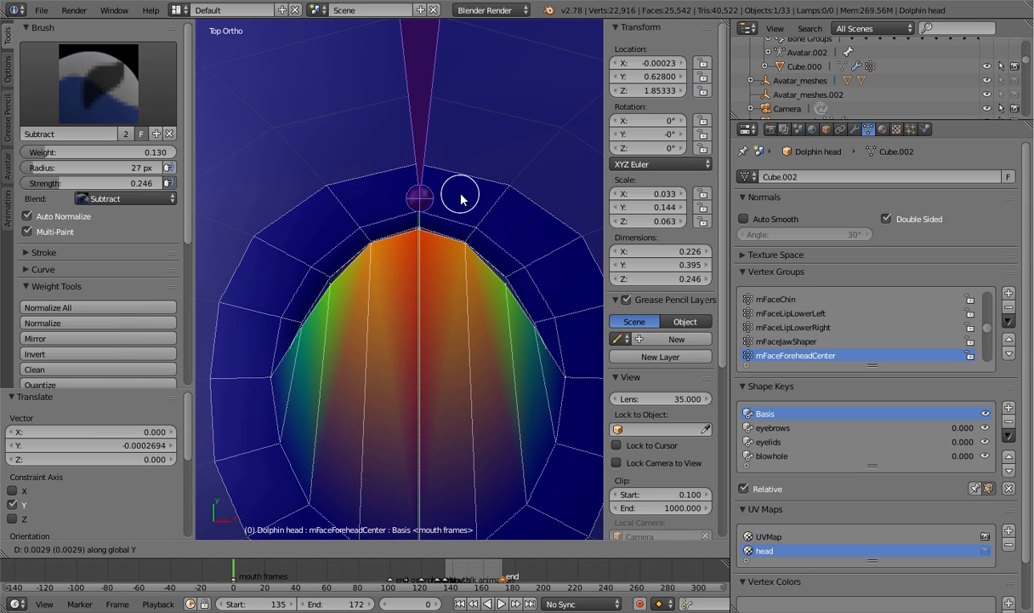
click(462, 199)
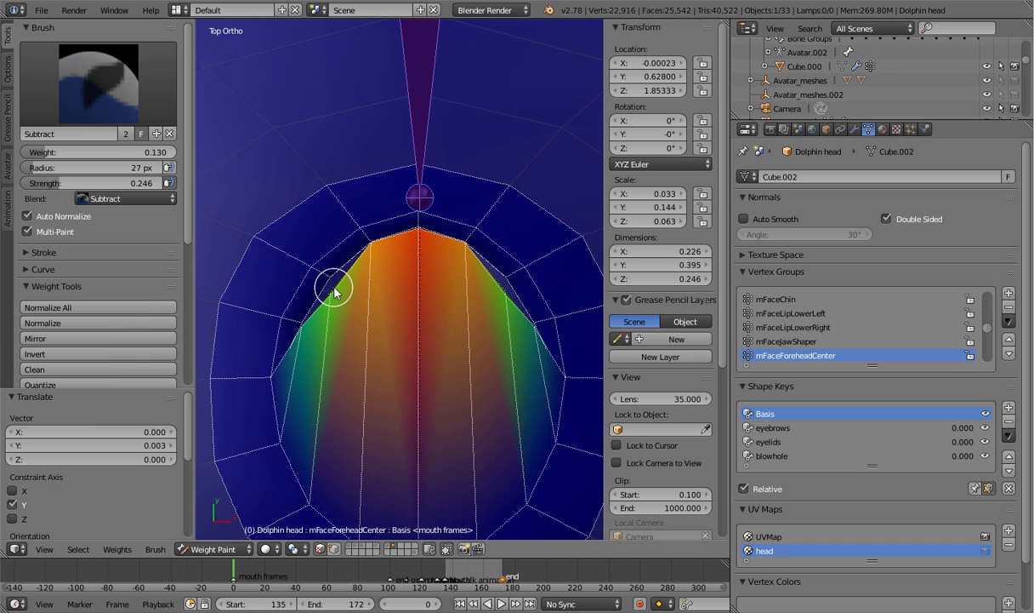
Switch to the Add brush and add weight to the flap's upper-left rim vertex to close the gap there
click(99, 84)
click(46, 153)
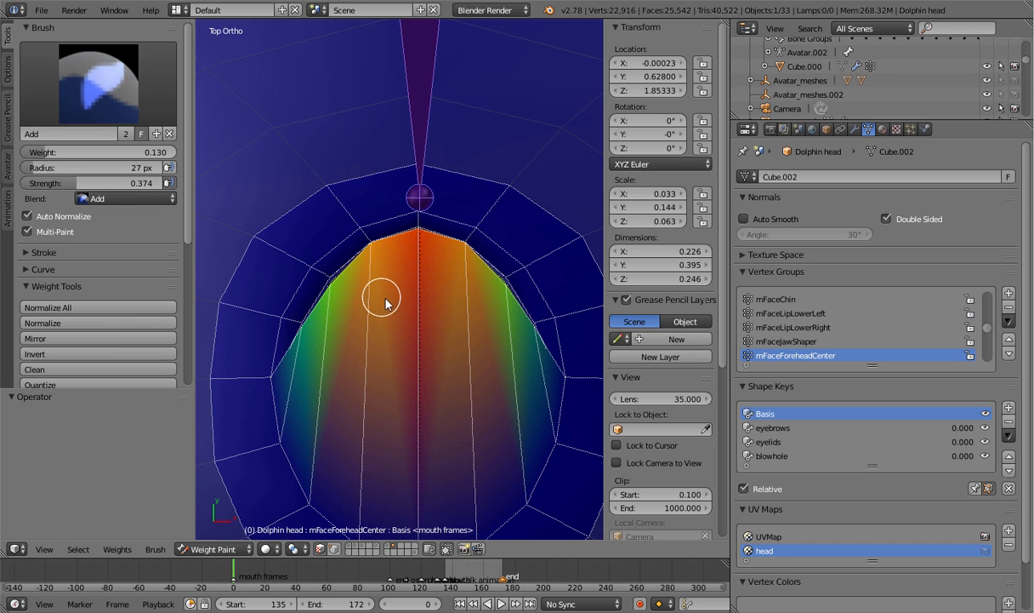
click(330, 288)
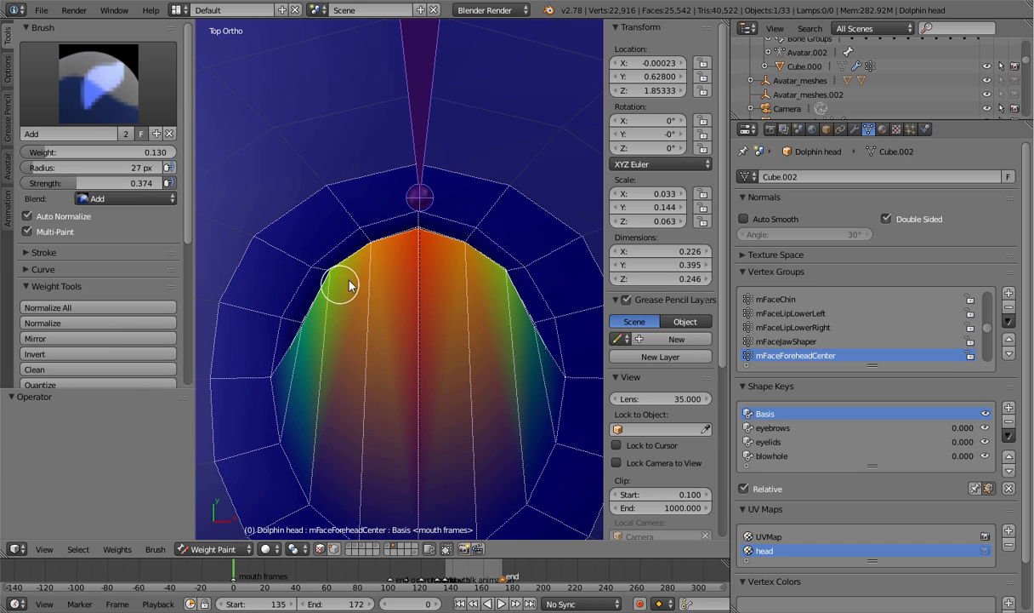
Test the flap's fit by moving the bones along Y, settling on a shift of about 0.0003
key(g)
key(y)
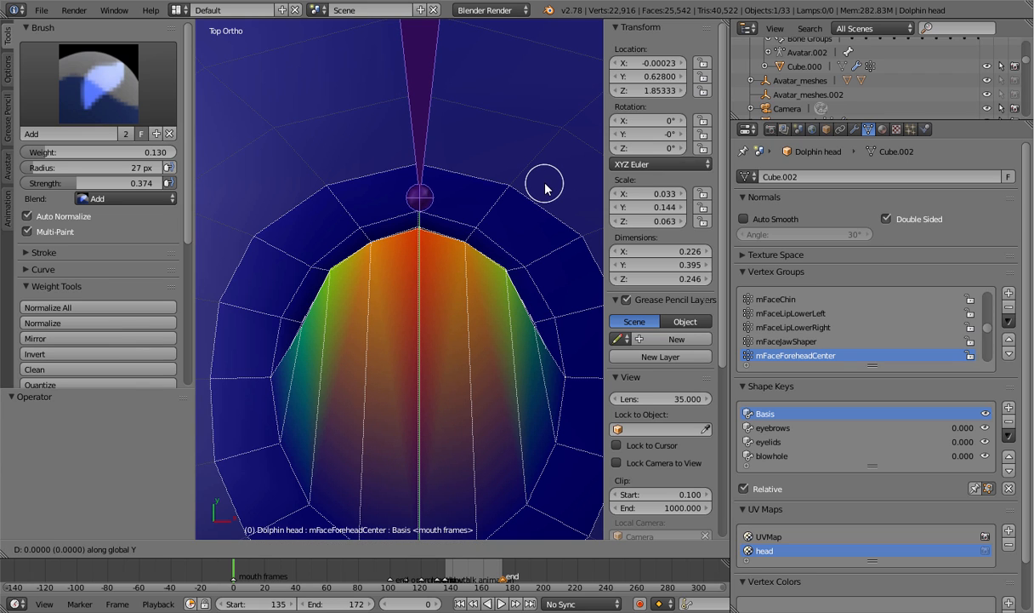
click(546, 183)
scroll(527, 204, up, 4)
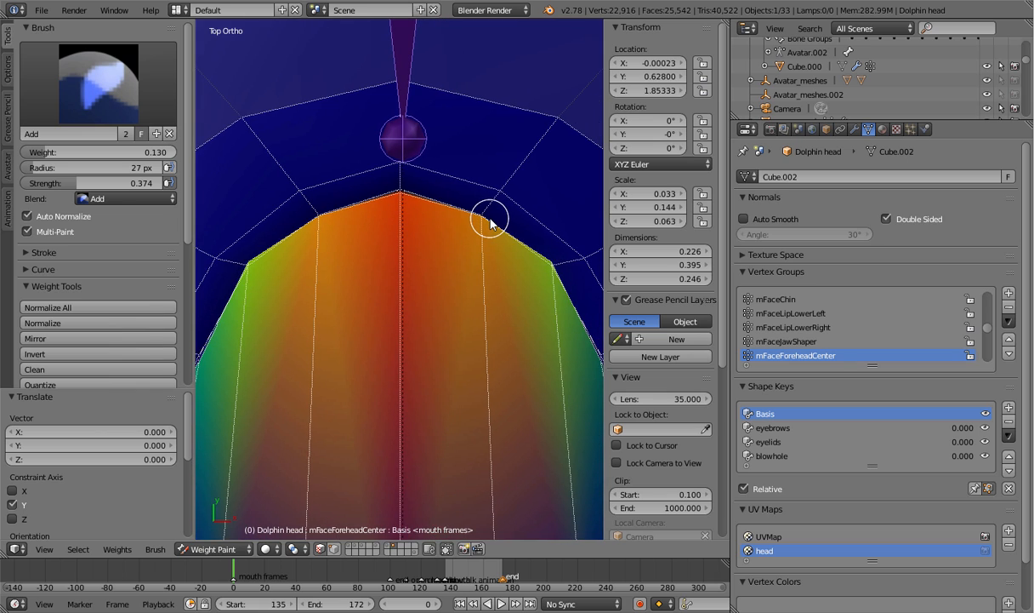
key(g)
key(y)
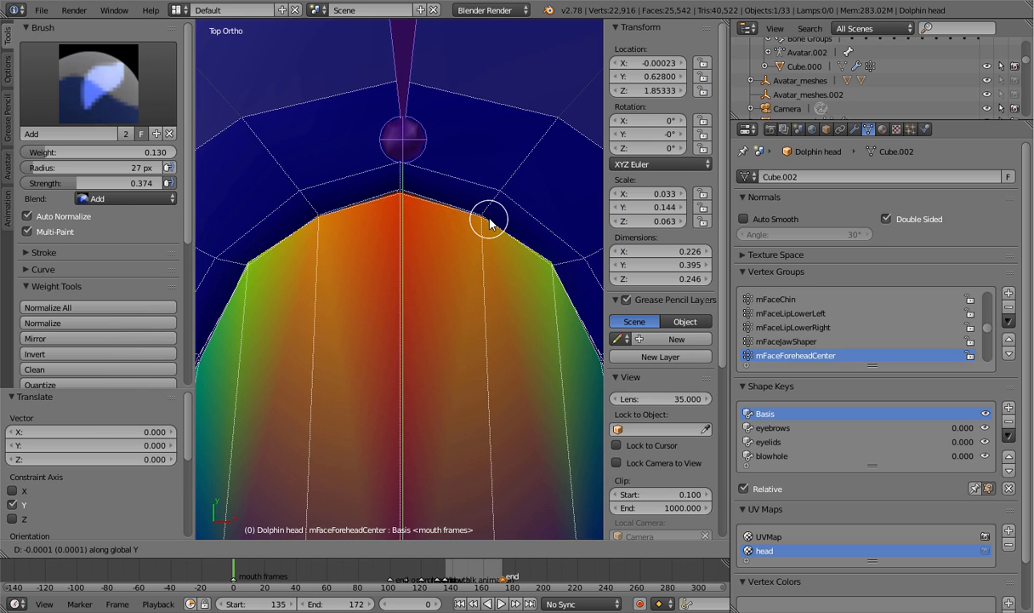
click(489, 218)
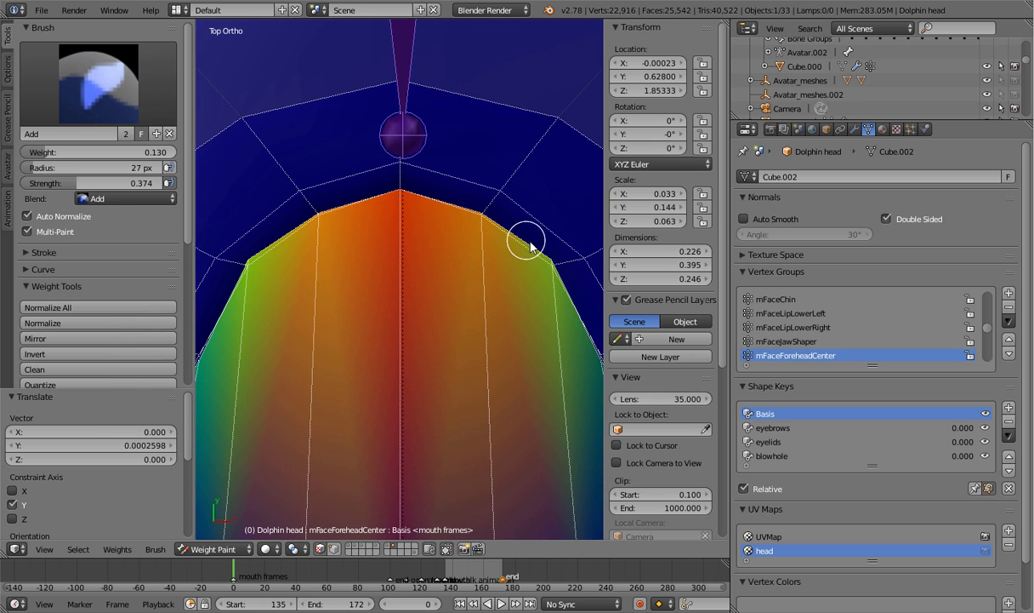
Switch to the Subtract brush at strength 0.082 and lightly reduce the weight of the flap's upper-left rim vertex
click(134, 82)
click(51, 227)
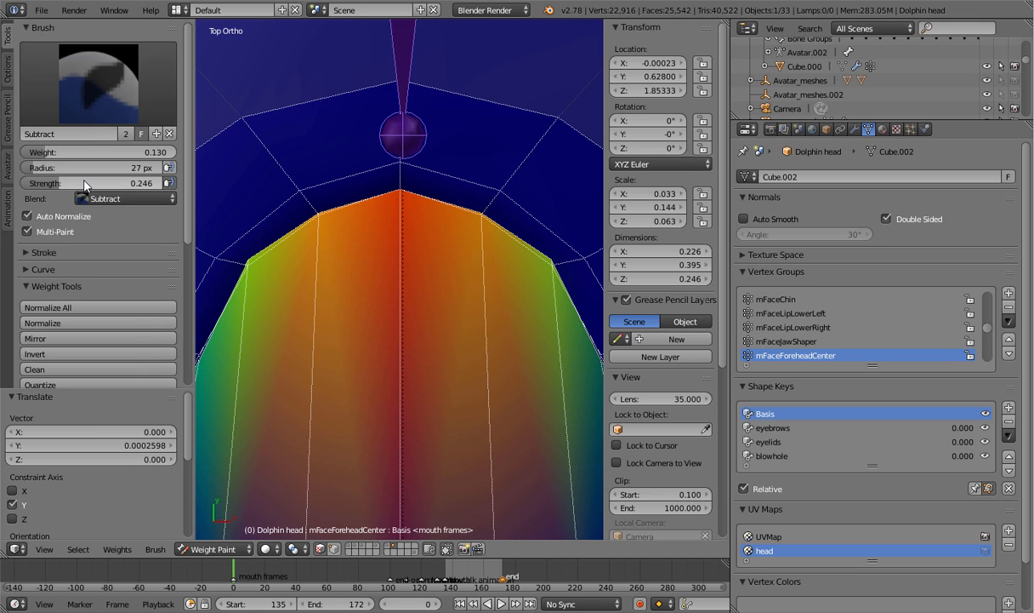
drag(86, 184, 69, 184)
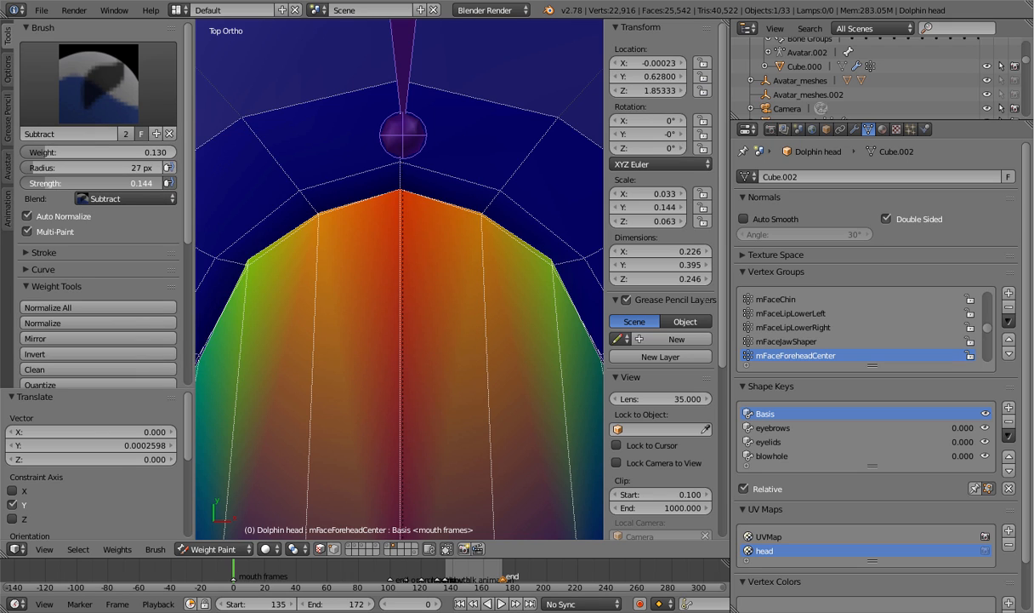
click(255, 272)
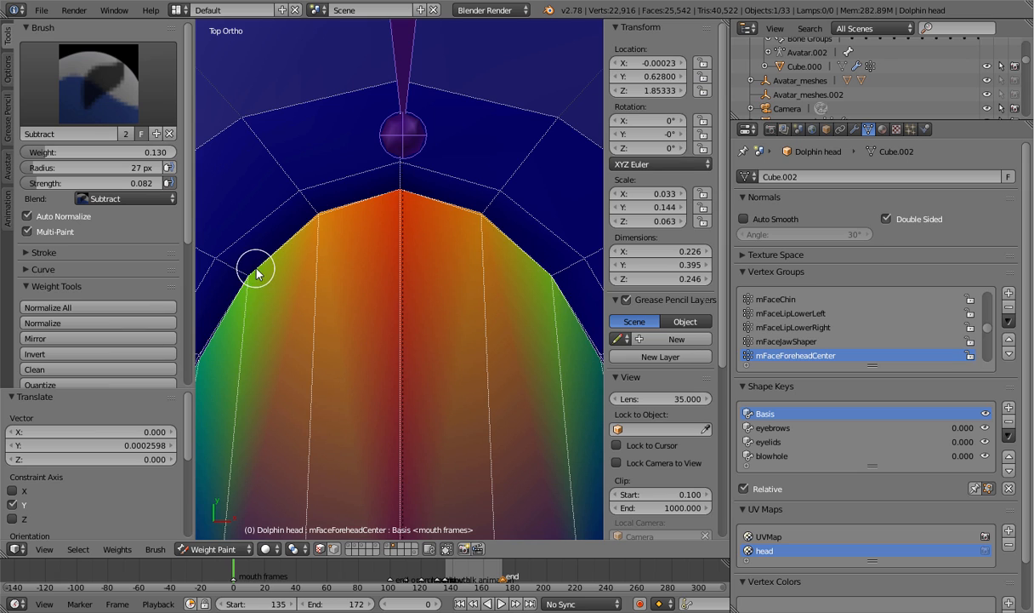
click(250, 273)
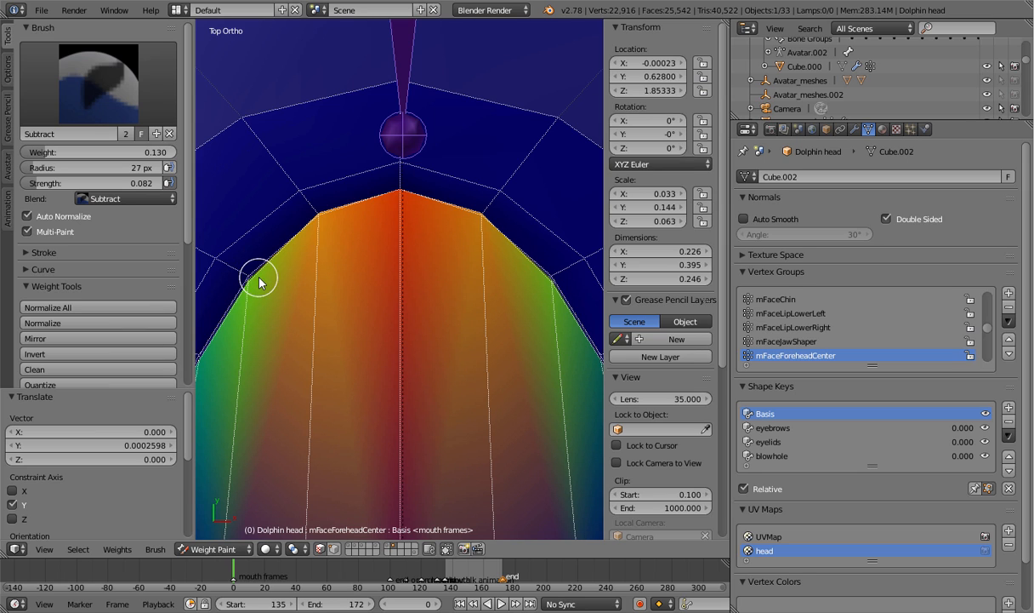
Move the forehead bones along the Y axis by about -0.0002
key(g)
key(y)
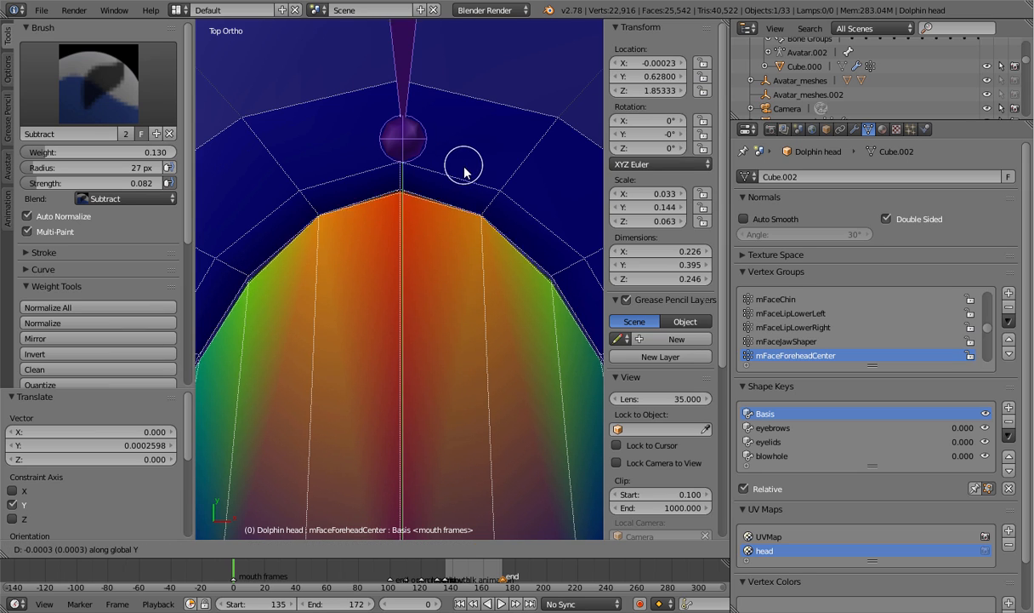
click(464, 168)
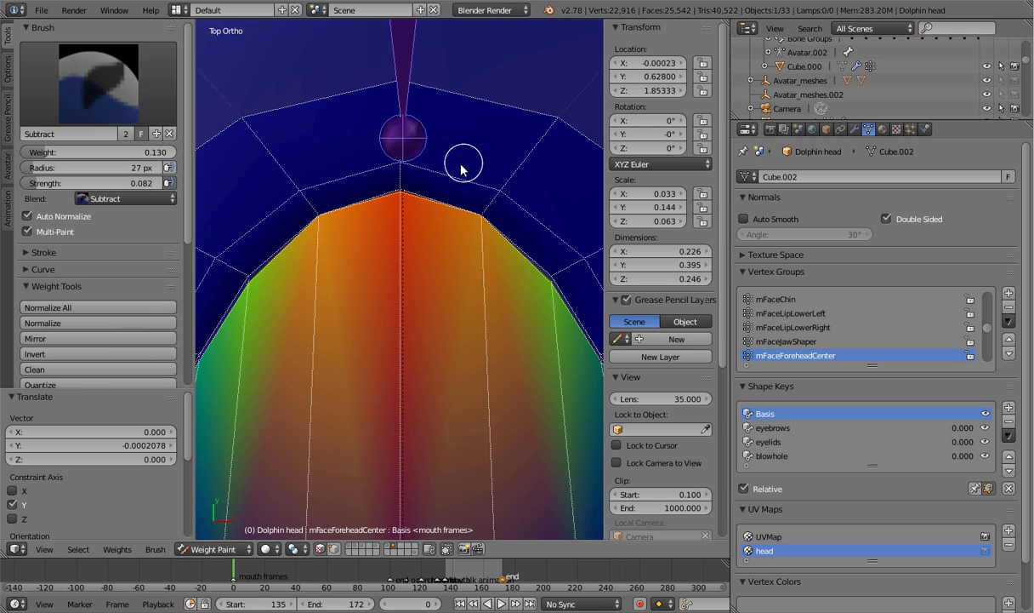
Switch to the Add brush with weight 0.065 and strength 0.082, and add weight back to the upper-left rim vertex
click(103, 102)
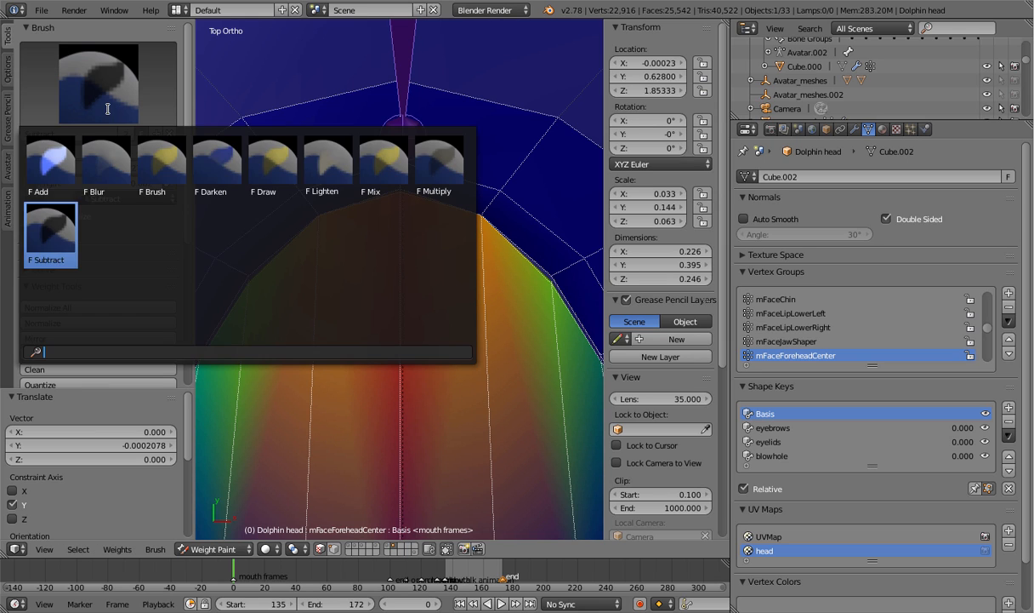
click(61, 150)
mouse_move(70, 182)
mouse_down()
mouse_move(34, 182)
mouse_move(31, 153)
mouse_up()
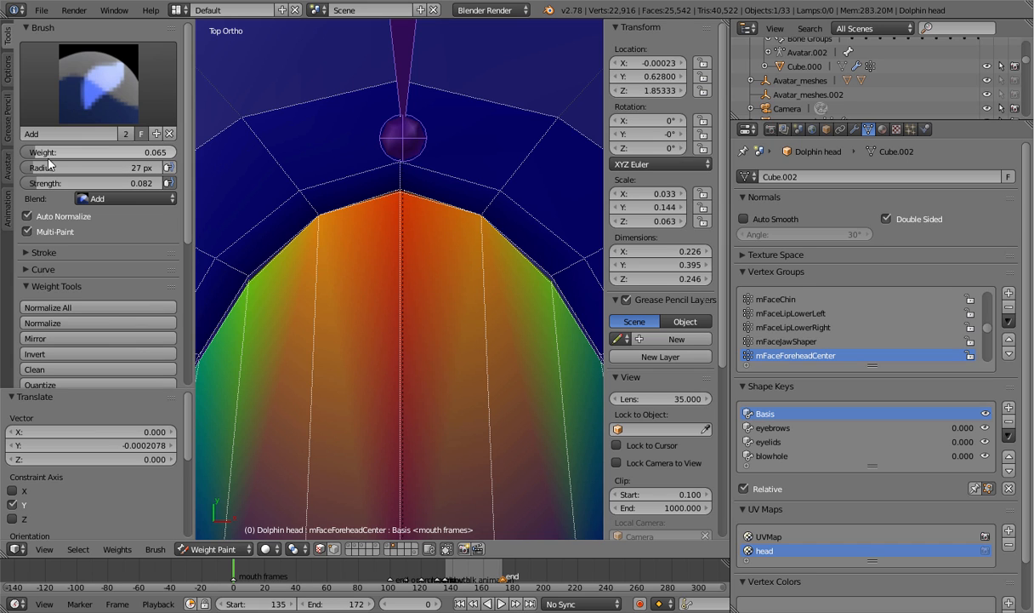
click(243, 282)
click(248, 283)
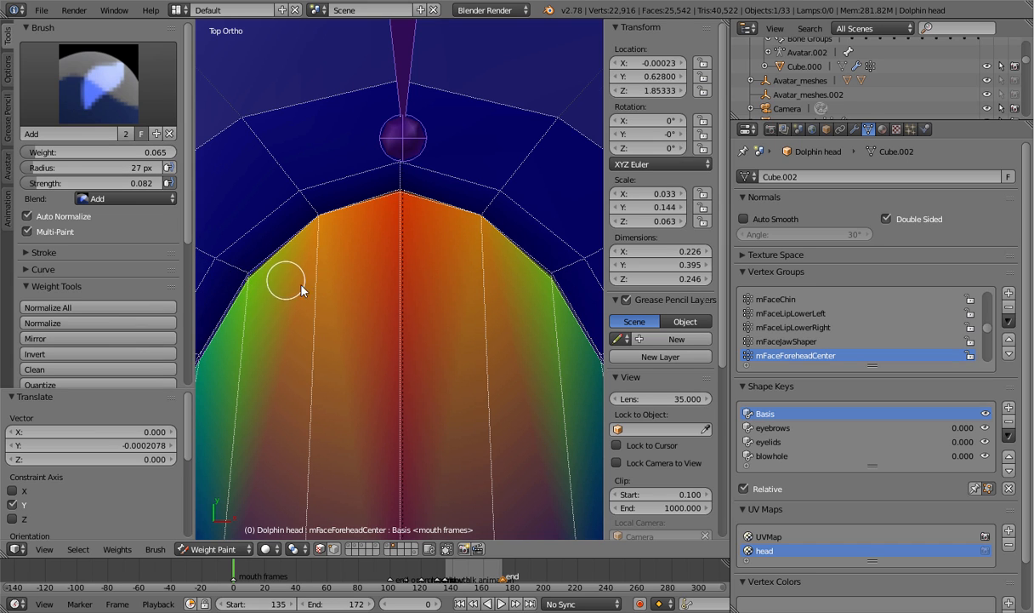
Isolate the flap face beside the upper-left rim vertex in the paint mask and add weight to that vertex
mouse_move(284, 279)
shift+middle_down()
mouse_move(404, 277)
mouse_move(330, 272)
mouse_move(390, 296)
shift+middle_up()
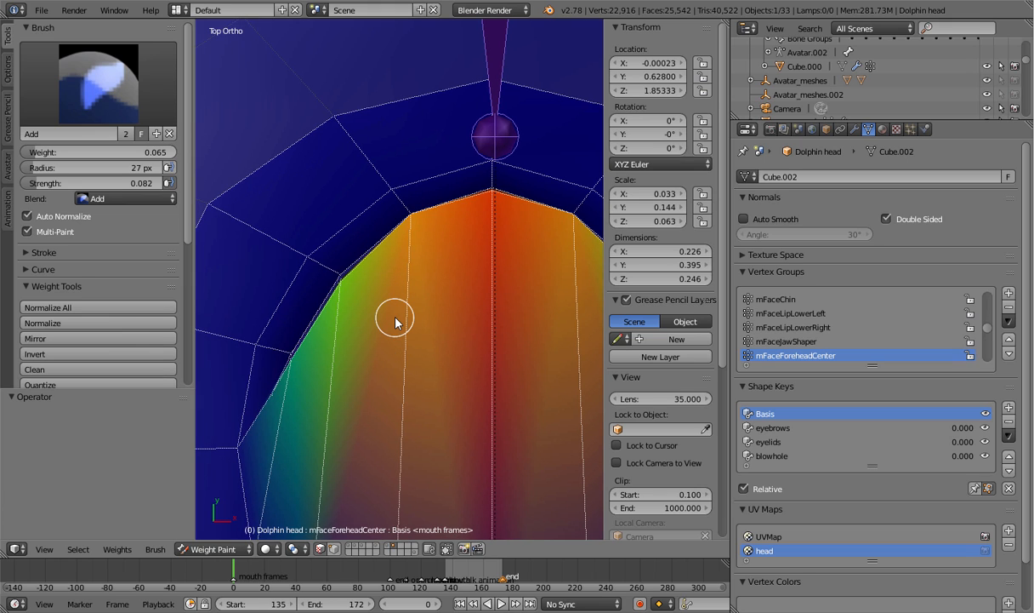
right_click(353, 288)
mouse_move(352, 293)
middle_down()
mouse_move(383, 303)
mouse_move(408, 294)
mouse_move(365, 303)
mouse_move(432, 309)
mouse_move(441, 322)
mouse_move(334, 203)
middle_up()
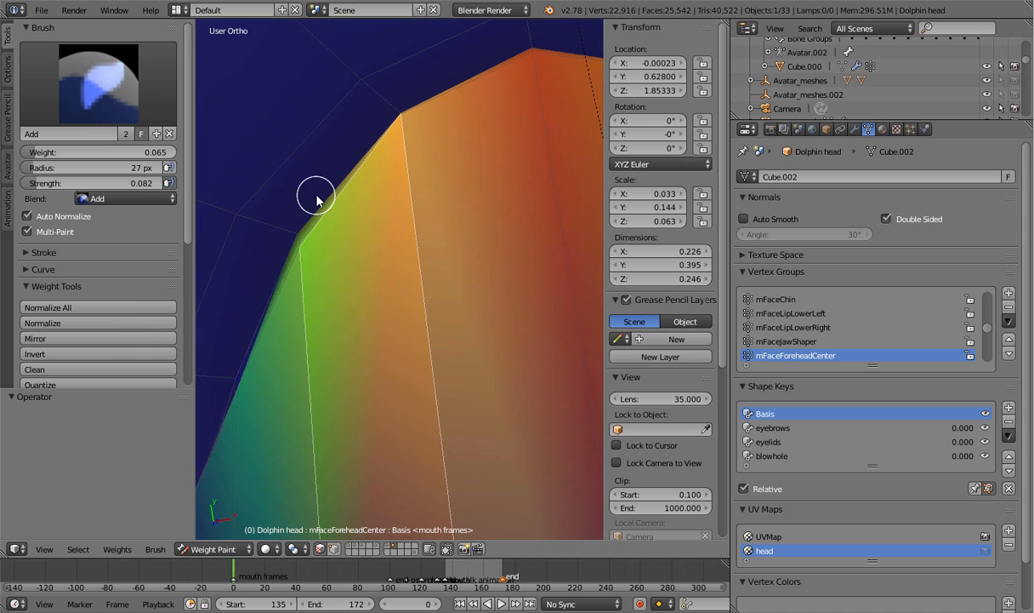
click(301, 240)
click(301, 242)
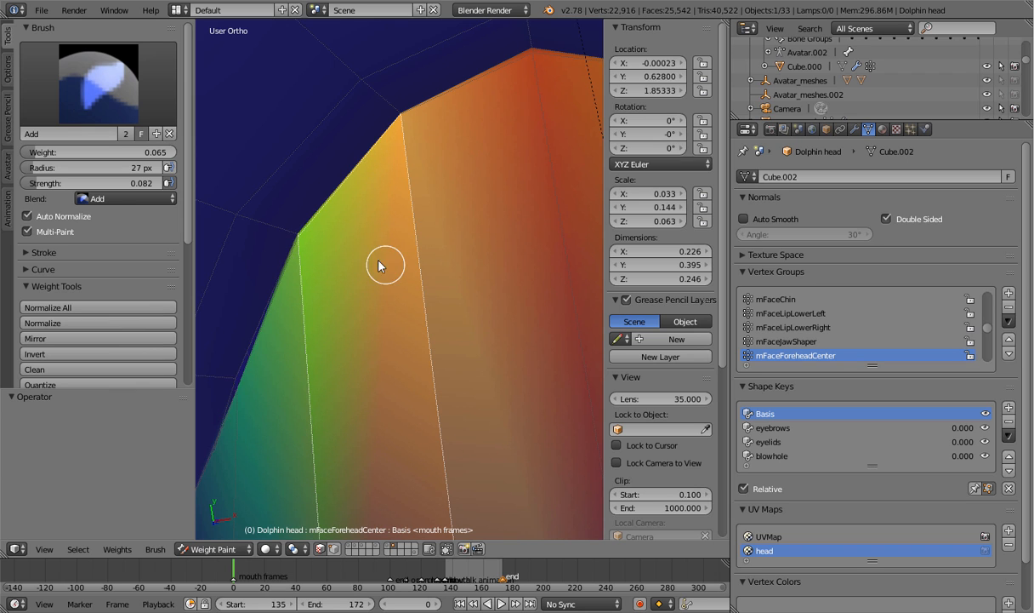
Turn off face selection masking, test moving the bones along Y, cancel the move and restore the masking
middle_drag(379, 263, 315, 264)
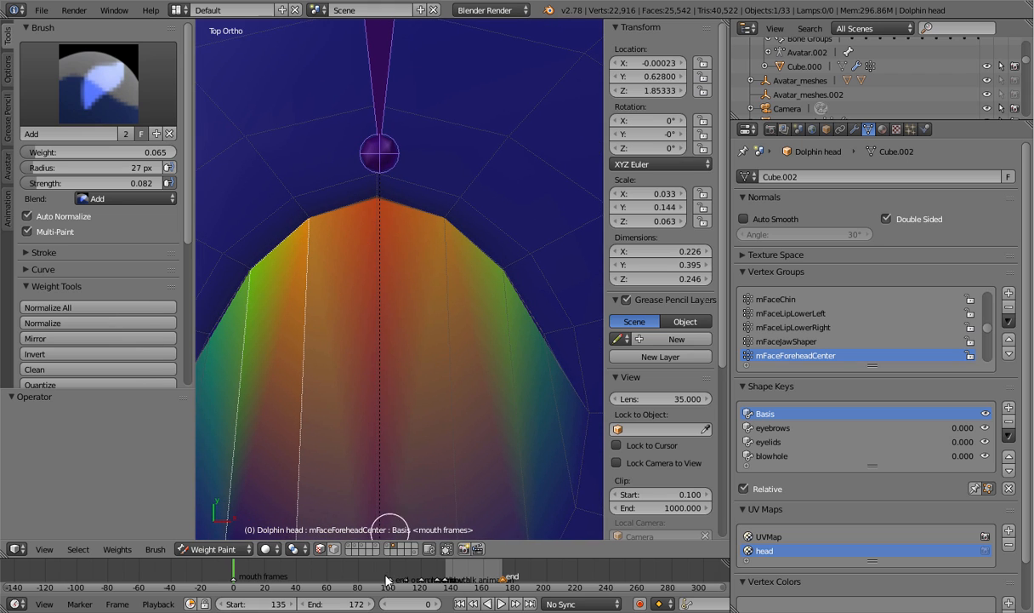
click(320, 549)
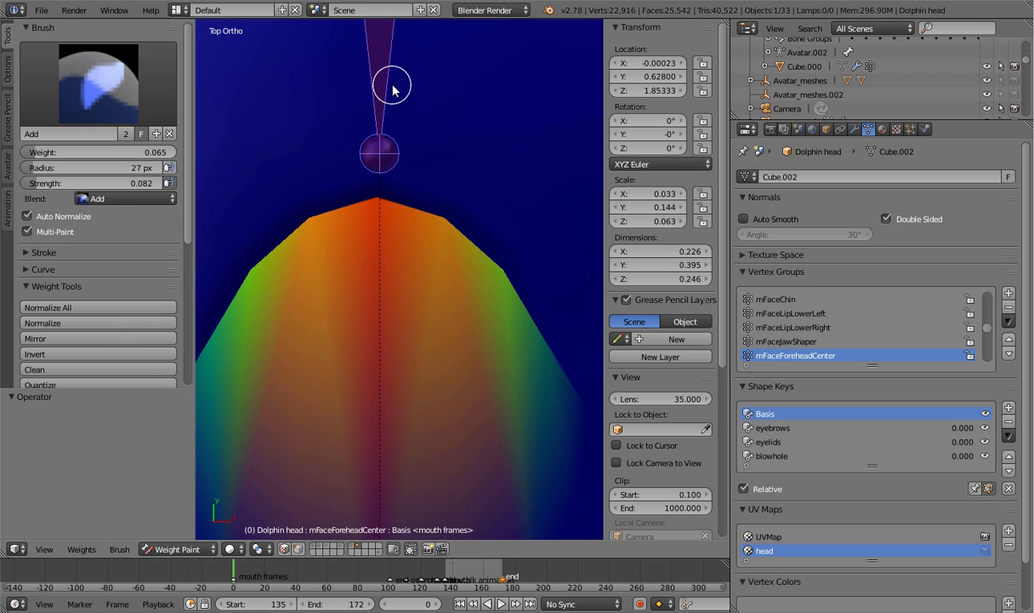
key(g)
key(y)
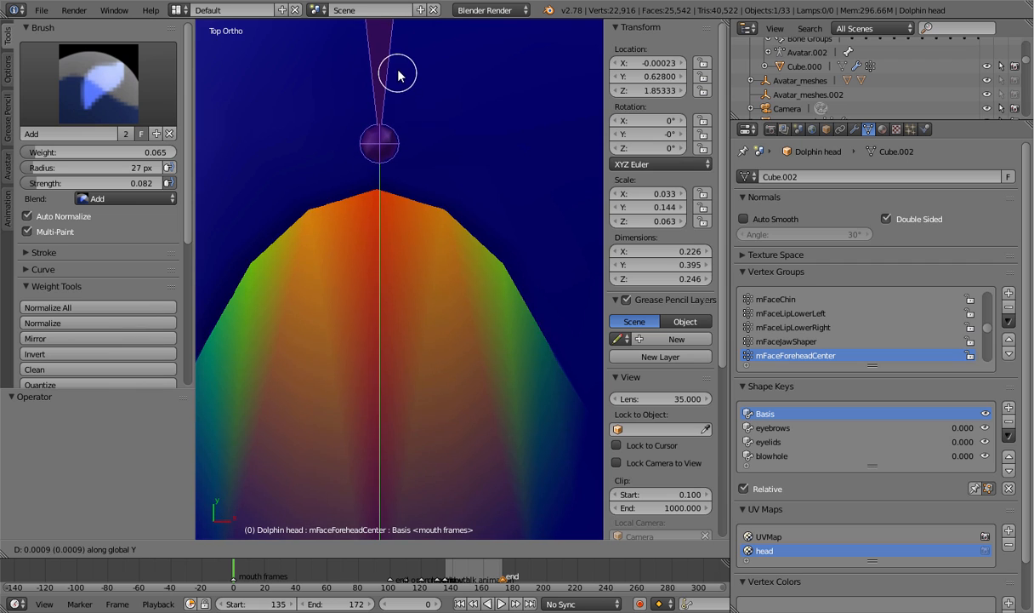
right_click(397, 83)
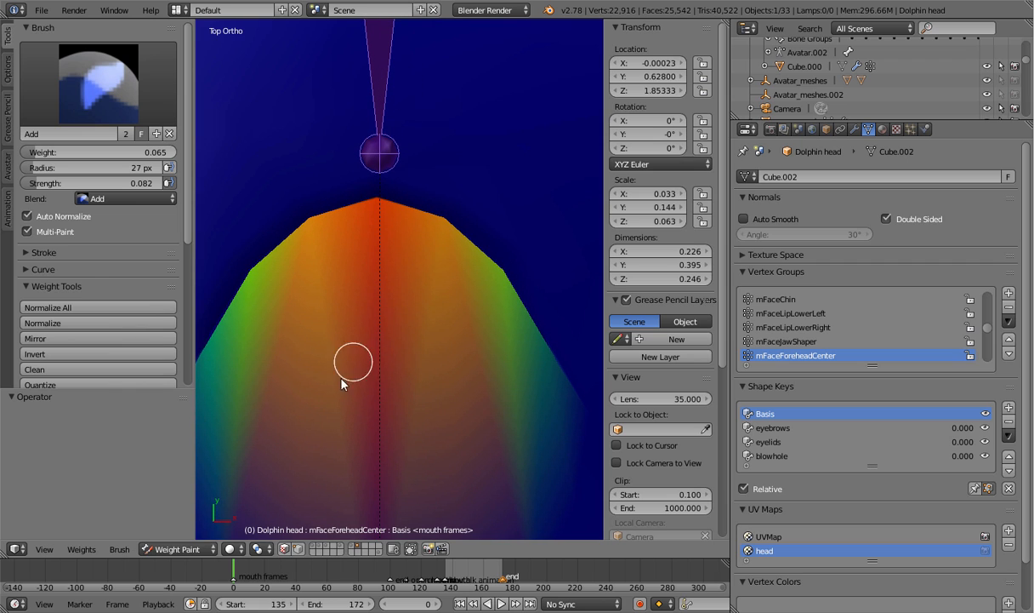
click(283, 549)
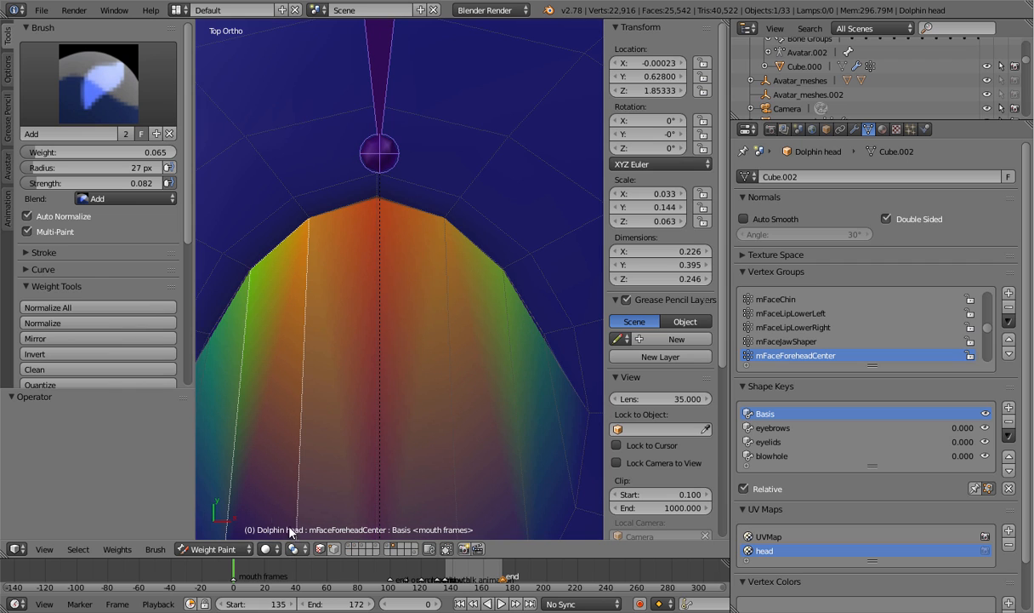
Include all the head's faces in the paint mask and test the flap by moving the bone along the Y axis, cancelling the move
key(a)
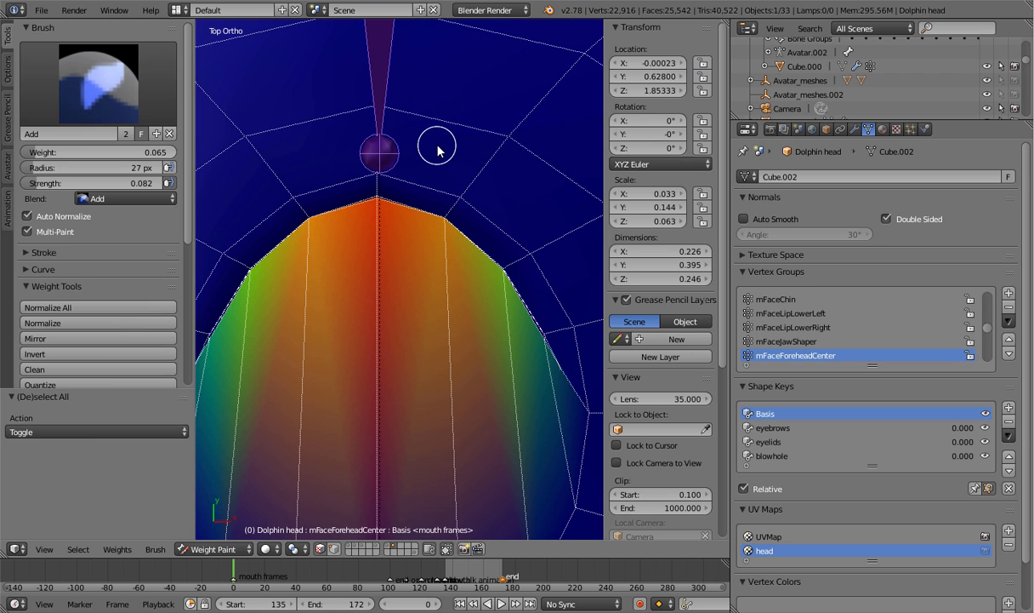
key(g)
key(y)
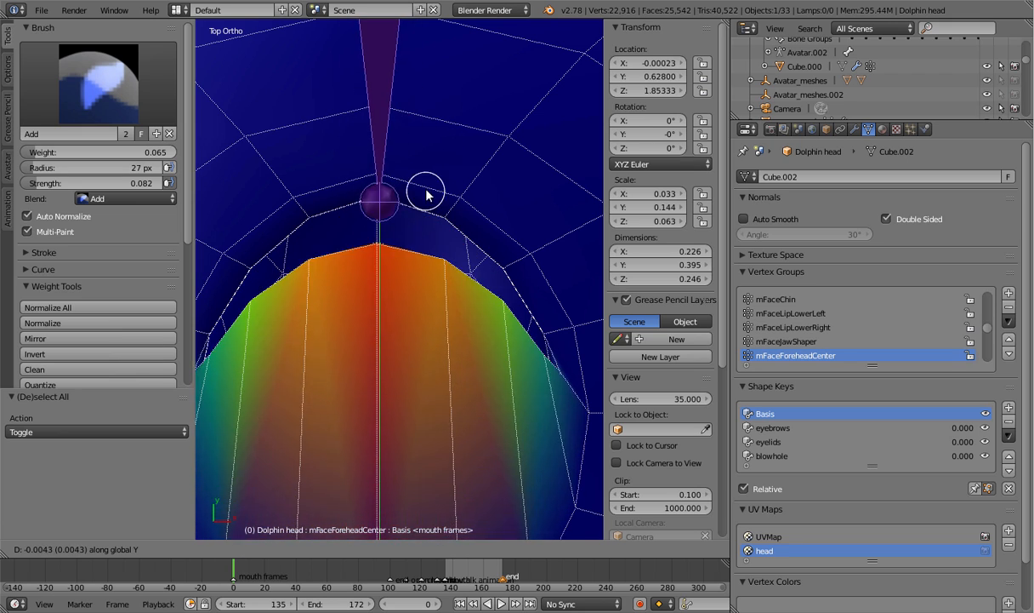
click(411, 200)
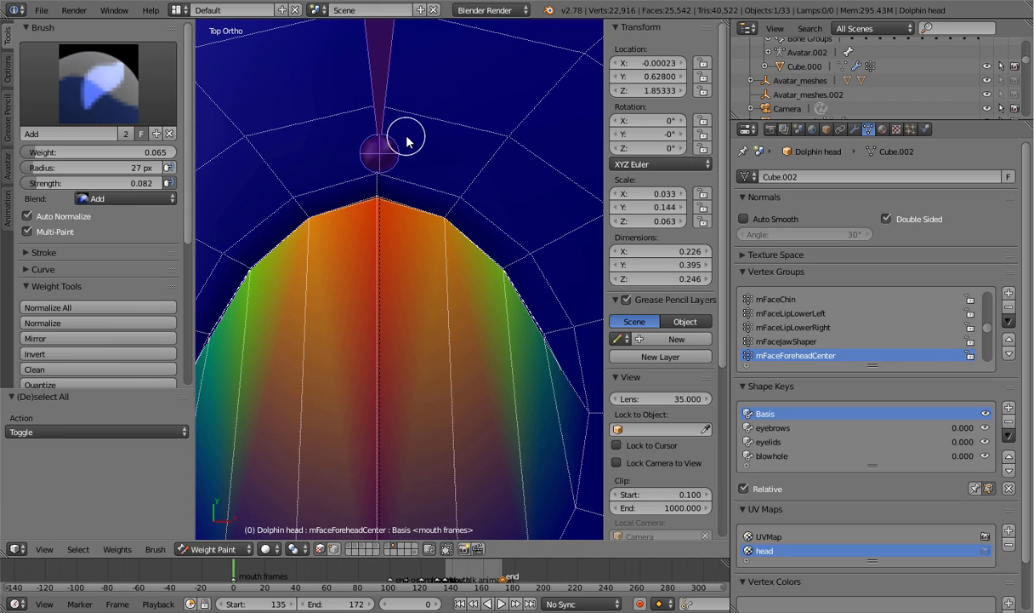
Move the forehead bone along the Y axis by -0.0000623
key(g)
key(y)
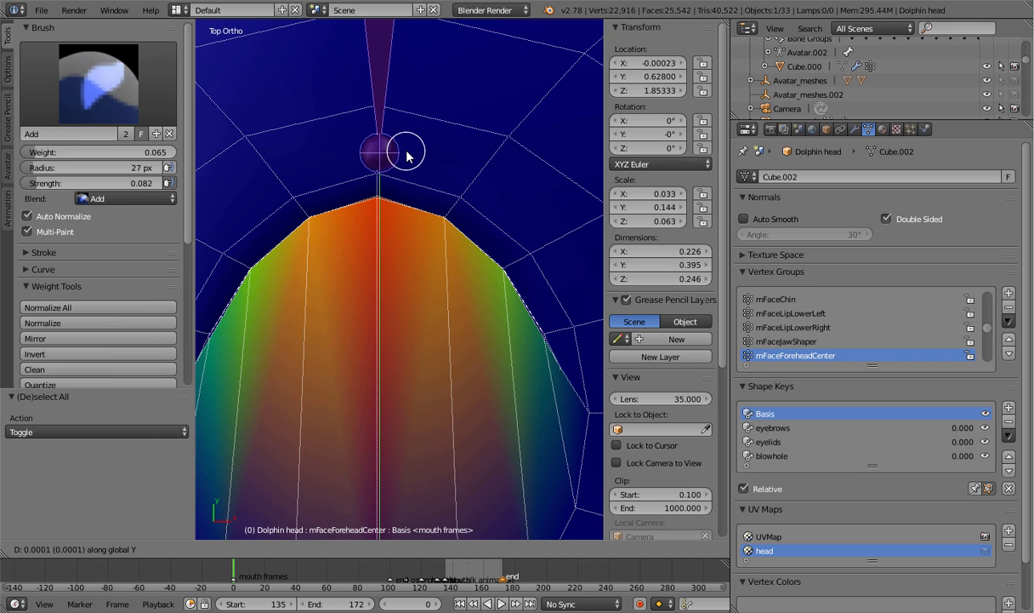
click(410, 156)
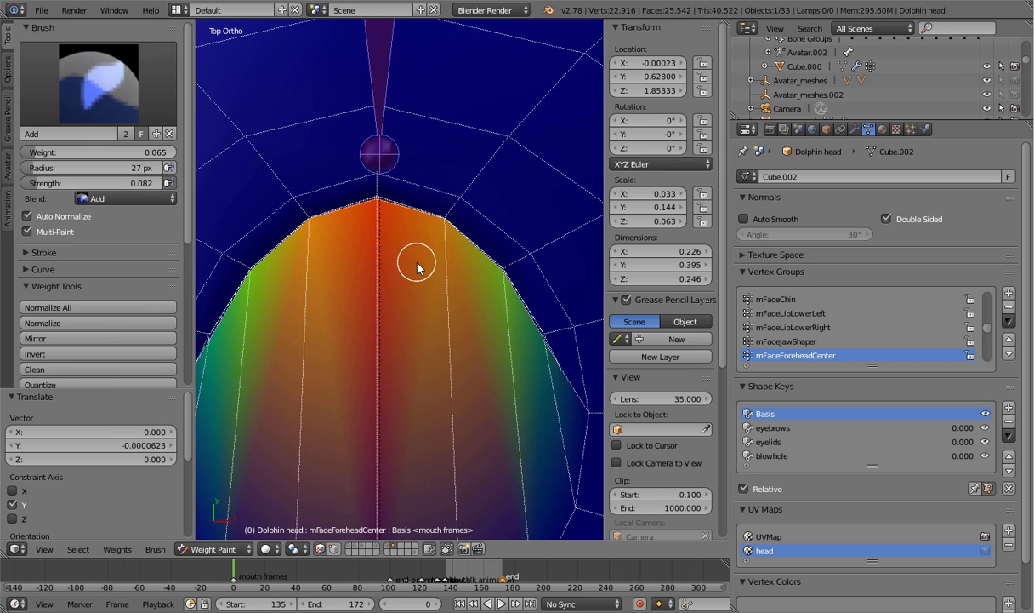
Switch the dolphin head from Weight Paint to Object Mode and select the FaceForeheadCenter bone in the side view
key(KP_3)
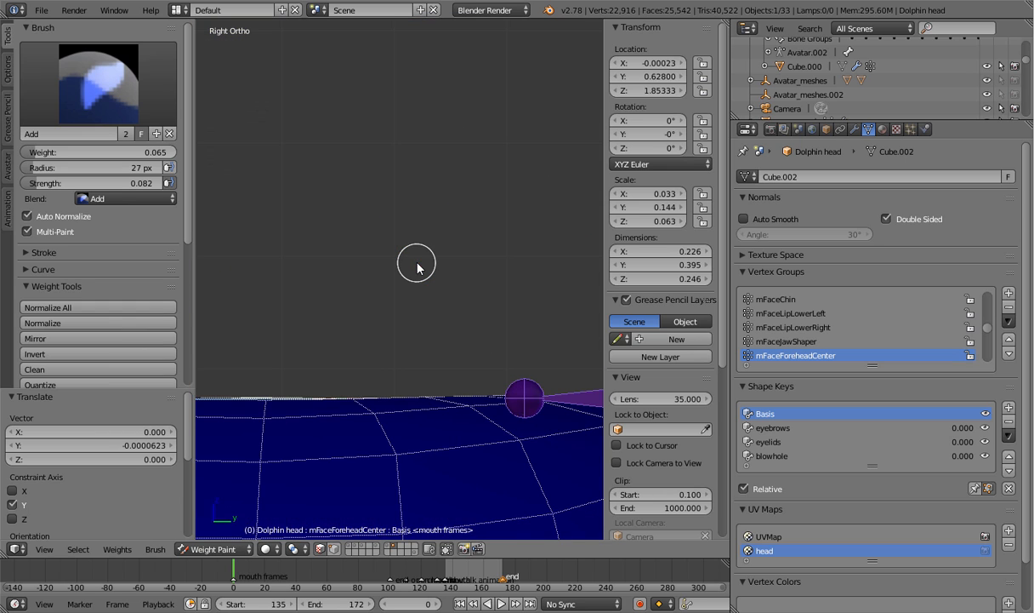
scroll(417, 268, down, 5)
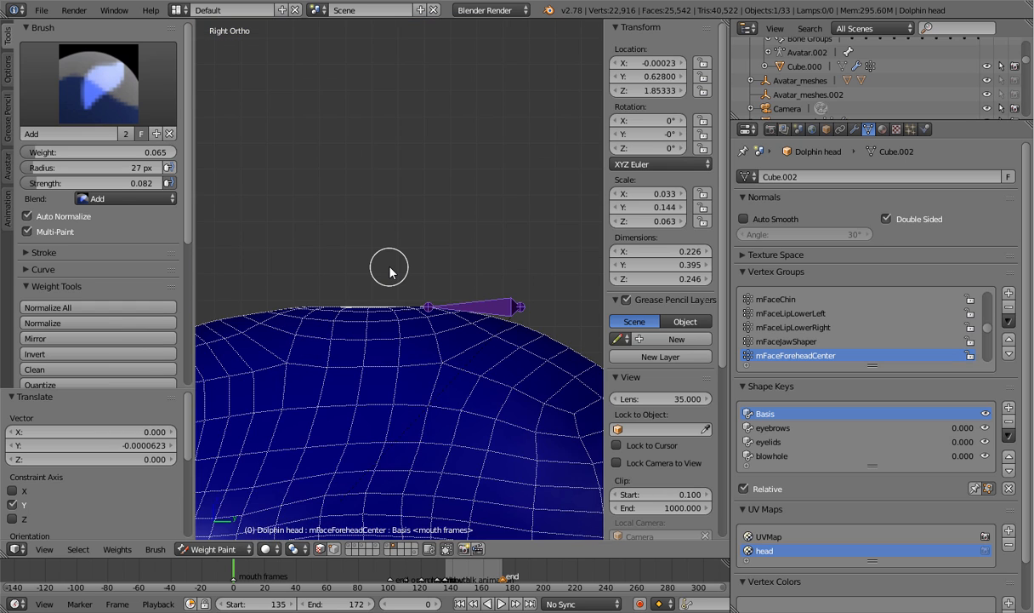
click(209, 548)
click(204, 594)
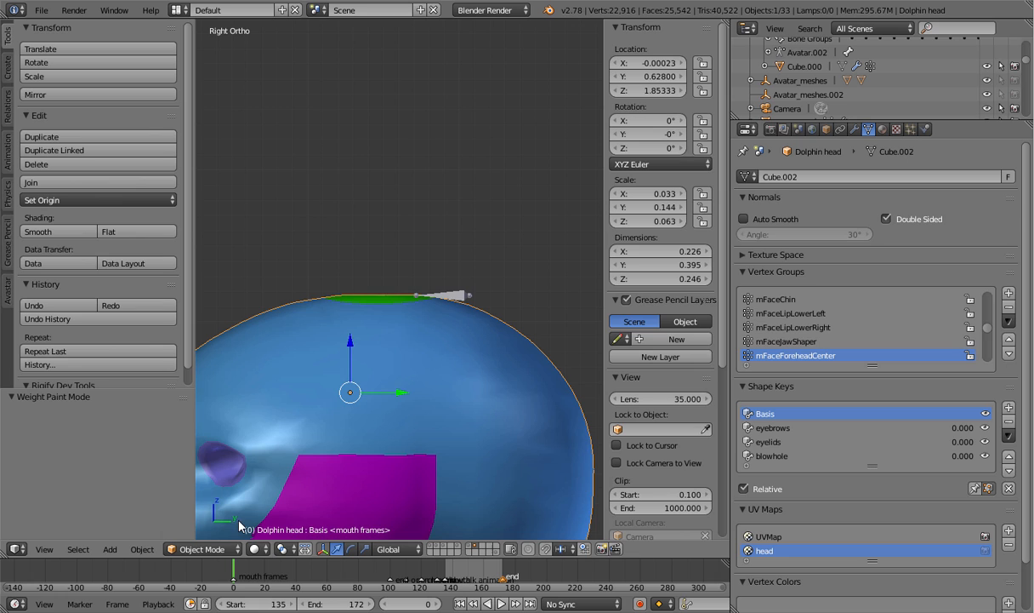
right_click(459, 295)
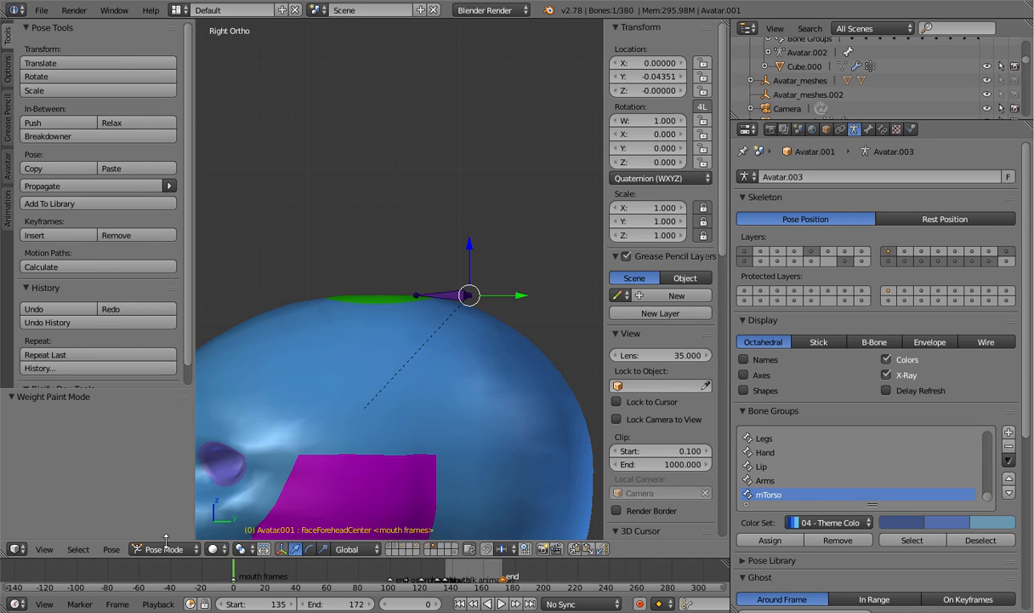
Store the Avastar rig's joint edits with the mFaceForeheadCenter bone selected
click(41, 10)
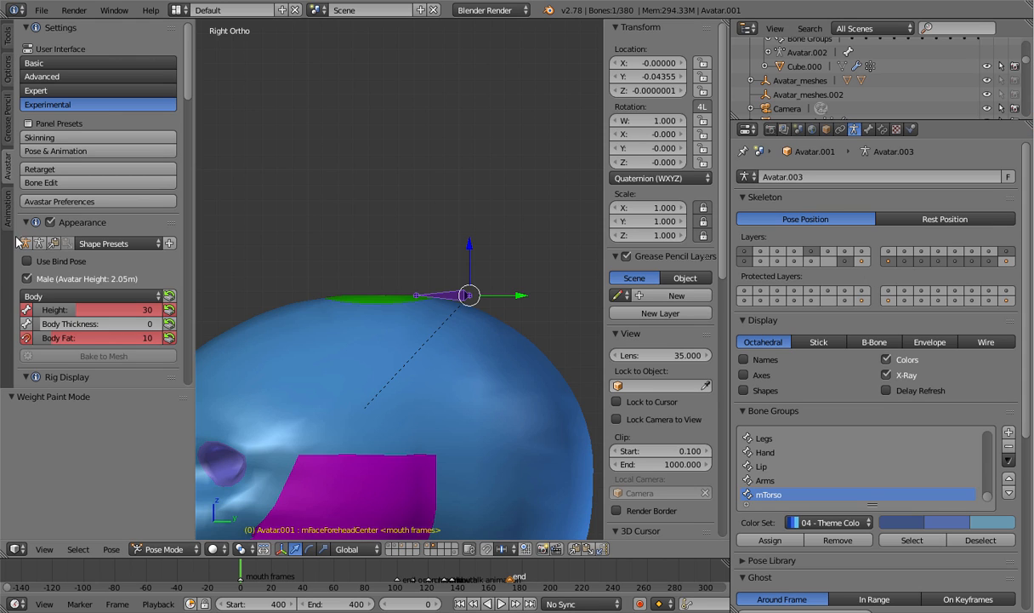
drag(188, 81, 166, 267)
scroll(162, 277, down, 6)
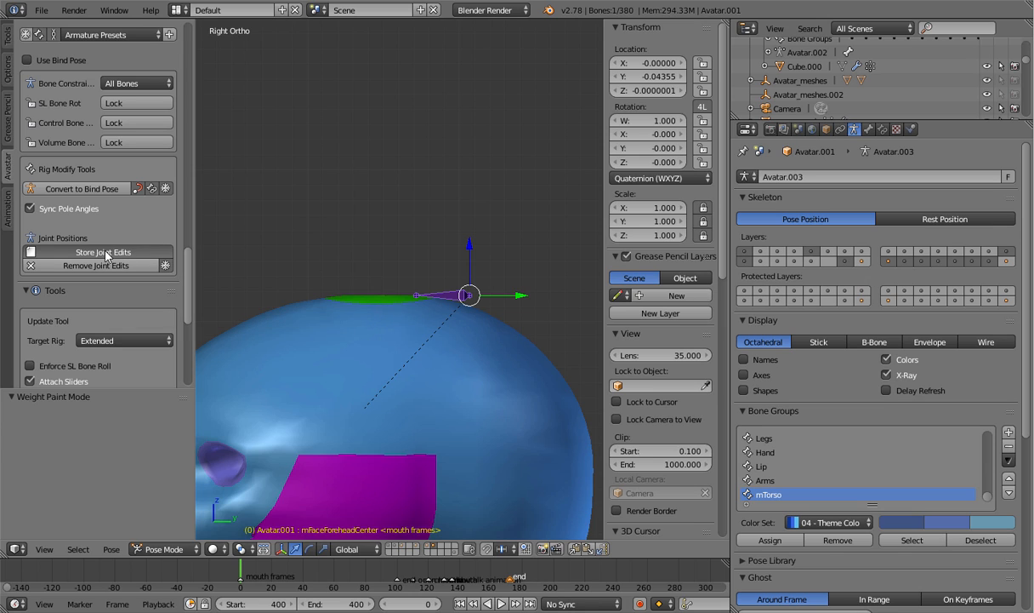
click(103, 252)
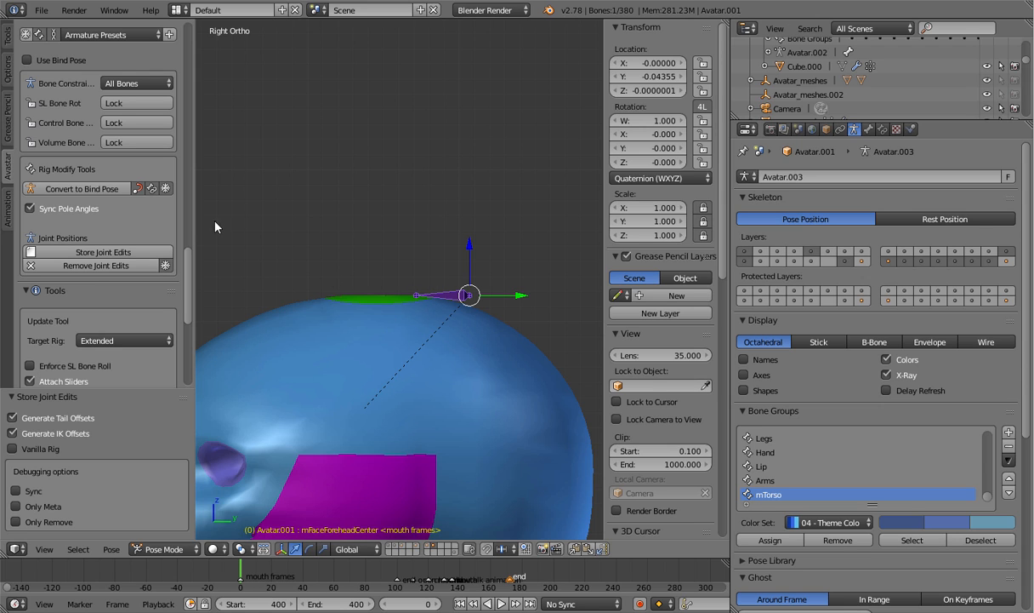
scroll(187, 290, up, 8)
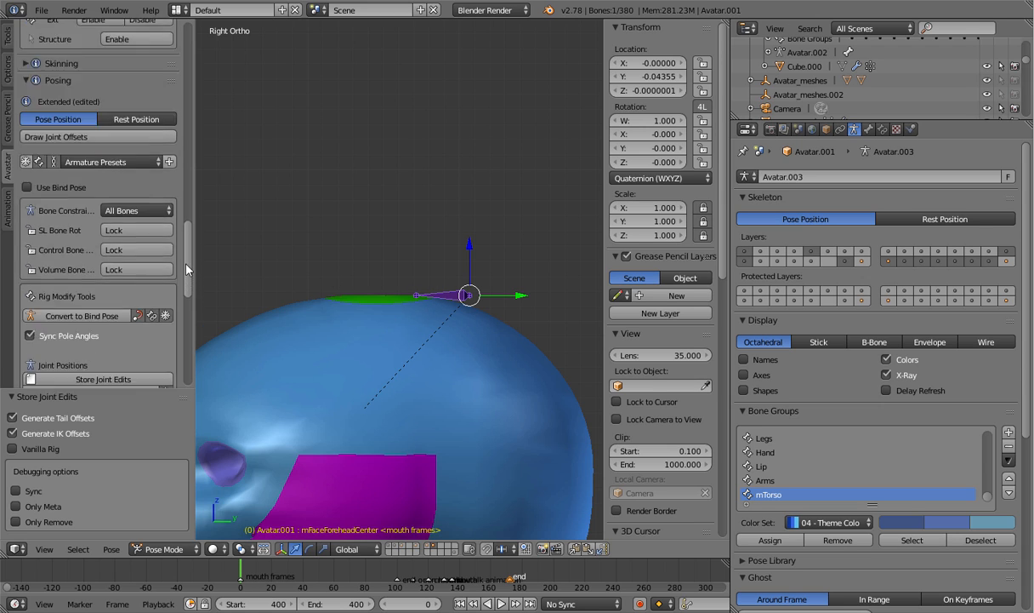
scroll(189, 247, down, 8)
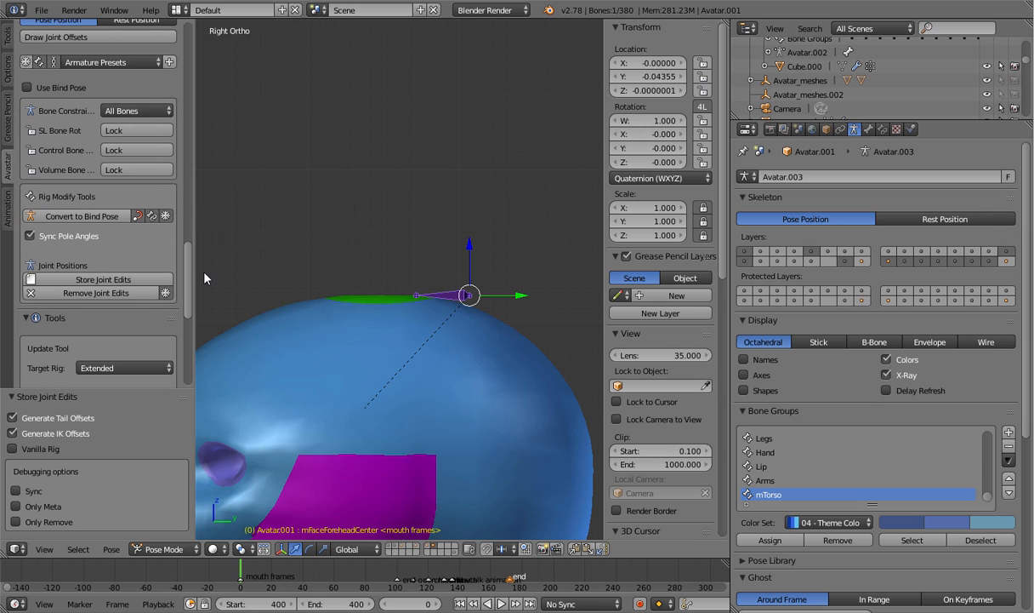
drag(189, 275, 193, 51)
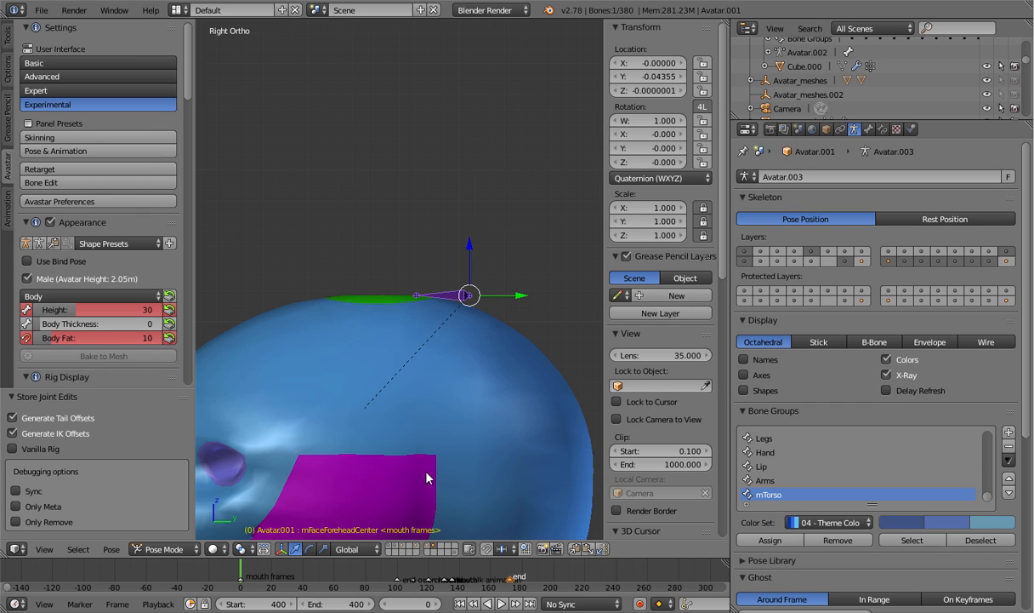
Go to frame 400, apply the Pose & Animation preset and select the FaceForeheadCenter bone
middle_drag(668, 577, 171, 570)
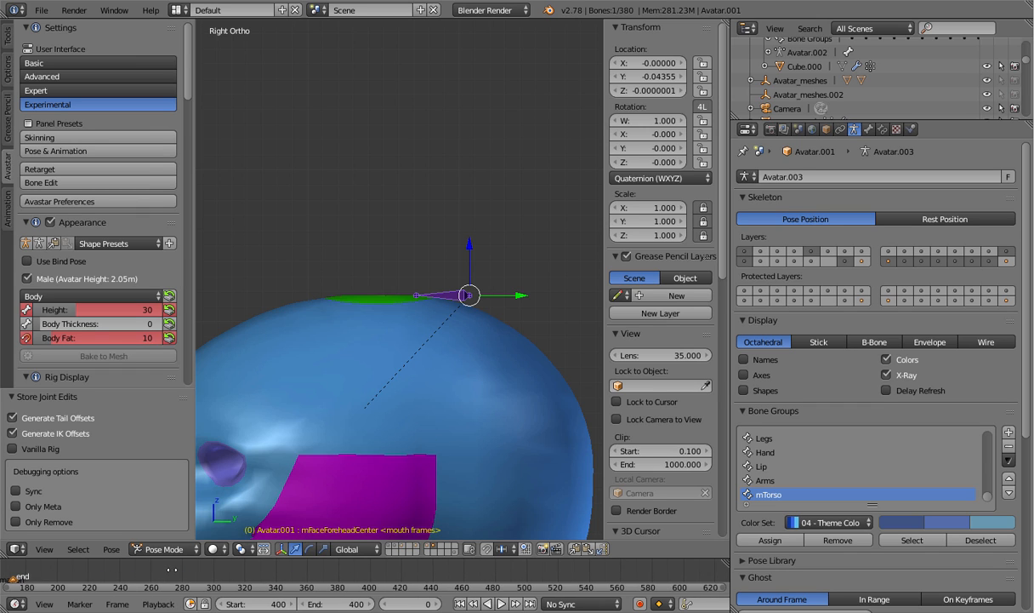
click(364, 577)
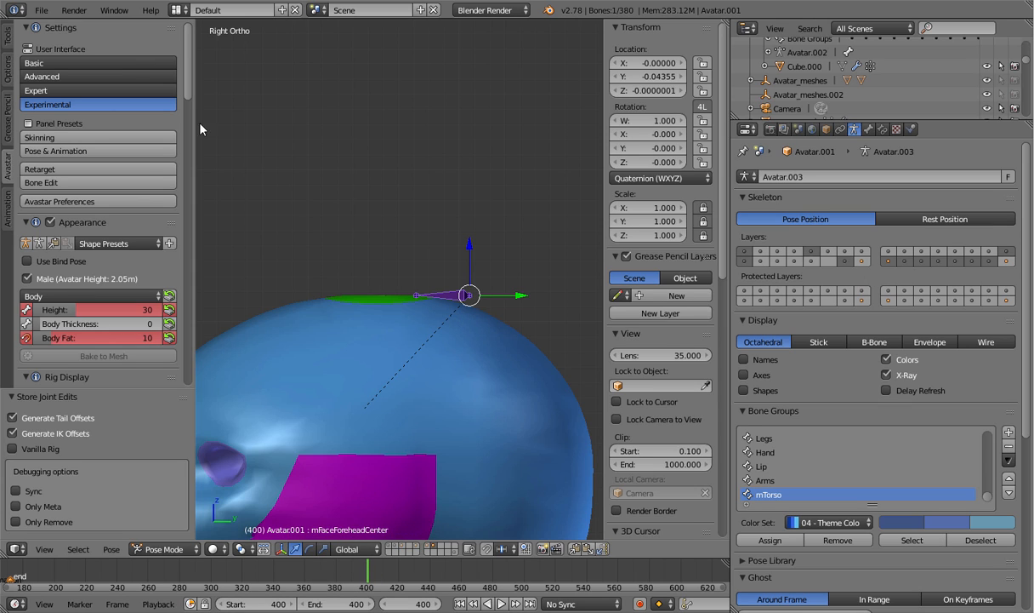
click(81, 149)
right_click(457, 297)
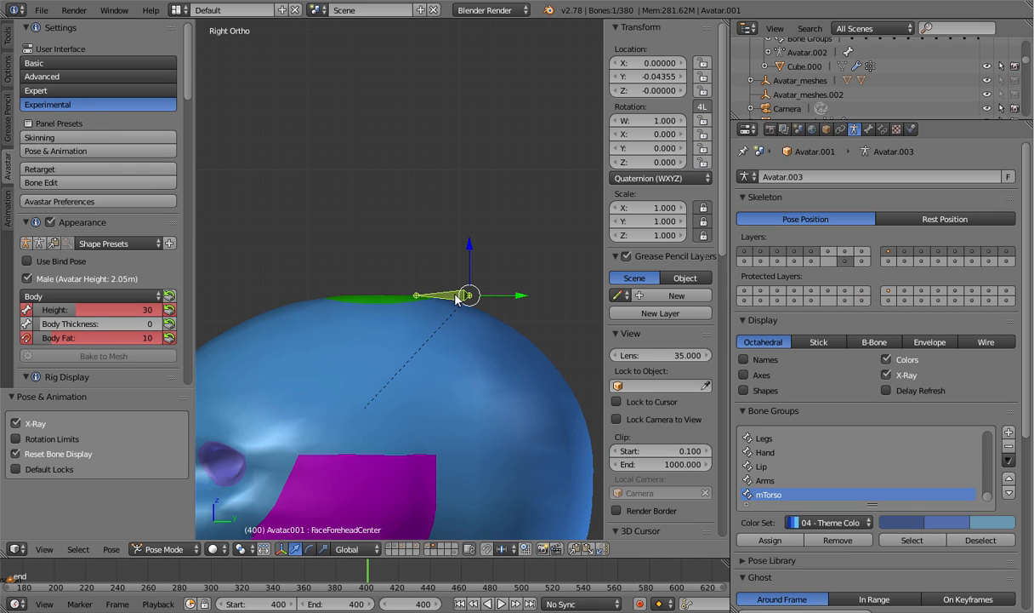
Try clearing the FaceForeheadCenter bone's pose transforms, inspect the blowhole up close and undo the clearing
click(111, 549)
mouse_move(179, 481)
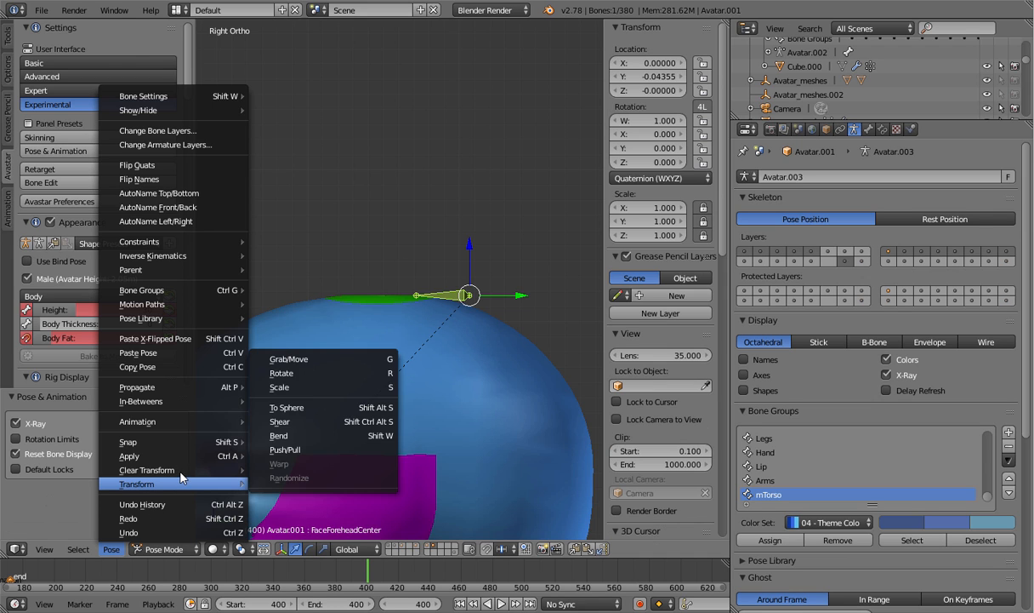
click(299, 471)
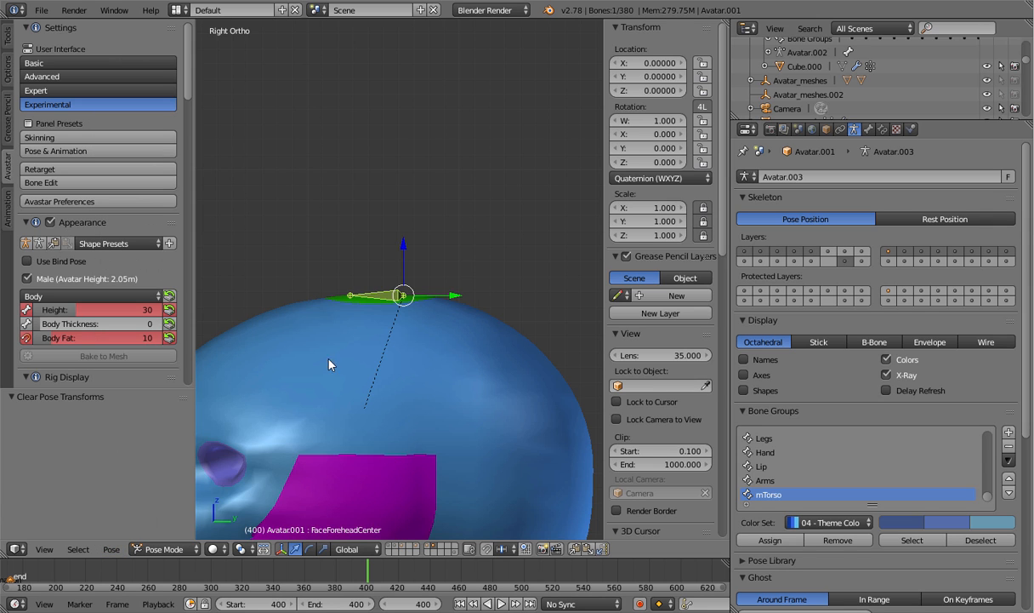
middle_drag(339, 277, 352, 332)
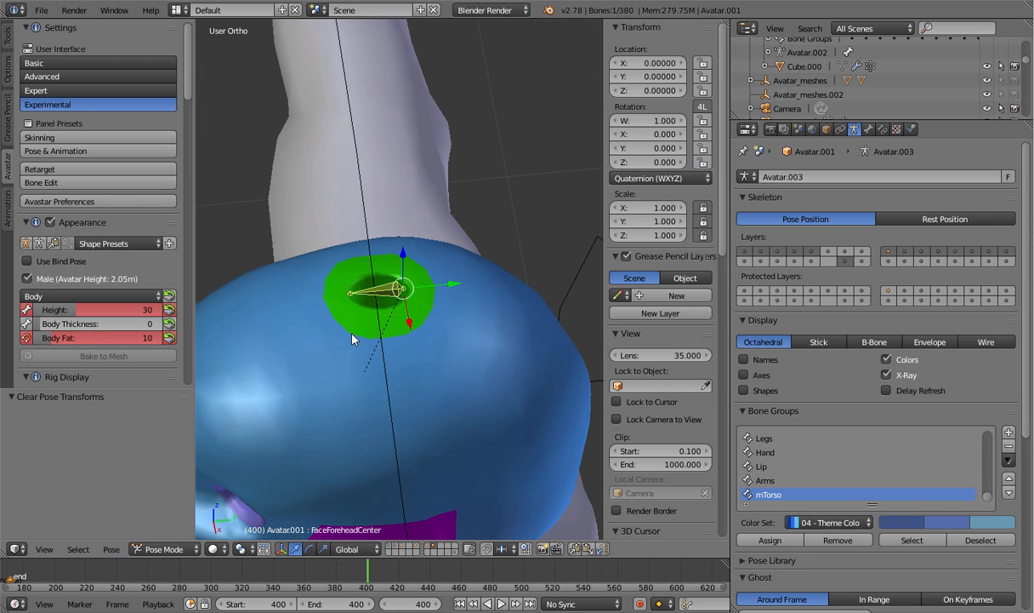
scroll(338, 276, up, 4)
middle_drag(338, 276, 319, 315)
middle_drag(313, 334, 328, 317)
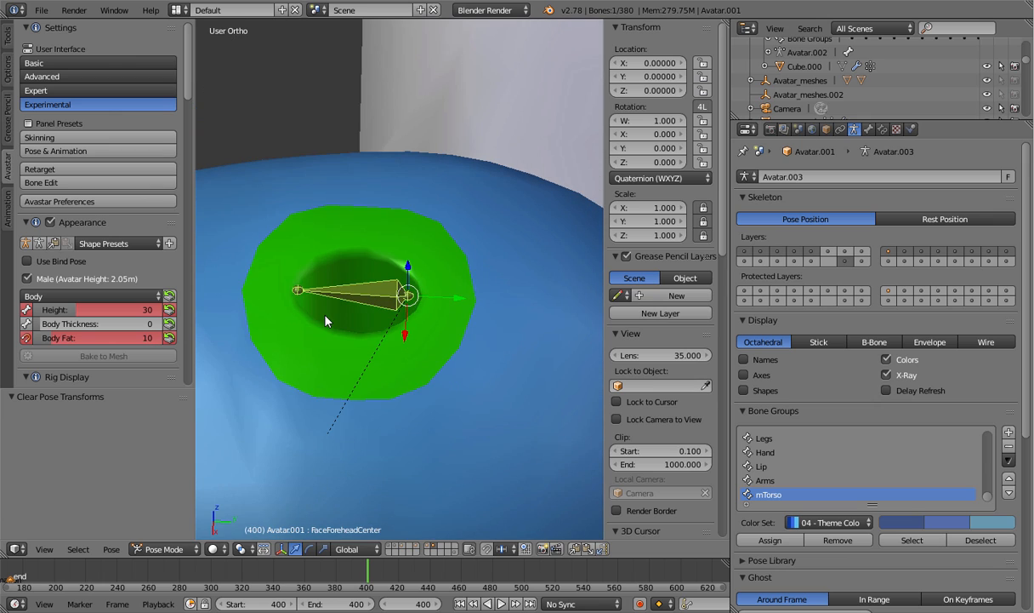
key(ctrl+z)
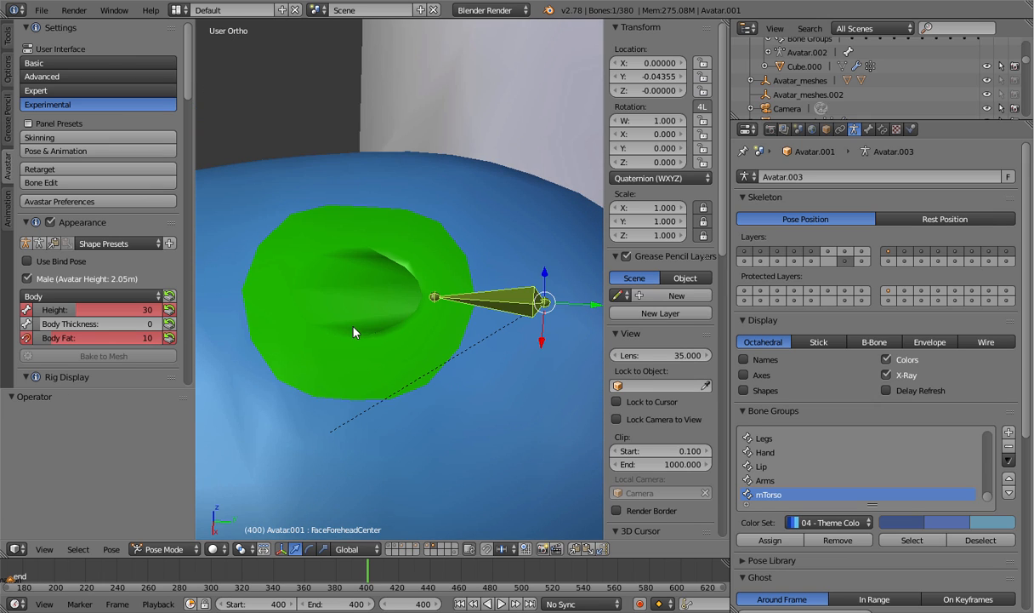
Clear the pose transforms of the FaceForeheadCenter bone
click(112, 549)
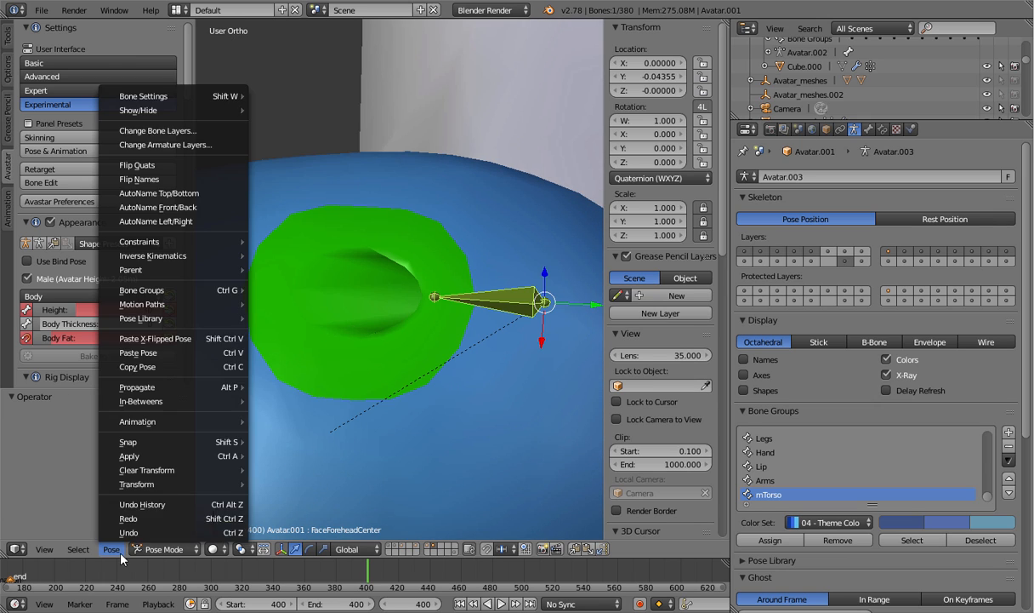
mouse_move(189, 470)
click(366, 469)
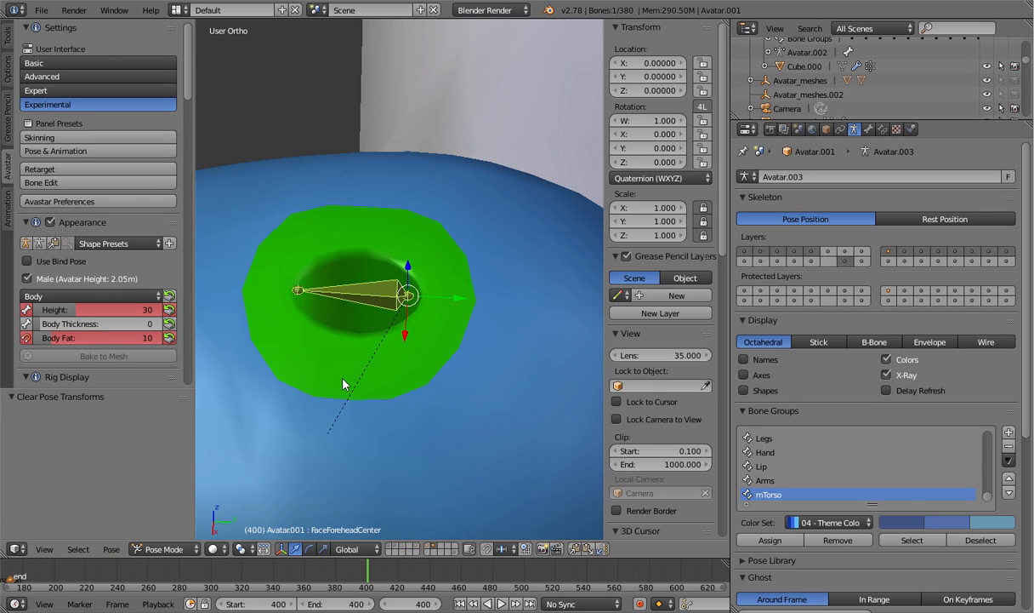
Reapply the Pose & Animation preset and insert a Location keyframe for the FaceForeheadCenter bone at frame 400
key(KP_3)
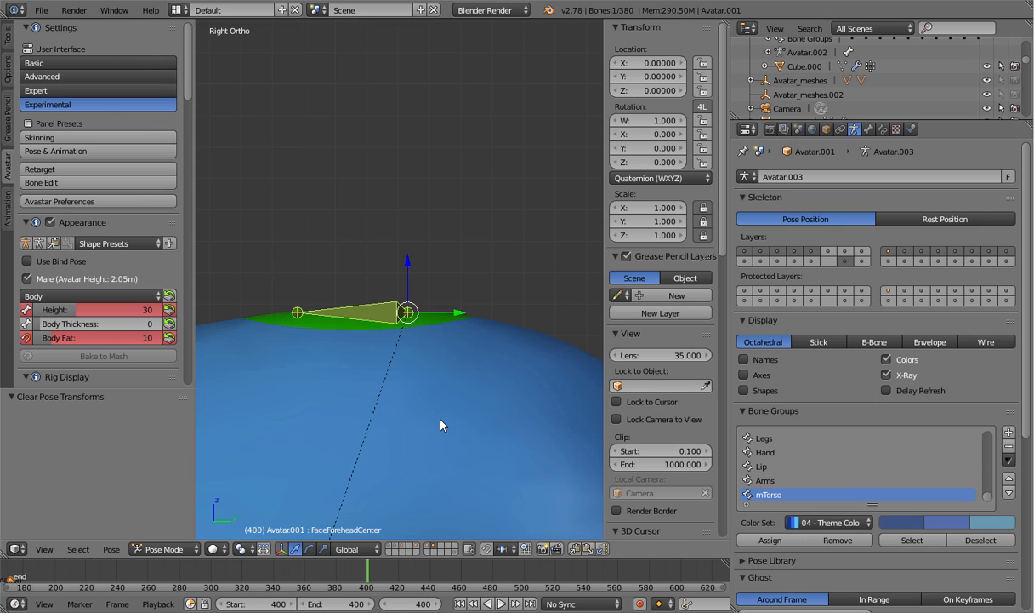
key(i)
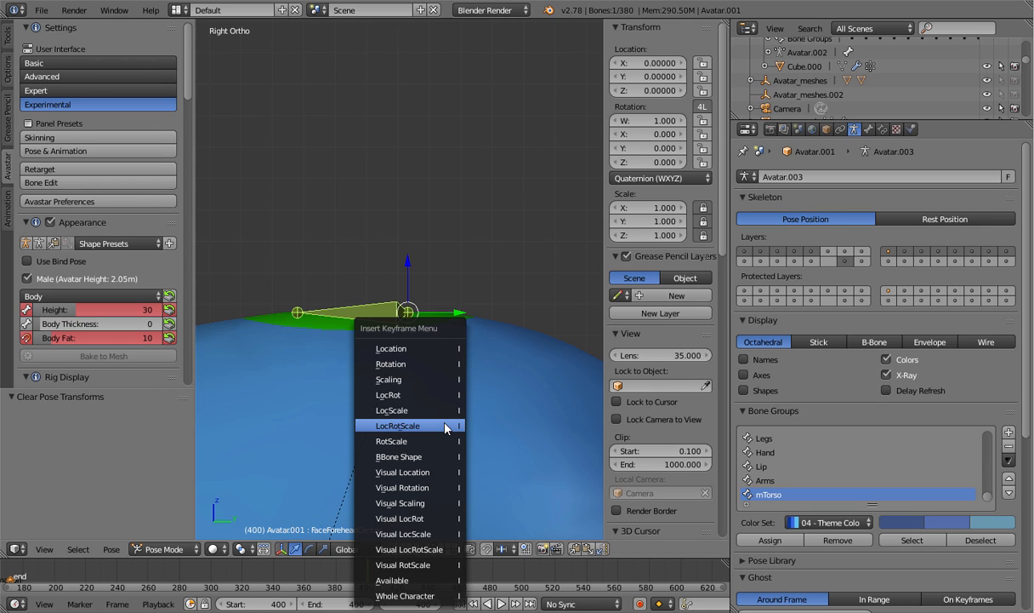
click(438, 349)
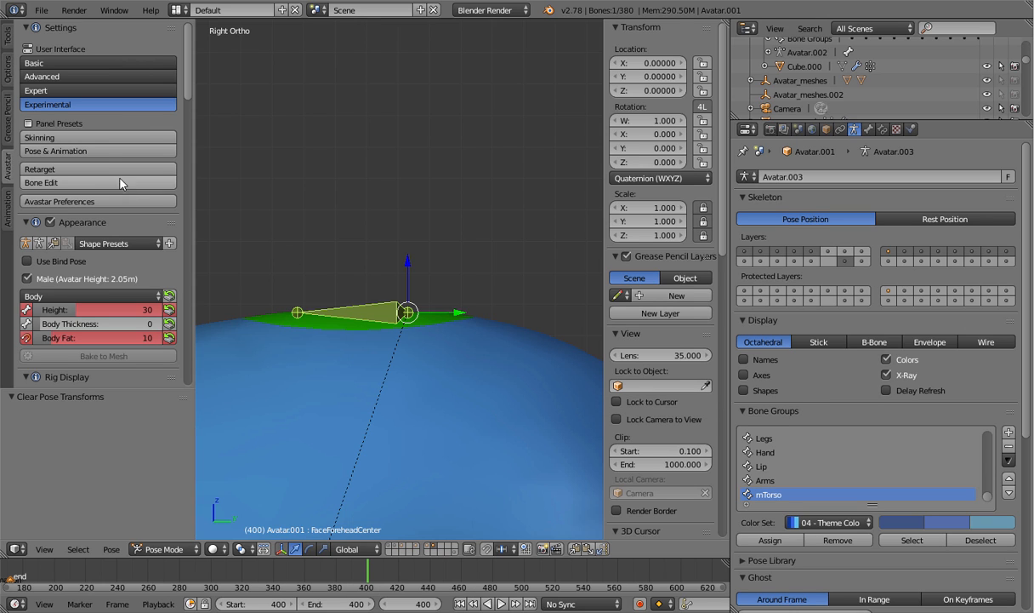
click(53, 152)
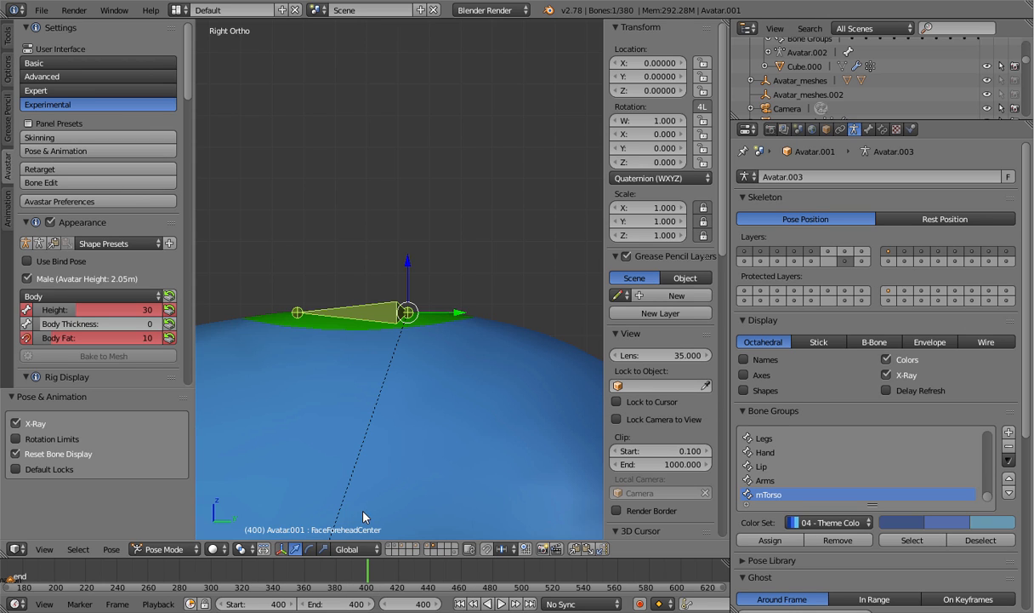
key(i)
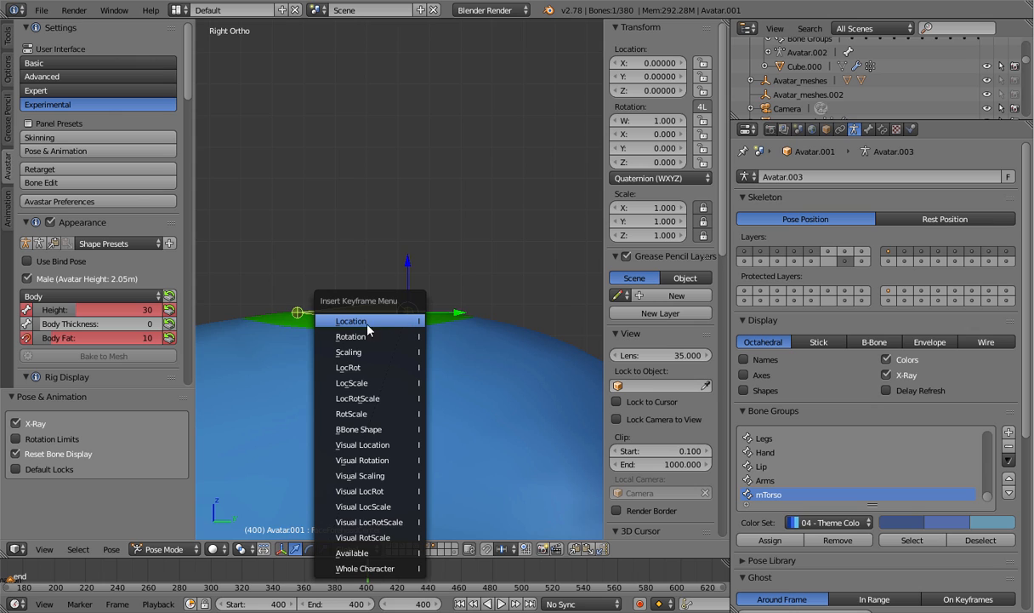
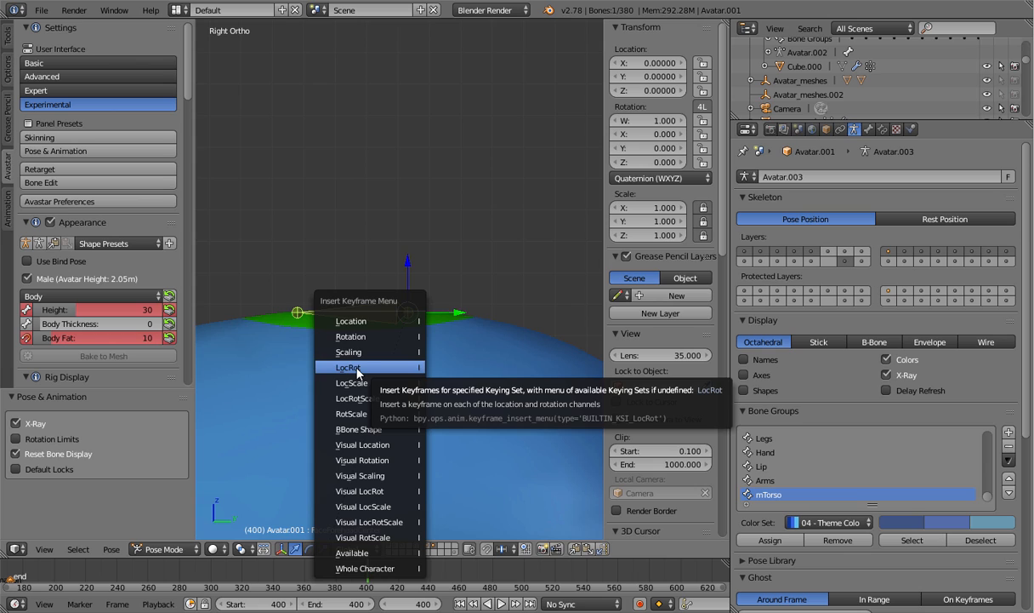
click(351, 322)
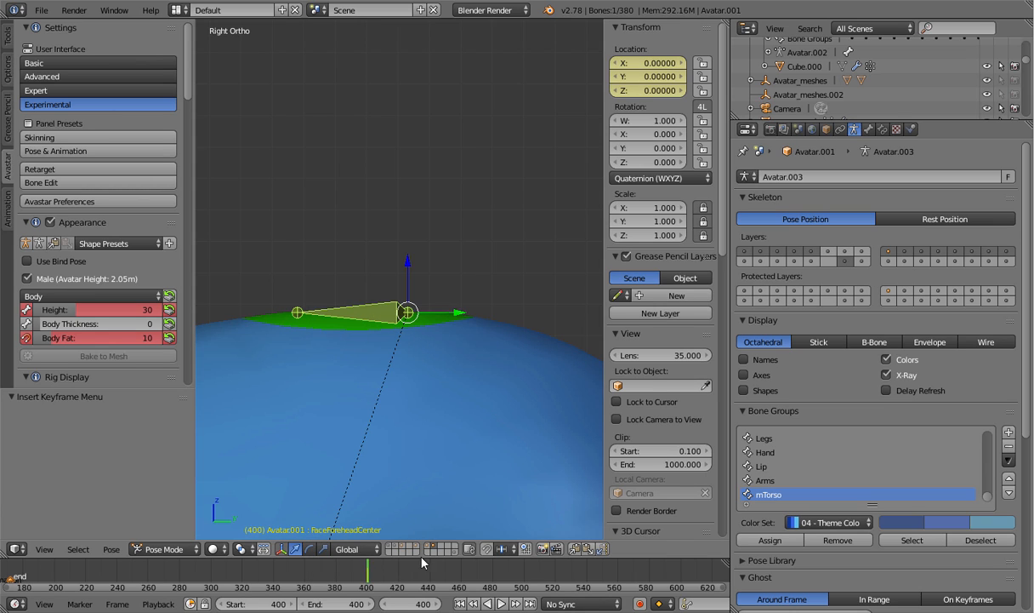
Go to frame 420 and move the FaceForeheadCenter bone about 0.023 along the global Y axis
key(Right)
key(Right)
key(Right)
key(Right)
key(Right)
key(Right)
key(Right)
key(Right)
key(Right)
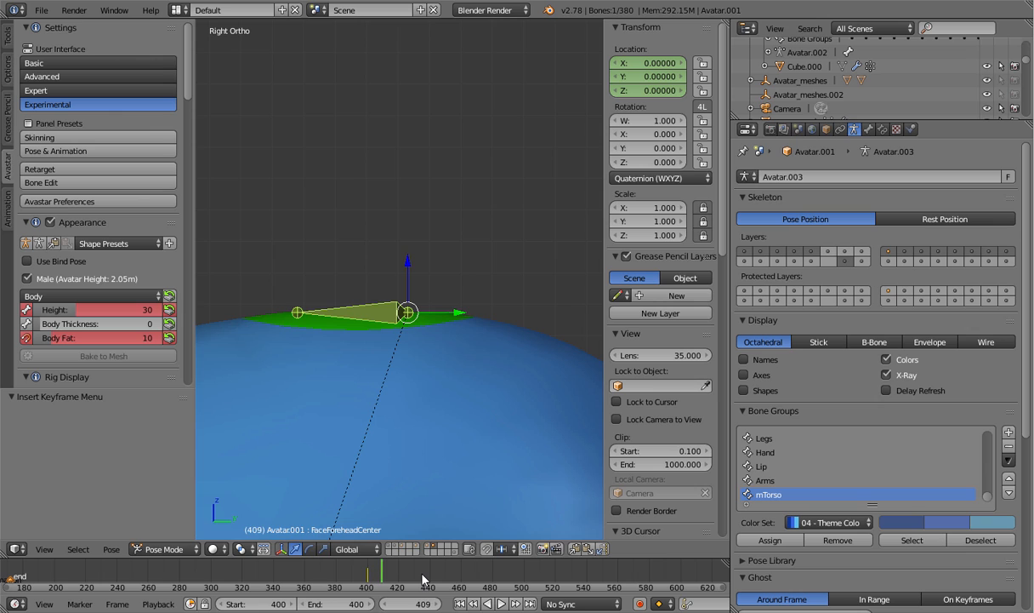
key(Right)
key(Right)
key(Right)
key(Right)
key(Right)
key(Right)
key(Right)
key(Right)
key(Right)
key(Right)
key(Right)
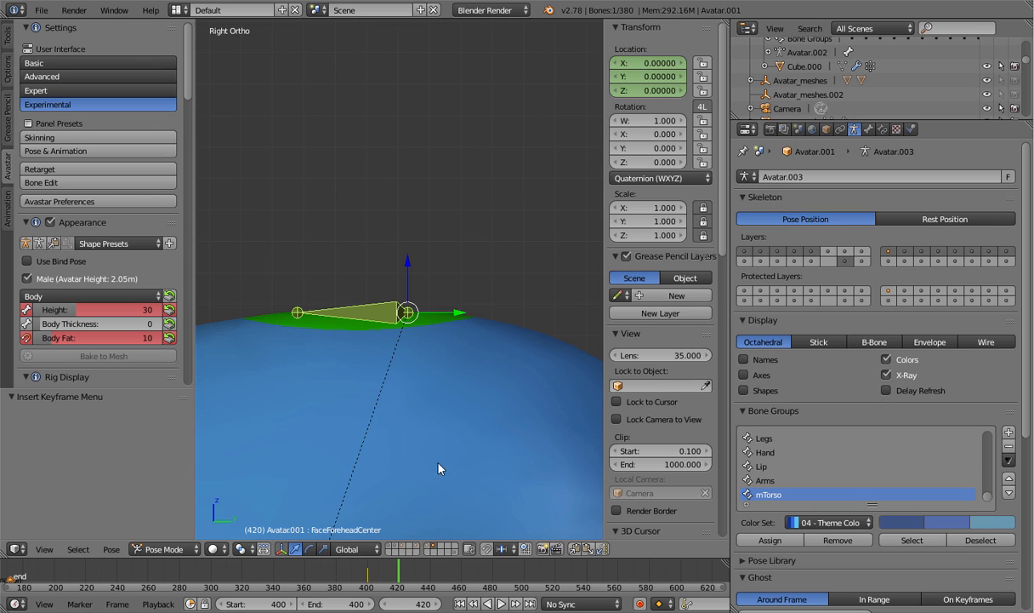
key(g)
key(y)
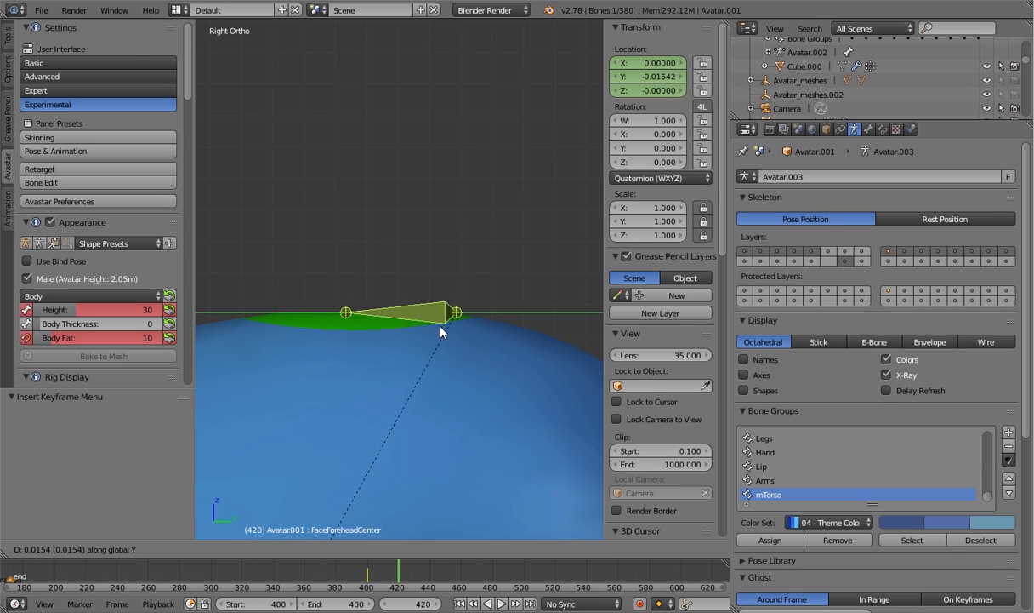
click(448, 330)
Move the FaceForeheadCenter bone about another 0.021 along global Y, until the flap covers the blowhole seen from above
middle_drag(415, 291, 452, 377)
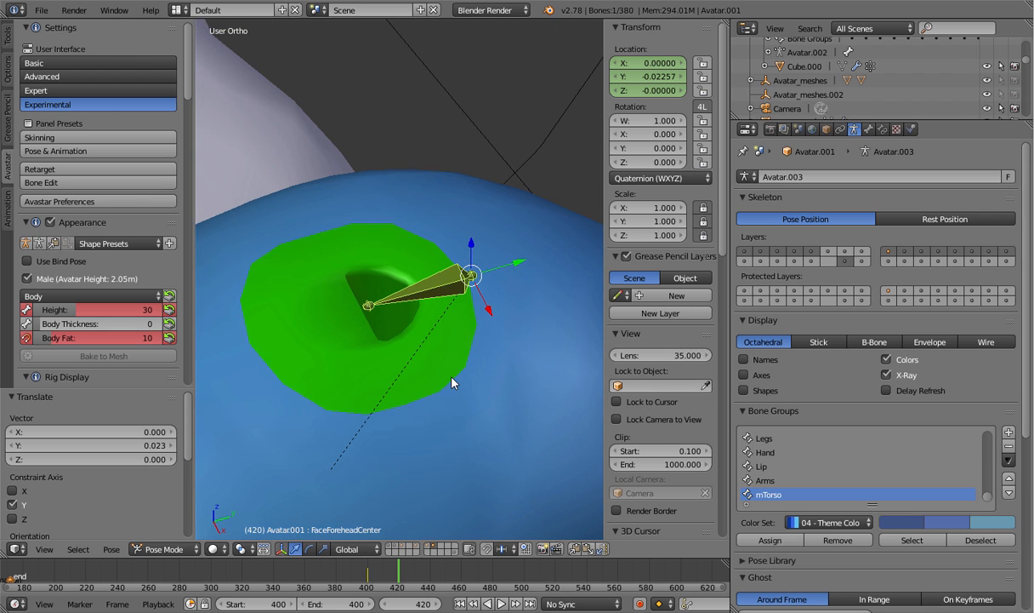
key(KP_7)
scroll(452, 383, up, 5)
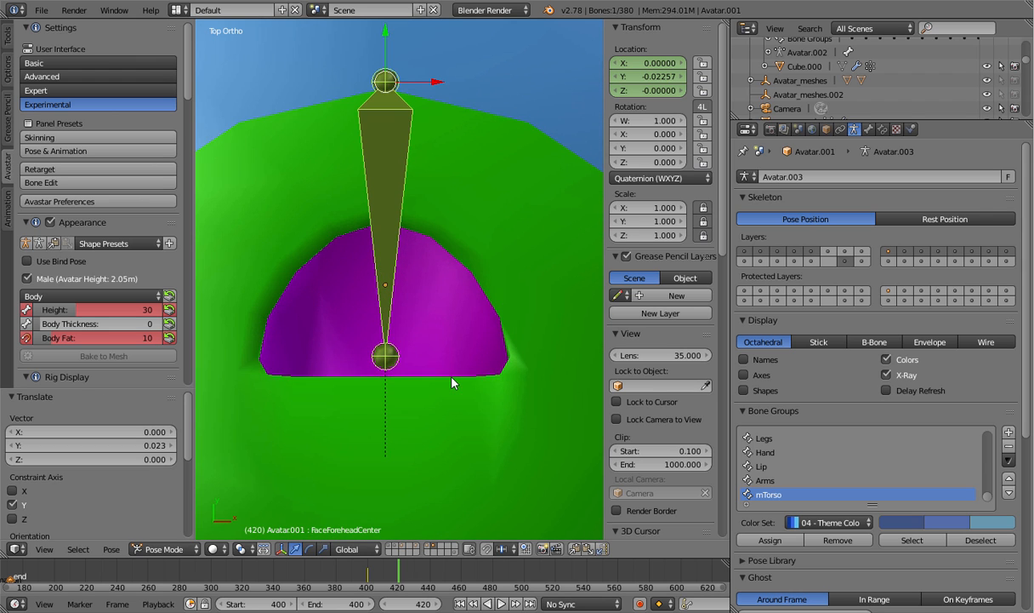
key(g)
key(y)
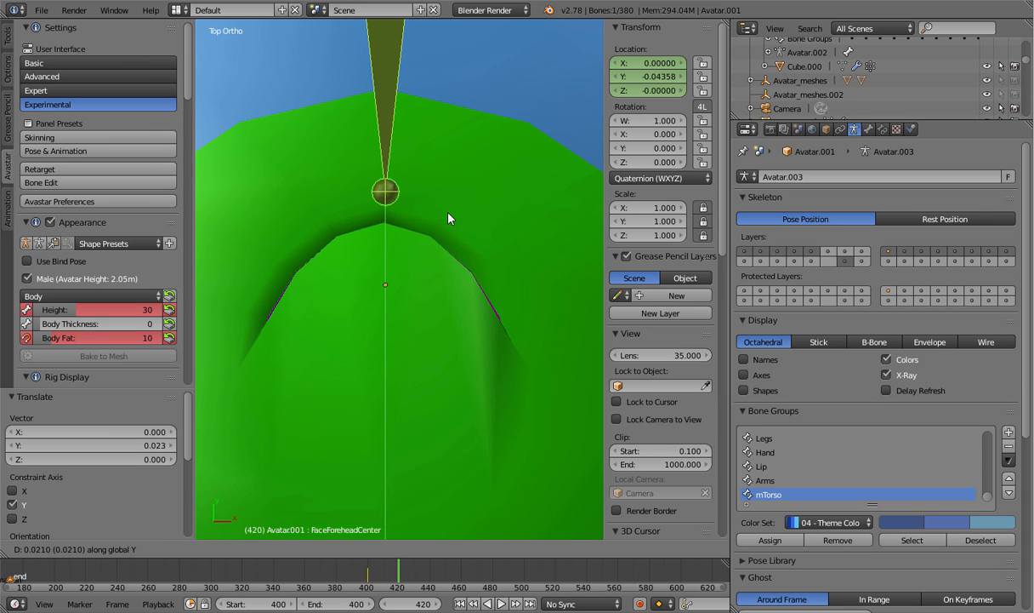
click(450, 219)
Nudge the bone about 0.0001 along global Y to close the thin gap at the tip of the blowhole flap
scroll(408, 256, up, 4)
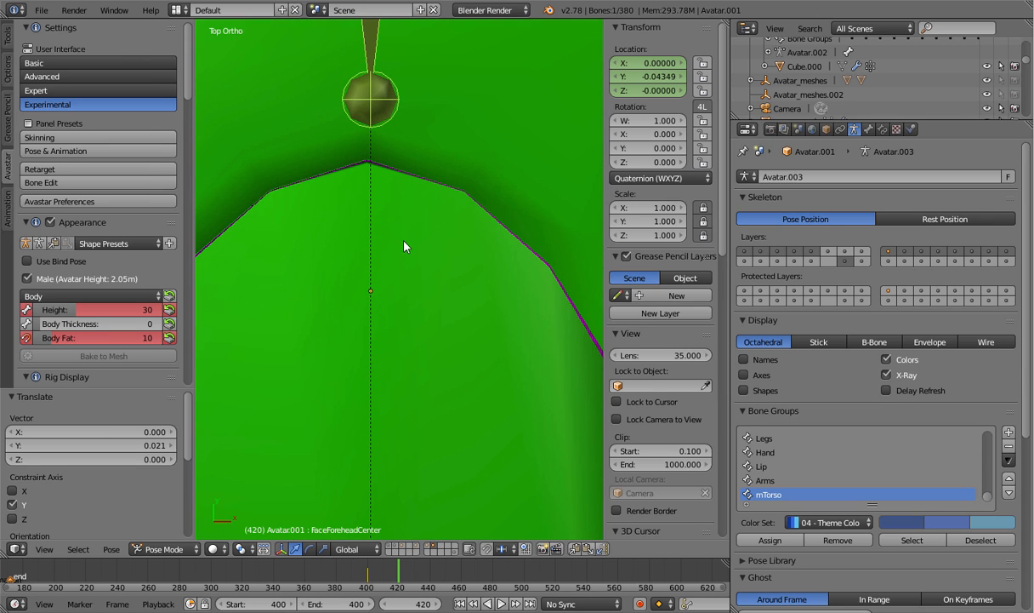
scroll(397, 210, up, 3)
shift+middle_drag(423, 166, 519, 368)
scroll(464, 333, up, 5)
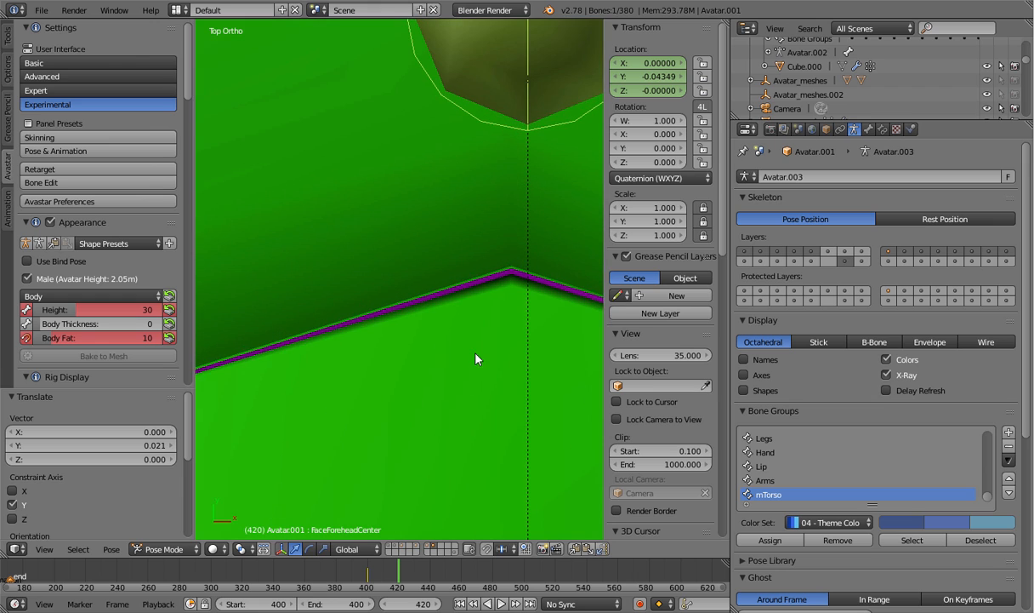
shift+middle_drag(442, 354, 323, 338)
key(g)
key(y)
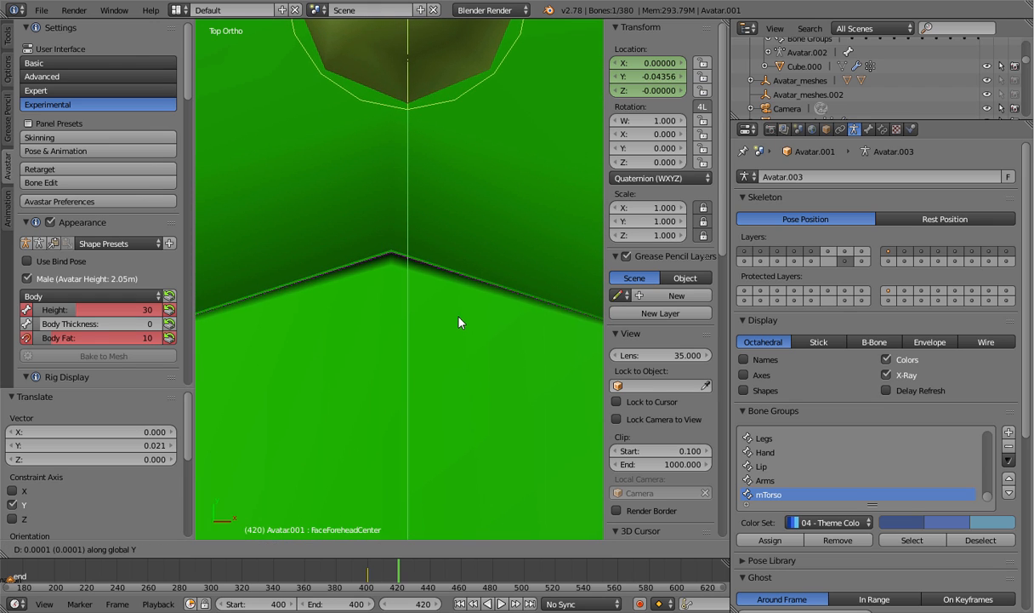
click(458, 321)
Insert a Location keyframe for the FaceForeheadCenter bone at frame 420
scroll(458, 322, down, 9)
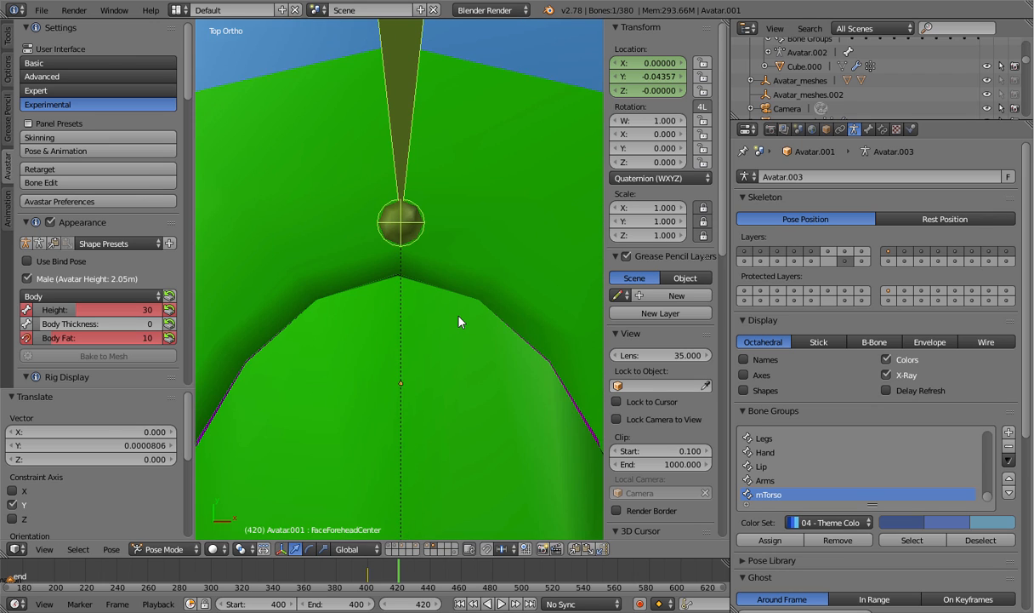
scroll(458, 321, down, 2)
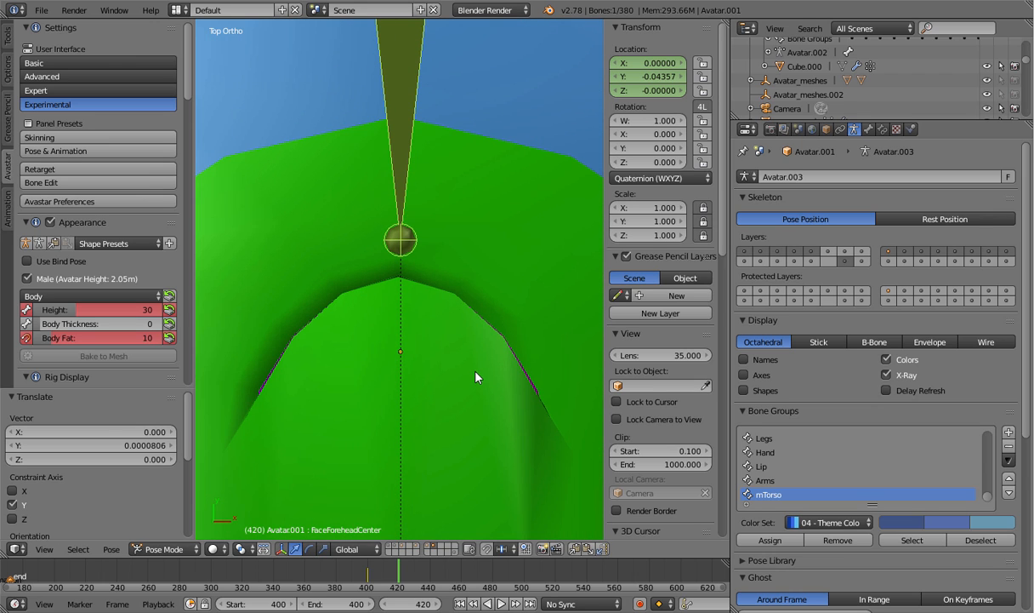
key(i)
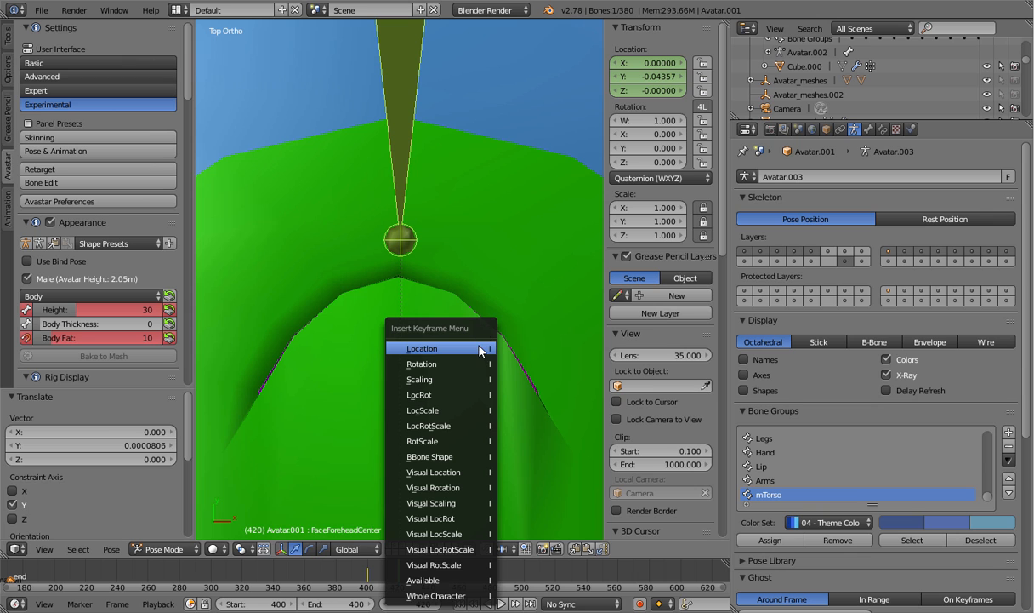
click(481, 349)
Set the timeline's end frame to 420 and play the blowhole animation briefly from an angled view
key(KP_3)
scroll(479, 352, down, 7)
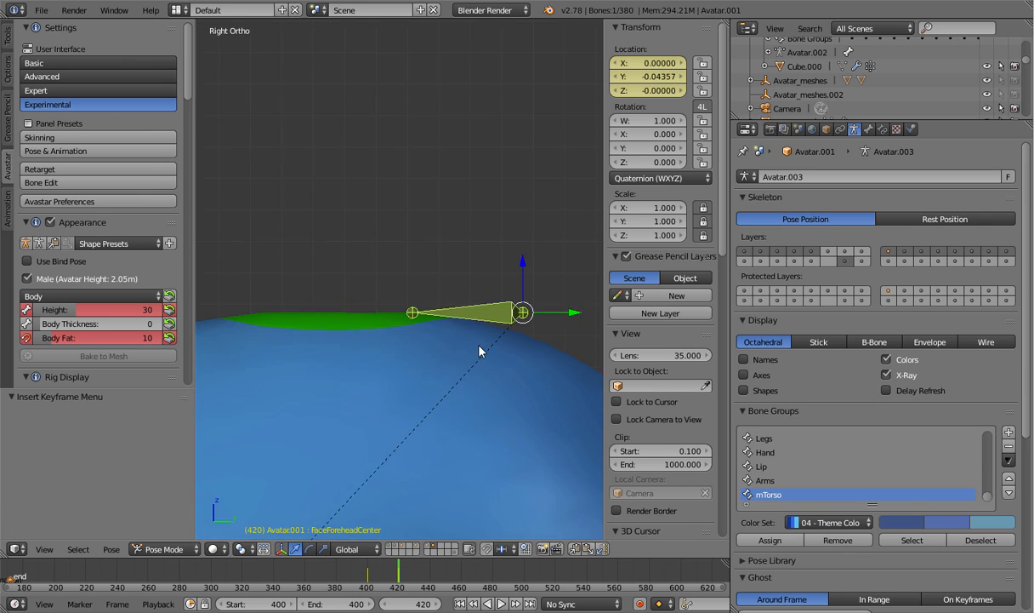
middle_drag(455, 345, 438, 476)
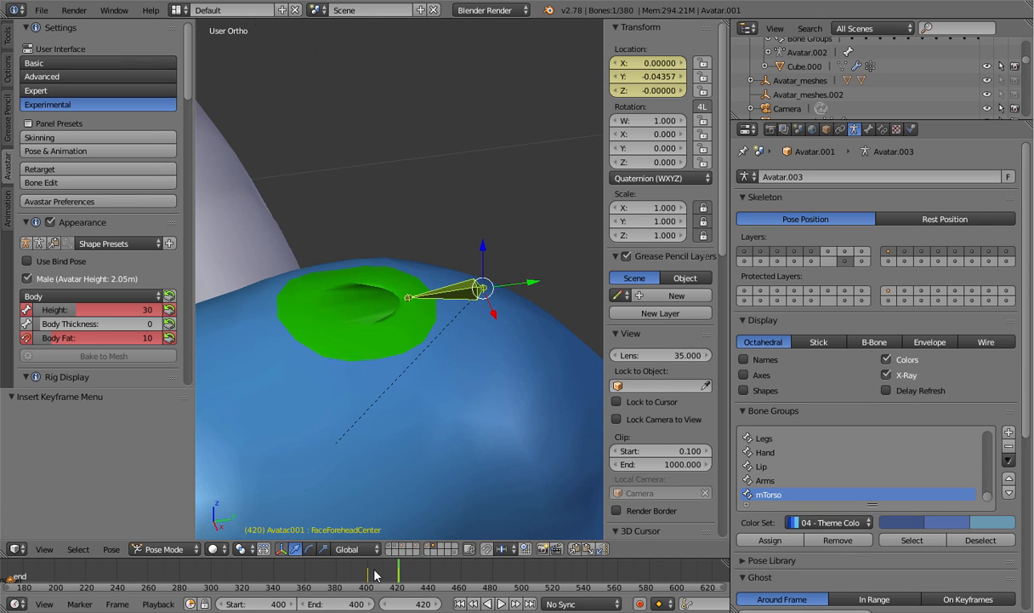
click(340, 605)
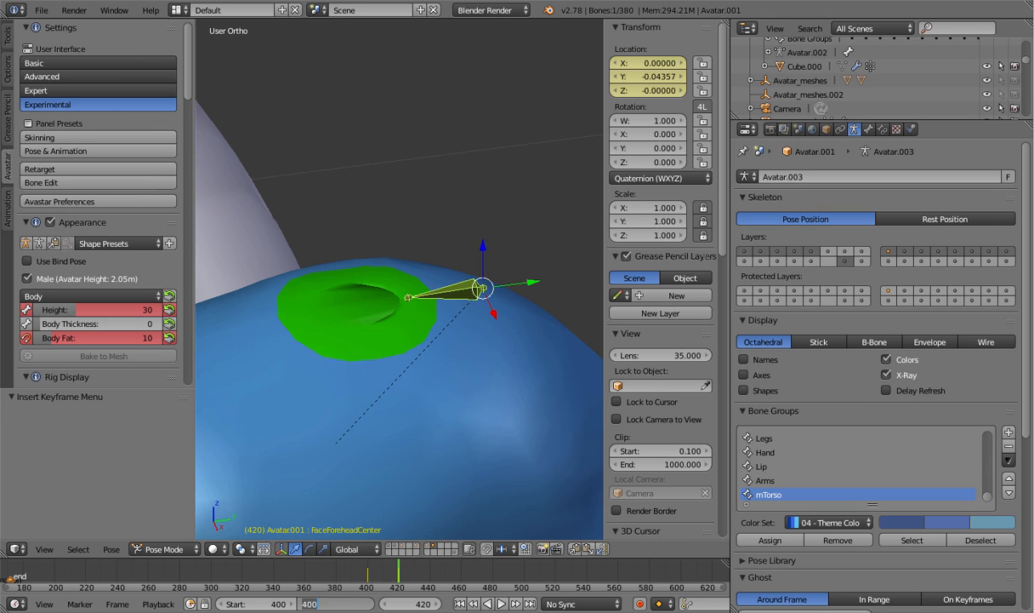
text(420)
key(Return)
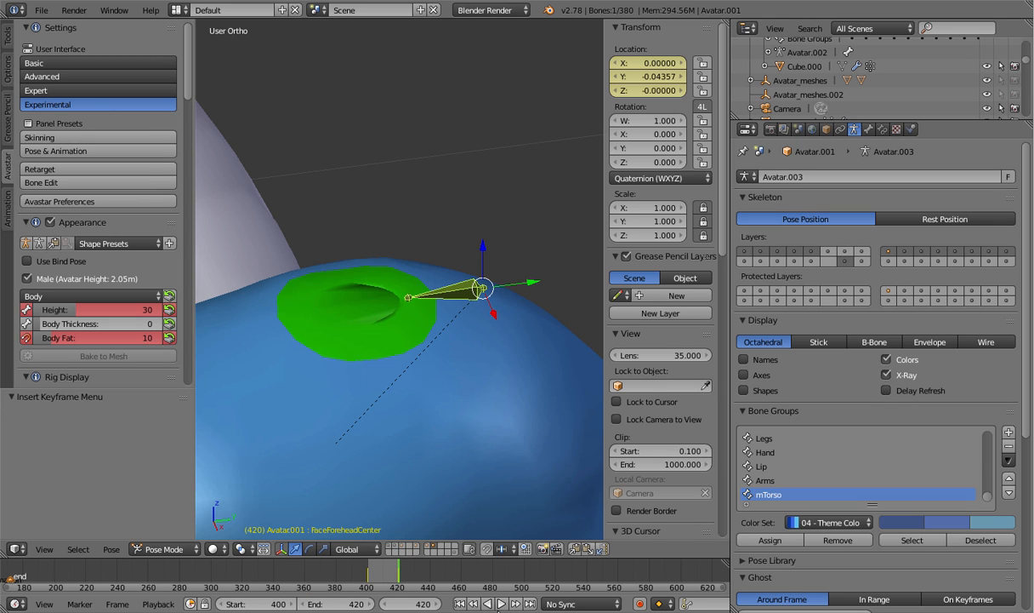
click(501, 604)
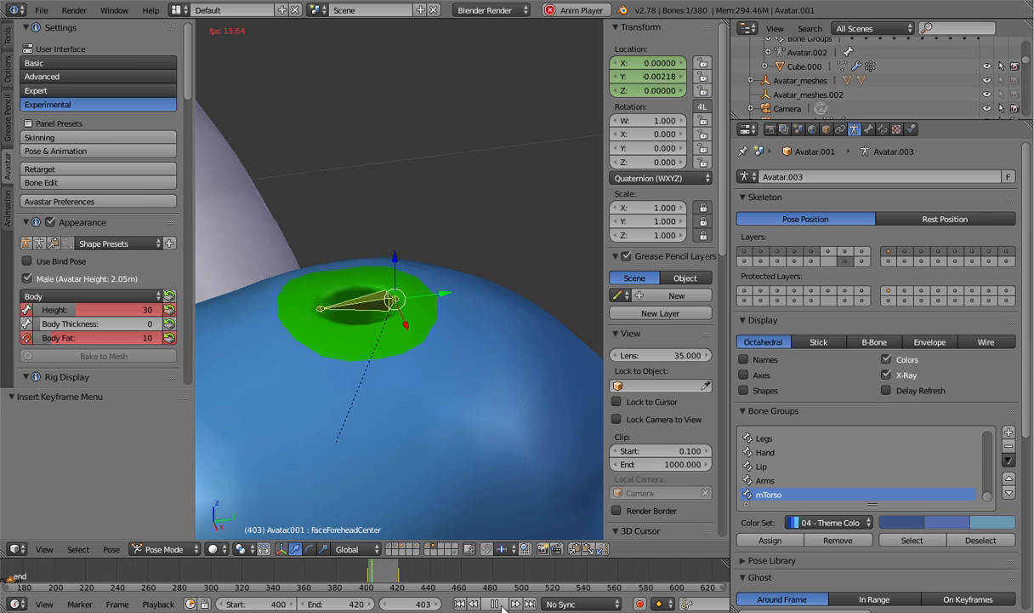
click(494, 604)
At frame 440, clear the bone's pose transforms and insert a Location keyframe
click(401, 579)
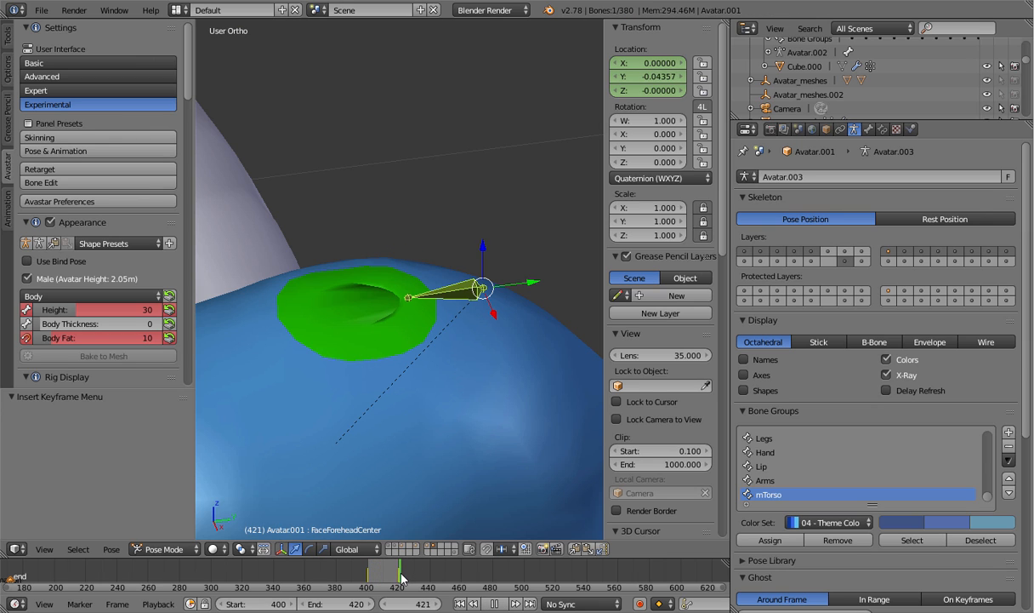
drag(401, 578, 430, 580)
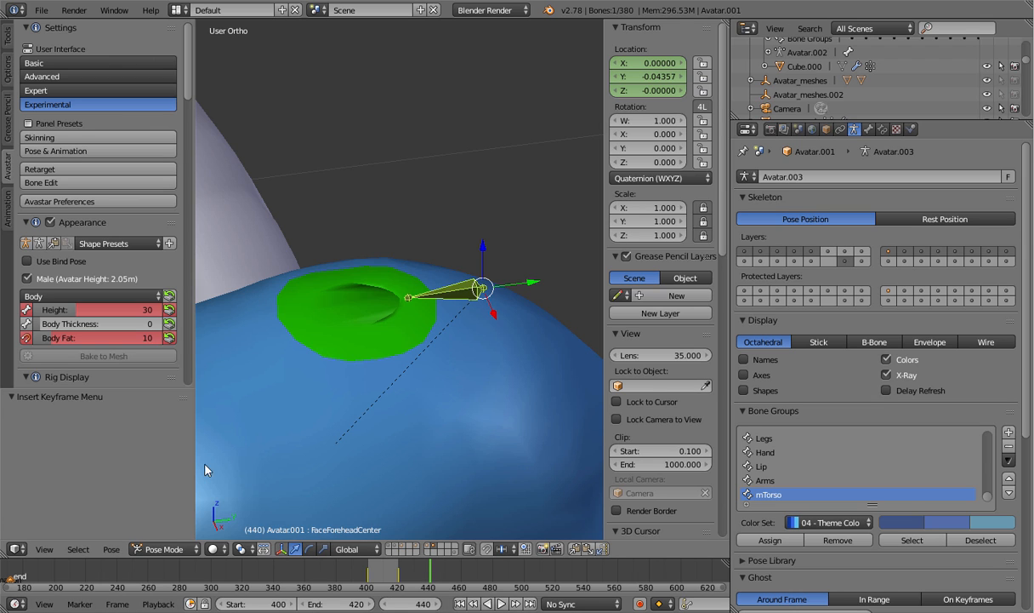
click(112, 549)
mouse_move(205, 441)
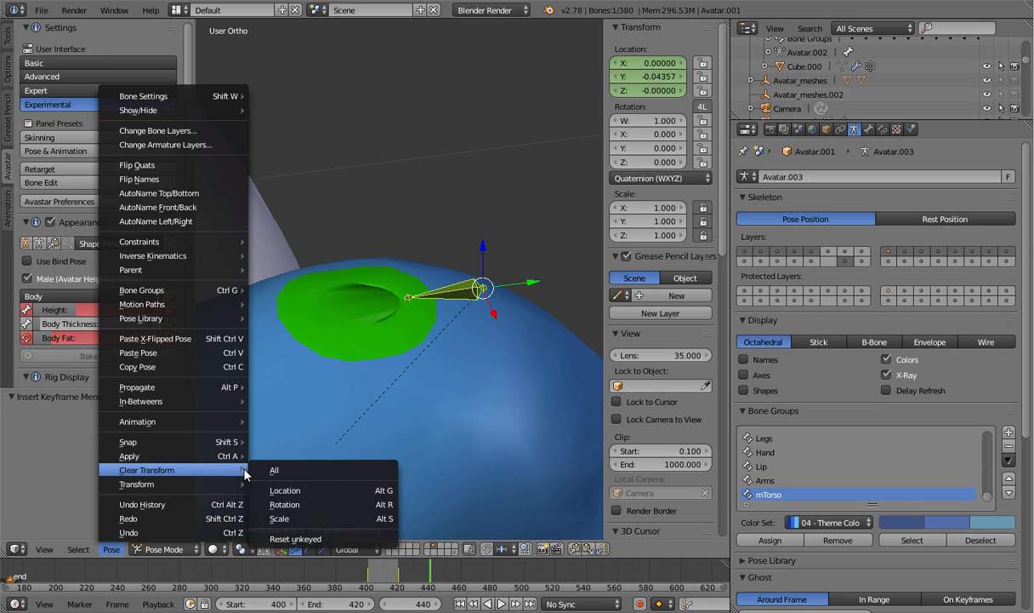
click(336, 445)
key(i)
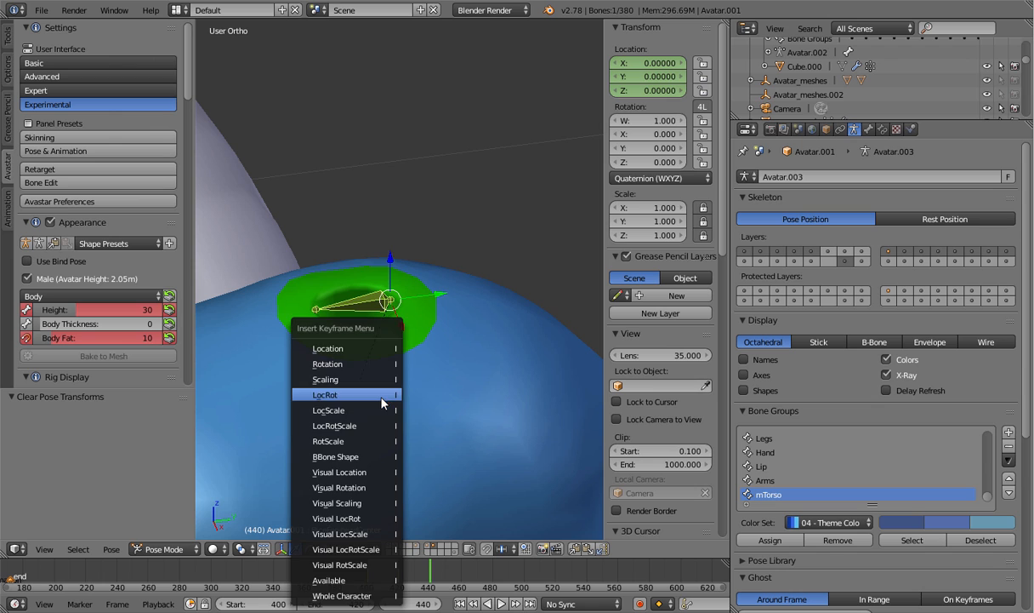
click(384, 354)
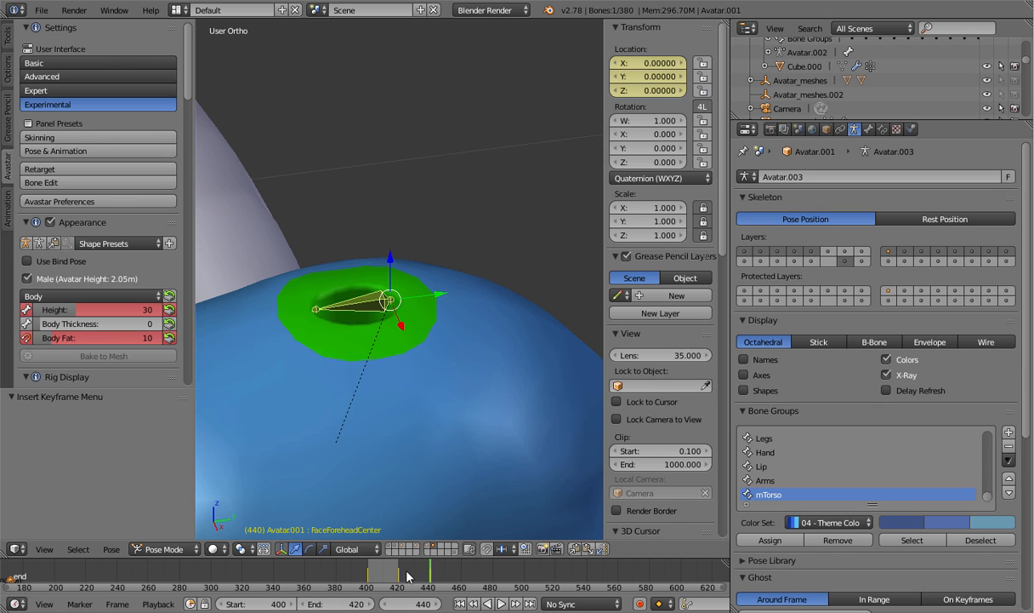
Return to frame 420 to check the closed blowhole pose and the start frame of the playback range
drag(398, 570, 400, 574)
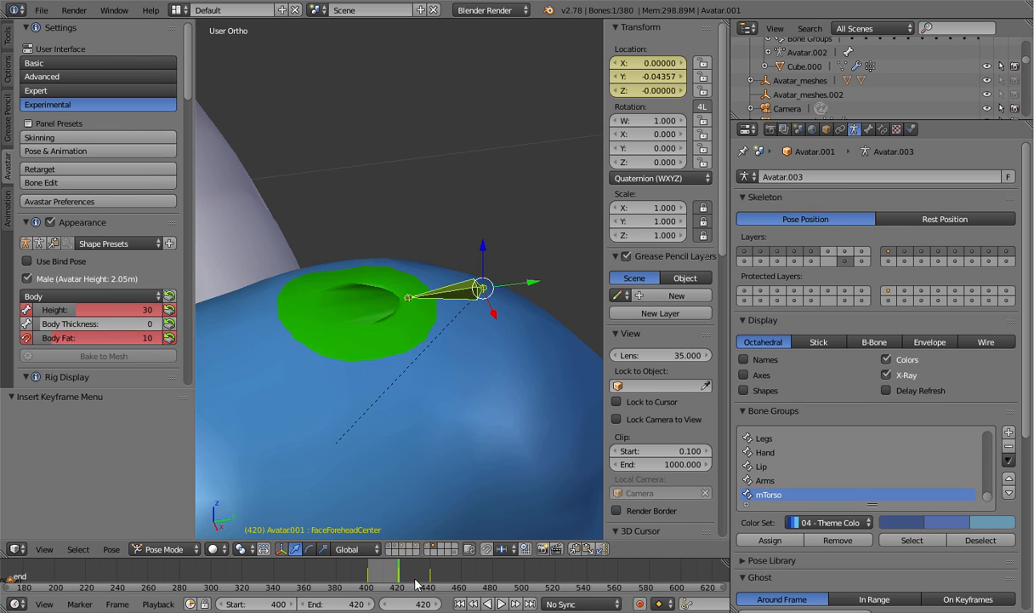
click(265, 606)
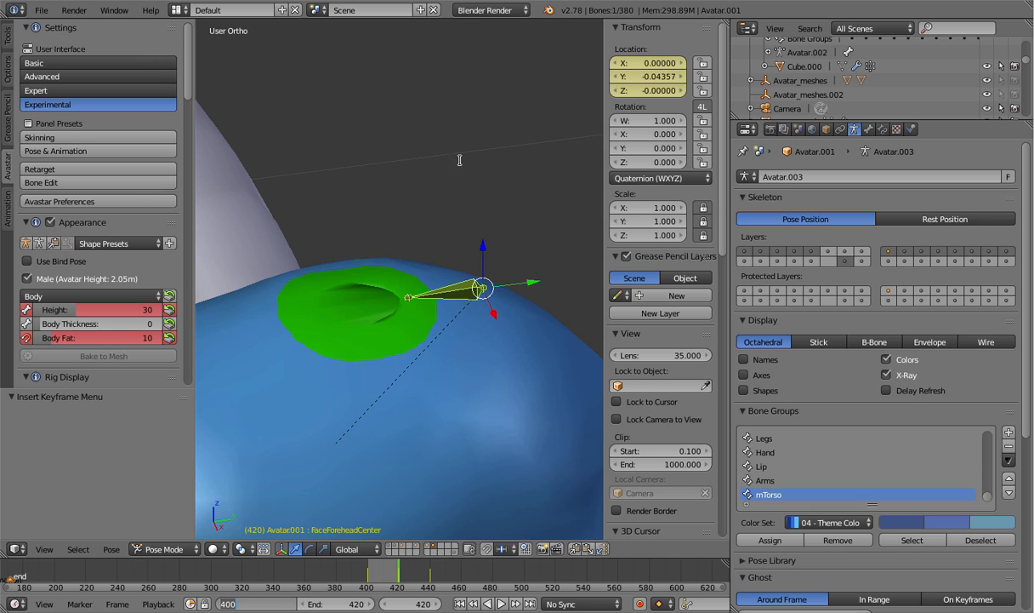
key(Return)
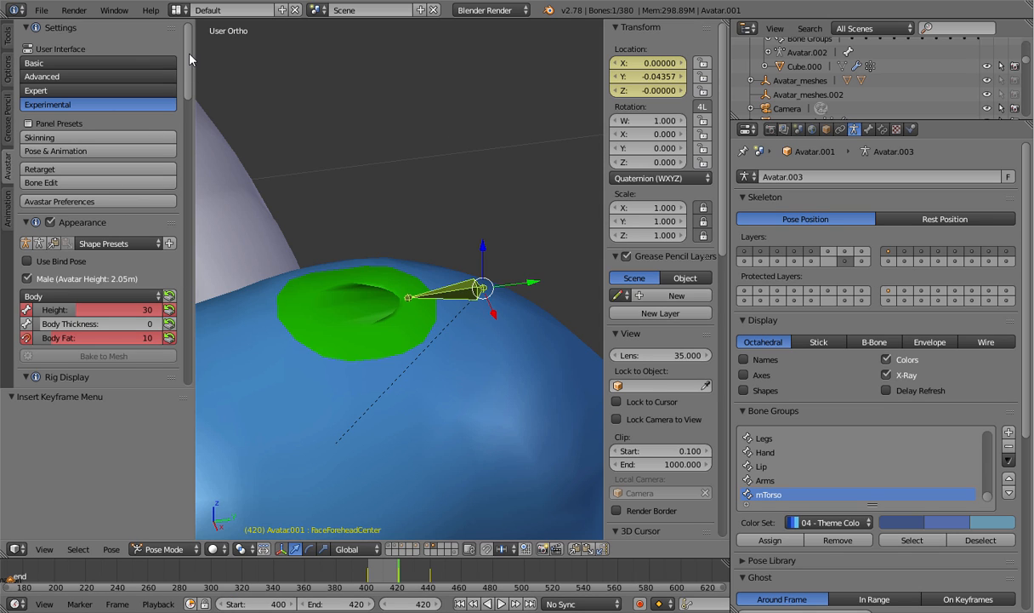
Select the dolphin head mesh and export it as Collada (Avastar), overwriting testhead.dae in the bento rigs folder
right_click(356, 468)
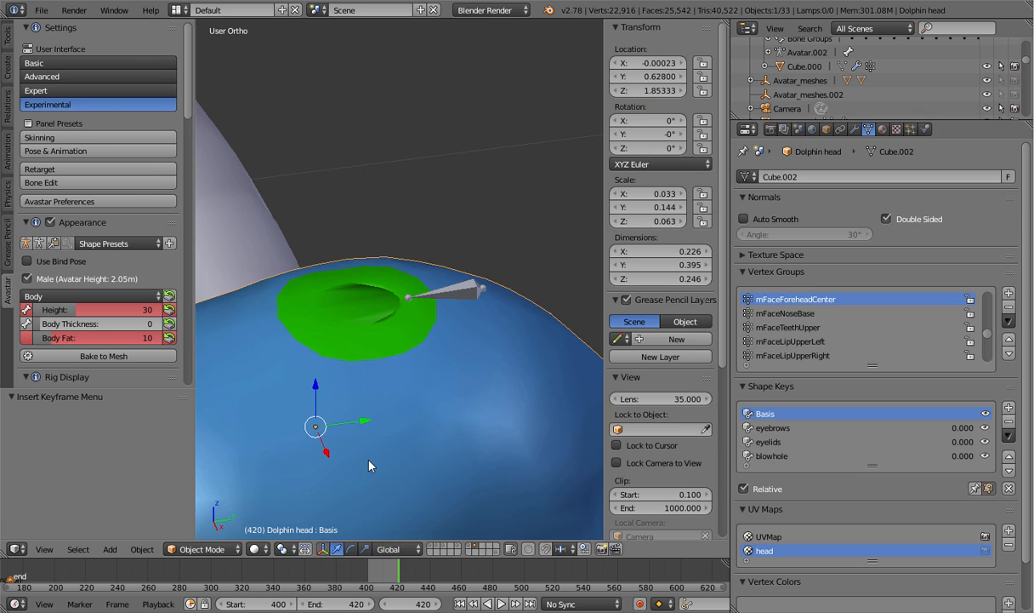
click(50, 15)
mouse_move(132, 289)
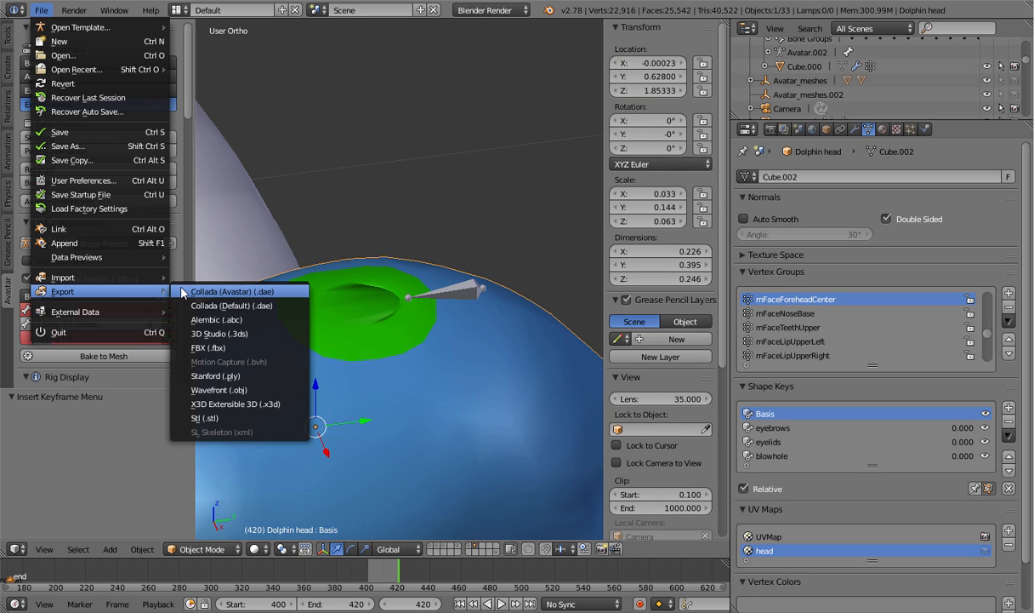
click(187, 293)
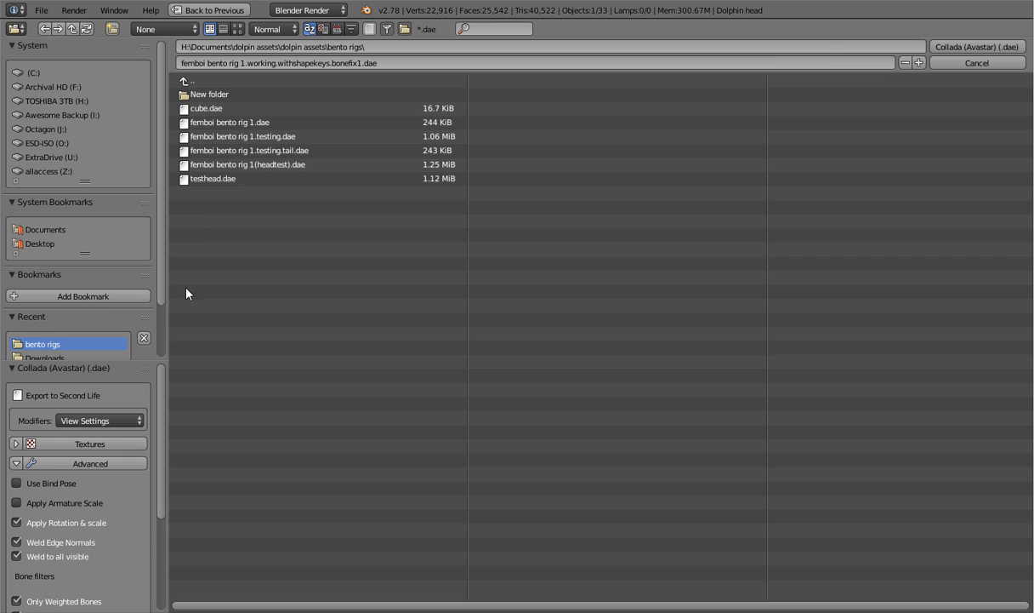
click(196, 178)
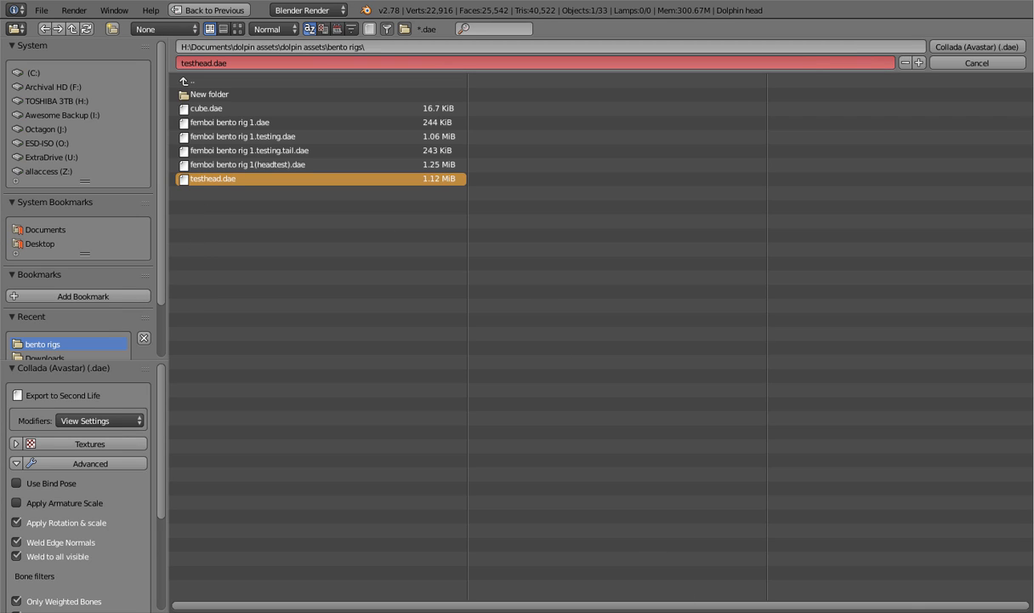
key(Return)
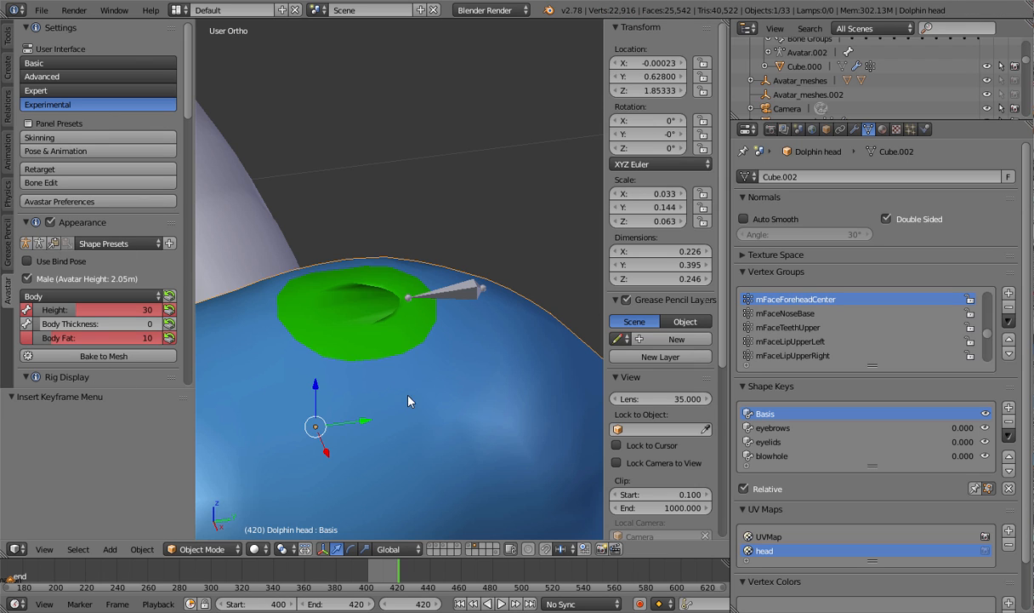
Select the avatar armature, apply the Pose & Animation preset and go to frame 400
right_click(448, 295)
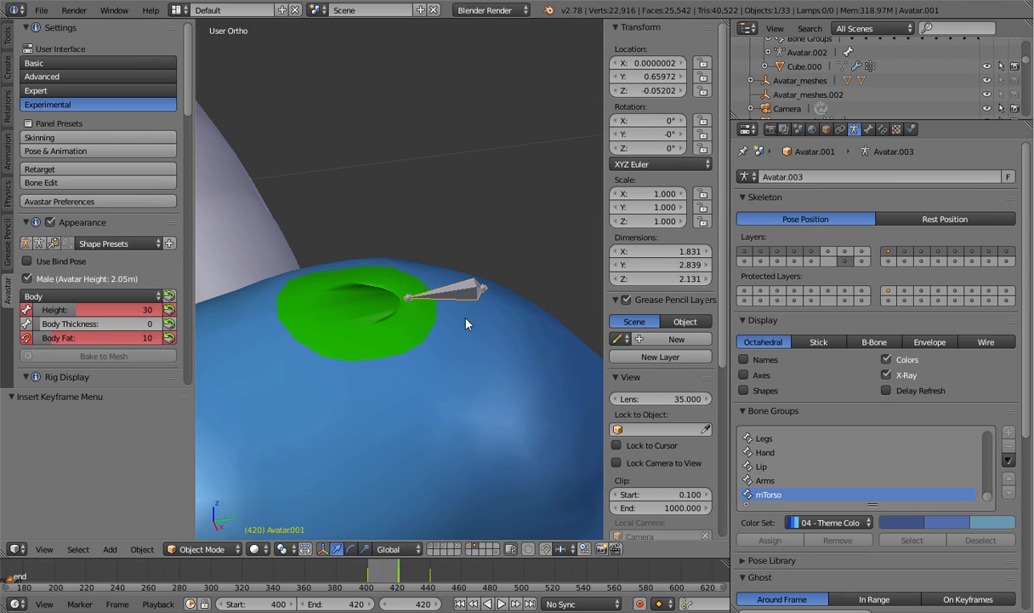
click(98, 151)
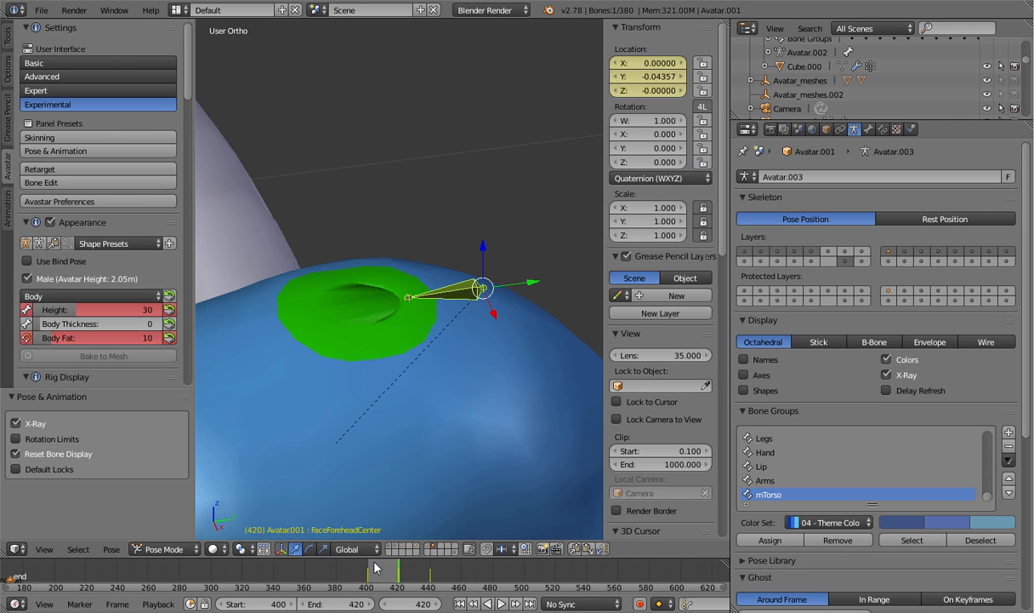
click(369, 571)
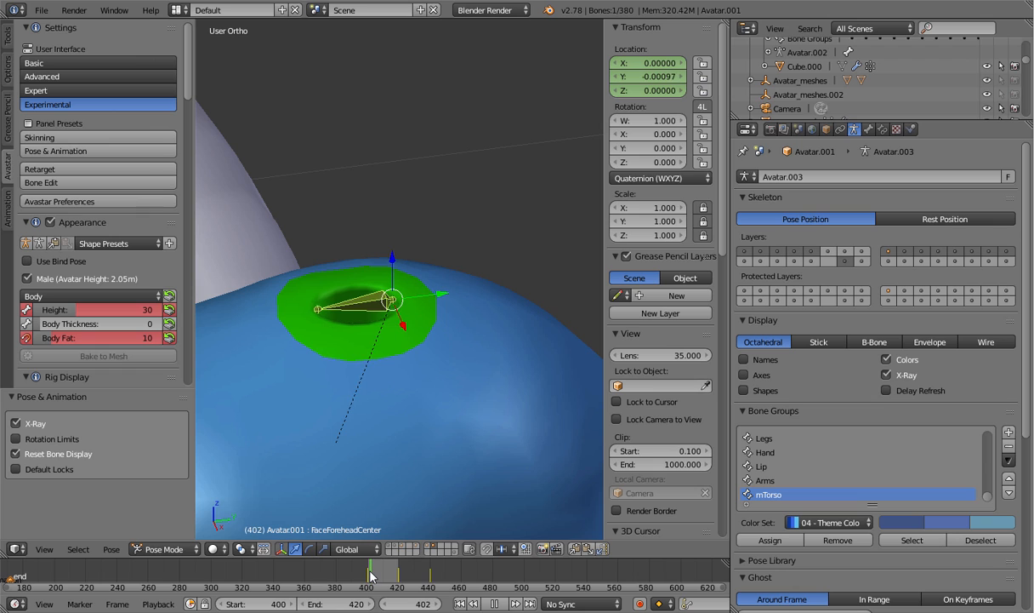
key(Escape)
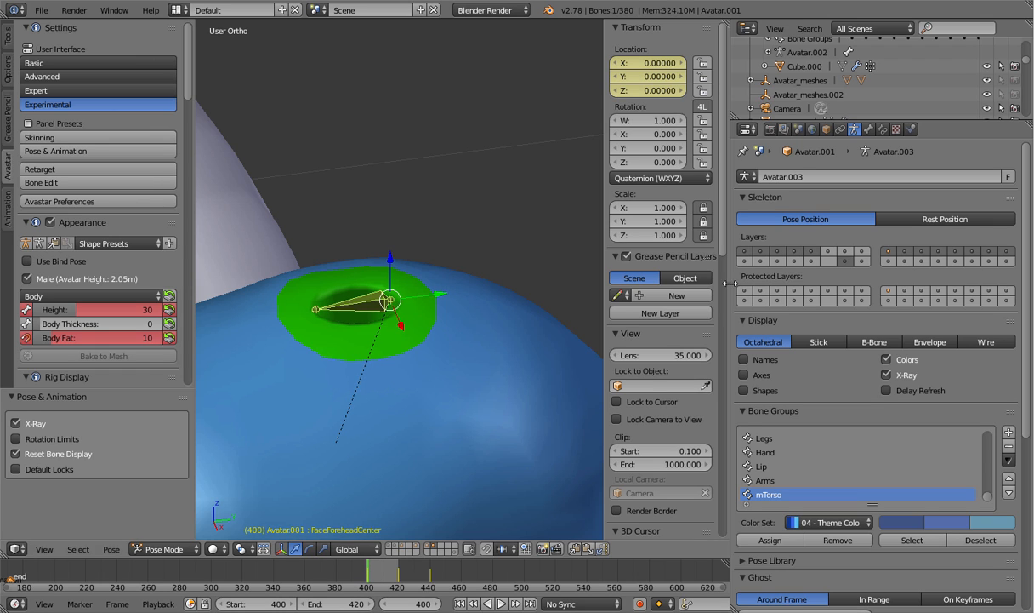
Set the animation export mode to Anim and include bone translation
click(770, 129)
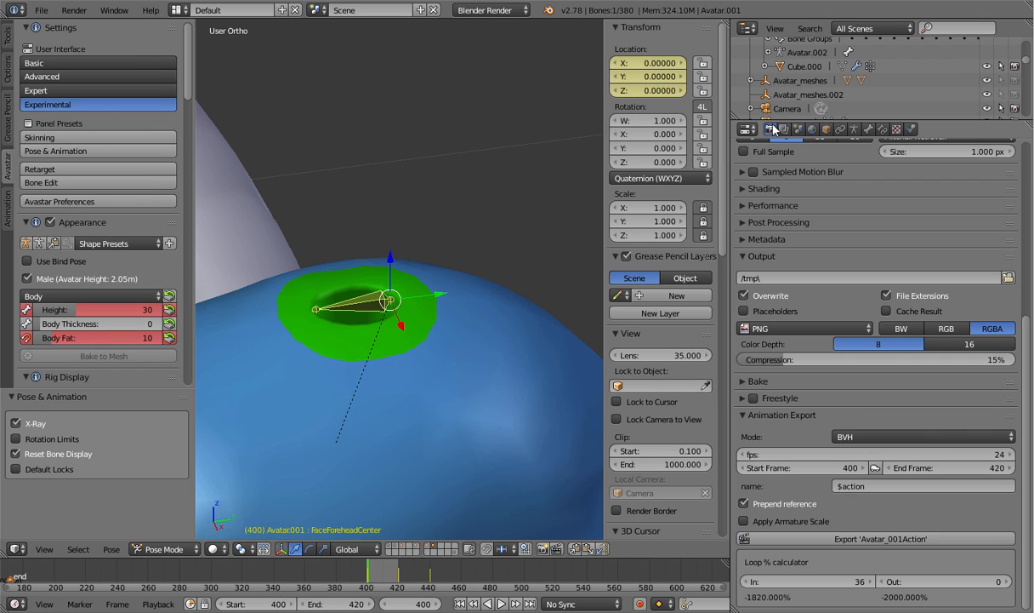
click(841, 437)
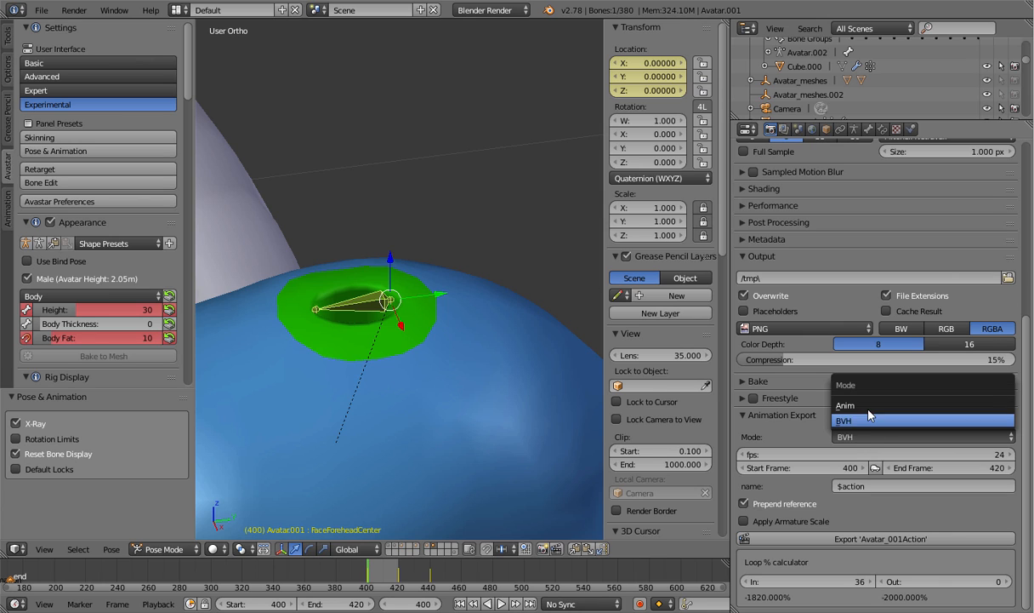
click(869, 414)
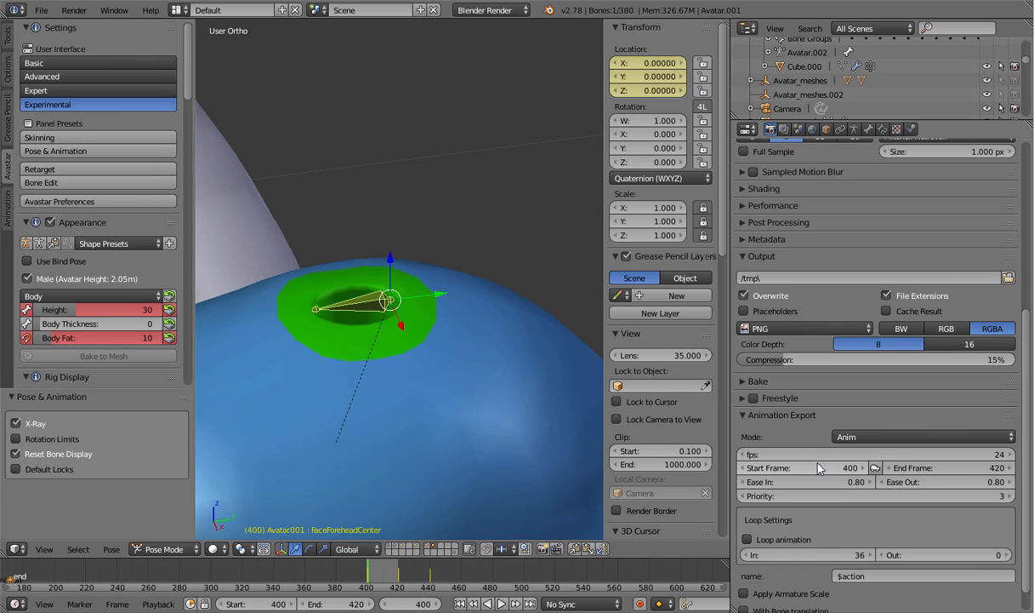
scroll(790, 585, down, 1)
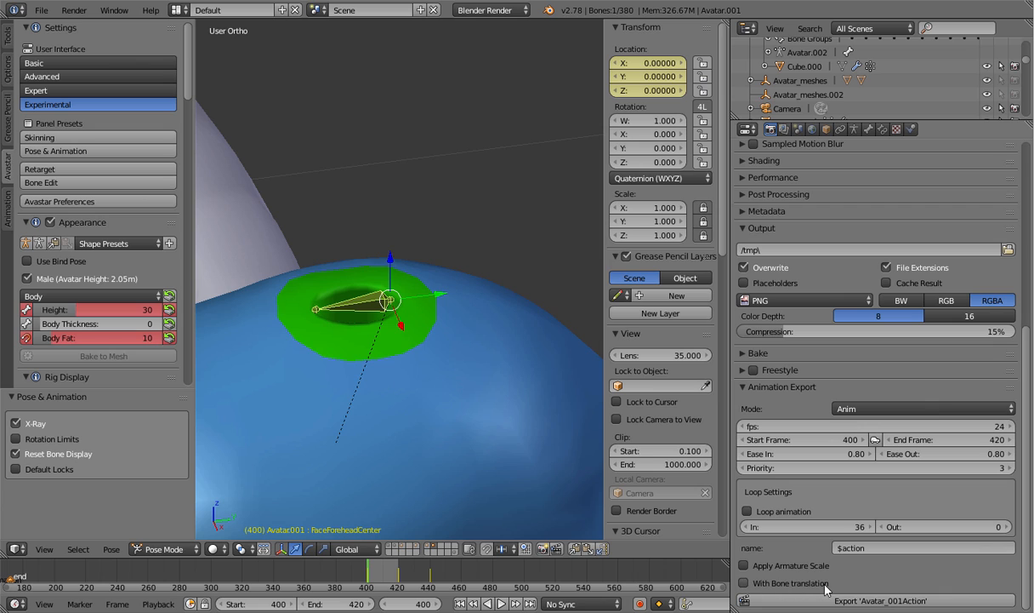
click(751, 583)
click(877, 414)
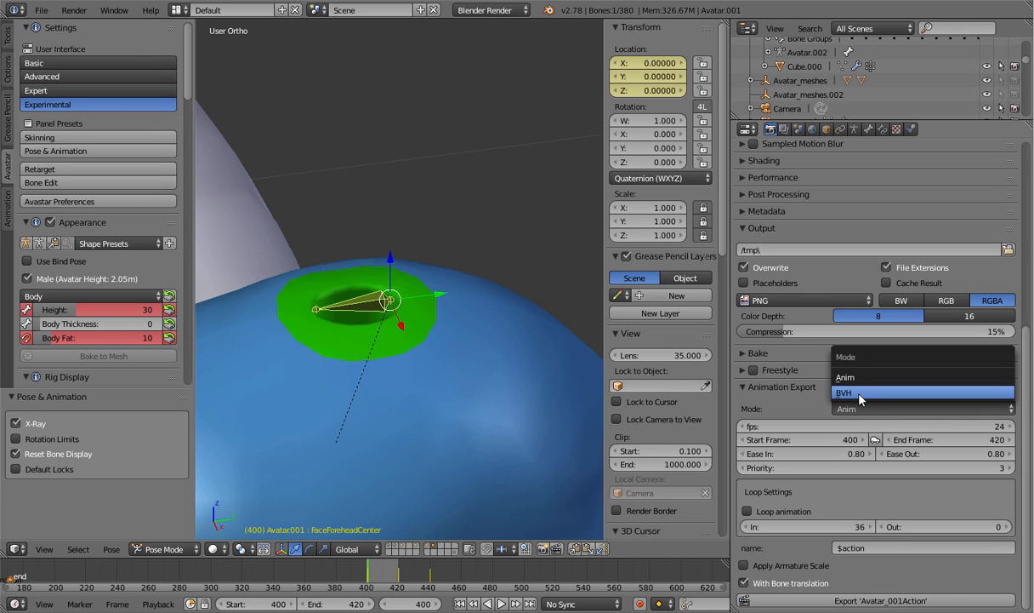
click(857, 397)
click(855, 408)
click(859, 372)
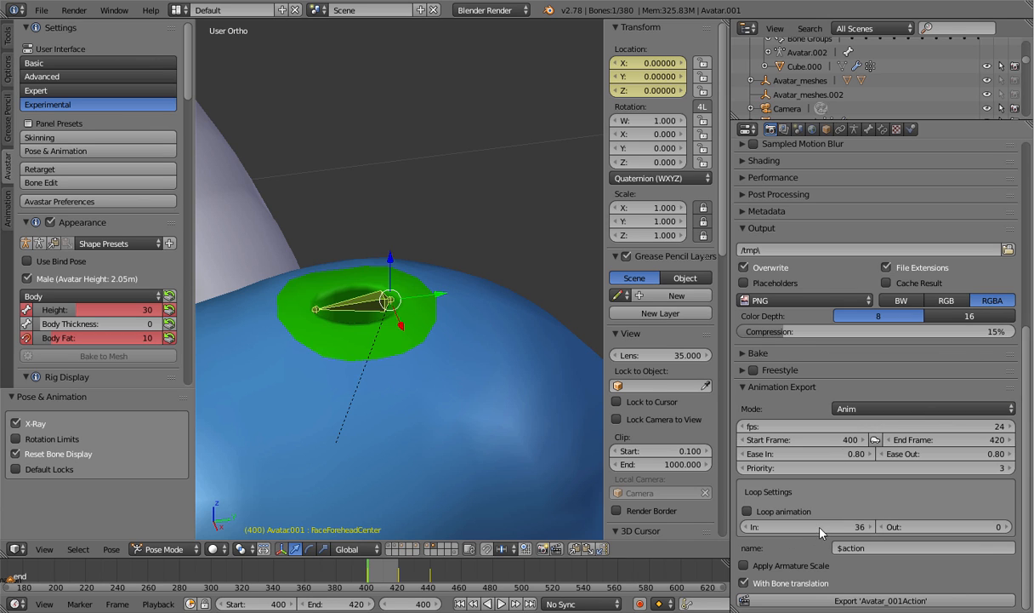
Export the frame 400 to 420 animation to the bento rigs folder, overwriting blowhole close.anim
click(805, 603)
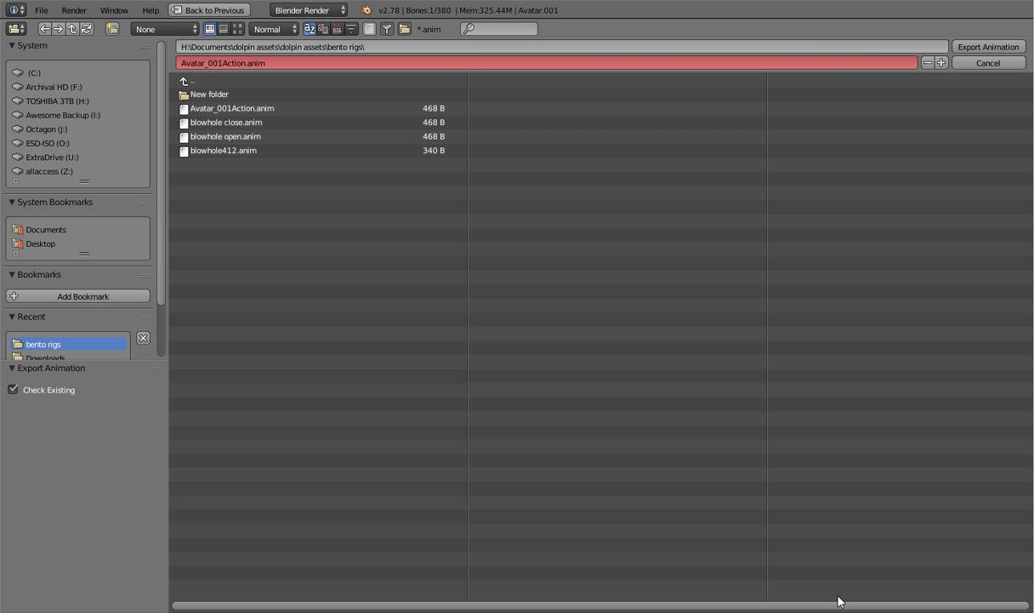
click(268, 125)
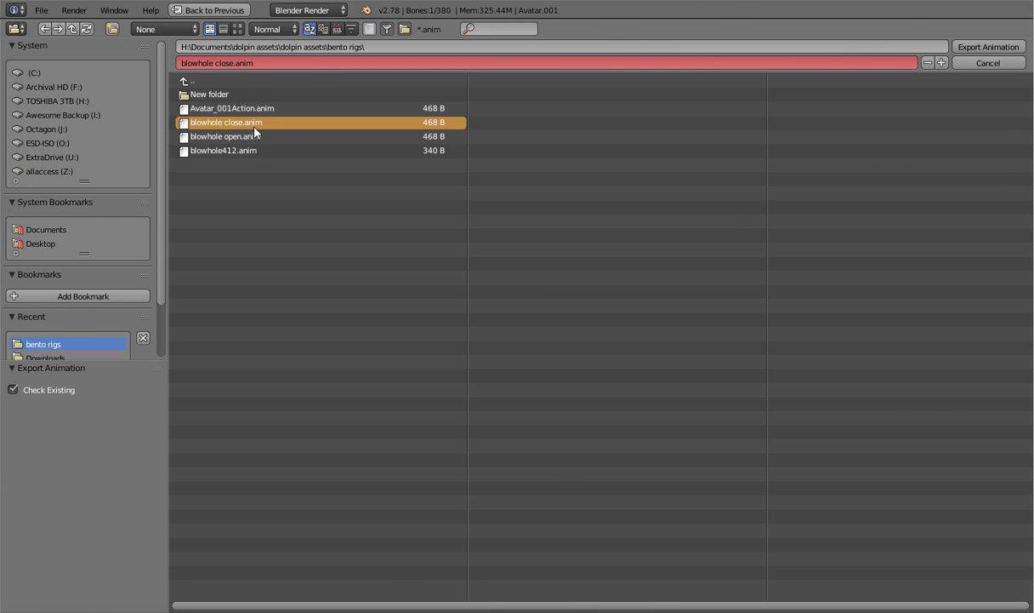
key(Return)
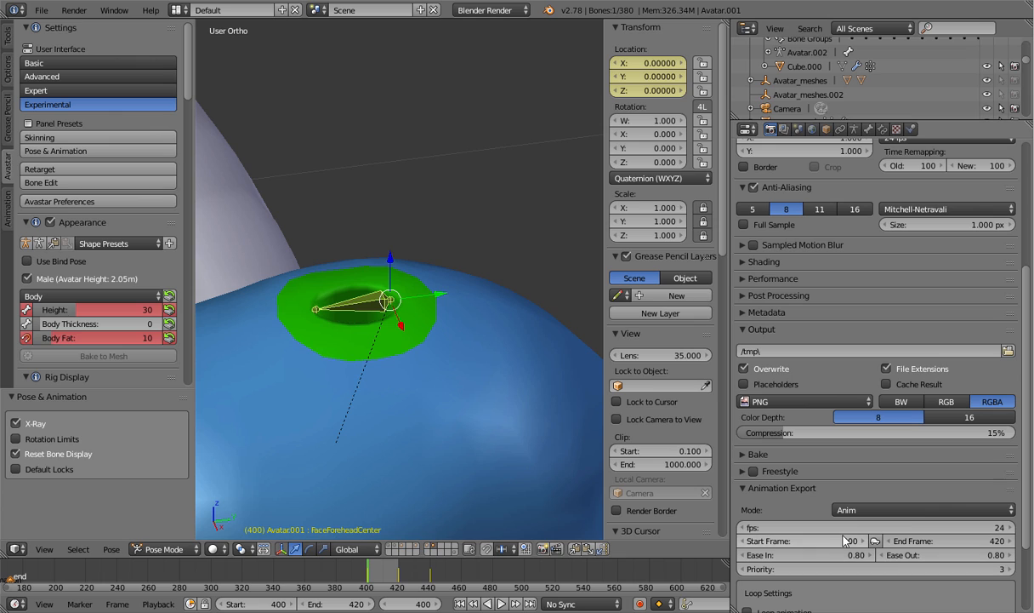
Set the animation export range to start at frame 420 and end at frame 440
click(799, 541)
text(420)
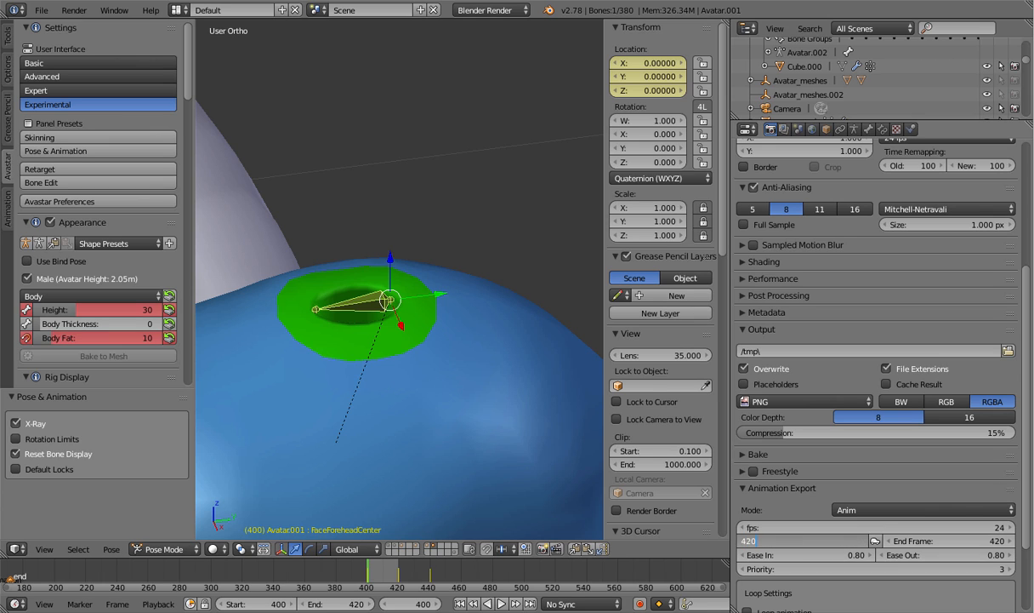
key(Tab)
text(4)
key(Return)
scroll(834, 551, down, 2)
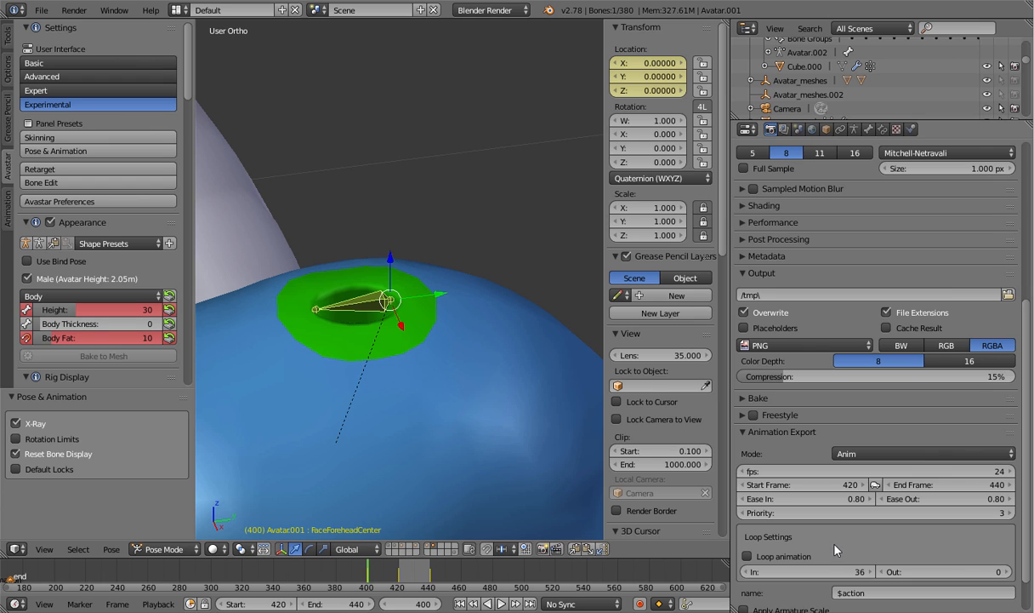
Export the second animation range to the bento rigs folder, overwriting blowhole open.anim
scroll(858, 559, down, 2)
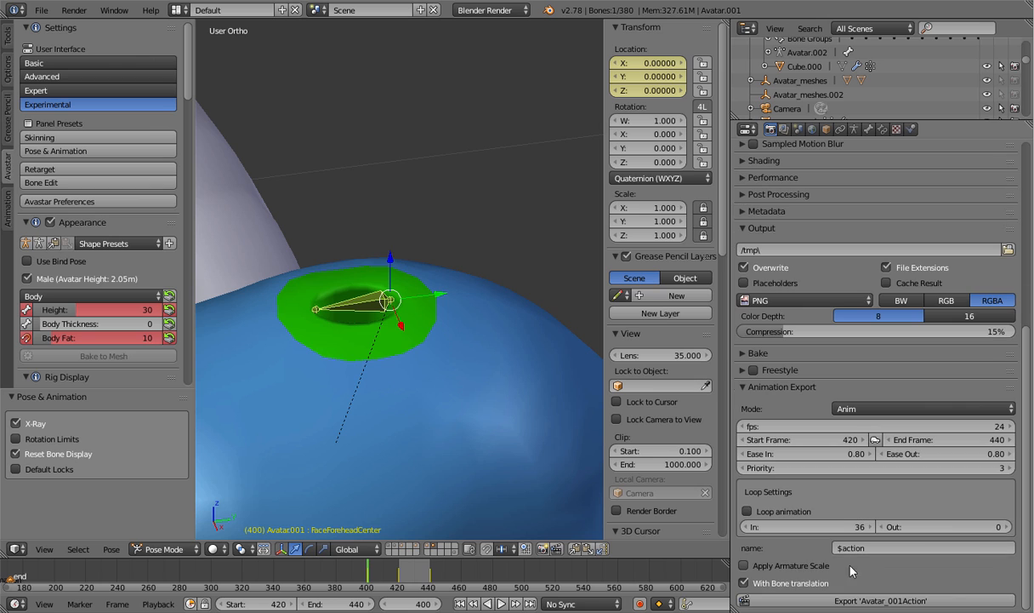
click(778, 600)
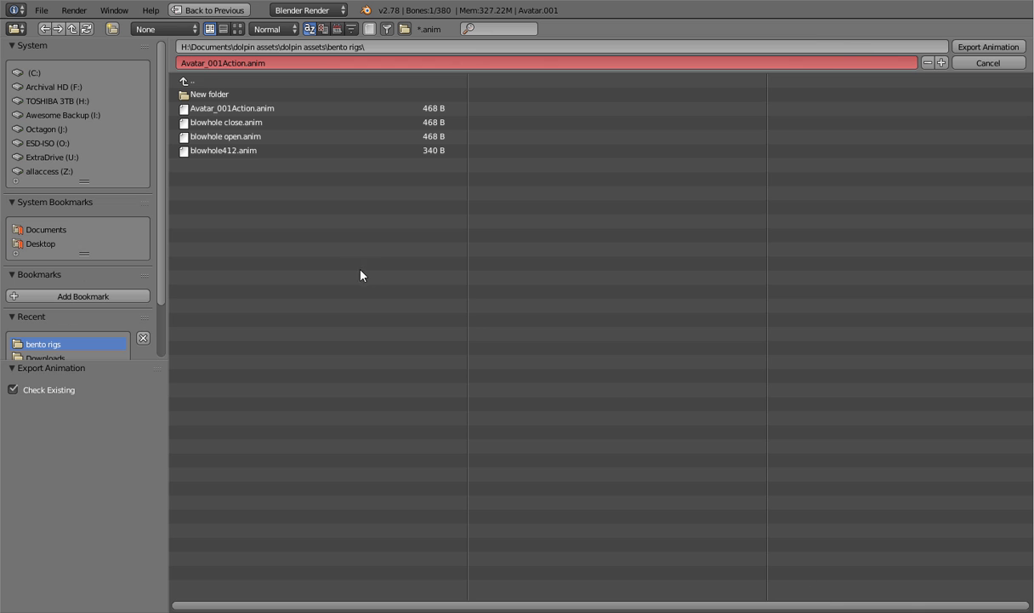
click(251, 137)
double_click(251, 138)
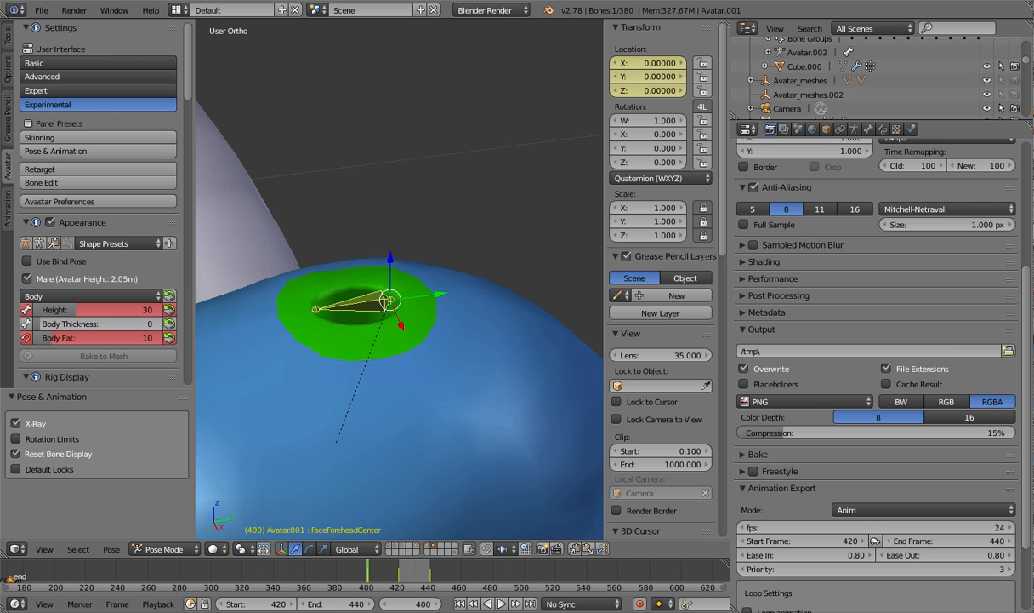
Switch to the Second Life viewer and bring the whole avatar into view
click(608, 609)
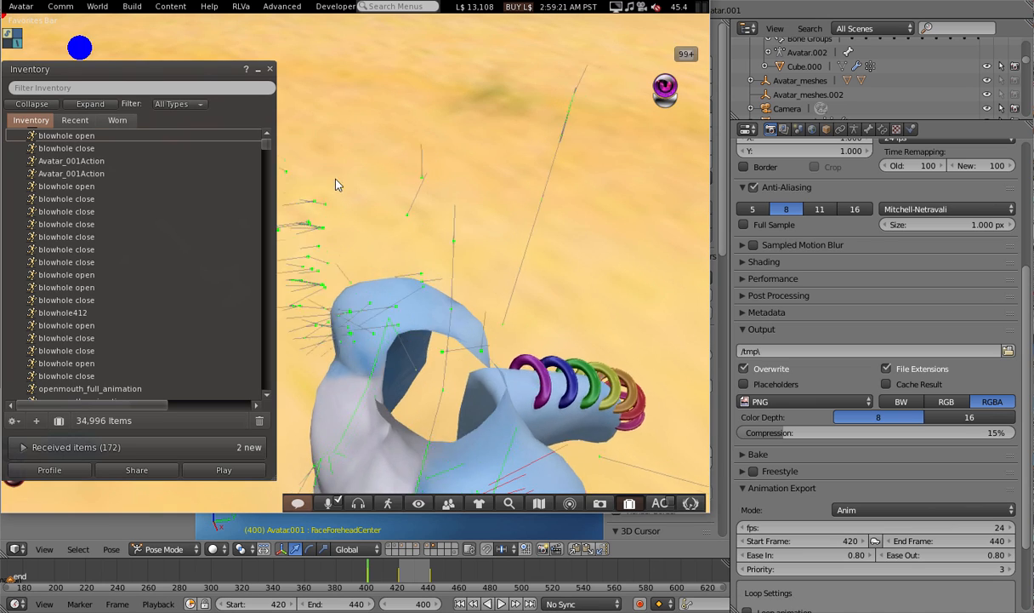
click(132, 7)
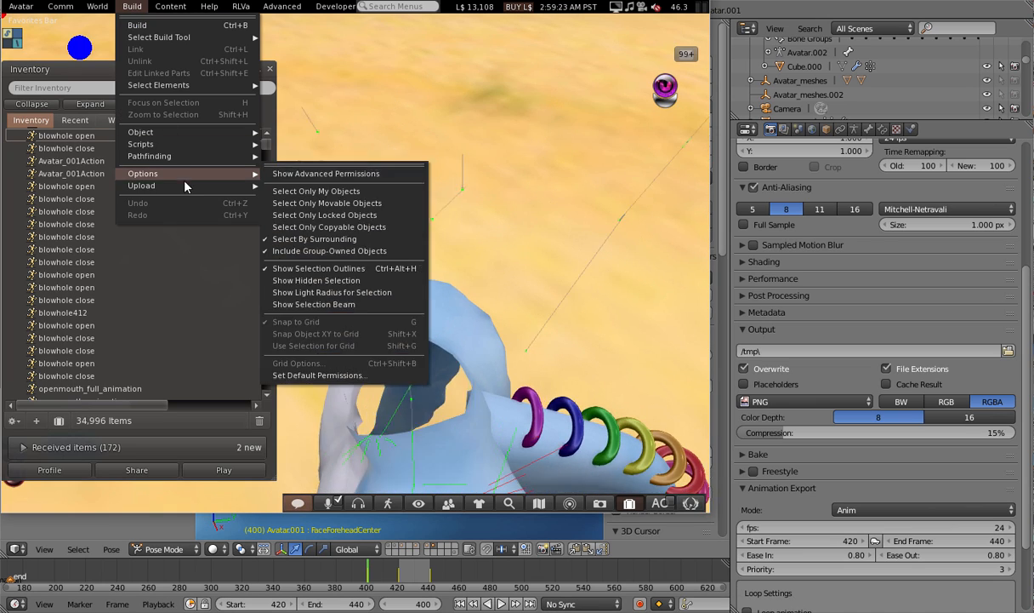
mouse_move(170, 185)
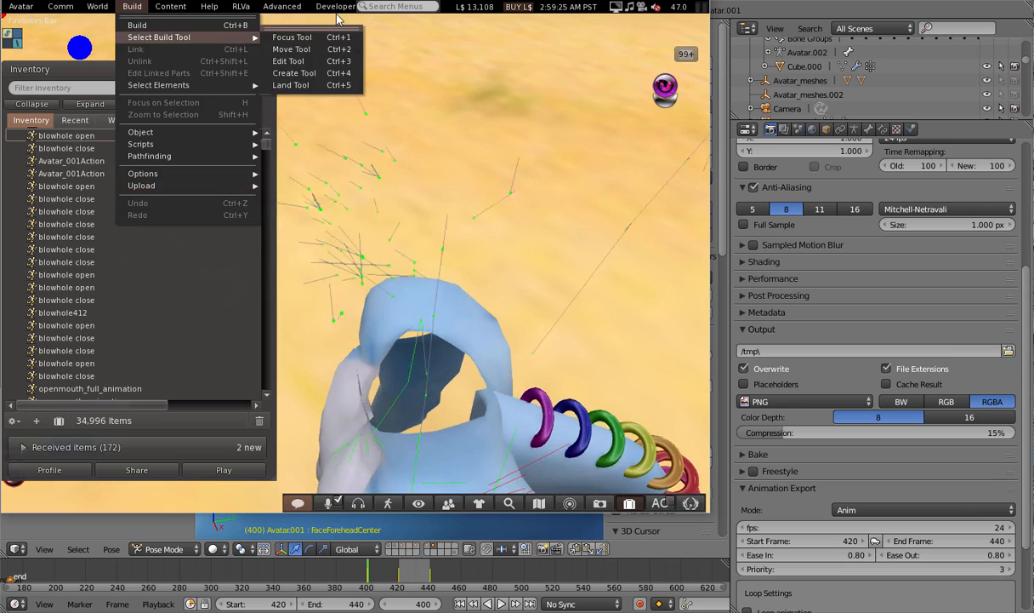
right_click(602, 285)
key(Escape)
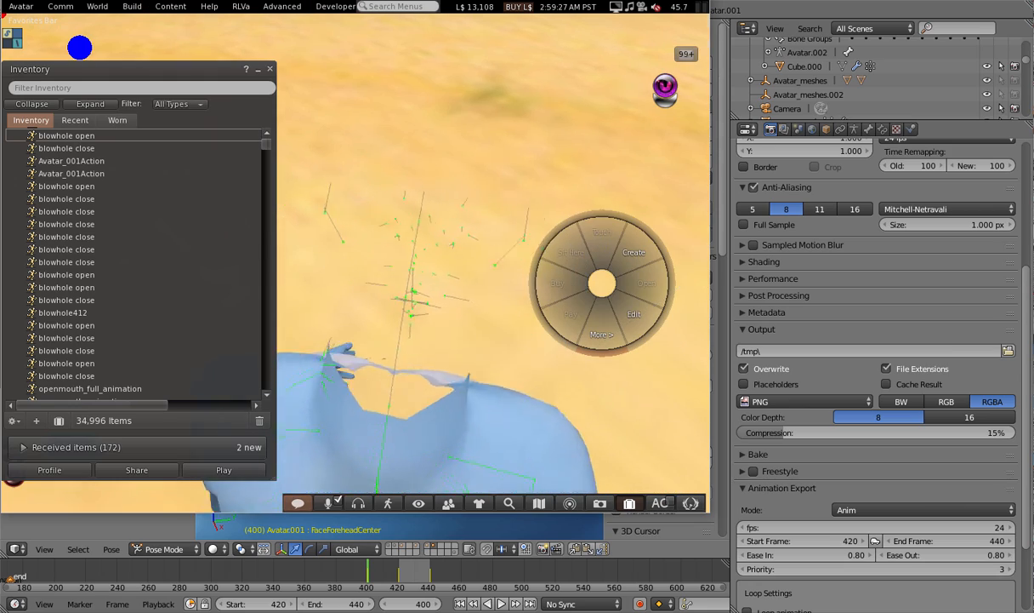
alt+drag(355, 316, 400, 477)
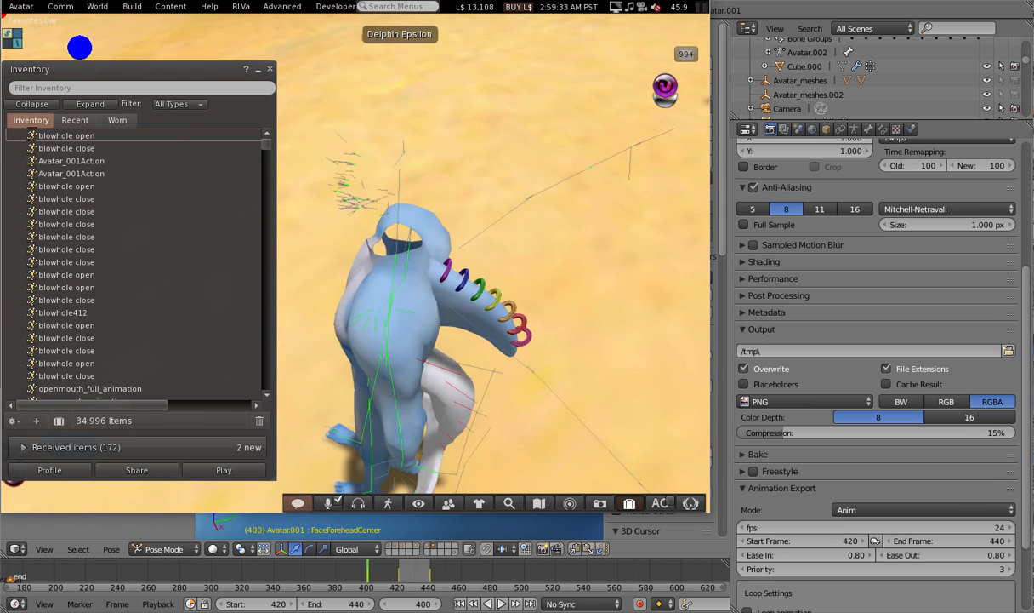
Turn the avatar's Show Bones display off and back on to compare the body with and without its skeleton
click(282, 7)
mouse_move(336, 7)
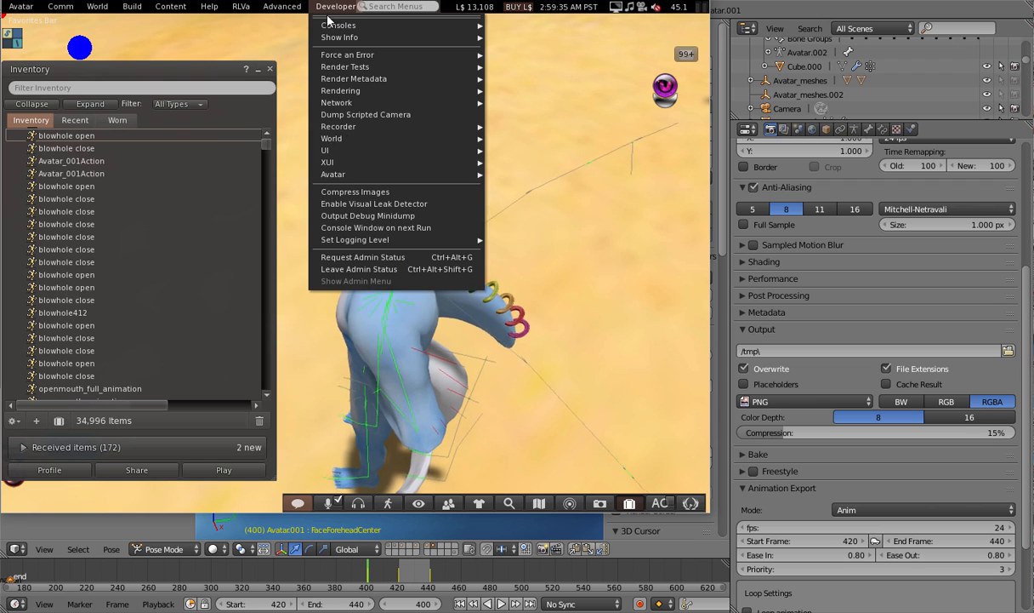
mouse_move(399, 174)
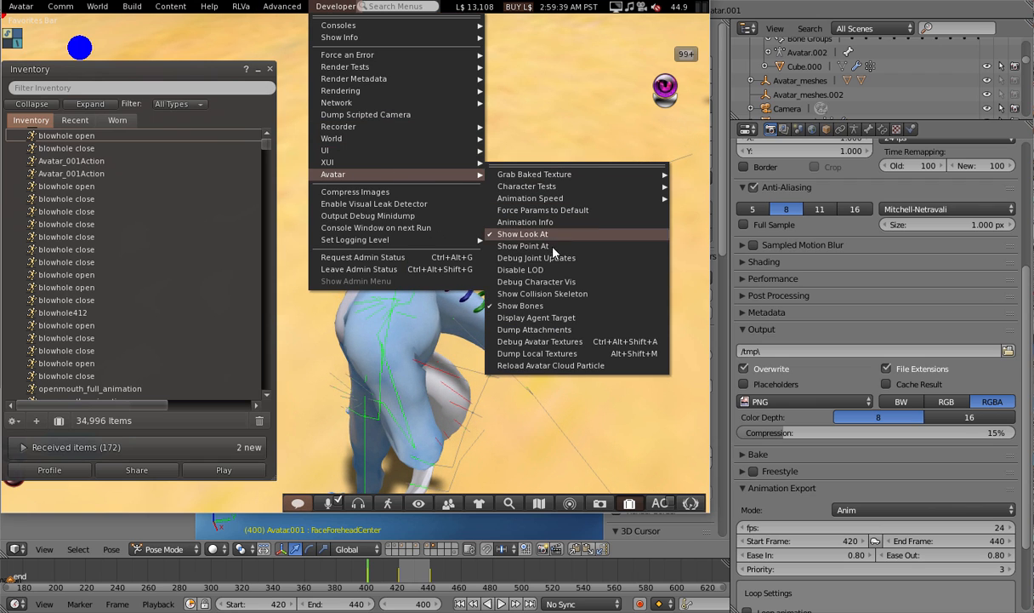
click(534, 308)
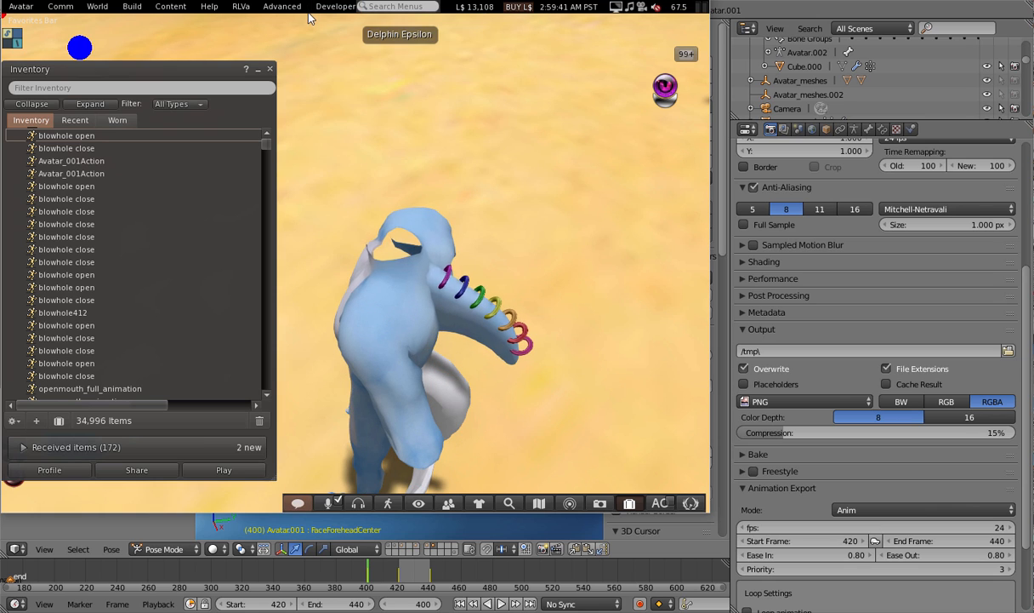
click(336, 7)
mouse_move(477, 242)
mouse_move(417, 175)
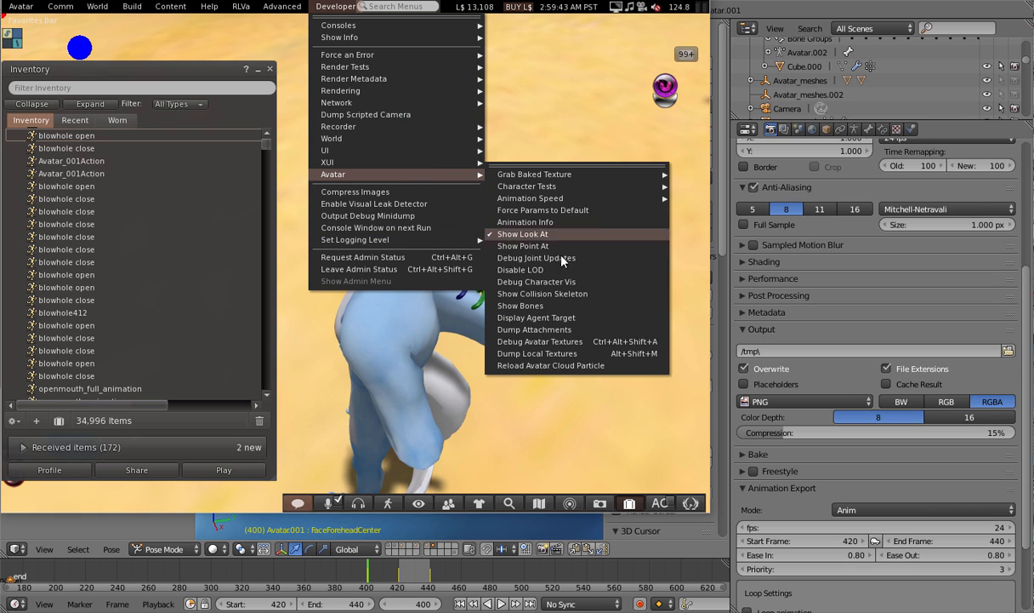
click(545, 305)
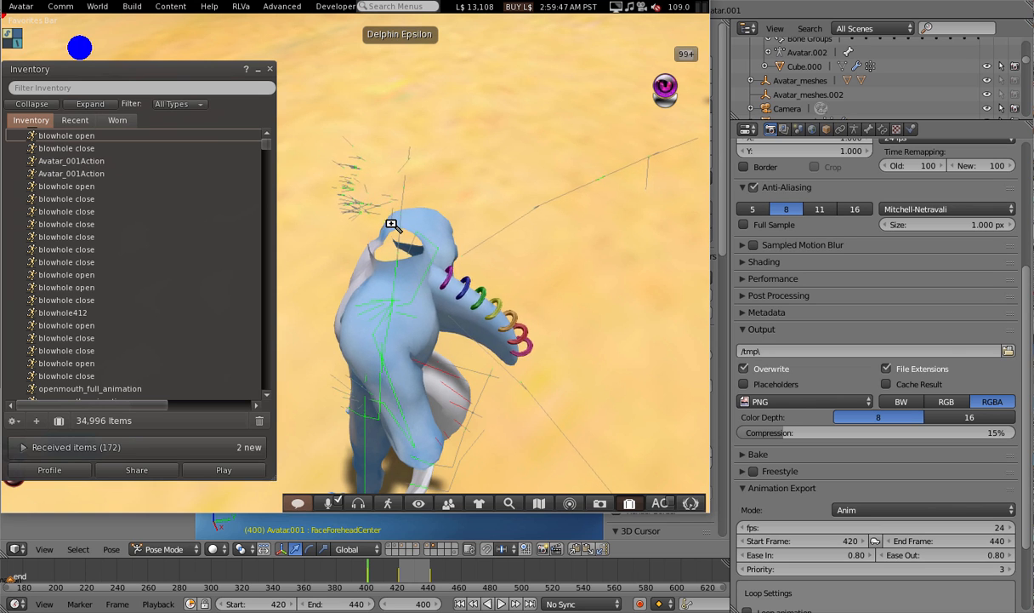
alt+drag(392, 224, 360, 261)
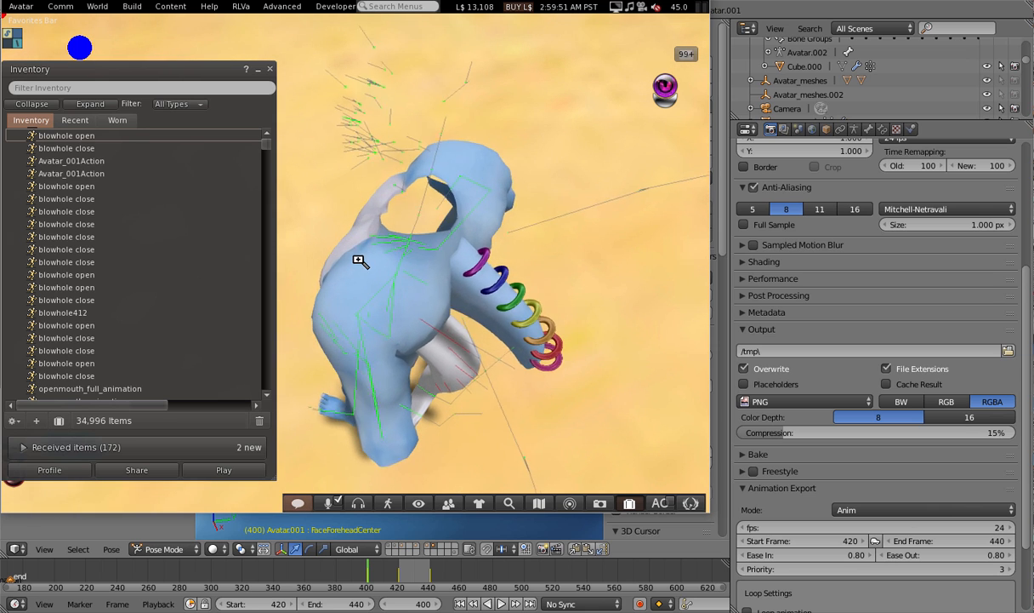
alt+drag(383, 176, 366, 210)
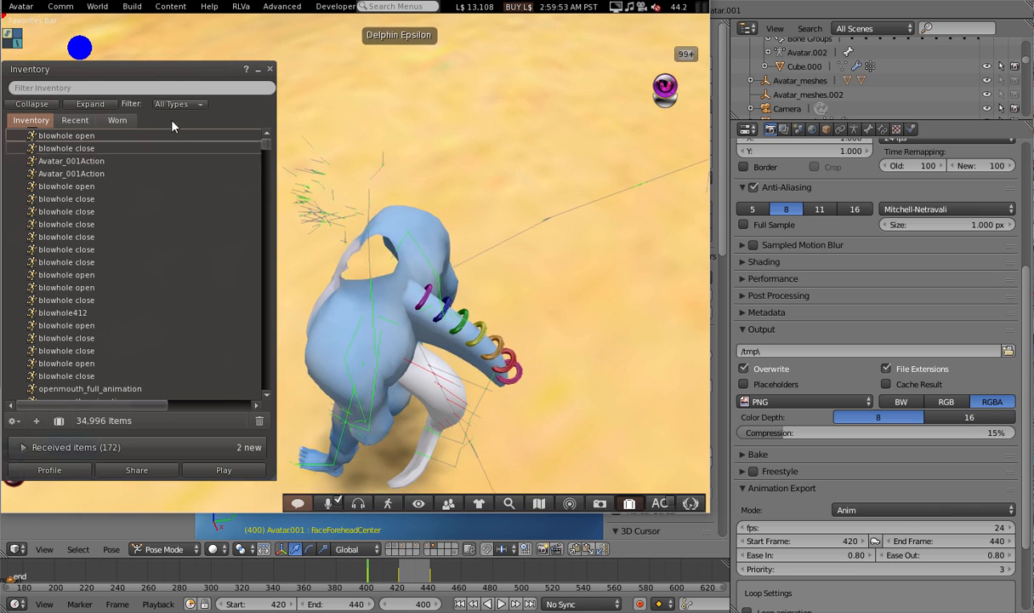
Upload testhead.dae as a mesh model with skin weight and joint positions included
click(132, 6)
mouse_move(212, 185)
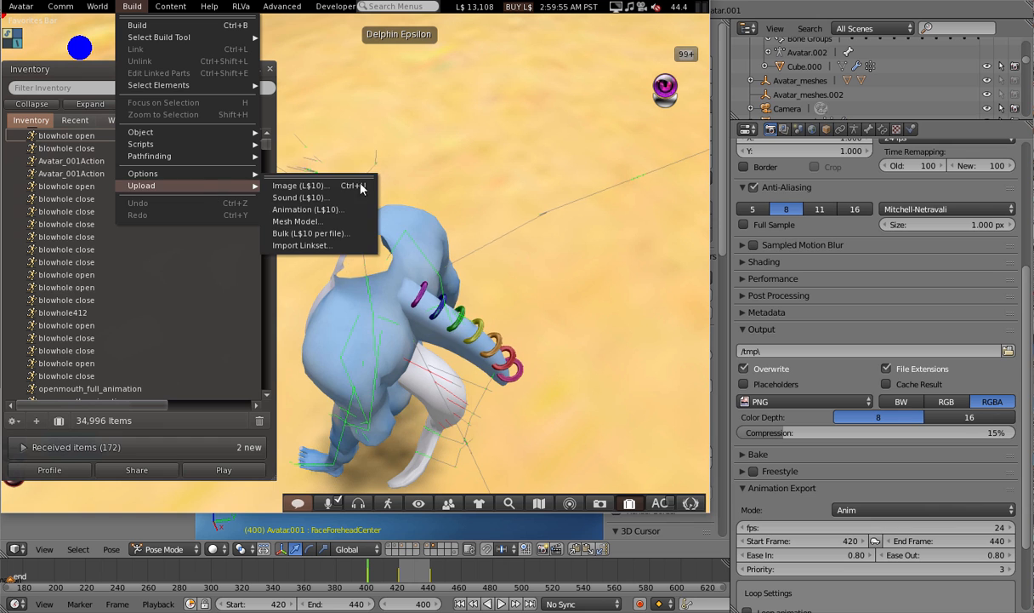
click(336, 223)
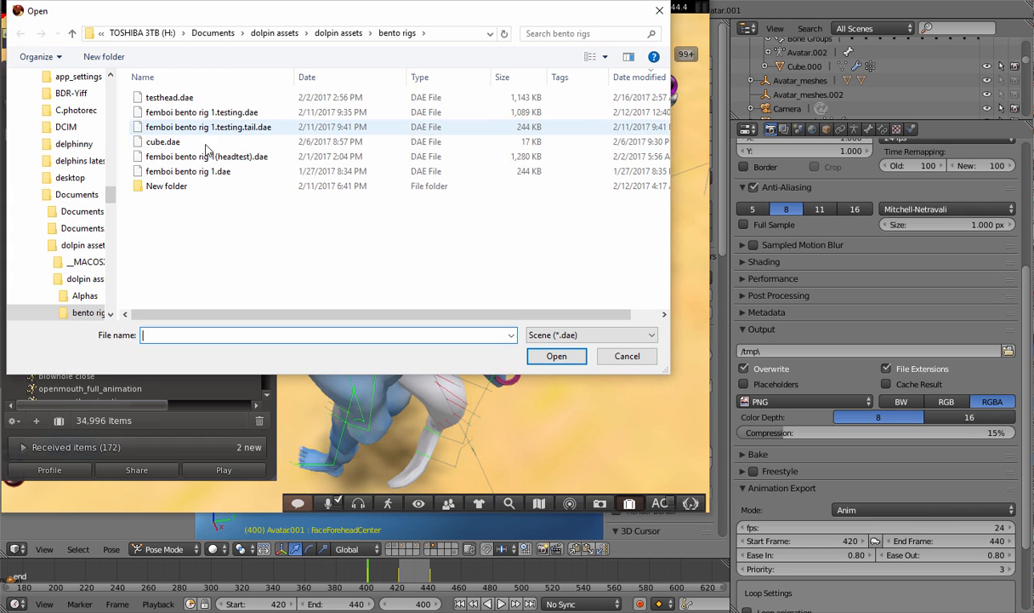
double_click(209, 97)
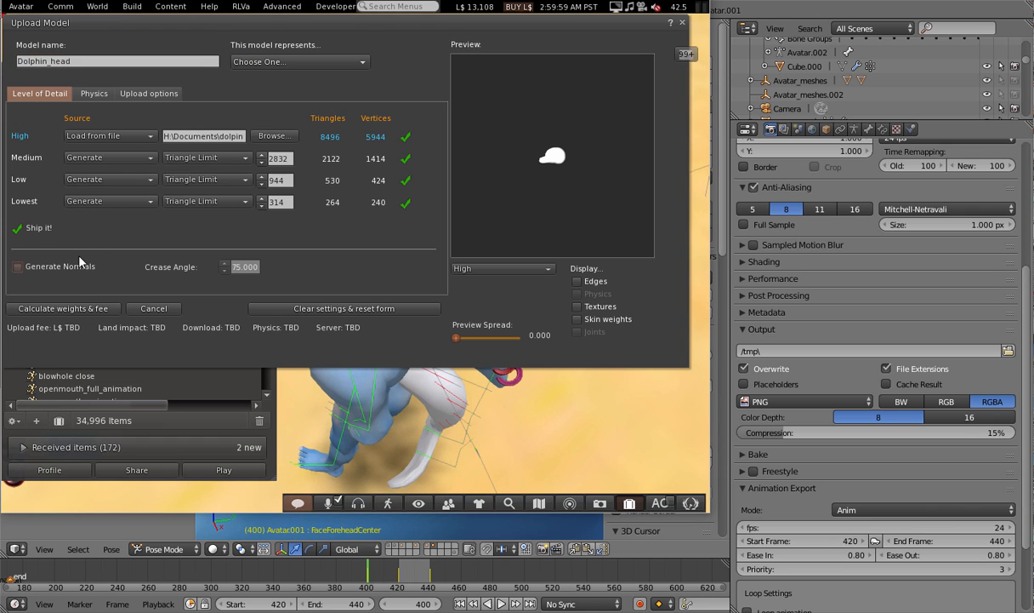
click(149, 93)
click(88, 201)
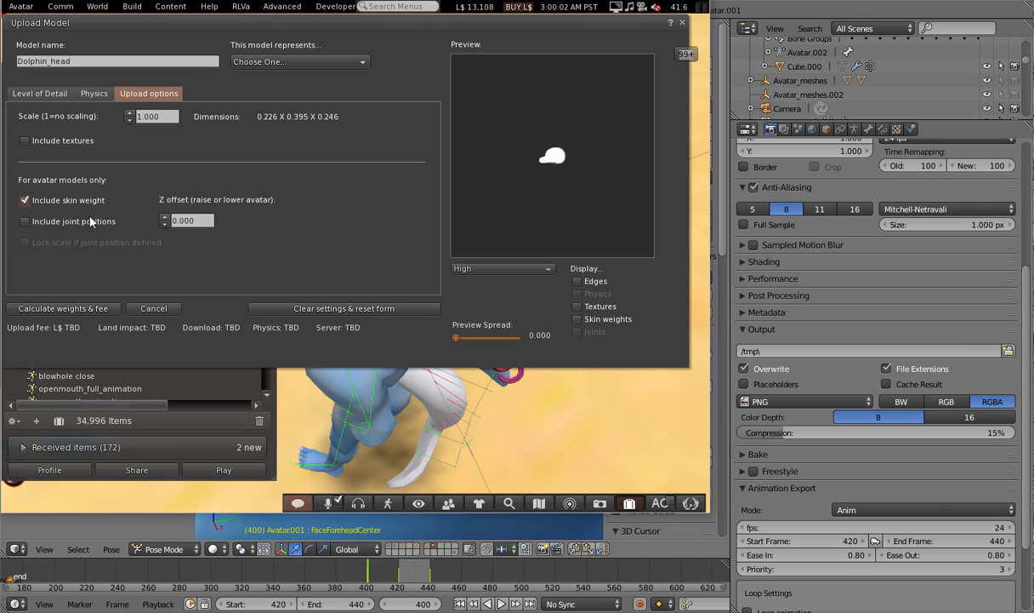
click(89, 222)
click(78, 308)
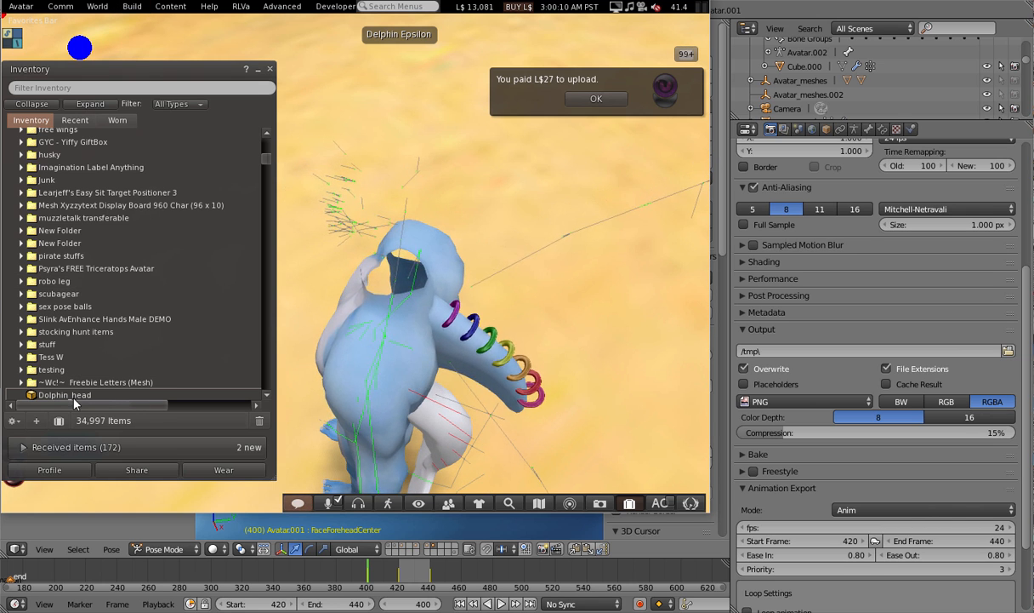
Wear the uploaded Dolphin_head from the inventory on the avatar
right_click(74, 397)
click(105, 334)
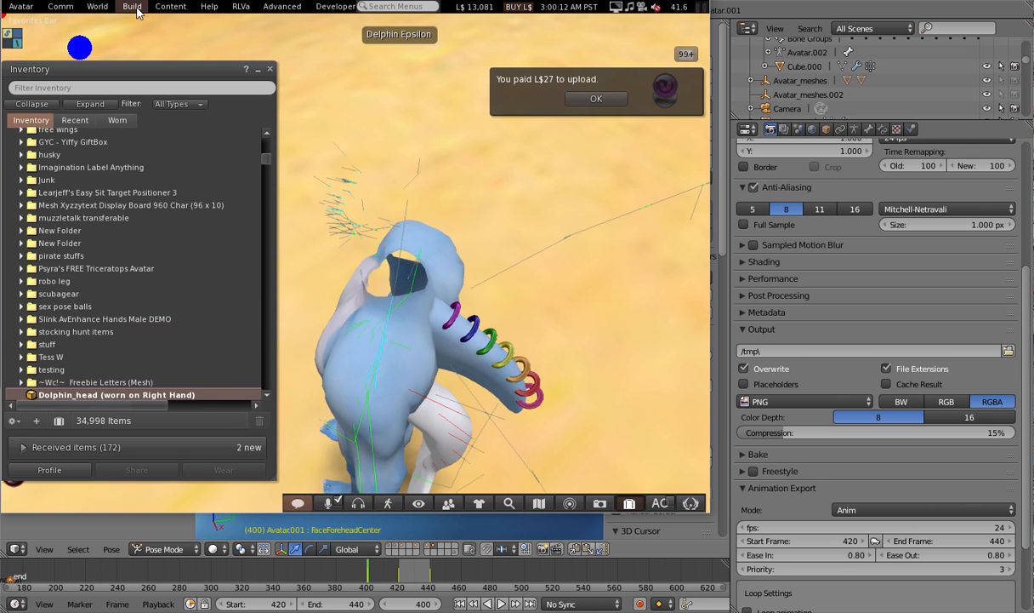
Upload the blowhole close.anim animation from the bento rigs folder
click(132, 6)
mouse_move(144, 185)
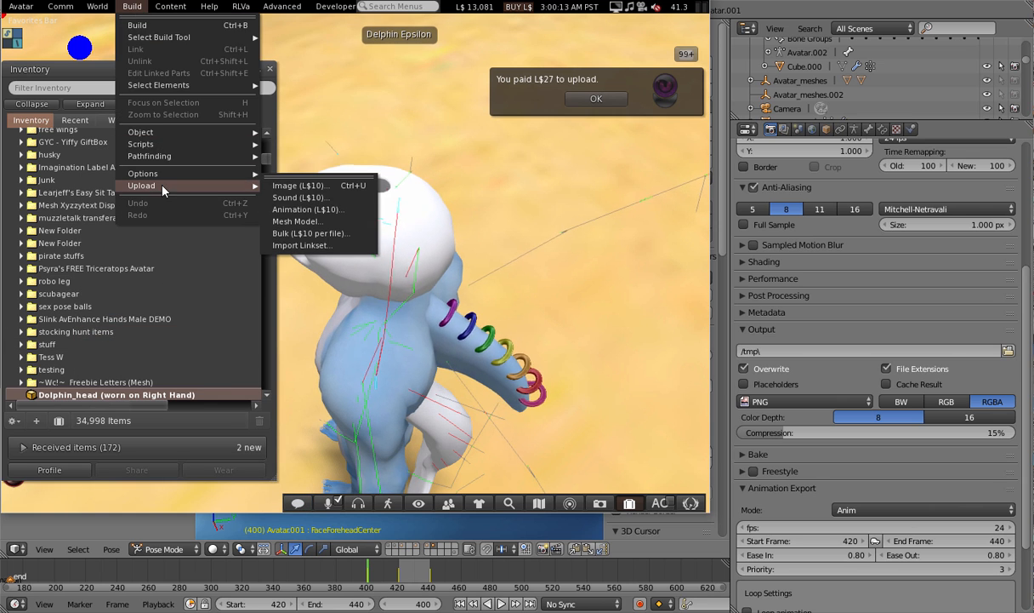
click(321, 209)
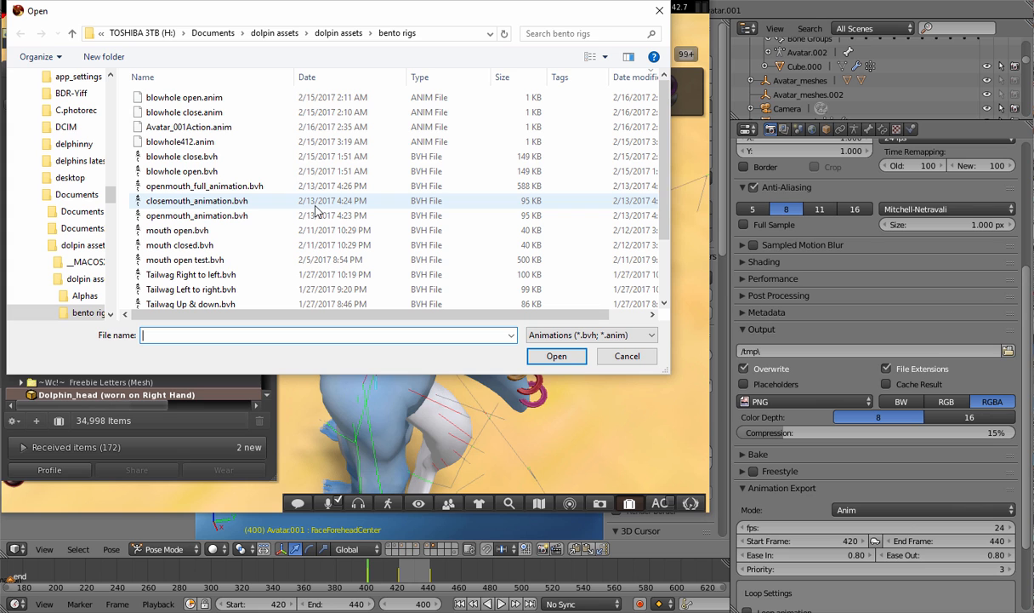
double_click(225, 113)
click(374, 311)
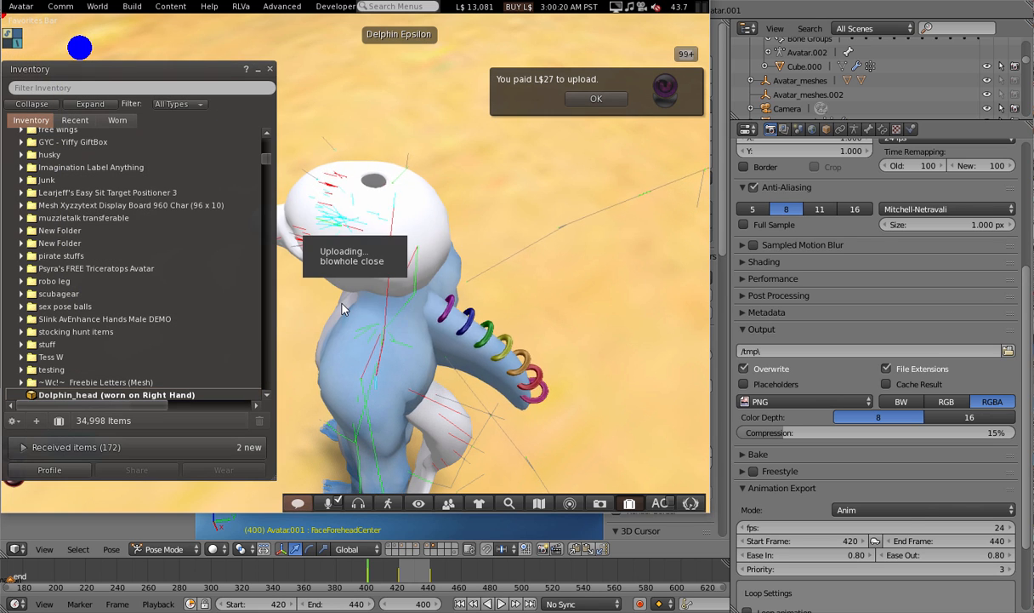
Upload the blowhole open.anim animation from the bento rigs folder and dismiss the upload payment notices
click(131, 6)
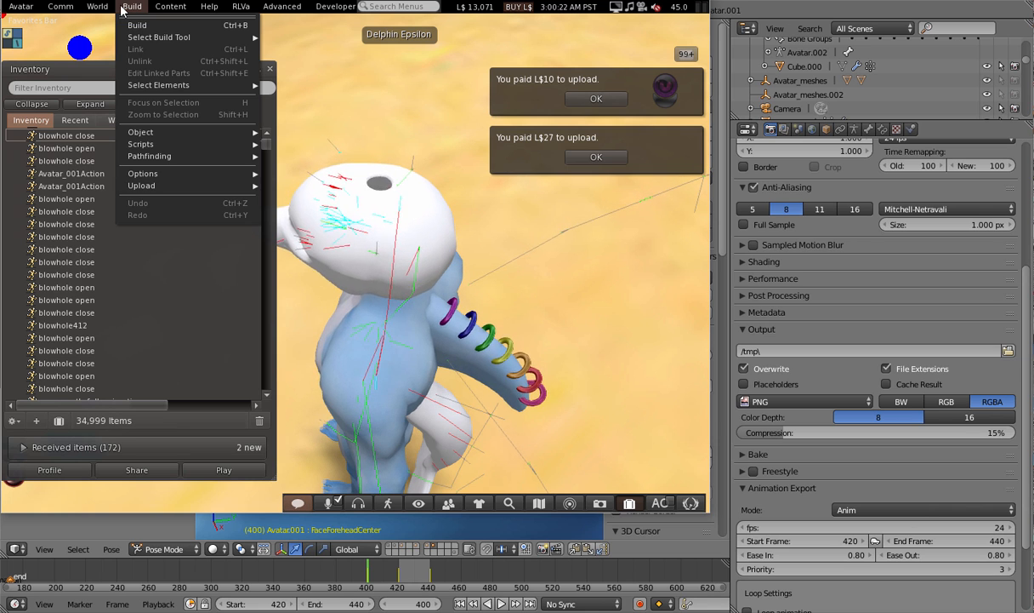
mouse_move(144, 186)
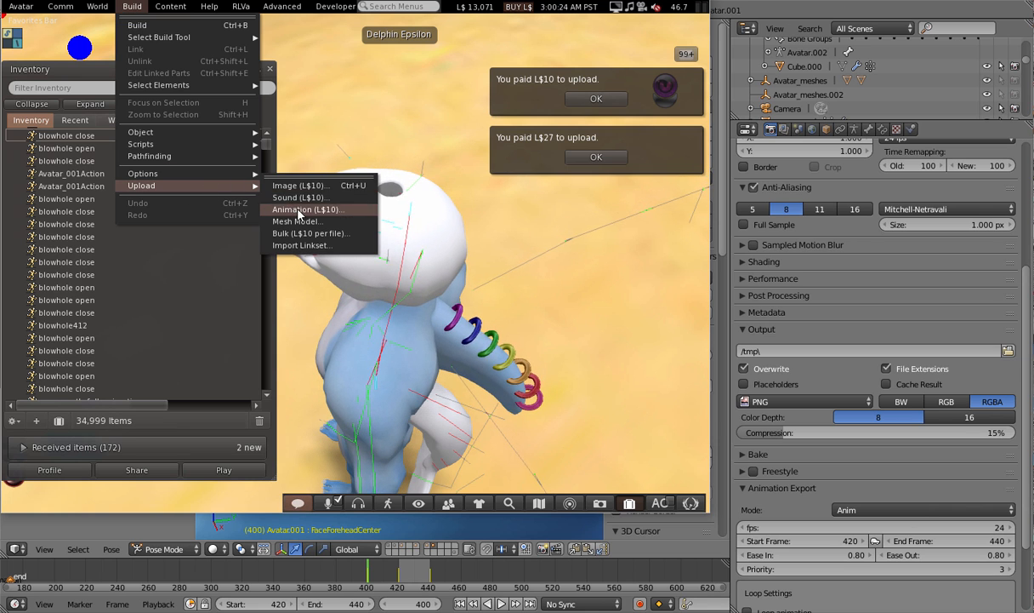
click(294, 209)
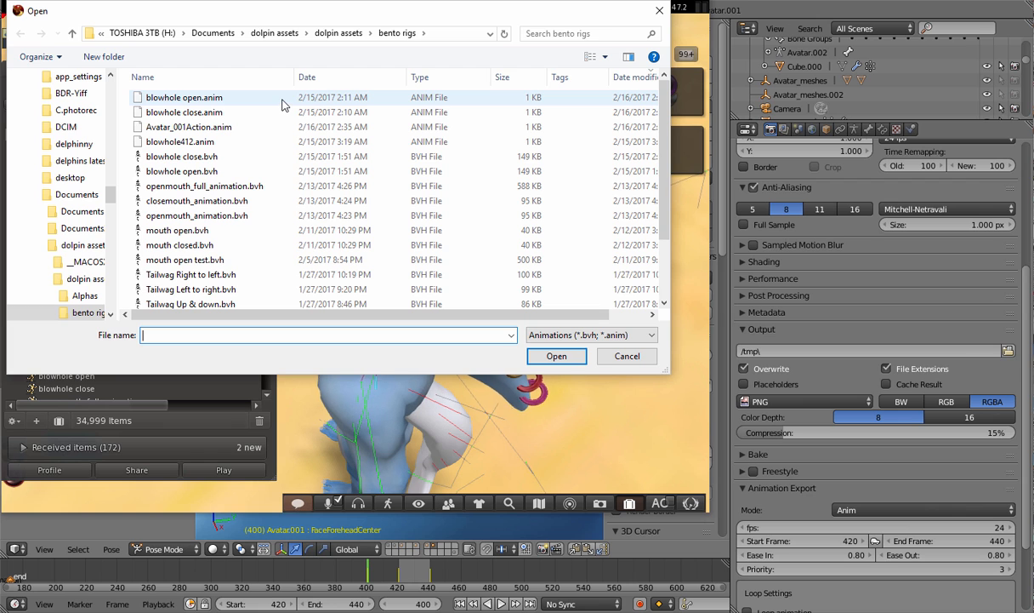
double_click(283, 99)
click(336, 312)
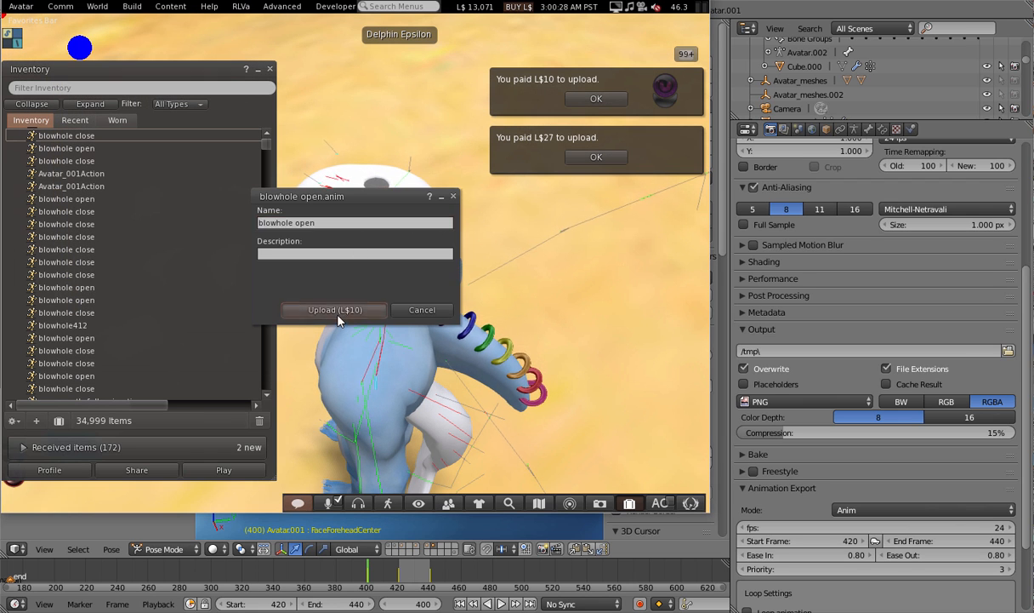
click(616, 99)
click(617, 99)
click(597, 99)
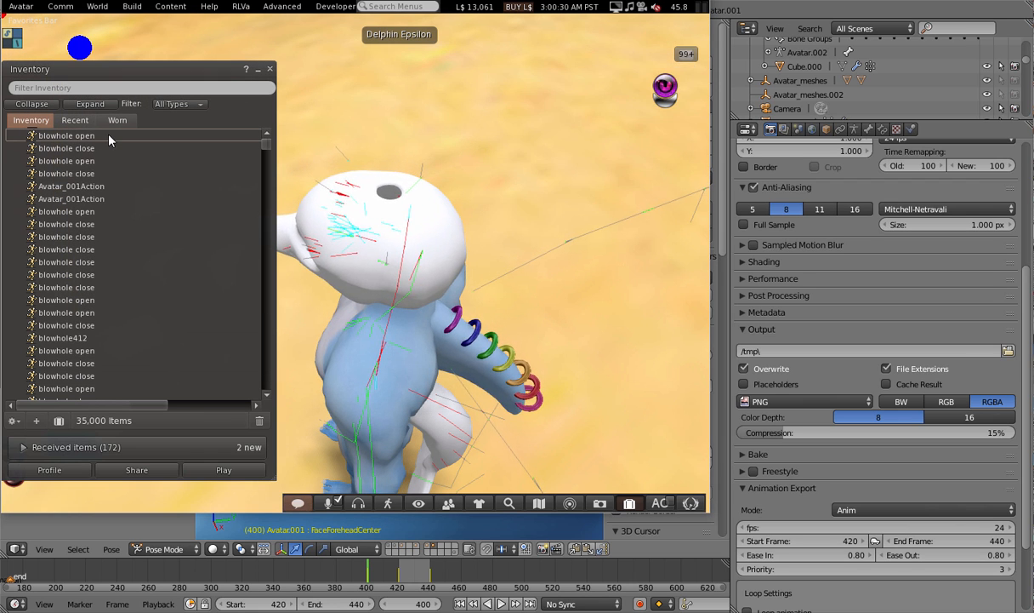
Play the newly uploaded blowhole close animation inworld and view the avatar's blowhole up close
double_click(68, 148)
click(364, 122)
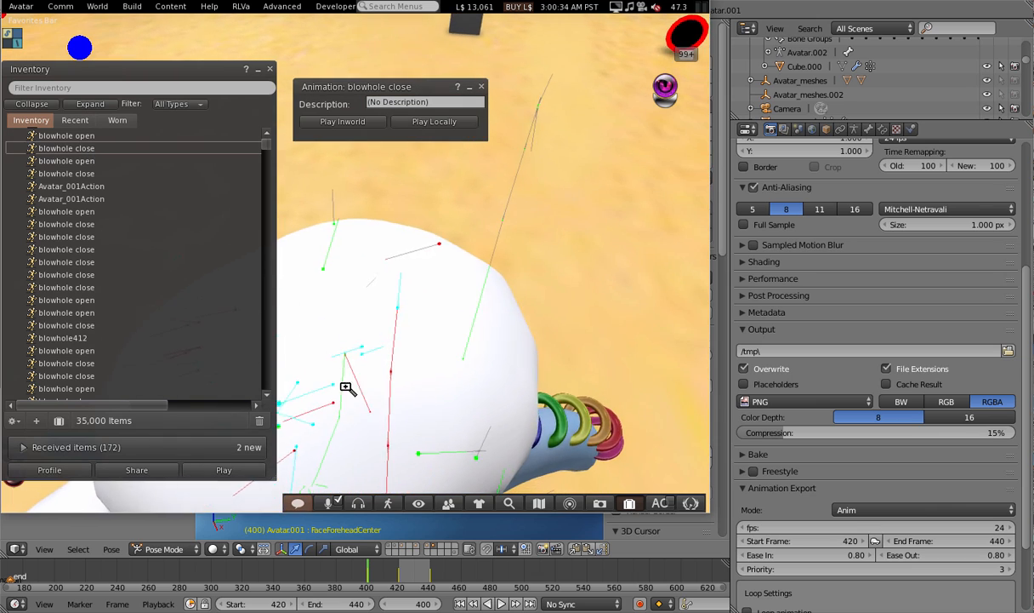
alt+drag(346, 387, 335, 223)
mouse_move(355, 264)
alt+mouse_down()
mouse_move(354, 196)
mouse_move(354, 264)
alt+mouse_up()
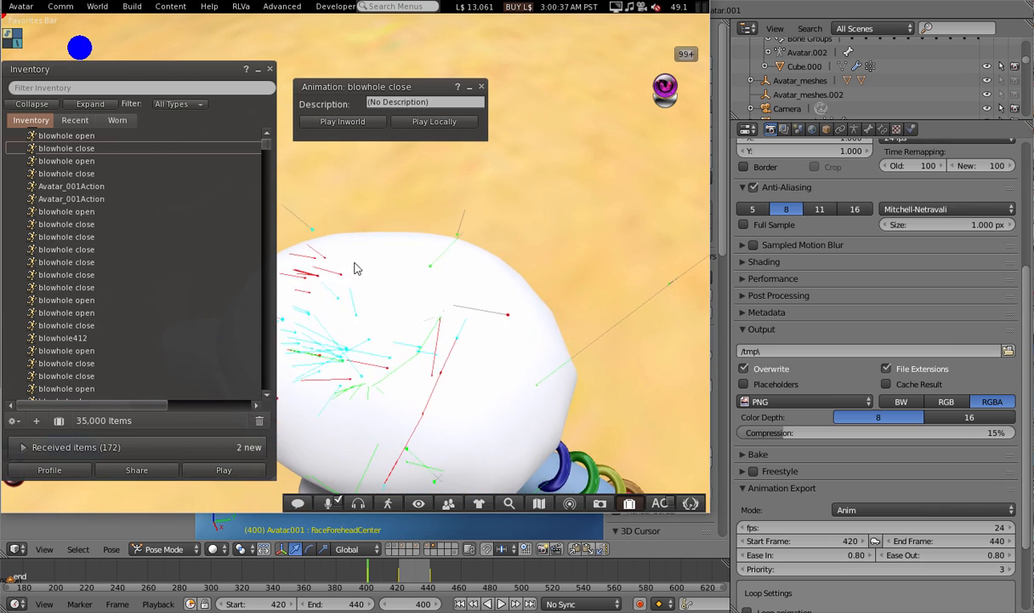
Play the newly uploaded blowhole open animation inworld and examine the blowhole on the avatar's head
double_click(120, 135)
click(345, 134)
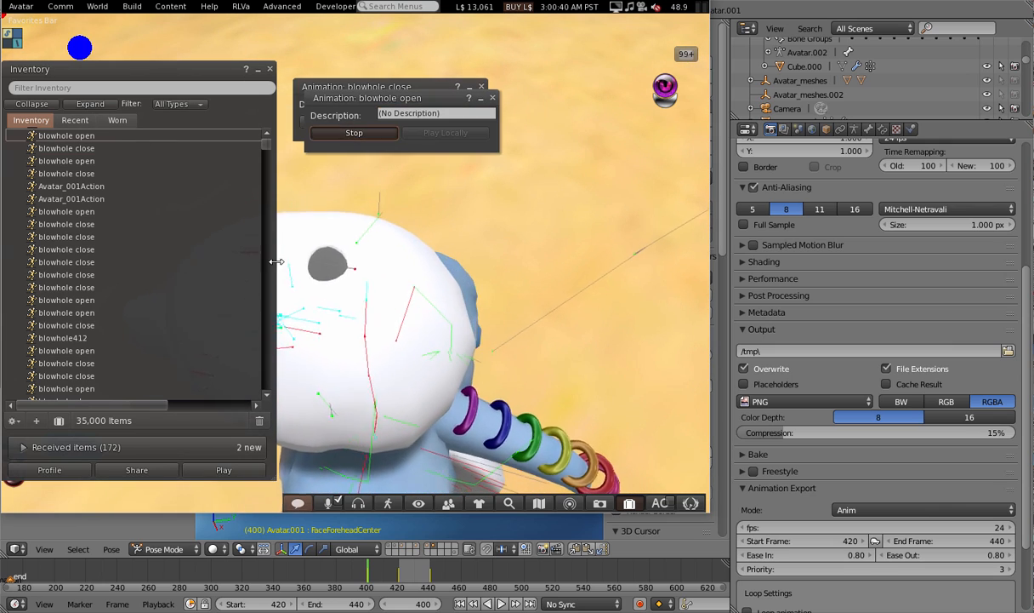
alt+drag(351, 298, 367, 196)
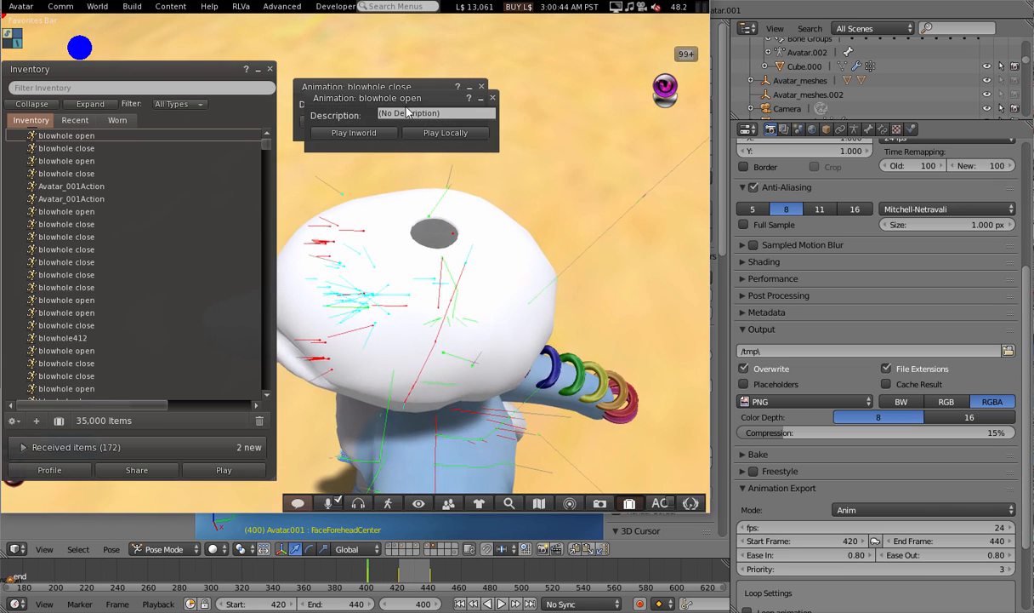
Separate the two animation preview windows and alternately play blowhole close and blowhole open inworld to compare them
drag(366, 97, 387, 90)
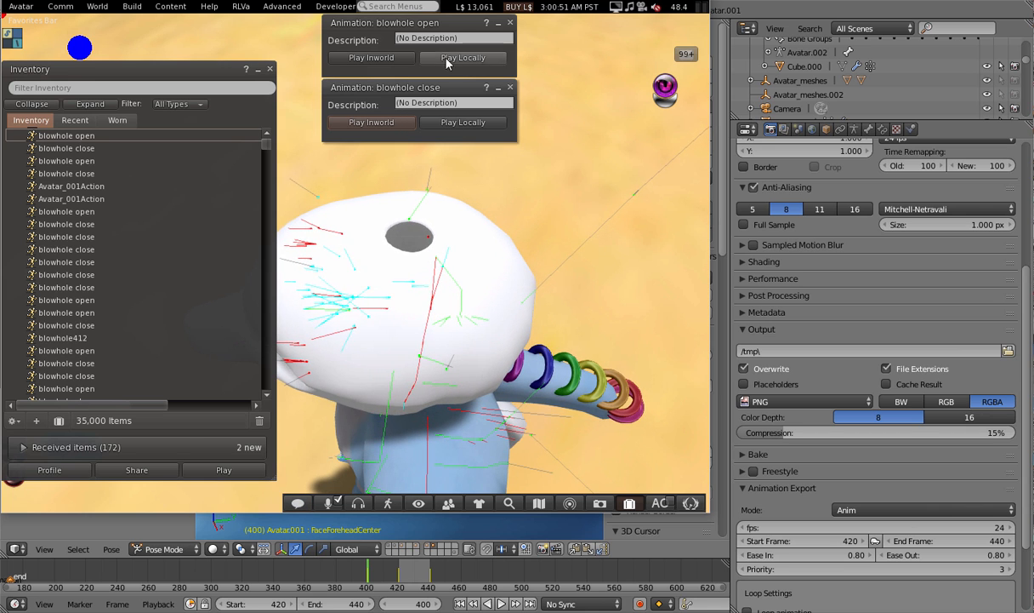
click(375, 121)
click(381, 60)
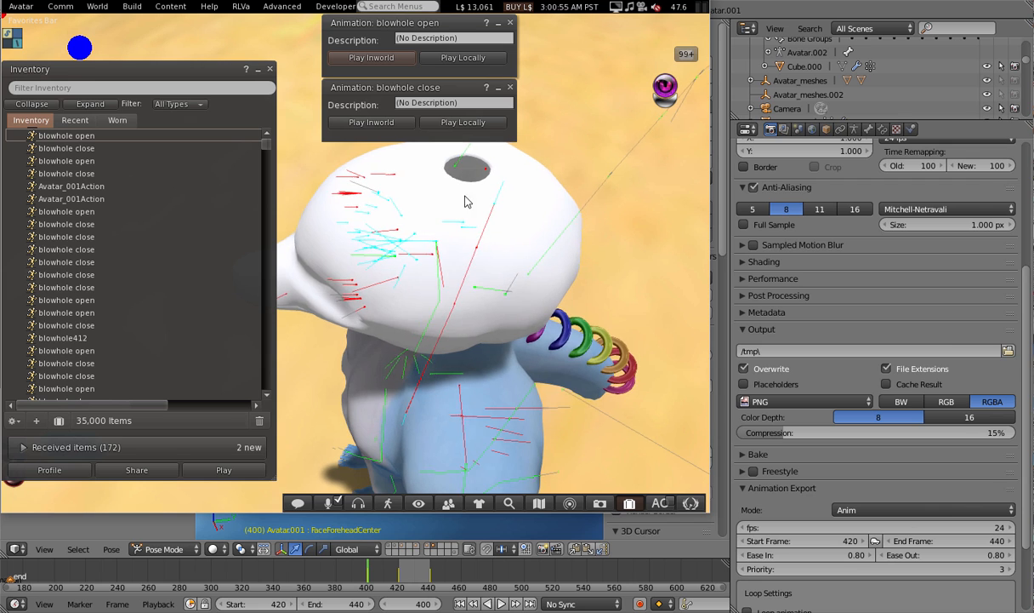
click(374, 122)
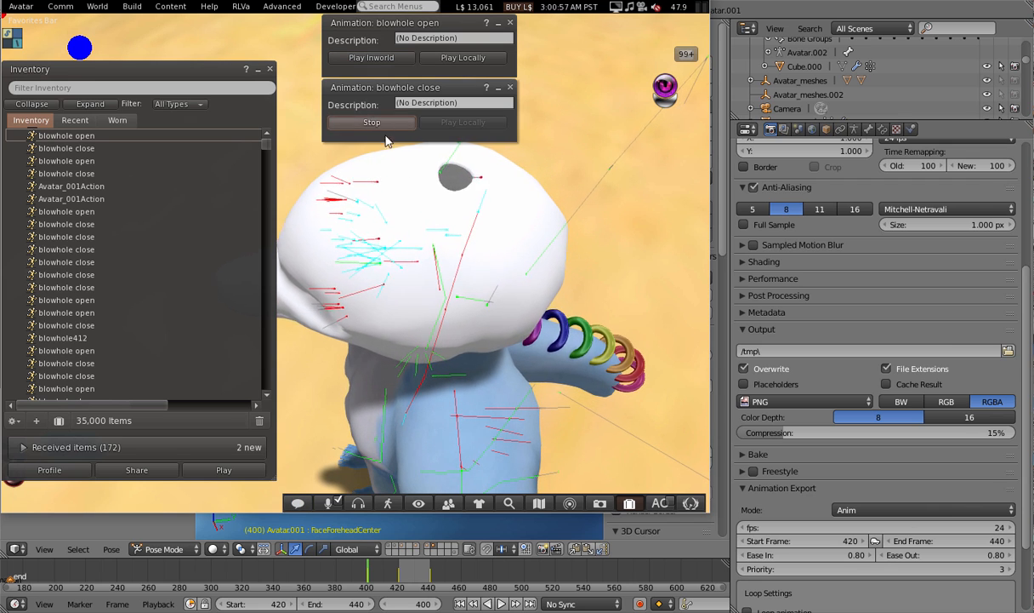
click(354, 60)
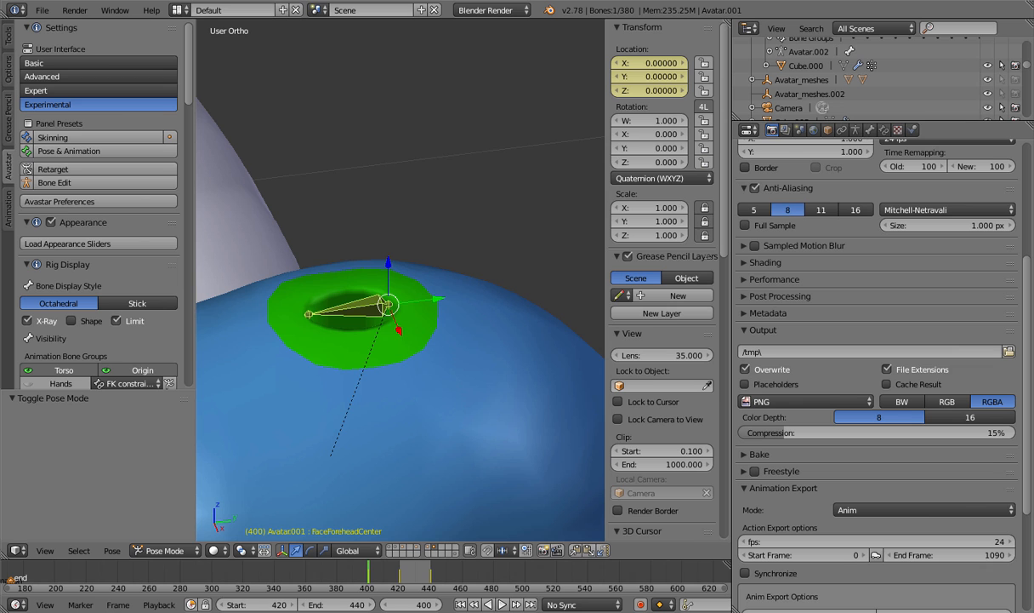
Switch to Blender and view the Avastar Bento add-on entry in the user preferences
click(42, 11)
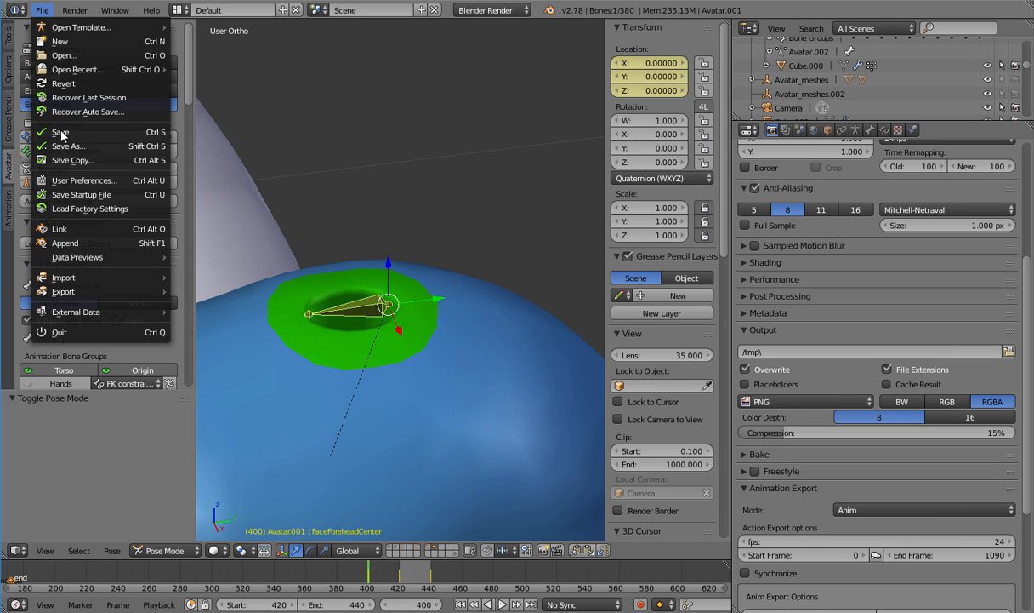
click(76, 180)
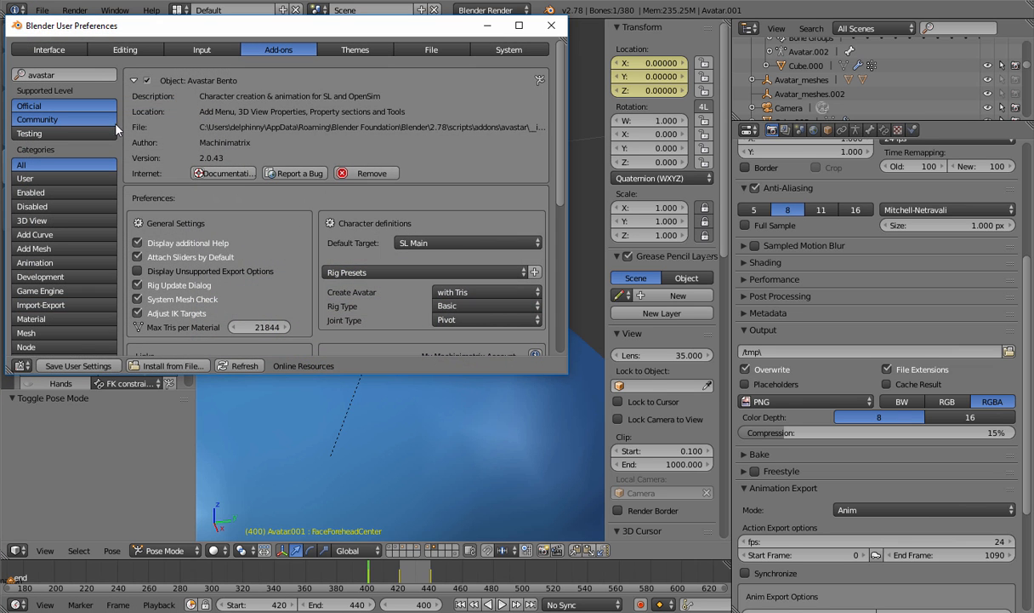
click(106, 75)
click(234, 158)
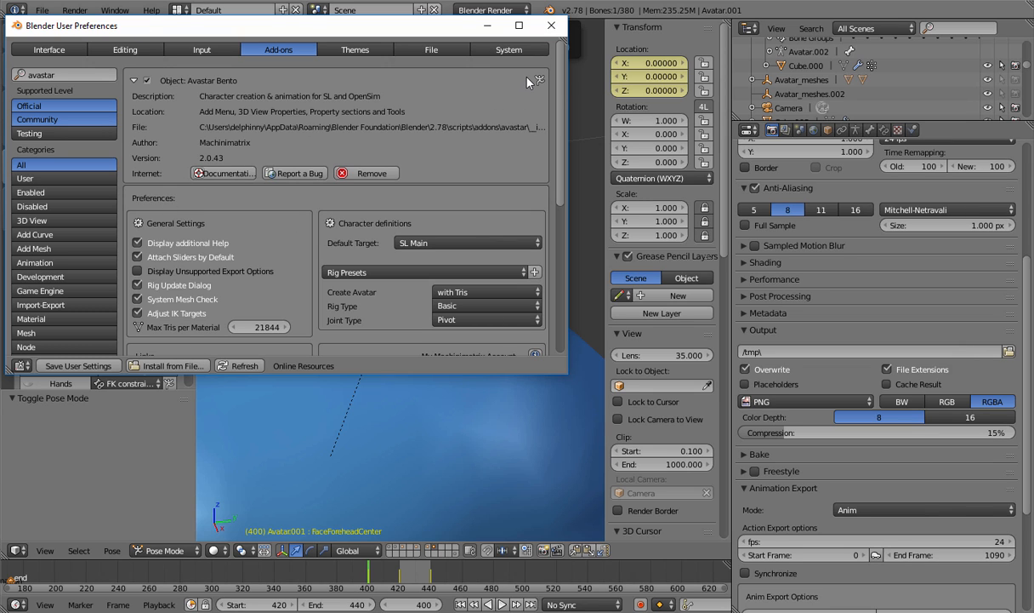
click(552, 24)
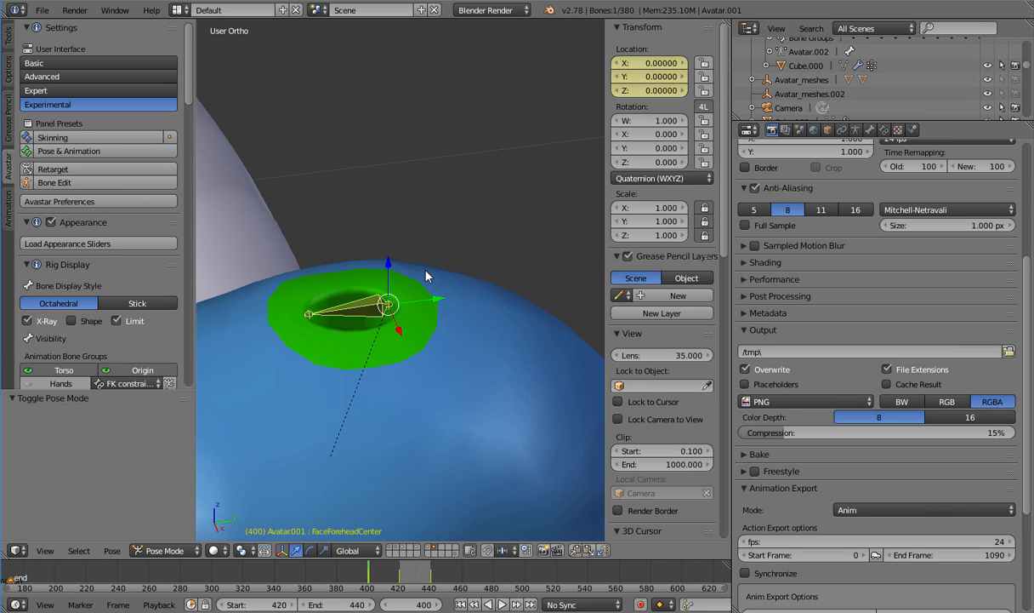
Reveal all hidden bones of the avatar rig while viewing the dolphin head from the right side
key(KP_3)
scroll(425, 276, down, 6)
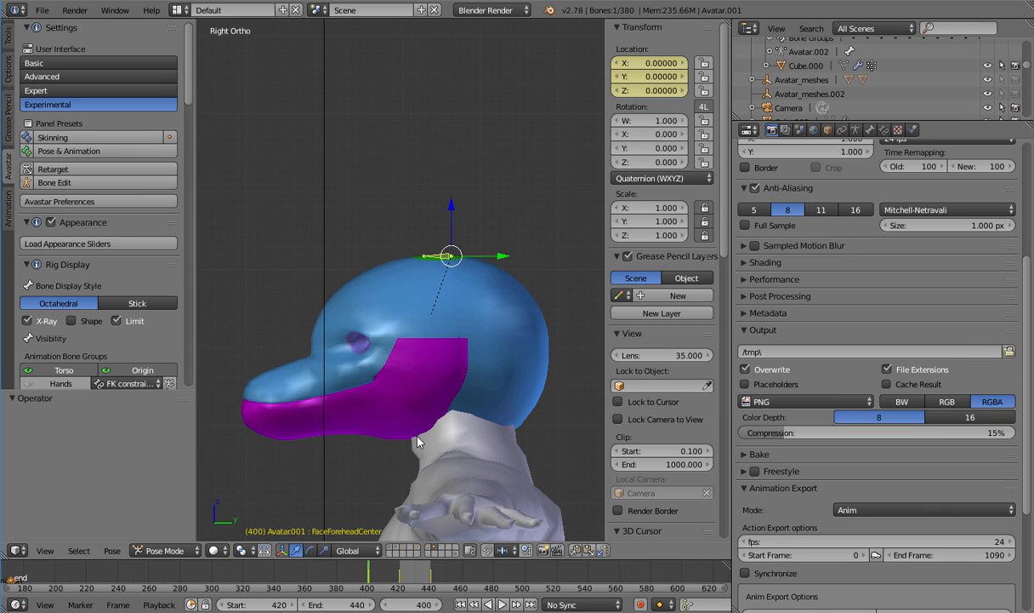
key(alt+h)
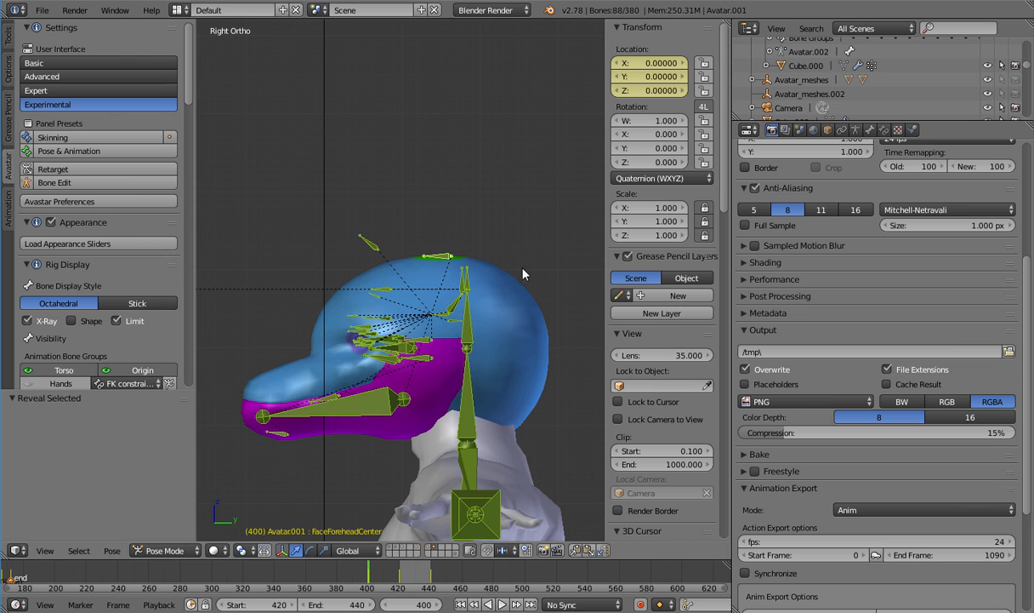
Change the screen layout to Animation and set the Dope Sheet to Action Editor mode
click(178, 9)
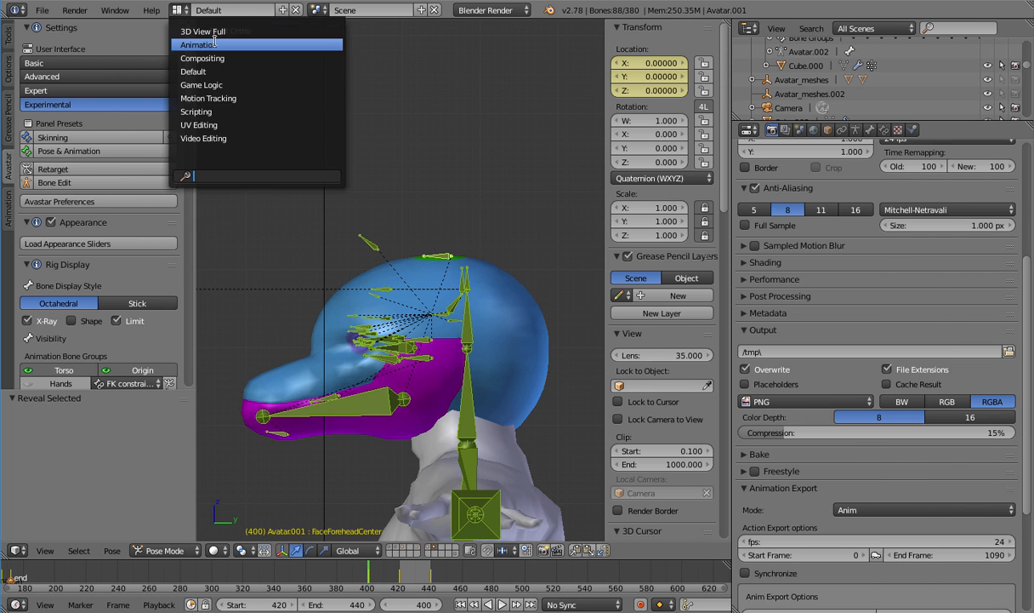
click(199, 45)
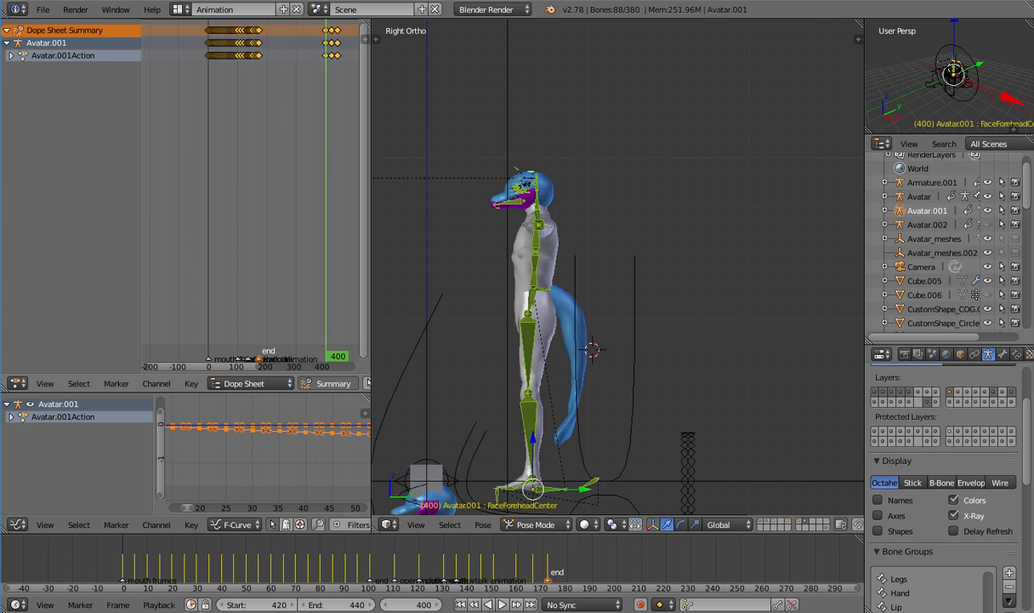
click(252, 388)
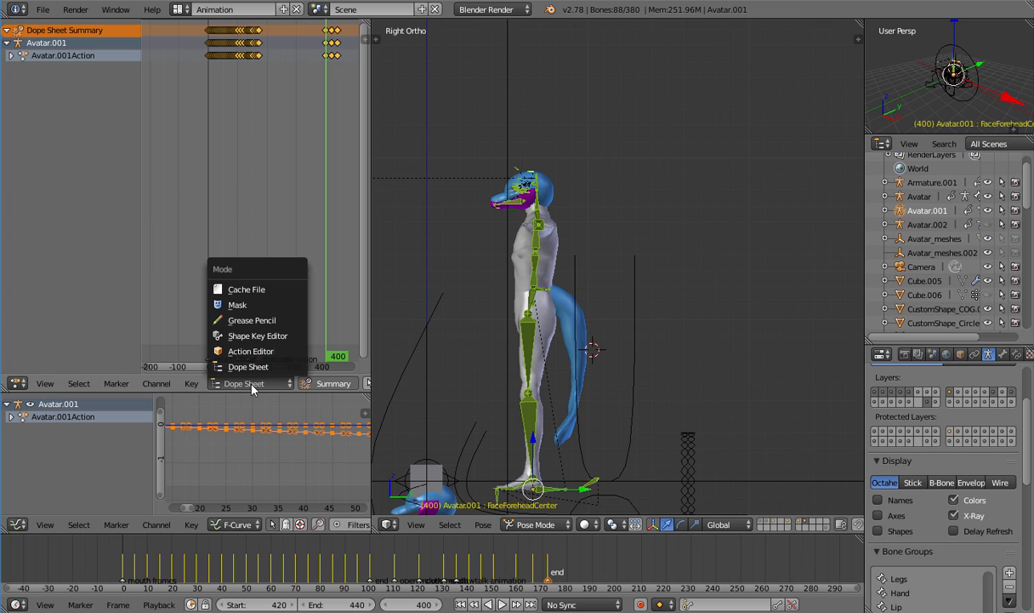
click(271, 350)
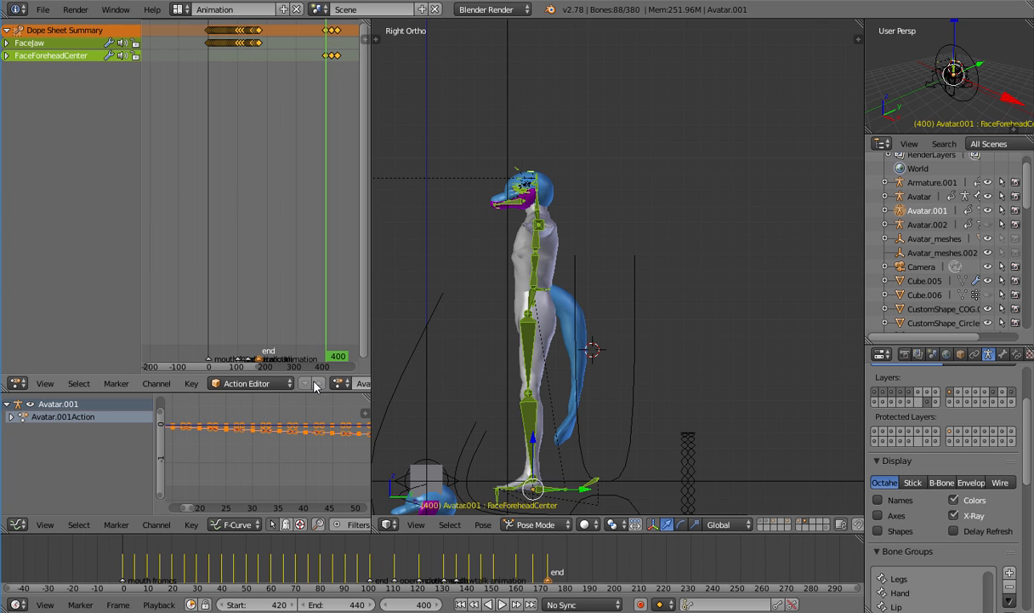
Rename the Avatar.001Action action to "Old Animation Data"
scroll(314, 386, down, 3)
scroll(255, 388, down, 2)
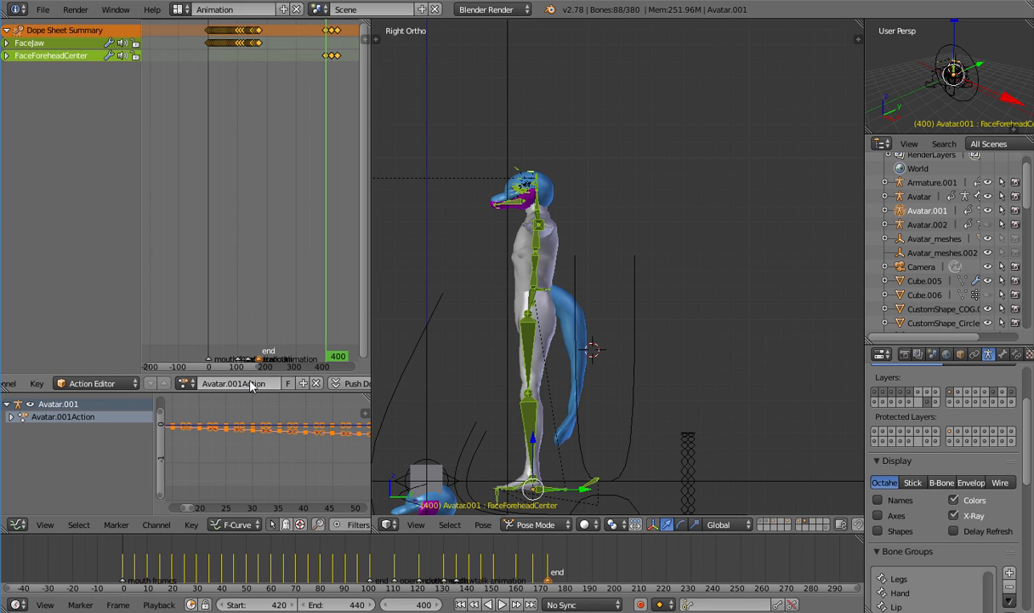
click(253, 384)
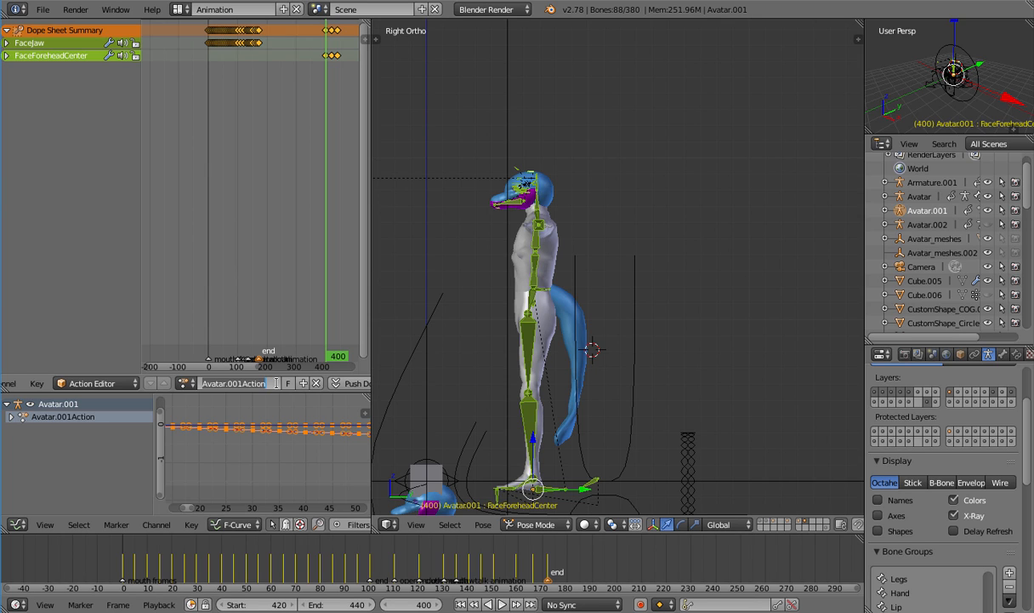
text(Old Animation Data)
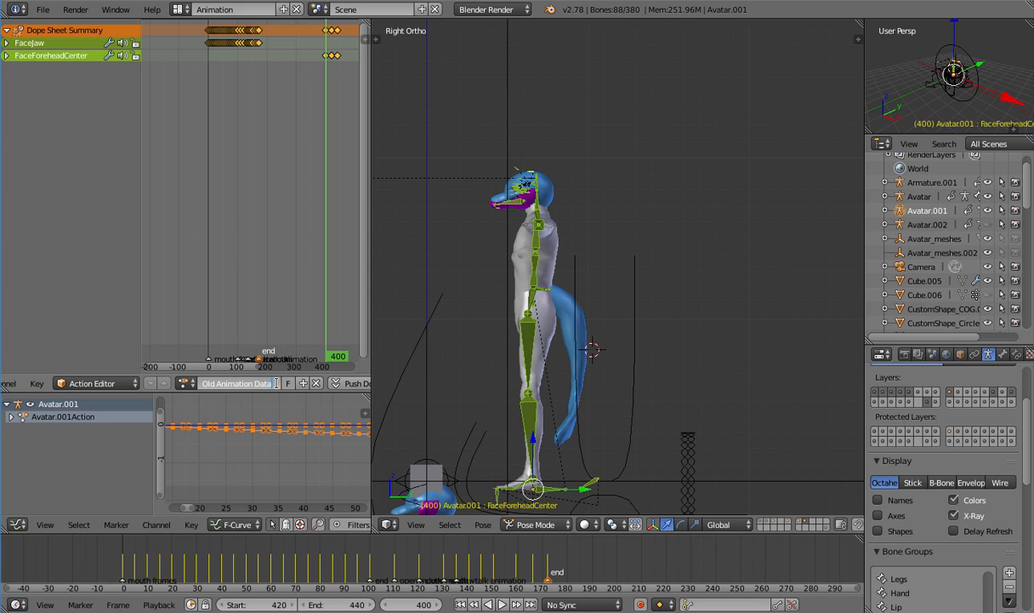
key(Return)
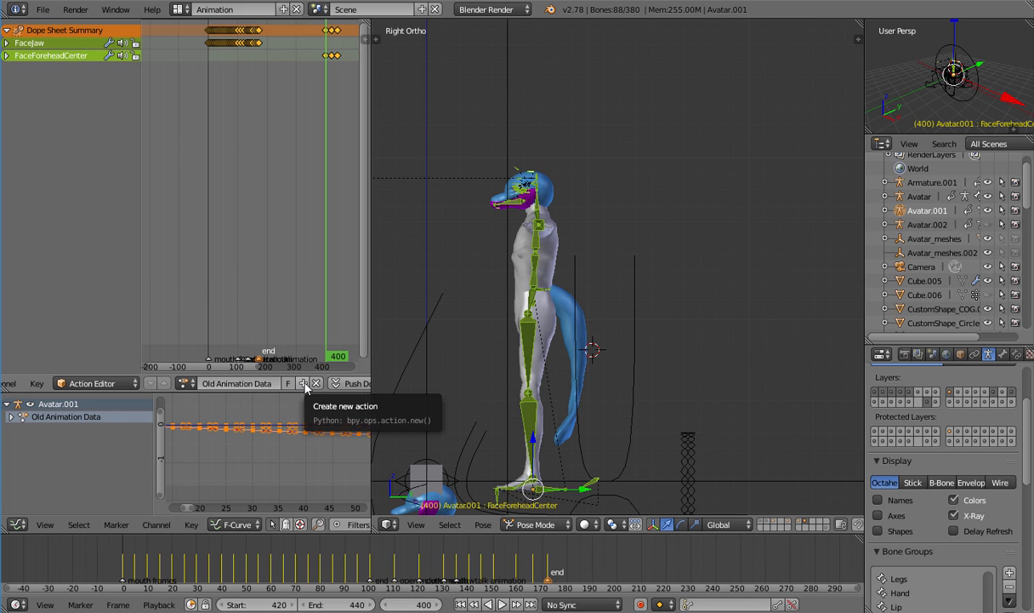
Create a new action from Old Animation Data and name it "blowhole open/close"
click(304, 384)
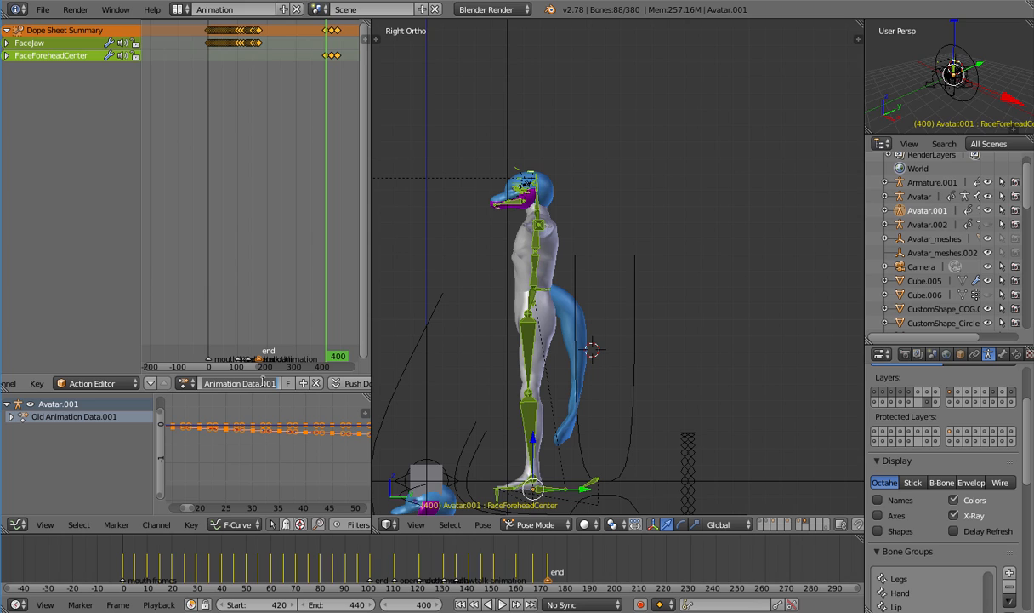
click(262, 382)
text(blowhole)
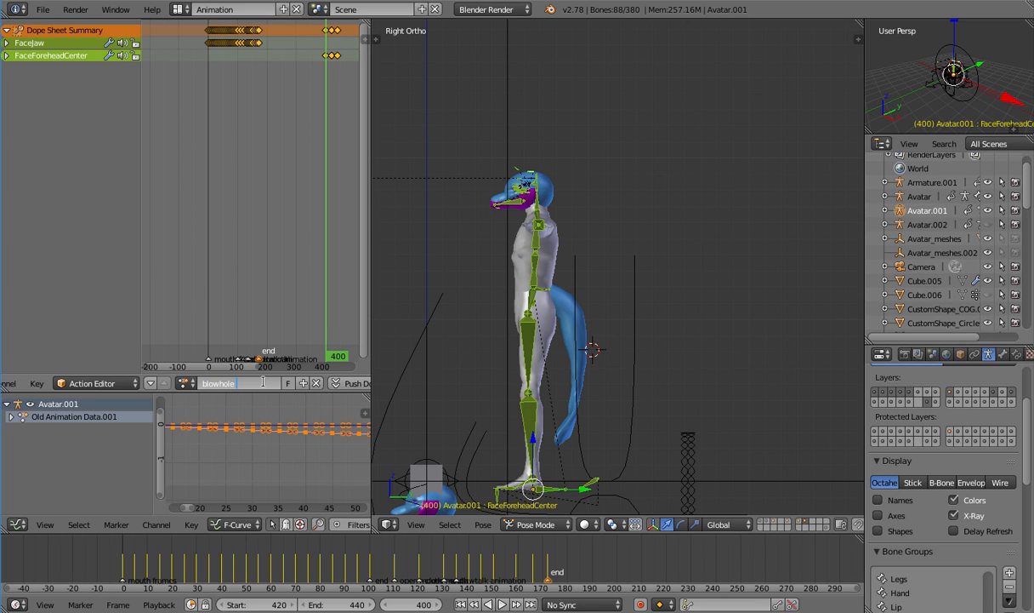
text( open/close)
key(Return)
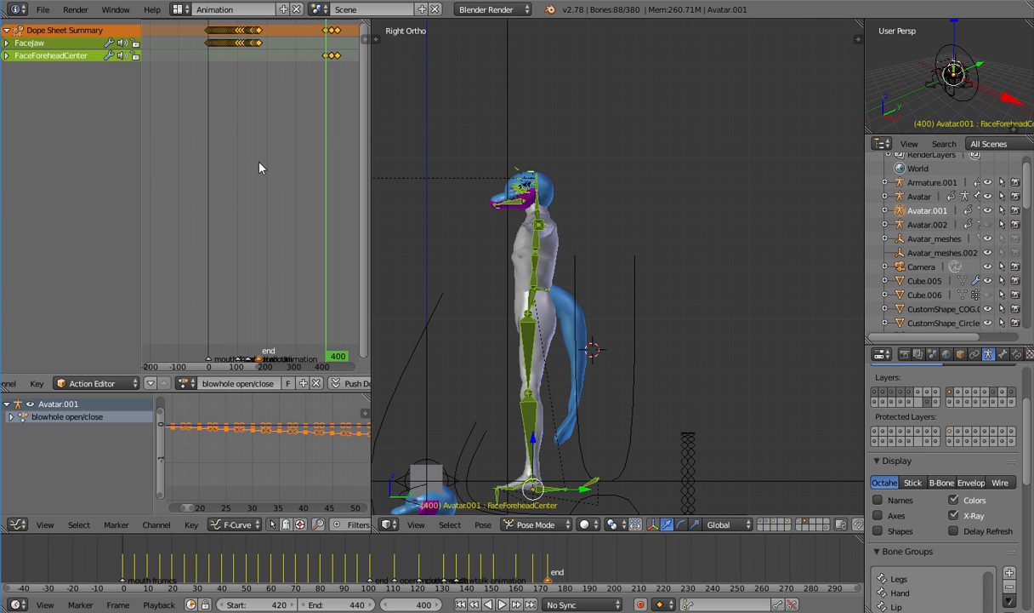
Delete all the FaceJaw keyframes from the blowhole open/close action
key(a)
key(b)
drag(271, 65, 194, 24)
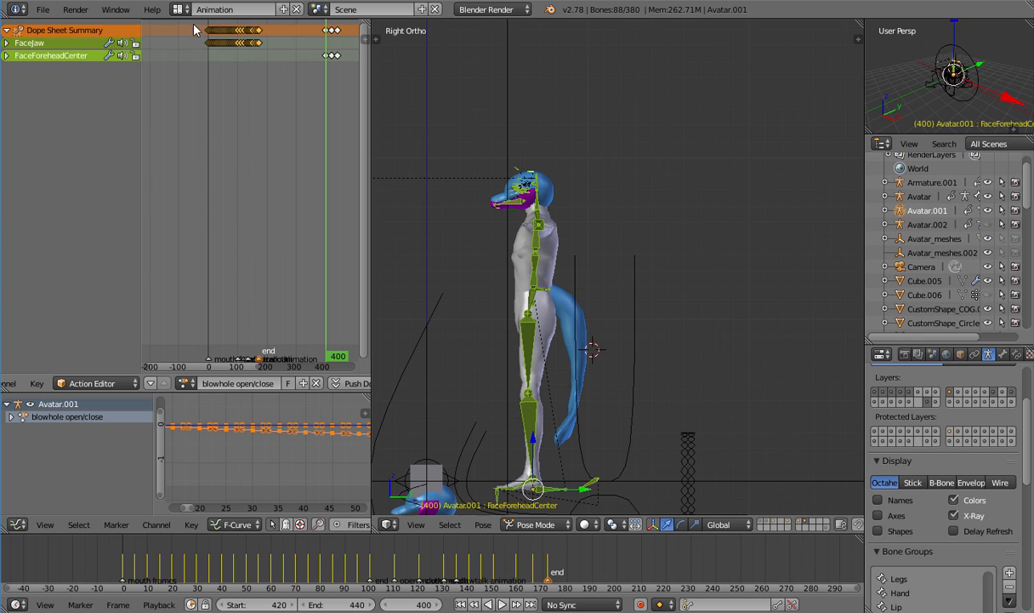
key(x)
click(271, 83)
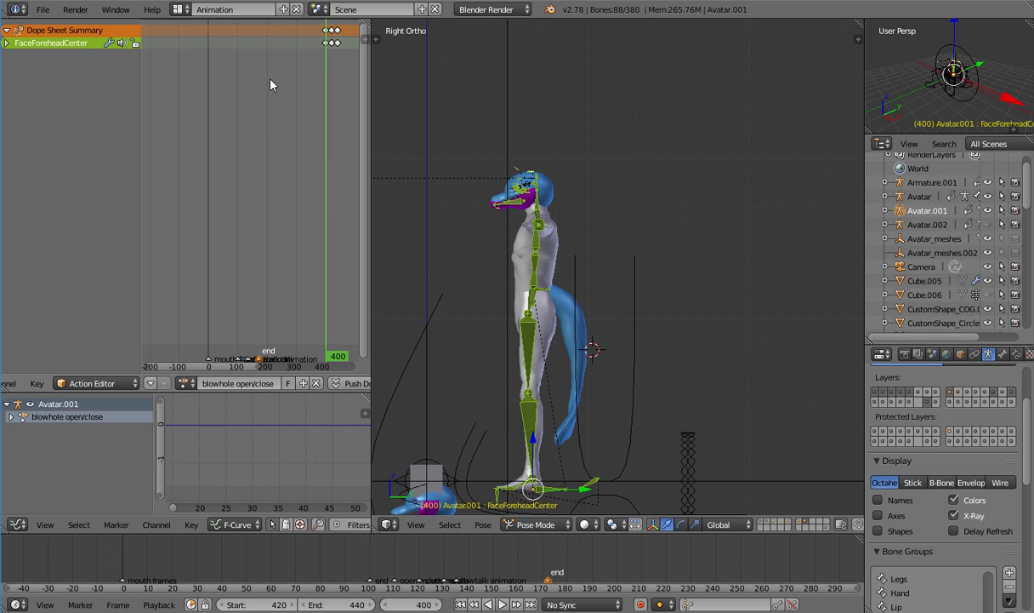
Move all the FaceForeheadCenter keyframes in the blowhole open/close action so that they start at frame 0
key(a)
key(g)
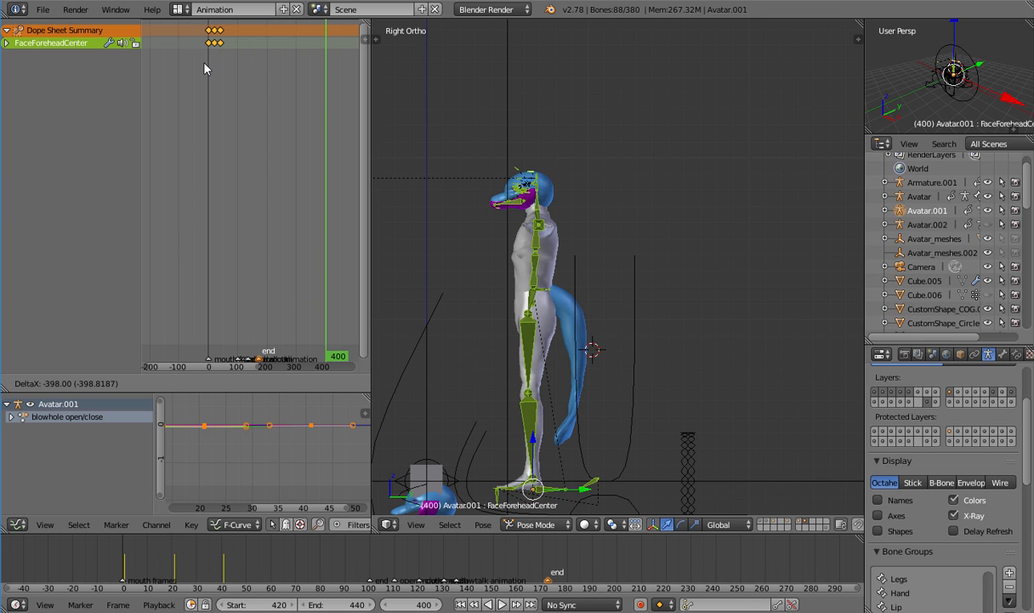
click(205, 63)
scroll(239, 127, up, 5)
middle_drag(204, 70, 264, 75)
scroll(299, 78, up, 15)
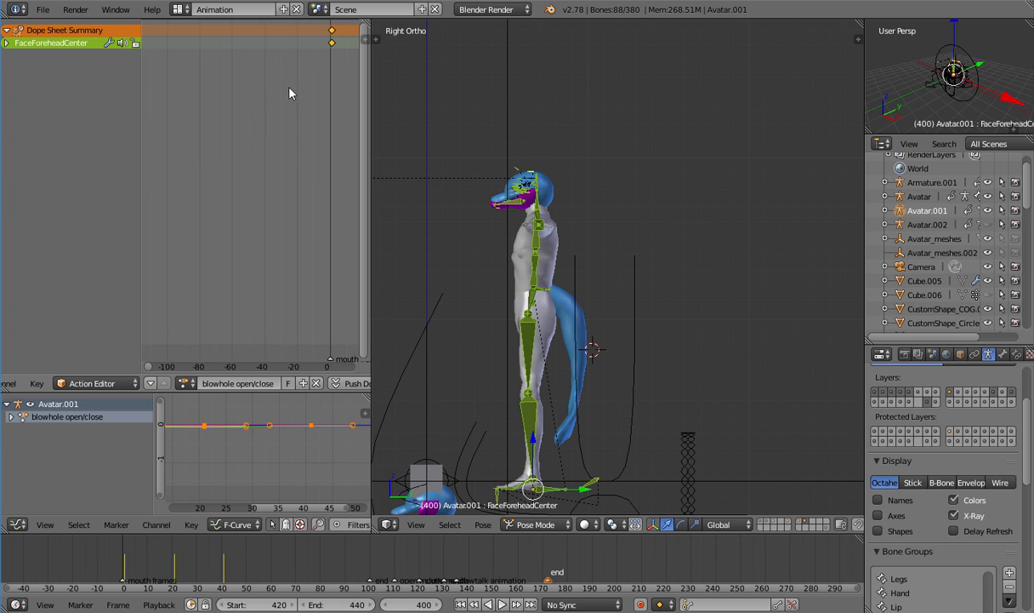
key(g)
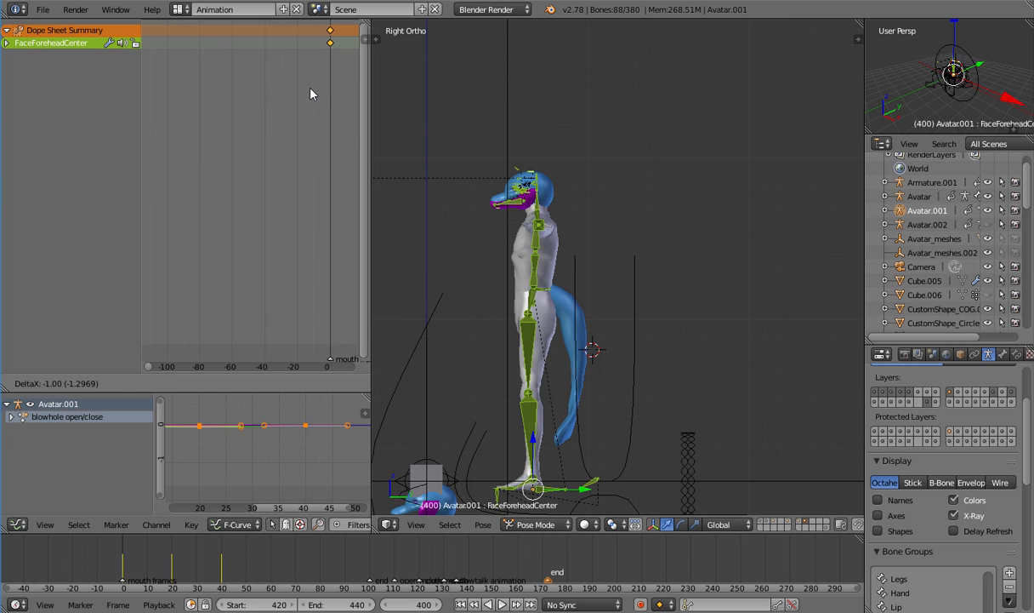
click(311, 94)
Set the playback range to start at frame 0 and end at frame 40
scroll(194, 578, up, 8)
middle_drag(375, 558, 537, 550)
scroll(362, 548, up, 2)
middle_drag(363, 548, 437, 549)
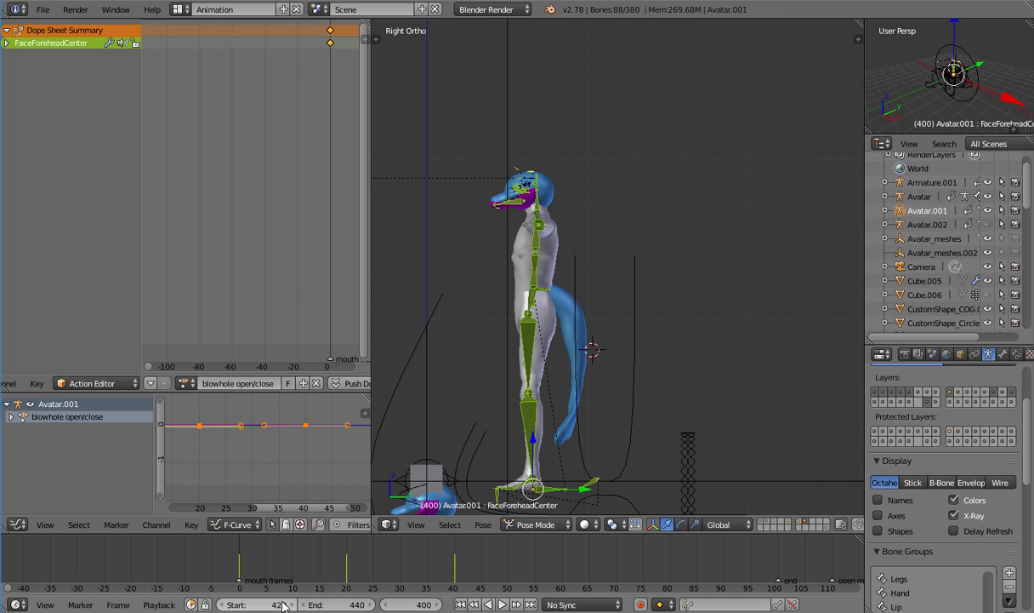
click(256, 604)
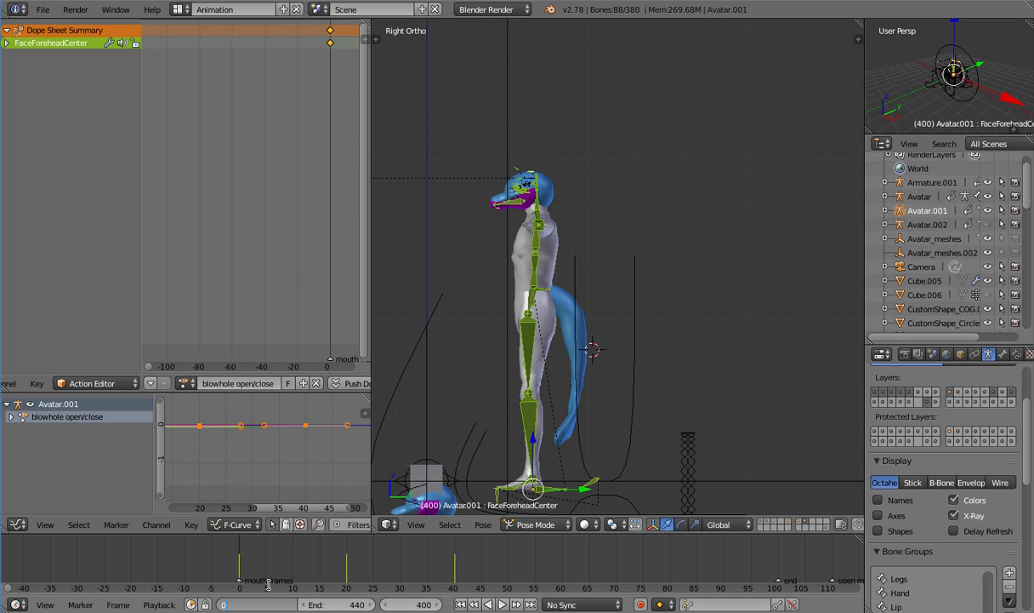
text(0)
click(365, 605)
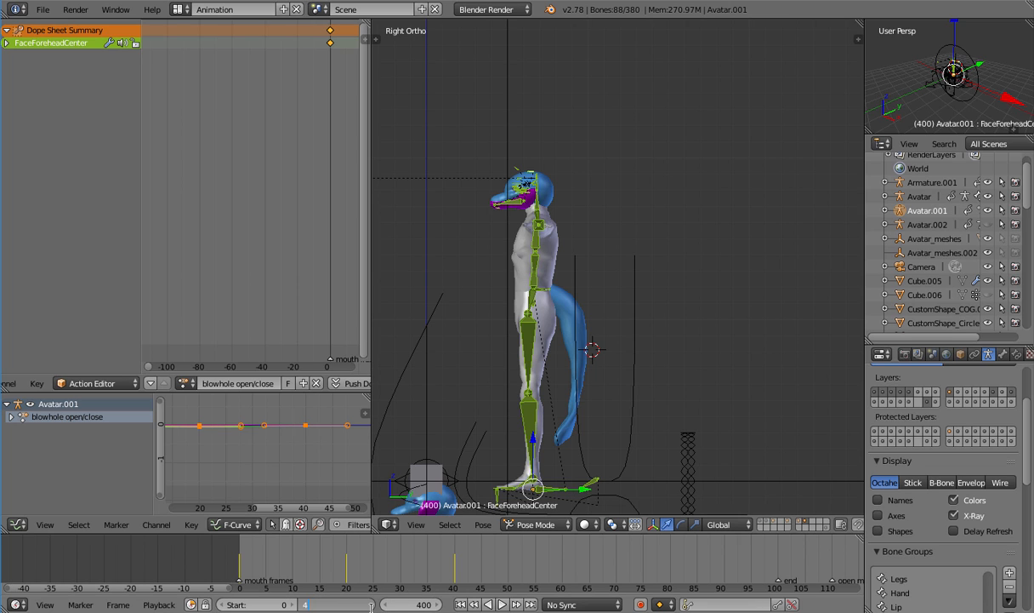
text(40)
key(Return)
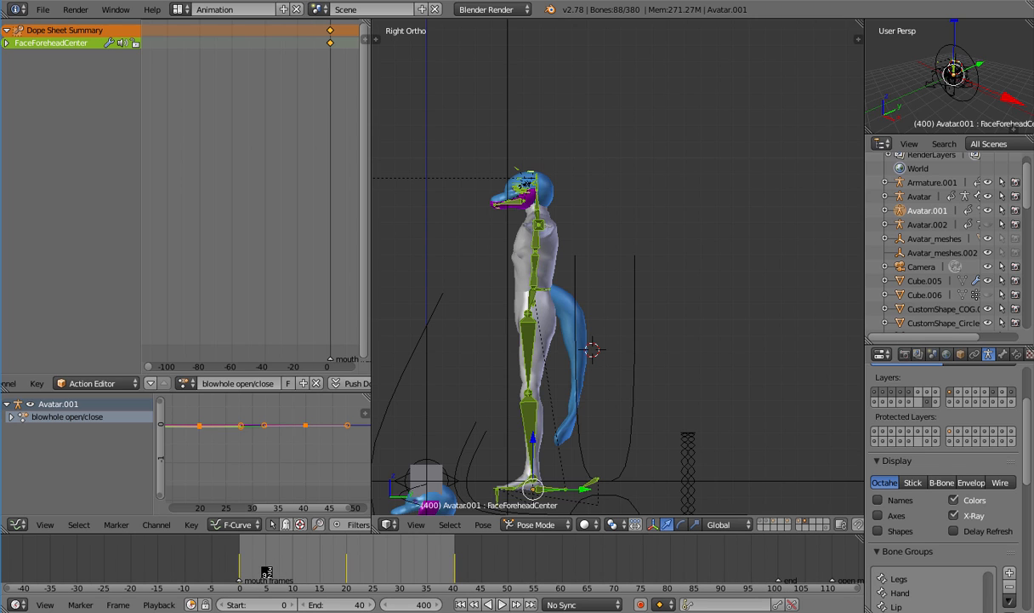
Play the blowhole open/close action from frame 0 and inspect the dolphin head up close from the side
key(shift+Left)
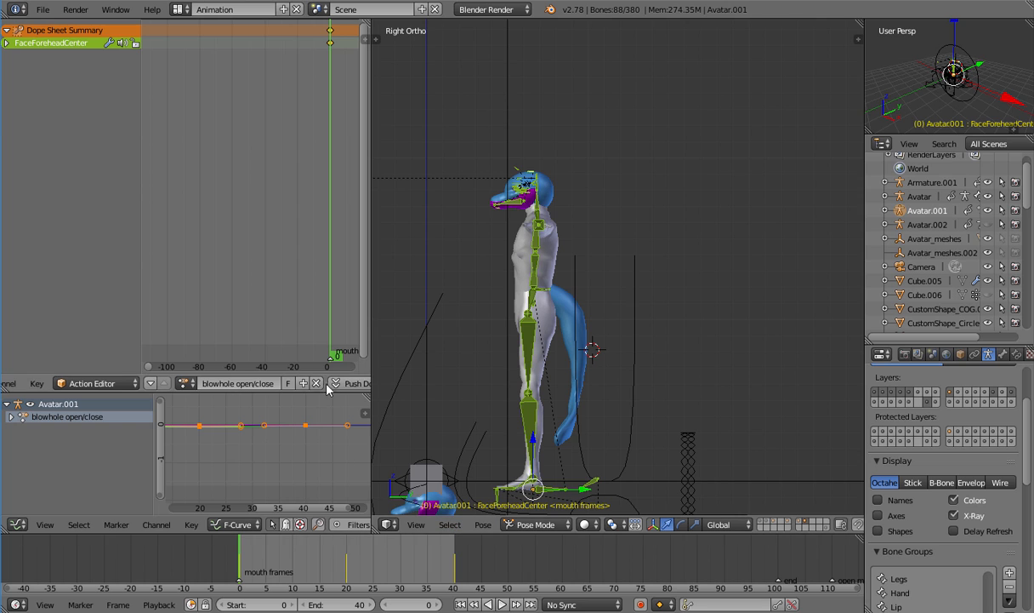
click(502, 603)
scroll(548, 162, up, 5)
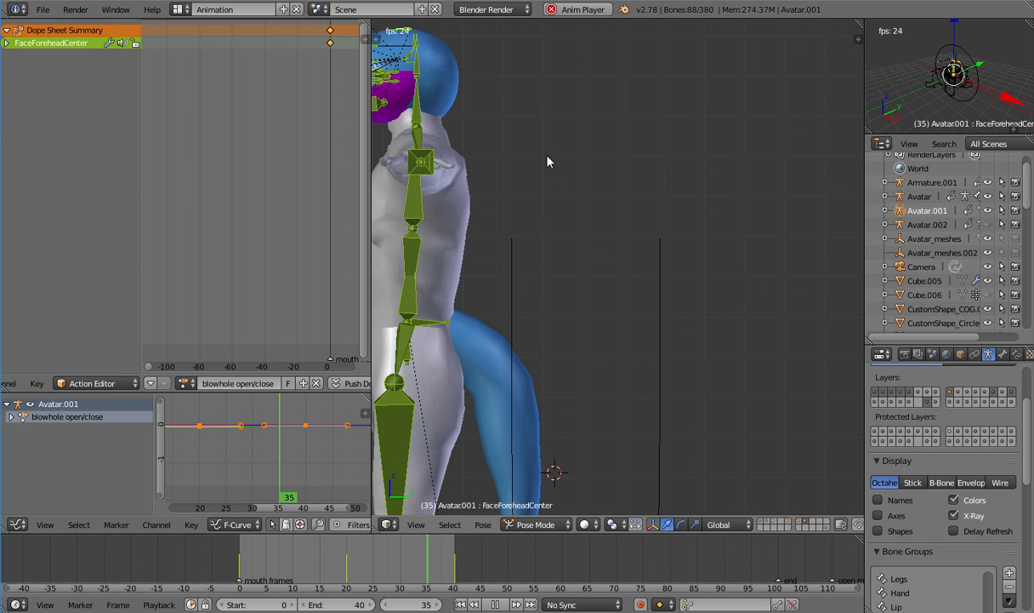
middle_drag(547, 162, 569, 347)
scroll(569, 347, up, 4)
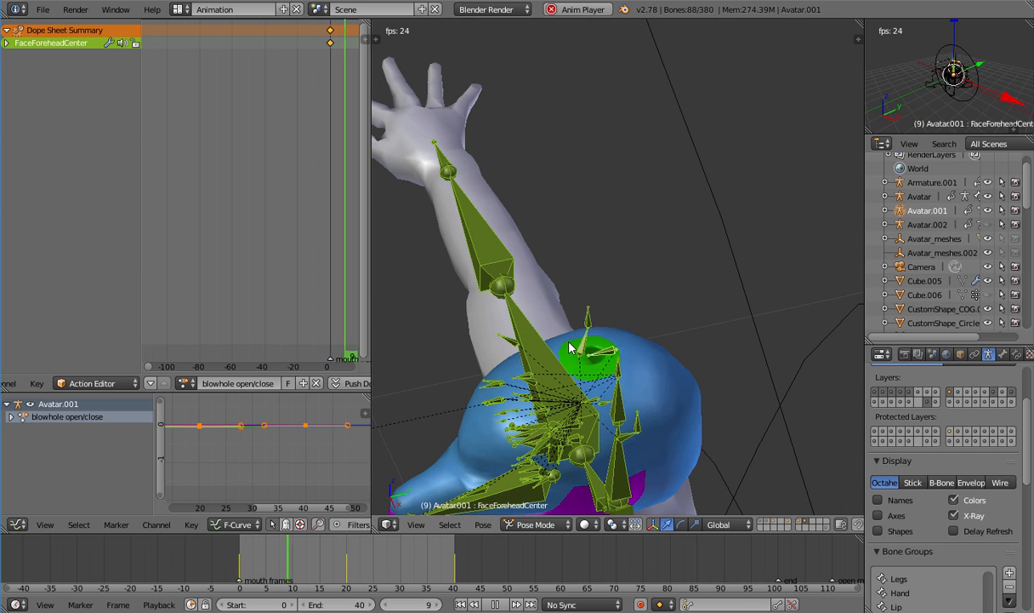
key(KP_3)
shift+middle_drag(591, 239, 798, 440)
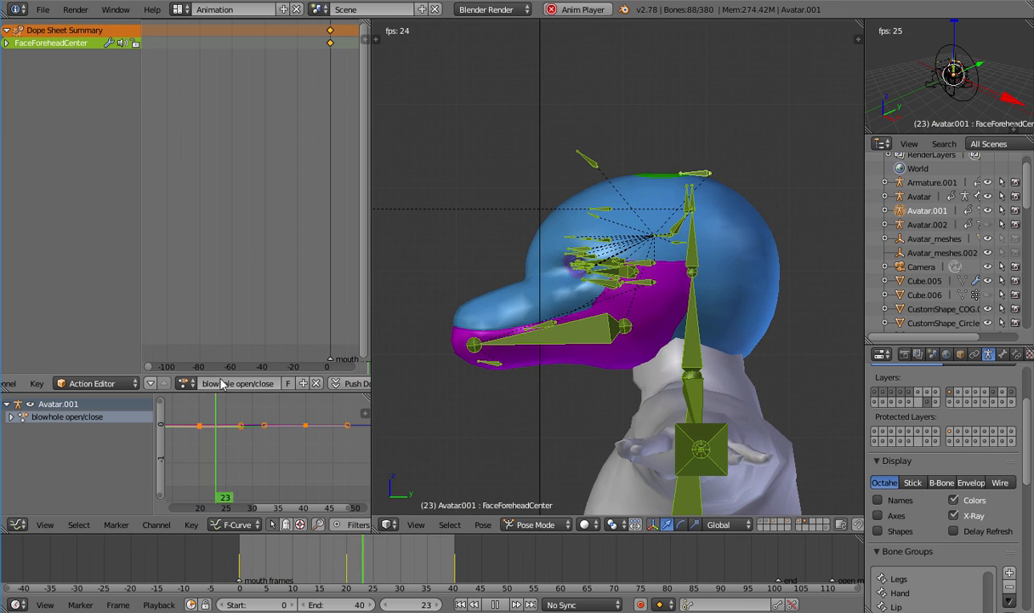
Compare the Old Animation Data and blowhole open/close actions during playback, ending on Old Animation Data, and stop the playback
click(185, 384)
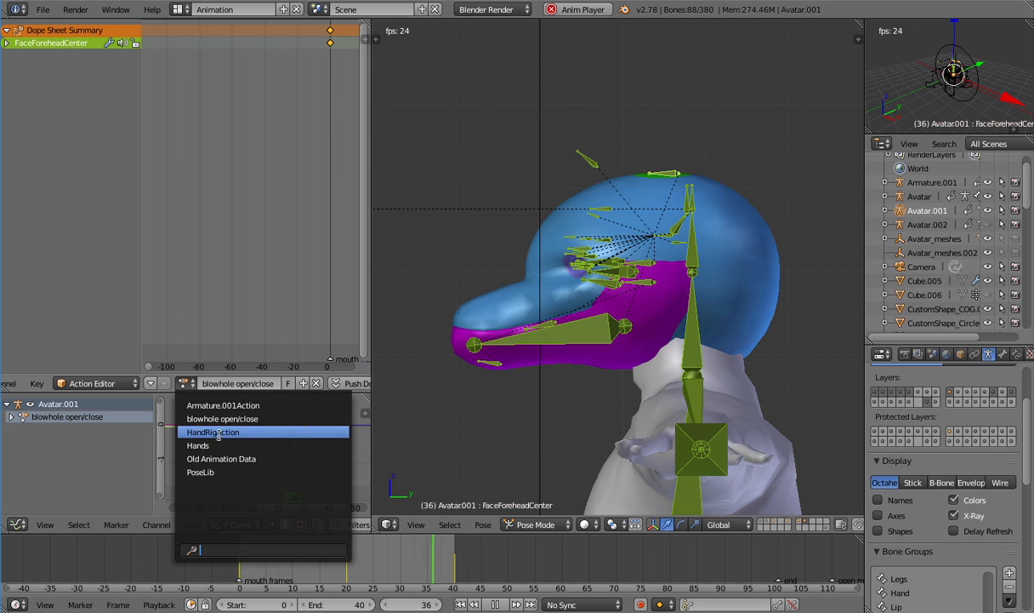
click(220, 459)
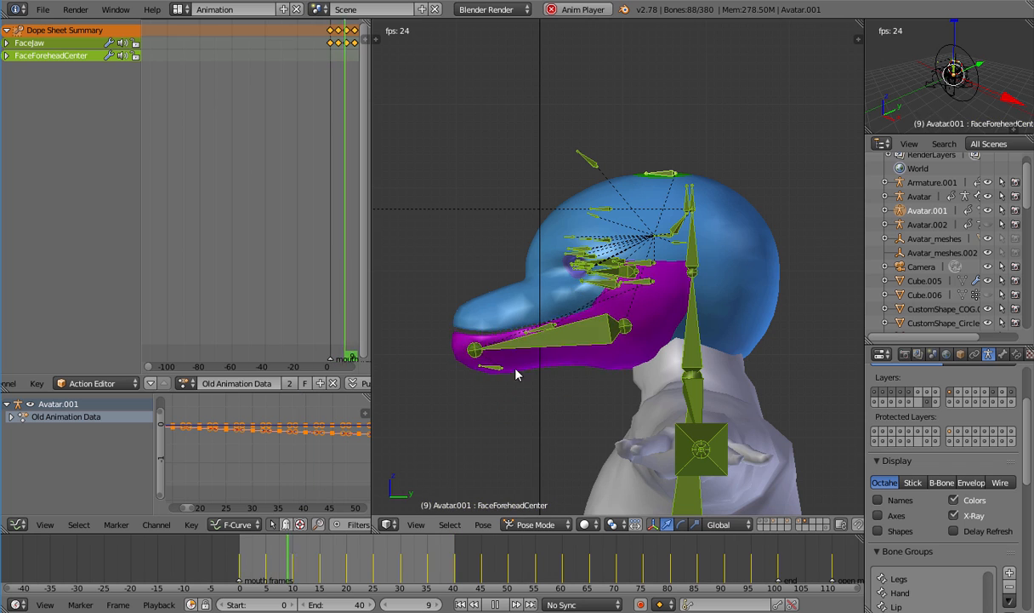
click(187, 383)
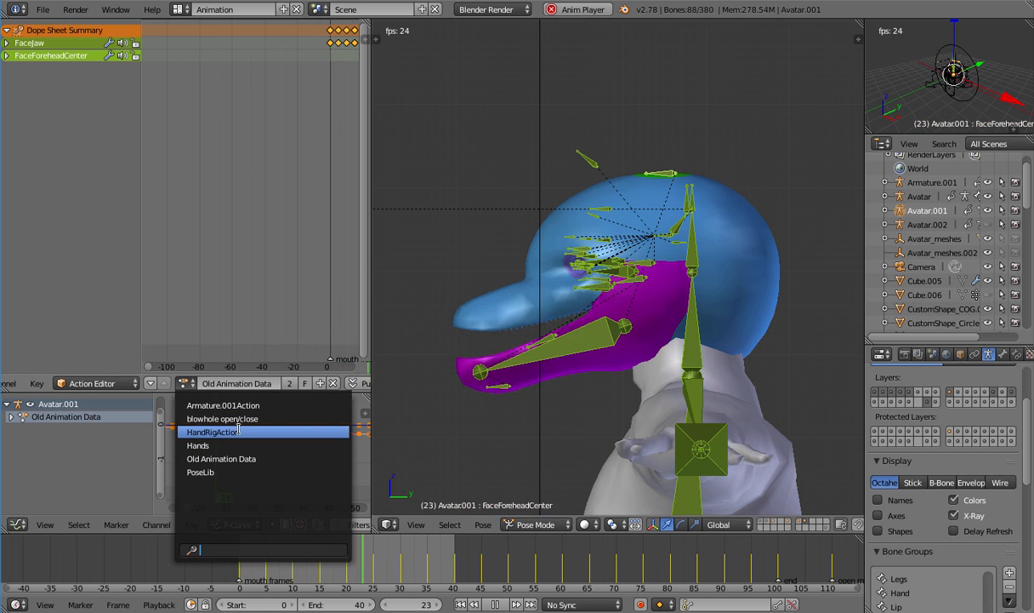
click(265, 419)
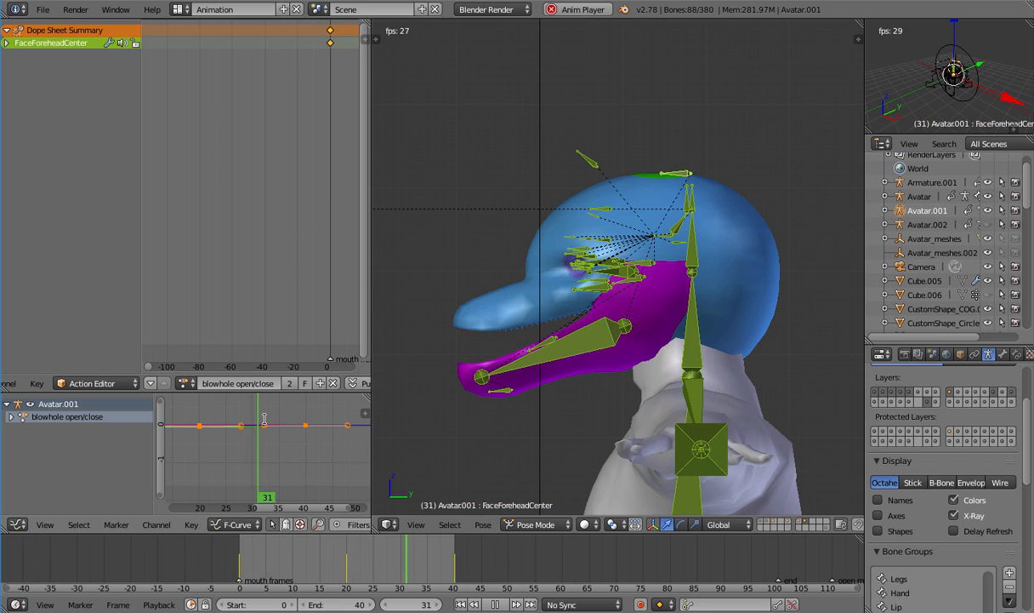
click(185, 384)
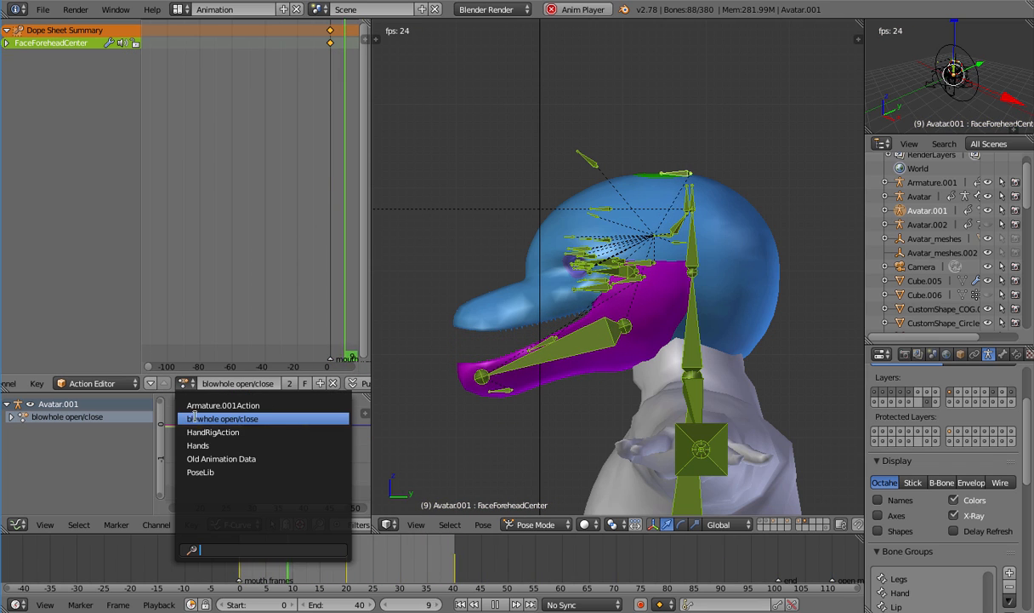
click(253, 460)
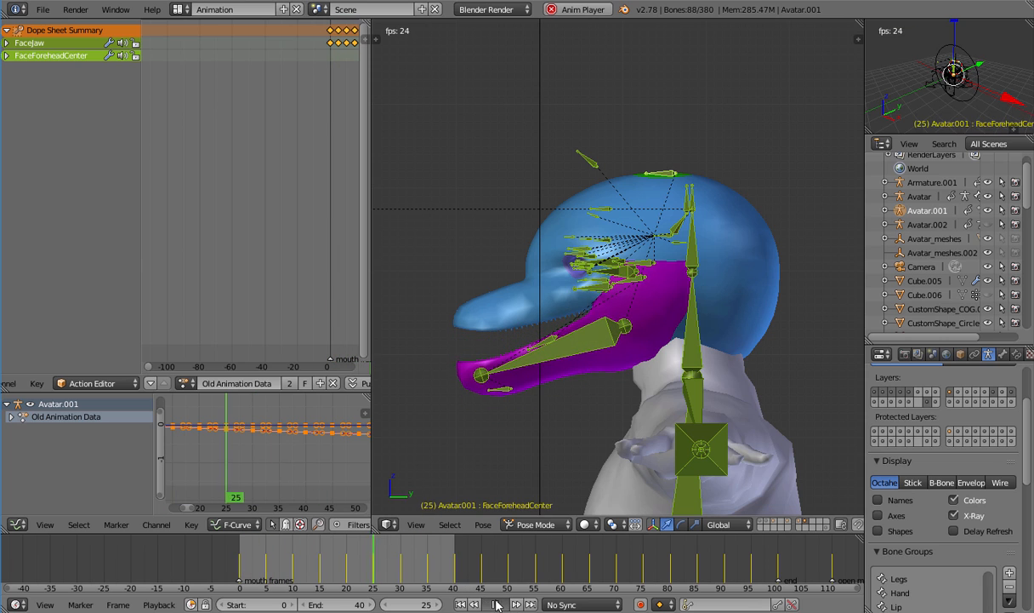
key(Escape)
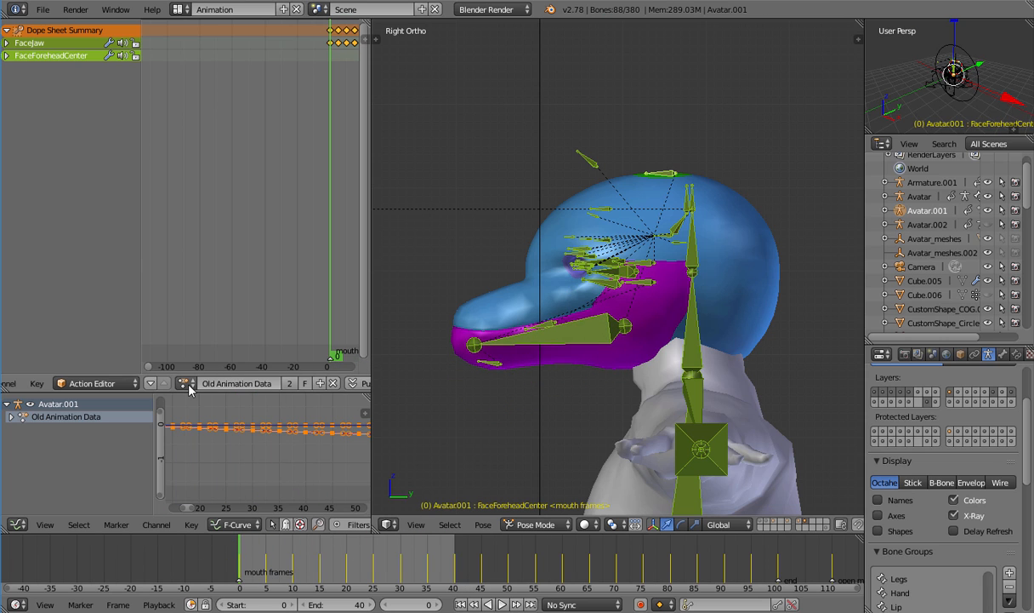
Switch to the blowhole open/close action, play it briefly and return to frame 0
click(184, 384)
click(221, 398)
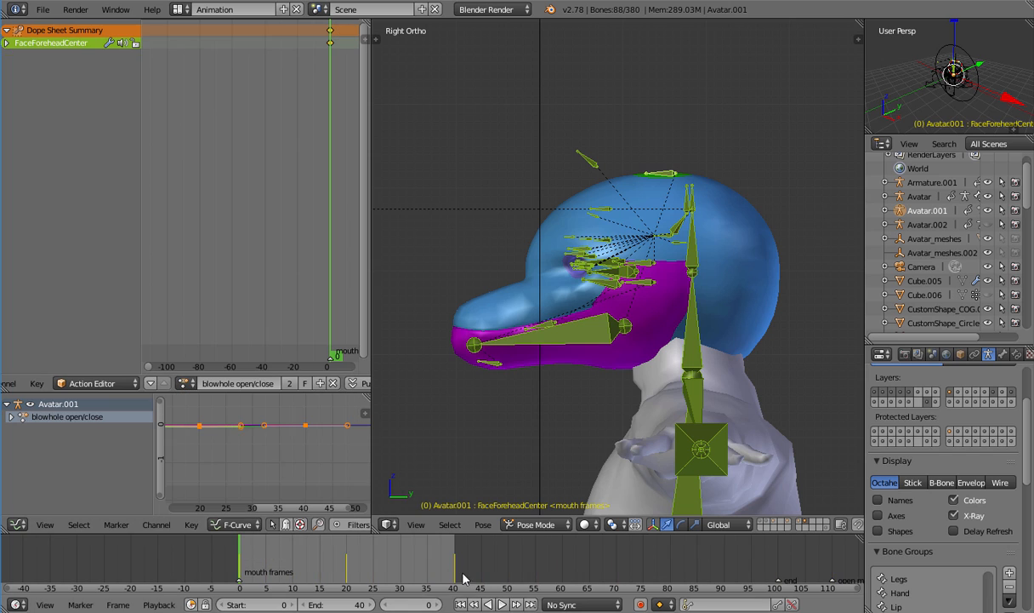
click(502, 605)
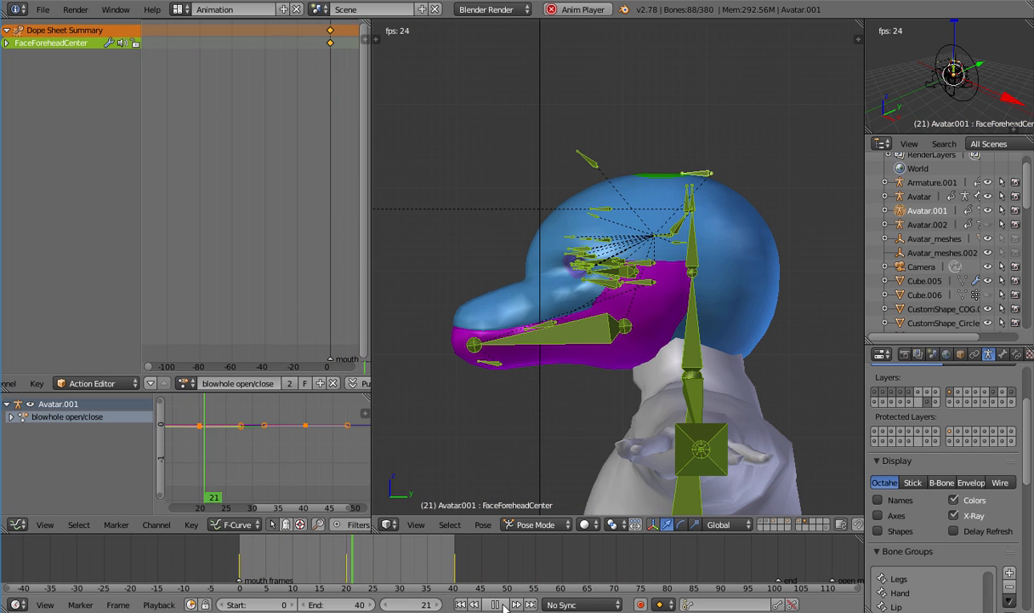
click(502, 605)
key(shift+Left)
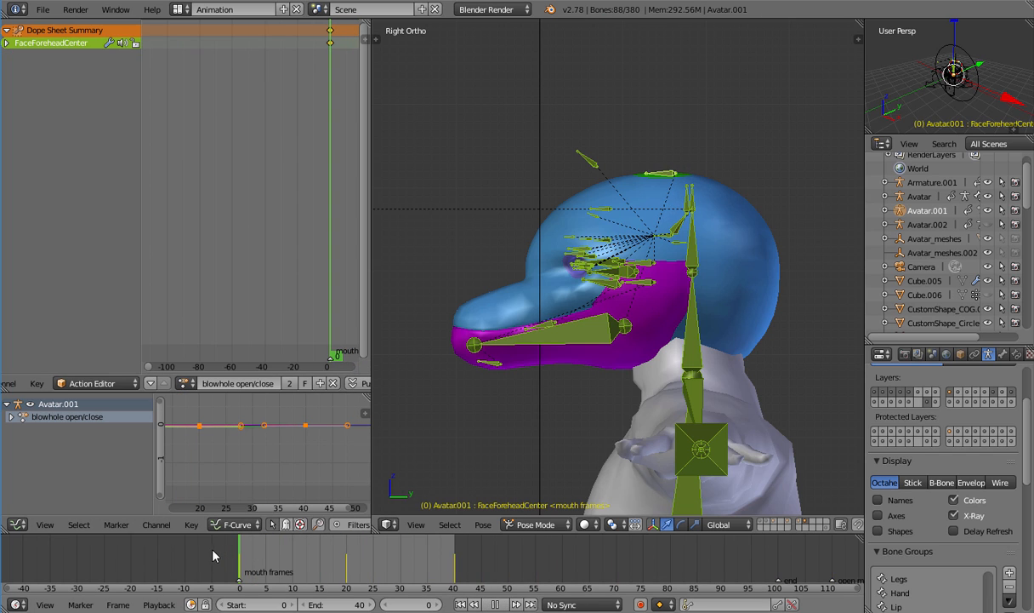
Switch to the Old Animation Data action, play it briefly and return to frame 0
click(187, 384)
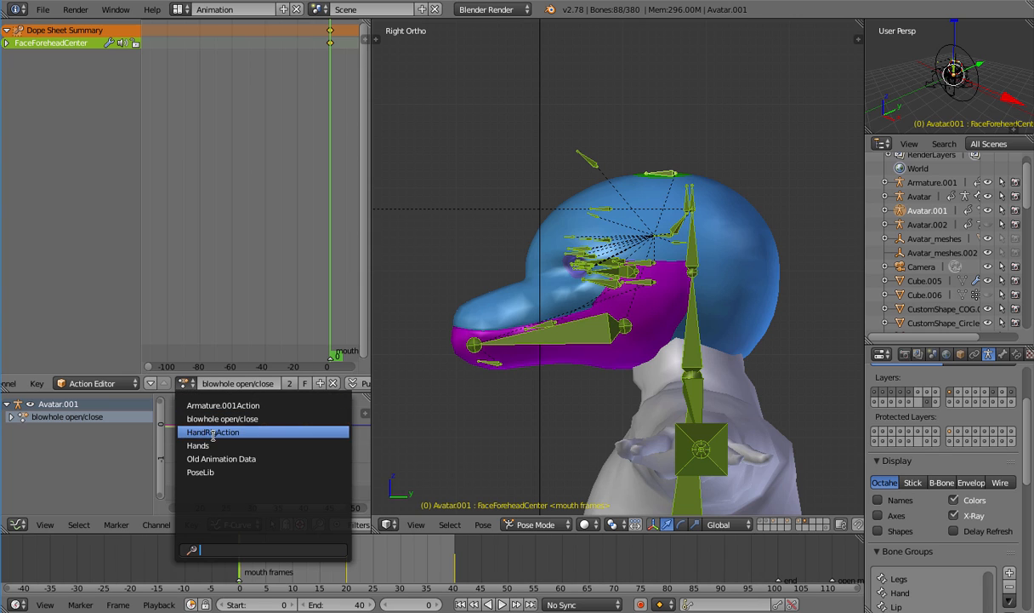
click(226, 459)
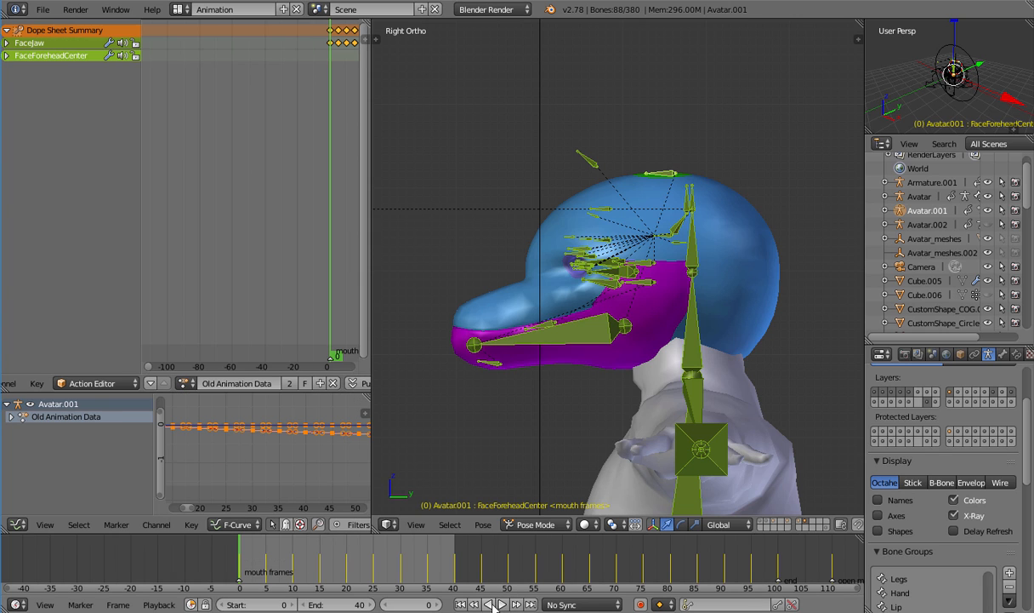
click(502, 604)
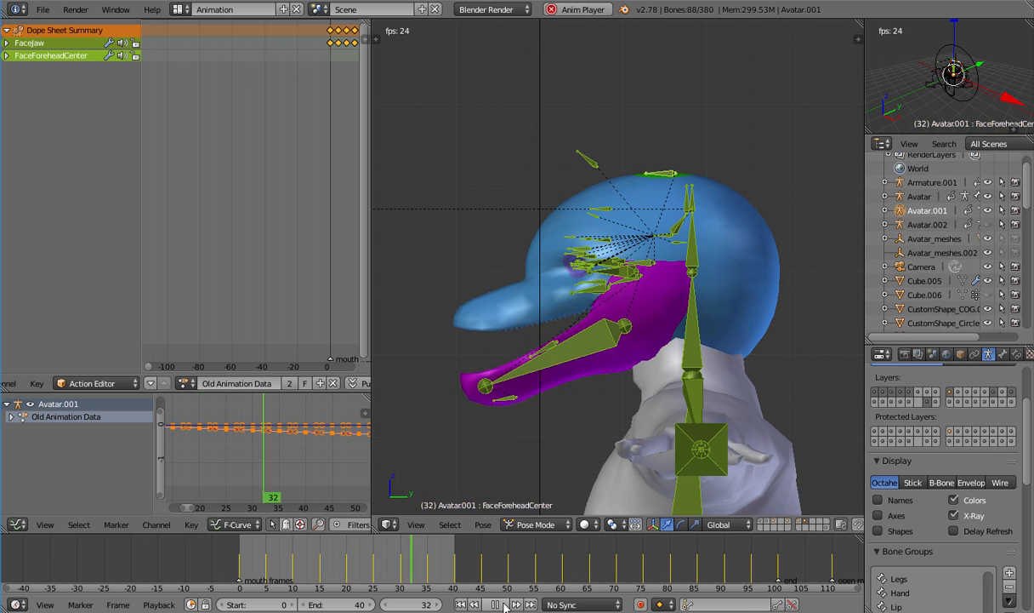
click(501, 604)
drag(296, 563, 215, 564)
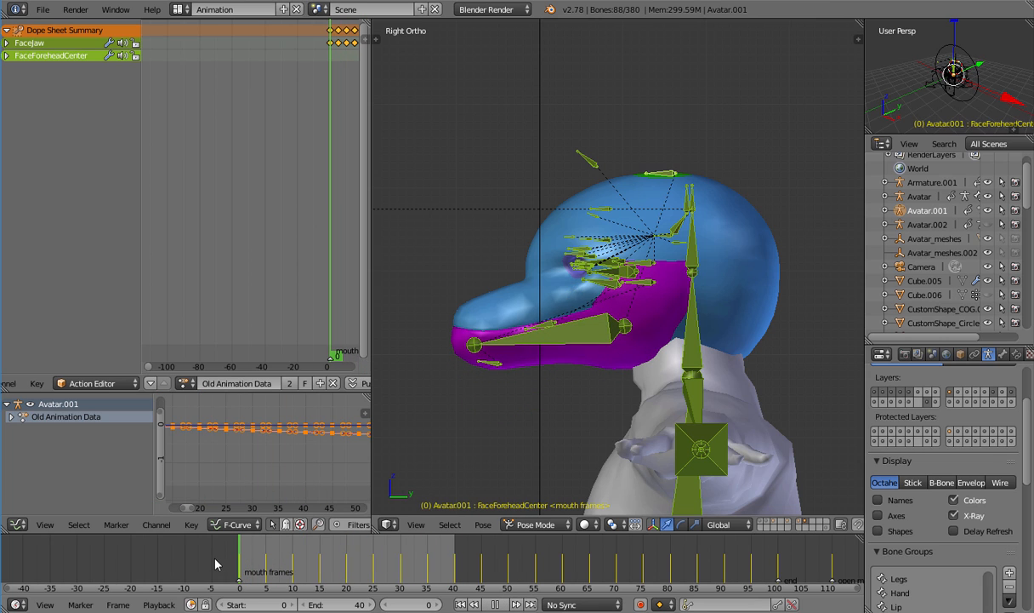
click(185, 383)
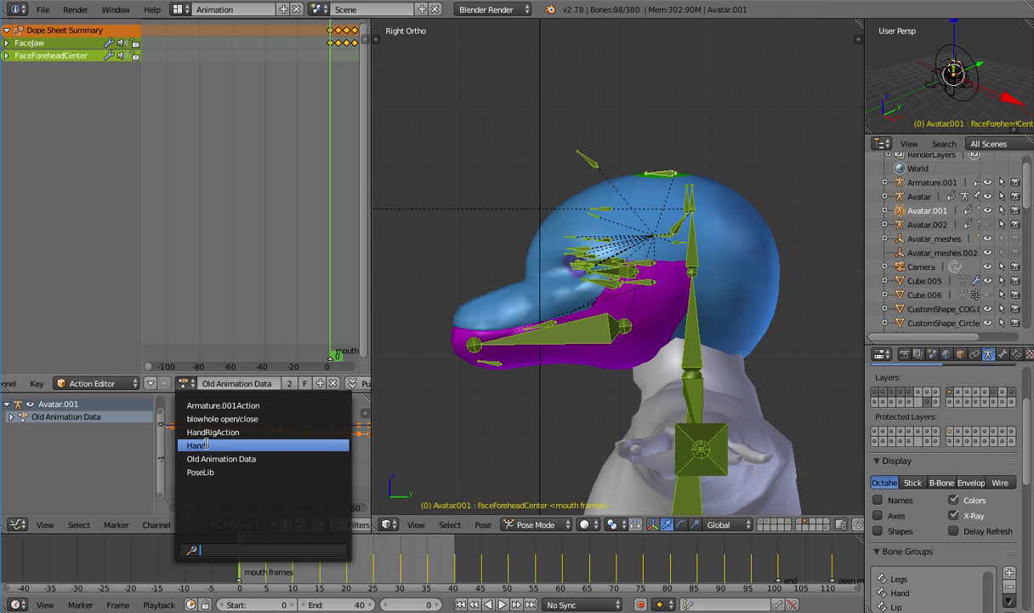
click(188, 381)
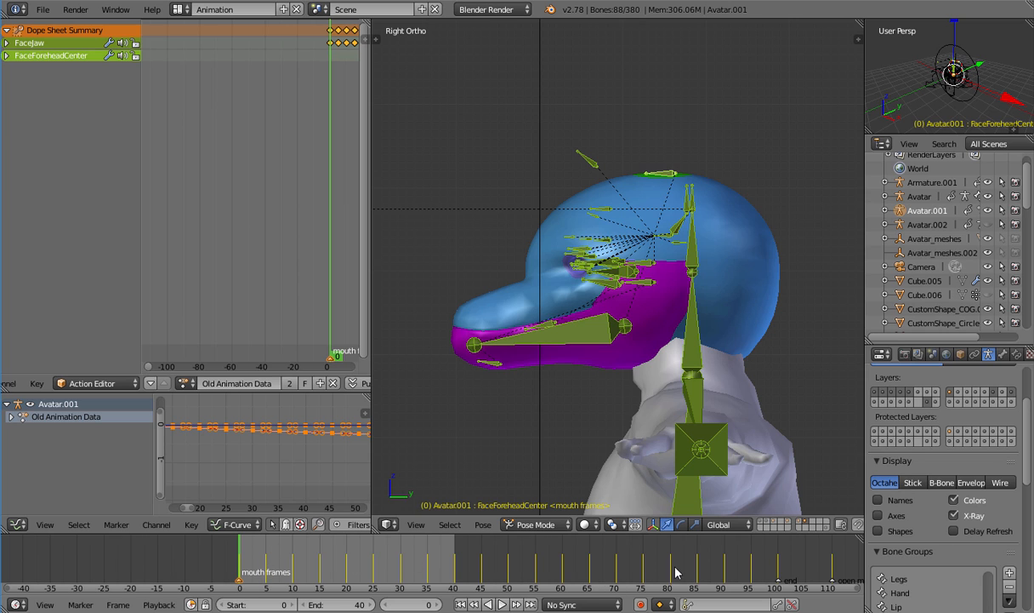
ctrl+scroll(677, 573, down, 8)
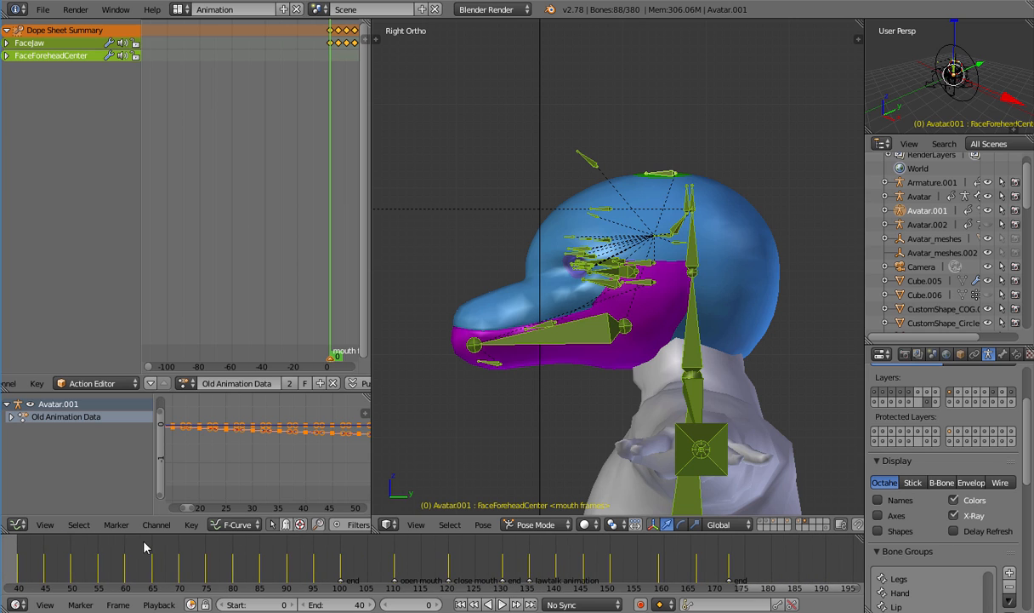
ctrl+scroll(145, 547, up, 6)
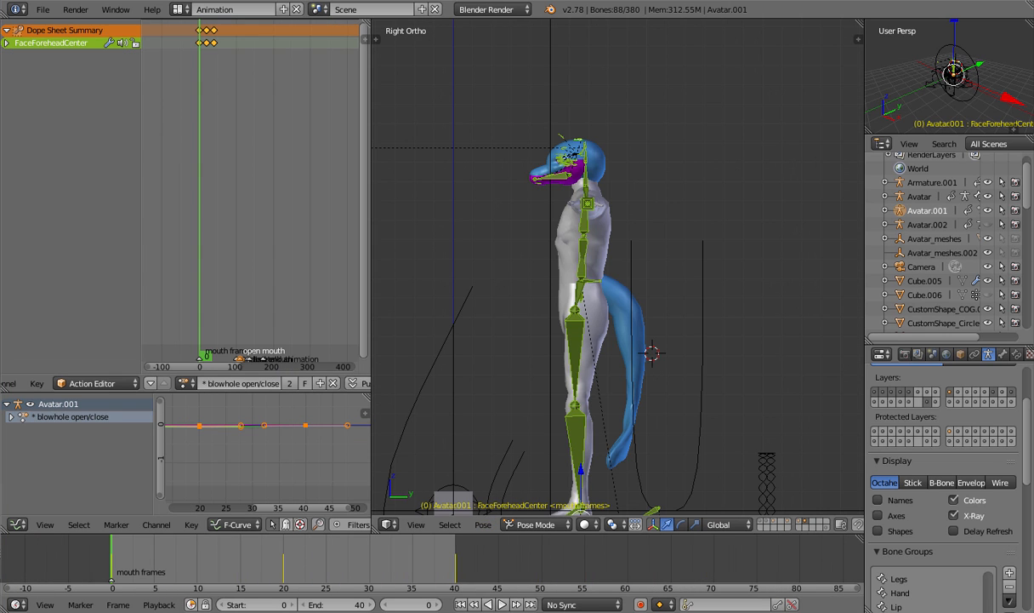
Create a new action from "* mouth open/close" and name it "* eyelids open/close"
click(186, 383)
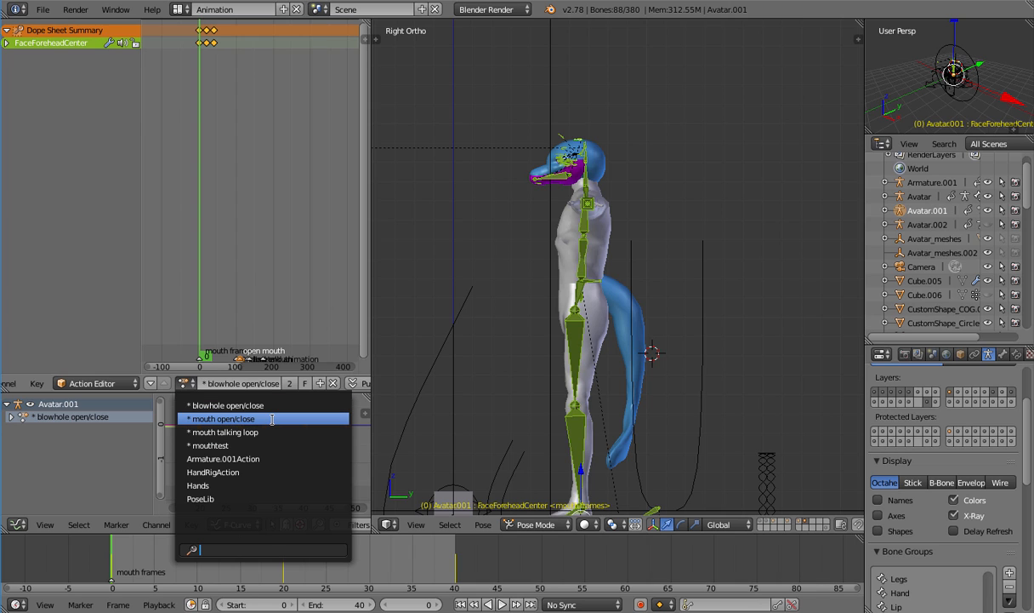
click(272, 419)
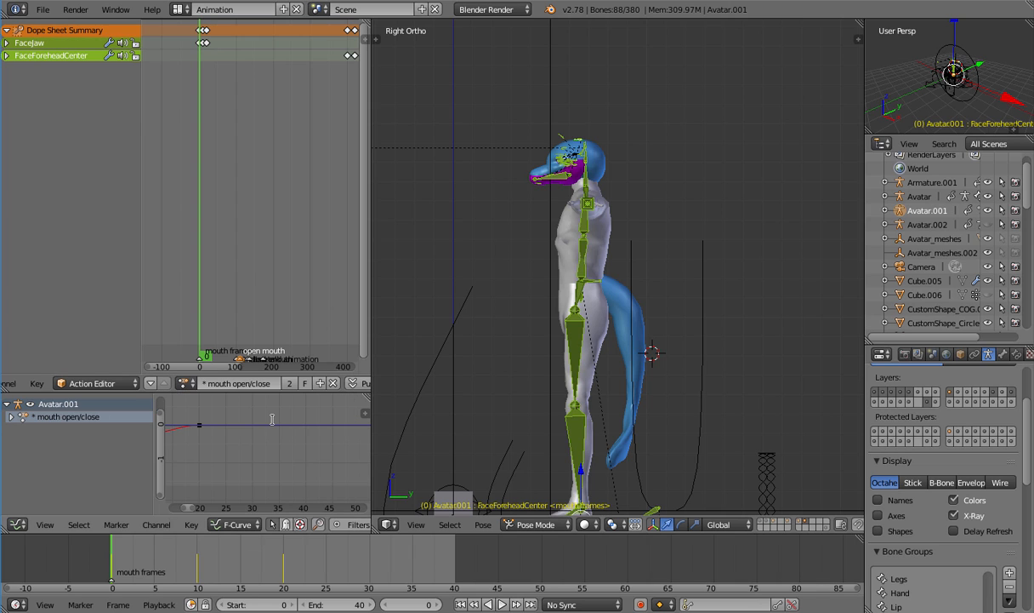
click(321, 388)
click(253, 385)
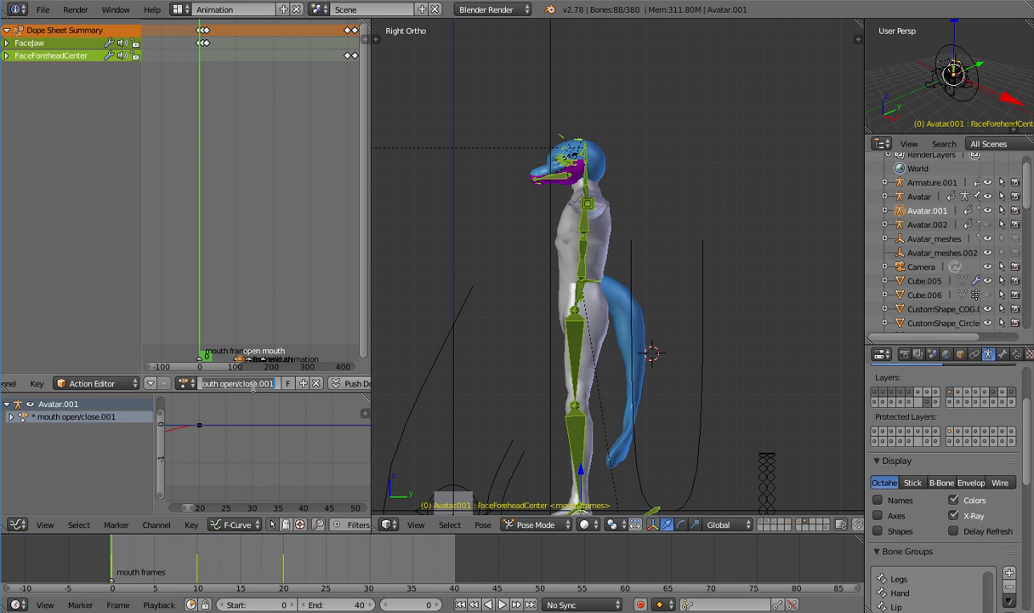
key(BackSpace)
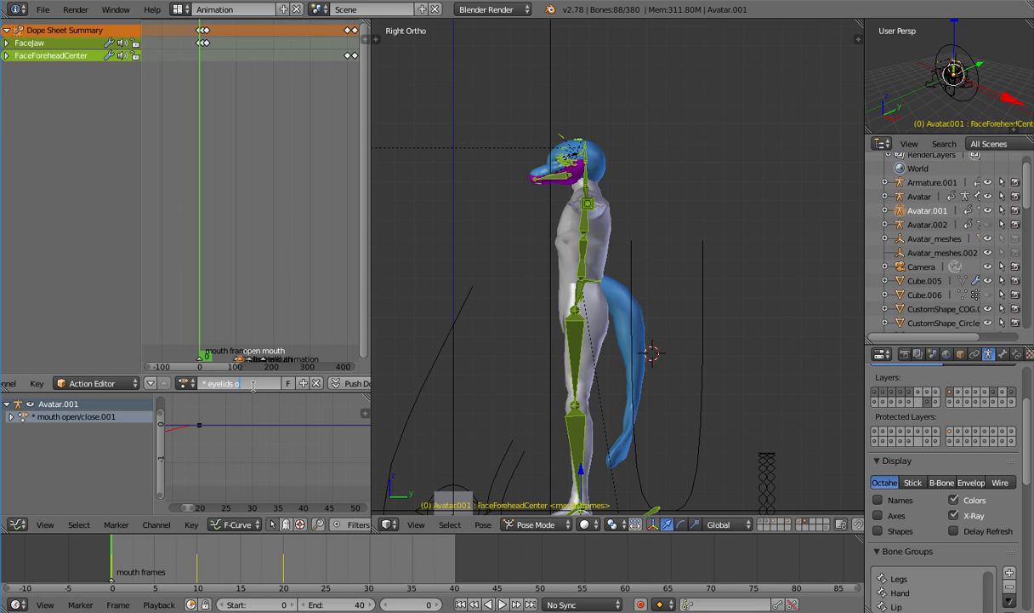
key(Return)
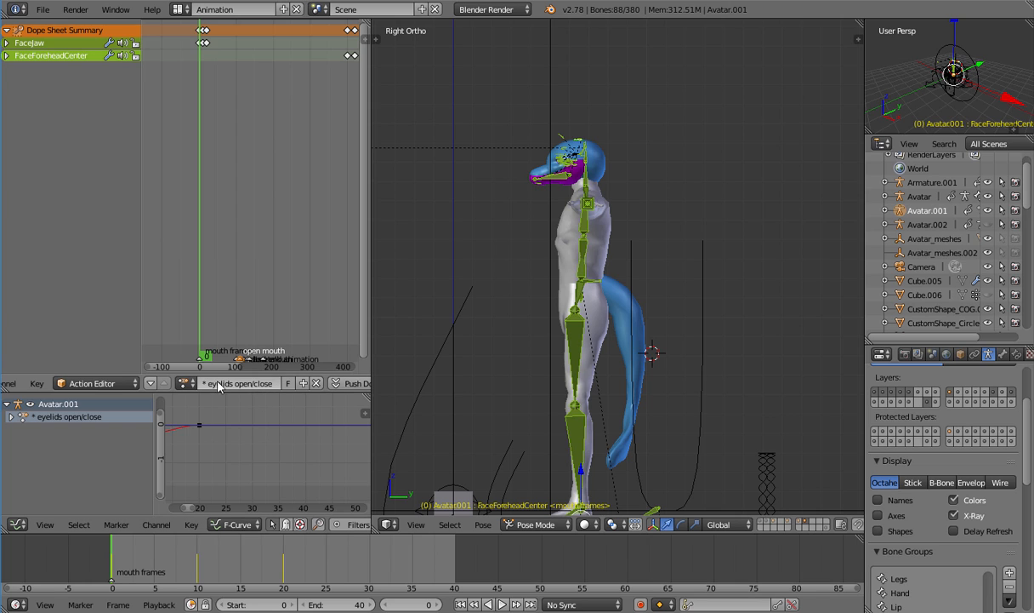
click(185, 383)
scroll(247, 212, down, 3)
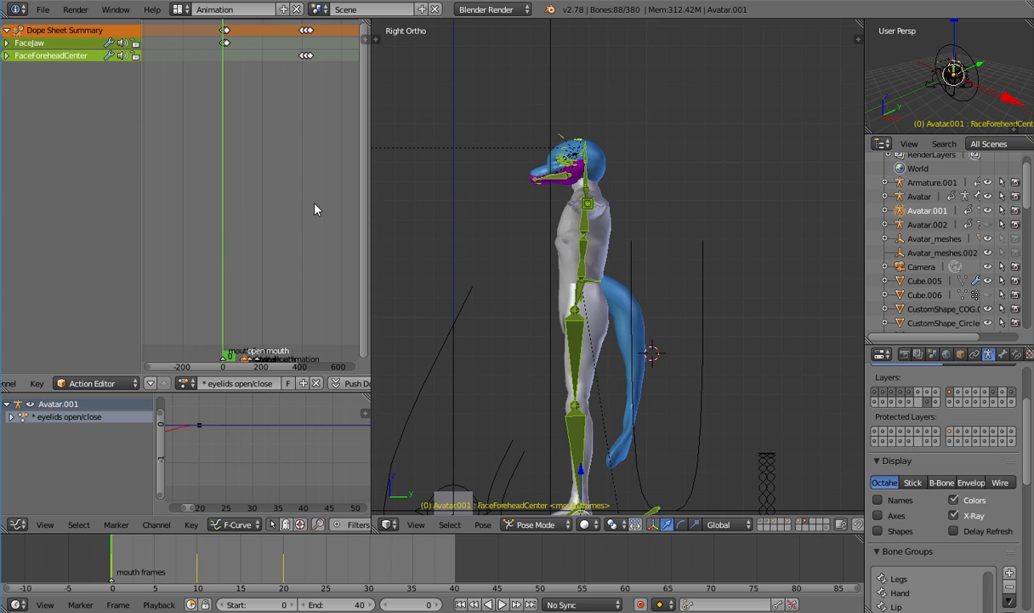
Delete all the copied FaceJaw and FaceForeheadCenter keyframes from the "* eyelids open/close" action
key(b)
drag(331, 187, 199, 22)
key(x)
click(271, 82)
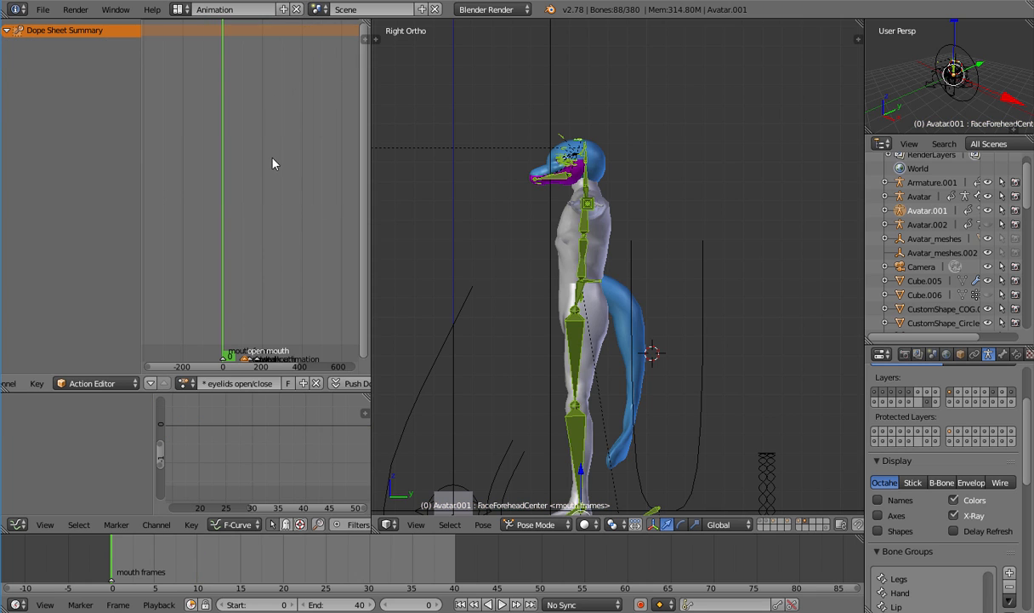
Check the blowhole action, switch to "* mouth open/close" and delete its FaceForeheadCenter keyframes
click(180, 383)
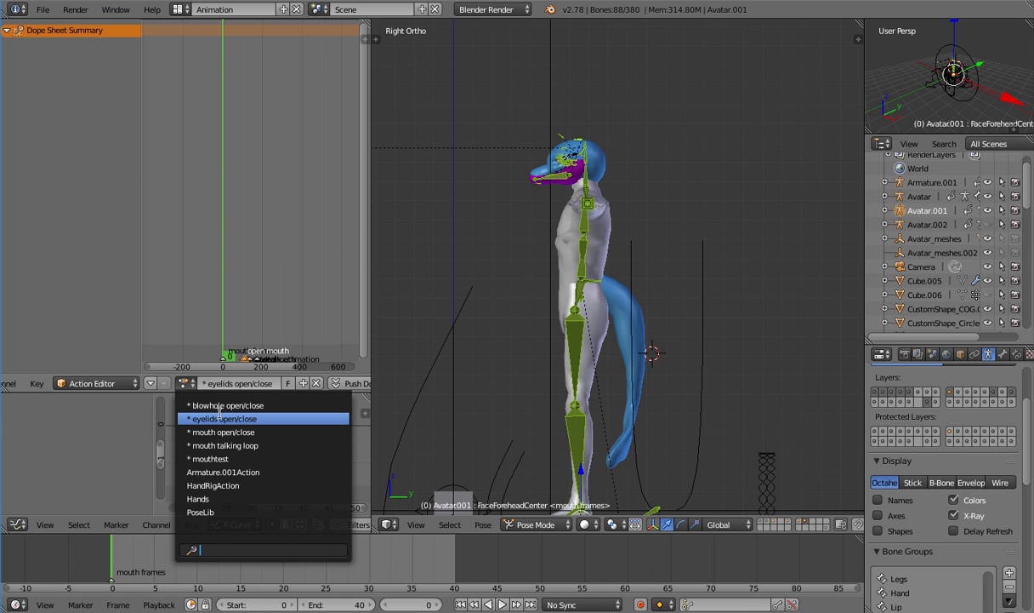
click(209, 405)
click(182, 383)
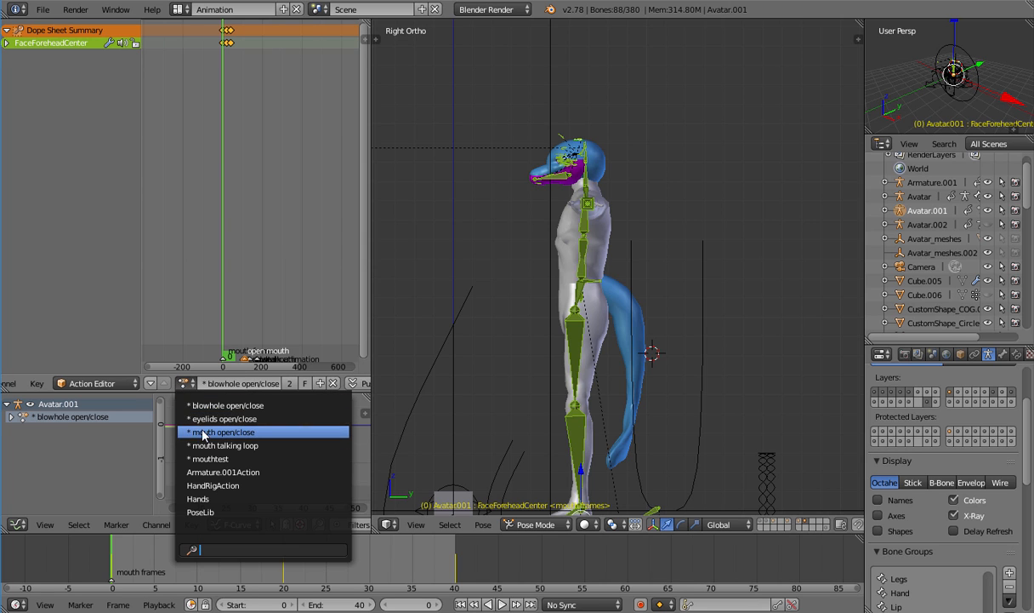
click(208, 431)
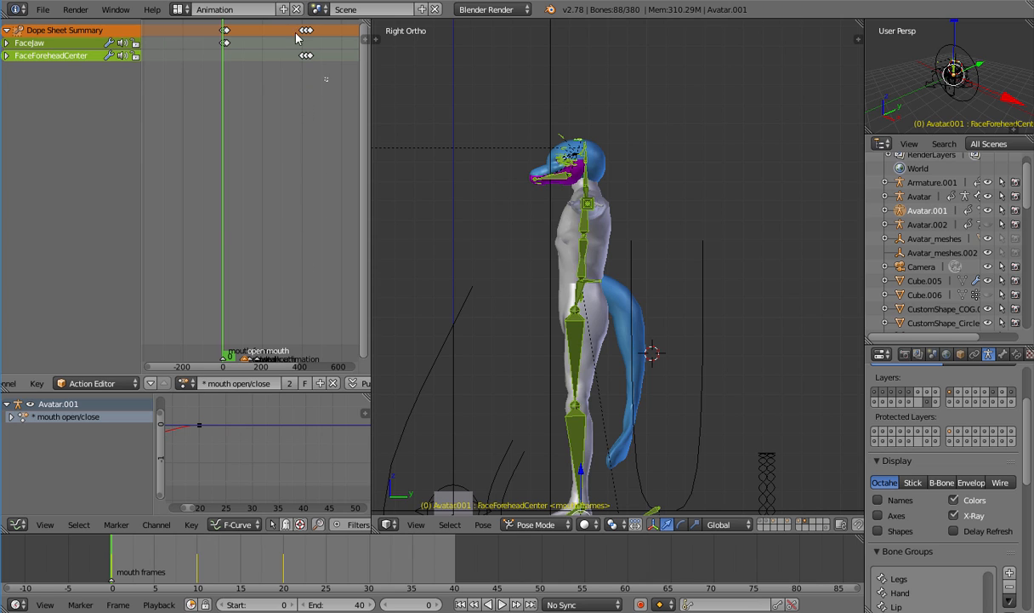
key(x)
click(308, 114)
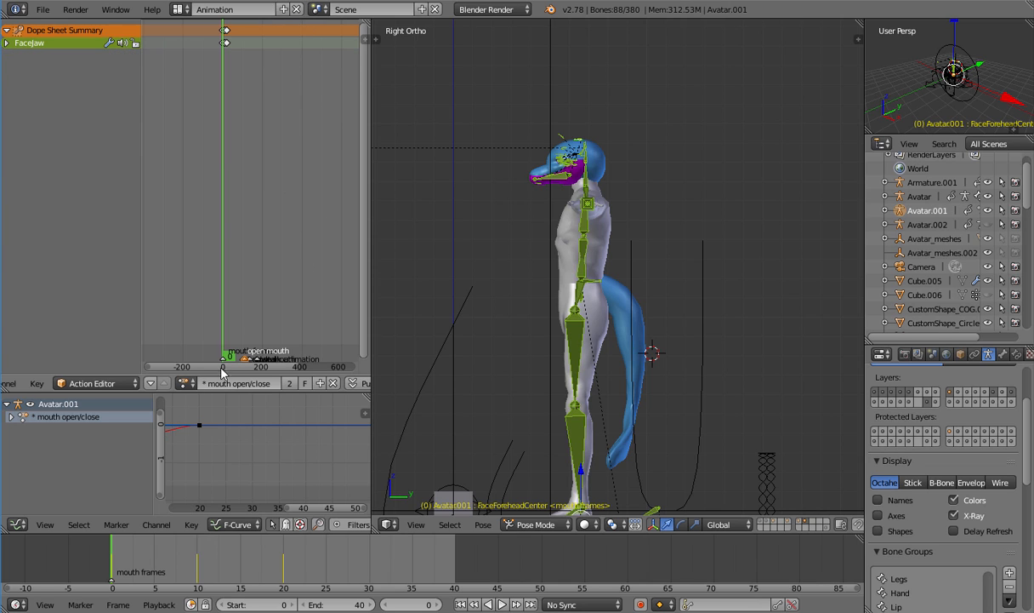
Check the mouth talking loop action, switch to "* mouthtest" and delete its FaceForeheadCenter keyframes
click(187, 383)
click(205, 445)
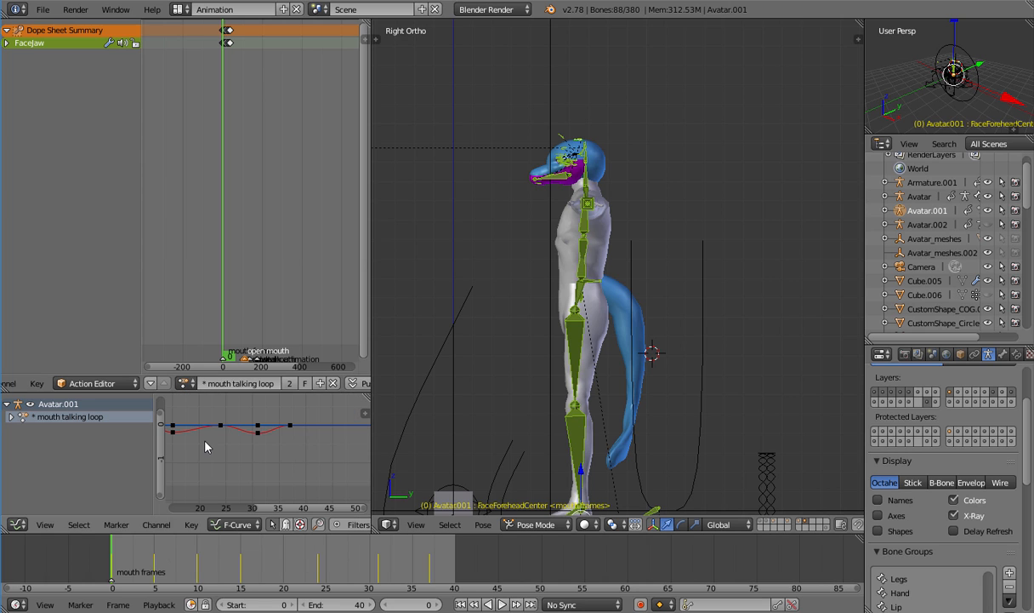
click(205, 445)
click(186, 382)
click(202, 458)
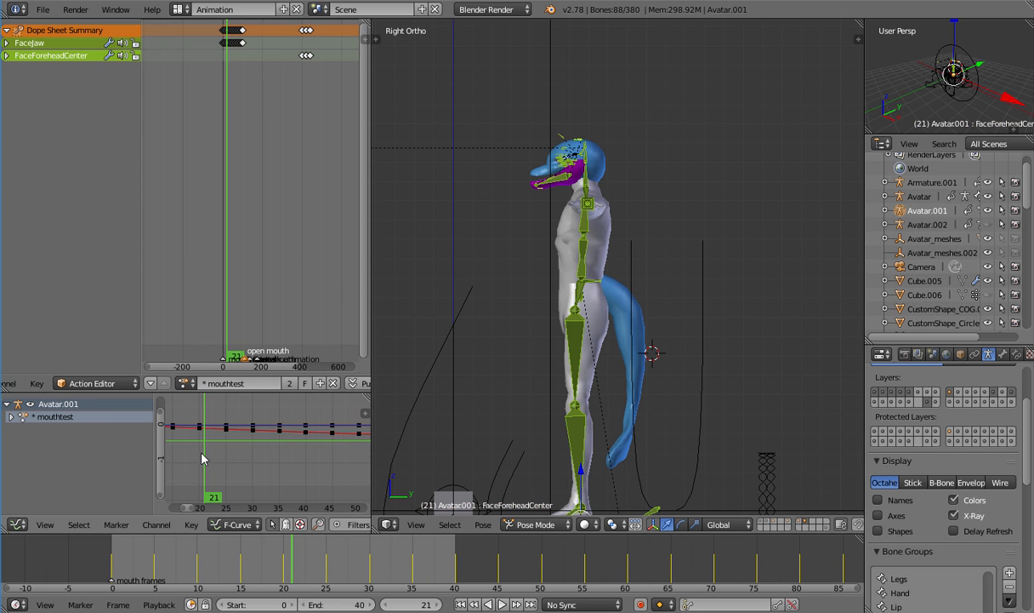
key(b)
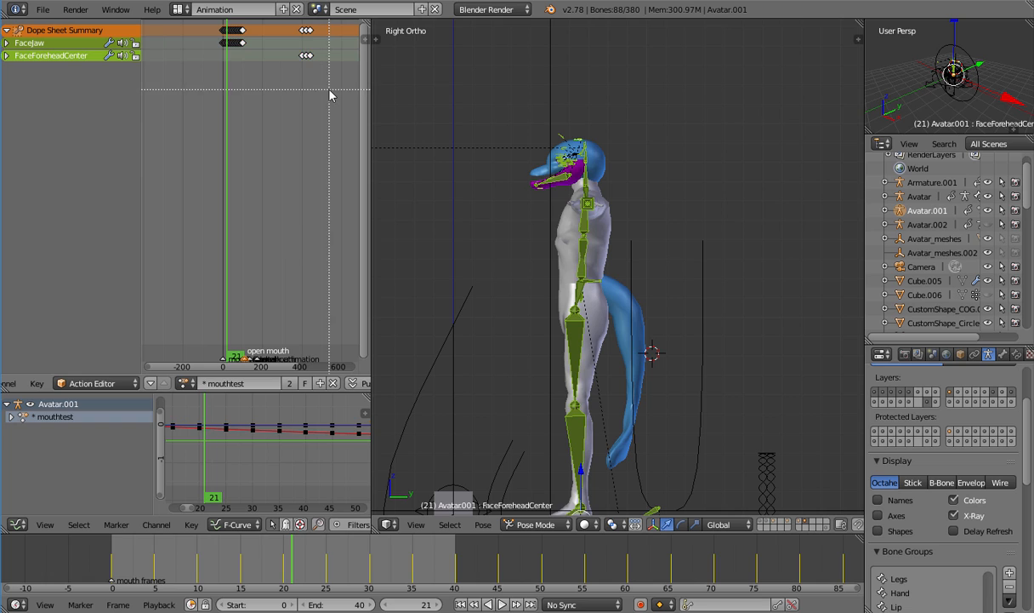
drag(330, 89, 200, 31)
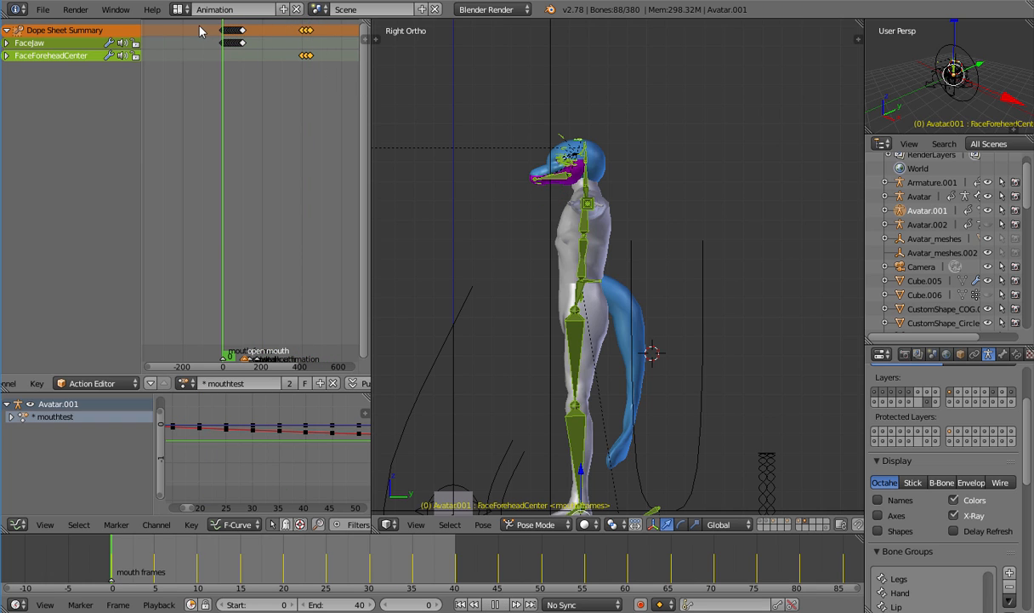
key(x)
click(338, 77)
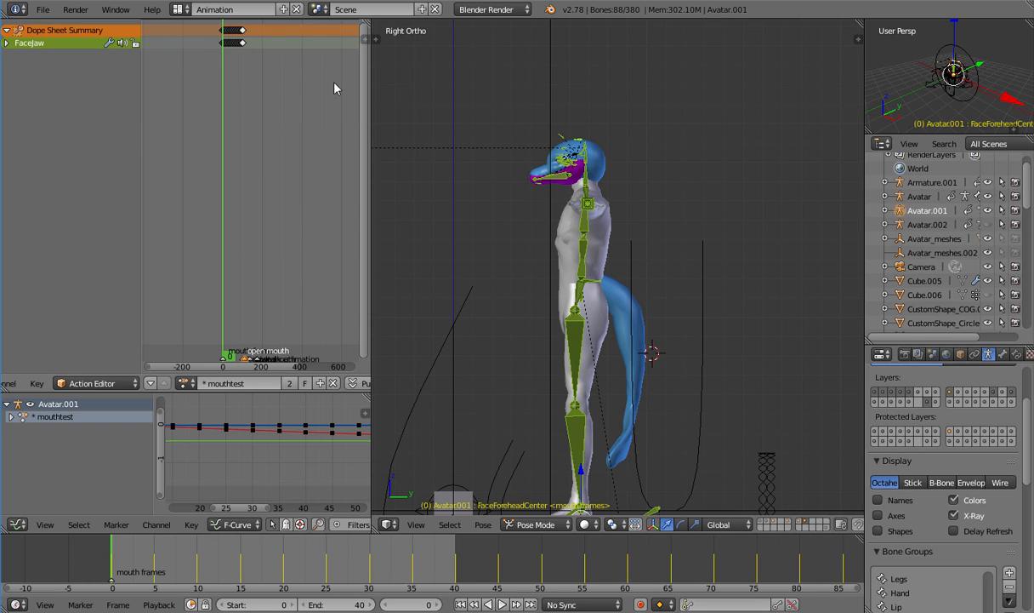
Review the "* blowhole open/close" action, switch to "* eyelids open/close" and save the file
click(186, 387)
click(213, 401)
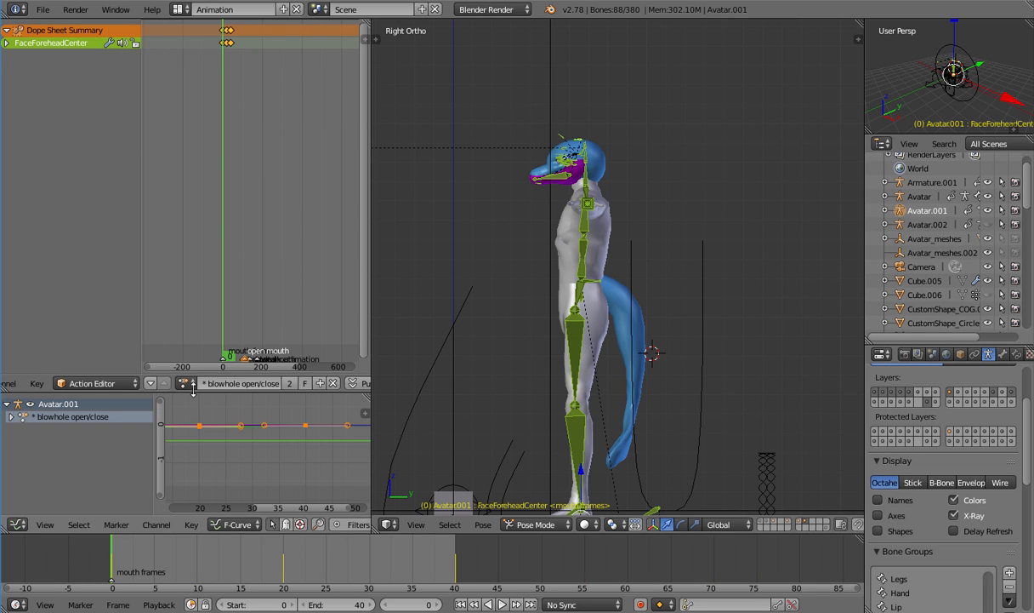
click(187, 383)
click(204, 419)
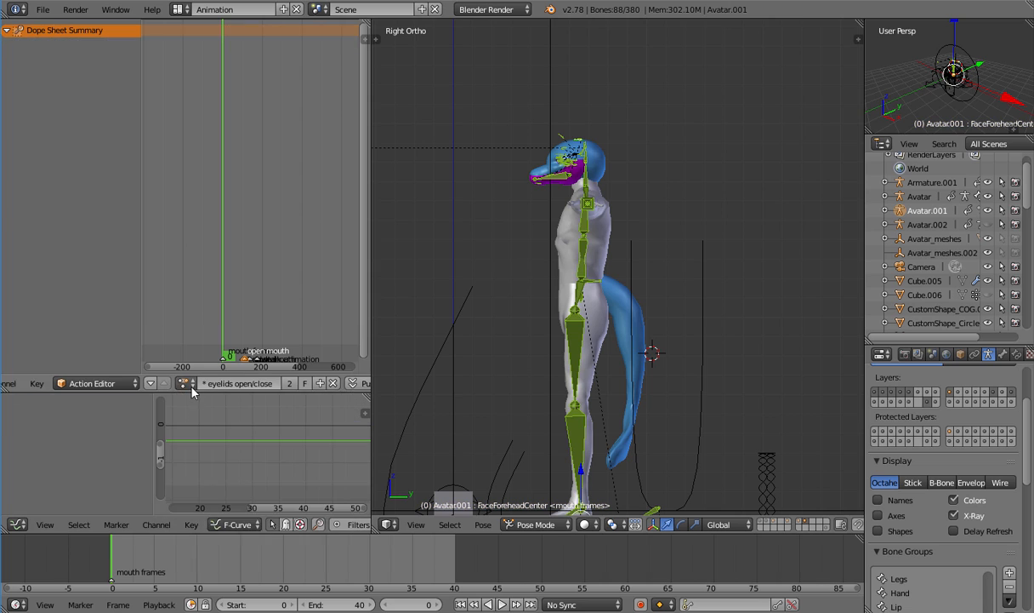
click(187, 384)
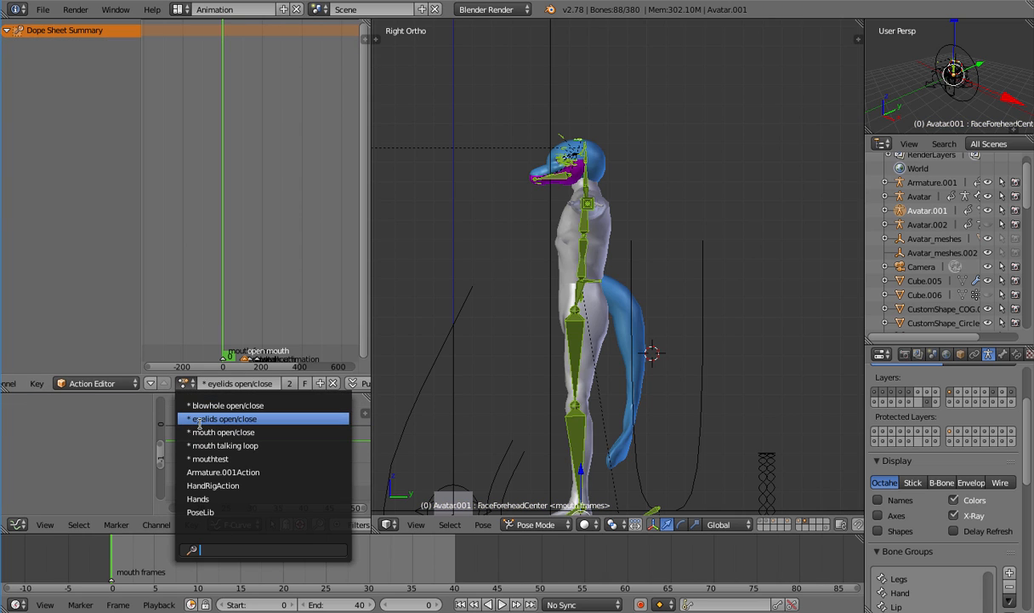
click(199, 421)
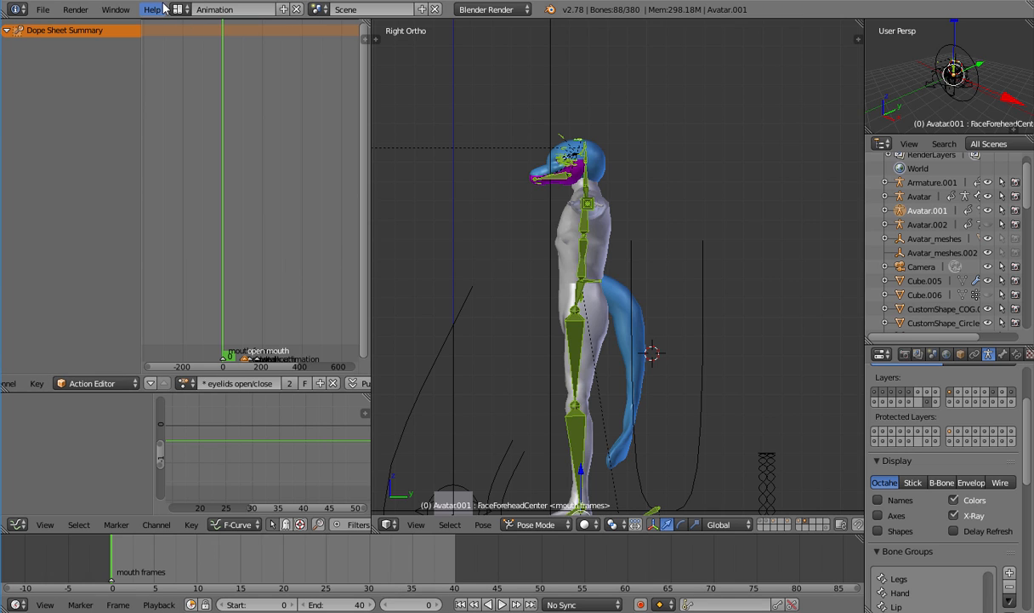
click(41, 10)
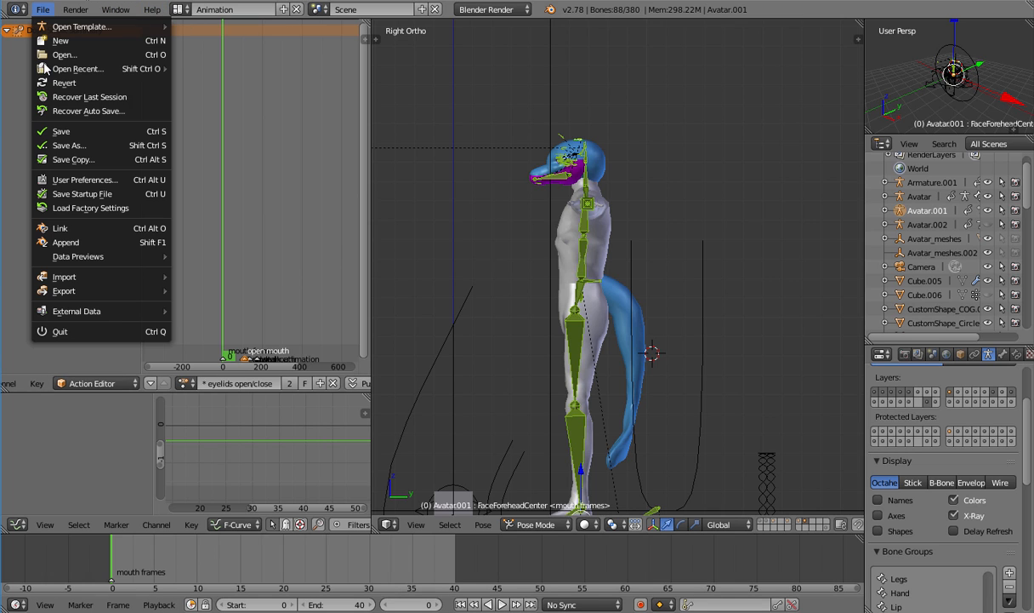
click(68, 122)
Switch to the Default screen layout and return to the Animation layout
click(182, 9)
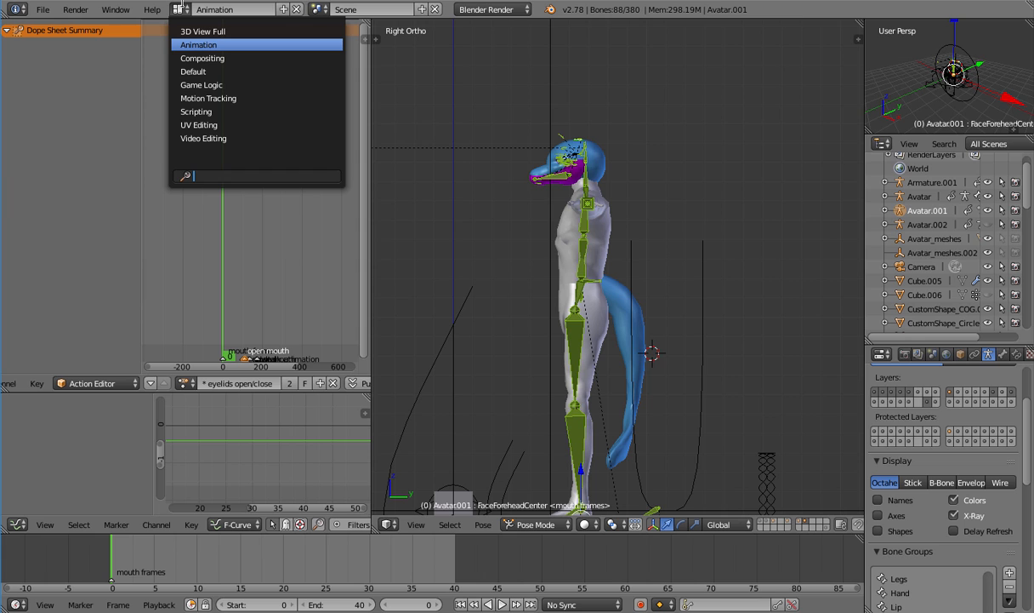
click(197, 71)
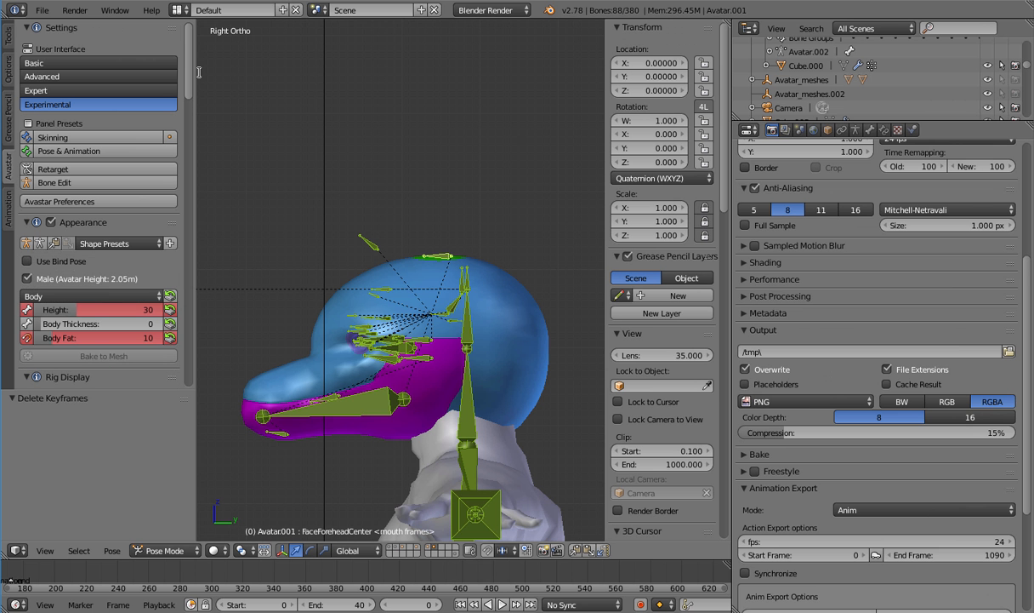
click(41, 11)
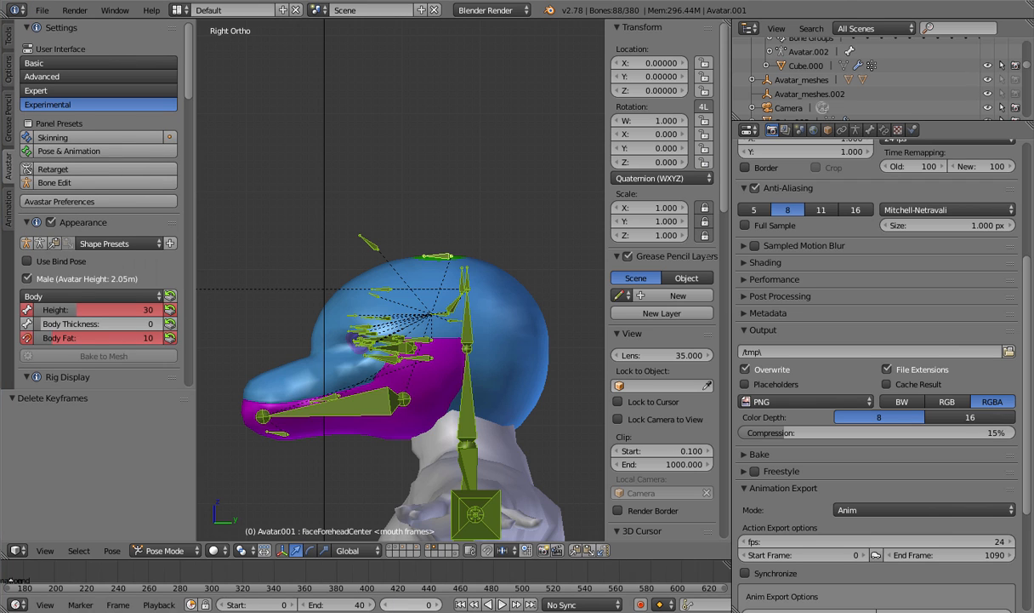
click(176, 11)
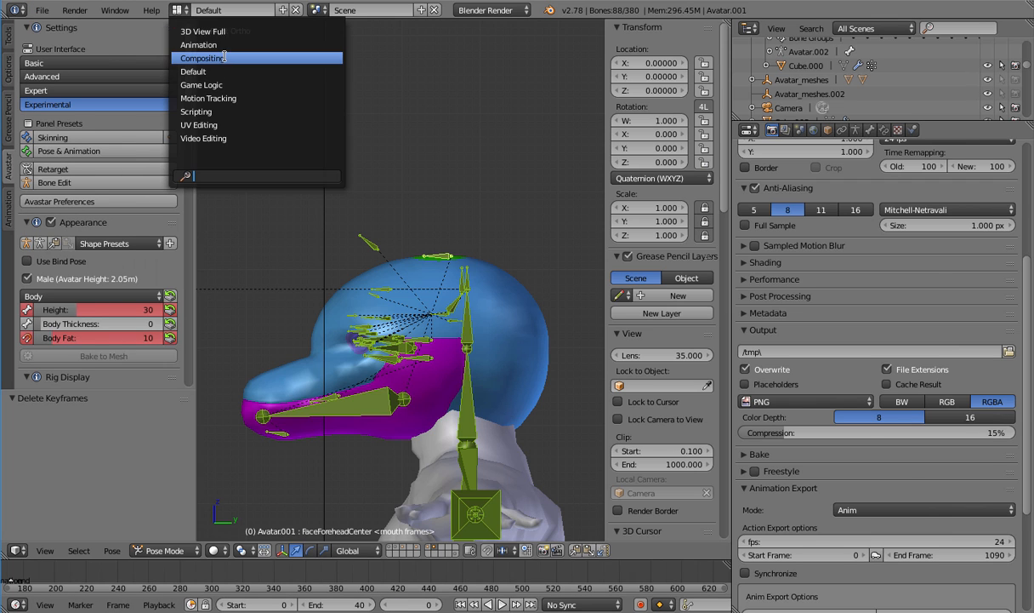
click(202, 44)
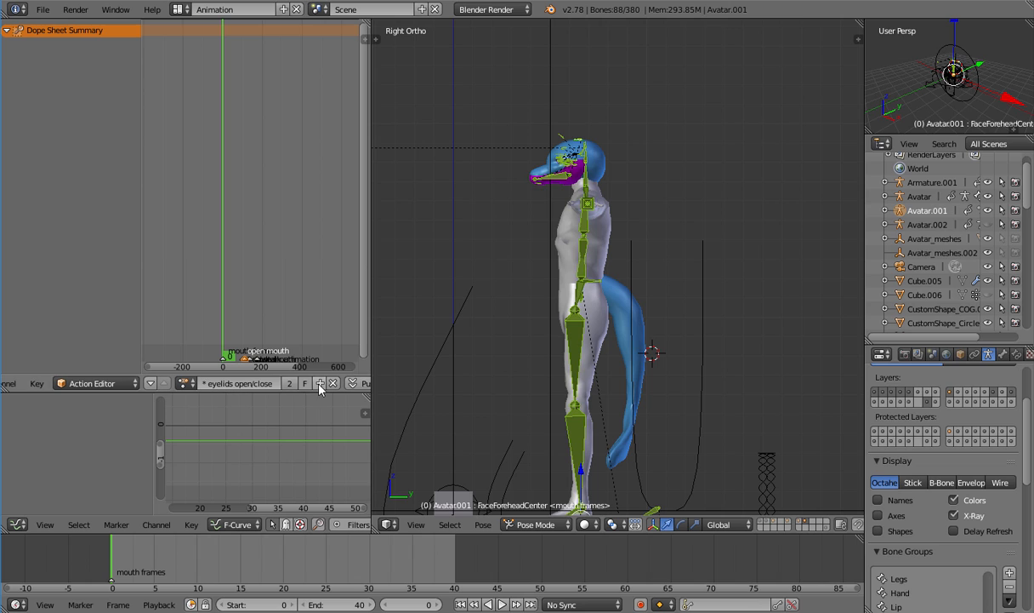
Enable the fake user on the eyelids, blowhole, mouth open/close, mouth talking loop and mouthtest actions, and save the file
click(304, 384)
click(186, 383)
click(281, 401)
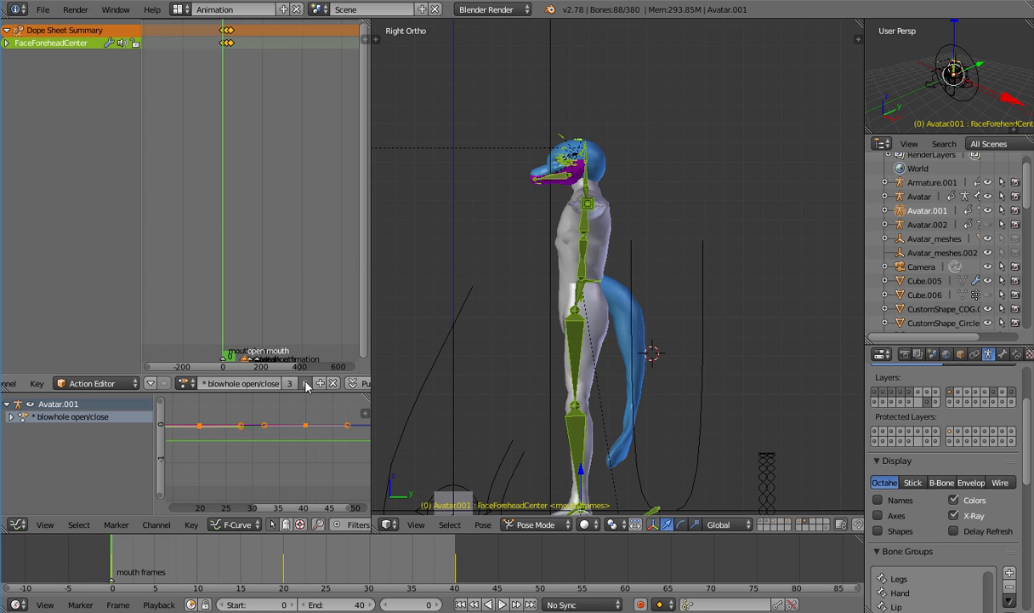
click(186, 382)
click(220, 429)
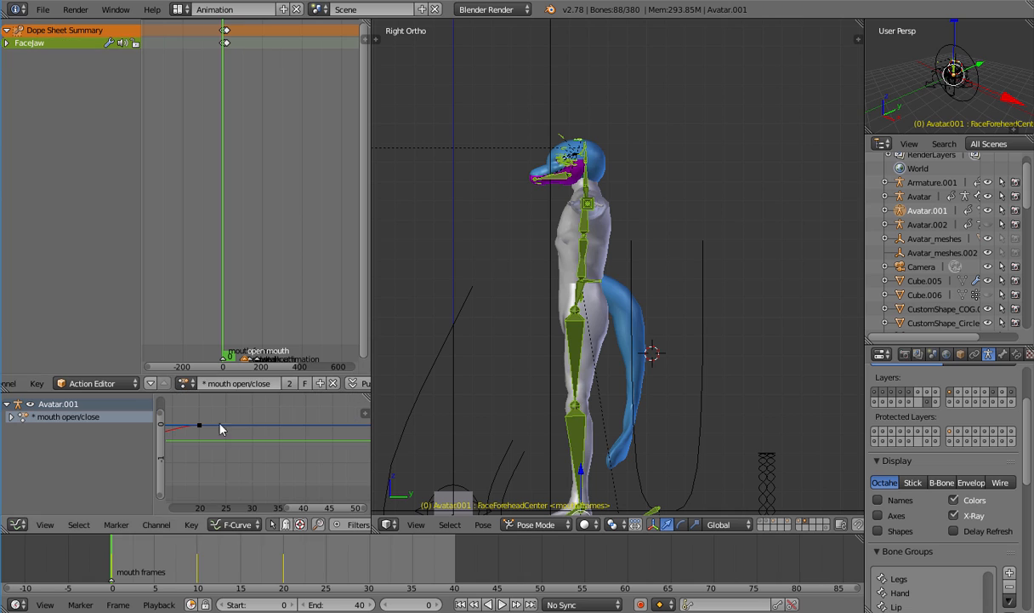
click(186, 383)
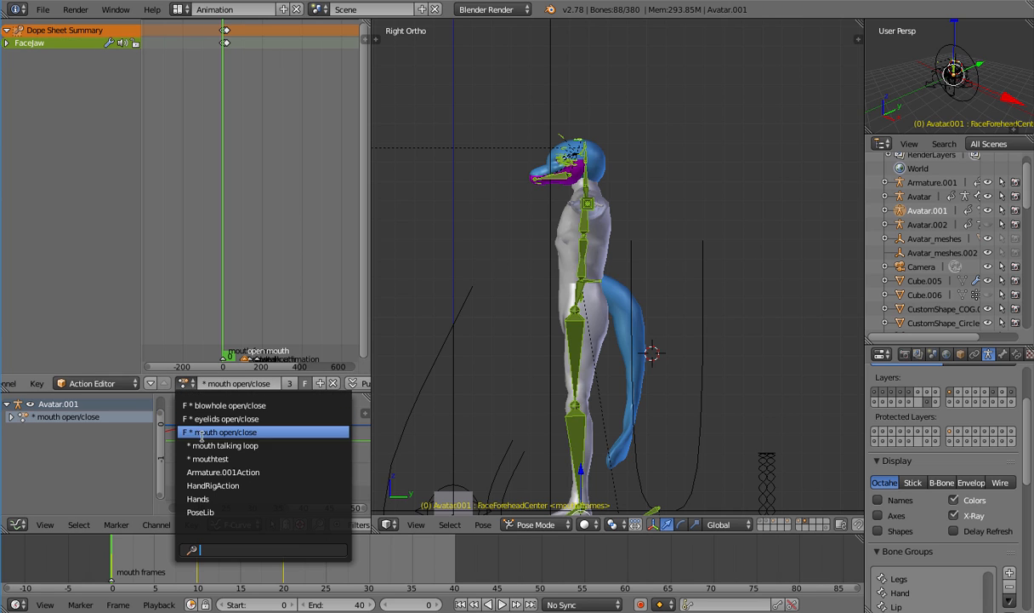
click(223, 445)
click(185, 383)
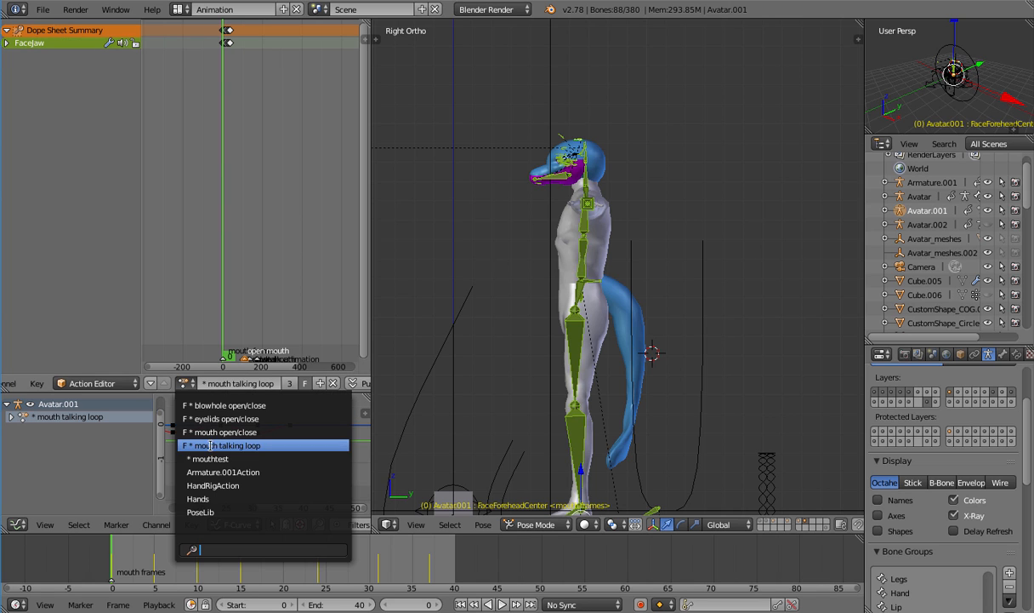
click(209, 456)
click(185, 383)
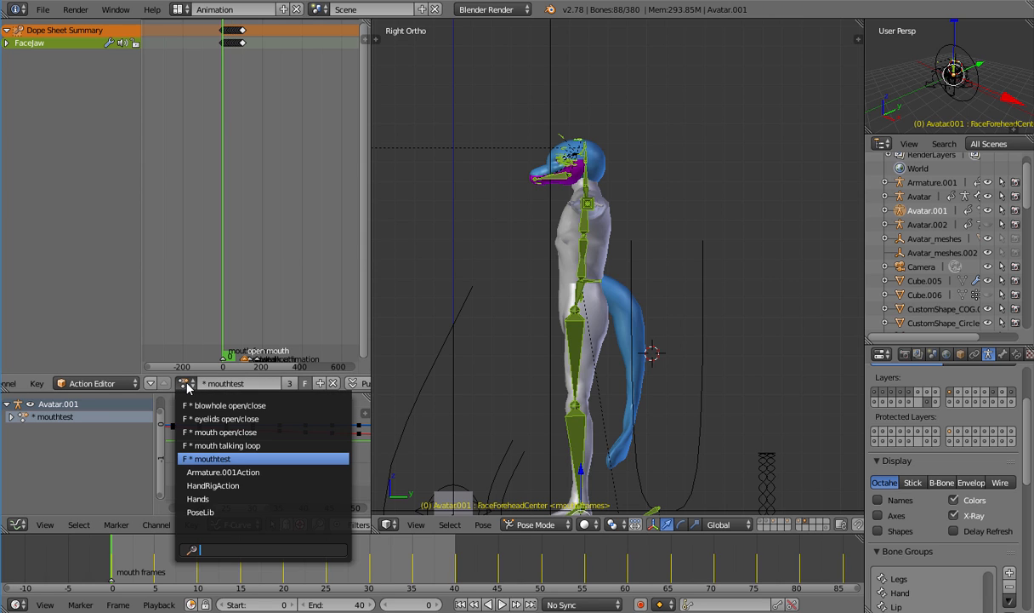
click(42, 9)
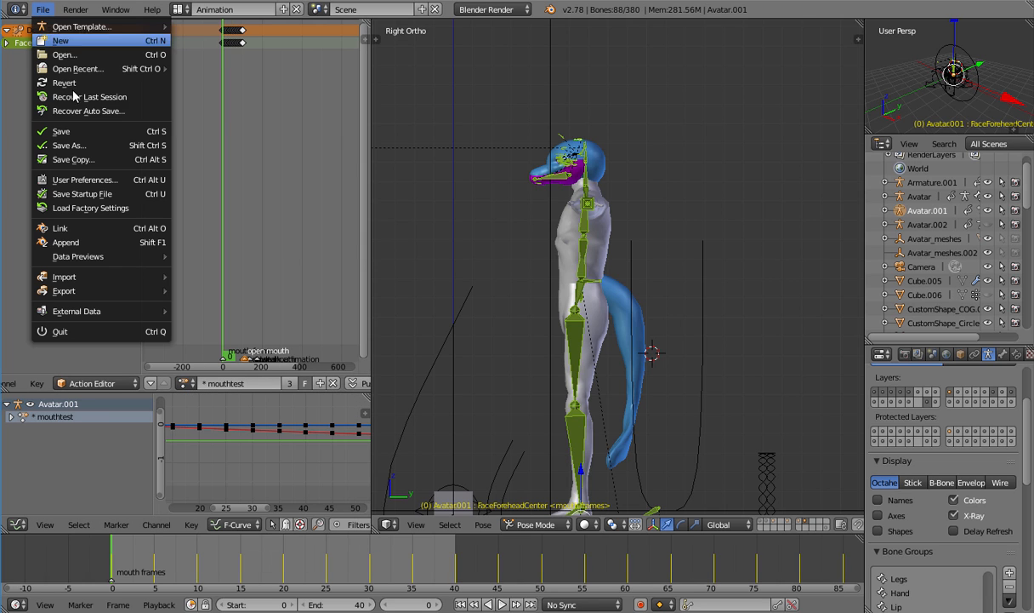
click(102, 131)
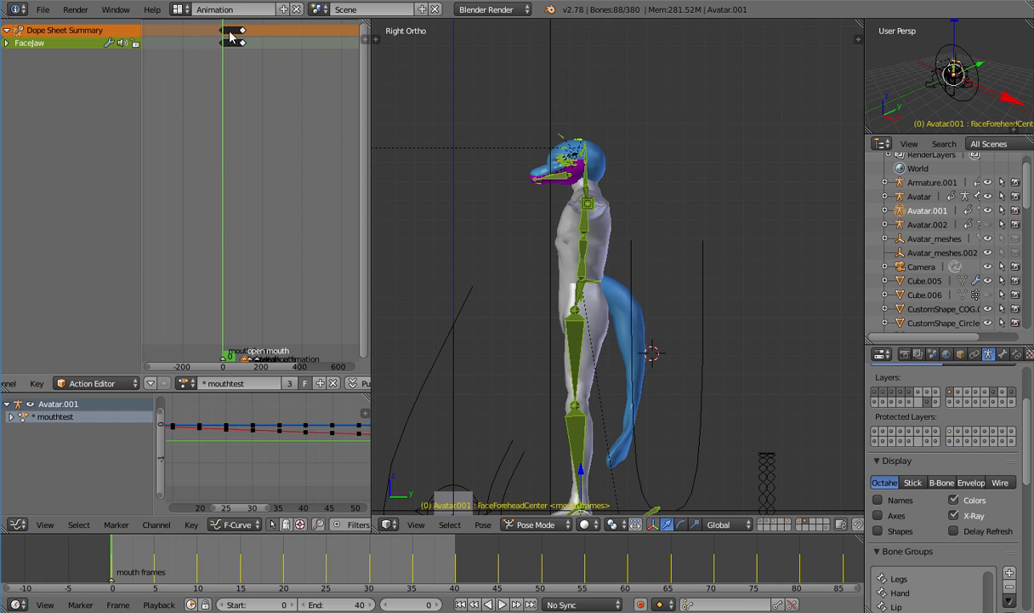
Switch to the Default screen layout and display the dolphin head and its face bones from the front
click(182, 10)
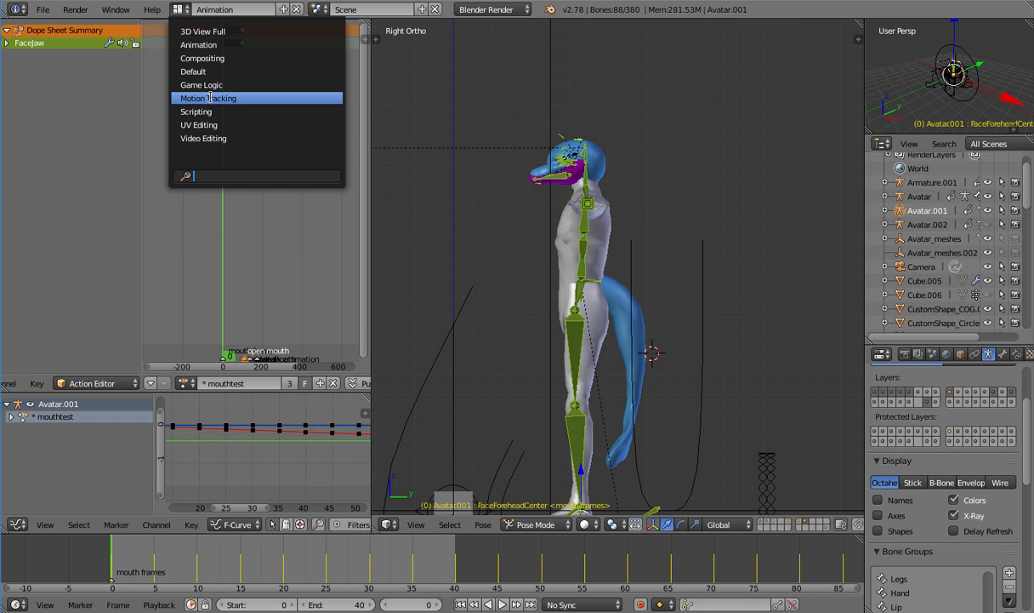
click(193, 71)
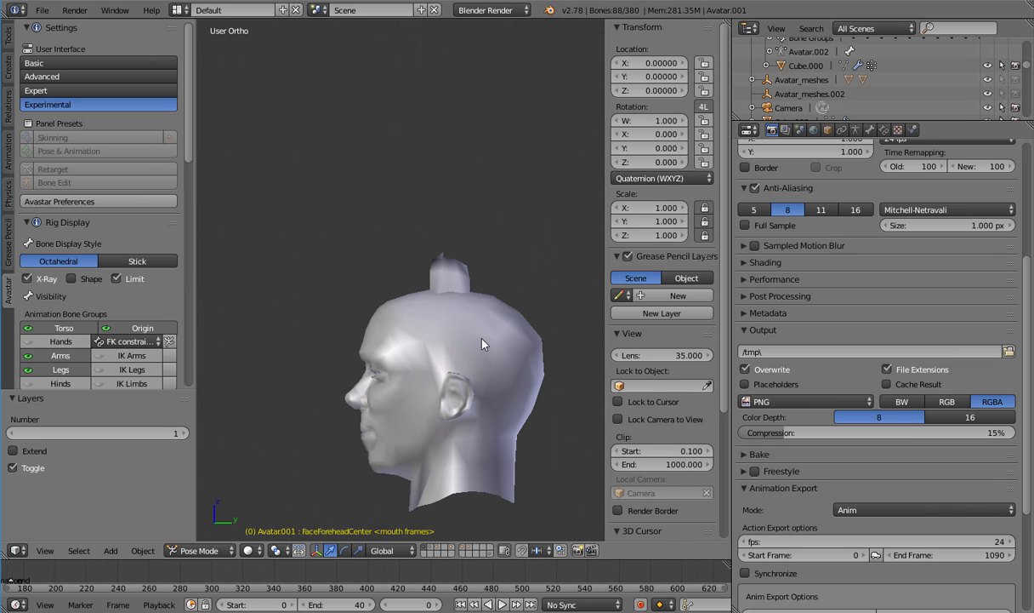
middle_drag(482, 338, 503, 336)
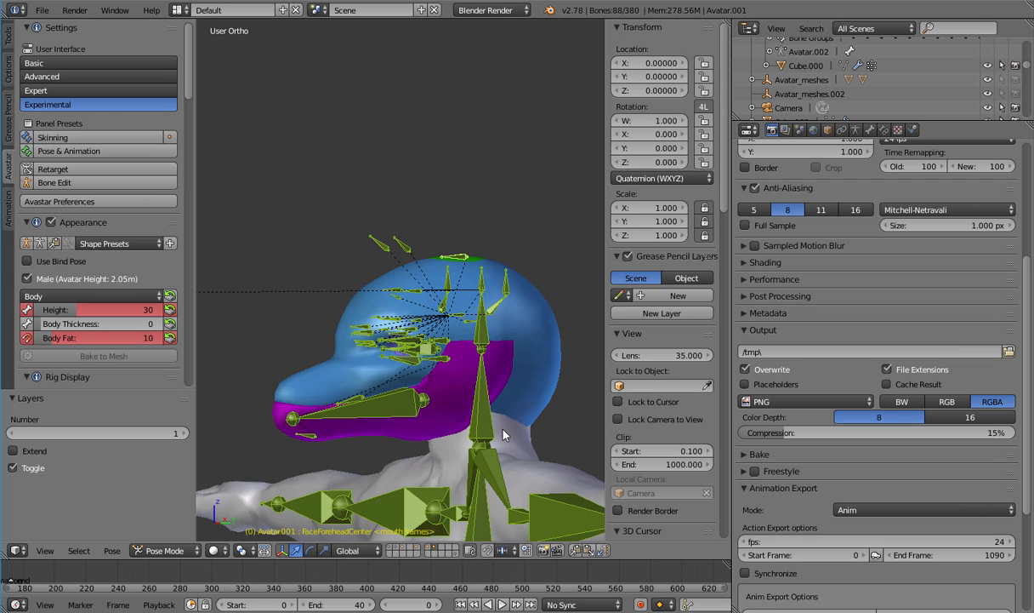
middle_drag(504, 434, 472, 436)
key(KP_1)
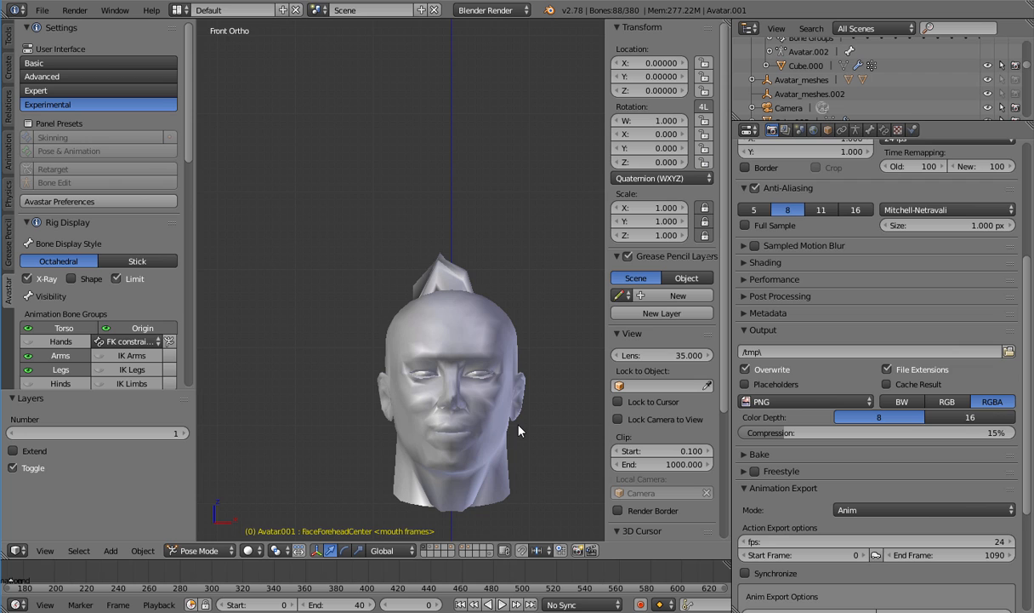
key(KP_3)
key(KP_1)
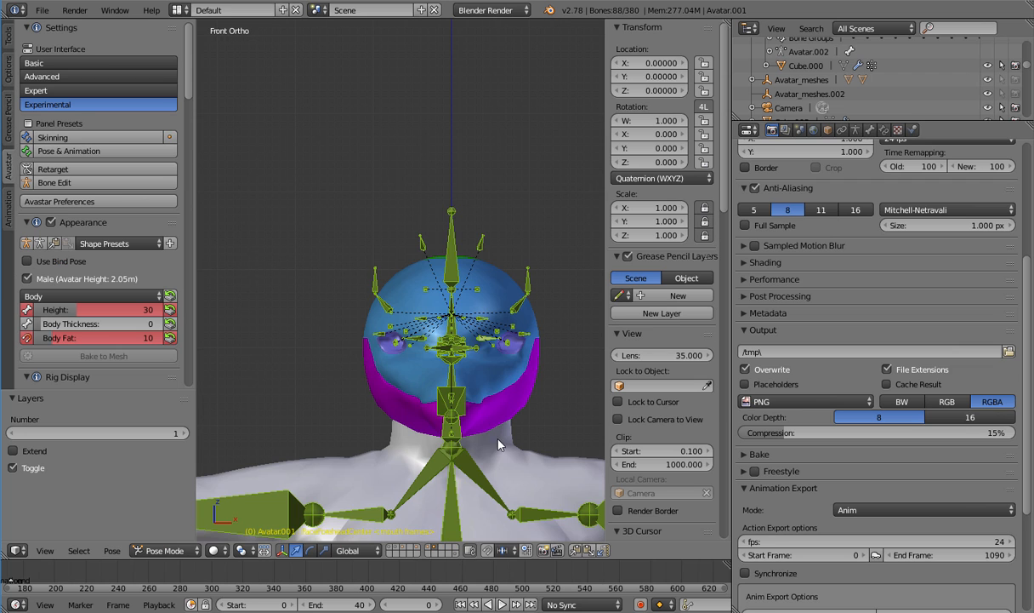
scroll(480, 413, up, 4)
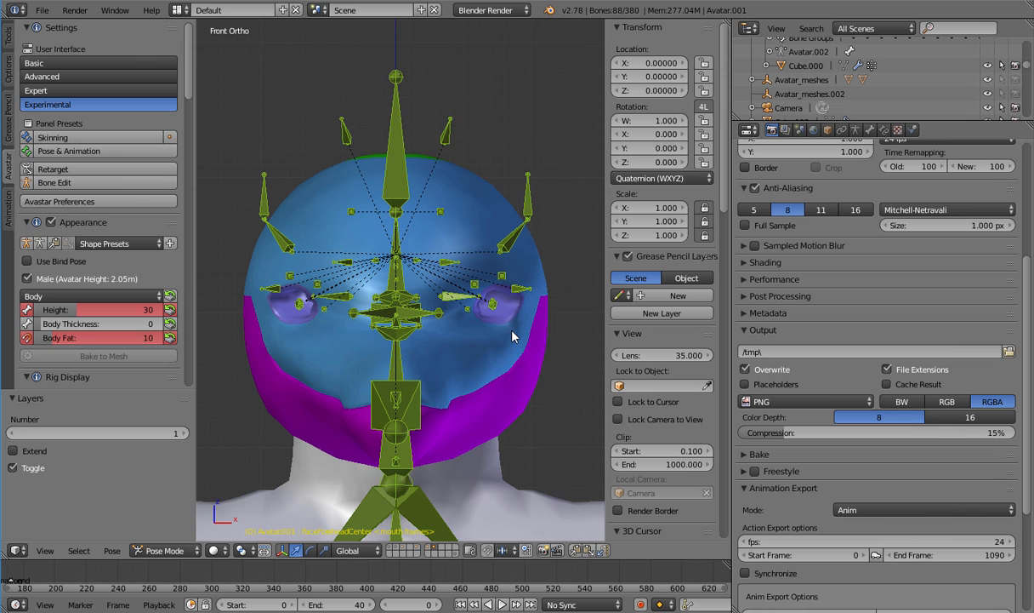
Select the Dolphin head mesh and switch it to Weight Paint mode
right_click(501, 361)
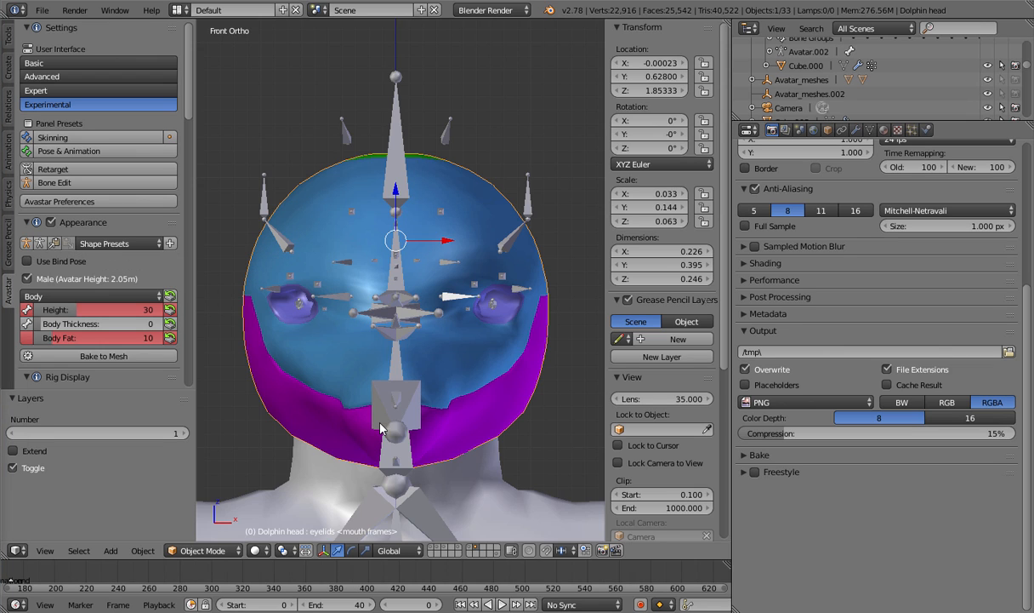
click(226, 551)
click(194, 452)
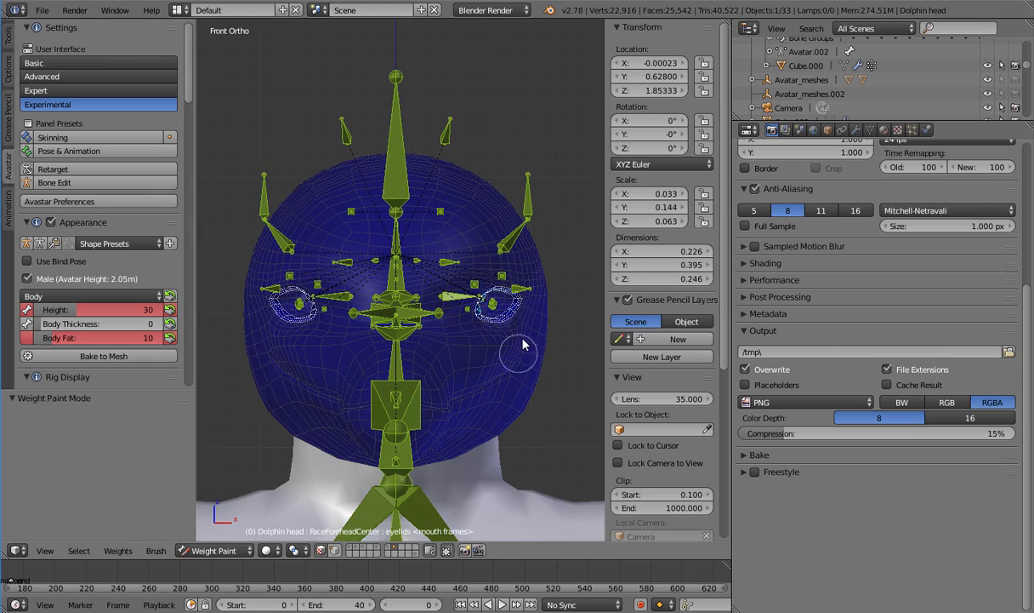
Examine the painted weights and mesh around the dolphin head's left eyelid, switching between Weight Paint and Edit Mode
scroll(496, 337, up, 8)
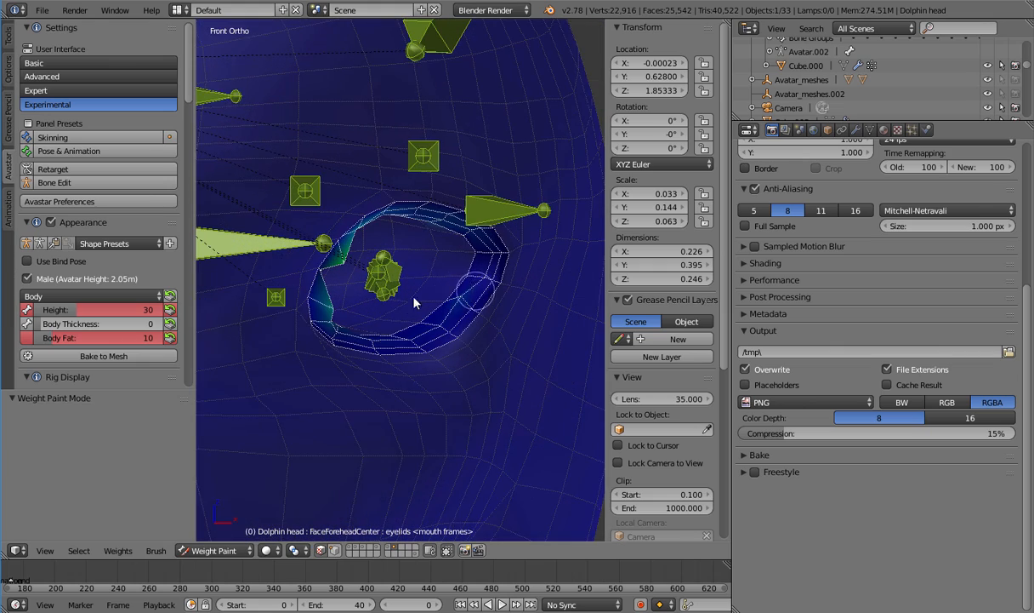
mouse_move(459, 314)
shift+middle_down()
mouse_move(484, 346)
mouse_move(395, 331)
shift+middle_up()
scroll(476, 340, up, 3)
scroll(483, 342, down, 2)
scroll(451, 330, down, 5)
scroll(468, 337, up, 4)
key(Tab)
key(Tab)
key(Tab)
key(Tab)
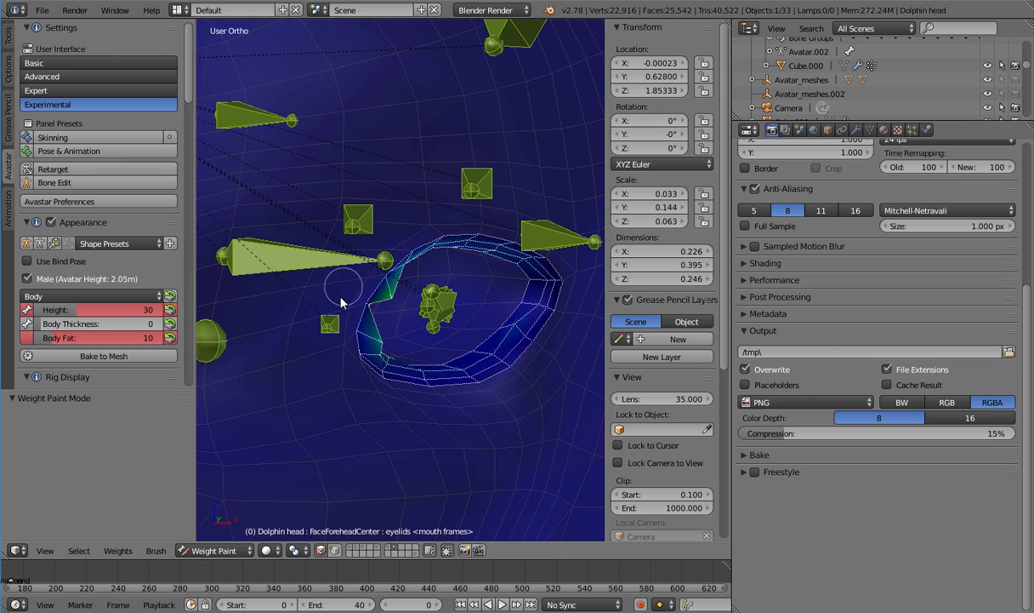
key(Tab)
key(Tab)
Choose the Subtract brush with strength 1.000 and radius 381 px, and erase the weights on the selected eyelid vertices
click(8, 42)
click(75, 107)
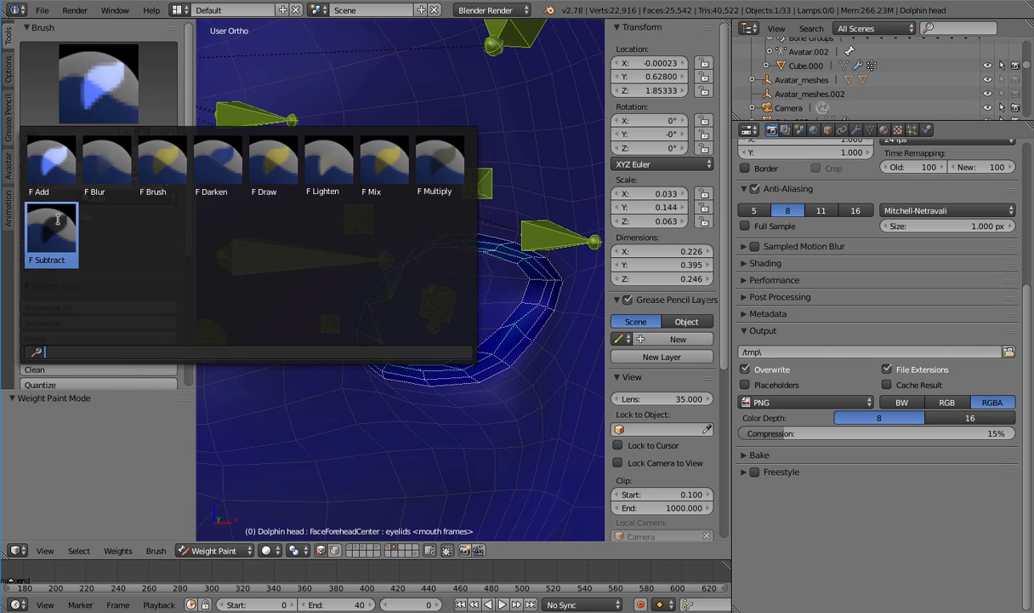
click(52, 220)
drag(56, 187, 204, 186)
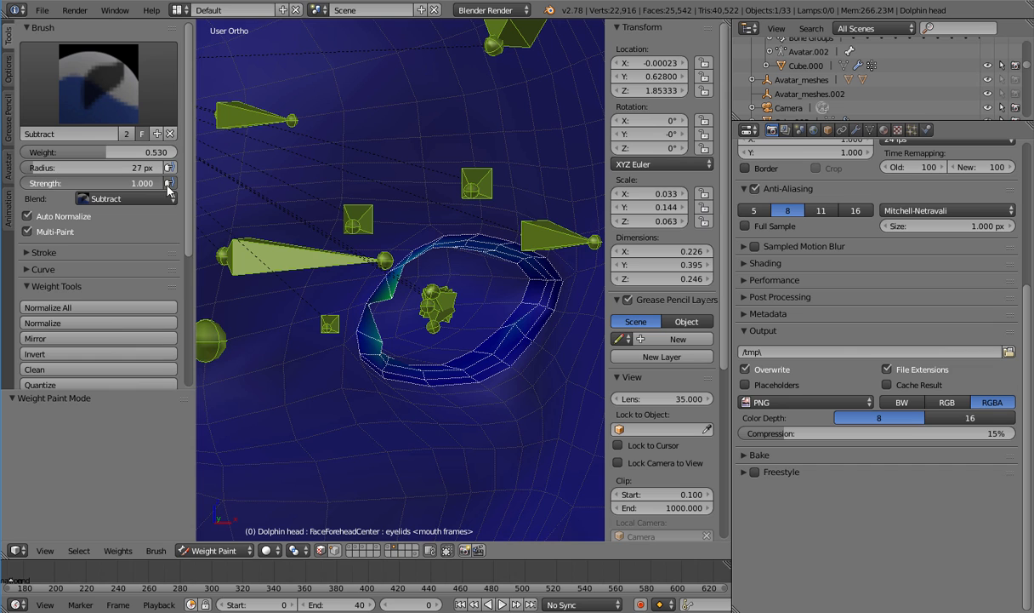
key(f)
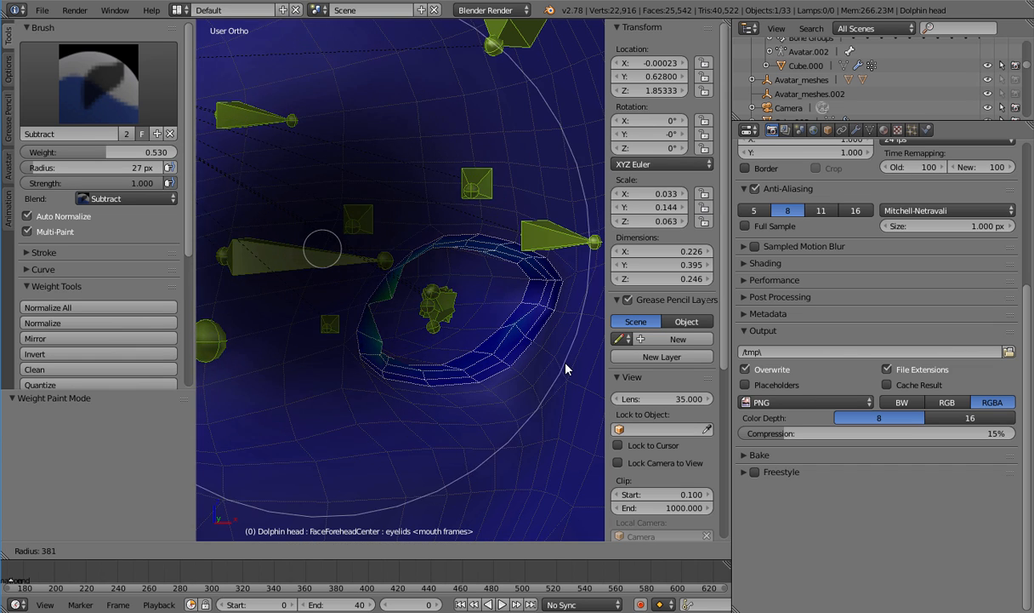
click(561, 363)
scroll(458, 294, down, 6)
scroll(408, 298, up, 6)
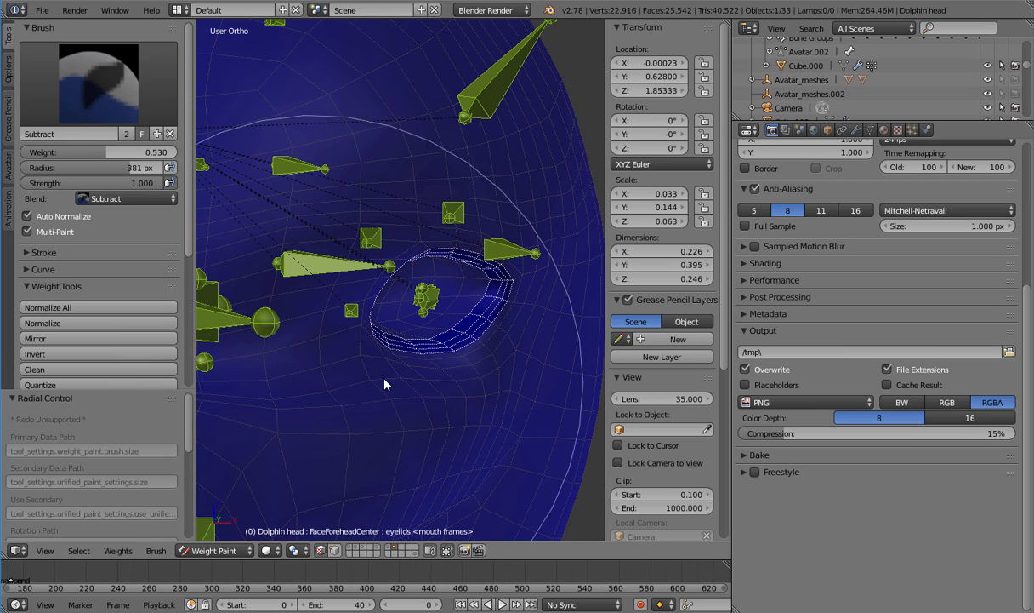
Select all vertices of the dolphin head for weight painting
key(a)
scroll(396, 316, down, 6)
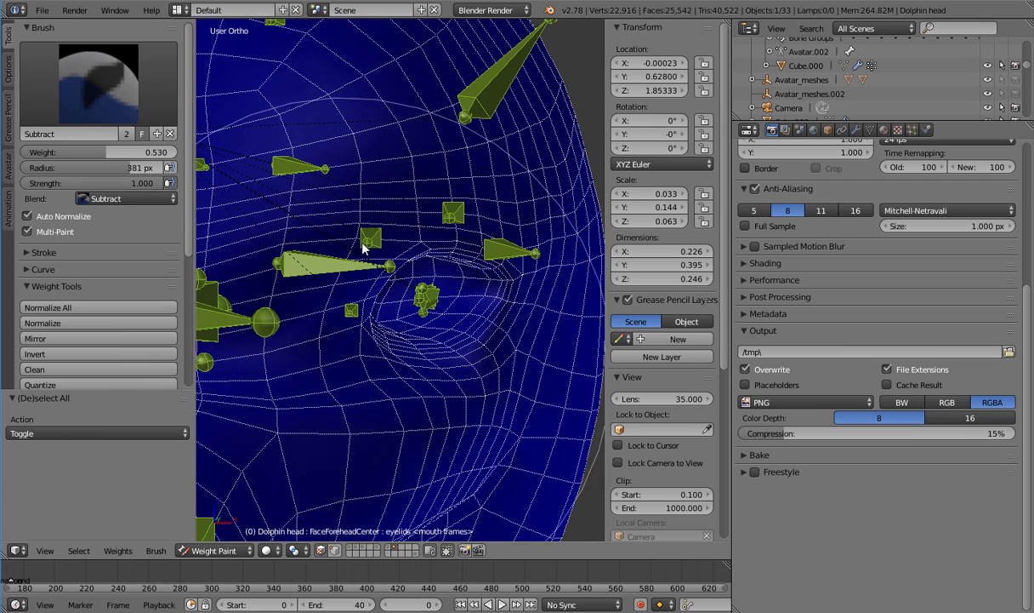
shift+middle_drag(307, 336, 362, 322)
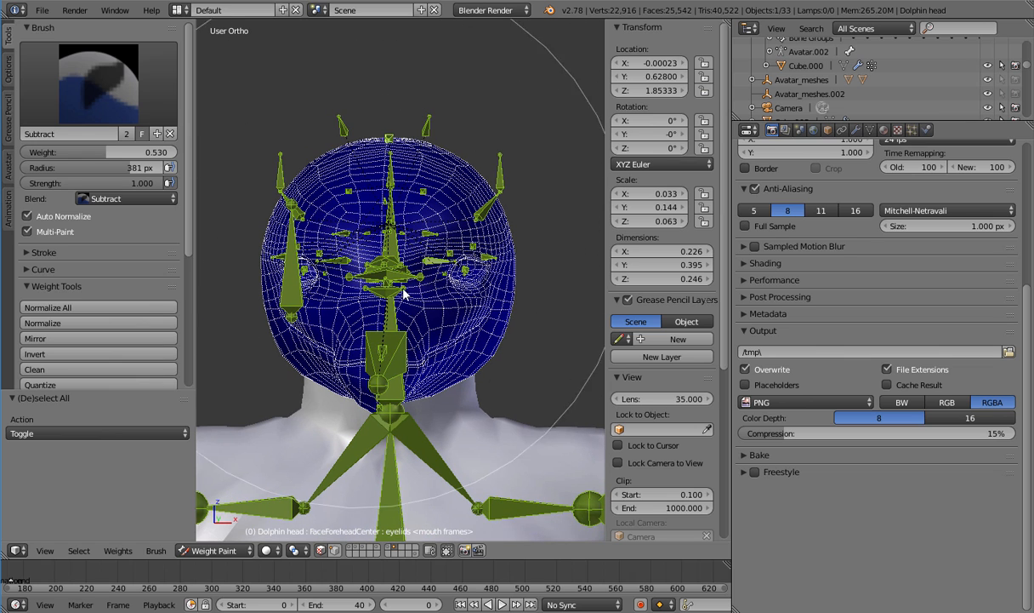
Show the Dolphin head mesh's eyelid vertex groups and undo the selection of all vertices
click(869, 130)
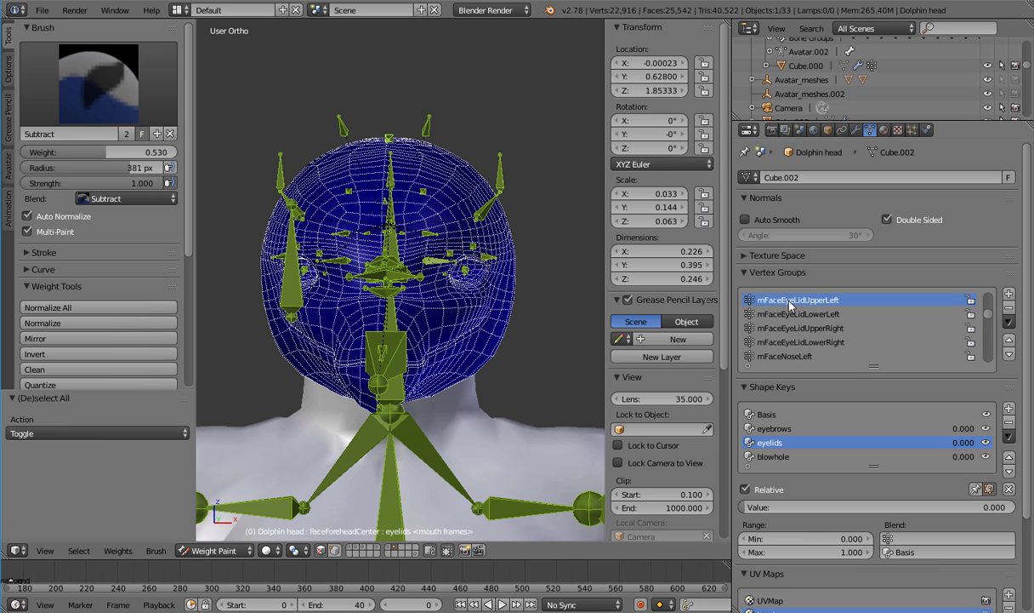
key(ctrl+z)
key(ctrl+z)
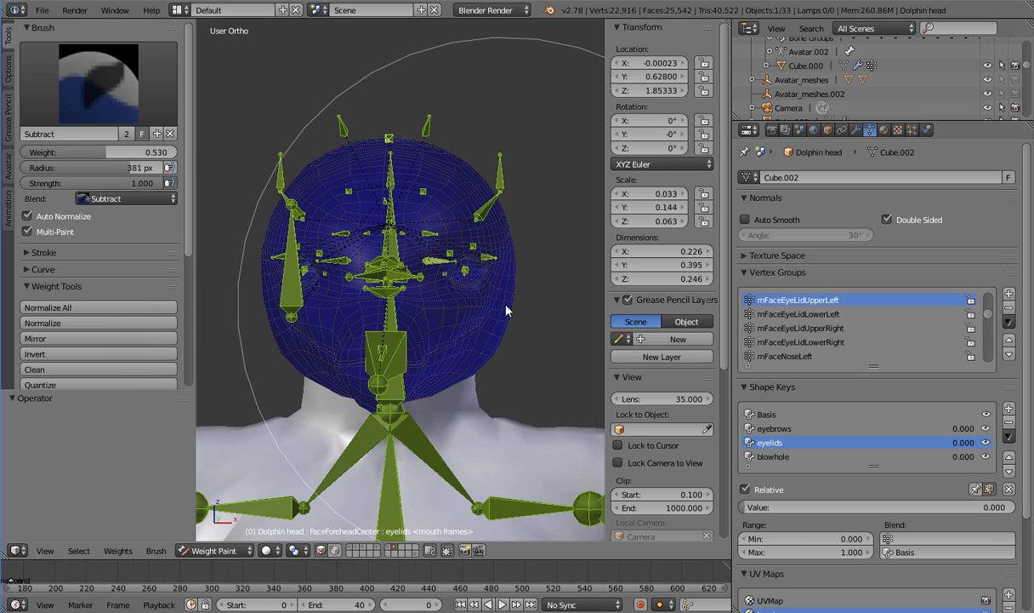
Examine the weights around the eye for the upper and lower eyelid vertex groups and mFaceNoseLeft
key(KP_Decimal)
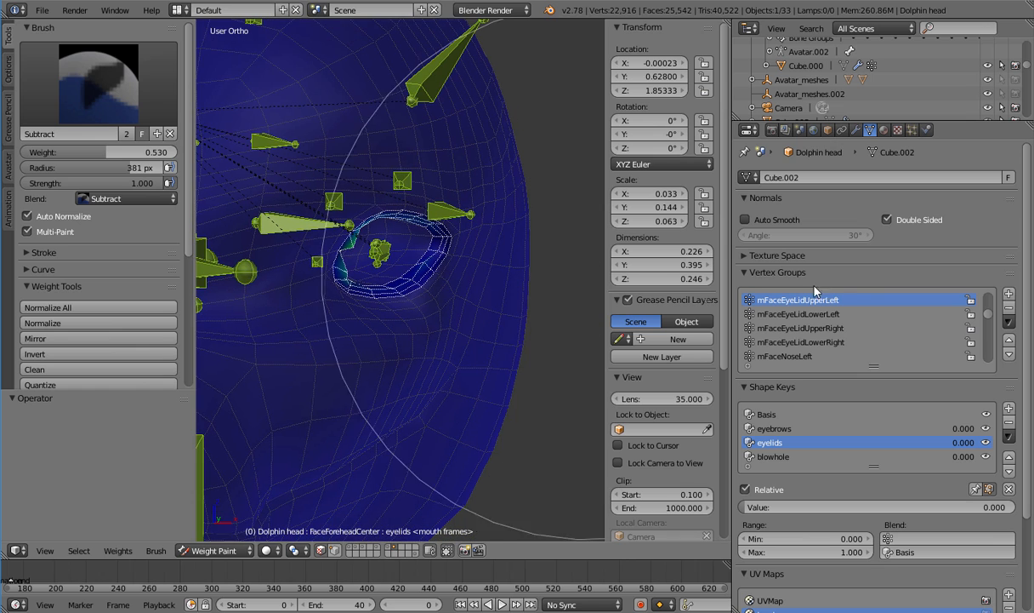
click(839, 312)
click(840, 302)
click(839, 311)
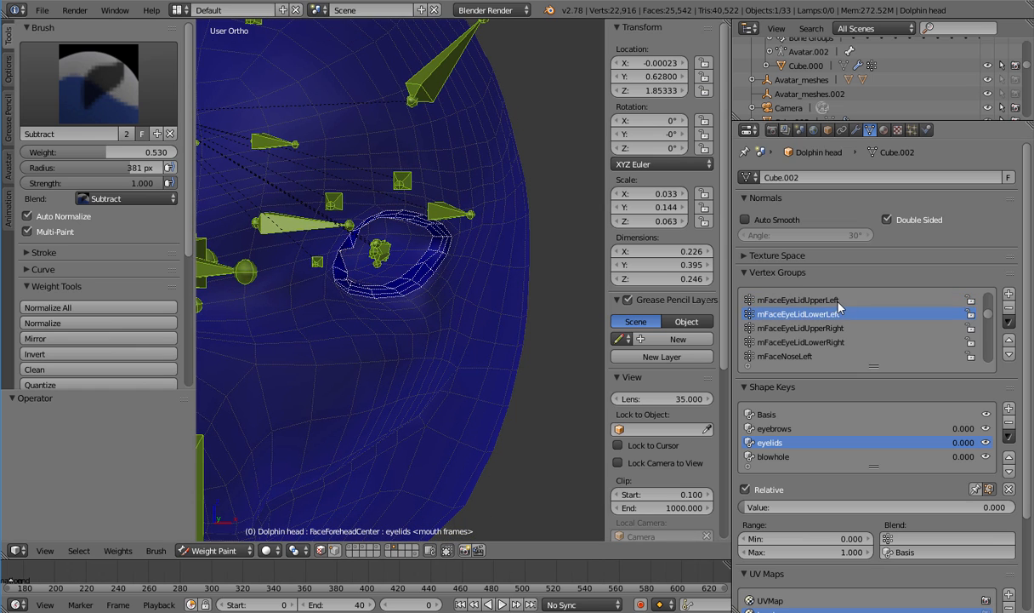
click(838, 301)
click(836, 327)
click(833, 355)
click(832, 315)
click(836, 299)
Select all faces of the dolphin head mesh for weight painting
scroll(358, 289, down, 6)
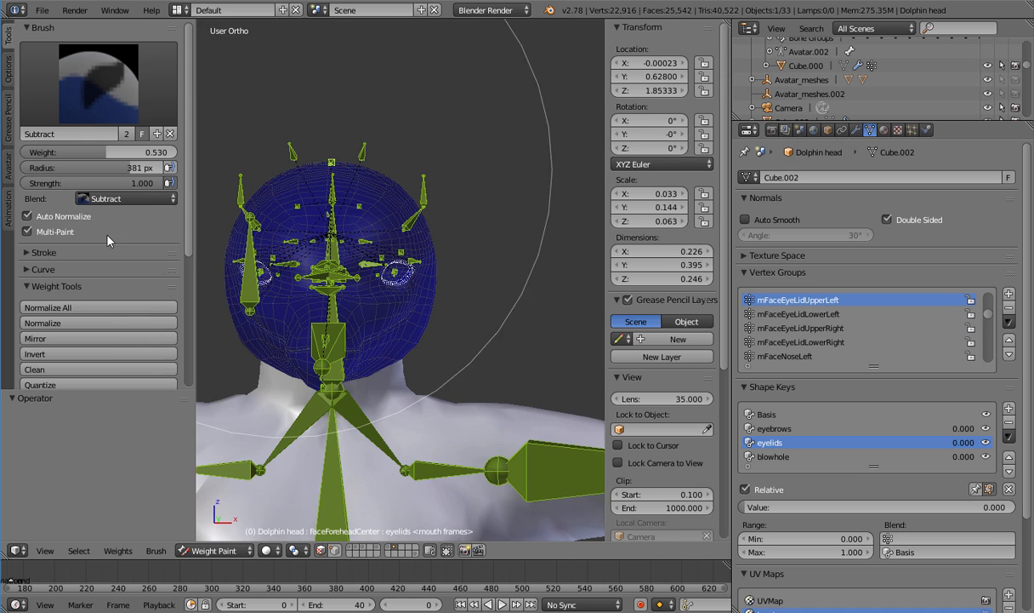
key(a)
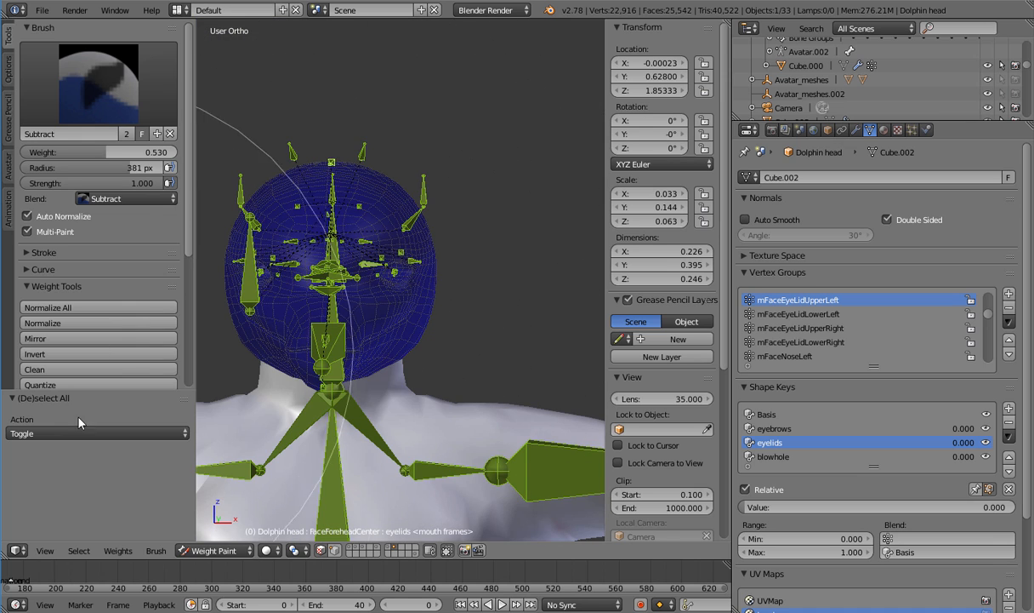
key(a)
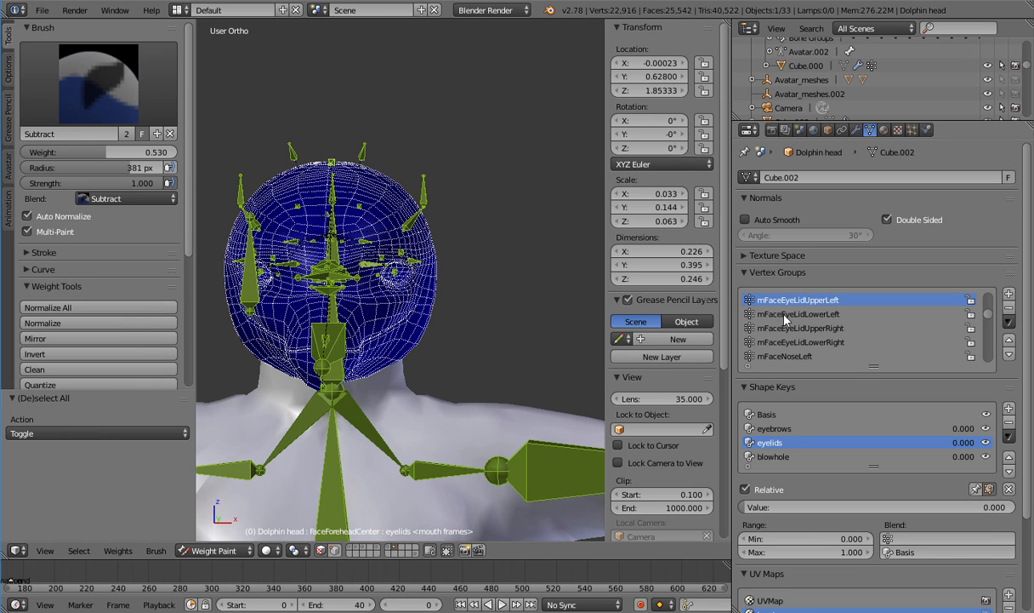
Examine the dolphin head's weights across its vertex groups, from the eyelid groups back to head, and end on Jawbone
scroll(347, 361, up, 6)
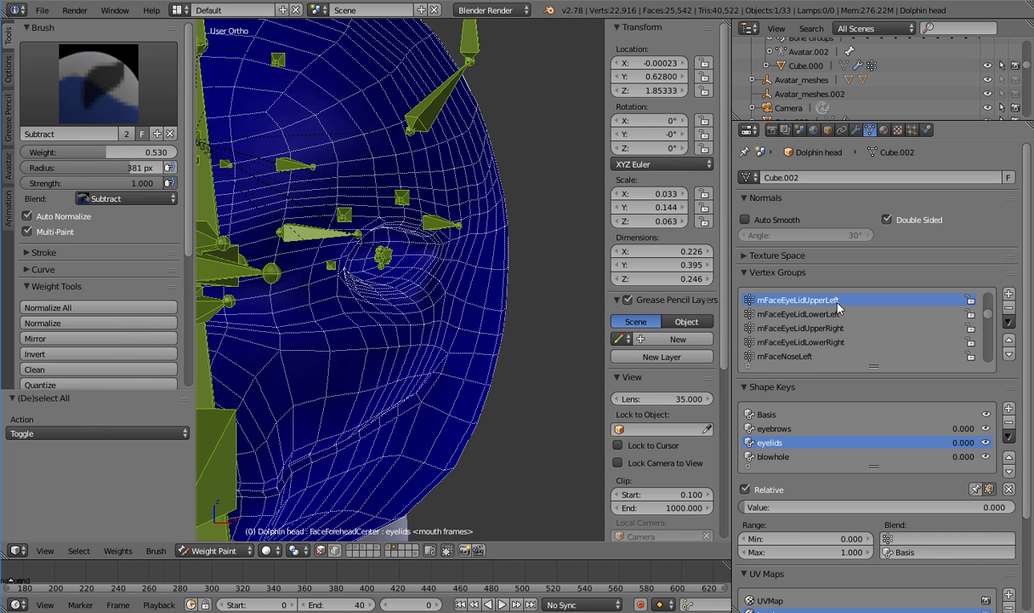
ctrl+scroll(794, 306, down, 9)
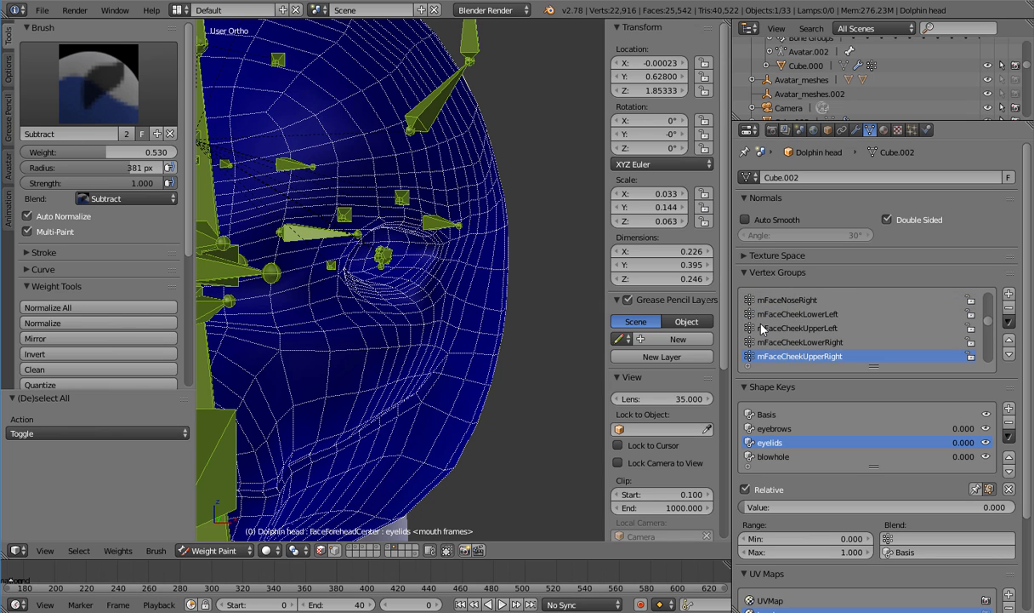
ctrl+scroll(763, 328, down, 8)
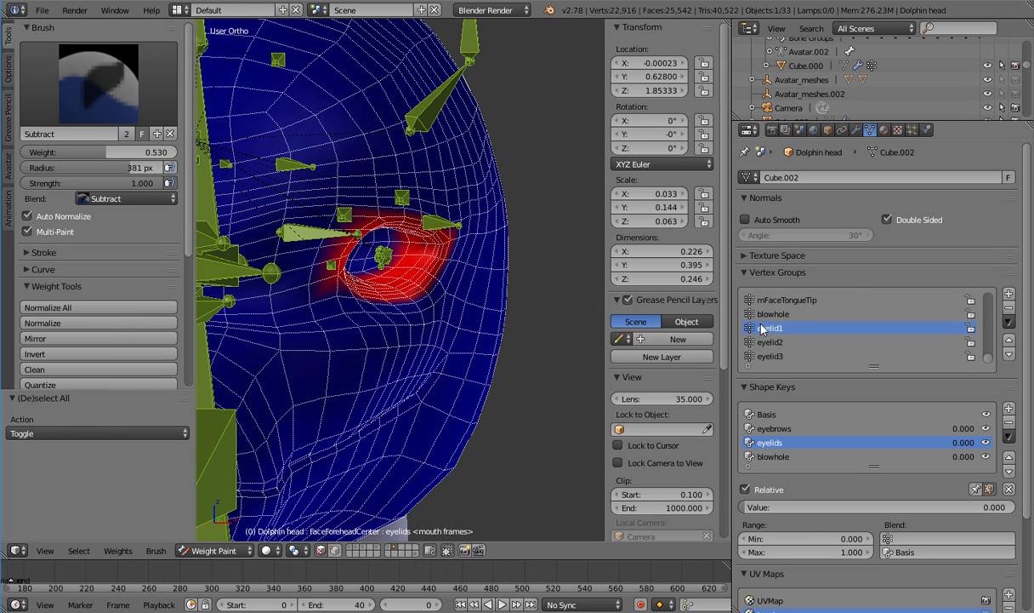
ctrl+scroll(762, 328, up, 10)
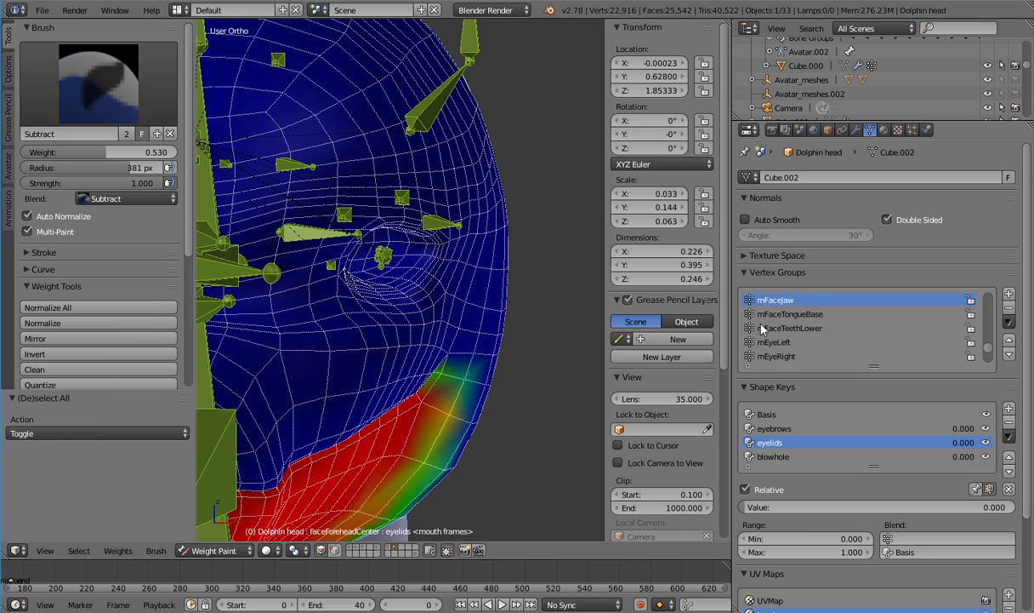
ctrl+scroll(762, 329, up, 8)
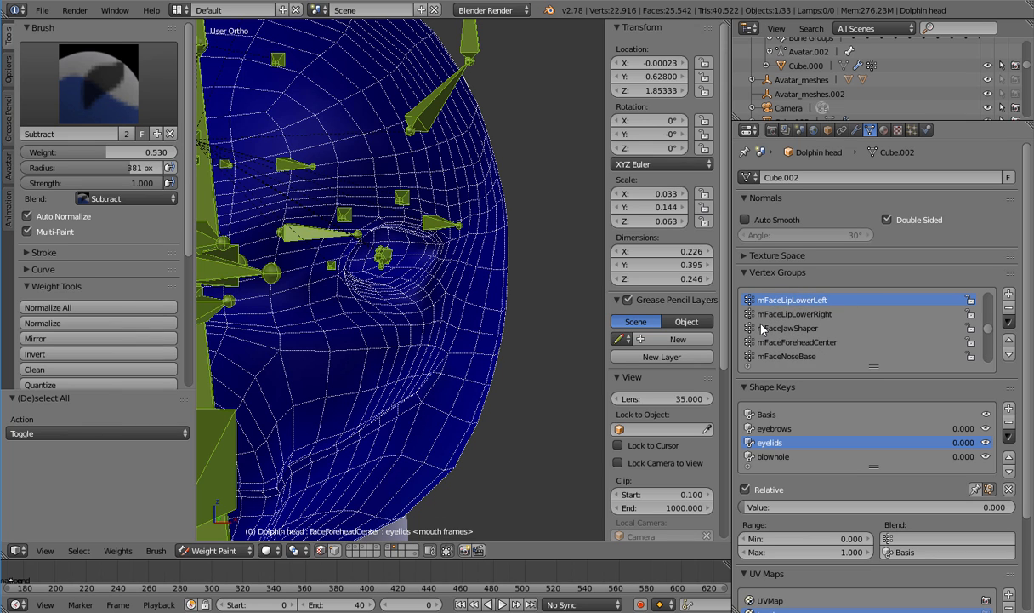
ctrl+scroll(762, 328, up, 8)
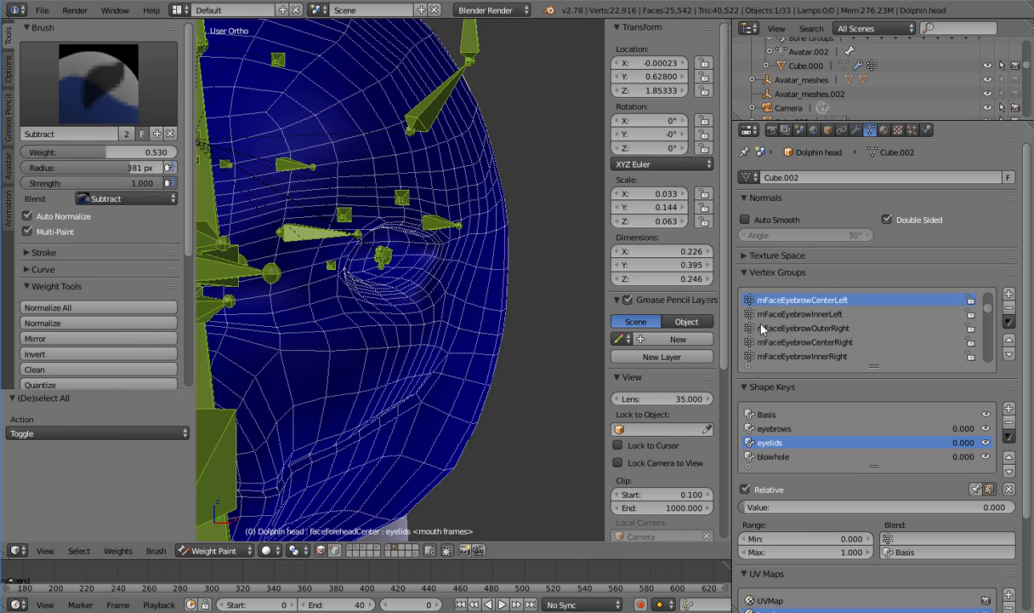
ctrl+scroll(762, 328, up, 5)
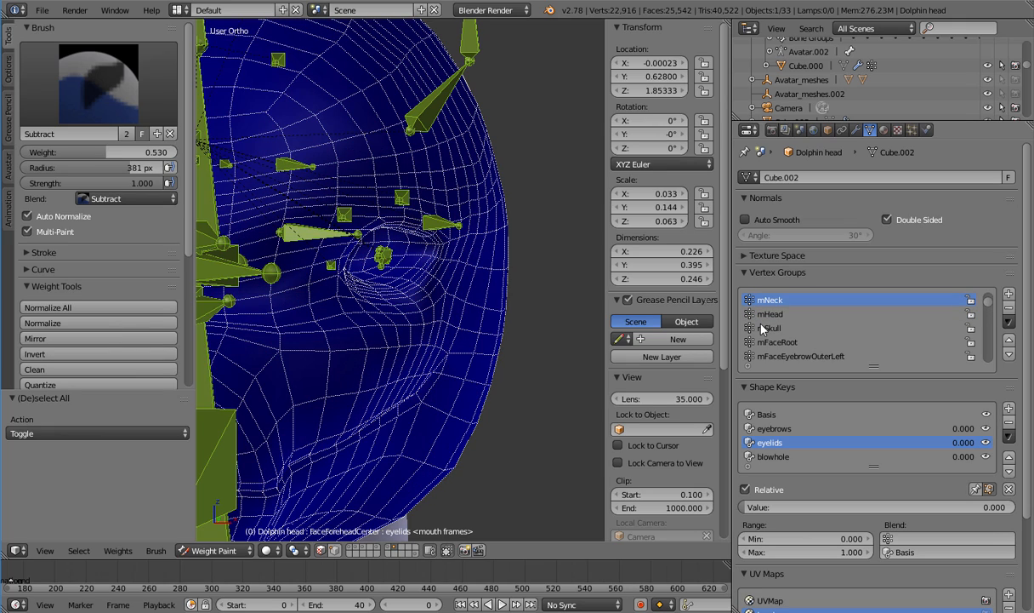
ctrl+scroll(762, 329, up, 4)
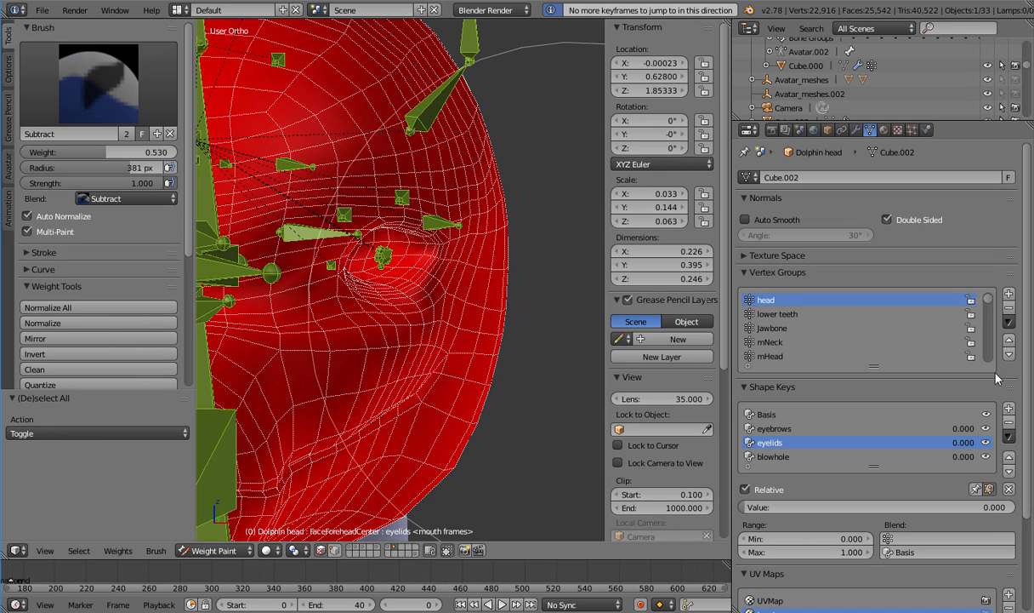
key(Down)
key(Down)
scroll(477, 290, down, 4)
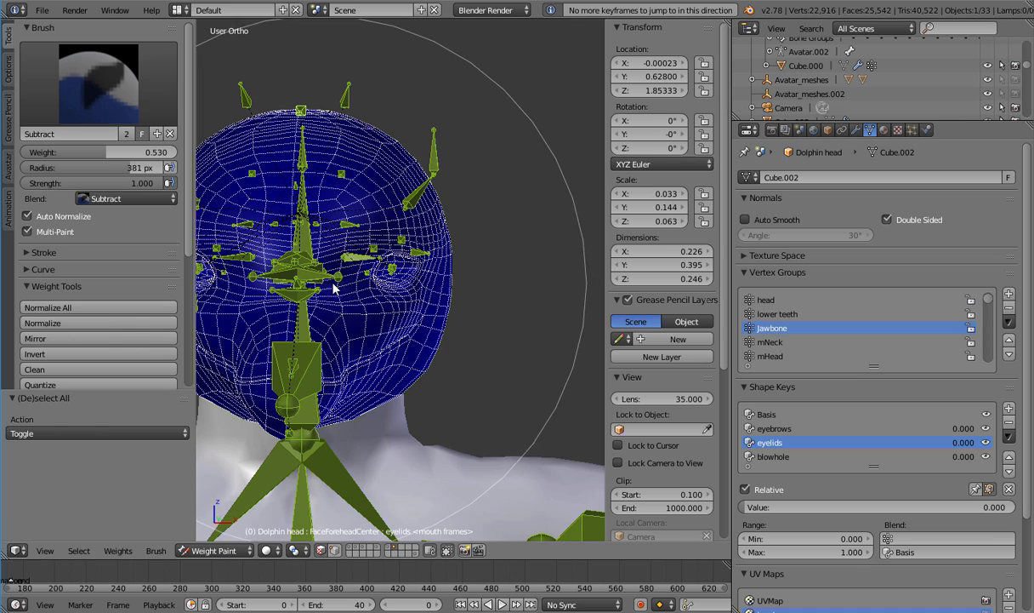
Apply the Avastar Skinning panel preset to the rig
shift+middle_drag(332, 283, 471, 284)
click(10, 178)
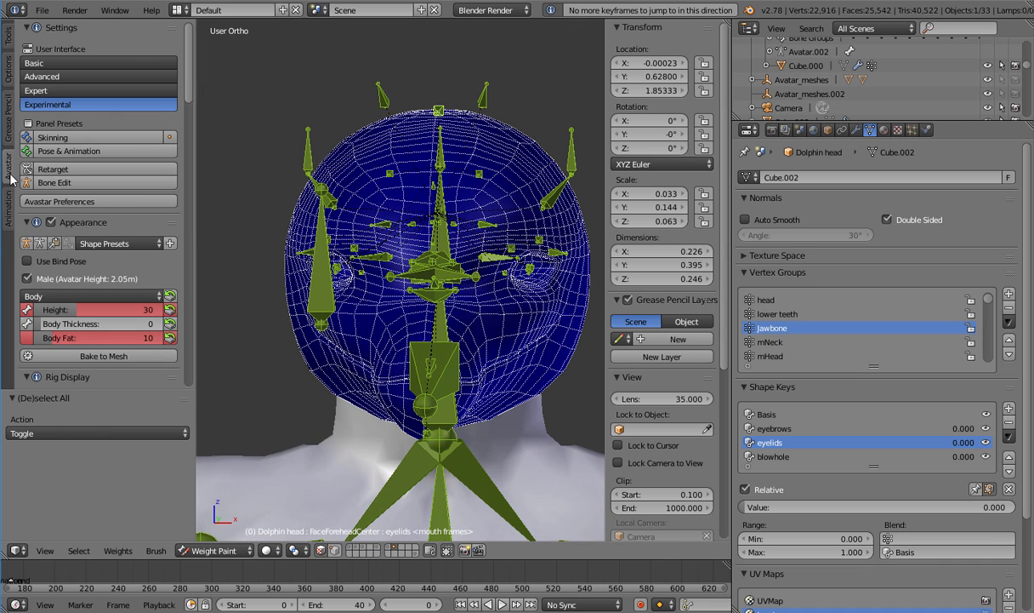
click(86, 136)
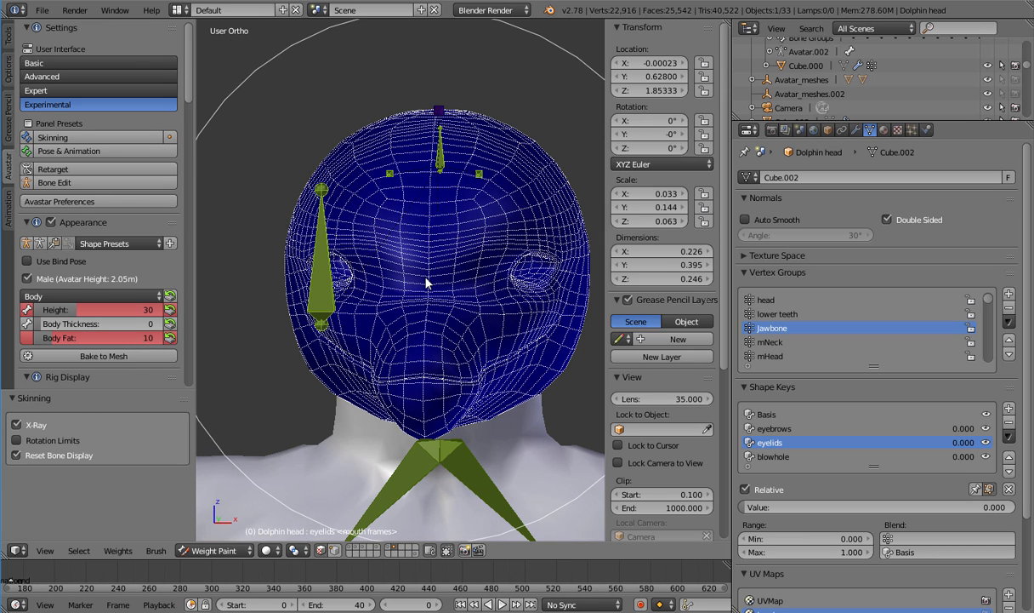
Turn off face selection masking on the dolphin head and reveal all hidden bones of the rig
key(alt+h)
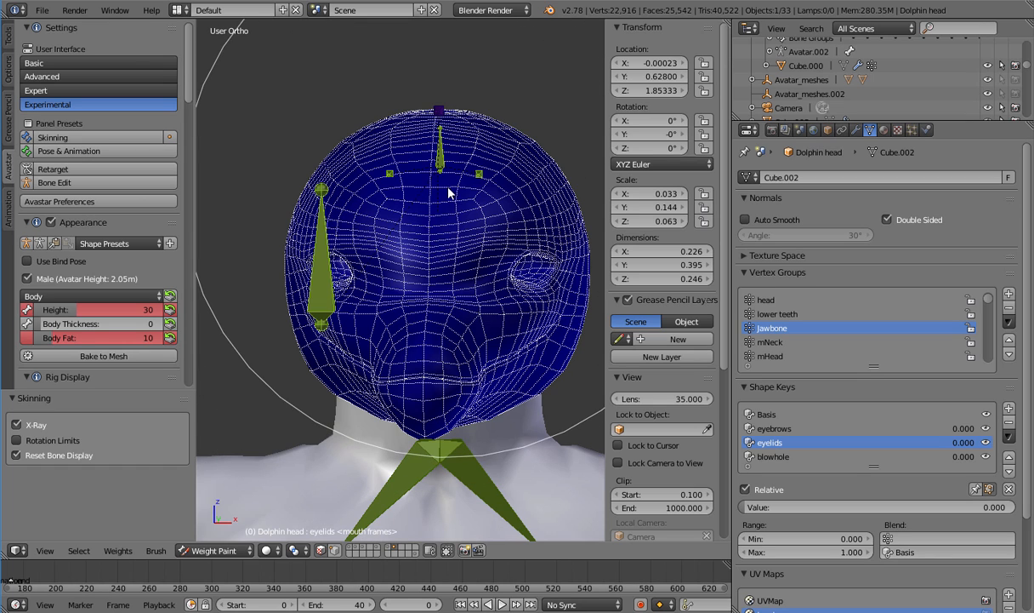
click(318, 553)
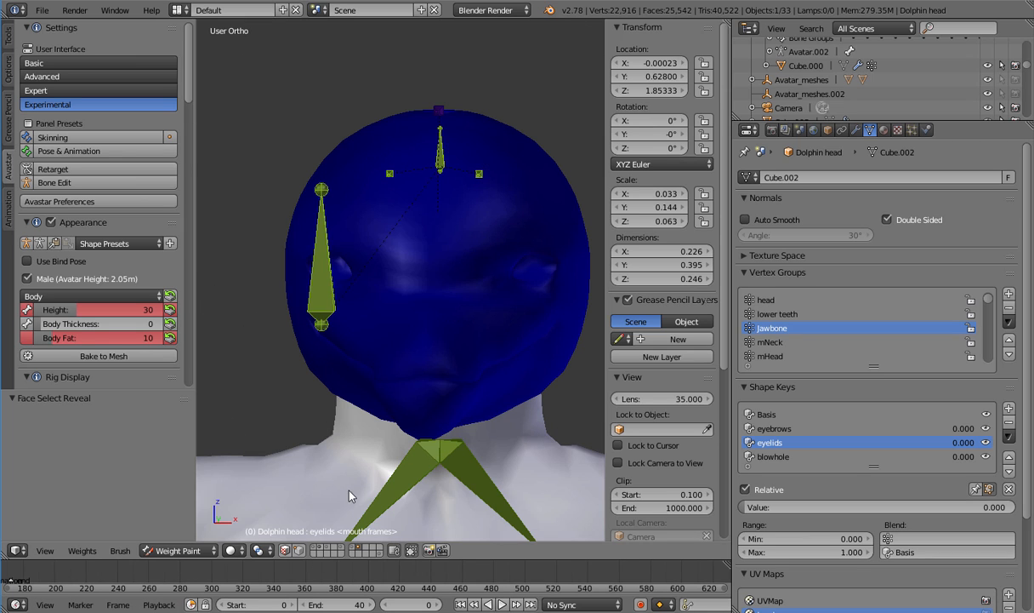
key(alt+h)
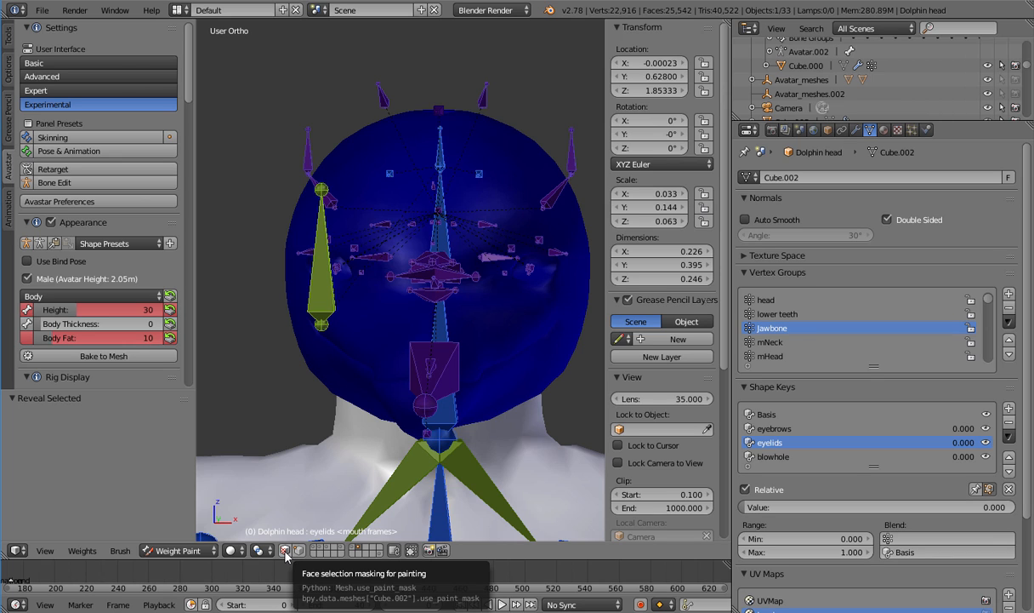
scroll(460, 276, up, 4)
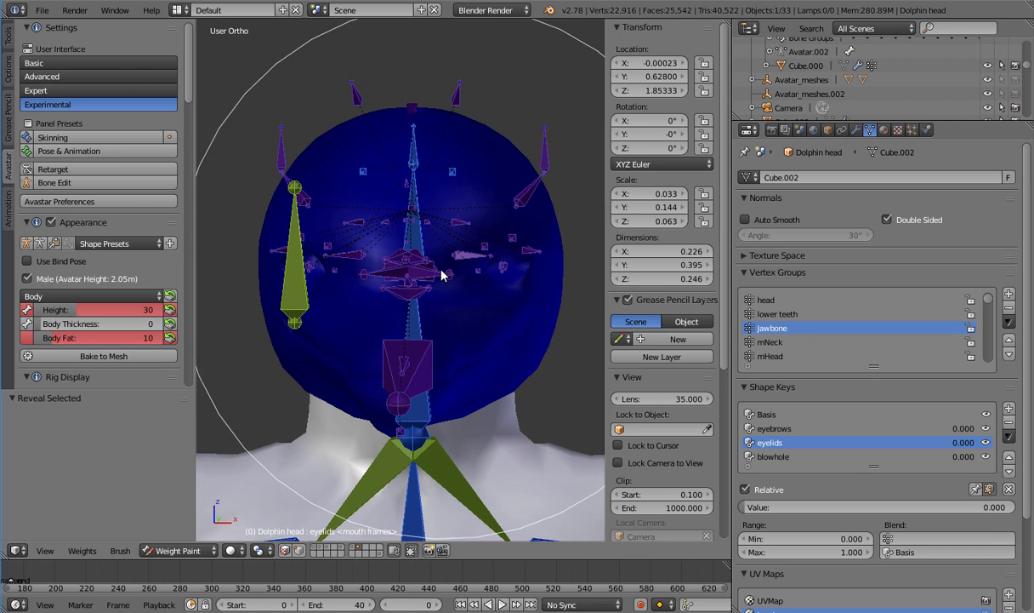
scroll(468, 280, down, 6)
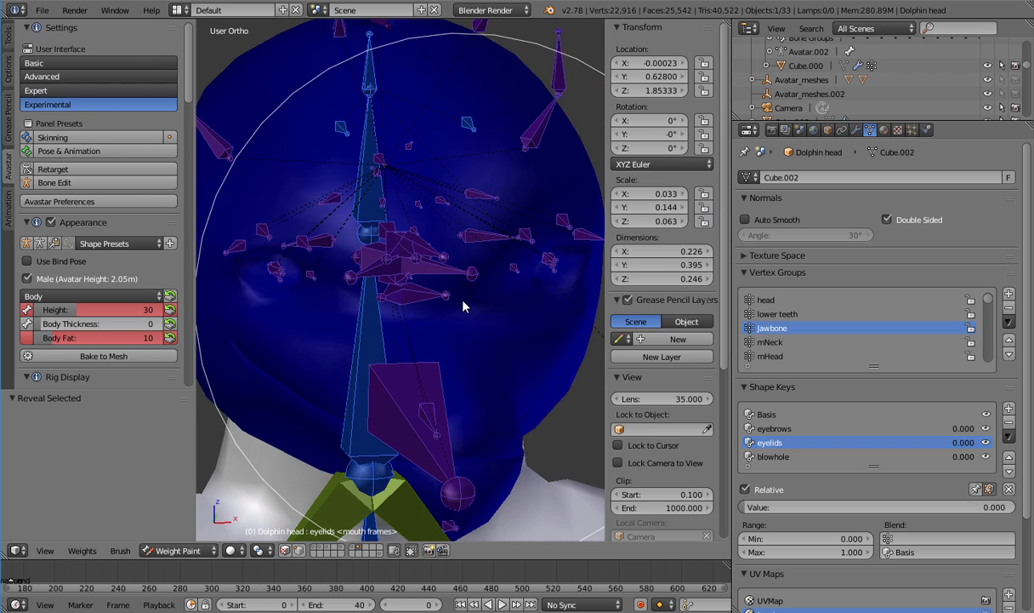
key(KP_1)
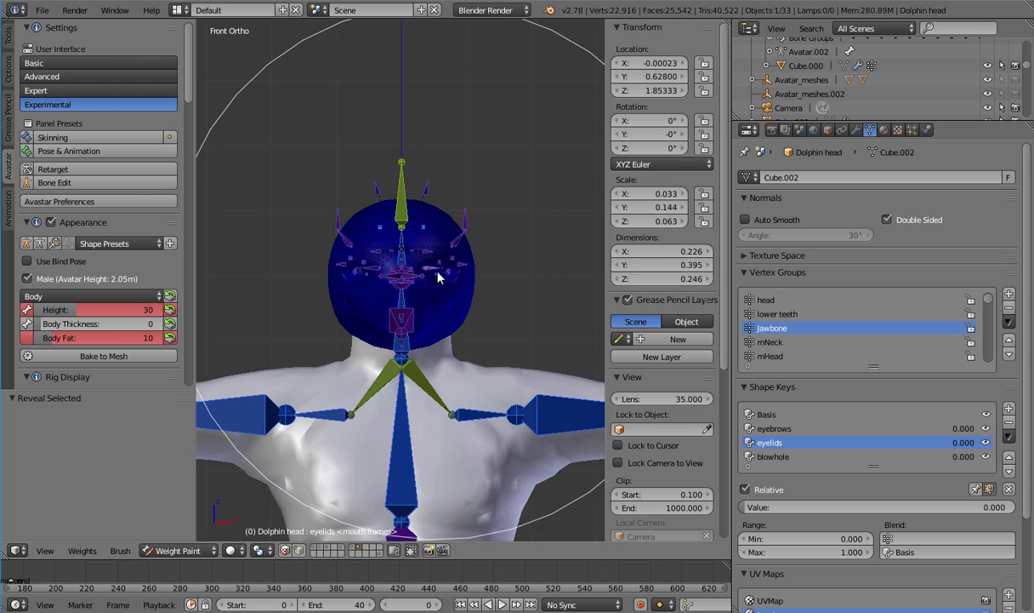
scroll(440, 277, up, 3)
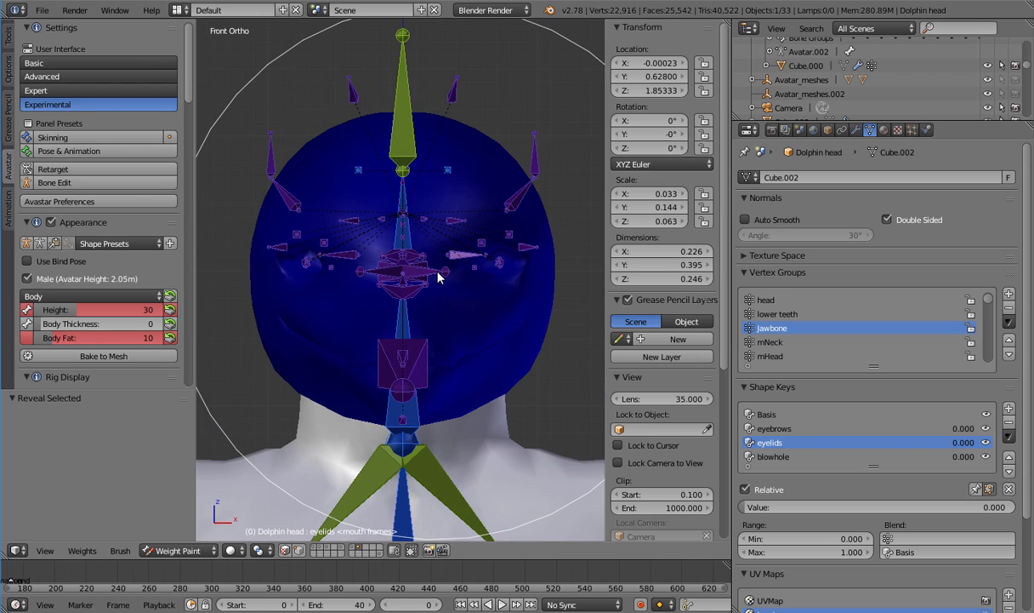
click(286, 550)
click(317, 550)
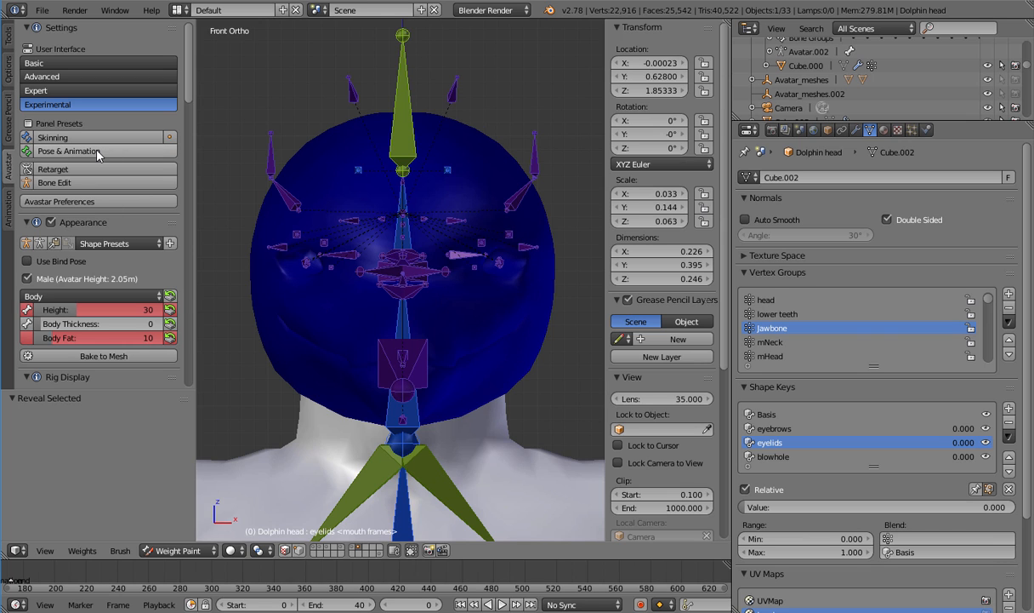
scroll(378, 271, down, 4)
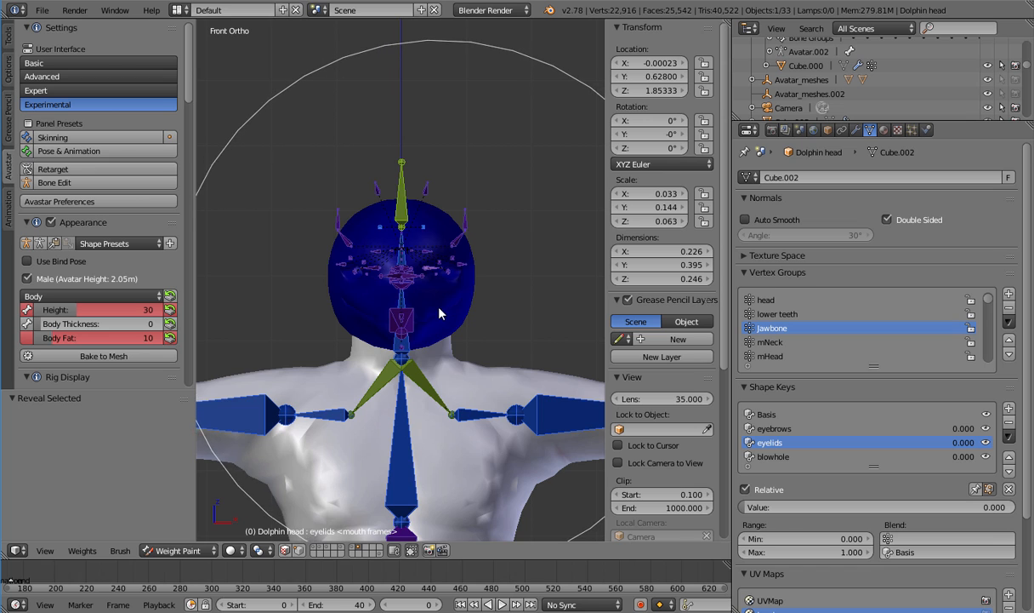
scroll(455, 304, up, 4)
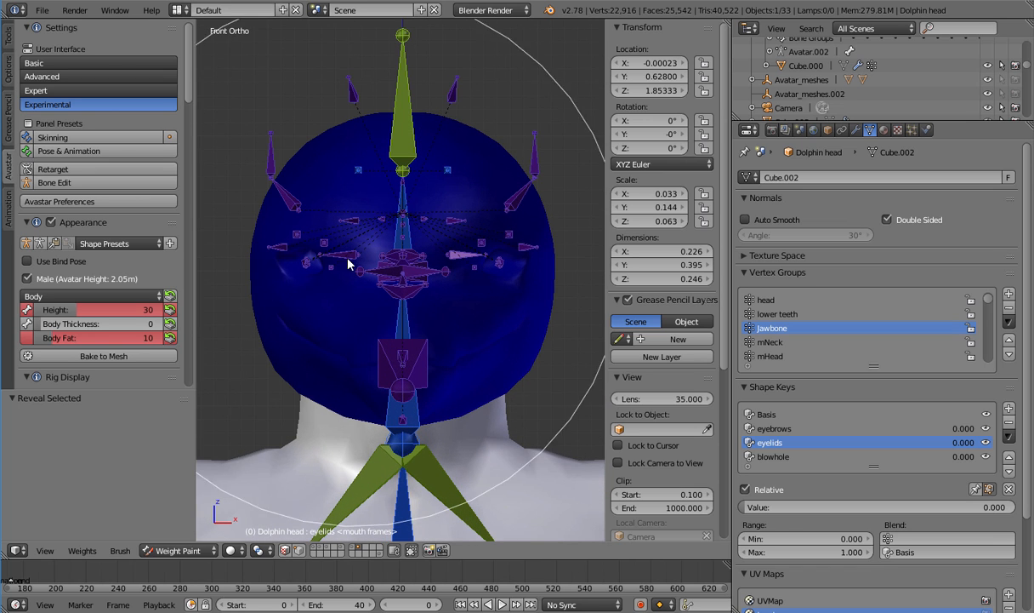
Deselect all bones and show the eyeballs' scene layer together with the dolphin head's layer
key(a)
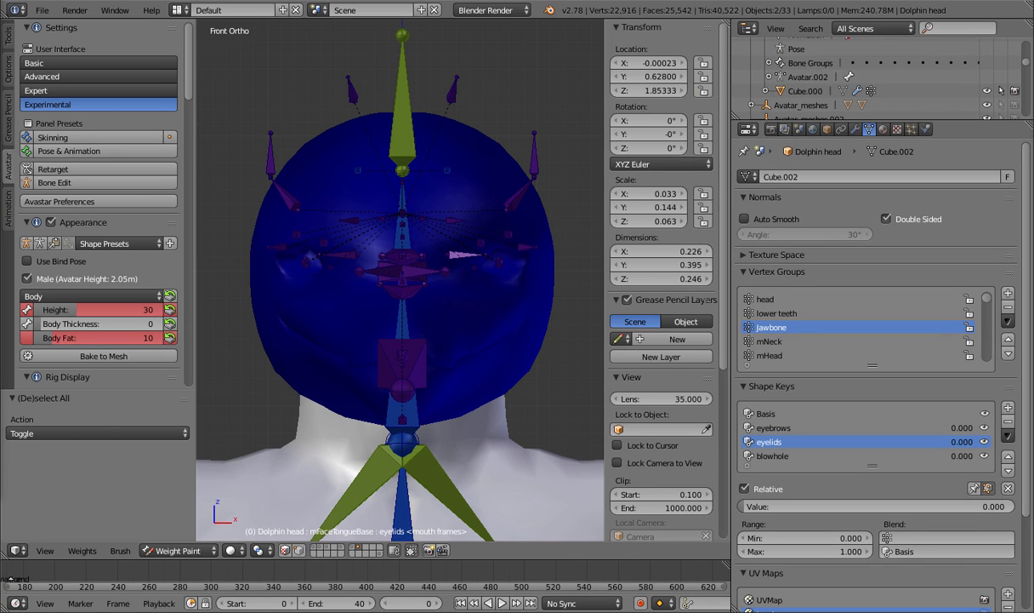
click(356, 554)
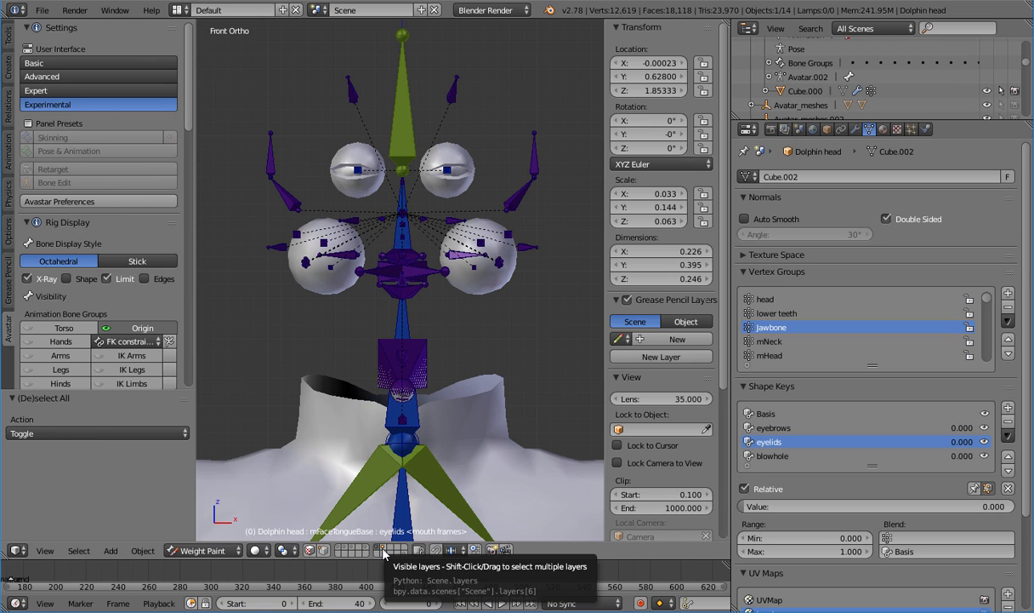
shift+click(383, 553)
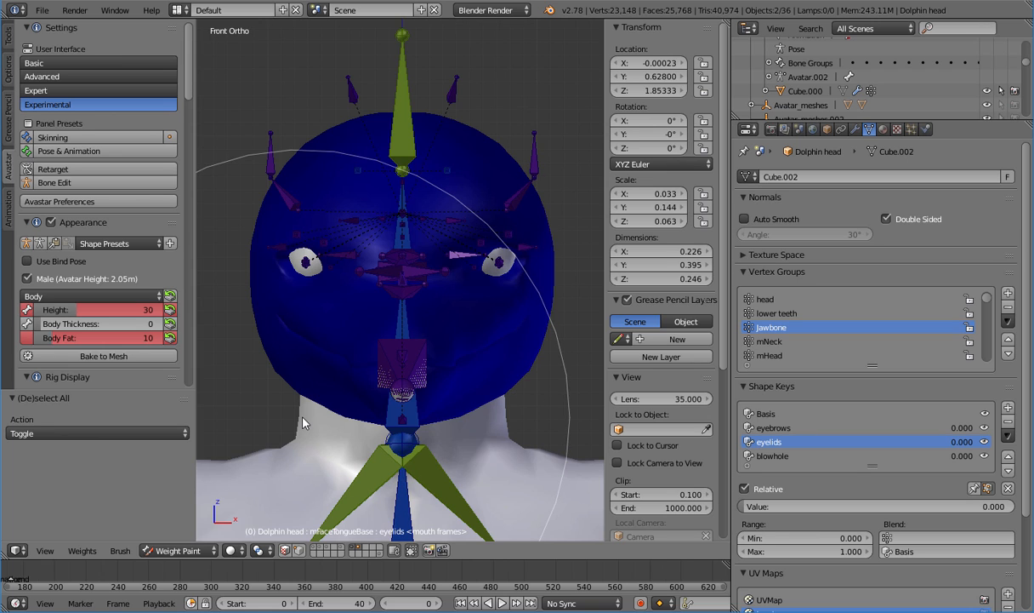
Switch to the Animation screen layout and delete all timeline markers
click(177, 10)
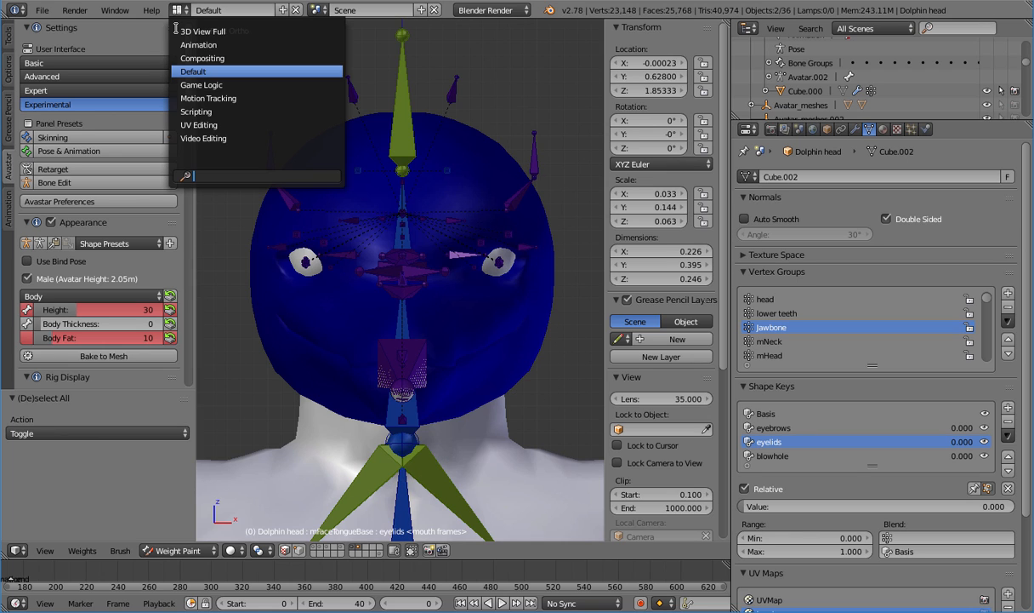
click(228, 46)
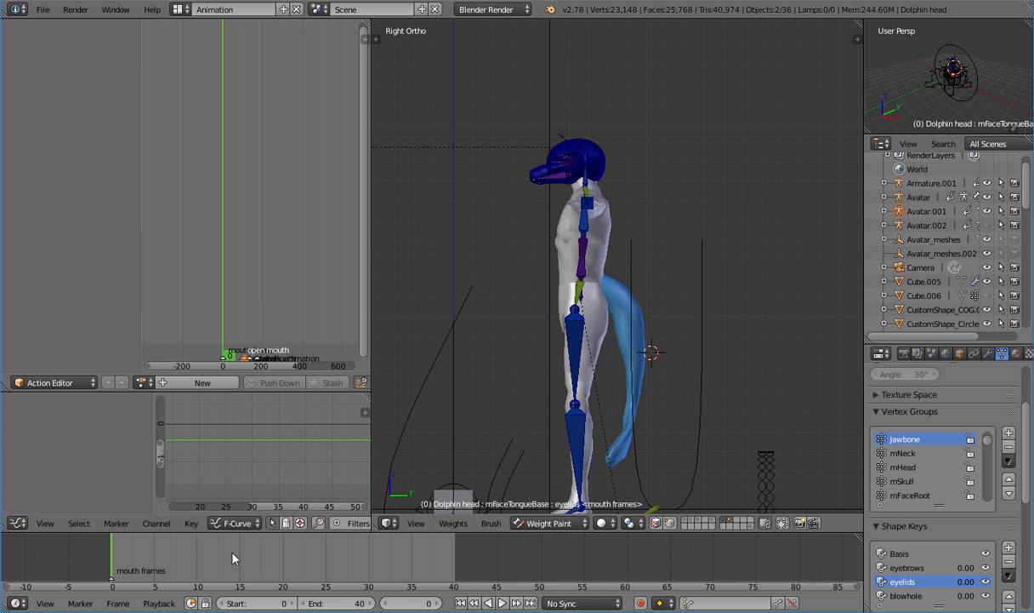
scroll(234, 558, down, 8)
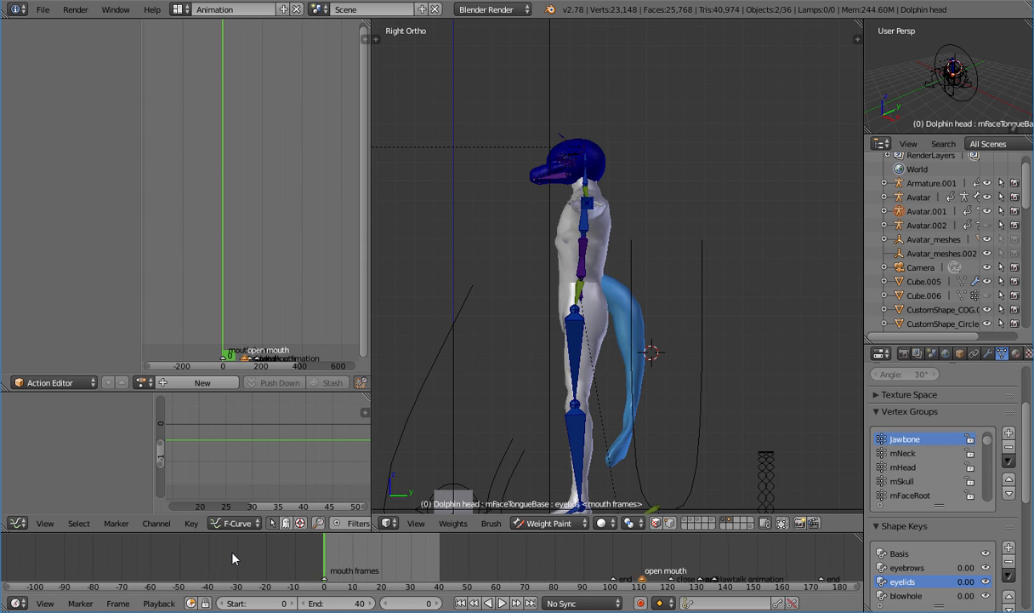
key(a)
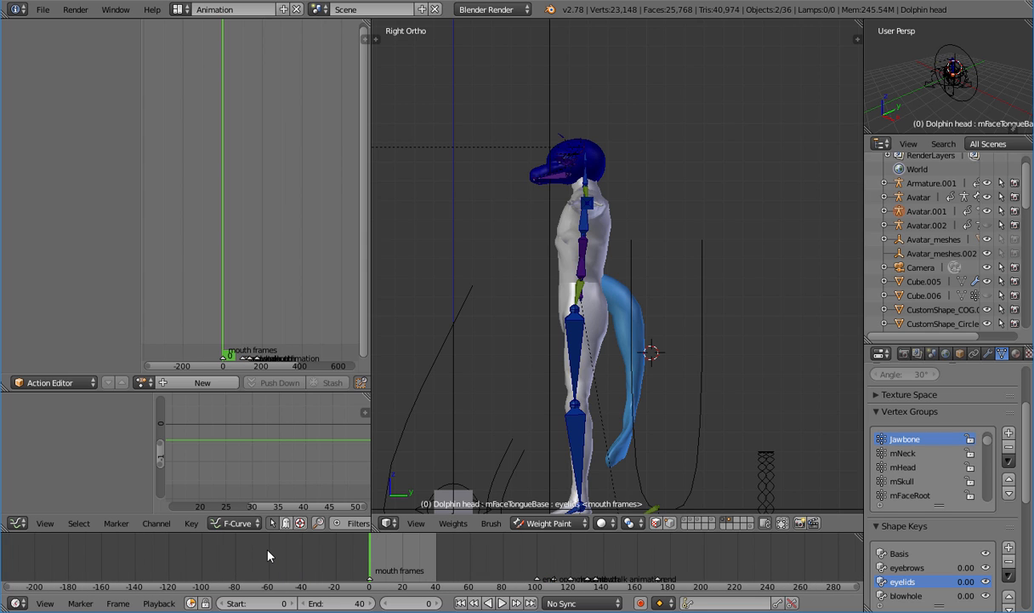
key(a)
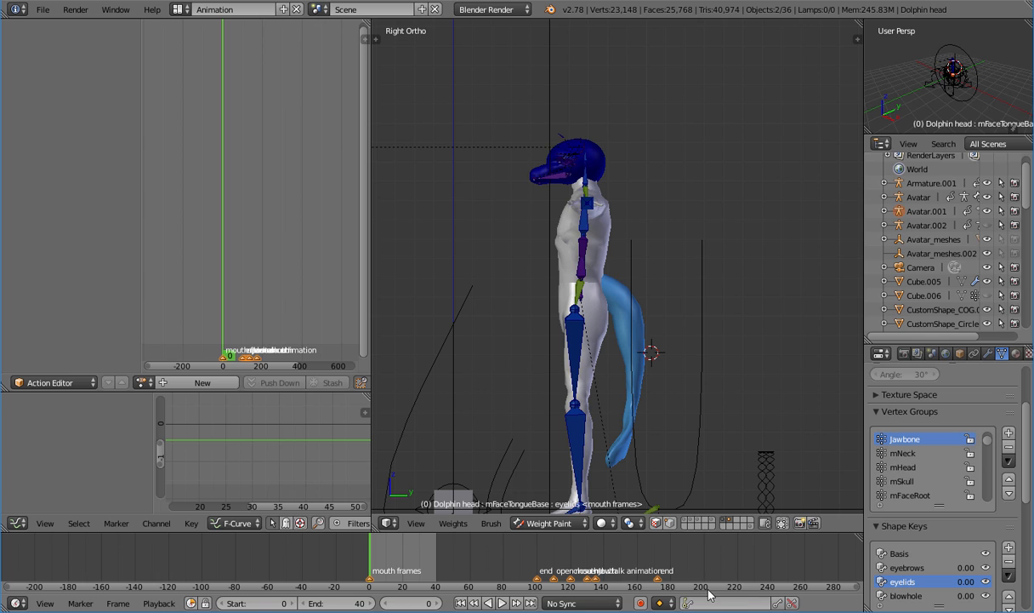
key(x)
click(707, 587)
scroll(698, 579, down, 5)
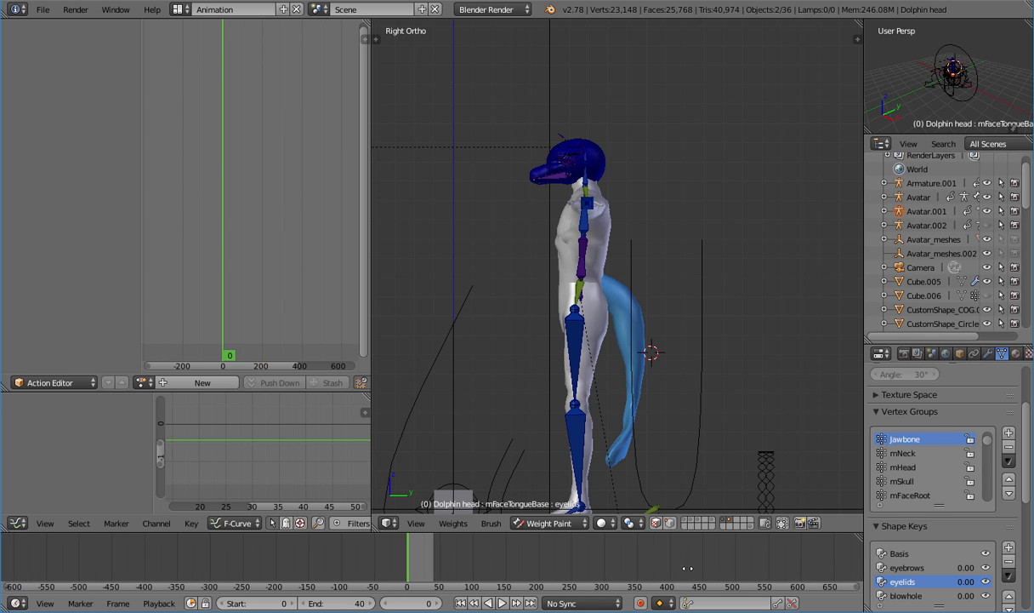
Delete the remaining timeline markers beyond frame 1000 and frame the timeline around the 0 to 40 range
middle_drag(687, 569, 225, 564)
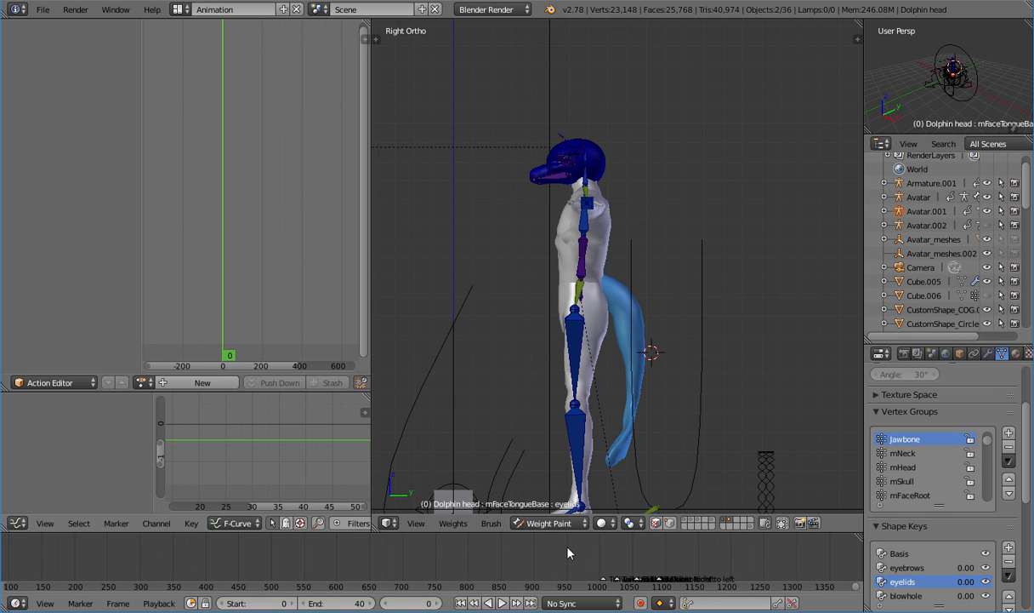
key(a)
key(x)
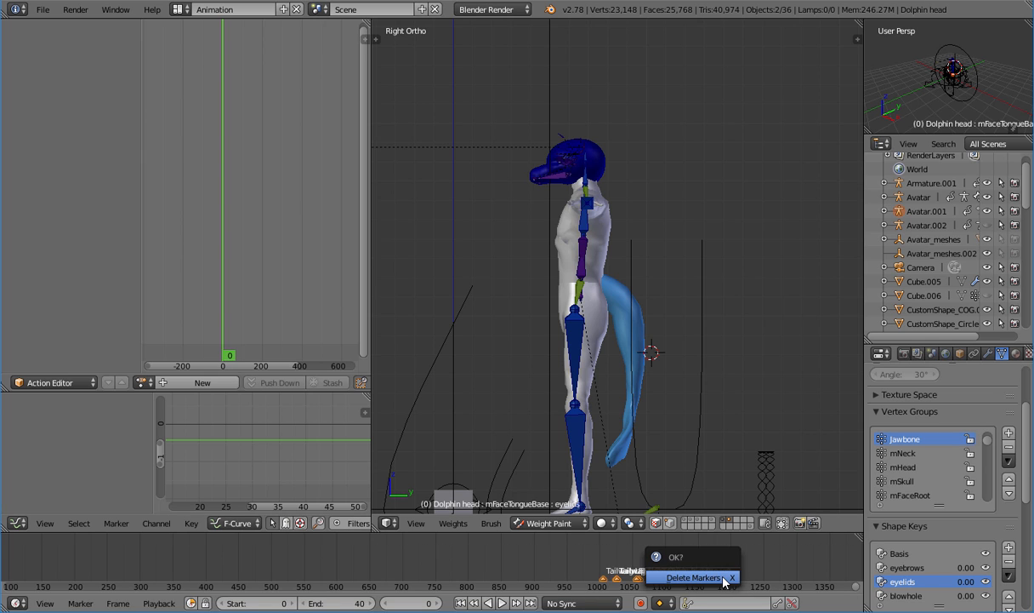
click(723, 578)
scroll(606, 561, down, 2)
middle_drag(433, 557, 554, 559)
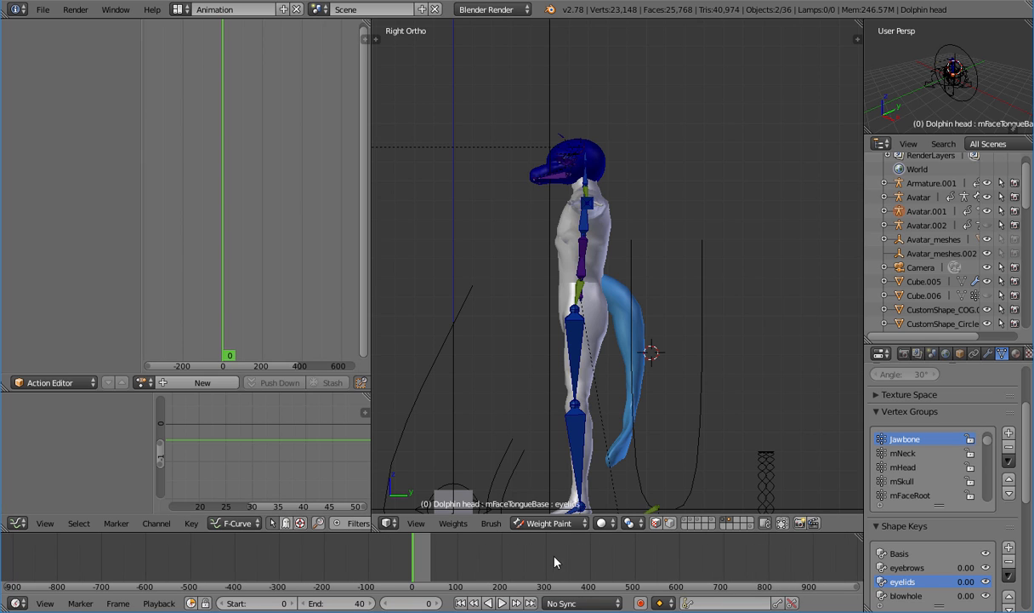
scroll(422, 558, up, 20)
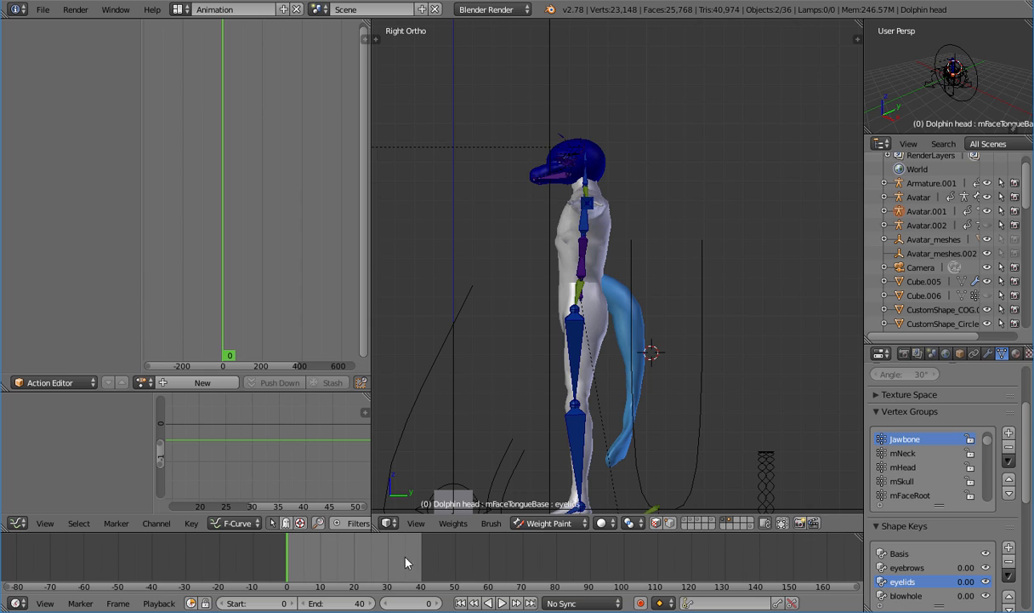
middle_drag(457, 563, 496, 563)
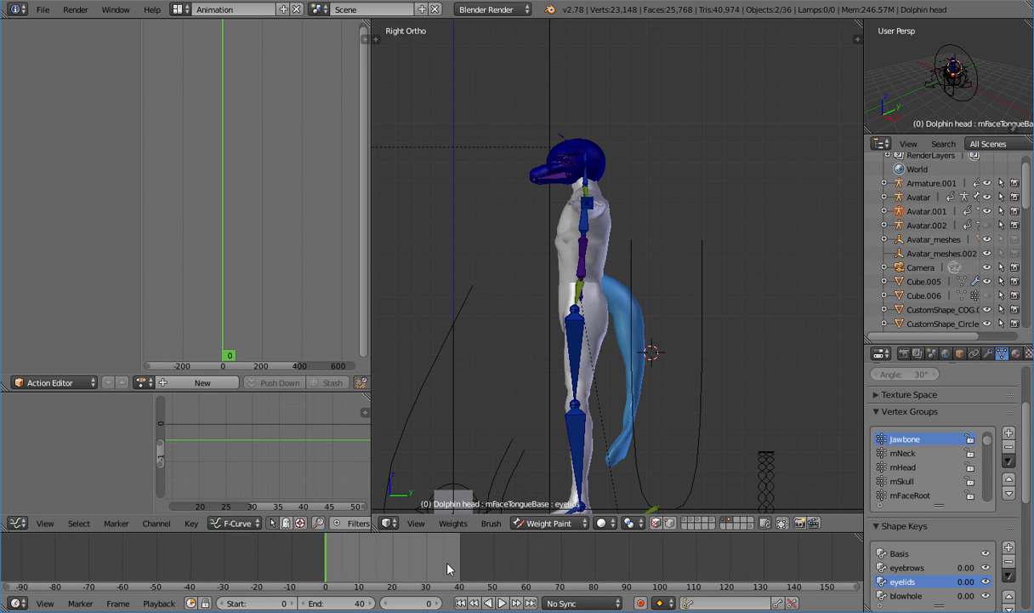
click(179, 10)
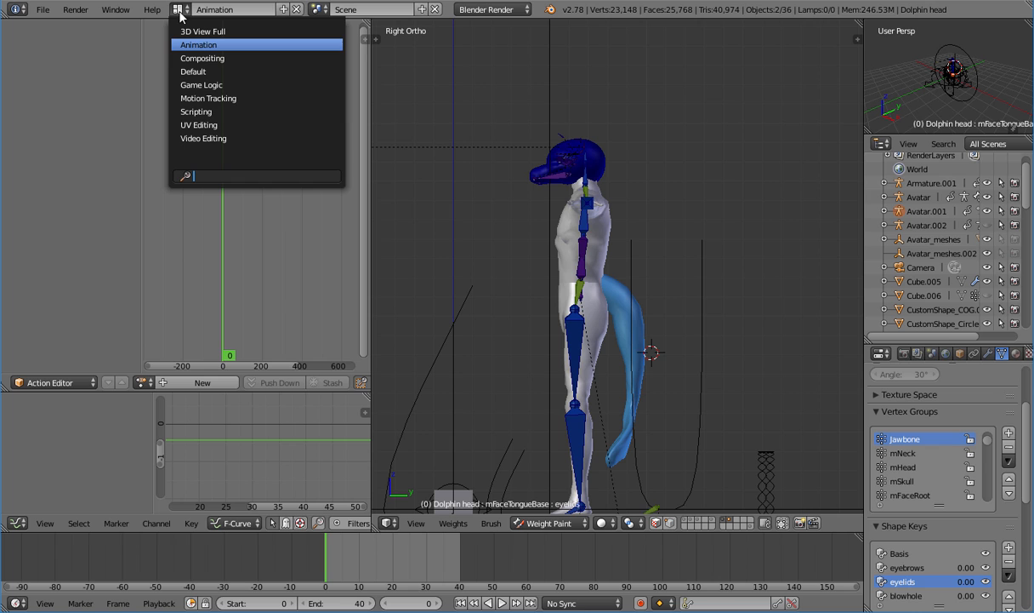
click(194, 71)
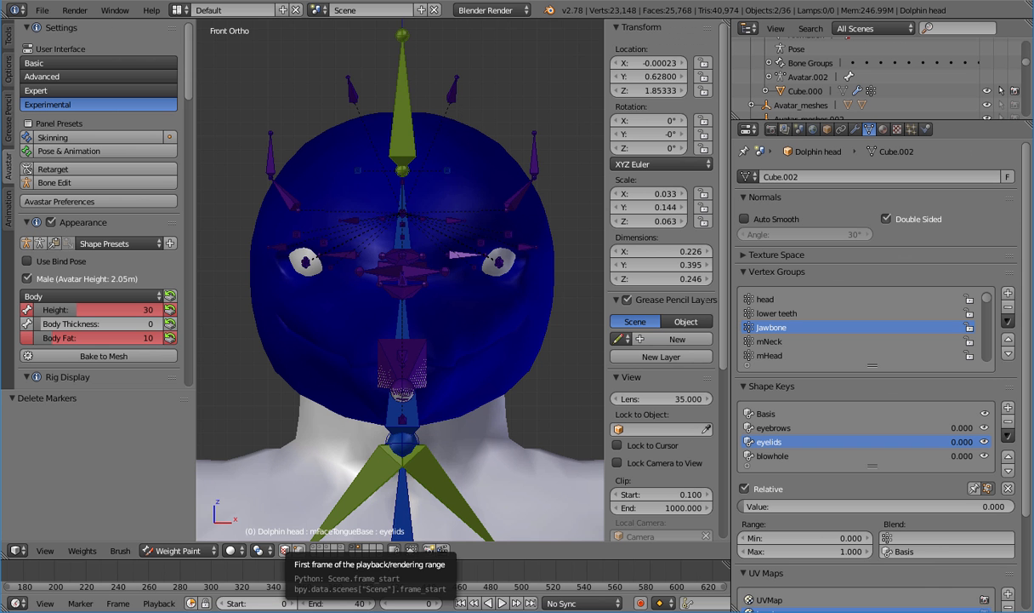
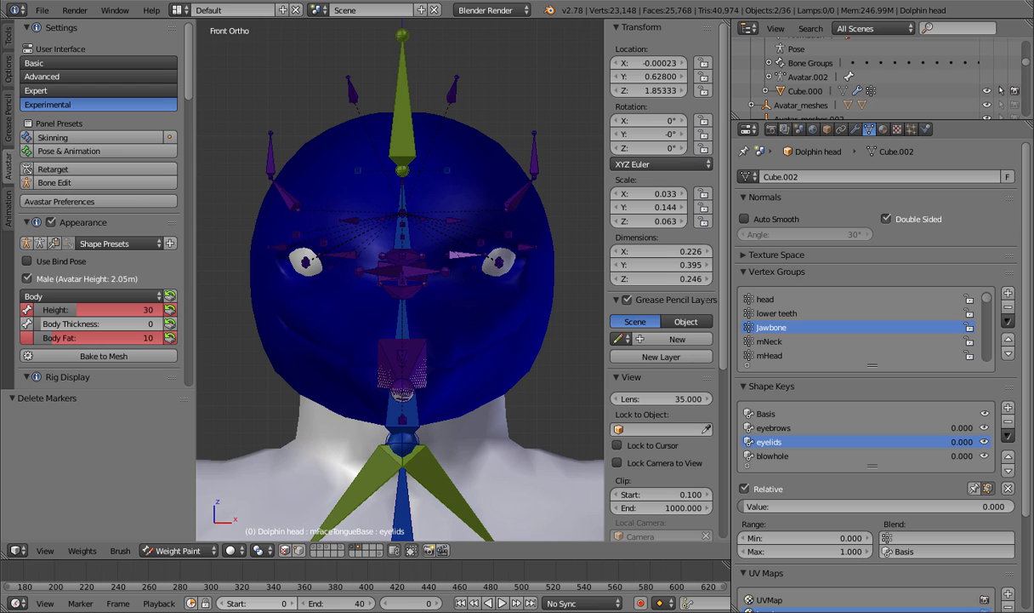
click(176, 10)
click(201, 44)
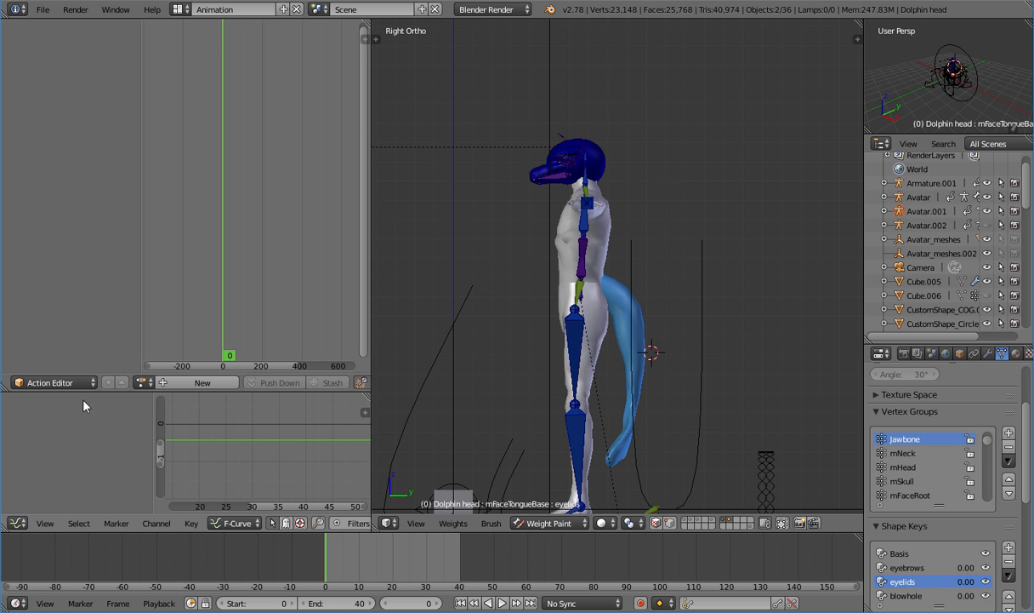
Assign the eyelids open/close action to the dolphin head and switch to the Default screen layout
click(141, 383)
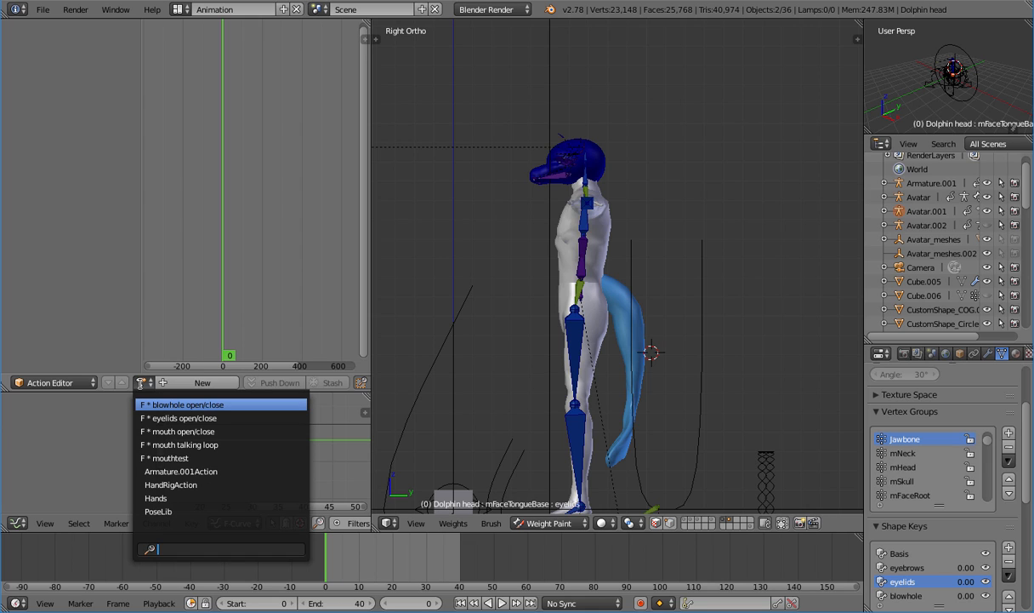
click(210, 418)
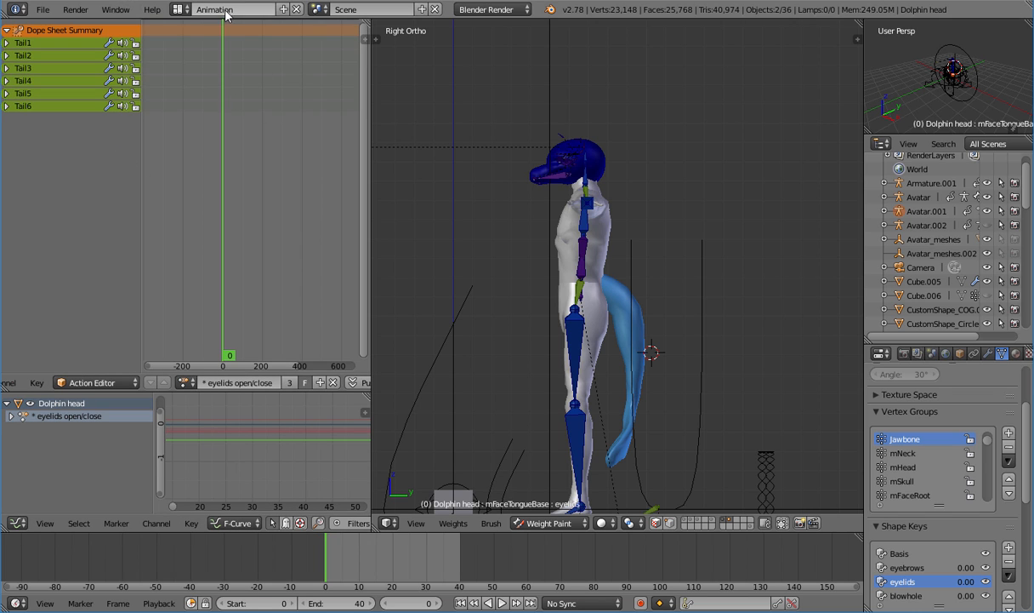
click(180, 9)
click(223, 71)
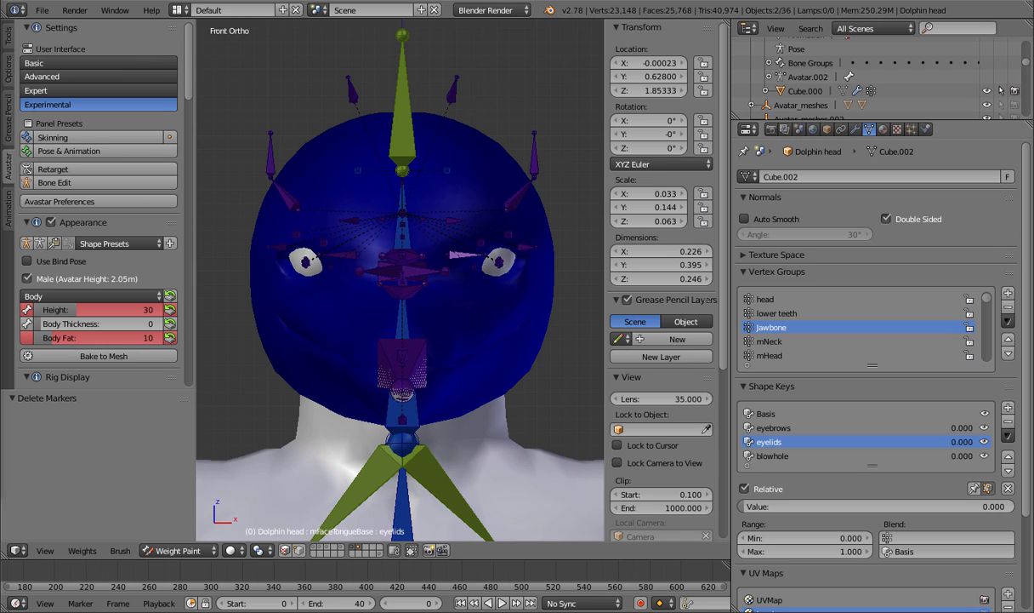
Put the rig into Avastar's Bone Edit preset and show the Face animation bone group
click(181, 550)
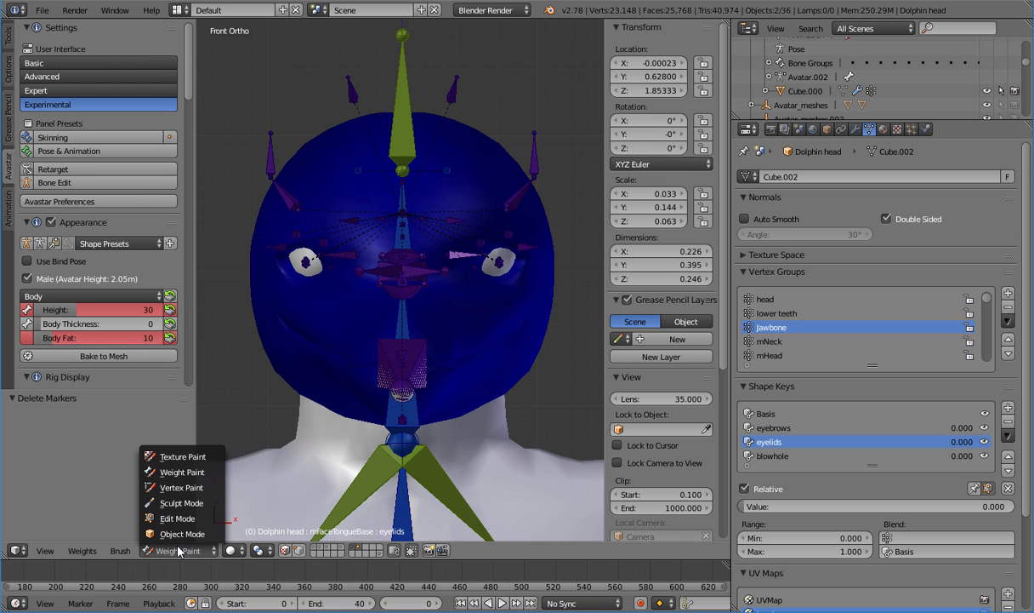
click(86, 181)
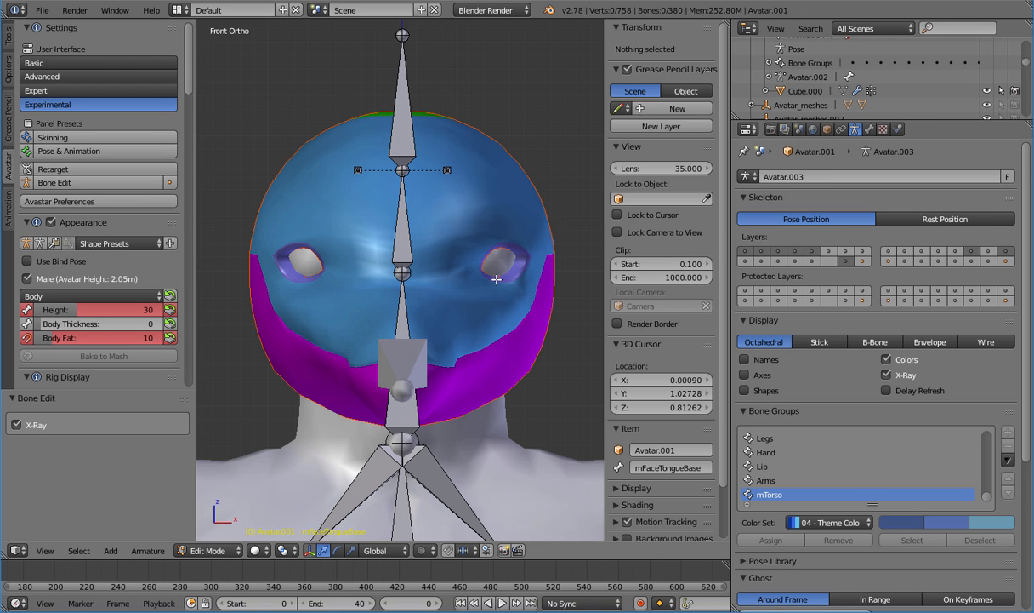
scroll(154, 290, down, 8)
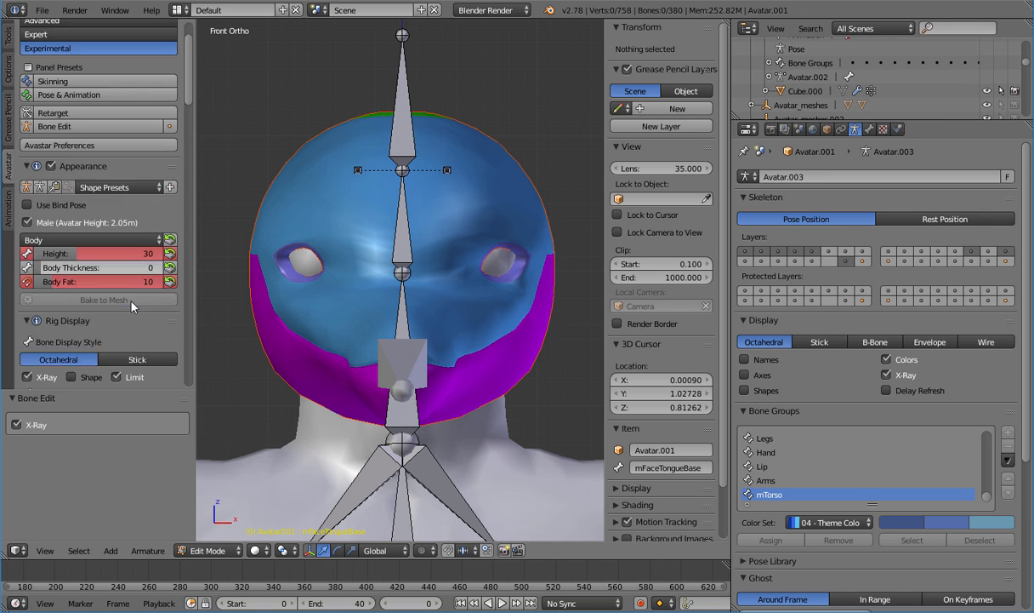
click(58, 276)
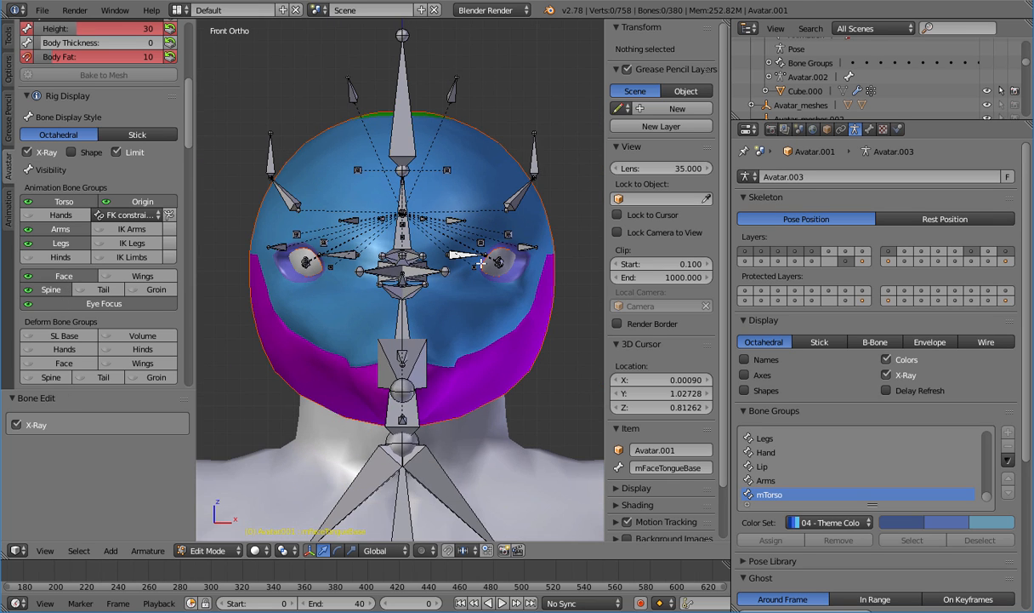
Circle-select the eye and eyelid bones in both of the dolphin head's eyes
key(a)
right_click(506, 263)
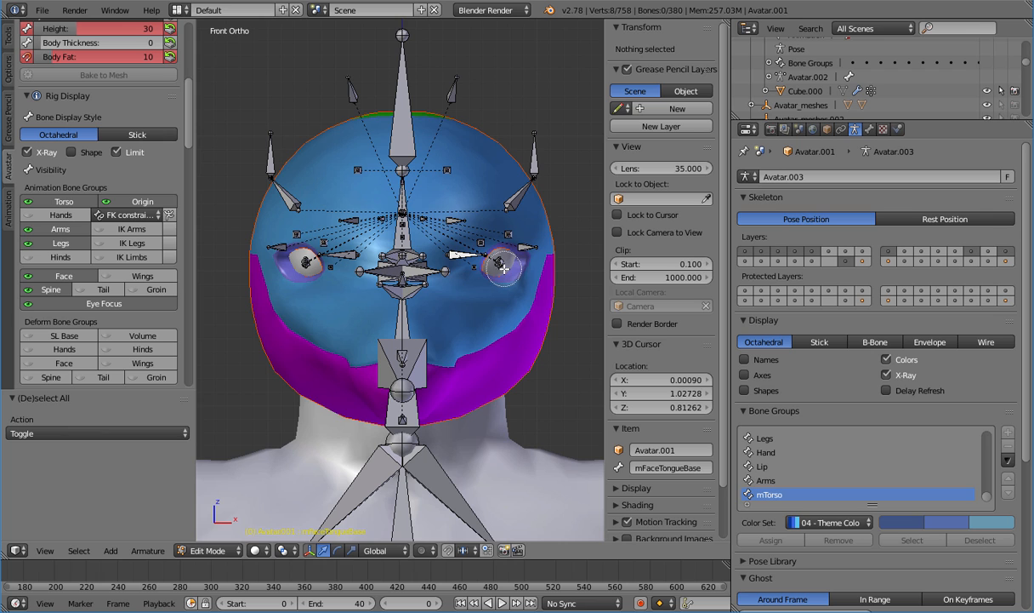
shift+right_click(300, 266)
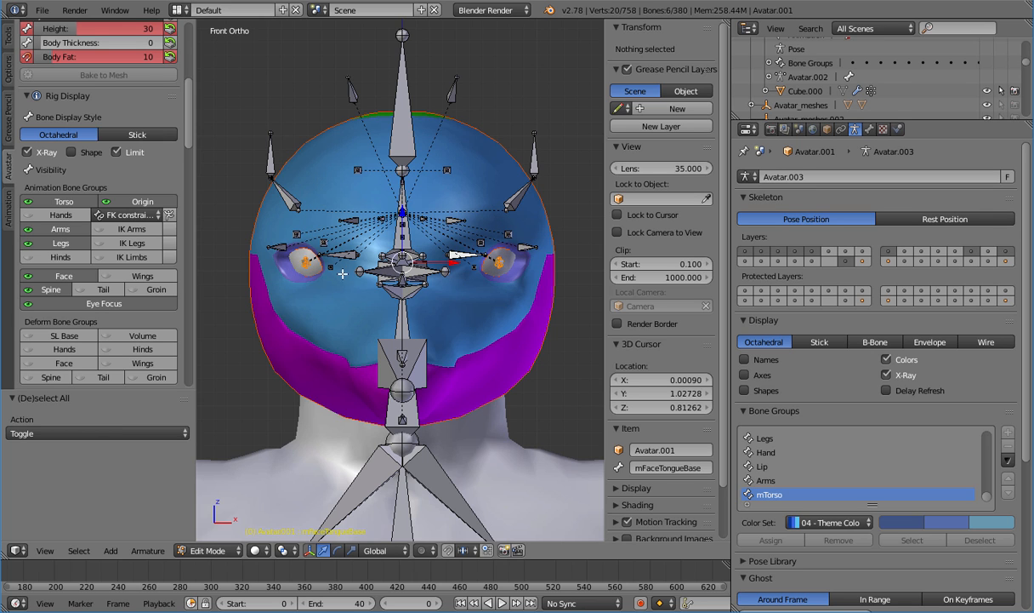
Try to refine the bone selection inside the left eye from a close side view
scroll(547, 288, up, 5)
shift+middle_drag(502, 294, 287, 318)
scroll(378, 284, up, 5)
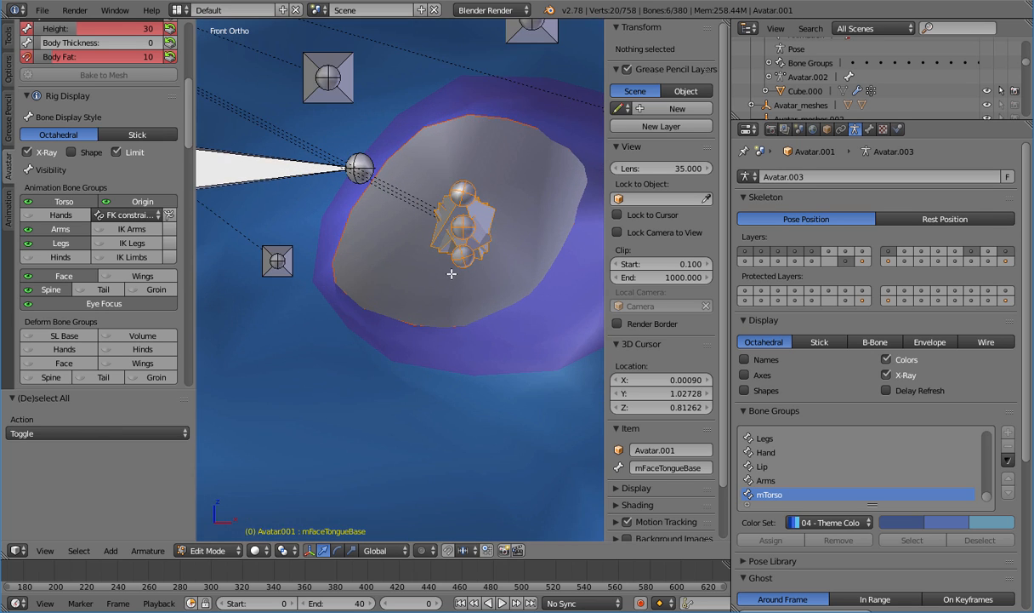
shift+right_click(442, 219)
middle_drag(451, 233, 337, 236)
shift+right_click(313, 245)
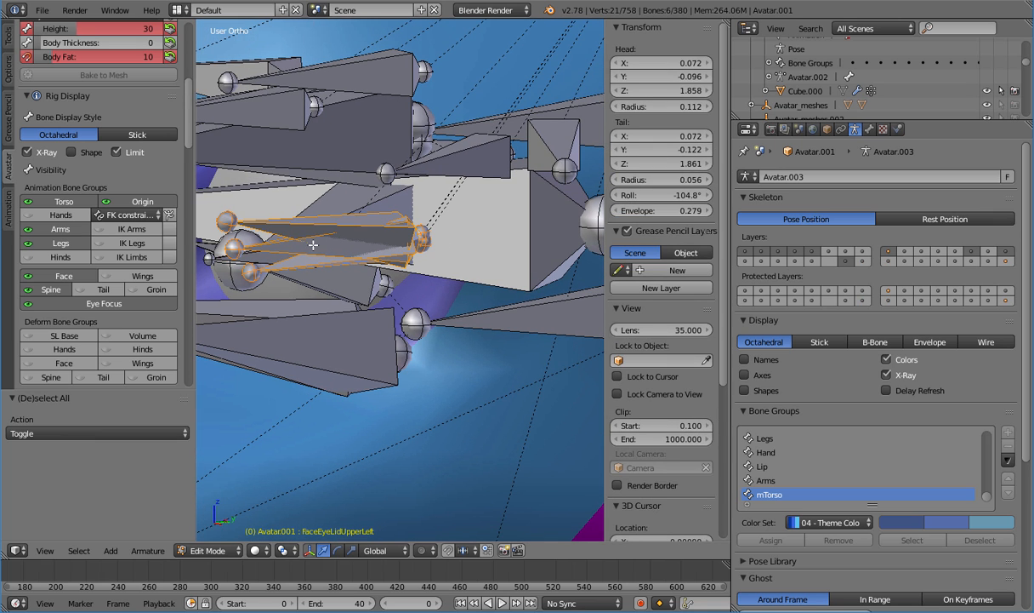
shift+right_click(282, 251)
shift+right_click(264, 241)
shift+right_click(264, 236)
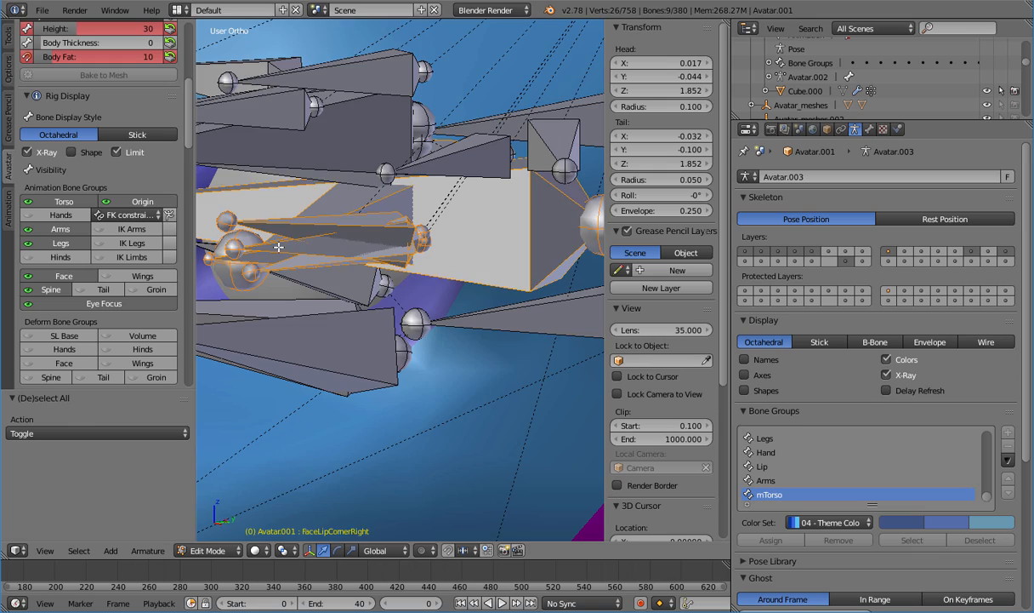
Remove the accidentally selected lip corner and other face bones from the selection, leaving only the eye and eyelid bones
scroll(298, 255, down, 4)
middle_drag(298, 256, 405, 269)
shift+middle_drag(343, 278, 435, 272)
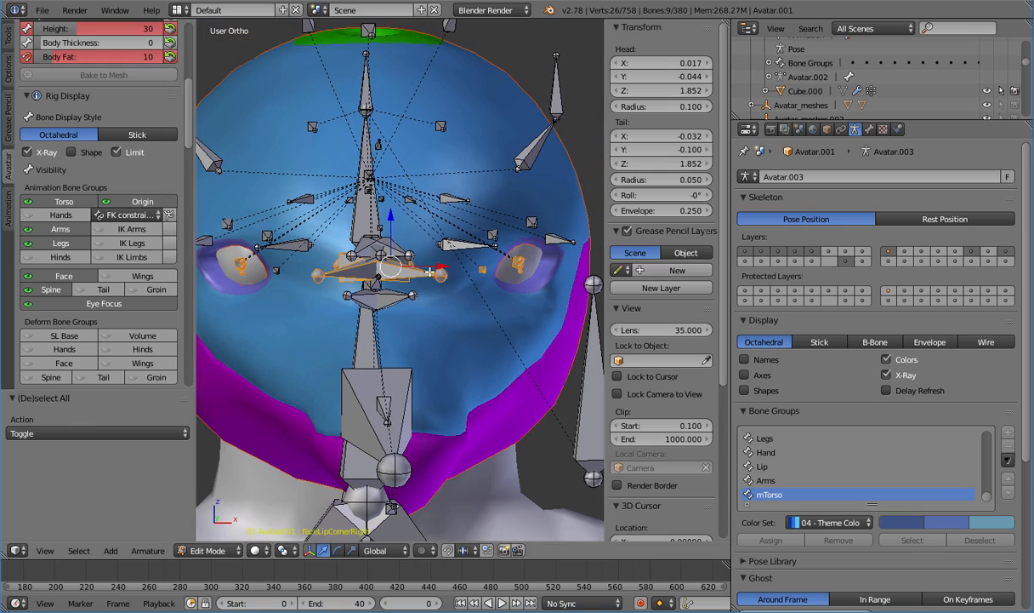
shift+right_click(367, 279)
shift+right_click(397, 268)
scroll(475, 274, up, 4)
shift+right_click(561, 258)
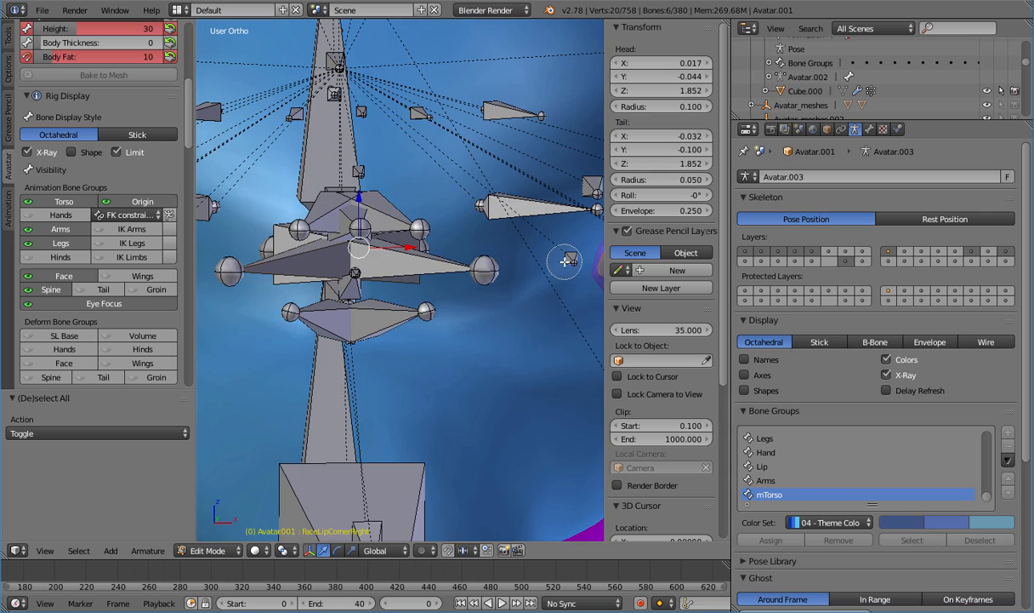
Invert the selection and hide every bone except the eye and eyelid bones
middle_drag(547, 270, 457, 278)
scroll(457, 278, up, 6)
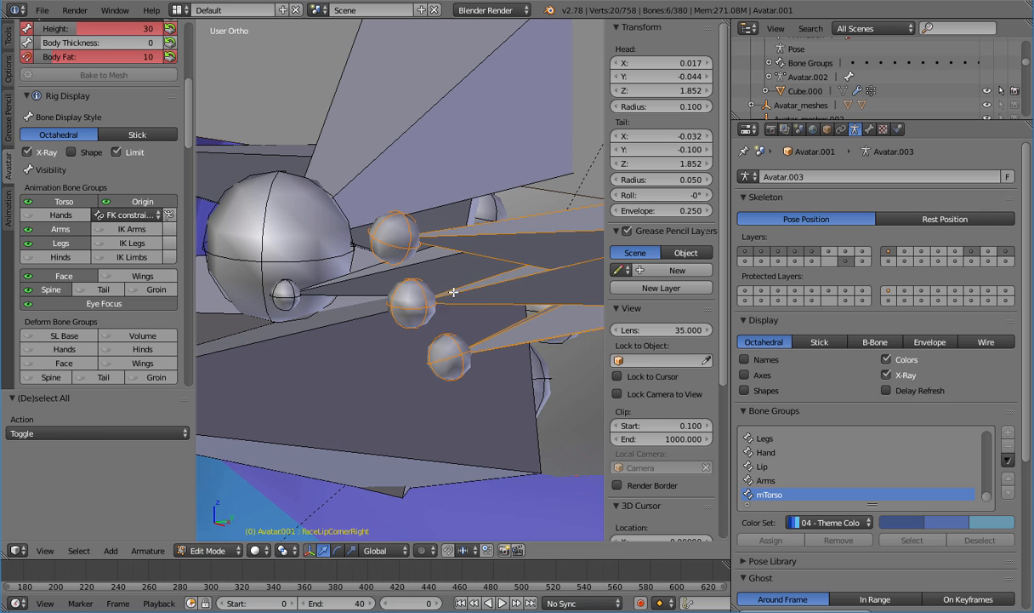
right_click(468, 281)
middle_drag(497, 288, 481, 342)
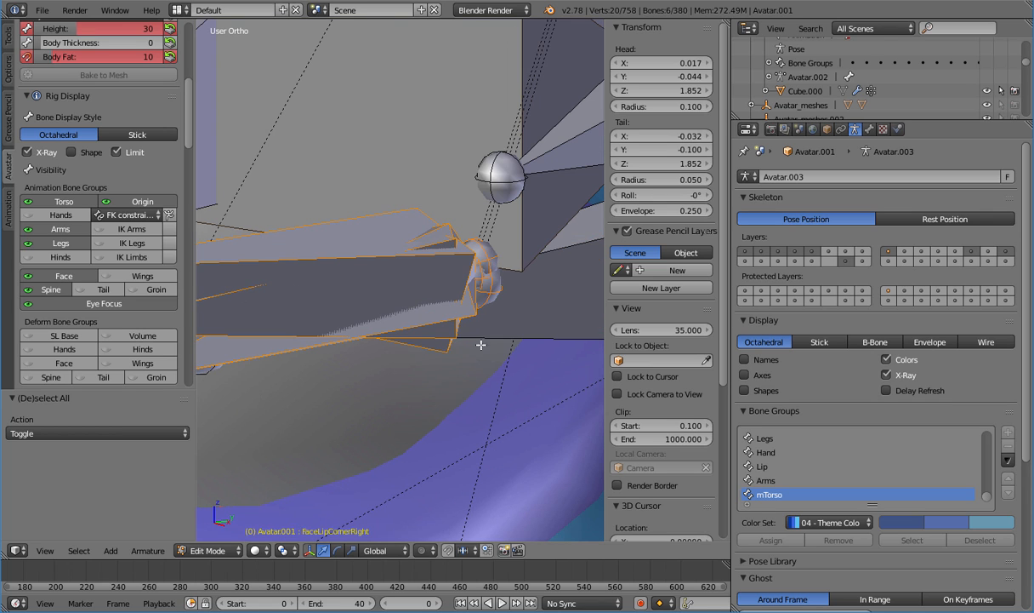
key(c)
right_click(307, 293)
middle_drag(307, 294, 522, 280)
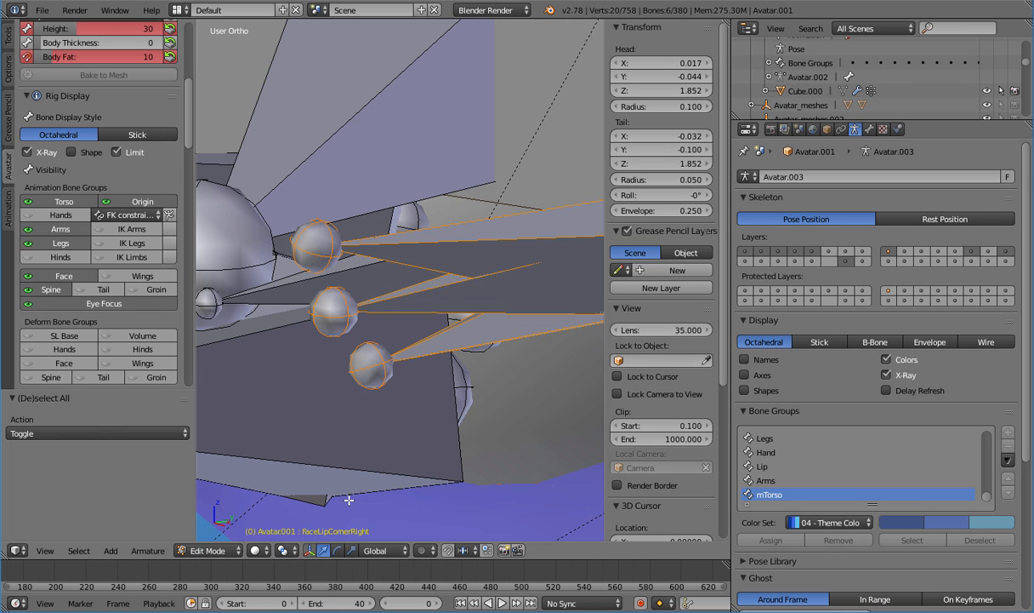
scroll(374, 398, down, 6)
middle_drag(361, 383, 457, 362)
scroll(457, 361, down, 8)
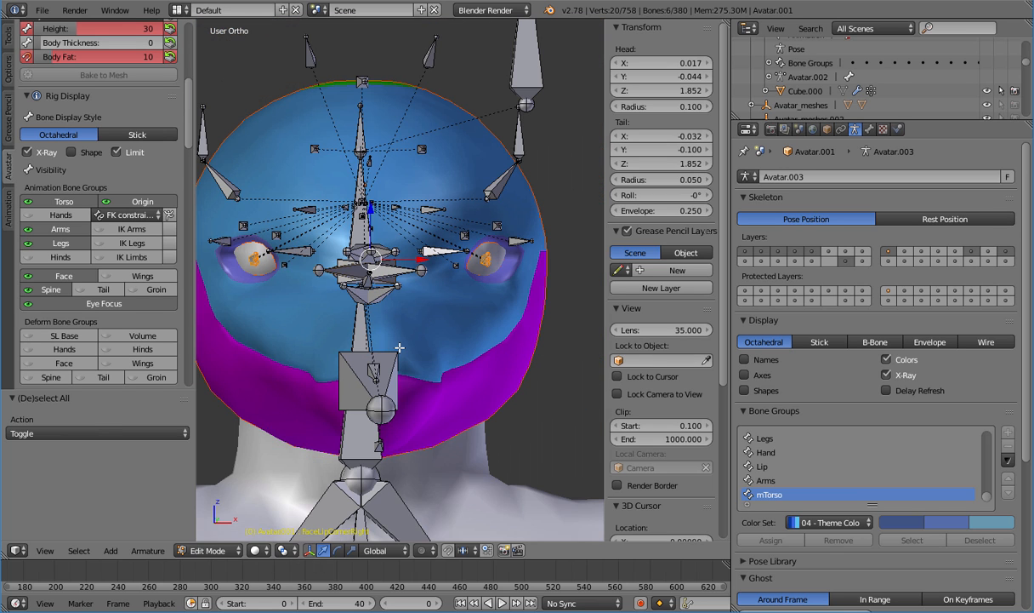
key(ctrl+i)
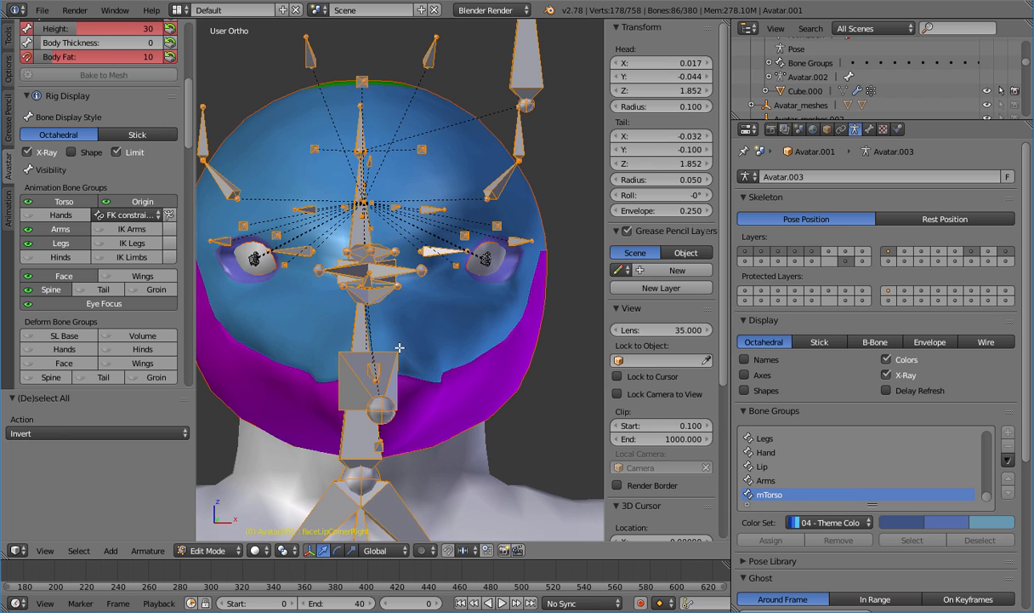
key(h)
Hide the middle bone of the left eye, between its upper and lower eyelid bones
scroll(429, 351, up, 7)
middle_drag(531, 311, 335, 290)
scroll(335, 291, down, 1)
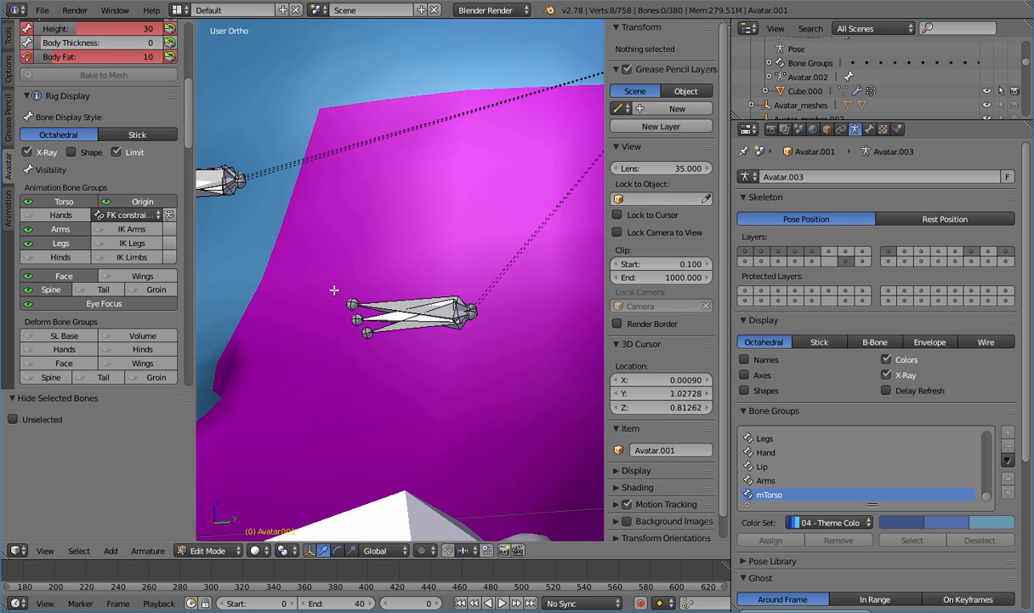
scroll(335, 290, down, 2)
shift+middle_drag(259, 239, 392, 272)
scroll(374, 260, up, 6)
shift+middle_drag(310, 200, 398, 265)
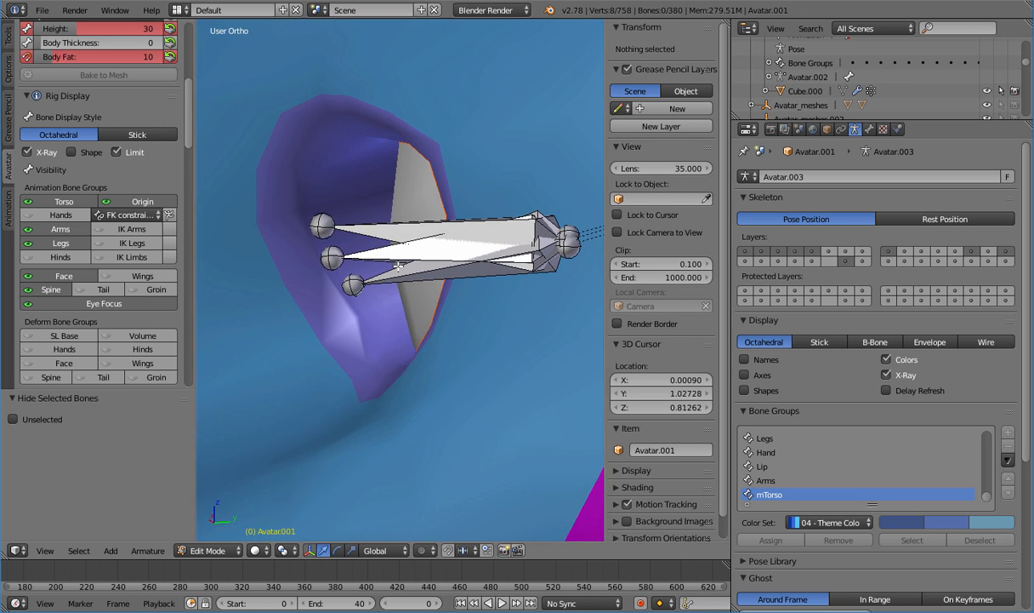
right_click(385, 247)
key(h)
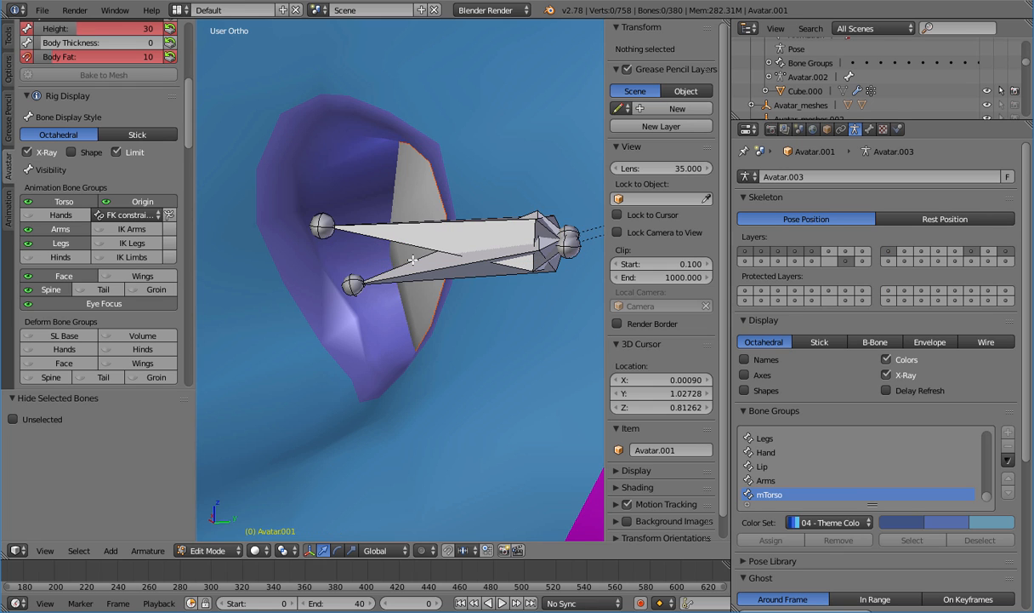
Hide the middle bone of the right eye, between its upper and lower eyelid bones
shift+middle_drag(478, 320, 330, 349)
scroll(330, 349, down, 3)
shift+middle_drag(508, 376, 441, 310)
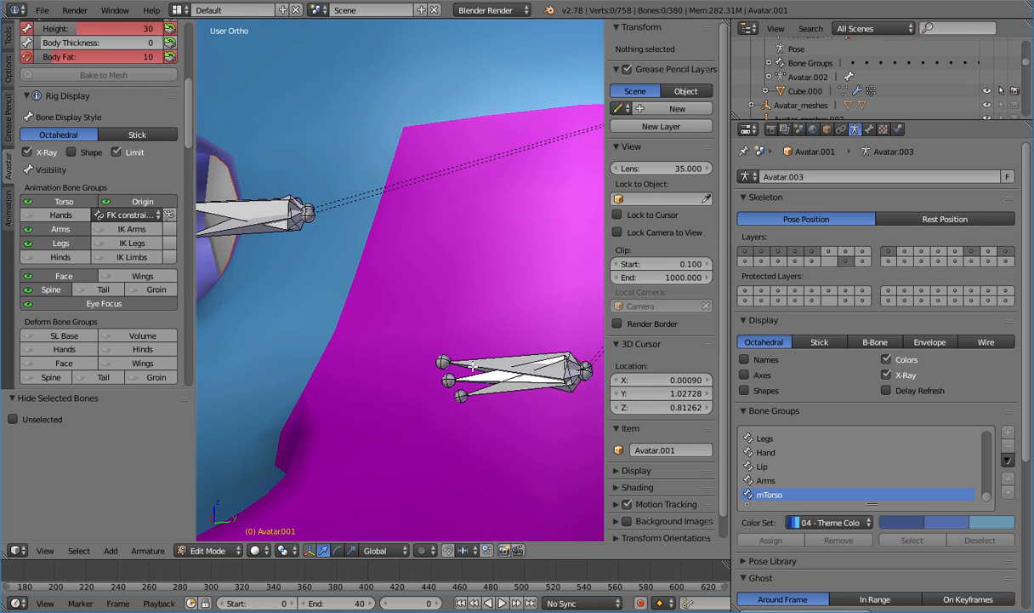
right_click(477, 374)
key(h)
scroll(404, 353, down, 4)
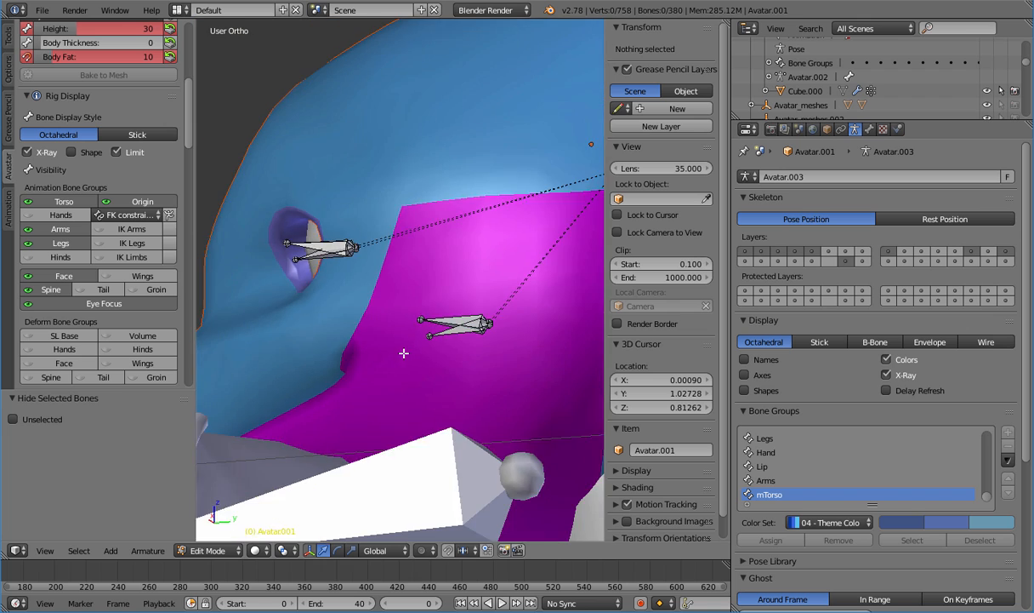
middle_drag(404, 353, 483, 371)
key(KP_3)
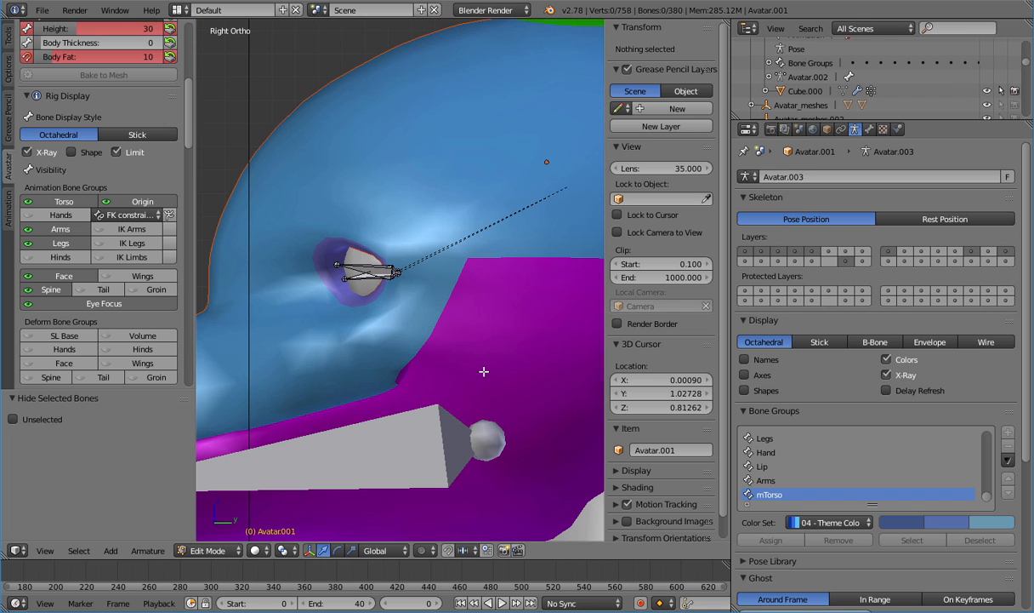
key(KP_7)
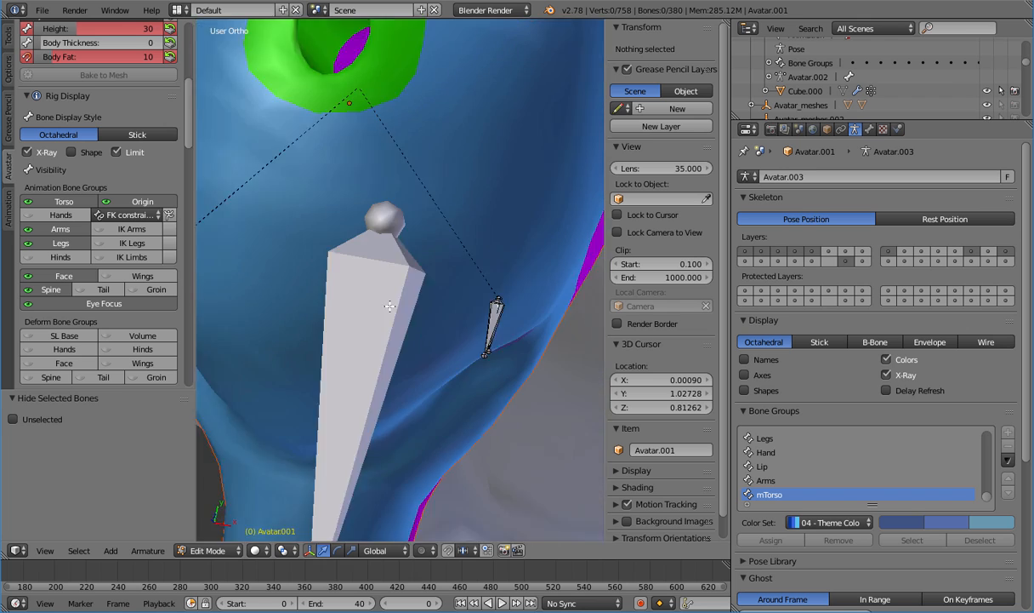
Select only the overlapping upper and lower eyelid bones of the left eye in the top view
middle_drag(490, 305, 523, 321)
right_click(478, 323)
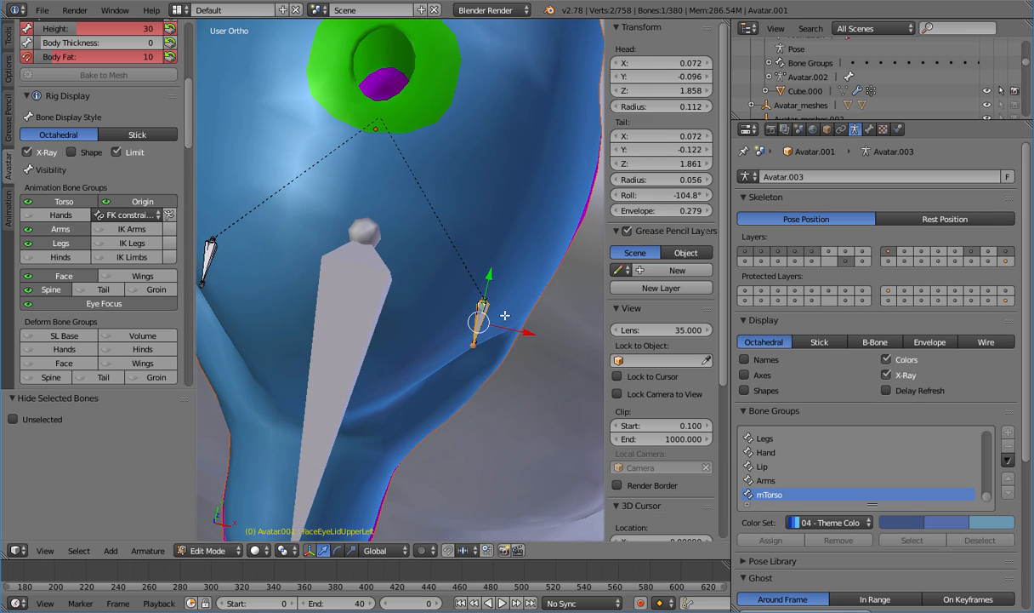
key(KP_7)
scroll(504, 315, up, 3)
shift+middle_drag(505, 315, 300, 273)
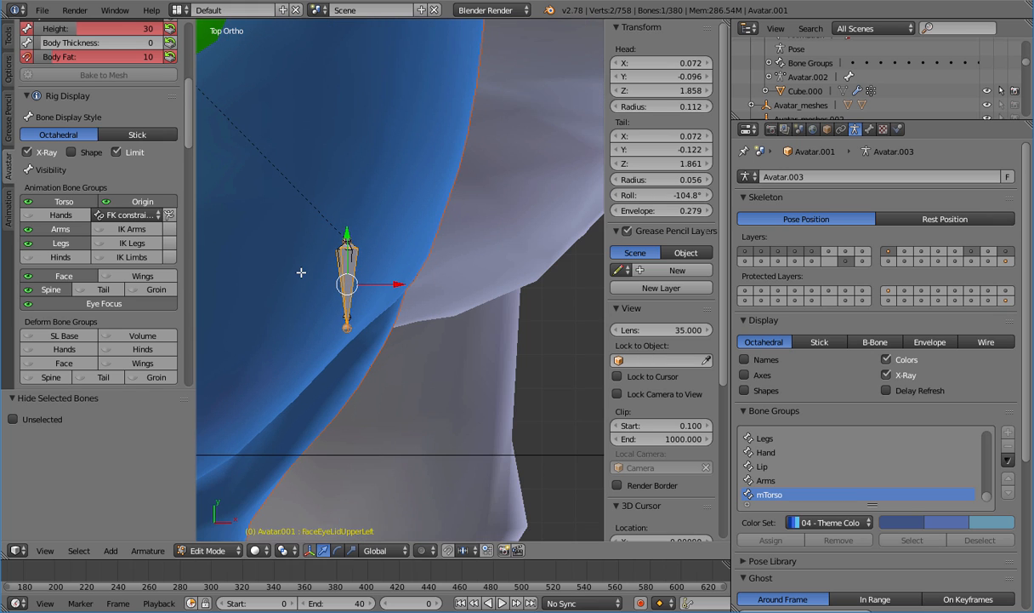
shift+middle_drag(366, 278, 420, 303)
key(a)
key(c)
drag(358, 237, 411, 332)
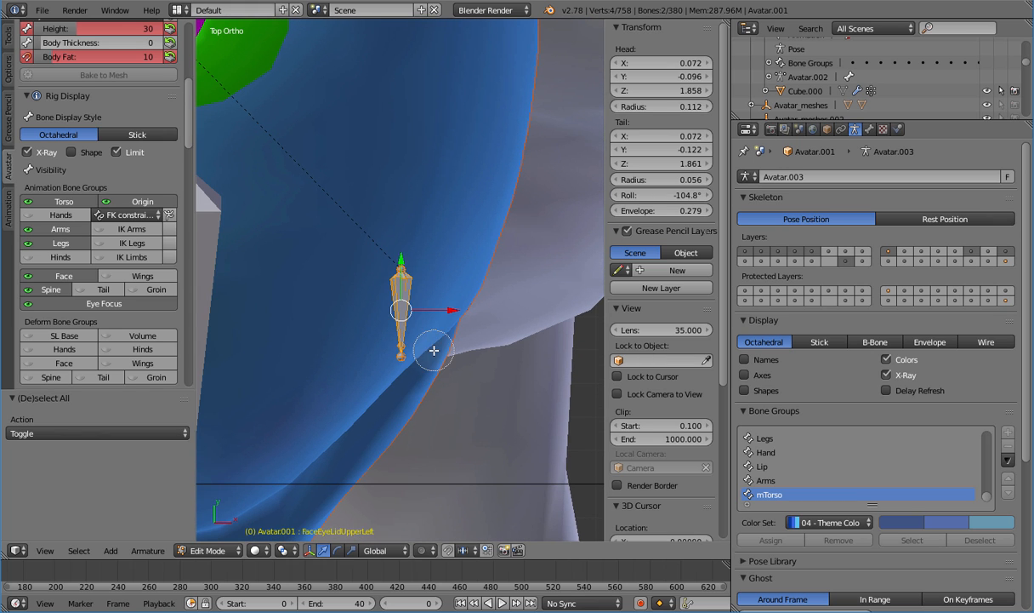
right_click(411, 332)
key(a)
key(b)
drag(366, 239, 431, 358)
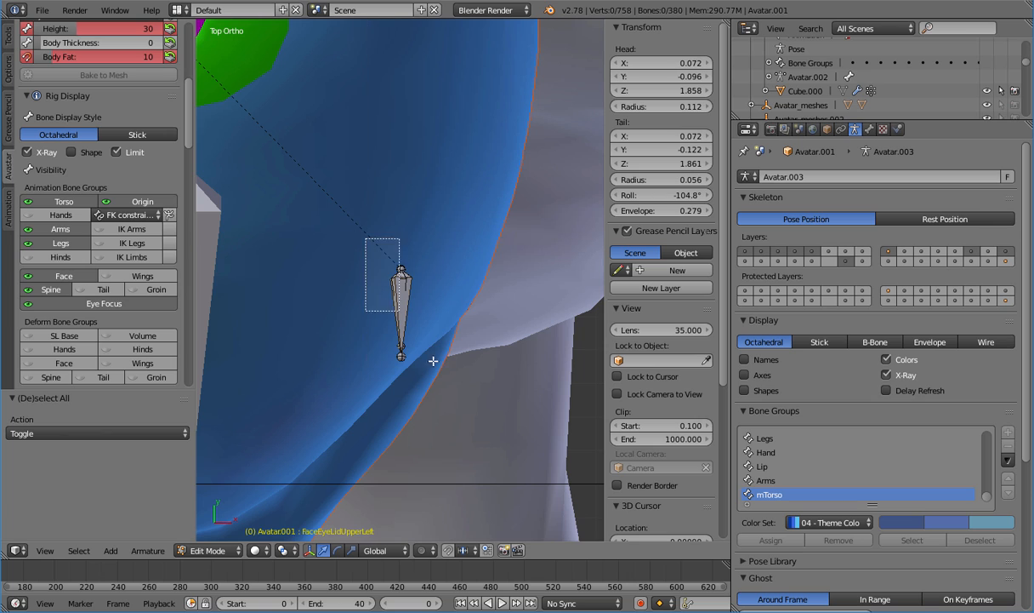
Rotate both left eyelid bones about -33.9° in the top view and shift them by -0.003 in X and -0.001 in Y
key(r)
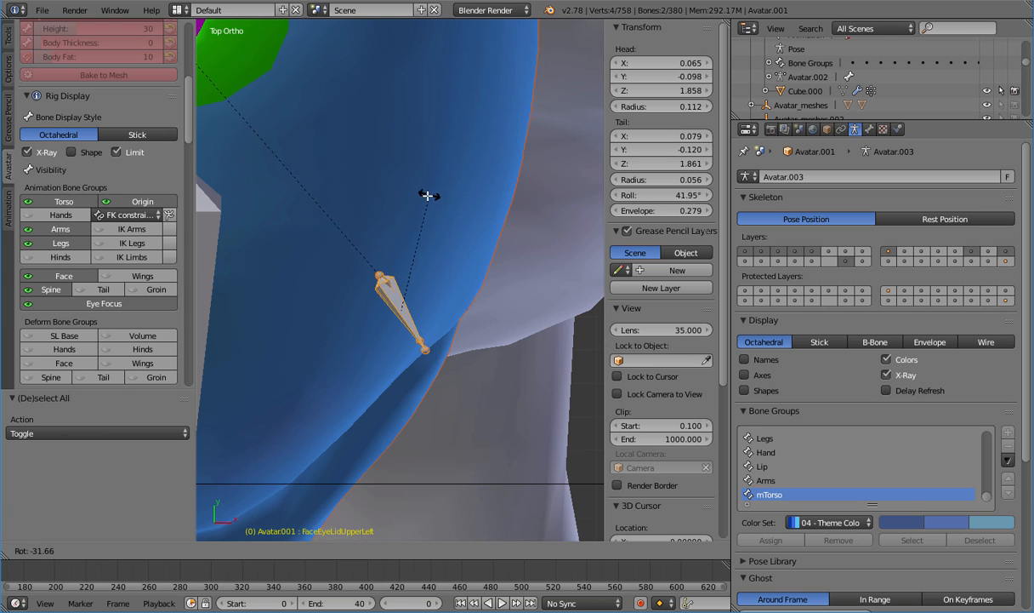
click(423, 199)
key(g)
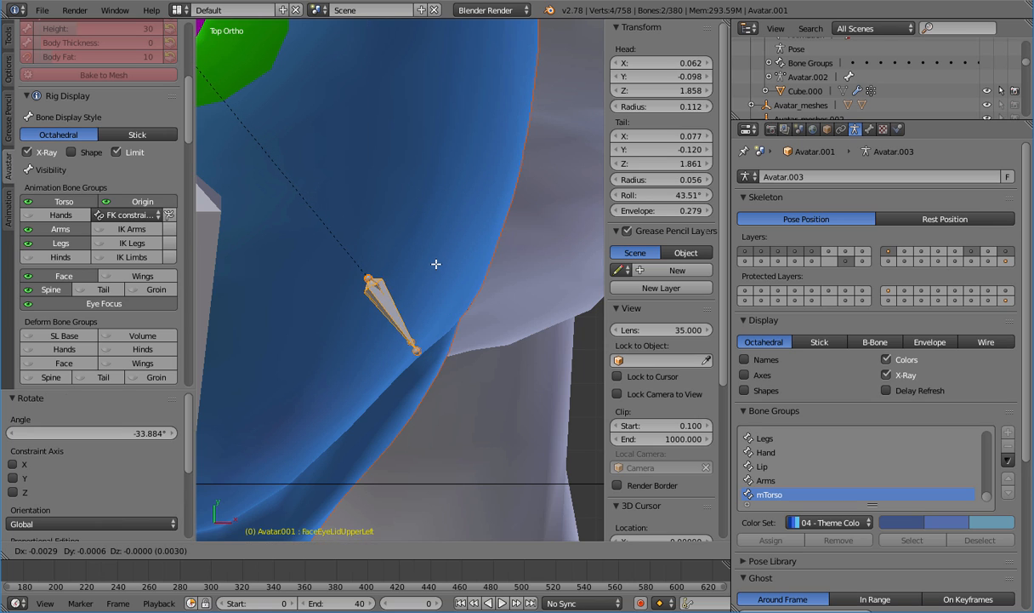
click(435, 266)
Select only the left upper eyelid bone, with the eye opening seen from the front at an angle
key(KP_3)
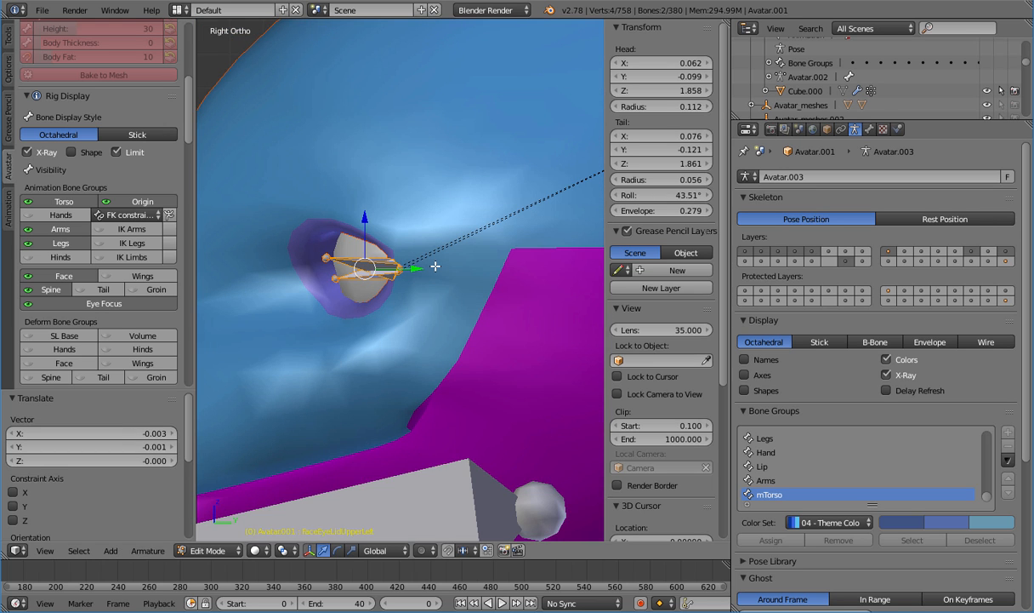
key(KP_1)
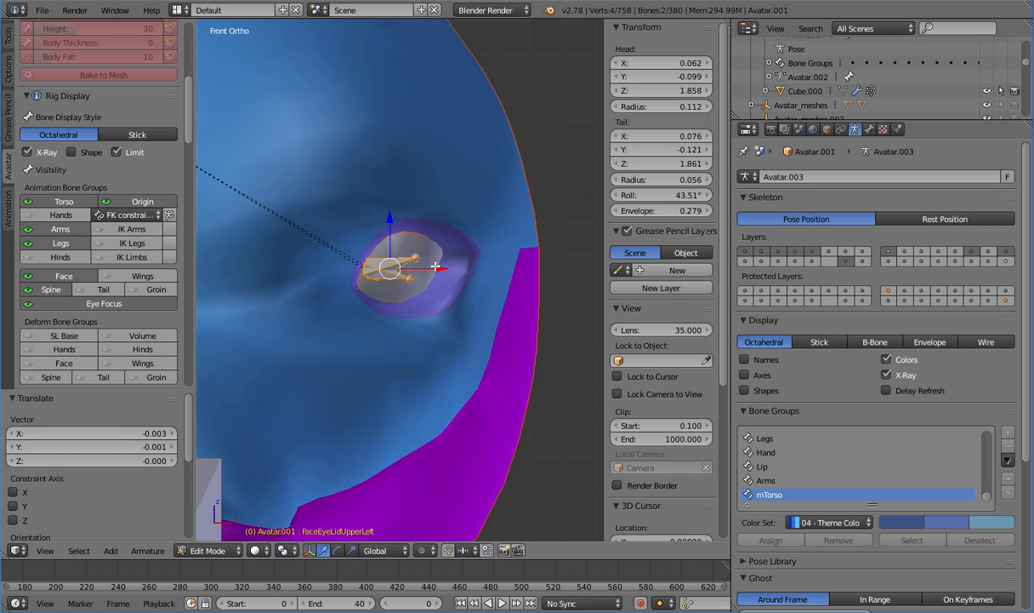
middle_drag(417, 264, 447, 275)
scroll(372, 264, up, 1)
scroll(444, 277, up, 1)
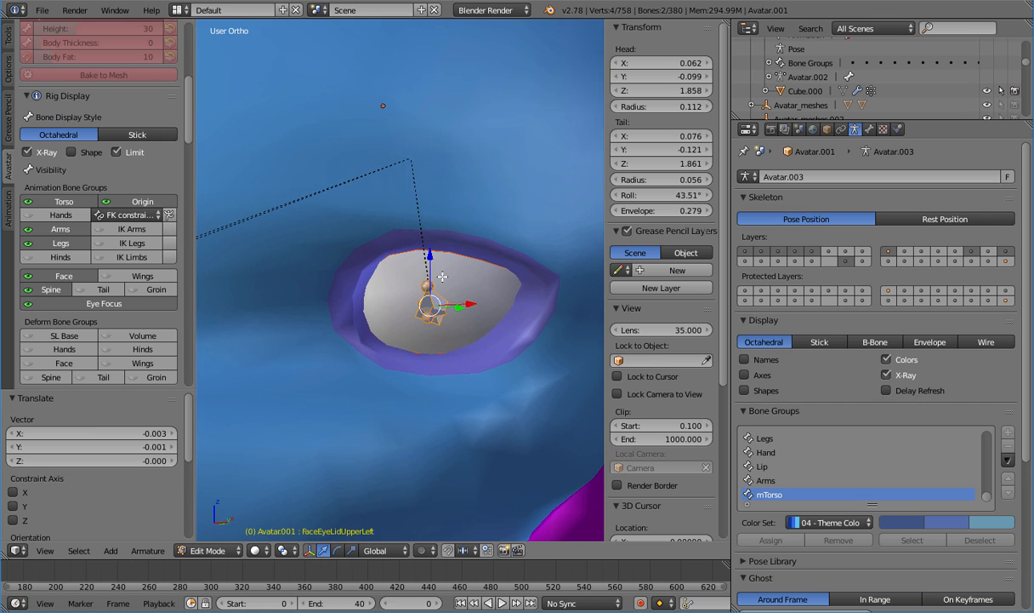
shift+middle_drag(432, 282, 427, 291)
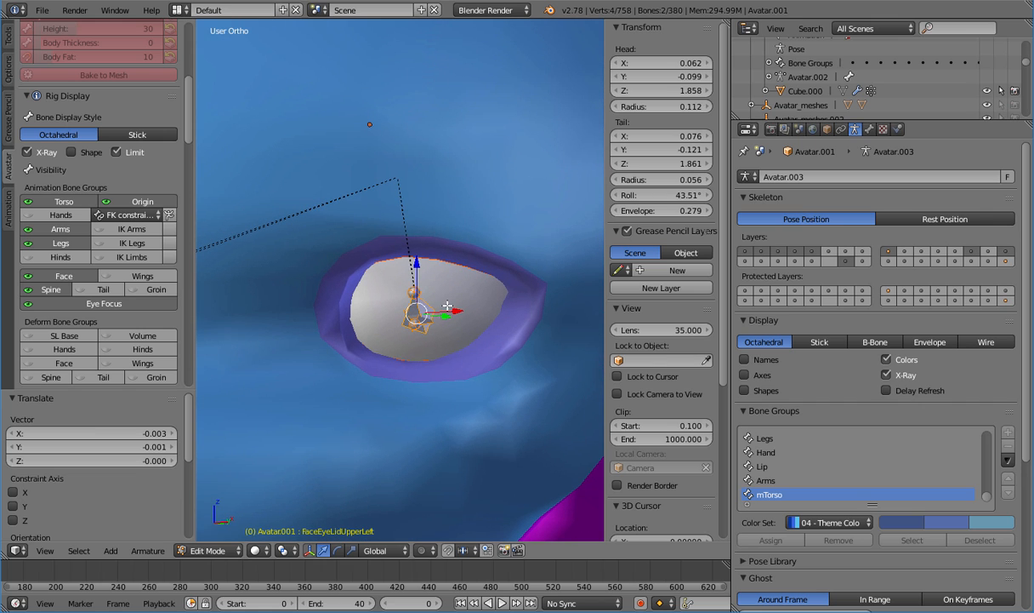
right_click(432, 301)
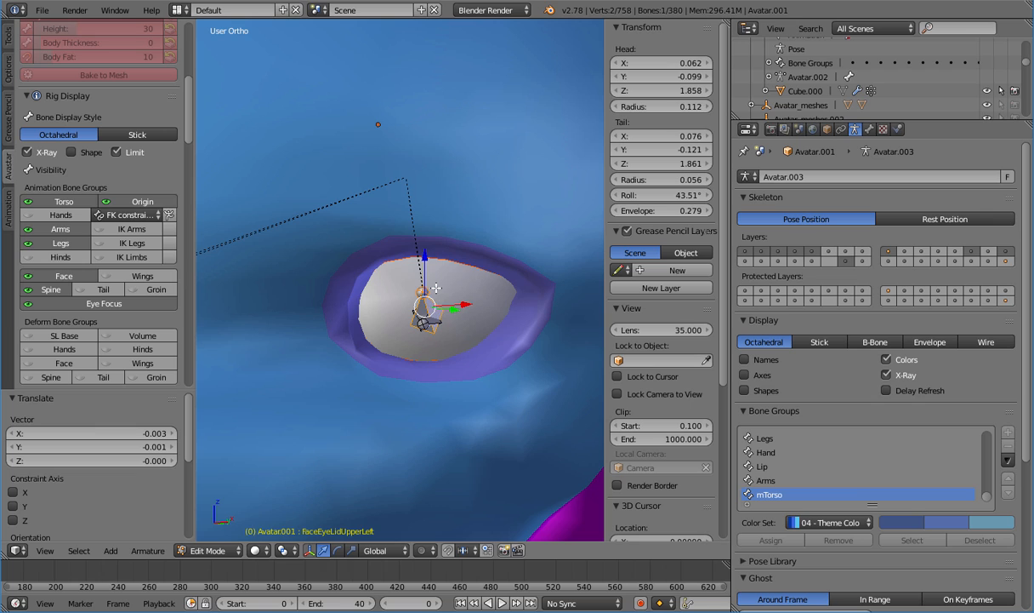
Try to move the left upper eyelid bone down 0.015 along Z and pick the left lower eyelid bone
drag(424, 253, 425, 328)
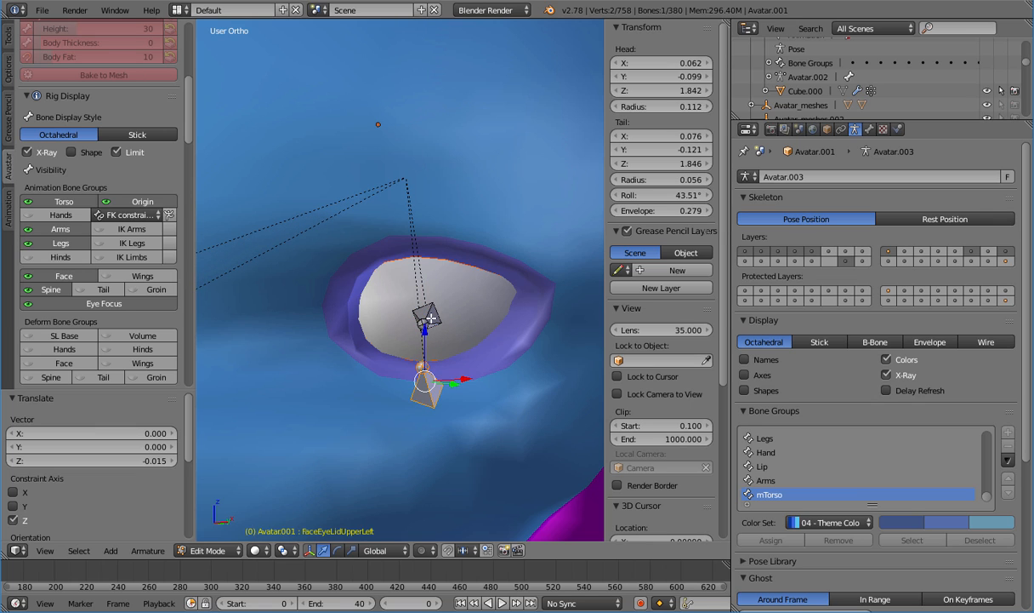
right_click(428, 312)
right_click(428, 320)
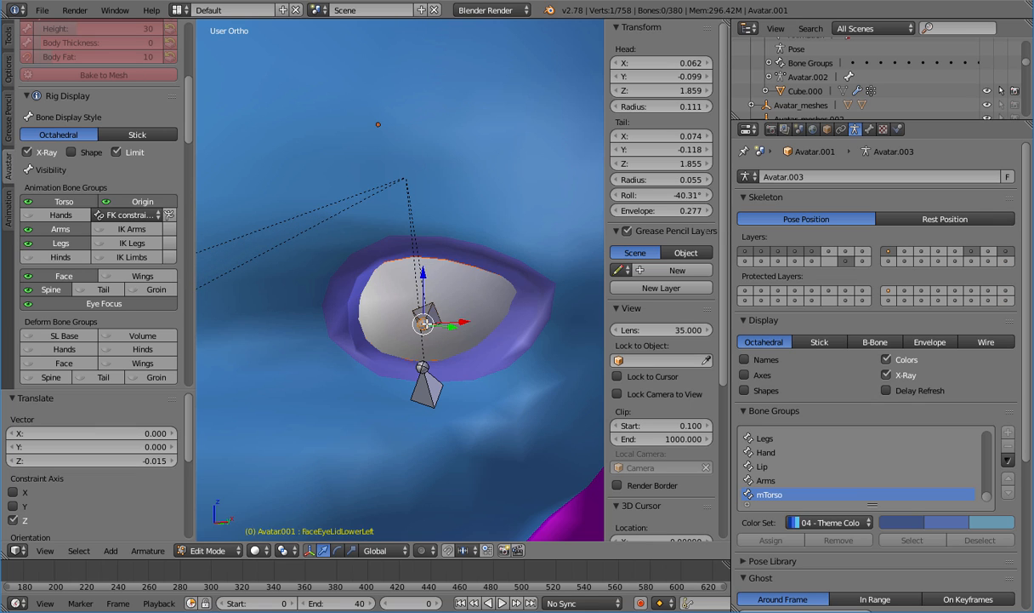
right_click(426, 318)
right_click(426, 322)
right_click(435, 323)
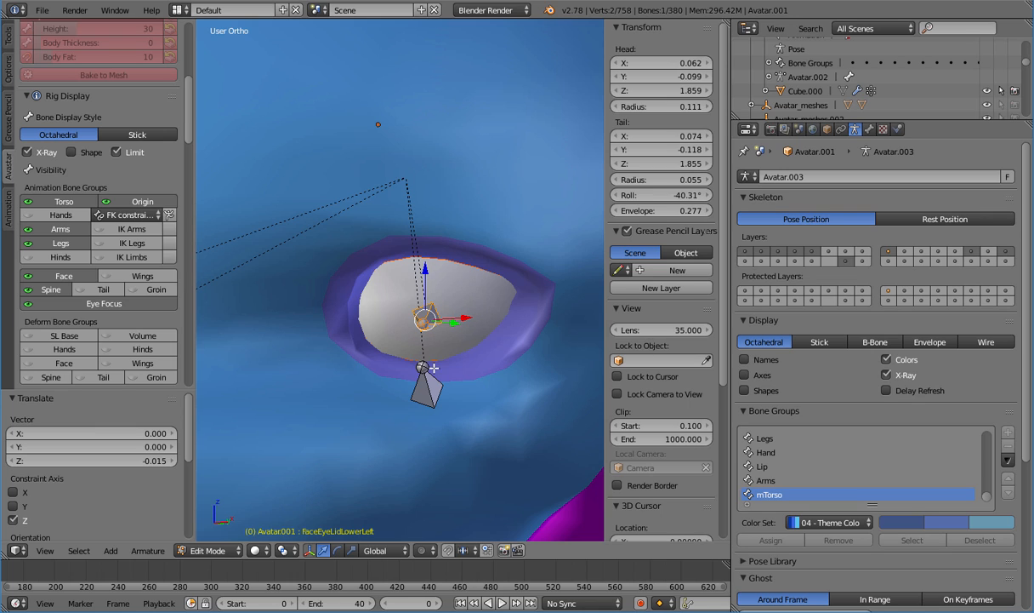
Undo the recent bone selections and the downward move of the left upper eyelid bone
key(ctrl+z)
key(ctrl+z)
key(ctrl+z)
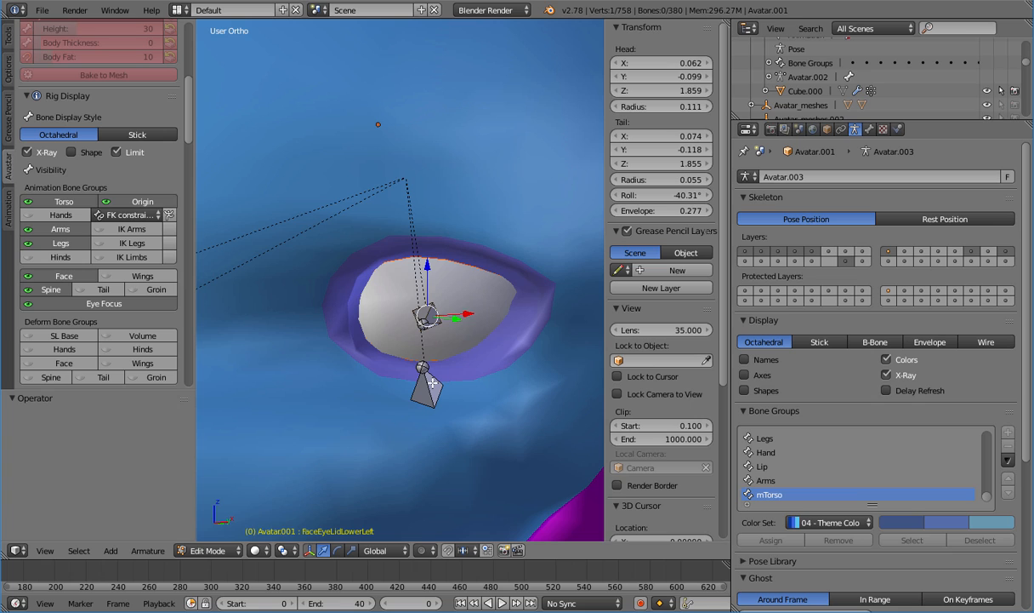
key(ctrl+z)
key(ctrl+z)
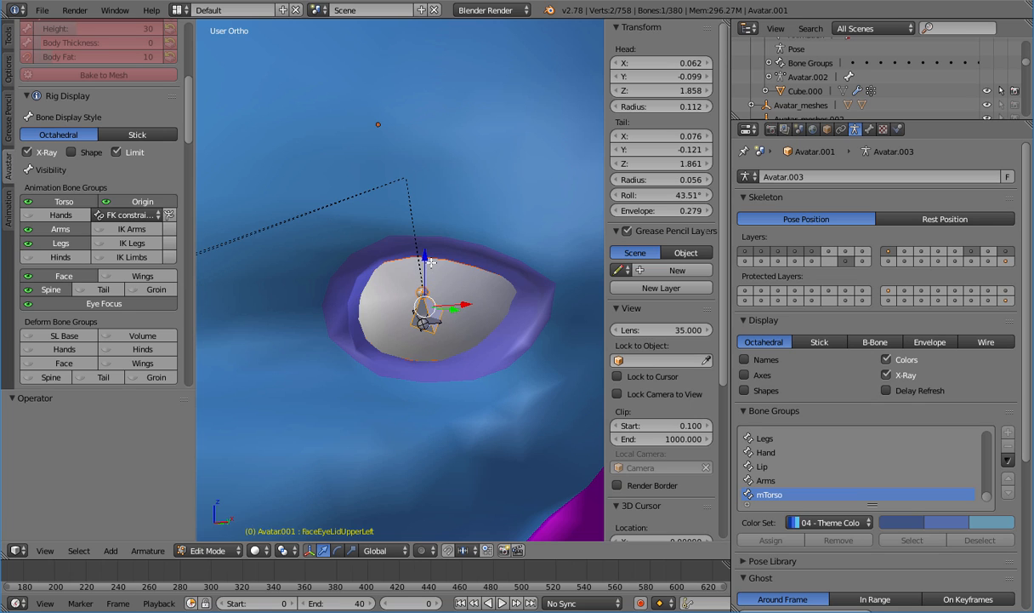
Move the left upper eyelid bone up 0.009 along Z, to the upper rim of the eye opening
key(g)
key(z)
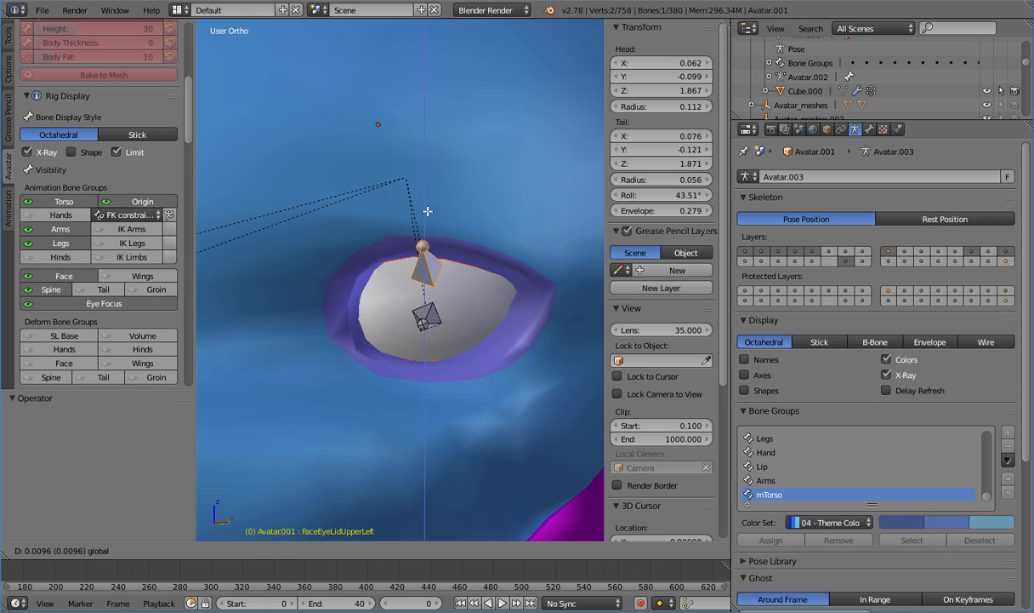
click(427, 210)
Move the left lower eyelid bone down 0.010 along Z, to the lower rim of the eye opening
right_click(426, 314)
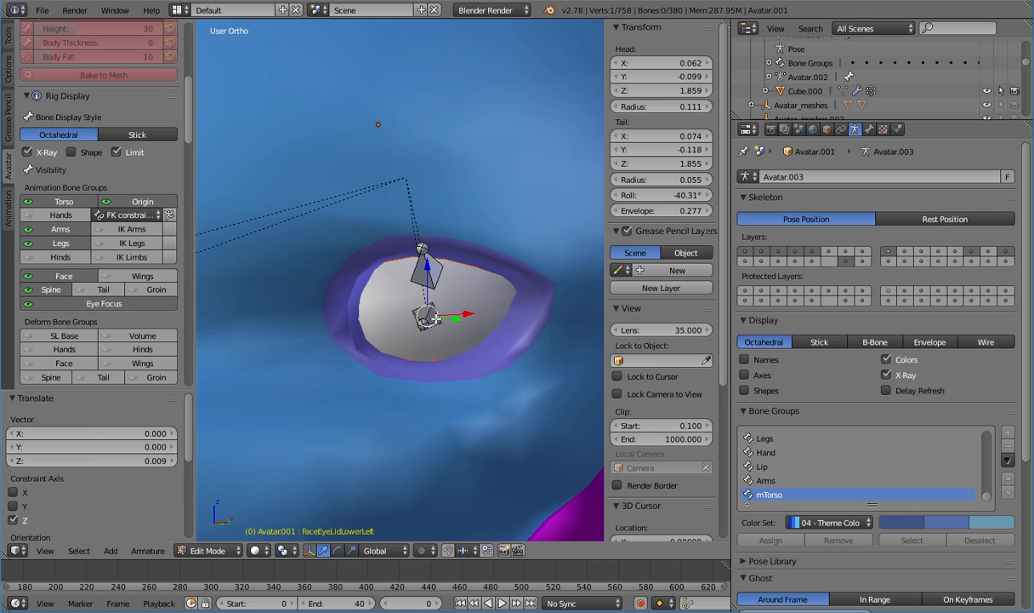
right_click(418, 304)
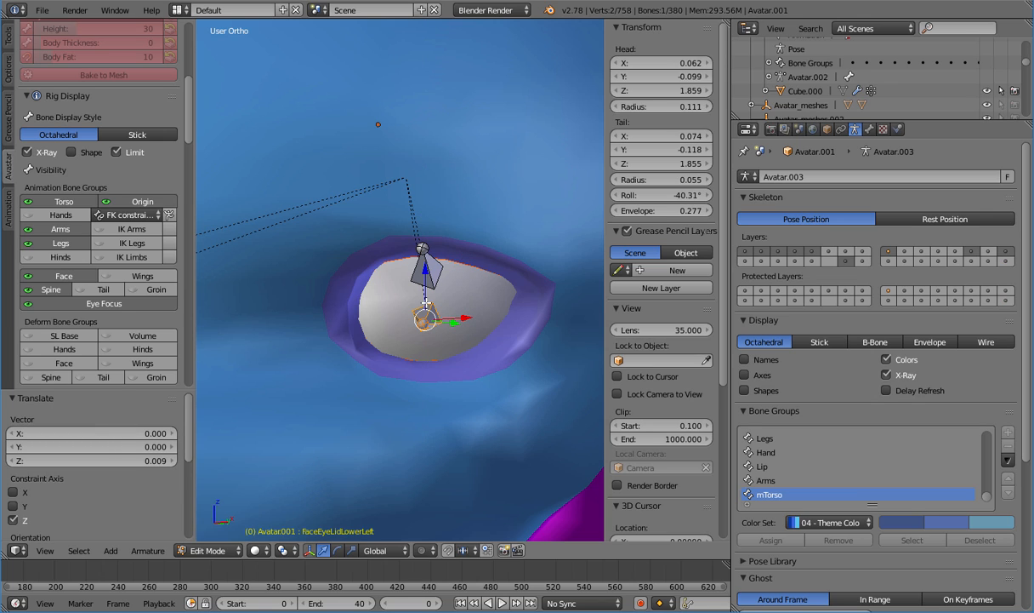
key(g)
key(z)
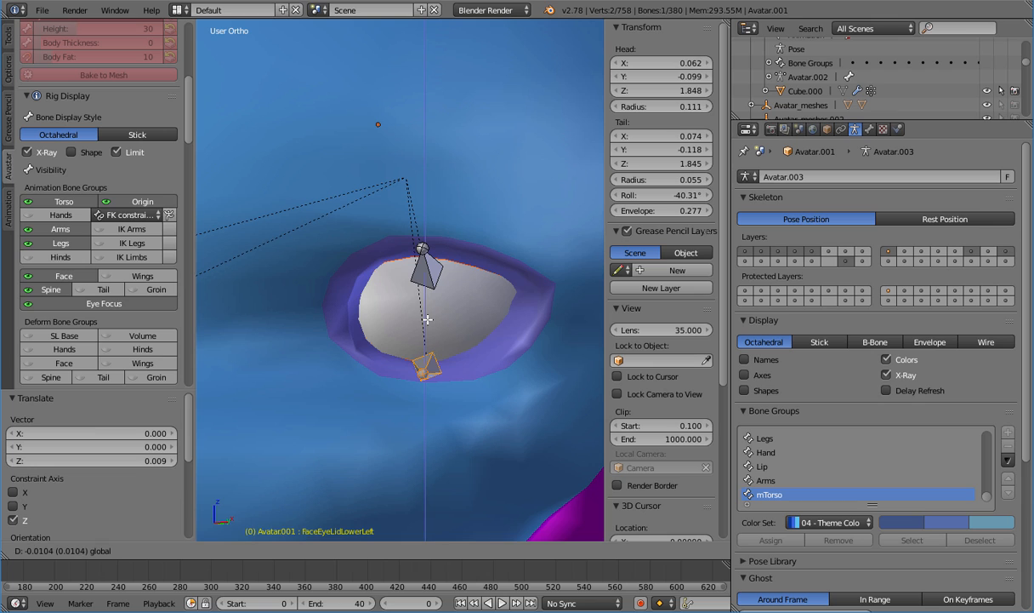
click(439, 375)
right_click(435, 260)
key(KP_3)
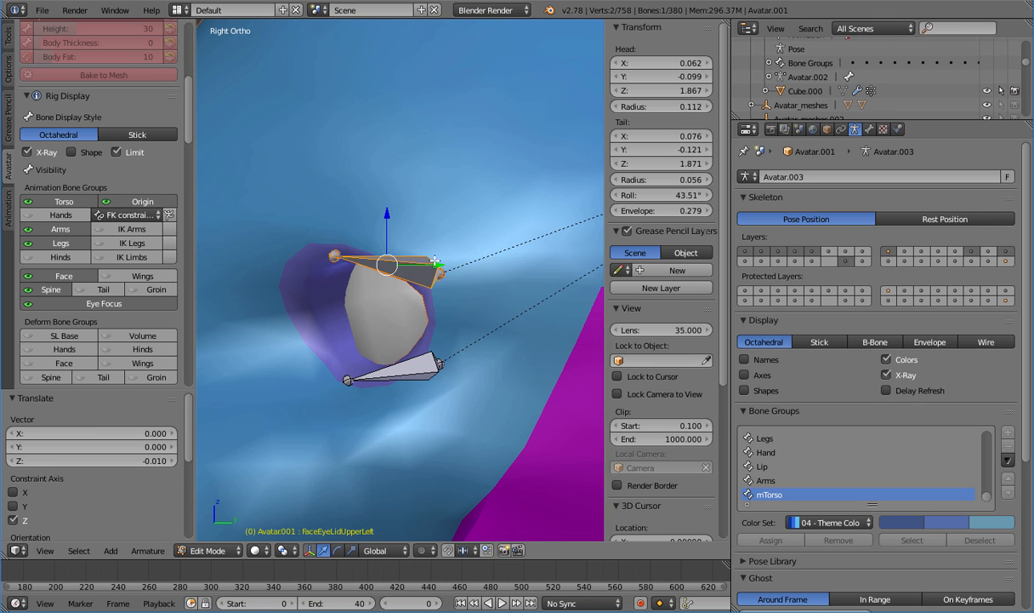
right_click(439, 271)
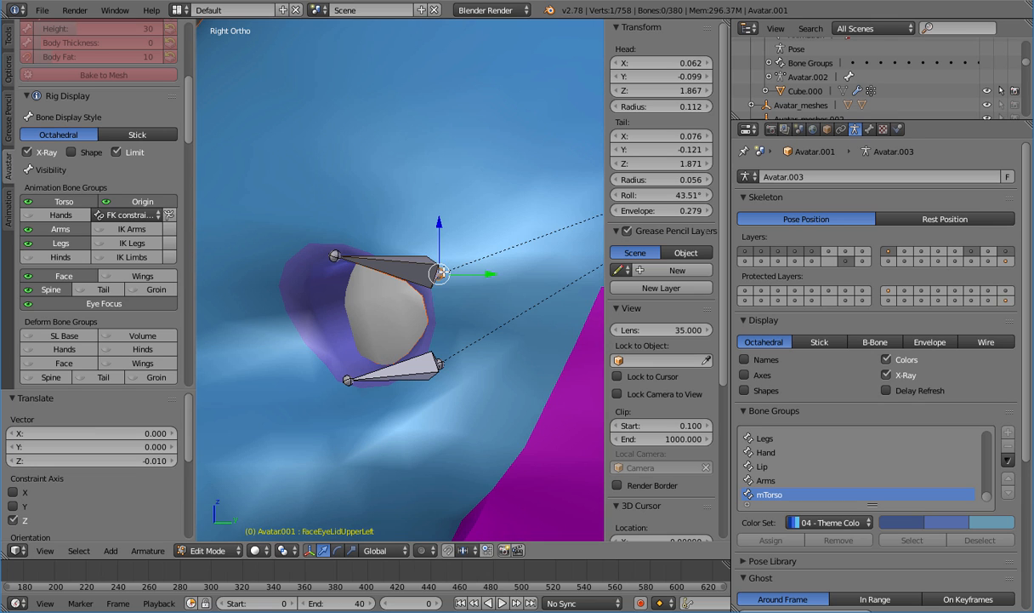
right_click(411, 271)
key(g)
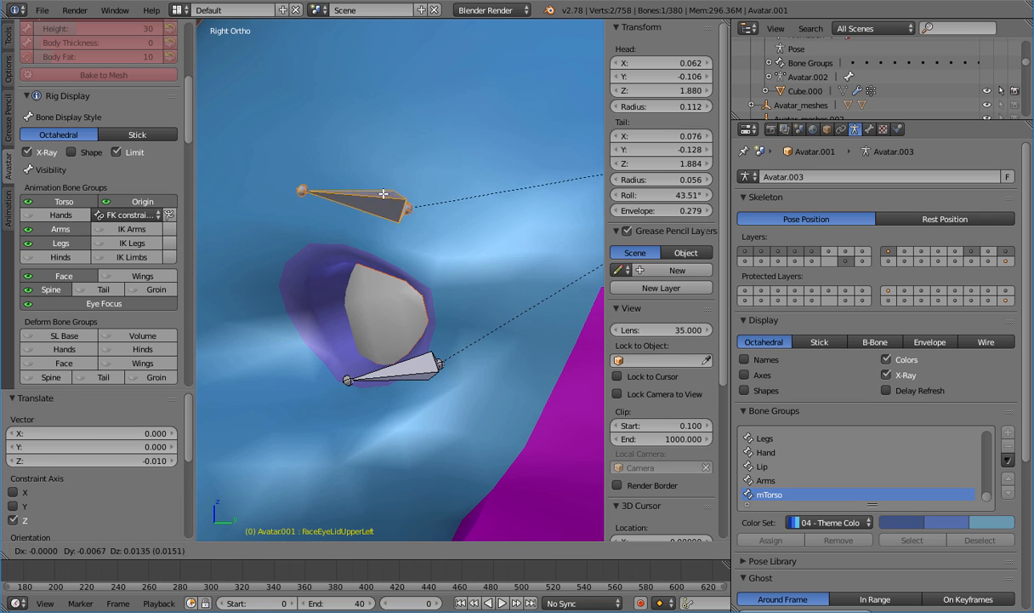
right_click(380, 202)
key(r)
right_click(383, 151)
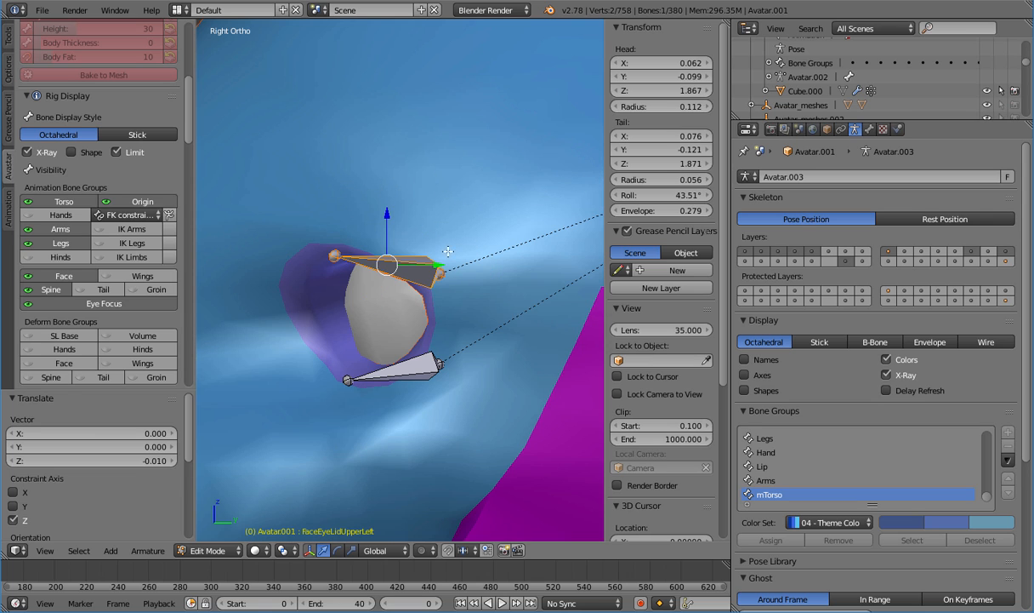
Move the head joint of the left upper eyelid bone -0.028 in Y and 0.026 in Z, above the eye in the right view
right_click(440, 272)
right_click(442, 270)
key(g)
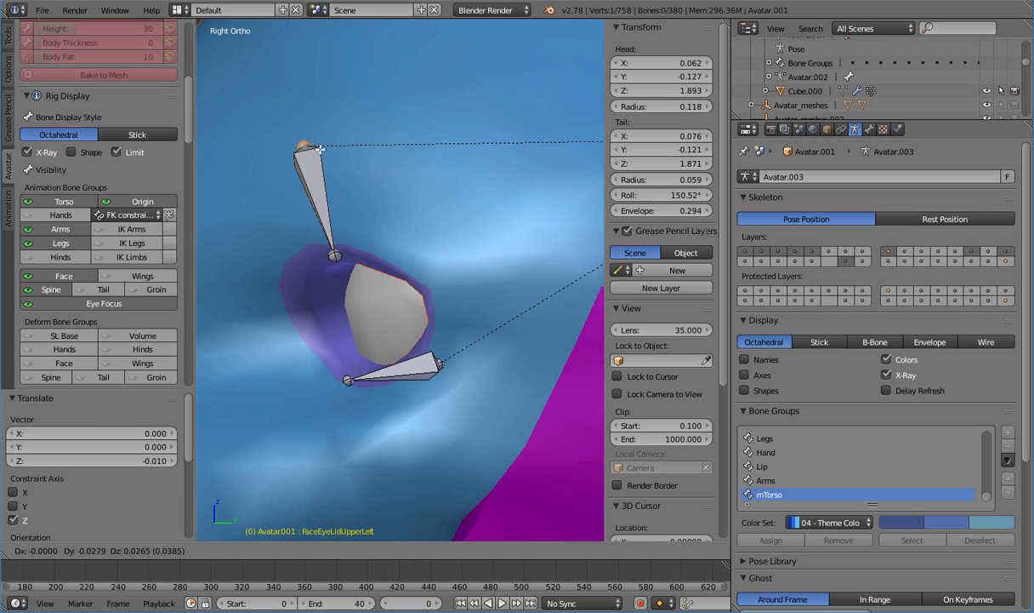
click(320, 150)
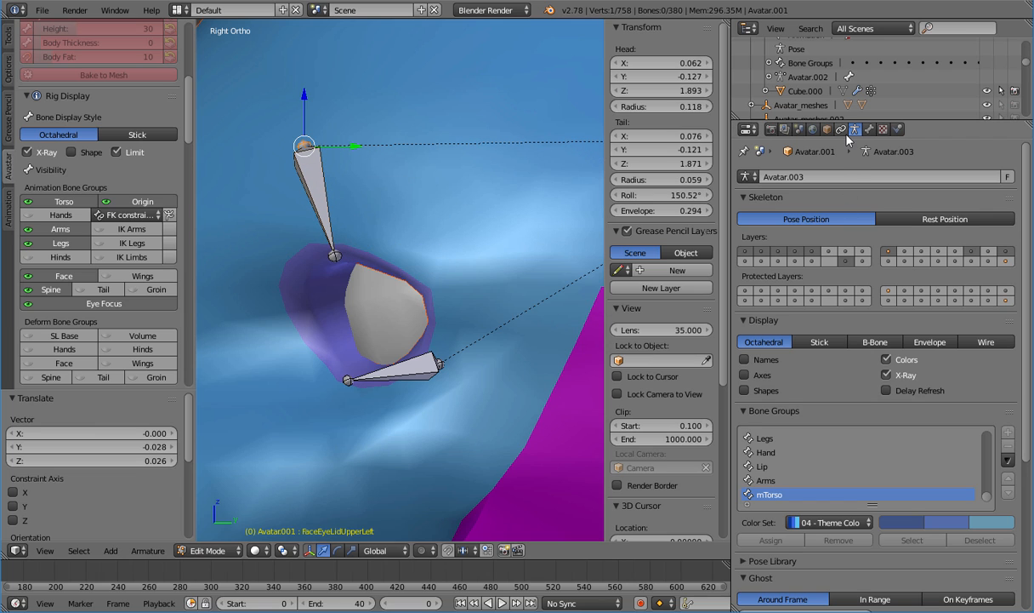
Leave Edit Mode, select the dolphin head mesh and set its eyelids shape key to 1.000
key(Tab)
right_click(492, 240)
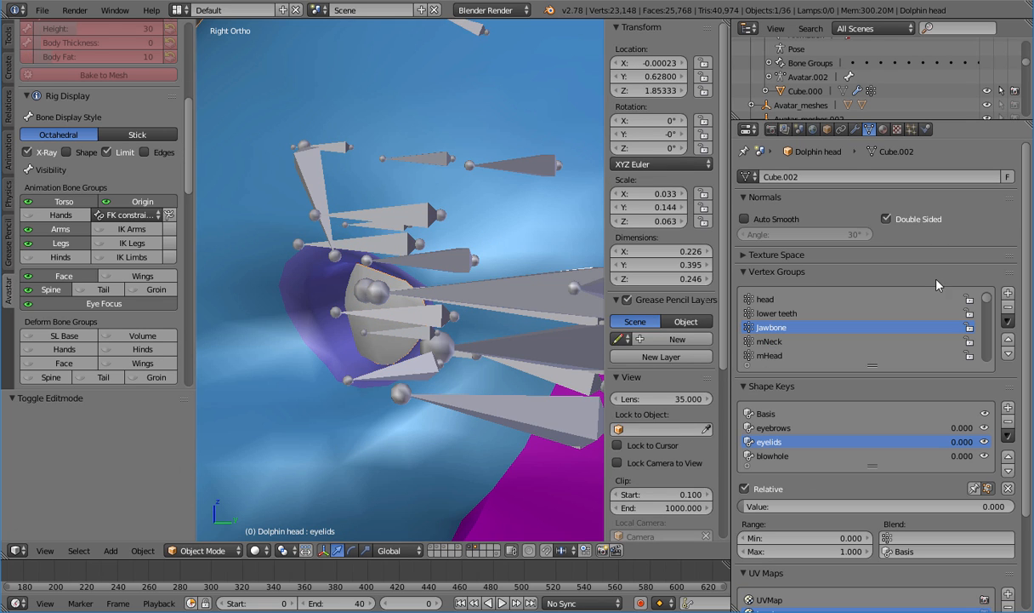
drag(756, 507, 1008, 506)
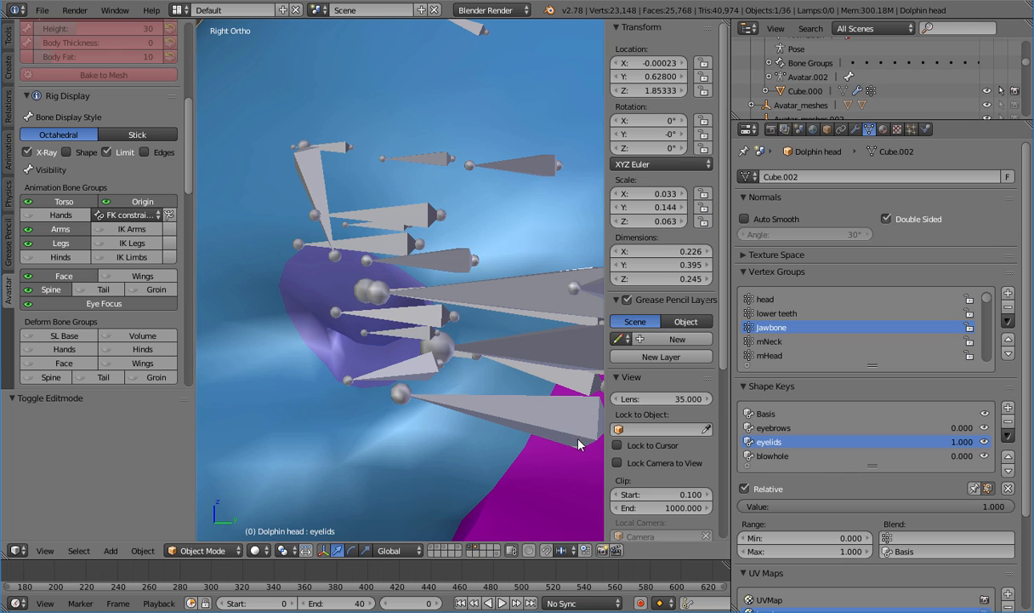
Reselect the avatar rig and return it to bone Edit Mode
key(Tab)
key(Tab)
right_click(312, 184)
key(Tab)
right_click(312, 173)
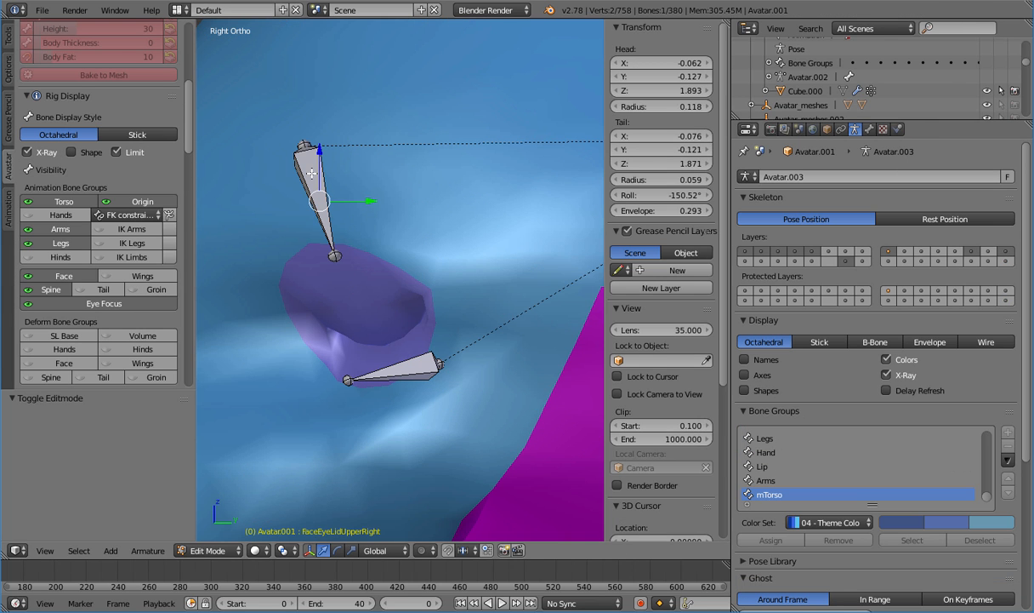
Move the left lower eyelid bone's head joint -0.011 in Y and -0.023 in Z, then shift the whole bone 0.008 in Y and 0.006 in Z
right_click(439, 364)
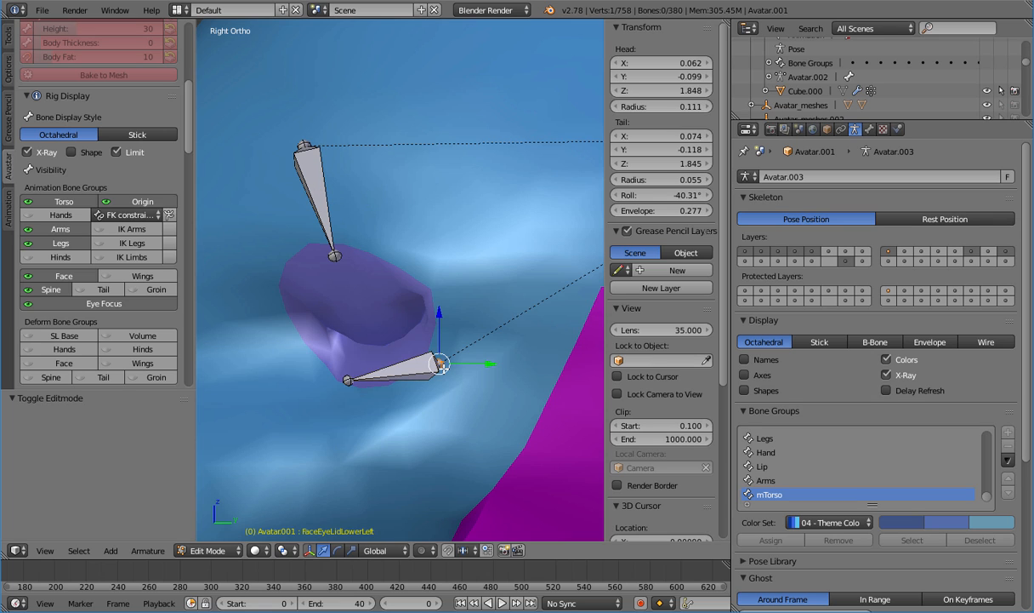
key(g)
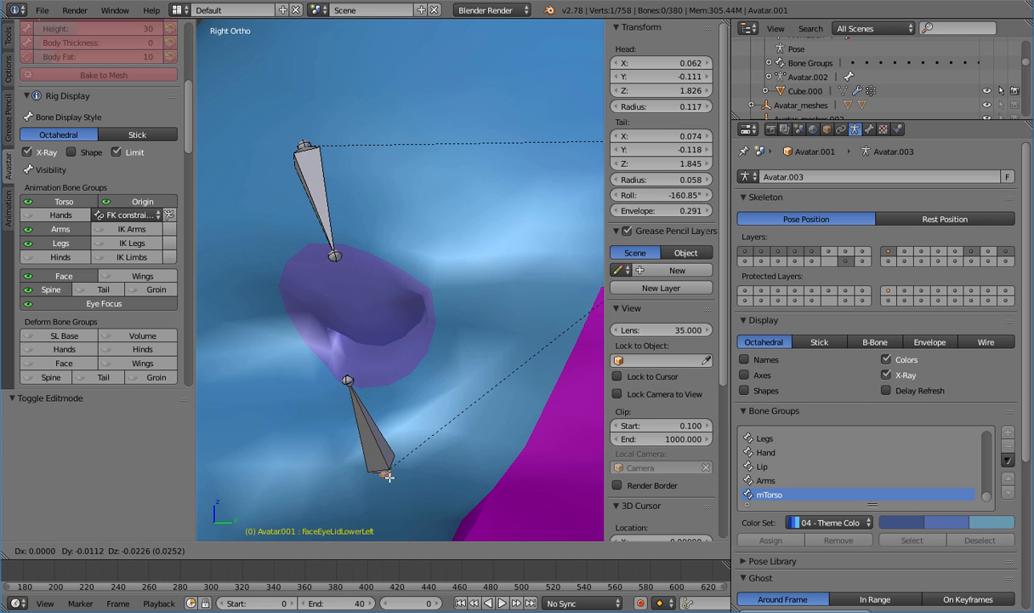
click(374, 451)
right_click(355, 427)
key(g)
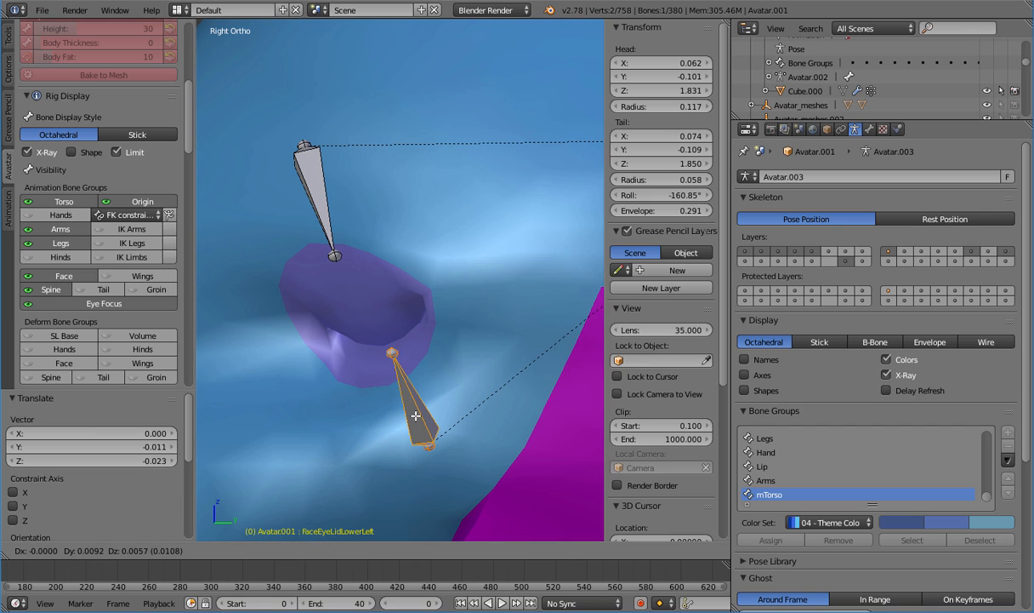
click(412, 416)
Rotate the left upper eyelid bone -11.559° and move it 0.008 in Y and -0.018 in Z onto the closed lid
right_click(298, 182)
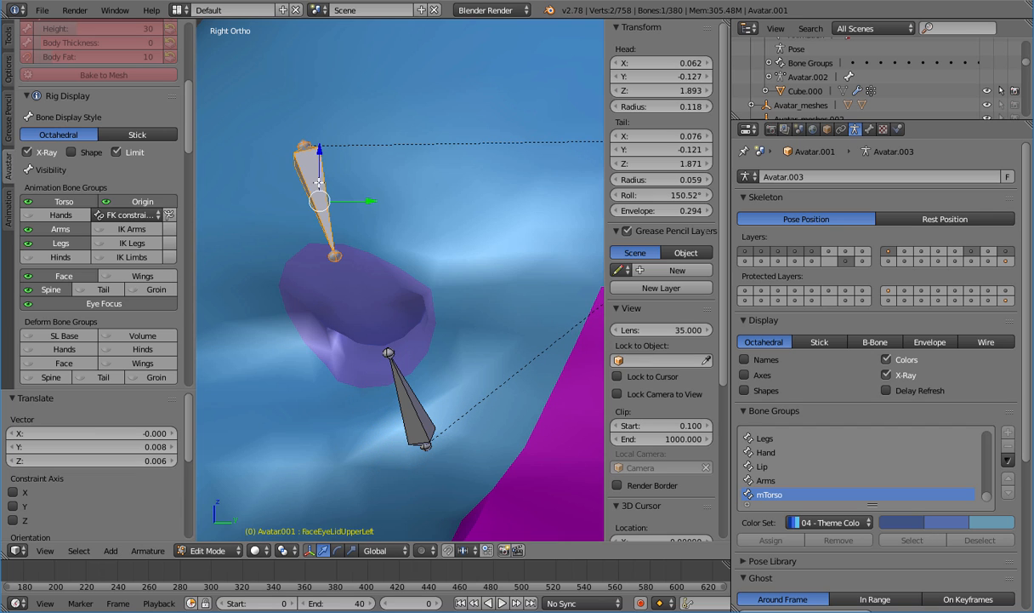
key(r)
click(346, 141)
key(g)
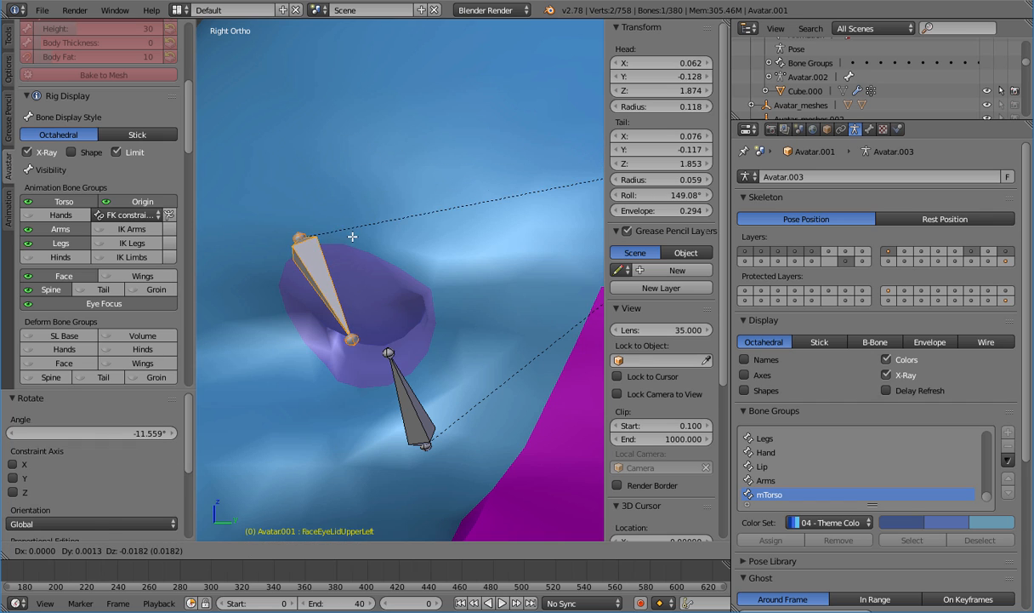
click(381, 231)
Fine-tune the left upper eyelid bone's tilt with a final -7.465° rotation and shift it -0.002 in Y
key(r)
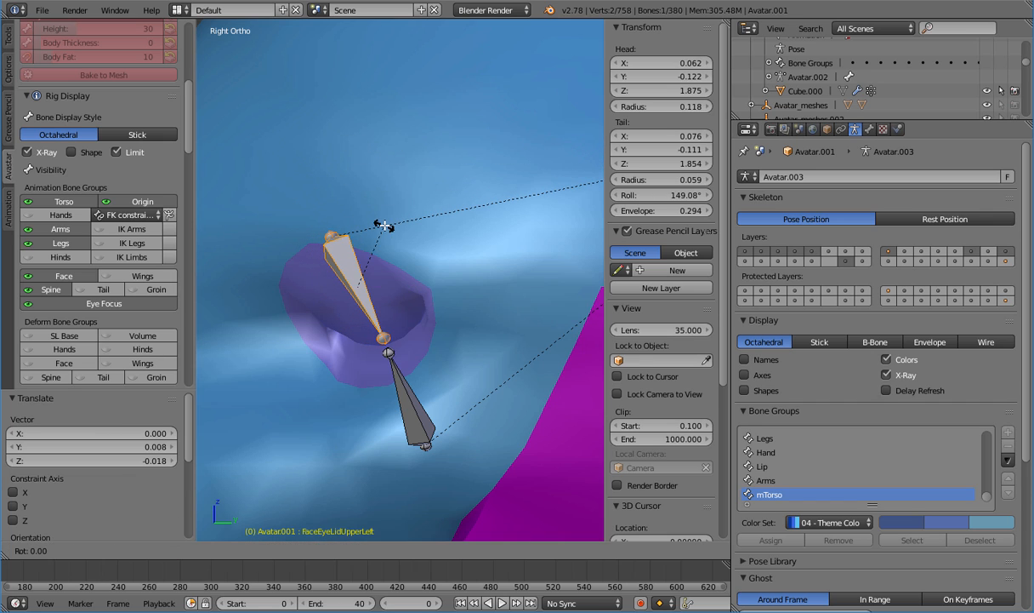
click(390, 224)
key(g)
click(392, 222)
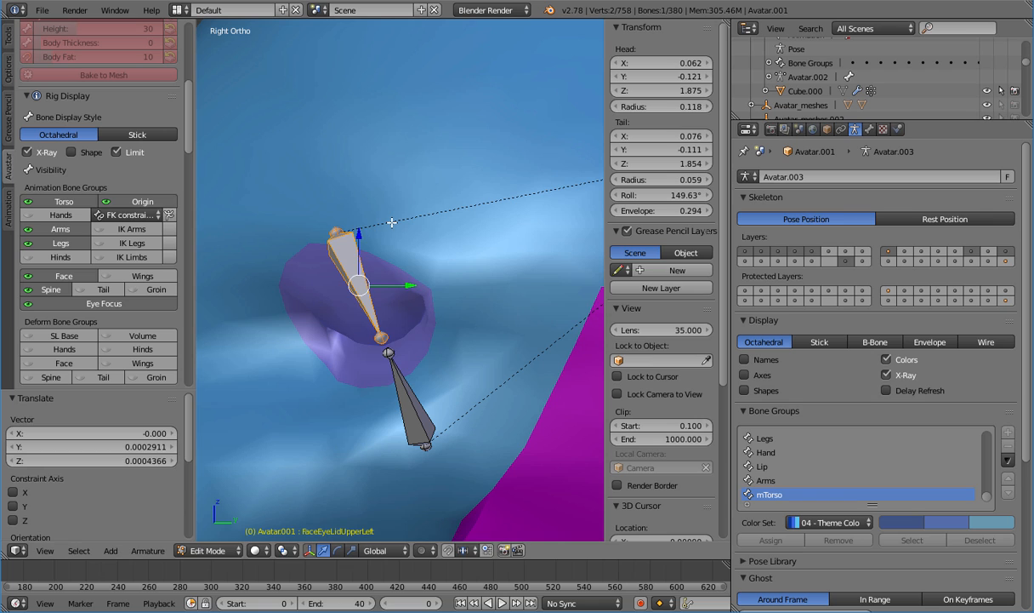
key(r)
click(357, 223)
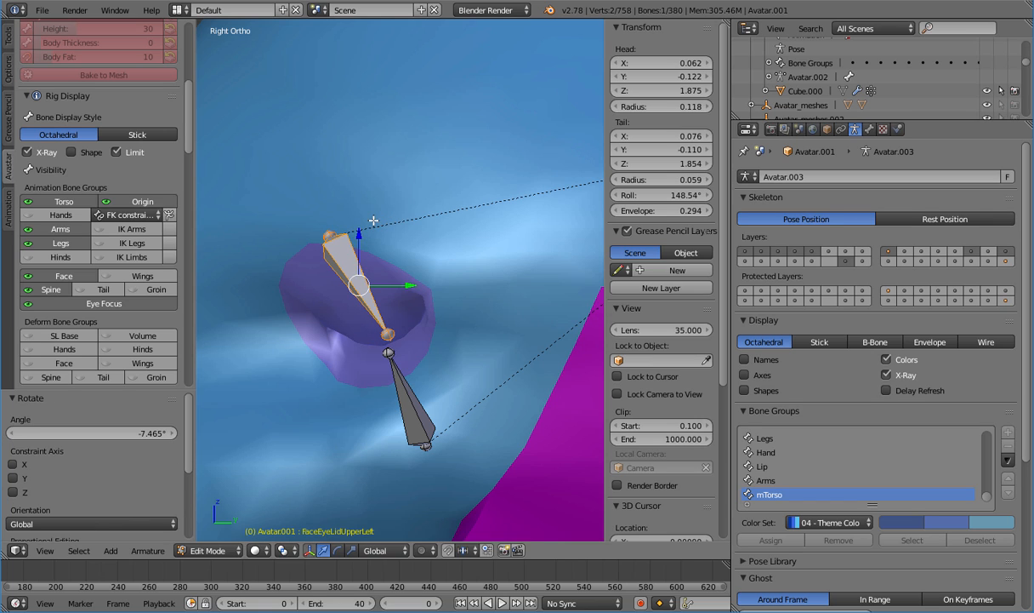
key(g)
click(366, 223)
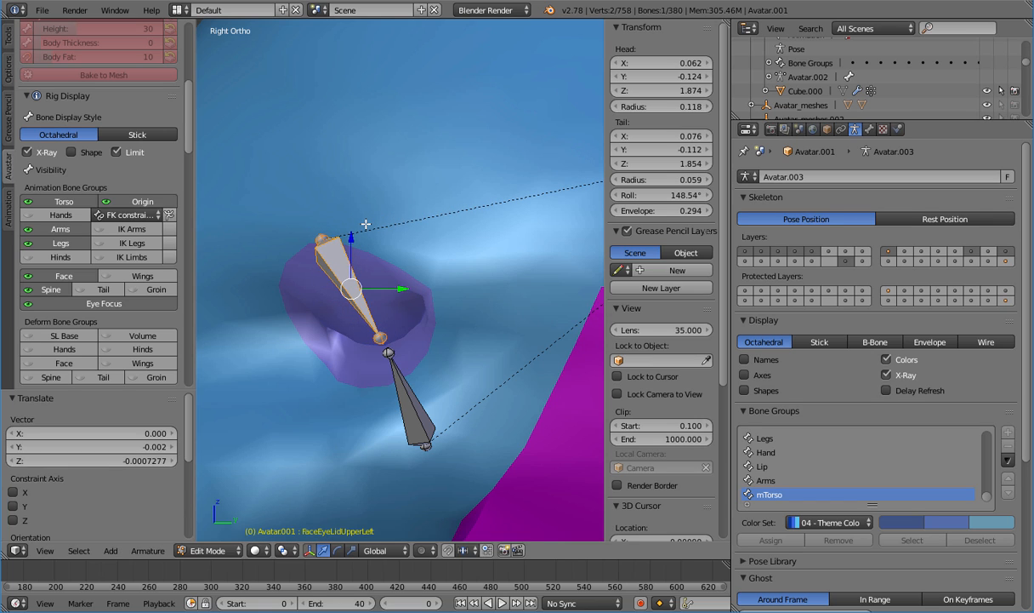
Rotate the left lower eyelid bone -10.791° and move it 0.002 in Y and 0.002 in Z
right_click(411, 399)
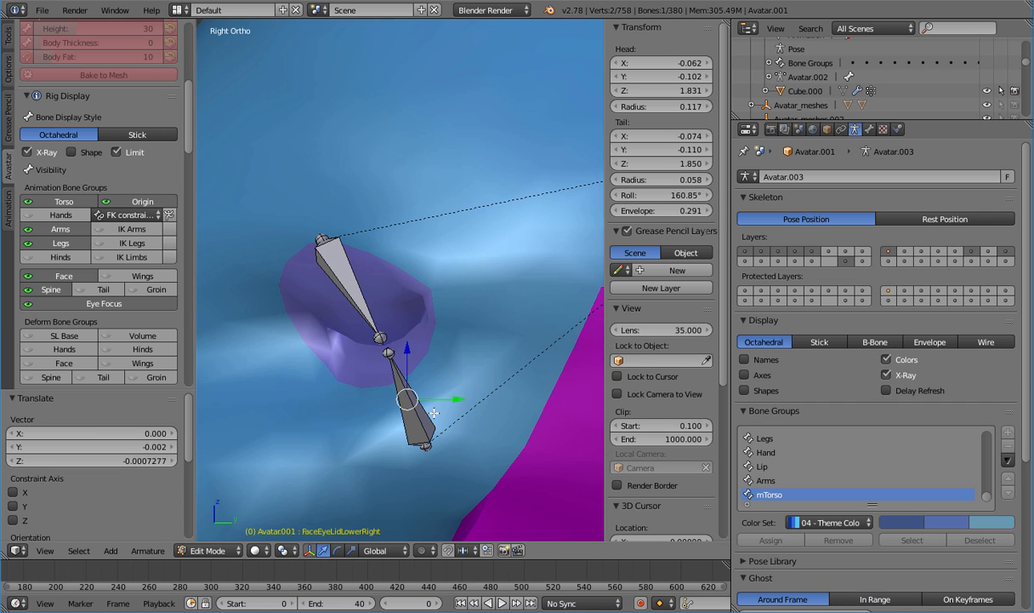
key(r)
click(473, 400)
key(g)
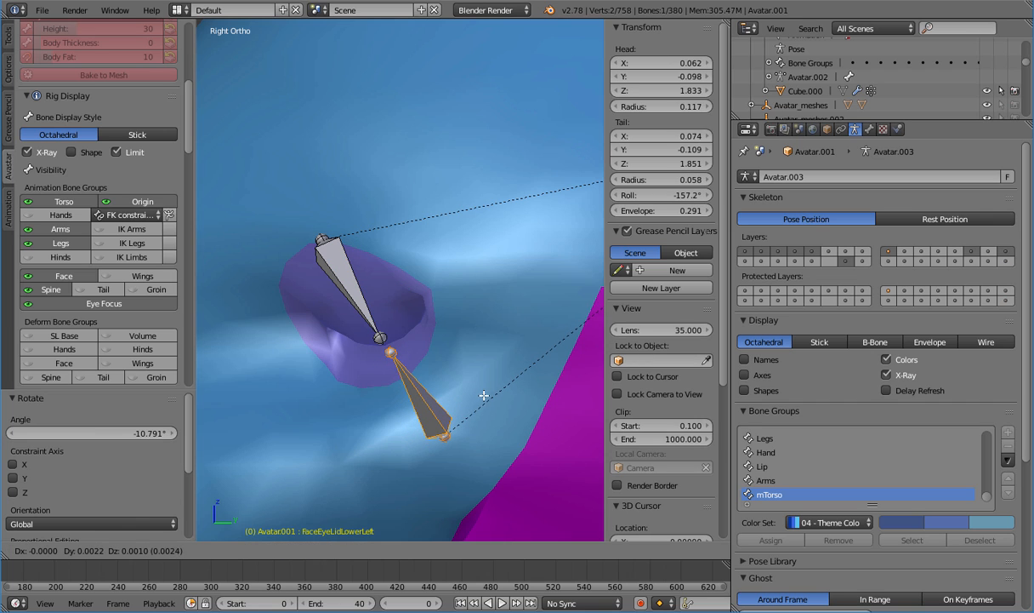
click(480, 392)
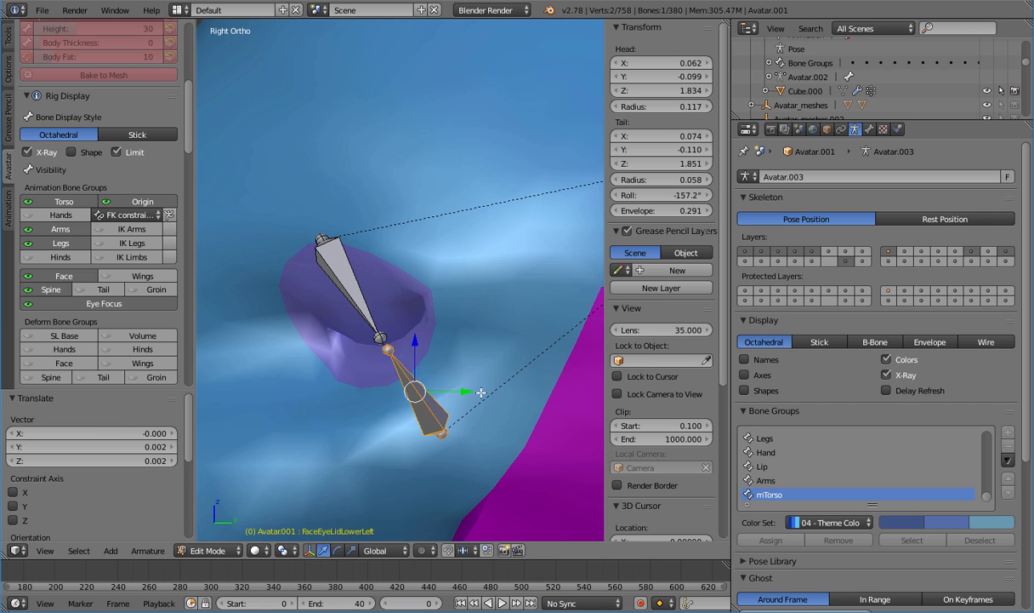
Move the left upper eyelid bone about -0.010 in Y and 0.017 in Z, and the lower one about 0.0035 in Y and -0.004 in Z
right_click(360, 299)
key(g)
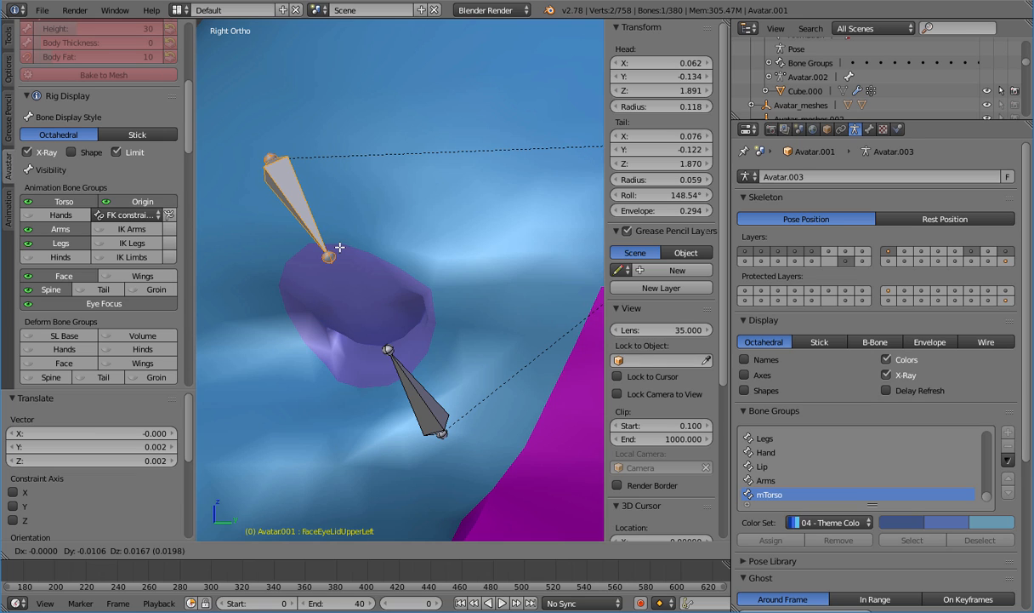
click(339, 247)
right_click(420, 374)
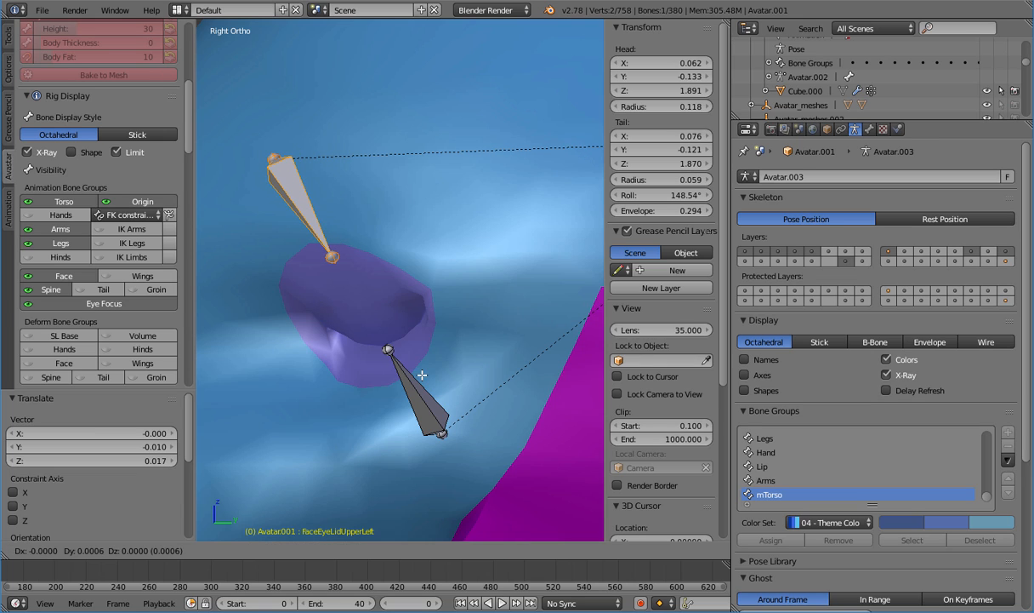
key(g)
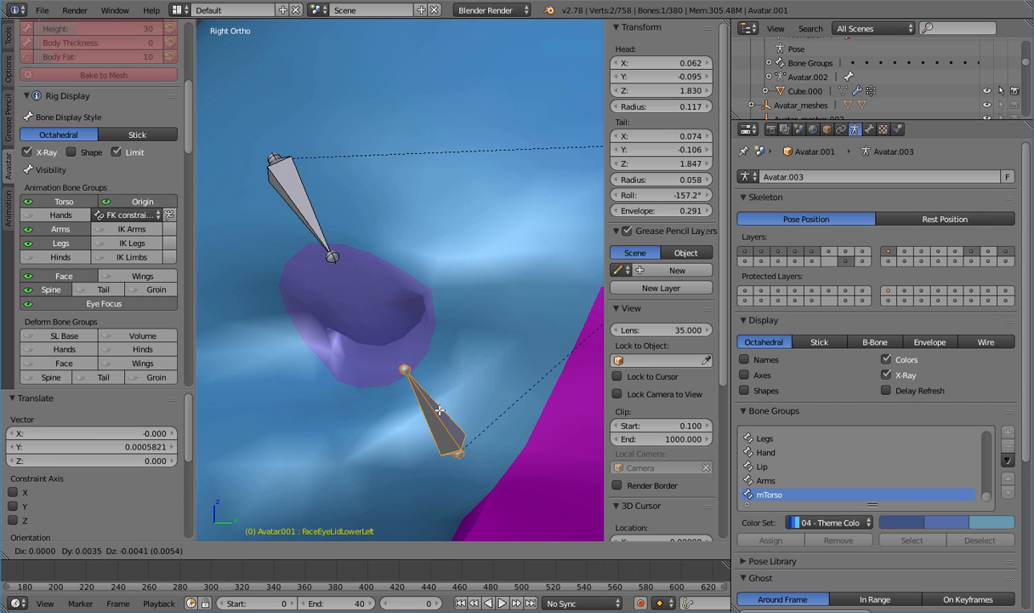
click(439, 411)
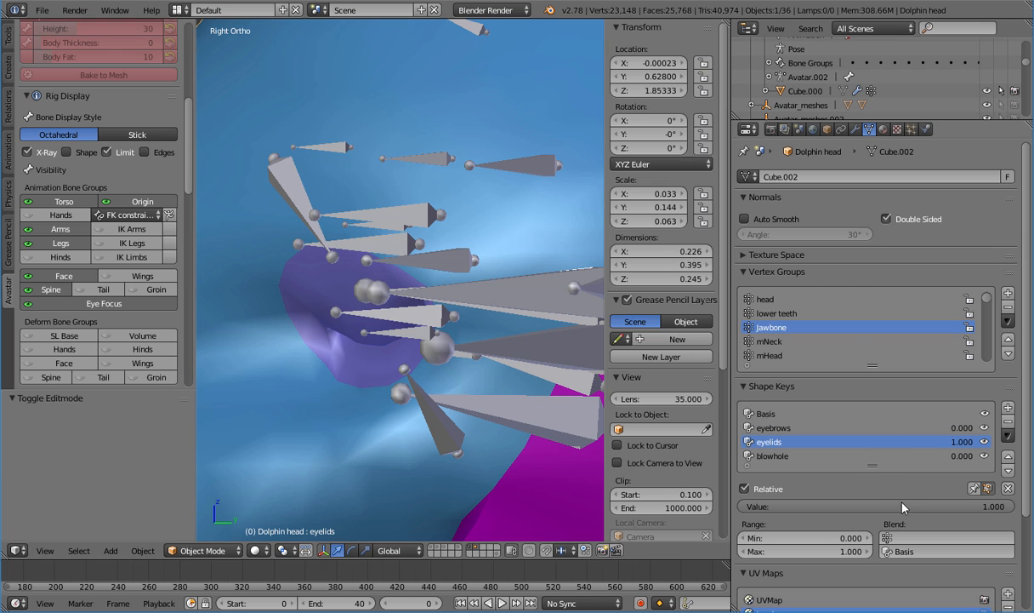
Set the dolphin head's eyelids shape key to 0.000, then return the avatar rig to bone Edit Mode
drag(903, 508, 623, 508)
key(Tab)
key(Tab)
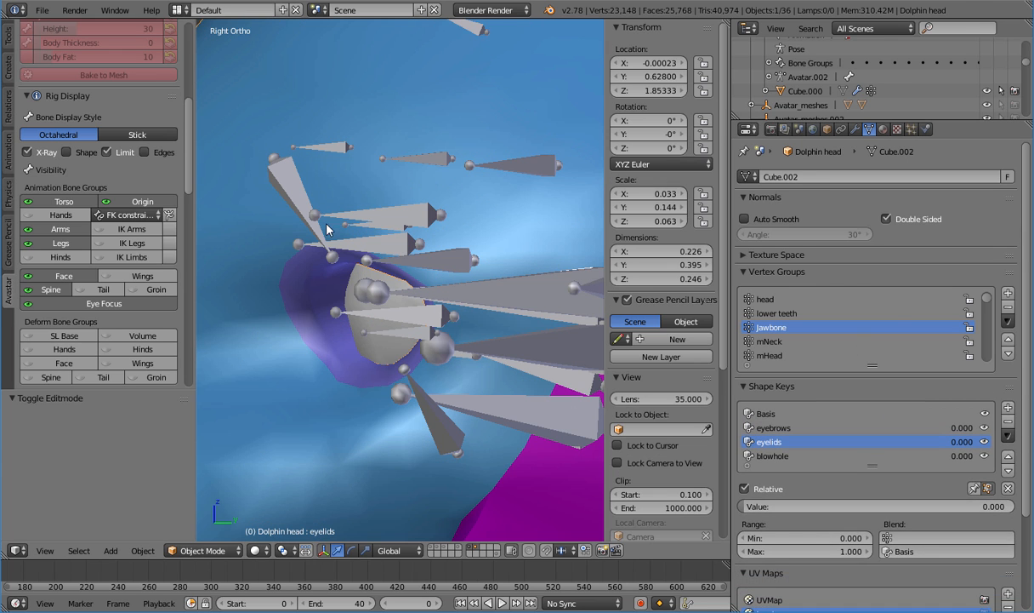
right_click(289, 195)
key(Tab)
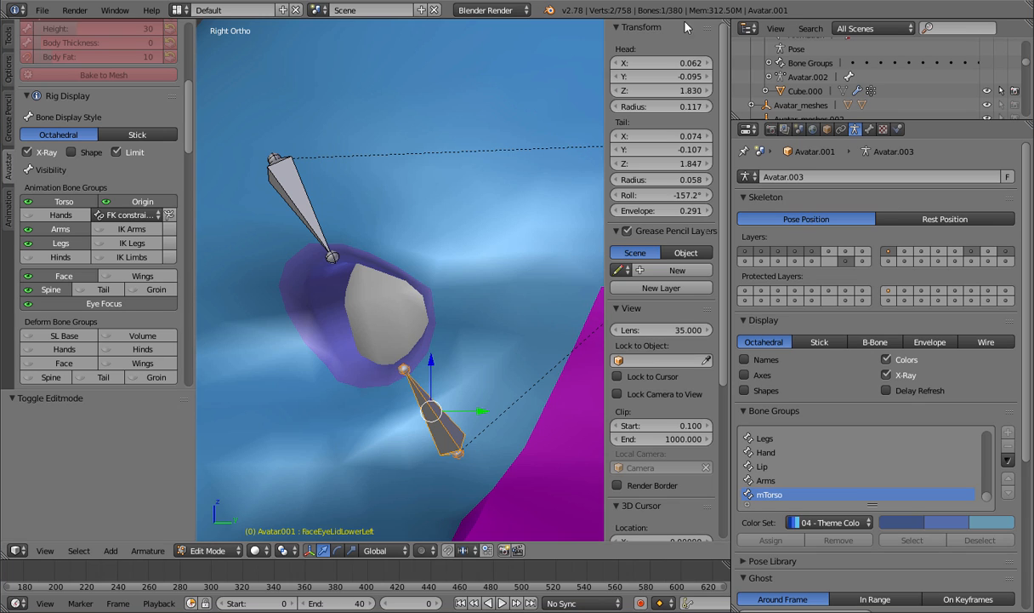
In the front view, move the left upper eyelid bone's head joint 0.016 in X and 0.003 in Z
key(KP_1)
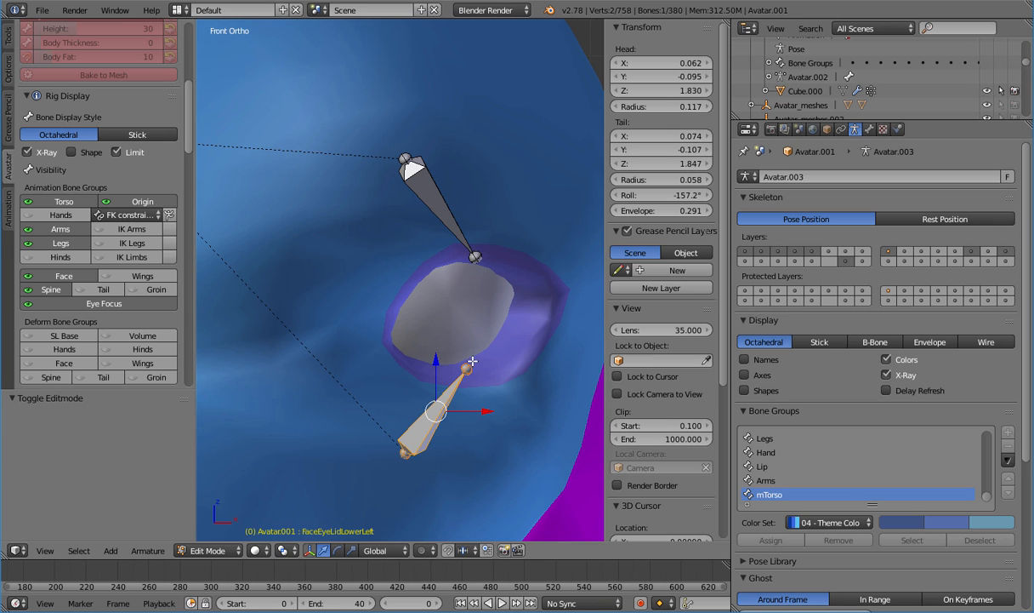
right_click(423, 180)
right_click(406, 156)
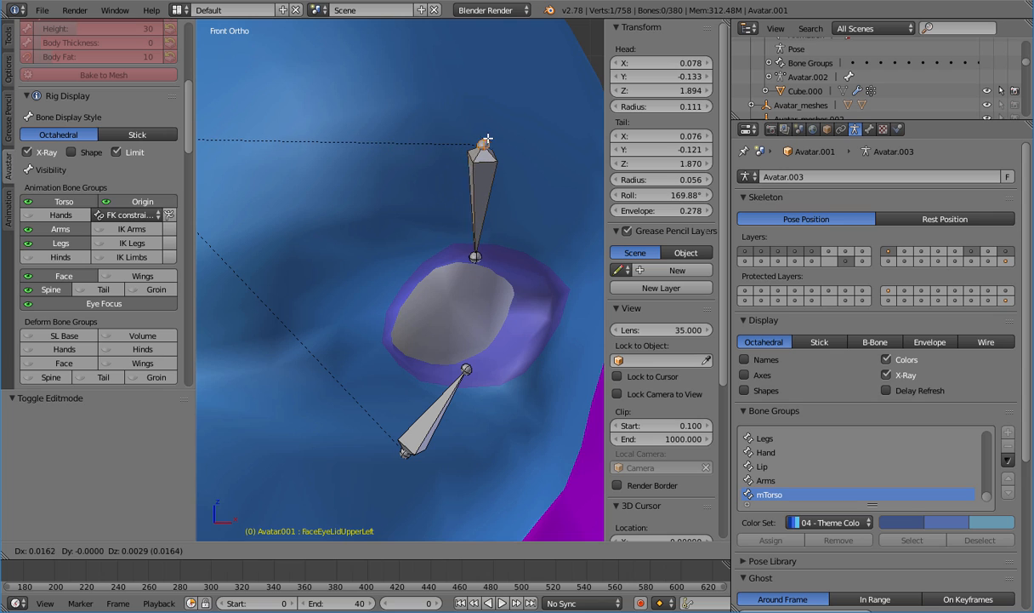
click(488, 137)
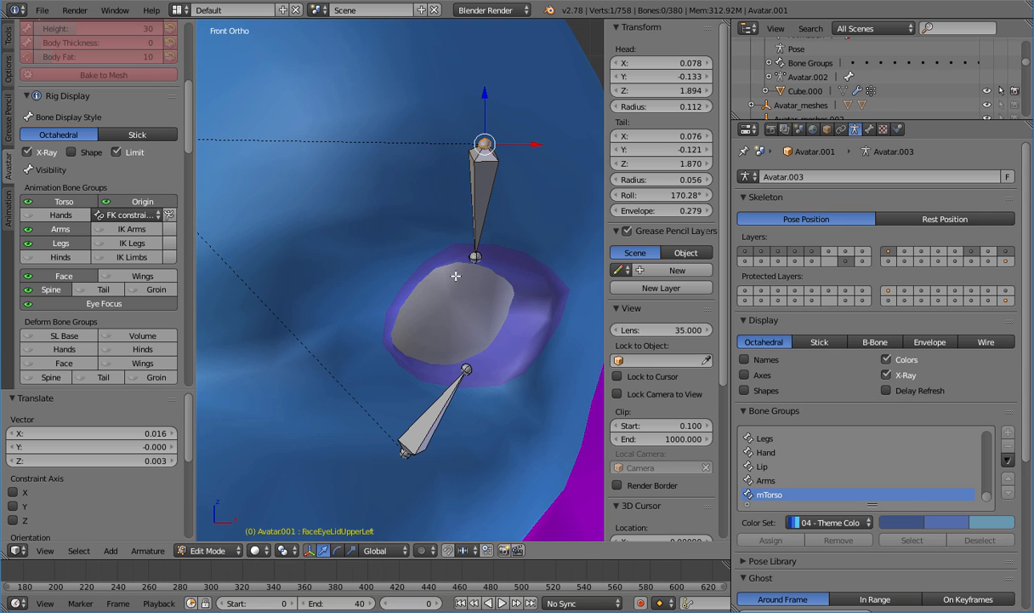
Move the left lower eyelid bone's head joint 0.012 in X and -0.003 in Z
right_click(412, 449)
key(g)
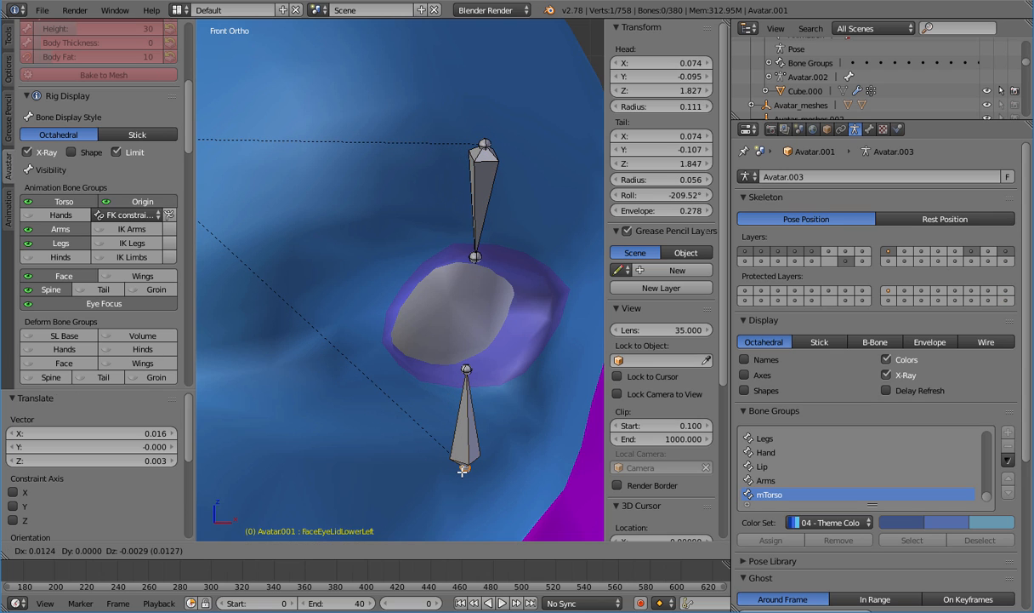
click(464, 468)
middle_drag(466, 466, 417, 438)
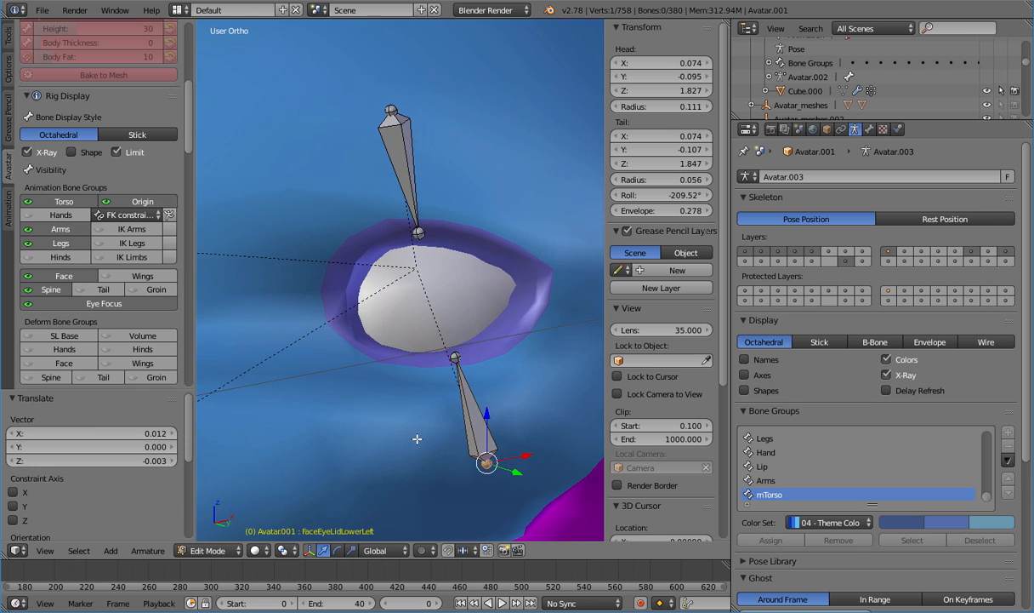
key(g)
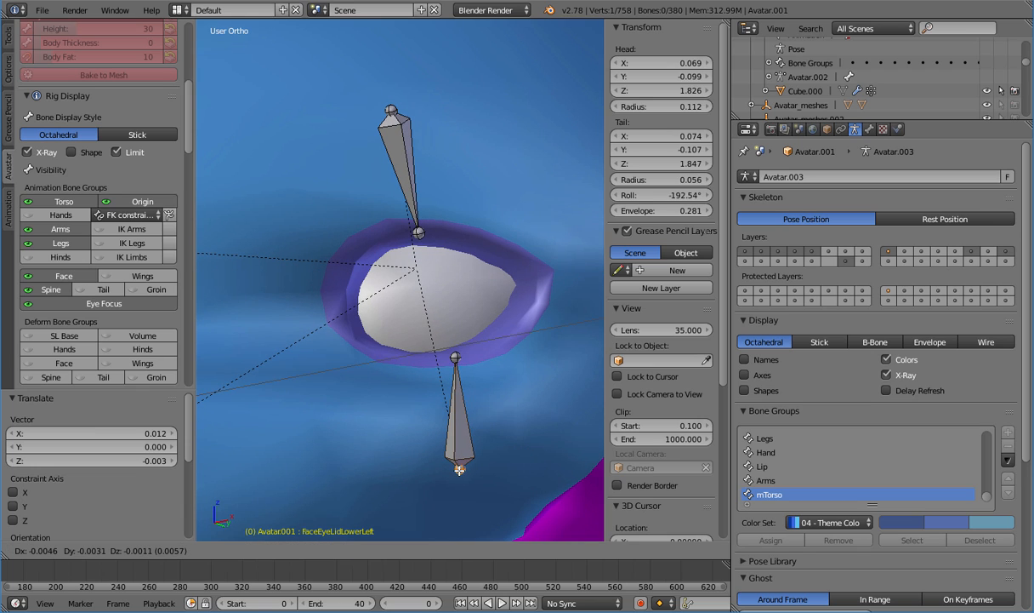
click(486, 462)
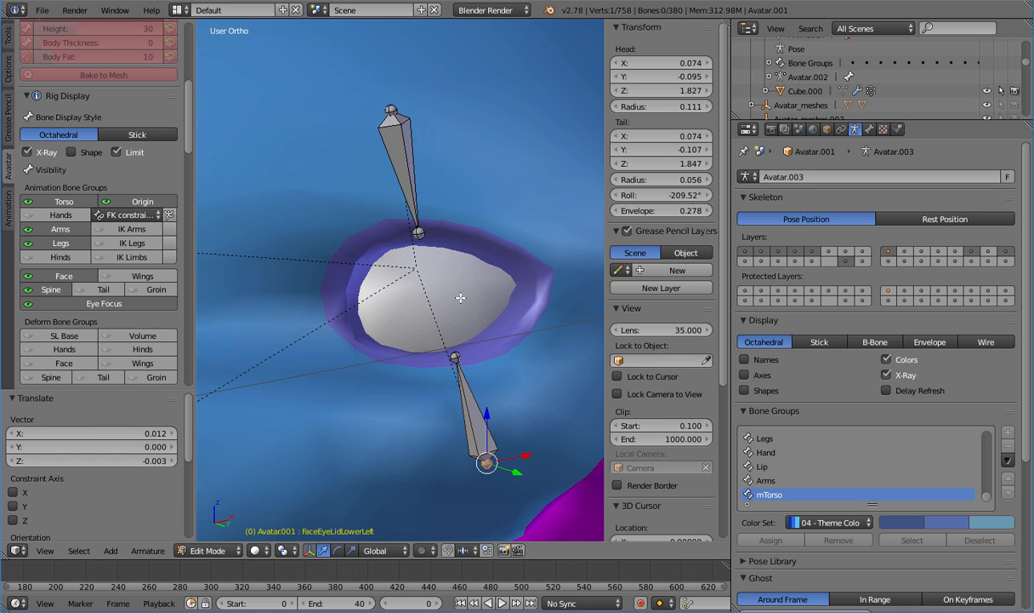
In the top view, shift the whole left upper eyelid bone 0.0002911 in X and 0.002 in Y
middle_drag(460, 297, 455, 435)
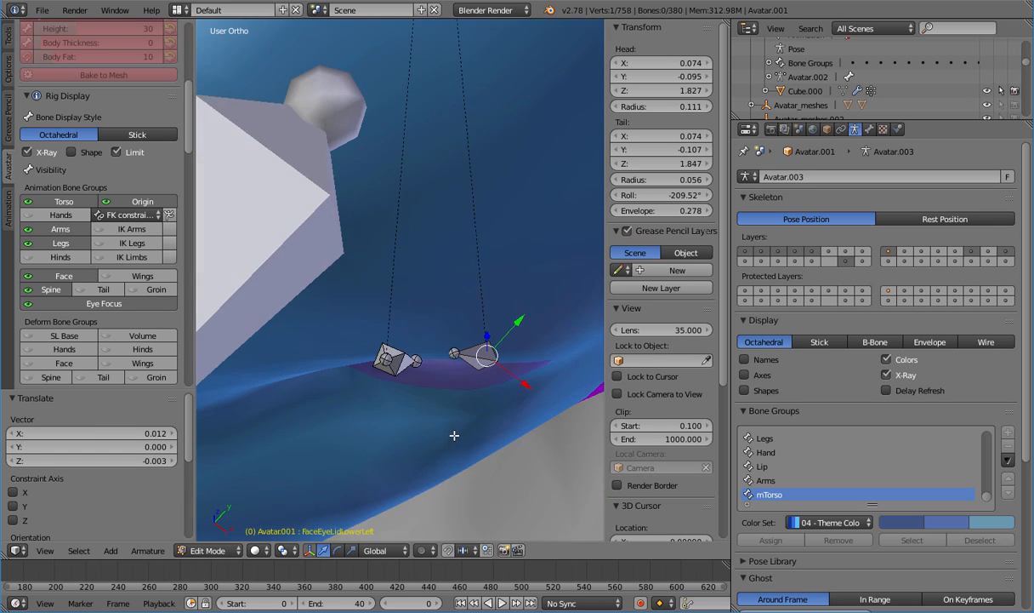
key(KP_7)
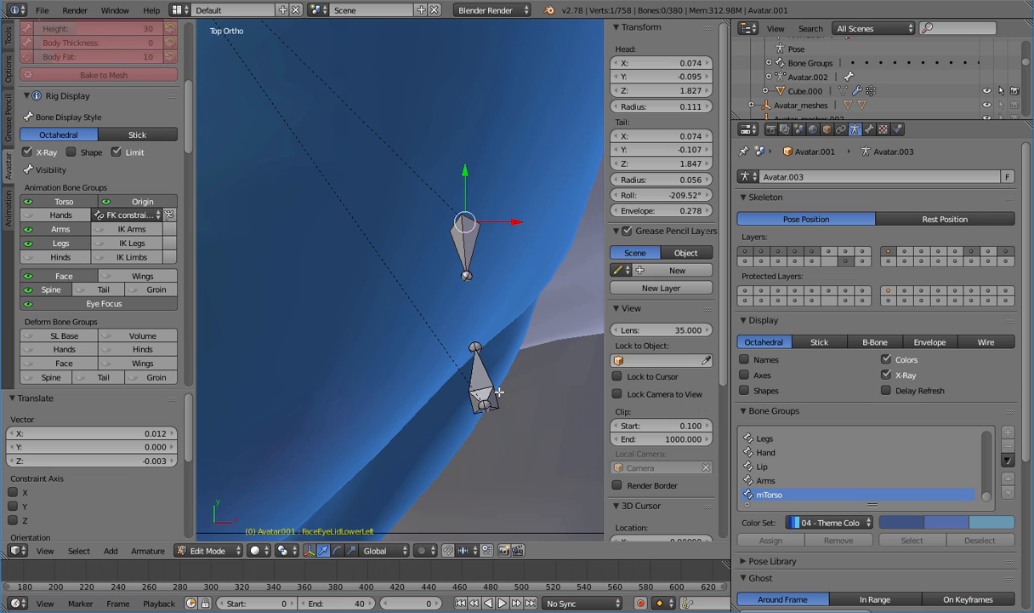
right_click(481, 377)
drag(482, 378, 483, 369)
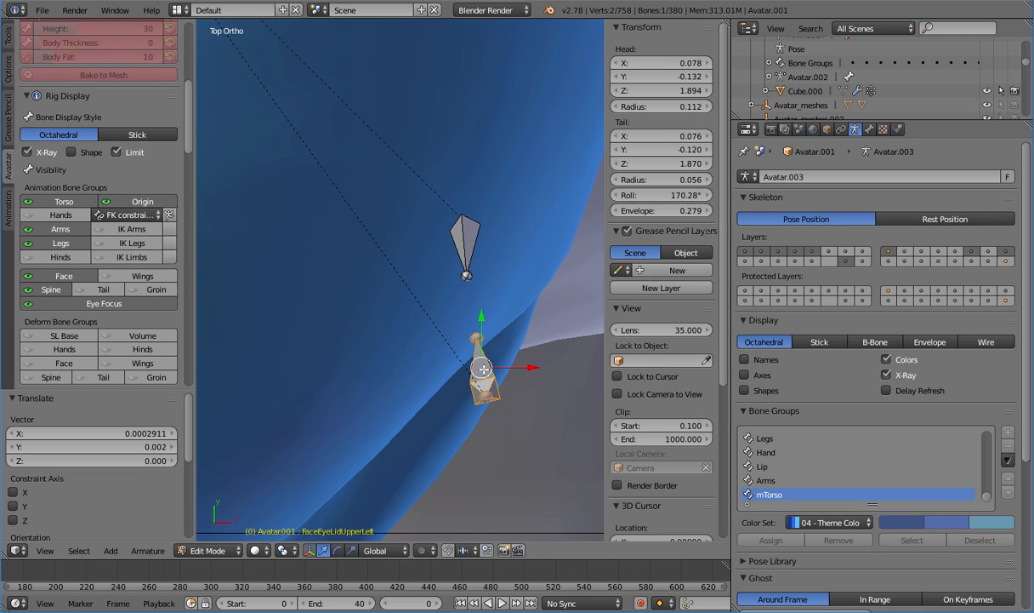
Move the left upper eyelid bone a further 0.002 along Y, then raise it 0.002 along Z
key(KP_1)
middle_drag(496, 352, 340, 223)
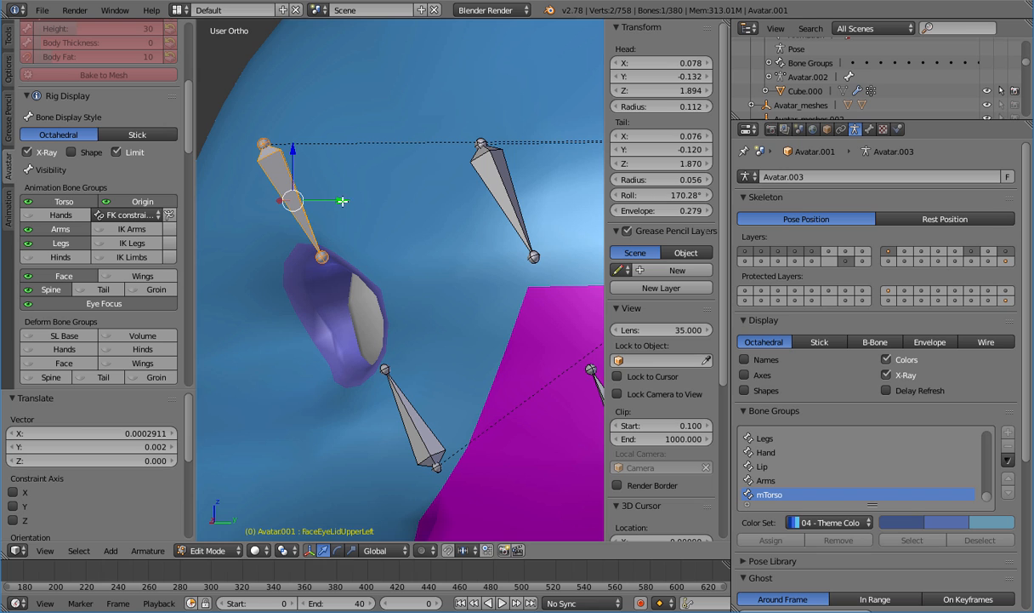
drag(341, 201, 352, 202)
click(352, 200)
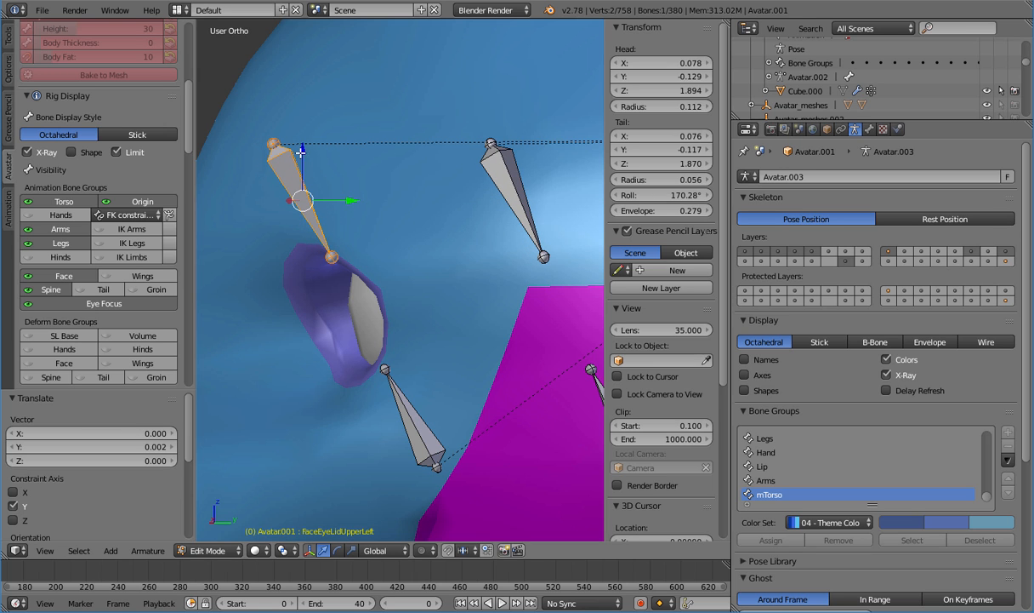
drag(301, 152, 301, 148)
Examine the left lower eyelid bone and its placement around the eye from the top, front and right views
middle_drag(391, 331, 558, 452)
right_click(401, 405)
key(KP_7)
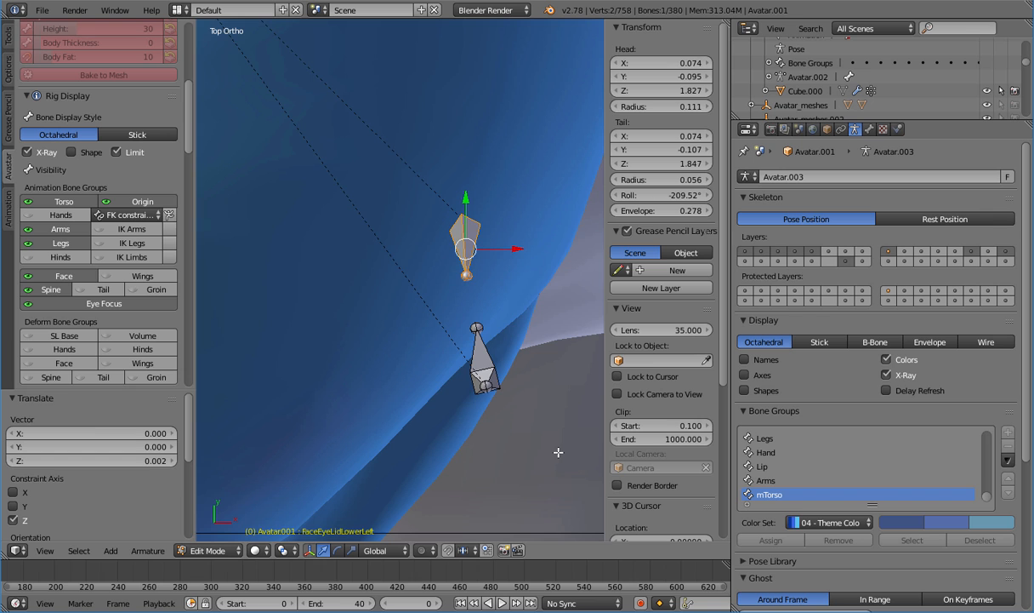
key(KP_3)
key(KP_1)
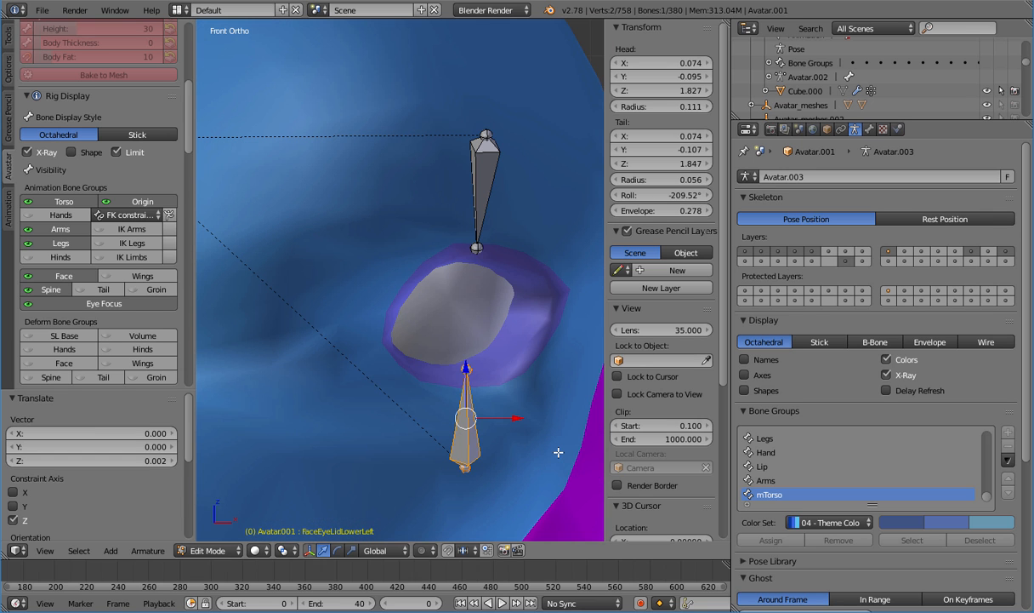
middle_drag(463, 398, 489, 408)
key(KP_1)
key(KP_3)
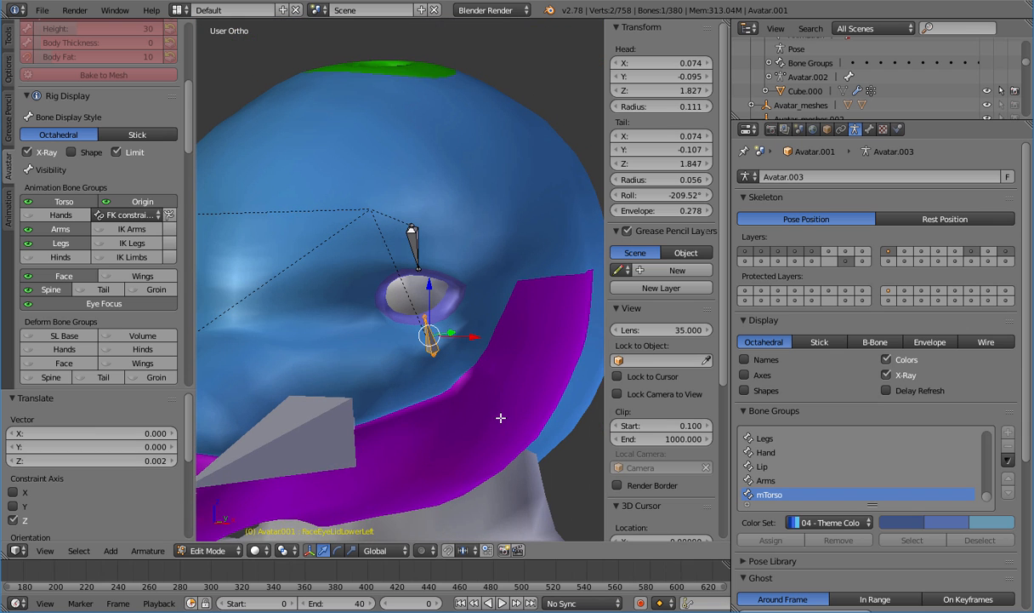
key(KP_1)
key(KP_3)
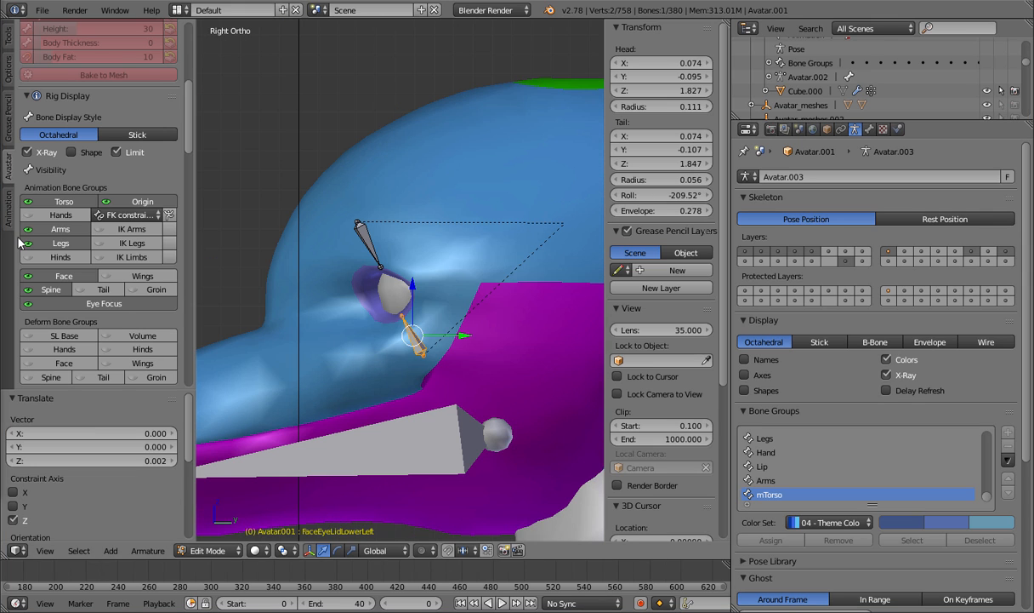
Snap the base bones to the rig and store the joint edits
drag(186, 81, 189, 278)
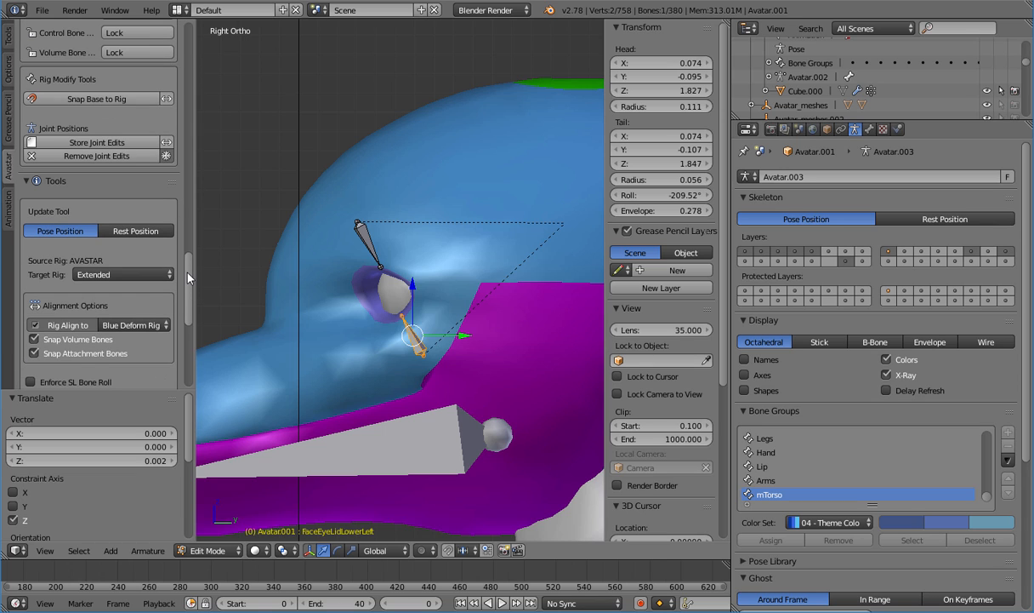
click(103, 101)
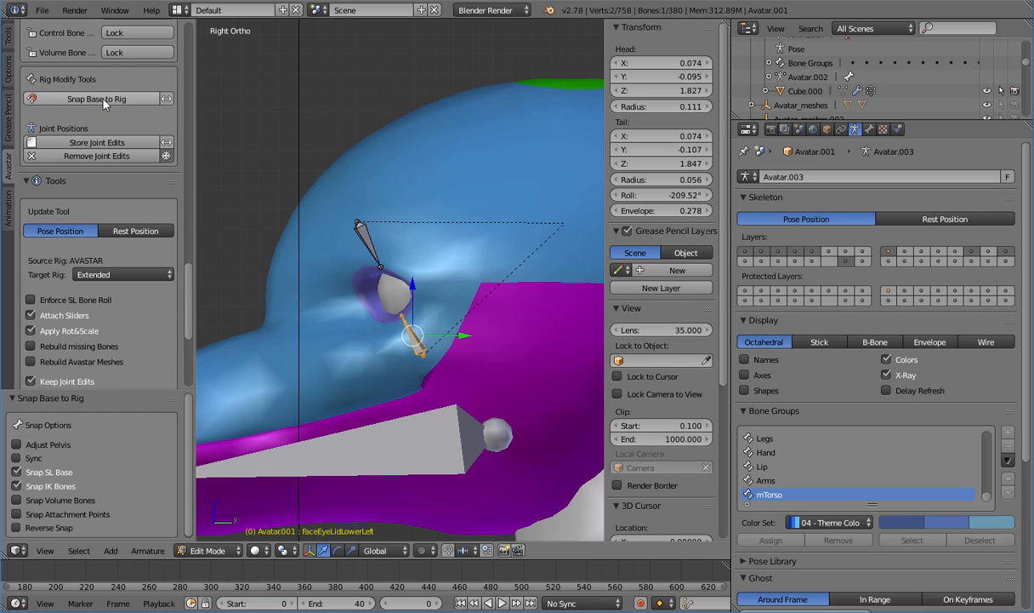
click(133, 142)
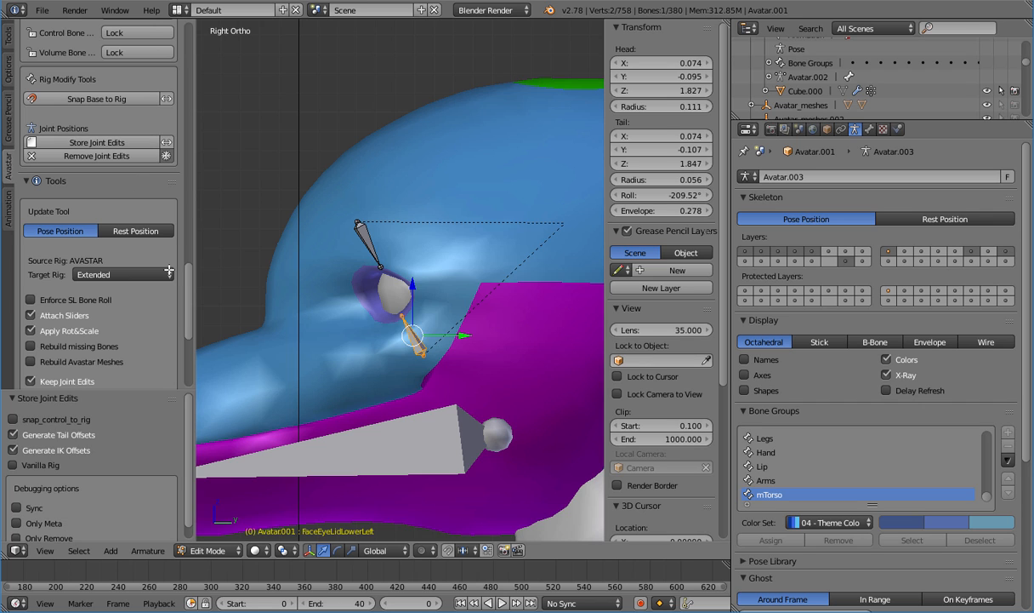
scroll(170, 263, up, 10)
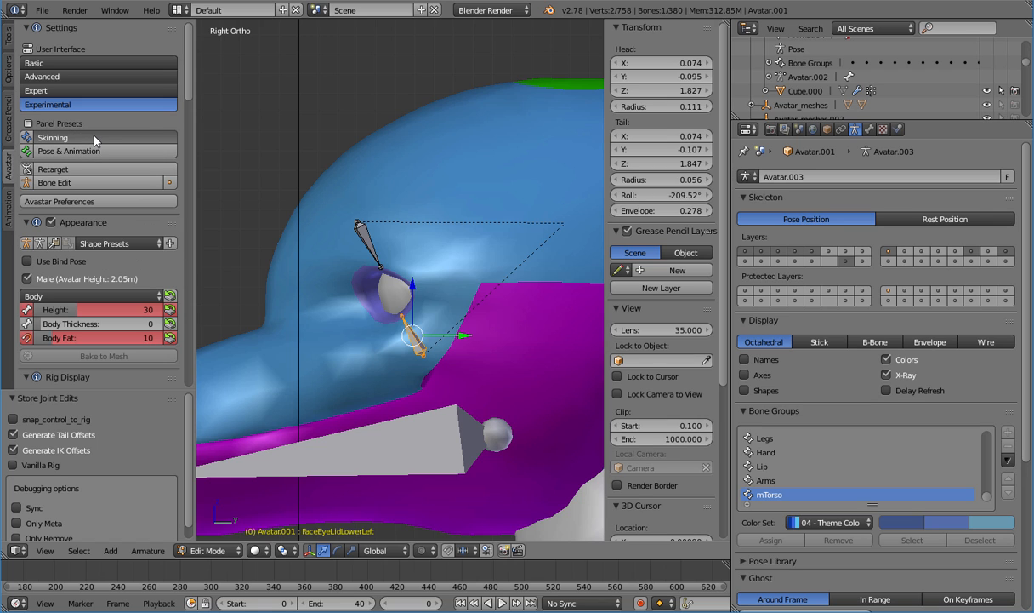
Switch the rig to Pose Mode for skinning and hide every bone except the four upper and lower eyelid bones
key(ctrl+Tab)
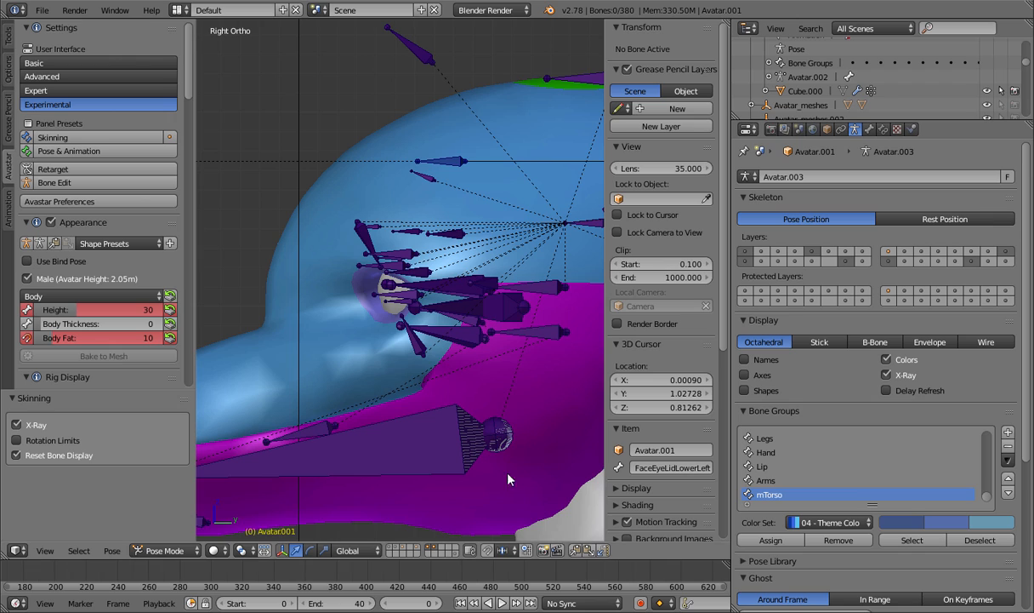
right_click(432, 291)
right_click(451, 308)
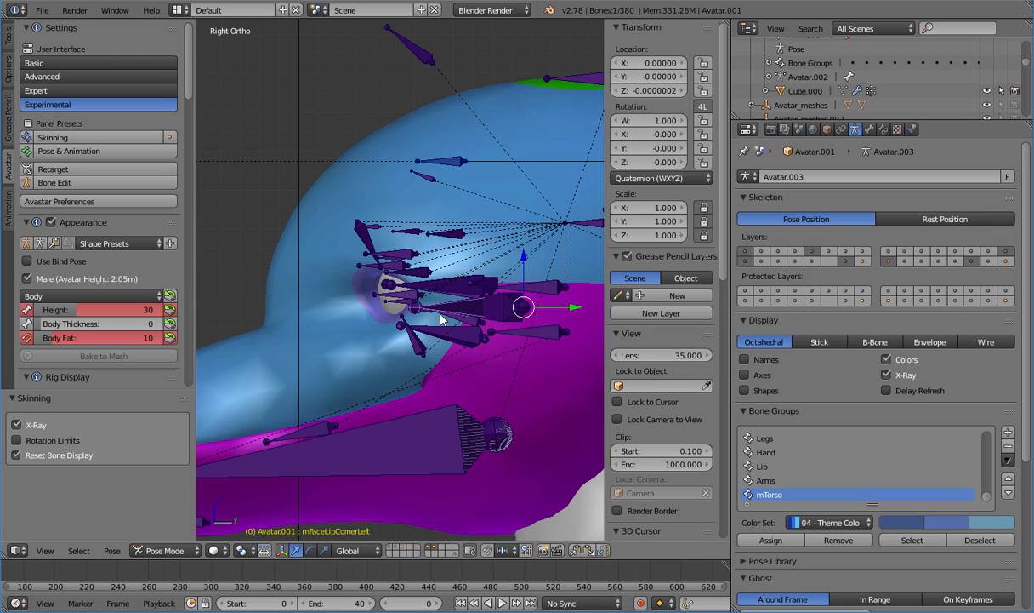
right_click(408, 304)
middle_drag(408, 326, 435, 347)
shift+right_click(433, 250)
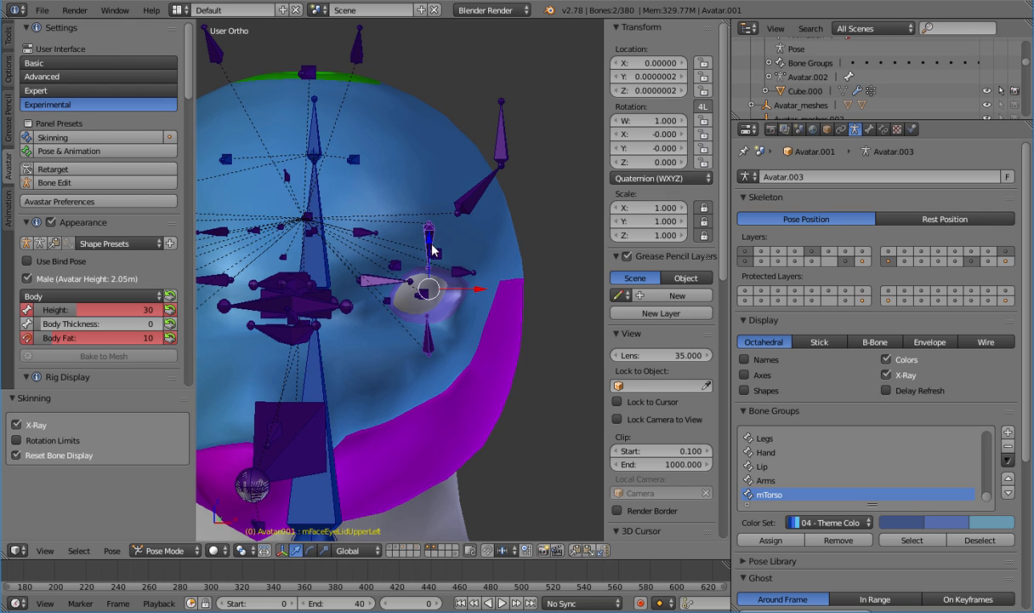
scroll(361, 267, down, 3)
shift+middle_drag(350, 281, 464, 291)
shift+right_click(364, 318)
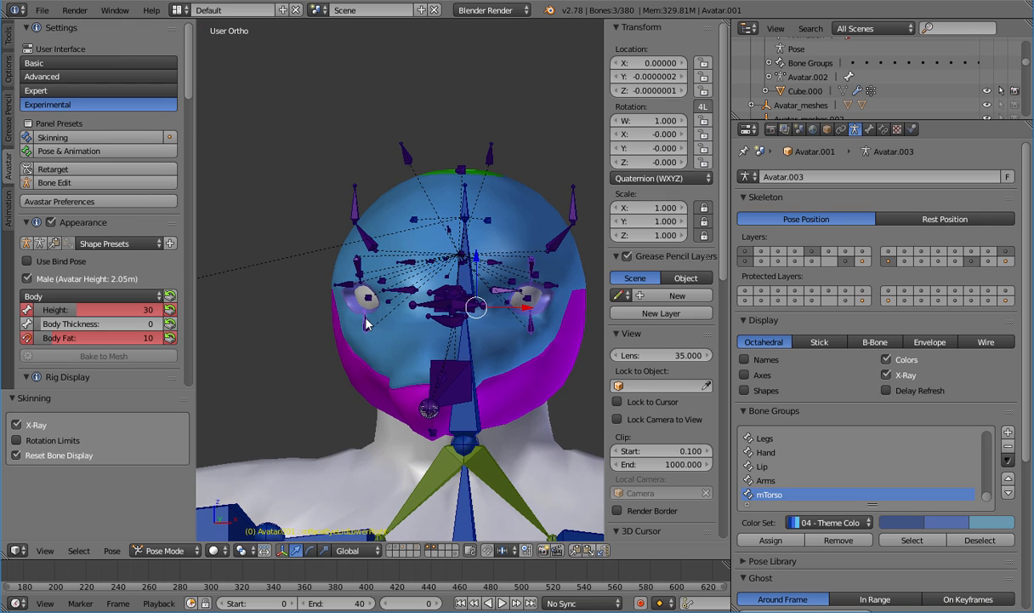
shift+right_click(356, 264)
key(ctrl+i)
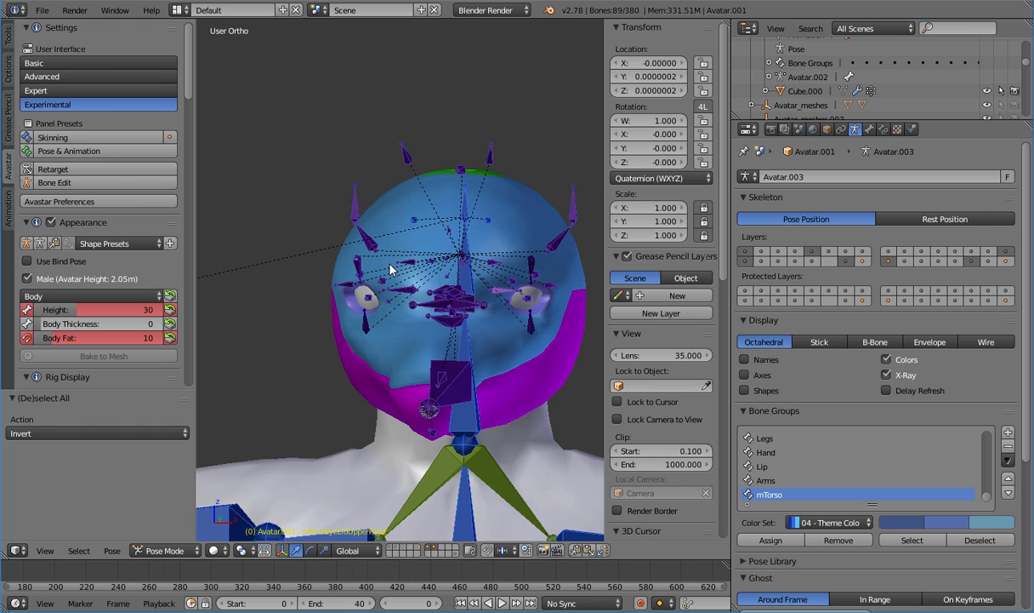
key(h)
Examine how the four eyelid bones sit against the dolphin head's eye openings from the side and the front
key(KP_3)
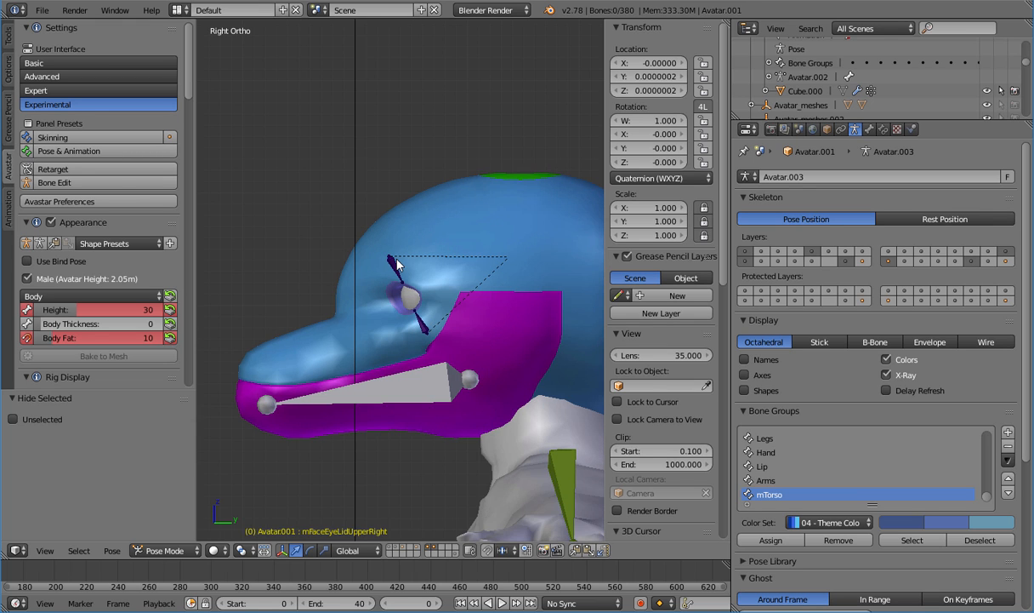
scroll(417, 289, up, 3)
scroll(450, 311, down, 3)
shift+middle_drag(450, 312, 536, 303)
scroll(410, 285, up, 1)
scroll(448, 310, up, 2)
scroll(528, 326, down, 2)
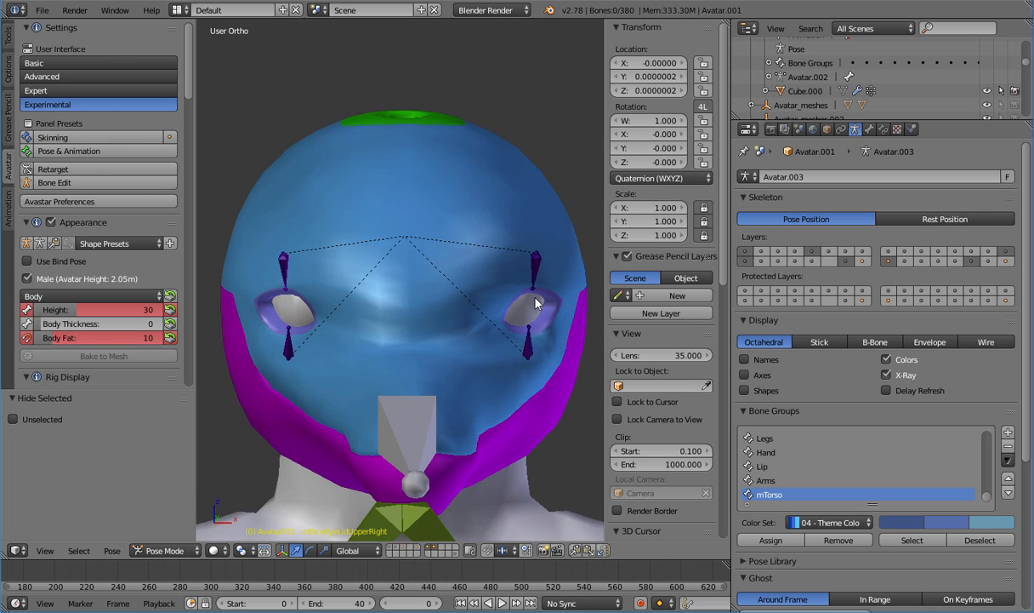
key(KP_1)
key(KP_3)
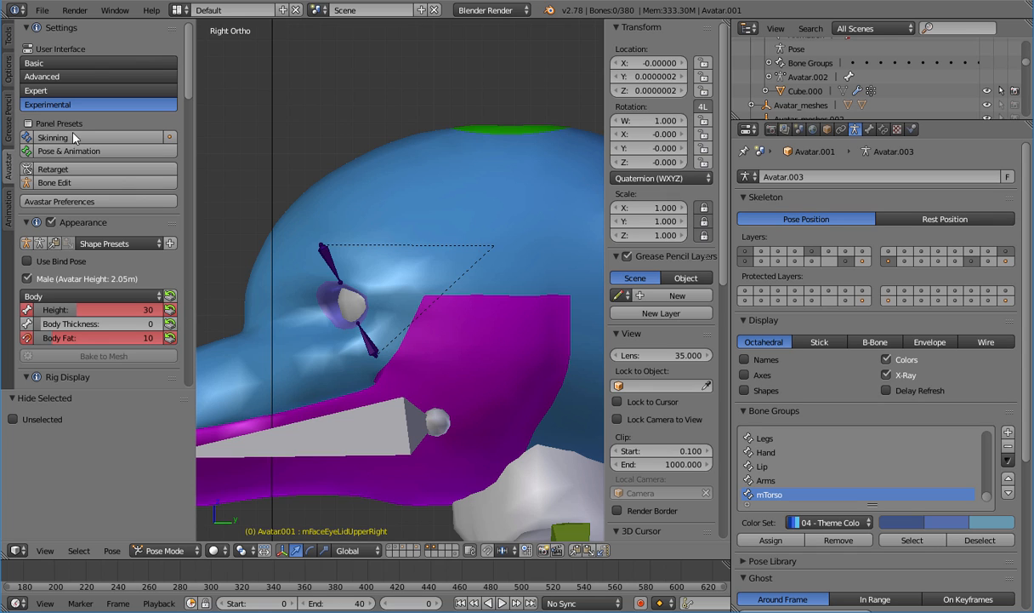
Select the dolphin head, view it in Weight Paint mode and return it to Object Mode
right_click(330, 248)
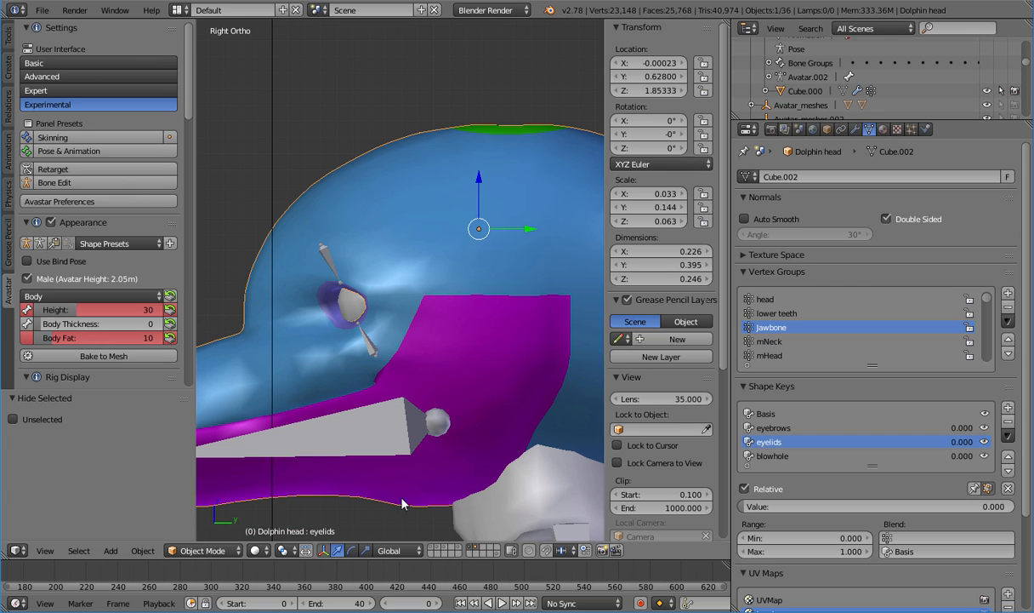
click(208, 550)
click(224, 471)
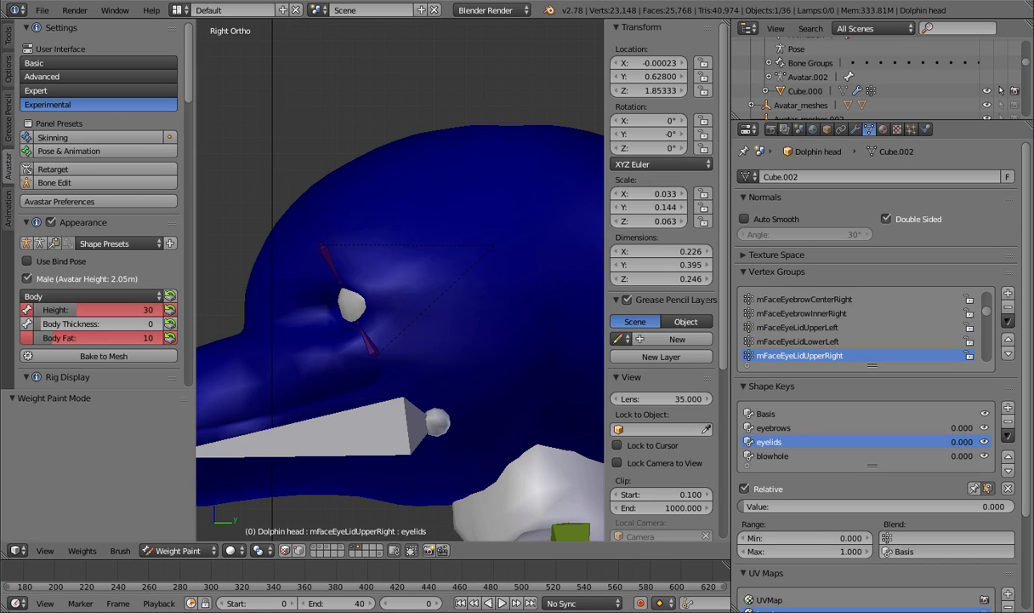
click(204, 549)
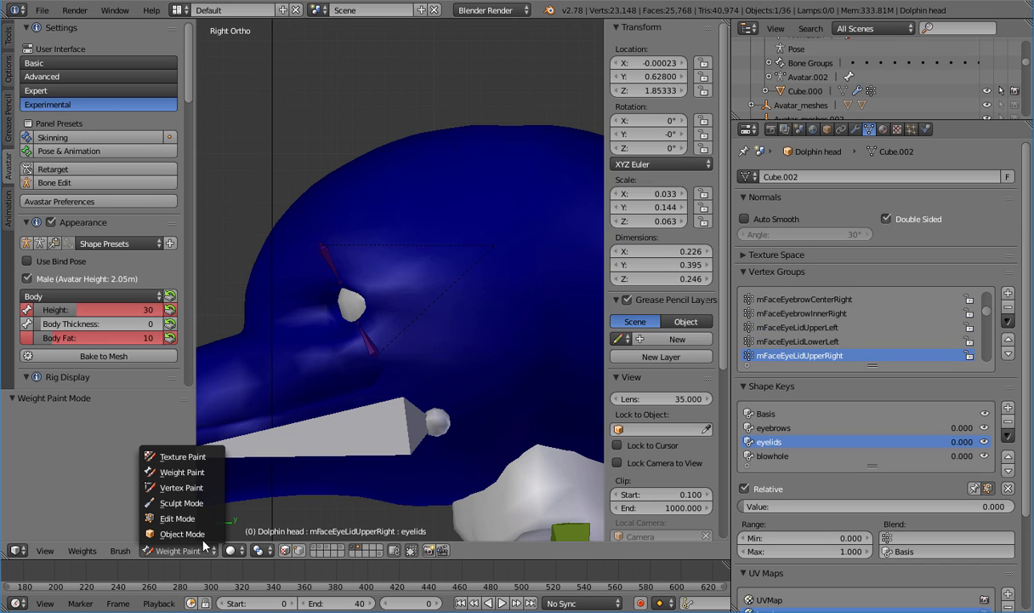
click(202, 533)
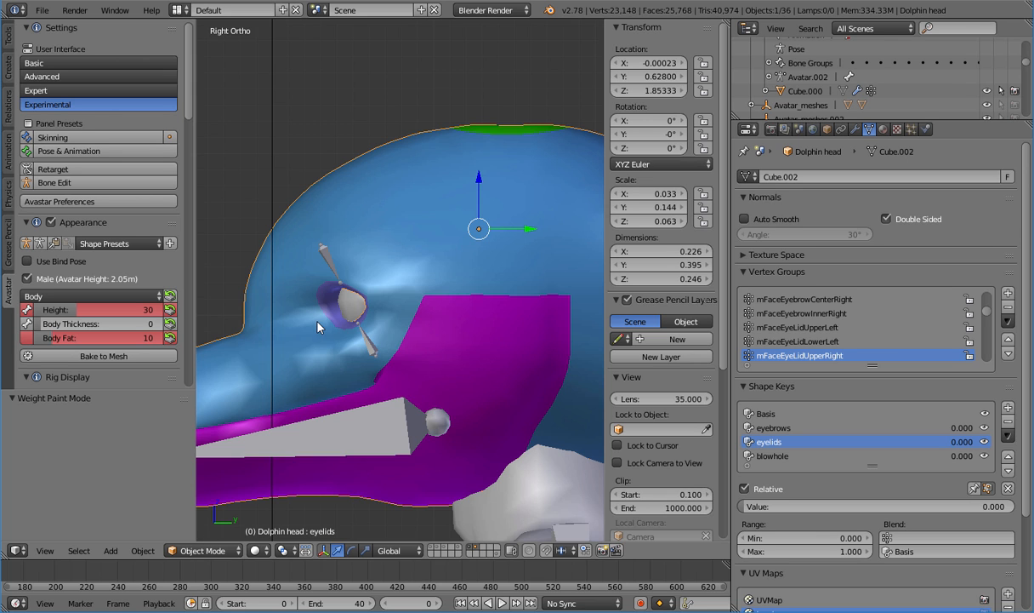
key(KP_1)
scroll(318, 327, up, 4)
shift+middle_drag(473, 335, 229, 328)
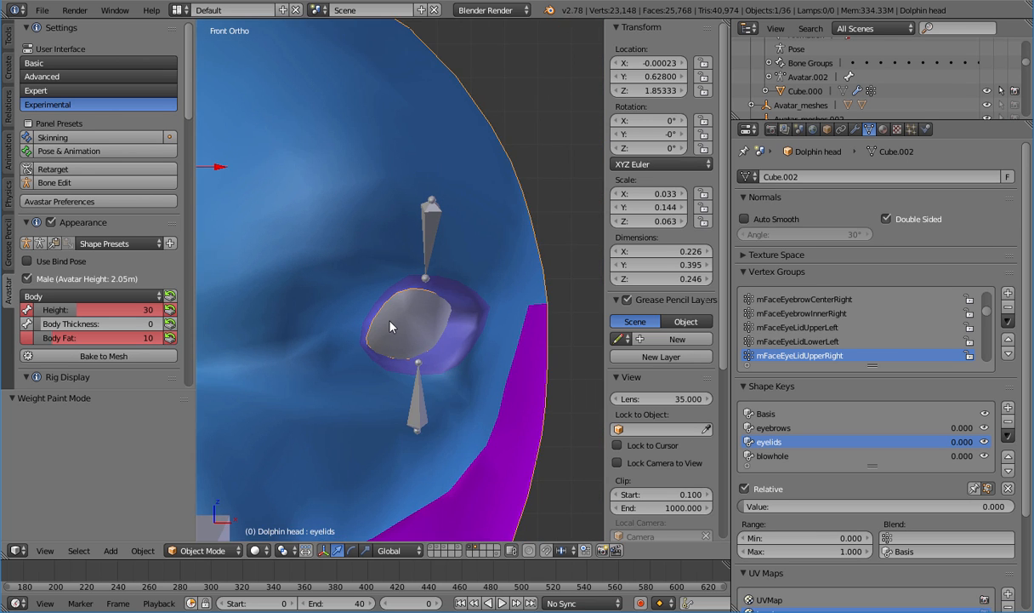
scroll(390, 326, up, 3)
shift+middle_drag(392, 326, 408, 326)
right_click(420, 284)
key(Tab)
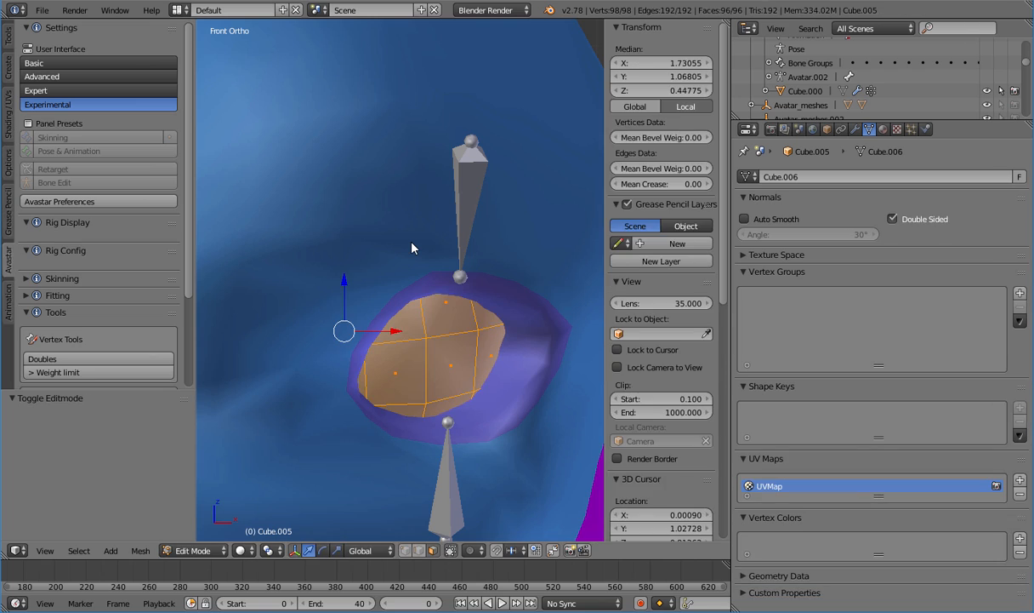
key(Tab)
Inspect the dolphin head's mesh around the left eye in Edit Mode, from the front and at an angle
right_click(411, 232)
key(Tab)
shift+middle_drag(502, 312, 474, 302)
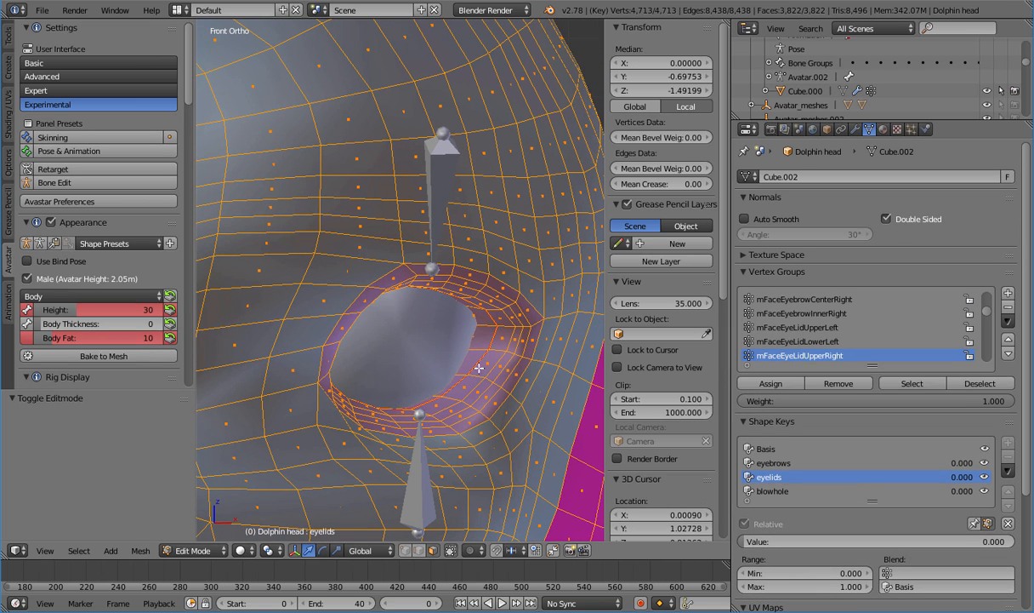
mouse_move(479, 368)
middle_down()
mouse_move(466, 351)
mouse_move(485, 360)
middle_up()
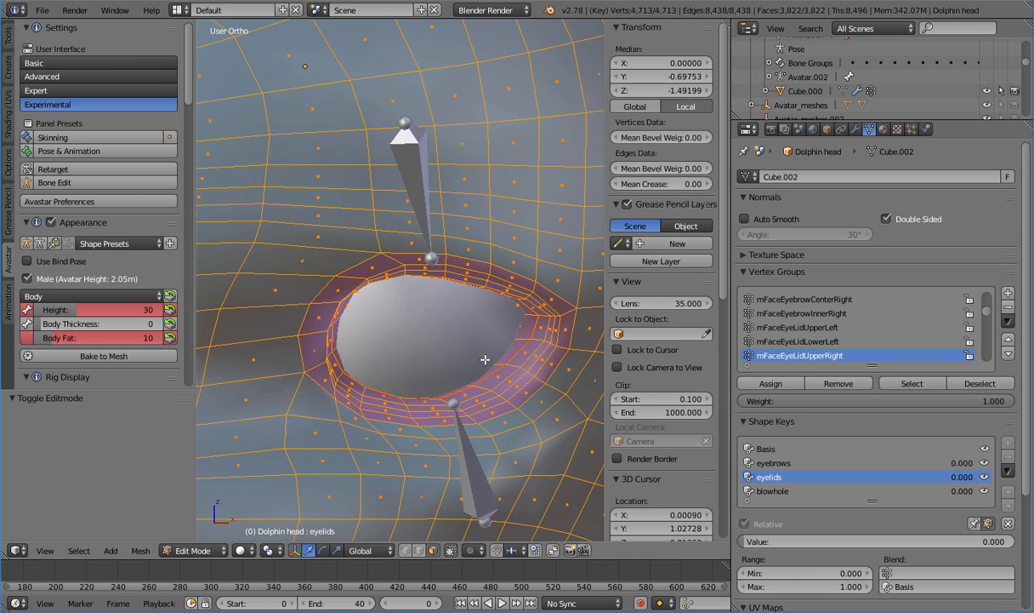
key(Tab)
Hide the eyeball object and put the dolphin head into Edit Mode
right_click(471, 343)
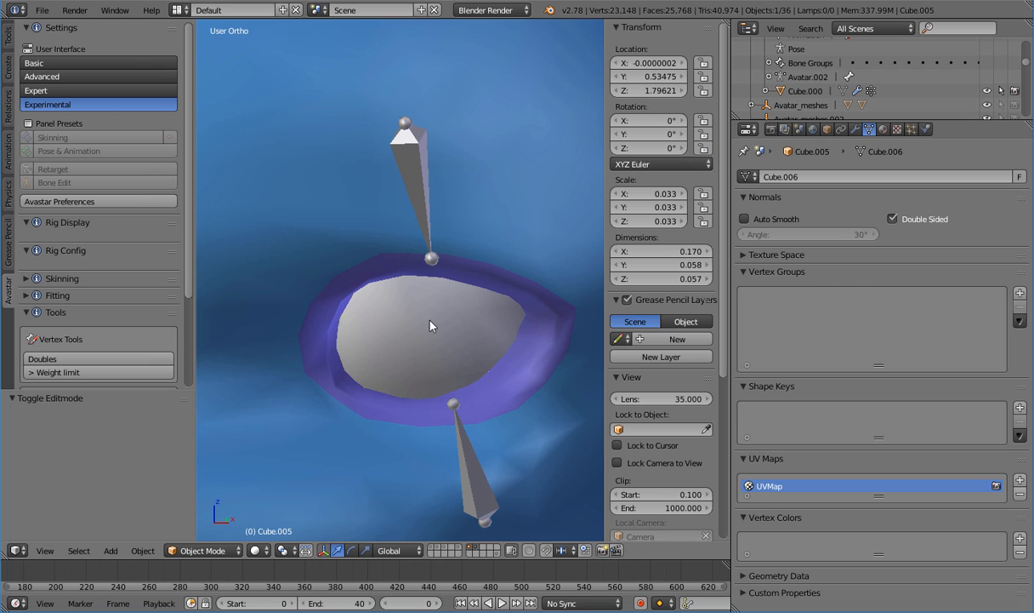
key(Delete)
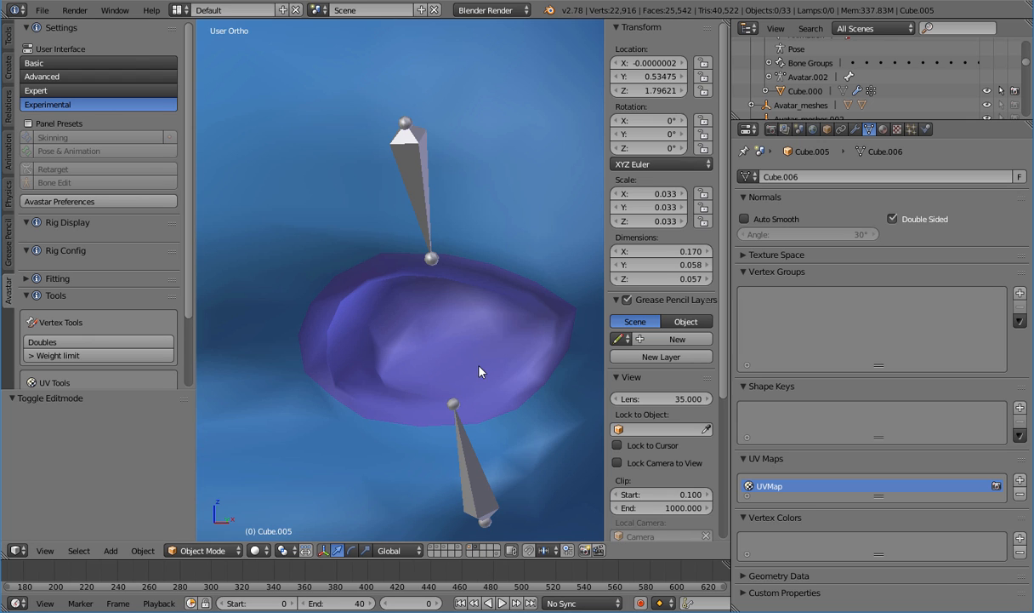
middle_drag(484, 302, 468, 318)
right_click(479, 227)
key(Tab)
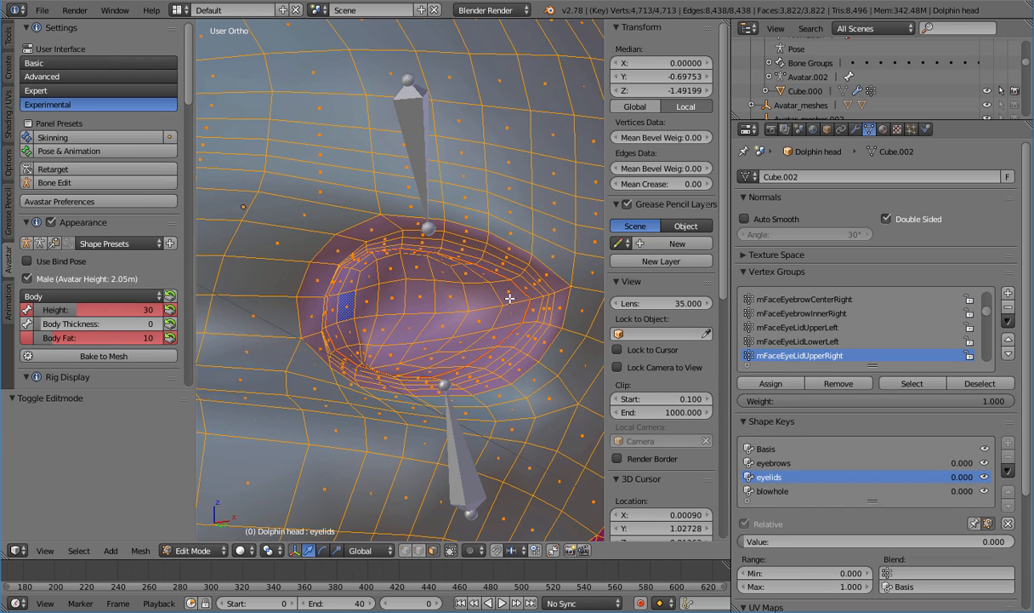
Clear the selection and select the vertices of the eyelid1 vertex group to see its extent
key(a)
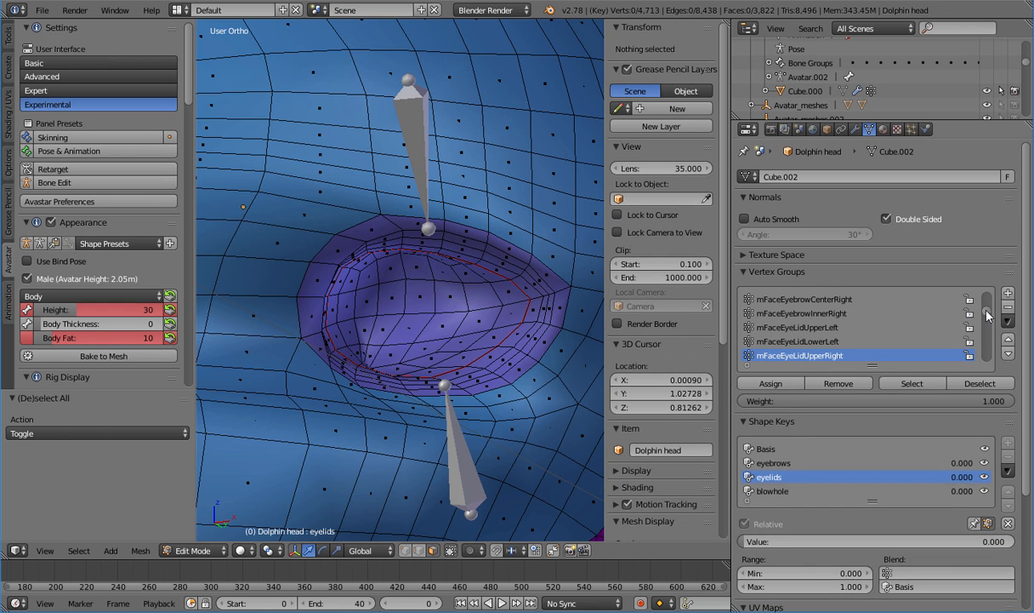
drag(988, 315, 982, 365)
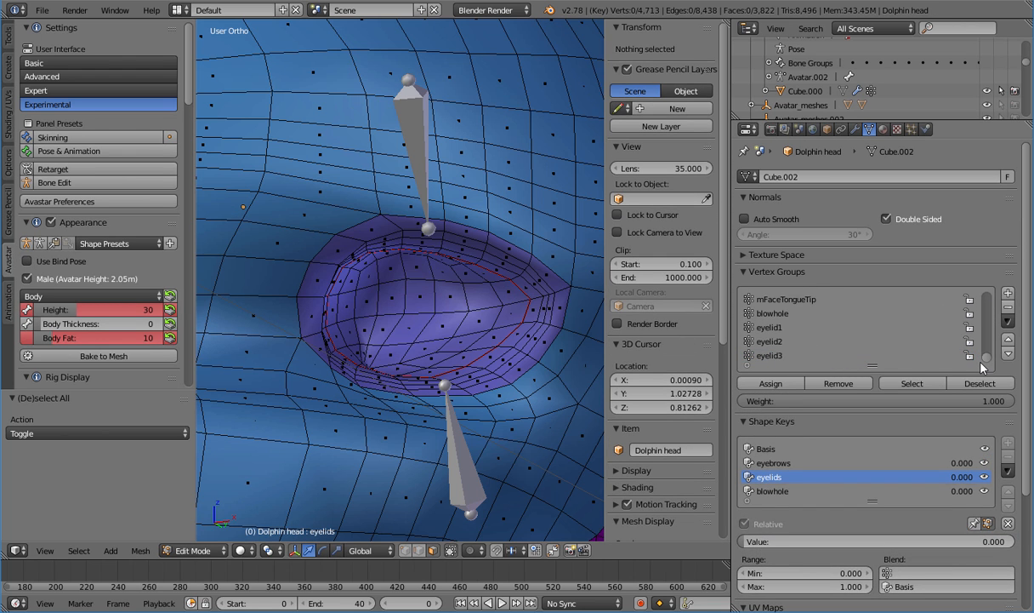
click(791, 328)
click(906, 383)
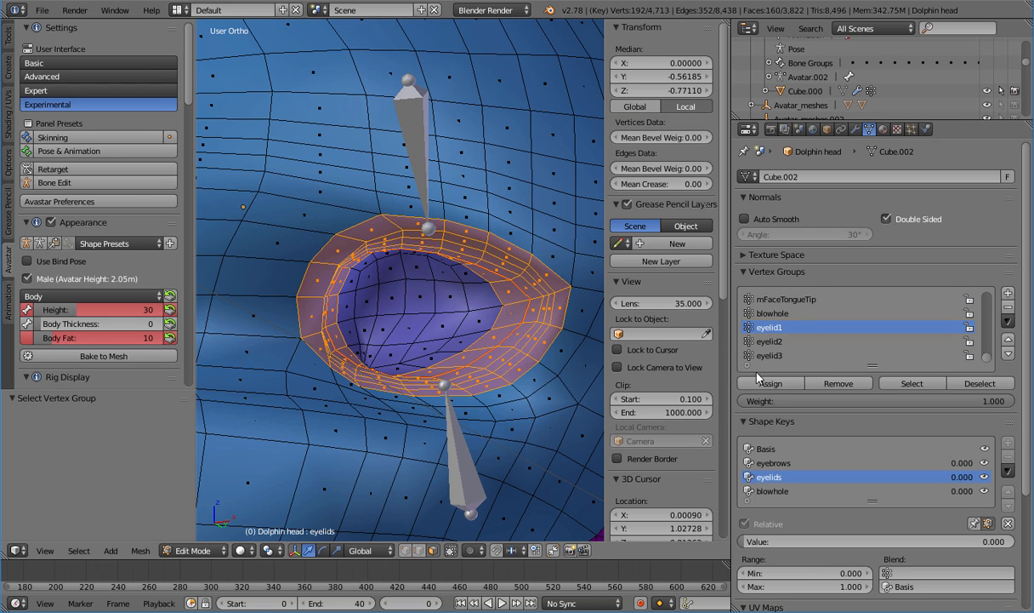
Check which vertices belong to the eyelid2 vertex group and clear the selection
click(797, 342)
key(a)
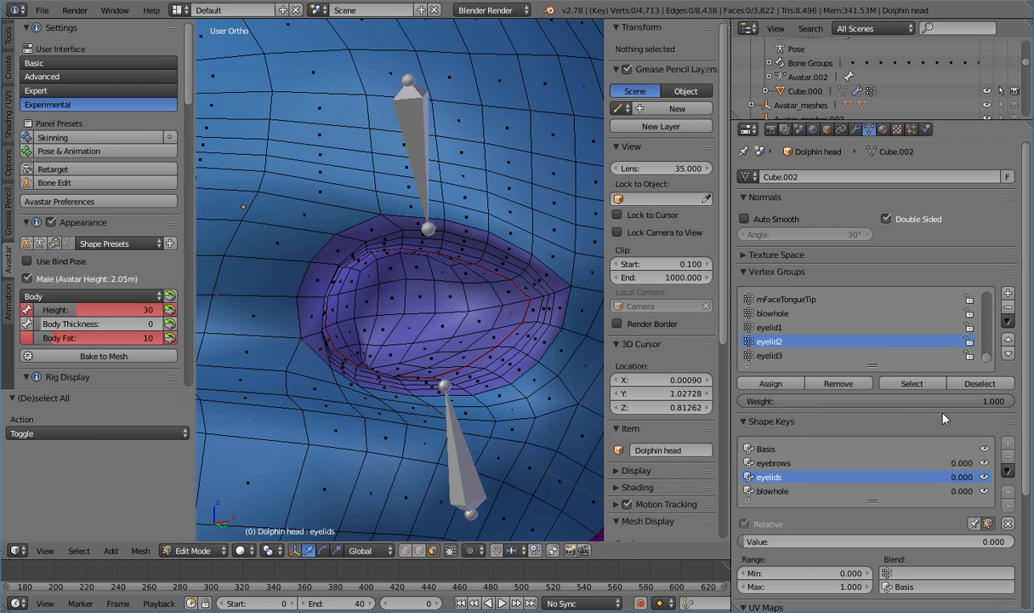
click(916, 384)
key(a)
click(902, 382)
key(a)
Reselect the eyelid1 vertices and scrub the eyelids shape key value while viewing the left eye up close
click(796, 313)
click(833, 329)
click(904, 383)
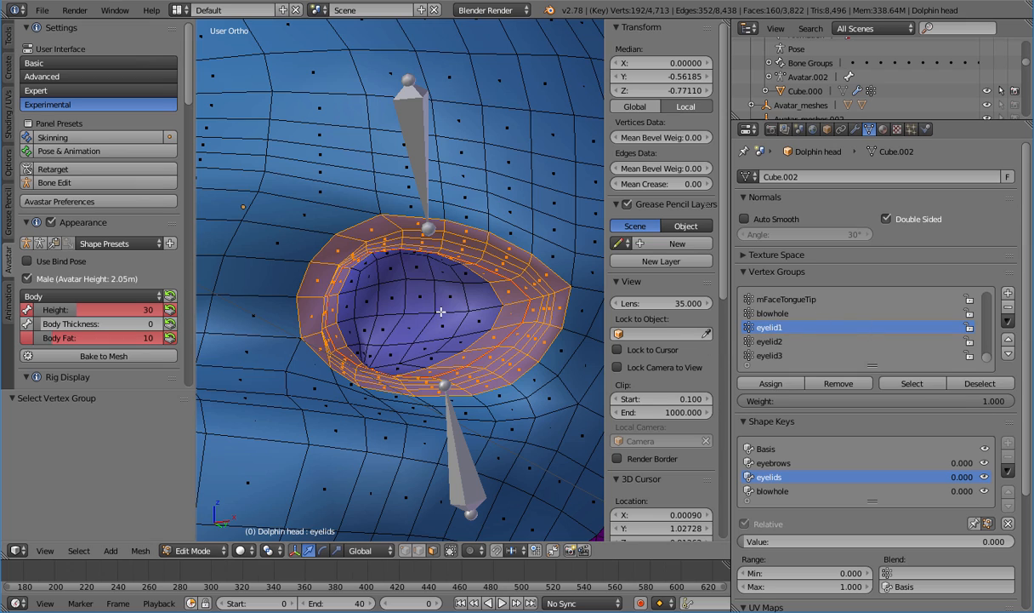
middle_drag(441, 311, 463, 328)
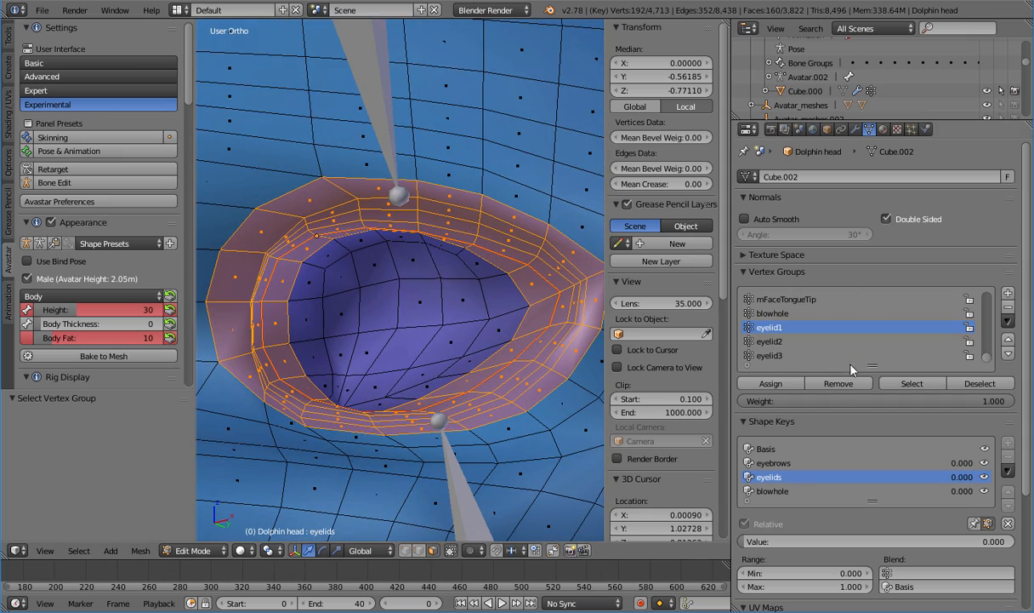
drag(787, 541, 732, 541)
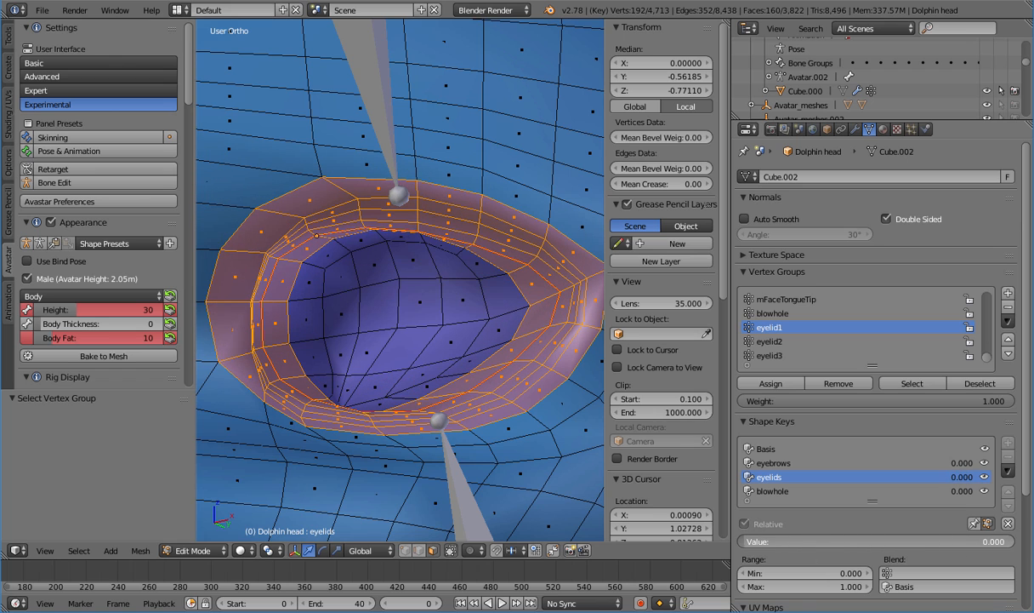
mouse_move(362, 290)
middle_down()
mouse_move(362, 277)
mouse_move(376, 279)
middle_up()
Hide the socket lining faces one by one on the upper inner side of the left eye opening
right_click(364, 270)
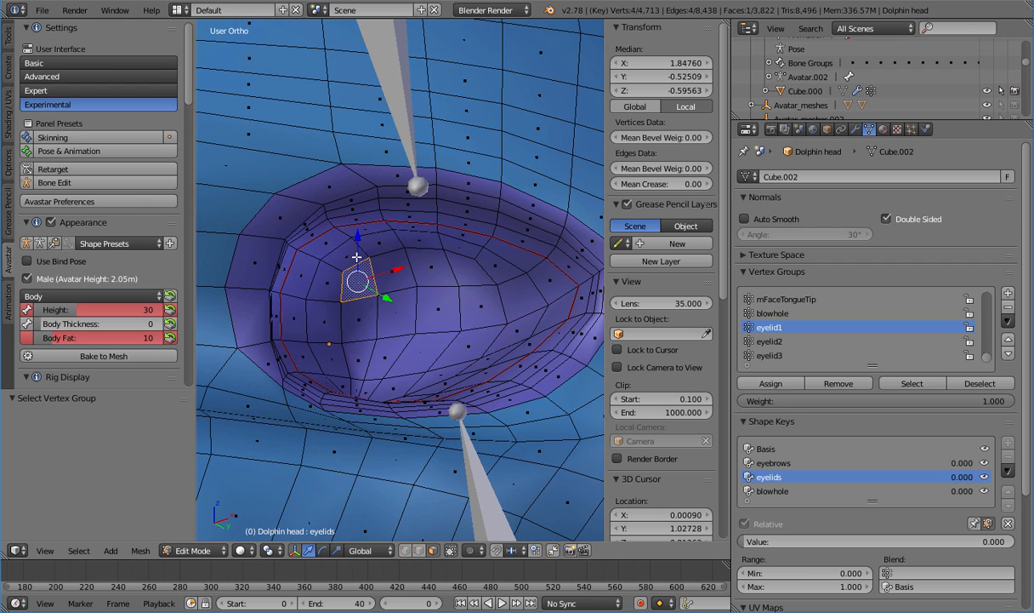
right_click(355, 256)
key(h)
right_click(379, 244)
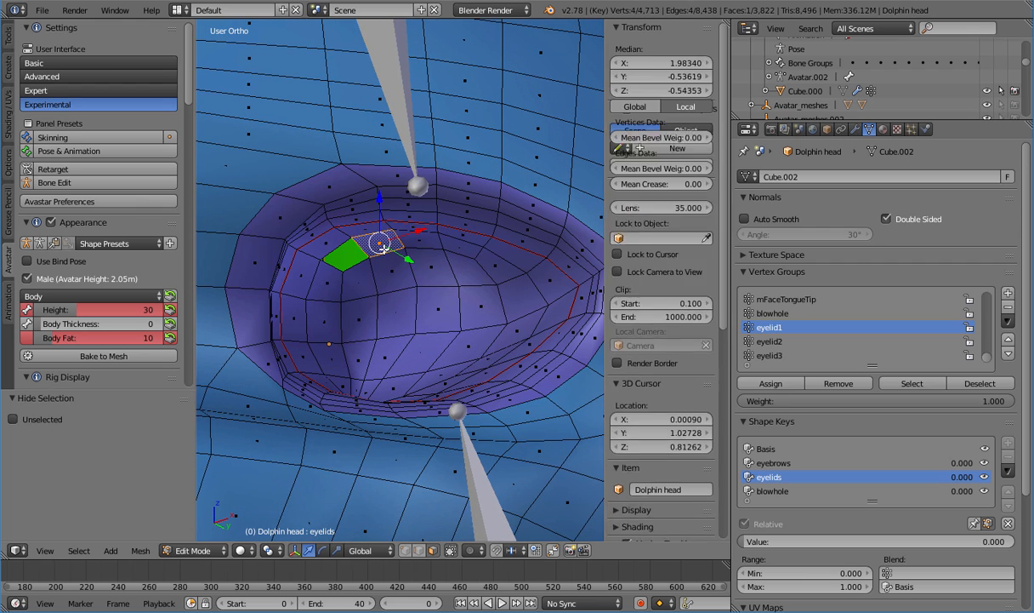
key(h)
right_click(393, 265)
key(h)
right_click(366, 278)
key(h)
right_click(336, 287)
key(h)
Hide the lining faces down the lower inner side of the left eye socket and test the eyelids shape key slider
right_click(332, 319)
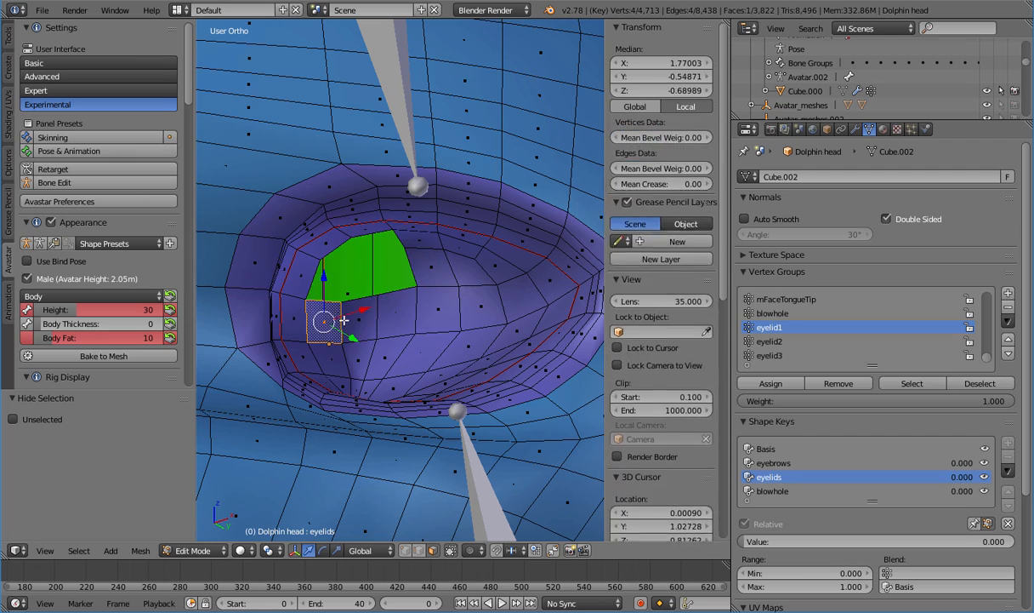
key(h)
right_click(359, 328)
key(h)
right_click(361, 354)
key(h)
middle_drag(345, 359, 381, 403)
right_click(334, 370)
key(h)
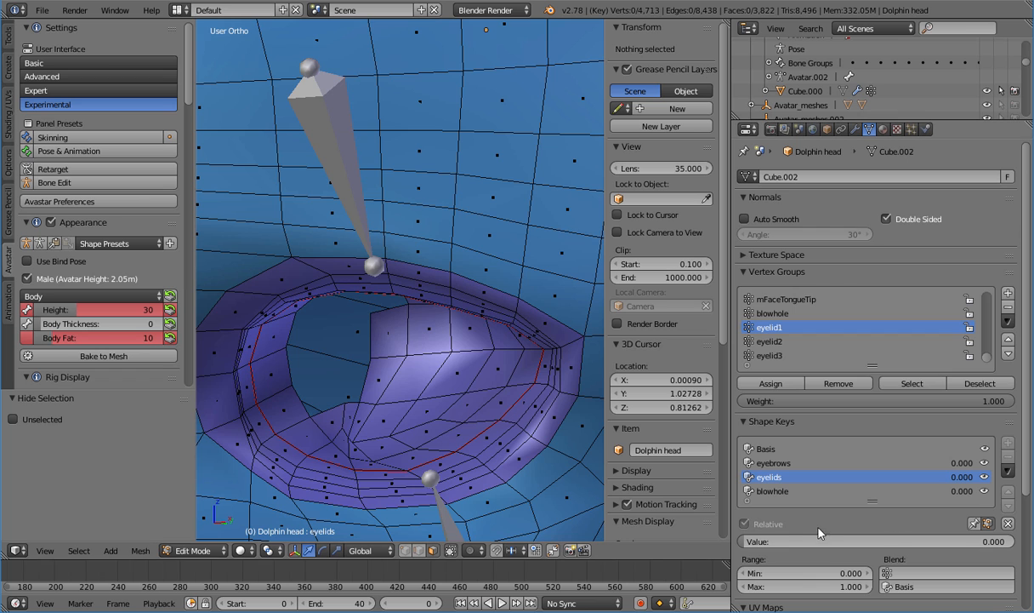
mouse_move(814, 541)
mouse_down()
mouse_move(926, 541)
mouse_move(809, 541)
mouse_up()
Hide the leftover lining faces around the lower inner corner of the left eye socket
right_click(342, 439)
key(h)
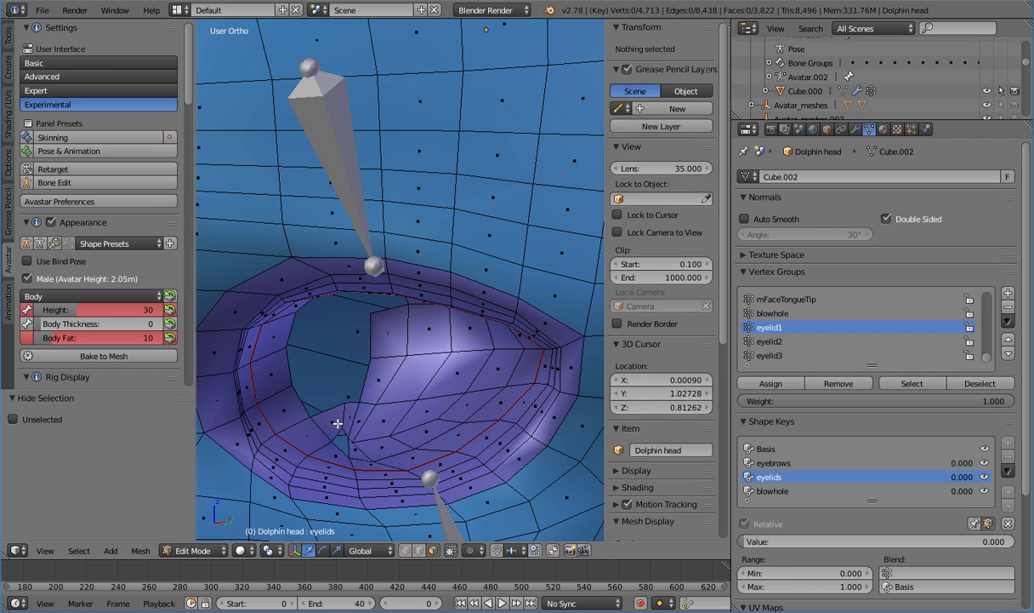
right_click(337, 423)
key(h)
right_click(347, 418)
key(h)
right_click(381, 446)
key(h)
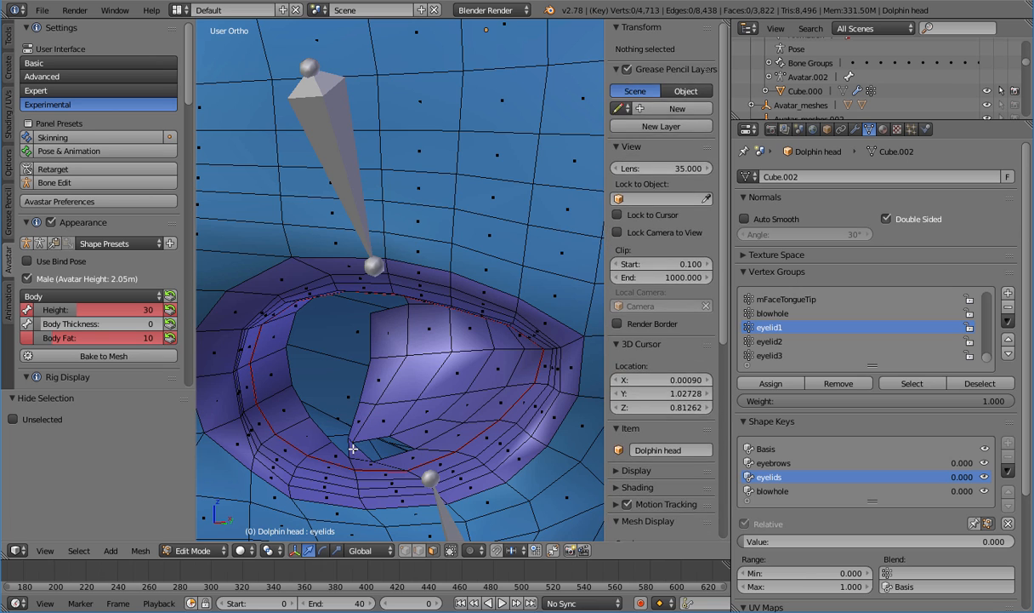
Hide more lining faces across the lower middle of the left eye socket and recheck the eyelids shape key slider
right_click(364, 438)
key(h)
right_click(364, 415)
key(h)
right_click(371, 430)
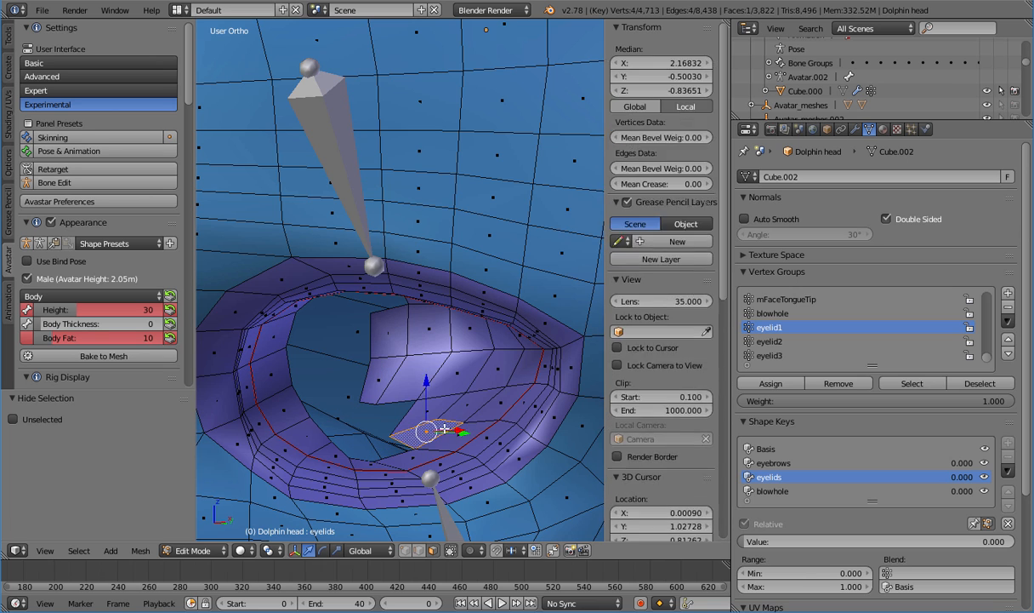
right_click(435, 400)
key(h)
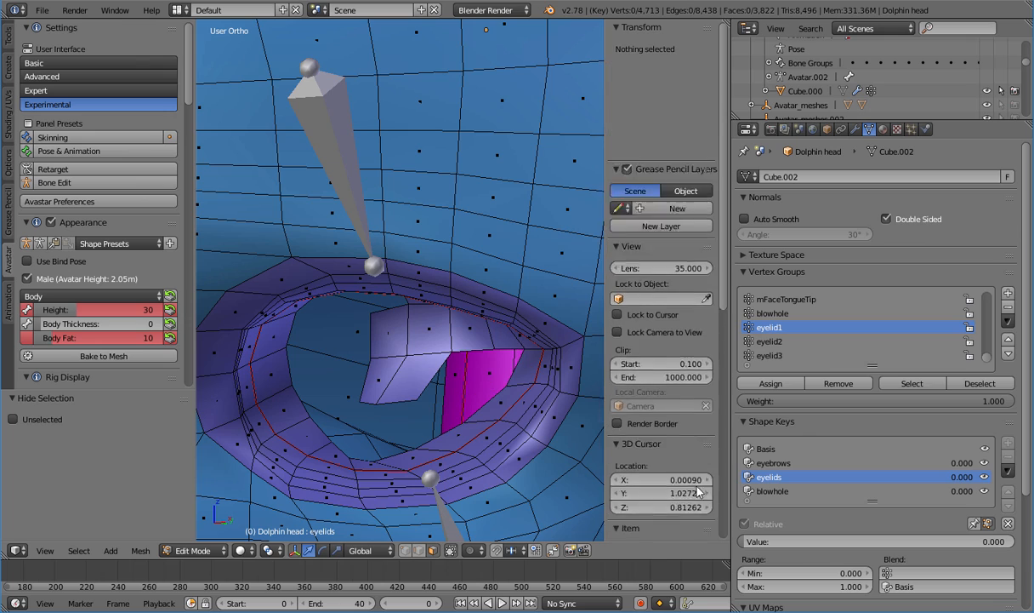
mouse_move(742, 541)
mouse_down()
mouse_move(869, 541)
mouse_move(738, 541)
mouse_up()
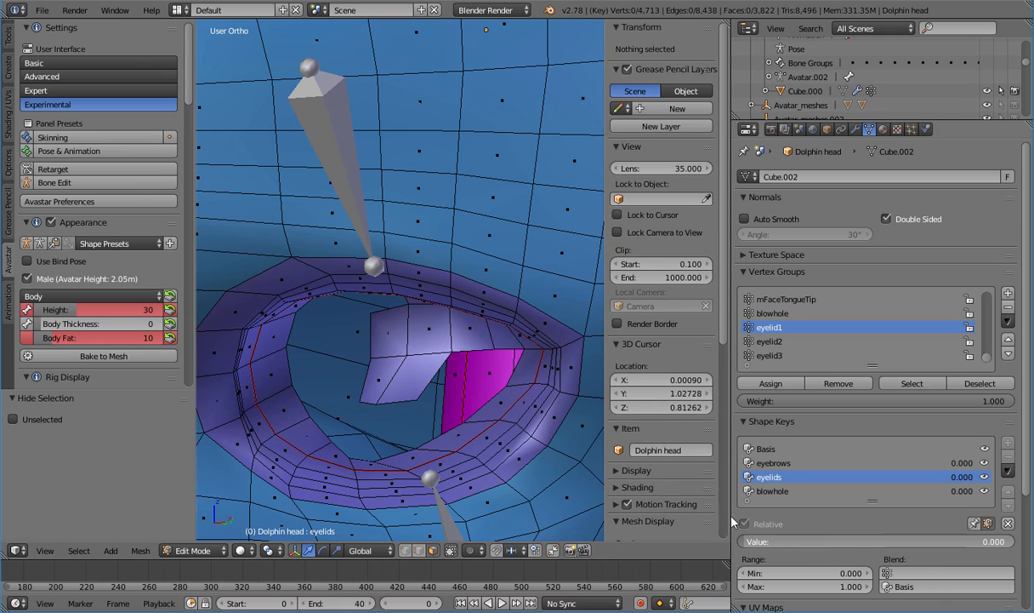
Hide the remaining lining faces toward the outer corner of the left eye socket and test the eyelids shape key slider
right_click(492, 340)
middle_drag(493, 349, 526, 309)
key(h)
right_click(516, 326)
key(h)
right_click(500, 303)
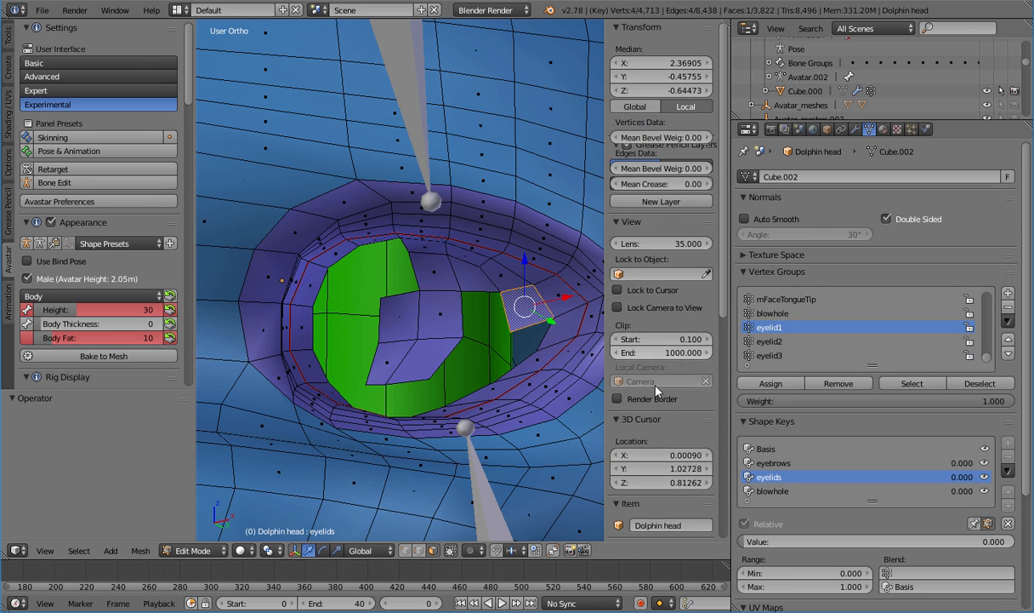
drag(914, 541, 742, 541)
key(h)
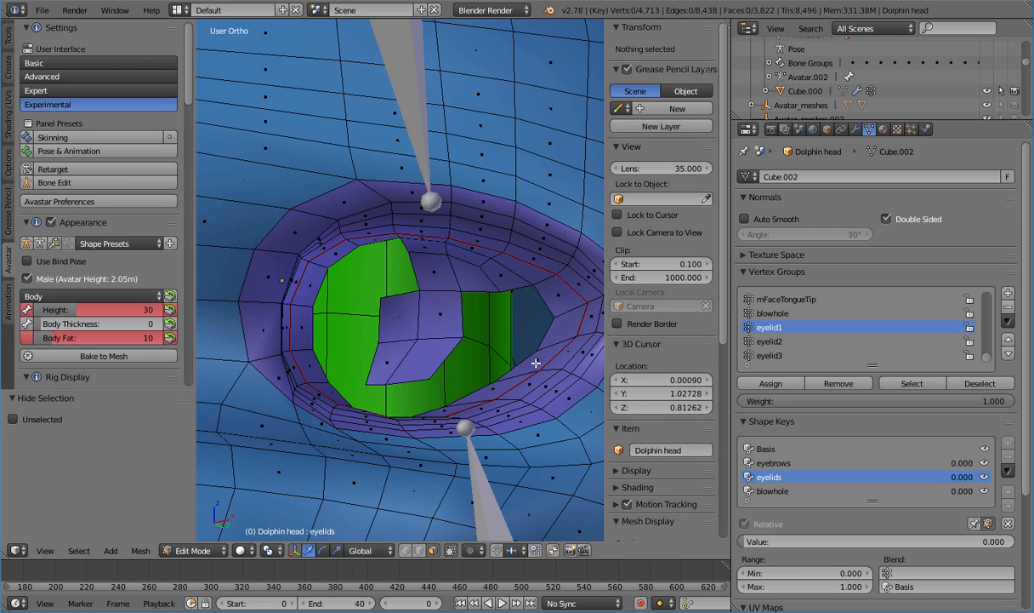
Hide the leftover lining faces along the upper edge and across the middle of the left eye opening
right_click(471, 276)
key(h)
right_click(464, 259)
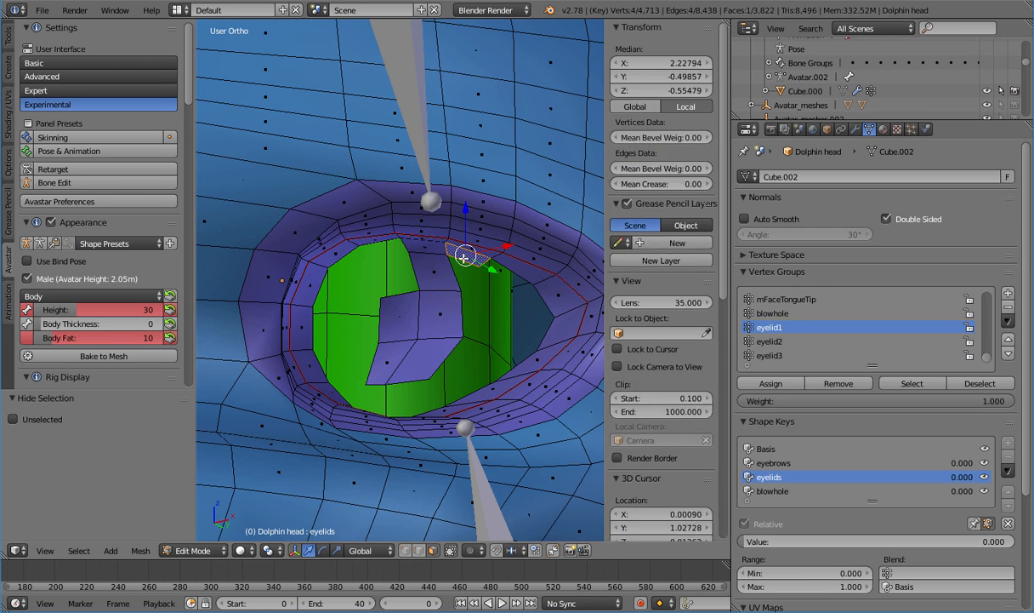
key(h)
right_click(427, 251)
key(h)
right_click(406, 344)
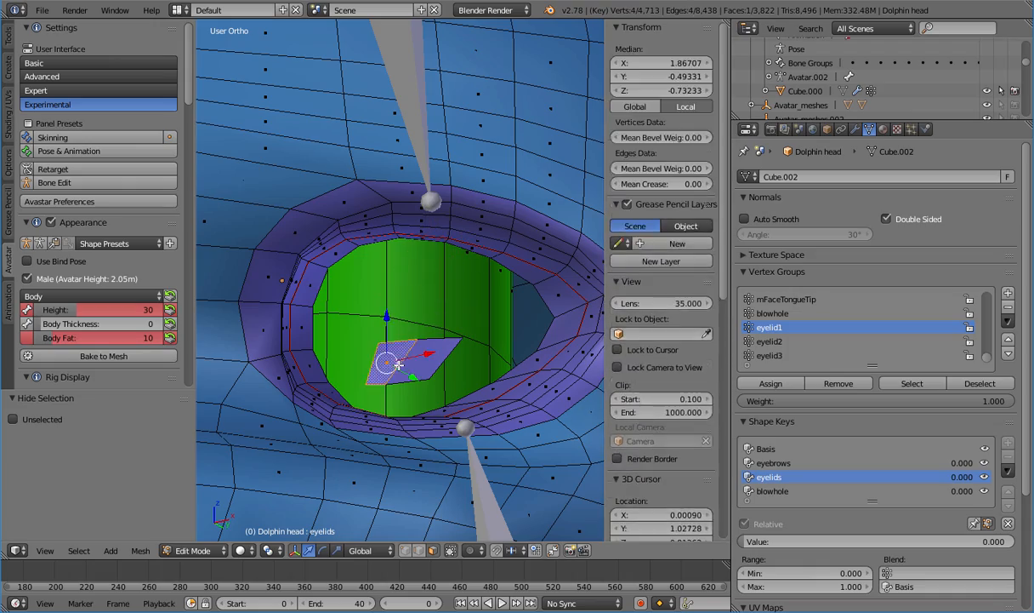
key(h)
Inspect the cleared left eye opening and the surrounding head from several angles for leftover lining faces
middle_drag(410, 359, 489, 344)
scroll(369, 377, down, 5)
scroll(490, 371, up, 4)
scroll(437, 353, up, 3)
scroll(438, 341, down, 2)
right_click(335, 216)
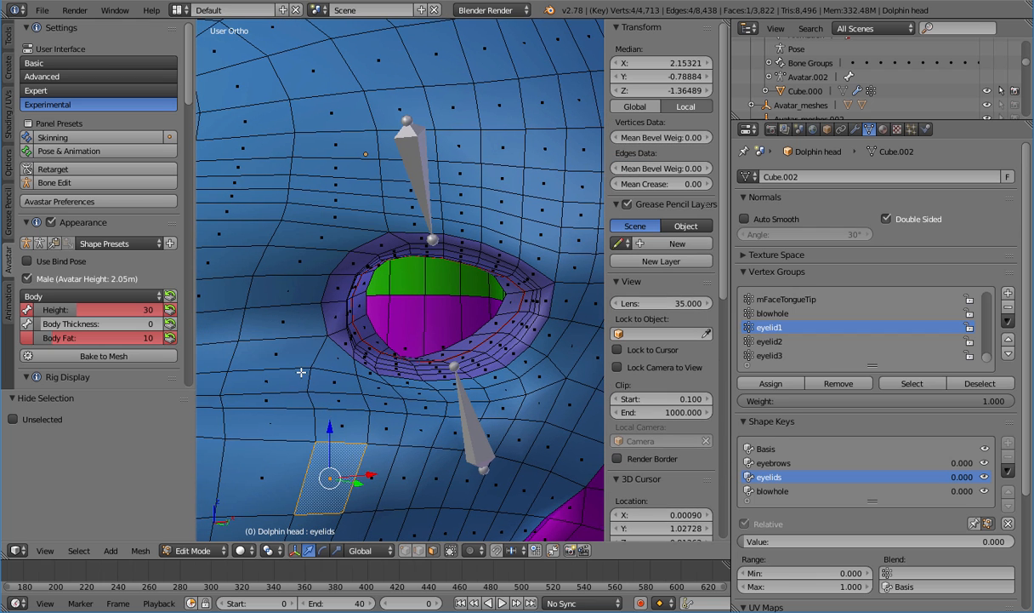
scroll(303, 371, down, 1)
mouse_move(307, 370)
middle_down()
mouse_move(218, 390)
mouse_move(302, 362)
middle_up()
scroll(302, 363, down, 2)
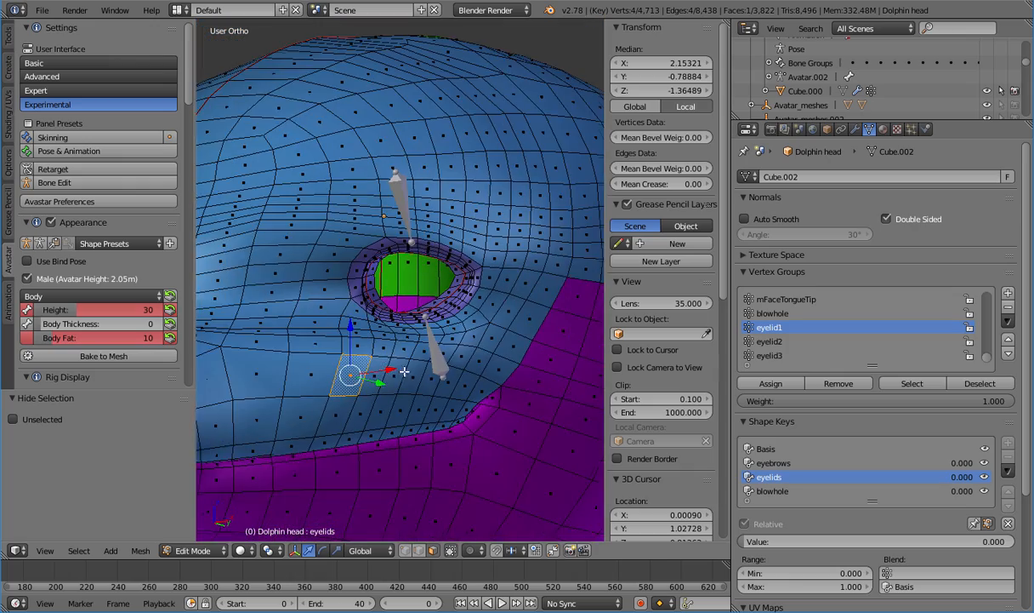
middle_drag(404, 370, 389, 398)
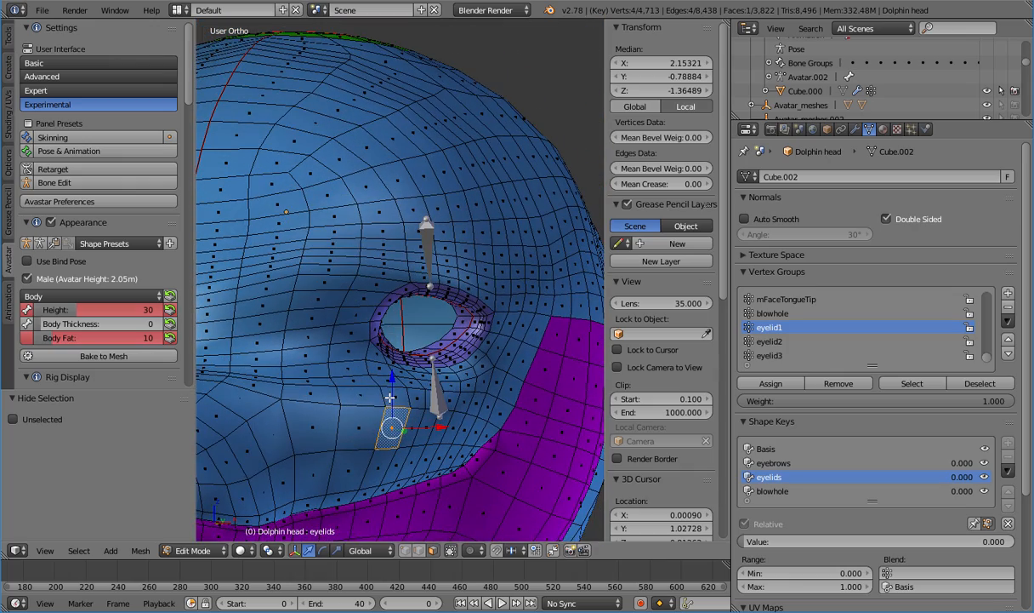
scroll(379, 383, up, 3)
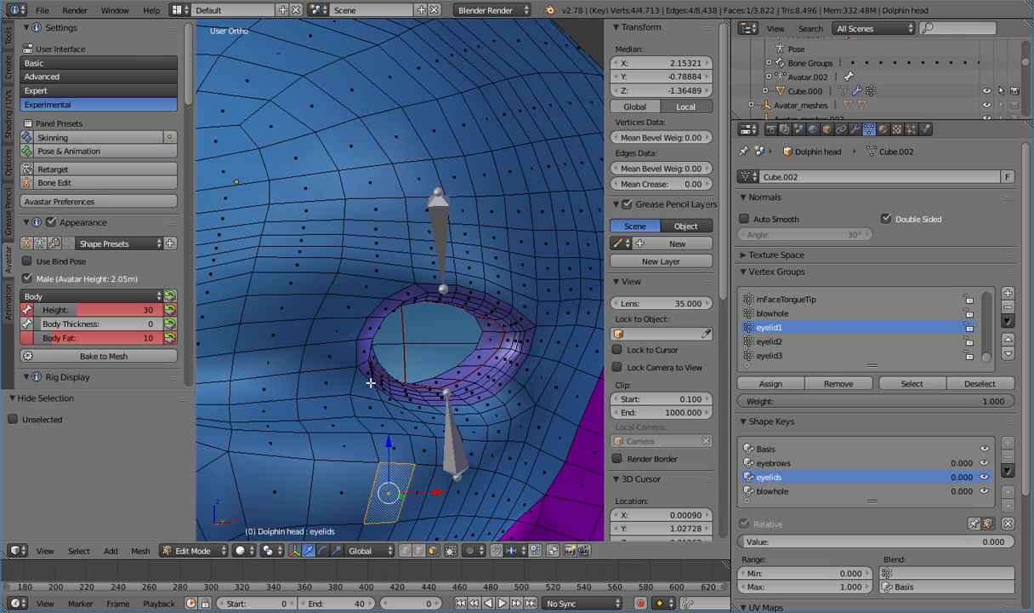
scroll(371, 383, down, 8)
scroll(370, 371, up, 5)
scroll(372, 363, down, 4)
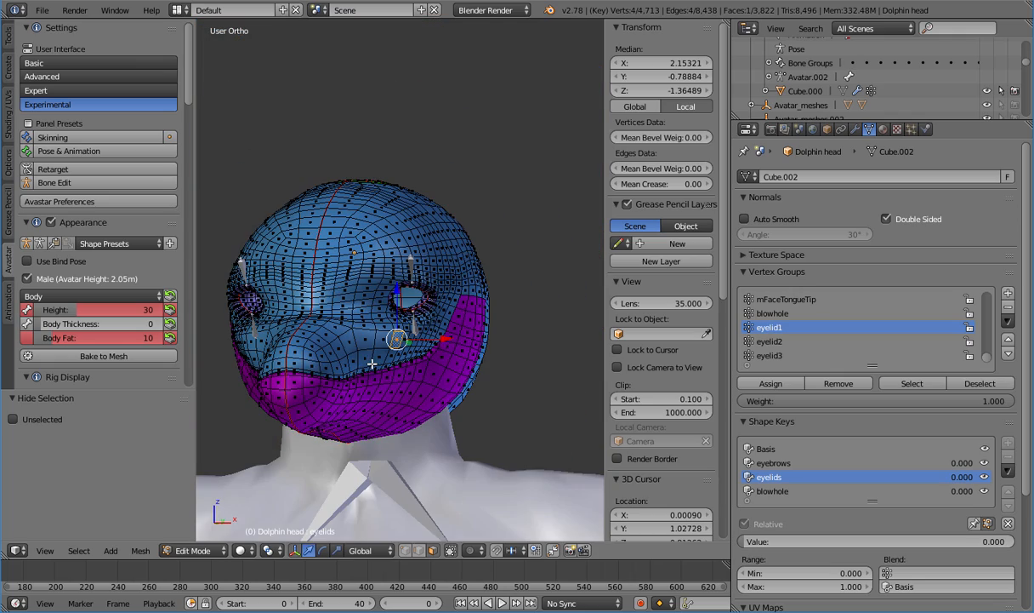
Select all visible faces of the dolphin head and deselect those belonging to the eyelid1 vertex group
key(a)
key(a)
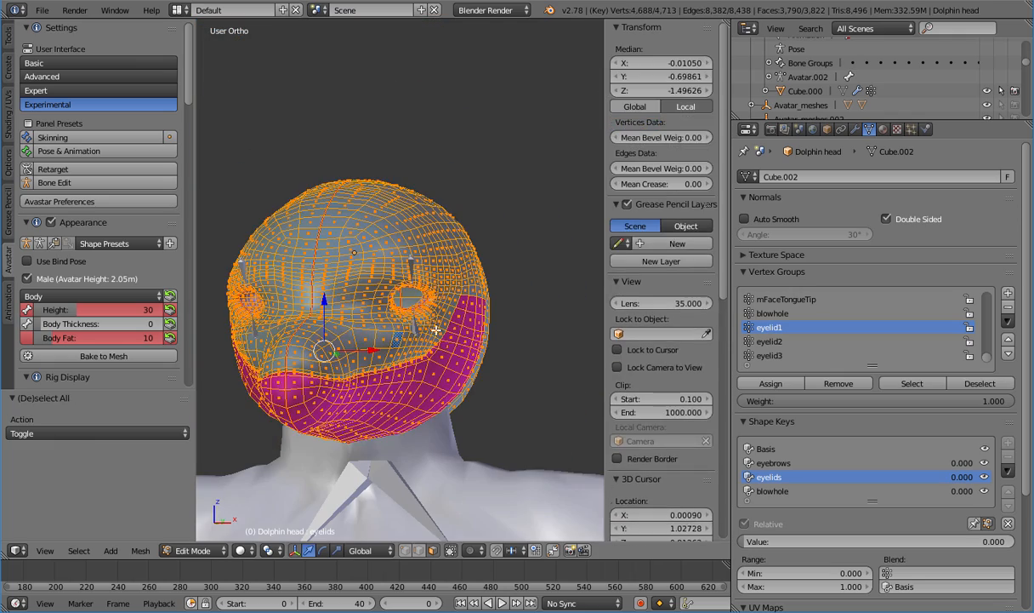
scroll(411, 322, up, 8)
middle_drag(436, 372, 499, 359)
click(962, 383)
scroll(464, 365, down, 2)
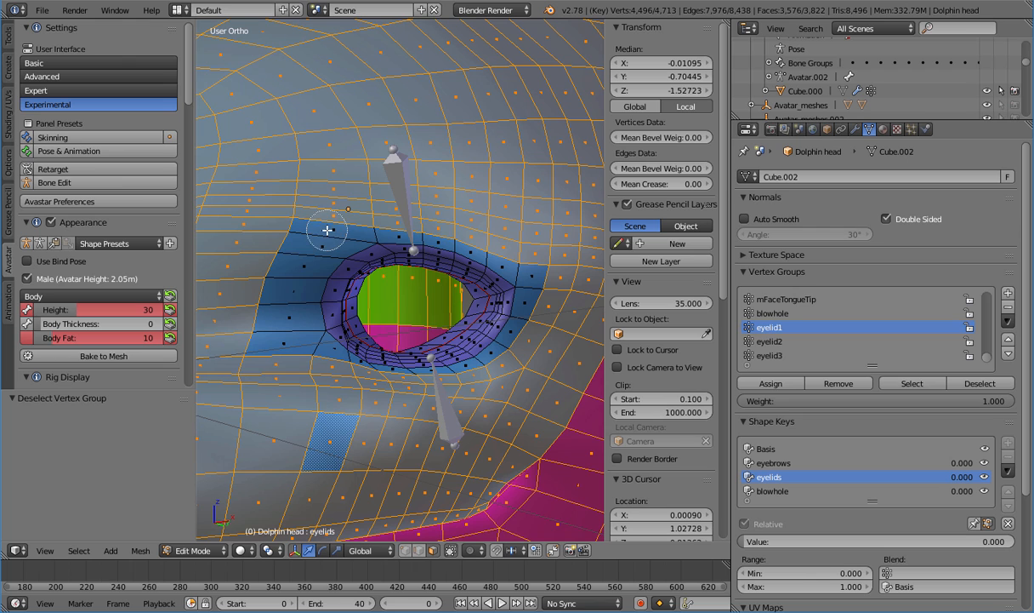
Add the ring of blue skin faces around the left eye to the selection and hide all selected faces
mouse_move(328, 229)
mouse_down()
mouse_move(294, 259)
mouse_move(283, 334)
mouse_up()
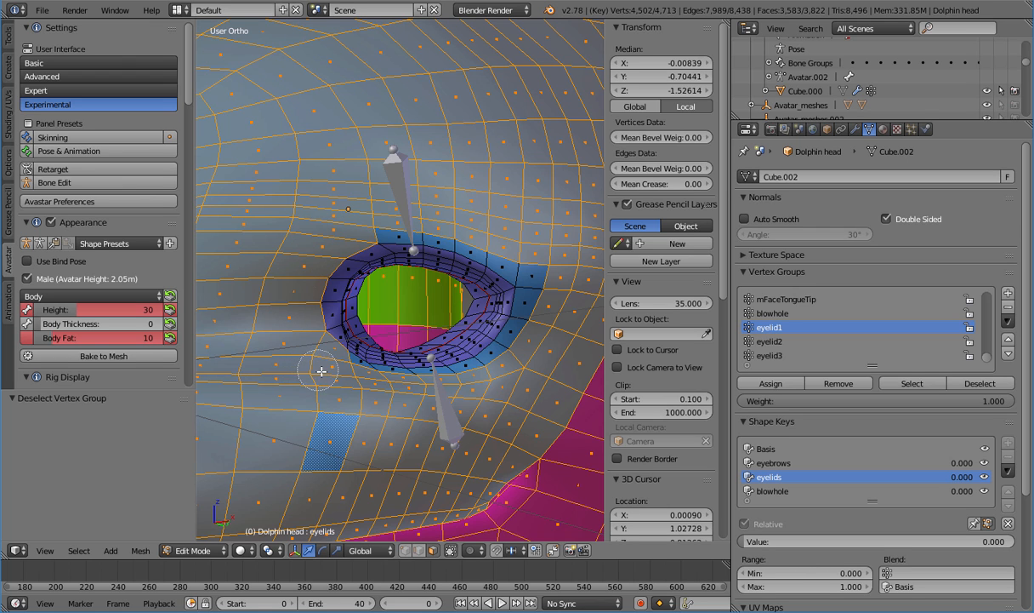
scroll(461, 408, up, 3)
shift+middle_drag(474, 391, 377, 372)
key(c)
mouse_move(309, 168)
mouse_down()
mouse_move(455, 176)
mouse_move(519, 302)
mouse_move(382, 436)
mouse_up()
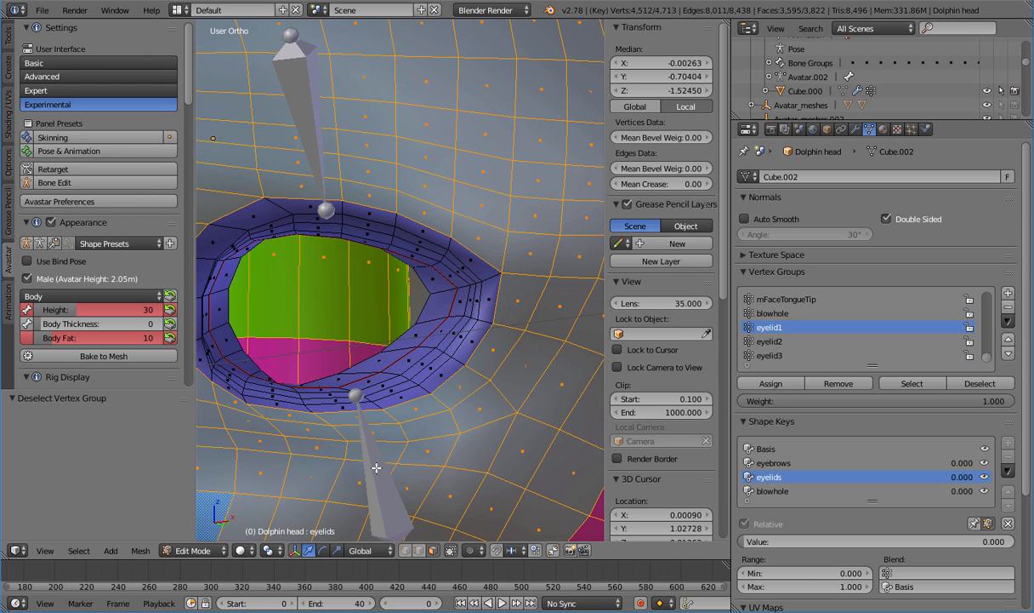
key(h)
scroll(400, 470, down, 4)
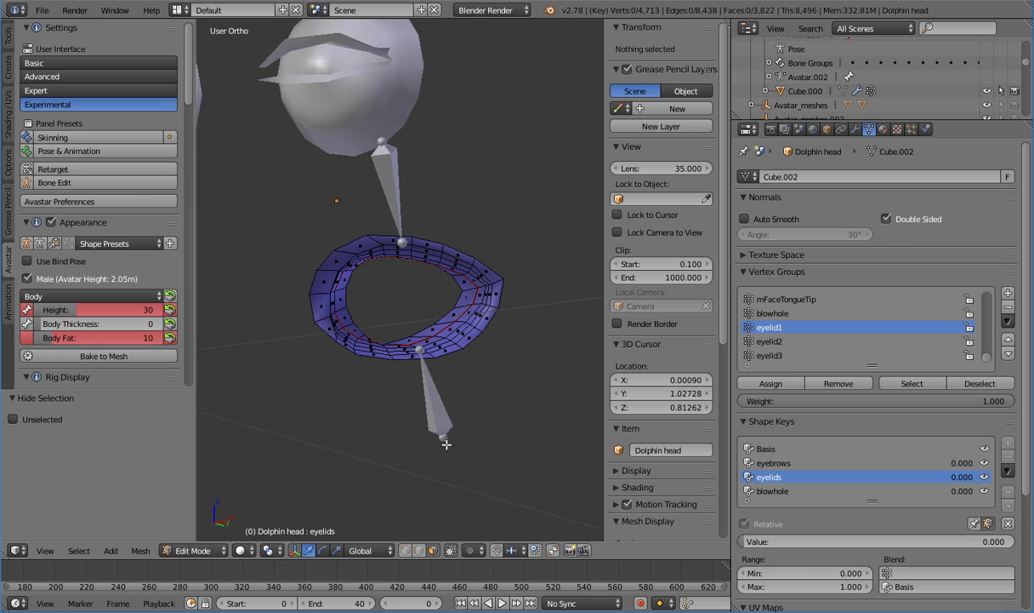
Select the blue skin faces surrounding the right eyelid ring and hide them
scroll(446, 443, down, 8)
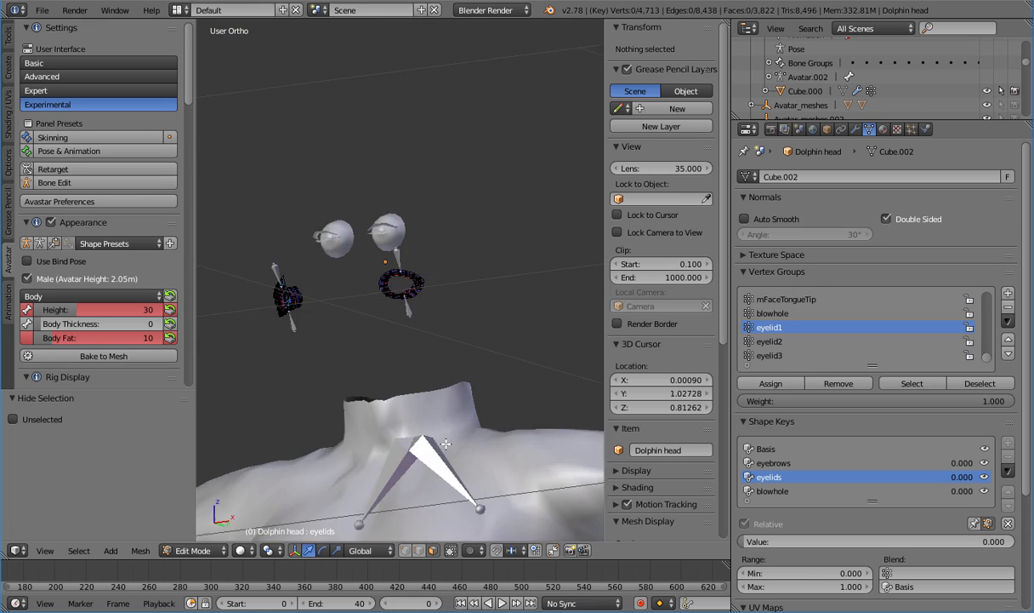
scroll(446, 444, up, 9)
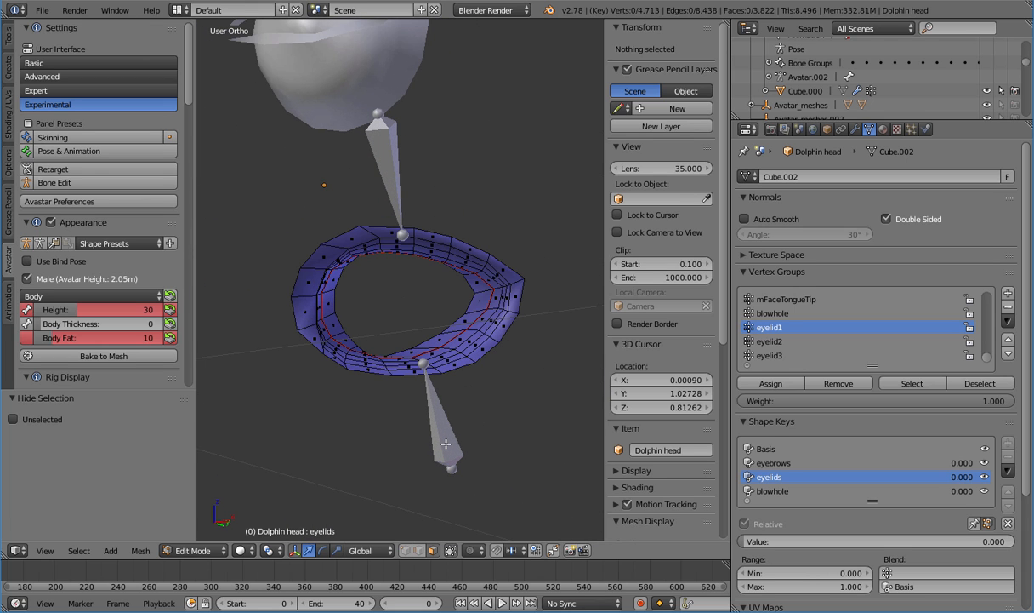
key(KP_3)
shift+middle_drag(373, 422, 345, 361)
scroll(421, 310, up, 3)
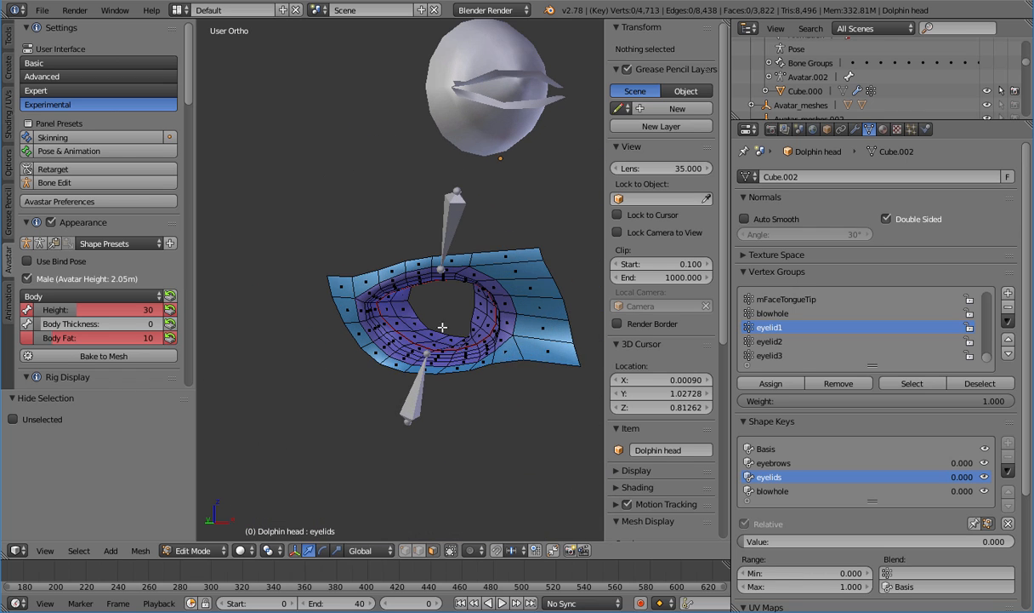
shift+middle_drag(487, 289, 432, 310)
right_click(481, 267)
shift+right_click(487, 286)
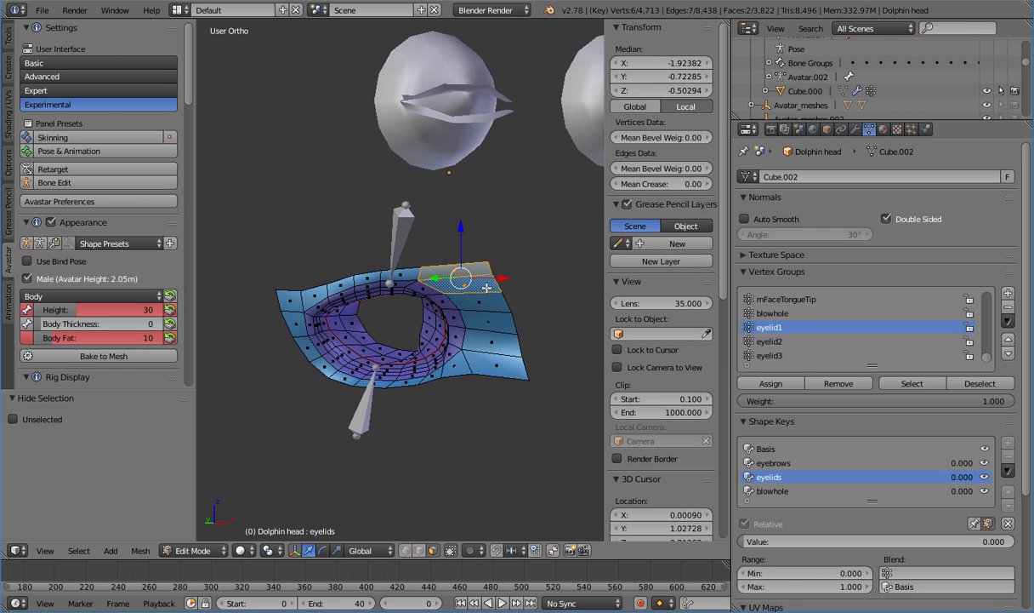
shift+right_click(492, 304)
shift+right_click(494, 344)
shift+right_click(503, 332)
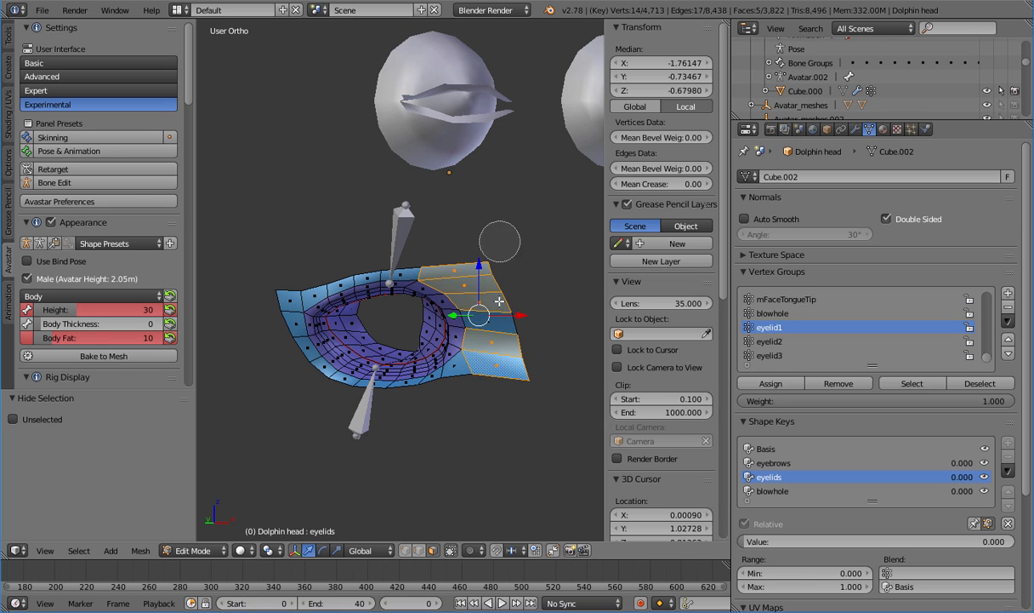
mouse_move(499, 301)
mouse_down()
mouse_move(504, 398)
mouse_move(474, 387)
mouse_move(363, 403)
mouse_move(303, 383)
mouse_move(277, 326)
mouse_move(293, 301)
mouse_up()
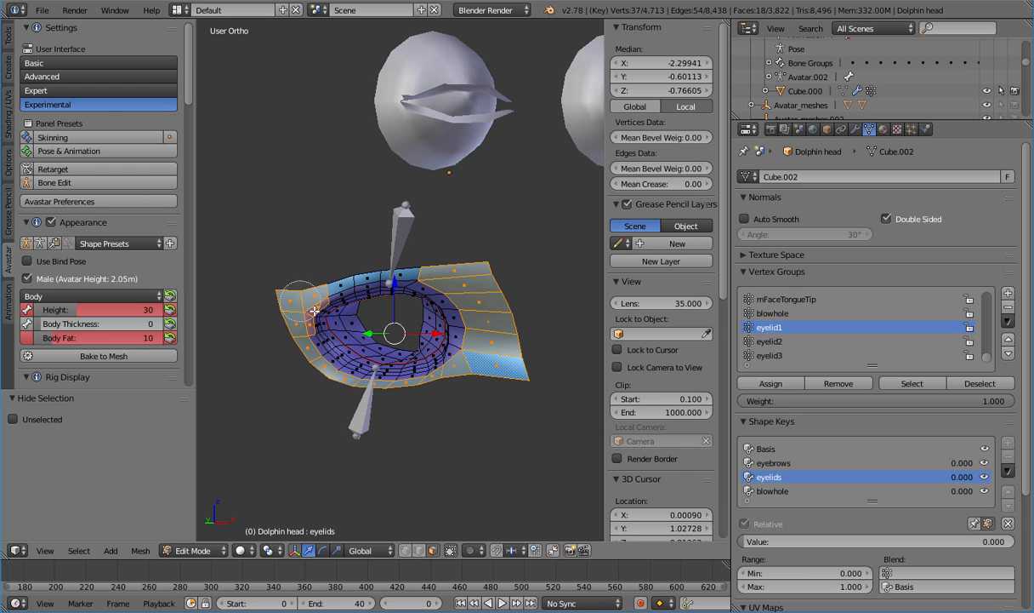
middle_drag(330, 321, 349, 268)
drag(339, 264, 389, 240)
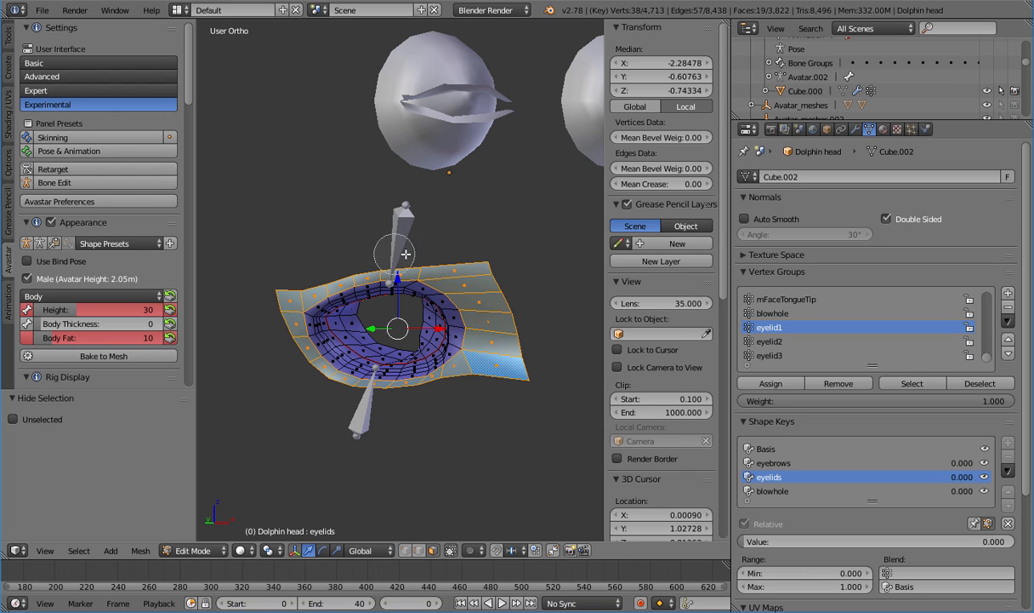
right_click(468, 229)
key(h)
Frame both eyelid rings from the front, switch to Weight Paint mode and enable face selection masking
key(KP_1)
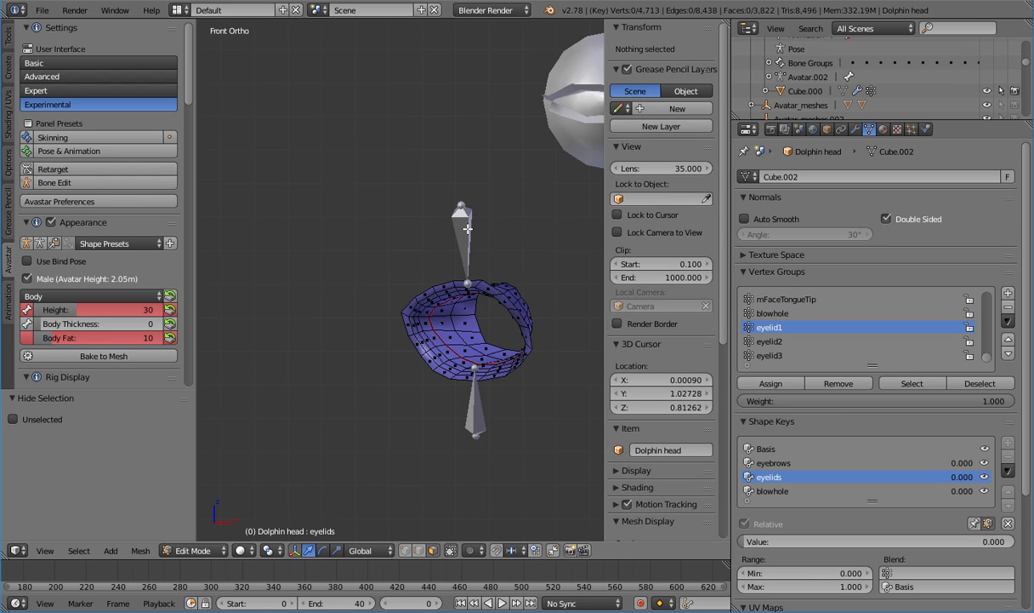
scroll(473, 230, down, 4)
shift+middle_drag(537, 275, 378, 254)
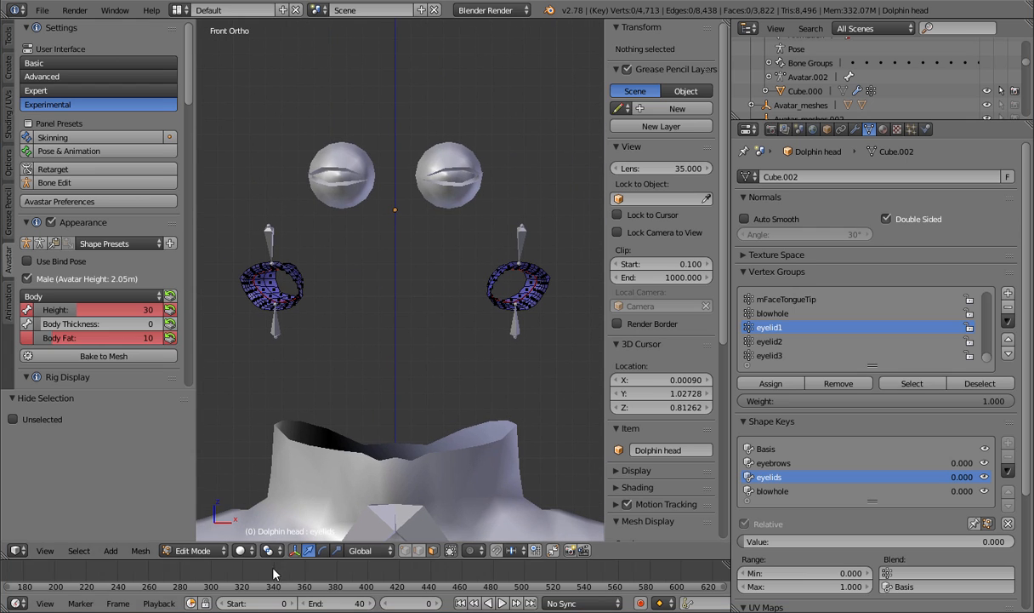
click(196, 550)
click(207, 469)
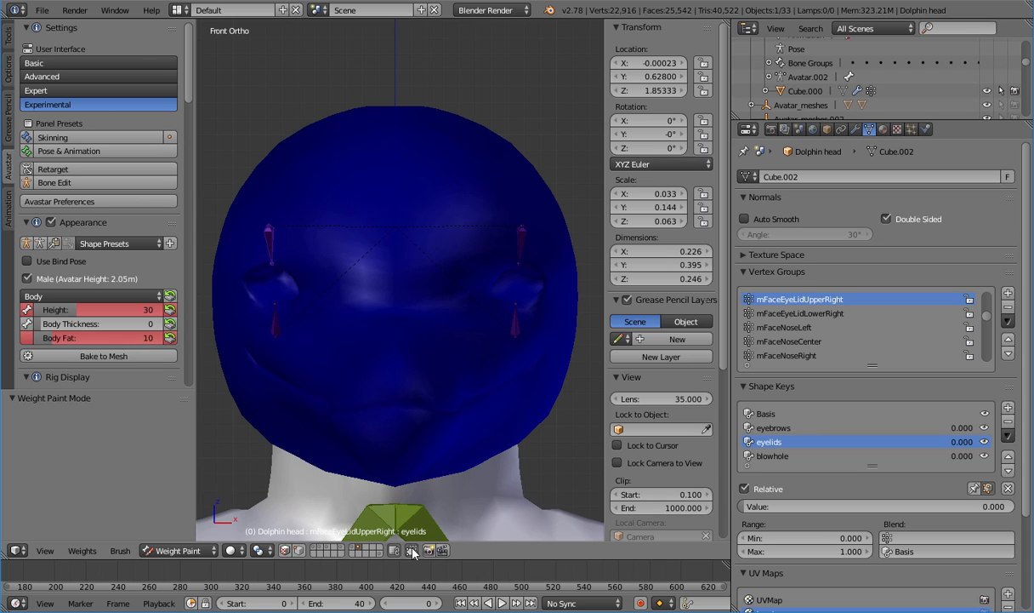
click(289, 554)
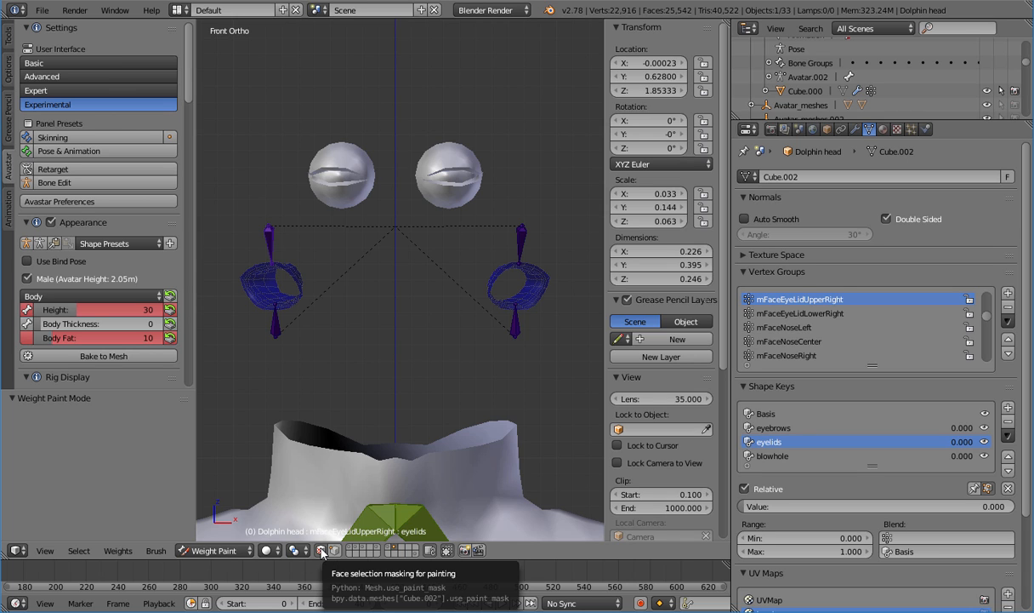
click(322, 551)
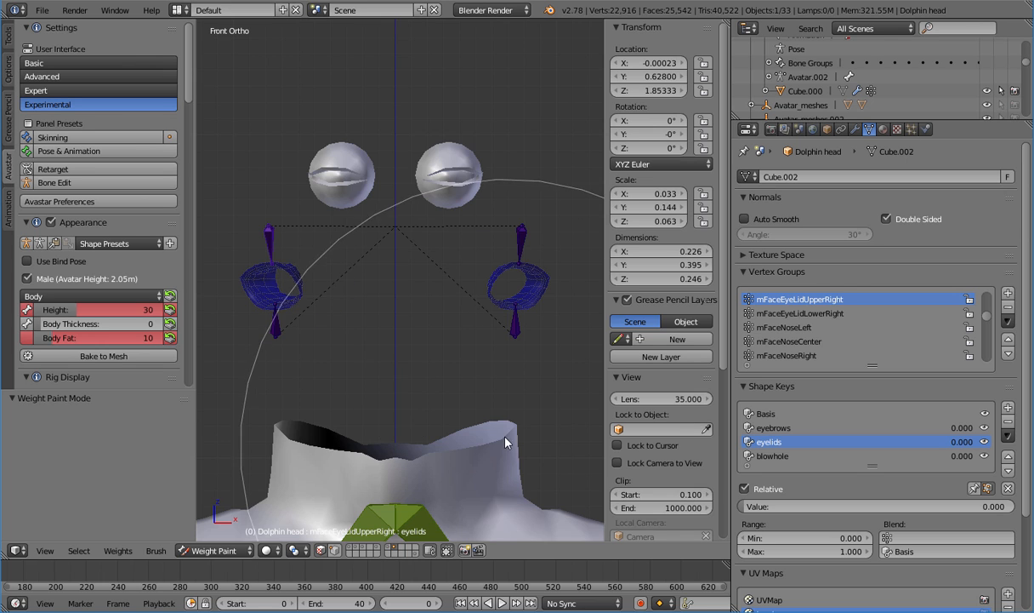
Set the weight brush radius to 74 px and frame the left eyelid ring for painting
mouse_move(478, 413)
middle_down()
mouse_move(423, 415)
mouse_move(325, 393)
middle_up()
scroll(420, 409, up, 4)
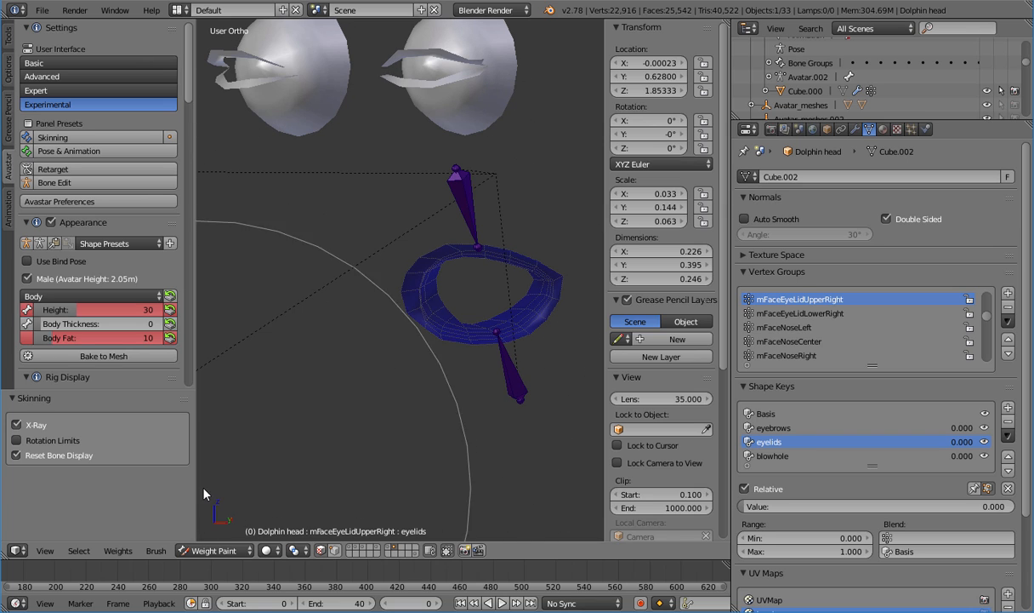
click(8, 35)
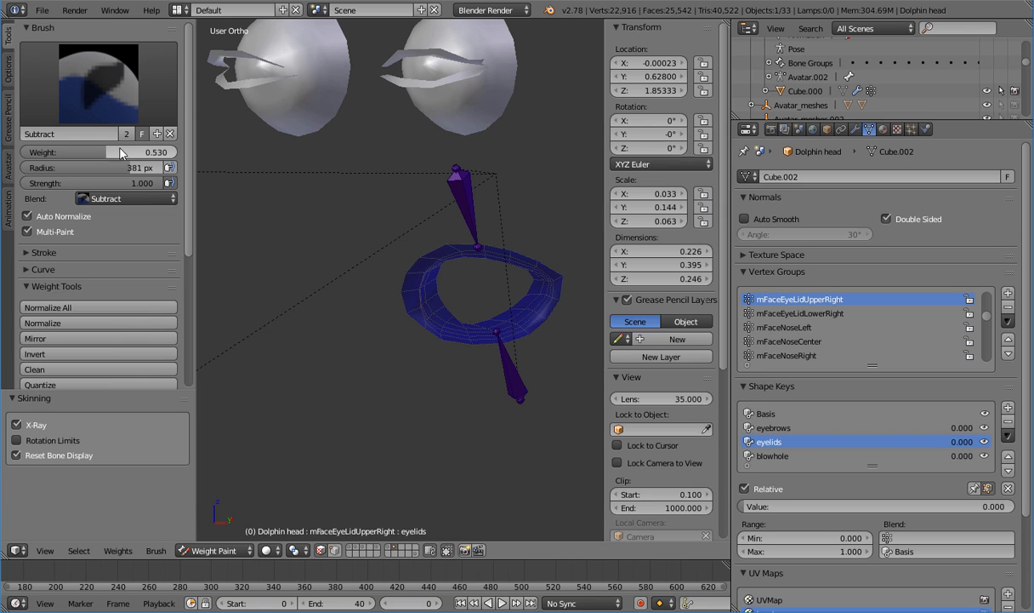
click(117, 170)
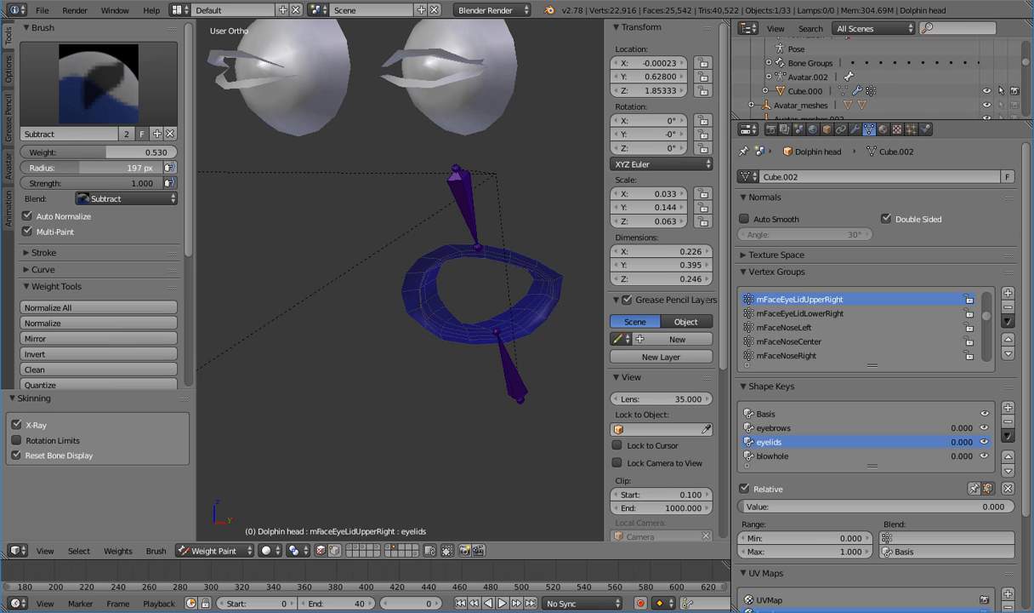
text(74)
key(Return)
scroll(369, 331, down, 2)
scroll(378, 345, up, 4)
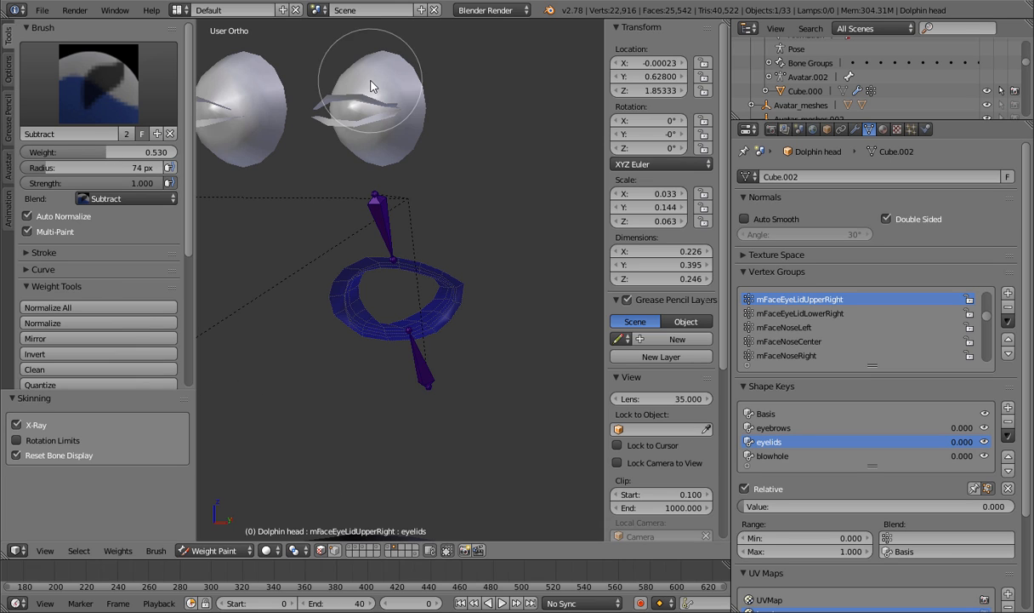
scroll(445, 272, up, 4)
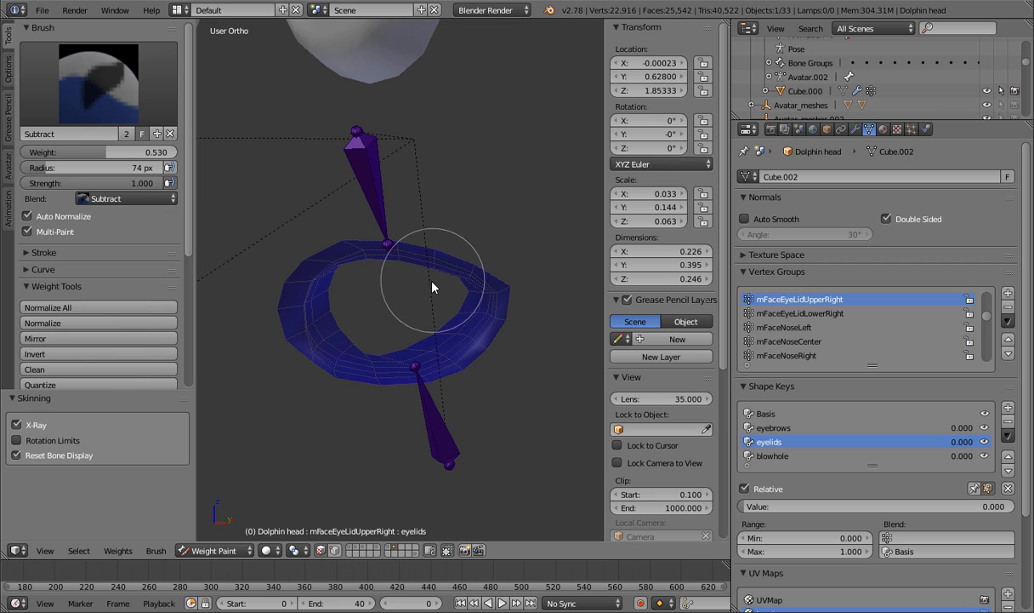
Check the weights of the eyelid3 and eyelid1 vertex groups, leave eyelid1 active and return to Edit Mode
mouse_move(749, 506)
mouse_down()
mouse_move(954, 507)
mouse_move(746, 506)
mouse_up()
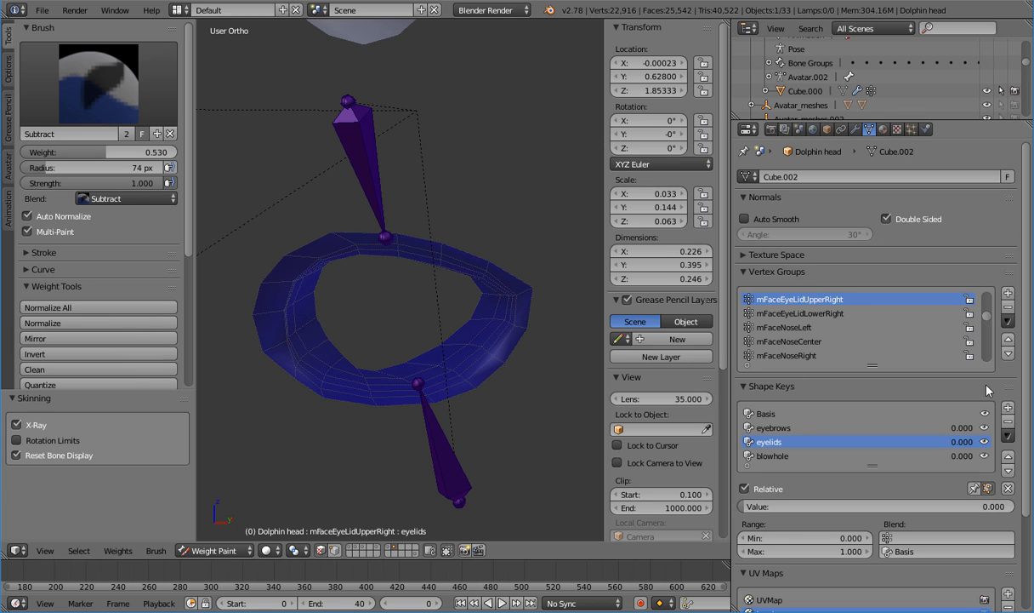
drag(987, 316, 987, 386)
click(779, 355)
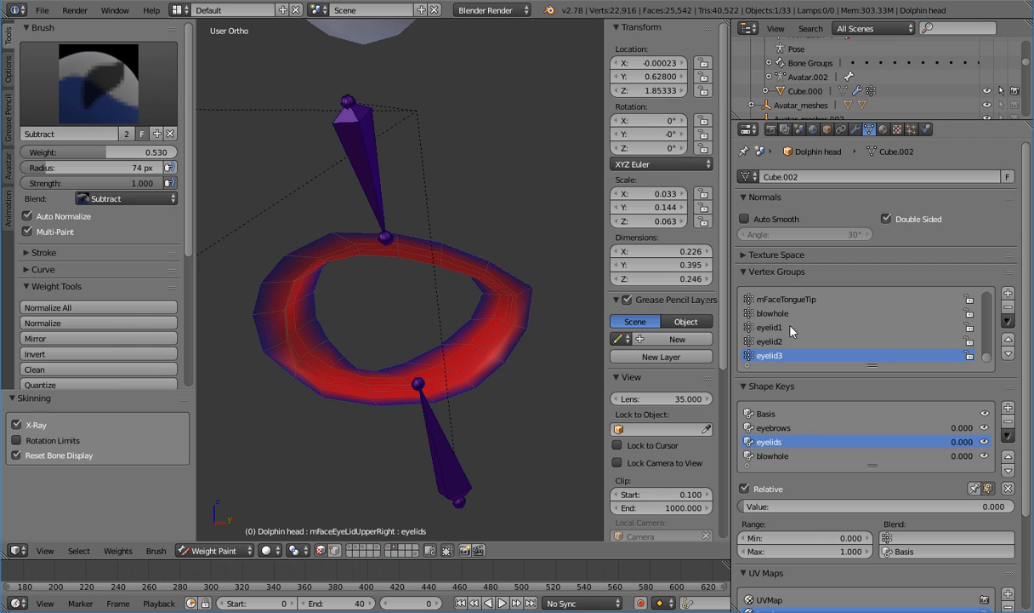
click(791, 331)
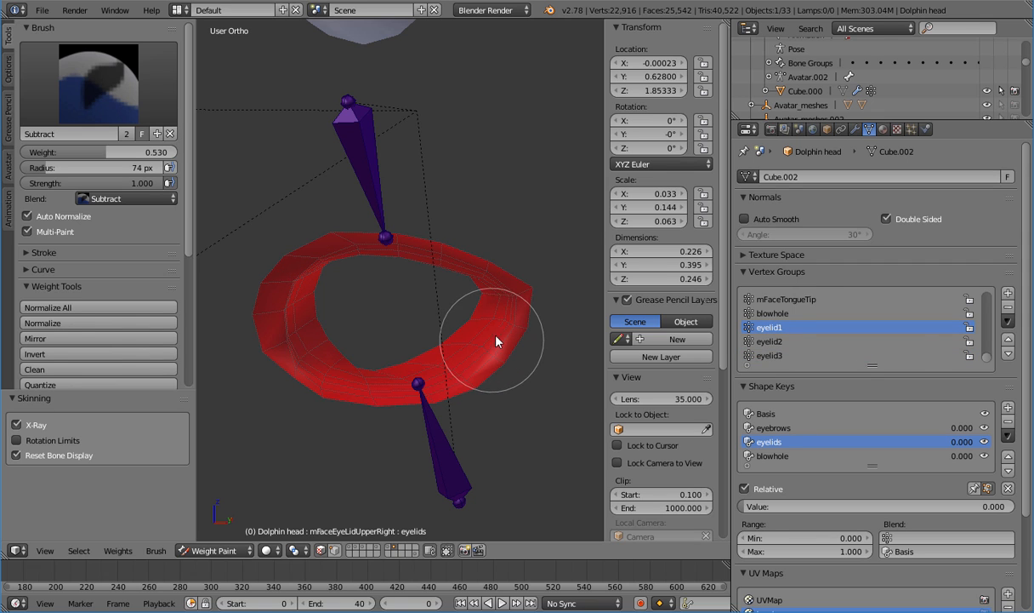
key(Tab)
key(KP_1)
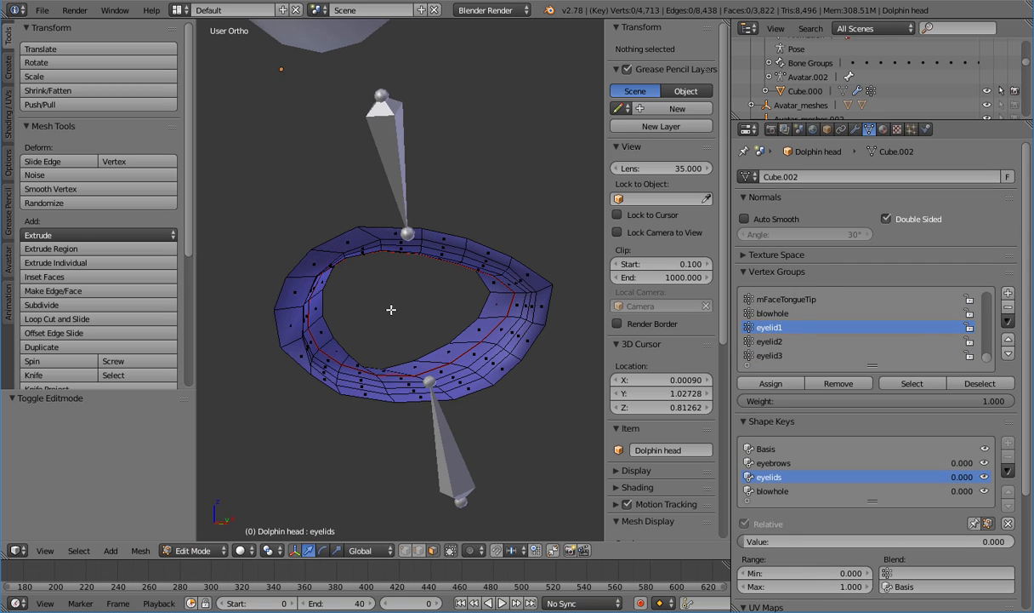
Preview the eyelids shape key on the left eyelid ring at about 0.434, inspect the inner corner and return the value to 0
middle_drag(391, 309, 366, 379)
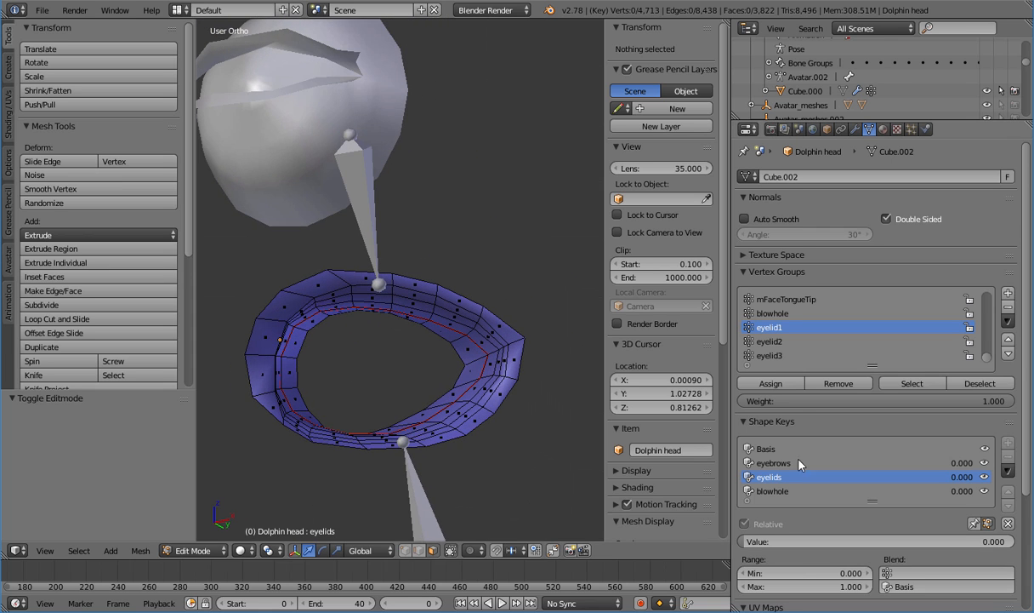
drag(774, 541, 860, 541)
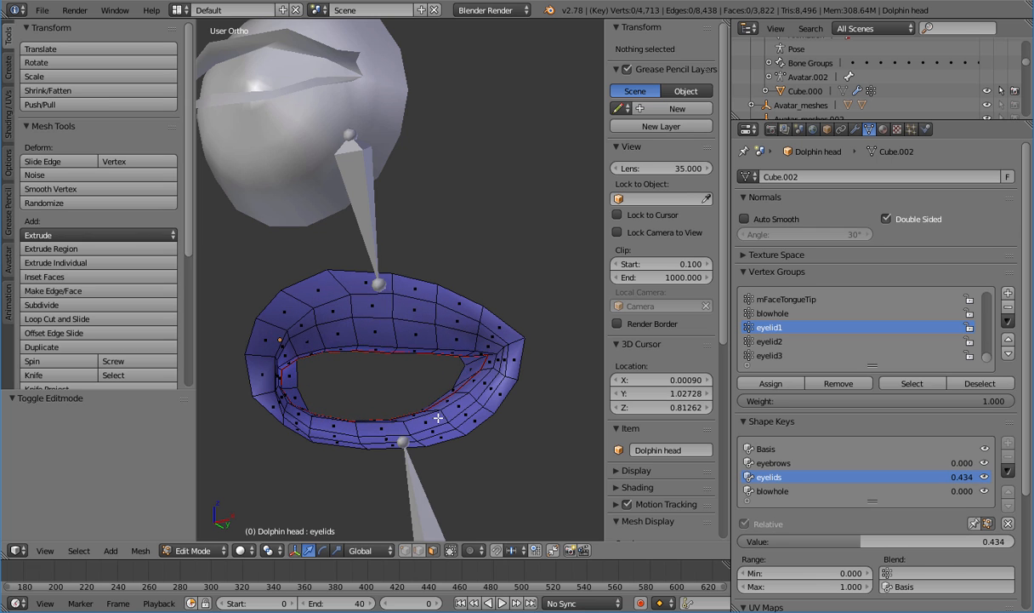
middle_drag(438, 429, 465, 293)
scroll(311, 436, up, 3)
scroll(465, 294, up, 4)
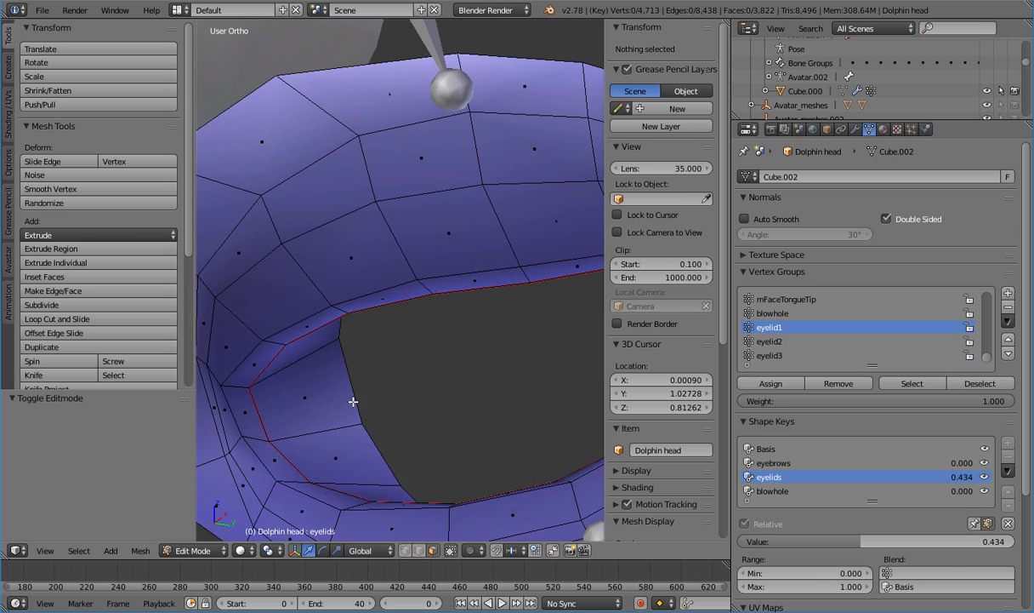
drag(862, 541, 740, 541)
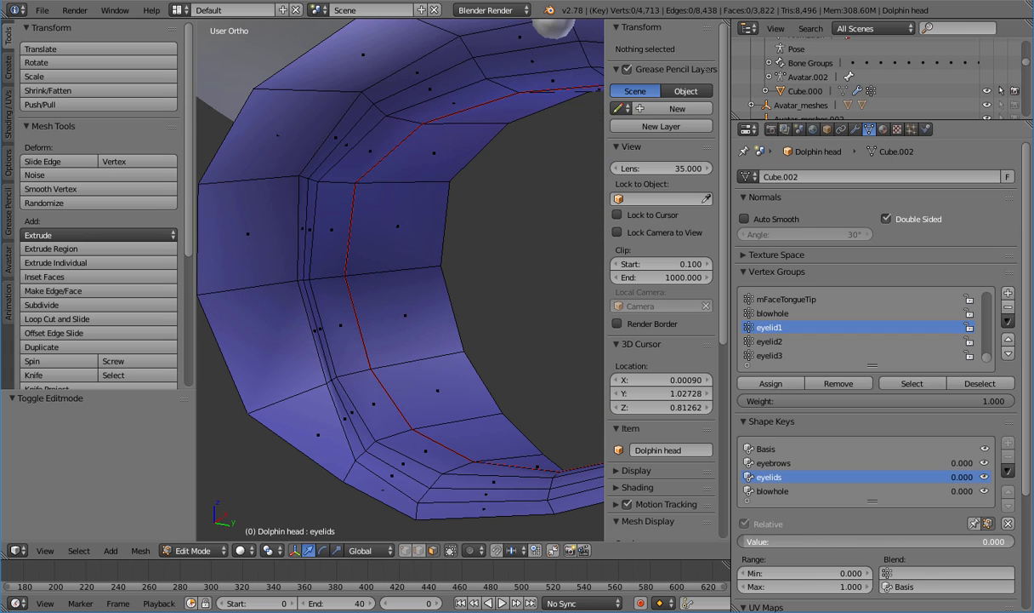
Circle-select all faces of the lower half of the left eyelid ring, from the inner corner to the outer corner
right_click(282, 321)
shift+right_click(422, 321)
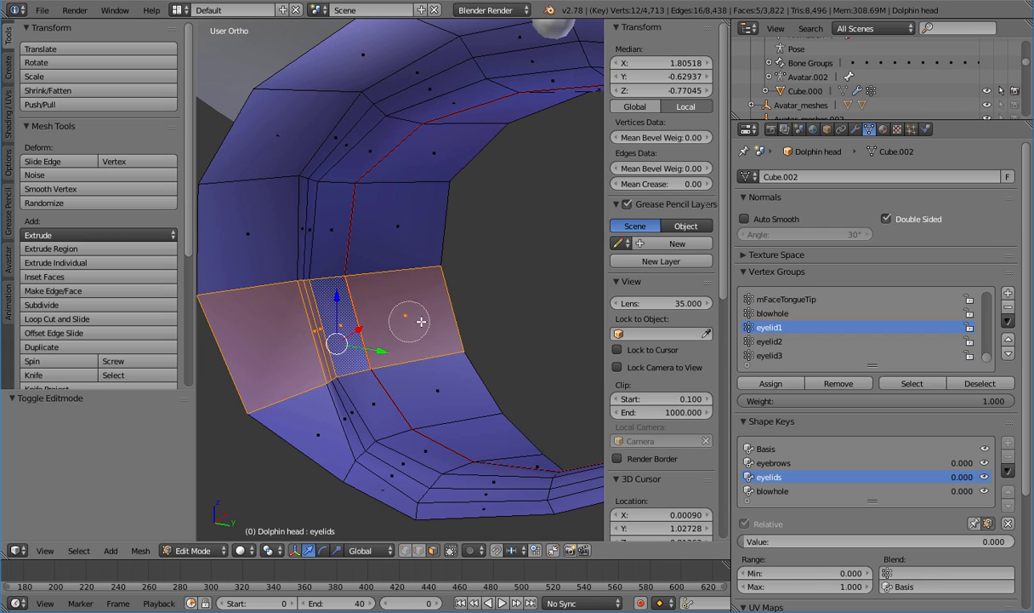
drag(345, 434, 402, 503)
middle_drag(417, 489, 294, 451)
mouse_move(366, 452)
mouse_down()
mouse_move(462, 428)
mouse_move(587, 431)
mouse_up()
shift+middle_drag(546, 430, 298, 425)
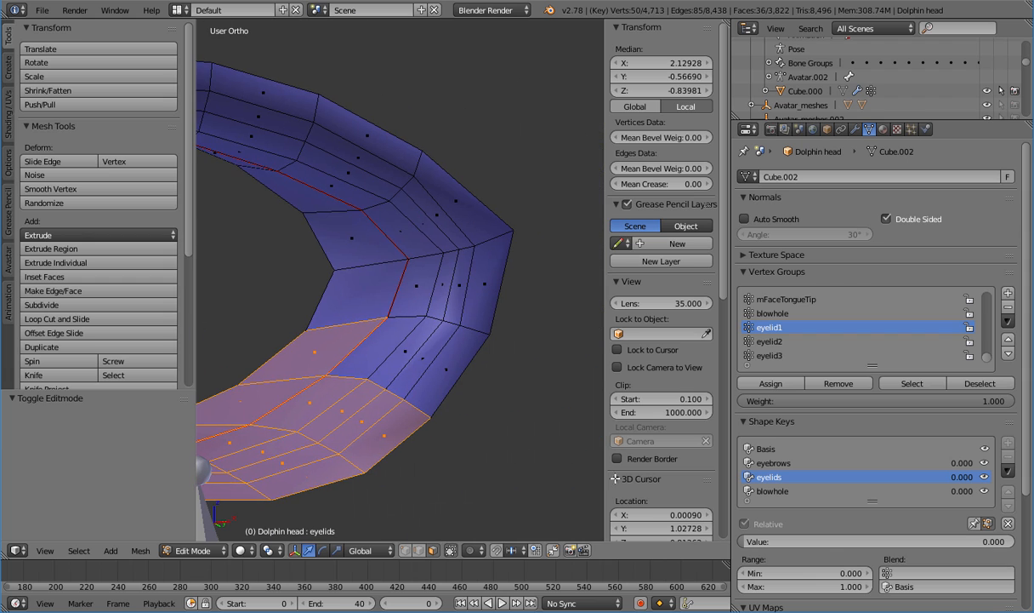
mouse_move(813, 543)
mouse_down()
mouse_move(920, 544)
mouse_move(804, 543)
mouse_up()
key(c)
mouse_move(362, 297)
mouse_down()
mouse_move(413, 298)
mouse_move(449, 372)
mouse_up()
right_click(403, 371)
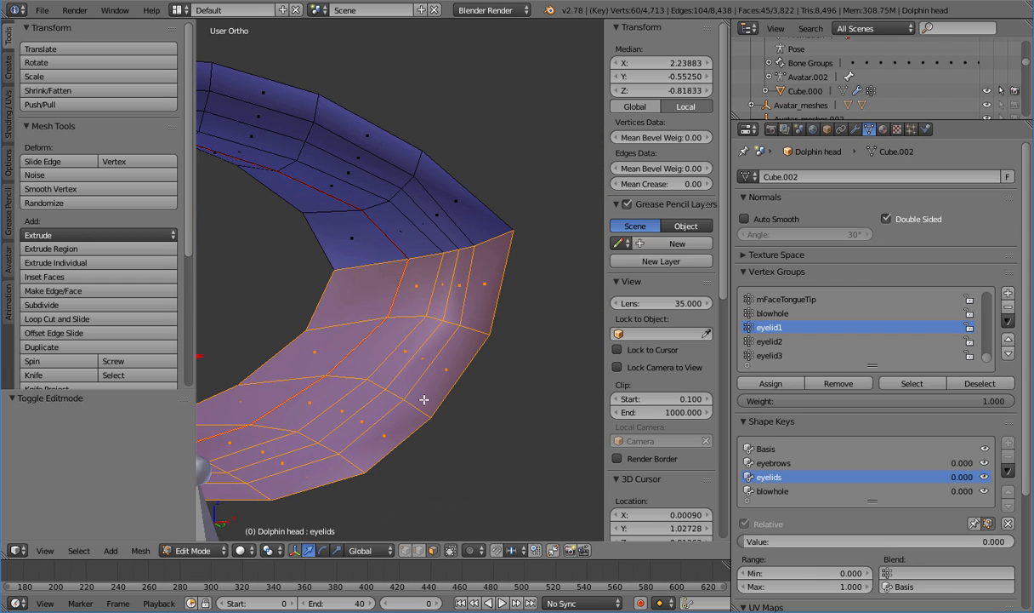
shift+middle_drag(348, 360, 466, 445)
scroll(556, 404, down, 3)
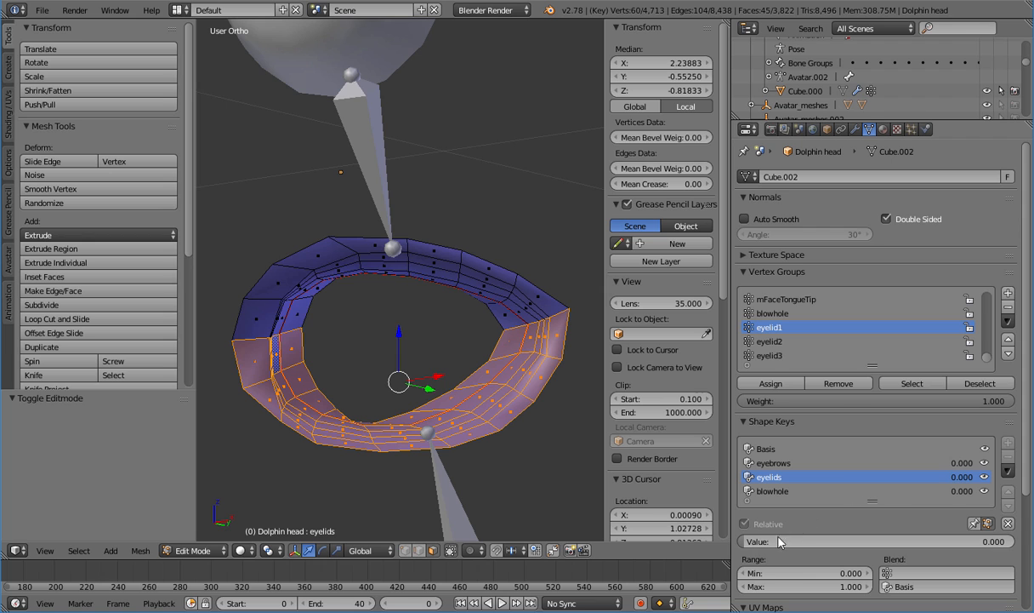
Add a vertex group named "lower eyelid" and assign the selected lower lid faces to it
drag(779, 542, 740, 542)
click(1009, 322)
click(1006, 327)
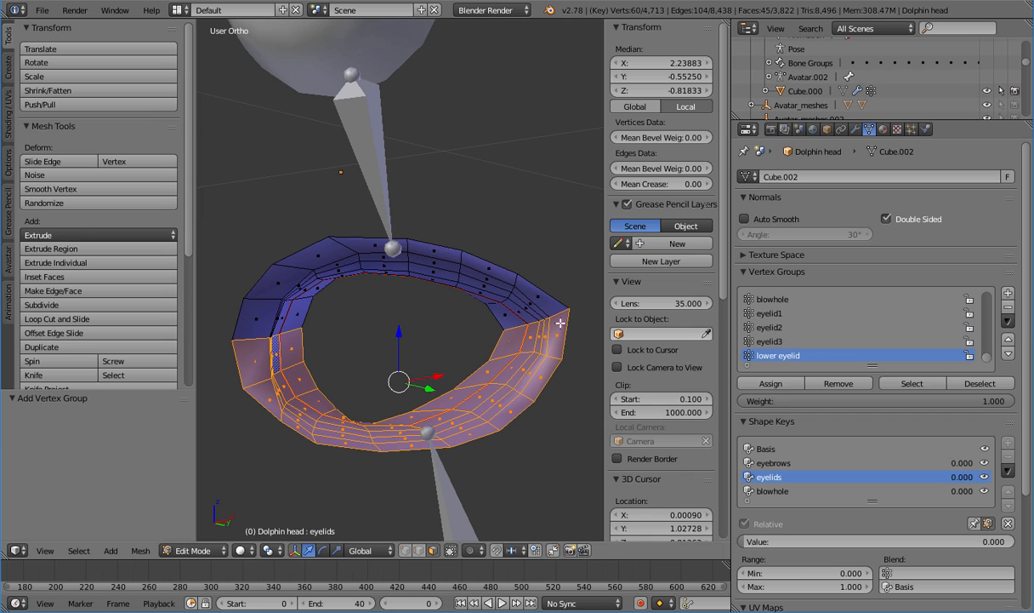
Clear the selection and circle-select all faces of the upper half of the left eyelid ring, including the inner rim
key(a)
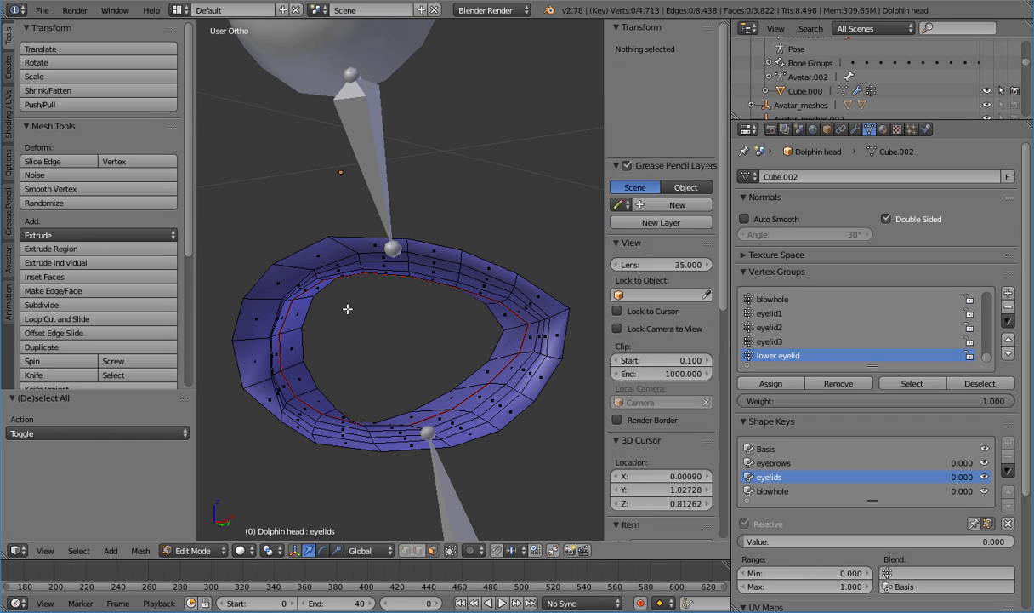
key(c)
mouse_move(234, 290)
mouse_down()
mouse_move(223, 297)
mouse_move(323, 295)
mouse_move(308, 364)
mouse_up()
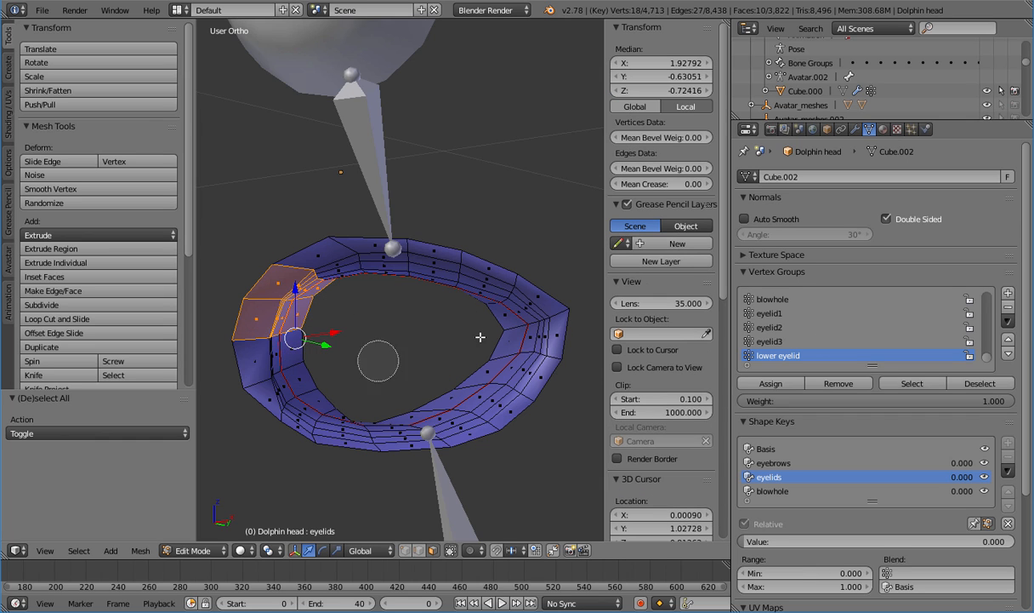
drag(520, 285, 358, 255)
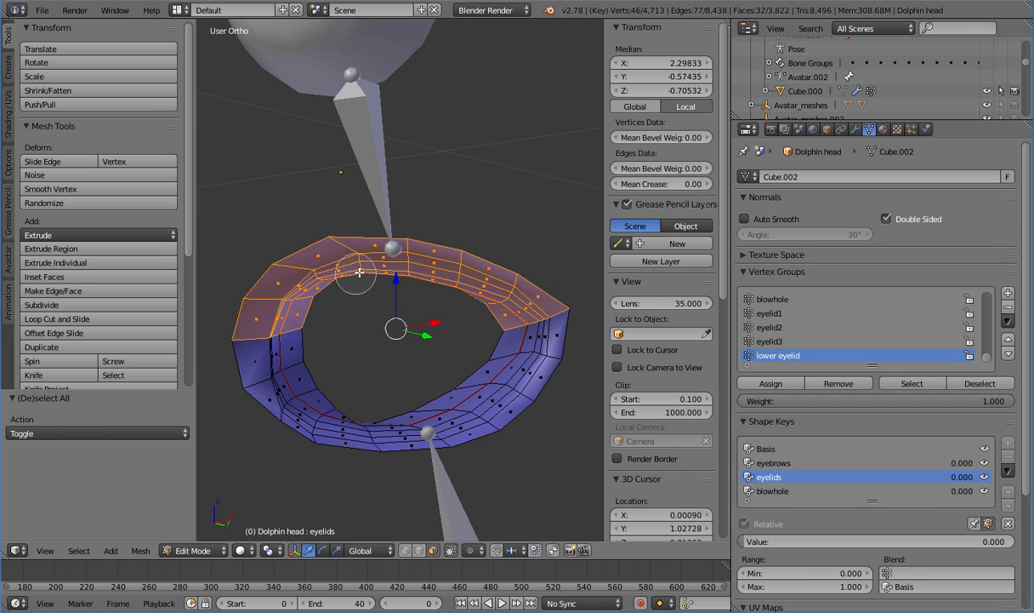
right_click(338, 261)
mouse_move(349, 266)
middle_down()
mouse_move(369, 293)
mouse_move(344, 326)
mouse_move(381, 291)
middle_up()
key(c)
drag(382, 292, 412, 284)
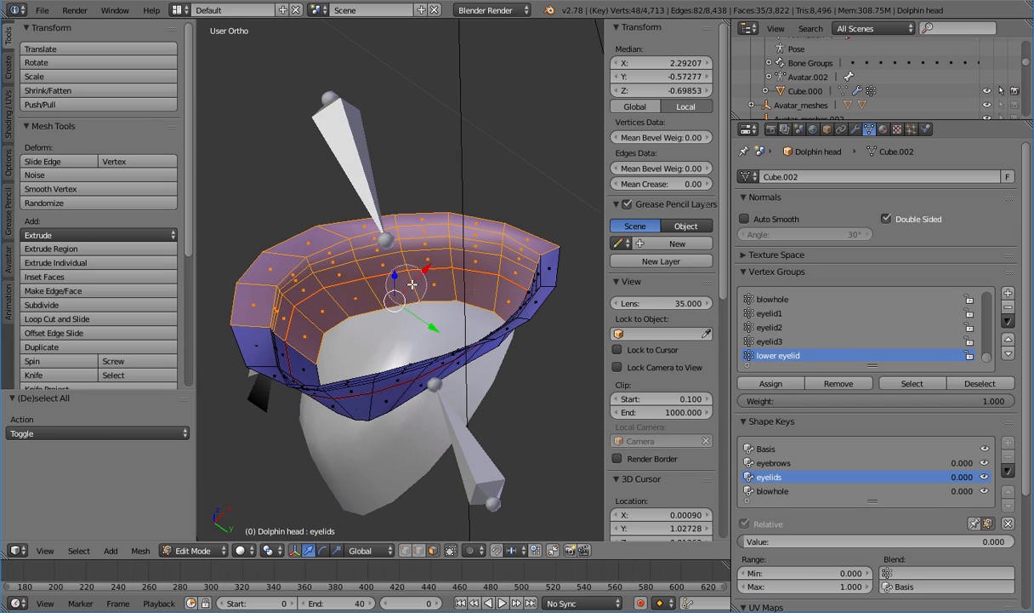
middle_drag(430, 284, 441, 345)
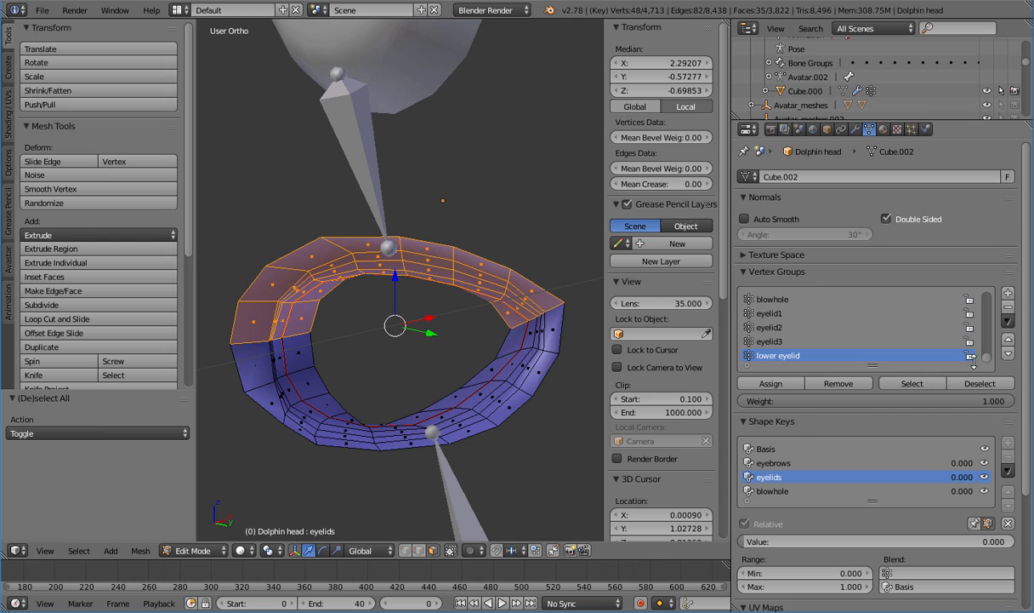
Add a vertex group named "upper eyelid" for the selected upper lid faces, assign them and clear the selection
click(1008, 293)
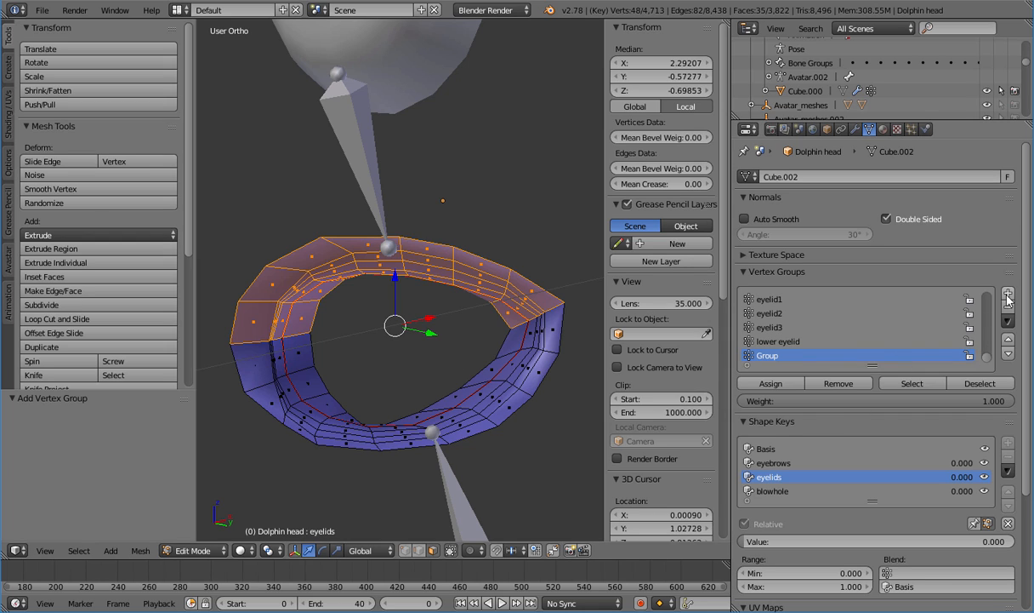
double_click(802, 353)
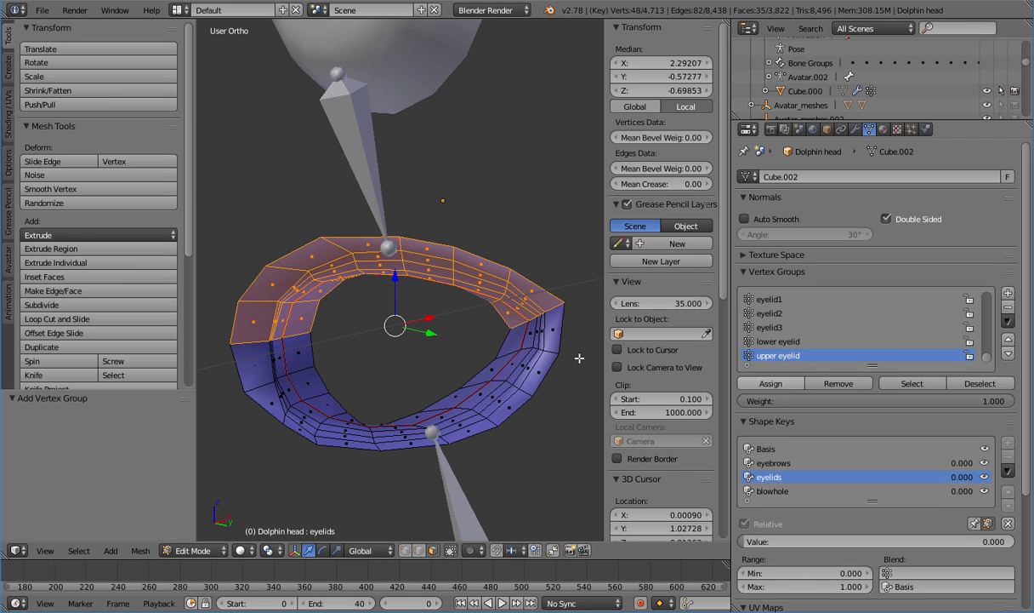
middle_drag(511, 356, 427, 362)
key(a)
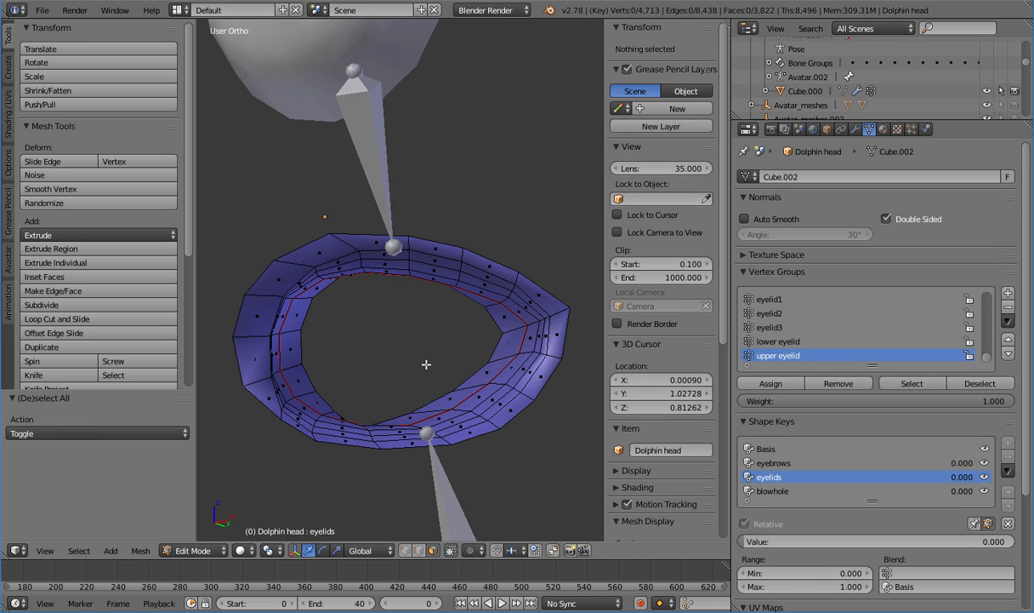
Select the mFaceEyeLidUpperLeft bone in Pose Mode, reselect the dolphin head and switch it to Weight Paint mode
key(Tab)
key(Tab)
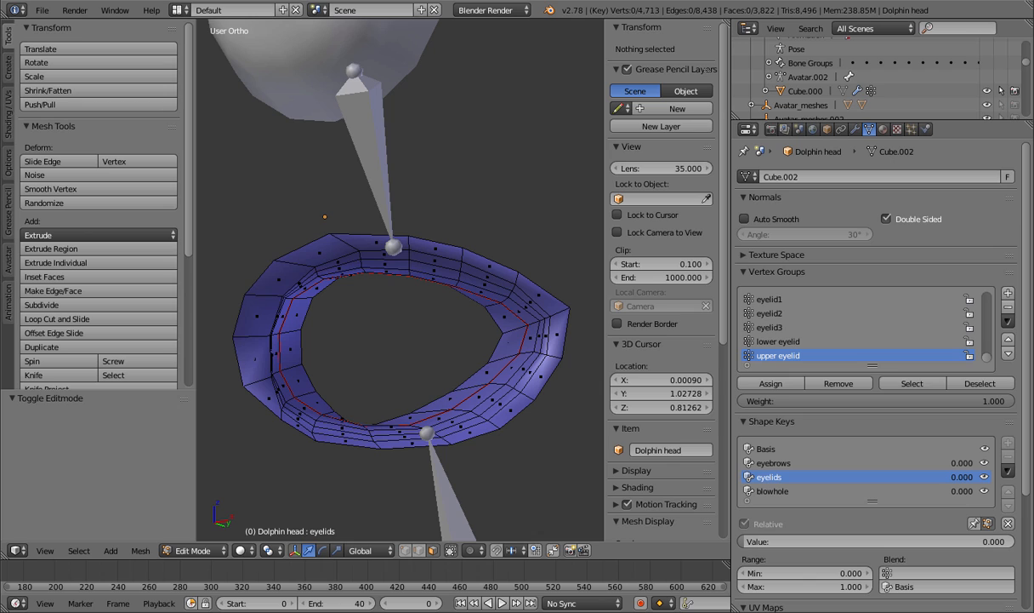
click(9, 260)
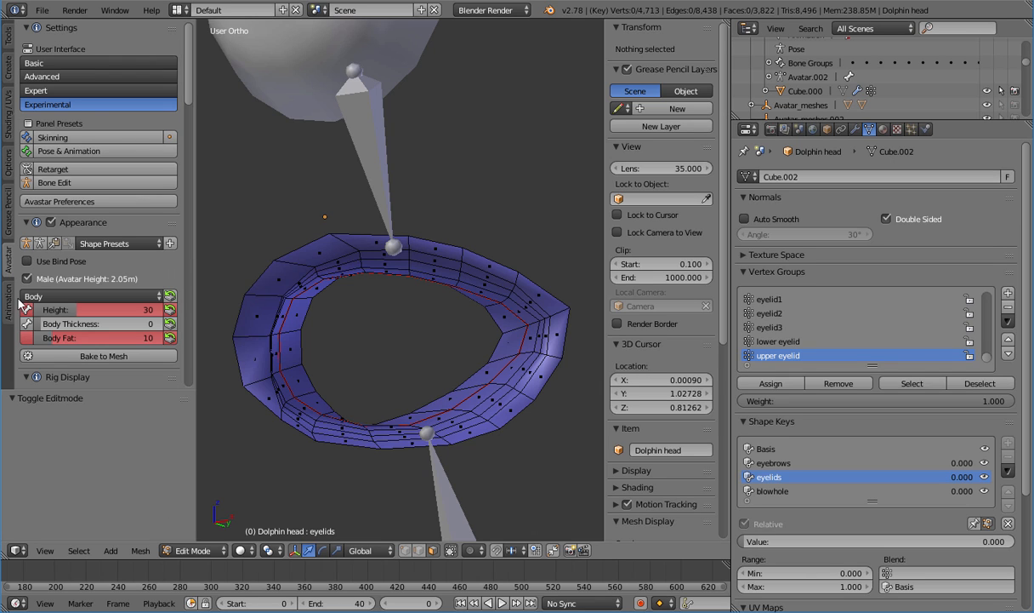
click(81, 139)
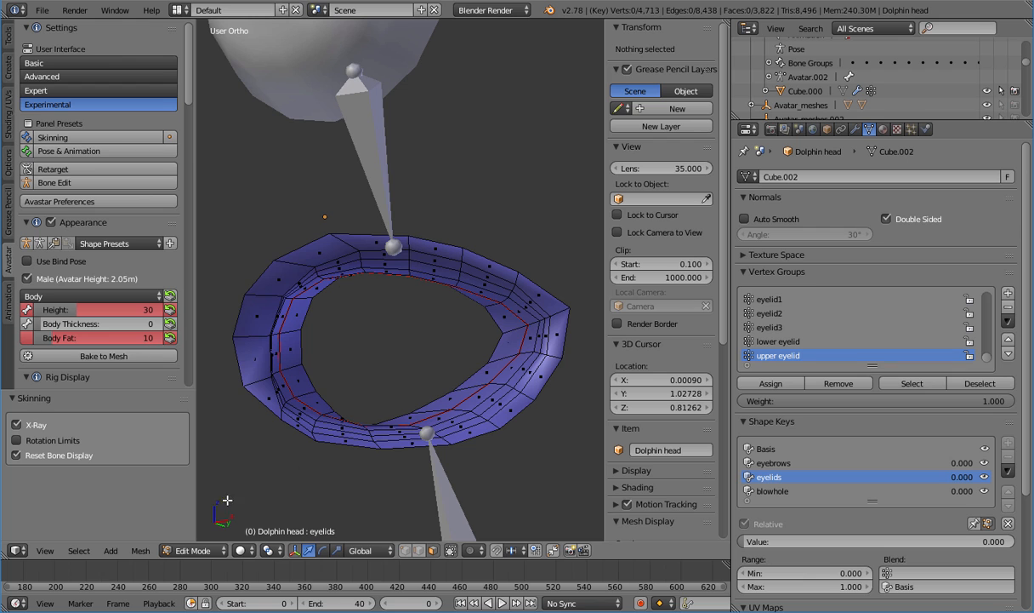
click(194, 551)
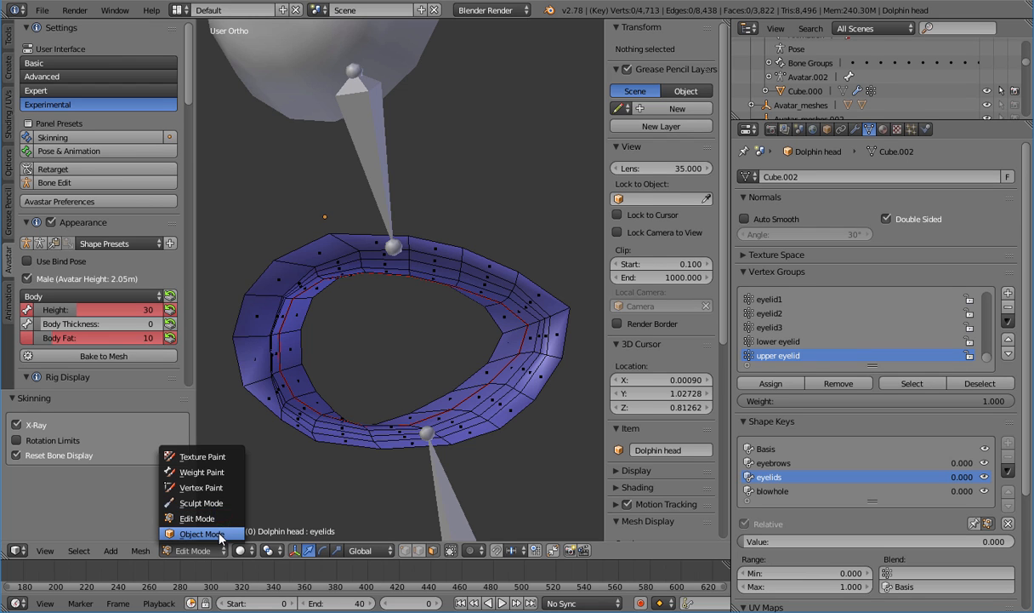
click(219, 533)
right_click(450, 501)
right_click(364, 149)
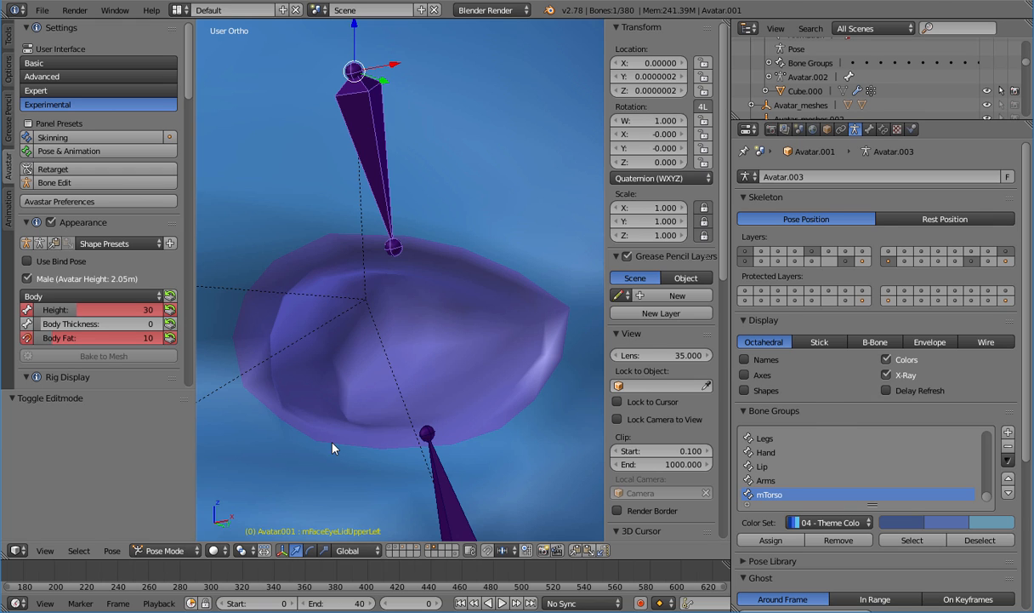
right_click(317, 422)
click(203, 551)
click(206, 471)
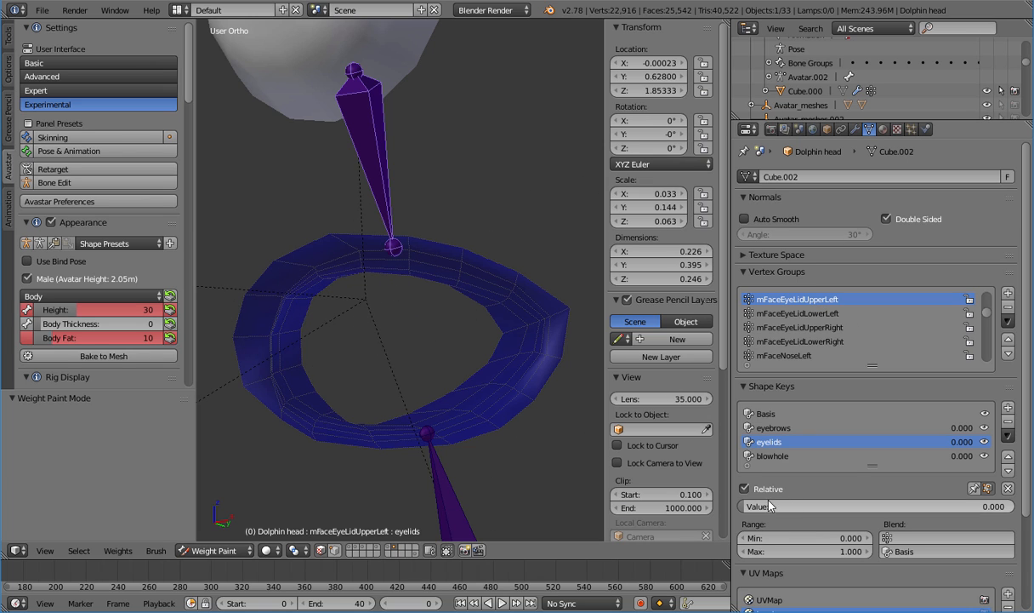
Set the eyelids shape key to 1.000 and check the weights of the lower eyelid and upper eyelid vertex groups
drag(749, 506, 1008, 507)
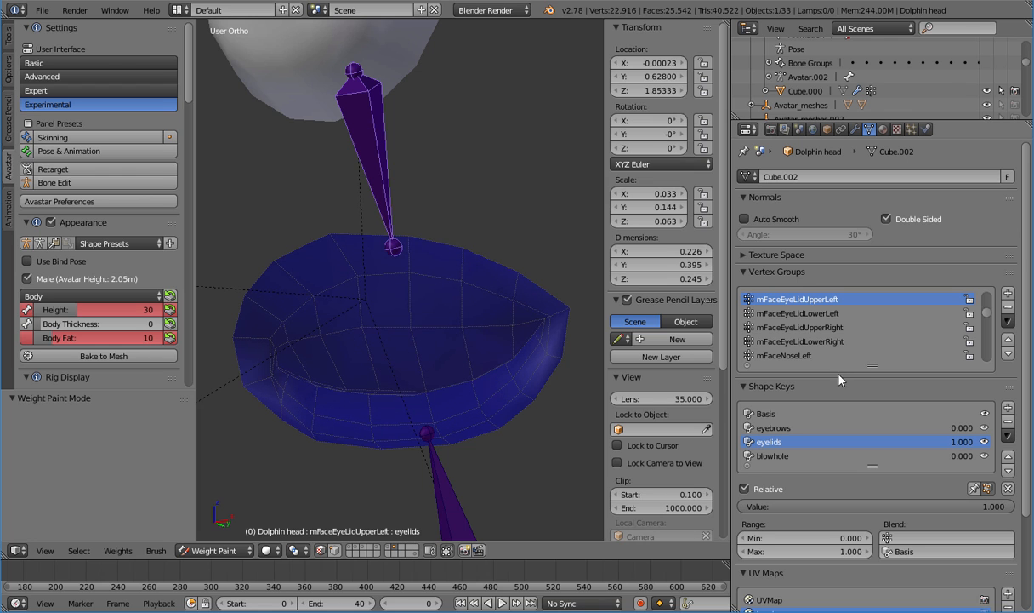
scroll(987, 315, down, 10)
click(830, 341)
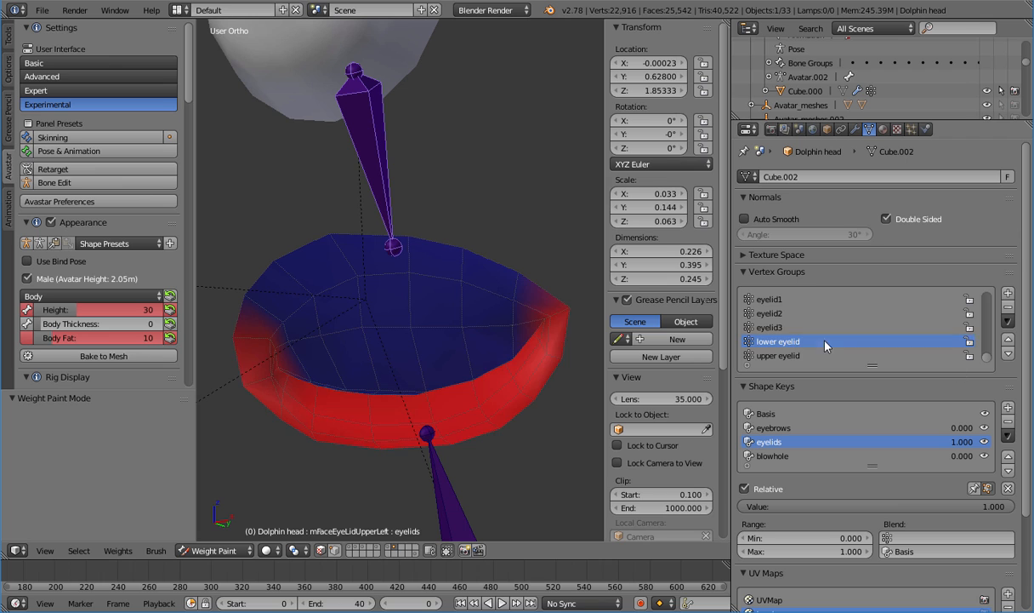
click(867, 356)
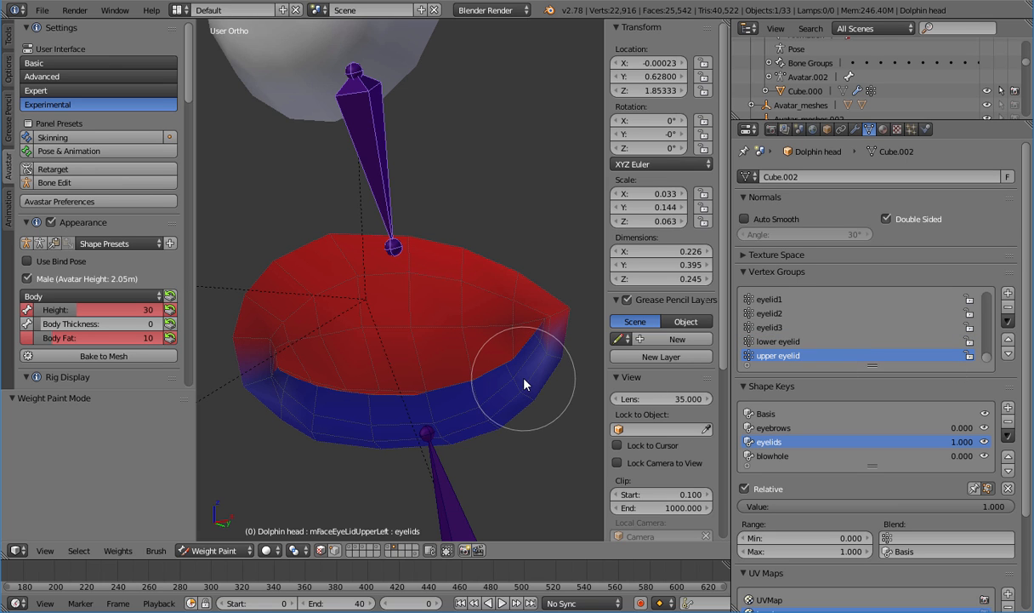
Select all visible eyelid faces with the paint mask and enter Edit Mode on the dolphin head
key(Tab)
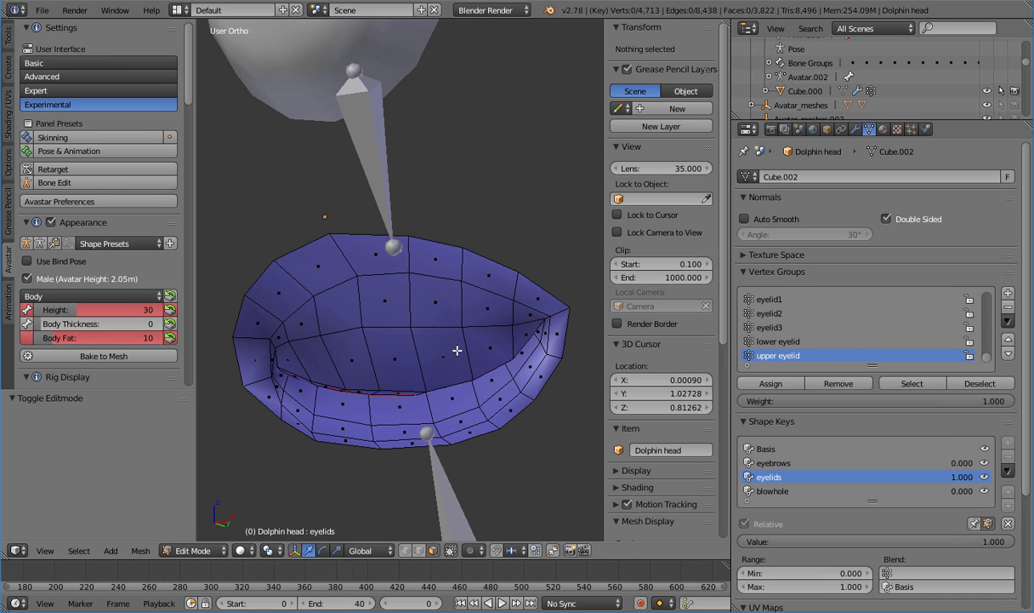
key(Tab)
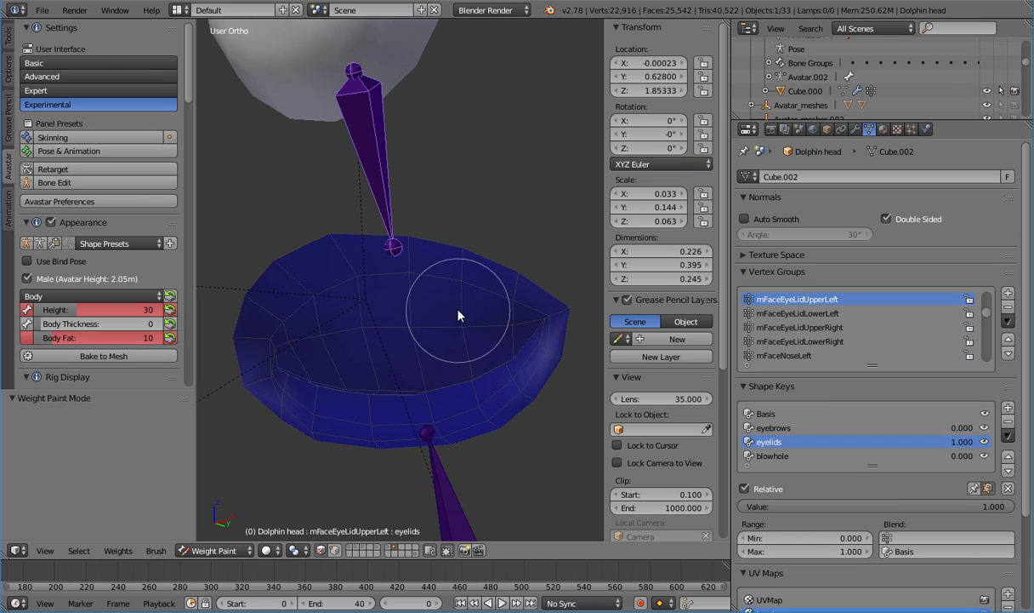
key(a)
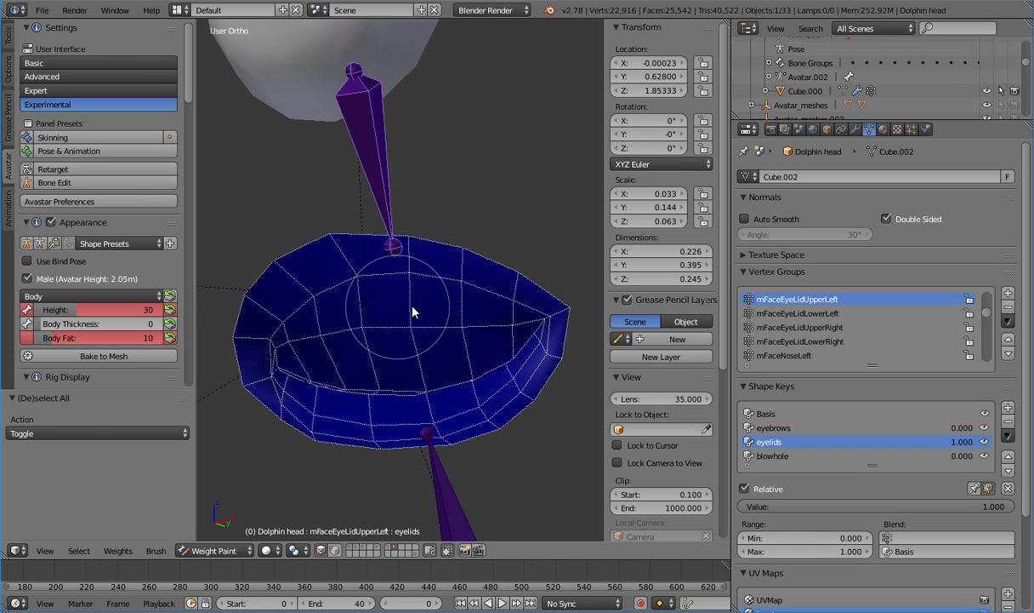
key(Tab)
key(Tab)
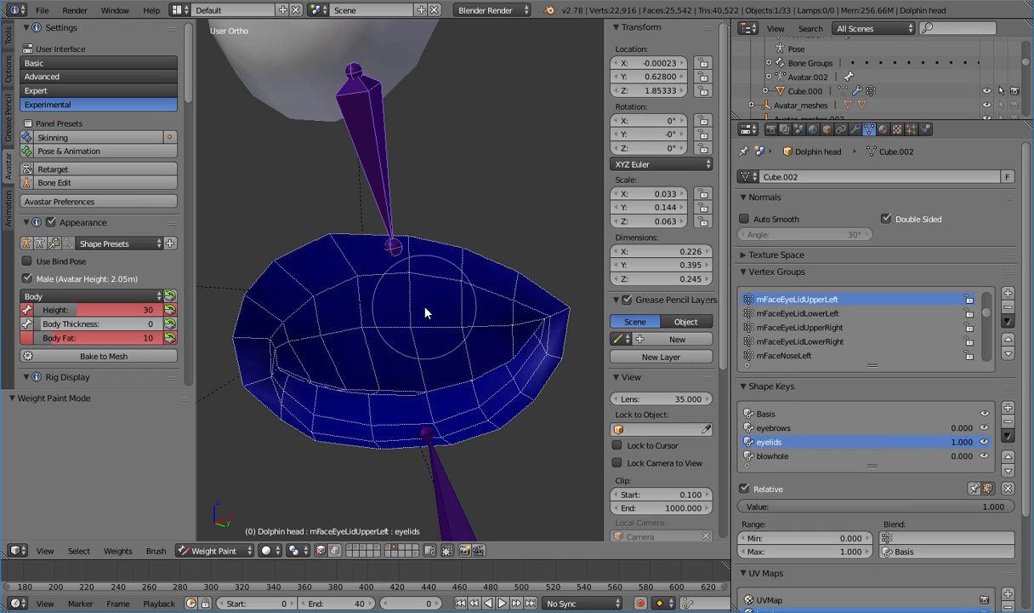
key(Tab)
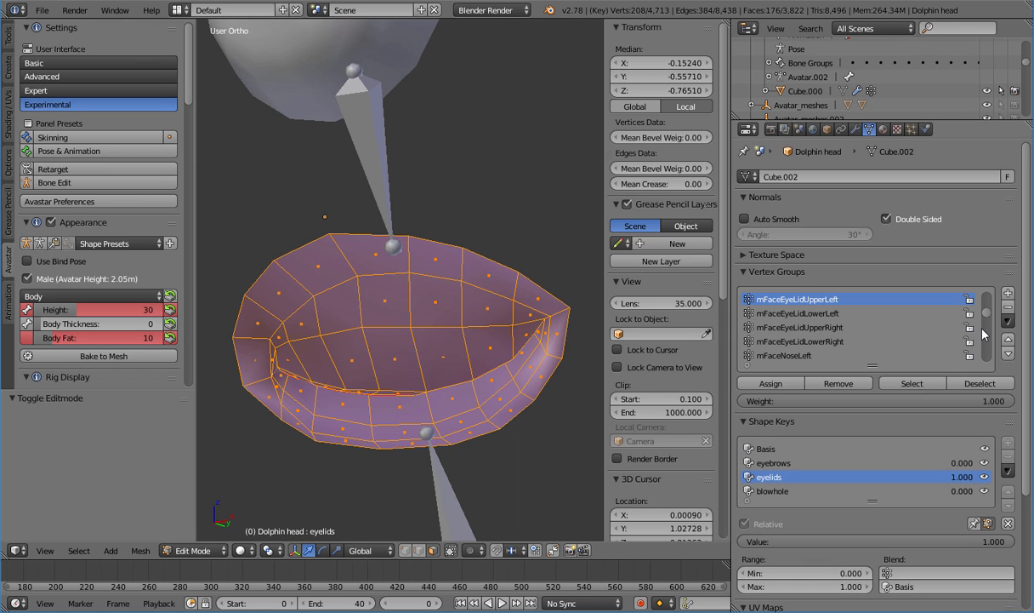
Deselect the lower eyelid vertex group from the selected faces and select it again
drag(987, 315, 988, 362)
click(838, 342)
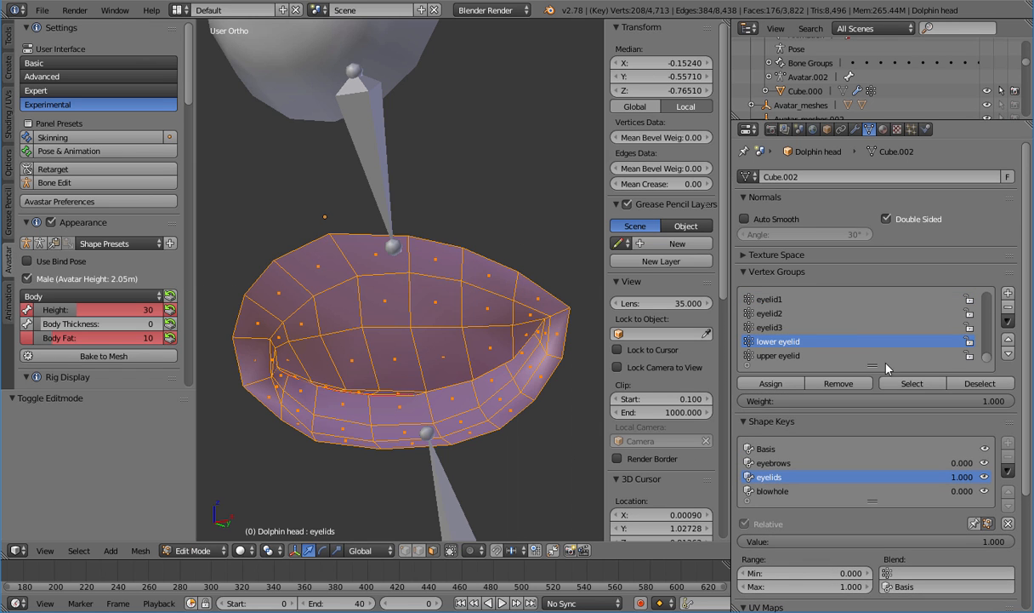
click(964, 384)
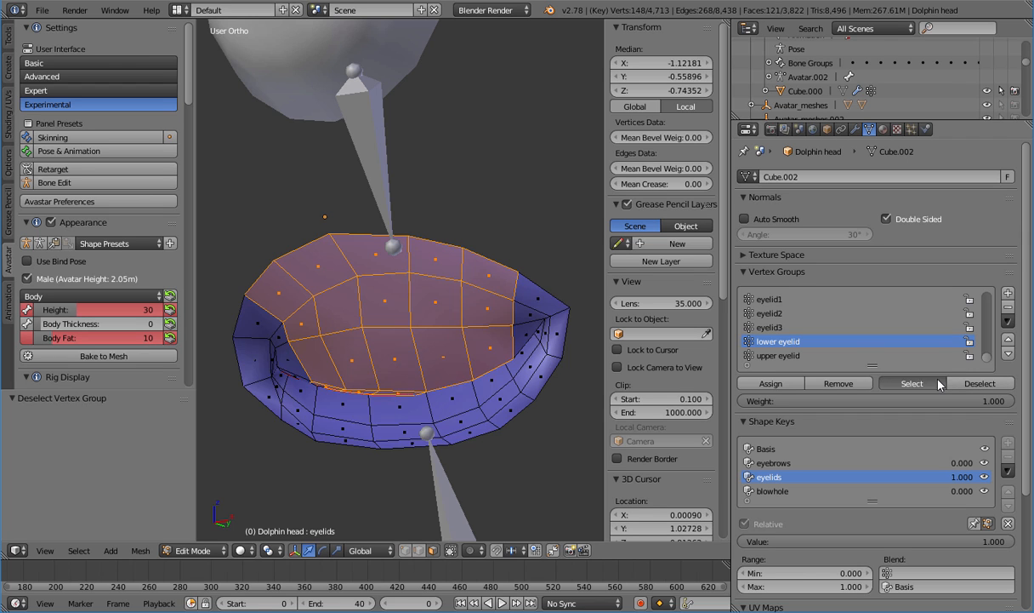
click(939, 384)
Make the upper eyelid vertex group active and select only its faces
click(791, 356)
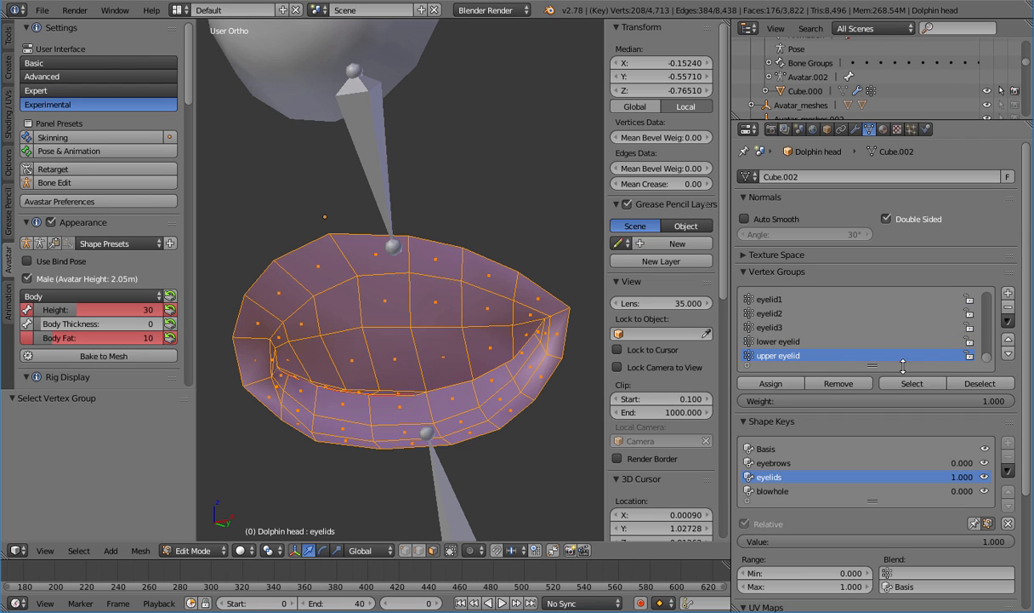
key(a)
click(892, 382)
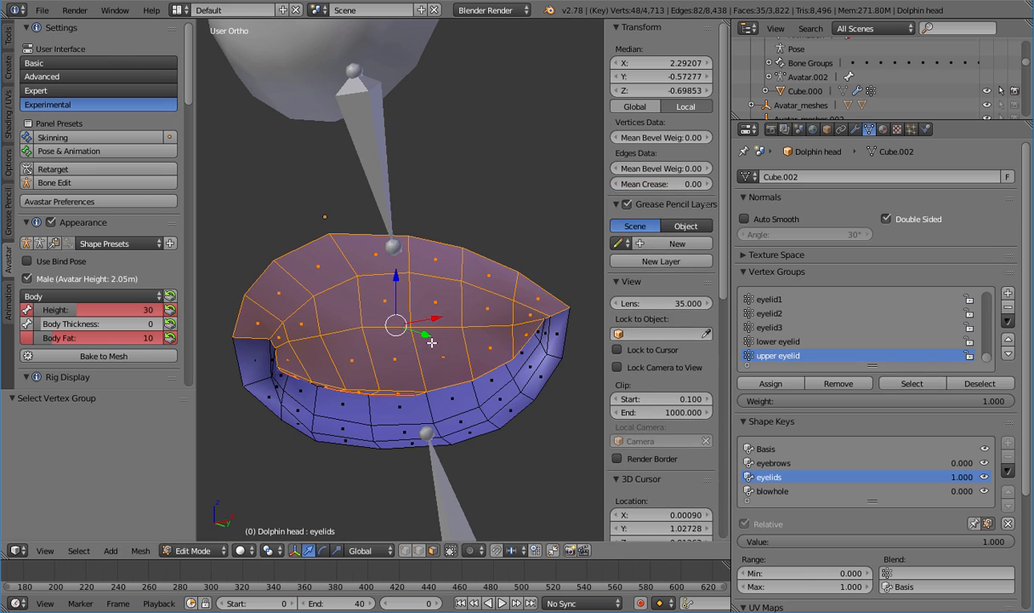
Paint mFaceEyeLidUpperLeft weight onto the masked upper eyelid faces with the Add brush, first closed, then with the eyelids shape key at 0.367
key(Tab)
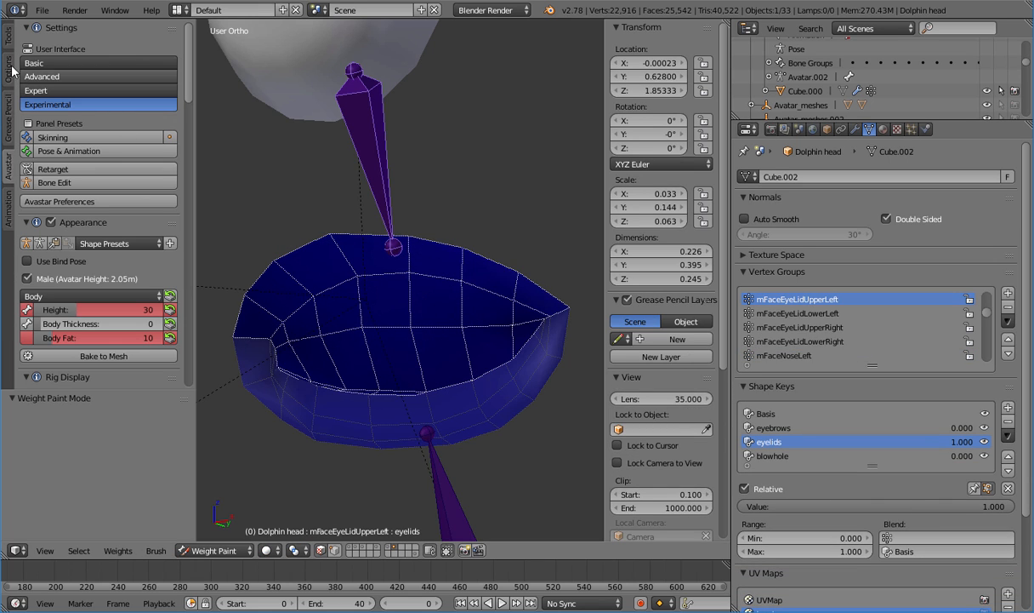
click(8, 36)
click(85, 106)
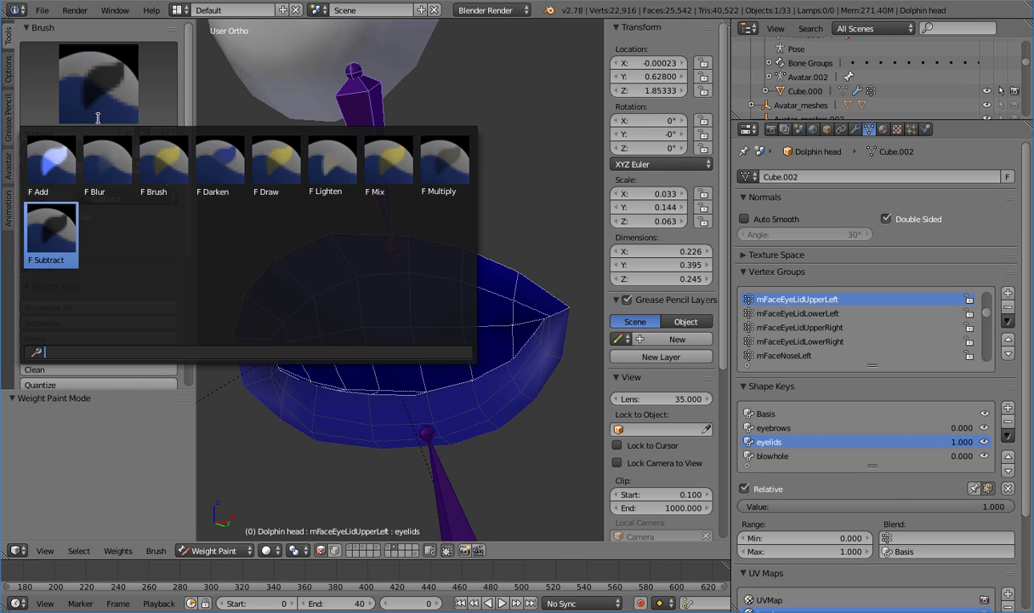
click(44, 165)
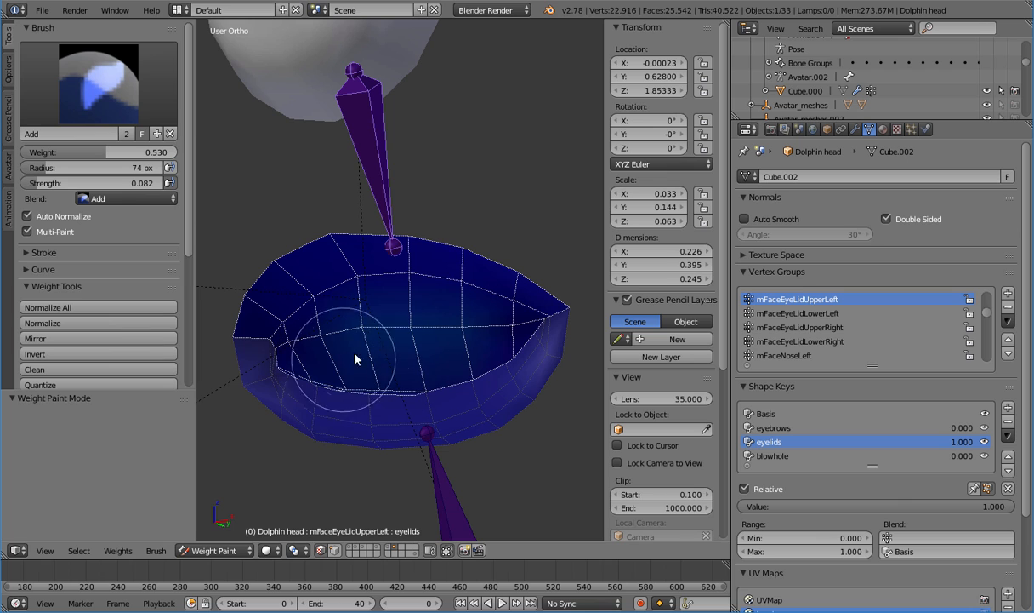
mouse_move(311, 304)
mouse_down()
mouse_move(410, 339)
mouse_move(415, 359)
mouse_move(398, 383)
mouse_move(410, 393)
mouse_up()
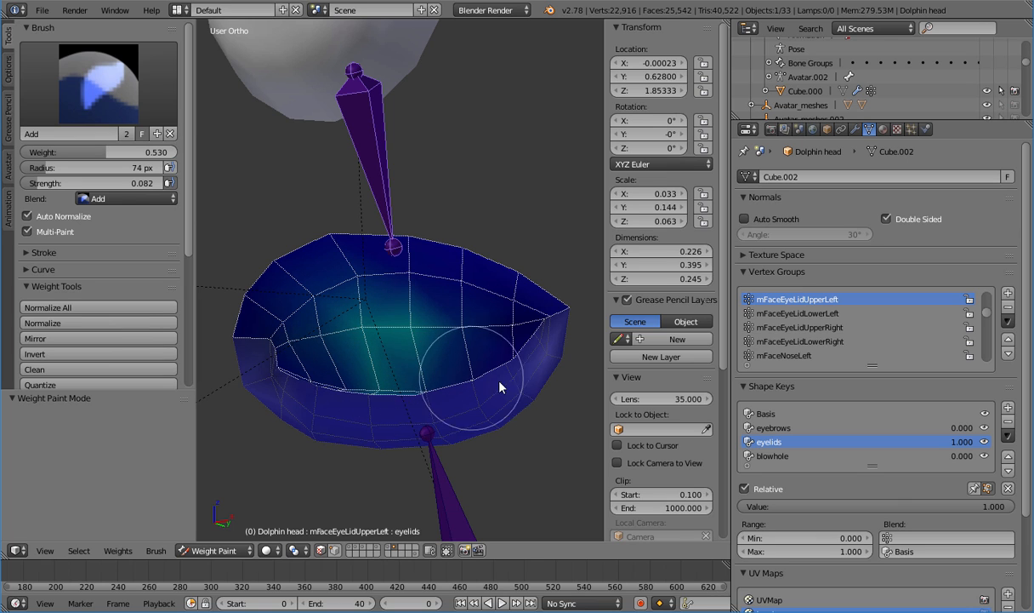
drag(798, 506, 637, 506)
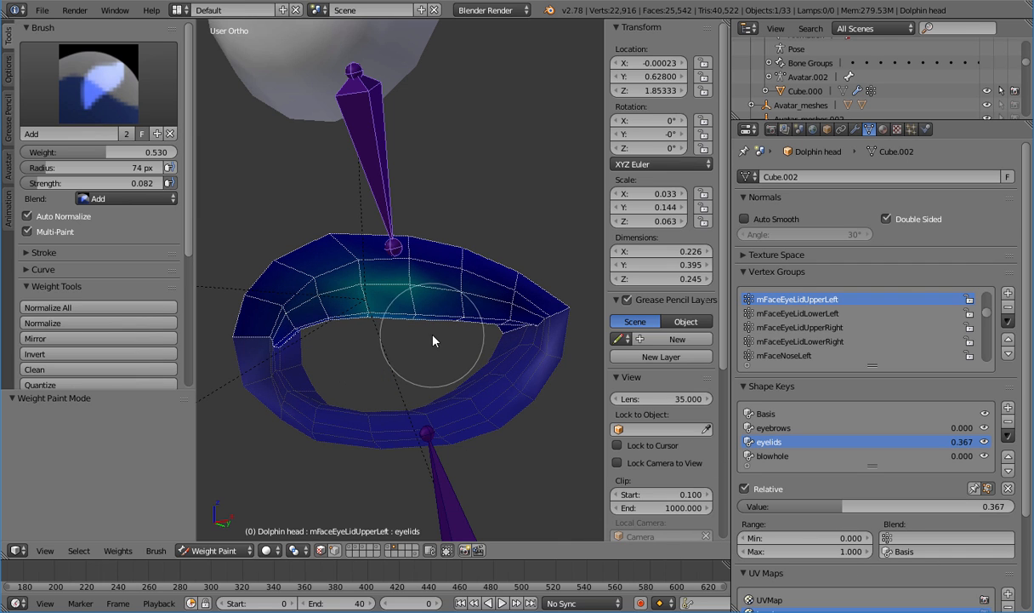
mouse_move(449, 327)
mouse_down()
mouse_move(466, 326)
mouse_move(299, 344)
mouse_move(317, 351)
mouse_up()
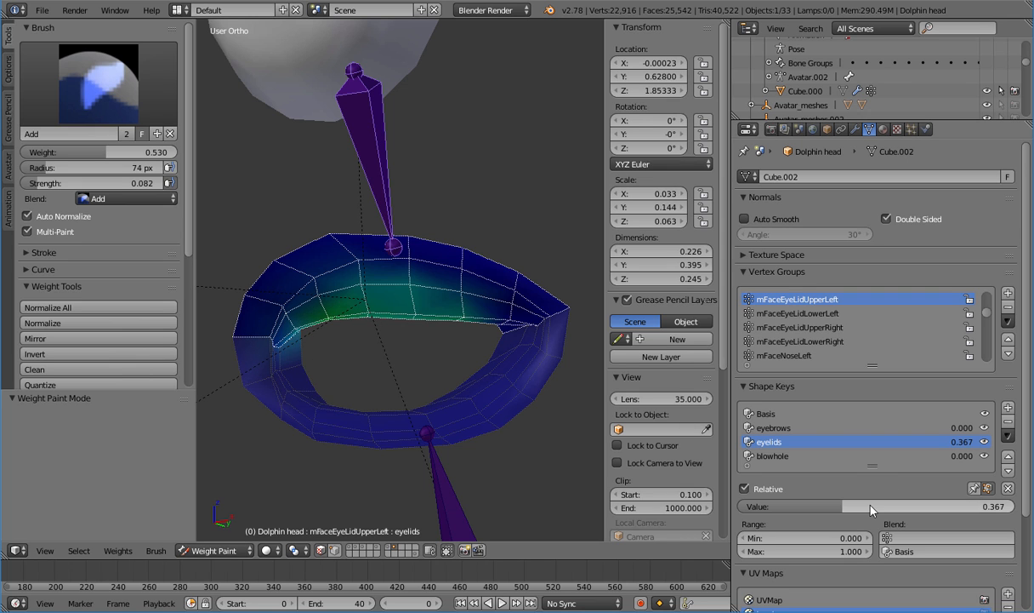
Set the eyelids shape key to 0.000, reduce the brush radius to 27 px and add weight along the upper eyelid's inner folds and outer ring
drag(870, 509, 711, 507)
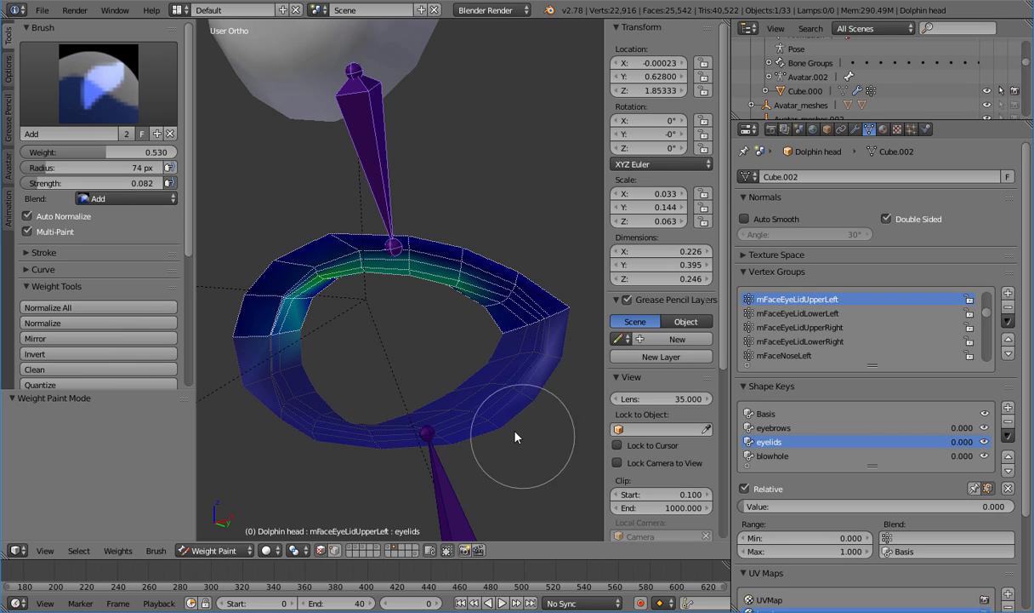
middle_drag(489, 400, 439, 323)
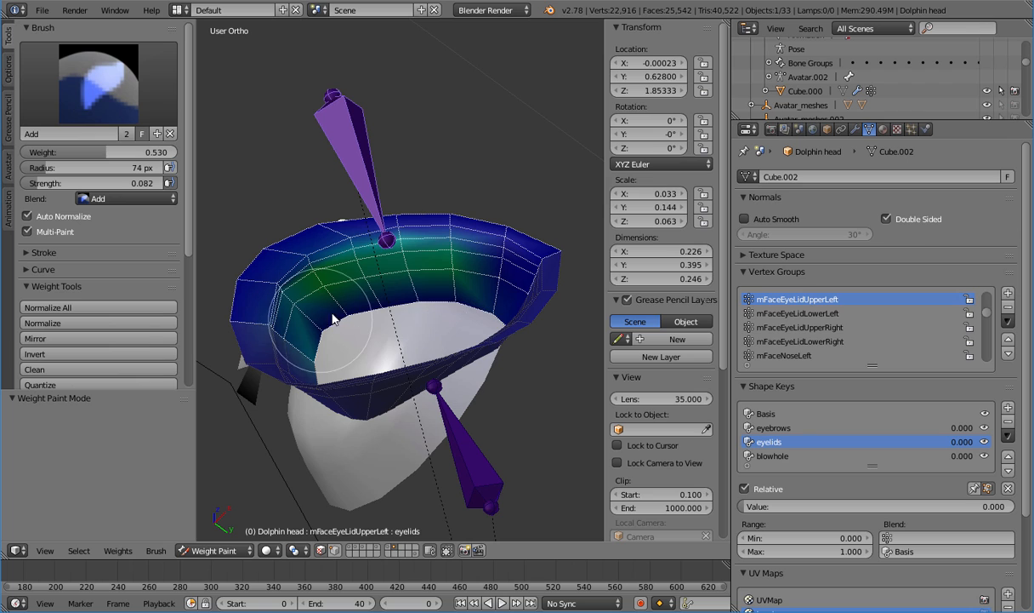
key(f)
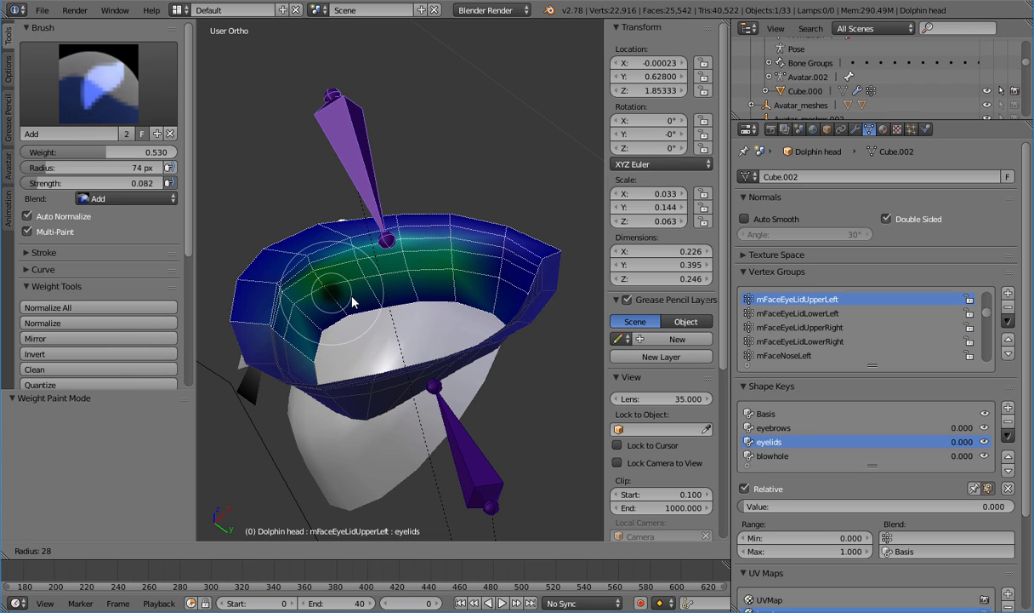
click(322, 294)
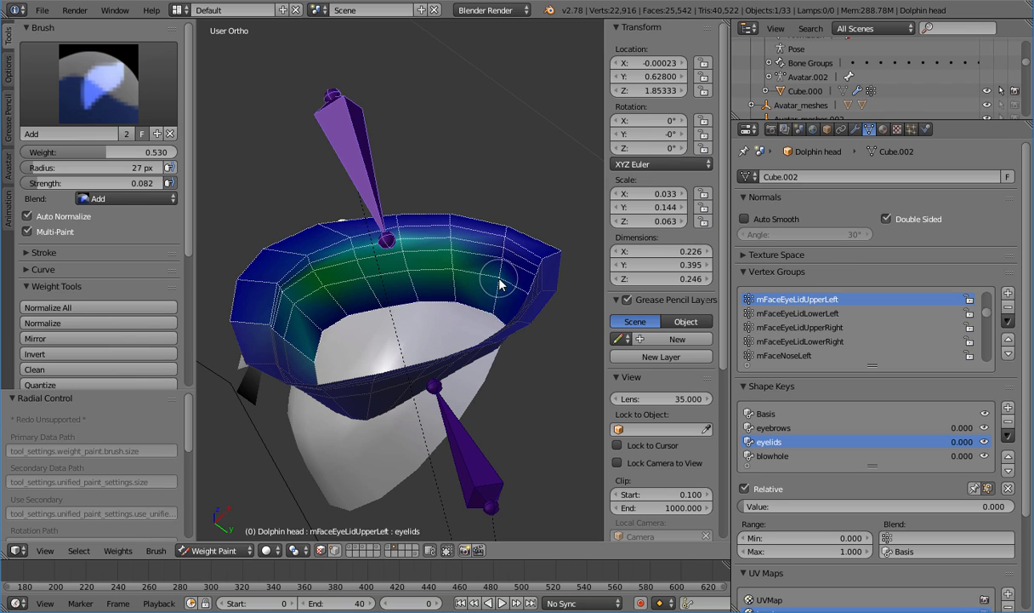
mouse_move(498, 268)
mouse_down()
mouse_move(501, 252)
mouse_move(378, 241)
mouse_up()
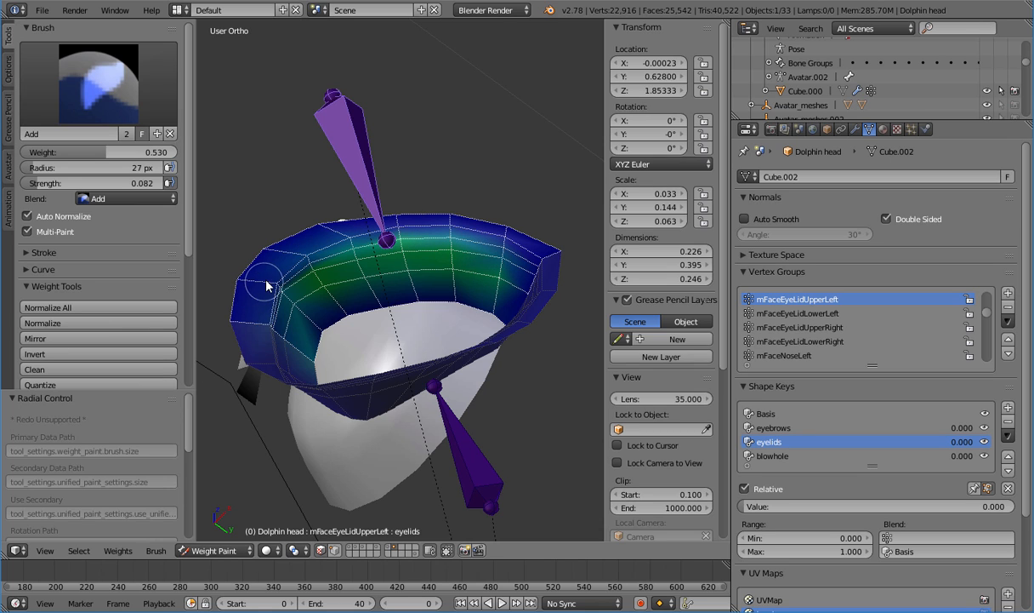
mouse_move(274, 280)
mouse_down()
mouse_move(264, 320)
mouse_move(269, 300)
mouse_move(322, 313)
mouse_up()
mouse_move(493, 263)
mouse_down()
mouse_move(497, 230)
mouse_move(462, 239)
mouse_move(365, 231)
mouse_move(339, 239)
mouse_move(392, 231)
mouse_move(315, 255)
mouse_move(298, 242)
mouse_up()
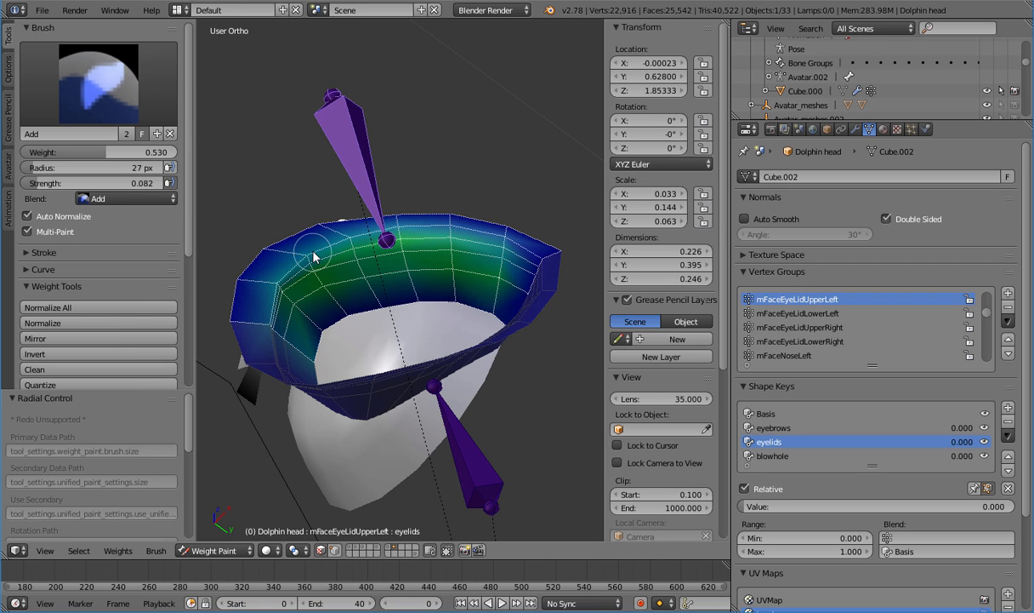
Set the eyelids shape key to 0.576 and add strong mFaceEyeLidUpperLeft weight at the middle of the upper lid's edge
drag(791, 508, 898, 508)
middle_drag(466, 344, 491, 408)
key(KP_1)
key(KP_3)
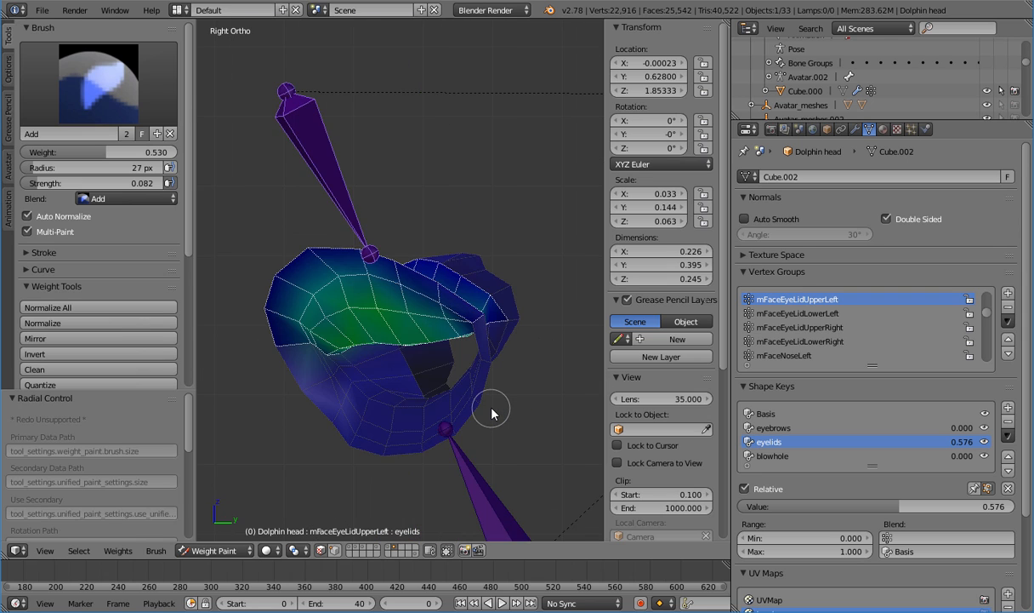
key(KP_1)
middle_drag(374, 373, 310, 336)
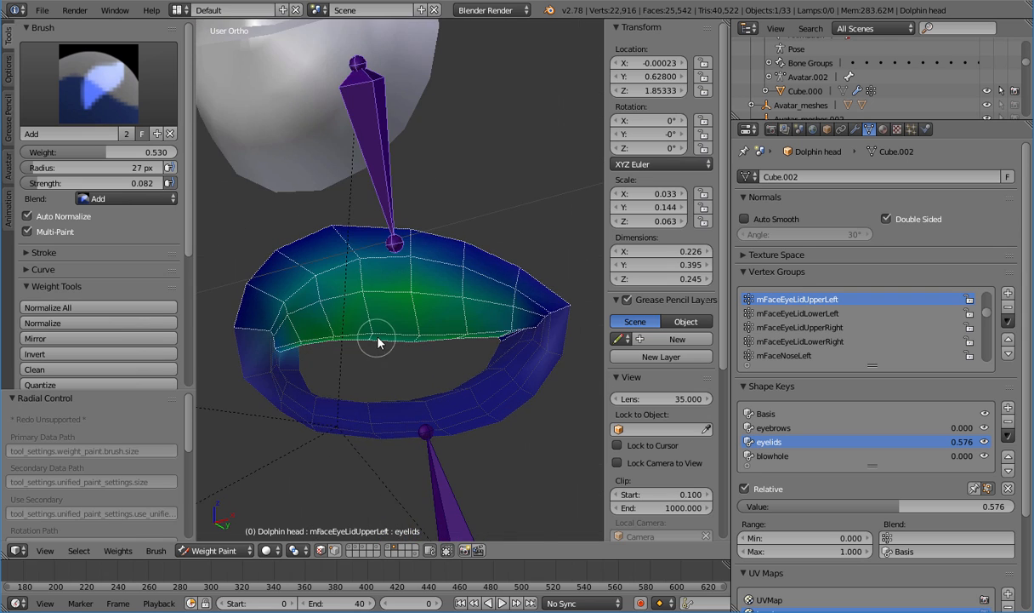
scroll(379, 340, up, 3)
middle_drag(378, 340, 369, 313)
shift+middle_drag(442, 350, 487, 319)
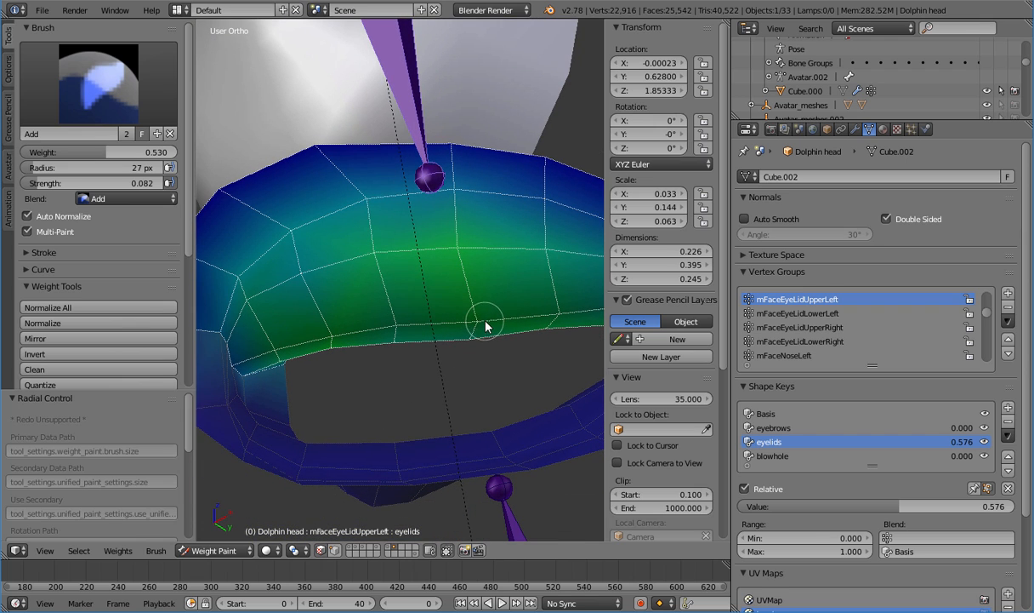
drag(472, 334, 478, 319)
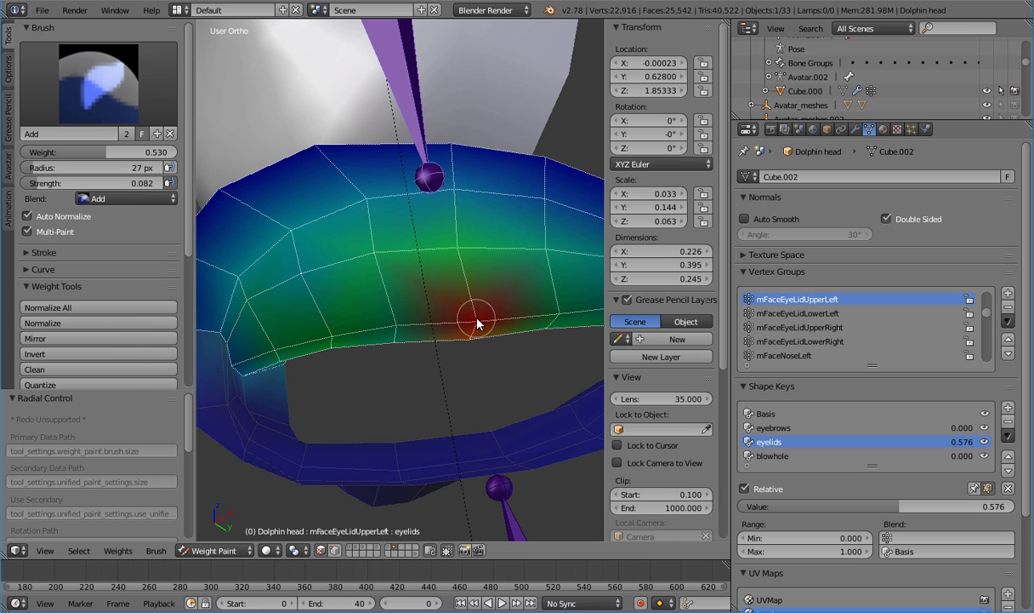
Set the eyelids shape key to 1.000 and build up weight across the closed upper lid's edge, middle row and outer corner
drag(912, 508, 1014, 509)
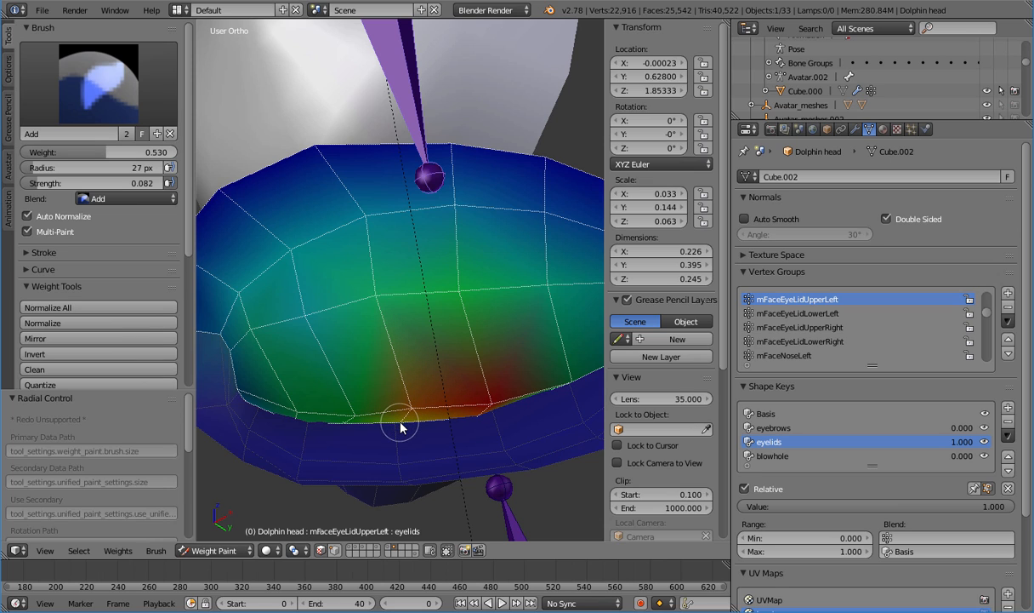
click(357, 422)
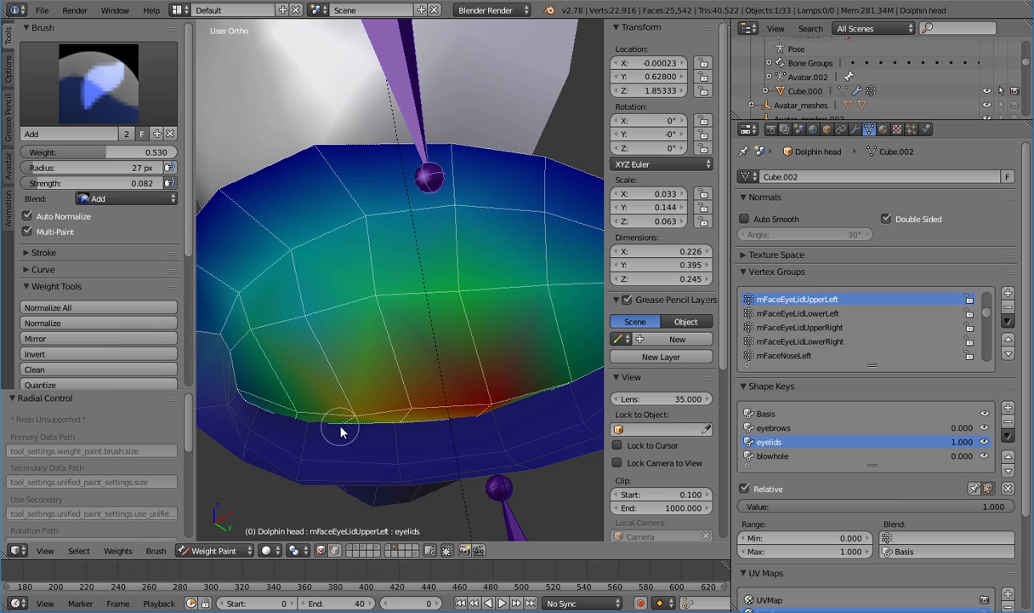
click(347, 423)
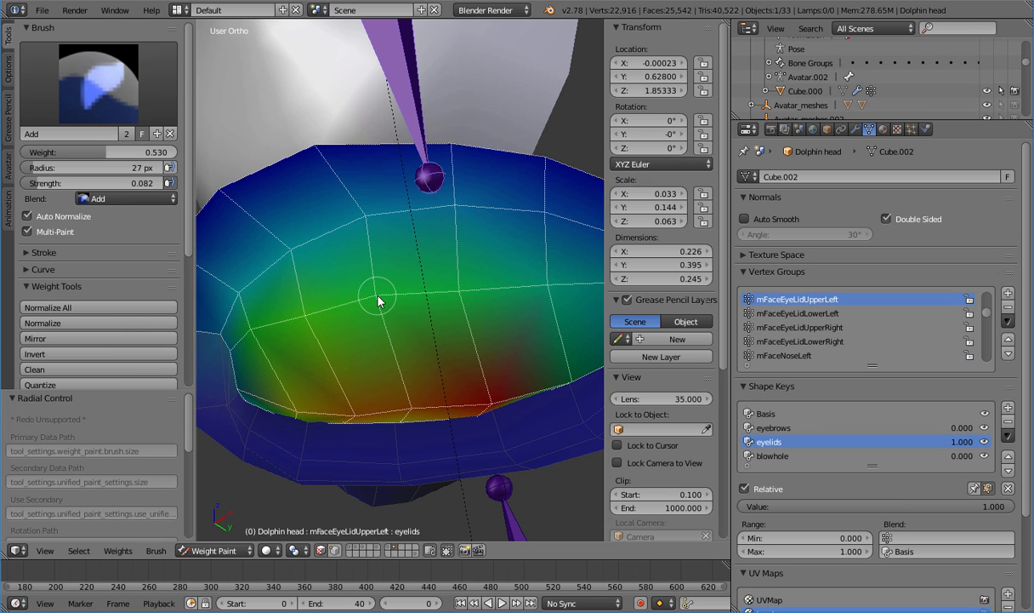
drag(378, 301, 454, 293)
middle_drag(536, 299, 417, 316)
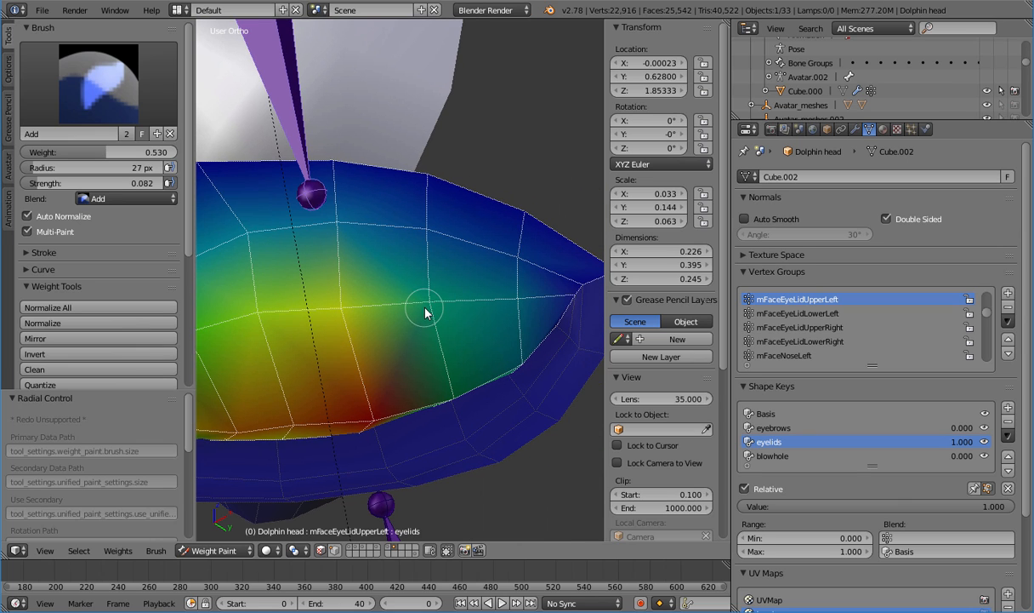
drag(427, 312, 428, 313)
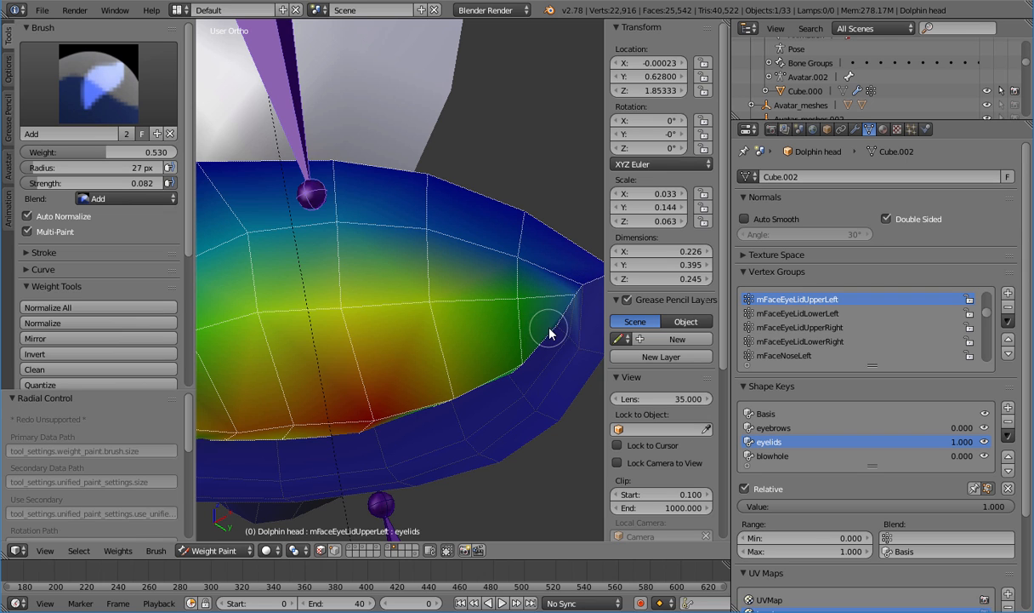
middle_drag(489, 349, 496, 385)
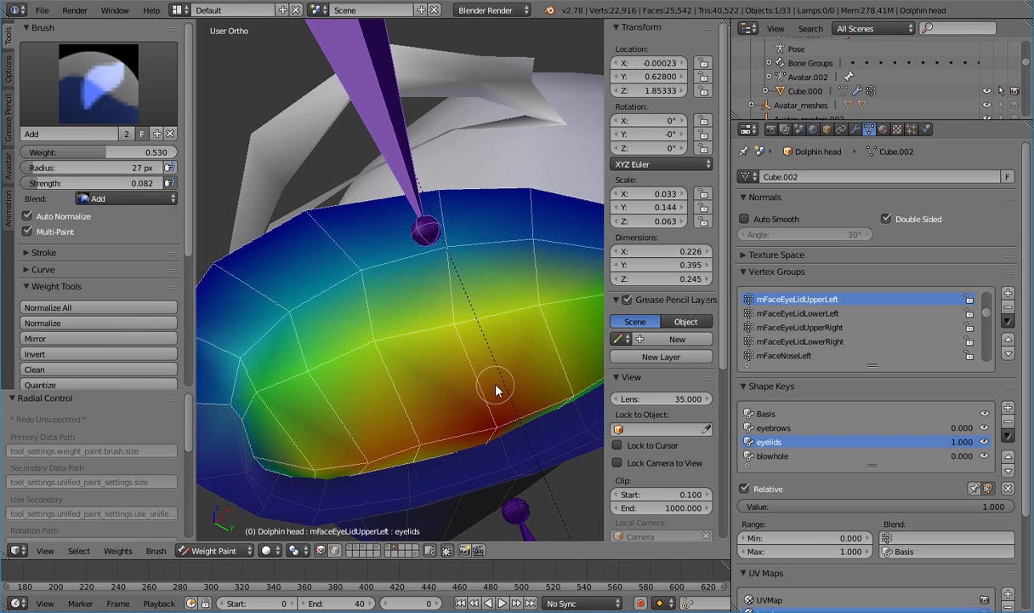
scroll(490, 381, down, 3)
mouse_move(525, 268)
mouse_down()
mouse_move(464, 261)
mouse_move(547, 281)
mouse_move(569, 272)
mouse_move(570, 282)
mouse_up()
Set the eyelids shape key to 0.000 and check the open upper eyelid's weights in the right view
middle_drag(388, 342, 409, 362)
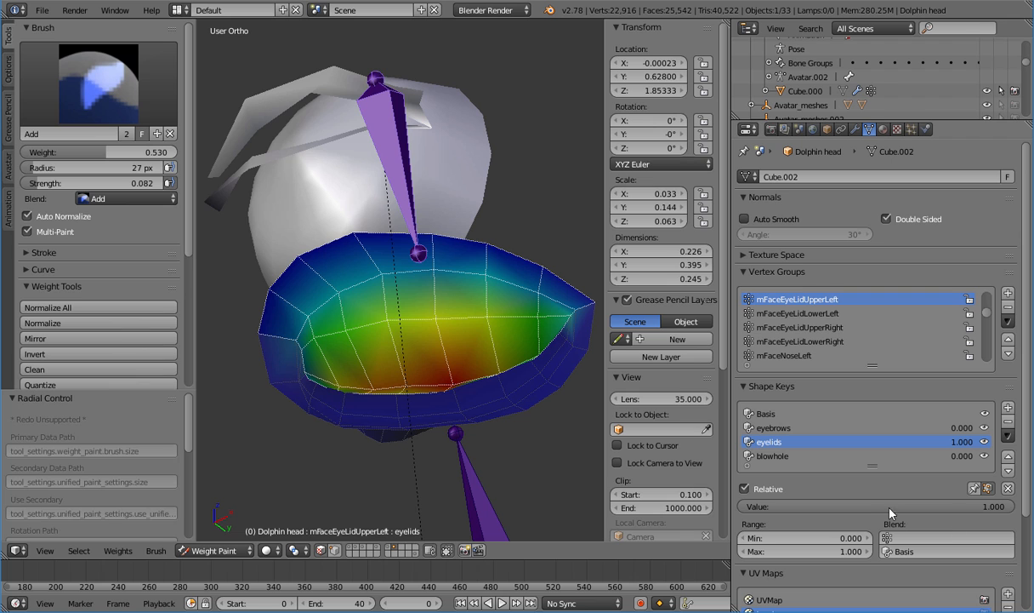
drag(890, 512, 748, 512)
middle_drag(547, 352, 428, 378)
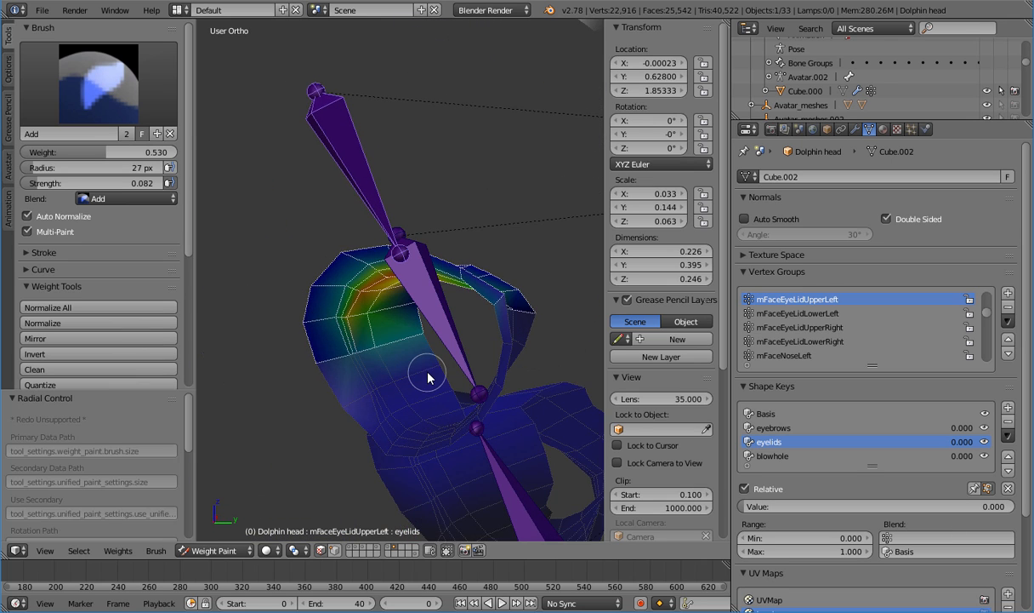
key(KP_3)
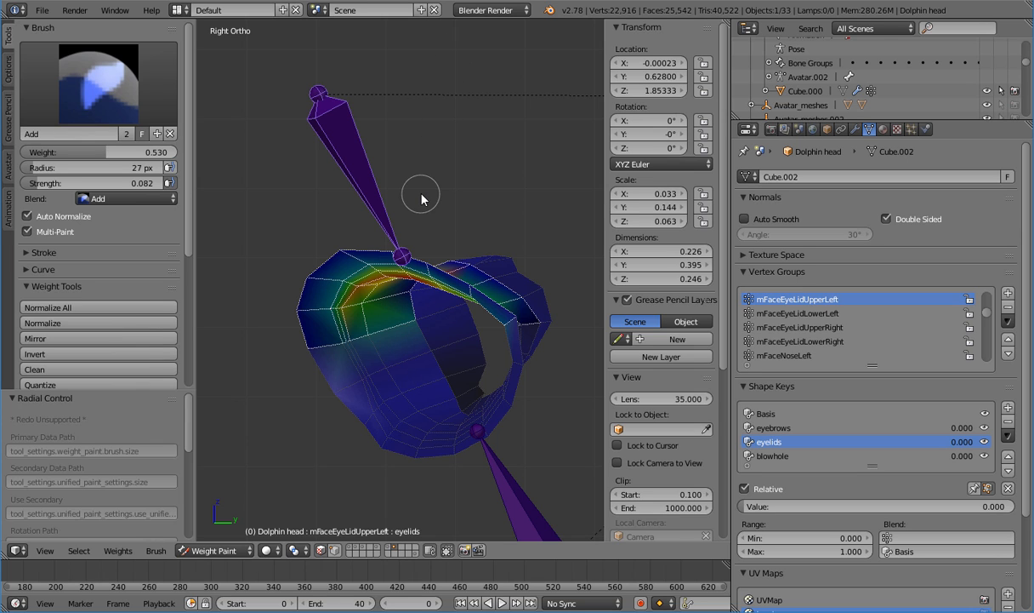
shift+middle_drag(413, 233, 376, 211)
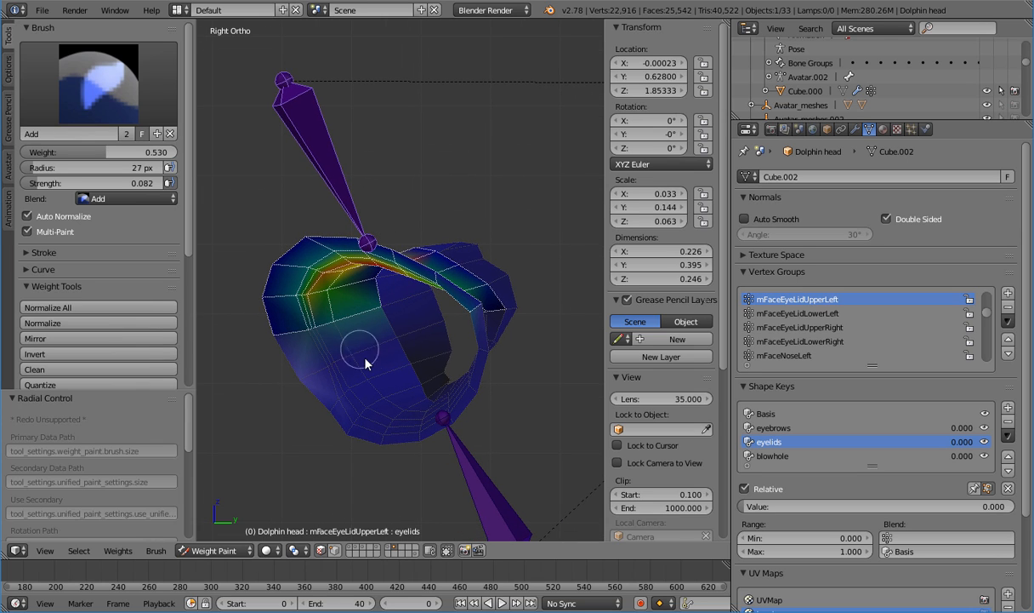
Switch to the Pose & Animation preset and insert a LocRot keyframe for the FaceEyeLidUpperLeft bone at frame 0
middle_drag(220, 572, 781, 572)
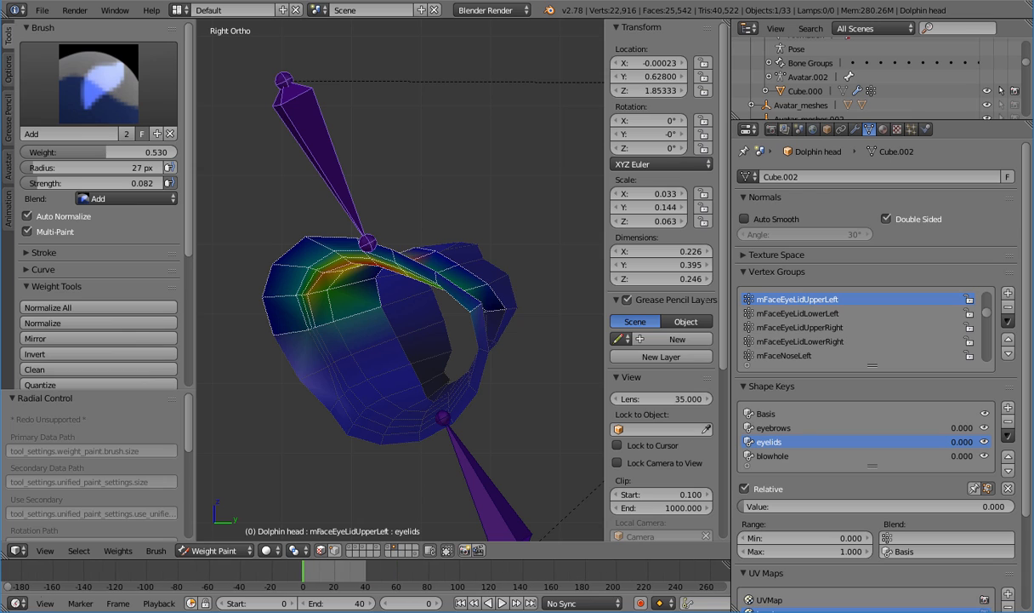
click(8, 183)
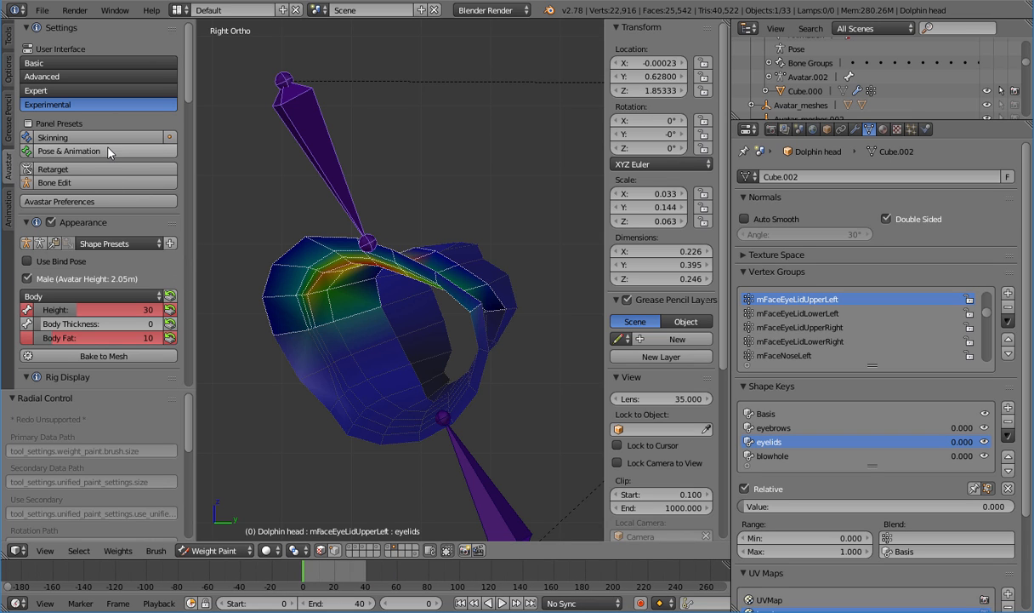
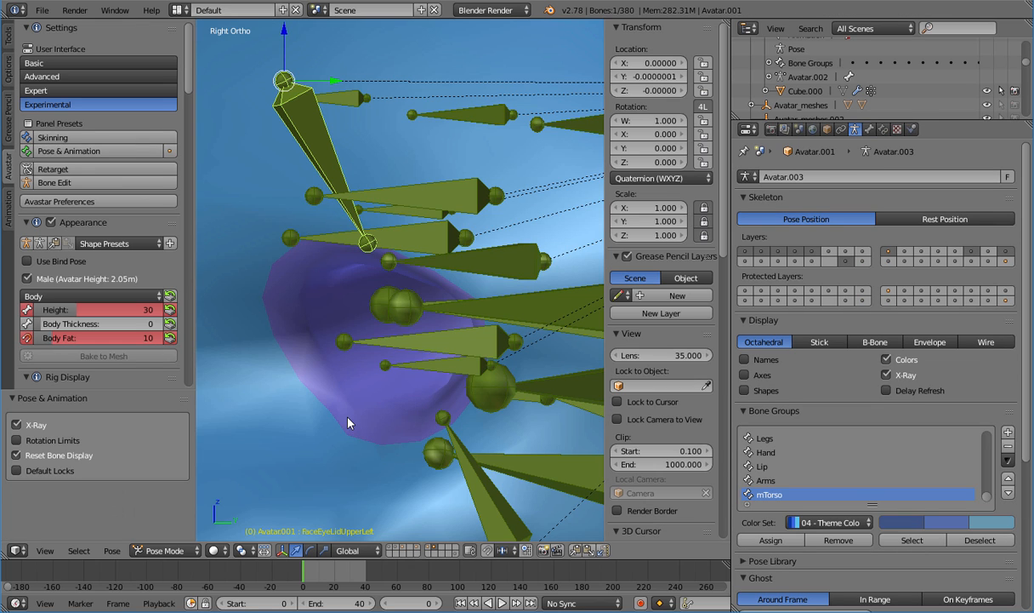
key(i)
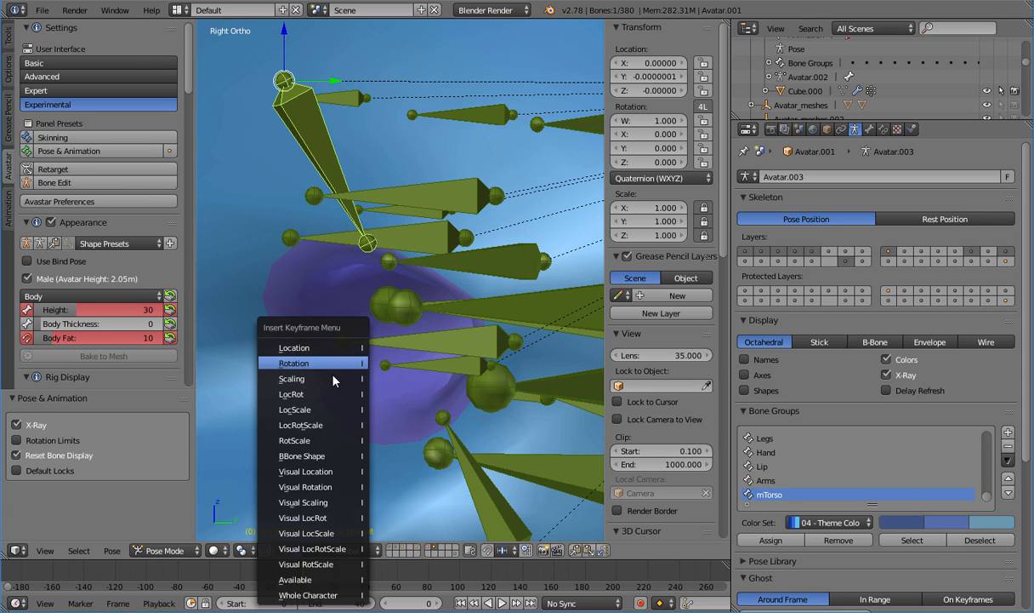
click(334, 394)
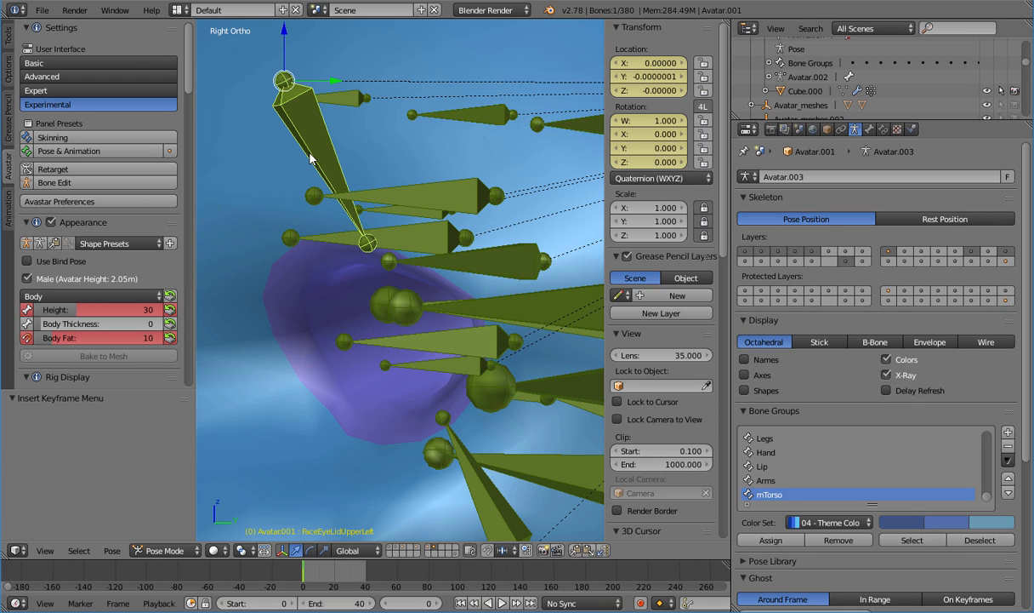
Play the animation from frame 0 to check the movement of the dolphin head, then stop playback
key(alt+a)
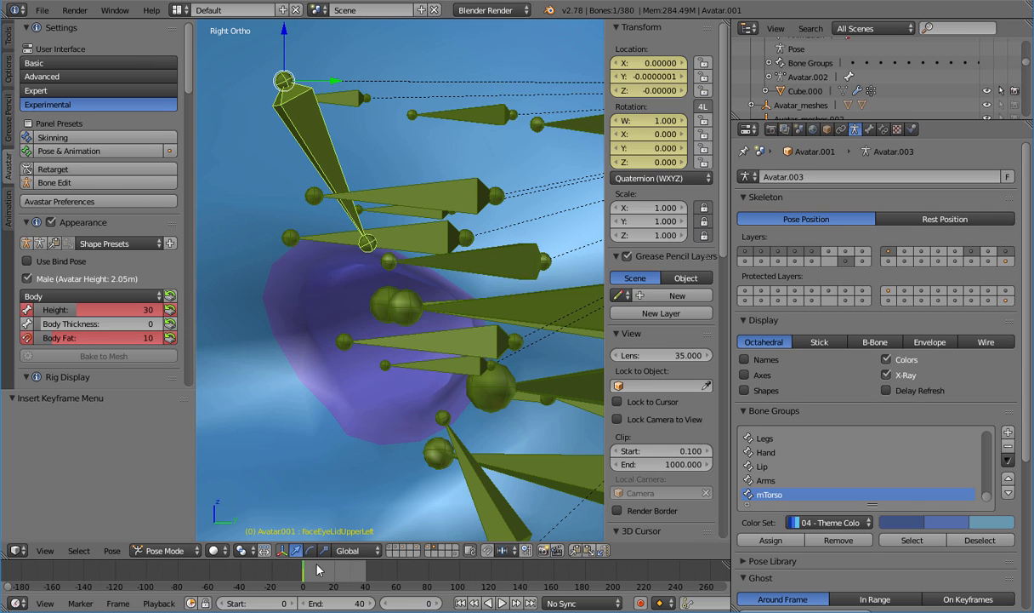
drag(334, 571, 295, 582)
key(alt+a)
scroll(439, 454, down, 6)
key(alt+a)
key(Escape)
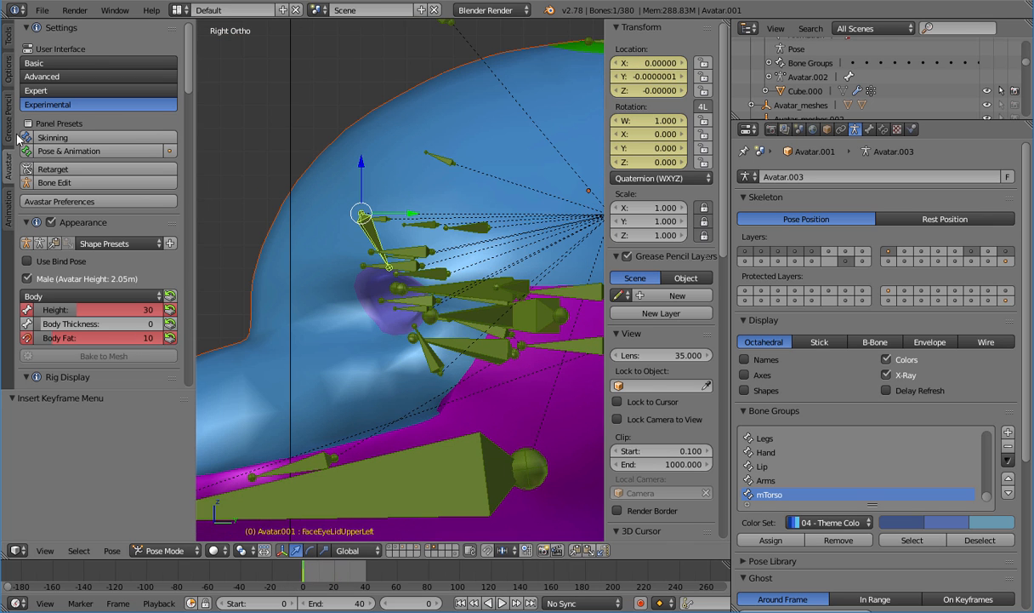
Load the eyelids open/close action in the Animation layout, and play it in the Default layout
click(177, 11)
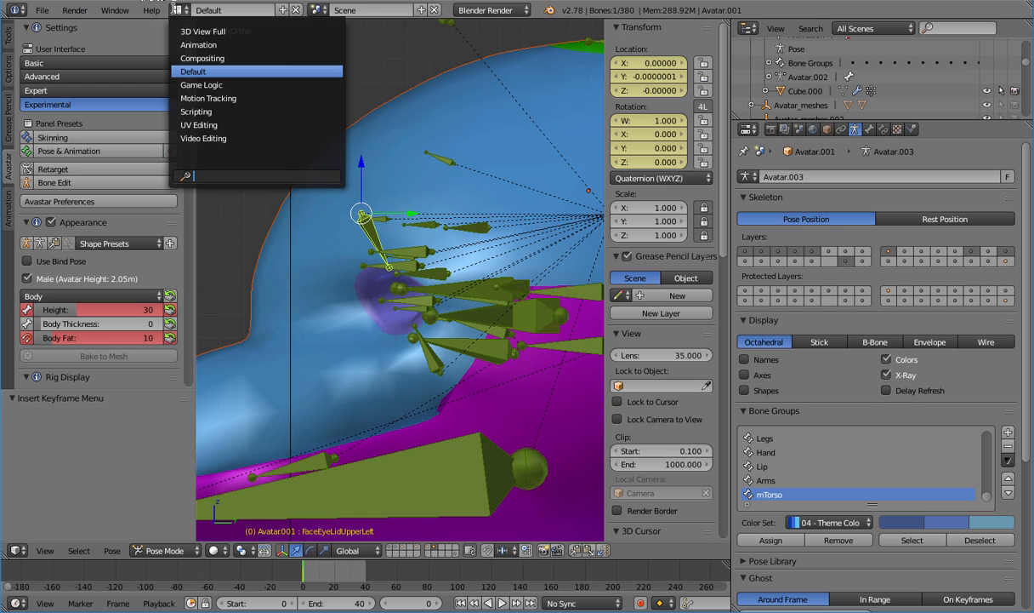
click(209, 45)
click(184, 383)
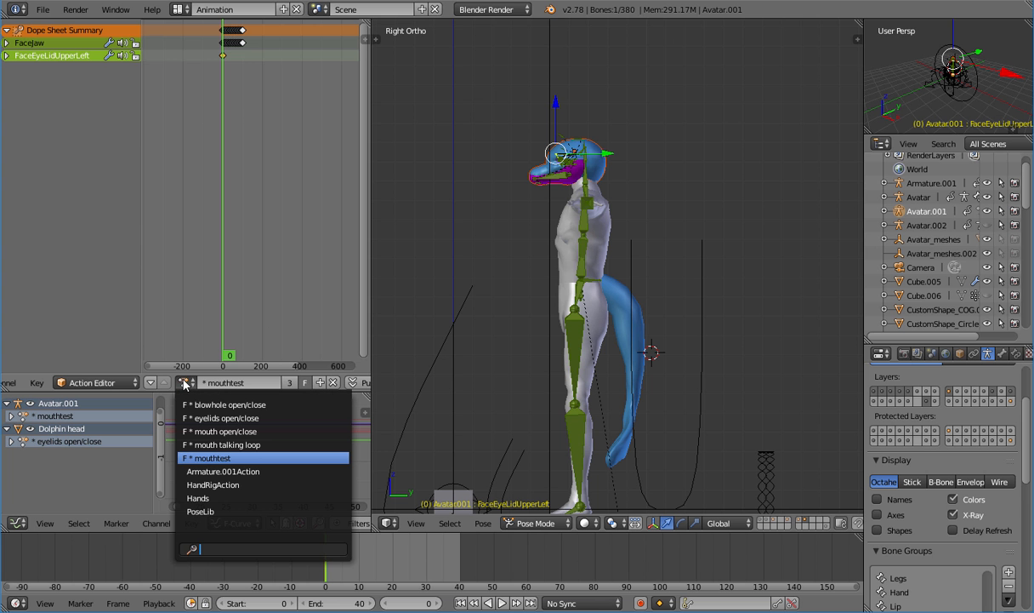
click(208, 417)
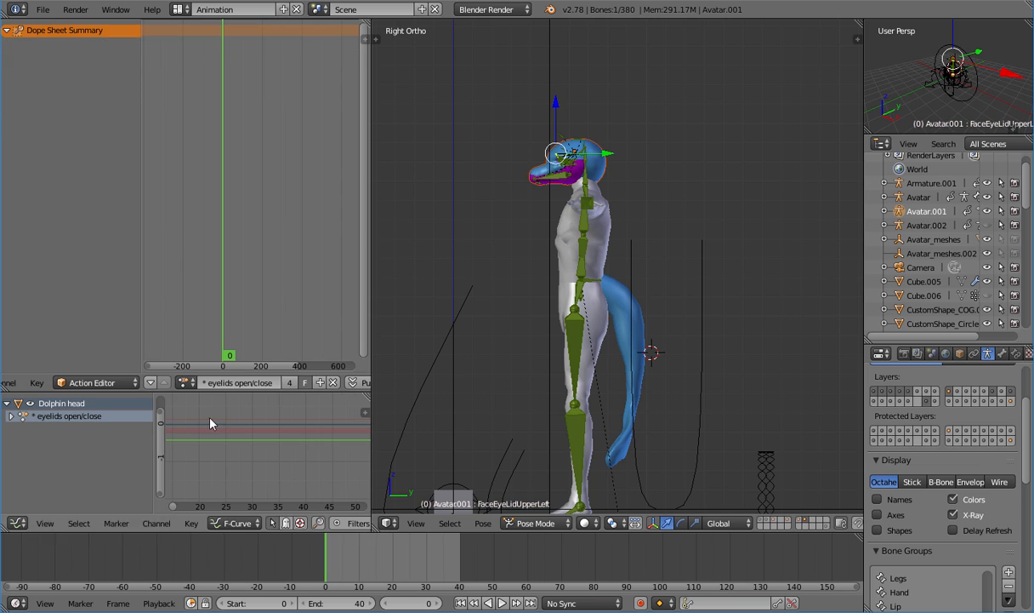
click(181, 10)
click(194, 71)
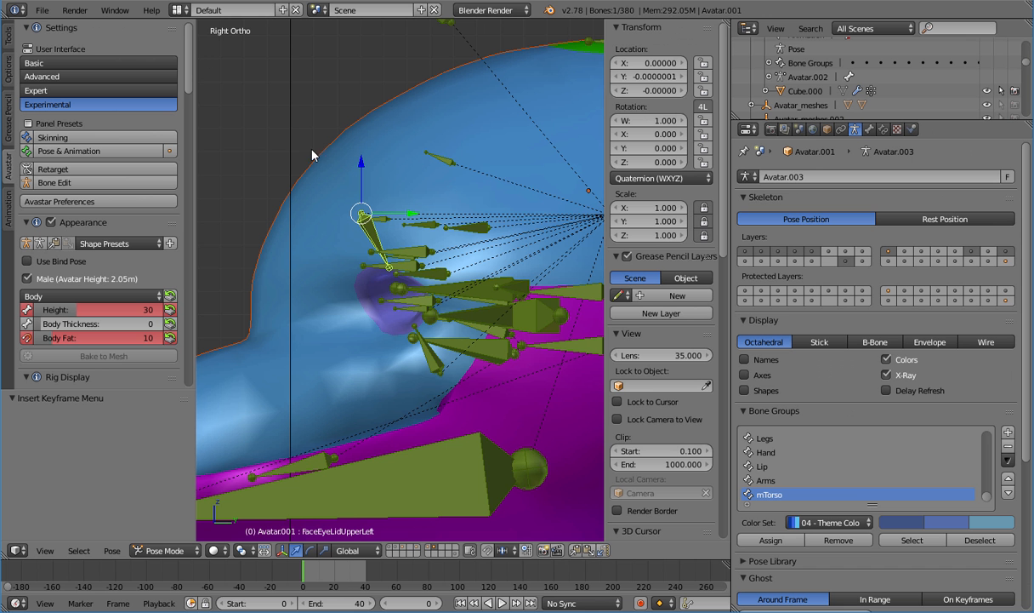
key(alt+a)
Load the mouthtest action in the Animation layout and delete its FaceEyeLidUpperLeft keyframe at frame 0
click(181, 9)
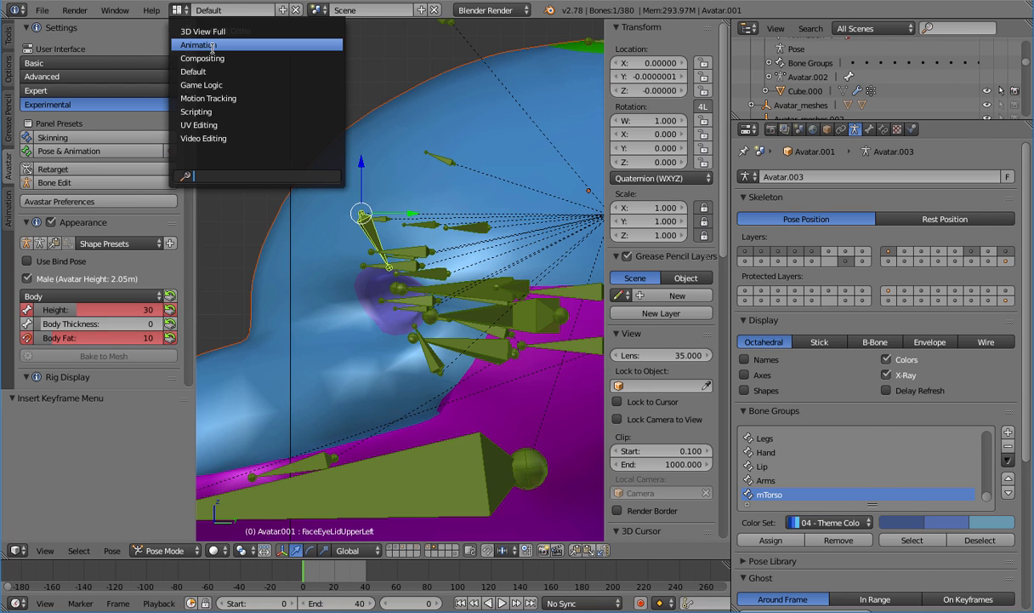
click(211, 45)
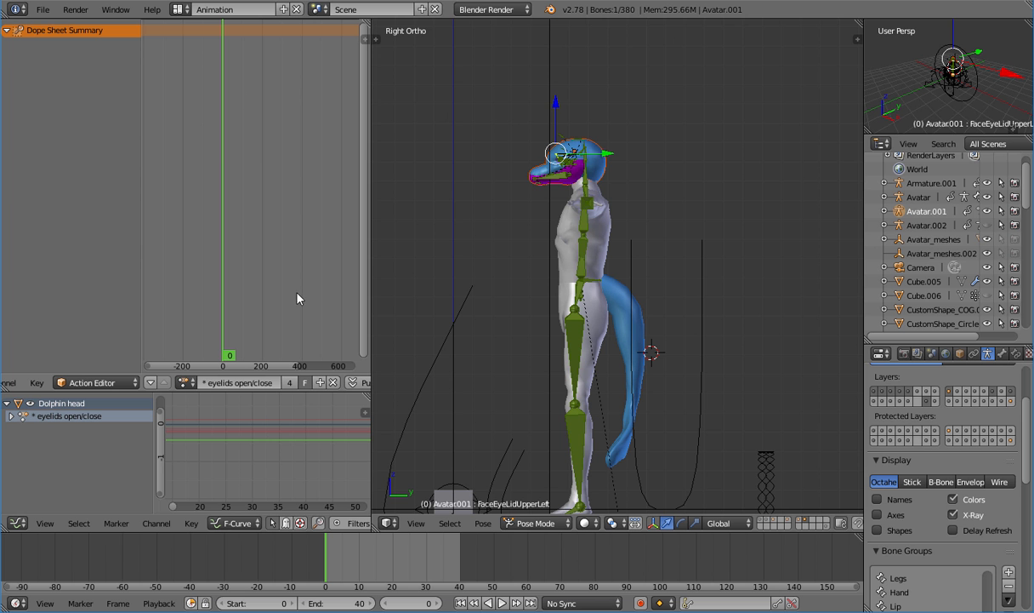
click(182, 383)
click(236, 457)
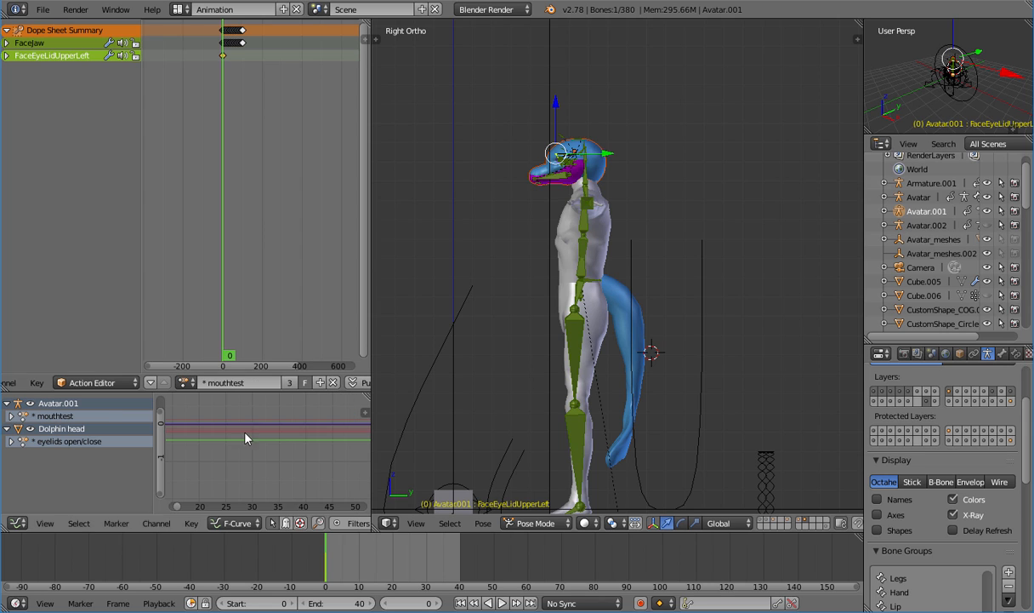
key(x)
click(223, 57)
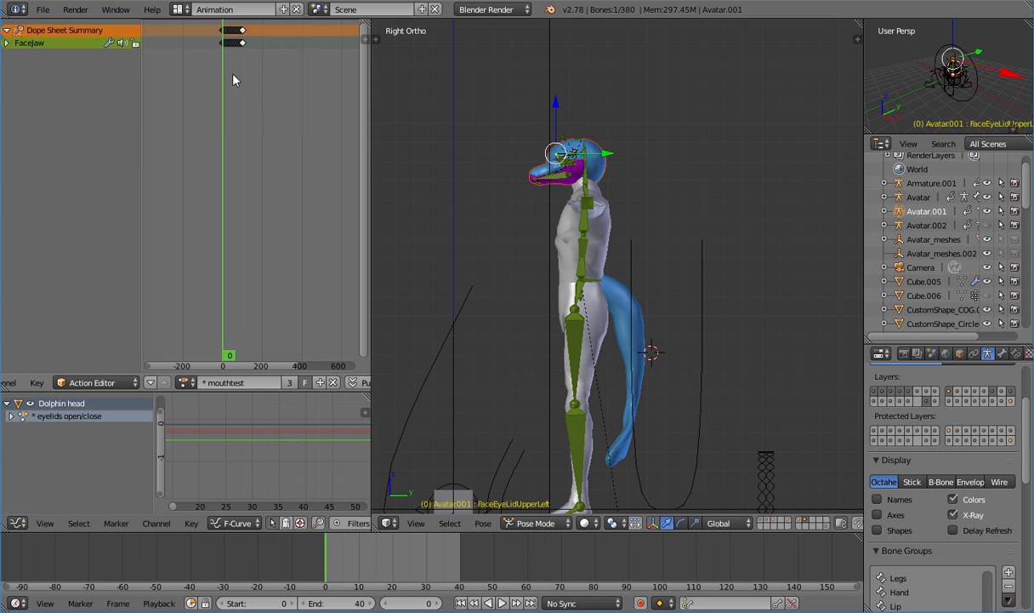
Load the eyelids open/close action for the armature and play it briefly in the Default layout
click(184, 383)
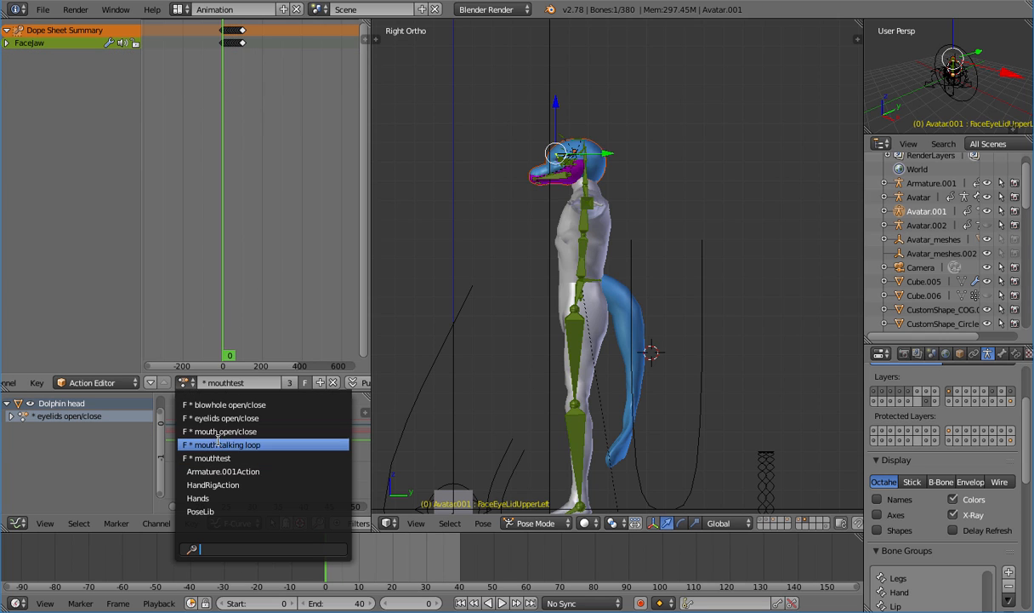
click(224, 418)
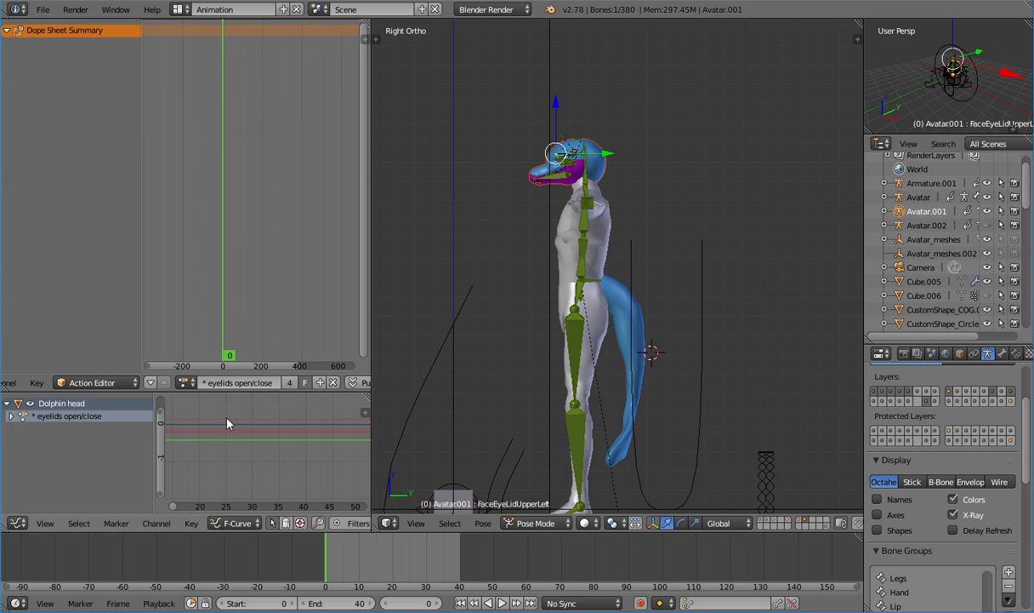
click(181, 11)
click(189, 73)
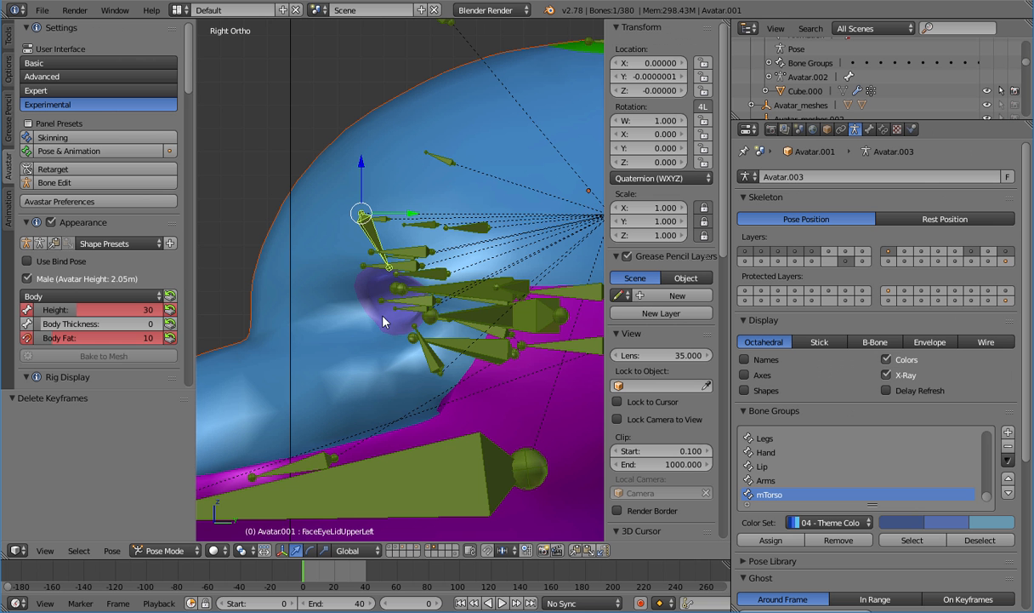
key(alt+a)
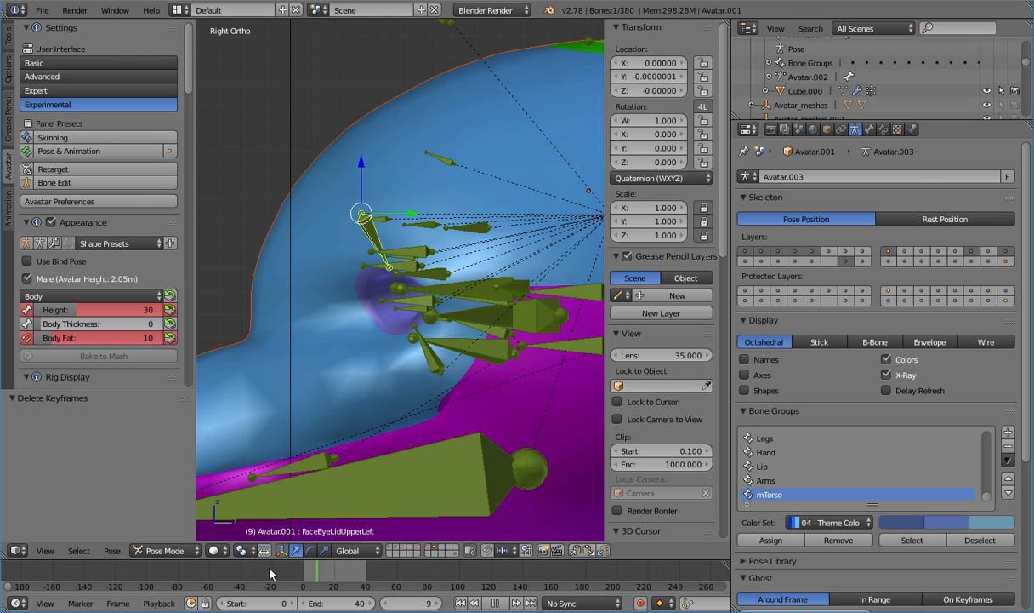
key(Escape)
Insert LocRot keyframes at frame 0 for the FaceEyeLidUpperLeft and FaceEyeLidLowerLeft bones
key(i)
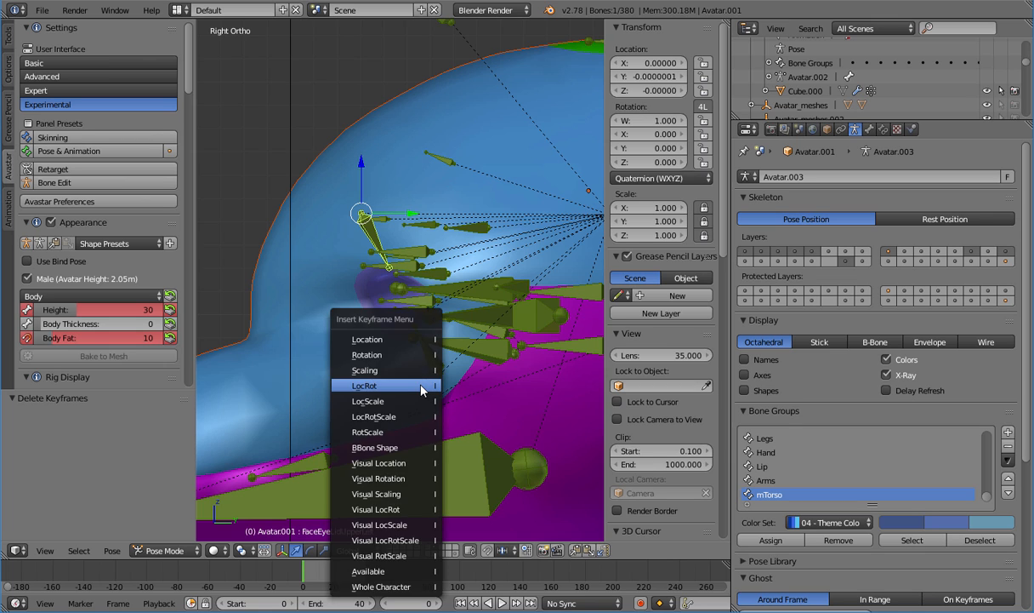
click(421, 385)
right_click(428, 360)
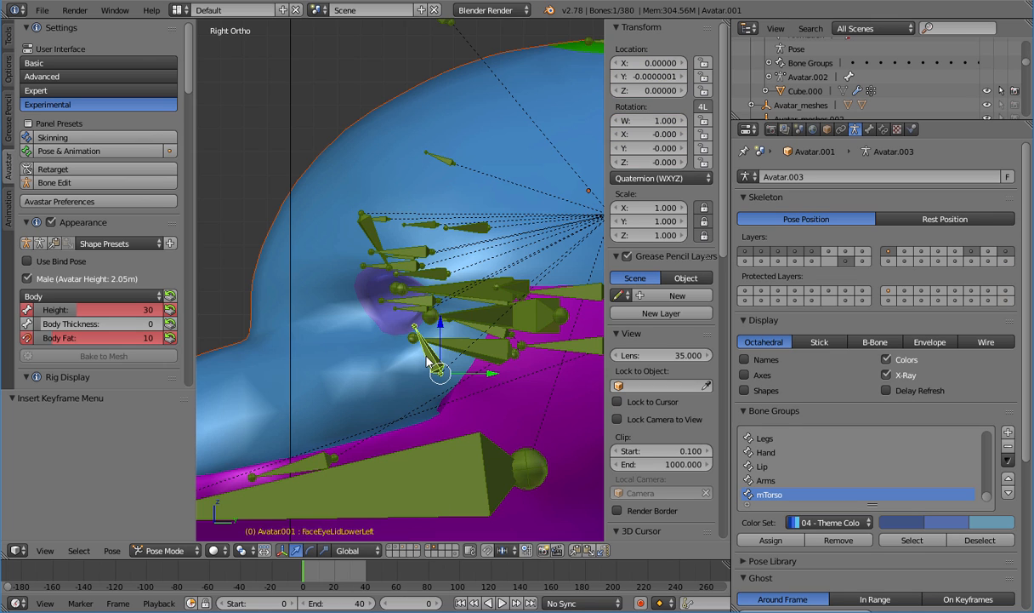
key(i)
click(428, 362)
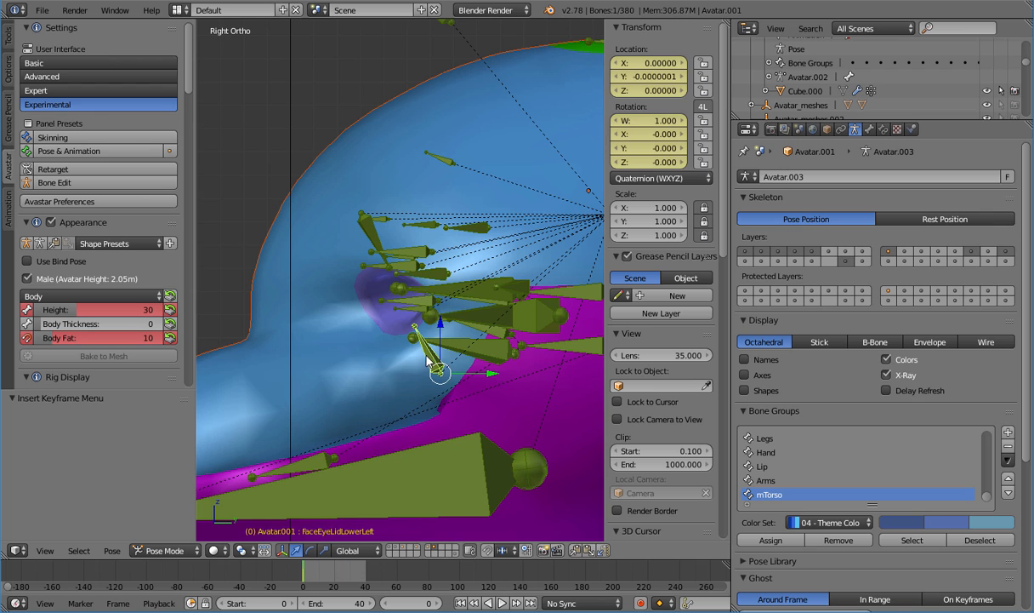
Insert LocRot keyframes at frame 0 for the FaceEyeLidLowerRight and FaceEyeLidUpperRight bones
middle_drag(332, 303, 272, 345)
right_click(261, 341)
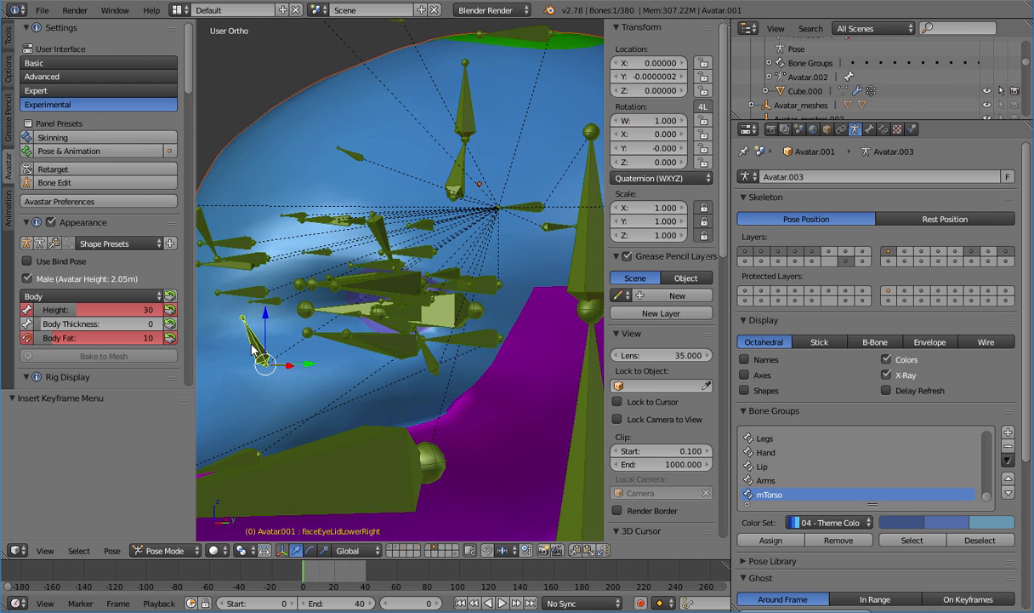
key(i)
click(252, 345)
right_click(203, 216)
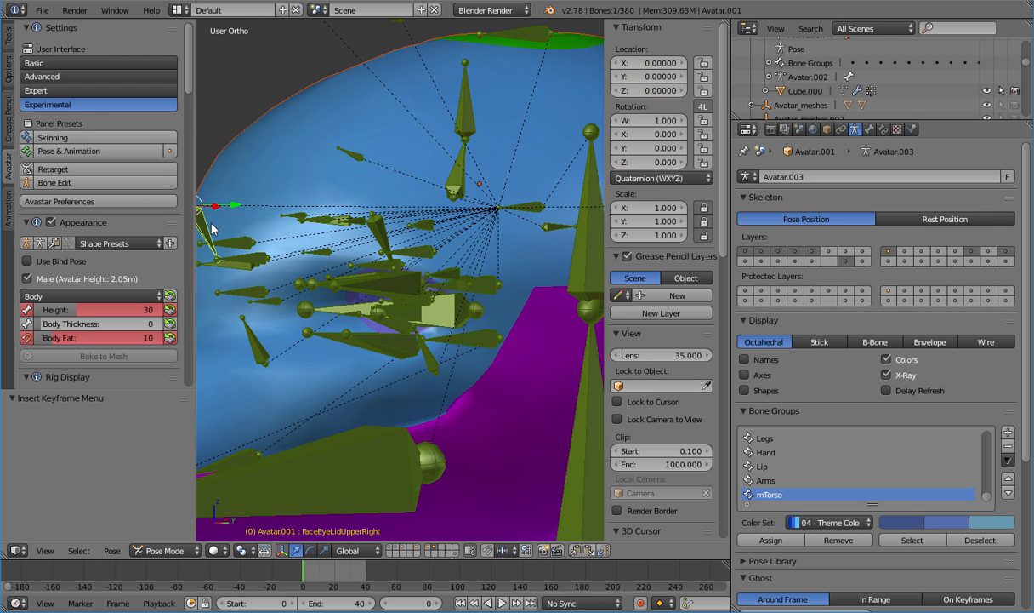
key(i)
click(203, 216)
Advance the animation to frame 20 in the right view and set its end frame to 20
middle_drag(220, 228, 200, 316)
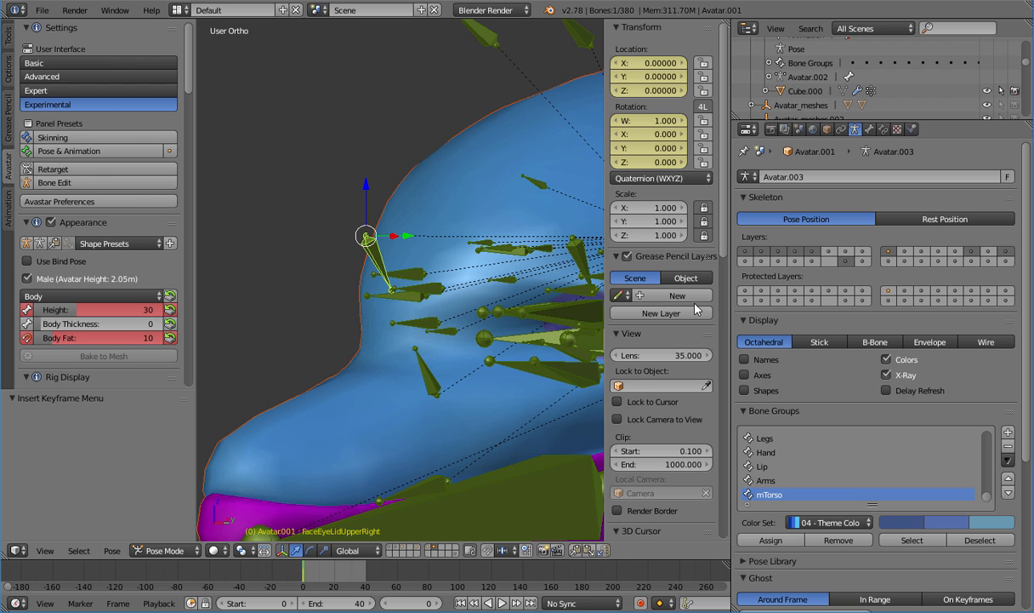
key(KP_3)
shift+middle_drag(580, 328, 370, 335)
scroll(381, 342, up, 3)
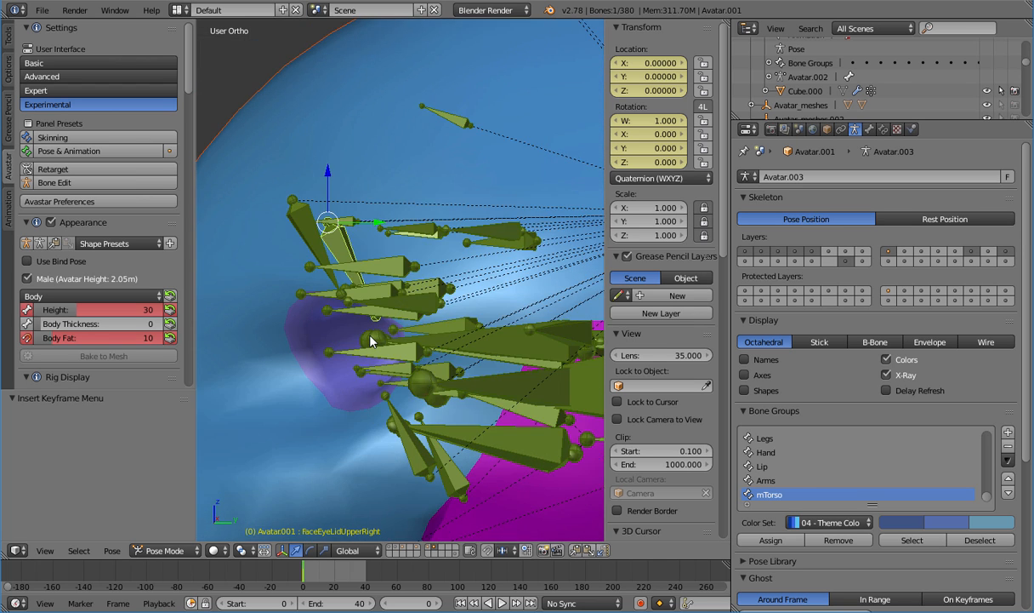
key(KP_3)
key(alt+a)
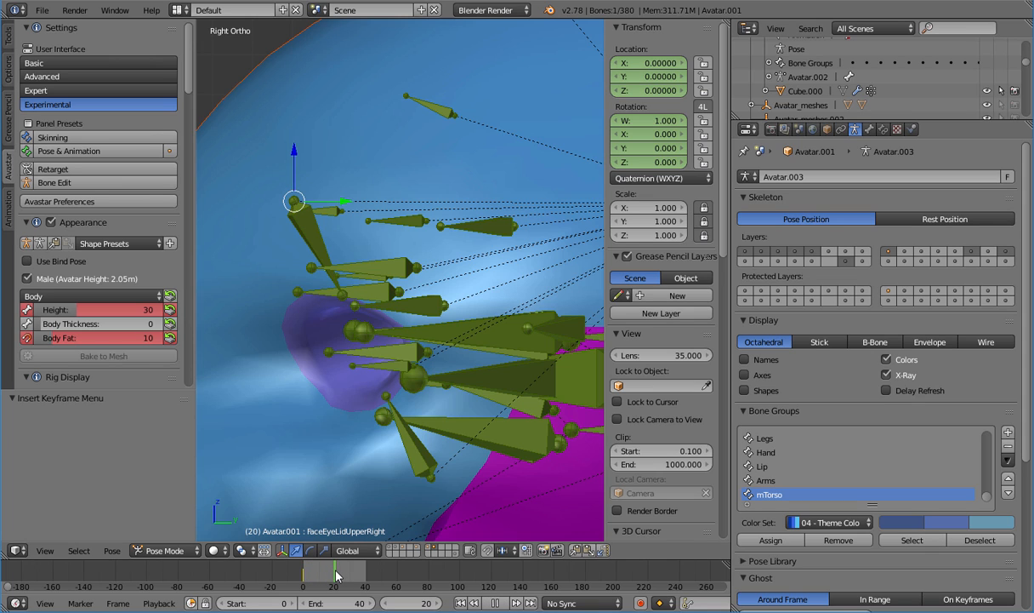
key(alt+a)
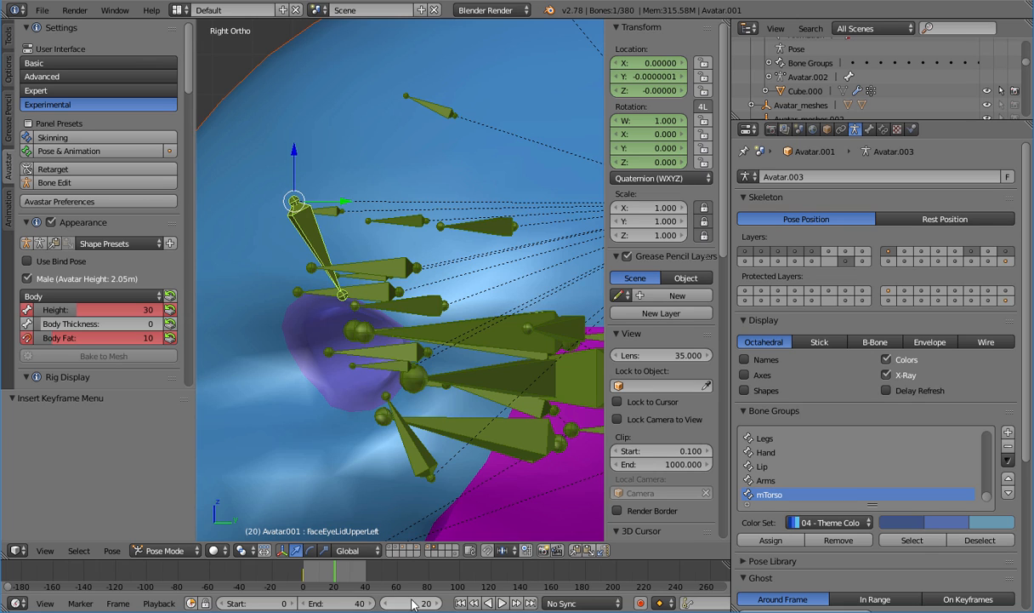
click(356, 604)
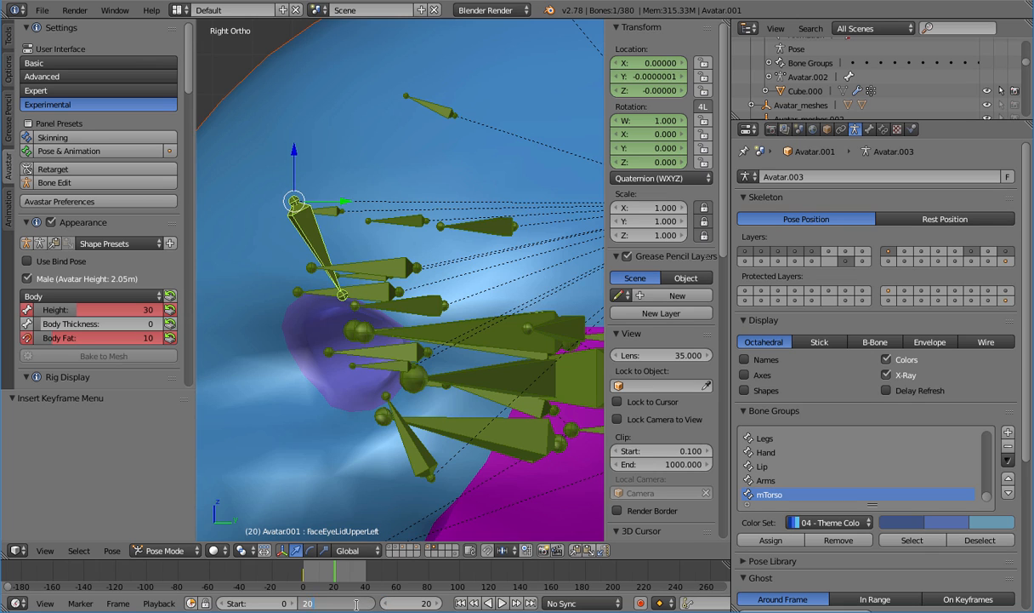
text(20)
key(Return)
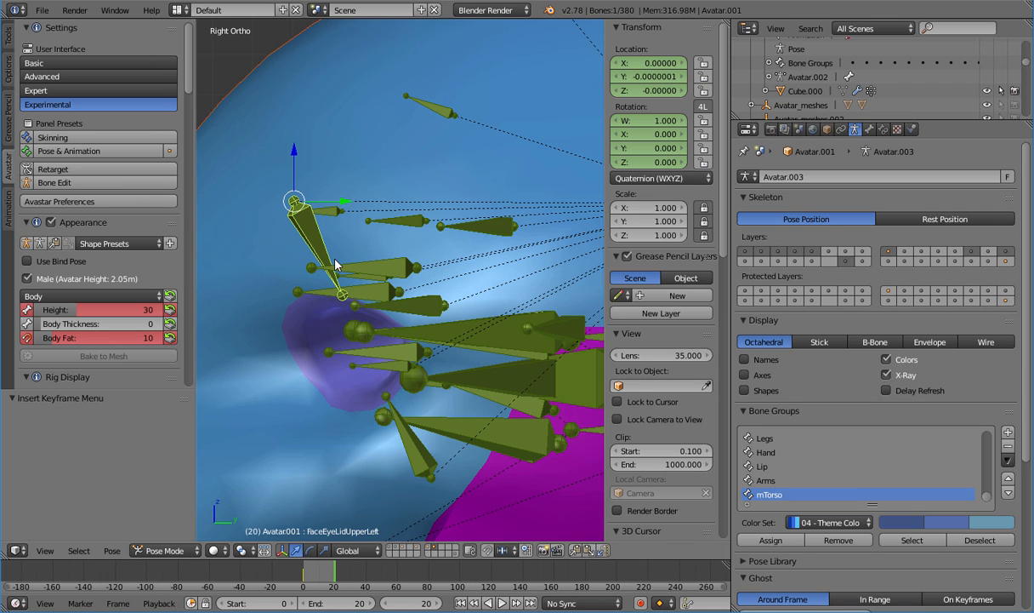
Move the FaceEyeLidUpperLeft bone down about 0.015 over the eye at frame 20 and inspect the lid from the front
key(g)
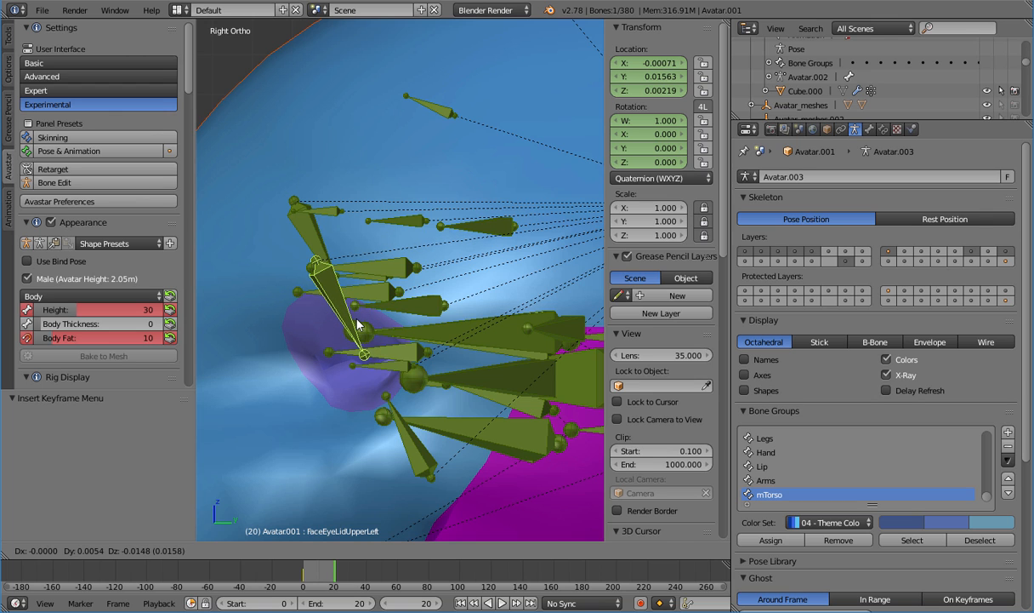
click(358, 321)
key(KP_1)
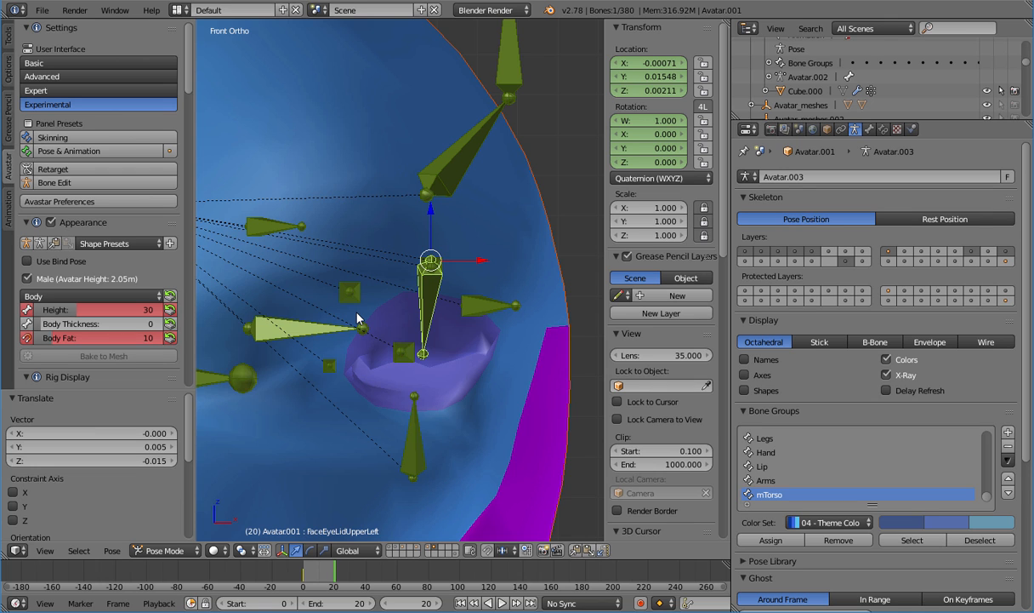
scroll(358, 319, up, 5)
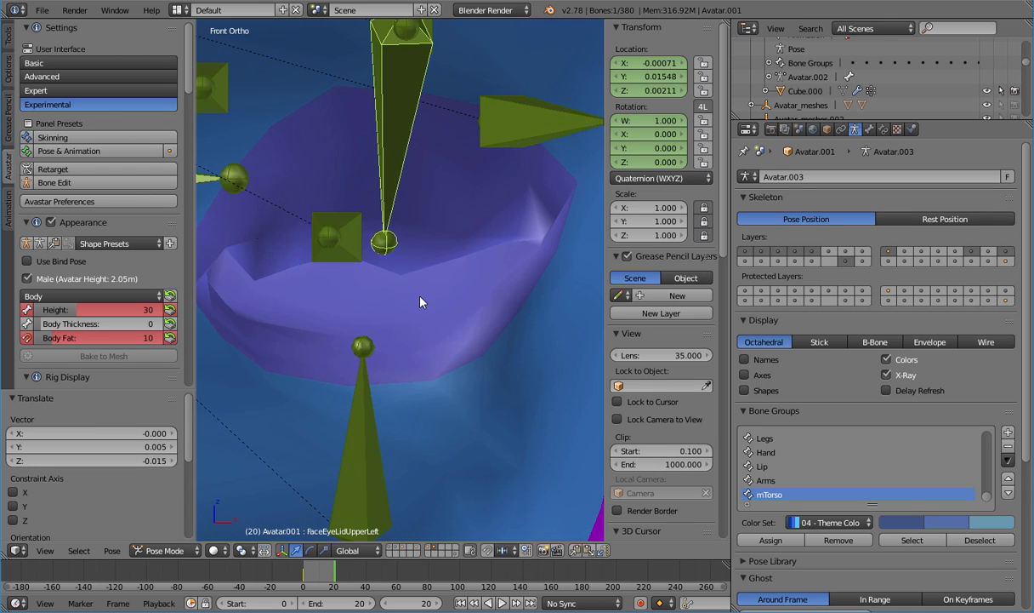
shift+middle_drag(420, 302, 459, 391)
Put the Dolphin head mesh in Weight Paint mode and choose the Add brush for the mFaceEyeLidUpperLeft group
right_click(309, 442)
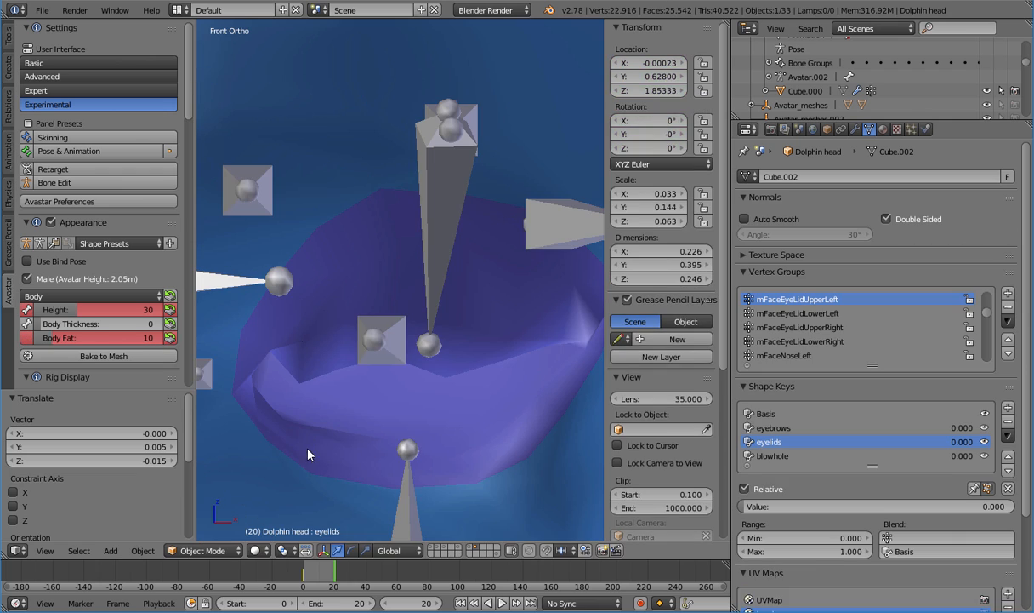
key(Tab)
key(Tab)
click(232, 550)
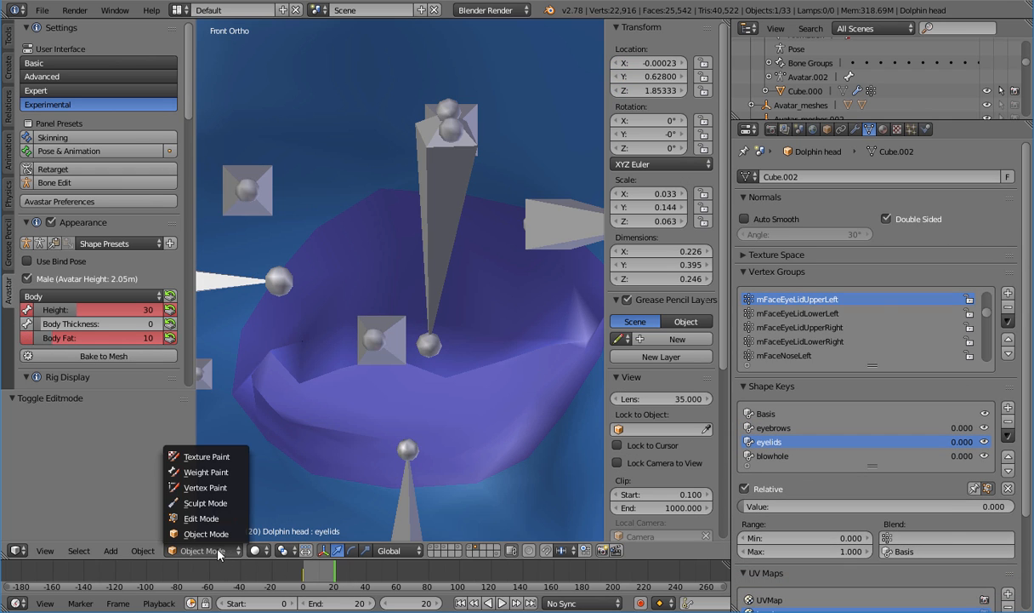
click(213, 449)
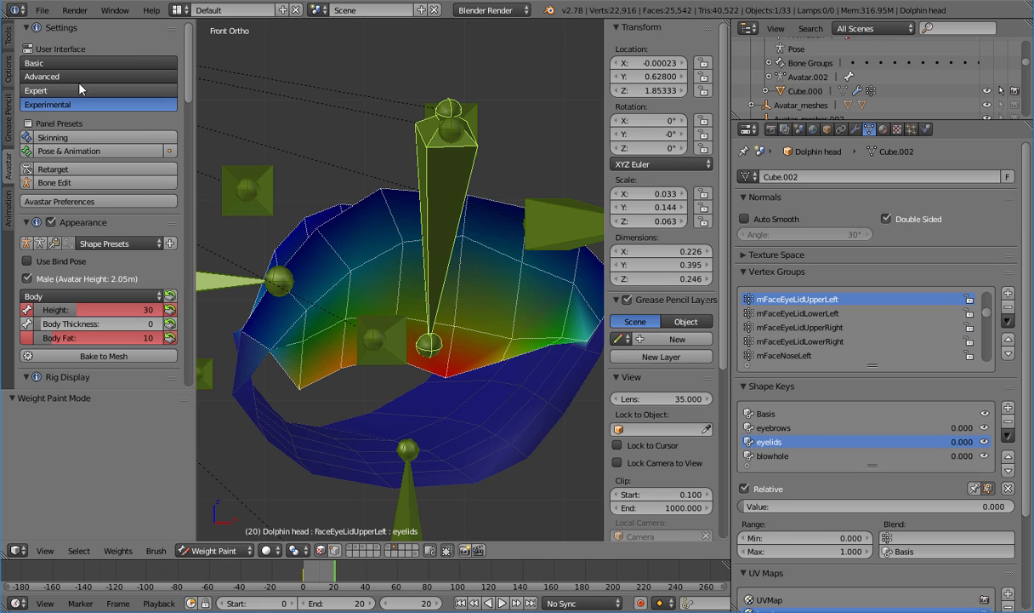
click(9, 36)
click(74, 89)
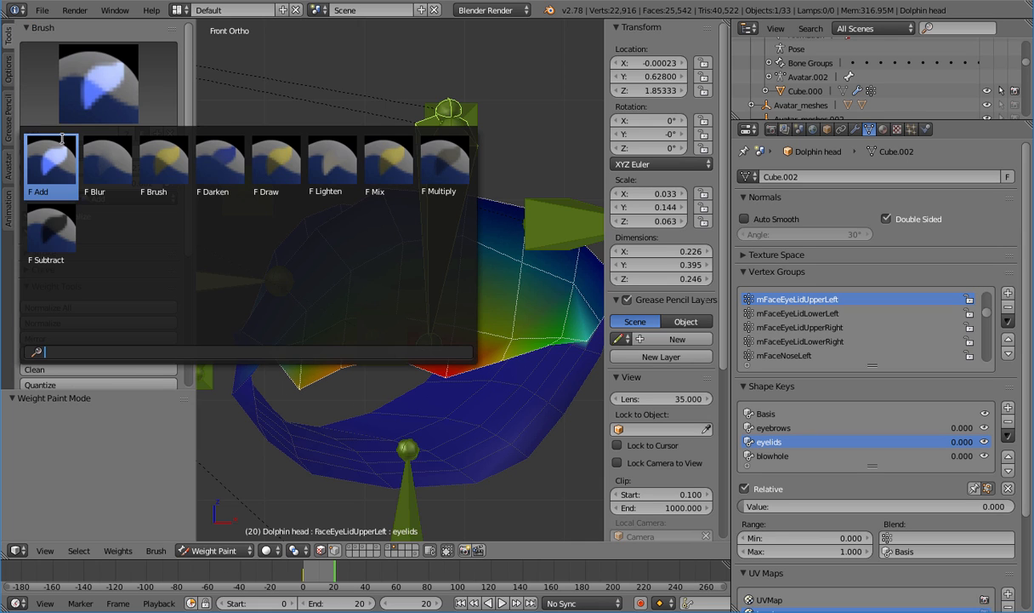
click(63, 234)
Add weight along the left upper eyelid's edge near its inner corner, and check the lid from several angles
mouse_move(333, 382)
middle_down()
mouse_move(346, 376)
mouse_move(330, 321)
mouse_move(363, 321)
mouse_move(314, 350)
mouse_move(431, 376)
mouse_move(405, 342)
mouse_move(300, 304)
mouse_move(213, 329)
mouse_move(541, 391)
mouse_move(523, 417)
middle_up()
key(1)
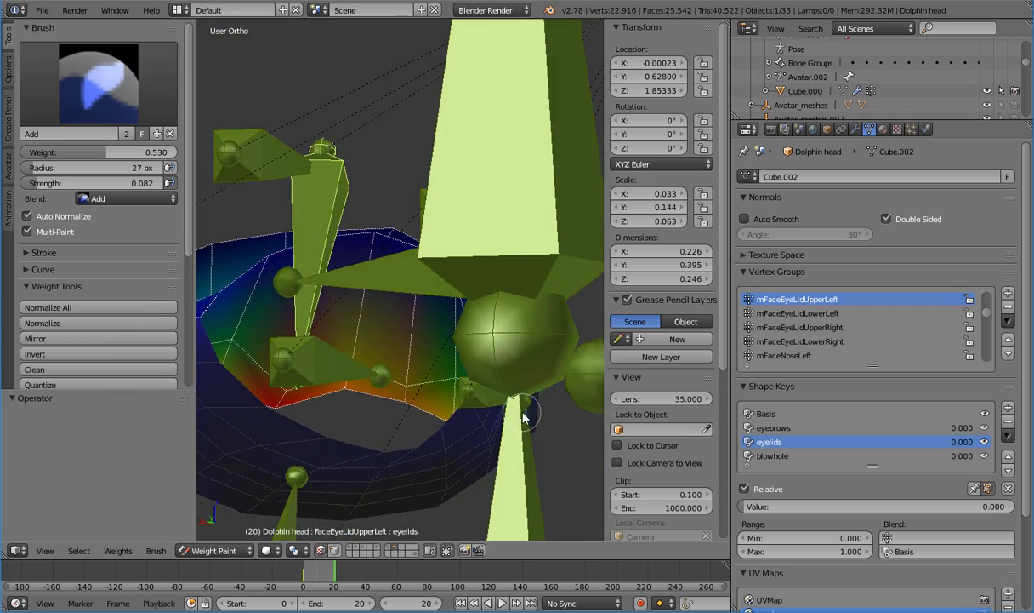
mouse_move(435, 413)
middle_down()
mouse_move(464, 291)
mouse_move(453, 274)
mouse_move(455, 291)
mouse_move(492, 274)
mouse_move(404, 261)
middle_up()
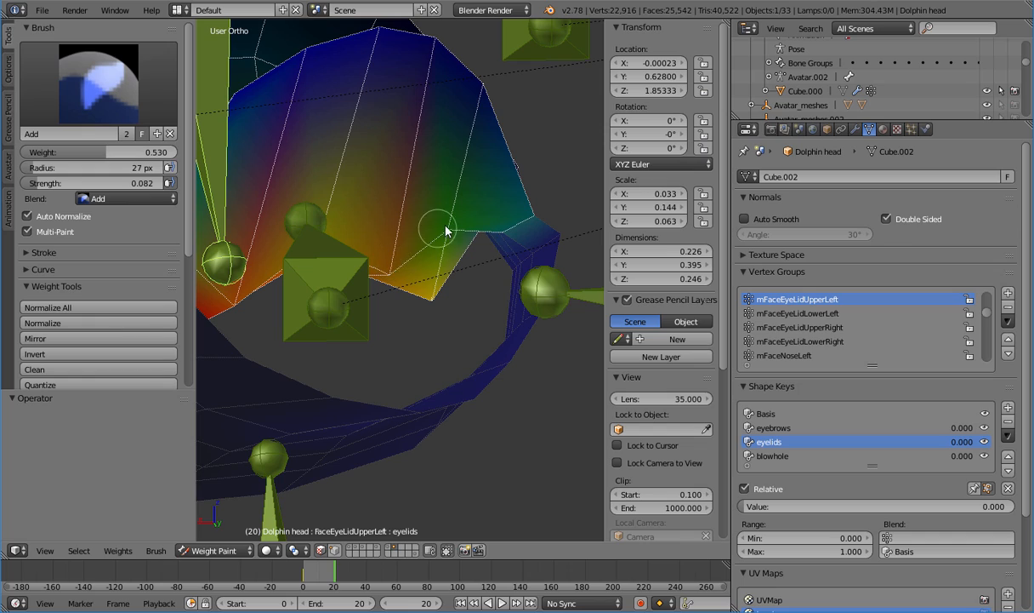
drag(445, 230, 442, 272)
mouse_move(434, 287)
middle_down()
mouse_move(405, 250)
mouse_move(358, 279)
mouse_move(434, 270)
middle_up()
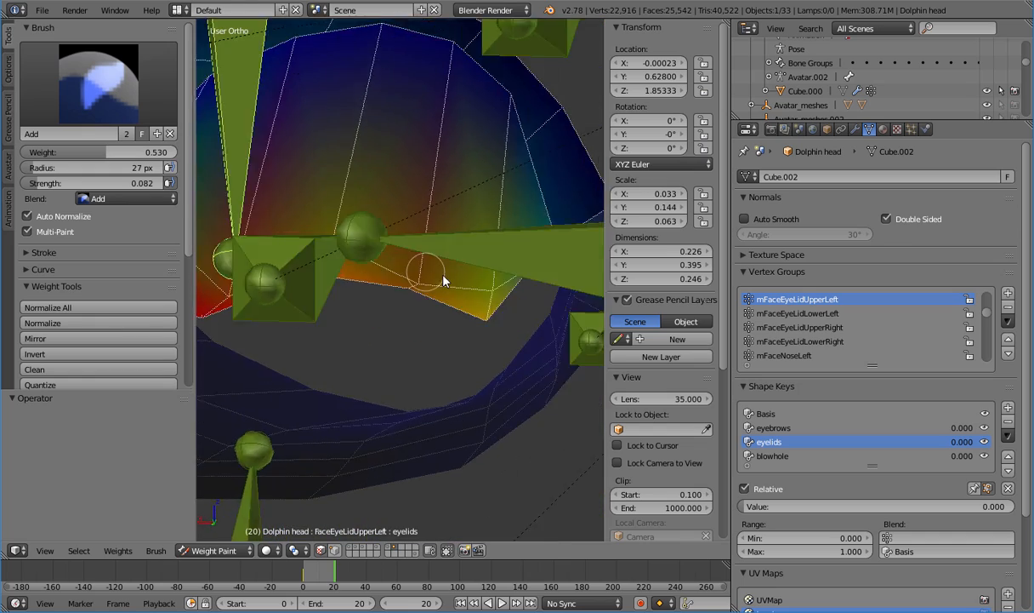
scroll(480, 286, down, 7)
middle_drag(594, 297, 245, 285)
scroll(192, 305, down, 1)
scroll(438, 339, down, 4)
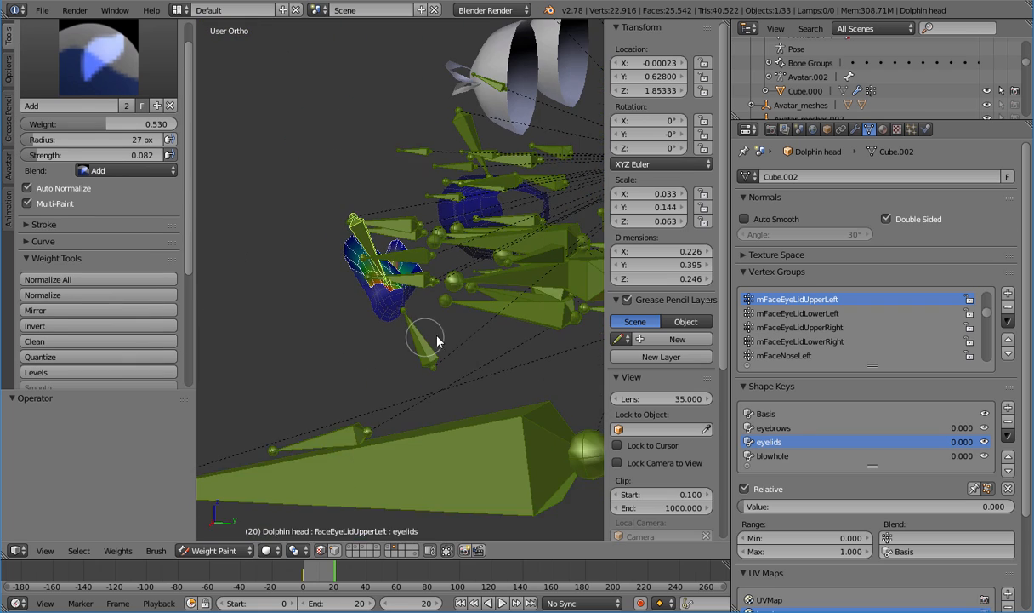
shift+middle_drag(439, 339, 406, 388)
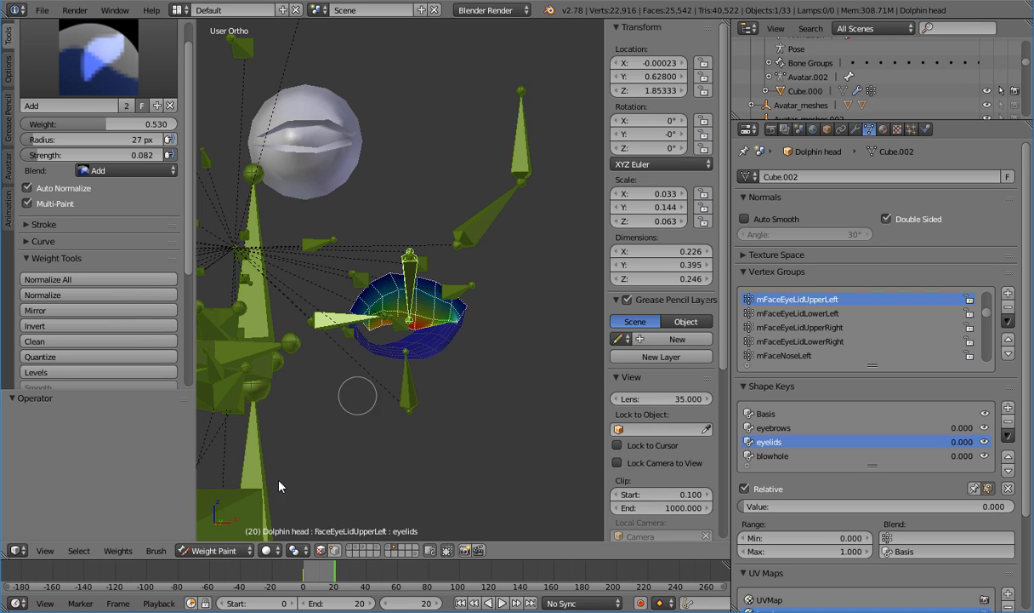
Hide every armature bone except the four upper and lower eyelid bones of both eyes
click(215, 550)
click(208, 534)
right_click(407, 393)
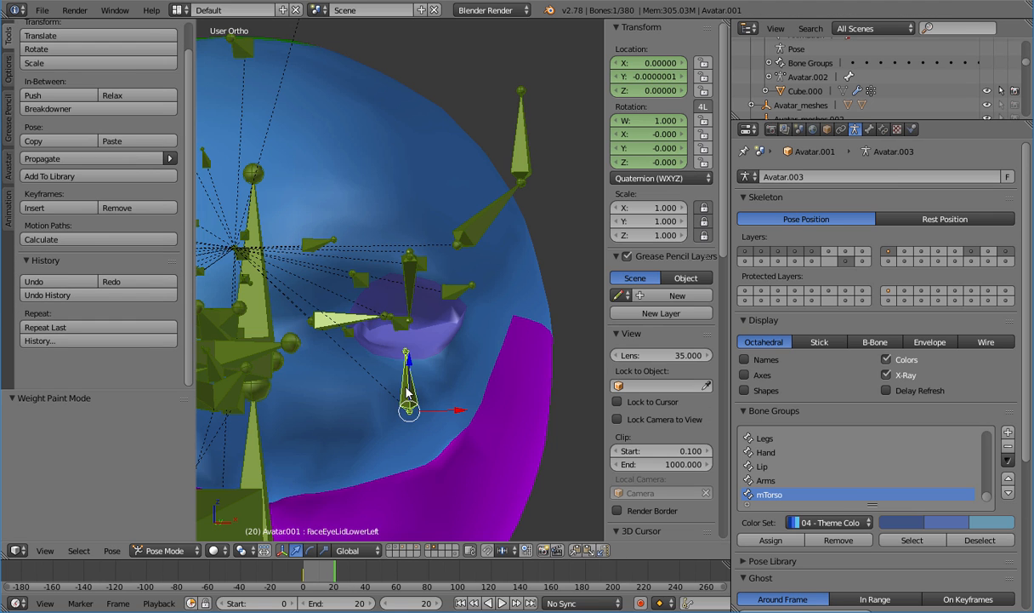
scroll(408, 389, down, 4)
shift+right_click(408, 282)
shift+middle_drag(328, 299, 446, 301)
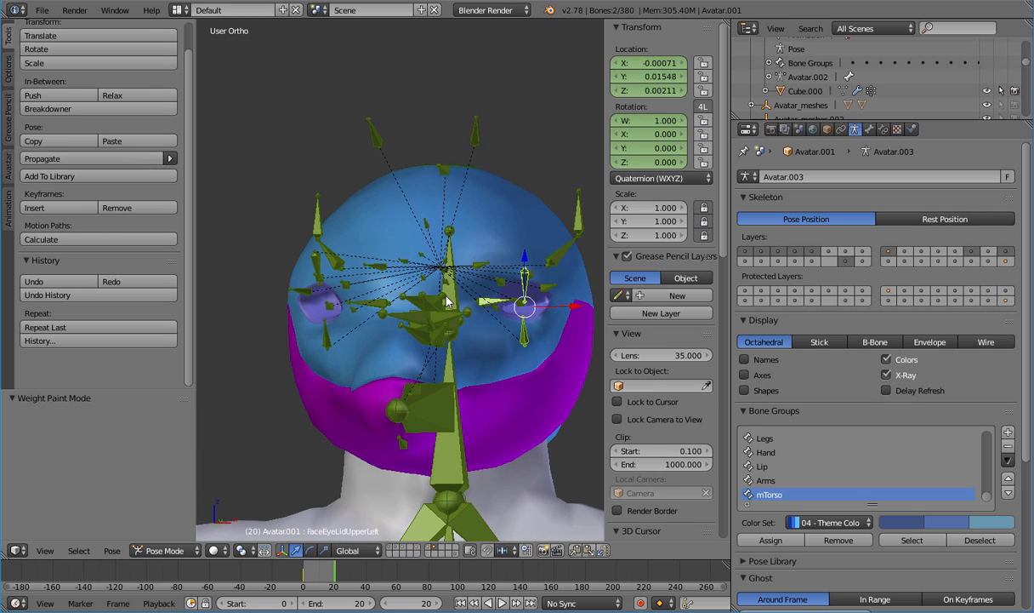
shift+right_click(332, 334)
shift+right_click(316, 265)
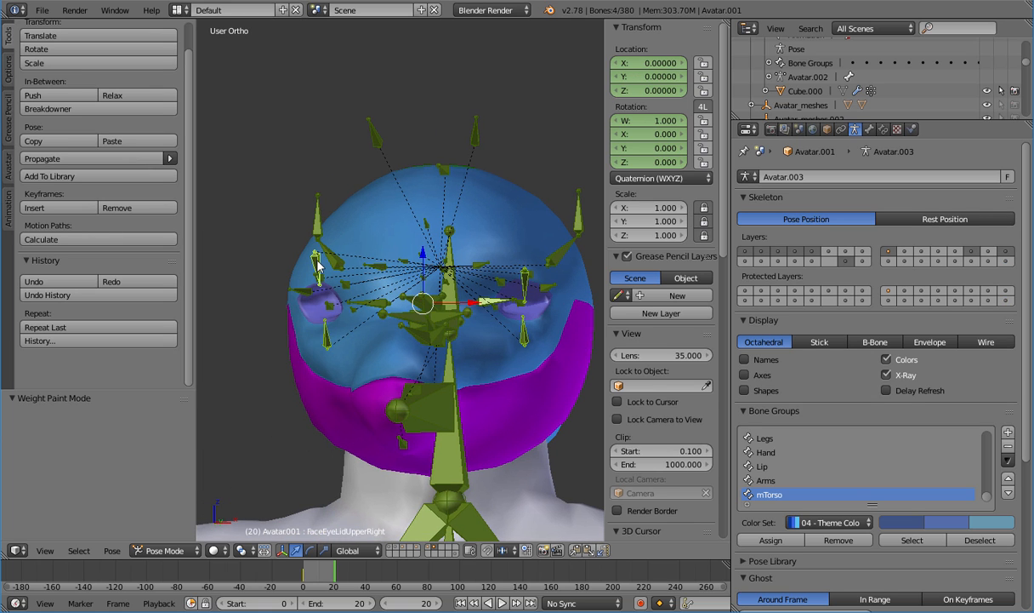
key(ctrl+i)
key(h)
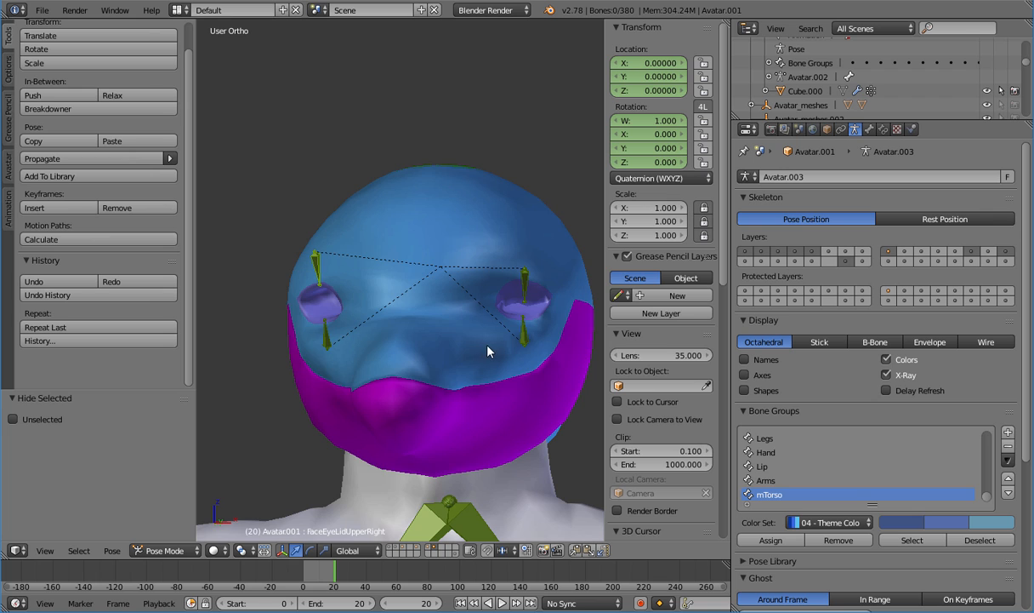
Return the Dolphin head mesh to Weight Paint mode with the left eyelid in close view
middle_drag(487, 350, 415, 358)
key(KP_3)
scroll(557, 348, up, 4)
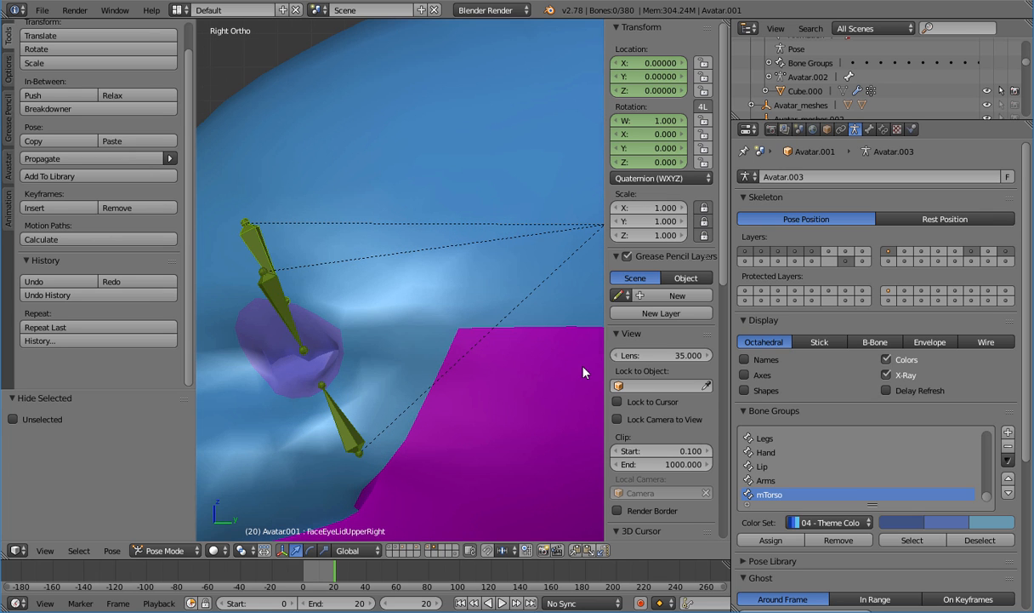
middle_drag(350, 381, 396, 368)
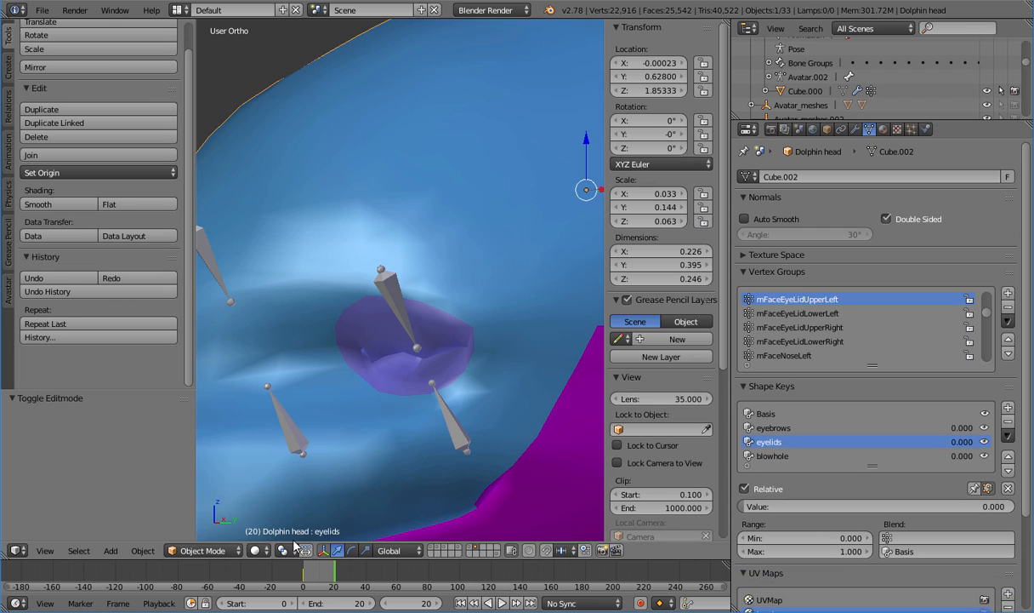
click(213, 550)
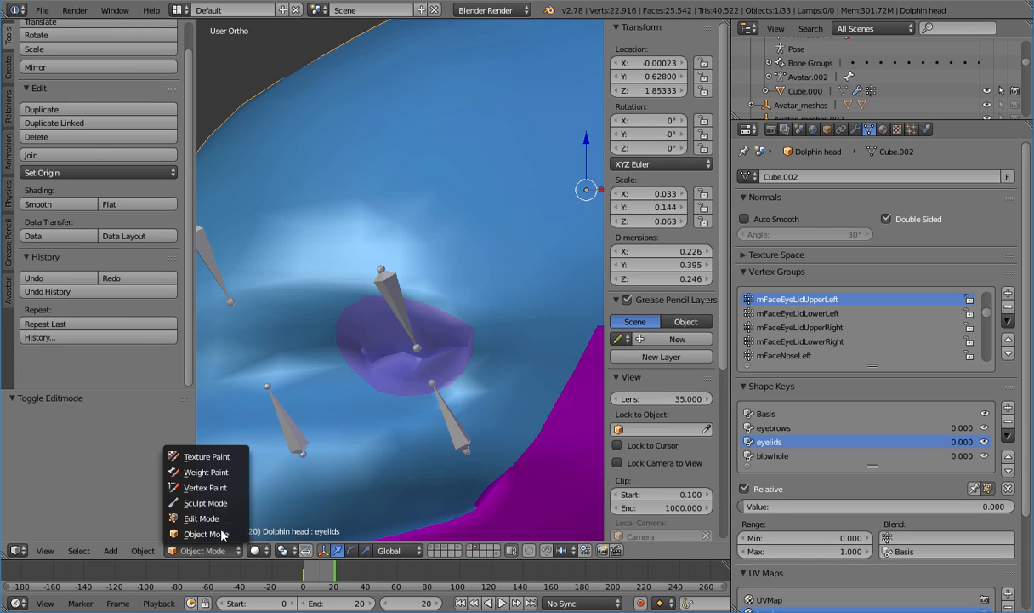
click(207, 471)
middle_drag(421, 433, 501, 394)
scroll(276, 420, up, 4)
scroll(466, 425, up, 3)
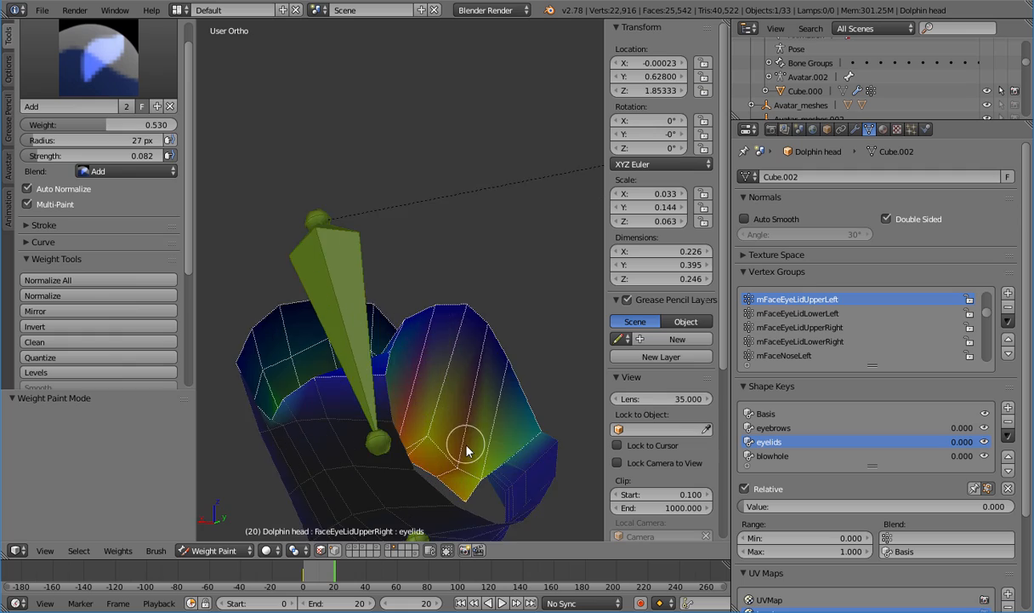
Add weight along the lower edge of the left upper eyelid's inner side with the Add brush
middle_drag(466, 450, 411, 306)
scroll(394, 350, up, 4)
shift+middle_drag(355, 356, 411, 347)
drag(437, 312, 439, 365)
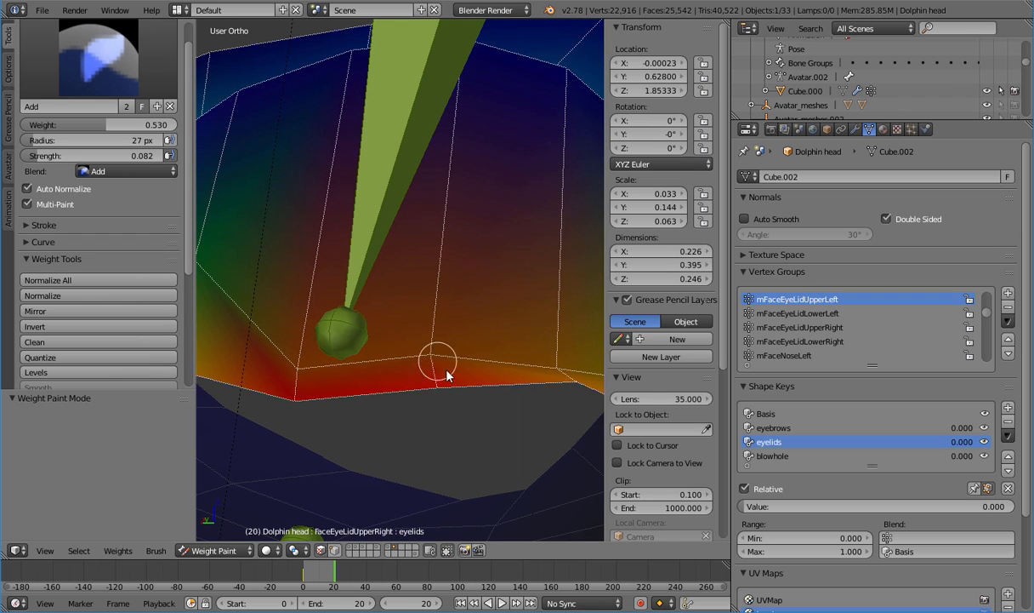
mouse_move(439, 365)
middle_down()
mouse_move(388, 392)
mouse_move(439, 404)
middle_up()
mouse_move(425, 391)
mouse_down()
mouse_move(416, 384)
mouse_move(427, 361)
mouse_up()
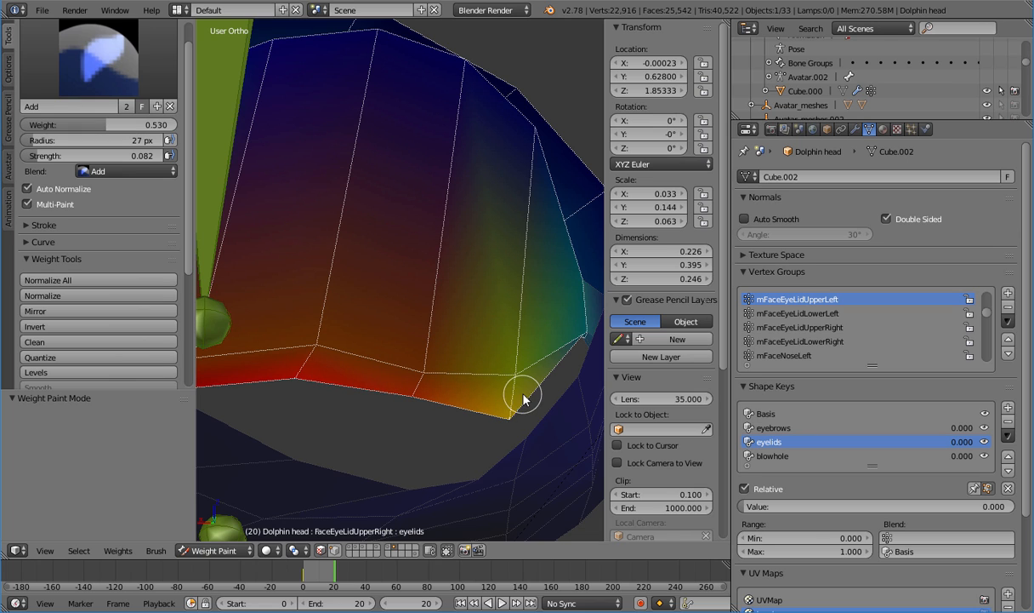
Reduce the weight at the left upper eyelid's corner with the Subtract brush, setting weight 0.158 and strength 0.292
click(98, 58)
click(87, 197)
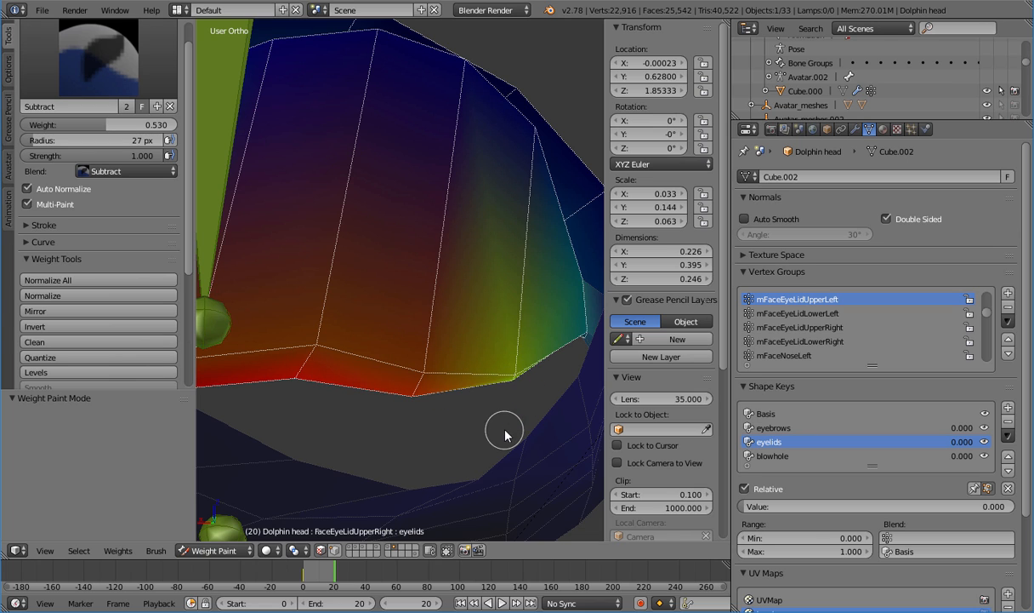
middle_drag(466, 365, 302, 339)
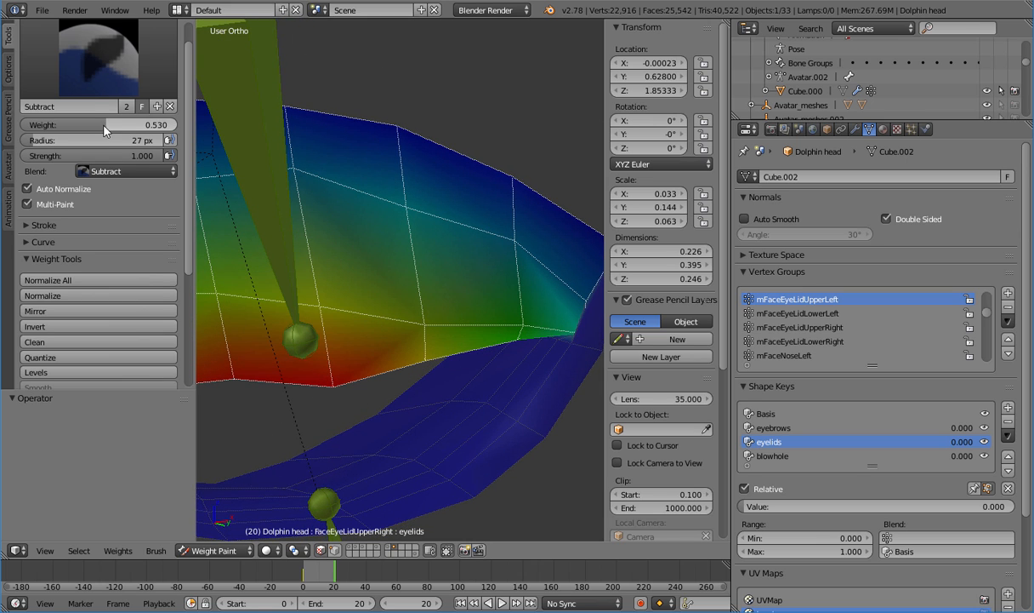
drag(38, 119, 113, 145)
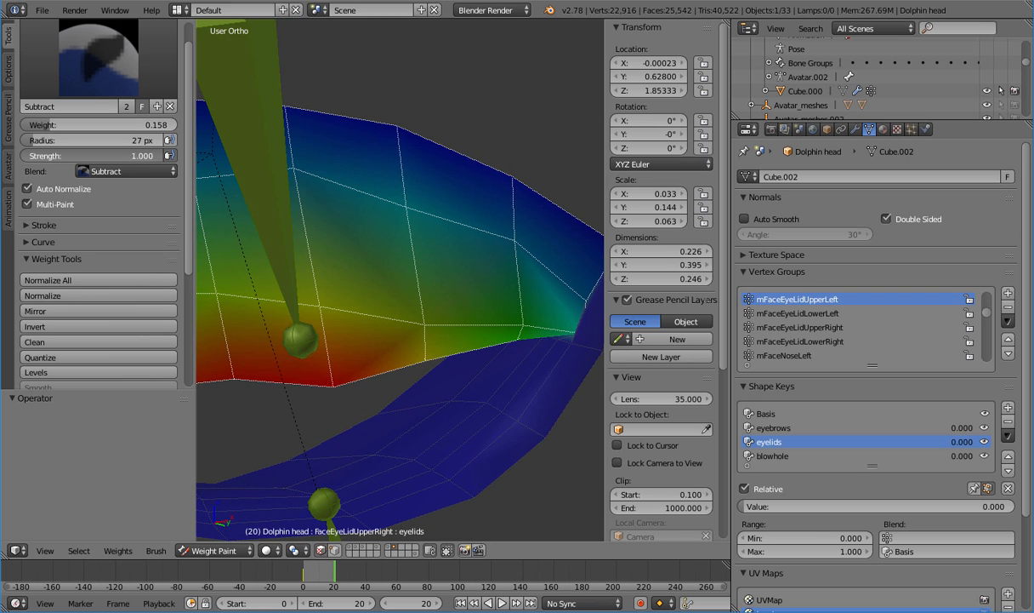
middle_drag(332, 393, 340, 304)
scroll(408, 359, up, 5)
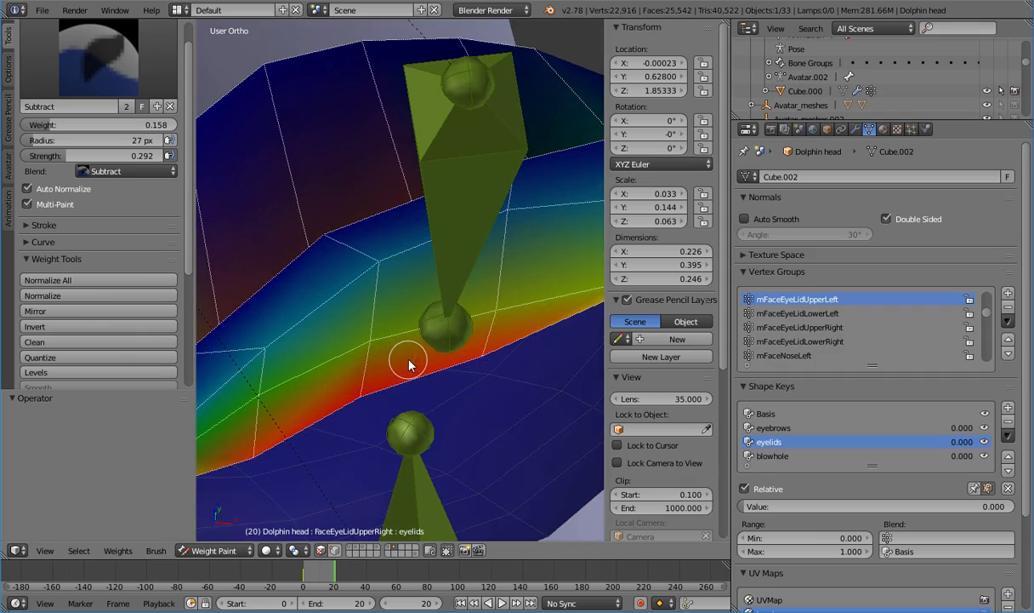
shift+middle_drag(404, 353, 435, 352)
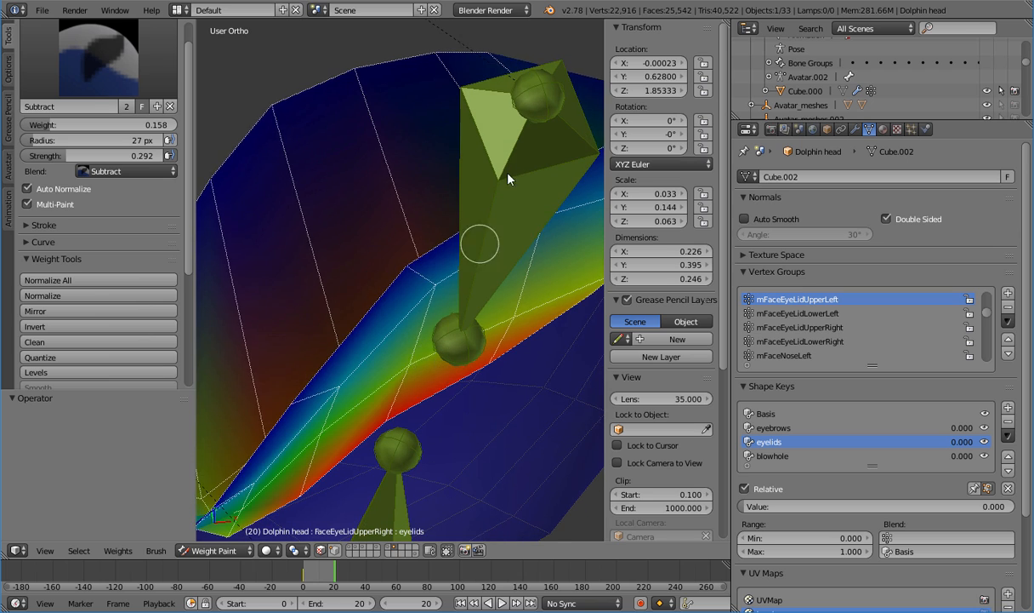
Switch to the Add brush and add weight across the outer face of the left upper eyelid
right_click(509, 174)
key(l)
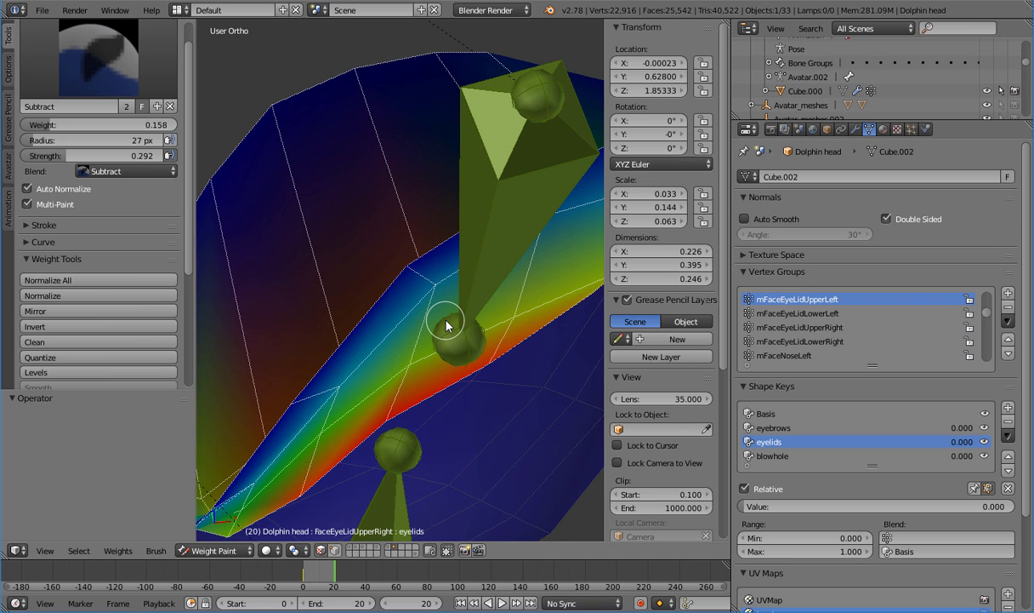
click(84, 68)
click(48, 129)
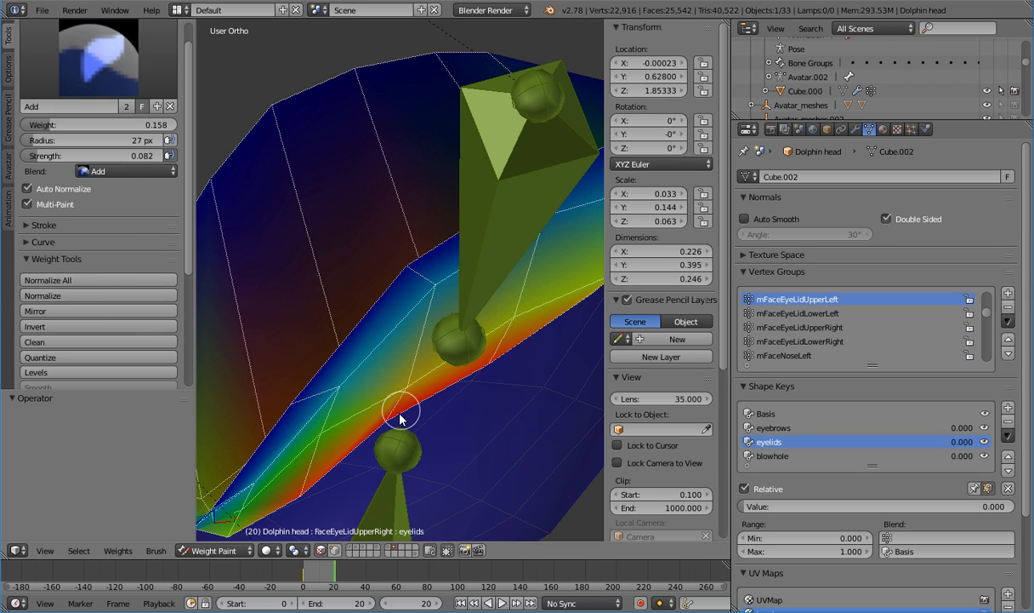
mouse_move(387, 425)
middle_down()
mouse_move(342, 347)
mouse_move(400, 296)
mouse_move(445, 351)
mouse_move(388, 362)
mouse_move(429, 246)
middle_up()
mouse_move(430, 245)
mouse_down()
mouse_move(423, 221)
mouse_move(422, 244)
mouse_up()
drag(542, 193, 545, 200)
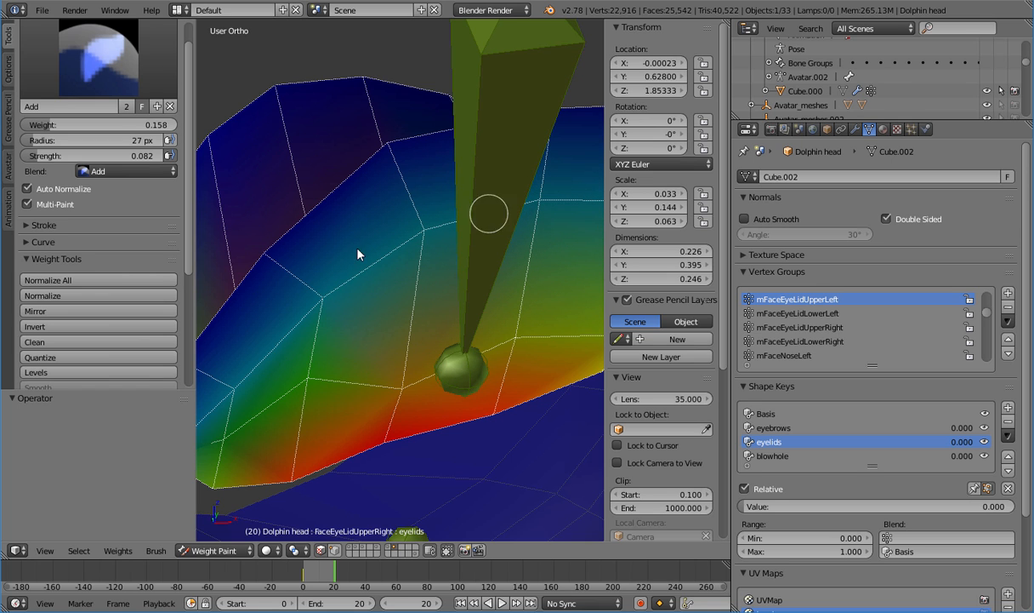
mouse_move(359, 253)
mouse_down()
mouse_move(330, 303)
mouse_move(314, 391)
mouse_up()
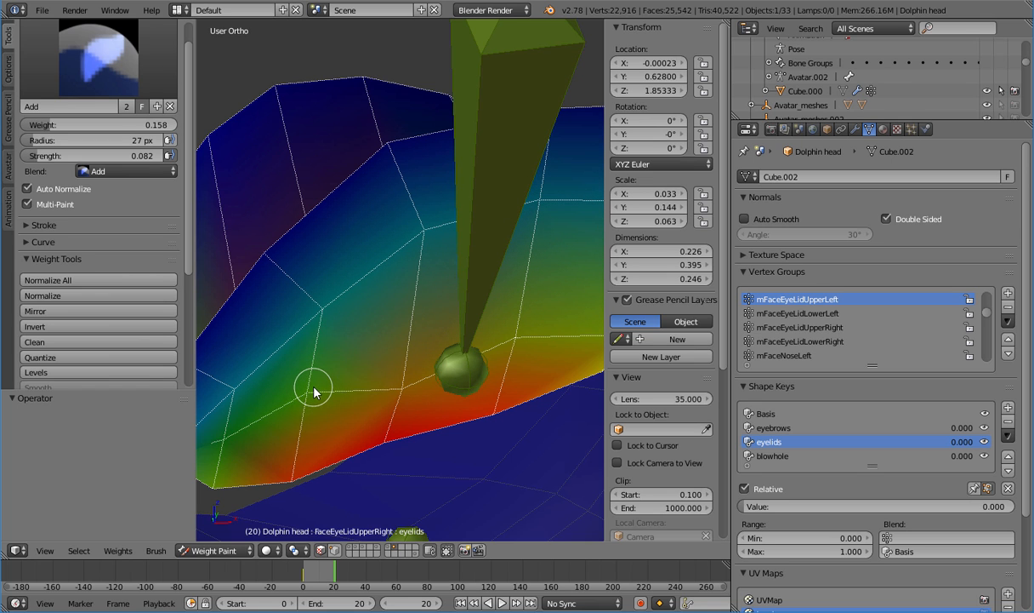
Touch up the weights on the left upper eyelid's inner side with the Subtract and Add brushes
mouse_move(393, 414)
middle_down()
mouse_move(317, 325)
mouse_move(254, 353)
mouse_move(362, 369)
mouse_move(324, 357)
middle_up()
click(98, 56)
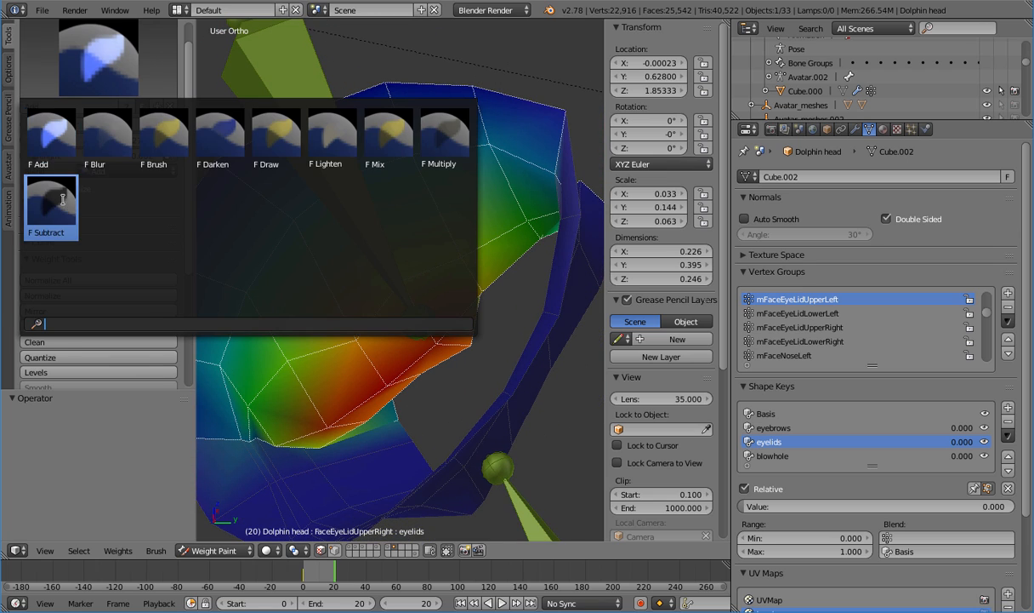
click(59, 186)
mouse_move(468, 348)
middle_down()
mouse_move(342, 365)
mouse_move(214, 415)
middle_up()
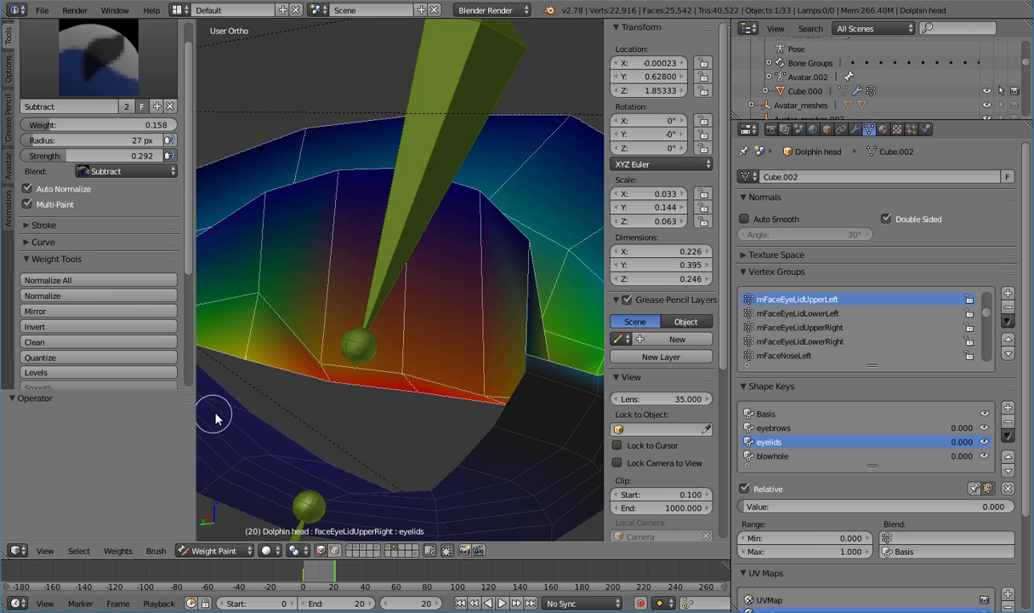
click(85, 89)
click(52, 136)
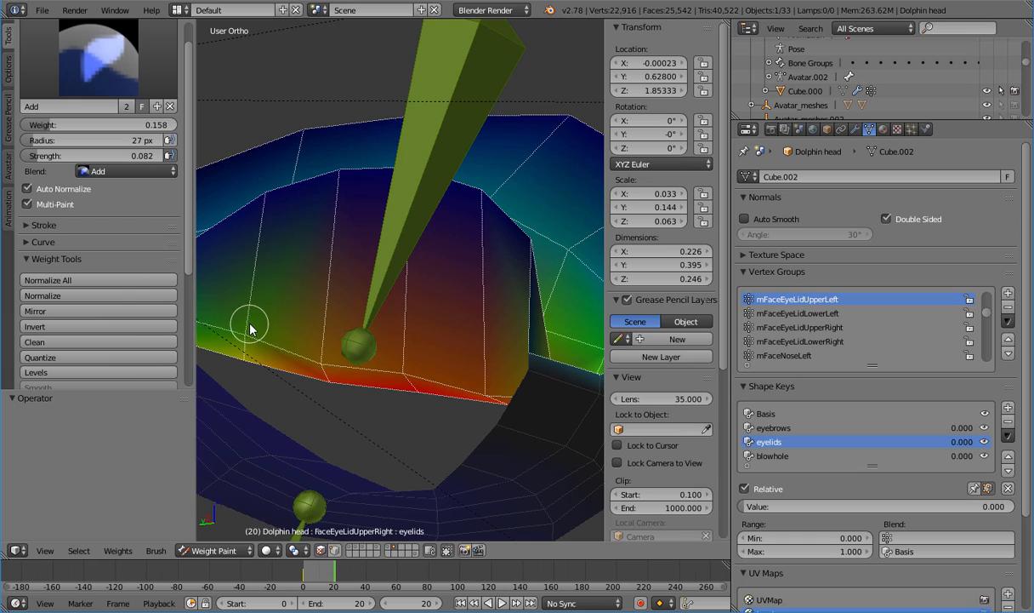
middle_drag(247, 336, 557, 364)
scroll(477, 364, up, 5)
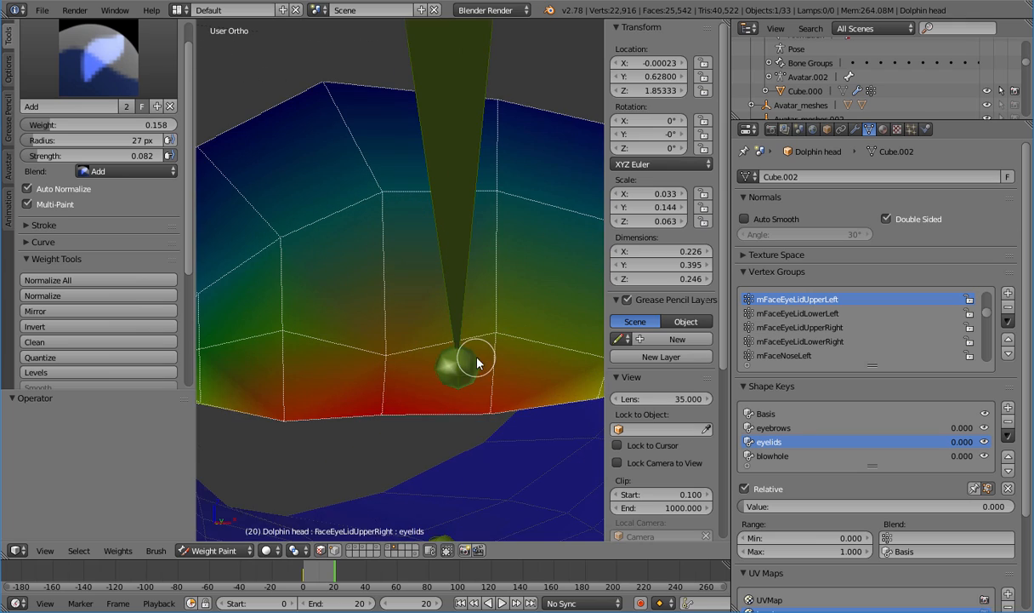
Inspect the left eyelid's weights from the right, front and angled views, and play the lid animation
middle_drag(410, 330, 499, 338)
middle_drag(492, 334, 469, 266)
key(KP_3)
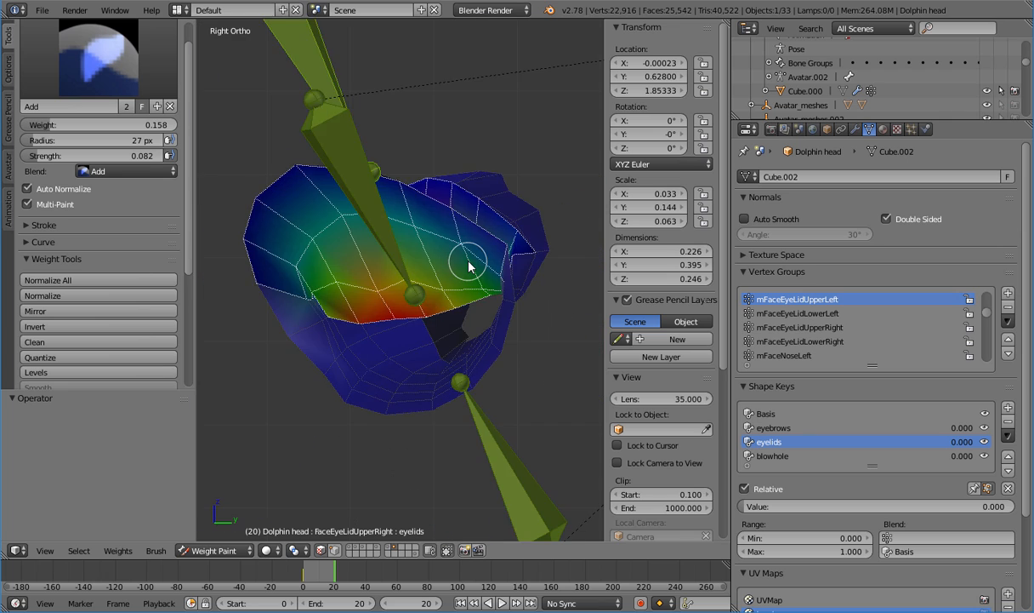
key(KP_1)
key(KP_3)
key(KP_1)
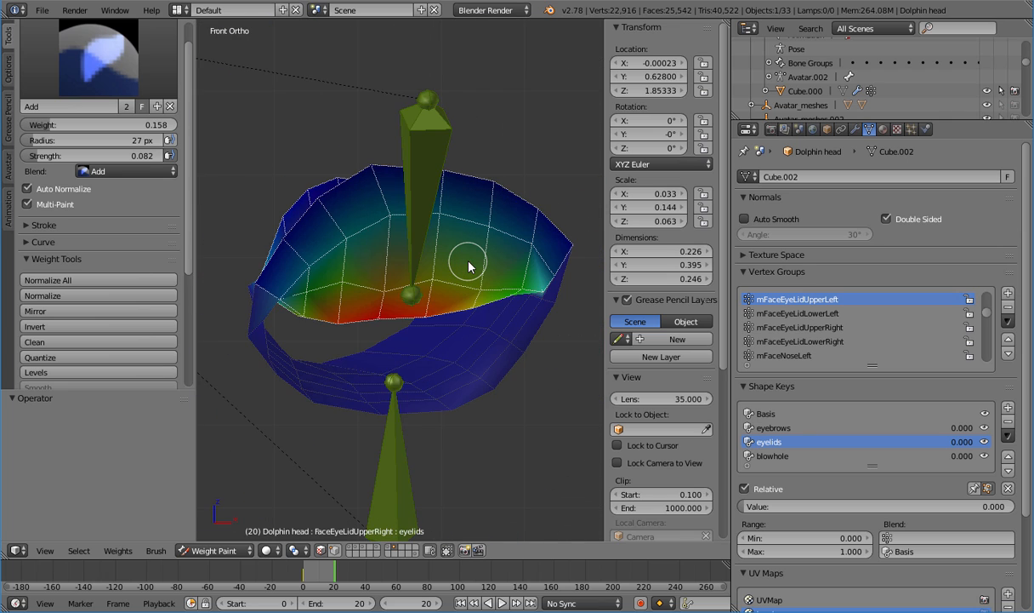
mouse_move(469, 267)
middle_down()
mouse_move(370, 259)
mouse_move(385, 316)
mouse_move(517, 282)
mouse_move(377, 261)
mouse_move(393, 263)
middle_up()
shift+middle_drag(413, 302, 424, 340)
scroll(420, 343, up, 2)
scroll(425, 340, down, 1)
scroll(453, 333, down, 1)
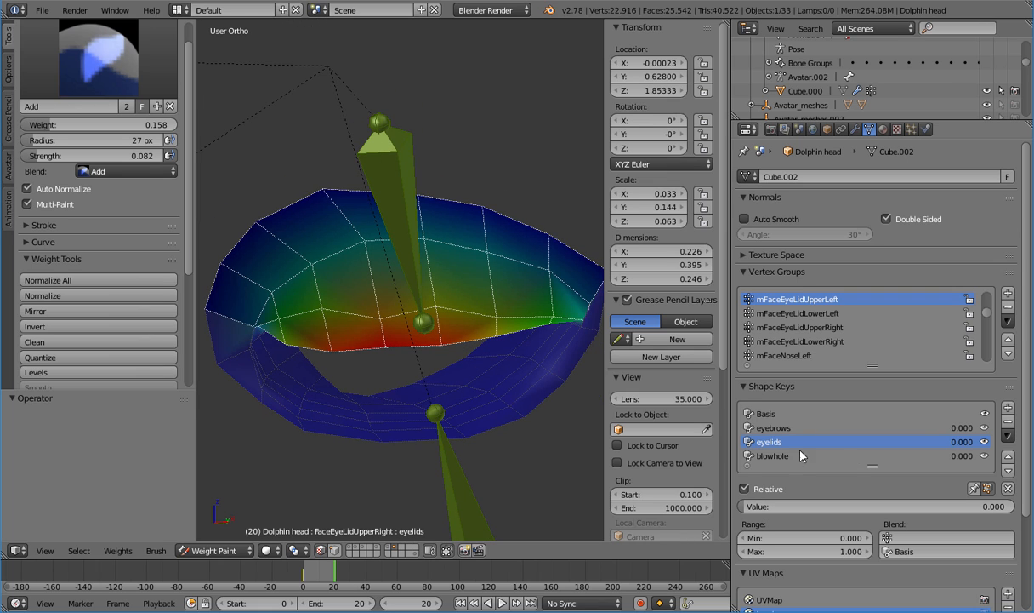
key(alt+a)
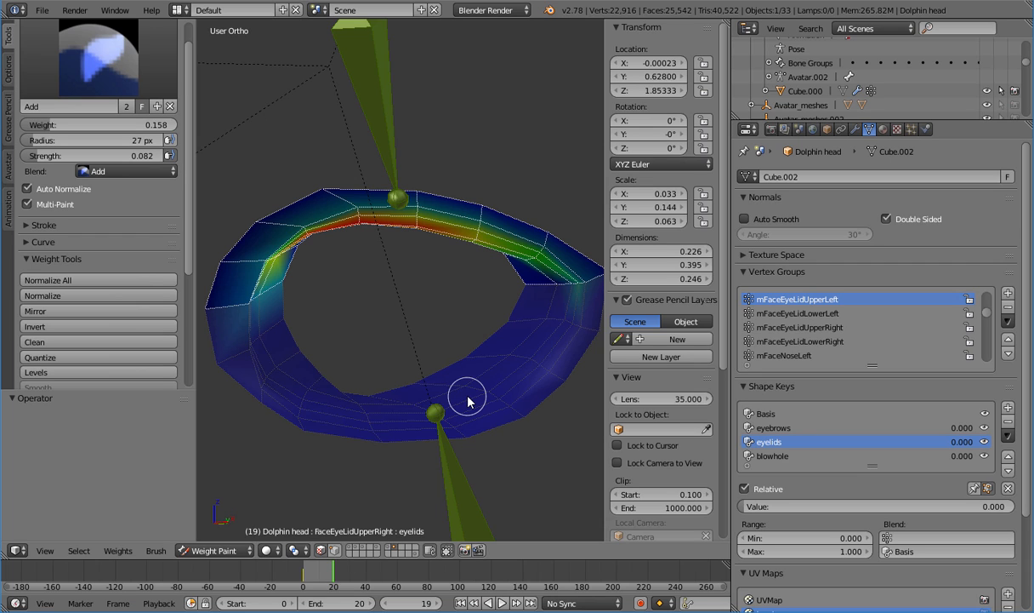
key(alt+a)
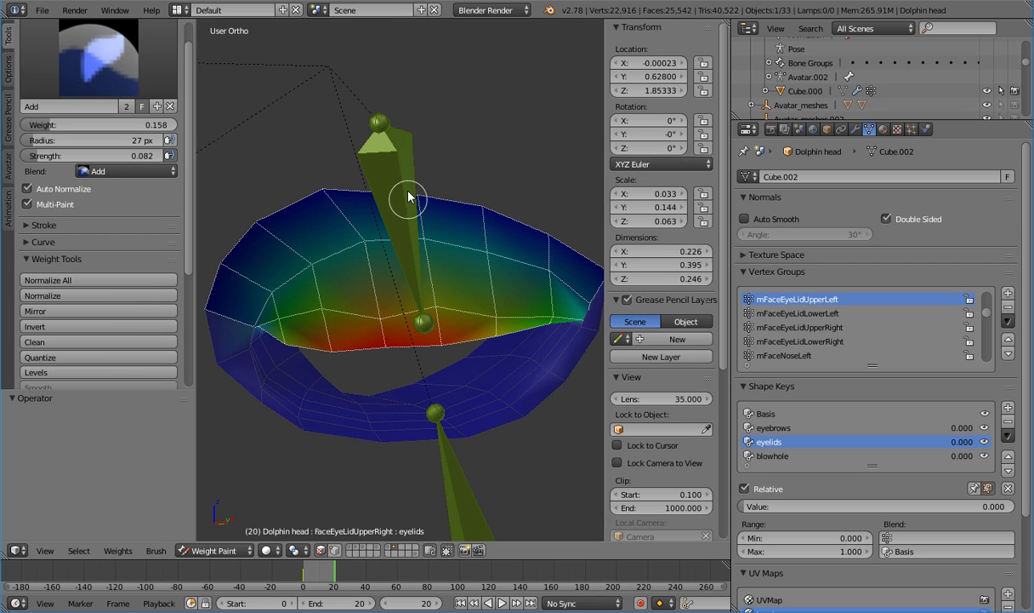
Leave Weight Paint mode and insert a LocRot keyframe for the FaceEyeLidUpperLeft bone at frame 20
click(214, 551)
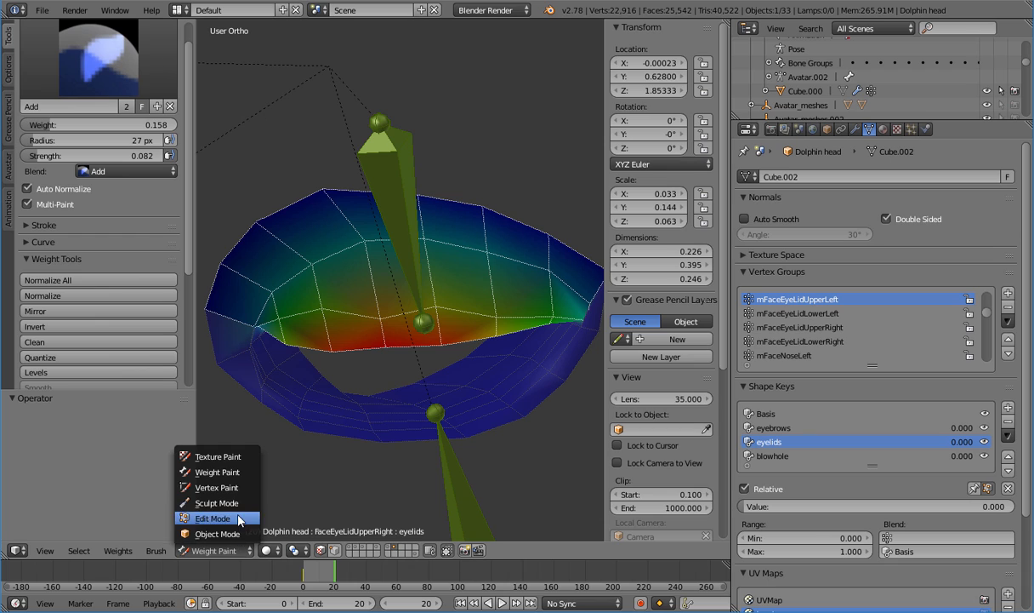
click(236, 473)
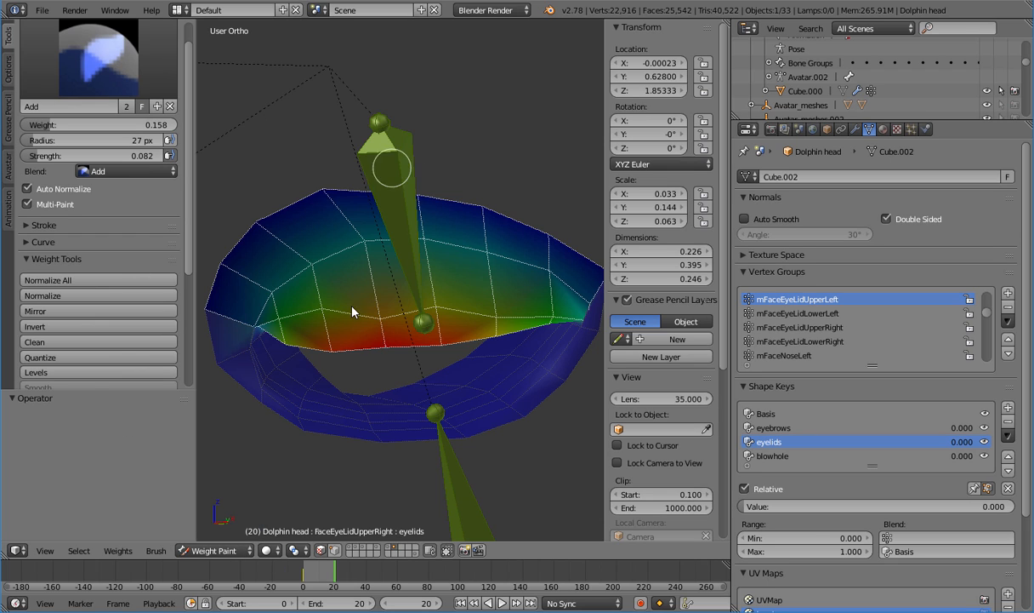
click(215, 550)
click(213, 535)
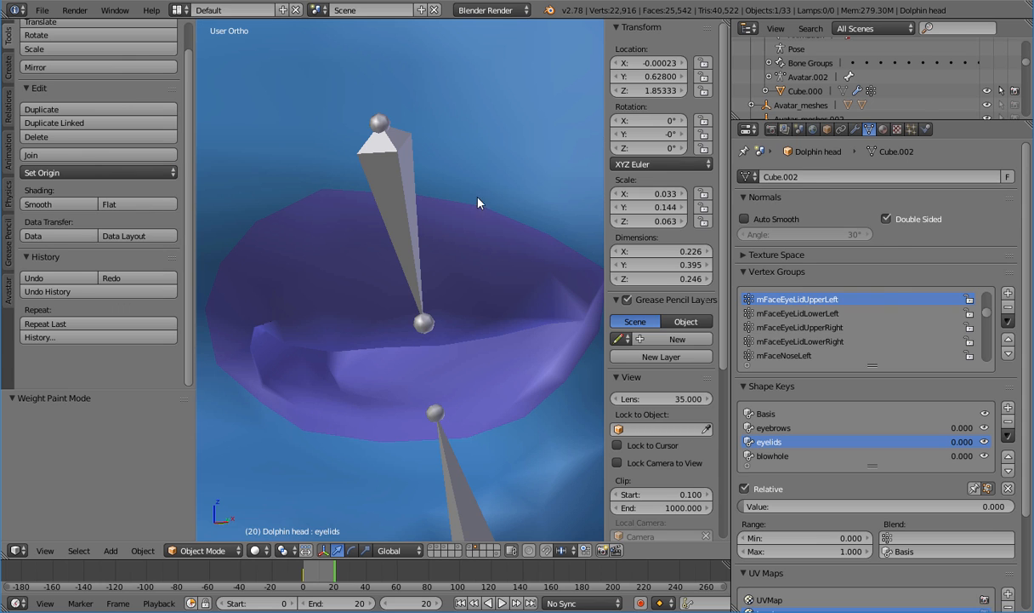
right_click(405, 200)
key(alt+a)
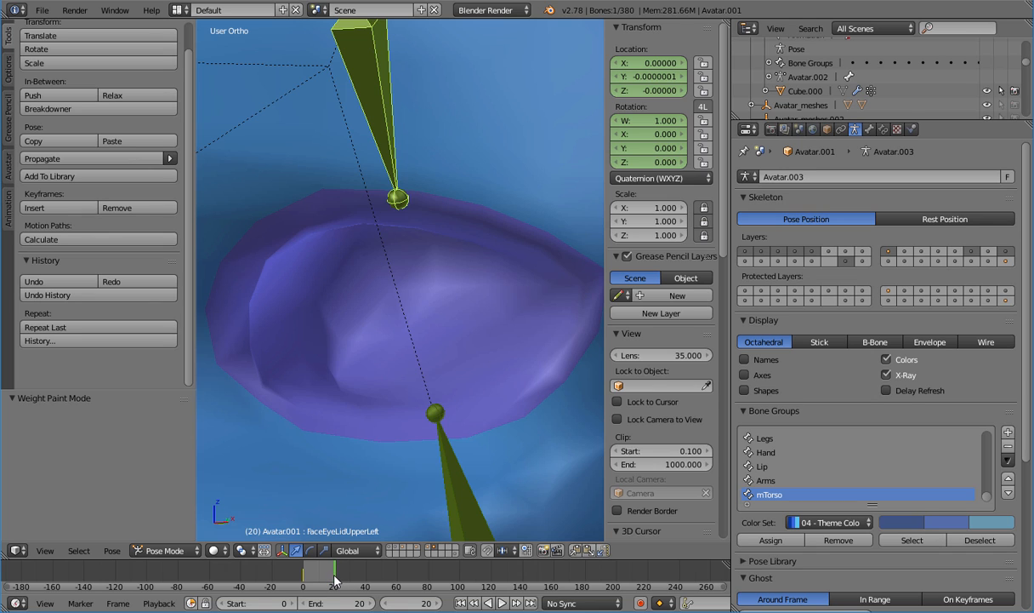
key(ctrl+z)
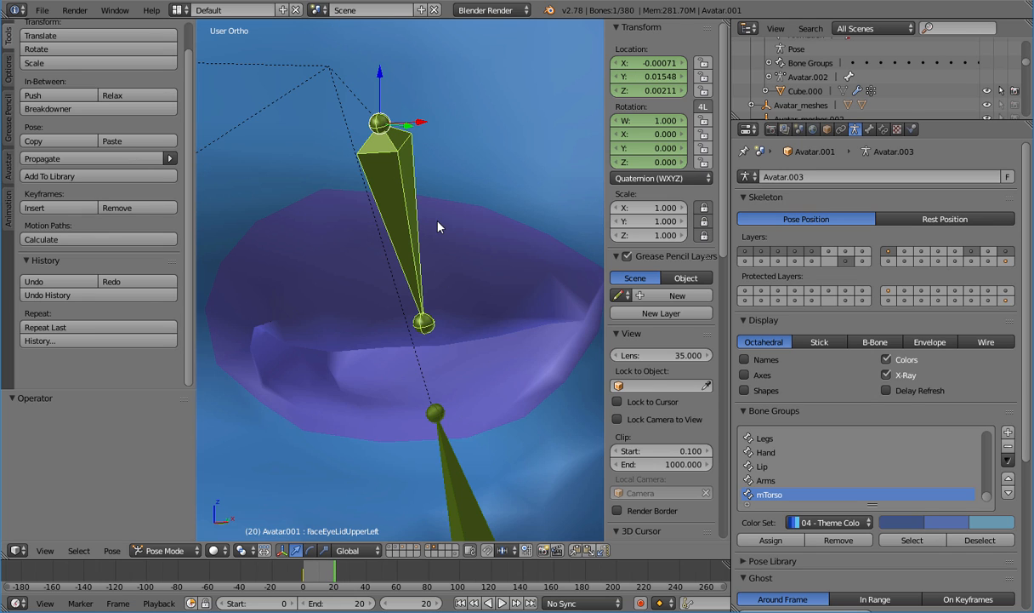
key(i)
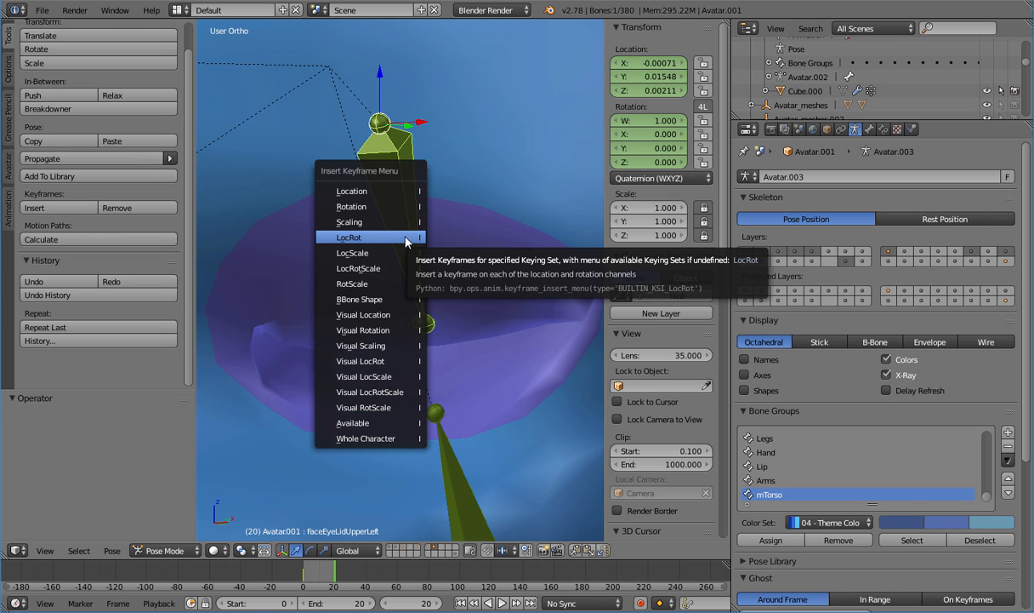
click(407, 243)
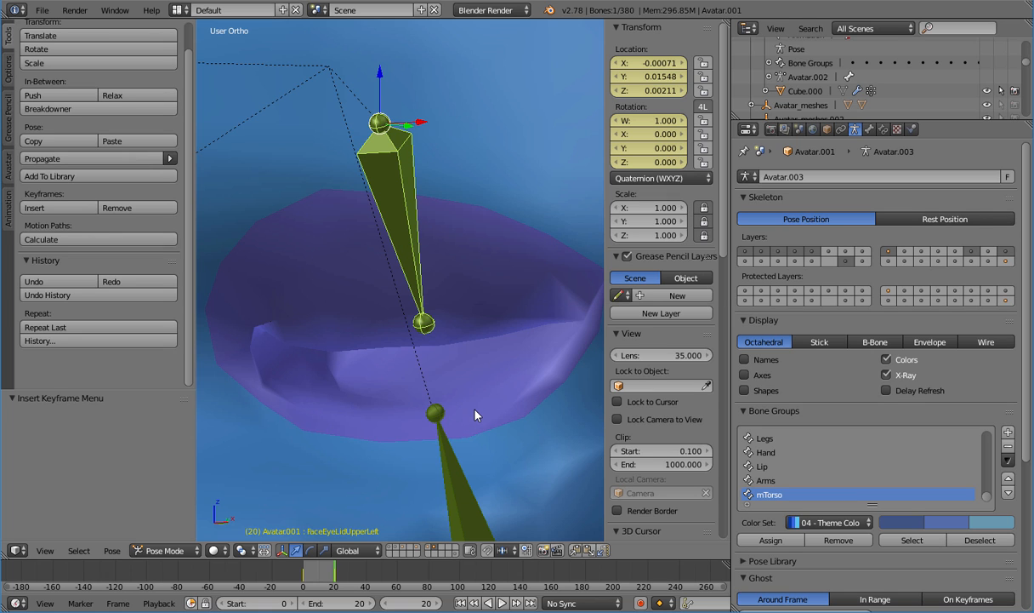
At frame 0, set the Dolphin head's eyelids shape key to 1.000 and trace the closed lid's edge with a Grease Pencil line
scroll(474, 410, down, 1)
scroll(475, 410, up, 1)
drag(335, 574, 303, 574)
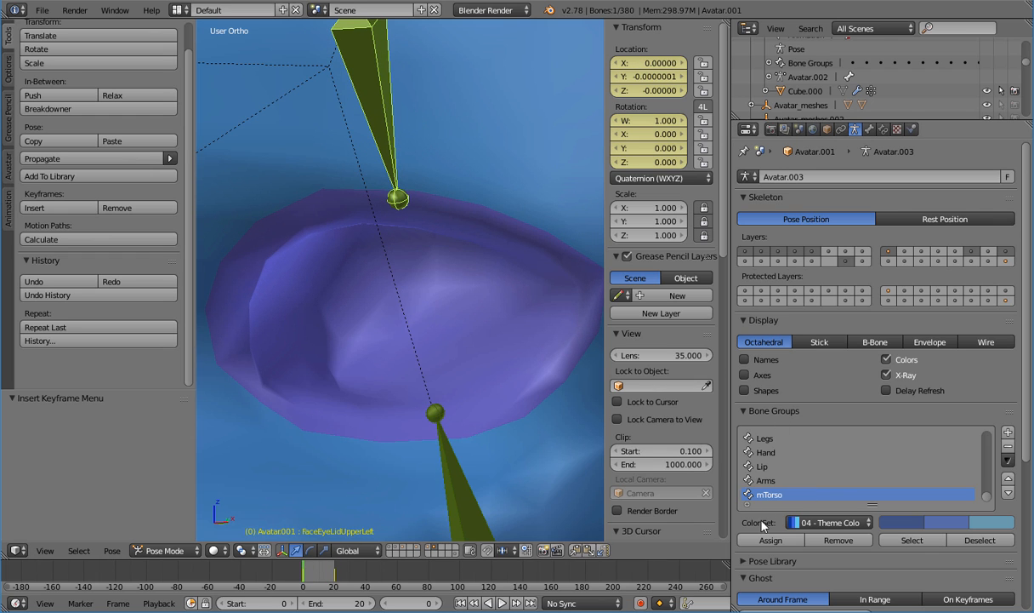
right_click(444, 344)
drag(785, 506, 1013, 506)
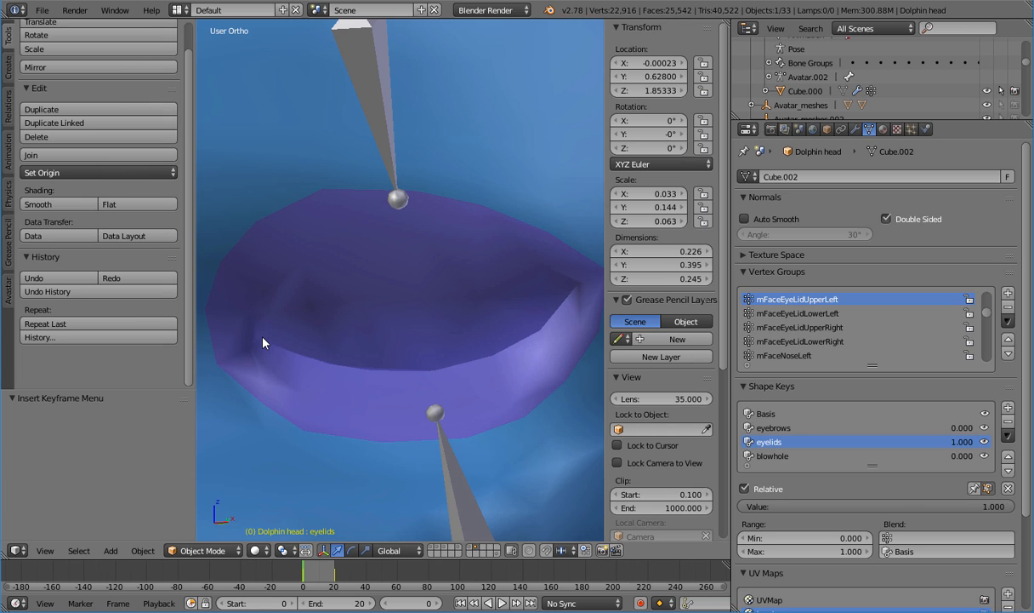
drag(265, 339, 304, 353)
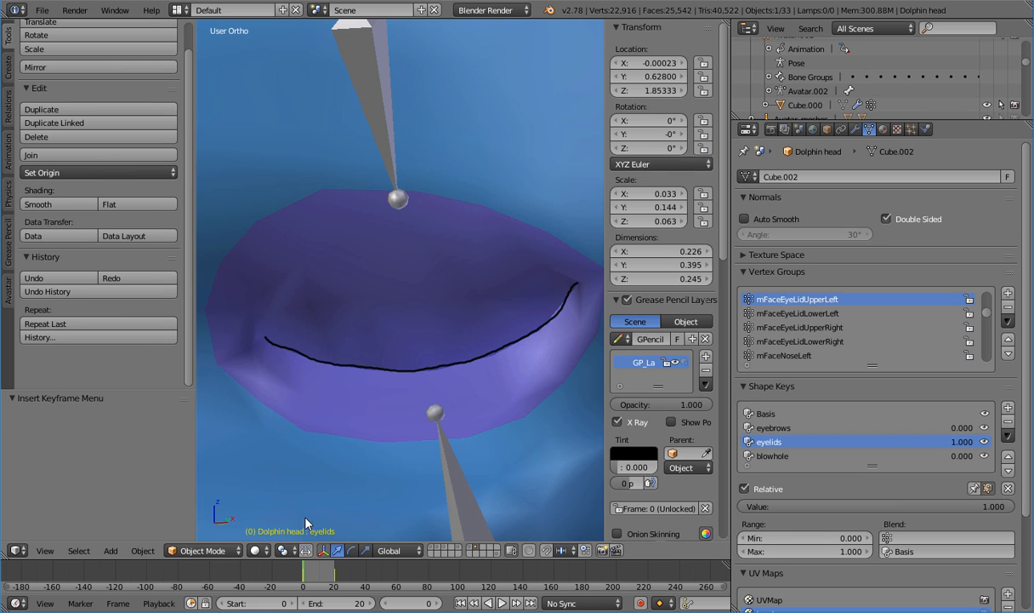
Switch back to the armature and select the FaceEyeLidUpperLeft bone at frame 0
click(208, 550)
click(203, 532)
right_click(388, 120)
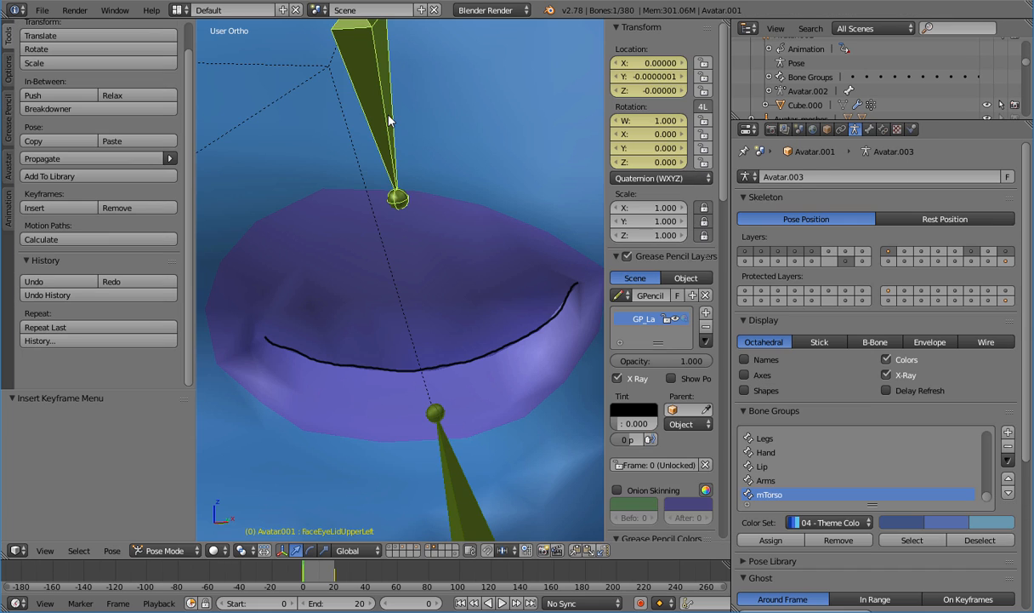
Select the Dolphin head mesh in Object Mode and set its eyelids shape key value to 0
click(178, 548)
right_click(335, 475)
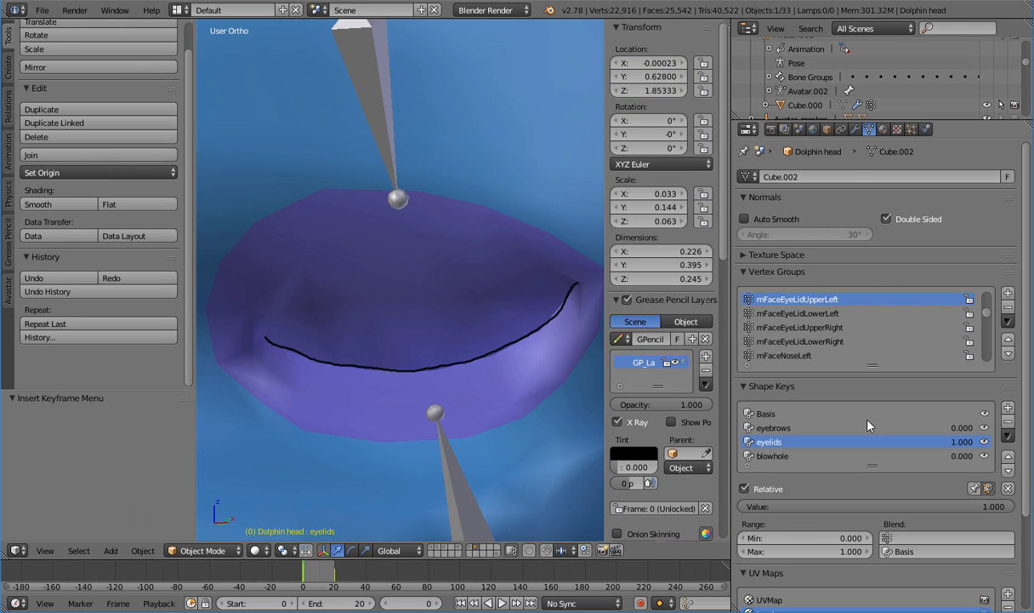
drag(954, 507, 691, 487)
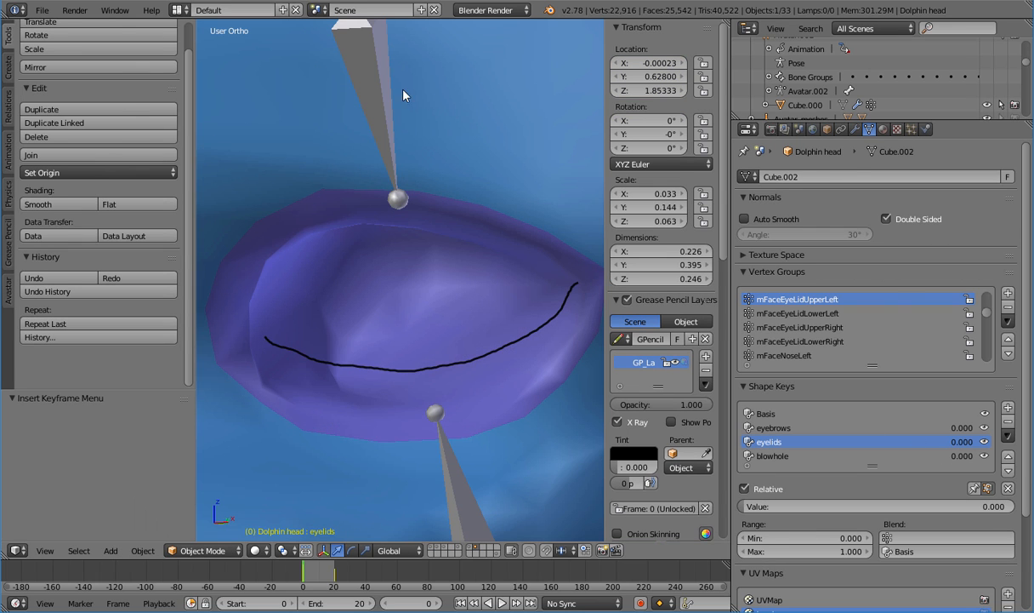
With the FaceEyeLidUpperLeft bone selected, put the Dolphin head into Weight Paint mode, play the animation and scrub to frame 20
right_click(375, 116)
click(163, 550)
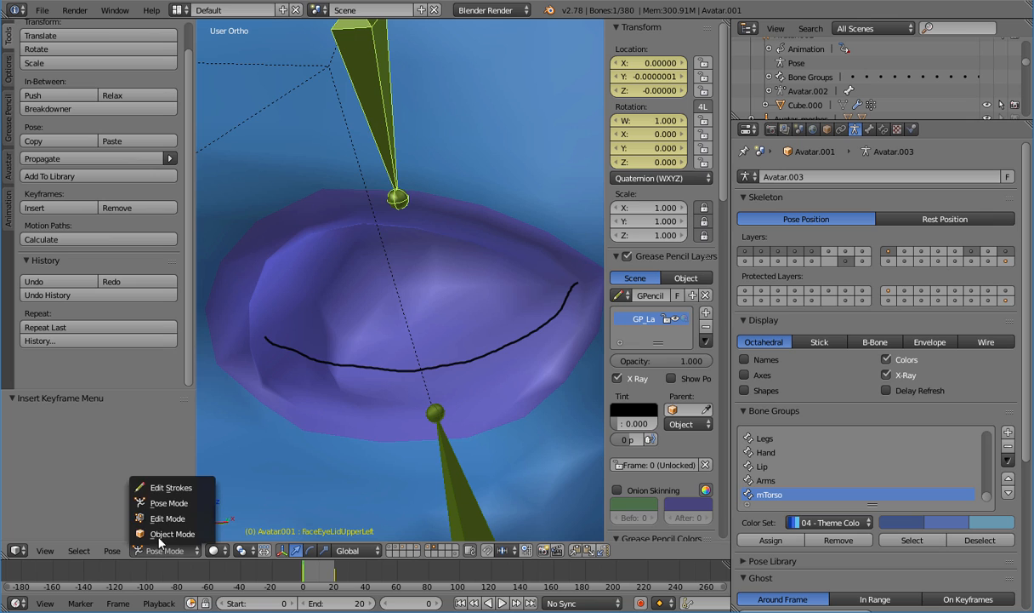
right_click(322, 418)
click(202, 551)
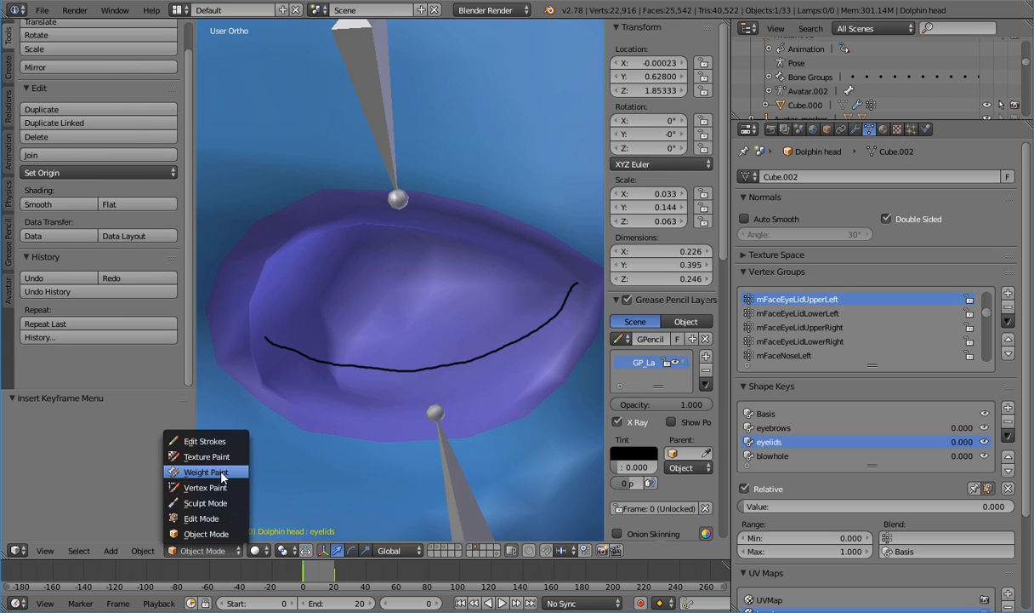
click(206, 472)
key(alt+a)
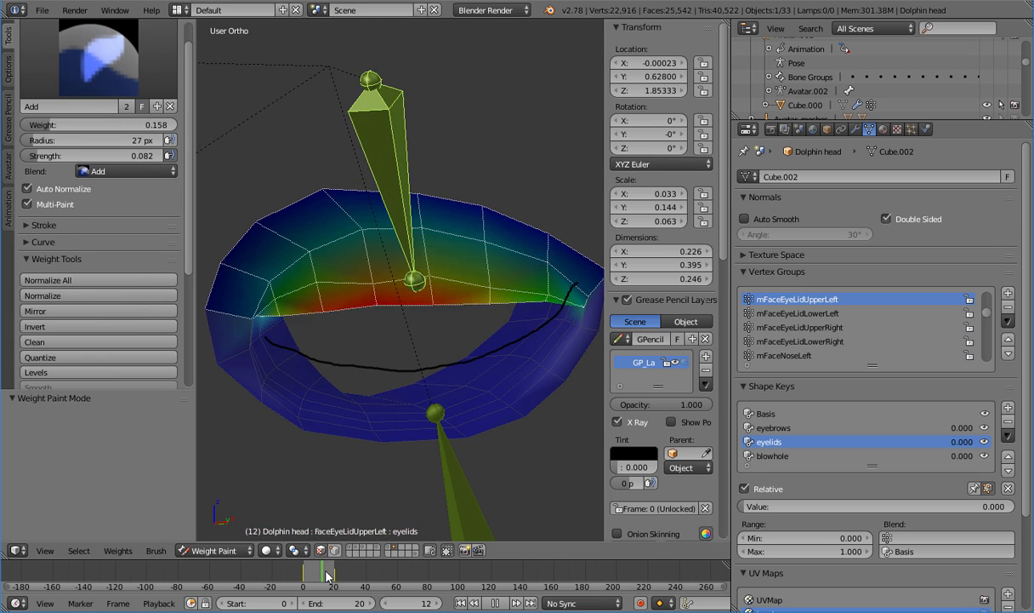
mouse_move(326, 576)
mouse_down()
mouse_move(348, 578)
mouse_move(334, 572)
mouse_up()
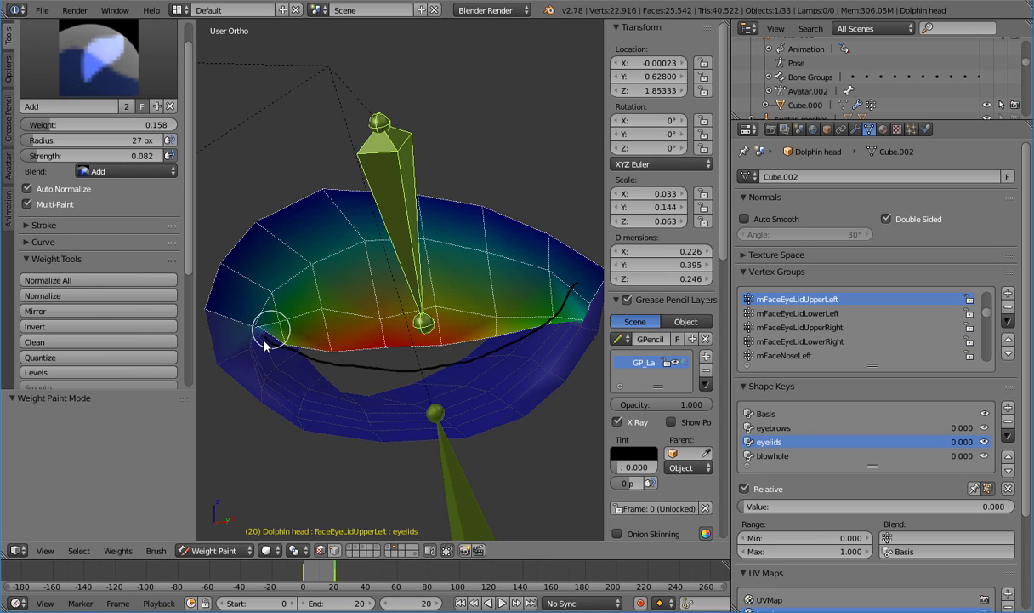
drag(266, 343, 291, 347)
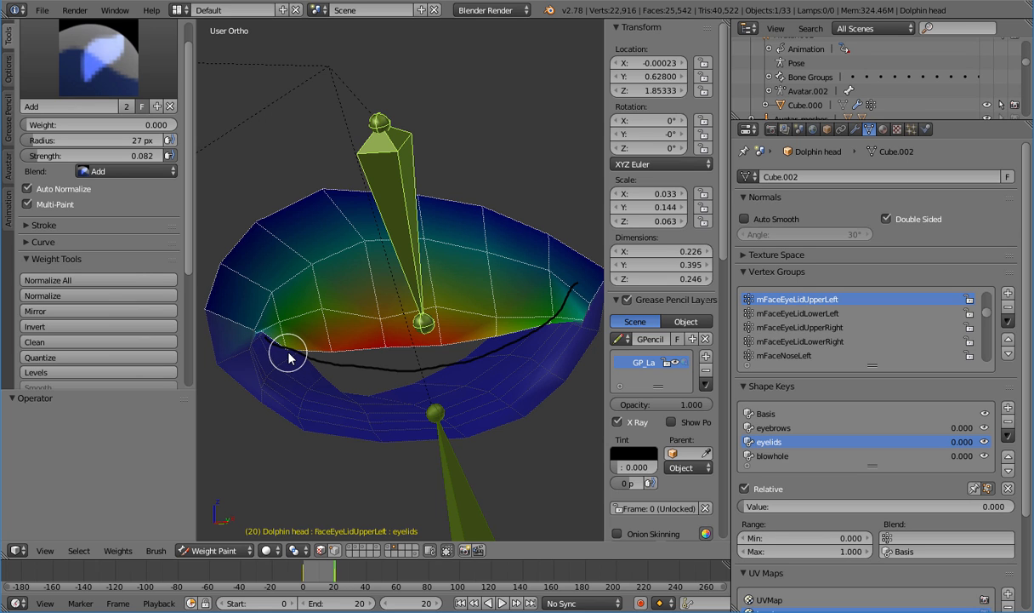
shift+click(260, 322)
click(289, 359)
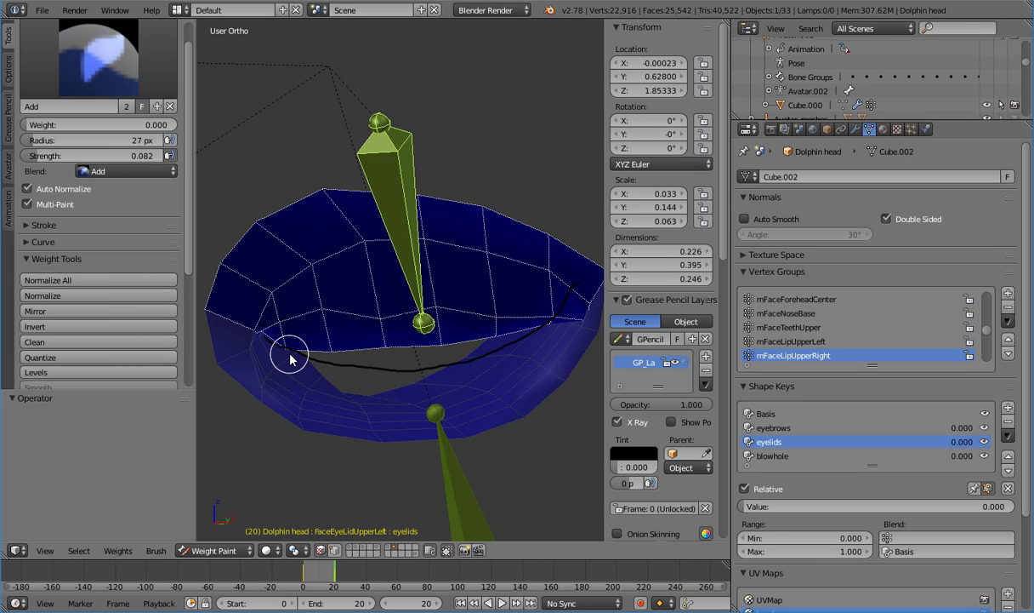
key(ctrl+z)
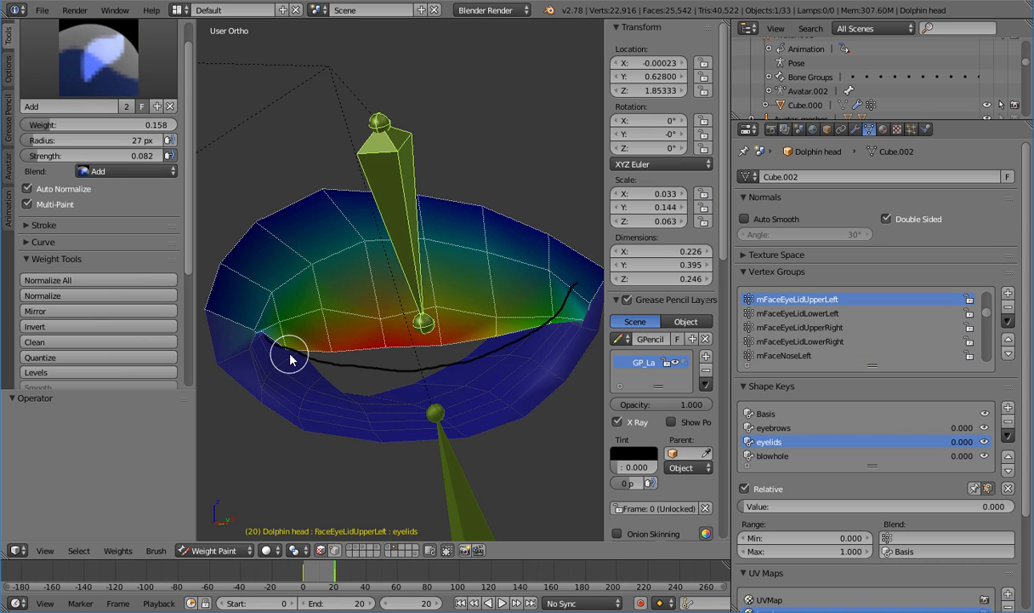
Set the brush weight to 0.088 and paint with the Add brush on the upper eyelid's lower edge near its left corner
click(119, 86)
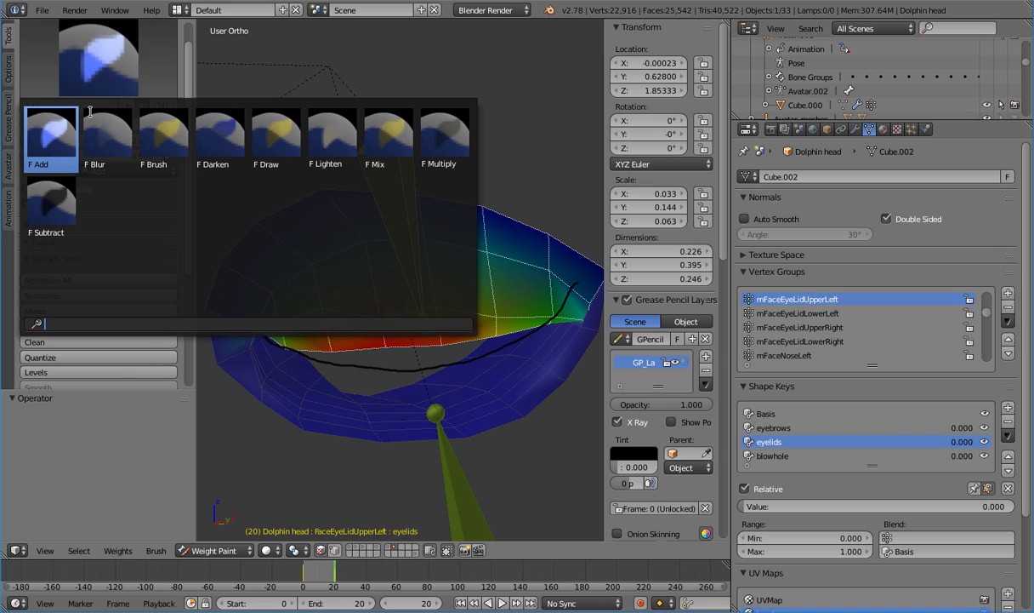
click(51, 211)
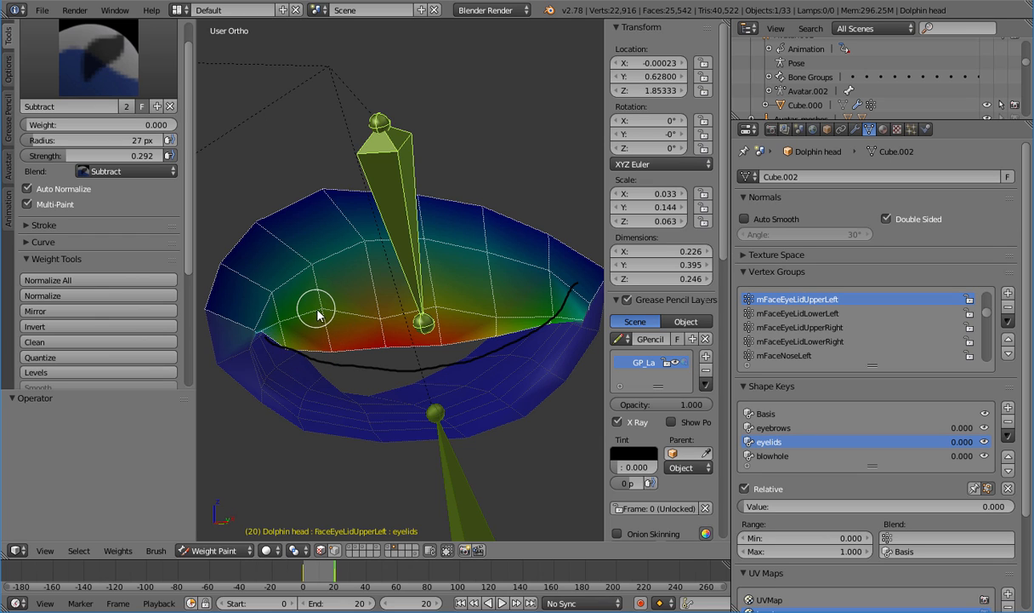
drag(89, 125, 102, 124)
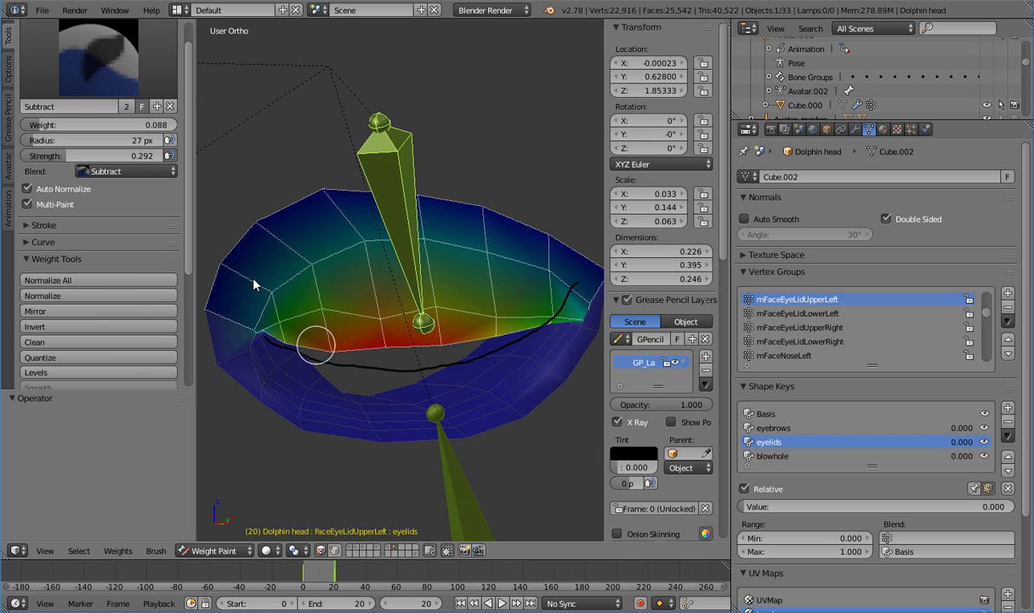
click(80, 83)
click(51, 136)
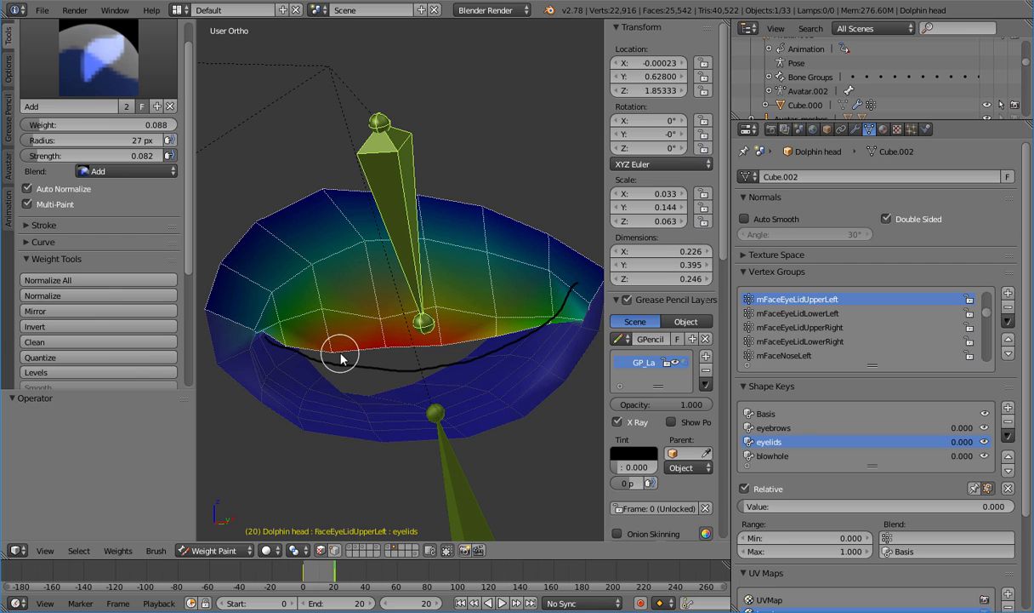
drag(341, 358, 337, 358)
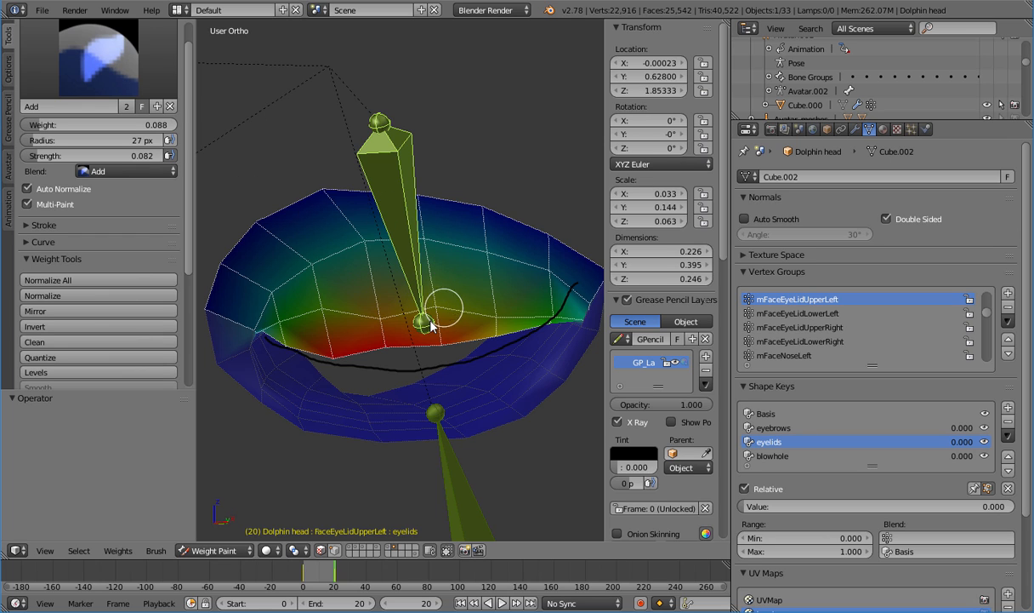
Reduce the weight on the upper eyelid's lower edge near its left corner with the Subtract brush
click(98, 58)
click(50, 206)
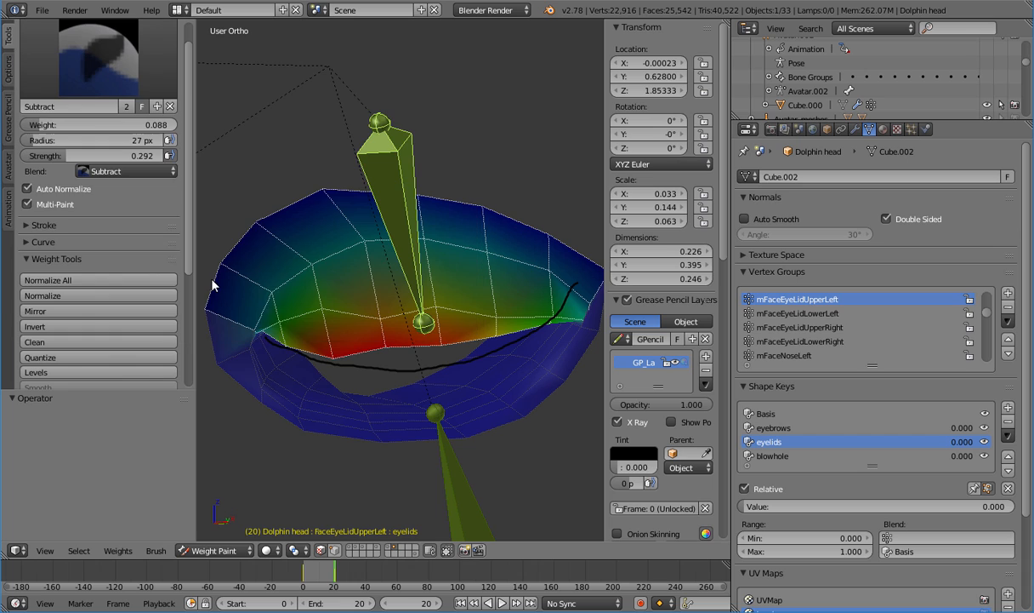
click(287, 353)
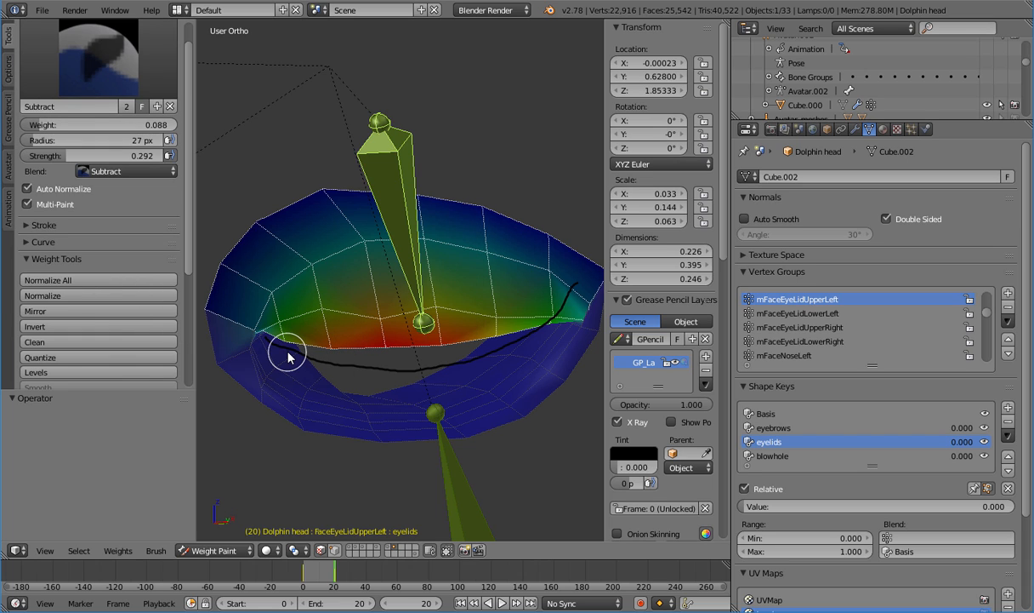
drag(287, 357, 287, 351)
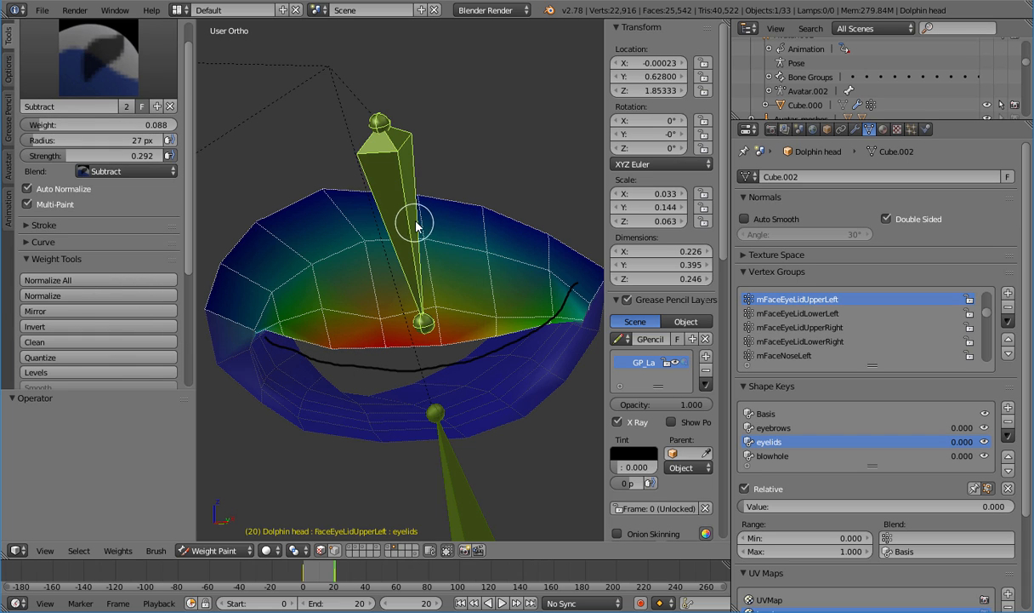
Lower the FaceEyeLidUpperLeft bone about 0.003 to meet the drawn eyelid line, and subtract weight at the lid's left corner
key(g)
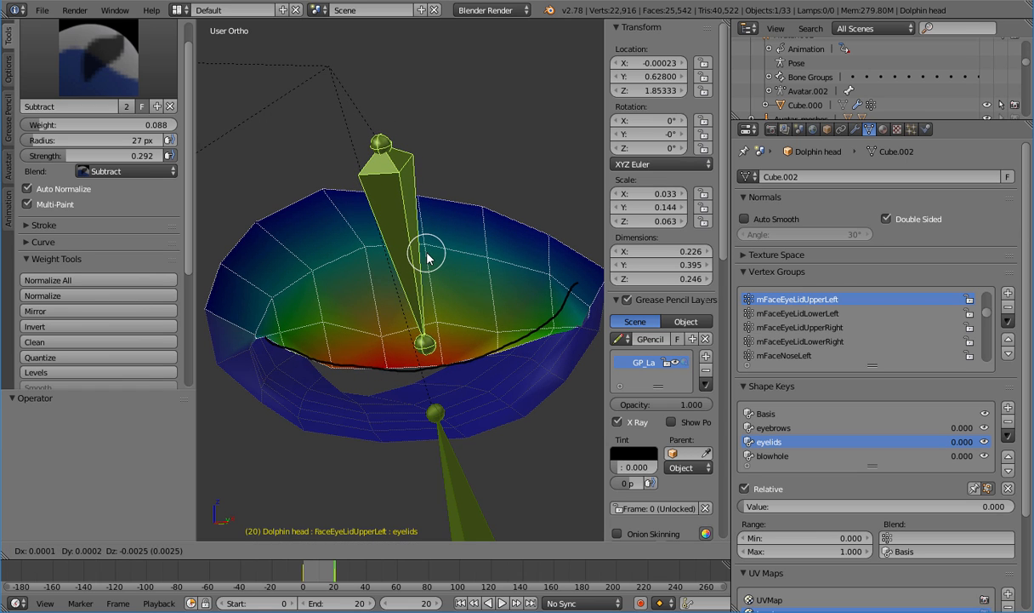
click(426, 260)
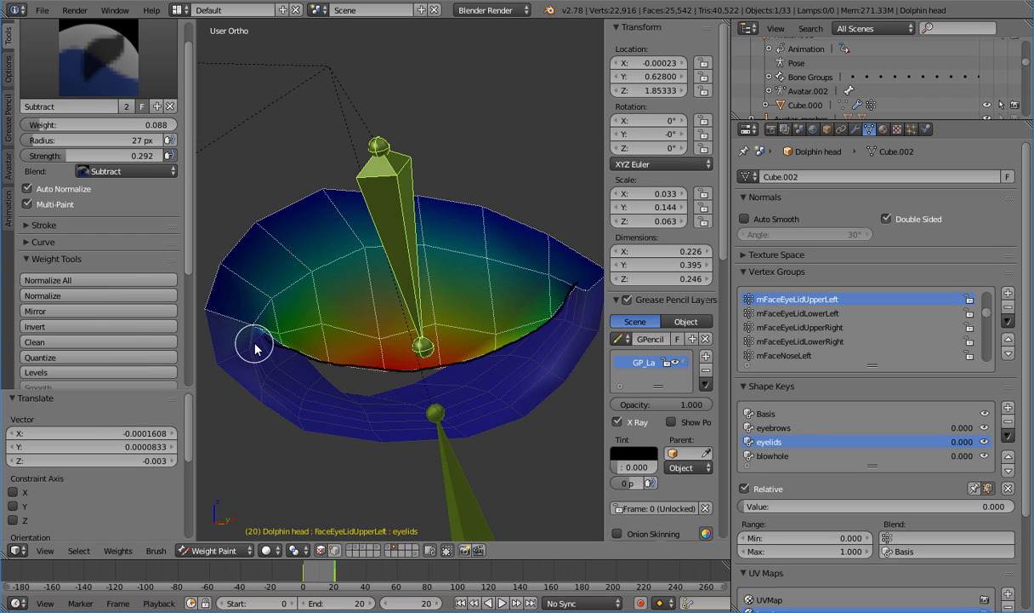
drag(255, 348, 296, 368)
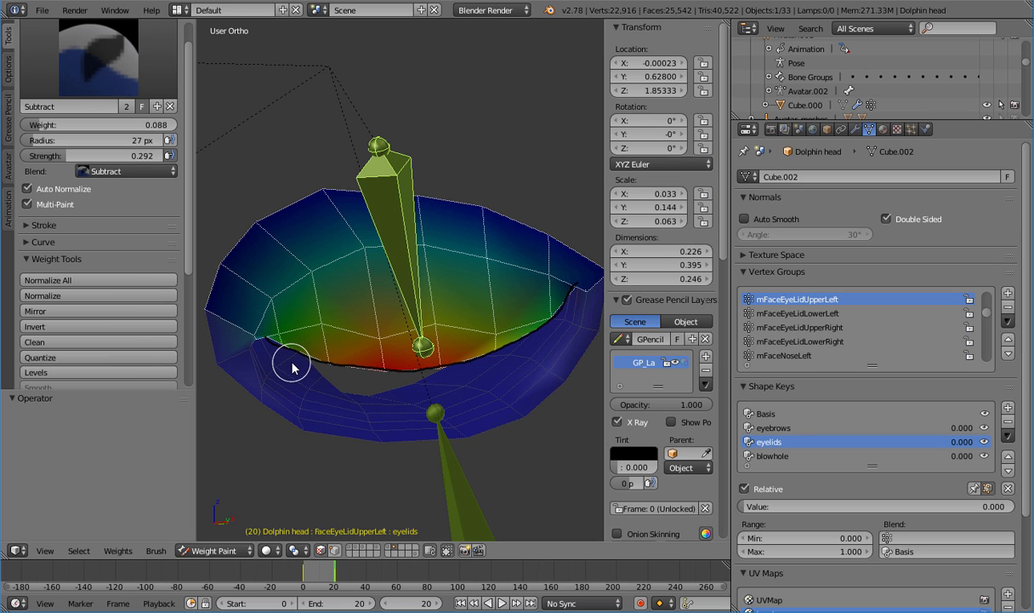
Return the armature to Pose Mode and insert a LocRot keyframe for the FaceEyeLidUpperLeft bone at frame 20
drag(334, 568, 347, 571)
key(Down)
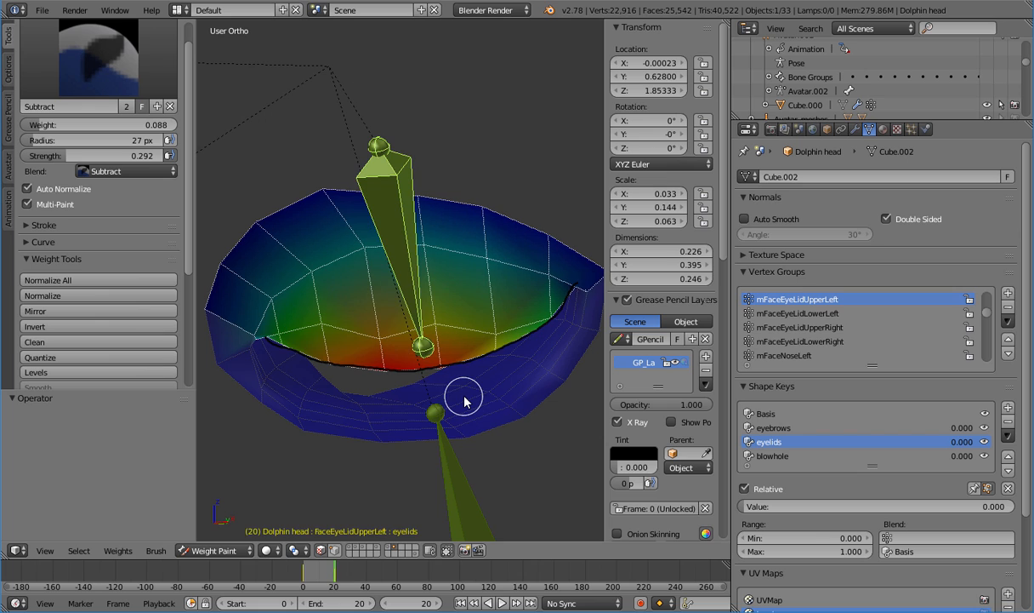
key(i)
click(451, 382)
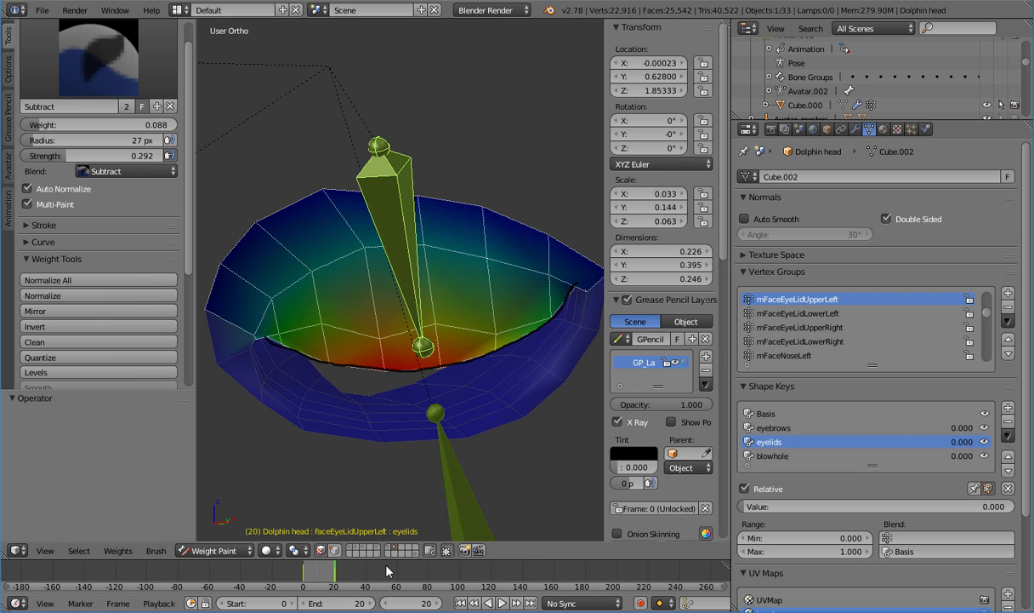
click(214, 551)
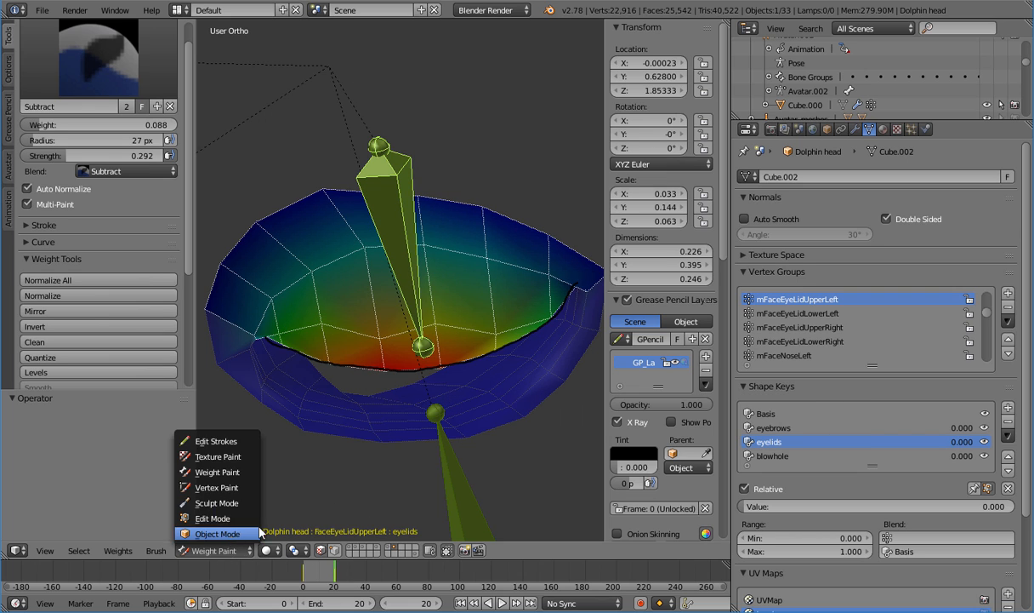
click(223, 531)
right_click(409, 279)
key(ctrl+Tab)
key(i)
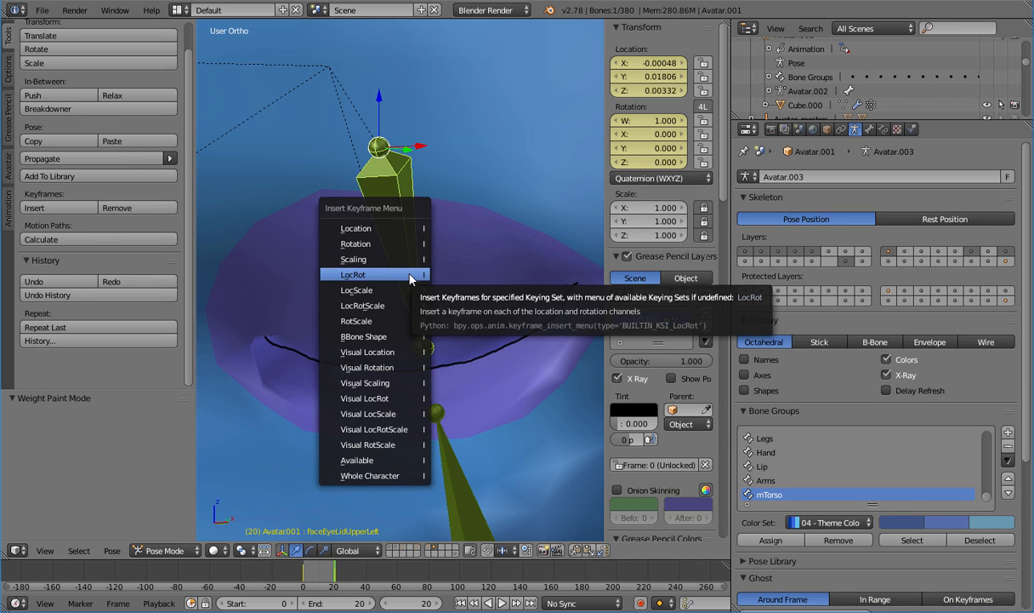
click(409, 276)
Select the FaceEyeLidLowerLeft bone and try moving it up toward the drawn eyelid line
click(166, 551)
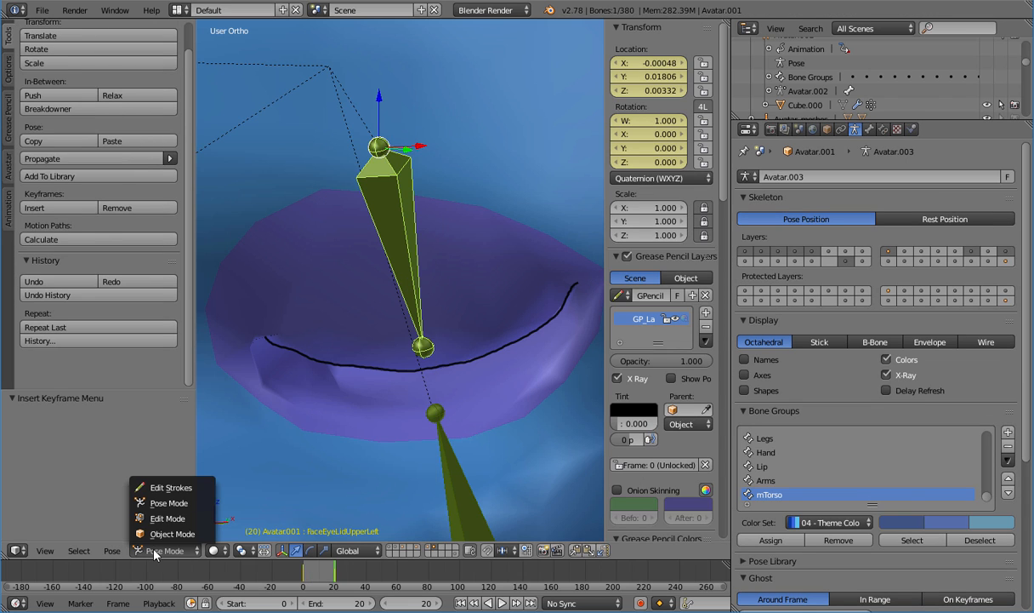
right_click(454, 503)
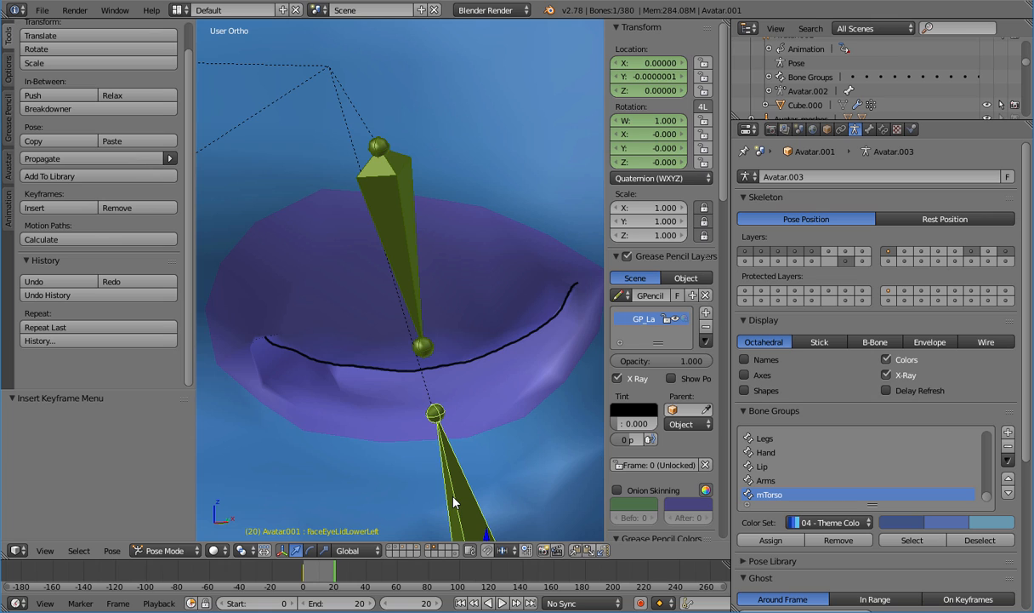
key(g)
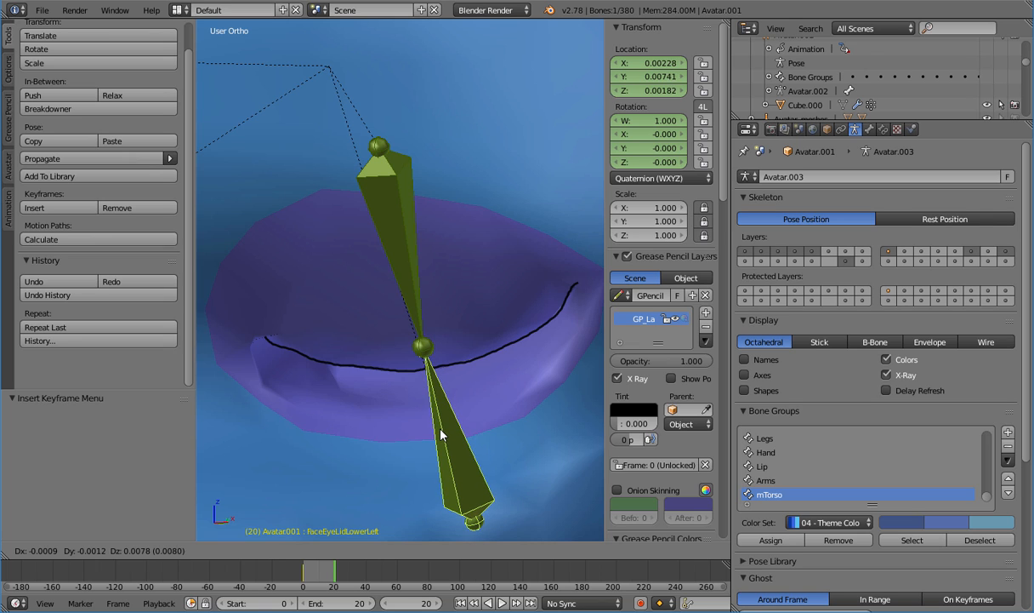
key(Escape)
Select the Dolphin head mesh and switch it back to Weight Paint mode
click(167, 551)
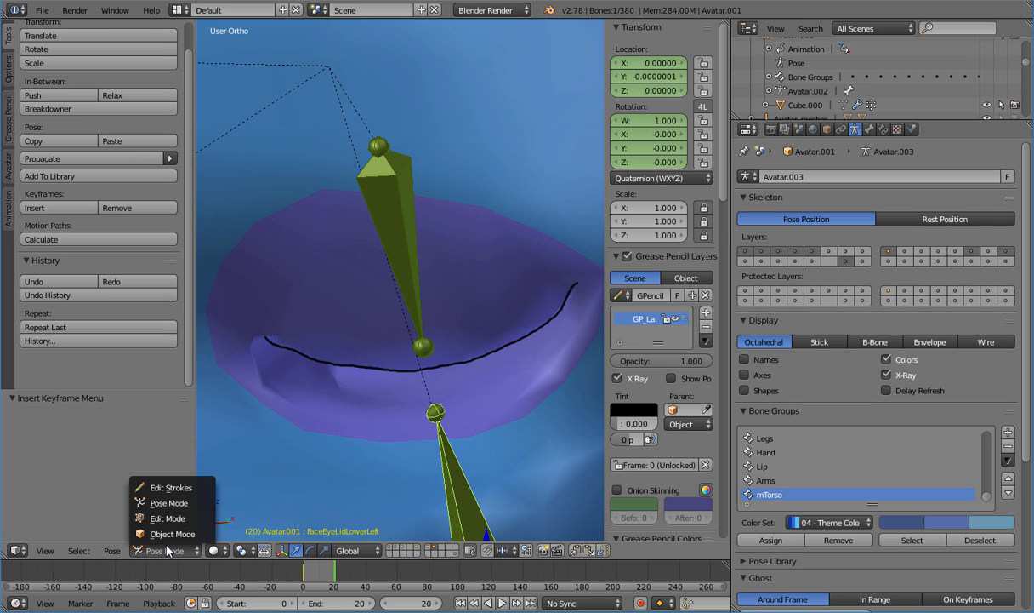
right_click(379, 412)
click(203, 551)
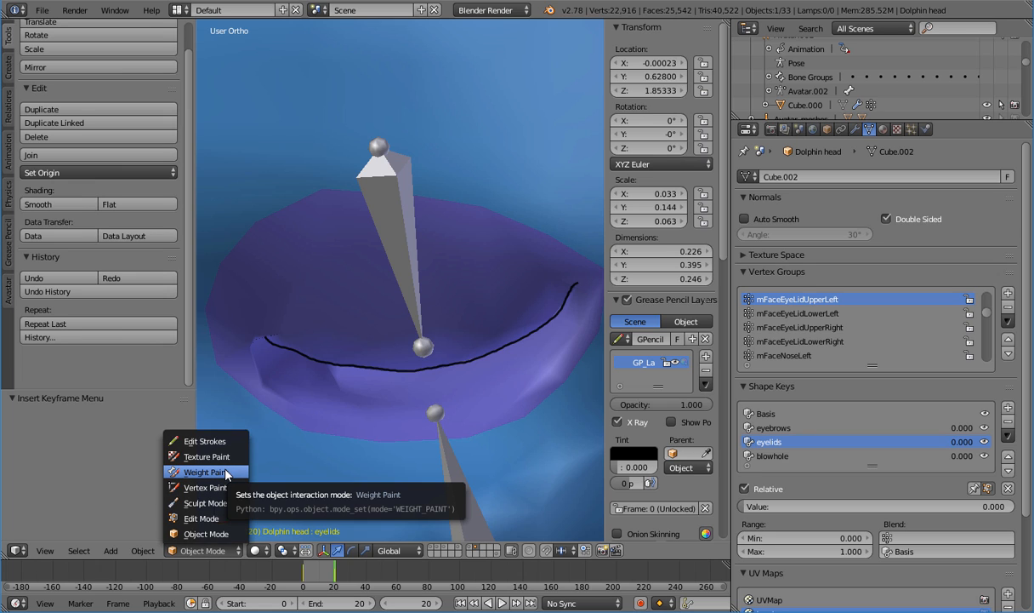
click(225, 472)
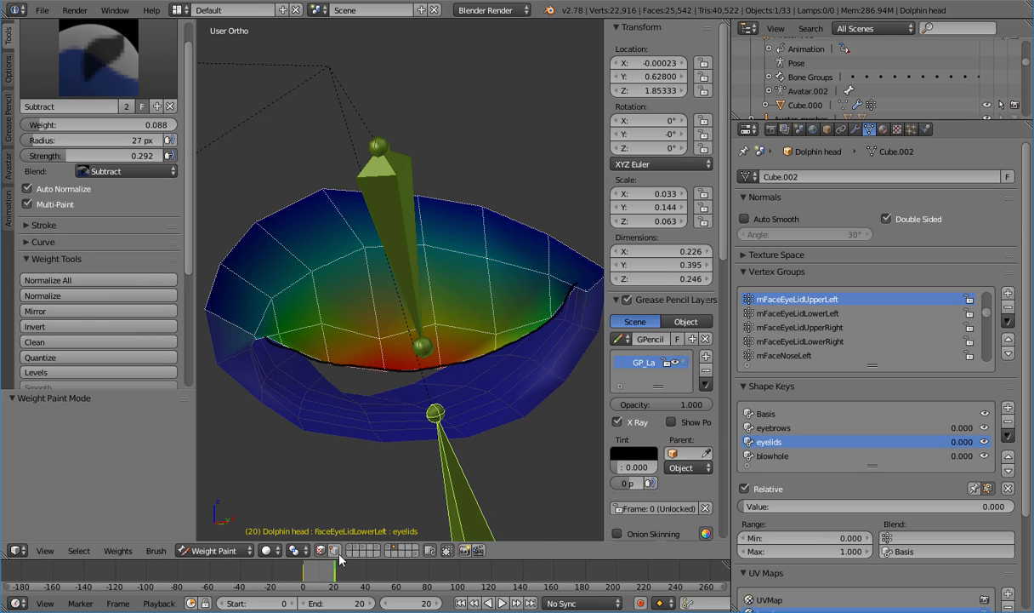
Compare the eyelid closed by the eyelids shape key at frame 0 with the bone-driven closure at frame 20, ending at frame 0
drag(340, 559, 299, 563)
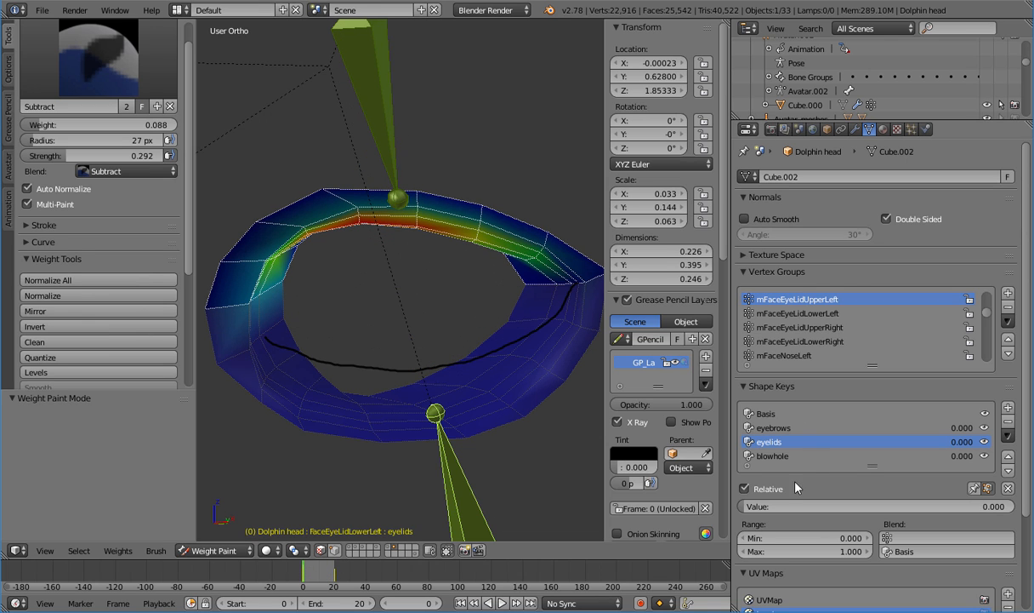
drag(798, 506, 1012, 506)
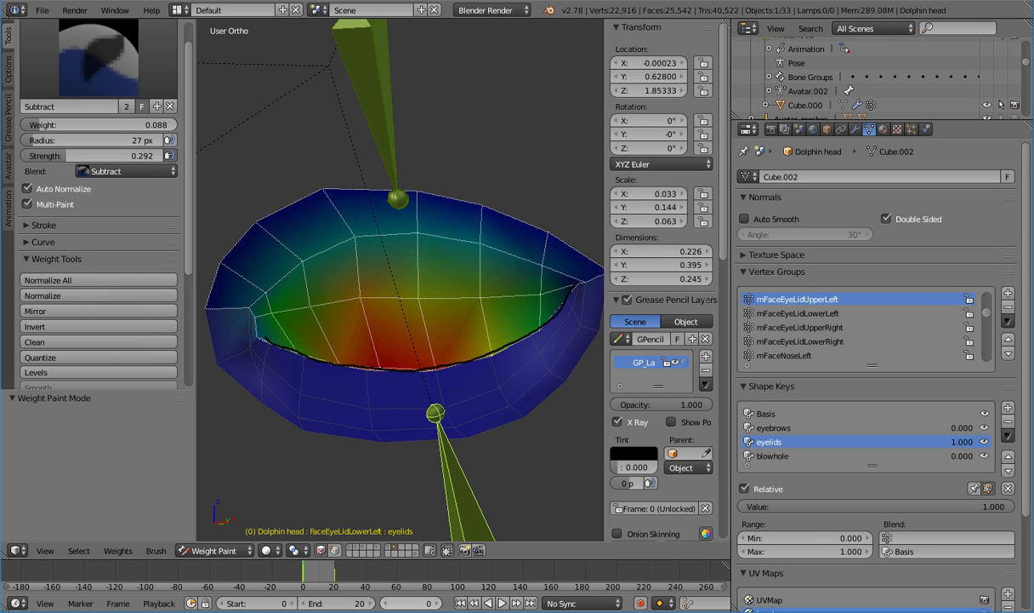
drag(309, 579, 334, 586)
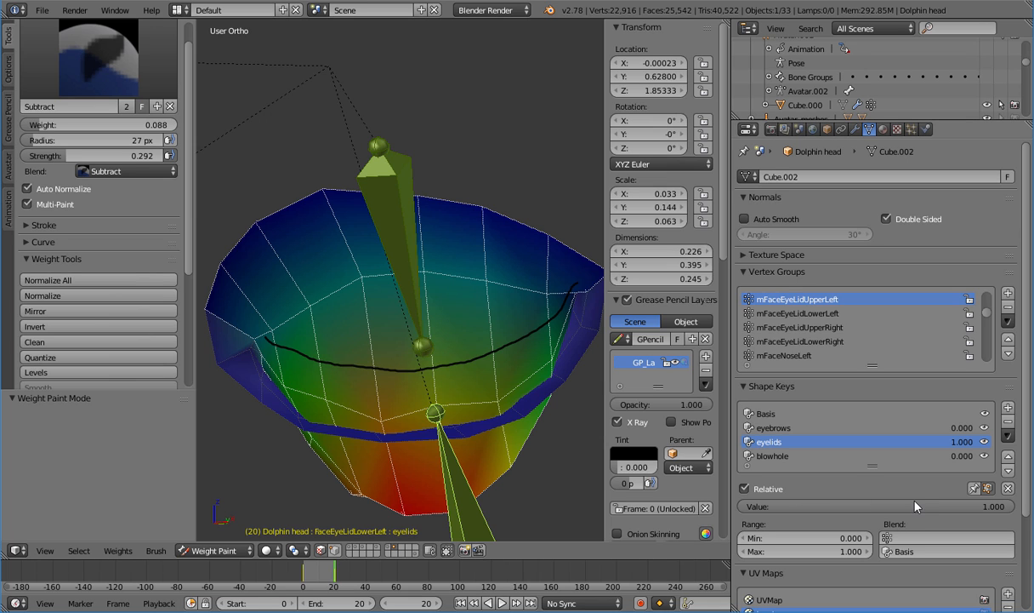
drag(916, 506, 646, 506)
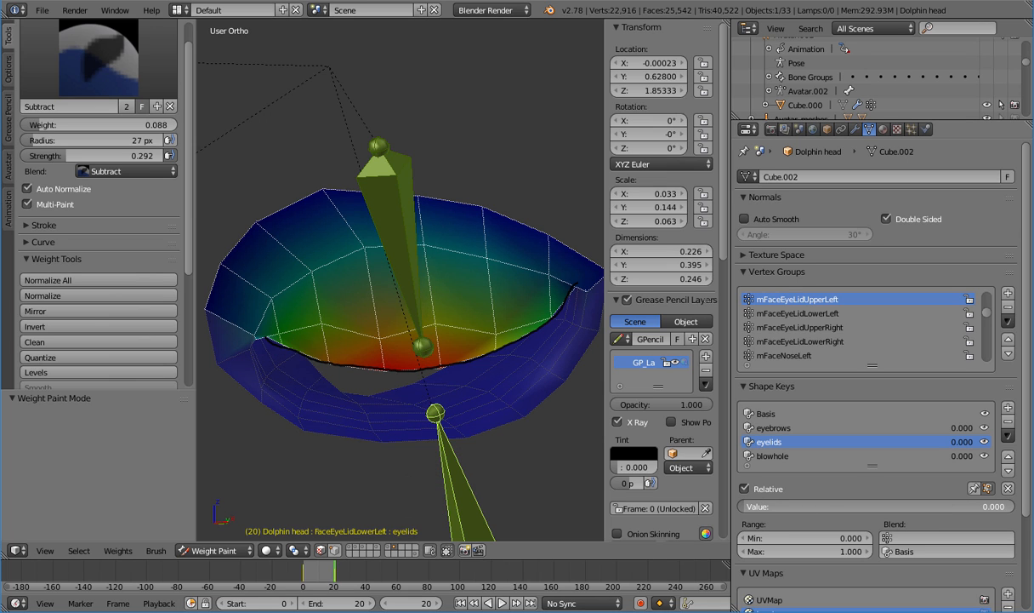
drag(329, 577, 302, 577)
drag(764, 506, 708, 514)
drag(304, 577, 274, 577)
mouse_move(749, 508)
mouse_down()
mouse_move(964, 508)
mouse_move(742, 508)
mouse_up()
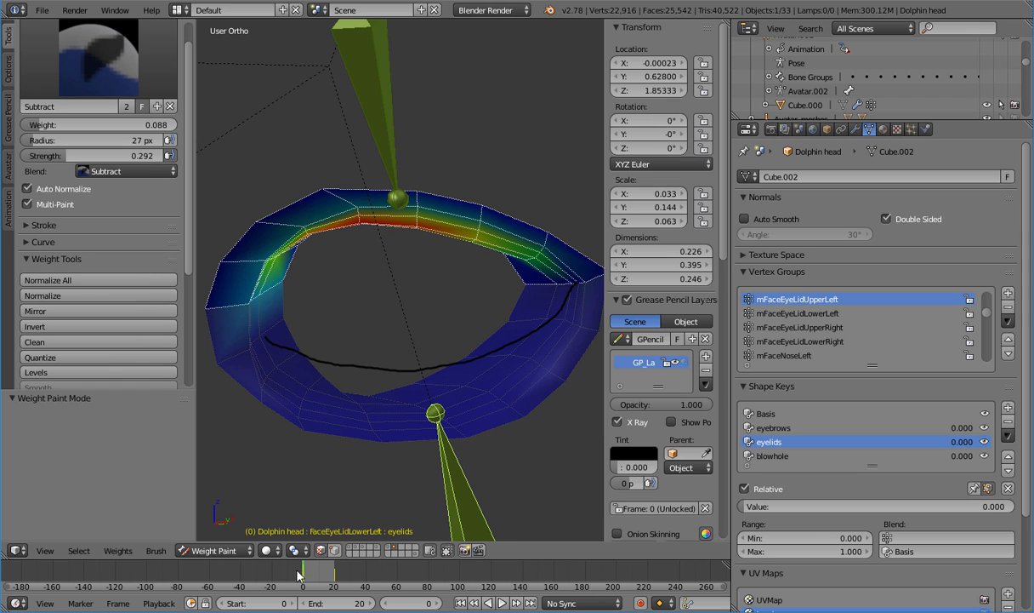
At frame 0, set the eyelids shape key to 1.000, trace the closed lid's corner edges in grease pencil, and reset the key to 0.000
drag(302, 569, 334, 580)
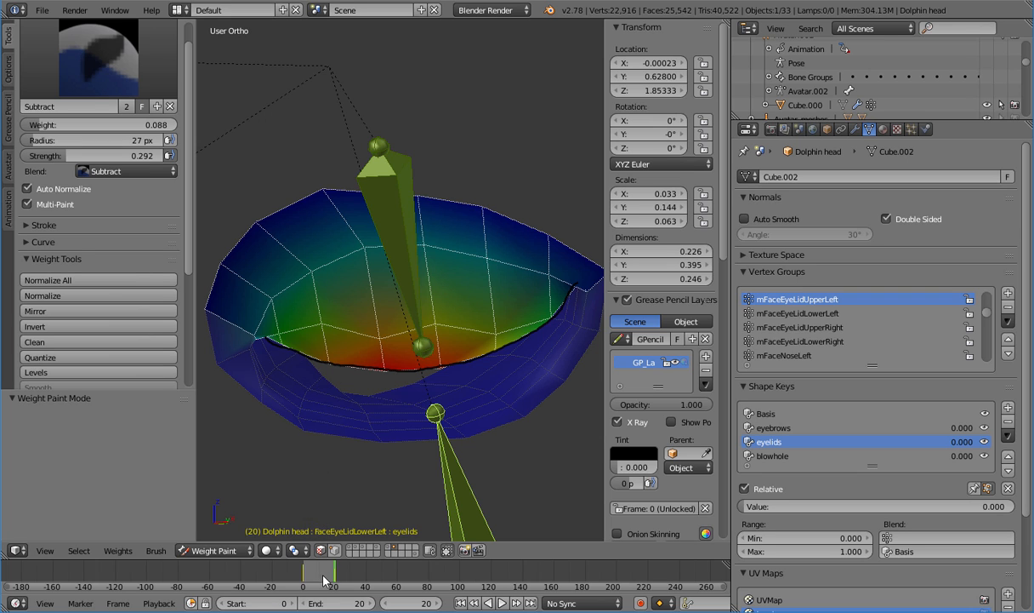
drag(308, 580, 299, 581)
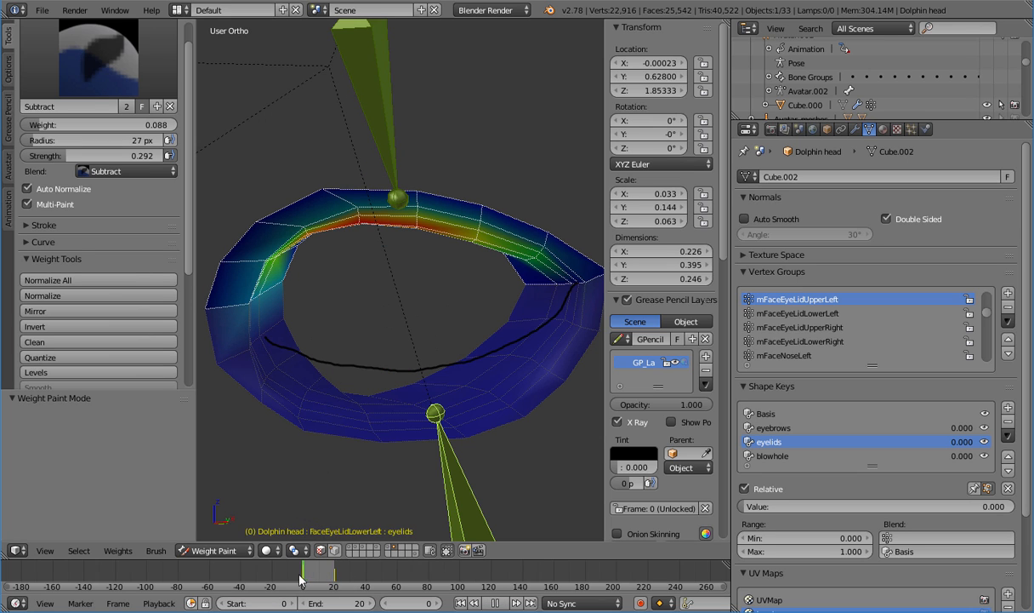
drag(750, 506, 1014, 506)
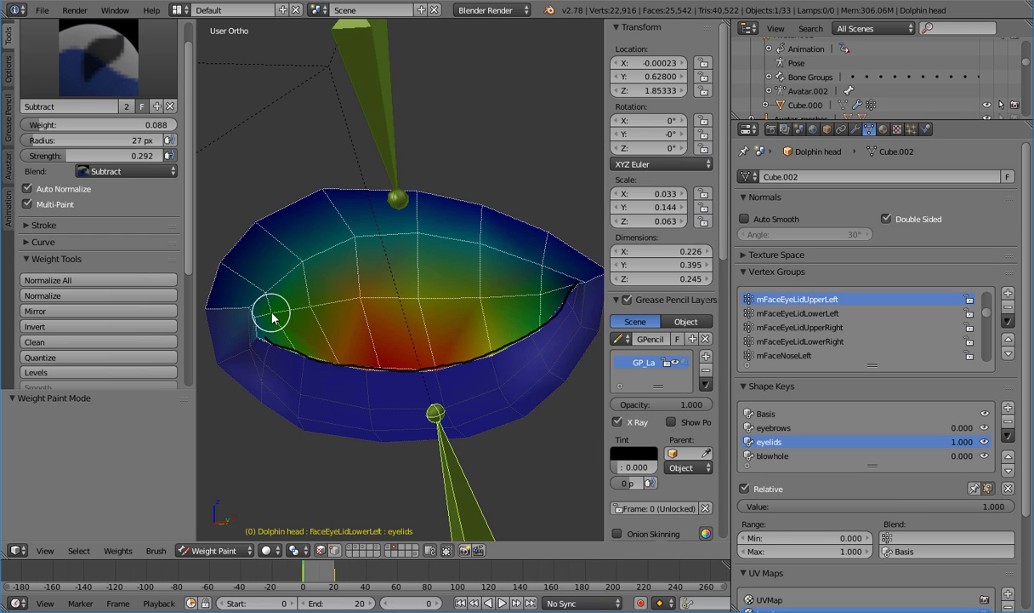
mouse_move(255, 317)
mouse_down()
mouse_move(256, 338)
mouse_move(294, 350)
mouse_move(252, 300)
mouse_move(262, 294)
mouse_move(271, 311)
mouse_up()
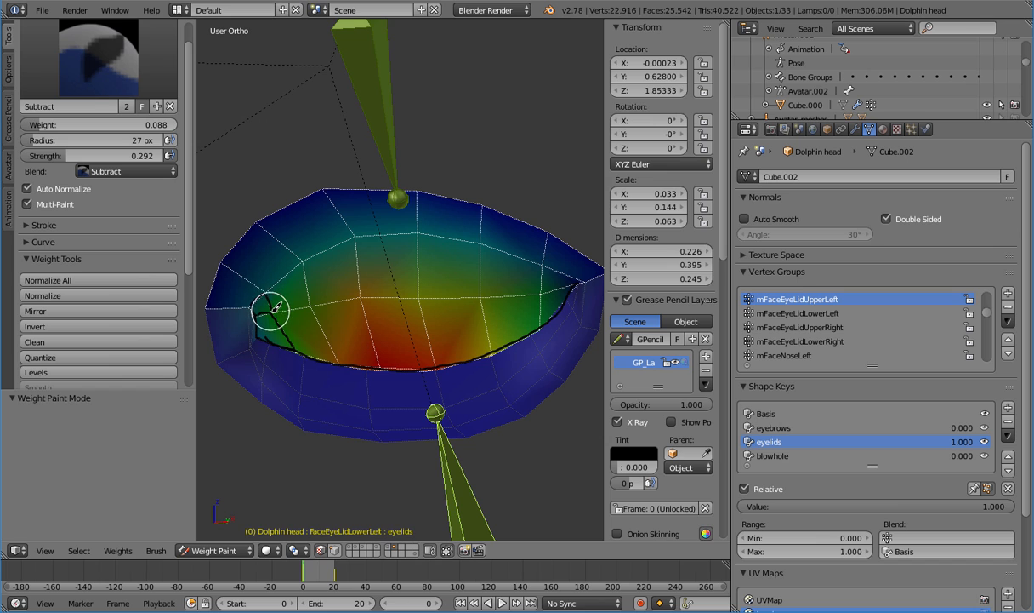
drag(860, 507, 838, 507)
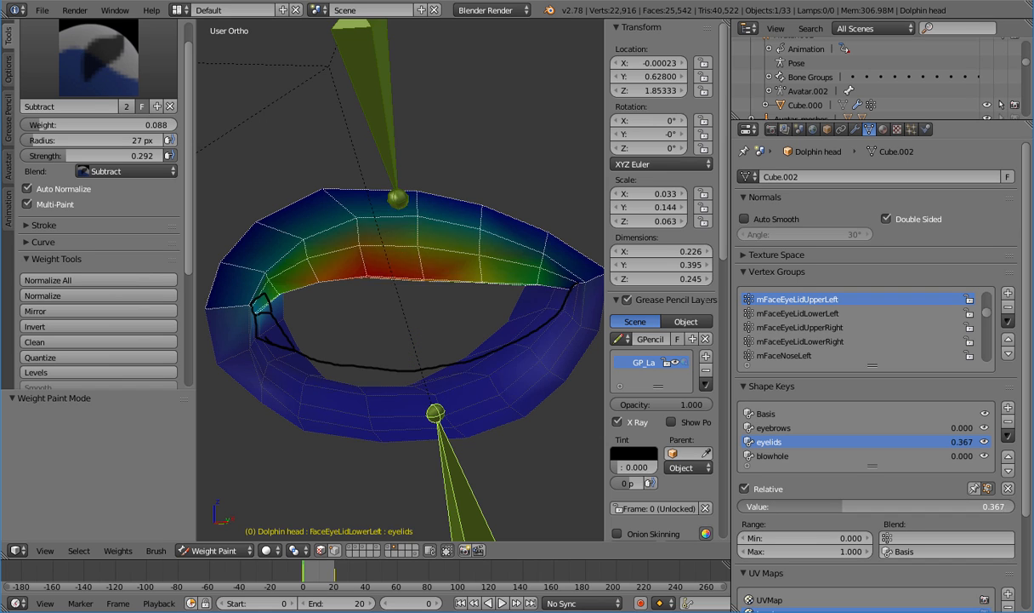
At frame 20, subtract upper eyelid weight from the vertices at the traced eye corner, then add a little back with the Add brush
click(336, 577)
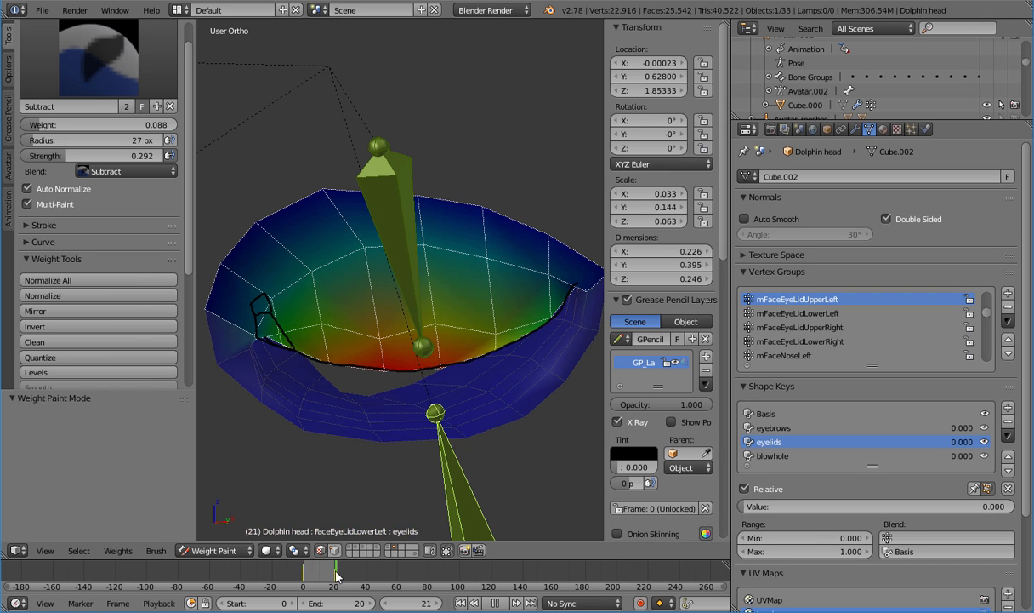
drag(336, 576, 334, 576)
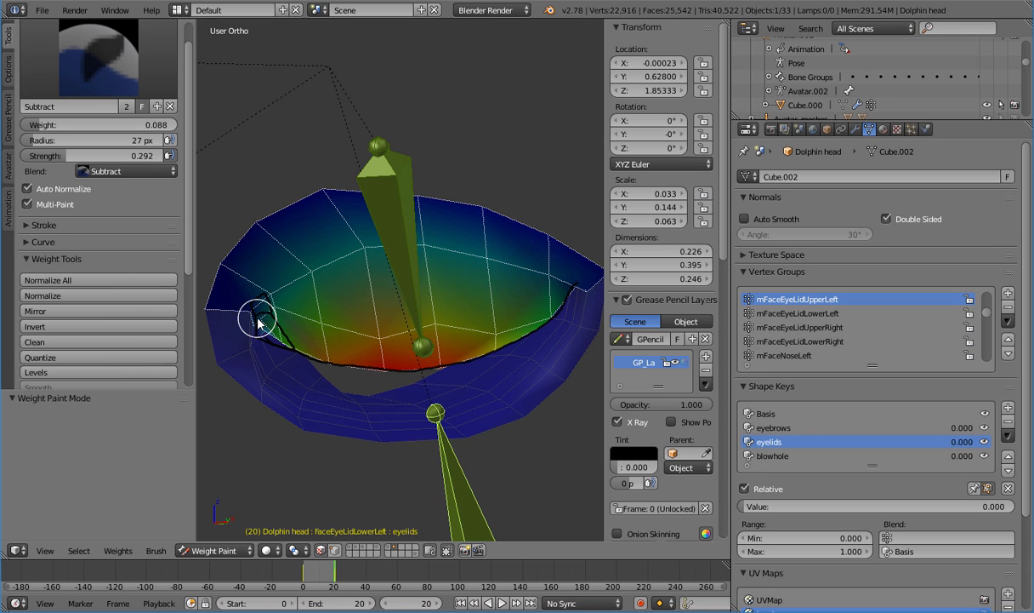
drag(257, 318, 267, 327)
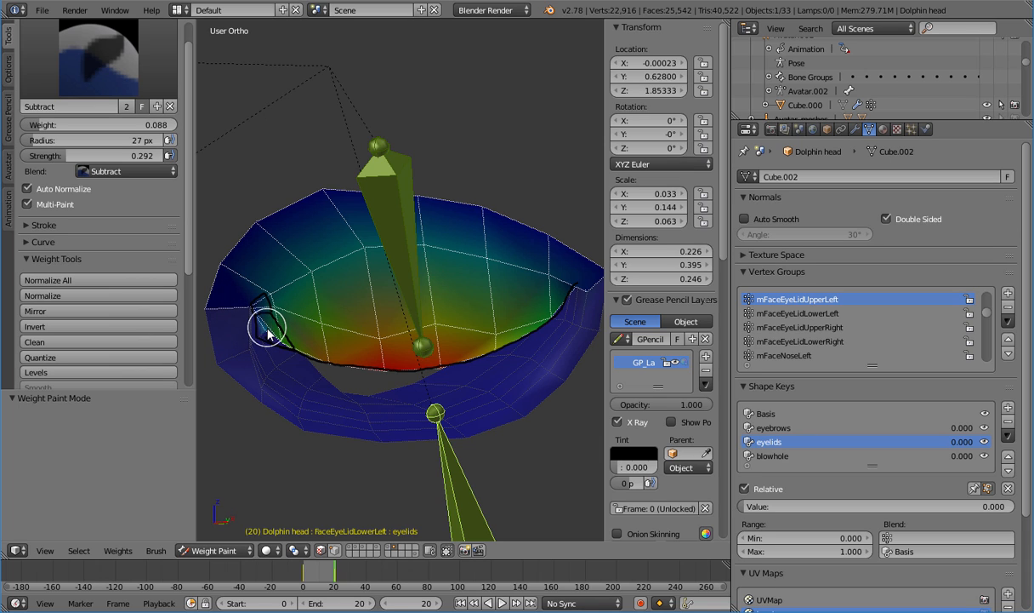
click(98, 55)
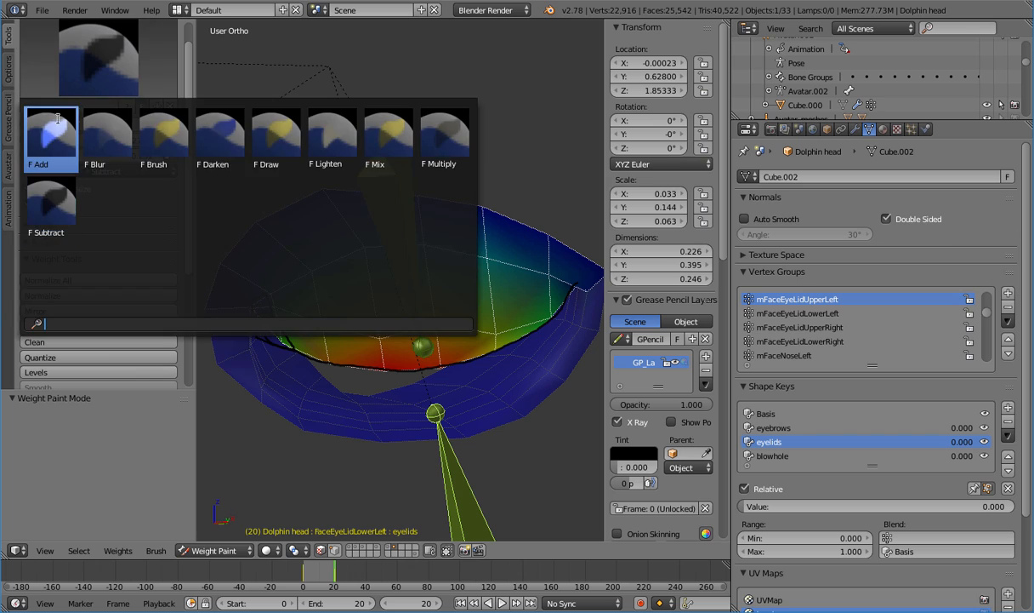
click(46, 130)
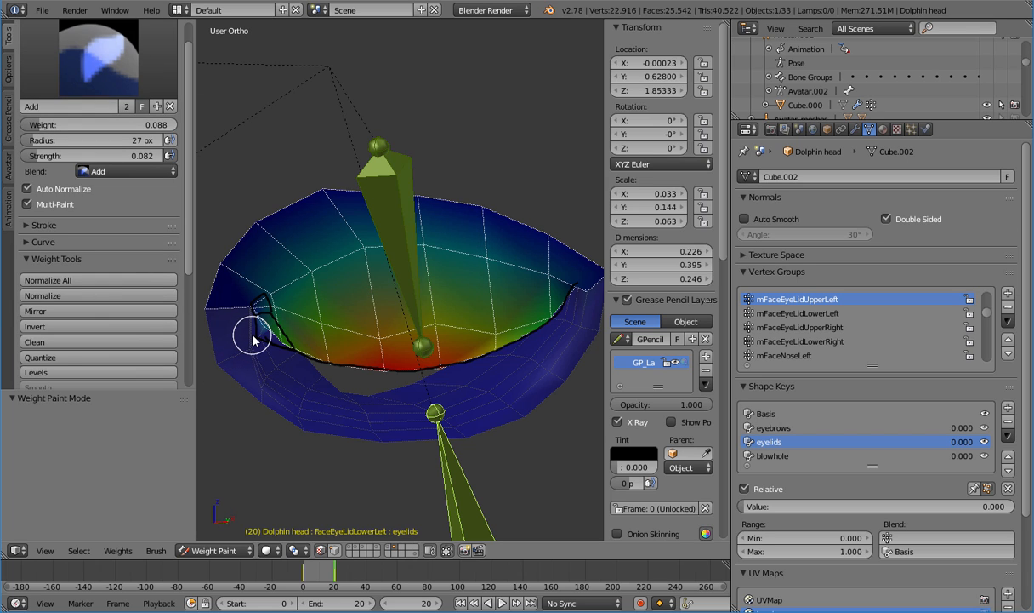
drag(253, 332, 255, 326)
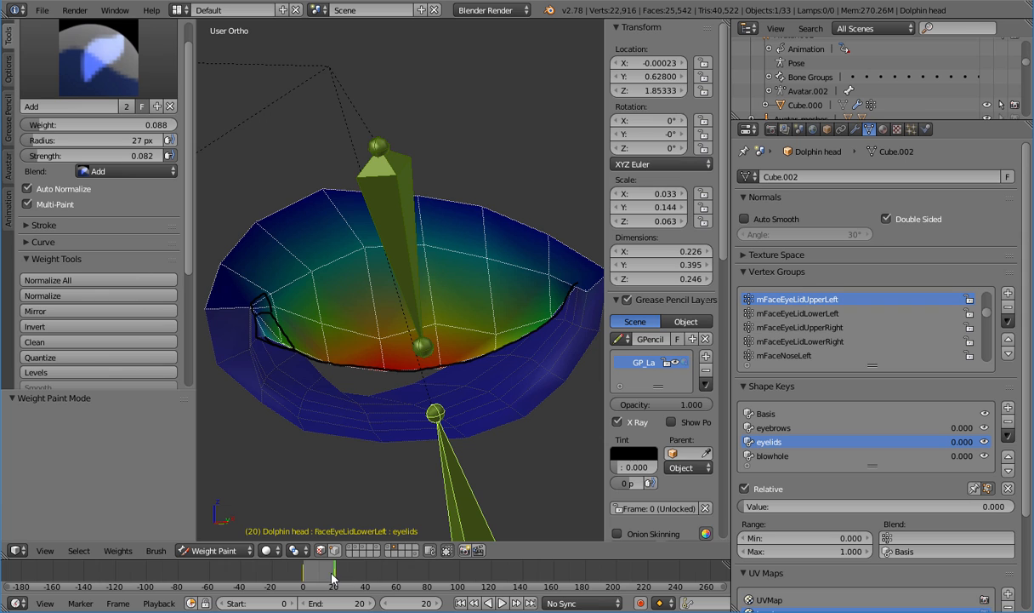
Check the eye corner's movement between frames 0 and 20, then add a touch more upper eyelid weight there at frame 20
drag(331, 579, 303, 579)
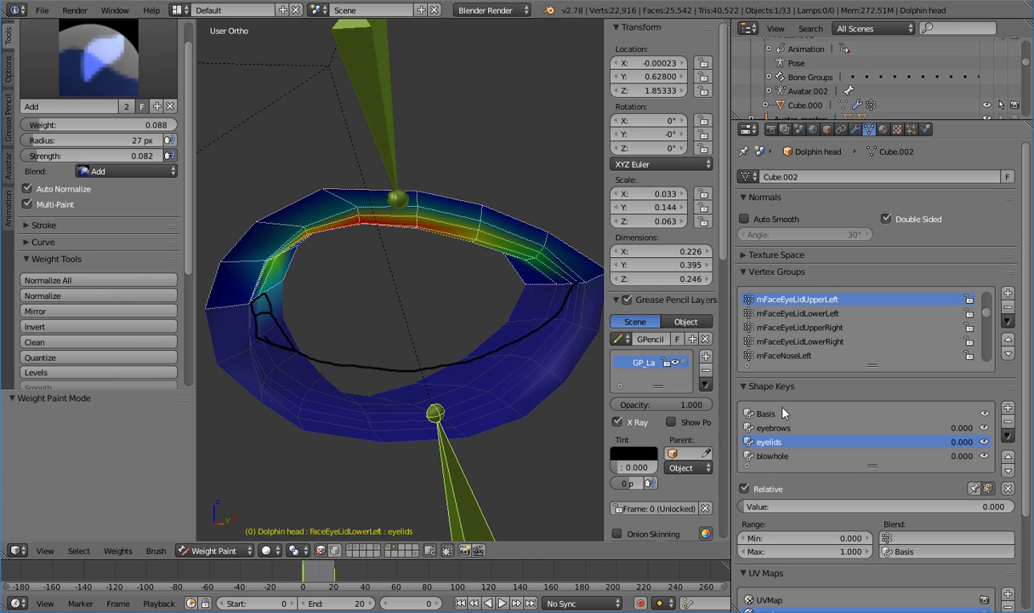
mouse_move(746, 505)
mouse_down()
mouse_move(1012, 505)
mouse_move(738, 505)
mouse_up()
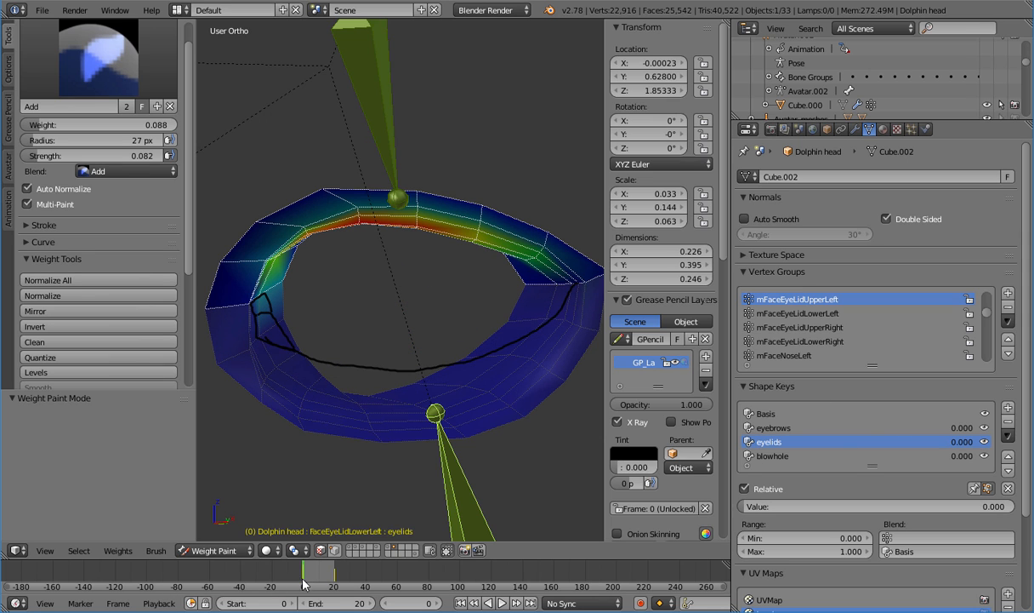
drag(304, 583, 333, 583)
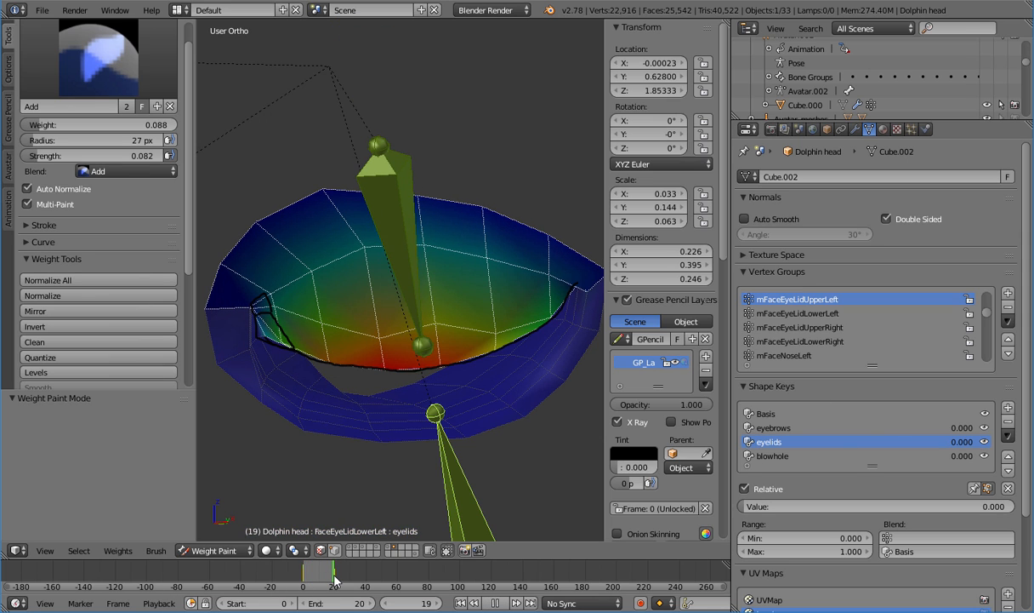
click(260, 325)
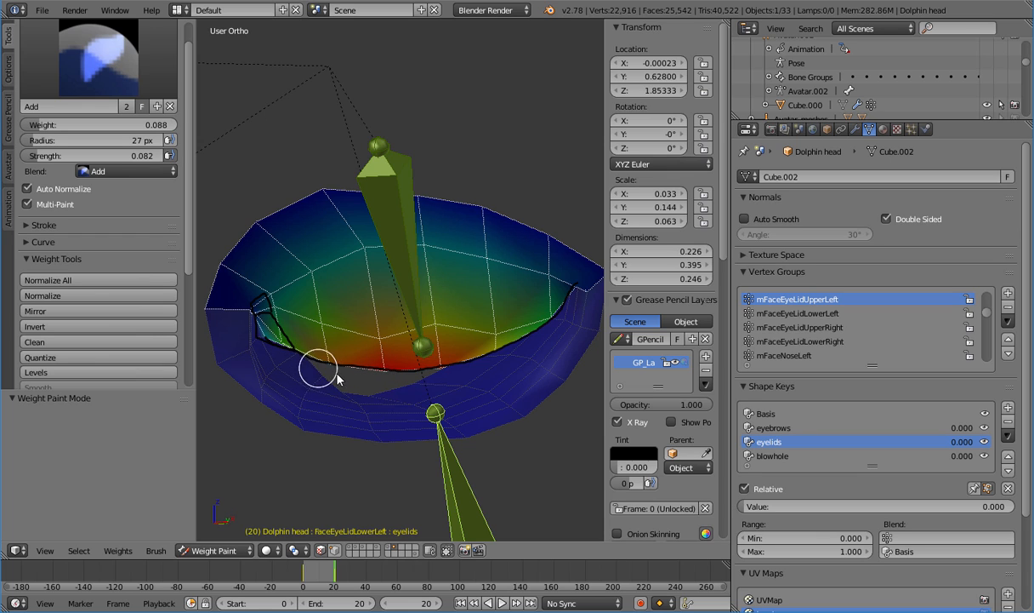
Shrink the brush radius to 6 px and subtract weight from individual vertices at the traced eye corner with the Subtract brush
key(f)
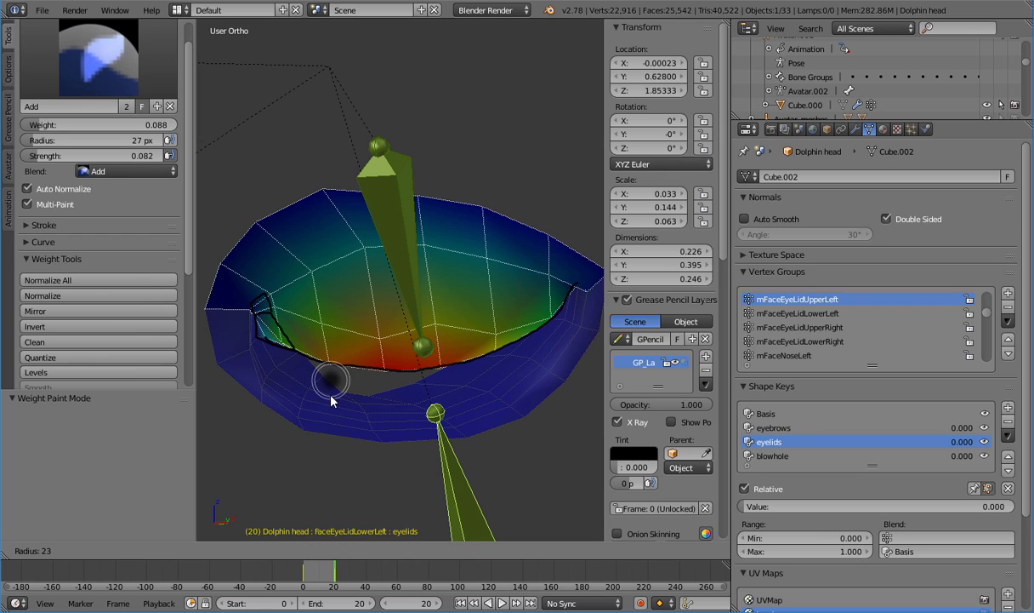
click(335, 385)
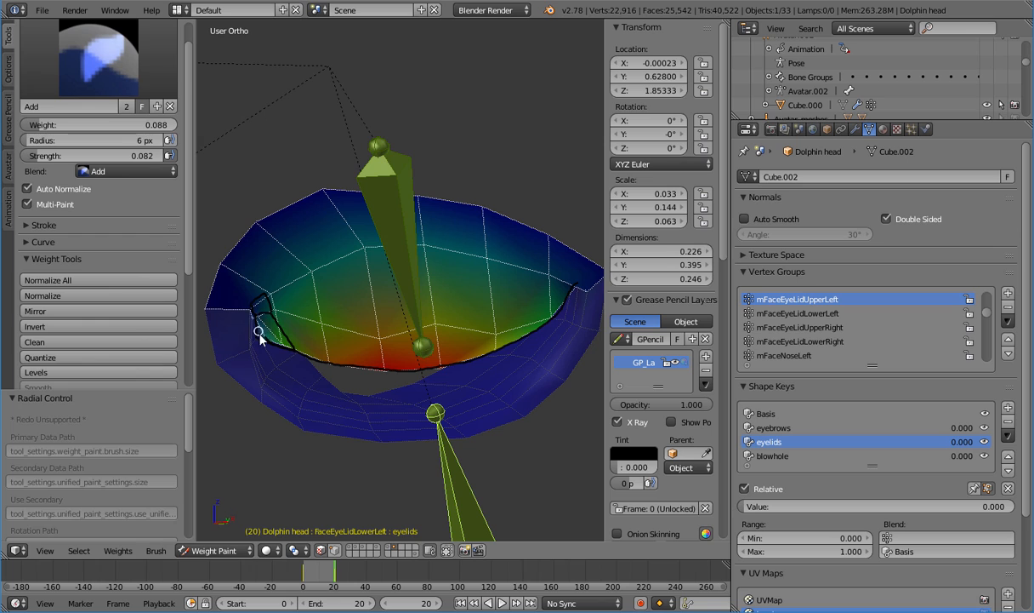
click(114, 91)
click(51, 208)
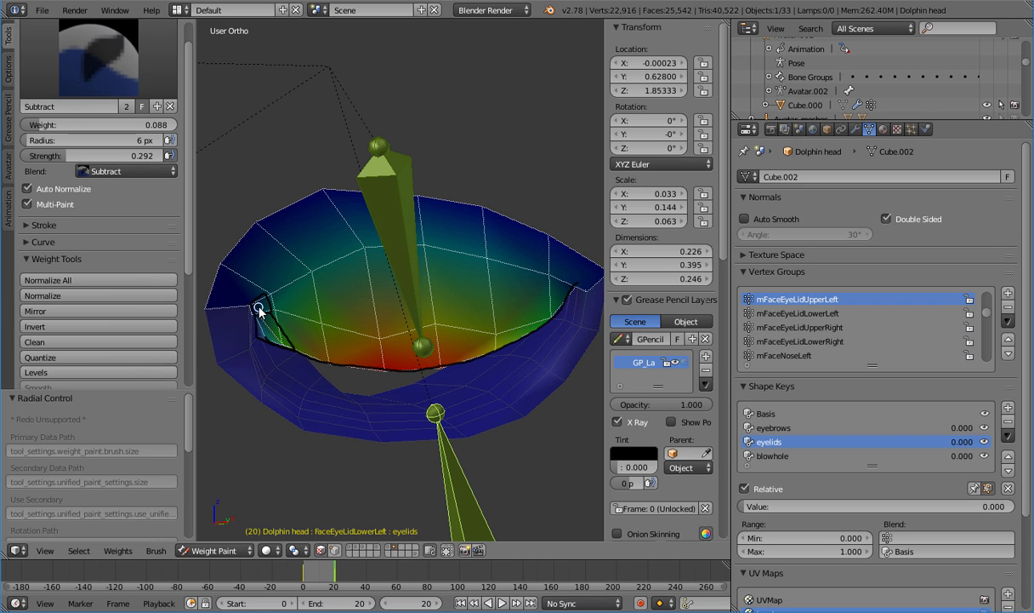
mouse_move(269, 328)
mouse_down()
mouse_move(258, 301)
mouse_move(256, 327)
mouse_move(259, 302)
mouse_move(249, 307)
mouse_move(259, 301)
mouse_up()
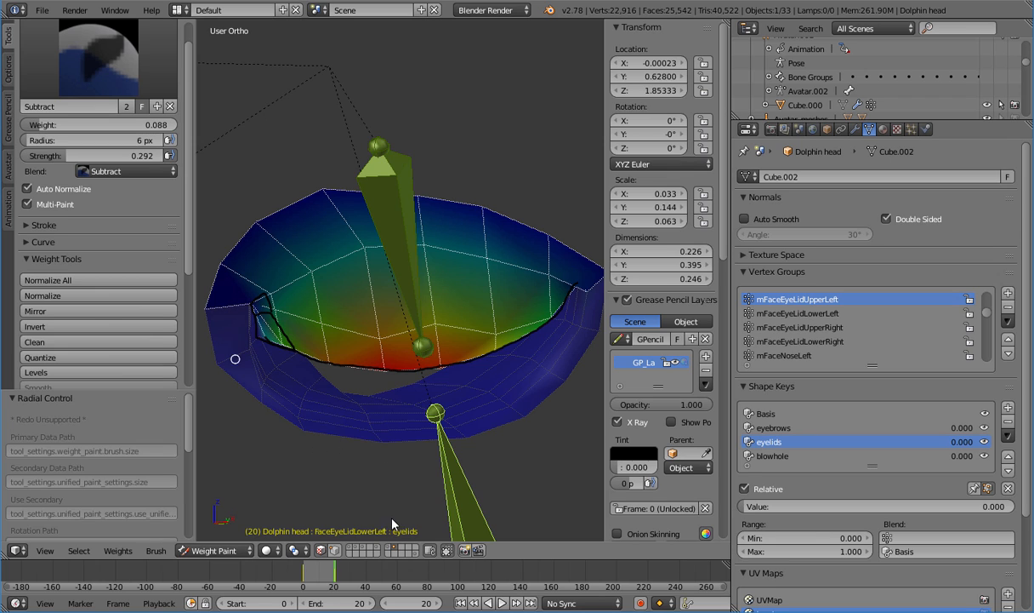
click(262, 321)
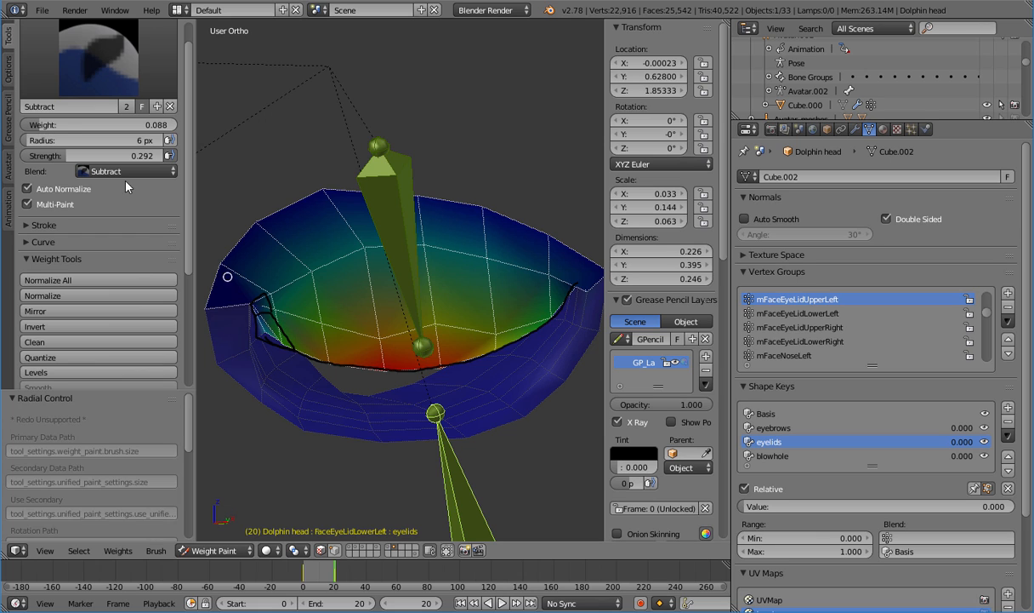
Paint more weight onto the eye-corner vertices with the Add brush, raising its weight to 0.386 and strength to 0.287
click(48, 61)
click(96, 167)
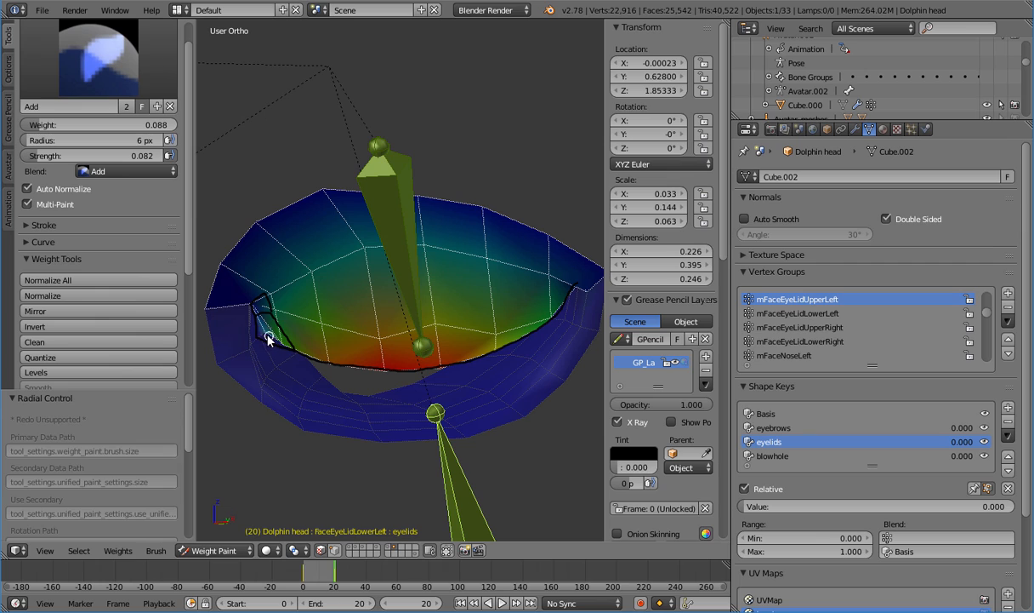
click(274, 292)
click(254, 310)
drag(67, 125, 113, 125)
drag(64, 155, 93, 155)
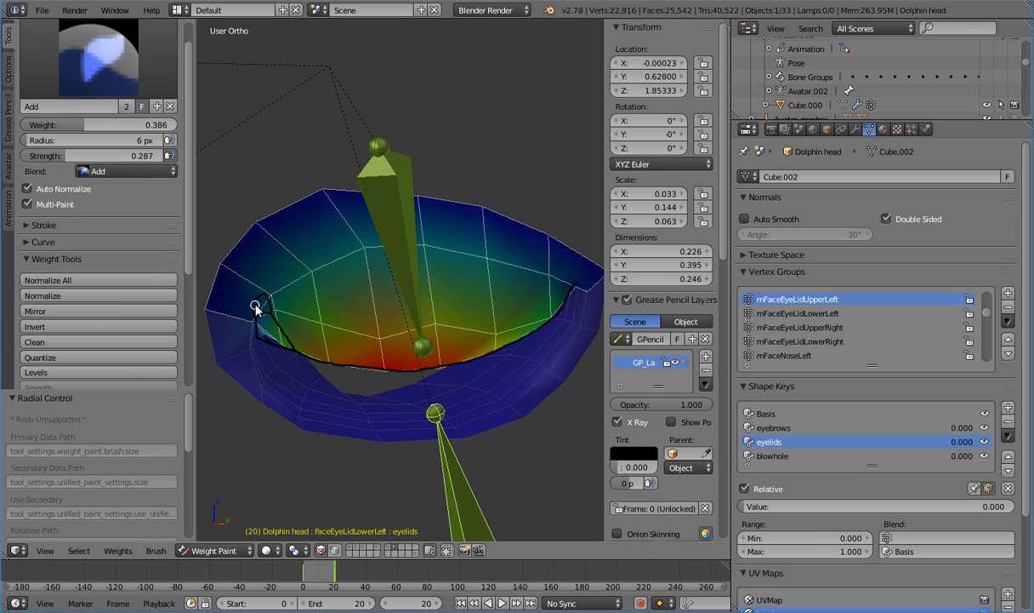
click(258, 323)
drag(258, 326, 255, 322)
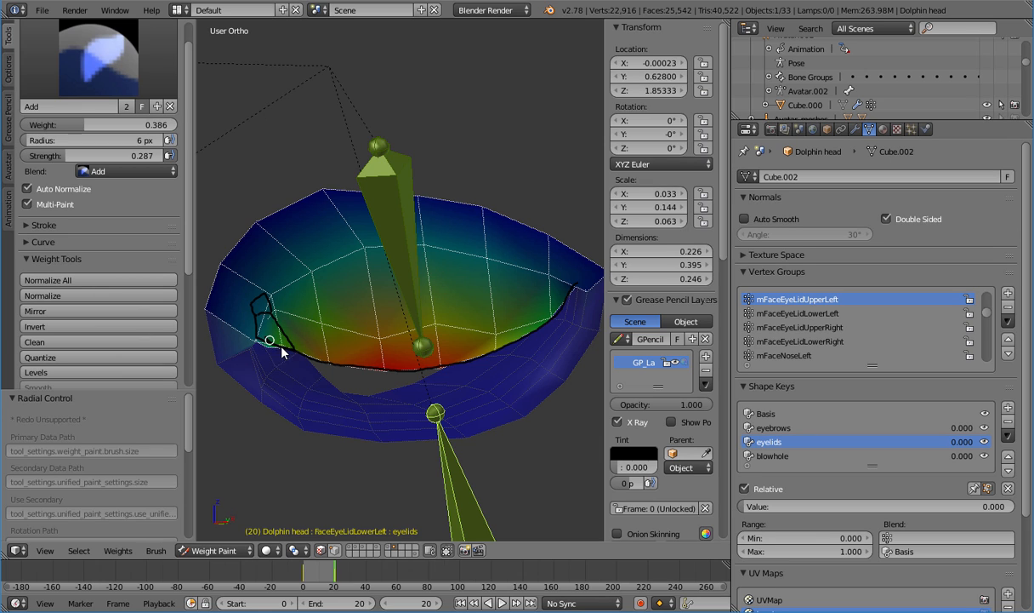
Subtract weight from the outer eye-corner vertices with the Subtract brush to match the traced corner edges
click(71, 75)
click(48, 175)
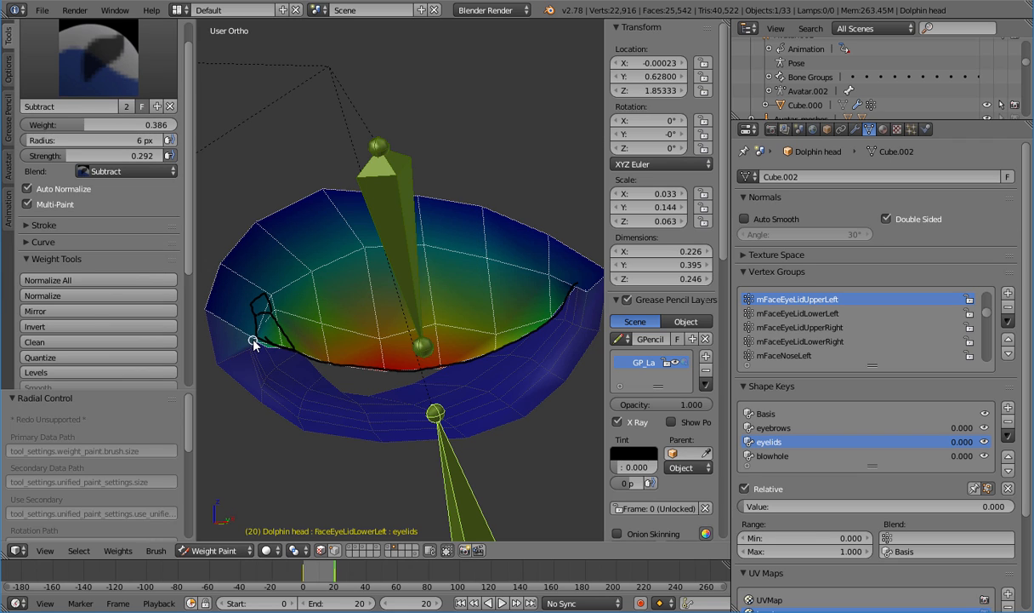
click(254, 340)
drag(251, 330, 252, 324)
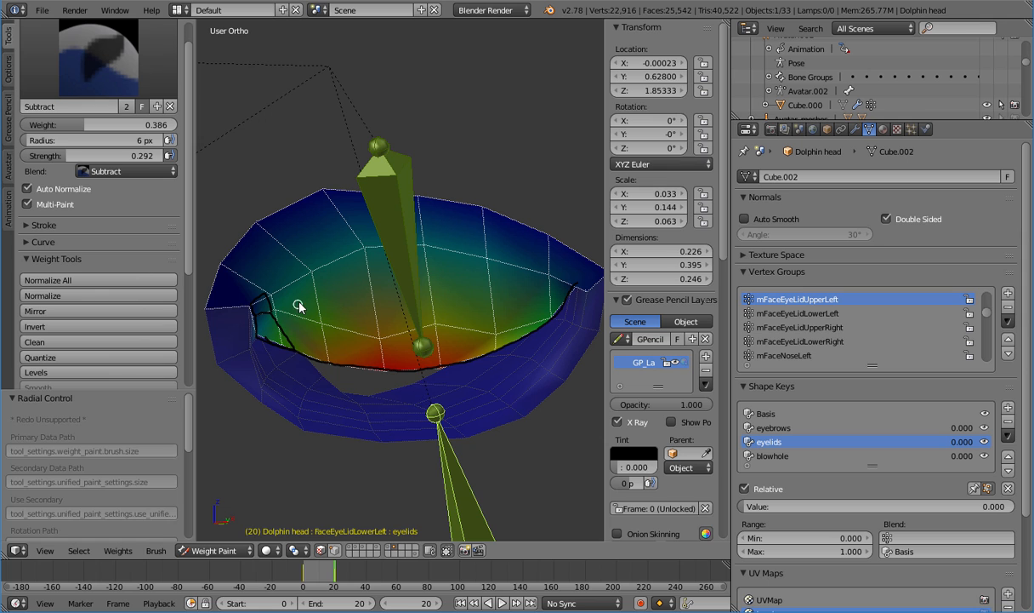
Review the bone-driven eyelid closure between frames 0 and 20 against the traced lines, ending at frame 20
mouse_move(332, 574)
mouse_down()
mouse_move(302, 584)
mouse_move(336, 589)
mouse_up()
drag(334, 568, 303, 568)
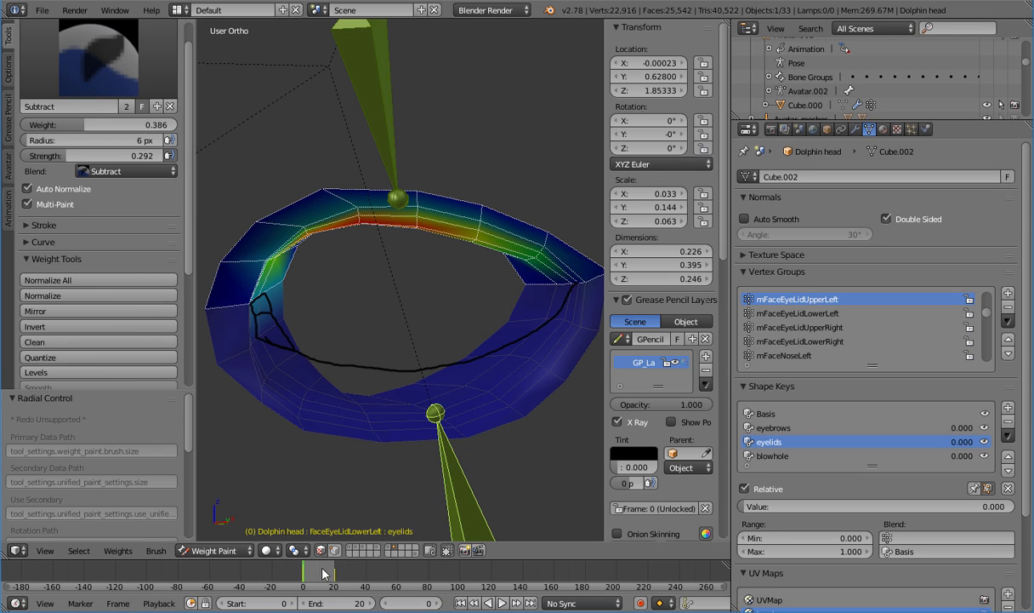
drag(308, 571, 330, 585)
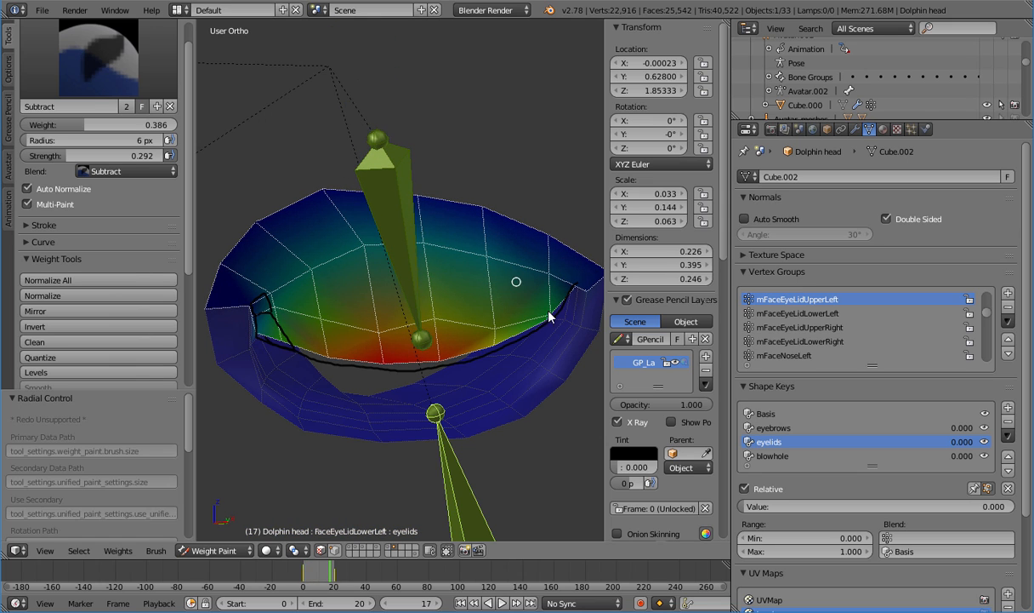
drag(330, 579, 303, 578)
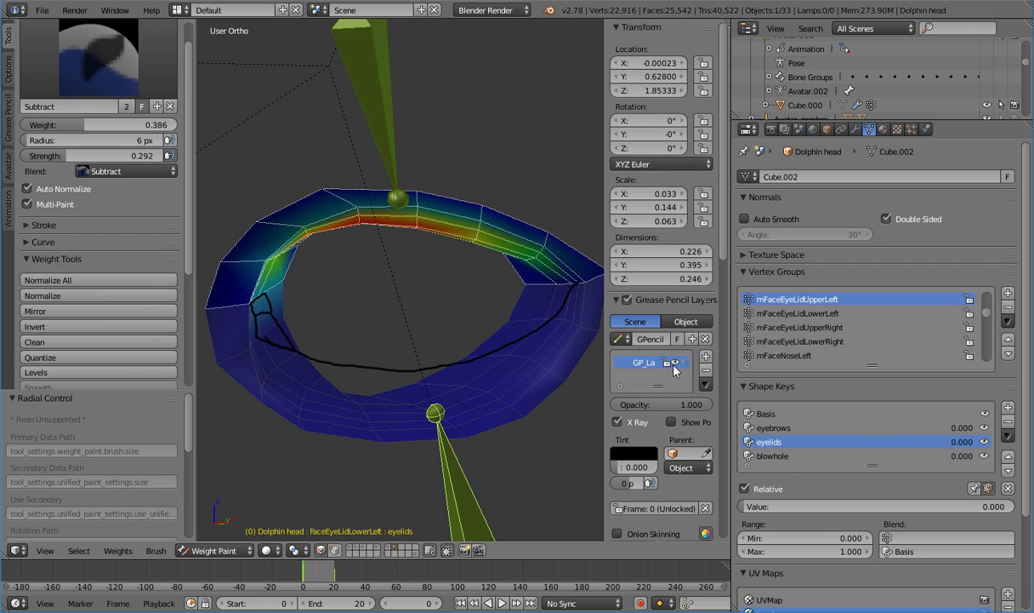
key(alt+a)
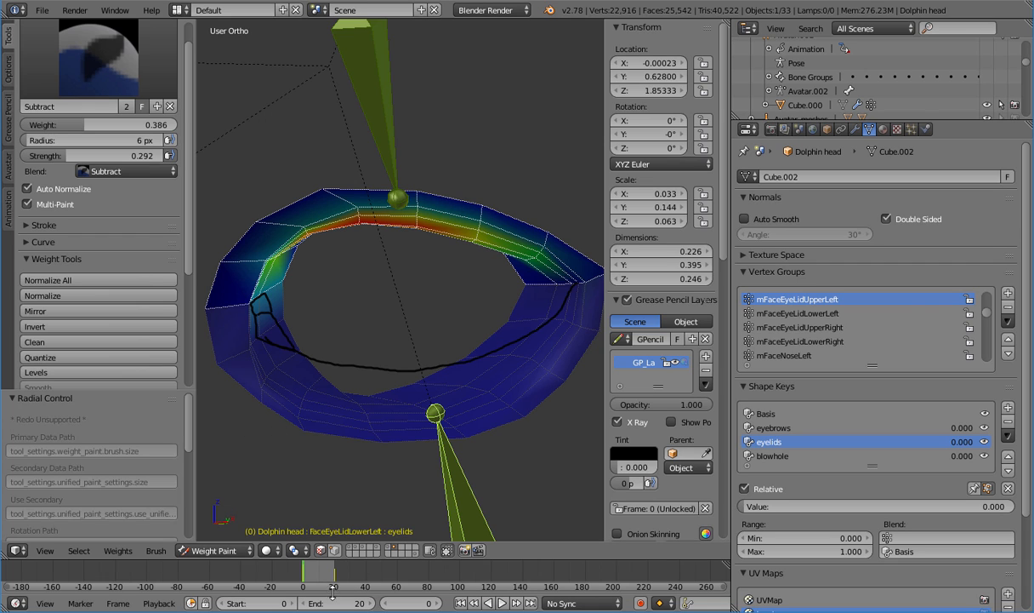
drag(304, 580, 335, 578)
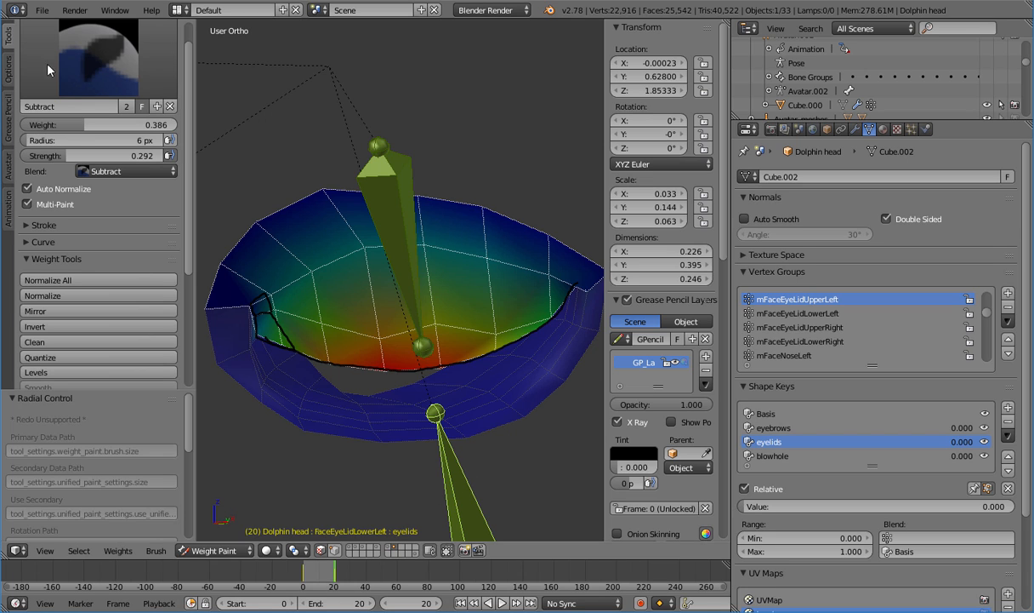
Save the file as a new version named 22.blend in the same folder
click(42, 10)
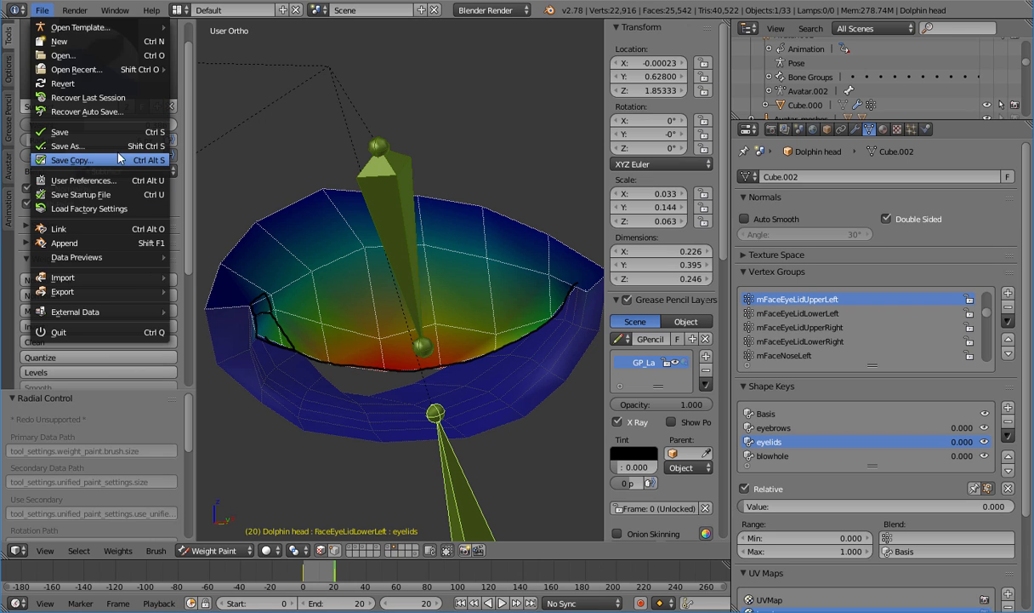
click(56, 151)
click(303, 62)
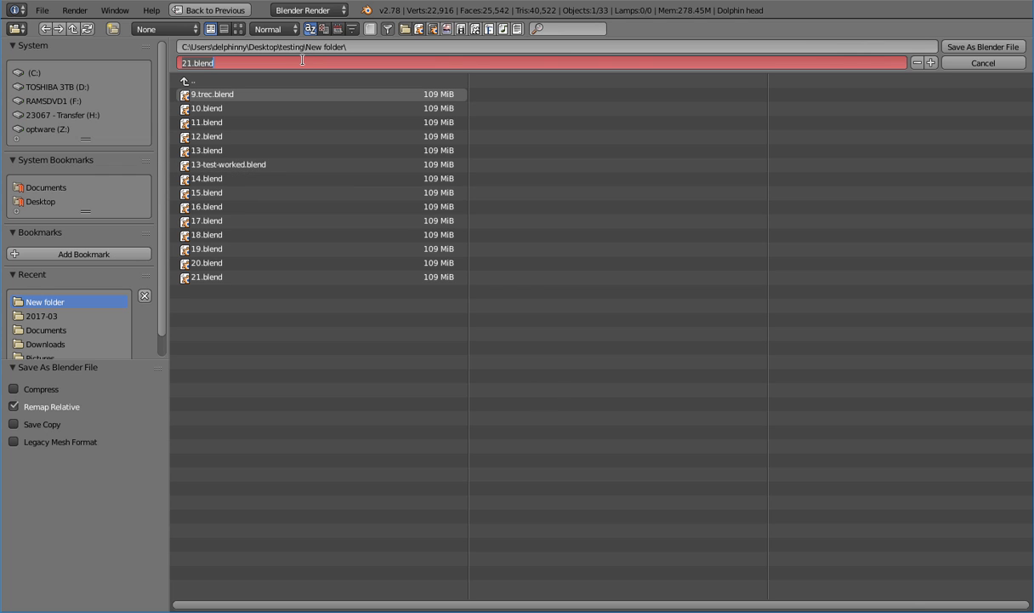
text(22)
key(Return)
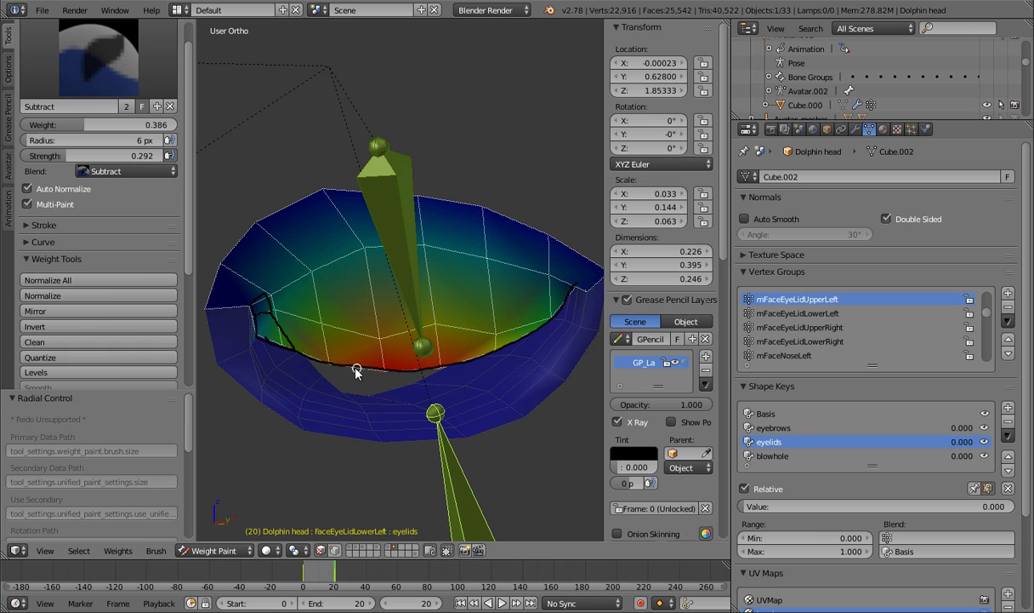
Return to frame 0 and deselect all vertices of the dolphin head mesh
drag(329, 575, 301, 575)
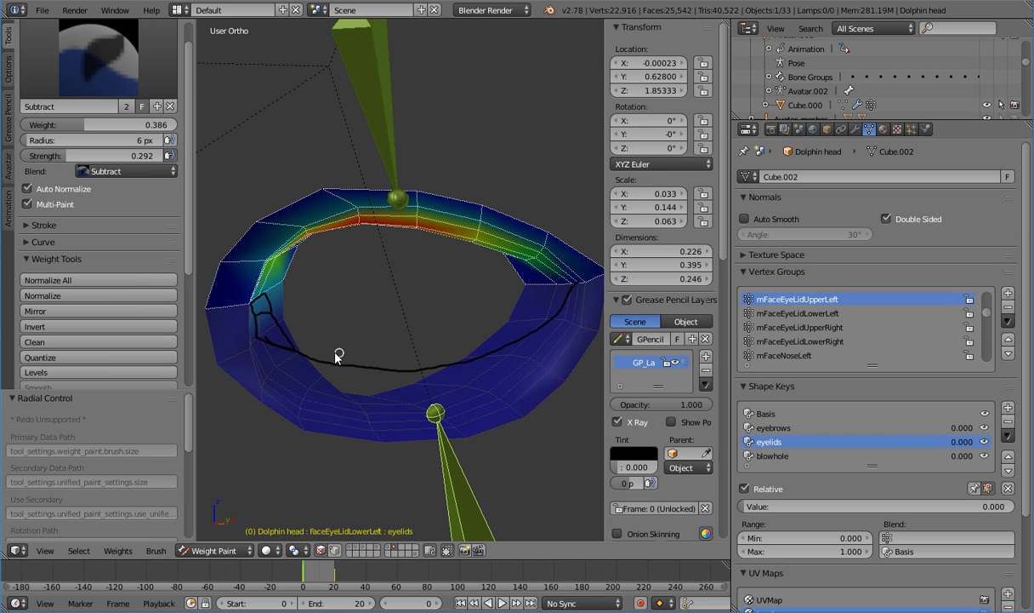
key(a)
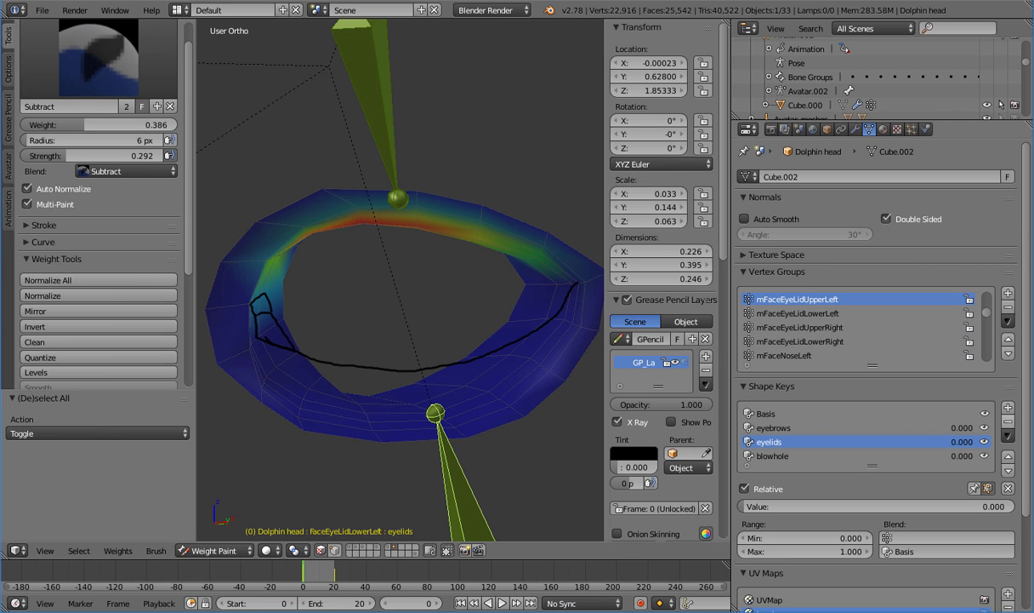
Select the vertices of the lower eyelid vertex group on the dolphin head mesh and return to Weight Paint mode
key(Tab)
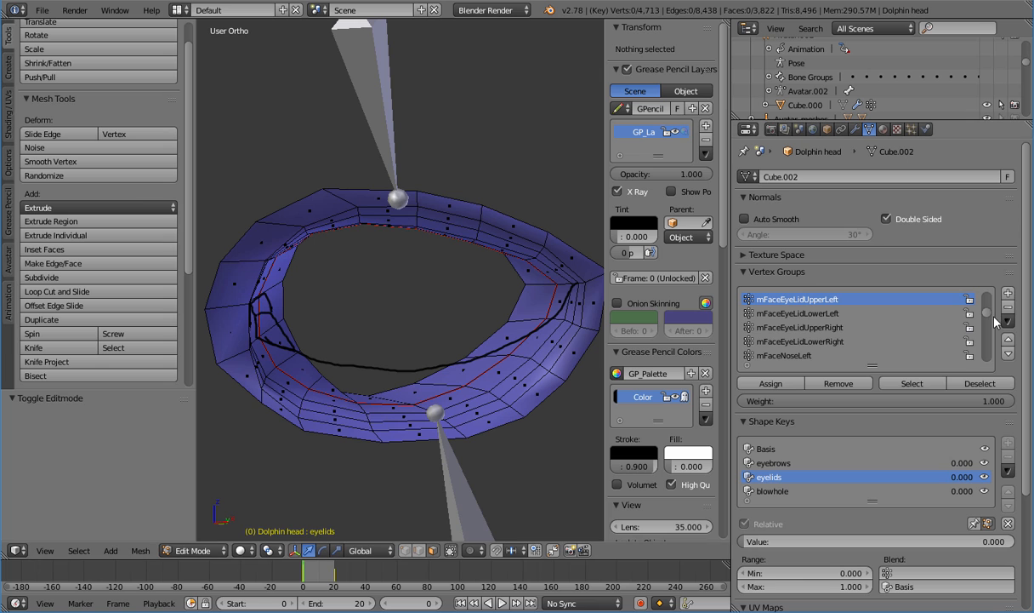
scroll(949, 327, down, 5)
click(910, 383)
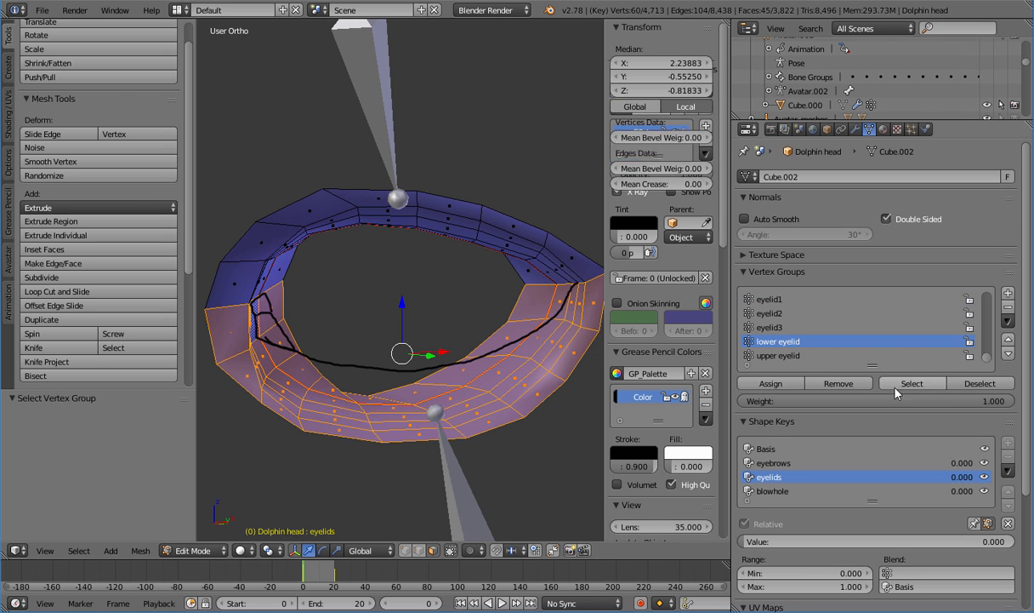
key(Tab)
key(Tab)
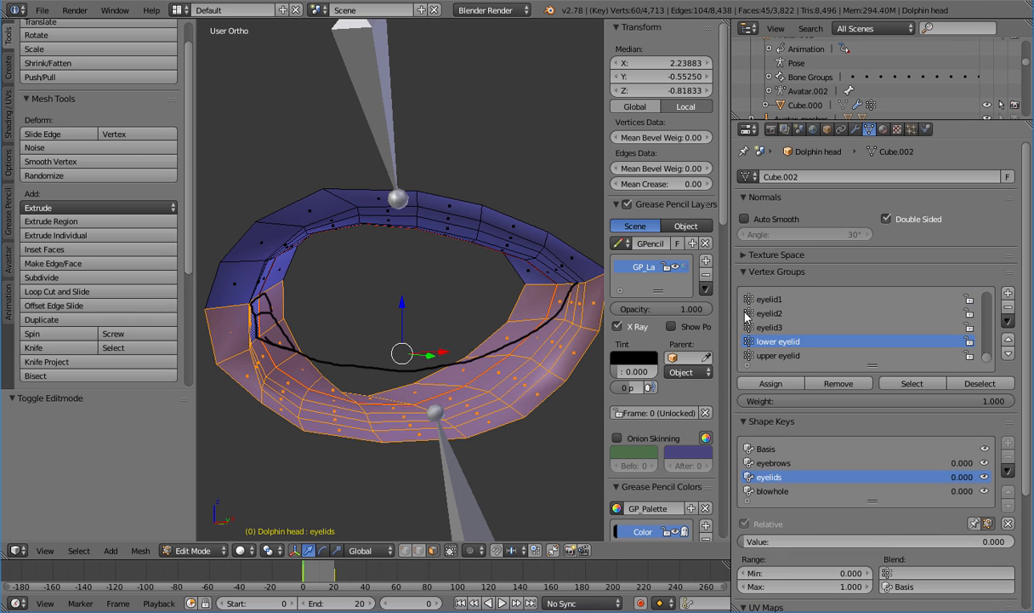
key(Tab)
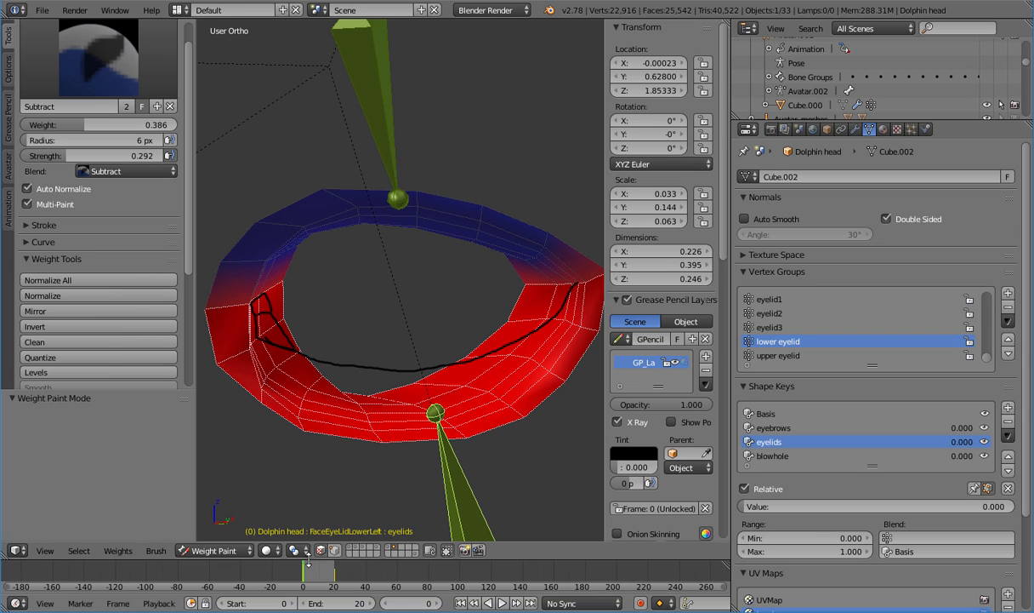
Select the FaceEyeLidLowerLeft bone in Pose Mode, then put the dolphin head back into Weight Paint mode
click(214, 551)
click(204, 536)
right_click(453, 470)
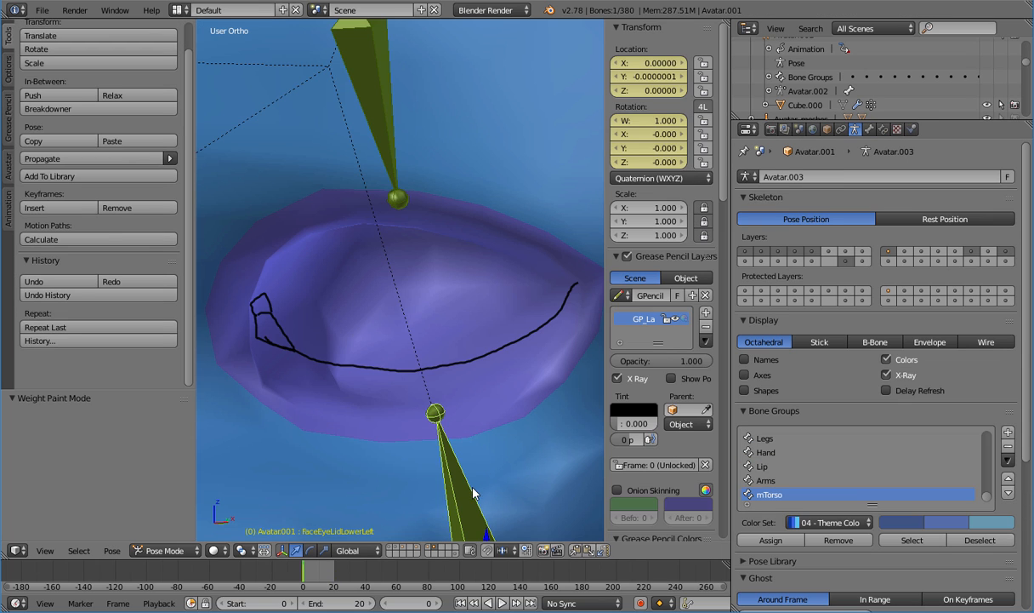
click(189, 548)
click(171, 533)
click(202, 550)
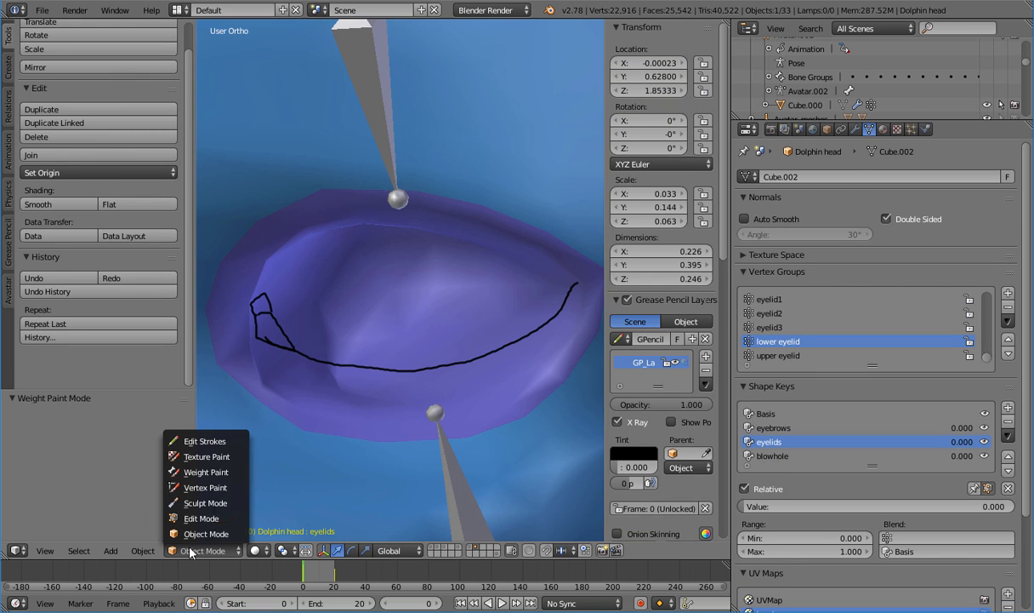
click(206, 472)
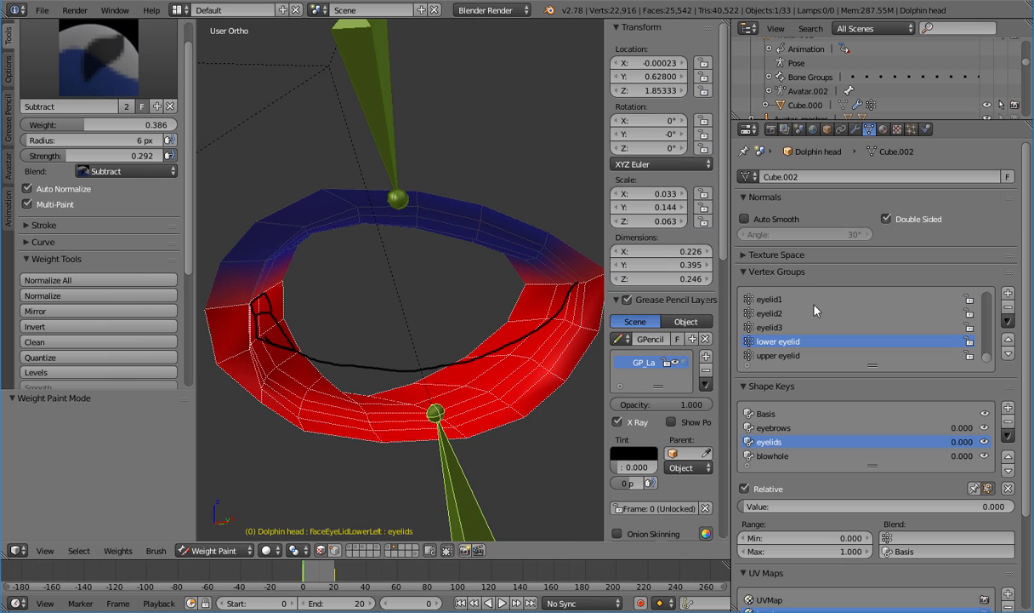
key(Tab)
key(Tab)
key(Tab)
click(194, 551)
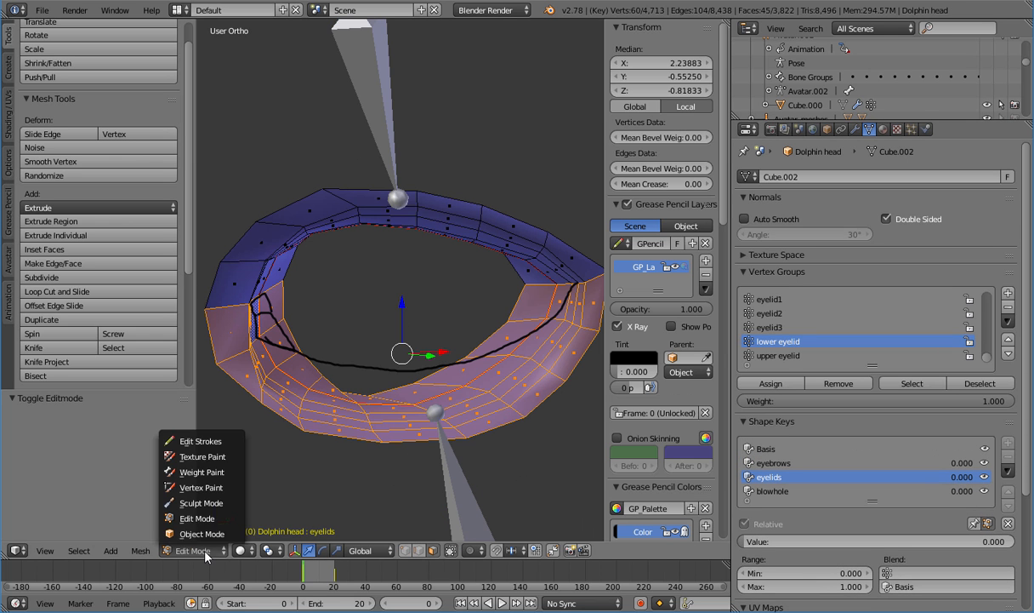
click(204, 554)
right_click(443, 459)
key(Tab)
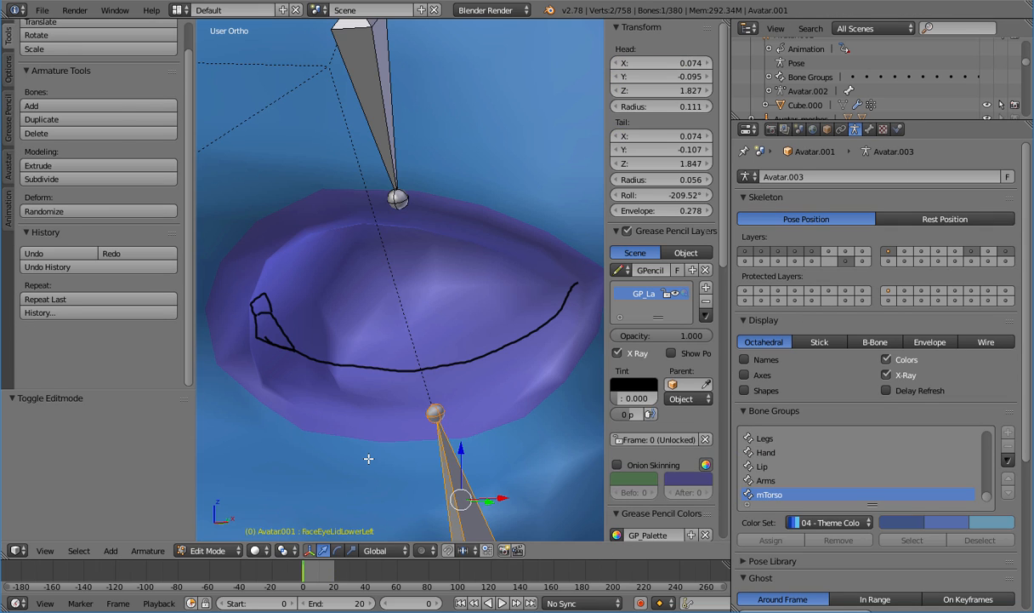
key(ctrl+Tab)
click(179, 551)
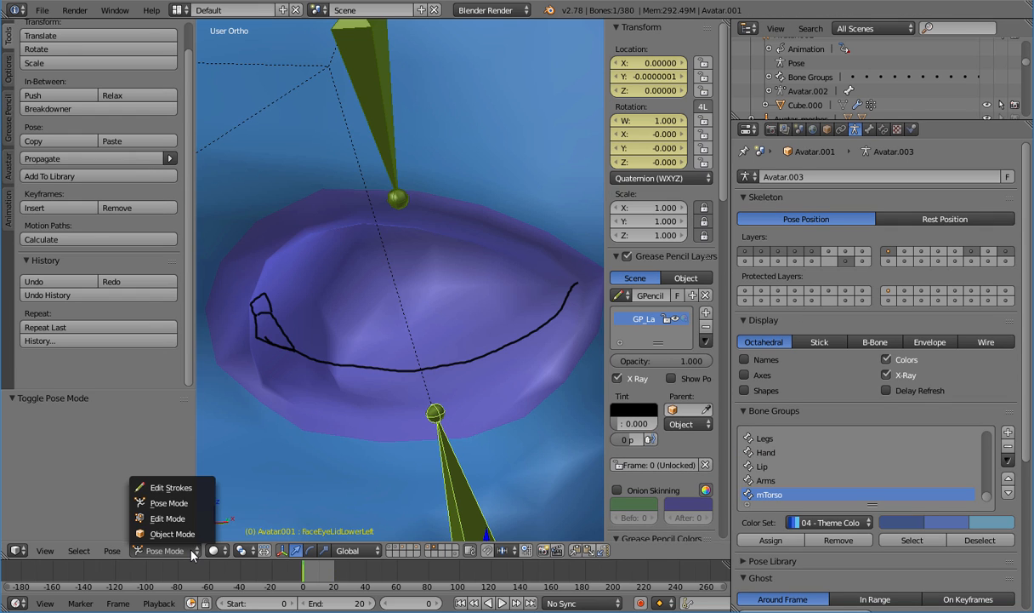
click(194, 503)
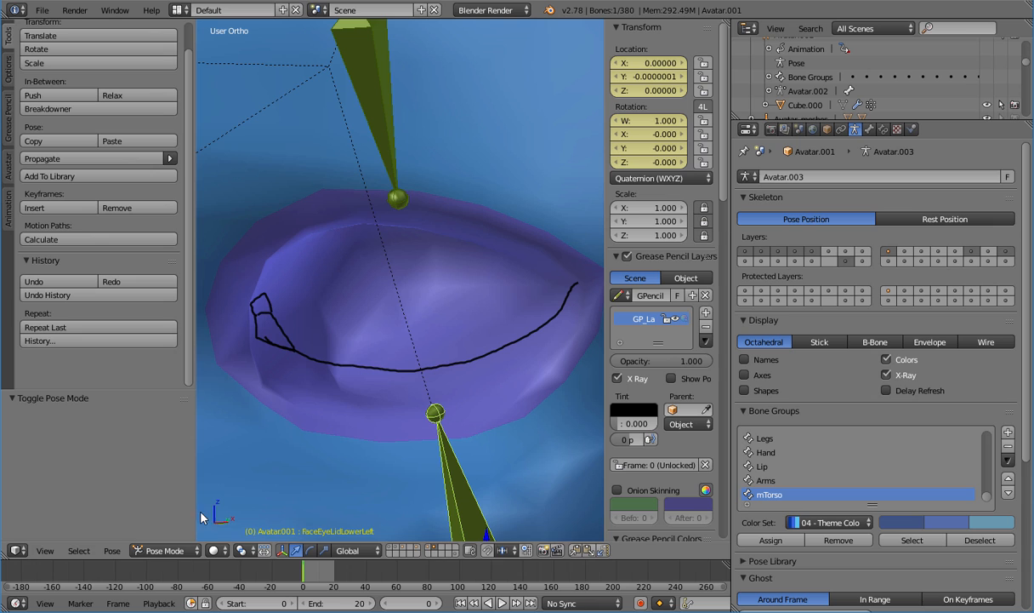
click(174, 550)
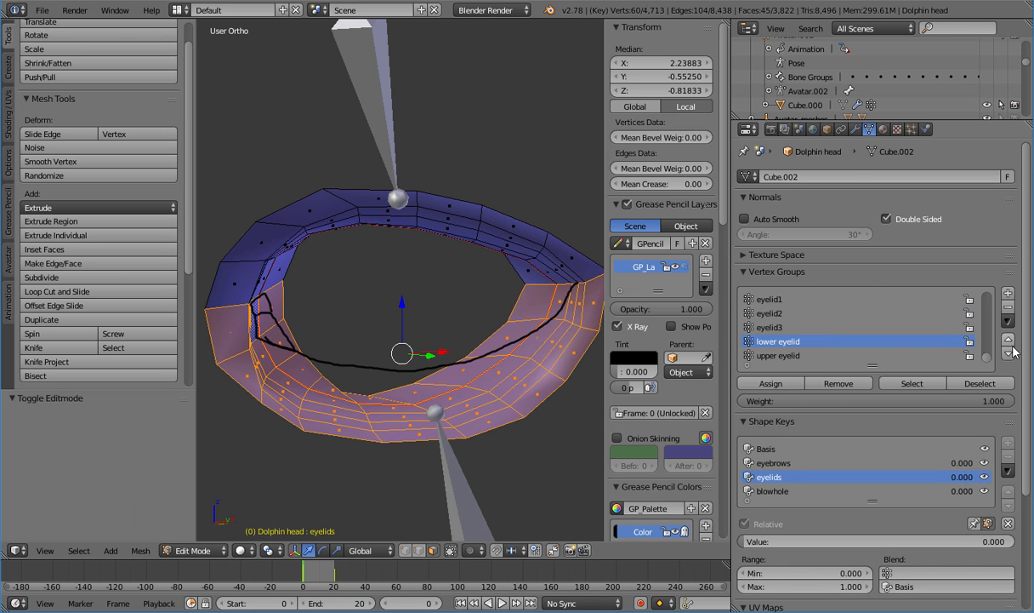
scroll(996, 314, up, 5)
scroll(940, 334, down, 8)
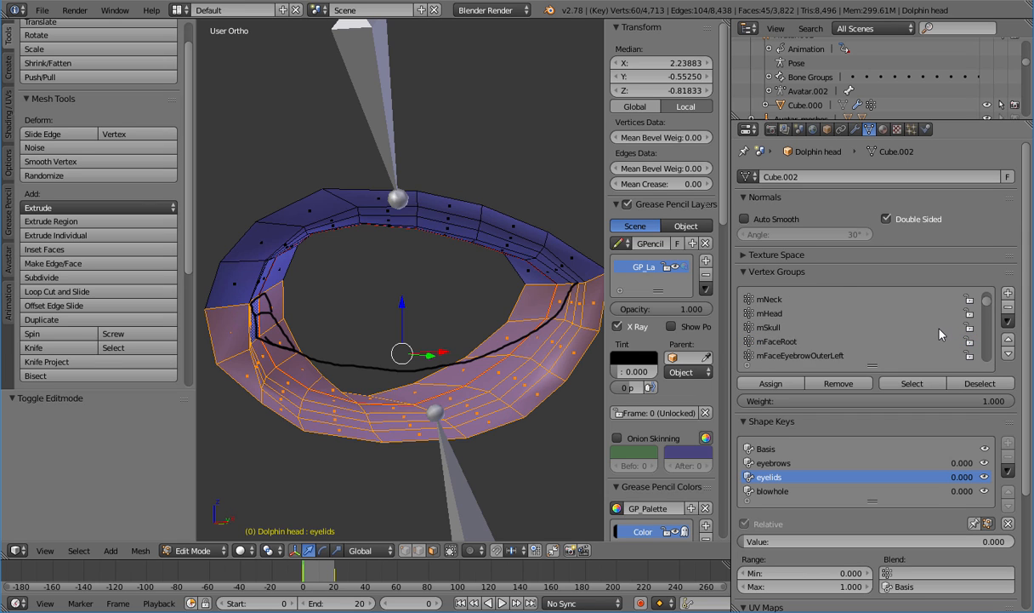
Reselect the lower left eyelid bone, return the dolphin head to Weight Paint mode and make mFaceEyeLidLowerLeft the active vertex group
click(195, 549)
click(191, 535)
right_click(464, 483)
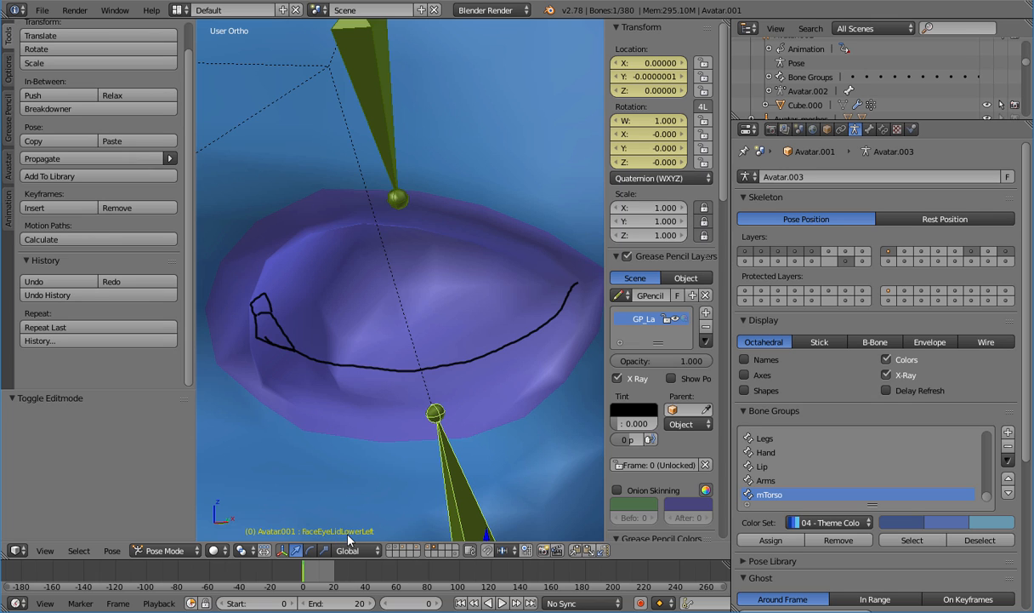
right_click(363, 451)
click(204, 550)
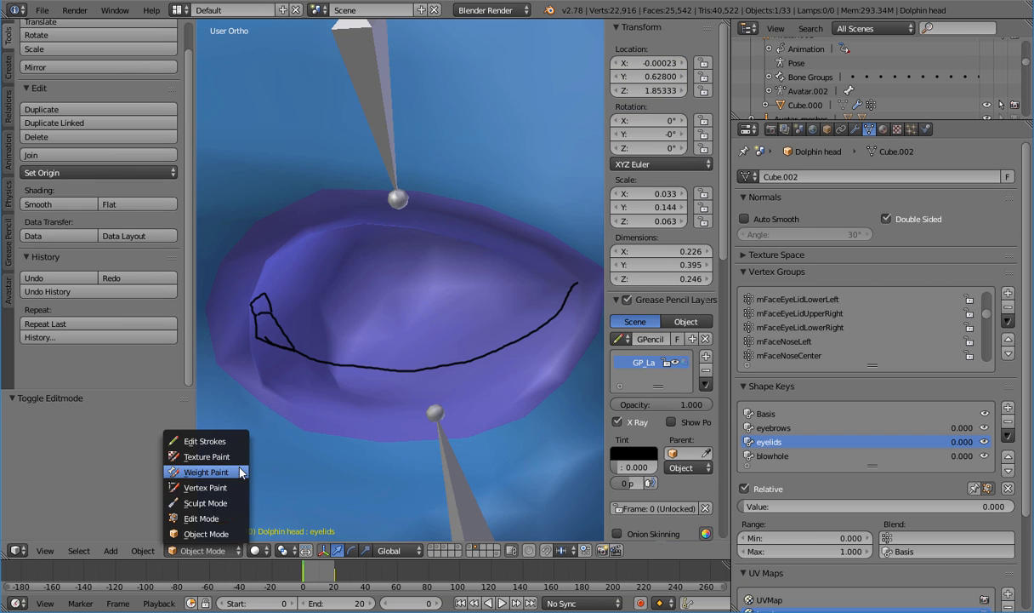
click(223, 477)
mouse_move(987, 315)
mouse_down()
mouse_move(988, 348)
mouse_move(984, 307)
mouse_up()
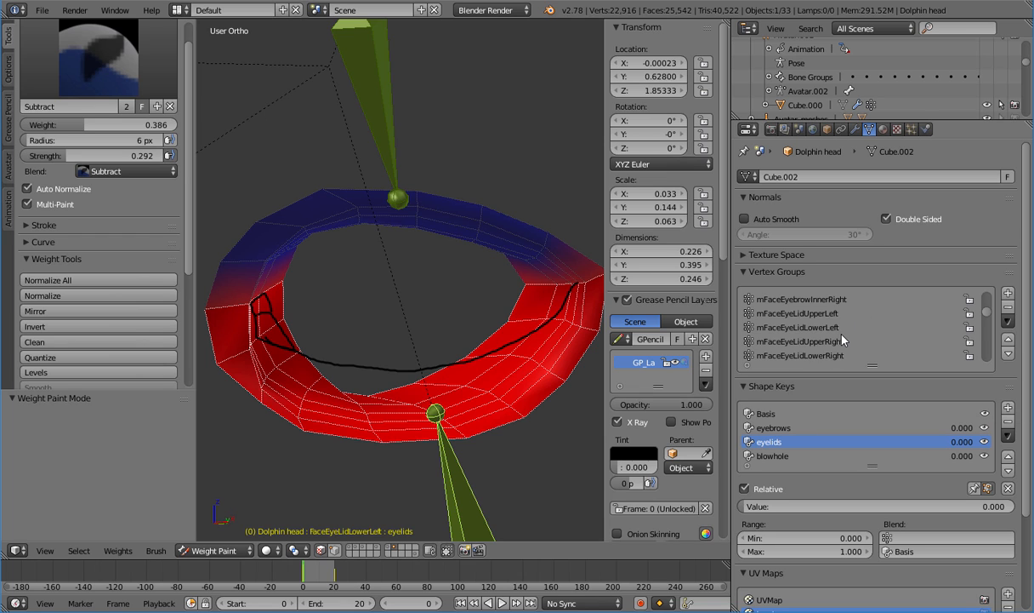
click(787, 327)
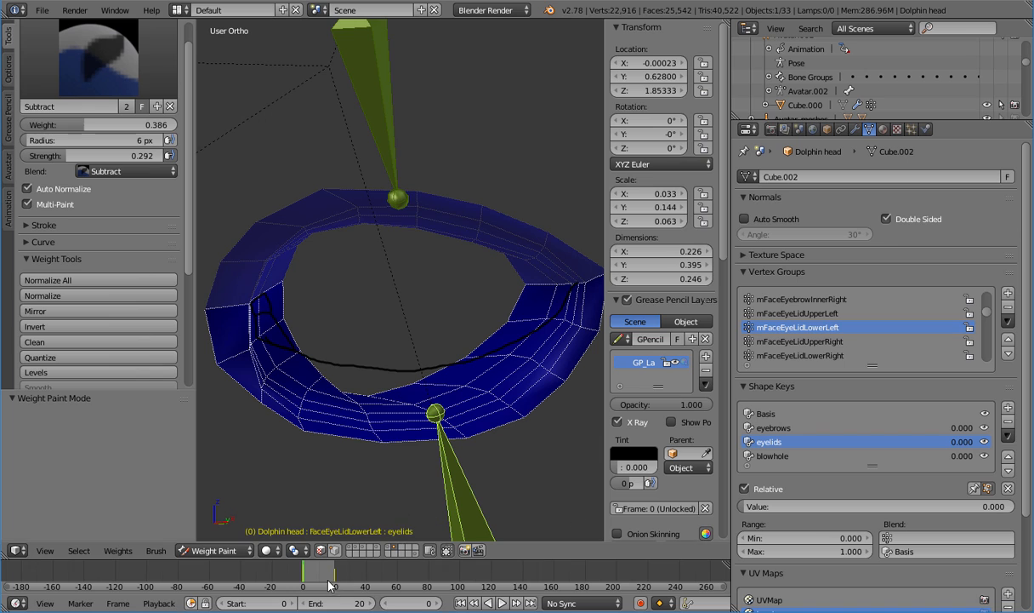
At frame 20, paint weight near the traced corner of the lower eyelid with the Add brush at a 34 px radius
drag(304, 585, 334, 585)
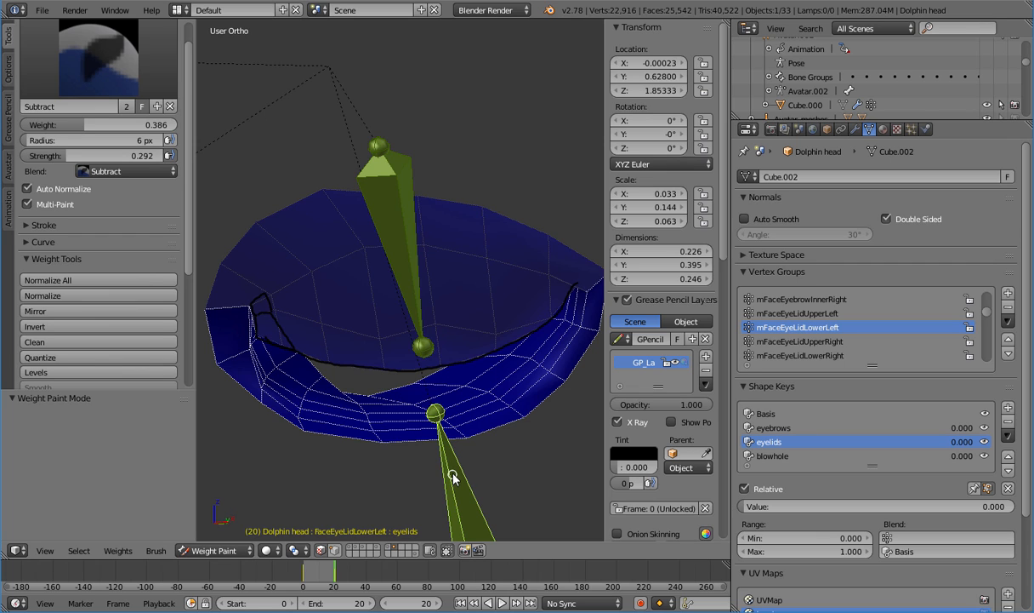
click(105, 41)
click(51, 136)
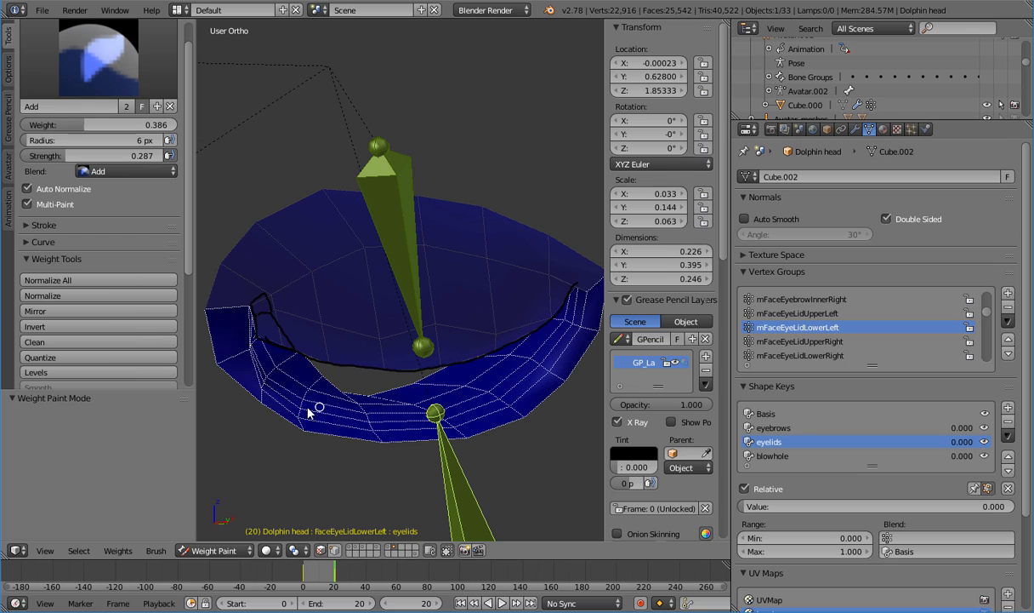
key(f)
click(366, 439)
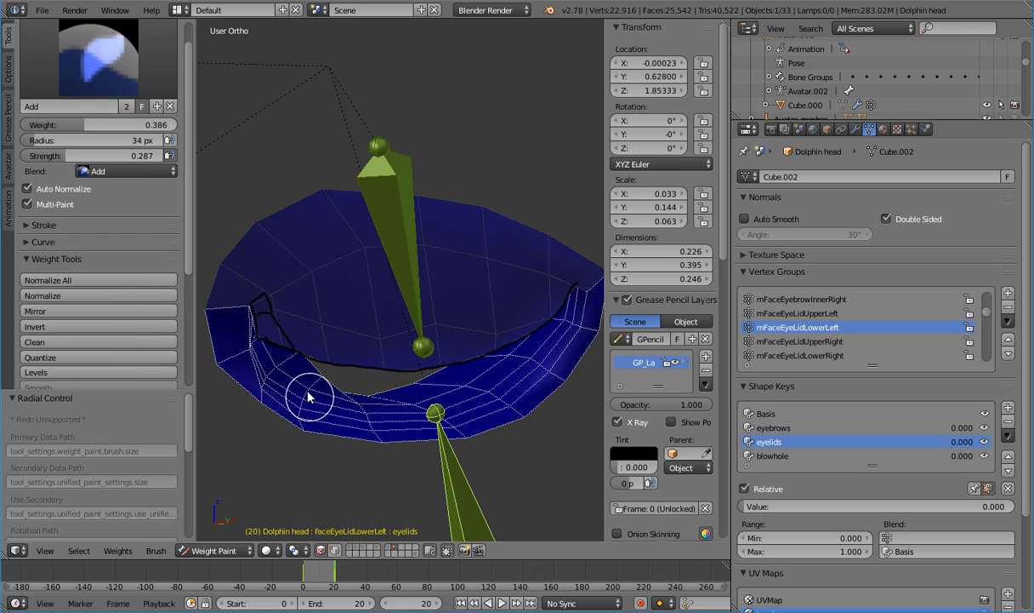
mouse_move(307, 397)
mouse_down()
mouse_move(277, 369)
mouse_move(378, 387)
mouse_up()
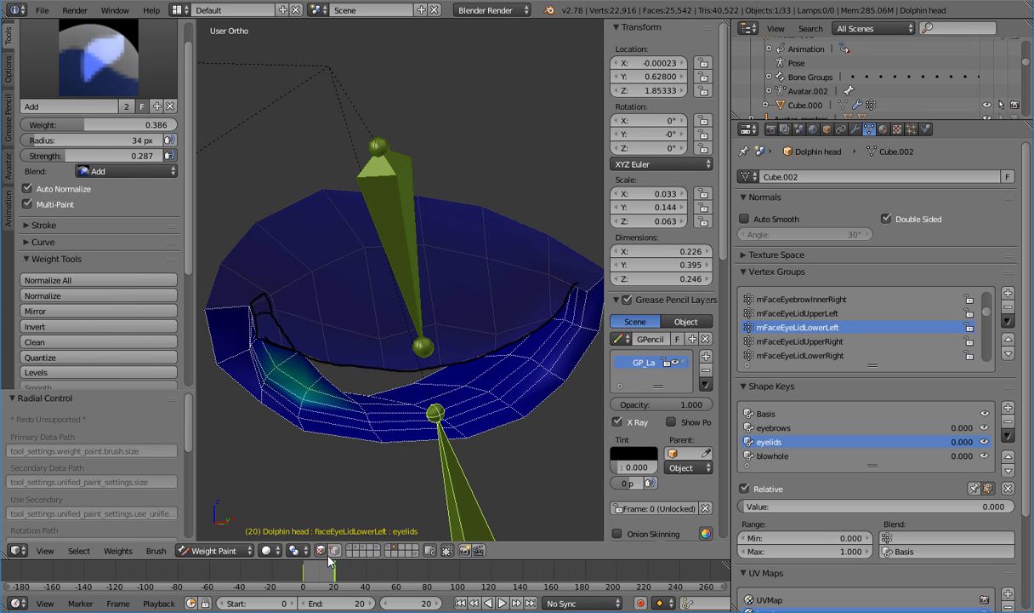
At frame 0 with the eyelids shape key set to 1.000, add more weight along the corner and middle of the lower eyelid
drag(330, 575, 295, 576)
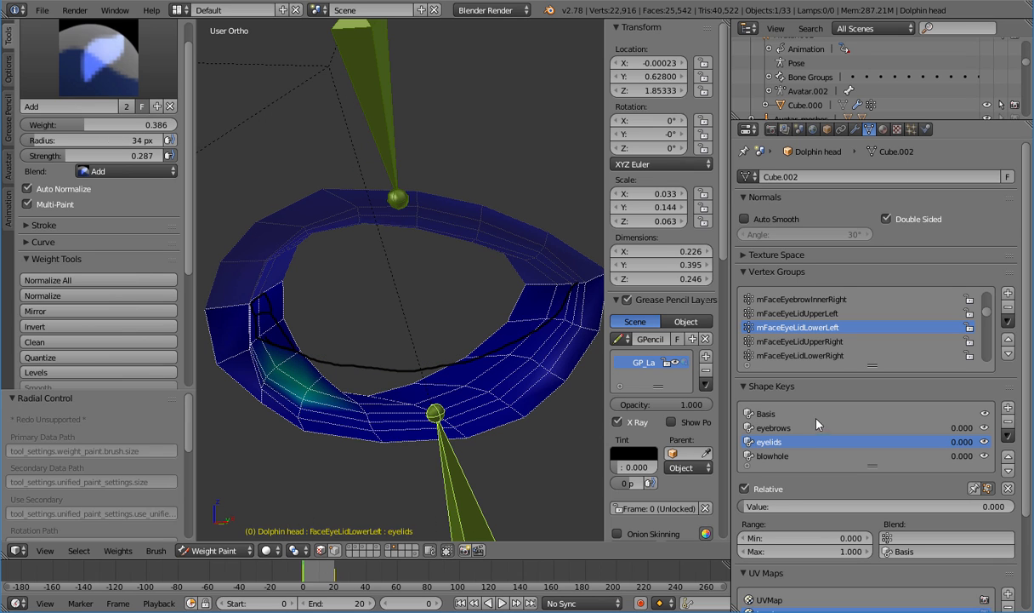
drag(757, 507, 1021, 507)
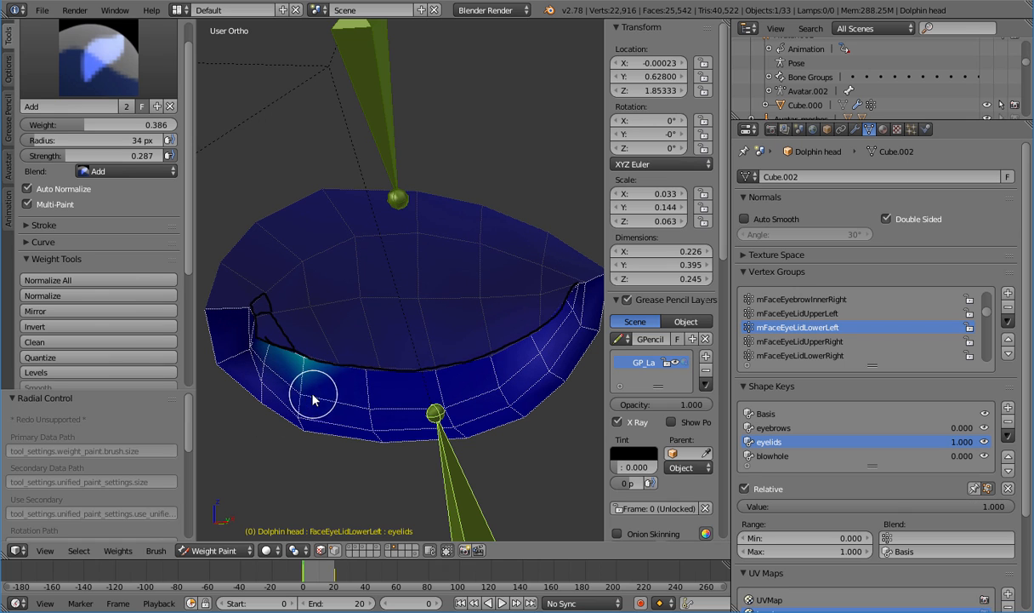
mouse_move(340, 393)
mouse_down()
mouse_move(352, 374)
mouse_move(376, 376)
mouse_move(374, 406)
mouse_move(443, 372)
mouse_move(455, 400)
mouse_move(382, 412)
mouse_move(300, 392)
mouse_up()
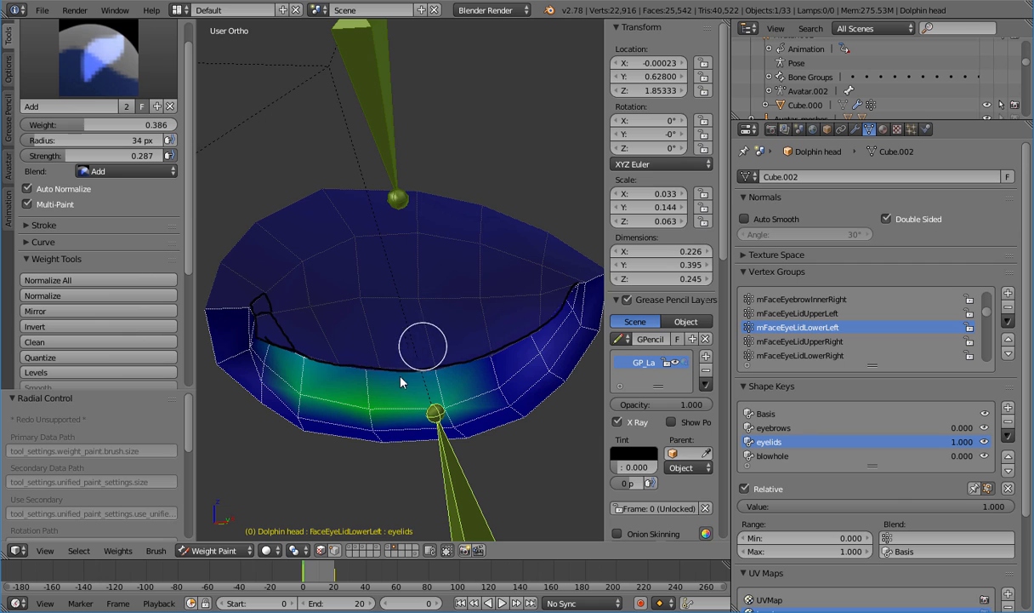
Select the upper eyelid vertex group in Edit Mode and hide its vertices so only the lower eyelid shows
key(Tab)
key(a)
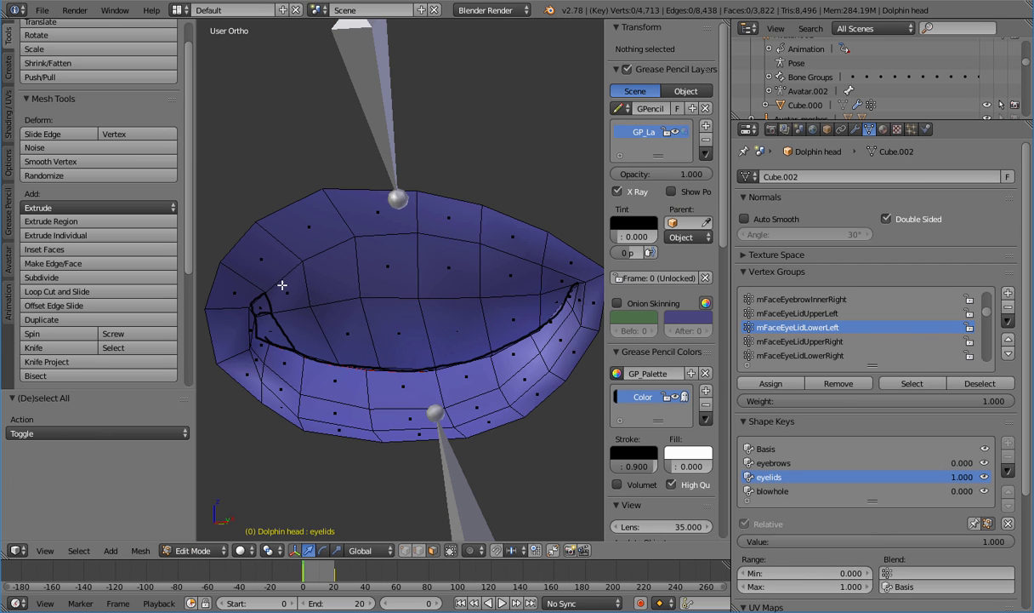
drag(990, 312, 988, 367)
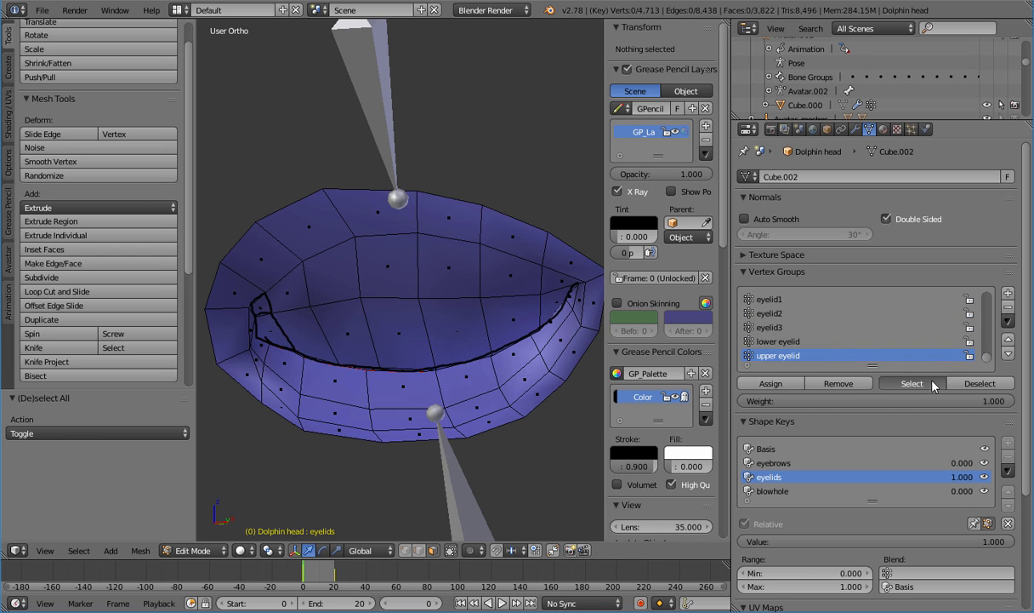
click(889, 383)
key(h)
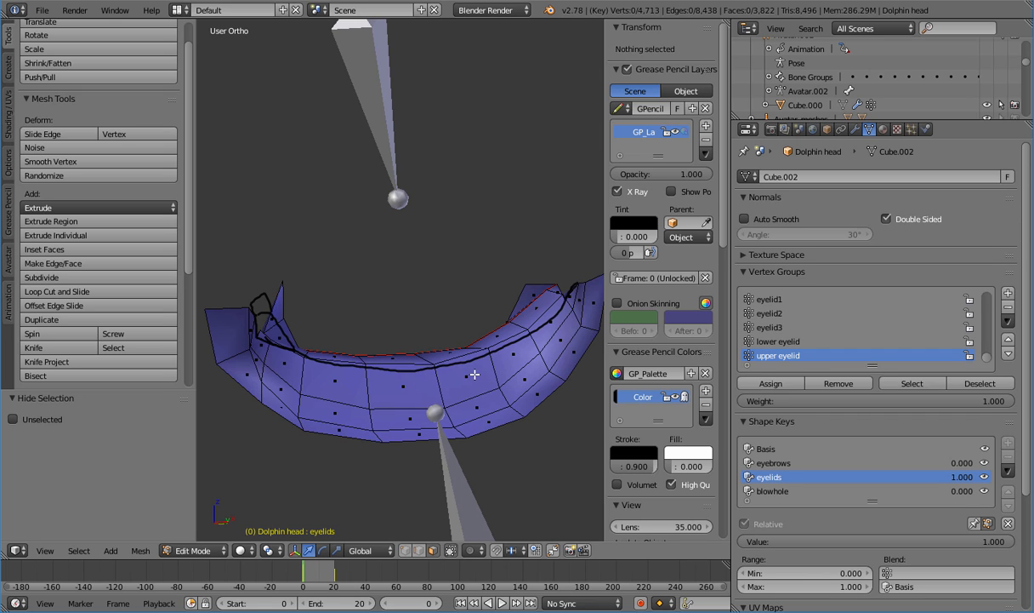
key(Tab)
key(Tab)
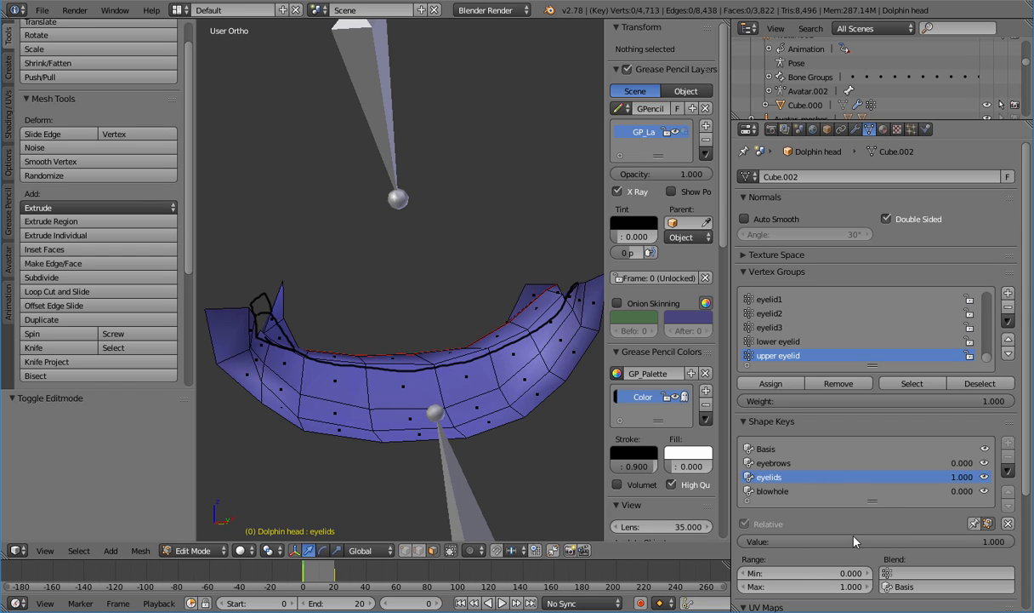
Set the eyelids shape key value to 0.000 and switch the dolphin head to Weight Paint mode
drag(855, 541, 613, 541)
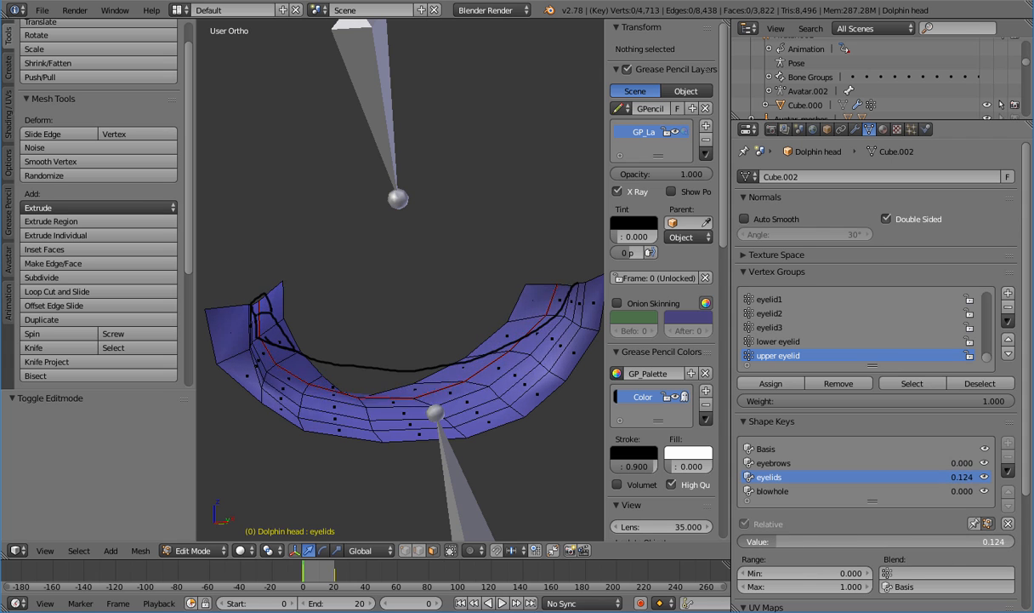
drag(773, 541, 738, 542)
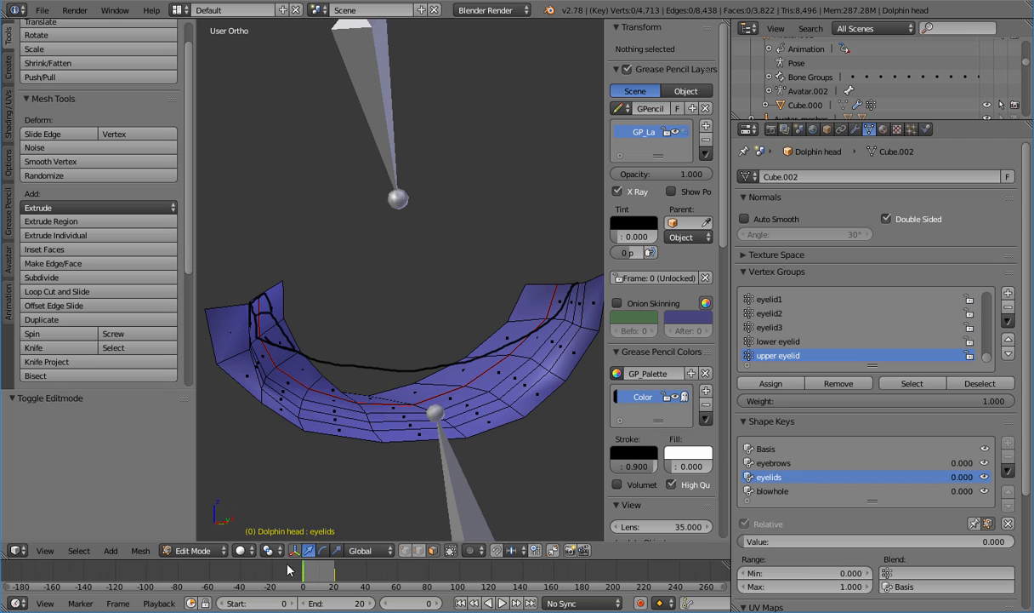
click(209, 552)
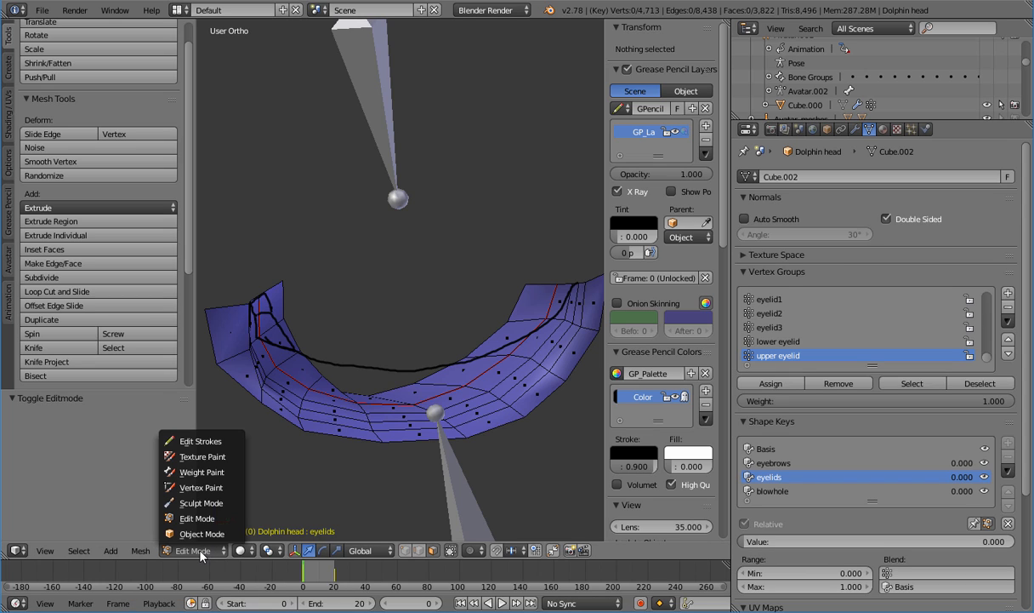
click(200, 553)
click(196, 551)
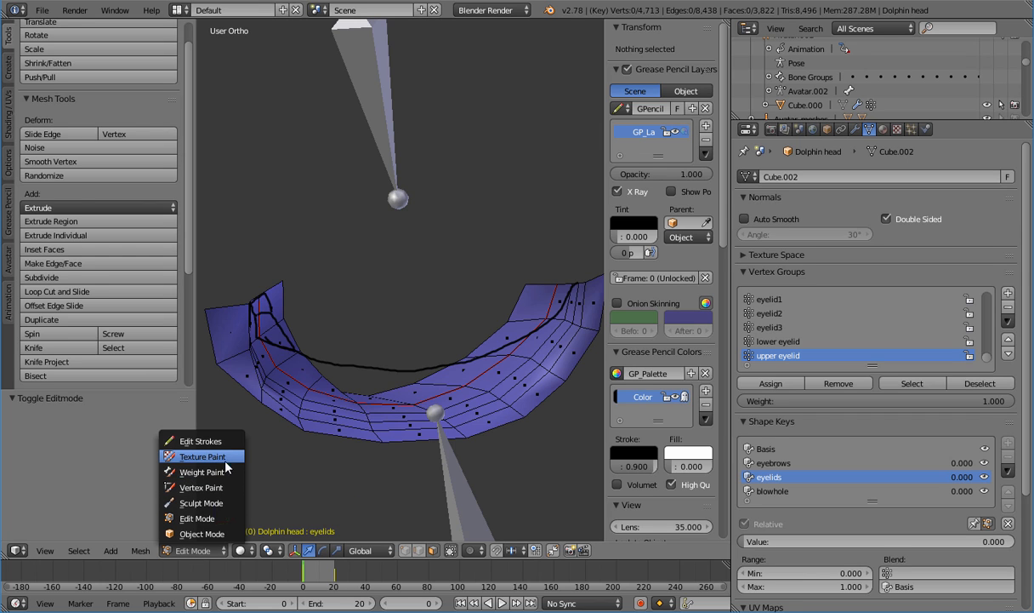
click(204, 471)
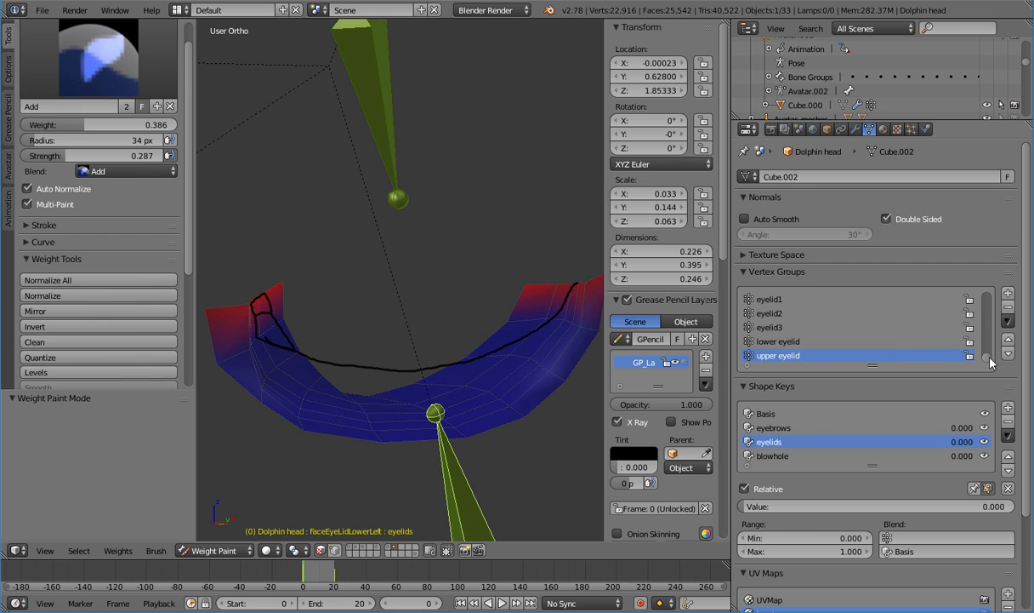
Make mFaceEyeLidLowerLeft the active vertex group of the dolphin head
drag(989, 362, 945, 297)
click(795, 326)
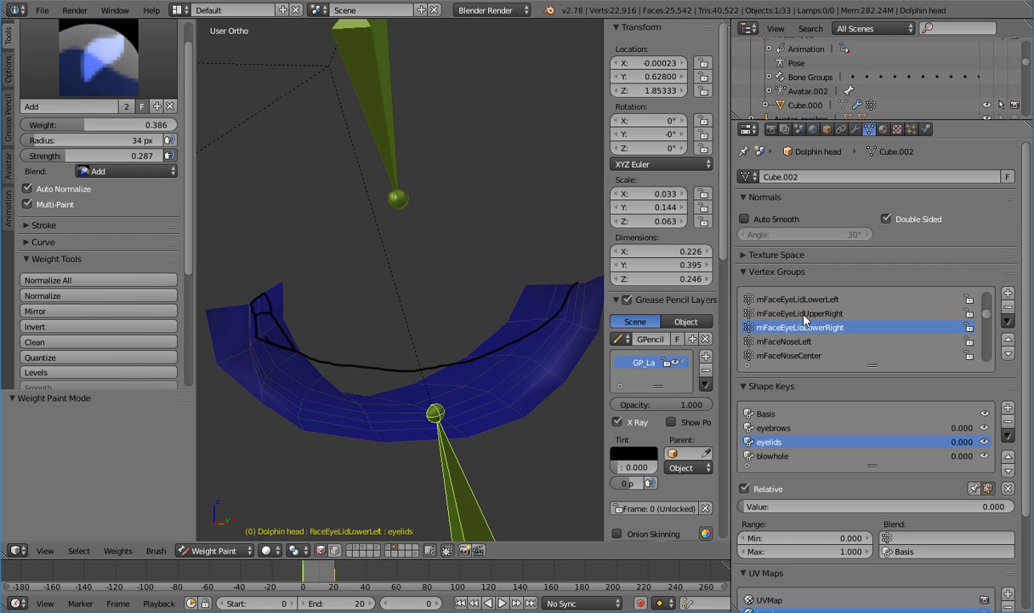
scroll(799, 321, down, 1)
scroll(798, 322, up, 1)
scroll(825, 338, up, 1)
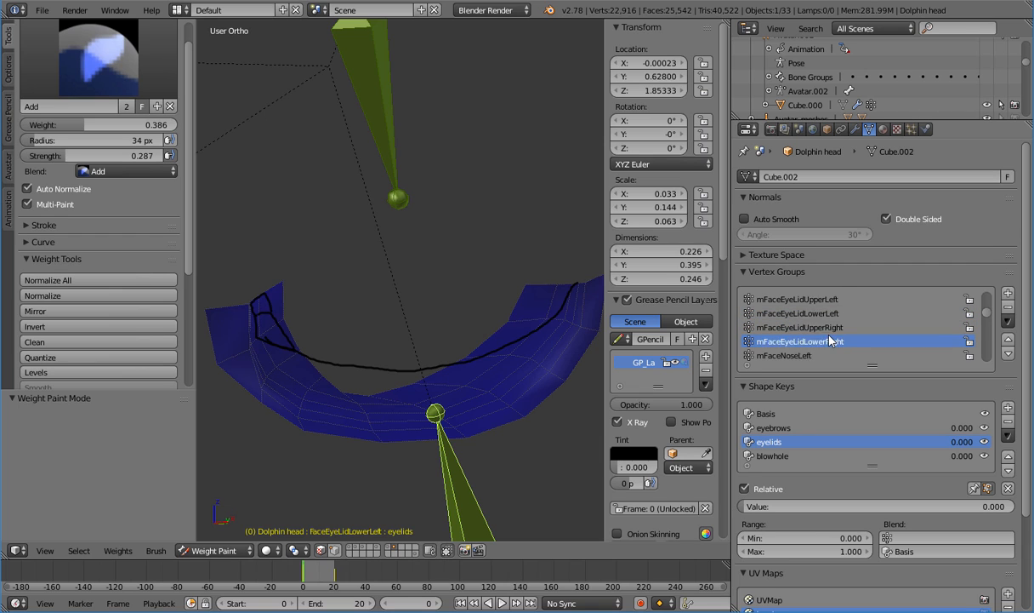
scroll(829, 341, down, 5)
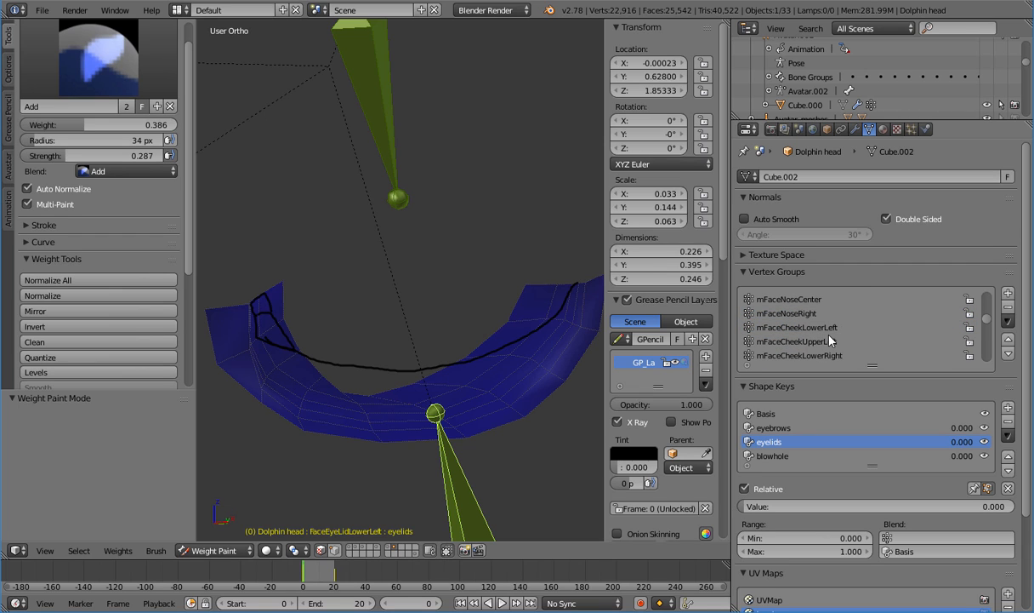
scroll(840, 347, up, 5)
click(848, 339)
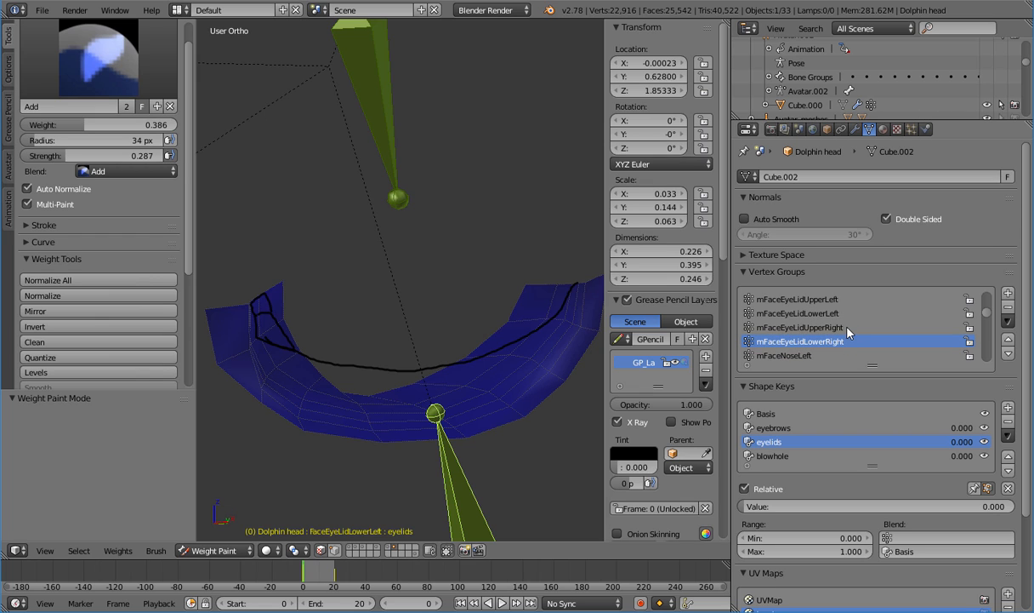
click(848, 325)
scroll(849, 324, up, 1)
click(847, 328)
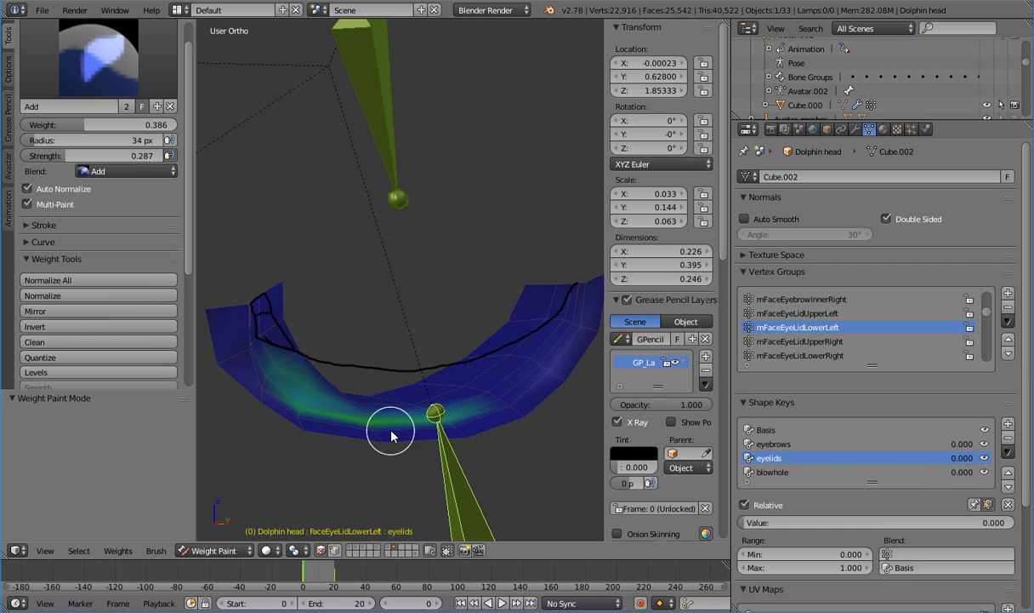
Select all visible lower eyelid vertices, set the eyelids shape key to 1.000, and add weight along the whole lower lid
key(a)
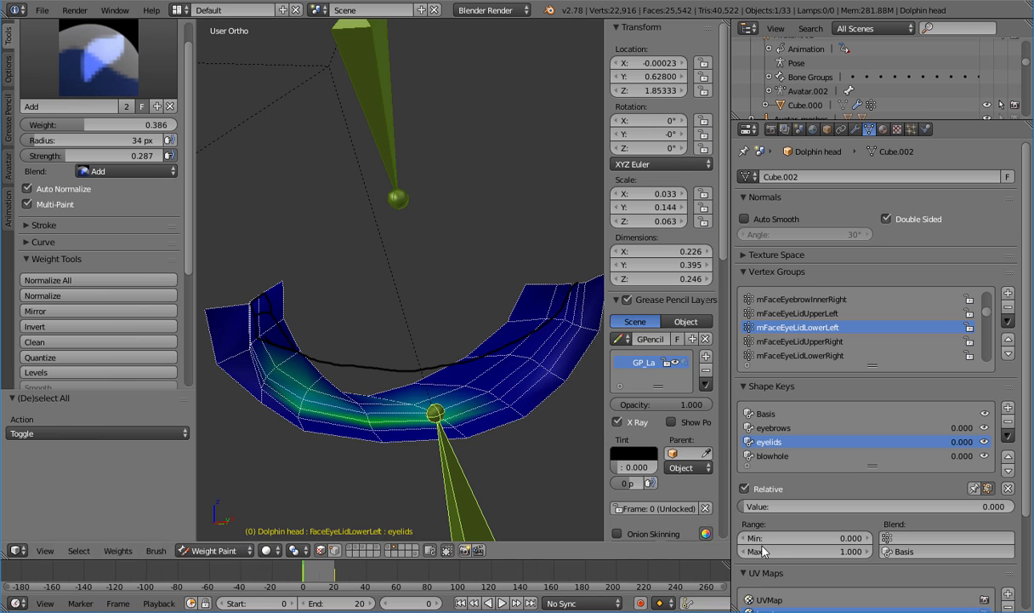
drag(808, 506, 1012, 506)
mouse_move(359, 364)
mouse_down()
mouse_move(482, 355)
mouse_move(407, 364)
mouse_move(429, 366)
mouse_move(302, 359)
mouse_move(266, 353)
mouse_move(294, 333)
mouse_move(238, 340)
mouse_move(275, 385)
mouse_move(268, 376)
mouse_move(337, 423)
mouse_move(462, 417)
mouse_move(521, 400)
mouse_move(497, 381)
mouse_move(549, 352)
mouse_move(542, 336)
mouse_move(517, 325)
mouse_move(522, 339)
mouse_move(520, 315)
mouse_move(510, 320)
mouse_move(557, 298)
mouse_up()
mouse_move(563, 312)
mouse_down()
mouse_move(575, 316)
mouse_move(575, 342)
mouse_move(566, 307)
mouse_move(553, 374)
mouse_move(489, 420)
mouse_move(409, 431)
mouse_move(311, 415)
mouse_up()
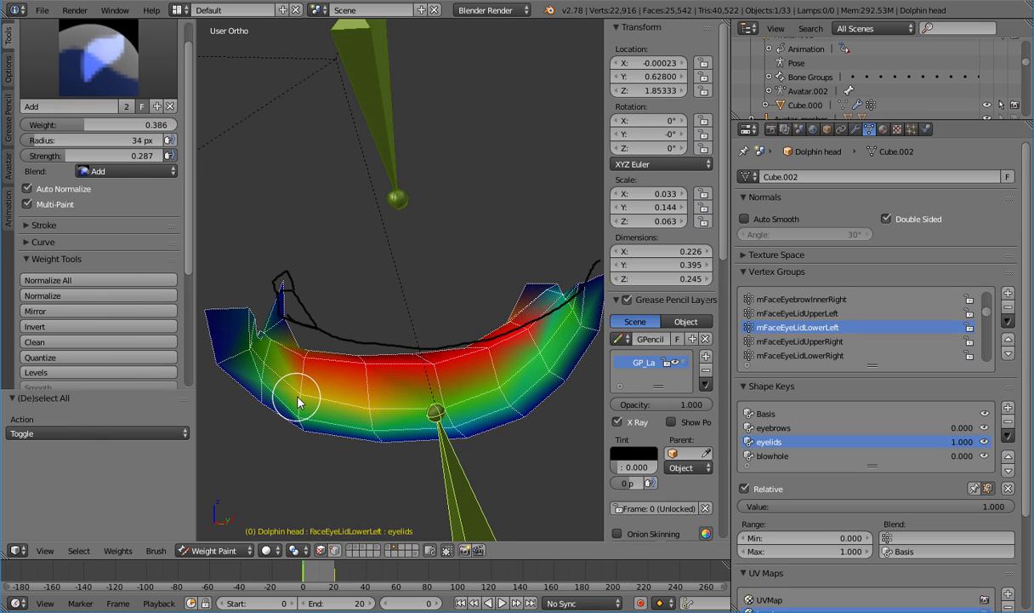
Play the blink animation and examine how the newly weighted lower eyelid deforms
mouse_move(308, 405)
middle_down()
mouse_move(362, 407)
mouse_move(523, 367)
mouse_move(418, 407)
mouse_move(330, 410)
mouse_move(305, 383)
mouse_move(323, 398)
mouse_move(306, 400)
mouse_move(307, 436)
middle_up()
key(alt+a)
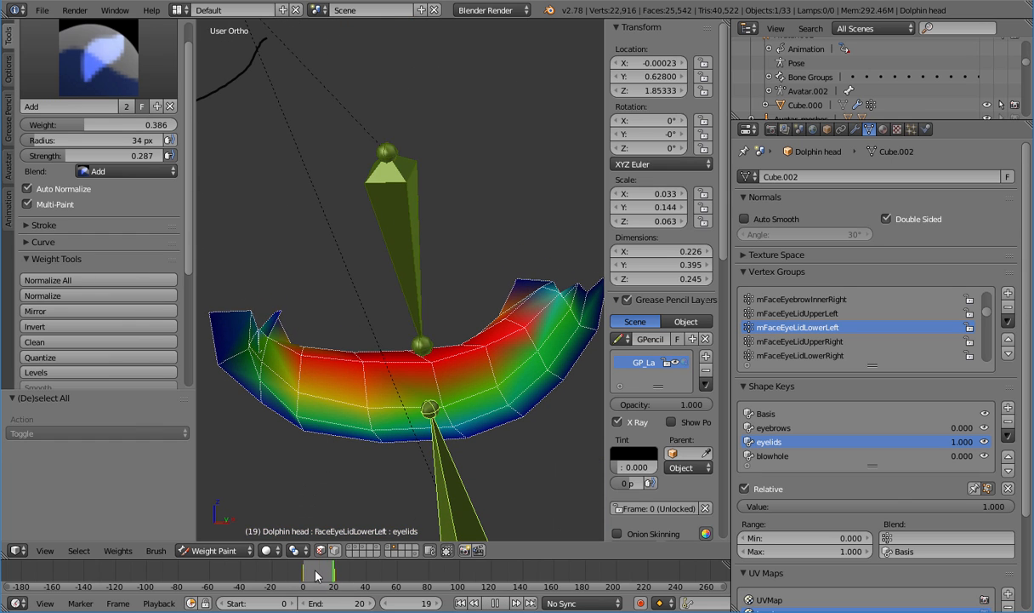
mouse_move(399, 334)
middle_down()
mouse_move(408, 356)
mouse_move(397, 325)
mouse_move(411, 356)
middle_up()
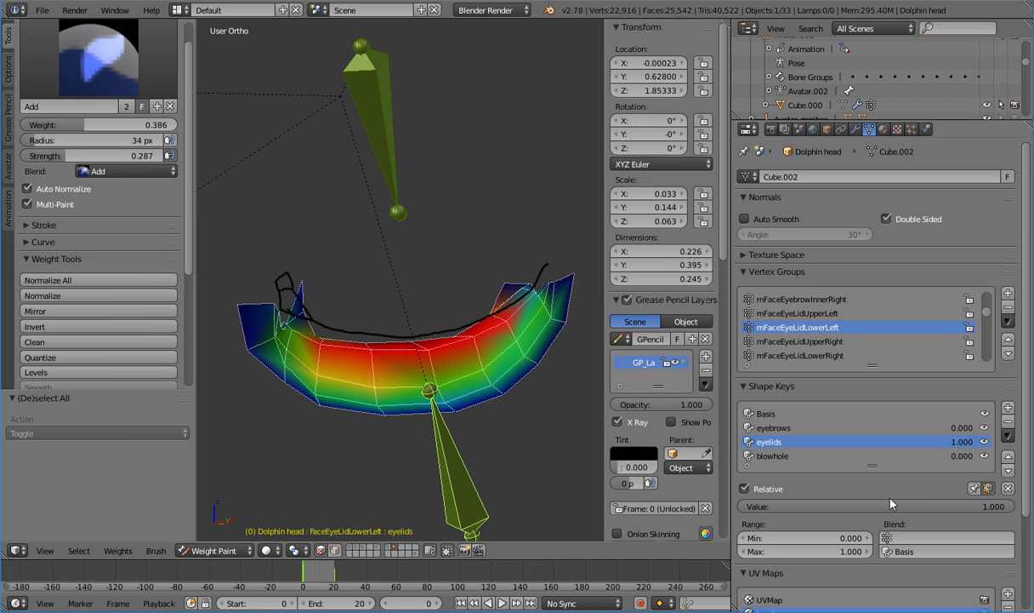
Compare the lid with the traced line at intermediate eyelids shape key values, reset the key to 0.000, and switch to Object Mode
drag(738, 506, 953, 506)
middle_drag(366, 358, 416, 366)
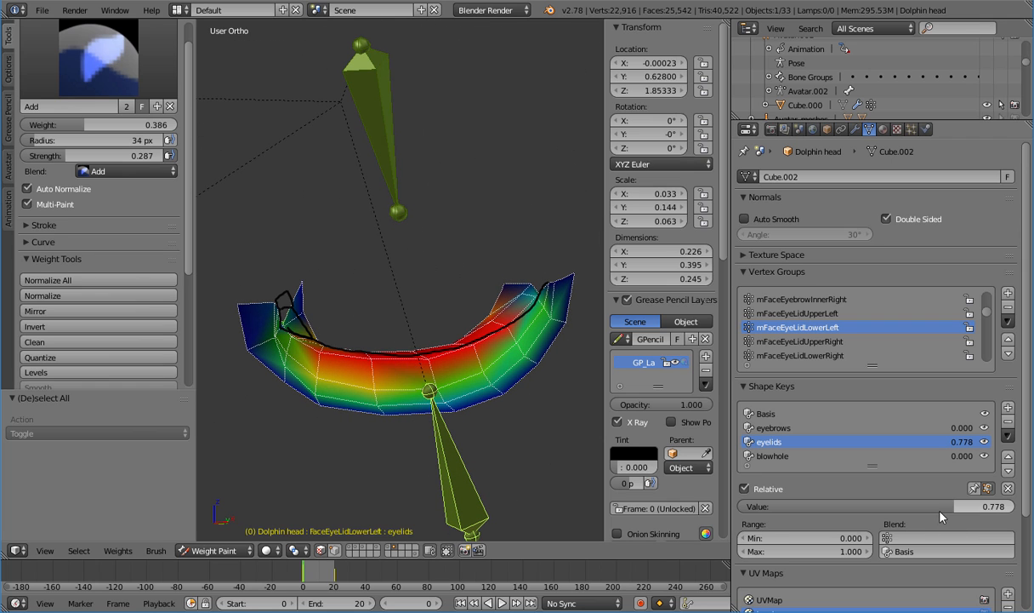
drag(940, 507, 732, 507)
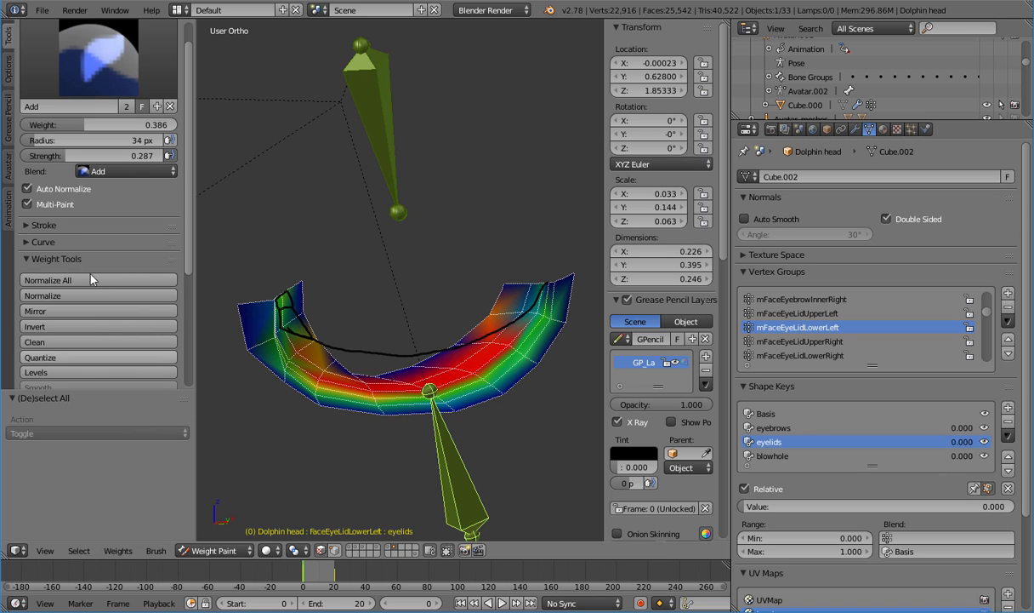
click(219, 553)
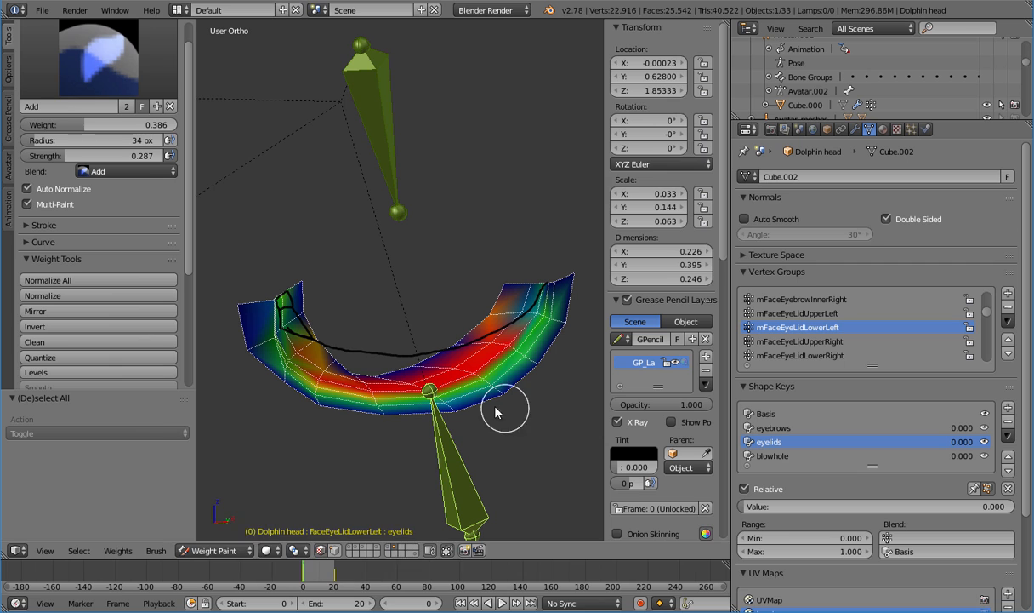
click(214, 551)
click(217, 534)
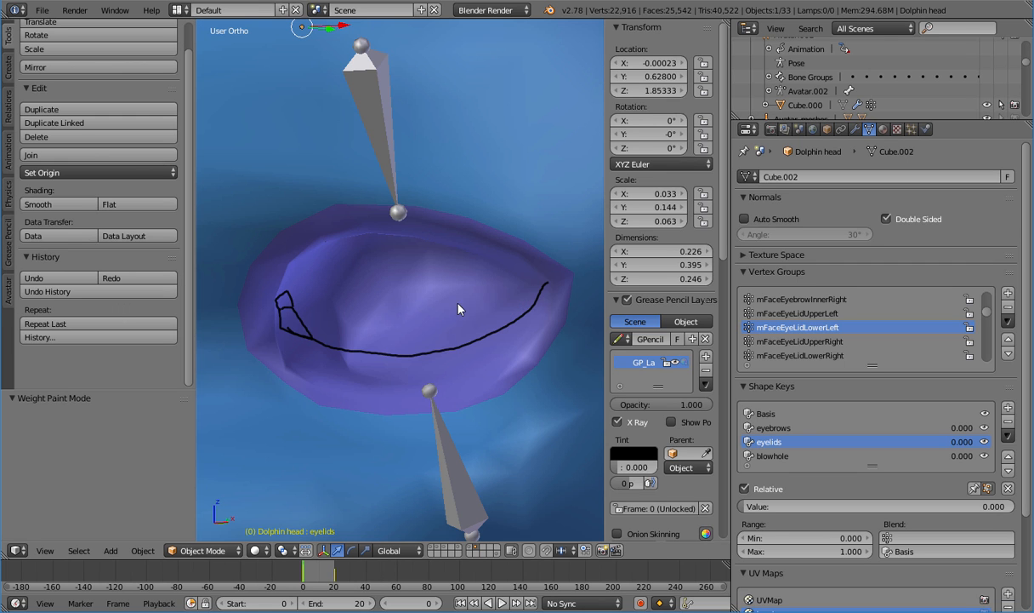
Reveal the whole dolphin head in Edit Mode, deselect everything, and return to the isolated lower eyelid
key(Tab)
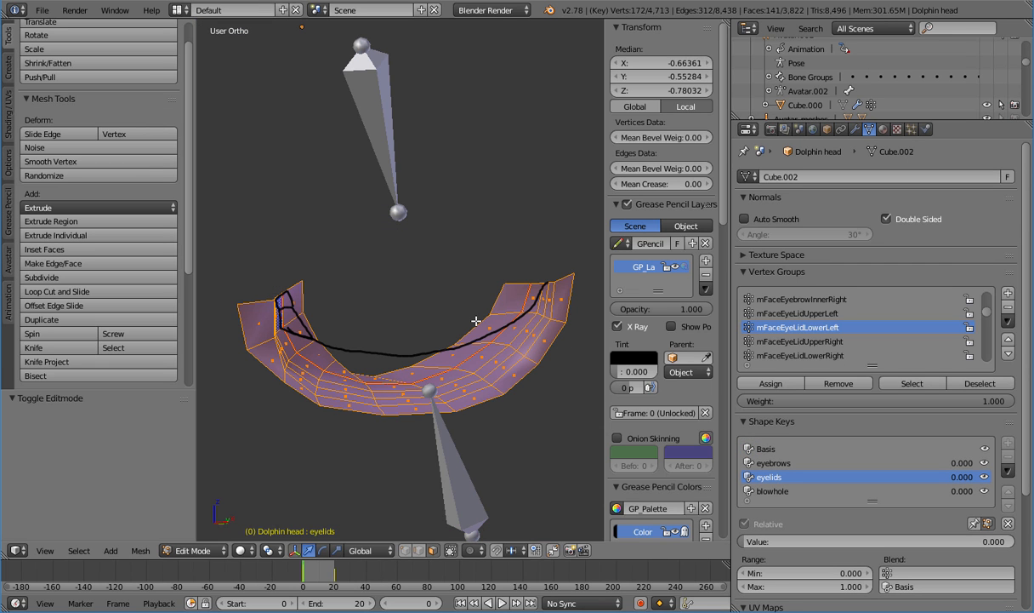
key(alt+h)
key(a)
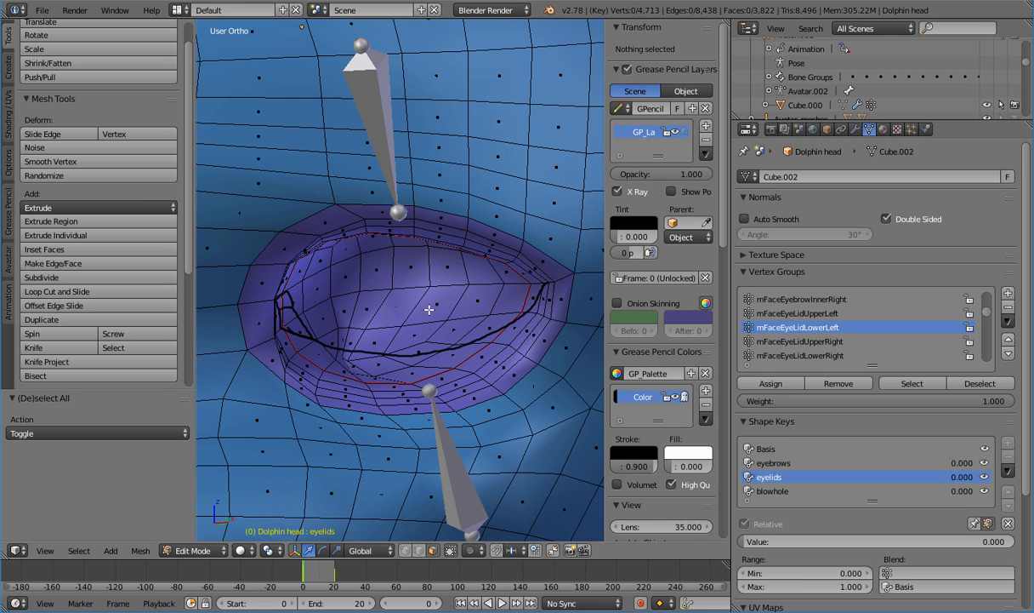
key(l)
key(shift+h)
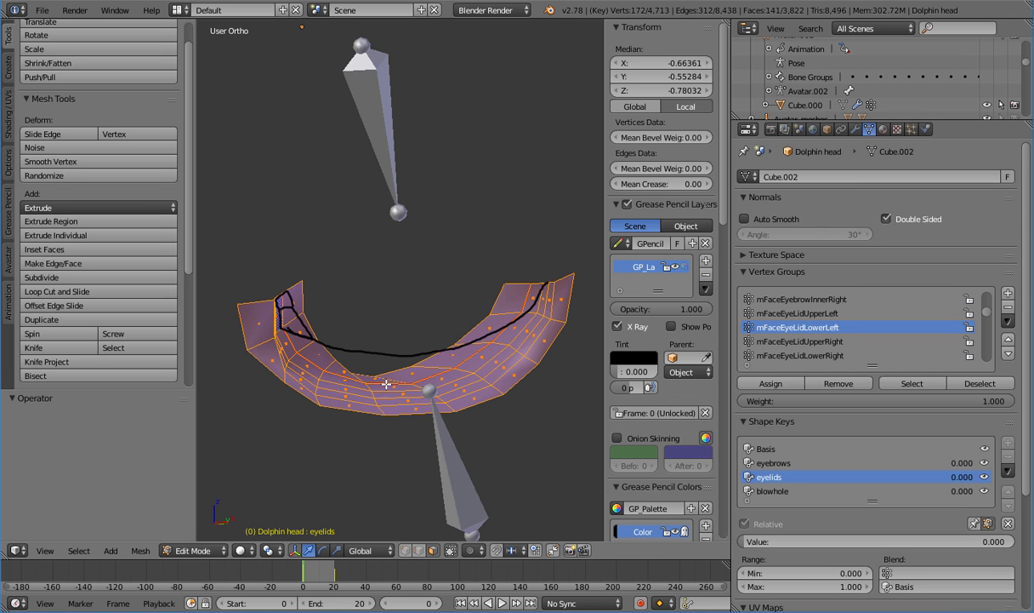
Leave mesh editing and select the armature's FaceEyeLidLowerLeft bone in Pose Mode
click(216, 552)
click(216, 534)
right_click(440, 452)
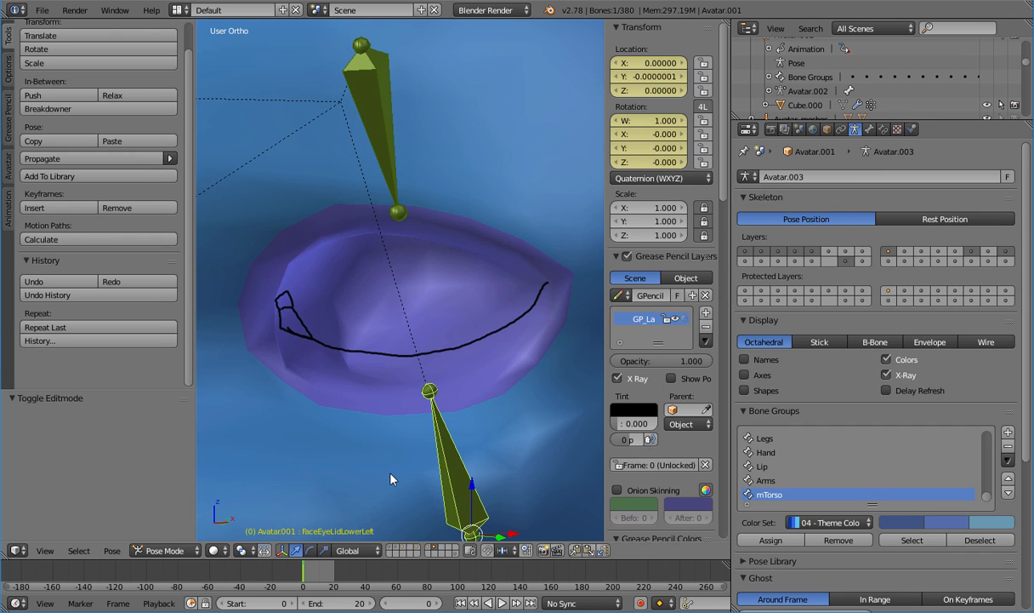
right_click(390, 473)
key(Tab)
key(Tab)
key(Tab)
key(Tab)
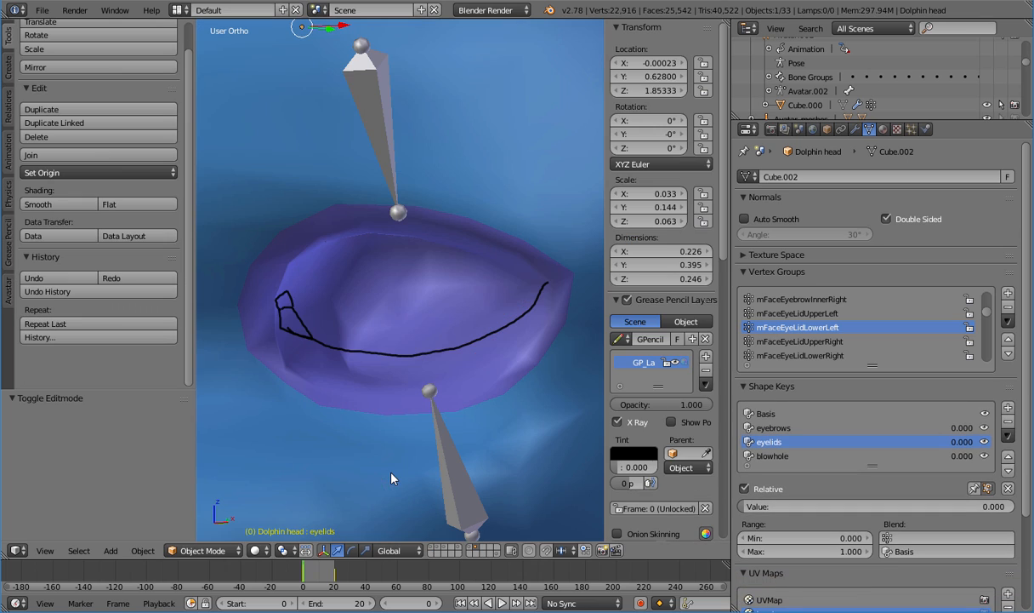
right_click(456, 474)
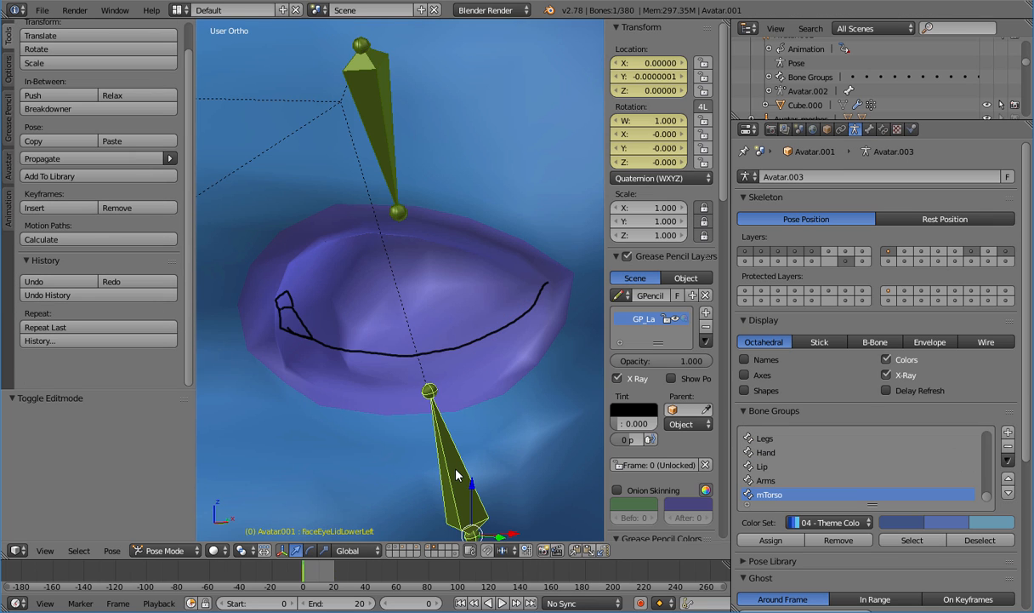
Try moving the lower eyelid bone, cancel the move, and play the animation, stopping it at frame 20
key(g)
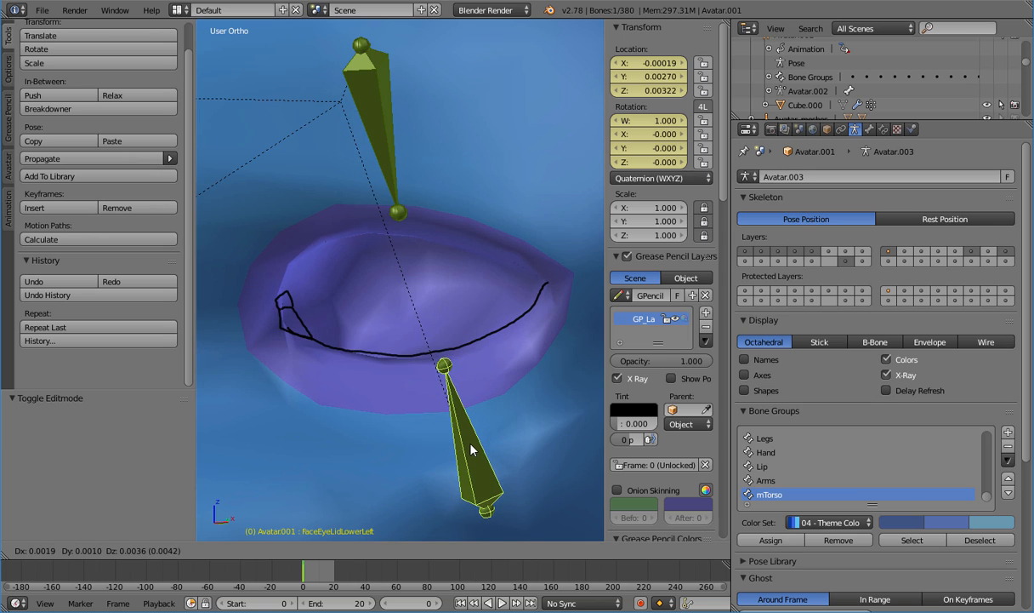
right_click(467, 444)
key(alt+a)
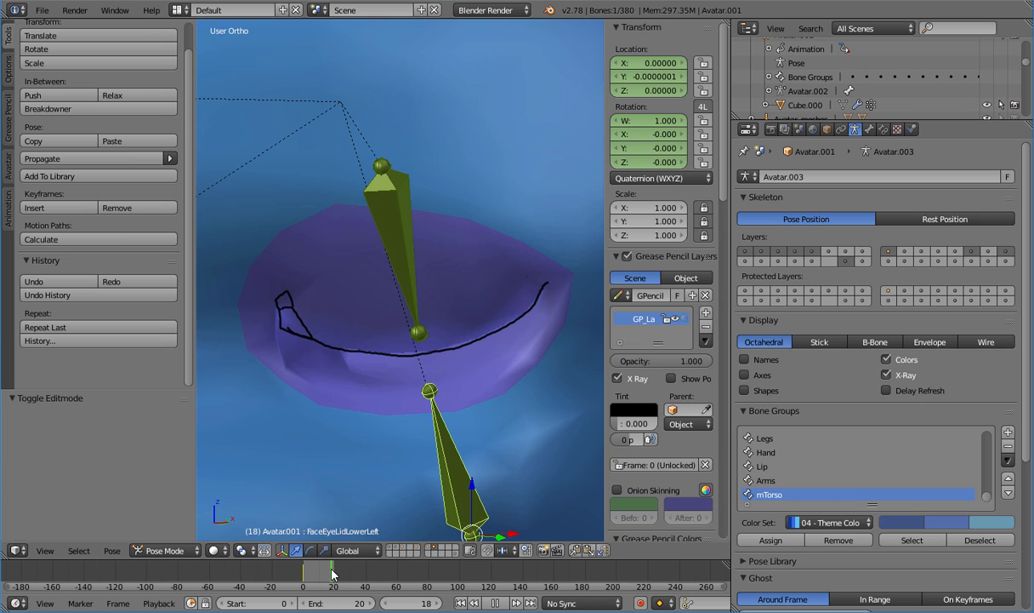
key(alt+a)
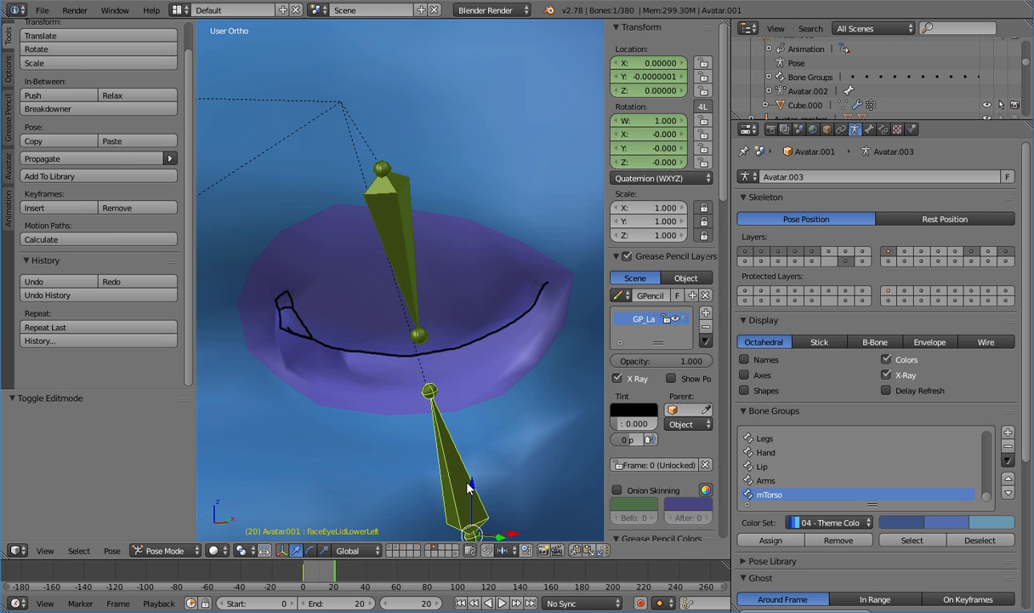
Try raising the lower eyelid bone freely by about 0.005 to the traced line at frame 20, and revert the move
key(g)
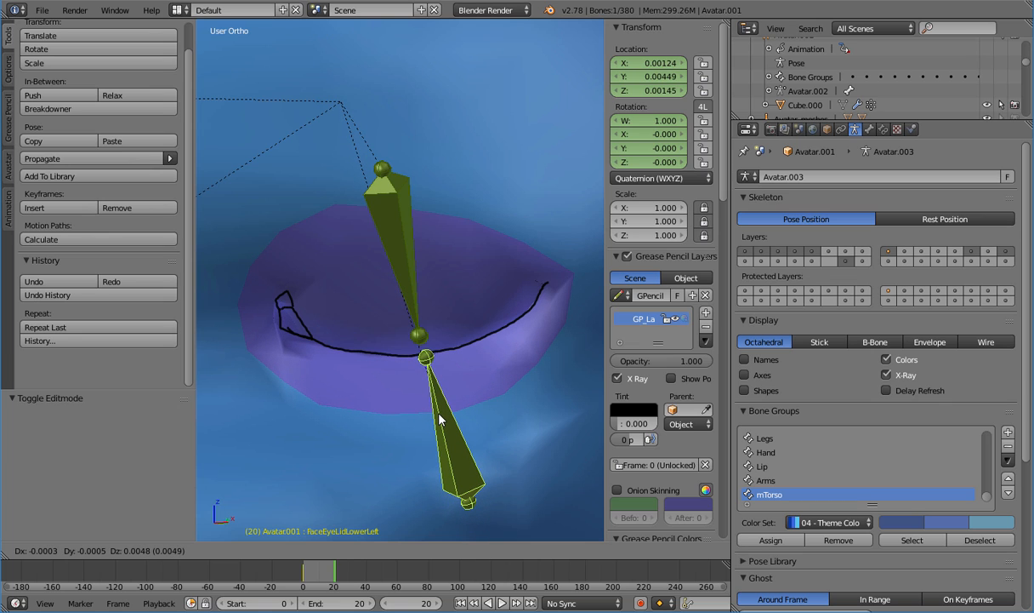
click(439, 419)
key(i)
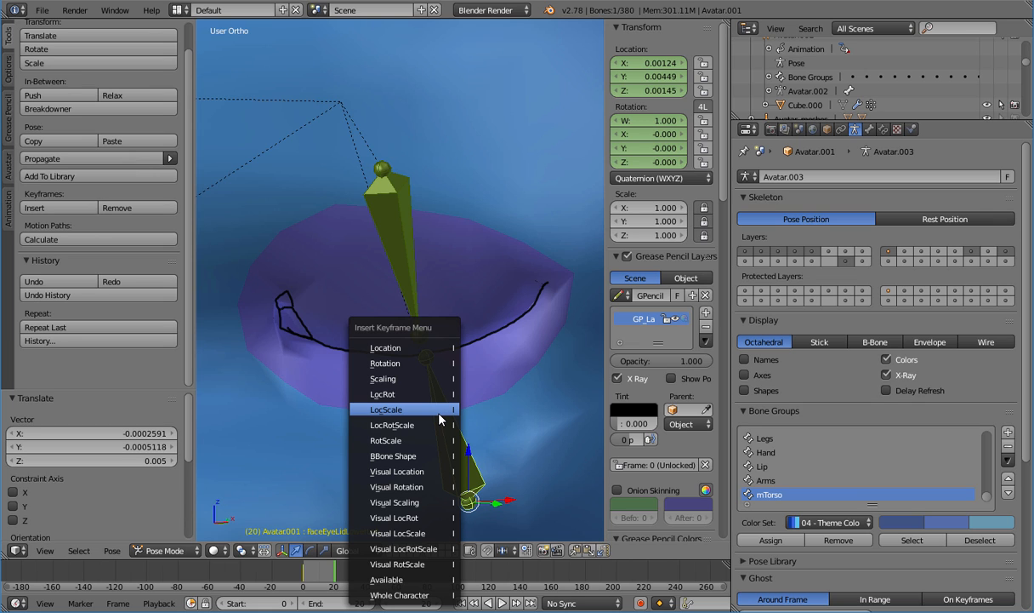
click(430, 411)
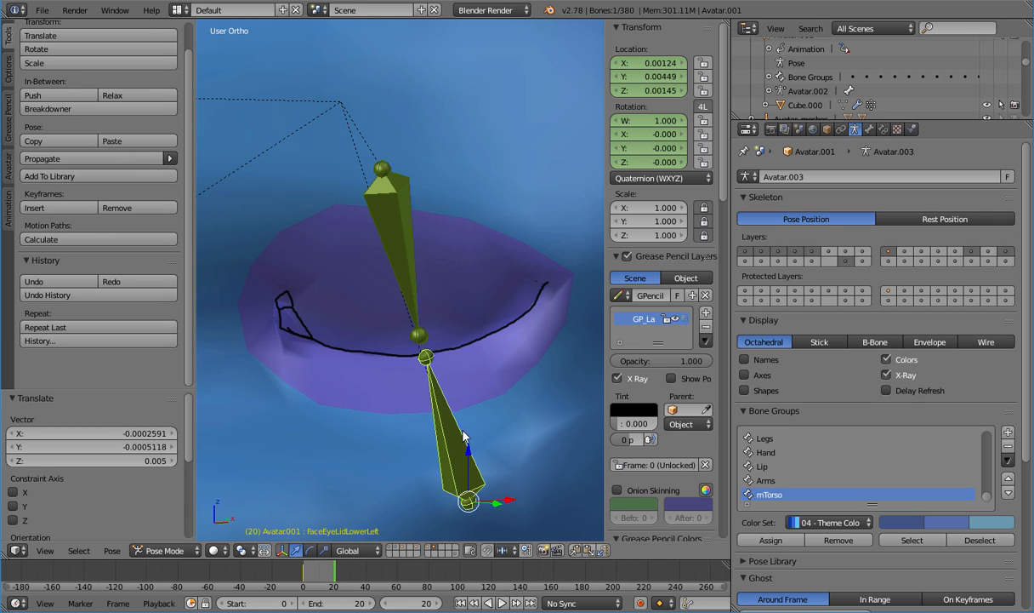
key(alt+g)
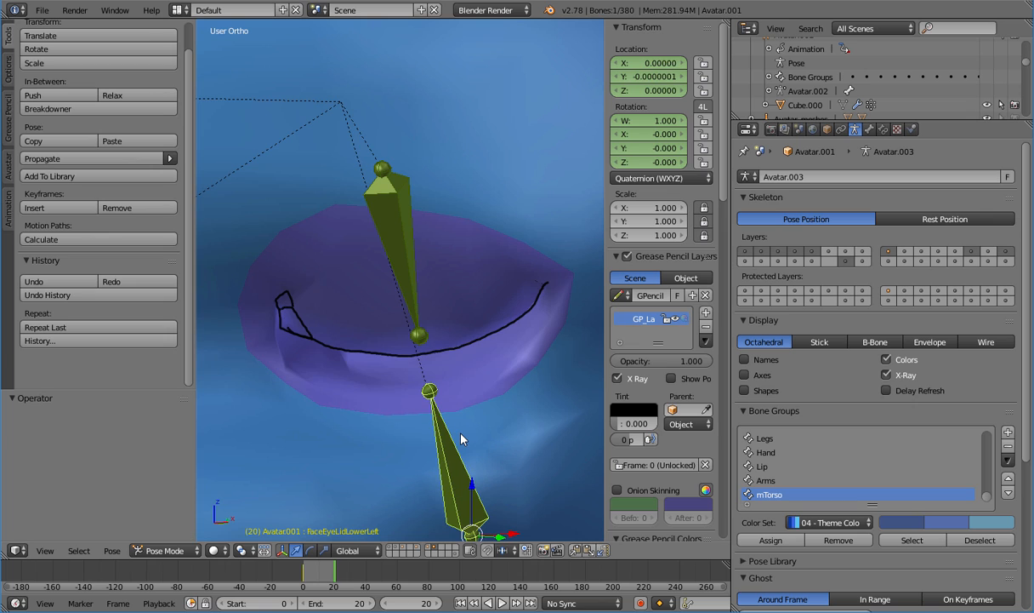
Hide and restore the lower eyelid bone, test raising it 0.005 along the Z axis, and revert the move
key(h)
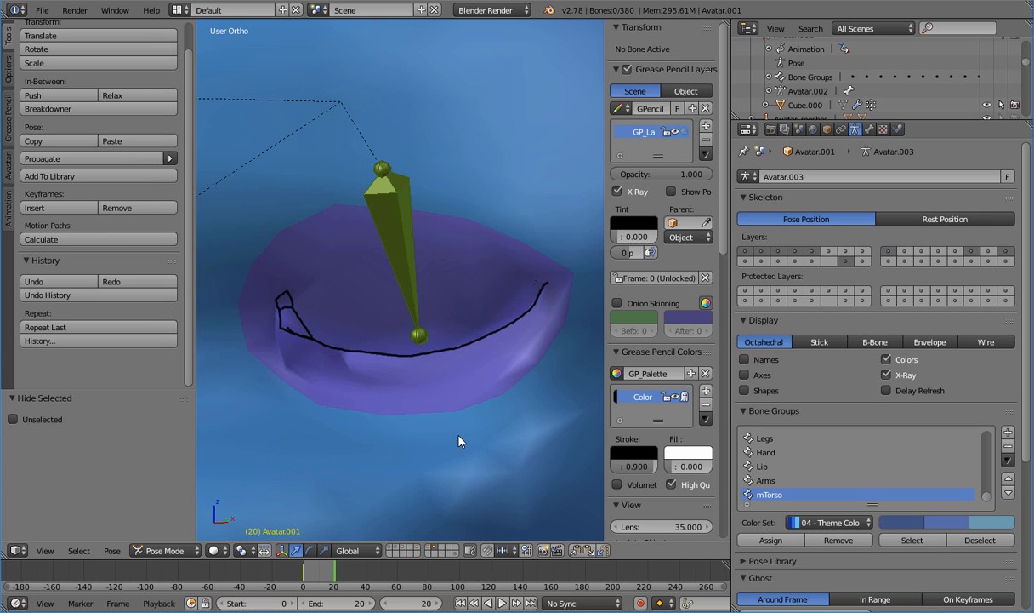
key(alt+h)
key(g)
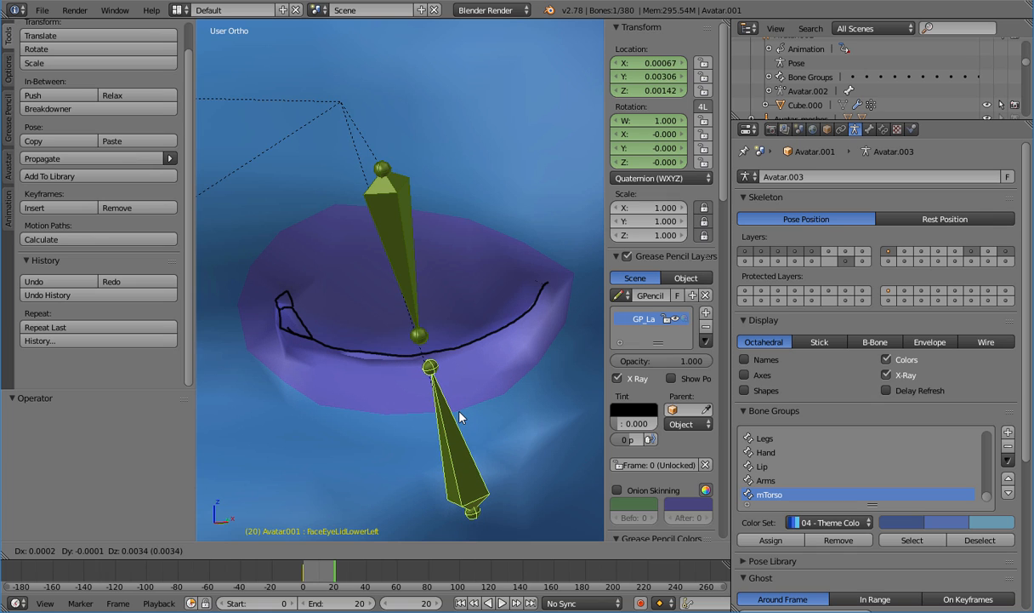
right_click(457, 417)
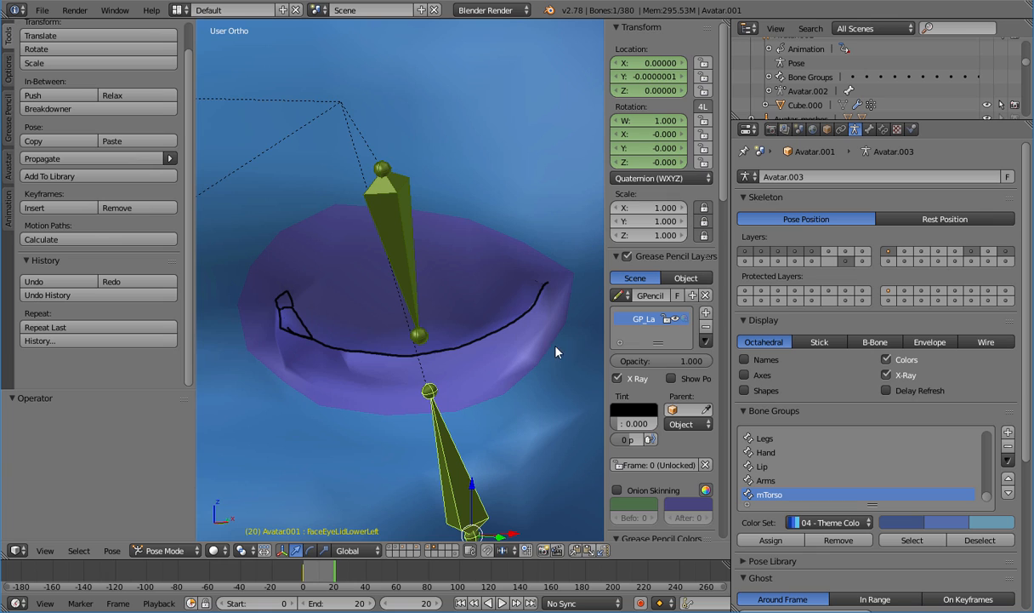
key(g)
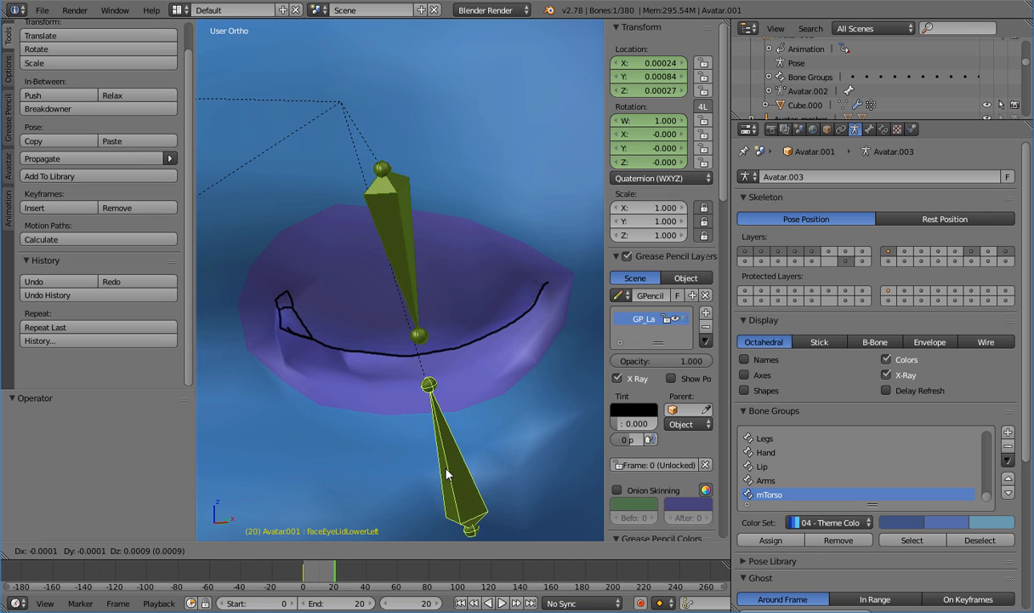
right_click(445, 459)
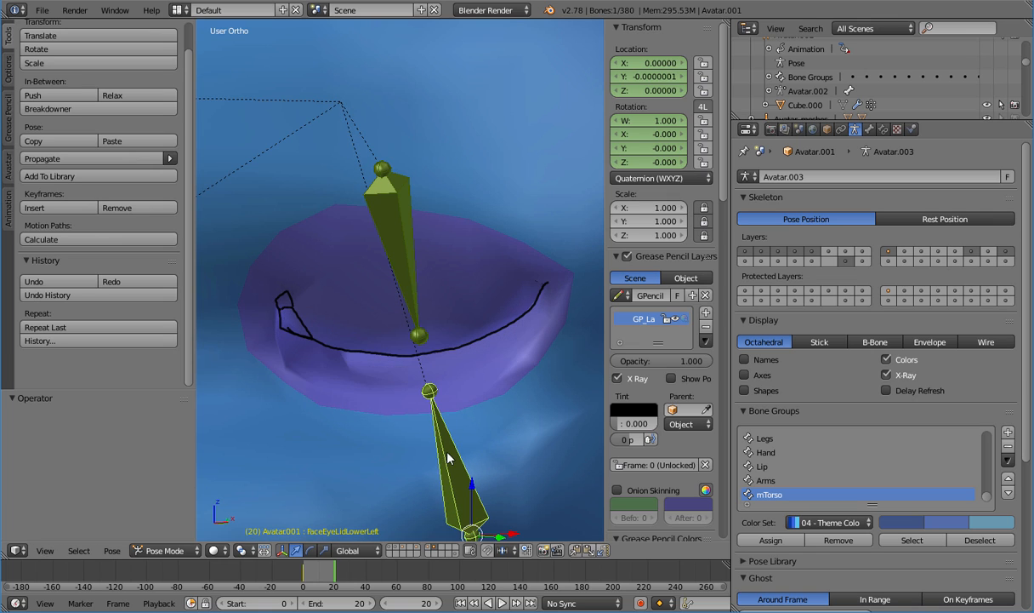
drag(472, 489, 482, 443)
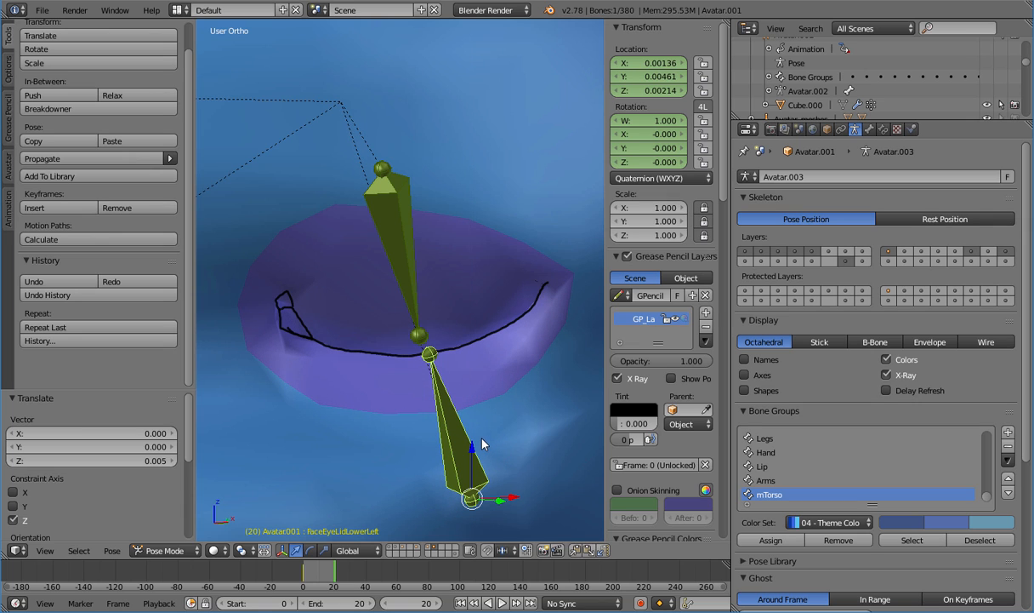
key(alt+g)
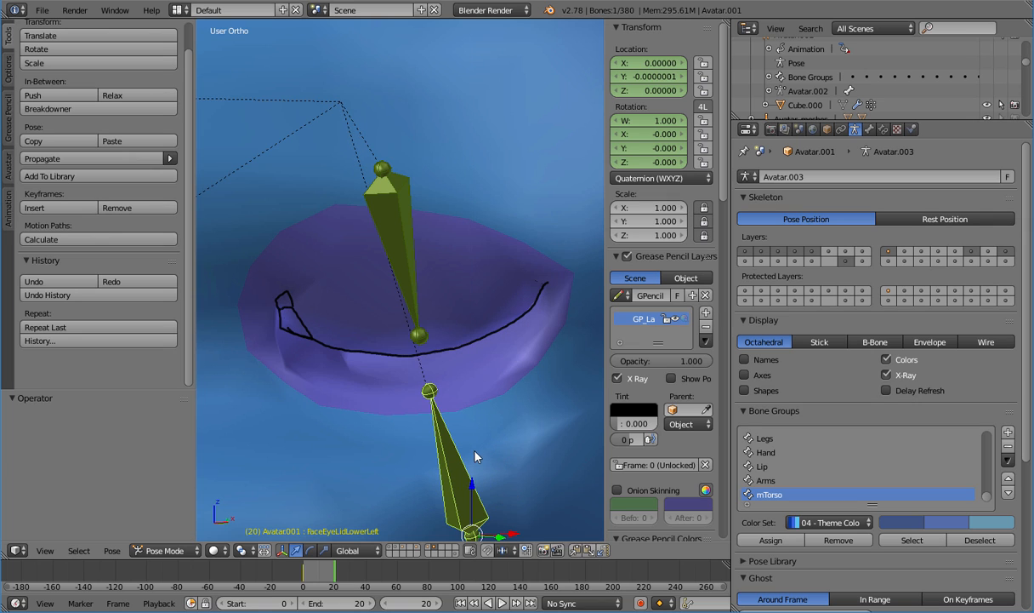
Raise the lower eyelid bone 0.004 along the Z axis and insert a LocRot keyframe at frame 20
drag(473, 487, 482, 456)
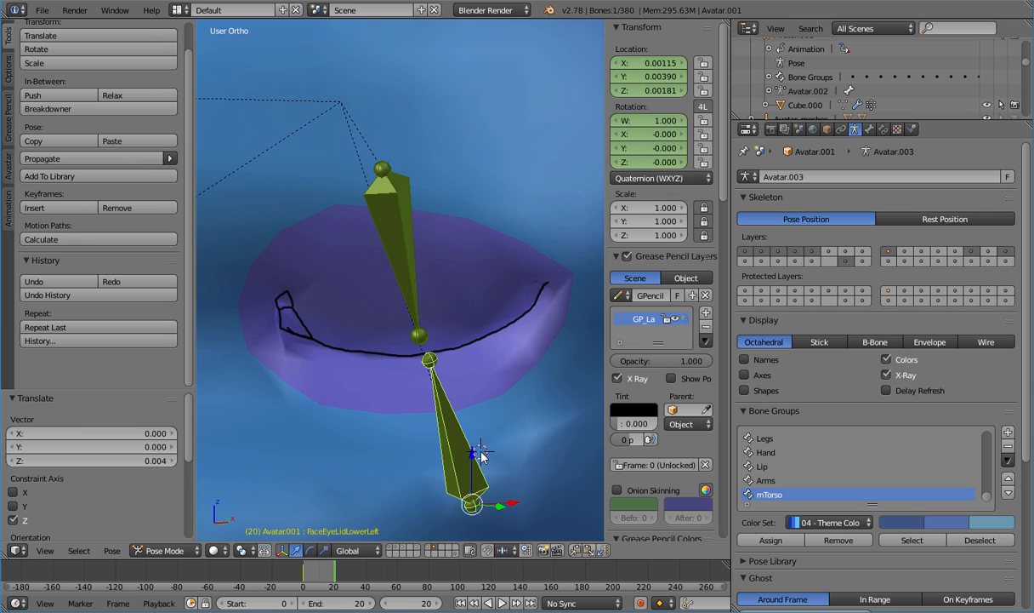
key(i)
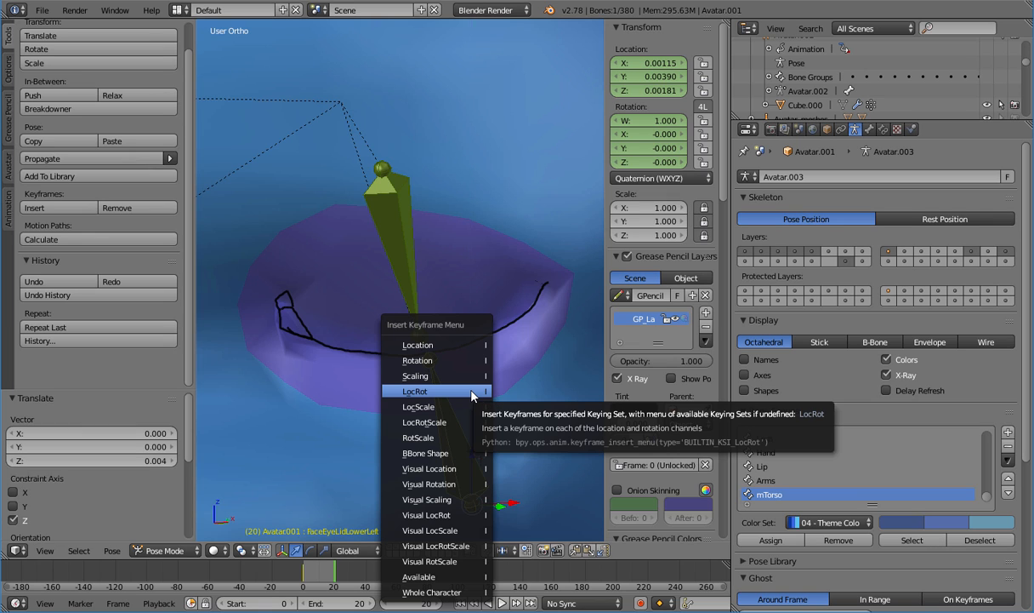
click(472, 393)
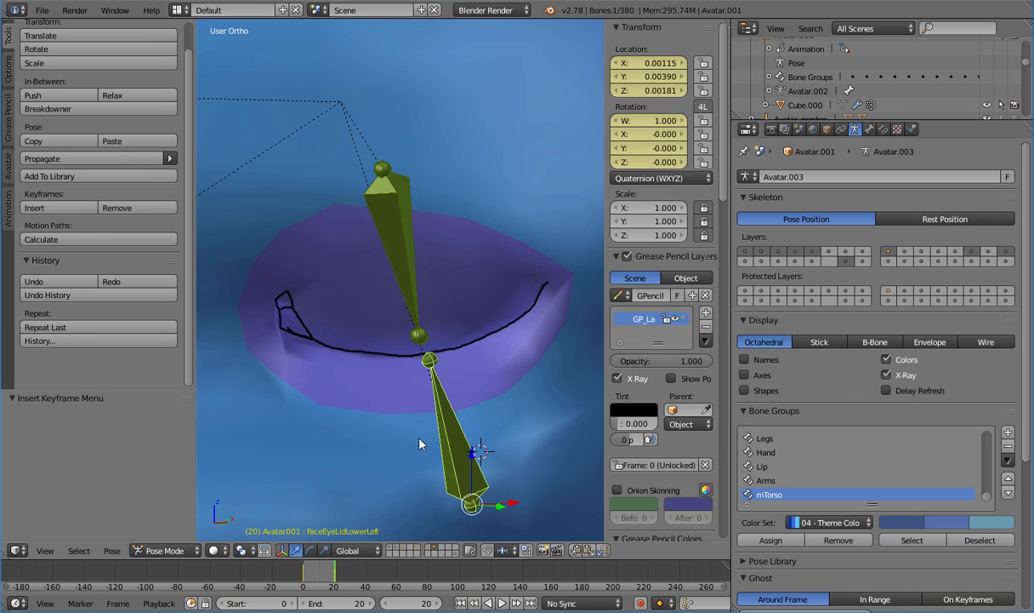
Scrub the animation between frames 0 and 20 to examine how the eyelids close along the traced line
mouse_move(323, 573)
mouse_down()
mouse_move(303, 571)
mouse_move(343, 567)
mouse_up()
key(ctrl+z)
key(alt+g)
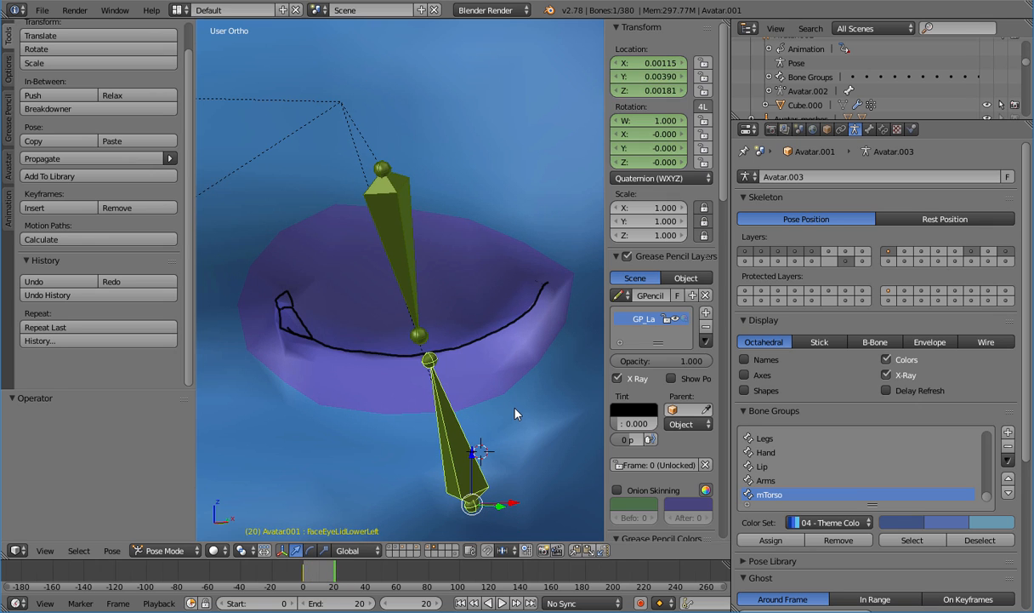
key(ctrl+z)
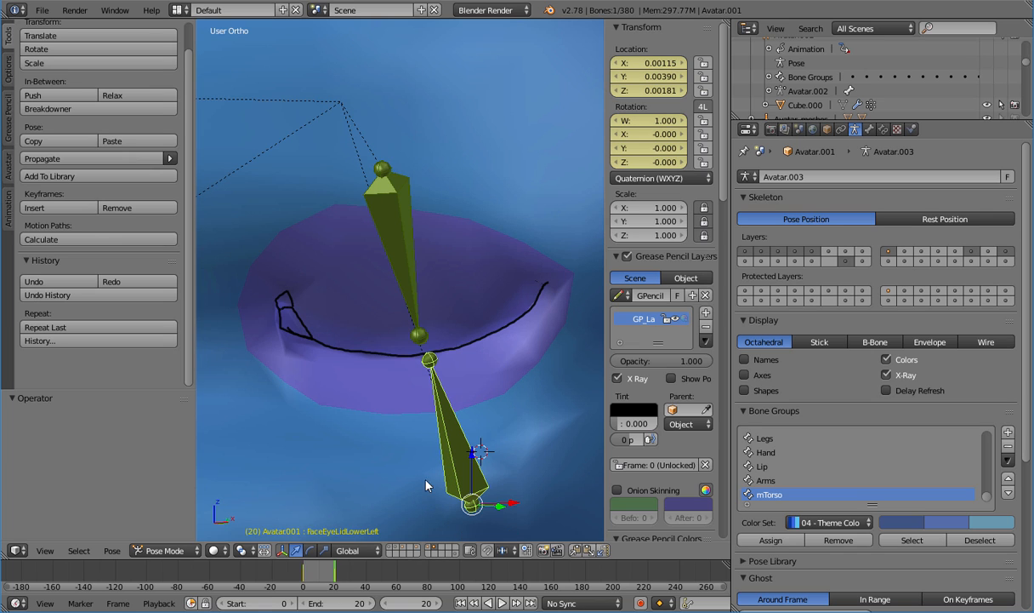
drag(321, 568, 301, 568)
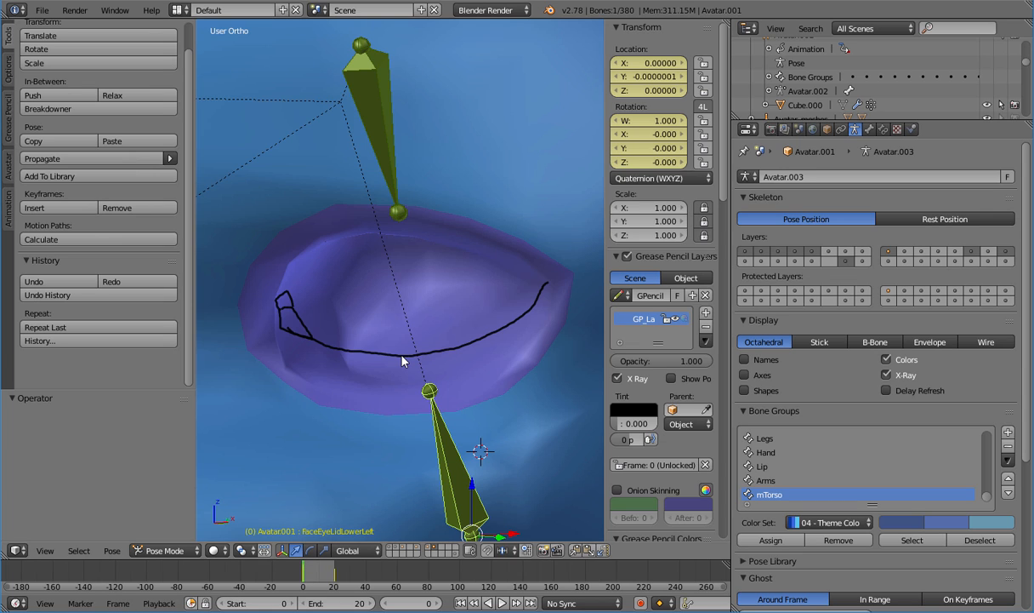
click(337, 579)
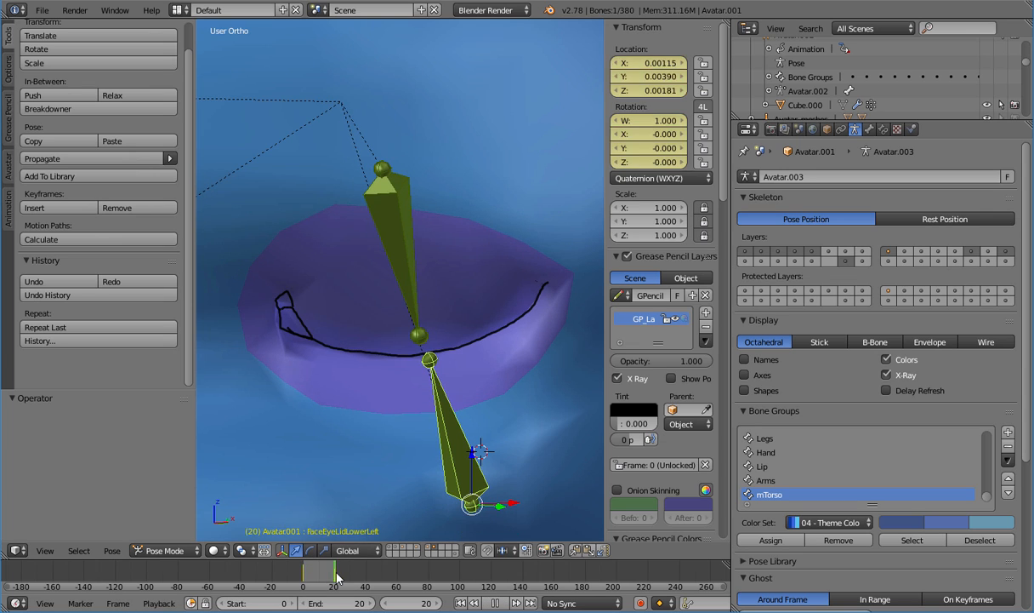
drag(337, 578, 341, 578)
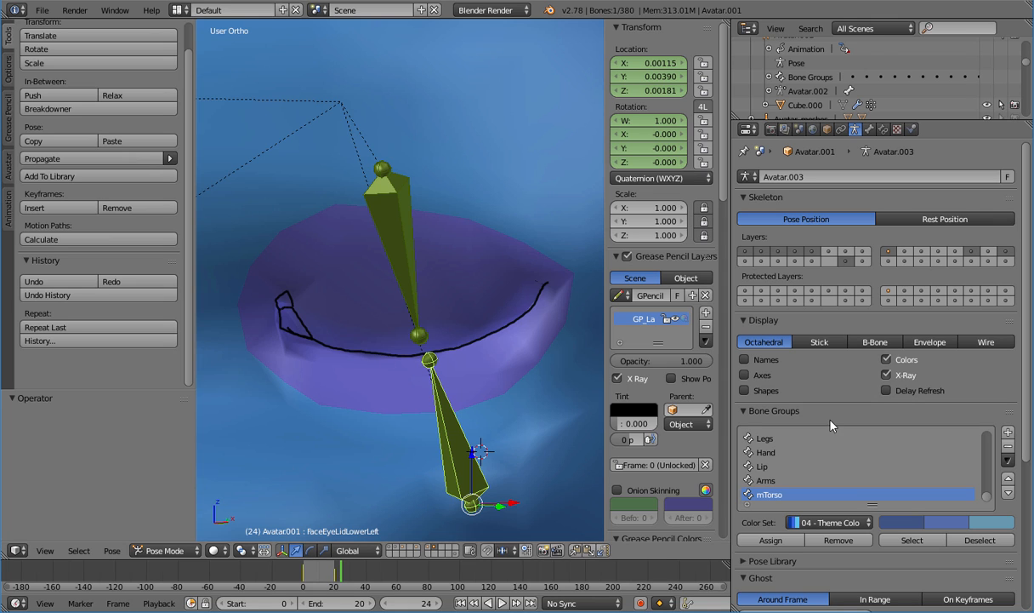
Select the dolphin head mesh, switch it to Weight Paint mode, and go to frame 20
right_click(494, 260)
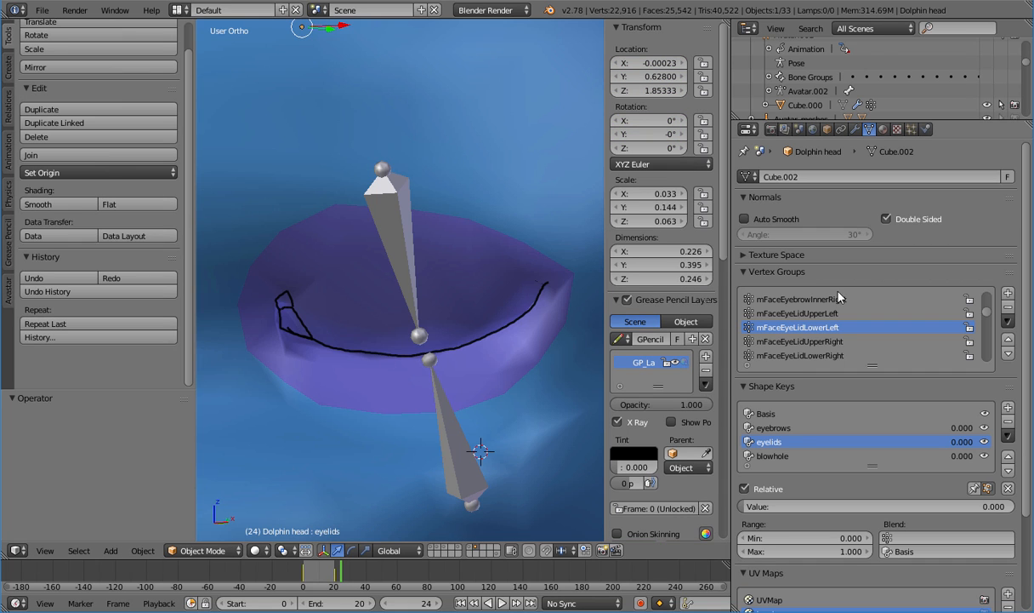
mouse_move(760, 508)
mouse_down()
mouse_move(891, 508)
mouse_move(749, 508)
mouse_up()
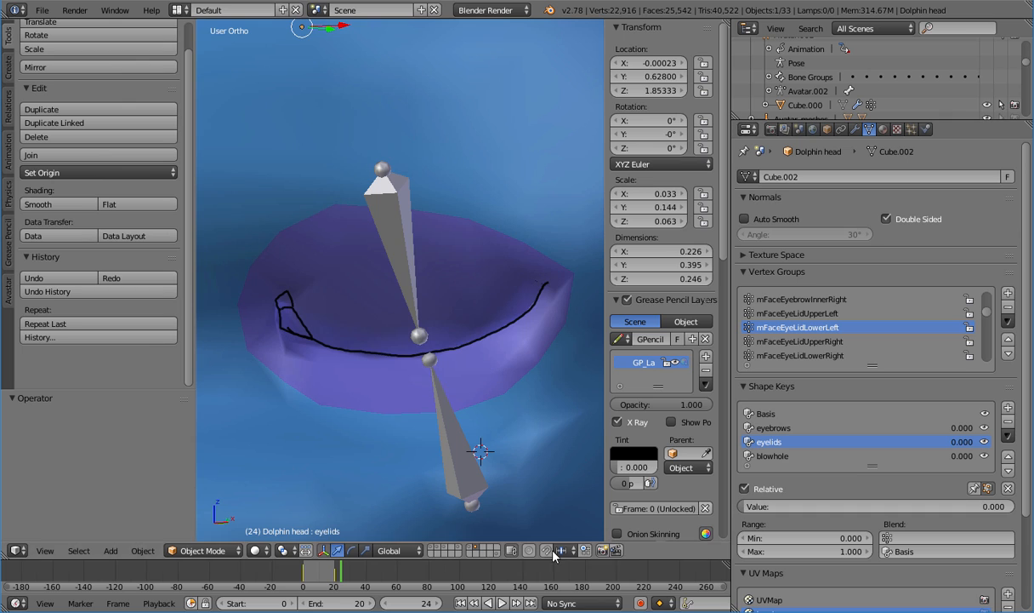
key(Tab)
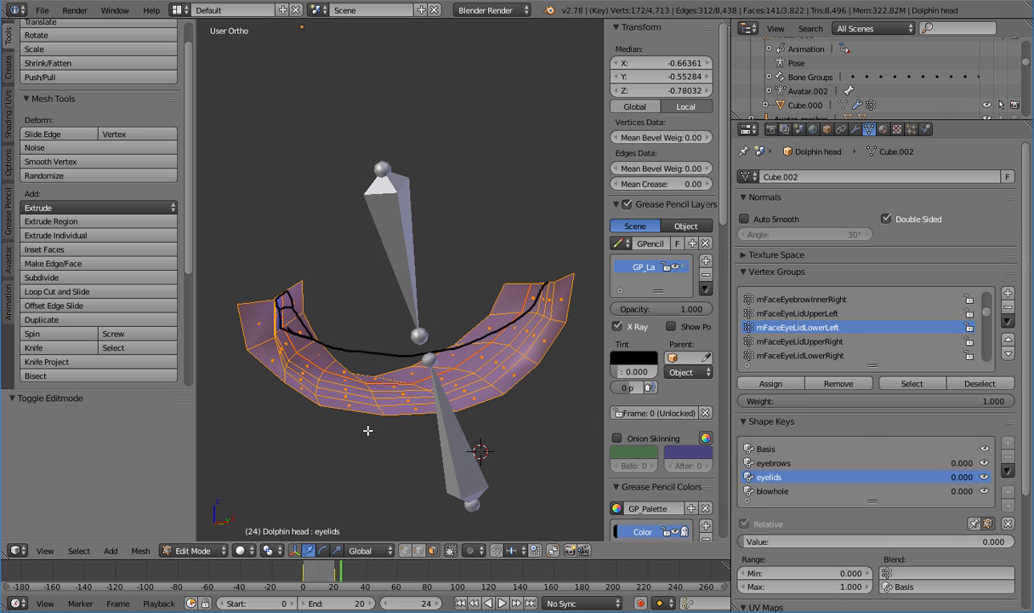
key(alt+a)
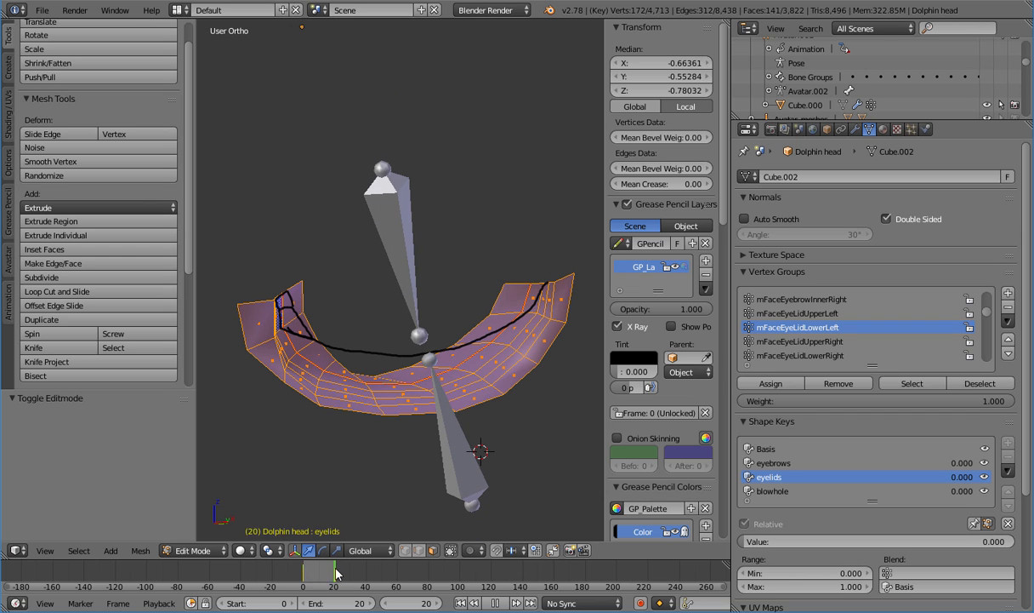
key(Escape)
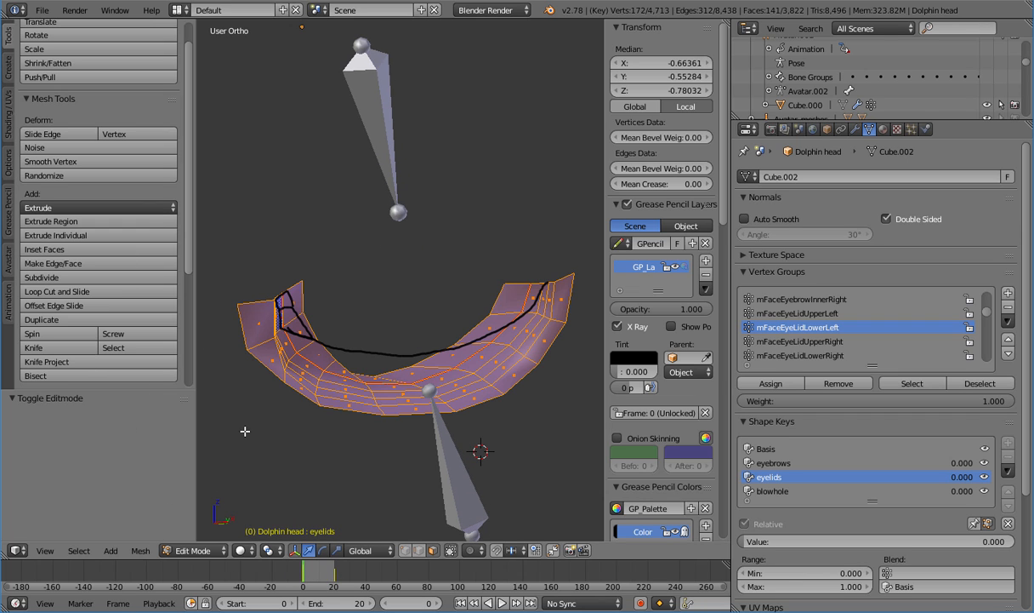
key(Tab)
click(203, 550)
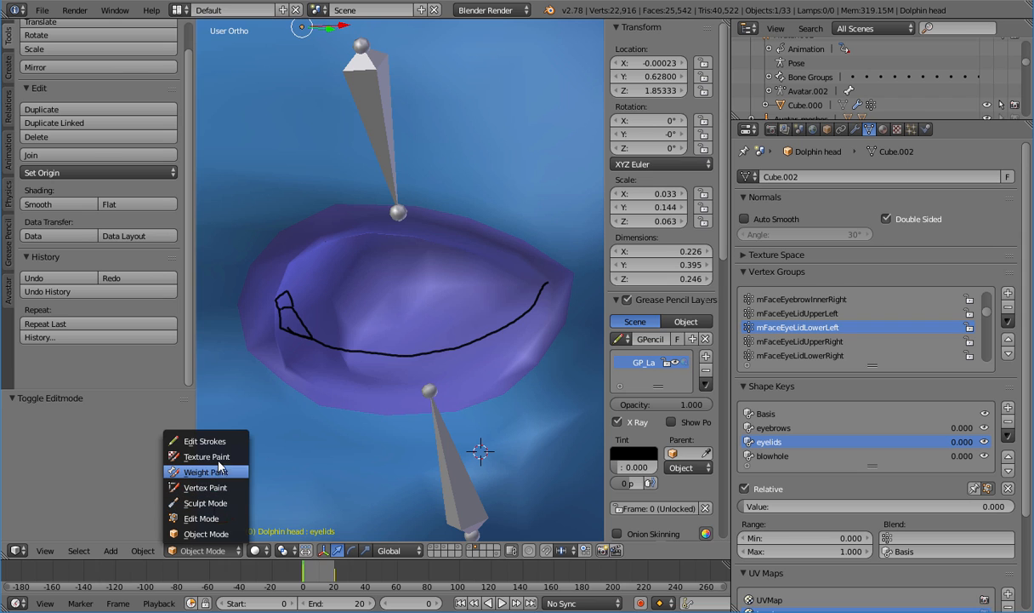
click(208, 472)
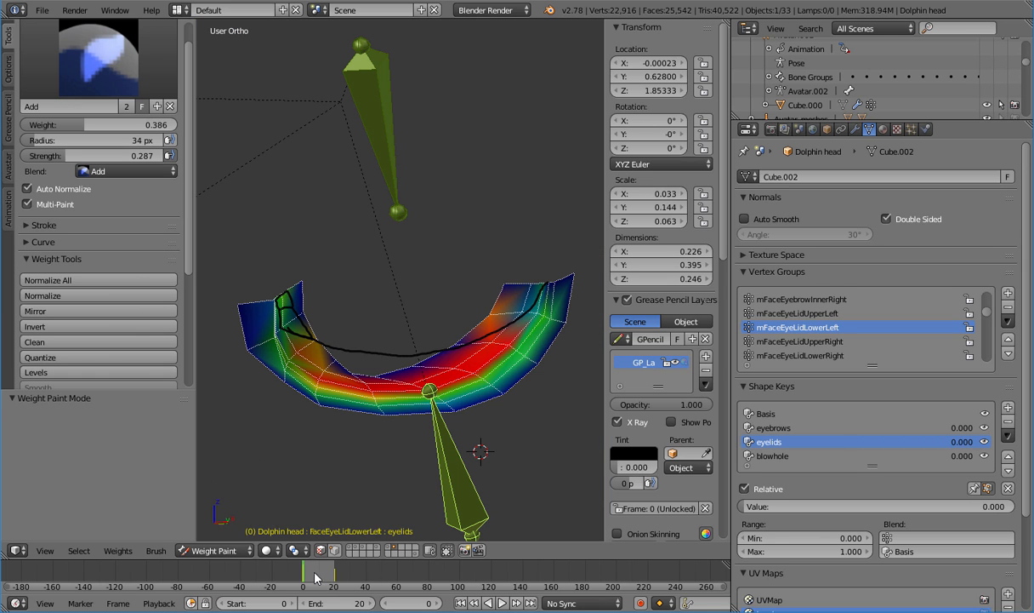
key(alt+a)
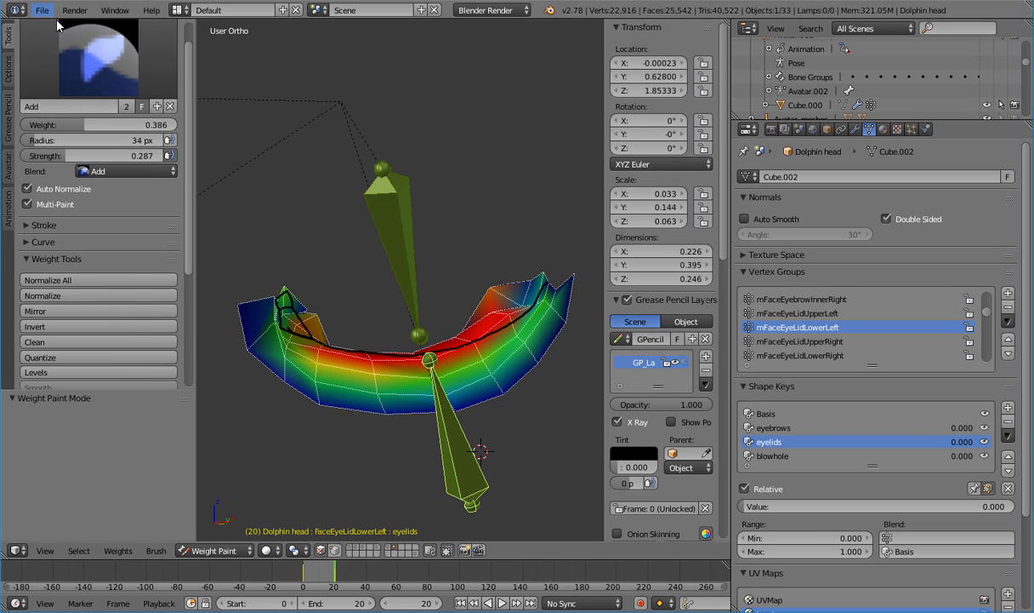
Subtract weight from the inner flaps at both ends of the lower eyelid with a 34 px Subtract brush
click(99, 57)
click(41, 256)
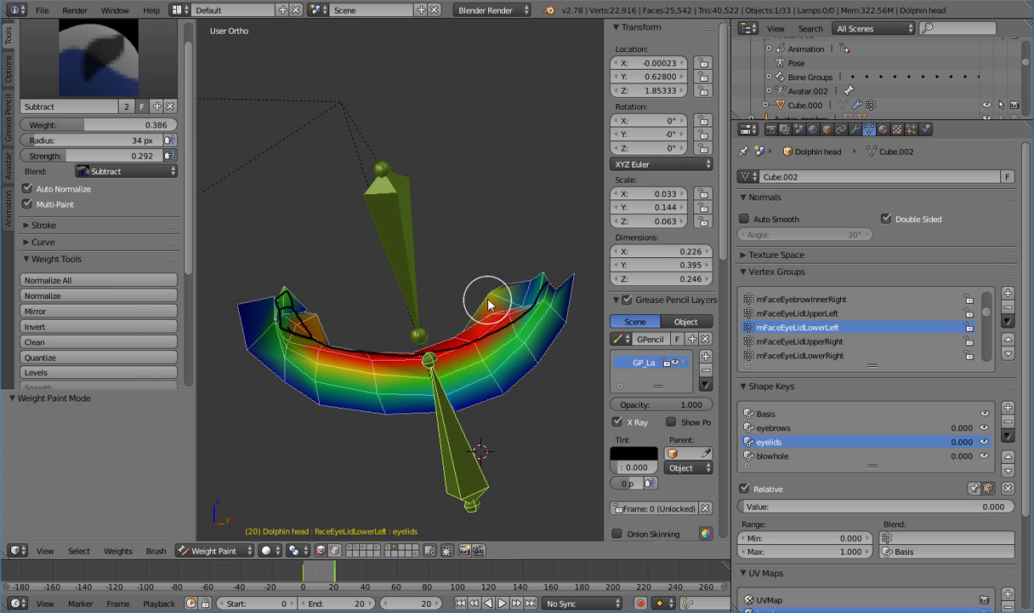
mouse_move(489, 304)
mouse_down()
mouse_move(486, 293)
mouse_move(484, 302)
mouse_up()
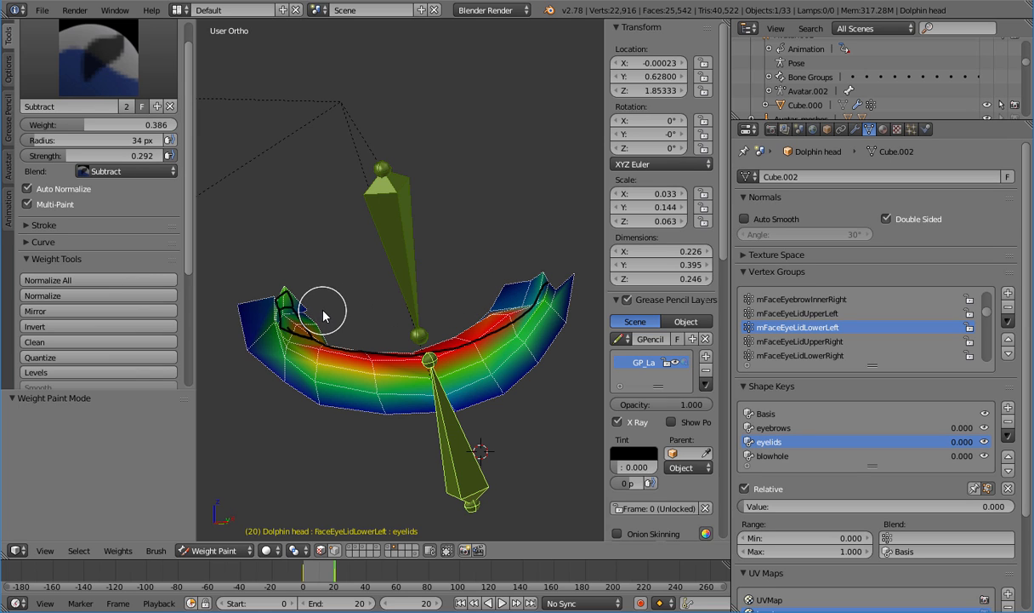
drag(323, 313, 292, 289)
key(s)
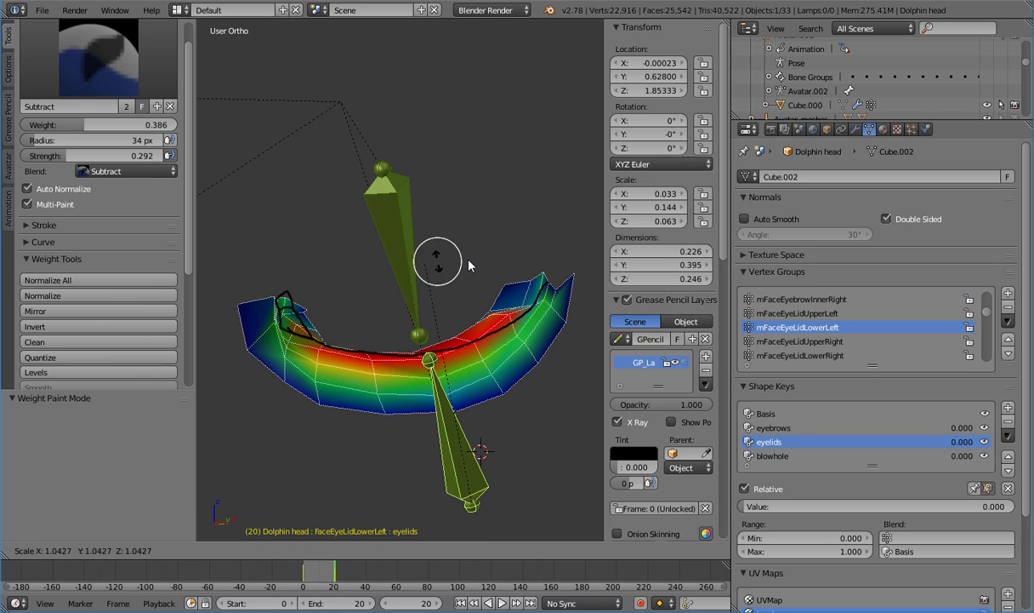
right_click(443, 258)
Reduce the brush radius to 14 px, subtract weight along the lower eyelid's inner edge near both corners, and scrub the animation
key(f)
mouse_move(495, 316)
mouse_down()
mouse_move(492, 305)
mouse_move(508, 316)
mouse_move(456, 338)
mouse_up()
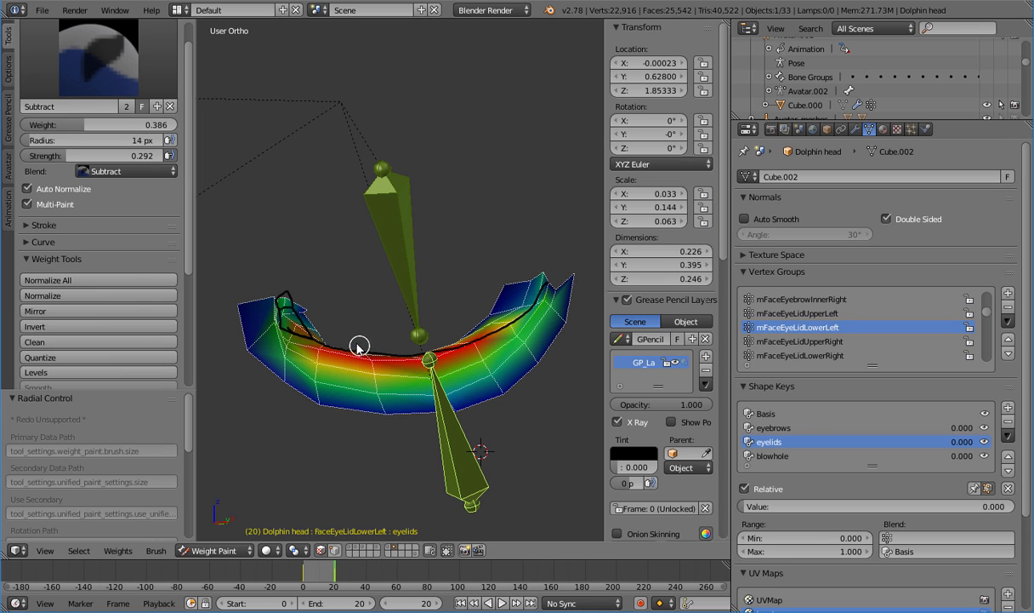
drag(304, 332, 291, 303)
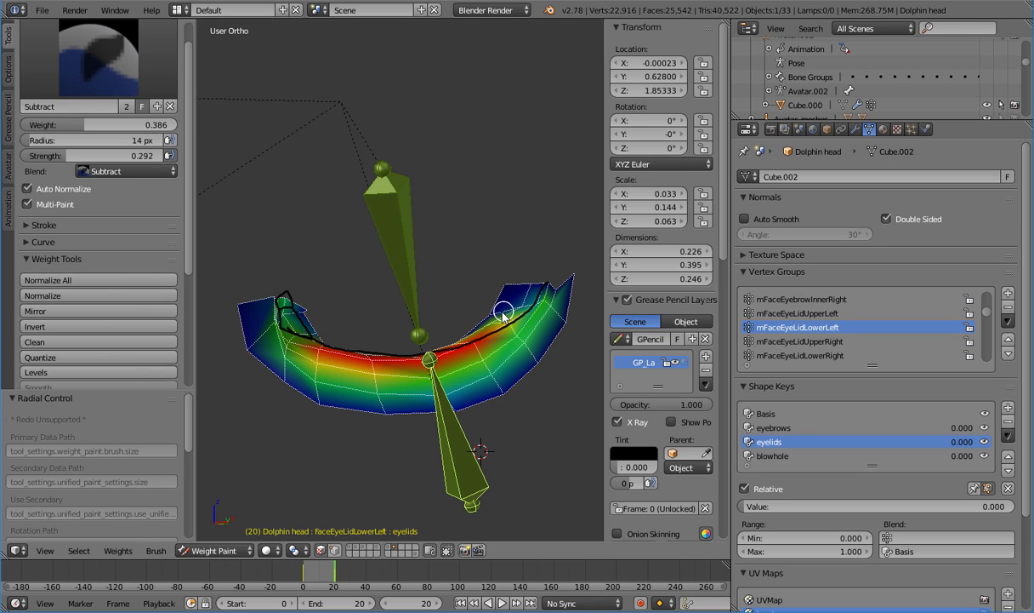
drag(503, 313, 486, 326)
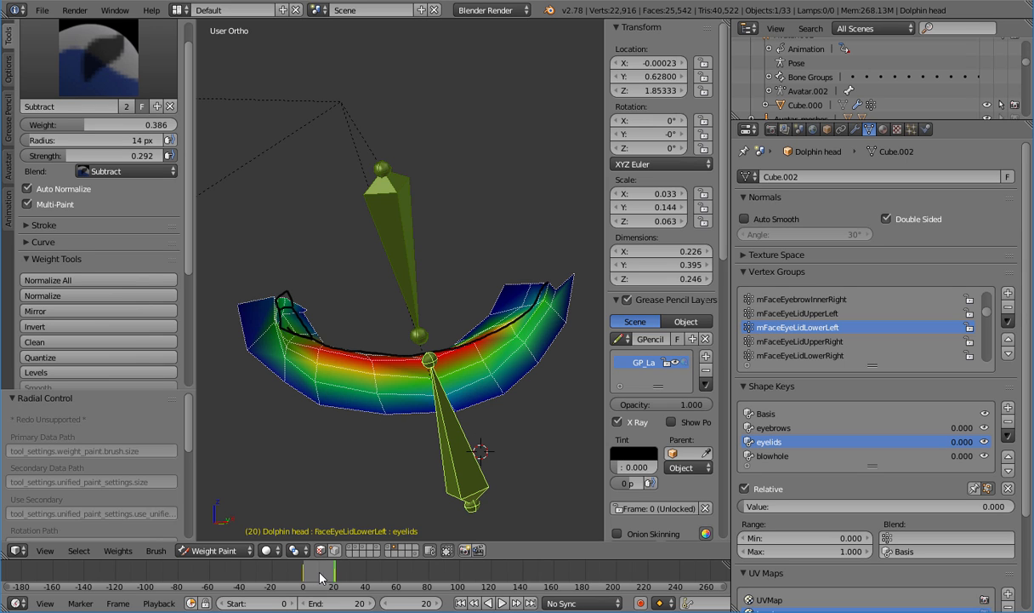
key(alt+a)
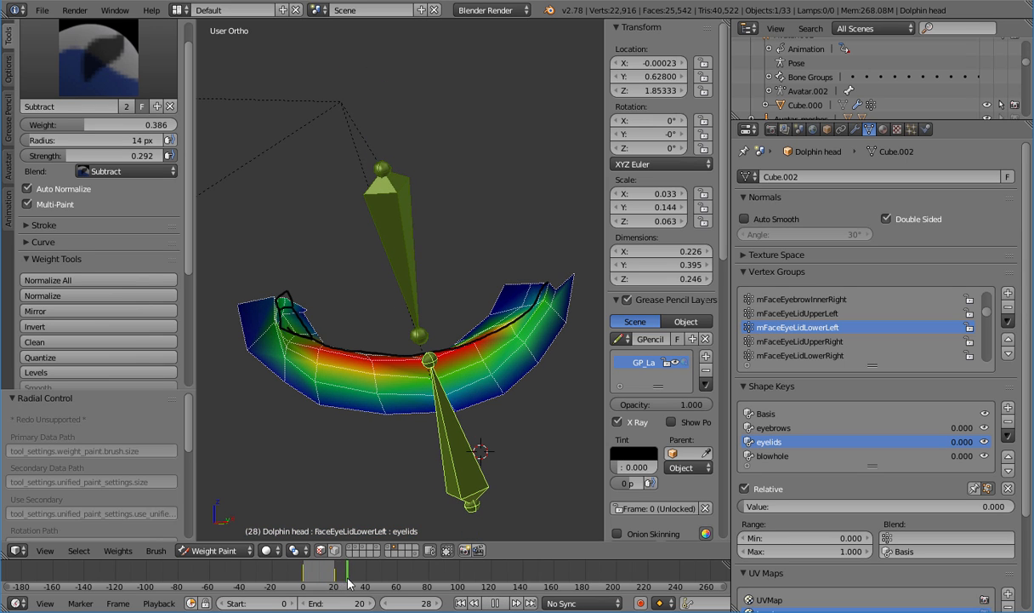
key(Escape)
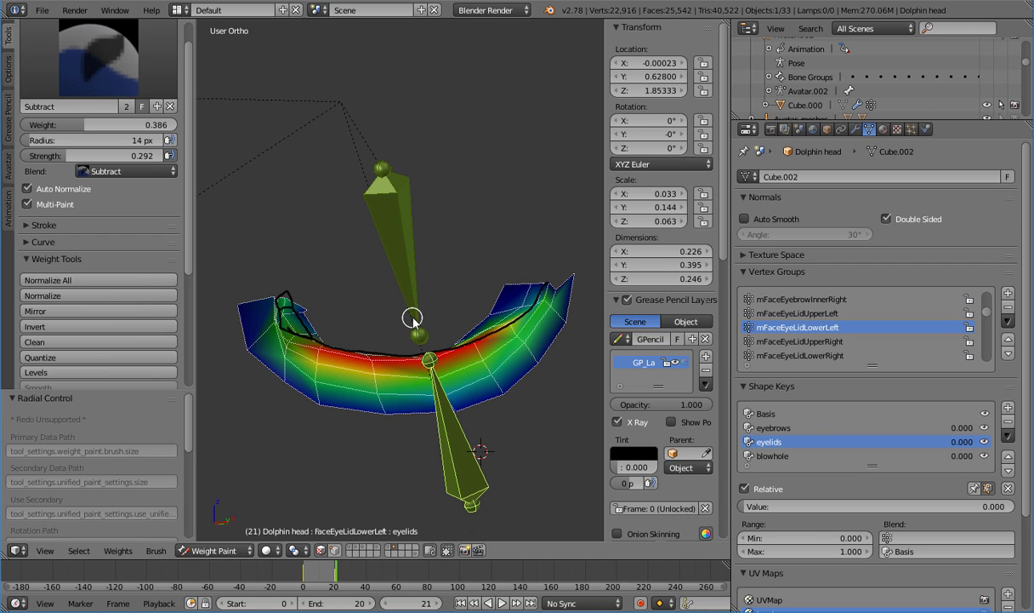
Erase the traced grease pencil line across the eye at frame 21
key(e)
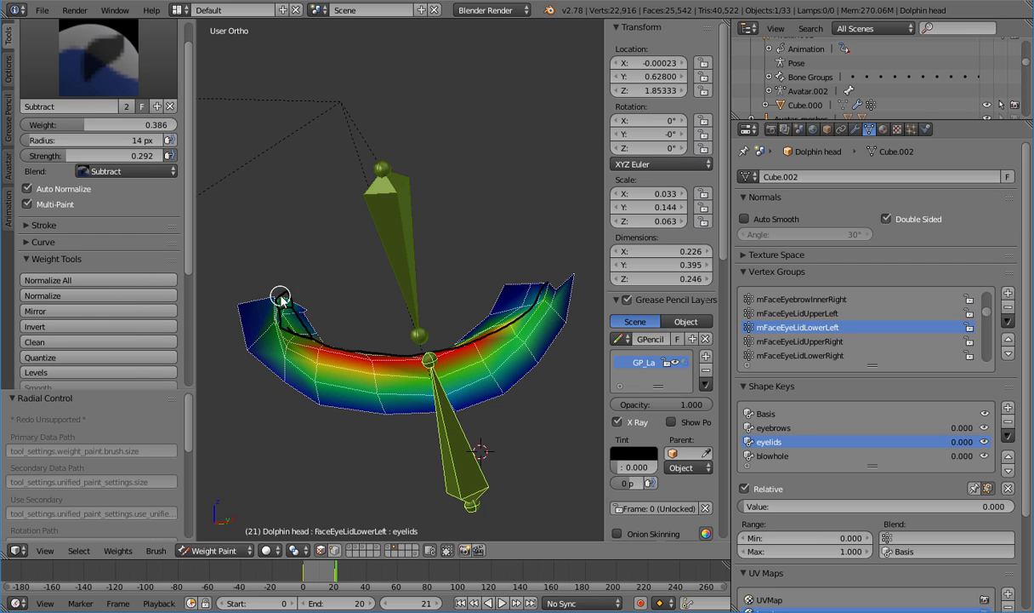
mouse_move(281, 296)
right_down()
mouse_move(299, 349)
mouse_move(314, 340)
mouse_move(449, 349)
mouse_move(510, 302)
mouse_move(489, 315)
mouse_move(494, 297)
mouse_move(481, 293)
right_up()
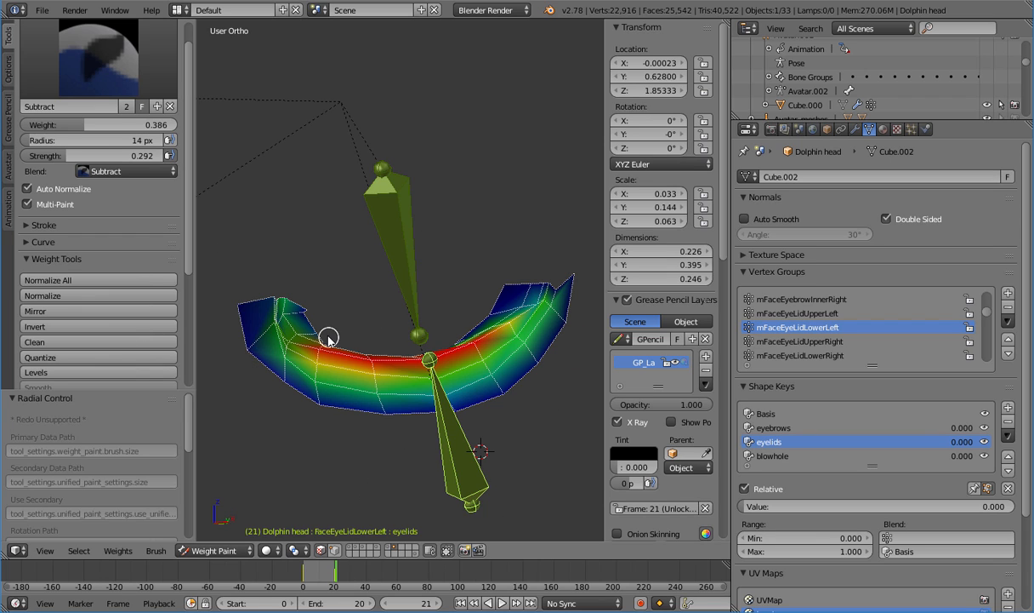
Add weight to the pinched vertices in the lower eyelid's folded corner with the 14 px Add brush to smooth the overlap
scroll(328, 337, up, 1)
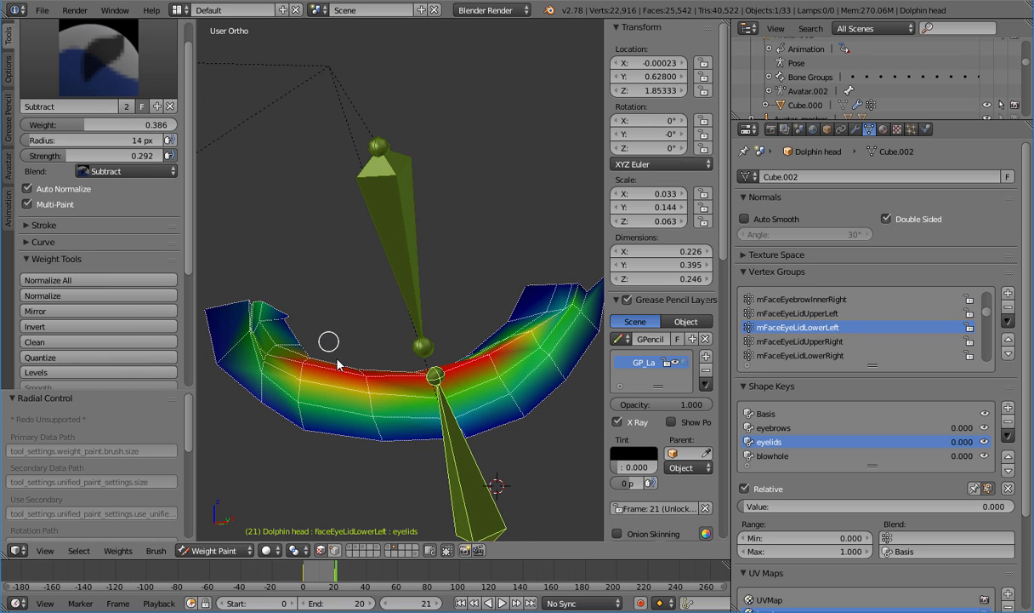
middle_drag(332, 390, 266, 393)
scroll(316, 352, up, 4)
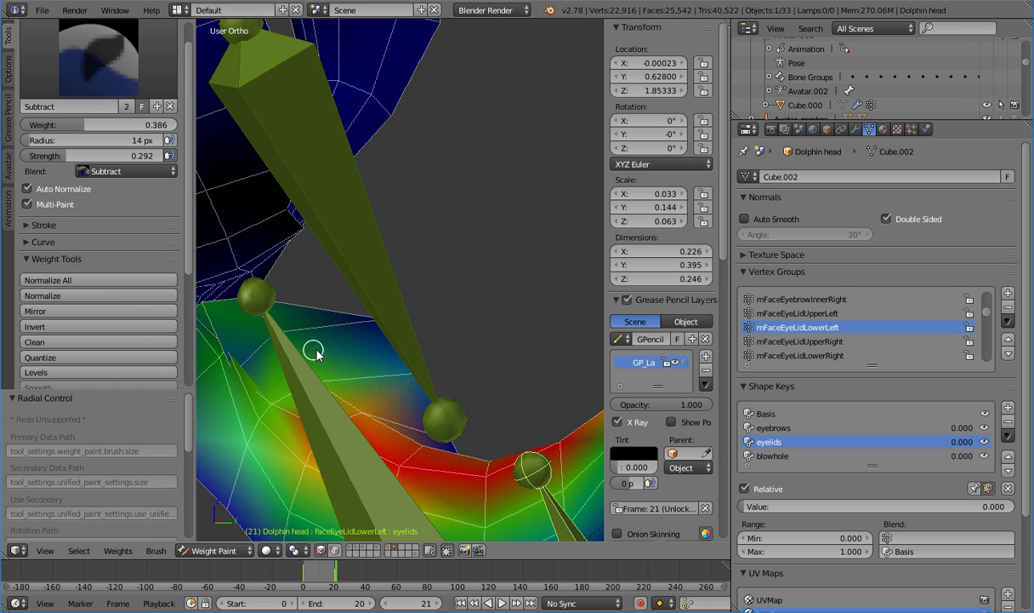
mouse_move(317, 350)
middle_down()
mouse_move(489, 326)
mouse_move(432, 358)
mouse_move(529, 295)
mouse_move(311, 375)
mouse_move(362, 363)
mouse_move(277, 379)
mouse_move(414, 322)
mouse_move(418, 351)
mouse_move(457, 316)
mouse_move(549, 352)
mouse_move(520, 357)
mouse_move(587, 349)
middle_up()
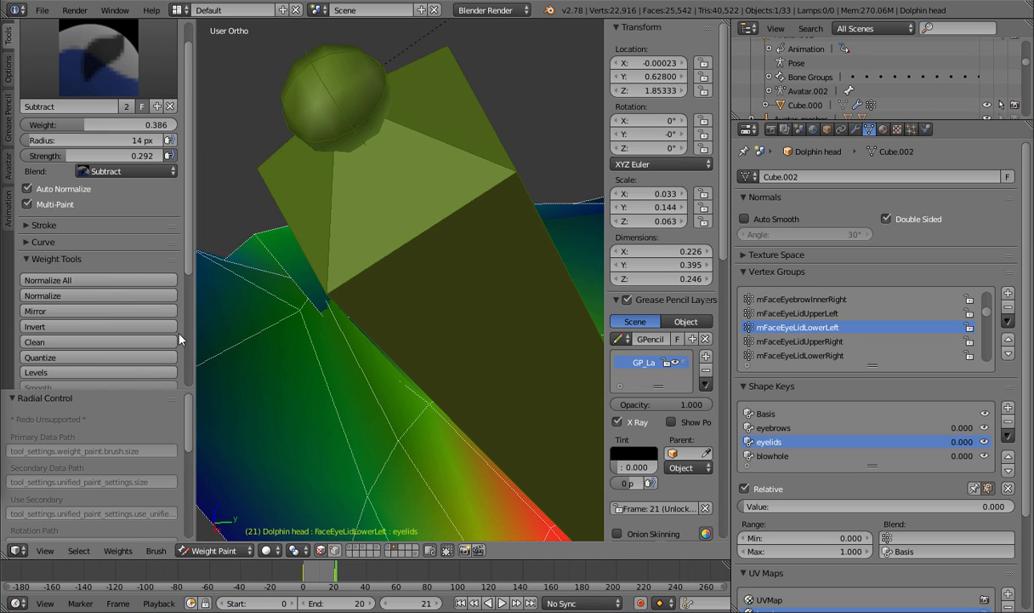
mouse_move(255, 362)
middle_down()
mouse_move(349, 388)
mouse_move(362, 408)
mouse_move(446, 388)
middle_up()
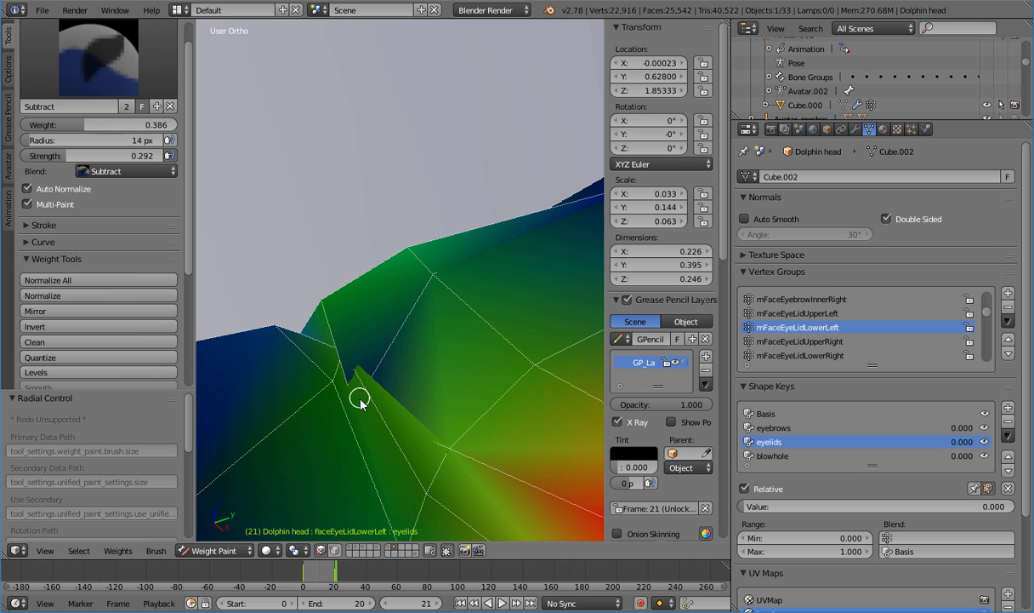
mouse_move(381, 415)
middle_down()
mouse_move(388, 428)
mouse_move(485, 444)
mouse_move(489, 416)
mouse_move(449, 443)
mouse_move(430, 433)
middle_up()
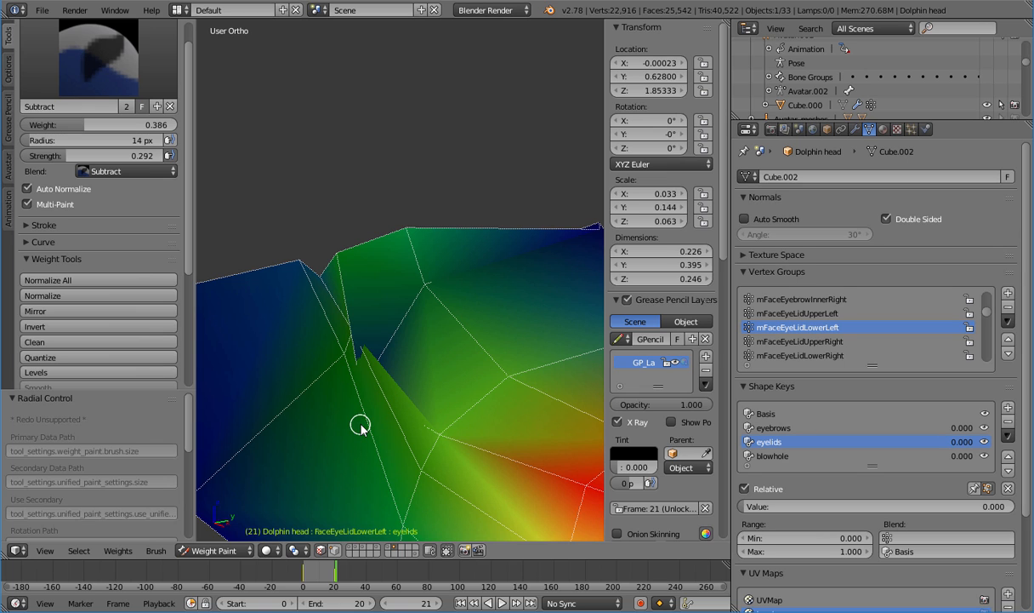
click(101, 54)
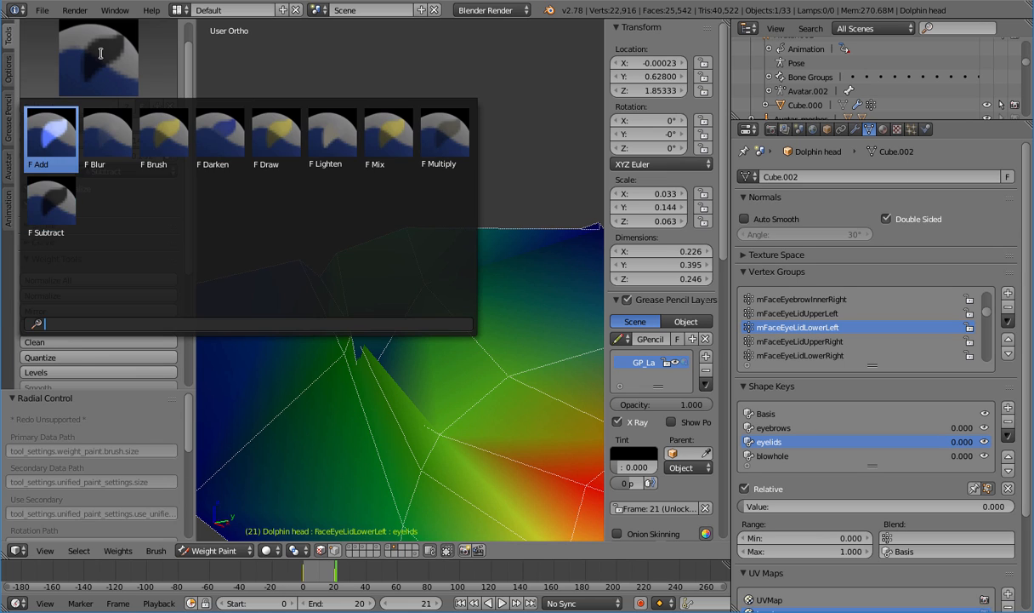
click(51, 136)
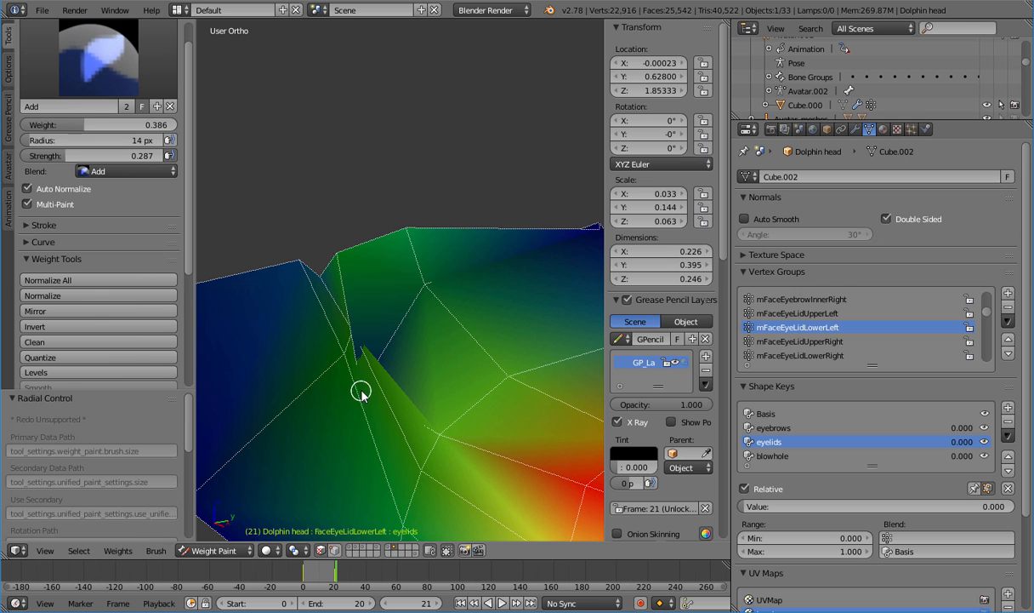
mouse_move(361, 391)
mouse_down()
mouse_move(358, 358)
mouse_move(365, 407)
mouse_move(365, 324)
mouse_up()
scroll(391, 359, down, 3)
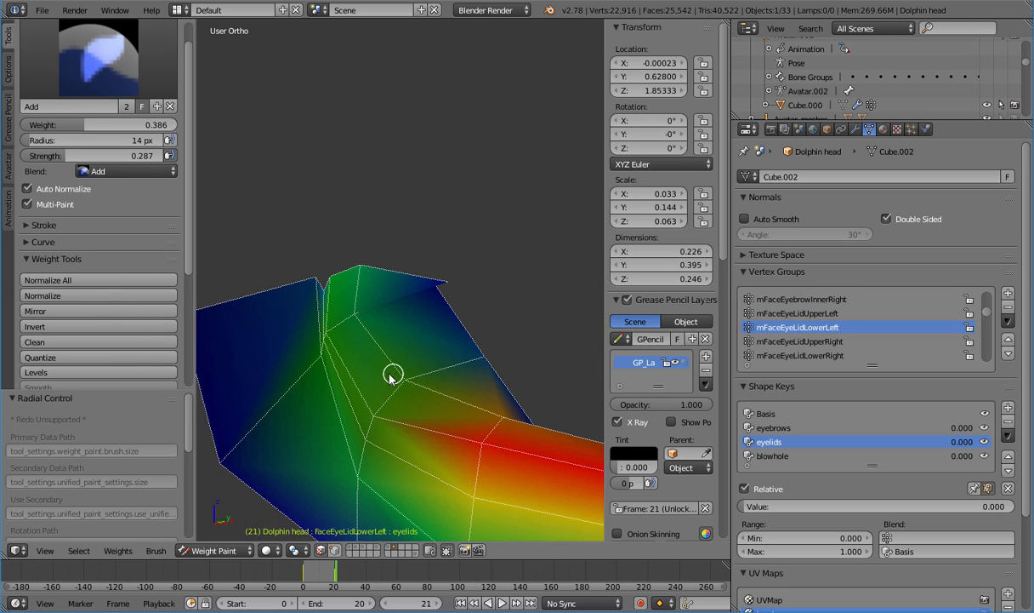
mouse_move(392, 374)
middle_down()
mouse_move(350, 367)
mouse_move(425, 400)
middle_up()
scroll(456, 425, down, 3)
mouse_move(474, 434)
middle_down()
mouse_move(483, 422)
mouse_move(345, 417)
mouse_move(487, 428)
mouse_move(455, 447)
mouse_move(466, 433)
mouse_move(489, 485)
mouse_move(449, 419)
mouse_move(417, 412)
mouse_move(490, 411)
mouse_move(397, 416)
mouse_move(464, 416)
mouse_move(464, 369)
mouse_move(483, 387)
mouse_move(457, 393)
middle_up()
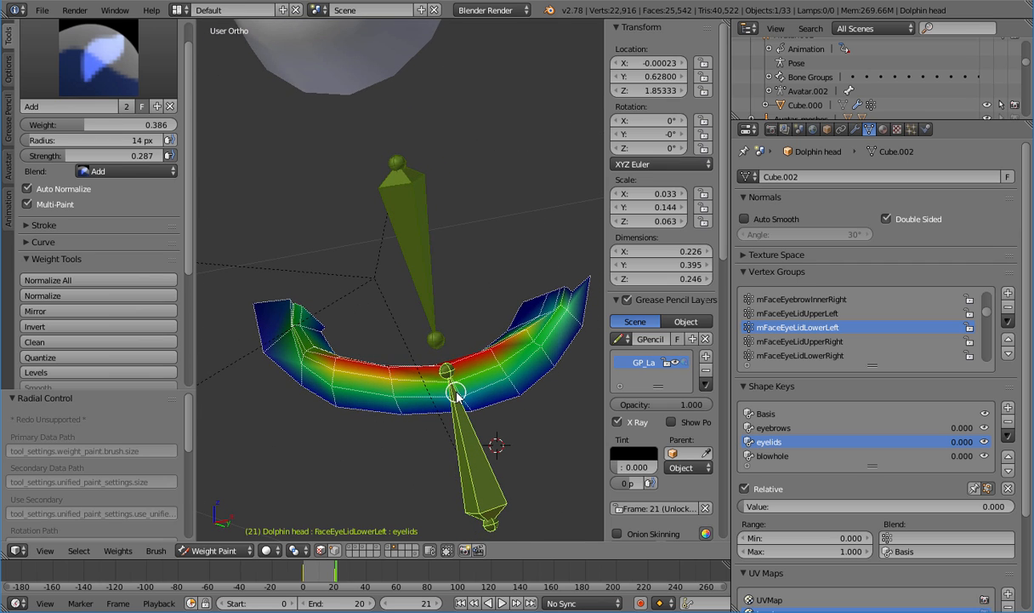
Examine the lower eyelid weights from the front and at an angle, and inspect the shaded eye in Object Mode
key(KP_3)
key(KP_1)
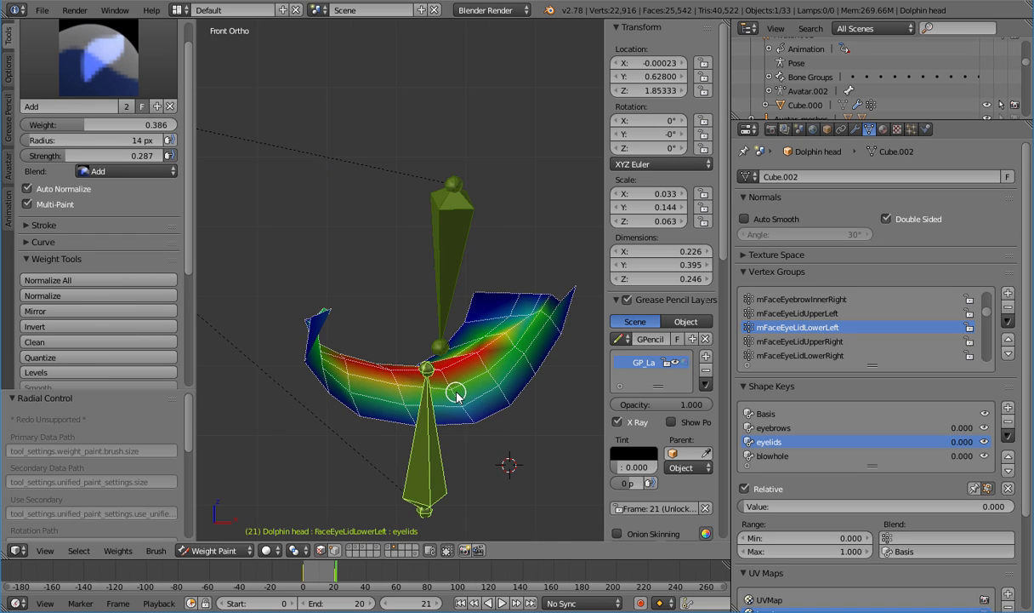
middle_drag(457, 393, 394, 389)
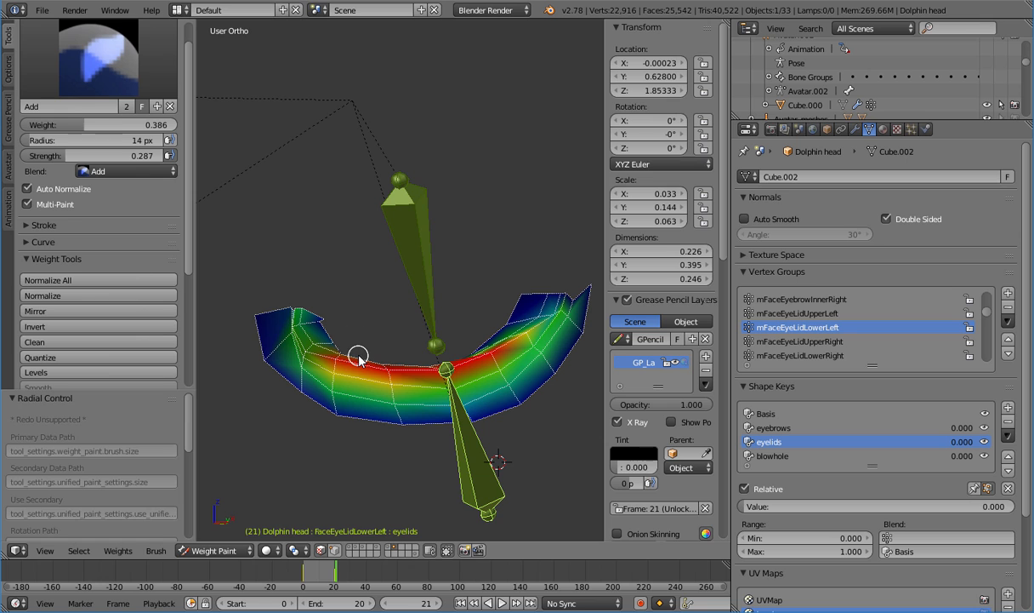
middle_drag(345, 356, 369, 386)
key(Tab)
key(Tab)
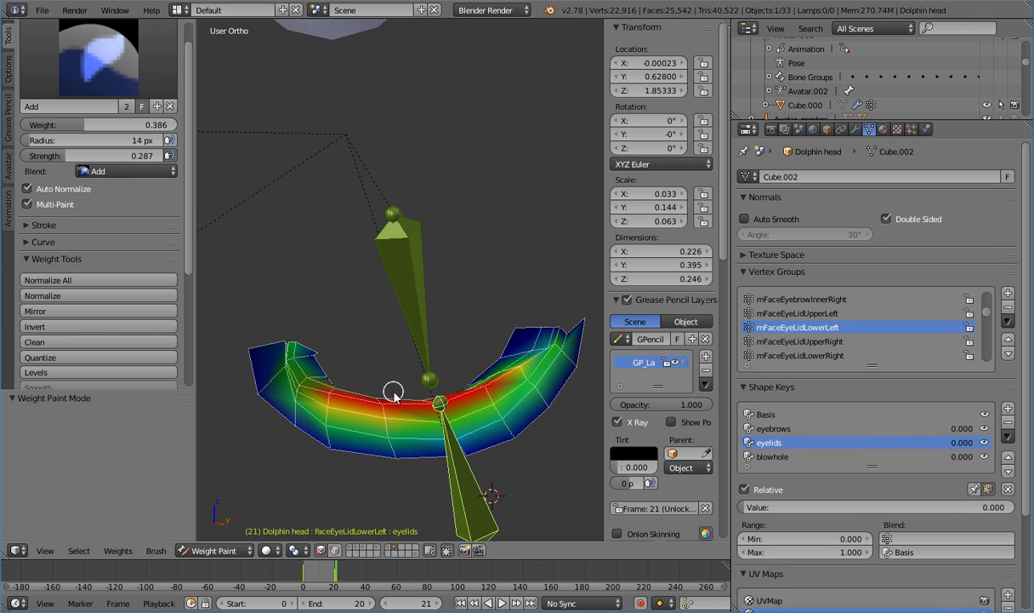
click(245, 543)
click(228, 511)
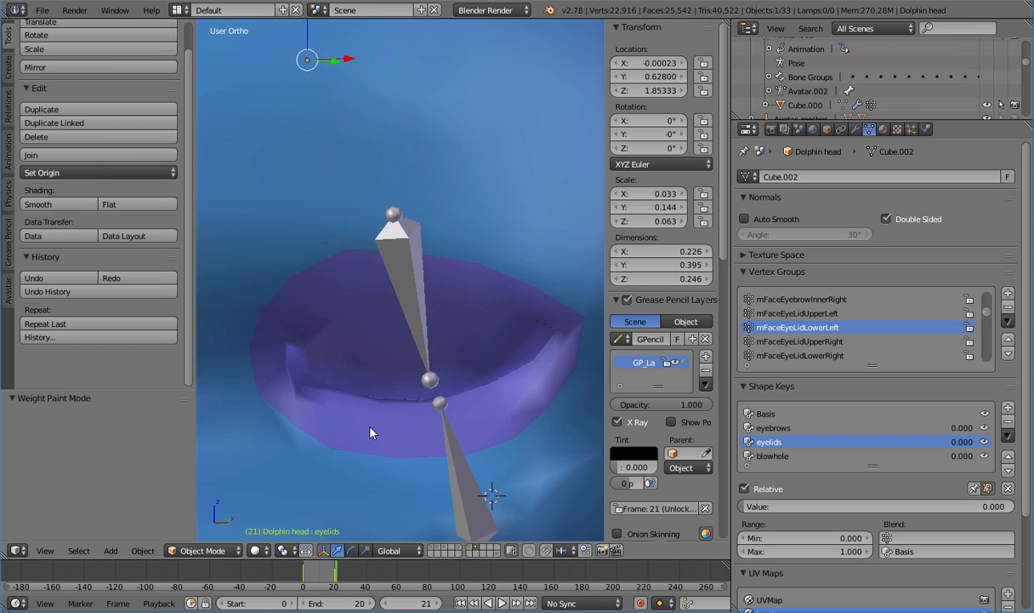
middle_drag(393, 424, 382, 377)
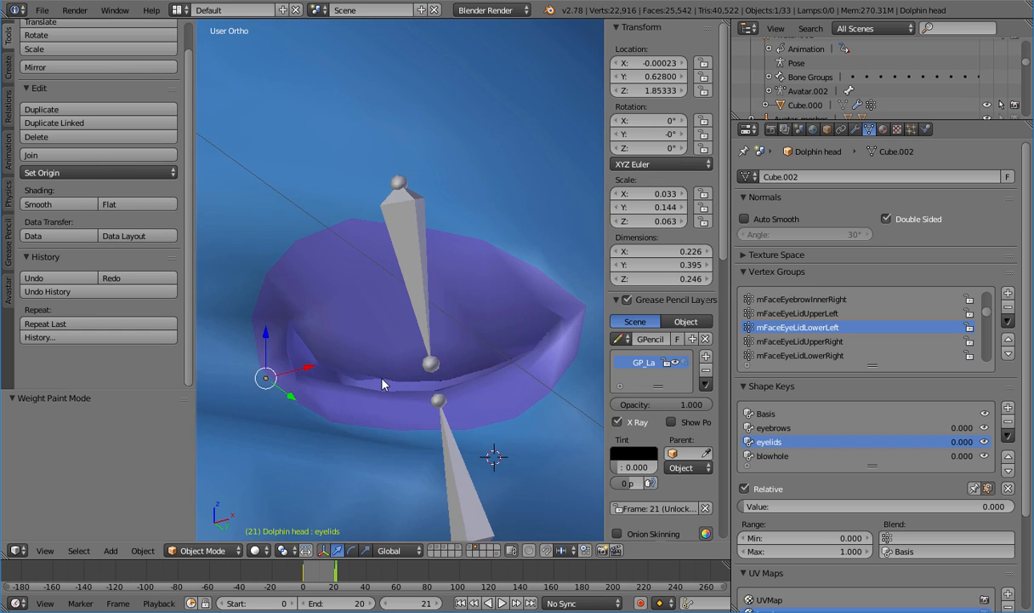
scroll(382, 377, up, 3)
shift+middle_drag(372, 442, 391, 363)
Compare the lower eyelid's edit mesh with its posed shape in Object Mode
key(Tab)
scroll(391, 364, down, 3)
scroll(391, 364, up, 1)
key(Tab)
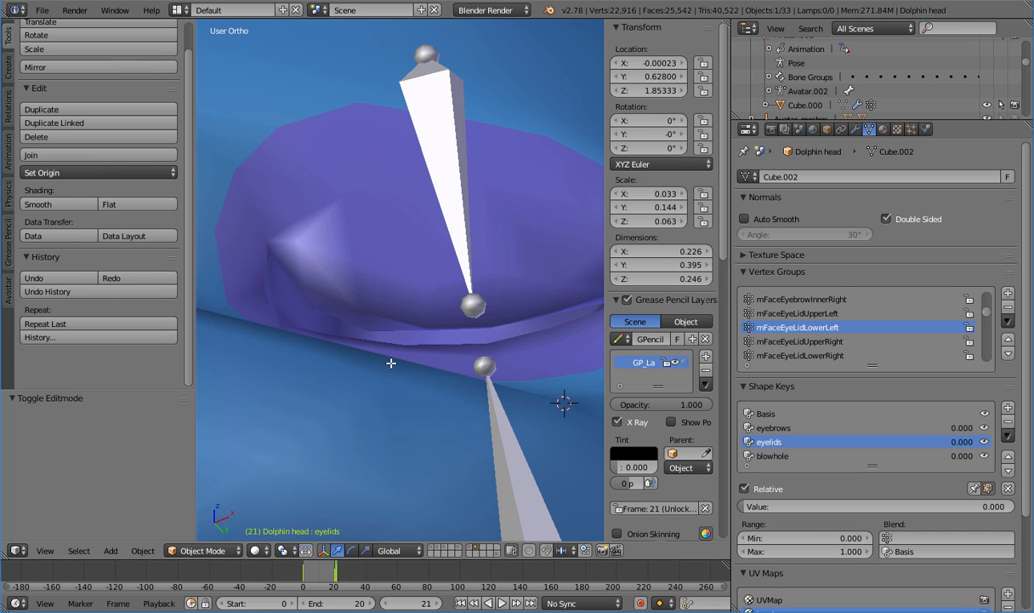
key(Tab)
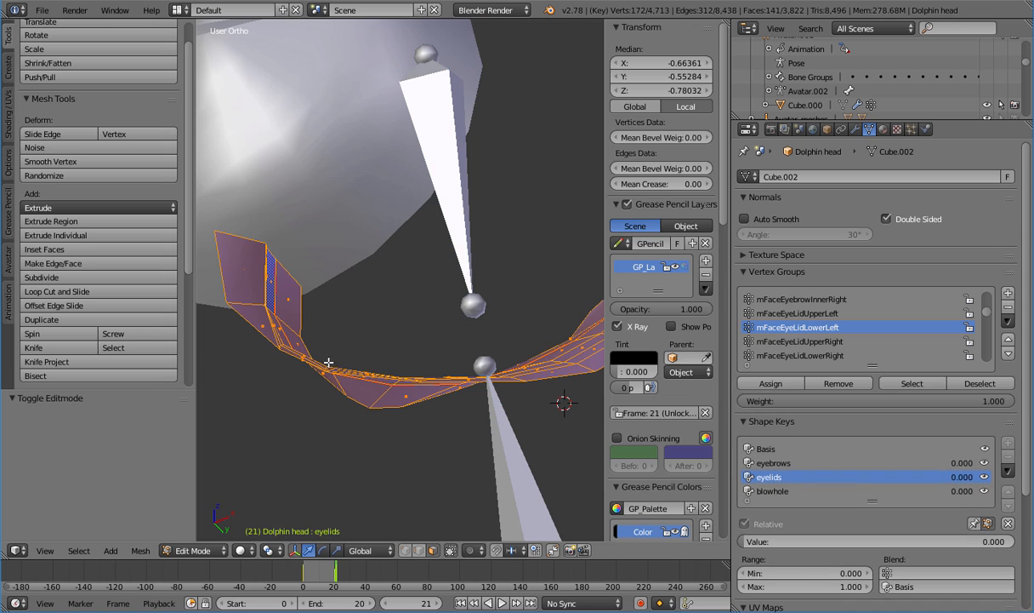
key(Tab)
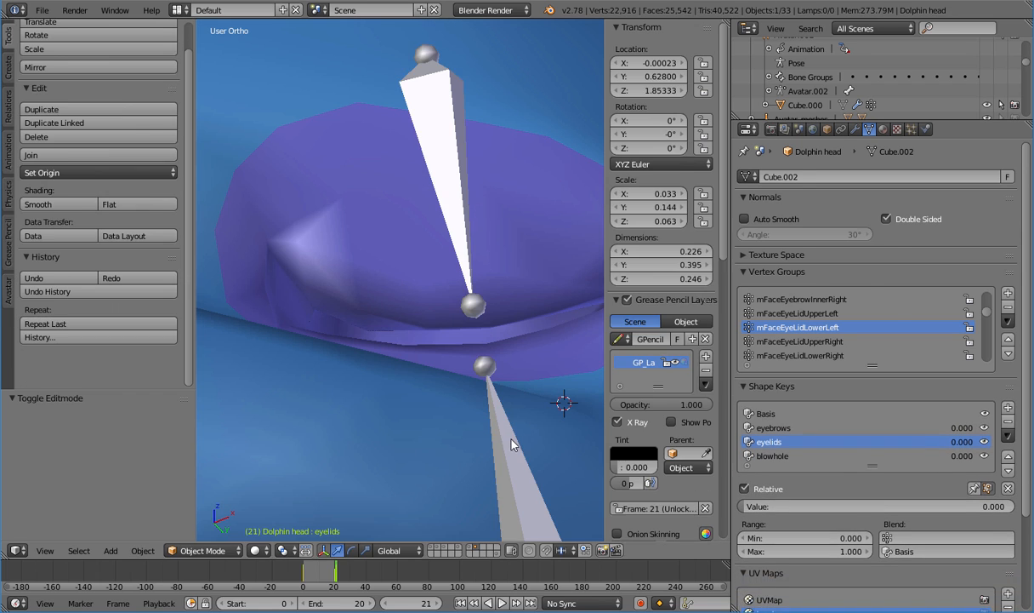
right_click(510, 440)
key(Tab)
key(Tab)
right_click(413, 445)
key(Tab)
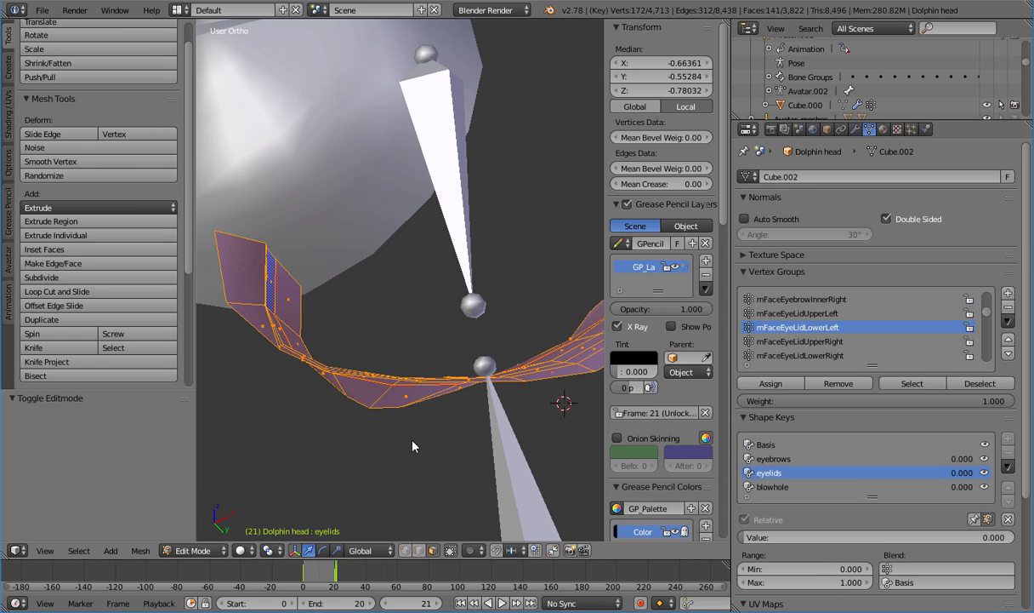
key(Tab)
Return to Weight Paint and add weight to the lower eyelid's folded corner and inner edge with the 14 px Add brush
click(200, 551)
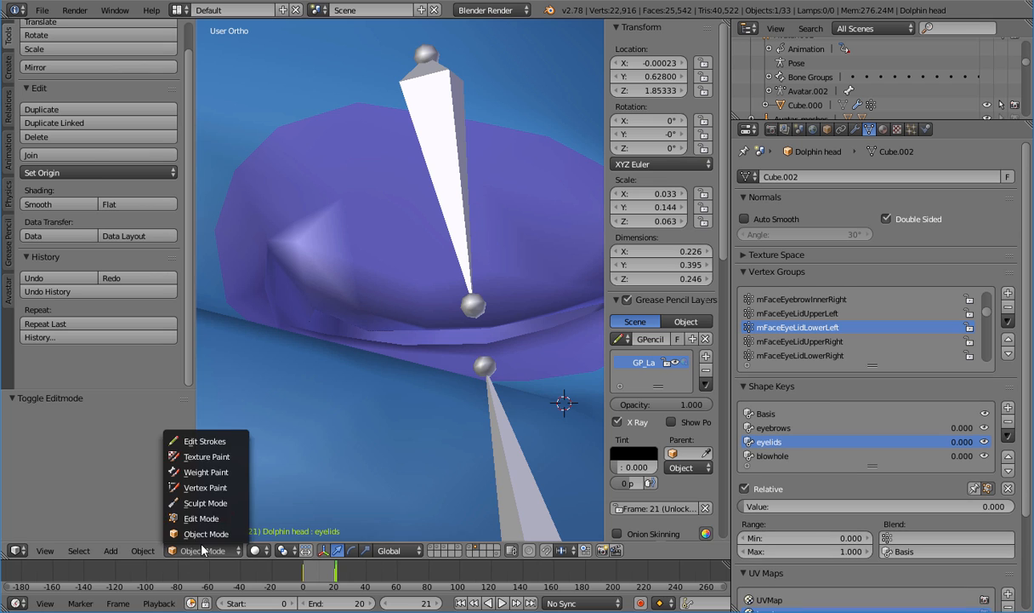
click(206, 472)
key(Tab)
key(Tab)
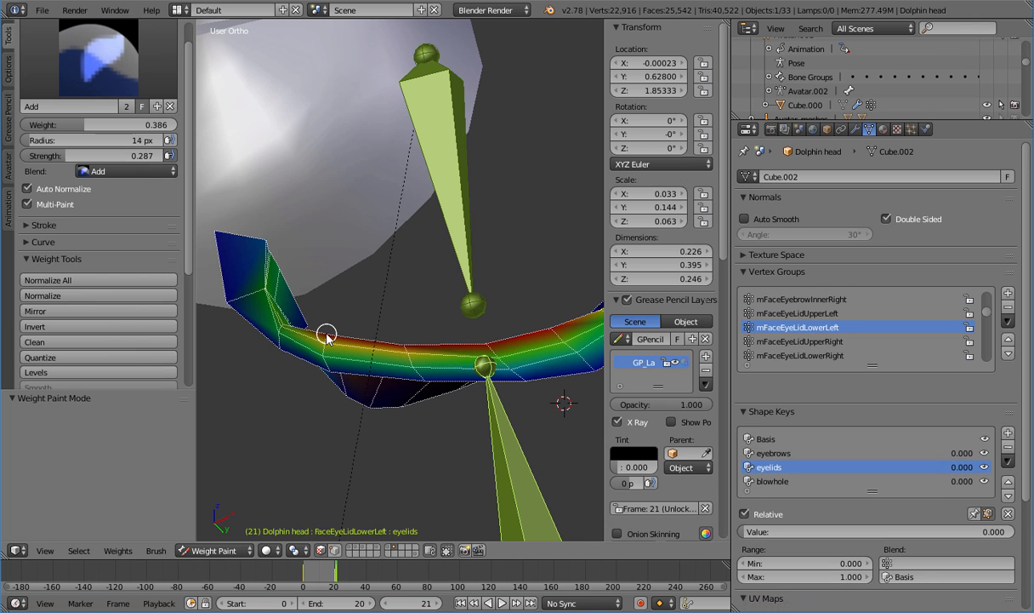
middle_drag(321, 332, 265, 388)
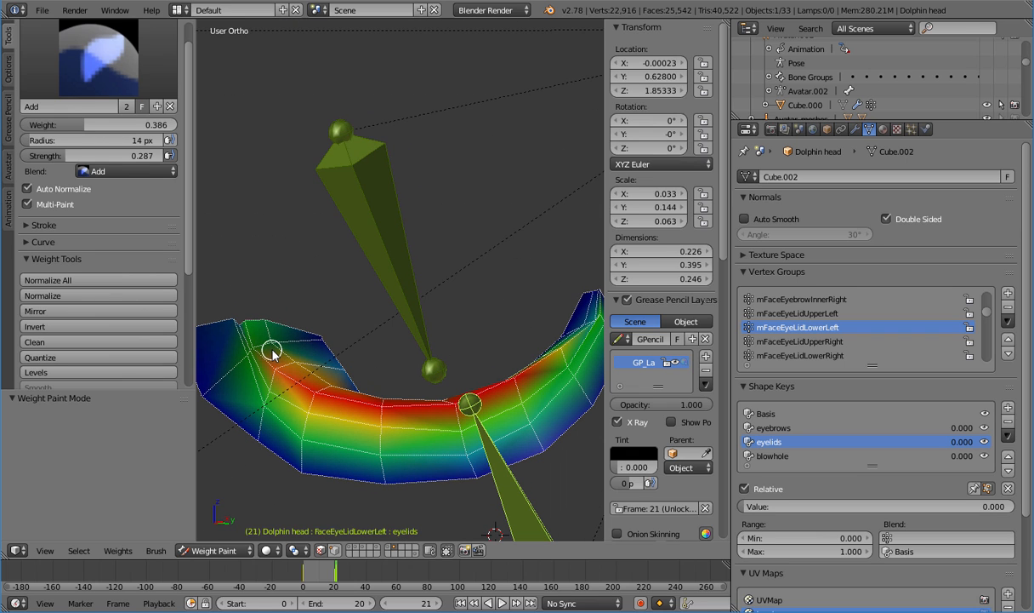
mouse_move(260, 352)
mouse_down()
mouse_move(270, 348)
mouse_move(269, 364)
mouse_move(290, 358)
mouse_up()
mouse_move(381, 389)
middle_down()
mouse_move(400, 349)
mouse_move(394, 387)
middle_up()
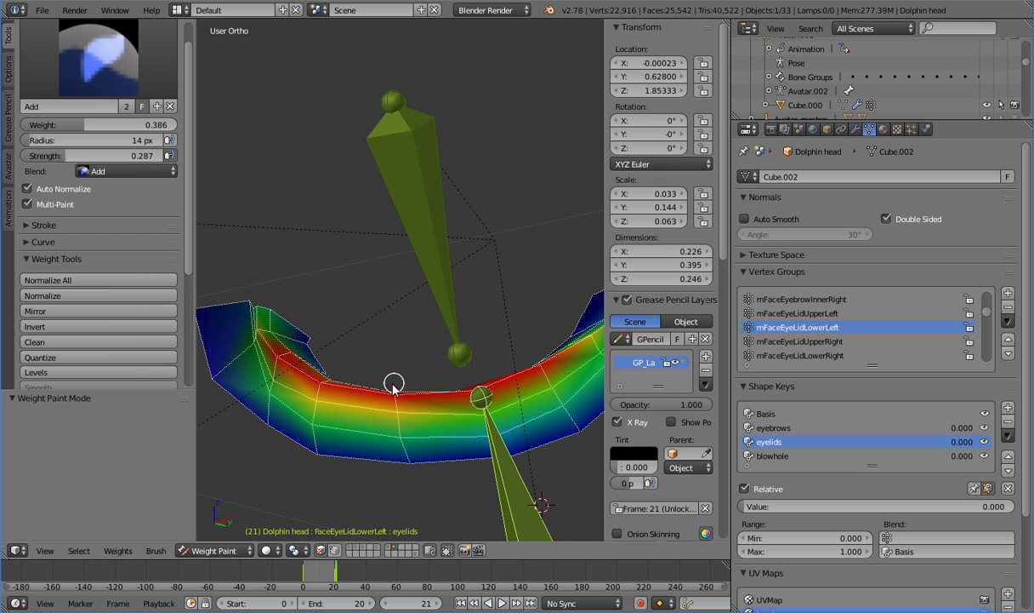
middle_drag(330, 375, 285, 410)
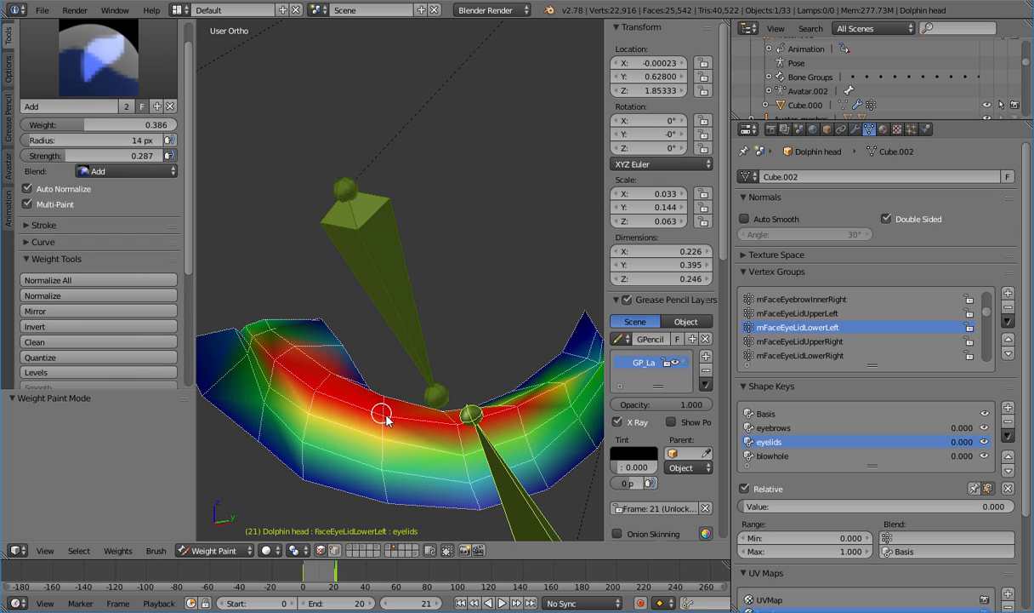
middle_drag(386, 419, 414, 423)
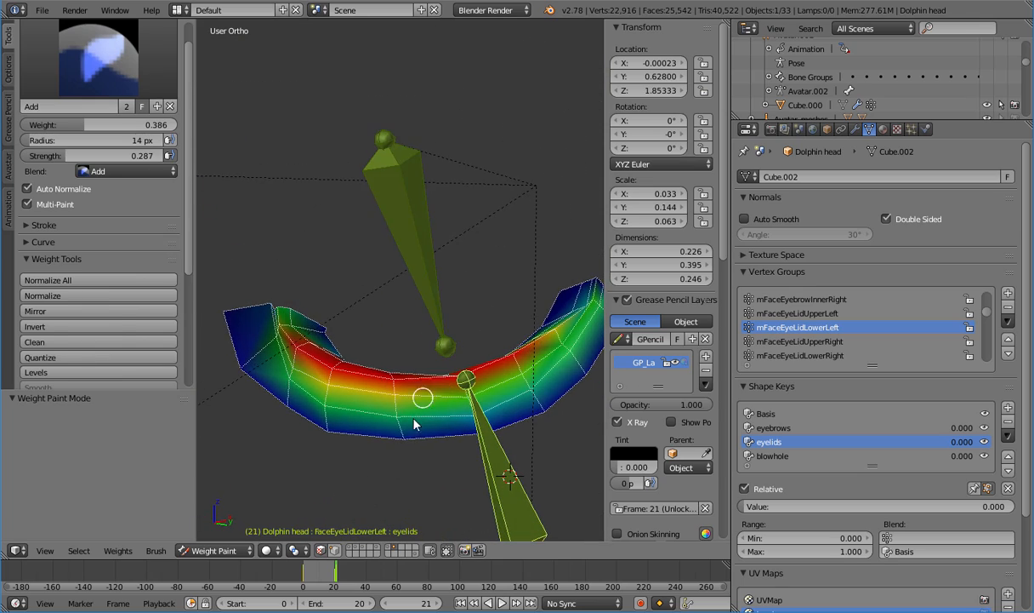
Switch the dolphin head to Object Mode and inspect the lower eyelid's shape from the front and side
key(Tab)
key(Tab)
click(215, 550)
click(209, 535)
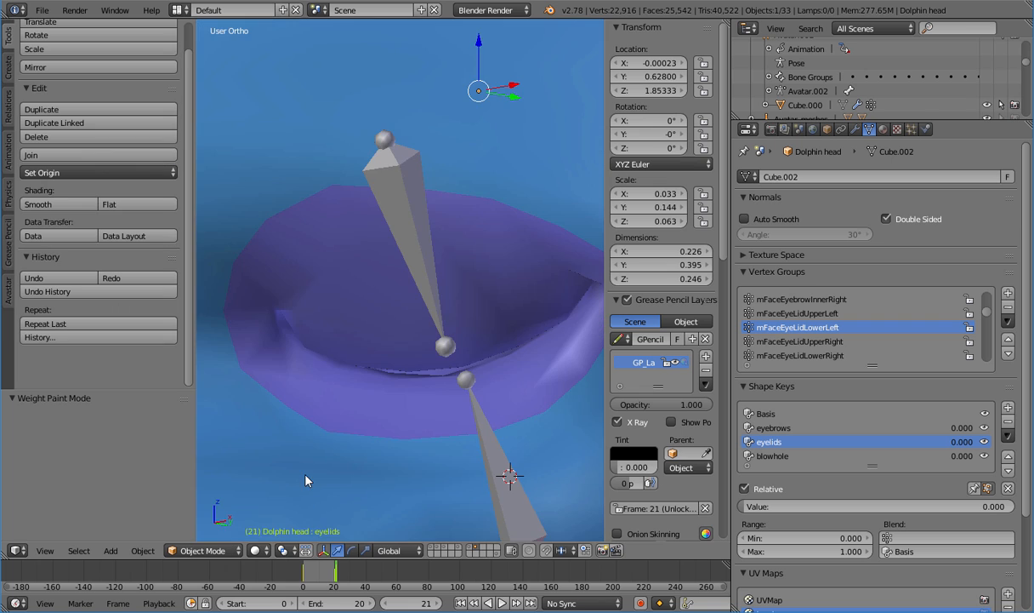
middle_drag(306, 480, 604, 444)
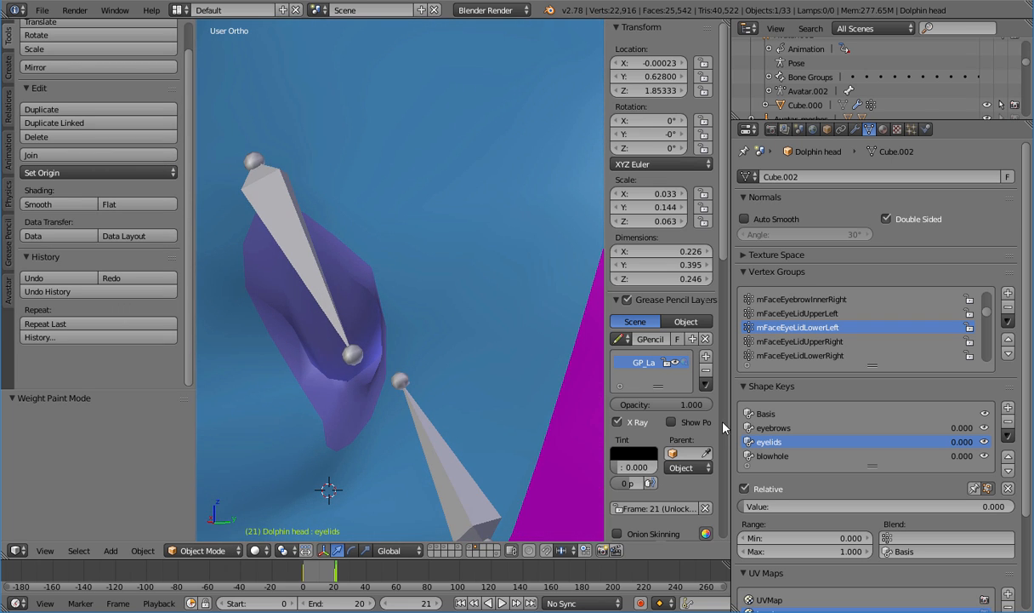
Select the FaceEyeLidLowerLeft bone in Pose Mode and preview its animation in the right orthographic view
right_click(458, 474)
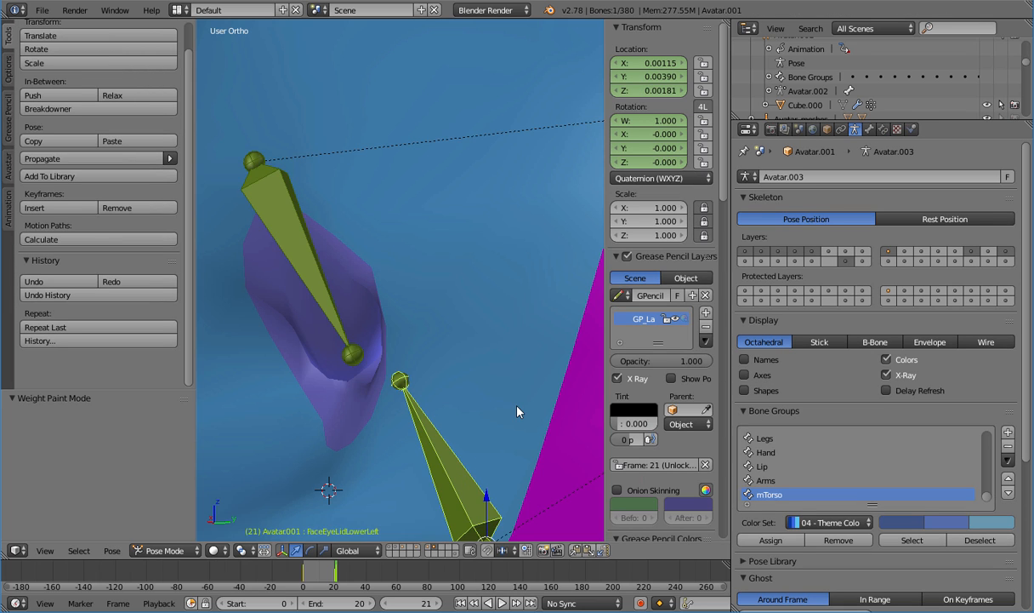
key(KP_3)
key(KP_1)
key(KP_3)
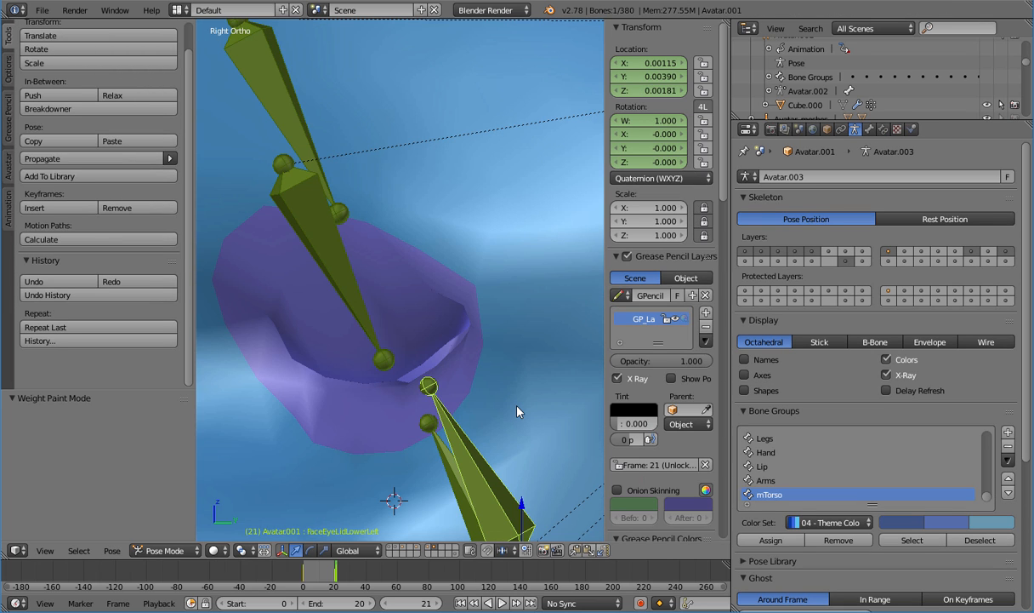
scroll(564, 367, down, 2)
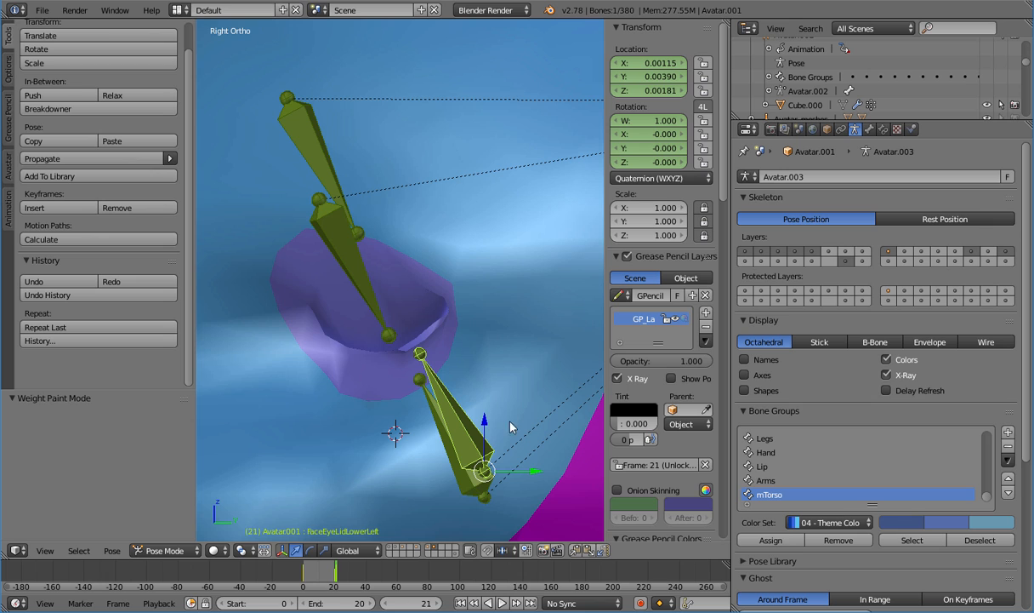
key(alt+a)
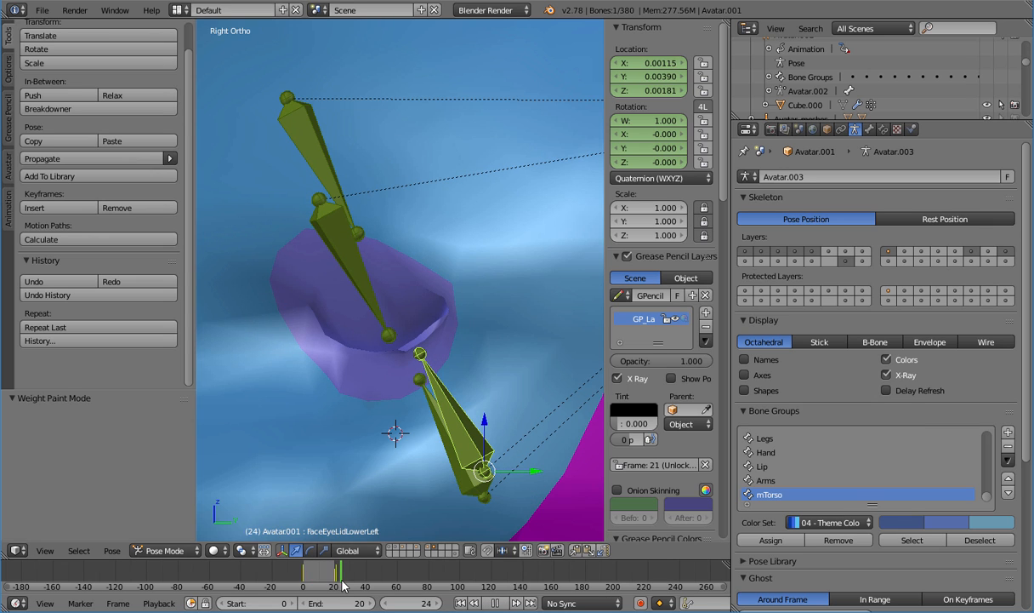
key(alt+a)
Try shifting the left lower eyelid bone along the Y axis at frame 24 and keyframing it, and undo the keyframe
mouse_move(524, 476)
mouse_down()
mouse_move(511, 481)
mouse_move(534, 481)
mouse_move(506, 468)
mouse_up()
middle_drag(507, 469, 433, 395)
key(KP_3)
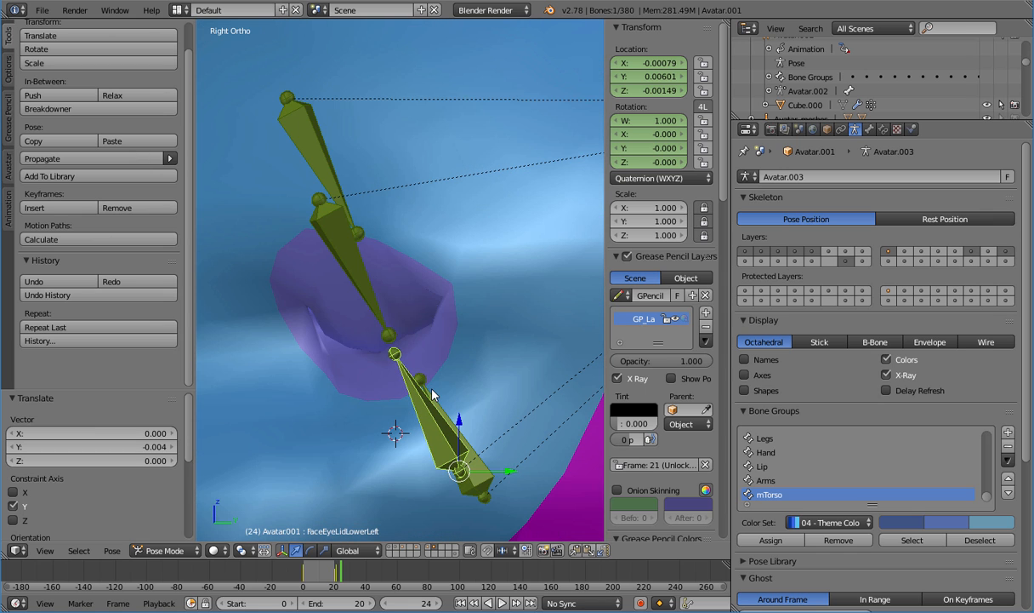
mouse_move(500, 467)
mouse_down()
mouse_move(516, 478)
mouse_move(501, 481)
mouse_move(525, 482)
mouse_move(513, 483)
mouse_up()
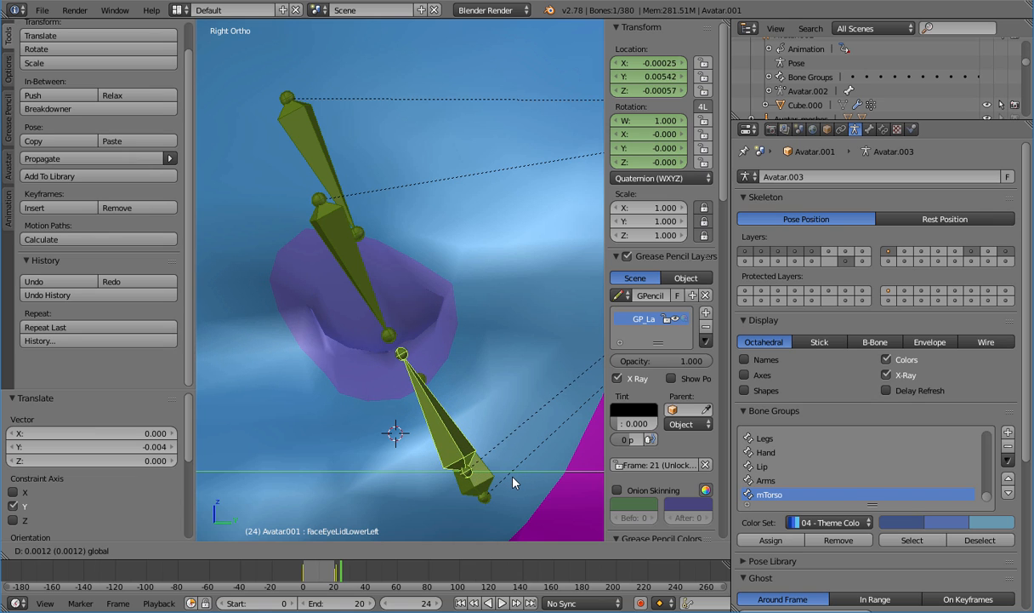
click(513, 483)
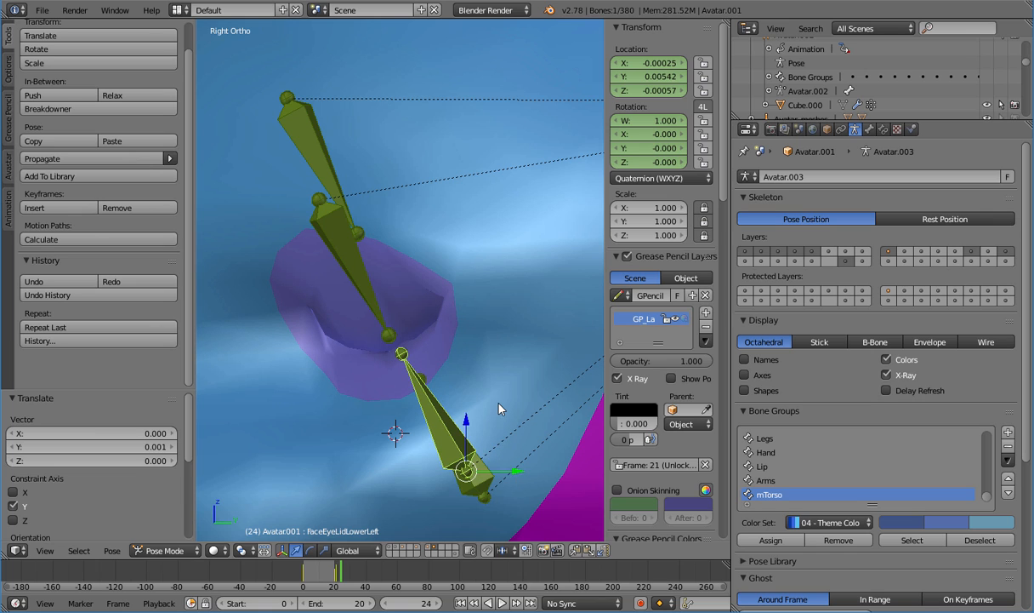
key(i)
click(476, 320)
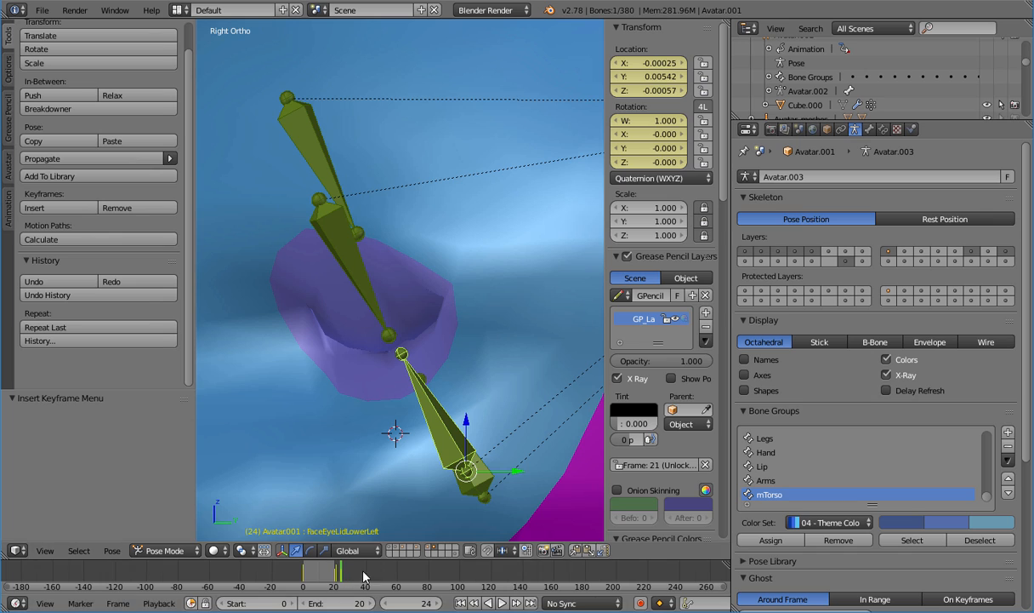
key(ctrl+z)
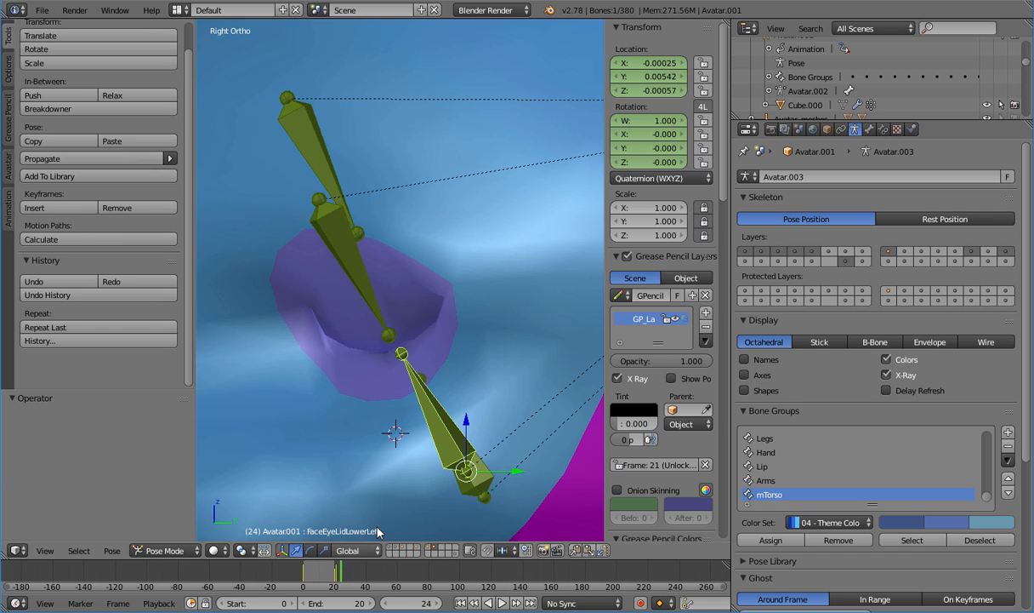
Move the left lower eyelid bone about -0.003 along the Y axis at frame 20 and insert a keyframe
drag(337, 576, 333, 576)
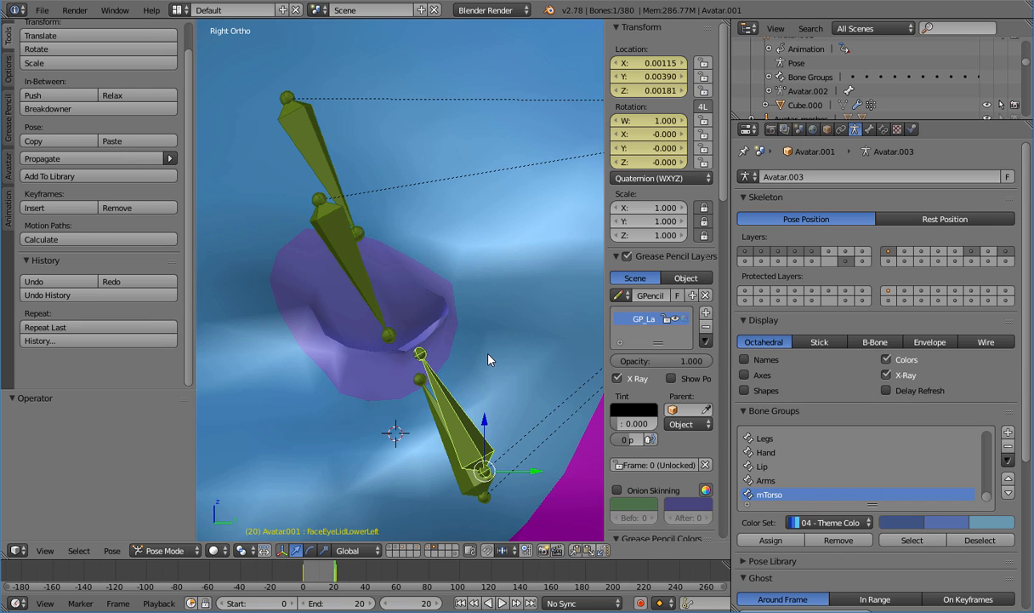
key(g)
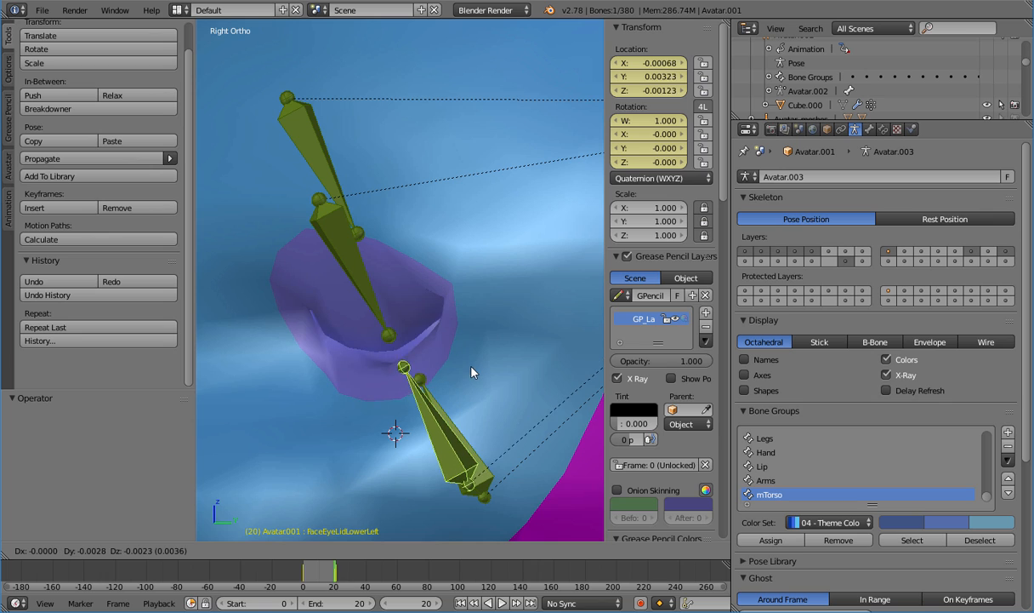
click(500, 396)
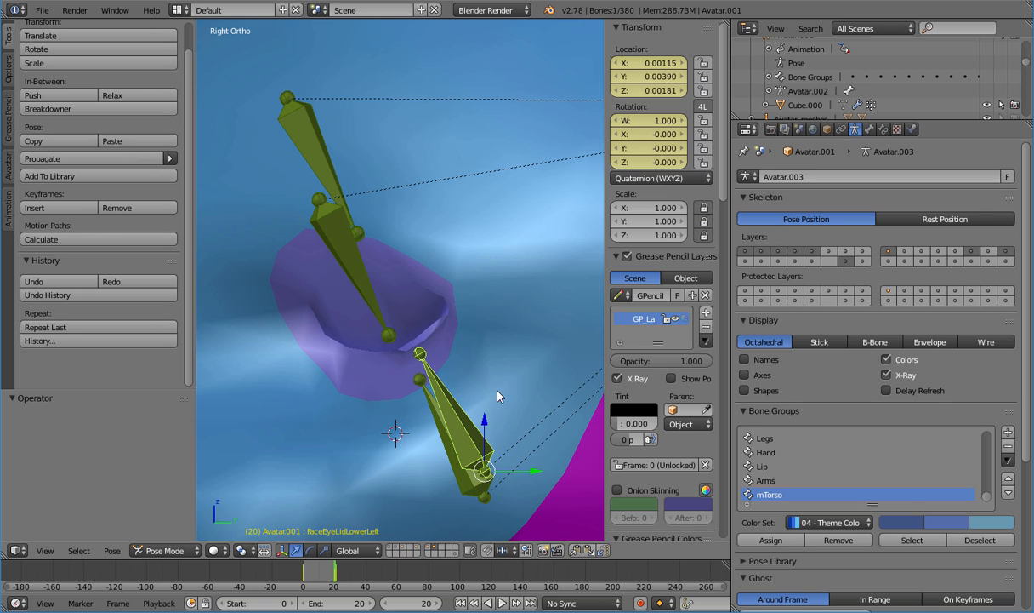
key(g)
key(y)
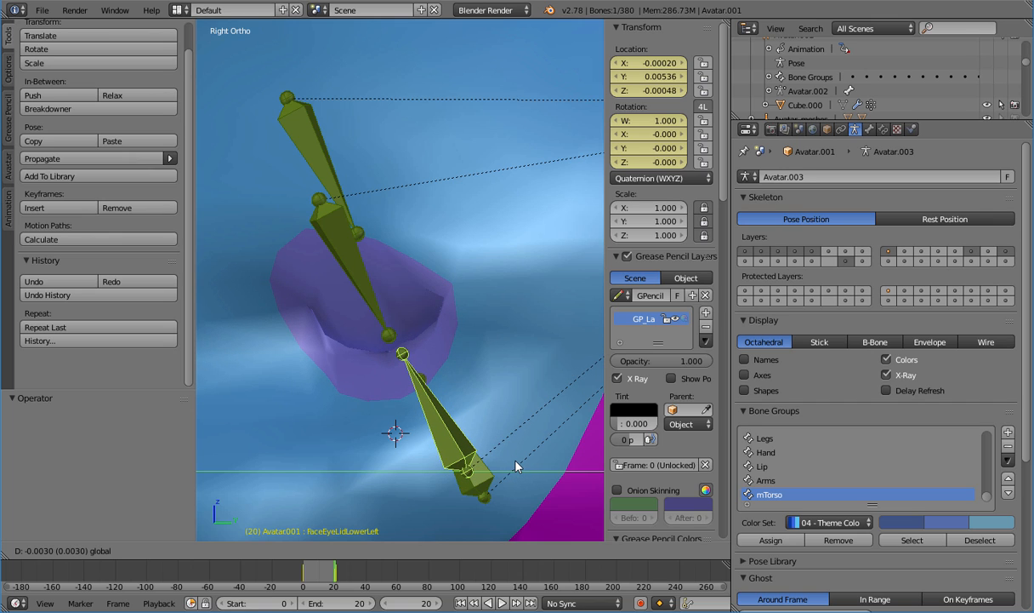
click(517, 467)
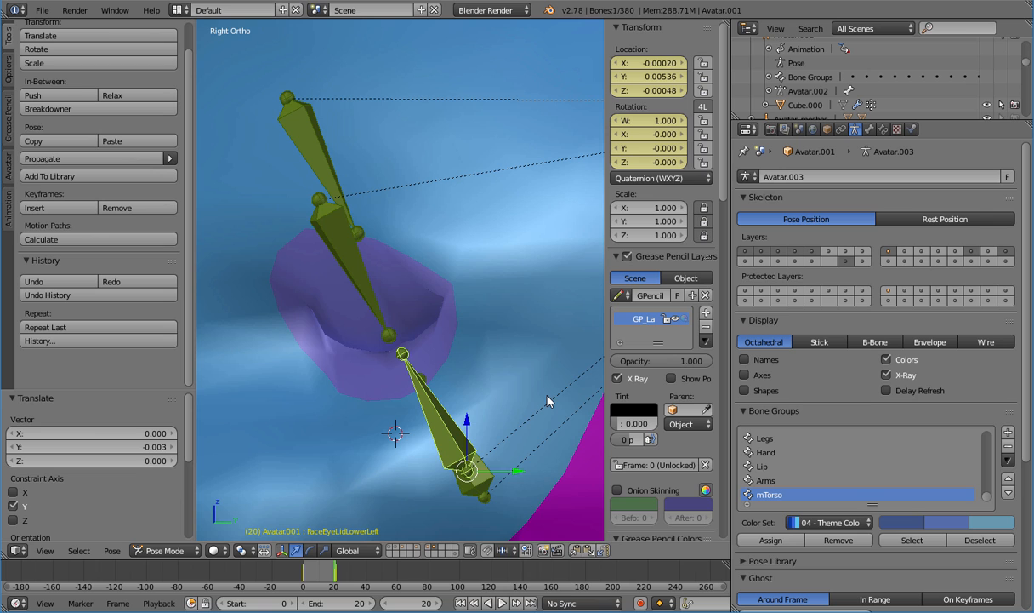
key(i)
click(547, 395)
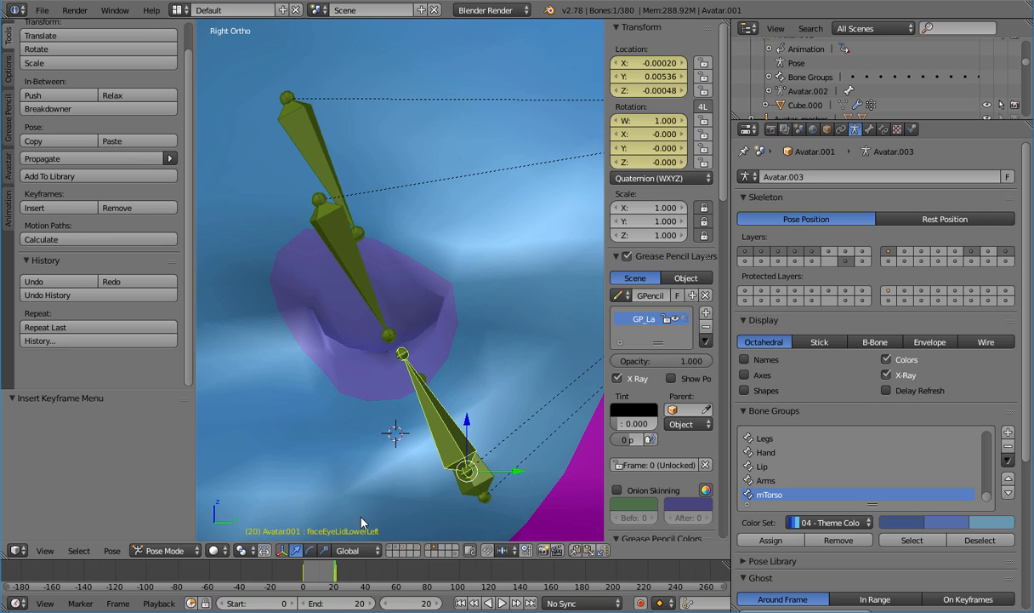
Play and scrub the revised eyelid animation to frame 21, and put the armature into Edit Mode
key(alt+a)
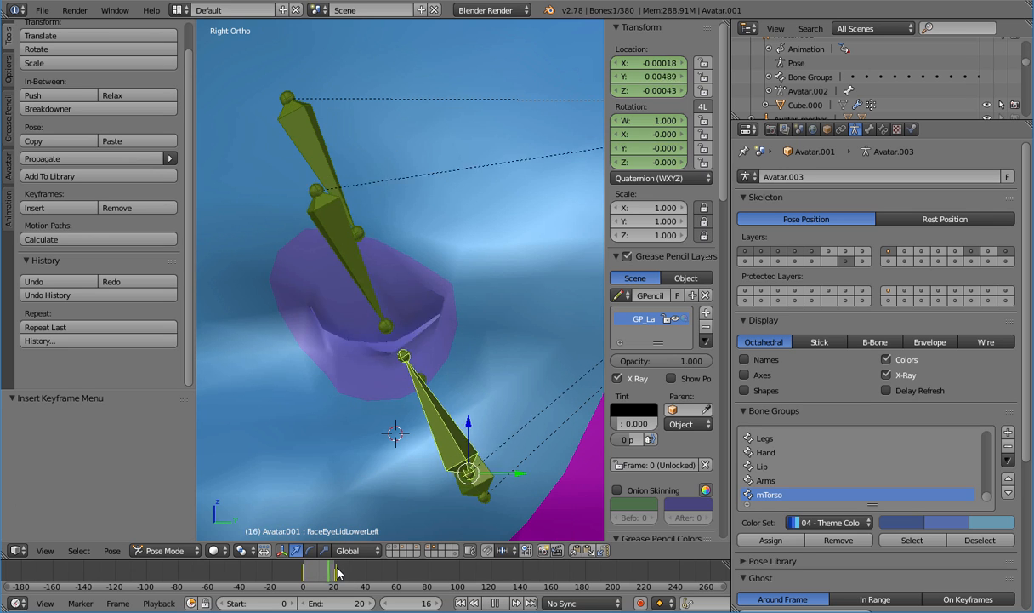
drag(351, 574, 336, 577)
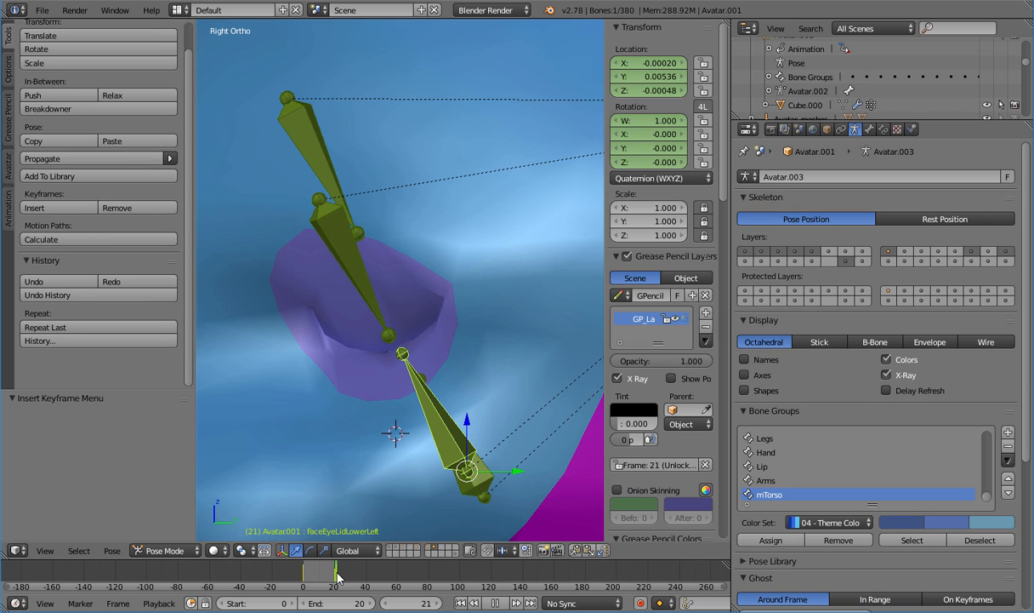
key(alt+a)
key(Tab)
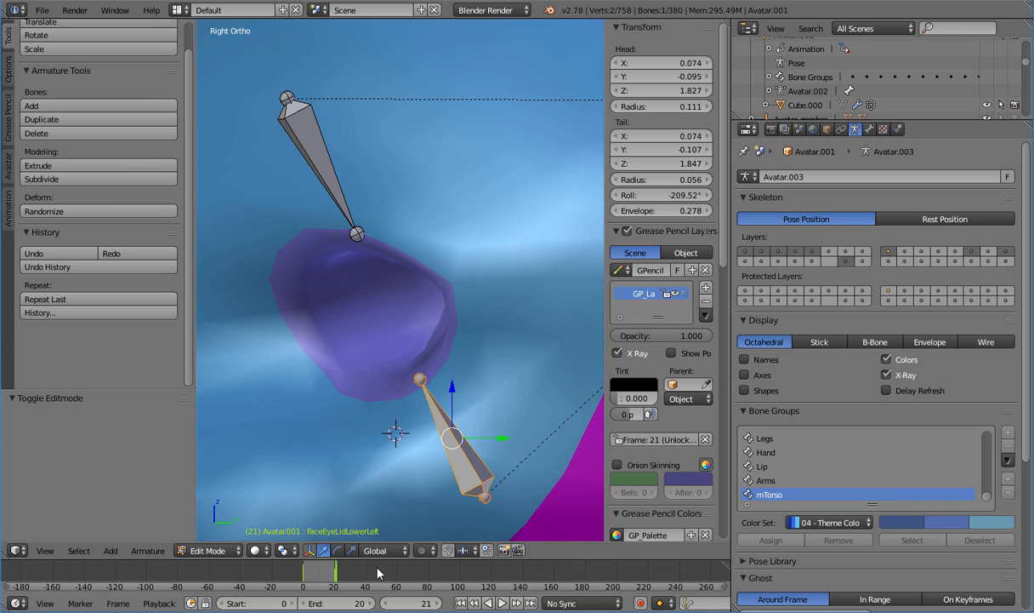
Play and scrub the eyelid animation around frame 20, and take the armature out of Edit Mode
key(alt+a)
key(alt+a)
key(Tab)
key(Tab)
key(alt+a)
drag(338, 580, 336, 581)
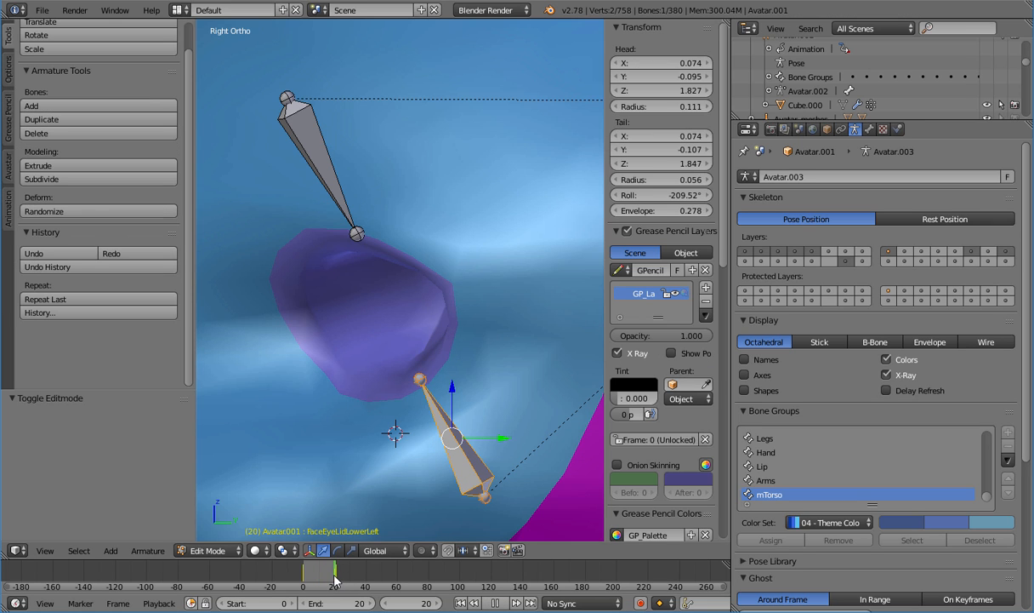
key(alt+a)
key(Tab)
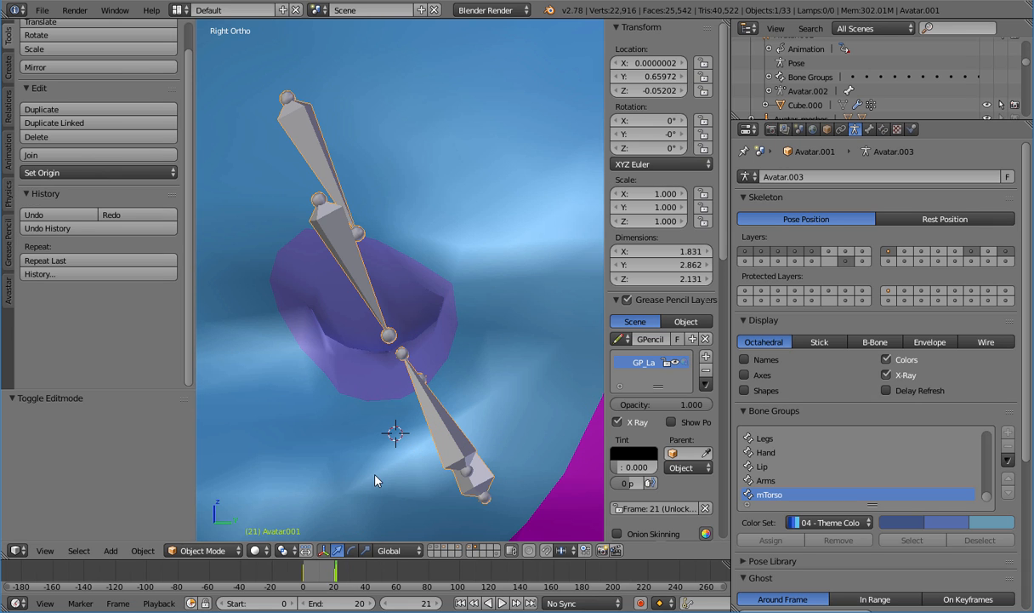
Put the armature in Pose Mode and review the left eyelids closing between frames 0 and 20
right_click(434, 414)
right_click(434, 415)
drag(312, 572, 334, 578)
click(202, 551)
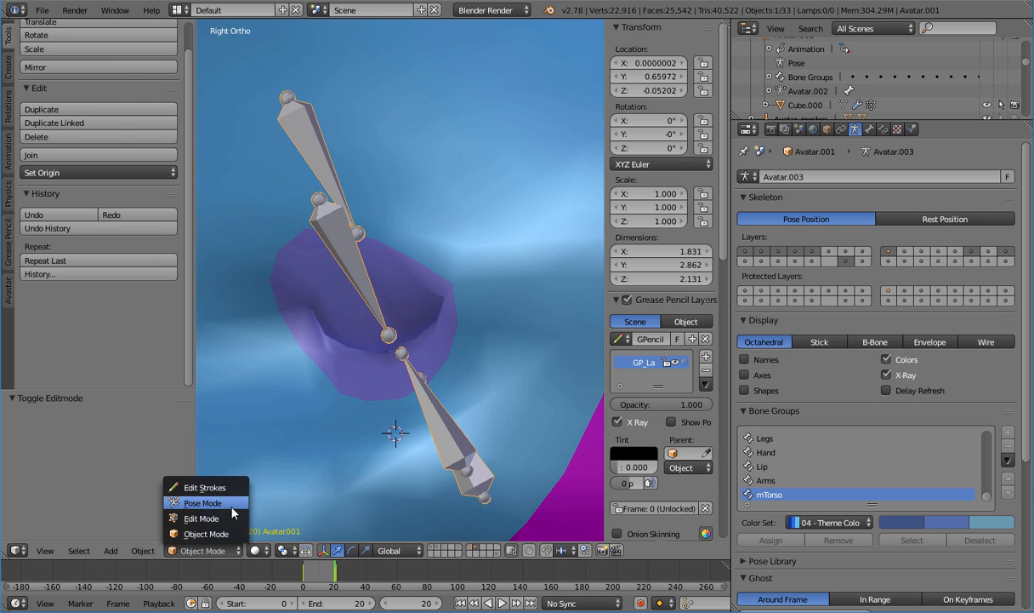
click(204, 482)
key(alt+a)
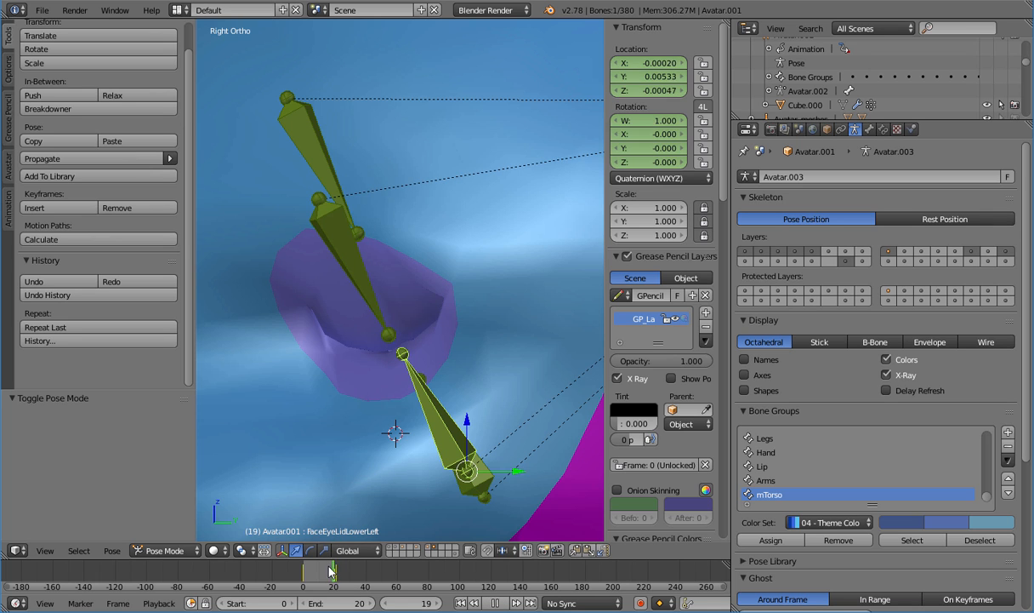
mouse_move(334, 577)
mouse_down()
mouse_move(300, 575)
mouse_move(336, 572)
mouse_up()
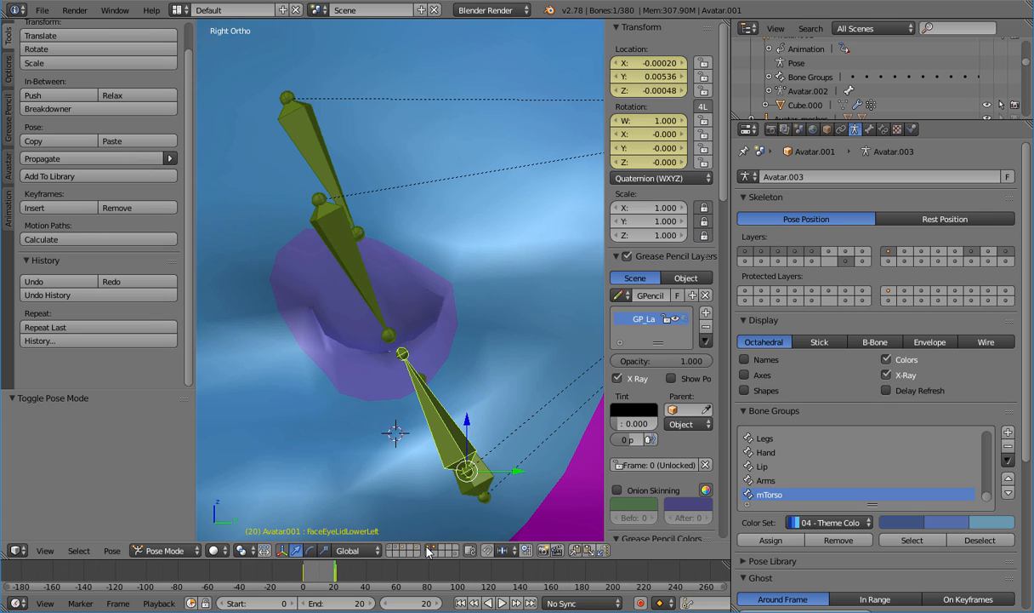
key(alt+a)
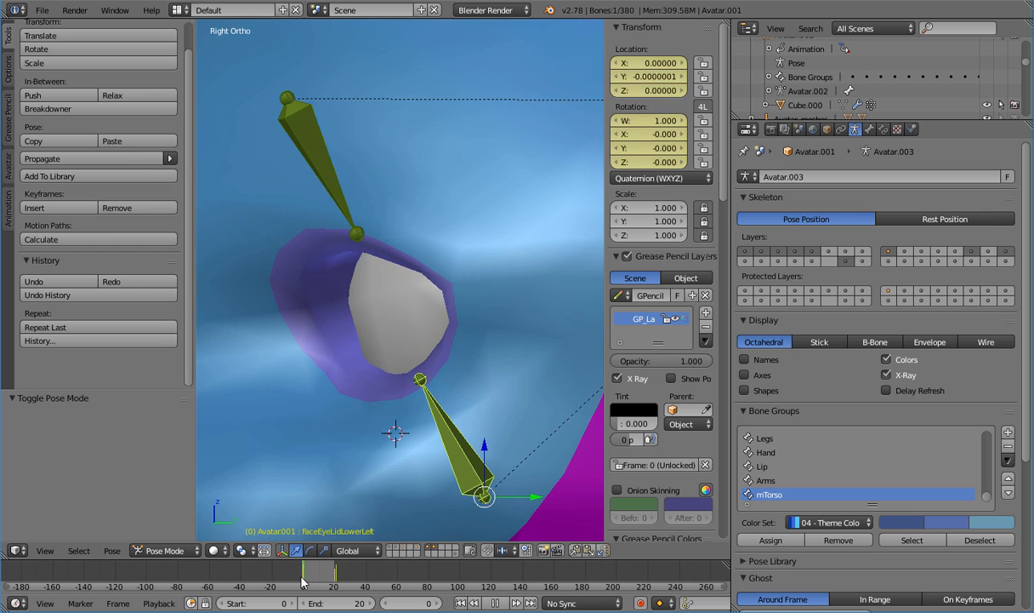
key(alt+a)
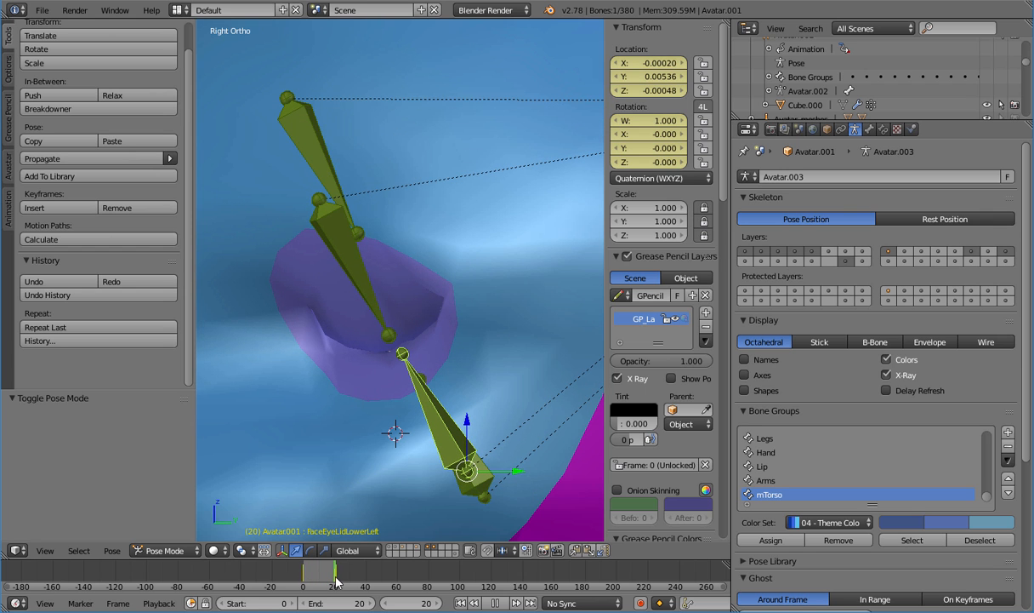
Unhide all hidden geometry of the Dolphin head mesh in Edit Mode and return it to Object Mode
middle_drag(421, 480, 413, 371)
scroll(464, 386, up, 5)
right_click(401, 401)
key(Tab)
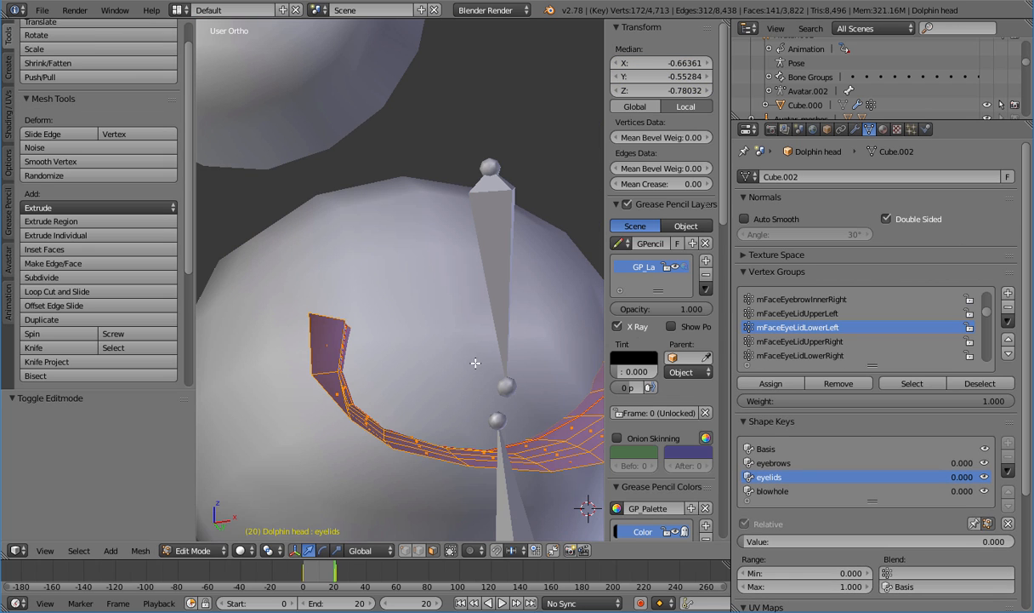
key(alt+h)
key(Tab)
middle_drag(441, 376, 424, 384)
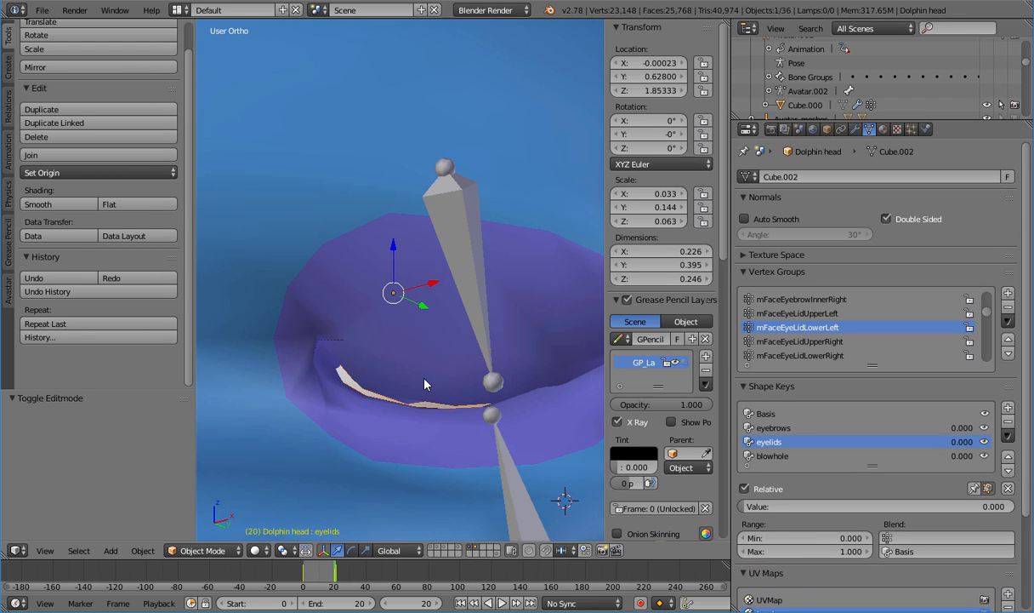
Switch the Dolphin head to Weight Paint mode and inspect the gap at the corner of the left lower eyelid
click(201, 551)
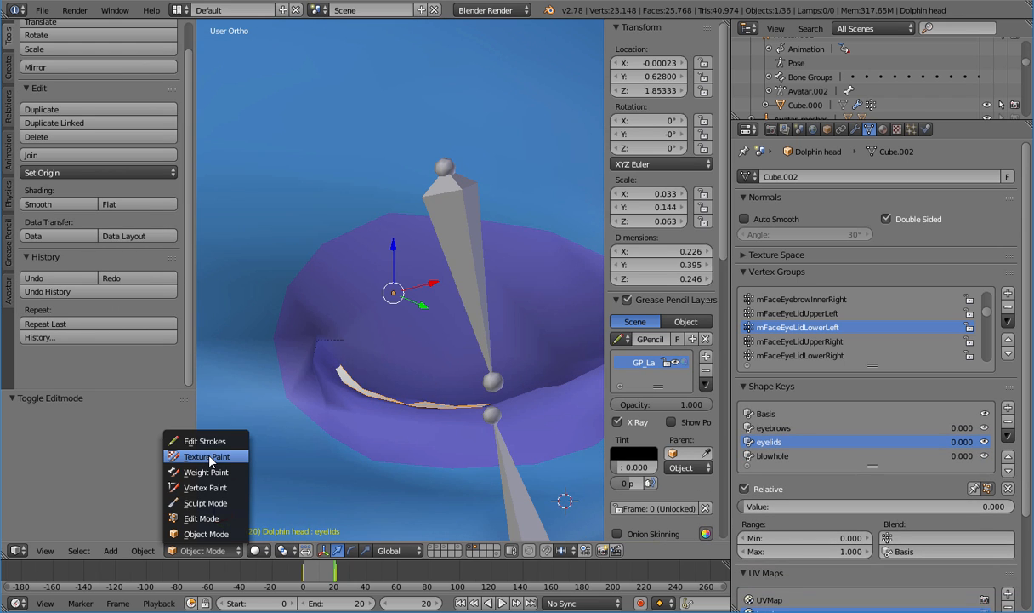
click(206, 472)
scroll(349, 353, up, 4)
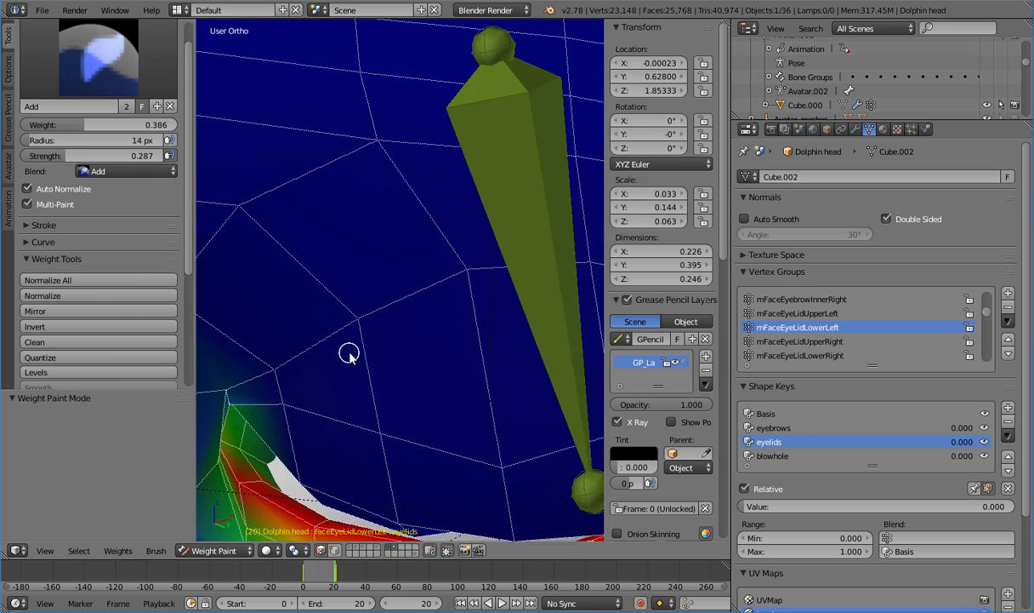
scroll(349, 353, down, 2)
shift+middle_drag(364, 363, 329, 337)
scroll(391, 228, up, 2)
middle_drag(364, 330, 380, 327)
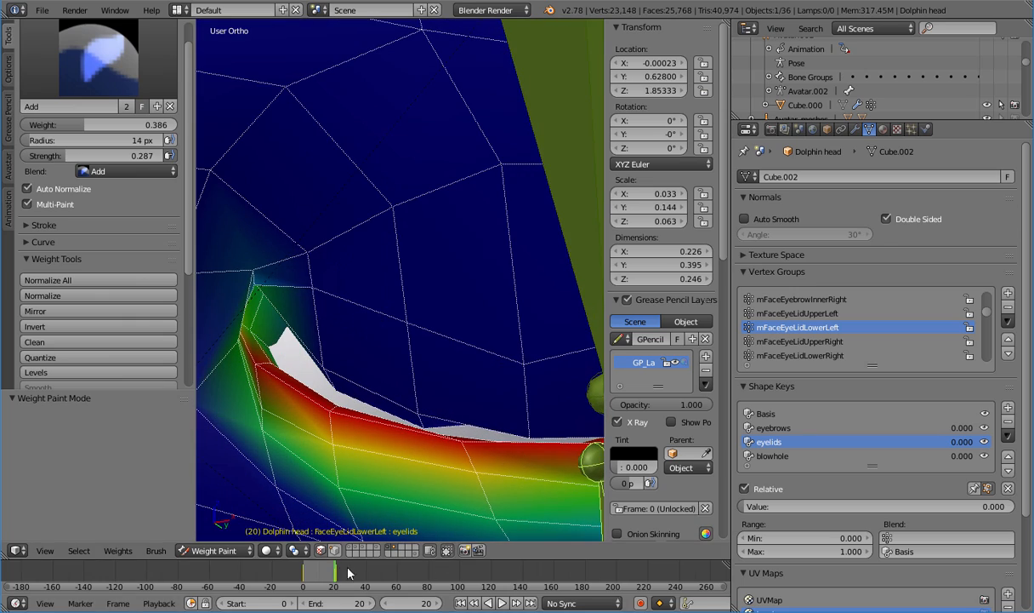
At frame 0, set the eyelids shape key to 1.000 and trace the closed lower lid's edge with a grease pencil line
drag(347, 574, 303, 573)
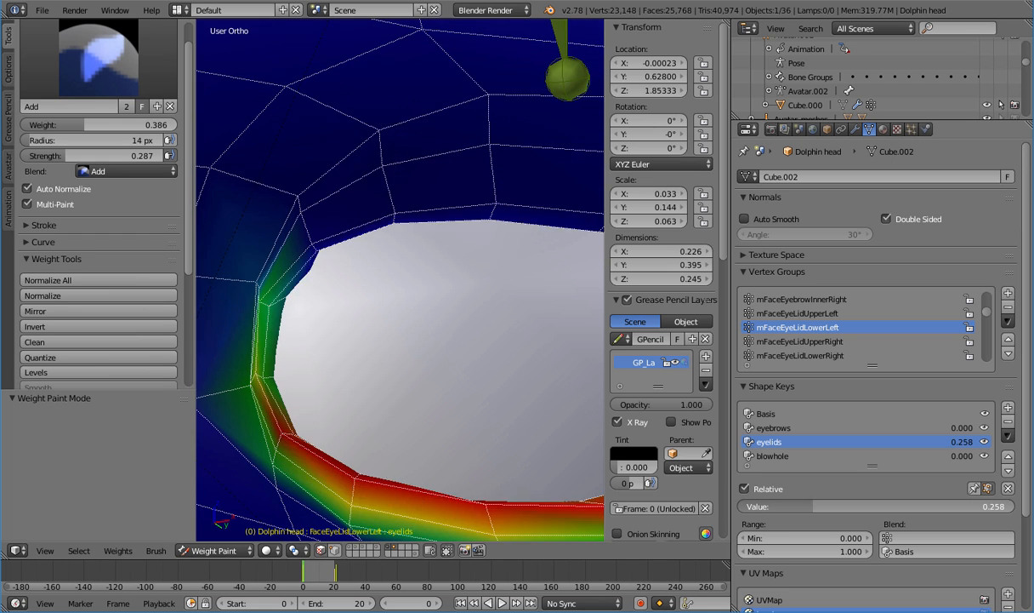
drag(813, 506, 1014, 506)
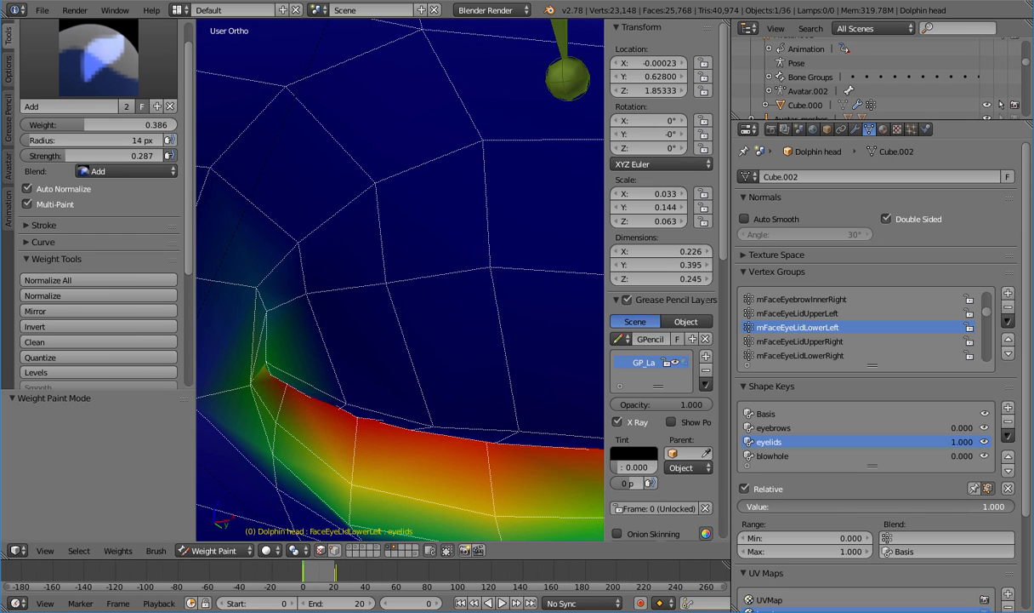
middle_drag(358, 388, 311, 408)
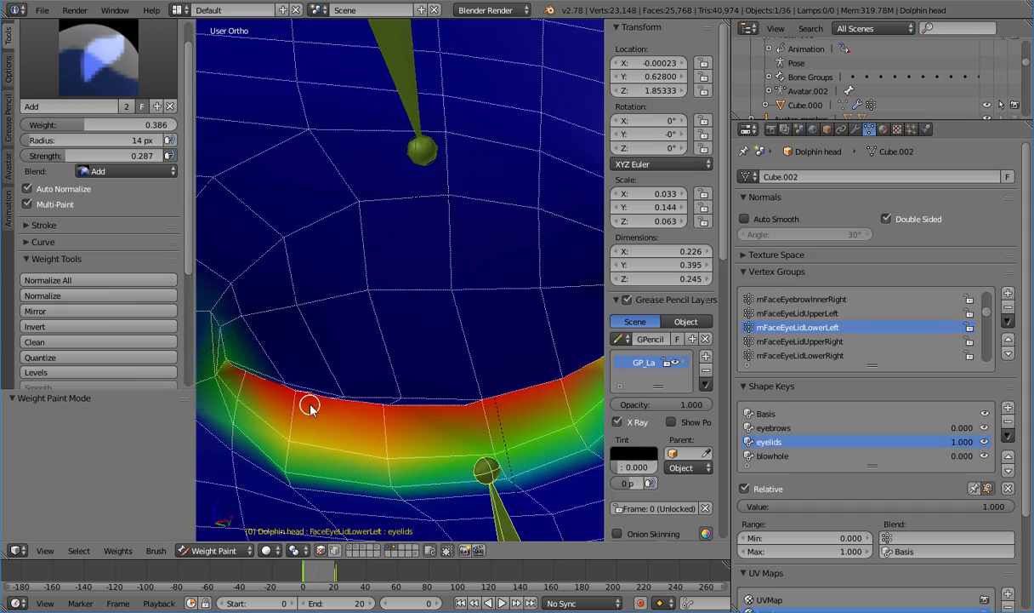
drag(311, 408, 365, 480)
mouse_move(915, 510)
mouse_down()
mouse_move(703, 511)
mouse_move(915, 510)
mouse_up()
mouse_move(236, 367)
mouse_down()
mouse_move(360, 402)
mouse_move(476, 404)
mouse_move(580, 366)
mouse_up()
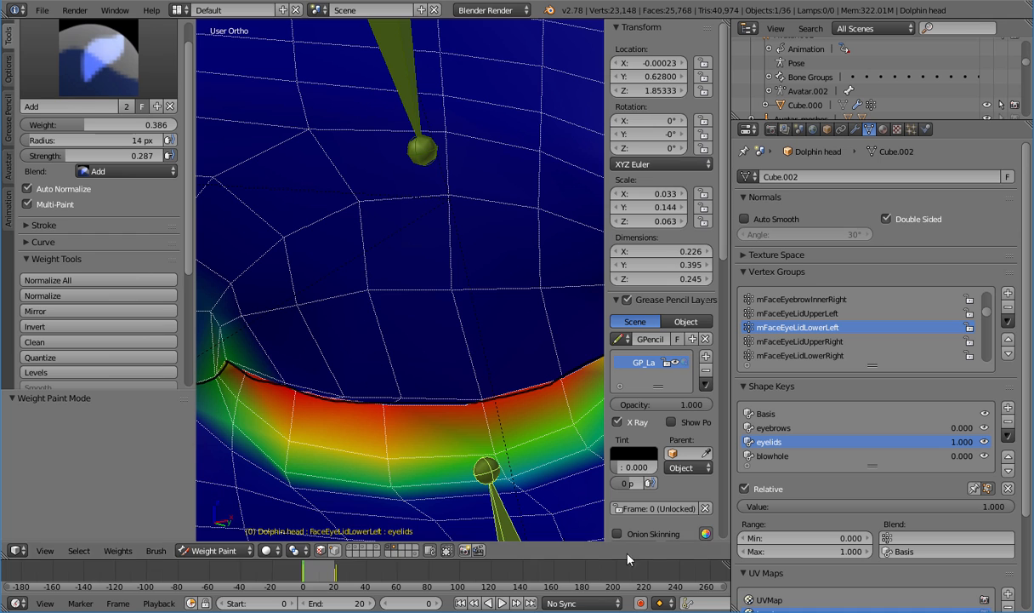
Extend the grease pencil line around the eye corner with the eyelids shape key at 1.000, and reset the key to 0.000
drag(936, 506, 740, 506)
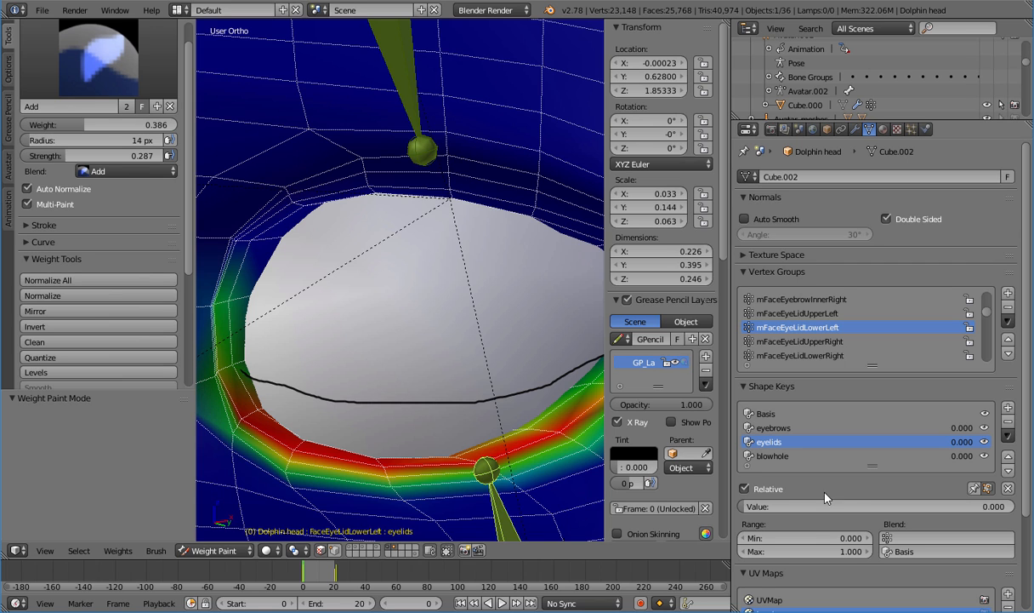
drag(825, 505, 1008, 506)
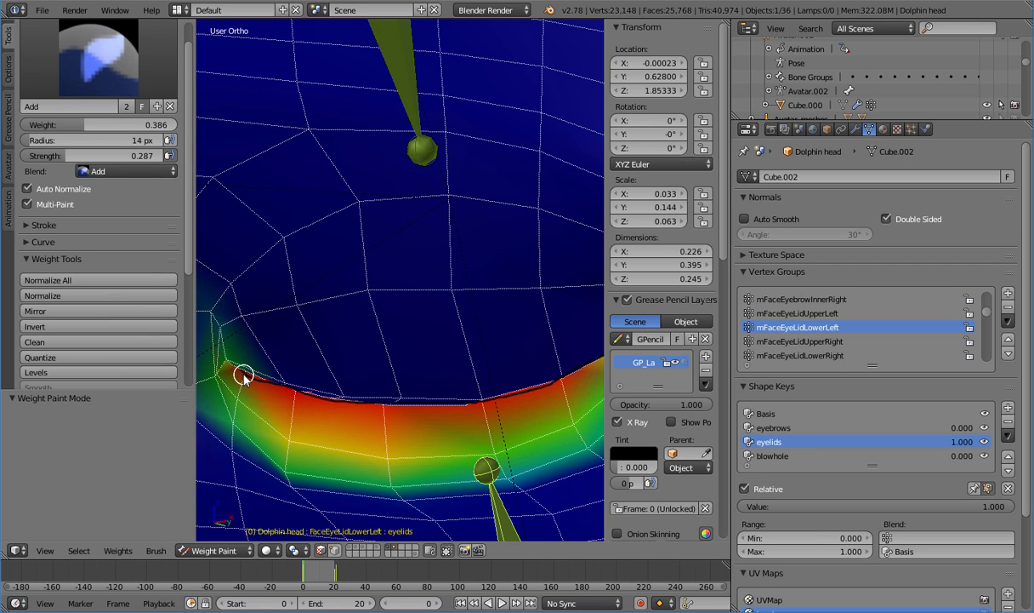
mouse_move(229, 365)
mouse_down()
mouse_move(276, 390)
mouse_move(233, 367)
mouse_up()
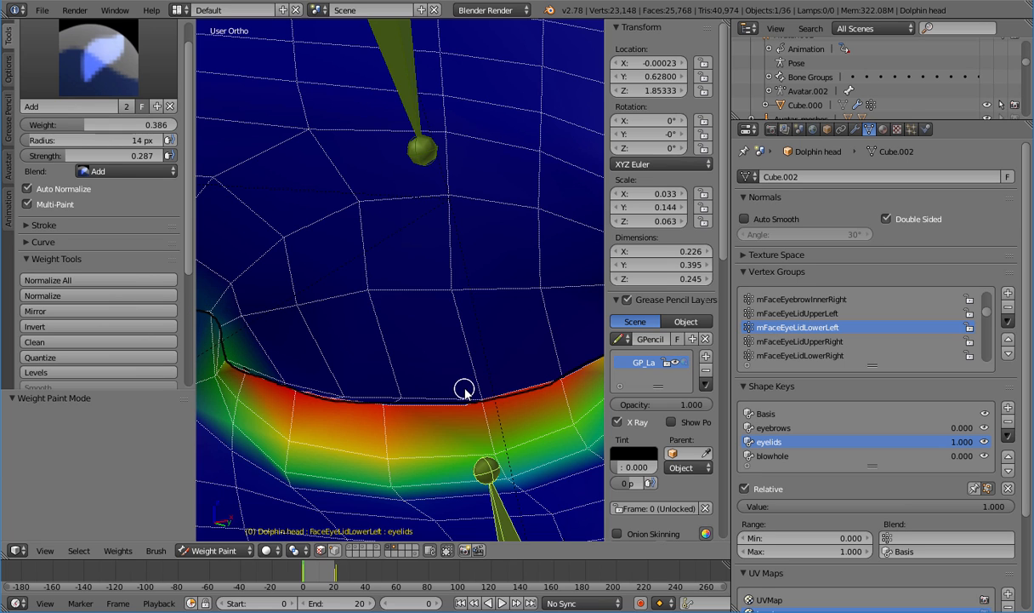
drag(946, 505, 706, 506)
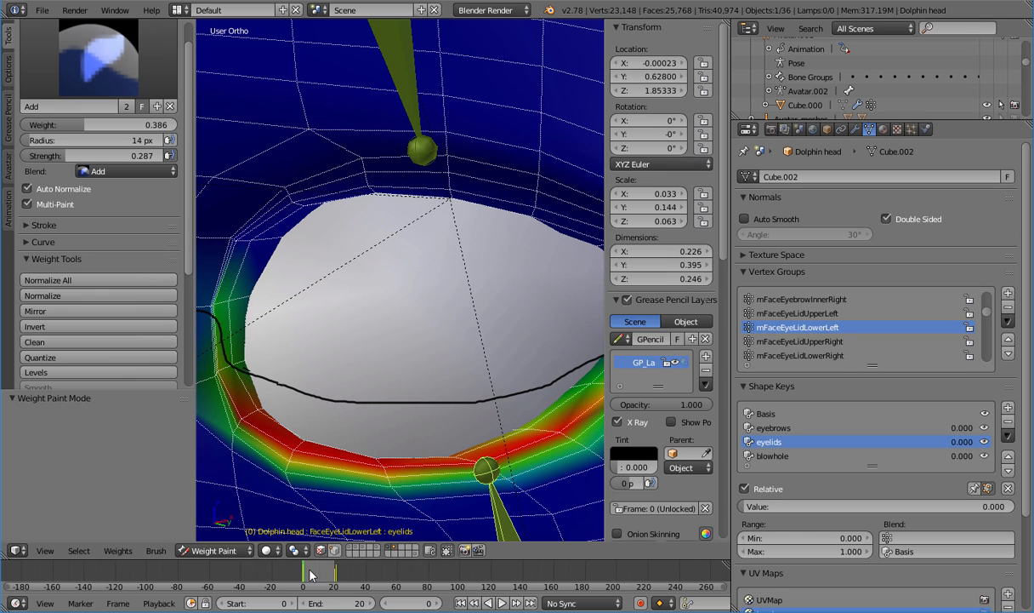
Play the bone animation to frame 20 and compare the lower lid's edge with the traced line
key(alt+a)
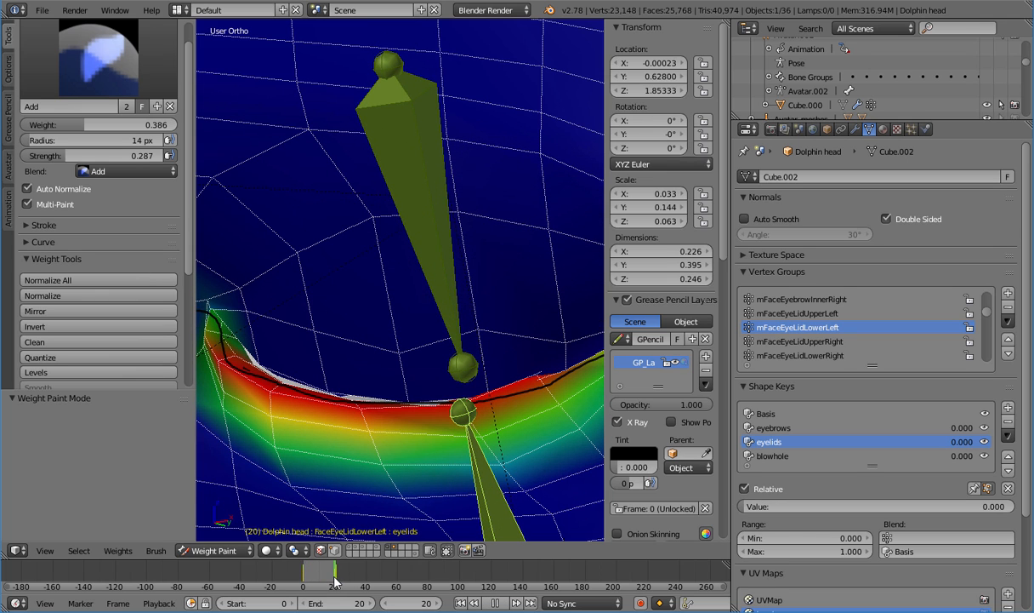
key(alt+a)
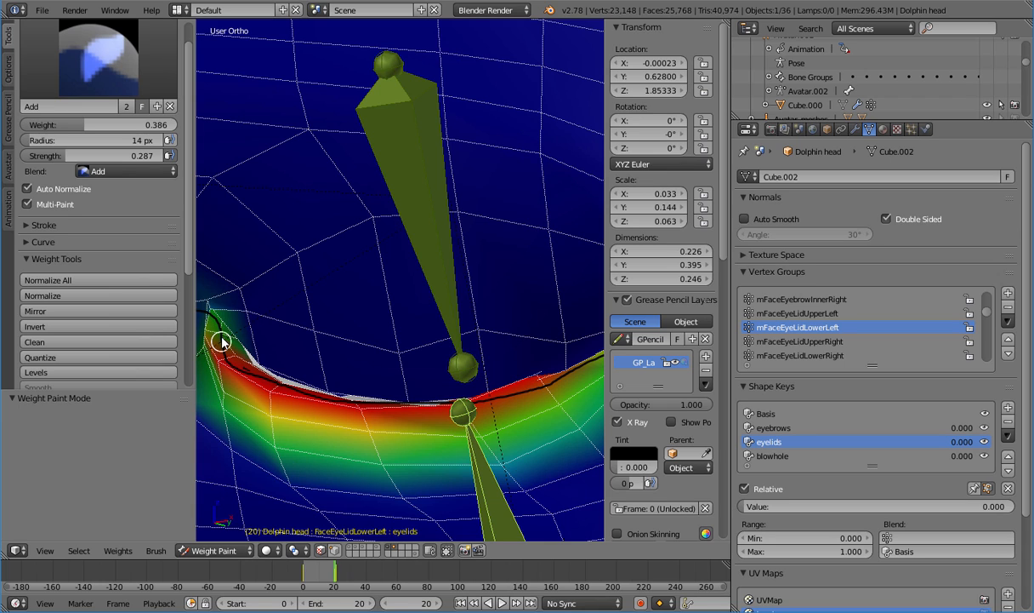
mouse_move(221, 340)
mouse_down()
mouse_move(207, 330)
mouse_move(311, 400)
mouse_up()
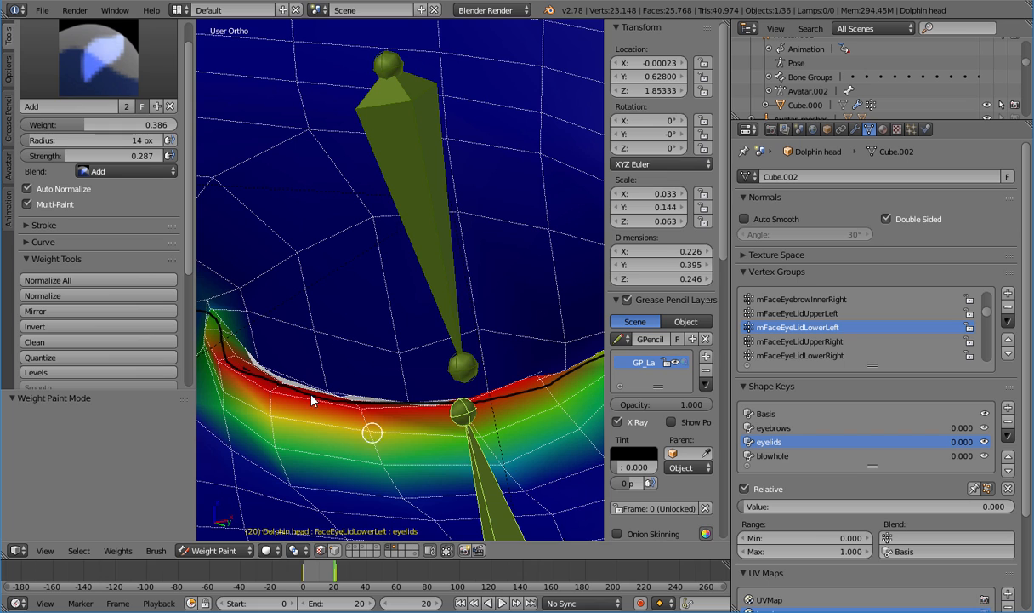
Turn off the selection mask and select the left upper eyelid bone in Weight Paint mode
right_click(438, 249)
key(a)
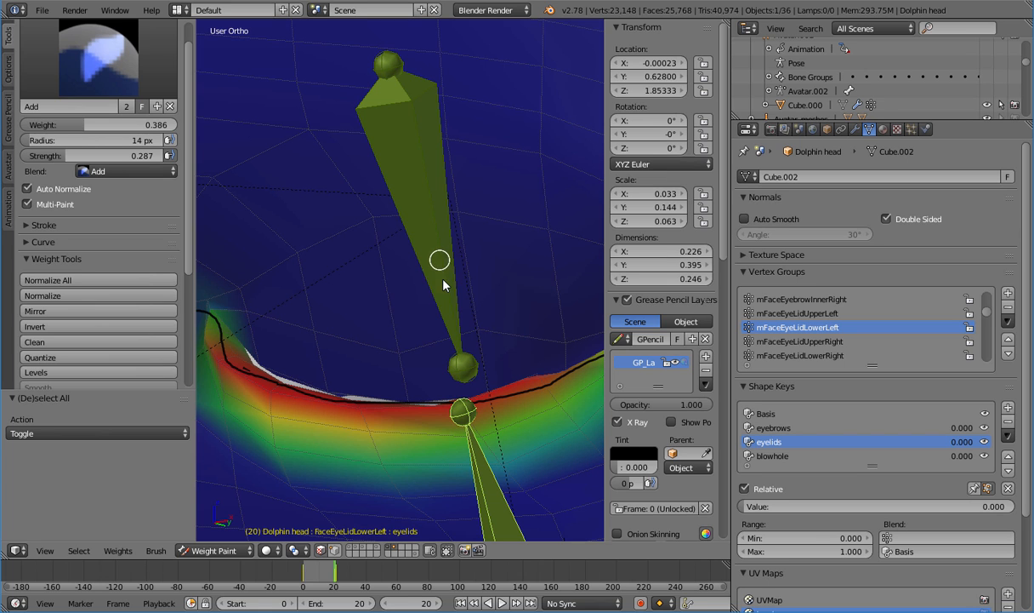
click(322, 552)
right_click(446, 204)
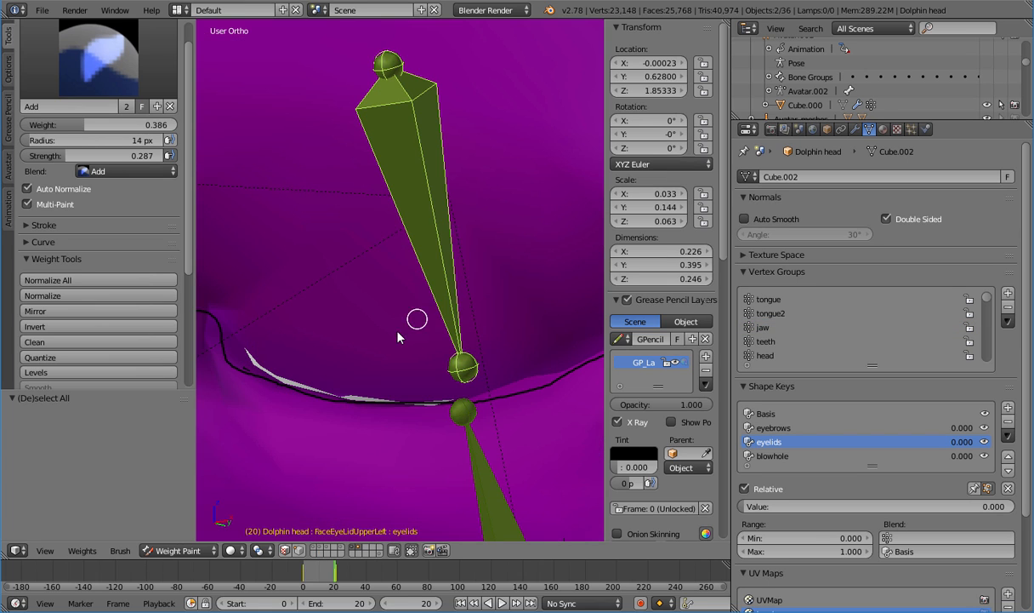
Try to display the left upper eyelid's weights by reselecting the Dolphin head, the armature and the FaceEyeLidUpperLeft bone
right_click(382, 343)
right_click(434, 278)
right_click(392, 351)
click(179, 551)
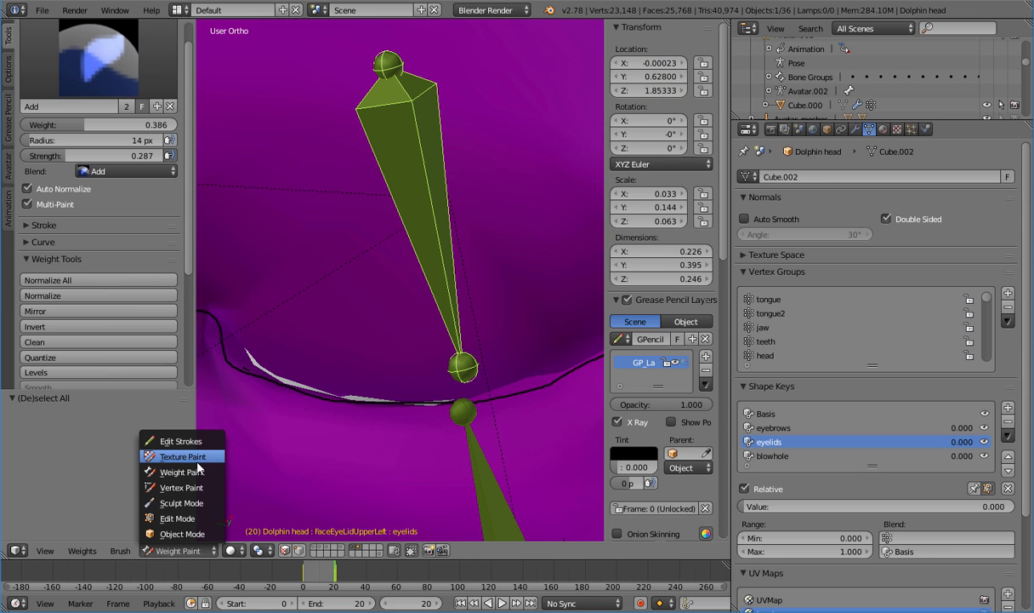
click(200, 471)
right_click(332, 345)
right_click(443, 288)
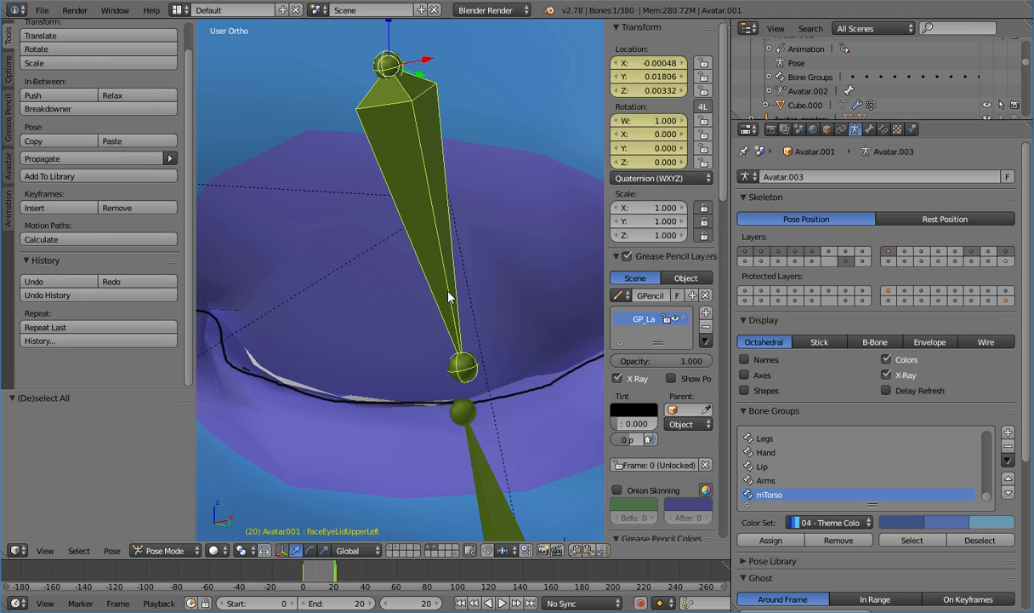
right_click(358, 342)
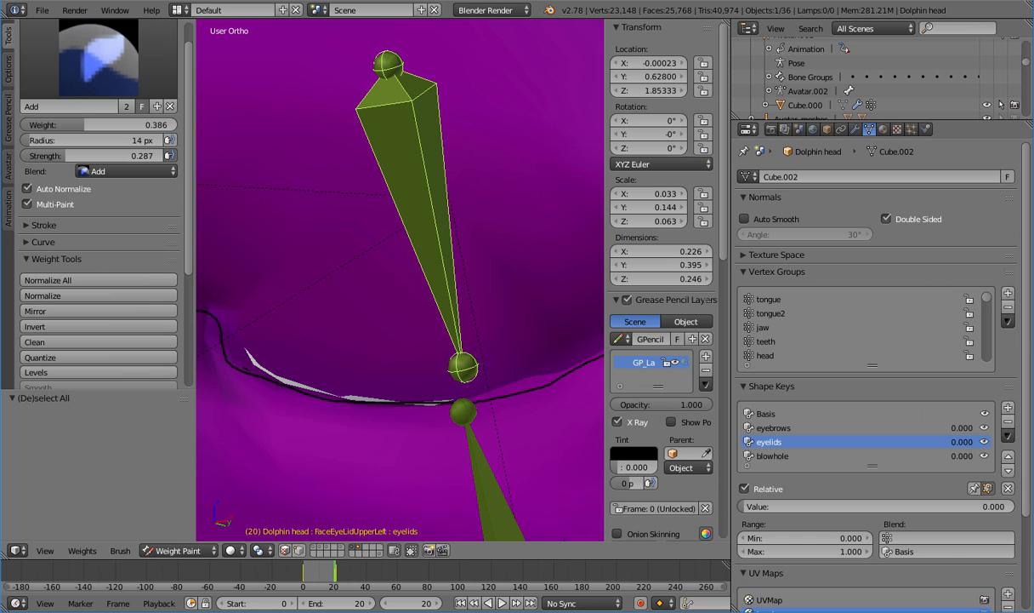
Apply the Avastar Skinning preset and select the mFaceEyeLidUpperLeft bone for weight painting
click(10, 170)
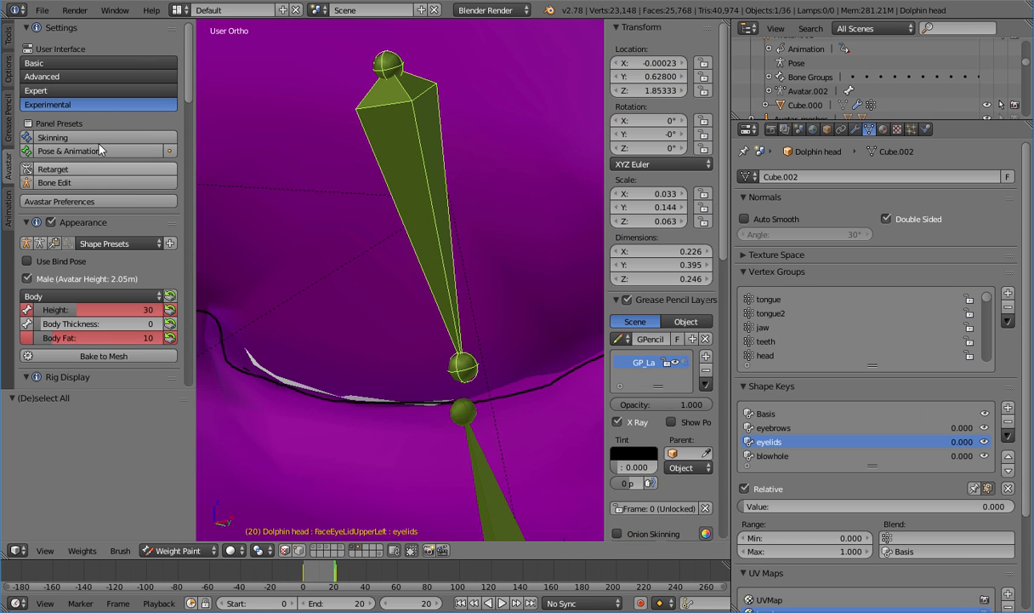
right_click(433, 273)
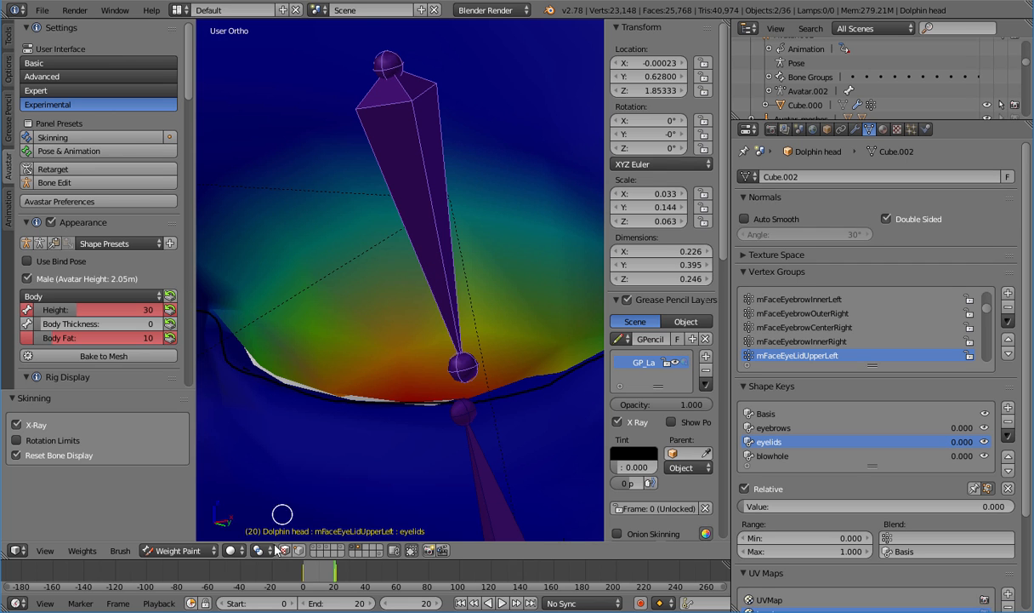
Enable the vertex selection mask on the Dolphin head and select all its vertices
key(Tab)
key(Tab)
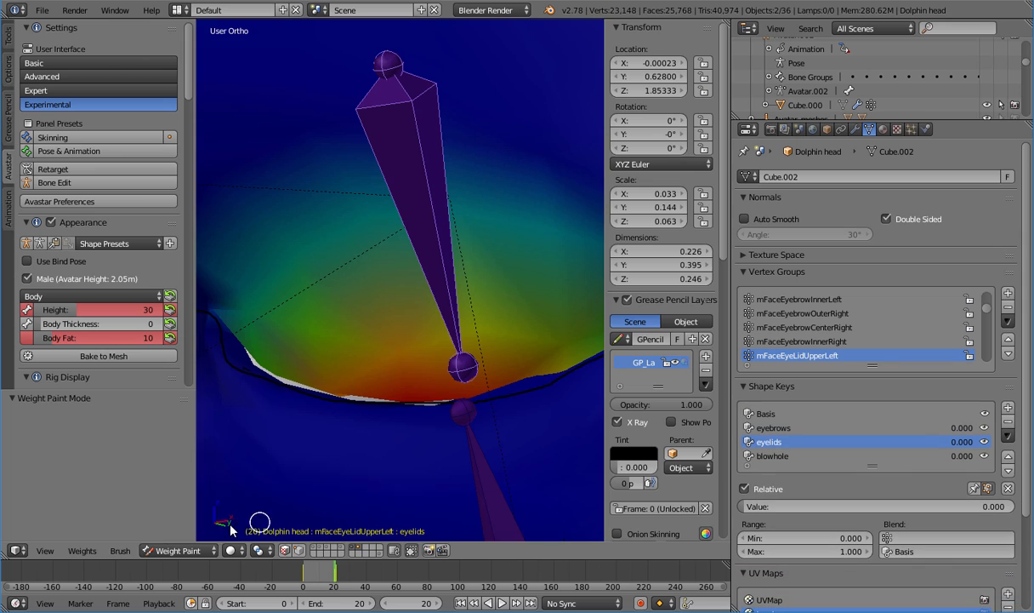
click(285, 550)
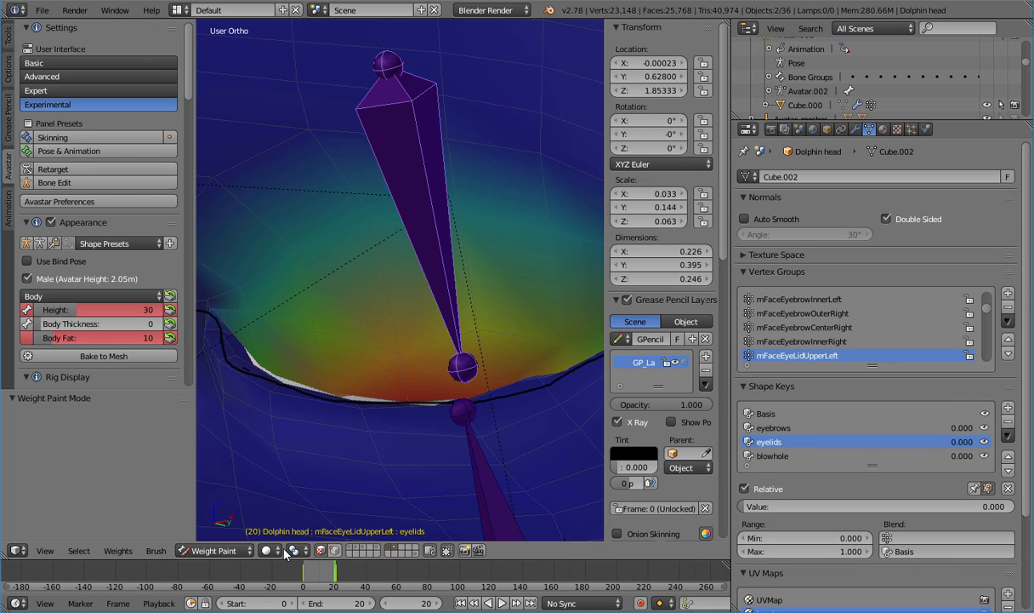
key(a)
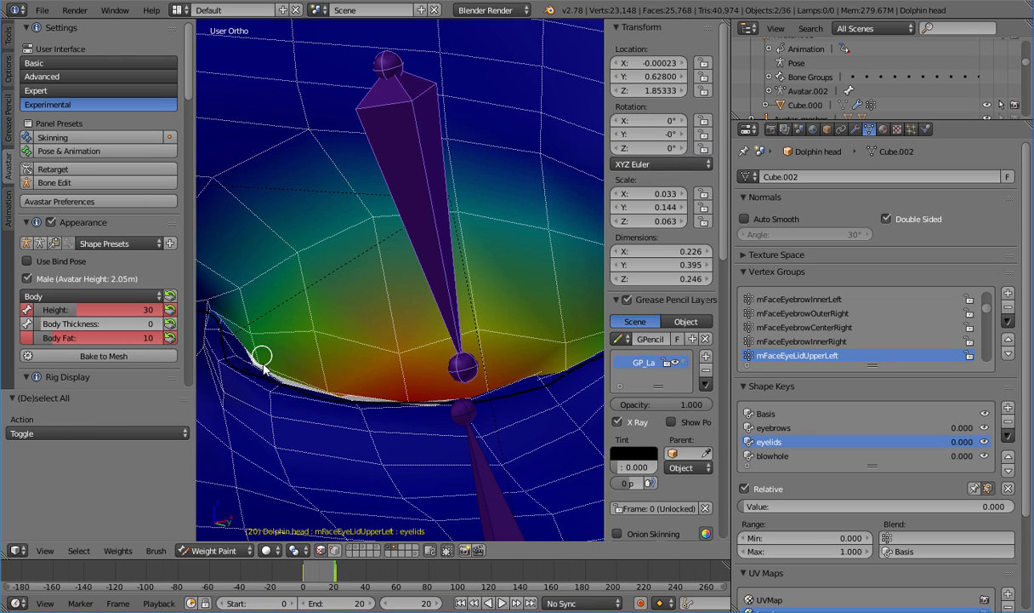
Undo the last change in Weight Paint mode and sample a brush weight of 0.386 from the left upper eyelid
click(257, 366)
key(ctrl+z)
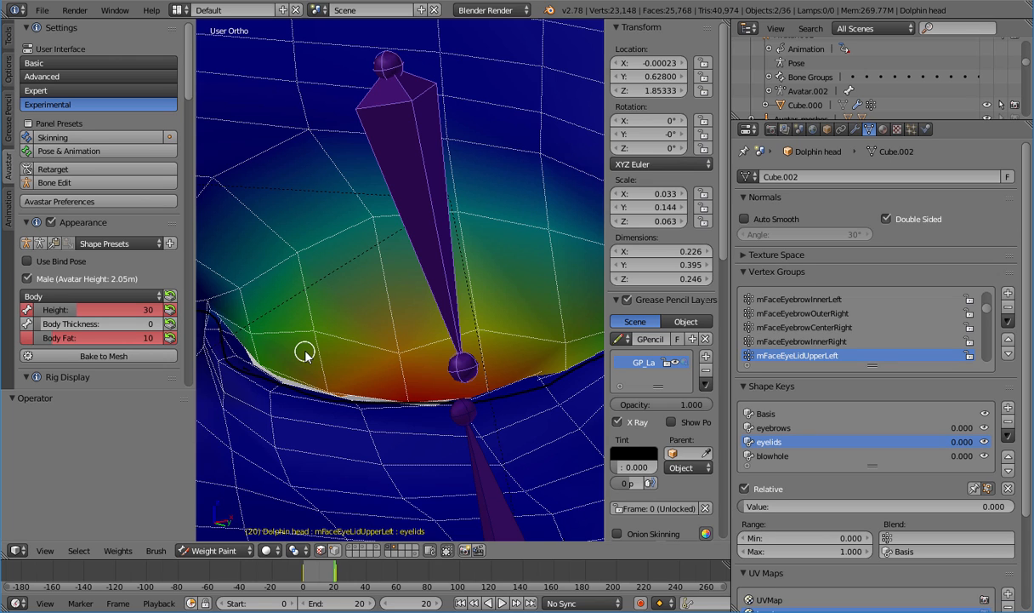
click(9, 38)
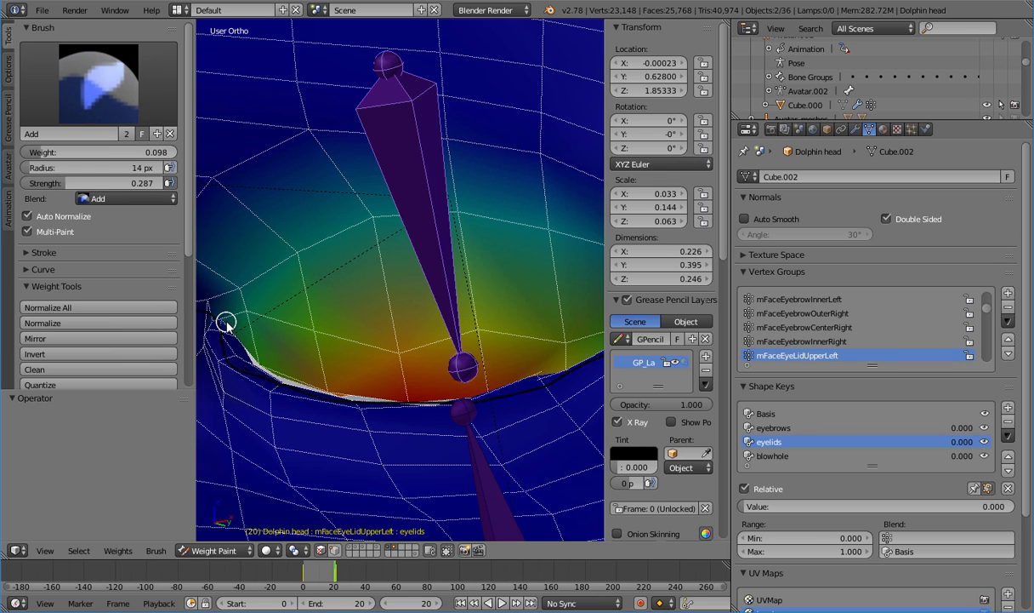
ctrl+click(278, 345)
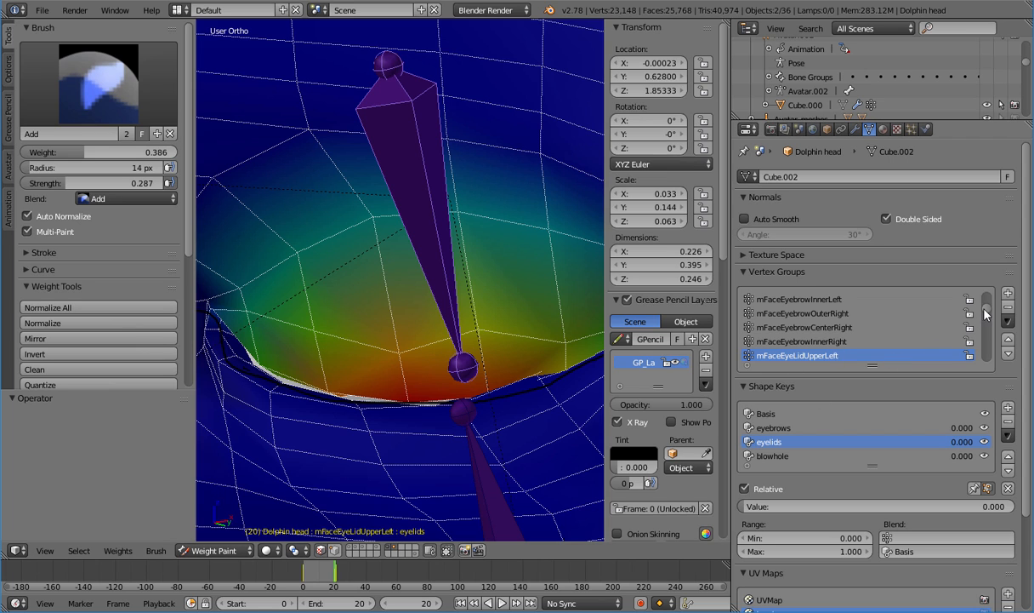
Try to use the upper eyelid vertex group to select its vertices in Edit Mode
drag(985, 315, 988, 368)
click(821, 355)
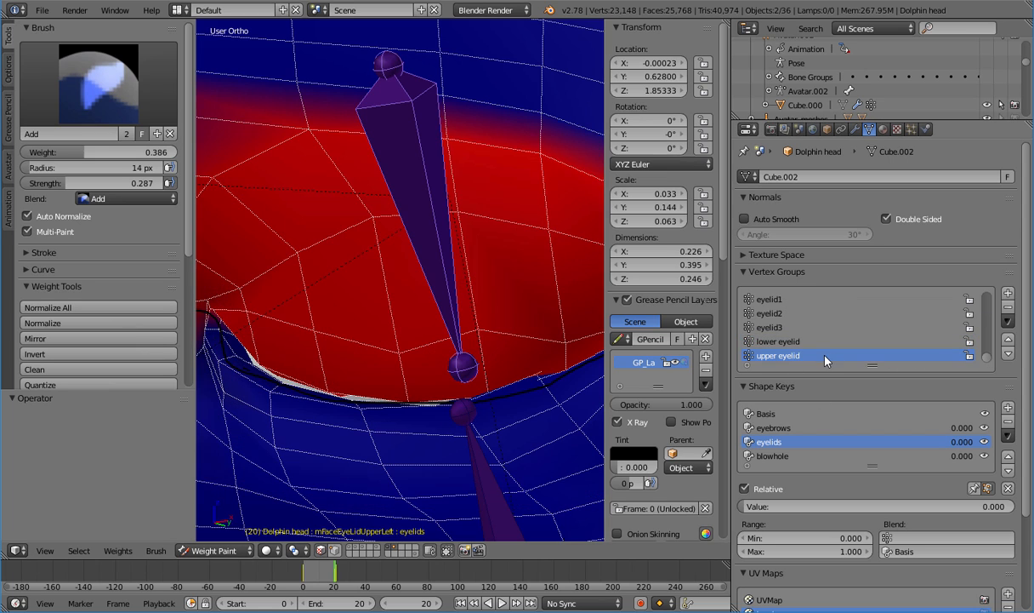
key(Tab)
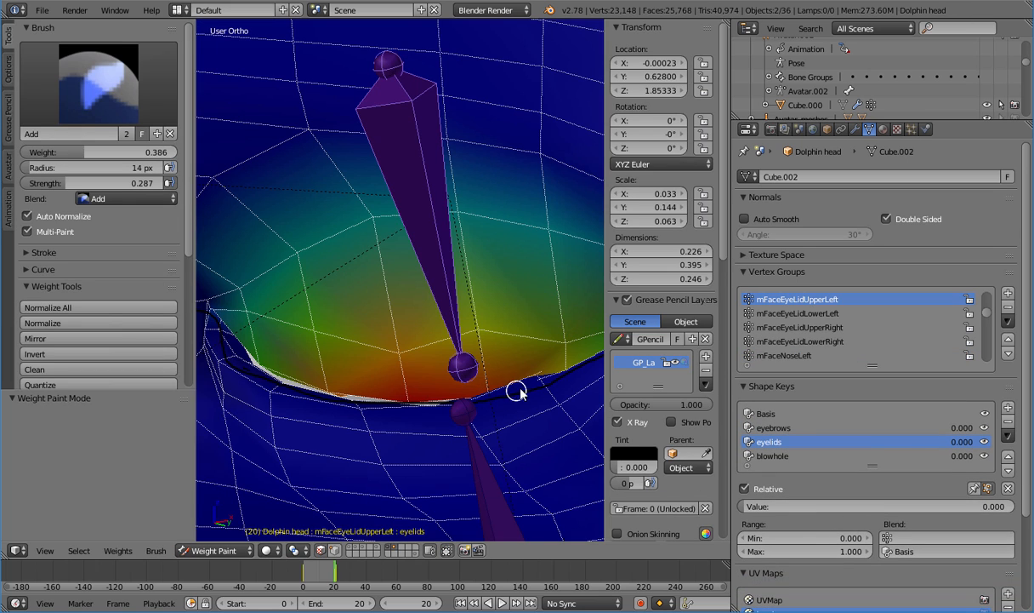
Turn off the selection mask and show the layer containing the Dolphin head and its eyelid bones
click(319, 552)
click(319, 552)
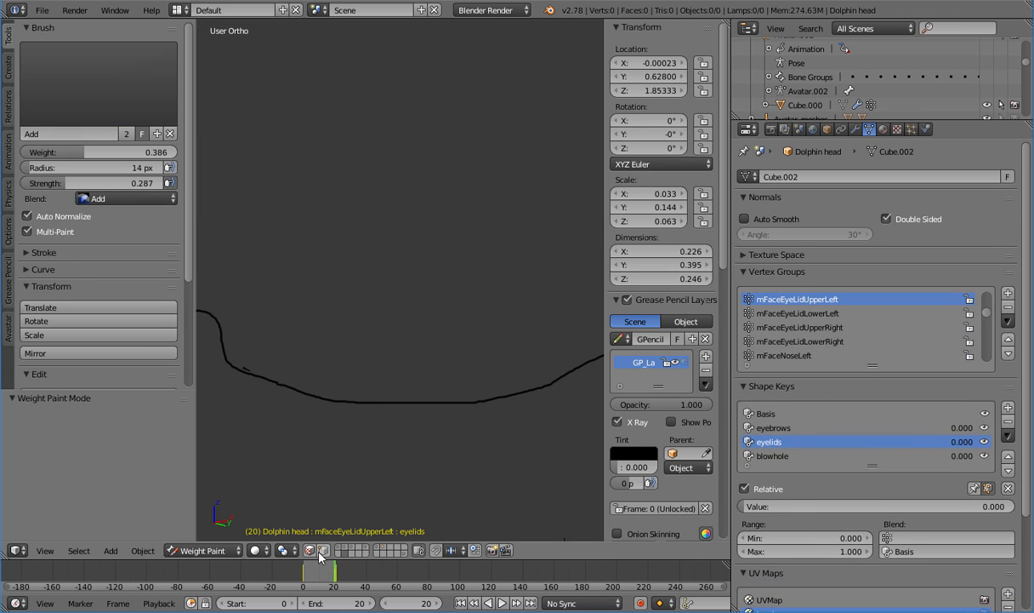
click(319, 552)
click(308, 552)
click(384, 553)
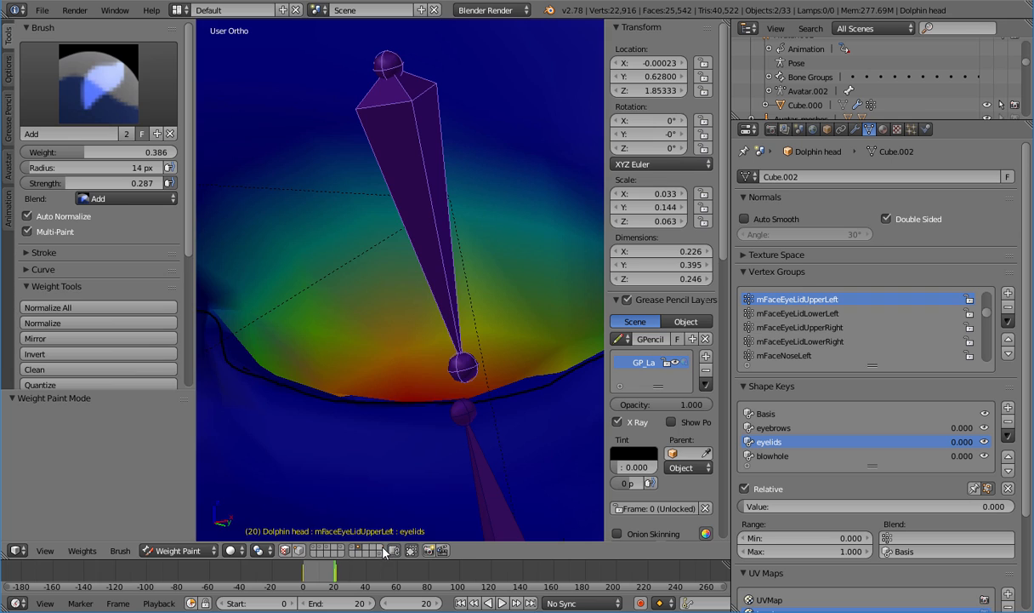
click(358, 552)
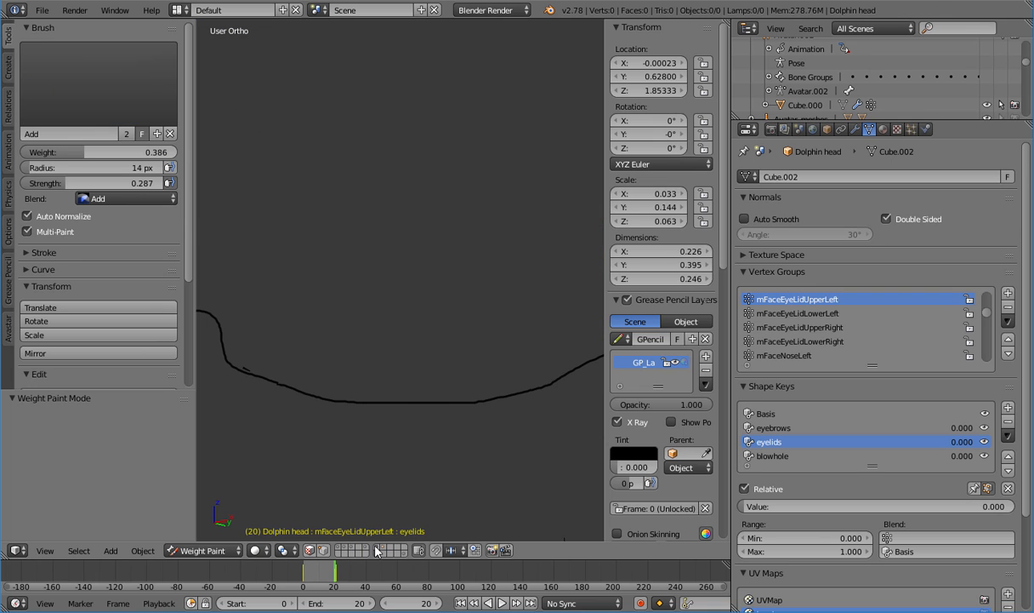
click(364, 552)
click(385, 552)
Cycle the Dolphin head through Edit Mode and Object Mode and return it to Weight Paint mode
key(Tab)
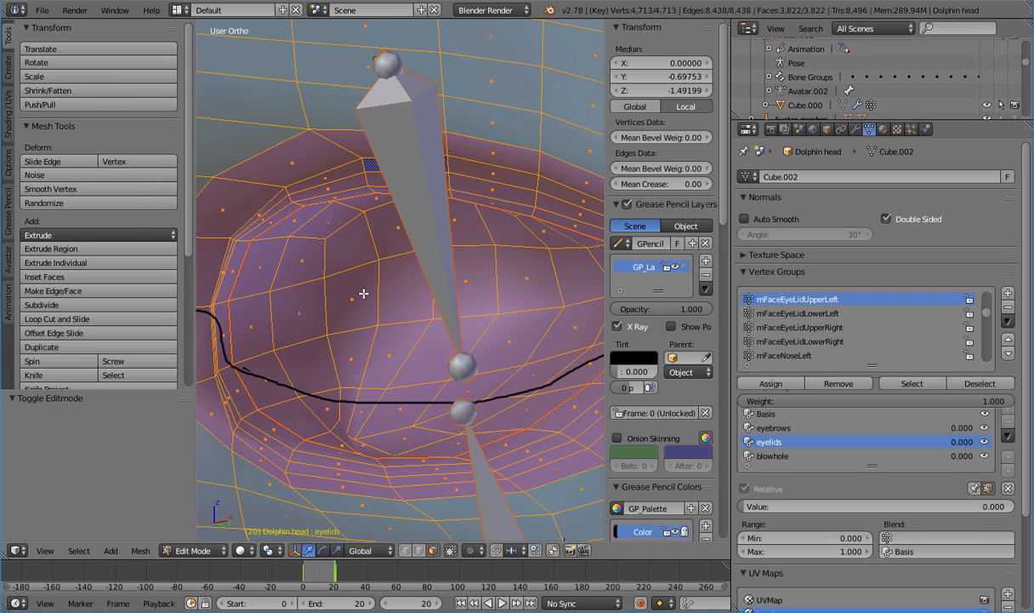
key(Tab)
click(179, 550)
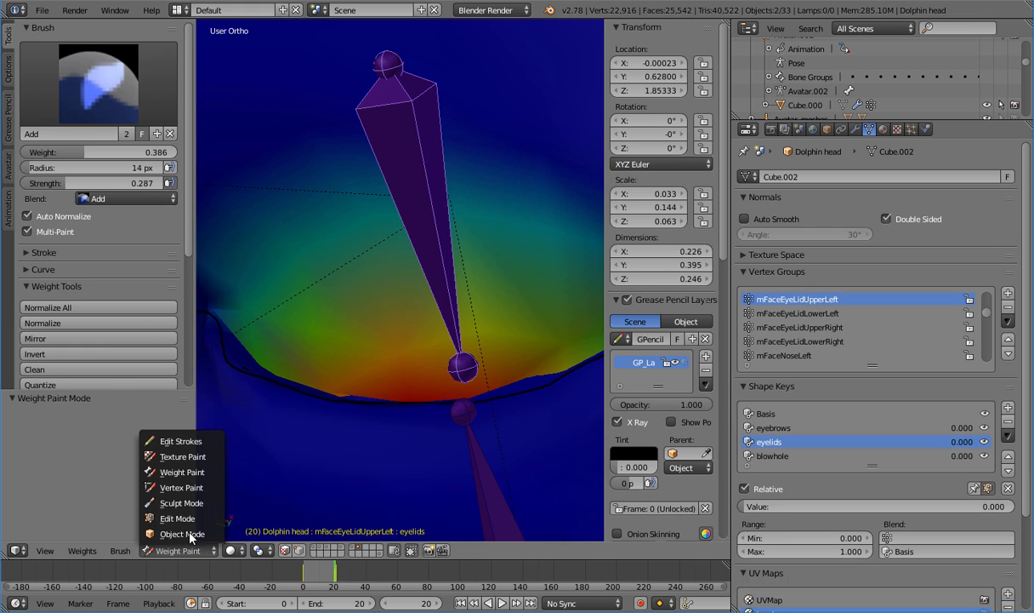
click(203, 470)
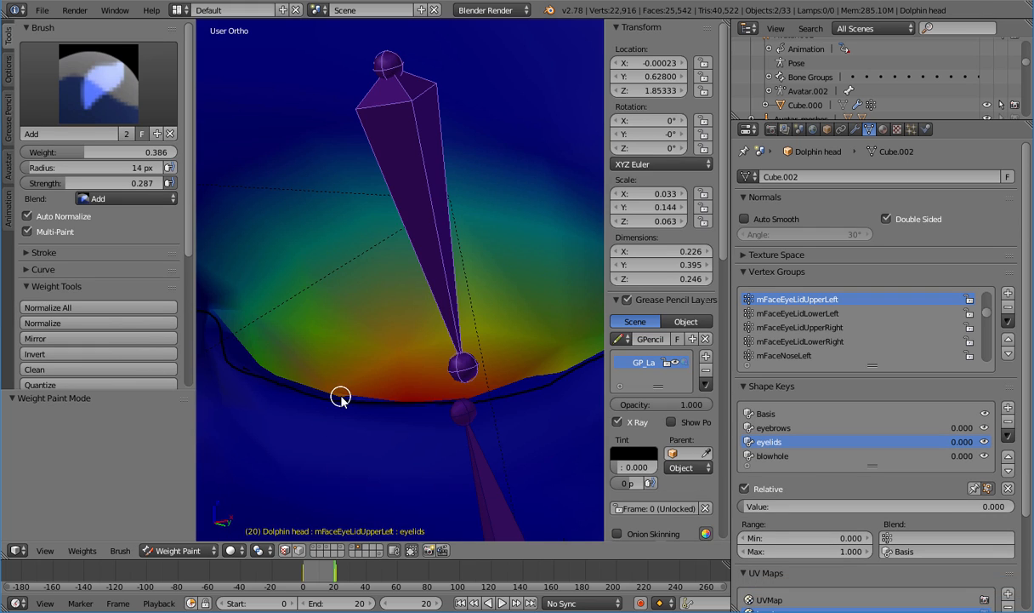
key(Tab)
key(Tab)
click(189, 553)
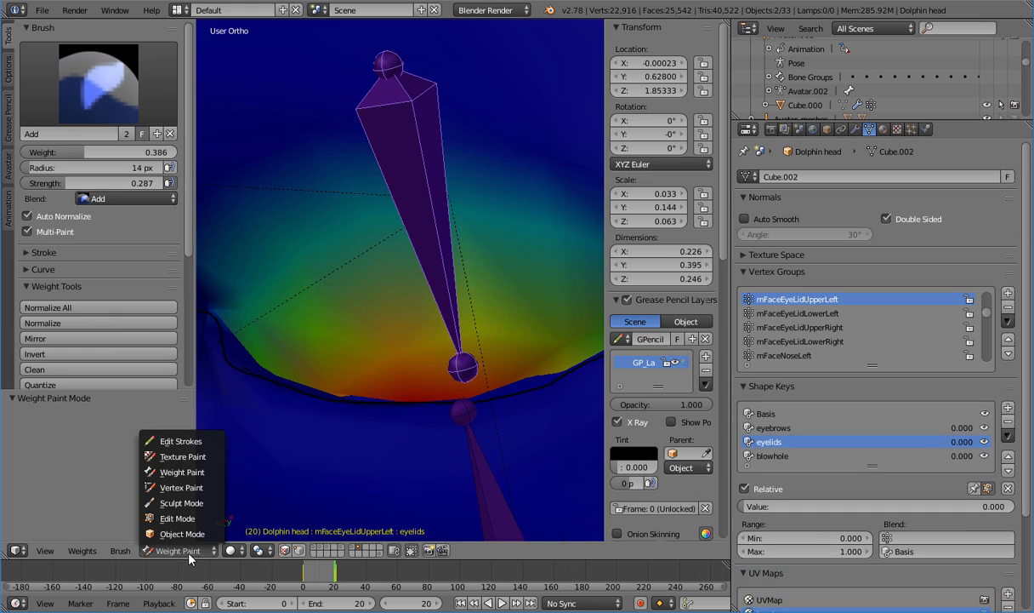
click(198, 535)
click(204, 550)
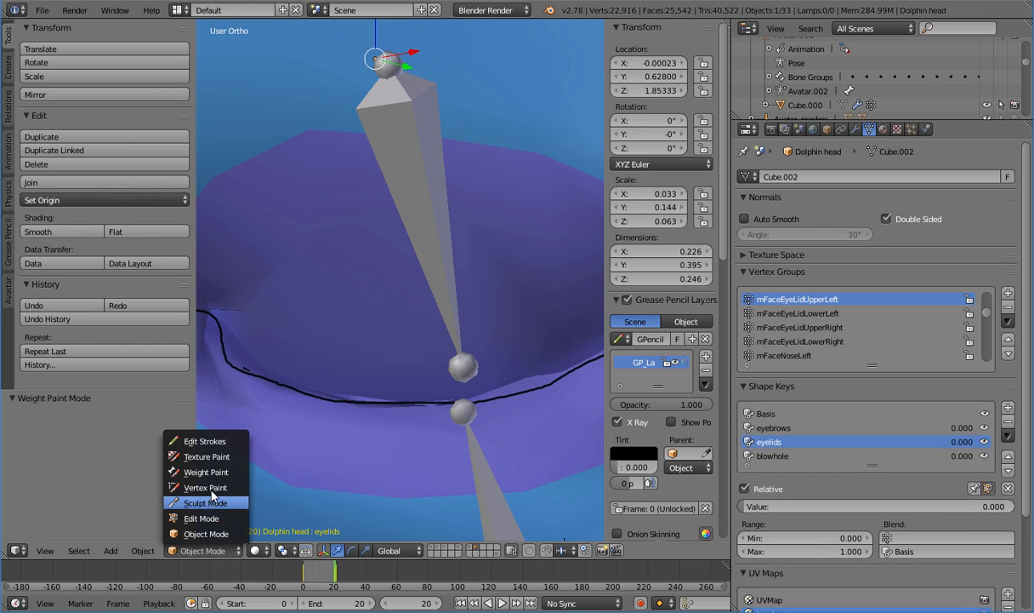
click(198, 448)
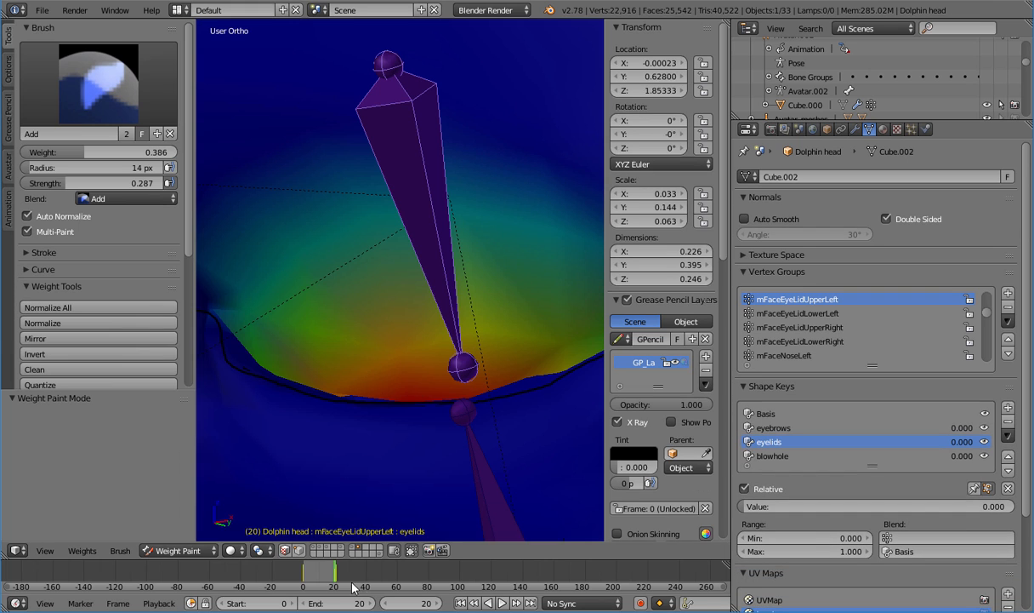
Enable the selection mask in Weight Paint mode and restrict the selection to the upper eyelid vertex group
click(294, 553)
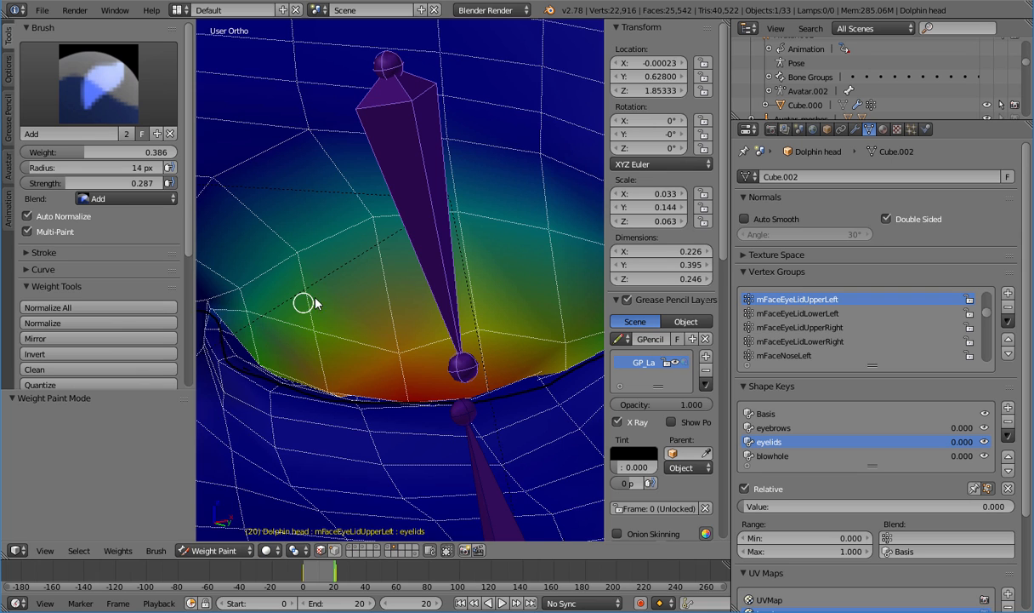
key(a)
key(Tab)
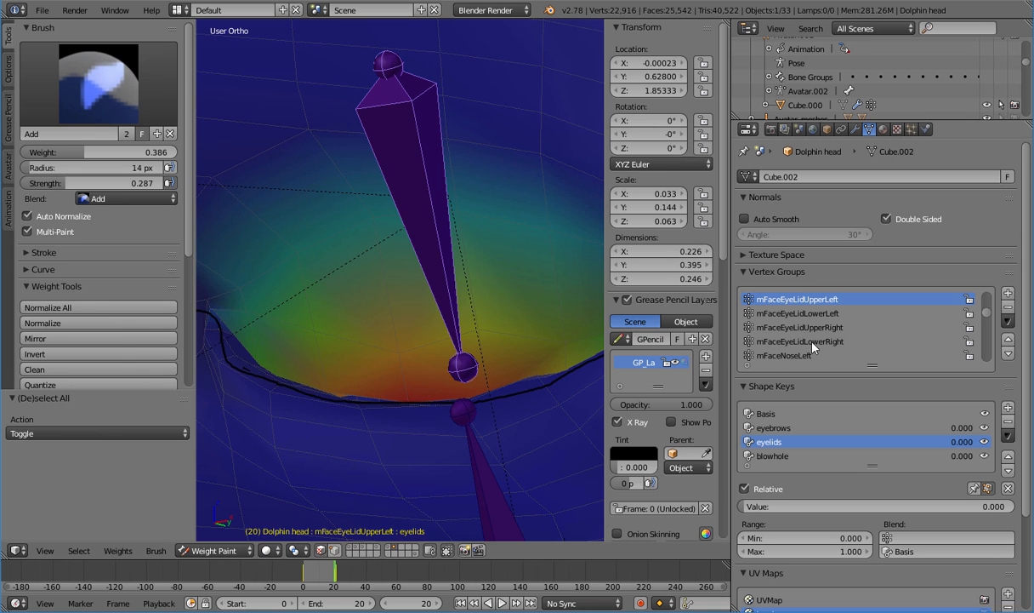
drag(990, 314, 985, 366)
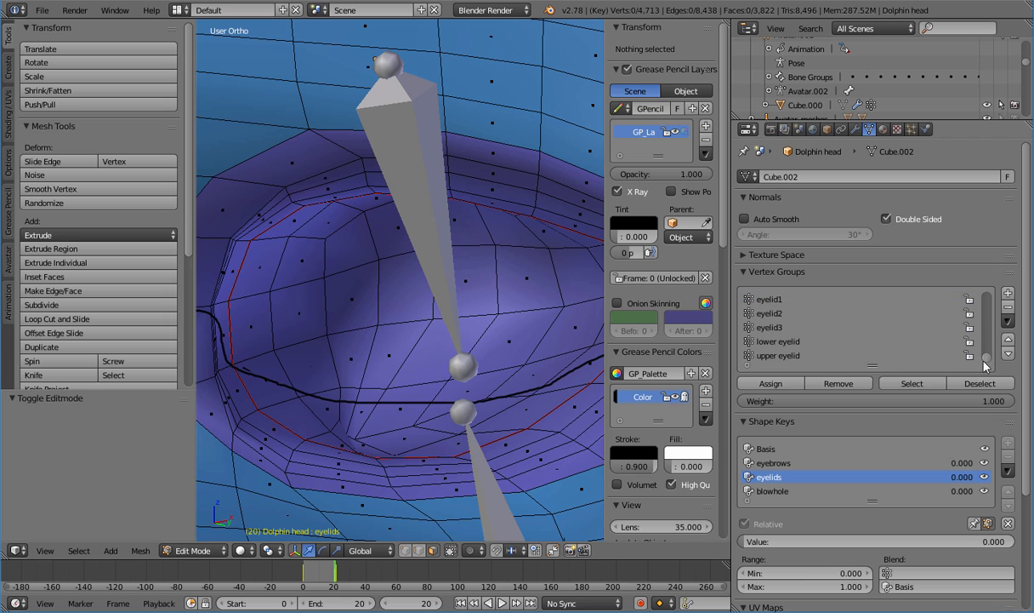
click(899, 383)
key(Tab)
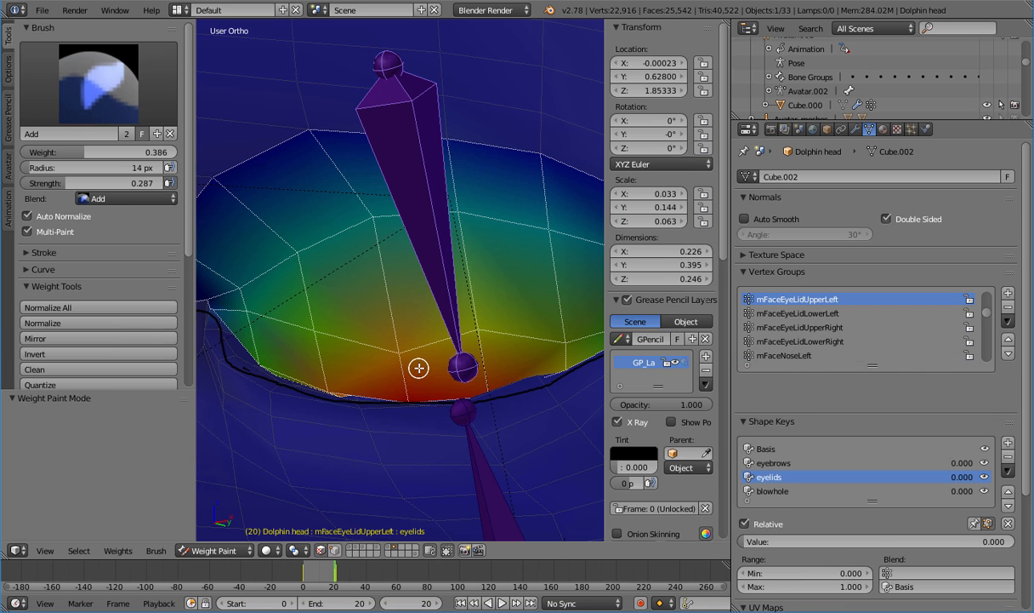
Adjust weights at the upper eyelid's left corner with an Add stroke and a Subtract brush at weight 0.126 and strength 0.118
drag(238, 346, 293, 387)
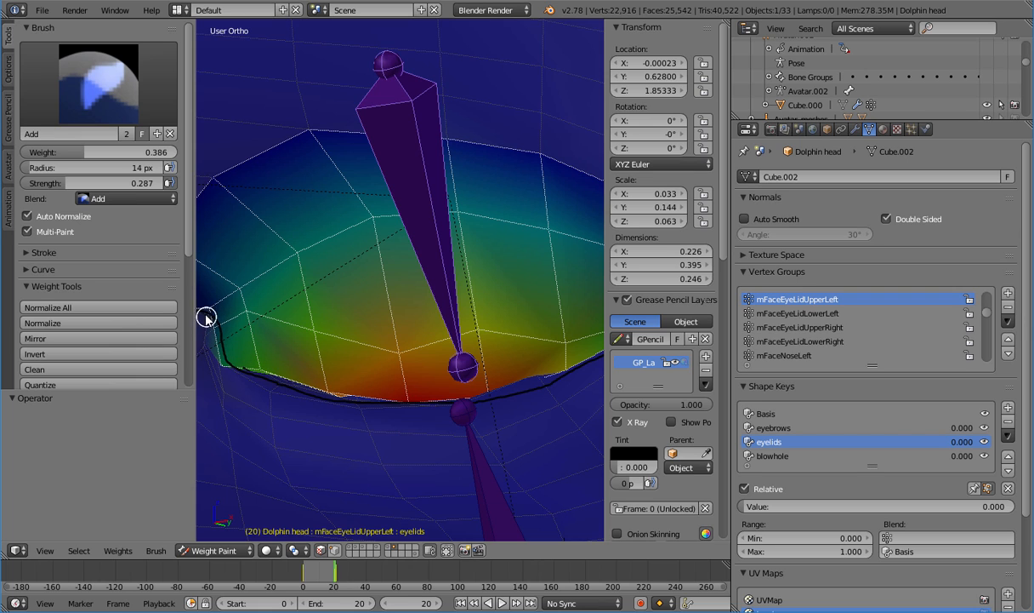
click(83, 89)
click(74, 89)
click(74, 88)
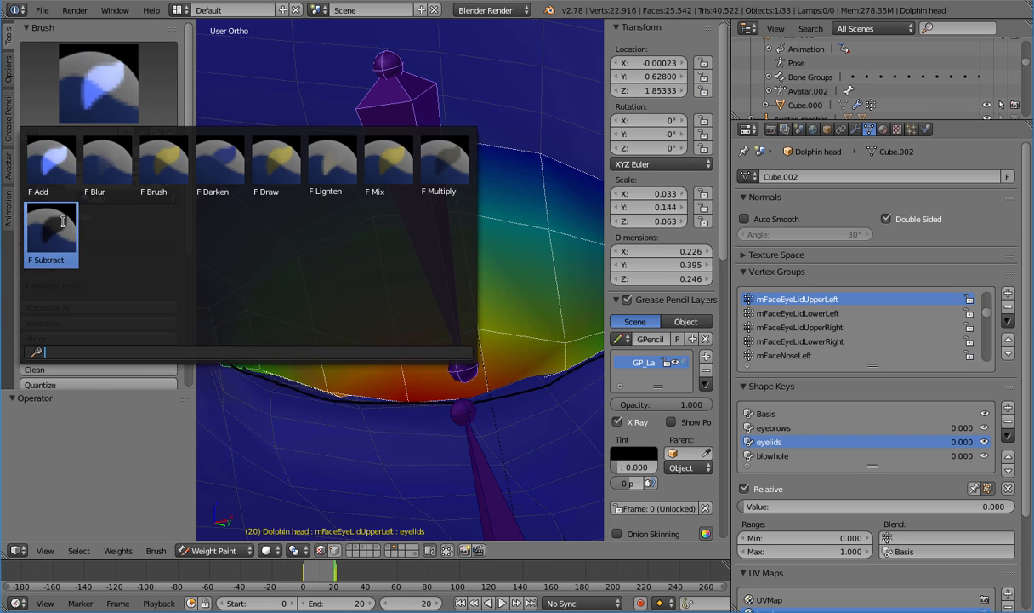
click(51, 230)
drag(44, 183, 39, 183)
drag(75, 153, 40, 152)
drag(220, 369, 216, 347)
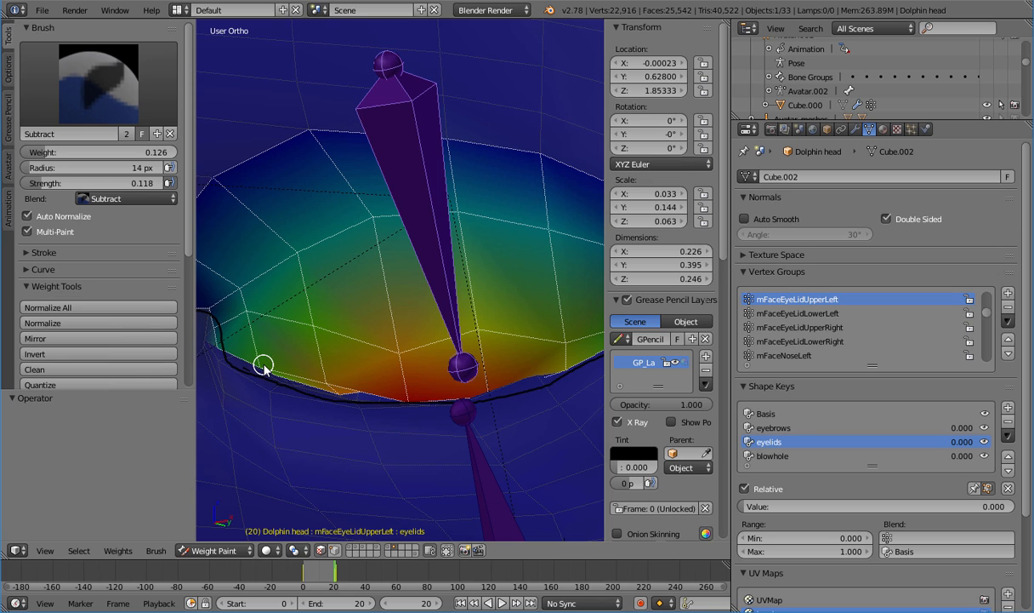
Add weight along the upper eyelid edge between its left corner and the middle using the Add brush
click(98, 82)
click(51, 160)
mouse_move(266, 374)
mouse_down()
mouse_move(262, 353)
mouse_move(311, 375)
mouse_up()
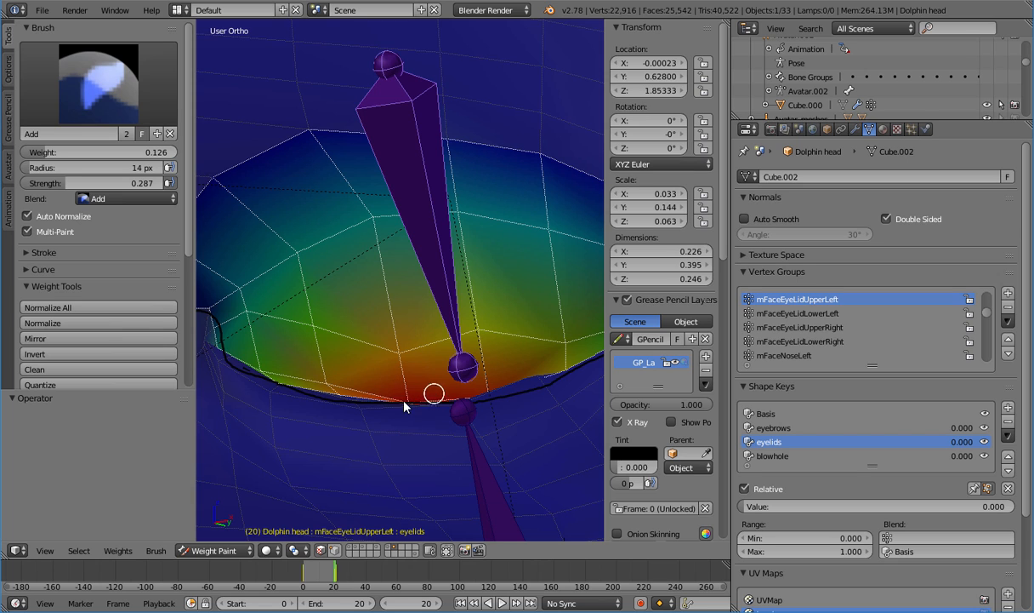
Correct the middle of the upper eyelid edge toward the black guide line with one Subtract and one Add stroke
click(101, 100)
click(49, 217)
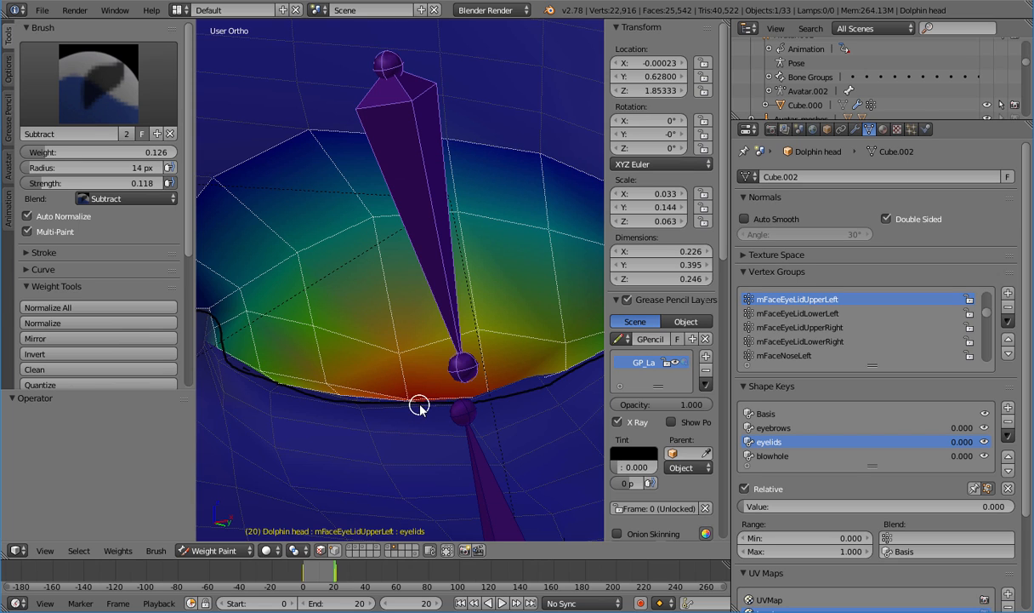
mouse_move(419, 405)
mouse_down()
mouse_move(443, 409)
mouse_move(414, 397)
mouse_up()
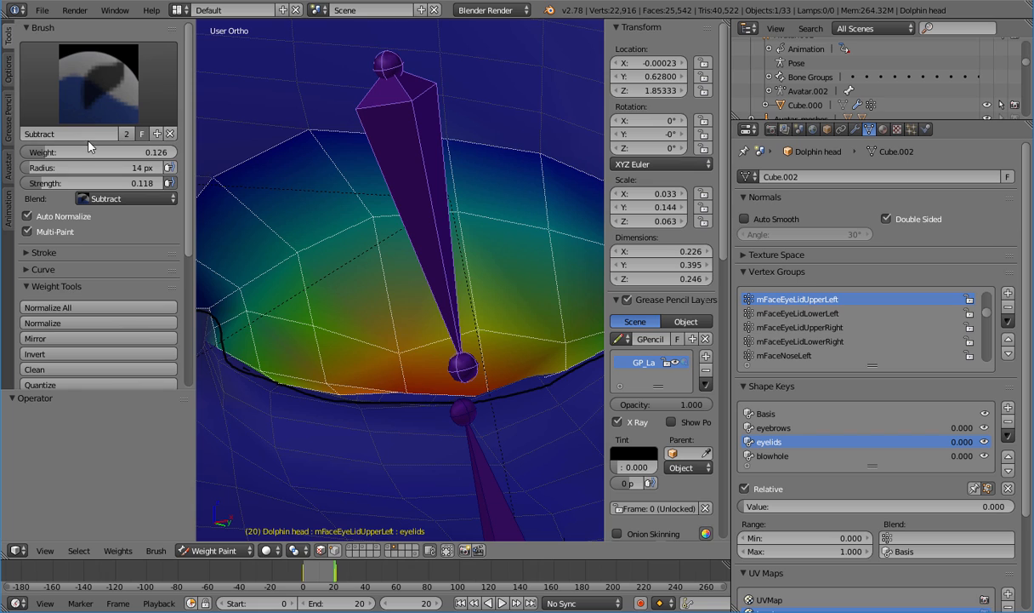
click(98, 83)
click(44, 170)
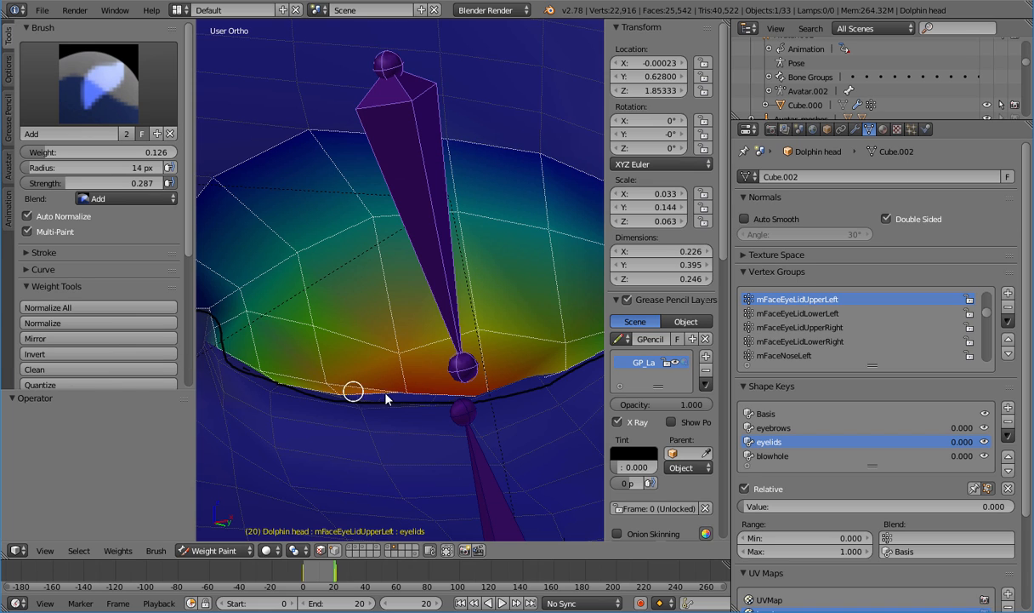
drag(386, 398, 408, 395)
Fine-tune the central edge vertices of the upper eyelid by subtracting a little weight and adding some back
click(98, 83)
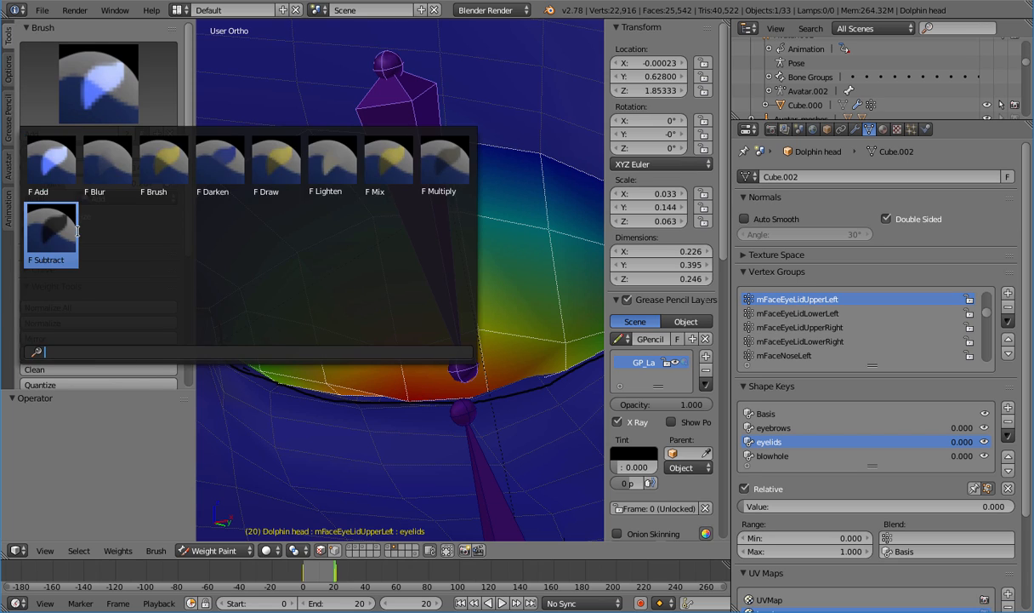
click(43, 228)
mouse_move(403, 391)
mouse_down()
mouse_move(408, 402)
mouse_move(408, 394)
mouse_up()
click(71, 91)
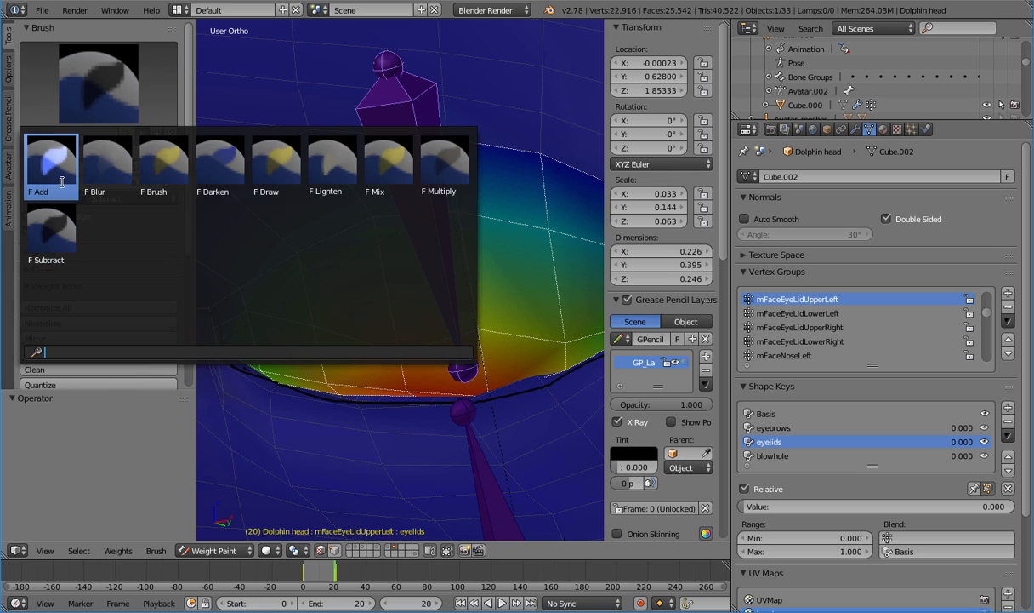
click(54, 213)
click(64, 85)
click(42, 152)
mouse_move(387, 387)
mouse_down()
mouse_move(414, 400)
mouse_move(406, 383)
mouse_up()
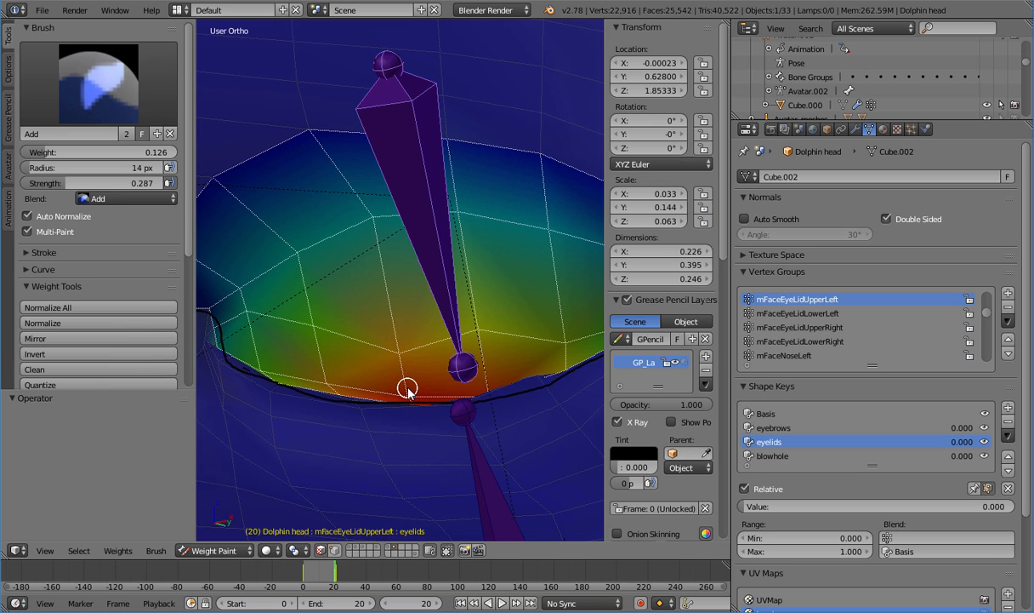
Even out the upper eyelid edge right of the bone tip with Subtract strokes and switch to the Add brush
click(78, 96)
click(58, 228)
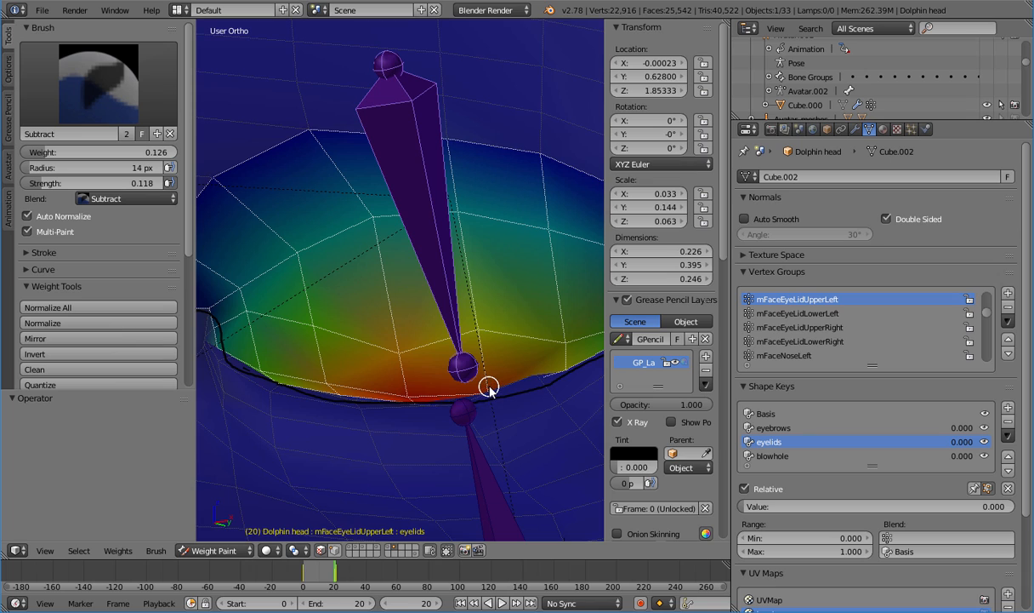
drag(488, 387, 489, 392)
drag(573, 371, 564, 336)
click(98, 83)
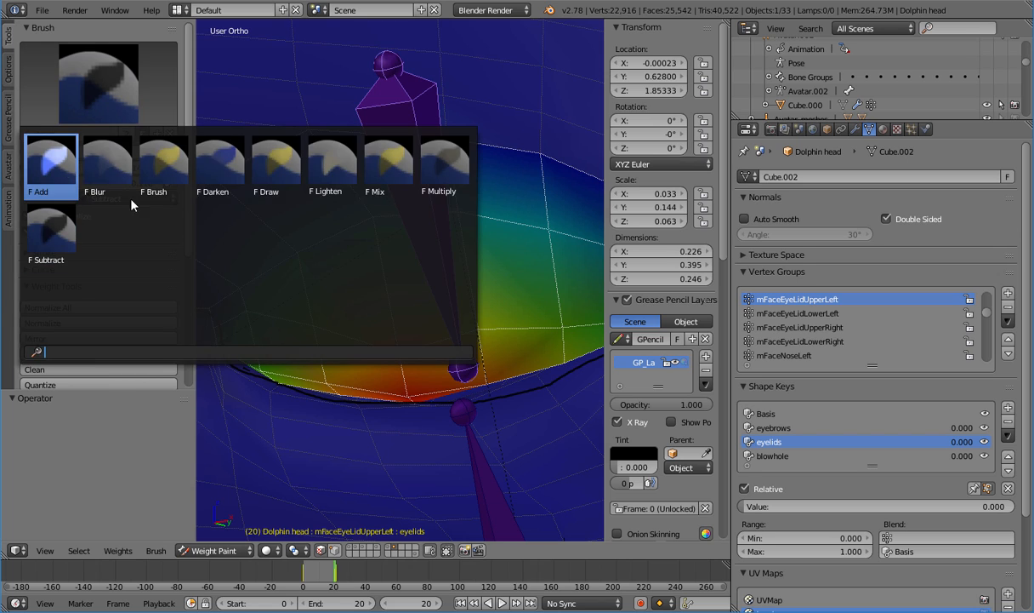
click(48, 161)
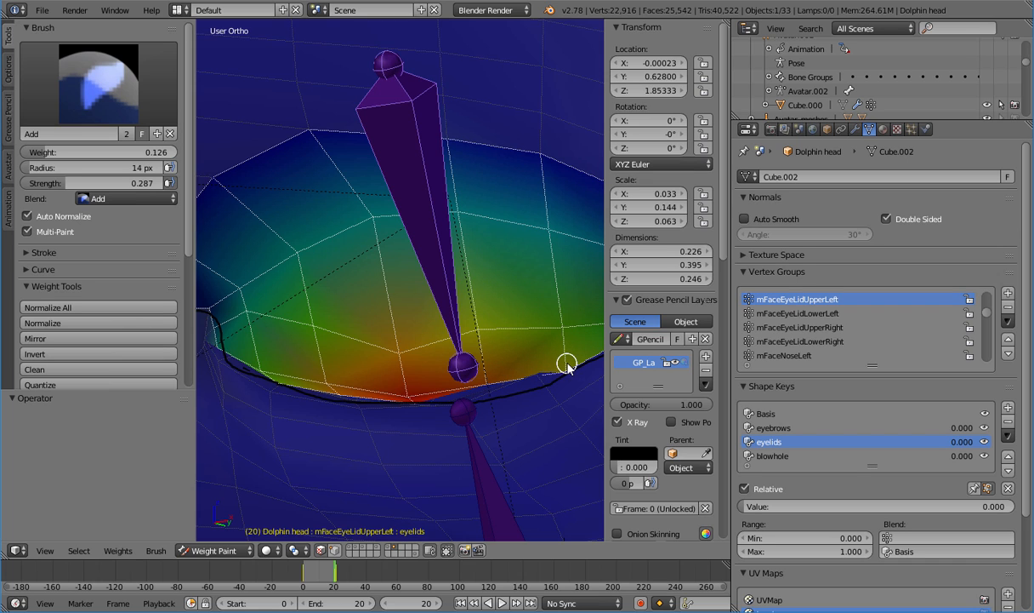
Subtract weight from the right half of the upper eyelid edge back to the bone tip
click(87, 97)
click(54, 238)
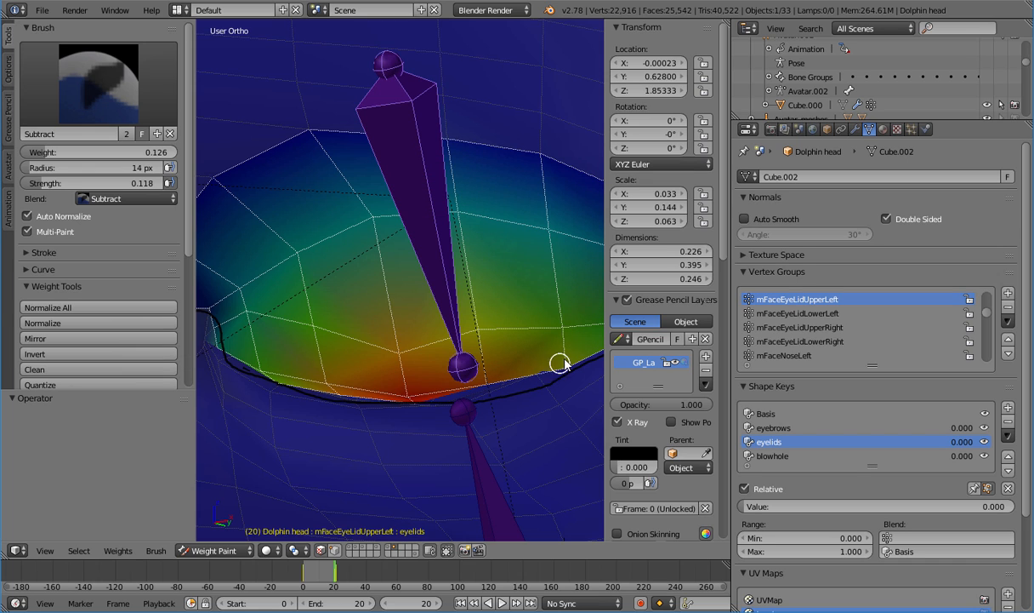
mouse_move(575, 360)
mouse_down()
mouse_move(554, 362)
mouse_move(557, 338)
mouse_move(547, 355)
mouse_move(488, 380)
mouse_move(479, 356)
mouse_up()
Add weight to the right half of the upper eyelid edge to bring it down toward the black guide line
click(99, 85)
click(56, 160)
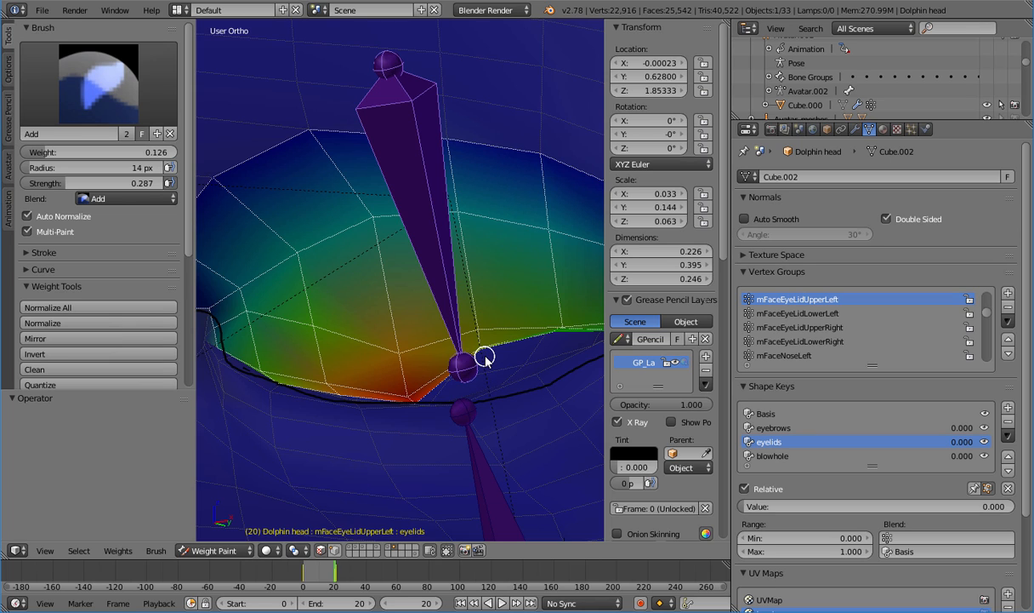
drag(487, 361, 487, 367)
drag(557, 339, 561, 336)
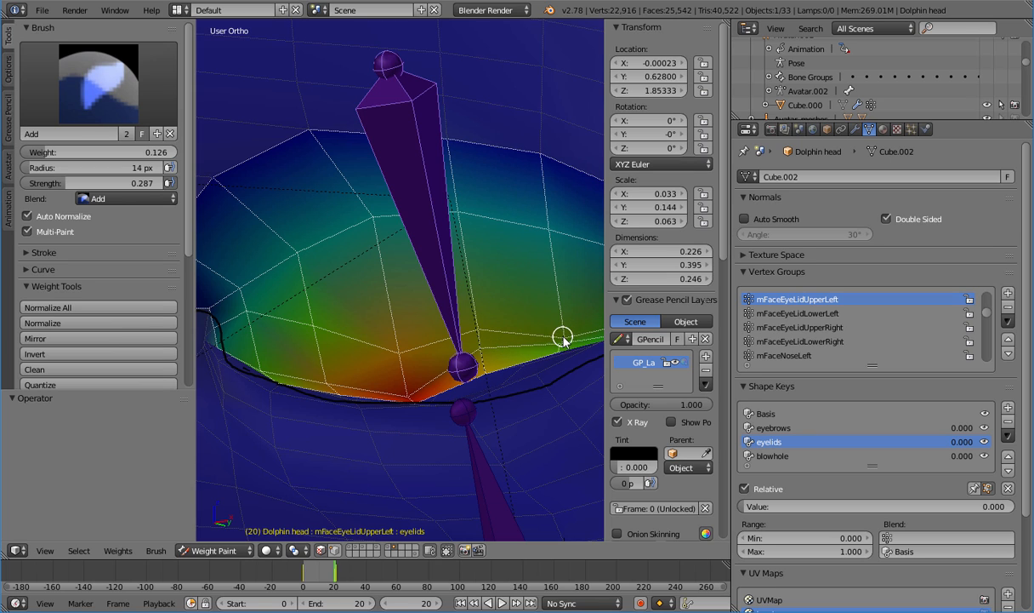
mouse_move(482, 358)
mouse_down()
mouse_move(500, 390)
mouse_move(556, 360)
mouse_move(538, 379)
mouse_move(481, 393)
mouse_up()
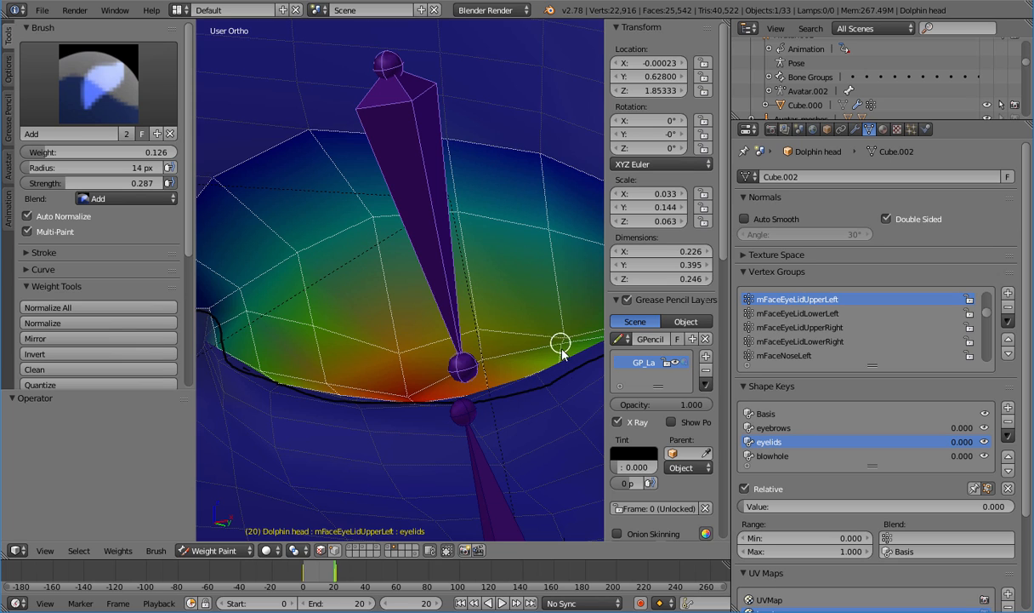
Touch up the upper eyelid edge with Add strokes on both sides of the bone tip to meet the black guide line
mouse_move(504, 355)
mouse_down()
mouse_move(483, 357)
mouse_move(486, 372)
mouse_up()
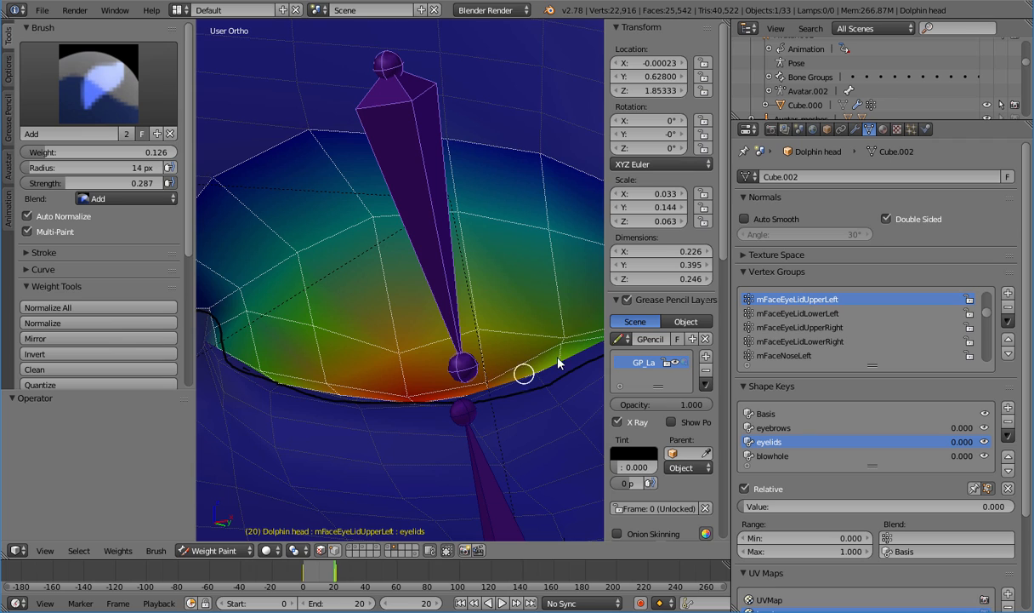
drag(561, 347, 561, 349)
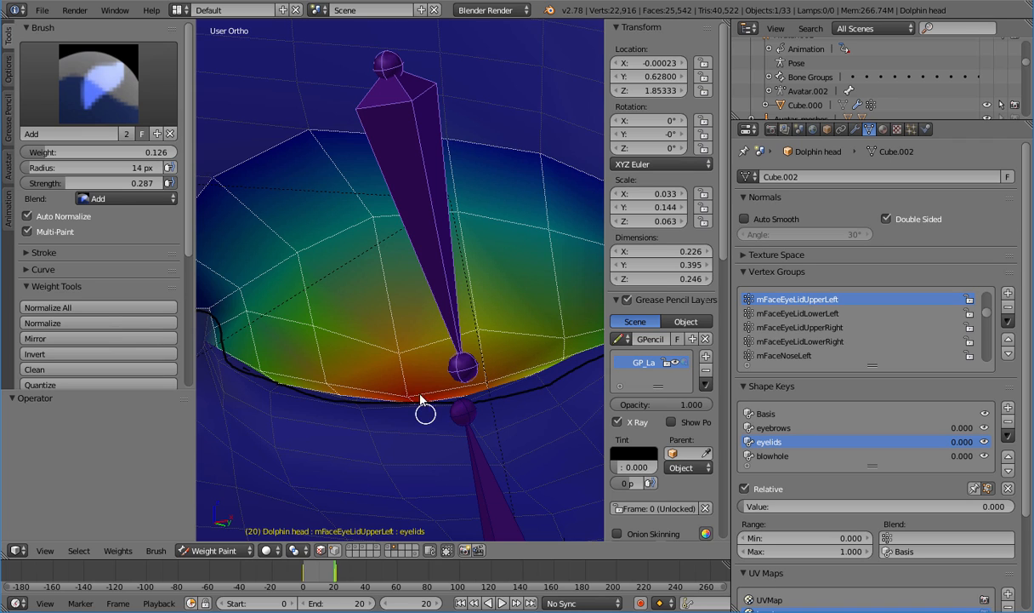
drag(413, 384, 316, 393)
Replace the mesh selection with the lower eyelid vertex group and return to Weight Paint mode
key(Tab)
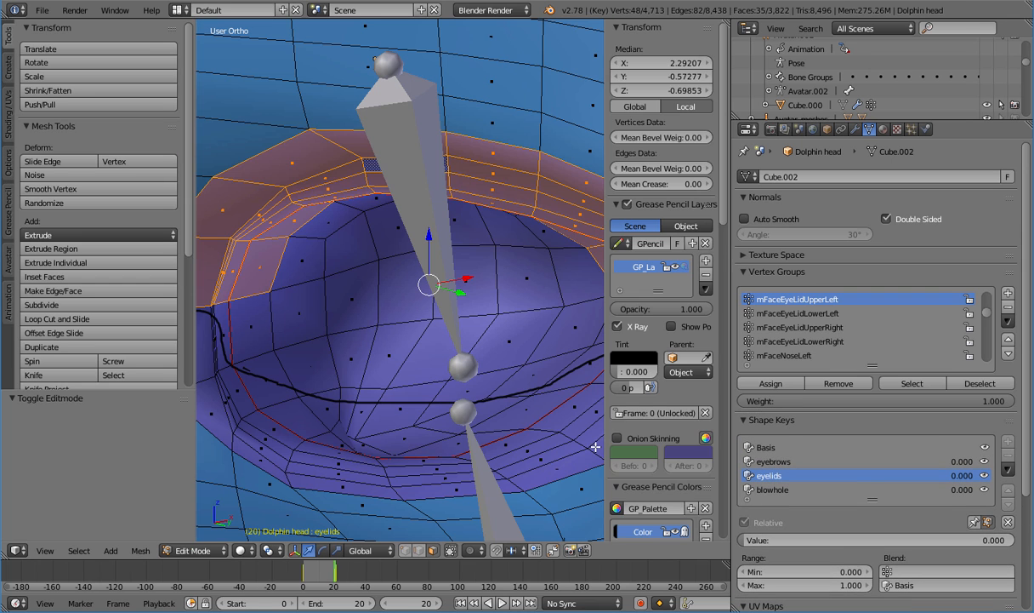
key(a)
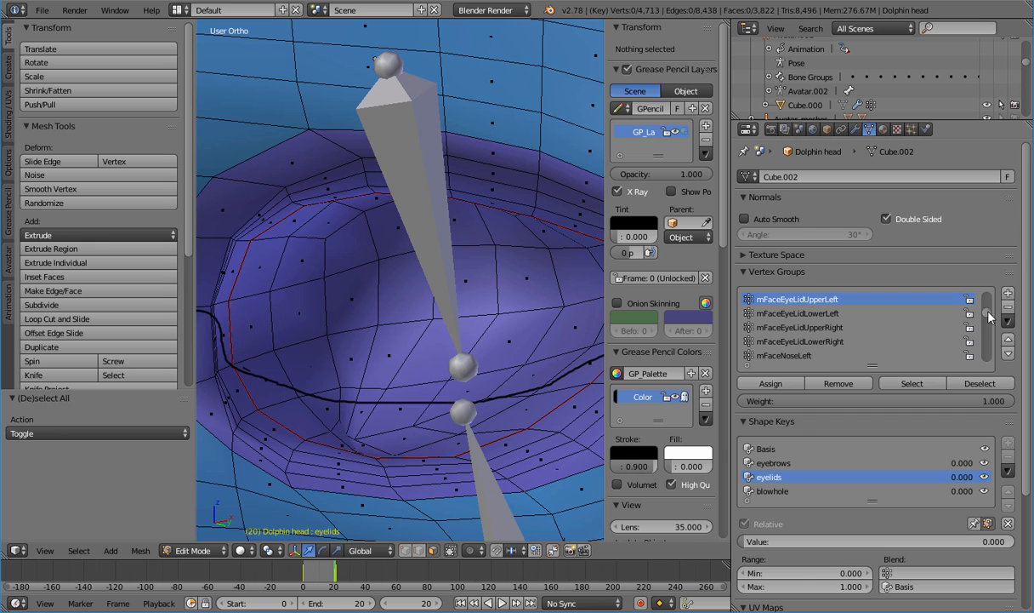
drag(989, 316, 987, 358)
click(814, 342)
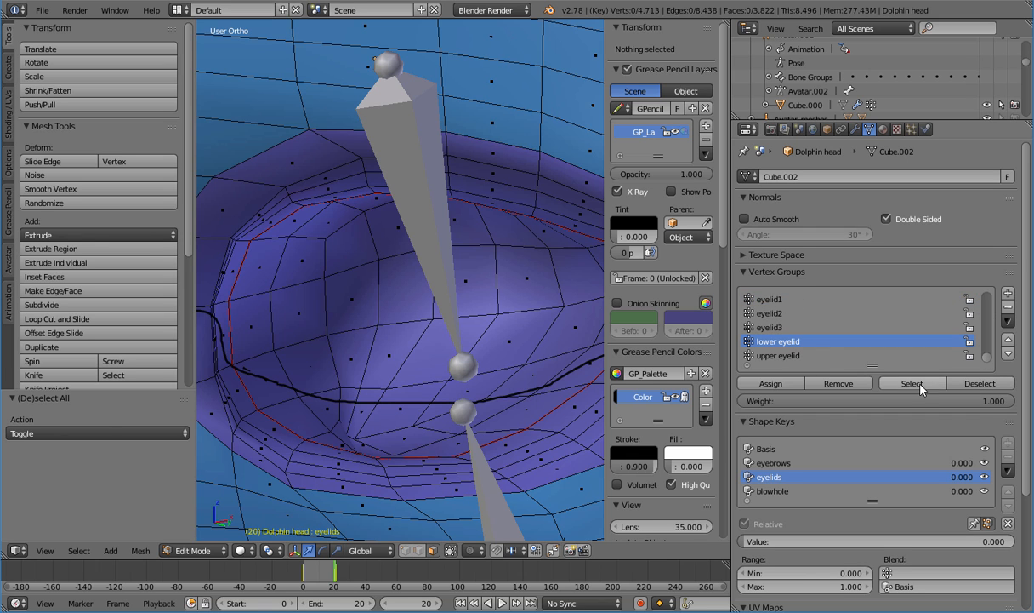
click(902, 383)
key(Tab)
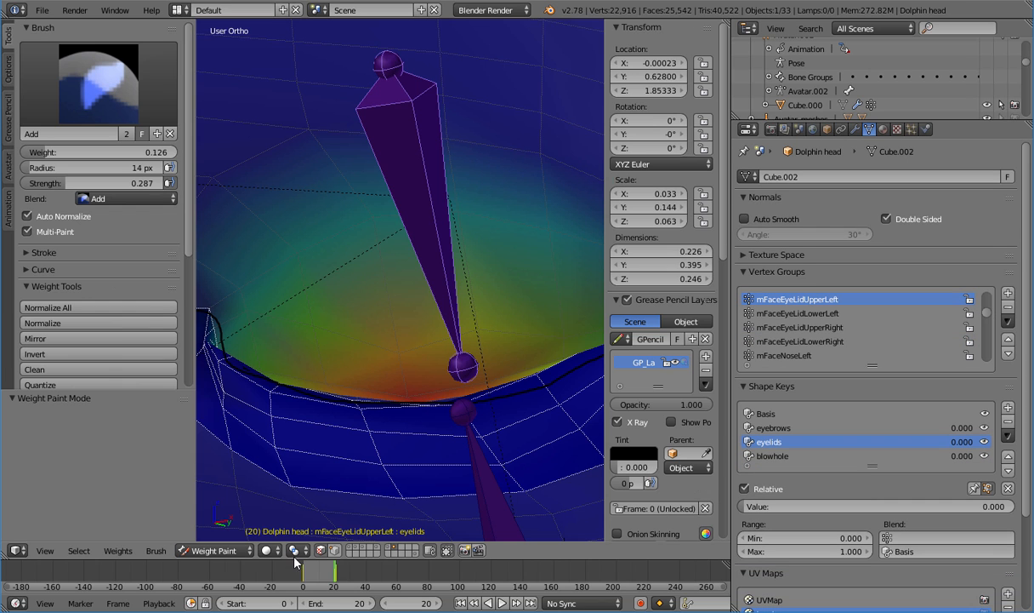
Select the armature's mFaceEyeLidLowerLeft bone, then reselect the dolphin head and put it in Weight Paint mode
key(Tab)
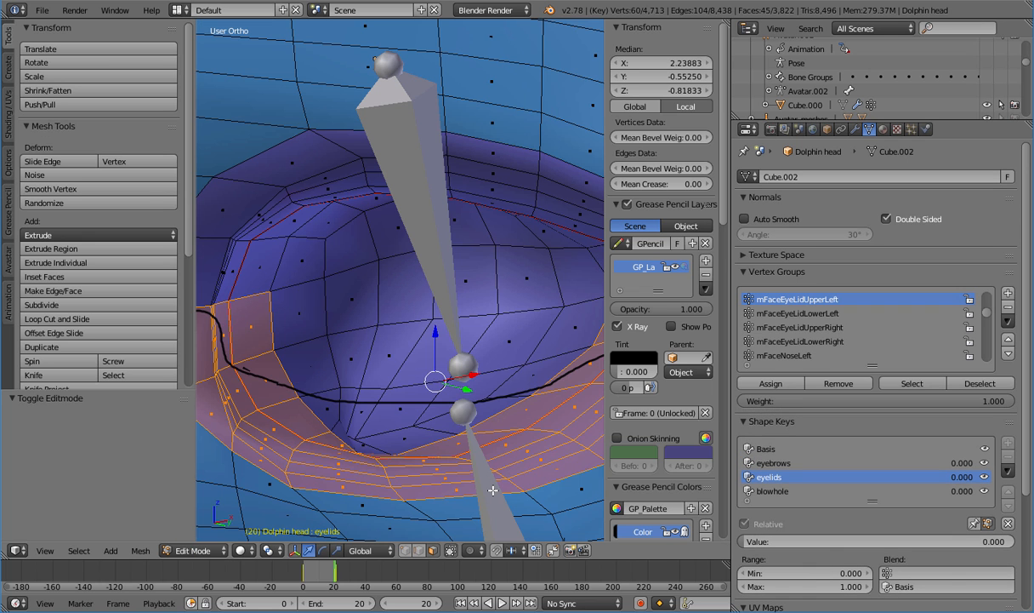
right_click(493, 490)
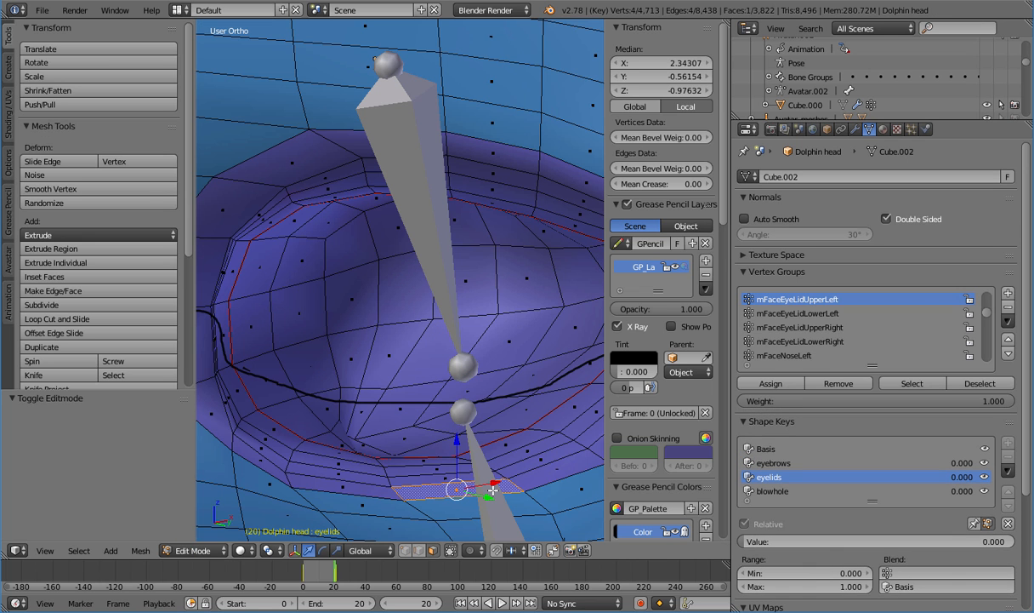
click(208, 553)
click(212, 532)
right_click(479, 483)
key(Tab)
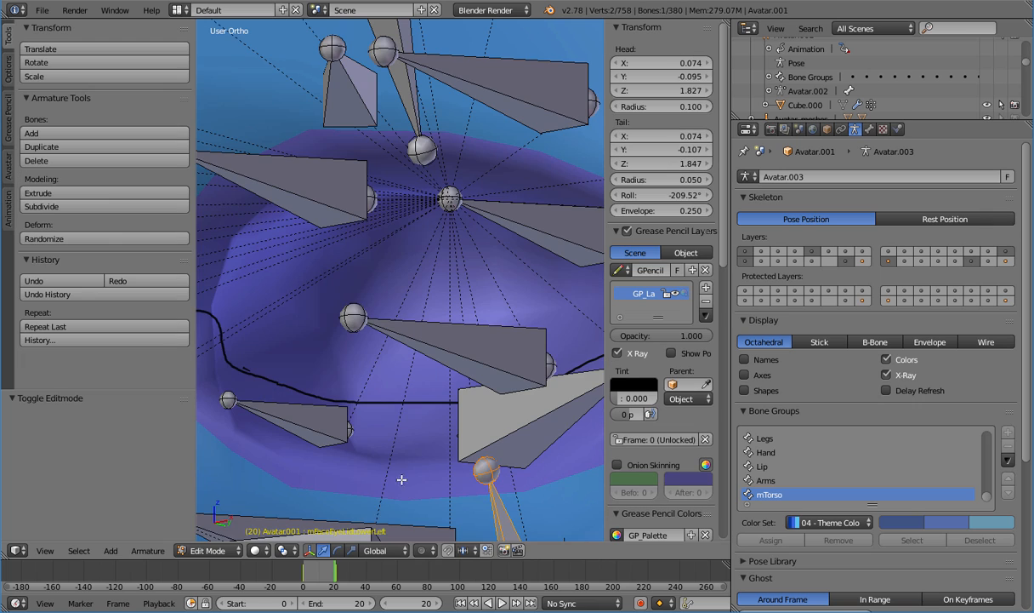
click(218, 551)
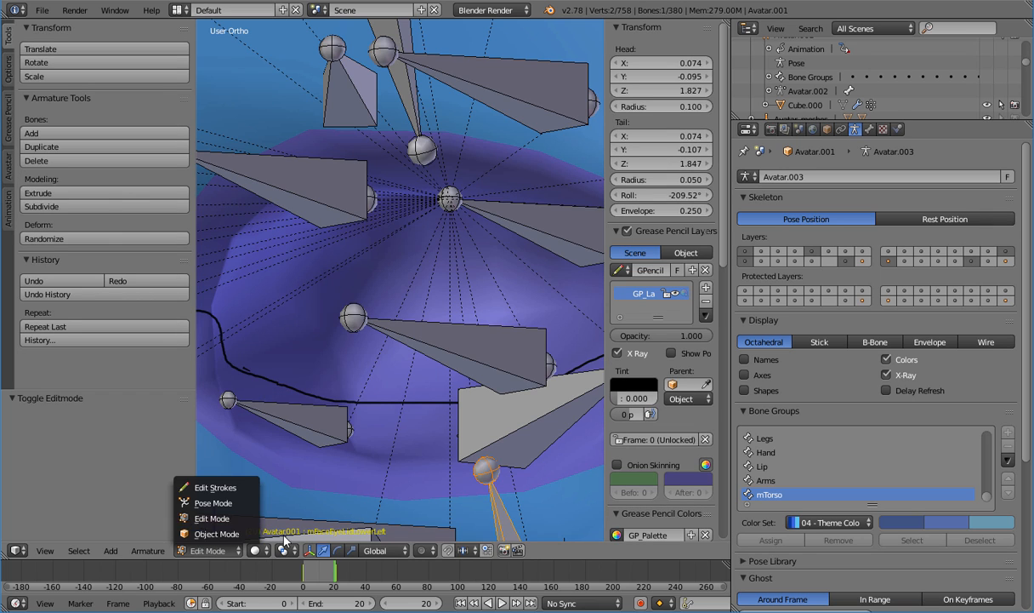
key(Tab)
right_click(331, 502)
click(217, 552)
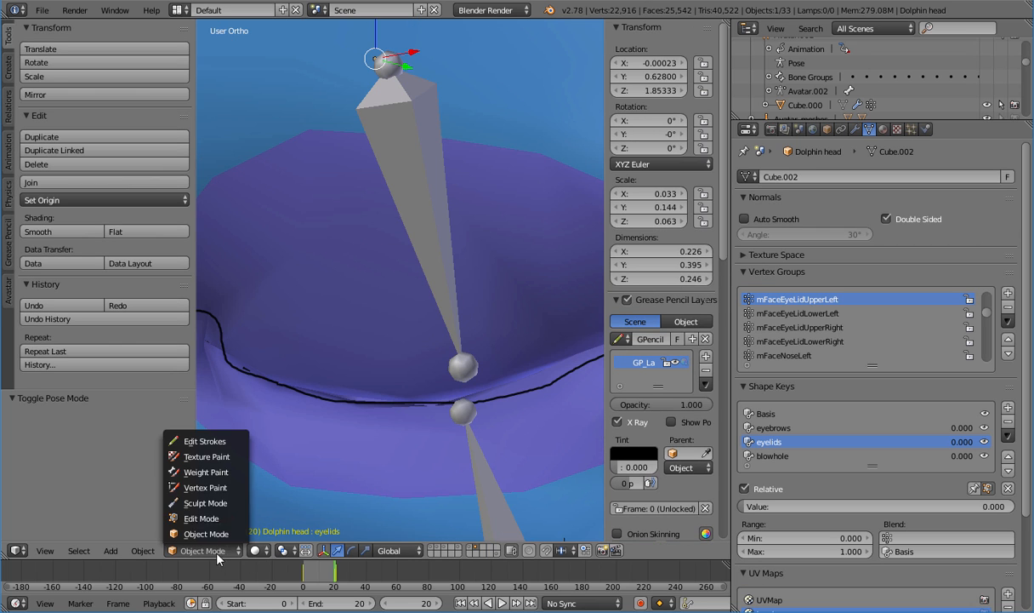
click(209, 471)
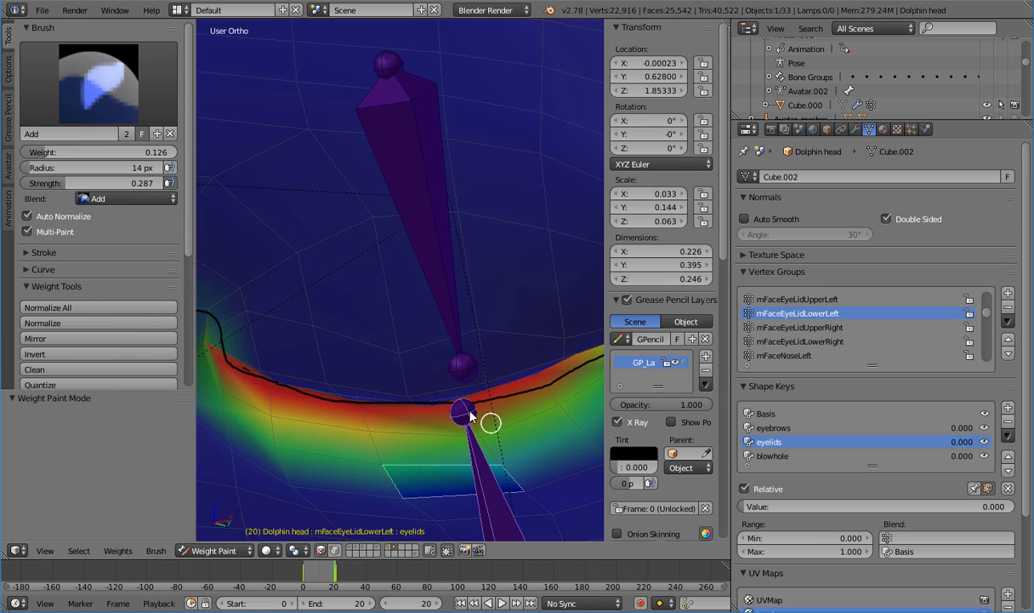
Clear the face selection and limit weight painting to the faces of the lower eyelid vertex group
key(a)
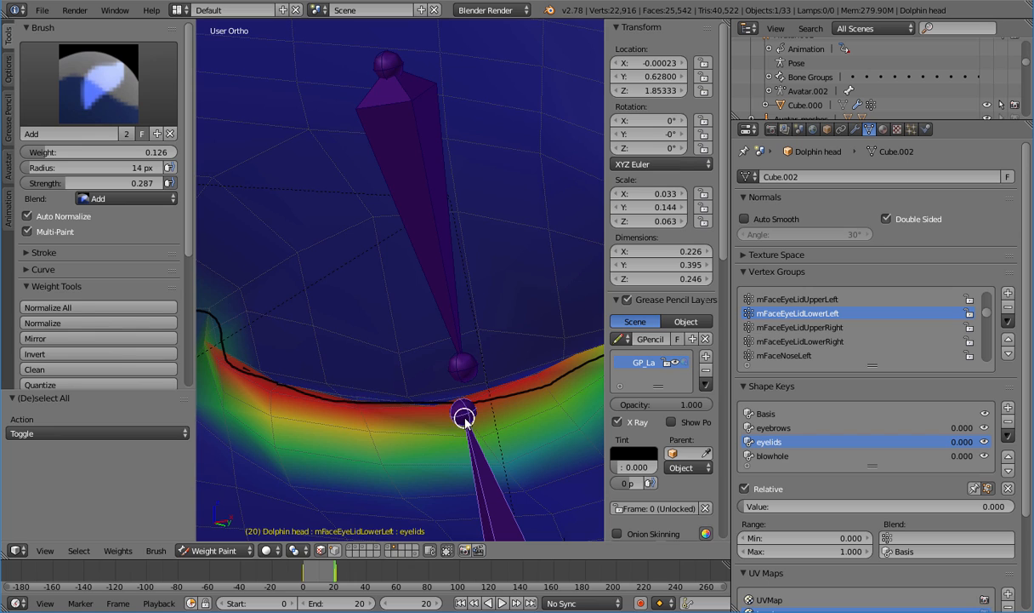
key(Tab)
drag(986, 316, 994, 364)
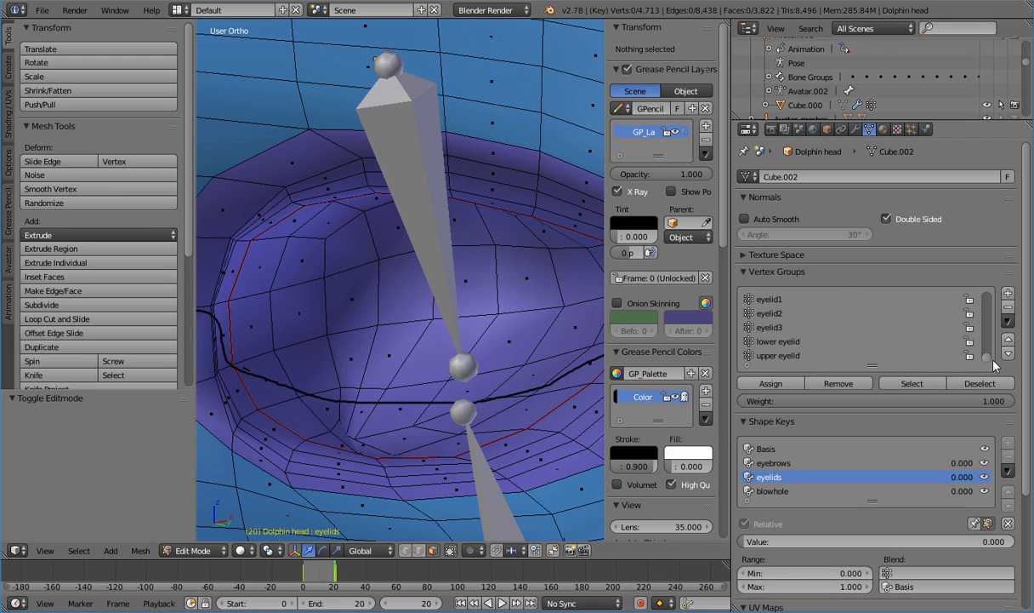
click(912, 383)
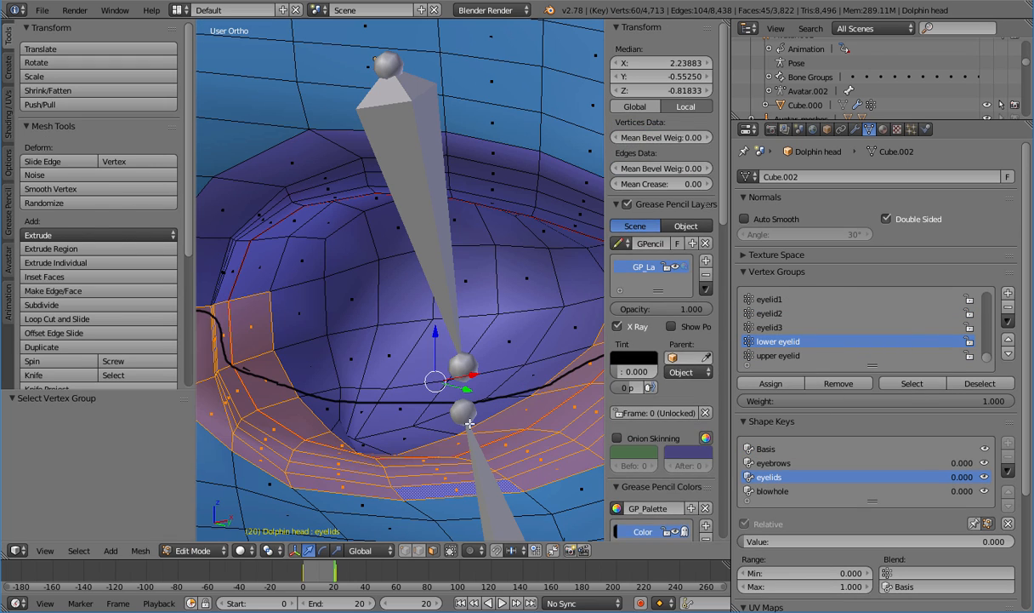
key(Tab)
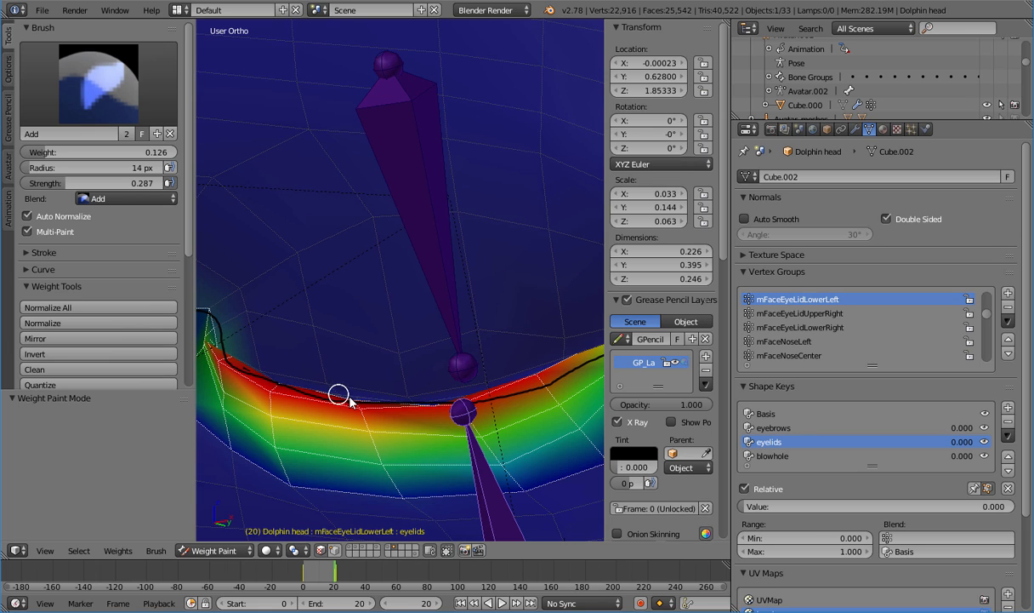
Subtract weight from the left stretch of the lower eyelid edge so it follows the black guide line
click(114, 108)
click(51, 228)
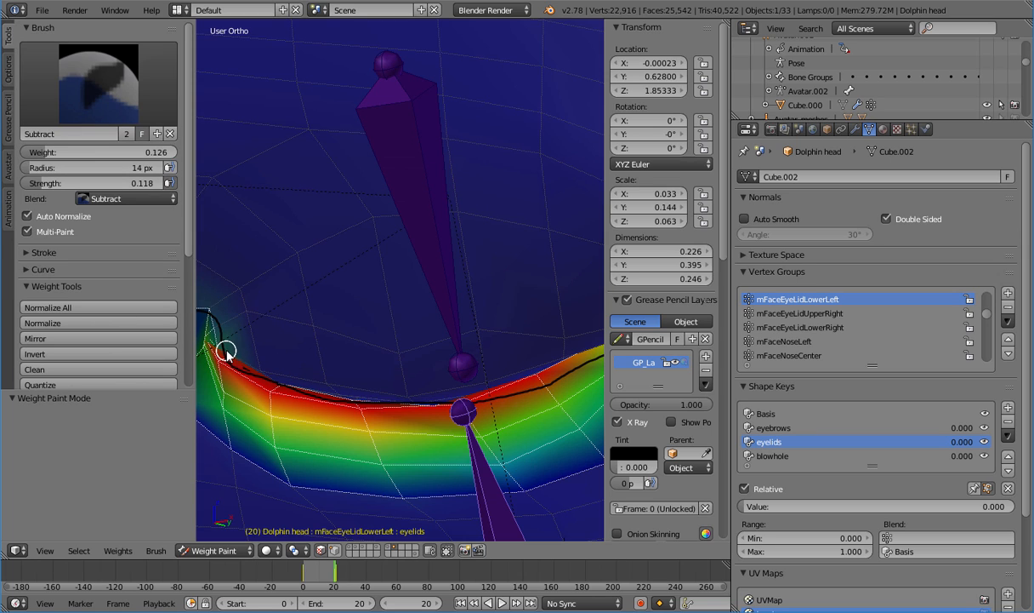
mouse_move(239, 359)
mouse_down()
mouse_move(210, 325)
mouse_move(215, 349)
mouse_move(233, 358)
mouse_move(209, 340)
mouse_move(210, 348)
mouse_move(313, 393)
mouse_up()
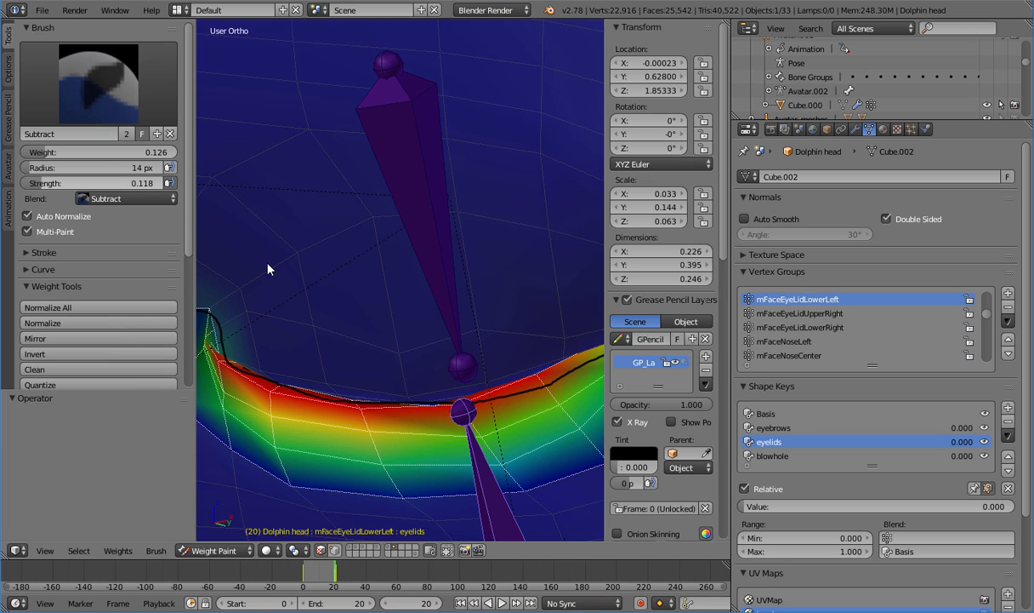
mouse_move(273, 372)
mouse_down()
mouse_move(285, 387)
mouse_move(231, 354)
mouse_up()
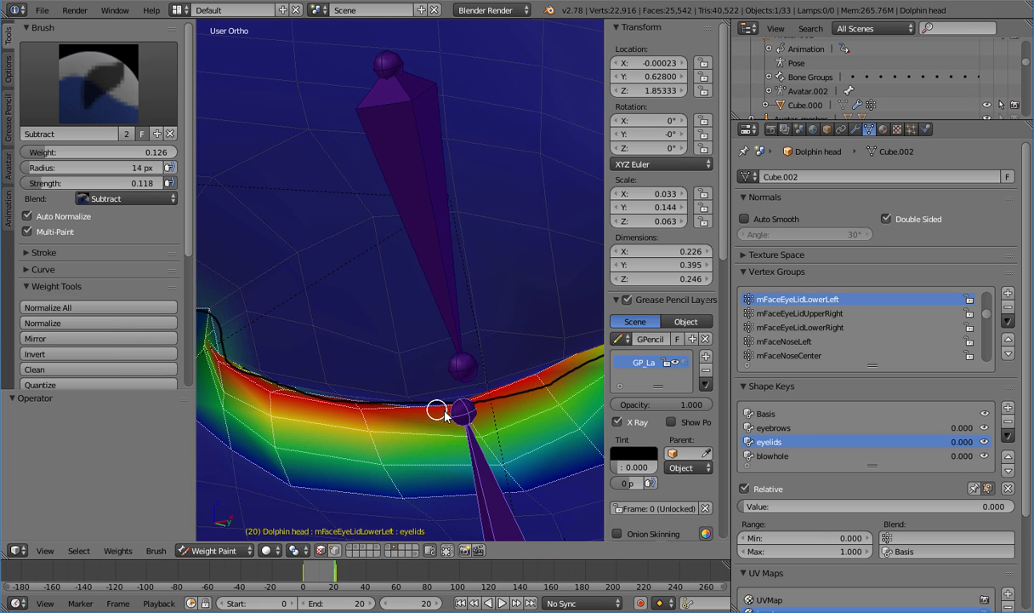
Lower the lower eyelid edge right of the bone tip with a Subtract stroke
click(98, 102)
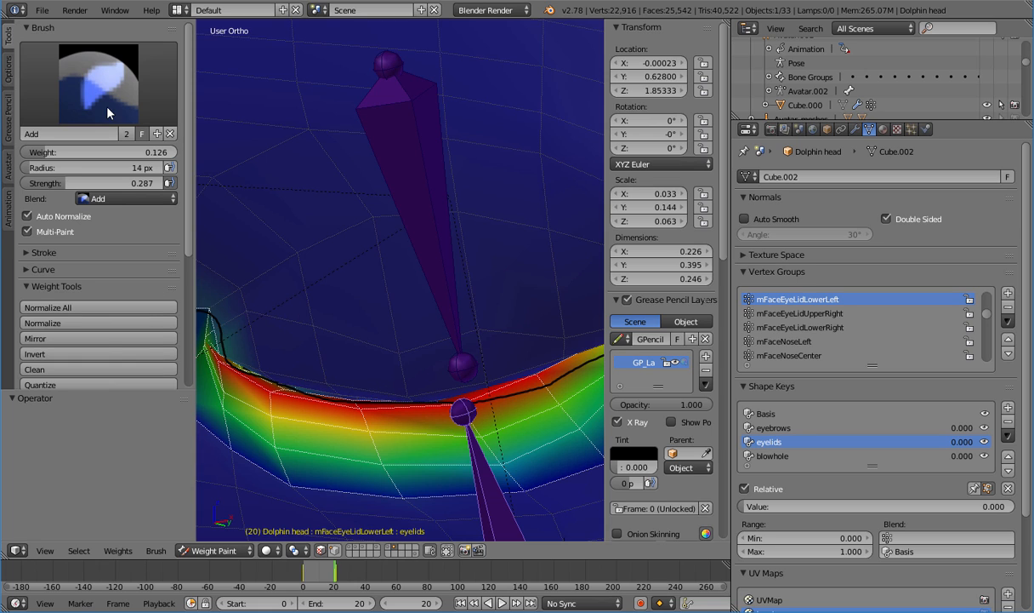
click(107, 112)
click(51, 220)
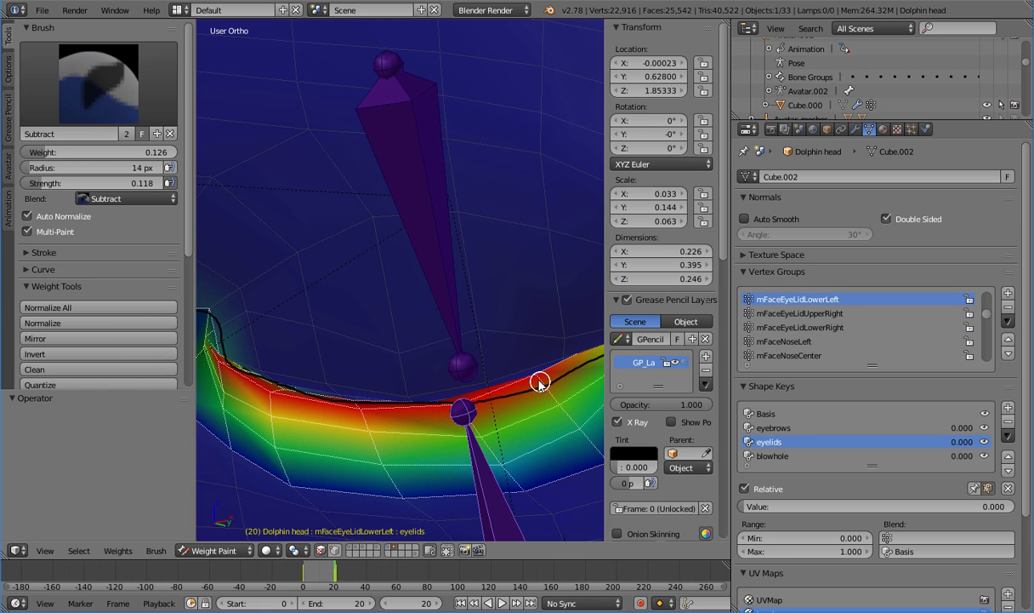
drag(539, 384, 543, 386)
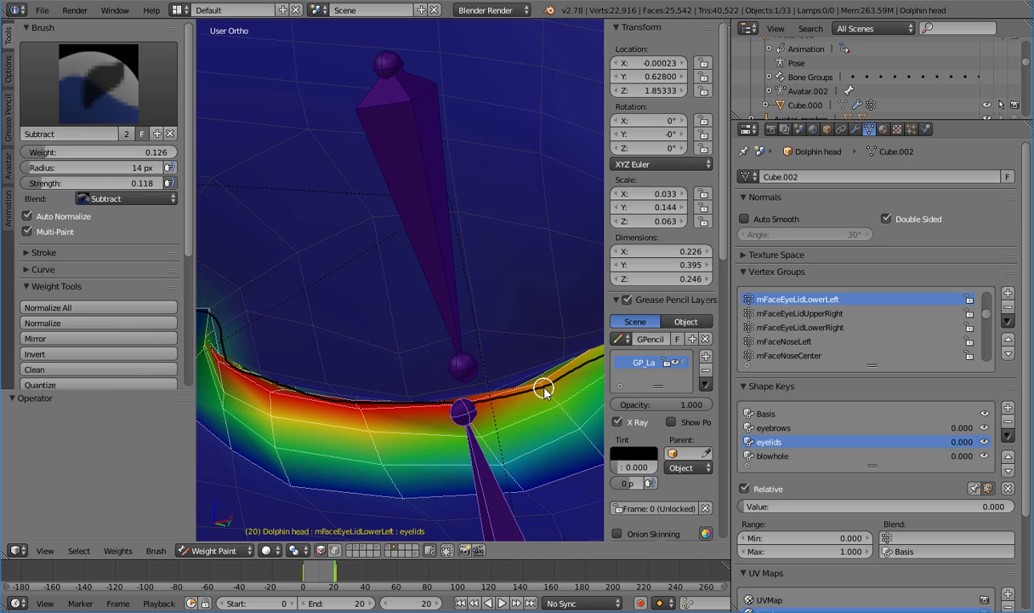
Add weight to the lower eyelid edge around the bone tip to raise it toward the guide line
click(99, 84)
click(48, 151)
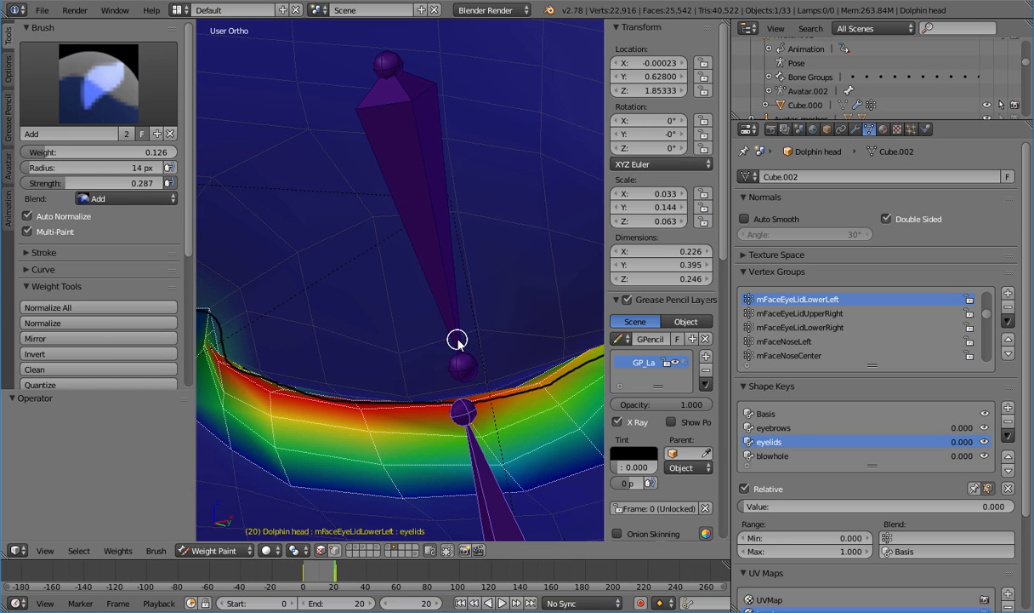
drag(506, 392, 429, 400)
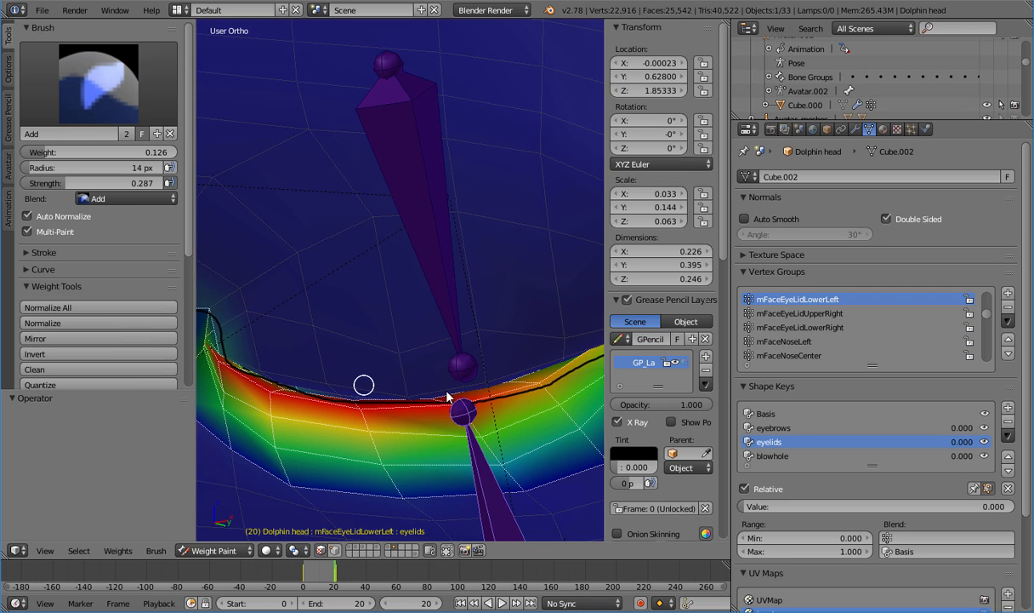
Touch up the outer right end of the lower eyelid edge with the Subtract brush and return to the Add brush
shift+middle_drag(584, 357, 489, 344)
click(98, 85)
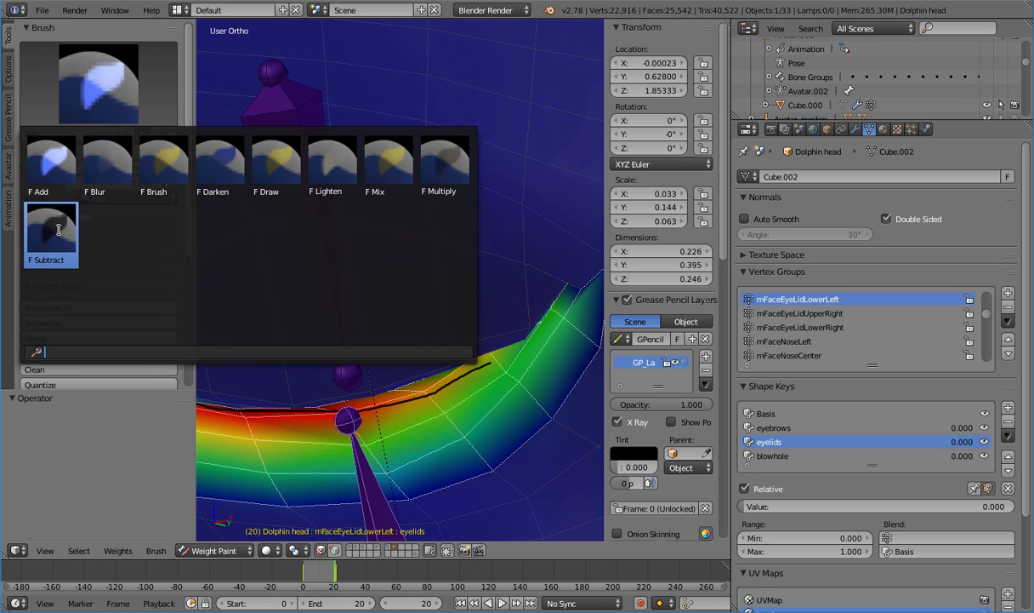
click(47, 230)
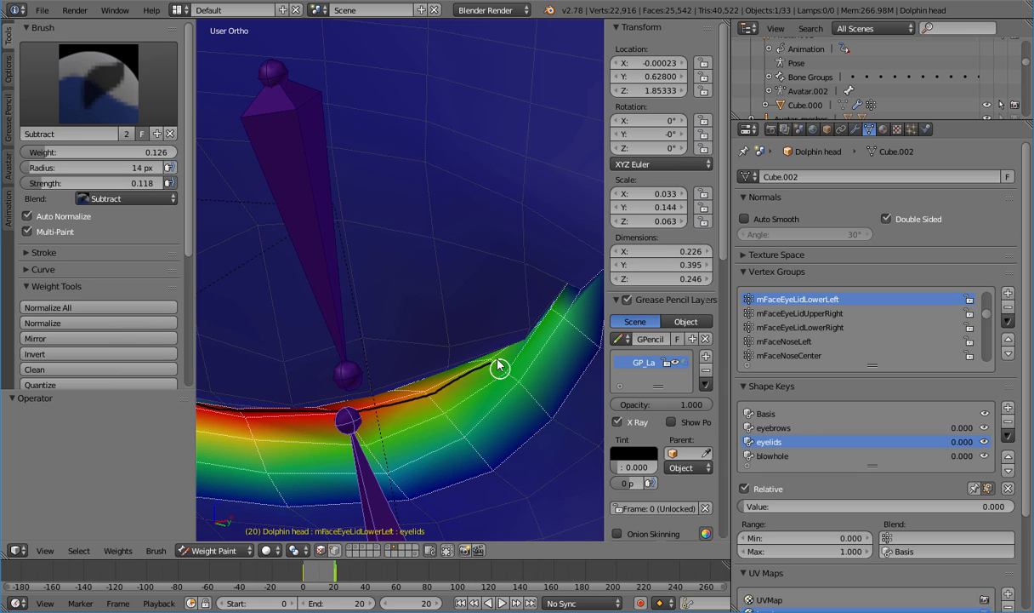
click(136, 101)
click(46, 166)
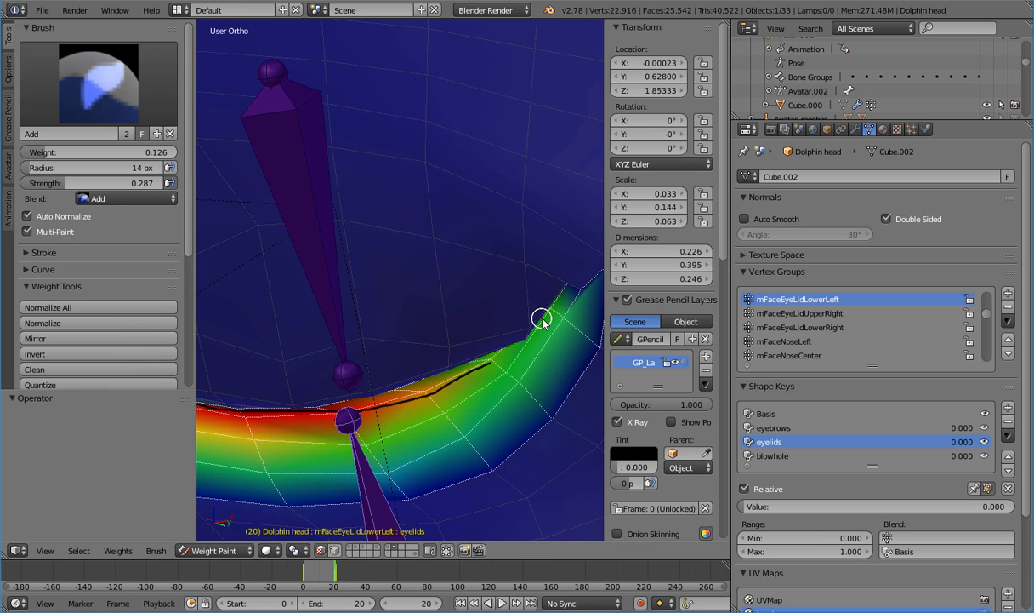
Add weight to the inner vertices along the lower eyelid's left edge and at its left eye corner
middle_drag(454, 356, 473, 343)
scroll(364, 367, up, 5)
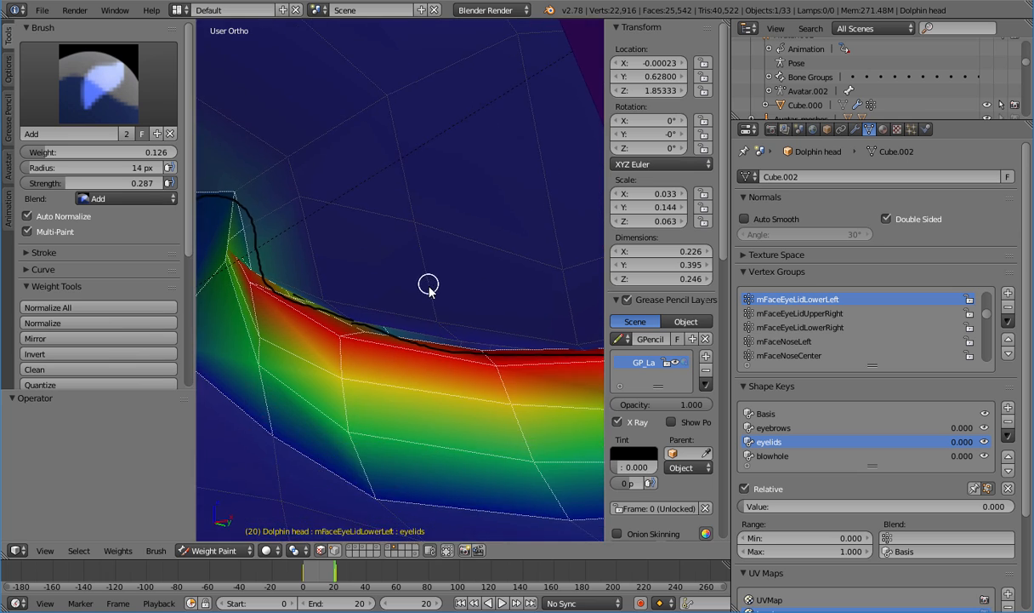
drag(386, 375, 341, 367)
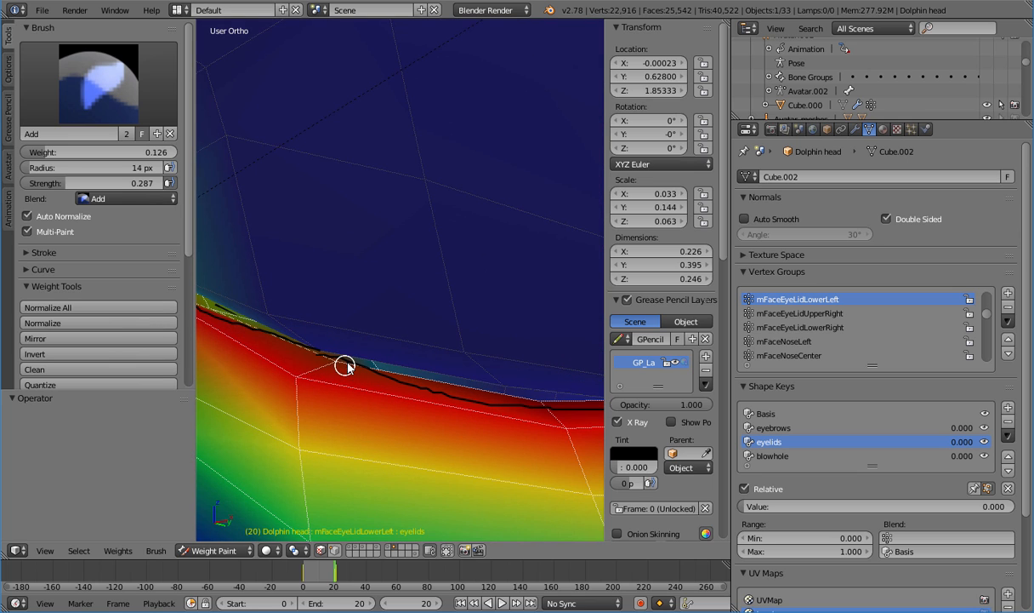
middle_drag(387, 376, 487, 372)
middle_drag(327, 283, 445, 321)
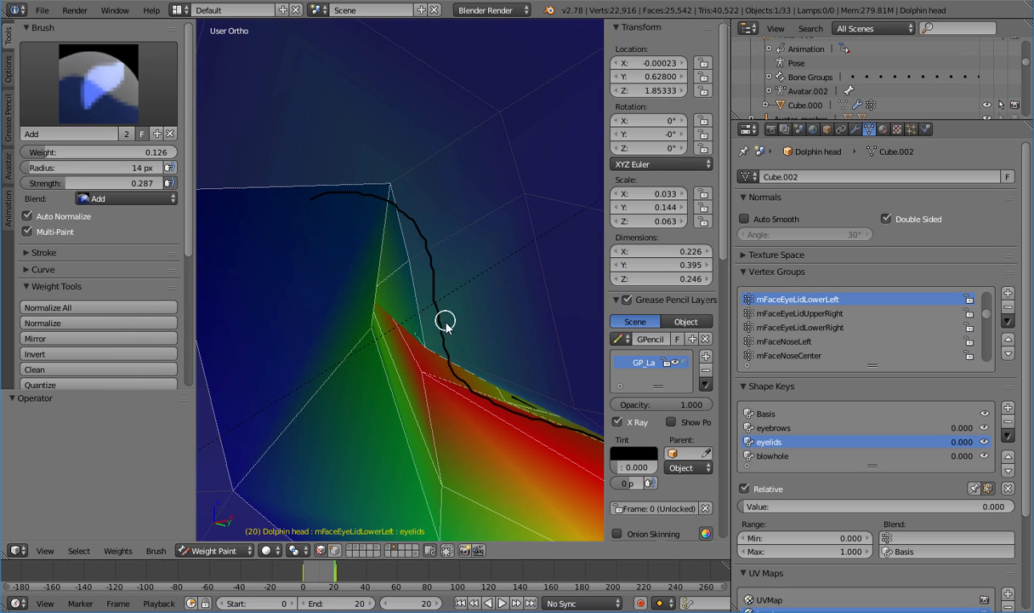
mouse_move(445, 321)
mouse_down()
mouse_move(422, 345)
mouse_move(441, 326)
mouse_move(448, 356)
mouse_up()
Subtract weight from the overlapping vertices at the left eye corner of the lower eyelid
click(98, 82)
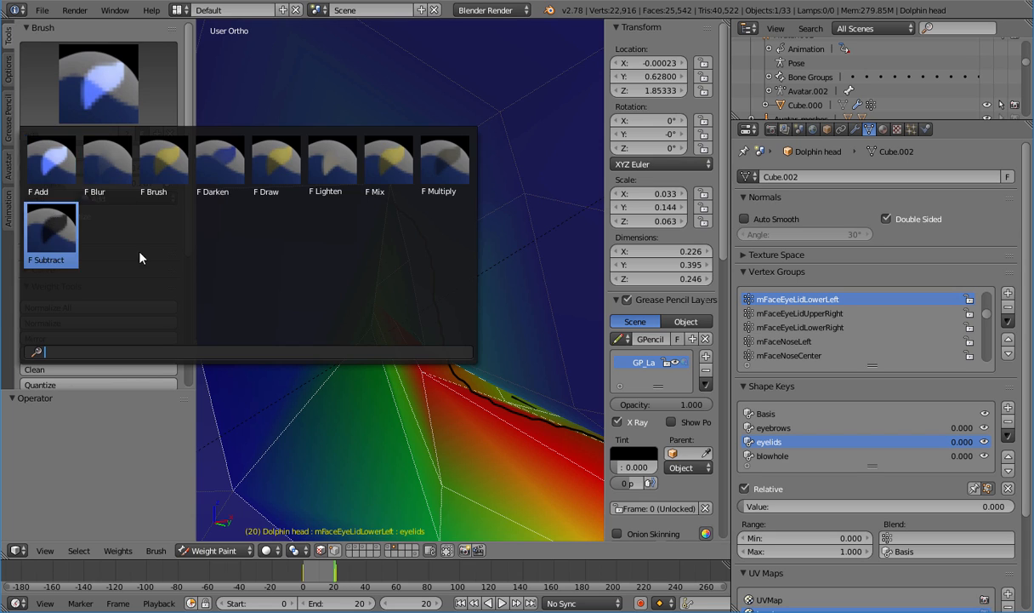
click(53, 223)
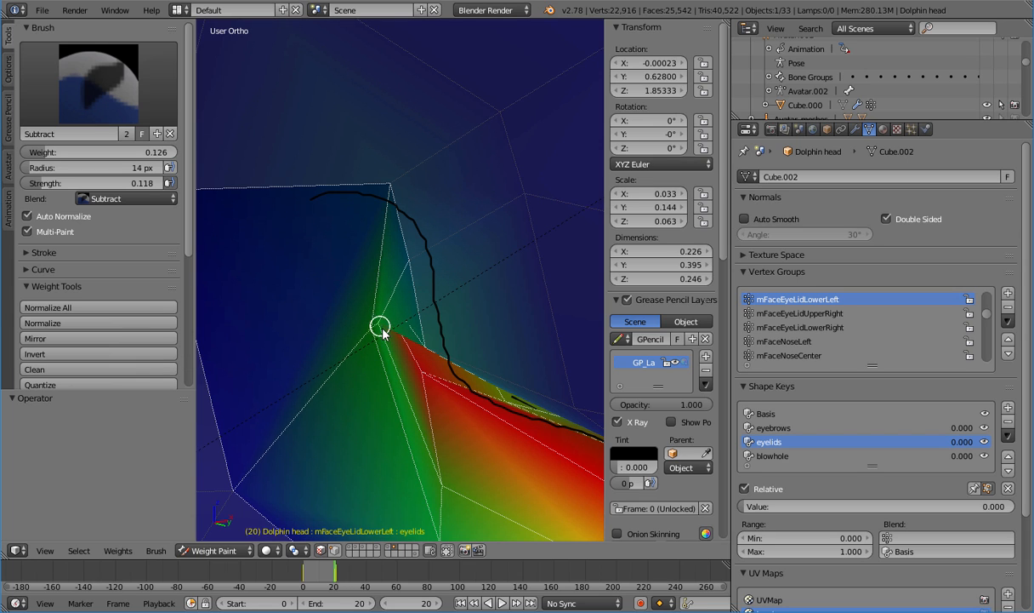
drag(382, 329, 398, 302)
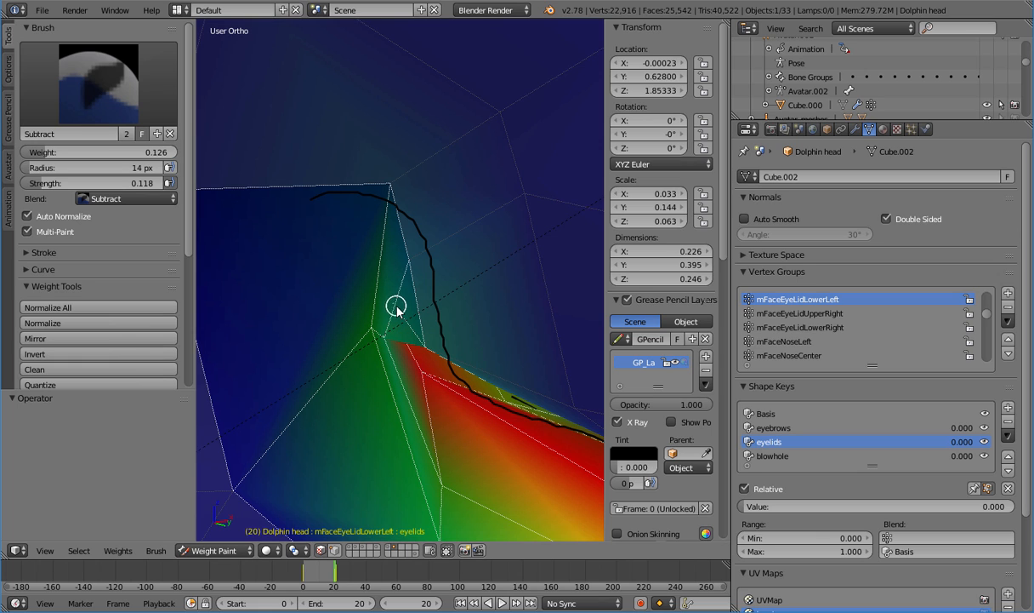
Add weight to the inner rim vertices at the left eye corner to pull them toward the guide line
click(98, 83)
click(71, 167)
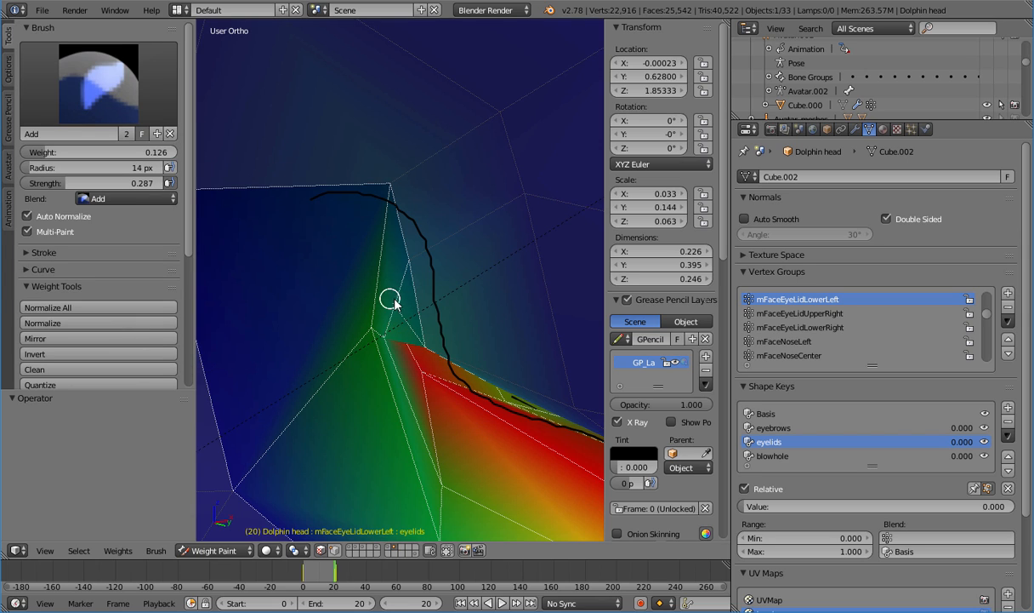
mouse_move(403, 325)
mouse_down()
mouse_move(423, 344)
mouse_move(412, 275)
mouse_move(390, 263)
mouse_move(398, 261)
mouse_up()
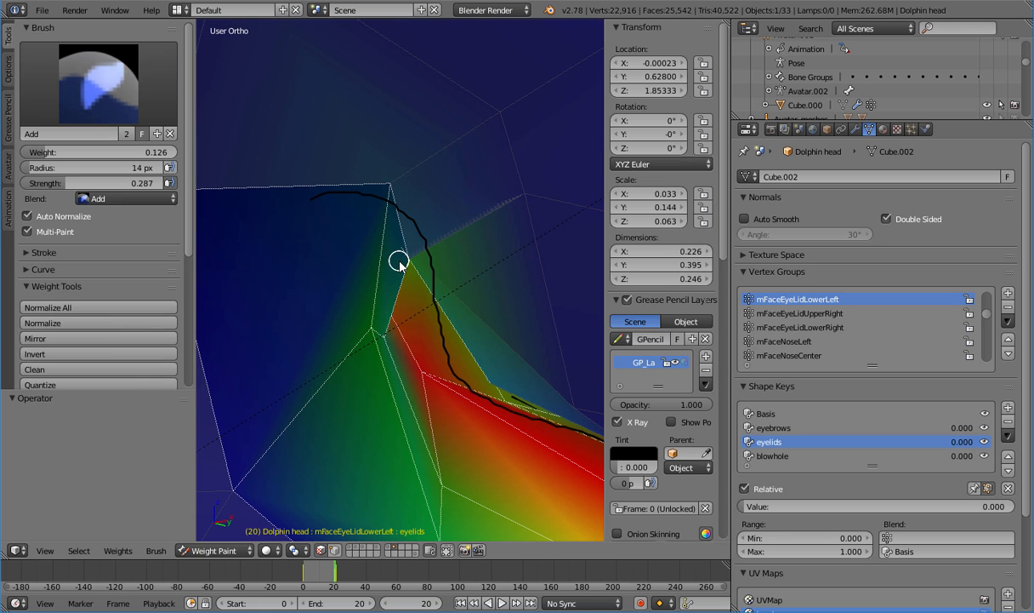
Subtract weight from the overlapping inner rim vertices at the lower eyelid's left eye corner with the Subtract brush
mouse_move(504, 368)
middle_down()
mouse_move(524, 365)
mouse_move(455, 339)
middle_up()
drag(455, 339, 353, 300)
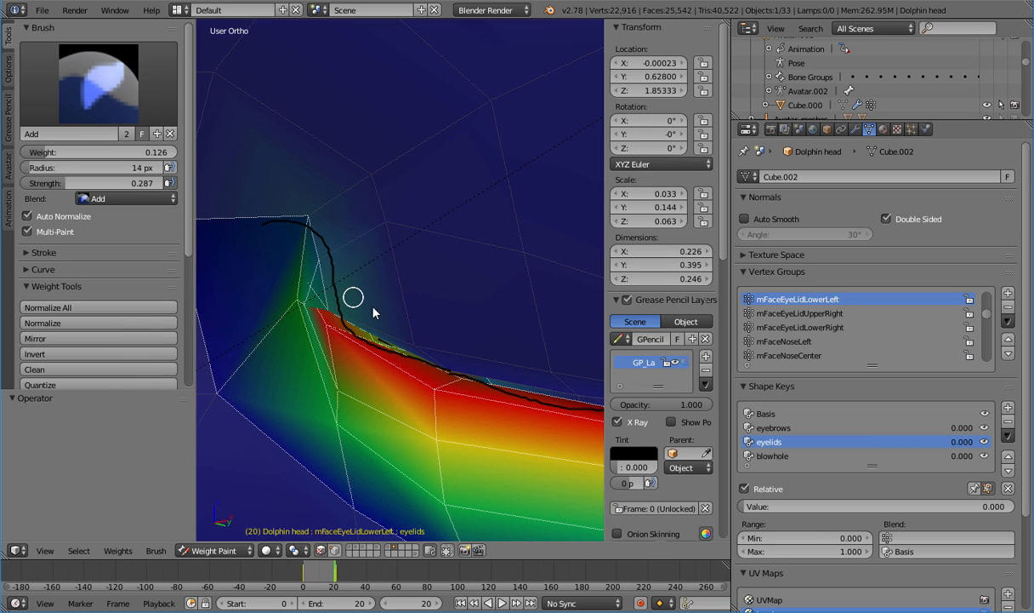
mouse_move(373, 312)
middle_down()
mouse_move(462, 300)
mouse_move(489, 339)
mouse_move(462, 340)
mouse_move(432, 319)
mouse_move(441, 279)
mouse_move(460, 416)
mouse_move(414, 318)
mouse_move(390, 287)
mouse_move(375, 297)
middle_up()
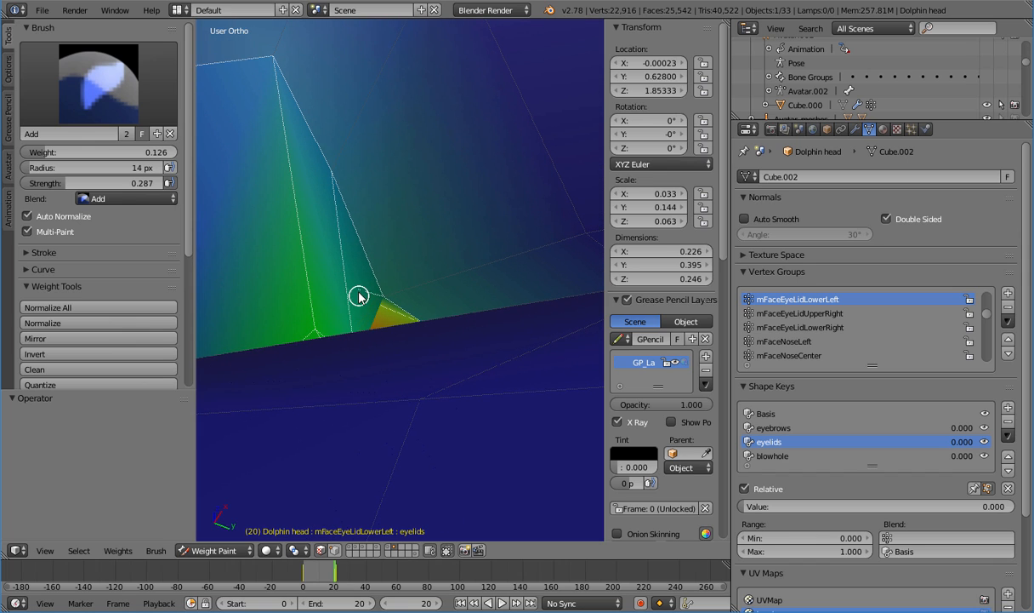
click(98, 84)
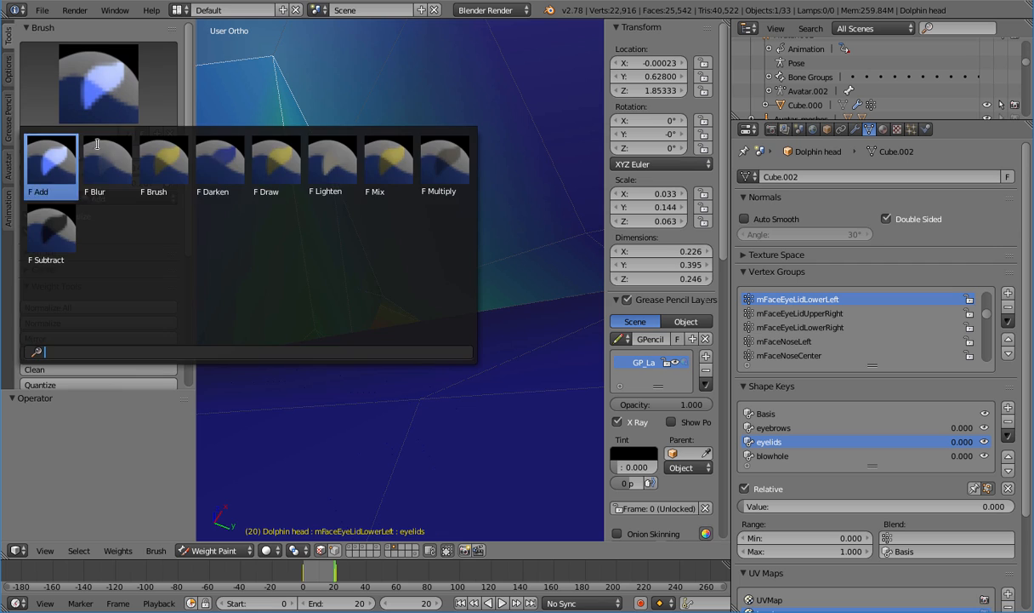
click(53, 219)
click(364, 298)
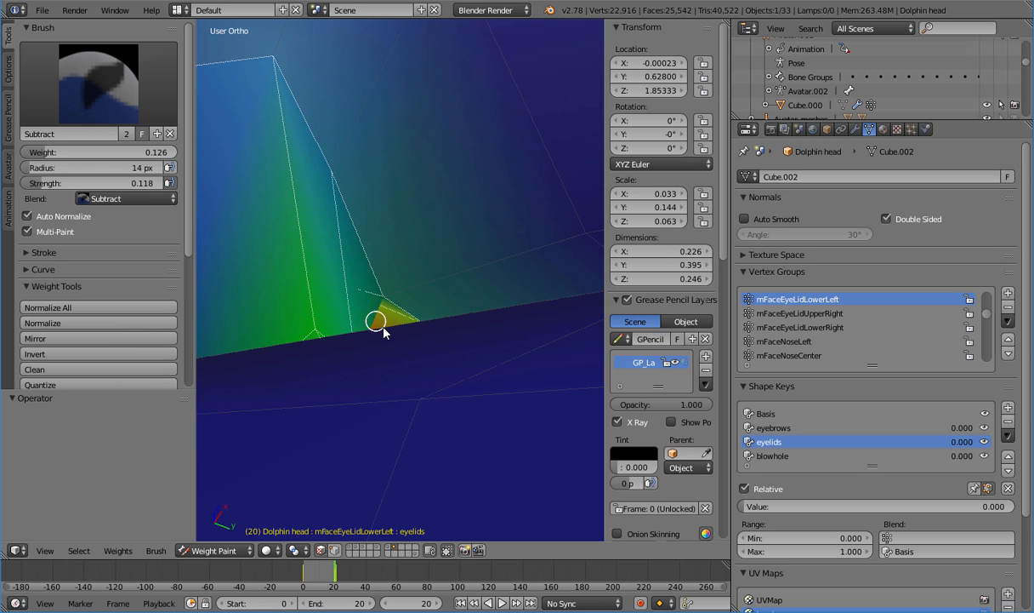
scroll(383, 332, up, 4)
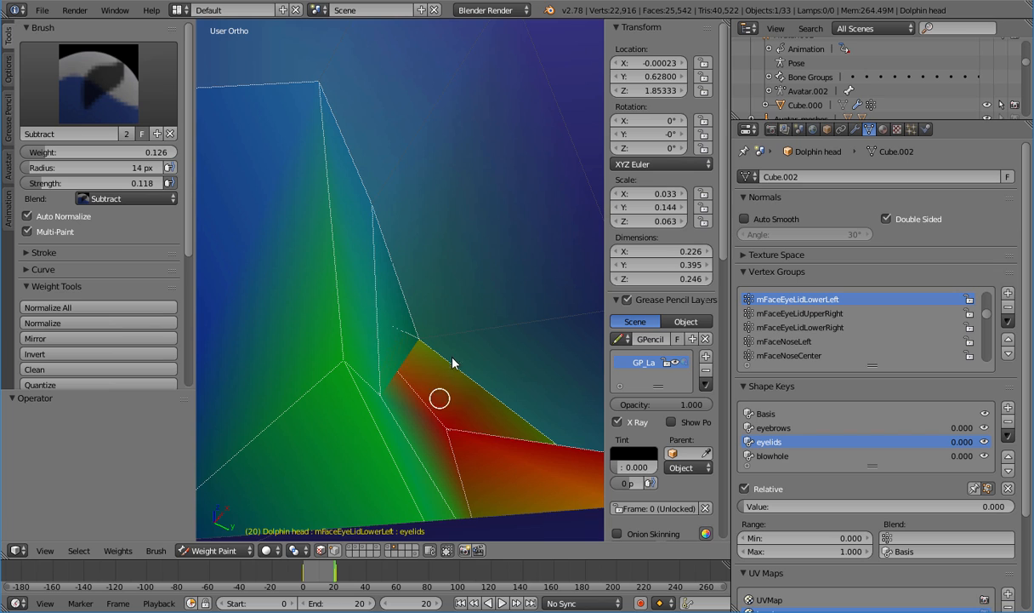
mouse_move(349, 304)
mouse_down()
mouse_move(389, 313)
mouse_move(425, 351)
mouse_move(448, 434)
mouse_up()
mouse_move(453, 432)
middle_down()
mouse_move(519, 445)
mouse_move(392, 407)
mouse_move(511, 416)
mouse_move(474, 437)
mouse_move(483, 423)
middle_up()
scroll(485, 432, down, 4)
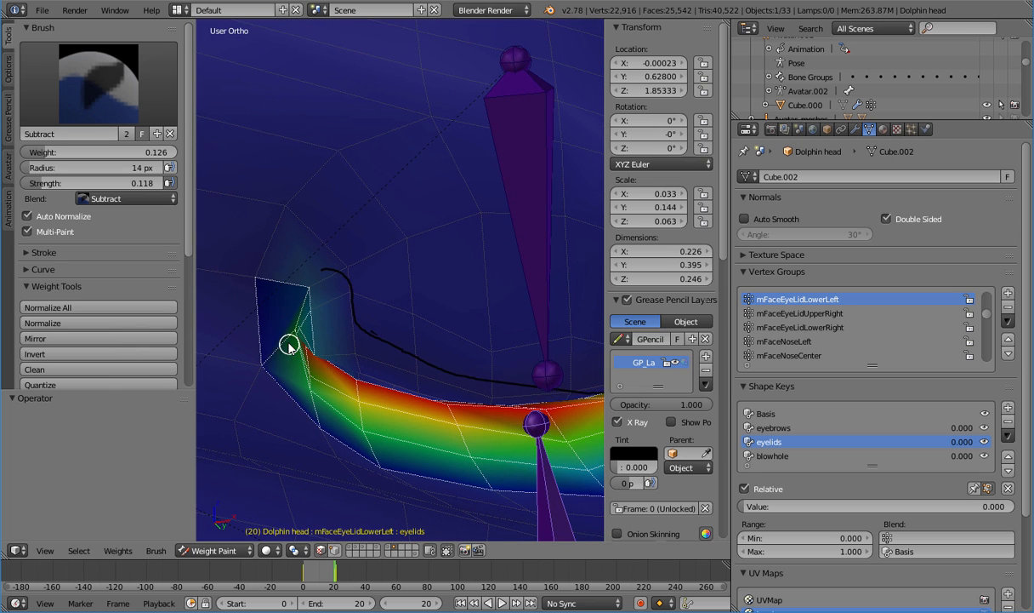
In Edit Mode, replace the current selection with the vertices of the upper eyelid and lower eyelid groups
mouse_move(289, 345)
middle_down()
mouse_move(497, 400)
mouse_move(377, 376)
mouse_move(263, 369)
mouse_move(337, 392)
mouse_move(347, 372)
mouse_move(328, 339)
mouse_move(457, 362)
mouse_move(451, 254)
mouse_move(422, 241)
mouse_move(474, 302)
mouse_move(465, 283)
middle_up()
key(Tab)
scroll(435, 270, up, 4)
scroll(474, 302, down, 3)
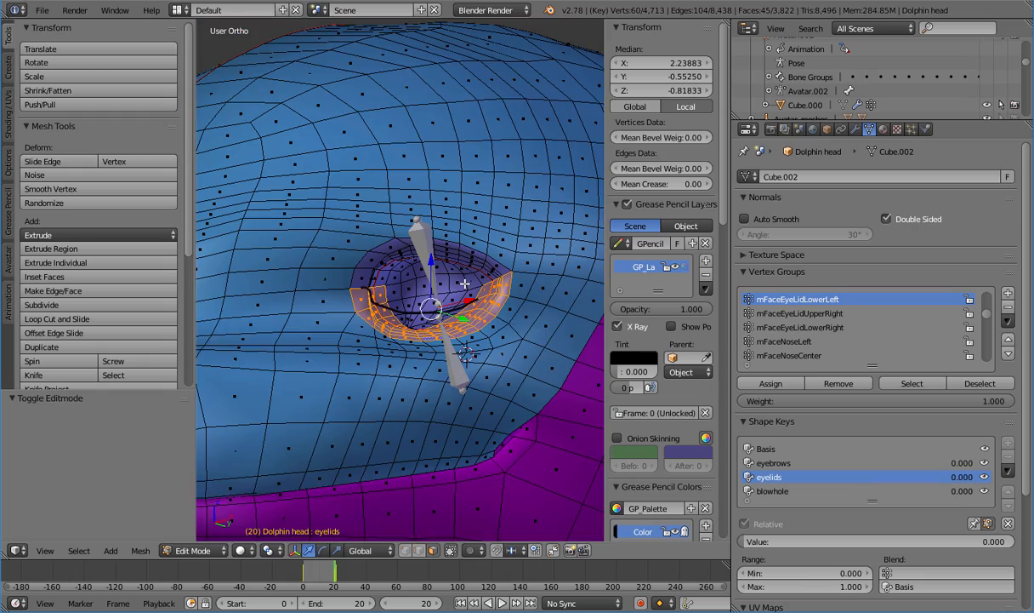
scroll(465, 283, up, 2)
scroll(930, 342, down, 5)
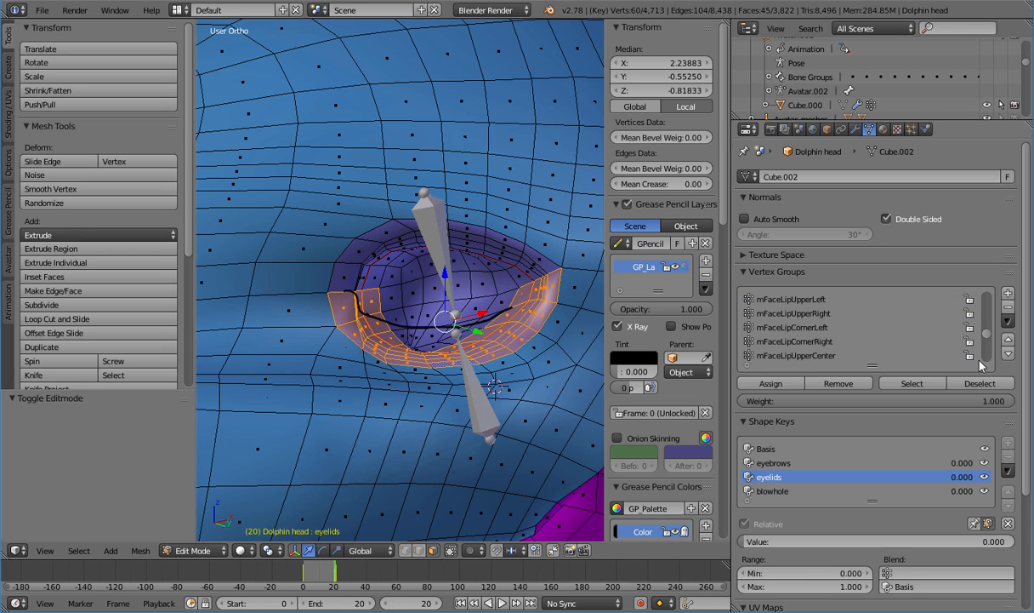
click(800, 358)
key(a)
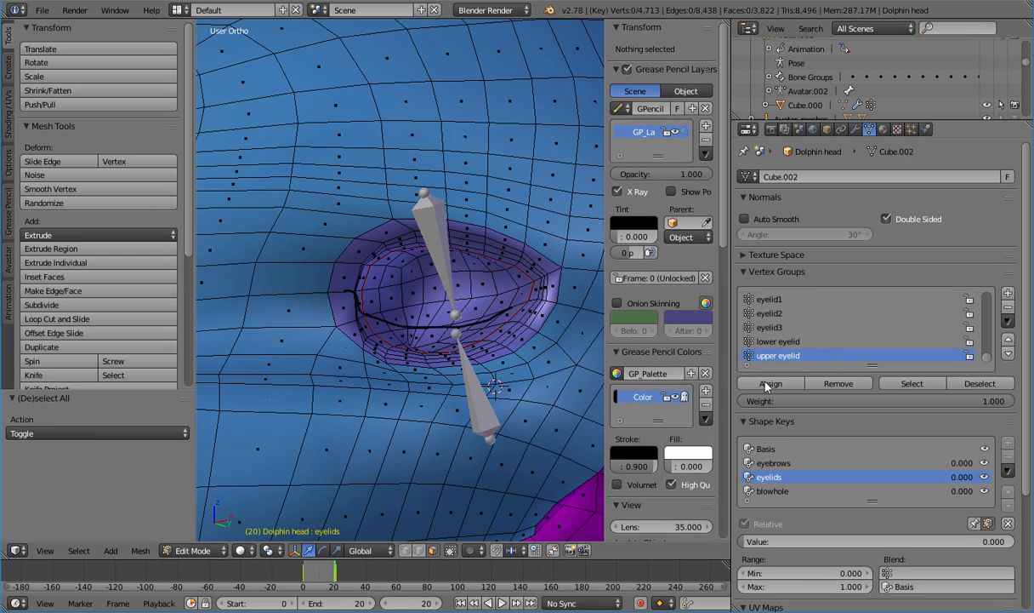
click(906, 383)
click(812, 341)
click(910, 383)
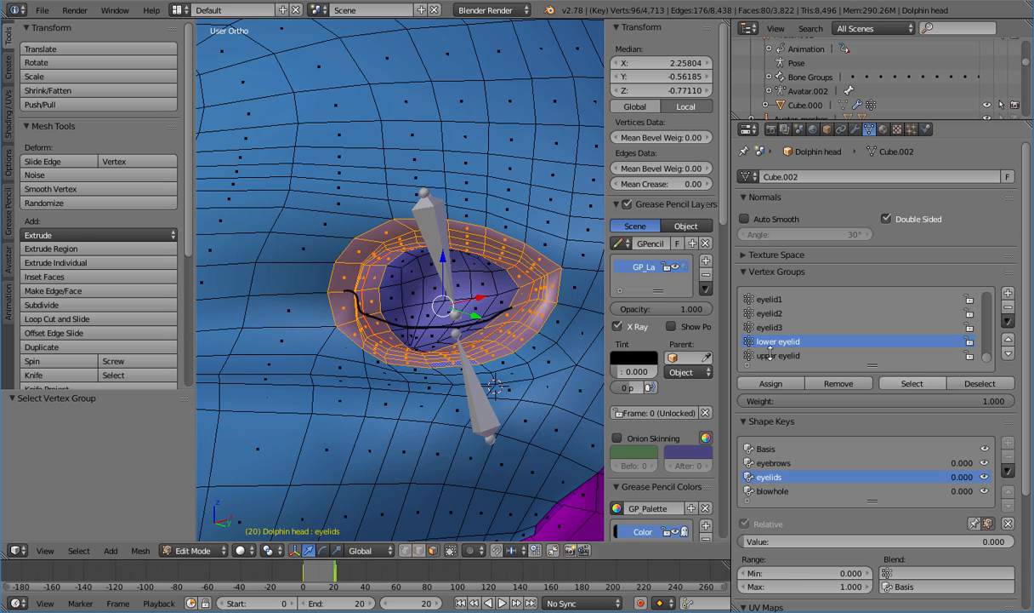
Isolate the eyelids by inverting the selection and hiding the rest of the head, and return to Weight Paint mode
key(ctrl+i)
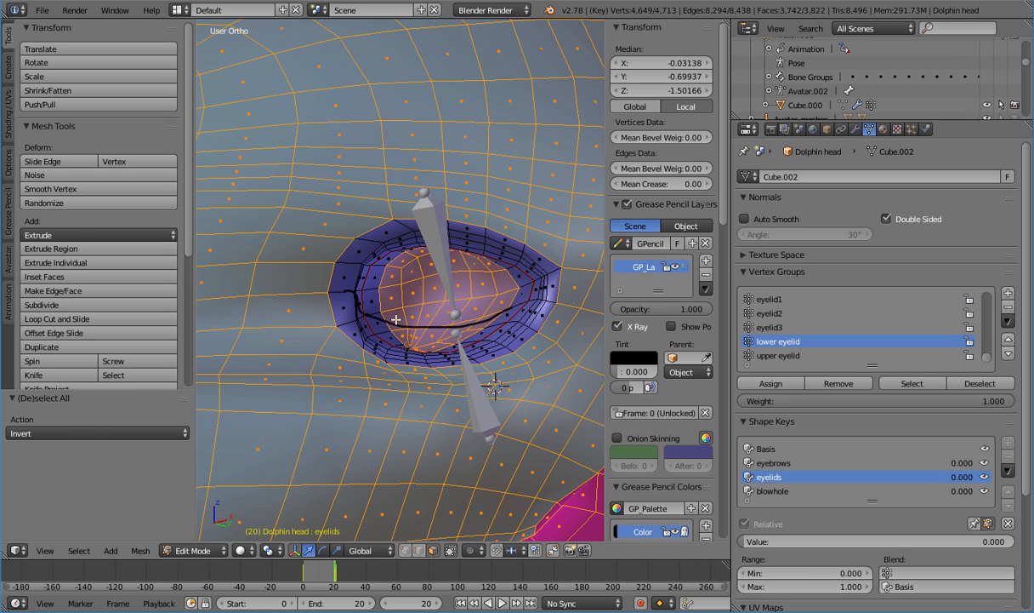
key(h)
middle_drag(396, 319, 432, 336)
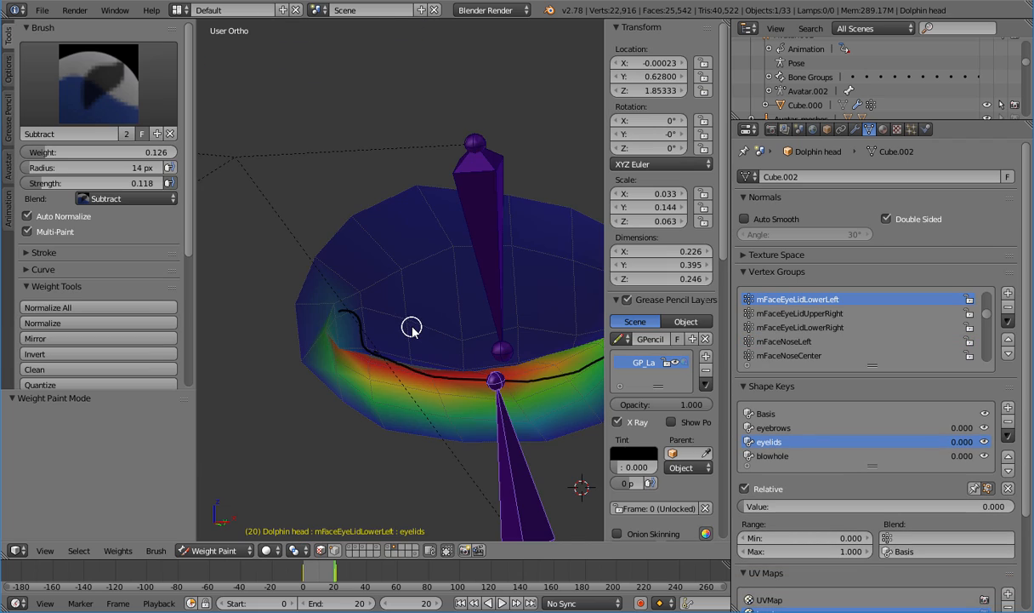
Switch to the Add brush and select all visible eyelid geometry for painting
middle_drag(412, 329, 315, 331)
scroll(316, 330, up, 3)
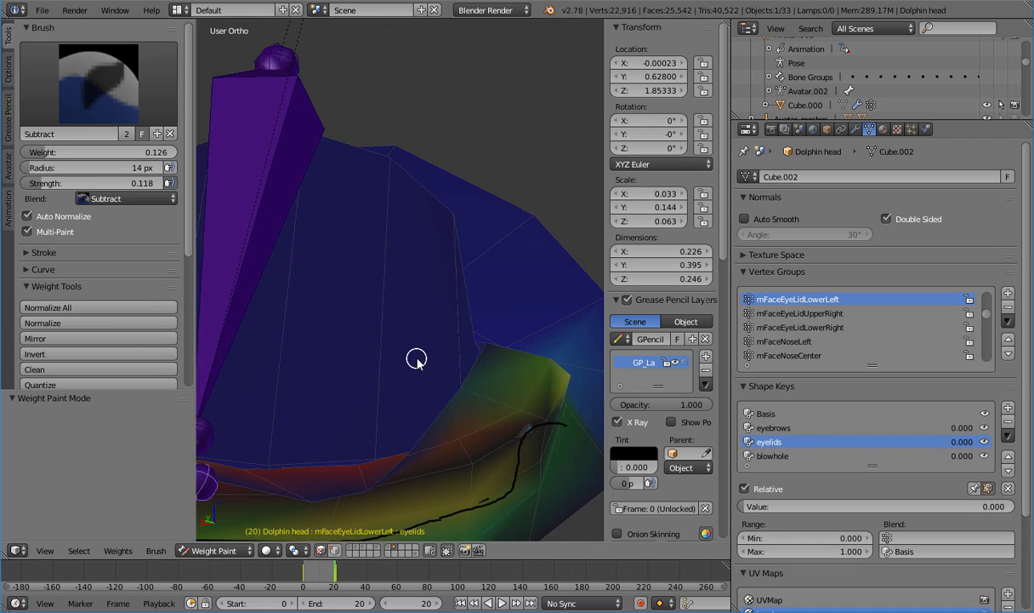
mouse_move(497, 374)
middle_down()
mouse_move(443, 332)
mouse_move(392, 328)
mouse_move(459, 461)
mouse_move(460, 346)
mouse_move(380, 345)
mouse_move(463, 367)
mouse_move(492, 339)
mouse_move(432, 326)
mouse_move(468, 408)
mouse_move(448, 406)
mouse_move(446, 423)
mouse_move(437, 391)
middle_up()
scroll(392, 346, up, 3)
click(85, 75)
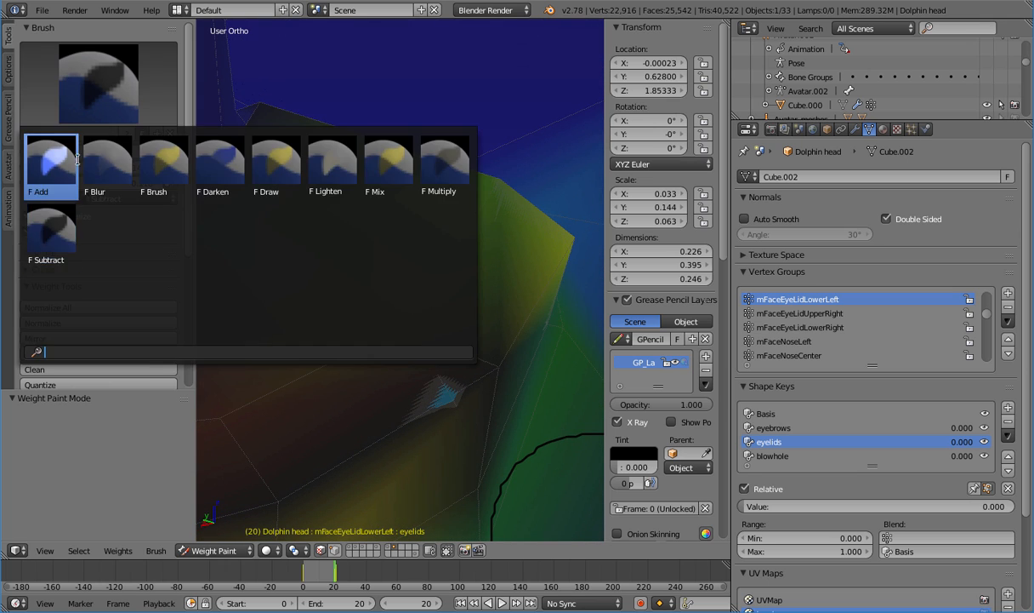
click(48, 153)
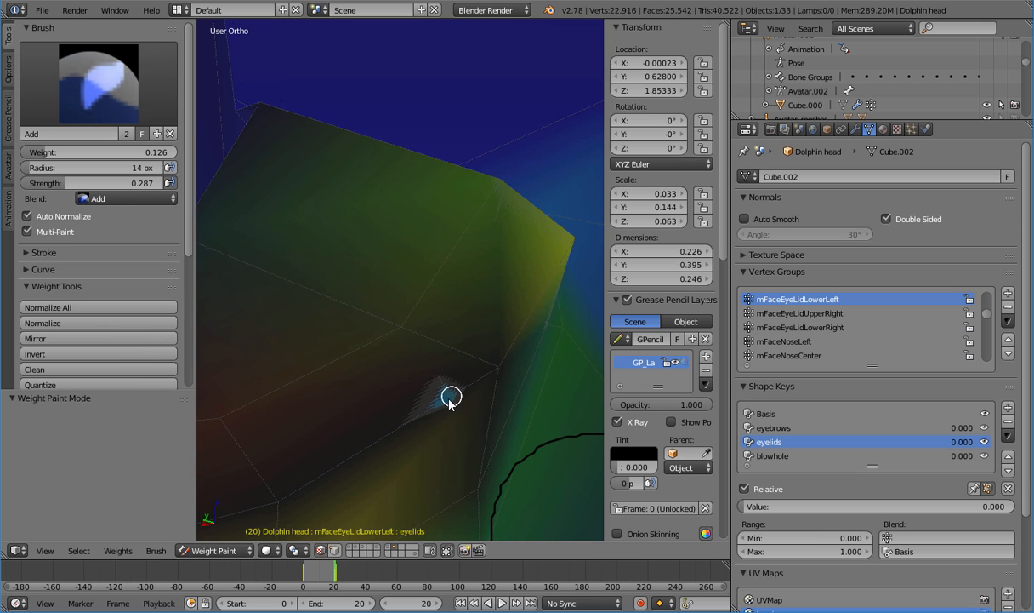
key(Tab)
key(Tab)
key(a)
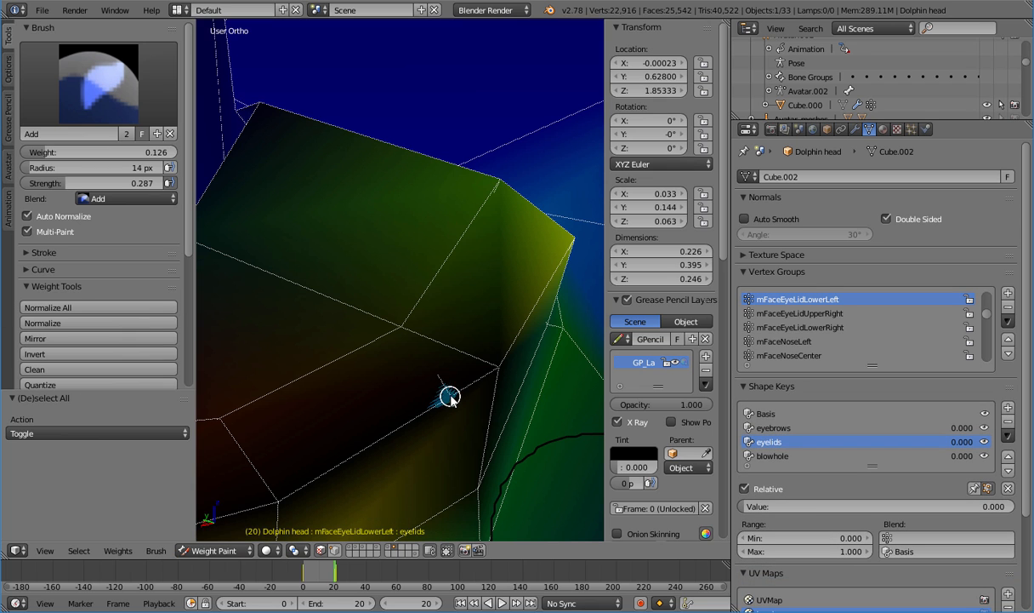
Switch to the Subtract brush and try reducing the weight of a vertex on the eyelid's inner side near the left eye corner
scroll(455, 397, down, 4)
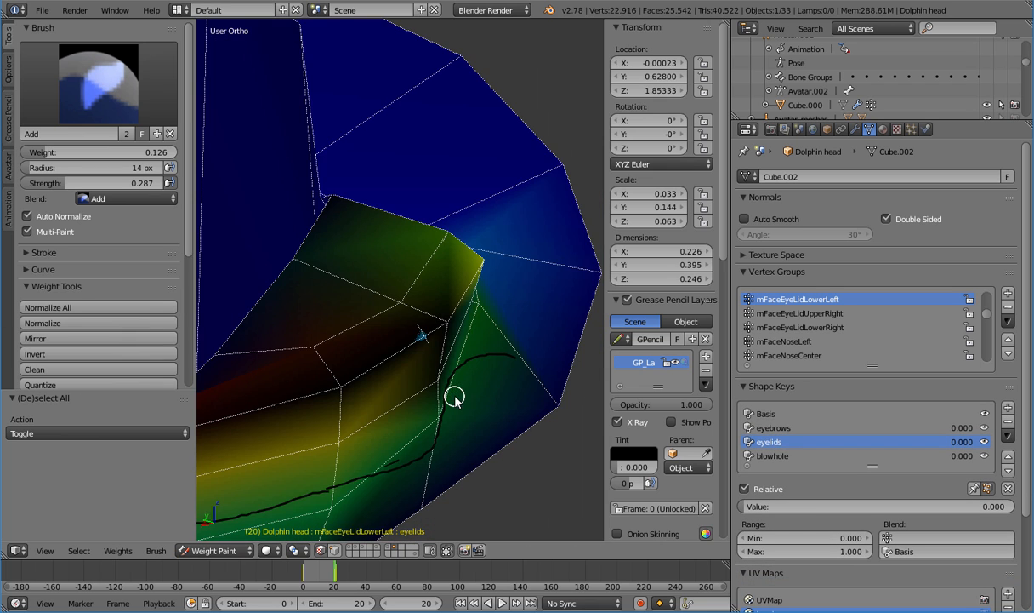
middle_drag(456, 397, 568, 377)
scroll(567, 377, up, 8)
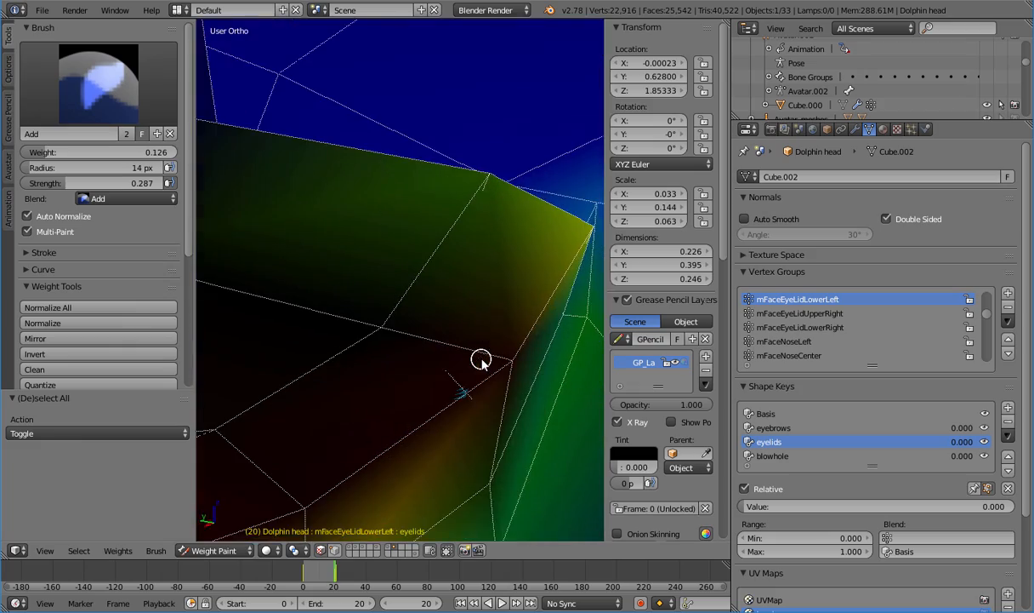
middle_drag(442, 351, 600, 511)
mouse_move(200, 305)
middle_down()
mouse_move(365, 309)
mouse_move(375, 197)
mouse_move(365, 231)
mouse_move(386, 336)
mouse_move(388, 204)
mouse_move(453, 346)
mouse_move(584, 275)
mouse_move(238, 250)
mouse_move(214, 269)
middle_up()
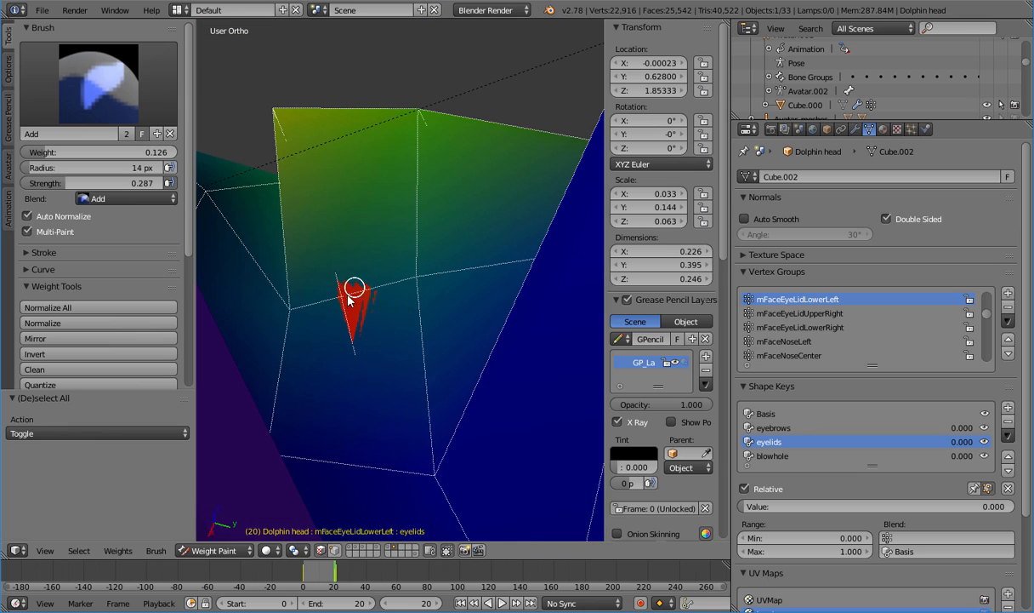
click(68, 81)
click(44, 229)
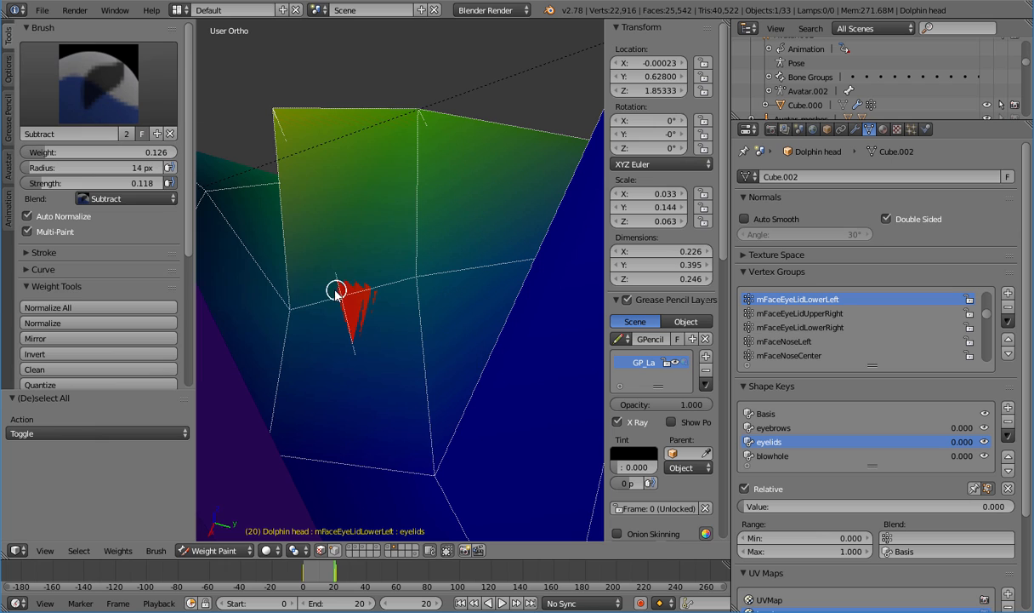
click(417, 281)
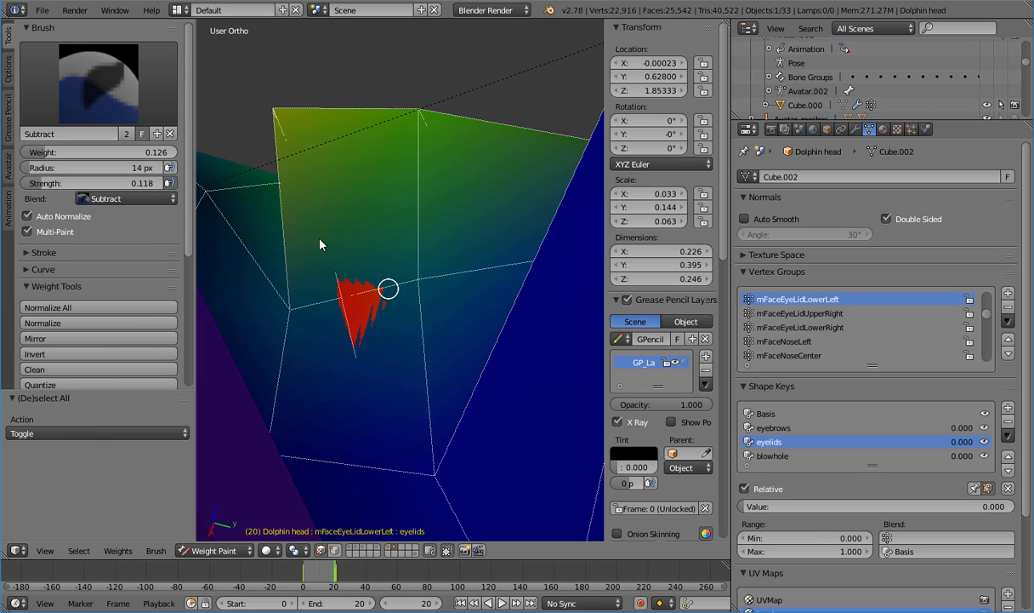
key(ctrl+z)
Subtract a little weight from the lower eyelid's rim vertex beside the left eye corner, undoing the first stroke and repainting it
mouse_move(356, 328)
middle_down()
mouse_move(391, 206)
mouse_move(386, 131)
mouse_move(382, 141)
mouse_move(416, 137)
mouse_move(416, 173)
middle_up()
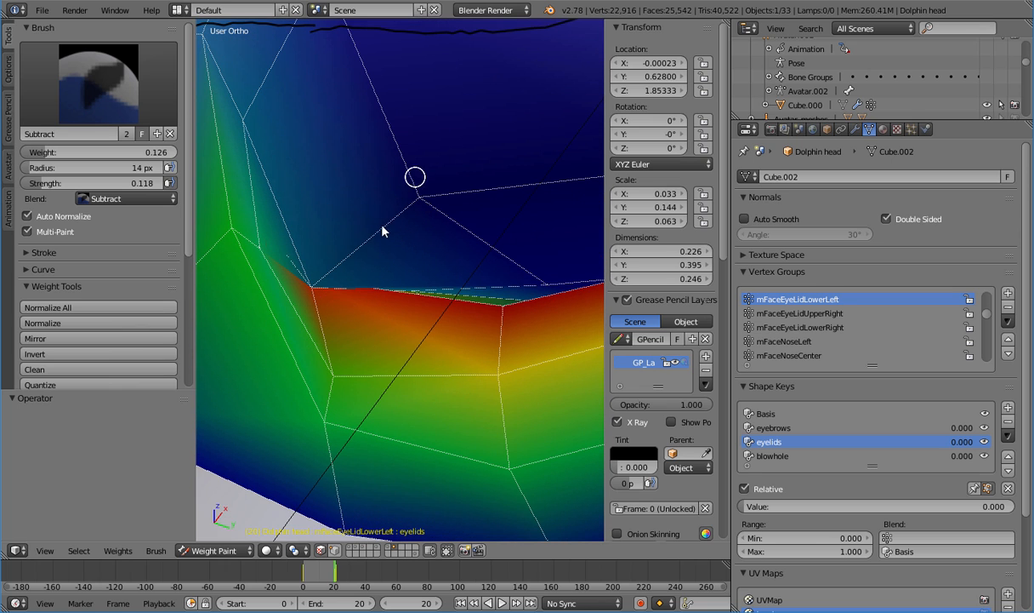
drag(311, 284, 310, 291)
key(ctrl+z)
click(311, 287)
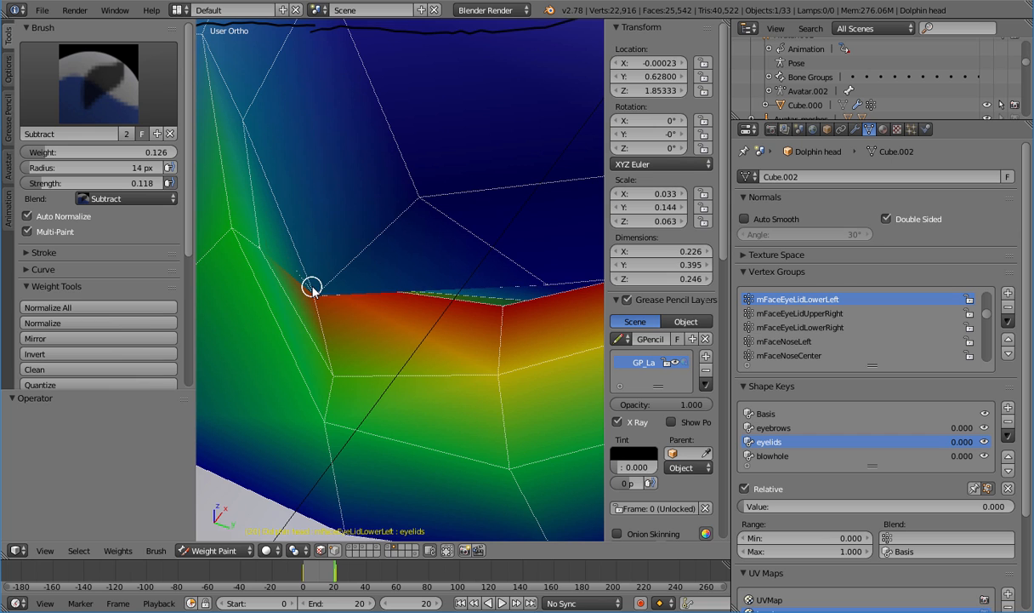
Examine the isolated lower eyelid's shape and weights against the guide line from the front and from oblique angles
middle_drag(312, 287, 304, 340)
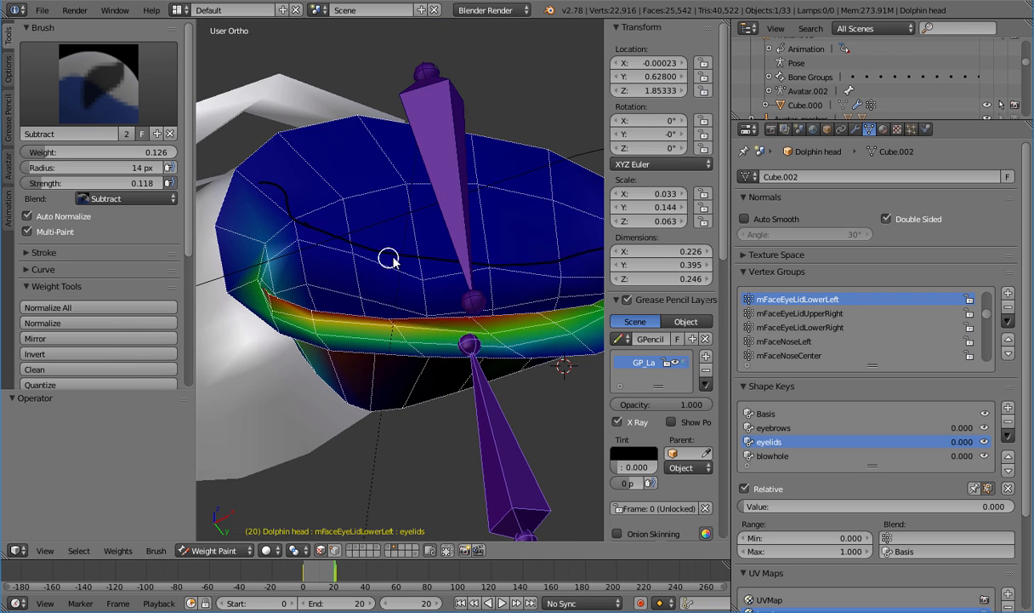
scroll(354, 252, up, 4)
scroll(393, 265, down, 3)
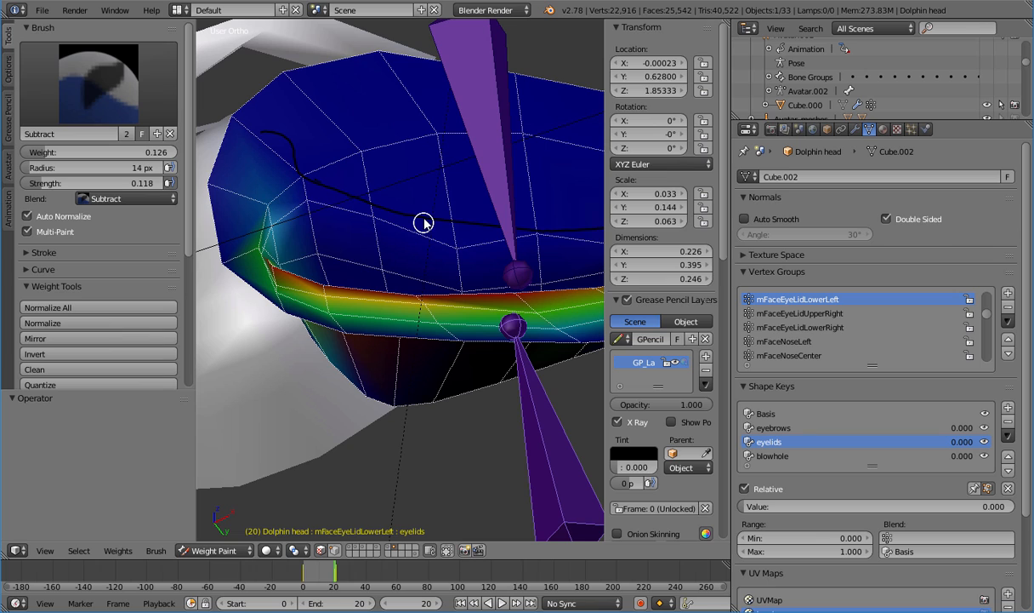
key(1)
scroll(430, 265, down, 3)
middle_drag(430, 266, 382, 350)
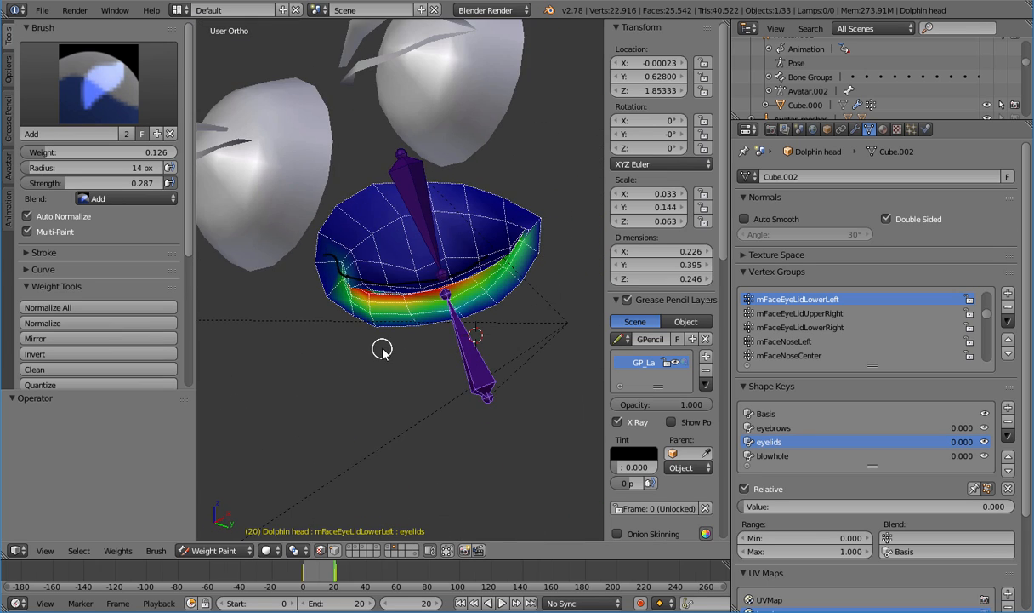
key(KP_1)
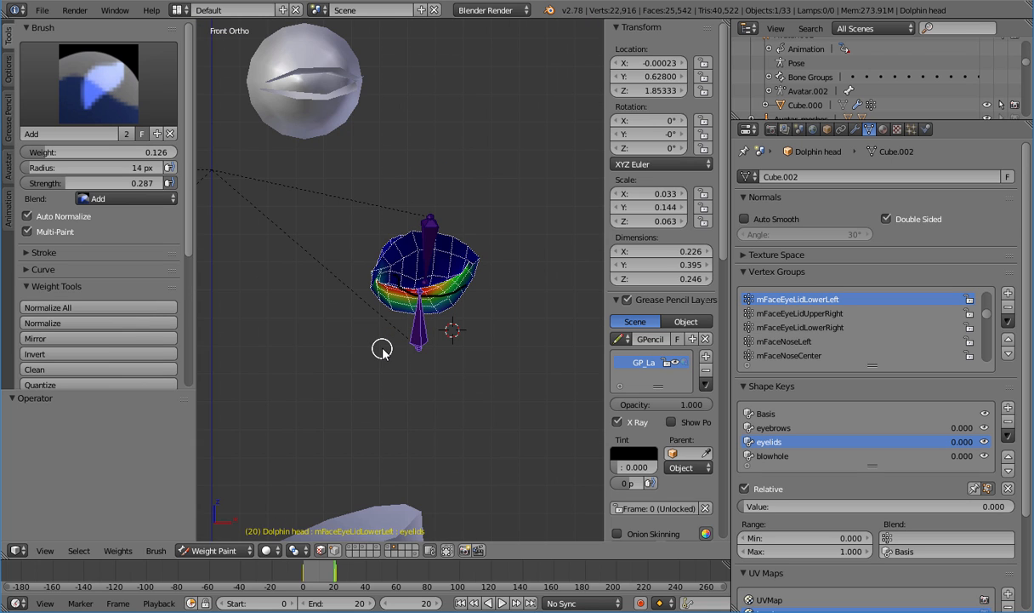
middle_drag(390, 343, 369, 344)
scroll(369, 344, up, 3)
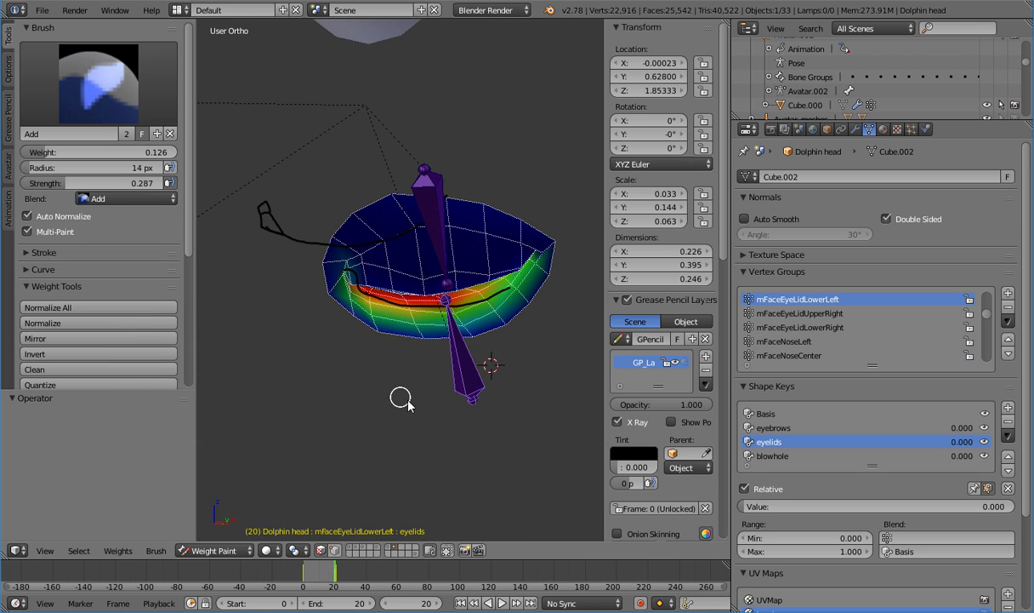
shift+middle_drag(400, 397, 410, 443)
scroll(410, 443, up, 4)
Return the dolphin head to Object Mode and select the upper left eyelid bone of the armature in Pose Mode
key(Tab)
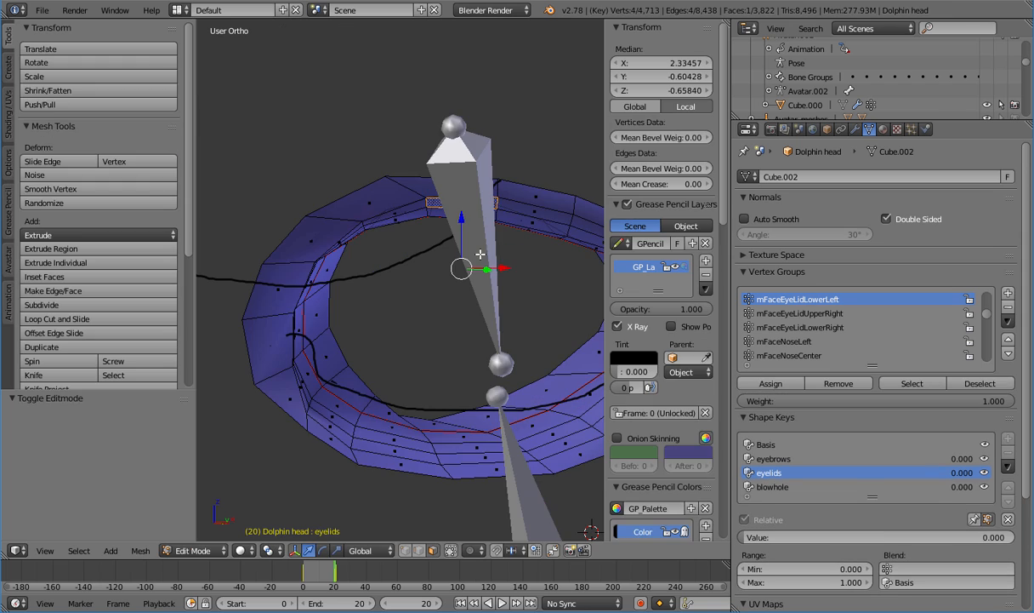
key(Tab)
click(215, 550)
click(217, 533)
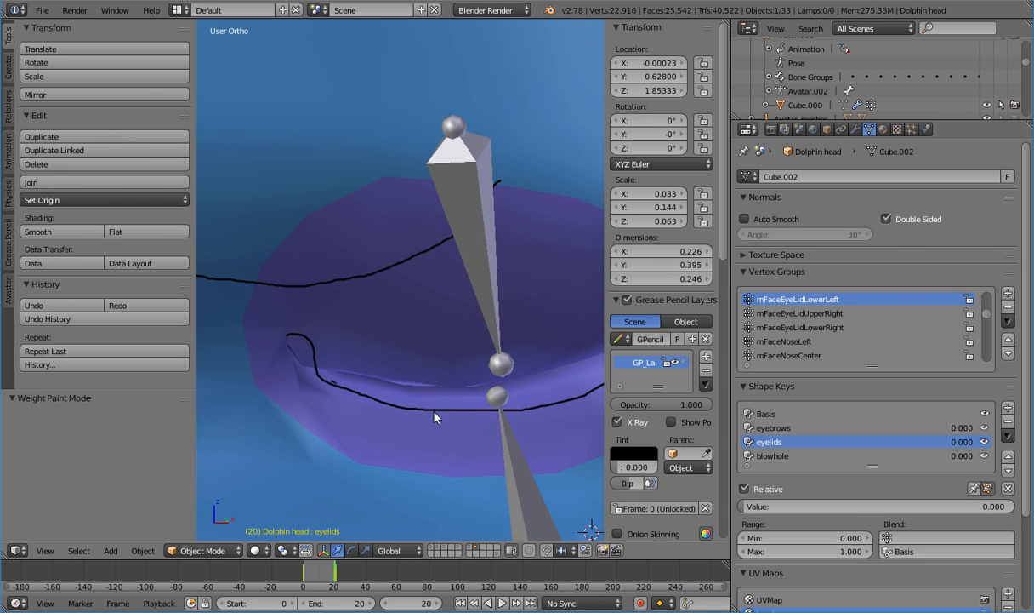
right_click(468, 185)
key(Tab)
key(ctrl+Tab)
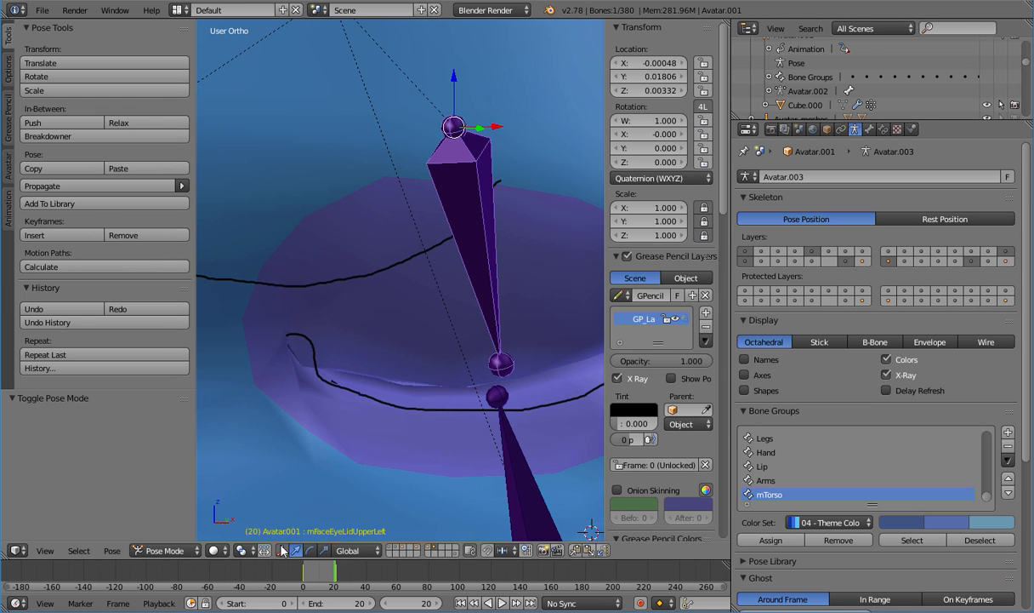
Examine the lower eyelid's left corner and edge against the guide line on the full head, up close and from farther away
scroll(323, 403, up, 3)
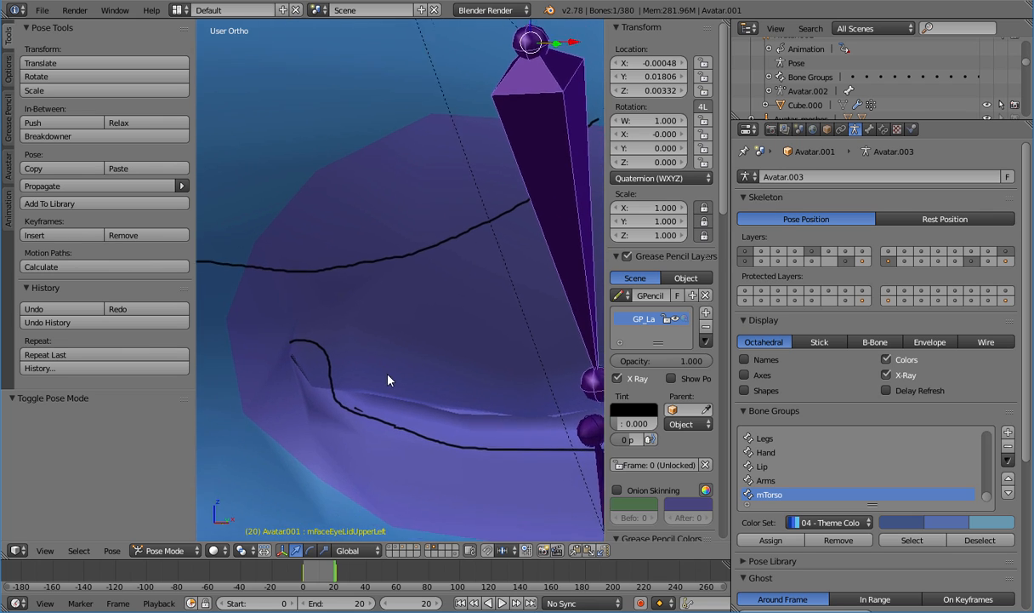
scroll(496, 271, up, 4)
scroll(467, 294, up, 3)
key(Tab)
key(ctrl+Tab)
scroll(472, 302, down, 3)
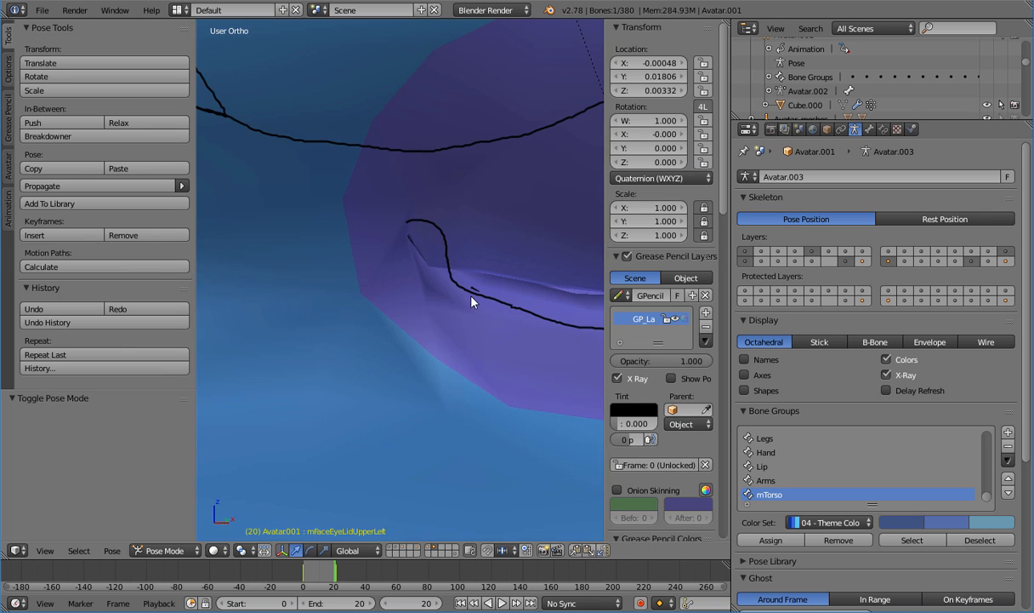
shift+middle_drag(471, 302, 338, 365)
scroll(338, 365, down, 2)
scroll(339, 359, down, 2)
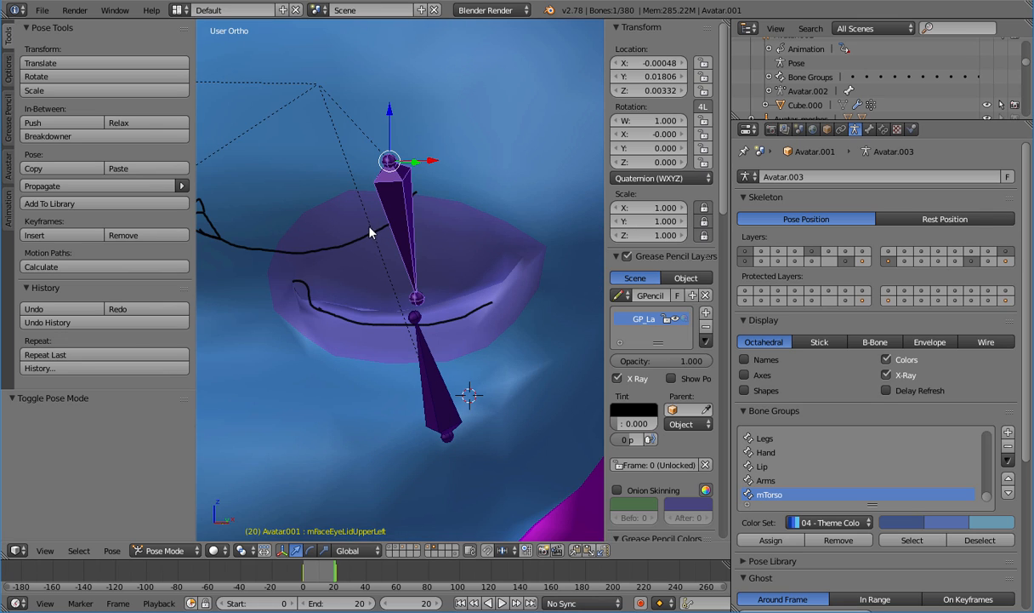
scroll(367, 231, down, 2)
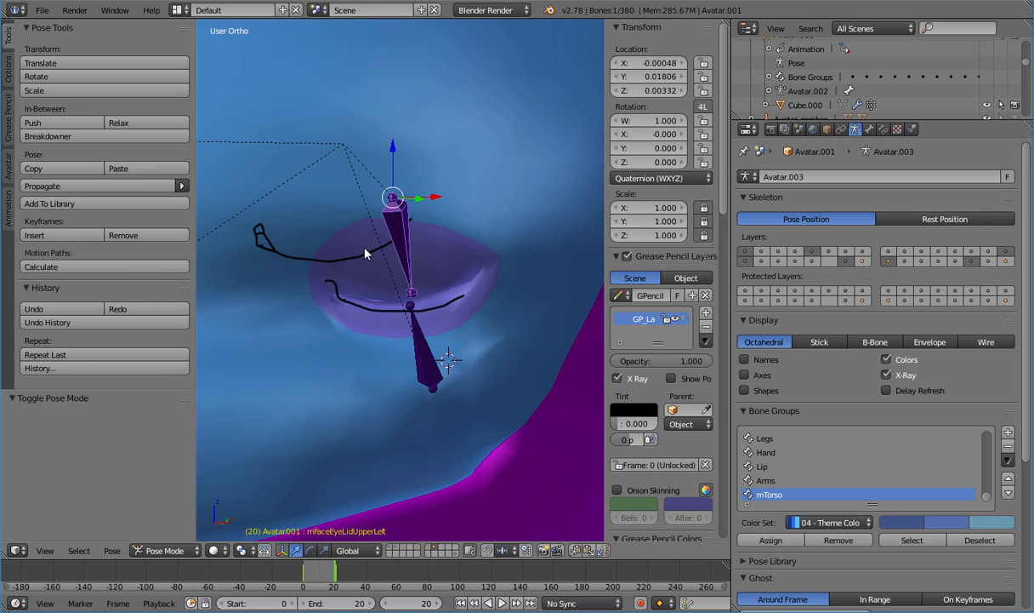
Erase the grease pencil guide lines drawn over the left eye
right_drag(364, 253, 378, 238)
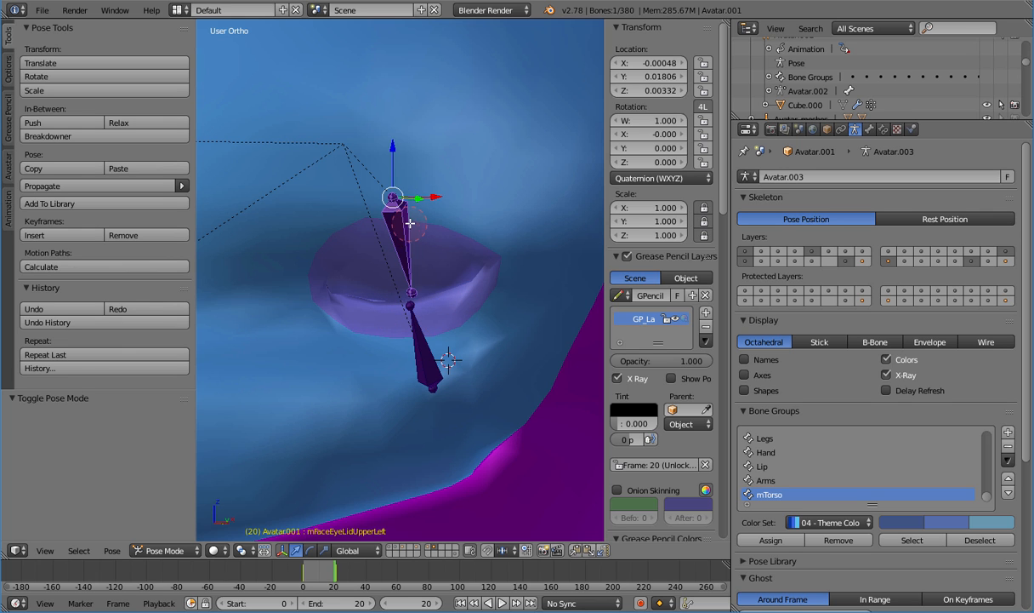
Select the dolphin head and put it in Weight Paint mode to work on the upper left eyelid's weights at the eye corner
scroll(374, 320, up, 4)
mouse_move(348, 314)
middle_down()
mouse_move(365, 277)
mouse_move(339, 236)
mouse_move(282, 288)
mouse_move(271, 270)
mouse_move(317, 278)
mouse_move(270, 323)
middle_up()
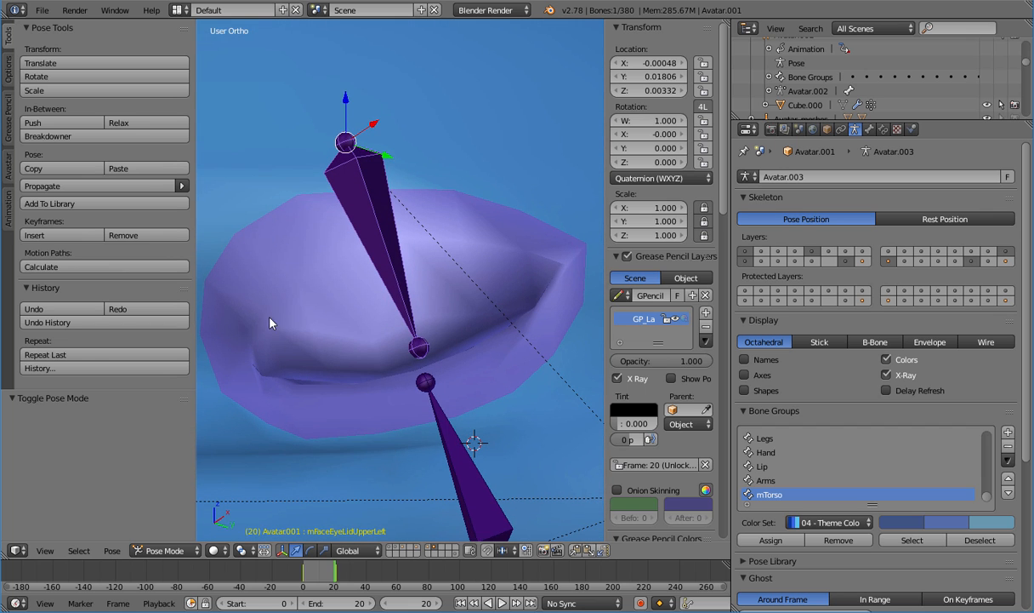
middle_drag(319, 368, 374, 339)
scroll(375, 340, up, 4)
shift+middle_drag(230, 382, 348, 378)
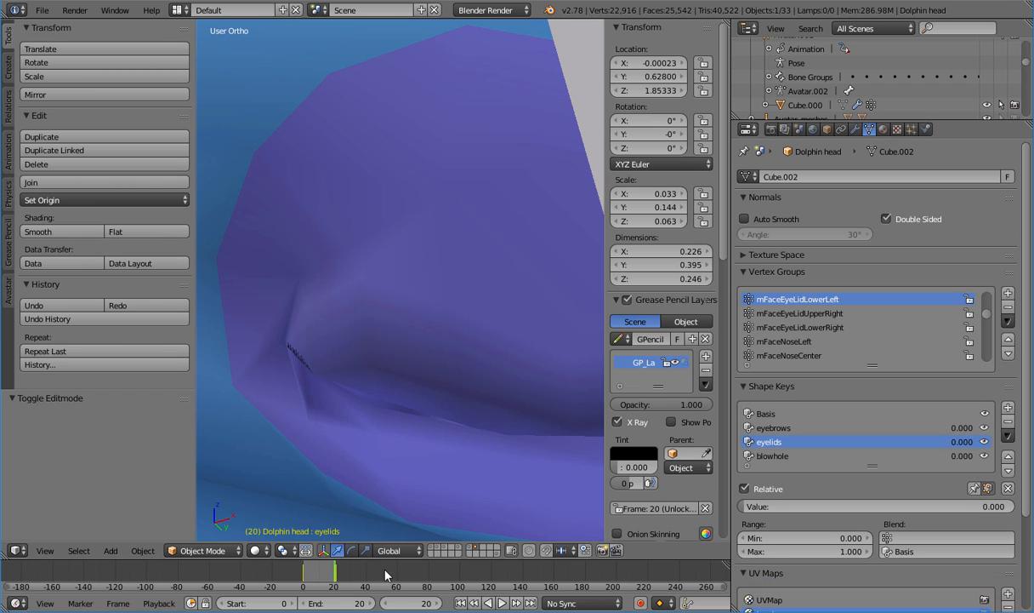
click(202, 551)
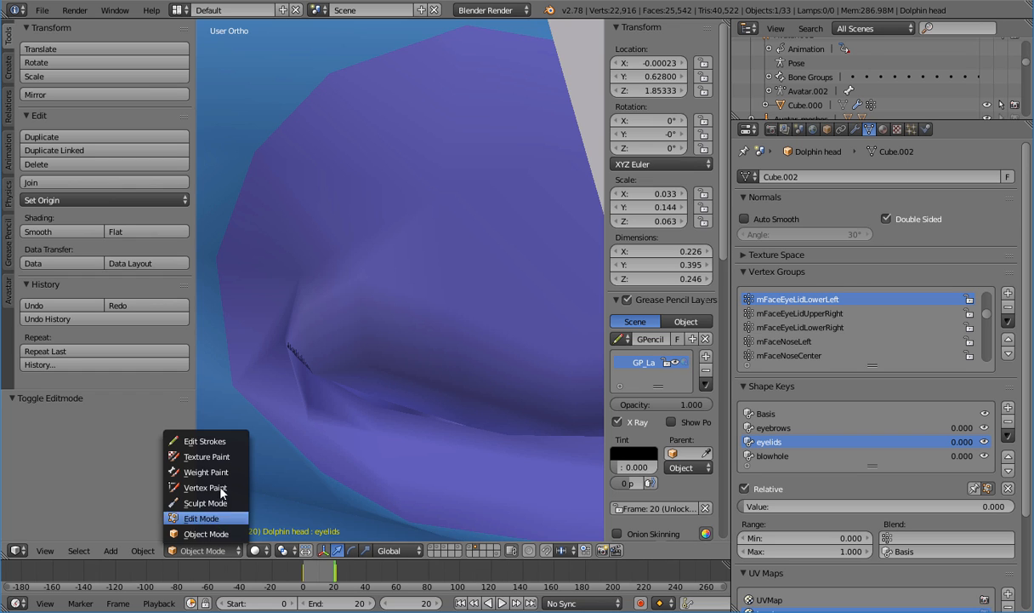
click(205, 472)
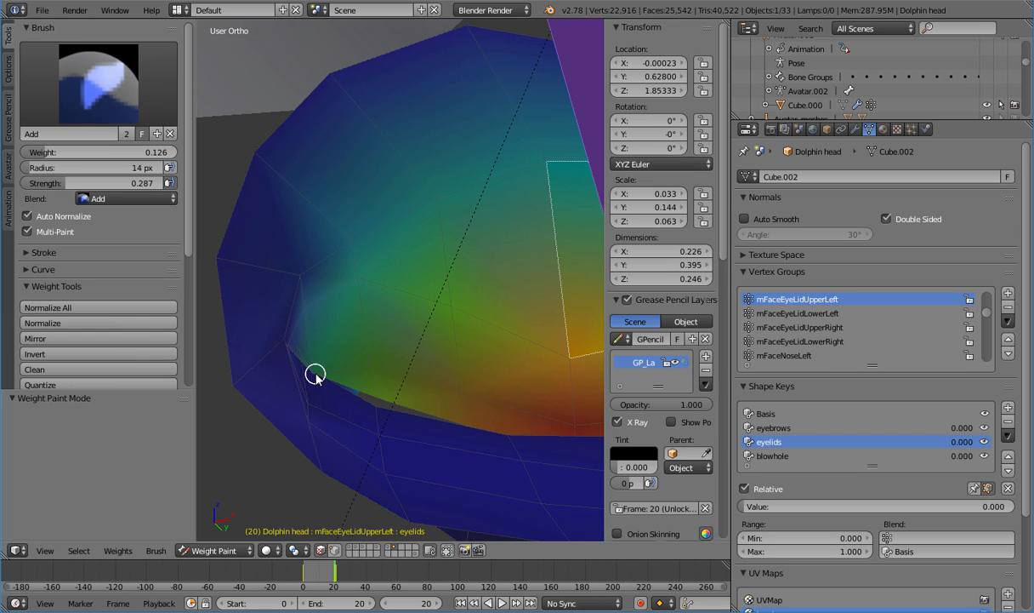
scroll(316, 376, up, 3)
shift+middle_drag(316, 382, 418, 418)
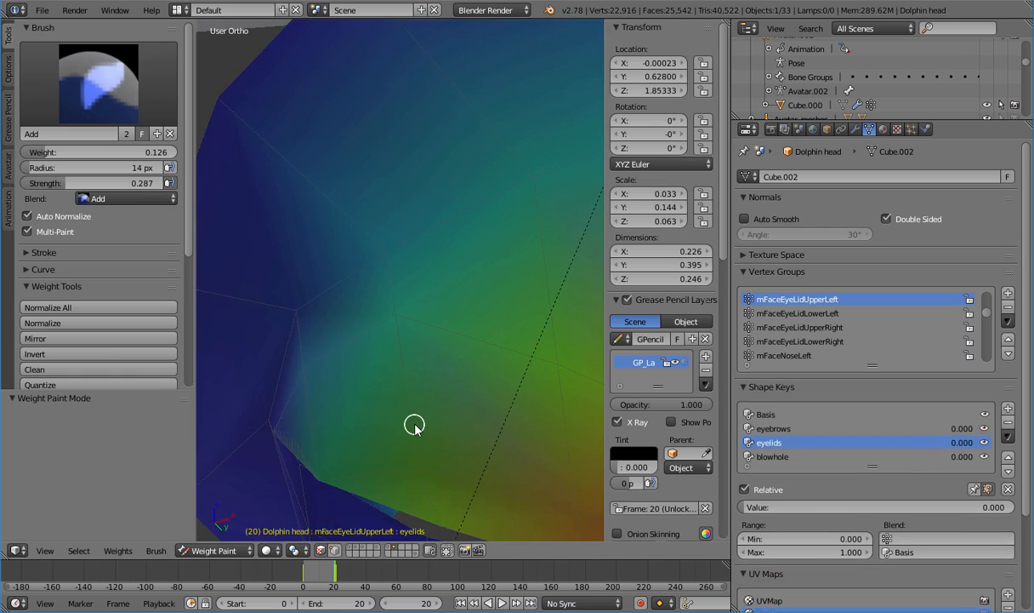
Select the vertices of the "upper eyelid" vertex group in Edit Mode and return to Weight Paint mode
scroll(415, 426, down, 4)
middle_drag(494, 420, 406, 441)
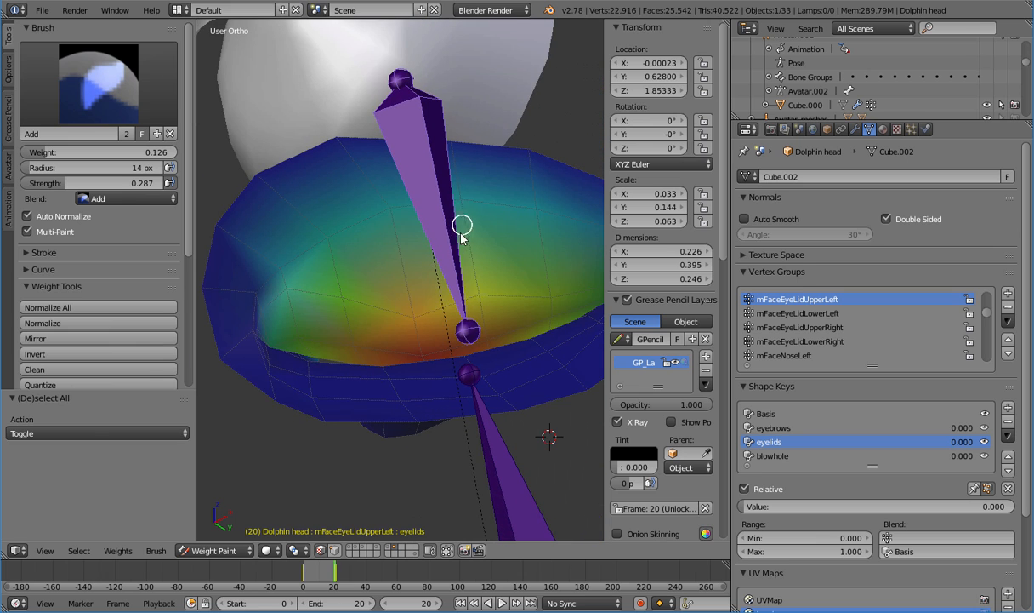
key(Tab)
key(Tab)
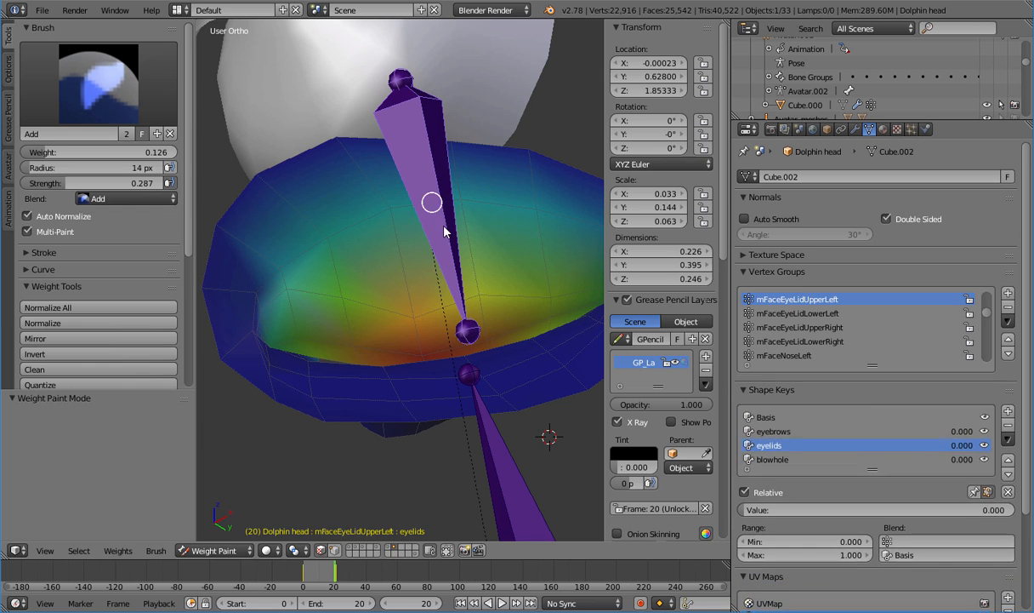
key(a)
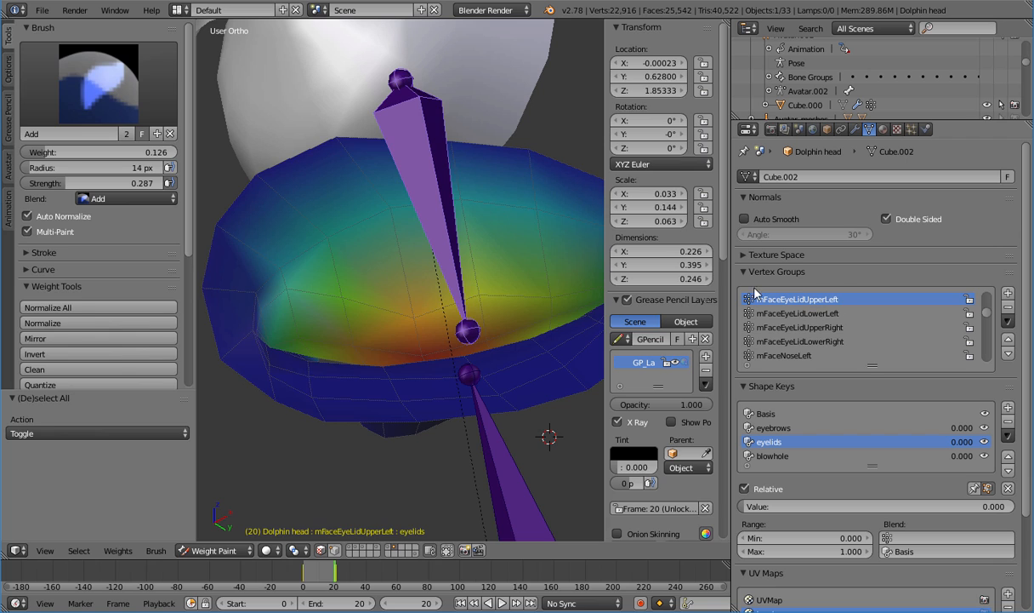
key(Tab)
key(a)
key(a)
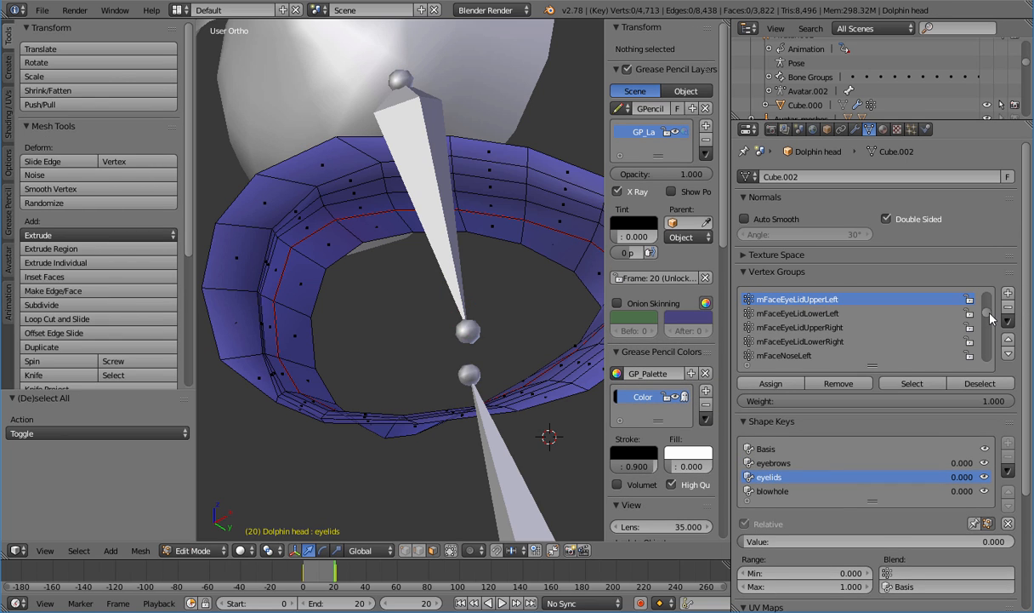
drag(990, 318, 846, 350)
click(838, 355)
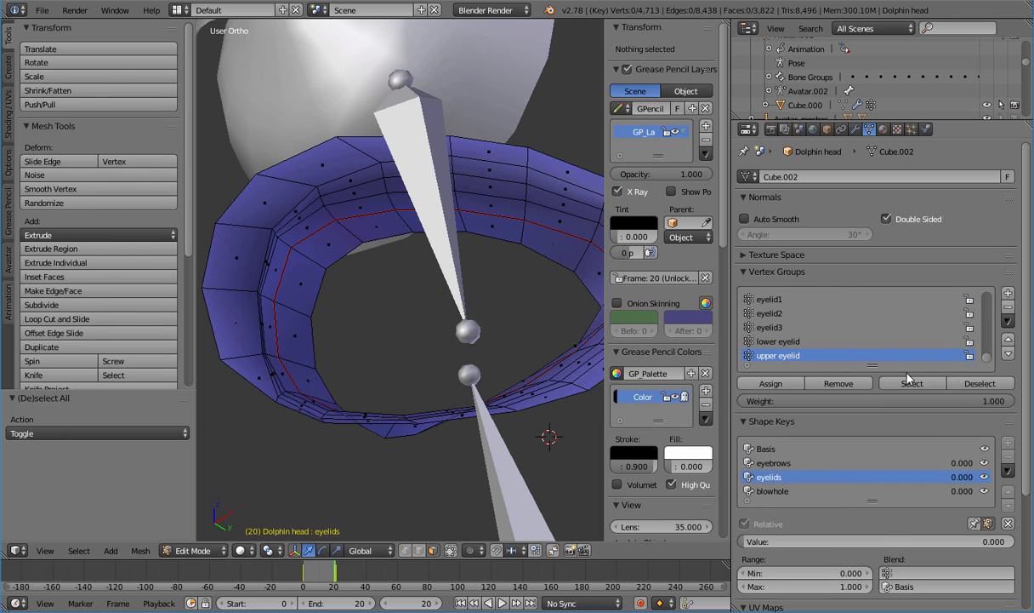
click(912, 383)
key(Tab)
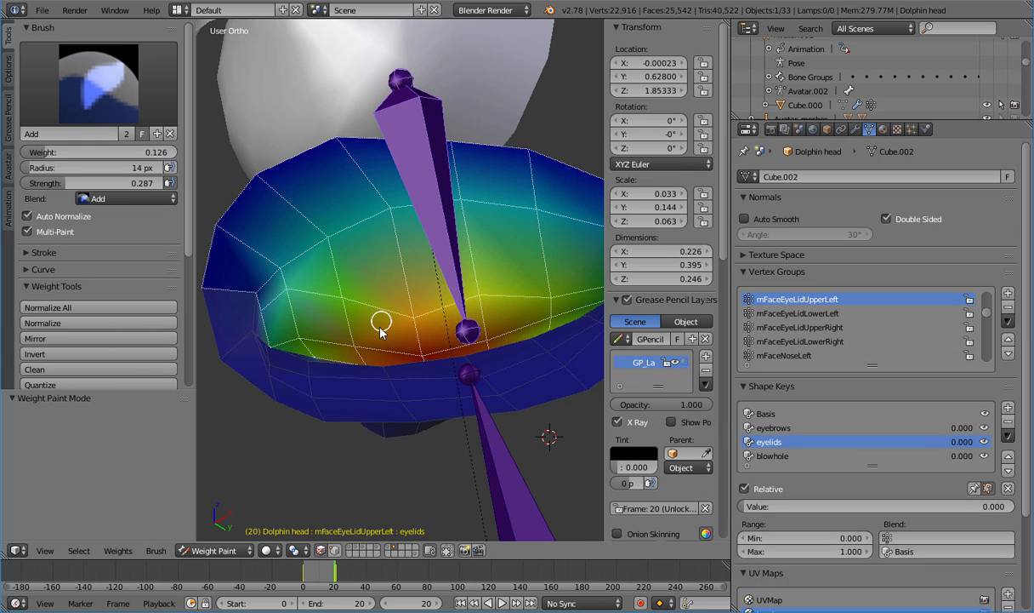
Reduce the mFaceEyeLidUpperLeft weight on the vertices at the eyelid's corner with the Subtract brush
scroll(380, 332, up, 6)
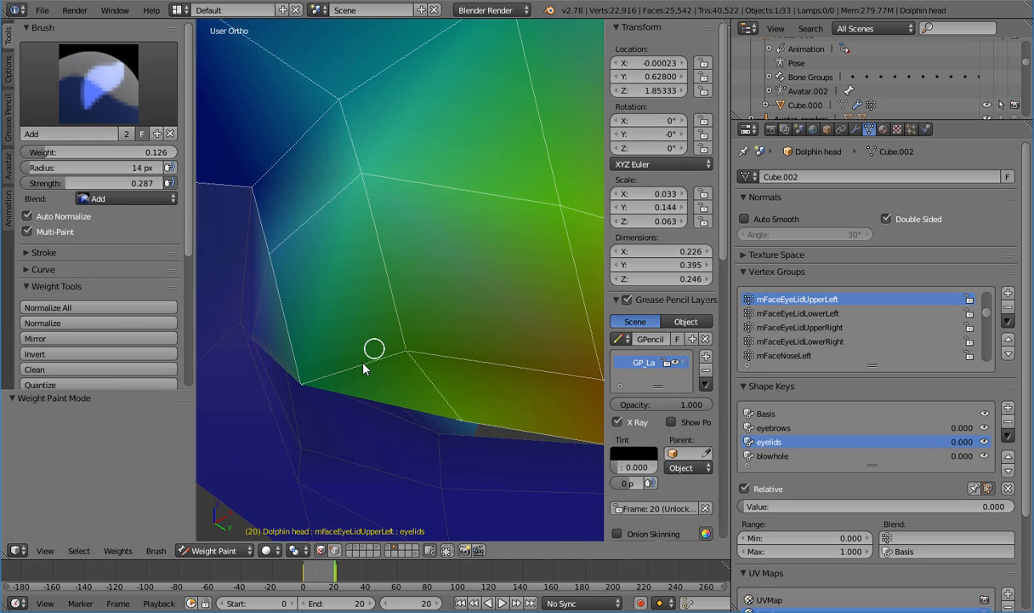
shift+middle_drag(364, 367, 423, 295)
click(98, 82)
click(48, 223)
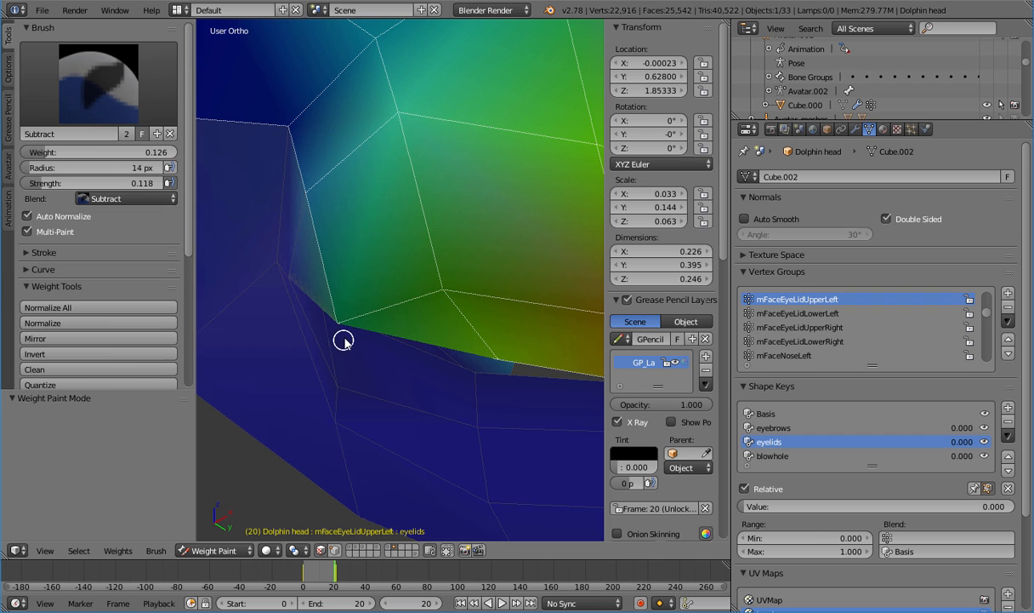
drag(342, 340, 336, 281)
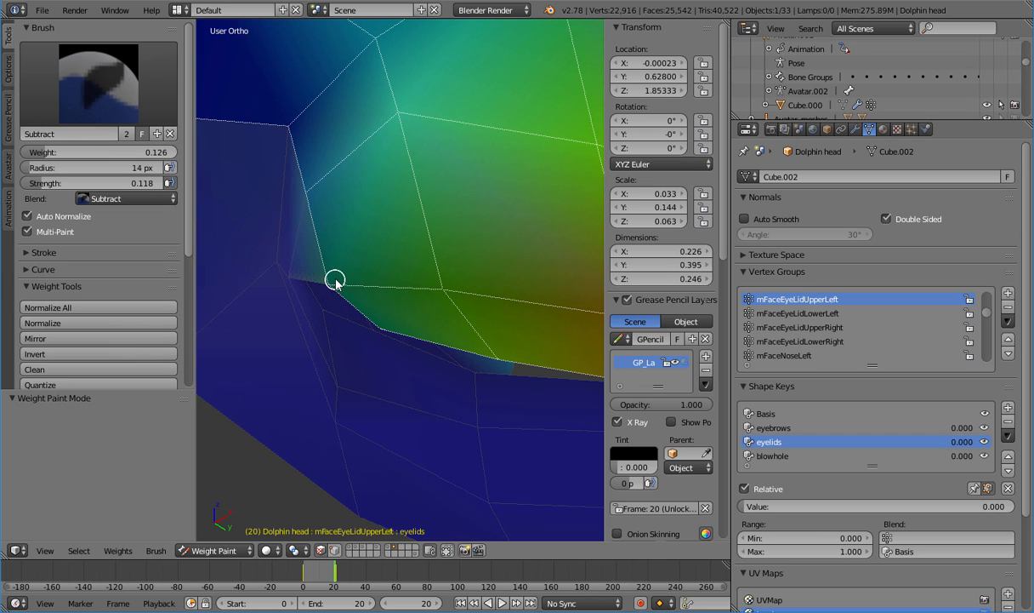
middle_drag(336, 281, 266, 271)
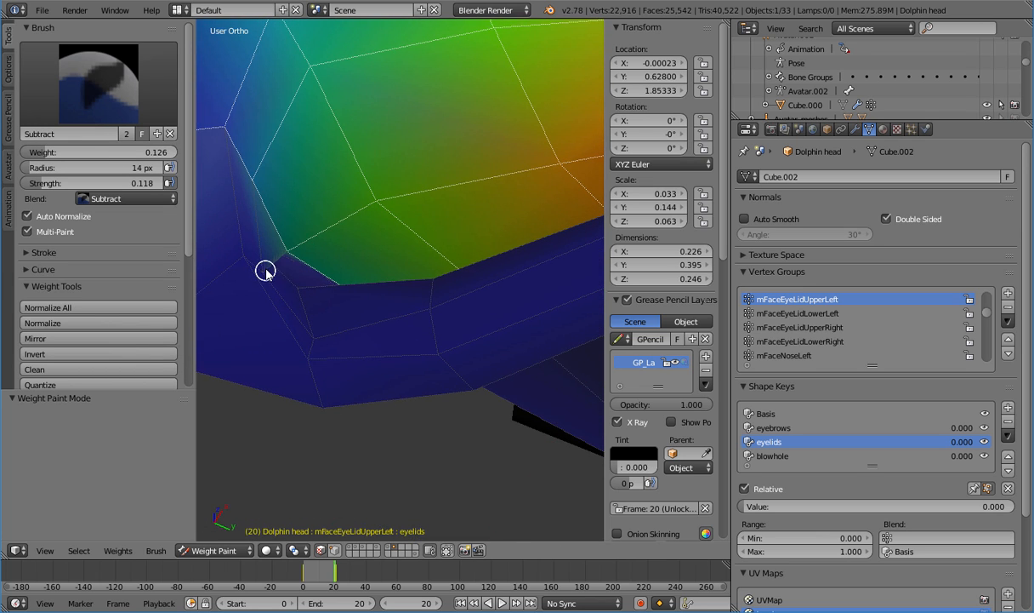
mouse_move(280, 256)
mouse_down()
mouse_move(284, 233)
mouse_move(255, 190)
mouse_up()
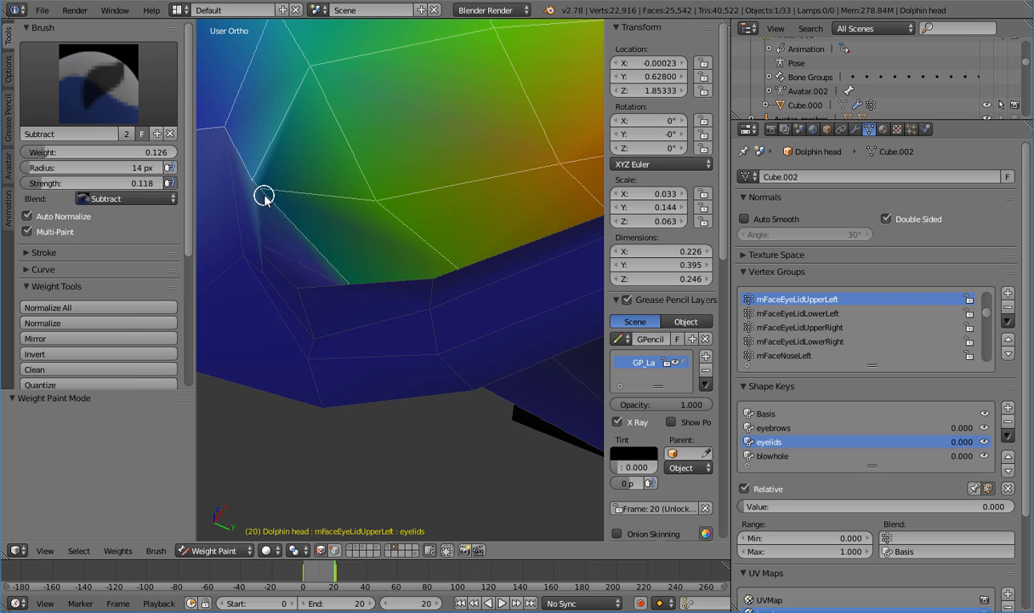
Move the animation to frame 0 and set the eyelids shape key value to 1.000
mouse_move(269, 219)
middle_down()
mouse_move(326, 277)
mouse_move(352, 326)
mouse_move(365, 323)
mouse_move(342, 298)
mouse_move(370, 293)
mouse_move(291, 268)
mouse_move(297, 277)
middle_up()
middle_drag(371, 289, 383, 311)
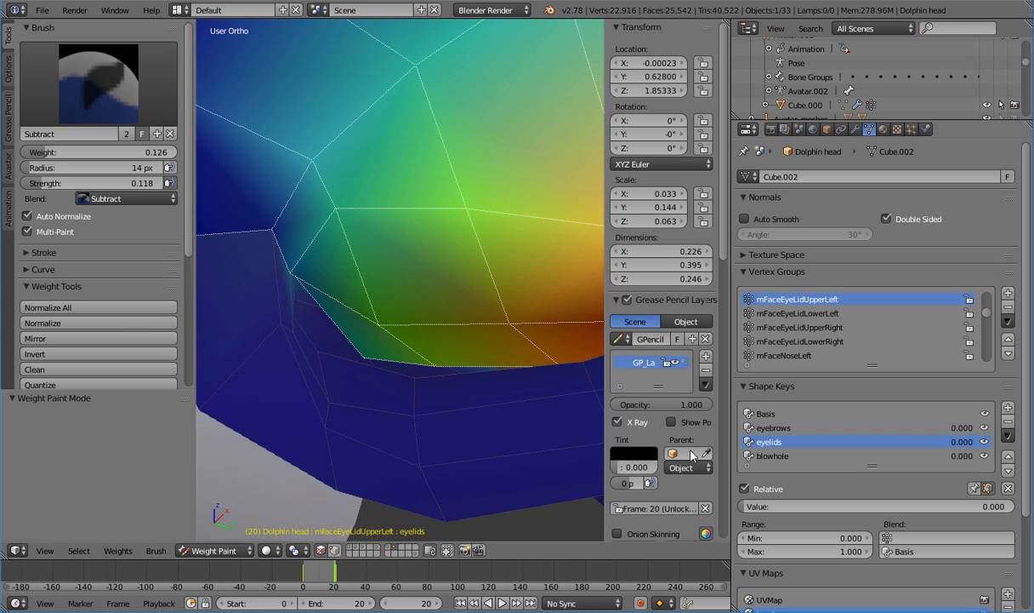
drag(333, 574, 303, 575)
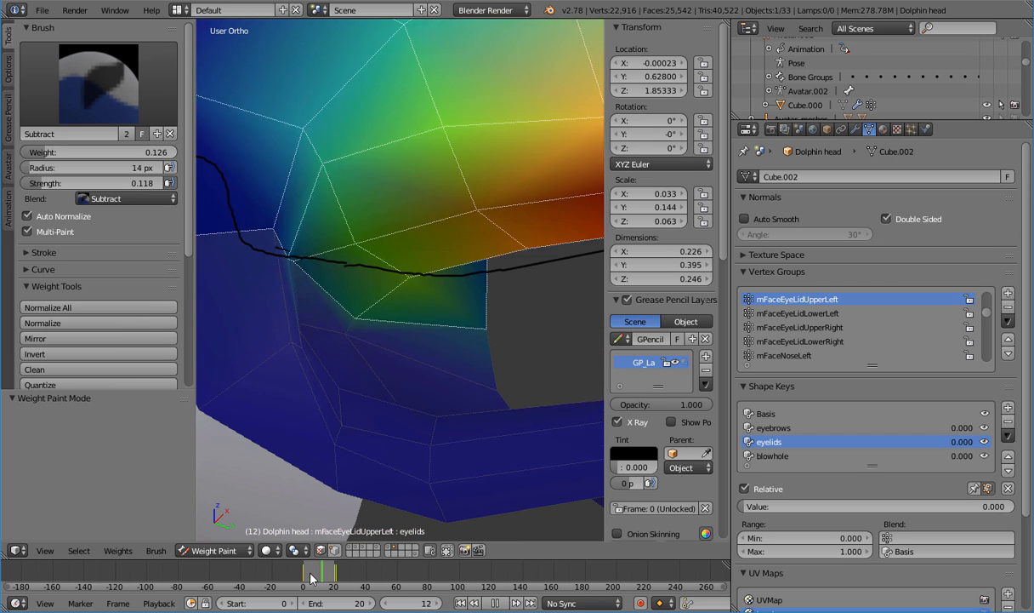
drag(797, 506, 1012, 506)
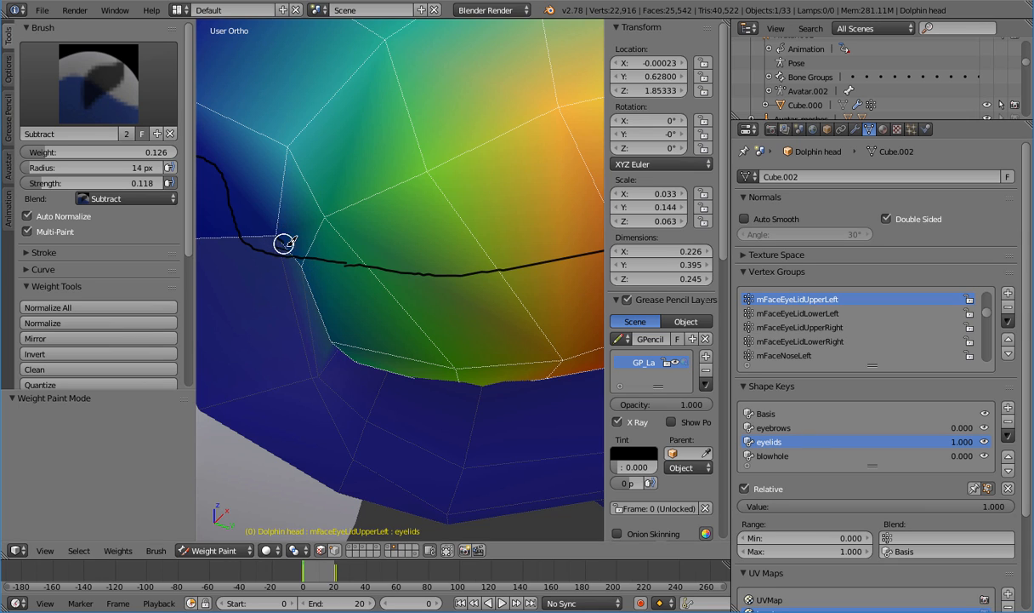
Trace the closed eyelid's corner and lower rim edges with Grease Pencil and erase the old guide line crossing them
drag(300, 265, 320, 302)
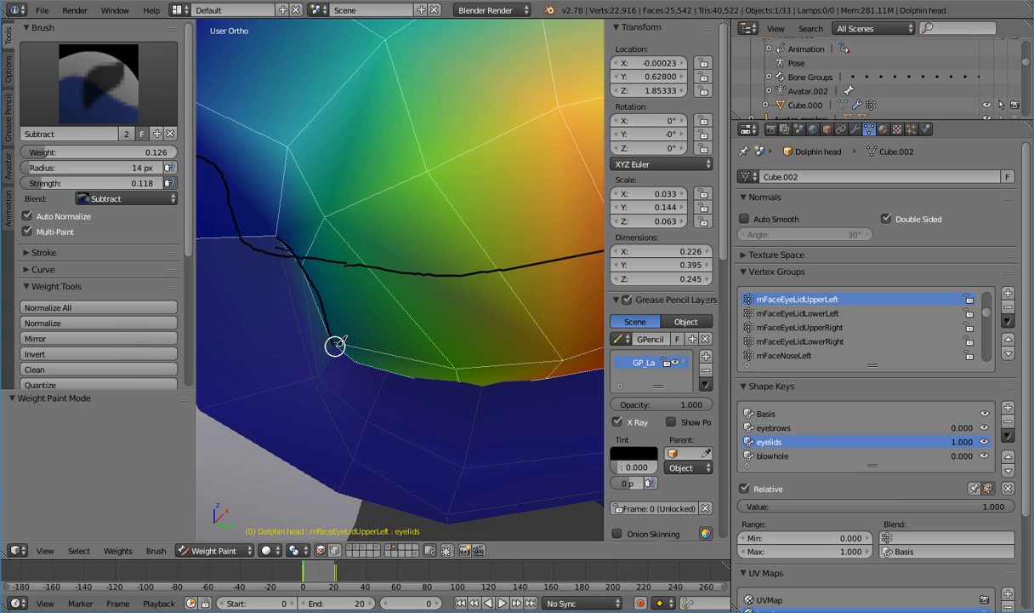
drag(336, 345, 447, 366)
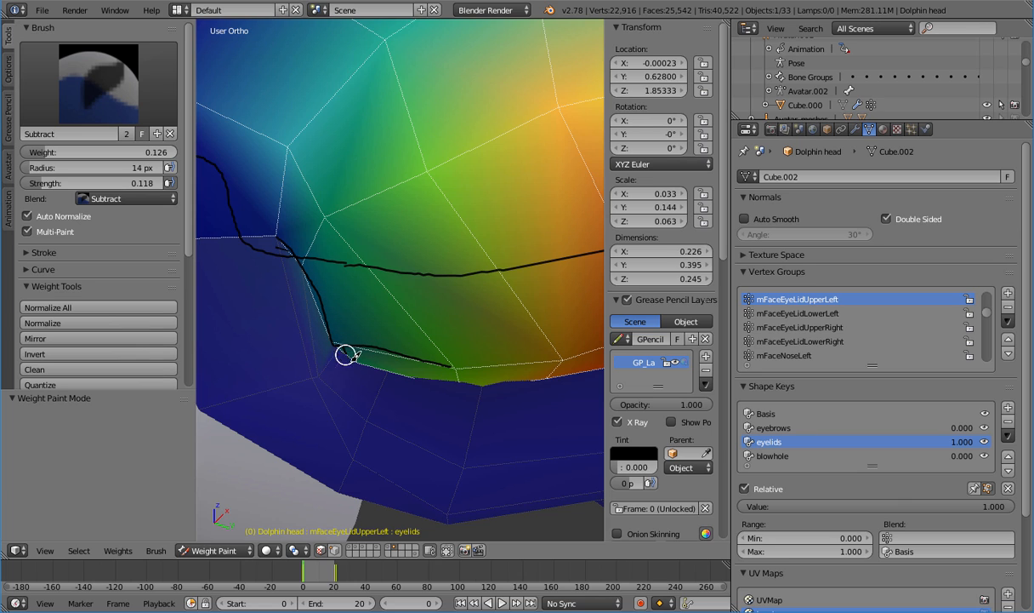
mouse_move(346, 355)
mouse_down()
mouse_move(429, 379)
mouse_move(561, 358)
mouse_move(470, 382)
mouse_up()
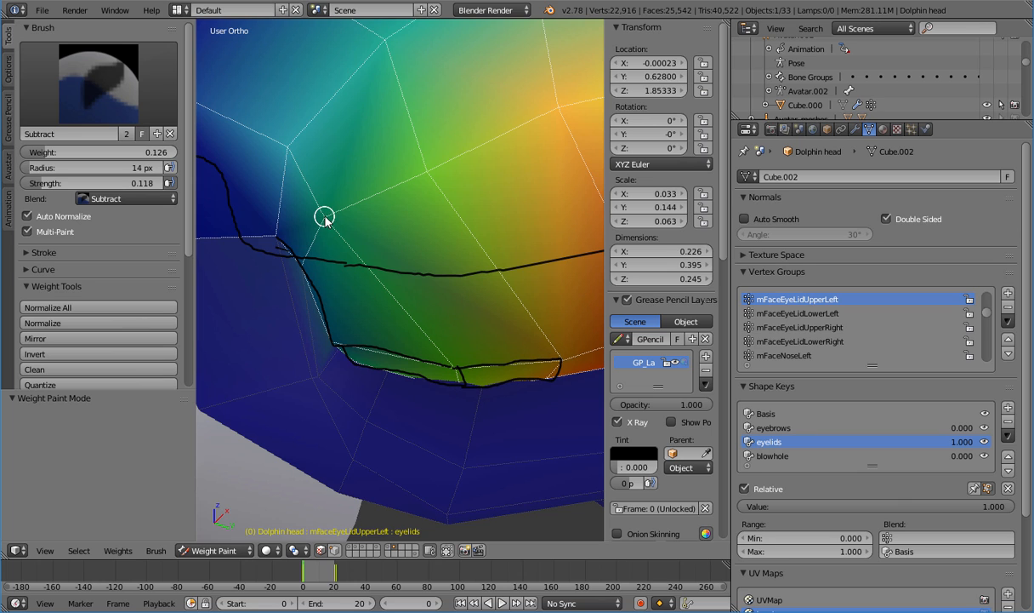
mouse_move(325, 217)
right_down()
mouse_move(323, 259)
mouse_move(369, 271)
mouse_move(462, 274)
mouse_move(590, 253)
mouse_move(389, 265)
mouse_move(266, 242)
mouse_move(284, 265)
mouse_move(213, 197)
mouse_move(207, 155)
mouse_move(274, 208)
right_up()
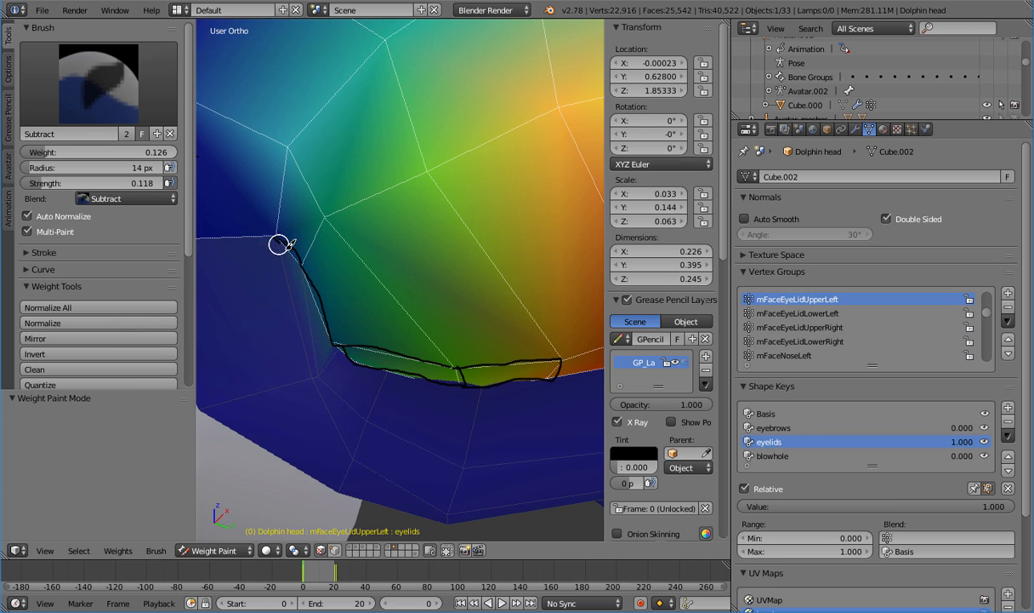
drag(325, 220, 445, 346)
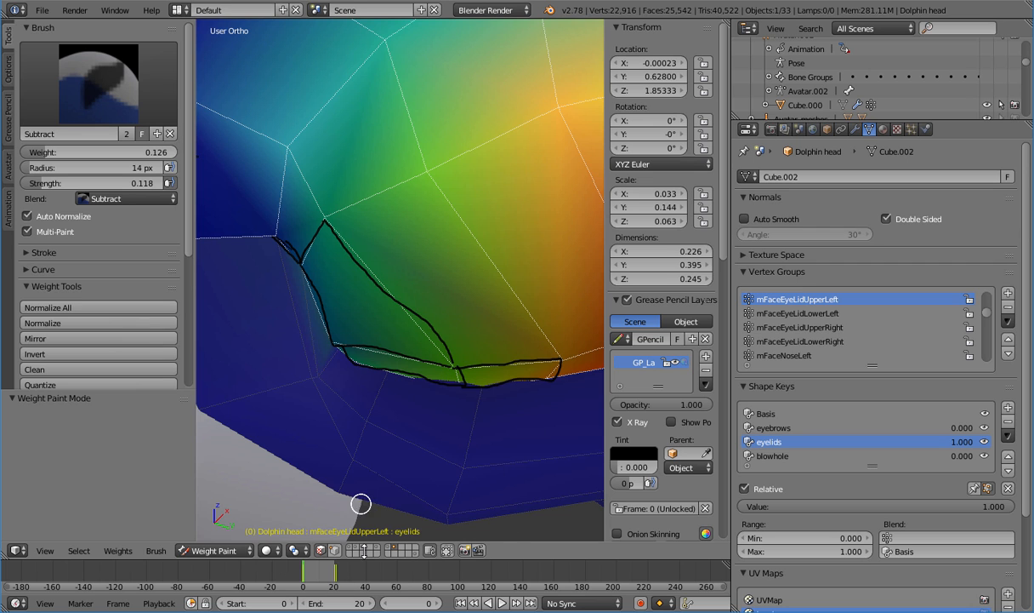
Trace the remaining closed-lid mesh edges above and beside the eye corner with Grease Pencil
drag(889, 511, 851, 512)
mouse_move(275, 223)
mouse_down()
mouse_move(287, 152)
mouse_move(326, 228)
mouse_up()
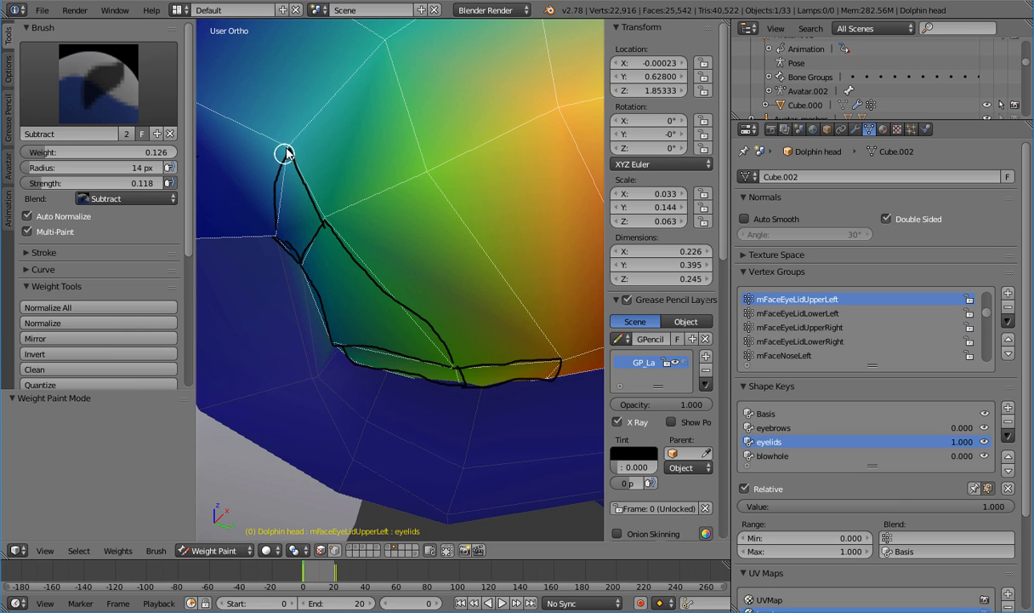
drag(287, 153, 281, 208)
drag(287, 143, 223, 121)
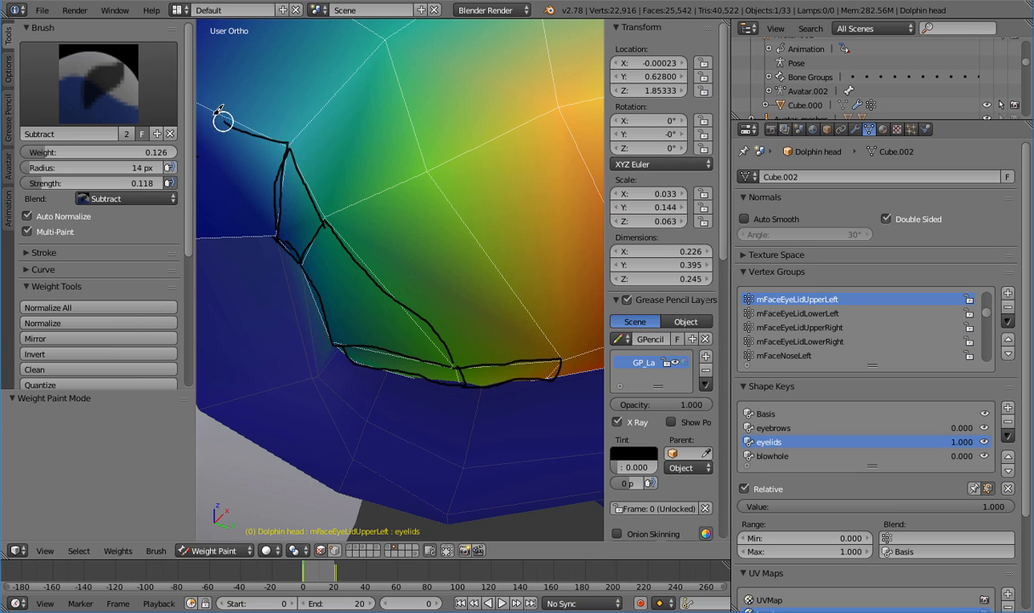
drag(270, 235, 197, 237)
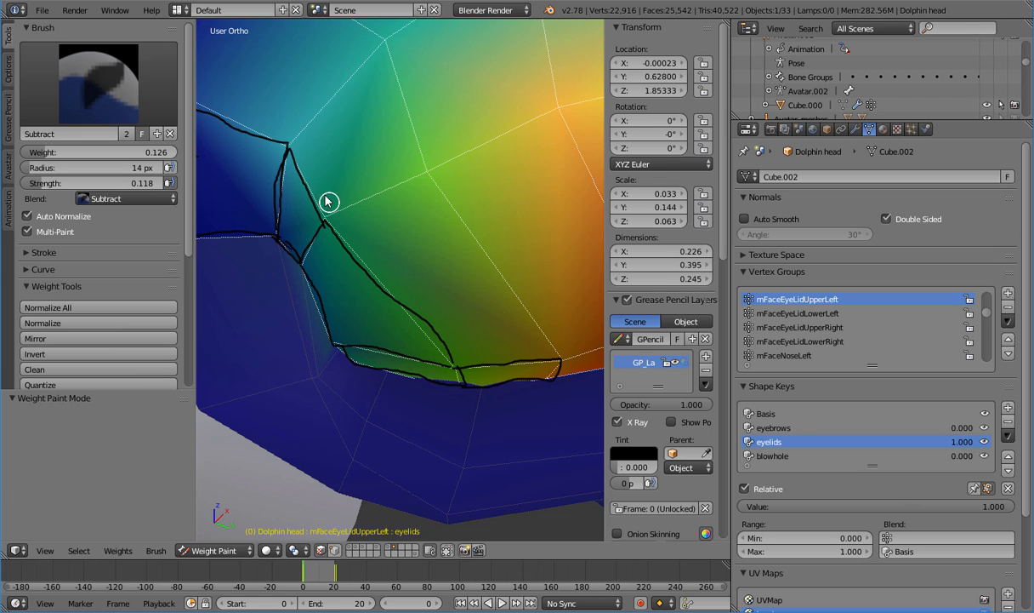
mouse_move(290, 150)
mouse_down()
mouse_move(323, 92)
mouse_move(382, 38)
mouse_move(431, 174)
mouse_move(324, 227)
mouse_up()
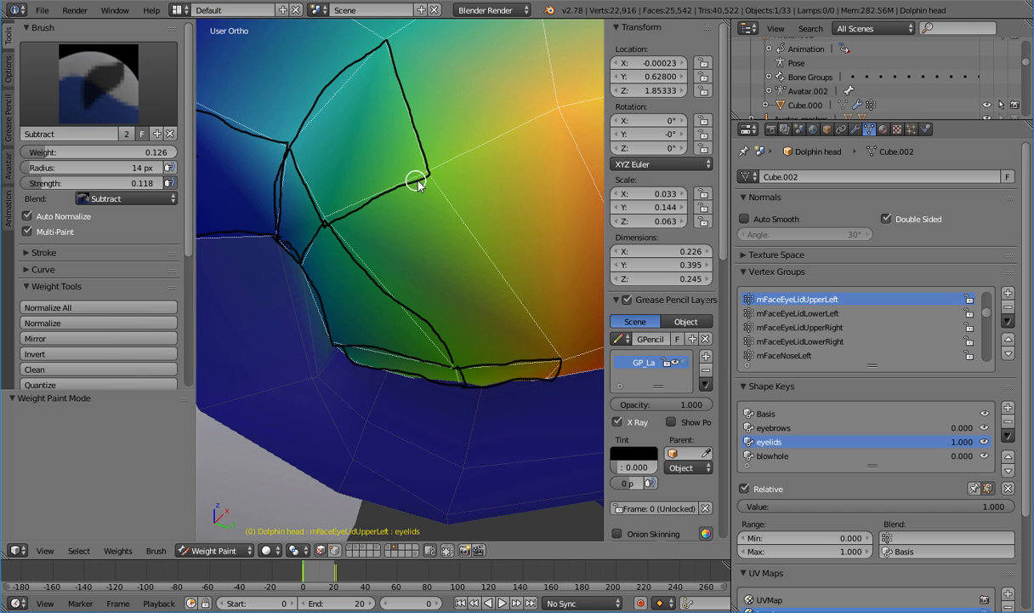
mouse_move(430, 179)
mouse_down()
mouse_move(559, 363)
mouse_move(586, 373)
mouse_up()
Set the eyelids shape key value to 0.000 and move the animation to frame 7
mouse_move(910, 506)
mouse_down()
mouse_move(722, 506)
mouse_move(910, 506)
mouse_up()
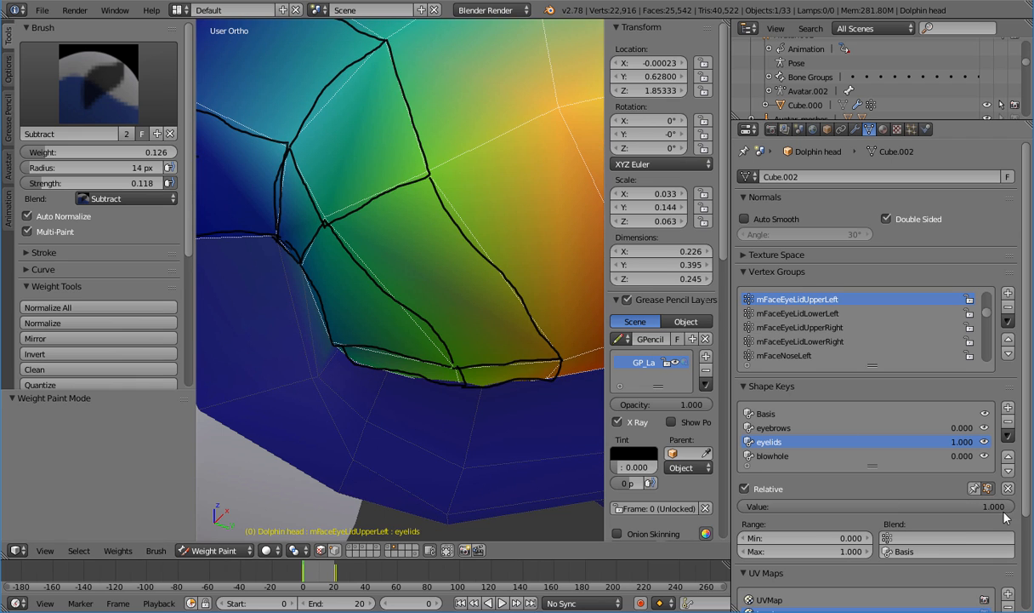
drag(957, 506, 855, 506)
drag(947, 505, 738, 506)
mouse_move(304, 566)
mouse_down()
mouse_move(330, 570)
mouse_move(340, 586)
mouse_move(315, 584)
mouse_up()
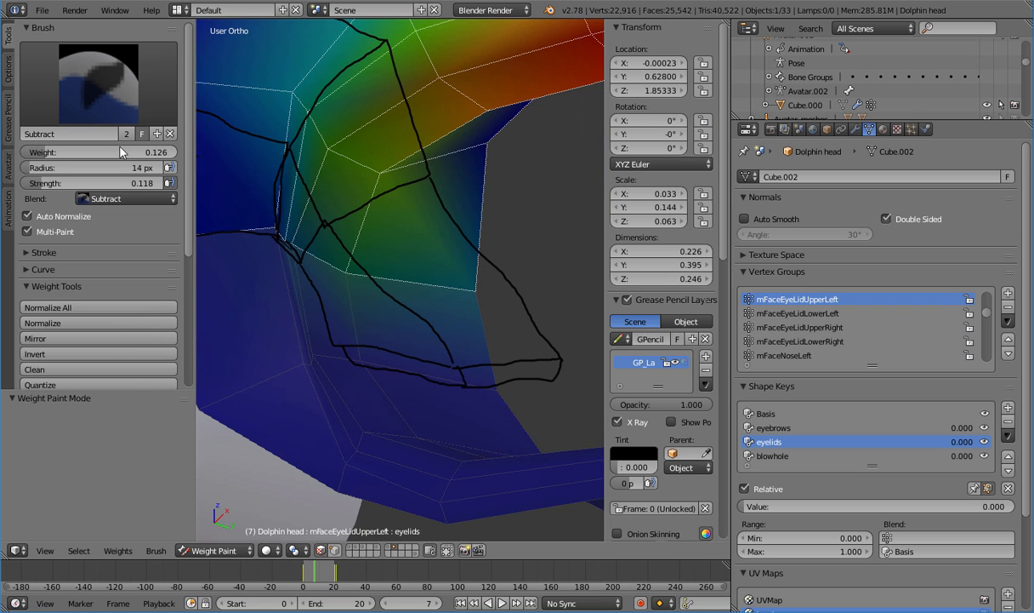
Add weight to the vertex at the eyelid's corner with the Add brush and check the lid's motion in the following frames
click(98, 84)
click(45, 163)
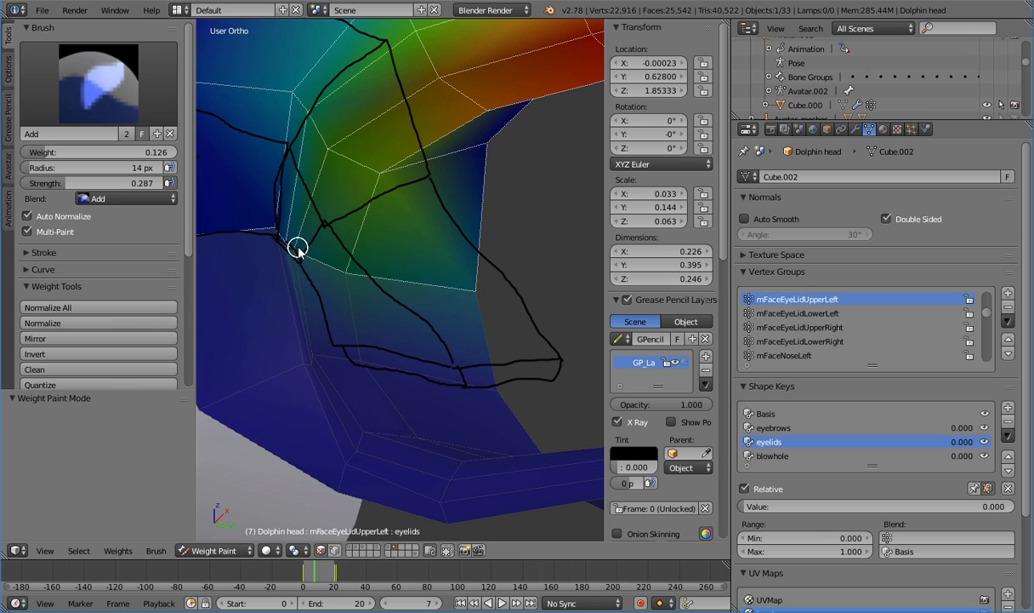
drag(300, 252, 303, 267)
drag(317, 576, 334, 581)
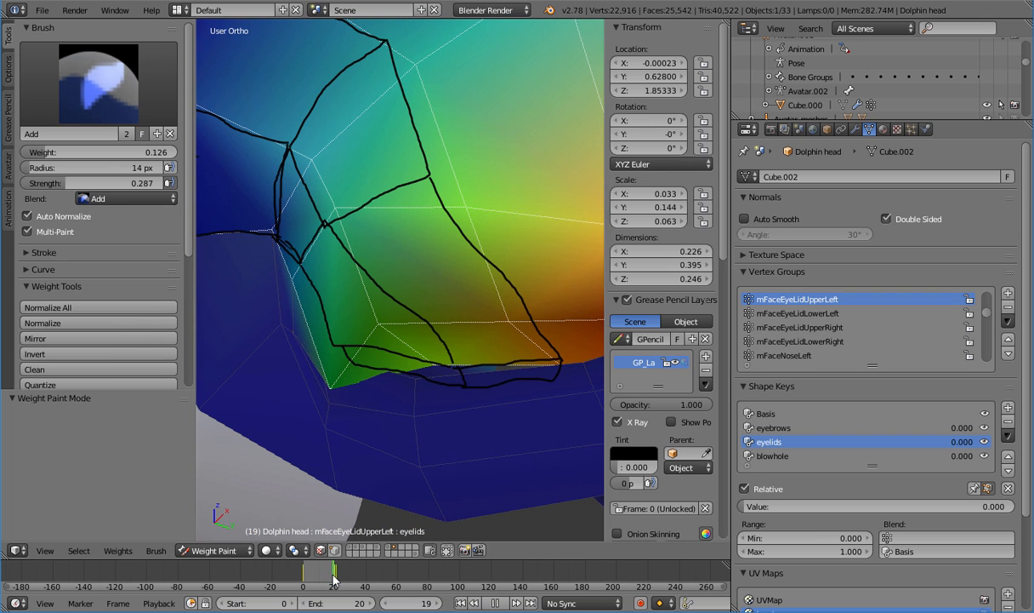
click(323, 572)
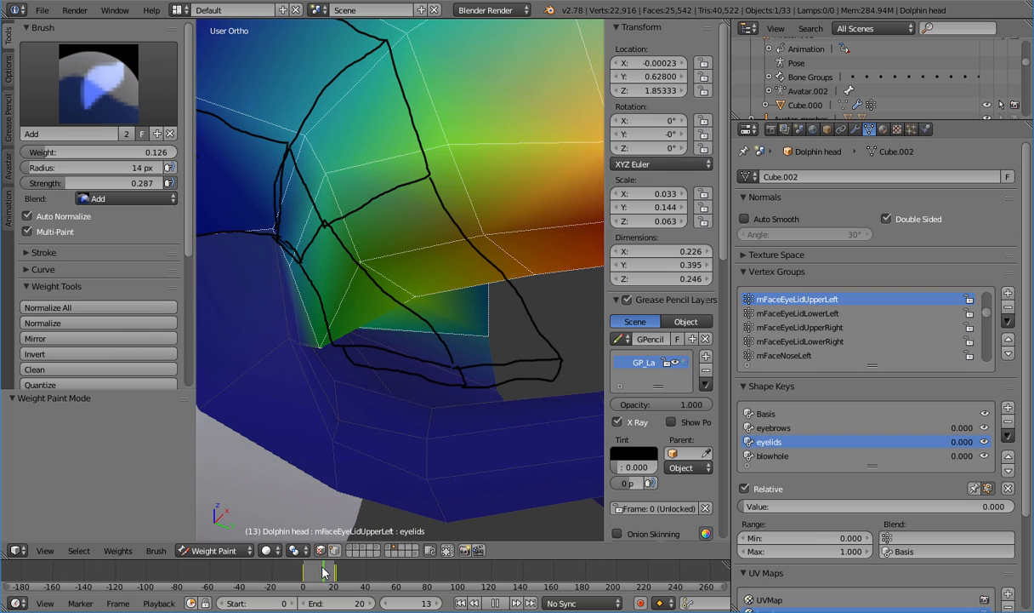
Reduce the weight of the eyelid's corner vertex at frame 10 with the Subtract brush
click(318, 575)
click(98, 83)
click(46, 220)
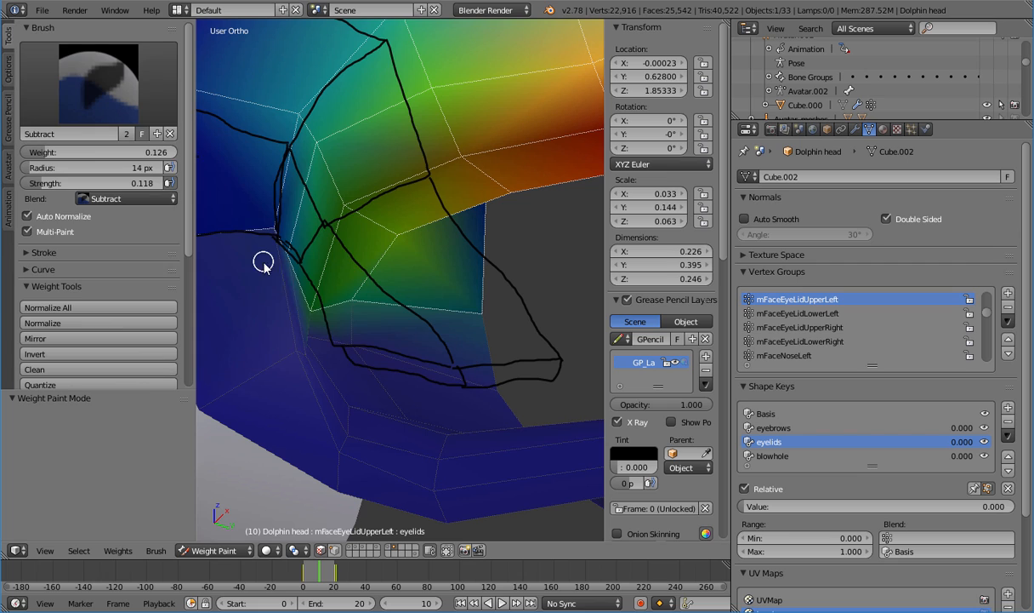
mouse_move(316, 300)
mouse_down()
mouse_move(310, 310)
mouse_move(302, 270)
mouse_up()
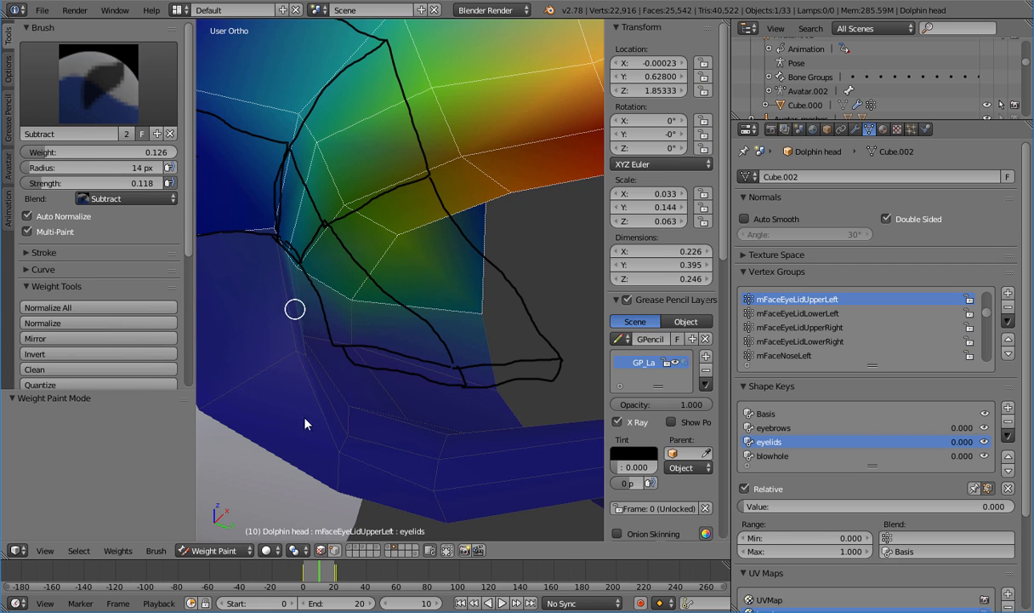
Subtract weight from the vertices along the lid's corner and lower rim at frame 19 to approach the traced outline
drag(322, 577, 334, 576)
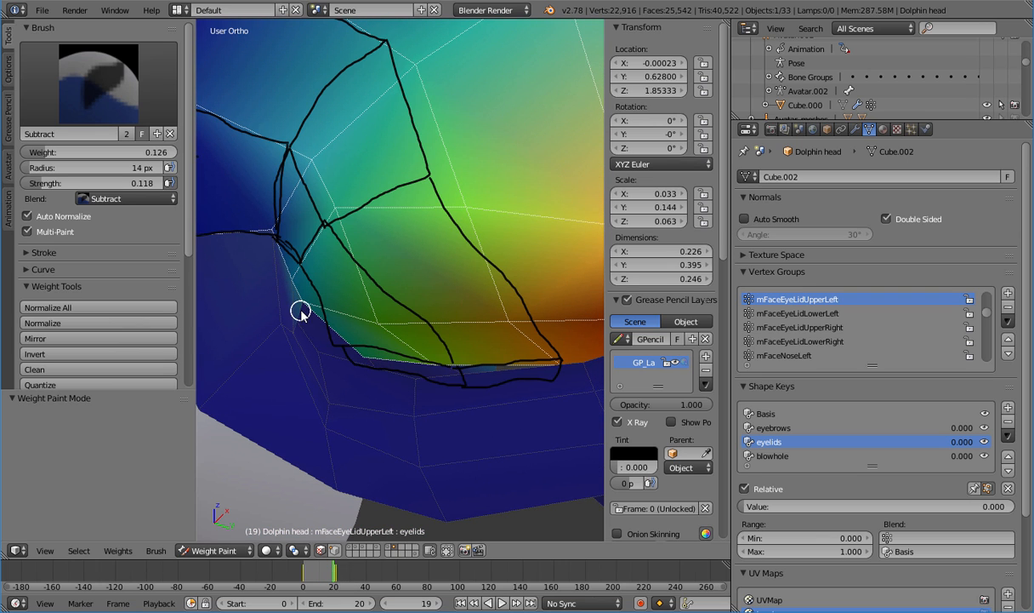
drag(290, 300, 289, 269)
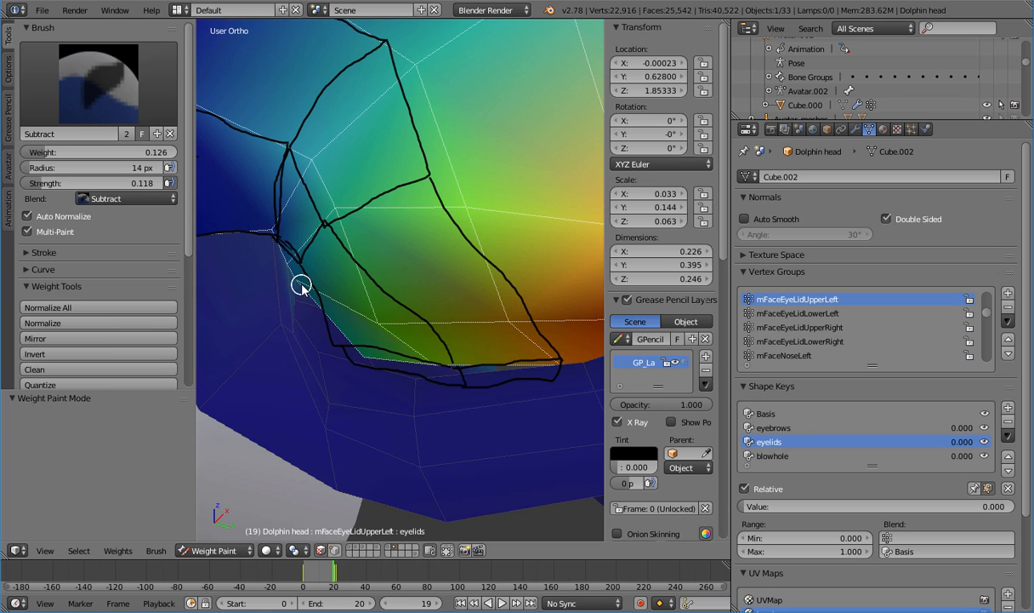
drag(365, 360, 387, 363)
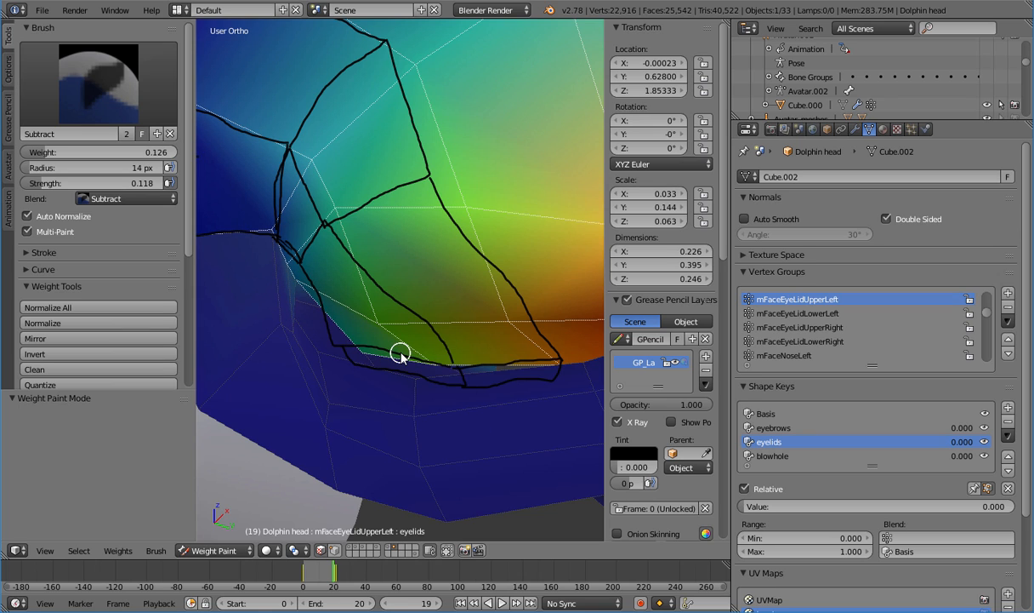
drag(384, 316, 381, 313)
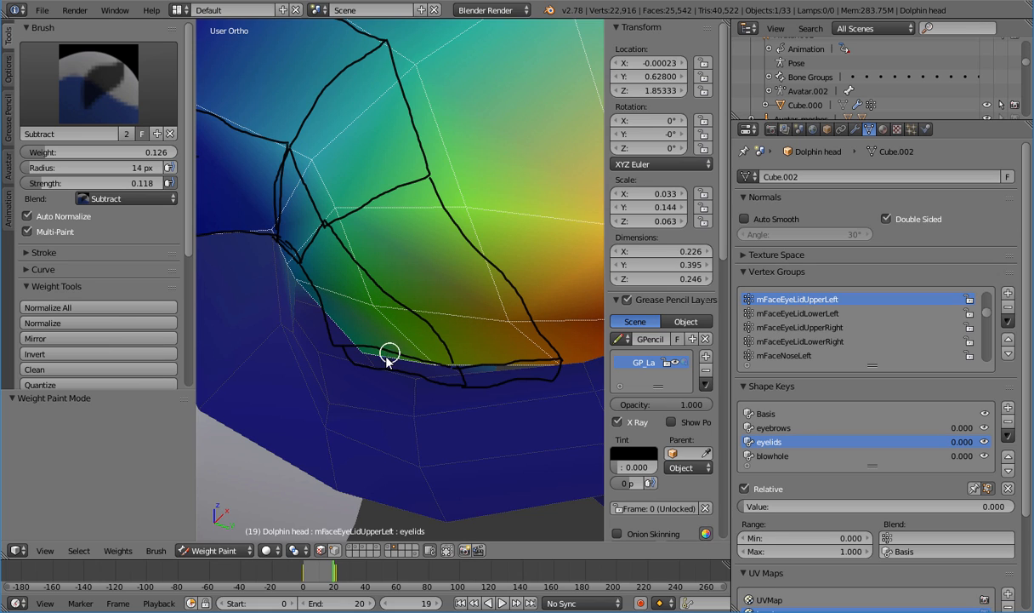
Add weight to the vertices along the upper lid's corner and lower rim at frame 19 with the Add brush
click(79, 83)
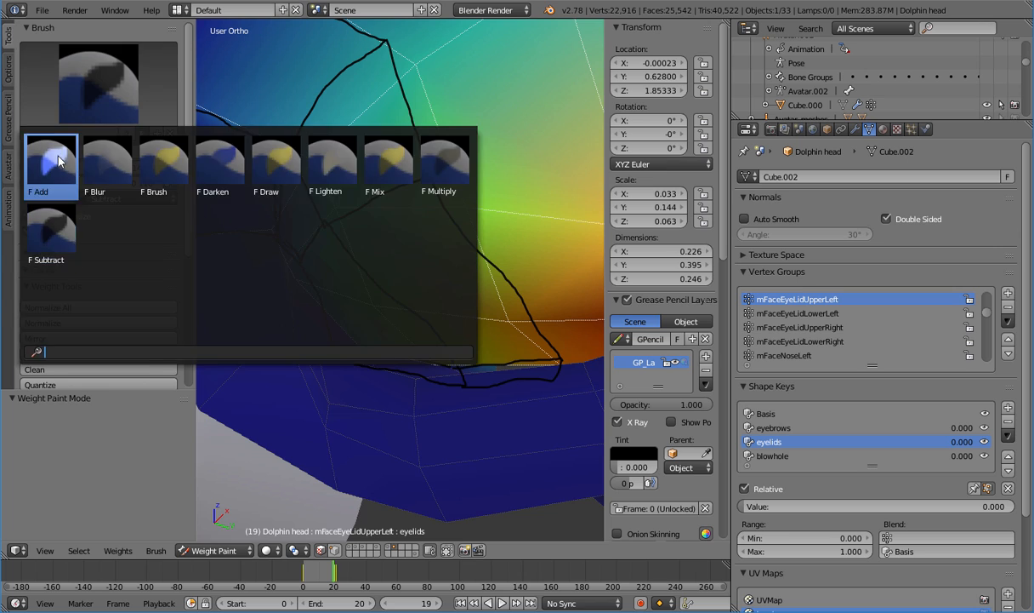
click(51, 166)
mouse_move(296, 285)
mouse_down()
mouse_move(331, 343)
mouse_move(356, 352)
mouse_move(309, 331)
mouse_up()
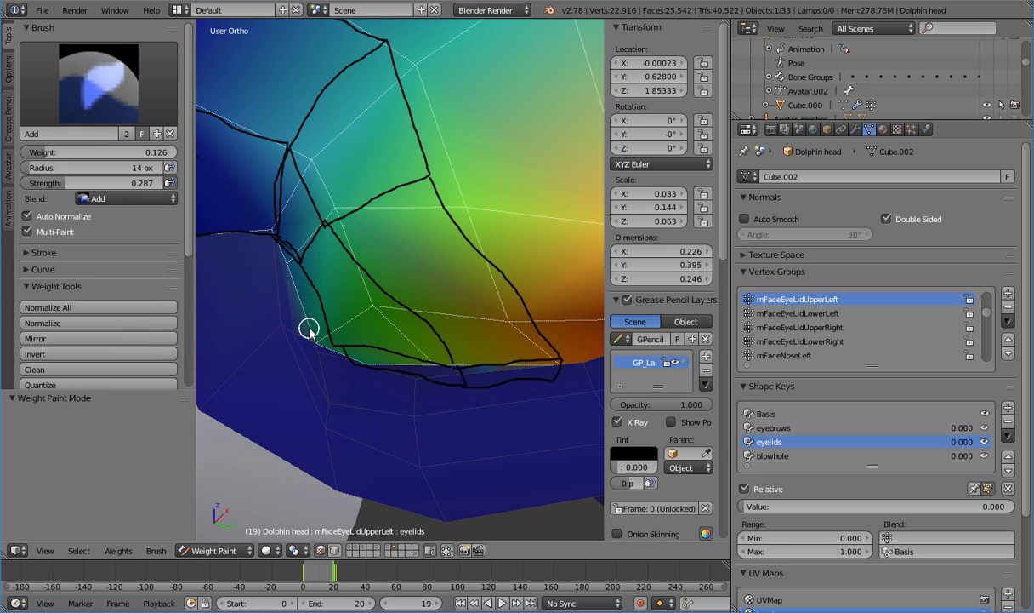
drag(384, 341, 377, 311)
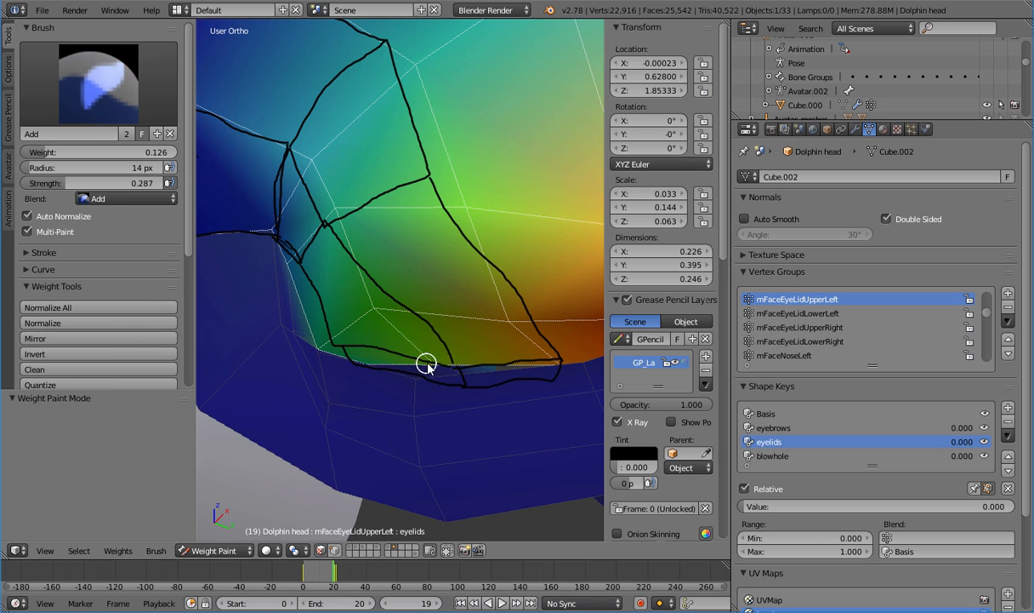
drag(427, 366, 439, 370)
mouse_move(385, 320)
mouse_down()
mouse_move(369, 307)
mouse_move(383, 346)
mouse_up()
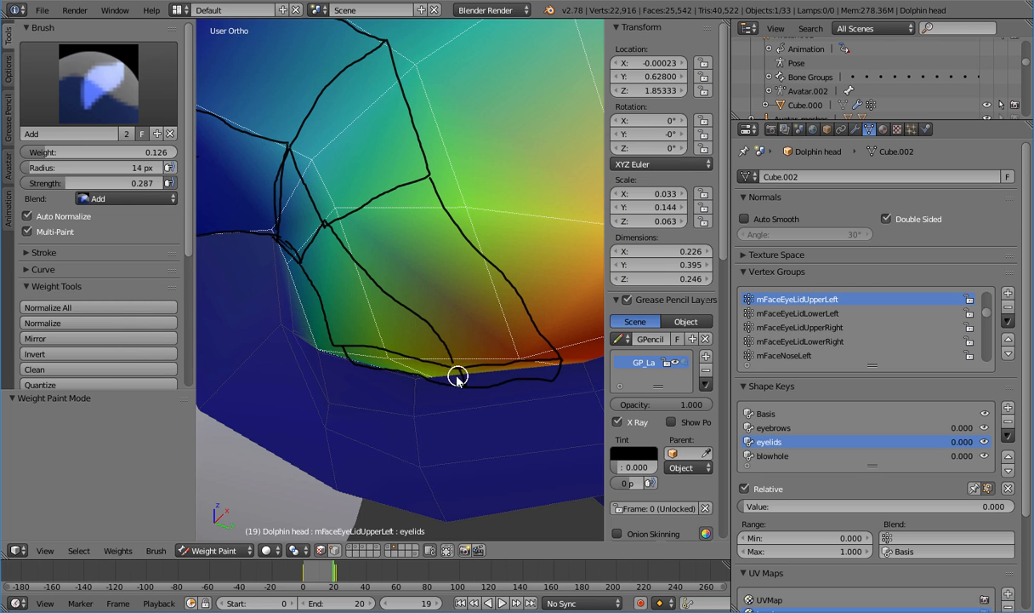
Examine the closed lid's corner and the surrounding eyelid mesh from several angles in the paint, edit and object modes
middle_drag(457, 377, 522, 358)
scroll(455, 329, up, 5)
middle_drag(434, 316, 497, 305)
middle_drag(355, 297, 496, 376)
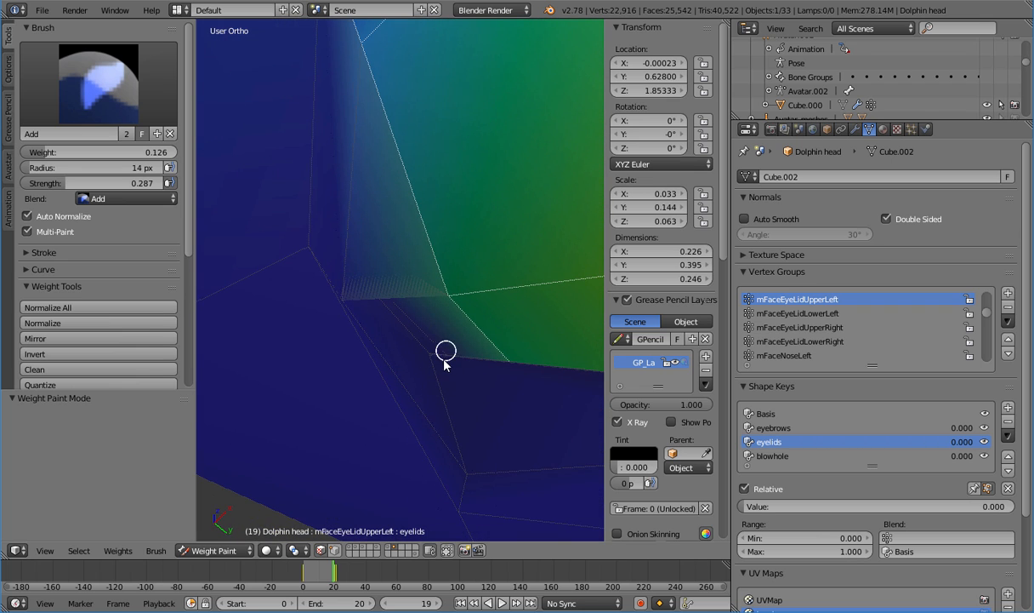
middle_drag(389, 320, 500, 368)
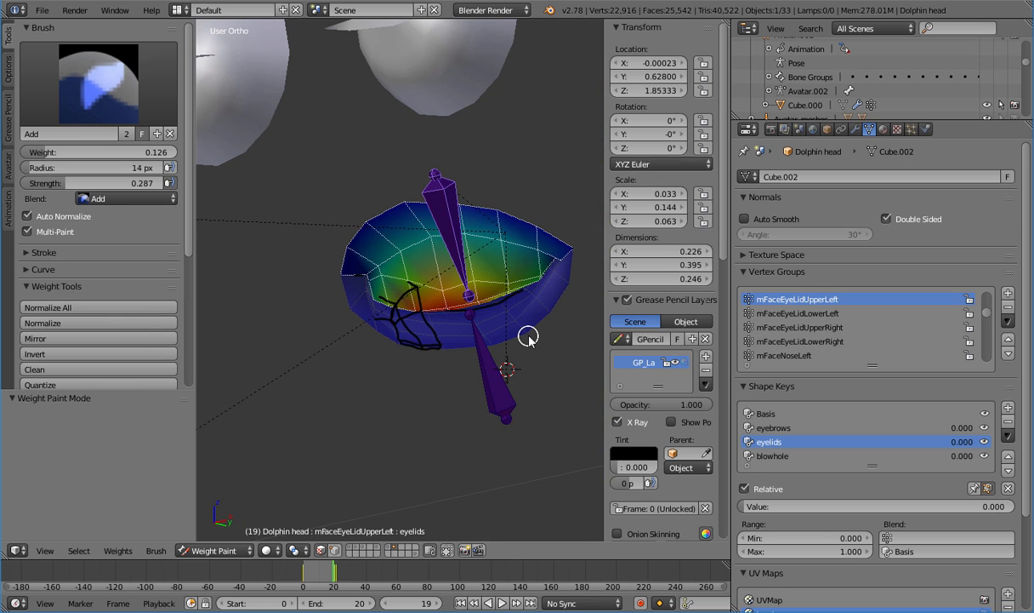
key(KP_1)
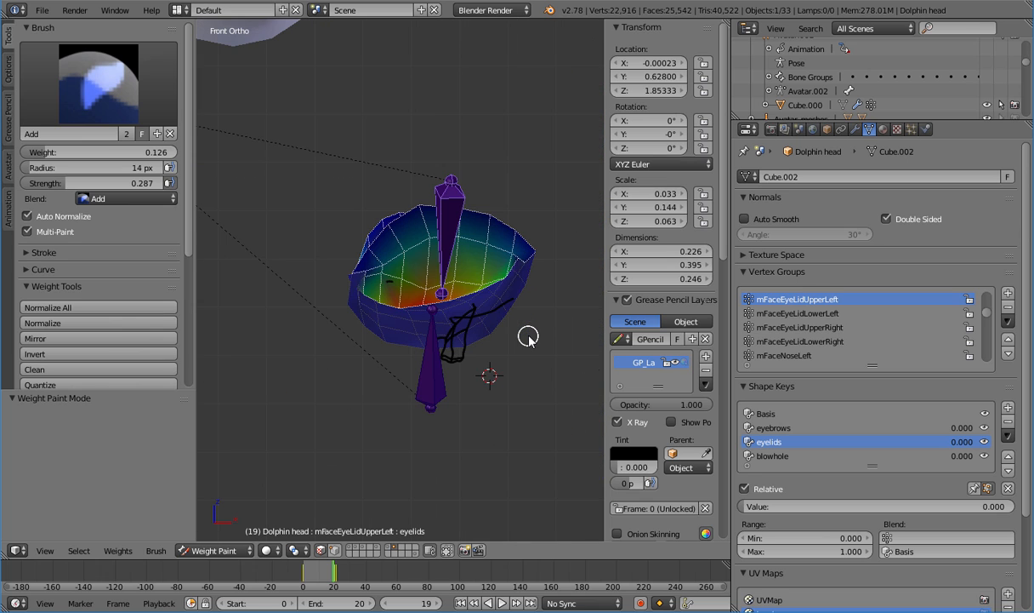
scroll(527, 337, up, 5)
mouse_move(523, 337)
shift+middle_down()
mouse_move(404, 361)
mouse_move(366, 351)
shift+middle_up()
key(Tab)
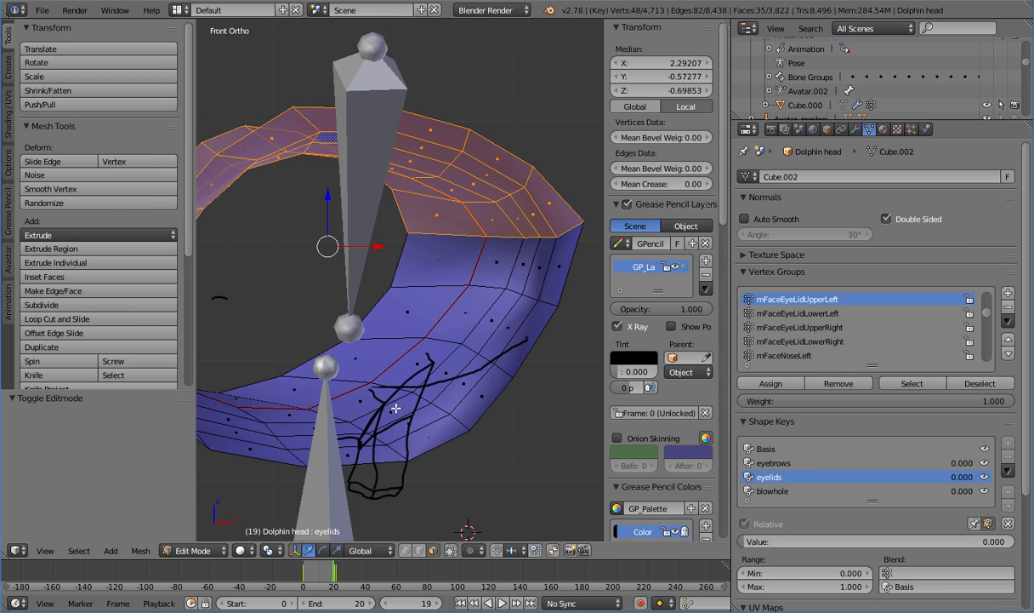
key(Tab)
click(234, 550)
click(217, 533)
mouse_move(383, 487)
middle_down()
mouse_move(308, 427)
mouse_move(257, 441)
mouse_move(207, 437)
mouse_move(205, 471)
mouse_move(256, 494)
mouse_move(421, 485)
mouse_move(451, 493)
mouse_move(412, 487)
mouse_move(268, 417)
mouse_move(298, 388)
mouse_move(343, 456)
mouse_move(317, 436)
mouse_move(360, 413)
mouse_move(456, 417)
mouse_move(428, 393)
mouse_move(417, 347)
mouse_move(358, 330)
mouse_move(313, 350)
mouse_move(250, 330)
mouse_move(255, 340)
mouse_move(237, 362)
mouse_move(272, 430)
mouse_move(295, 419)
mouse_move(430, 439)
mouse_move(447, 460)
mouse_move(431, 442)
mouse_move(416, 443)
mouse_move(410, 408)
middle_up()
scroll(318, 436, up, 4)
Replace the head mesh selection in Edit Mode with the vertices of the lower eyelid vertex group
key(Tab)
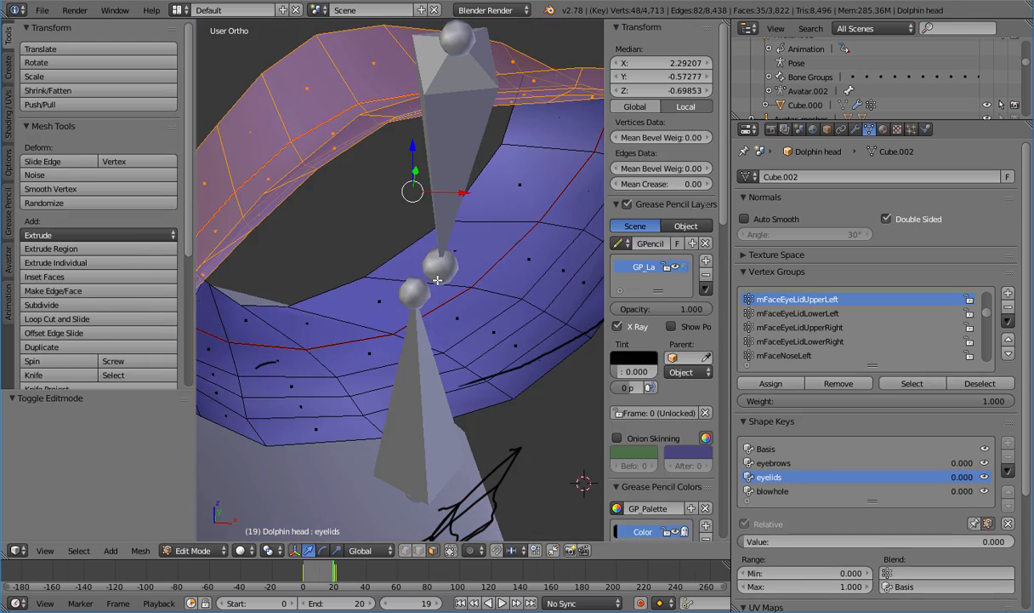
key(Tab)
middle_drag(439, 282, 380, 225)
key(Tab)
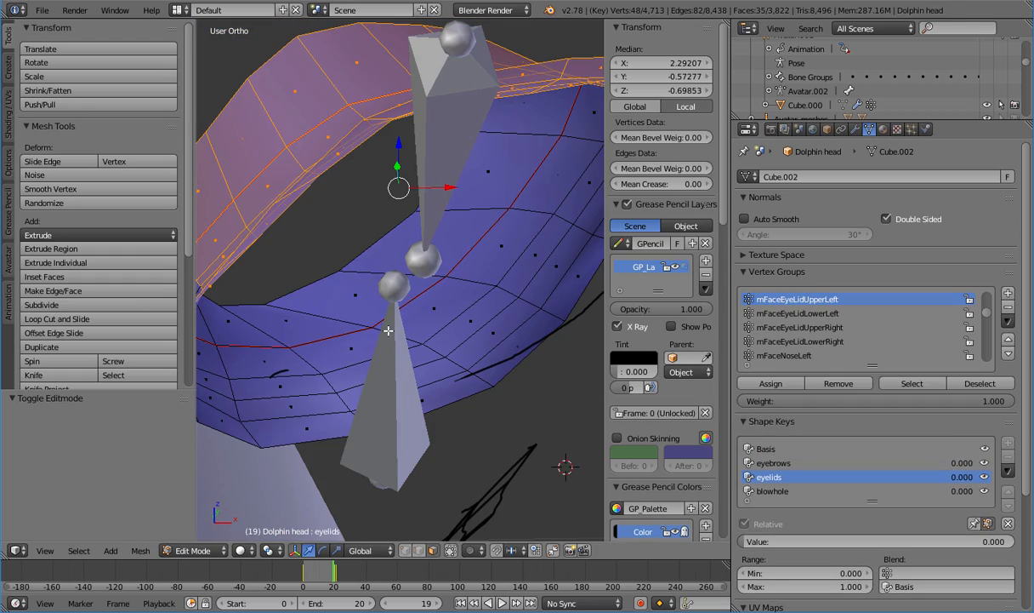
middle_drag(388, 330, 462, 297)
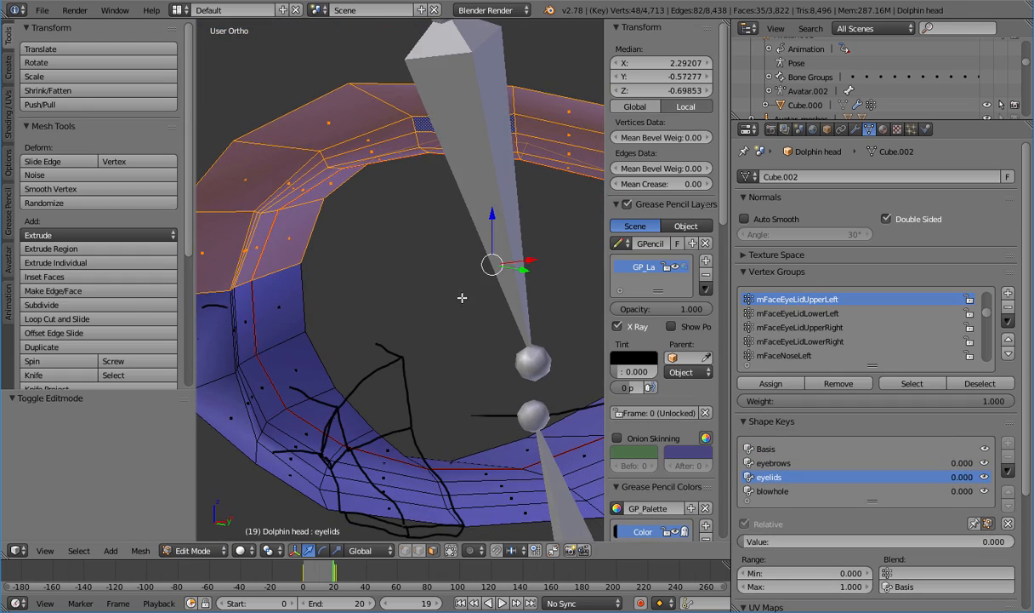
key(a)
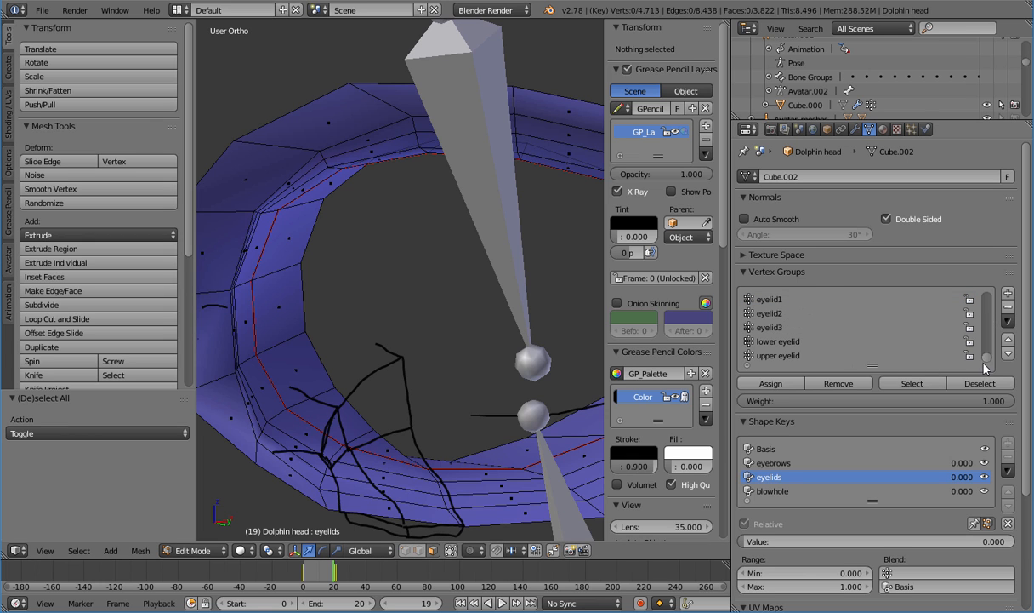
click(894, 385)
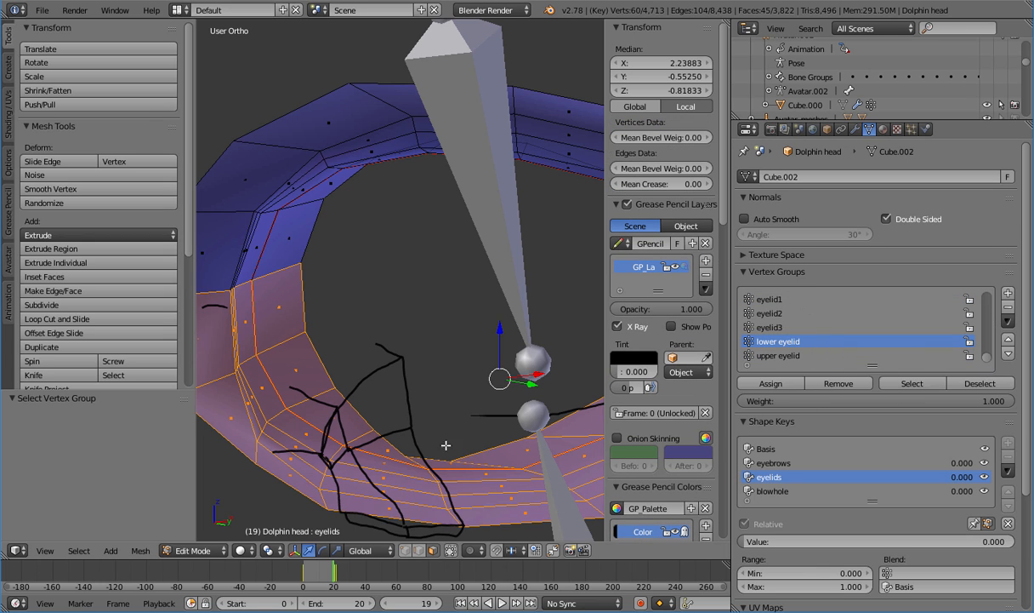
Select the mFaceEyeLidLowerLeft bone and put the dolphin head in Weight Paint mode to show that bone's weights
middle_drag(444, 505, 387, 492)
key(Tab)
right_click(534, 509)
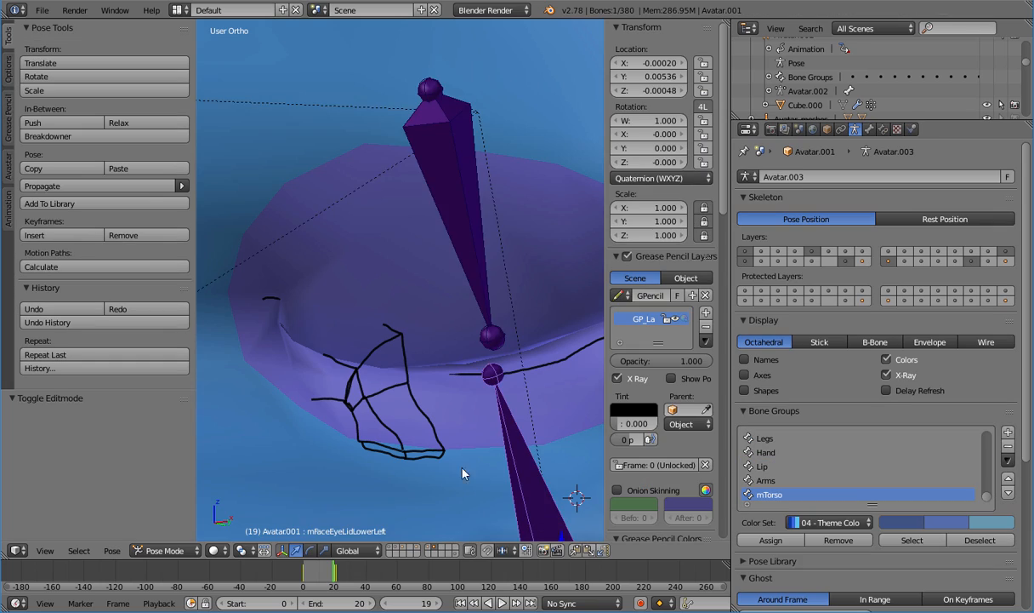
middle_drag(461, 468, 284, 532)
click(173, 533)
right_click(389, 442)
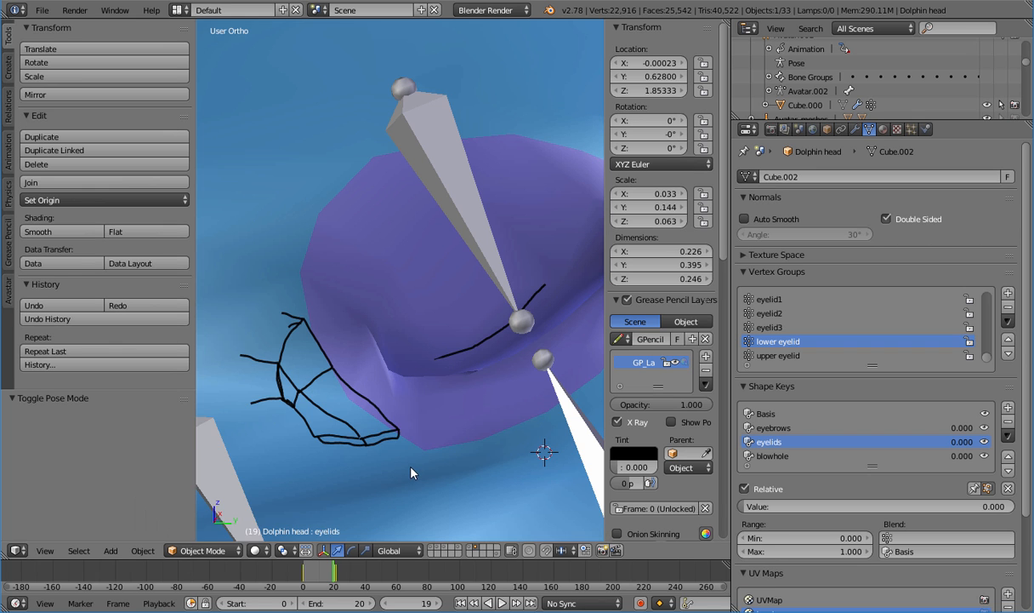
click(203, 550)
click(219, 472)
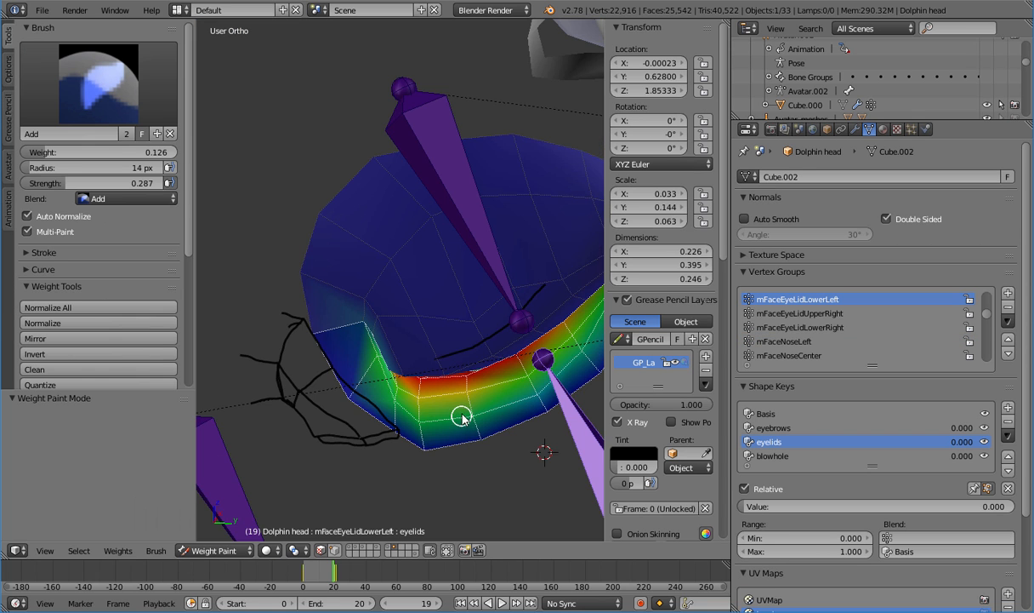
Inspect the lower left eyelid's weights up close, undo the last mesh selection change and check the lids at frame 20
scroll(451, 422, up, 6)
mouse_move(452, 449)
middle_down()
mouse_move(462, 317)
mouse_move(439, 473)
mouse_move(443, 278)
mouse_move(424, 355)
mouse_move(431, 290)
mouse_move(452, 247)
mouse_move(469, 281)
mouse_move(372, 408)
mouse_move(554, 337)
mouse_move(582, 355)
mouse_move(213, 374)
mouse_move(233, 429)
mouse_move(272, 450)
mouse_move(195, 405)
mouse_move(358, 316)
mouse_move(349, 337)
mouse_move(326, 347)
mouse_move(323, 317)
mouse_move(342, 305)
mouse_move(375, 438)
mouse_move(330, 481)
mouse_move(345, 448)
mouse_move(485, 282)
mouse_move(487, 245)
middle_up()
scroll(353, 326, down, 5)
key(Tab)
key(ctrl+z)
key(Tab)
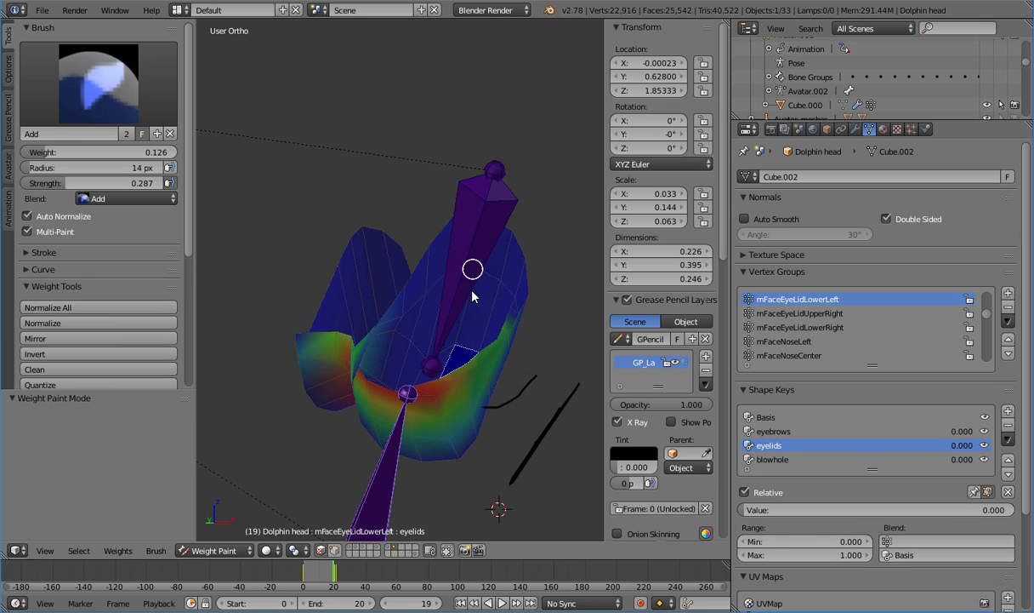
key(alt+a)
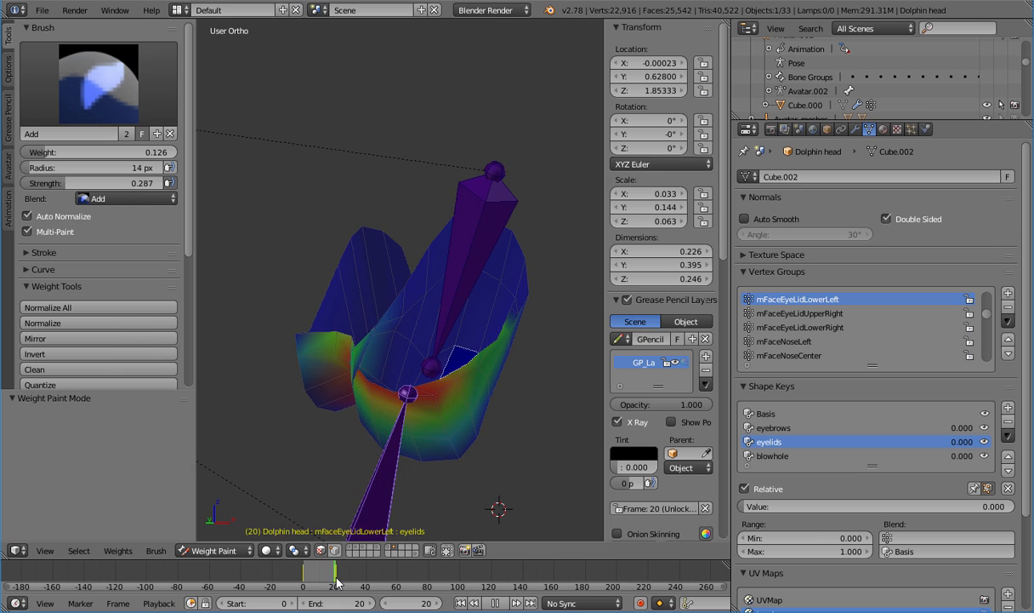
Leave Weight Paint mode and select the mFaceEyeLidUpperLeft bone for posing at frame 20
click(209, 551)
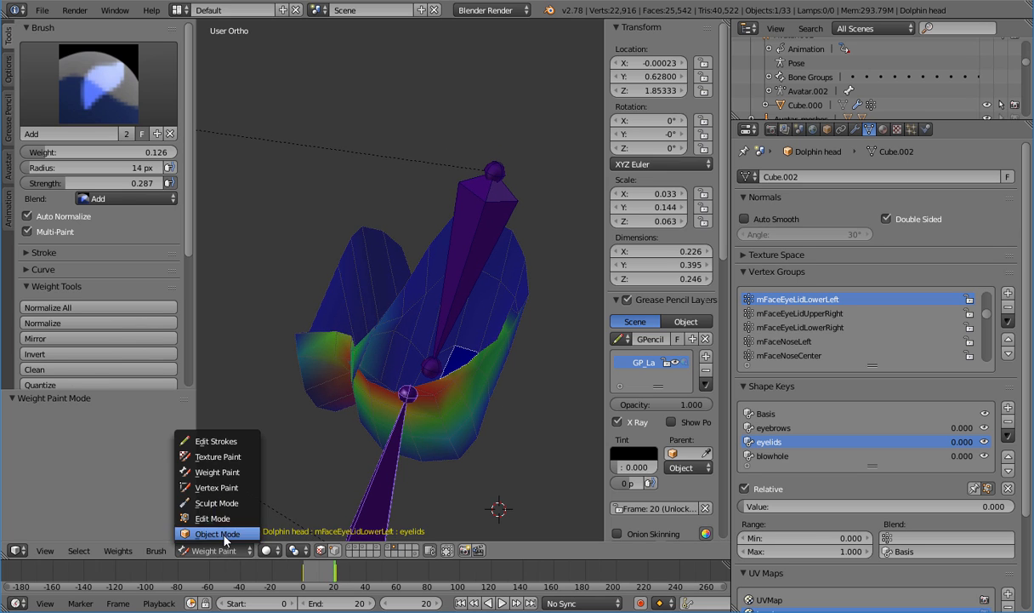
click(204, 534)
click(204, 551)
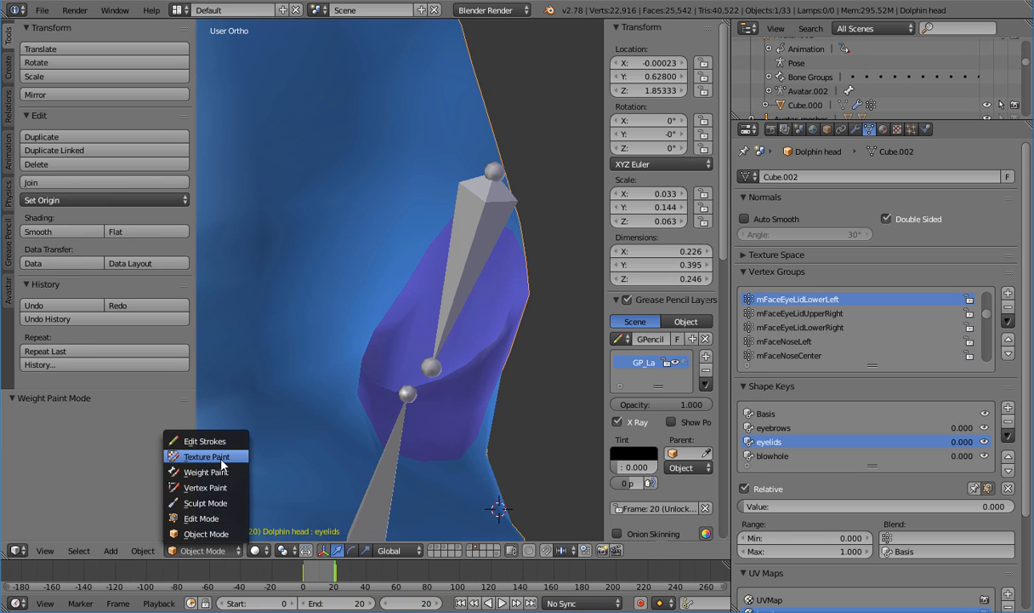
click(206, 532)
right_click(417, 345)
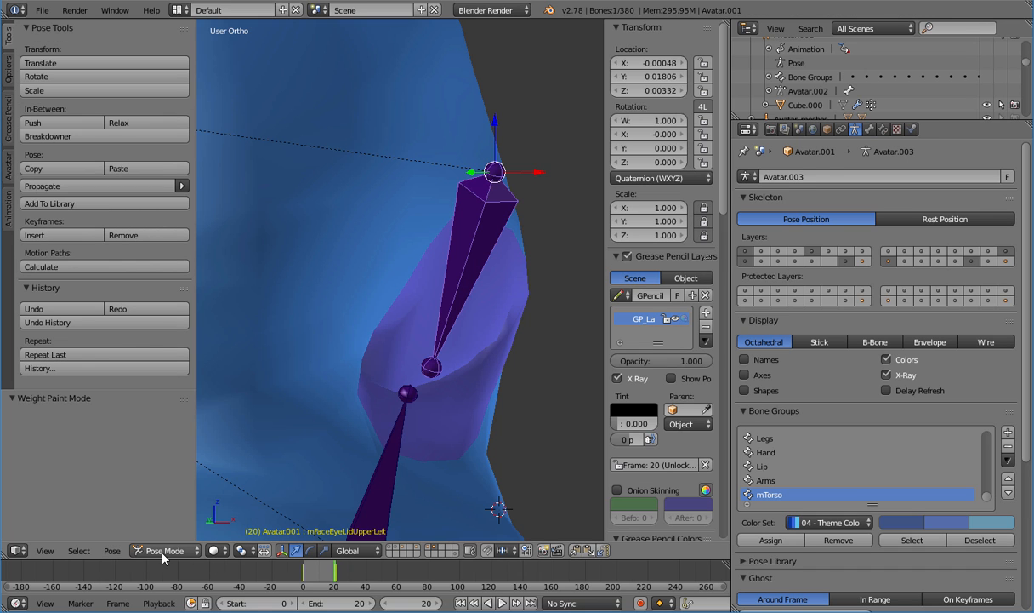
key(alt+a)
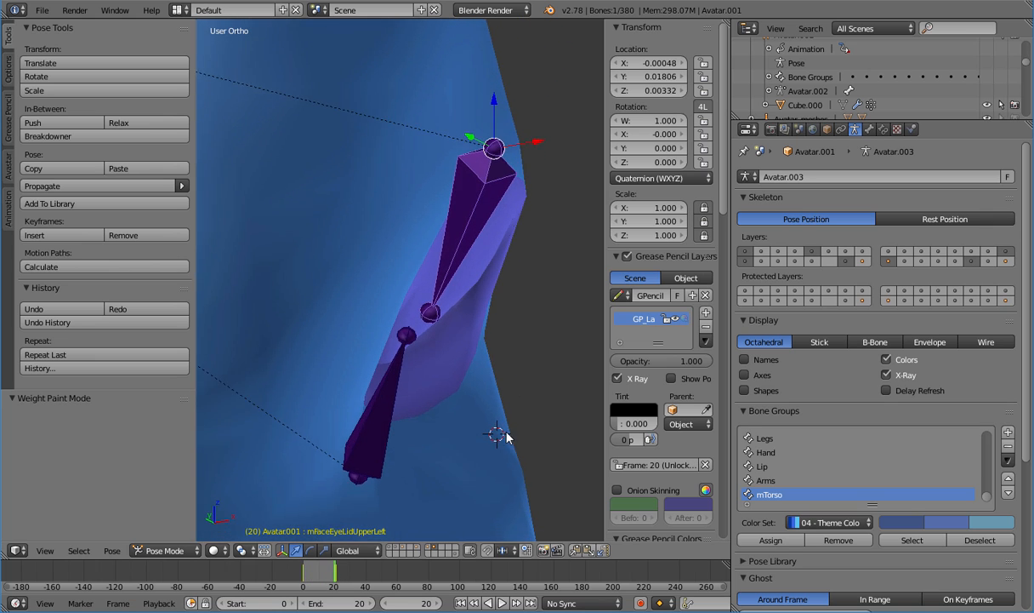
Rotate the mFaceEyeLidUpperLeft bone by about 1.75° in an angled side view
key(r)
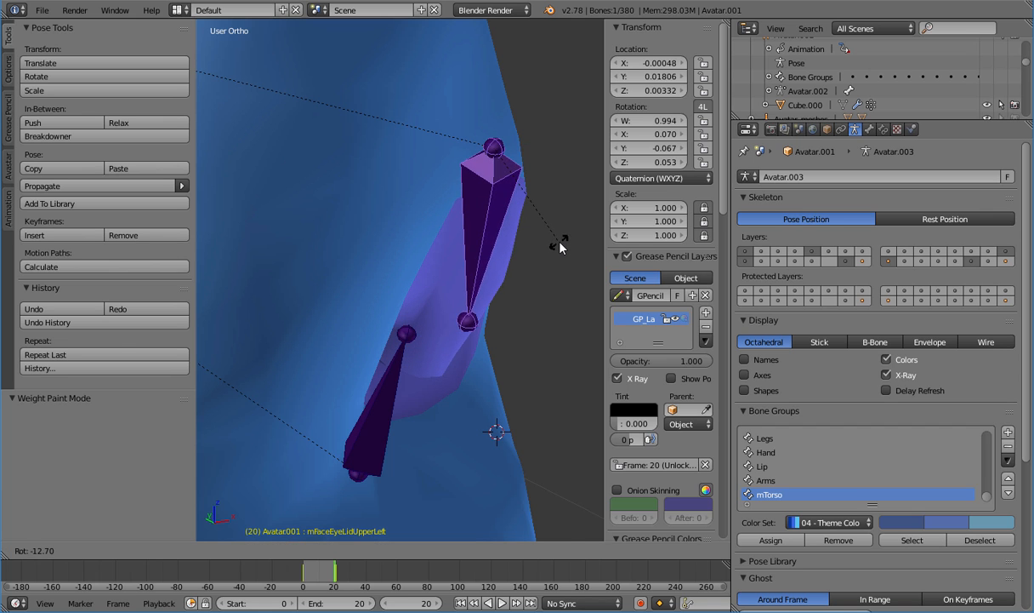
right_click(560, 243)
key(KP_1)
key(KP_3)
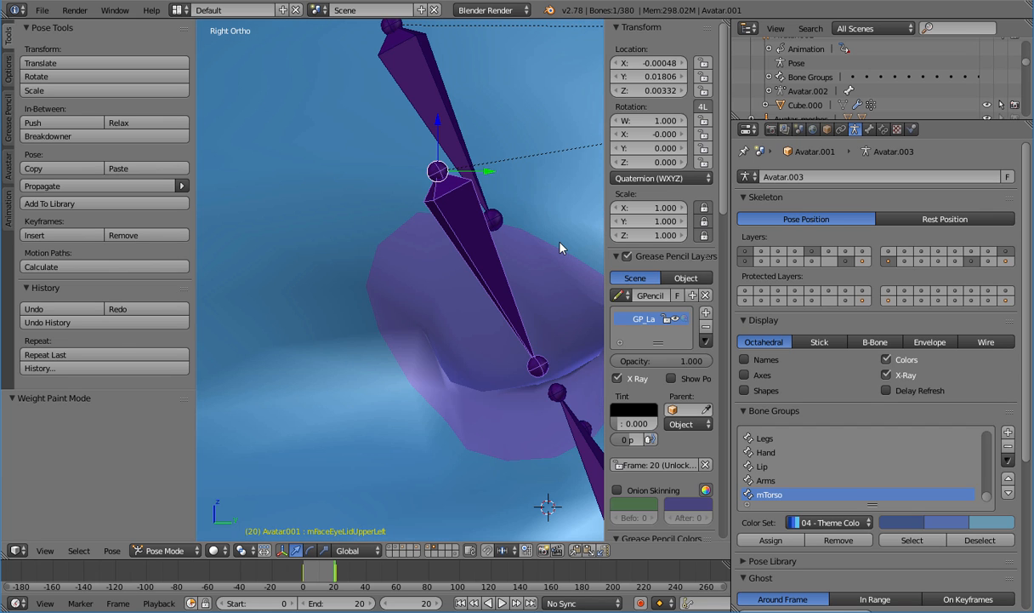
middle_drag(561, 245, 502, 292)
key(r)
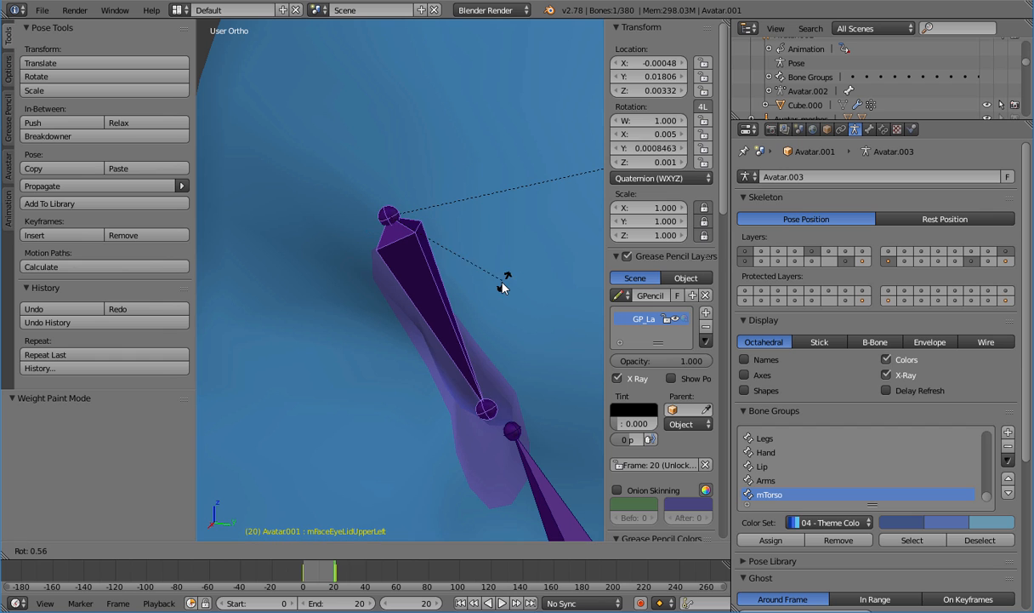
click(500, 287)
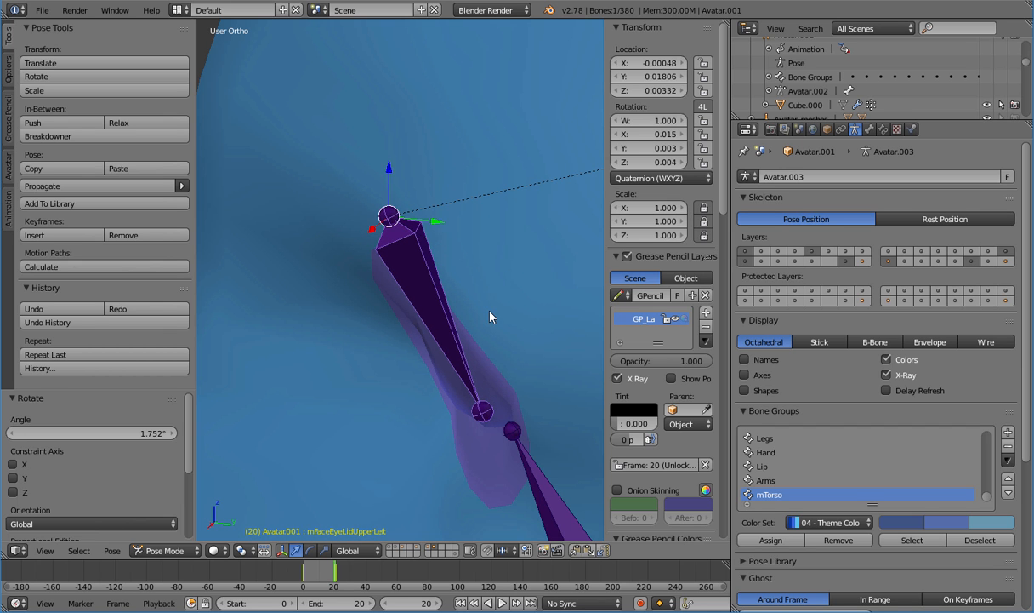
Clear the upper lid bone's rotation, undo that, and play the animation to check how the eyelid closes
mouse_move(488, 313)
middle_down()
mouse_move(509, 281)
mouse_move(492, 259)
mouse_move(474, 261)
mouse_move(471, 277)
mouse_move(483, 261)
mouse_move(491, 268)
mouse_move(473, 316)
mouse_move(496, 330)
mouse_move(500, 353)
mouse_move(480, 324)
mouse_move(475, 329)
middle_up()
key(alt+r)
key(ctrl+z)
key(alt+a)
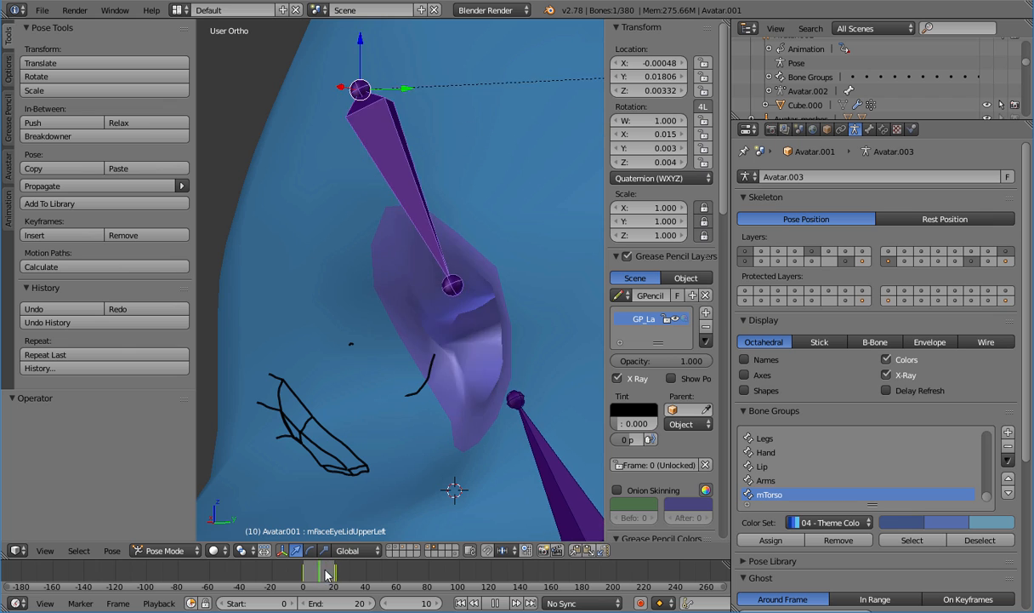
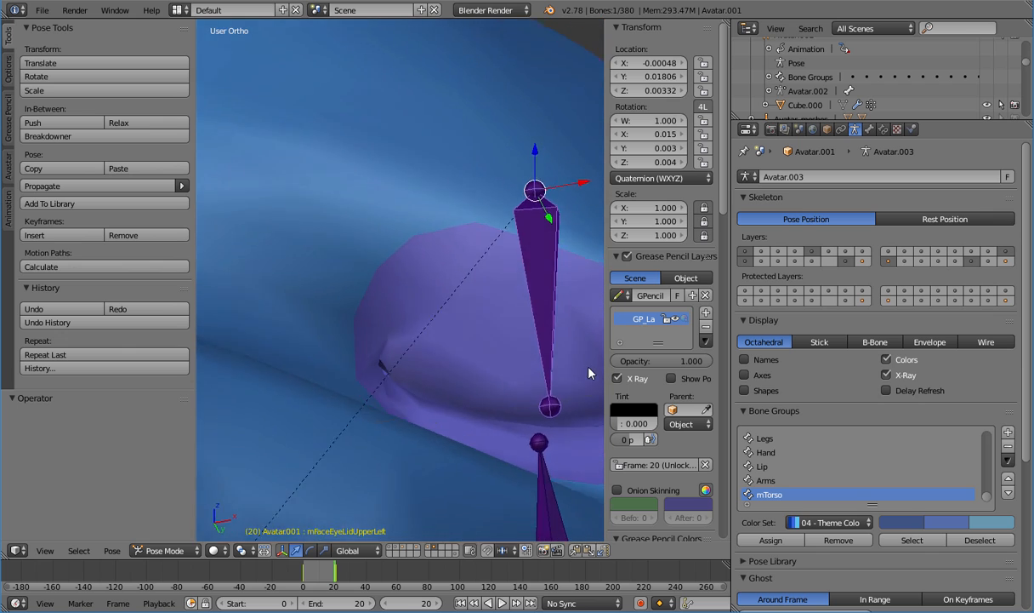
key(alt+a)
Inspect the lid's corner at frame 20 and return the dolphin head to Weight Paint mode with the mFaceEyeLidUpperLeft weights
scroll(501, 392, up, 6)
shift+middle_drag(436, 496, 385, 239)
scroll(384, 240, up, 3)
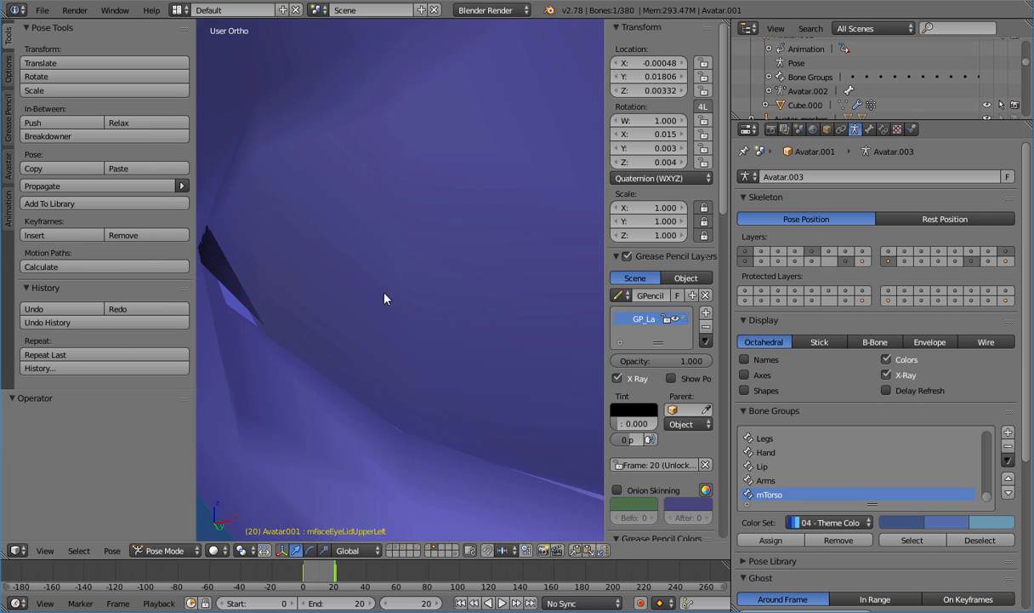
shift+middle_drag(384, 293, 482, 292)
right_click(337, 302)
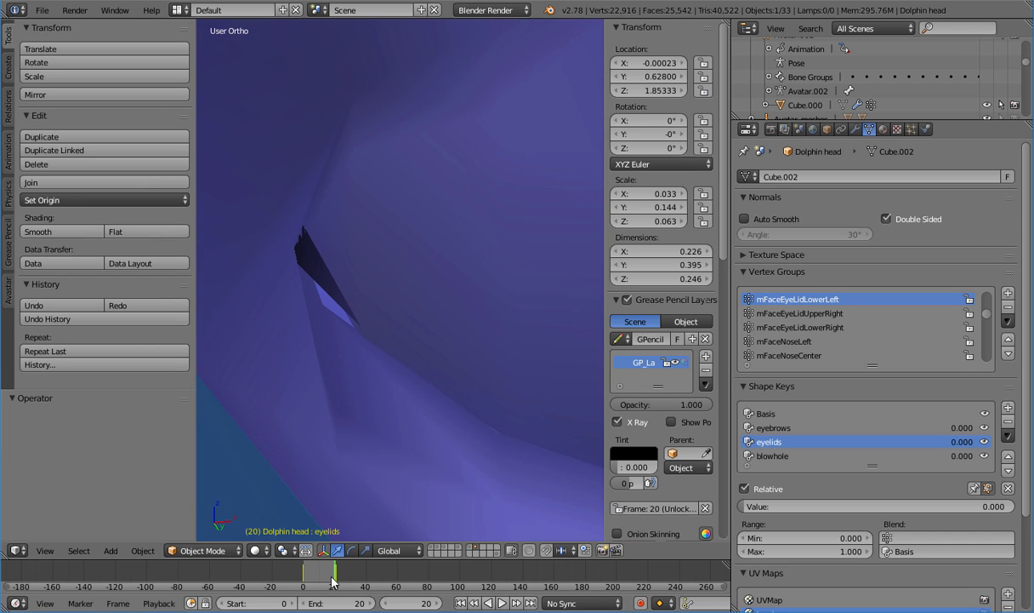
click(195, 550)
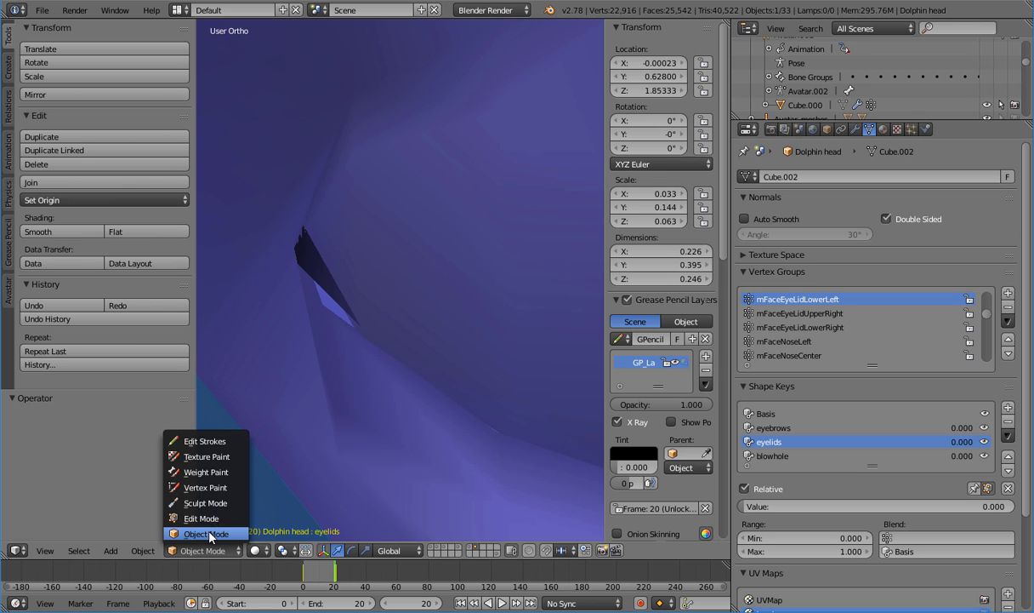
click(206, 472)
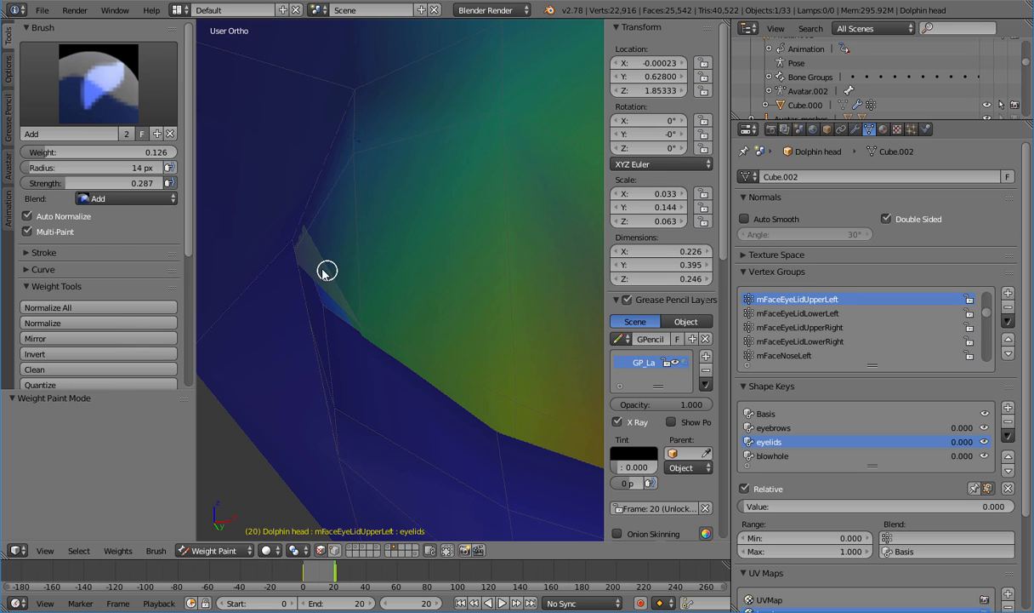
Select the dolphin head's upper eyelid vertex group in Edit Mode and return to Weight Paint mode with those vertices shown
scroll(462, 462, down, 10)
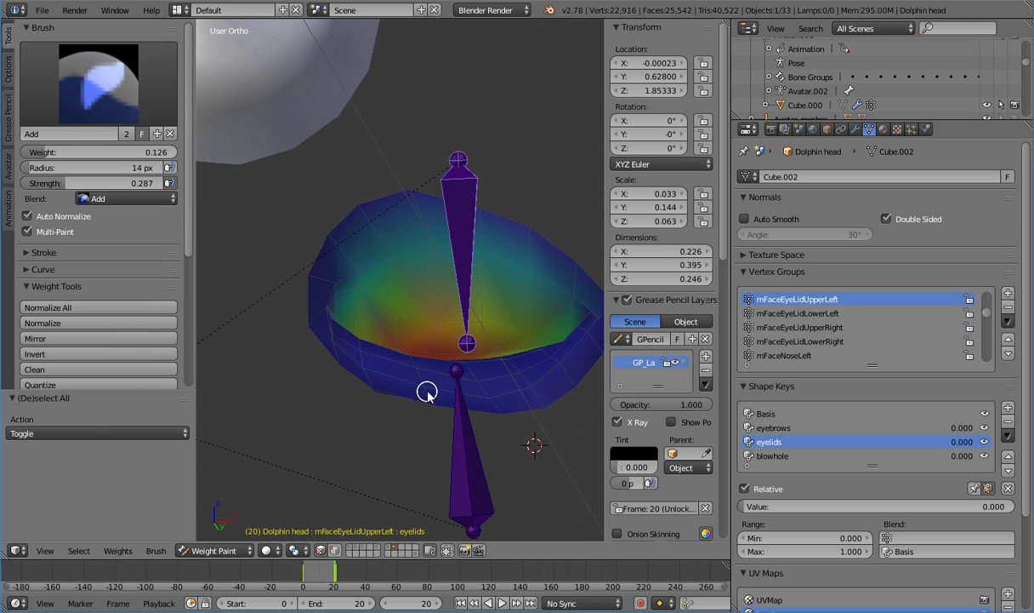
key(Tab)
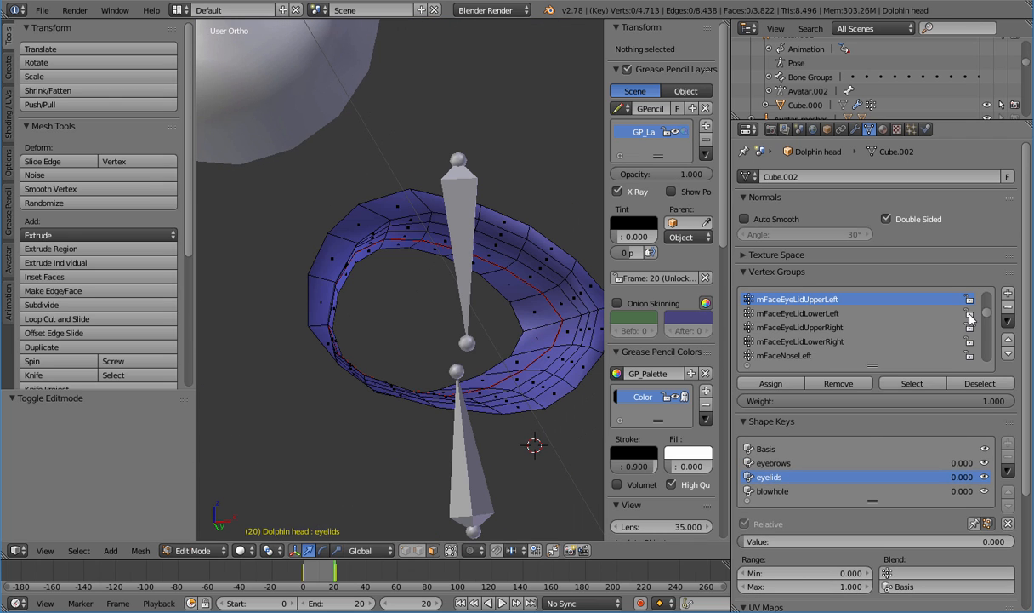
click(871, 355)
click(868, 341)
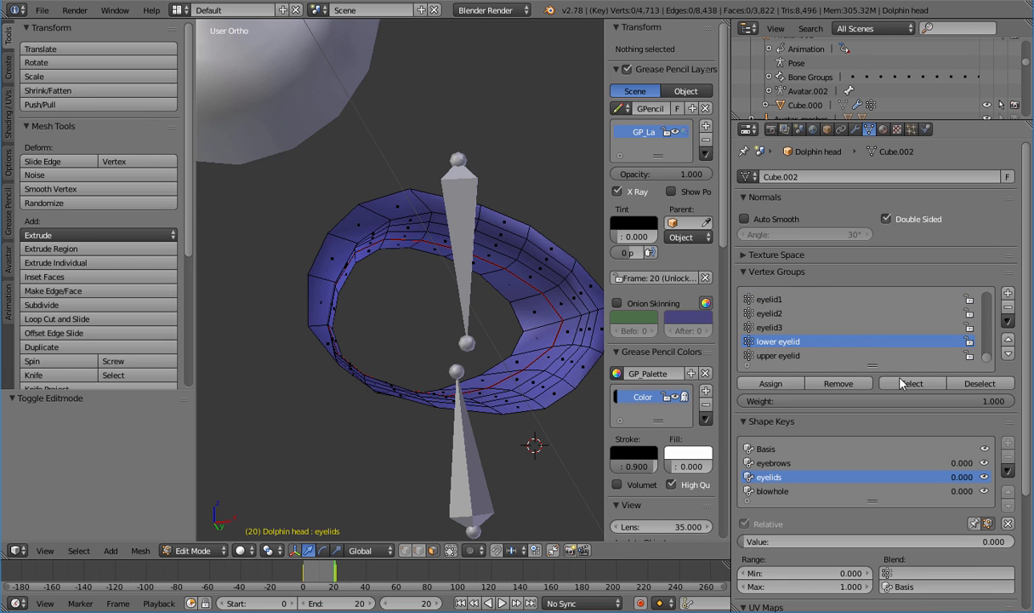
click(878, 356)
click(912, 383)
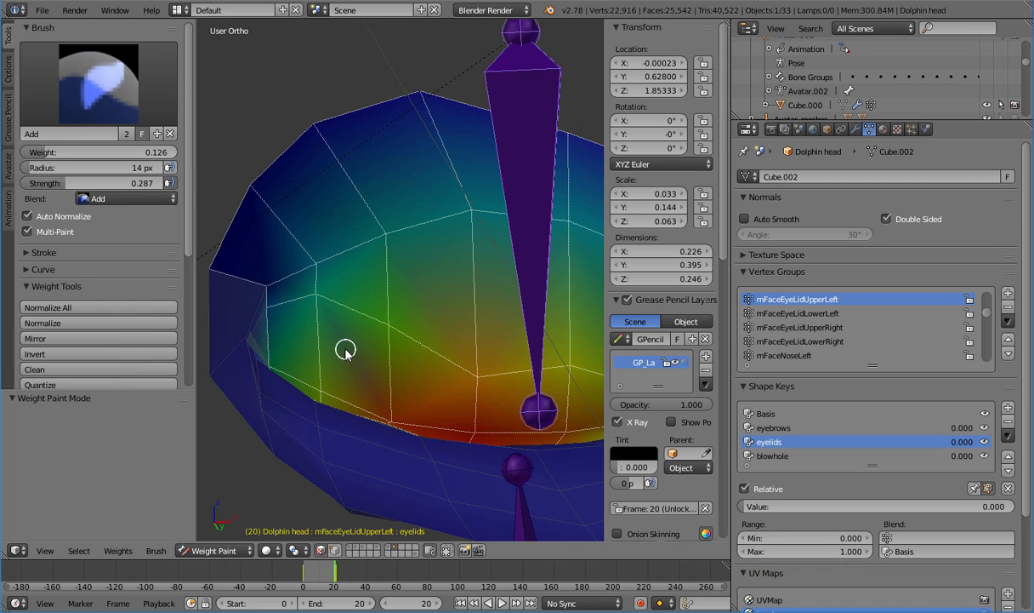
scroll(345, 350, up, 3)
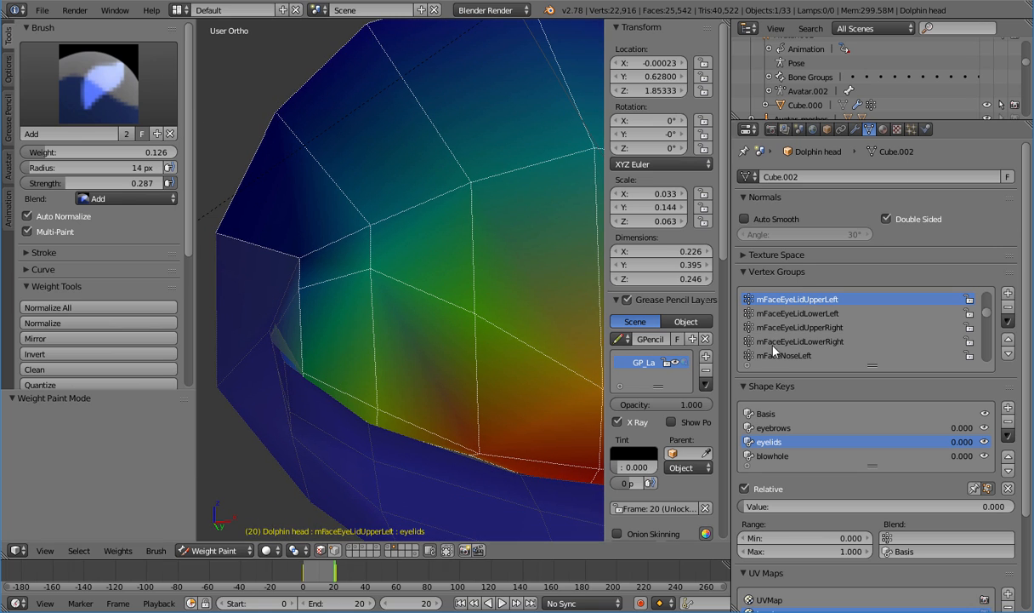
Leave the head mesh for Object Mode, select the mFaceEyeLidLowerLeft bone and put the armature in Pose Mode
key(Tab)
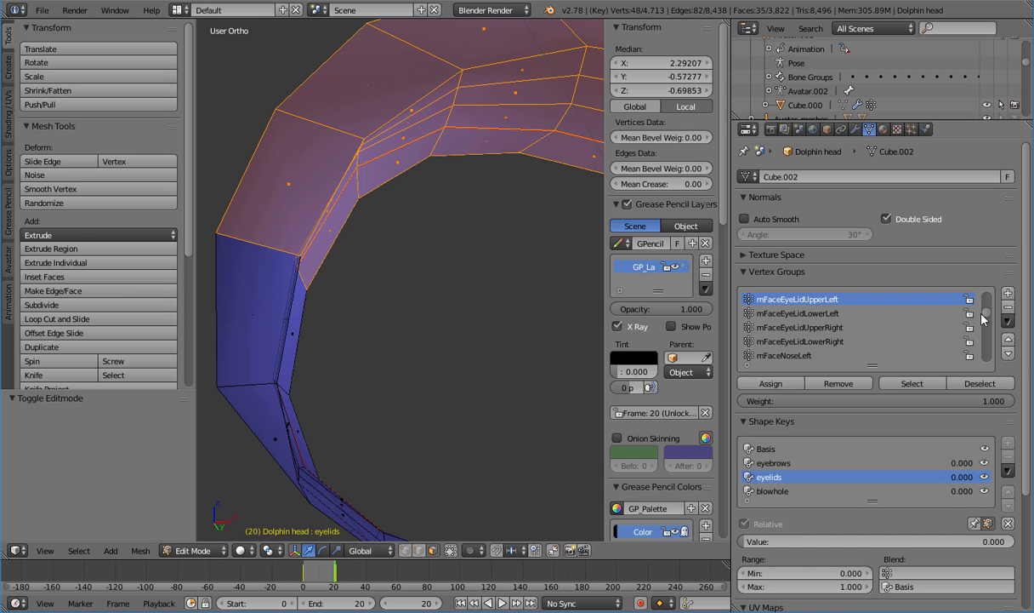
scroll(404, 319, down, 6)
middle_drag(417, 328, 355, 335)
key(Tab)
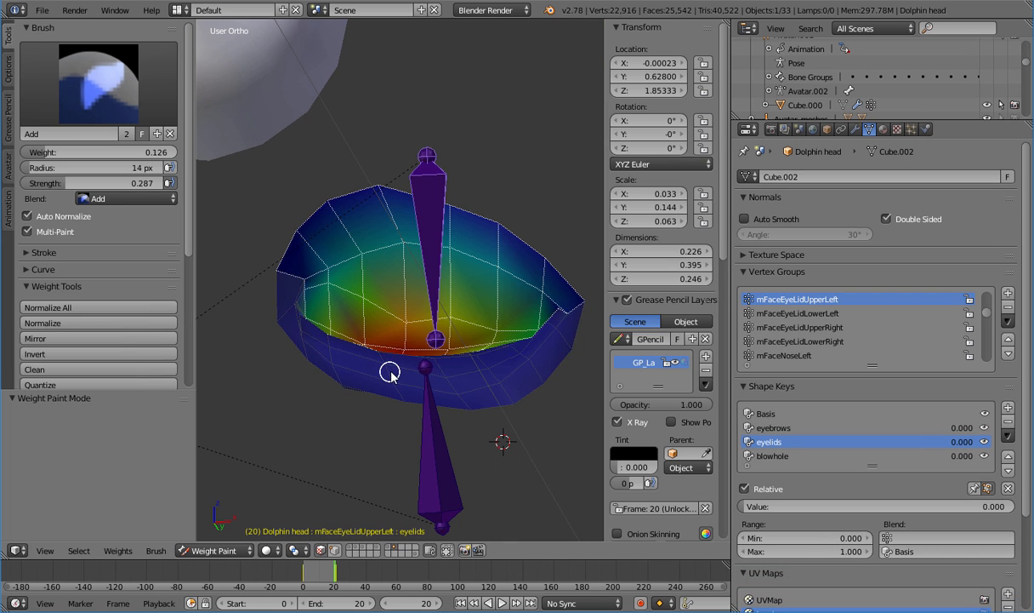
key(Tab)
click(201, 550)
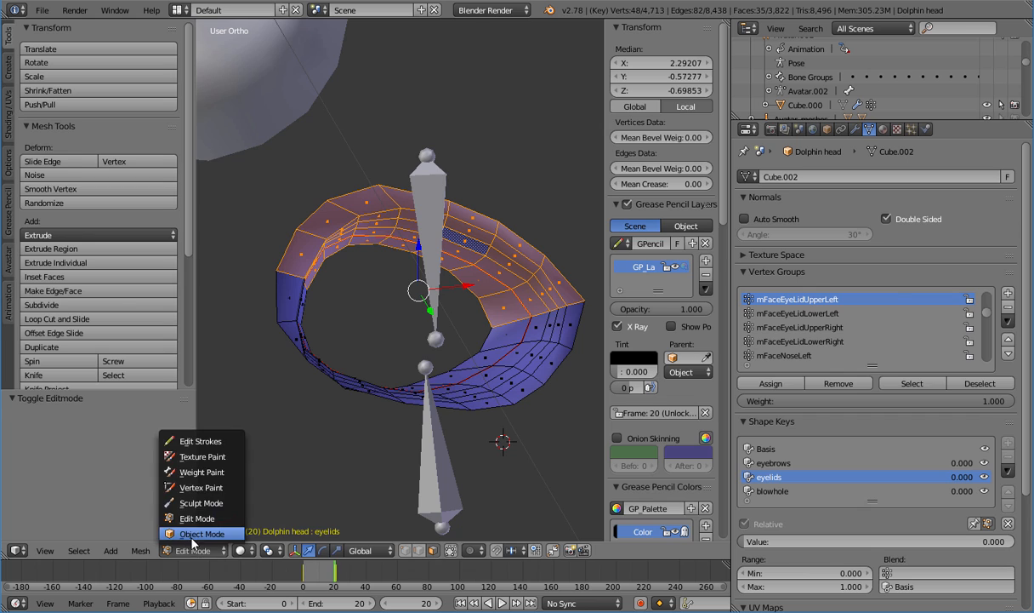
click(196, 531)
right_click(439, 473)
key(Tab)
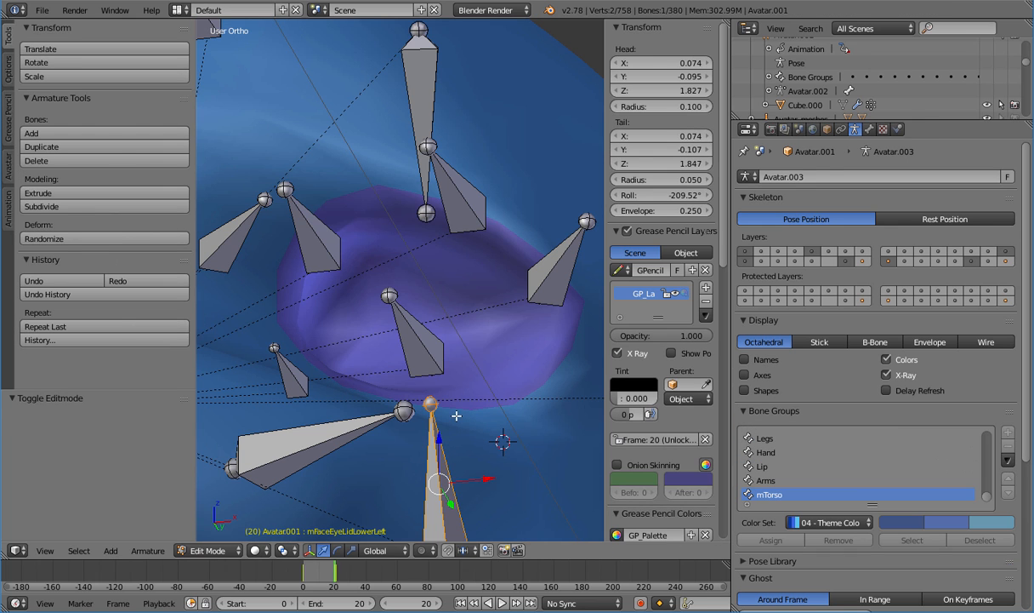
key(ctrl+Tab)
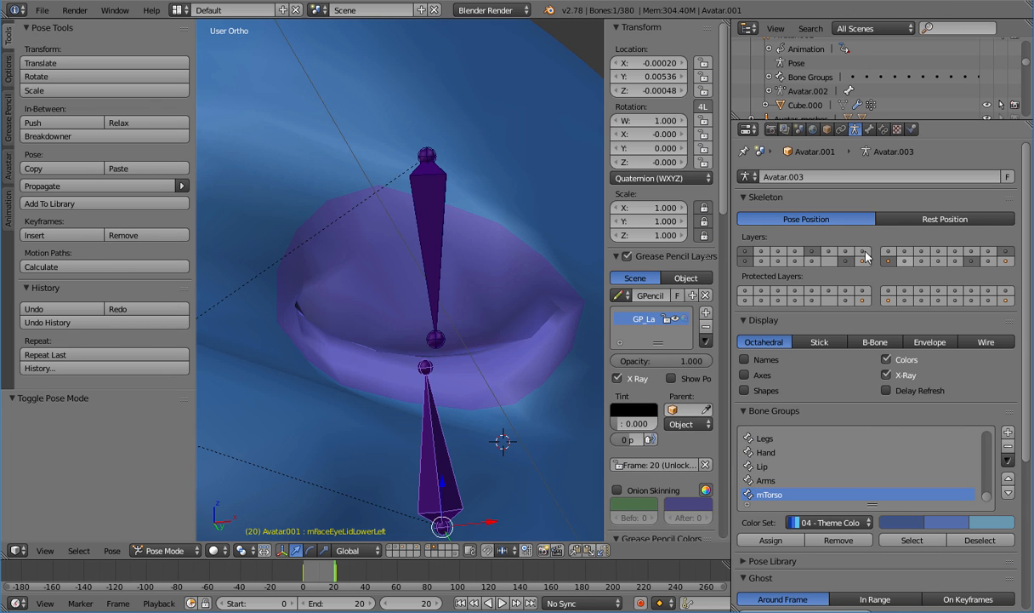
Select only the dolphin head's lower eyelid vertex group in Edit Mode and enter Weight Paint mode for mFaceEyeLidLowerLeft
right_click(355, 425)
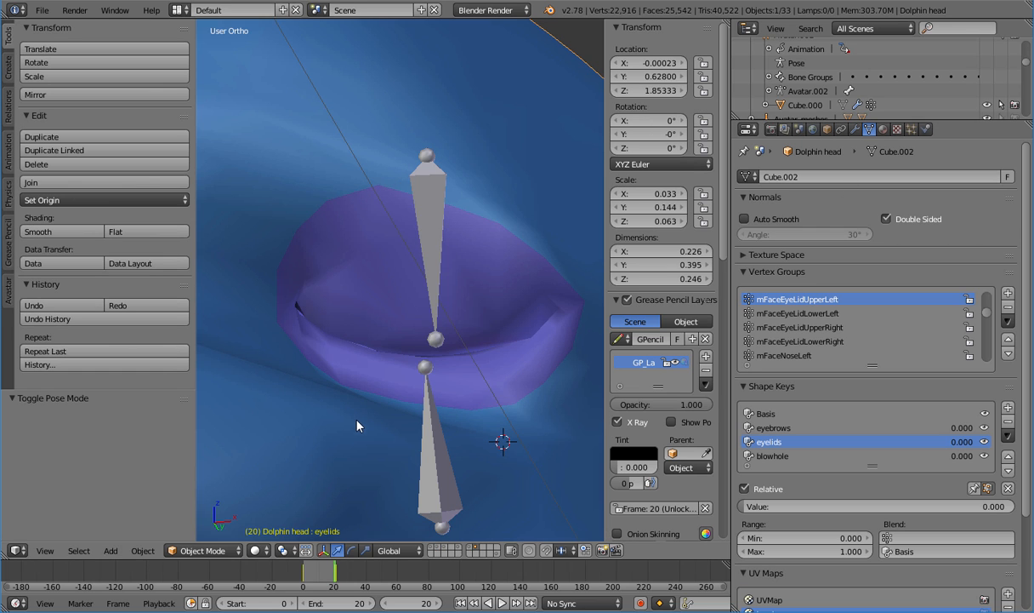
scroll(984, 353, down, 5)
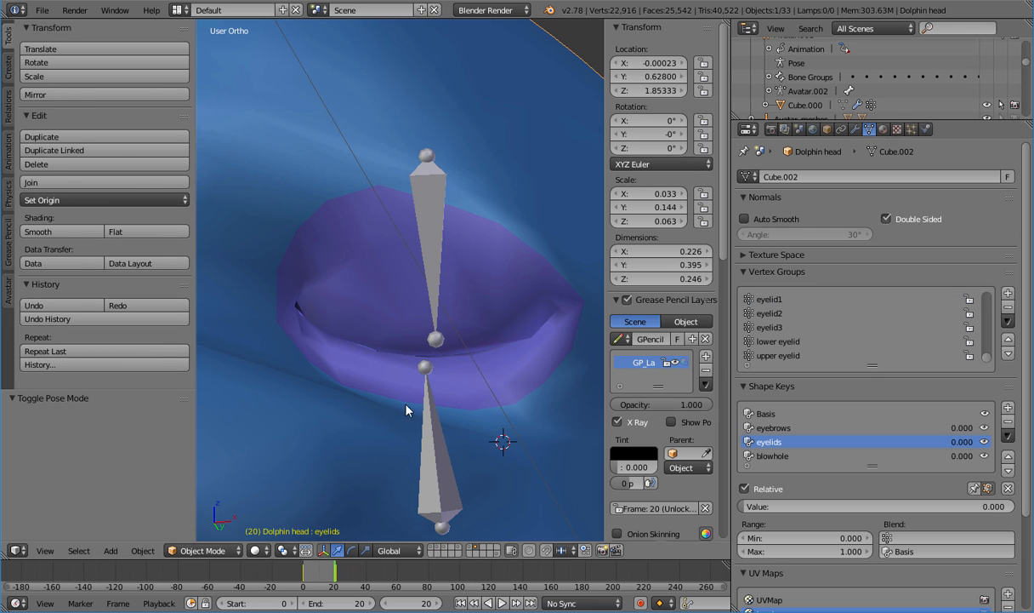
key(Tab)
key(a)
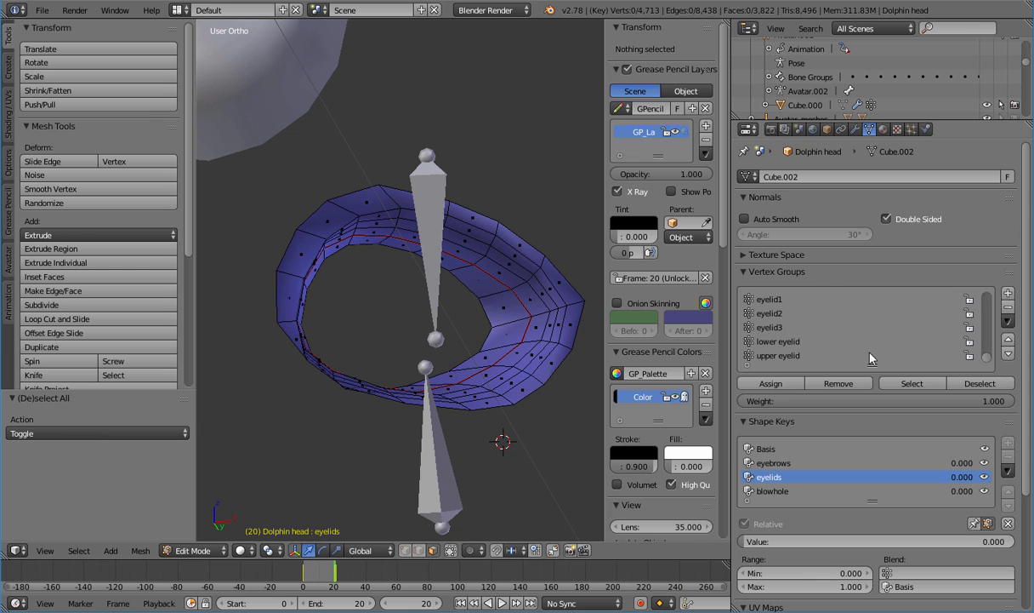
click(893, 380)
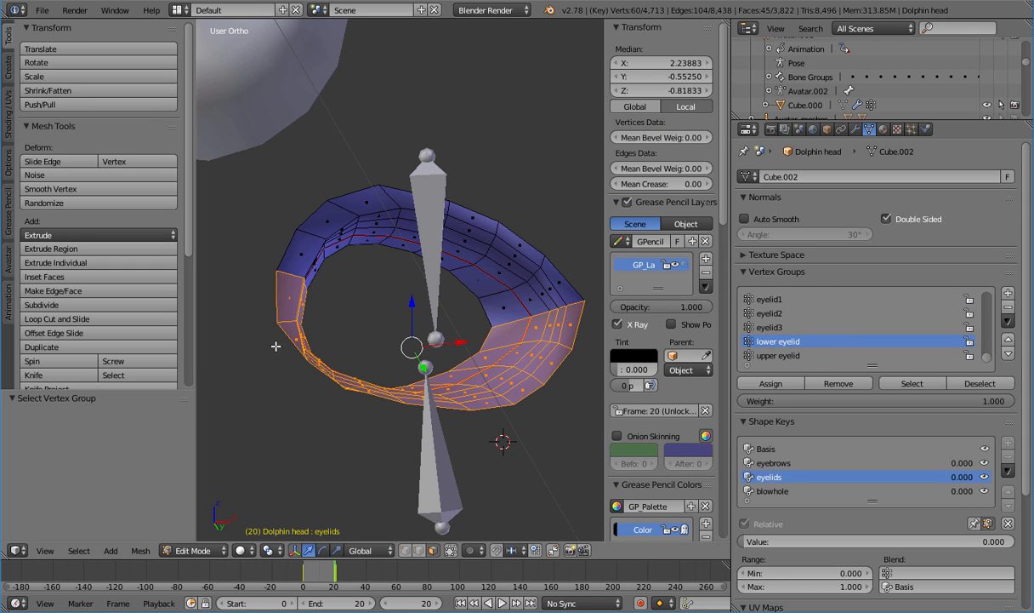
click(194, 550)
click(212, 473)
scroll(312, 376, up, 8)
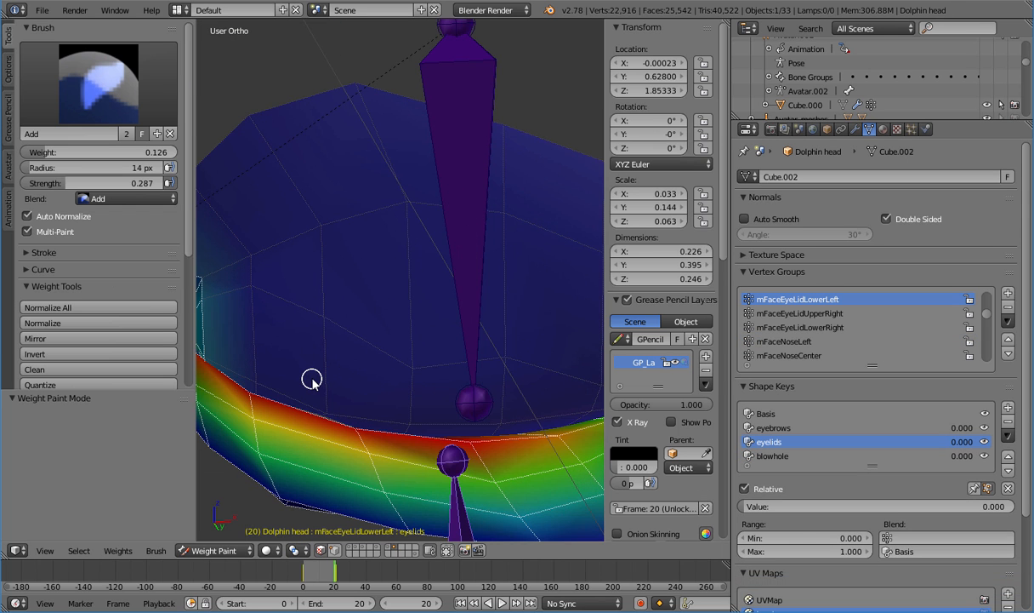
Reduce the mFaceEyeLidLowerLeft weight on the inner rim vertices near the lid's corner with the Subtract brush
mouse_move(408, 339)
middle_down()
mouse_move(307, 365)
mouse_move(300, 357)
mouse_move(336, 443)
mouse_move(441, 279)
middle_up()
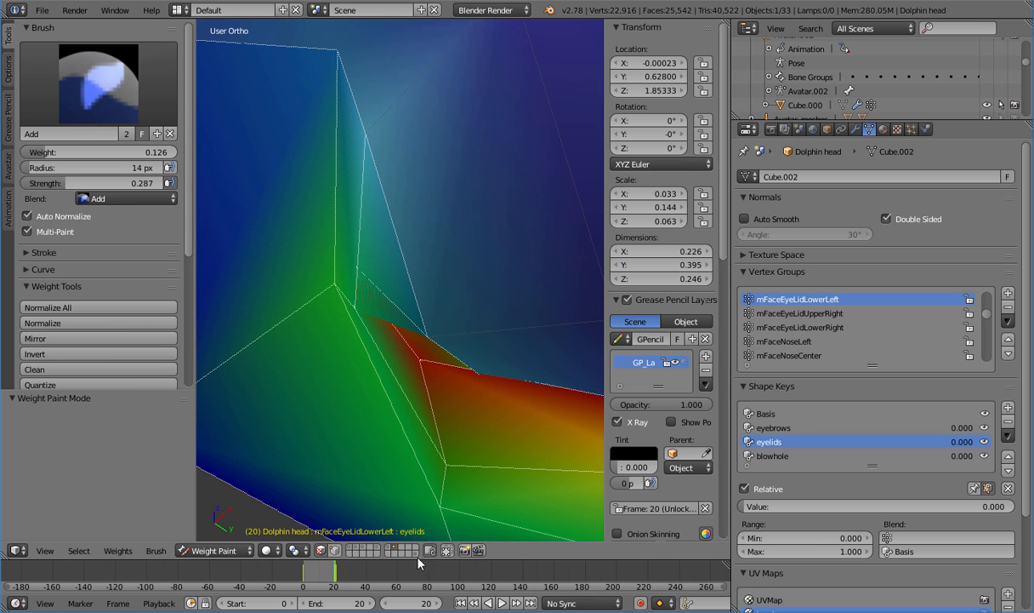
click(98, 82)
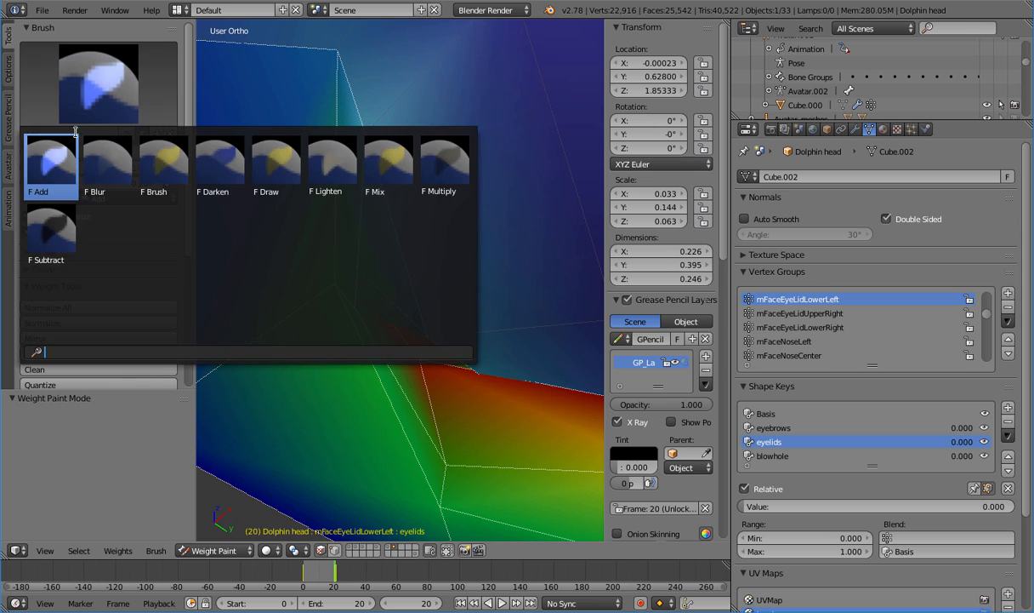
click(53, 228)
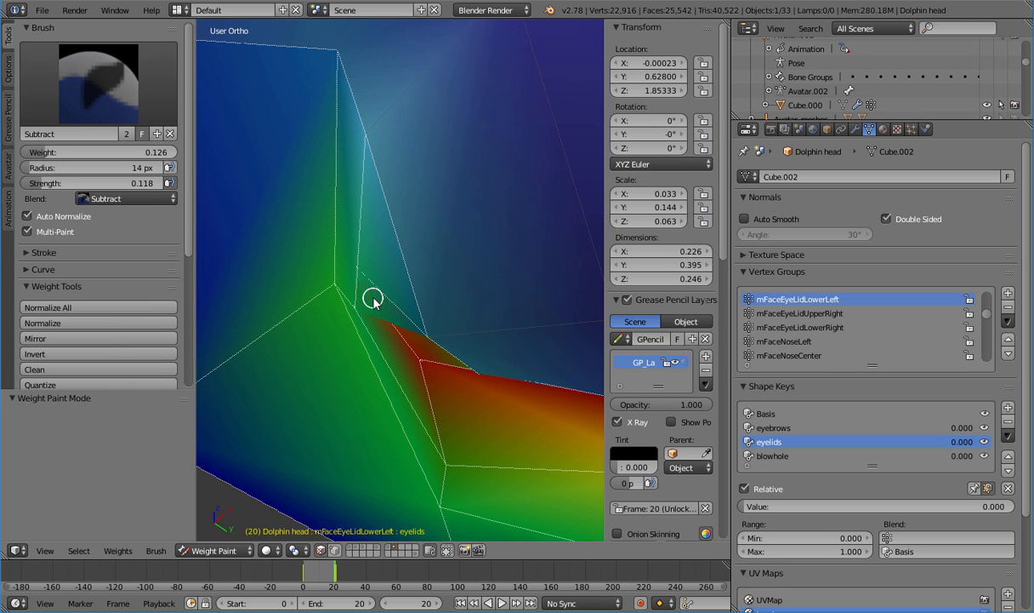
mouse_move(358, 276)
middle_down()
mouse_move(317, 236)
mouse_move(304, 259)
mouse_move(282, 248)
mouse_move(247, 258)
mouse_move(238, 247)
middle_up()
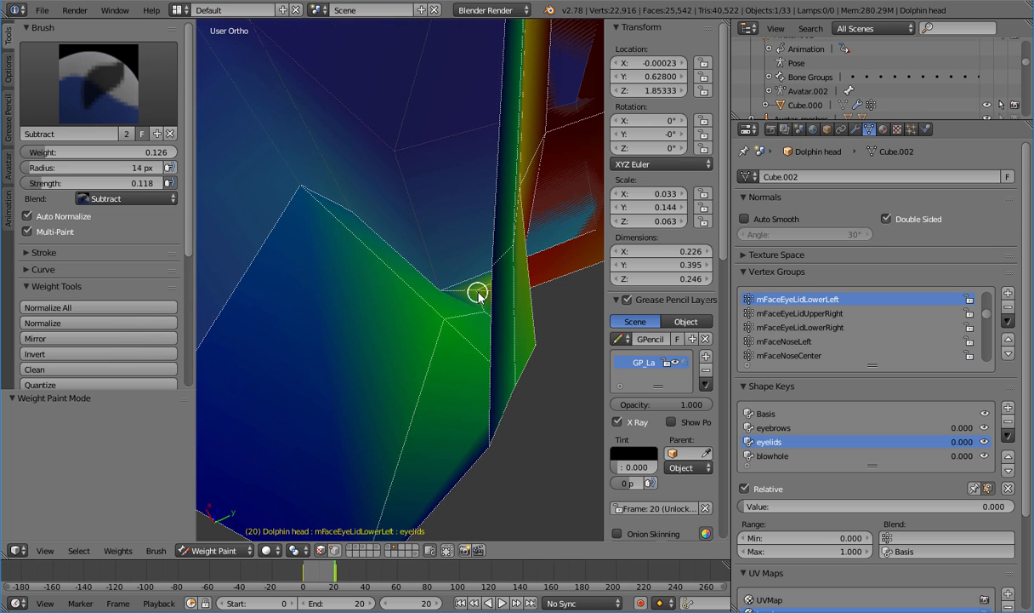
mouse_move(479, 294)
middle_down()
mouse_move(496, 293)
mouse_move(519, 341)
mouse_move(544, 326)
middle_up()
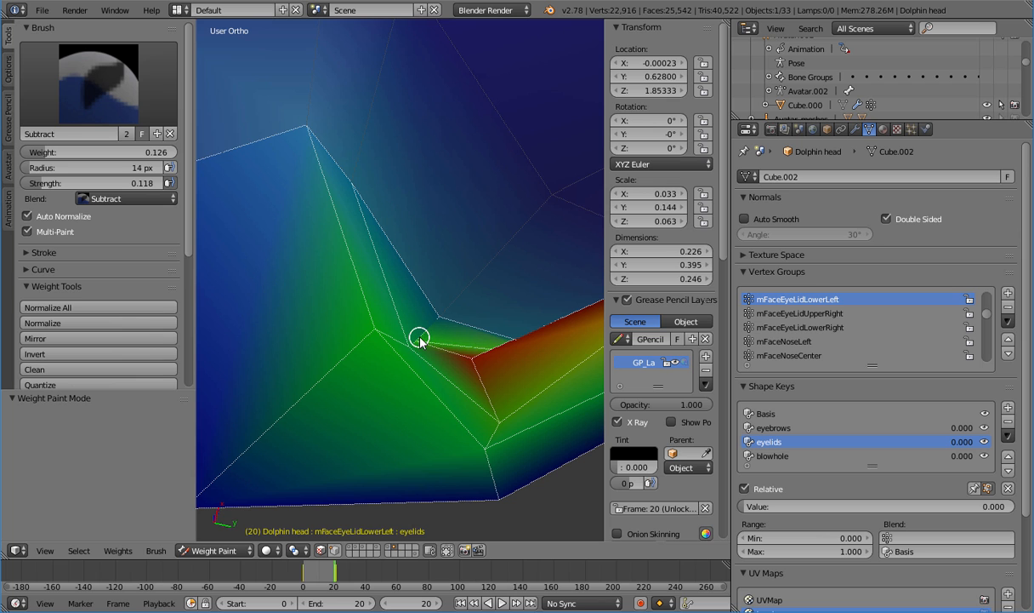
mouse_move(417, 339)
middle_down()
mouse_move(492, 351)
mouse_move(446, 340)
mouse_move(434, 360)
mouse_move(455, 365)
mouse_move(439, 347)
mouse_move(465, 395)
mouse_move(429, 369)
mouse_move(416, 384)
mouse_move(385, 363)
mouse_move(351, 363)
mouse_move(346, 347)
mouse_move(466, 346)
mouse_move(549, 423)
mouse_move(254, 425)
mouse_move(323, 372)
mouse_move(338, 322)
mouse_move(388, 434)
mouse_move(386, 411)
middle_up()
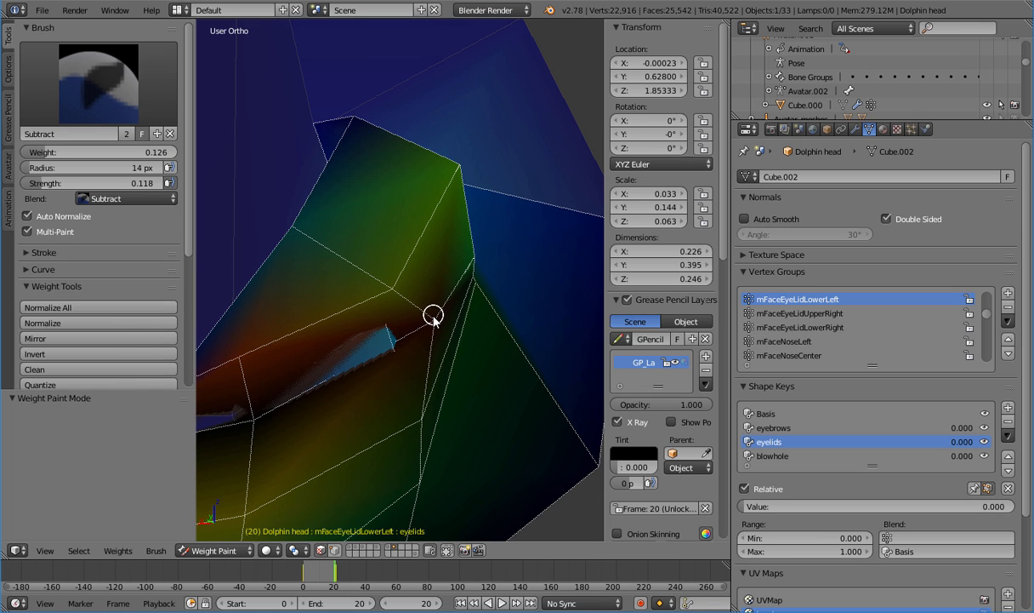
middle_drag(363, 332, 355, 384)
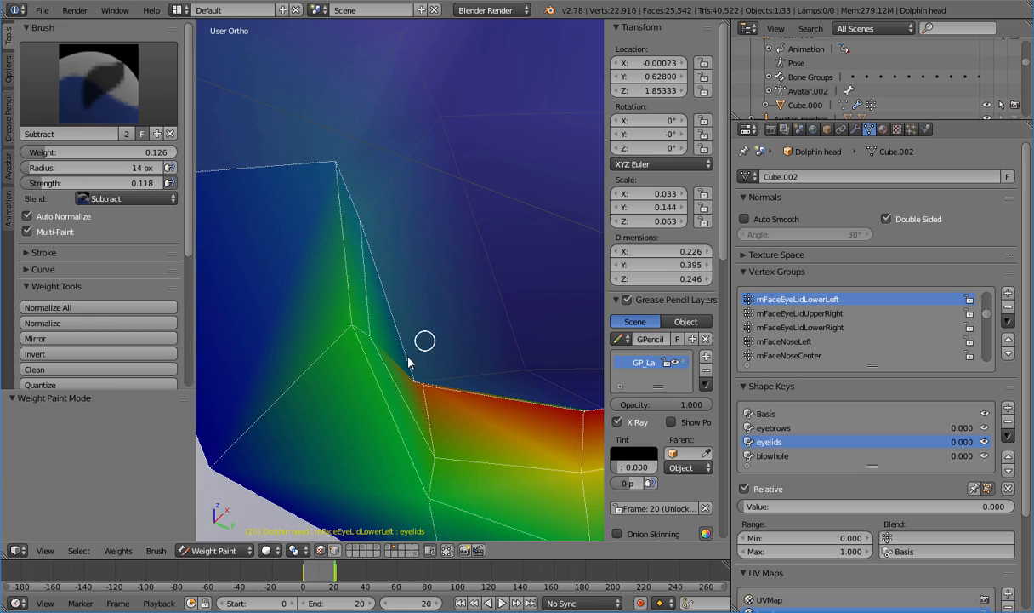
middle_drag(408, 362, 387, 357)
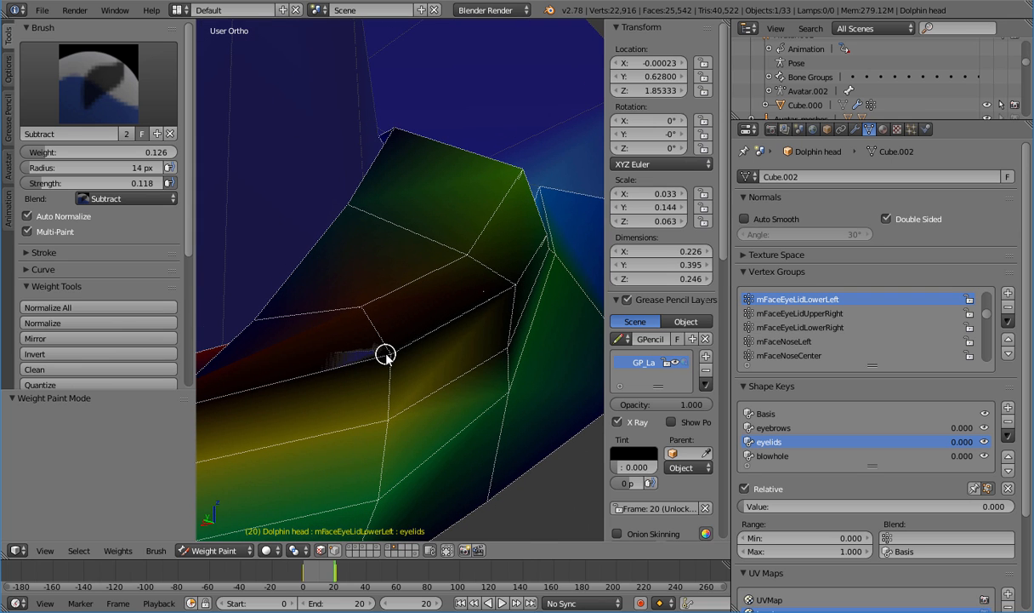
click(386, 356)
click(512, 286)
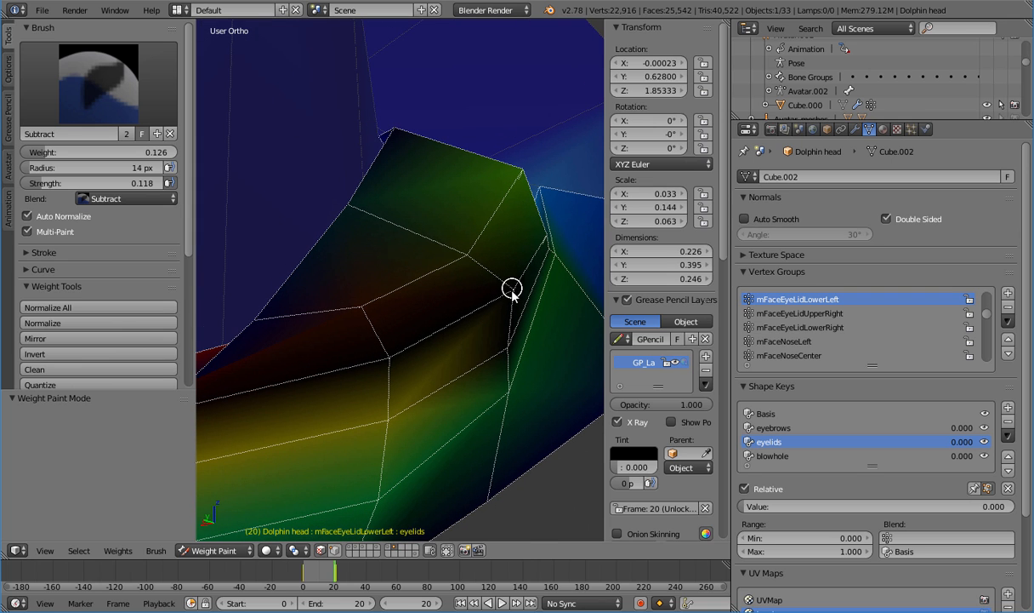
Subtract mFaceEyeLidLowerLeft weight from the lower lid's inner rim beside the lid bone's tip
mouse_move(511, 289)
middle_down()
mouse_move(416, 352)
mouse_move(319, 323)
mouse_move(570, 316)
mouse_move(511, 357)
mouse_move(360, 291)
mouse_move(446, 361)
mouse_move(455, 381)
mouse_move(492, 376)
mouse_move(346, 384)
mouse_move(358, 393)
mouse_move(340, 374)
mouse_move(339, 422)
mouse_move(311, 397)
mouse_move(295, 411)
mouse_move(263, 381)
mouse_move(265, 408)
mouse_move(242, 410)
mouse_move(266, 397)
mouse_move(376, 428)
mouse_move(432, 416)
mouse_move(419, 400)
mouse_move(432, 358)
mouse_move(435, 377)
middle_up()
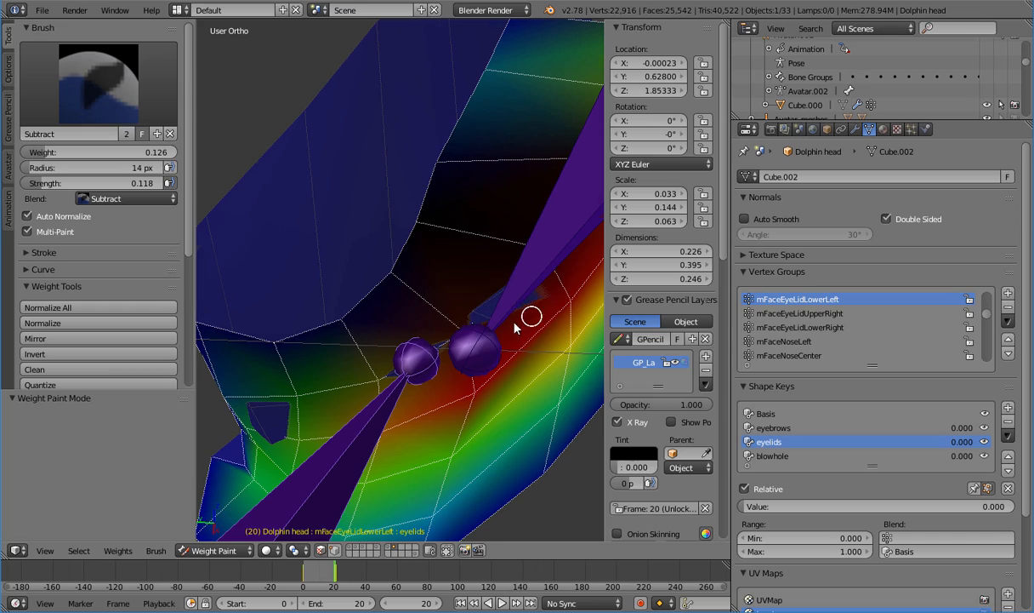
mouse_move(515, 327)
middle_down()
mouse_move(351, 388)
mouse_move(302, 328)
mouse_move(284, 342)
mouse_move(545, 334)
mouse_move(588, 312)
mouse_move(556, 282)
mouse_move(586, 308)
middle_up()
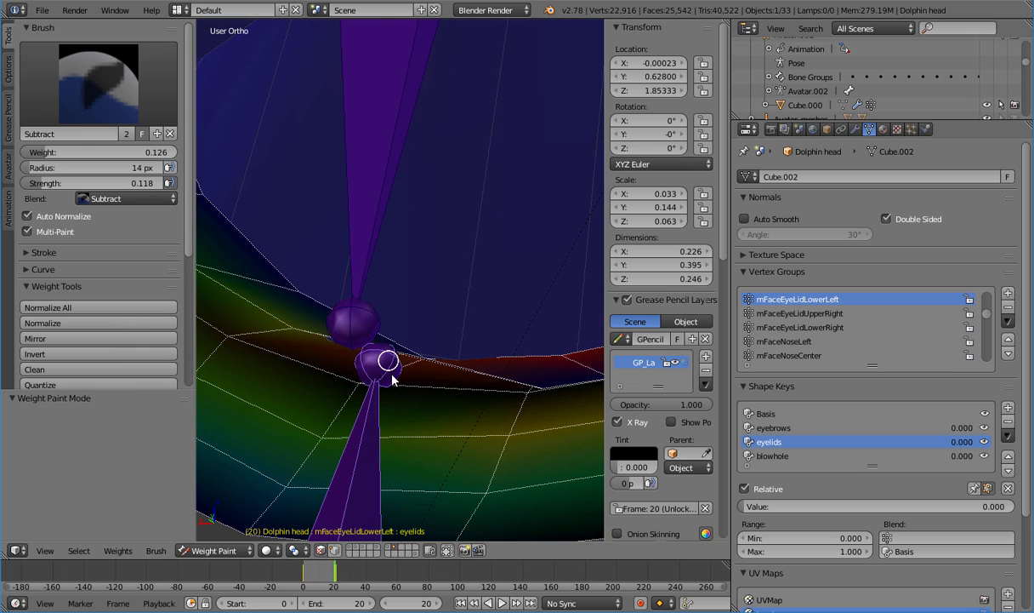
mouse_move(389, 359)
middle_down()
mouse_move(376, 319)
mouse_move(433, 326)
mouse_move(395, 360)
middle_up()
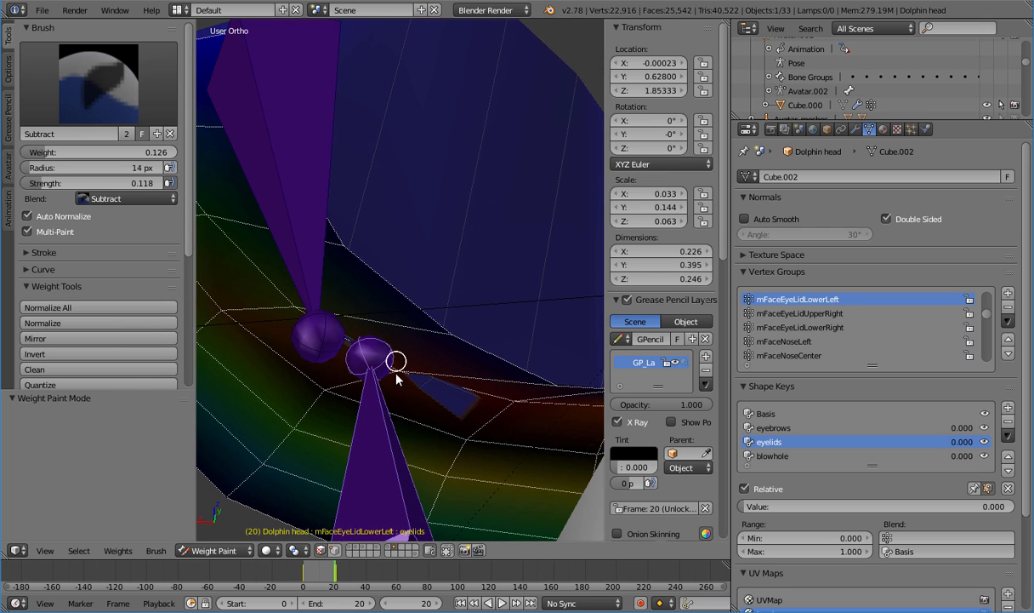
click(396, 371)
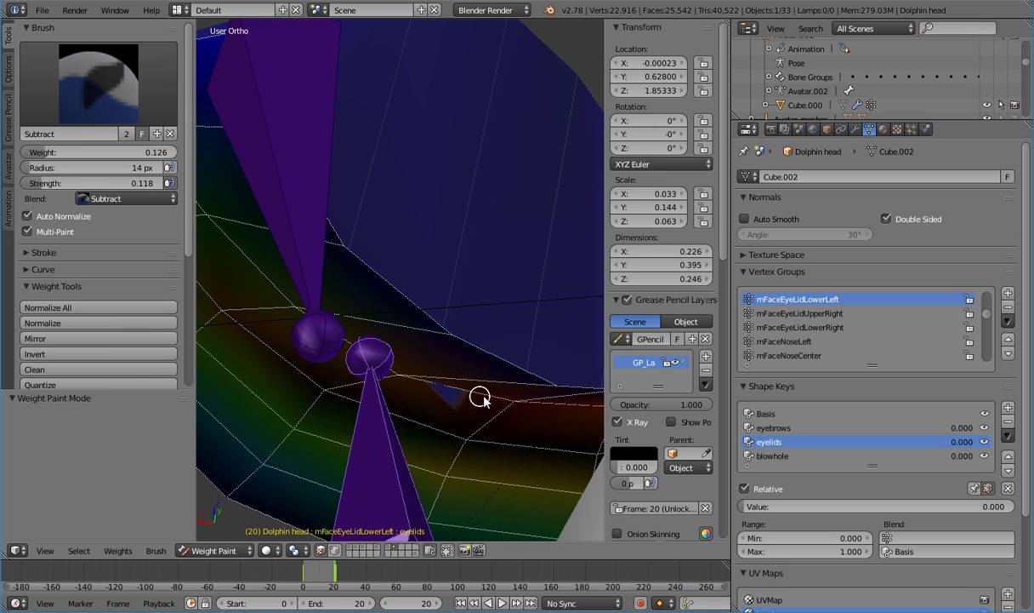
drag(505, 405, 509, 405)
middle_drag(510, 405, 345, 491)
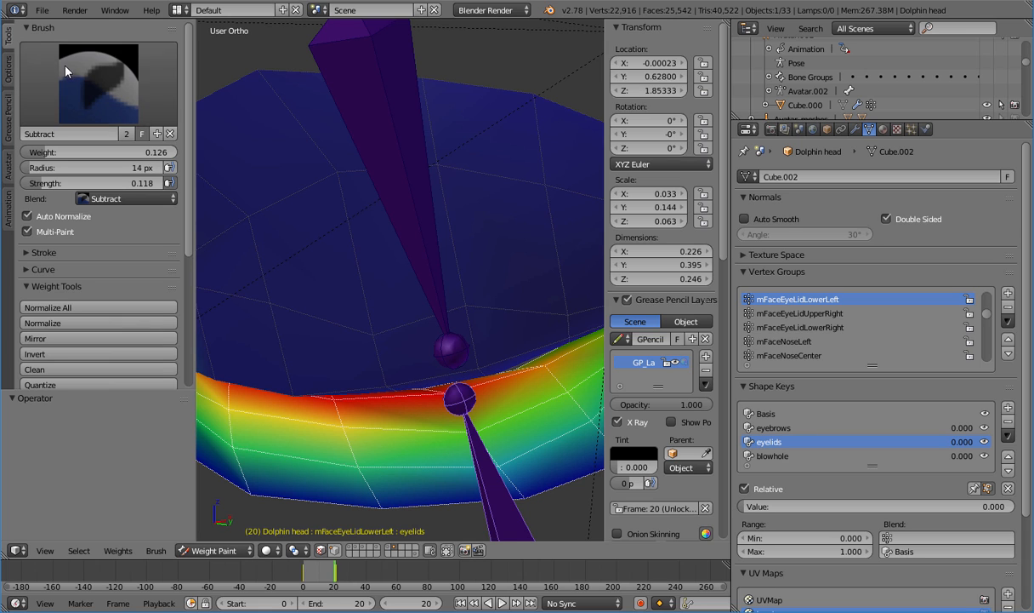
Switch to the Add brush and paint more mFaceEyeLidLowerLeft weight onto the lower lid's inner edge at the eye corner
click(98, 83)
click(45, 155)
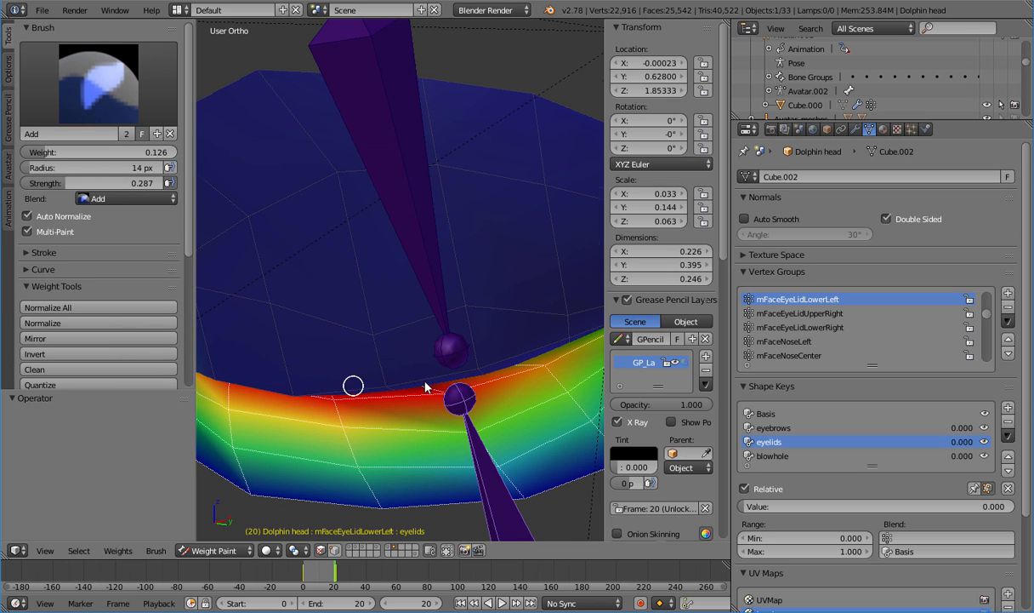
middle_drag(425, 388, 349, 372)
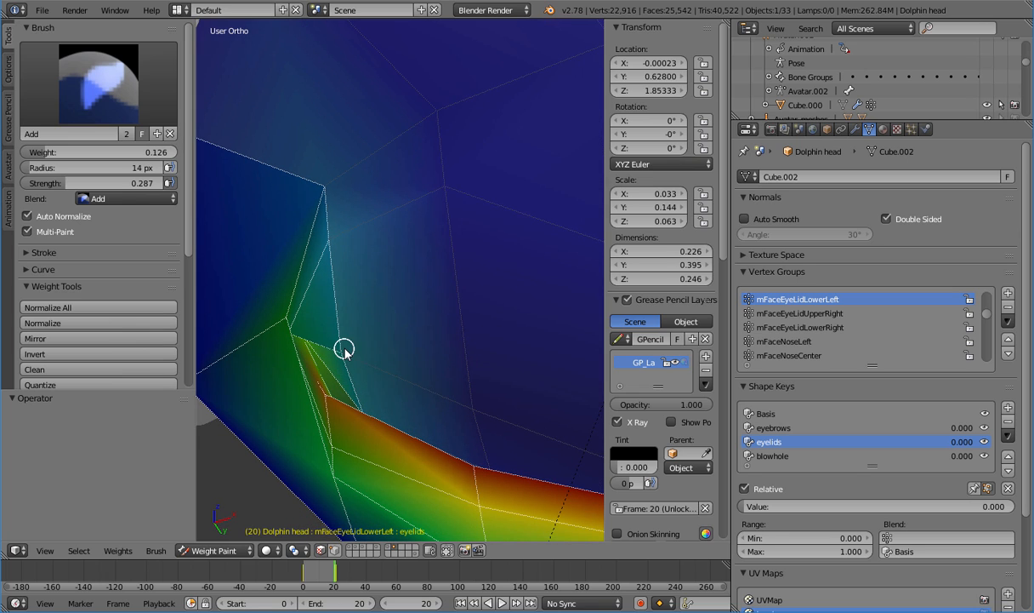
drag(344, 350, 341, 327)
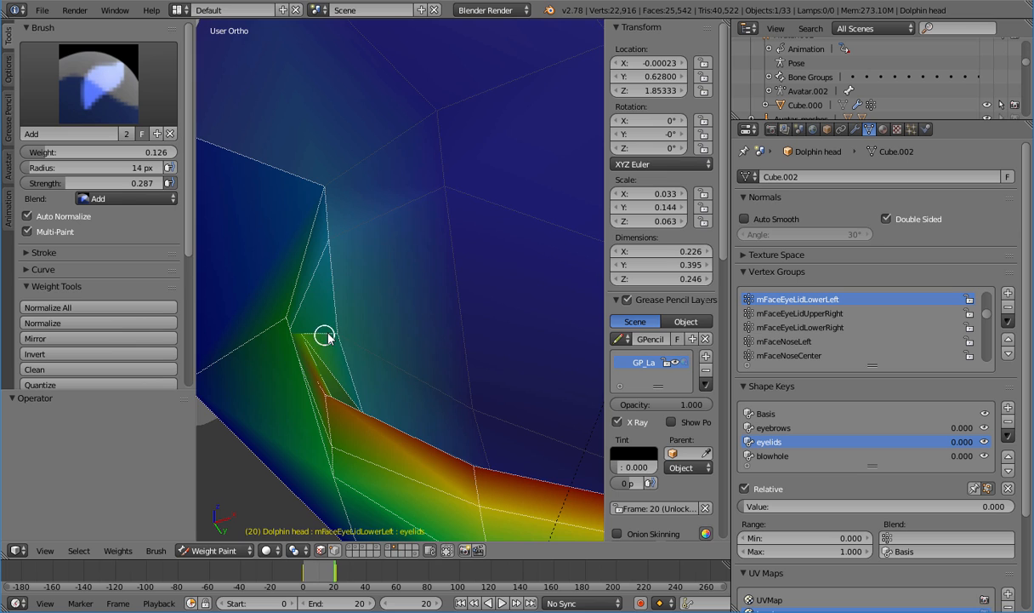
middle_drag(324, 337, 330, 397)
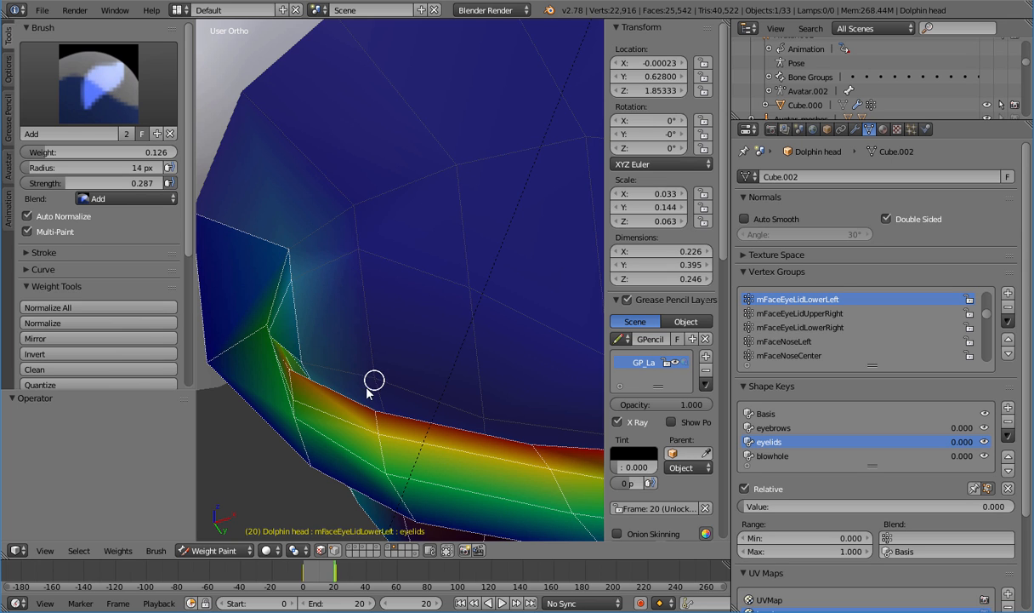
middle_drag(368, 392, 319, 391)
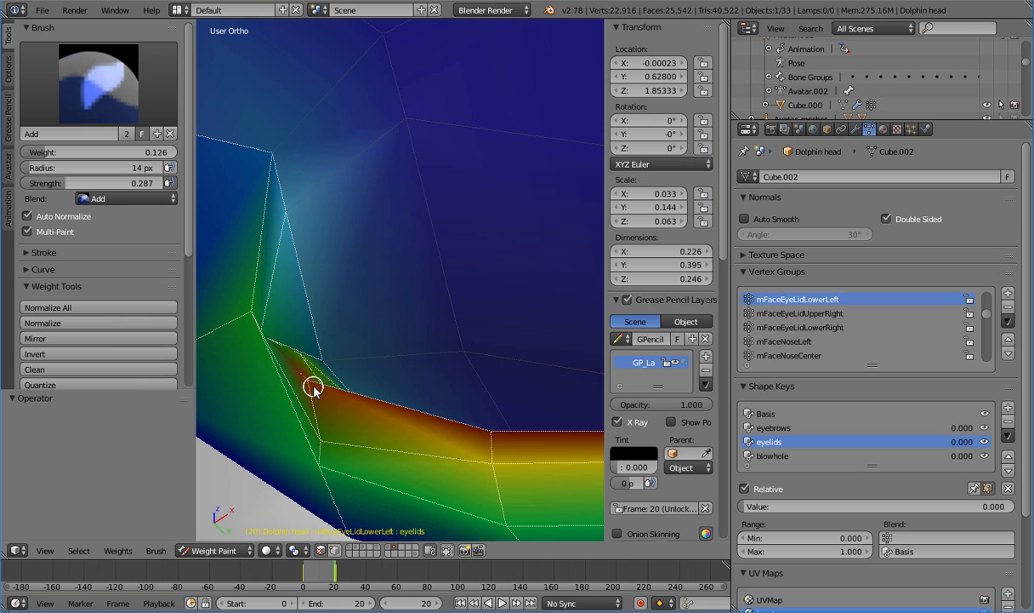
drag(305, 364, 306, 373)
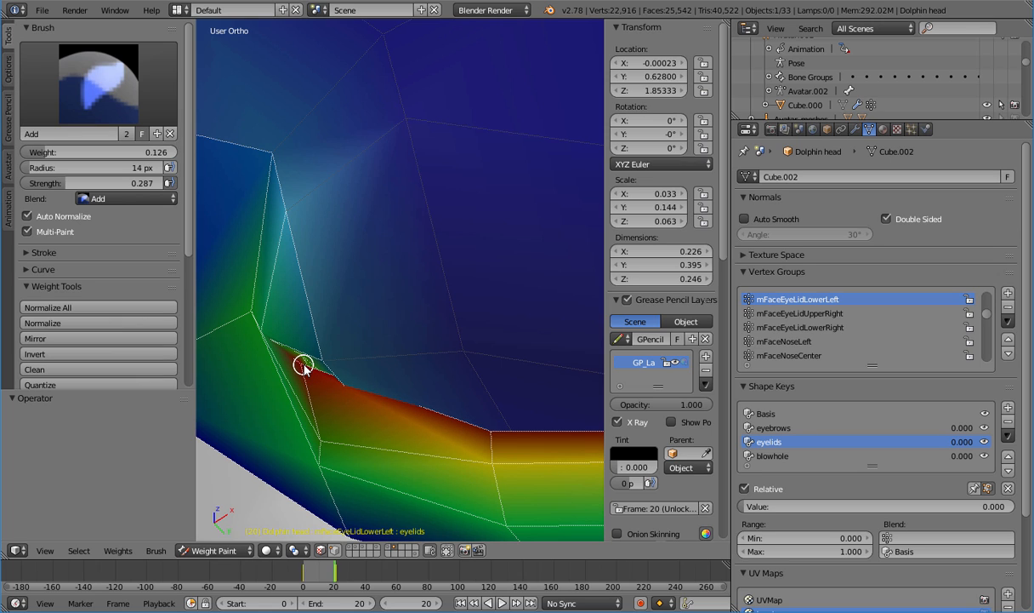
Switch to the Subtract brush and reduce mFaceEyeLidLowerLeft weight on the lower lid's inner rim vertices at the eye corner
click(83, 96)
click(58, 73)
click(50, 223)
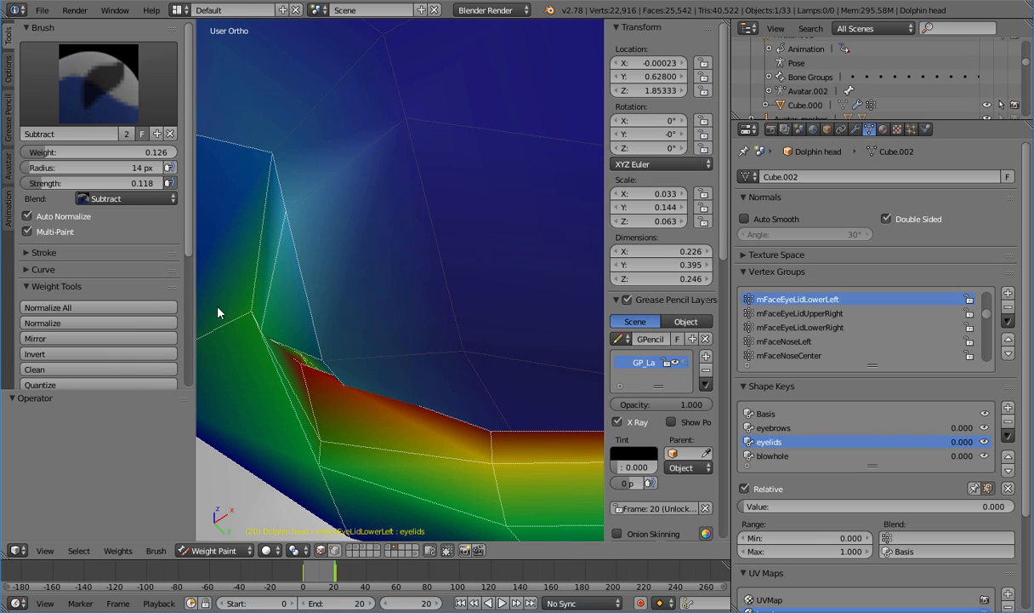
drag(265, 333, 316, 362)
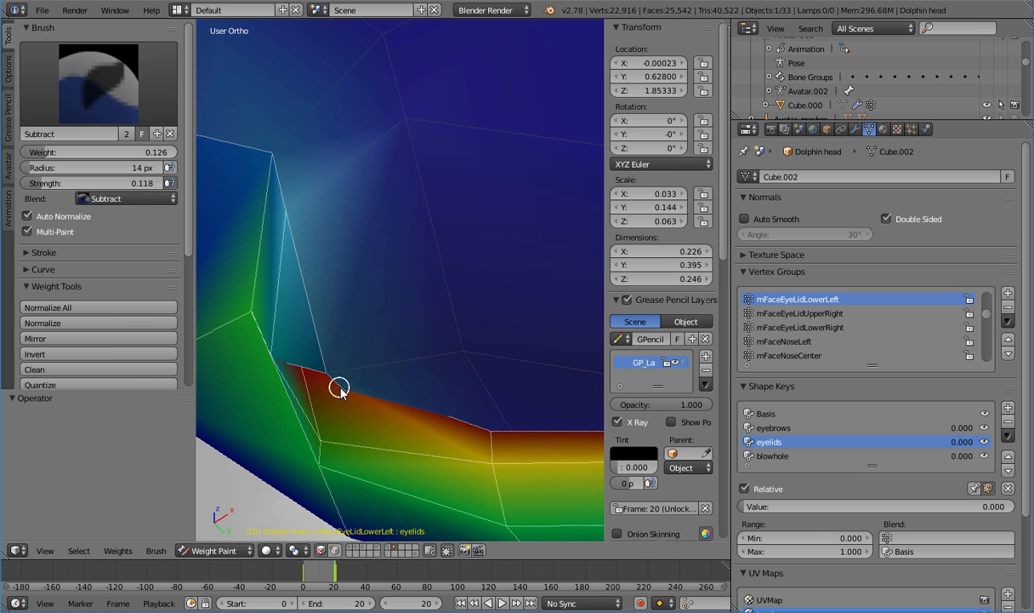
Paint mFaceEyeLidLowerLeft weight onto the inner rim at the eye corner with the Add brush and undo the last stroke
scroll(467, 419, down, 3)
shift+middle_drag(473, 419, 349, 416)
scroll(354, 413, down, 4)
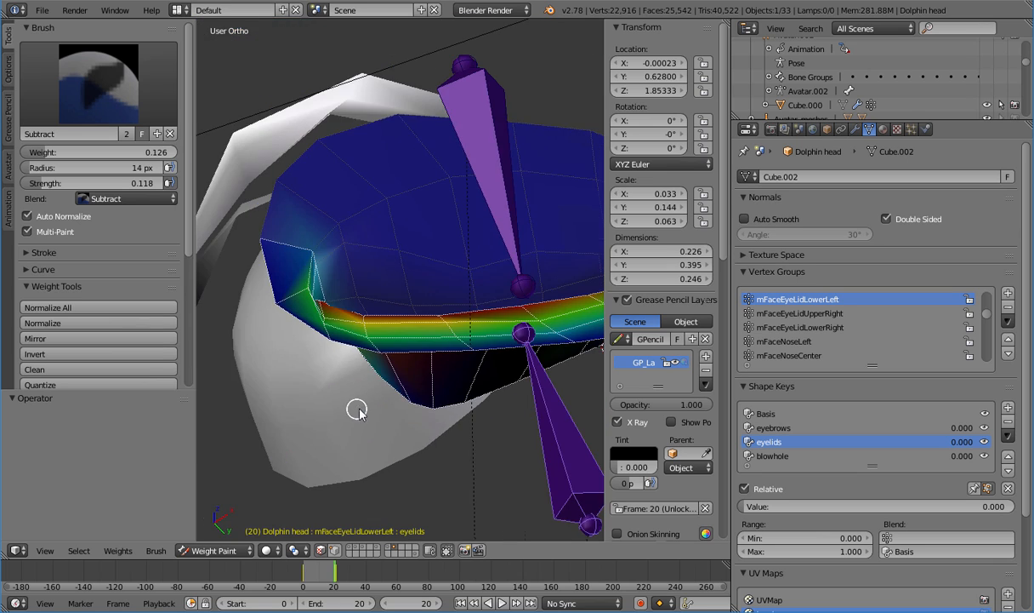
middle_drag(361, 367, 397, 433)
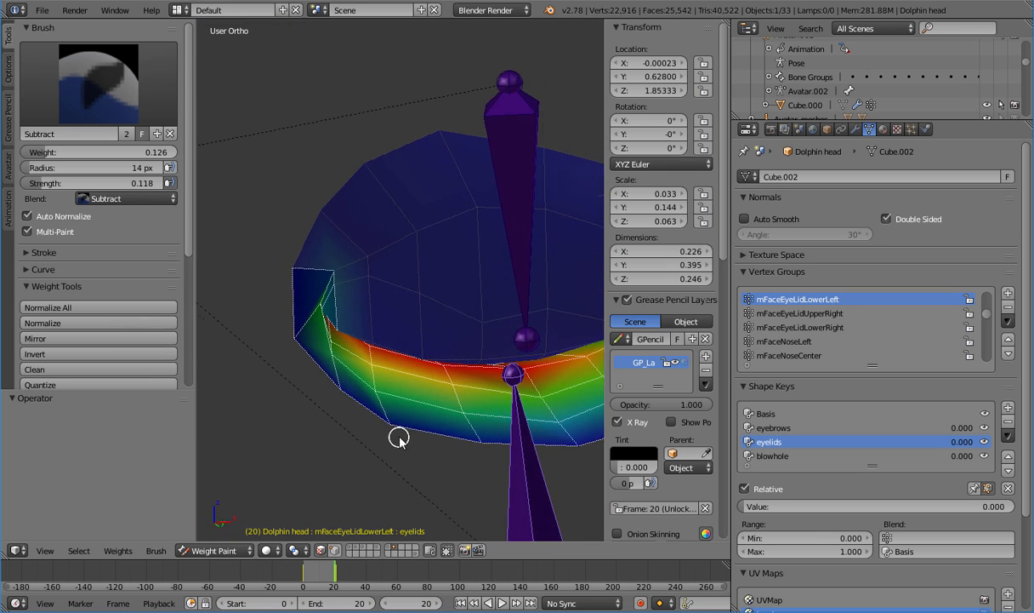
scroll(391, 358, up, 3)
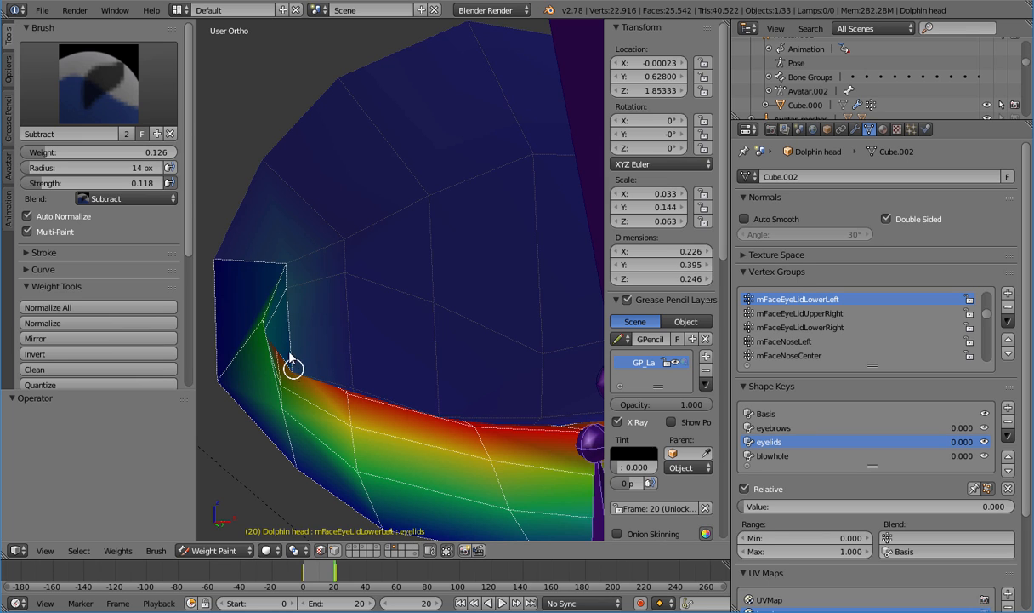
click(97, 83)
click(46, 163)
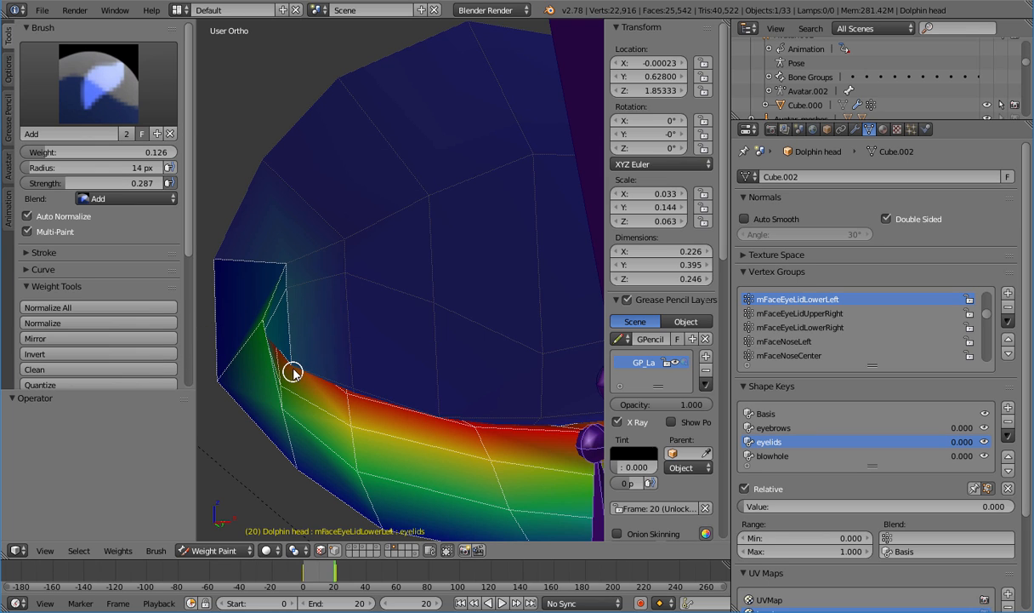
drag(293, 370, 289, 349)
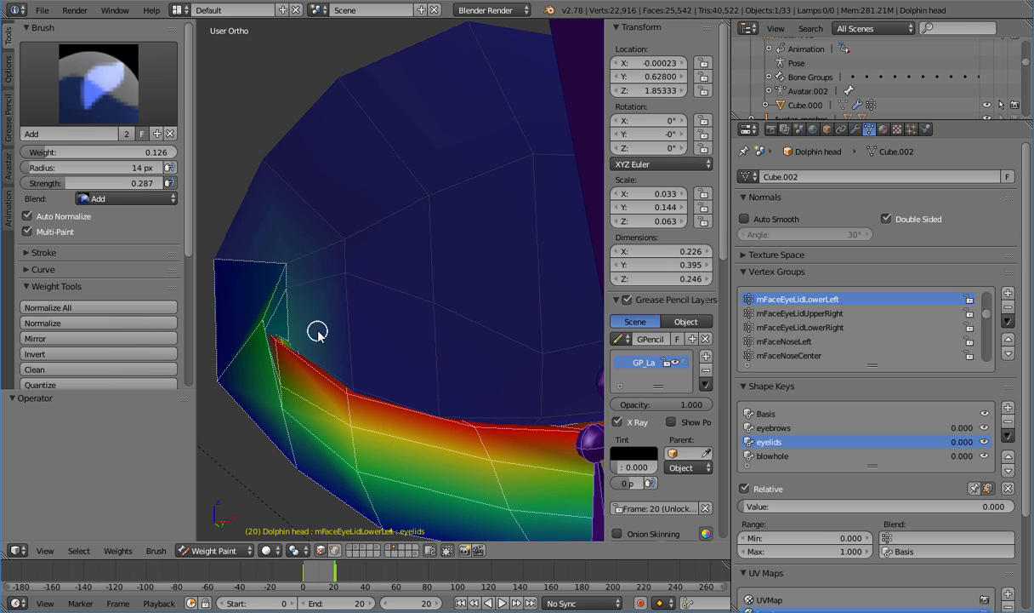
scroll(307, 339, up, 2)
shift+middle_drag(312, 345, 389, 358)
key(ctrl+z)
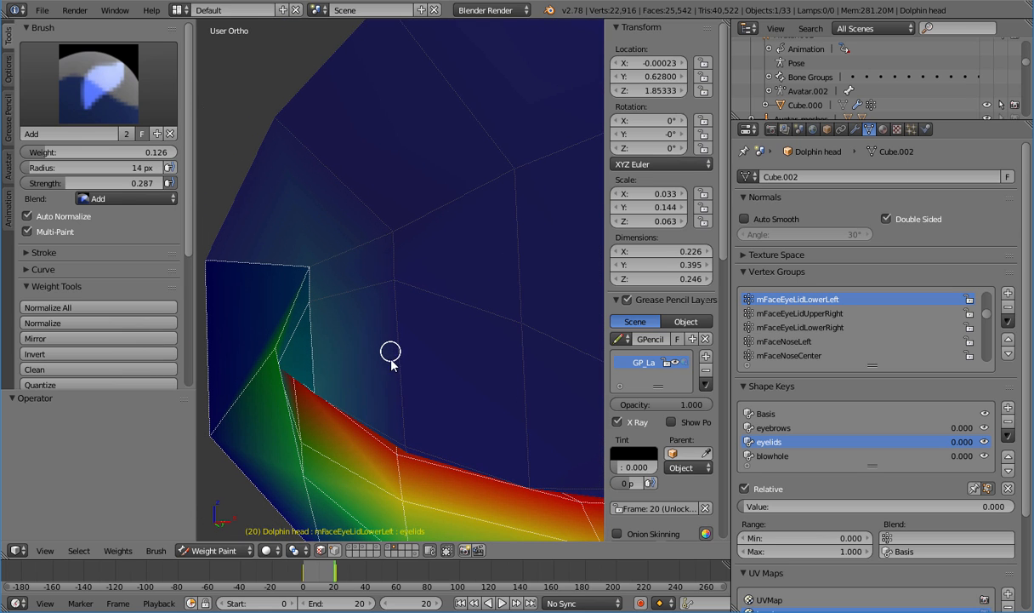
Return the dolphin head to Object Mode and play the eyelid animation to check how the lids close
middle_drag(390, 358, 305, 366)
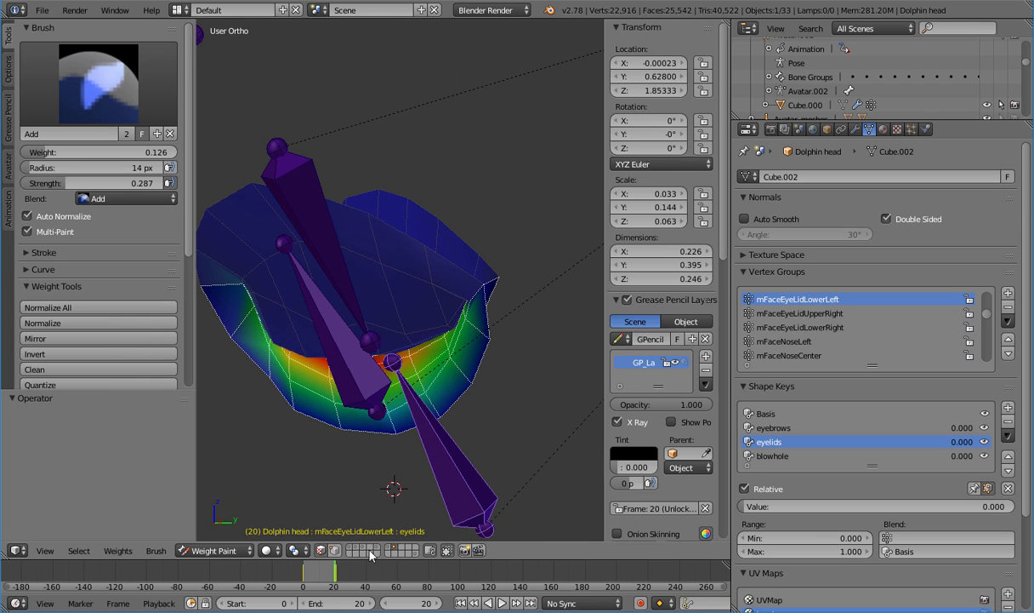
click(248, 552)
click(227, 509)
middle_drag(312, 442, 425, 409)
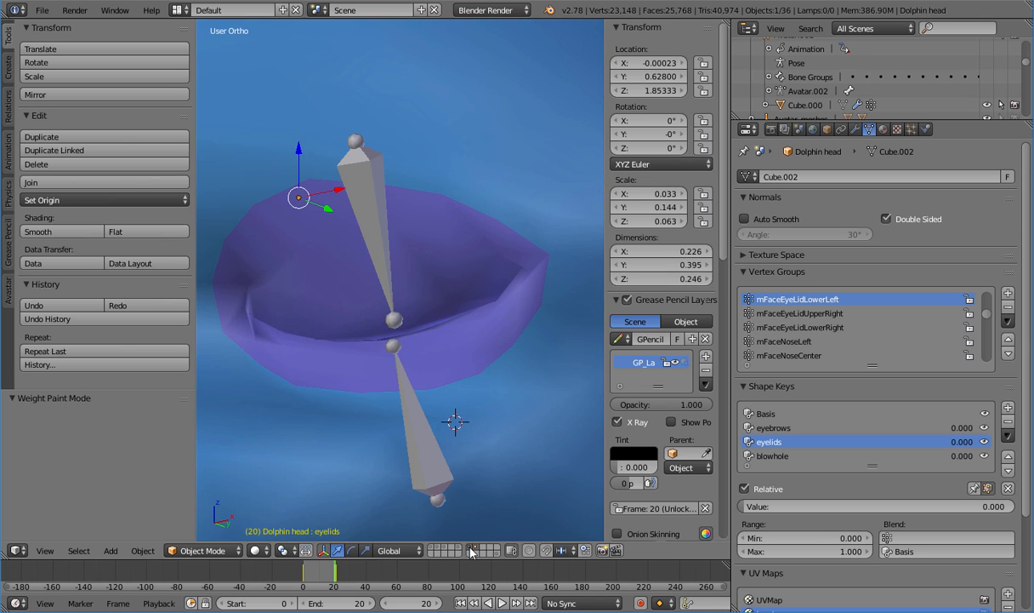
middle_drag(449, 524, 355, 496)
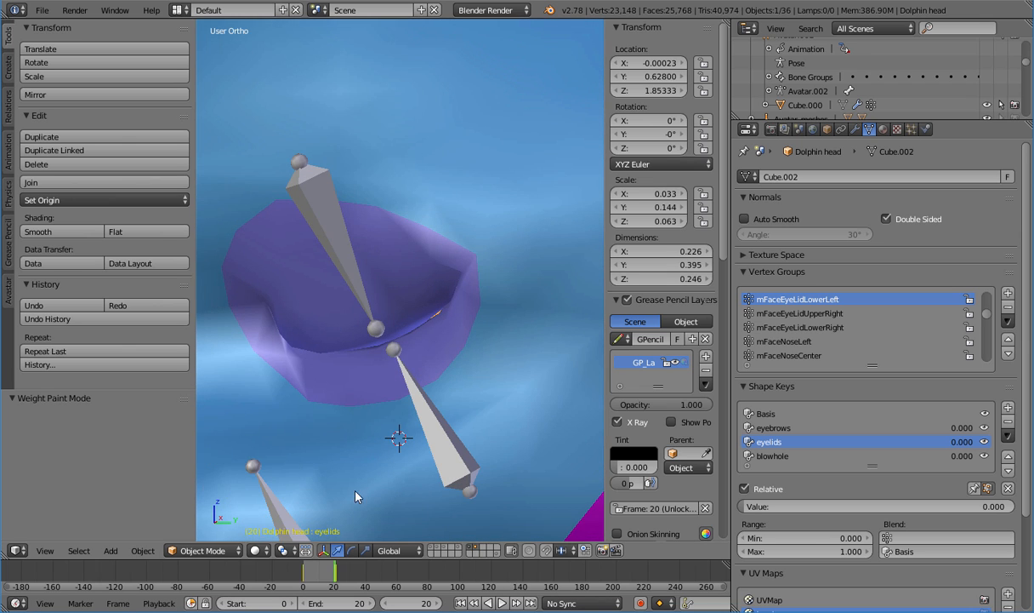
key(alt+a)
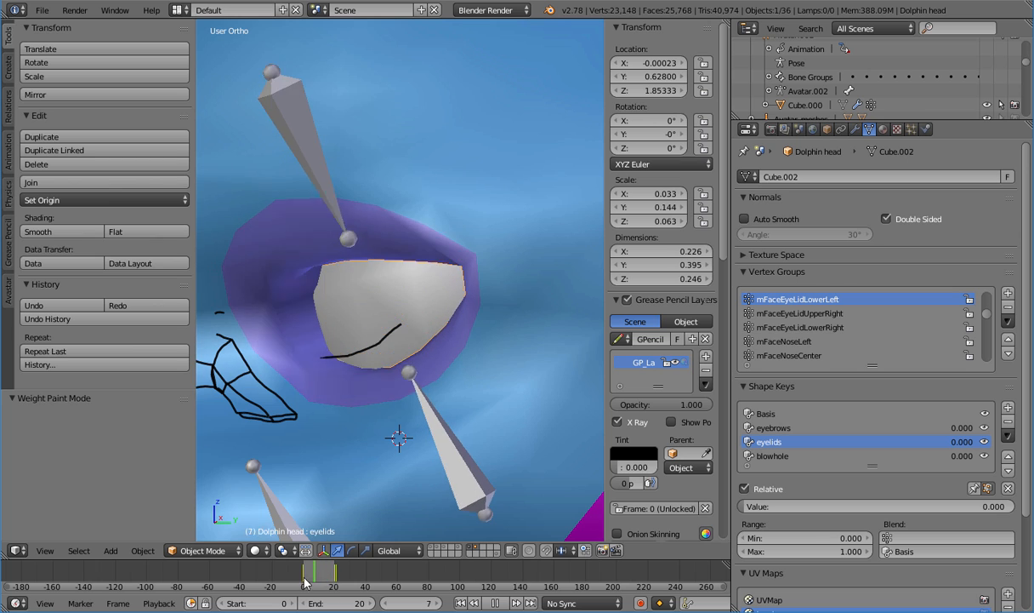
Scrub the timeline to frame 27 and examine the seam between the closed lids near the eye corner
mouse_move(315, 584)
mouse_down()
mouse_move(344, 586)
mouse_move(307, 587)
mouse_move(345, 594)
mouse_move(297, 588)
mouse_move(336, 585)
mouse_up()
middle_drag(345, 391, 512, 370)
scroll(513, 370, up, 4)
middle_drag(395, 435, 410, 356)
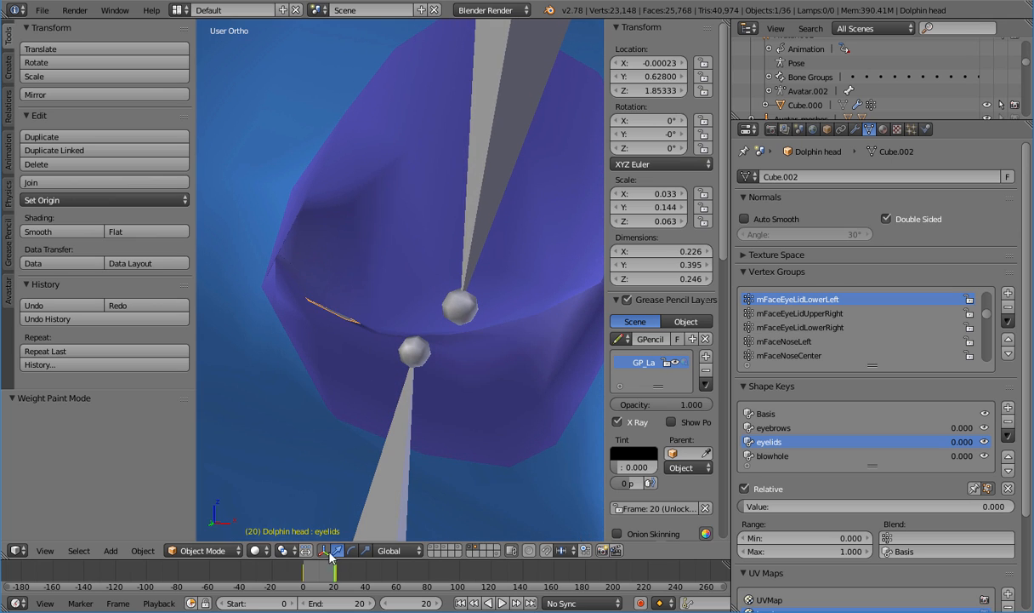
drag(330, 568, 346, 574)
middle_drag(386, 413, 374, 326)
Select the dolphin head mesh again and enter Weight Paint mode for mFaceEyeLidLowerLeft
key(Tab)
key(Tab)
right_click(361, 388)
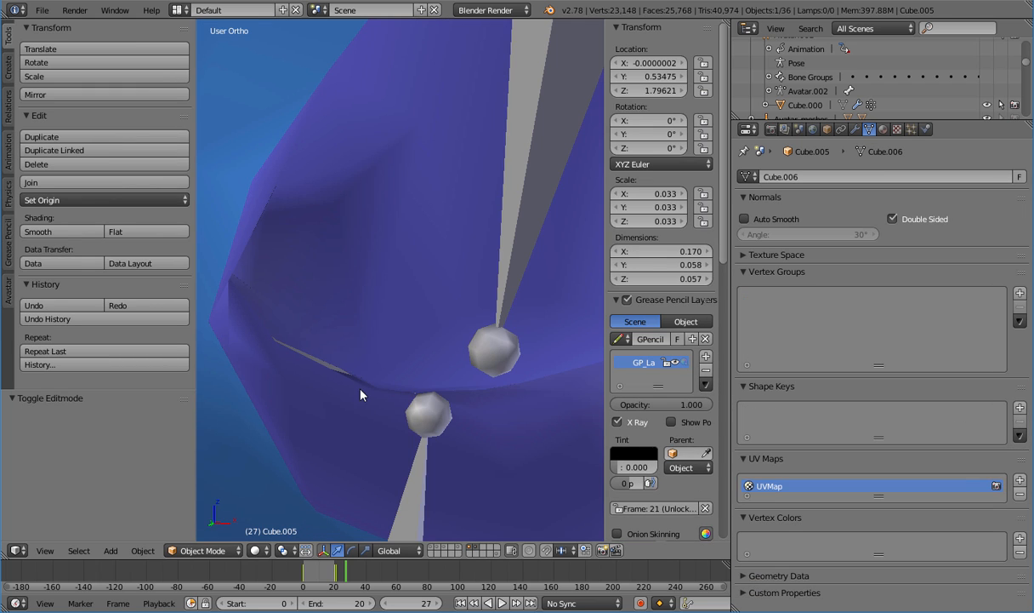
right_click(365, 365)
right_click(401, 362)
right_click(394, 337)
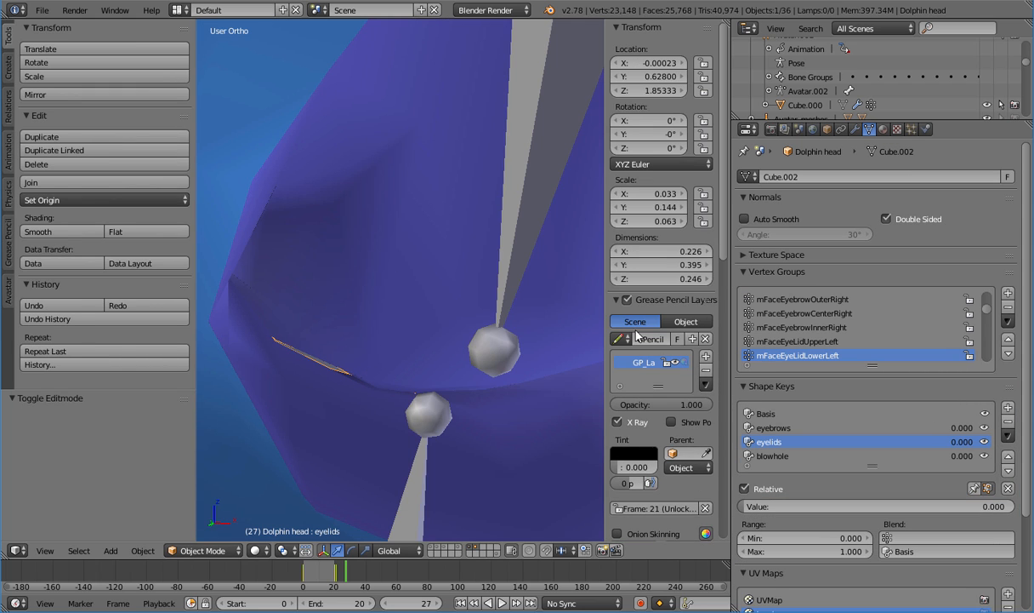
key(Tab)
key(Tab)
click(197, 550)
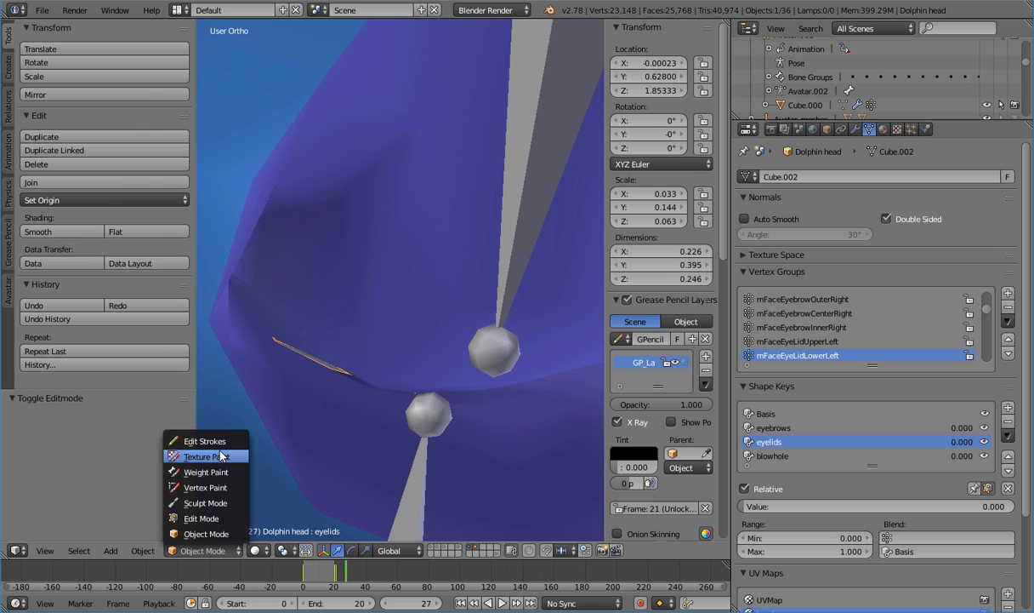
click(218, 471)
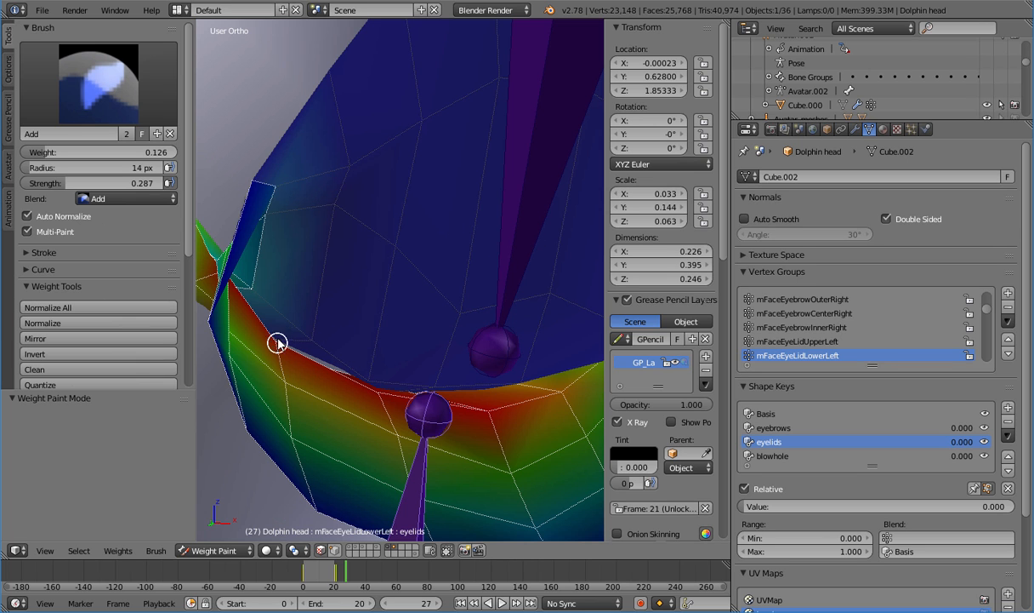
Add mFaceEyeLidLowerLeft weight to the two lower lid rim vertices beside the spot where the eyeball pokes through
drag(278, 342, 279, 344)
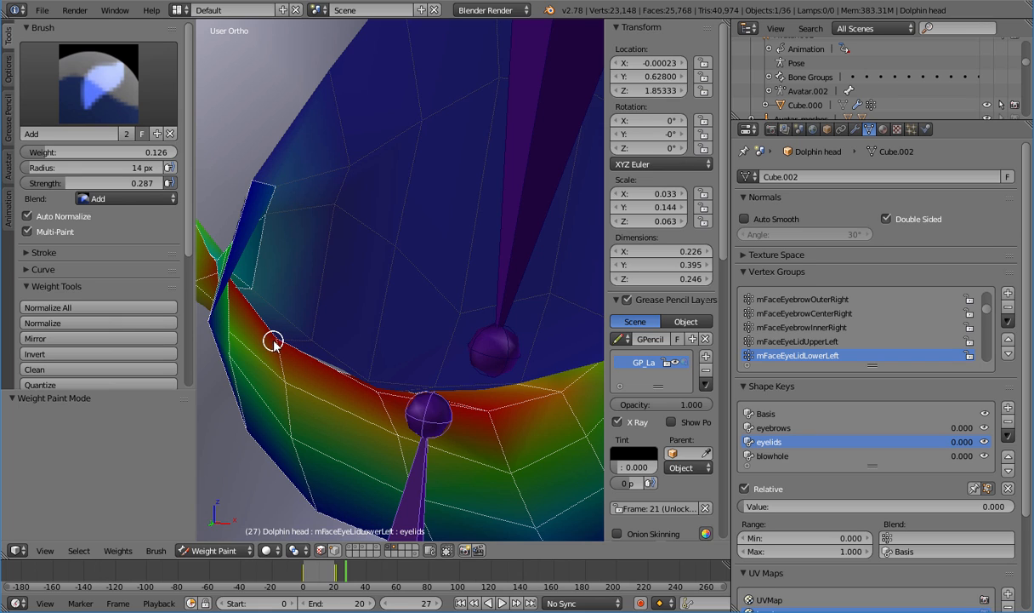
drag(365, 380, 375, 393)
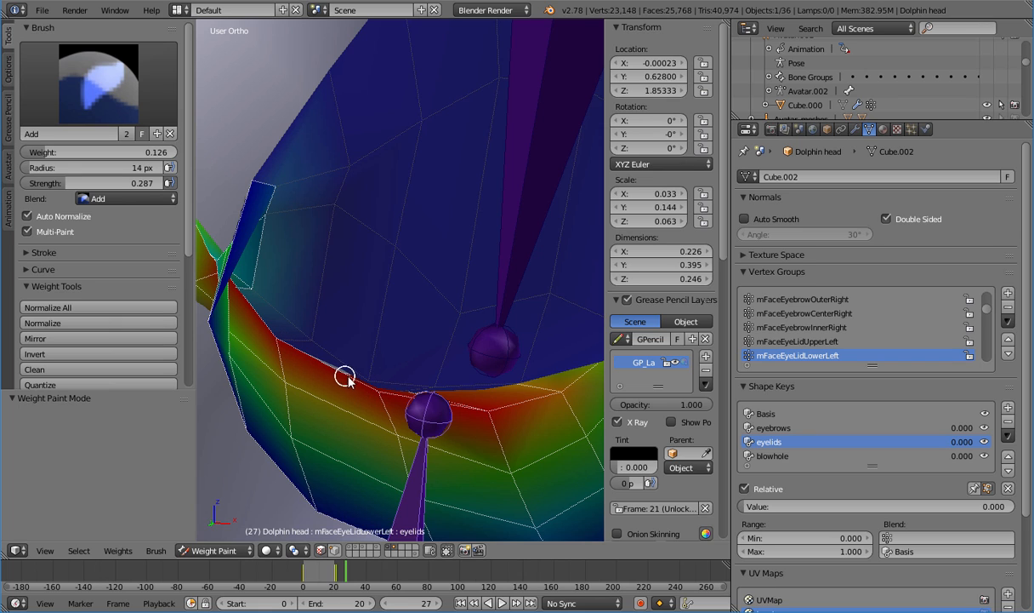
mouse_move(271, 356)
middle_down()
mouse_move(254, 358)
mouse_move(271, 362)
mouse_move(275, 344)
mouse_move(258, 343)
mouse_move(268, 351)
mouse_move(255, 358)
mouse_move(388, 369)
mouse_move(374, 383)
mouse_move(388, 359)
mouse_move(384, 386)
middle_up()
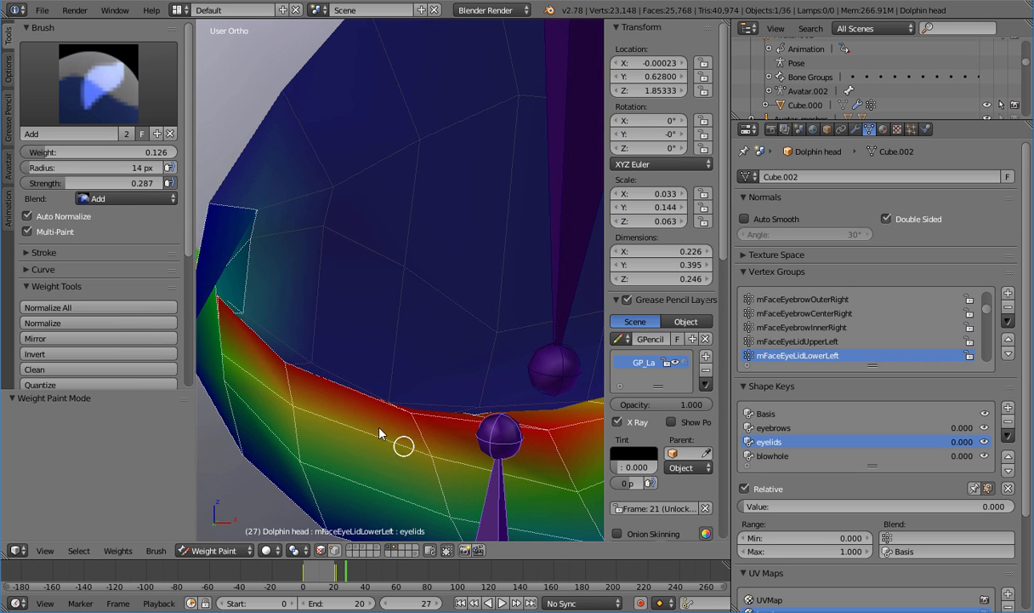
middle_drag(384, 472, 472, 375)
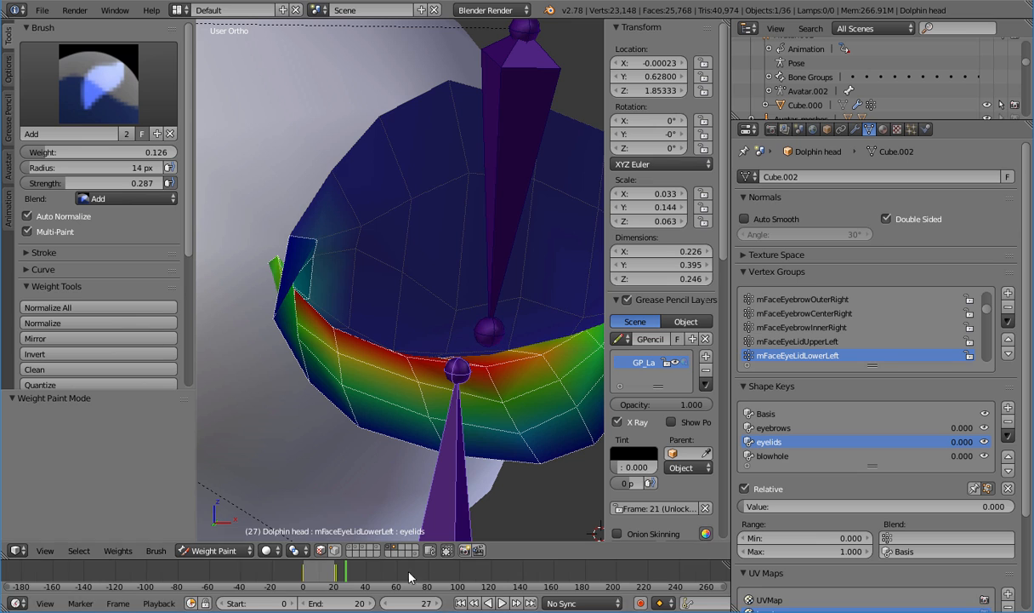
Leave Weight Paint mode, make mFaceEyeLidUpperLeft the selected armature bone, and reselect the dolphin head mesh
click(235, 550)
click(218, 533)
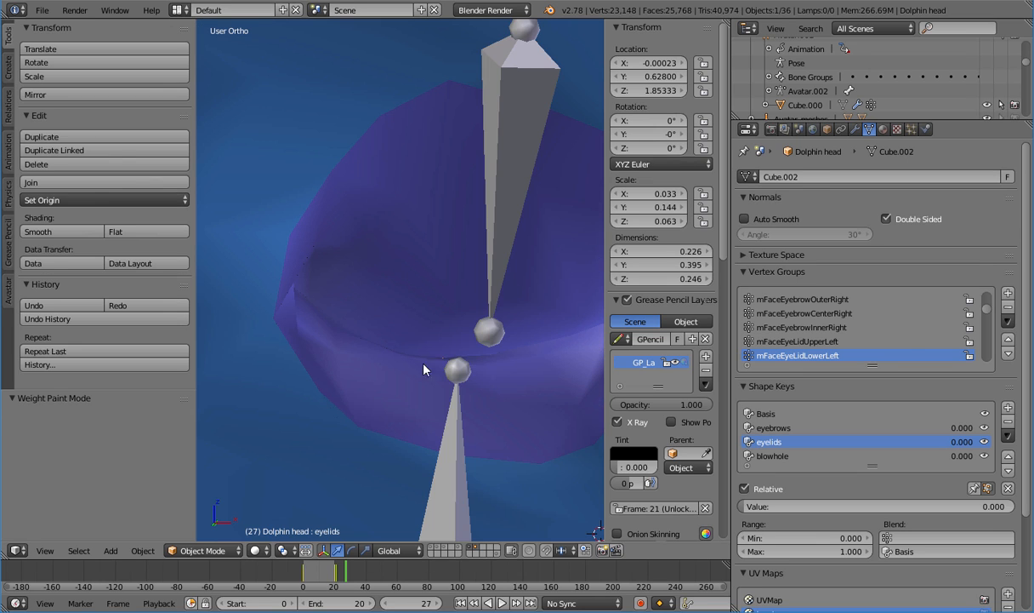
right_click(496, 223)
click(166, 550)
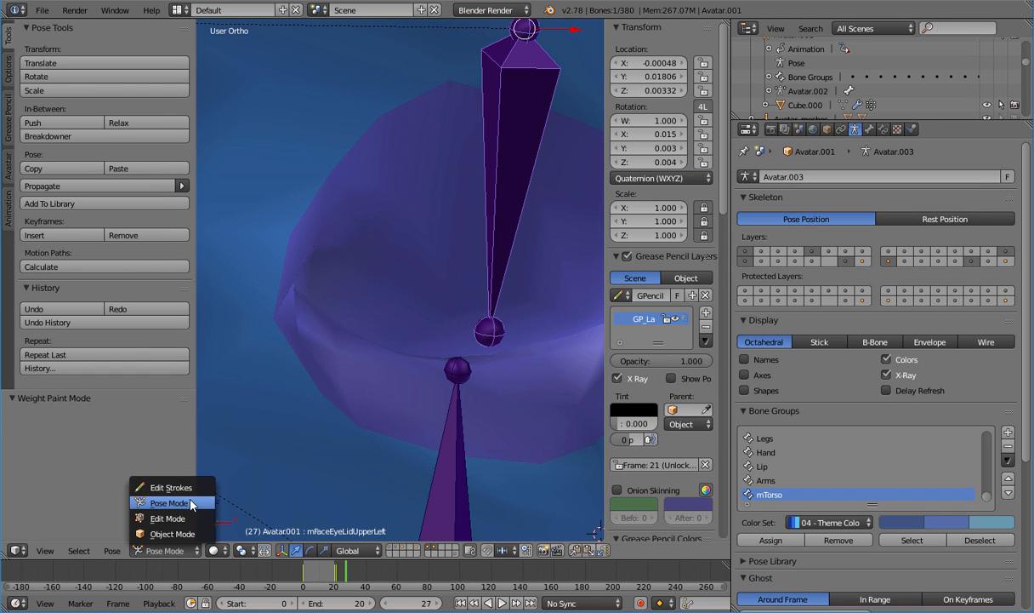
click(191, 503)
right_click(508, 283)
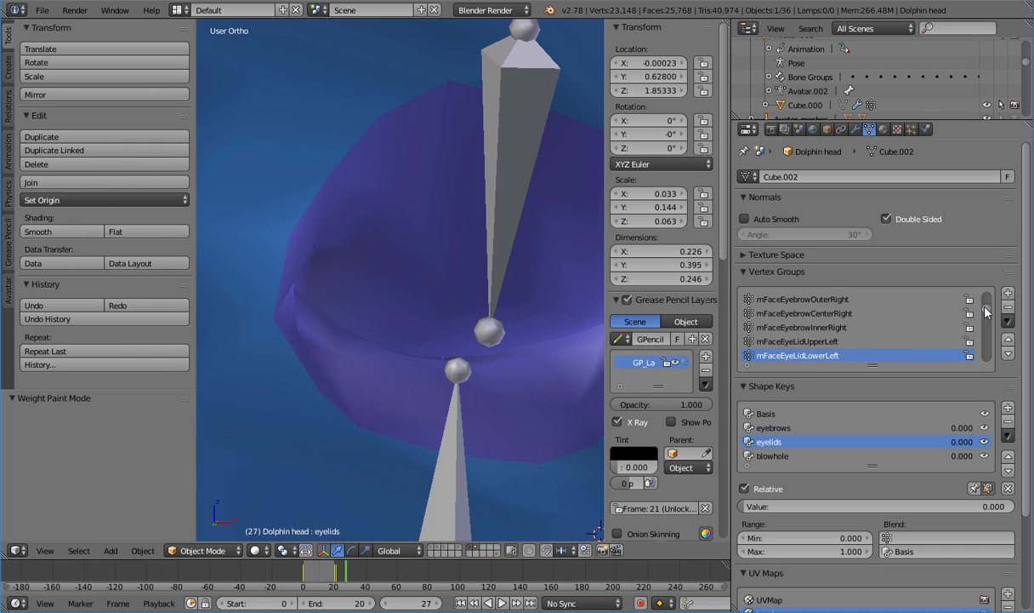
Select only the upper eyelid vertex group in Edit Mode and enter Weight Paint mode for mFaceEyeLidUpperLeft
drag(985, 307, 985, 362)
key(Tab)
key(a)
click(788, 344)
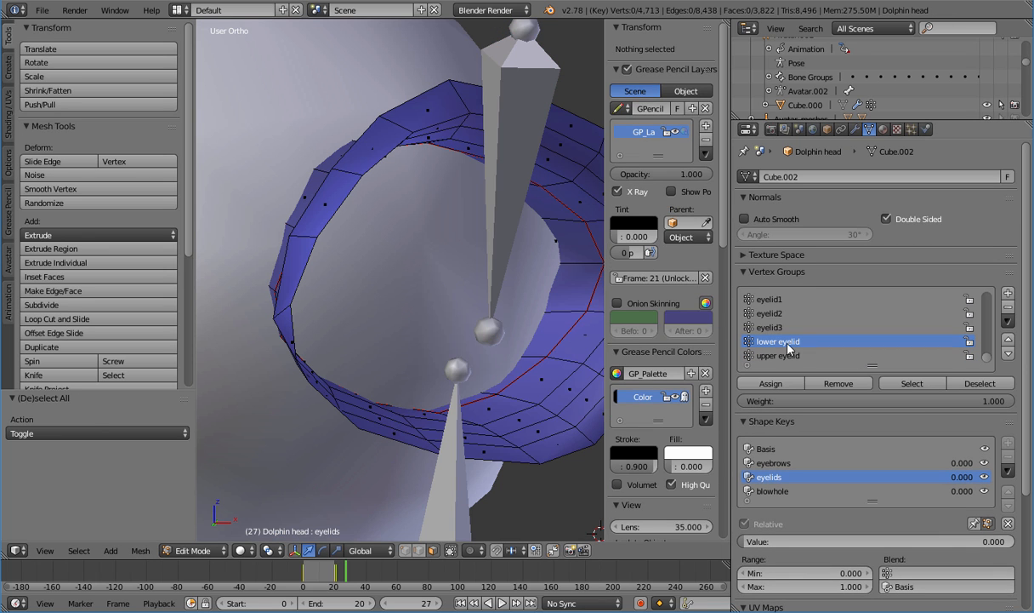
click(889, 381)
key(Tab)
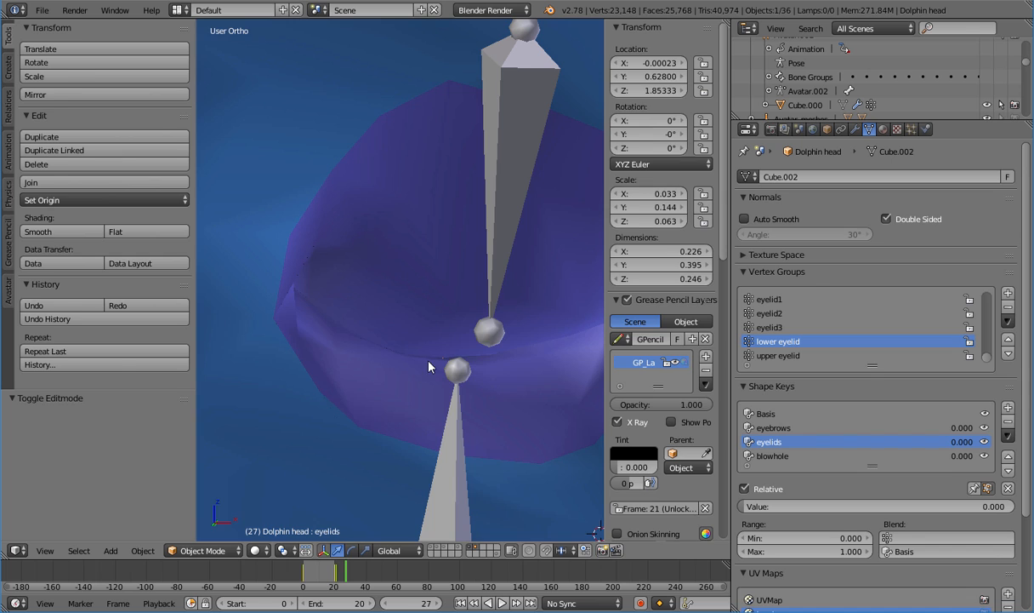
key(Tab)
click(778, 355)
click(912, 383)
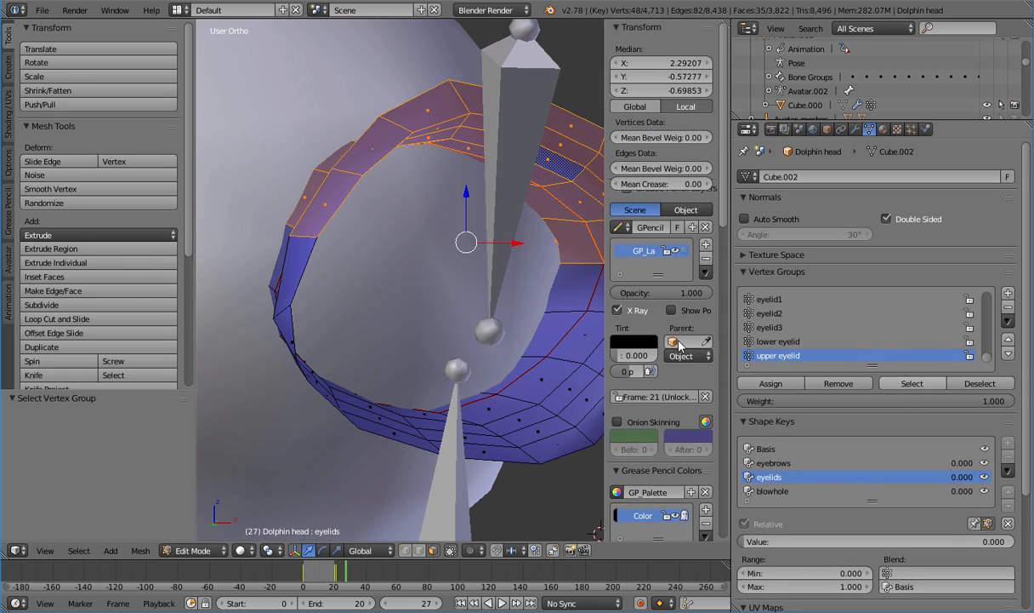
key(Tab)
click(198, 550)
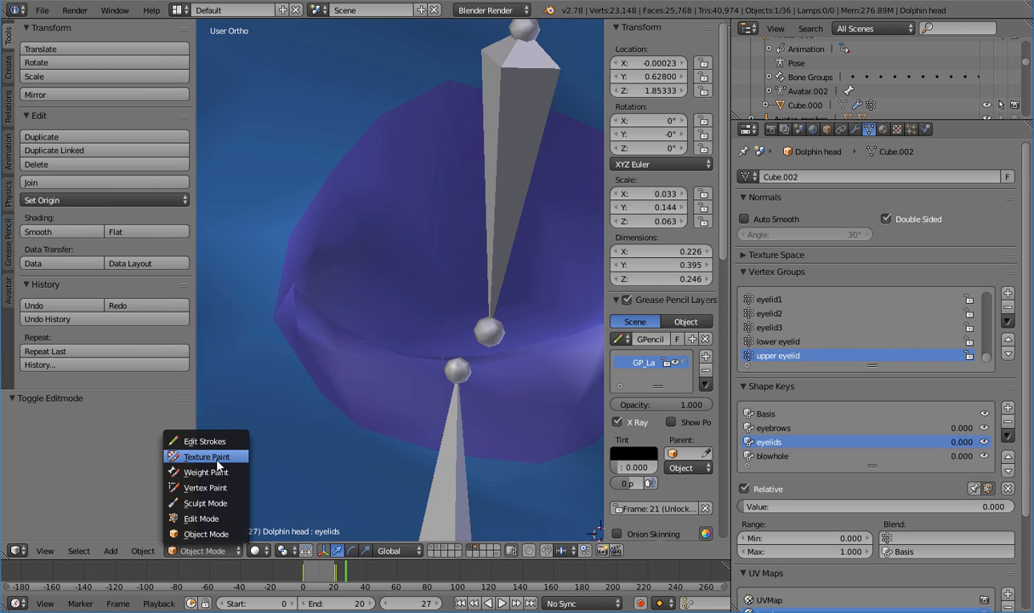
click(218, 471)
Use the Subtract brush to reduce mFaceEyeLidUpperLeft weight on the upper lid's rim vertices near the eye corner
scroll(391, 341, up, 4)
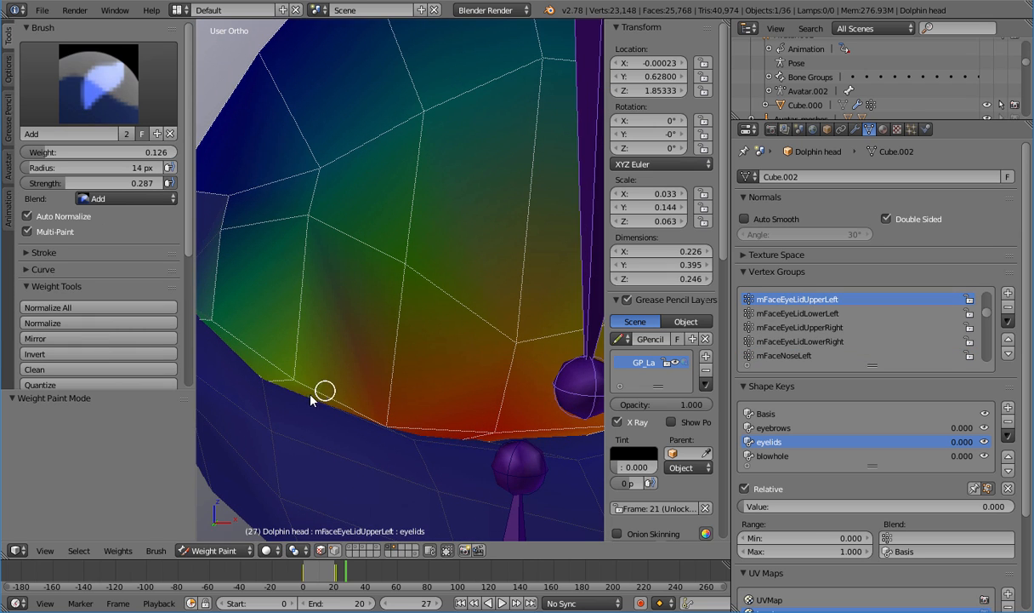
mouse_move(298, 389)
middle_down()
mouse_move(282, 393)
mouse_move(292, 375)
middle_up()
middle_drag(362, 402, 322, 407)
mouse_move(411, 421)
middle_down()
mouse_move(324, 425)
mouse_move(411, 398)
mouse_move(407, 439)
mouse_move(353, 428)
mouse_move(369, 439)
mouse_move(507, 349)
mouse_move(526, 388)
mouse_move(499, 370)
mouse_move(448, 429)
mouse_move(392, 421)
mouse_move(345, 463)
mouse_move(302, 472)
mouse_move(504, 317)
middle_up()
scroll(504, 316, up, 4)
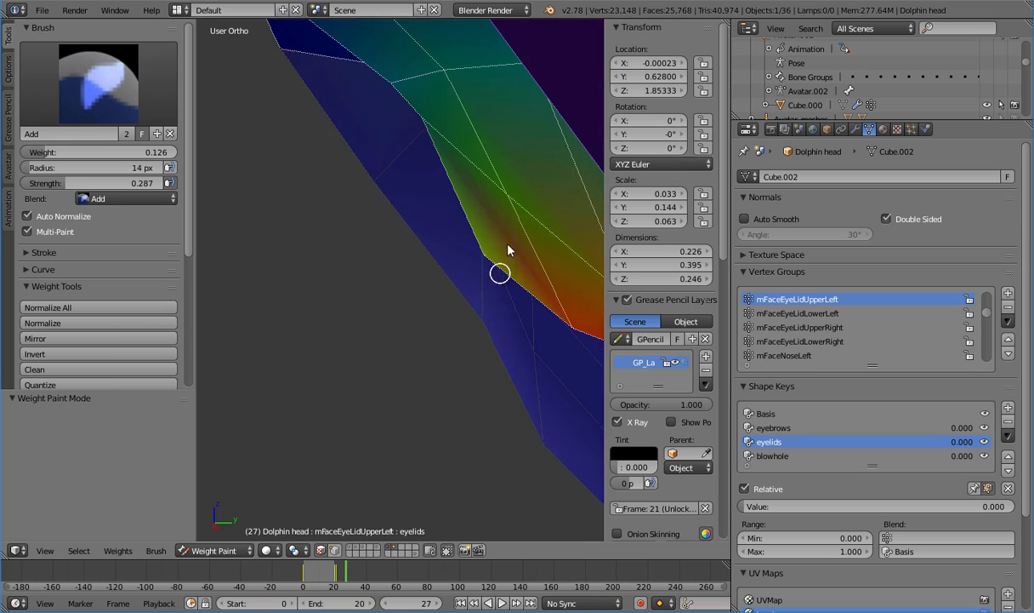
mouse_move(499, 260)
shift+middle_down()
mouse_move(376, 397)
mouse_move(445, 361)
mouse_move(455, 383)
mouse_move(508, 381)
mouse_move(524, 362)
mouse_move(250, 185)
shift+middle_up()
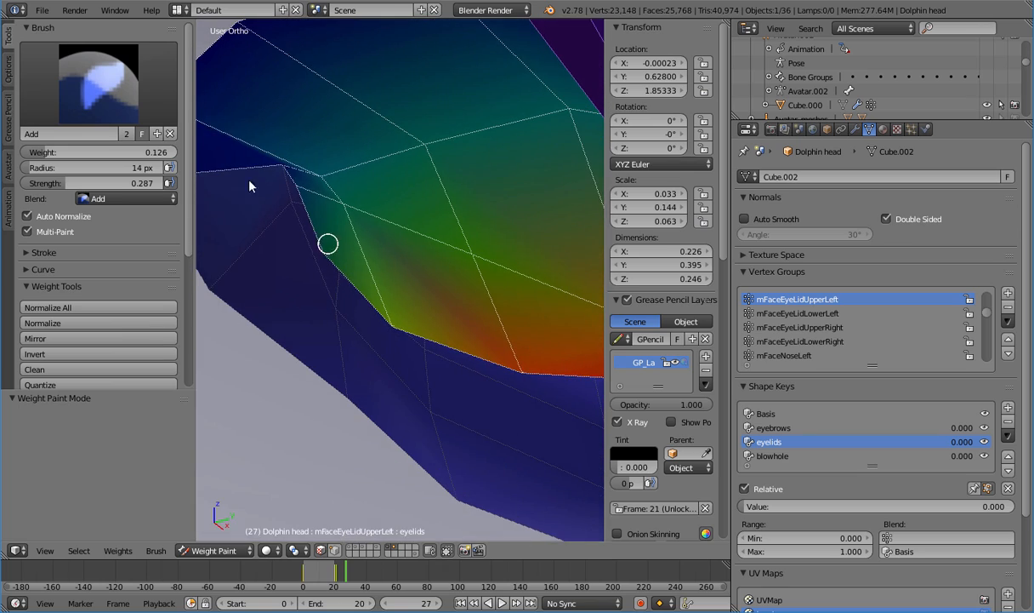
click(94, 103)
click(68, 235)
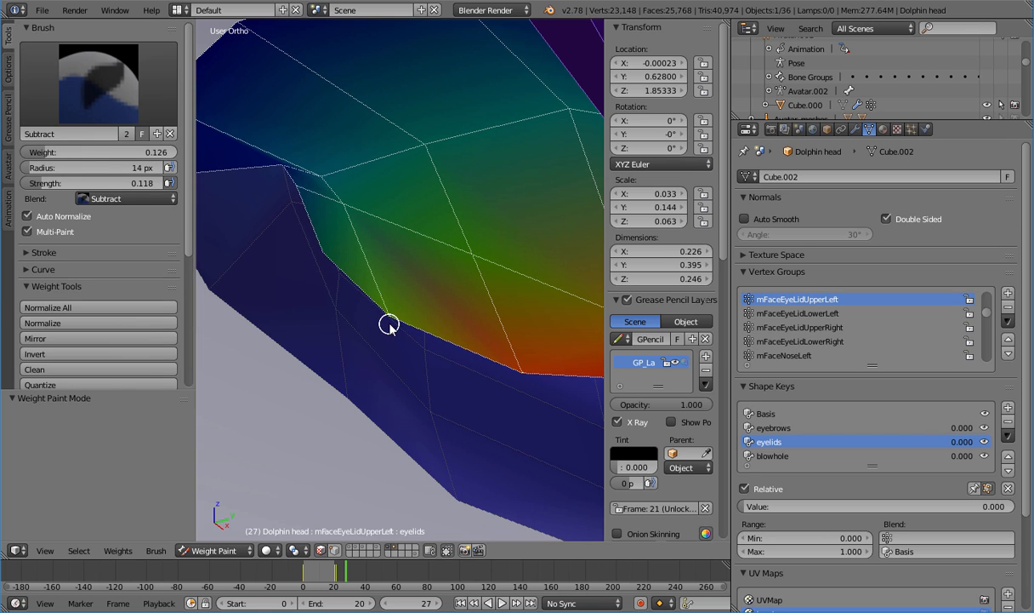
mouse_move(385, 293)
middle_down()
mouse_move(455, 255)
mouse_move(337, 323)
mouse_move(292, 334)
middle_up()
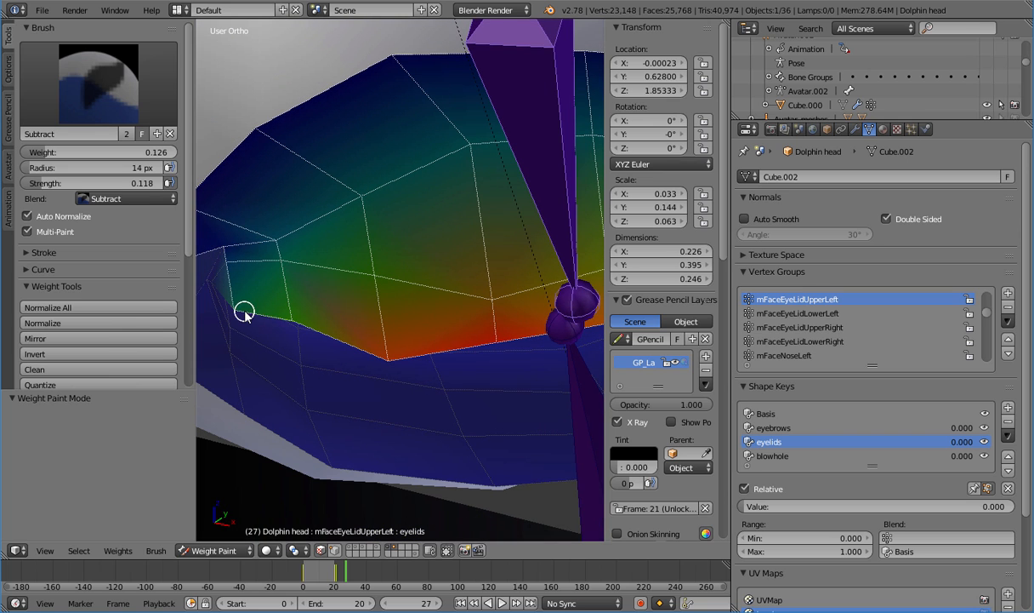
mouse_move(234, 286)
middle_down()
mouse_move(252, 268)
mouse_move(254, 222)
mouse_move(265, 214)
mouse_move(254, 201)
middle_up()
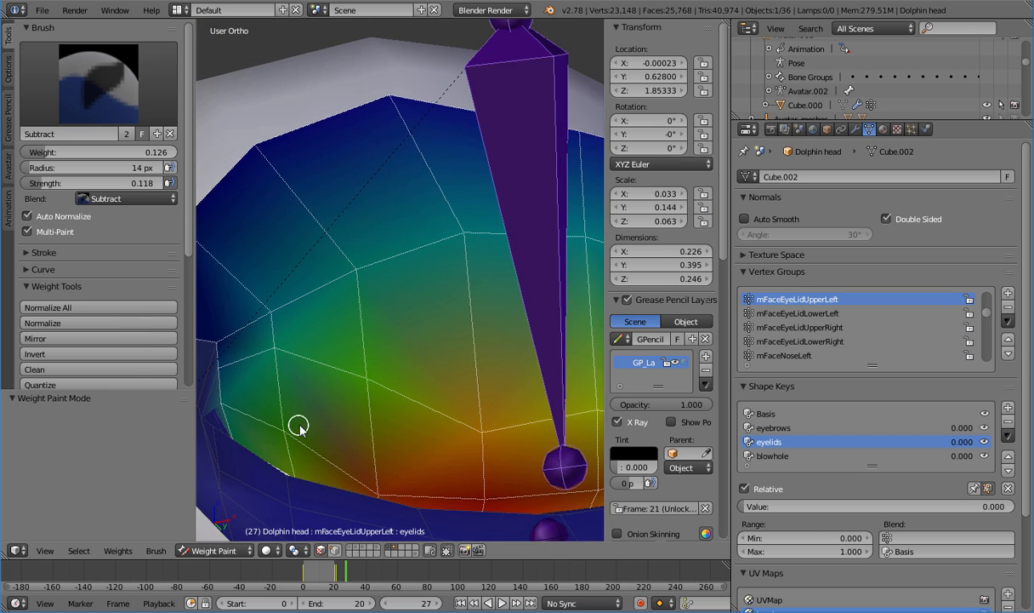
mouse_move(299, 425)
middle_down()
mouse_move(529, 310)
mouse_move(489, 323)
mouse_move(420, 411)
mouse_move(464, 423)
mouse_move(455, 391)
mouse_move(404, 392)
mouse_move(421, 409)
mouse_move(406, 407)
mouse_move(416, 406)
mouse_move(401, 358)
mouse_move(358, 369)
mouse_move(432, 395)
mouse_move(474, 374)
mouse_move(446, 316)
mouse_move(411, 317)
mouse_move(383, 302)
mouse_move(348, 314)
mouse_move(488, 379)
mouse_move(430, 386)
mouse_move(485, 371)
mouse_move(406, 449)
mouse_move(341, 450)
mouse_move(383, 381)
mouse_move(383, 415)
middle_up()
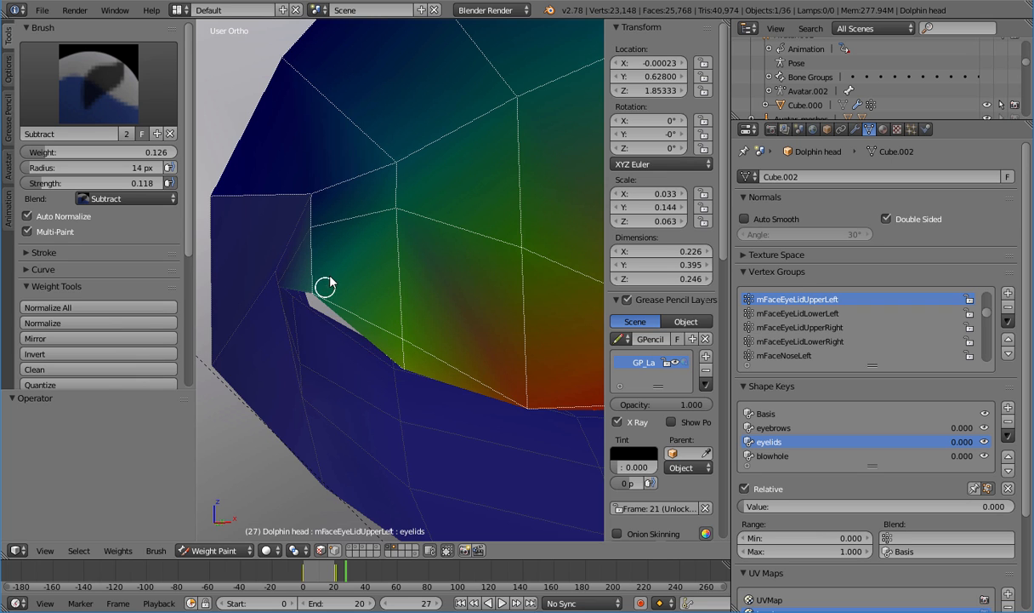
mouse_move(332, 337)
middle_down()
mouse_move(332, 298)
mouse_move(378, 407)
mouse_move(358, 420)
mouse_move(365, 483)
mouse_move(484, 536)
mouse_move(362, 532)
mouse_move(450, 291)
mouse_move(441, 418)
mouse_move(462, 407)
mouse_move(336, 358)
middle_up()
Use the Add brush to restore mFaceEyeLidUpperLeft weight on the upper lid rim where a gap shows at the eye corner
click(98, 121)
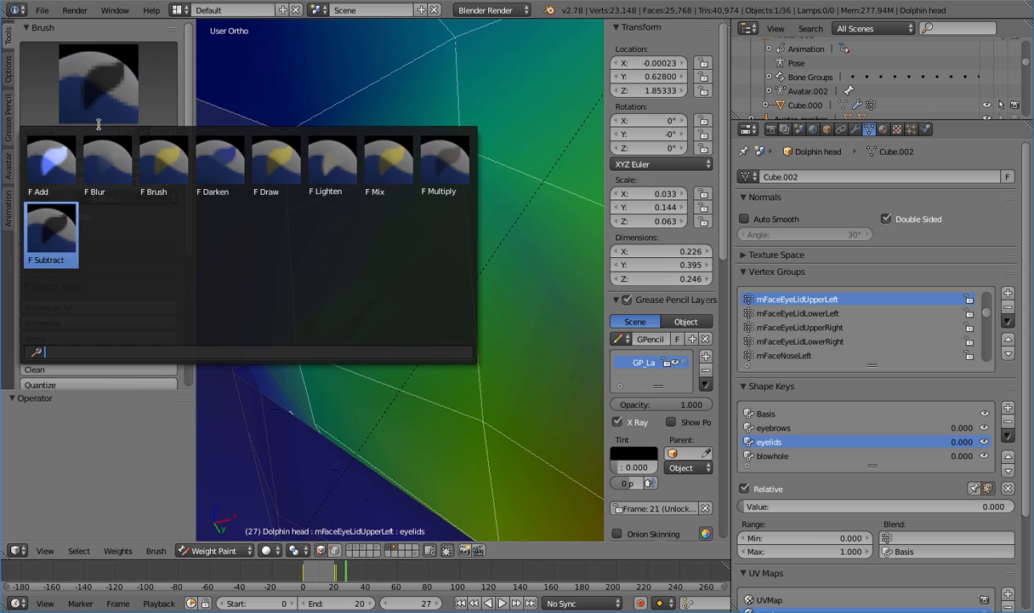
key(Return)
mouse_move(310, 436)
middle_down()
mouse_move(287, 442)
mouse_move(289, 456)
middle_up()
mouse_move(416, 400)
middle_down()
mouse_move(446, 462)
mouse_move(518, 449)
middle_up()
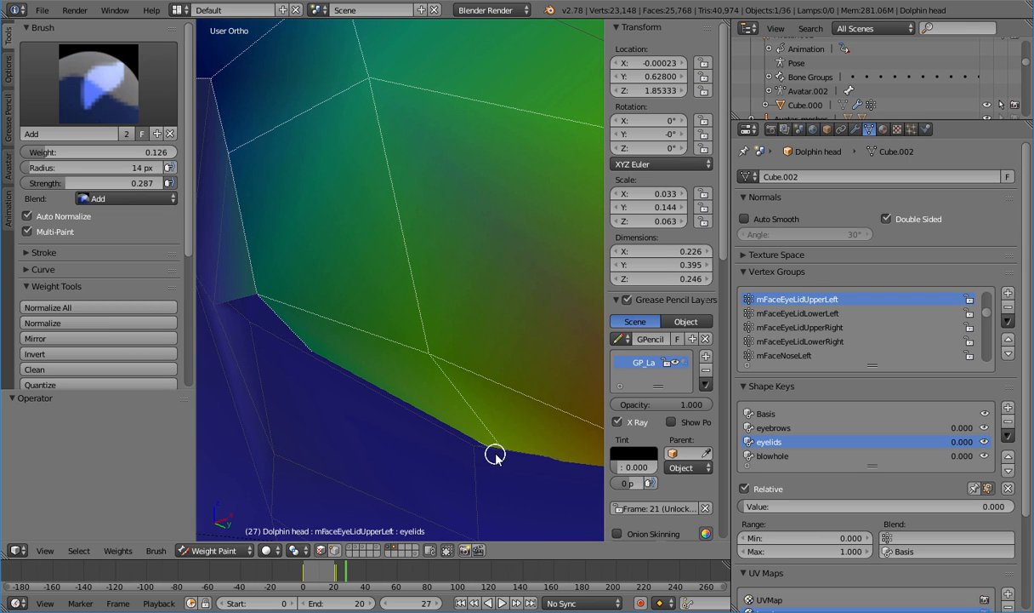
shift+middle_drag(344, 392, 565, 367)
scroll(767, 424, down, 2)
scroll(503, 368, down, 2)
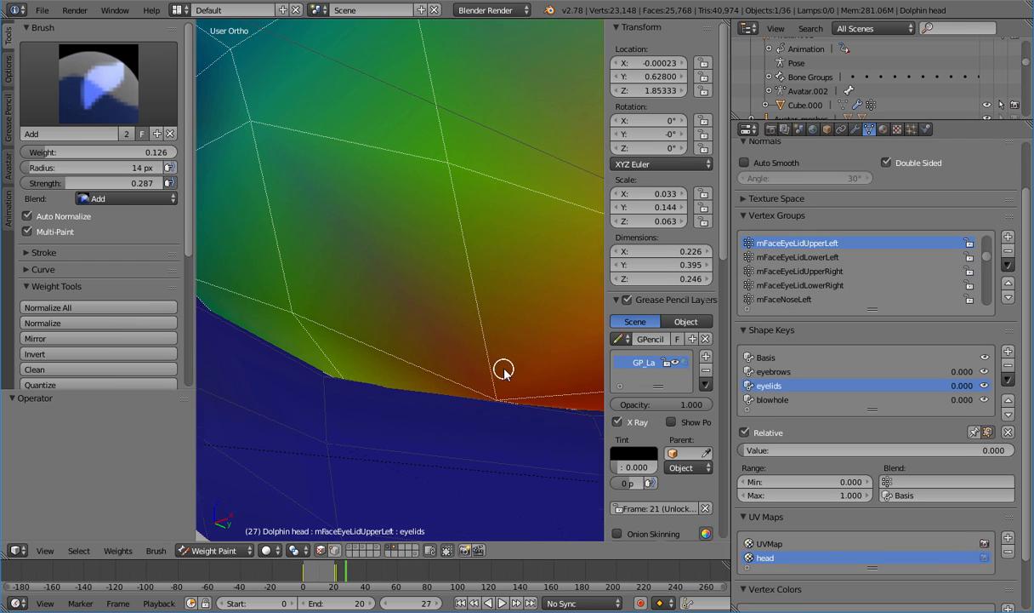
mouse_move(432, 372)
middle_down()
mouse_move(547, 401)
mouse_move(423, 353)
mouse_move(343, 349)
mouse_move(455, 422)
mouse_move(425, 429)
middle_up()
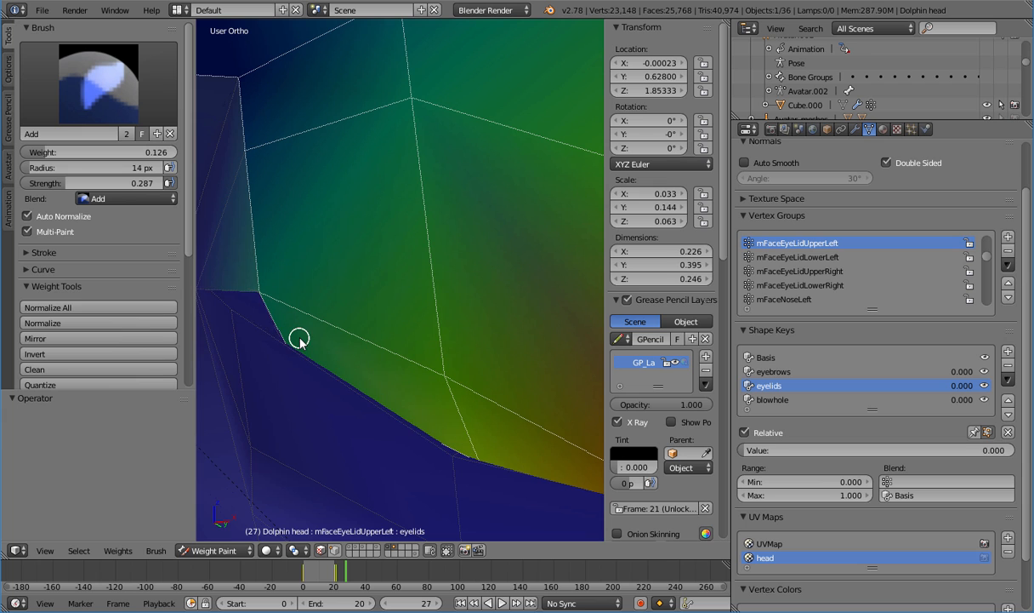
mouse_move(308, 352)
middle_down()
mouse_move(311, 395)
mouse_move(409, 411)
mouse_move(350, 388)
mouse_move(311, 318)
middle_up()
mouse_move(414, 461)
middle_down()
mouse_move(455, 269)
mouse_move(455, 348)
mouse_move(489, 388)
mouse_move(487, 416)
mouse_move(500, 352)
mouse_move(497, 399)
mouse_move(524, 464)
mouse_move(585, 470)
mouse_move(489, 428)
mouse_move(408, 446)
mouse_move(430, 462)
mouse_move(415, 413)
mouse_move(547, 300)
mouse_move(432, 365)
mouse_move(381, 413)
mouse_move(363, 398)
middle_up()
Subtract mFaceEyeLidUpperLeft weight from the upper lid's rim vertices between the eye corner and the lid's middle
click(98, 83)
click(49, 217)
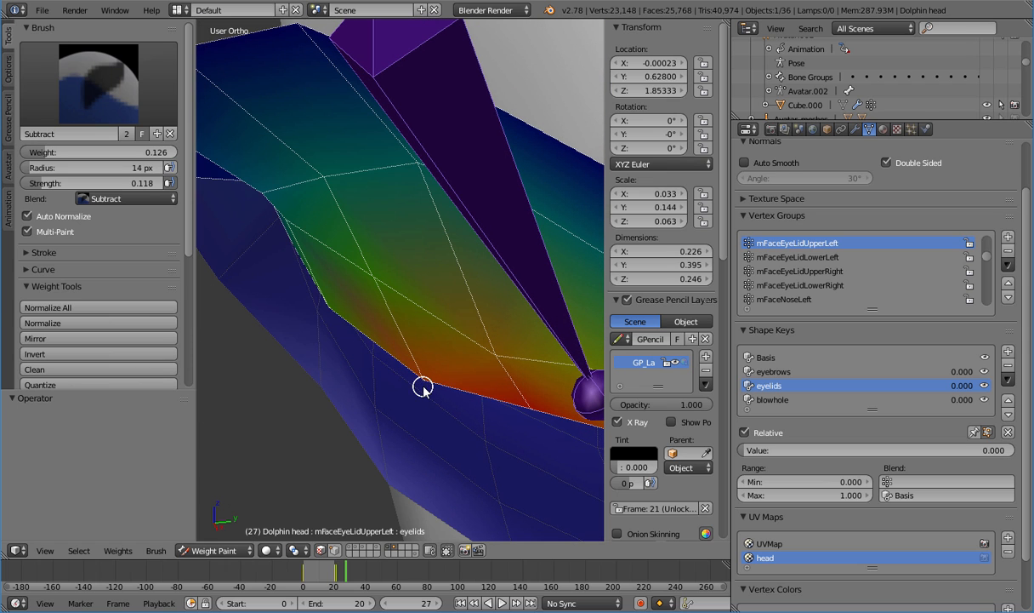
mouse_move(406, 338)
middle_down()
mouse_move(499, 296)
mouse_move(531, 328)
mouse_move(309, 380)
middle_up()
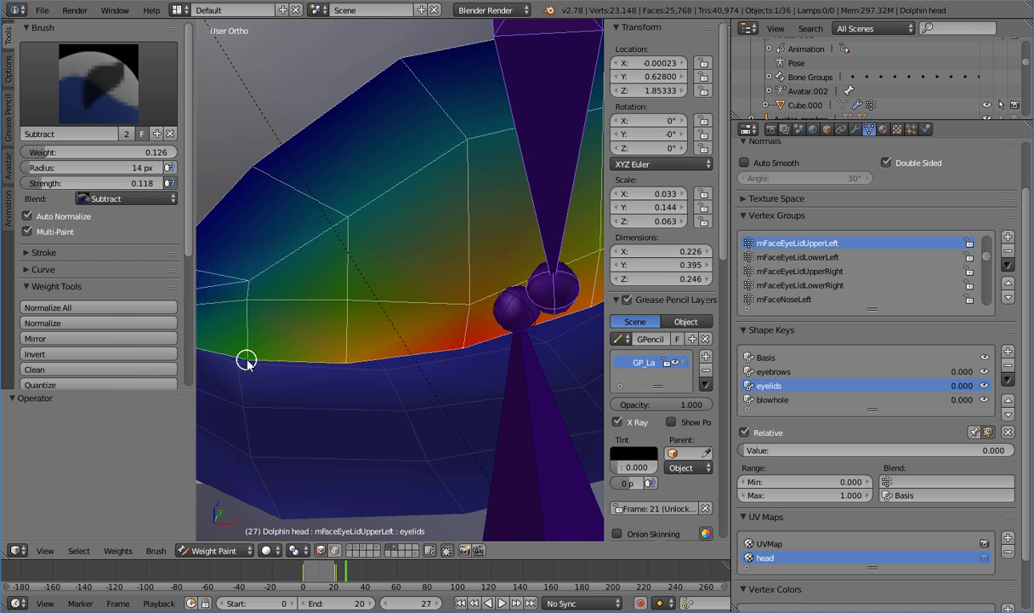
mouse_move(276, 342)
middle_down()
mouse_move(282, 229)
mouse_move(220, 266)
mouse_move(372, 348)
mouse_move(326, 370)
mouse_move(324, 385)
mouse_move(402, 444)
mouse_move(388, 462)
mouse_move(382, 446)
mouse_move(391, 437)
middle_up()
Switch back to the Add brush and examine the whole upper lid rim from both sides for remaining gaps
click(98, 83)
click(45, 160)
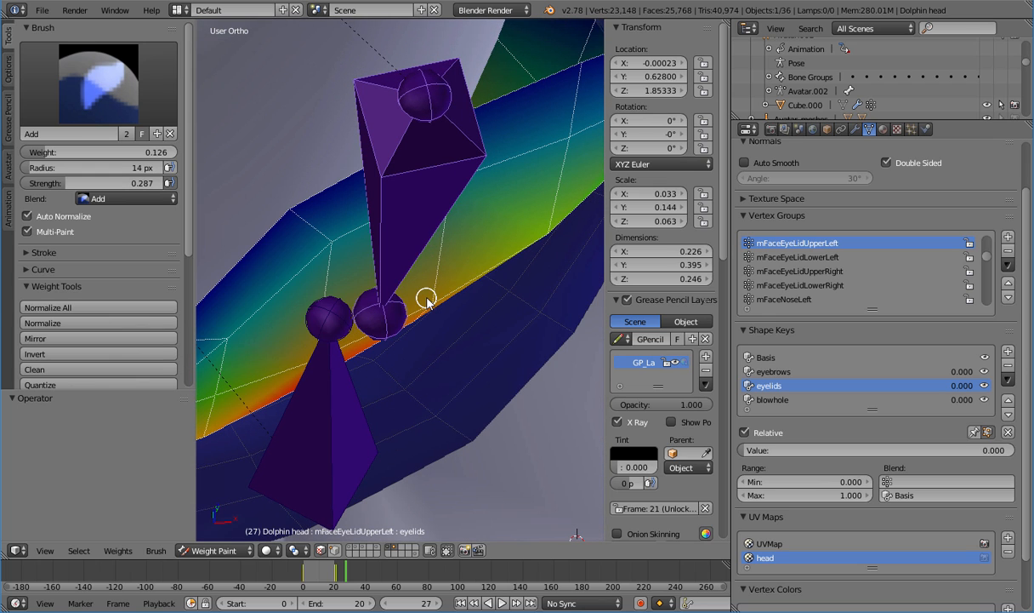
mouse_move(344, 344)
middle_down()
mouse_move(289, 358)
mouse_move(228, 331)
middle_up()
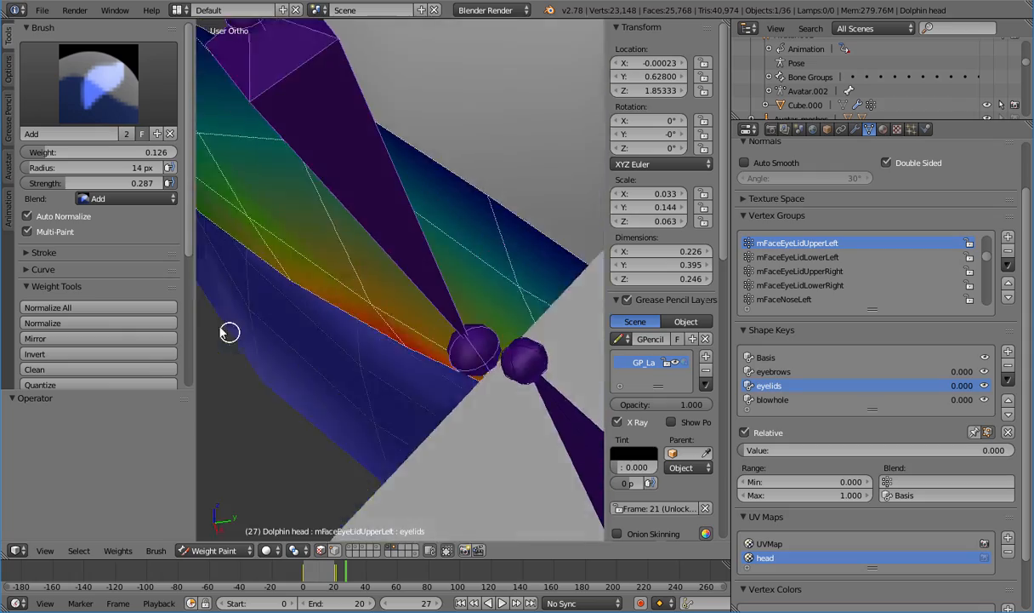
mouse_move(205, 285)
middle_down()
mouse_move(582, 282)
mouse_move(431, 285)
middle_up()
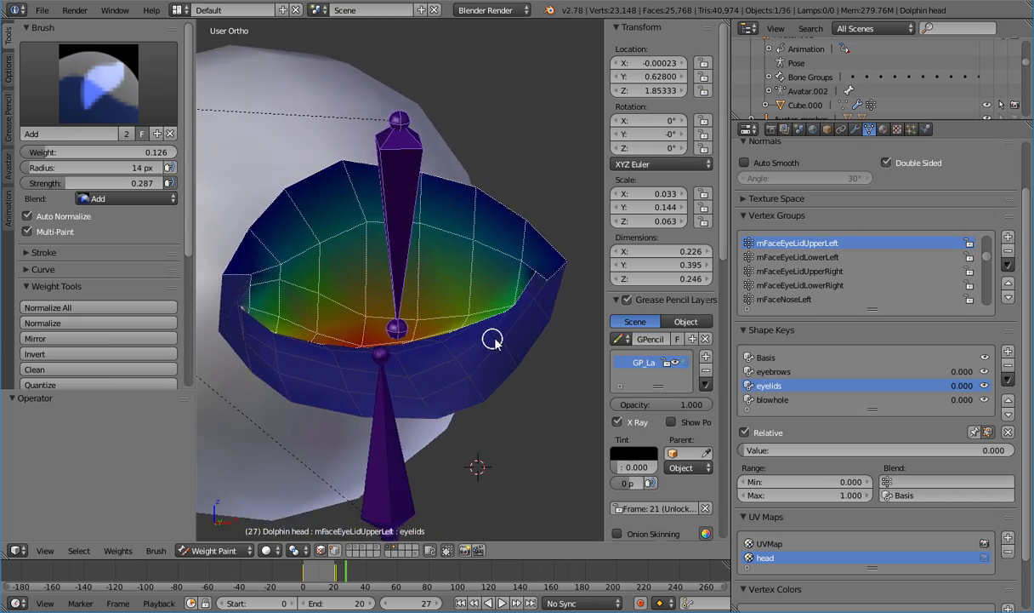
middle_drag(312, 281, 447, 286)
scroll(400, 368, up, 1)
scroll(400, 369, up, 2)
middle_drag(469, 338, 510, 335)
scroll(401, 305, down, 4)
middle_drag(401, 306, 468, 342)
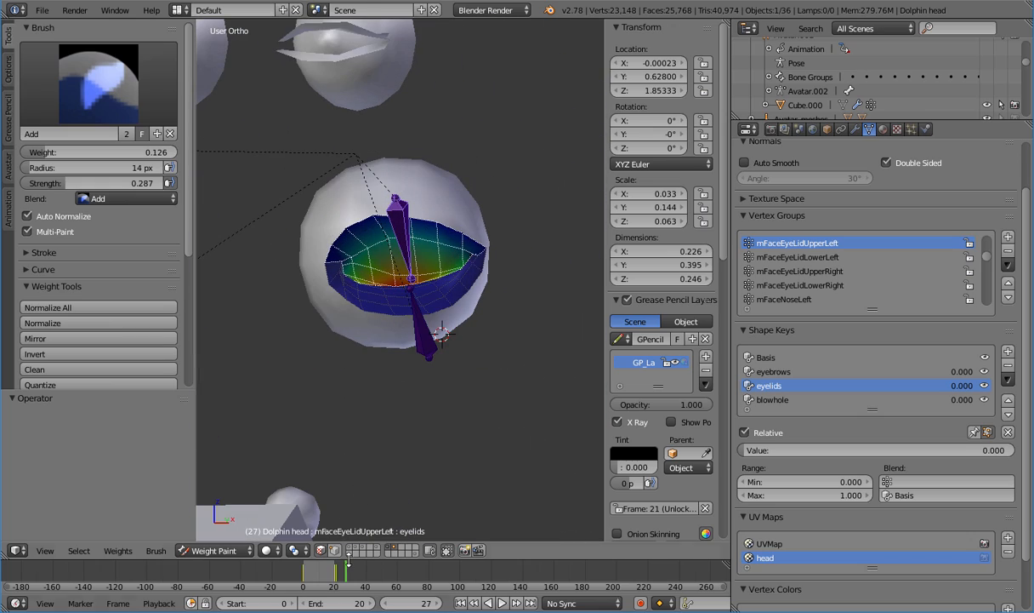
Return to Object Mode and examine the seam where the closed upper and lower lids meet
click(228, 550)
click(223, 534)
scroll(359, 368, down, 2)
scroll(371, 334, up, 5)
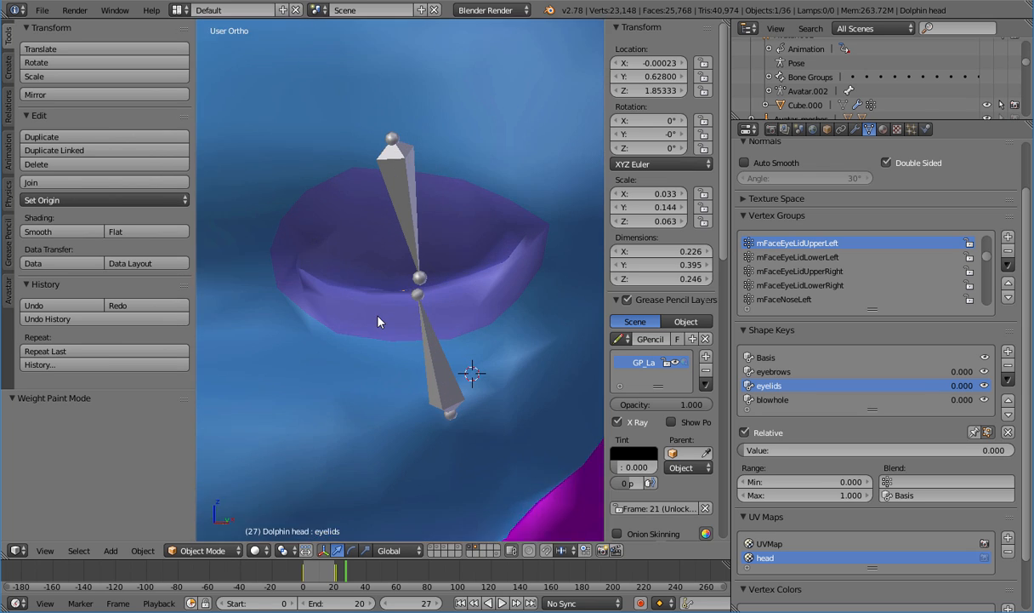
scroll(378, 317, up, 3)
middle_drag(358, 323, 412, 328)
scroll(387, 302, up, 2)
scroll(401, 320, down, 1)
scroll(411, 328, up, 1)
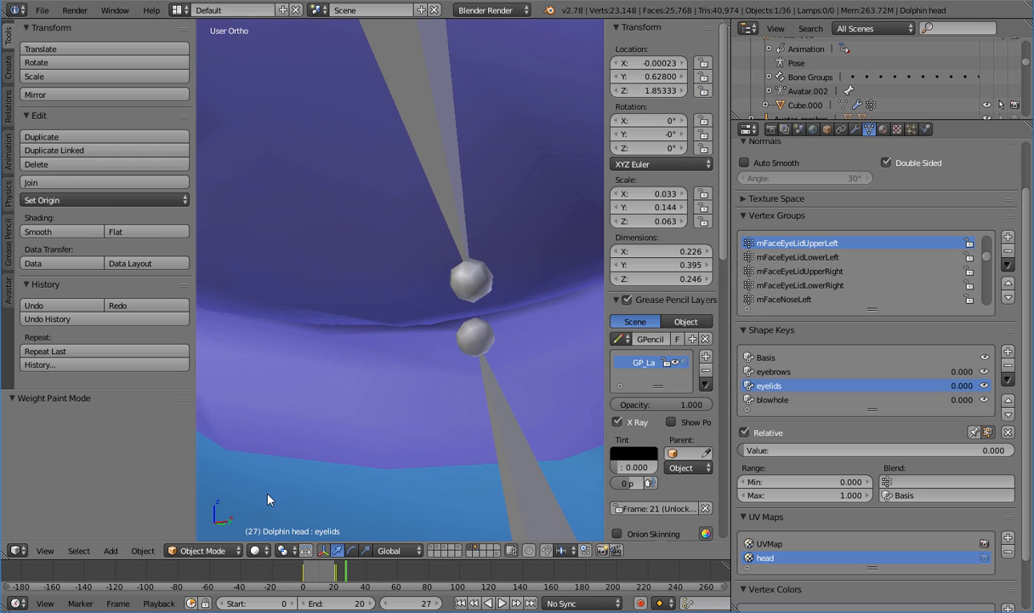
Subtract mFaceEyeLidUpperLeft weight from the upper lid's rim near the bone tips in Weight Paint mode, then return to Object Mode
click(194, 551)
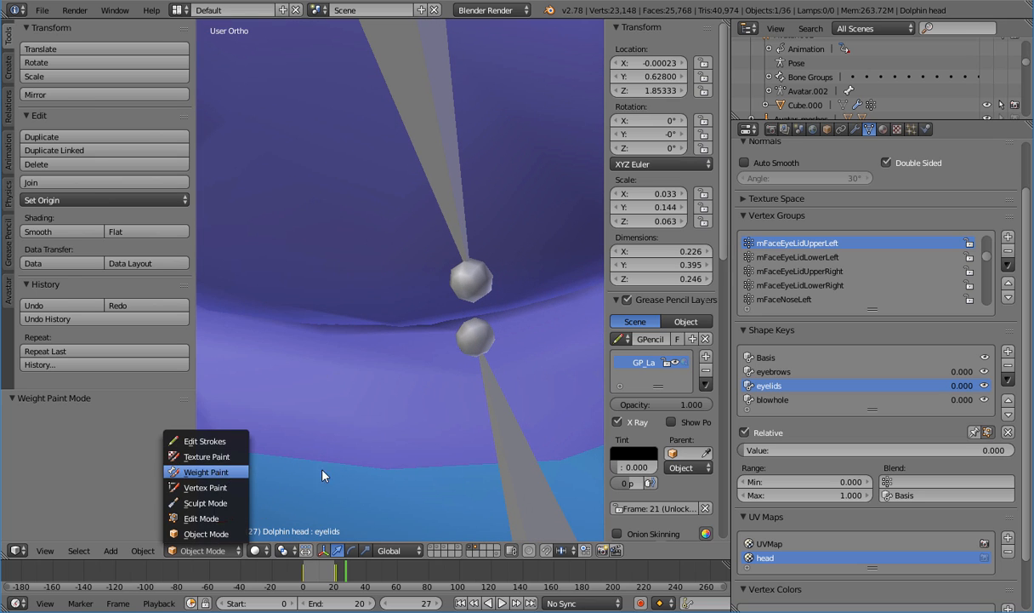
click(207, 472)
click(99, 83)
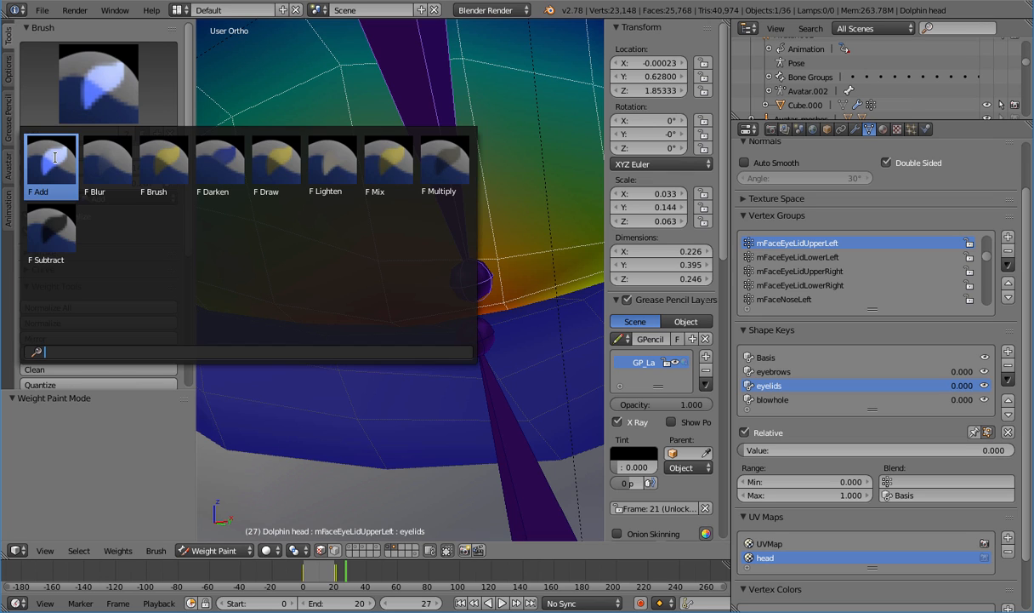
click(48, 223)
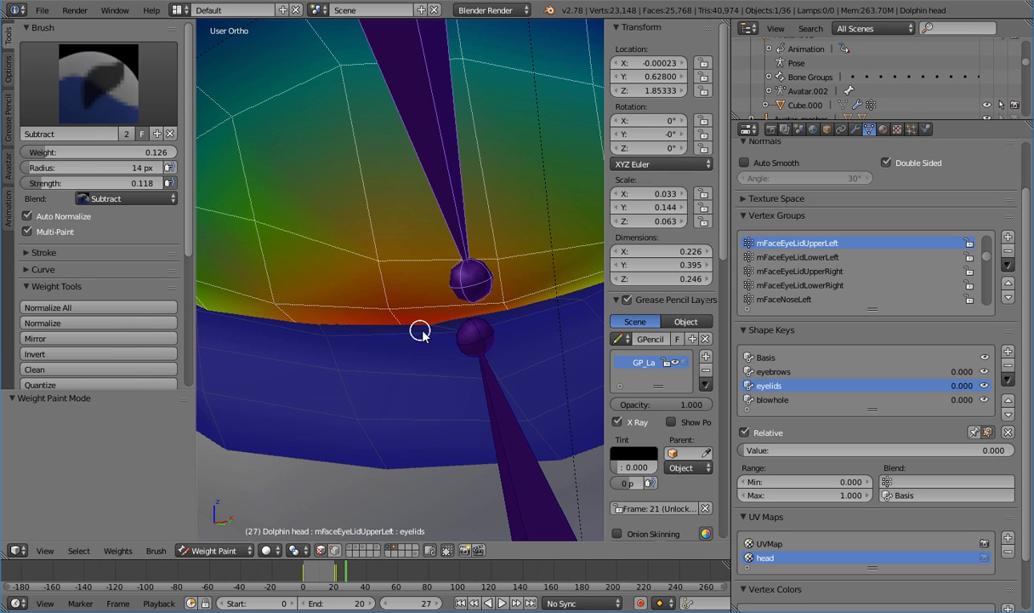
click(215, 550)
click(208, 531)
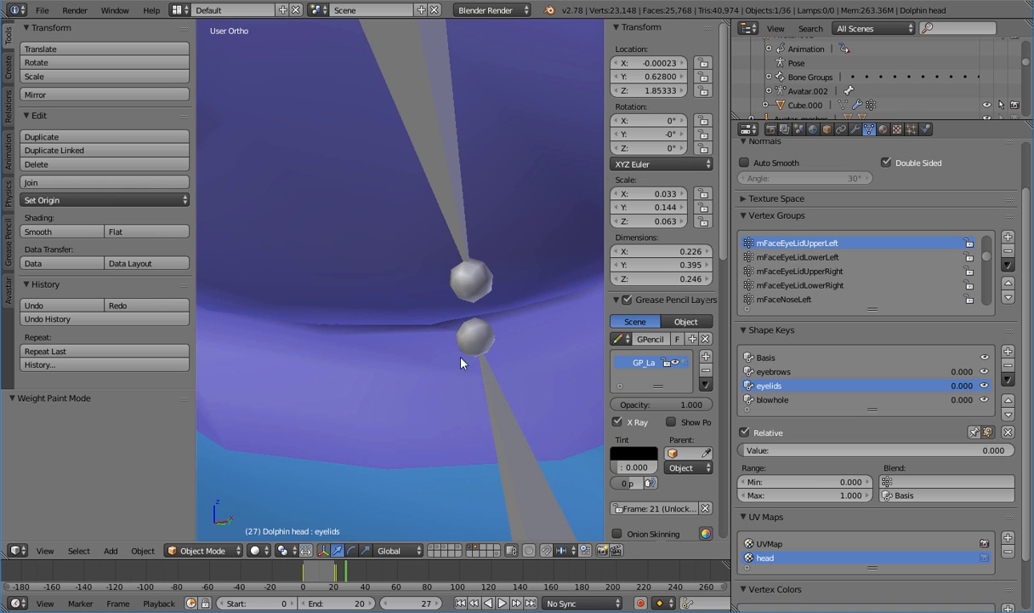
middle_drag(460, 363, 405, 341)
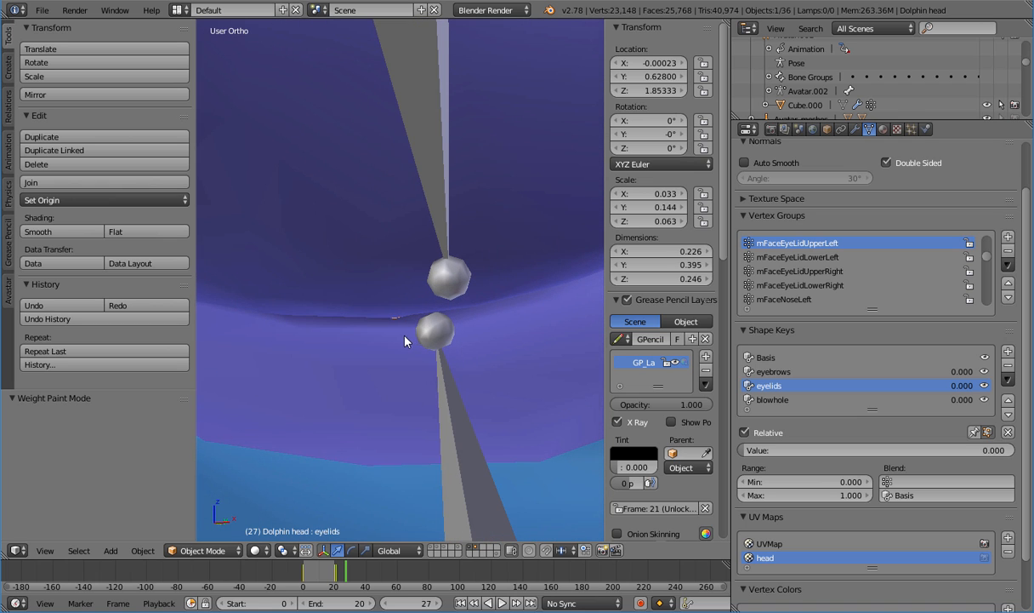
Make mFaceEyeLidLowerLeft the selected armature bone, reselect the dolphin head mesh, and enter Weight Paint mode
key(Tab)
key(Tab)
right_click(434, 357)
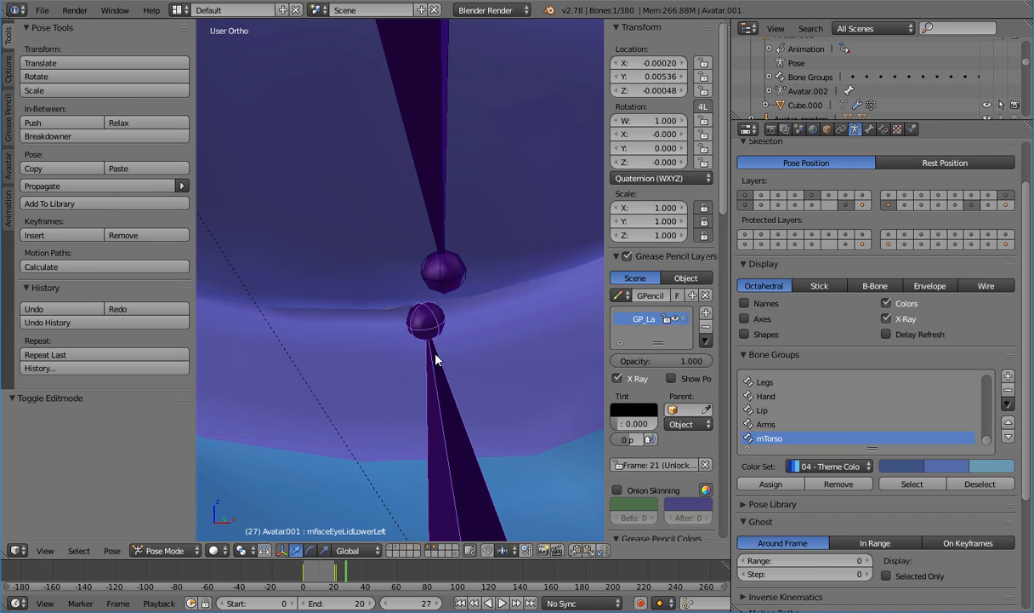
key(Tab)
key(Tab)
right_click(377, 403)
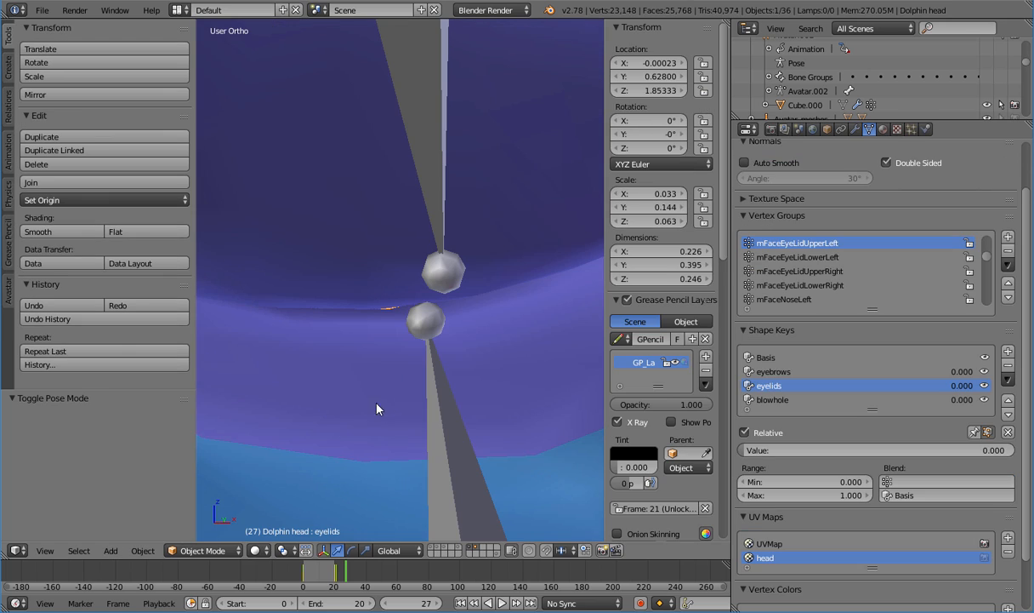
click(177, 551)
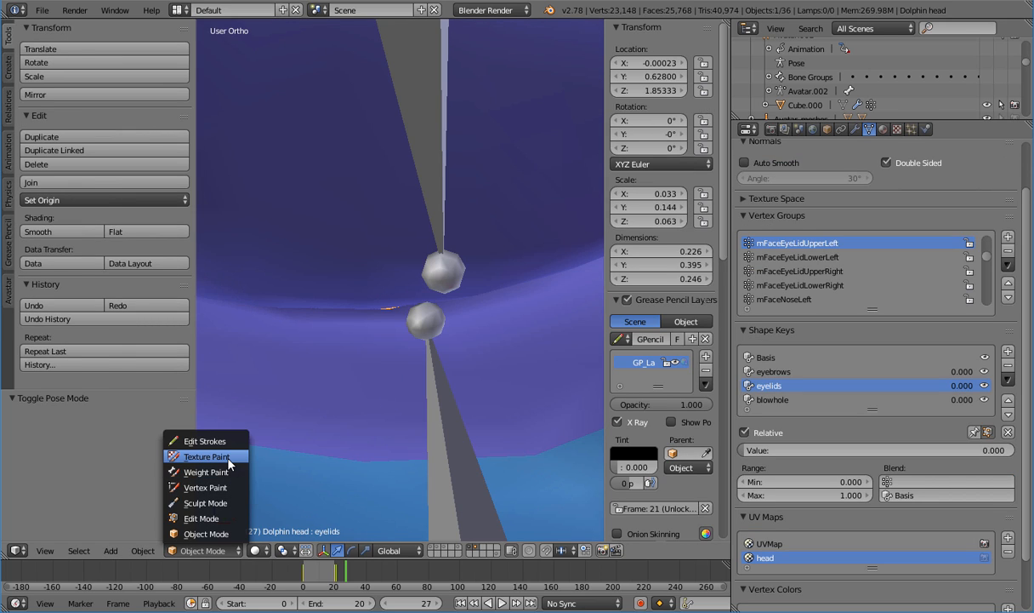
click(207, 457)
click(207, 472)
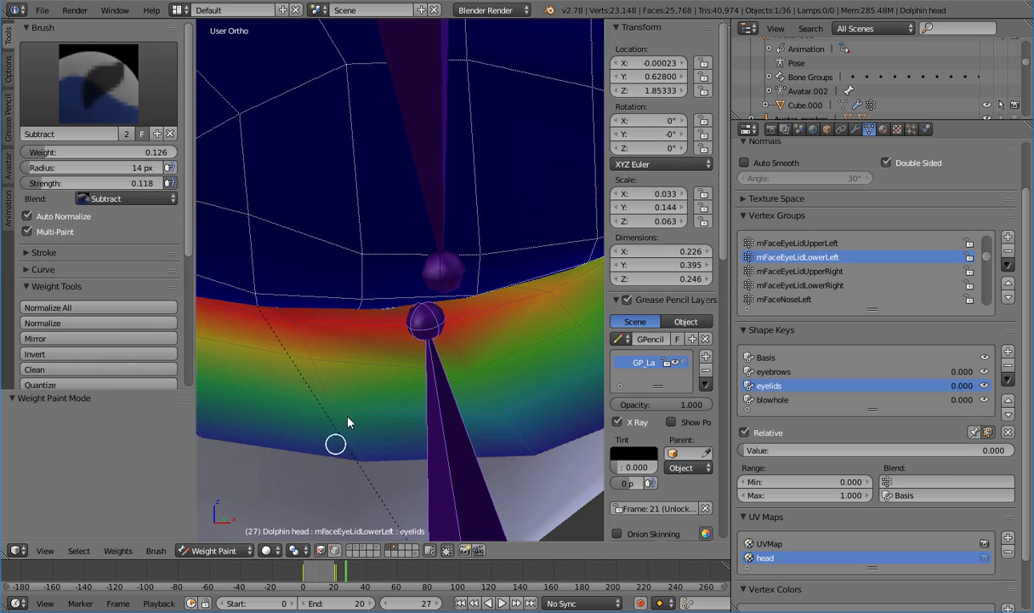
Select only the lower eyelid vertex group in Edit Mode and return to Weight Paint mode
key(Tab)
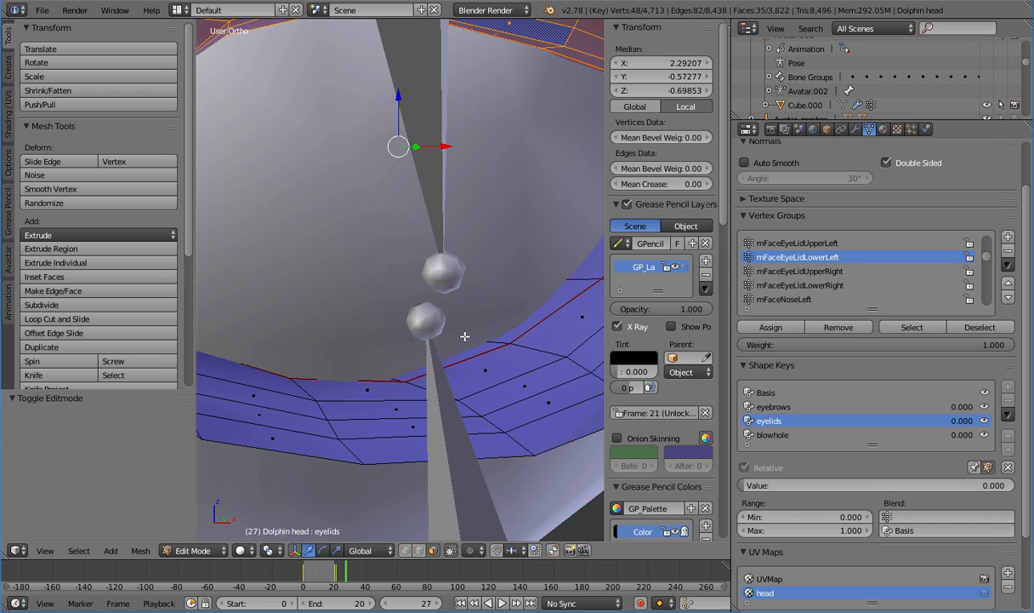
key(a)
drag(989, 260, 992, 320)
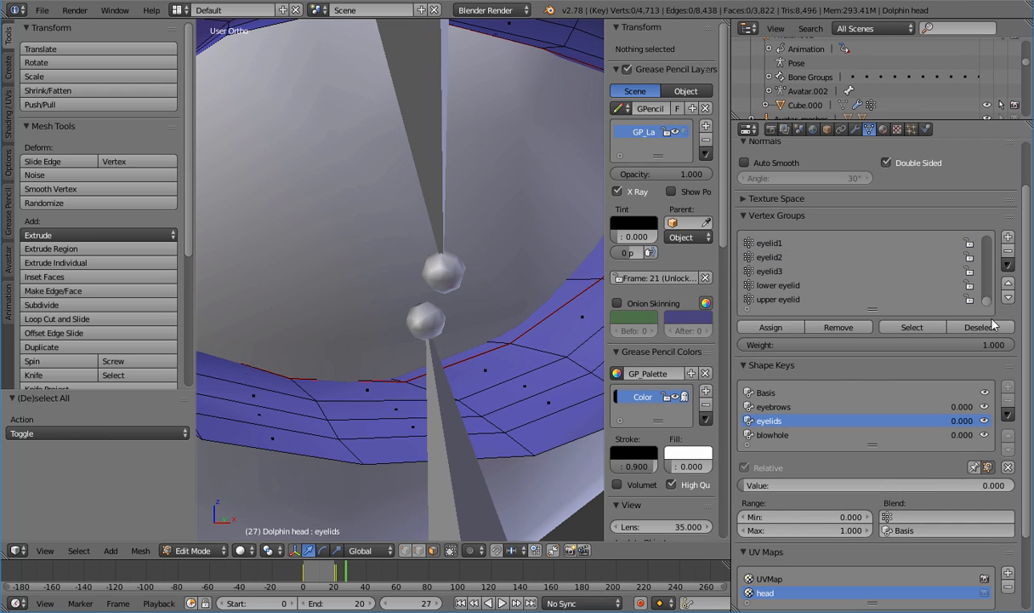
click(809, 284)
click(907, 327)
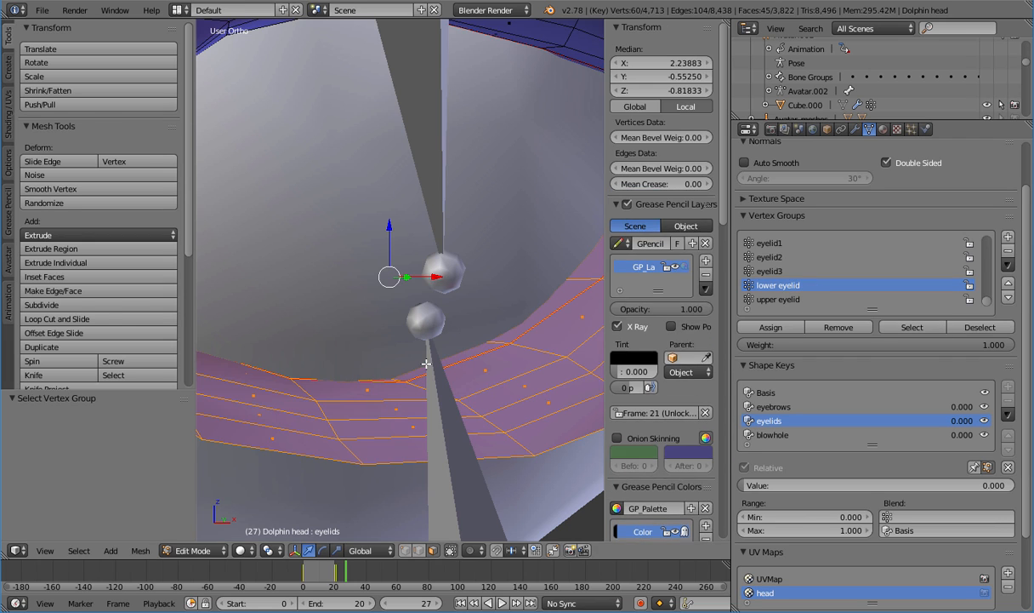
key(Tab)
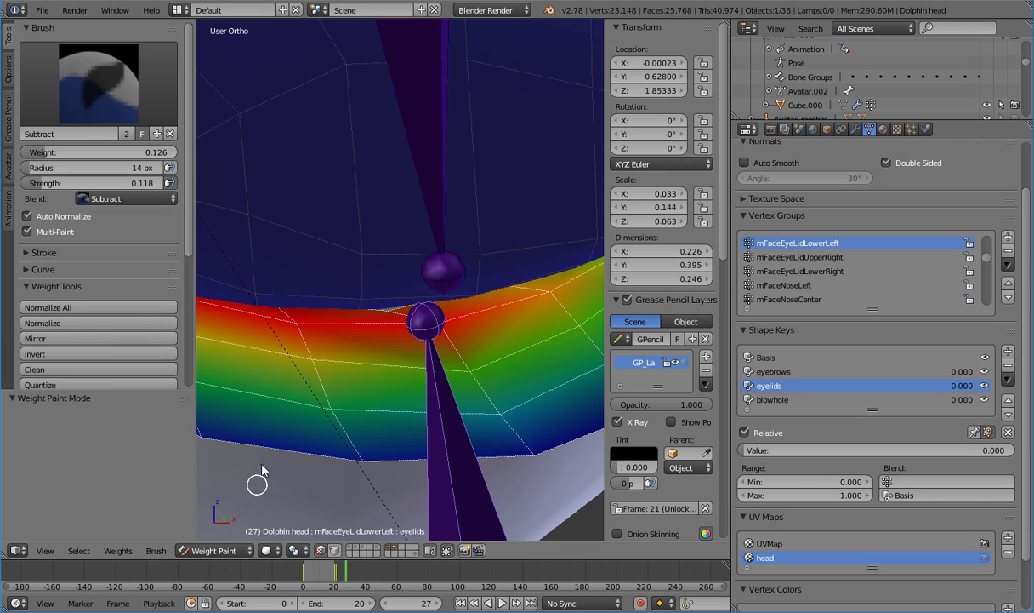
Use the Add brush to raise mFaceEyeLidLowerLeft weight on the lower lid's rim at the gap beside the bone tip
click(98, 83)
click(37, 157)
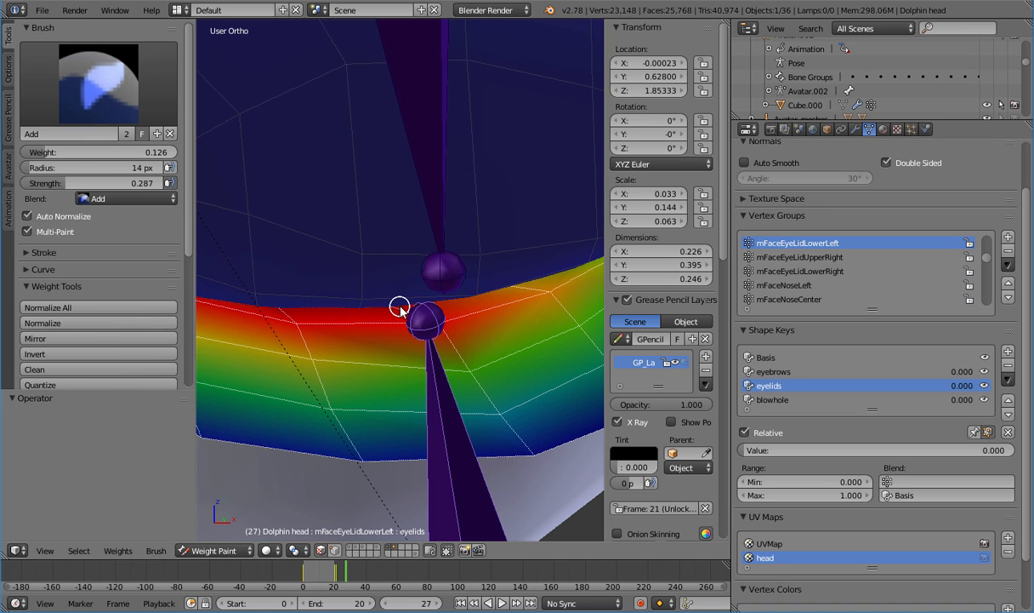
key(Tab)
key(Tab)
middle_drag(437, 381, 404, 378)
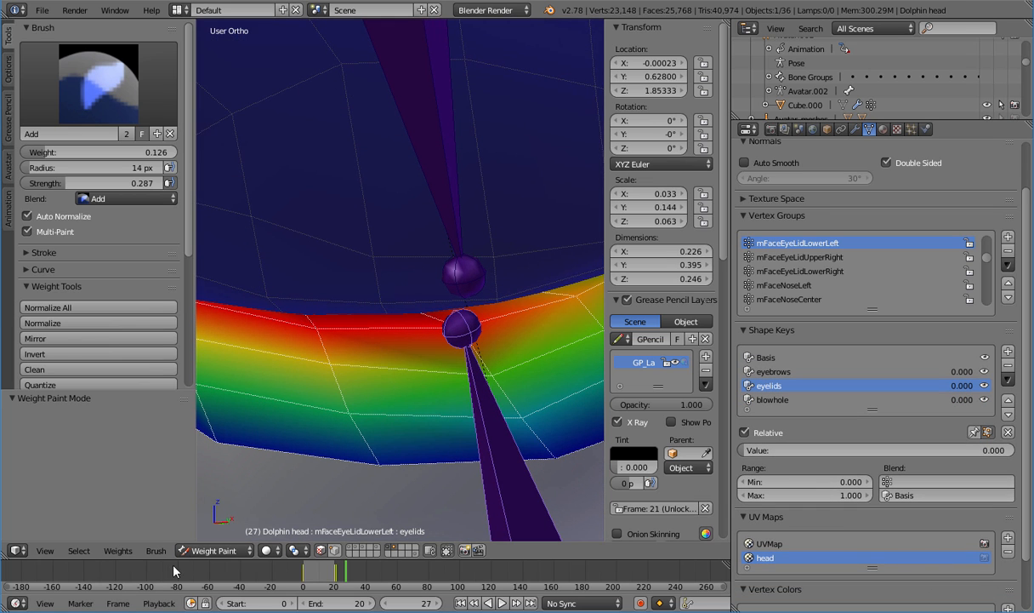
Leave Weight Paint mode and examine the closed left eyelids along the seam and at the eye corner
click(207, 552)
click(217, 534)
middle_drag(478, 433, 460, 356)
scroll(365, 289, up, 5)
middle_drag(365, 288, 326, 300)
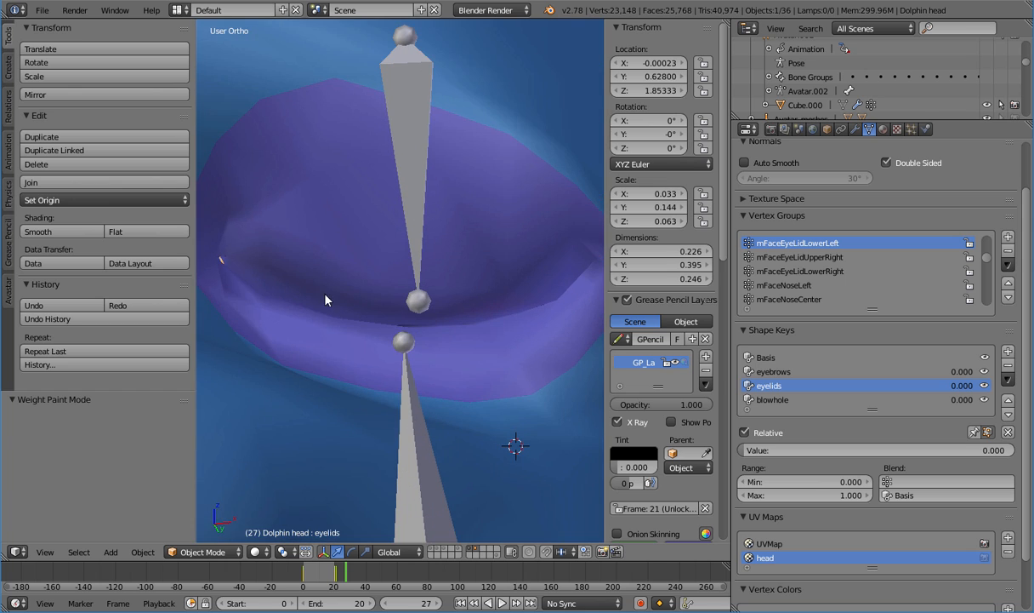
Set the timeline to frame 20 and examine the closed left eyelids' corner for poke-through
shift+middle_drag(255, 275, 434, 305)
scroll(423, 349, up, 4)
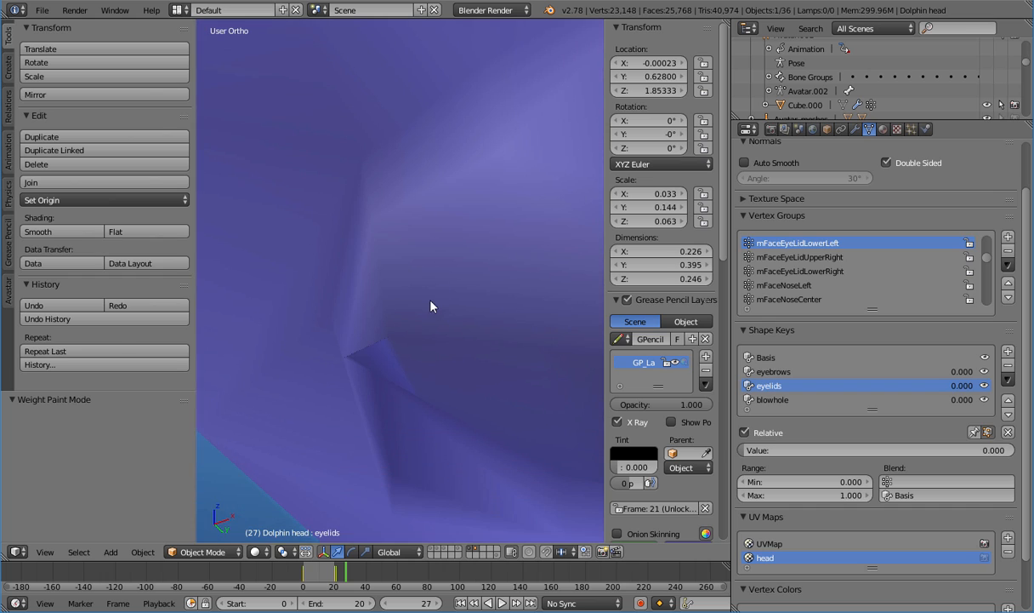
right_click(413, 400)
key(Tab)
key(Tab)
right_click(417, 400)
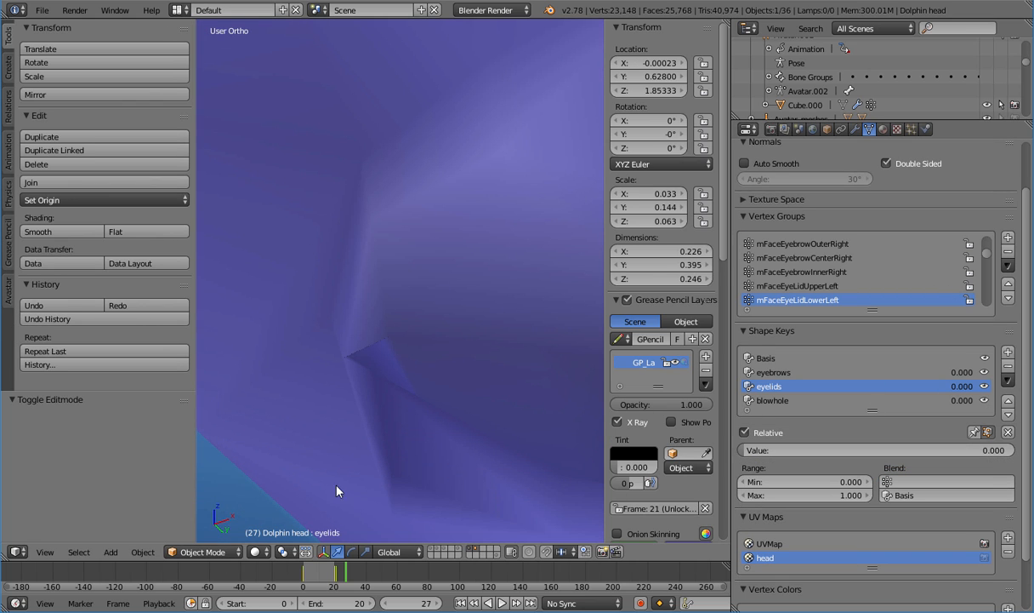
drag(394, 581, 336, 584)
mouse_move(386, 360)
middle_down()
mouse_move(356, 347)
mouse_move(390, 354)
middle_up()
right_click(406, 369)
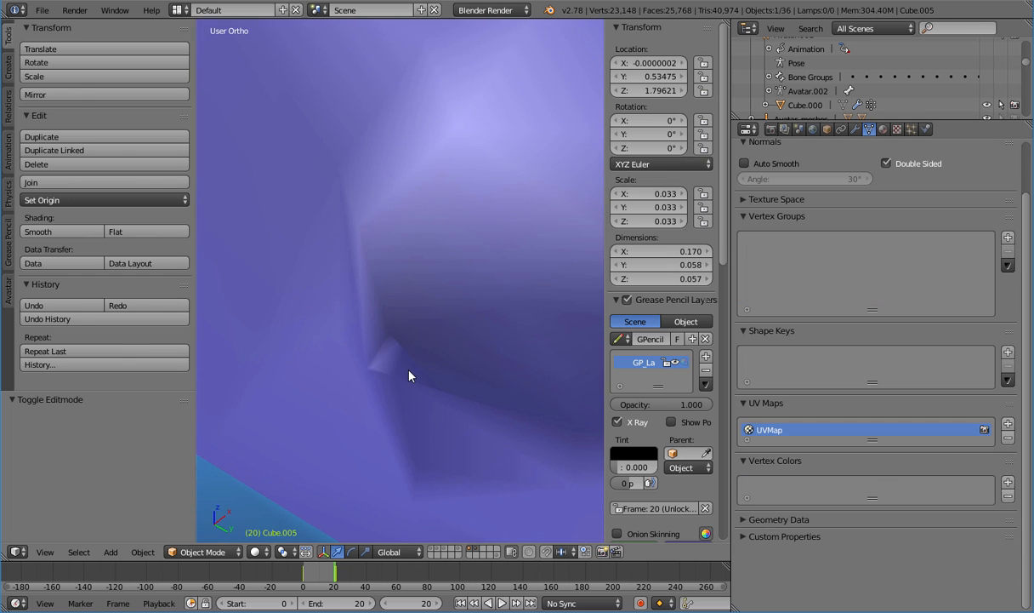
key(Tab)
key(Tab)
Select the mFaceEyeLidLowerLeft bone in the armature, then put the dolphin head mesh back into Weight Paint mode
scroll(426, 455, down, 8)
shift+middle_drag(536, 335, 412, 344)
right_click(477, 350)
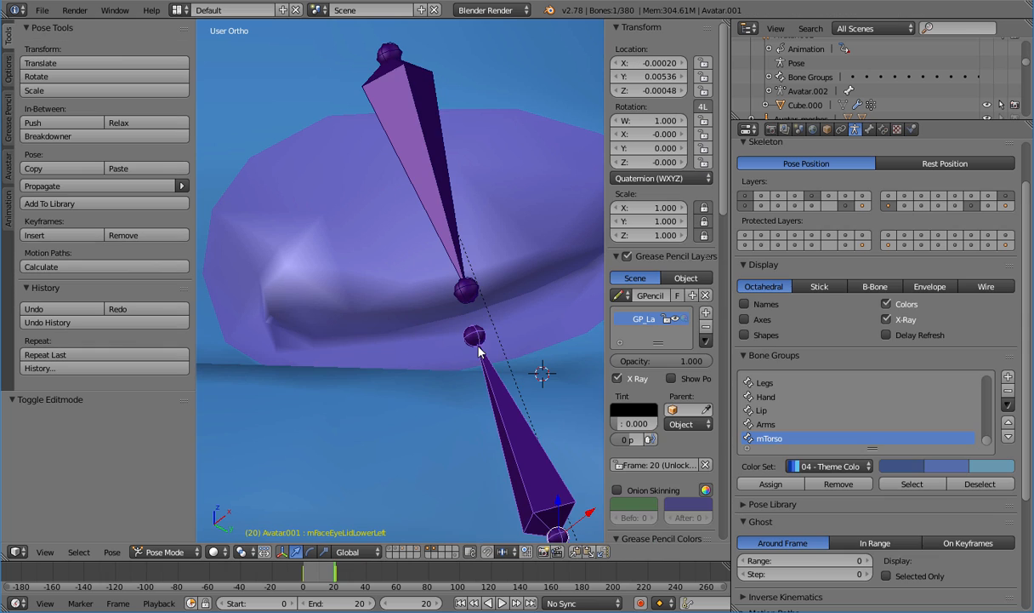
scroll(283, 316, up, 6)
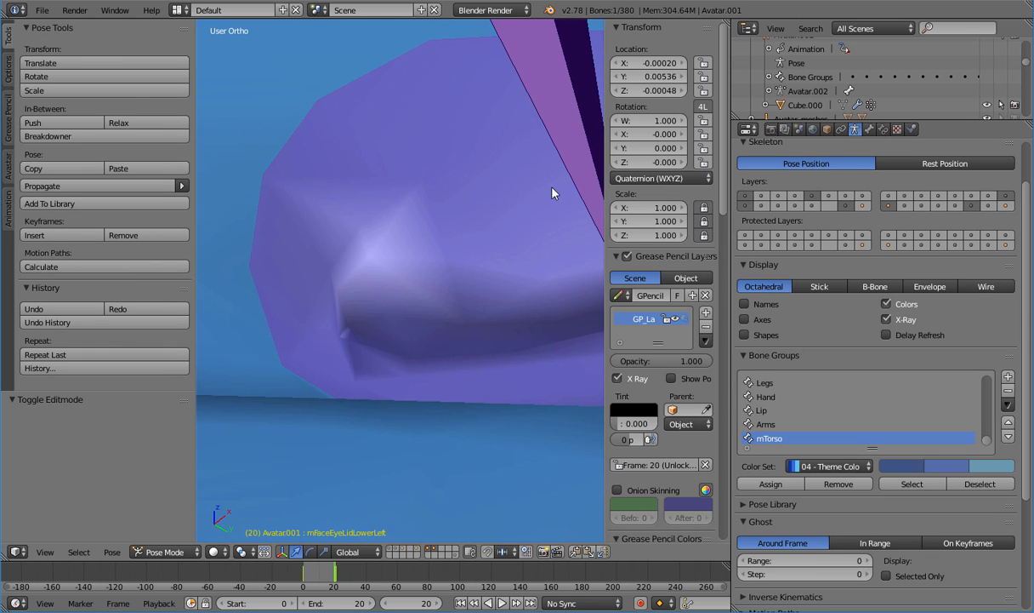
key(Tab)
key(ctrl+Tab)
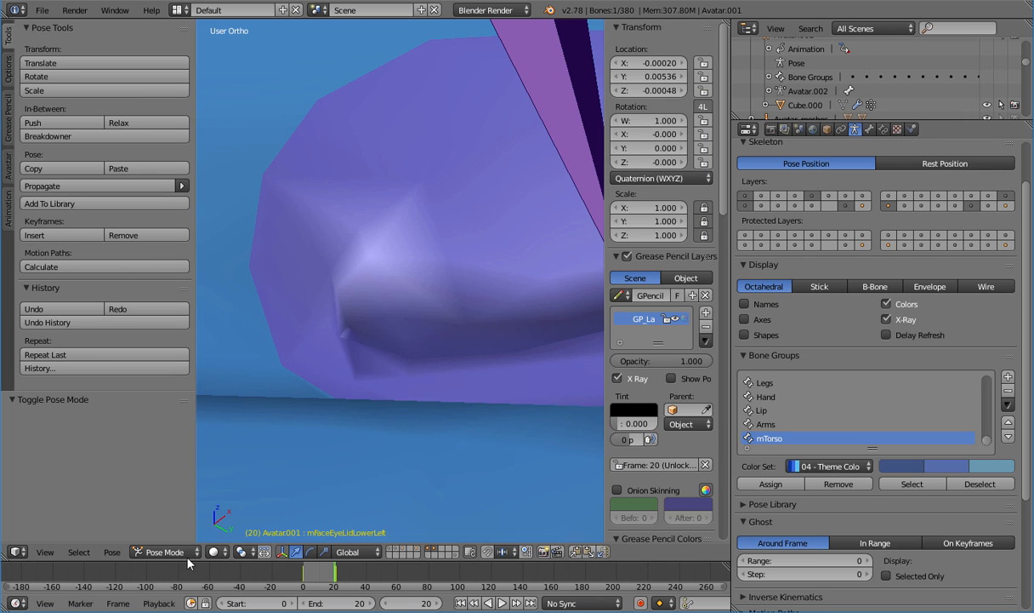
click(166, 552)
right_click(332, 444)
key(Tab)
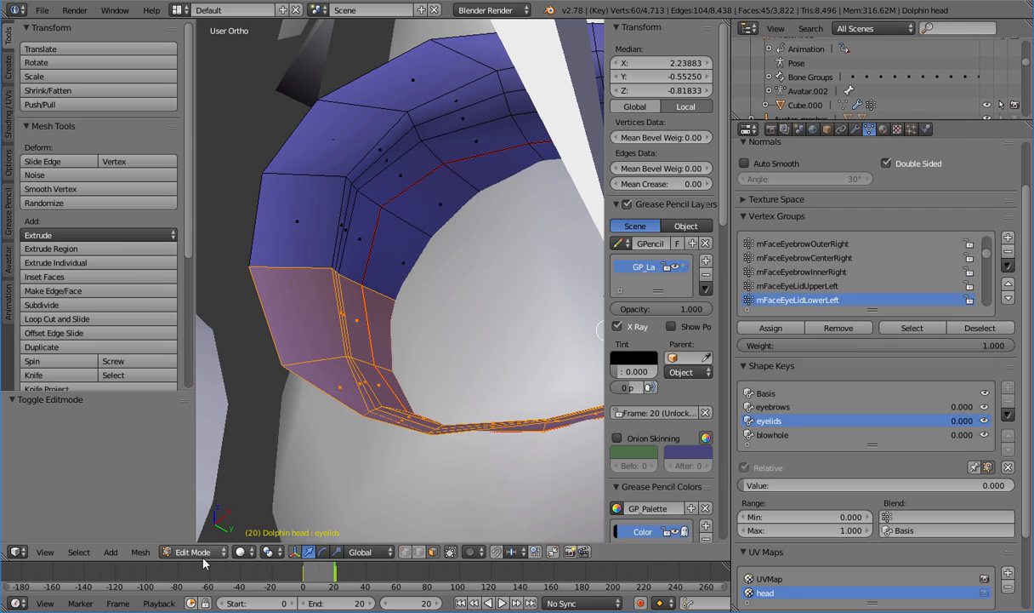
click(201, 550)
click(201, 473)
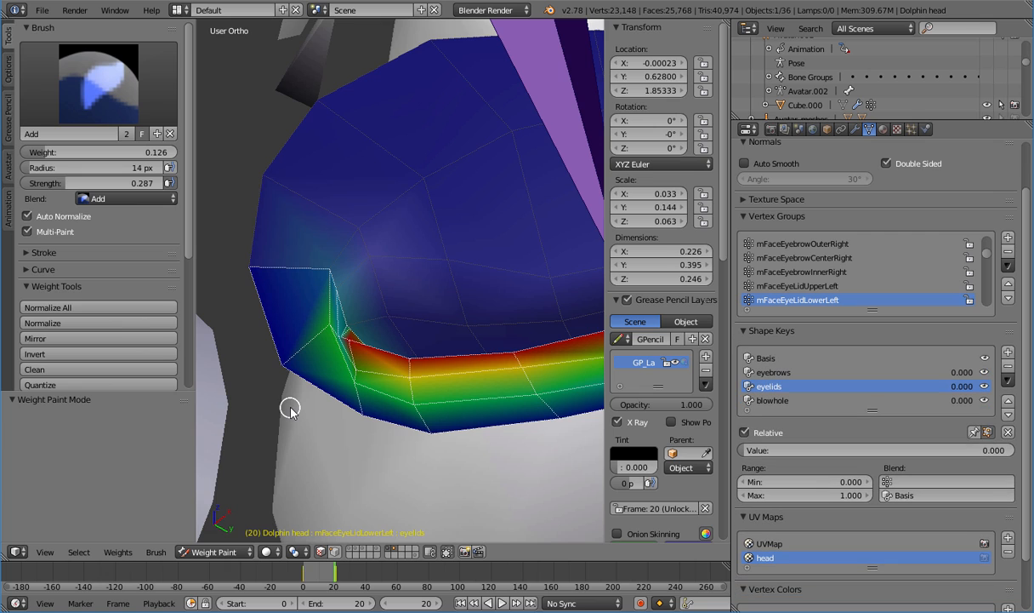
Use the Add brush to raise mFaceEyeLidLowerLeft weight on the rim inside the gap at the left eye's corner
scroll(289, 408, up, 2)
middle_drag(337, 393, 476, 288)
mouse_move(434, 369)
middle_down()
mouse_move(431, 340)
mouse_move(445, 362)
mouse_move(433, 383)
mouse_move(406, 383)
mouse_move(462, 355)
mouse_move(418, 393)
mouse_move(392, 365)
mouse_move(416, 346)
mouse_move(478, 357)
middle_up()
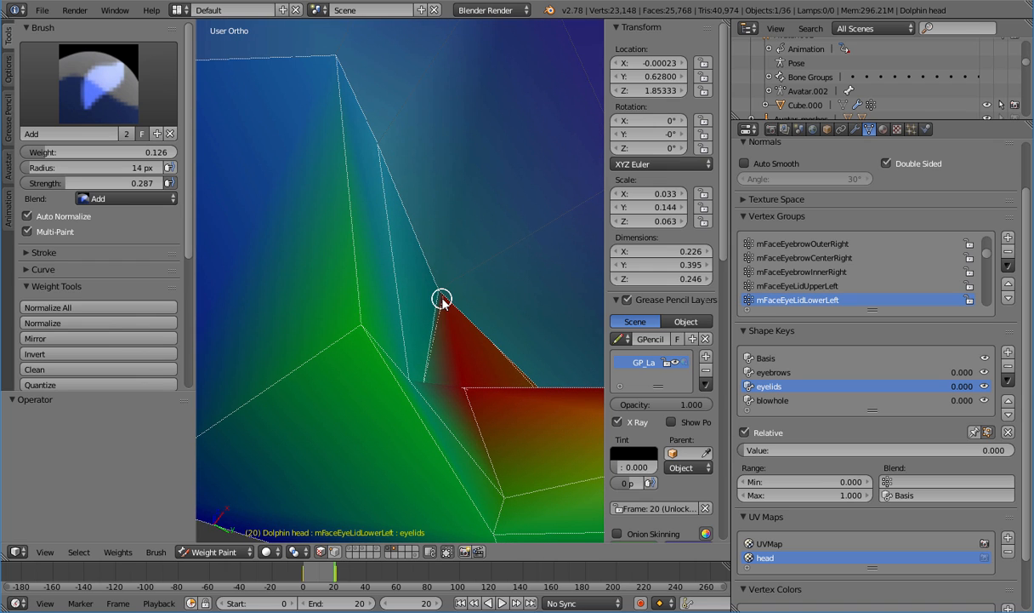
mouse_move(470, 358)
middle_down()
mouse_move(494, 410)
mouse_move(550, 381)
mouse_move(519, 389)
middle_up()
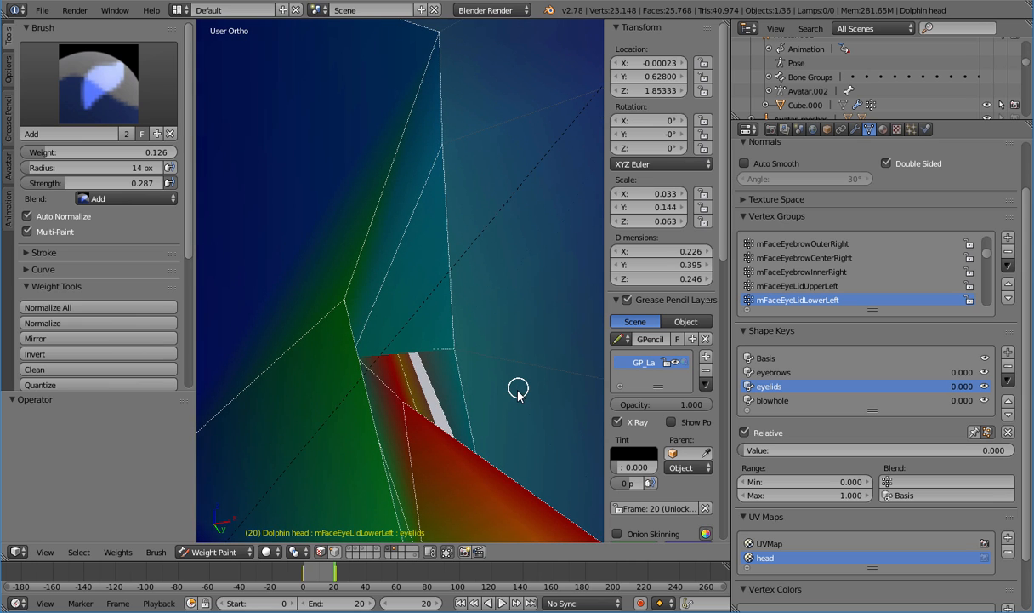
drag(505, 451, 507, 404)
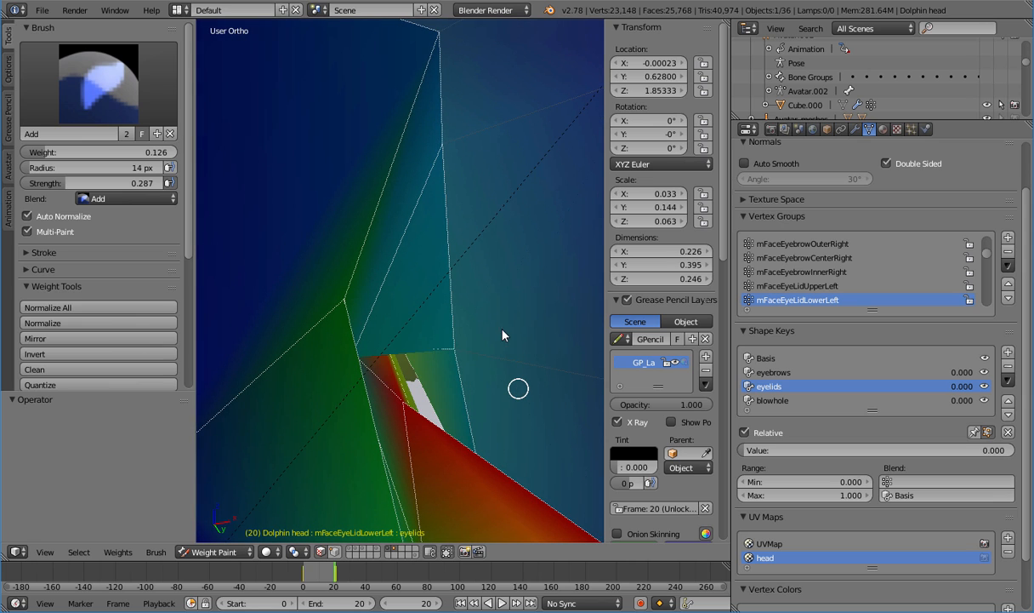
mouse_move(507, 481)
middle_down()
mouse_move(464, 439)
mouse_move(446, 441)
mouse_move(454, 458)
middle_up()
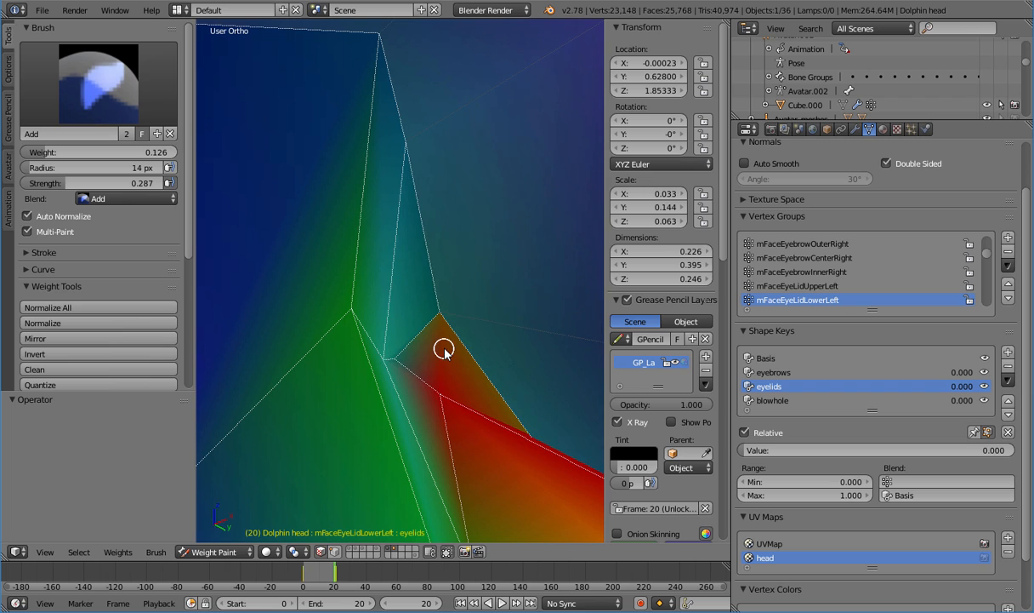
middle_drag(444, 351, 479, 372)
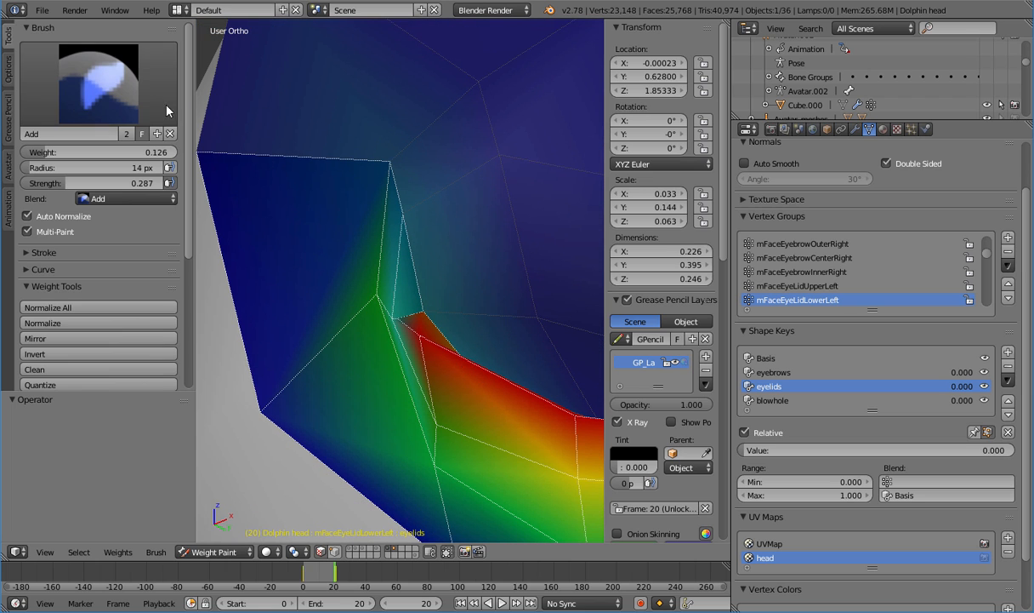
Use the Subtract brush to lower mFaceEyeLidLowerLeft weight on the small rim face at the eye corner
click(99, 94)
click(48, 223)
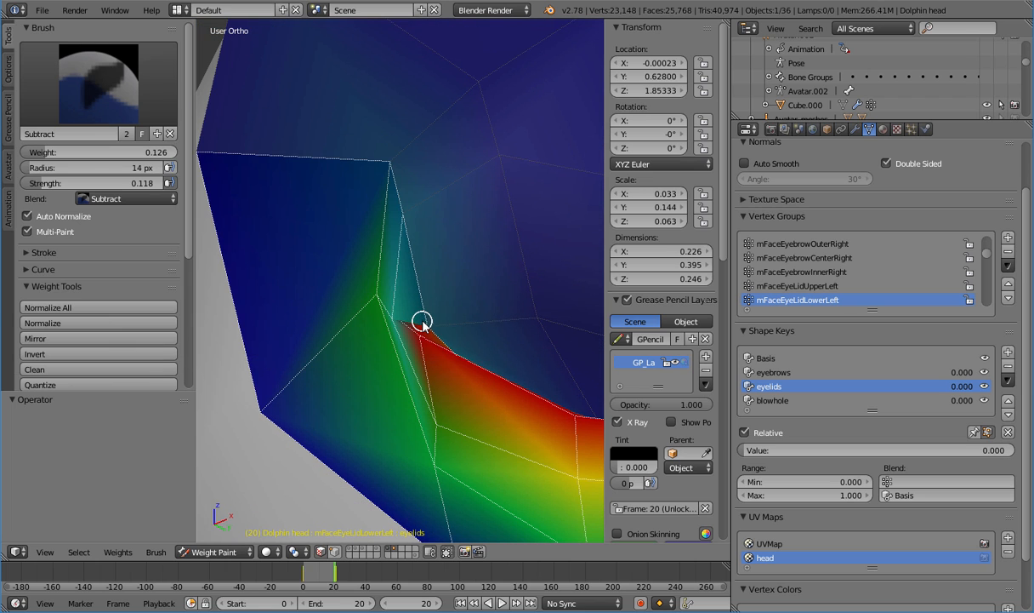
mouse_move(429, 338)
middle_down()
mouse_move(439, 358)
mouse_move(443, 342)
mouse_move(429, 323)
mouse_move(381, 340)
mouse_move(380, 324)
middle_up()
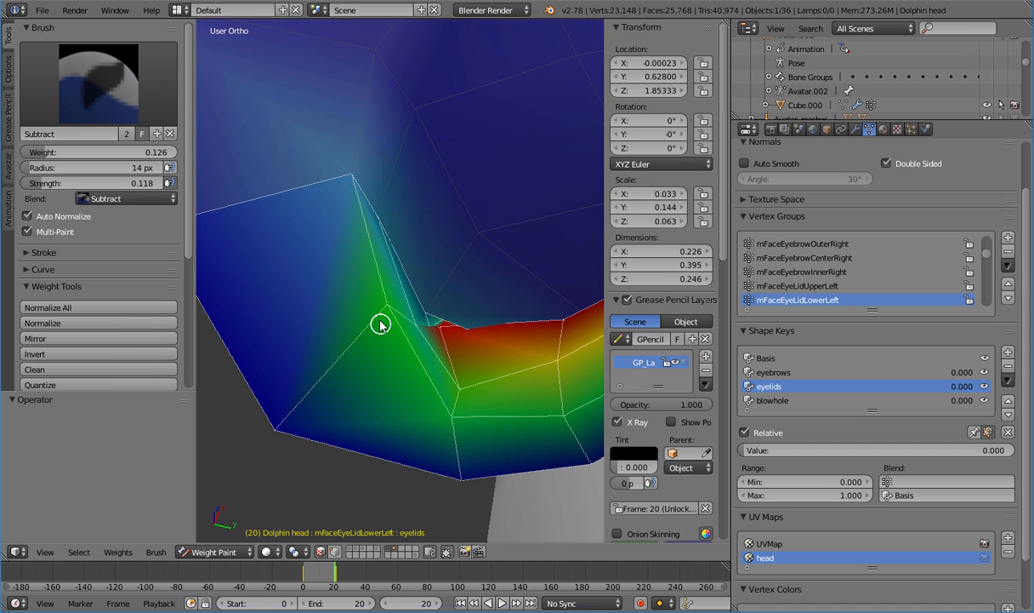
Reduce mFaceEyeLidLowerLeft weight on the folded inner flap behind the eye corner with the Subtract brush
key(1)
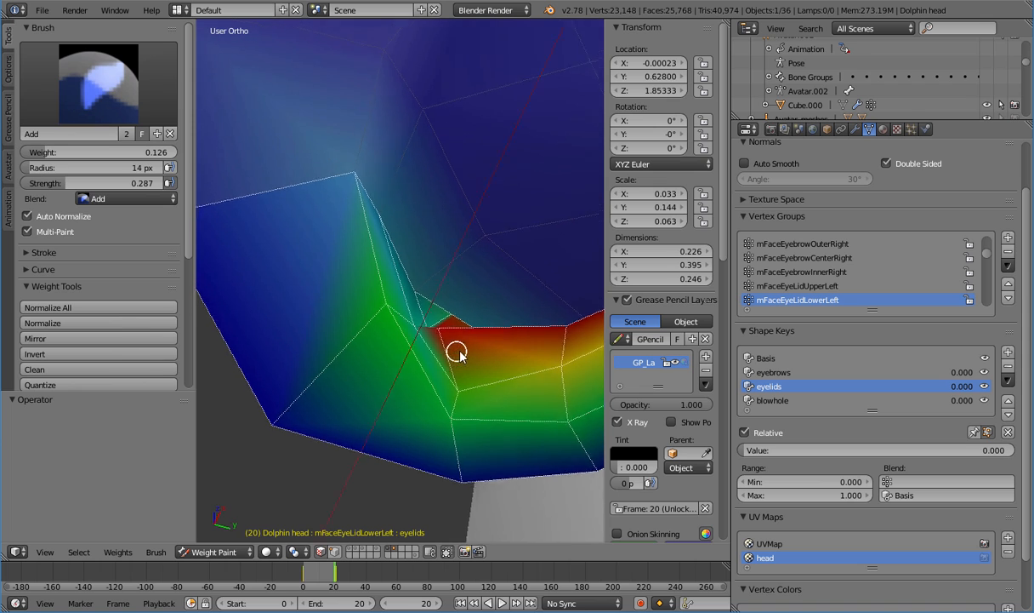
scroll(462, 358, up, 5)
mouse_move(448, 359)
middle_down()
mouse_move(443, 389)
mouse_move(515, 353)
mouse_move(508, 336)
mouse_move(527, 339)
mouse_move(212, 364)
mouse_move(256, 393)
mouse_move(261, 425)
mouse_move(279, 416)
mouse_move(243, 387)
mouse_move(594, 397)
mouse_move(238, 423)
mouse_move(328, 423)
mouse_move(330, 437)
mouse_move(354, 443)
mouse_move(278, 392)
mouse_move(212, 455)
mouse_move(598, 372)
mouse_move(559, 342)
mouse_move(591, 300)
mouse_move(238, 353)
mouse_move(320, 420)
mouse_move(291, 211)
middle_up()
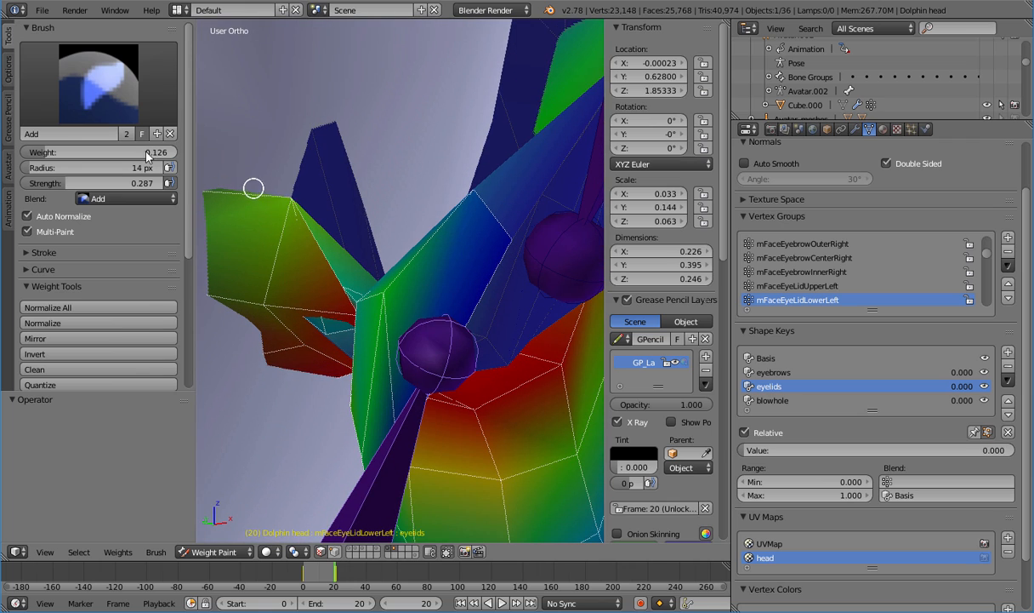
click(98, 82)
click(46, 202)
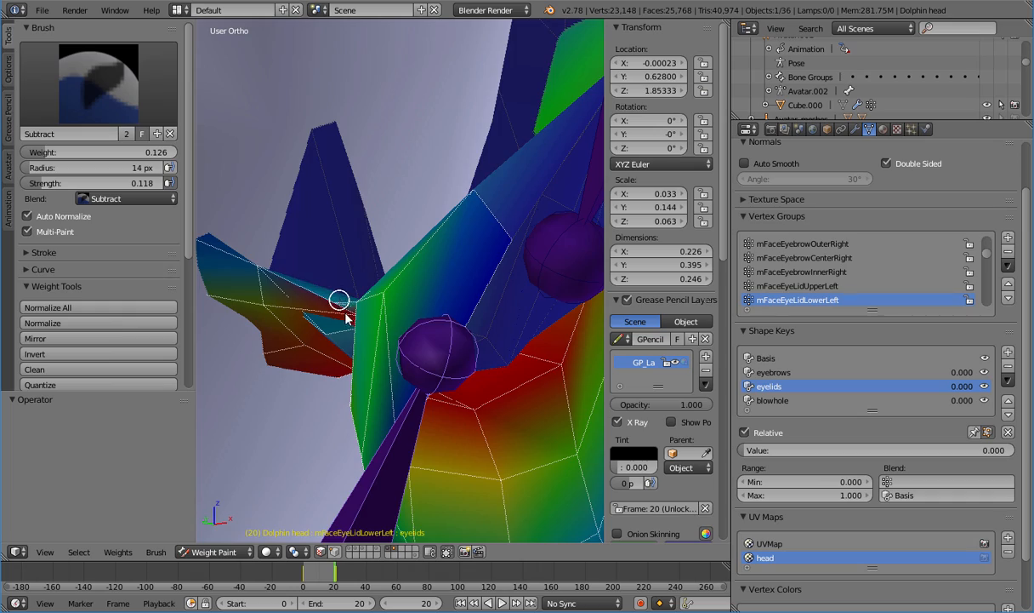
middle_drag(339, 299, 338, 263)
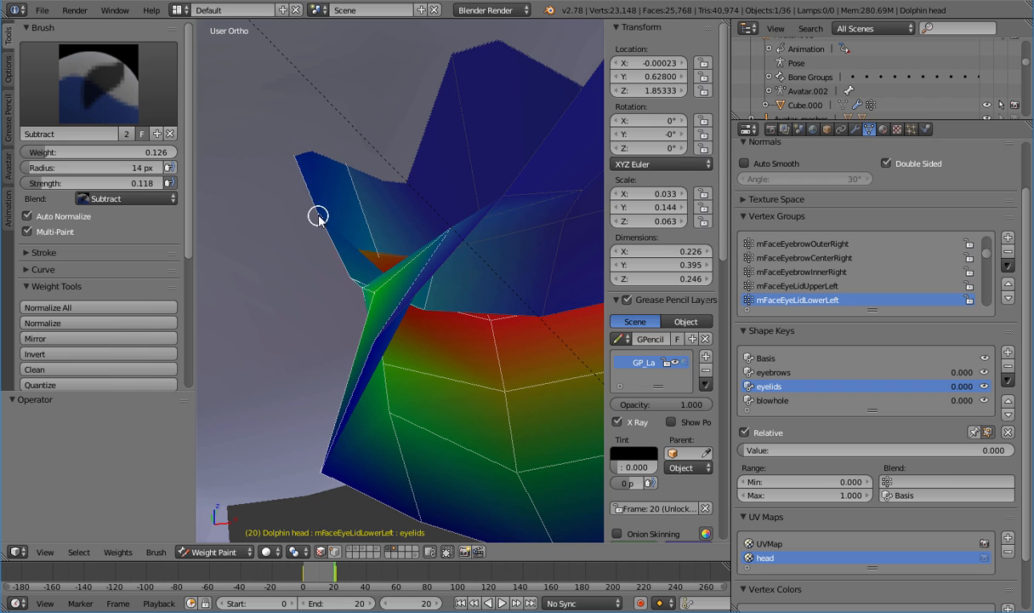
middle_drag(316, 220, 336, 256)
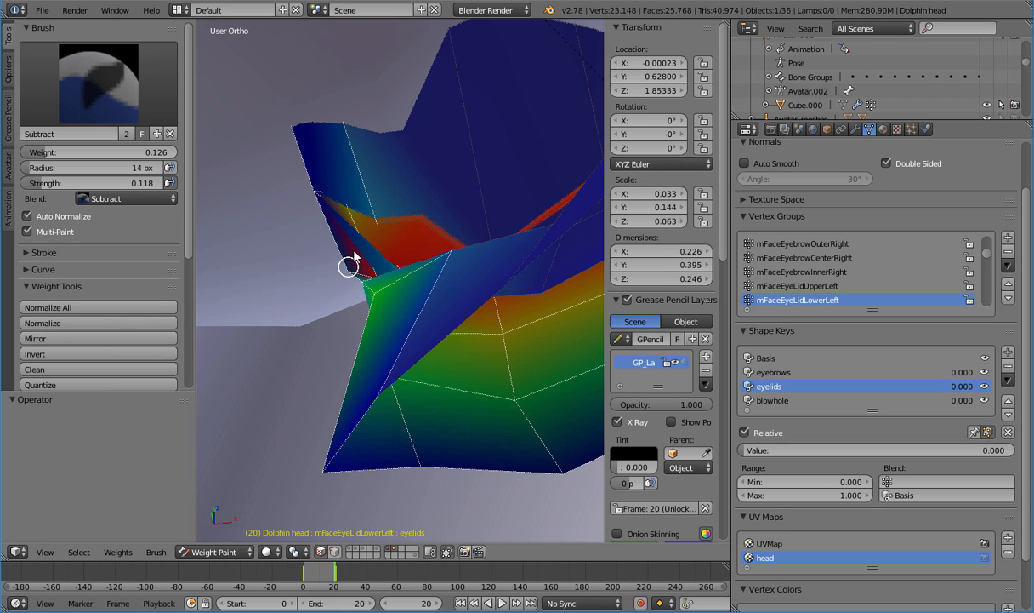
middle_drag(361, 257, 449, 284)
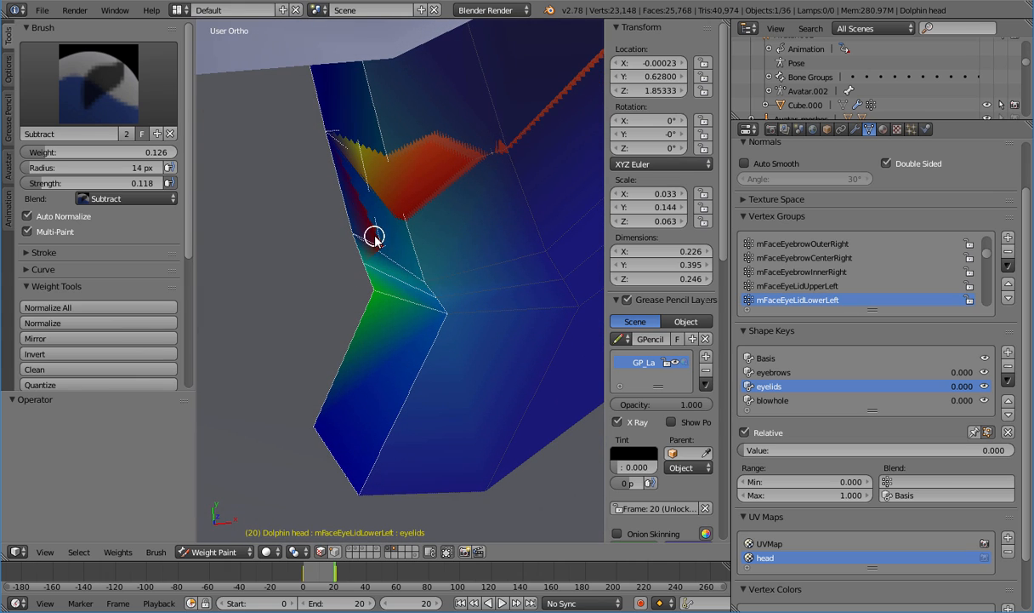
mouse_move(382, 246)
middle_down()
mouse_move(324, 150)
mouse_move(319, 120)
mouse_move(352, 145)
mouse_move(404, 263)
mouse_move(397, 239)
middle_up()
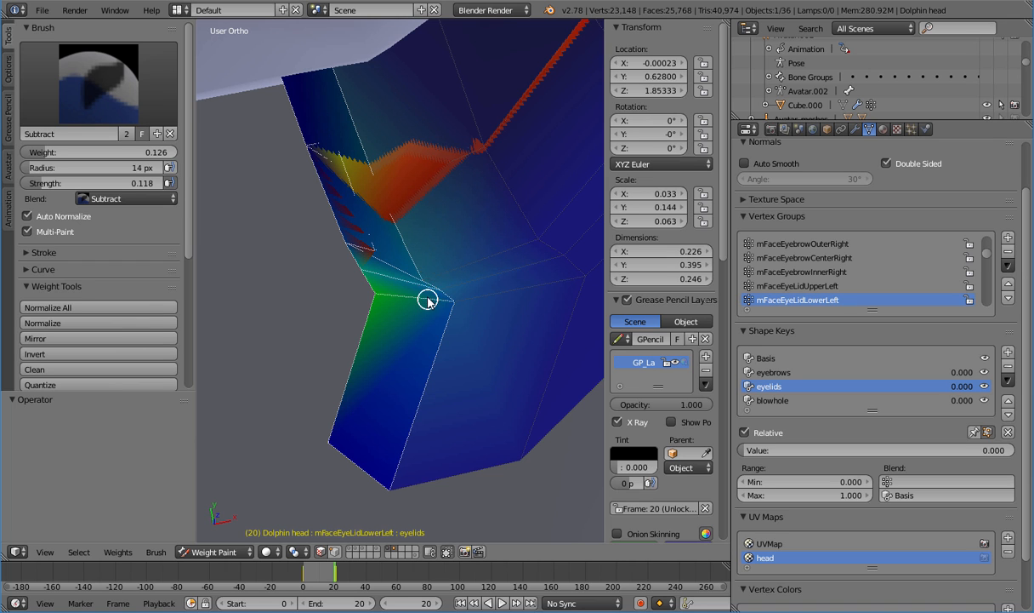
middle_drag(427, 301, 237, 186)
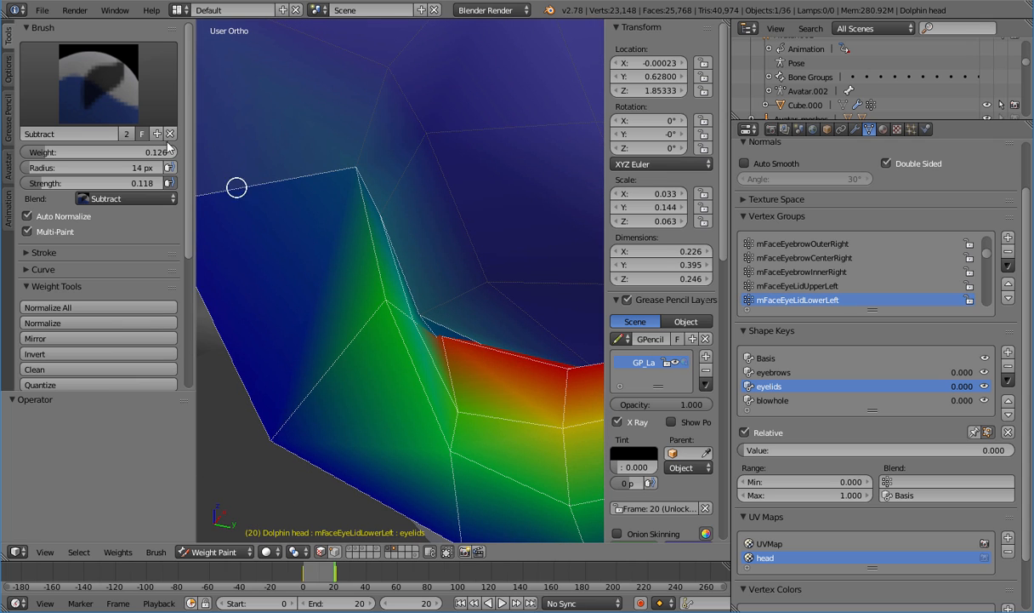
Switch to the Add brush and touch up mFaceEyeLidLowerLeft weight where the lids meet at the eye corner
click(98, 84)
click(68, 163)
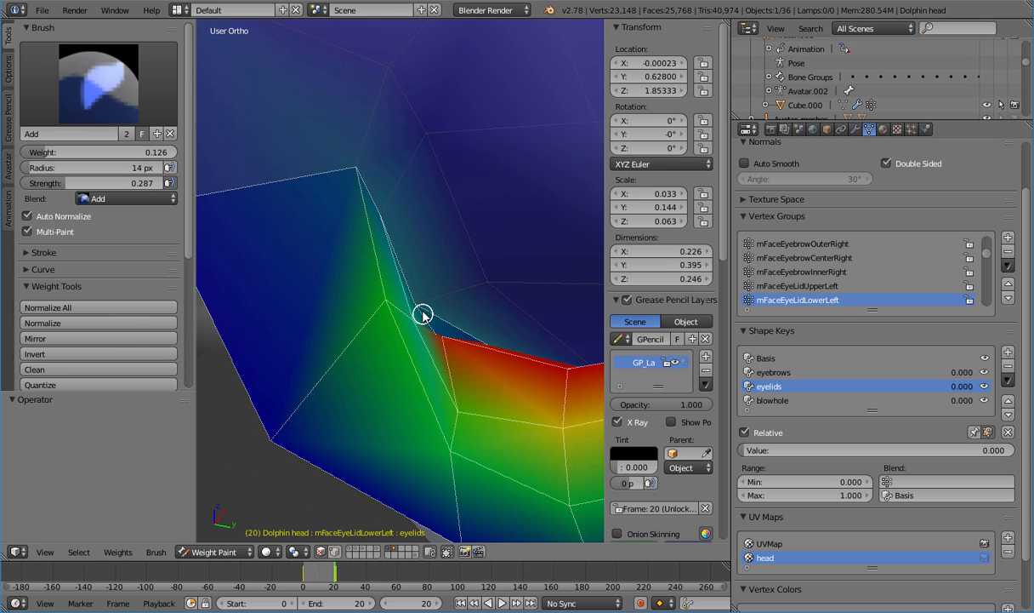
mouse_move(418, 301)
middle_down()
mouse_move(485, 294)
mouse_move(481, 345)
mouse_move(537, 384)
mouse_move(566, 439)
mouse_move(584, 361)
mouse_move(439, 277)
mouse_move(498, 191)
mouse_move(517, 249)
mouse_move(552, 253)
mouse_move(424, 257)
mouse_move(261, 196)
mouse_move(452, 384)
mouse_move(373, 325)
mouse_move(365, 295)
mouse_move(425, 294)
mouse_move(431, 281)
mouse_move(378, 333)
mouse_move(409, 298)
middle_up()
scroll(646, 366, down, 2)
scroll(362, 294, up, 5)
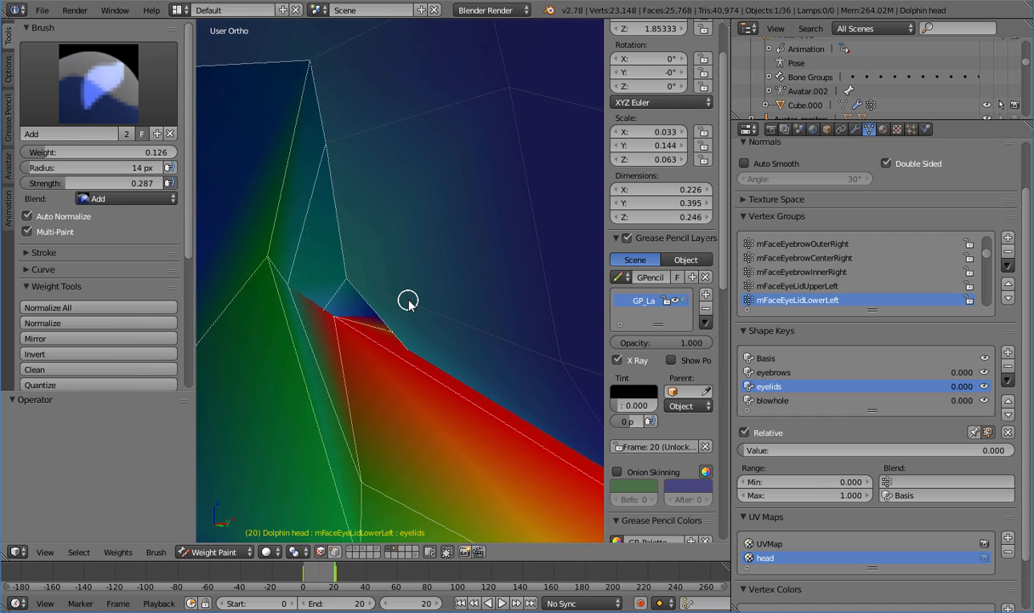
scroll(418, 311, down, 4)
click(100, 76)
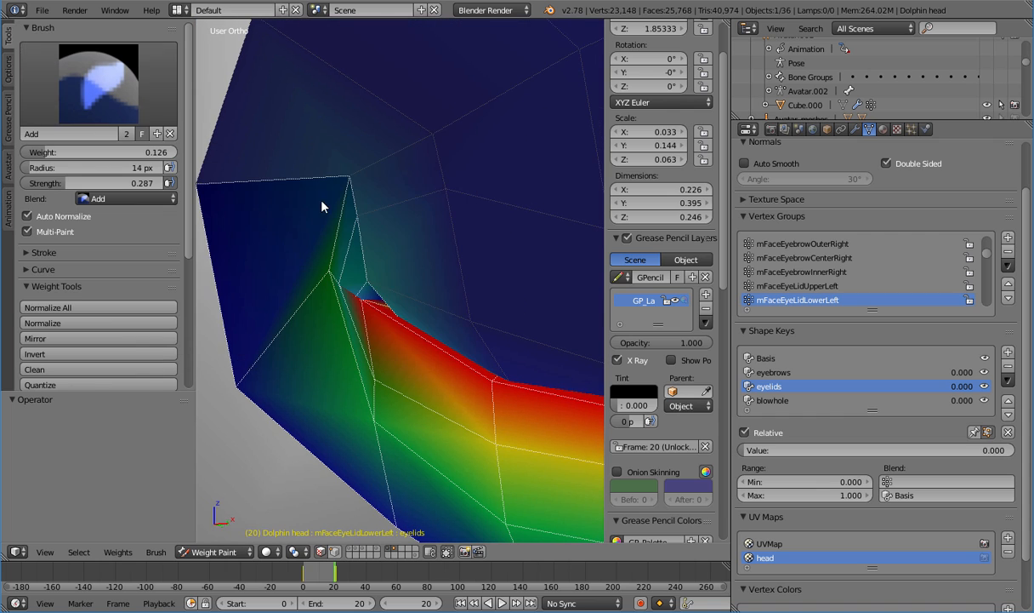
mouse_move(324, 208)
middle_down()
mouse_move(531, 385)
mouse_move(462, 378)
mouse_move(462, 388)
mouse_move(482, 389)
middle_up()
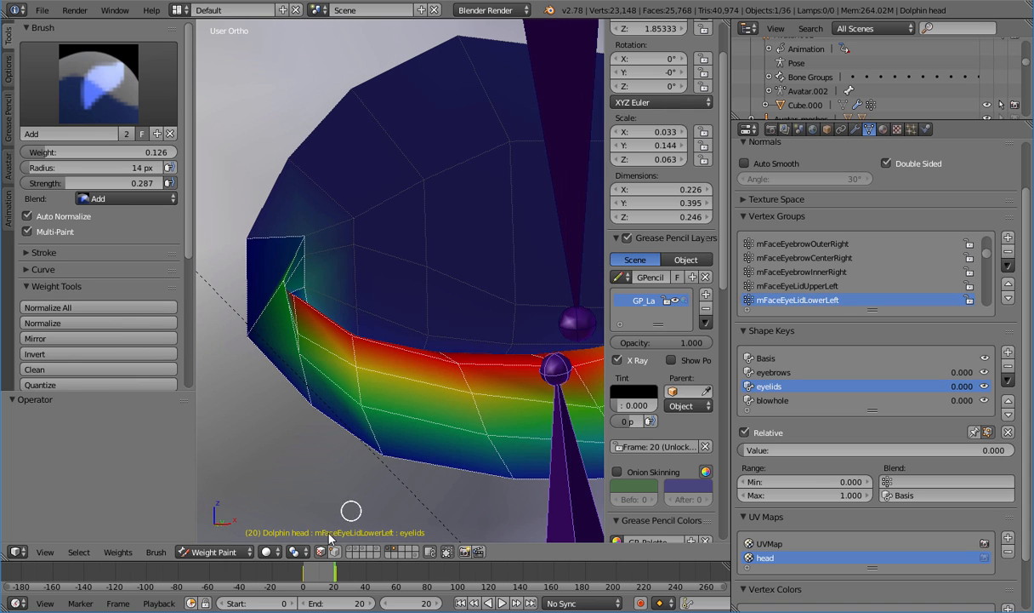
Return the dolphin head to Object Mode and examine the closed left eyelids up close and from the front
mouse_move(332, 575)
mouse_down()
mouse_move(303, 579)
mouse_move(335, 579)
mouse_up()
click(230, 551)
click(217, 536)
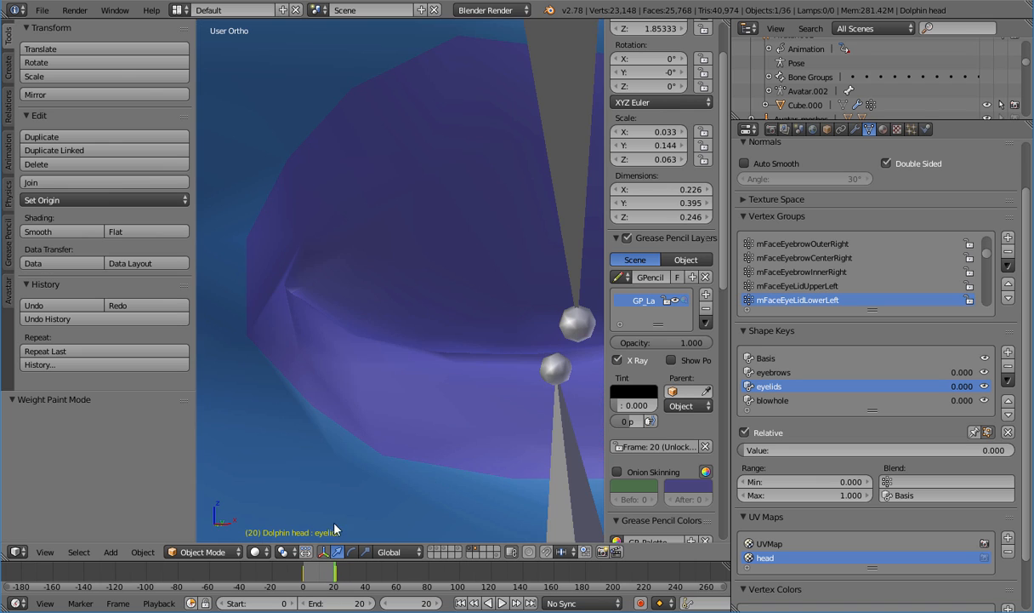
scroll(407, 432, down, 3)
middle_drag(342, 400, 297, 475)
middle_drag(330, 412, 497, 354)
key(KP_1)
scroll(426, 387, down, 2)
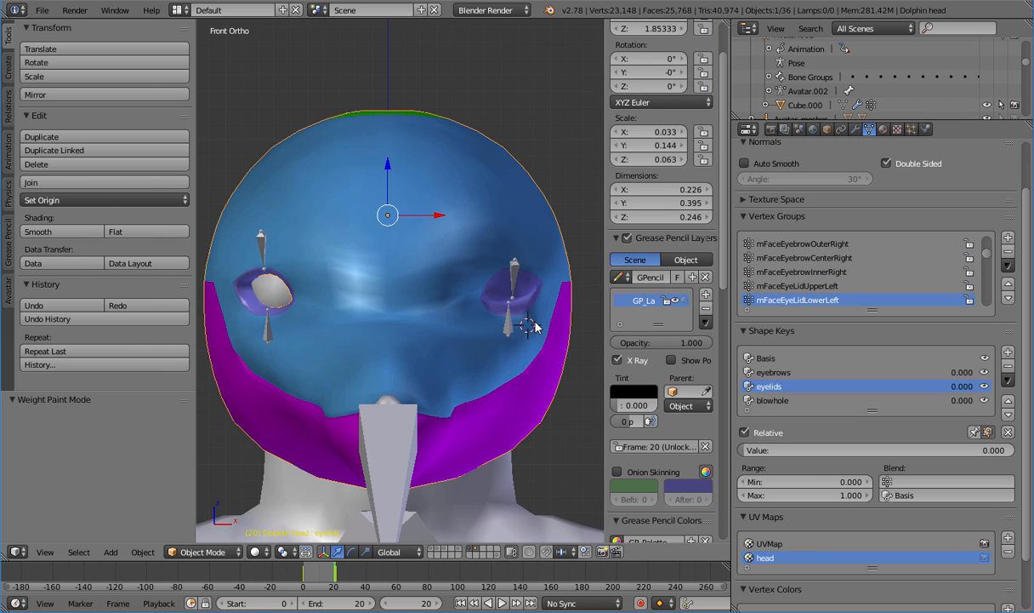
Select the armature's eyelid bones and apply Avastar's Pose & Animation preset
right_click(504, 271)
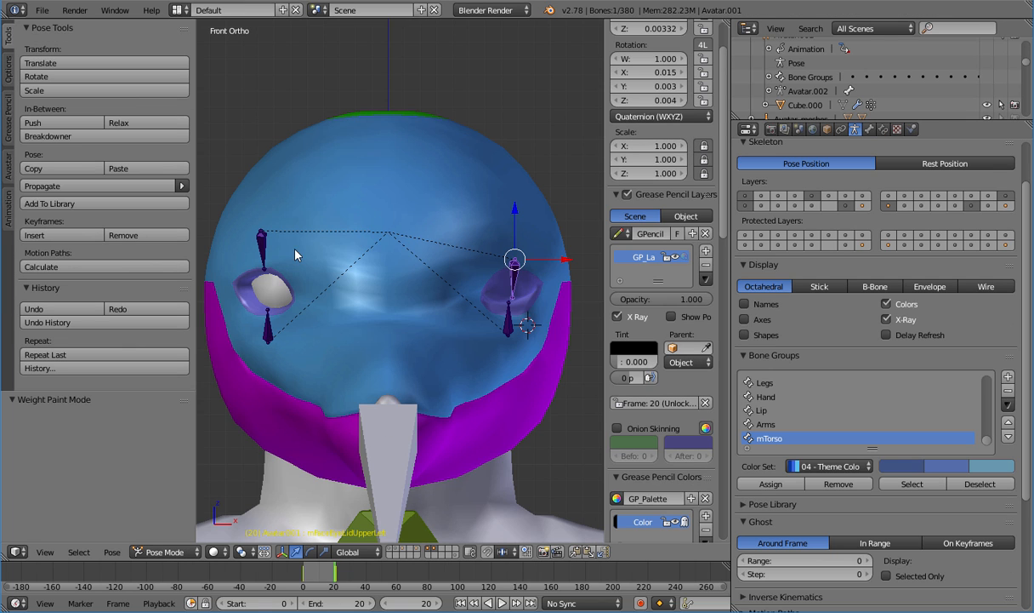
right_click(259, 241)
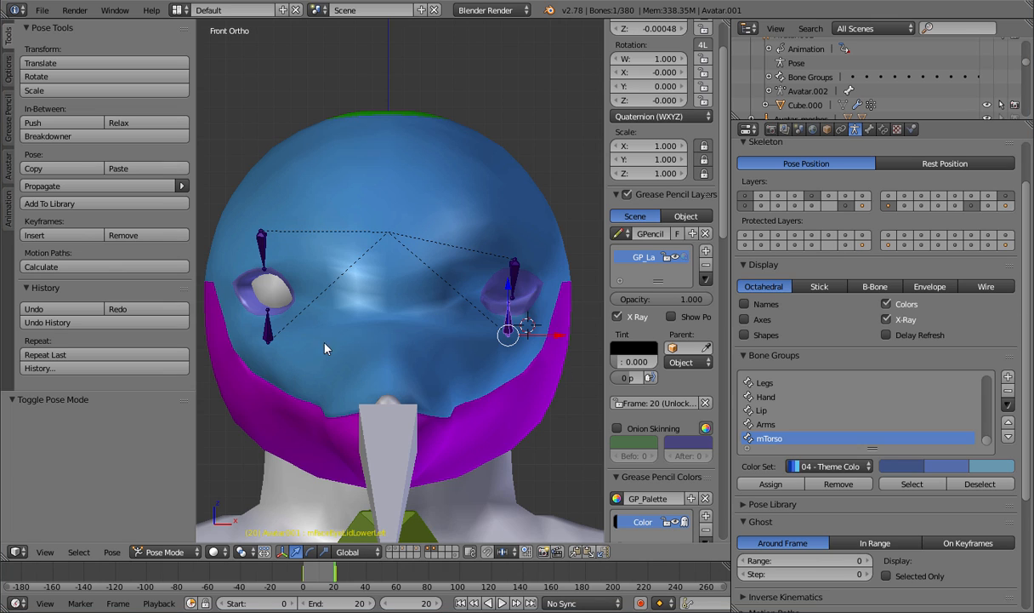
click(8, 166)
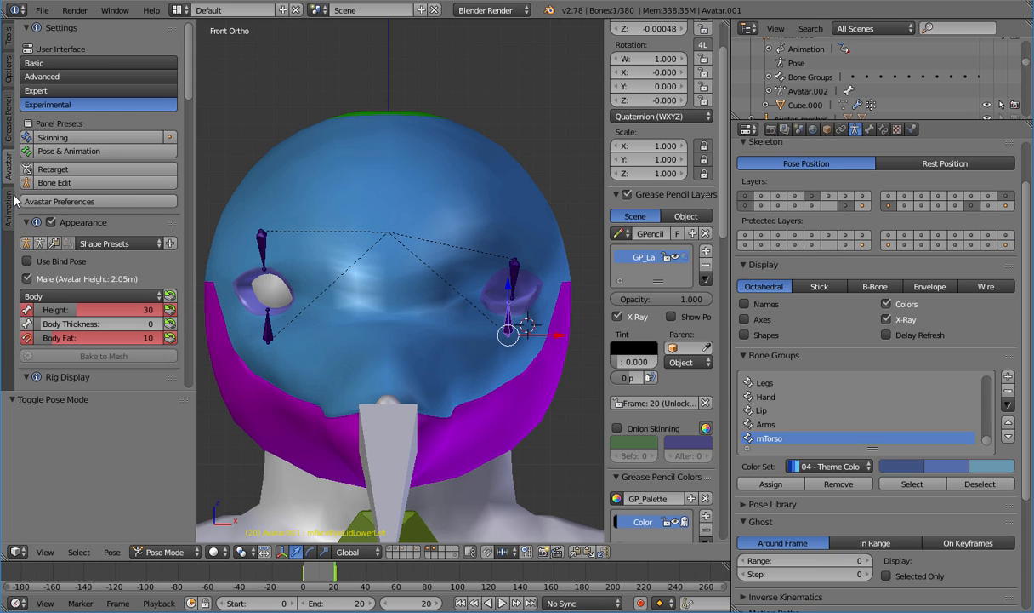
click(60, 153)
Copy the left upper eyelid bone's pose and paste it flipped on the X-axis onto the right upper eyelid bone
right_click(517, 281)
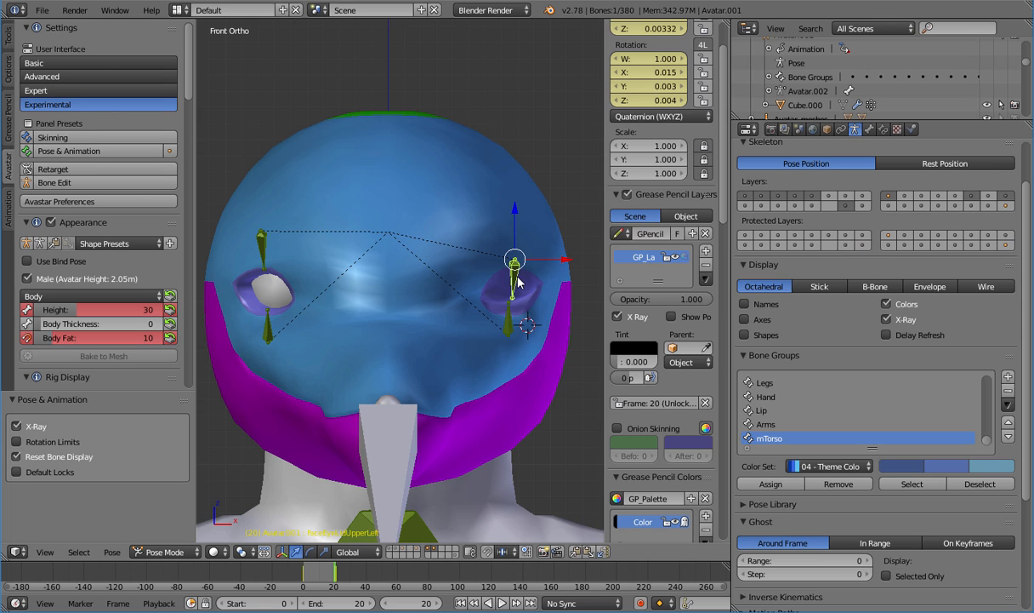
right_click(240, 237)
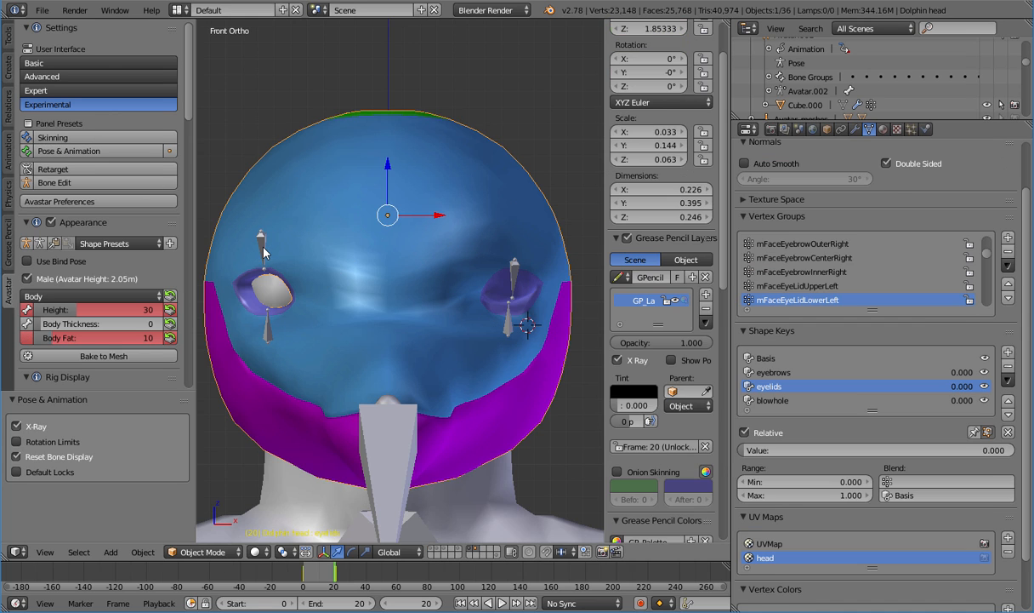
right_click(253, 237)
key(ctrl+v)
click(59, 420)
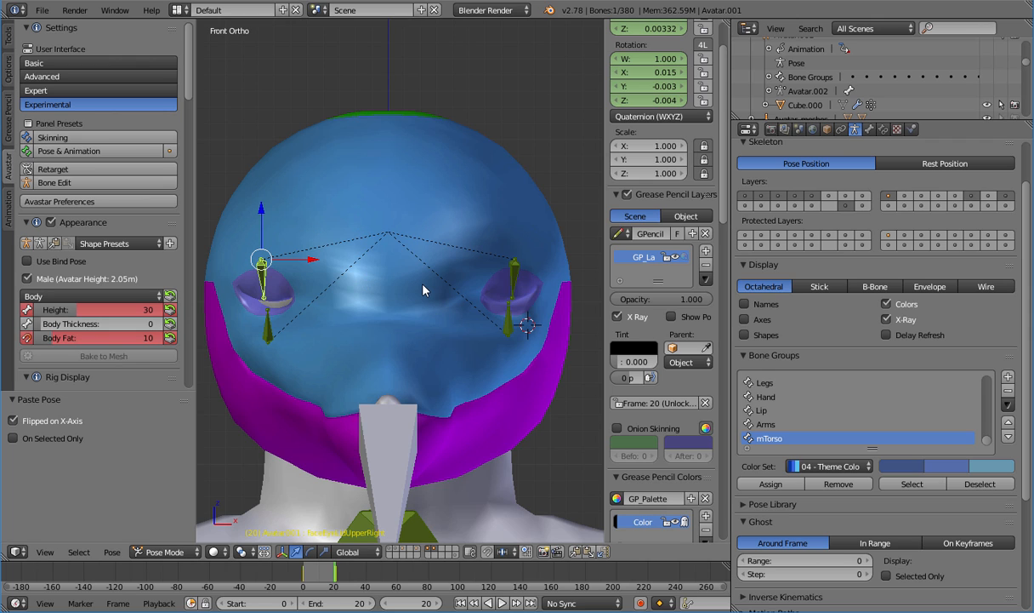
Copy the left lower eyelid bone's pose and paste it flipped on the X-axis onto the right lower eyelid bone
right_click(493, 310)
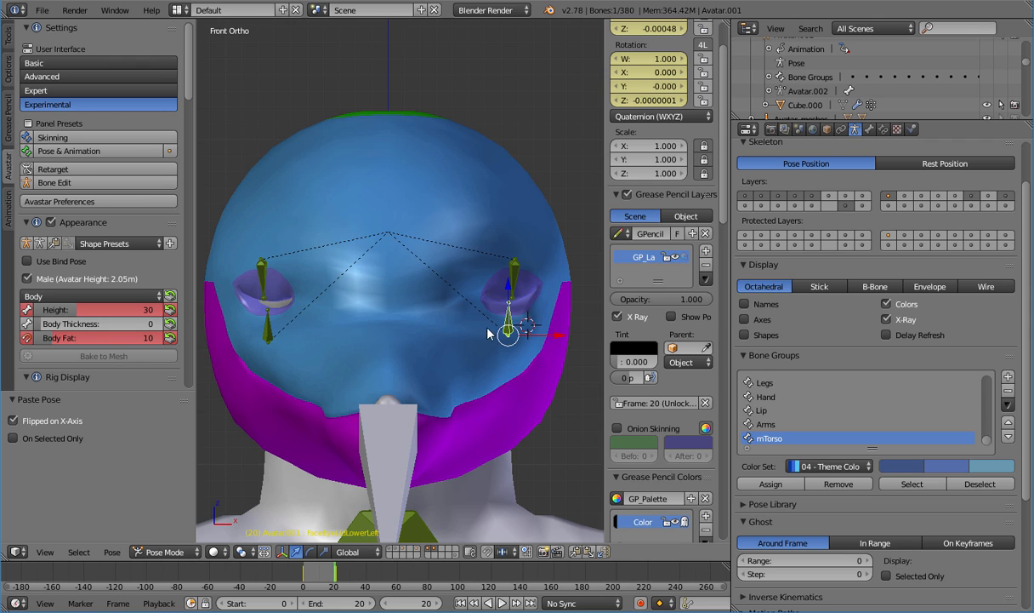
right_click(271, 340)
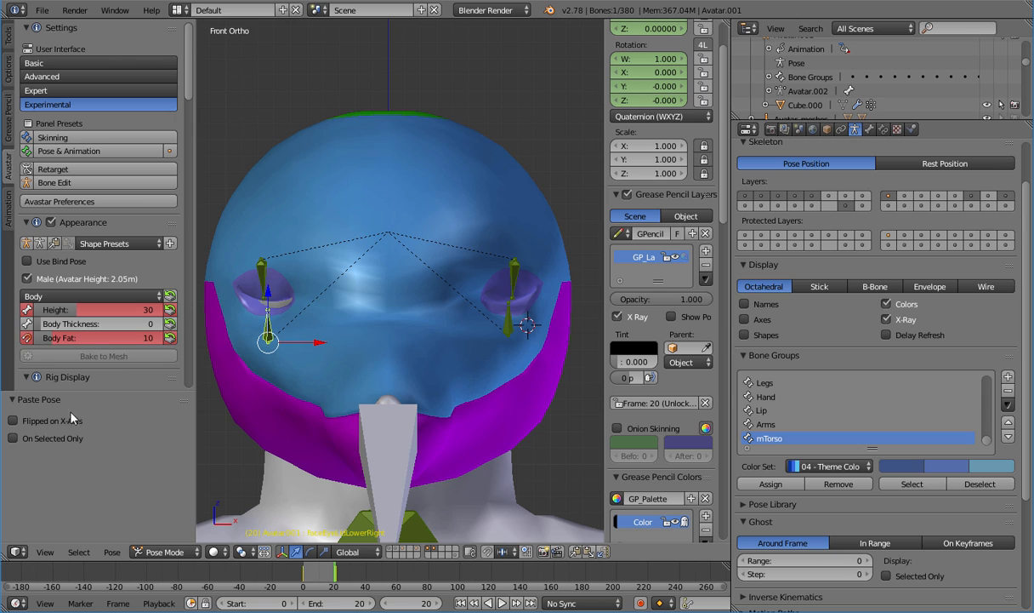
Insert keyframes at frame 20 for the closed pose of all four upper and lower eyelid bones
right_click(263, 277)
key(i)
click(264, 276)
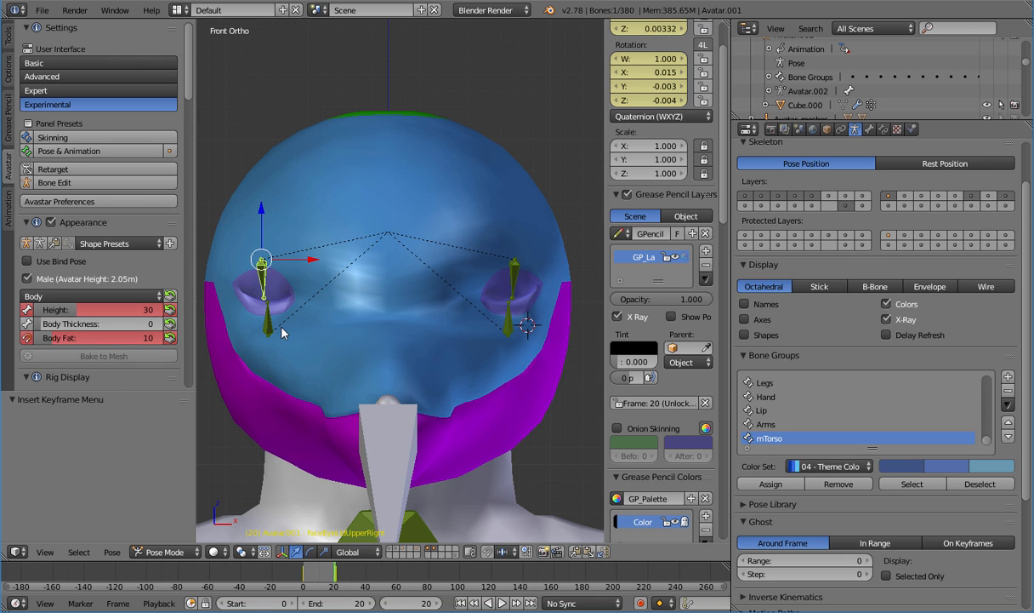
right_click(267, 329)
key(i)
click(268, 329)
right_click(516, 271)
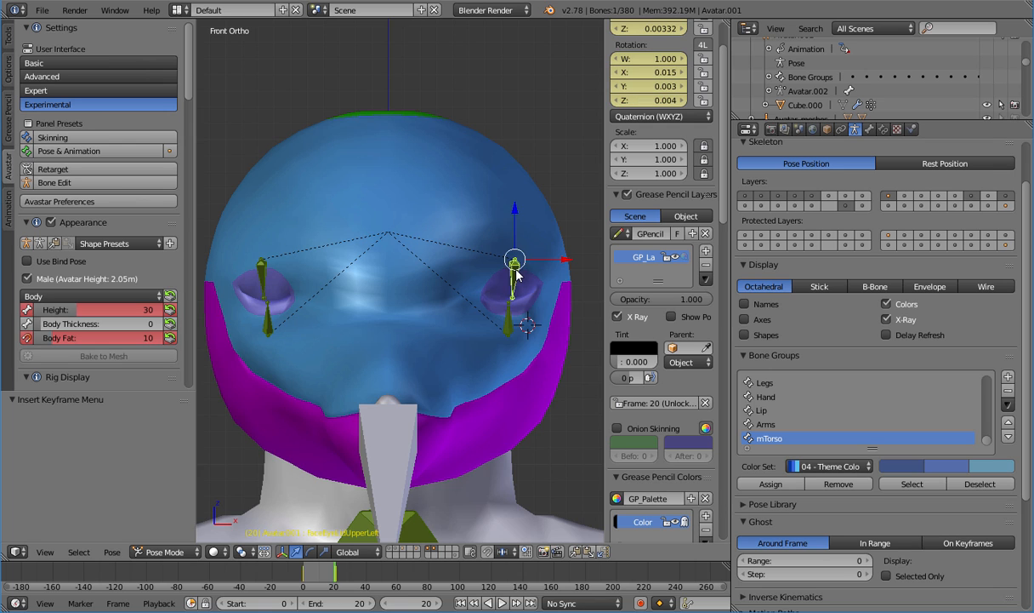
key(i)
click(503, 273)
right_click(507, 332)
key(i)
click(507, 333)
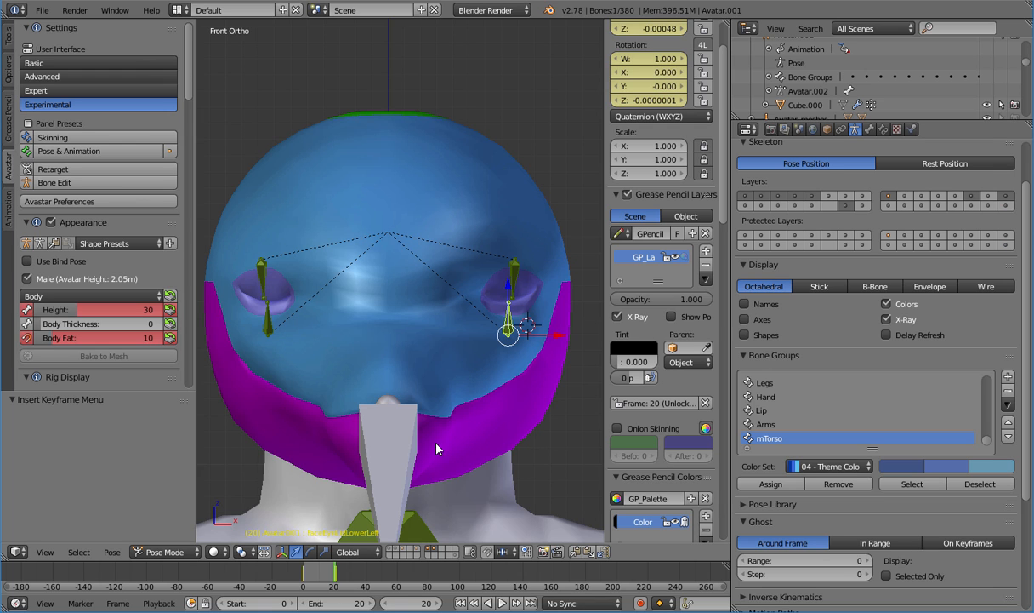
Play back the blink animation, move to frame 21 and stop the playback
key(alt+a)
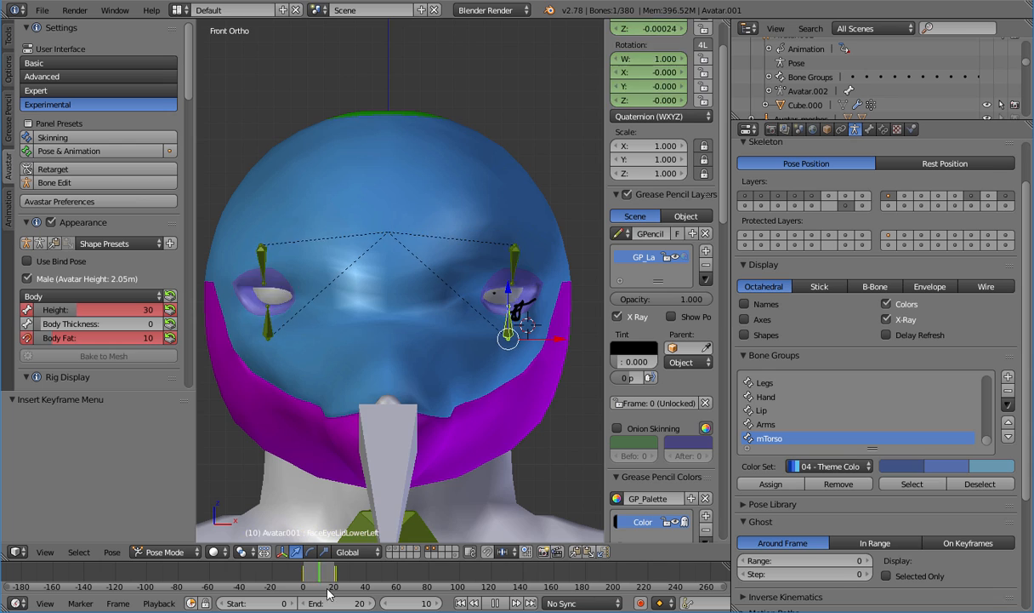
click(337, 575)
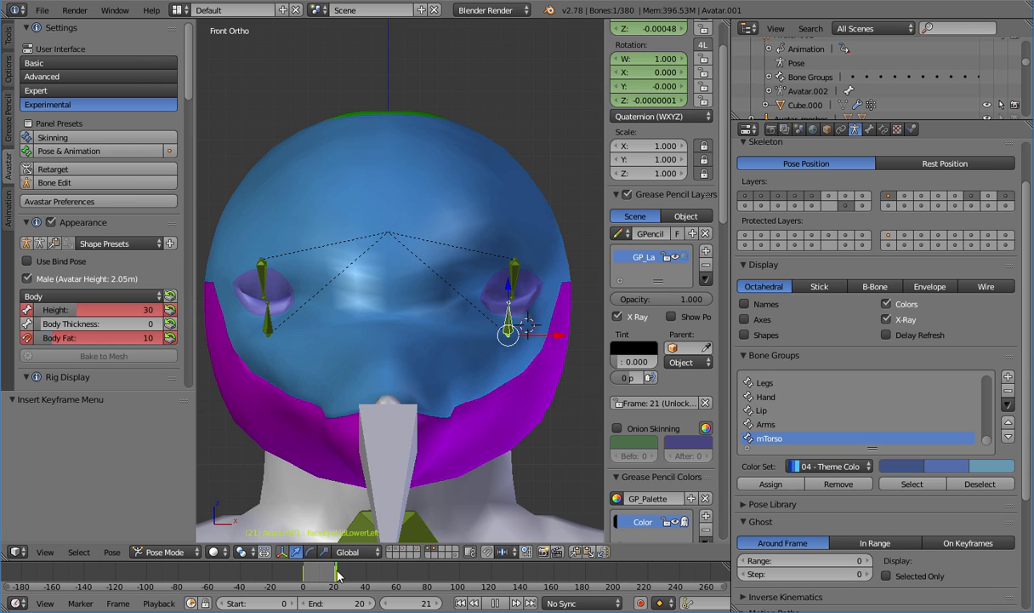
key(alt+a)
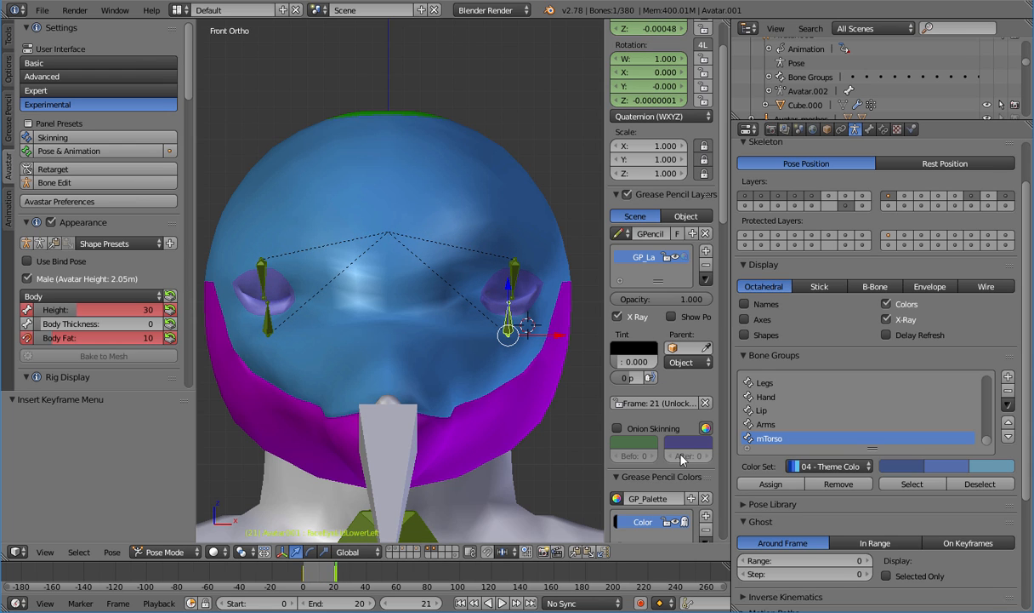
Delete the Grease Pencil layer's active frame to clear the scribble beside the left eye
scroll(681, 459, down, 4)
click(705, 415)
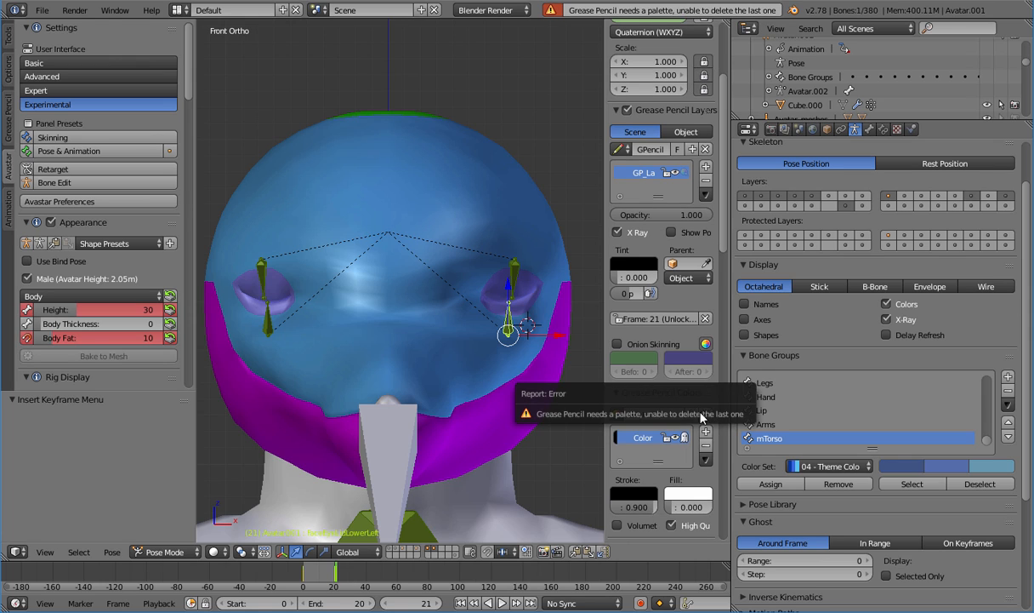
click(706, 318)
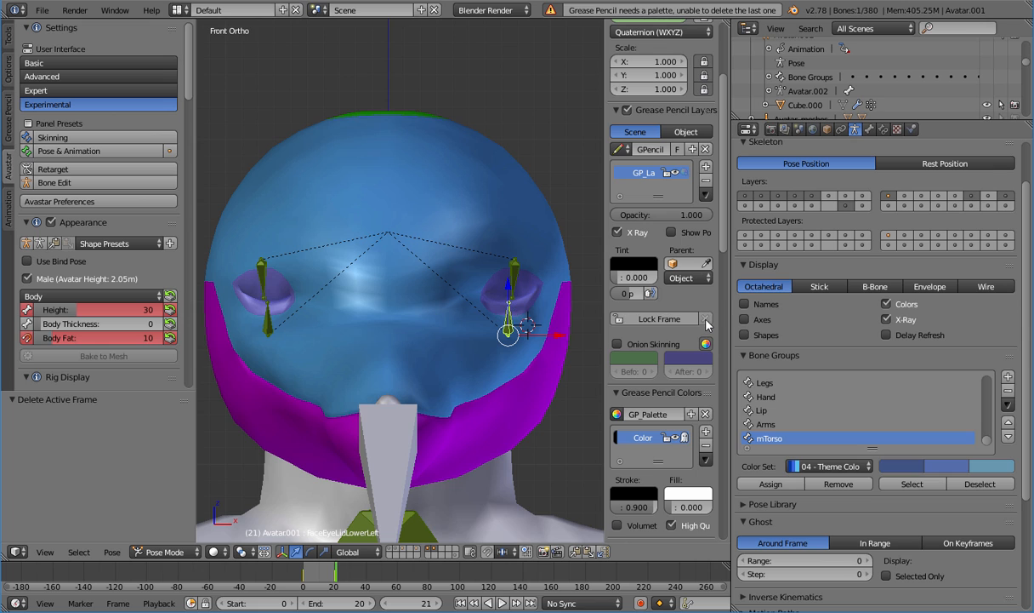
Return the timeline to frame 0 and hide the dolphin head's layer so the eyeballs are exposed
click(316, 582)
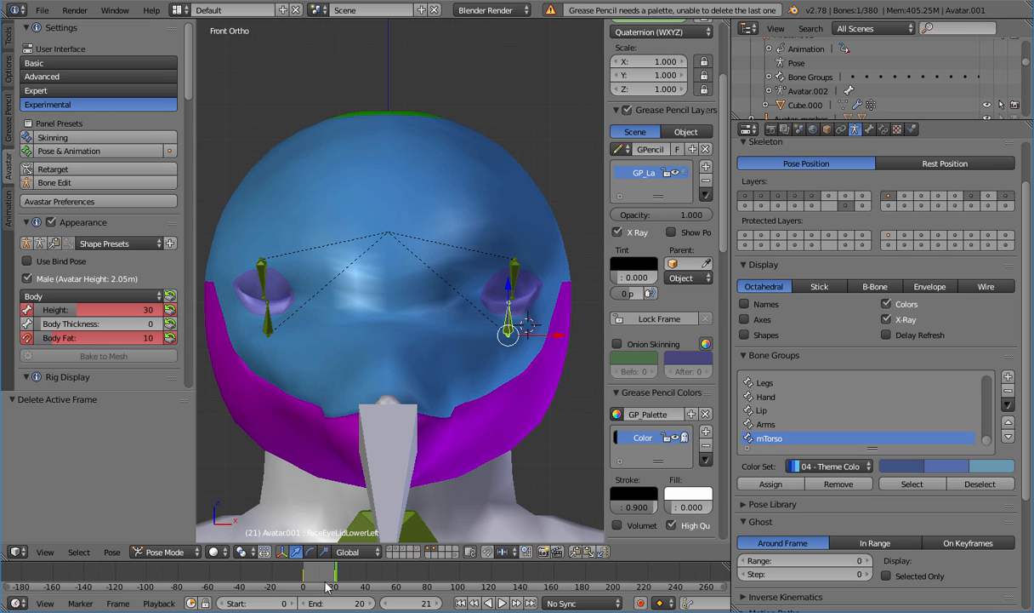
drag(315, 581, 299, 578)
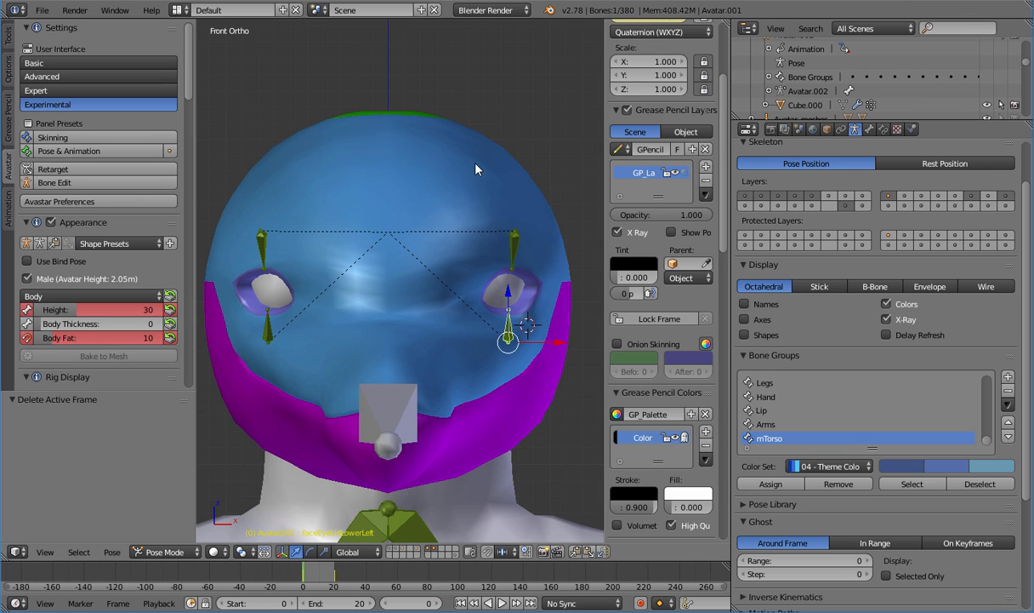
scroll(658, 257, up, 5)
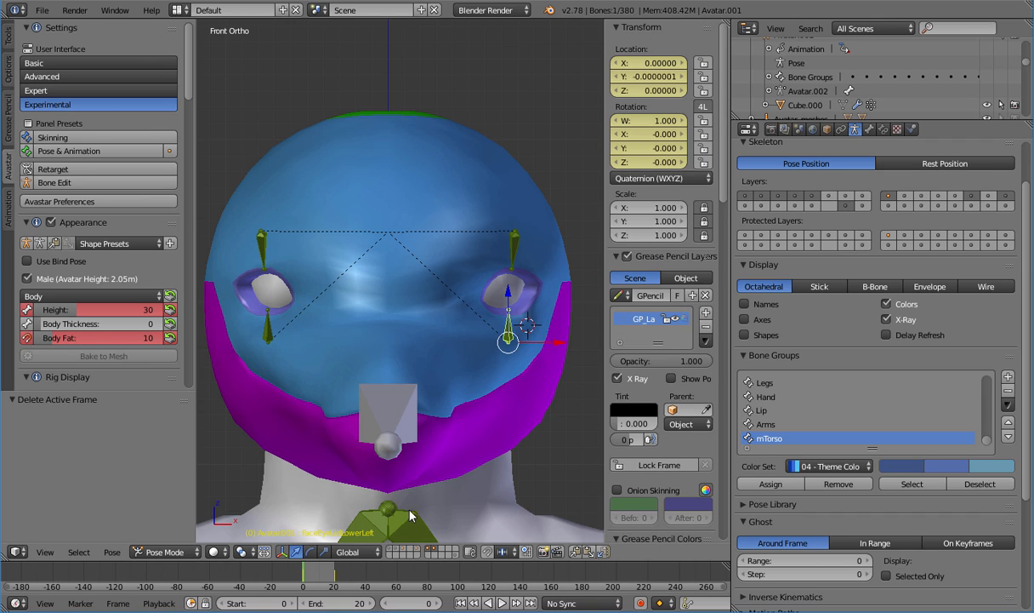
click(429, 554)
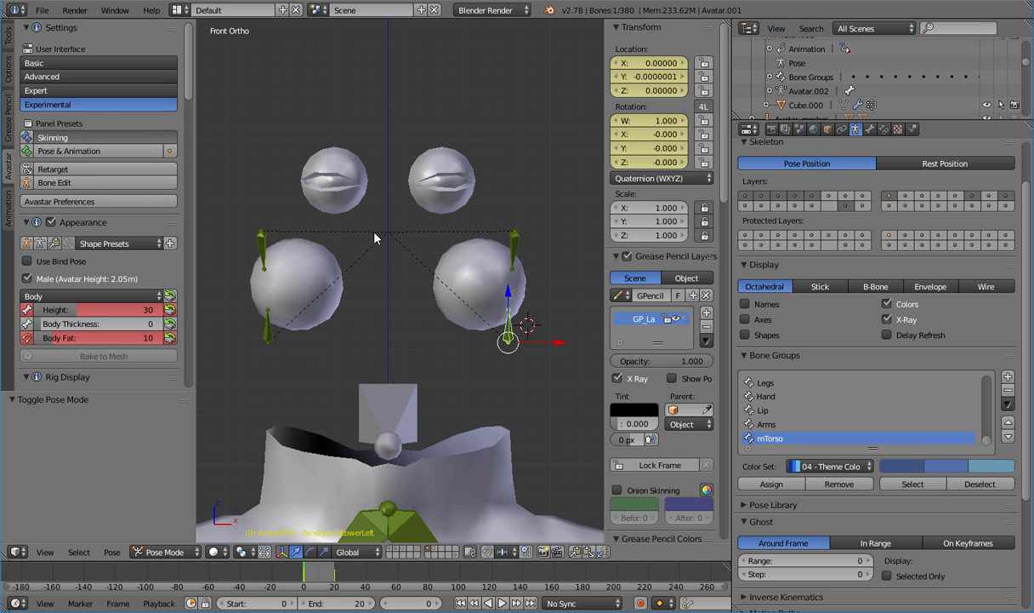
key(alt+h)
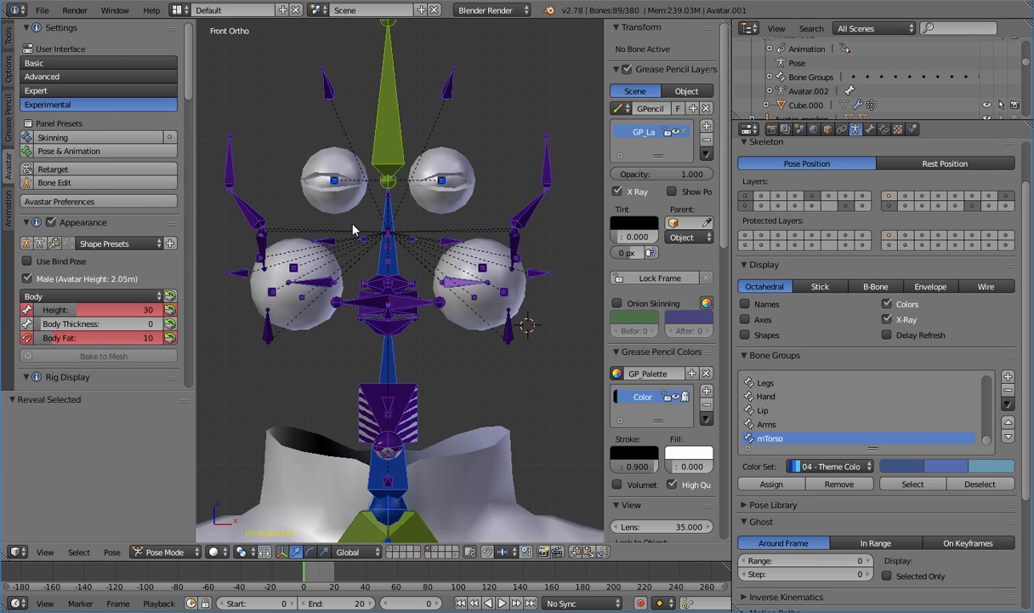
key(ctrl+z)
key(ctrl+z)
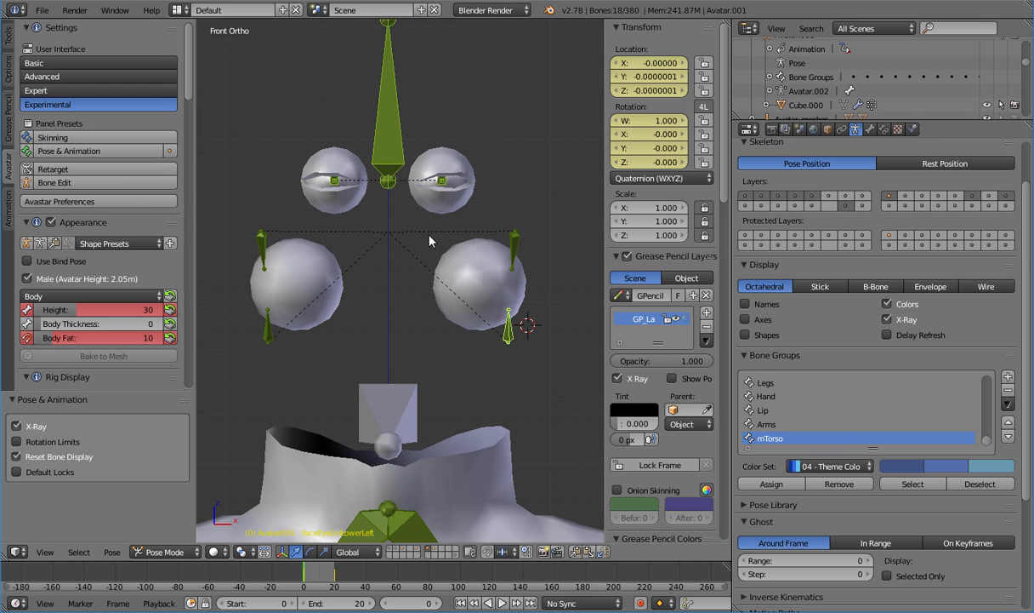
Reveal the armature's hidden bones and apply Avastar's Bone Edit preset
key(alt+h)
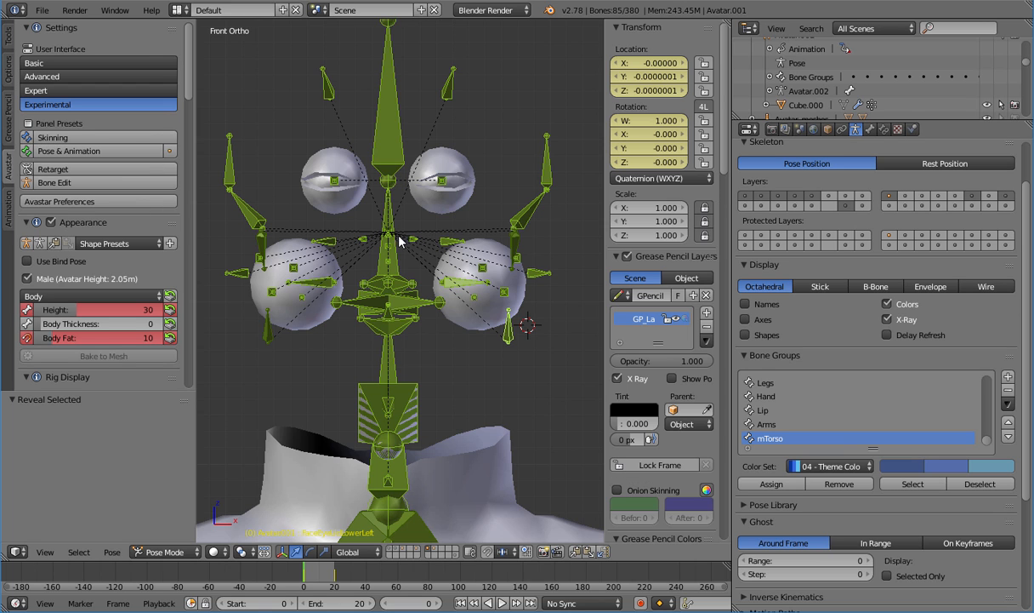
click(81, 182)
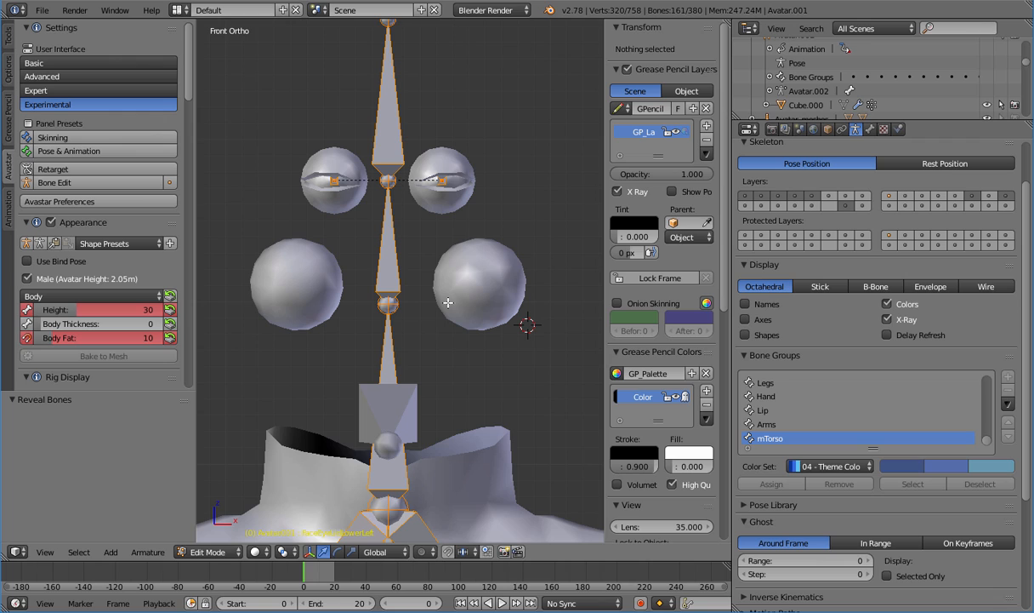
Move the right eye bone by about -0.025 in X and -0.065 in Z to the middle of the large right eyeball
key(a)
right_click(336, 180)
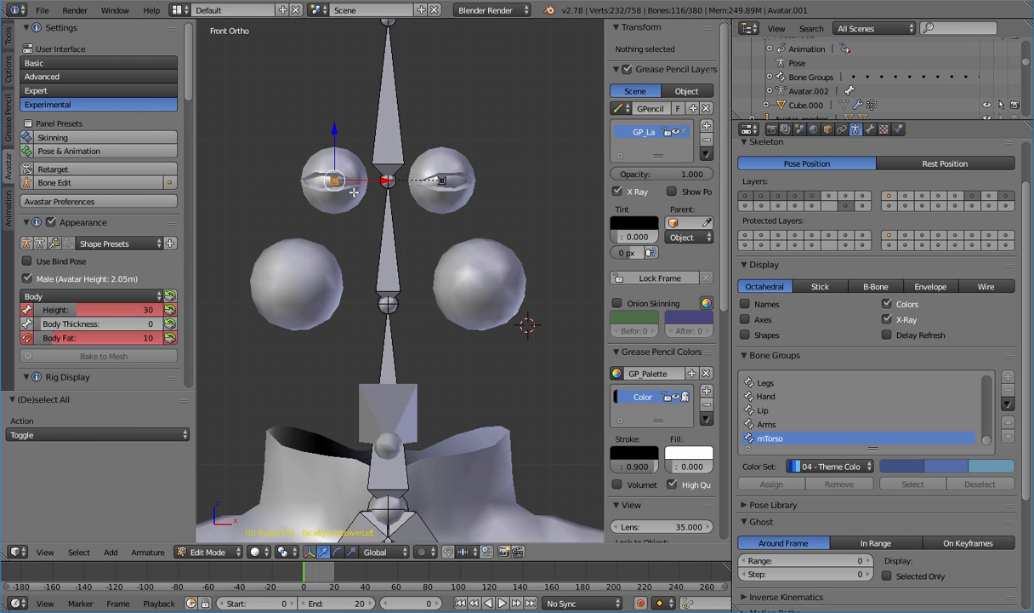
key(g)
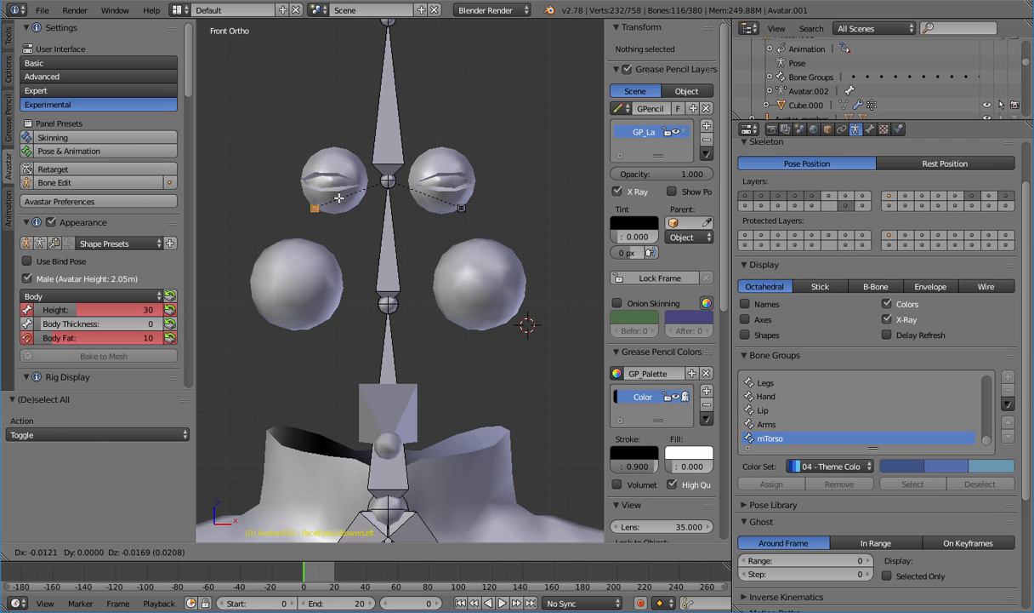
click(314, 296)
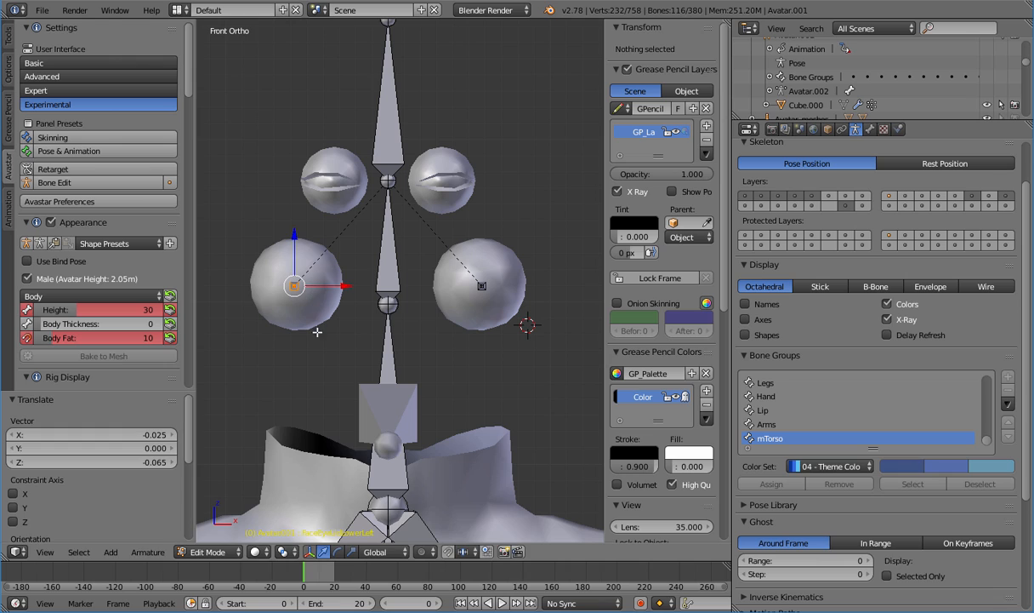
Fine-tune the right eye bone's position in the front view so it sits centred on the eyeball
key(g)
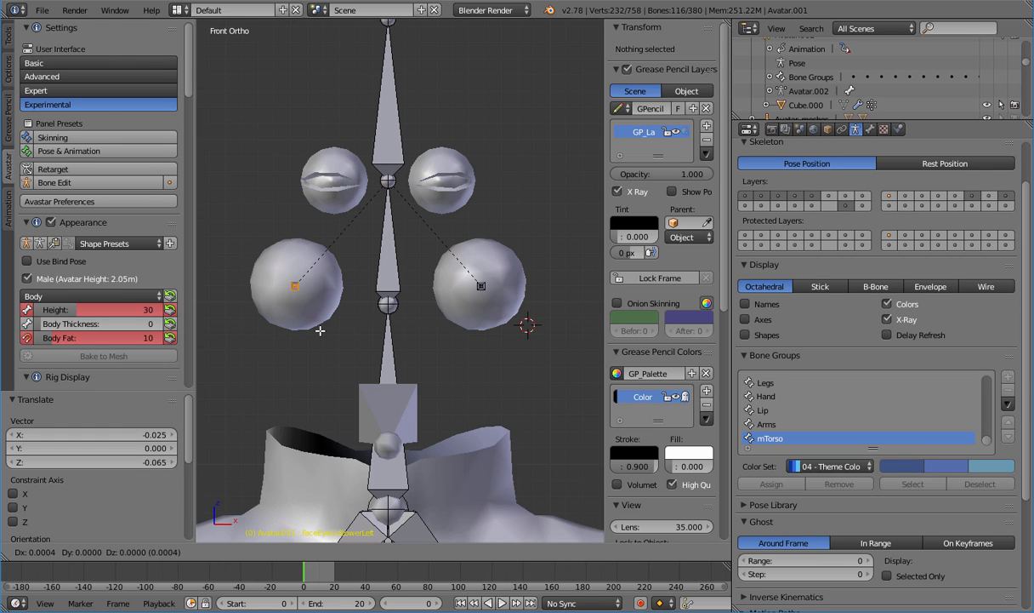
click(320, 330)
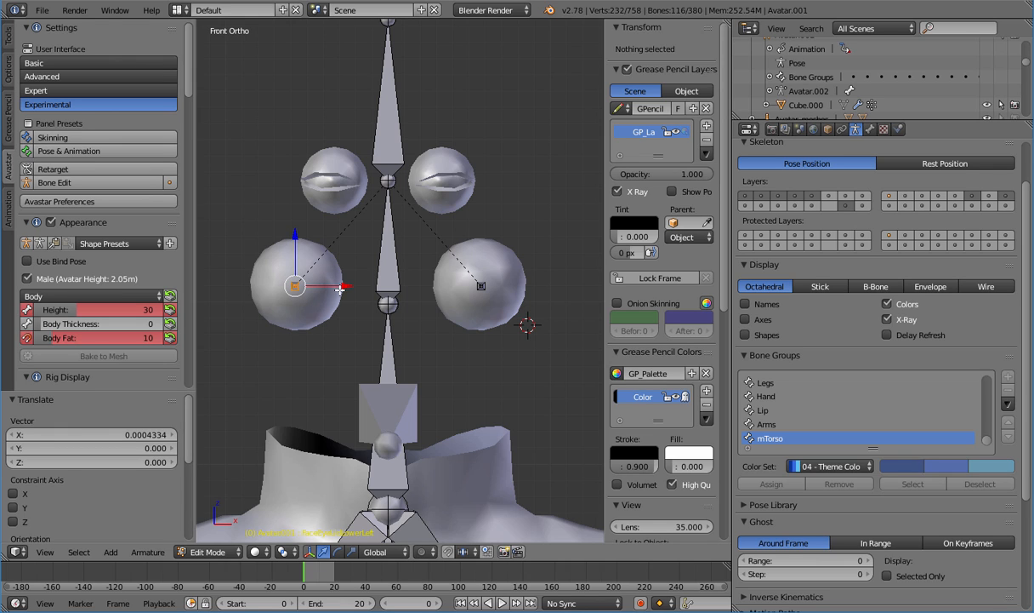
key(g)
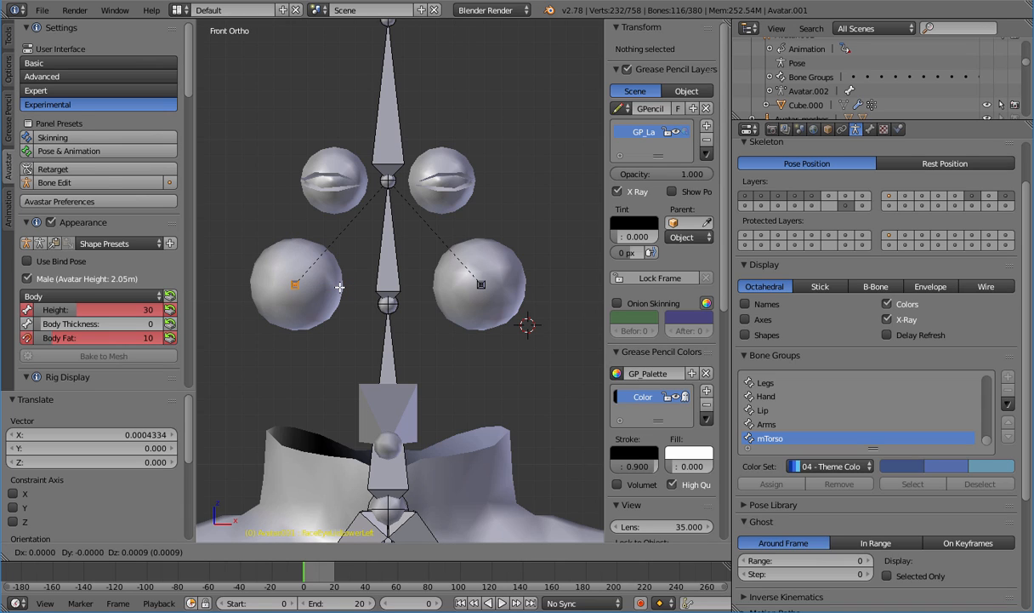
click(340, 287)
scroll(340, 287, down, 2)
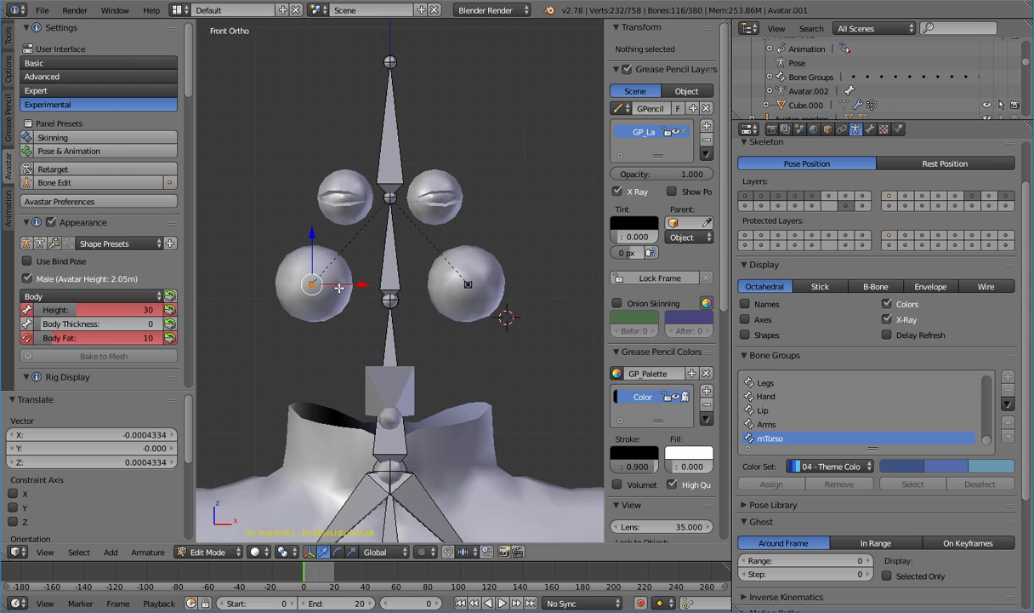
scroll(341, 287, up, 2)
scroll(341, 287, up, 1)
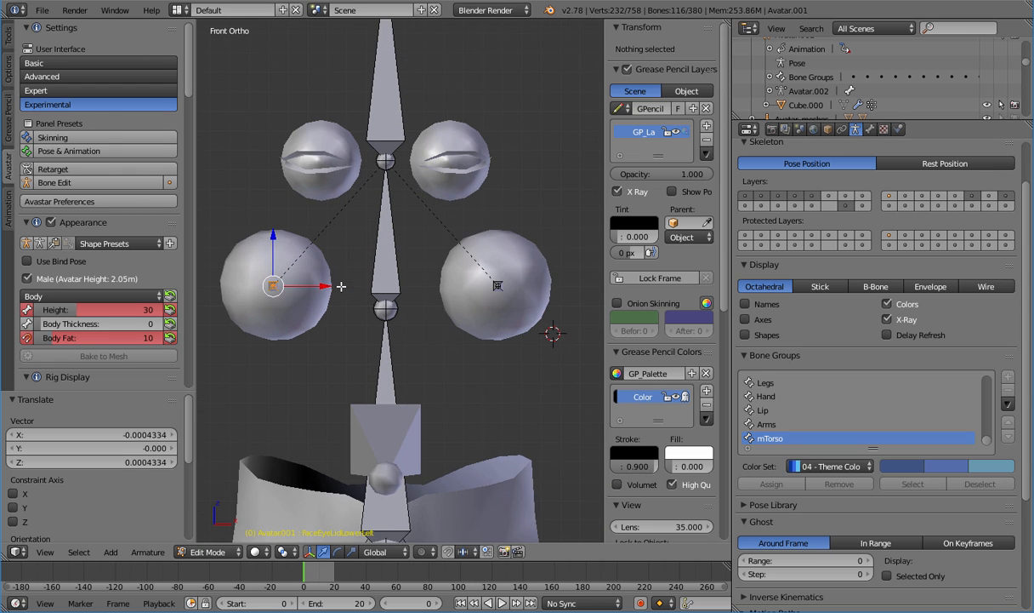
scroll(341, 287, down, 1)
scroll(341, 286, up, 1)
key(g)
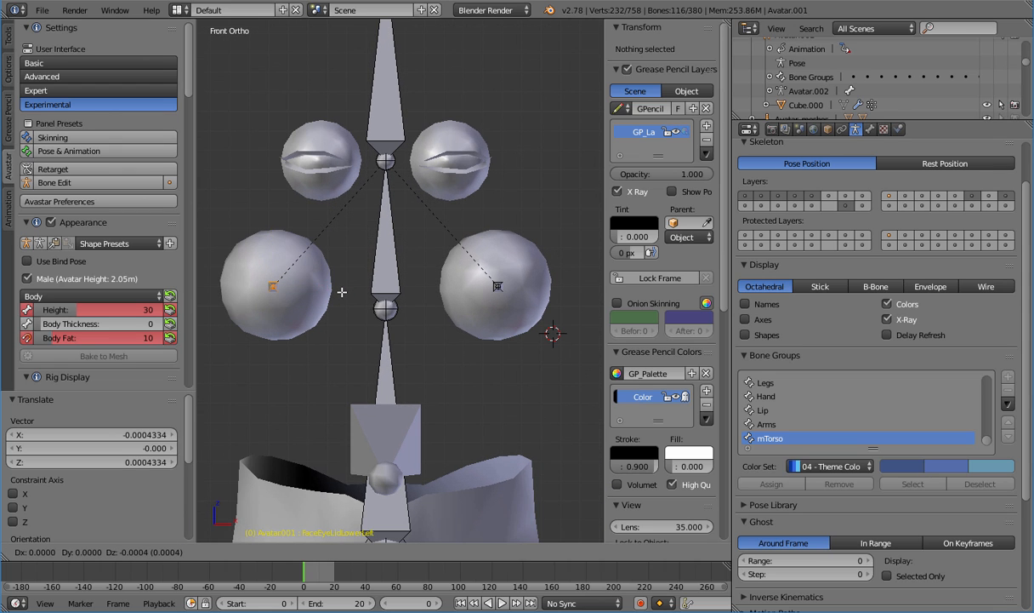
click(342, 292)
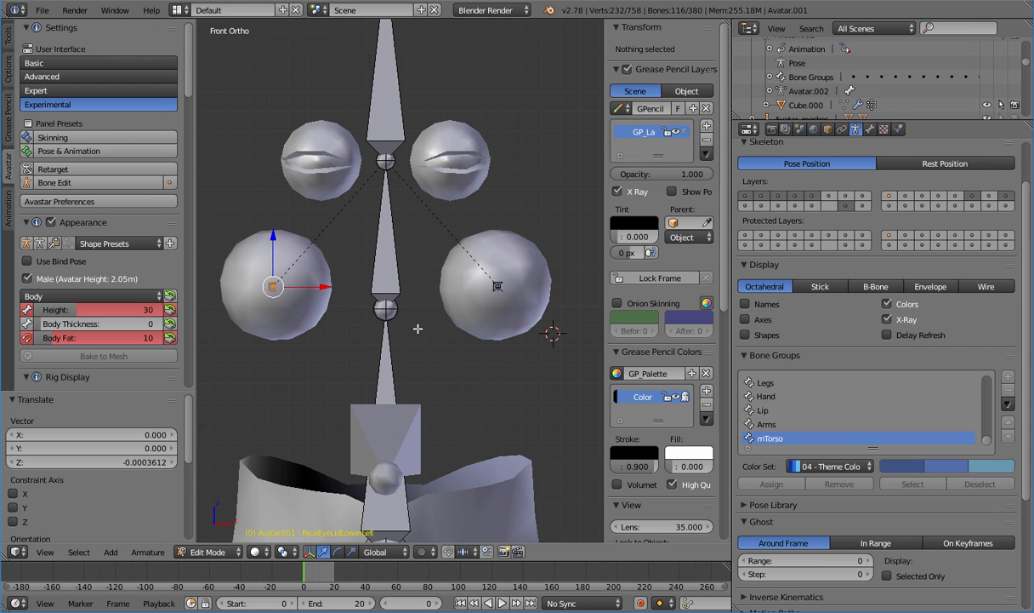
Examine the right eye bone's depth inside the eyeball from above and at an angle, checking other scene layers
key(KP_7)
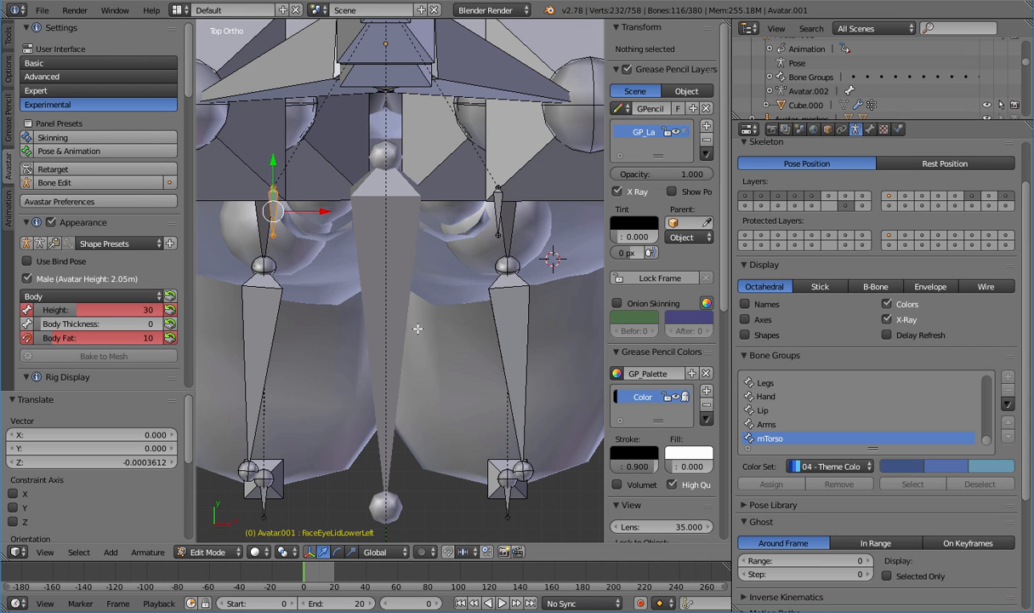
shift+middle_drag(330, 297, 445, 297)
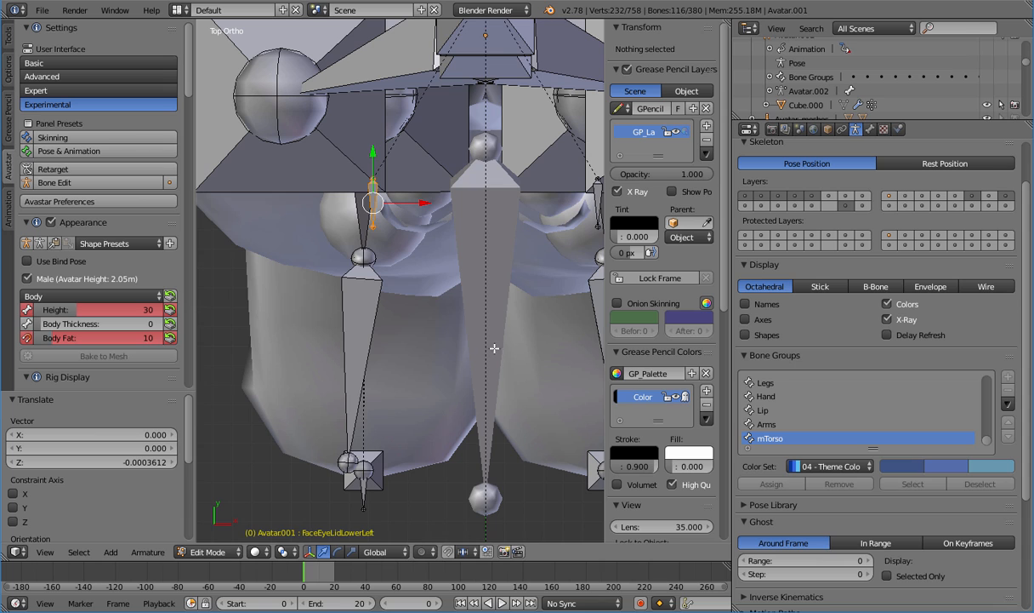
key(Tab)
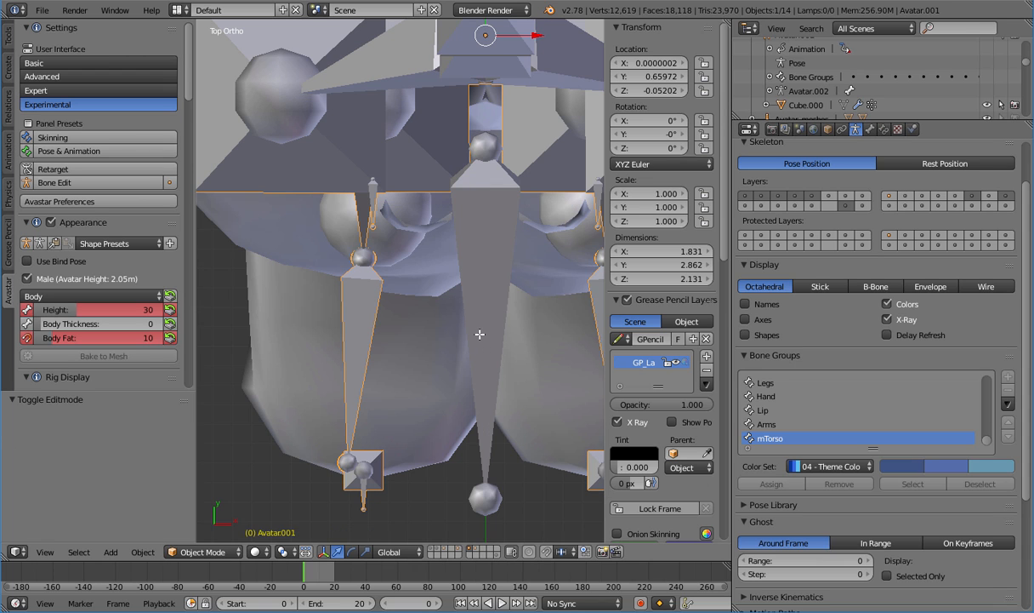
shift+click(472, 547)
shift+click(472, 547)
key(Tab)
right_click(373, 203)
scroll(383, 193, up, 3)
shift+middle_drag(383, 199, 478, 339)
scroll(427, 301, down, 5)
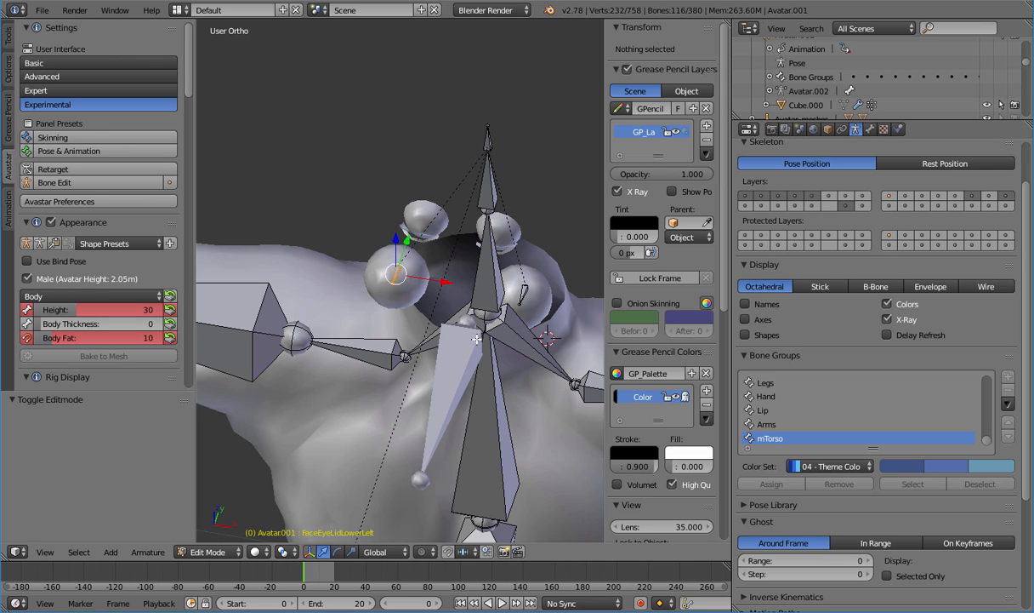
Hide all editable armature bones except the left and right eye bones
key(a)
key(a)
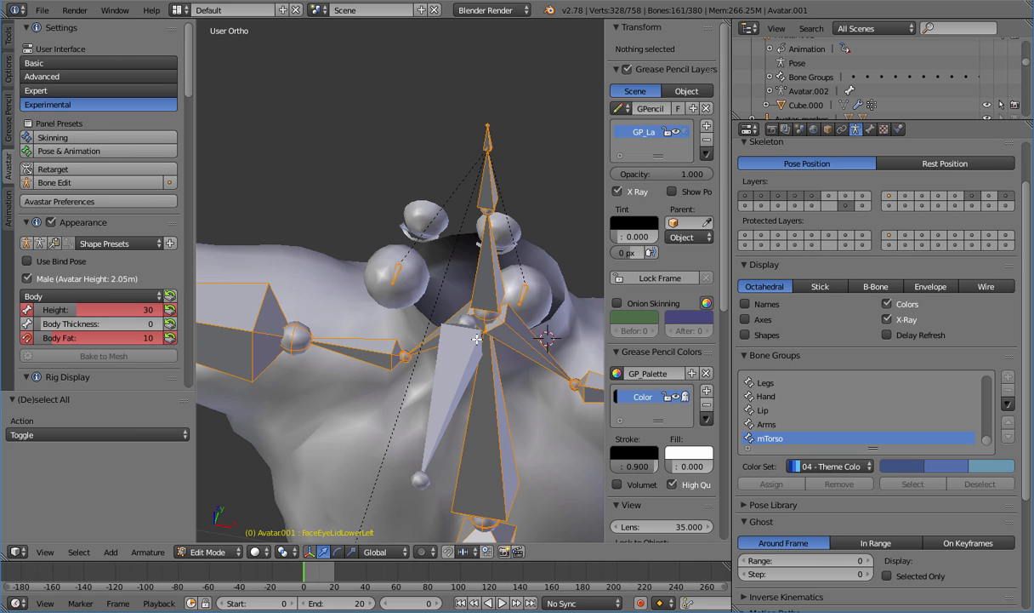
key(c)
middle_click(384, 267)
middle_click(521, 289)
key(Escape)
key(h)
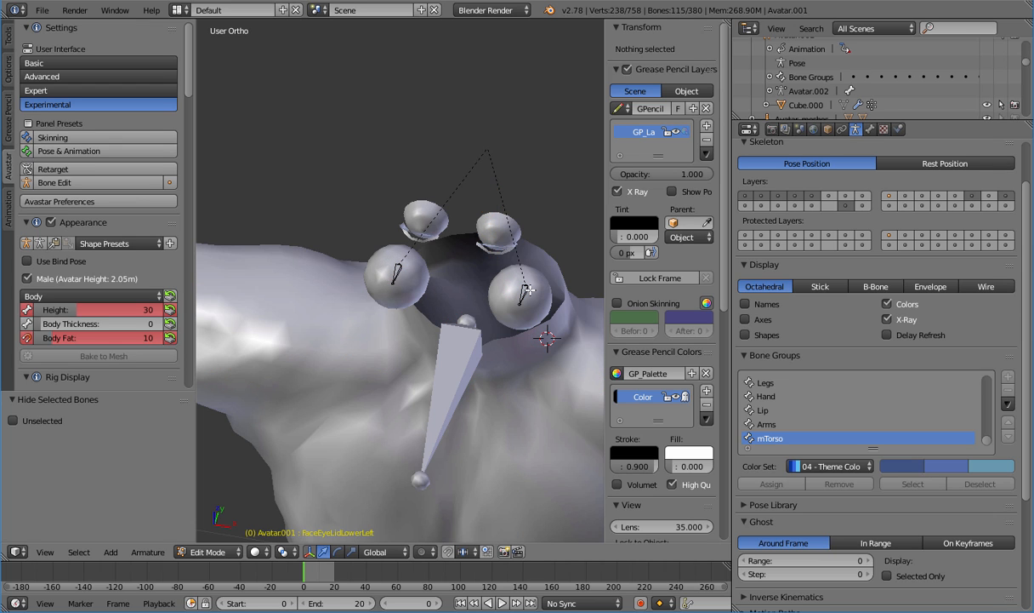
key(KP_7)
scroll(530, 290, up, 6)
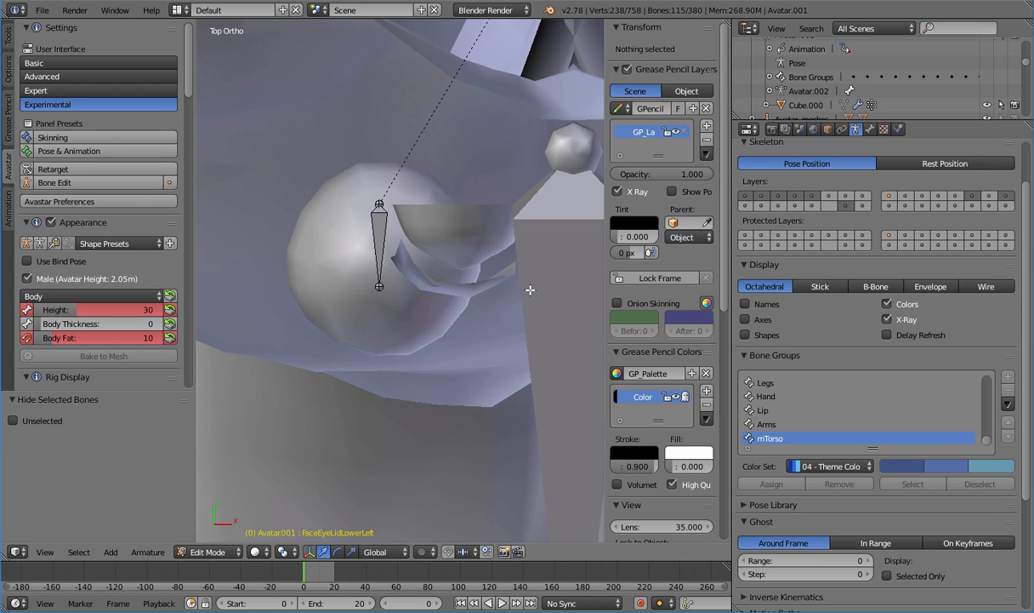
Move the right eye bone about -0.019 along Y towards the front of the eyeball
right_click(374, 228)
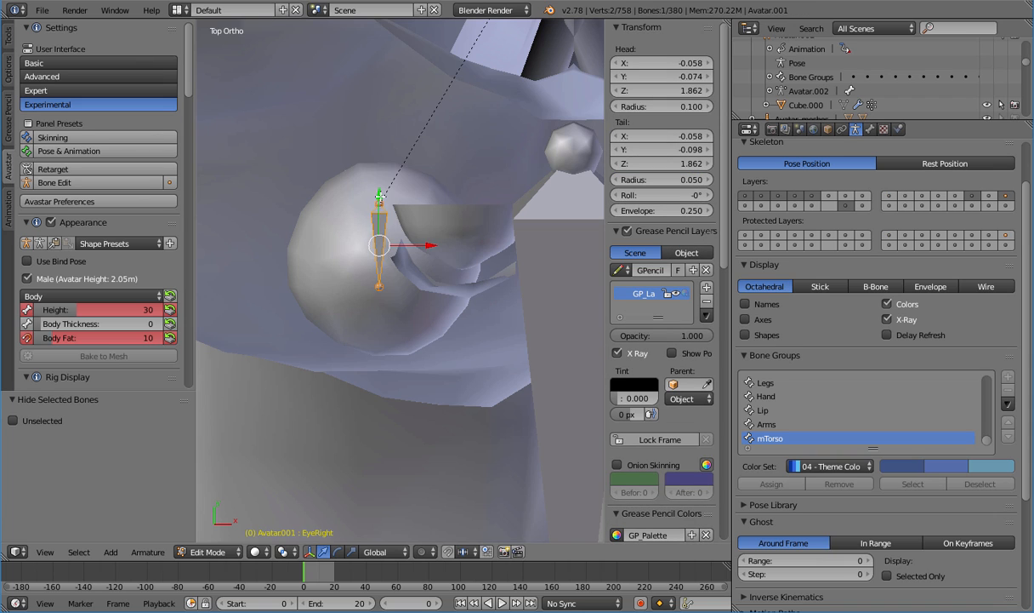
drag(380, 198, 388, 262)
scroll(373, 342, up, 5)
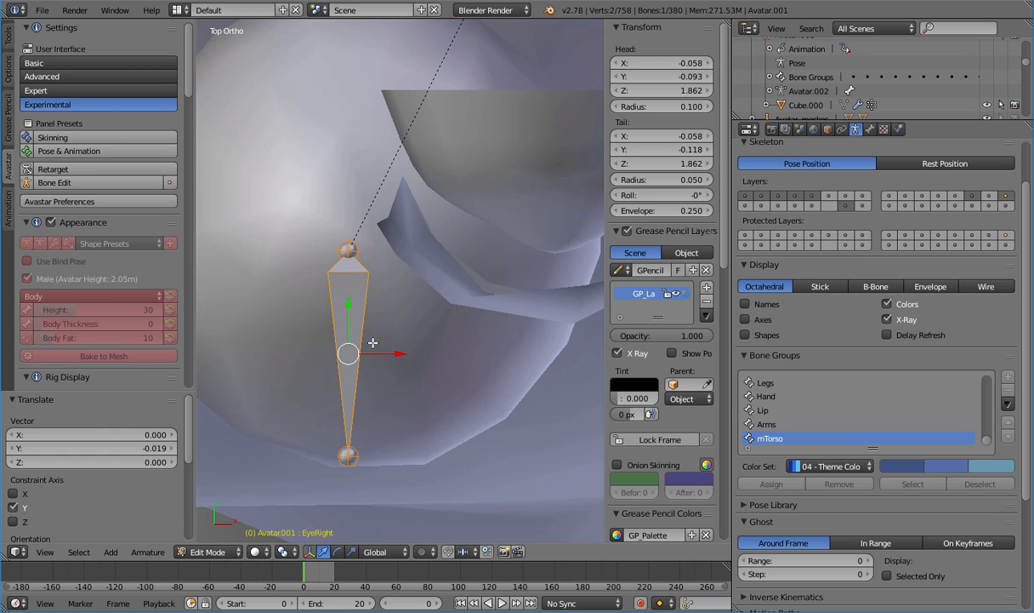
scroll(407, 400, down, 6)
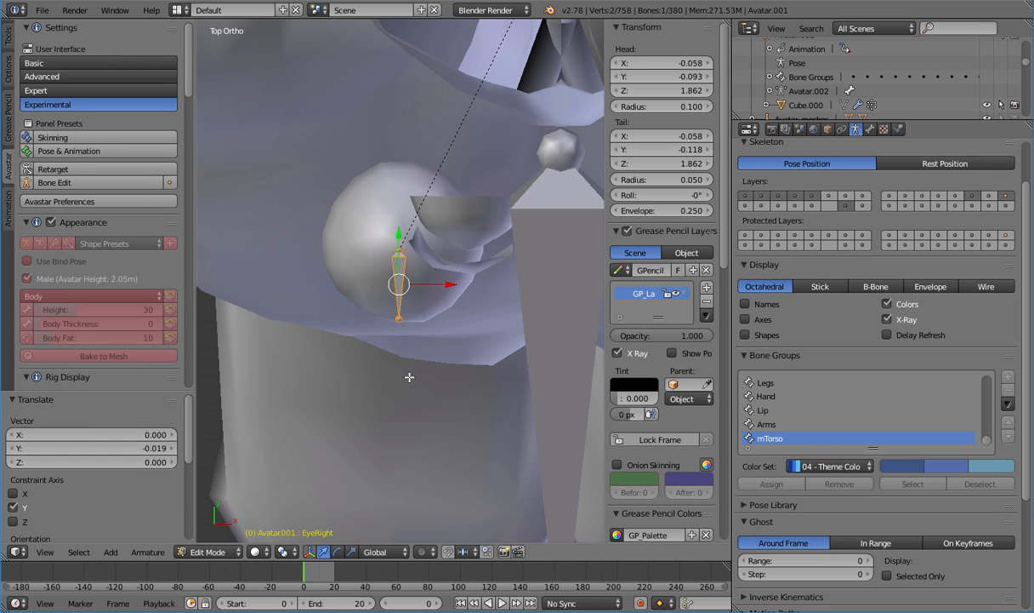
Show the dolphin head's scene layer alongside the eyeballs and resume editing the armature in the front view
key(KP_1)
scroll(409, 374, down, 3)
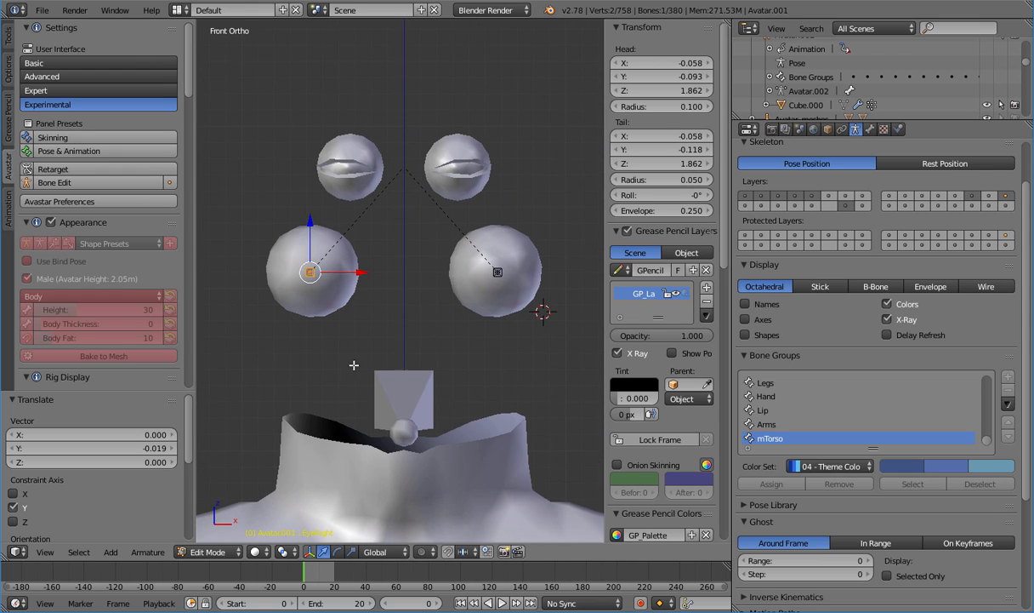
shift+middle_drag(354, 365, 328, 366)
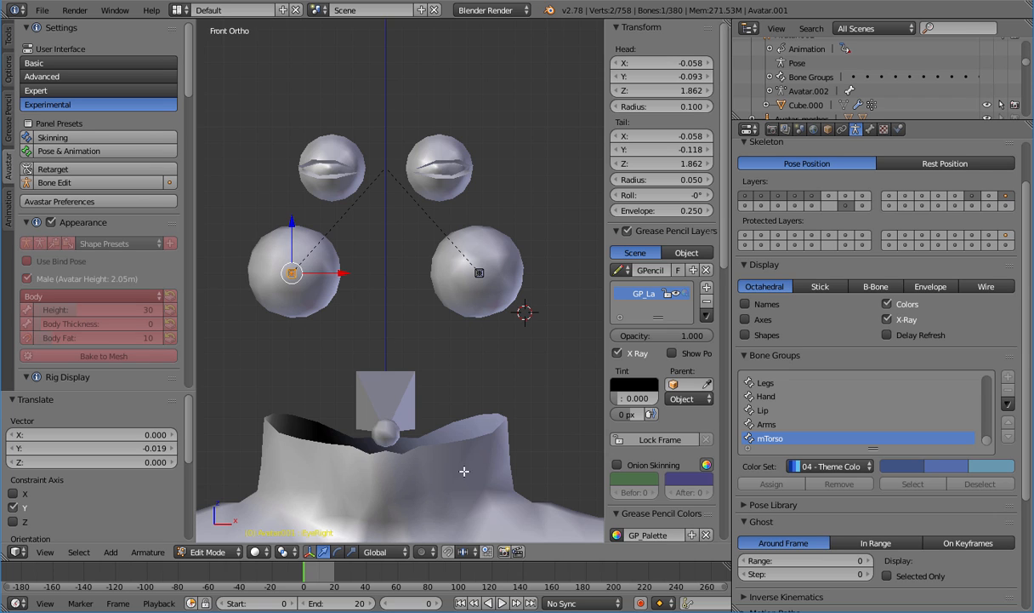
key(Tab)
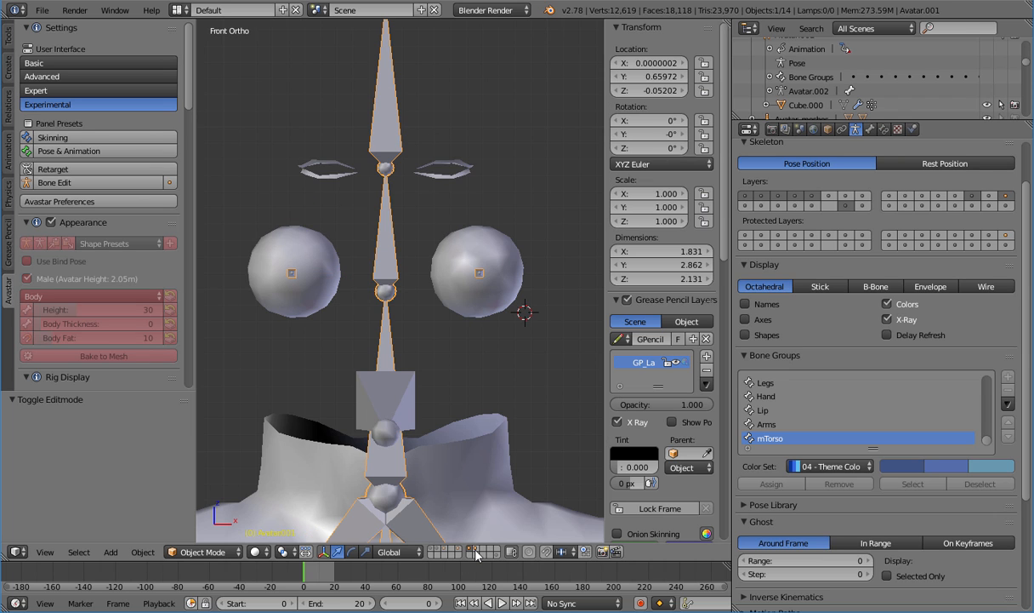
shift+click(474, 549)
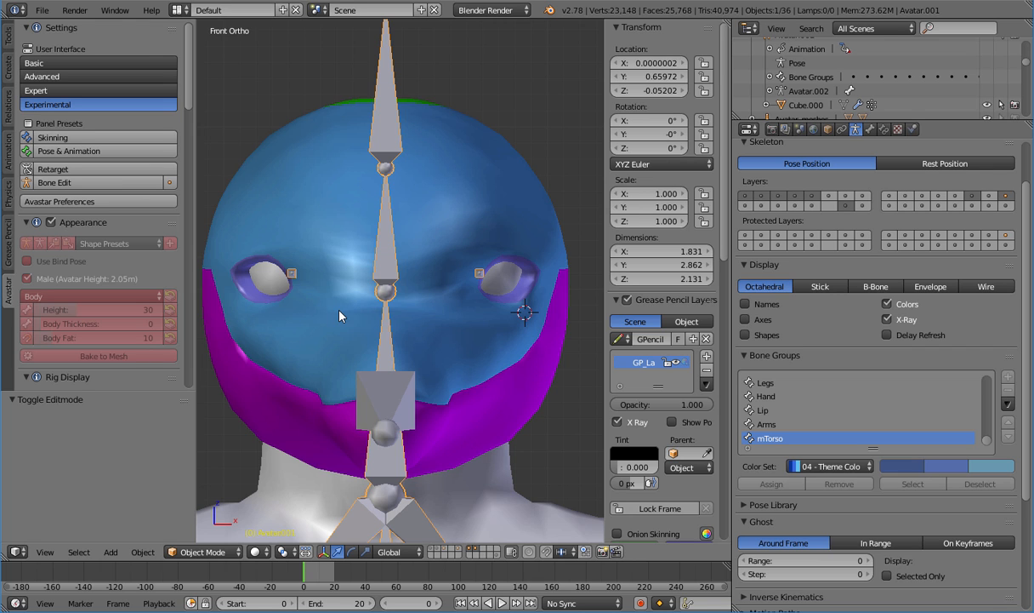
key(Tab)
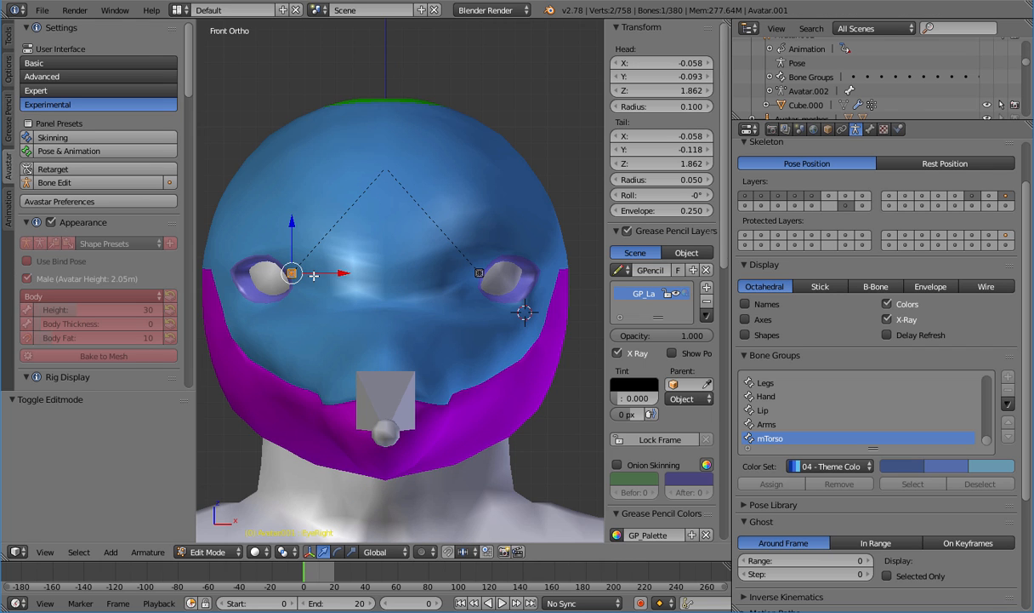
Move the right eye bone about -0.014 in X and -0.004 in Z to the middle of the head's visible eye opening
scroll(314, 276, up, 4)
shift+middle_drag(333, 274, 594, 287)
key(g)
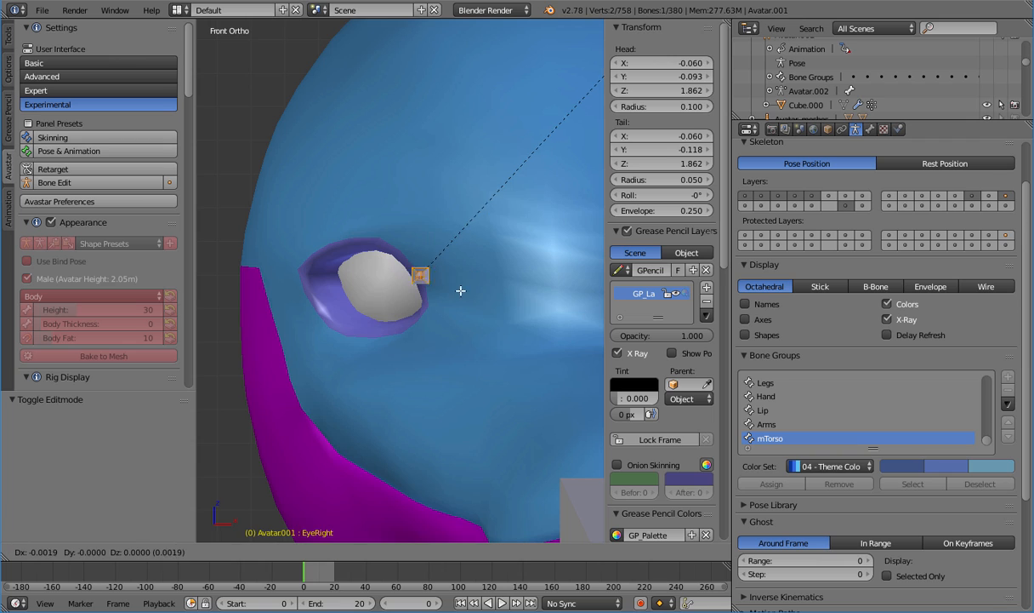
click(431, 299)
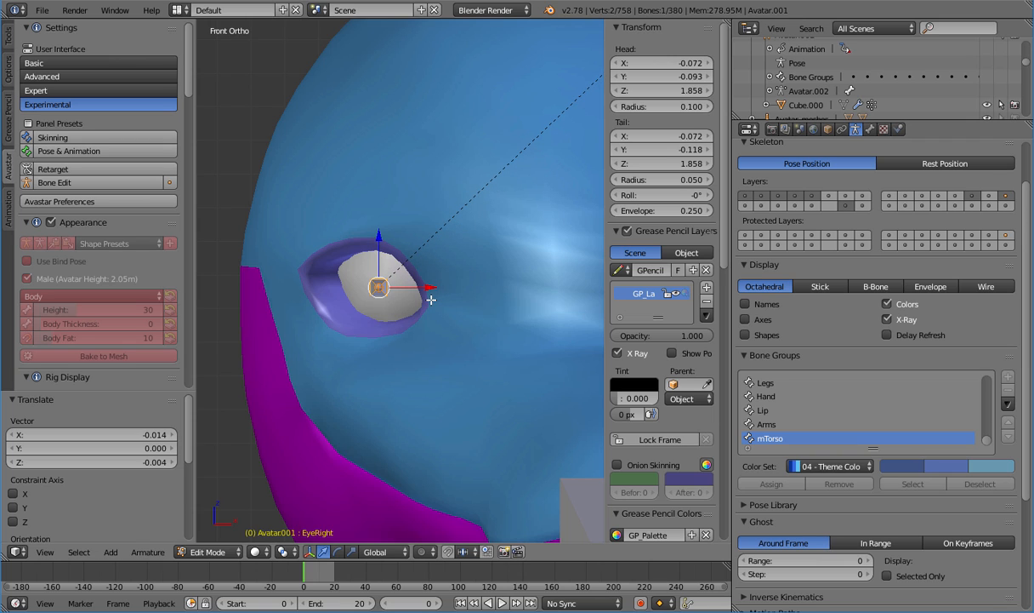
key(g)
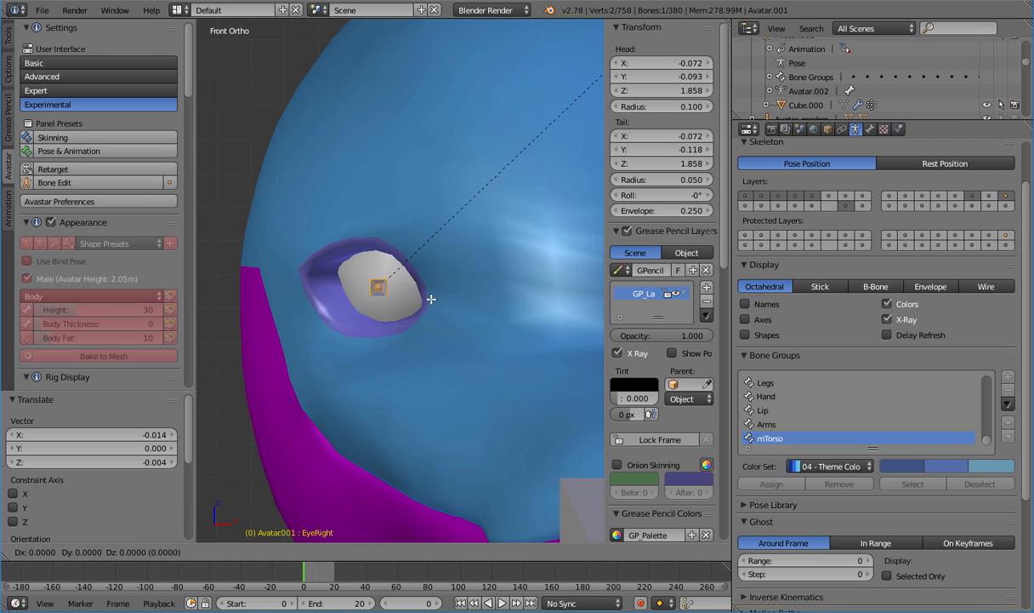
click(431, 297)
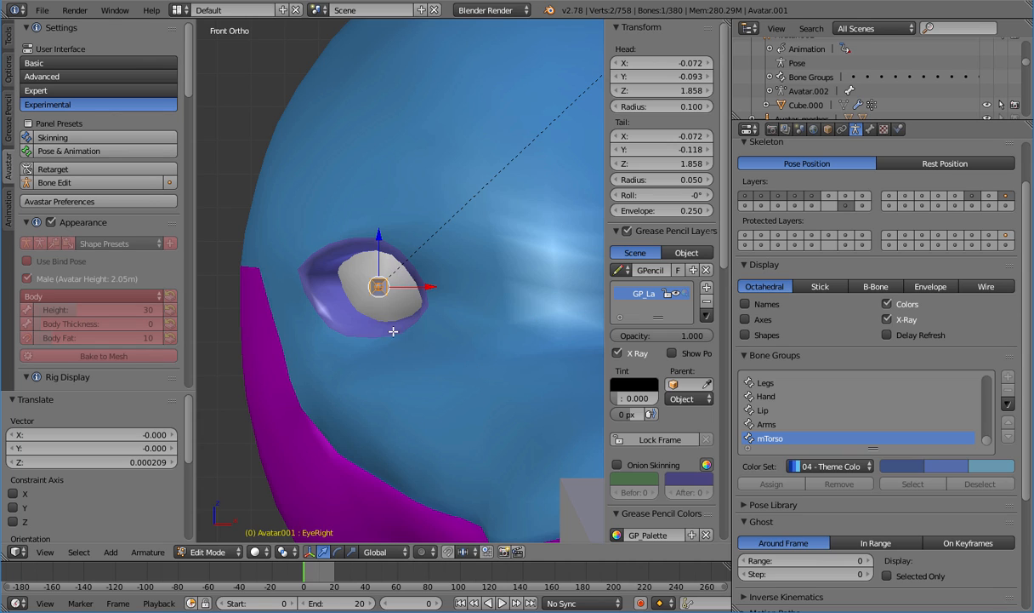
Snap the base bones to the rig and store the armature's joint edits
drag(189, 81, 192, 242)
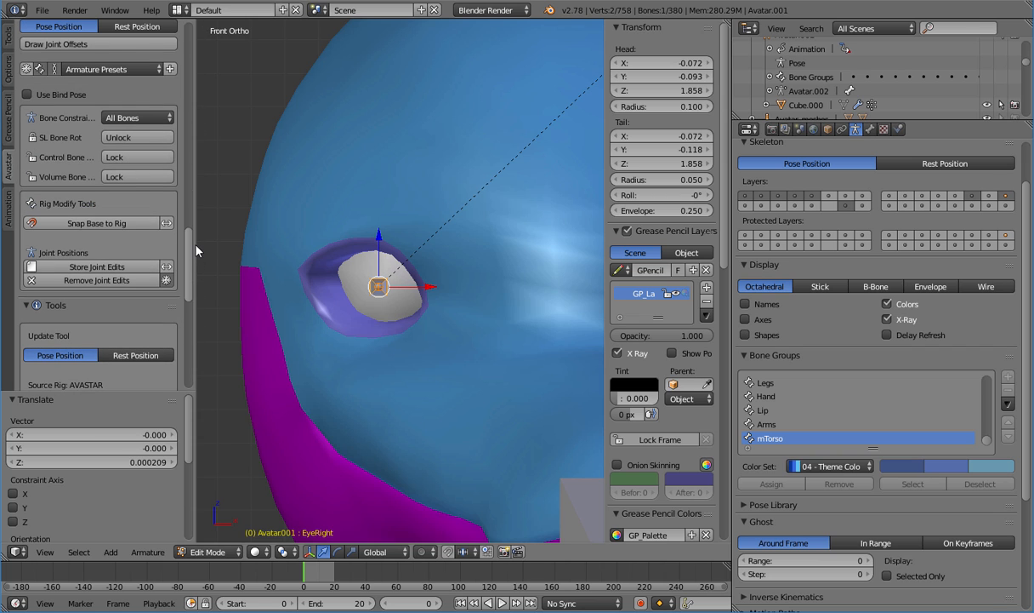
click(102, 224)
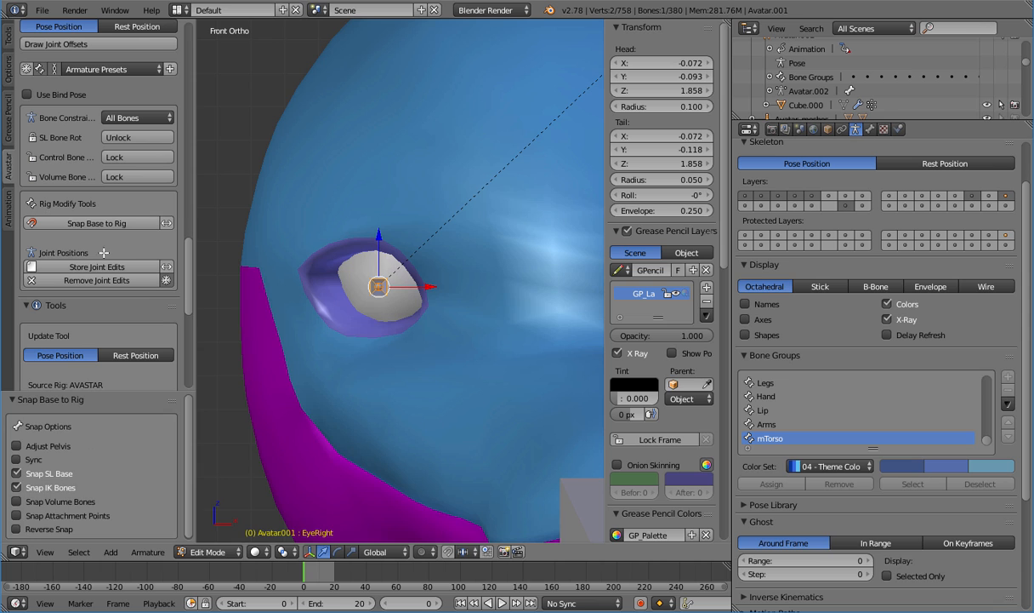
click(105, 266)
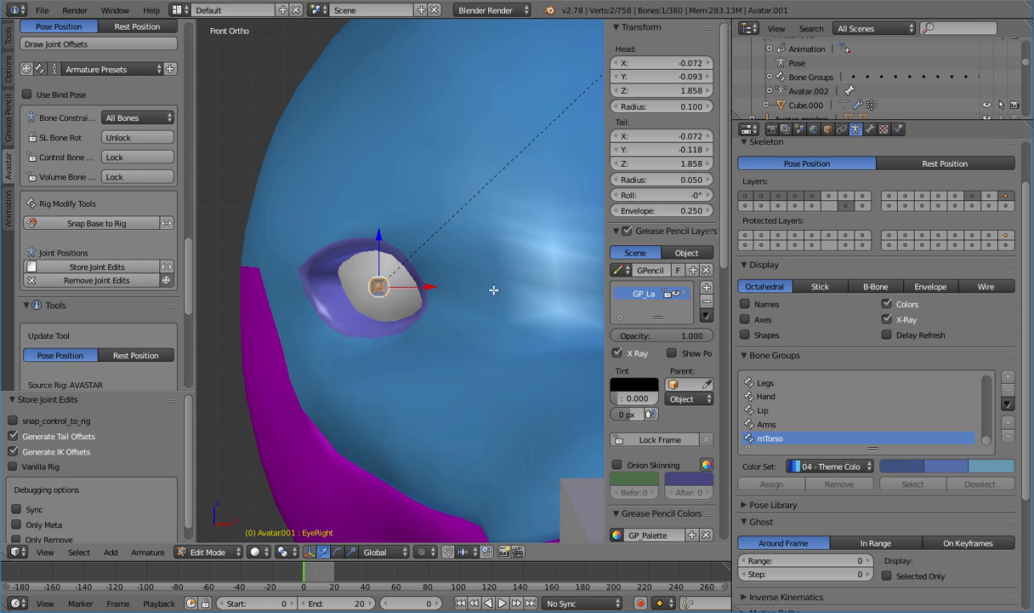
Reveal the armature's hidden bones, return to Object Mode and hide the dolphin head's scene layer
key(alt+h)
key(KP_Decimal)
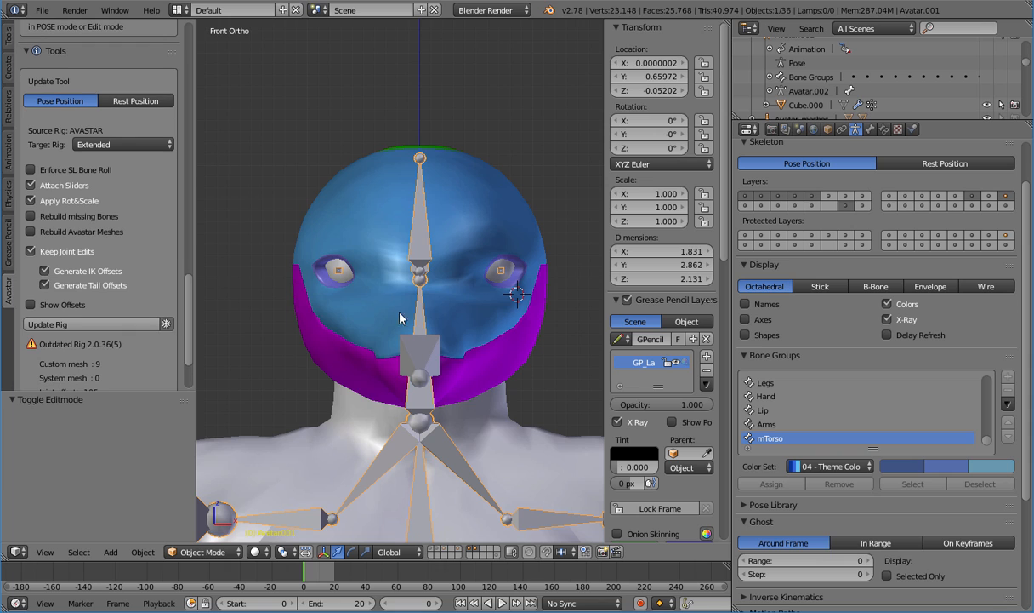
click(473, 552)
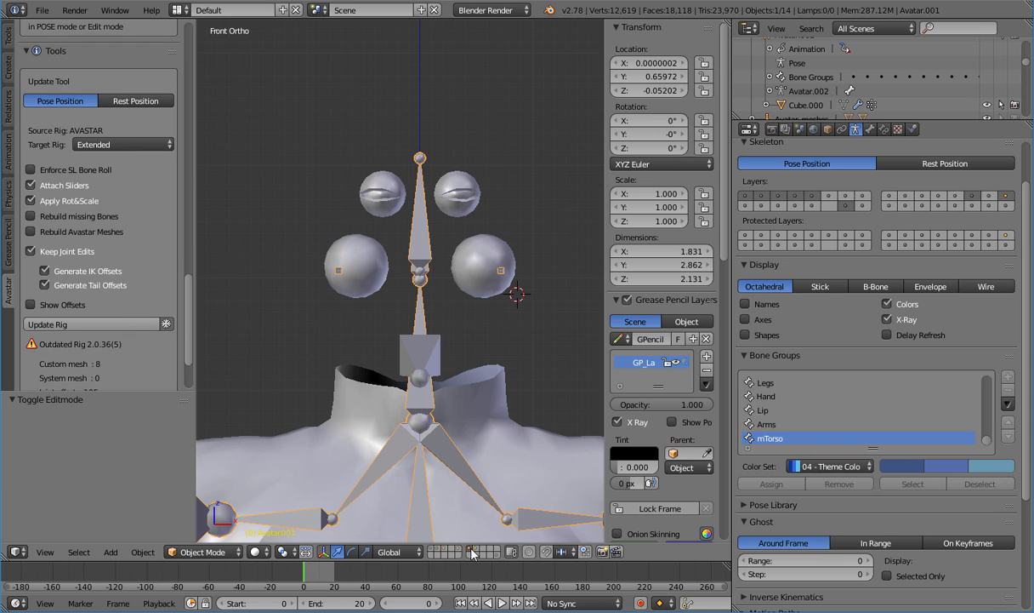
Apply the Mirror modifier of the large eyeballs
right_click(487, 296)
click(857, 129)
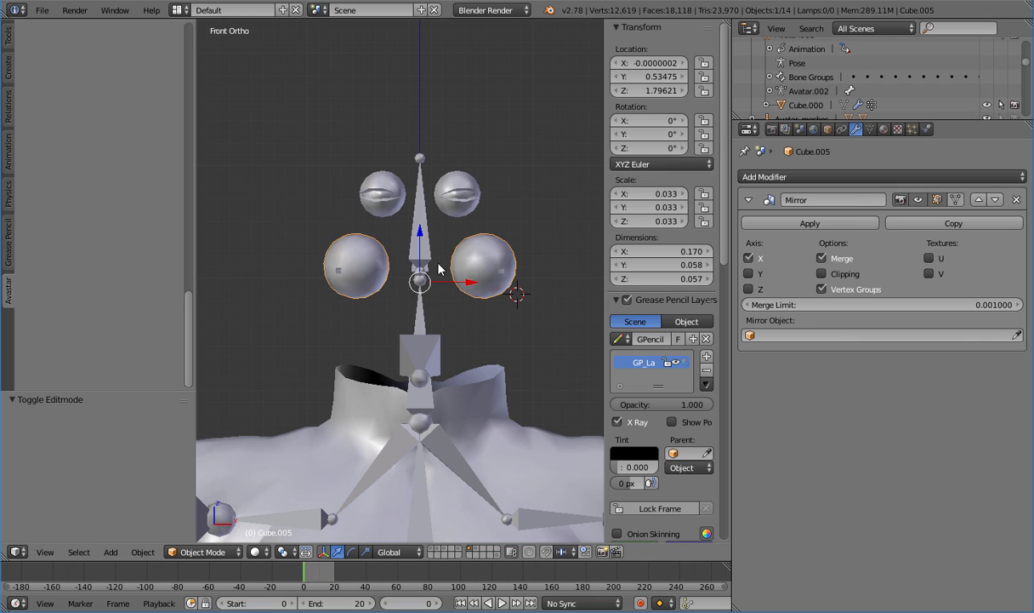
click(810, 223)
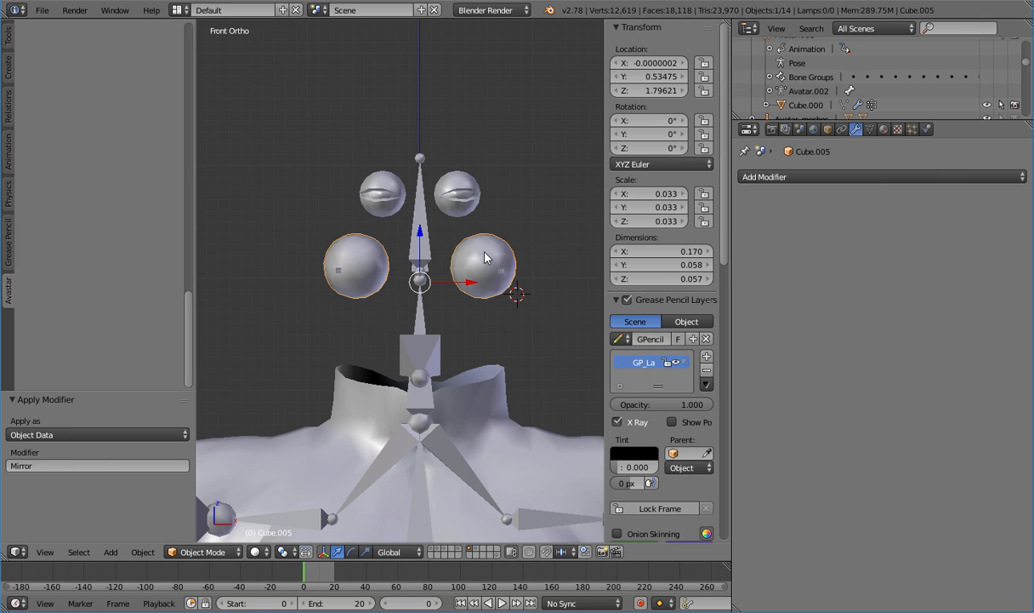
Parent the large eyeballs to the avatar armature with the Armature Deform option
shift+right_click(341, 272)
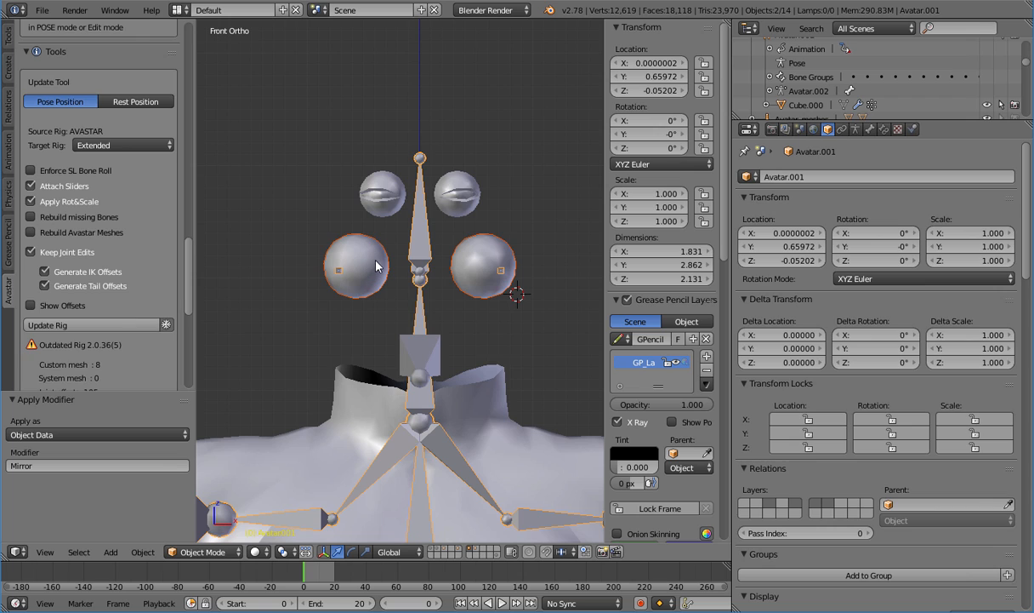
right_click(376, 260)
shift+right_click(340, 271)
key(ctrl+p)
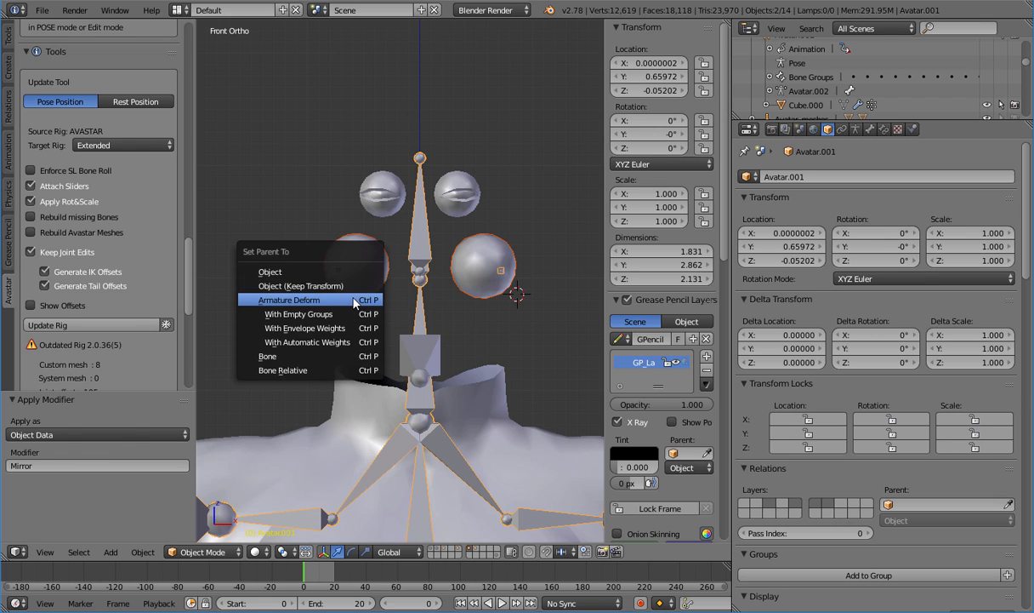
click(357, 299)
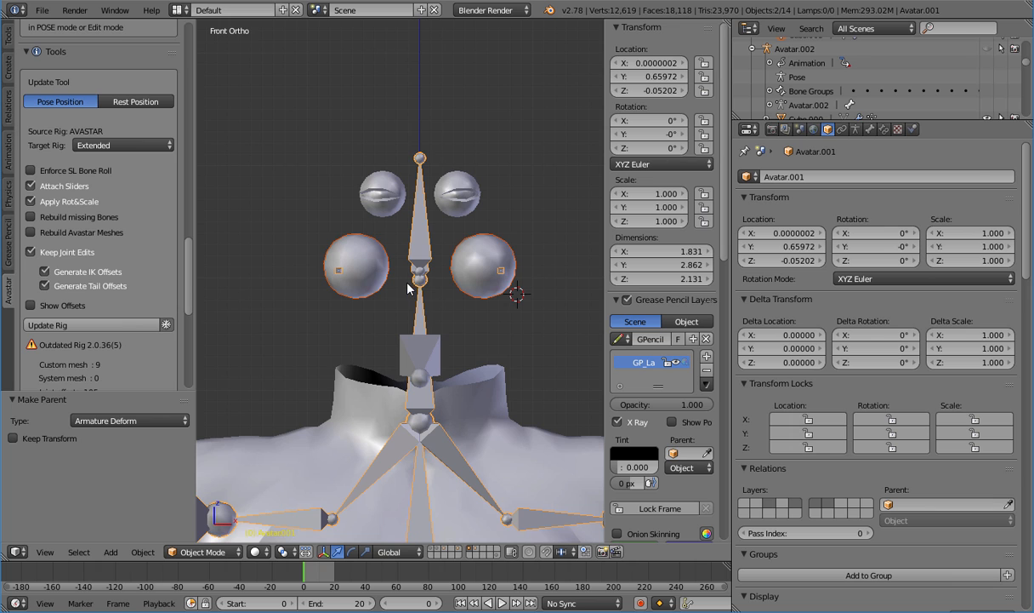
key(Tab)
key(Tab)
Separate the right large eyeball's geometry from the eyeball mesh into its own object
right_click(371, 273)
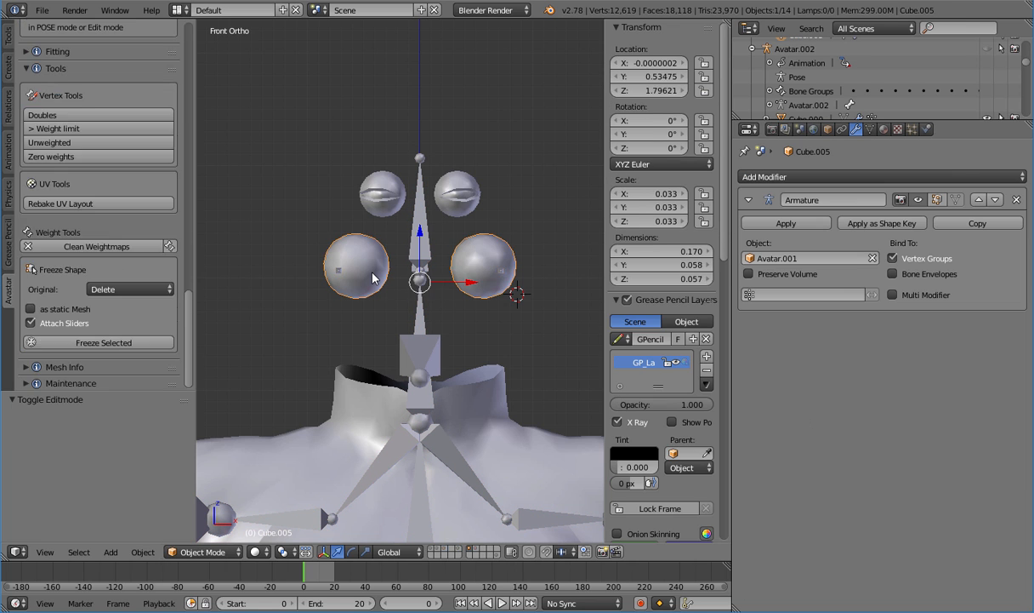
key(Tab)
key(a)
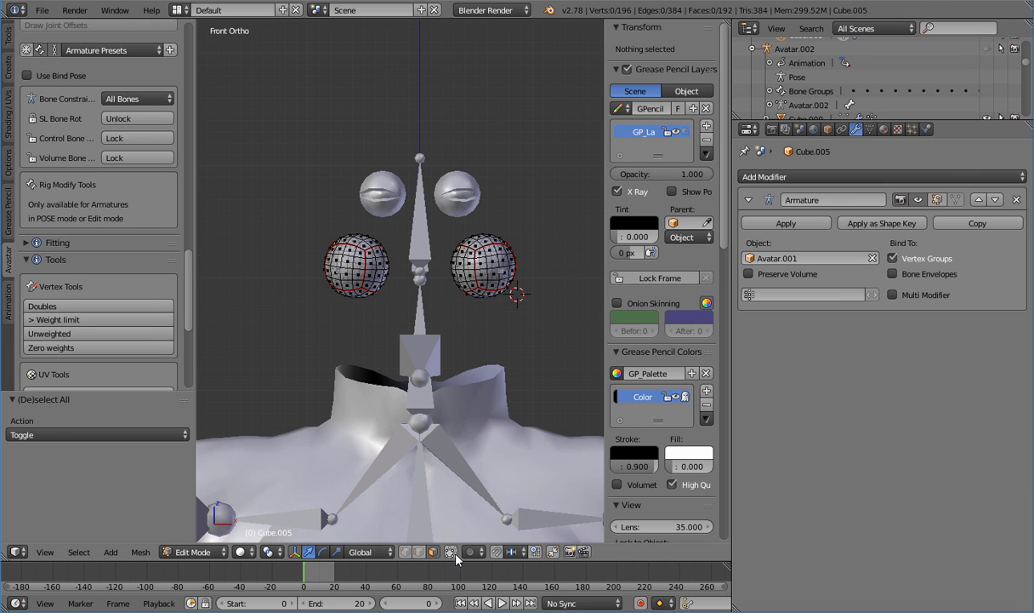
key(a)
key(a)
key(b)
drag(317, 217, 400, 322)
key(p)
click(393, 301)
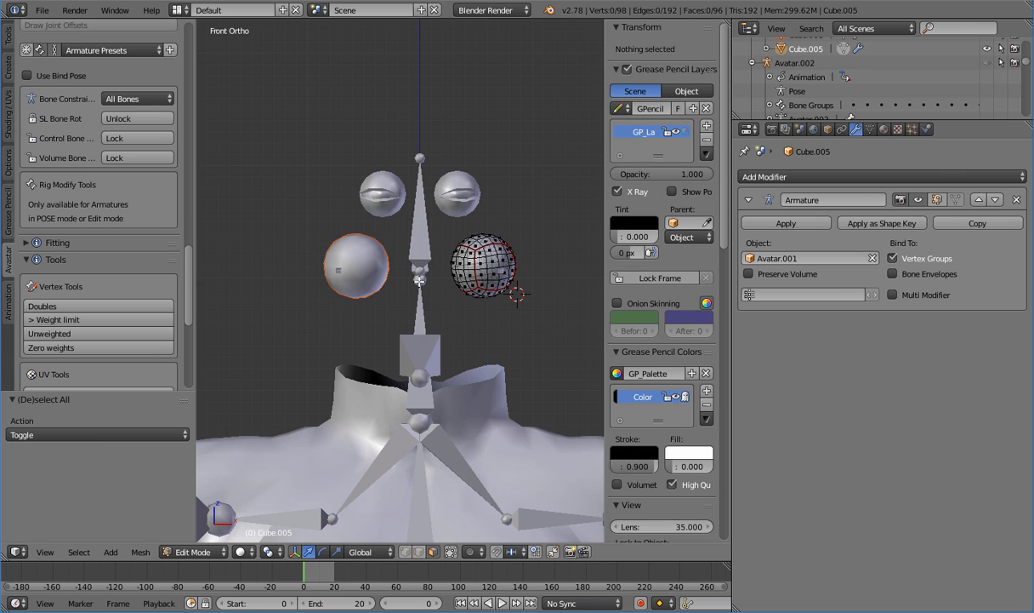
key(Tab)
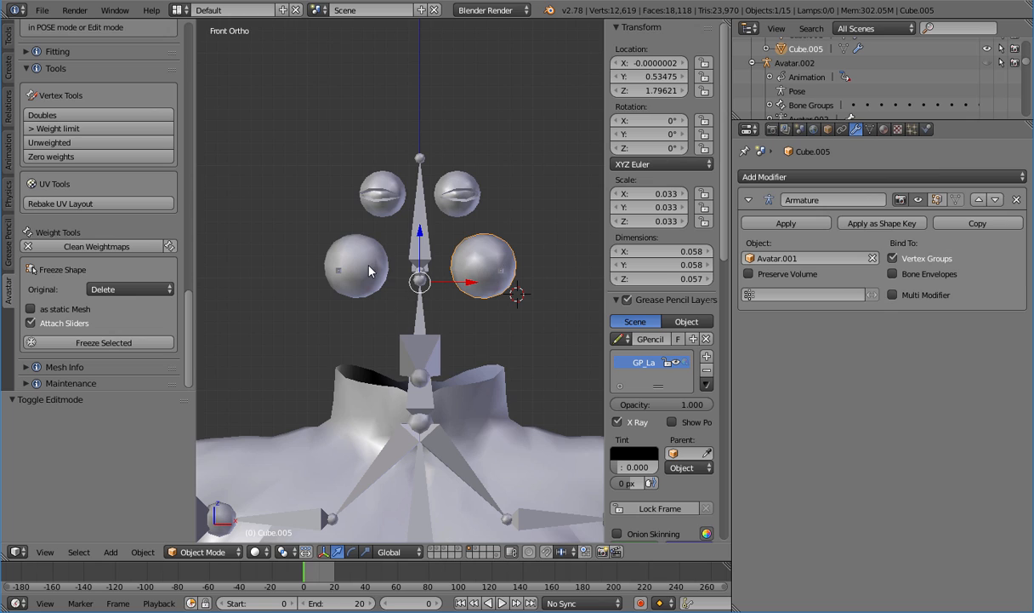
Try to select the armature by its right eye bone in an angled view from above
right_click(453, 265)
key(KP_7)
middle_drag(436, 300, 362, 245)
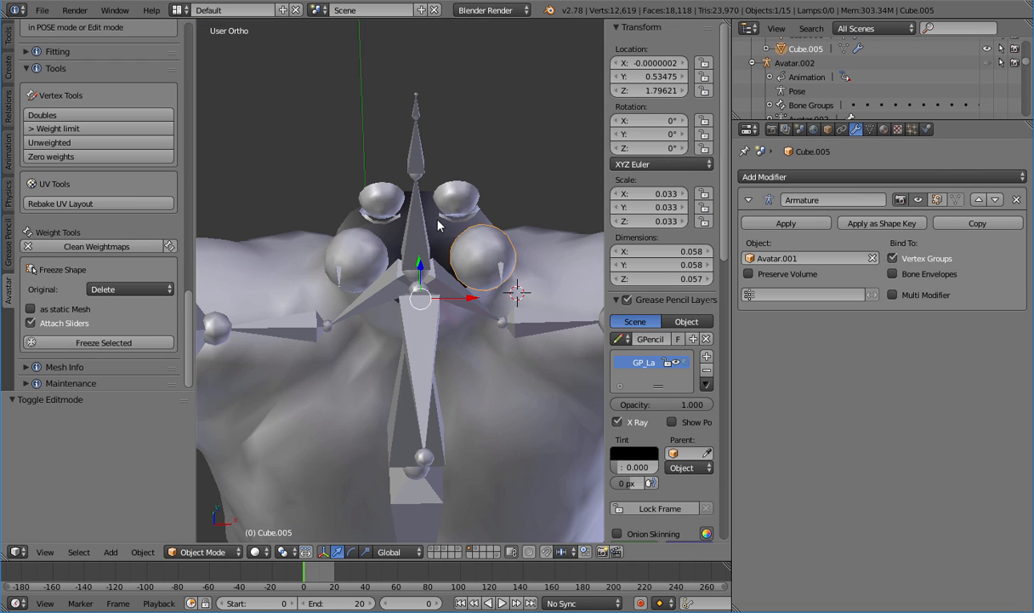
right_click(339, 273)
key(Tab)
key(Tab)
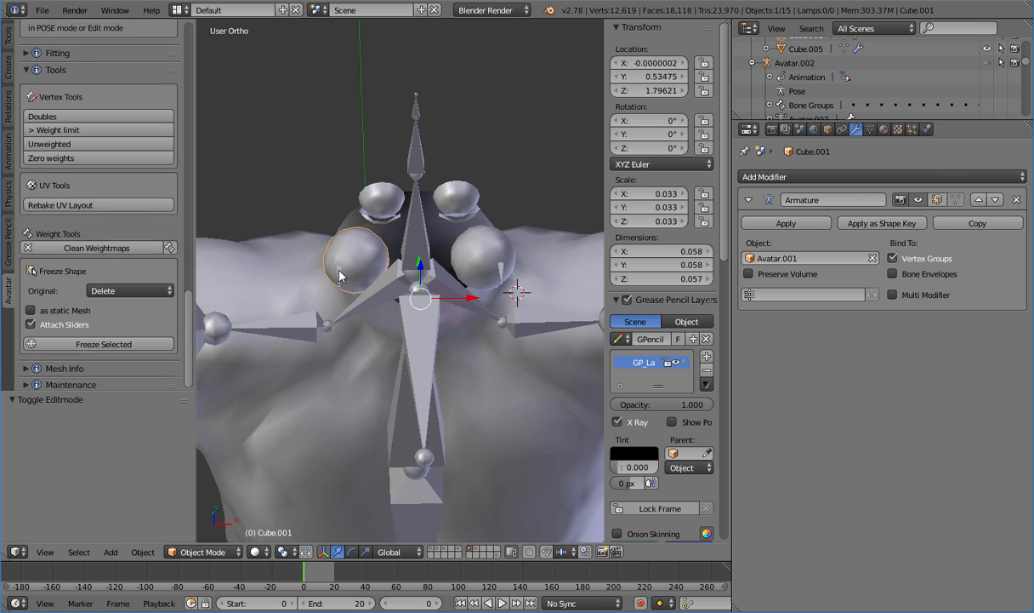
right_click(338, 273)
right_click(338, 273)
right_click(339, 274)
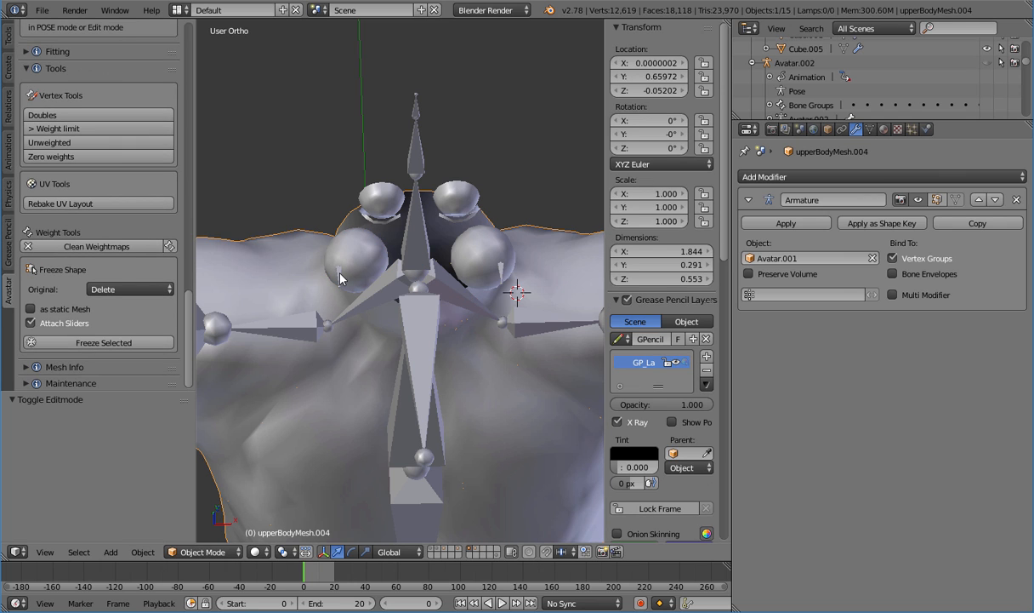
Select the armature in the front view and hide all its editable bones except the left and right eye bones
key(KP_1)
right_click(339, 276)
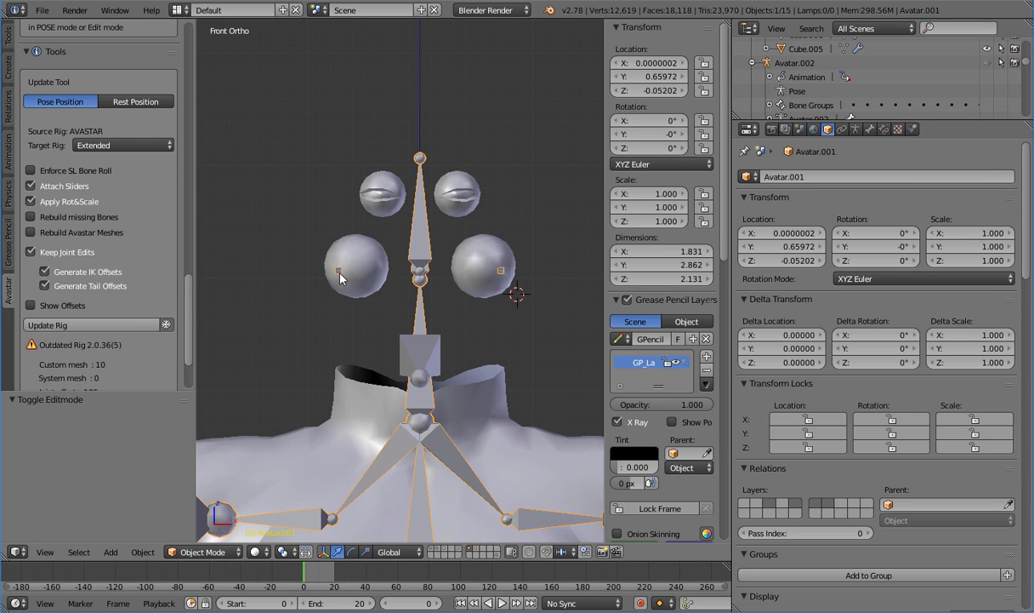
key(Tab)
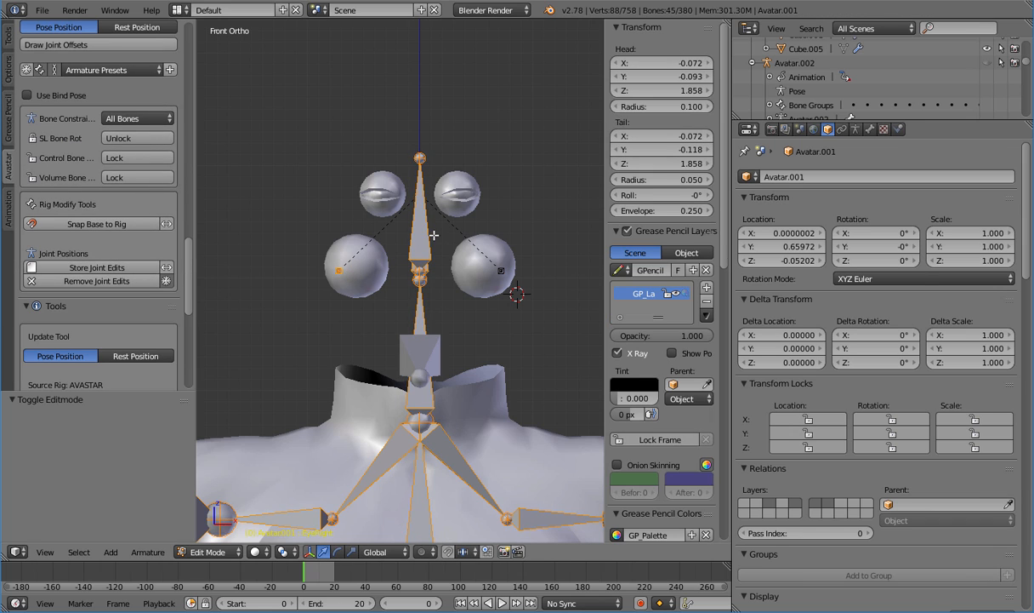
key(a)
right_click(342, 269)
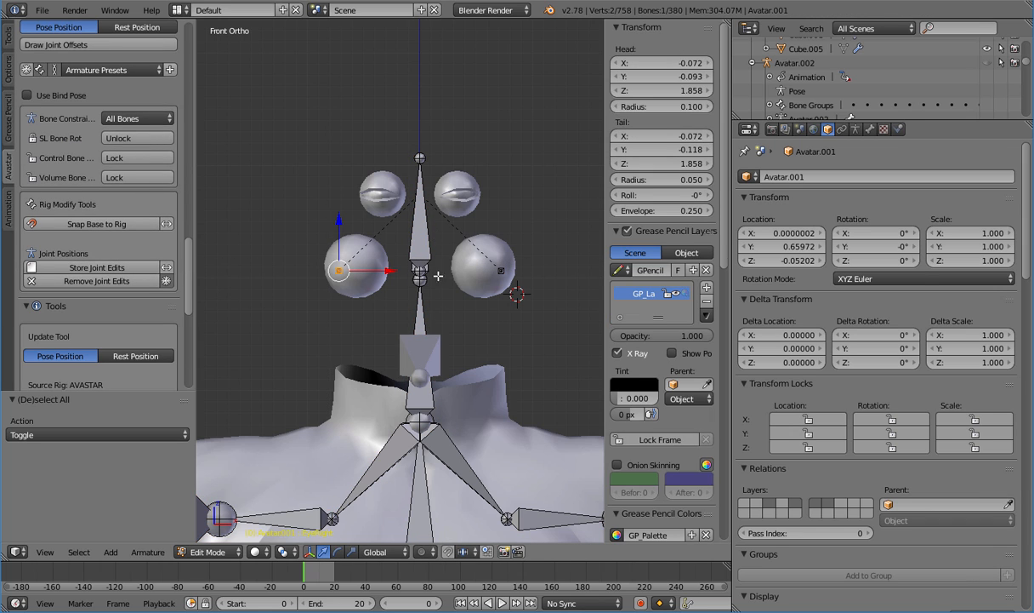
shift+right_click(521, 287)
key(ctrl+i)
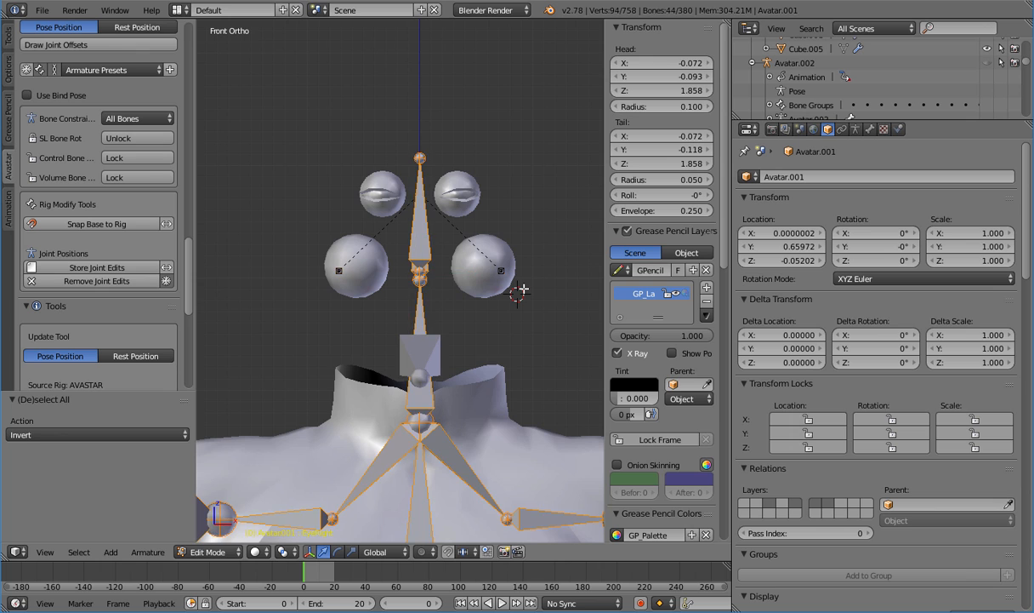
key(h)
In the top view, move the right eye bone's head joint toward the large eyeball's centre, to about X -0.057, Y -0.092
key(KP_7)
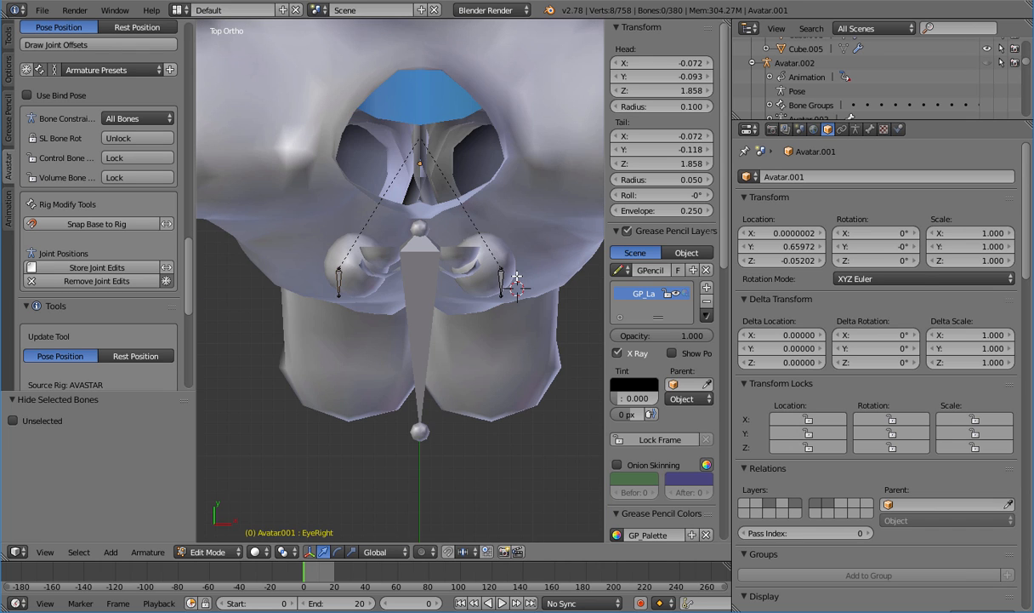
scroll(517, 276, up, 6)
shift+middle_drag(444, 262, 578, 269)
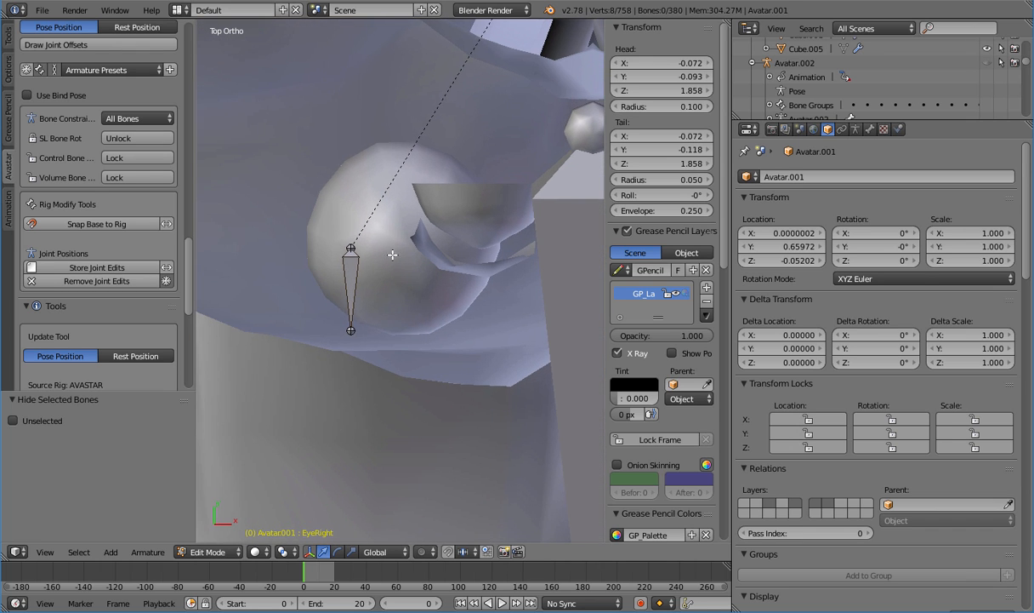
right_click(350, 247)
scroll(391, 250, up, 3)
shift+middle_drag(395, 247, 407, 266)
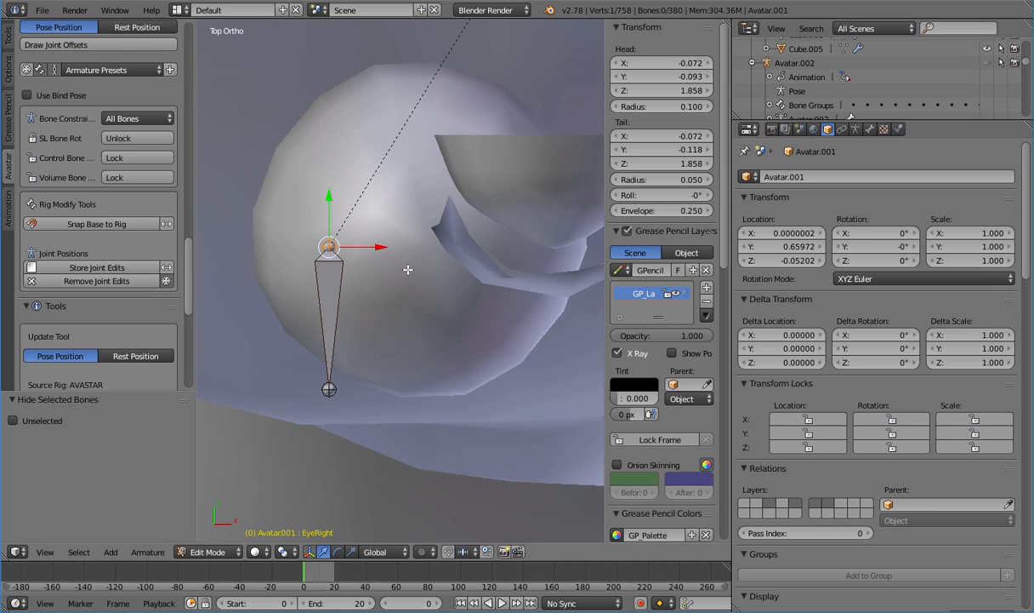
scroll(385, 247, down, 4)
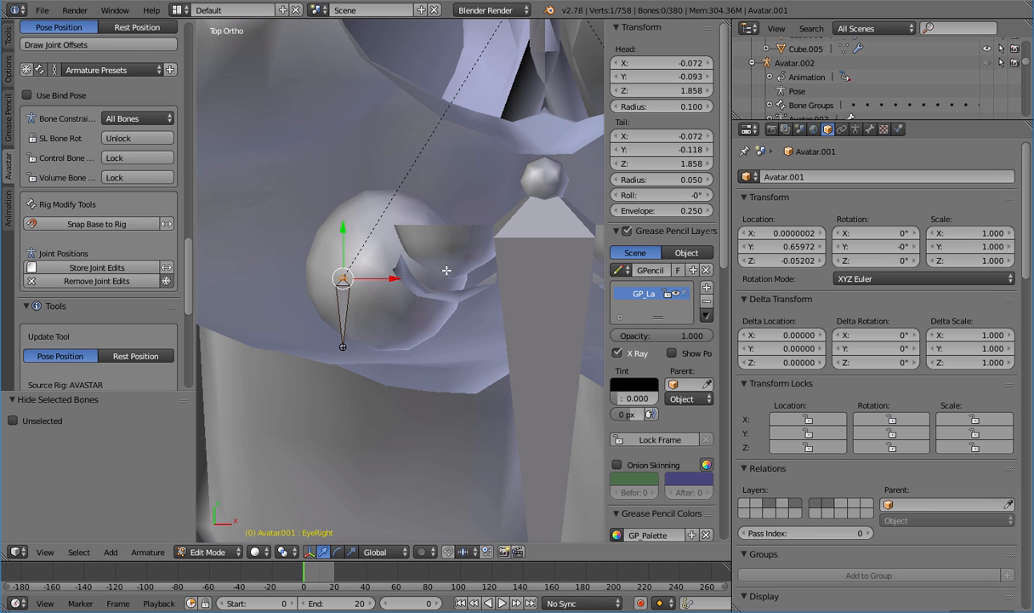
key(g)
click(451, 270)
scroll(488, 267, down, 3)
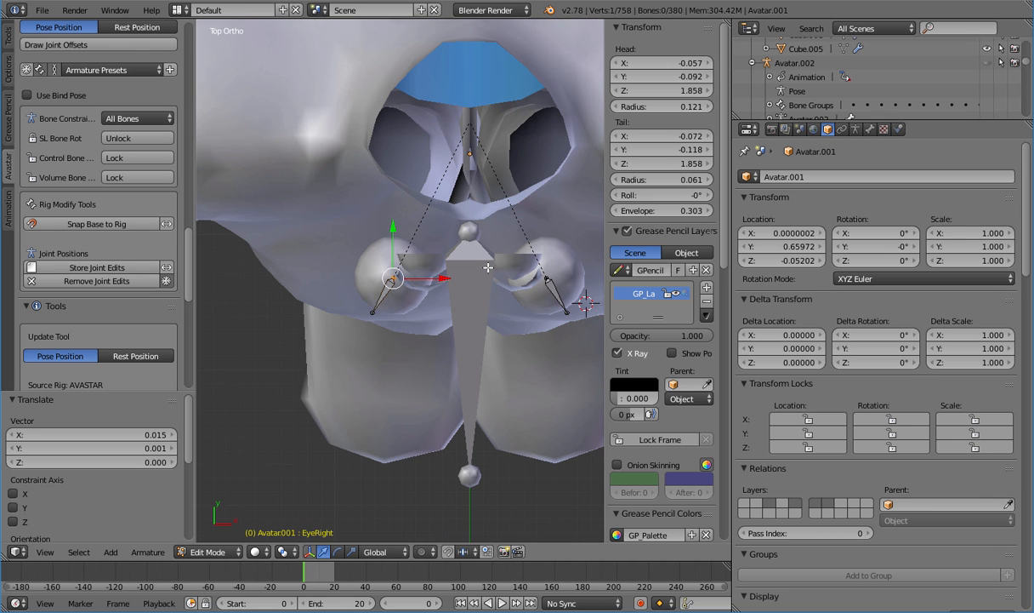
Nudge the right eye bone's head joint slightly inward and back in the top view, to about X -0.056, Y -0.090
scroll(488, 267, up, 1)
key(g)
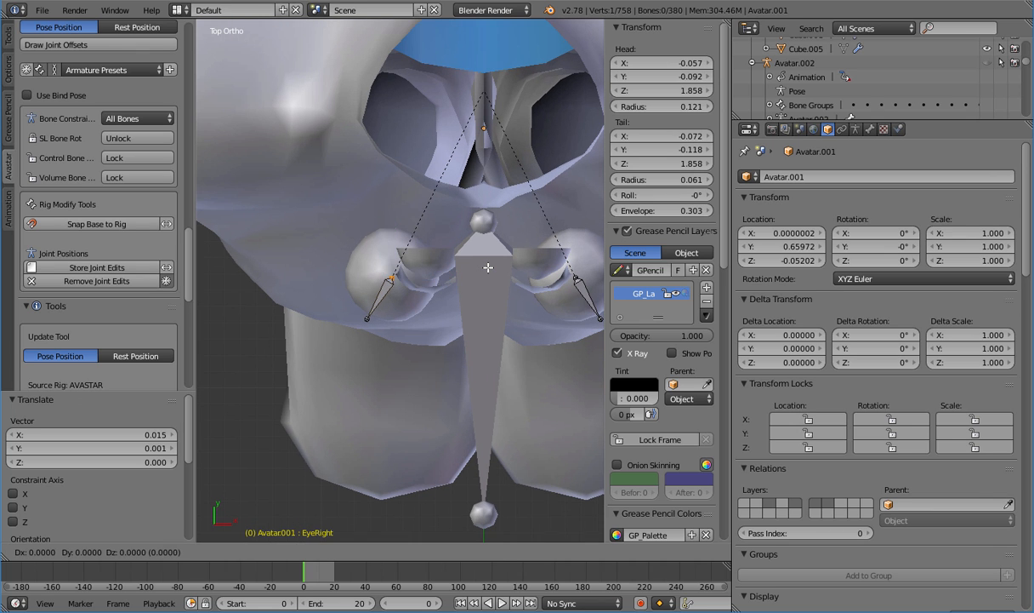
click(487, 264)
key(g)
click(489, 264)
key(g)
click(488, 264)
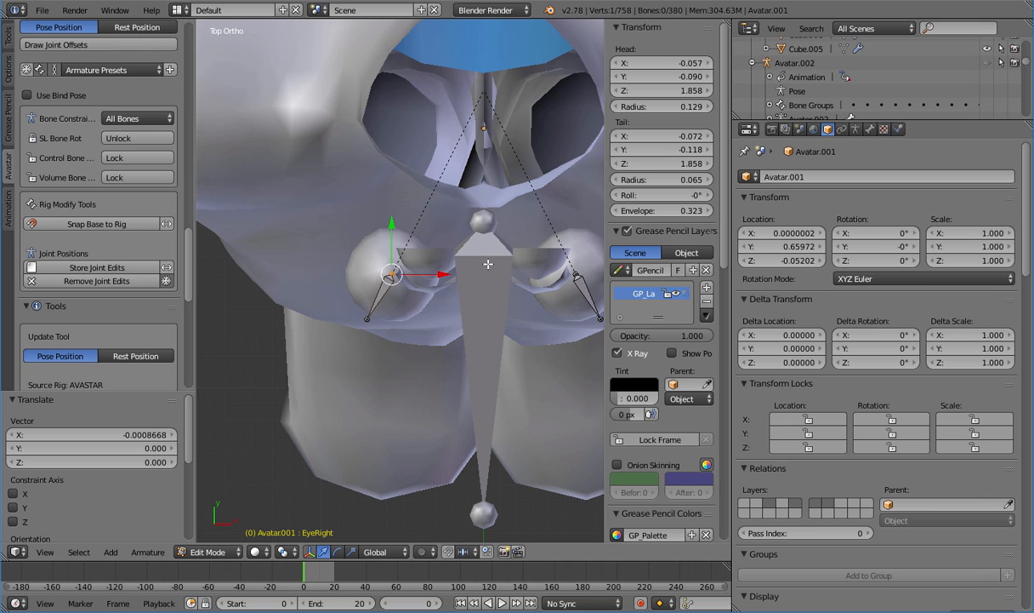
key(g)
click(489, 263)
scroll(488, 264, down, 2)
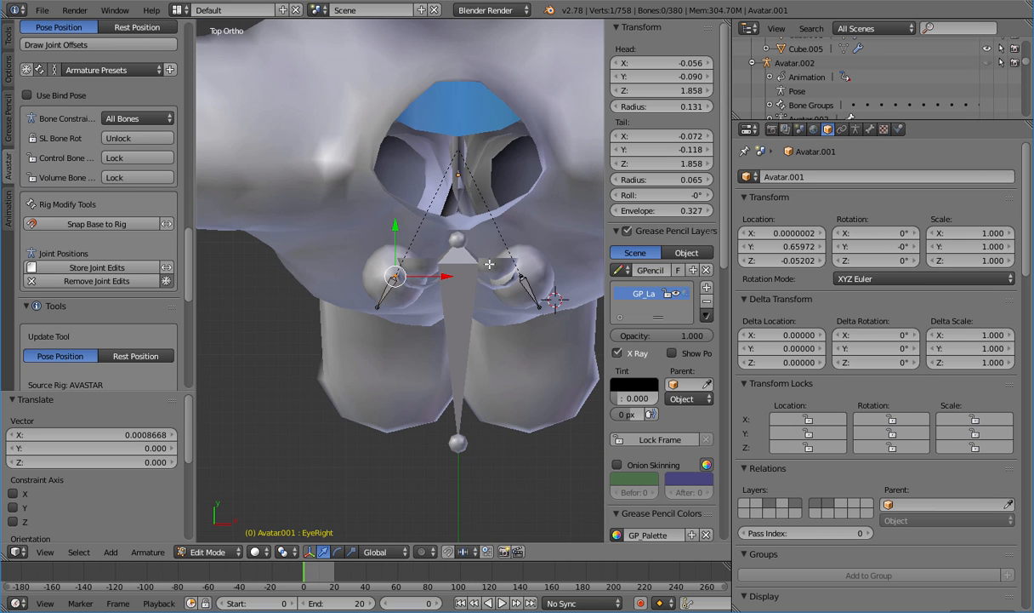
Refine the right eye bone's head joint within the large eyeball in the top view, to about X -0.058, Y -0.091
scroll(488, 263, up, 1)
key(g)
click(480, 270)
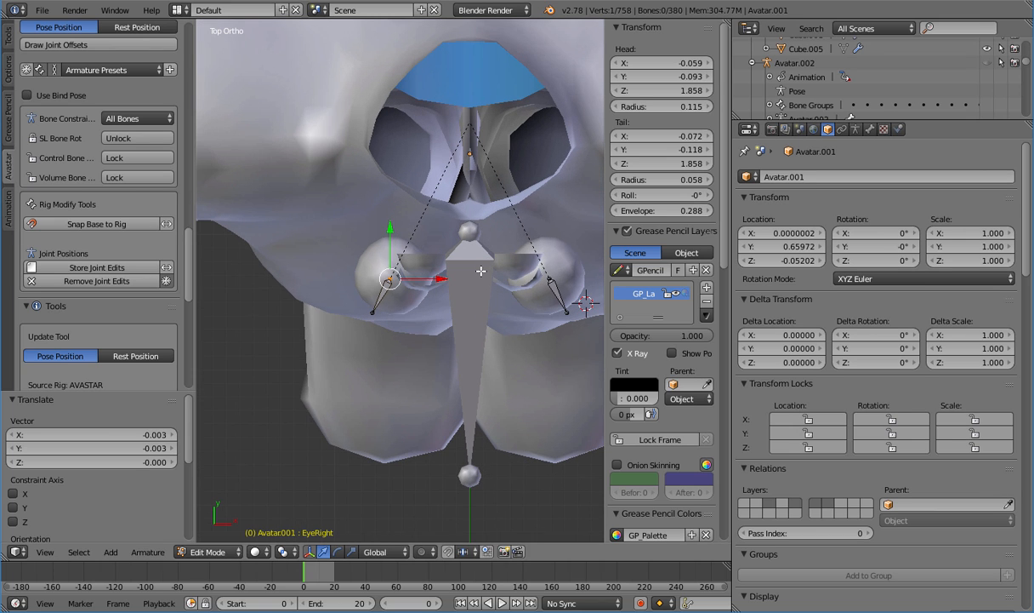
scroll(481, 271, up, 2)
key(g)
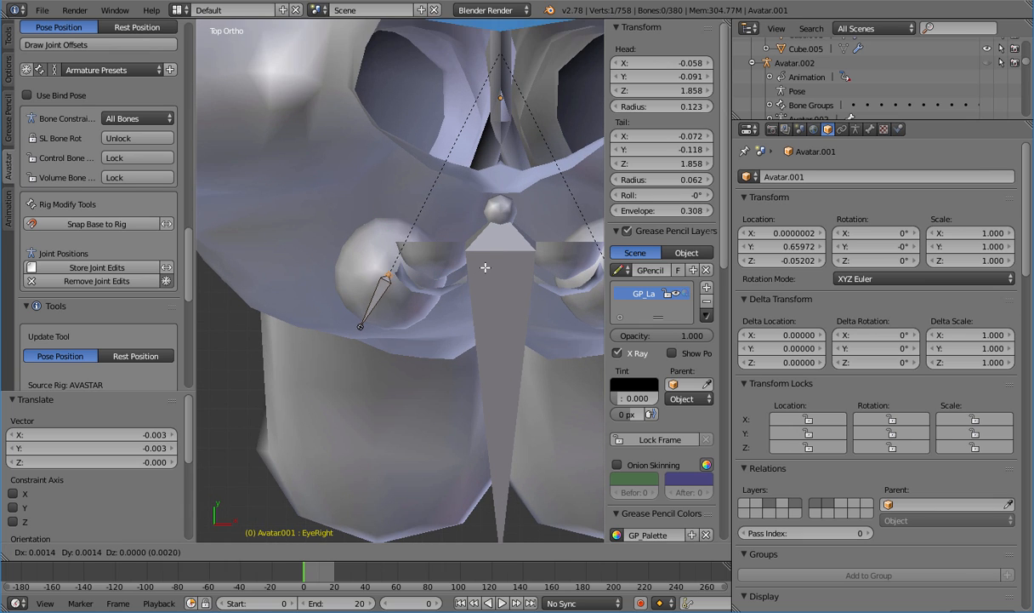
click(485, 266)
key(g)
click(484, 269)
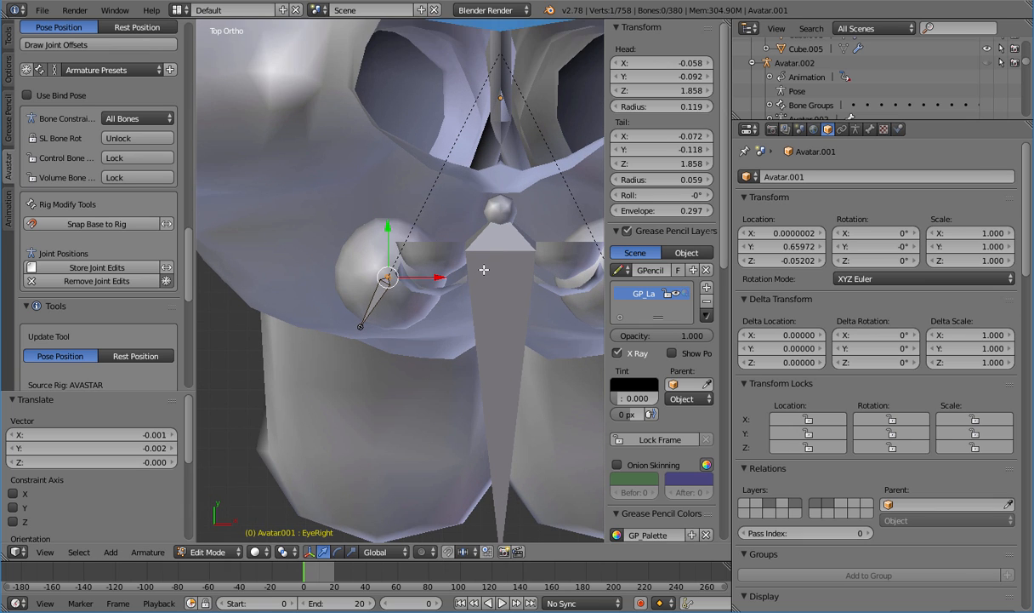
key(g)
click(483, 268)
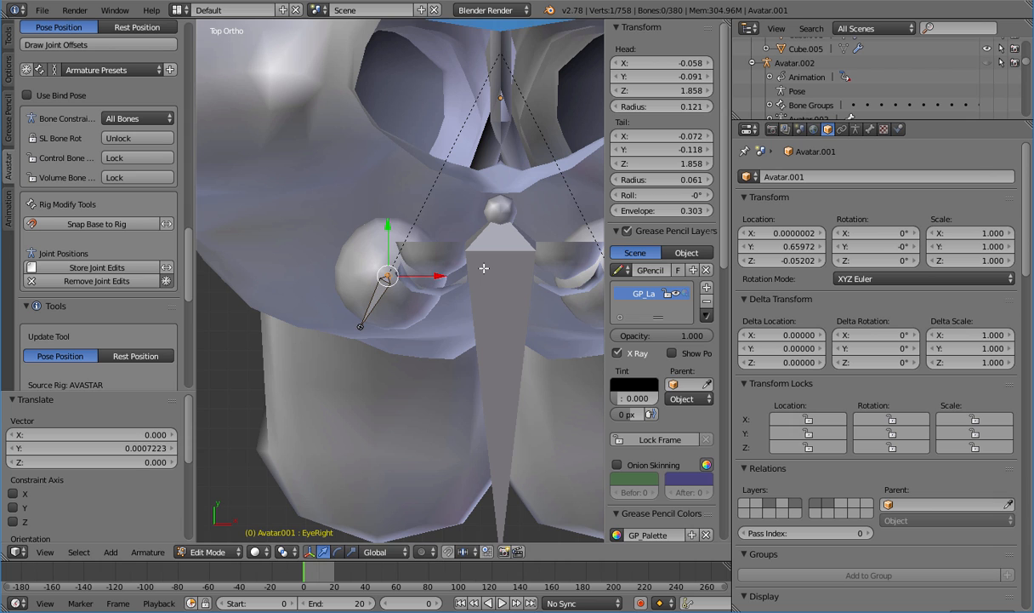
Try nudging the right eye bone's head joint about 0.0007 inward along X, and move it back by the same amount
scroll(484, 268, down, 5)
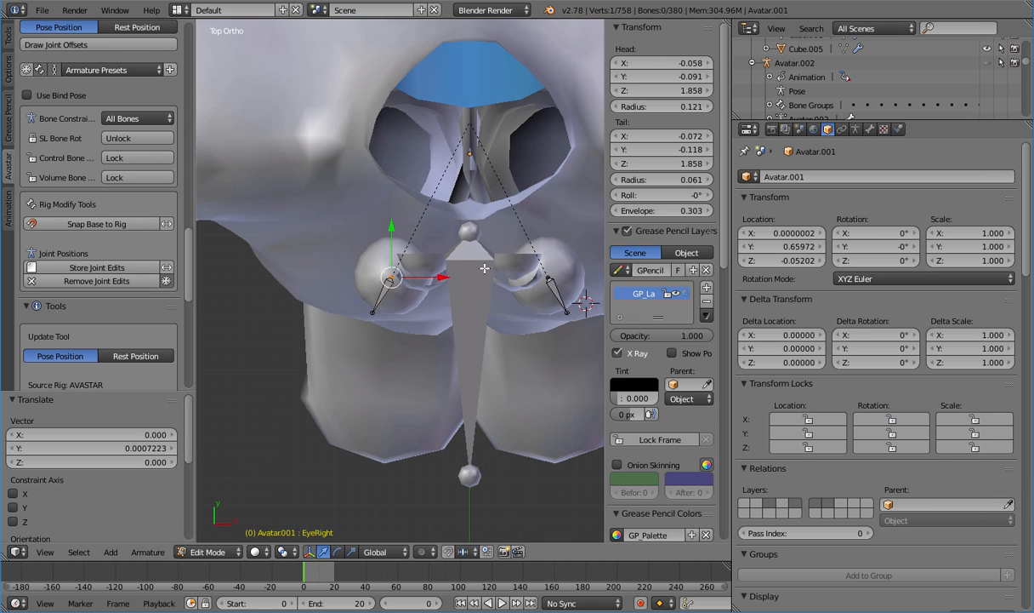
scroll(485, 268, up, 5)
scroll(484, 268, up, 3)
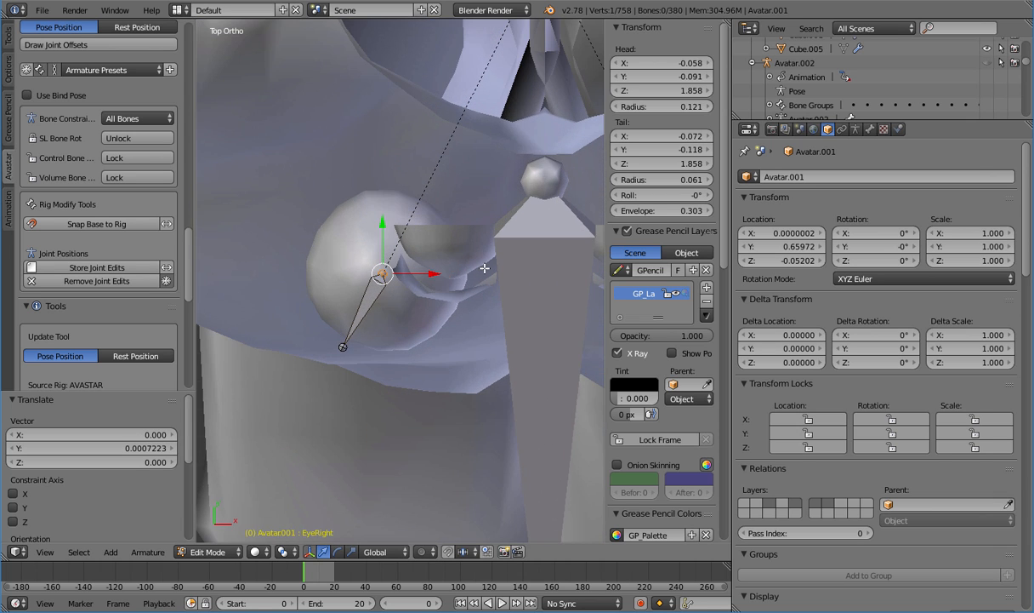
scroll(484, 268, down, 2)
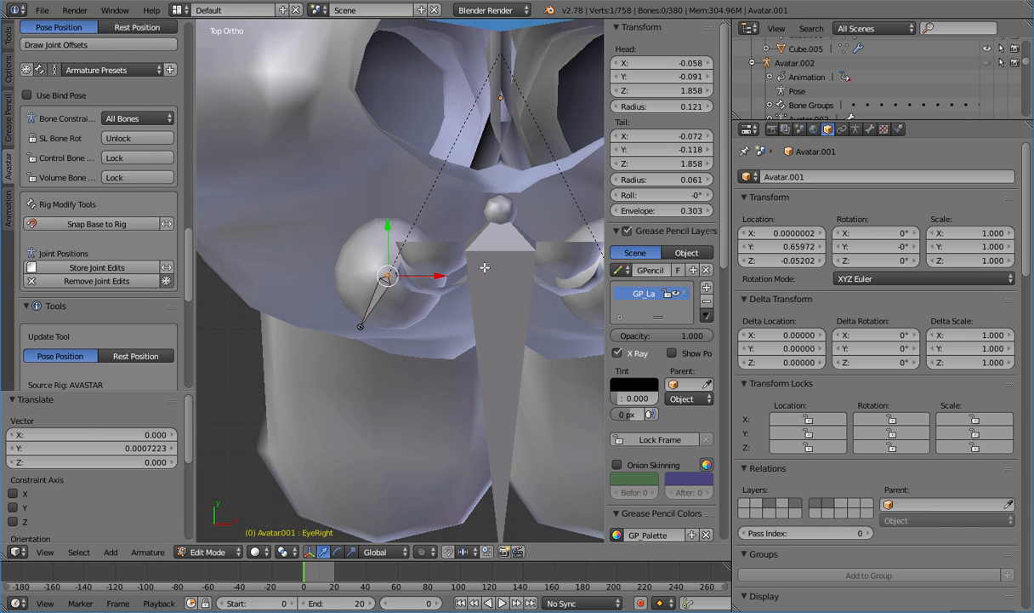
key(g)
click(486, 267)
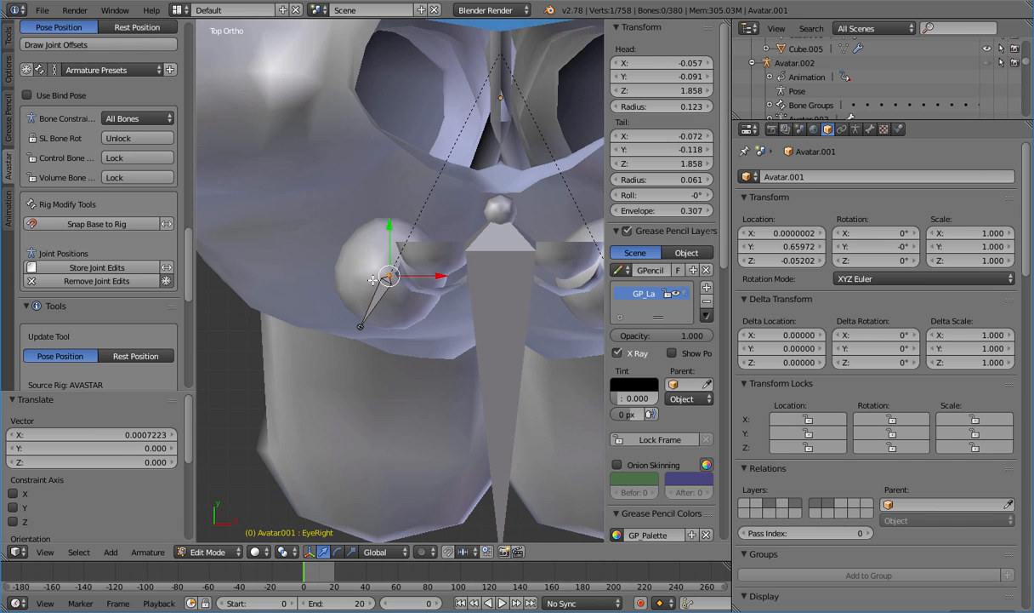
key(g)
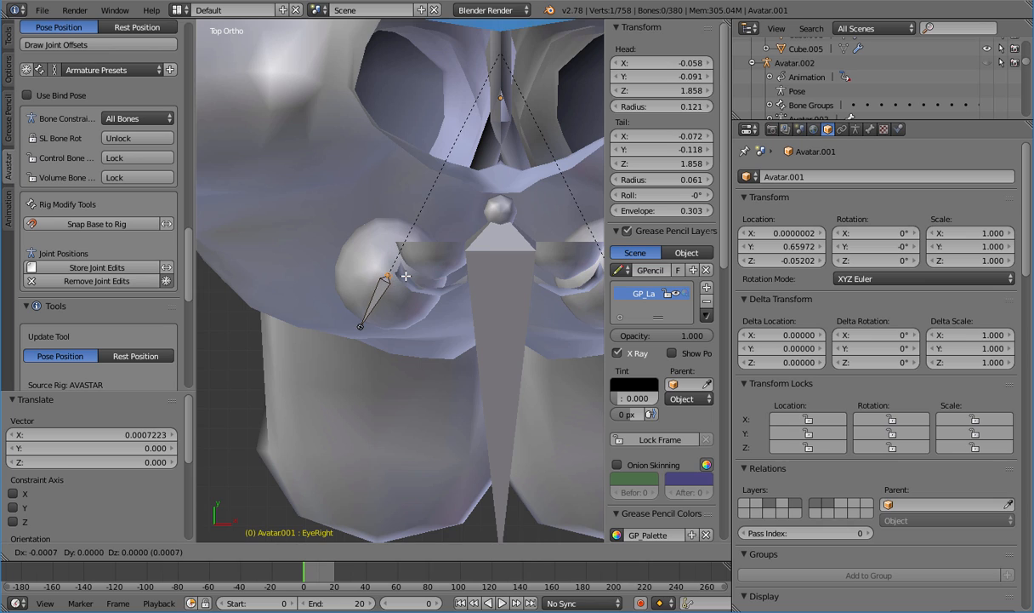
click(407, 275)
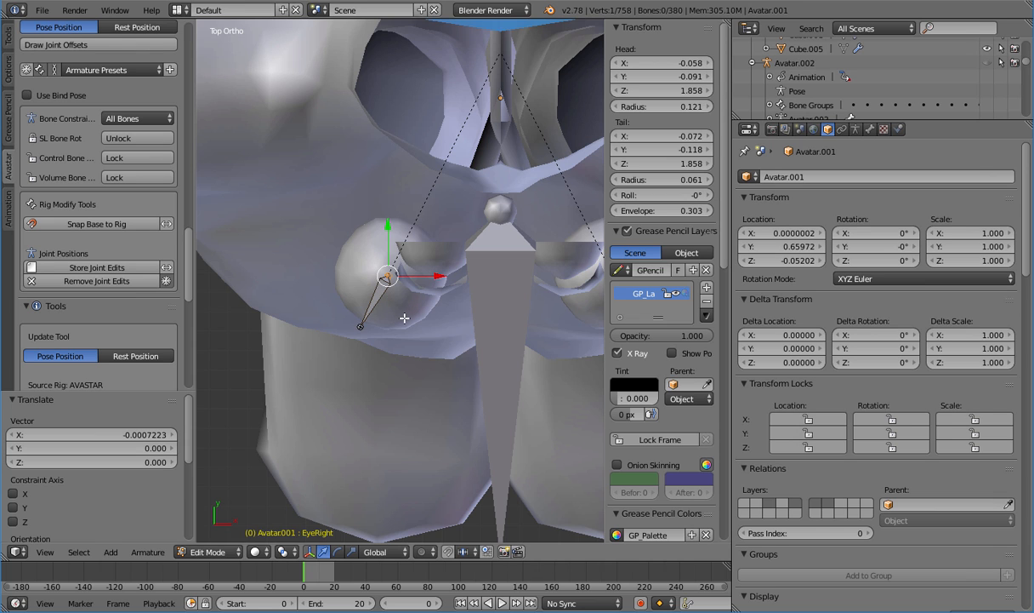
Examine the eye bones' alignment with the large eyeballs from the top and front views
scroll(404, 318, down, 1)
scroll(405, 317, up, 5)
scroll(404, 317, down, 9)
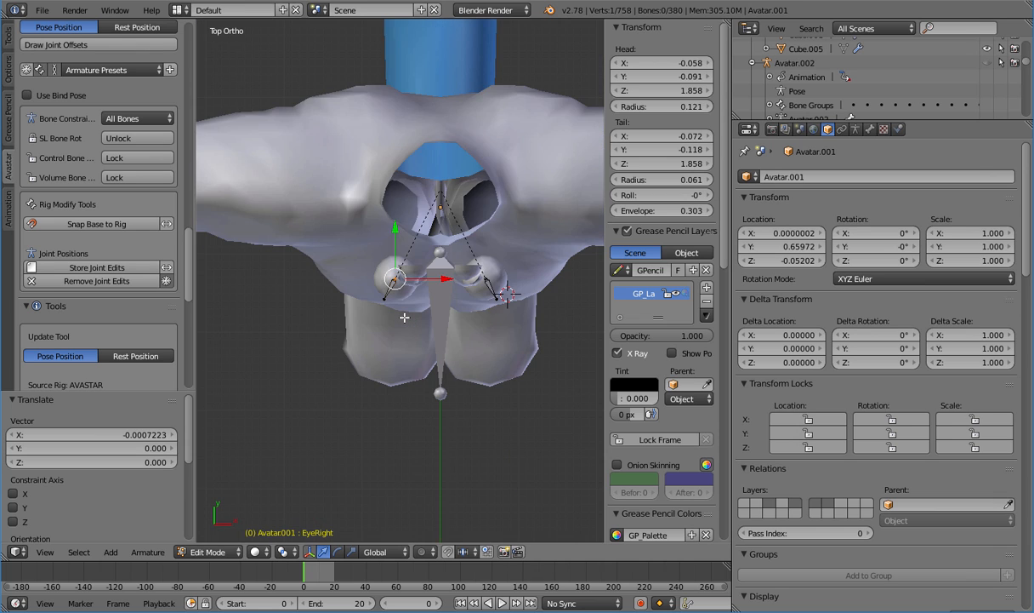
scroll(404, 317, down, 4)
scroll(404, 318, up, 10)
scroll(404, 317, down, 3)
scroll(404, 318, down, 4)
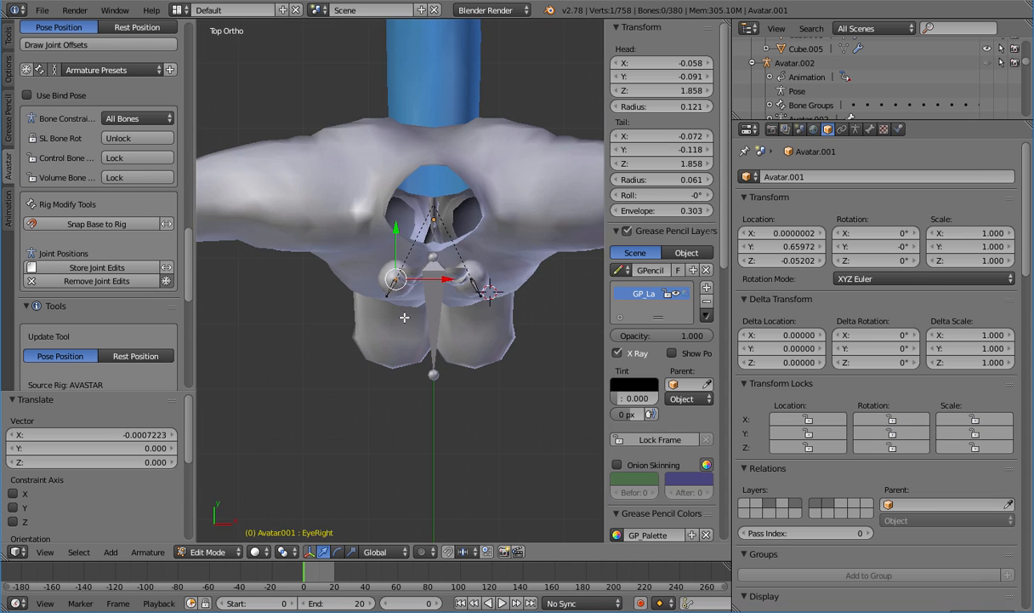
scroll(404, 318, up, 4)
scroll(404, 317, down, 2)
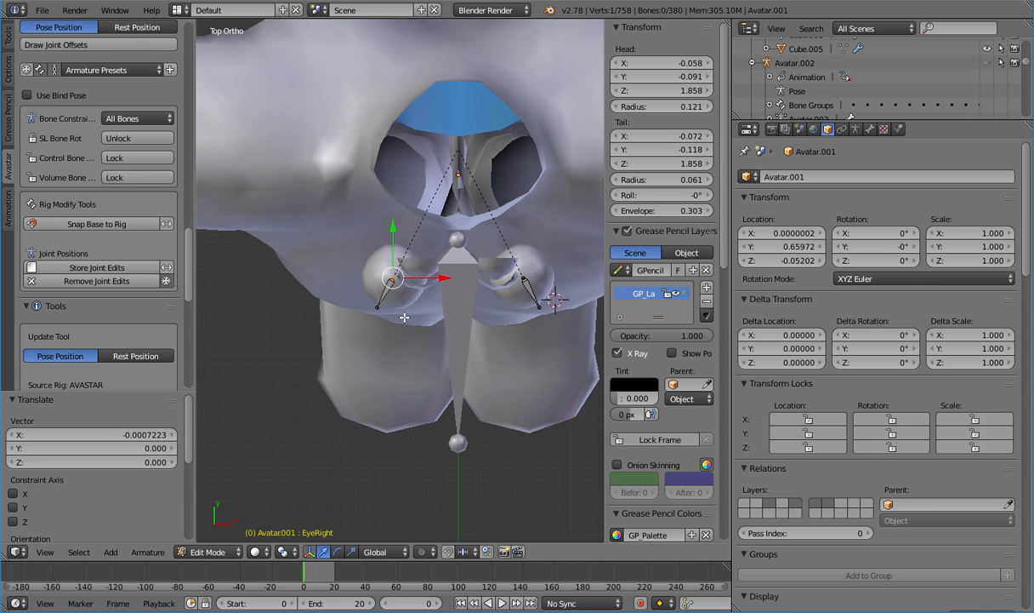
scroll(404, 317, up, 10)
scroll(404, 317, down, 5)
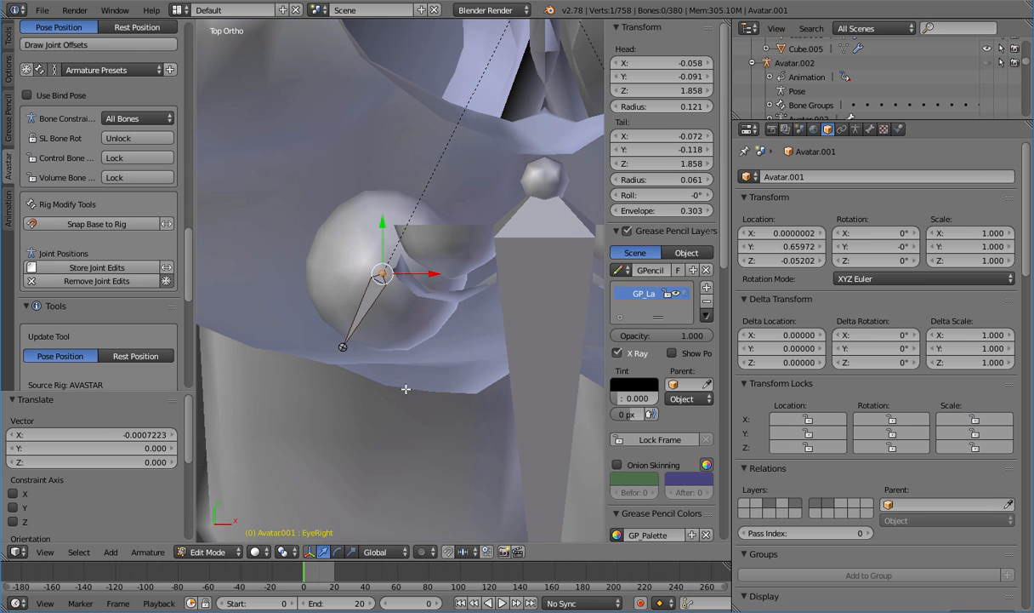
key(KP_1)
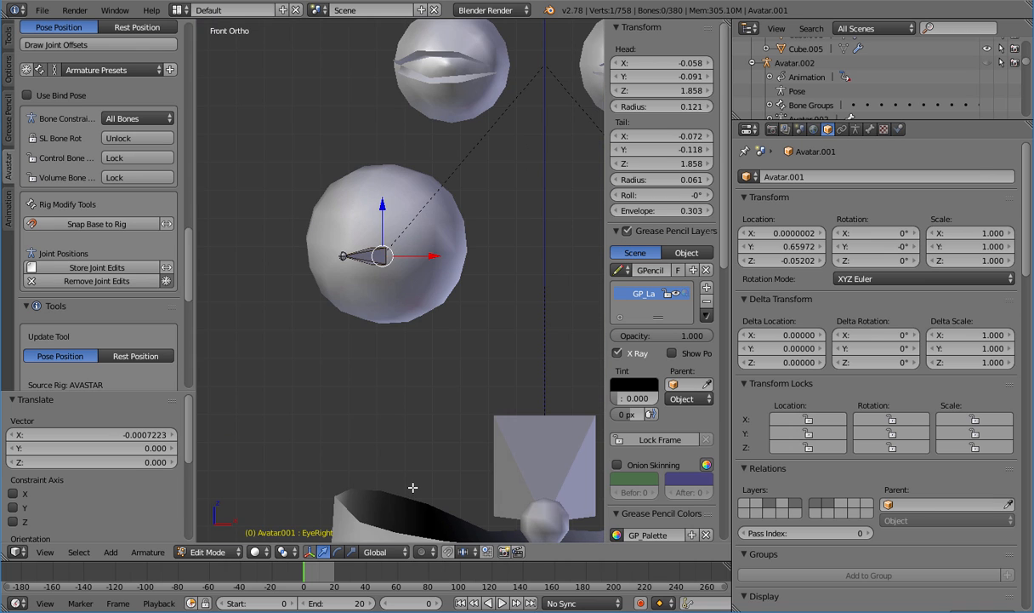
scroll(412, 486, down, 5)
scroll(450, 430, up, 1)
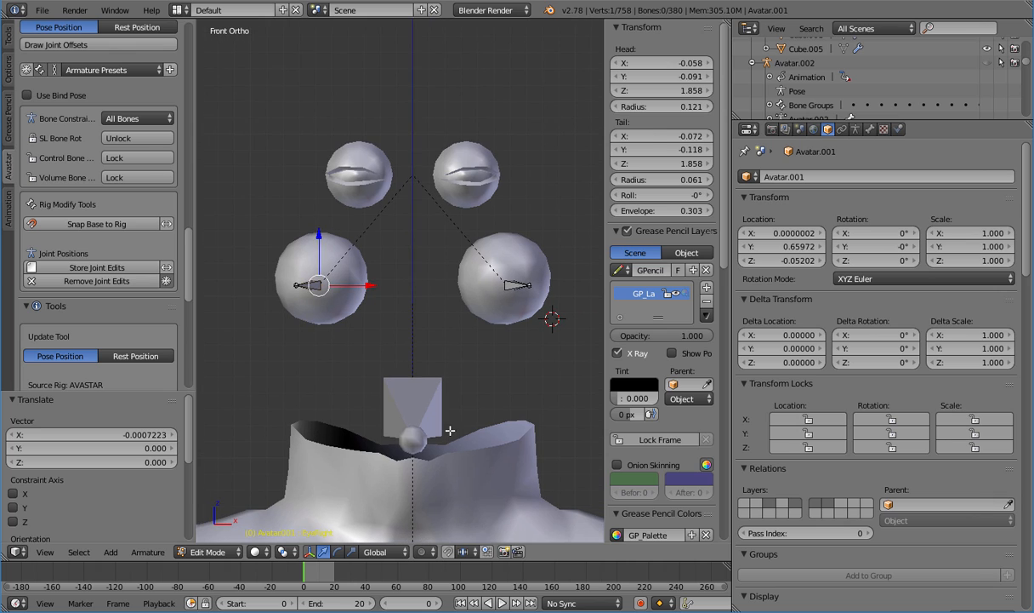
Leave bone editing, try Weight Paint mode on the large right eyeball, and reselect the avatar armature
key(Tab)
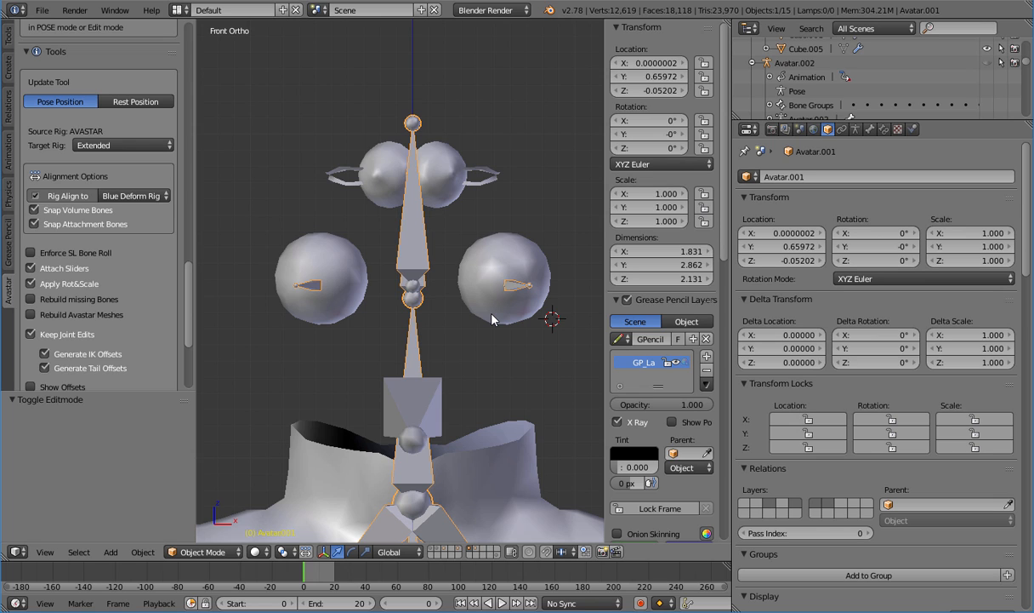
right_click(317, 293)
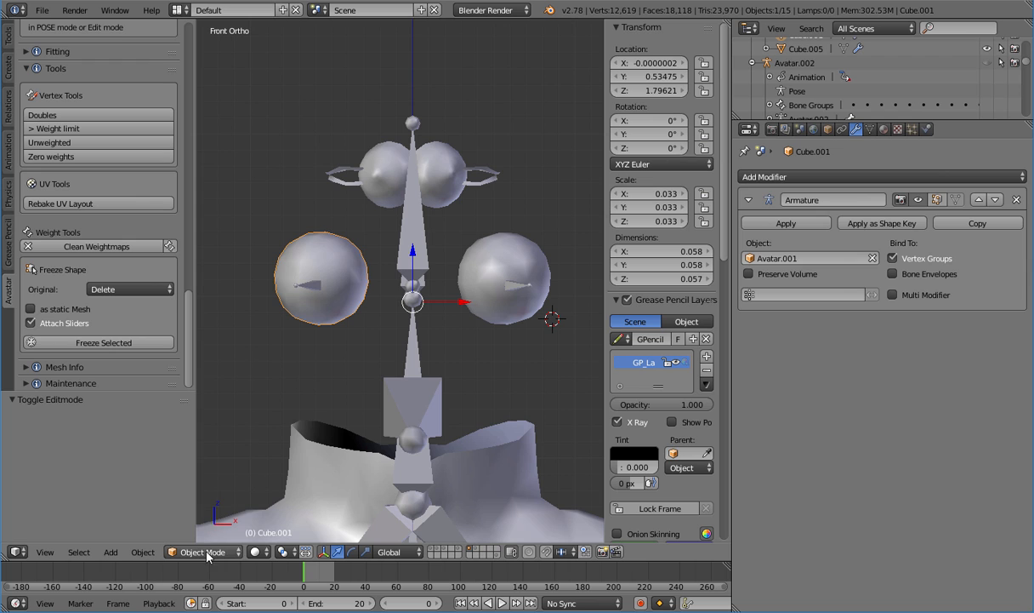
click(205, 551)
click(214, 473)
right_click(309, 282)
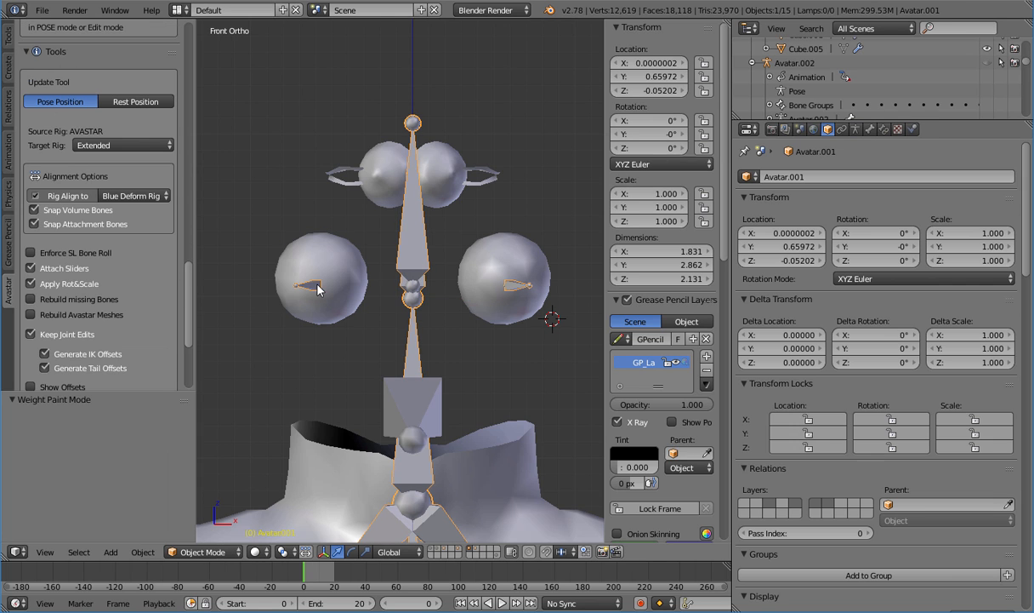
Apply the Skinning preset to the armature, pick the outer right eye bone, and return to the Bone Edit preset
drag(185, 284, 183, 48)
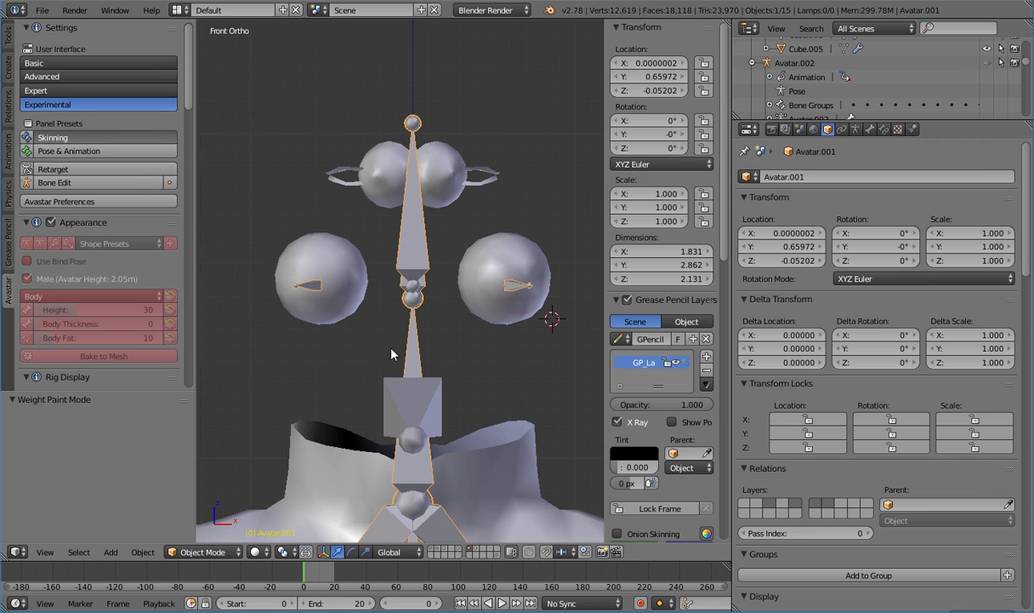
key(ctrl+Tab)
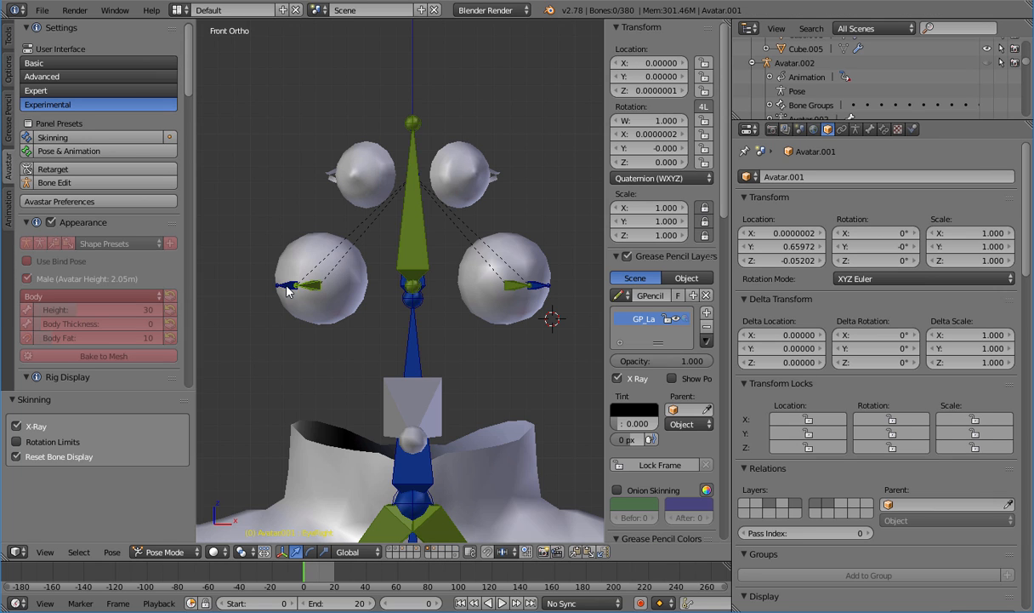
right_click(287, 290)
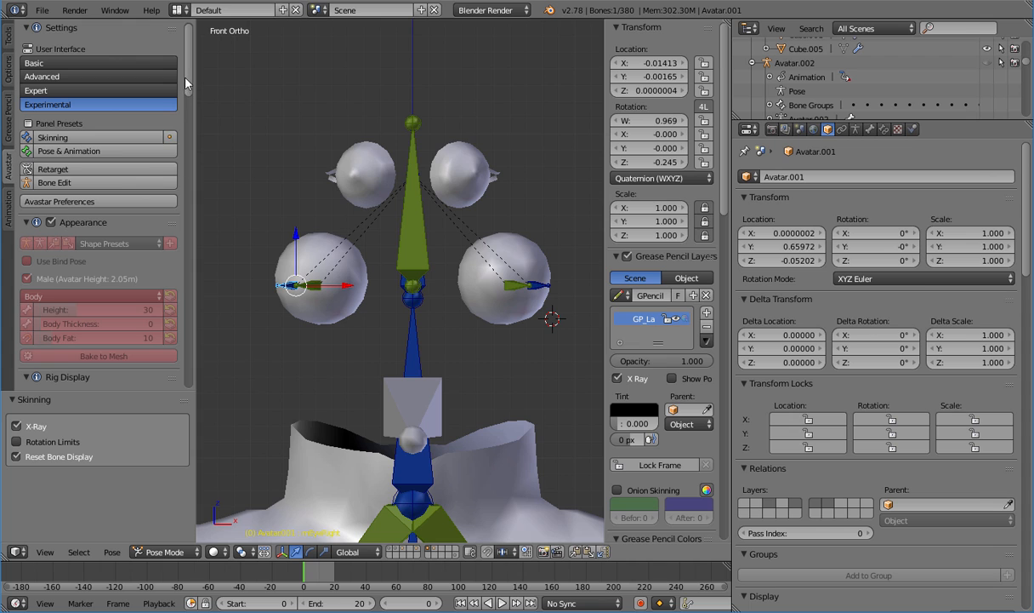
click(128, 182)
drag(186, 92, 190, 382)
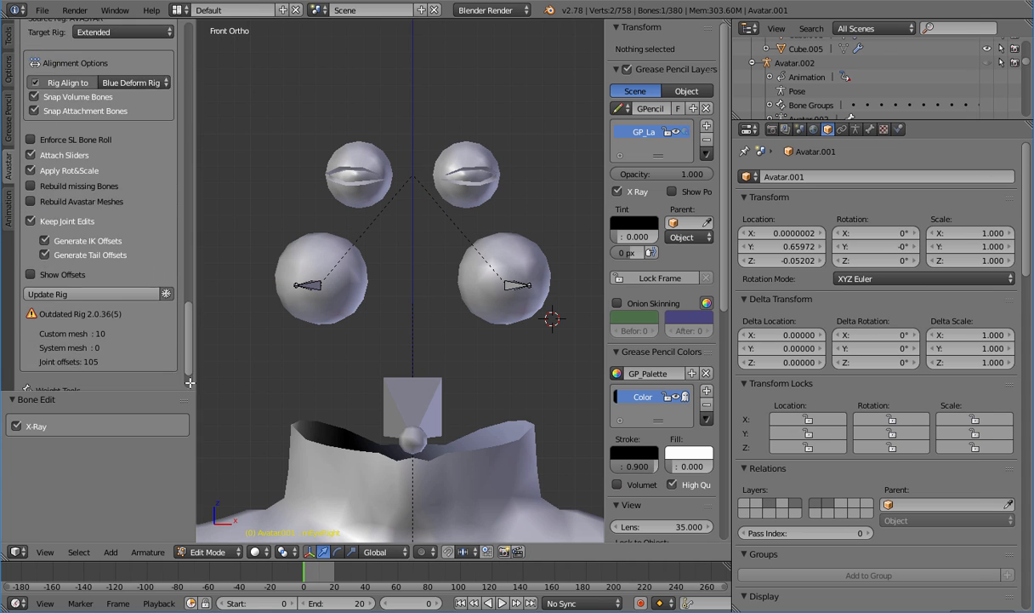
scroll(190, 382, down, 2)
right_click(293, 289)
key(a)
key(b)
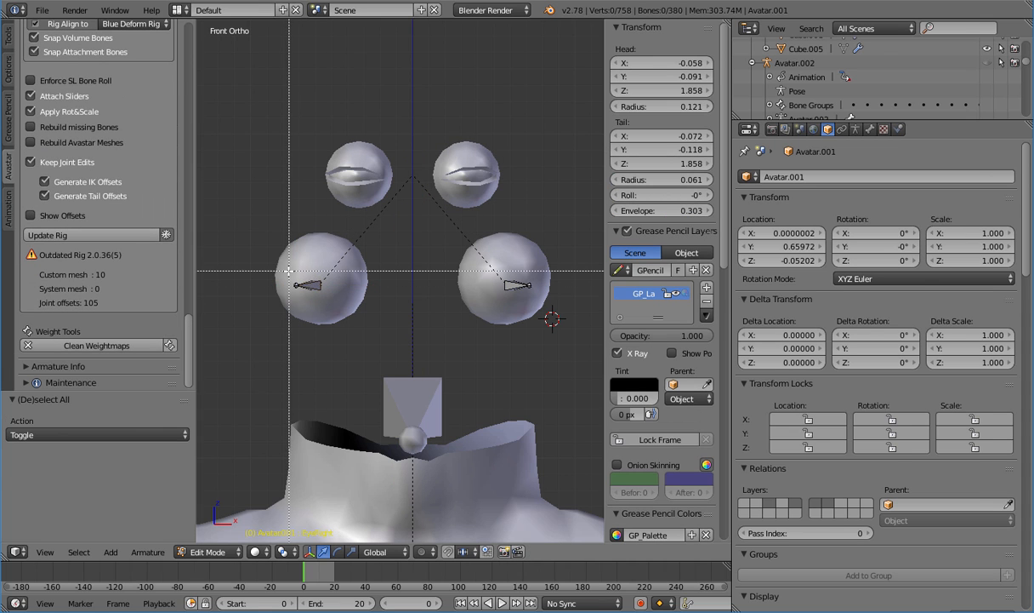
drag(290, 271, 264, 309)
drag(191, 309, 176, 207)
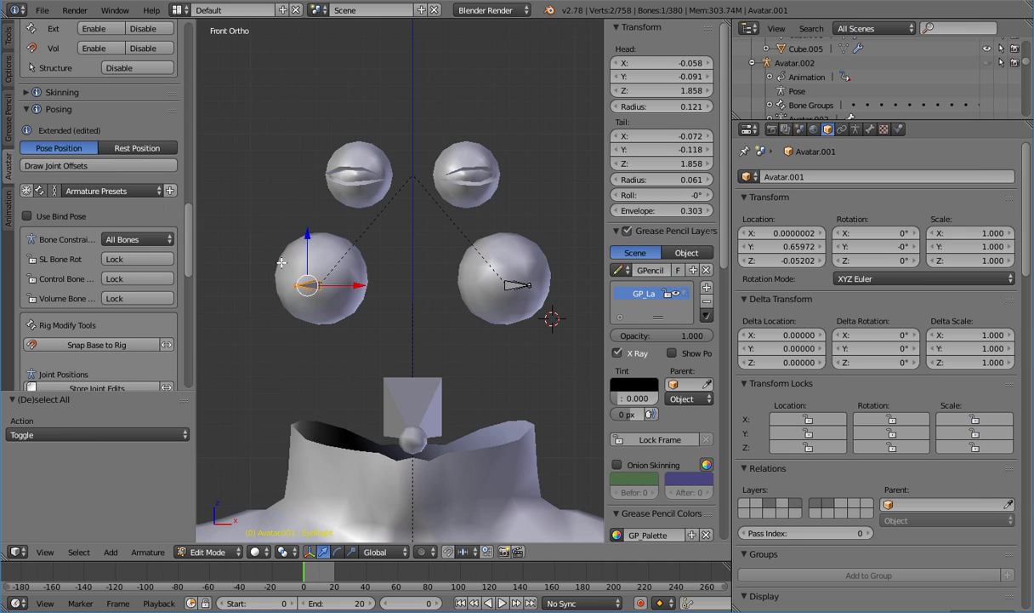
With all bones deselected, snap the base bones to the rig and store the joint edits
key(a)
scroll(124, 344, down, 3)
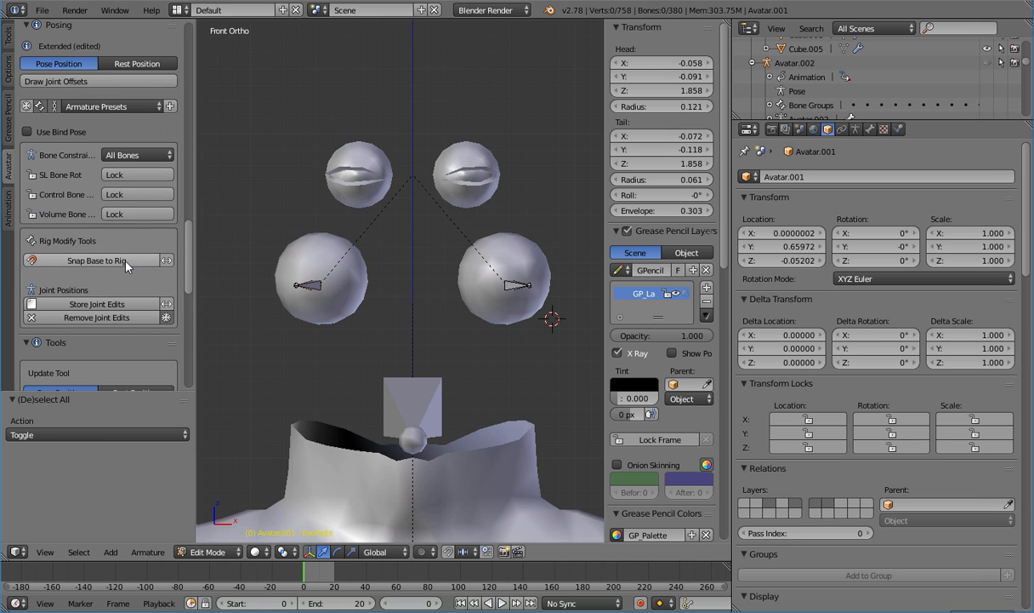
click(119, 260)
click(125, 304)
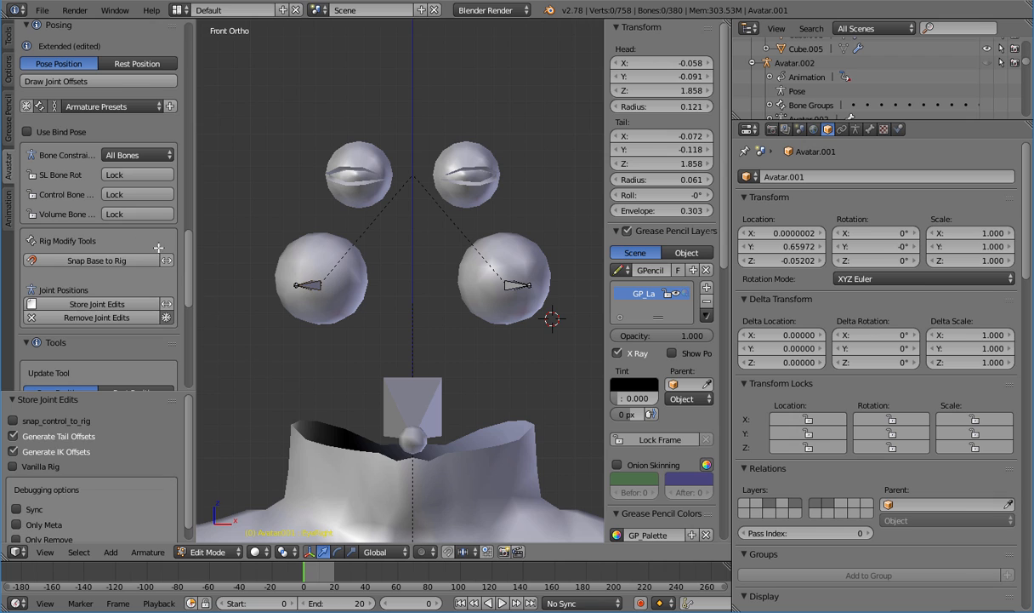
Apply the Skinning preset and activate the right eye bone mEyeRight on the large right eyeball Cube.001 in Weight Paint mode
drag(189, 269, 189, 77)
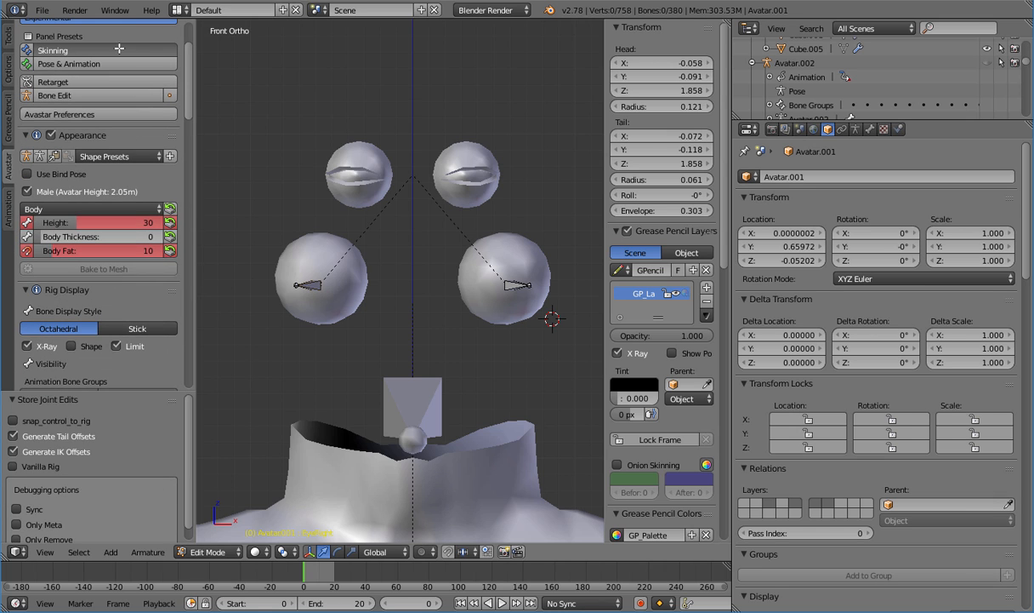
right_click(314, 289)
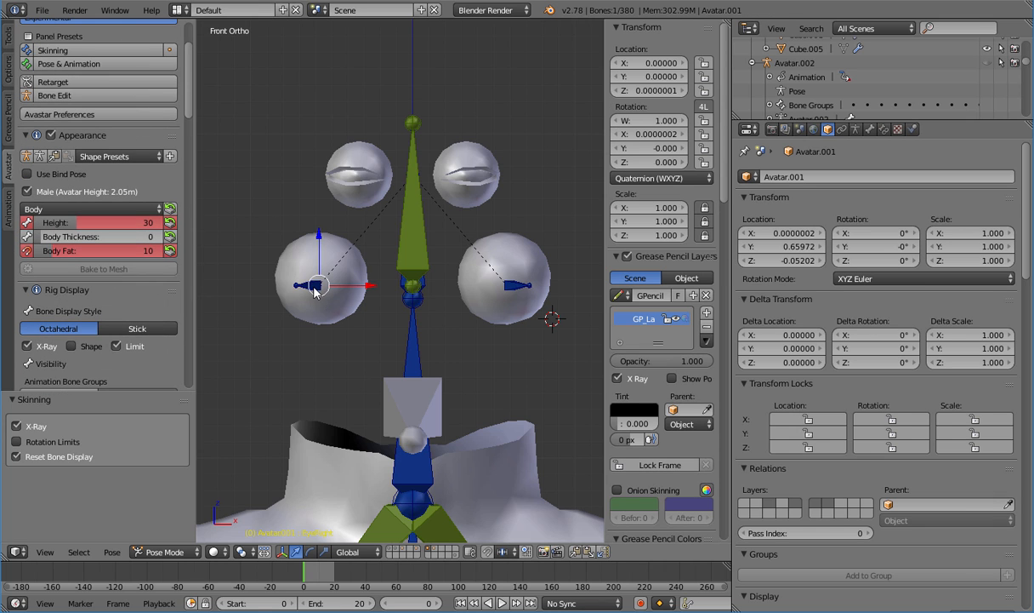
right_click(314, 287)
right_click(342, 315)
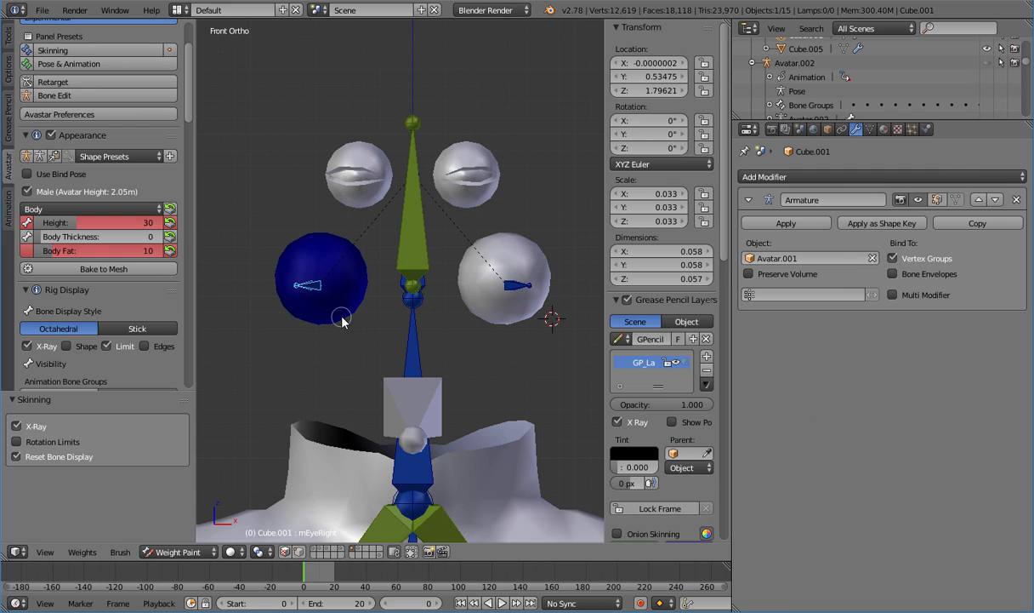
Set the Add brush to radius 138 px, weight 1.000 and strength 1.000, and paint the large right eyeball for mEyeRight
key(f)
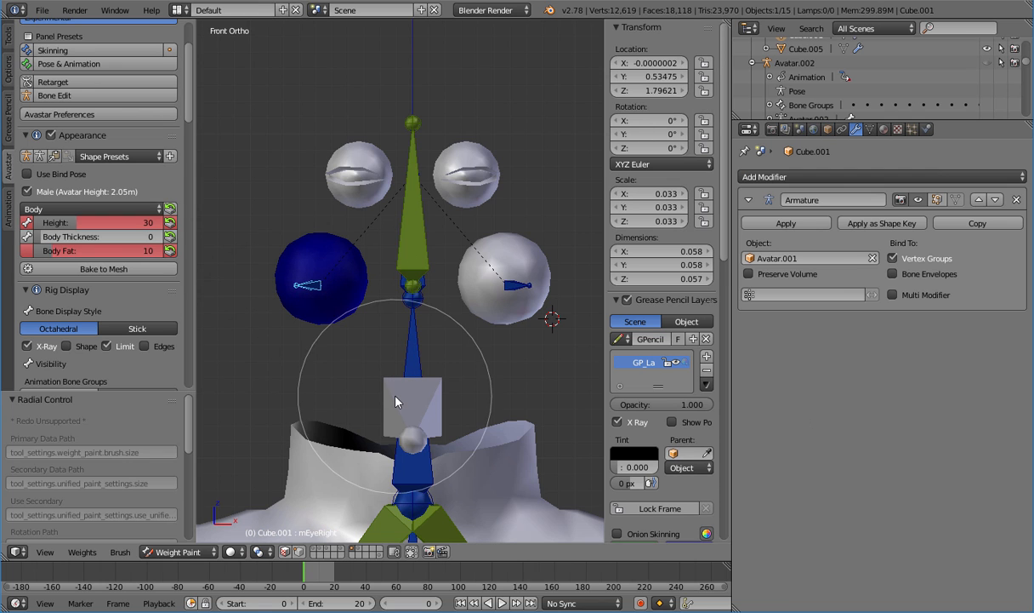
click(376, 375)
click(9, 36)
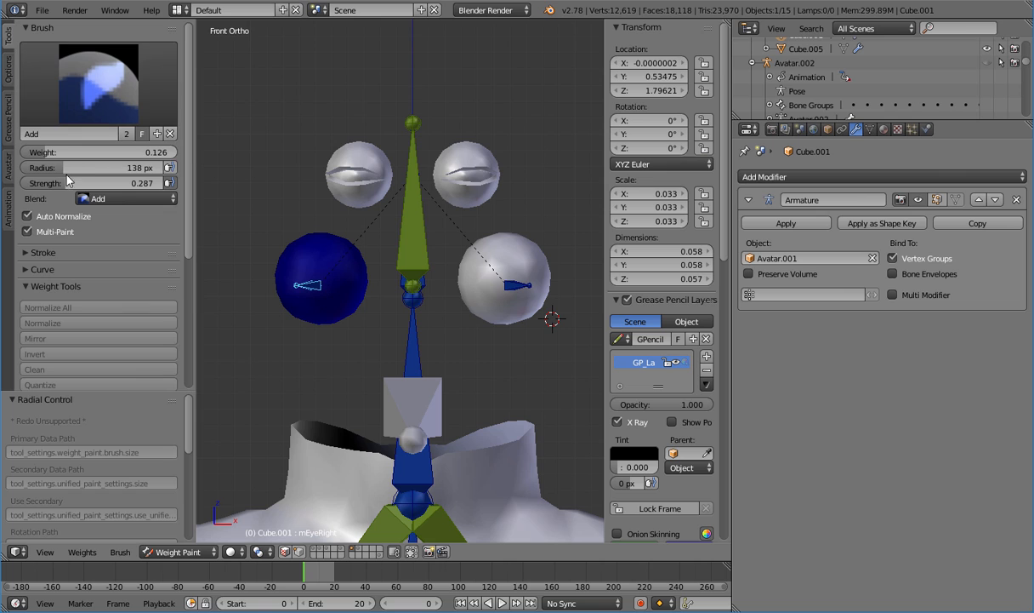
drag(68, 156, 154, 158)
drag(91, 187, 166, 183)
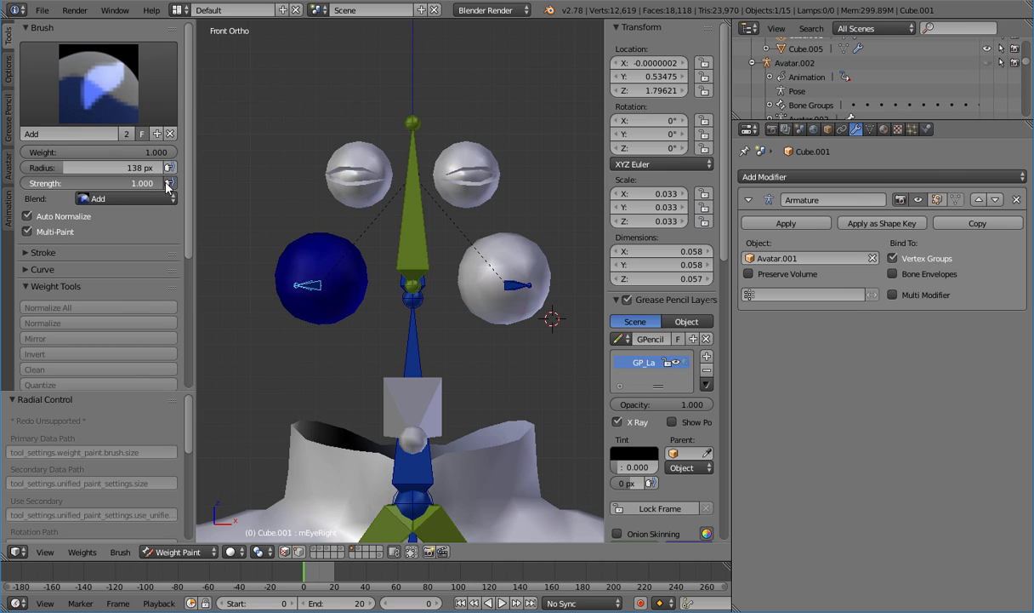
click(322, 299)
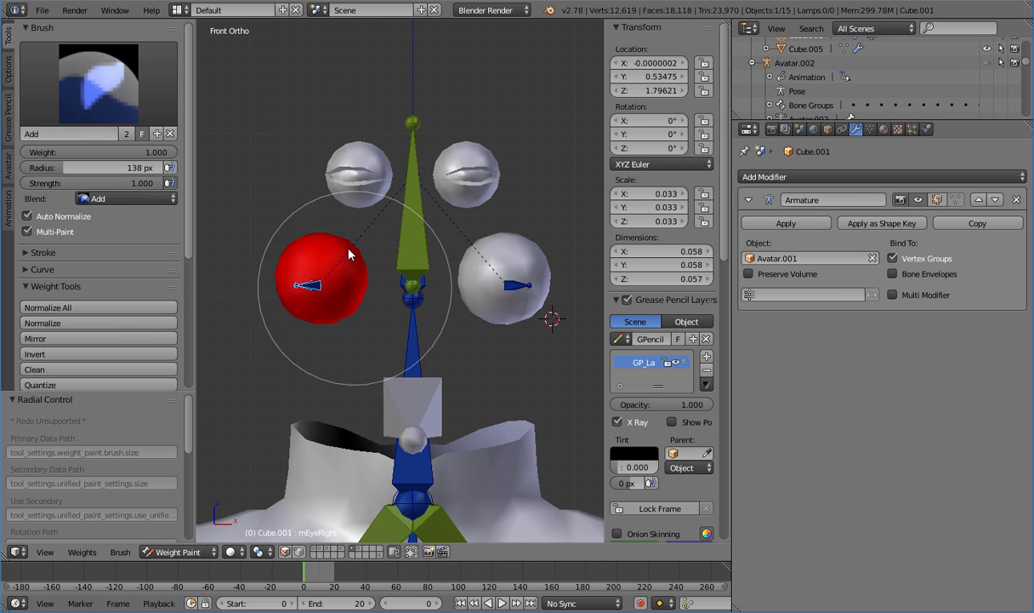
Activate the left eye bone on the large right eyeball and erase that bone's weight with the Subtract brush
key(ctrl+Tab)
right_click(476, 294)
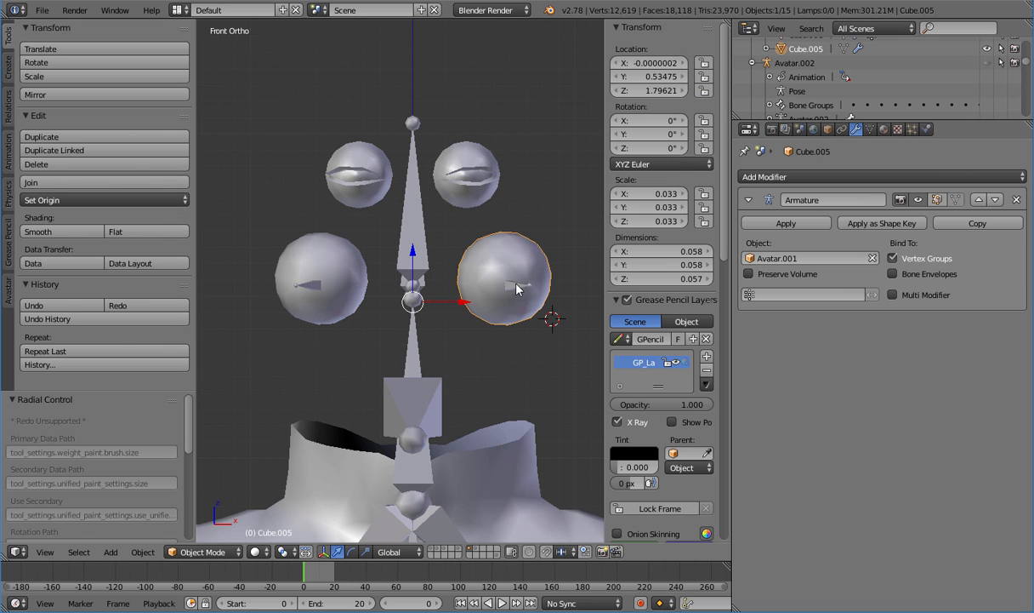
right_click(309, 283)
right_click(330, 310)
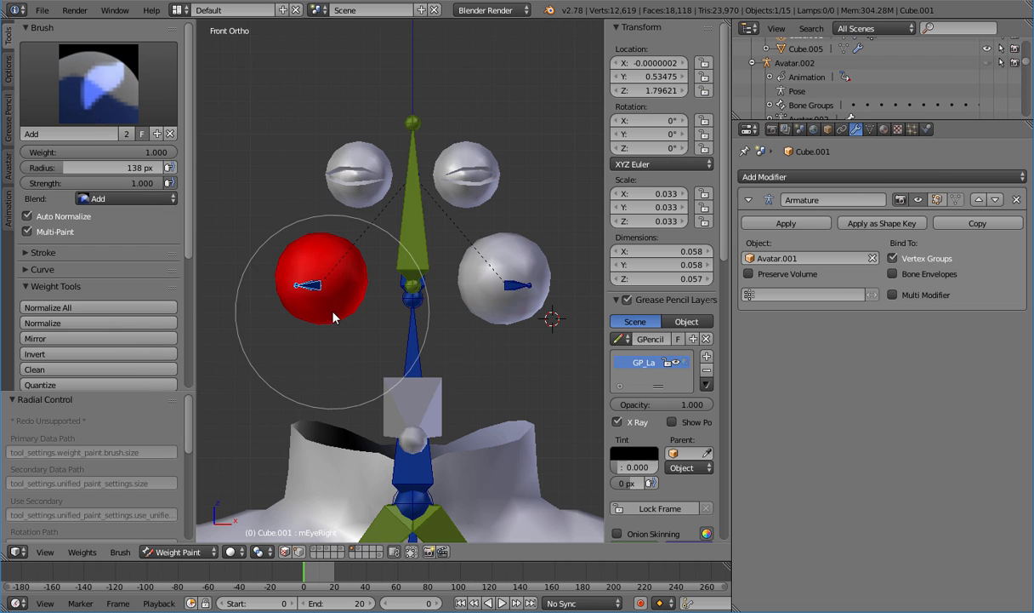
right_click(509, 288)
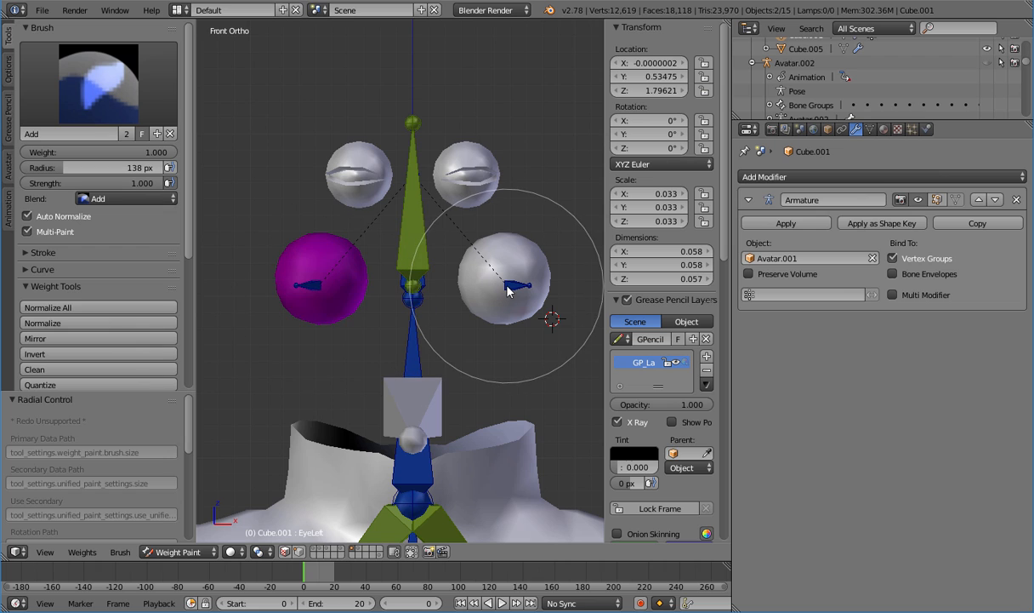
click(98, 83)
click(47, 222)
drag(272, 253, 331, 240)
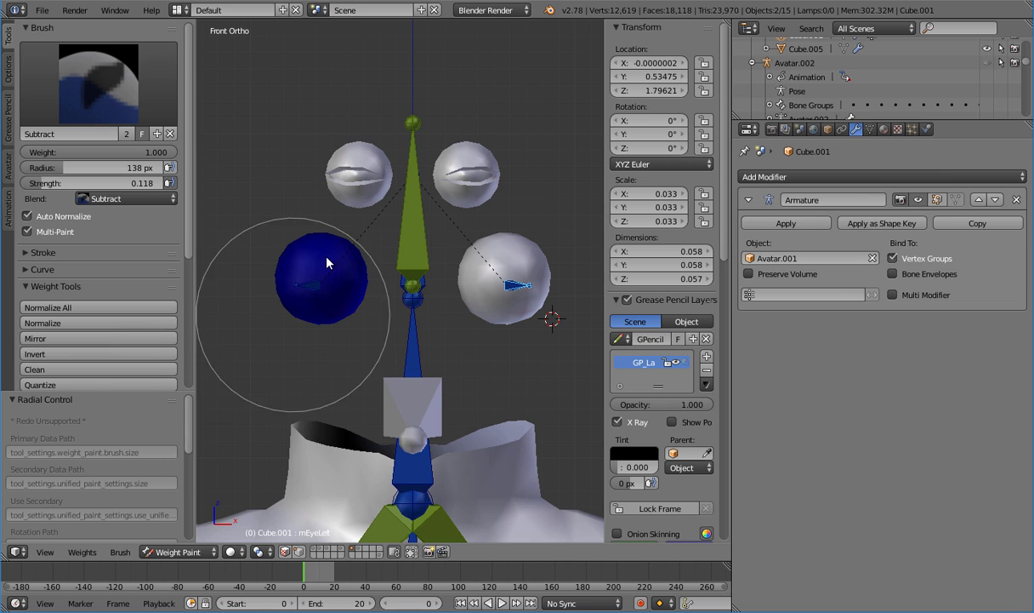
Leave weight painting on the right eyeball, select the large left eyeball Cube.005, and put it into Weight Paint mode
right_click(308, 288)
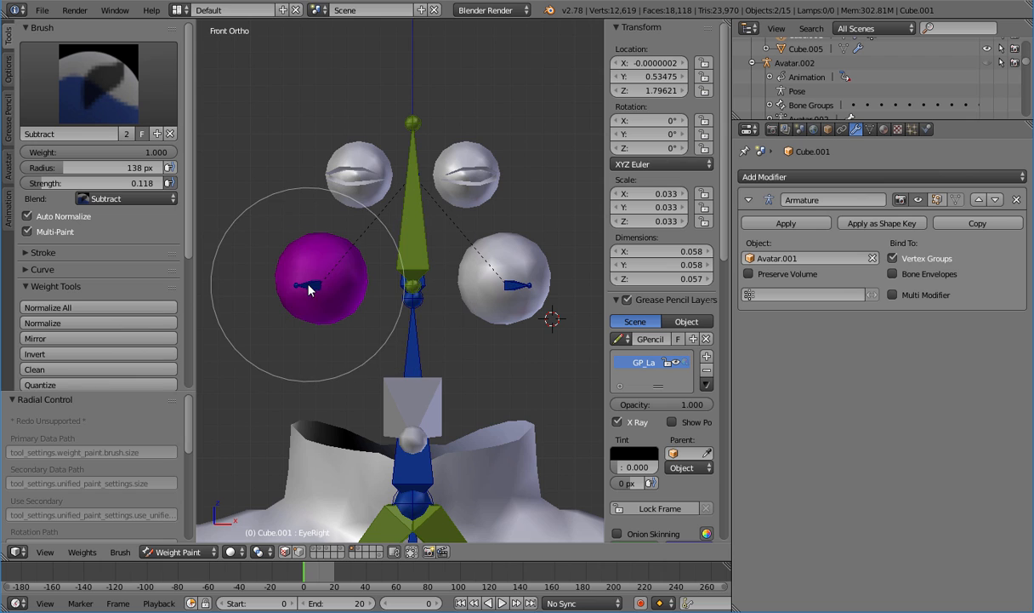
key(ctrl+Tab)
right_click(485, 285)
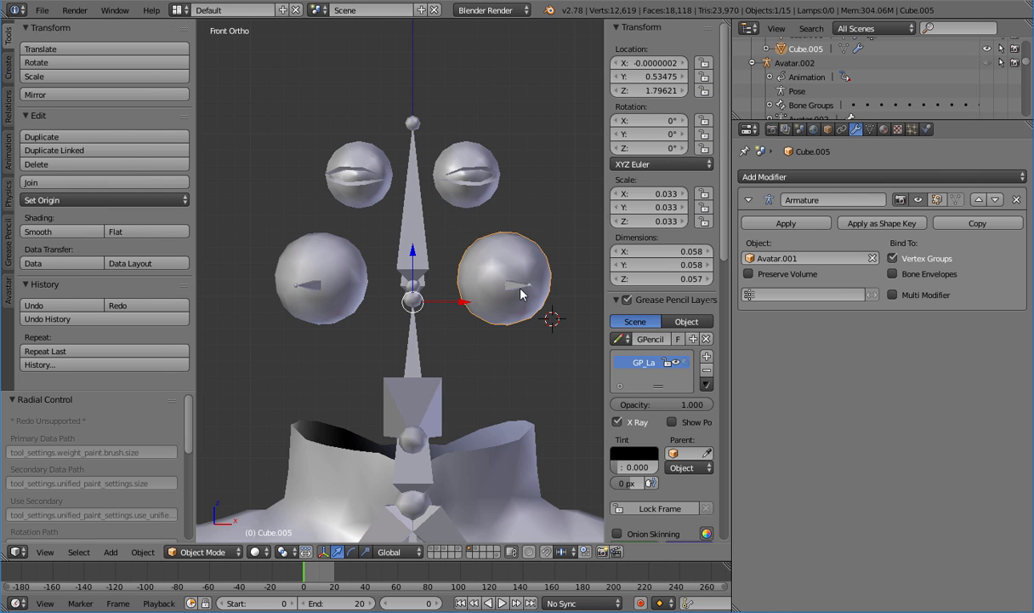
right_click(495, 276)
right_click(470, 282)
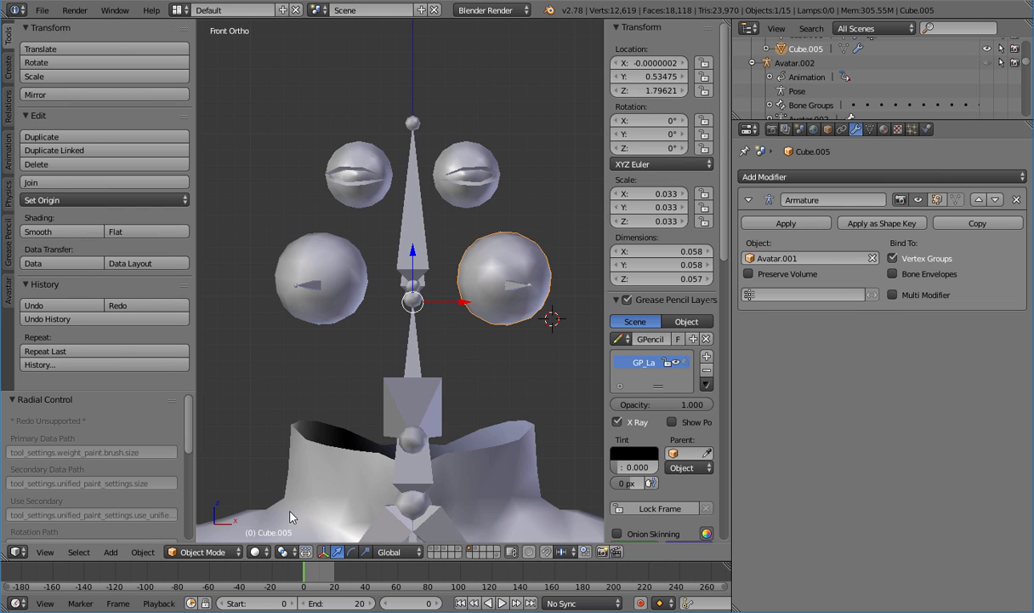
click(202, 551)
click(211, 466)
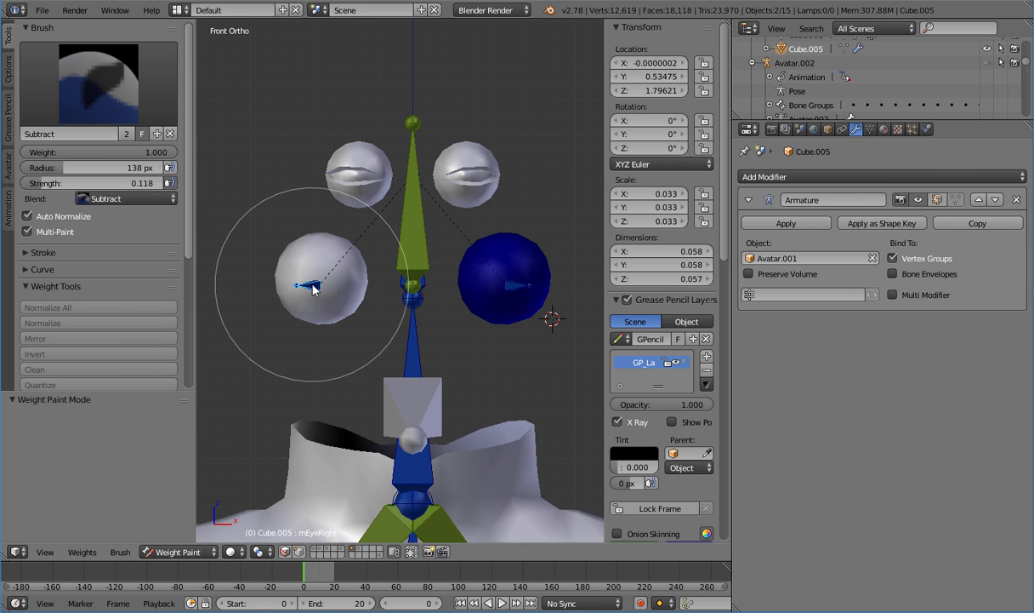
right_click(519, 287)
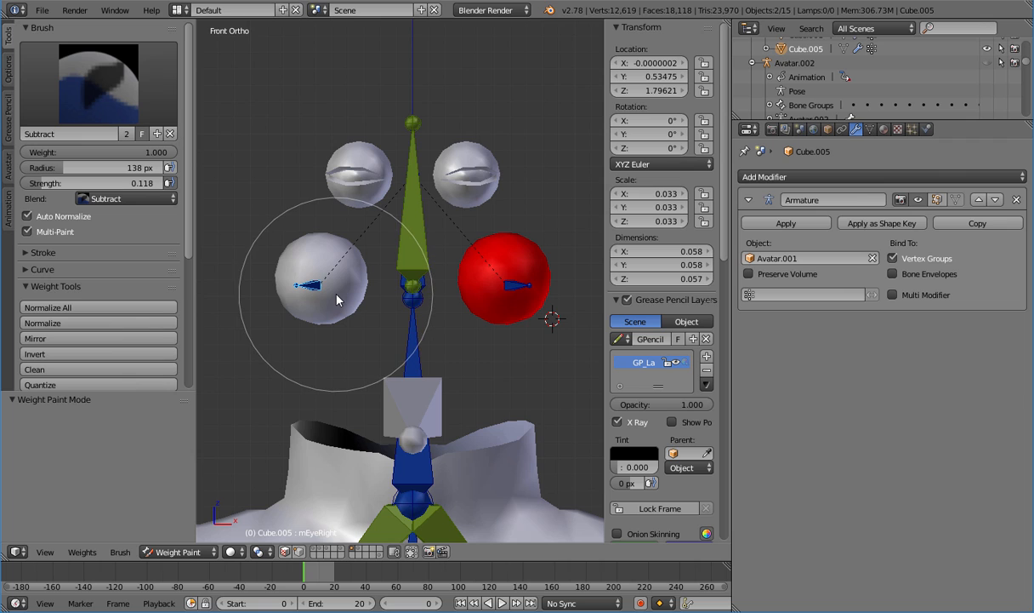
key(ctrl+z)
key(ctrl+z)
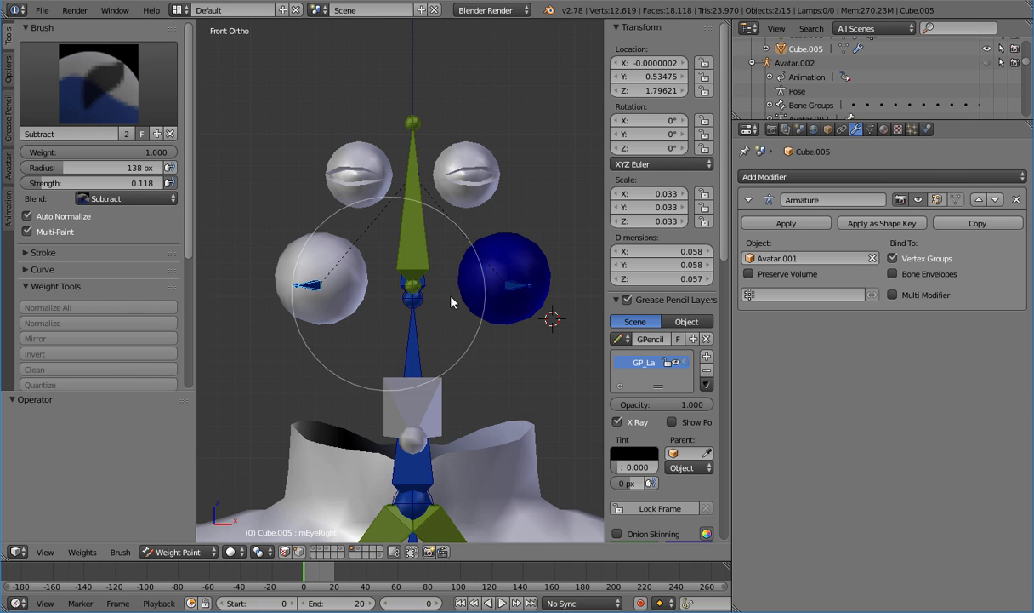
Paint the large left eyeball for the left eye bone, and use the Add brush to paint it for the right eye bone
right_click(511, 287)
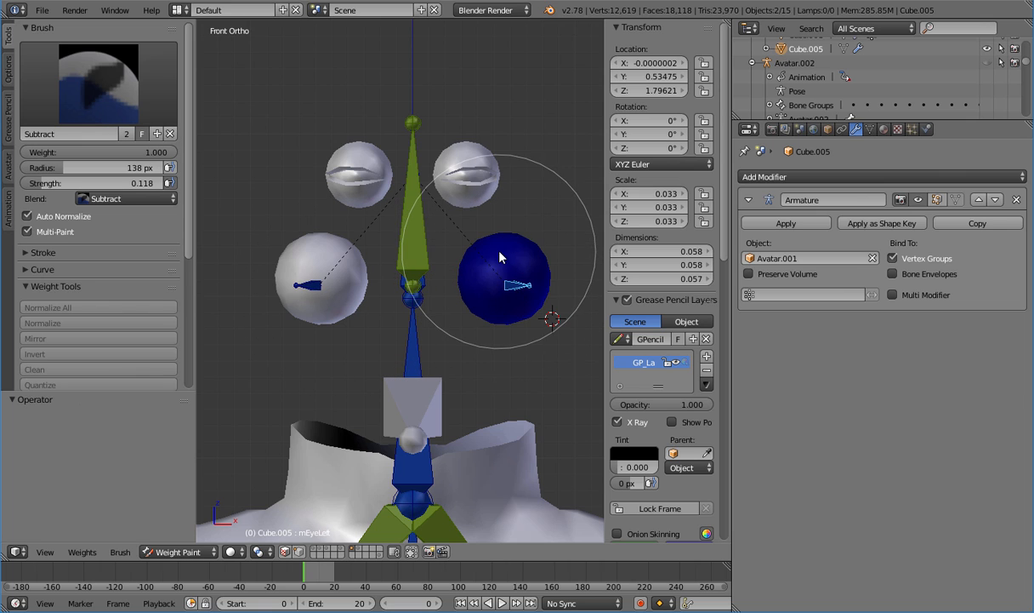
click(529, 282)
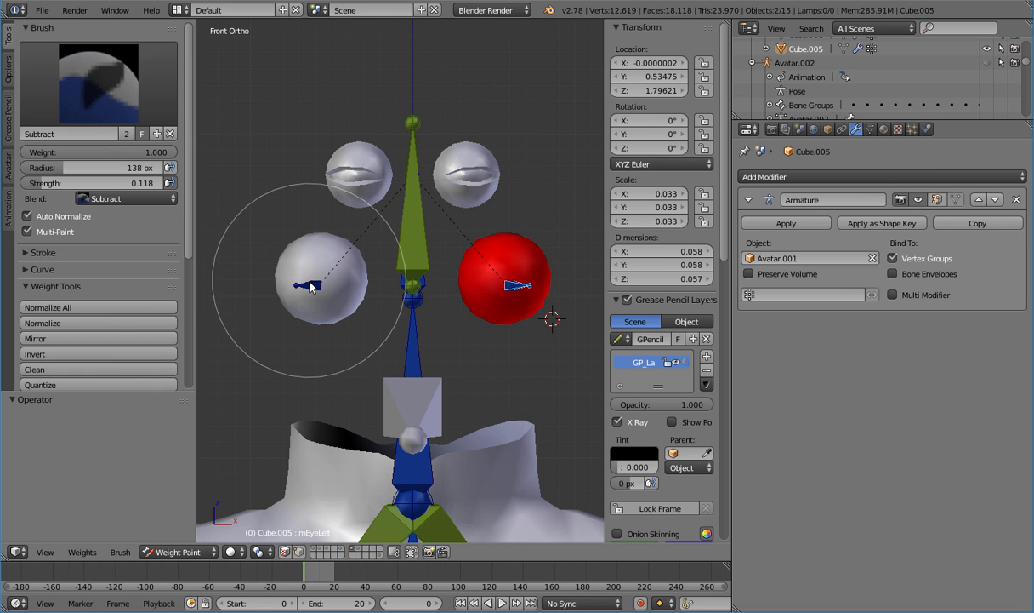
click(93, 88)
click(48, 174)
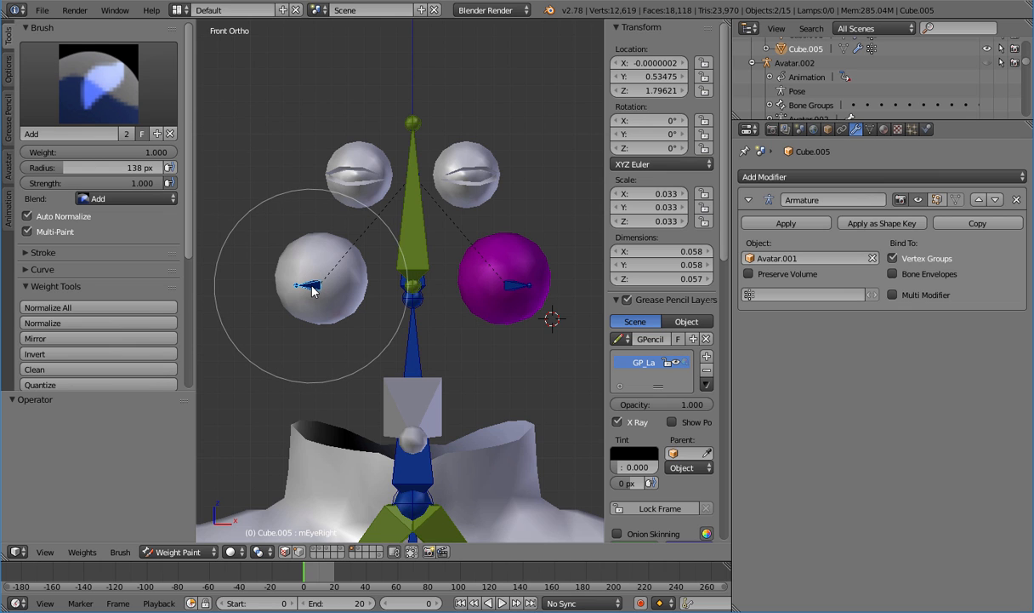
click(546, 285)
drag(545, 285, 476, 318)
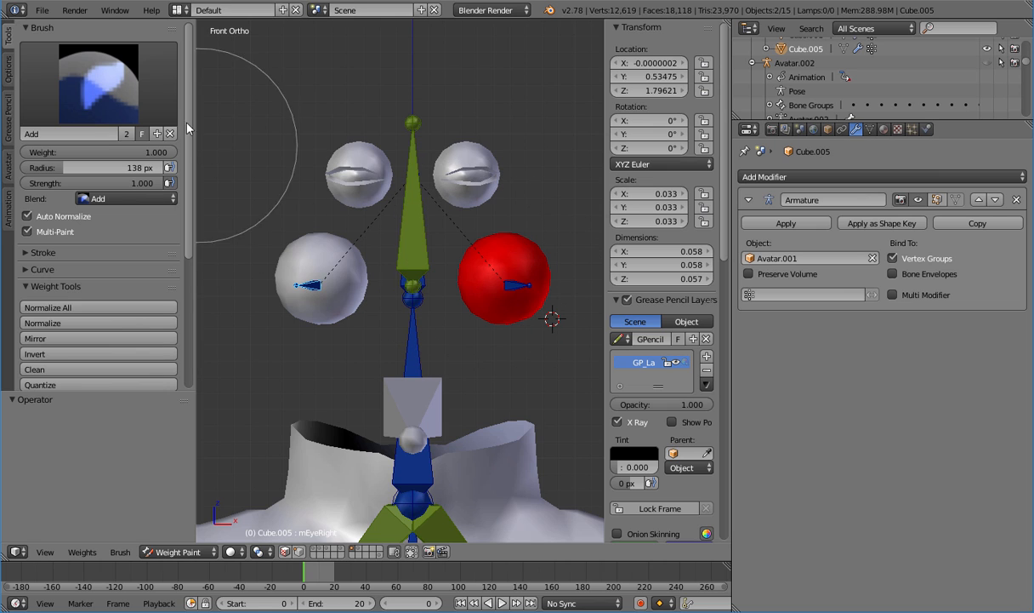
Erase the right eye bone's weight from the large left eyeball with the Subtract brush at strength 1.000
click(98, 86)
click(51, 229)
mouse_move(527, 289)
mouse_down()
mouse_move(549, 249)
mouse_move(473, 290)
mouse_up()
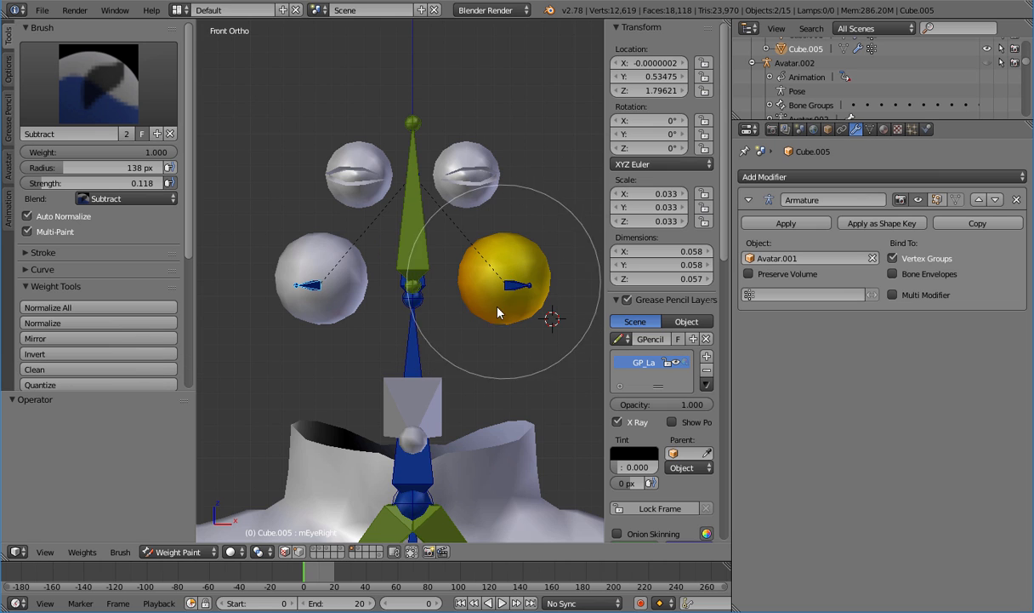
click(523, 283)
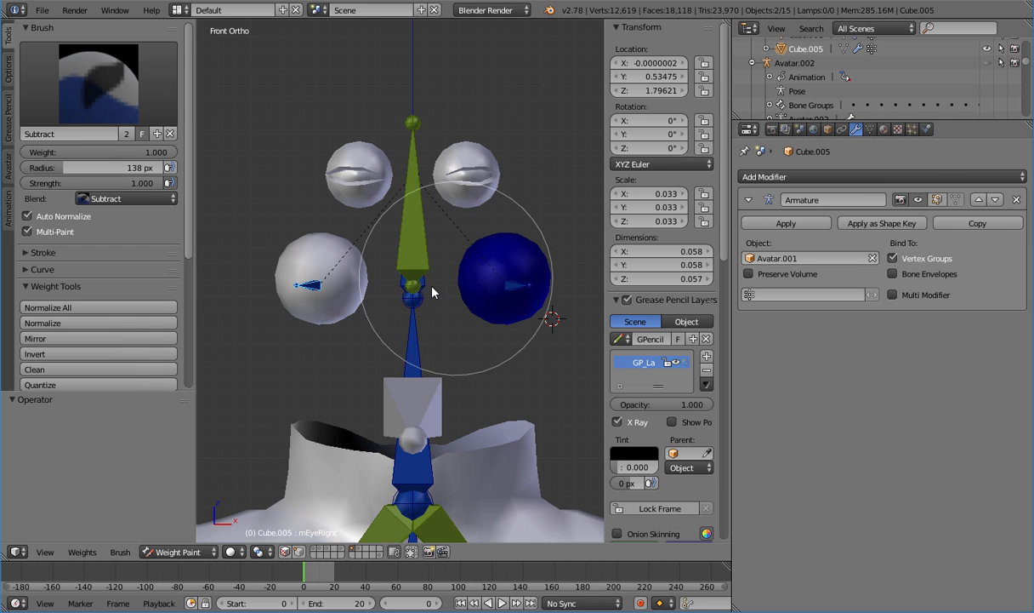
Return to the Add brush and check each eye bone's weights on both large eyeballs from several angles
right_click(512, 286)
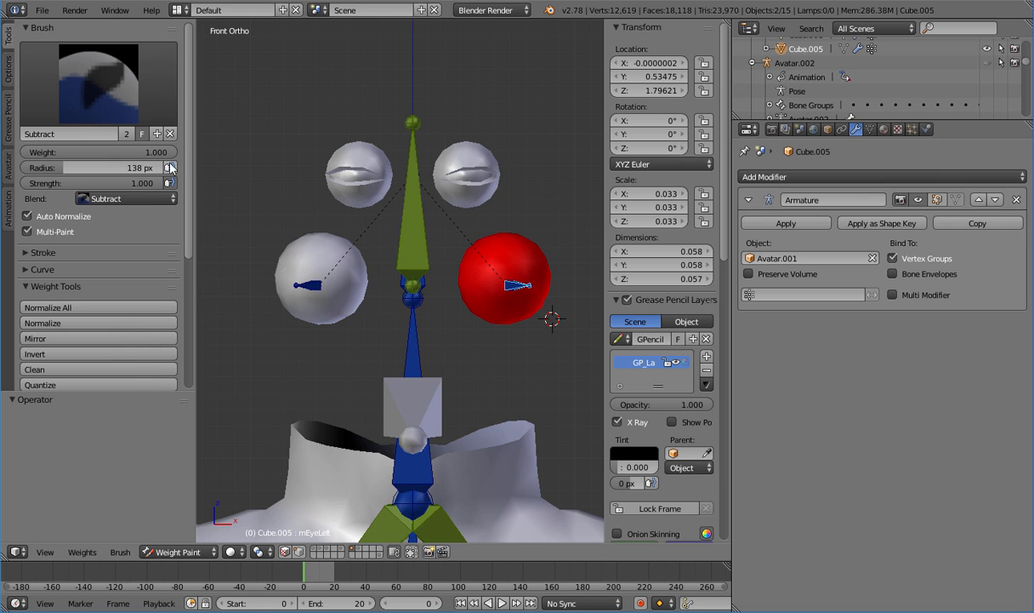
click(98, 83)
click(46, 161)
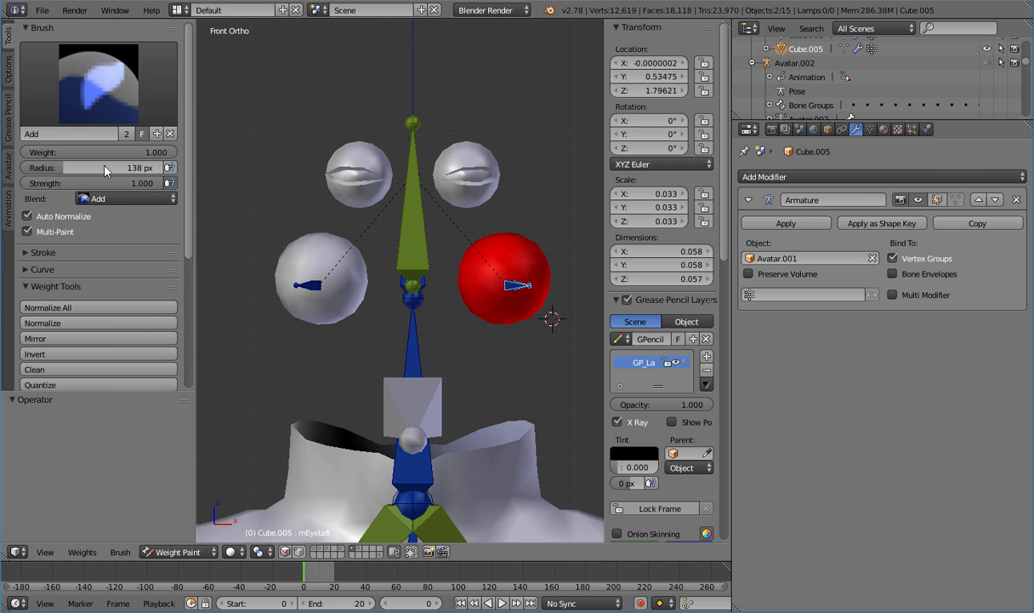
right_click(305, 285)
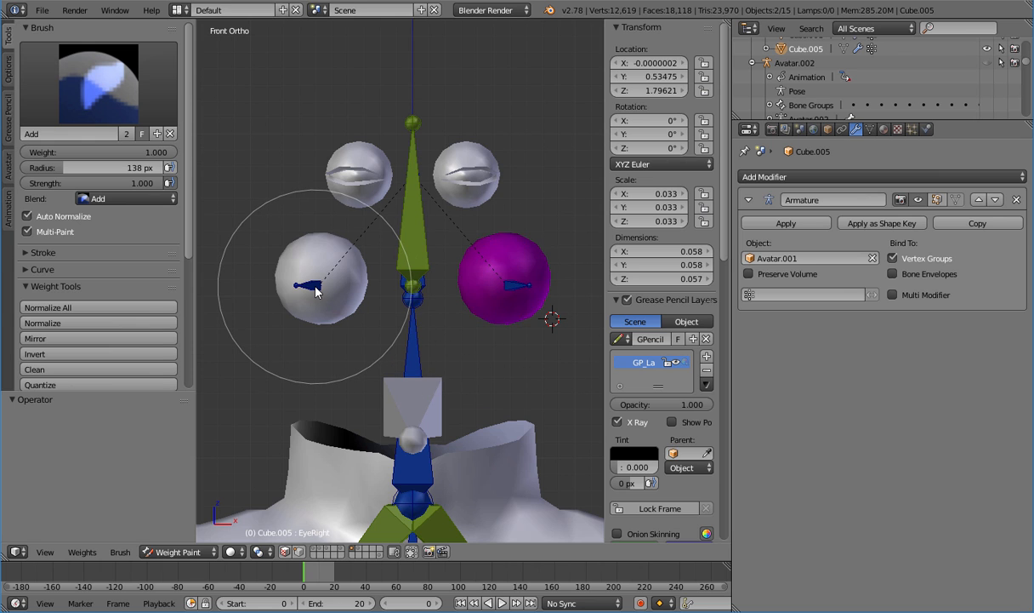
middle_drag(451, 297, 400, 293)
right_click(498, 275)
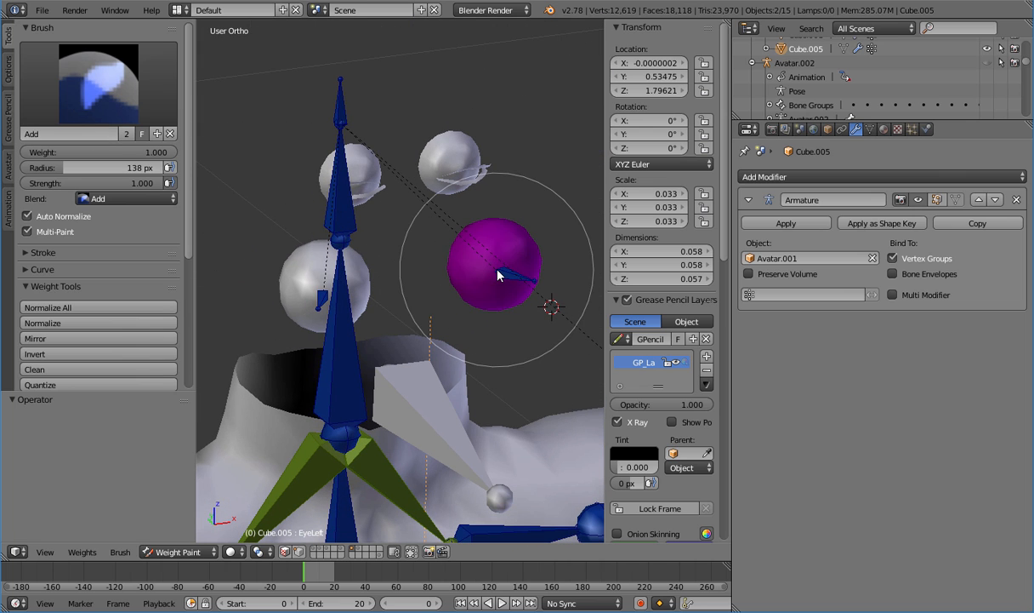
middle_drag(502, 275, 378, 260)
right_click(329, 270)
right_click(317, 262)
right_click(318, 268)
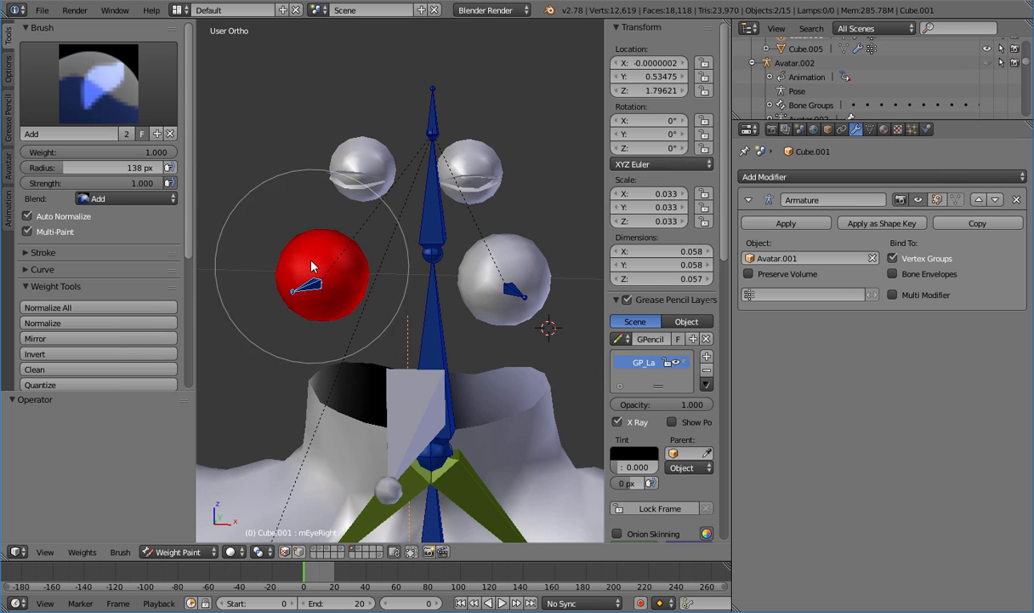
right_click(508, 291)
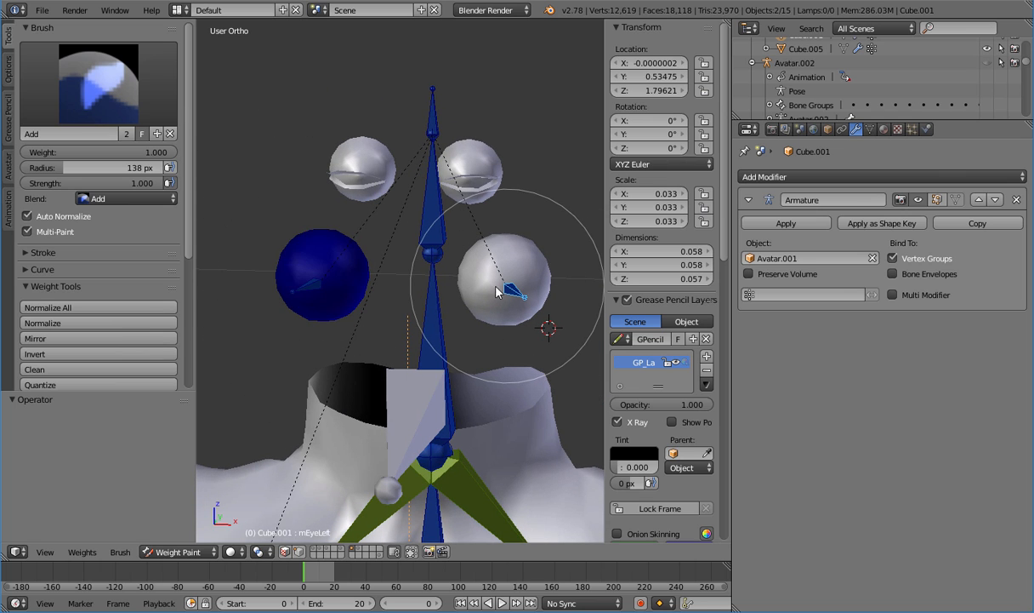
Switch to the Subtract brush for the left eye bone on the large right eyeball and inspect it from the front view
mouse_move(324, 272)
middle_down()
mouse_move(547, 340)
mouse_move(392, 330)
mouse_move(288, 264)
middle_up()
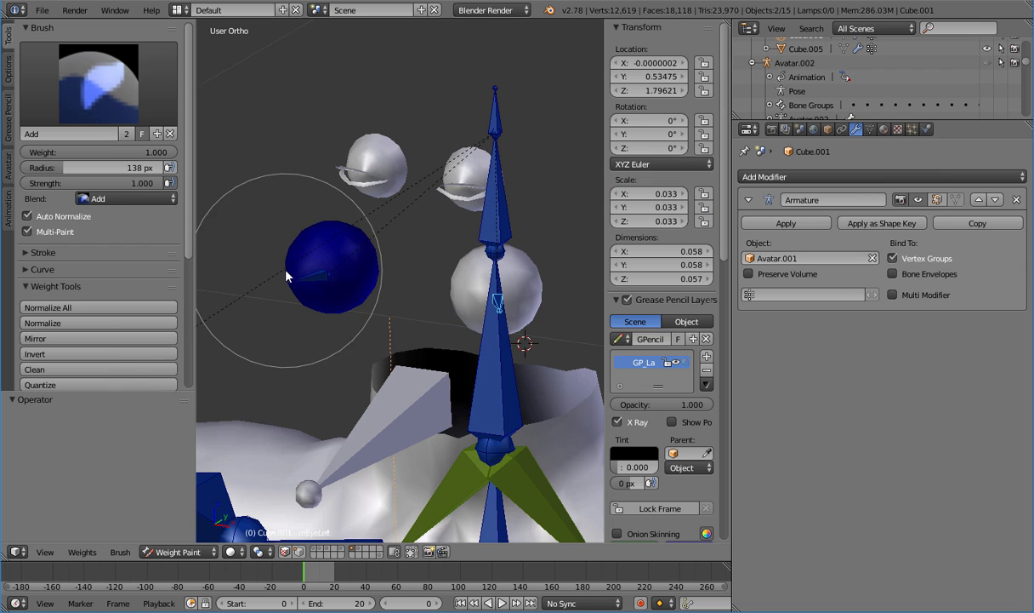
click(86, 98)
click(44, 208)
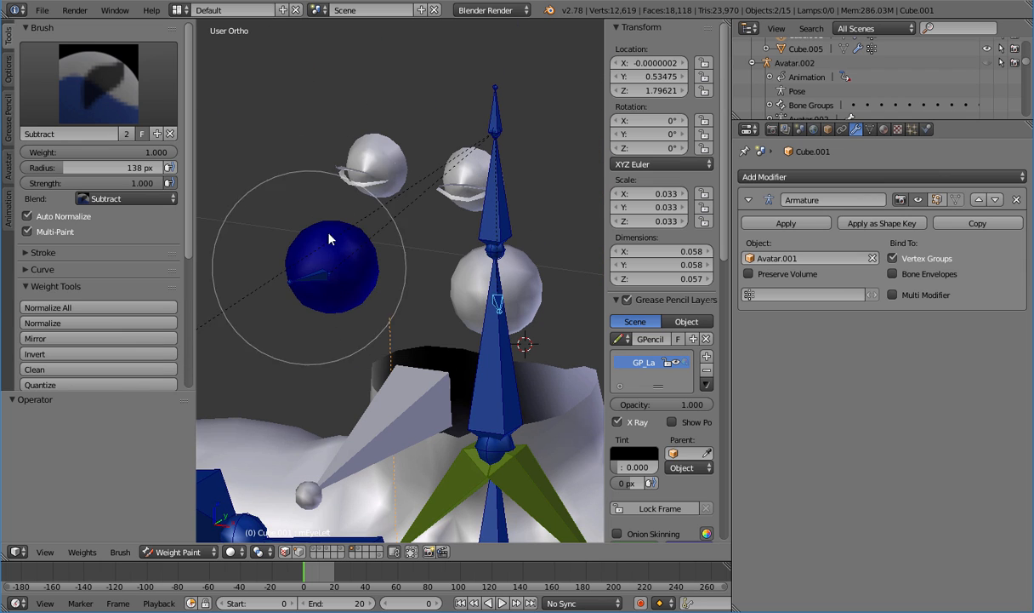
middle_drag(338, 220, 432, 216)
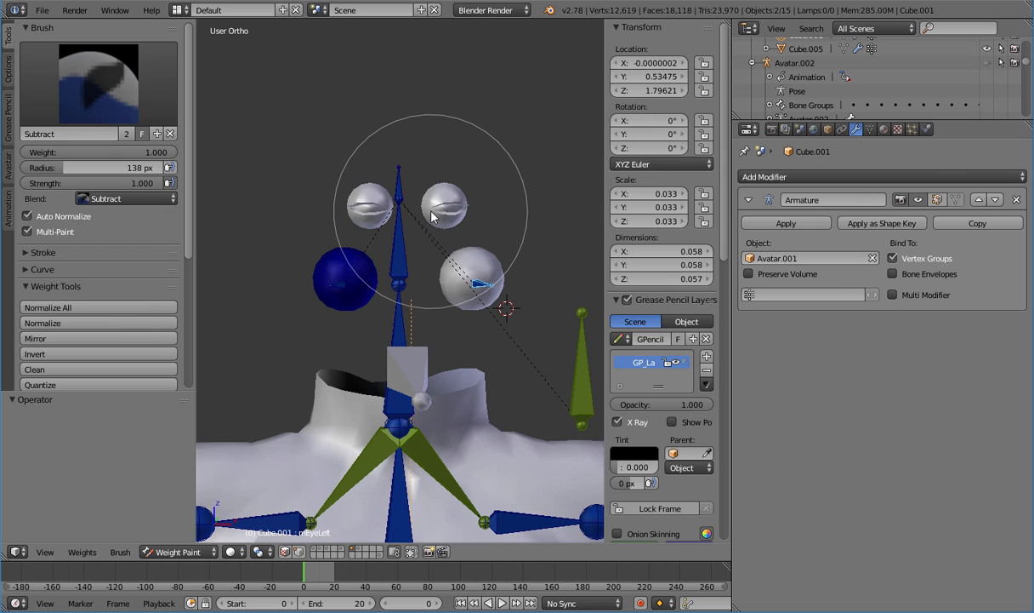
key(KP_1)
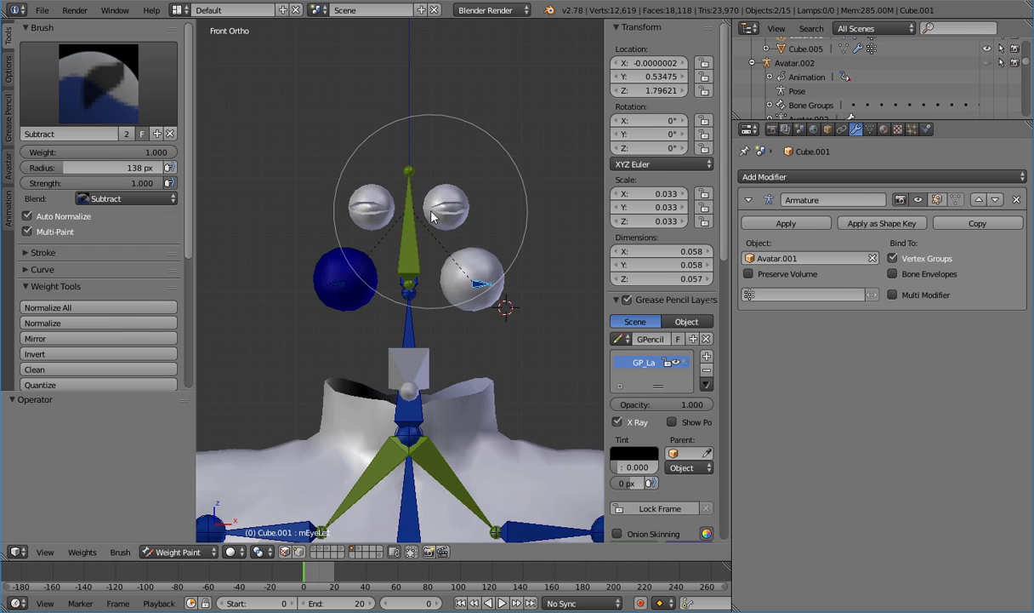
Take both large eyeballs out of Weight Paint into Object Mode, leaving the one on the character's right side selected
click(181, 553)
click(213, 533)
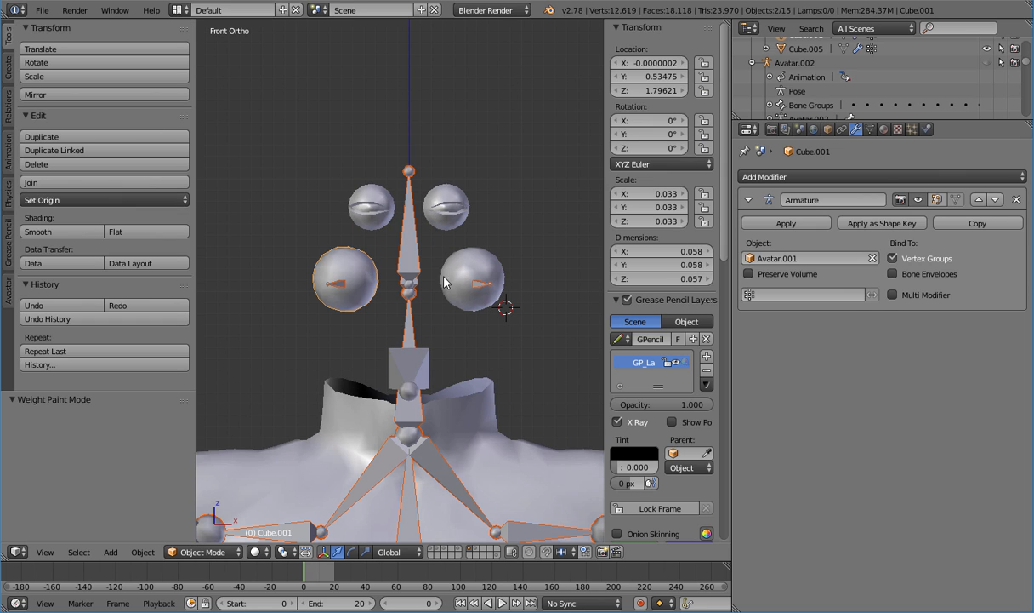
right_click(484, 252)
click(184, 549)
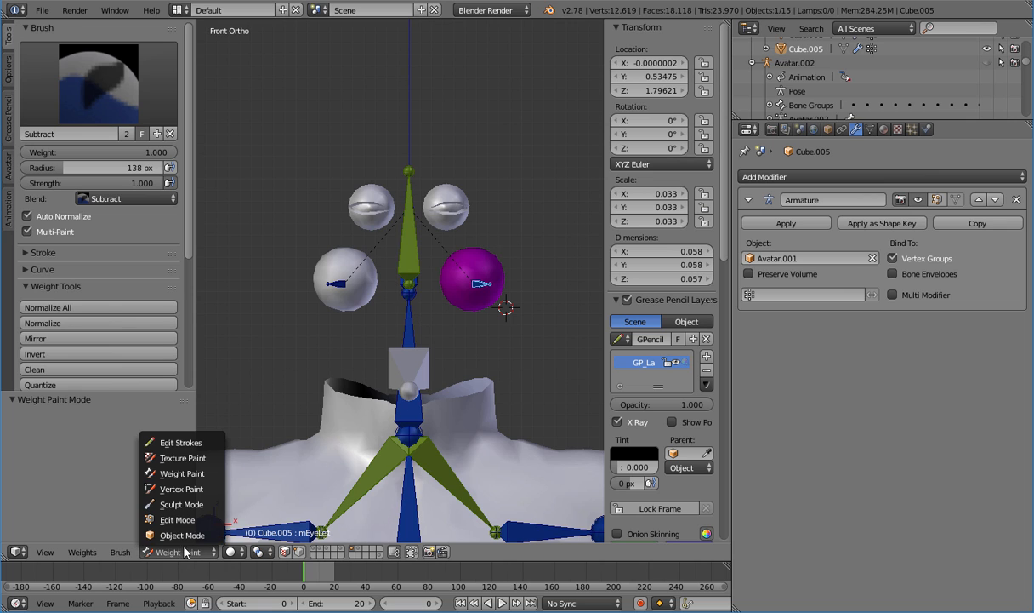
click(183, 535)
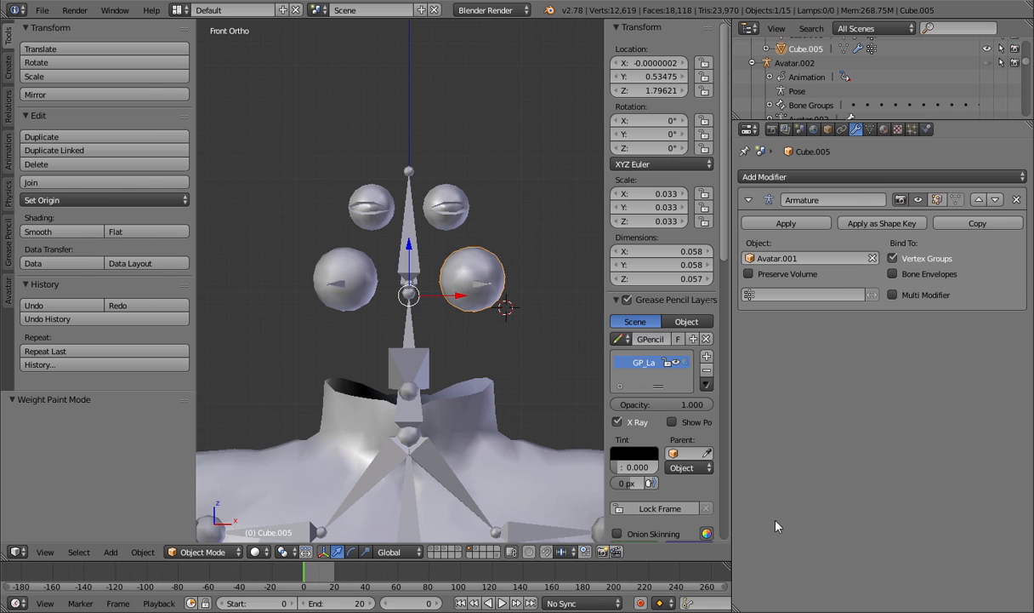
right_click(351, 270)
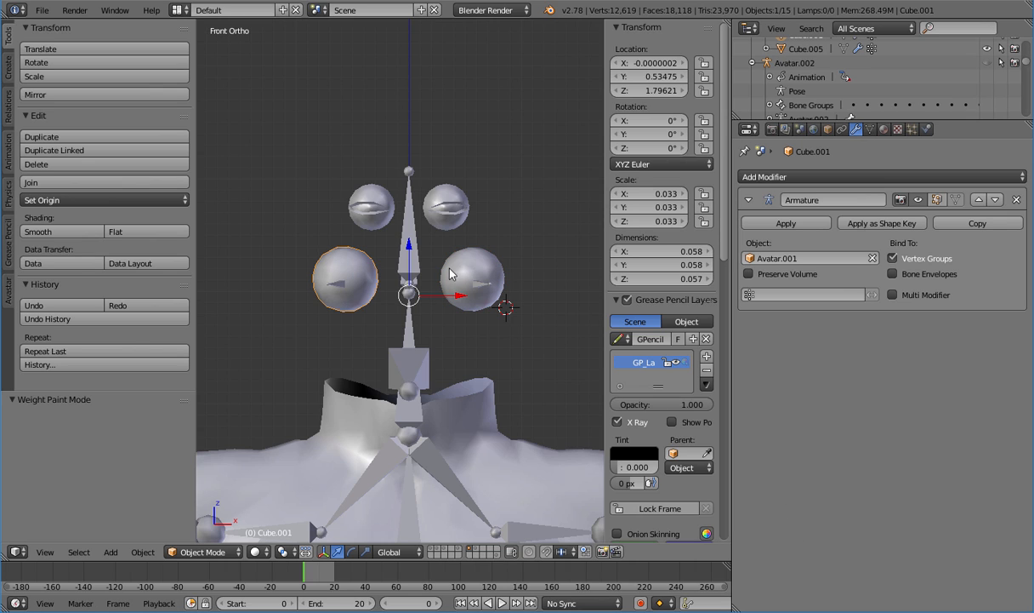
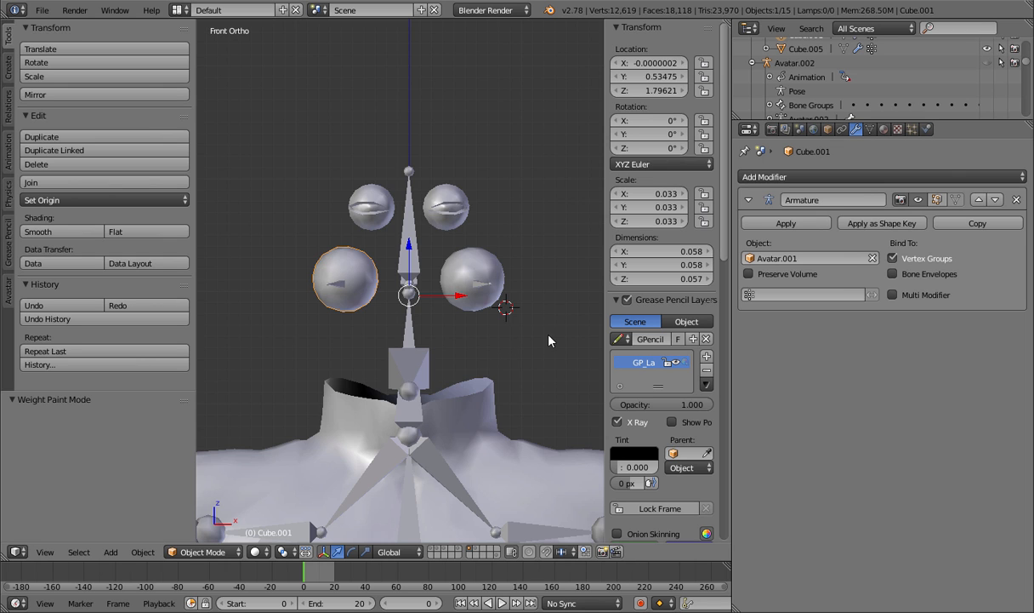
Show the dolphin head's layer together with the eyes and rig, and inspect the eye sockets from several angles
middle_drag(550, 340, 455, 502)
shift+click(479, 552)
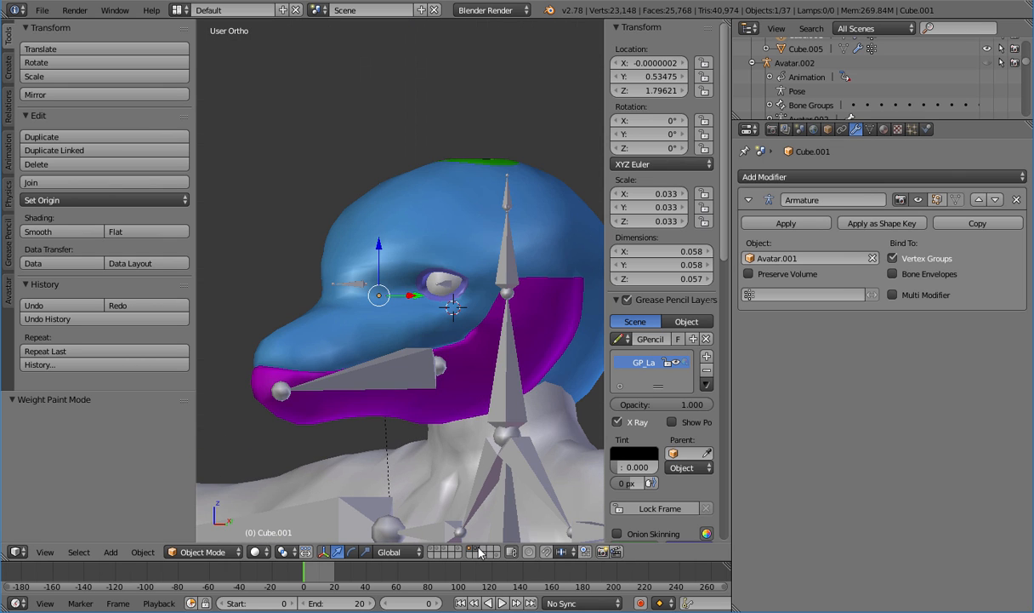
middle_drag(449, 390, 556, 364)
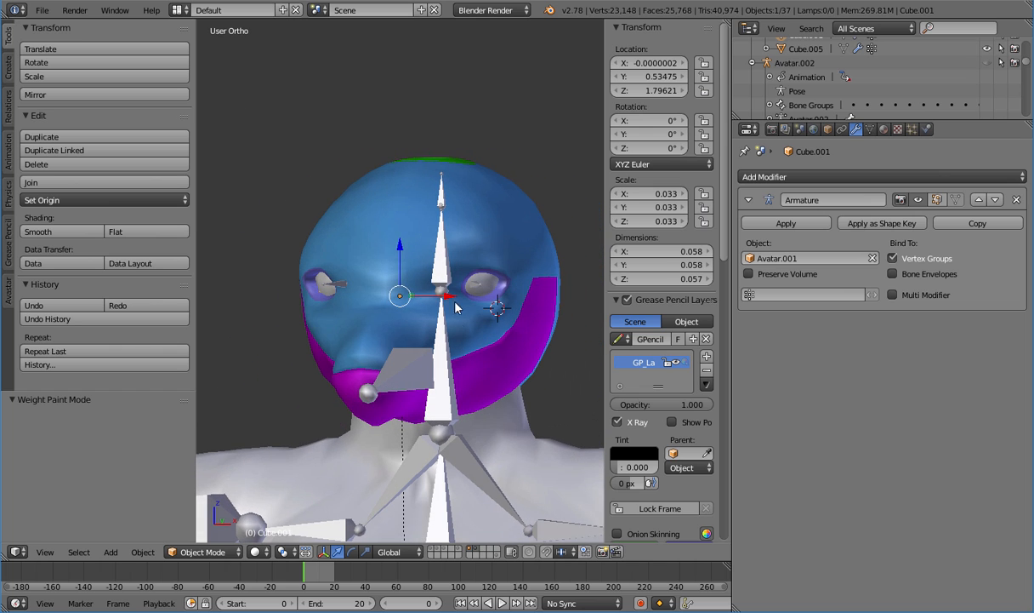
middle_drag(516, 299, 409, 286)
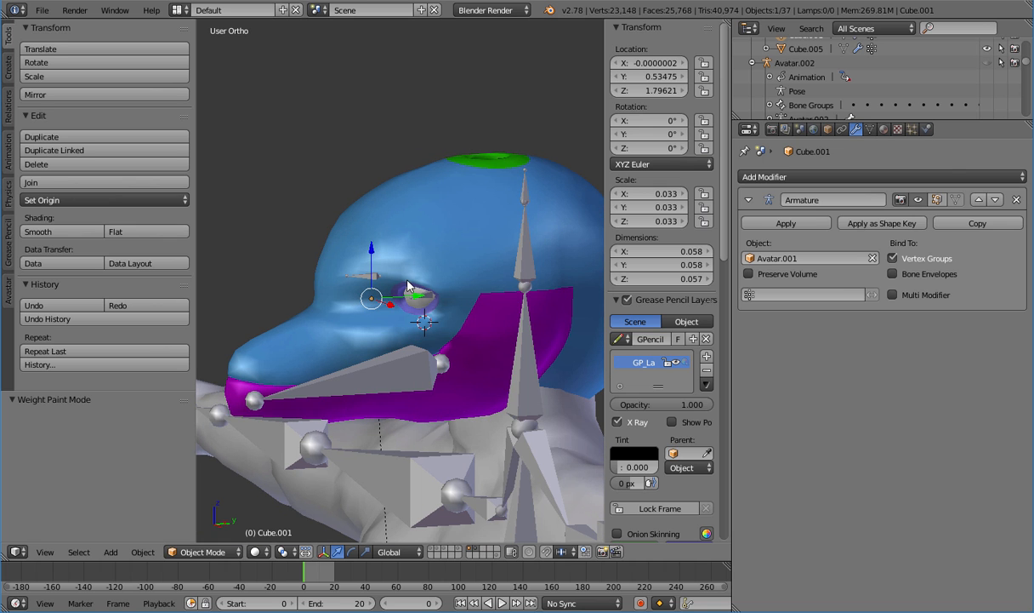
right_click(421, 298)
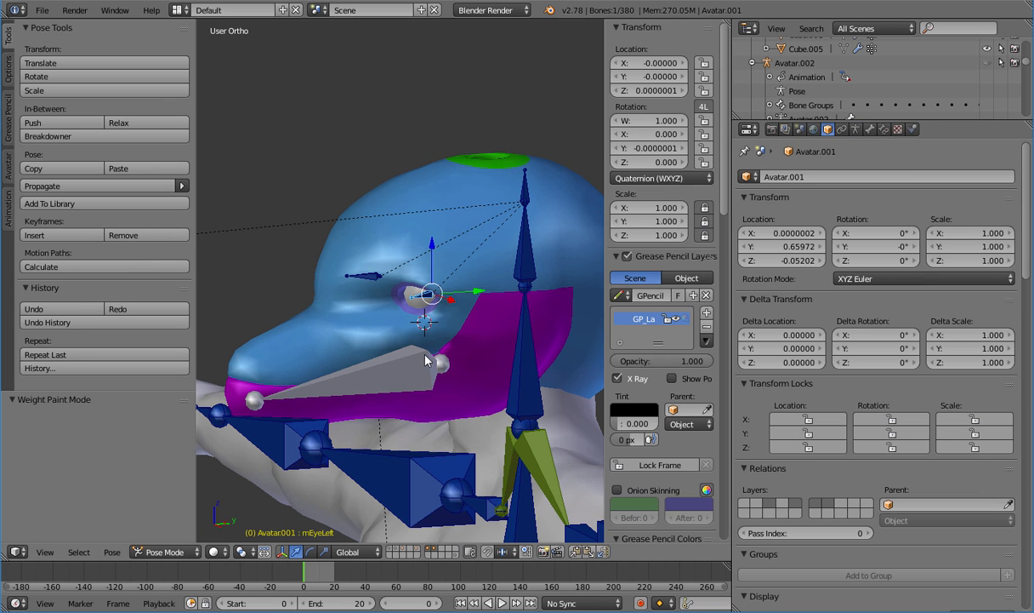
middle_drag(427, 360, 415, 340)
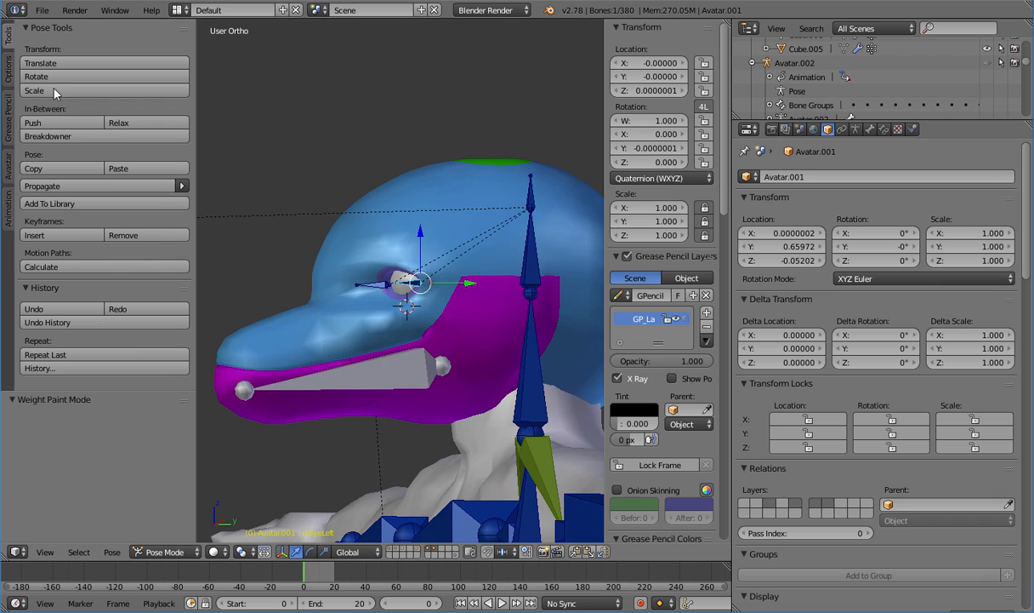
Put the dolphin head into Weight Paint mode, reveal its hidden geometry and turn off the selection masking
right_click(526, 386)
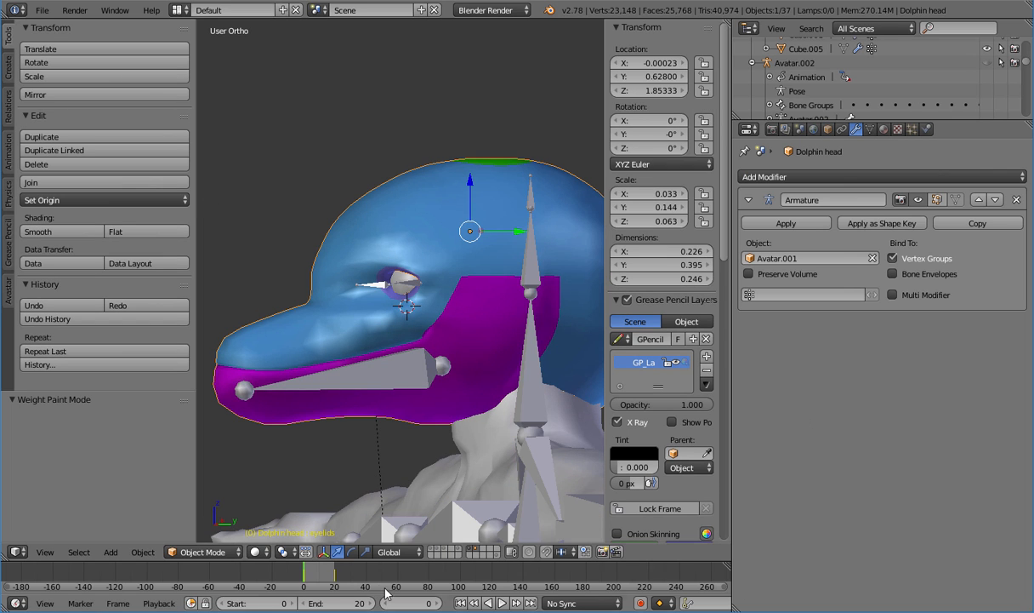
click(202, 552)
click(206, 473)
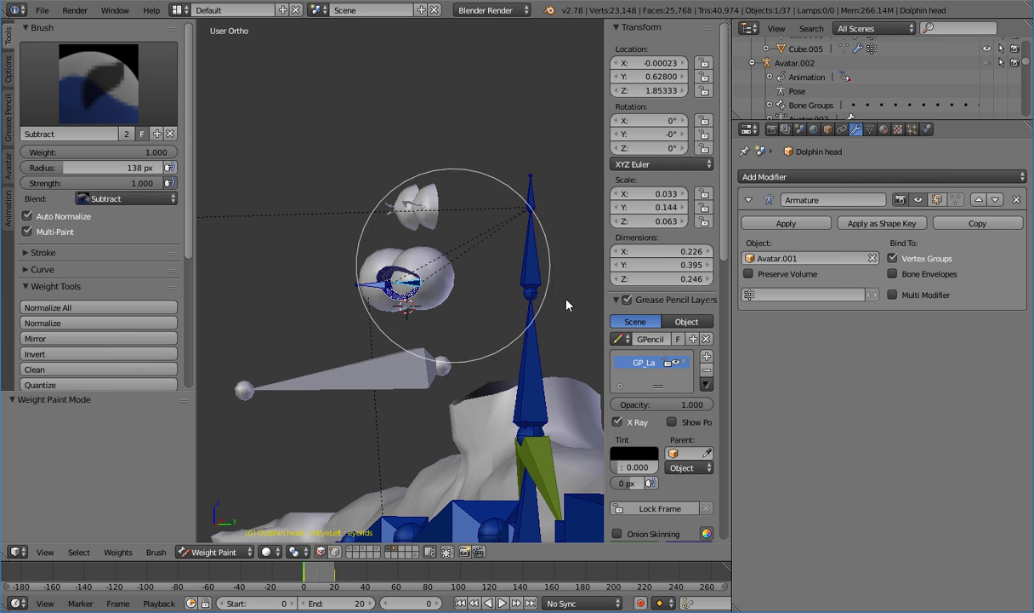
click(327, 553)
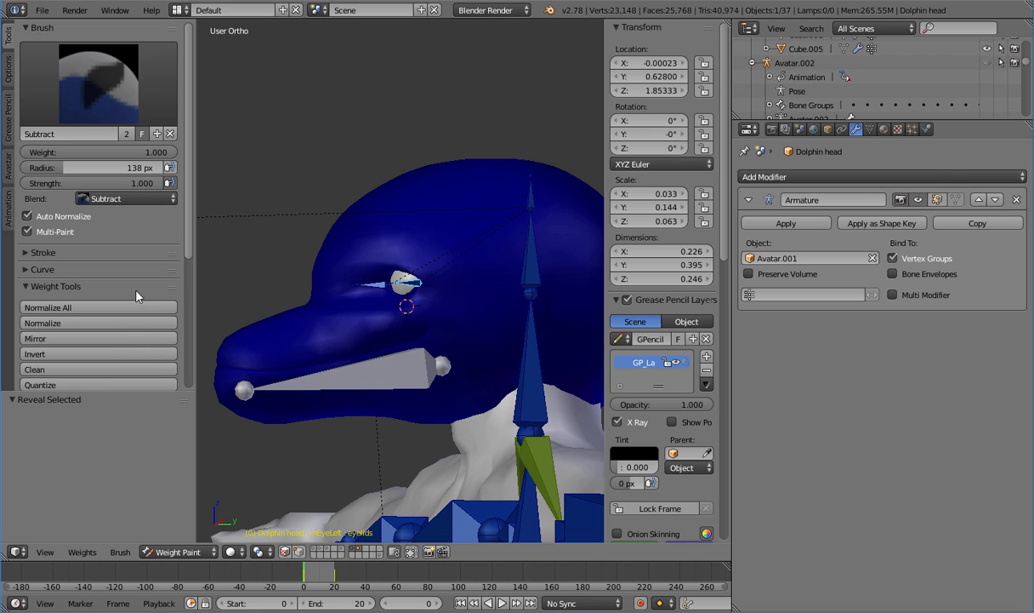
Bring up Avastar's Rig Display settings with the deform bone groups
scroll(134, 294, down, 6)
scroll(134, 295, up, 6)
click(9, 169)
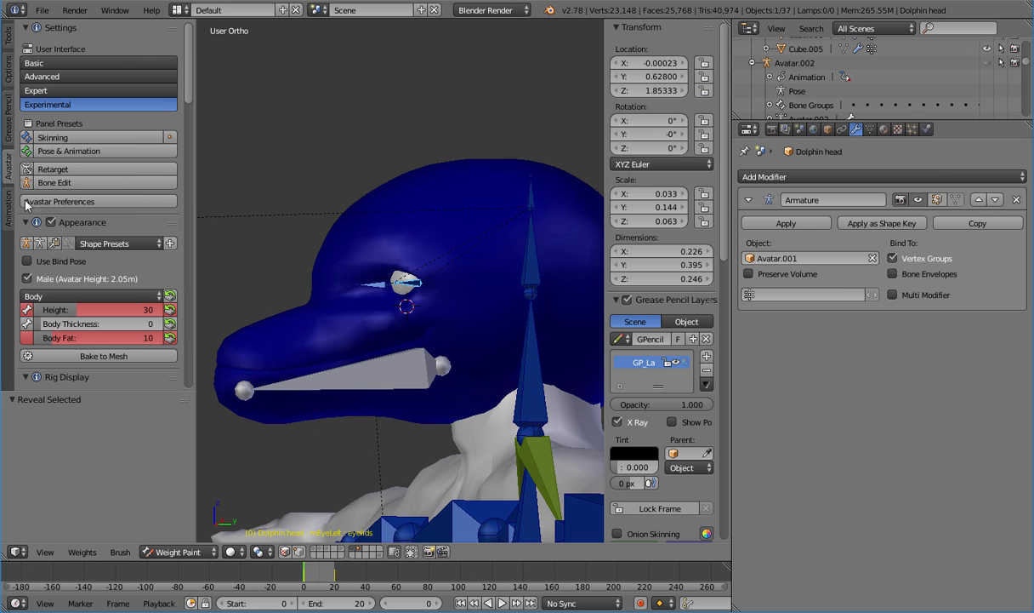
scroll(132, 197, down, 8)
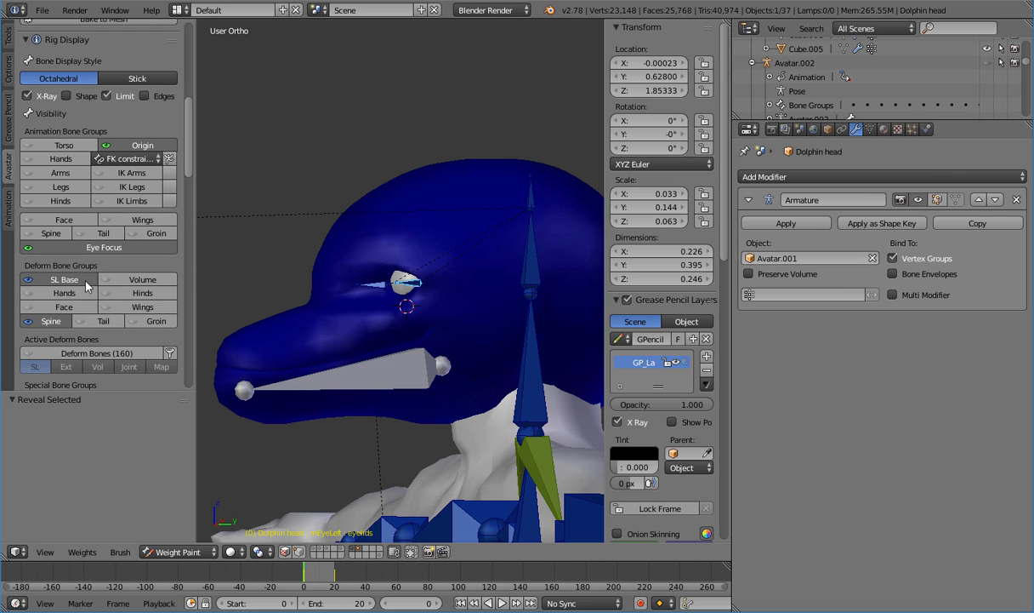
Show the Face deform bones and select the eyelid bones of both eyes and the mFaceForeheadCenter bone
click(88, 307)
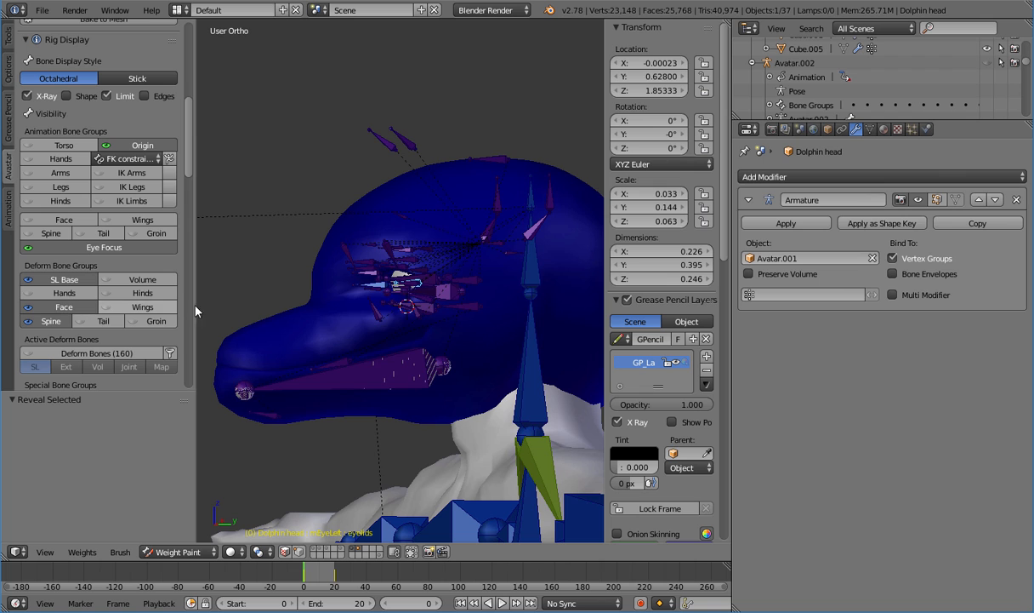
right_click(389, 251)
right_click(409, 305)
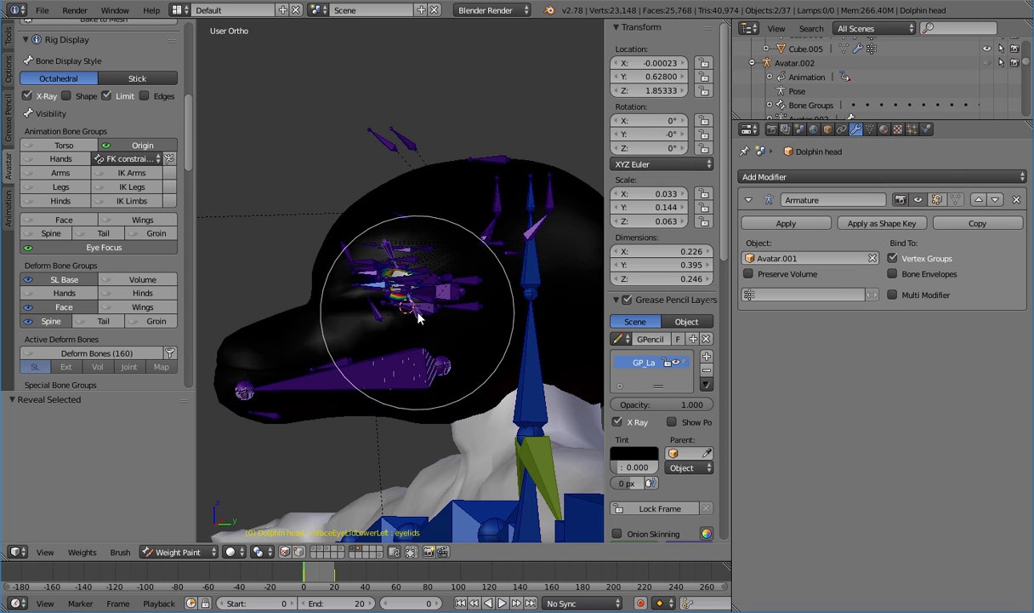
mouse_move(443, 327)
middle_down()
mouse_move(538, 326)
mouse_move(550, 338)
middle_up()
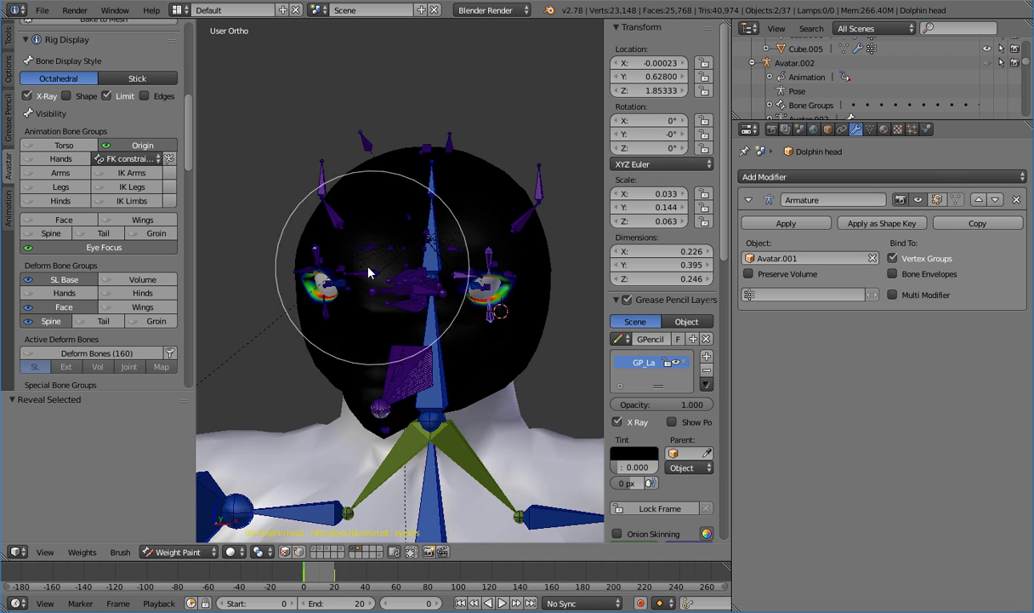
right_click(324, 298)
middle_drag(359, 257, 353, 336)
right_click(455, 140)
middle_drag(473, 351, 423, 254)
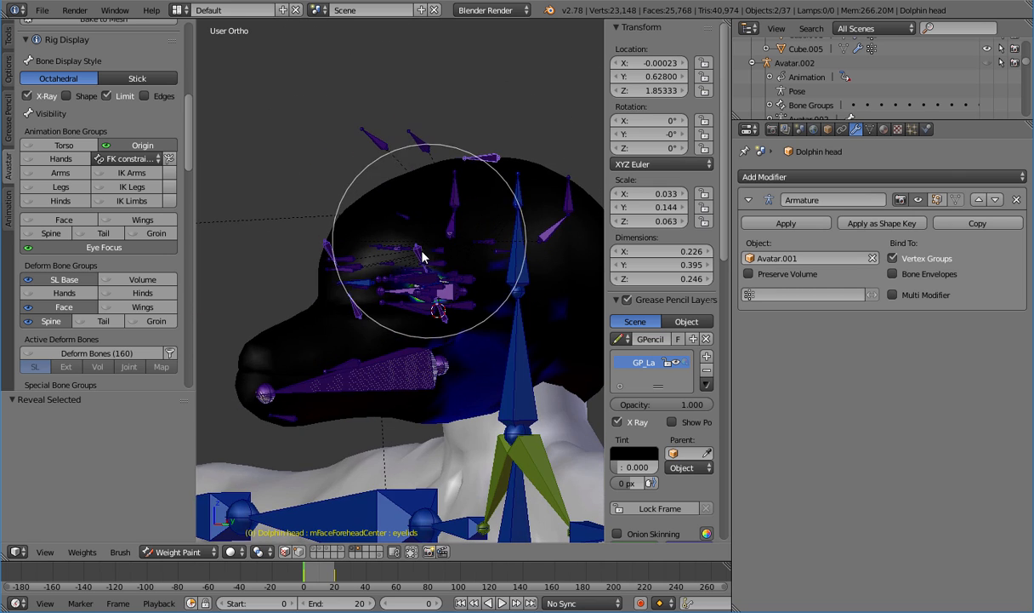
Add the mHead, mNeck and mSkull bones to the selection and hide all the unselected bones
mouse_move(395, 372)
middle_down()
mouse_move(432, 397)
mouse_move(418, 376)
mouse_move(428, 342)
mouse_move(352, 342)
mouse_move(344, 352)
mouse_move(502, 291)
middle_up()
right_click(529, 247)
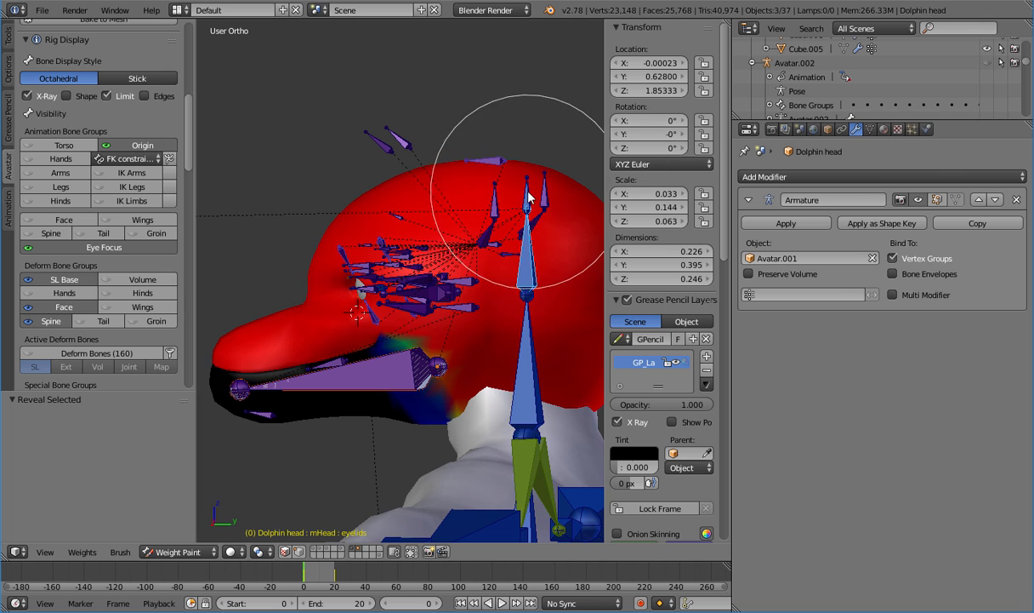
right_click(530, 374)
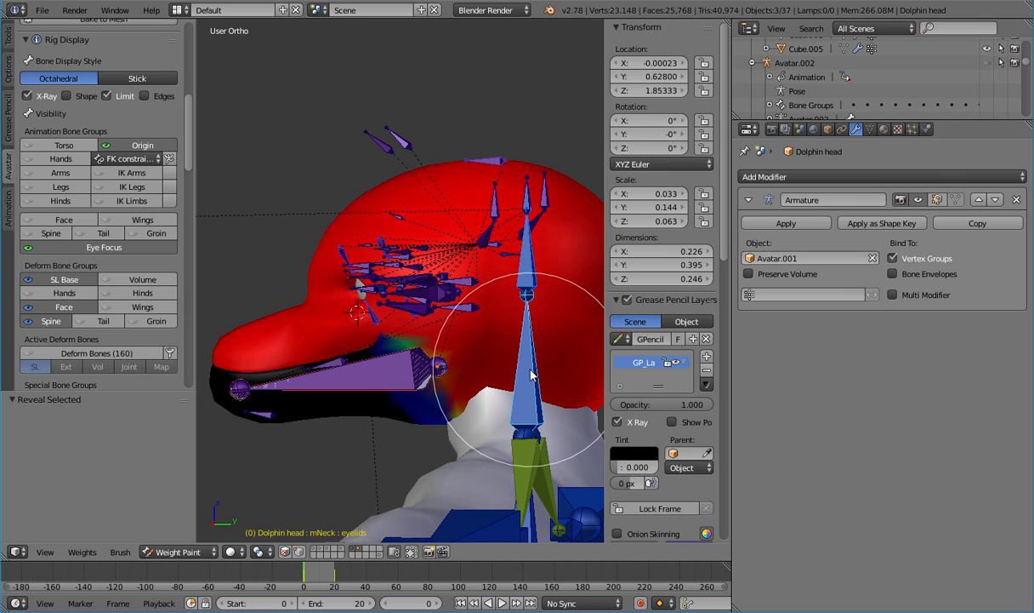
right_click(526, 200)
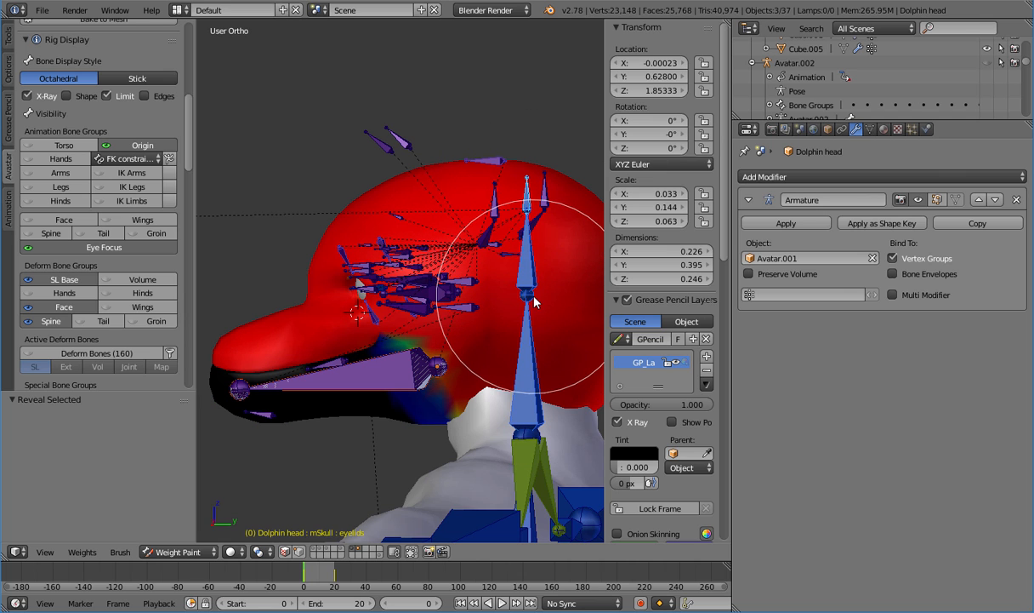
key(ctrl+i)
key(h)
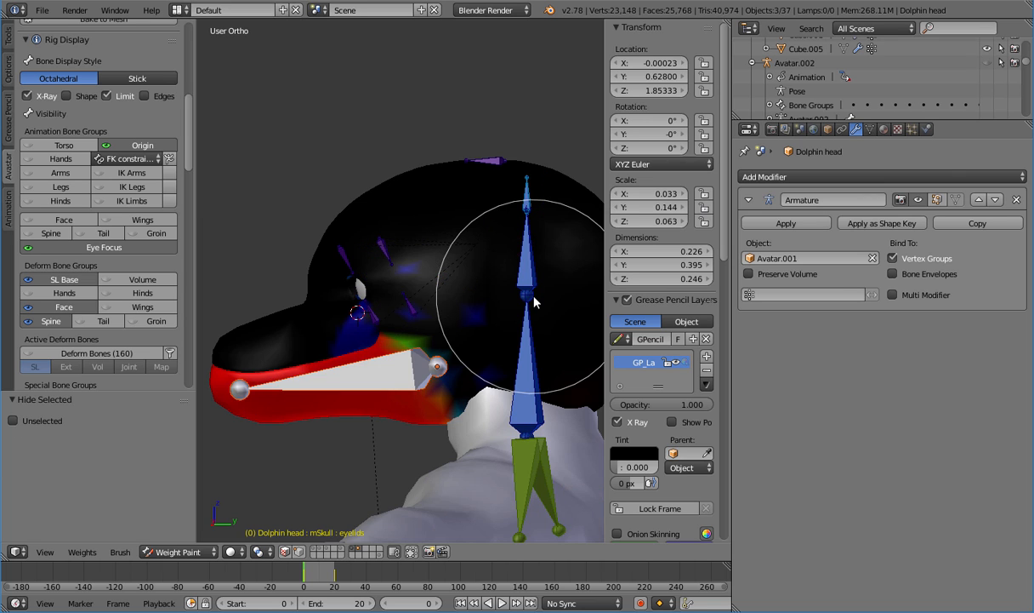
Leave weight painting, select the separate jaw armature Armature.001 and hide it in Object Mode
key(KP_3)
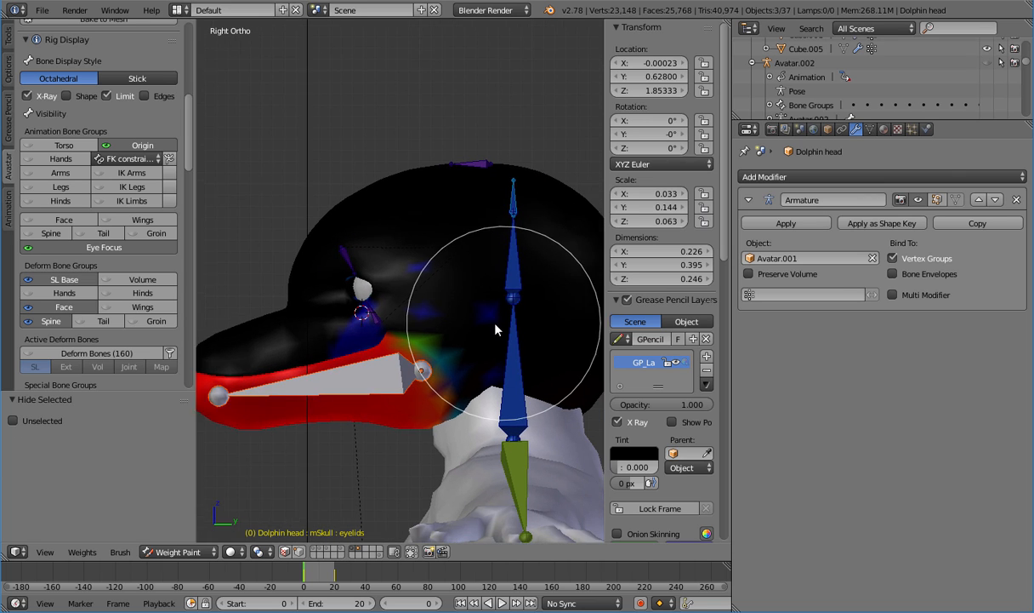
shift+middle_drag(495, 329, 446, 323)
right_click(305, 379)
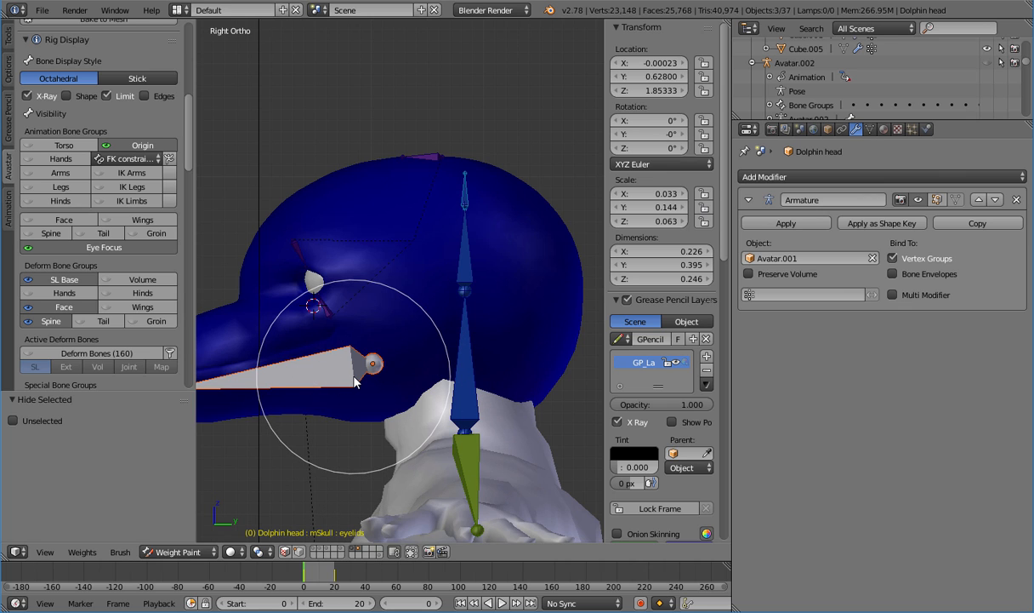
click(192, 550)
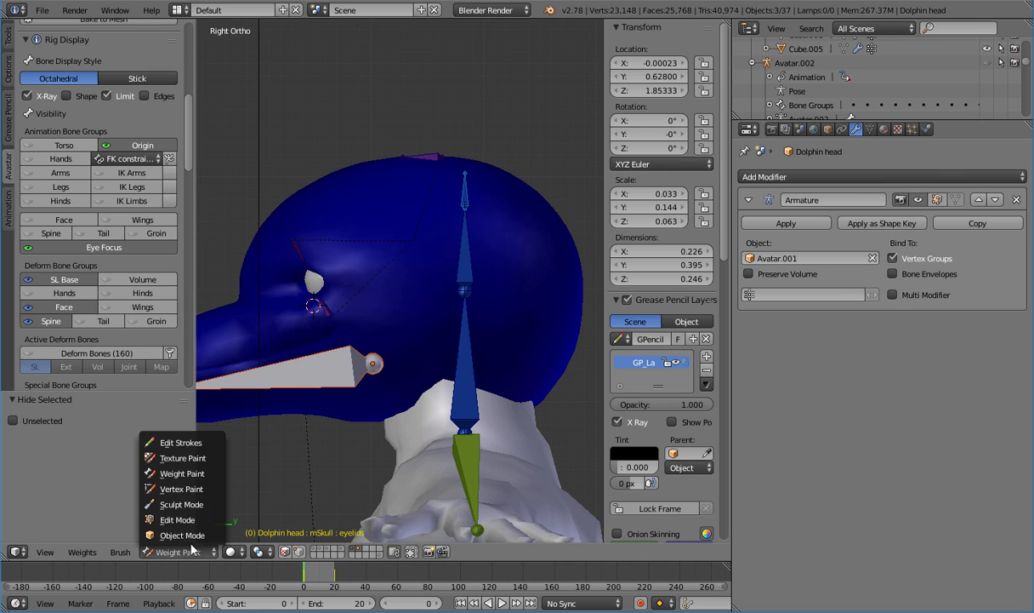
click(182, 534)
right_click(358, 370)
key(h)
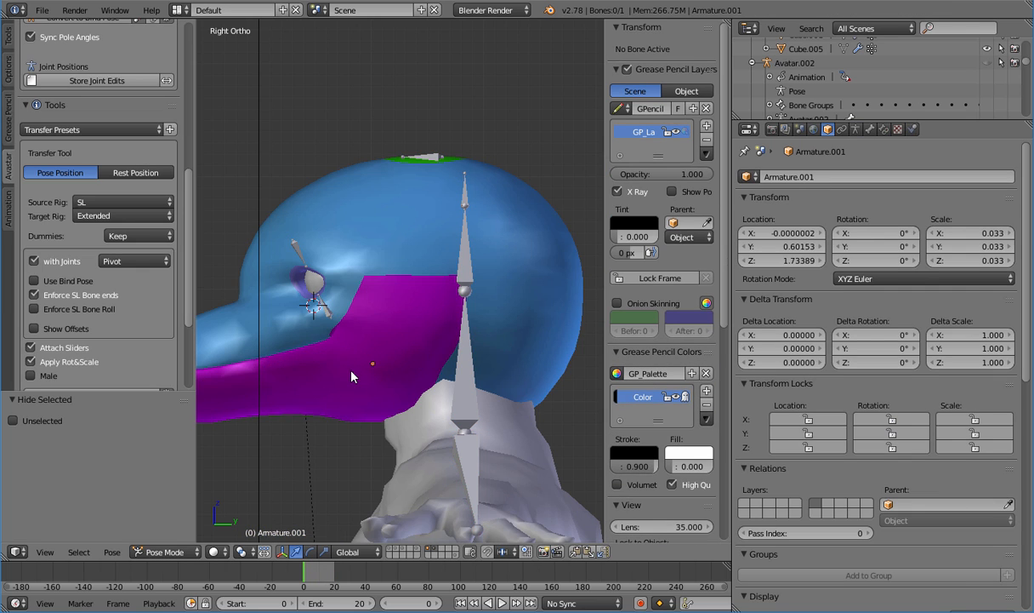
key(alt+h)
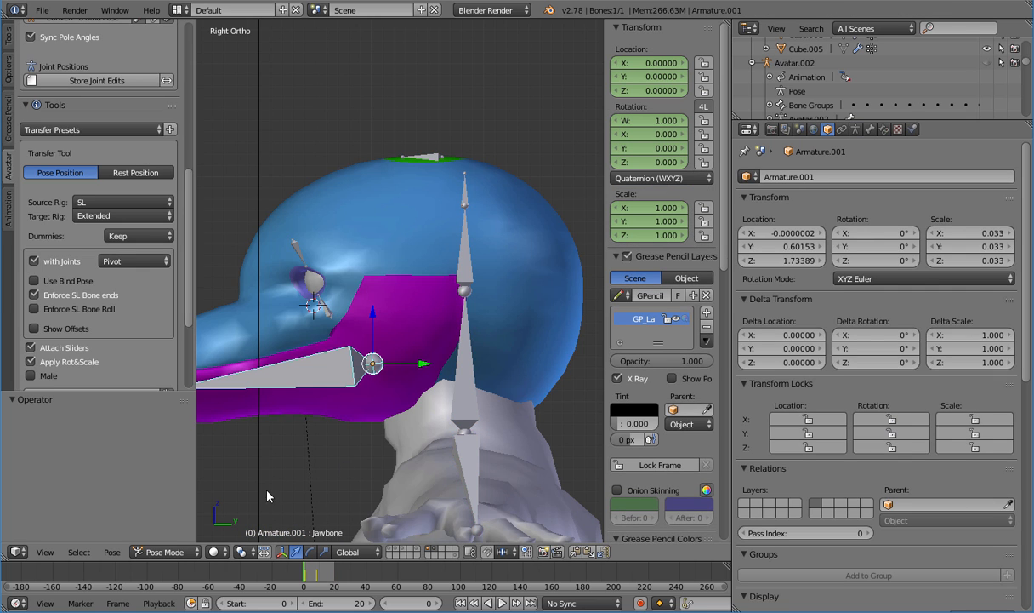
click(183, 551)
click(172, 535)
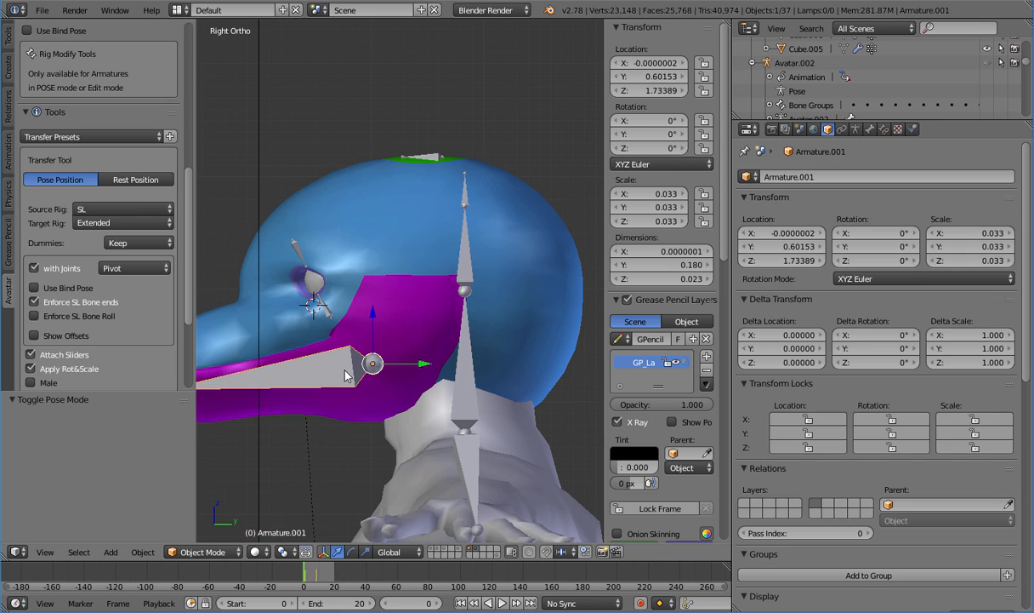
key(h)
Select the avatar rig's mHead bone, apply the Skinning preset and put the dolphin head into Weight Paint mode
right_click(470, 324)
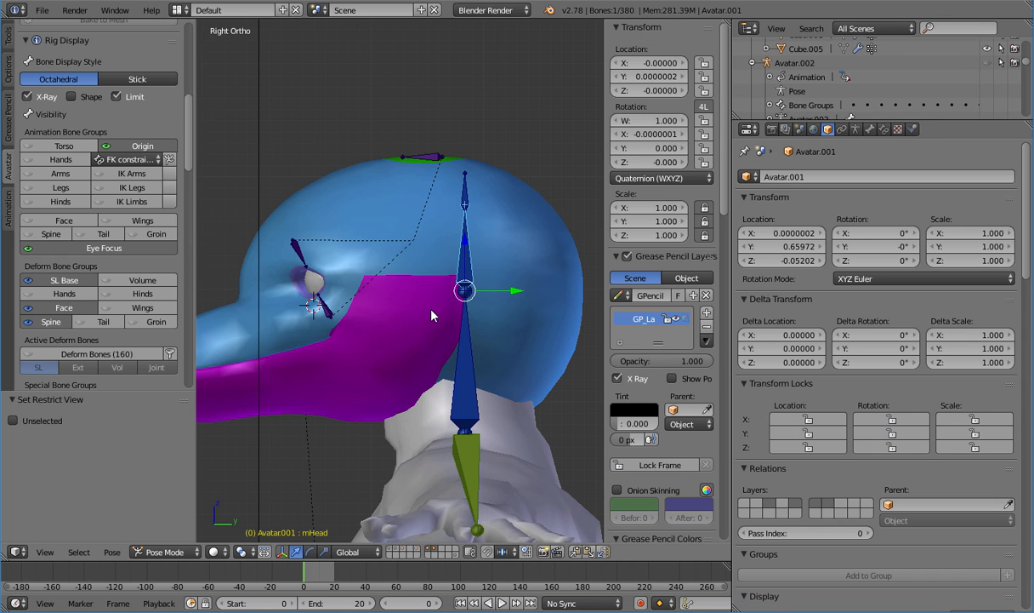
shift+middle_drag(431, 317, 496, 311)
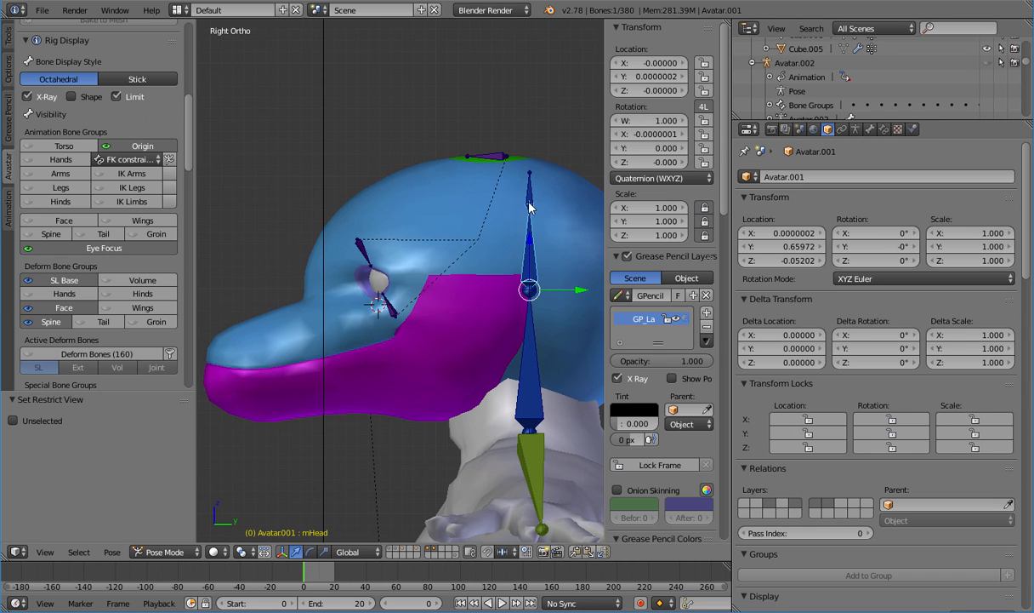
mouse_move(439, 377)
middle_down()
mouse_move(478, 368)
mouse_move(446, 363)
middle_up()
key(KP_3)
scroll(177, 73, up, 10)
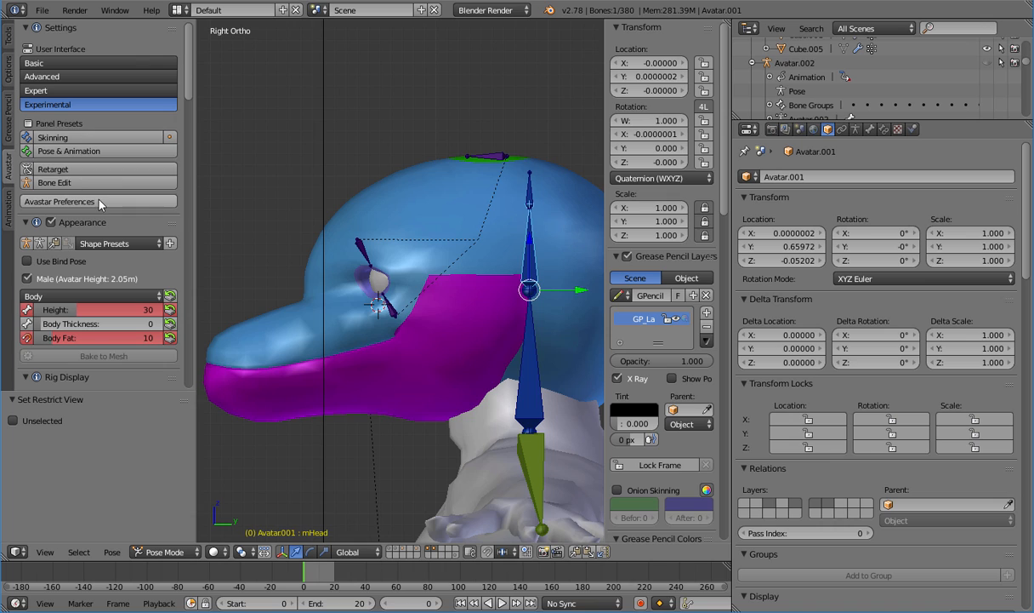
click(94, 138)
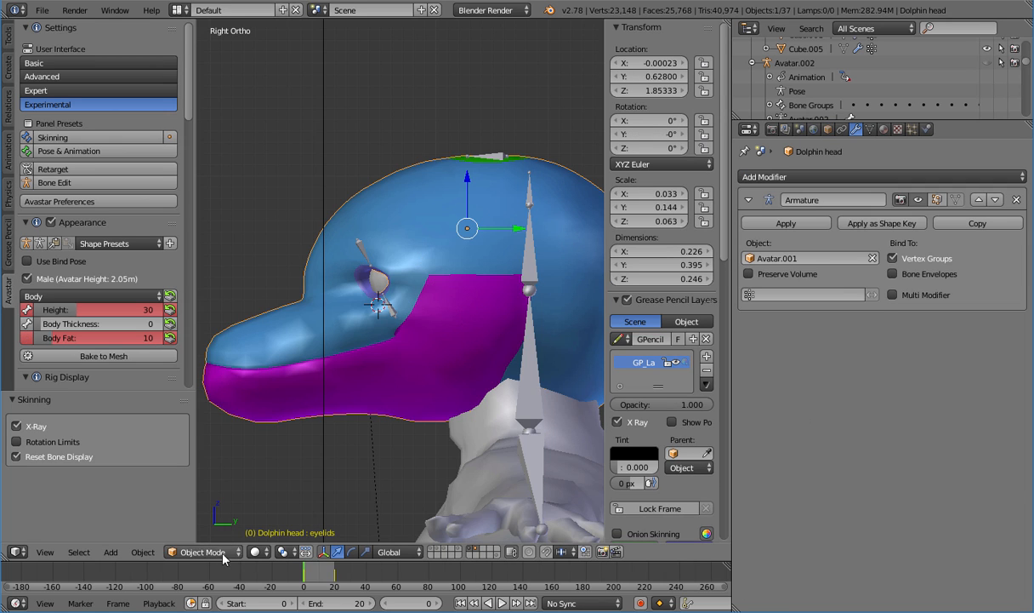
click(204, 552)
click(215, 474)
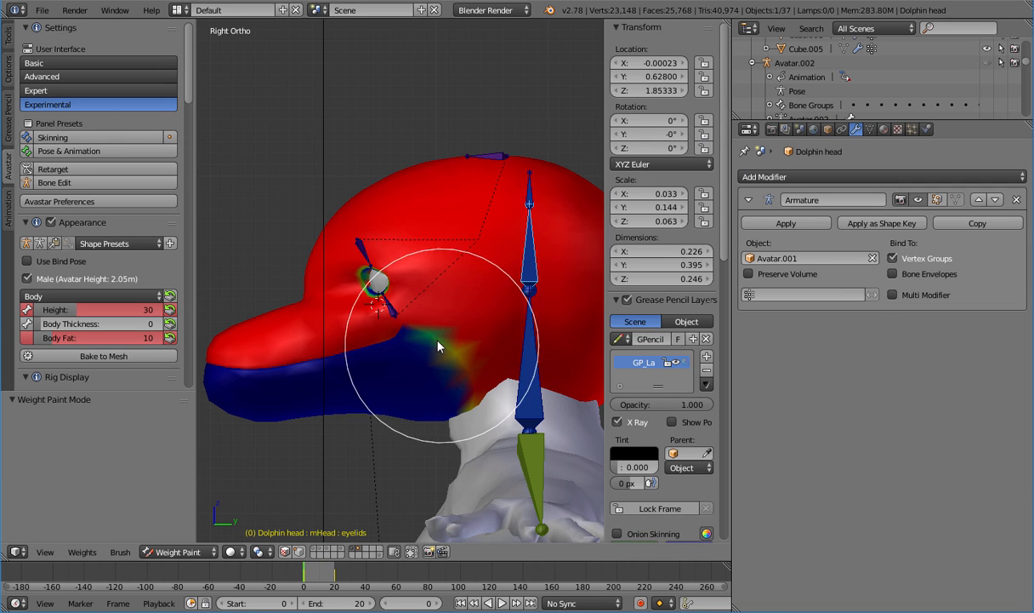
Examine the dolphin head's weights for the mFaceEyeLidUpperLeft and mHead bones in side view
right_click(379, 299)
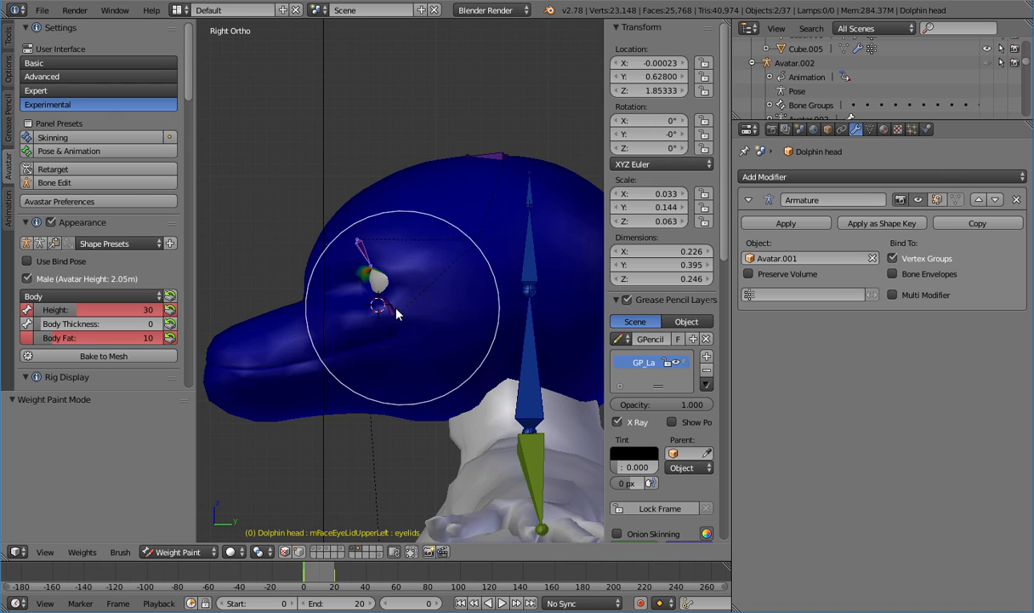
right_click(360, 253)
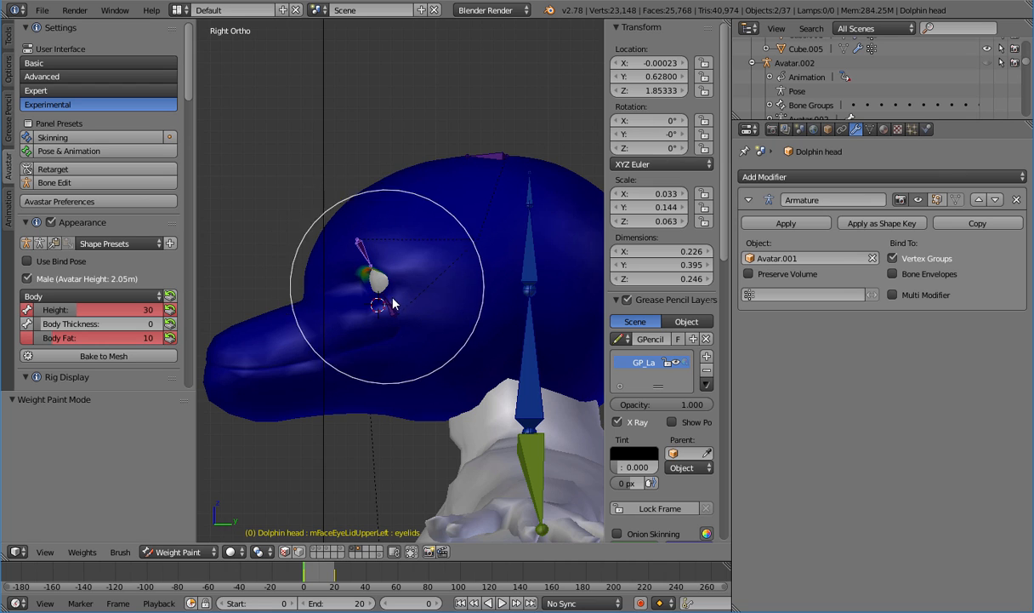
right_click(526, 269)
shift+middle_drag(469, 311, 428, 316)
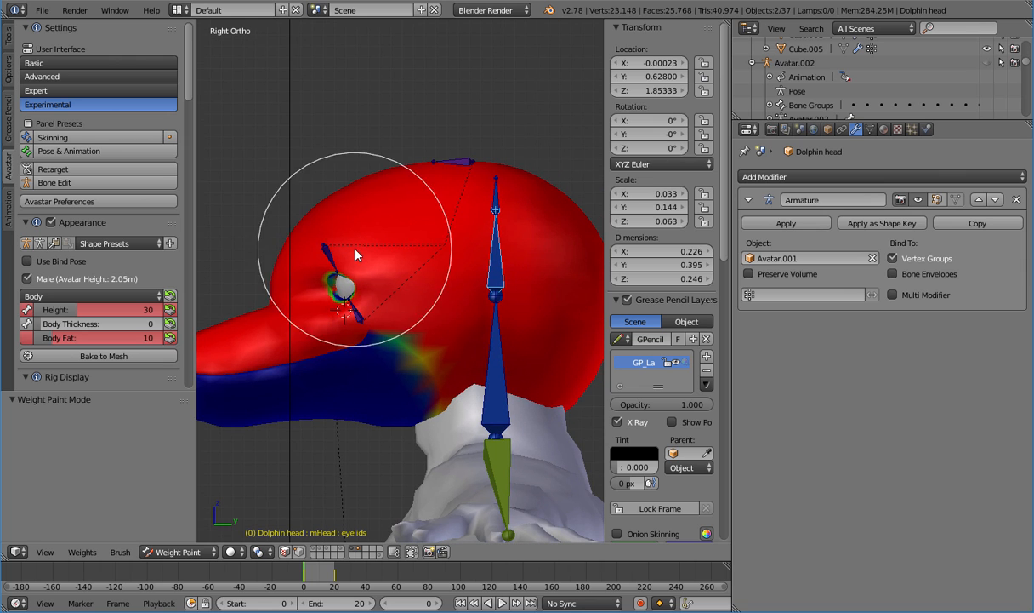
scroll(485, 301, down, 3)
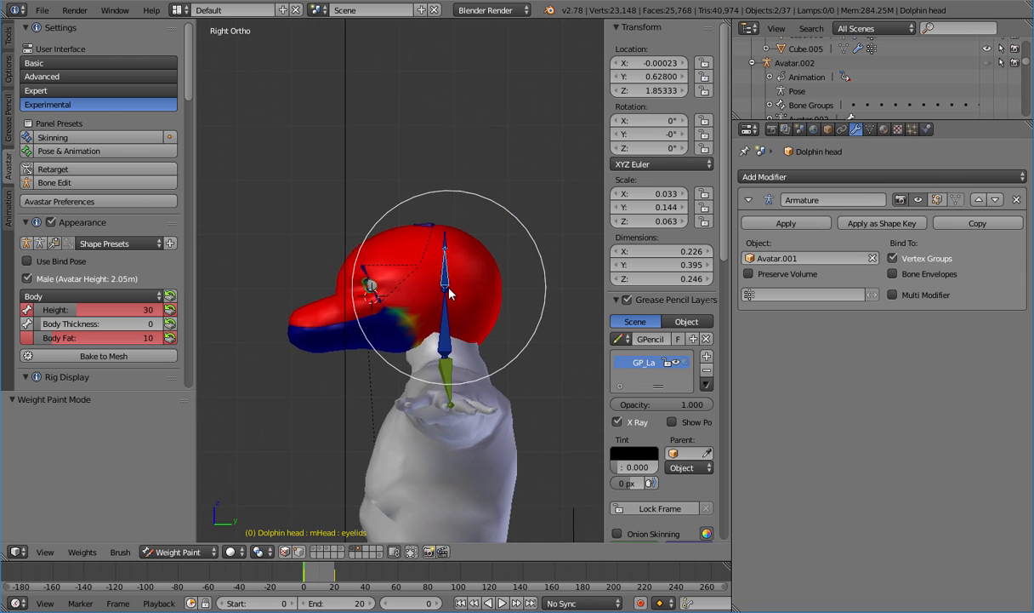
scroll(430, 296, up, 2)
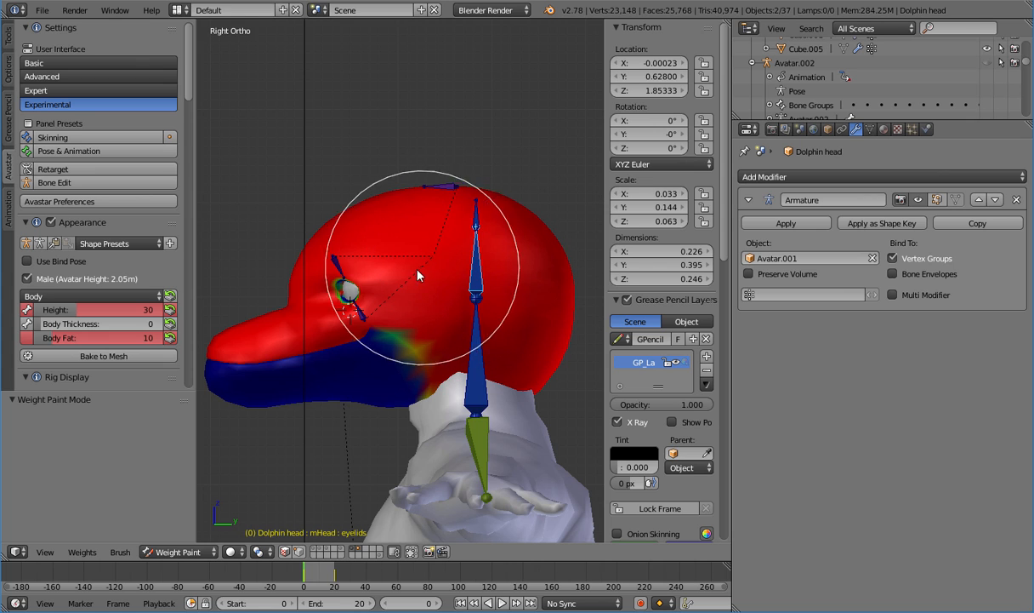
Select the left upper eyelid bone and lock its mFaceEyeLidUpperLeft vertex group
right_click(358, 312)
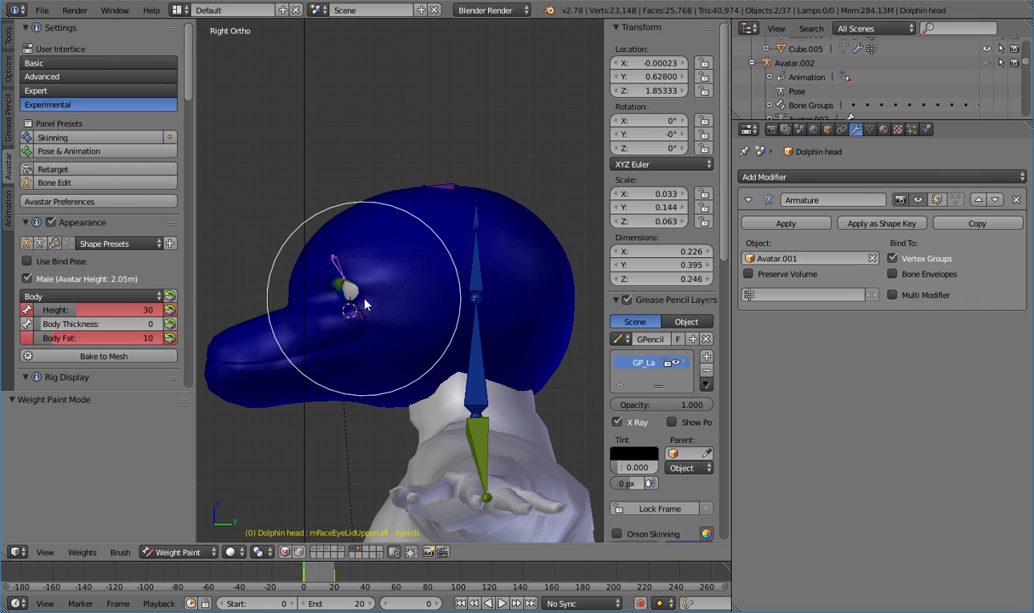
click(868, 129)
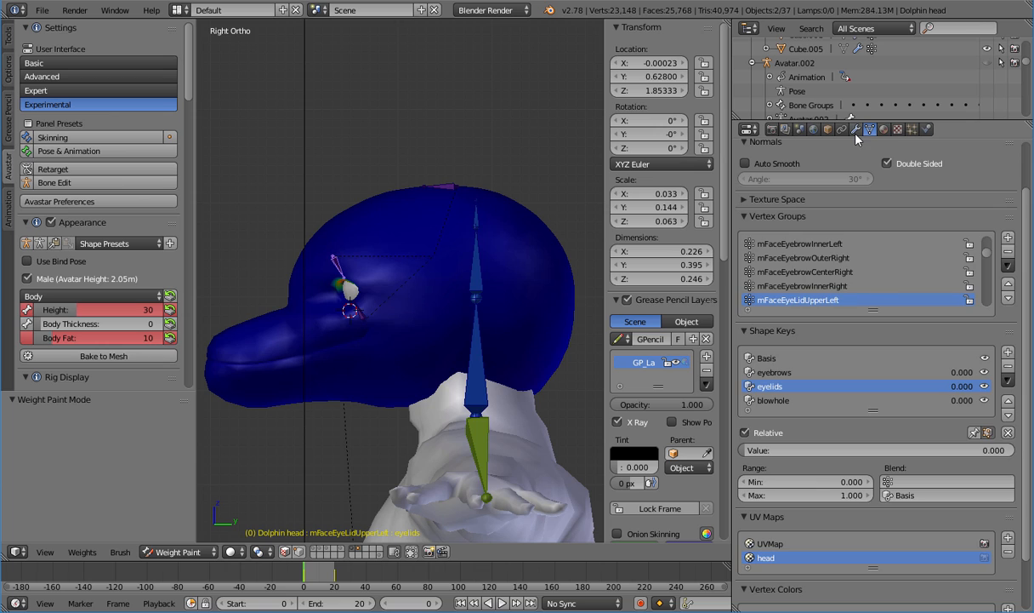
click(855, 131)
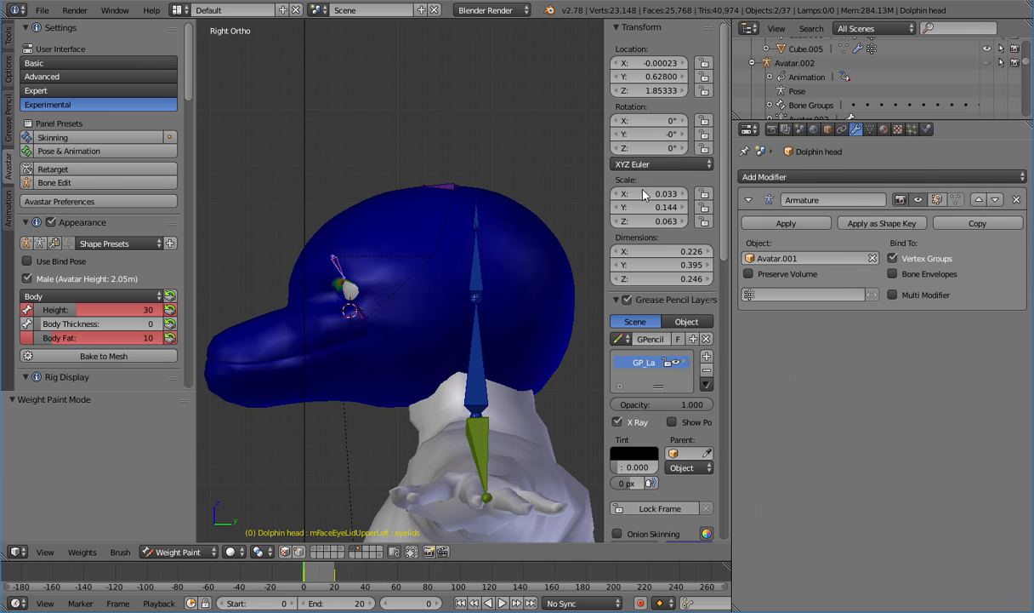
click(870, 130)
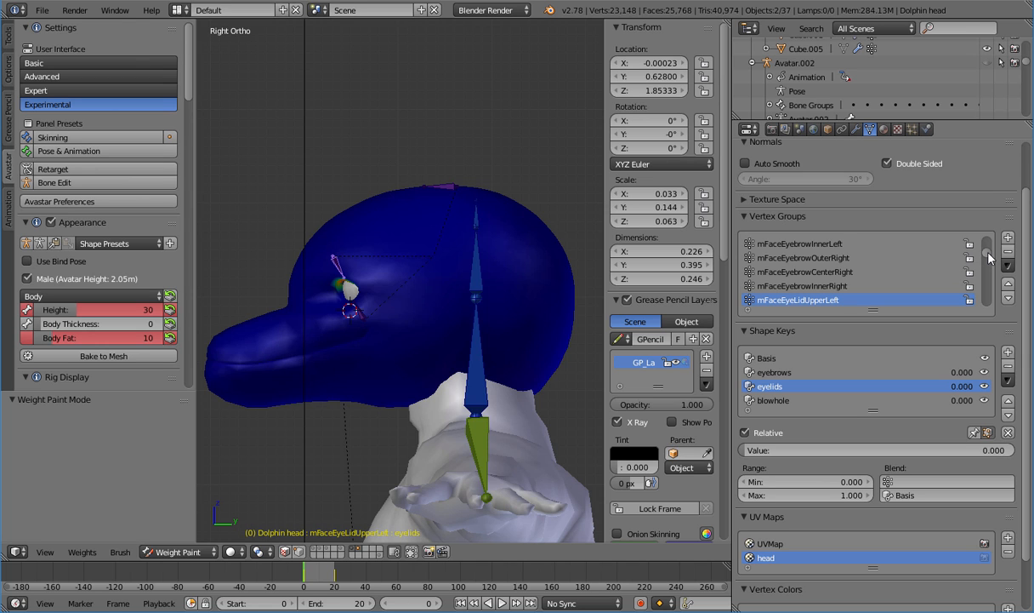
middle_drag(301, 271, 376, 284)
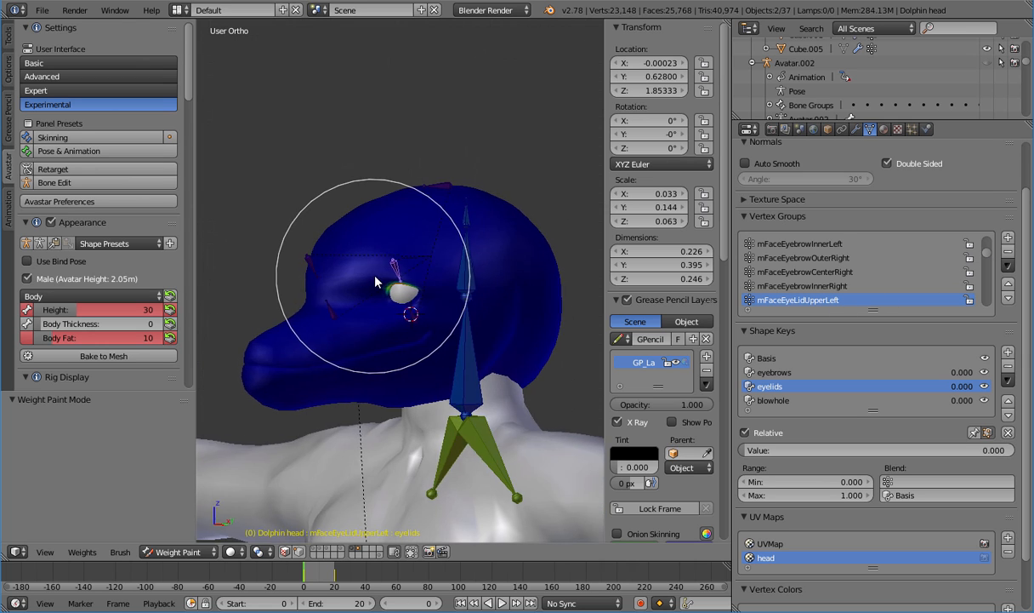
scroll(385, 284, up, 4)
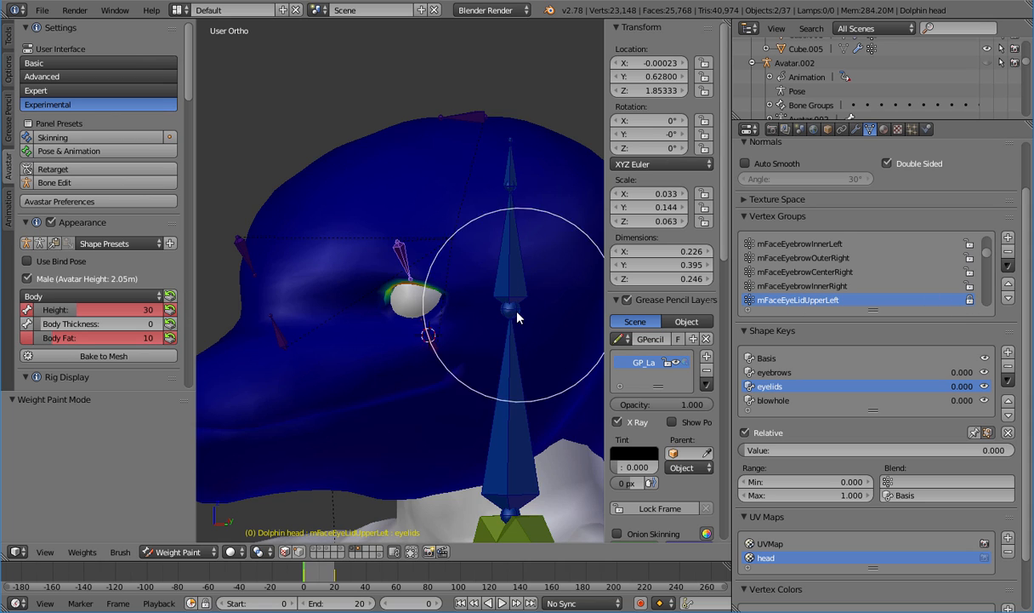
Lock the vertex groups mFaceEyeLidLowerLeft, mFaceEyeLidLowerRight, mFaceEyeLidUpperRight and mFaceForeheadCenter, selecting each matching bone
right_click(428, 336)
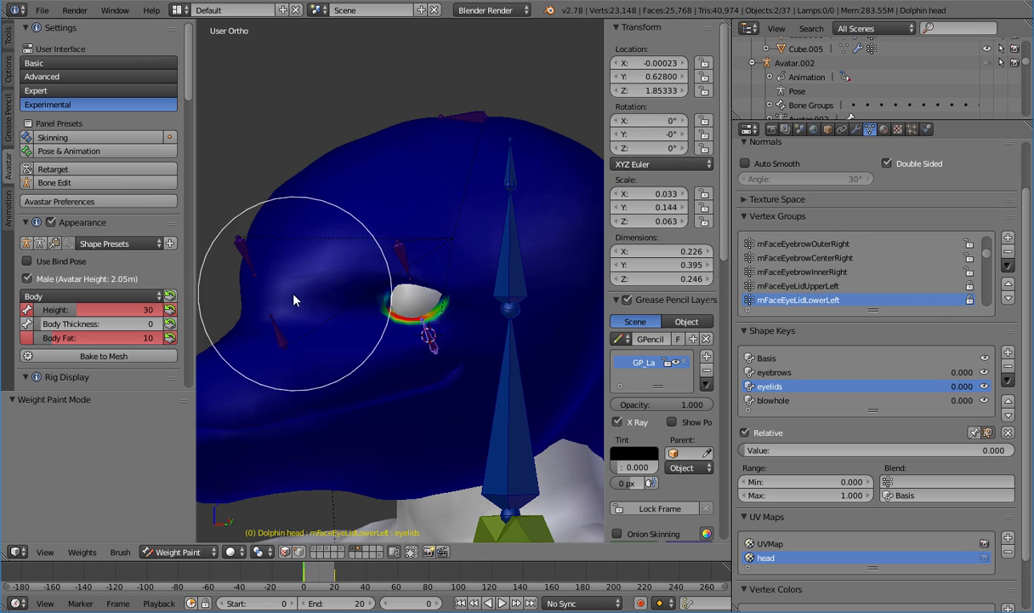
right_click(278, 330)
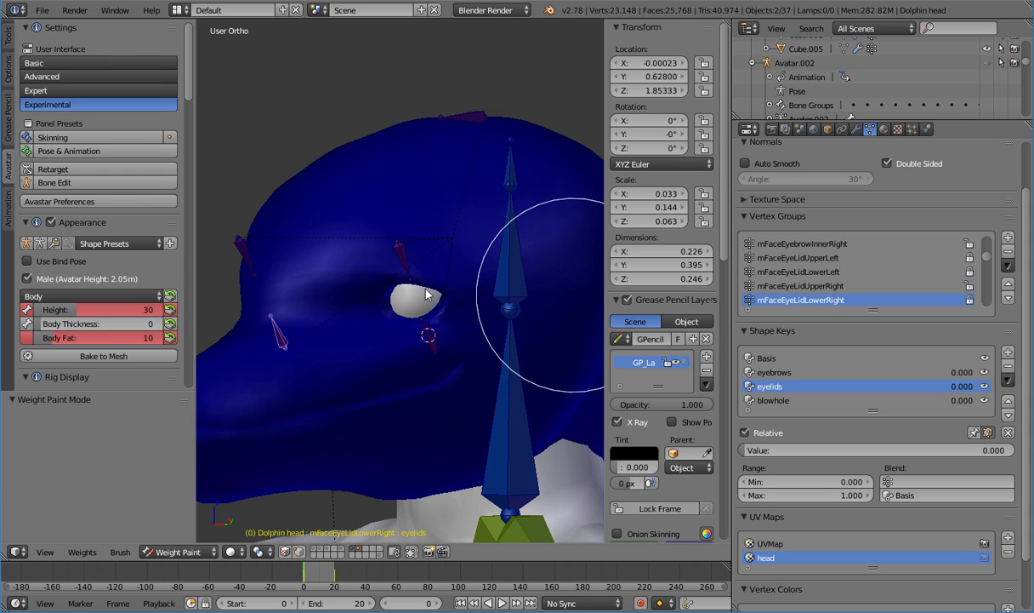
right_click(247, 249)
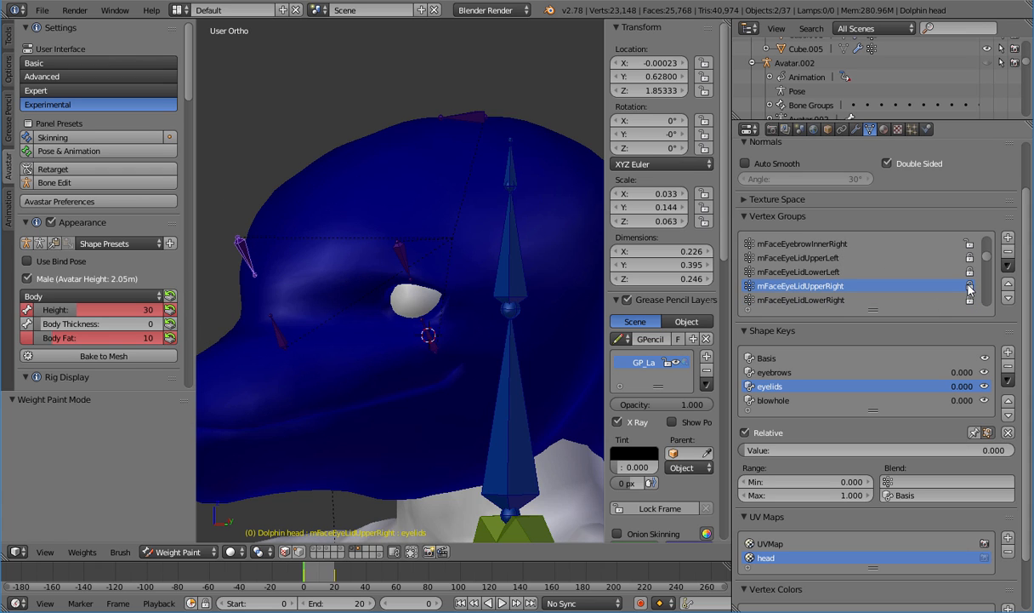
scroll(519, 341, down, 4)
middle_drag(485, 365, 387, 369)
right_click(447, 188)
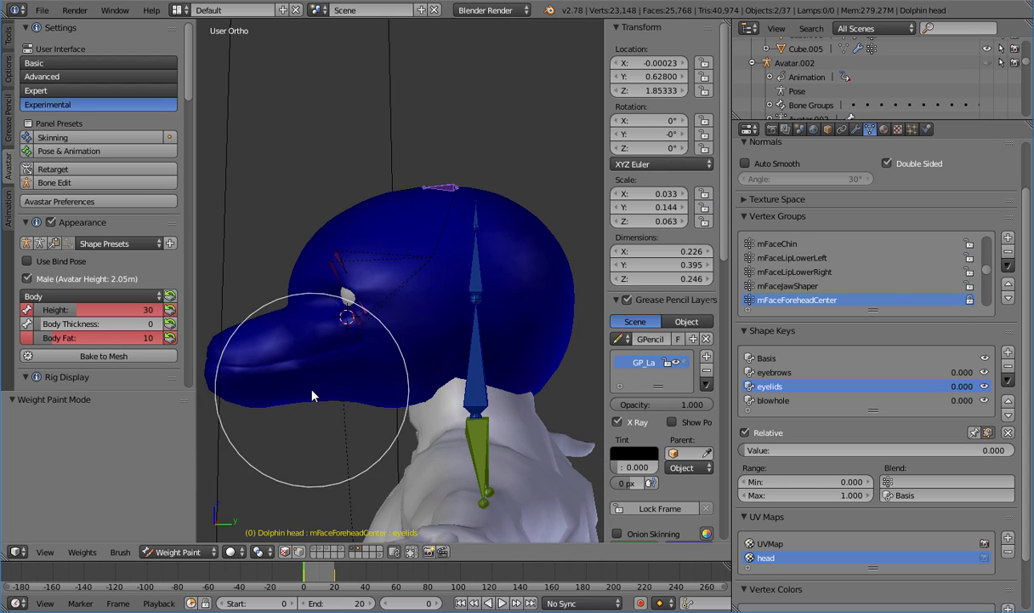
Reveal all hidden bones of the avatar rig
middle_drag(312, 392, 259, 323)
scroll(147, 321, down, 4)
scroll(147, 321, down, 5)
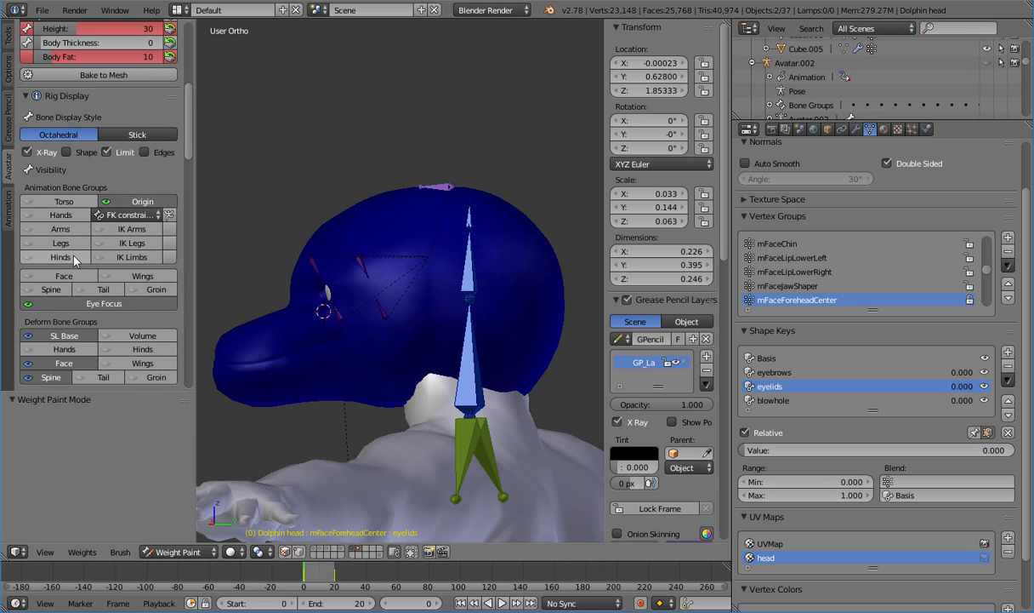
click(64, 275)
right_click(379, 378)
middle_drag(351, 404, 404, 381)
scroll(62, 302, down, 3)
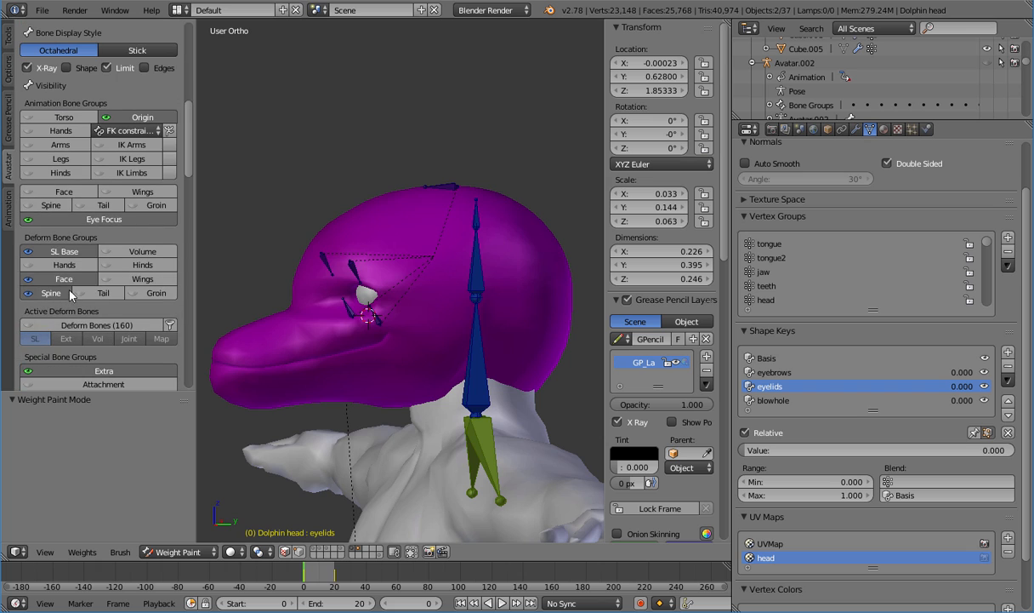
key(alt+h)
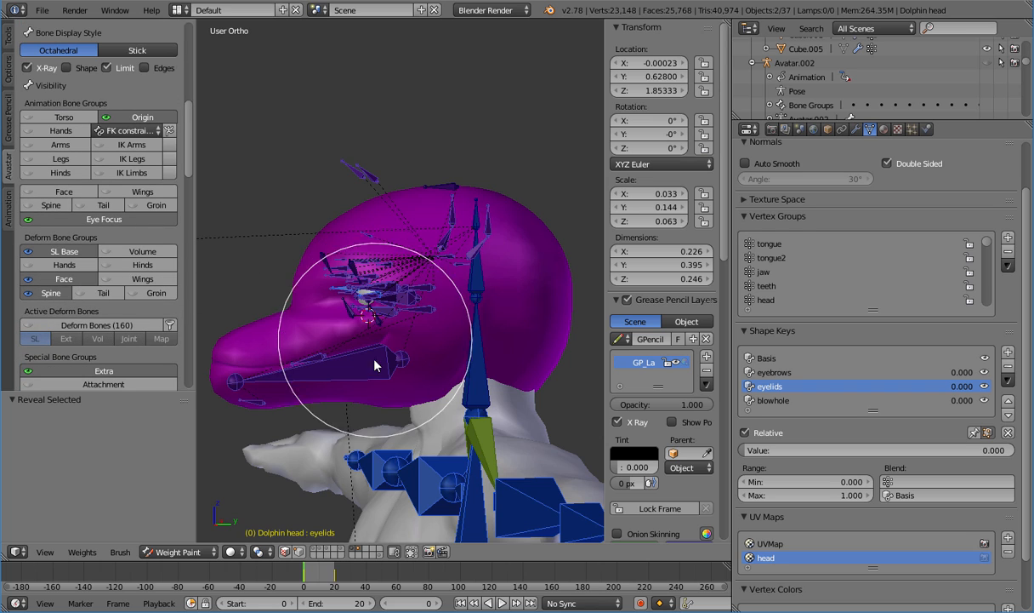
Select the jaw bone and lock its mFaceJaw vertex group
right_click(374, 362)
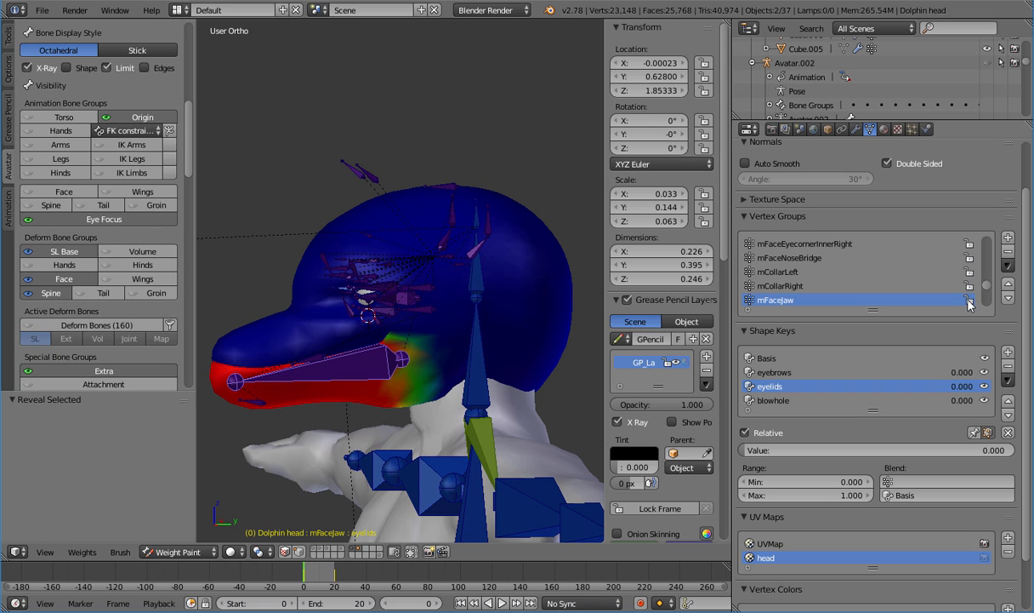
middle_drag(410, 383, 443, 446)
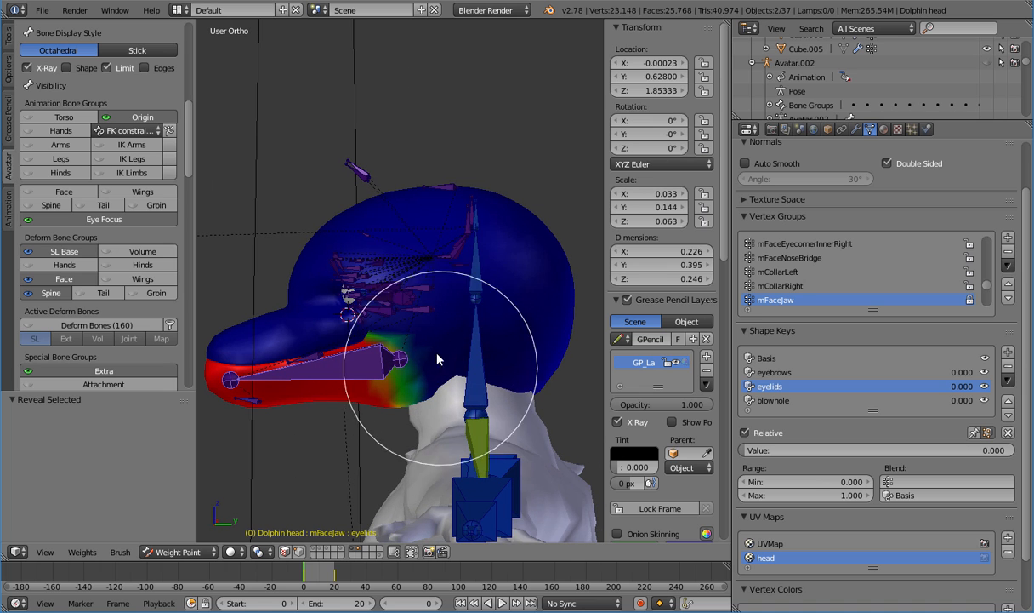
mouse_move(455, 337)
middle_down()
mouse_move(473, 340)
mouse_move(423, 307)
middle_up()
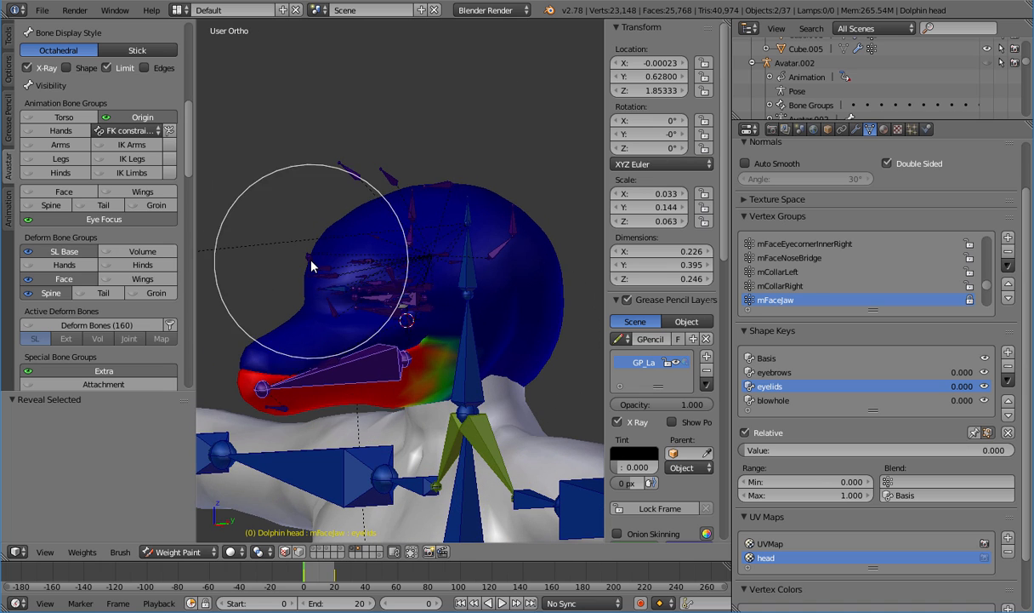
Add the four eyelid bones and the forehead bone to the jaw selection and hide all unselected bones
shift+right_click(312, 260)
shift+right_click(333, 309)
shift+right_click(394, 276)
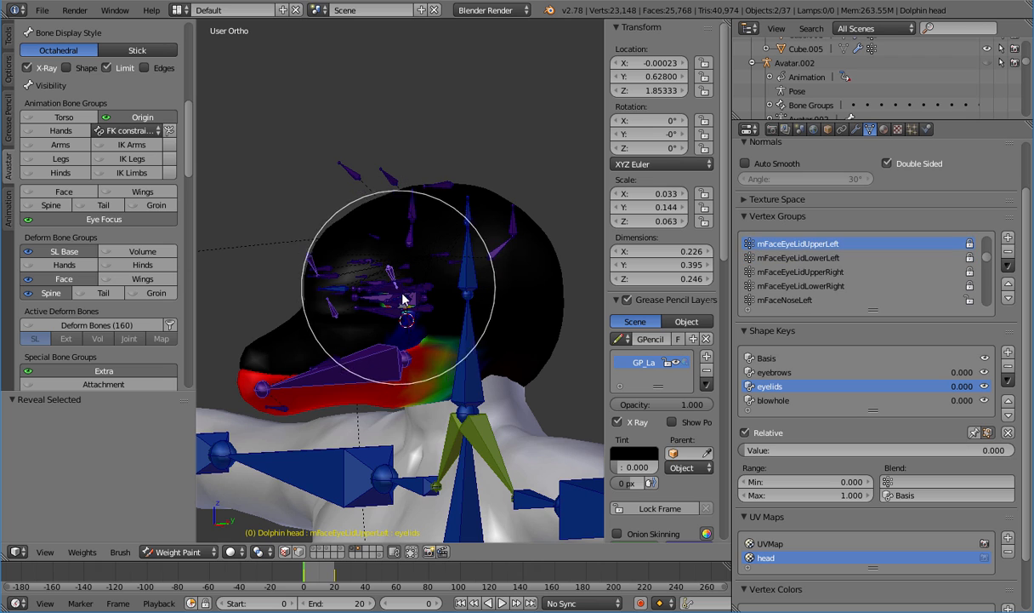
shift+right_click(410, 321)
shift+right_click(441, 190)
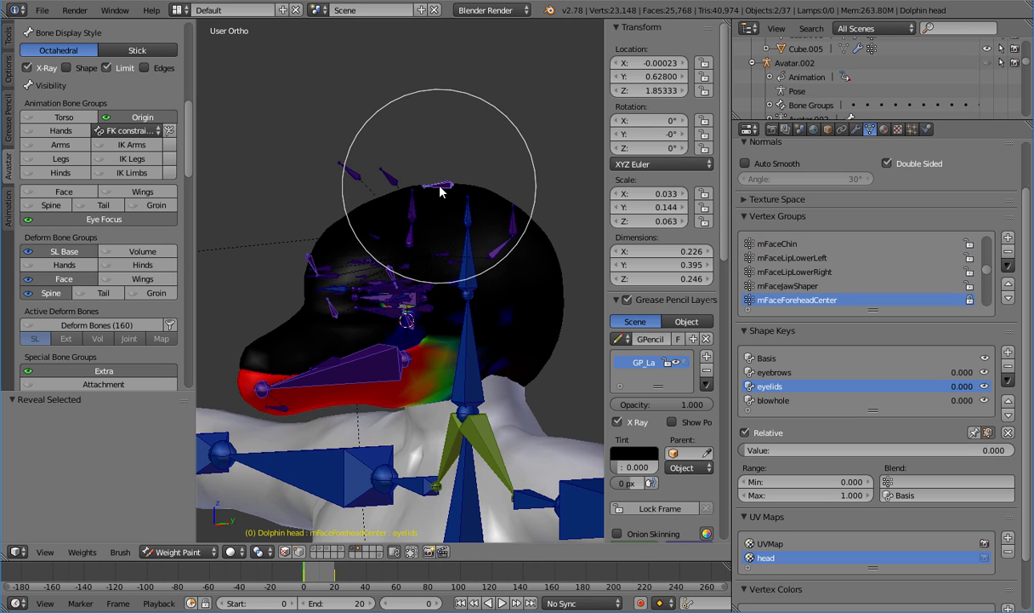
key(ctrl+i)
key(h)
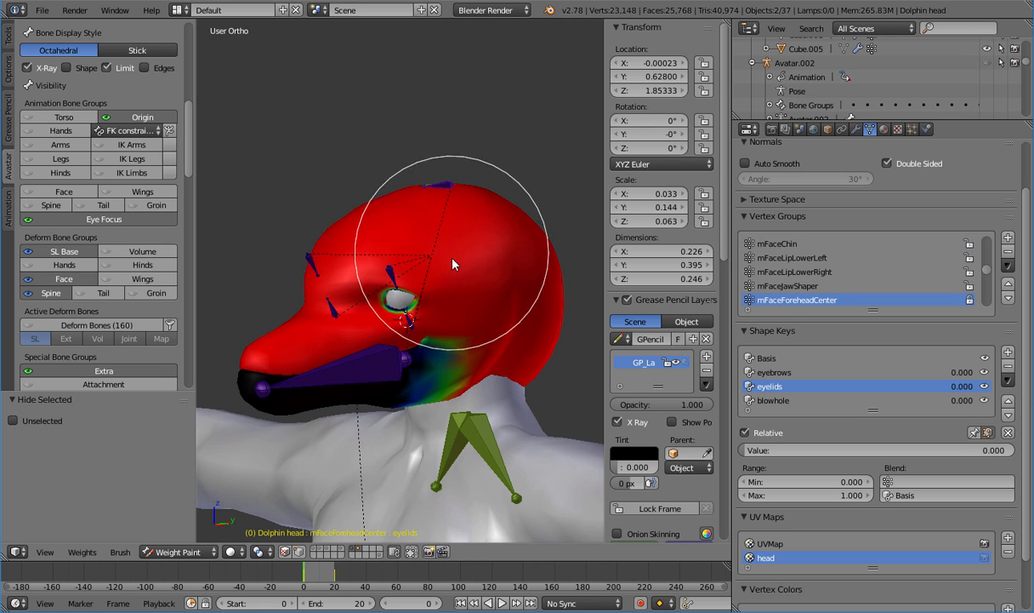
Reveal the hidden bones, add mHead to the selected face bones and hide all the others
middle_drag(452, 258, 483, 281)
key(alt+h)
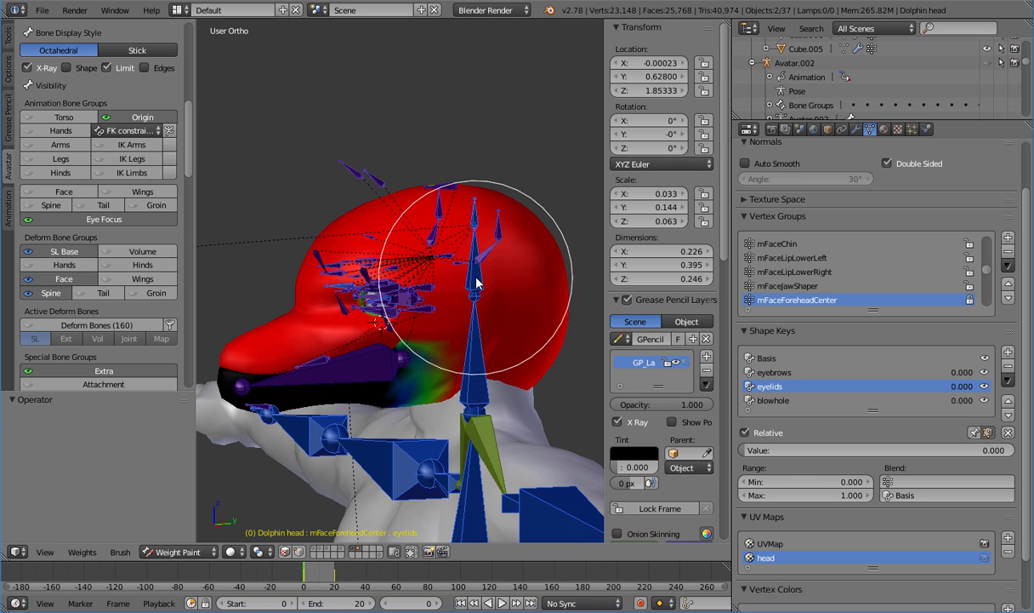
shift+right_click(475, 272)
shift+right_click(473, 215)
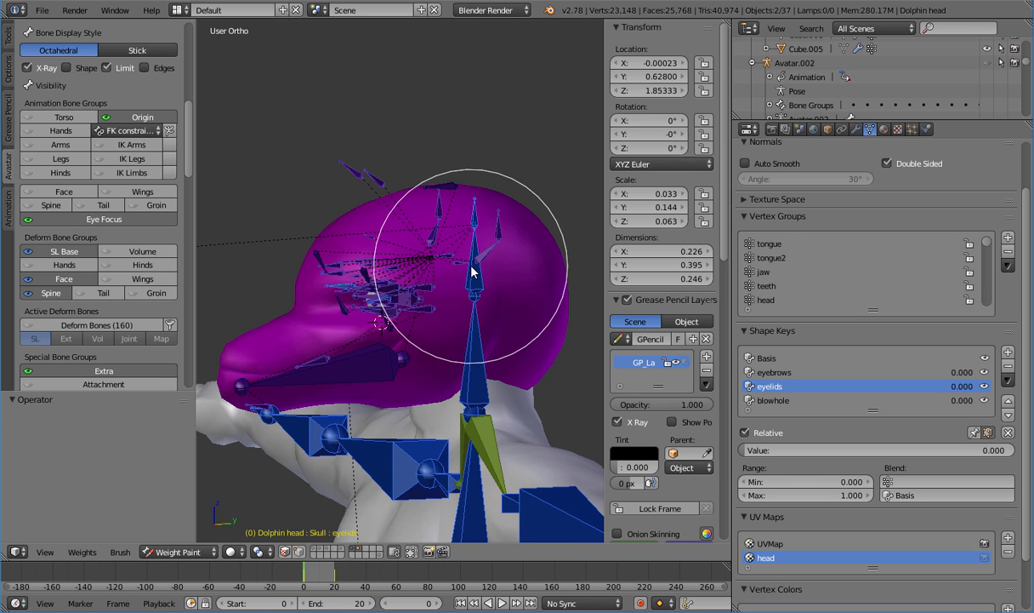
shift+right_click(478, 264)
shift+right_click(477, 225)
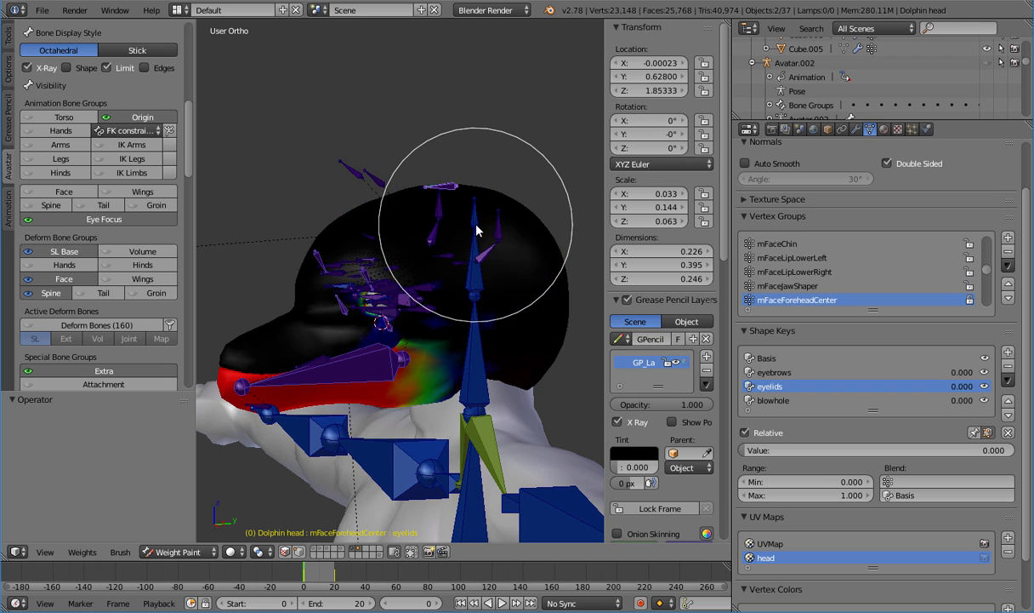
shift+right_click(473, 277)
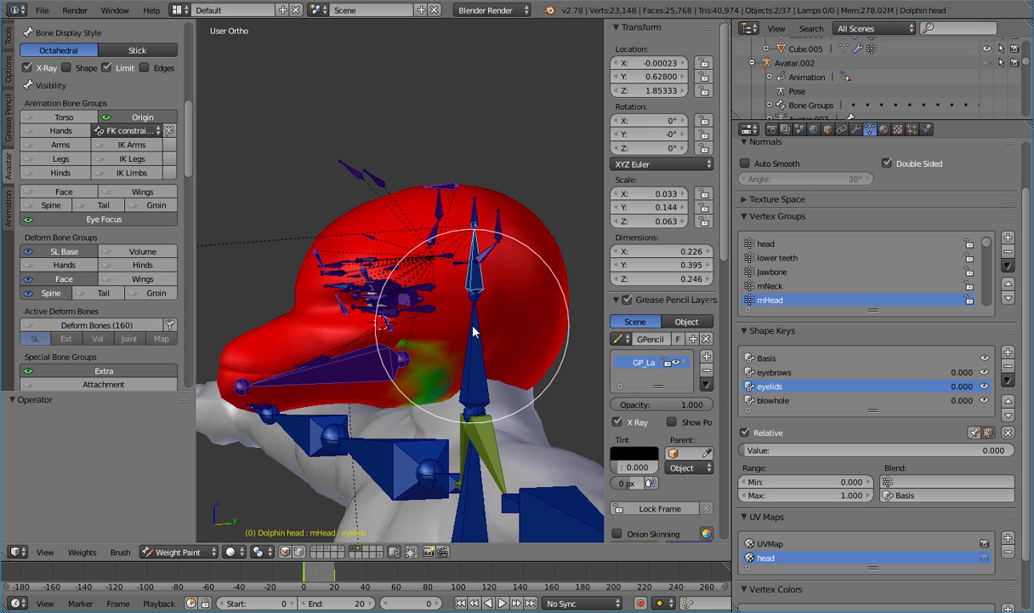
key(h)
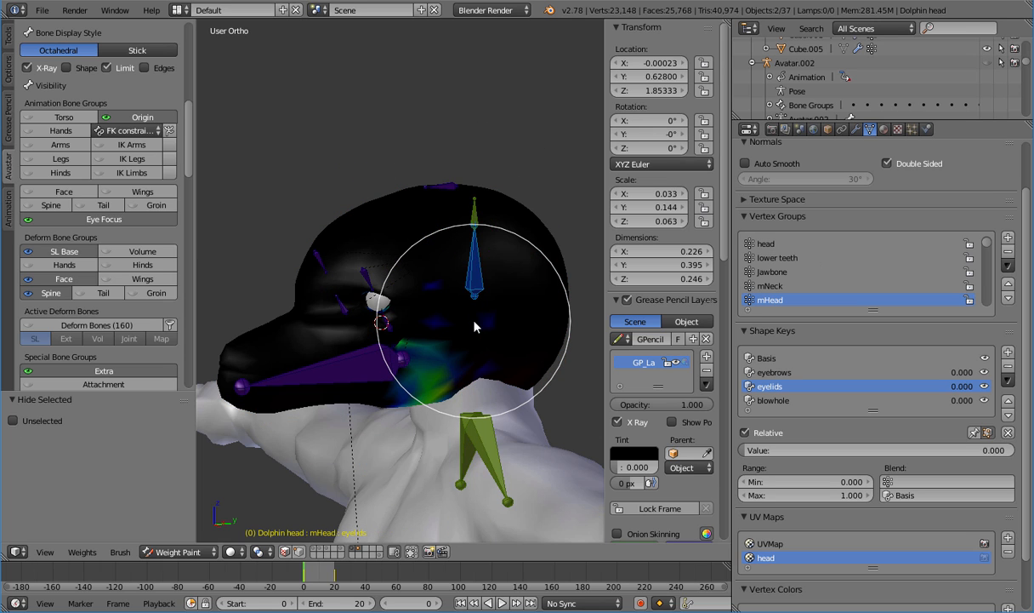
Use the Subtract weight brush in side view and set its radius to 196 px
key(KP_3)
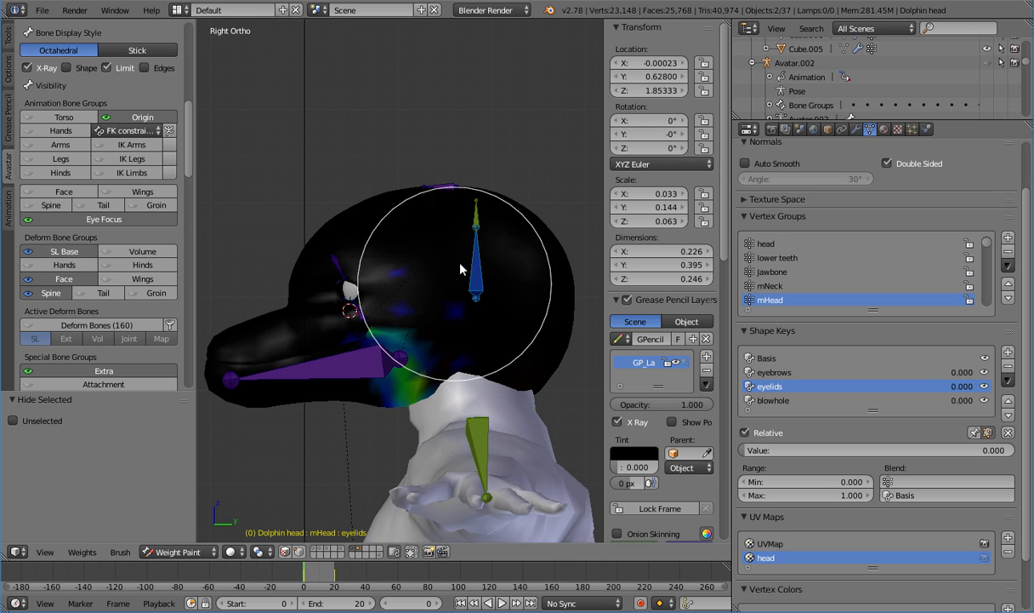
scroll(475, 282, down, 2)
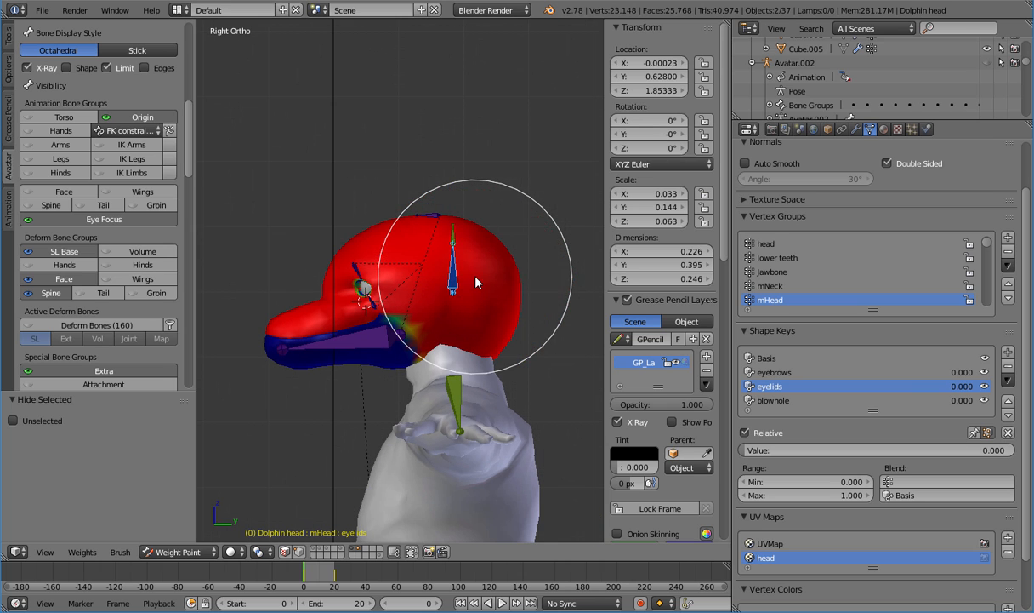
scroll(416, 276, up, 1)
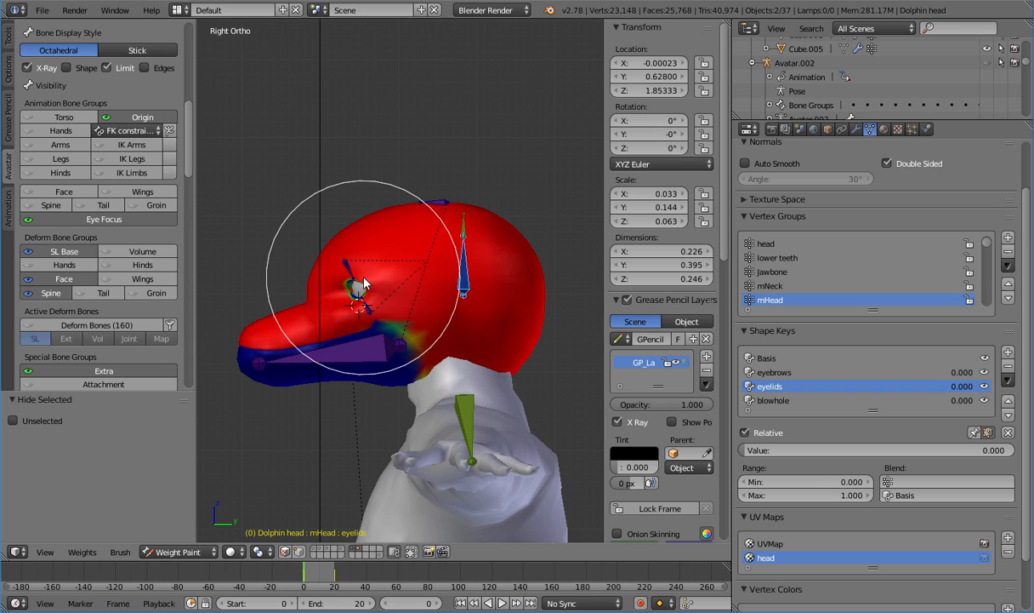
scroll(187, 107, up, 5)
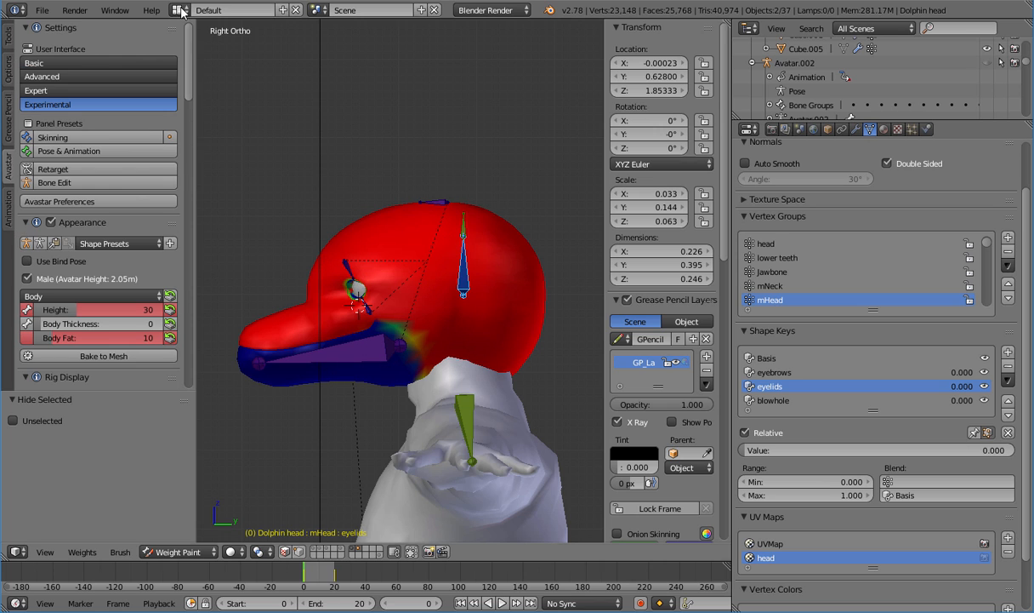
click(9, 36)
click(68, 101)
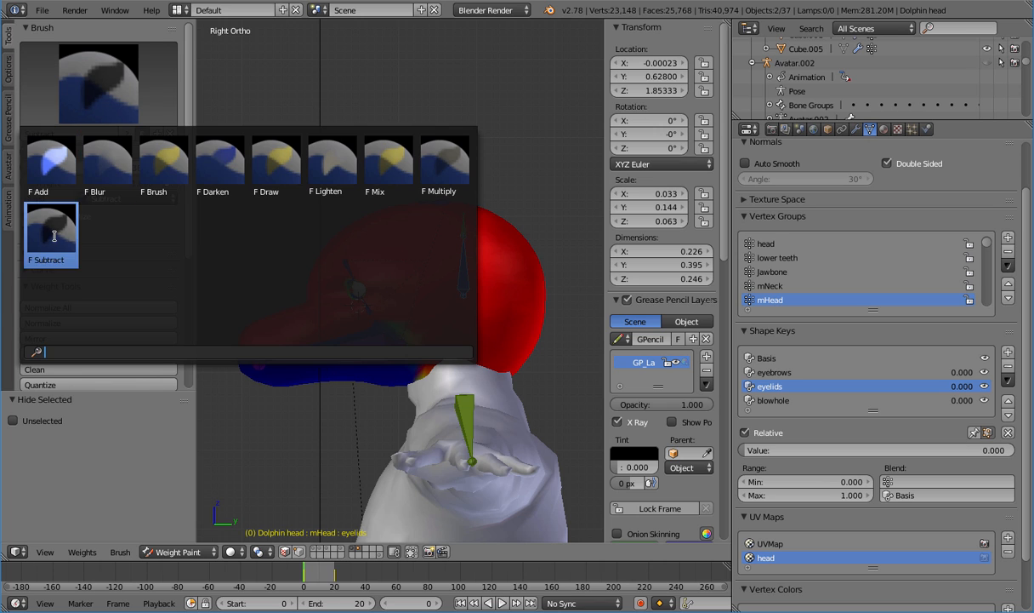
key(f)
click(477, 293)
scroll(365, 257, down, 4)
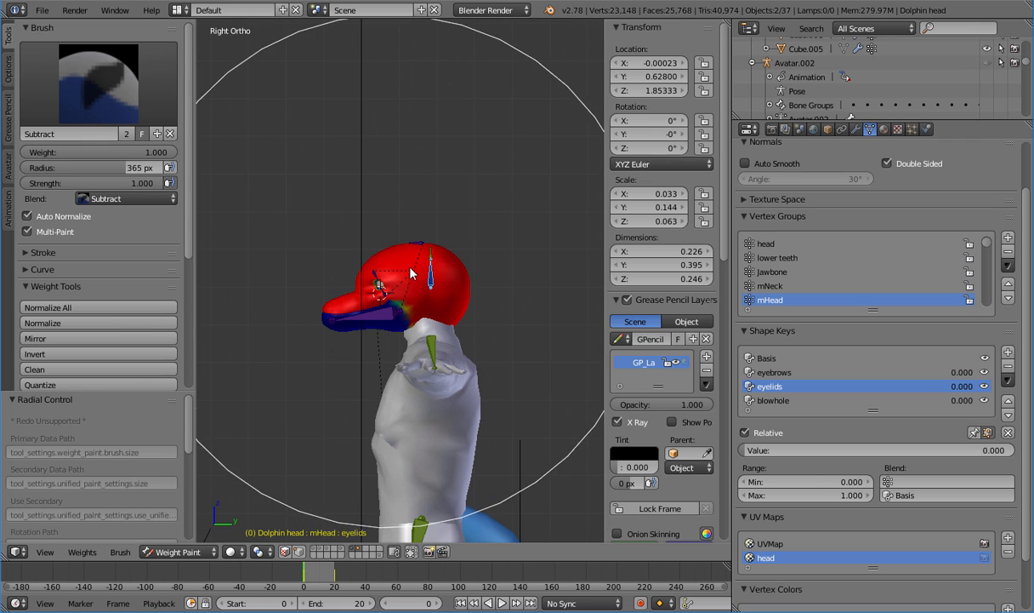
key(f)
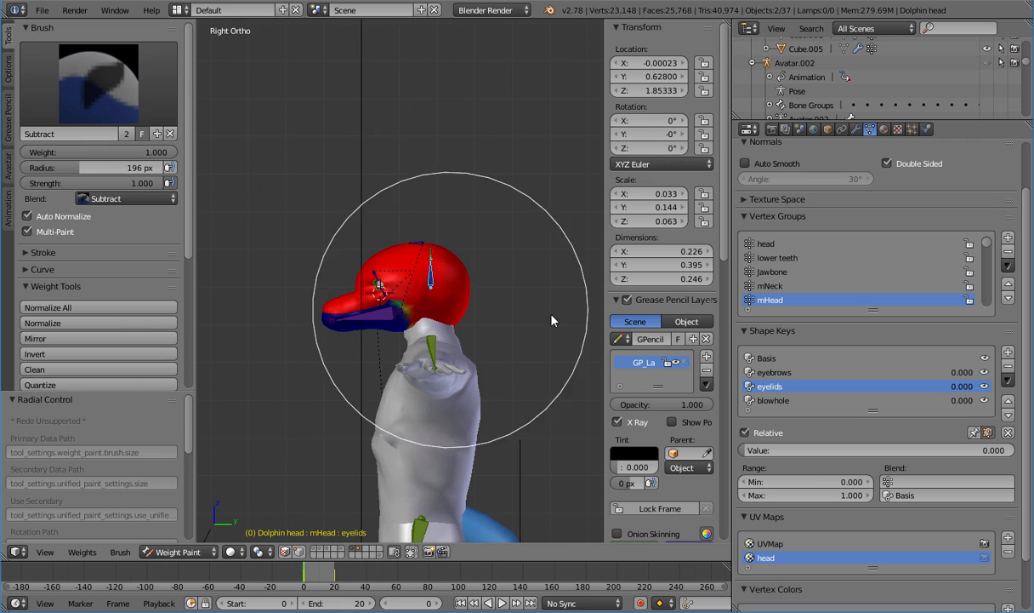
click(587, 323)
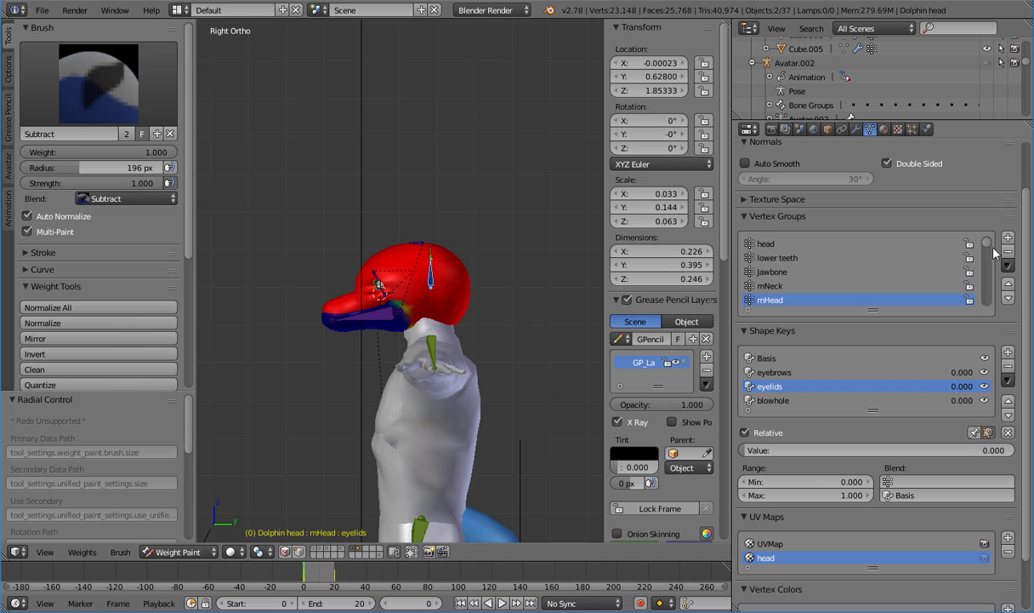
Examine the dolphin head's weights for the jaw, eyelid, forehead and mHead bones one after another
right_click(396, 320)
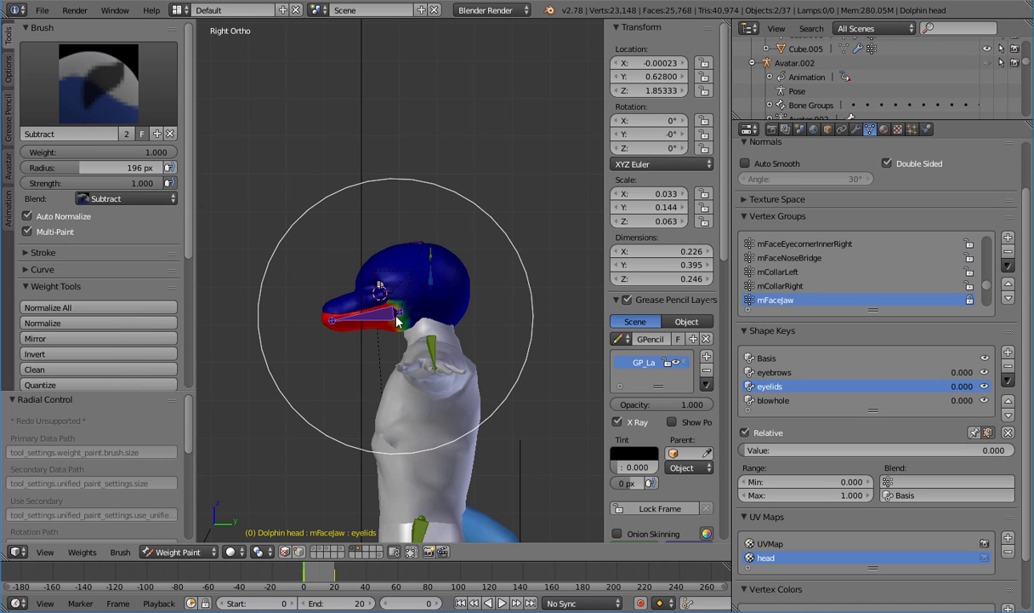
right_click(378, 288)
middle_drag(379, 287, 472, 281)
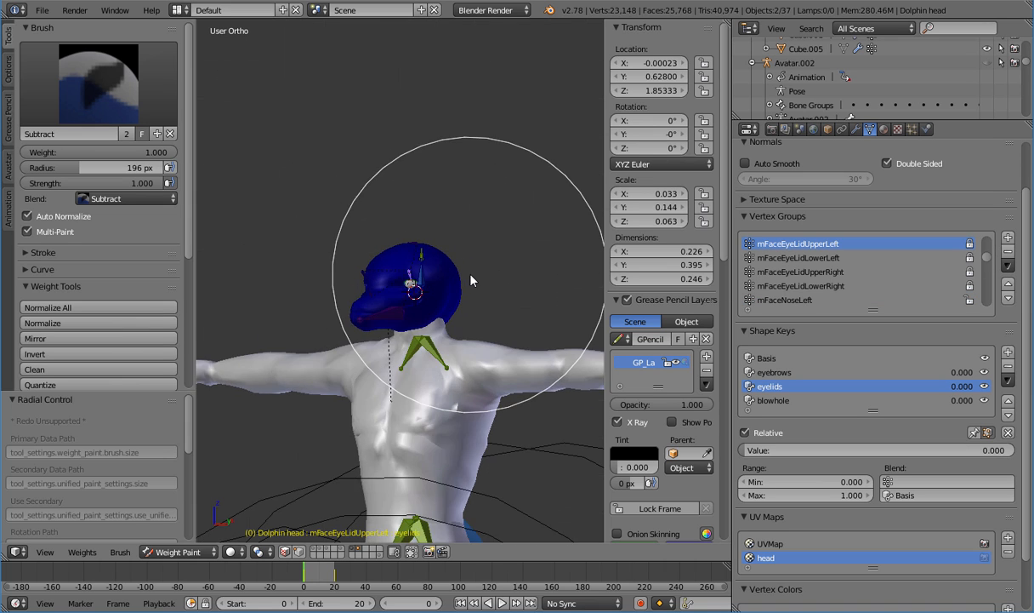
scroll(473, 280, up, 5)
right_click(422, 317)
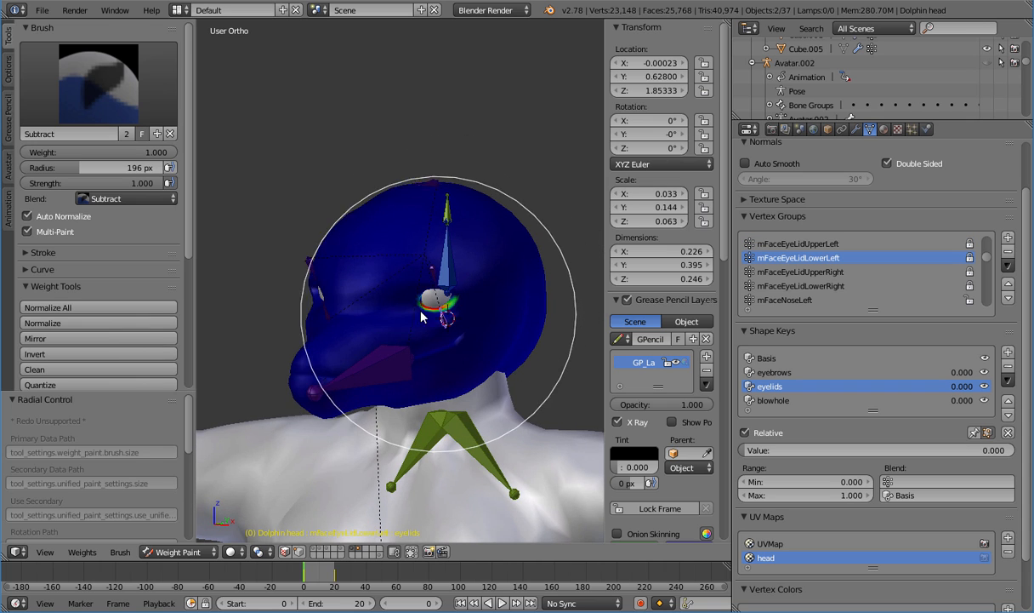
right_click(331, 301)
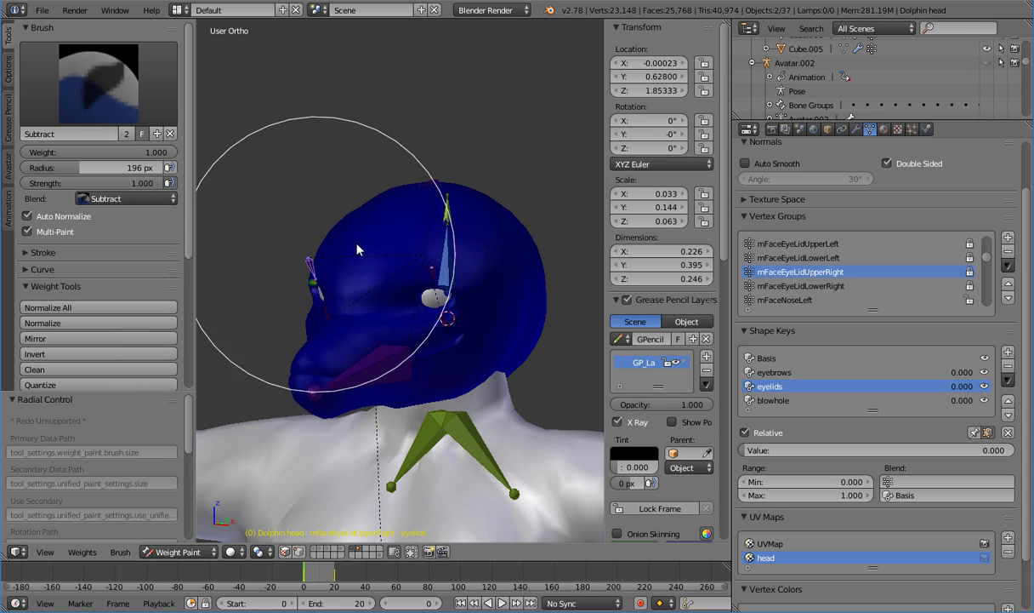
right_click(443, 204)
middle_drag(443, 204, 338, 255)
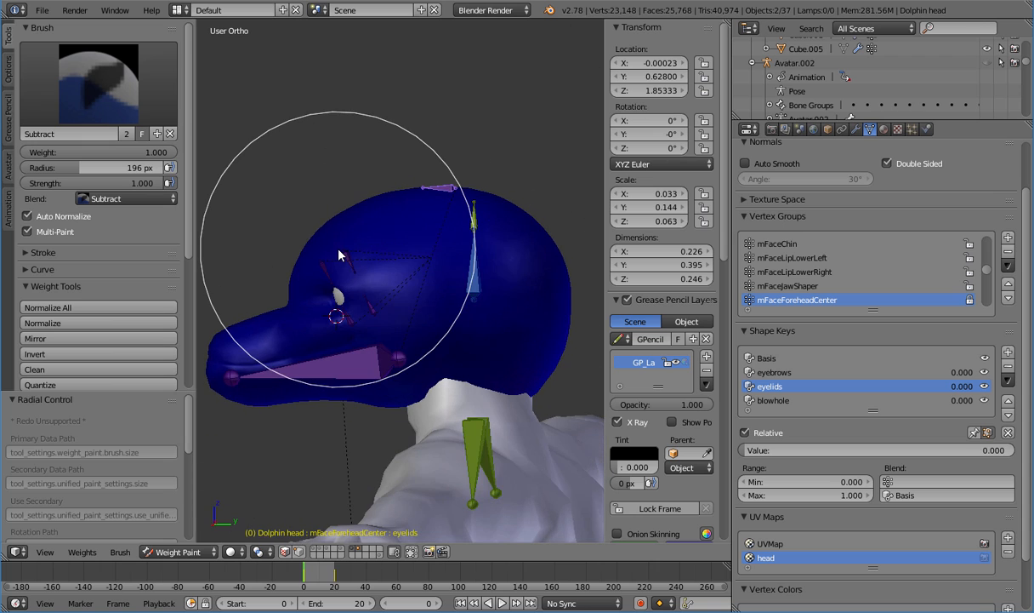
key(KP_3)
scroll(337, 298, down, 4)
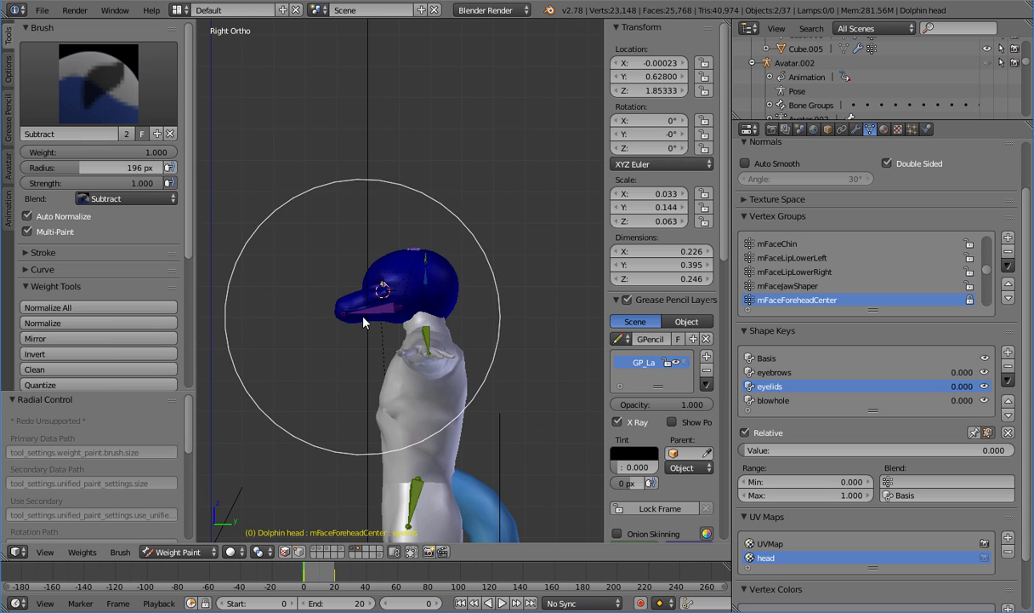
right_click(430, 290)
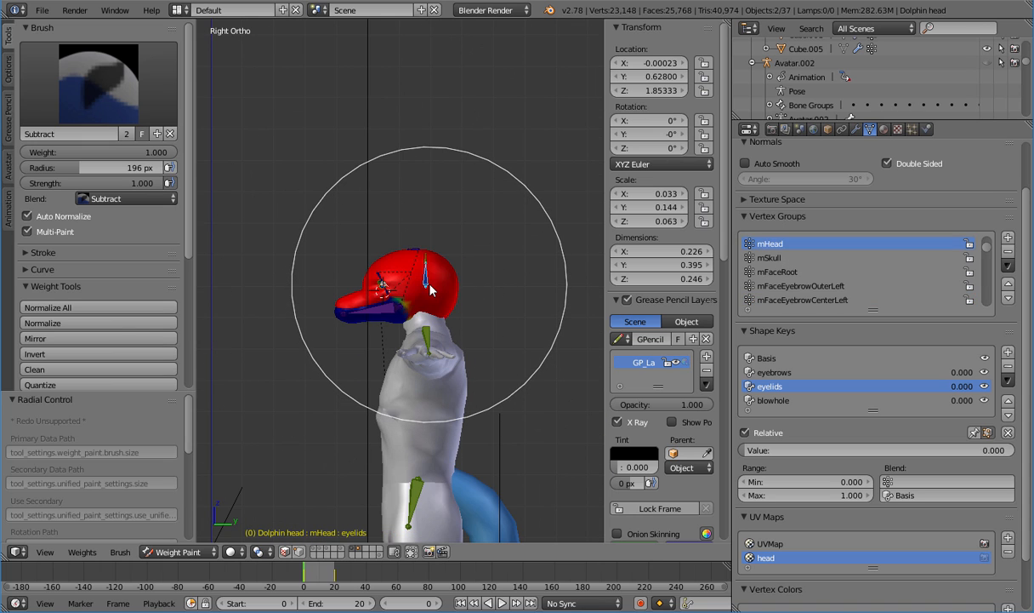
right_click(391, 314)
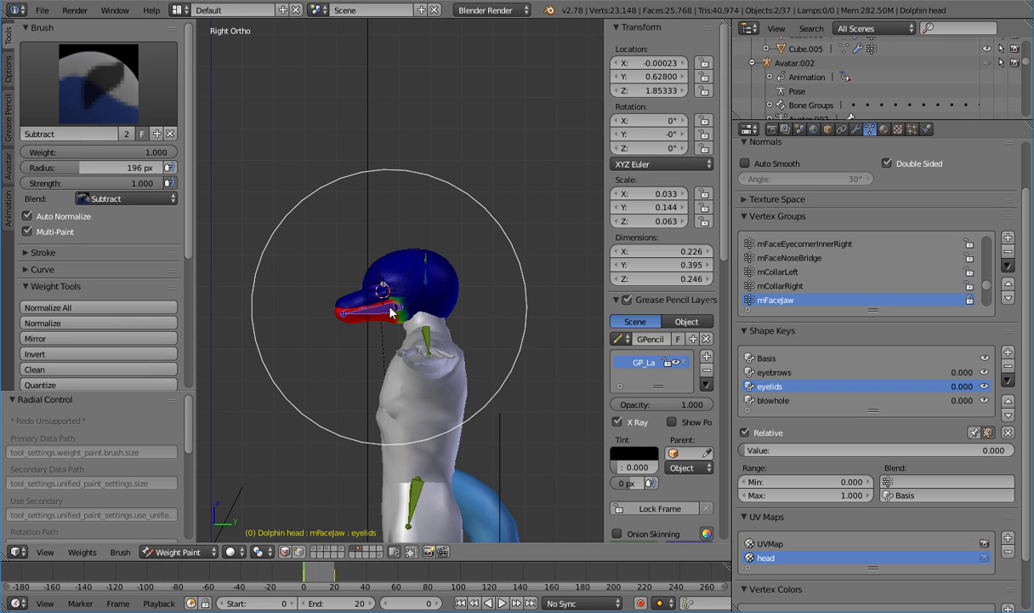
Select the mHead bone and subtract its weights across the whole dolphin head from the side view
right_click(427, 288)
scroll(422, 298, up, 1)
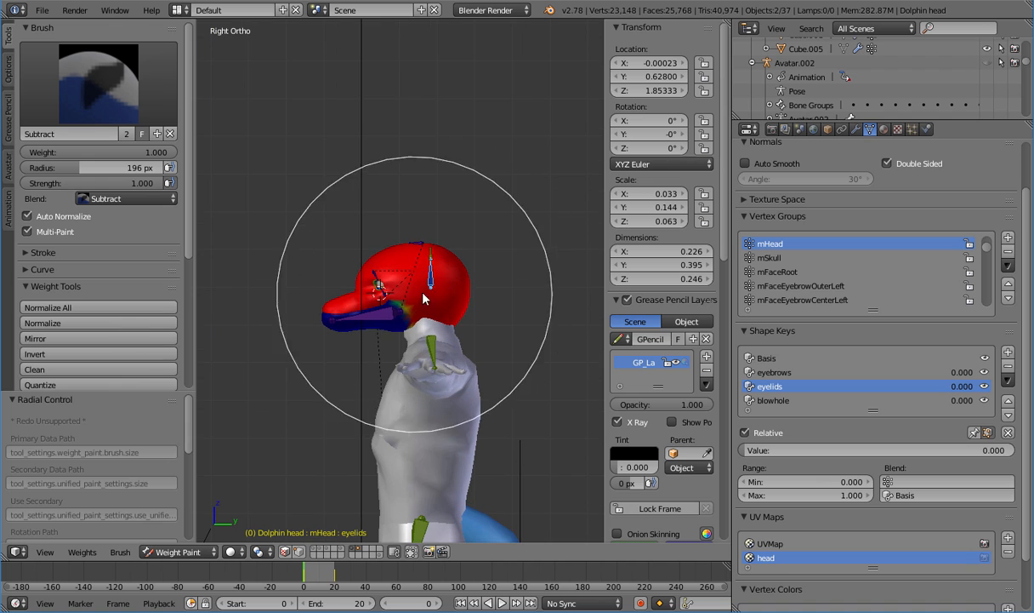
drag(423, 299, 358, 282)
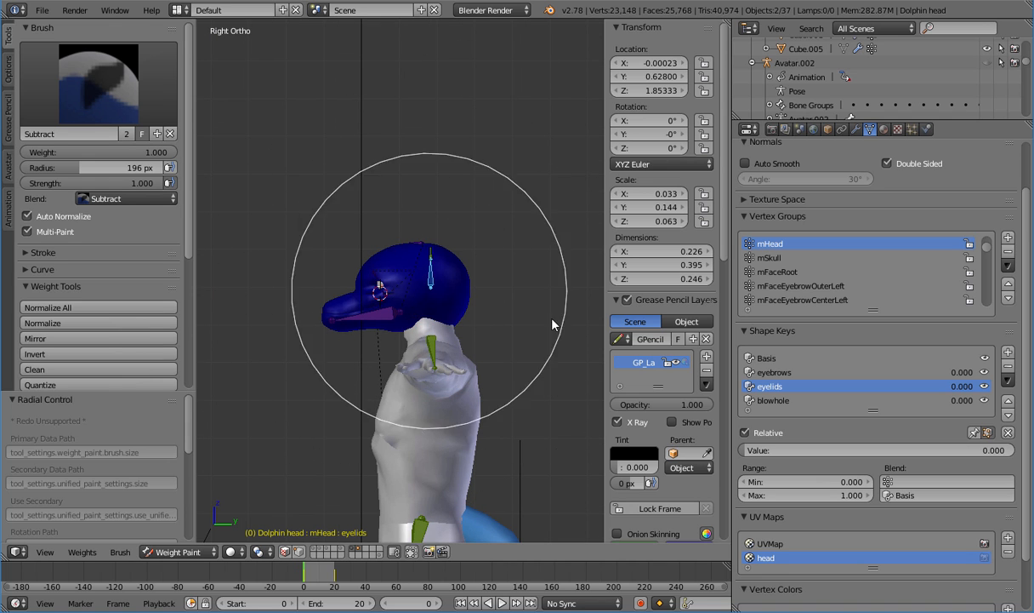
middle_drag(553, 324, 394, 326)
key(KP_3)
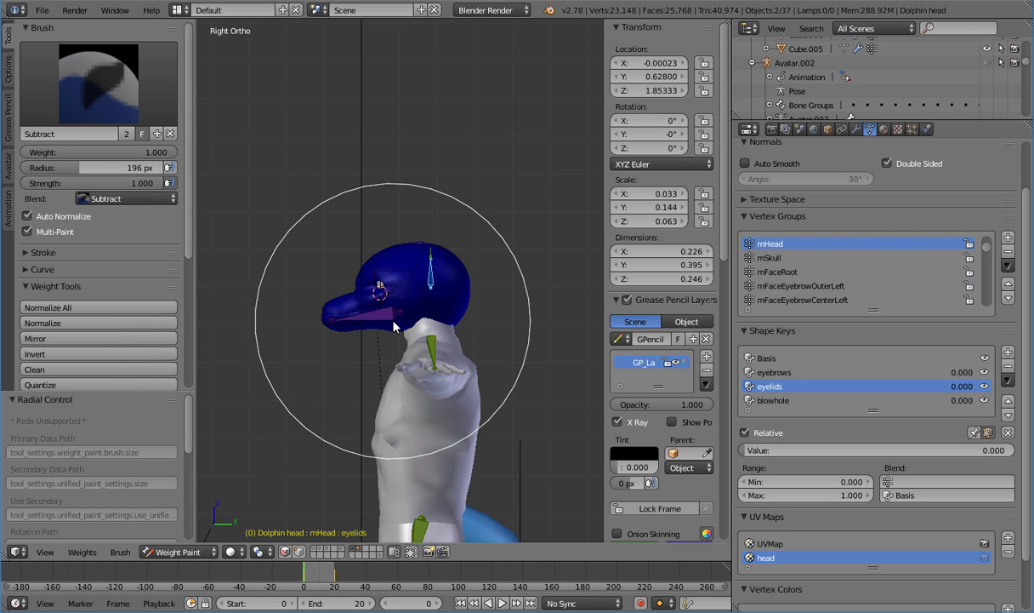
Switch to the Add weight brush and paint full mHead weight over the whole dolphin head from the side view
click(10, 68)
click(11, 207)
click(10, 166)
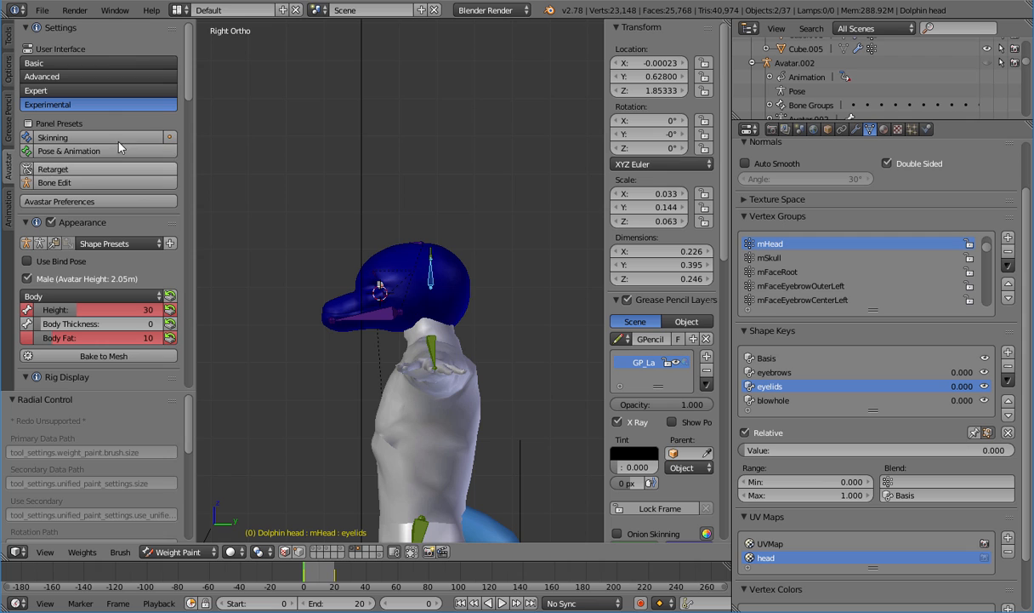
click(7, 38)
click(98, 83)
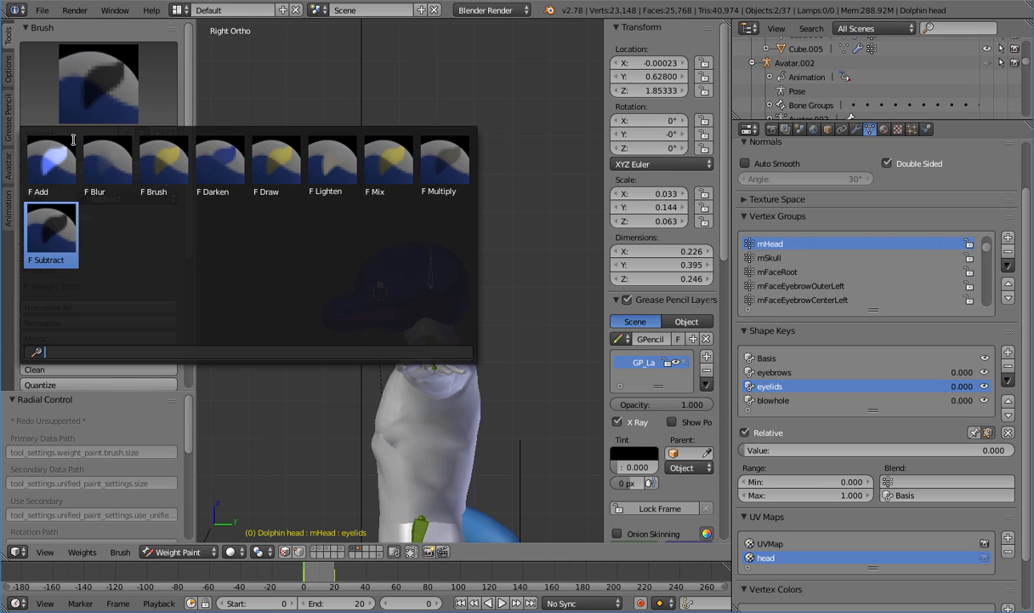
click(49, 168)
mouse_move(453, 292)
mouse_down()
mouse_move(521, 363)
mouse_move(358, 427)
mouse_move(312, 323)
mouse_move(527, 318)
mouse_up()
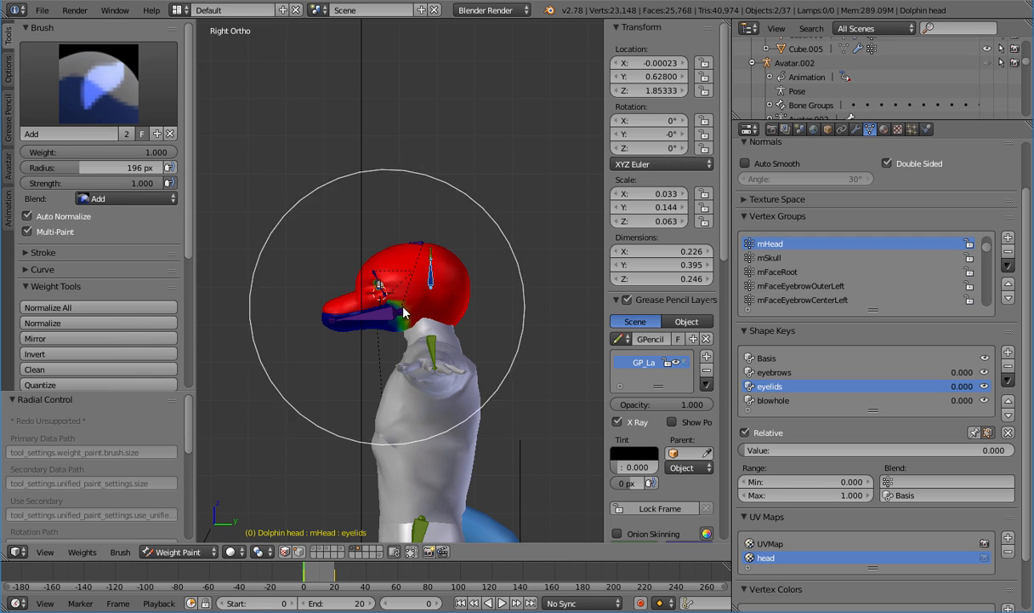
Leave Weight Paint for Object Mode and select only the dolphin head mesh
click(192, 551)
click(175, 523)
scroll(381, 313, up, 1)
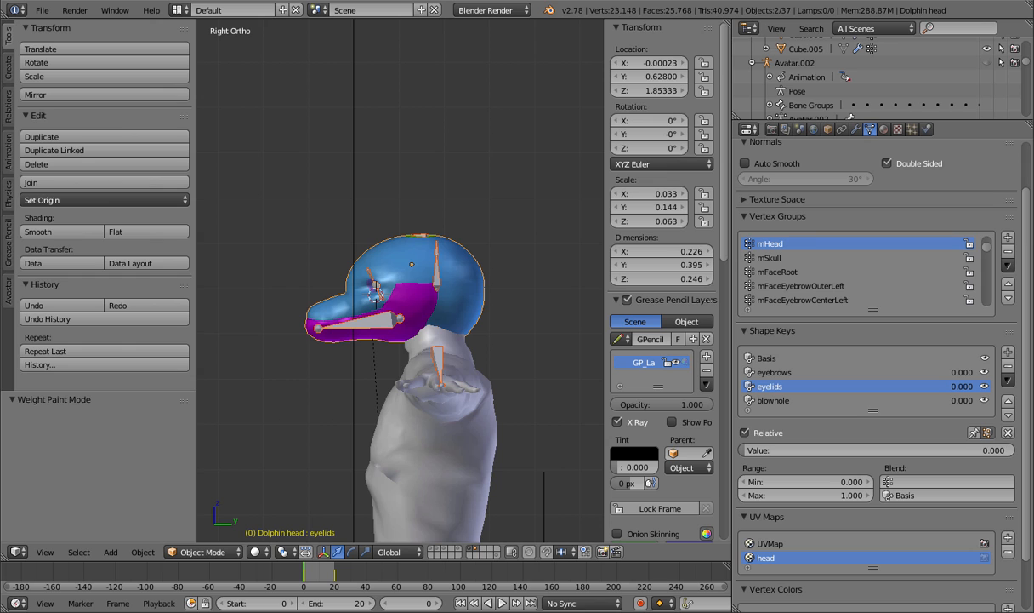
right_click(371, 238)
right_click(371, 238)
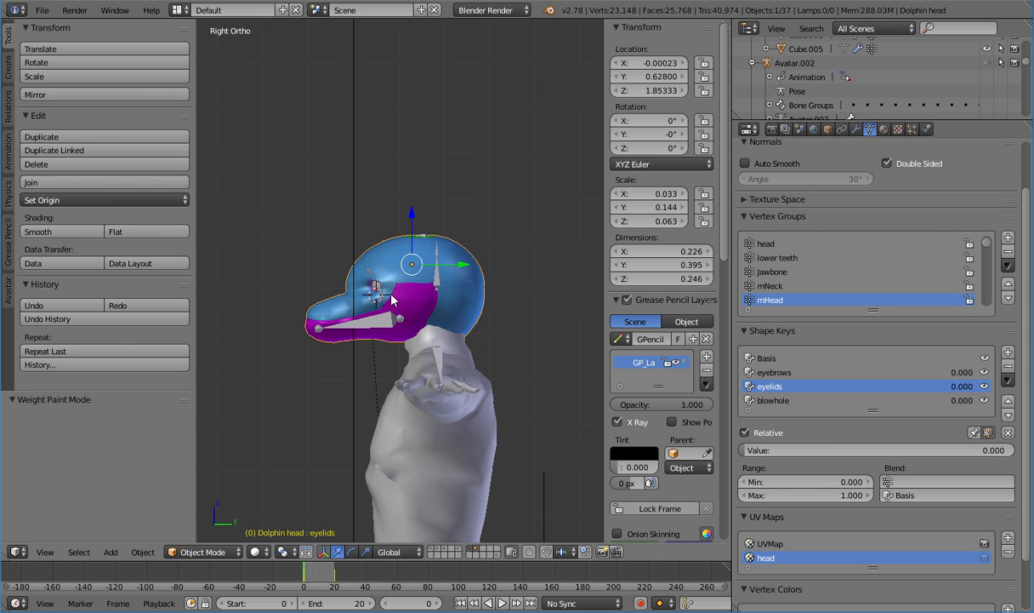
scroll(315, 188, up, 2)
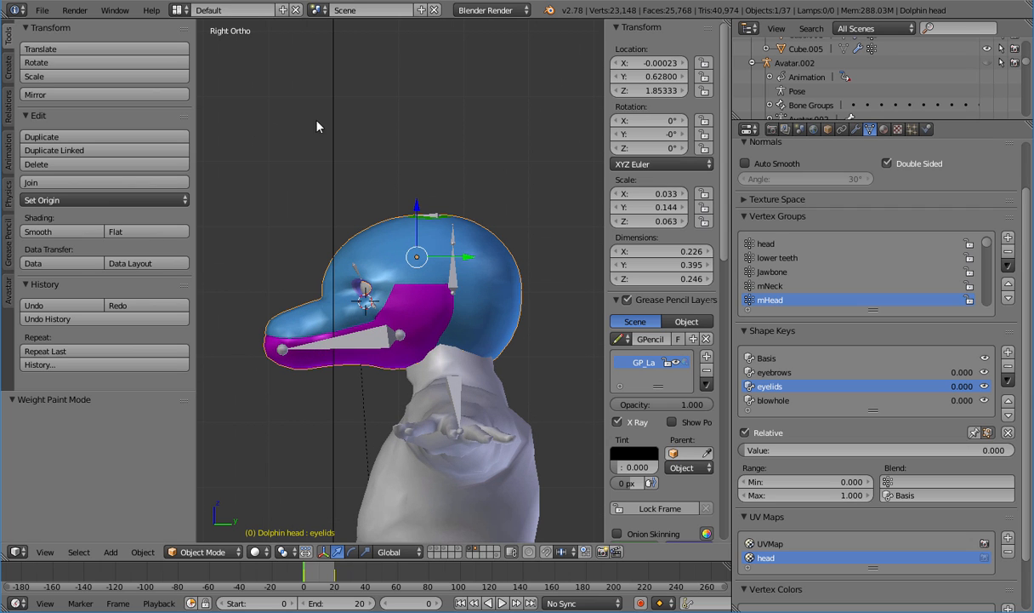
Export the dolphin head in Collada (Avastar) format to the exports folder under the name head
click(42, 9)
mouse_move(157, 291)
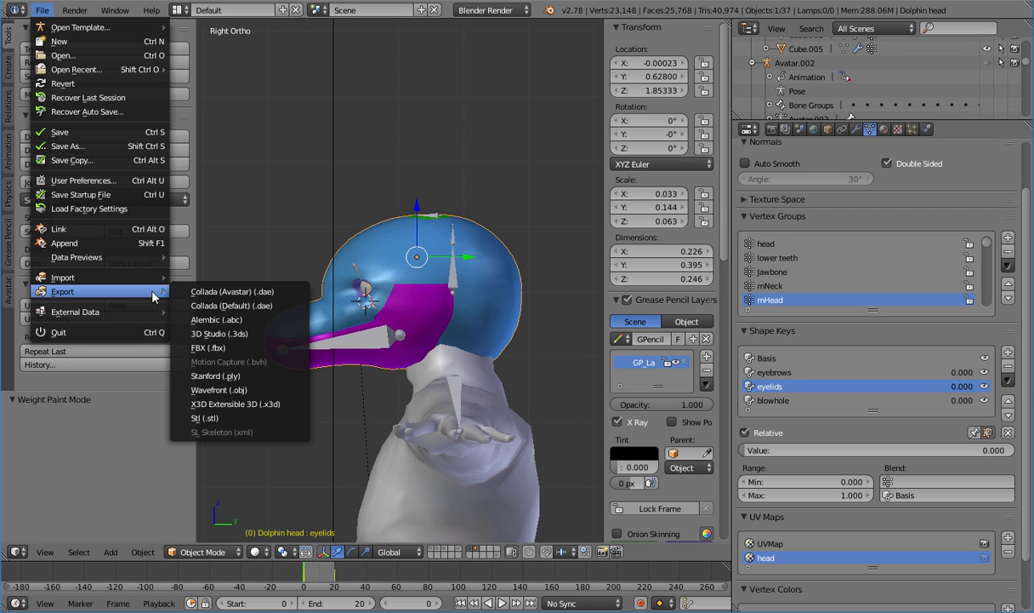
click(227, 292)
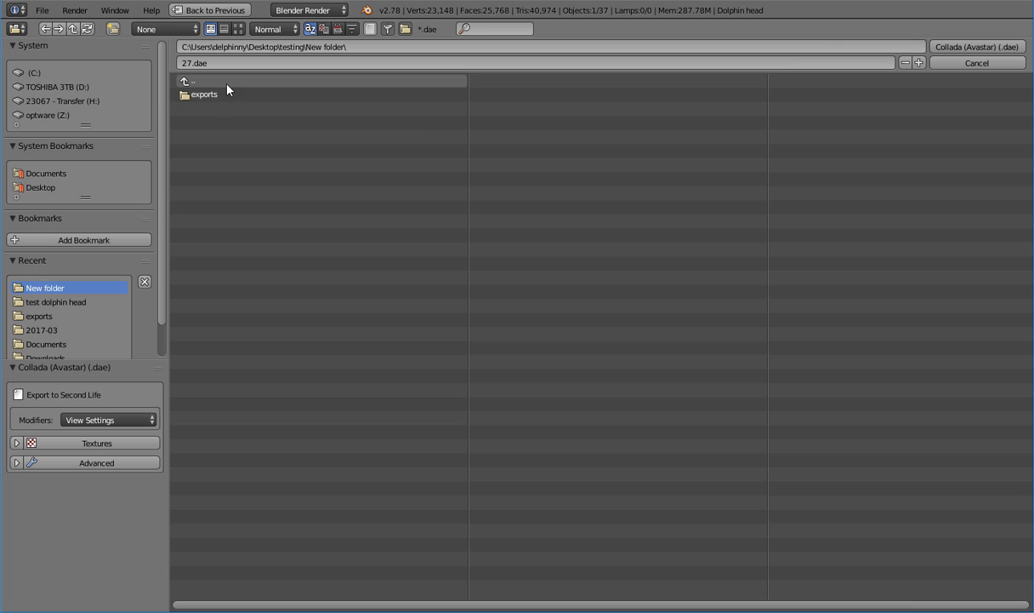
click(238, 62)
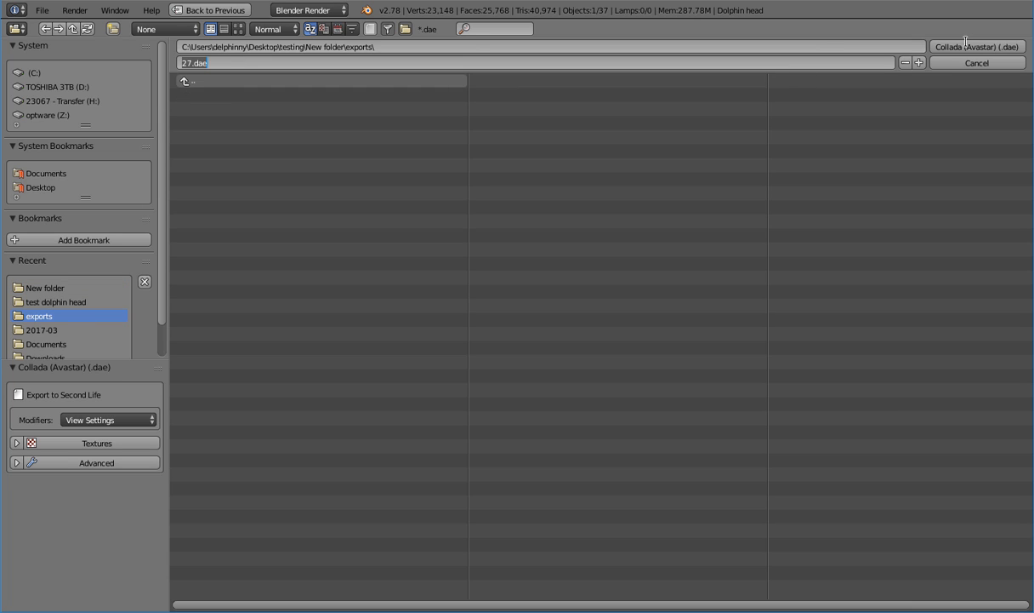
text(head)
key(Return)
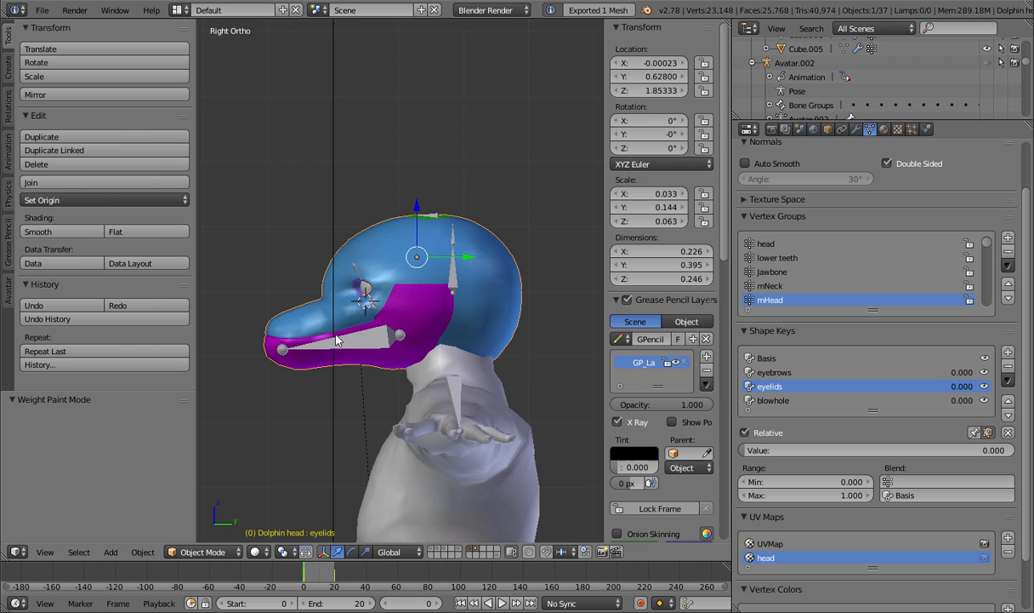
Hide the dolphin head's layer and select both eyeball meshes
shift+click(469, 548)
right_click(384, 276)
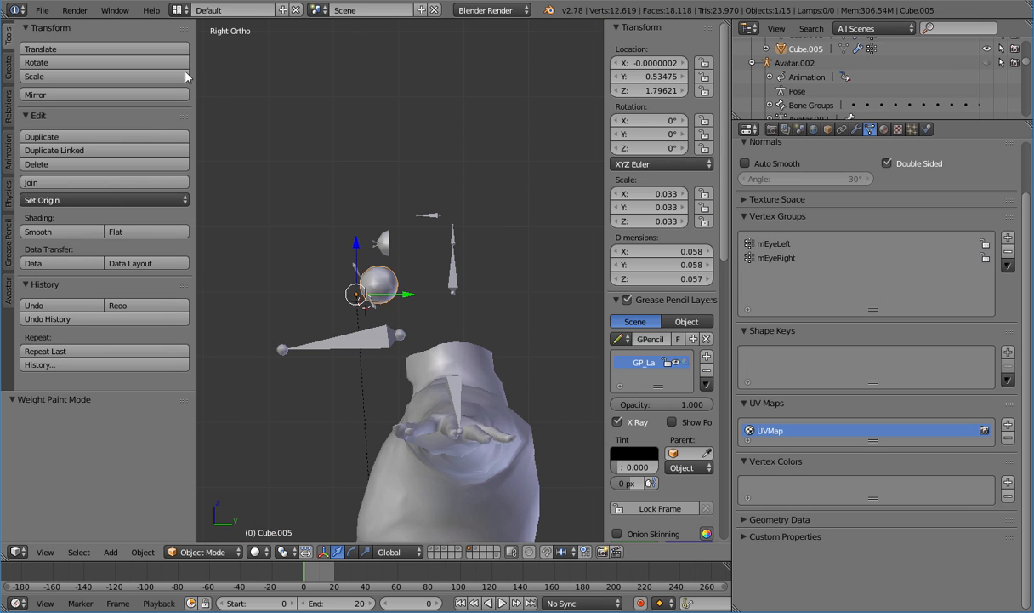
middle_drag(369, 266, 349, 268)
shift+right_click(369, 288)
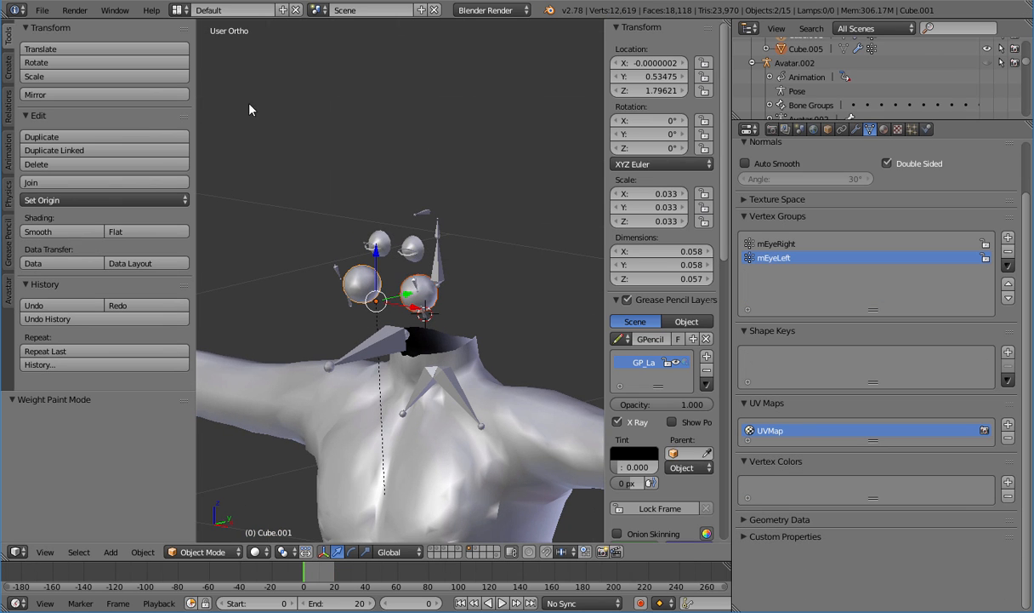
Export the two eyeballs in Collada (Avastar) format to the exports folder under the name eyes
click(41, 10)
mouse_move(139, 293)
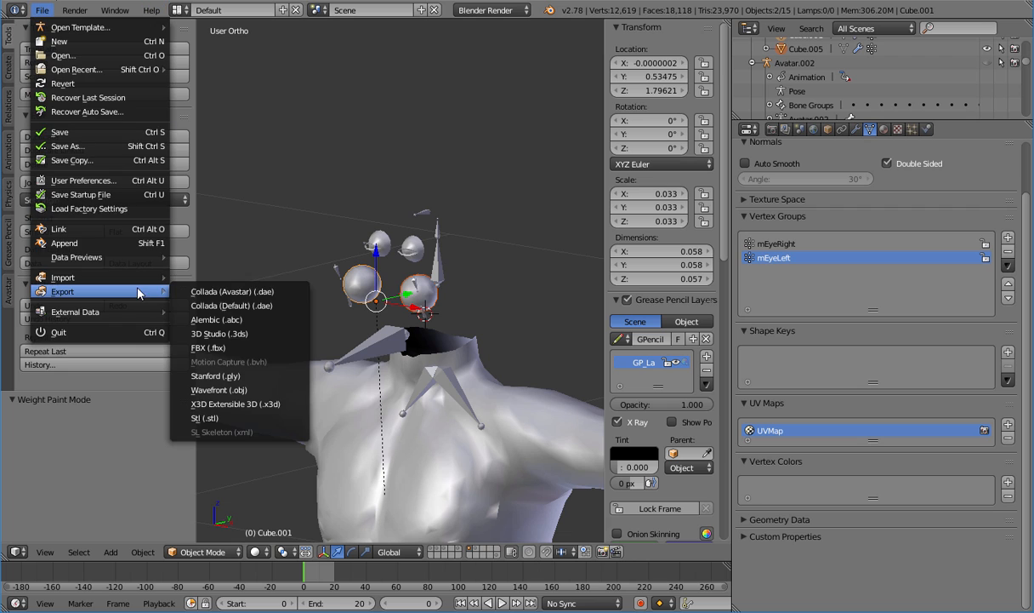
click(232, 291)
double_click(244, 92)
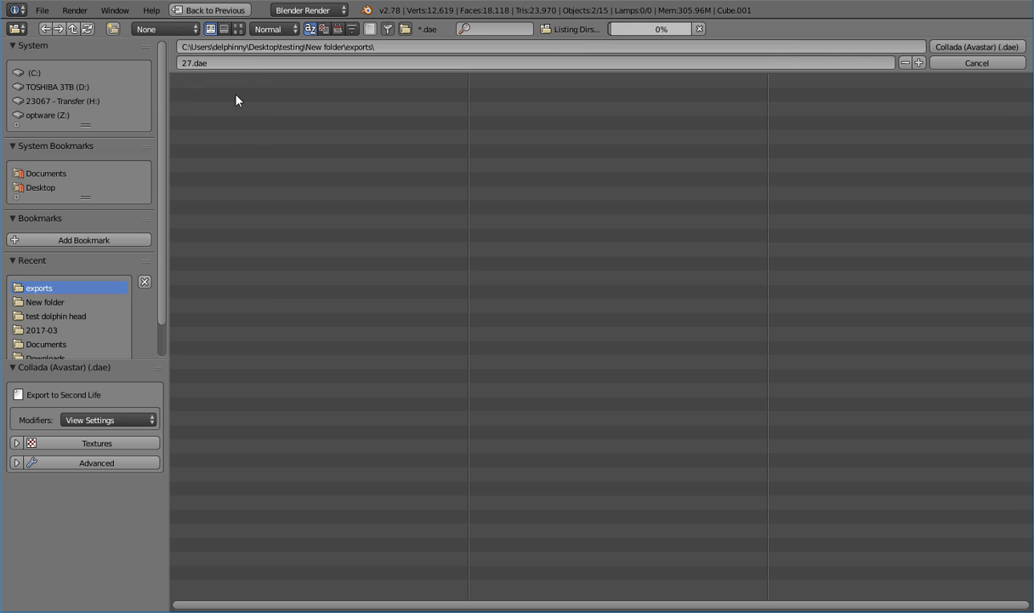
click(237, 63)
text(eyes)
key(Return)
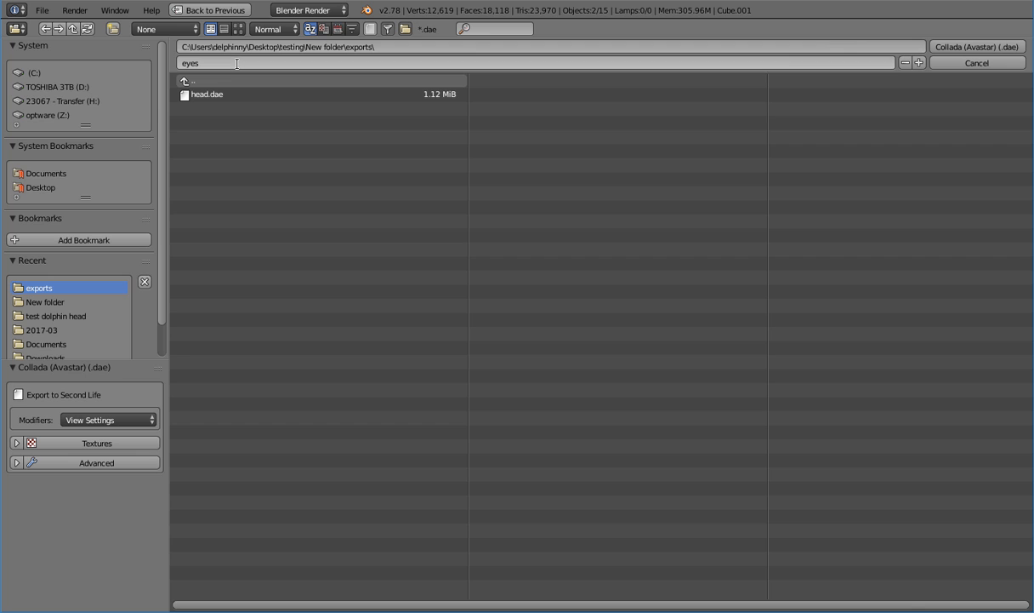
key(Return)
Return to the right side view and show the dolphin head's layer again
middle_drag(455, 312, 434, 317)
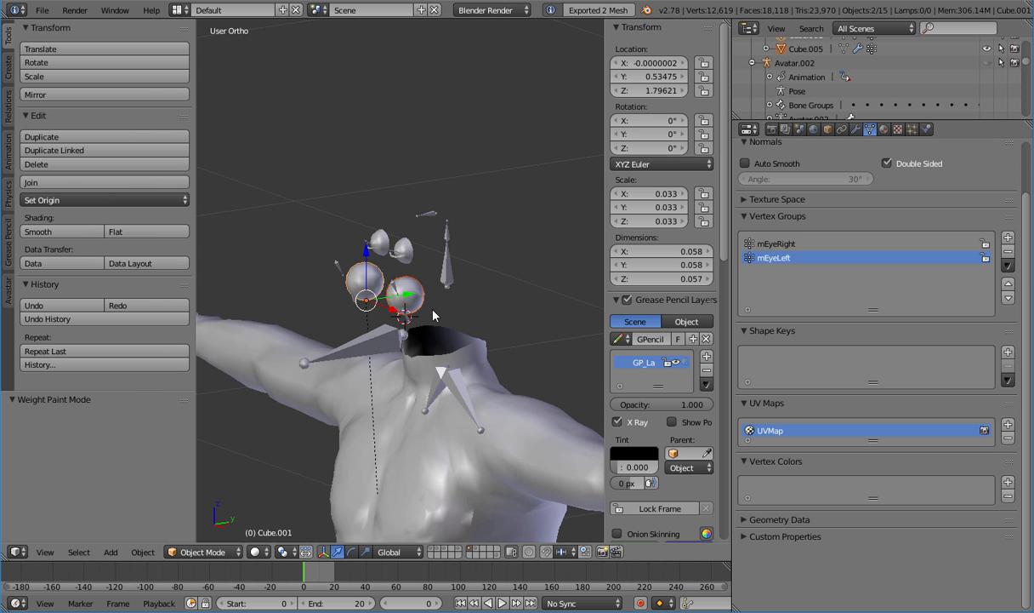
key(KP_3)
shift+click(479, 552)
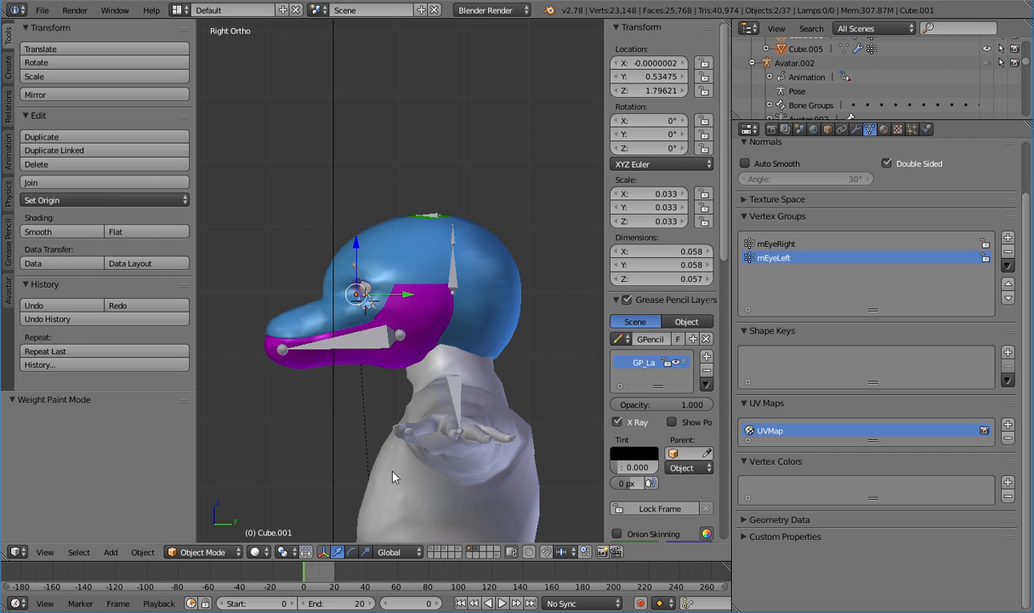
Split the 3D view into two areas and turn the new one into a UV/Image Editor
drag(334, 575, 272, 543)
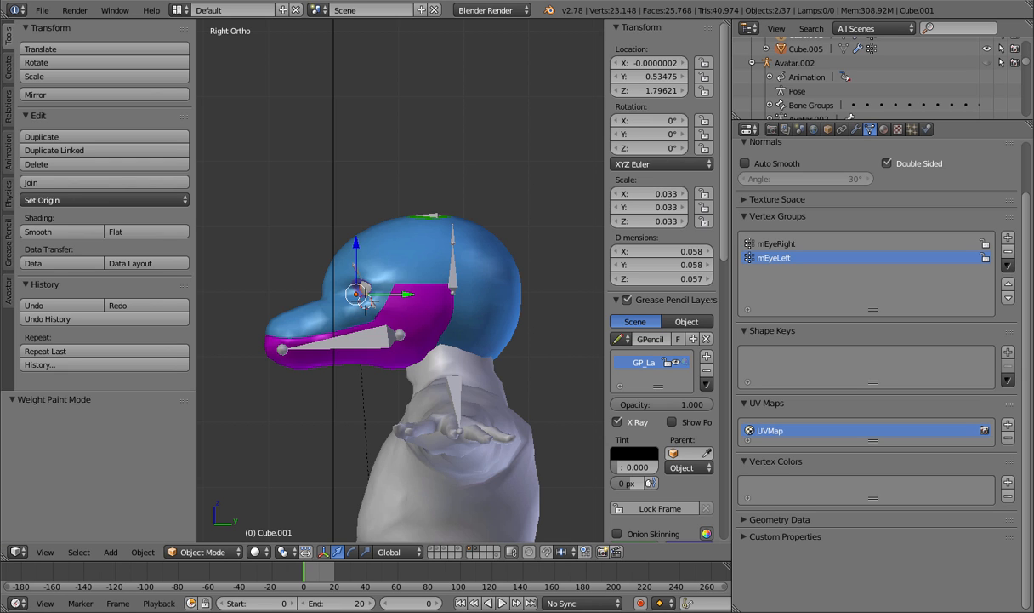
drag(3, 548, 248, 546)
click(17, 551)
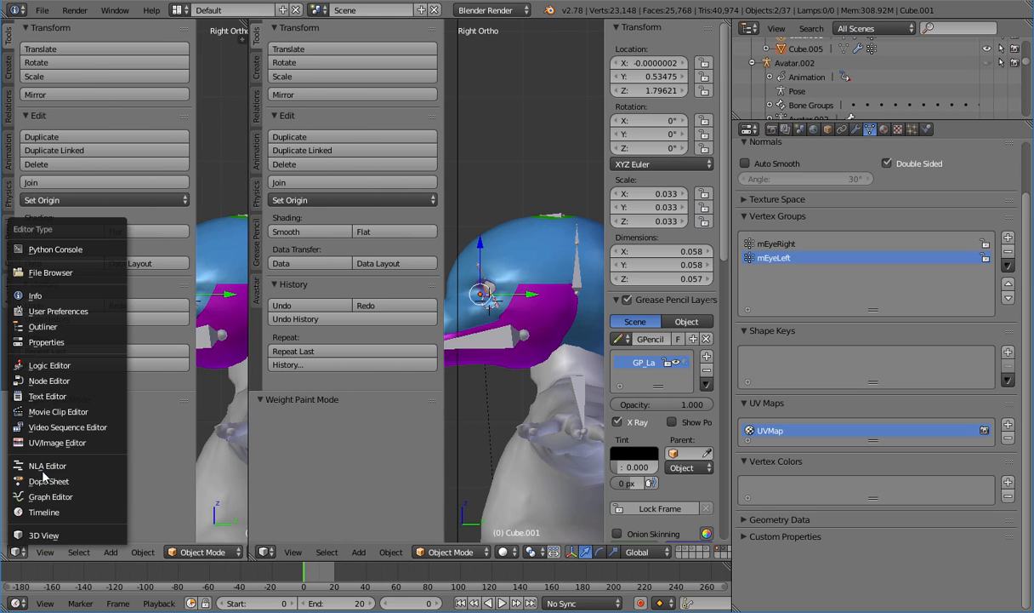
click(52, 442)
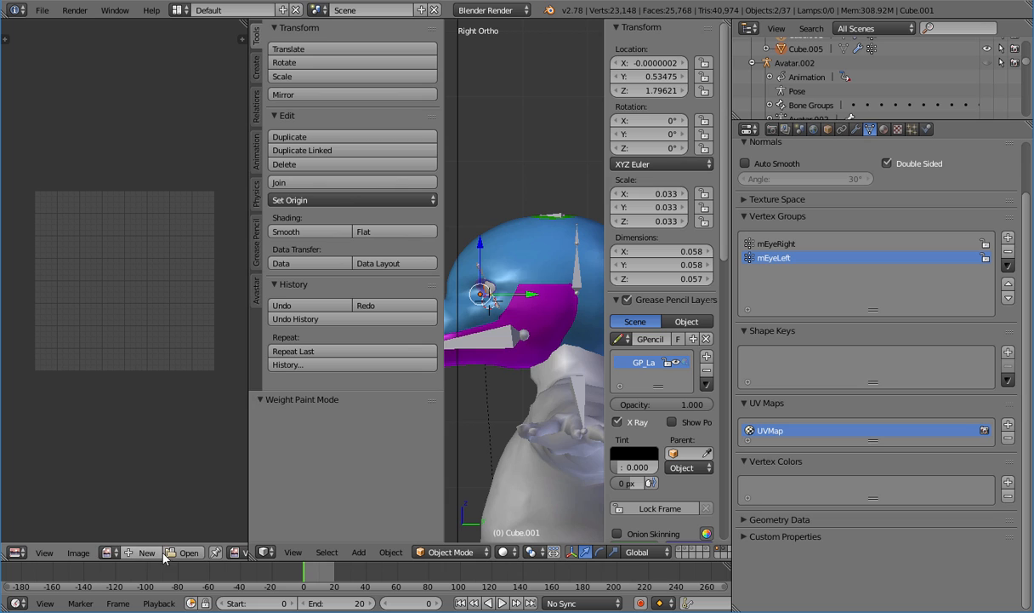
scroll(213, 553, down, 5)
Select the dolphin head and toggle Edit Mode on and off to load its head.002 texture into the image editor
right_click(554, 321)
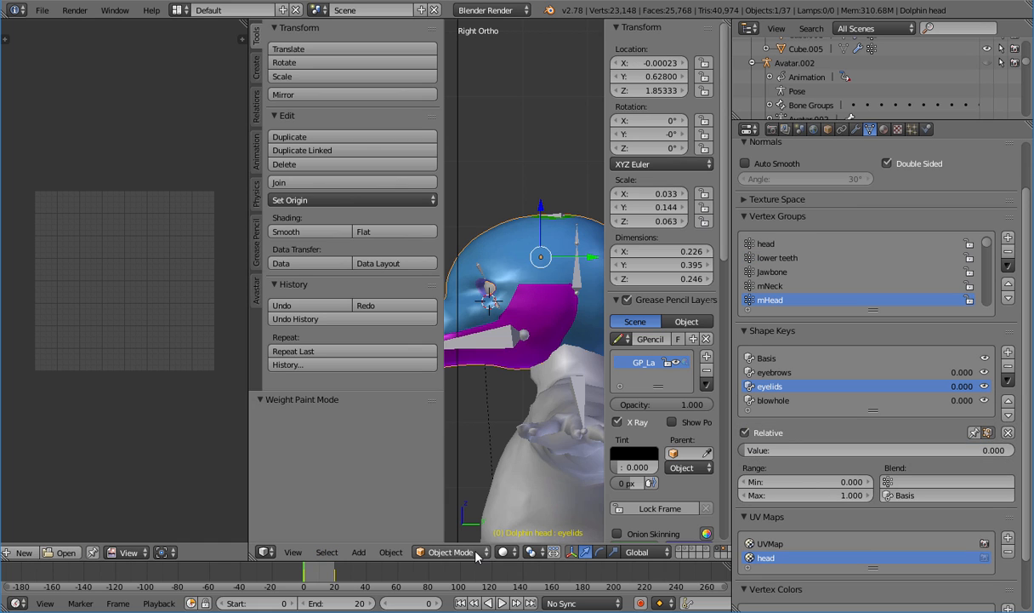
scroll(170, 538, up, 4)
scroll(169, 539, down, 3)
scroll(125, 555, up, 2)
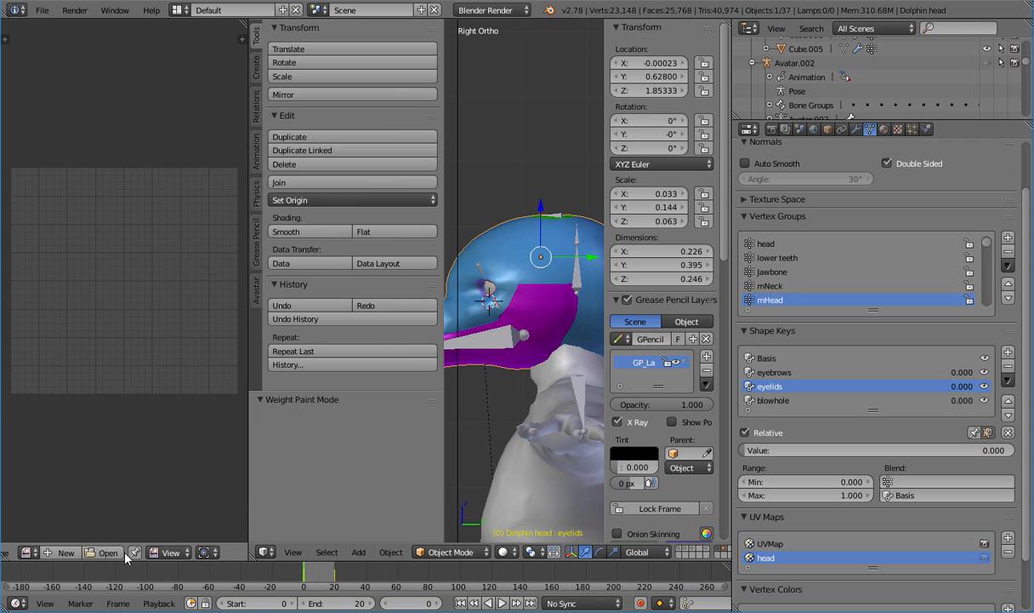
scroll(125, 555, down, 2)
click(109, 552)
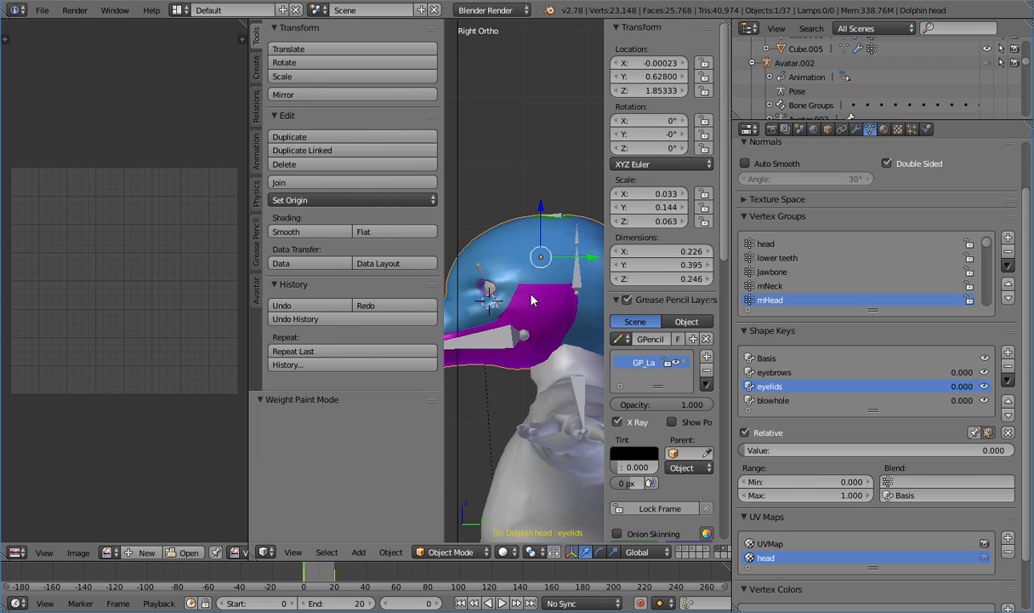
key(Tab)
key(Tab)
scroll(191, 375, down, 4)
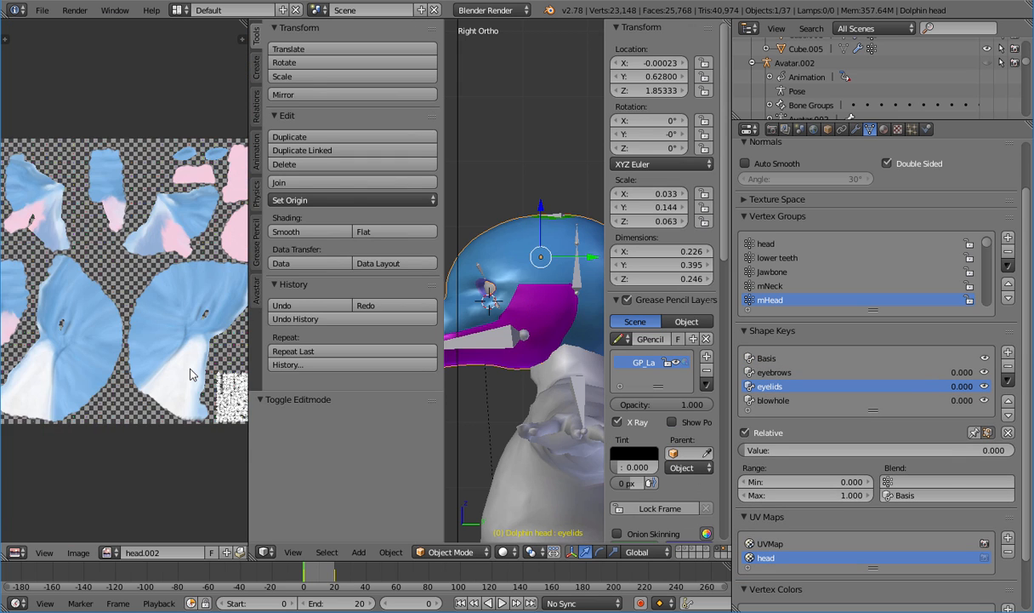
Save the head texture as the PNG image head.png in the exports folder
scroll(192, 374, down, 3)
click(89, 552)
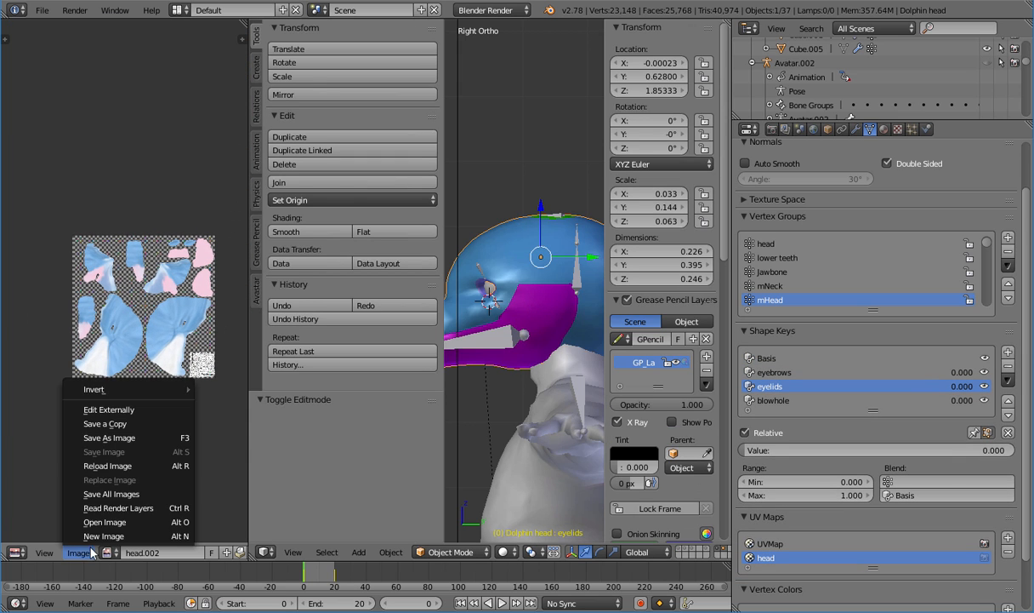
click(133, 435)
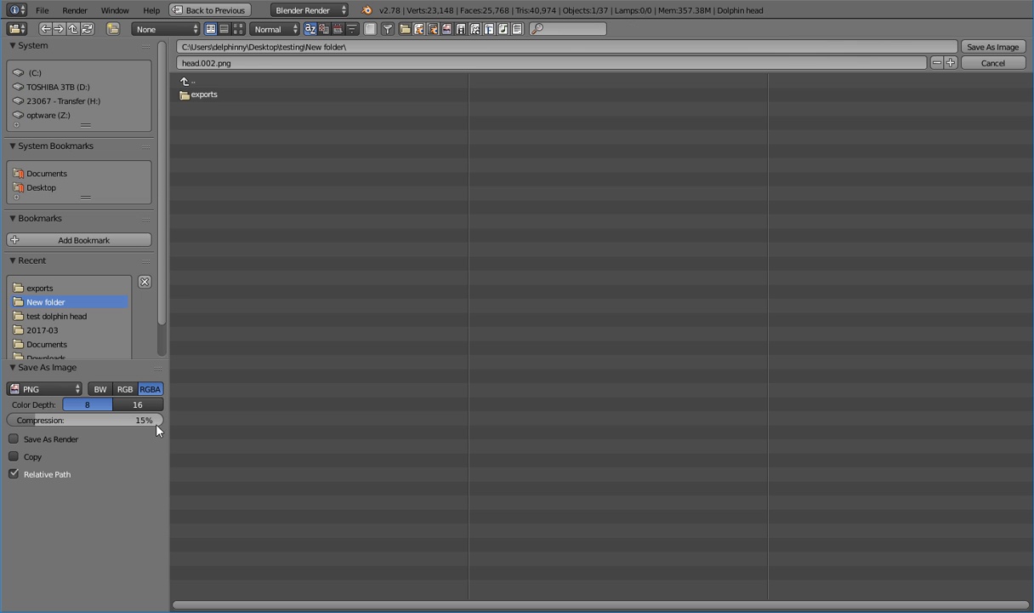
click(259, 93)
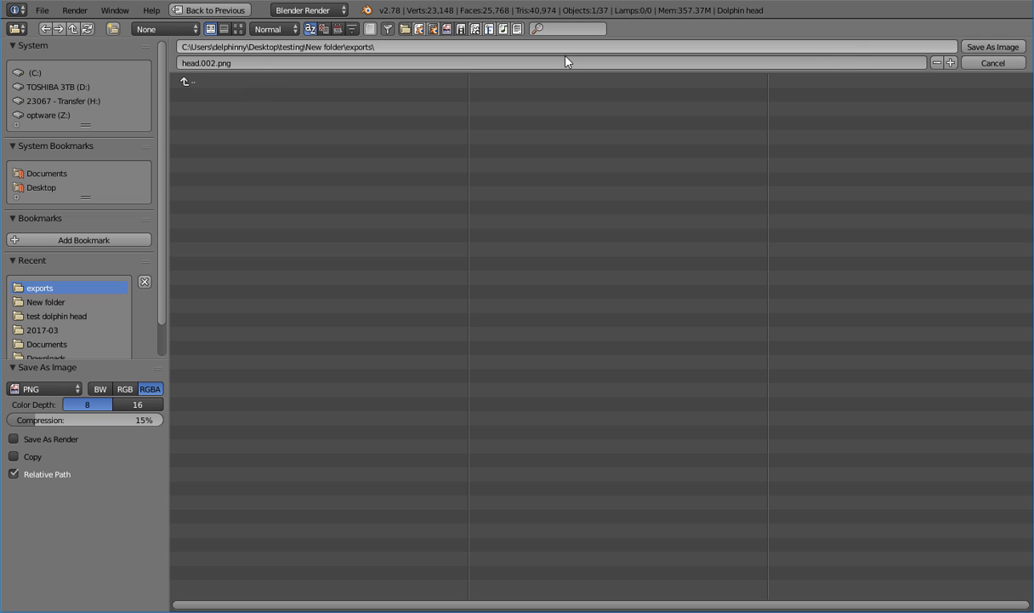
click(215, 62)
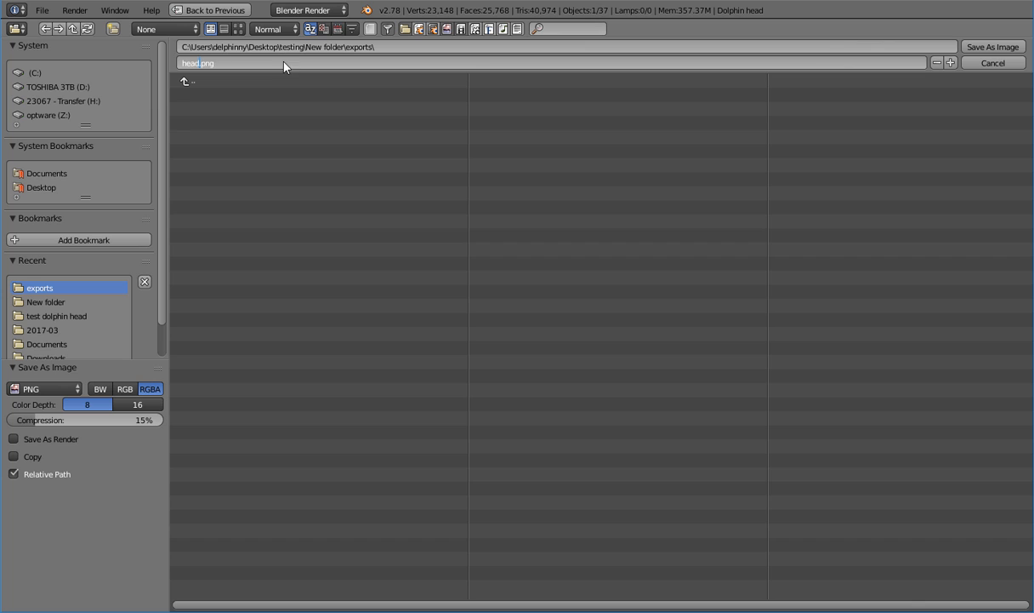
key(Return)
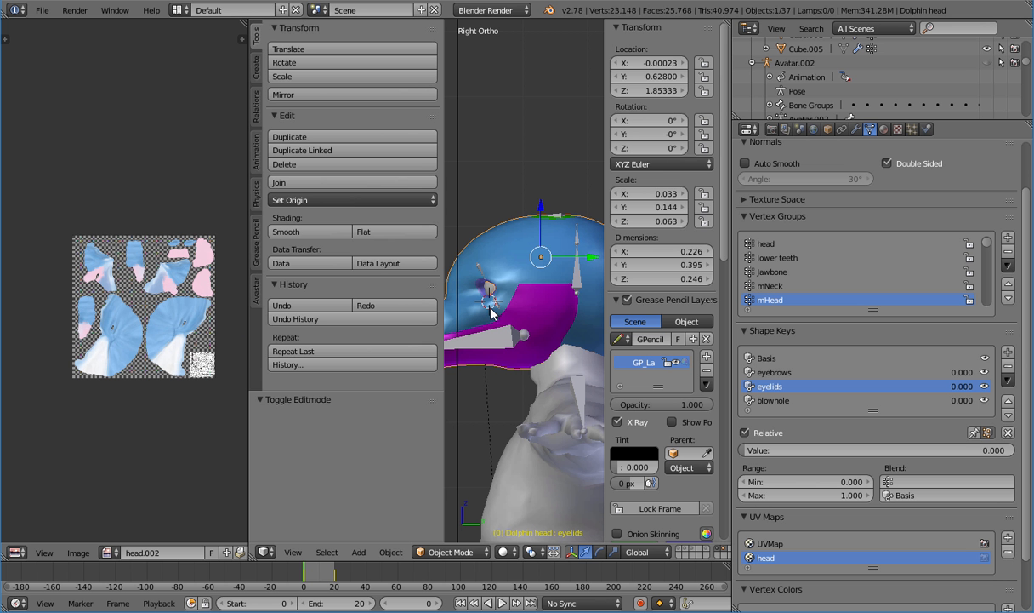
Hide the dolphin head's layer and load an eyeball's texture into the image editor by toggling Edit Mode on it
key(h)
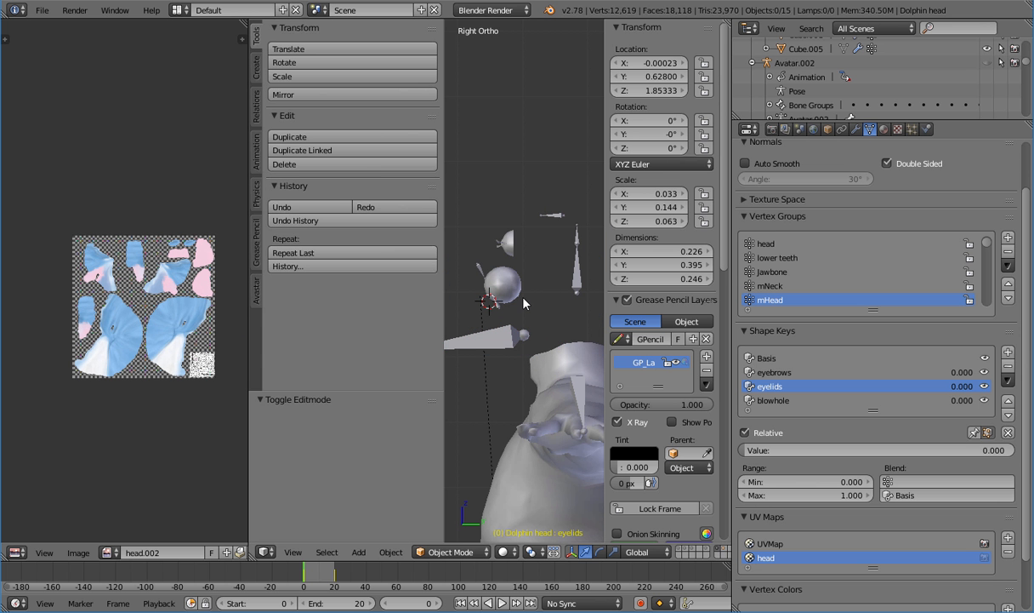
right_click(520, 300)
key(Tab)
key(a)
key(Tab)
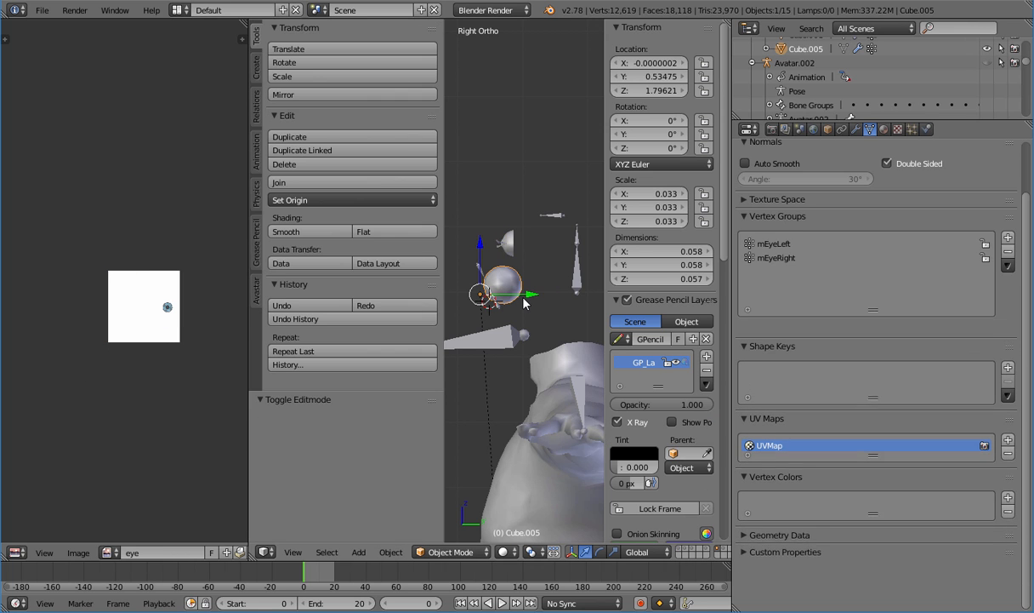
Save the eye texture as the PNG image eye.png in the exports folder
click(78, 553)
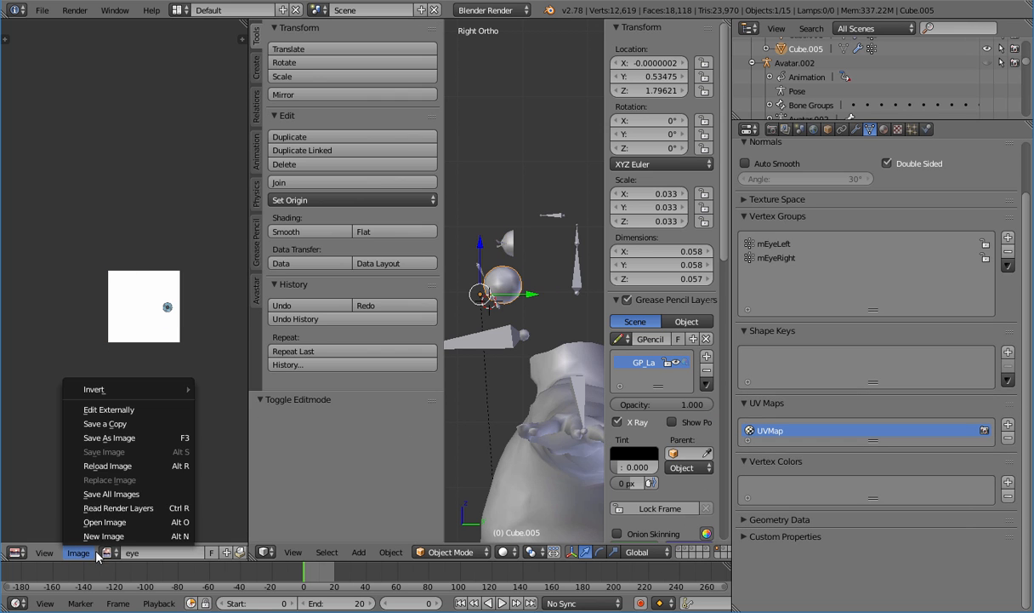
click(137, 429)
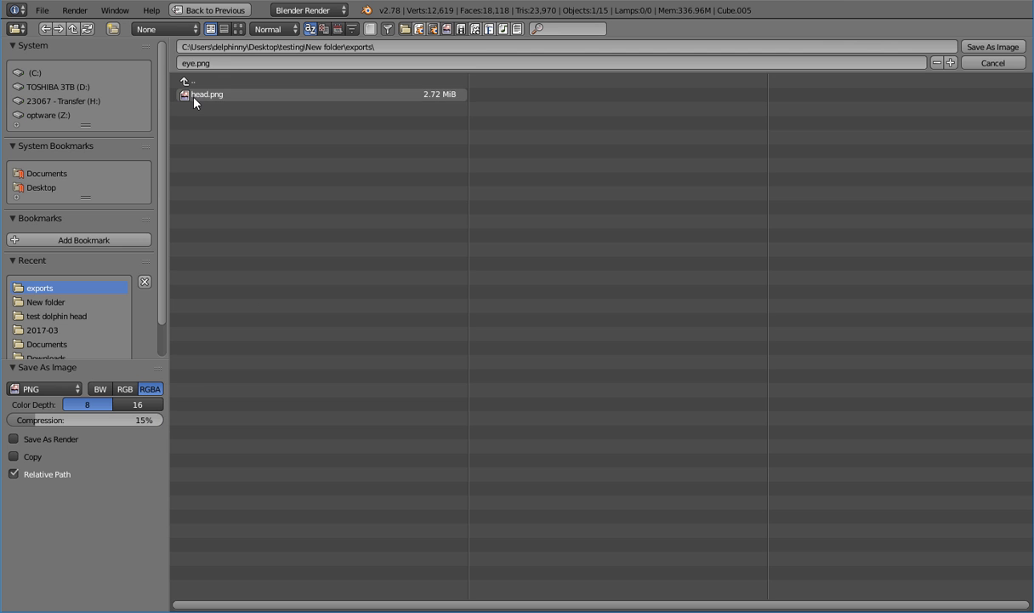
click(974, 47)
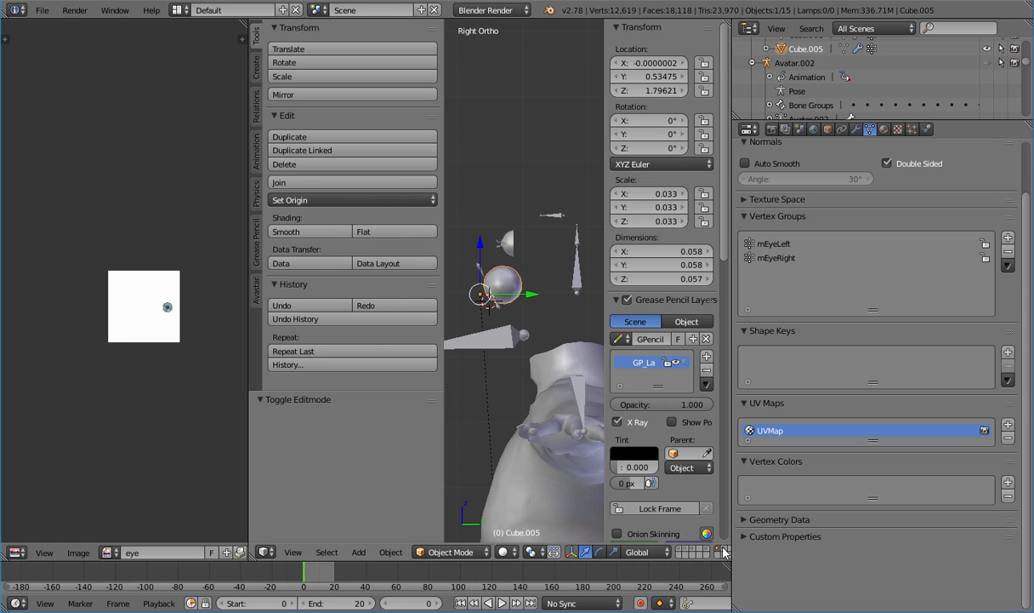
Show the layer with the dolphin head and avatar again and join the image editor area into the 3D view
shift+click(723, 552)
right_click(248, 463)
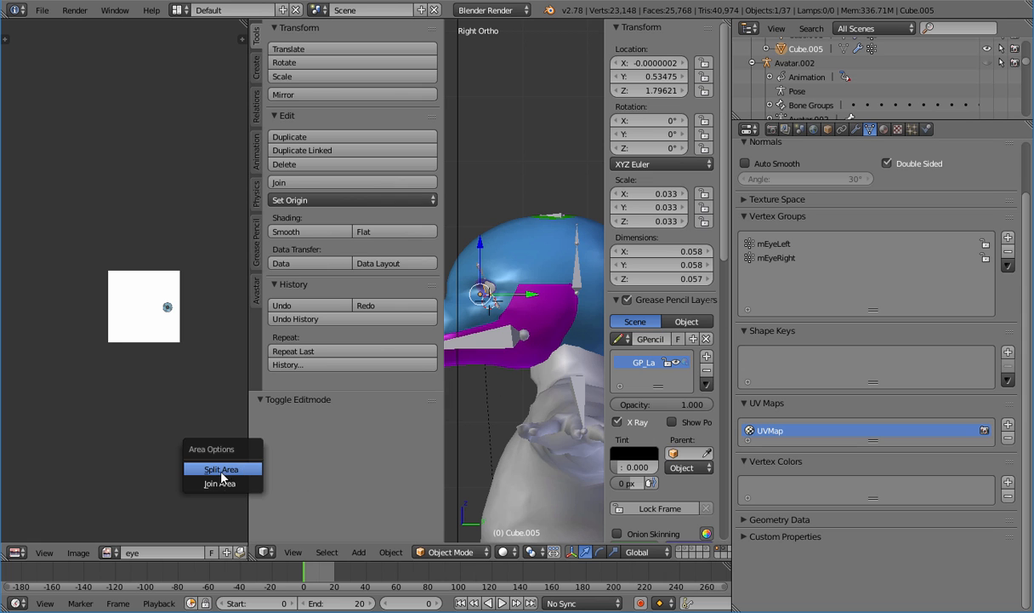
click(212, 460)
click(158, 444)
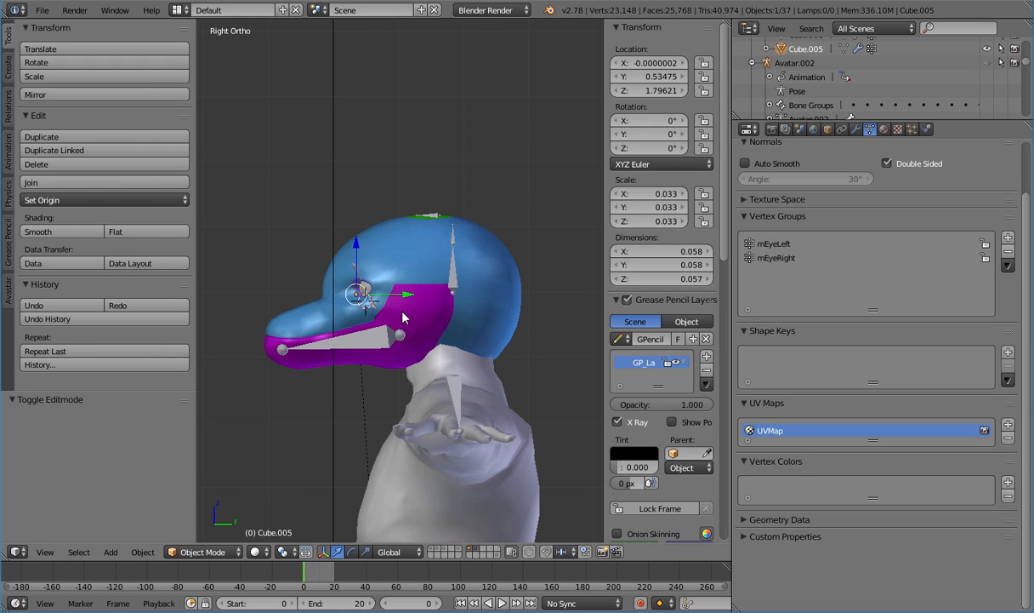
Select the dolphin head and switch to the Animation screen layout
right_click(441, 329)
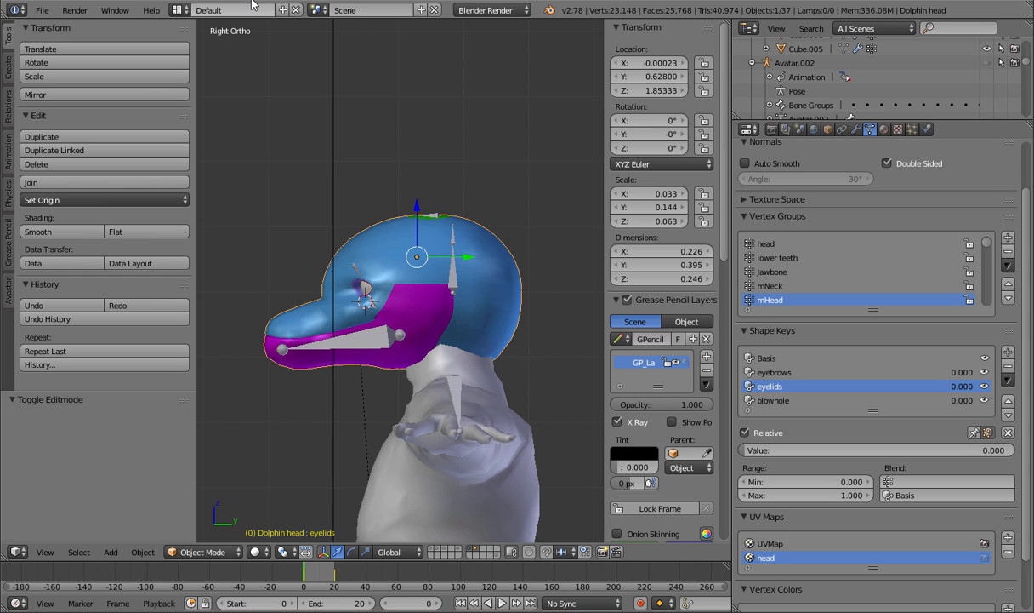
click(178, 9)
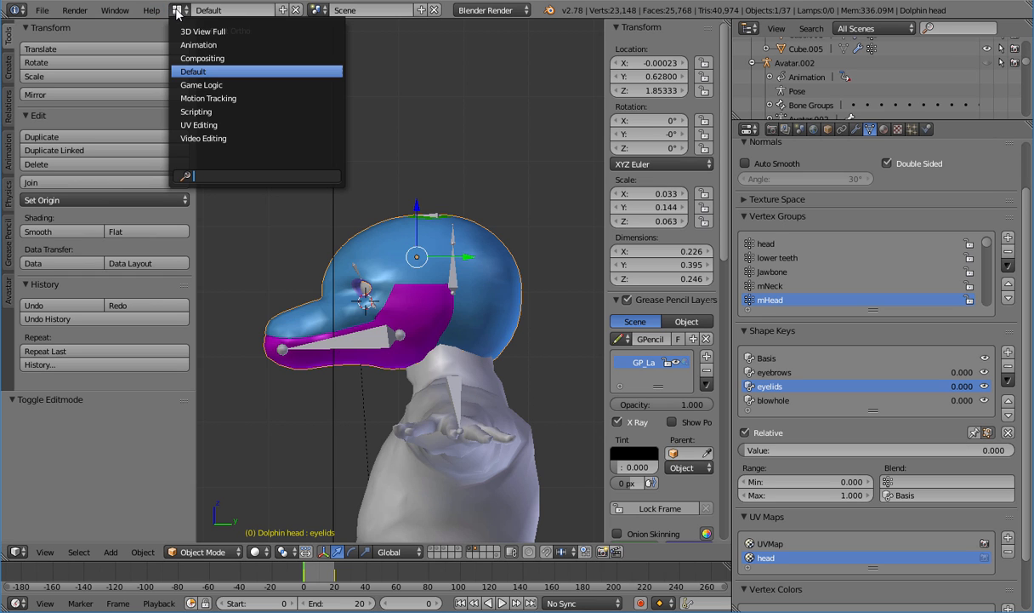
click(204, 45)
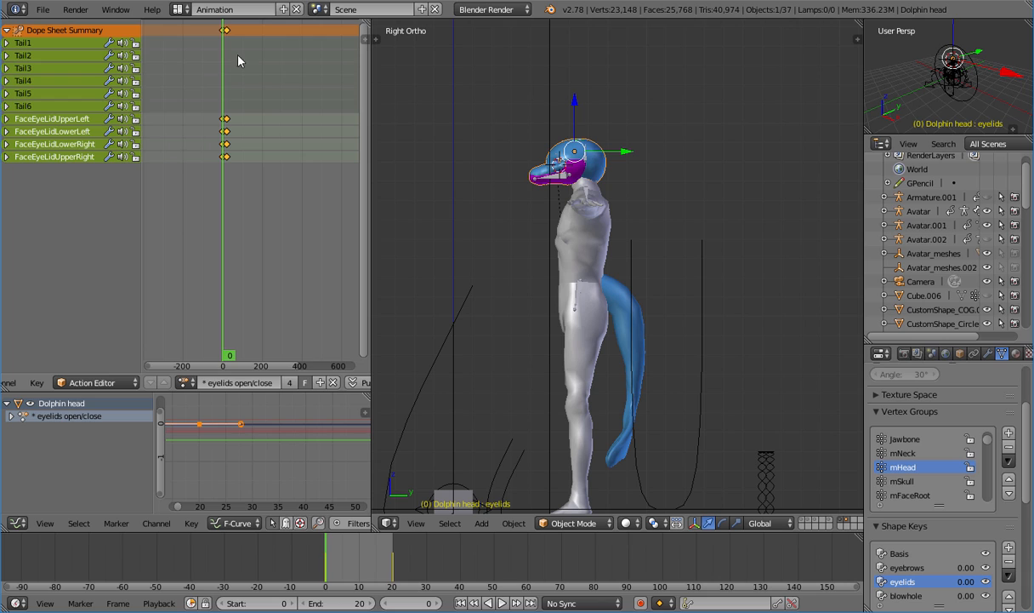
click(178, 10)
click(178, 9)
click(178, 10)
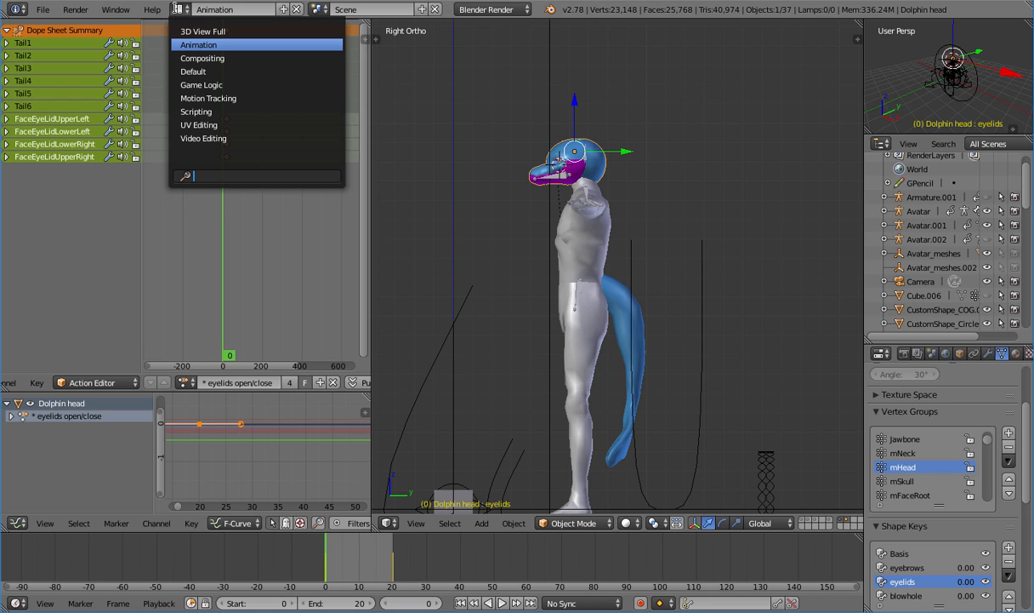
click(177, 9)
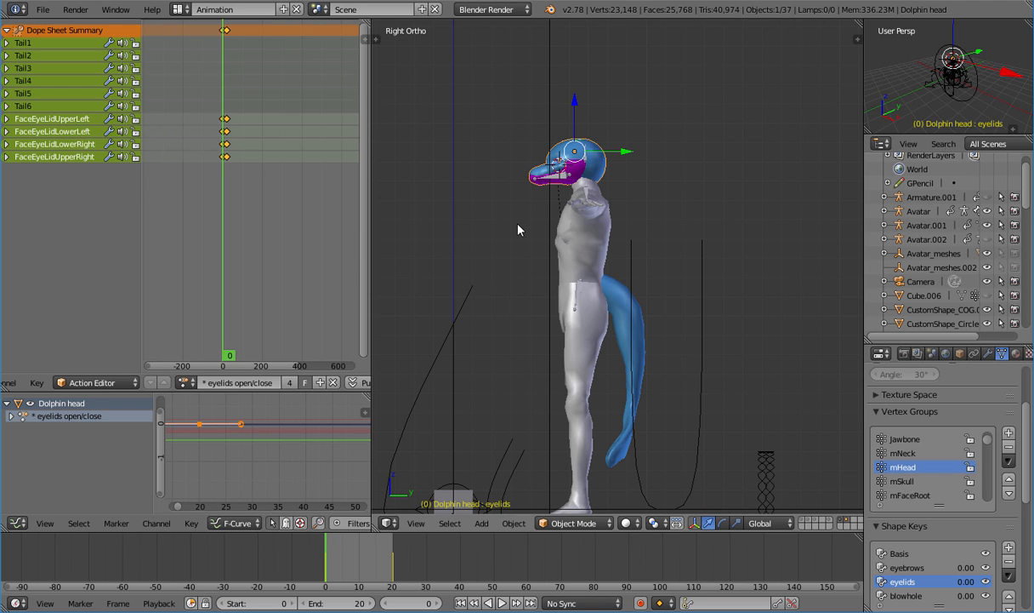
Select the Avatar.001 armature and switch it to Pose Mode
right_click(558, 175)
scroll(558, 170, up, 5)
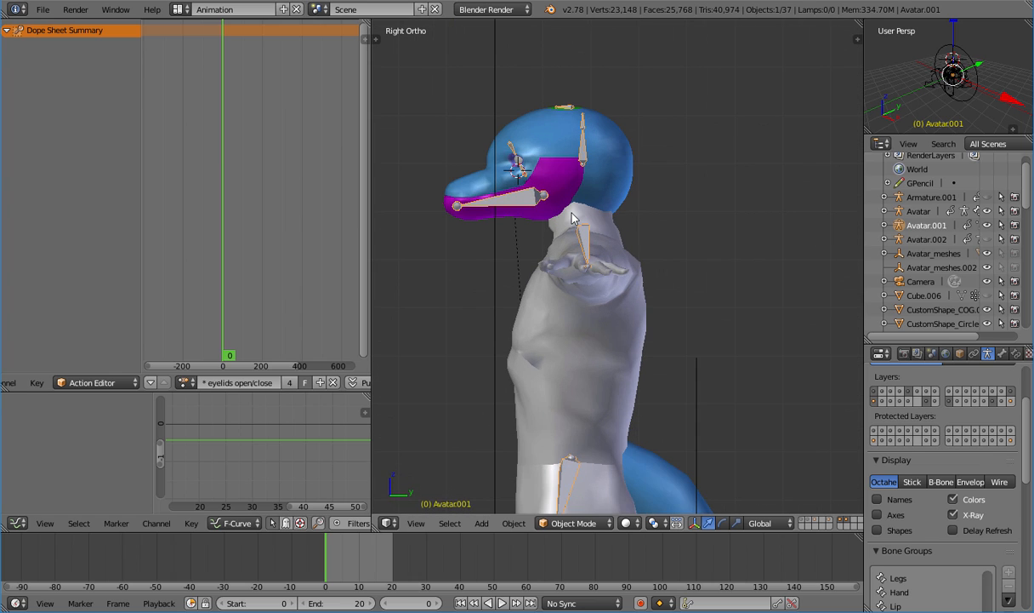
key(Tab)
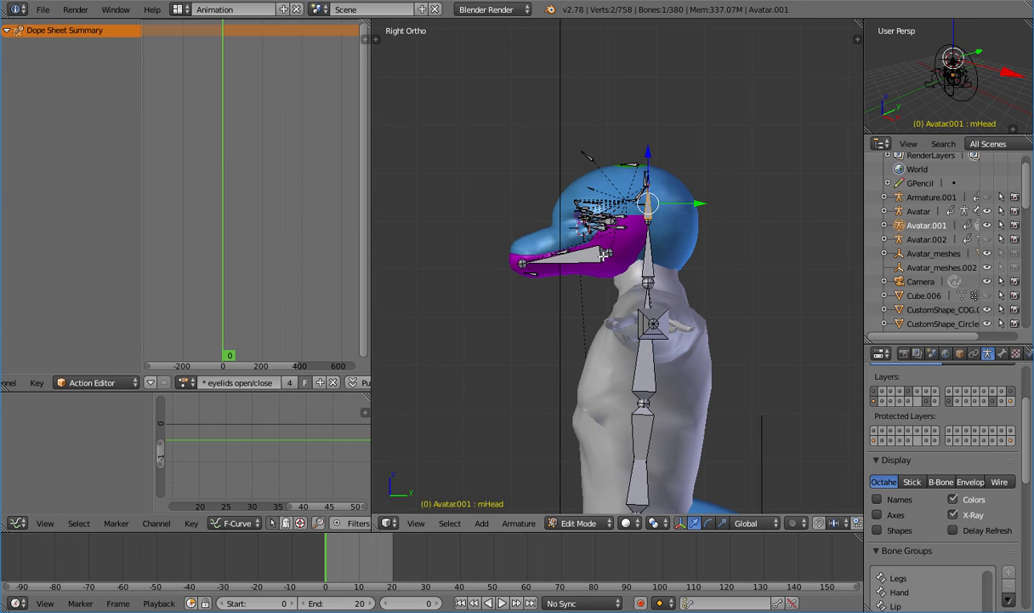
key(Tab)
click(553, 524)
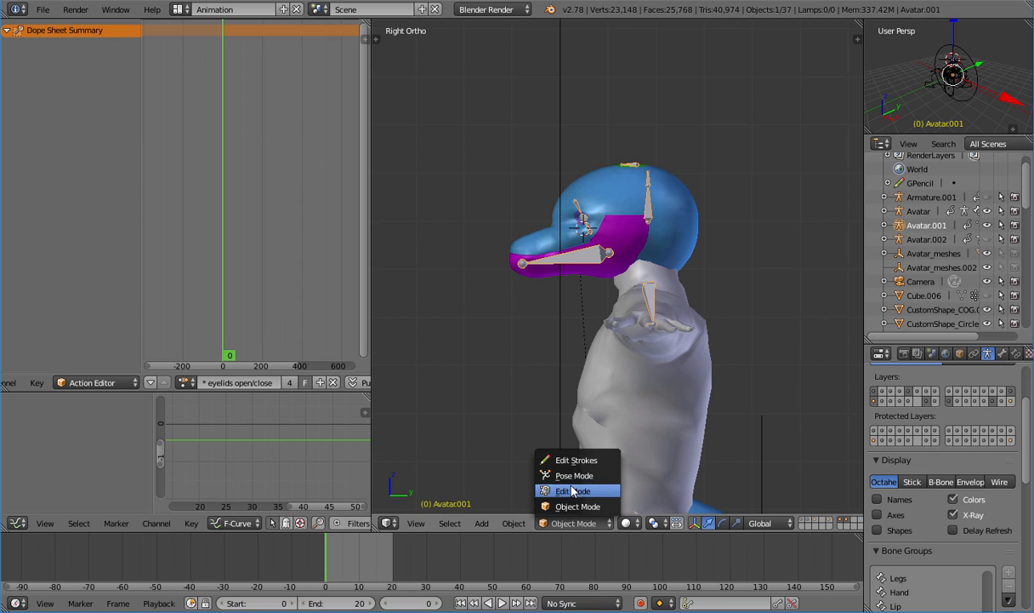
click(574, 478)
right_click(590, 259)
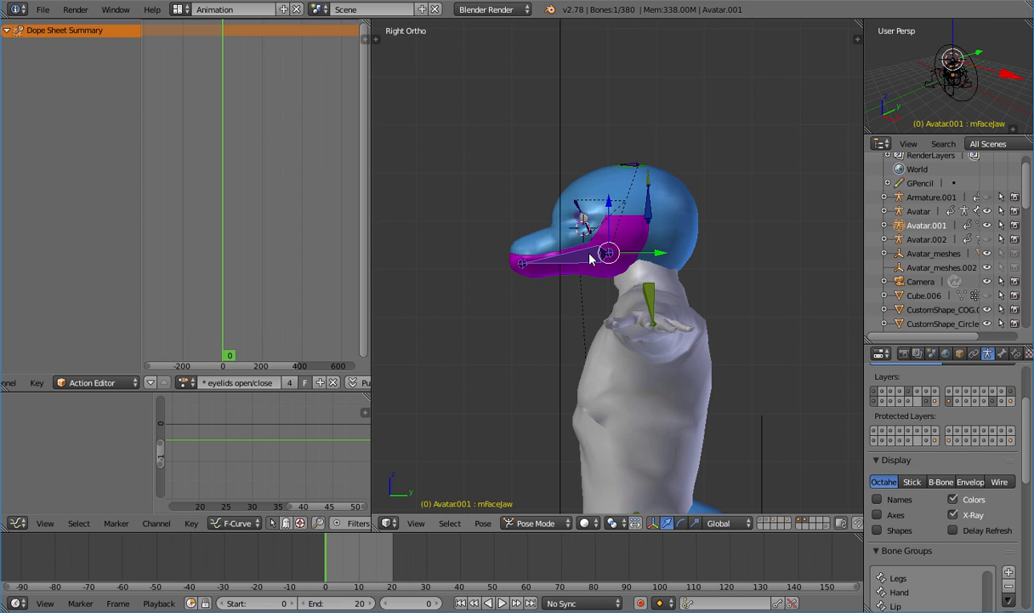
key(Tab)
key(Tab)
key(r)
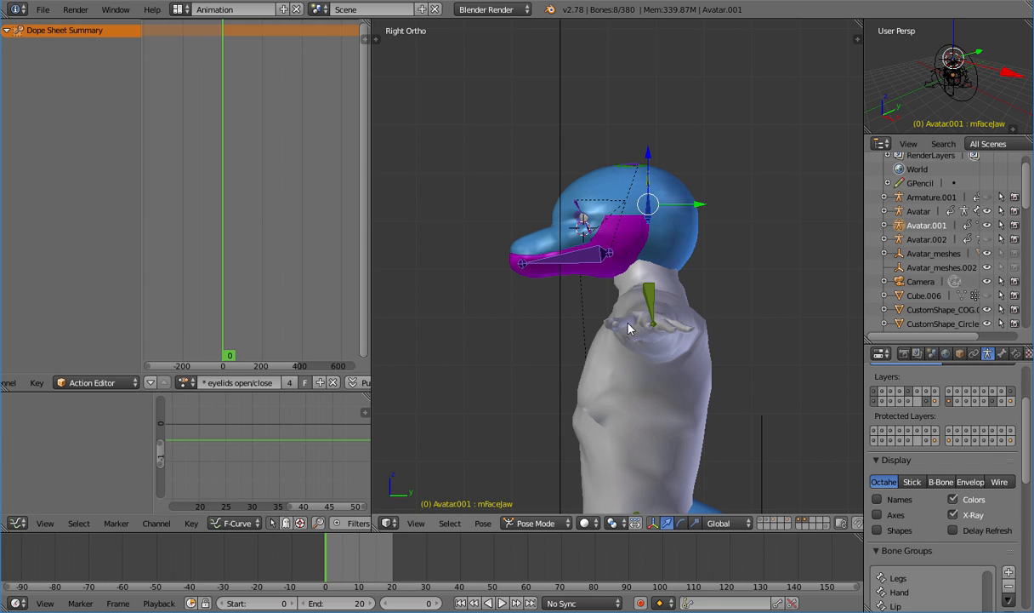
Assign the blowhole open/close action to the armature and play it back while viewing the top of the head
click(186, 382)
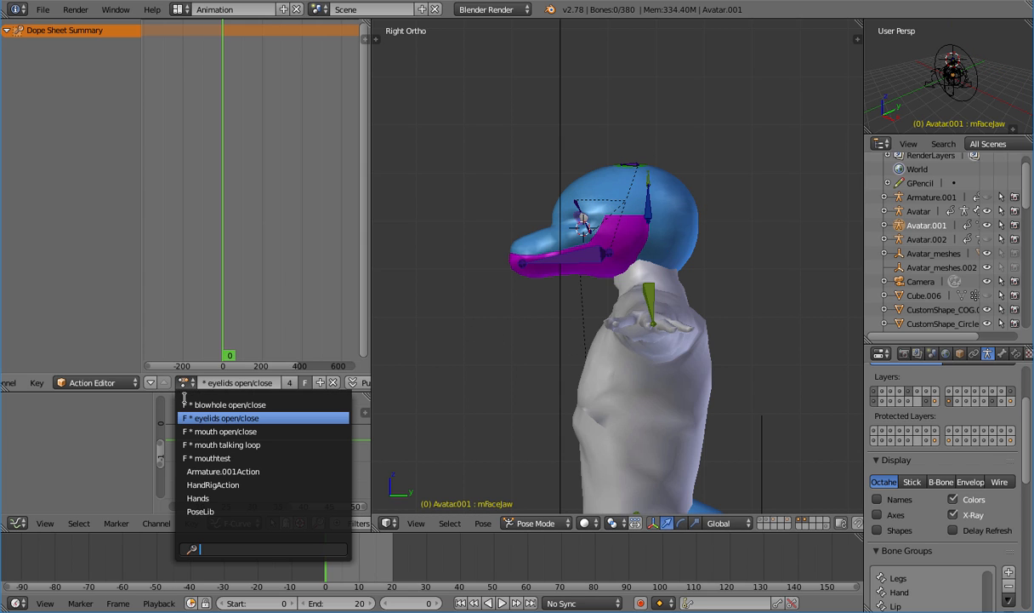
click(223, 405)
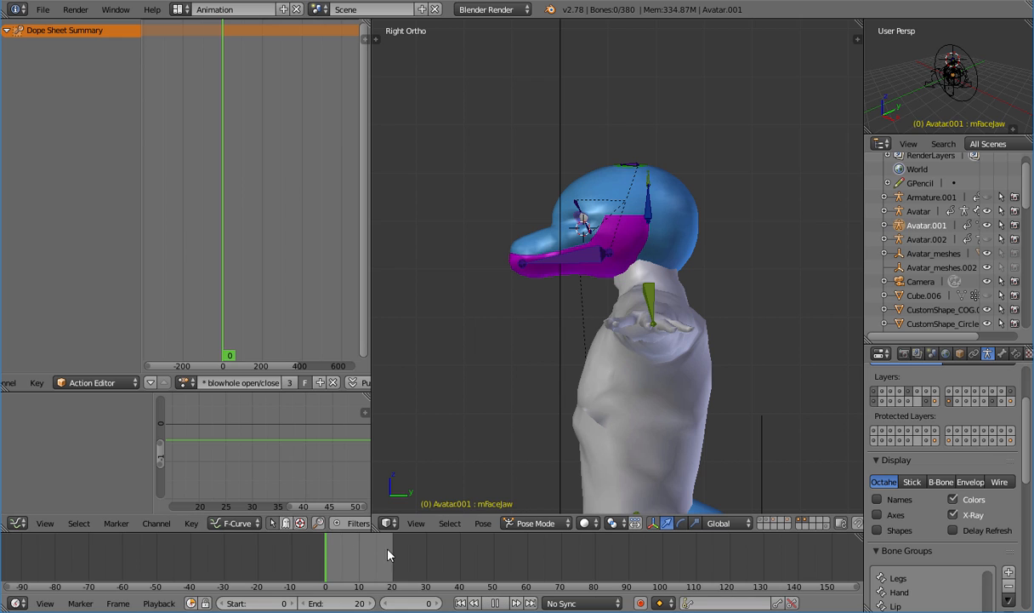
key(alt+a)
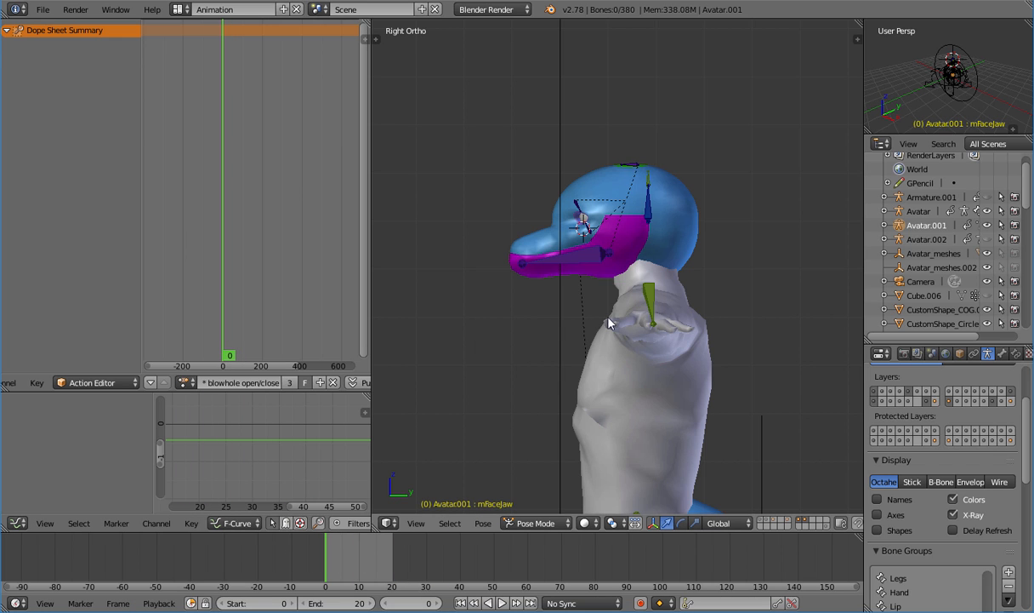
middle_drag(617, 255, 620, 338)
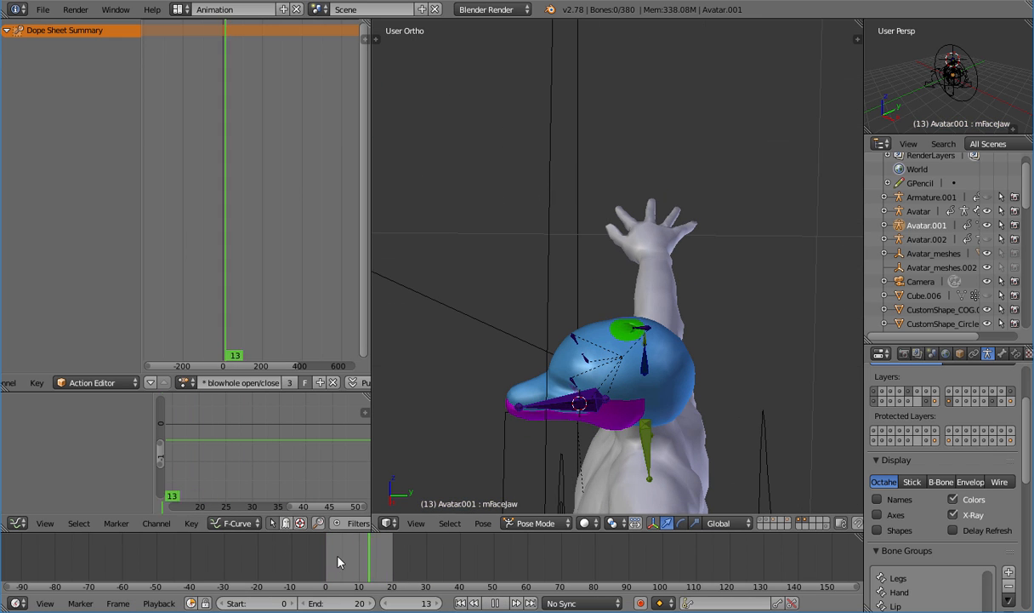
key(Escape)
Bring up the scene's animation export options and replay the action with the mFaceForeheadCenter bone selected
click(904, 354)
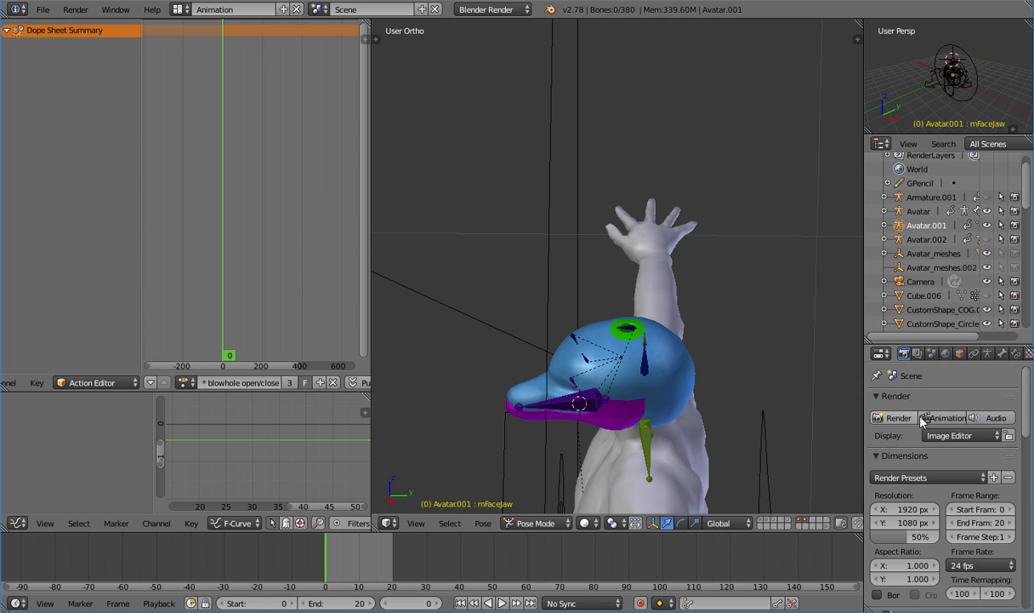
scroll(929, 459, down, 15)
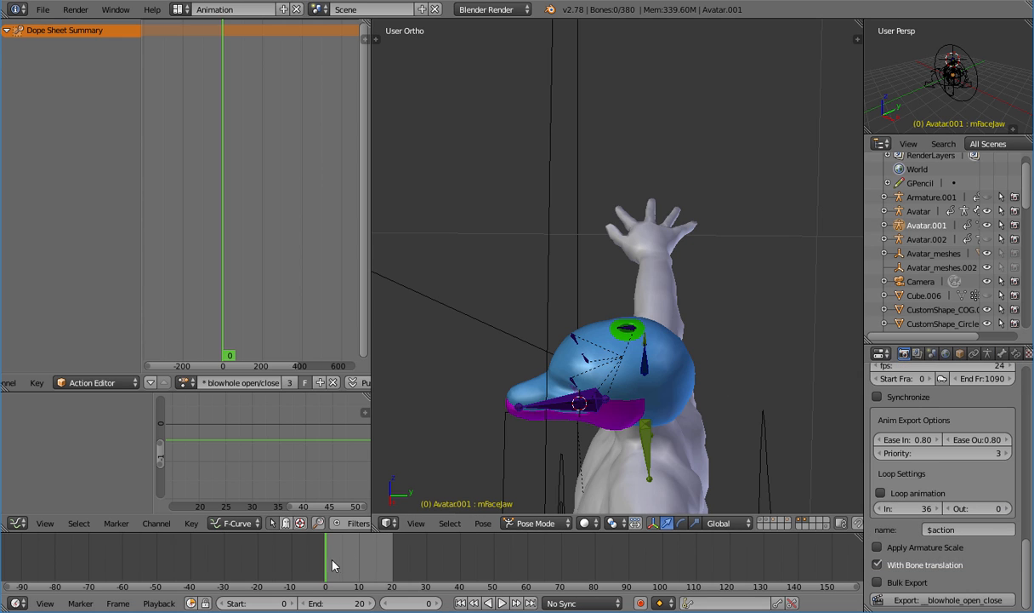
right_click(629, 328)
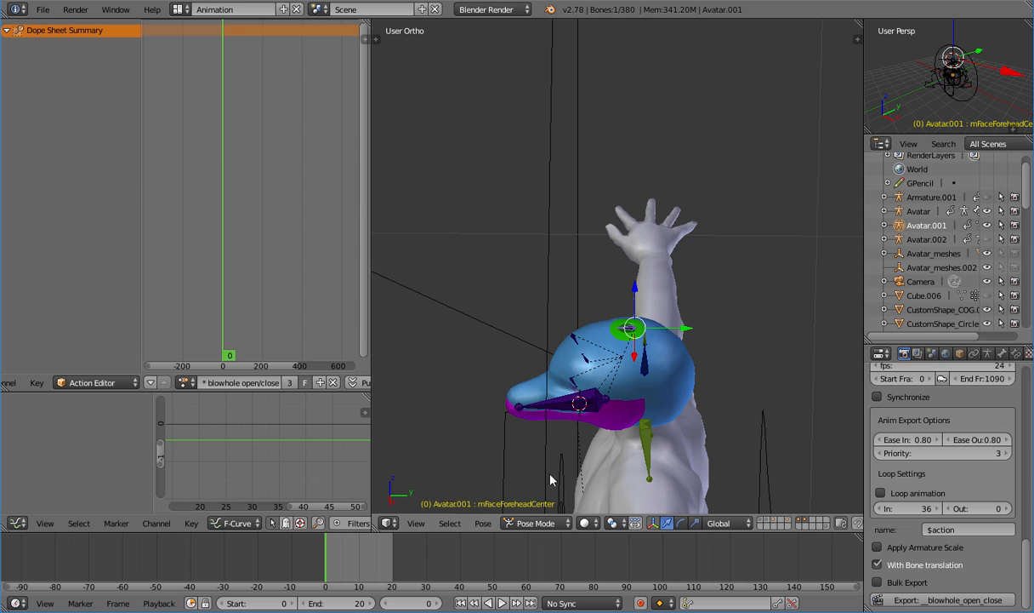
key(alt+a)
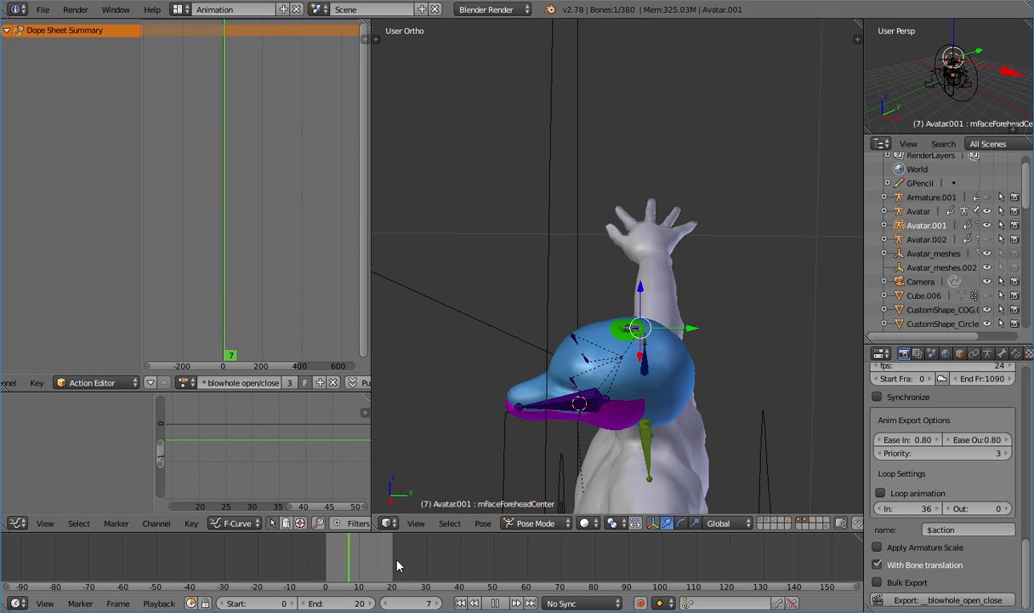
key(Escape)
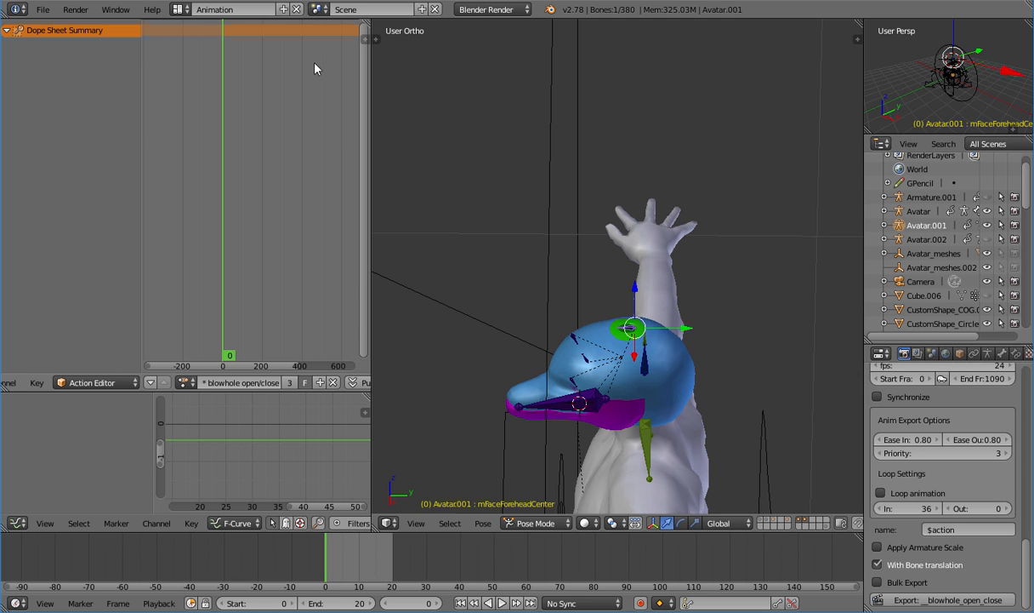
Apply Avastar's Pose & Animation preset from the Default layout and return to the Animation layout
click(177, 9)
click(198, 78)
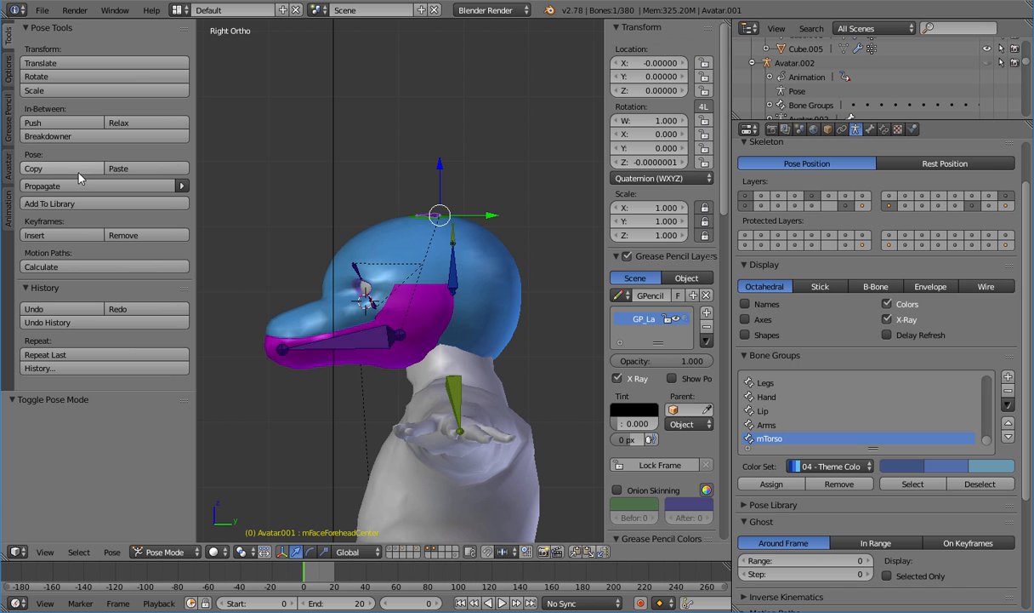
click(8, 170)
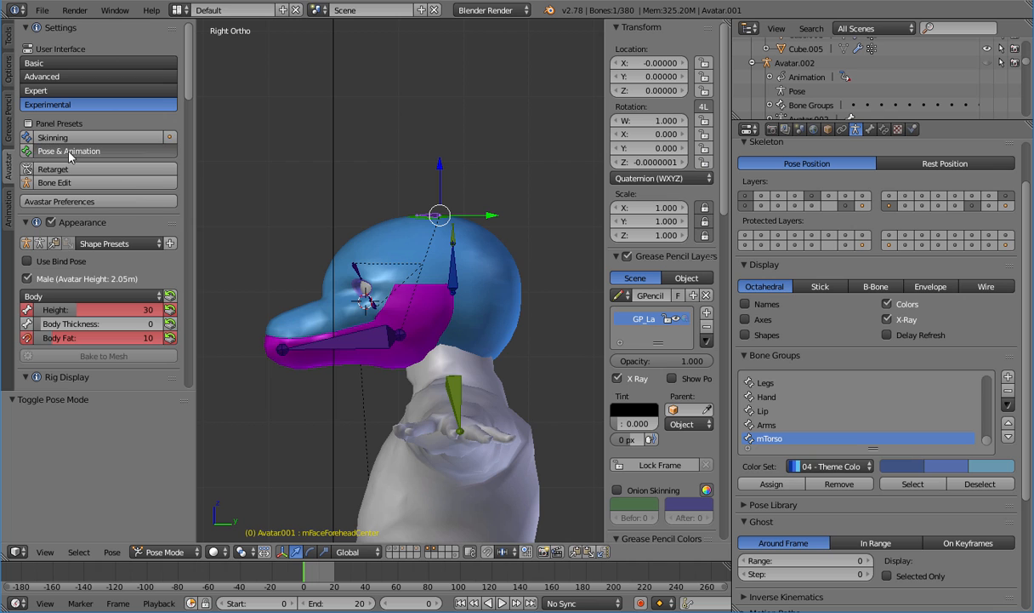
click(71, 150)
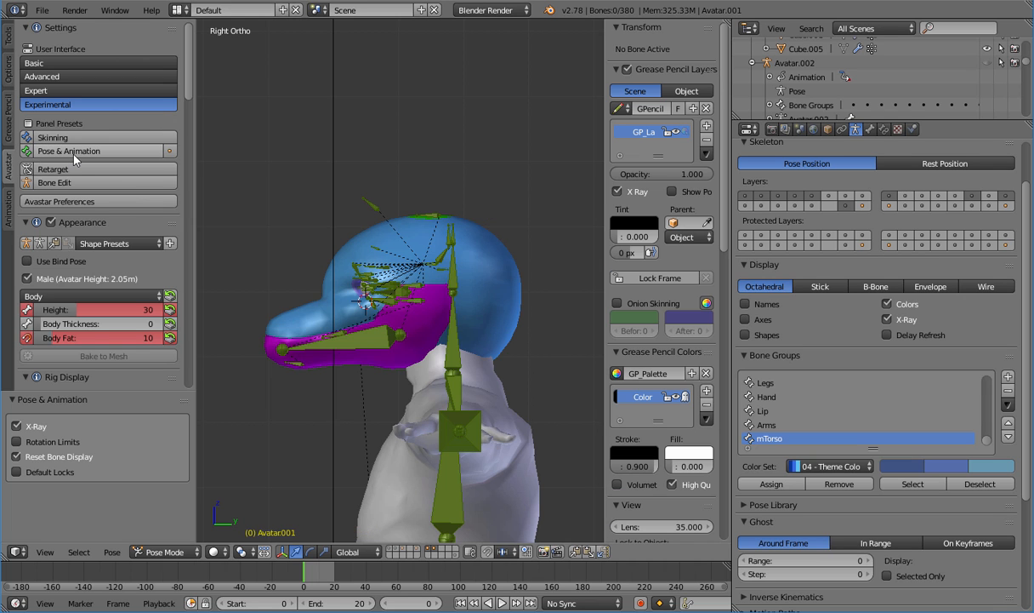
click(177, 9)
click(204, 43)
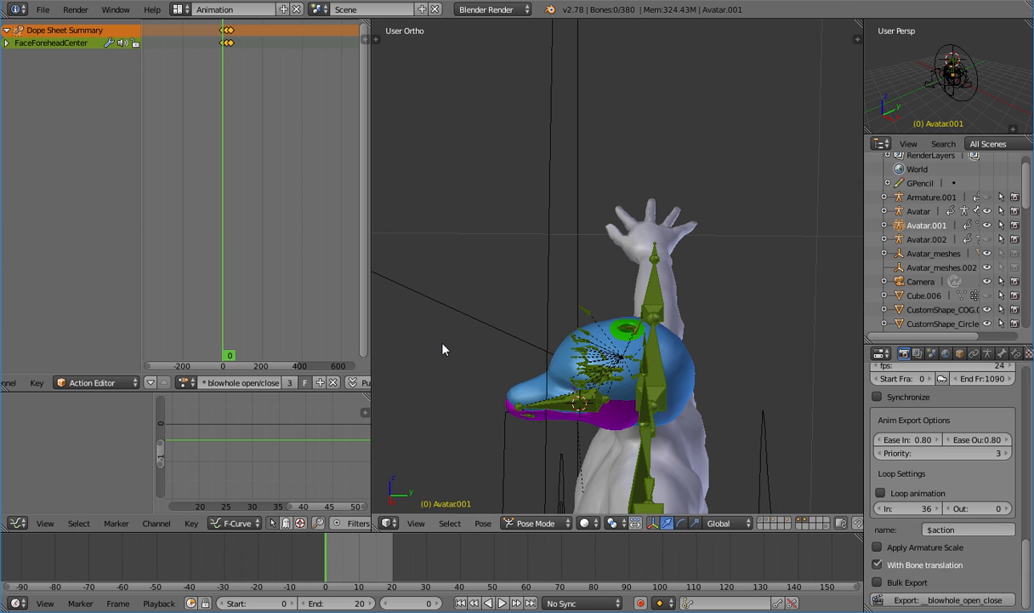
Select the FaceForeheadCenter bone at the blowhole, preview its animation and scrub the timeline to frame 20
right_click(632, 332)
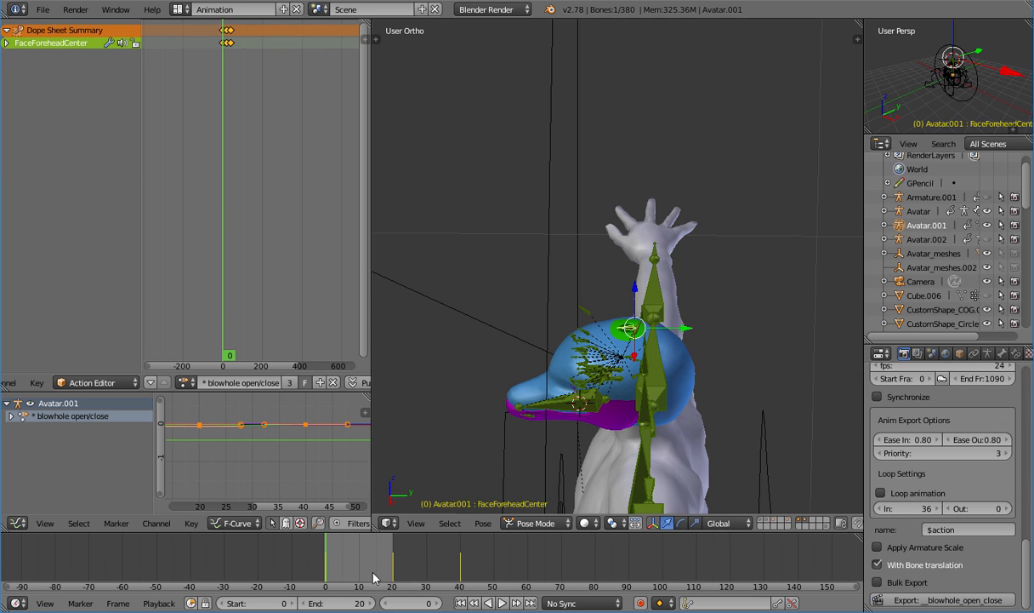
key(alt+a)
drag(417, 567, 394, 576)
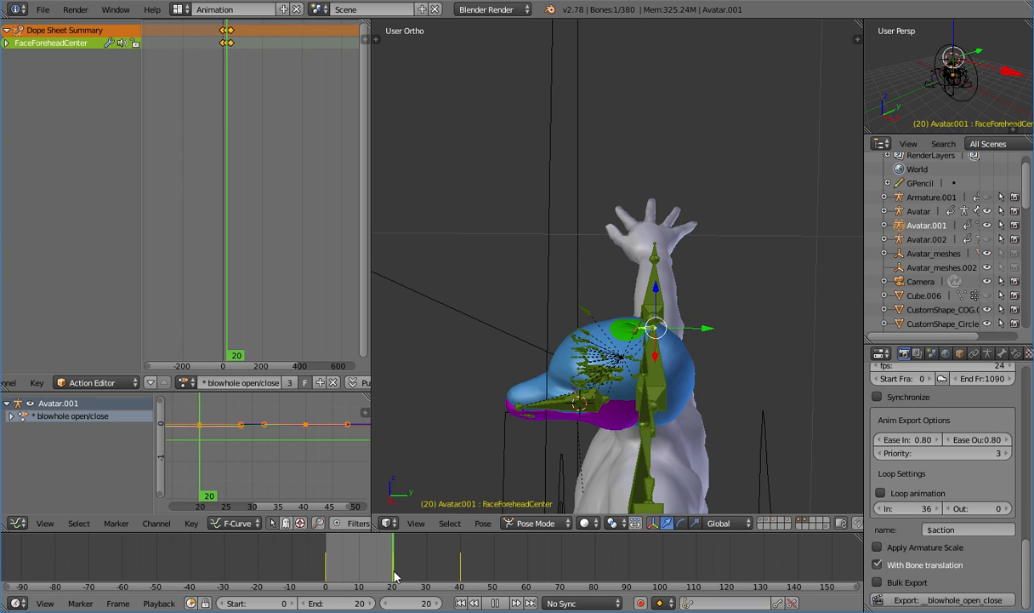
Set the end frame of the animation export to 20
scroll(930, 491, up, 3)
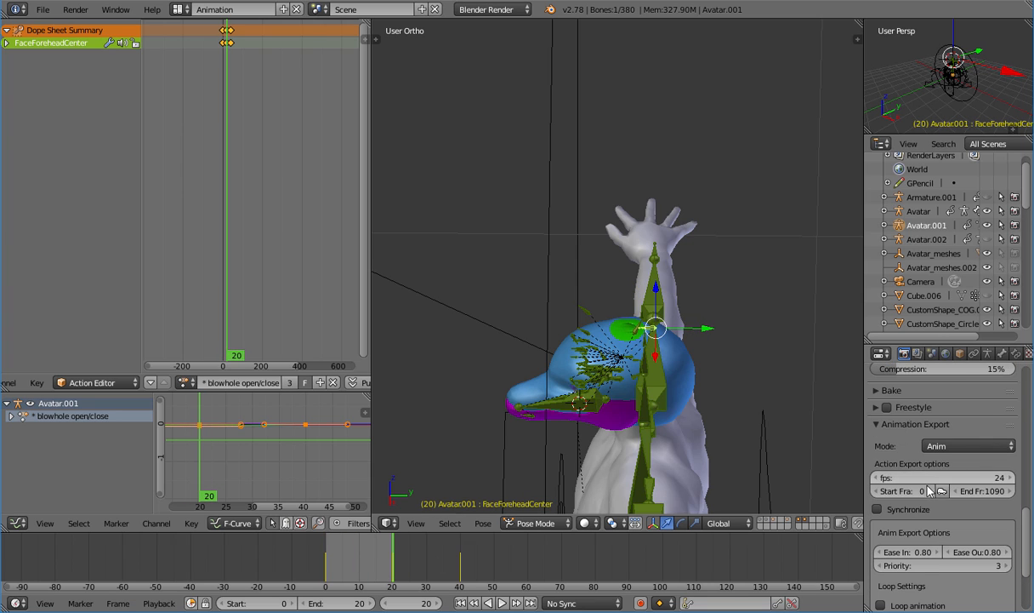
click(979, 491)
text(20)
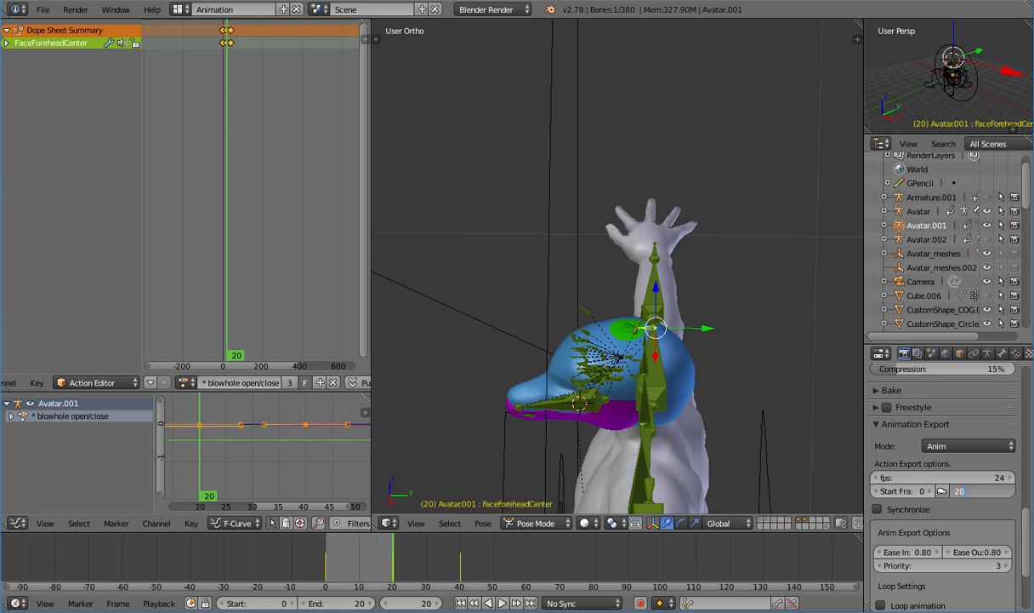
key(Return)
Export the animation into the exports folder under the name "blowhole close"
scroll(984, 491, down, 3)
click(938, 603)
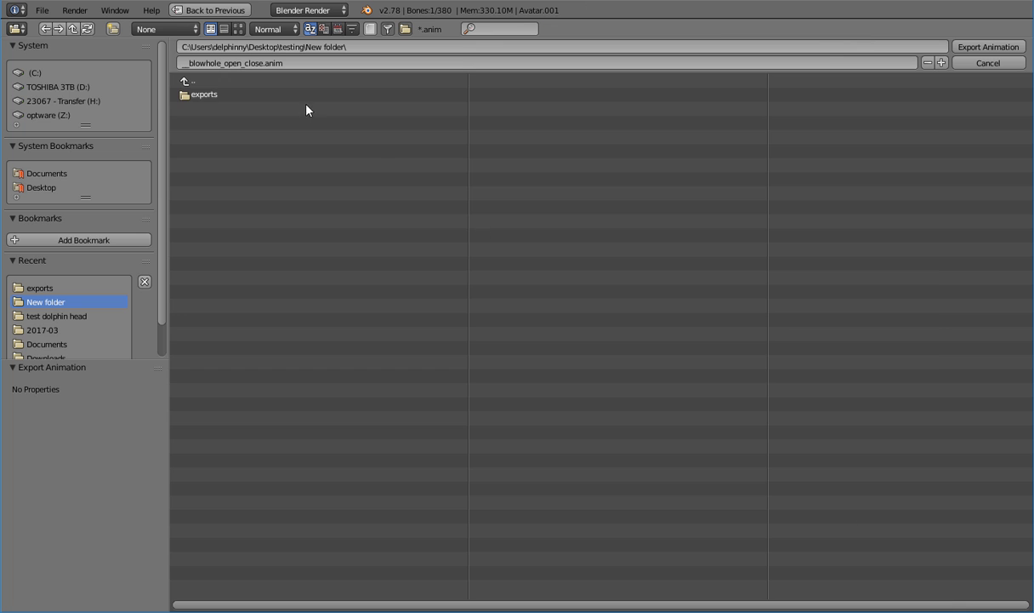
click(289, 94)
click(308, 64)
text(bl)
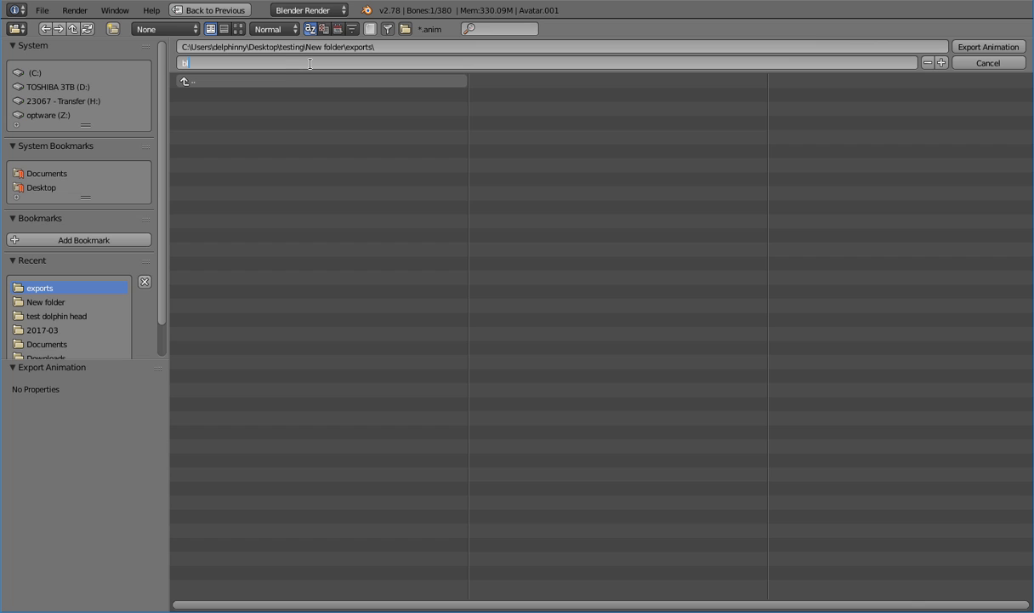
text(owhole close)
key(Return)
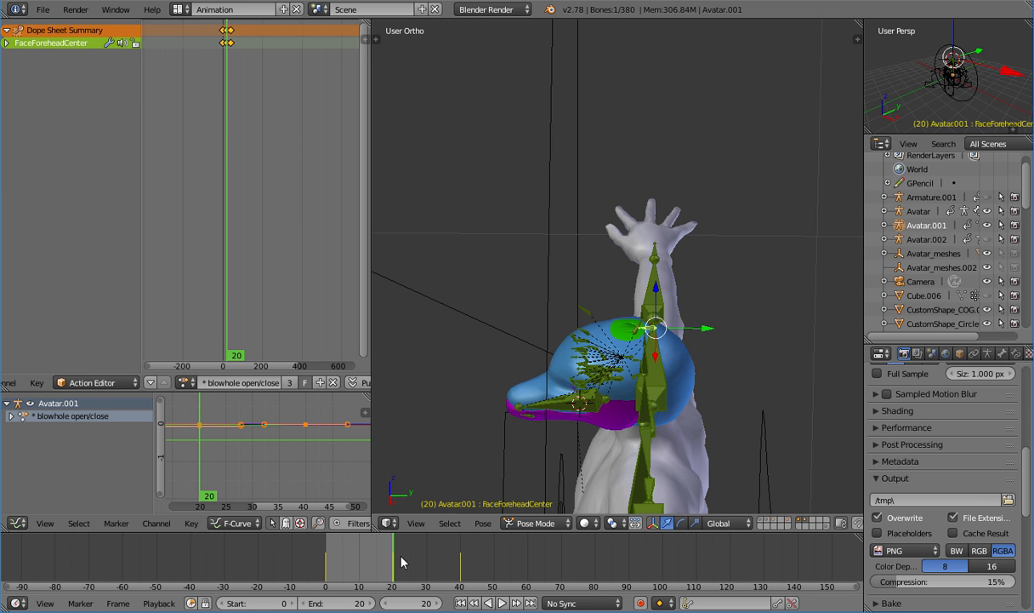
Move the timeline to frame 40 and set the animation export range to frames 20 through 40
drag(397, 559, 460, 559)
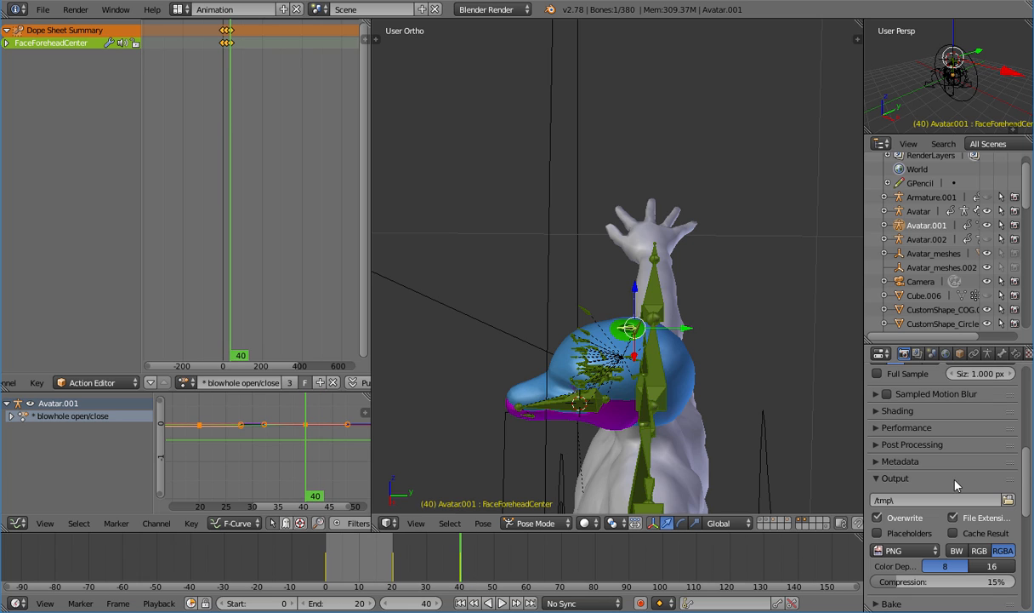
scroll(932, 468, down, 10)
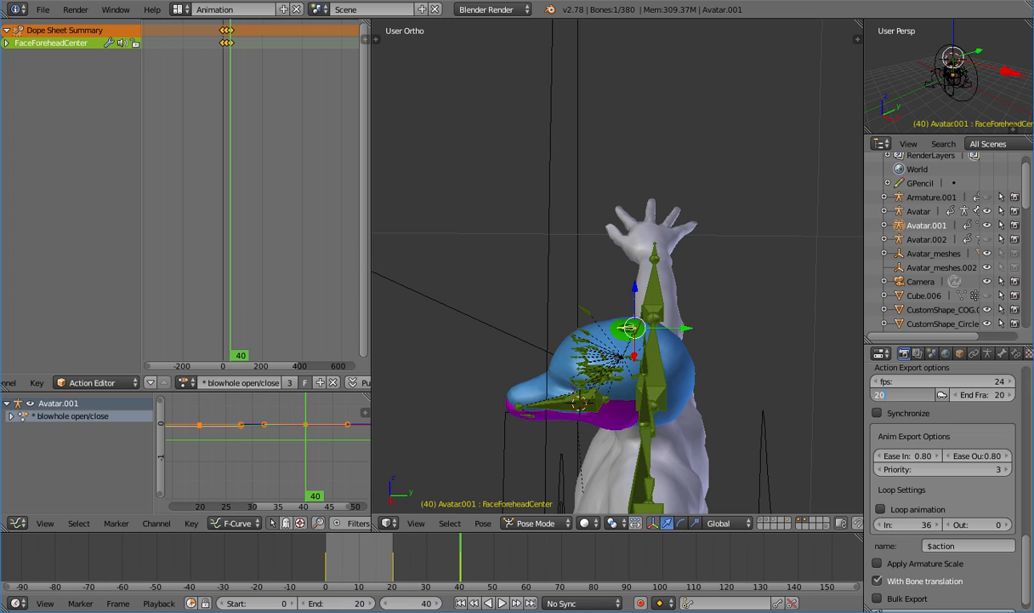
key(Tab)
text(40)
key(Return)
scroll(917, 415, down, 1)
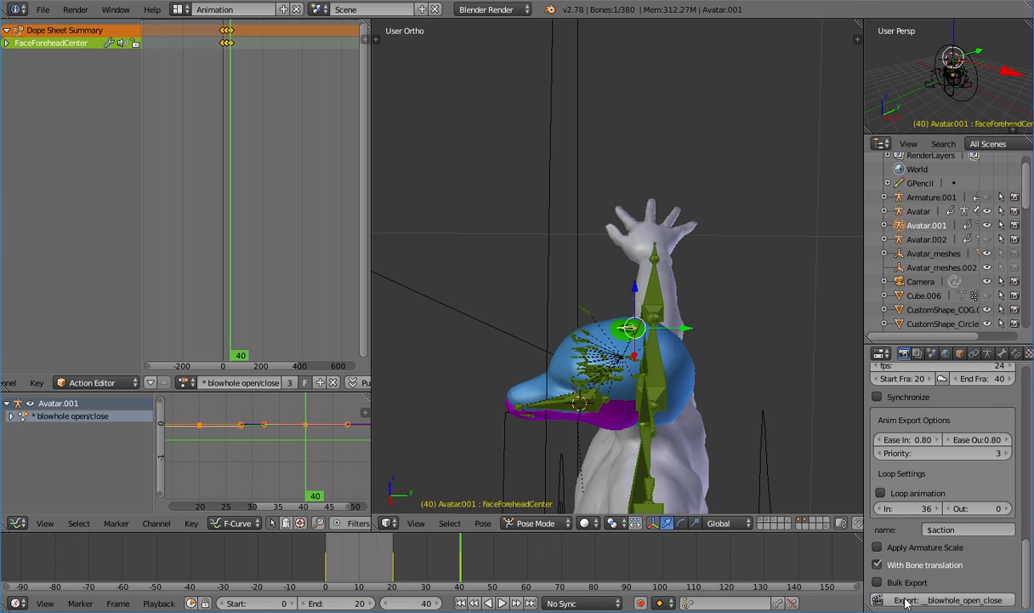
Export the frame 20 to 40 animation into the exports folder under the name "blowhole open"
click(906, 600)
click(281, 63)
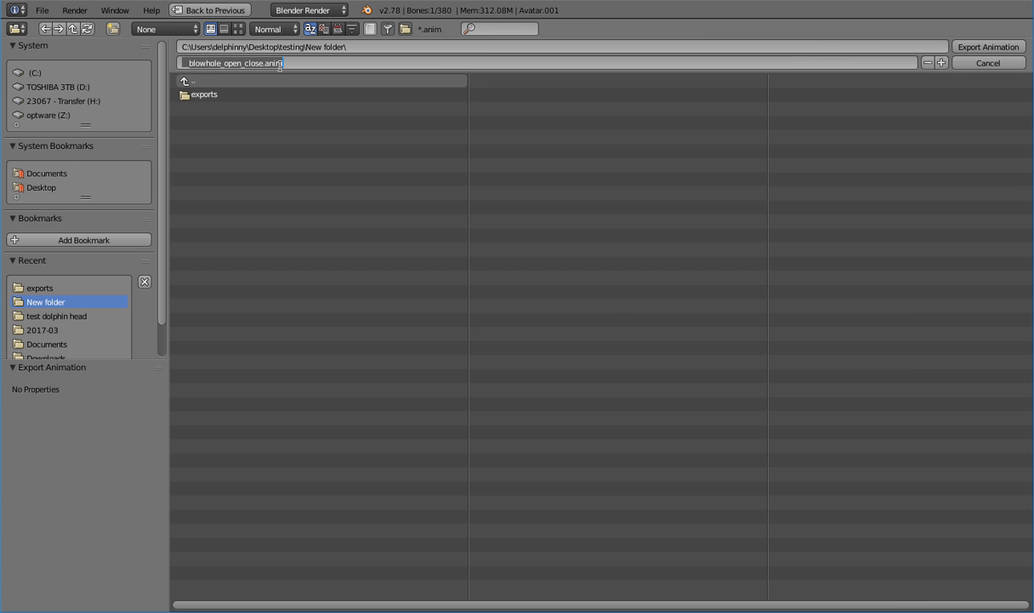
click(238, 88)
click(269, 63)
text(blowhole open)
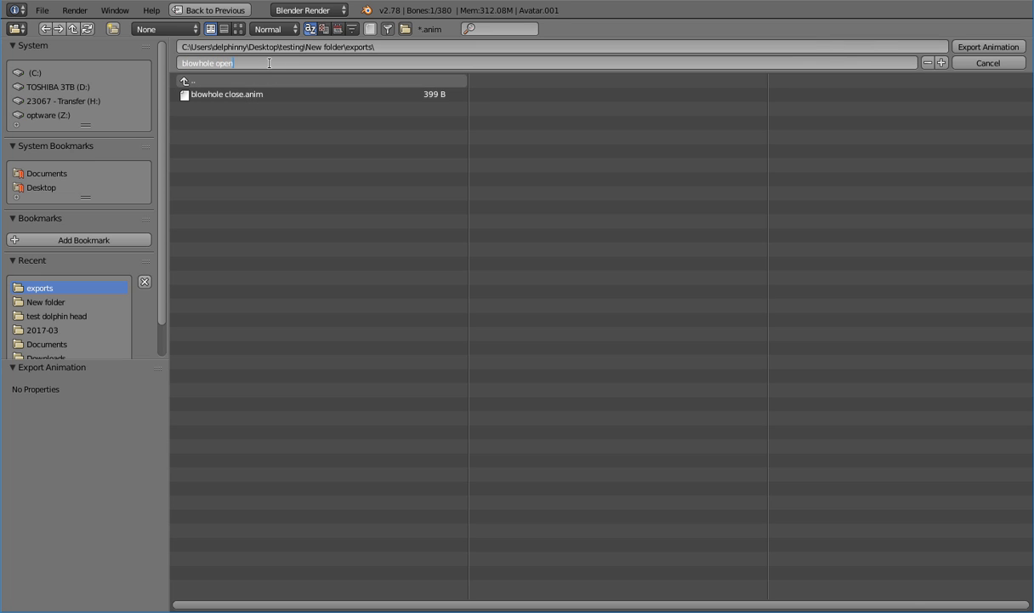
key(Return)
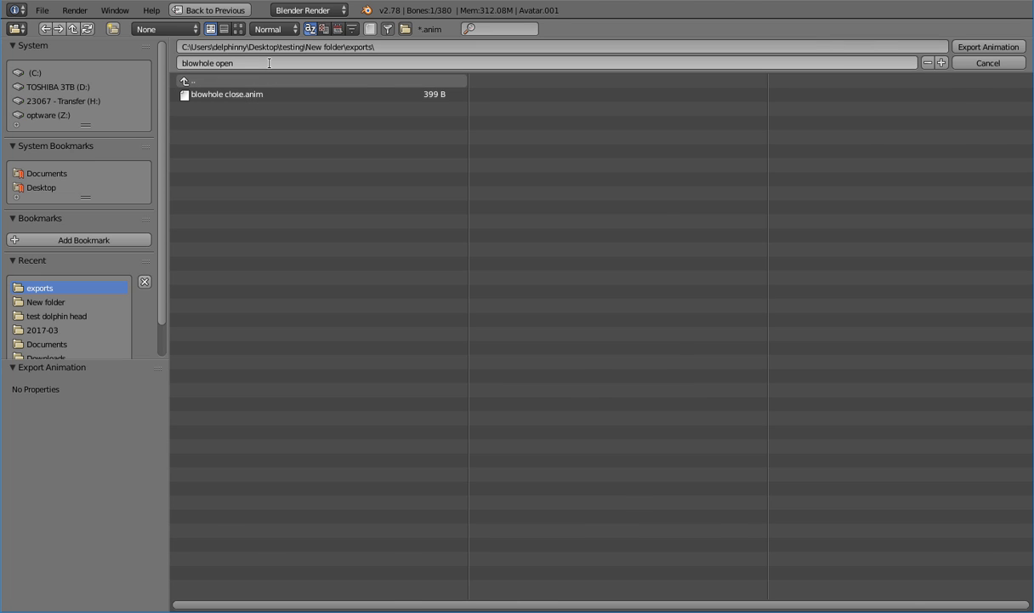
key(Return)
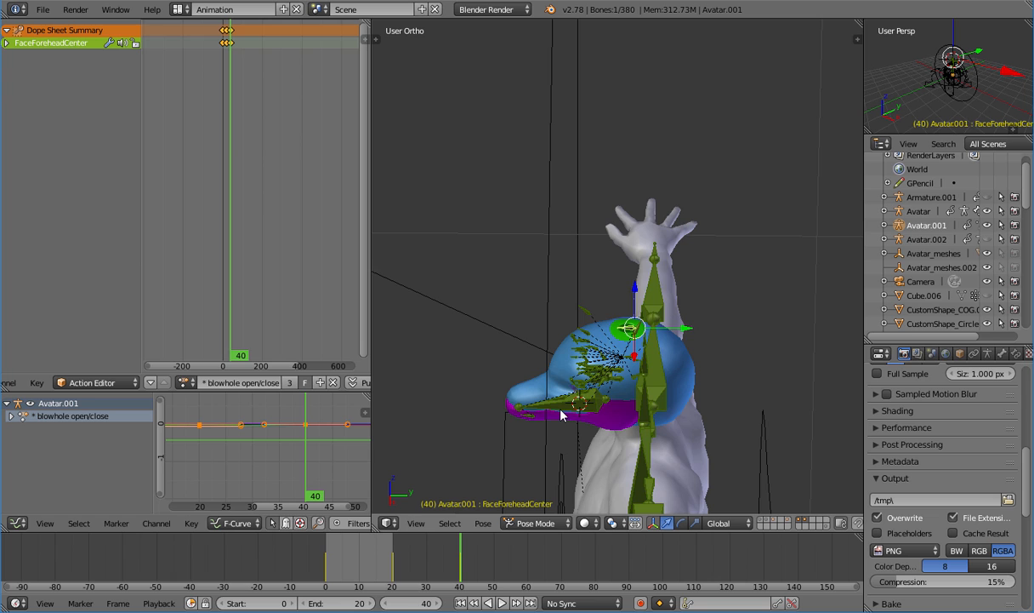
Load the "eyelids open/close" action, select the FaceEyeLidUpperLeft bone and scrub the timeline to frame 20
key(KP_3)
scroll(561, 416, up, 6)
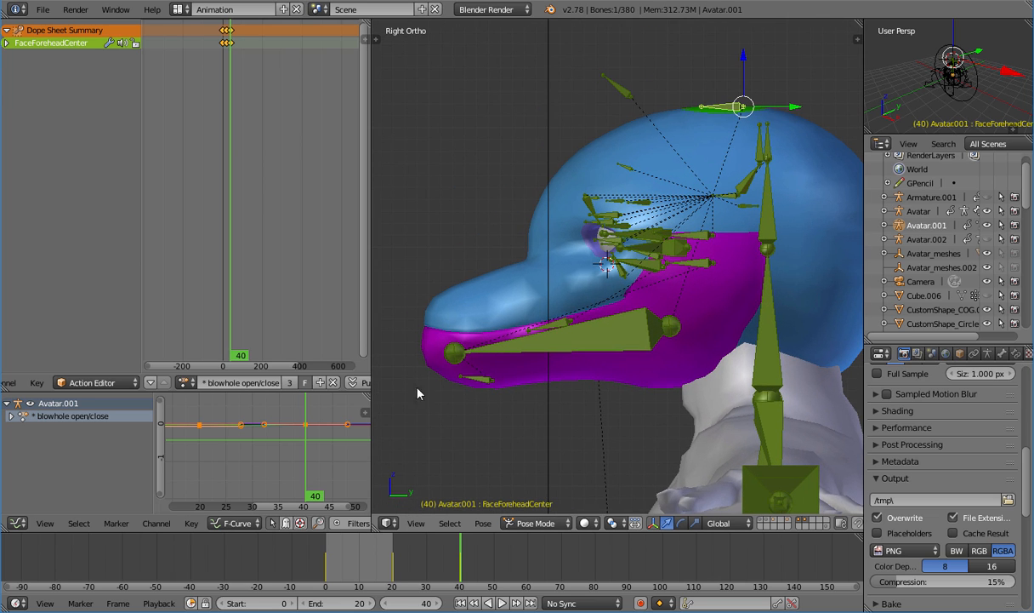
click(186, 382)
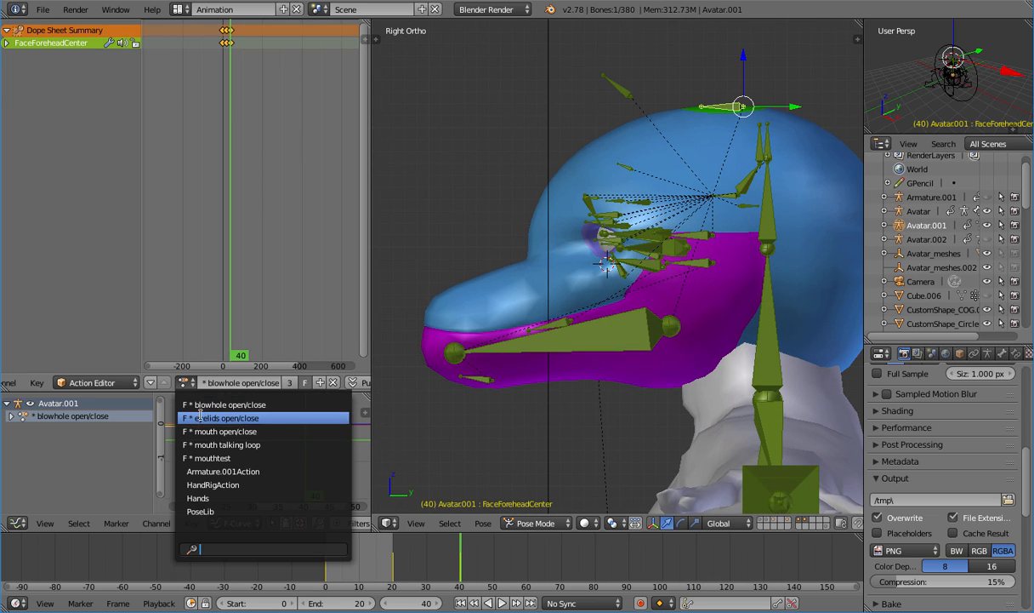
click(225, 418)
click(322, 563)
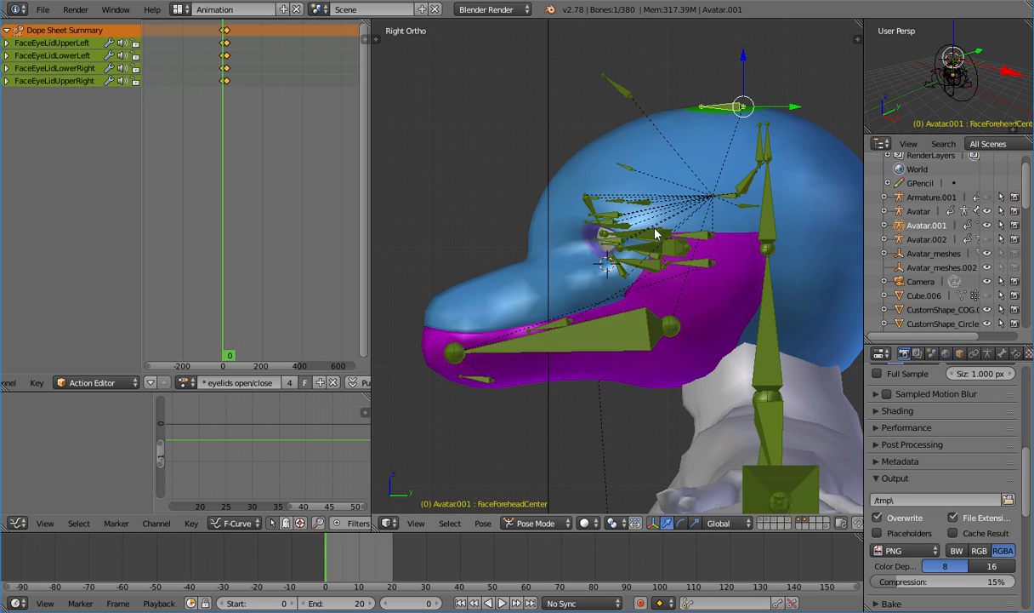
right_click(590, 205)
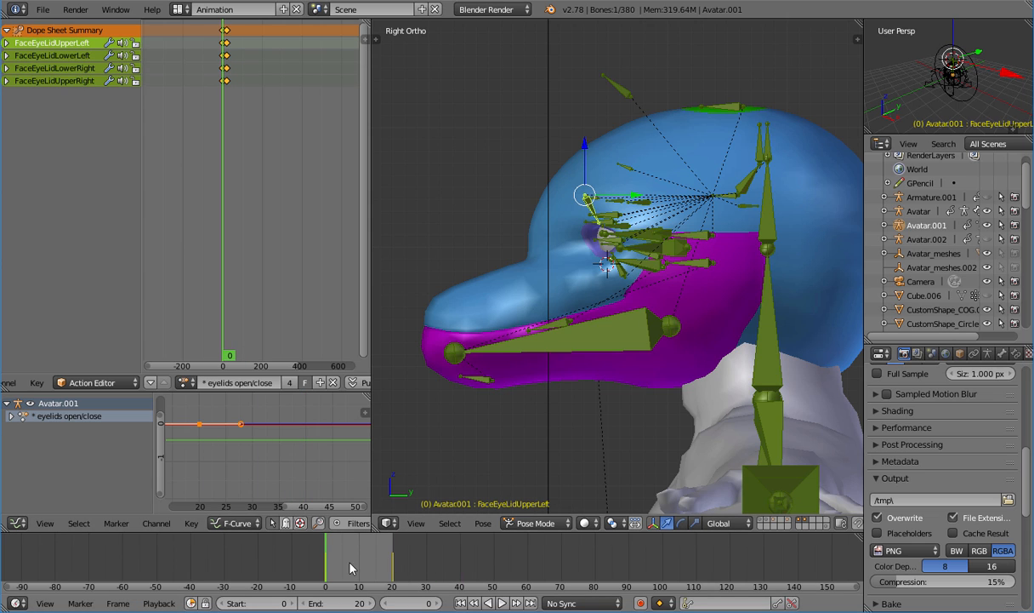
right_click(624, 276)
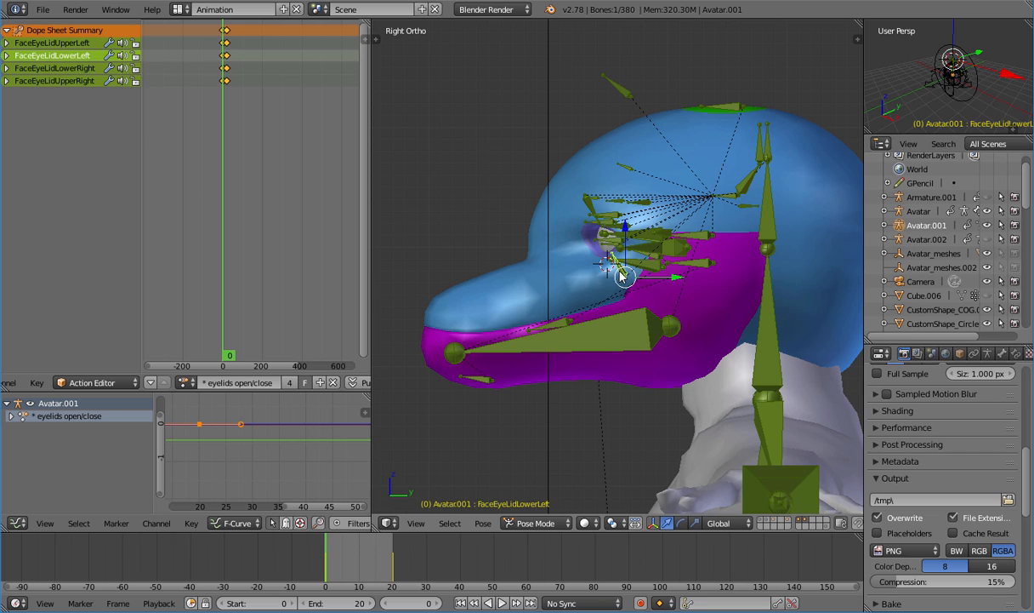
right_click(590, 209)
drag(330, 567, 393, 572)
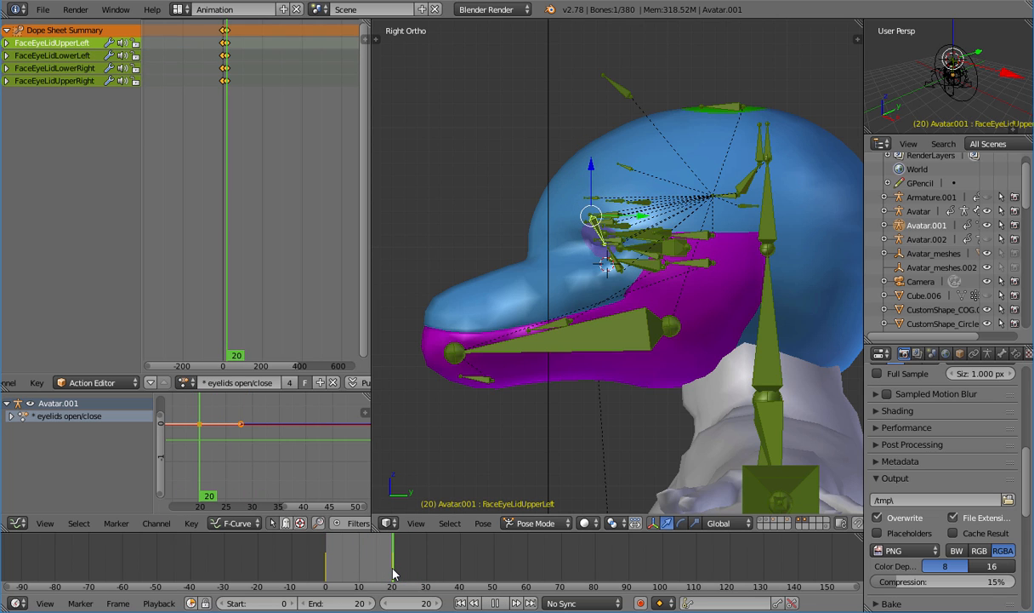
Move the timeline to frame 40 for the eyelids' reopened pose
middle_drag(497, 339, 565, 354)
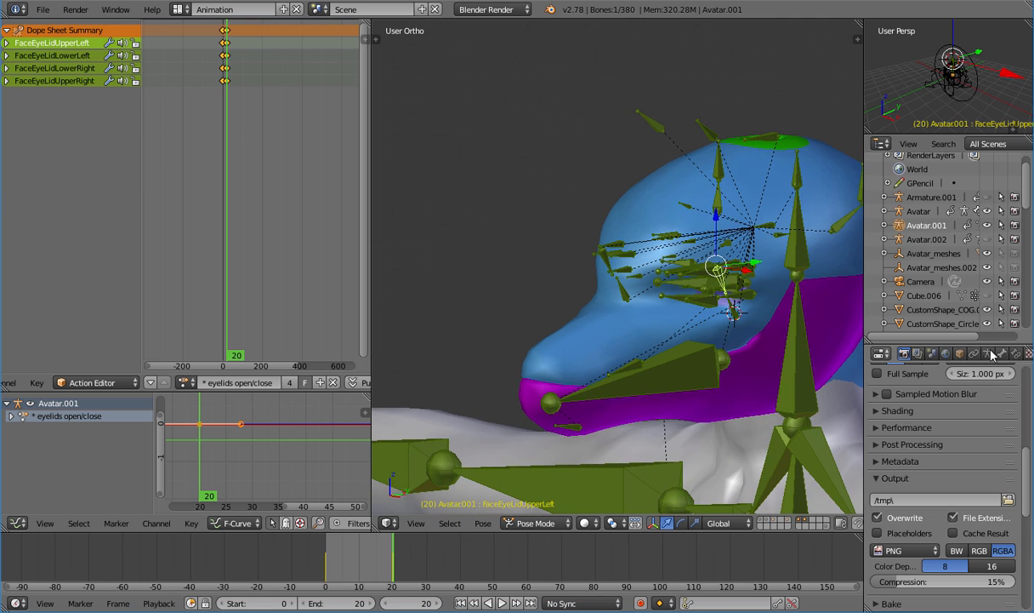
scroll(720, 339, up, 4)
shift+middle_drag(775, 375, 483, 330)
key(KP_1)
scroll(555, 382, down, 2)
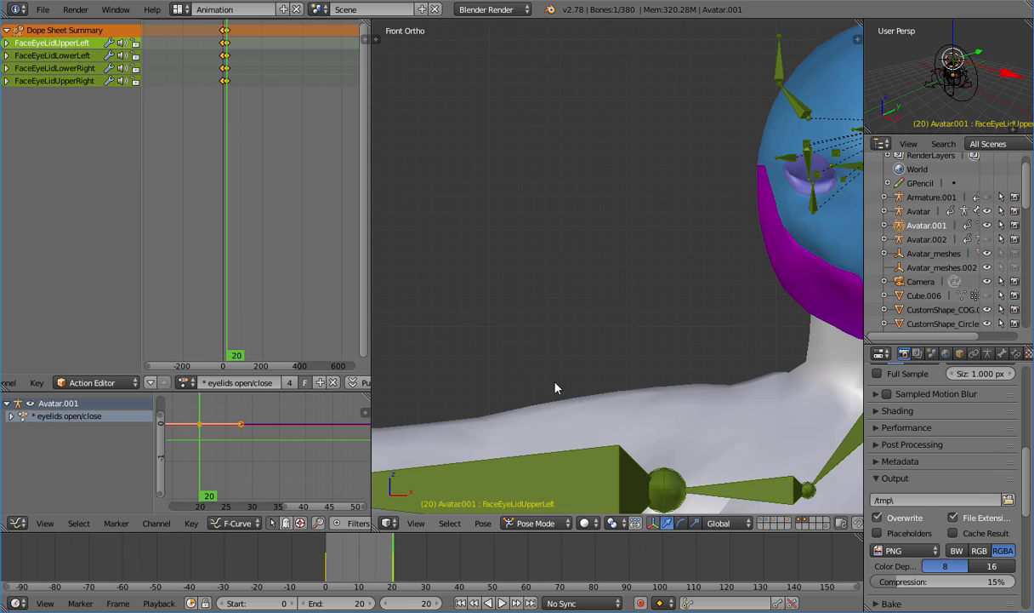
shift+middle_drag(554, 382, 291, 402)
mouse_move(843, 274)
shift+middle_down()
mouse_move(663, 323)
mouse_move(788, 321)
shift+middle_up()
scroll(688, 316, up, 2)
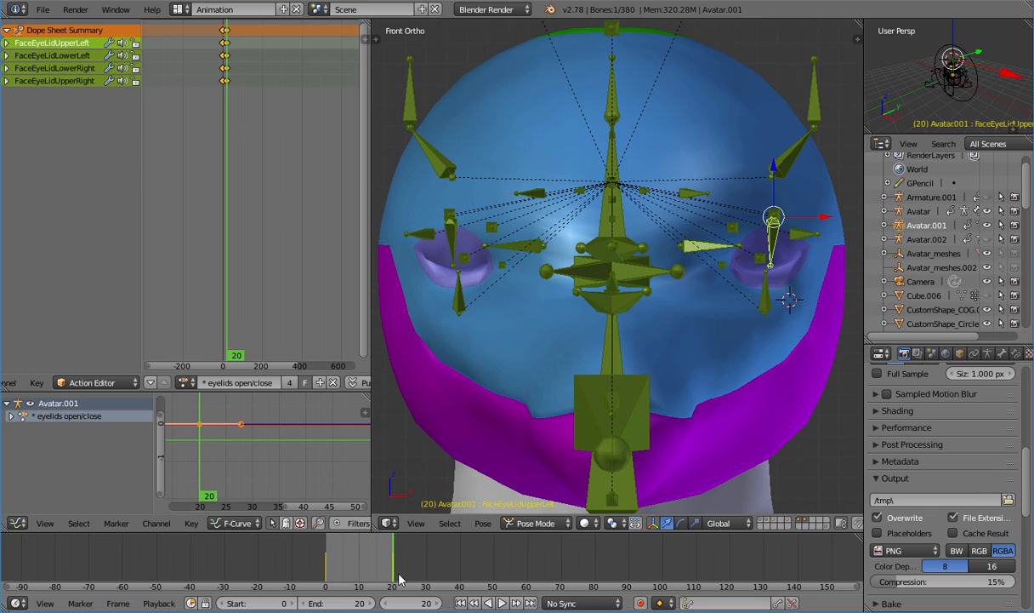
drag(402, 568, 459, 571)
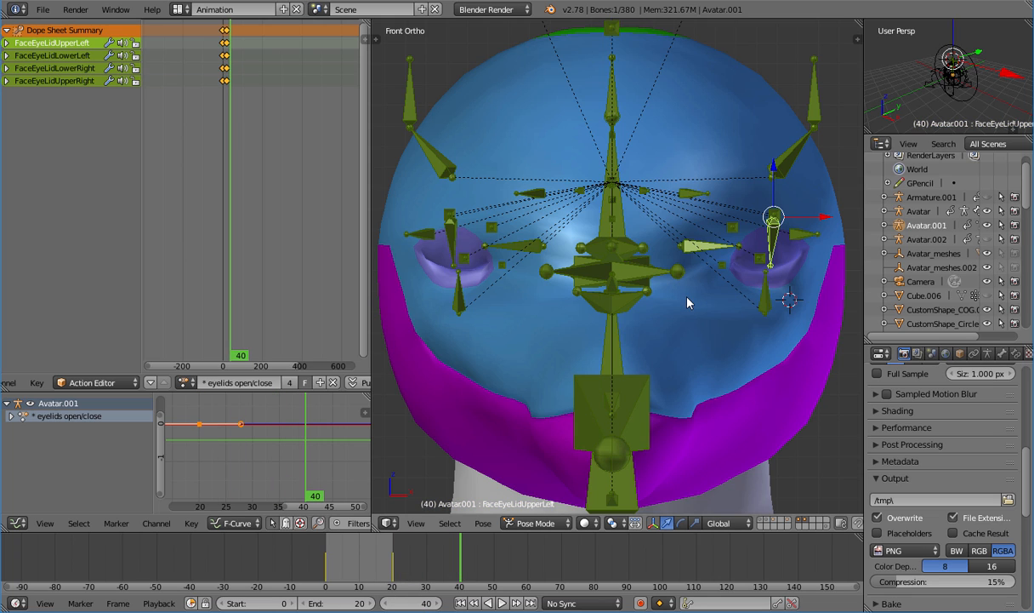
Select all four upper and lower eyelid bones and clear their pose transforms
key(i)
click(596, 299)
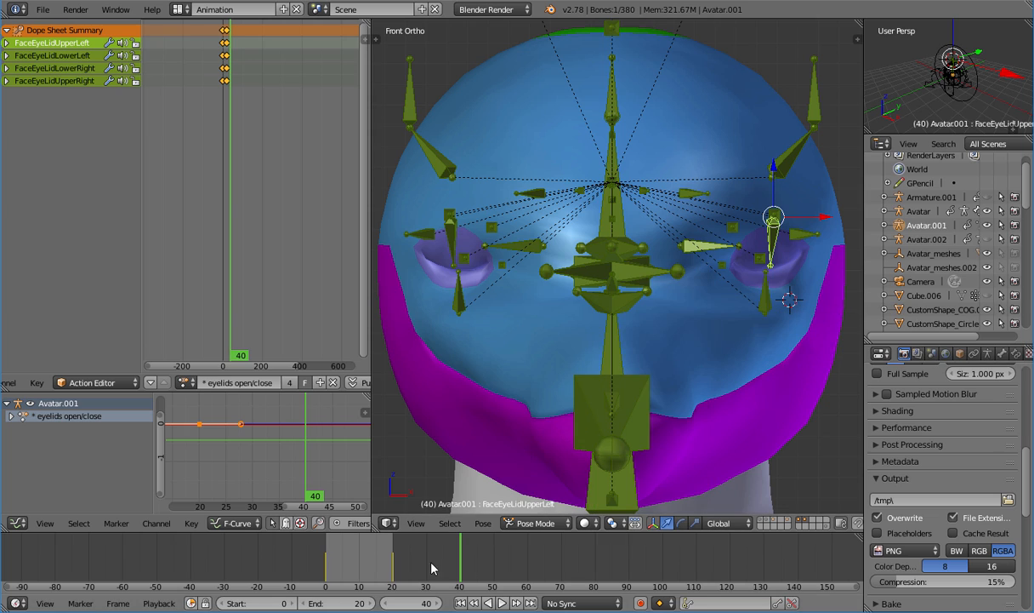
right_click(775, 296)
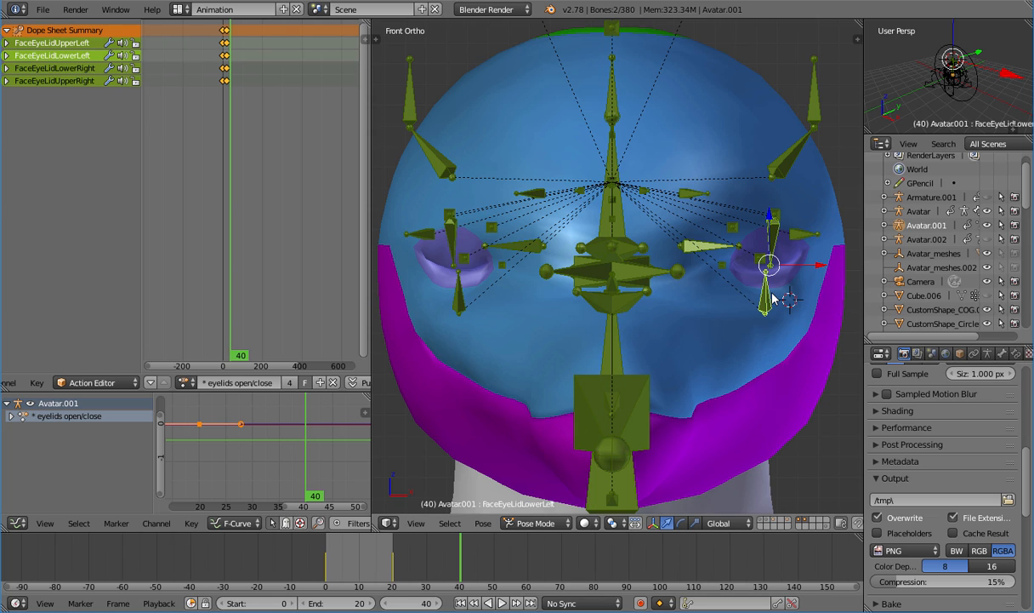
shift+right_click(452, 237)
shift+right_click(454, 302)
click(488, 523)
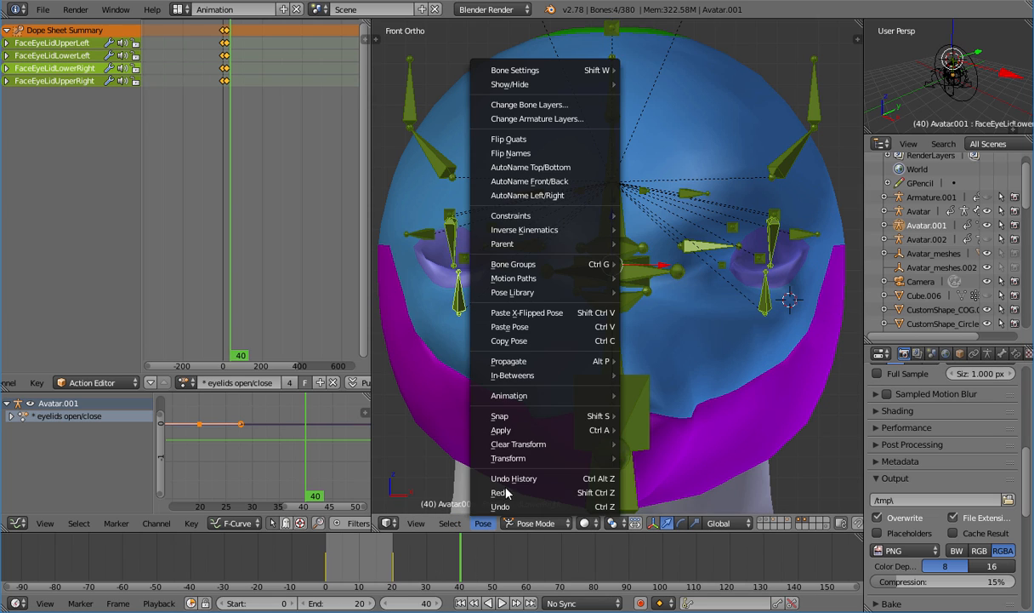
mouse_move(578, 443)
click(651, 438)
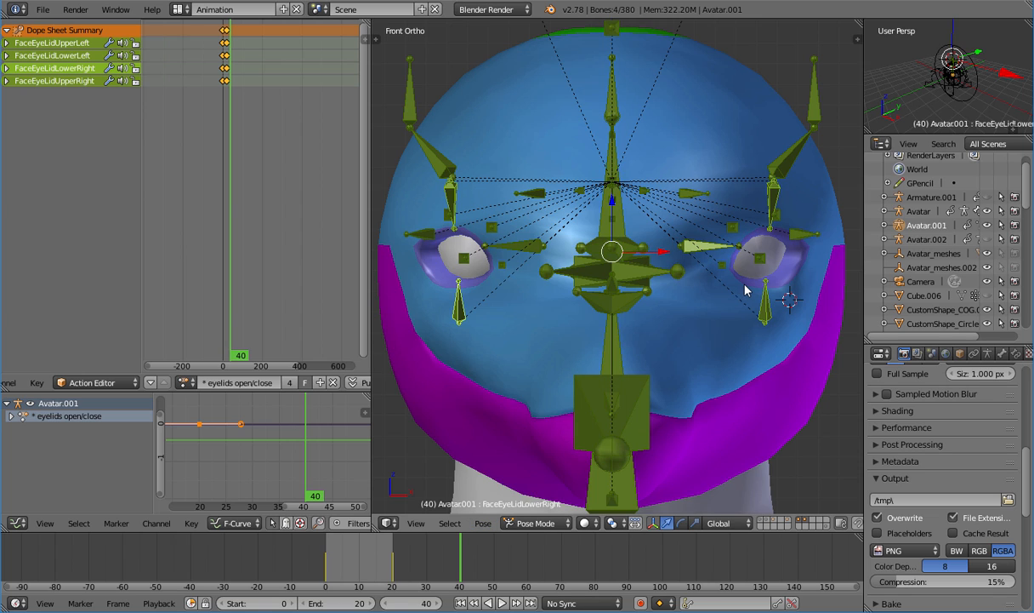
Insert LocRot keyframes at frame 40 for the left and right upper eyelid bones
right_click(778, 197)
key(i)
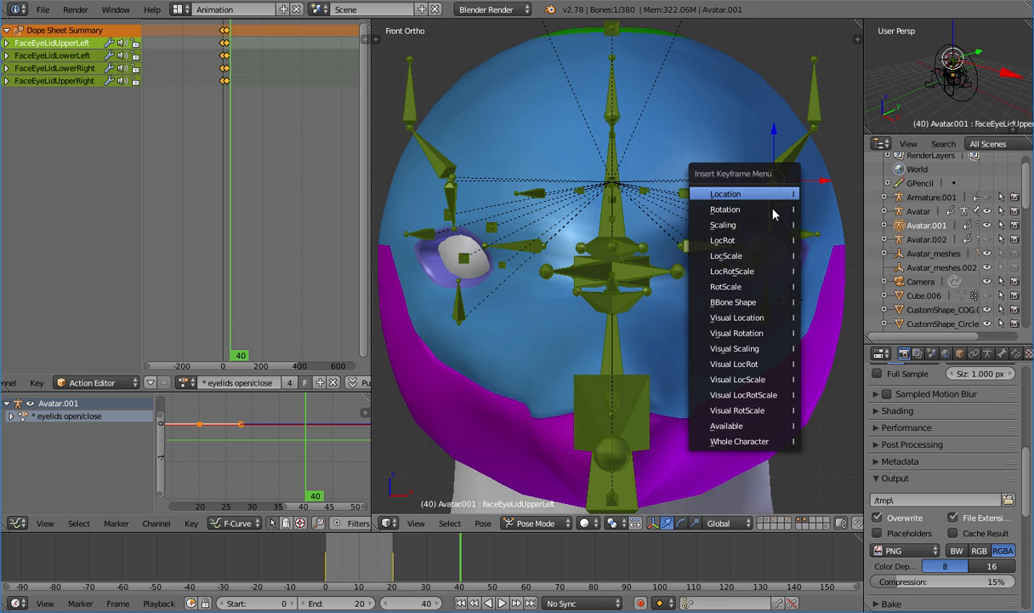
click(723, 237)
right_click(452, 197)
key(i)
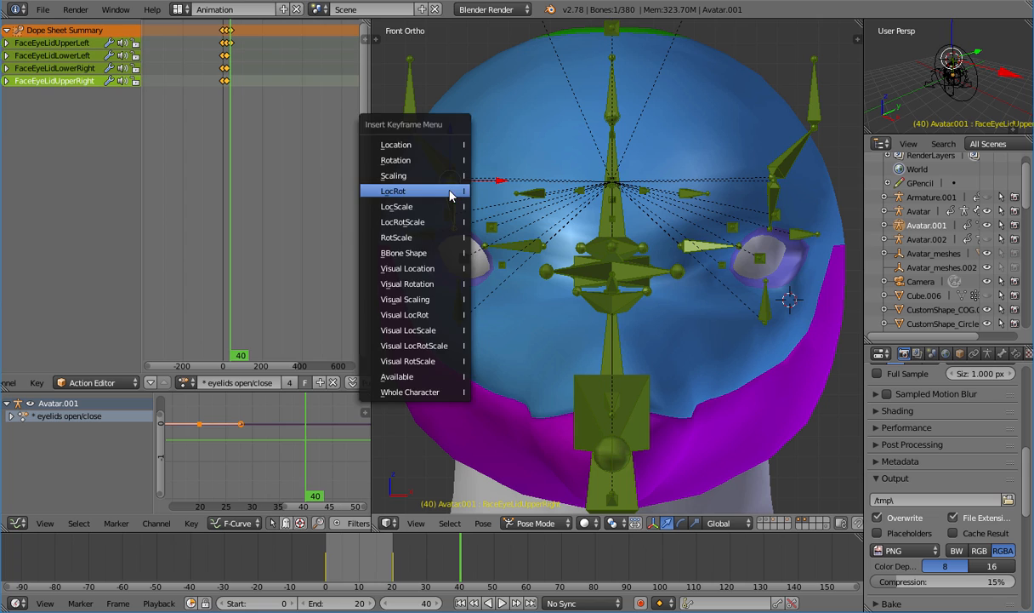
click(453, 192)
Insert LocRot keyframes at frame 40 for the right and left lower eyelid bones
right_click(458, 293)
key(i)
click(458, 300)
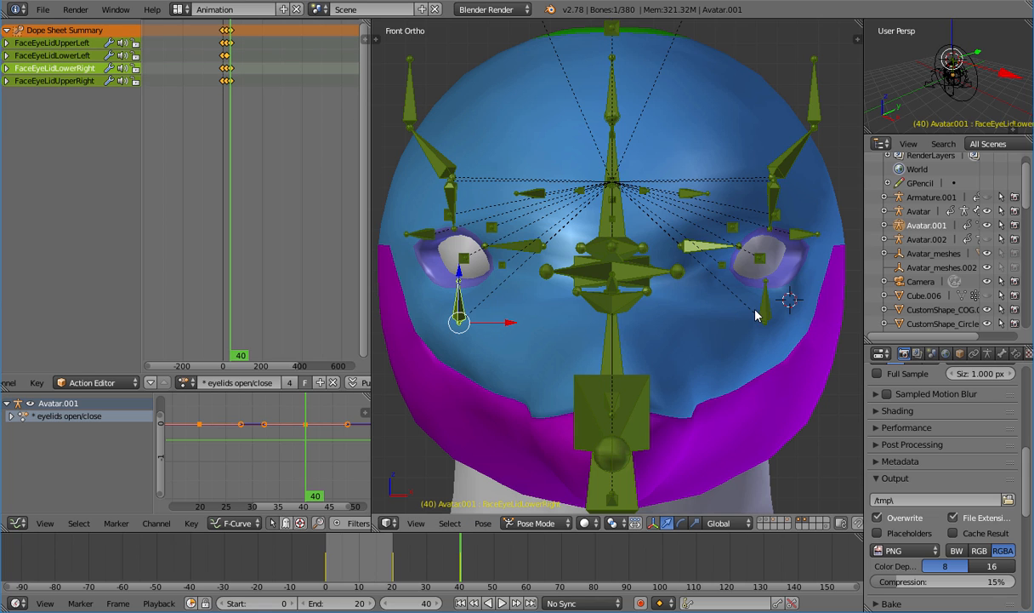
right_click(757, 313)
key(i)
click(757, 308)
Preview the eyelid animation, rewind it to frame 0 and set the animation export's end frame to 20
key(alt+a)
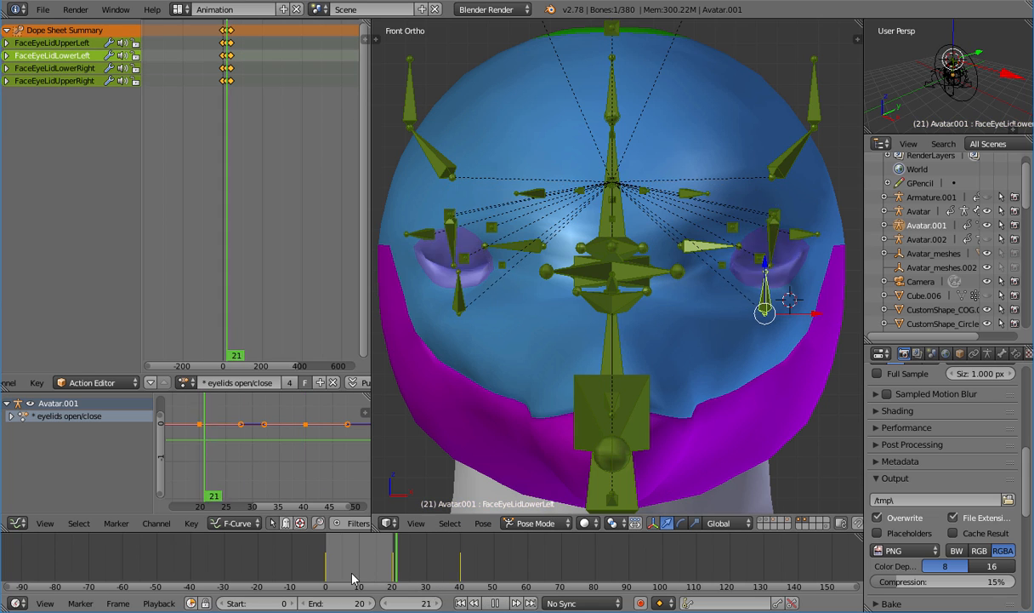
drag(351, 578, 326, 576)
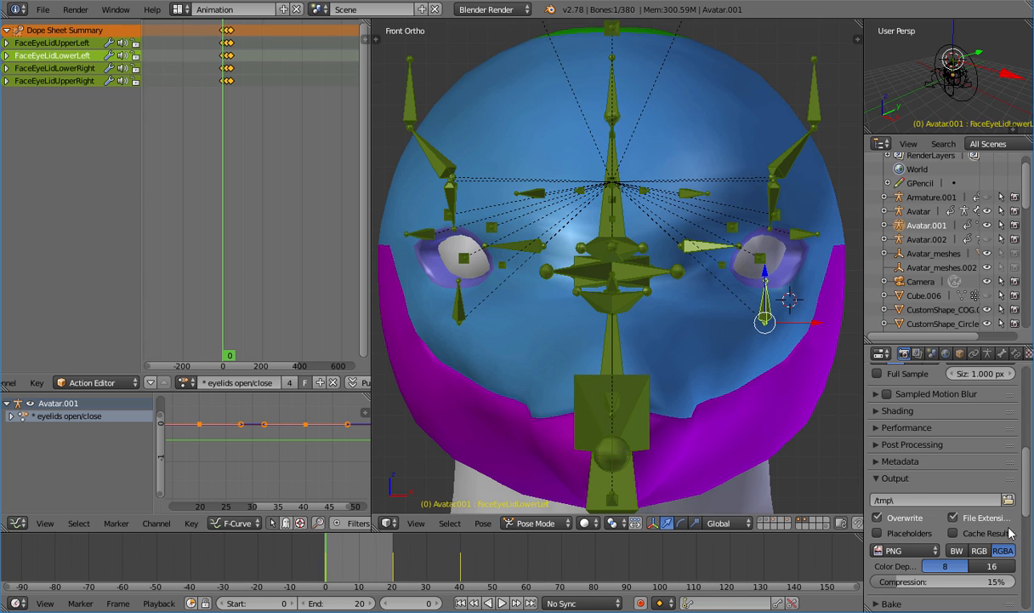
scroll(1028, 534, down, 10)
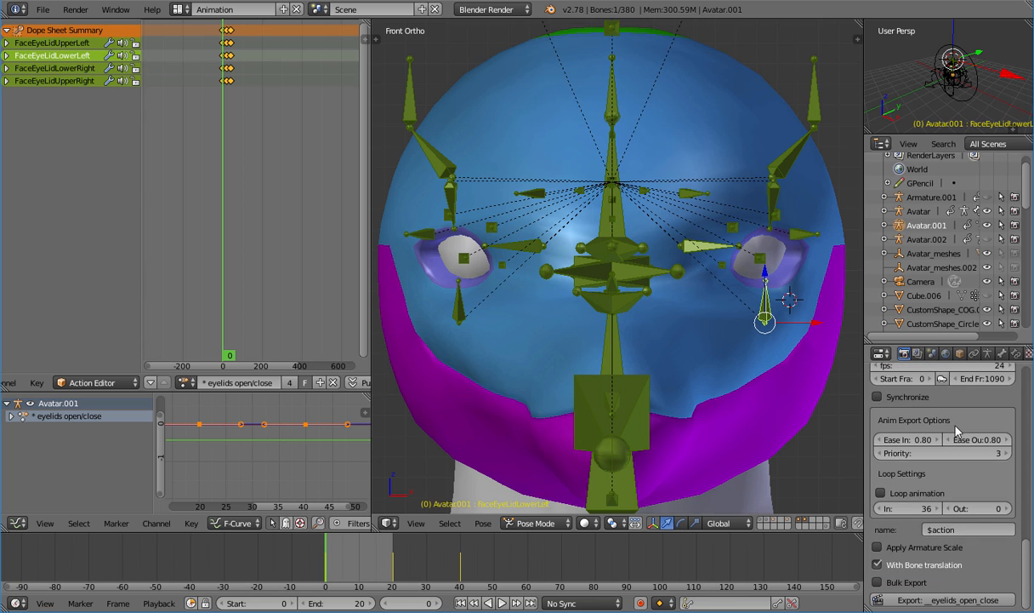
click(983, 434)
text(20)
key(Return)
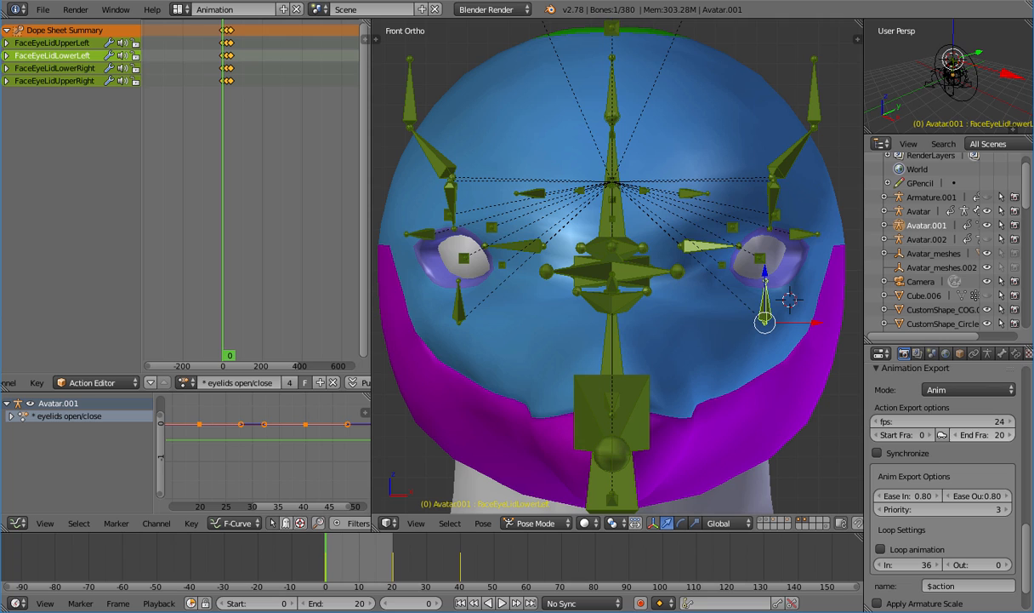
Export the eyelid animation into the exports folder under the name "eyes closed"
scroll(978, 442, down, 2)
click(956, 598)
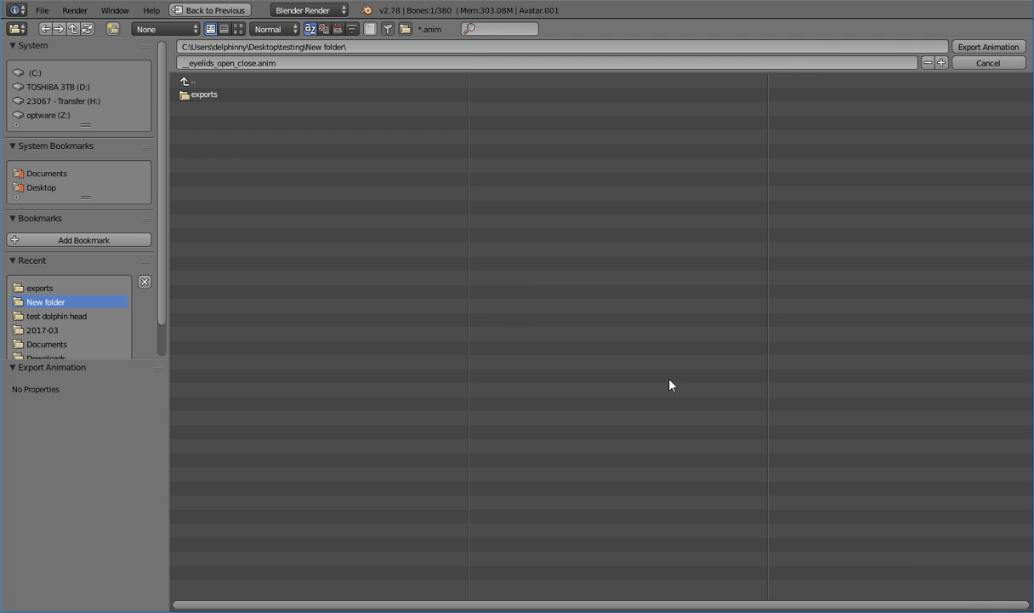
click(220, 95)
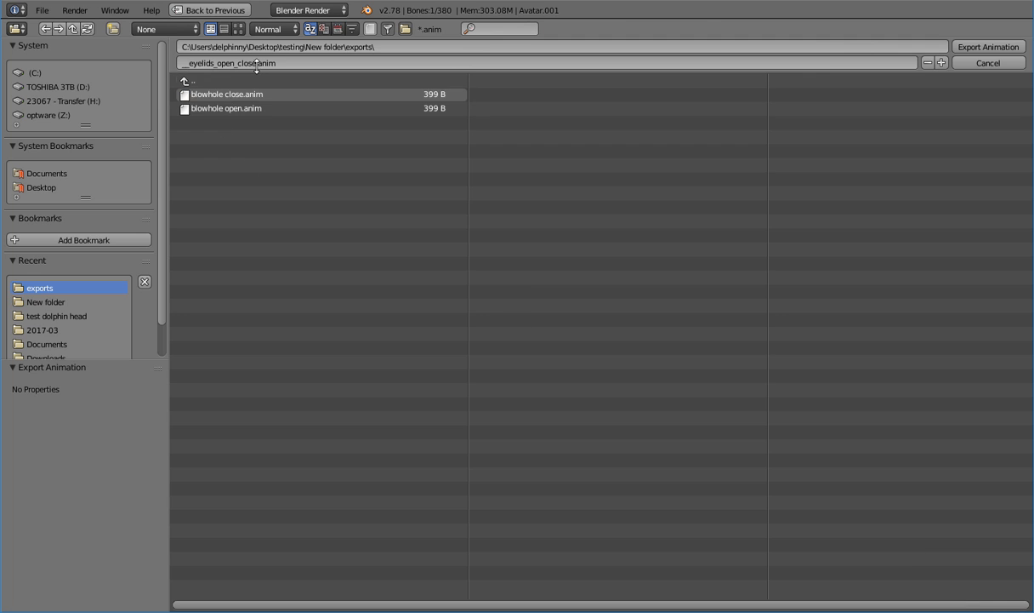
click(261, 63)
text(eyes)
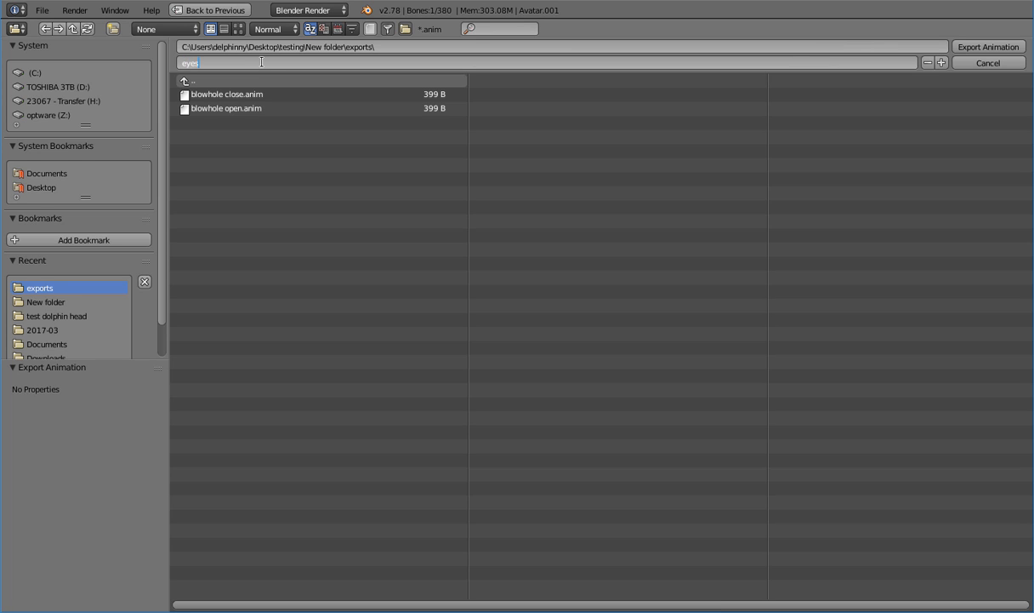
text( closed)
key(Return)
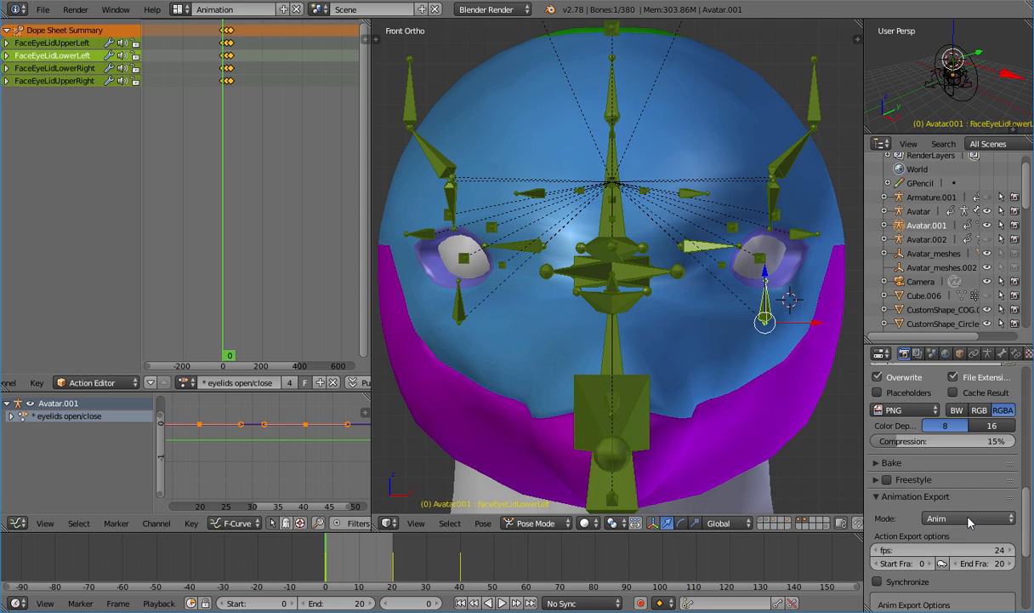
Set the eyelid animation's export range to frames 20 through 40
scroll(968, 522, down, 5)
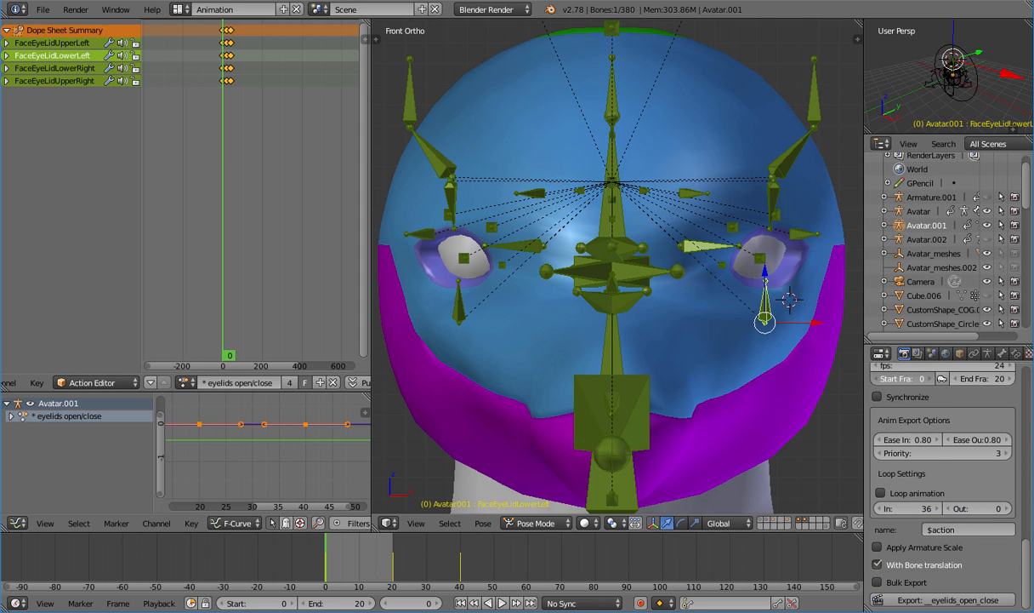
click(922, 381)
text(20)
key(Tab)
text(40)
key(Return)
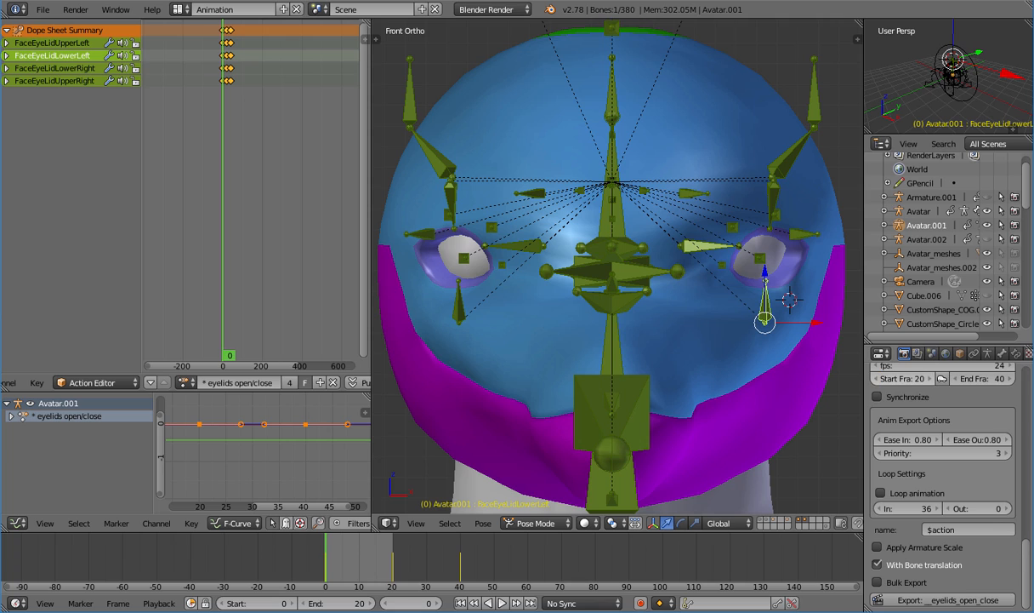
Export the frame 20 to 40 eyelid animation into the exports folder under the name "eyes open"
click(924, 598)
double_click(209, 94)
click(258, 63)
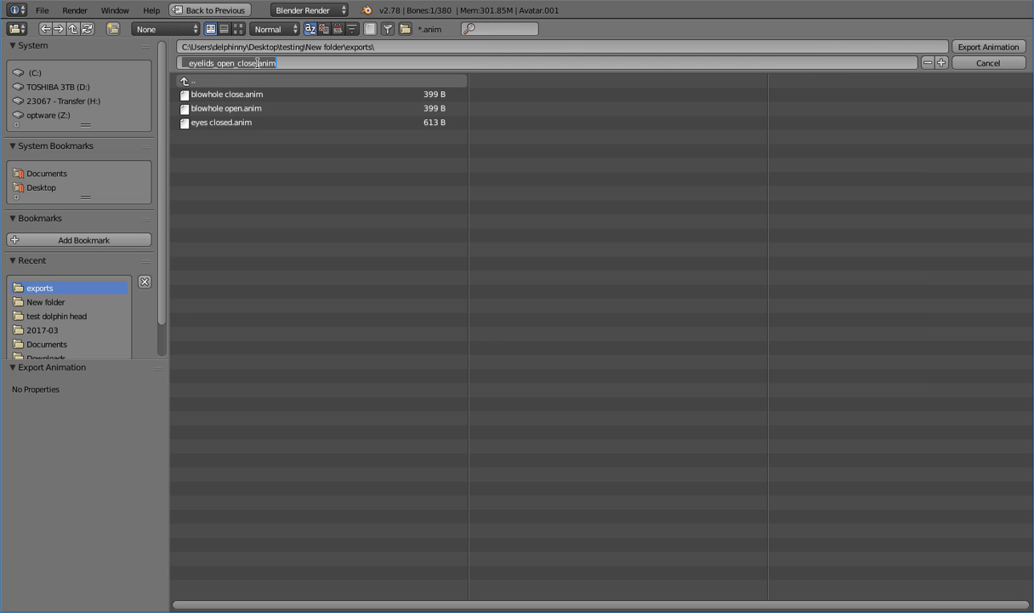
text(eyes open)
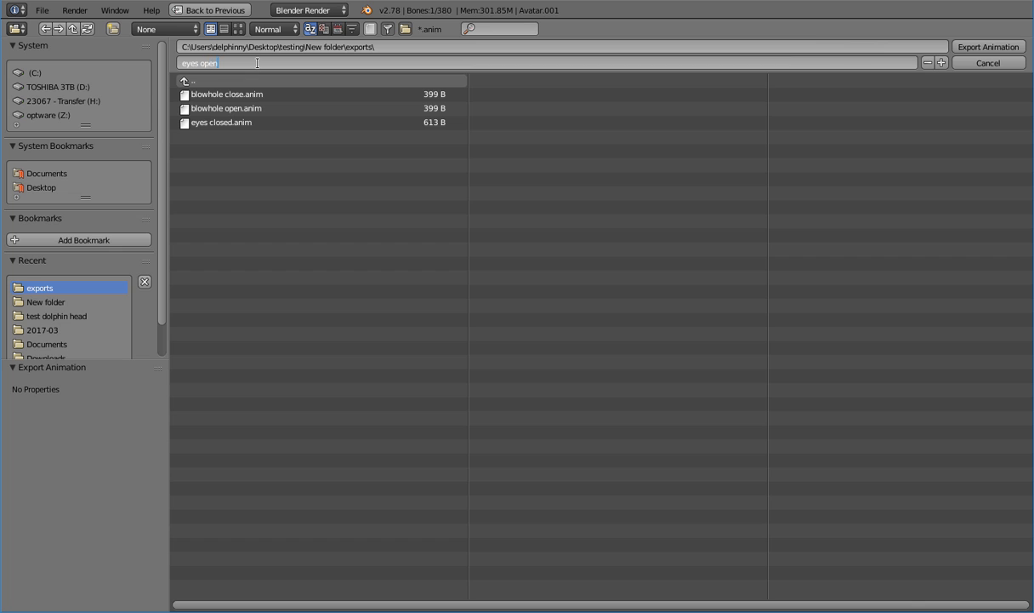
key(Return)
key(Return)
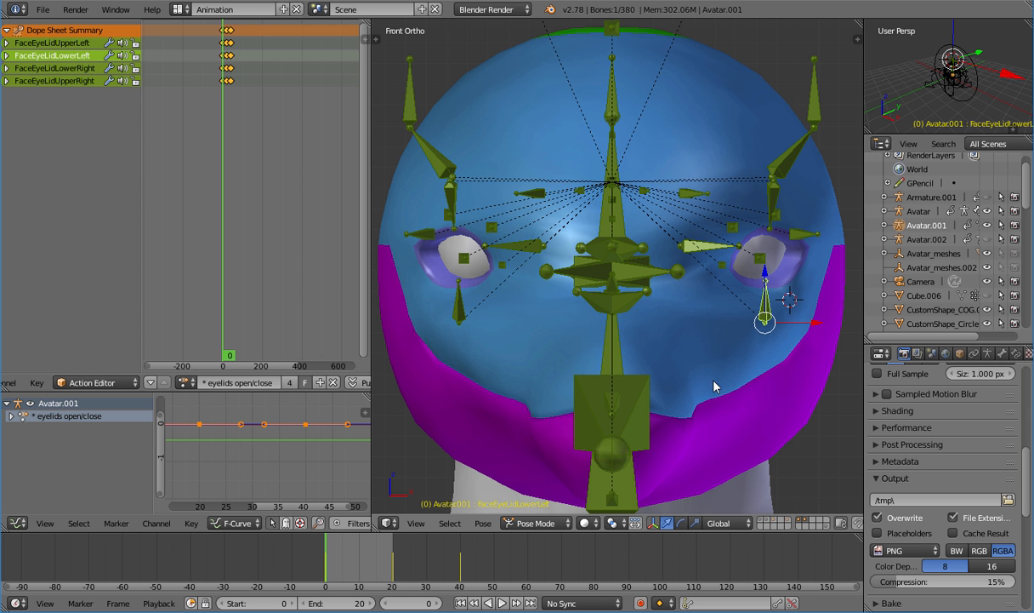
Load the "mouth open/close" action with the jaw bone selected and preview its playback
middle_drag(714, 387, 601, 376)
key(KP_3)
scroll(599, 377, down, 4)
shift+middle_drag(670, 364, 784, 363)
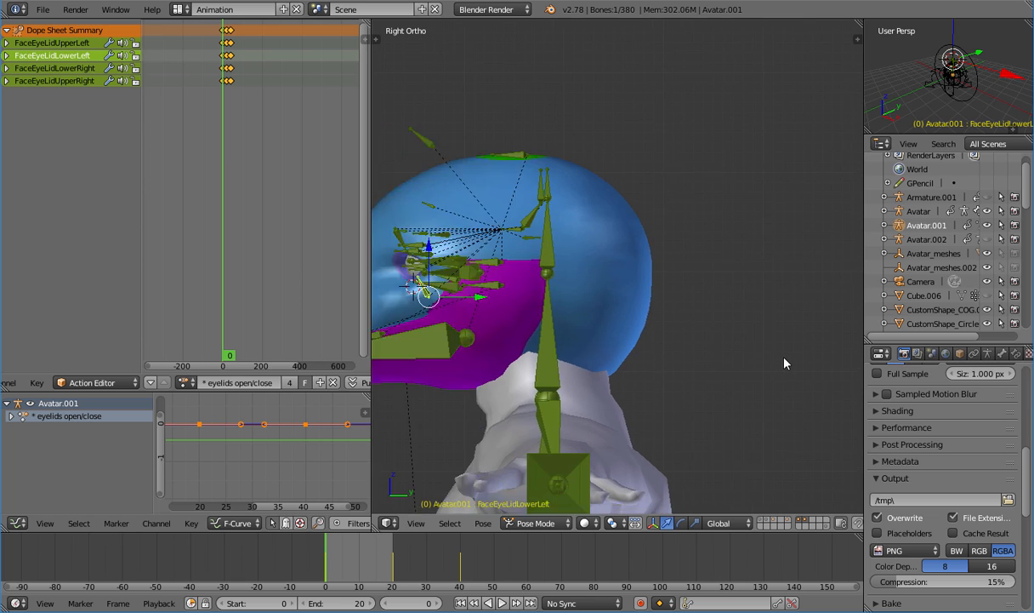
shift+middle_drag(427, 358, 597, 359)
right_click(584, 356)
click(185, 382)
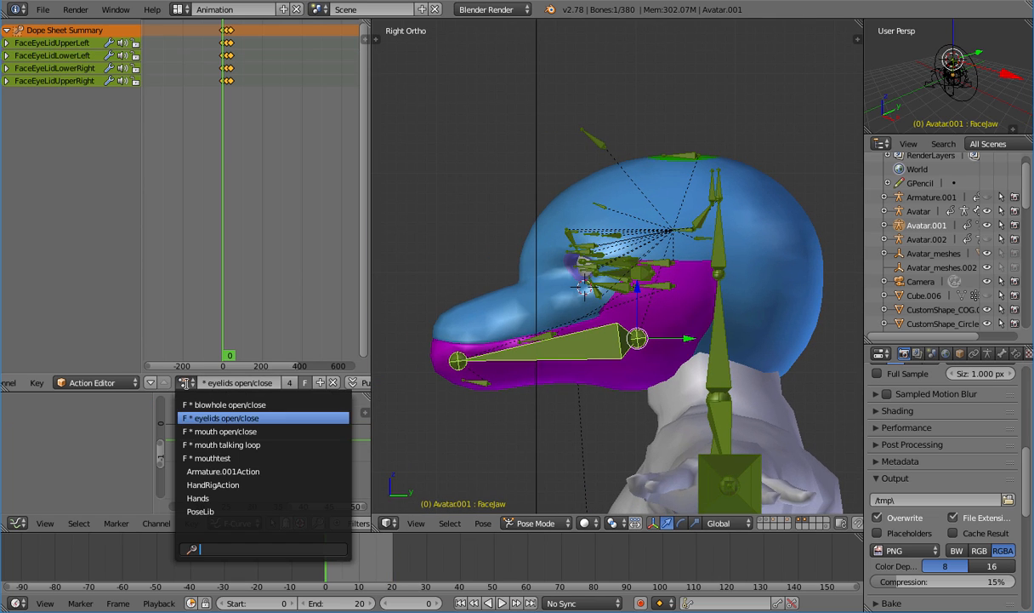
click(219, 431)
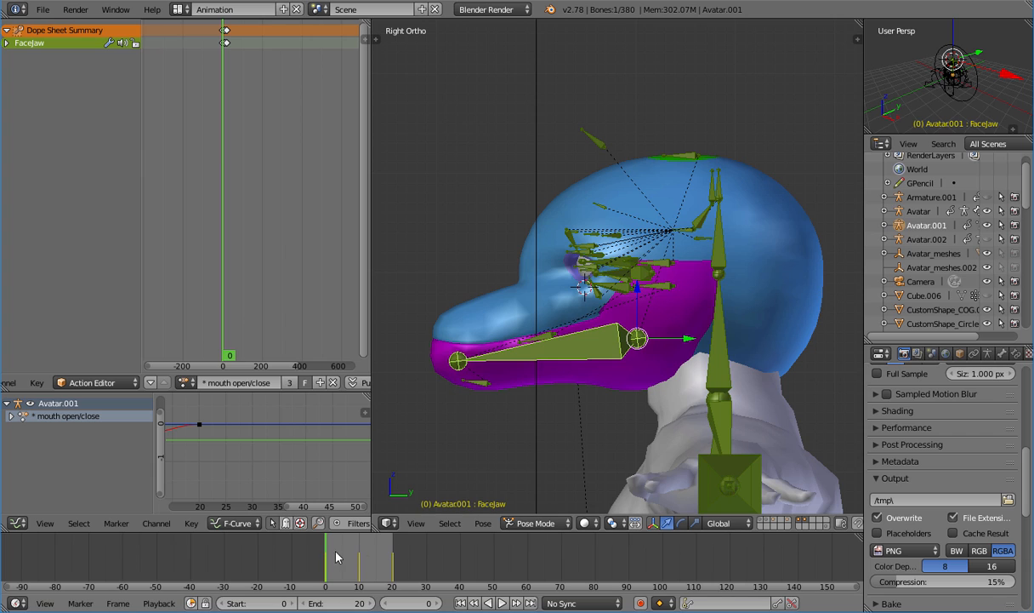
key(alt+a)
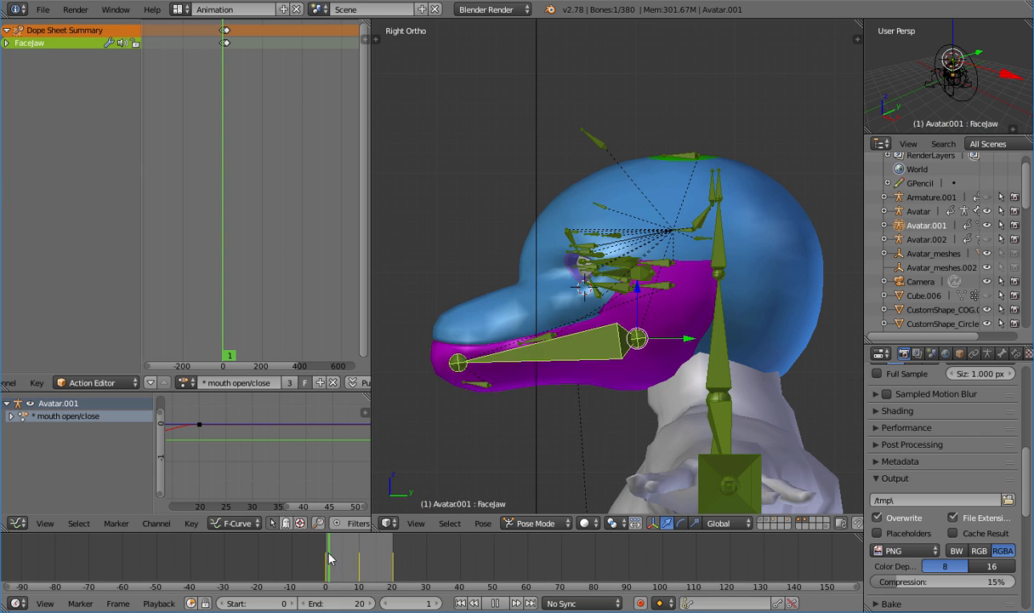
key(Escape)
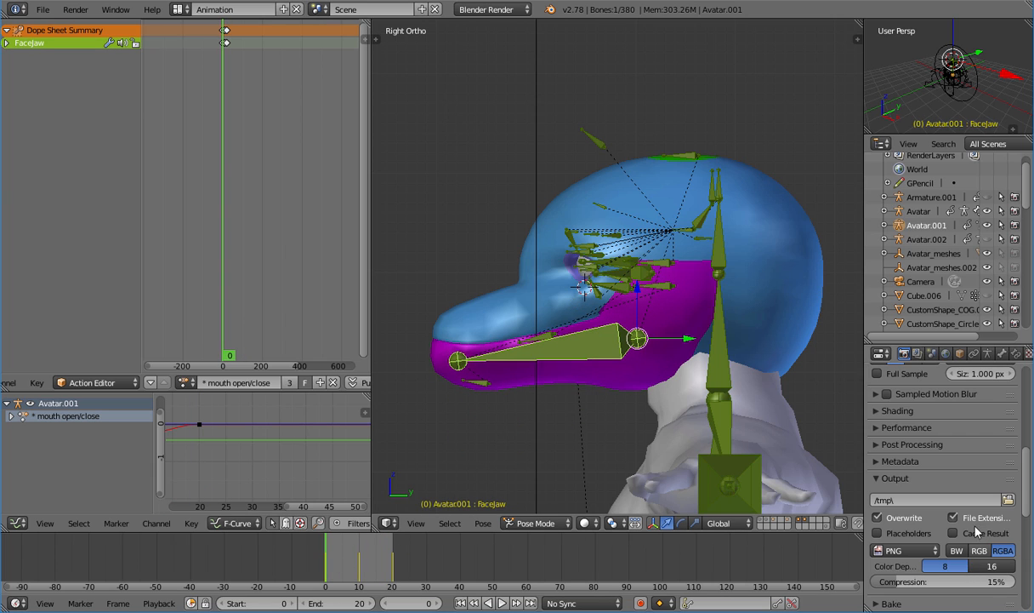
Set the animation export's end frame to 10 for the mouth action
scroll(976, 532, down, 10)
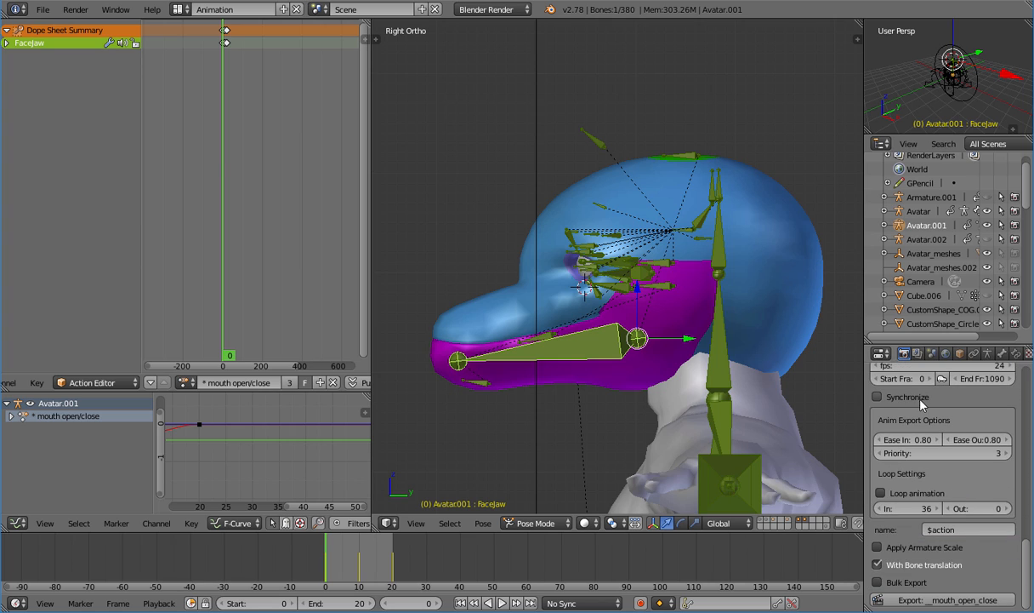
scroll(923, 405, up, 3)
click(975, 463)
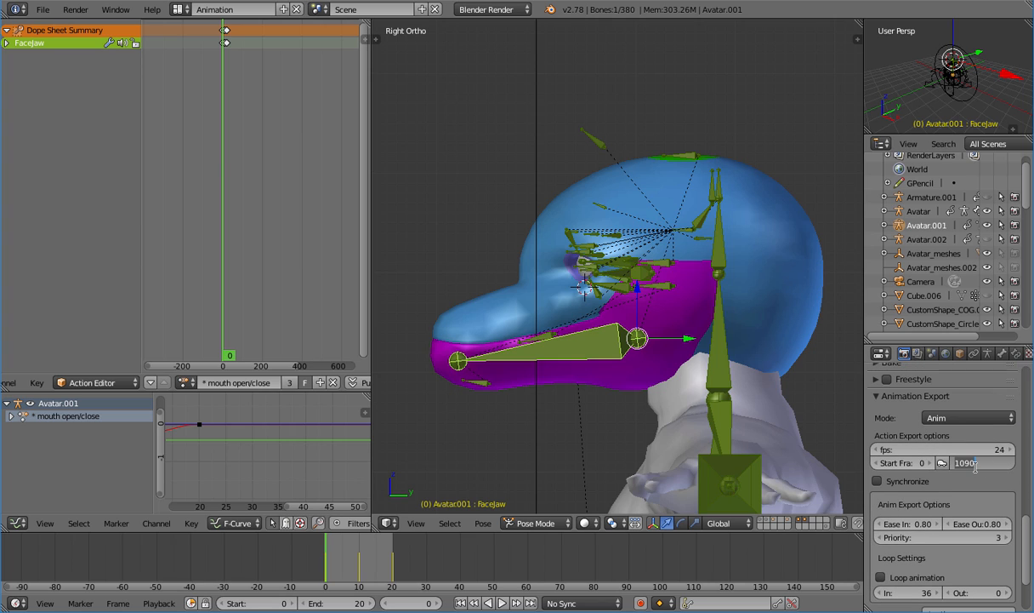
text(10)
key(Return)
Export the mouth animation's first half into the exports folder under the name "mouth open"
scroll(970, 510, down, 3)
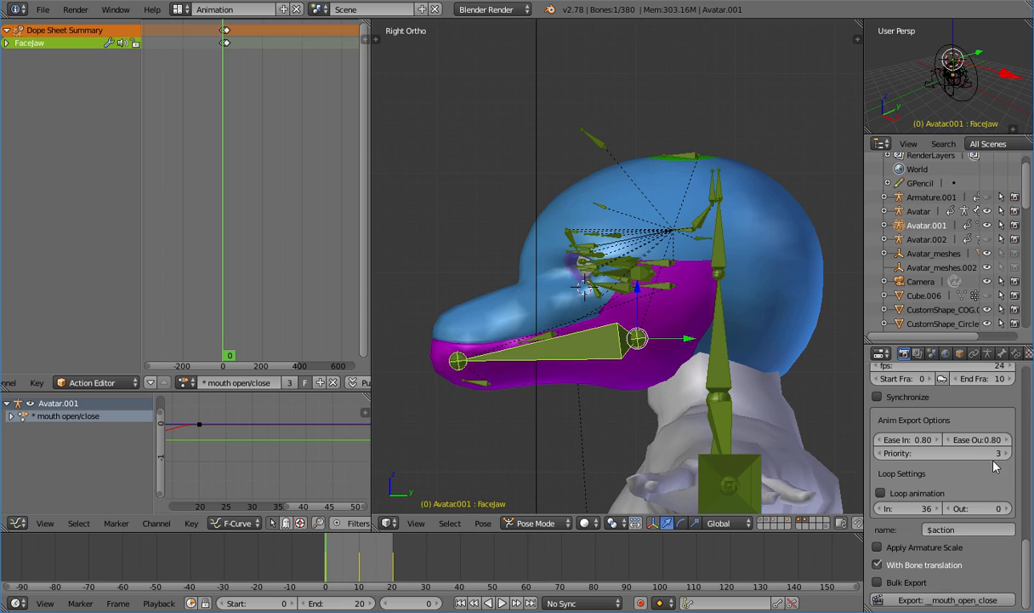
click(947, 600)
click(260, 63)
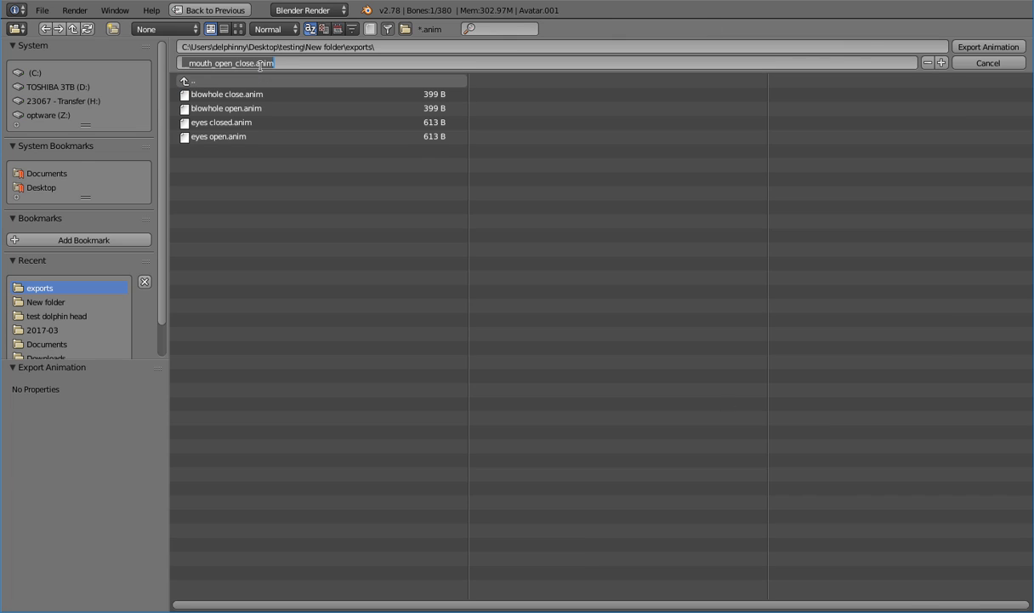
text(mouth open)
key(Return)
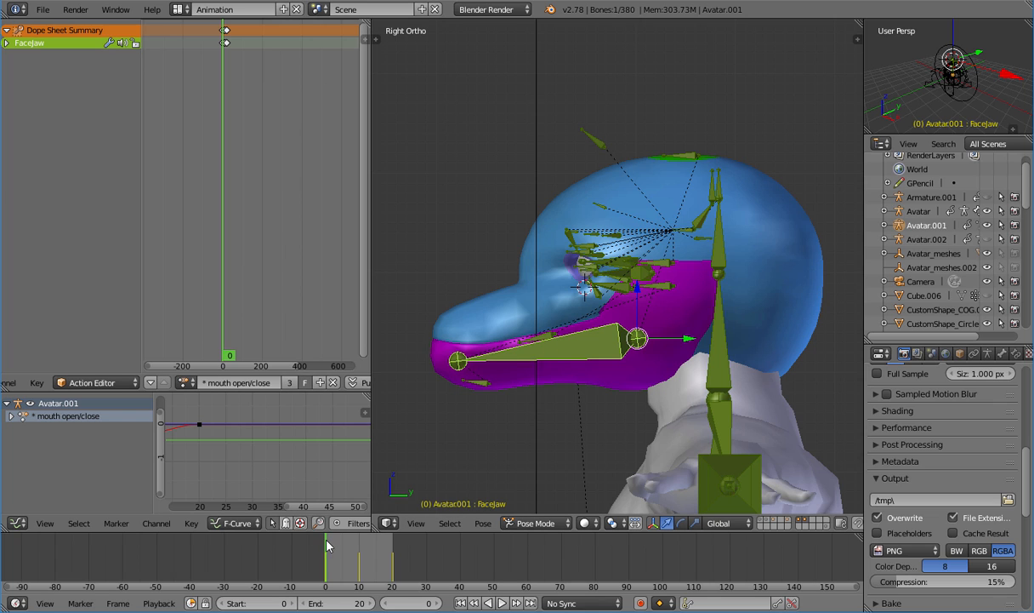
Preview the mouth animation and set its export range to frames 10 through 20
key(alt+a)
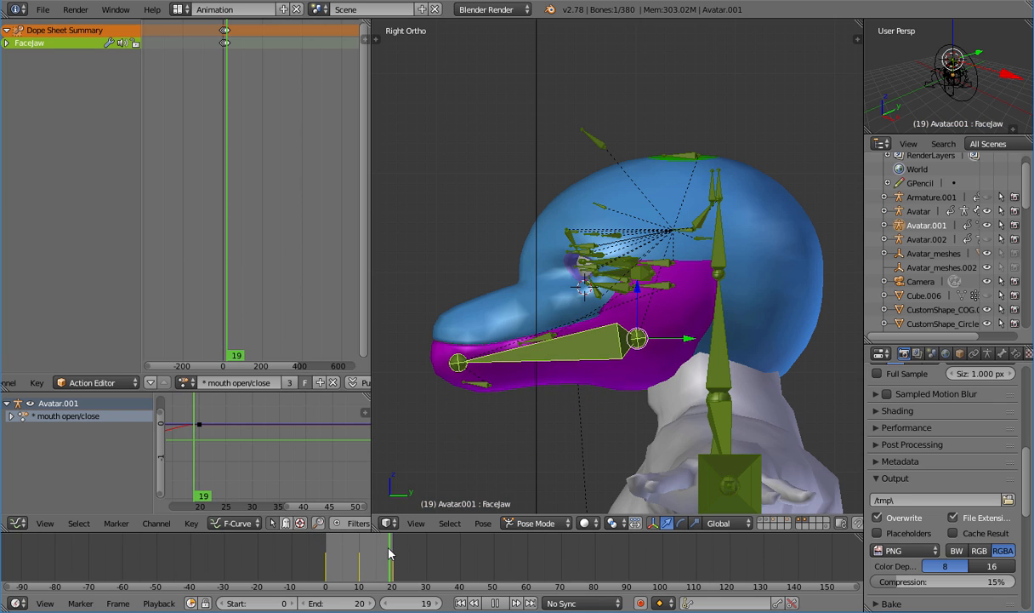
key(alt+a)
scroll(999, 542, down, 10)
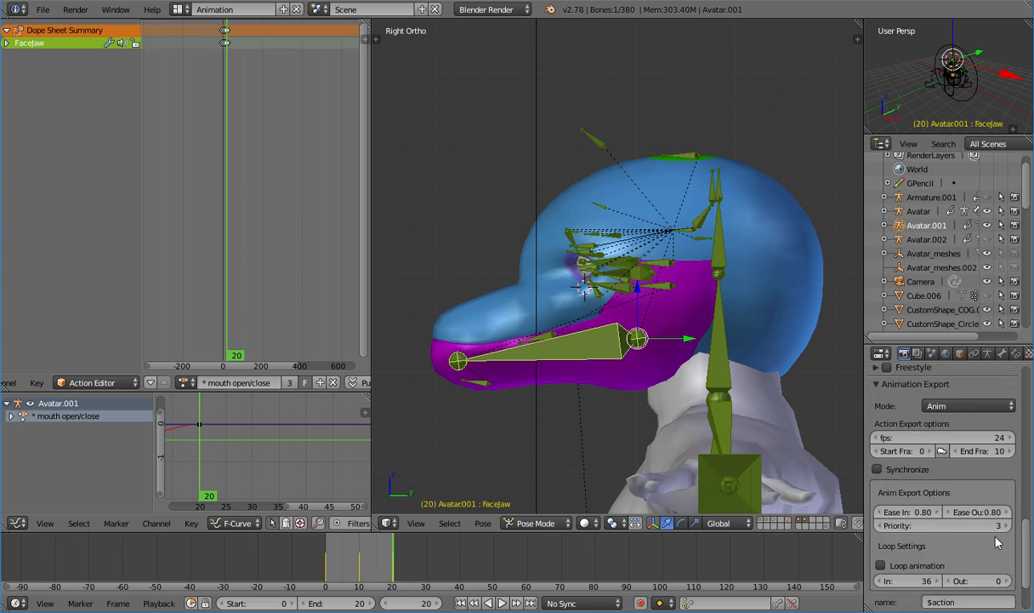
click(919, 379)
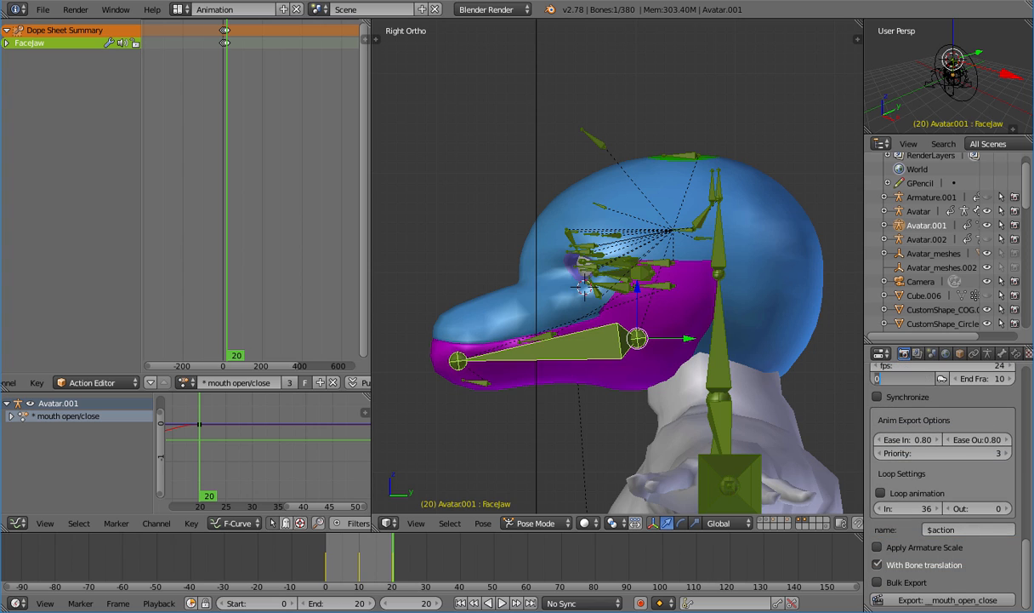
key(Return)
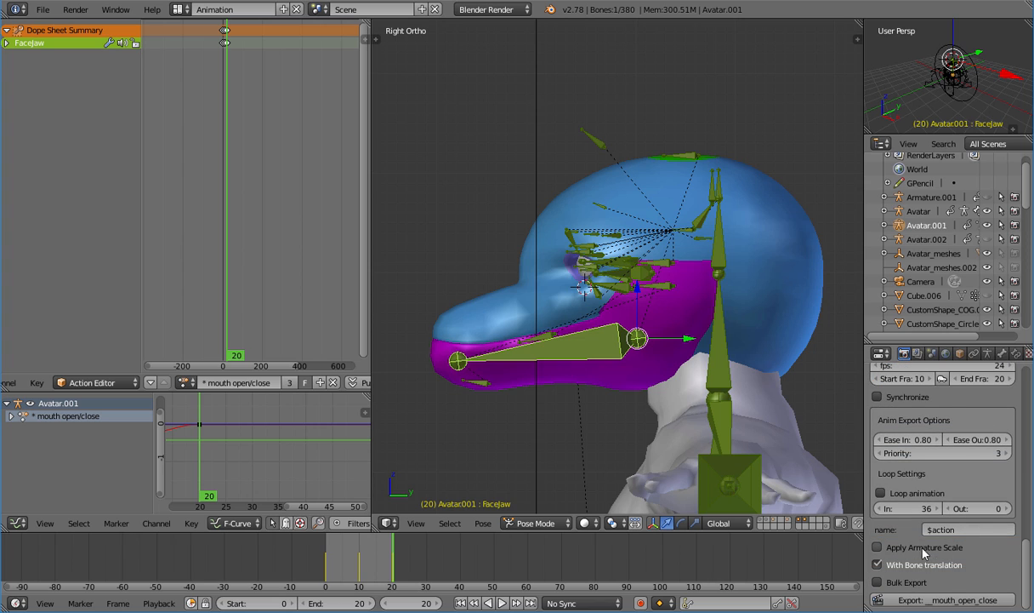
Export the frame 10 to 20 mouth animation into the exports folder under the name "mouth close"
click(936, 600)
click(257, 92)
click(271, 62)
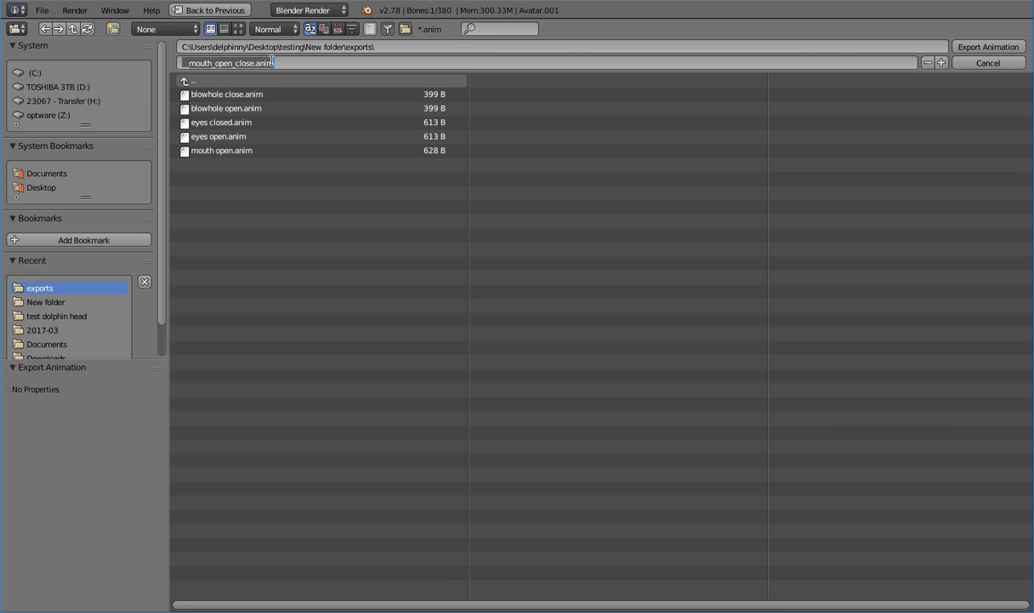
text(n)
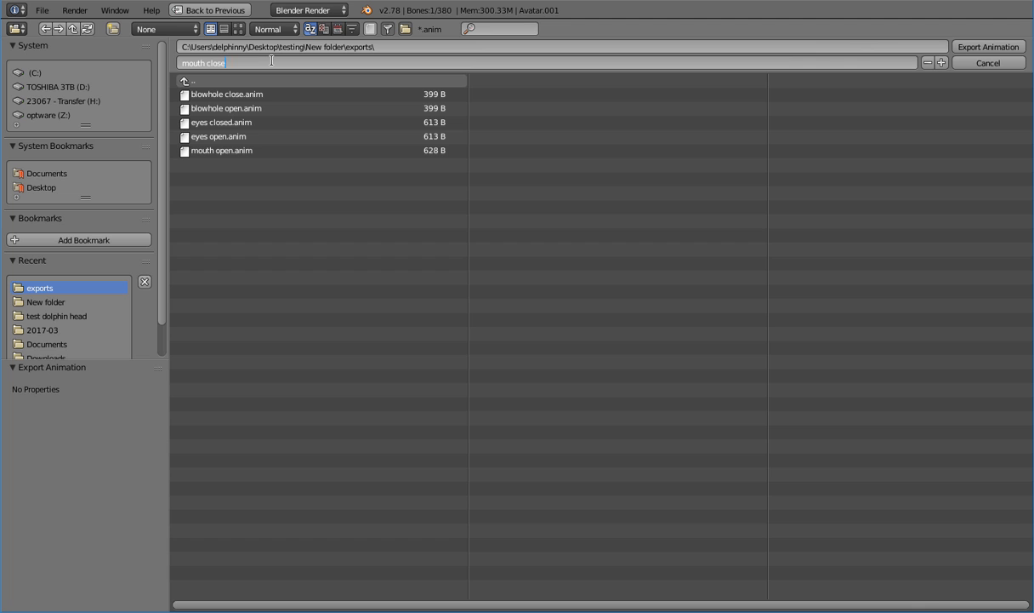
key(Return)
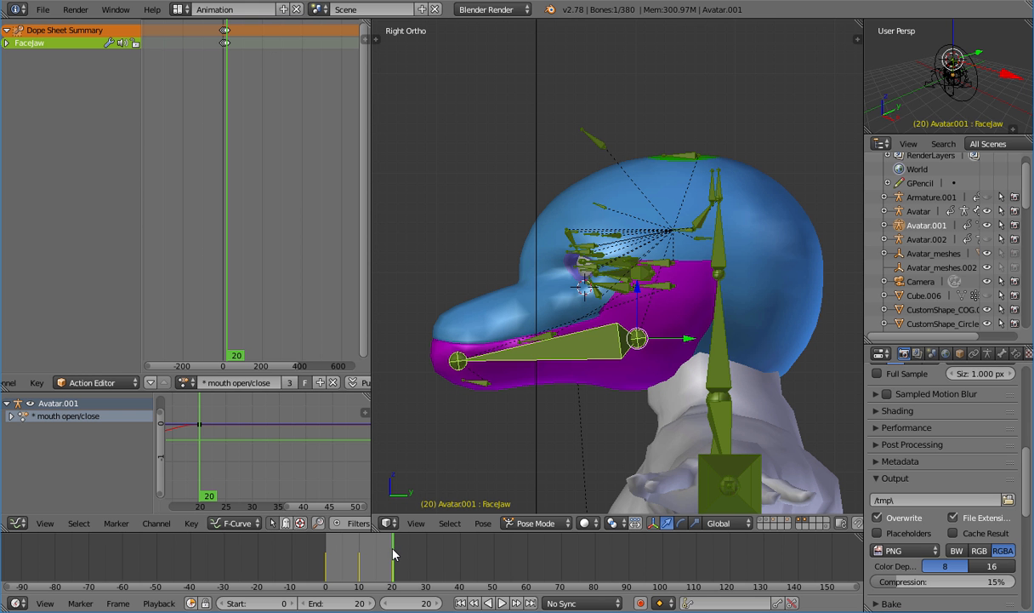
click(210, 384)
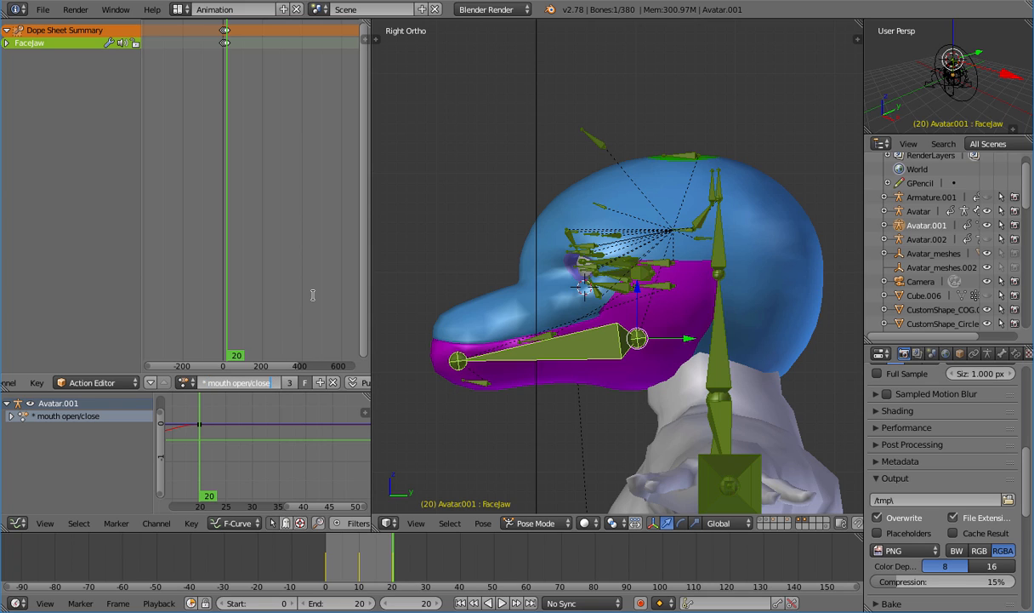
click(187, 384)
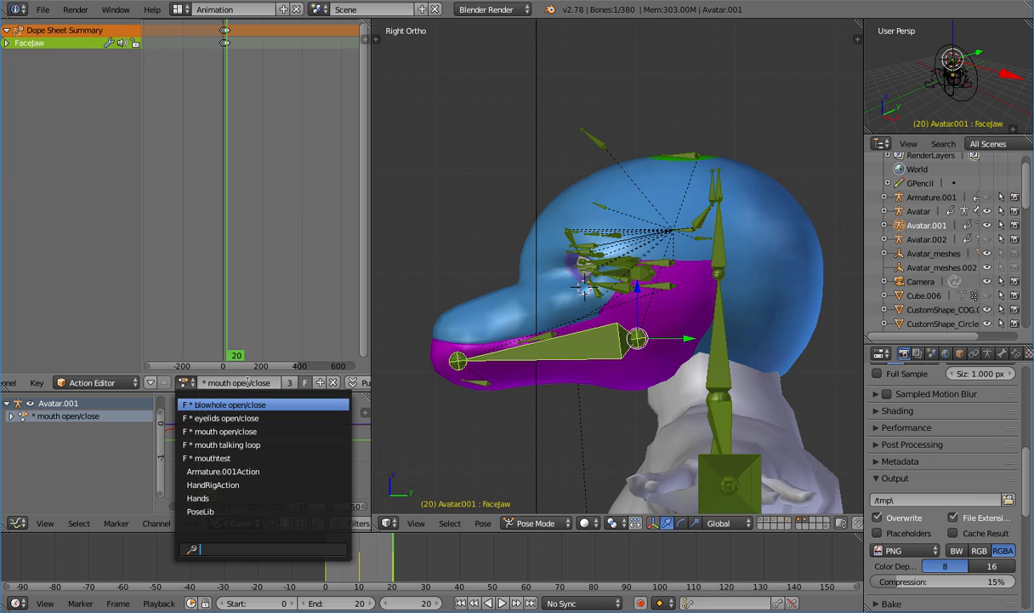
key(Escape)
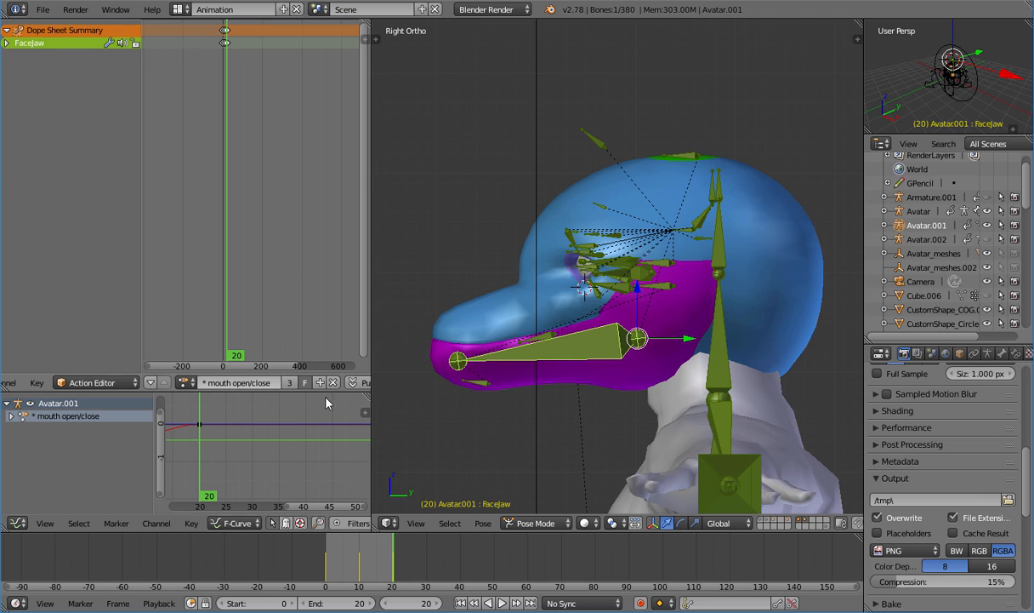
click(190, 382)
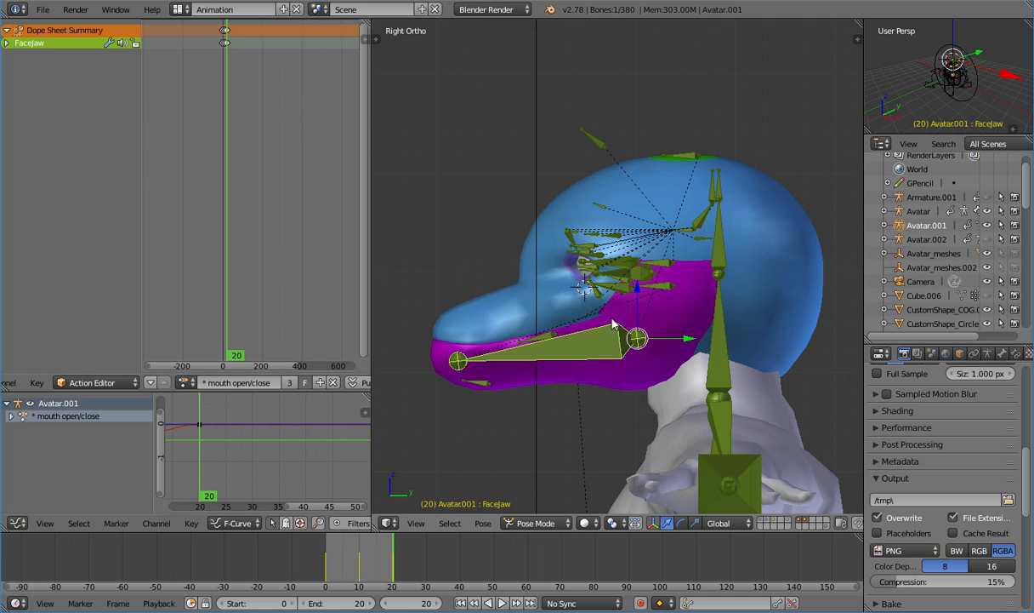
Switch to the Firestorm viewer and detach the old dolphin head and an eye attachment from the avatar
key(alt+Tab)
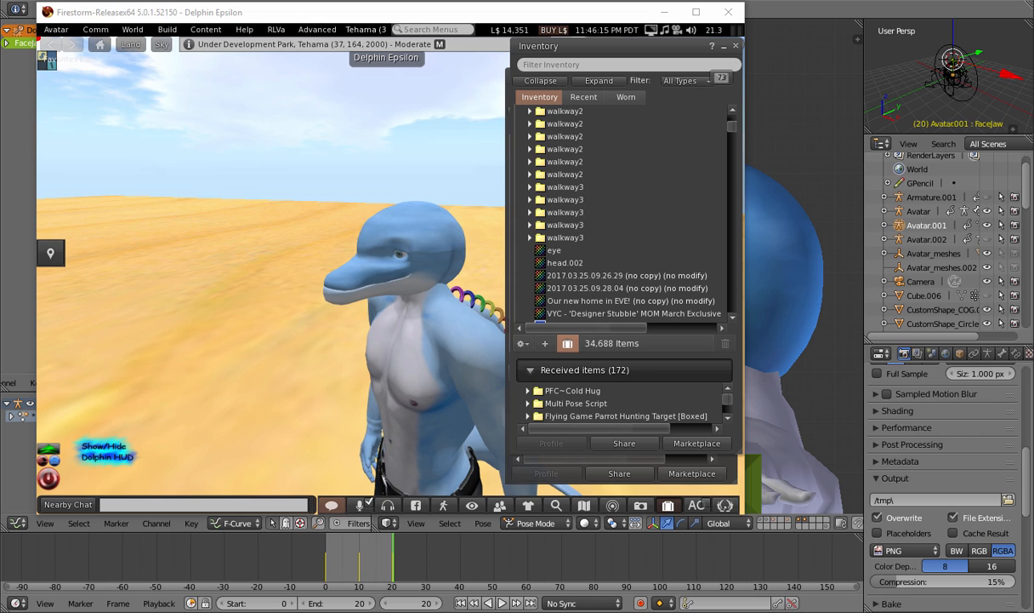
right_click(432, 246)
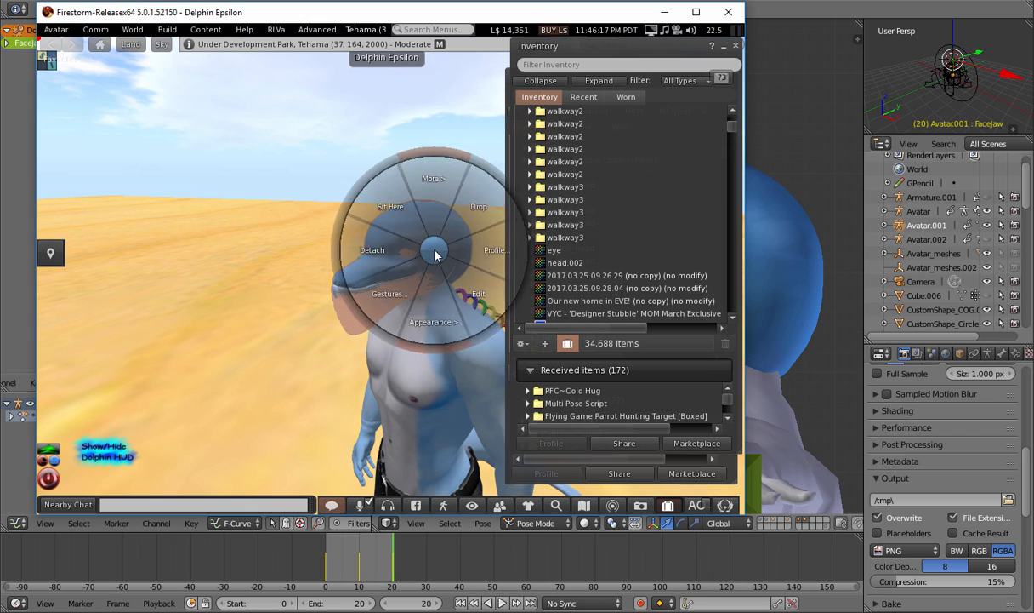
click(407, 256)
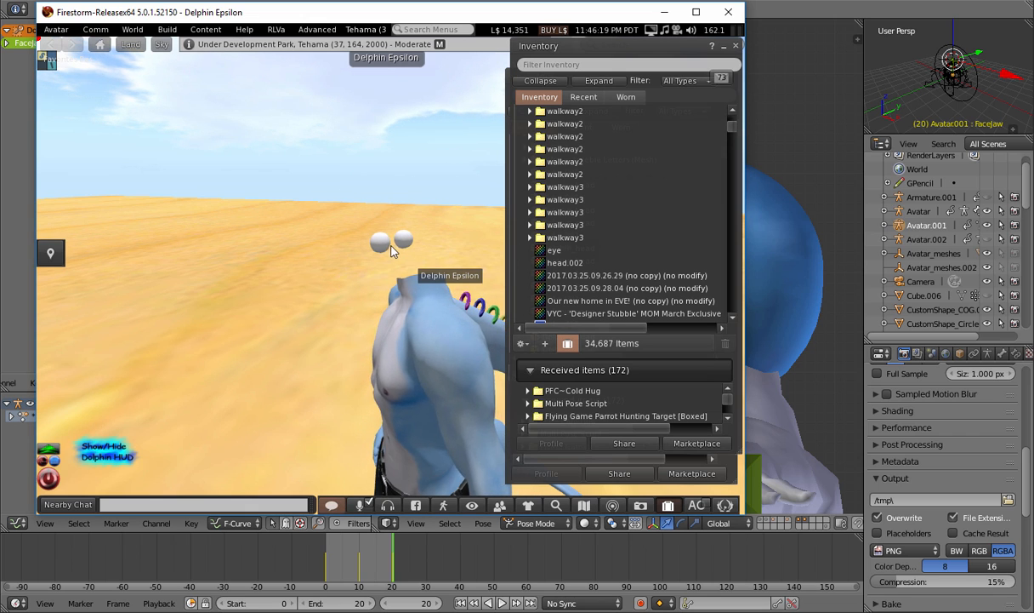
right_click(380, 247)
click(359, 239)
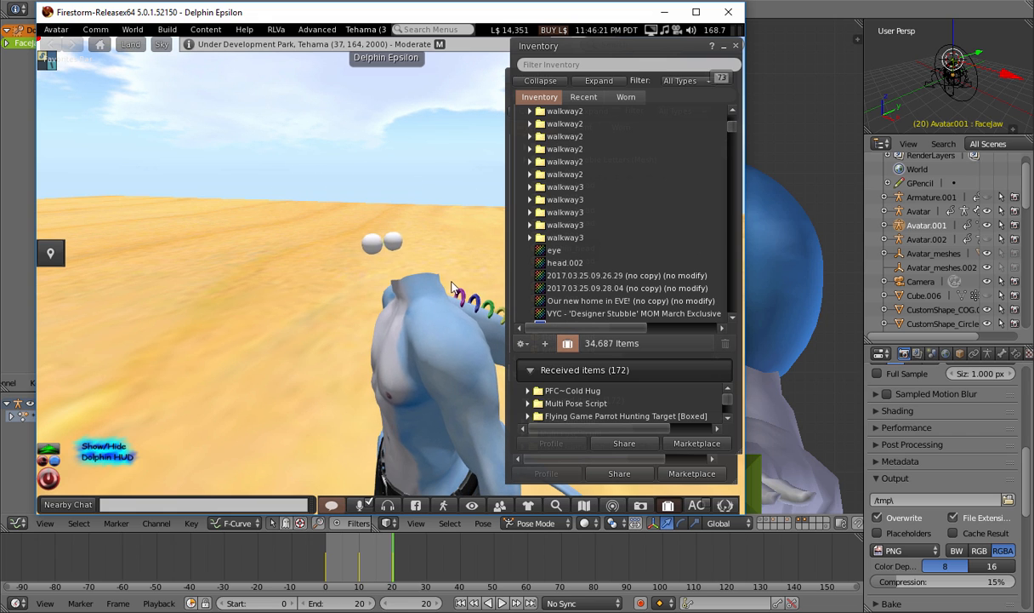
Upload head.dae from the exports folder as a mesh model
click(167, 29)
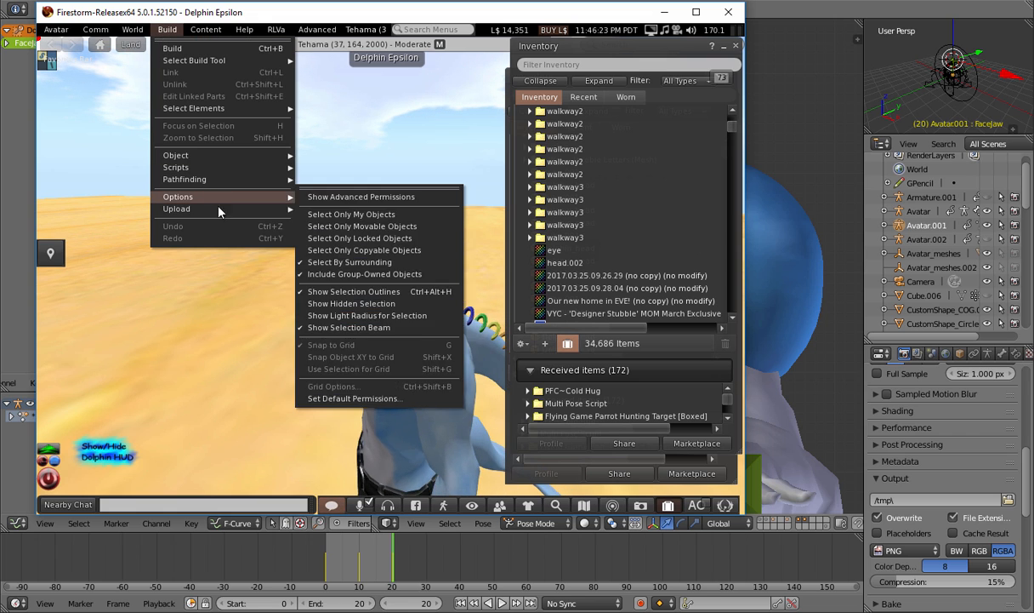
mouse_move(205, 208)
click(358, 244)
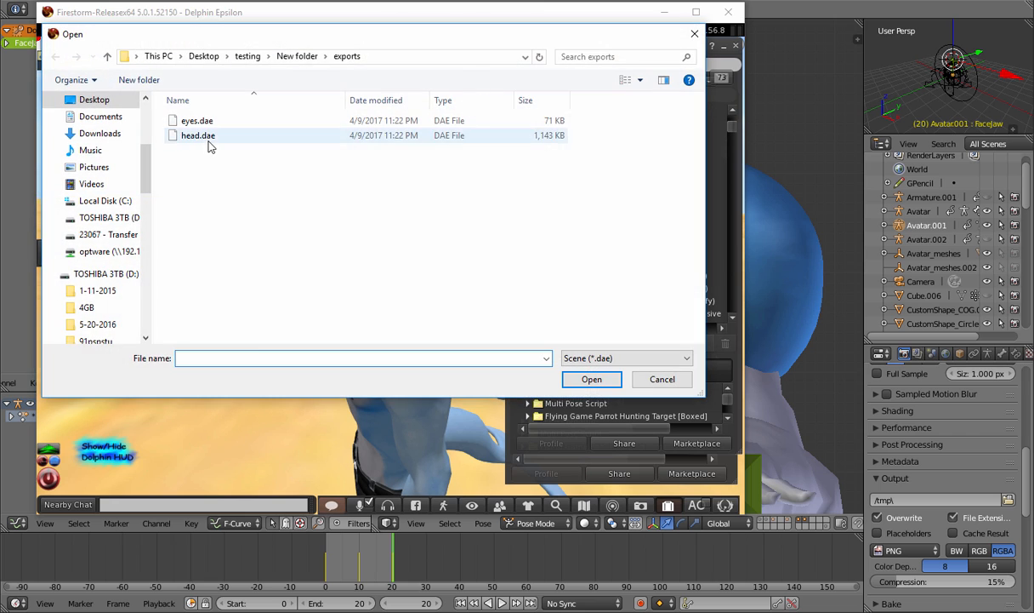
double_click(209, 138)
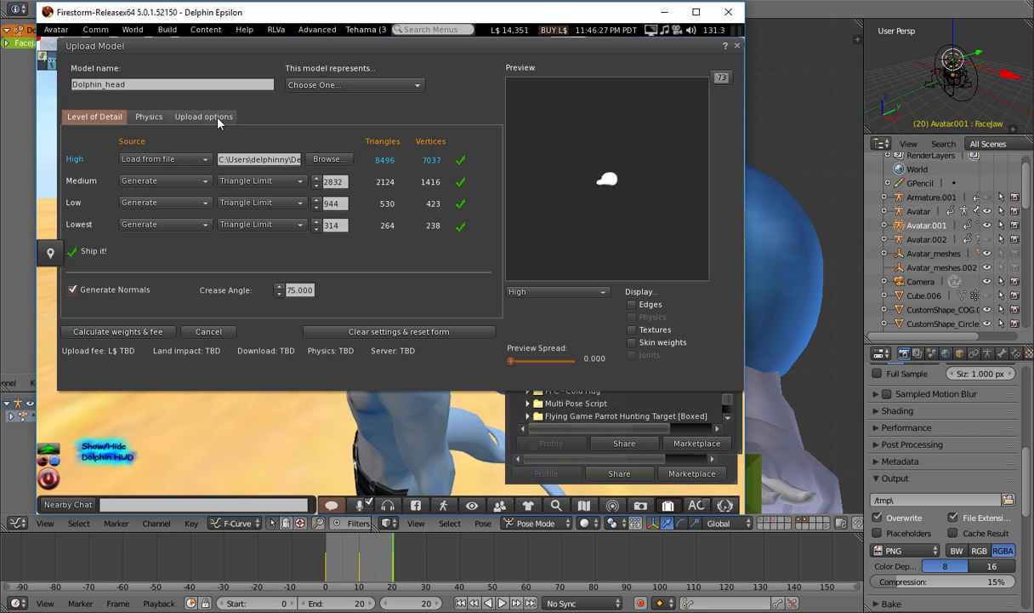
click(204, 116)
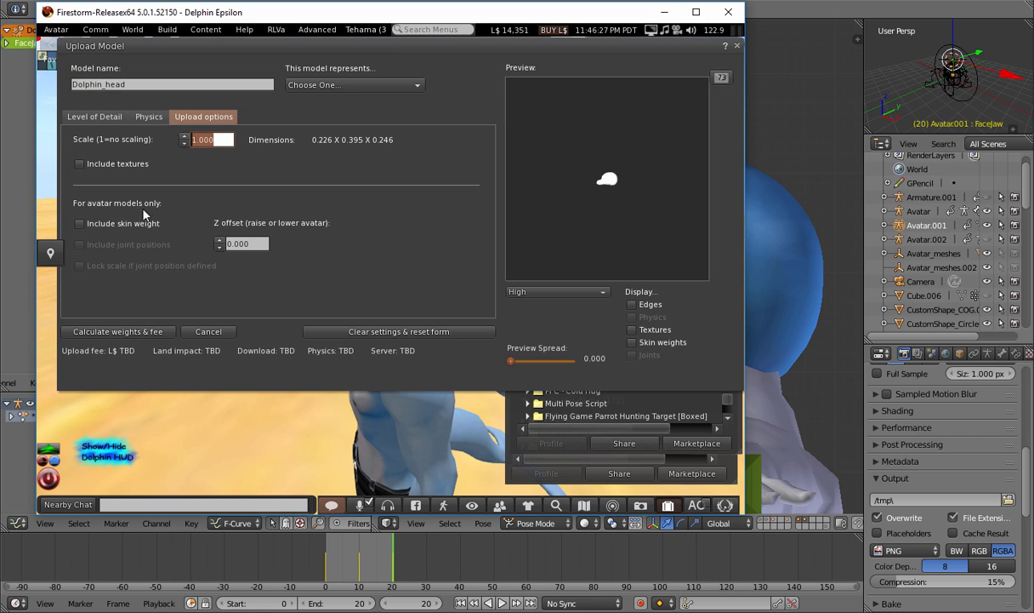
click(119, 331)
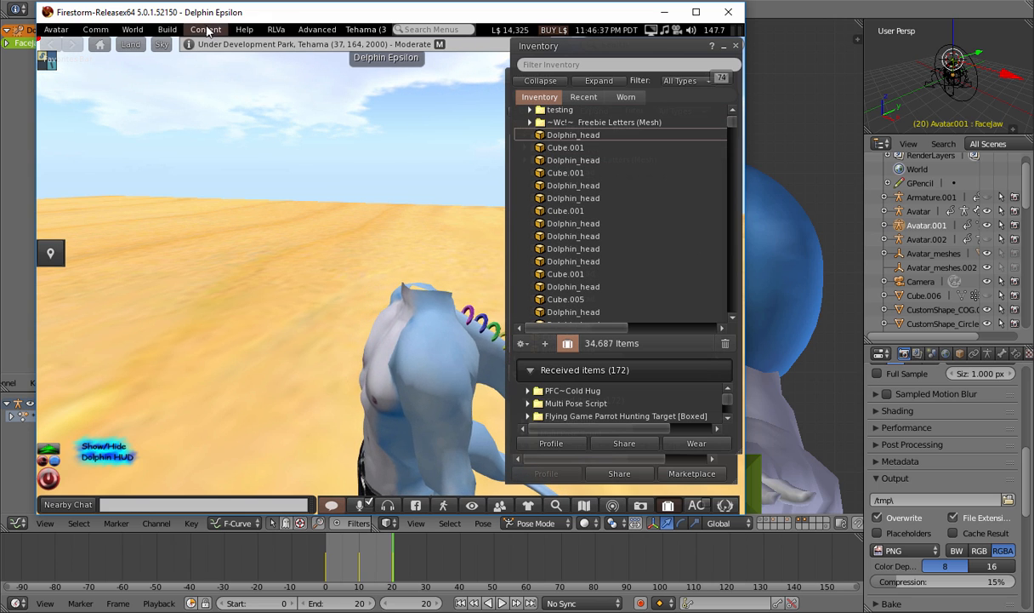
Upload eyes.dae from the exports folder as a mesh model with skin weight and joint positions included
click(167, 29)
mouse_move(261, 210)
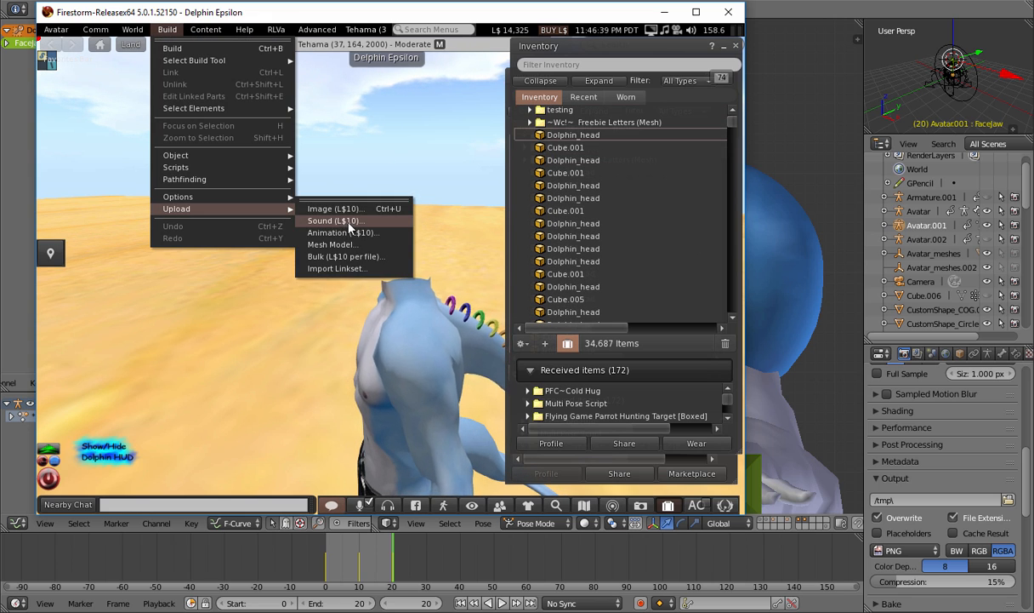
click(349, 244)
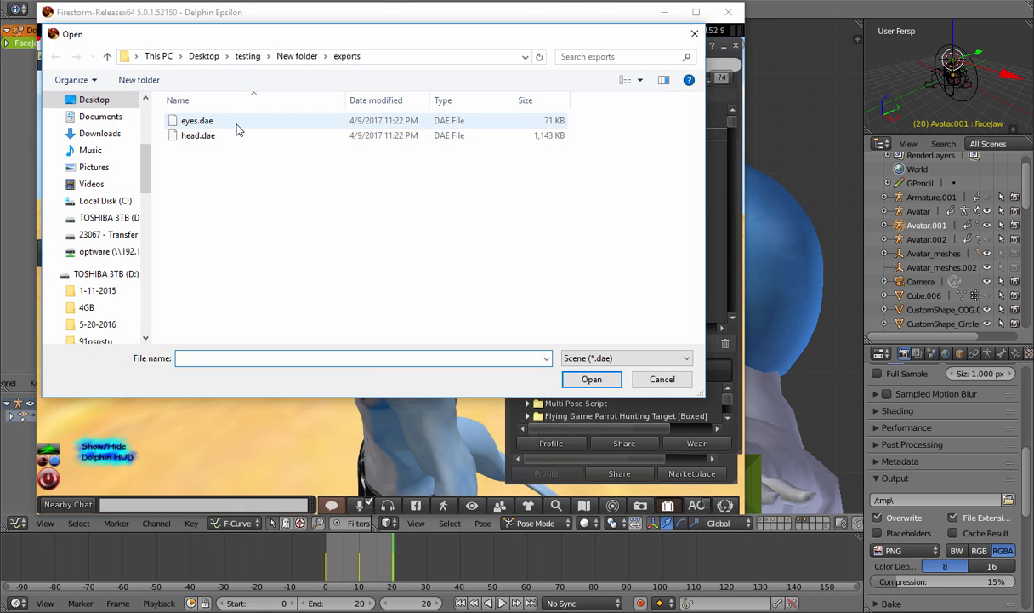
double_click(197, 121)
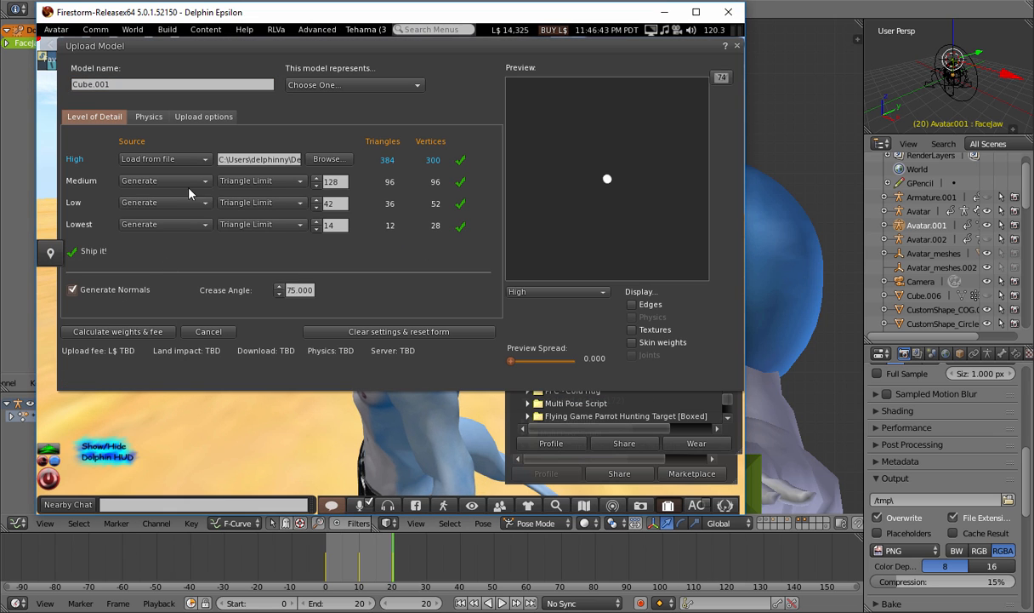
click(204, 117)
click(204, 140)
click(135, 246)
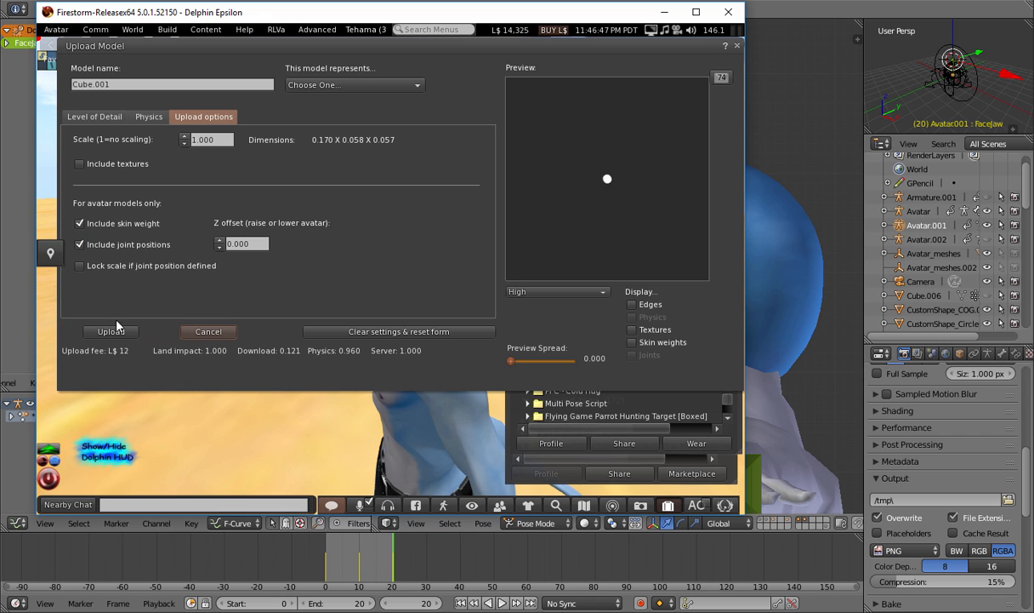
click(209, 330)
Wear the newly uploaded Cube.001 eyes mesh from the inventory on the avatar
click(166, 29)
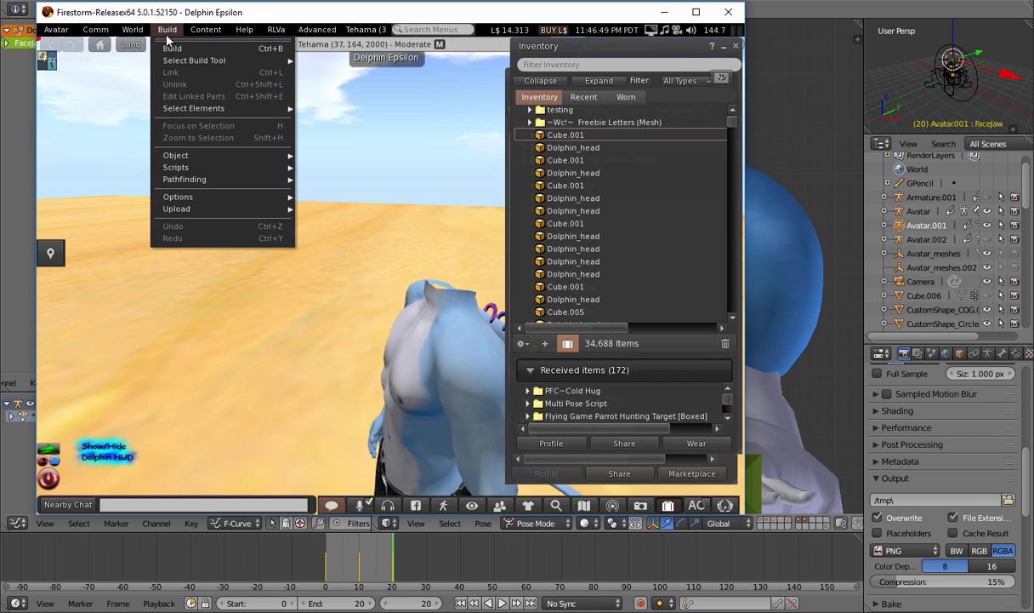
mouse_move(230, 208)
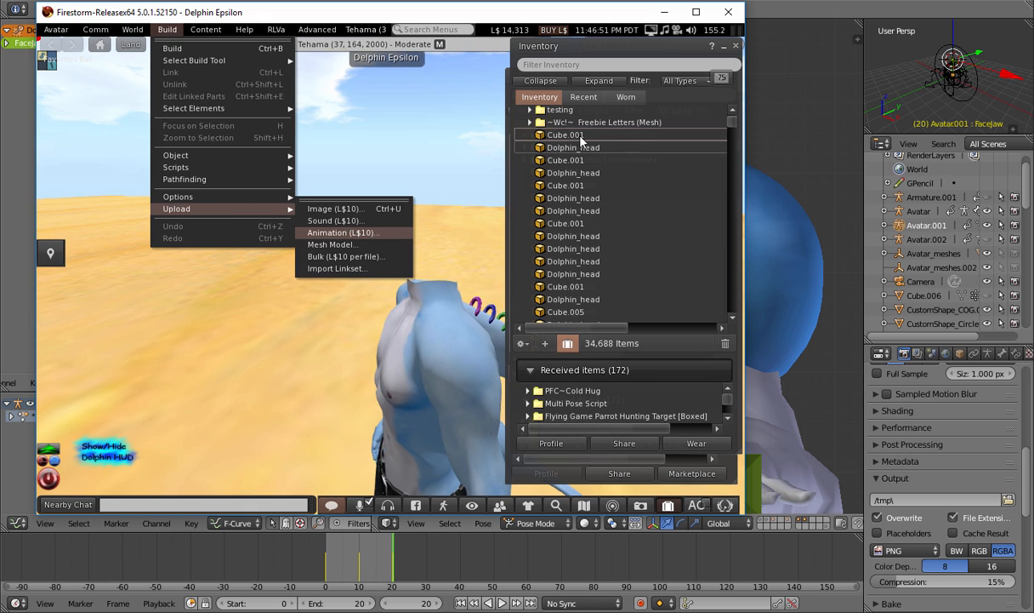
right_click(549, 133)
click(612, 315)
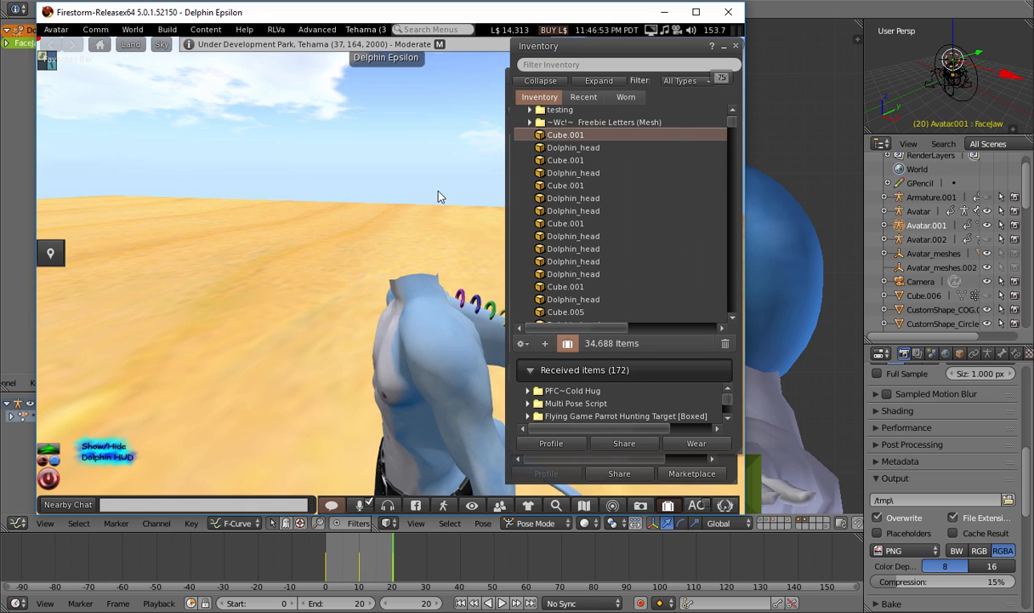
Upload eye.png from the exports folder as an image texture named "eye"
click(168, 30)
mouse_move(195, 209)
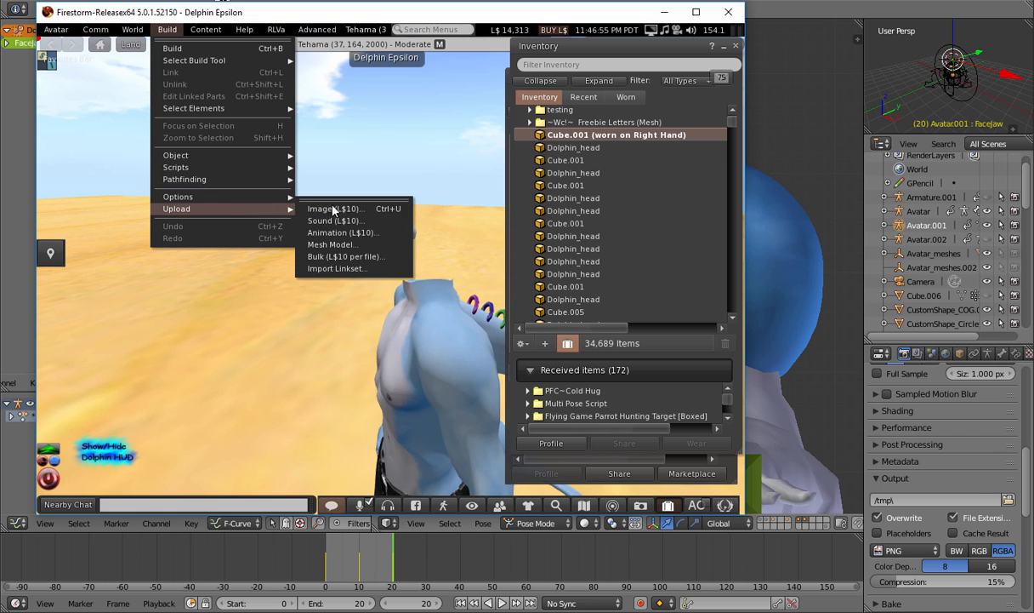
click(351, 209)
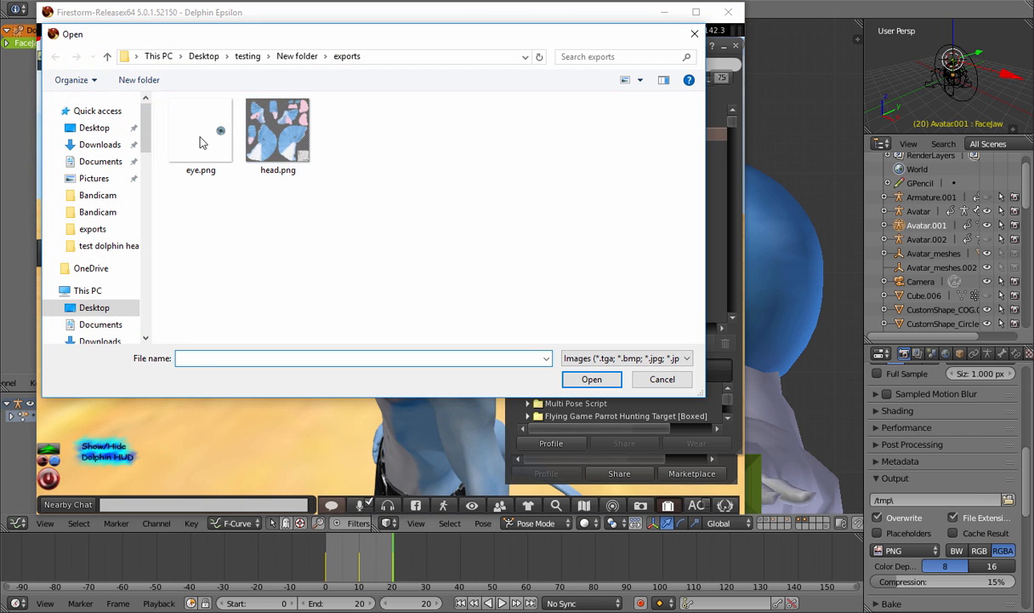
double_click(201, 136)
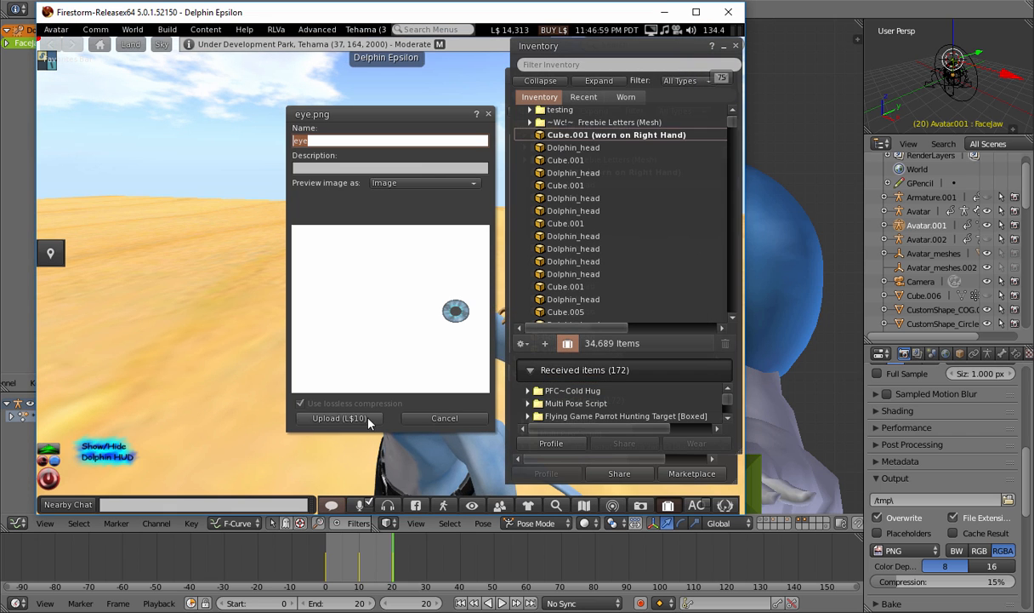
click(340, 417)
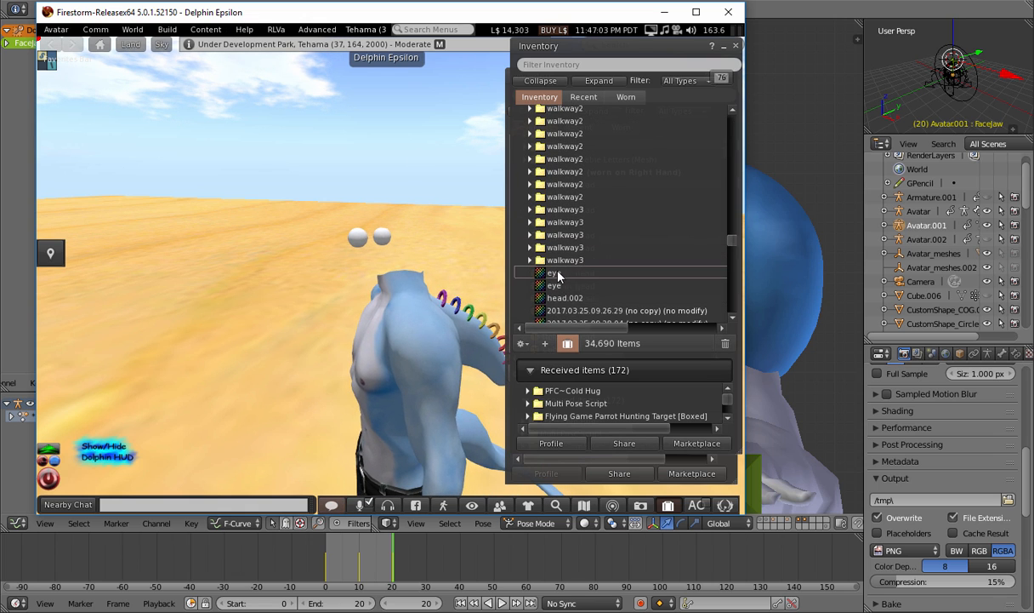
Edit the attached eyes mesh and apply the uploaded "eye" texture to it as its diffuse texture
right_click(373, 238)
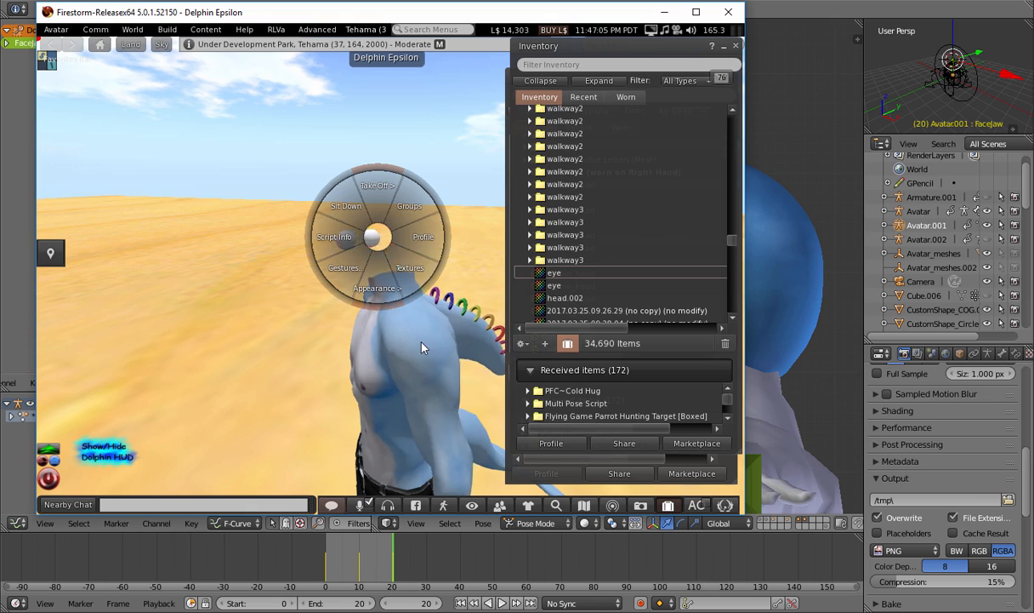
key(Escape)
alt+drag(397, 313, 392, 248)
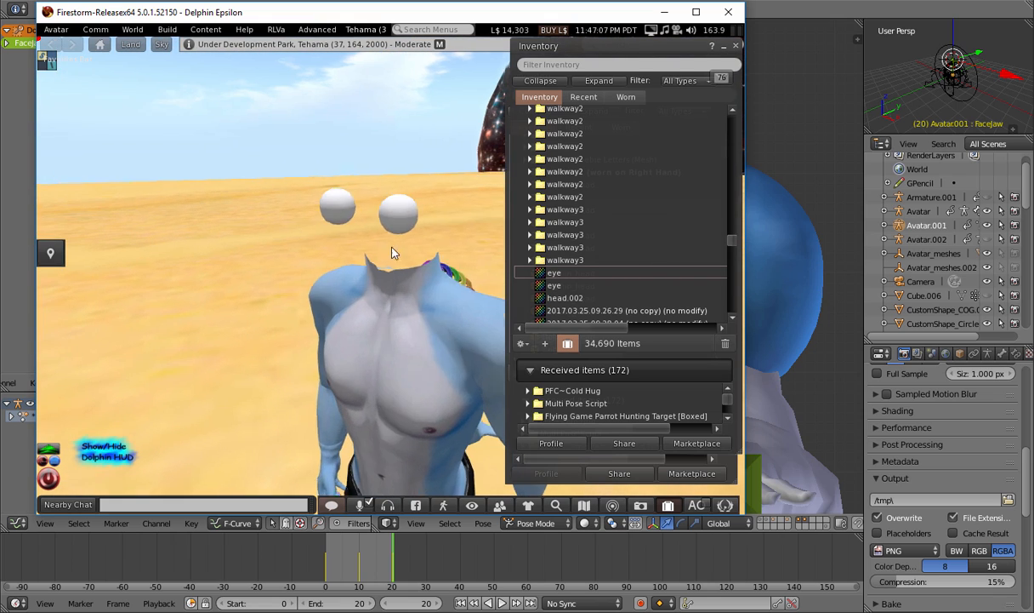
right_click(394, 213)
key(Escape)
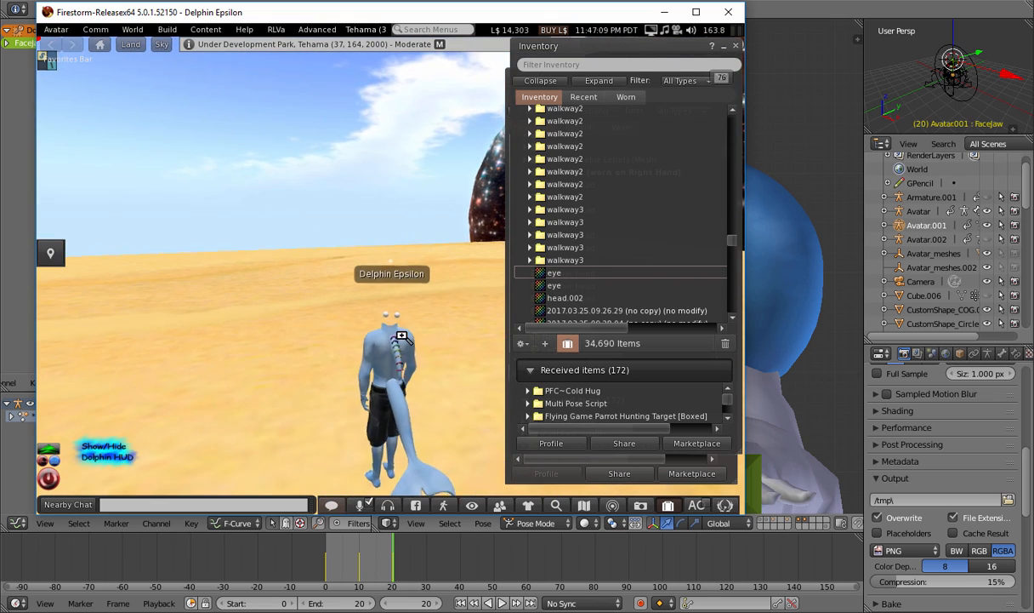
alt+drag(402, 336, 393, 272)
right_click(457, 202)
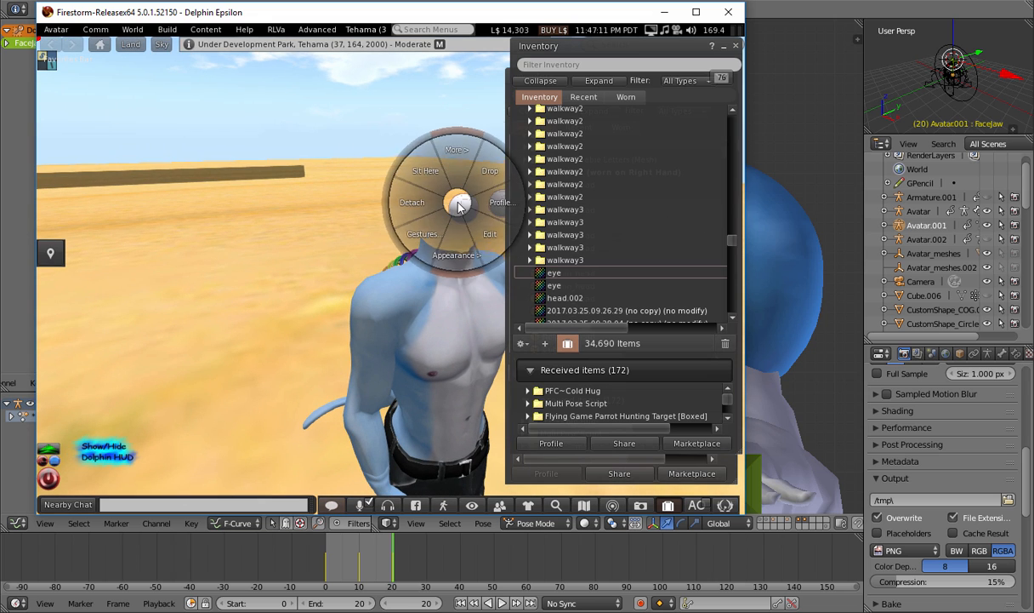
click(476, 236)
click(225, 190)
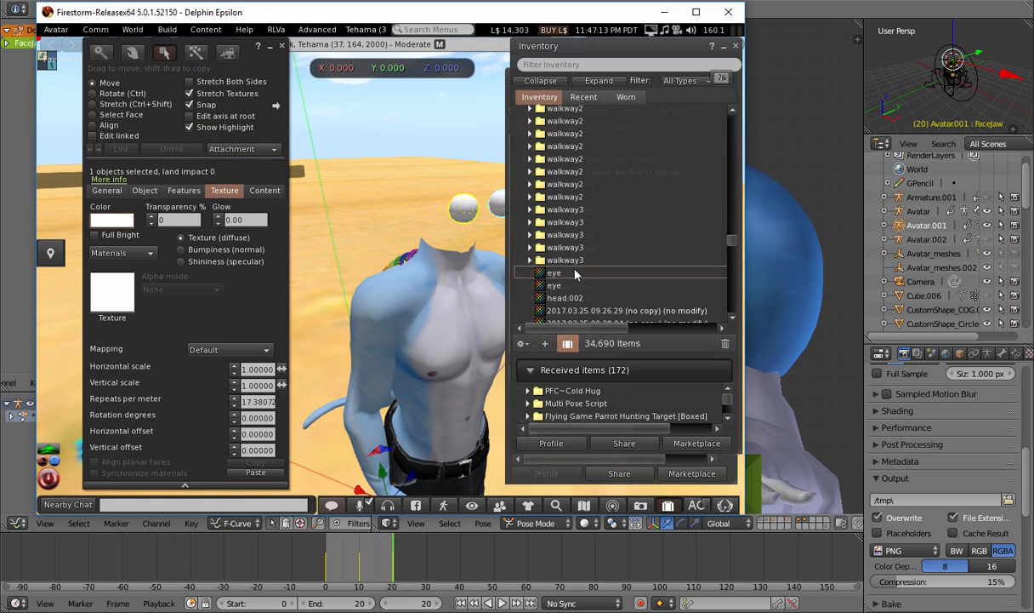
drag(575, 272, 112, 291)
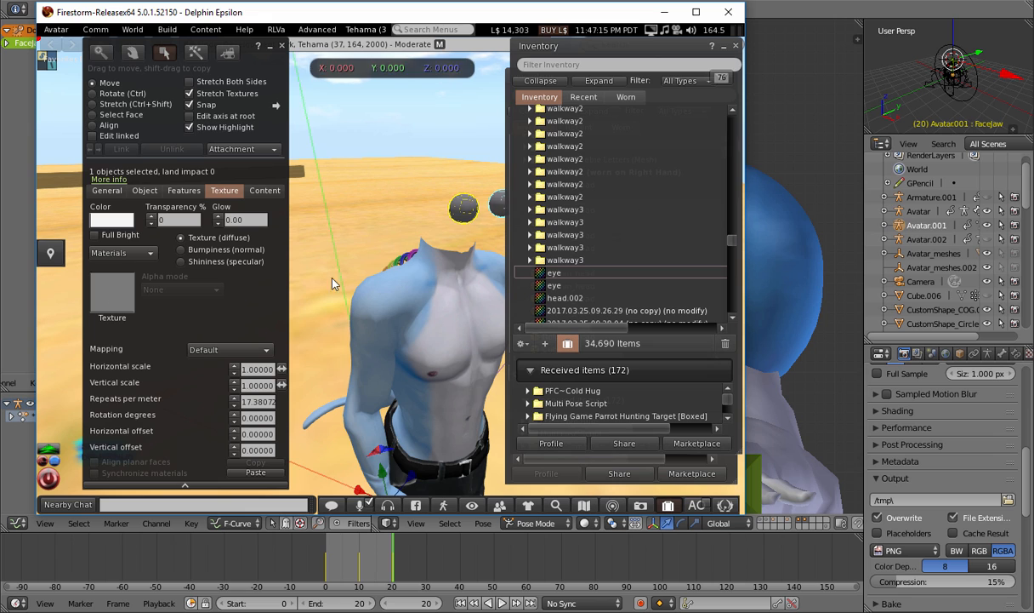
alt+drag(469, 258, 337, 253)
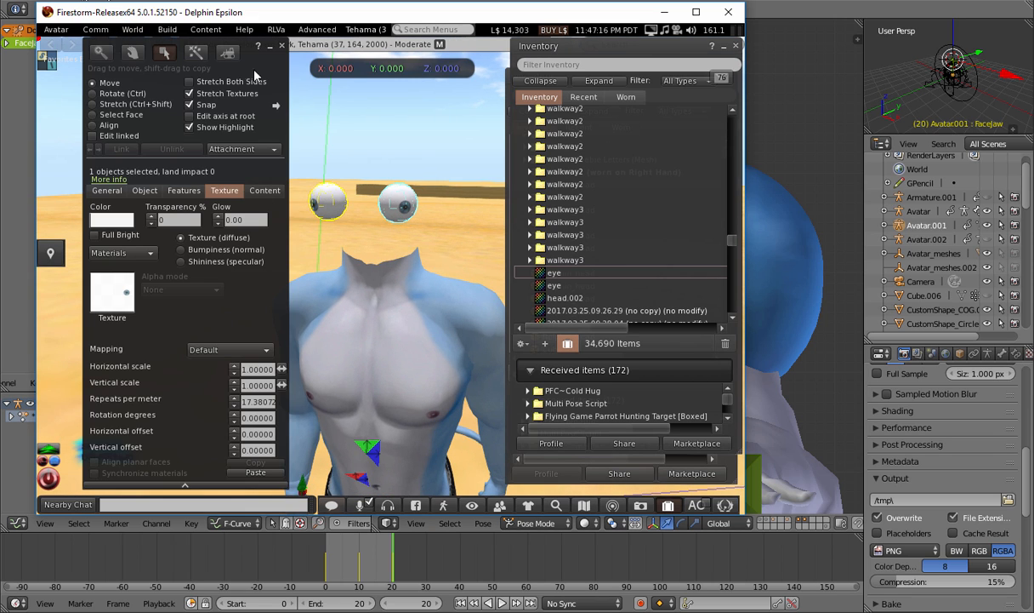
Upload head.png from the exports folder as an image texture named "head"
click(165, 30)
mouse_move(187, 208)
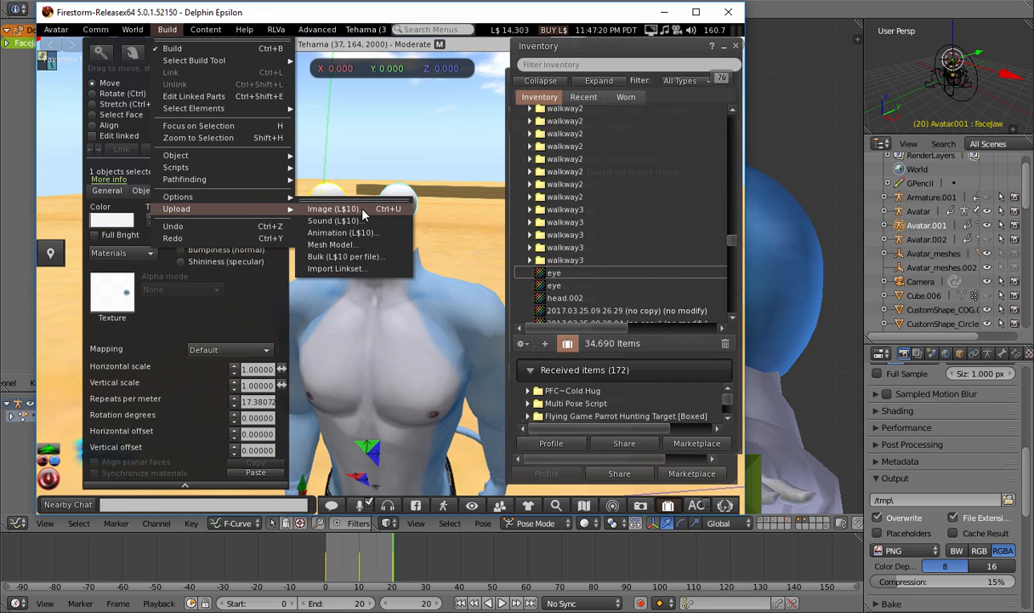
click(331, 208)
click(272, 138)
click(850, 504)
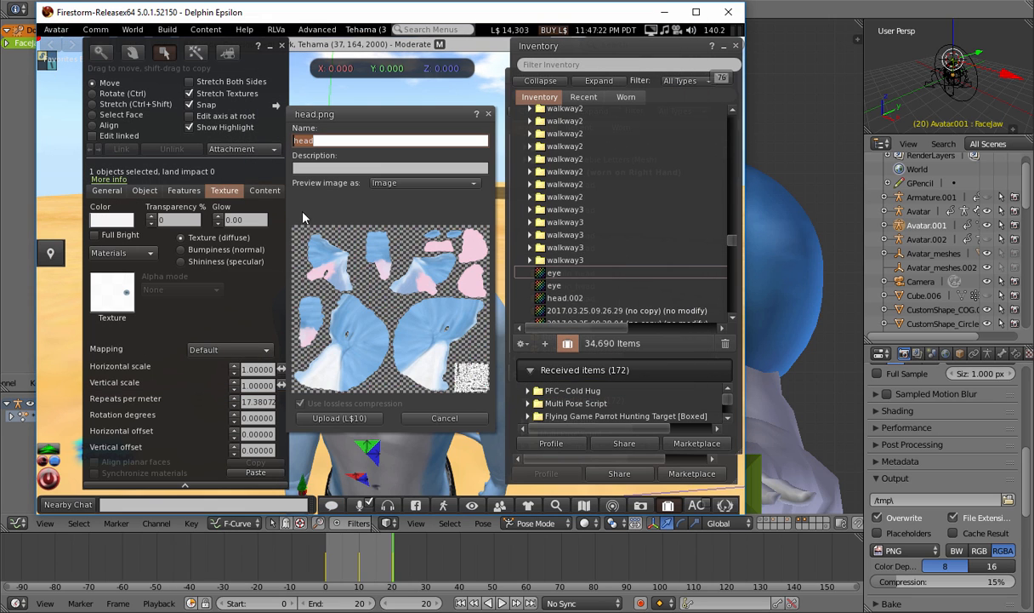
click(341, 418)
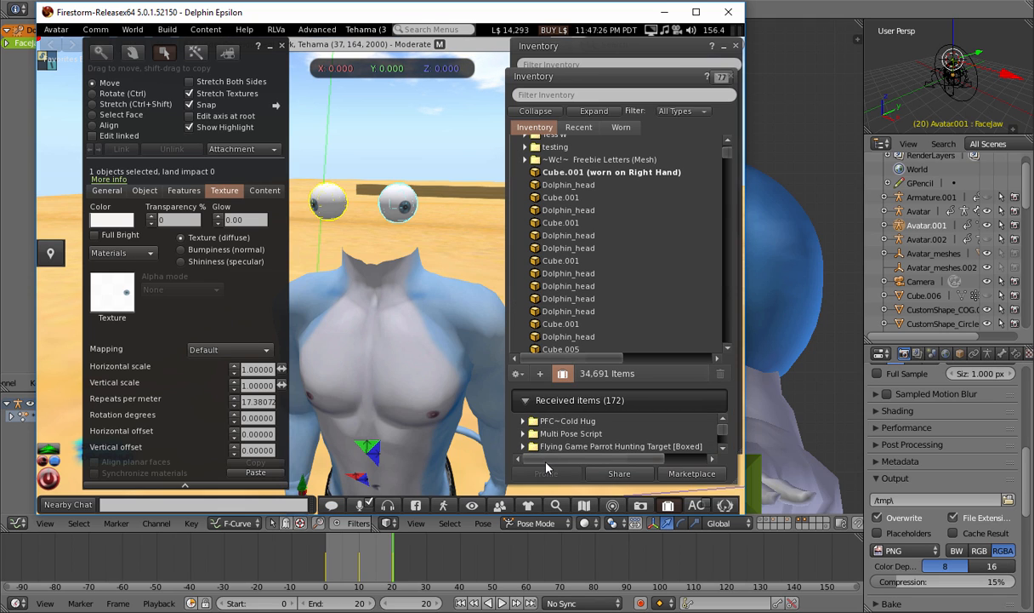
Wear the newest Dolphin_head from the inventory and put the Cube.001 eyes back on the avatar
right_click(575, 185)
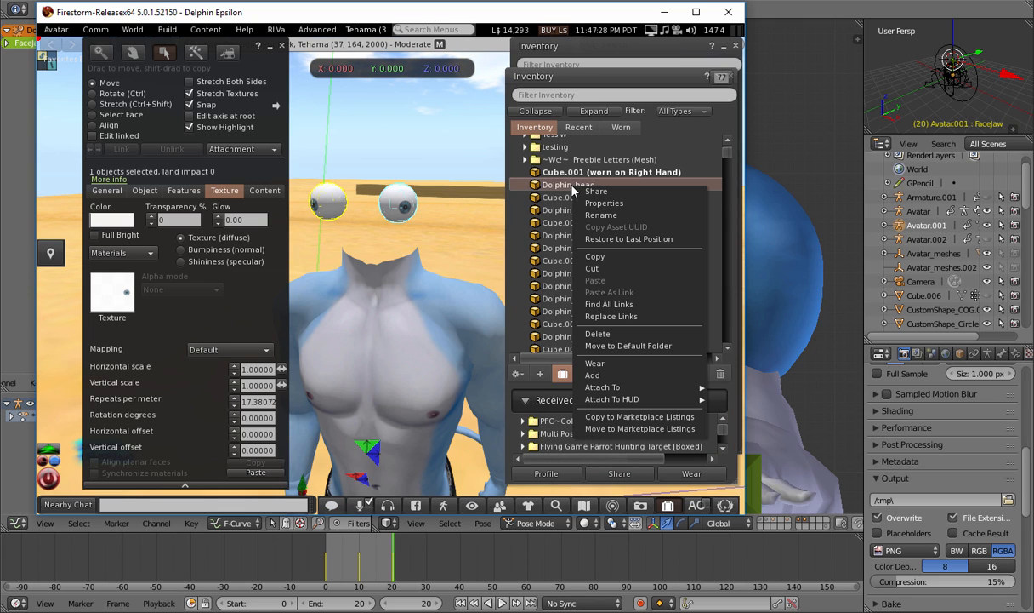
click(604, 365)
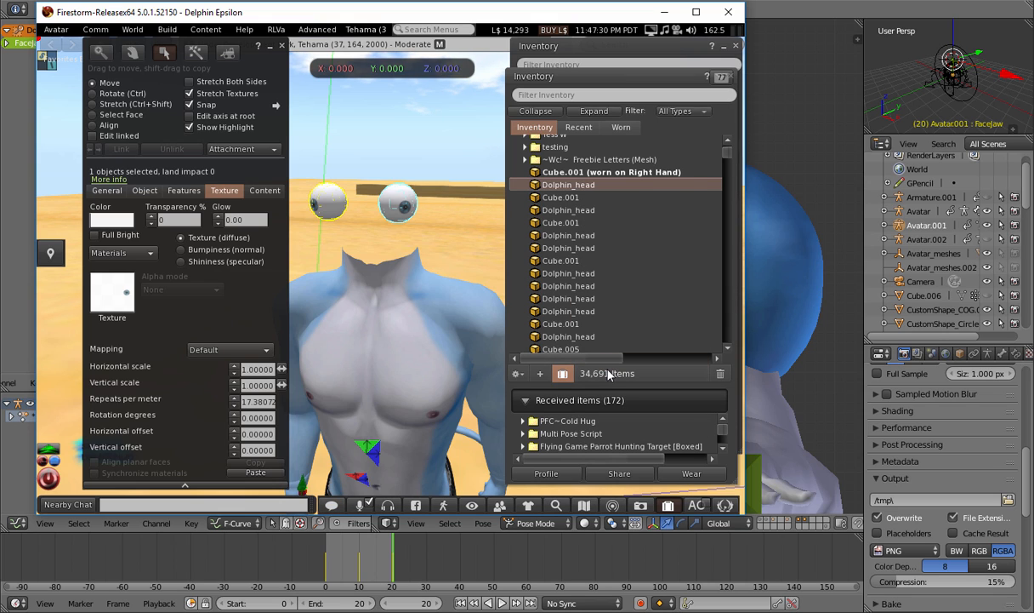
right_click(577, 173)
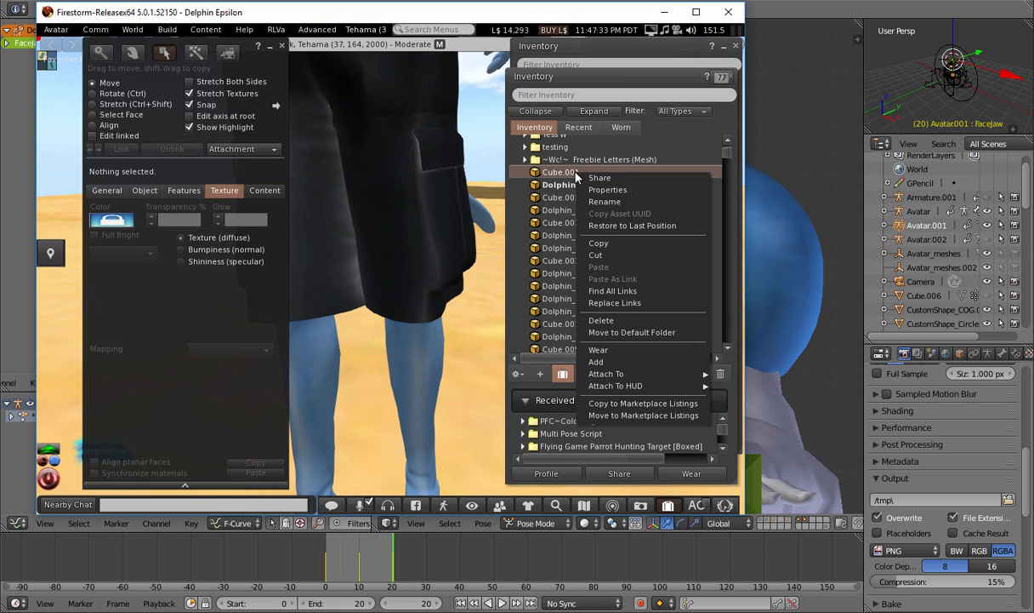
click(596, 349)
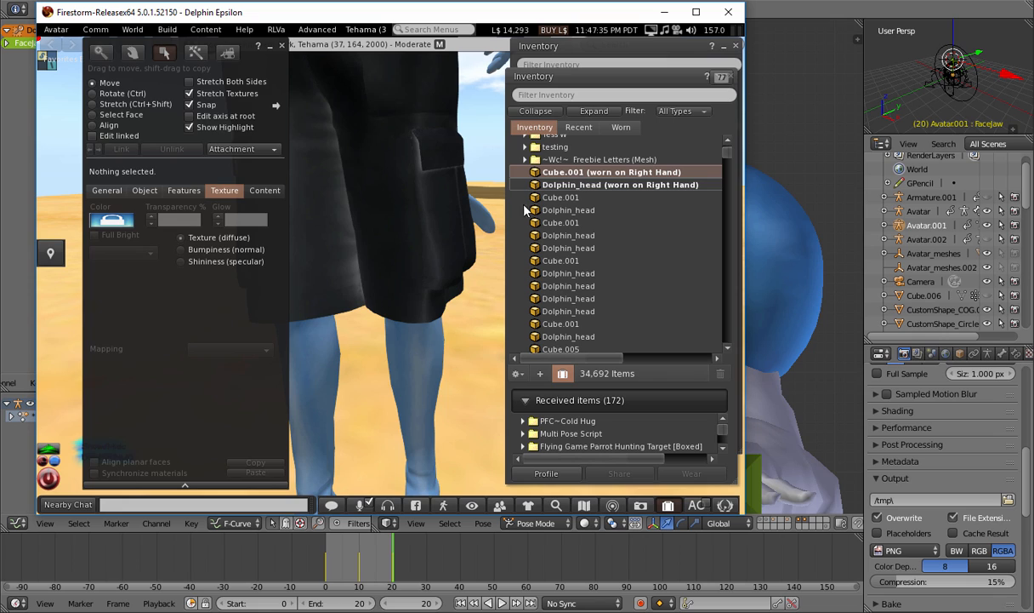
key(Escape)
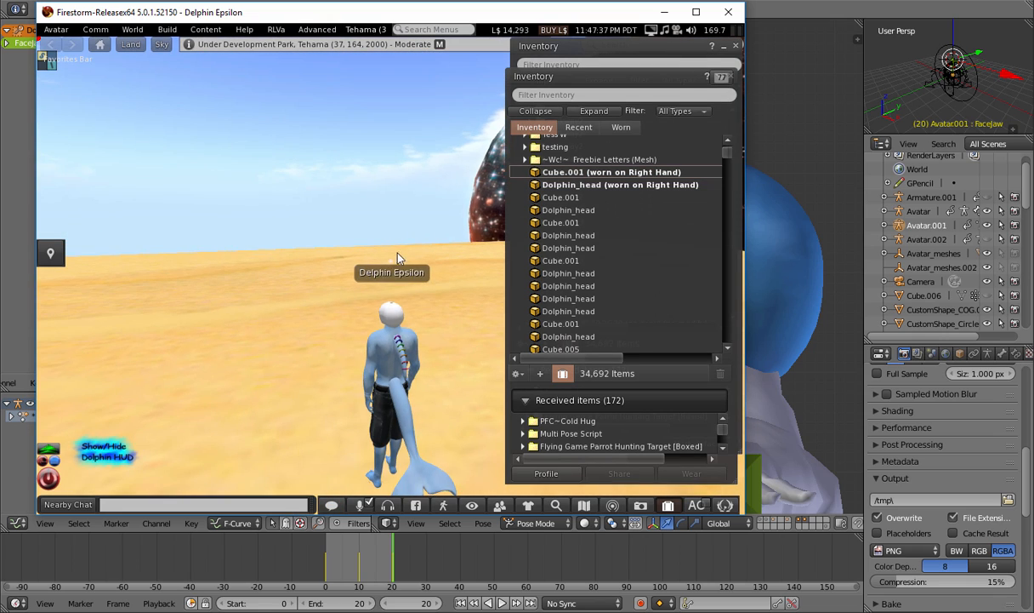
Edit the attached dolphin head and apply the uploaded "head" texture to it as its diffuse texture
alt+drag(391, 311, 360, 149)
right_click(360, 154)
click(368, 170)
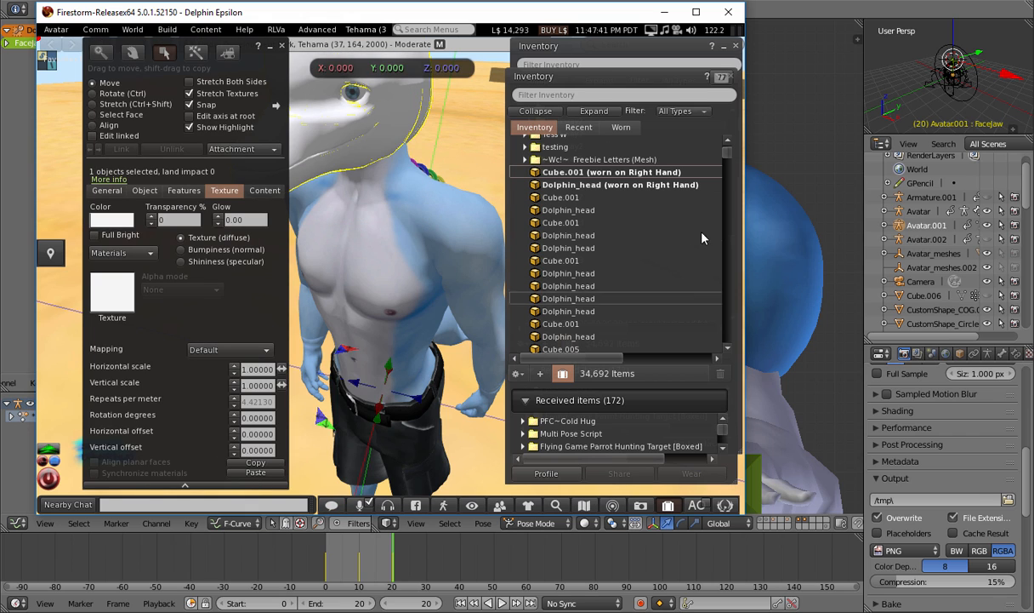
click(595, 460)
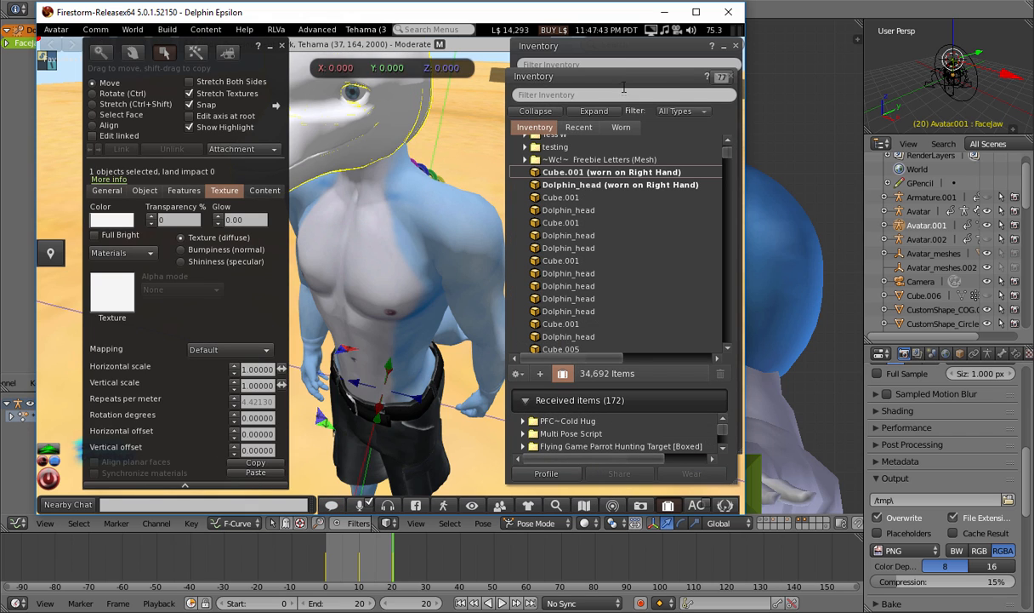
click(624, 45)
drag(551, 272, 110, 294)
alt+drag(342, 157, 357, 179)
mouse_move(379, 274)
alt+mouse_down()
mouse_move(379, 223)
mouse_move(379, 293)
mouse_move(348, 294)
mouse_move(374, 270)
alt+mouse_up()
Upload blowhole close.anim from the exports folder as an animation and close the object editor
click(168, 29)
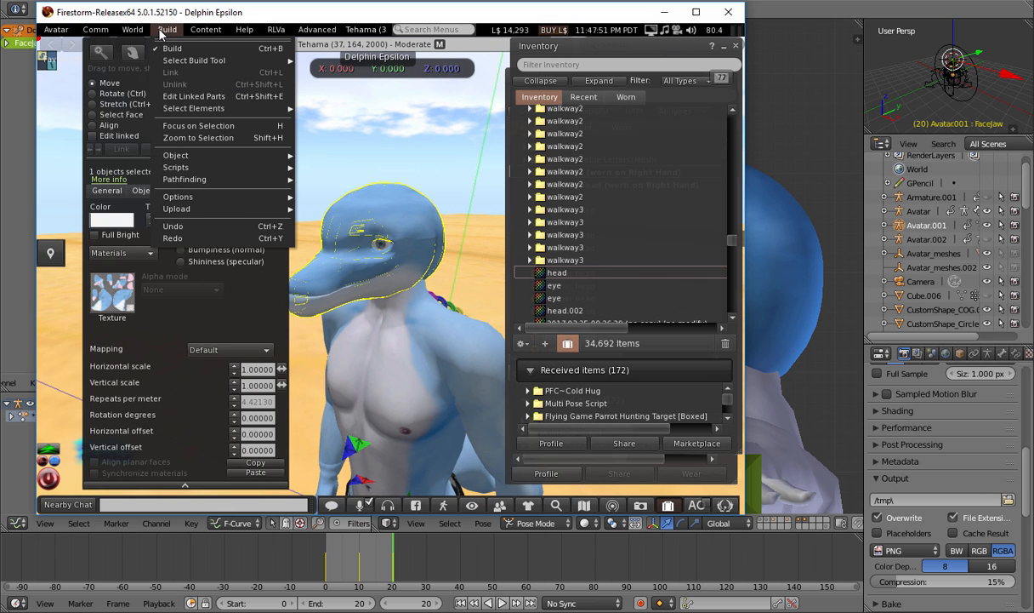
mouse_move(263, 211)
click(349, 232)
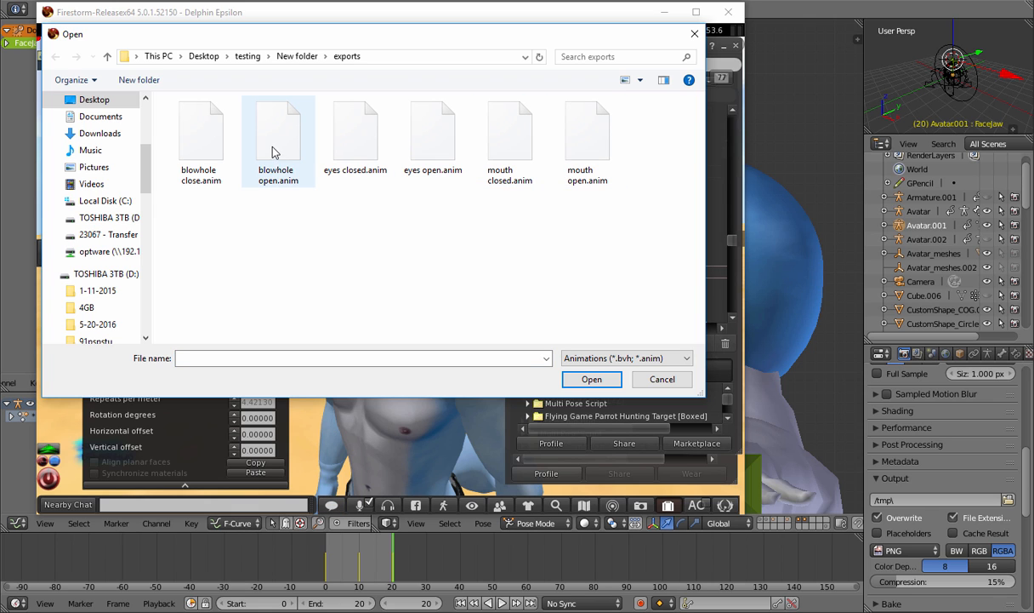
double_click(191, 152)
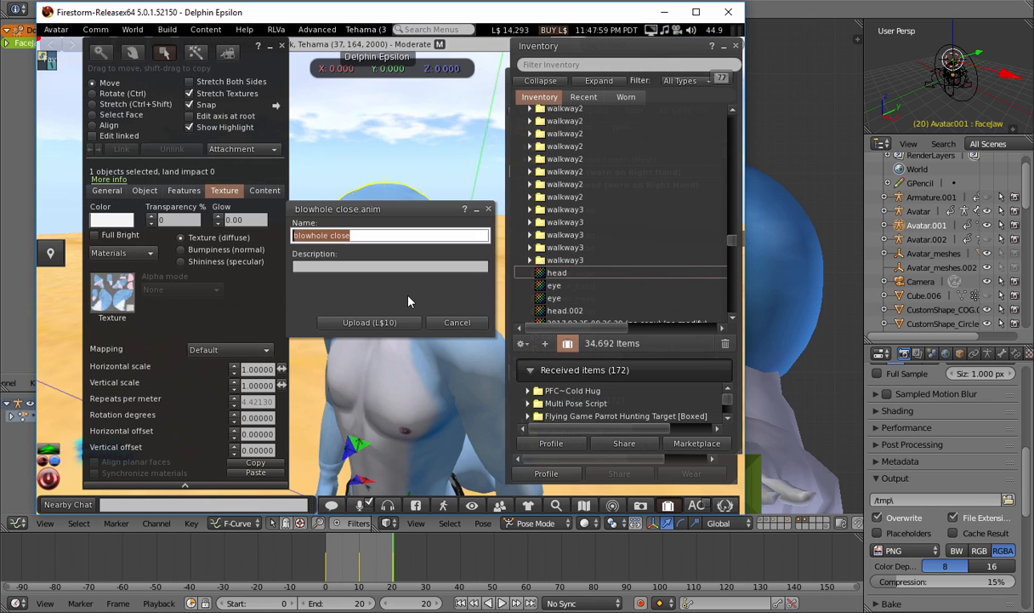
click(366, 308)
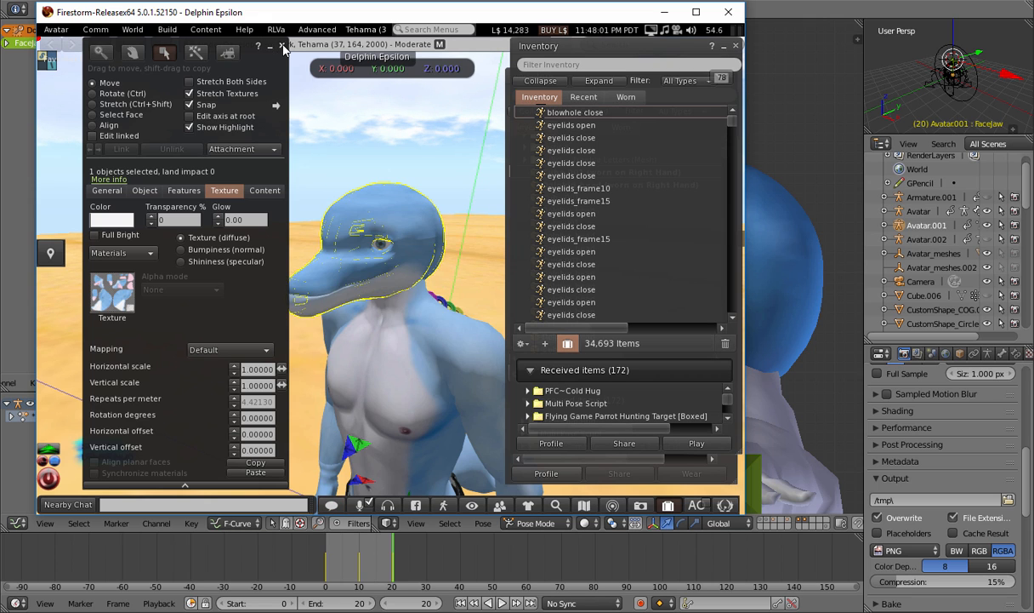
click(278, 46)
Upload blowhole open.anim from the exports folder as an animation
click(159, 29)
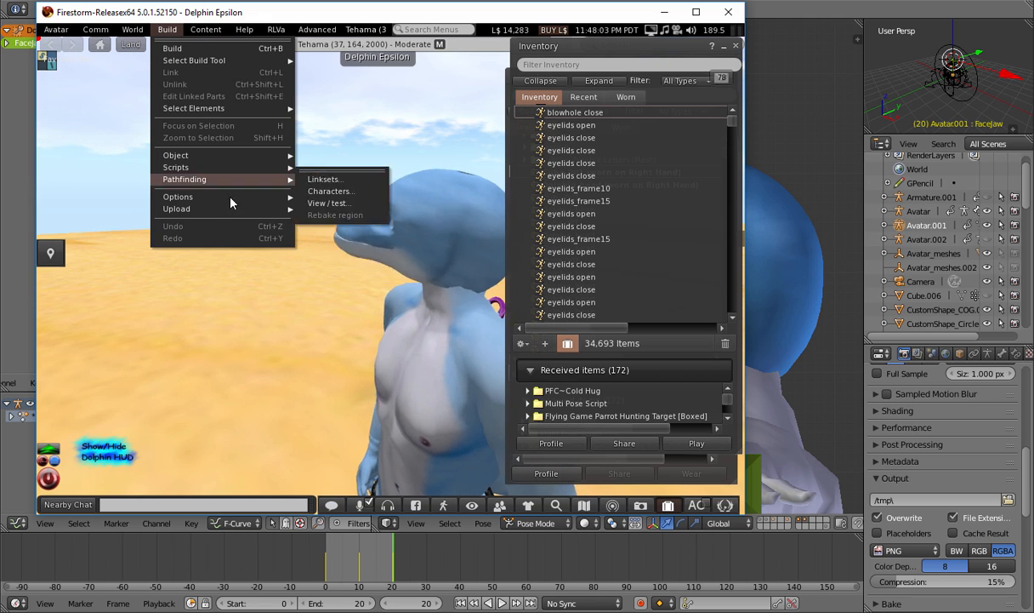
mouse_move(231, 206)
click(356, 237)
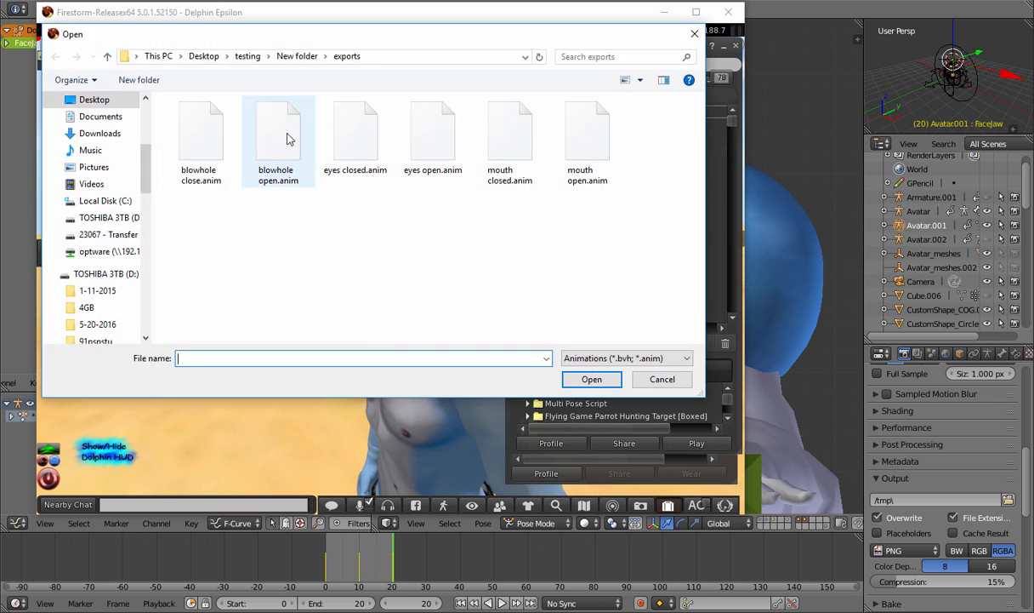
double_click(274, 170)
click(366, 307)
Upload eyes closed.anim from the exports folder as an animation
click(166, 29)
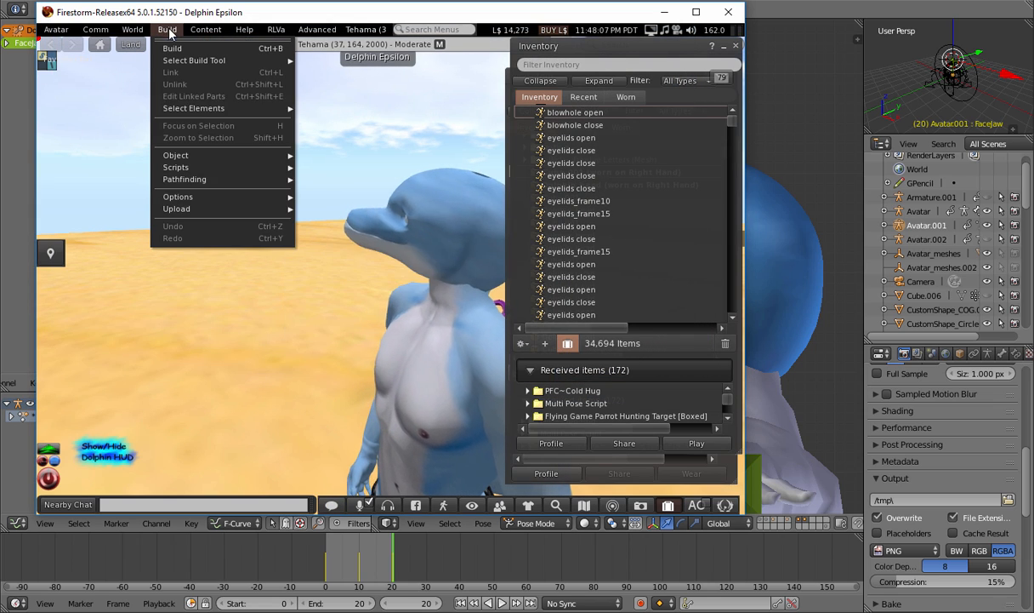
mouse_move(260, 209)
click(345, 232)
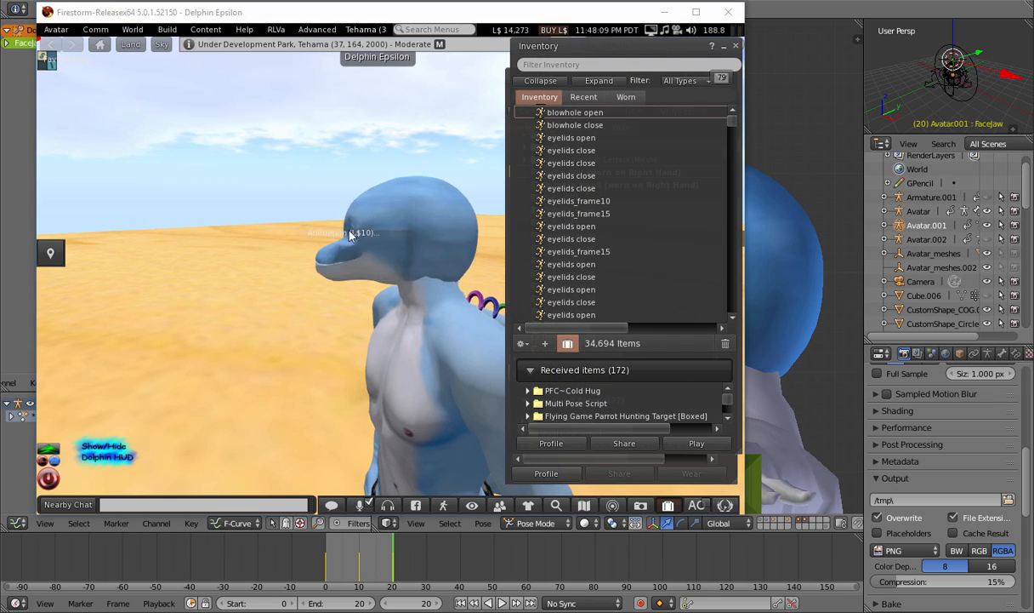
double_click(358, 143)
click(374, 321)
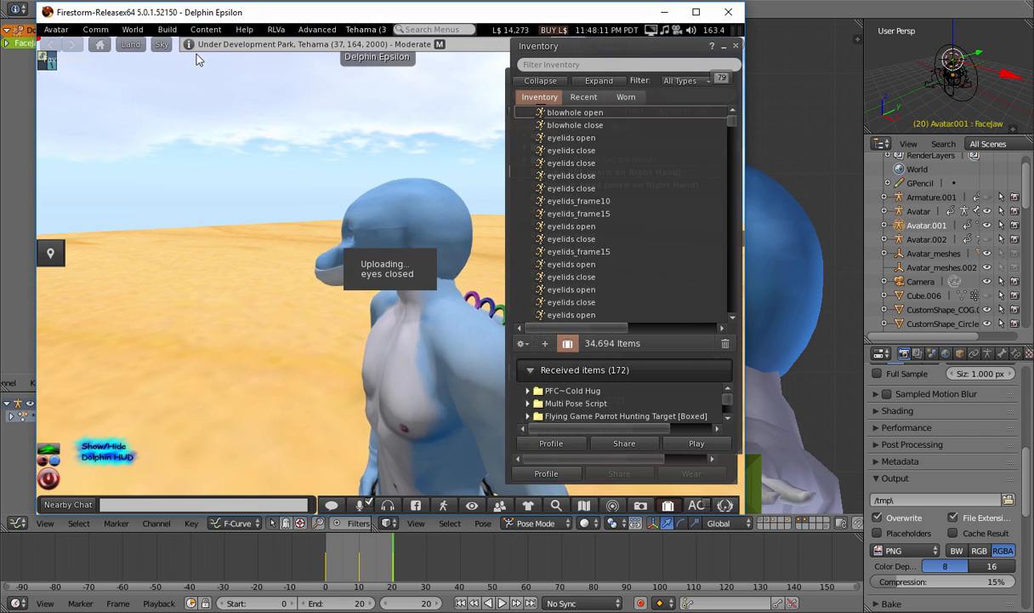
Upload eyes open.anim from the exports folder as an animation
click(167, 29)
mouse_move(256, 196)
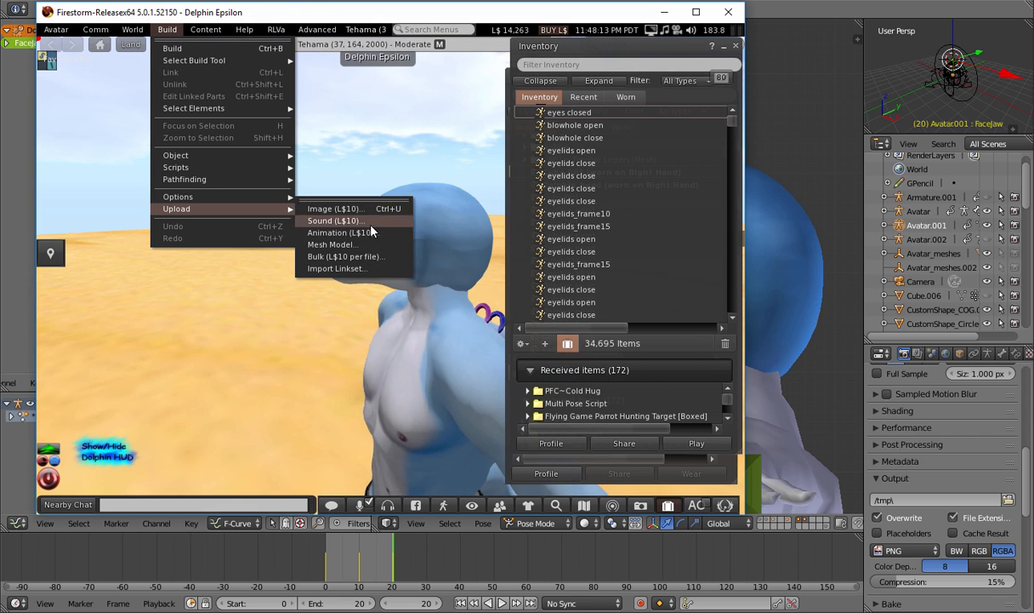
click(345, 231)
click(429, 145)
double_click(430, 145)
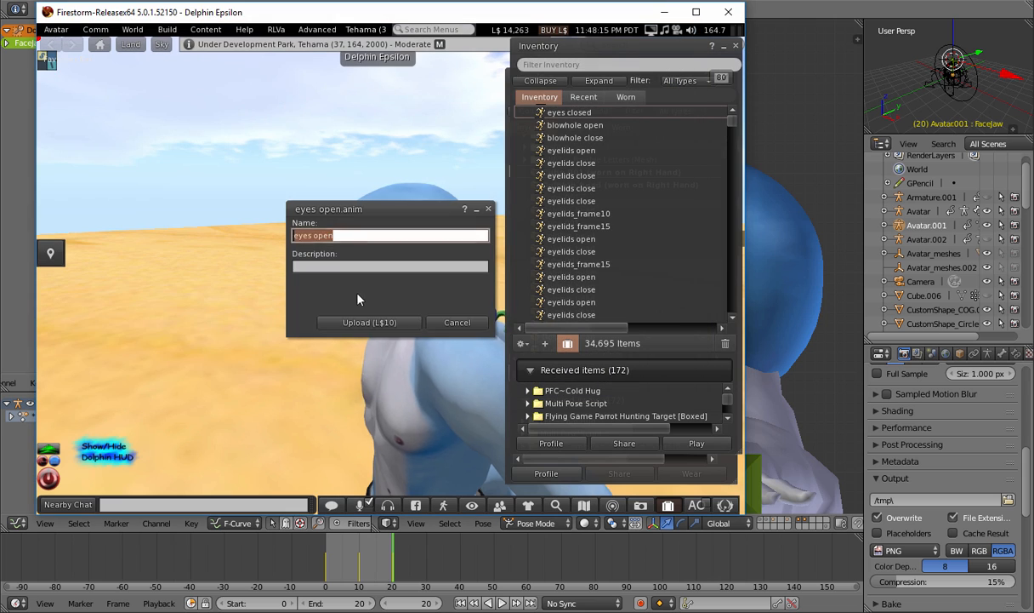
click(375, 320)
Upload mouth closed.anim from the exports folder as an animation
click(167, 29)
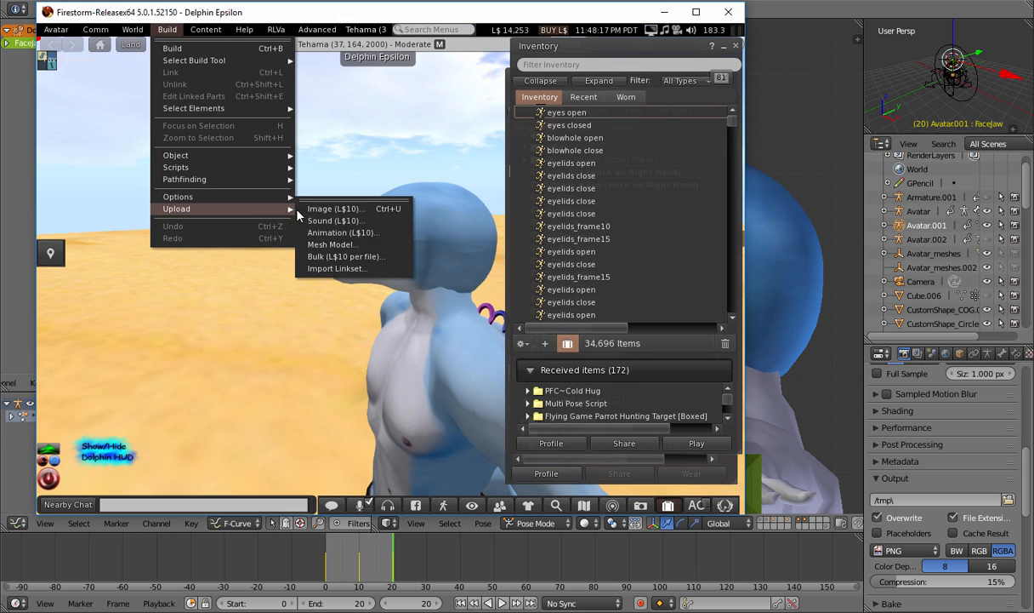
click(344, 231)
double_click(512, 137)
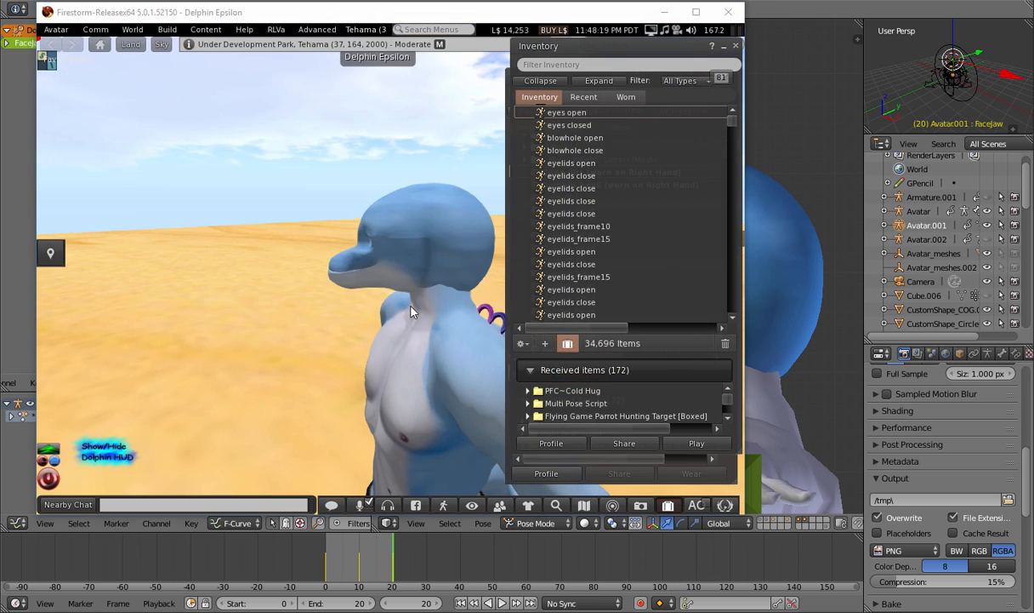
click(379, 321)
click(167, 29)
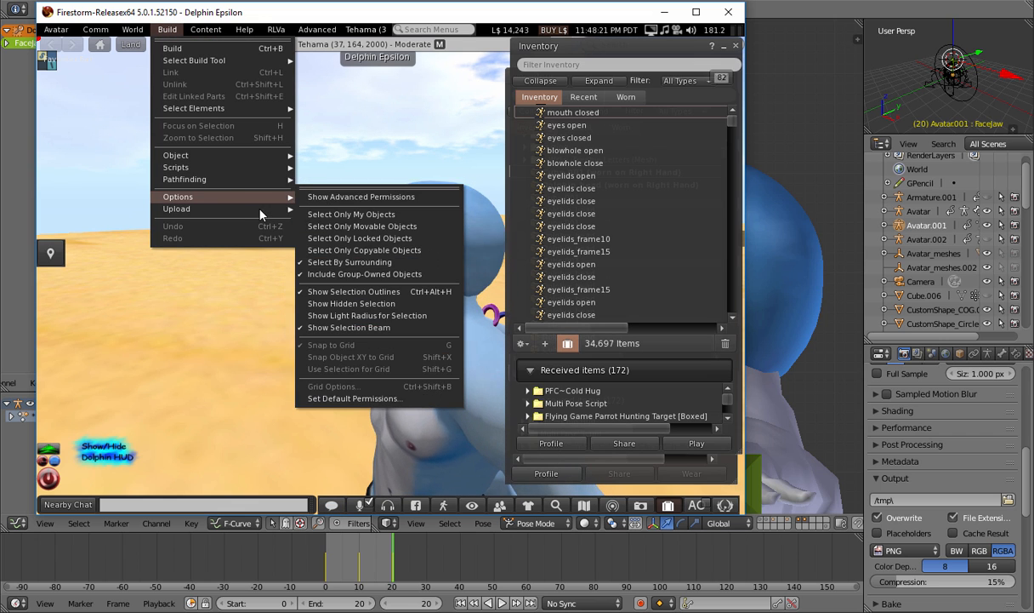
mouse_move(264, 207)
click(345, 230)
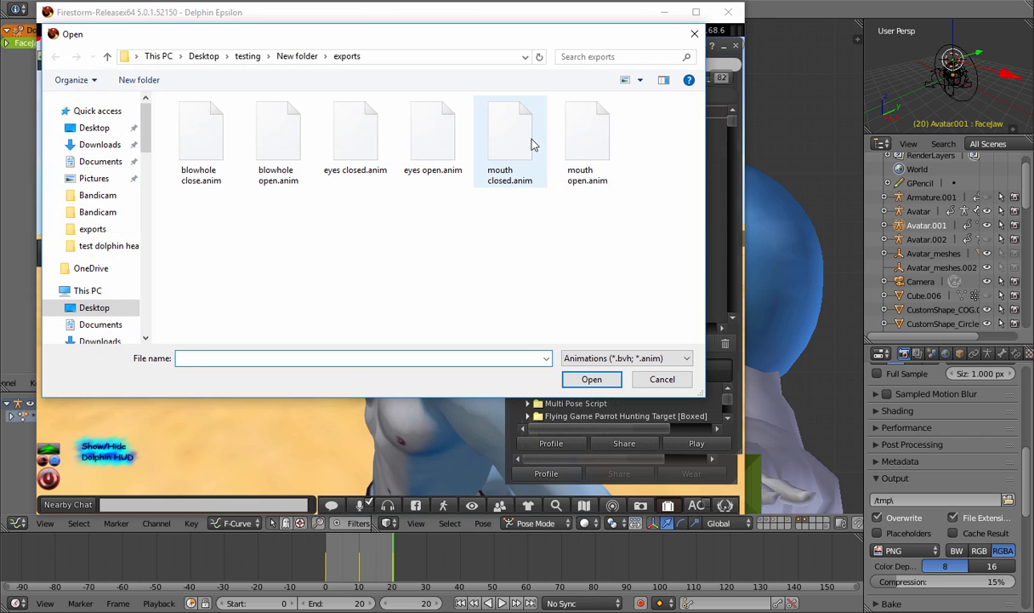
double_click(522, 142)
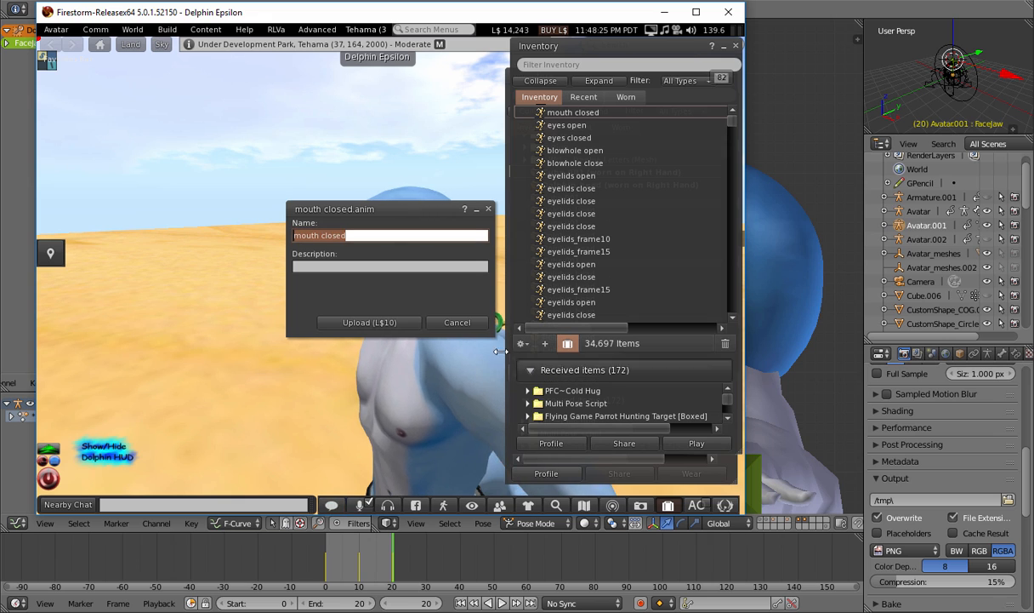
click(457, 321)
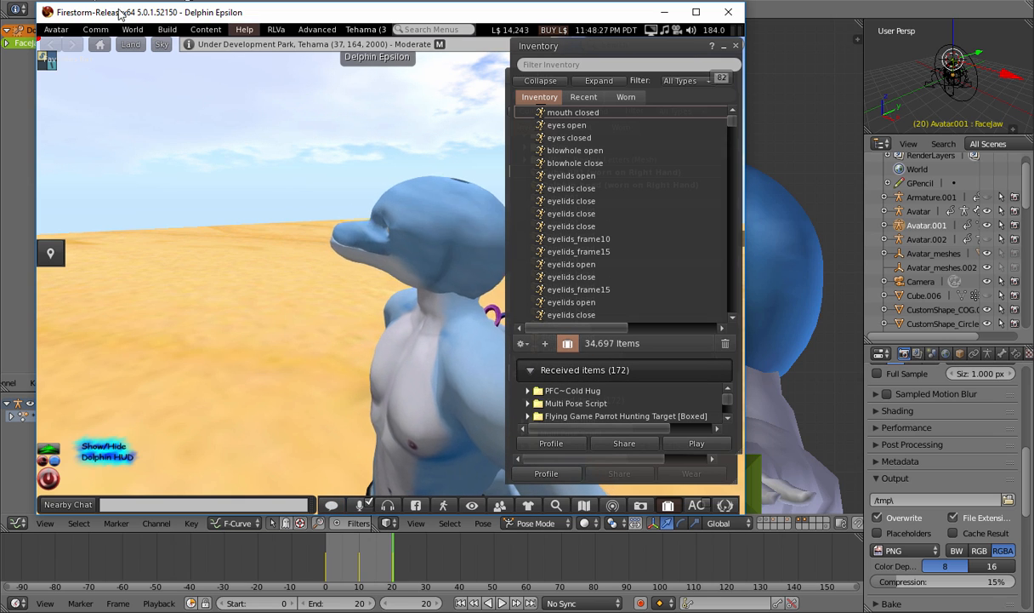
Upload mouth open.anim from the exports folder as an animation
click(167, 29)
mouse_move(285, 208)
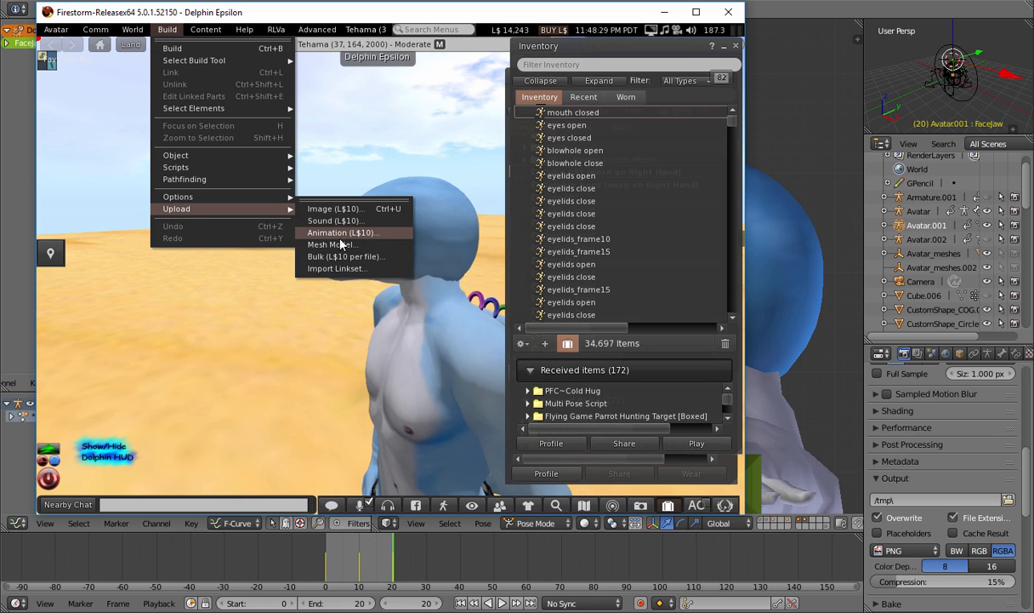
click(332, 227)
double_click(577, 145)
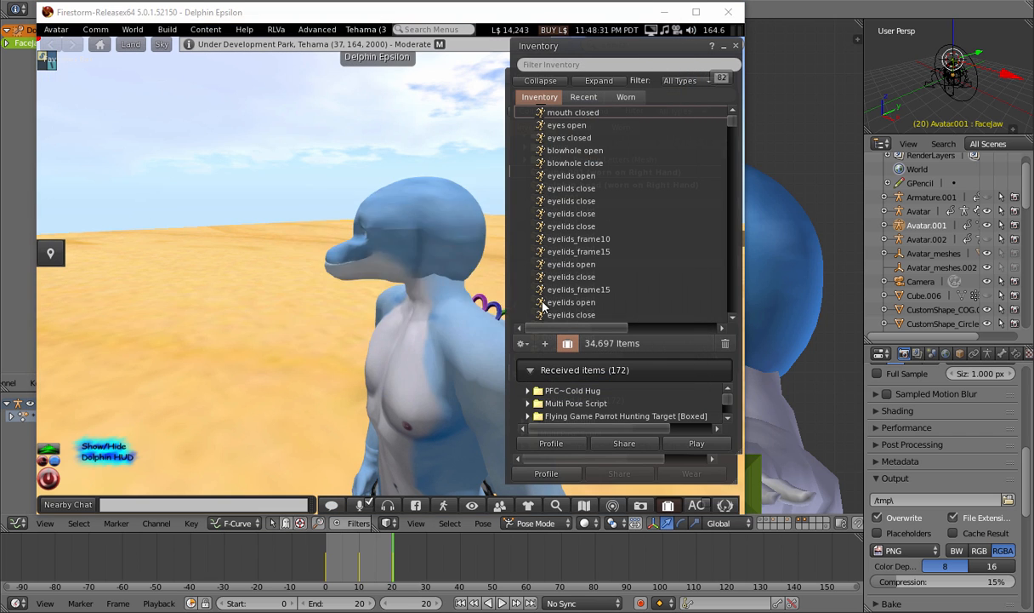
click(407, 322)
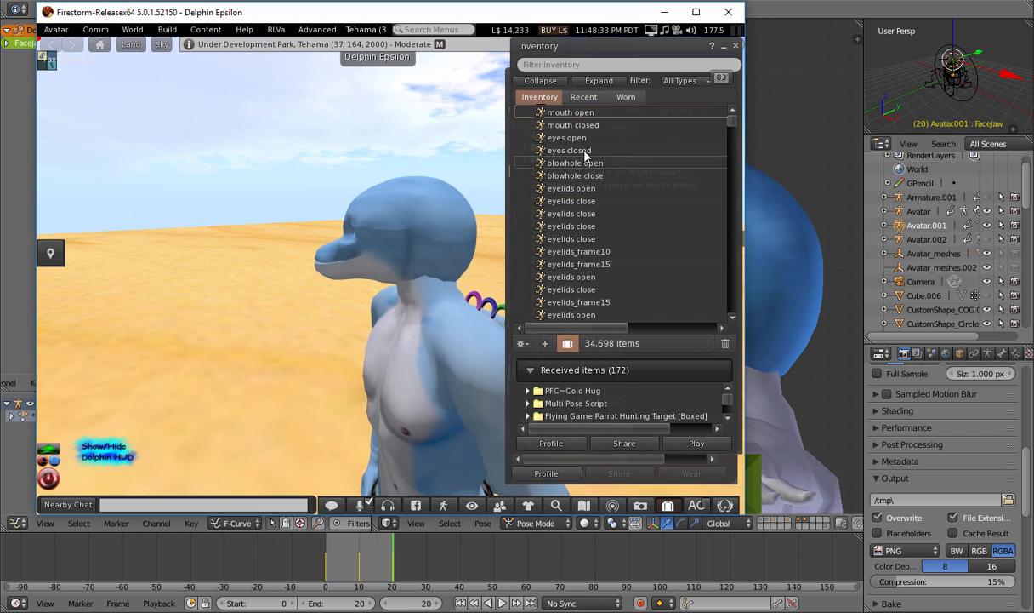
Open the uploaded eyes open and eyes closed animations from the inventory and separate their preview windows beside the dolphin head
click(607, 175)
click(607, 164)
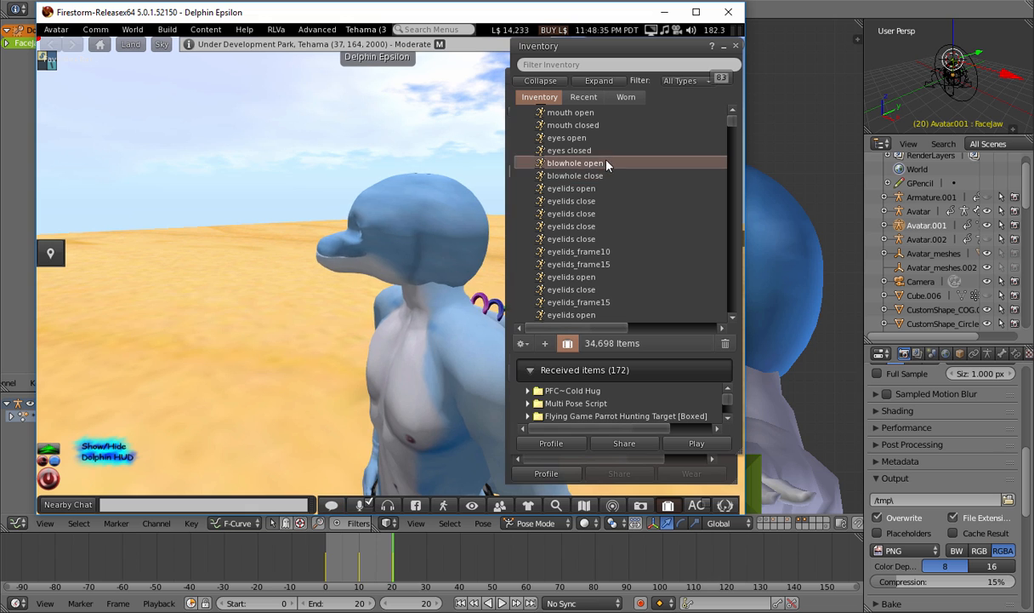
click(606, 151)
click(608, 138)
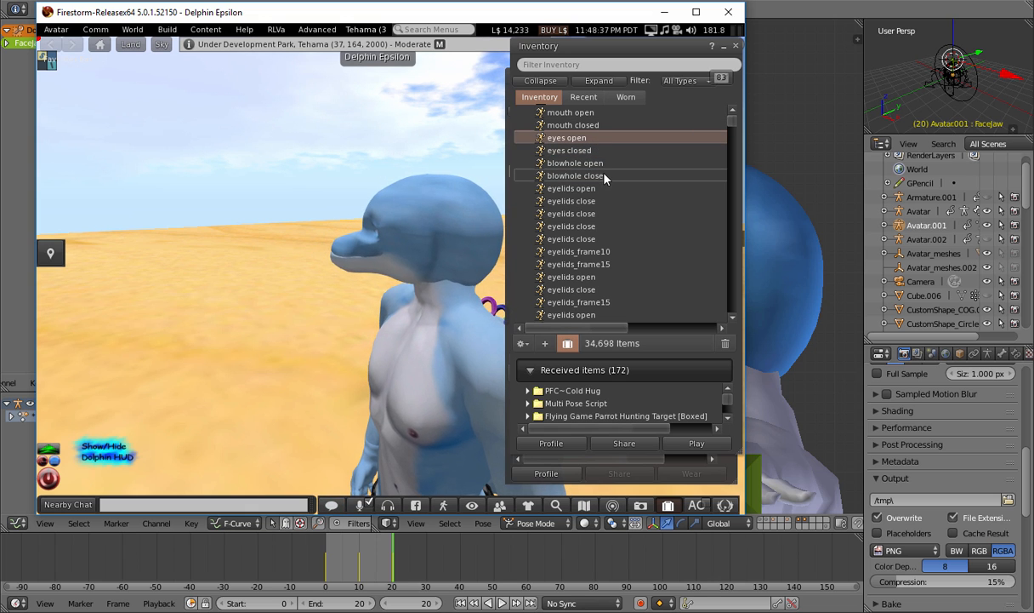
alt+drag(489, 260, 441, 241)
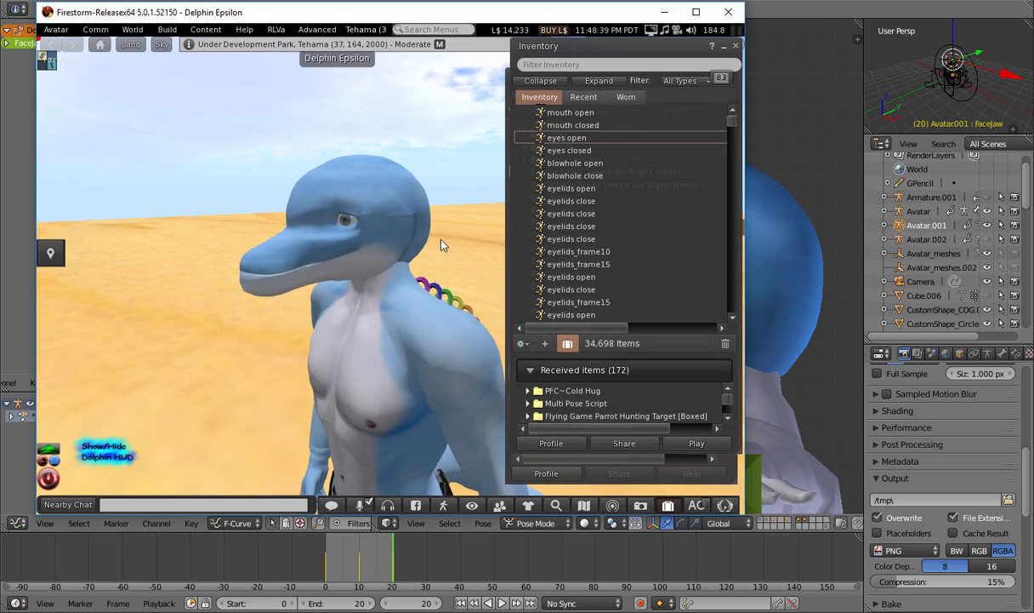
double_click(584, 140)
double_click(569, 150)
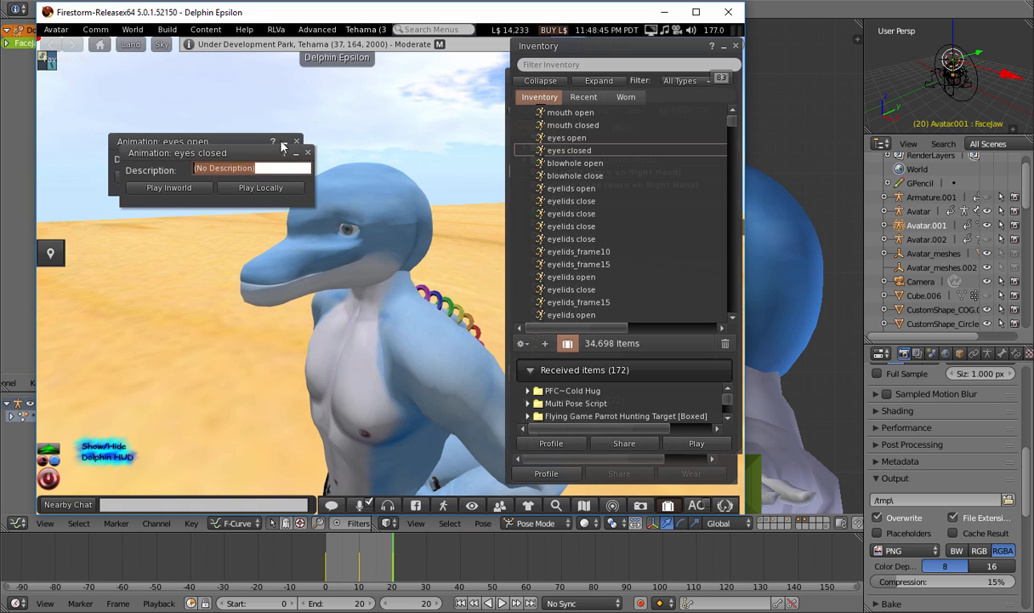
drag(278, 133, 364, 36)
drag(229, 140, 189, 109)
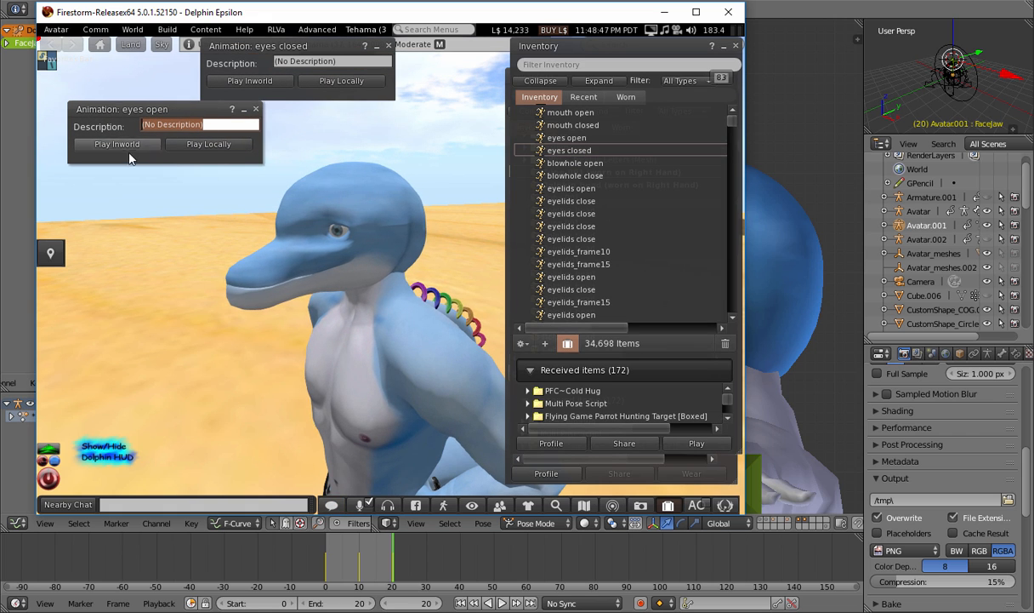
Play the eyes closed and eyes open animations in-world and examine the dolphin's eyelids close up
click(256, 85)
alt+drag(340, 211, 340, 153)
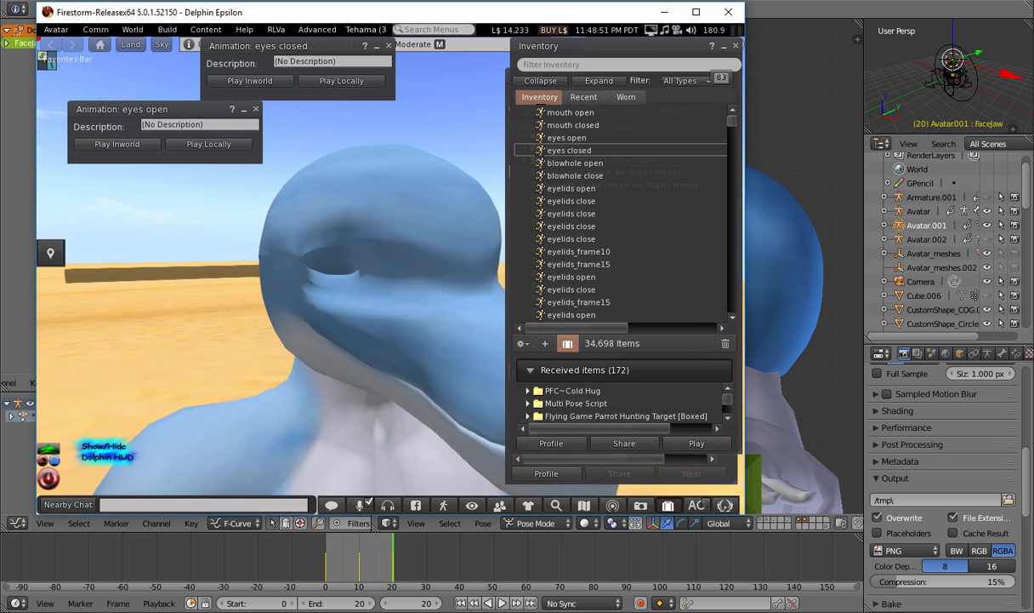
click(127, 142)
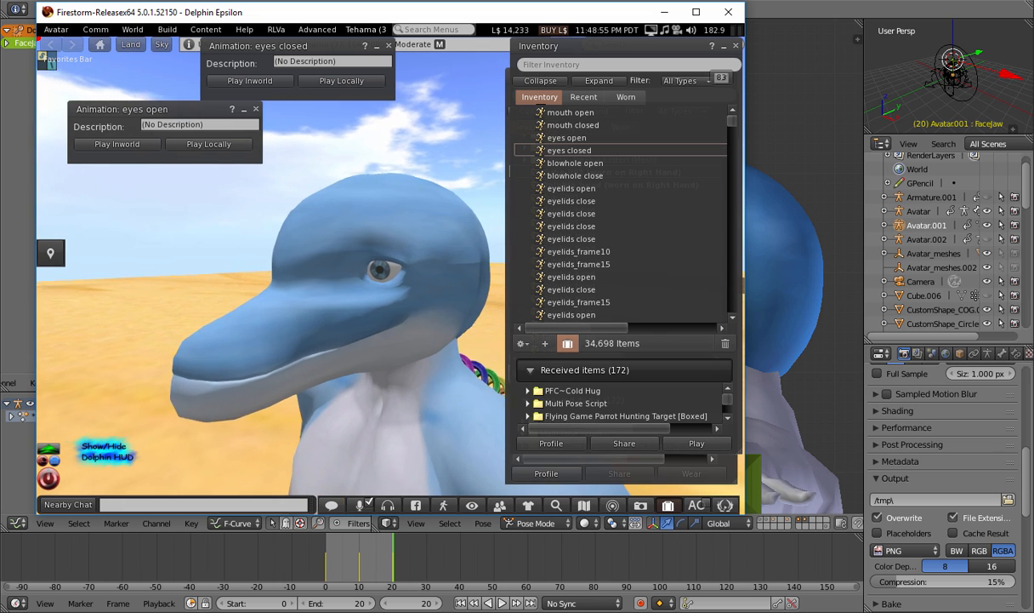
Open the blowhole open and blowhole close animations, view the head from above and spread their preview windows apart
double_click(575, 163)
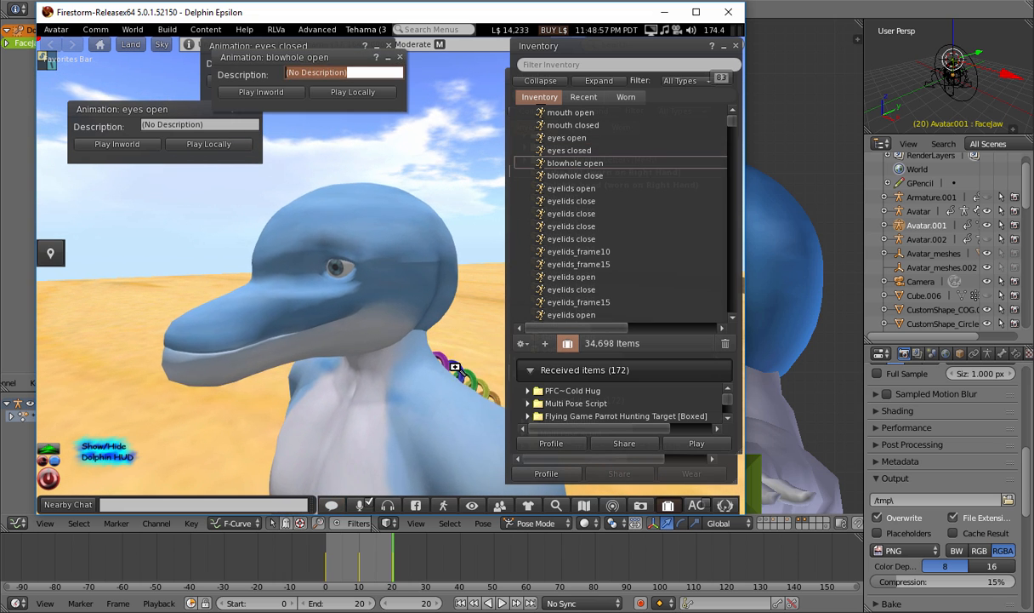
alt+drag(366, 136, 396, 272)
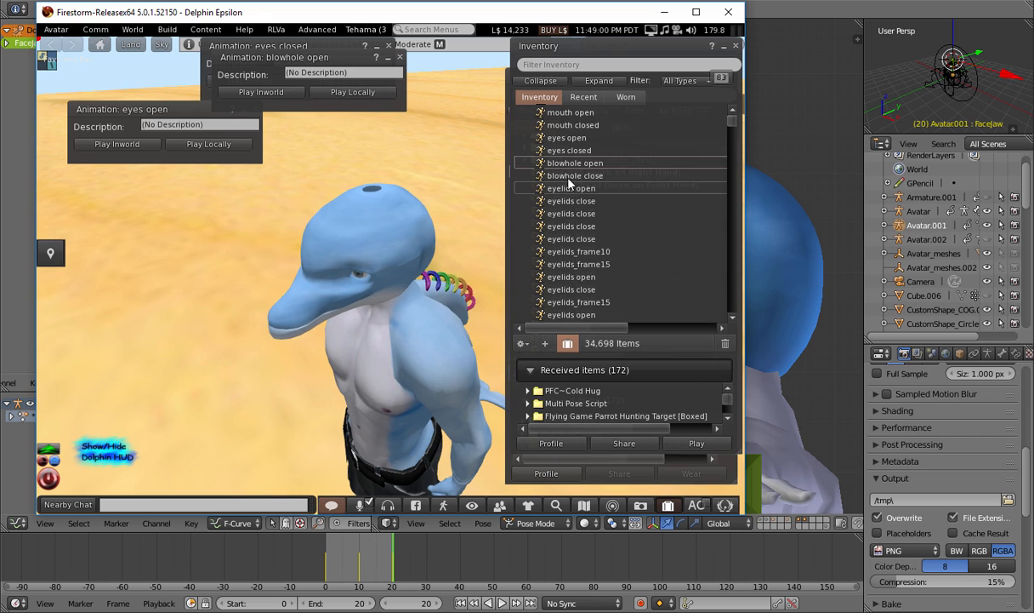
double_click(570, 176)
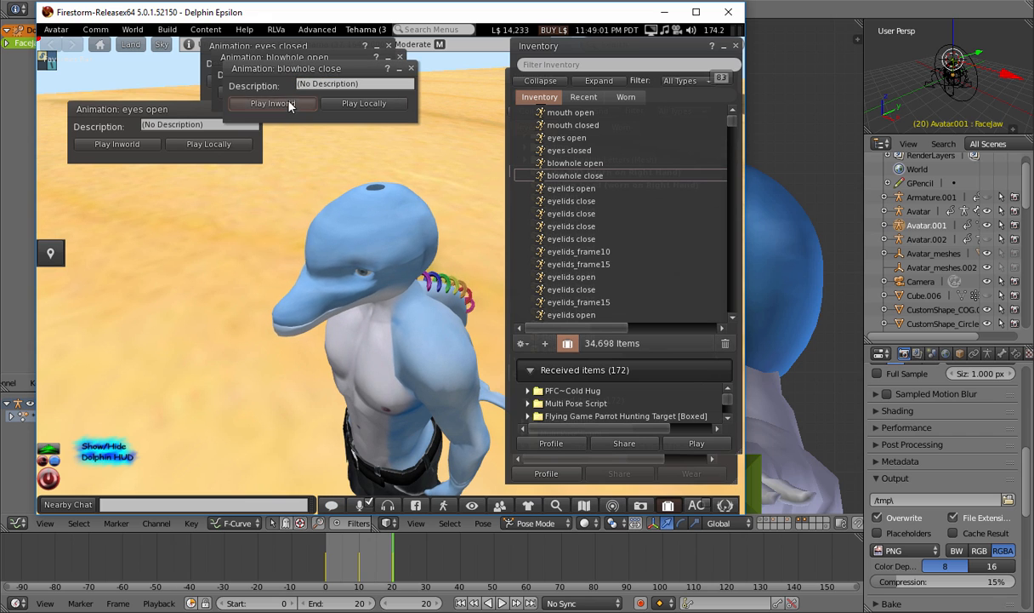
drag(308, 73, 462, 100)
drag(282, 57, 169, 144)
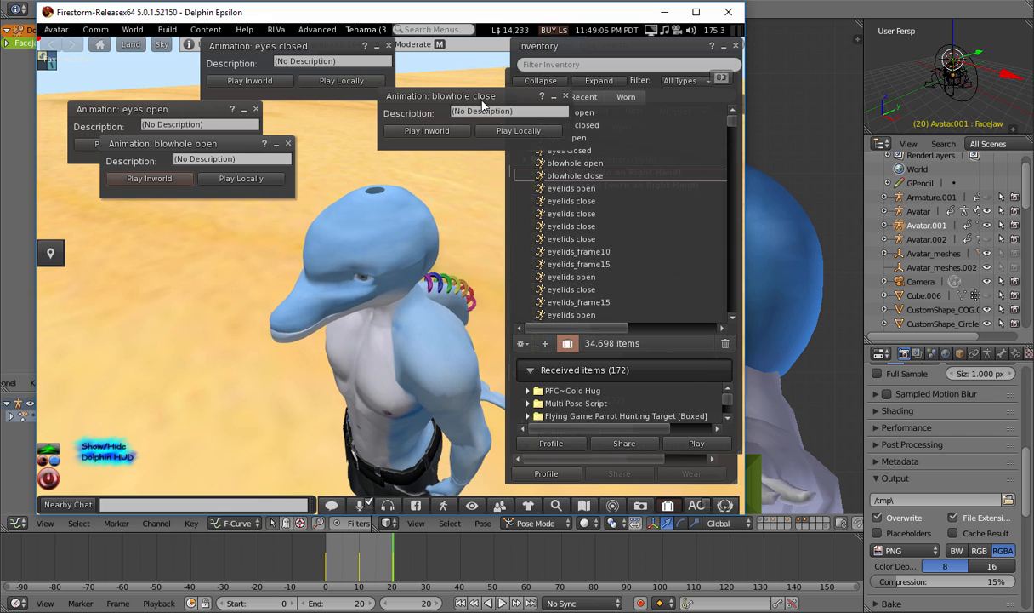
drag(483, 99, 385, 108)
Open the mouth closed and mouth open animations from the inventory and separate their preview windows
double_click(573, 125)
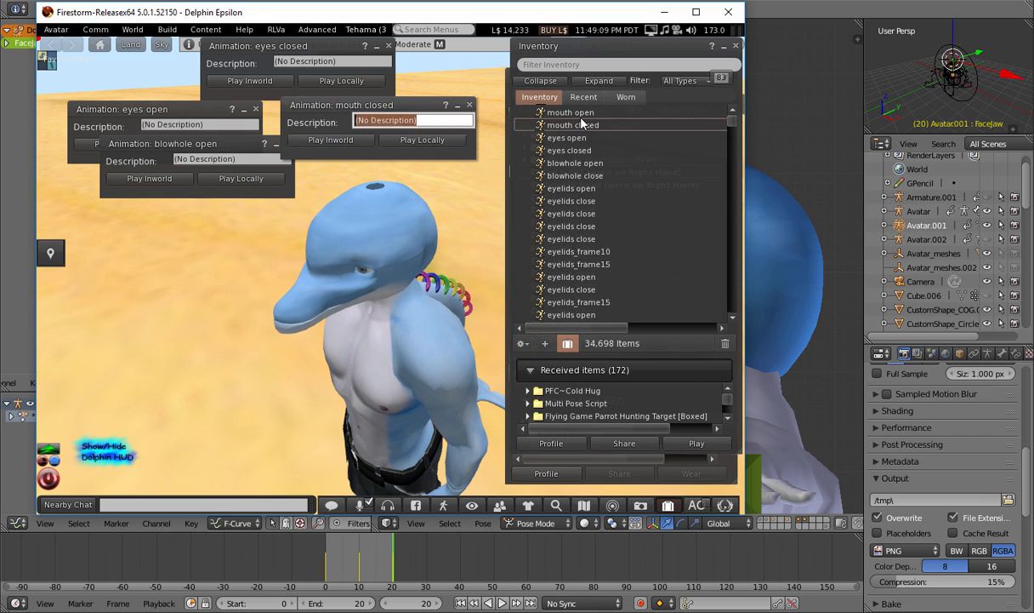
double_click(552, 112)
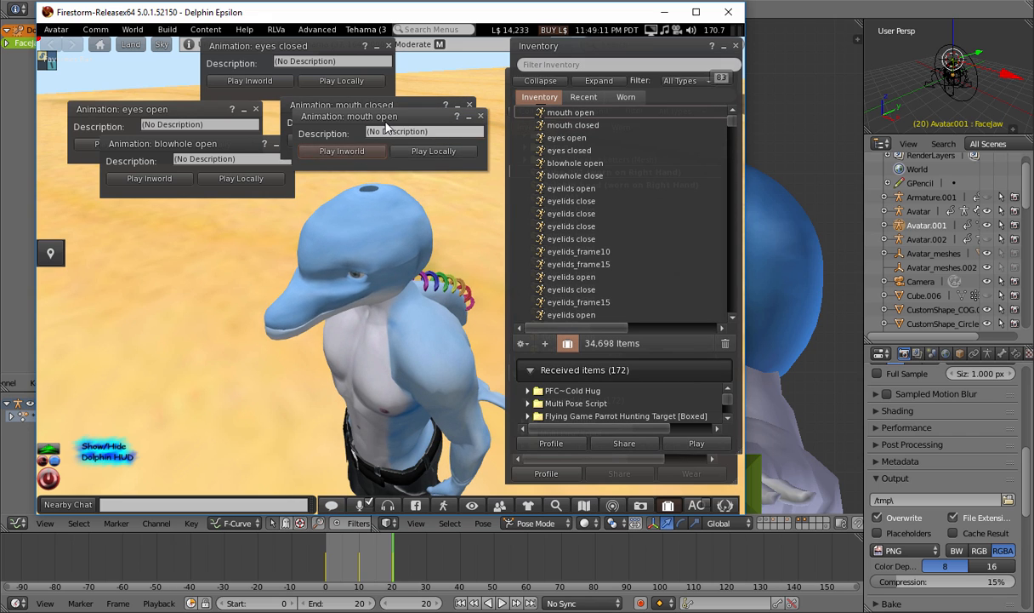
drag(388, 126, 185, 217)
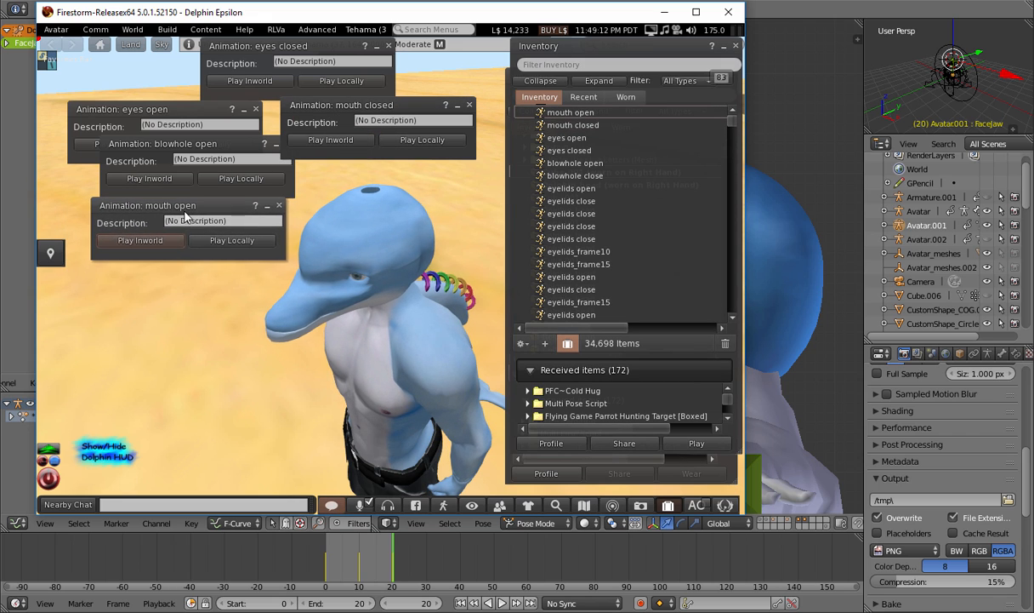
Play the mouth open and mouth closed animations in-world to check the jaw movement, and close the mouth closed preview
click(143, 241)
click(353, 141)
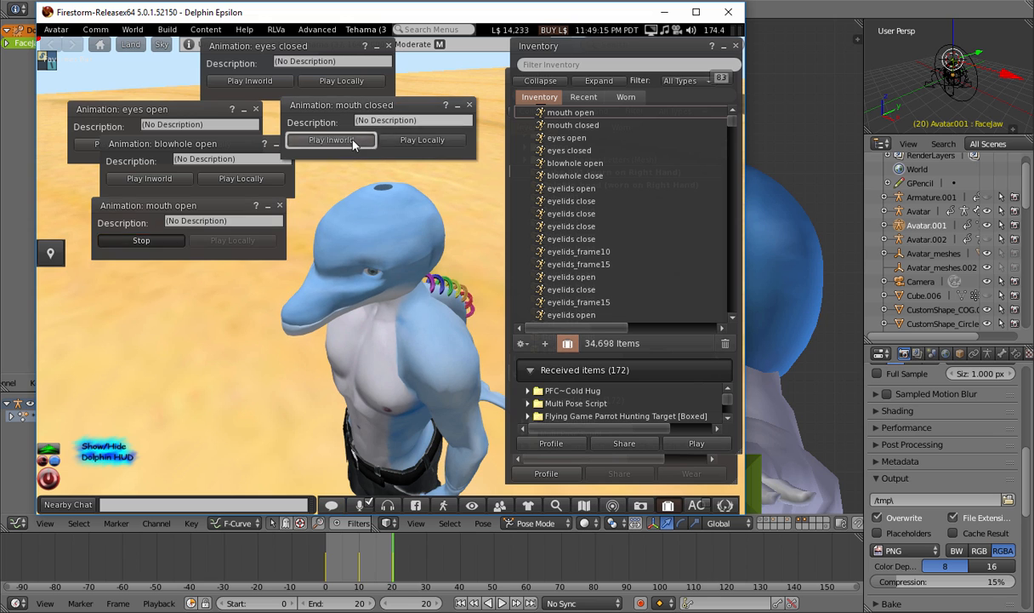
alt+drag(397, 317, 358, 164)
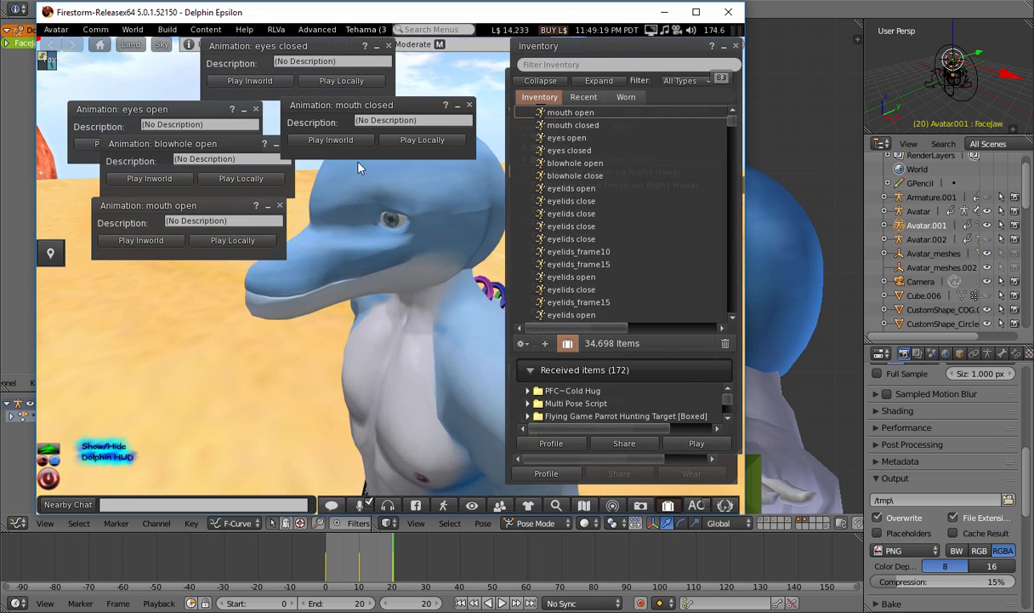
click(358, 144)
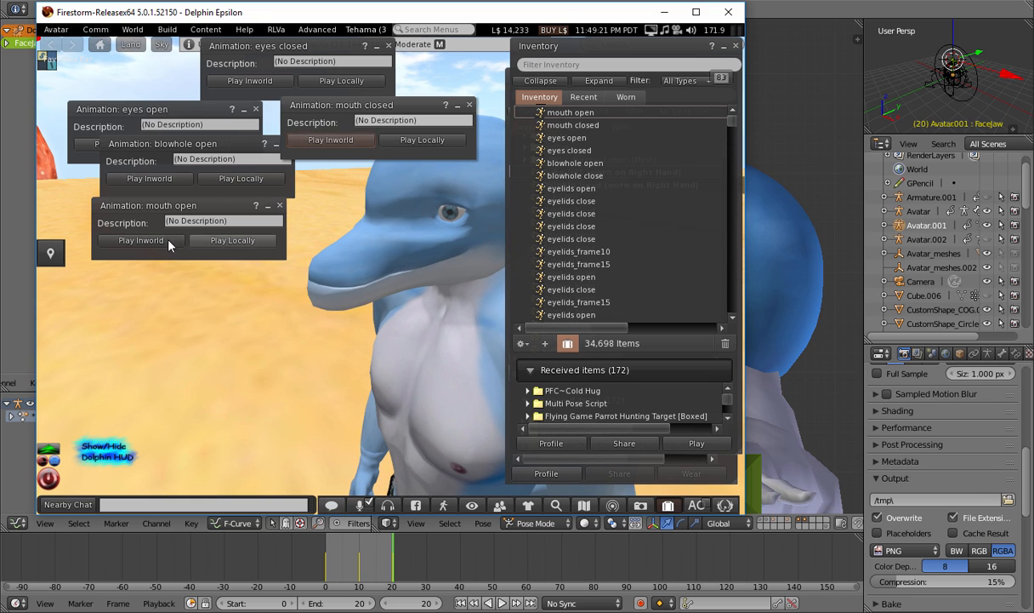
click(141, 240)
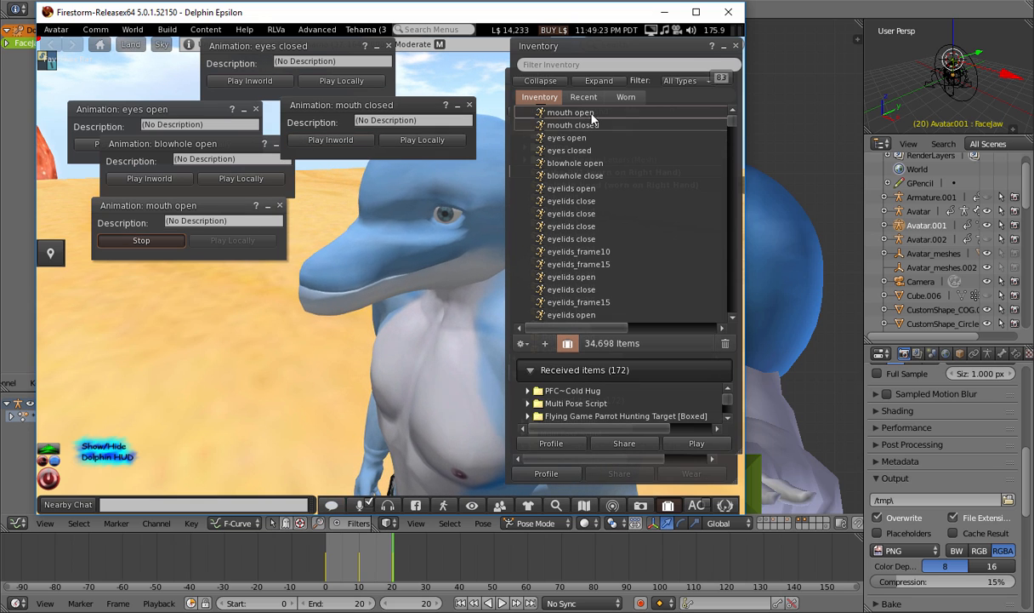
click(470, 105)
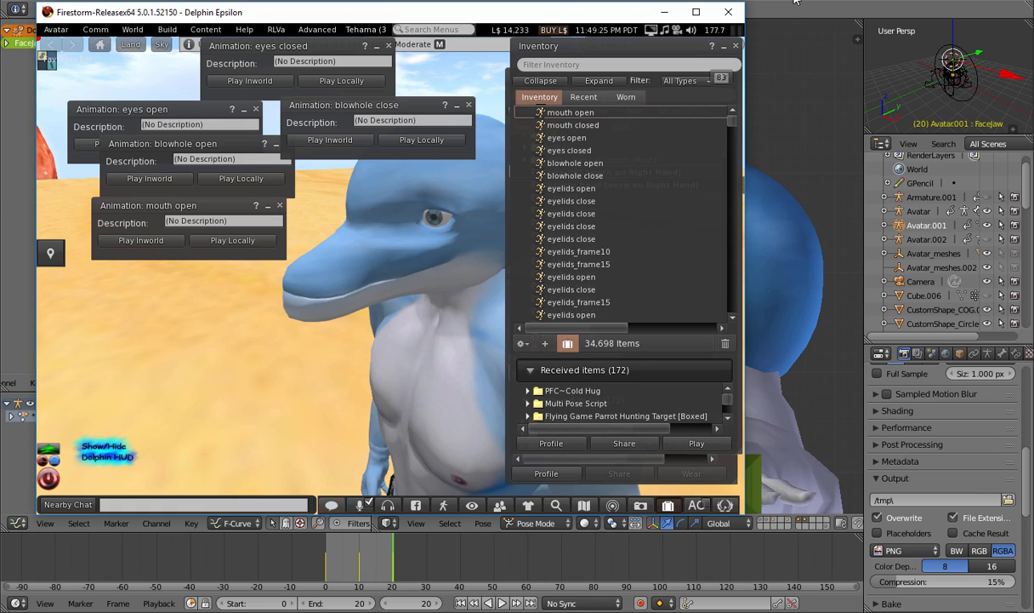
Switch to Blender, go to frame 10 of the mouth open/close action and set its animation export range to frames 0 to 10
click(665, 12)
mouse_move(347, 565)
mouse_down()
mouse_move(325, 563)
mouse_move(360, 568)
mouse_up()
scroll(928, 532, down, 10)
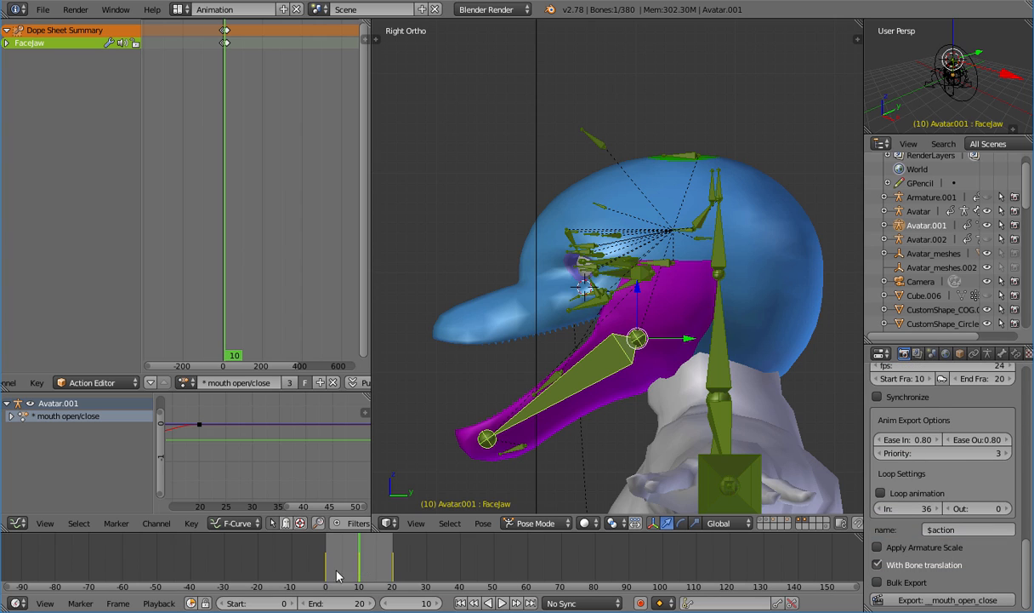
scroll(966, 473, up, 2)
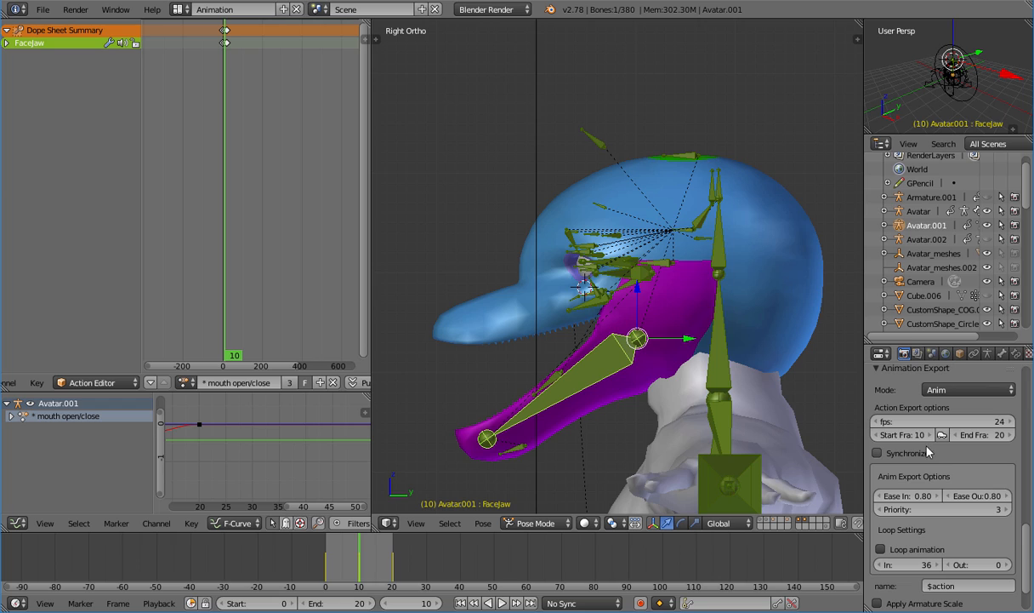
click(915, 437)
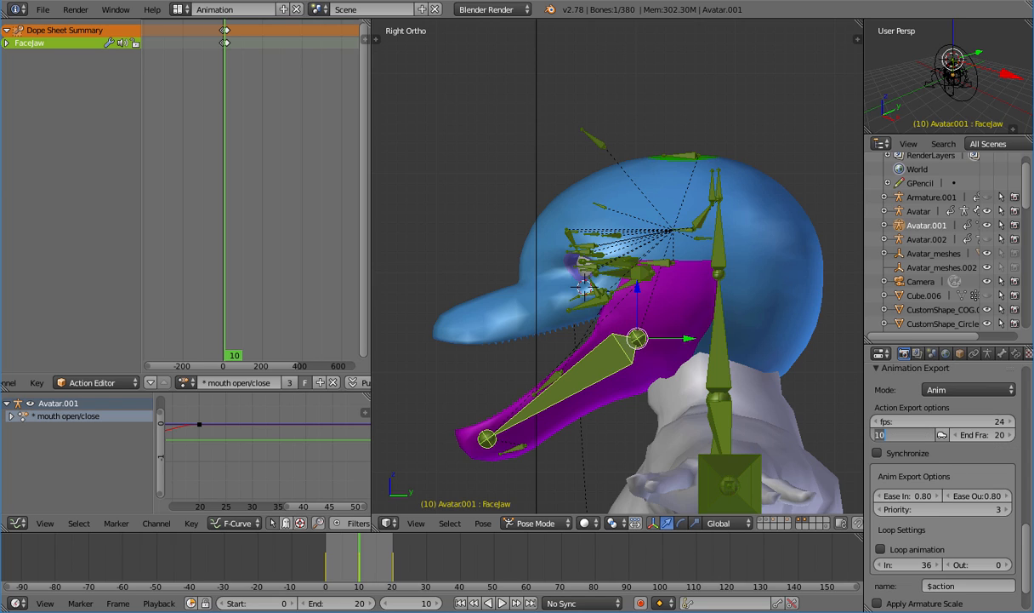
text(0)
key(Tab)
key(Return)
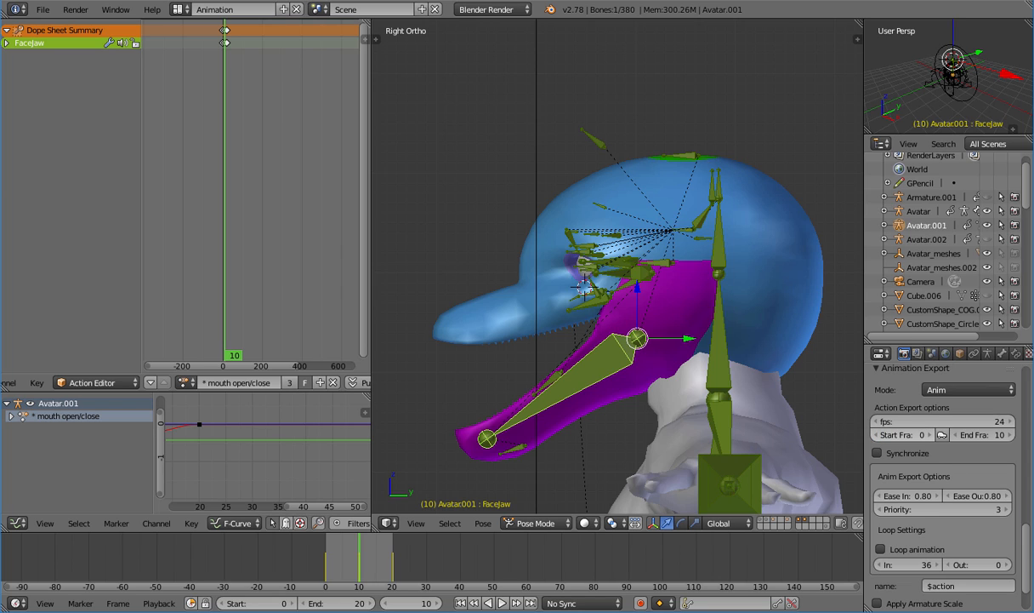
scroll(910, 440, down, 2)
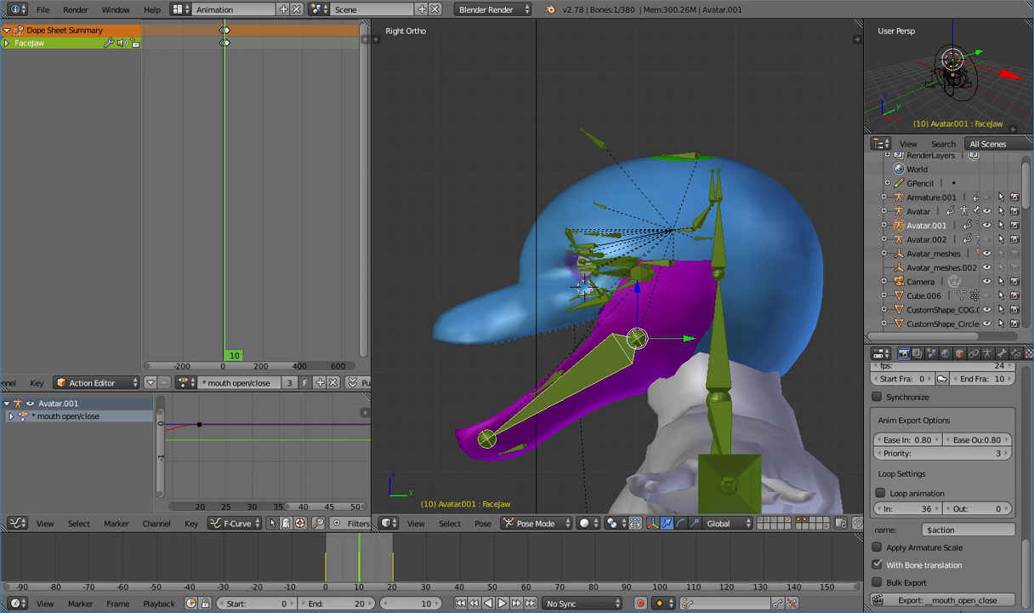
Export the mouth open/close action over the existing mouth open.anim in the exports folder
click(958, 601)
click(223, 95)
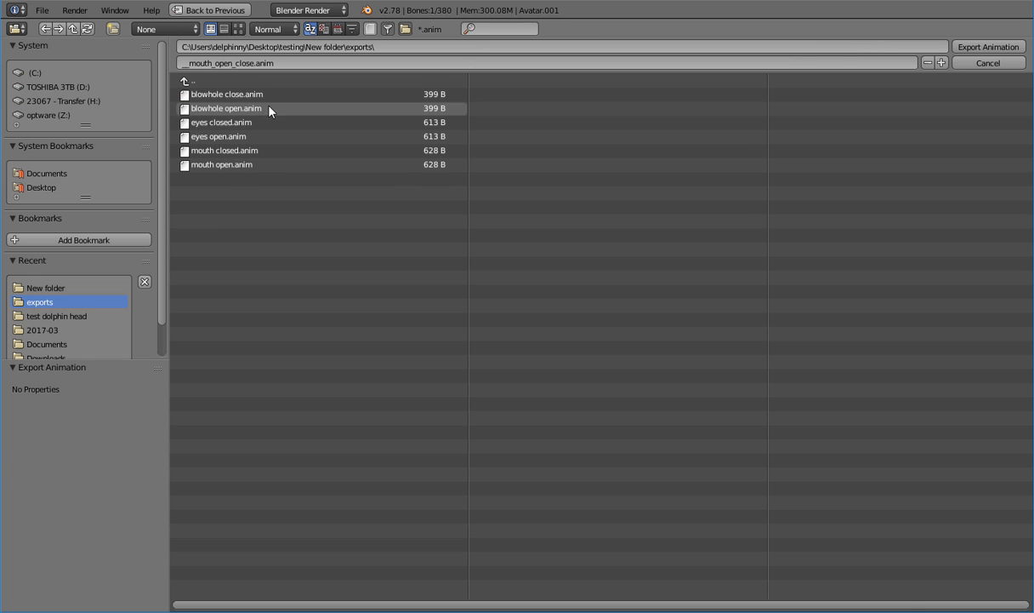
double_click(256, 164)
Switch to Firestorm, upload mouth open.anim as an animation and play the new inventory item in-world
key(alt+Tab)
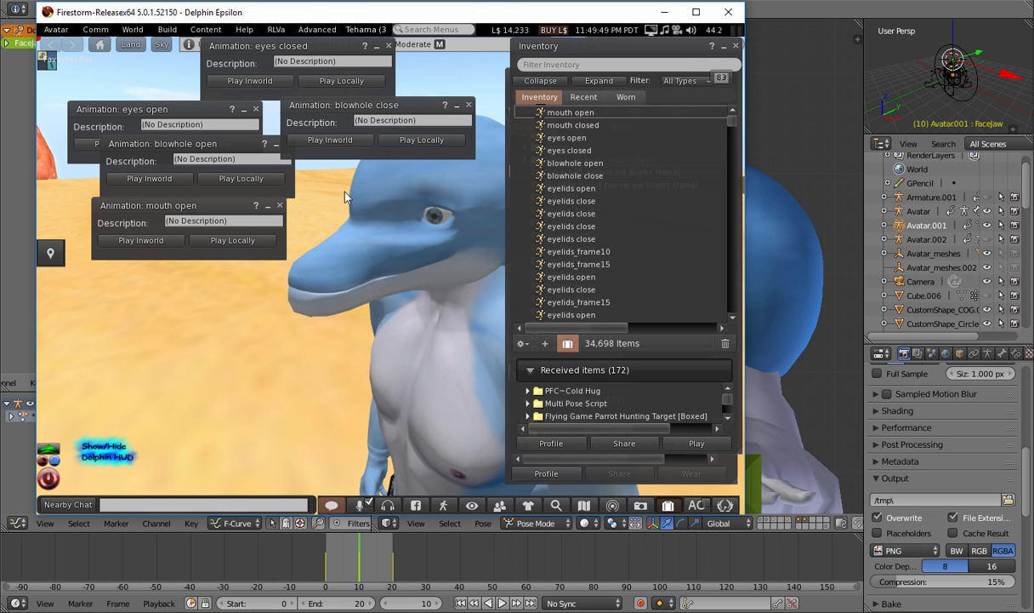
click(166, 29)
mouse_move(204, 170)
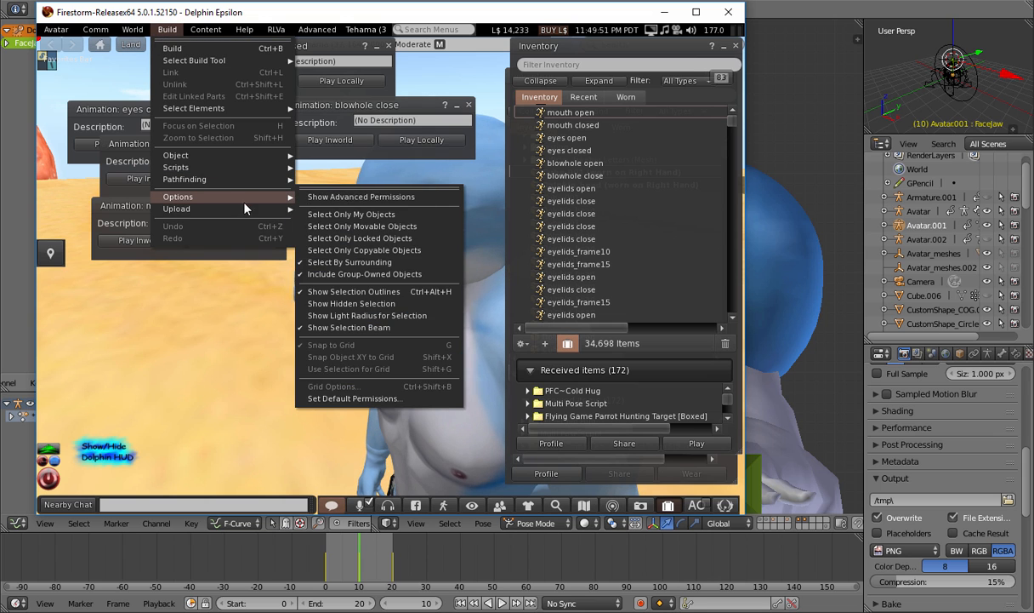
mouse_move(189, 209)
click(349, 232)
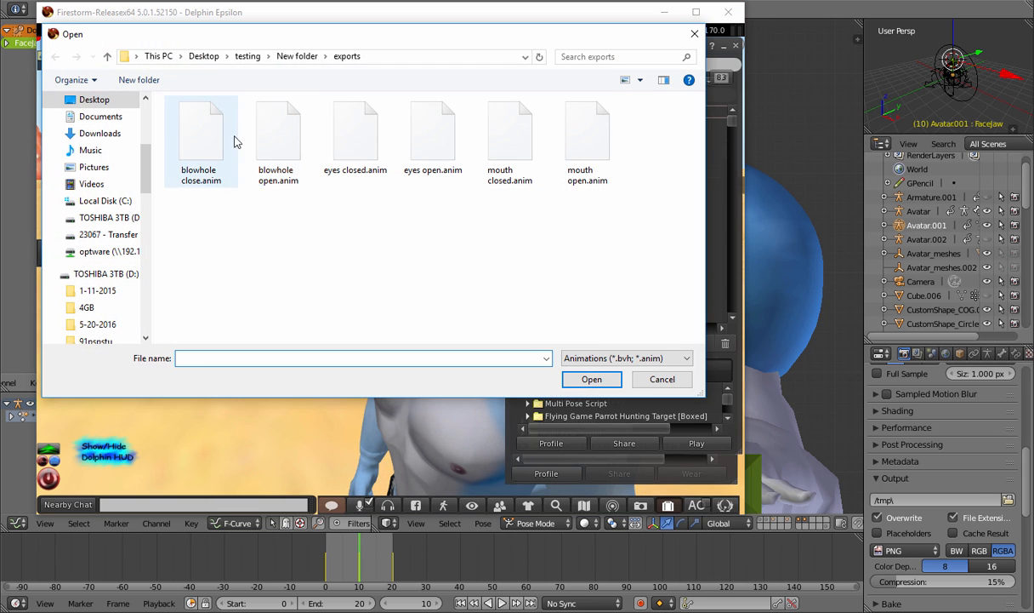
double_click(586, 146)
click(365, 322)
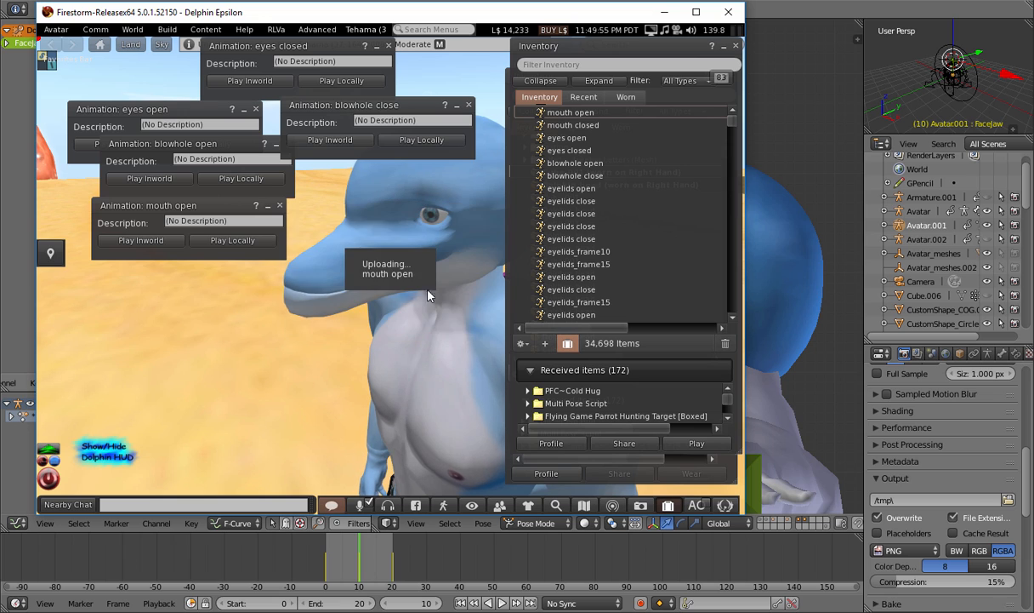
double_click(596, 115)
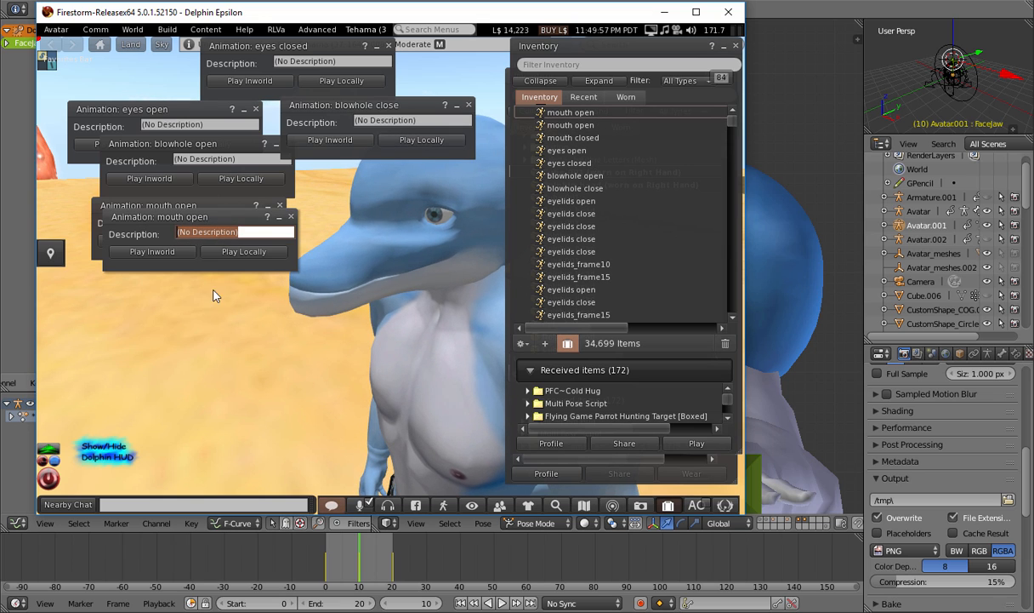
click(163, 252)
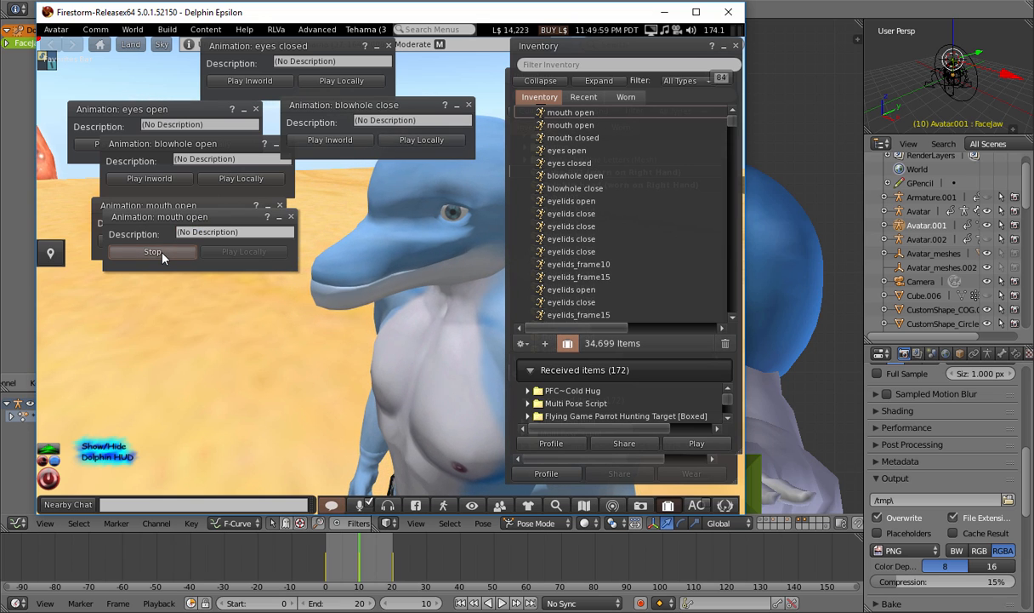
Switch to Blender and set the animation export mode to BVH
key(alt+Tab)
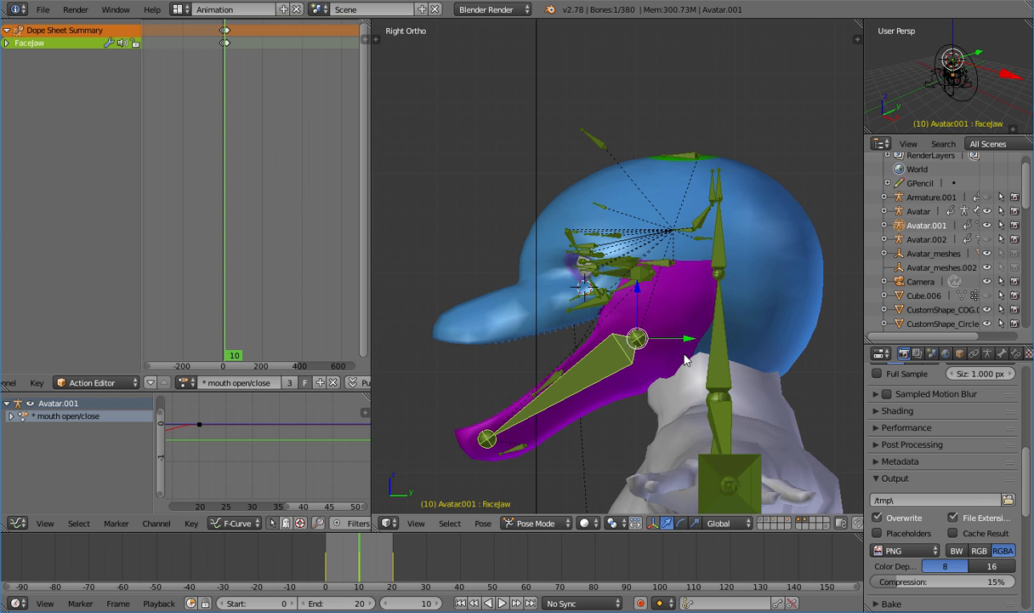
scroll(936, 468, down, 10)
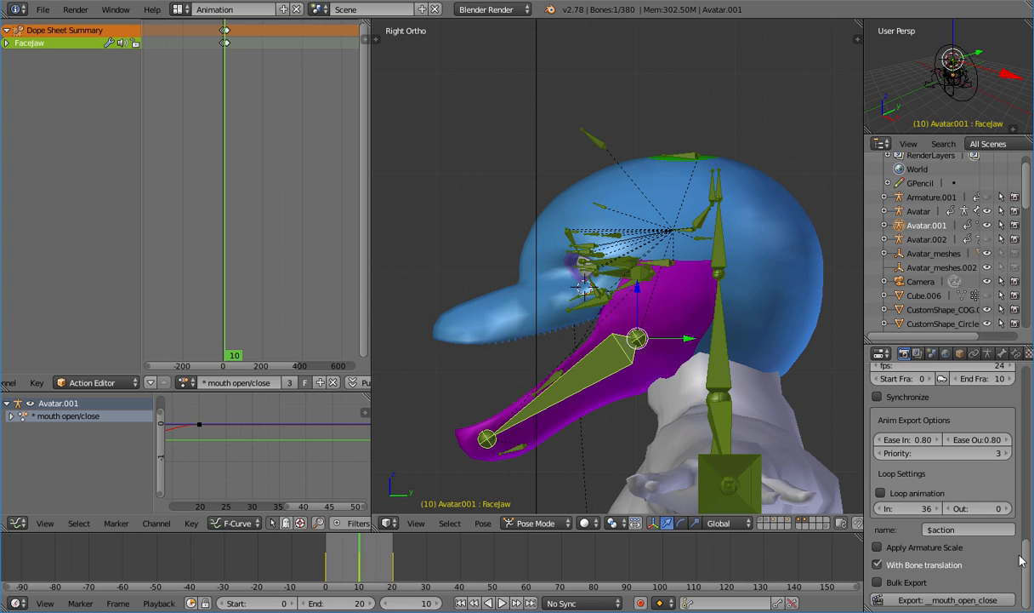
scroll(964, 464, up, 5)
scroll(893, 497, down, 5)
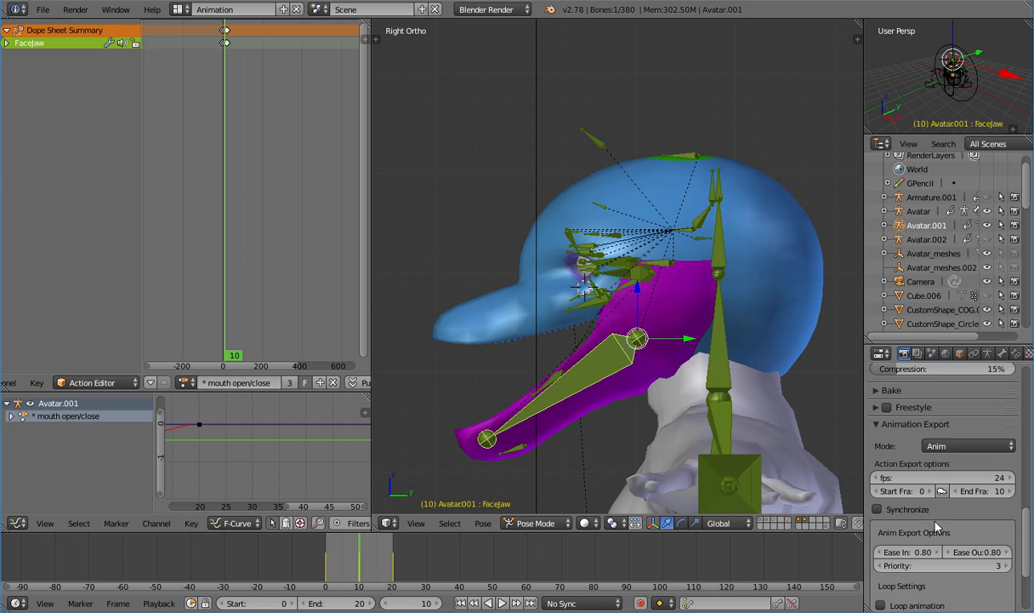
click(981, 417)
click(977, 402)
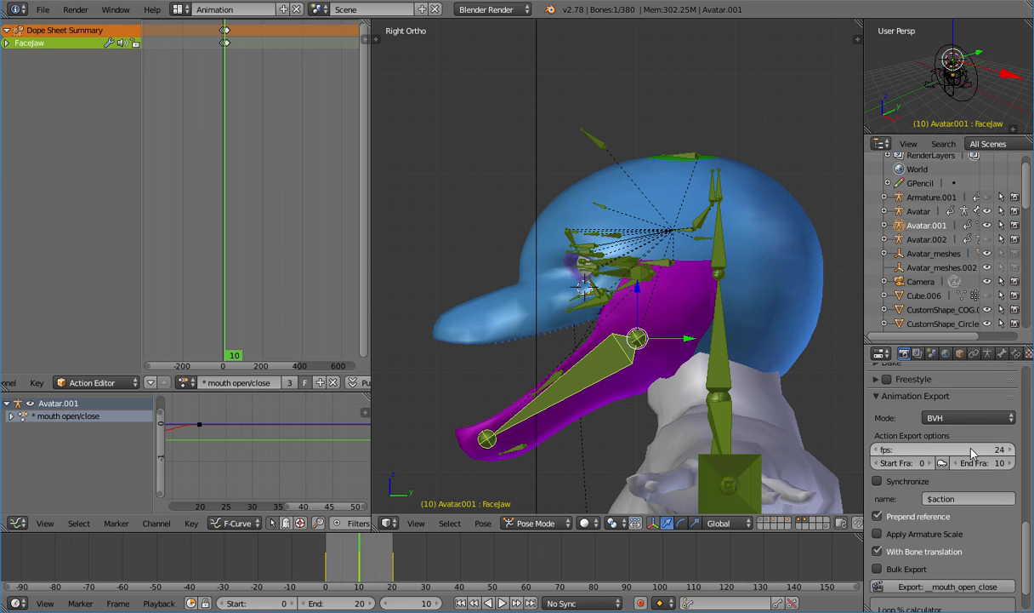
Export the mouth open/close action to the exports folder as a BVH file named mouth open
scroll(923, 425, down, 2)
click(908, 509)
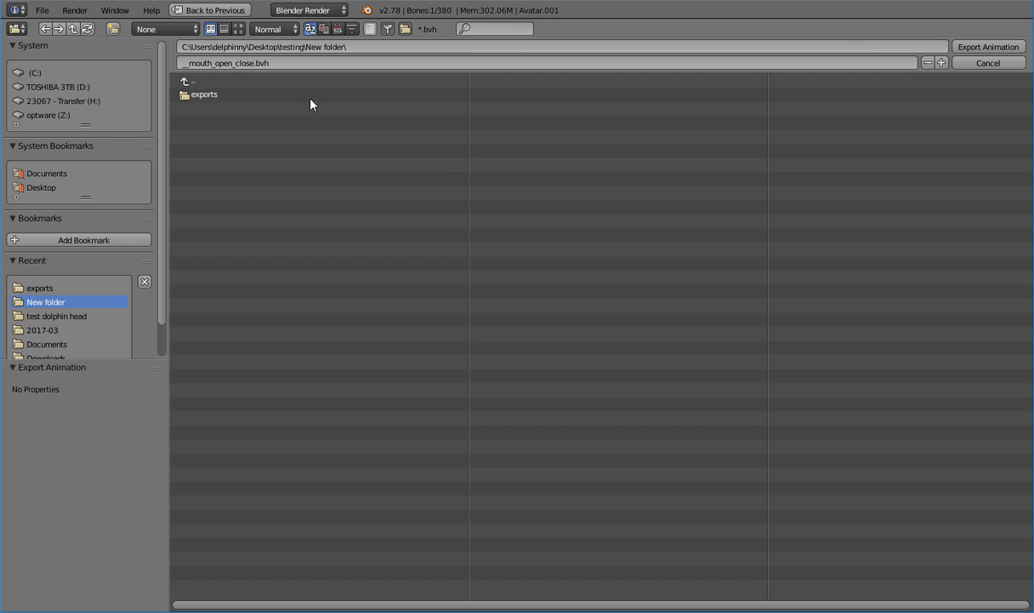
click(264, 94)
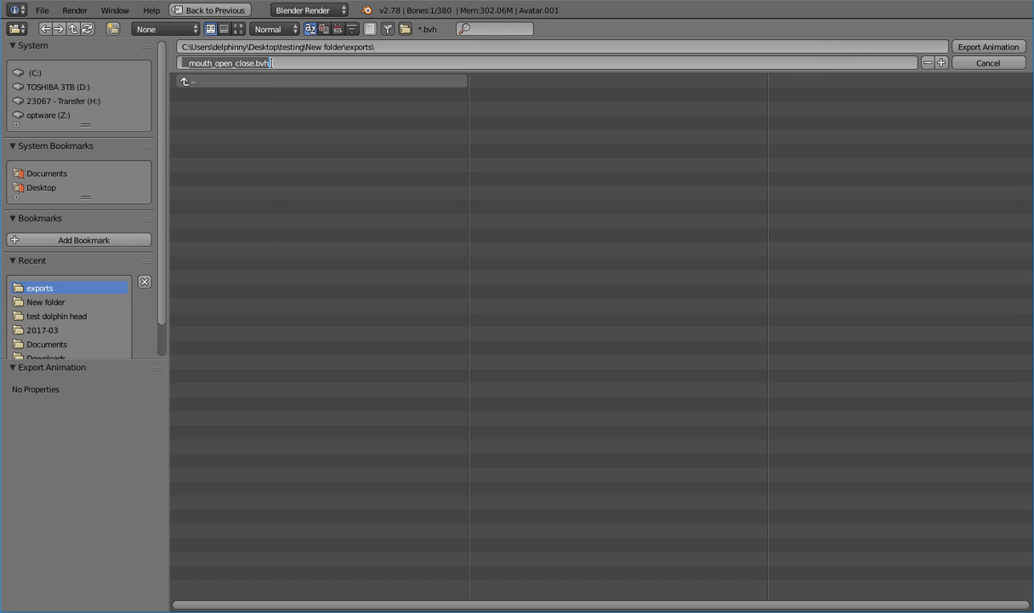
click(271, 63)
text(mouth open)
key(Return)
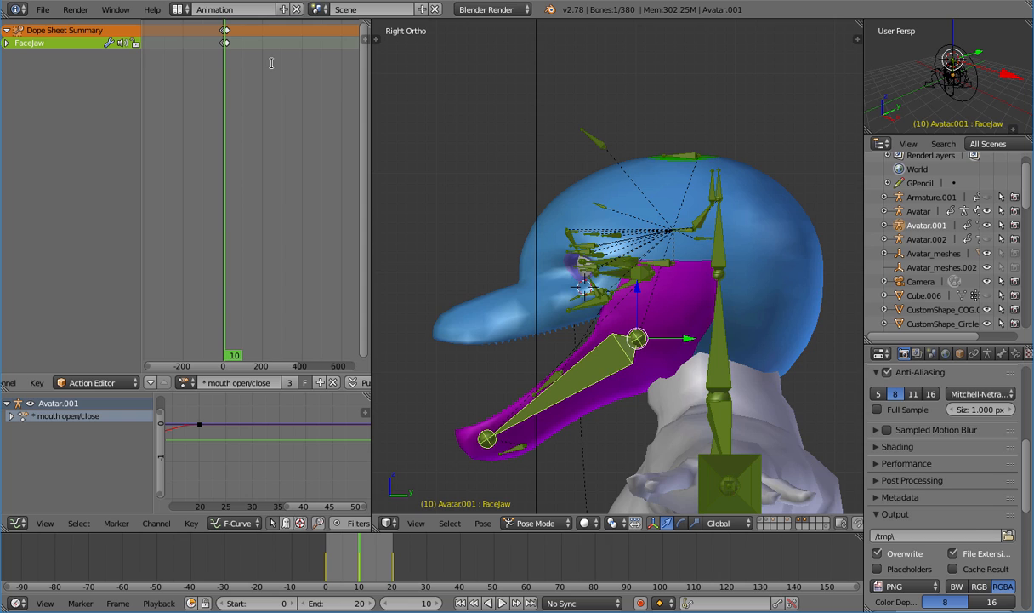
Switch to Firestorm, load mouth open.bvh for animation upload and move its preview dialog clear of the avatar's head
key(alt+Tab)
click(167, 29)
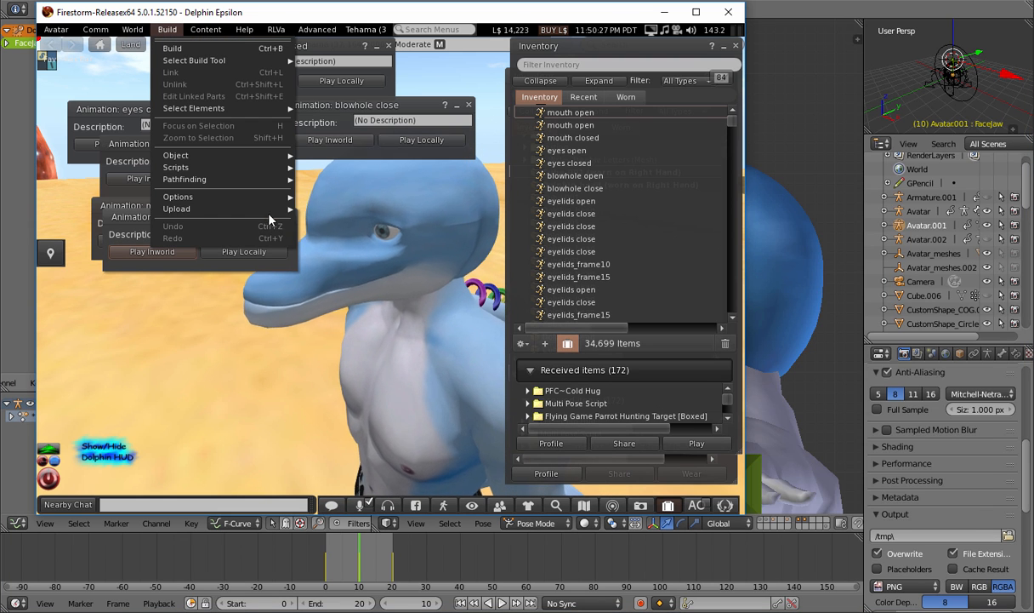
mouse_move(272, 208)
click(315, 226)
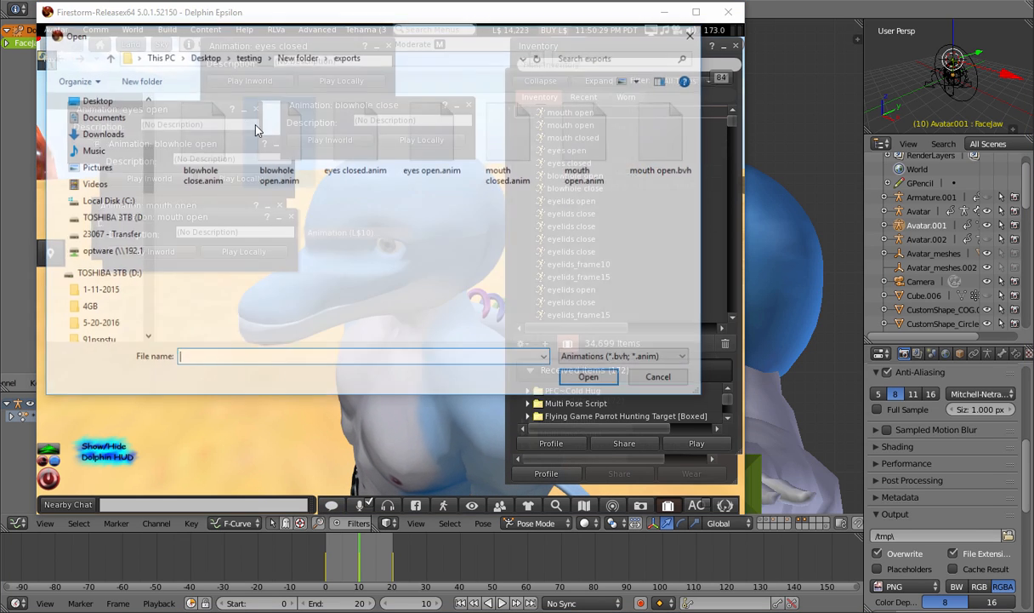
double_click(651, 132)
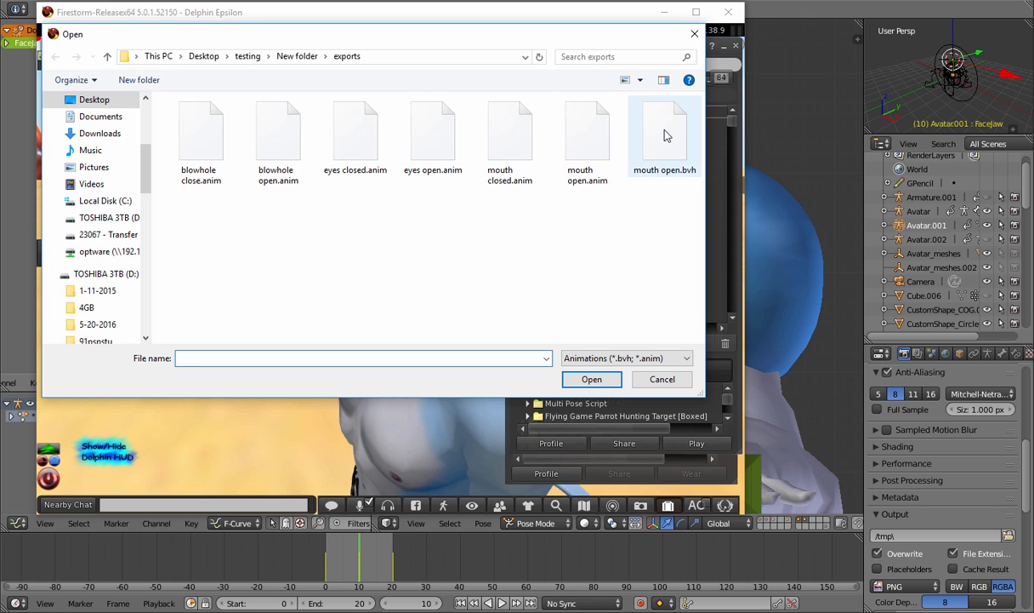
drag(419, 109, 613, 53)
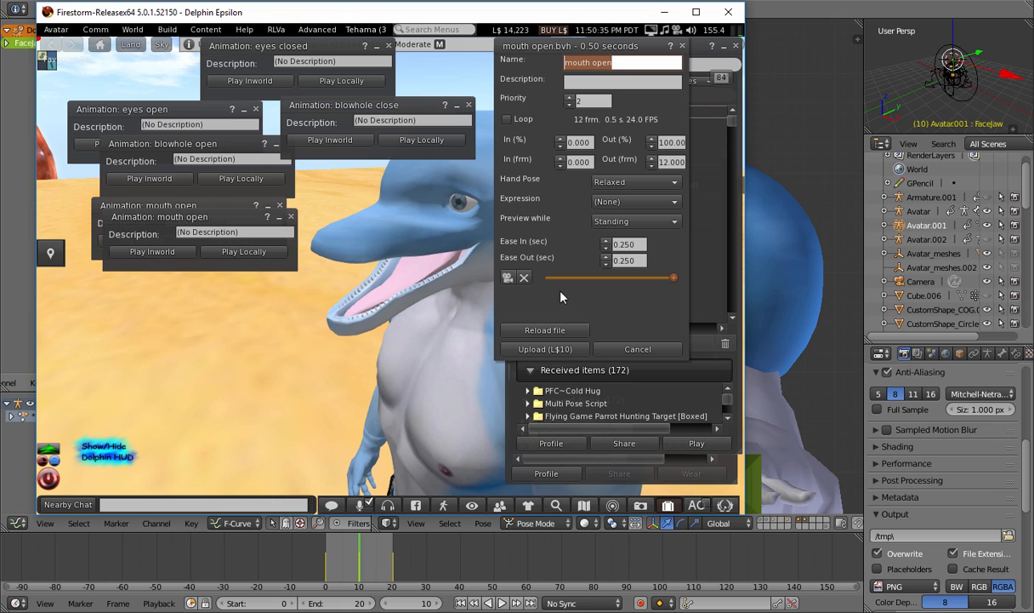
Scrub and play the mouth open preview, set its priority to 4 and upload the animation
drag(560, 277, 681, 280)
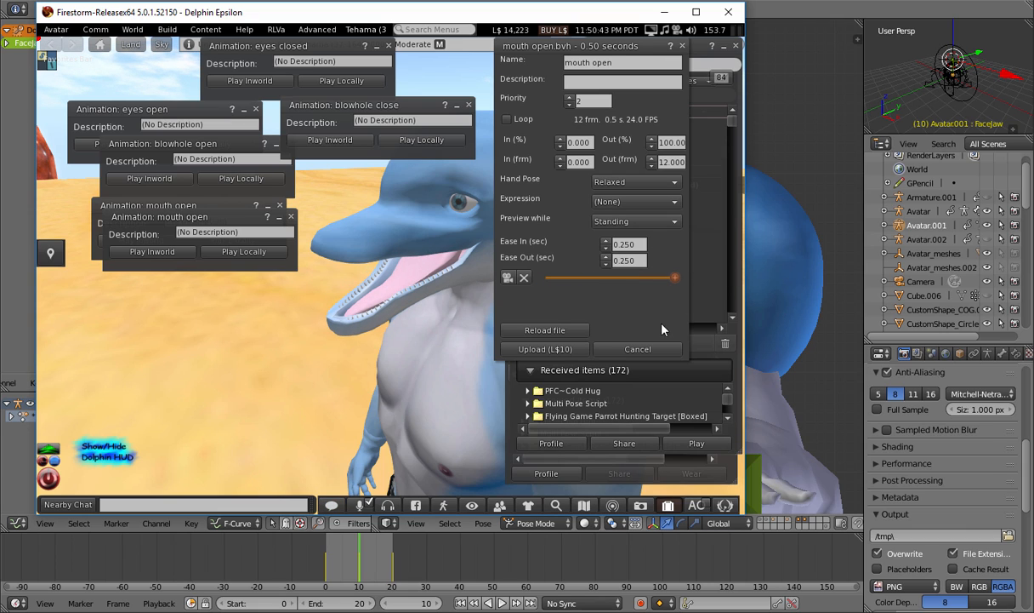
mouse_move(676, 284)
mouse_down()
mouse_move(576, 283)
mouse_move(686, 280)
mouse_up()
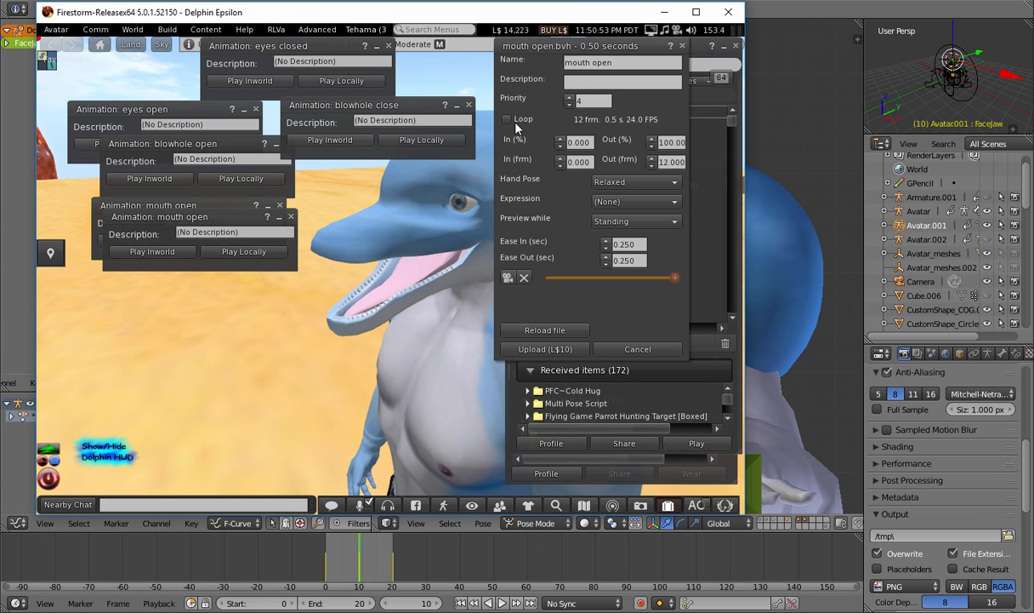
click(579, 82)
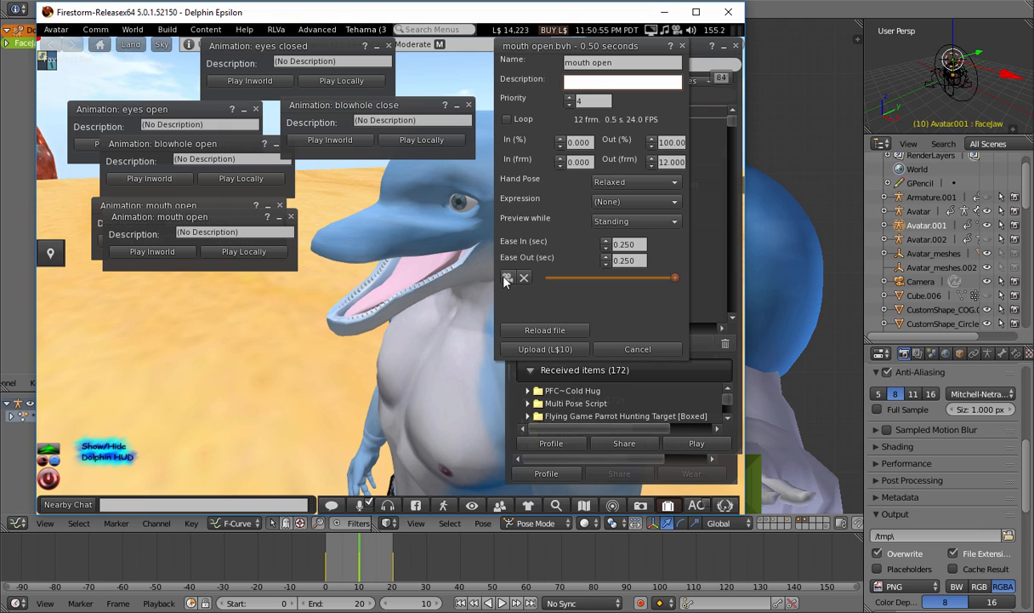
key(shift+Tab)
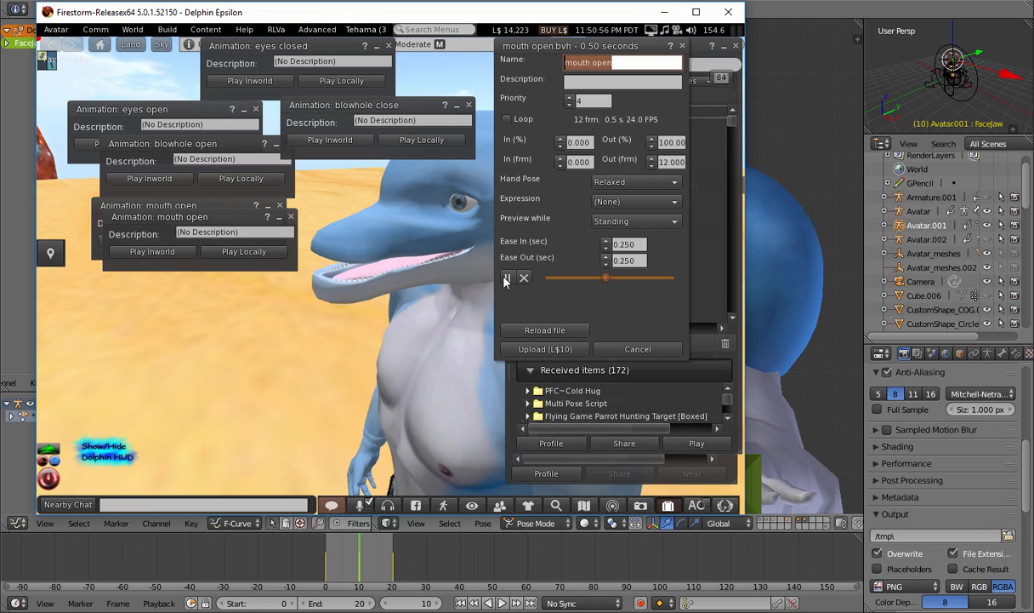
click(562, 351)
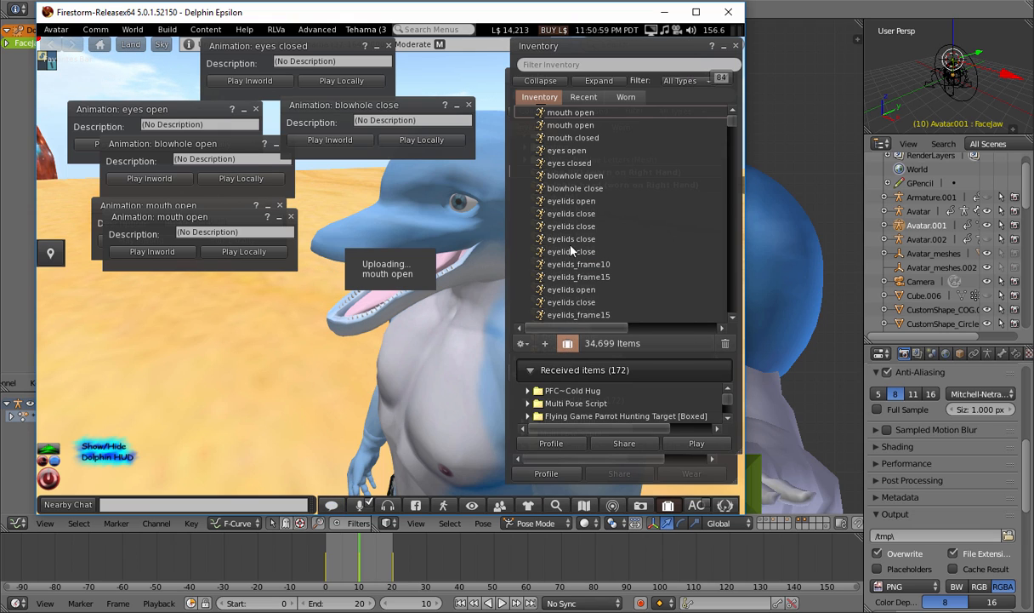
Play the newly uploaded mouth open animation in-world and move its window away from the other previews
double_click(584, 115)
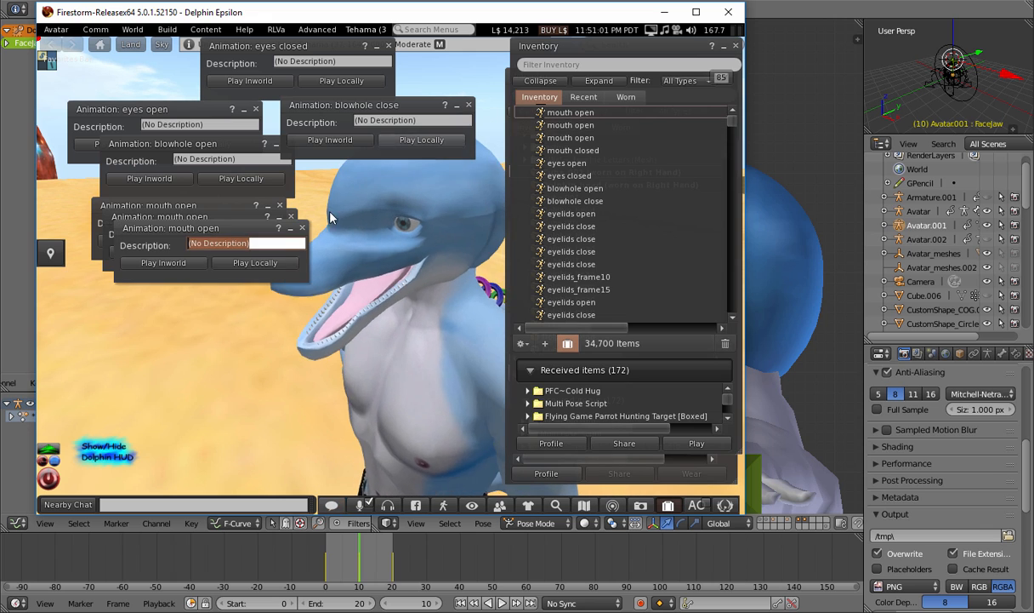
click(174, 262)
drag(238, 232, 387, 172)
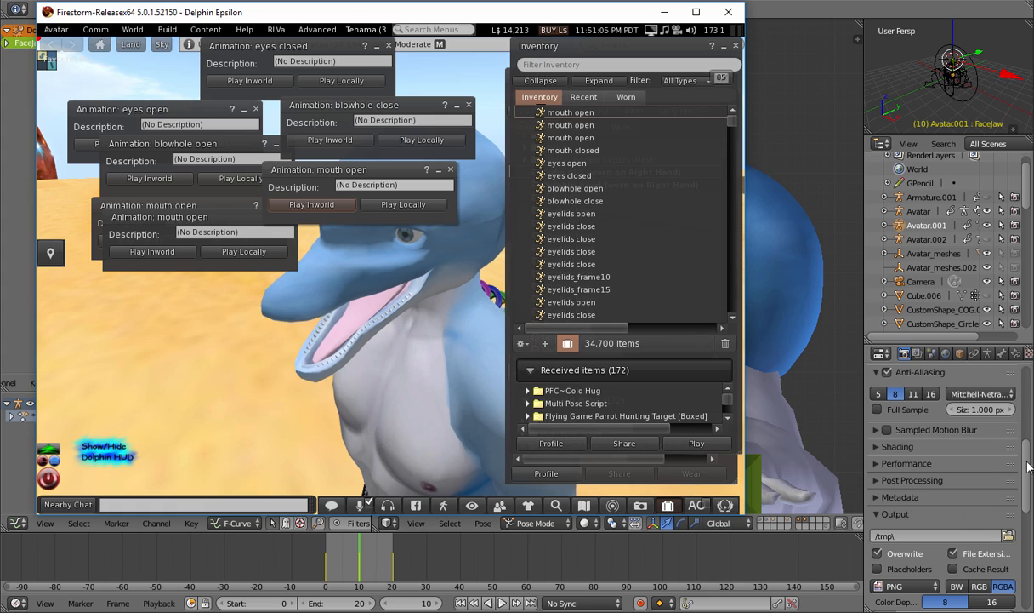
Switch to Blender and set the BVH export range to start at frame 10 and end at frame 20
drag(1026, 463, 1025, 572)
scroll(942, 445, up, 3)
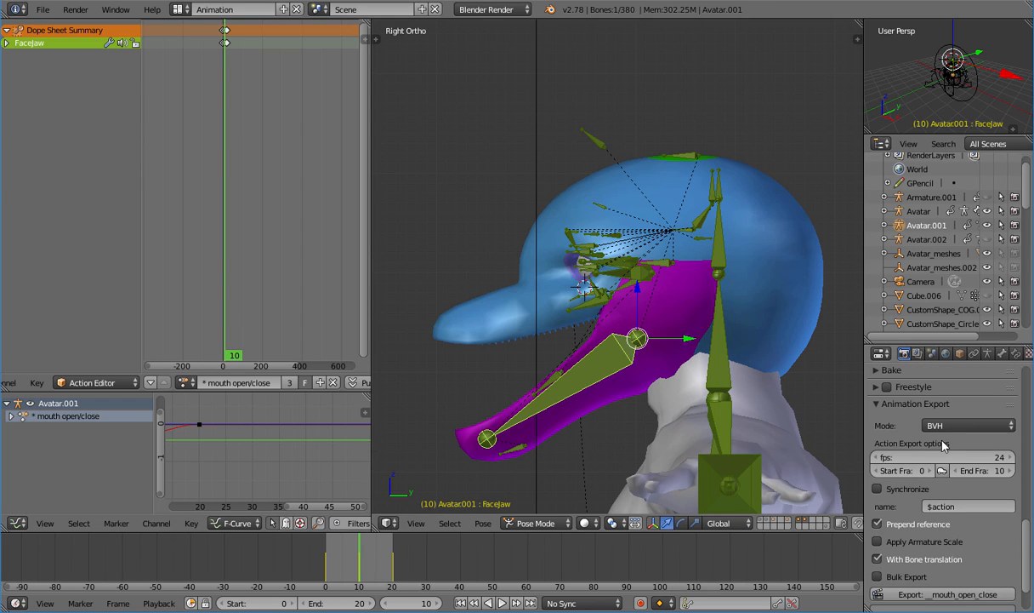
text(10)
key(Tab)
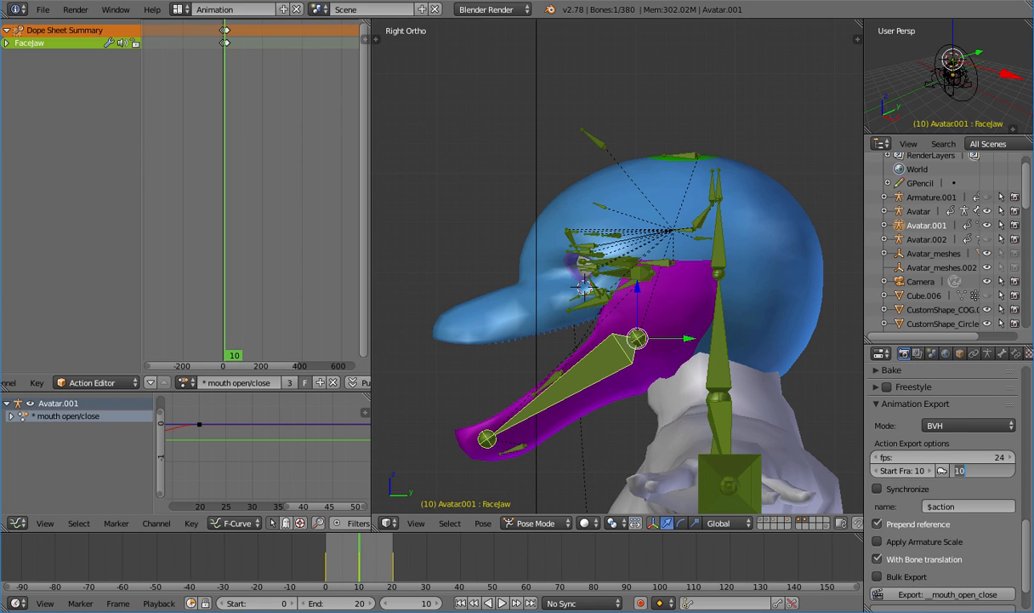
scroll(915, 483, down, 3)
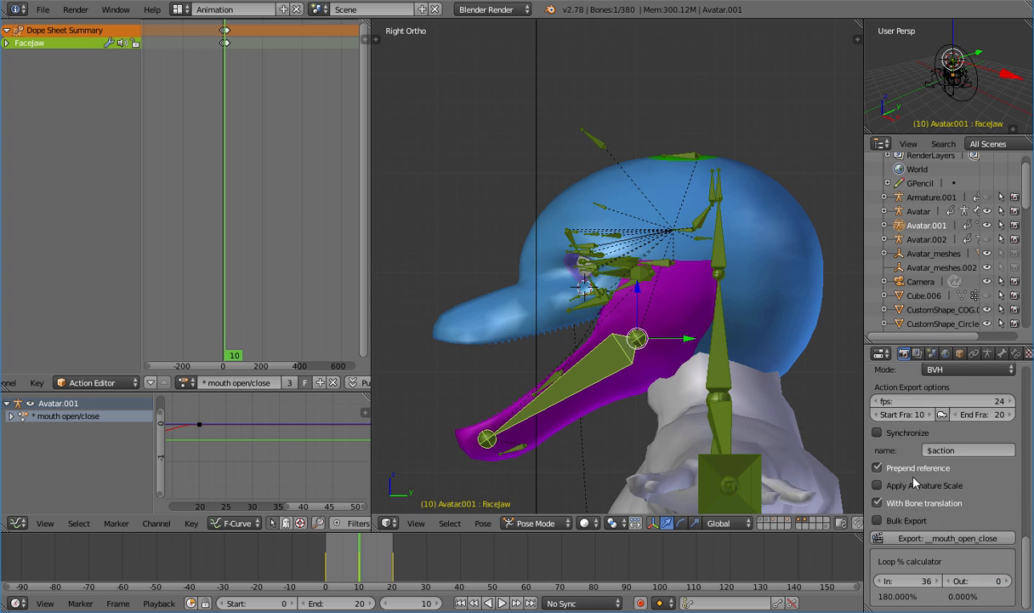
Export the action to the exports folder as a BVH file named mouth close
click(936, 538)
double_click(217, 93)
click(272, 63)
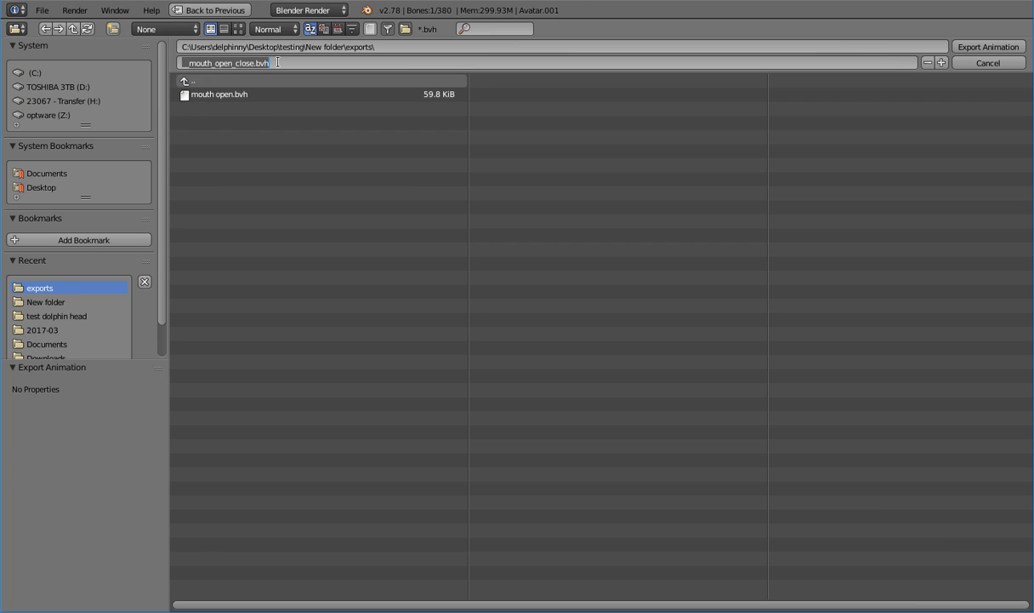
text(mouth close)
key(Return)
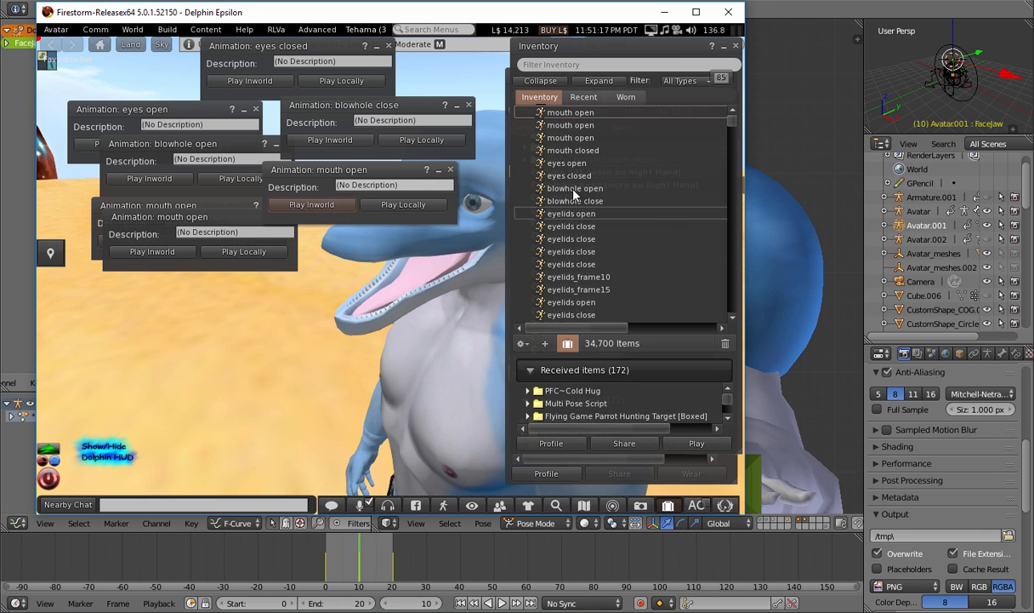
In Firestorm, upload mouth close.bvh as an animation and open the uploaded mouth close item from the inventory
click(167, 29)
mouse_move(226, 207)
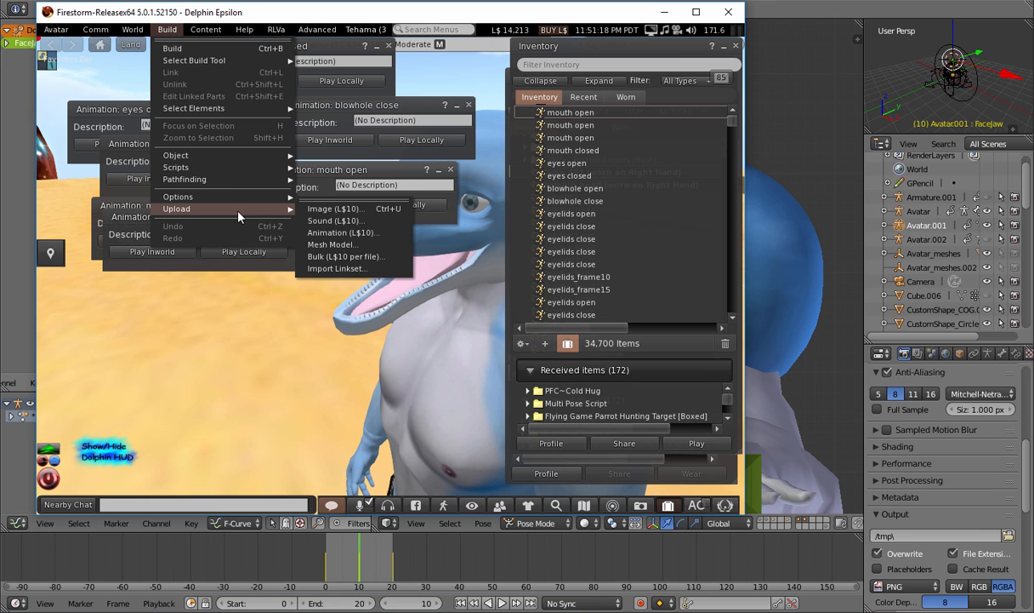
click(349, 237)
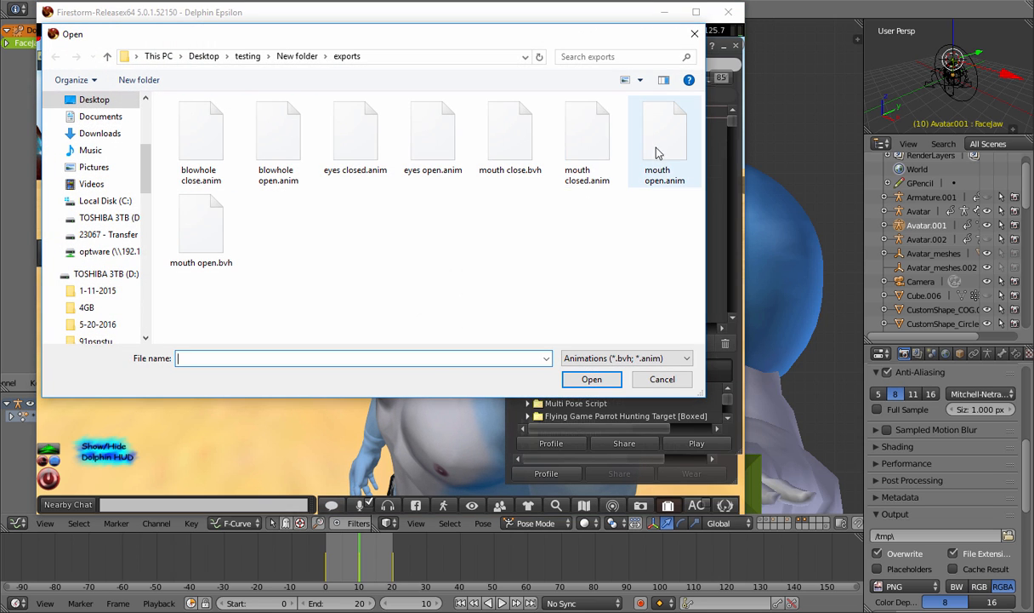
click(512, 159)
double_click(512, 158)
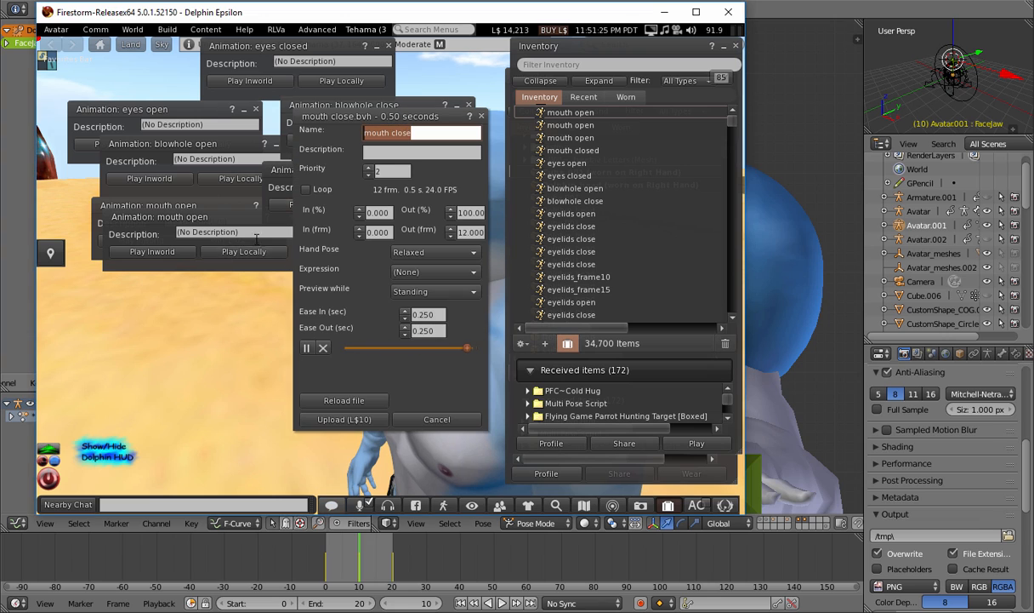
click(354, 422)
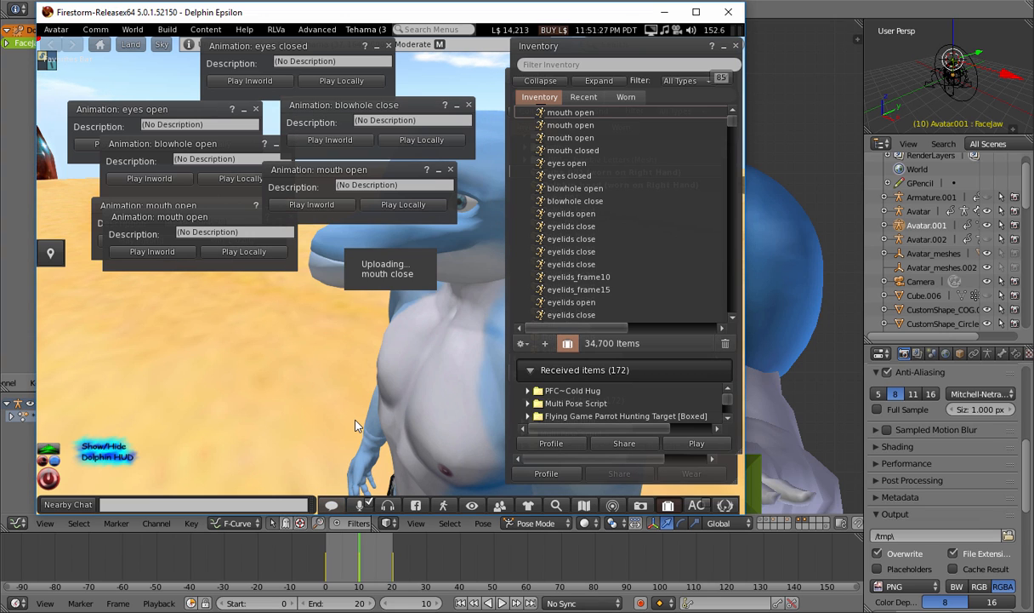
double_click(585, 114)
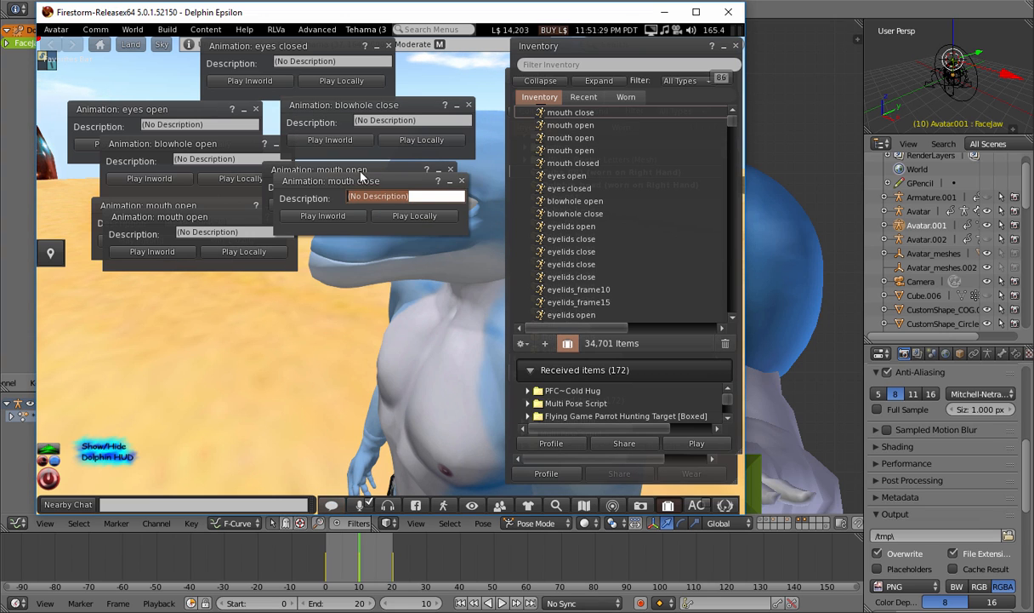
Separate the mouth open and mouth close preview windows and play both animations in-world to test the jaw
drag(360, 176, 256, 357)
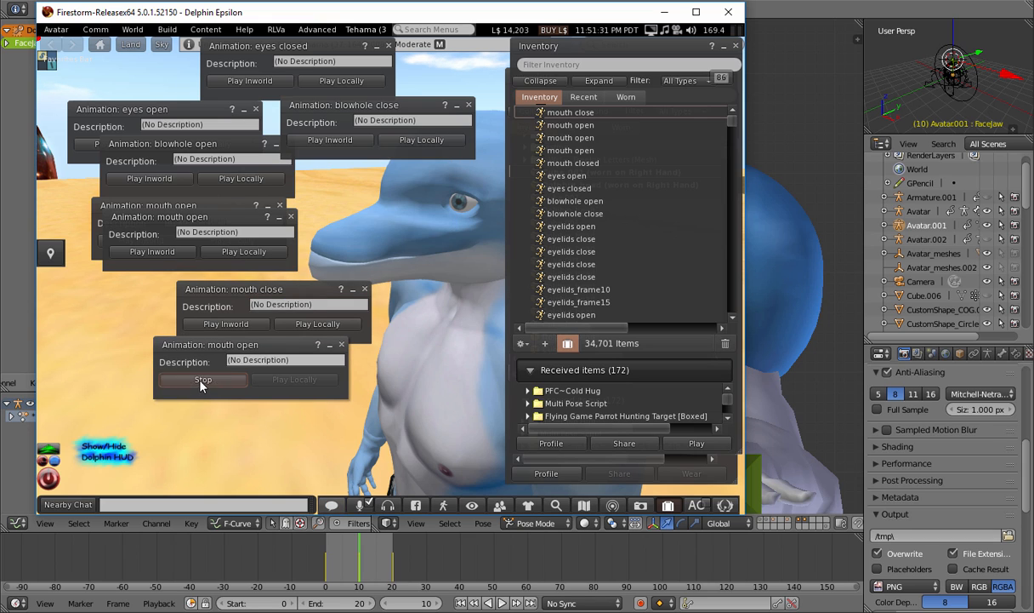
click(238, 326)
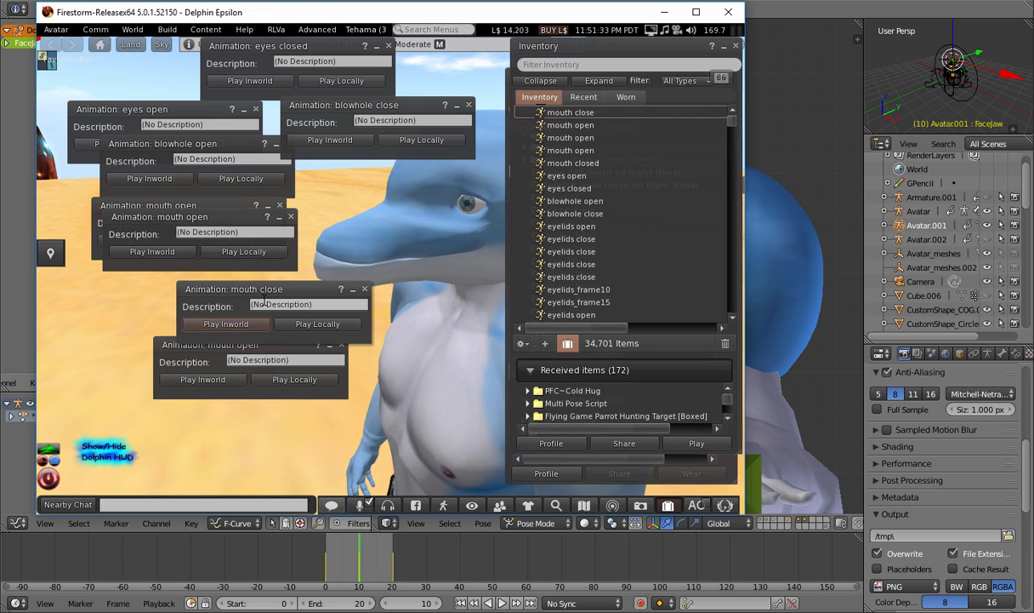
drag(218, 287, 117, 268)
click(210, 379)
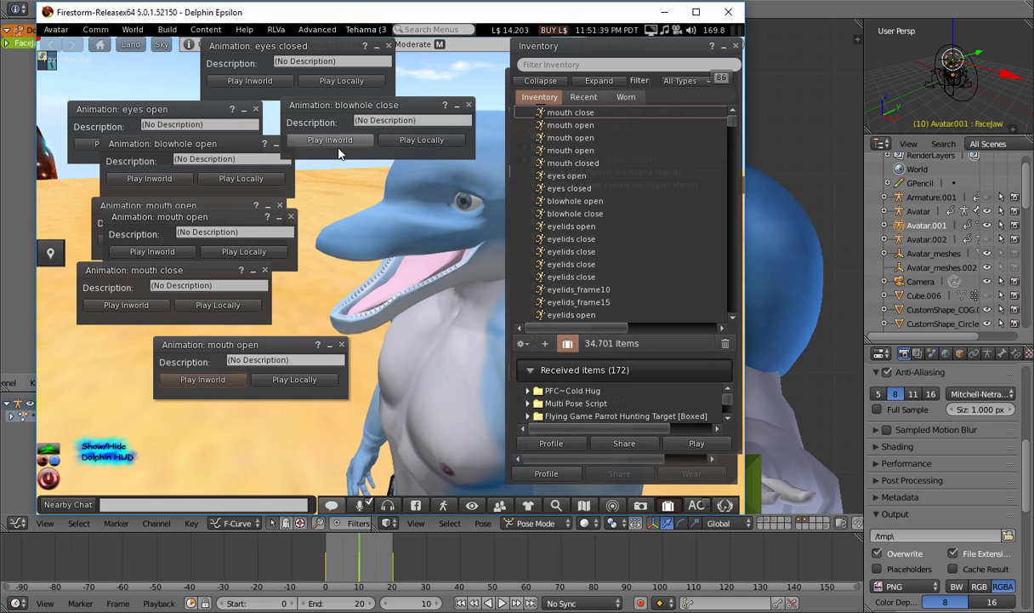
Play the blowhole close and eyes closed animations in-world and view the dolphin head from different angles
drag(339, 149, 331, 148)
alt+drag(400, 255, 383, 340)
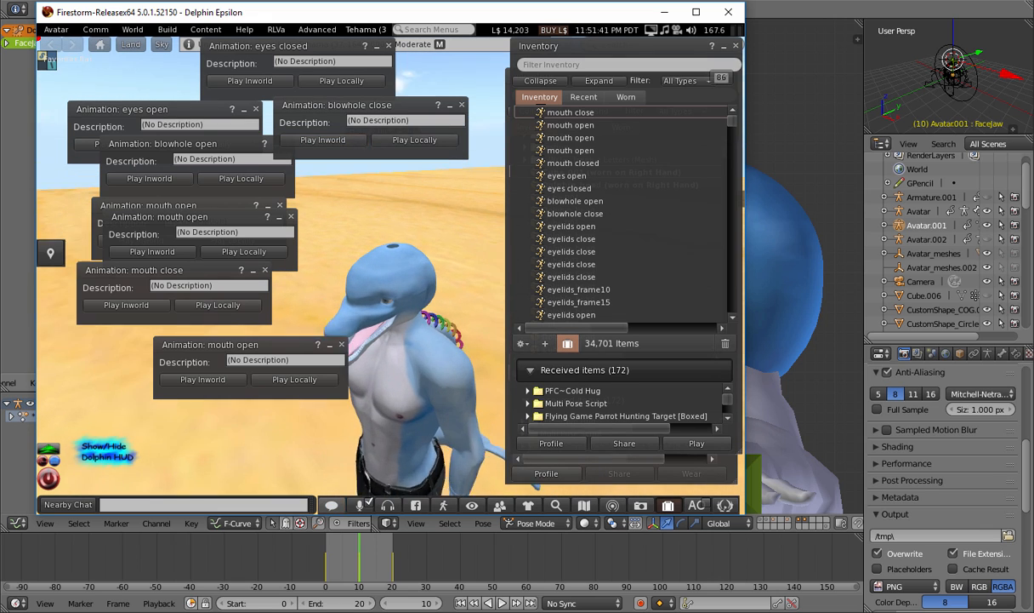
click(328, 138)
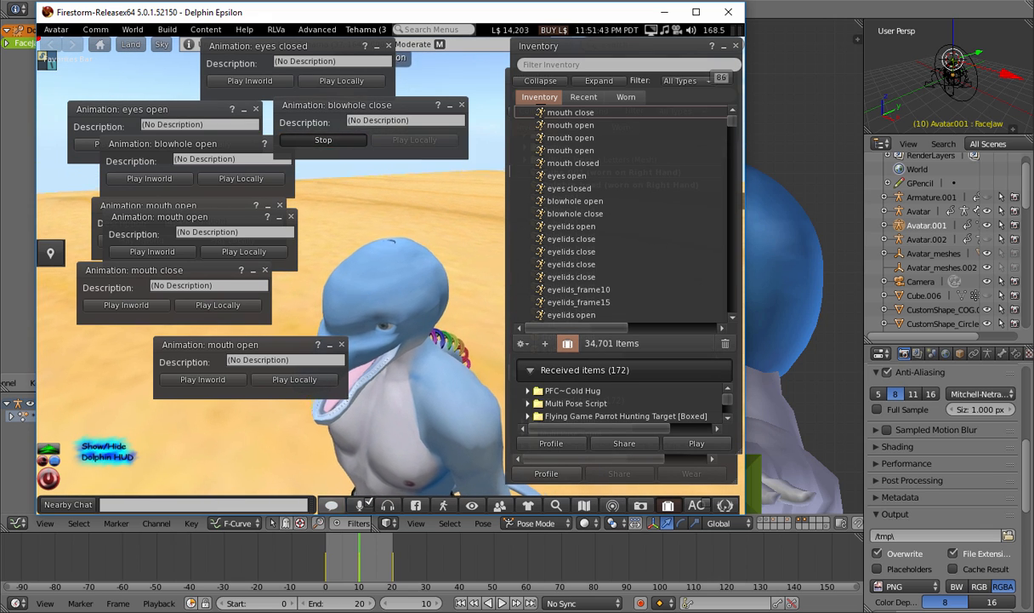
alt+drag(362, 292, 385, 276)
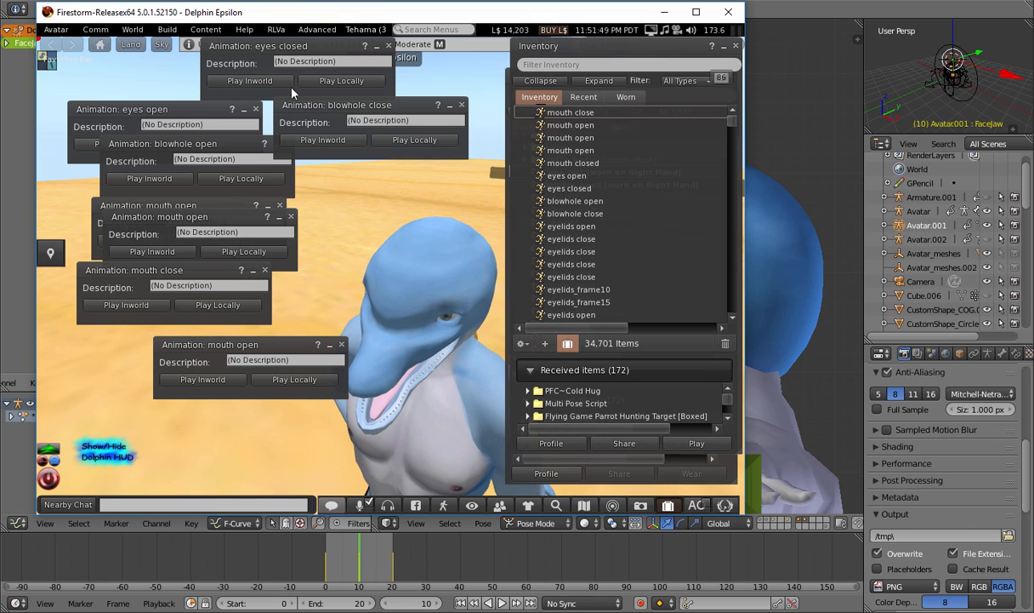
click(270, 81)
alt+drag(457, 362, 393, 274)
key(Escape)
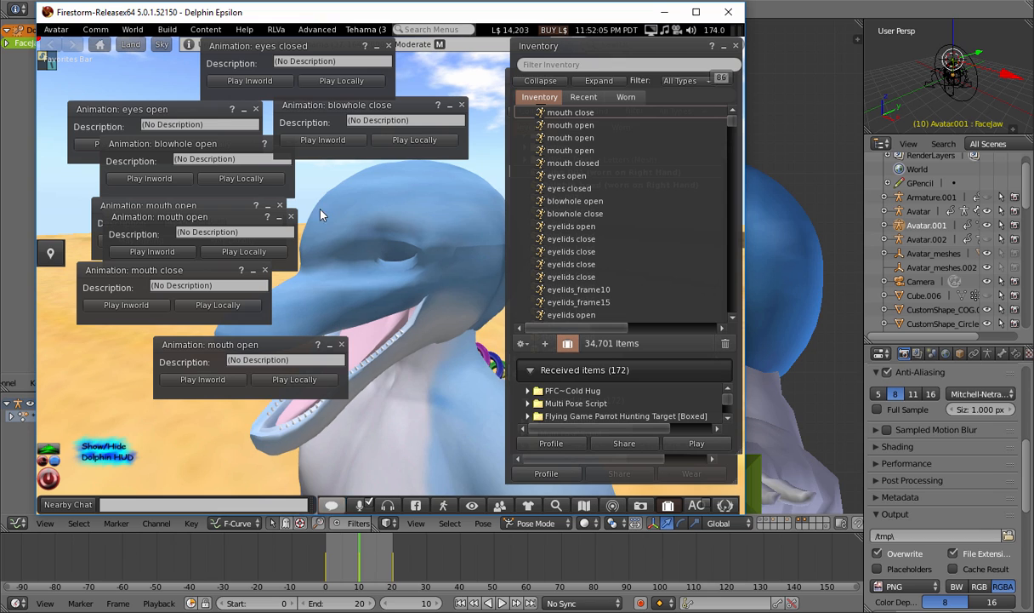
Switch to Blender, select the Dolphin head mesh, return the timeline to frame 0 and load the Default screen layout
key(alt+Tab)
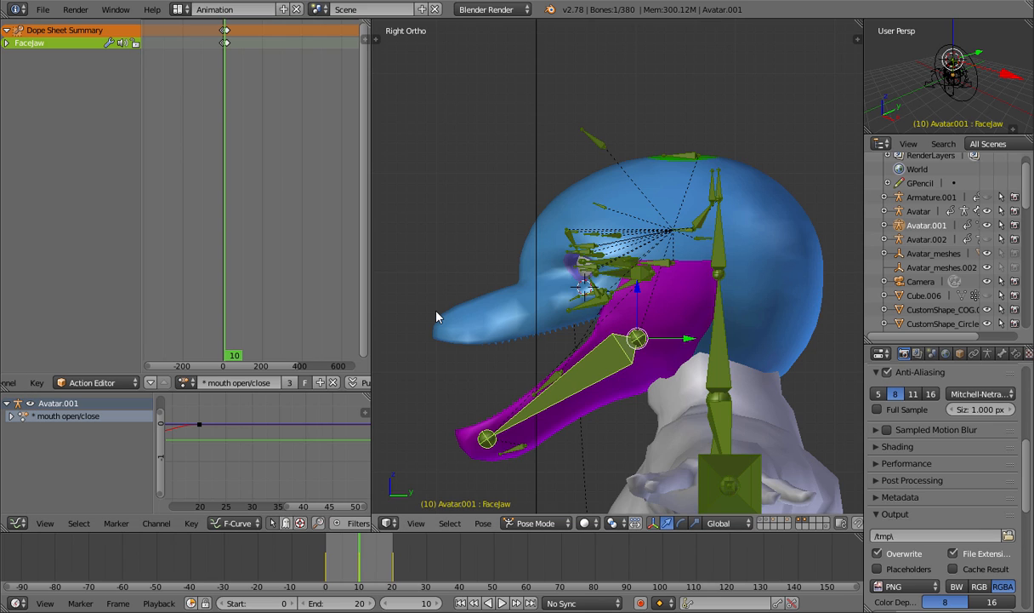
right_click(637, 322)
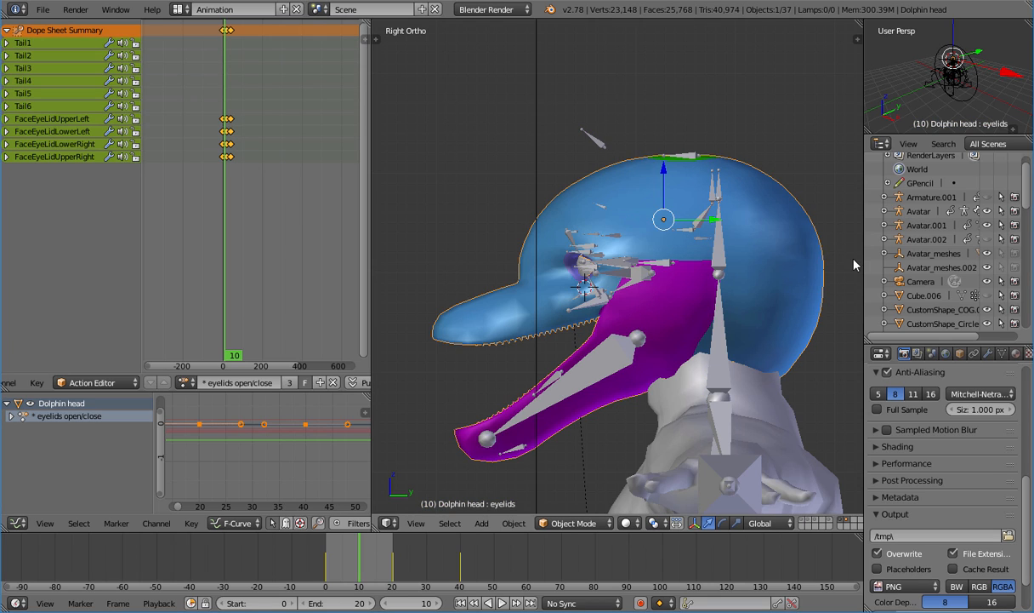
click(177, 10)
click(387, 560)
drag(388, 560, 309, 552)
click(178, 11)
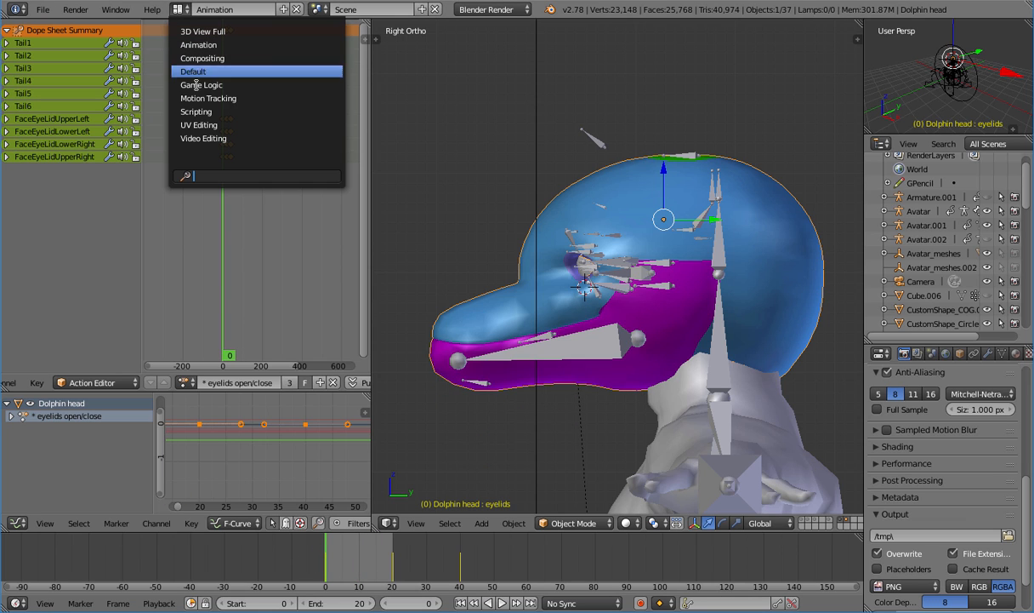
click(201, 68)
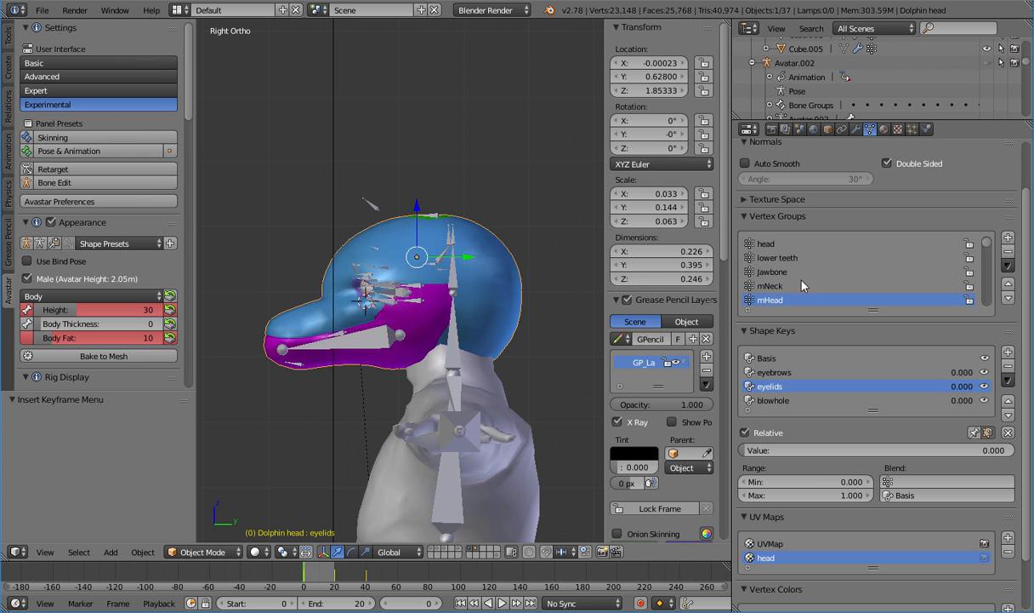
Remove the eyes, eyebrows, blowhole, lower mouth and tongue material slots from the Dolphin head, keeping only head.002
click(884, 129)
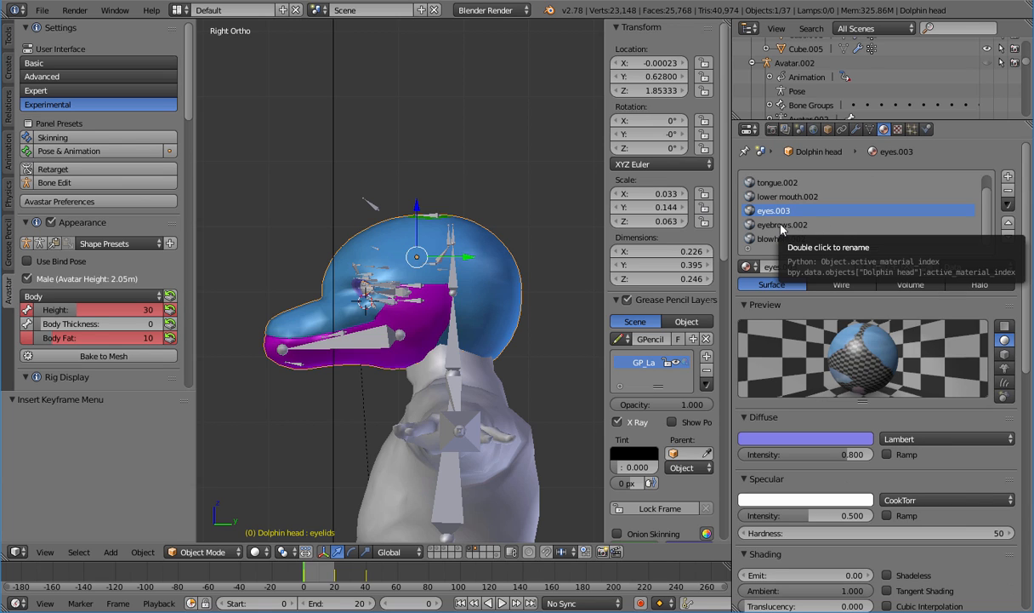
scroll(430, 272, up, 4)
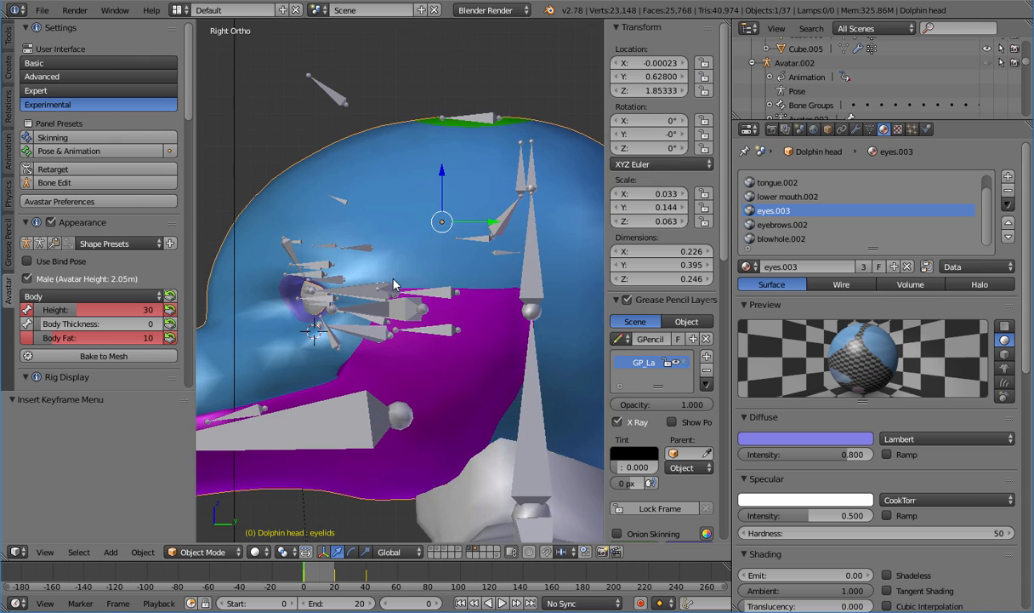
middle_drag(600, 259, 332, 454)
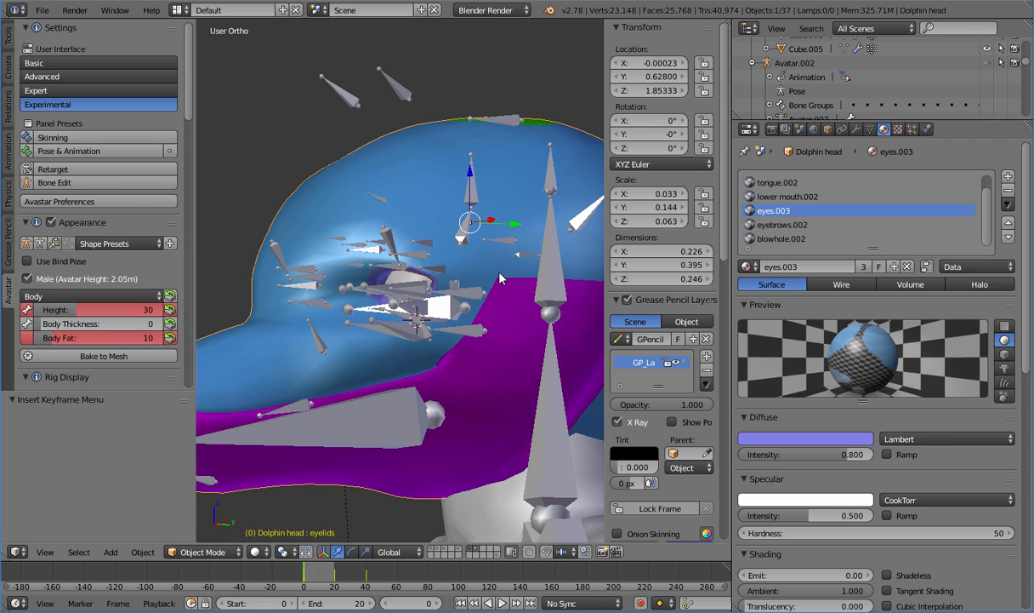
scroll(500, 279, up, 1)
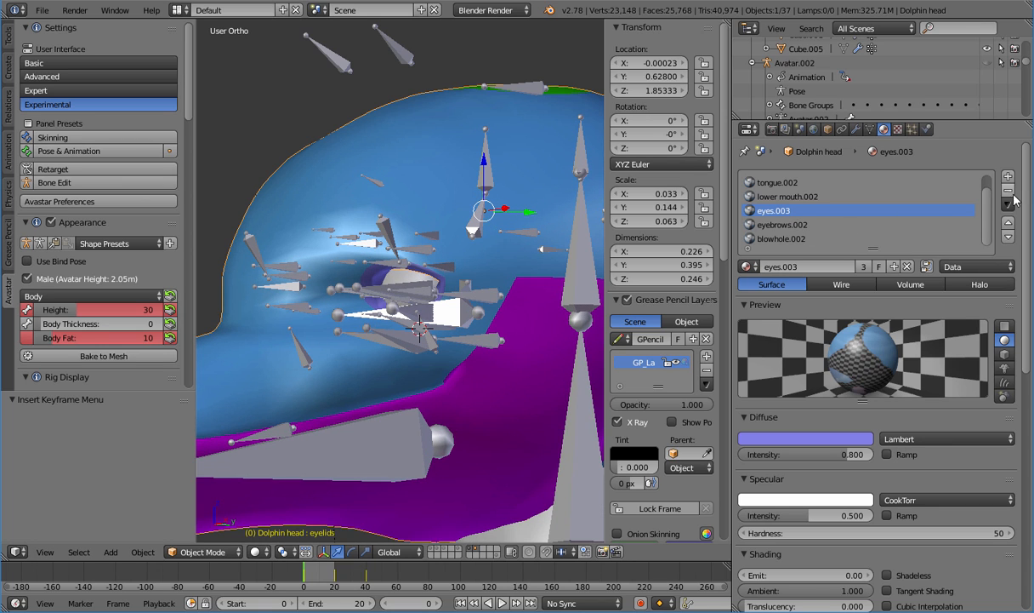
click(1009, 192)
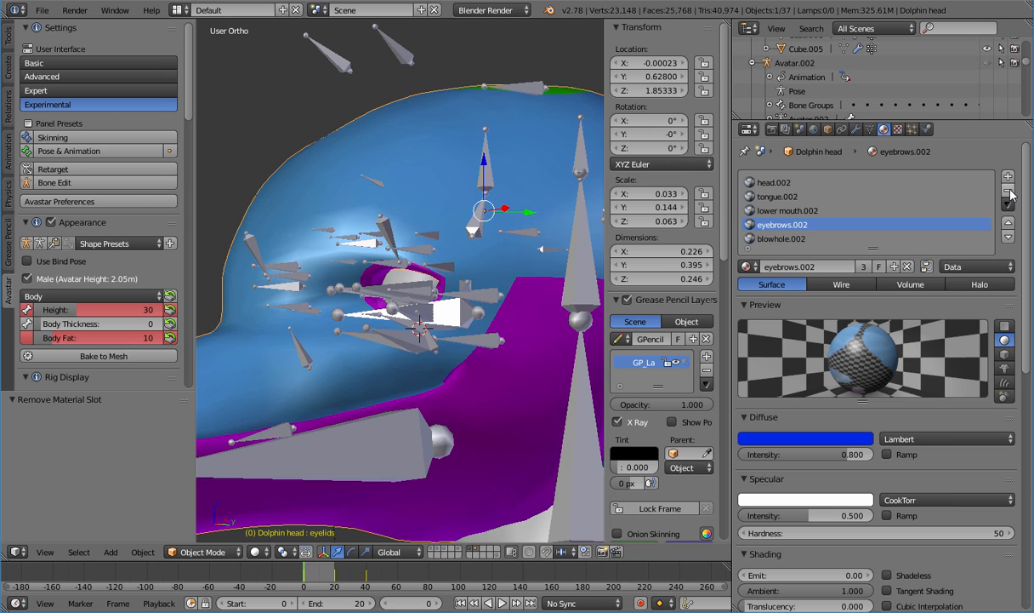
click(1009, 192)
click(1009, 192)
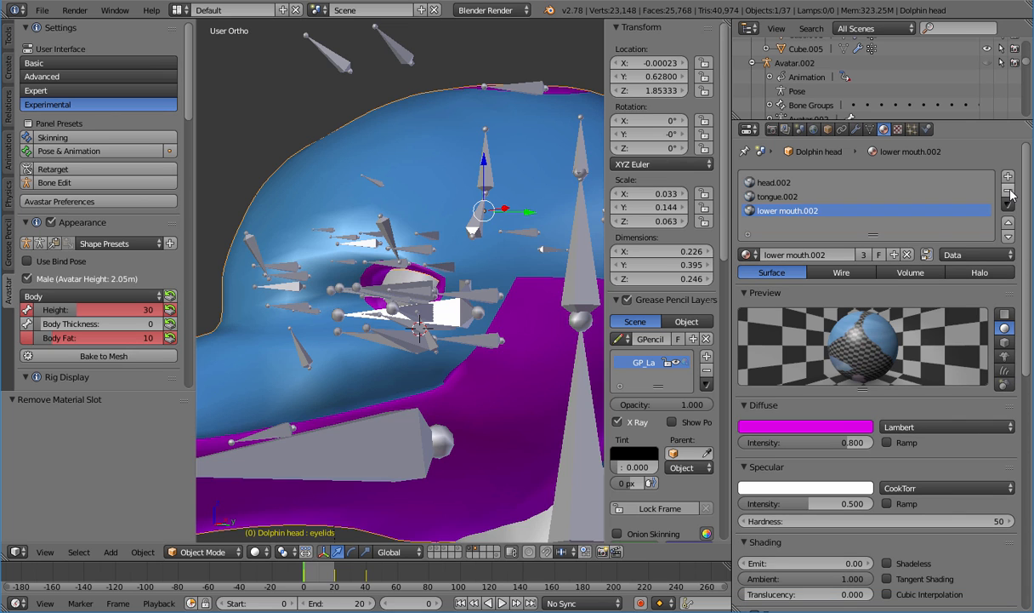
click(1009, 192)
click(1009, 193)
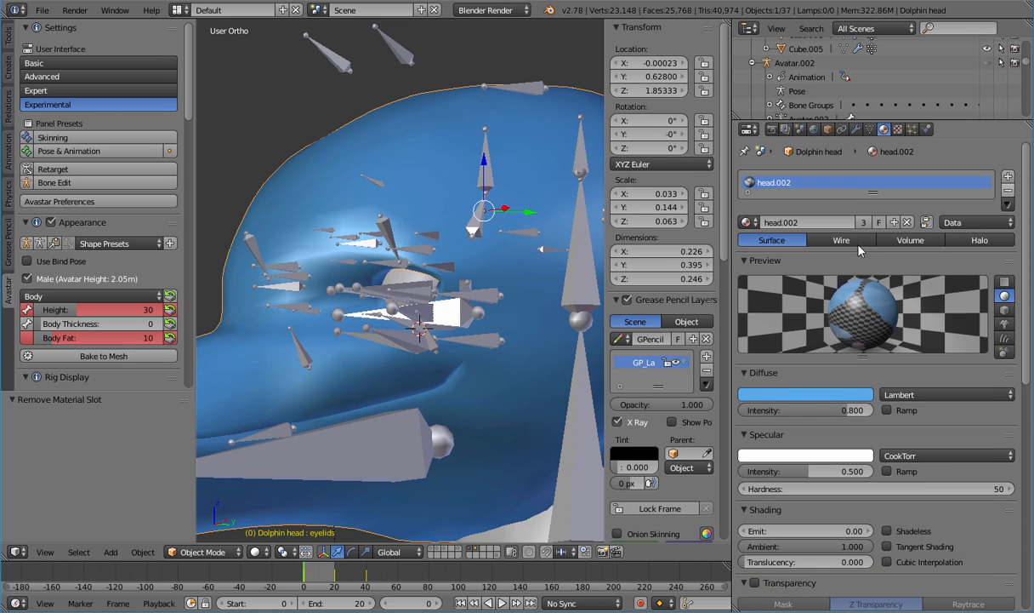
scroll(911, 197, down, 3)
scroll(912, 198, up, 3)
middle_drag(486, 317, 511, 293)
scroll(456, 330, down, 5)
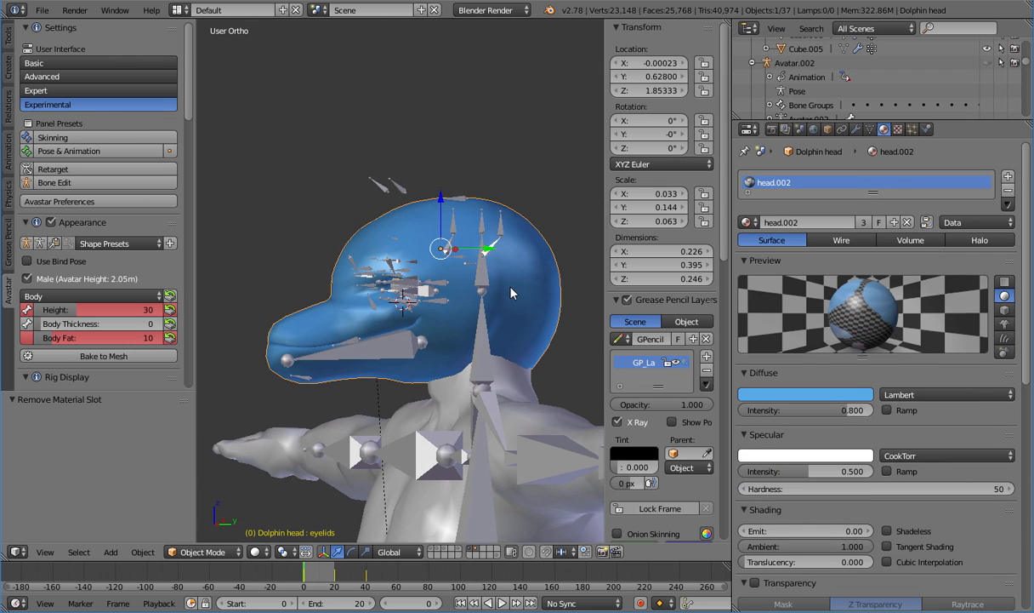
Export the Dolphin head as Avastar Collada, overwriting head.dae in the exports folder
click(41, 11)
mouse_move(127, 286)
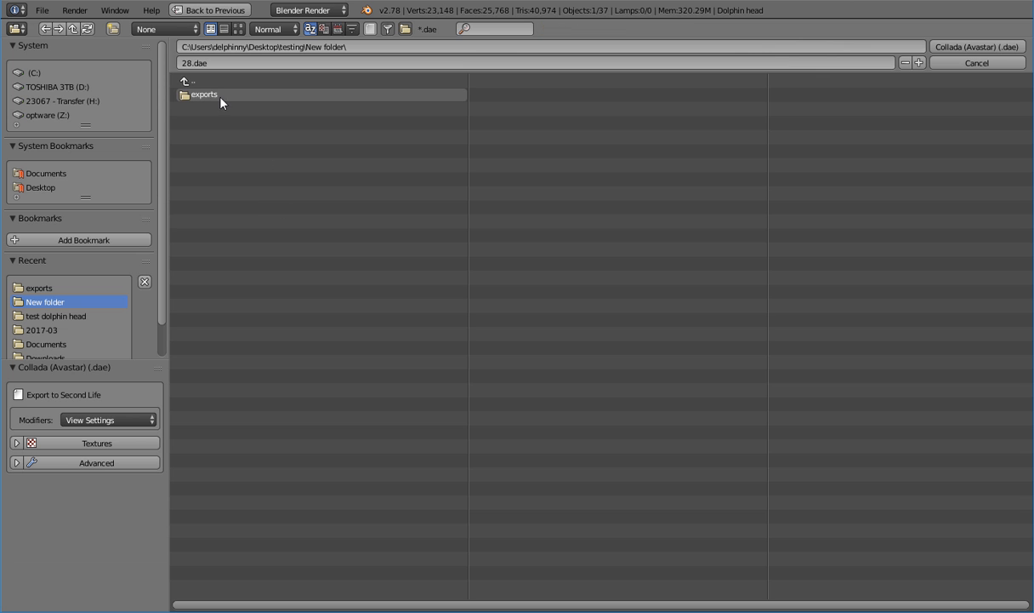
click(223, 94)
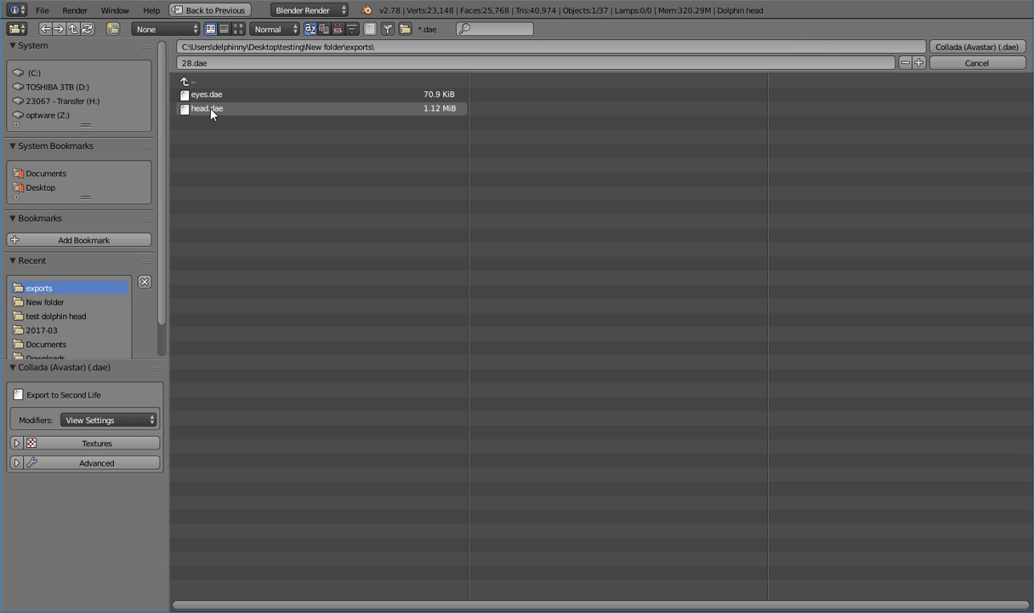
click(204, 108)
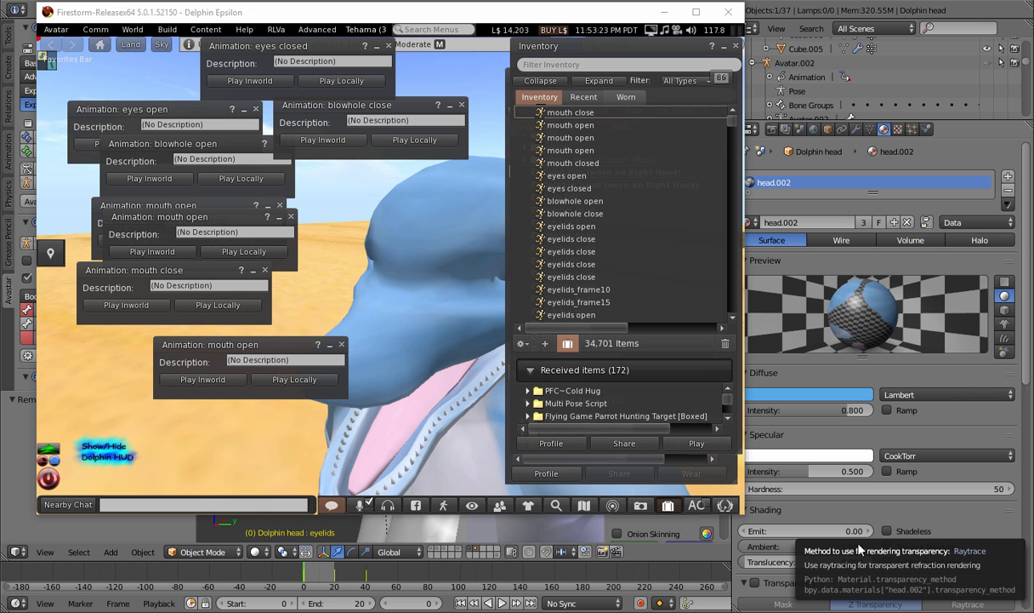
In Firestorm, upload the re-exported head file as a mesh model with skin weight and joint positions included
click(167, 29)
mouse_move(243, 209)
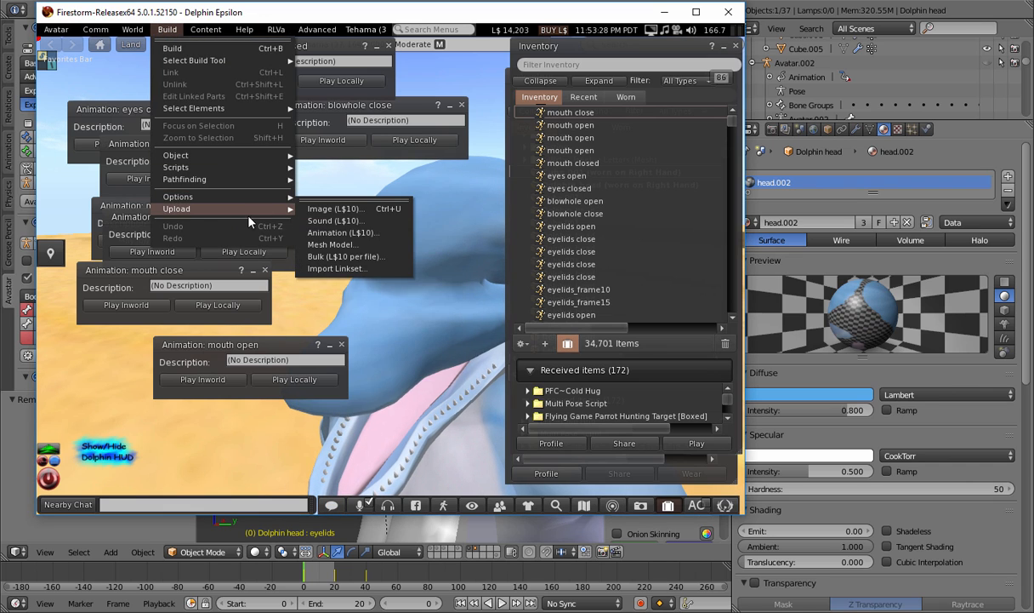
click(369, 244)
double_click(285, 141)
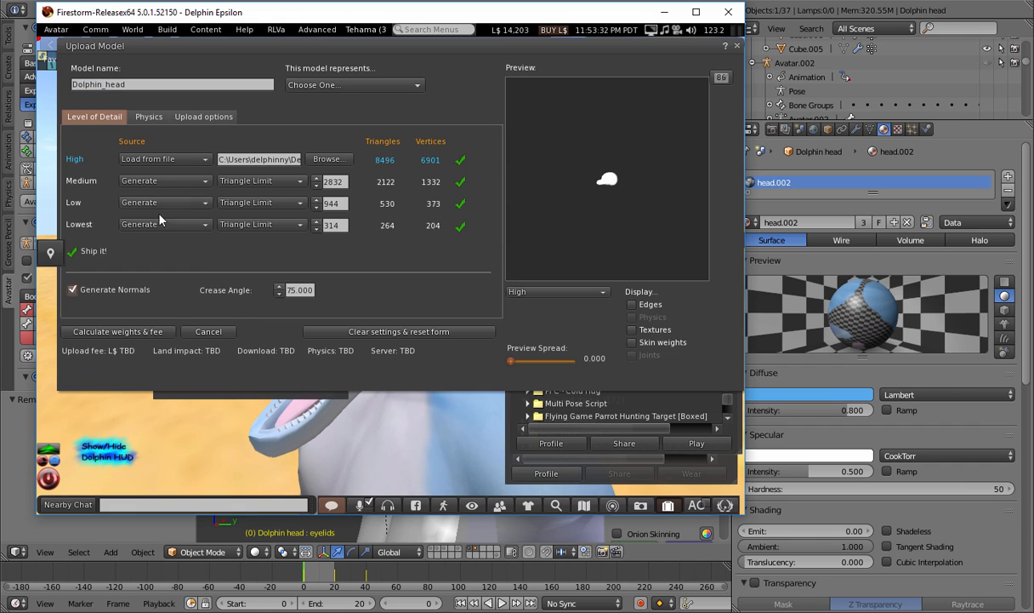
click(200, 117)
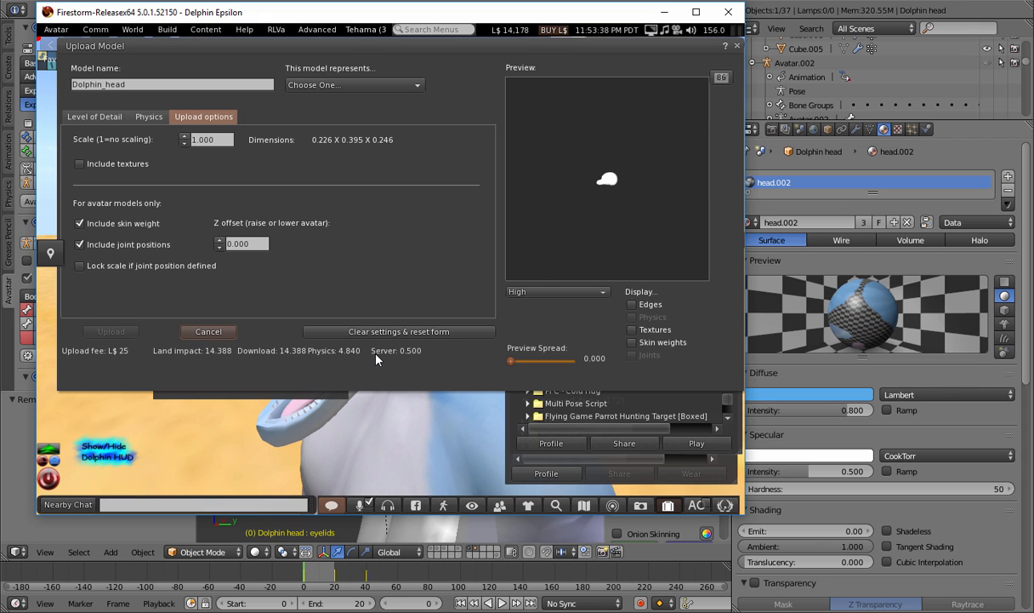
Detach the old dolphin head from the avatar and add the newly uploaded Dolphin_head from the inventory
scroll(548, 298, down, 3)
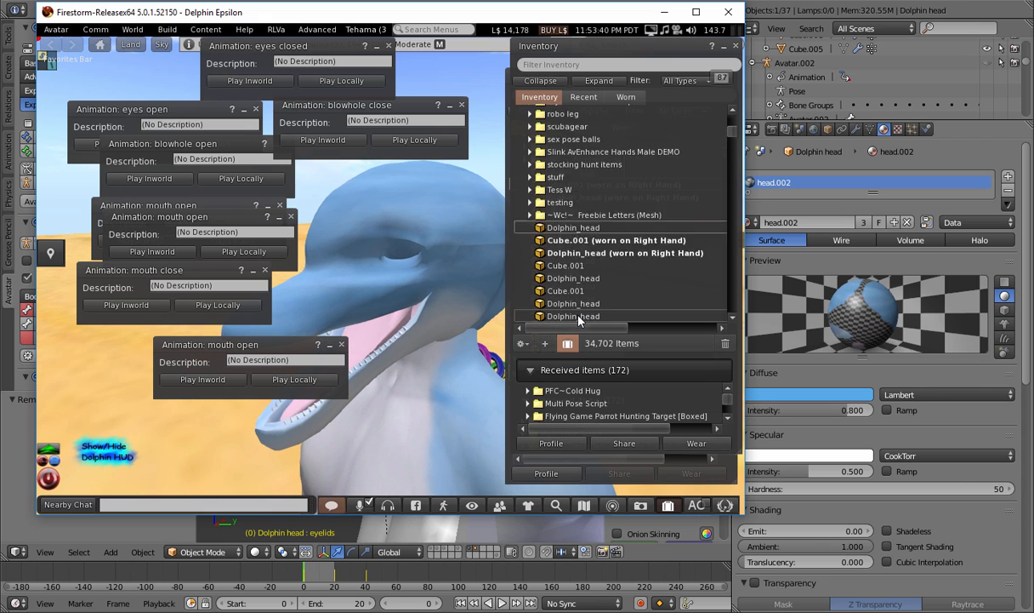
right_click(579, 228)
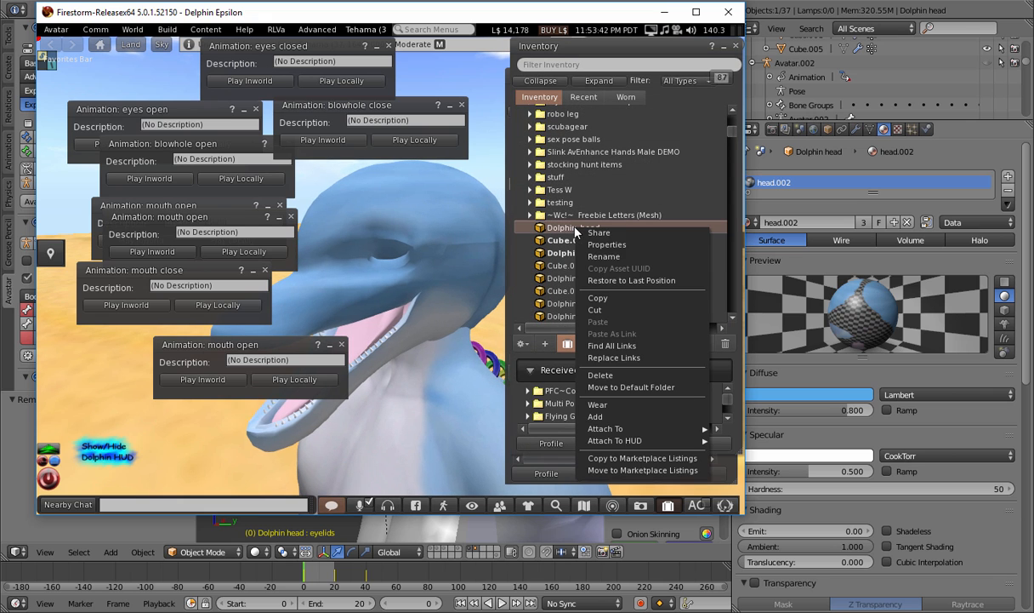
click(564, 356)
right_click(397, 237)
click(360, 242)
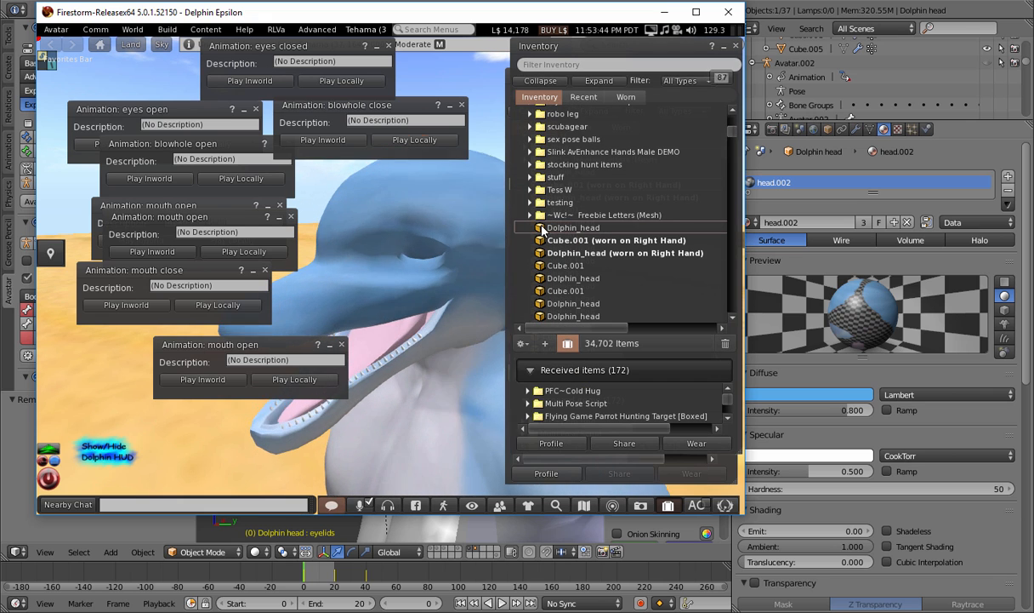
right_click(563, 227)
click(593, 417)
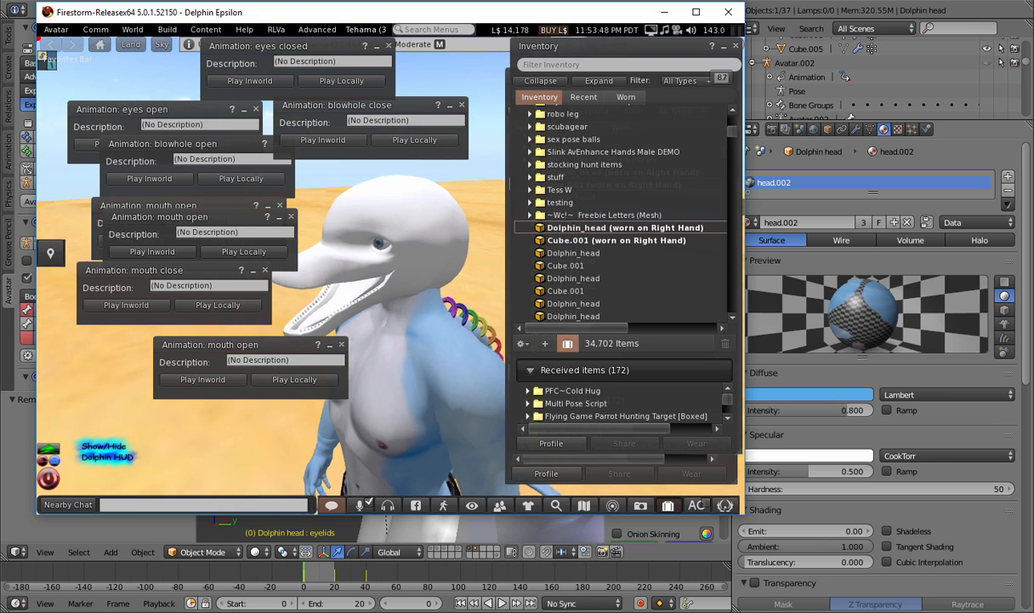
Edit the worn dolphin head, apply the head texture from the inventory as its diffuse texture, and close the editor
right_click(389, 262)
click(397, 288)
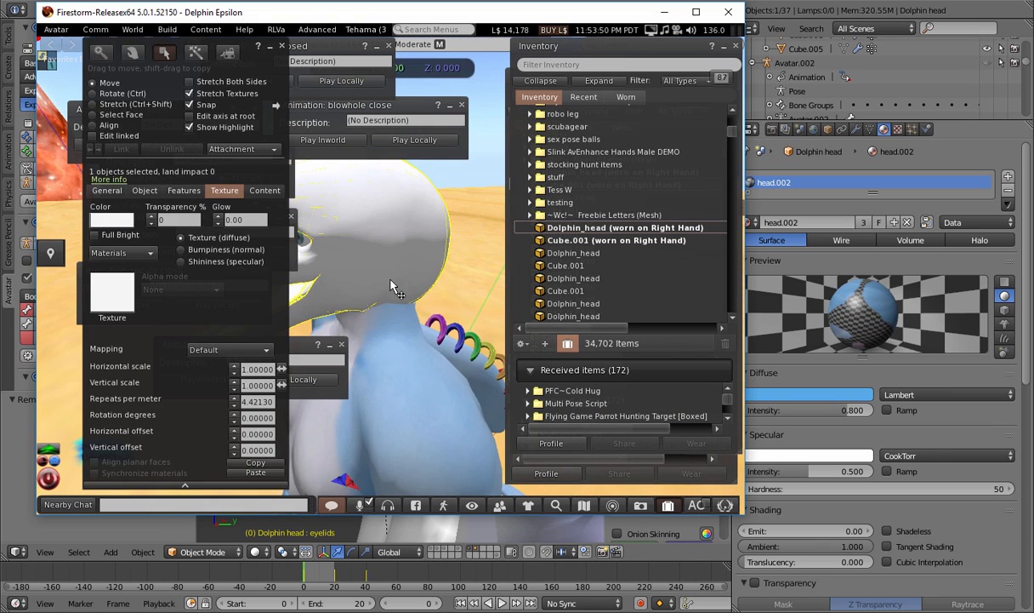
click(525, 460)
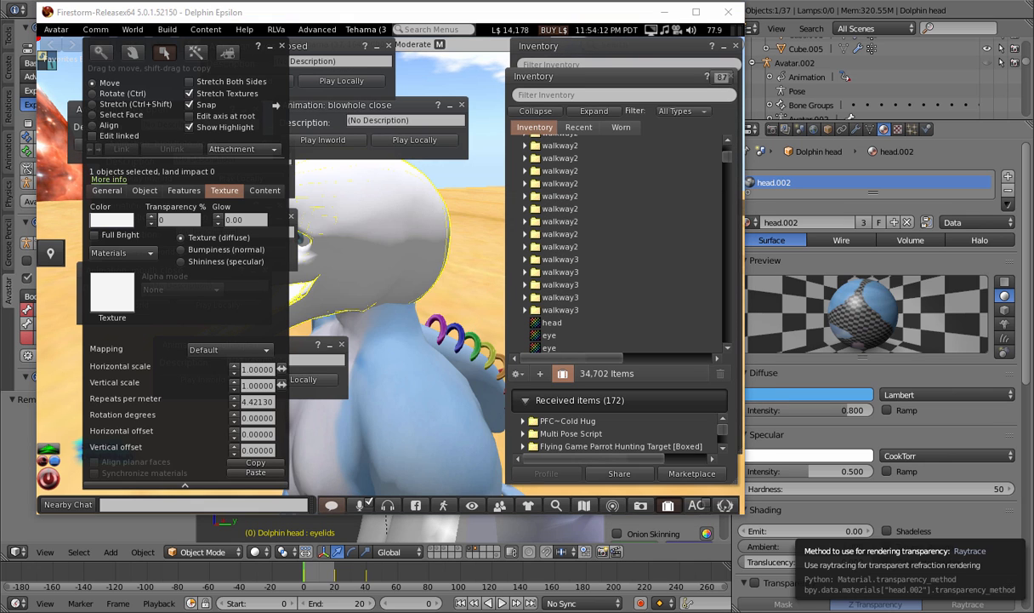
drag(535, 324, 114, 292)
click(282, 46)
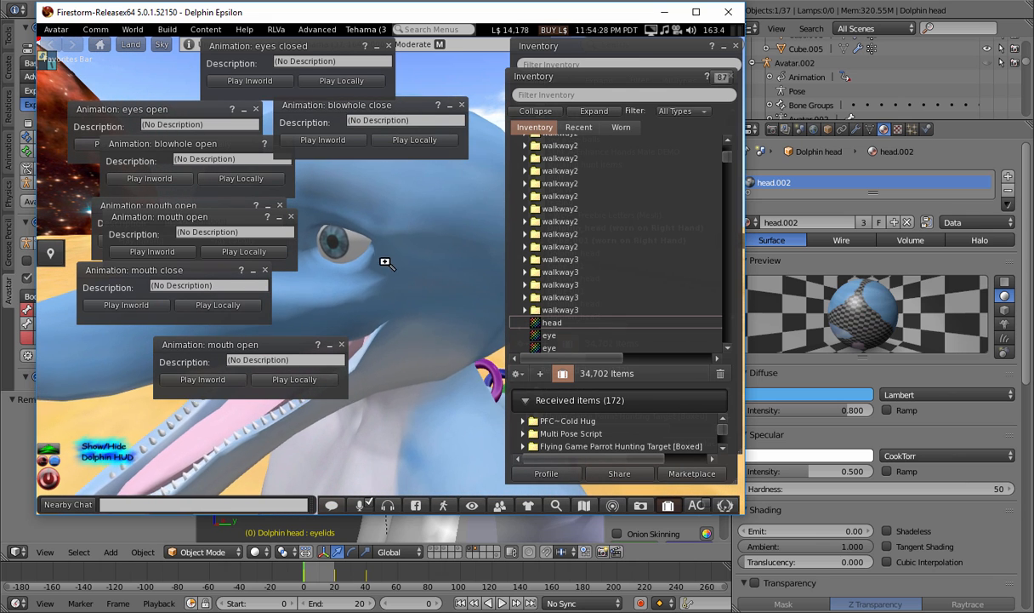
Play the eyes closed and eyes open animations in-world on the newly textured dolphin head
alt+drag(374, 247, 374, 271)
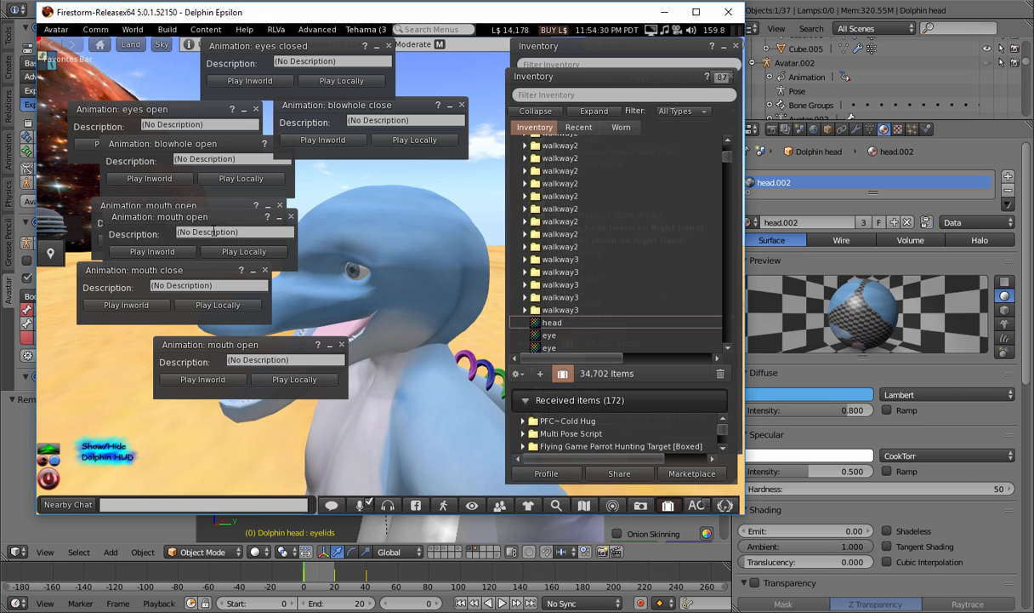
click(258, 76)
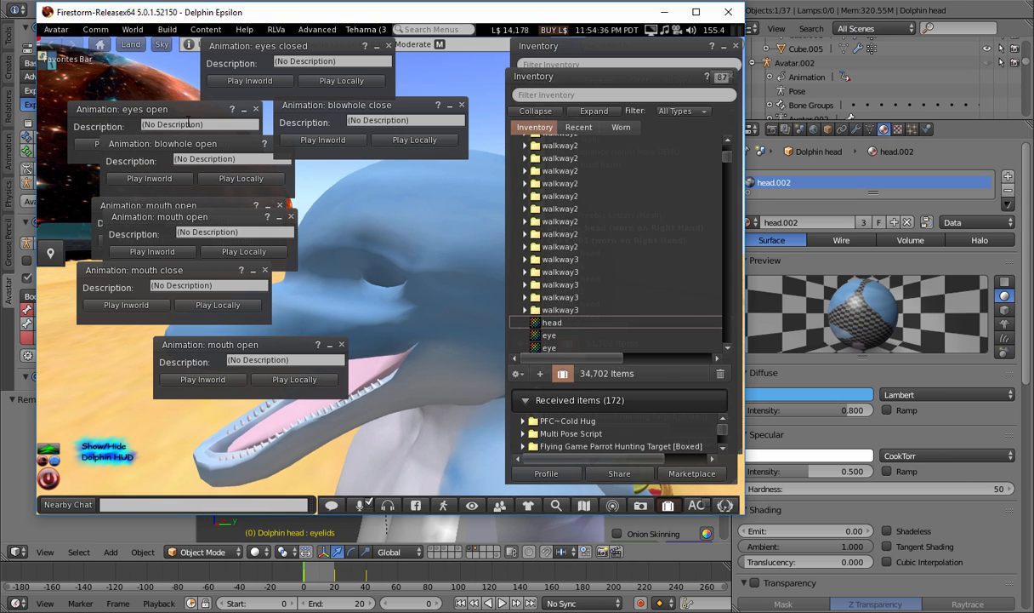
click(155, 125)
click(117, 145)
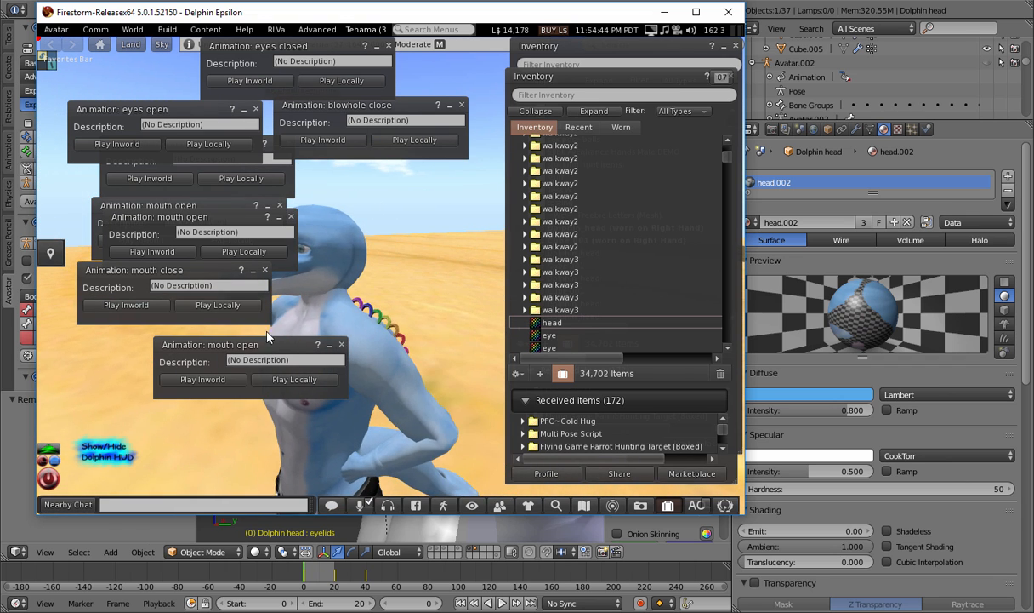
Play the mouth open, blowhole close, blowhole open and mouth close animations in-world on the dolphin head
click(204, 379)
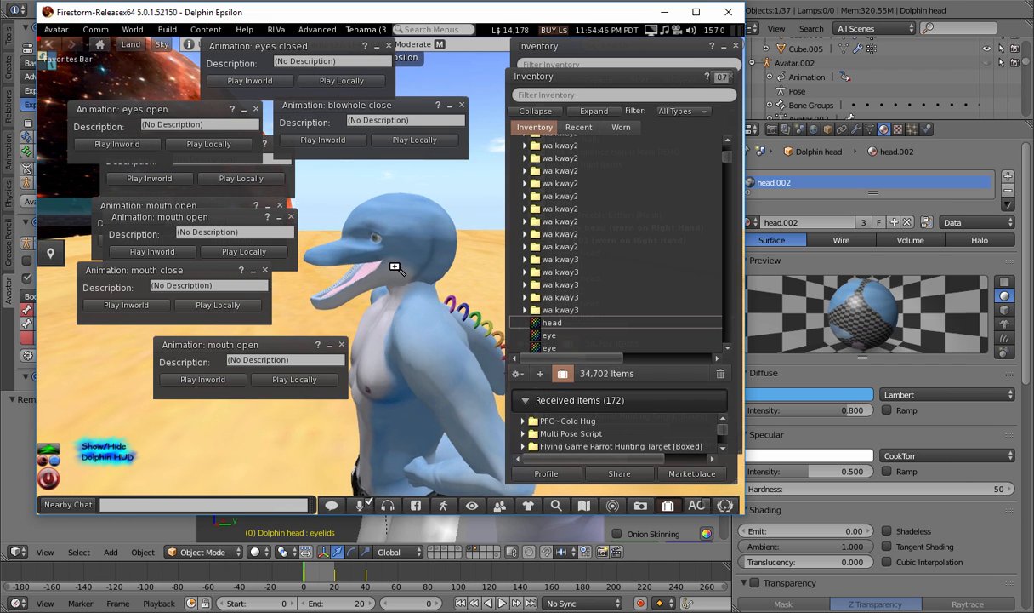
click(354, 142)
alt+drag(399, 237, 485, 273)
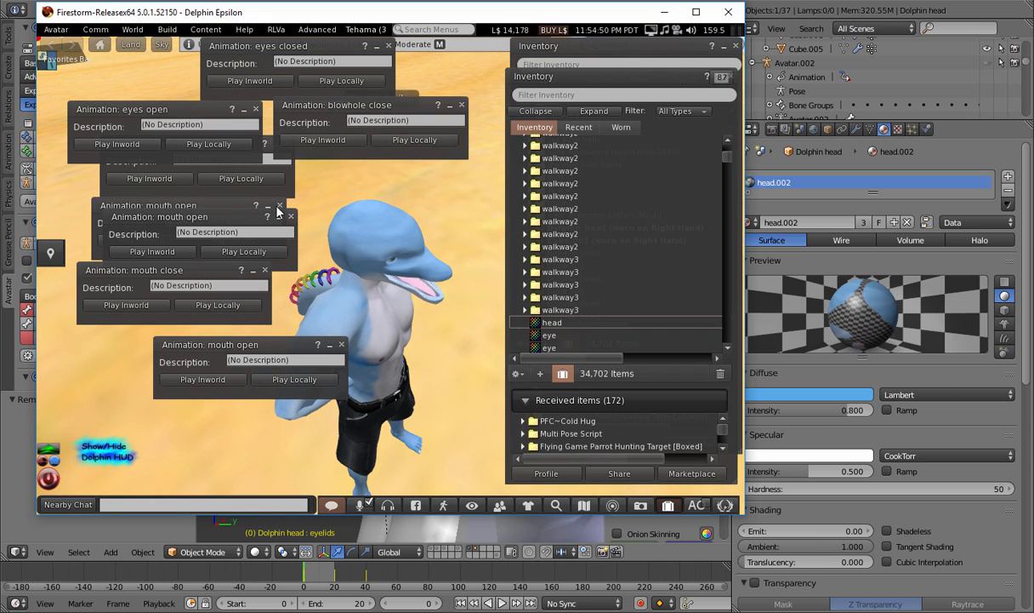
click(179, 181)
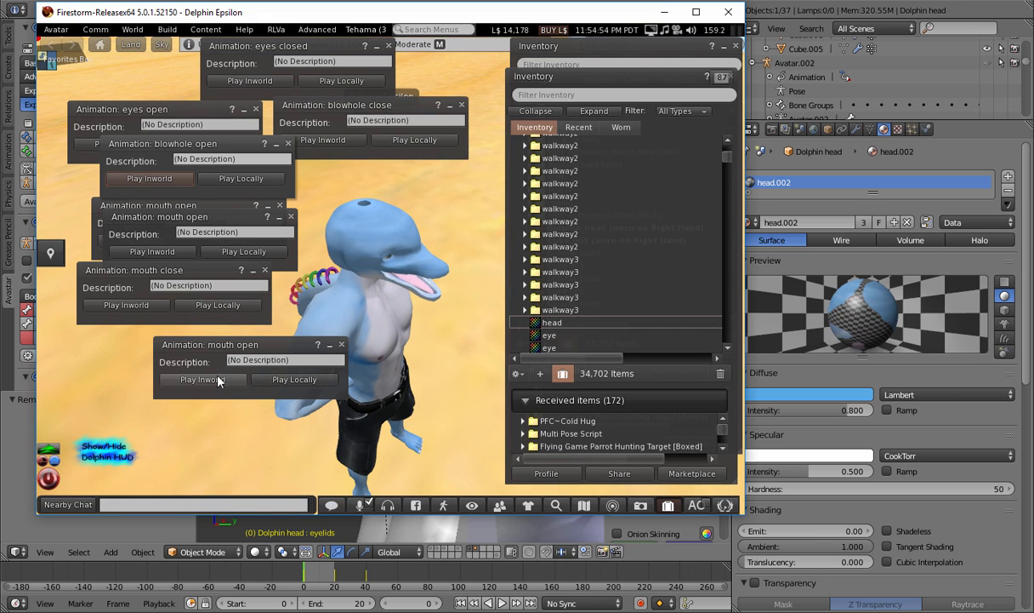
click(144, 304)
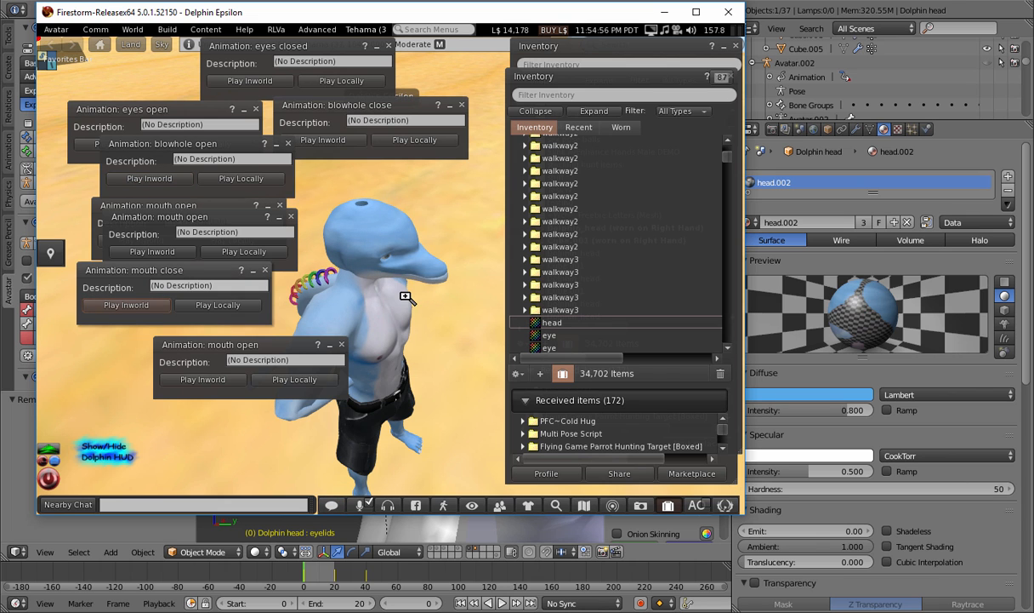
Examine the avatar's textured dolphin head and its join with the body up close from the front and side
alt+drag(366, 256, 390, 271)
key(Escape)
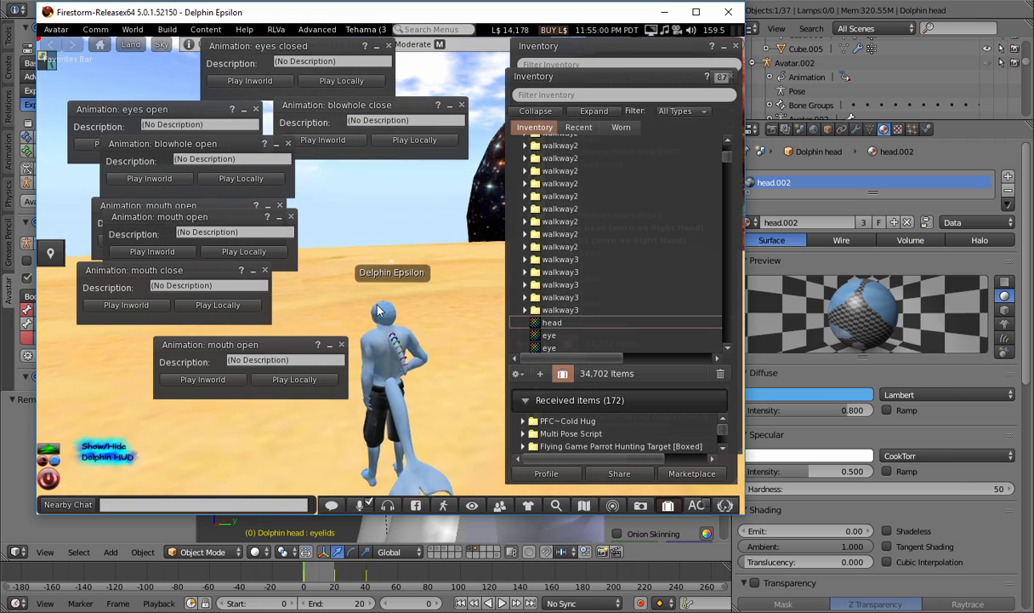
alt+drag(377, 335, 485, 240)
alt+drag(374, 240, 441, 420)
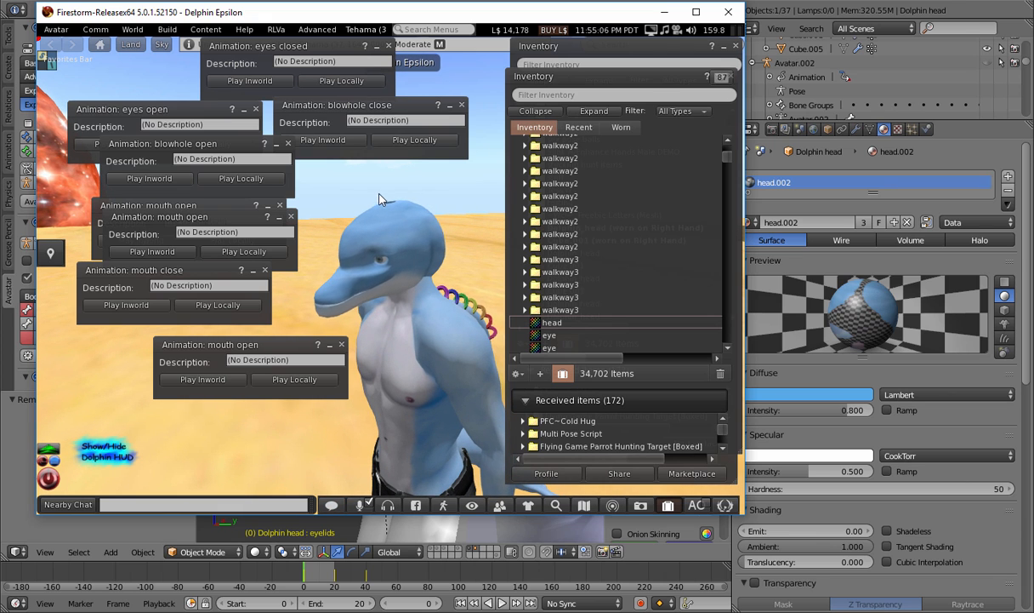
mouse_move(377, 302)
alt+mouse_down()
mouse_move(468, 302)
mouse_move(331, 302)
mouse_move(374, 291)
alt+mouse_up()
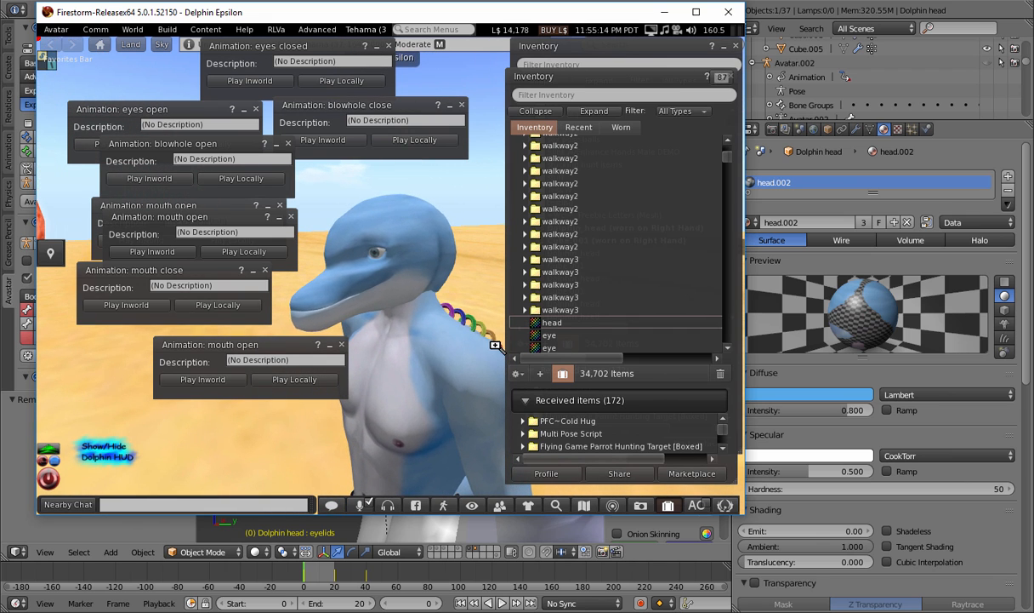